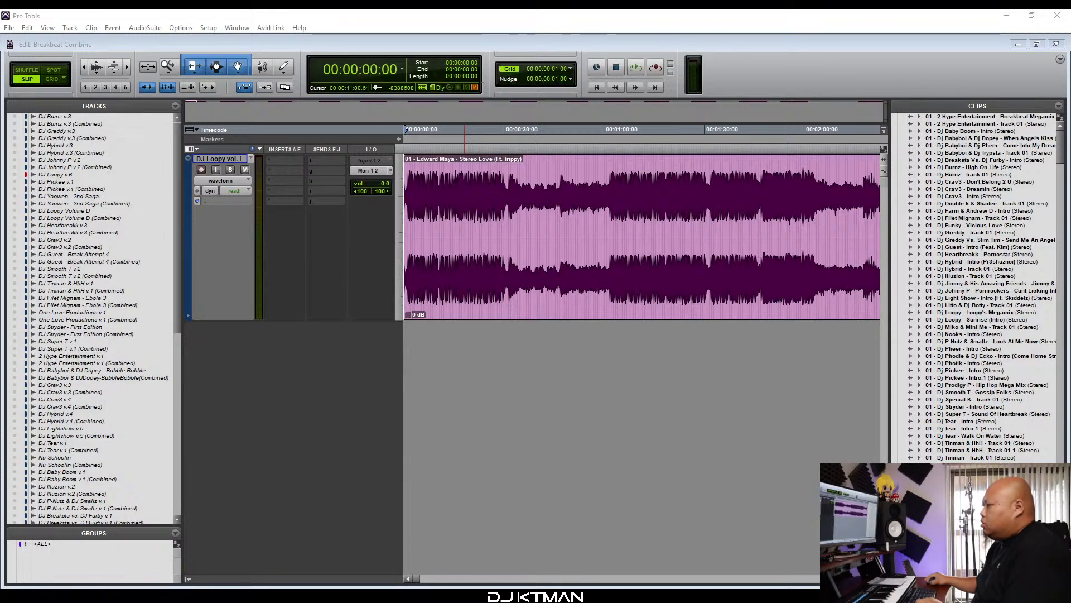
Play the opening of the Edward Maya - Stereo Love clip on the DJ Loopy track.
click(438, 46)
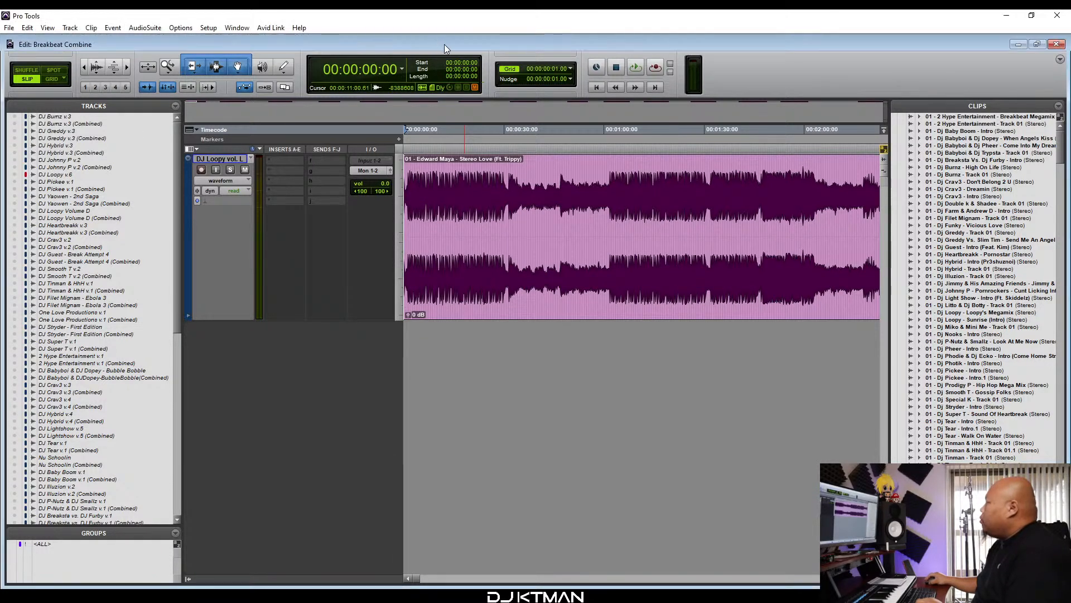
key(space)
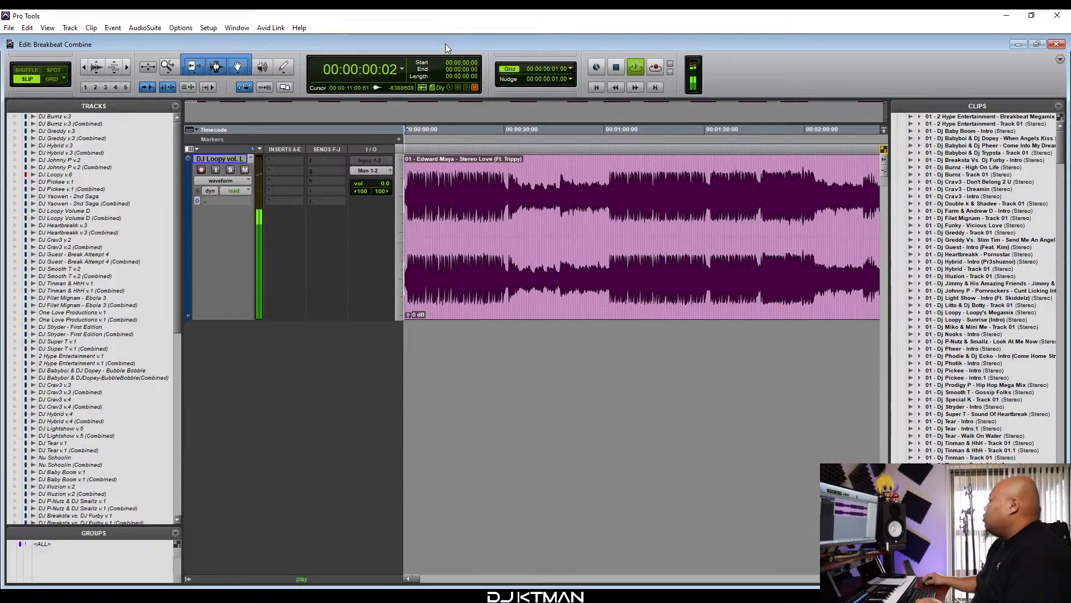
key(t)
key(t)
key(space)
Add a short fade-in at the very start of the Stereo Love clip, over the silence before the first sound.
key(t)
key(t)
key(t)
key(t)
key(t)
key(t)
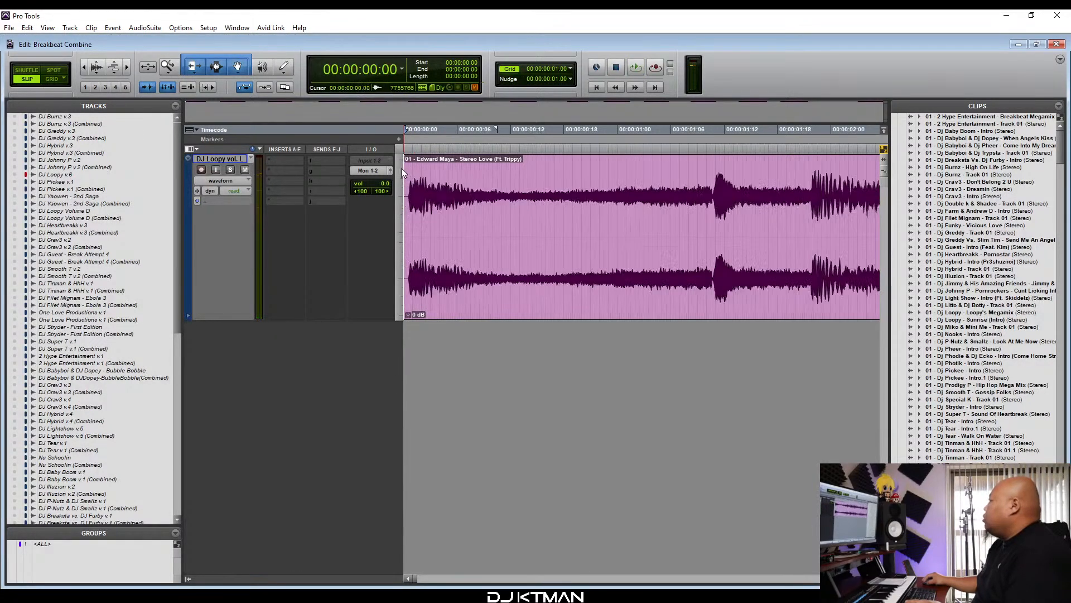
key(space)
key(space)
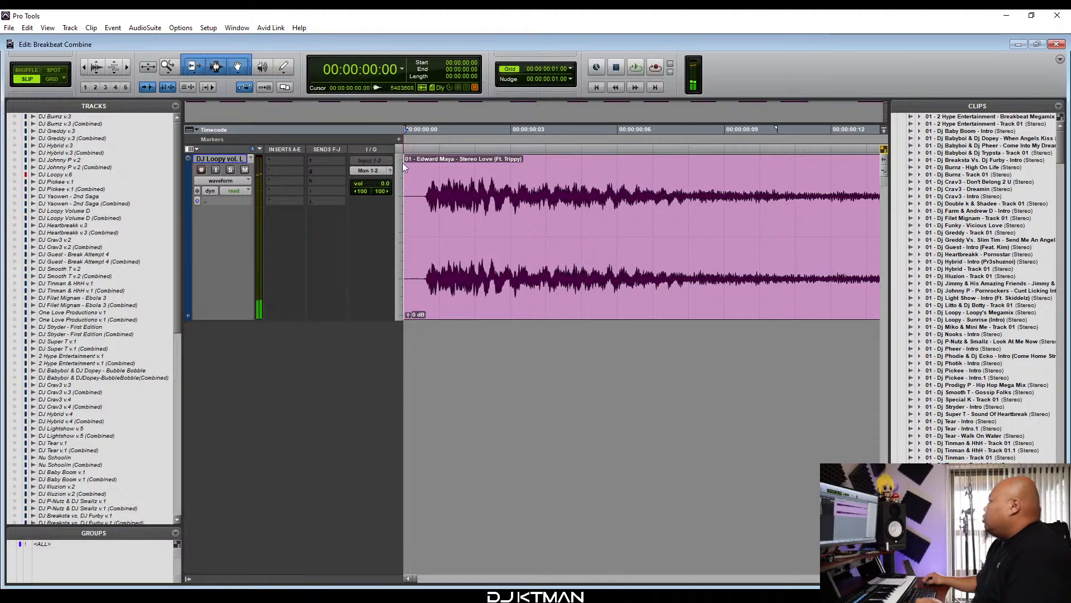
drag(409, 160, 420, 163)
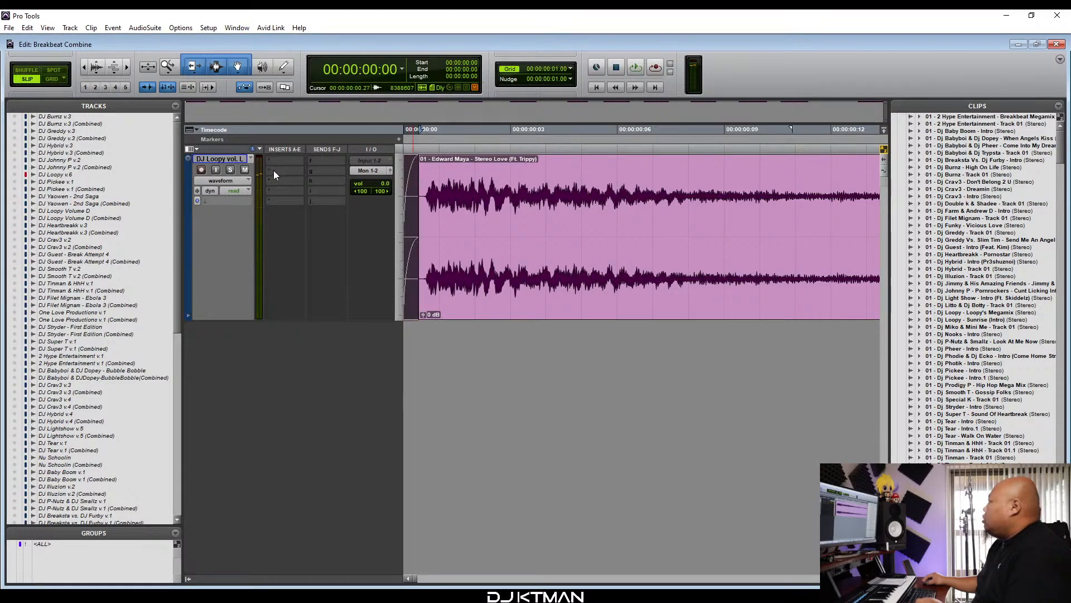
Play the Stereo Love clip from just after its fade-in.
click(439, 191)
key(r)
key(r)
key(r)
key(r)
key(r)
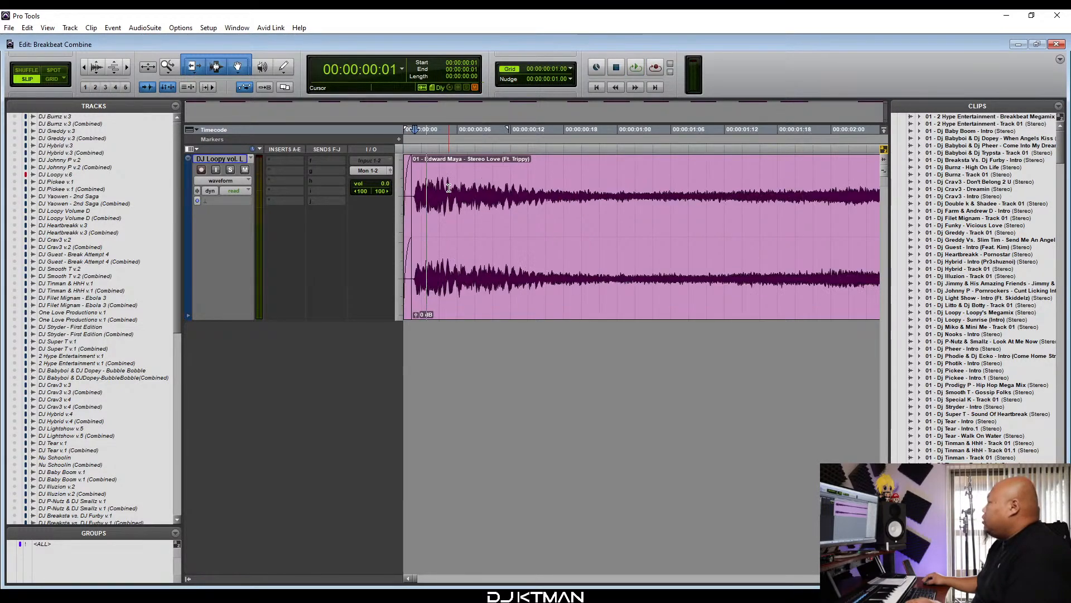
key(r)
key(r)
key(r)
key(space)
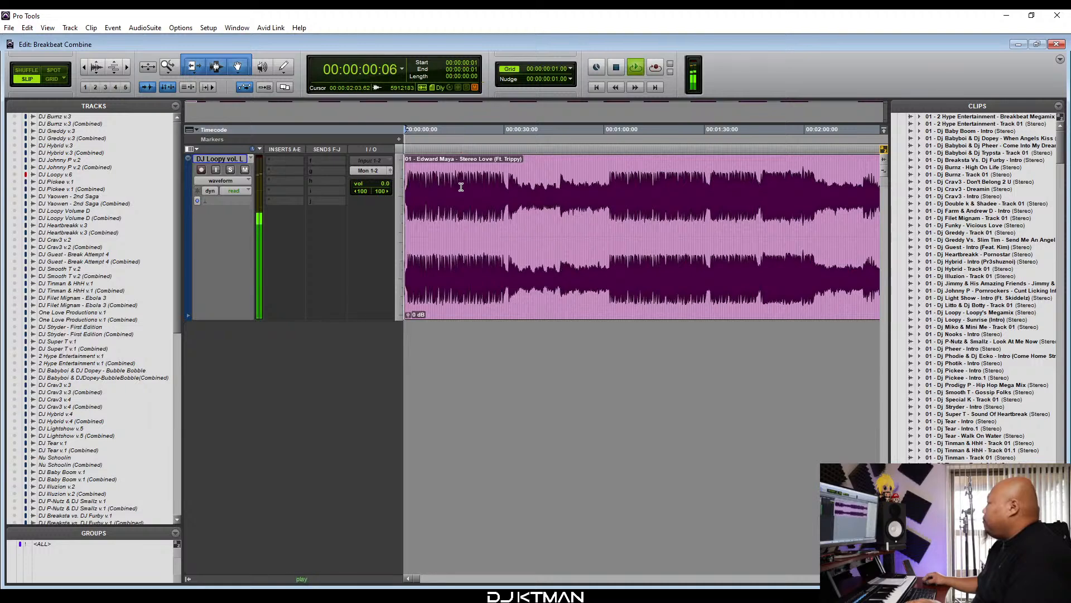
Play the closing section of the Stereo Love clip, from about 00:03:31:23 and from about 00:04:00:01.
key(r)
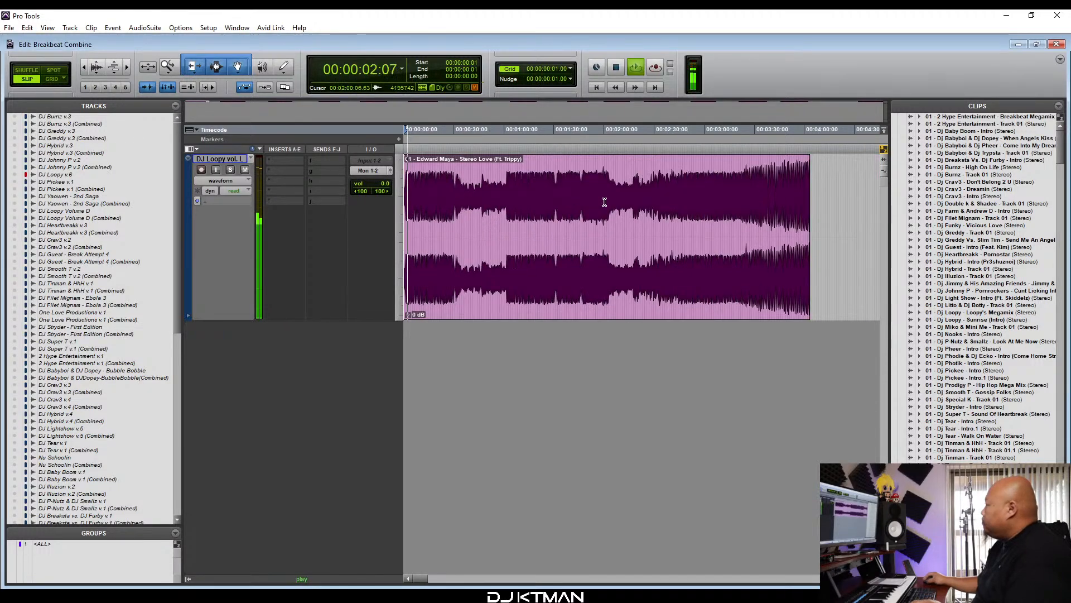
key(r)
click(580, 191)
key(space)
key(t)
key(t)
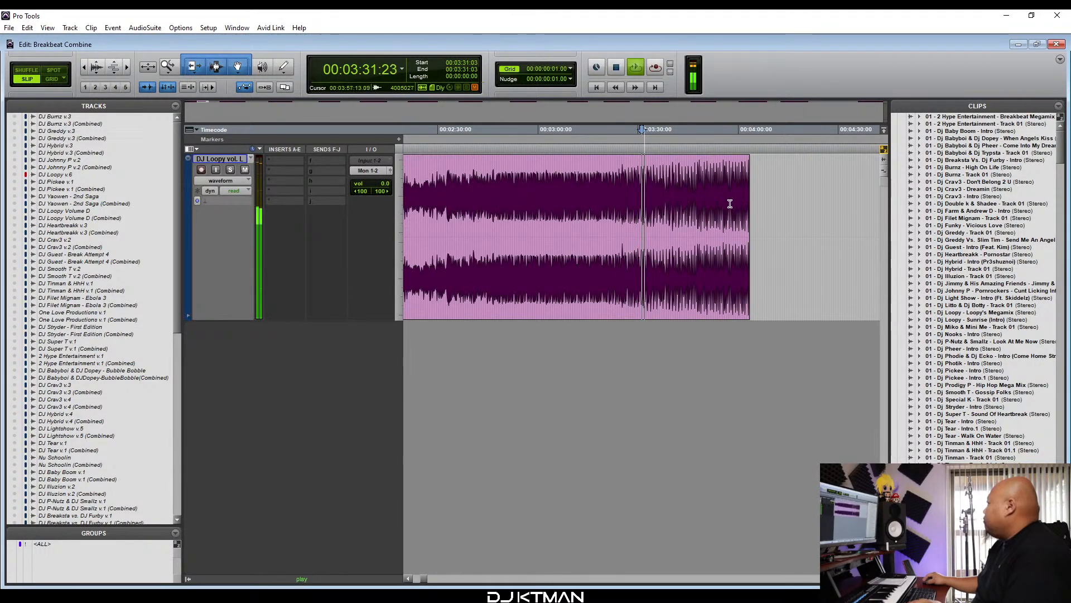
click(738, 197)
key(t)
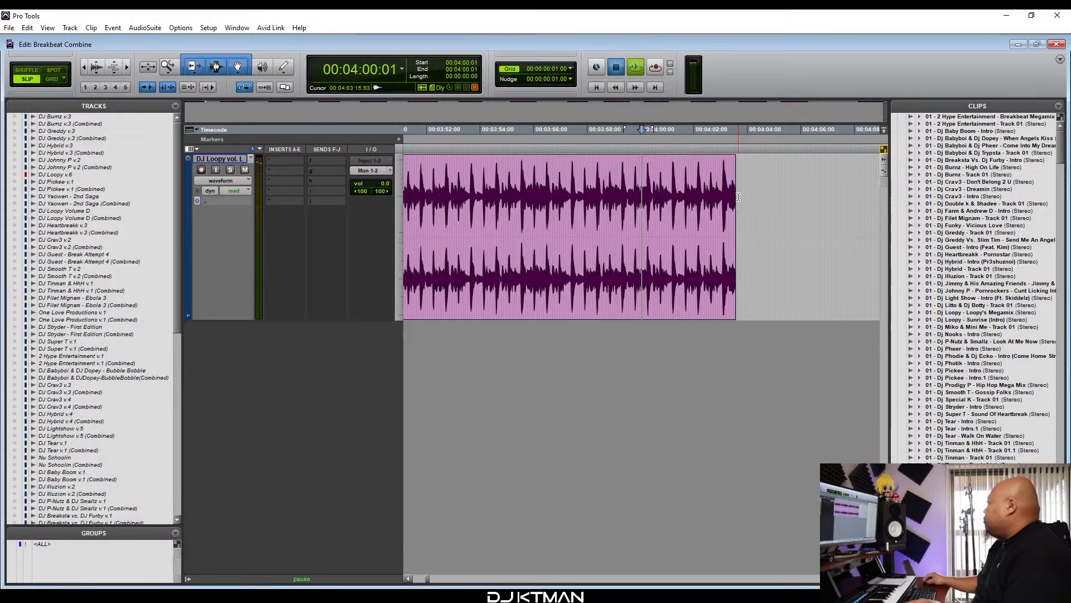
key(space)
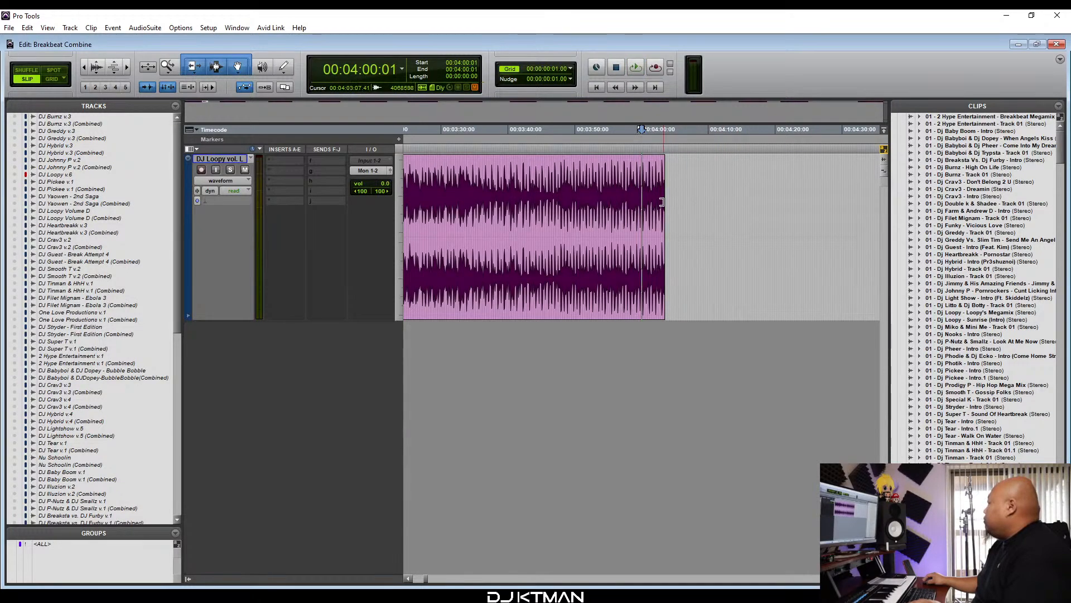
key(space)
key(r)
key(r)
key(r)
key(r)
key(space)
Move the Loopy - Atari 64 clip earlier on the track, up close to the end of the Stereo Love clip.
drag(614, 282, 555, 296)
key(t)
key(t)
key(t)
key(t)
key(t)
key(r)
drag(694, 282, 565, 303)
key(t)
key(t)
key(t)
key(t)
key(t)
key(t)
Trim the start of the Atari 64 clip and butt it against the end of the Stereo Love clip at 00:04:03:13.
drag(692, 291, 647, 290)
key(t)
key(t)
key(t)
drag(581, 239, 565, 292)
key(t)
key(t)
drag(686, 292, 535, 299)
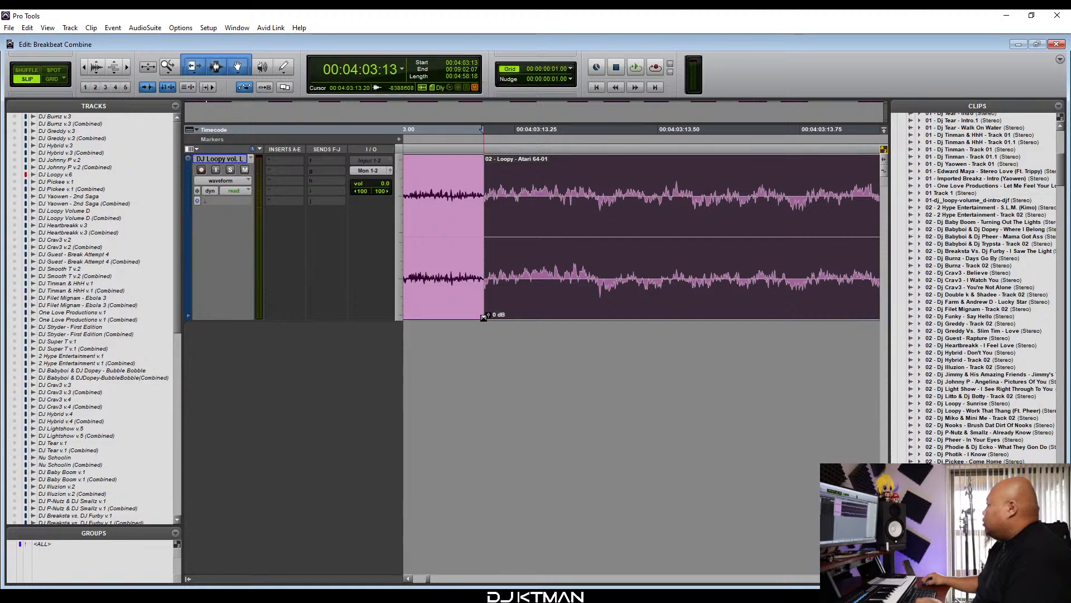
Crossfade the joint between the Stereo Love and Atari 64 clips and play the transition from about 00:04:01:15.
click(480, 320)
key(r)
key(r)
key(r)
key(r)
key(r)
key(r)
key(r)
key(r)
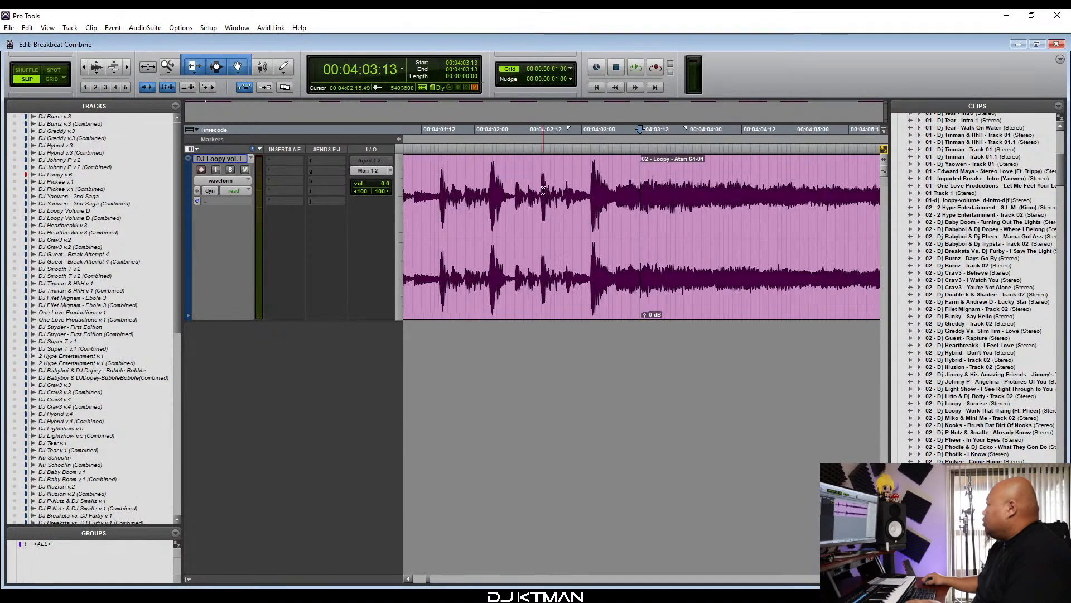
click(539, 185)
key(space)
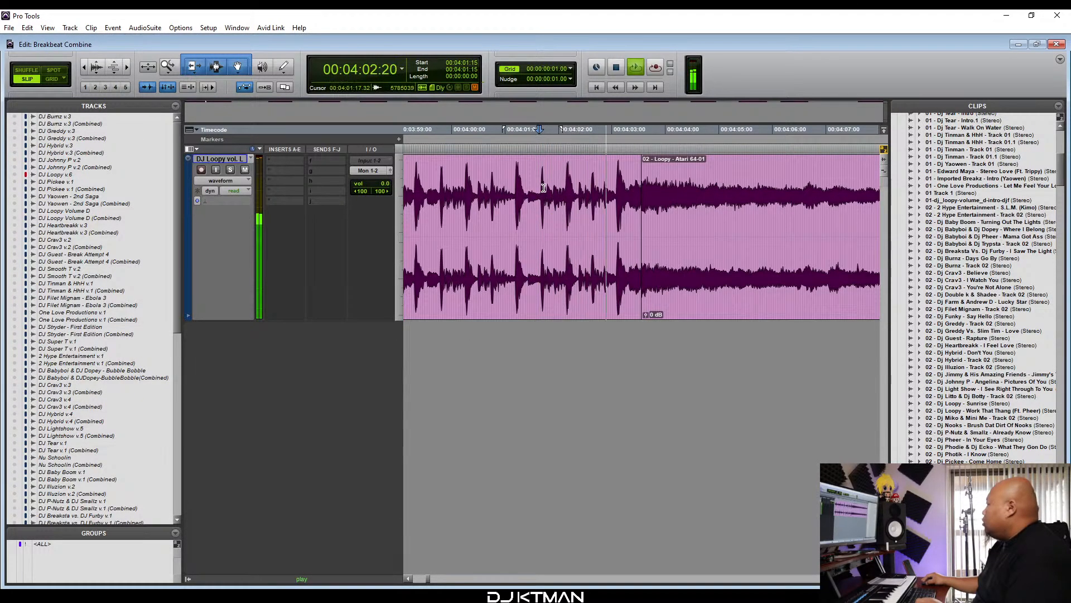
key(r)
key(r)
key(r)
key(r)
key(r)
key(r)
key(r)
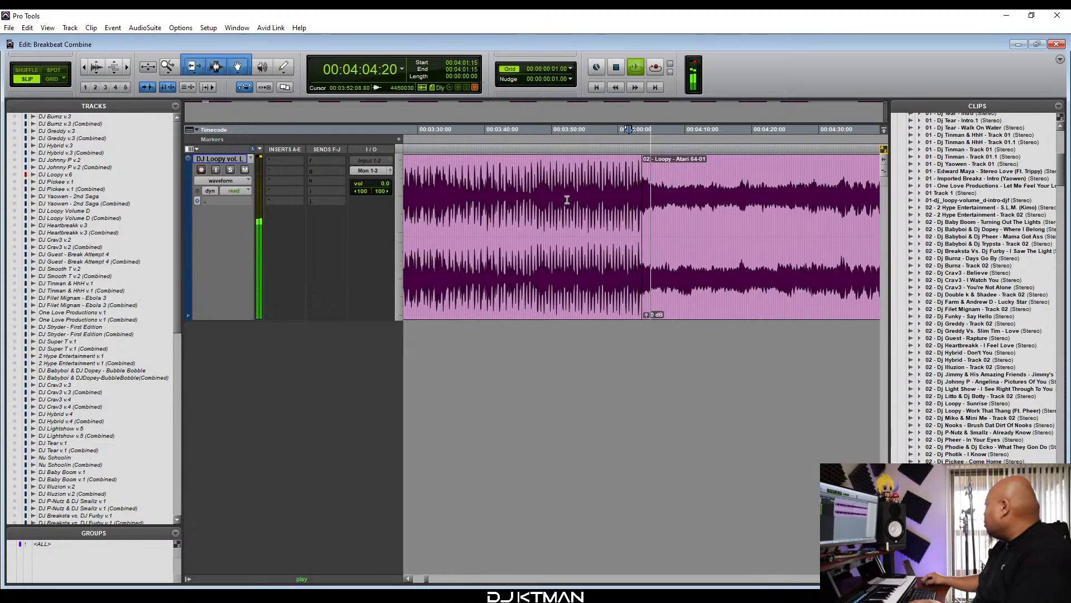
key(r)
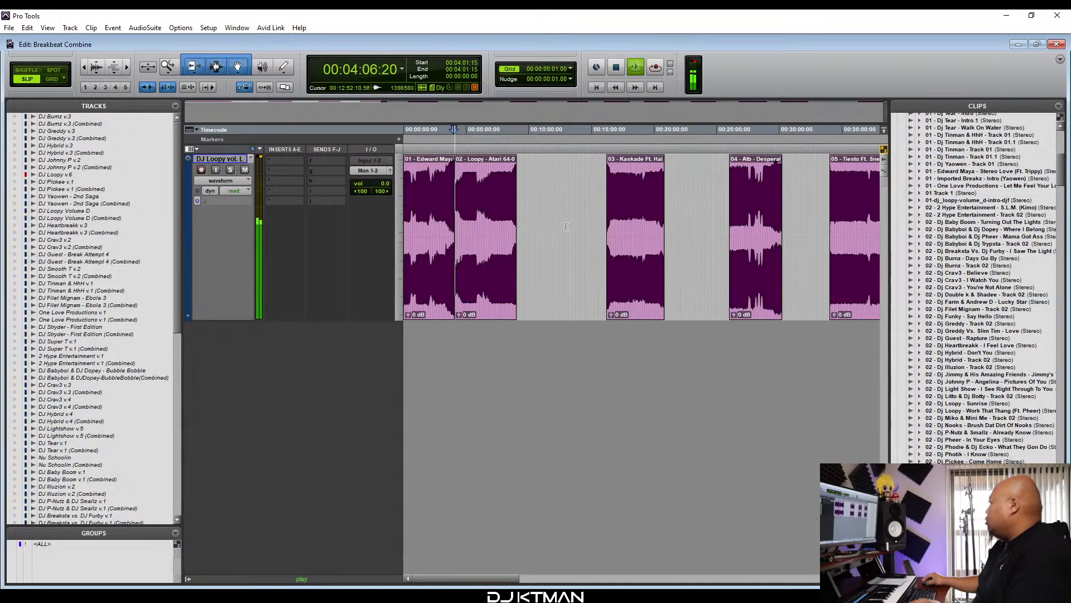
key(space)
Move the Kaskade - Dynasty clip earlier to start at about 00:09:02:08, just after the Atari 64 clip.
drag(641, 293, 558, 310)
key(t)
key(t)
key(t)
key(t)
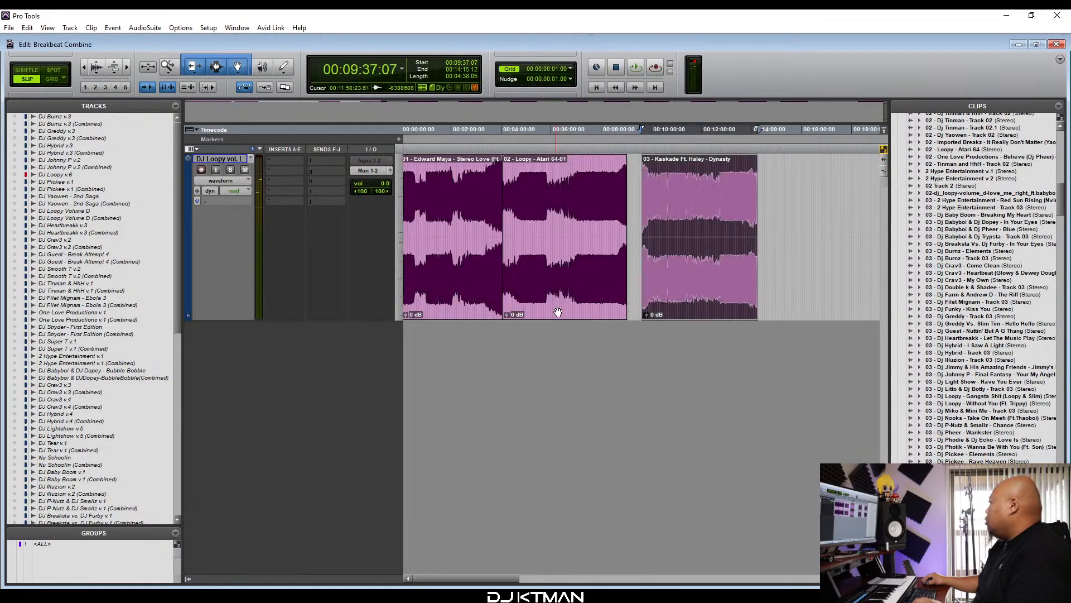
drag(699, 292, 605, 303)
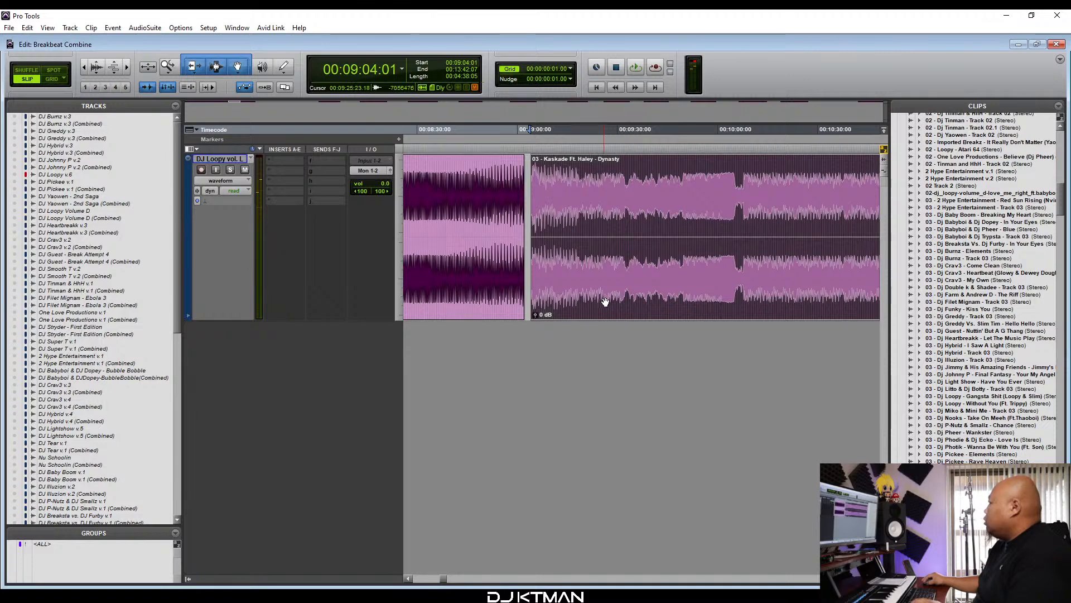
key(t)
key(t)
key(t)
key(t)
key(t)
drag(706, 273, 531, 307)
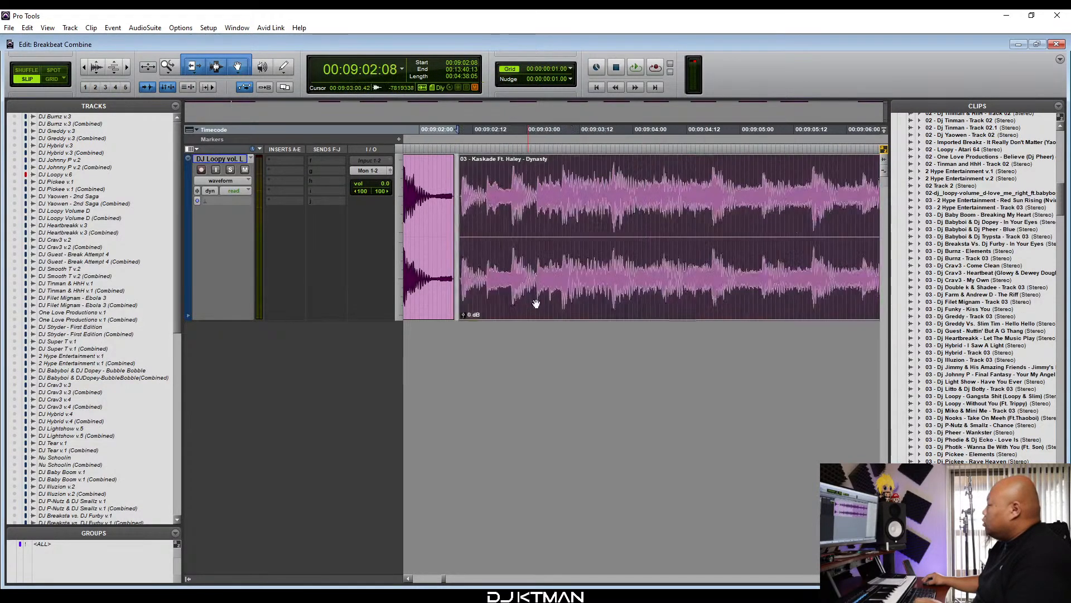
Trim the start of the Dynasty clip and butt it against the end of the Atari 64 clip at 00:09:02:07.
key(t)
key(t)
key(t)
drag(649, 241, 665, 245)
drag(687, 281, 614, 301)
key(t)
key(t)
key(t)
drag(677, 285, 606, 311)
Play the transition from the Atari 64 clip into the Dynasty clip, starting at about 00:09:00:04.
key(r)
key(r)
key(r)
key(r)
key(r)
key(r)
key(r)
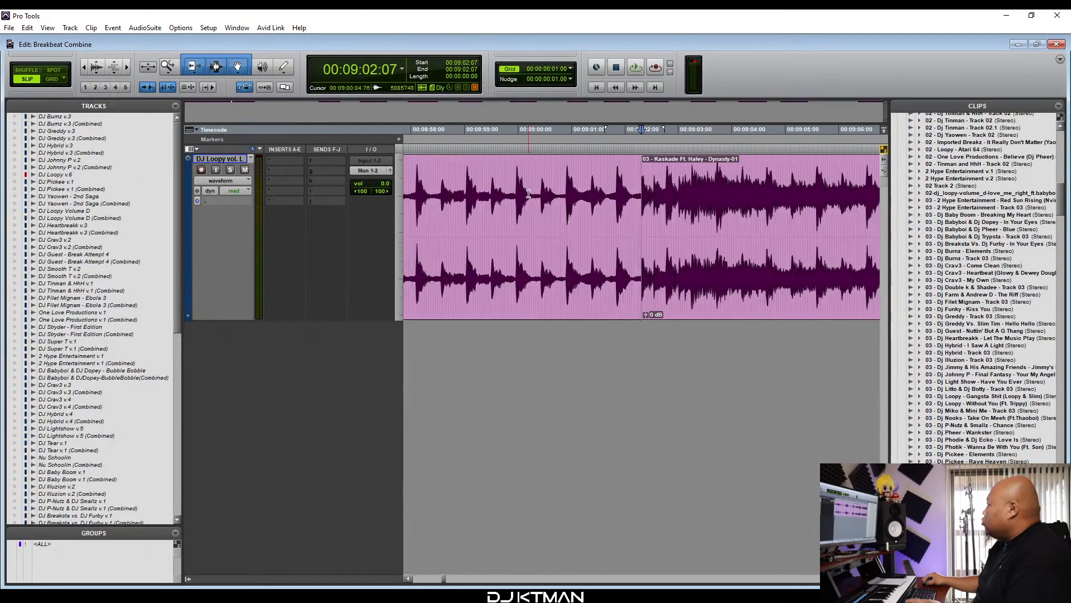
click(529, 194)
key(space)
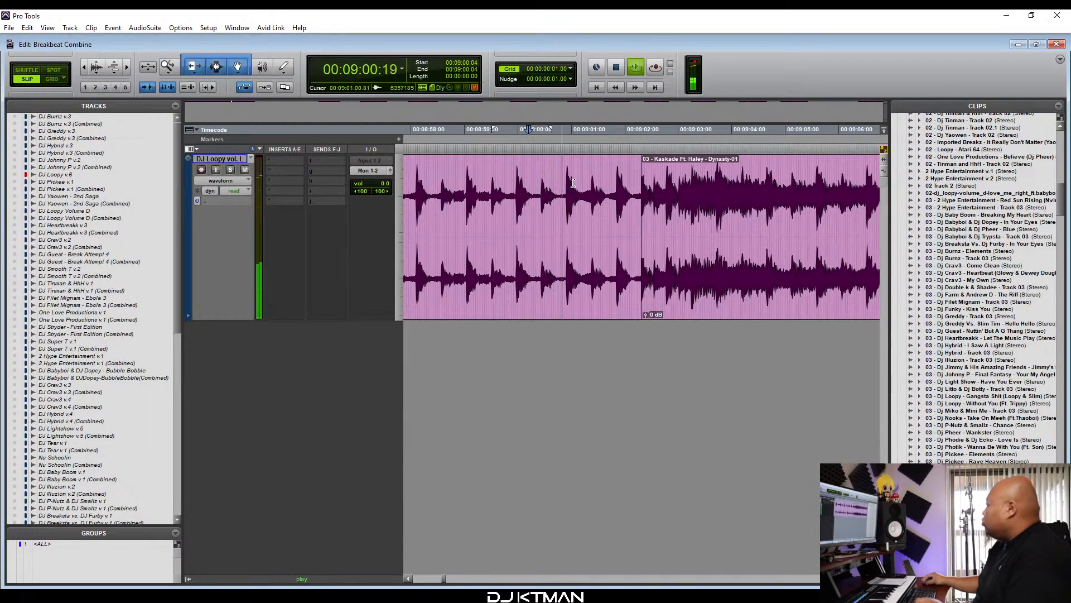
key(r)
key(r)
key(r)
key(r)
key(r)
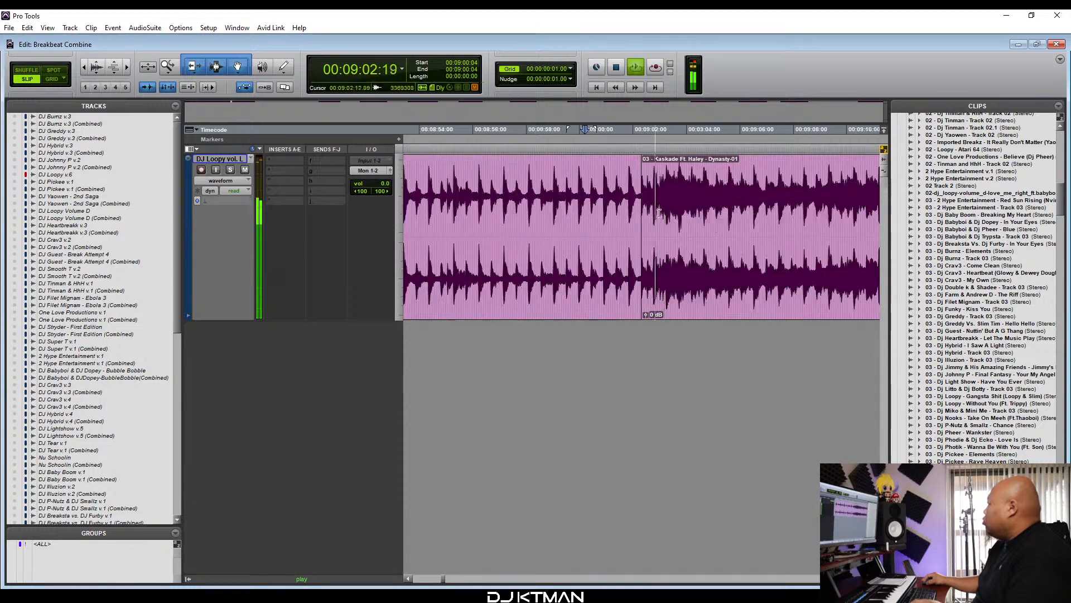
key(r)
key(r)
key(r)
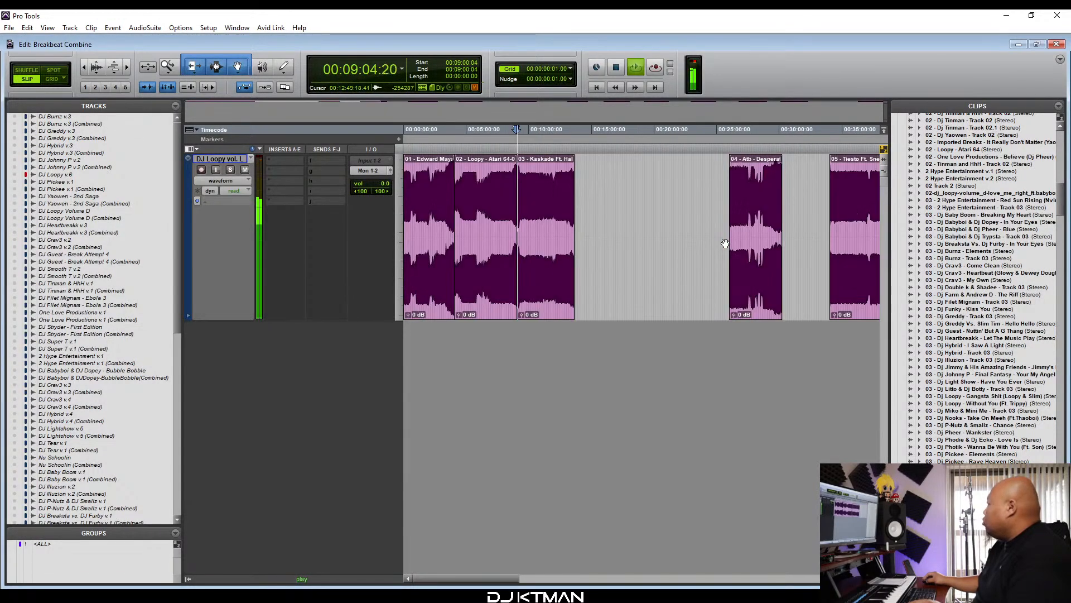
Move the Atb - Desperate Religion clip earlier to start at about 00:13:41:05, just after the Dynasty clip.
drag(757, 304, 610, 321)
key(t)
key(t)
key(t)
key(t)
key(t)
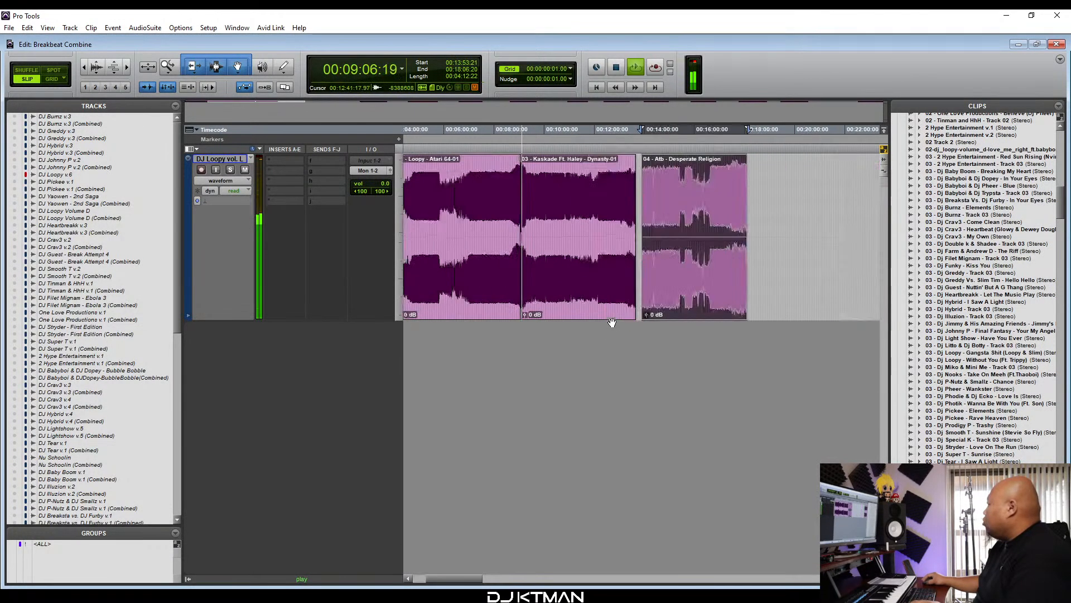
drag(683, 300, 598, 304)
key(t)
key(t)
key(t)
key(t)
key(t)
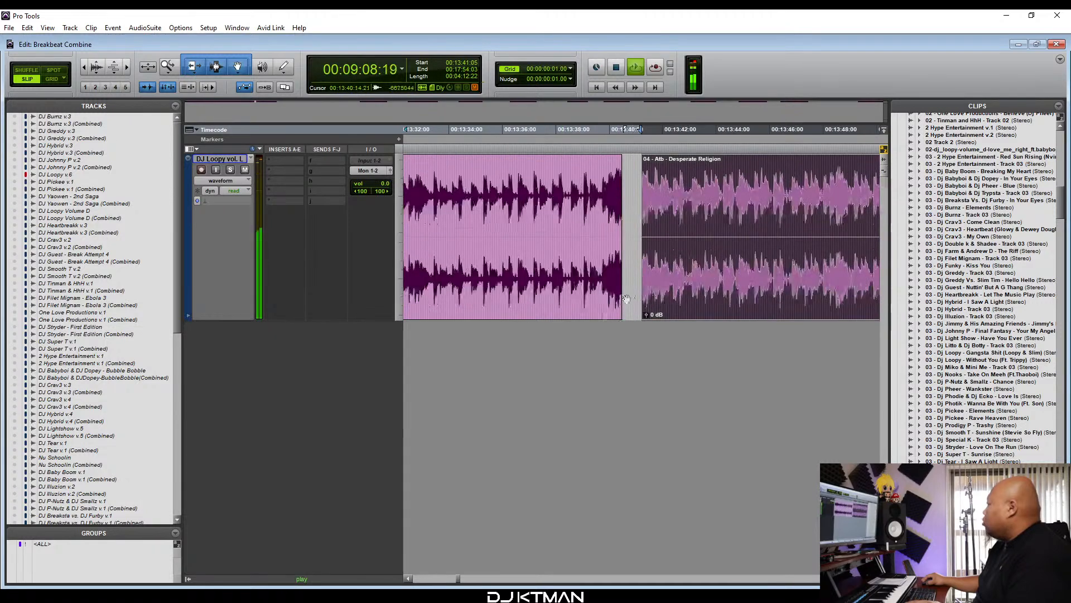
Trim the start of the Desperate Religion clip and butt it against the end of the Dynasty clip at 00:13:40:11.
drag(682, 301, 534, 315)
key(t)
key(t)
key(t)
key(space)
drag(672, 290, 626, 289)
drag(598, 241, 640, 247)
drag(674, 299, 583, 305)
key(t)
key(t)
key(t)
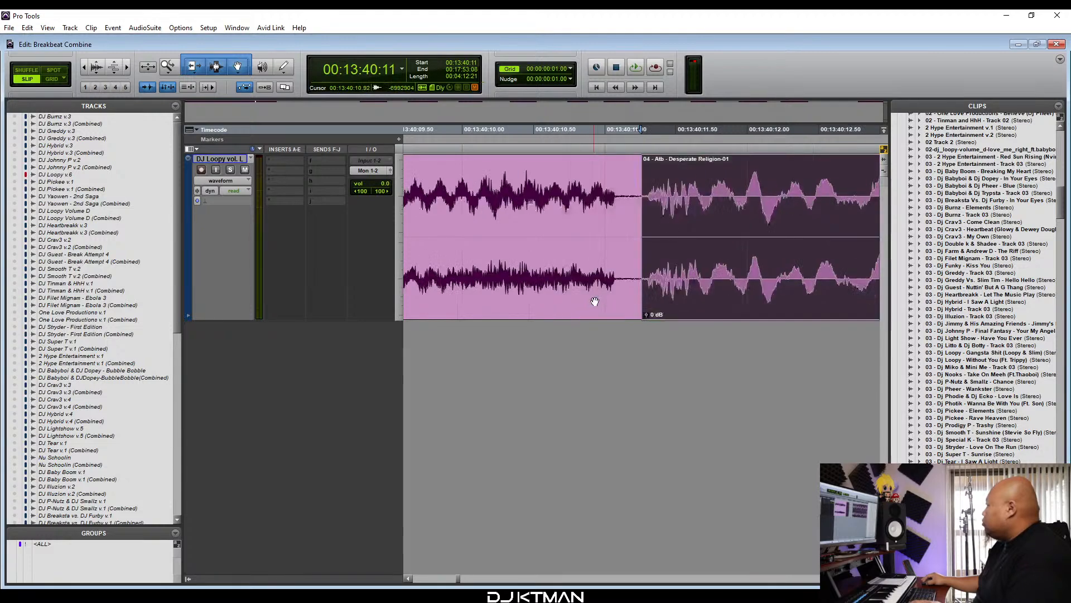
Crossfade the joint between the Dynasty and Desperate Religion clips and play the transition from about 00:13:38:14.
drag(646, 262, 519, 318)
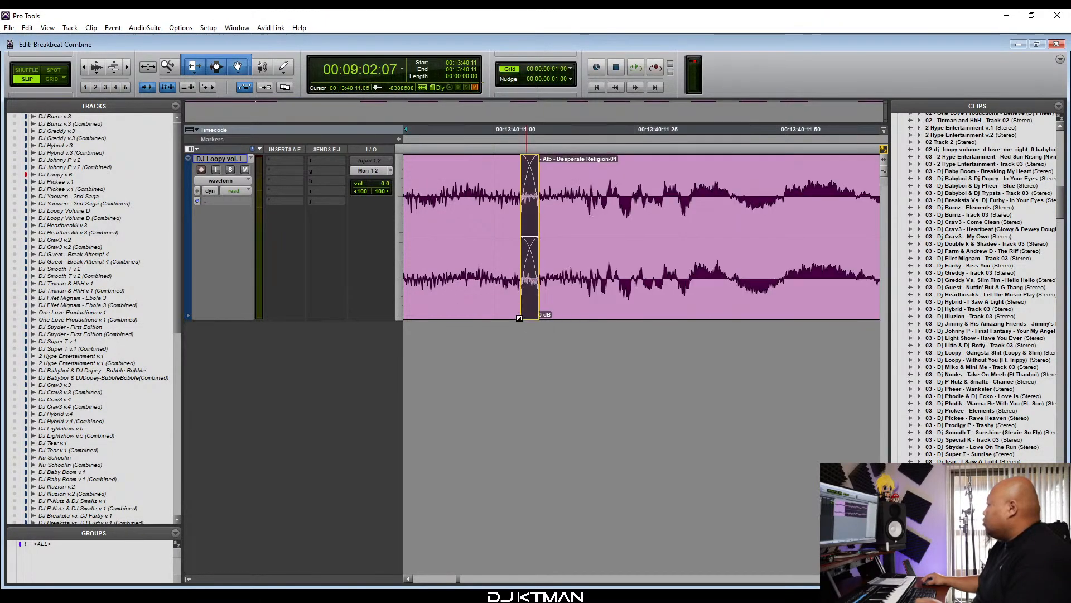
key(r)
key(r)
key(r)
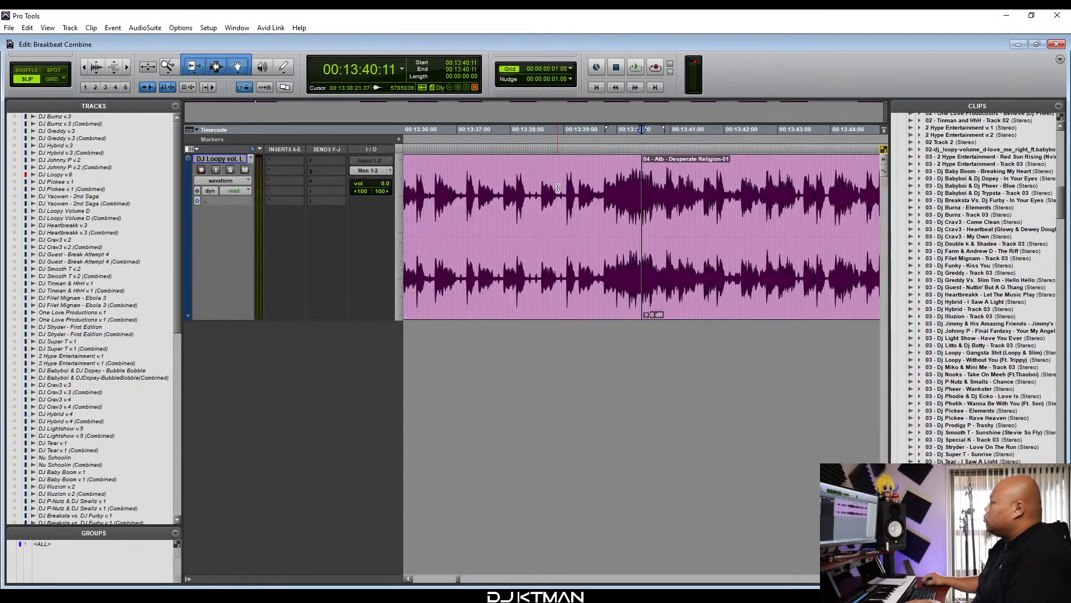
click(543, 189)
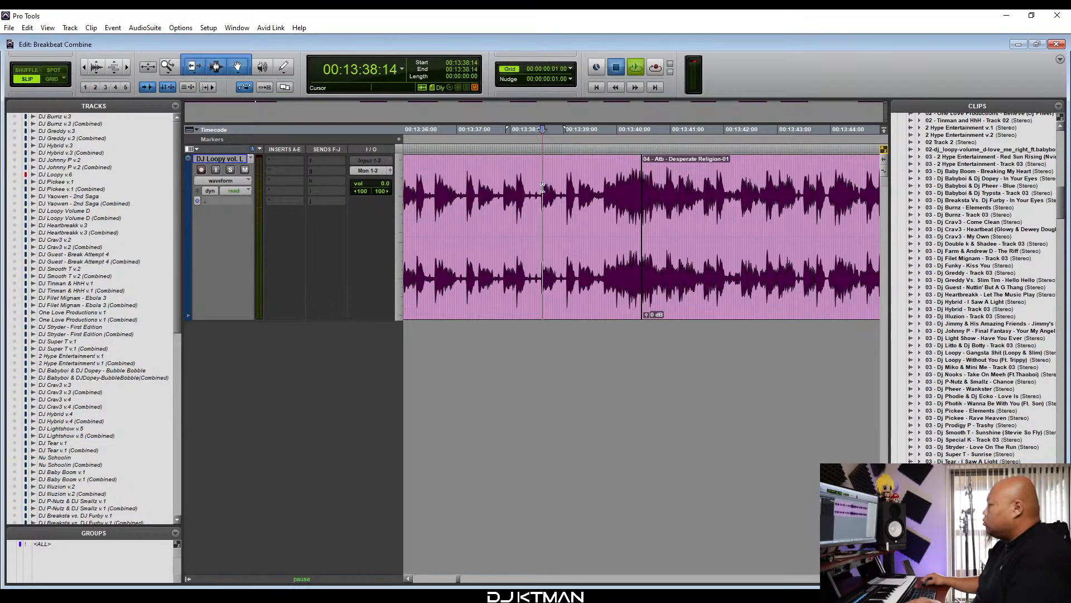
key(space)
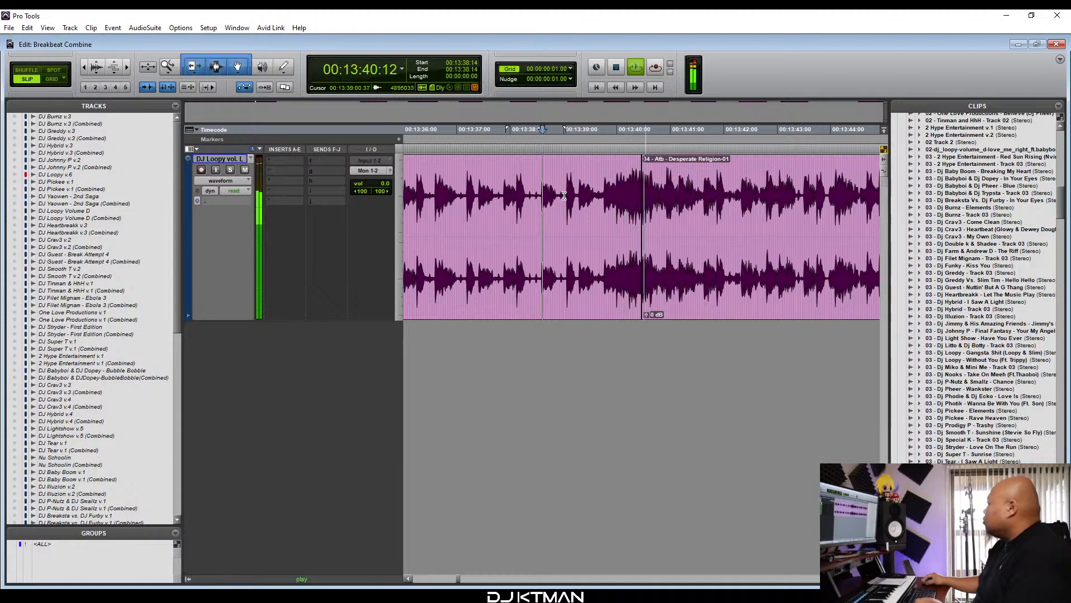
key(r)
key(r)
key(r)
key(r)
key(r)
key(r)
key(r)
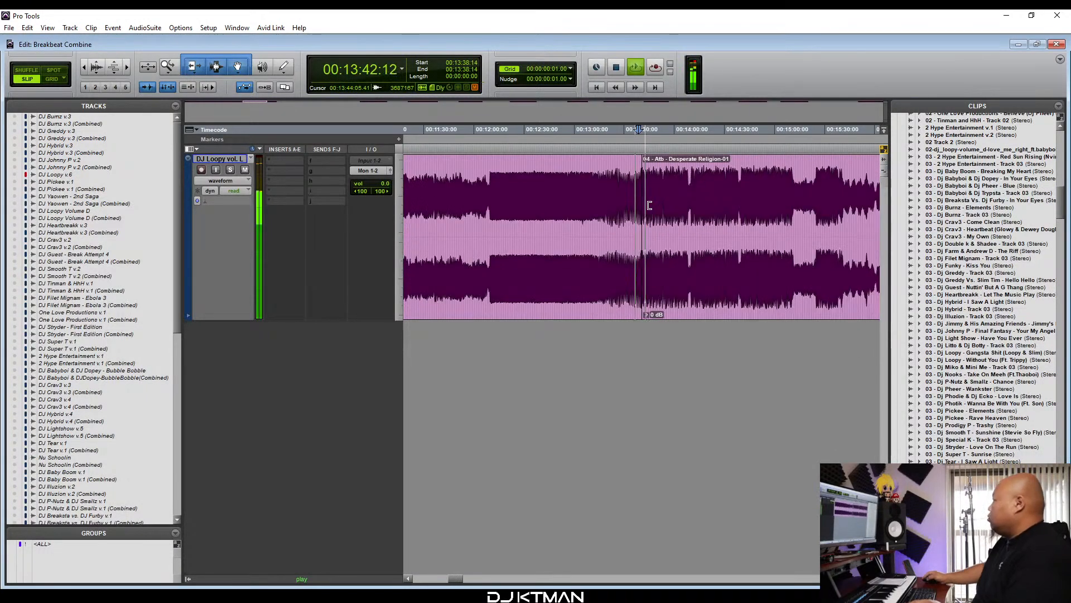
key(r)
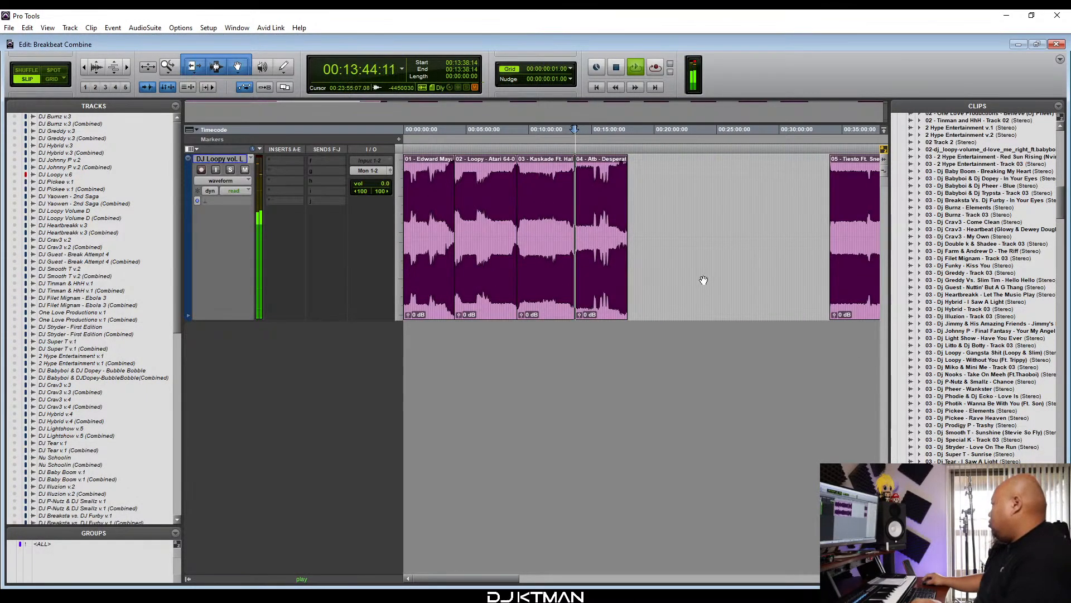
Move the Tiesto - I Will Be Here clip earlier to start at about 00:18:09:04, after the Desperate Religion clip, and stop playback.
key(r)
key(r)
key(ctrl+shift+Return)
key(t)
key(t)
key(t)
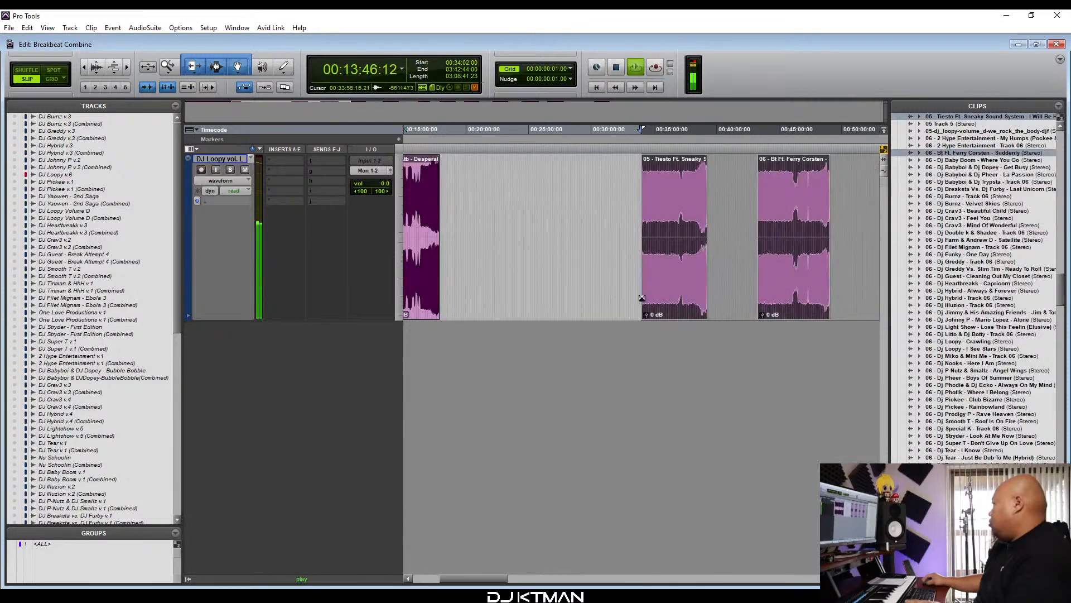
key(r)
drag(632, 313, 594, 316)
drag(546, 326, 546, 326)
key(t)
key(t)
key(t)
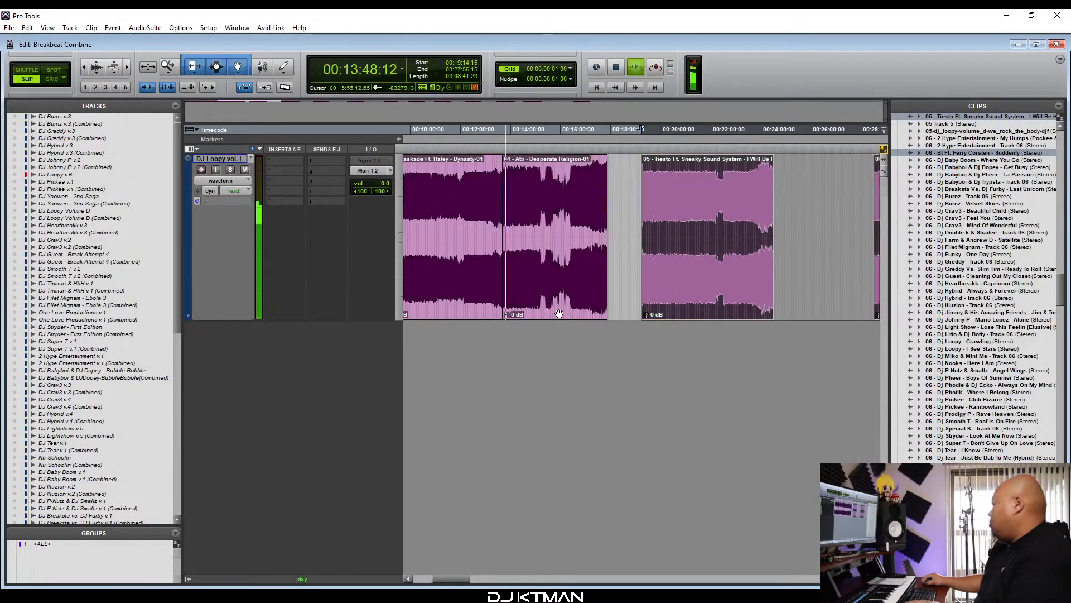
key(space)
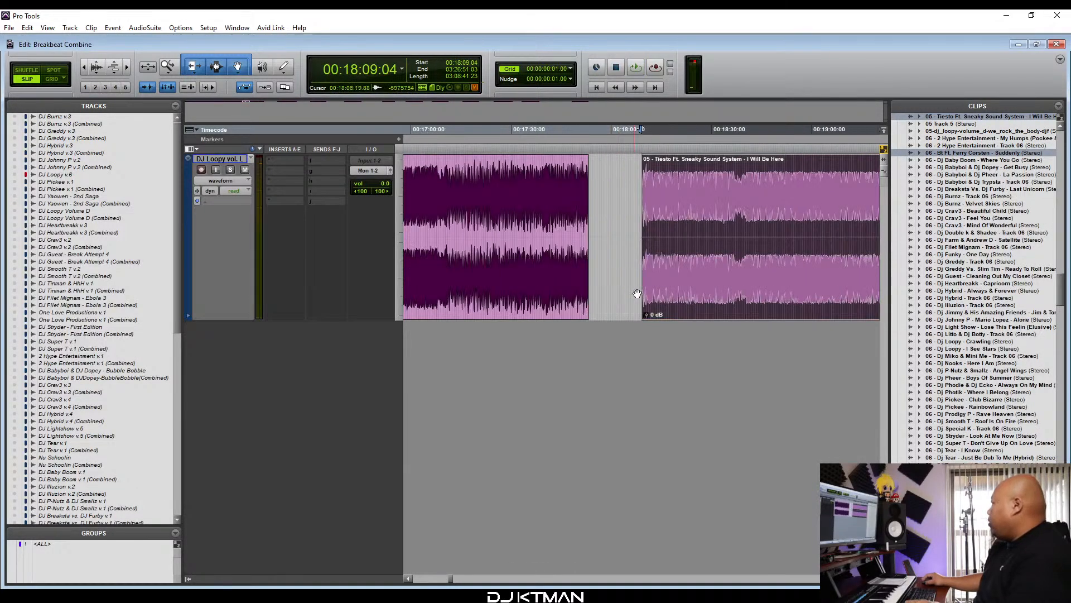
Move the Tiesto clip further back to meet the end of the Desperate Religion clip at about 00:17:53:08.
key(t)
key(t)
key(t)
key(t)
drag(679, 306, 476, 307)
key(t)
key(t)
key(t)
key(t)
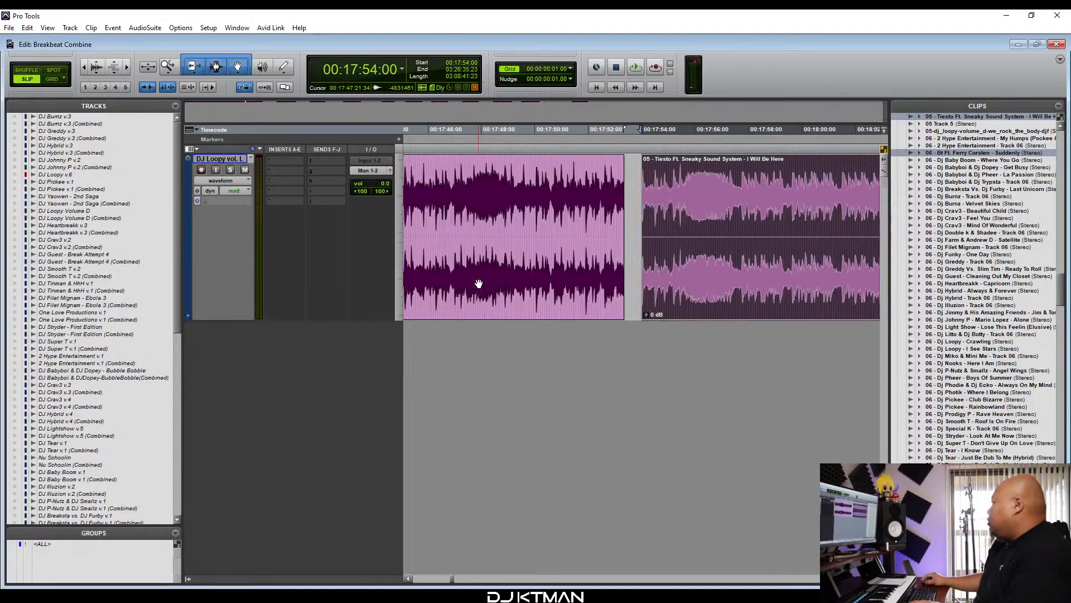
drag(673, 300, 533, 304)
key(t)
key(t)
key(t)
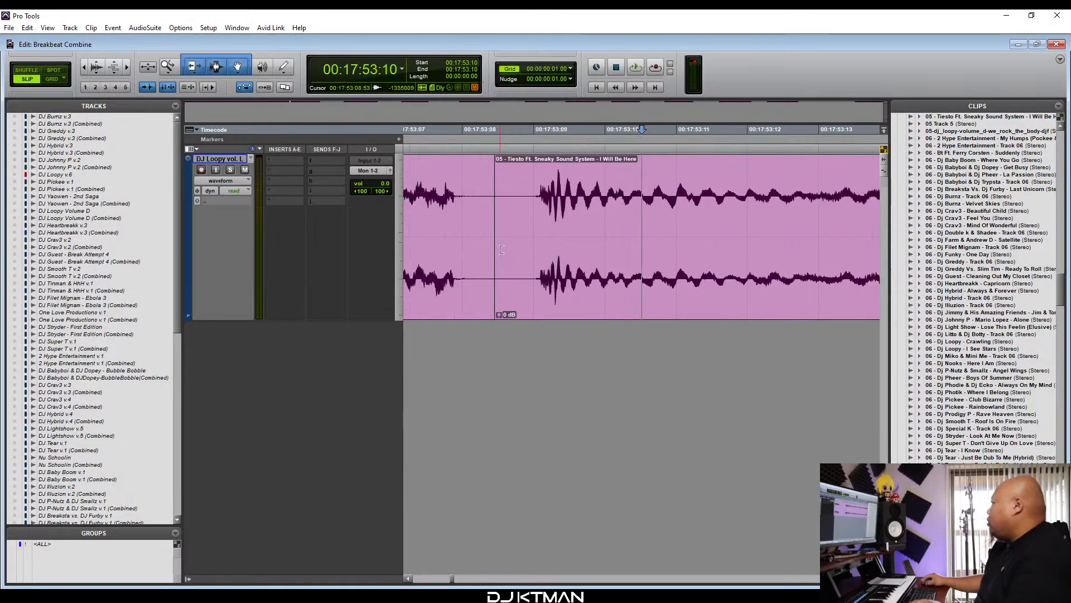
Trim the silent start of the Tiesto clip and butt it against the end of the Desperate Religion clip at 00:17:53:08.
drag(491, 248, 532, 255)
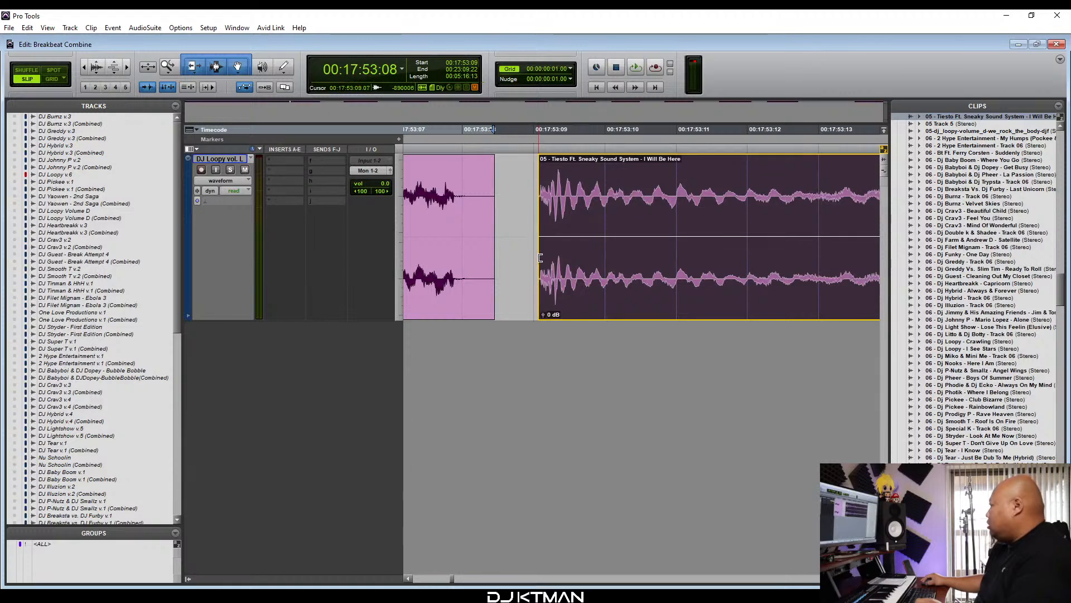
drag(593, 298, 526, 299)
key(t)
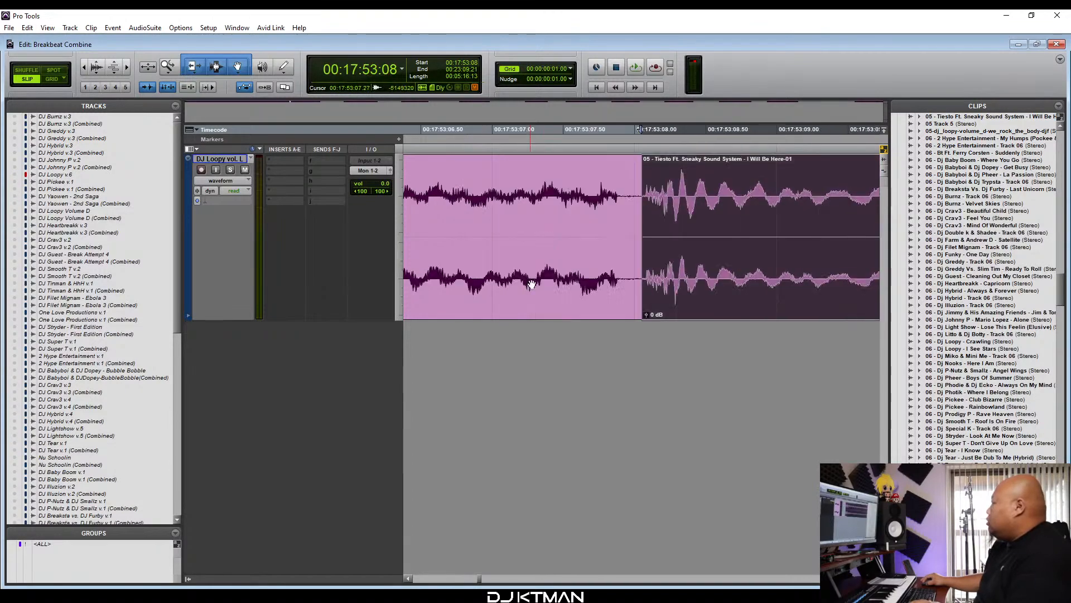
Slide the Tiesto clip over the silent tail of the Desperate Religion clip and crossfade the joint at about 00:17:53:07.
drag(675, 290, 574, 294)
key(t)
key(t)
drag(672, 290, 568, 319)
key(r)
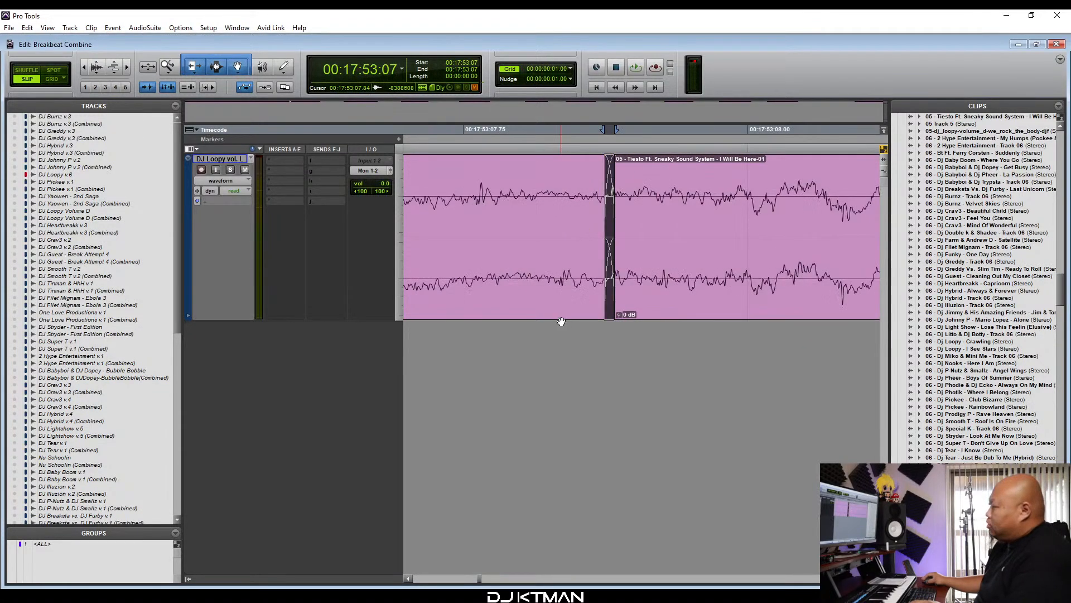
Play the transition from the Desperate Religion clip into the Tiesto clip, starting at about 00:17:52:12.
key(r)
key(r)
key(r)
key(r)
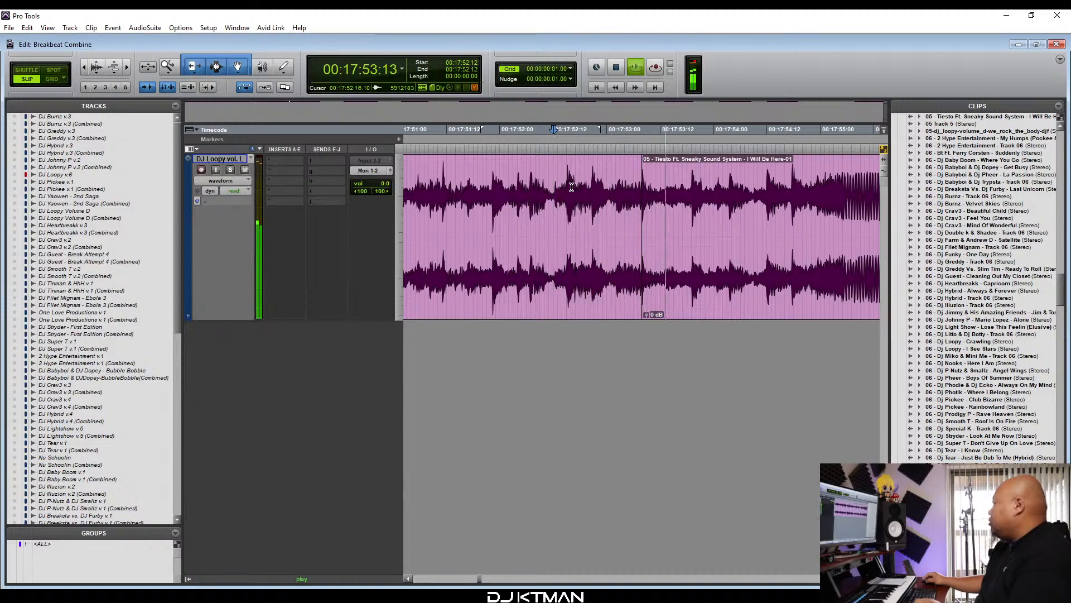
key(space)
Move the Bt Ft. Ferry Corsten - Suddenly clip earlier to start at about 00:23:46:03, after the Tiesto clip.
key(r)
key(r)
key(r)
key(r)
key(r)
key(r)
key(r)
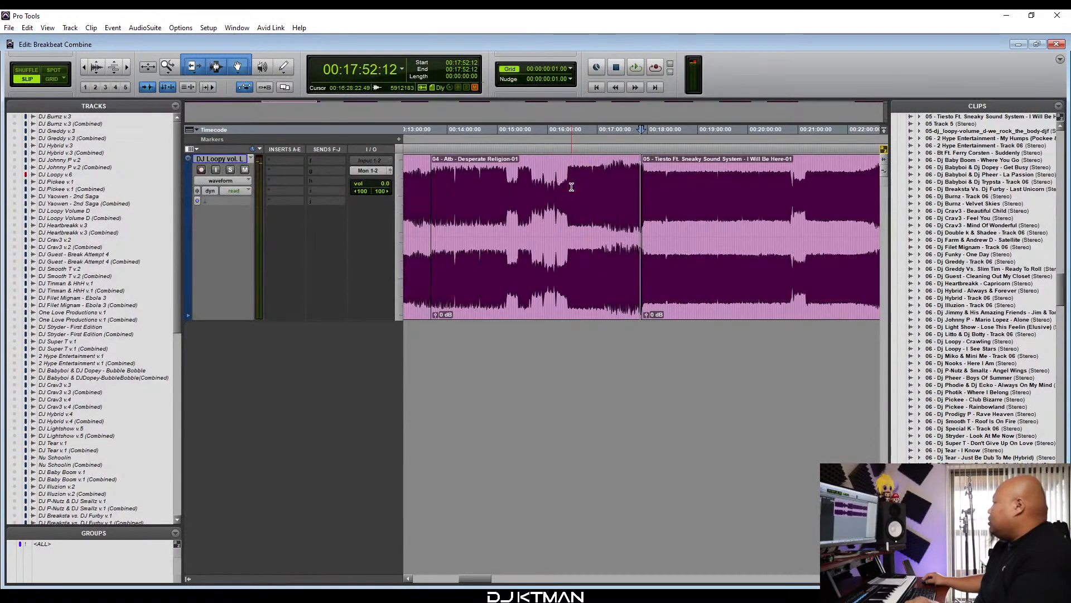
key(r)
key(r)
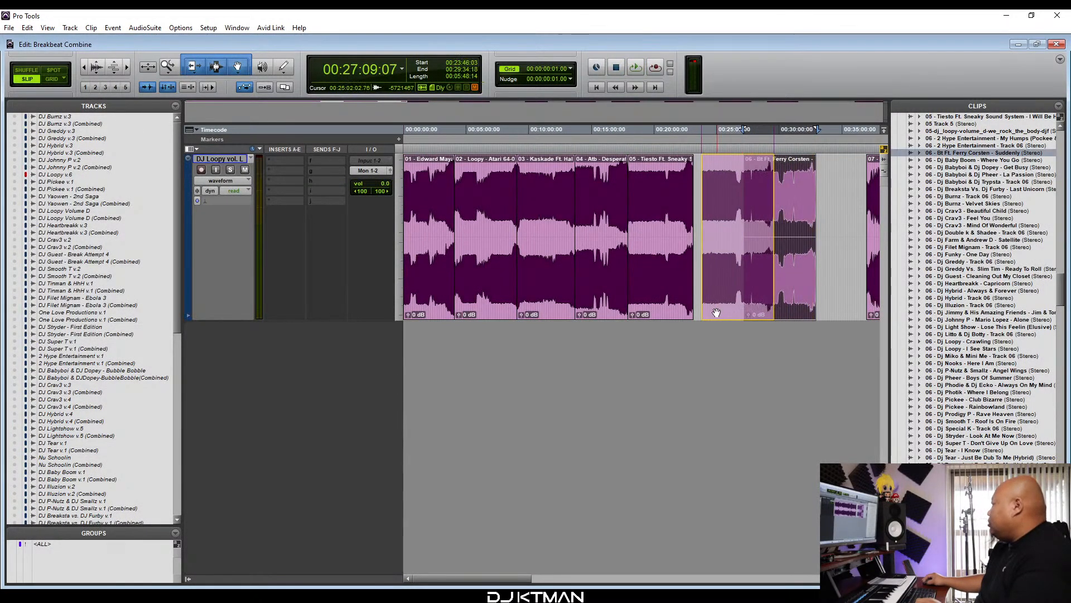
key(t)
key(t)
key(t)
key(t)
key(t)
Move the Suddenly clip further back to start at 00:23:09:21, almost touching the end of the Tiesto clip.
drag(675, 297, 563, 297)
key(t)
key(t)
key(t)
key(t)
key(t)
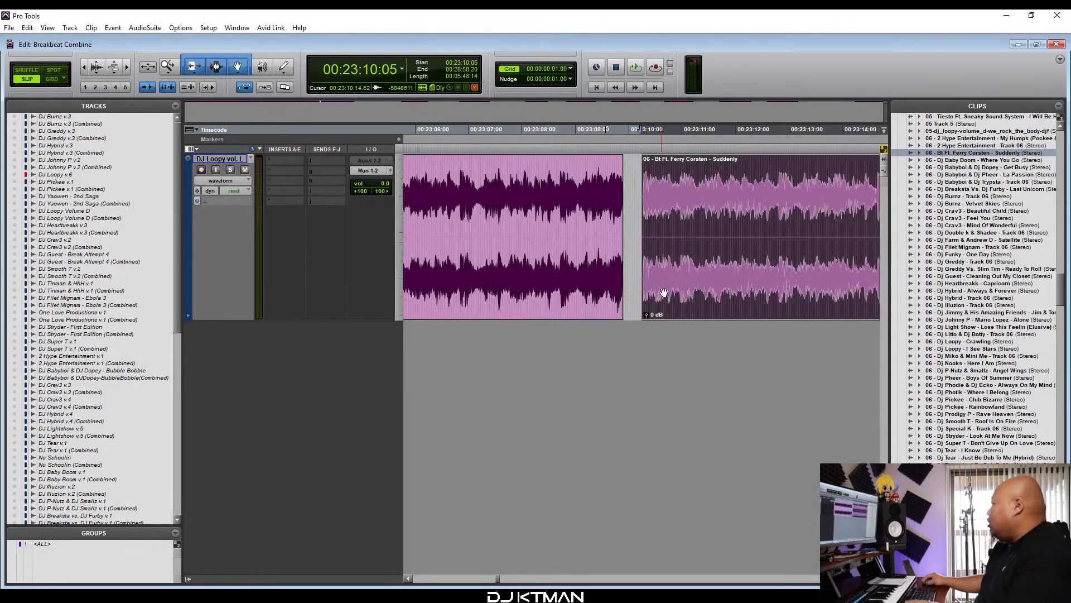
key(t)
drag(681, 294, 538, 304)
key(t)
key(t)
key(t)
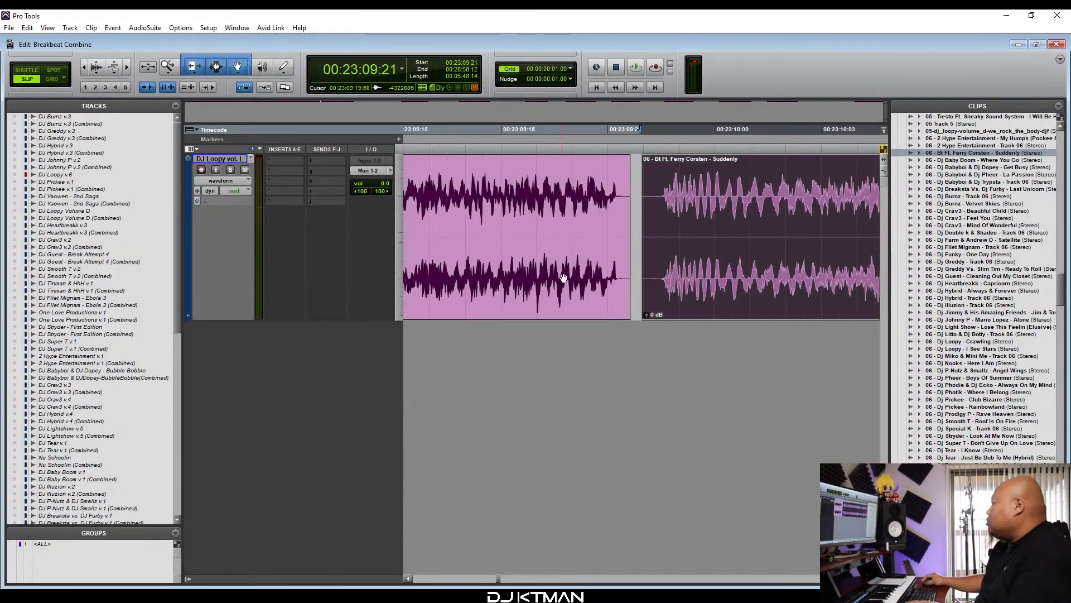
Trim the silent start of the Suddenly clip and crossfade it into the end of the Tiesto clip at about 00:23:09:21.
drag(645, 239, 592, 291)
key(t)
key(t)
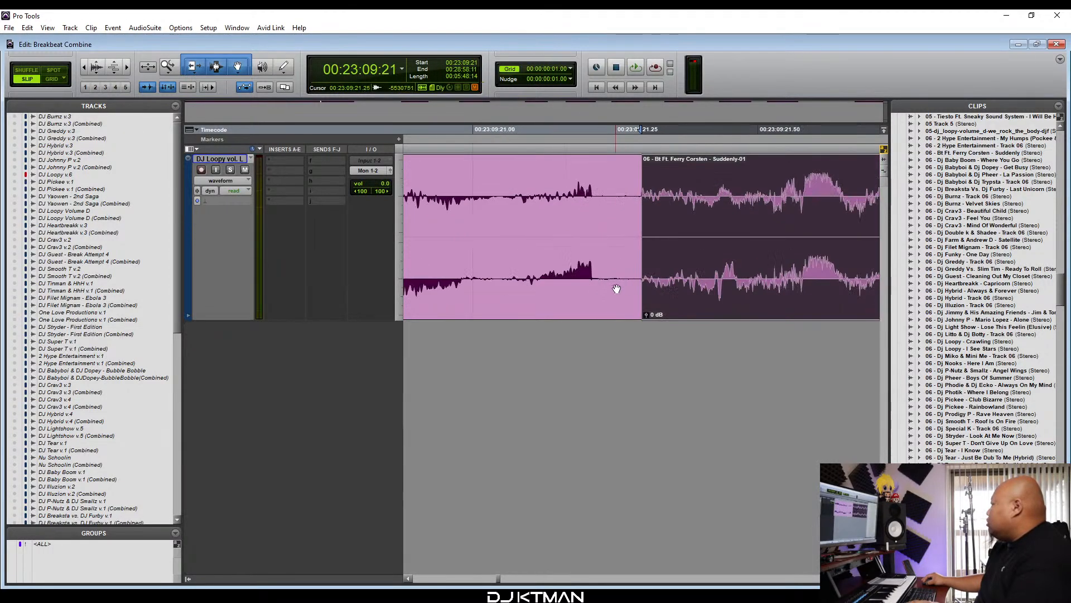
drag(673, 286, 586, 322)
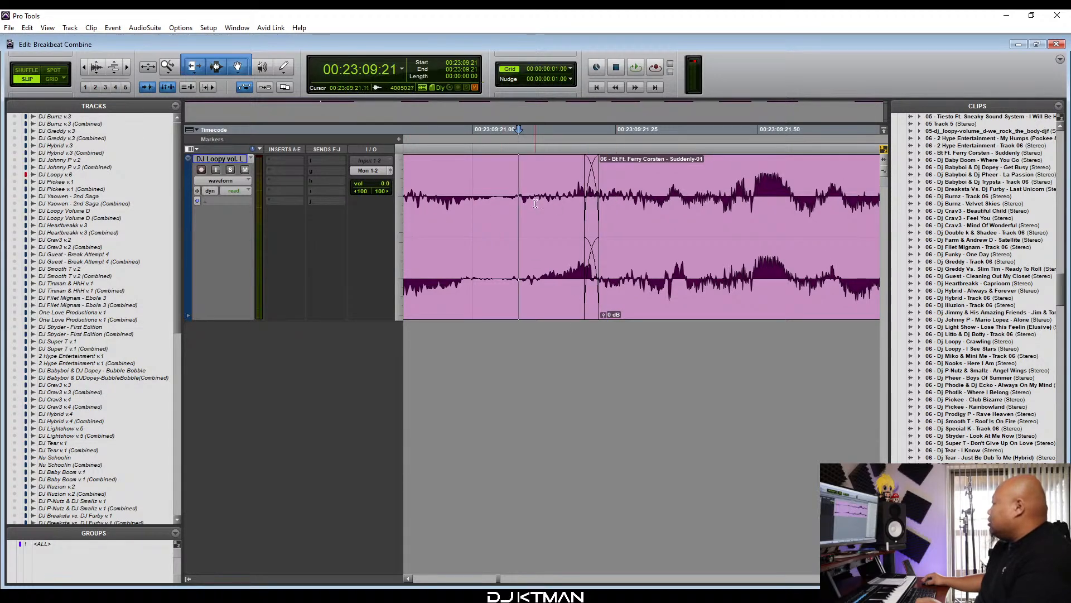
Play the transition from the Tiesto clip into the Suddenly clip, starting at about 00:23:08:16.
key(r)
key(r)
key(r)
key(r)
key(r)
key(r)
key(r)
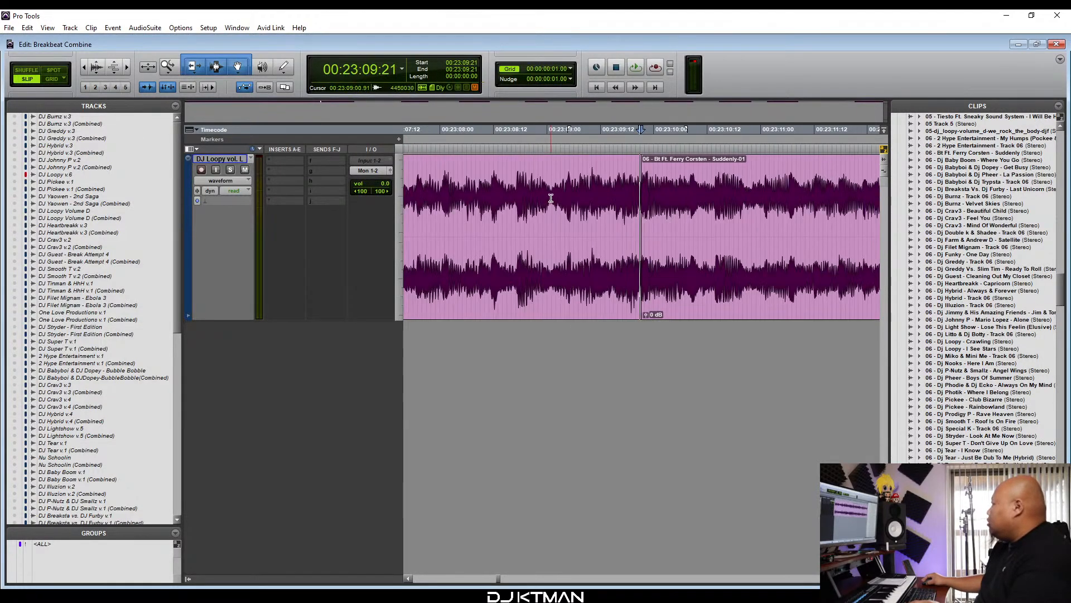
key(r)
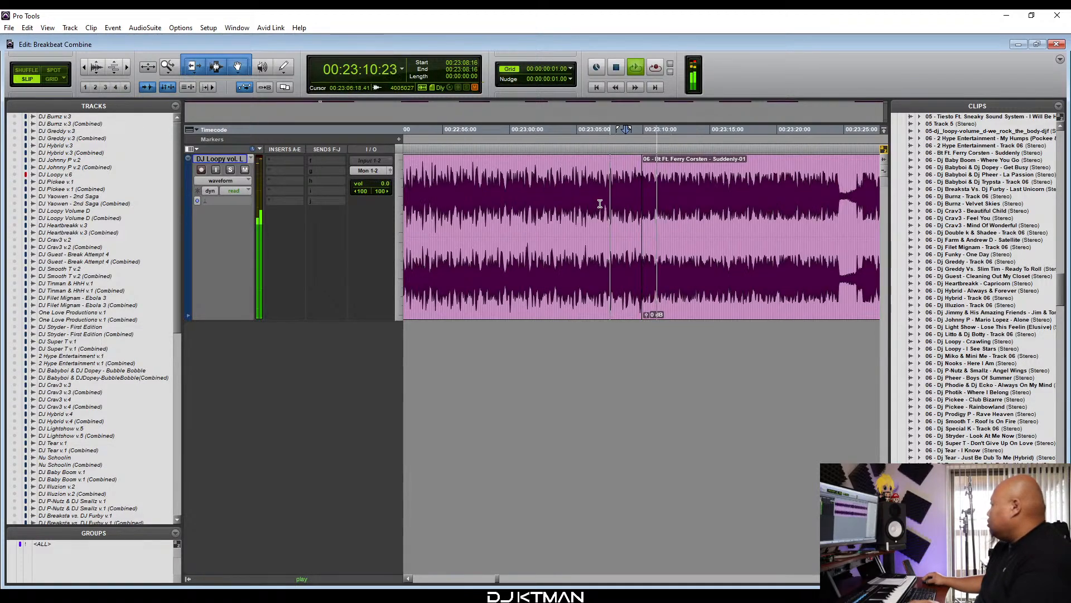
key(r)
key(r)
key(r)
key(r)
key(r)
key(r)
key(r)
key(r)
key(r)
key(space)
Move the M Black - Heartbreak clip earlier, to just after the end of the Suddenly clip.
key(r)
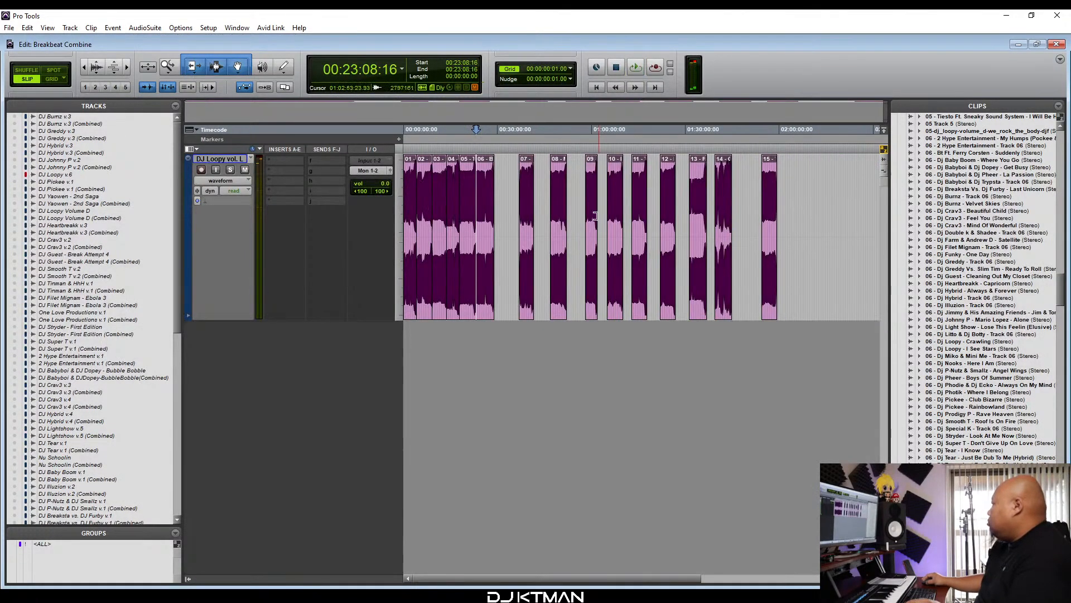
click(526, 319)
key(t)
key(t)
key(t)
drag(666, 319, 476, 325)
key(t)
key(t)
key(t)
key(t)
drag(712, 313, 584, 324)
key(t)
key(t)
key(t)
key(t)
Butt the Heartbreak clip against the end of the Suddenly clip at 00:28:58:11.
drag(674, 307, 560, 322)
key(t)
key(t)
key(t)
key(t)
key(t)
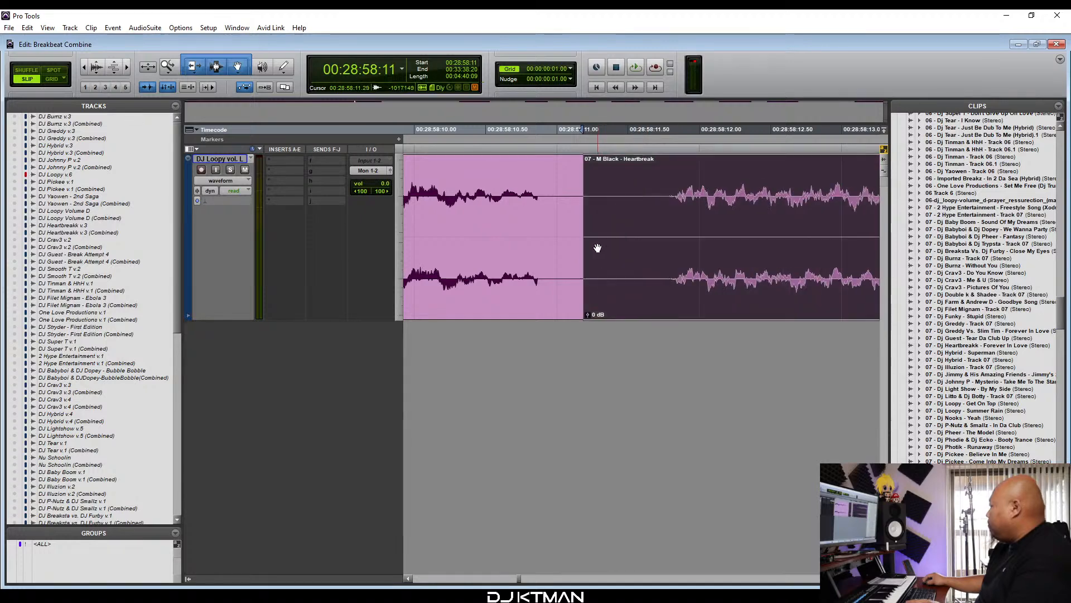
Trim the silent start of the Heartbreak clip and crossfade it into the end of the Suddenly clip at about 00:28:58:10.
drag(588, 248, 560, 291)
key(t)
key(t)
key(t)
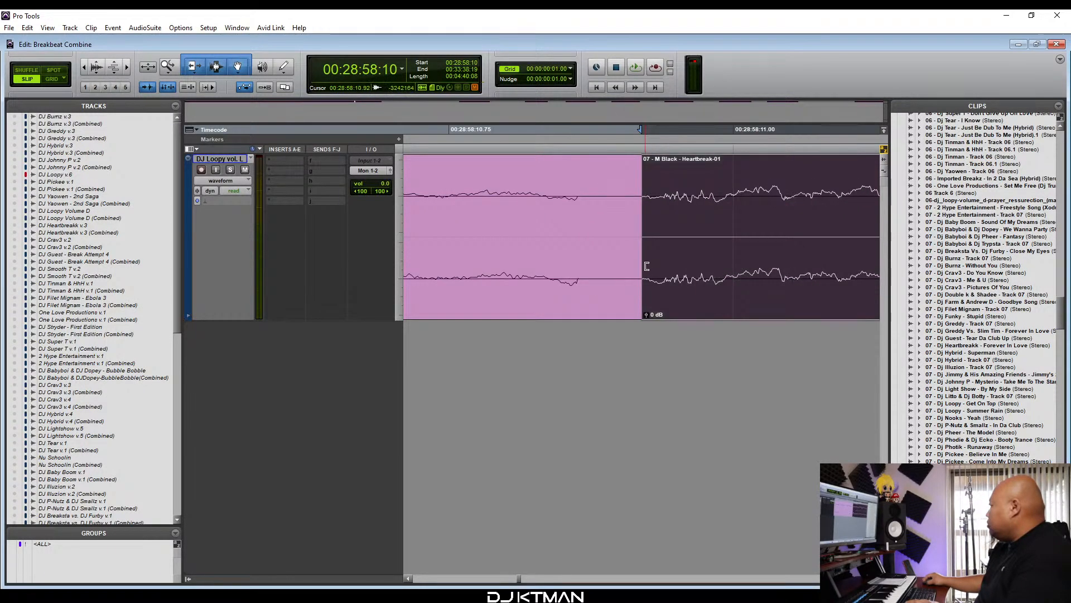
drag(650, 268, 574, 318)
Play the transition from the Suddenly clip into the Heartbreak clip, starting at about 00:28:56:23.
key(r)
key(r)
key(r)
key(r)
key(r)
key(r)
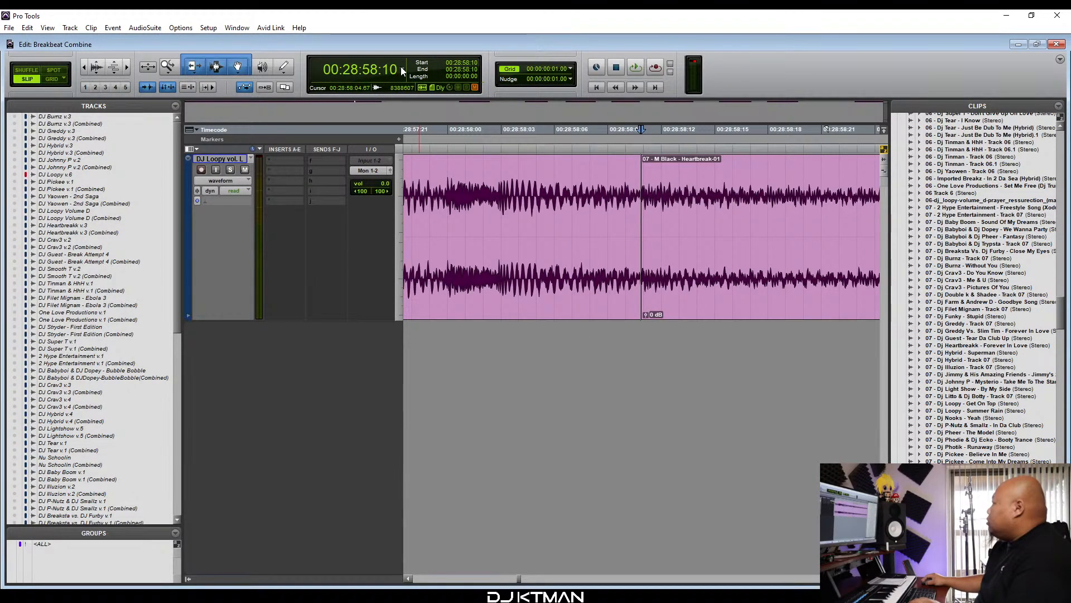
click(477, 188)
key(r)
key(r)
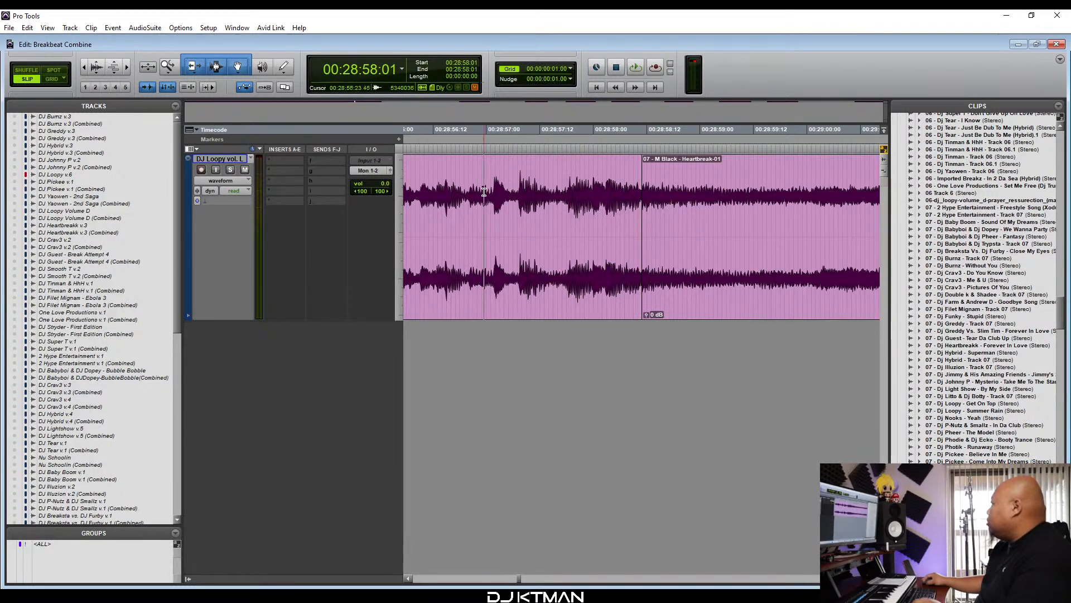
key(r)
key(r)
key(r)
key(r)
key(r)
key(r)
key(r)
key(r)
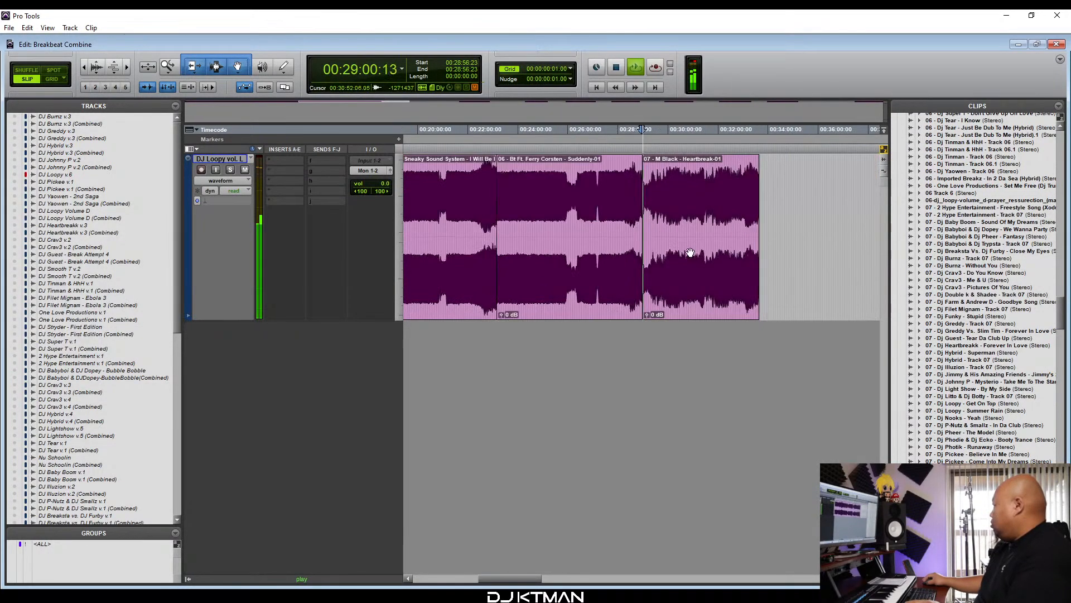
Move the Mario Lopez - Alone clip earlier to start at about 00:33:39:01, just after the Heartbreak clip.
key(r)
key(r)
key(r)
key(r)
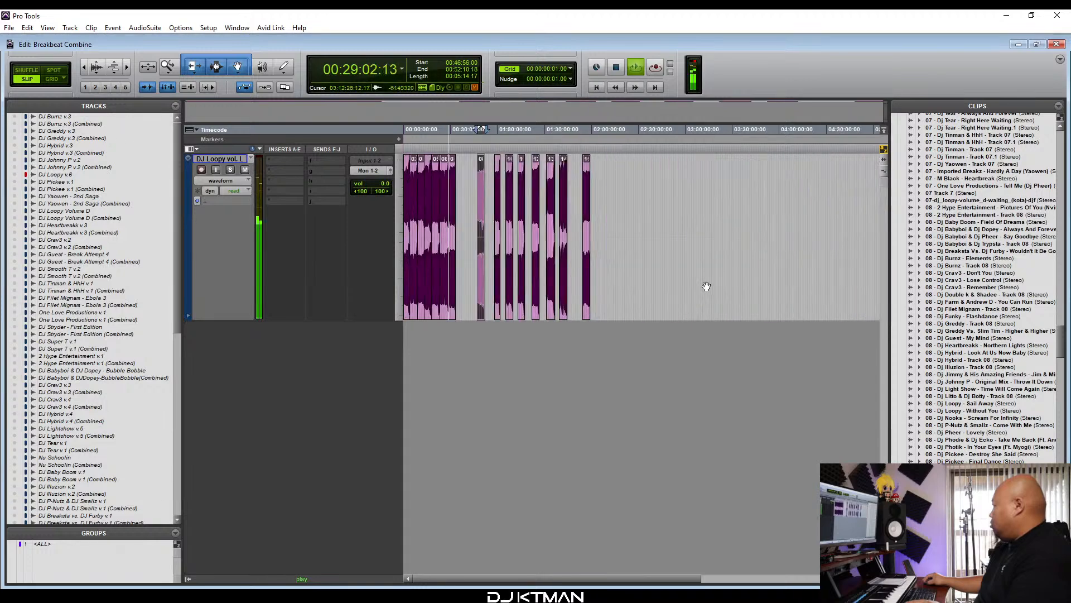
key(t)
key(t)
key(t)
key(t)
key(t)
key(t)
key(t)
key(t)
key(t)
key(t)
key(t)
key(t)
key(t)
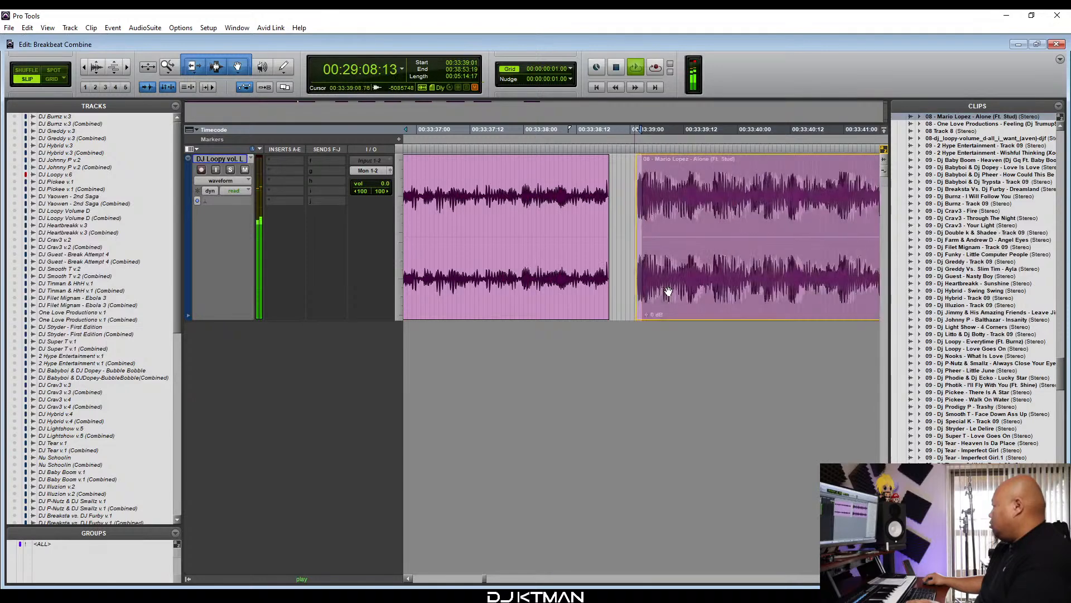
Butt the Mario Lopez - Alone clip against the end of the Heartbreak clip at 00:33:38:19.
key(t)
key(t)
key(t)
key(t)
key(t)
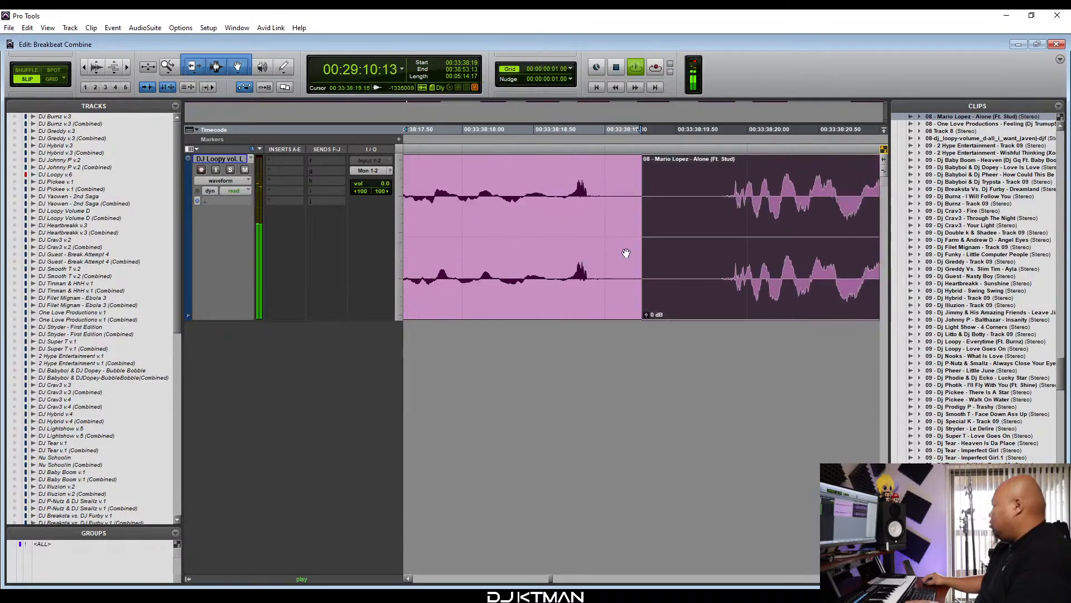
Trim the silent start of the Mario Lopez - Alone clip and crossfade it into the end of the Heartbreak clip at about 00:33:38:18.
drag(649, 249, 736, 250)
drag(754, 287, 595, 315)
key(t)
key(t)
key(space)
key(t)
Play the transition from the Heartbreak clip into the Mario Lopez - Alone clip, starting at 00:33:36:19.
key(r)
key(r)
key(r)
key(r)
key(r)
key(r)
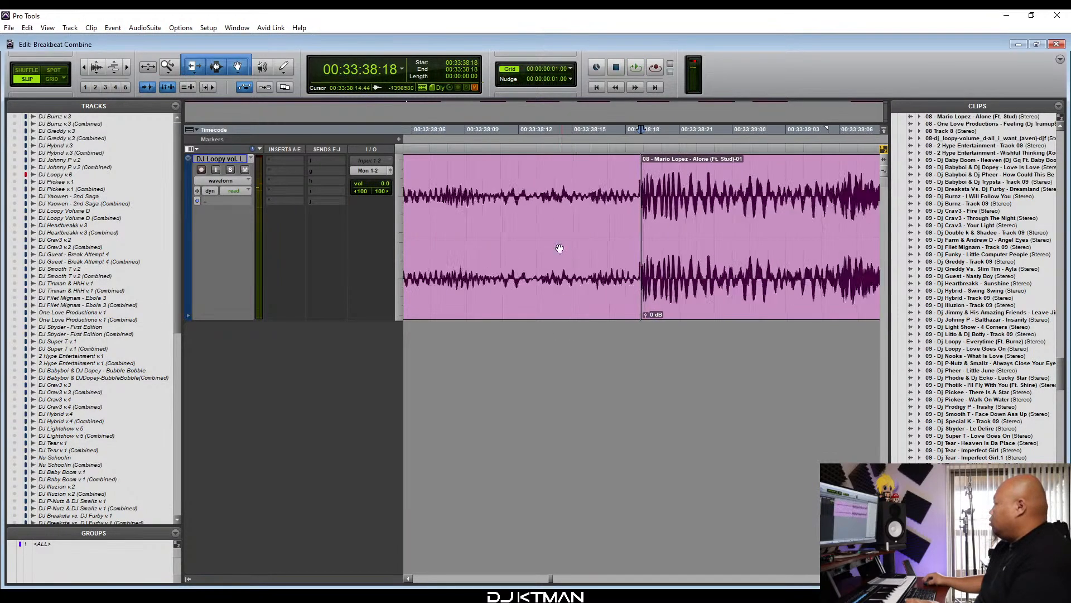
key(r)
key(r)
key(r)
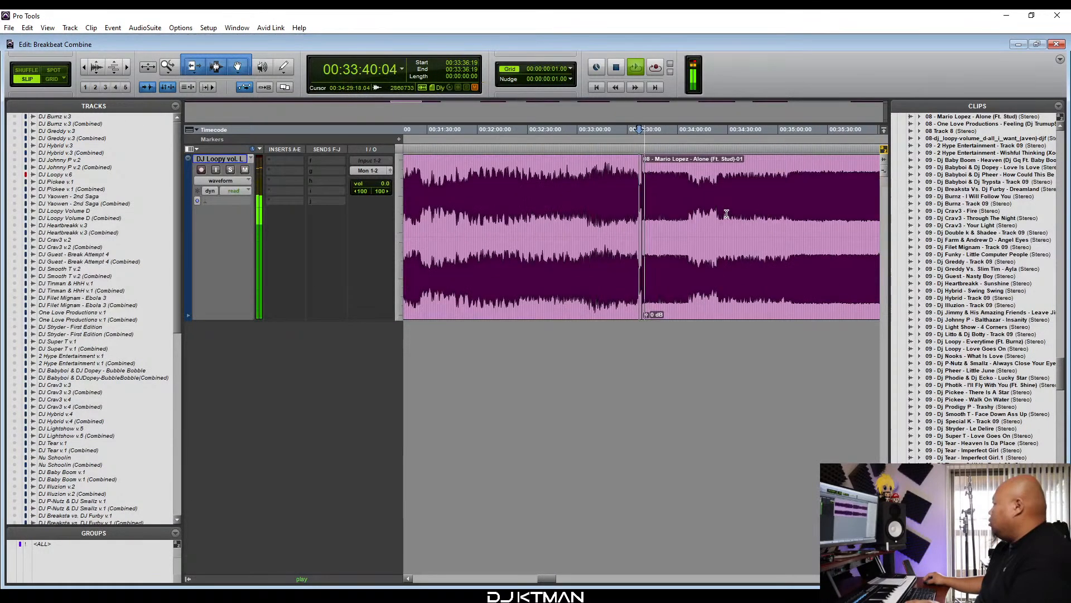
Move the Nadia Ali - Fine Print clip earlier, close to the end of the Mario Lopez - Alone clip.
key(r)
key(r)
key(r)
key(r)
key(r)
key(r)
key(r)
key(r)
drag(798, 288, 726, 323)
key(t)
key(t)
key(t)
key(t)
key(t)
key(t)
drag(674, 302, 499, 324)
key(space)
Butt the Nadia Ali - Fine Print clip against the end of the Mario Lopez - Alone clip at about 00:38:53:11.
key(t)
key(t)
key(t)
drag(677, 292, 554, 318)
key(t)
key(t)
key(t)
key(t)
drag(686, 303, 572, 316)
Trim the silent start of the Nadia Ali - Fine Print clip and crossfade it into the Mario Lopez - Alone clip at 00:38:53:11.
key(t)
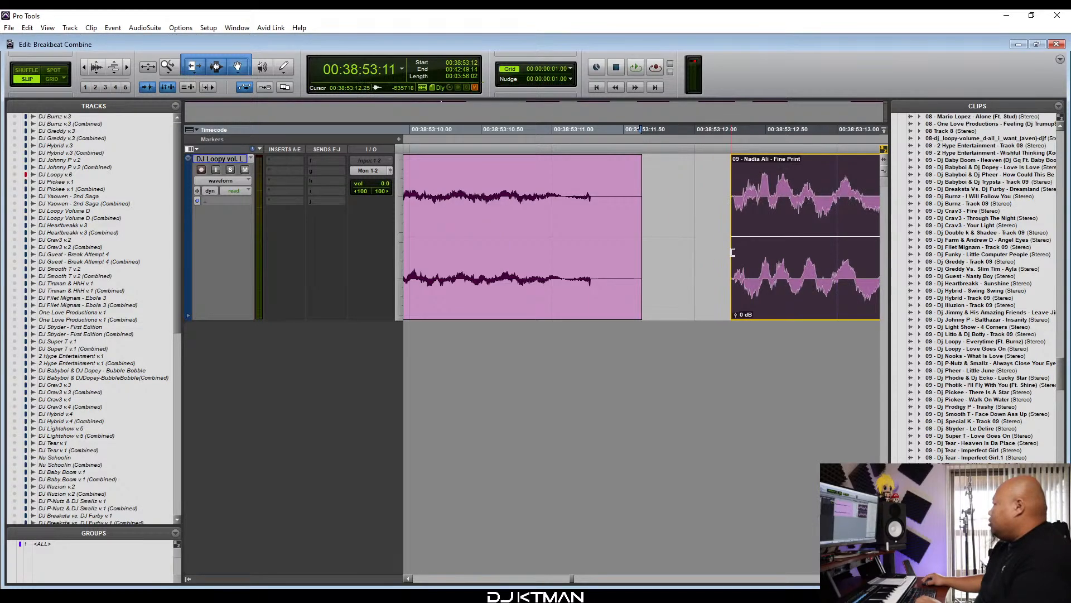
drag(748, 272, 675, 277)
key(t)
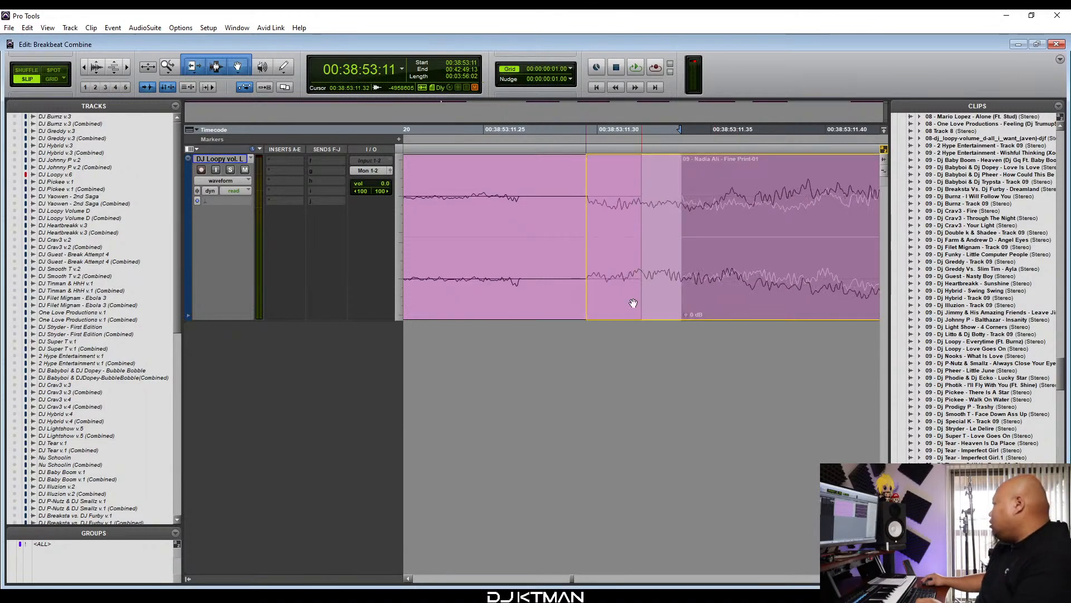
drag(576, 316, 504, 319)
Play the transition from the Mario Lopez - Alone clip into the Nadia Ali - Fine Print clip, starting at 00:38:52:14.
key(r)
key(r)
key(r)
key(r)
key(r)
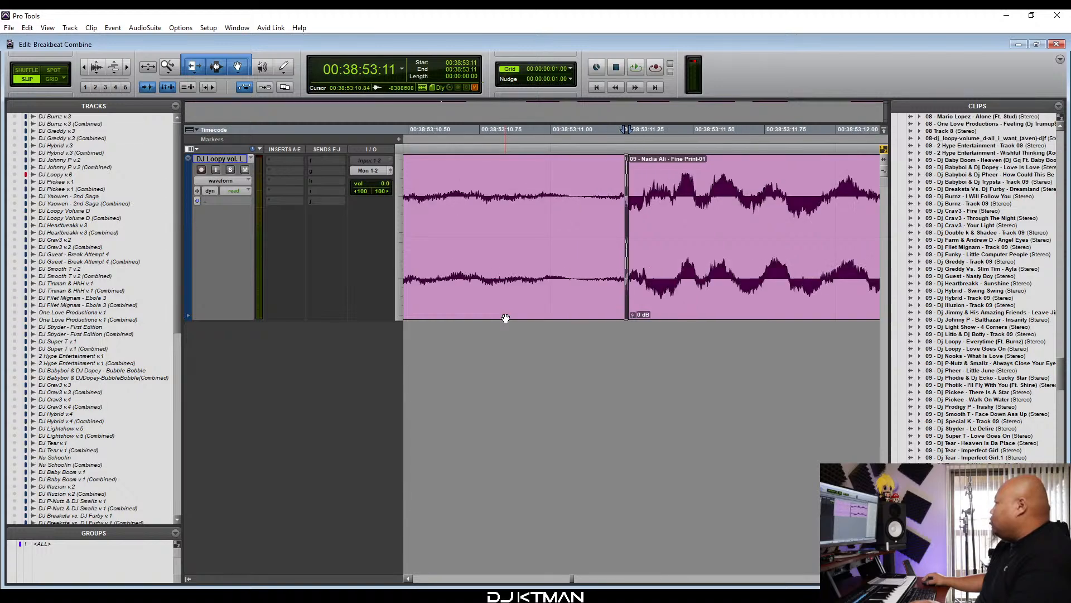
key(r)
key(r)
key(r)
key(r)
key(t)
key(t)
key(t)
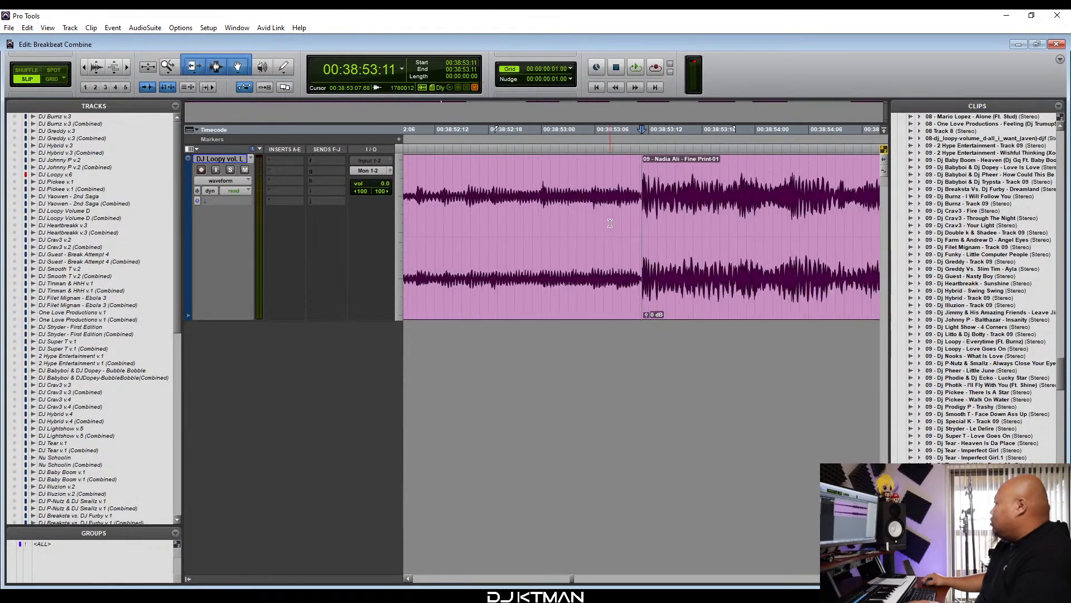
key(t)
key(t)
key(t)
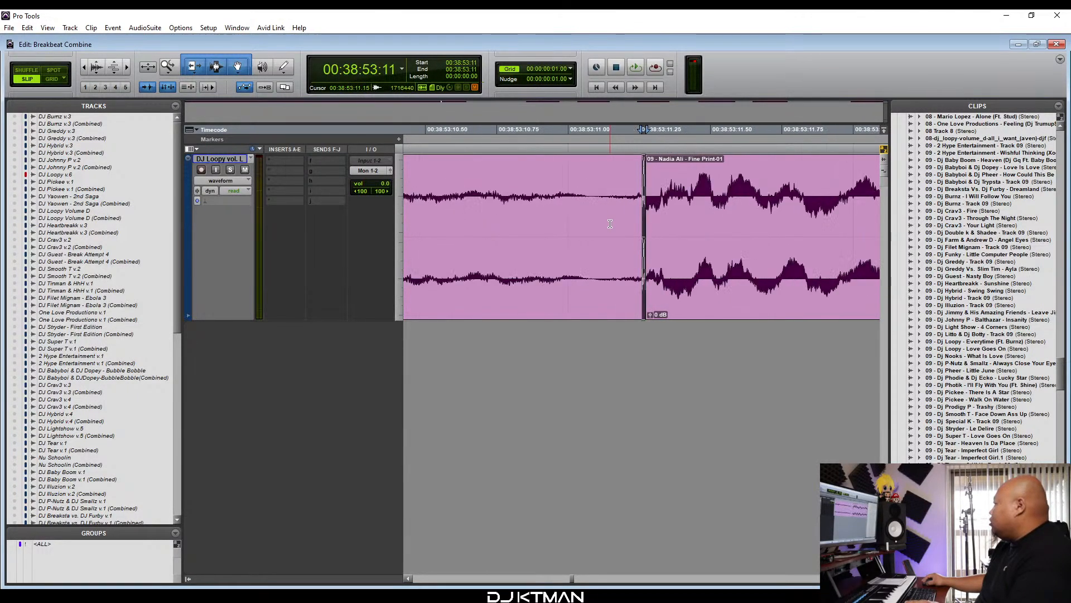
key(r)
key(r)
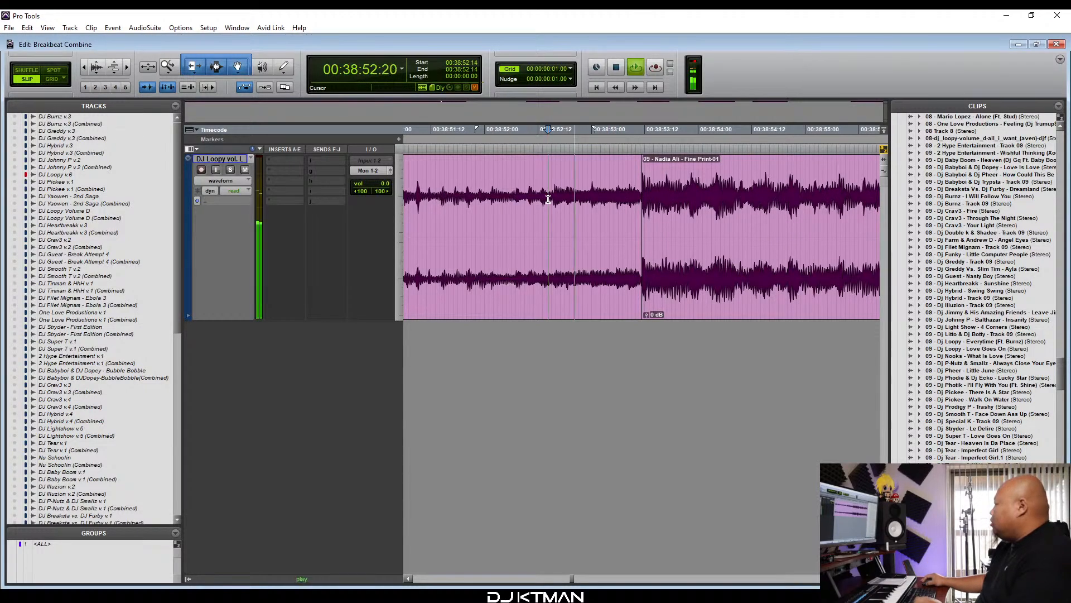
key(r)
key(r)
key(r)
key(space)
Select the Dj Klaas - Our Own Way clip with all clips after it and move them earlier to start at about 00:43:11:02.
key(r)
key(r)
key(r)
key(r)
key(r)
key(r)
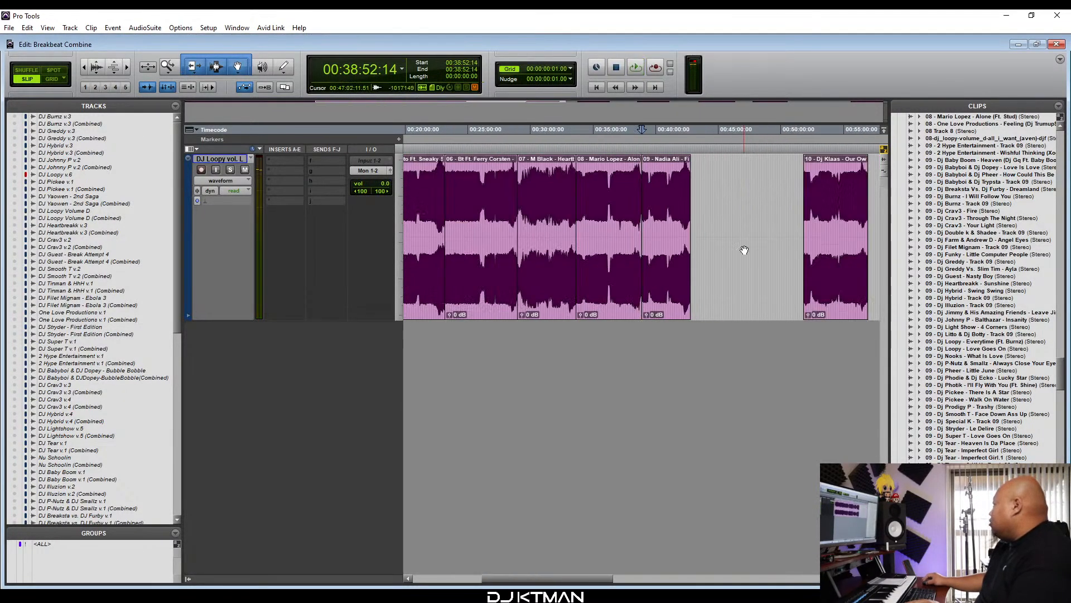
click(823, 297)
key(r)
key(r)
key(r)
key(ctrl+shift+Return)
key(t)
key(t)
key(t)
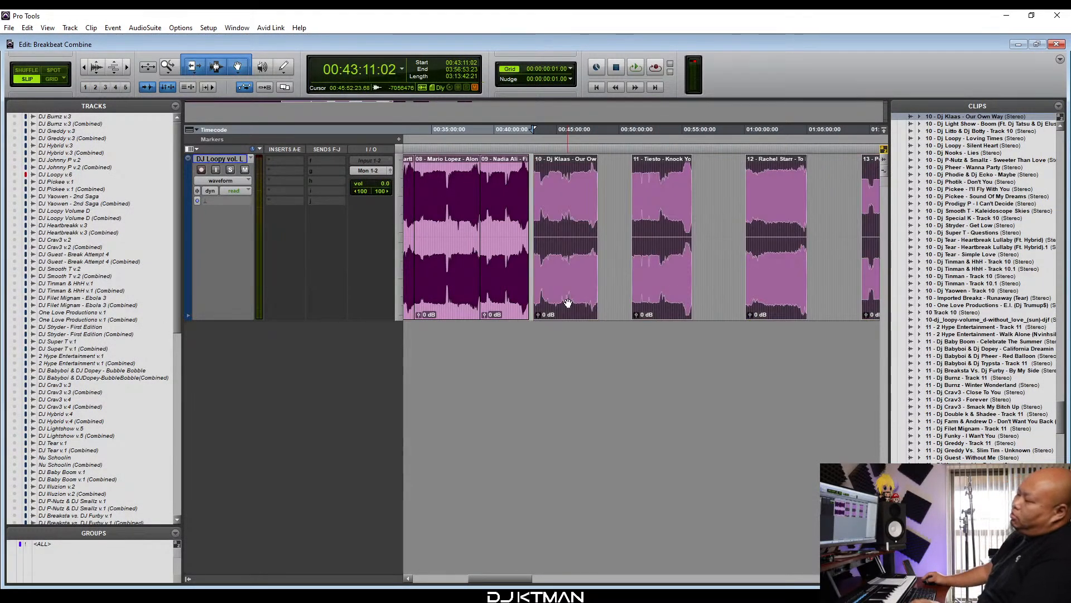
Move the clips from Dj Klaas - Our Own Way onward earlier to start at about 00:42:50:04, near the end of the Nadia Ali clip.
key(t)
key(t)
key(t)
key(t)
key(t)
drag(712, 296, 571, 321)
key(t)
key(t)
key(t)
key(t)
key(t)
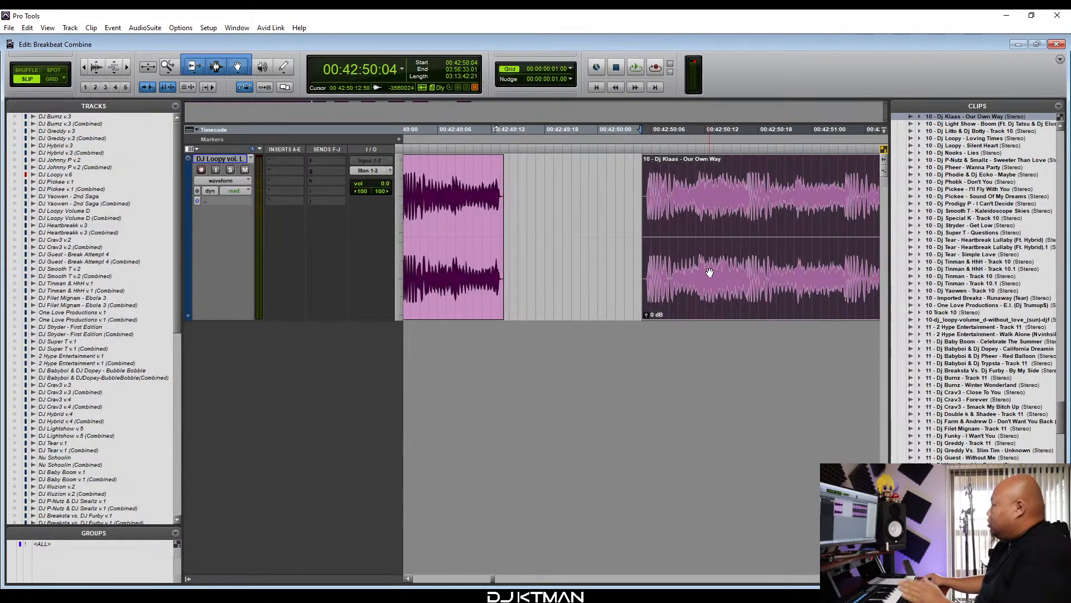
Move the clips from Dj Klaas - Our Own Way onward to 00:42:49:13, right at the end of the Nadia Ali clip.
drag(570, 289, 571, 288)
key(t)
key(t)
key(t)
key(t)
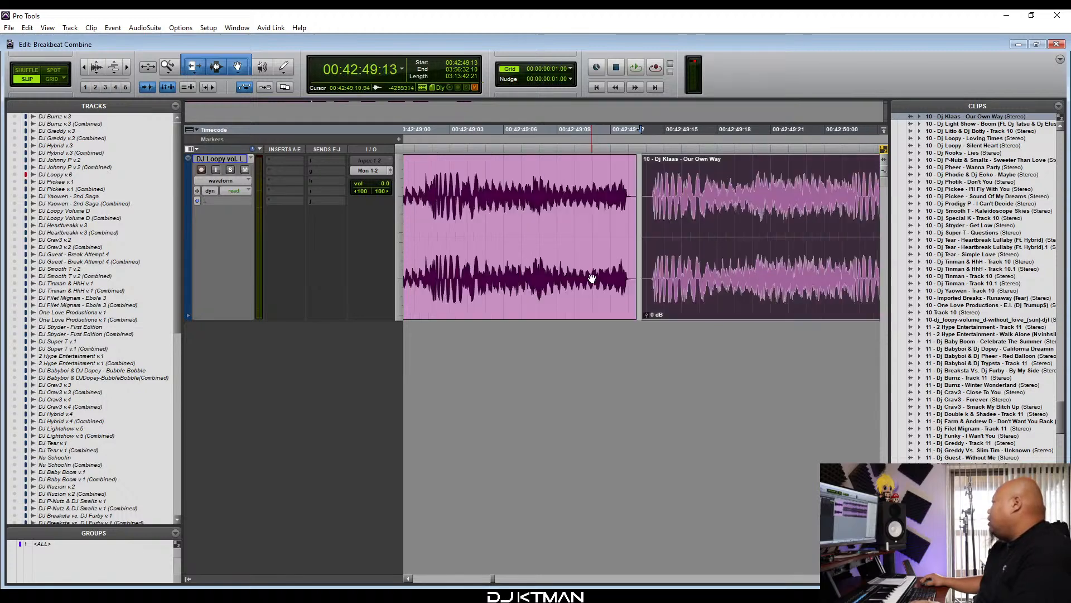
Trim the silent start of the Dj Klaas - Our Own Way clip and crossfade it into the Nadia Ali clip at 00:42:49:12.
drag(647, 244, 724, 249)
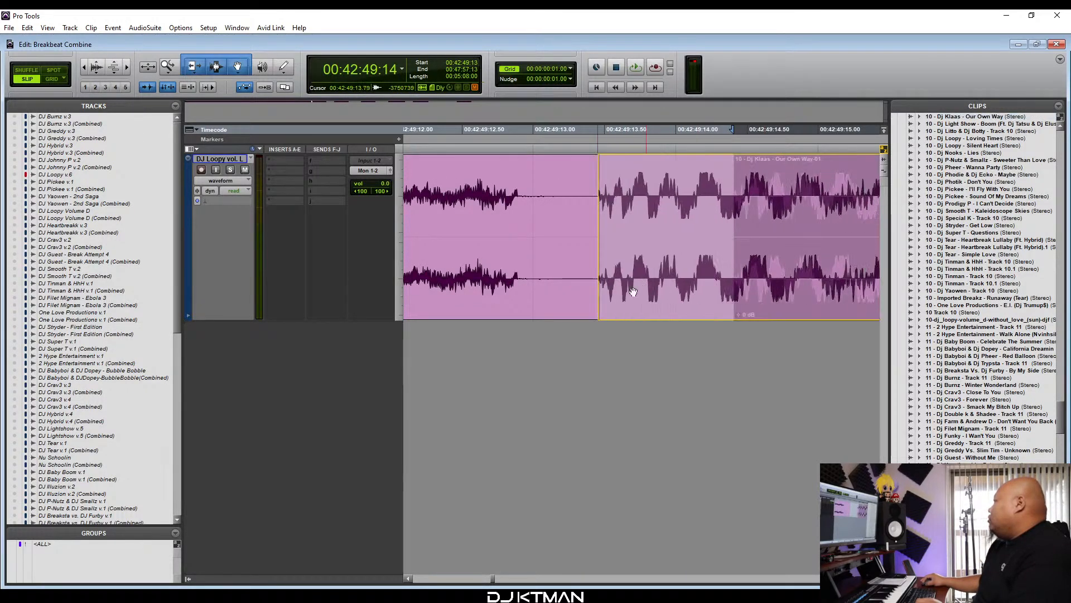
drag(582, 289, 582, 290)
key(t)
key(t)
key(t)
key(t)
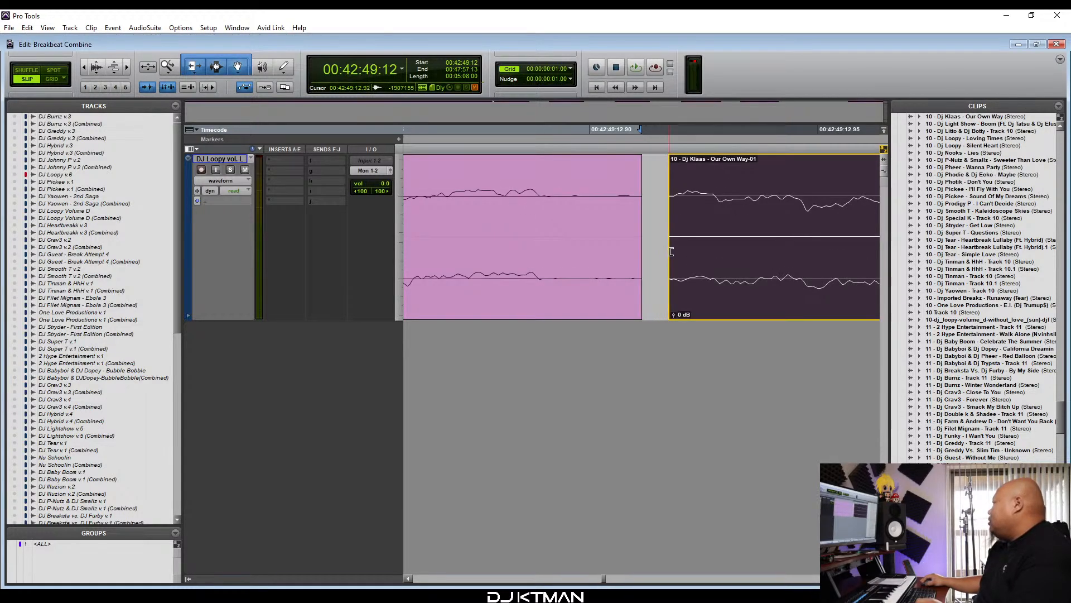
drag(556, 298, 551, 298)
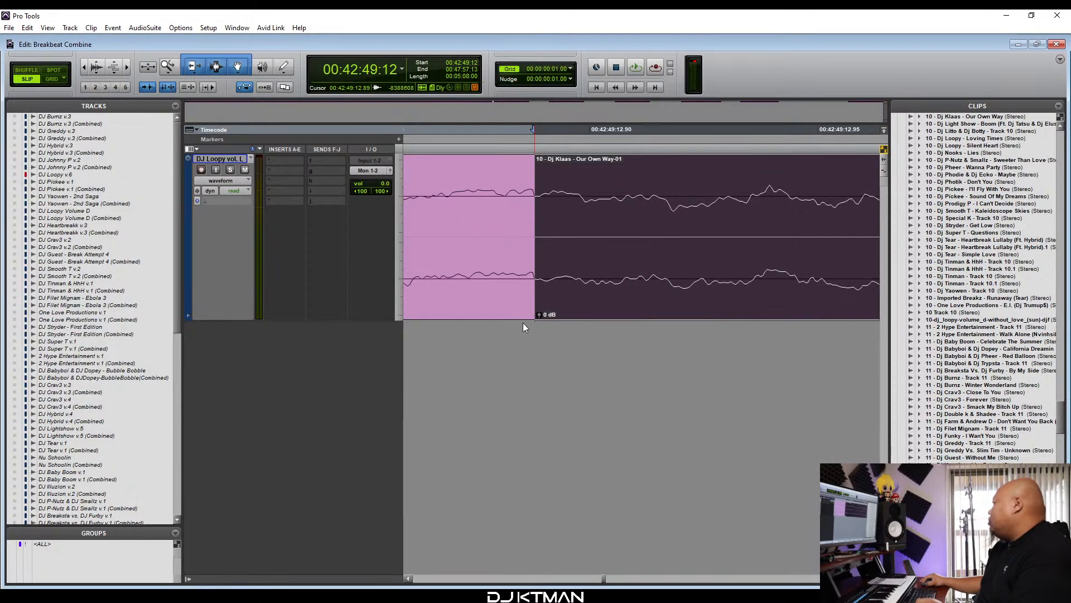
Play the transition from the Nadia Ali clip into the Dj Klaas - Our Own Way clip, starting at 00:42:49:00.
key(r)
key(r)
key(r)
key(r)
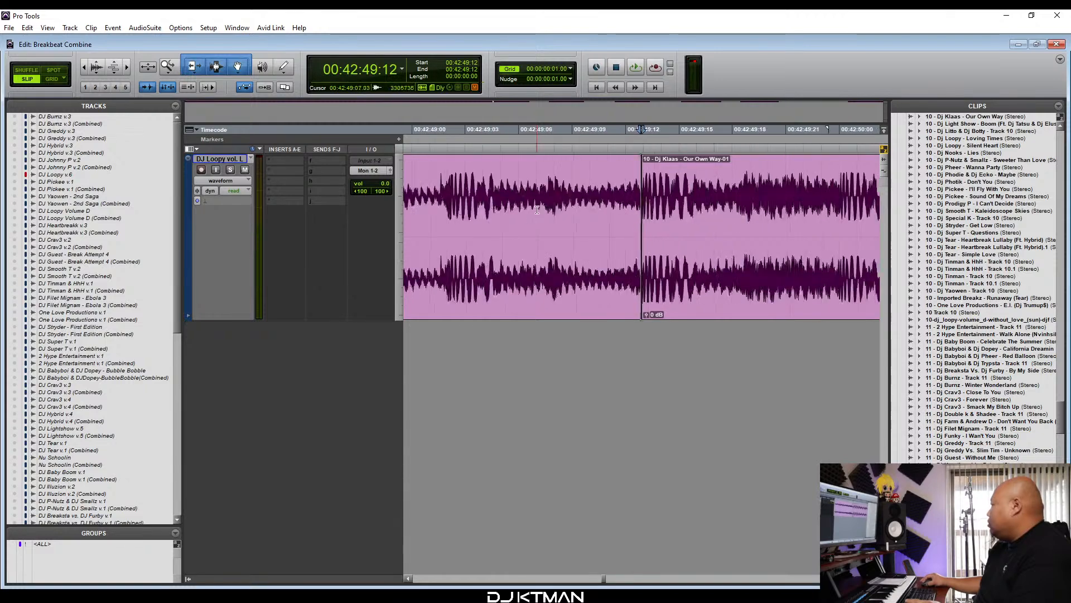
key(r)
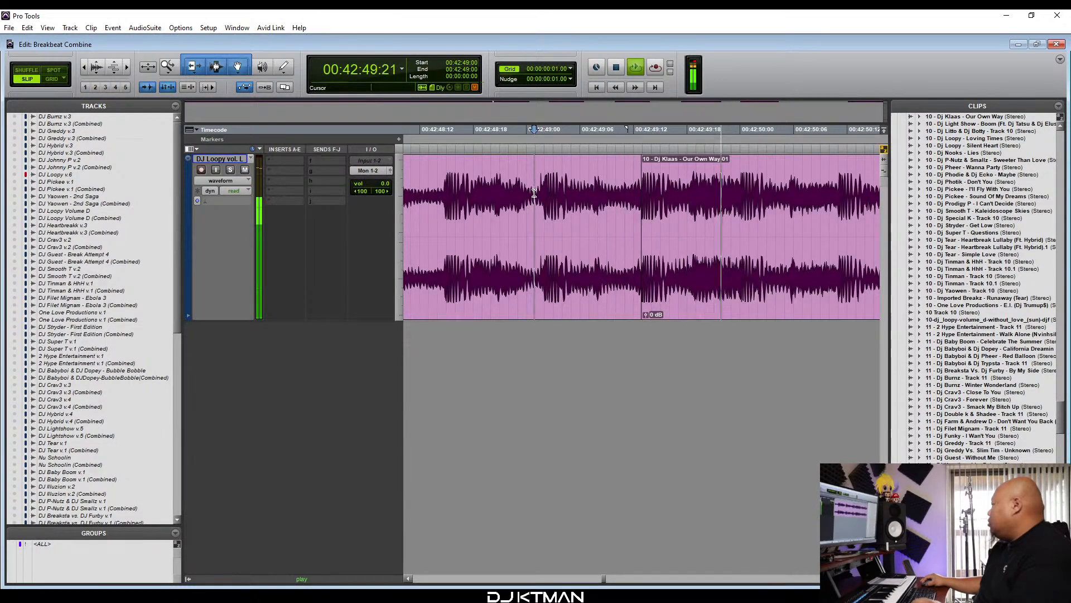
key(r)
key(r)
key(r)
key(r)
key(r)
key(r)
key(r)
key(r)
key(space)
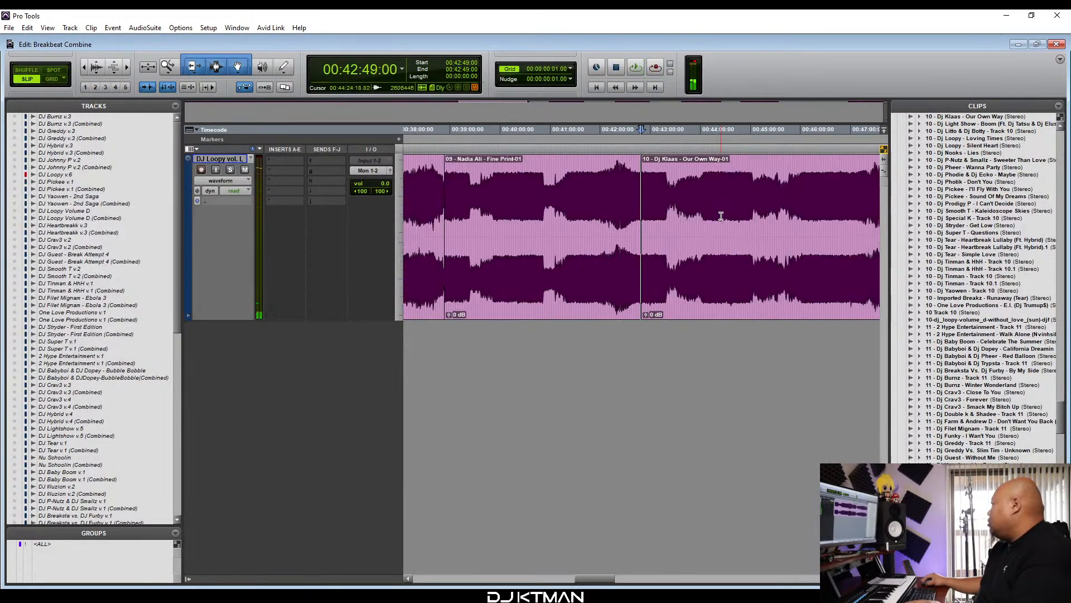
Move the Tiesto - Knock You Out clip earlier, close to the end of the Dj Klaas - Our Own Way clip.
key(r)
key(r)
drag(763, 286, 502, 323)
key(t)
key(t)
key(t)
key(t)
key(t)
key(t)
key(t)
Butt the Tiesto - Knock You Out clip against the end of the Dj Klaas - Our Own Way clip.
drag(737, 293, 630, 316)
key(t)
key(t)
key(t)
key(t)
key(t)
key(t)
key(t)
Trim the silent start of the Tiesto - Knock You Out clip and crossfade it into the Dj Klaas clip at 00:47:57:12.
drag(648, 237, 734, 240)
drag(761, 295, 586, 301)
key(t)
key(t)
key(t)
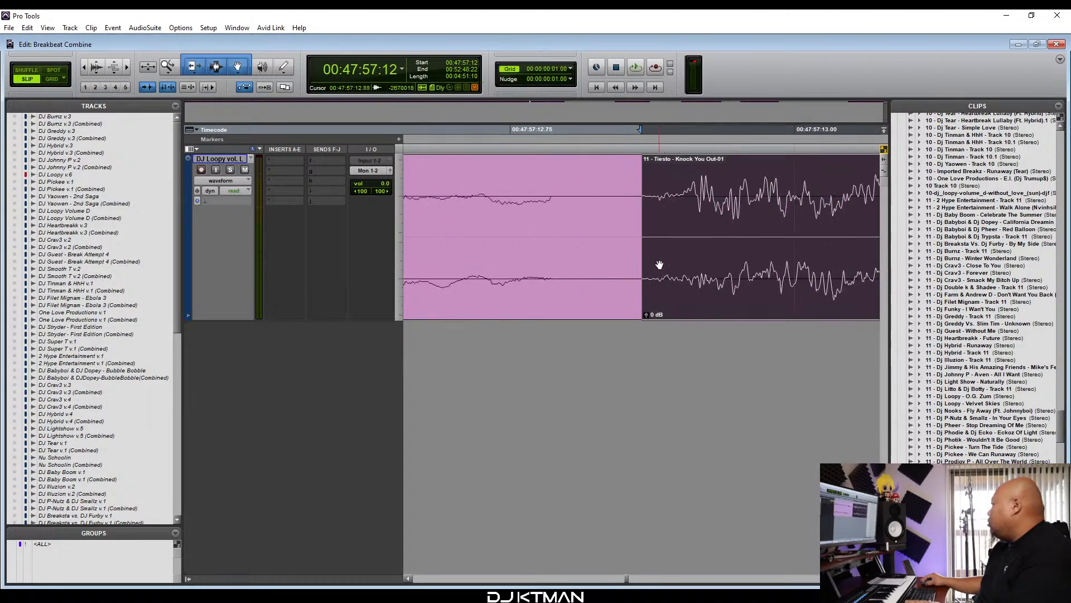
drag(684, 301, 537, 316)
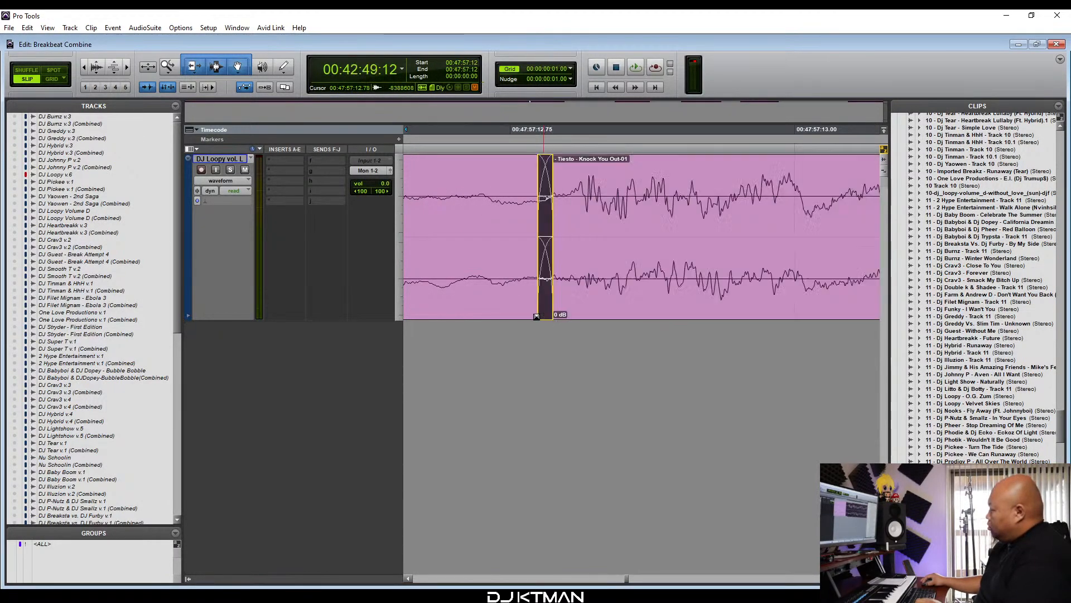
Play the transition from the Dj Klaas - Our Own Way clip into the Tiesto - Knock You Out clip, starting at 00:47:56:15.
key(r)
key(r)
key(r)
key(r)
key(r)
key(r)
key(r)
key(r)
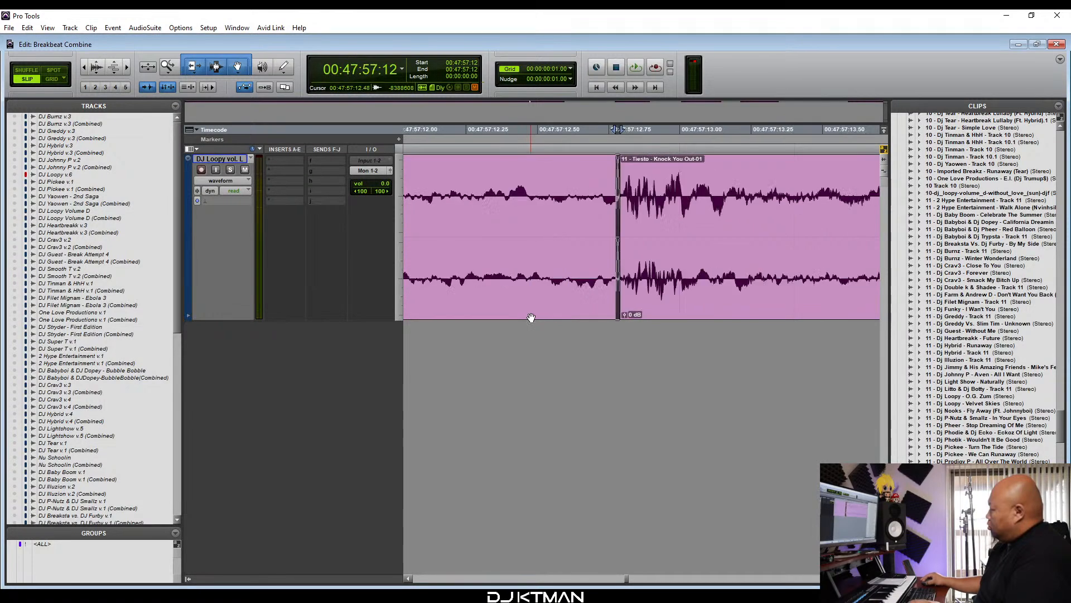
click(546, 190)
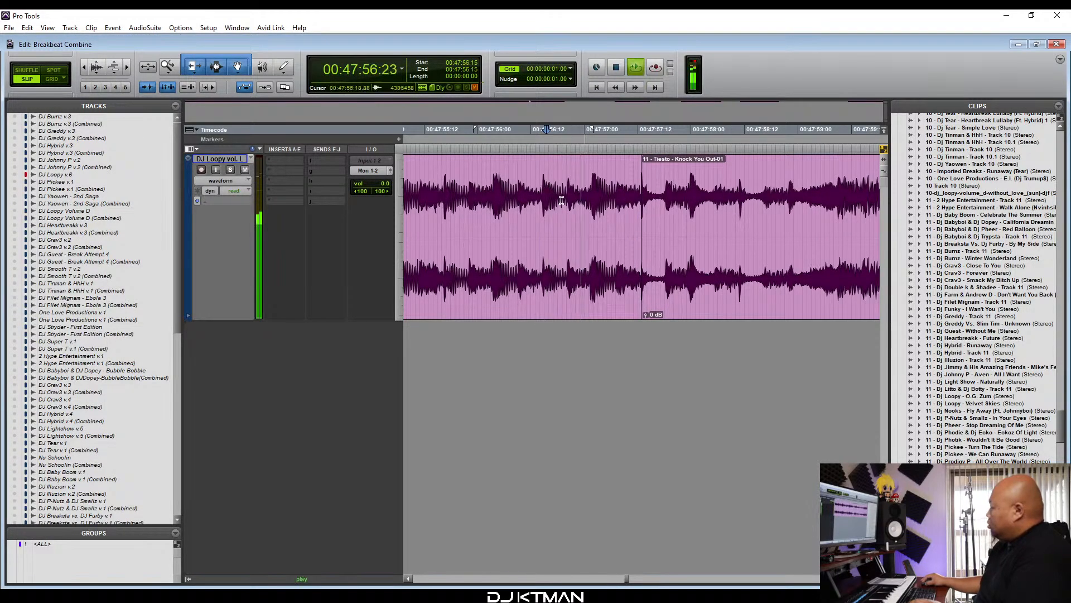
key(r)
key(r)
key(r)
key(r)
key(r)
key(r)
key(r)
key(r)
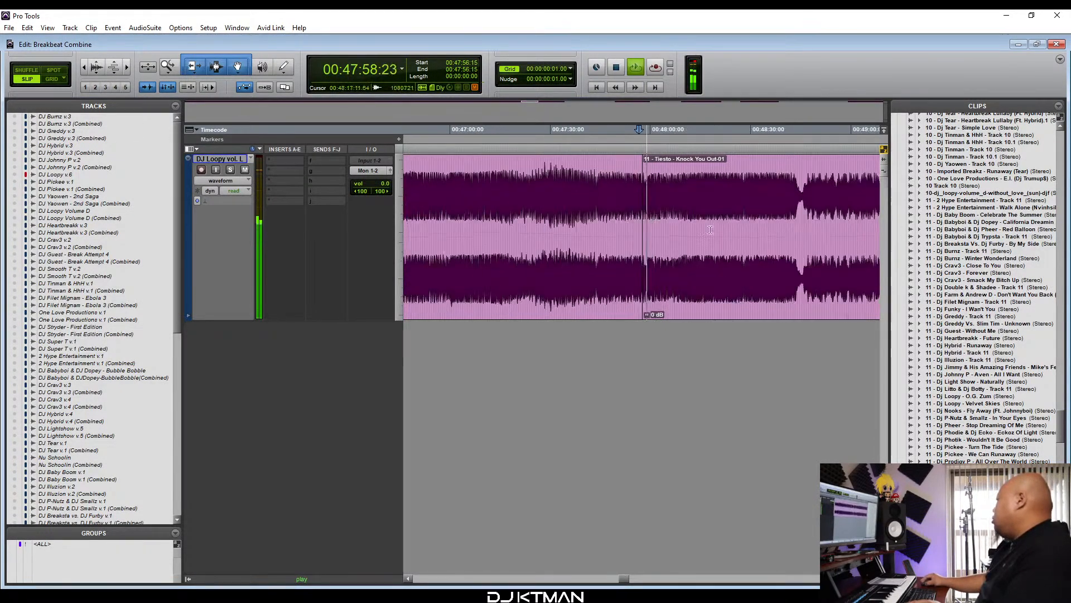
Move the Rachel Starr - To Forever clip earlier, close to the end of the Tiesto - Knock You Out clip.
drag(792, 279, 634, 305)
key(t)
key(t)
key(t)
key(t)
key(t)
key(t)
key(t)
key(t)
key(t)
key(t)
key(t)
key(t)
Butt the Rachel Starr - To Forever clip against the end of the Tiesto - Knock You Out clip and trim its silent start.
drag(603, 254, 609, 287)
key(t)
key(t)
key(t)
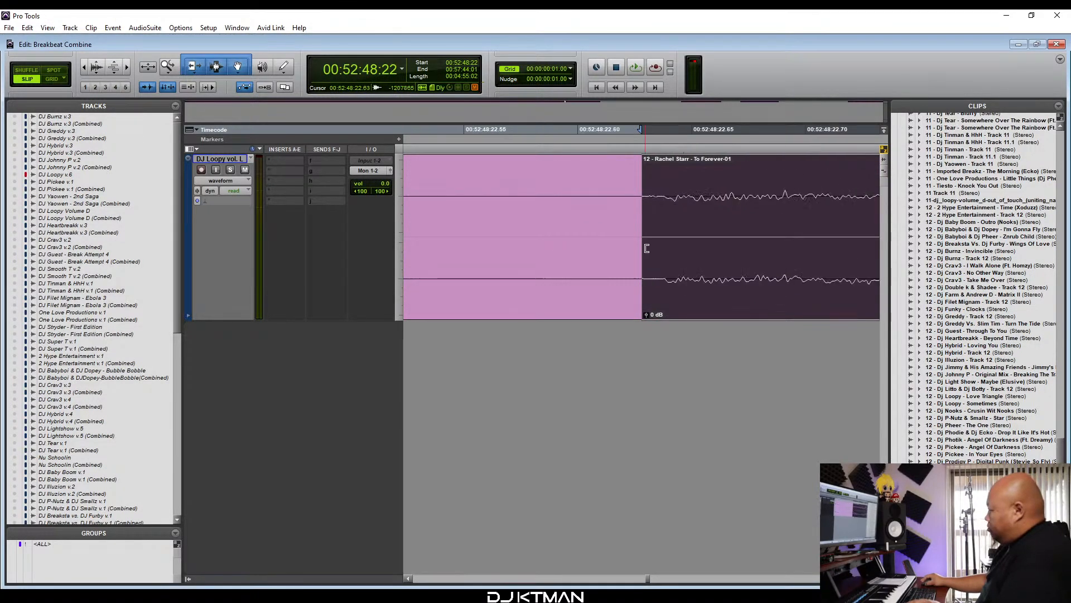
Slide the Rachel Starr - To Forever clip over the silent tail of the Tiesto clip and crossfade the two at 00:52:48:22.
key(r)
key(r)
drag(716, 264, 552, 290)
key(t)
key(t)
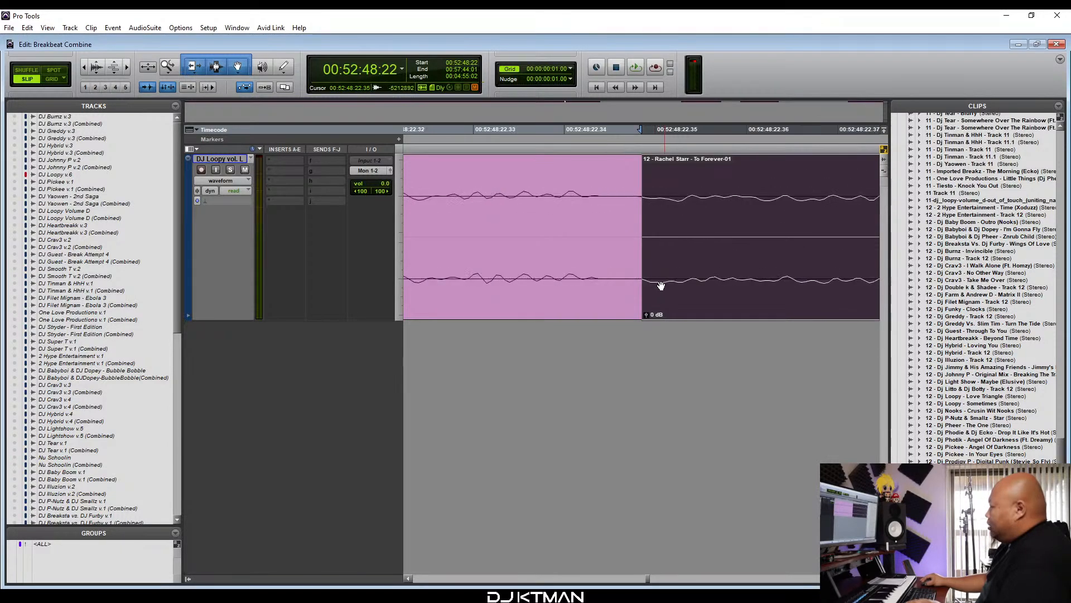
drag(661, 286, 656, 297)
drag(592, 319, 578, 320)
key(r)
key(r)
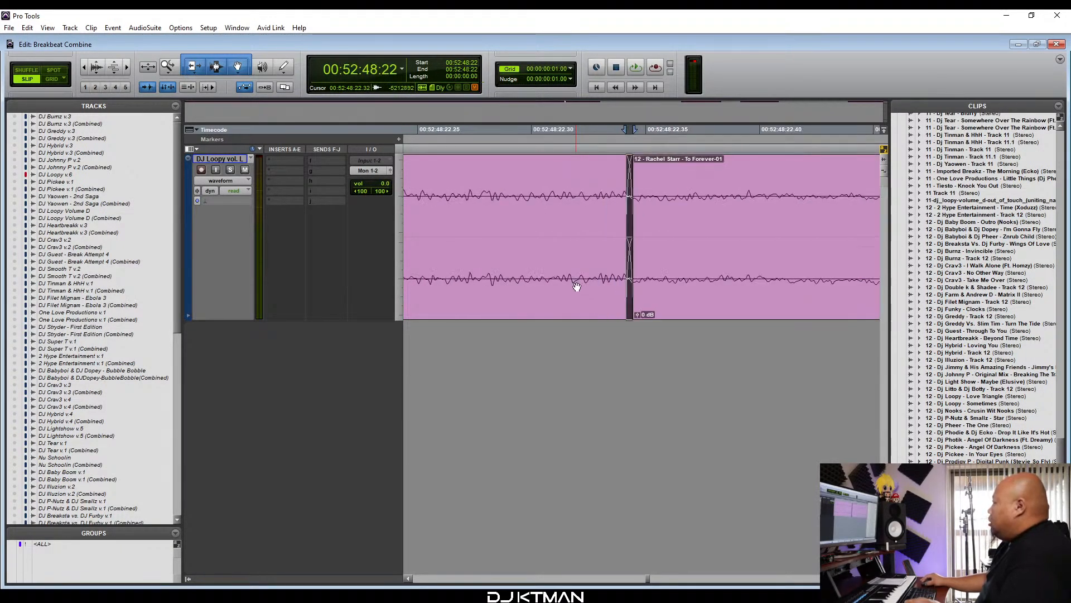
Play the transition from the Tiesto - Knock You Out clip into the Rachel Starr - To Forever clip, starting at 00:52:48:15.
key(r)
key(r)
key(r)
key(r)
key(r)
key(r)
key(r)
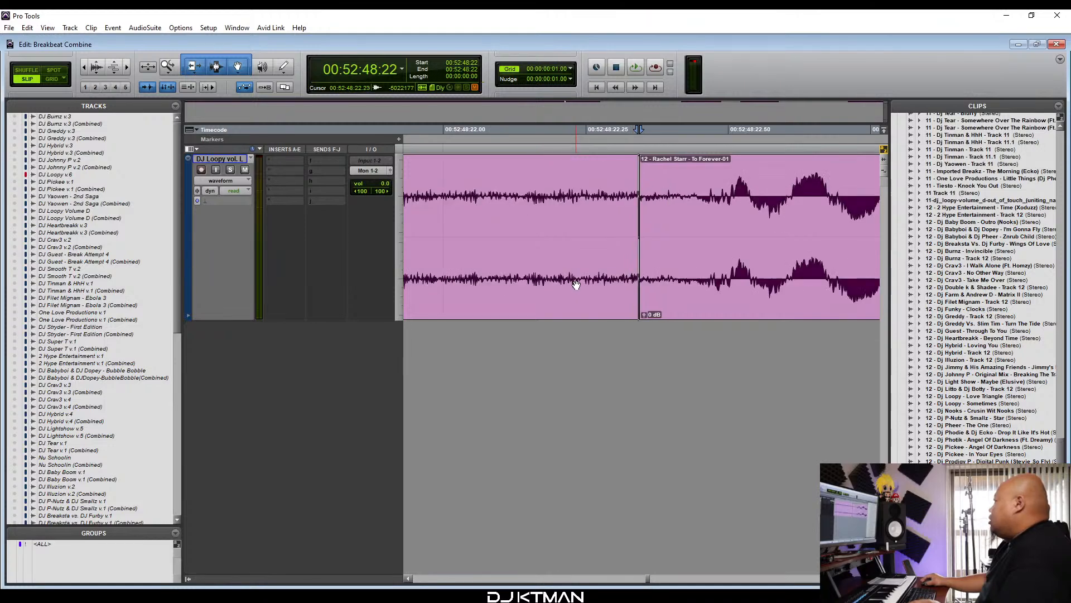
key(r)
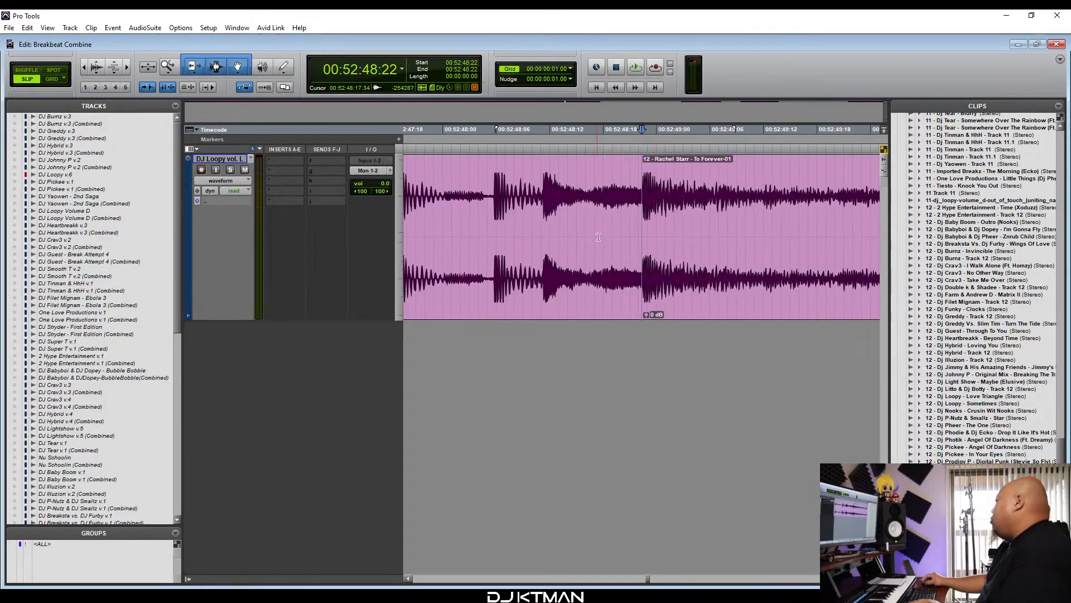
click(584, 201)
key(space)
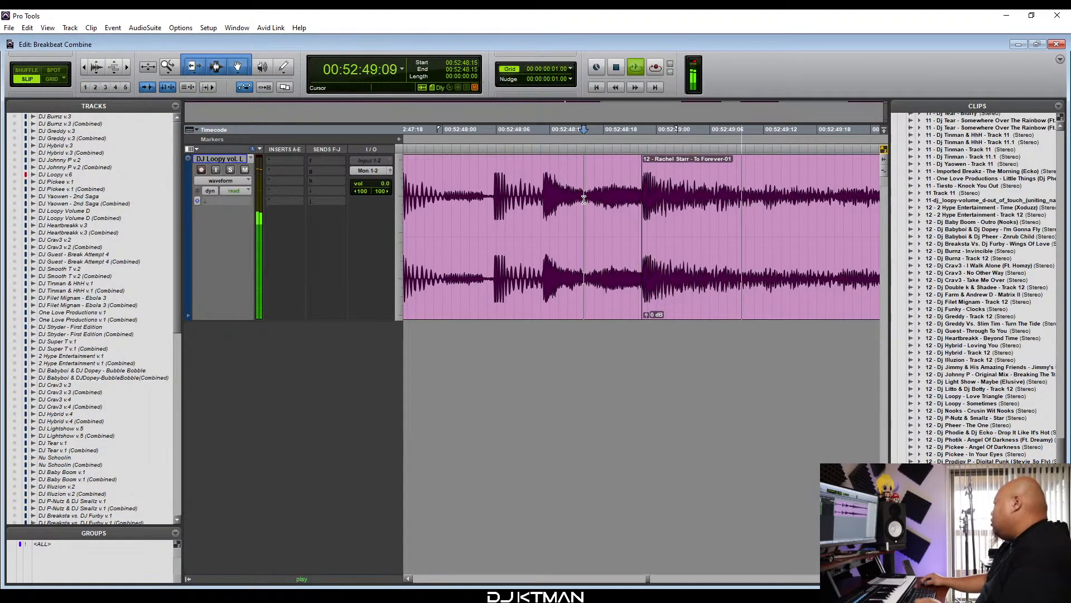
key(space)
Replay the transition into the Rachel Starr - To Forever clip from slightly earlier, starting at 00:52:48:00.
click(443, 200)
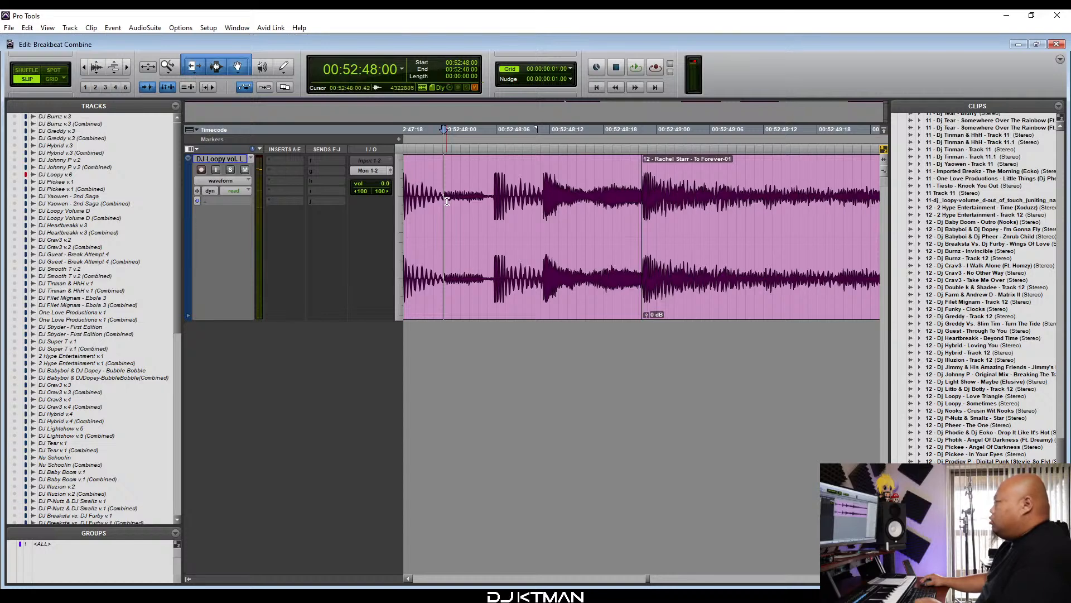
key(space)
key(space)
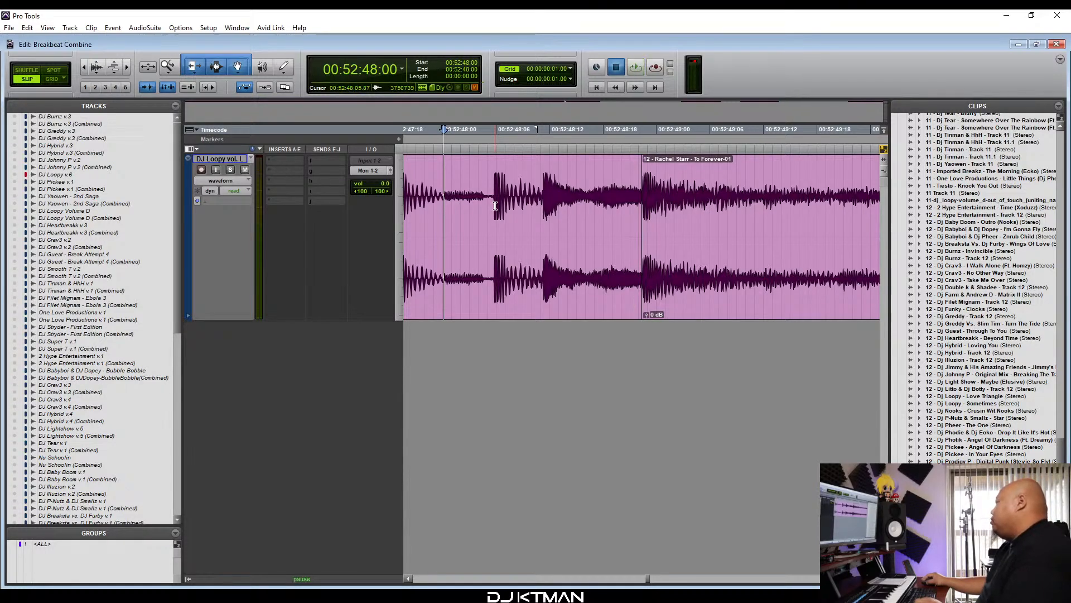
key(space)
key(r)
key(r)
key(r)
key(r)
key(r)
key(r)
key(r)
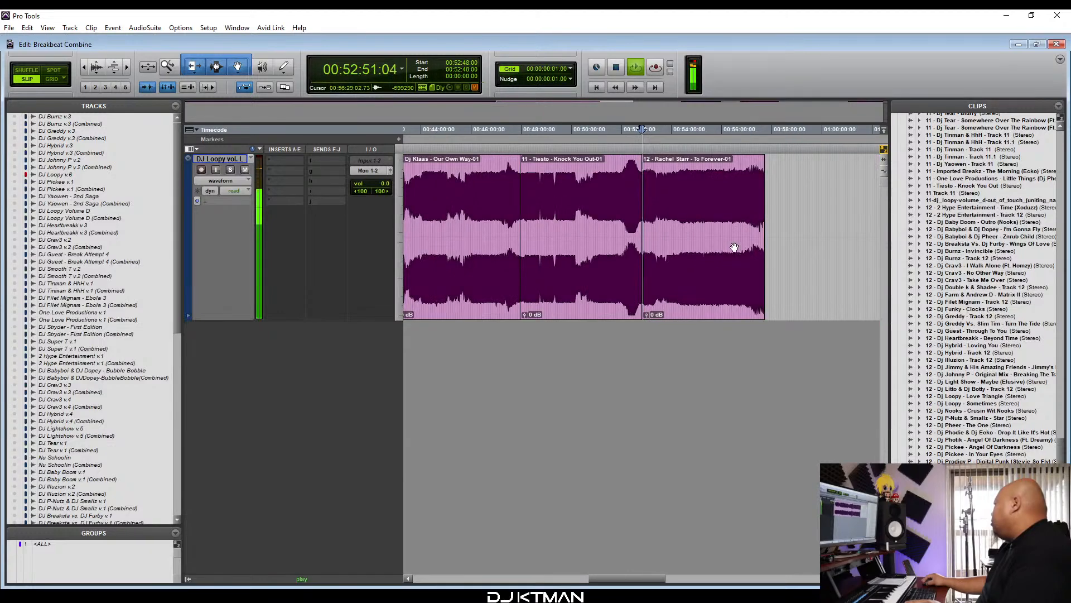
key(space)
Move the 13 - Porn Rockers clip earlier so it starts at 00:57:54:05, near the end of the Rachel Starr - To Forever clip.
drag(855, 281, 614, 296)
key(t)
key(t)
key(t)
key(t)
key(t)
key(t)
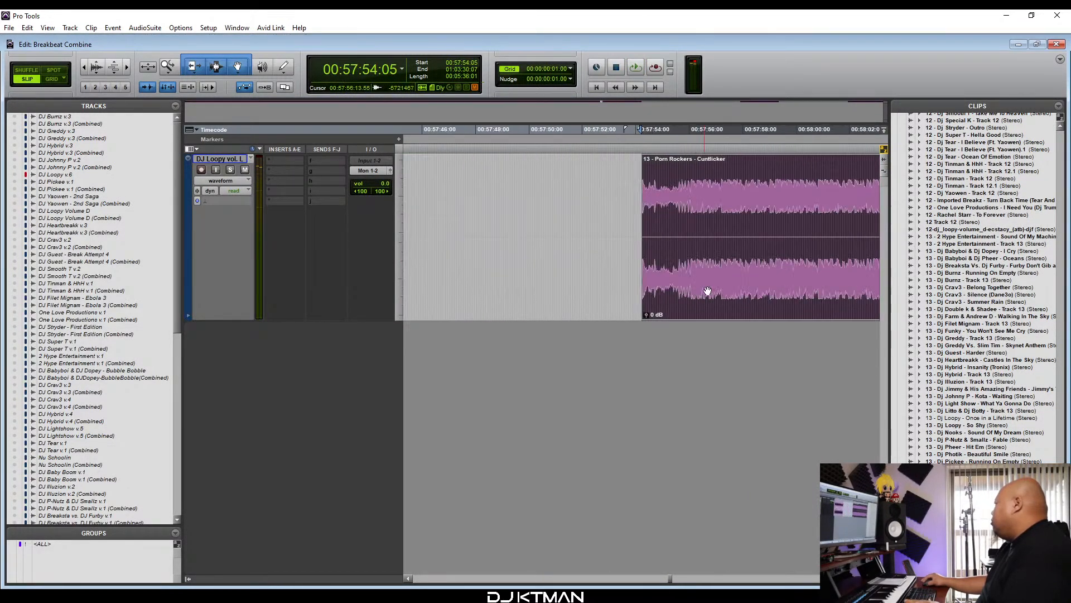
Bring the 13 - Porn Rockers clip forward to 00:57:44:01, just behind the end of the Rachel Starr - To Forever clip.
drag(695, 293, 570, 308)
key(t)
key(t)
key(t)
key(t)
drag(697, 292, 592, 301)
key(t)
key(t)
key(t)
key(t)
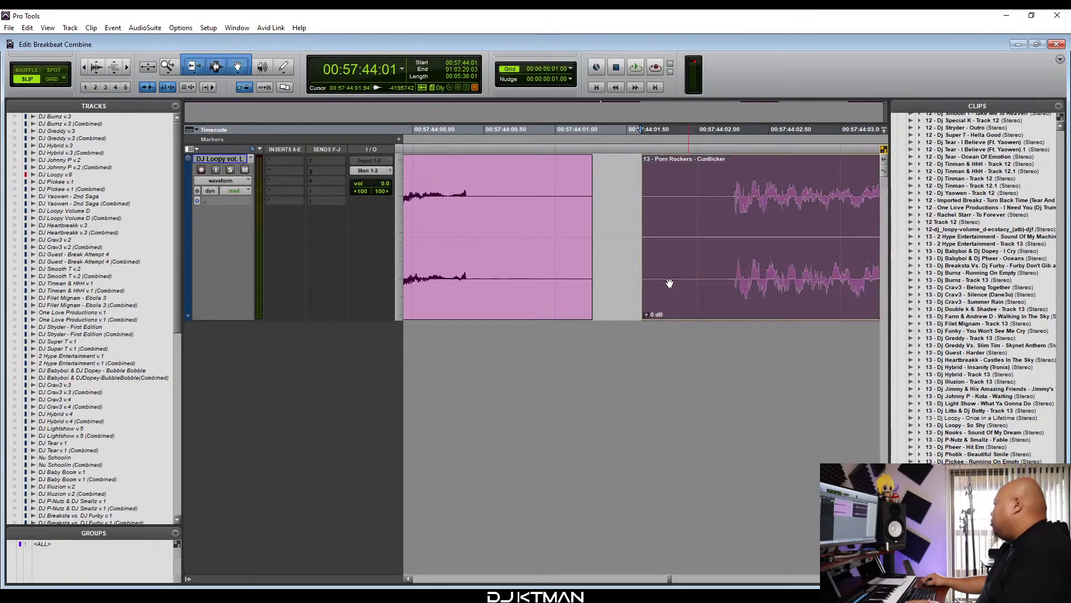
Trim the silent start of the 13 - Porn Rockers clip and butt it against the end of the Rachel Starr - To Forever clip.
drag(529, 246, 617, 253)
drag(695, 277, 562, 277)
key(t)
key(t)
key(t)
key(t)
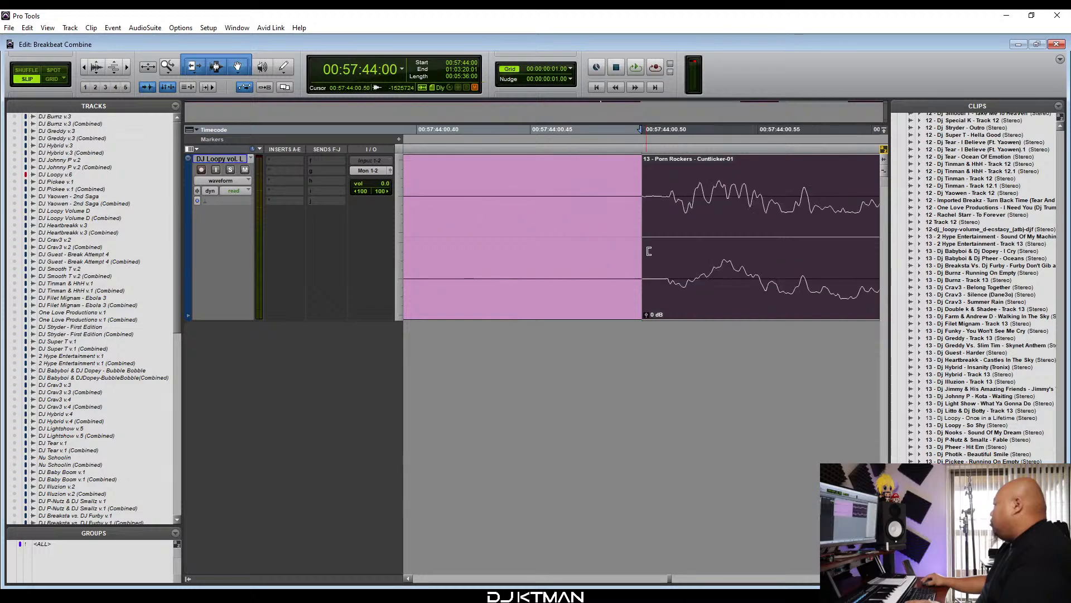
Slide the 13 - Porn Rockers clip over the silent tail of the Rachel Starr clip and crossfade the two at 00:57:44:00.
key(r)
key(r)
drag(692, 274, 581, 321)
key(t)
key(t)
key(t)
key(t)
Play the transition from the Rachel Starr - To Forever clip into the 13 - Porn Rockers clip, starting at 00:57:43:11.
key(r)
key(r)
key(r)
key(r)
key(r)
key(r)
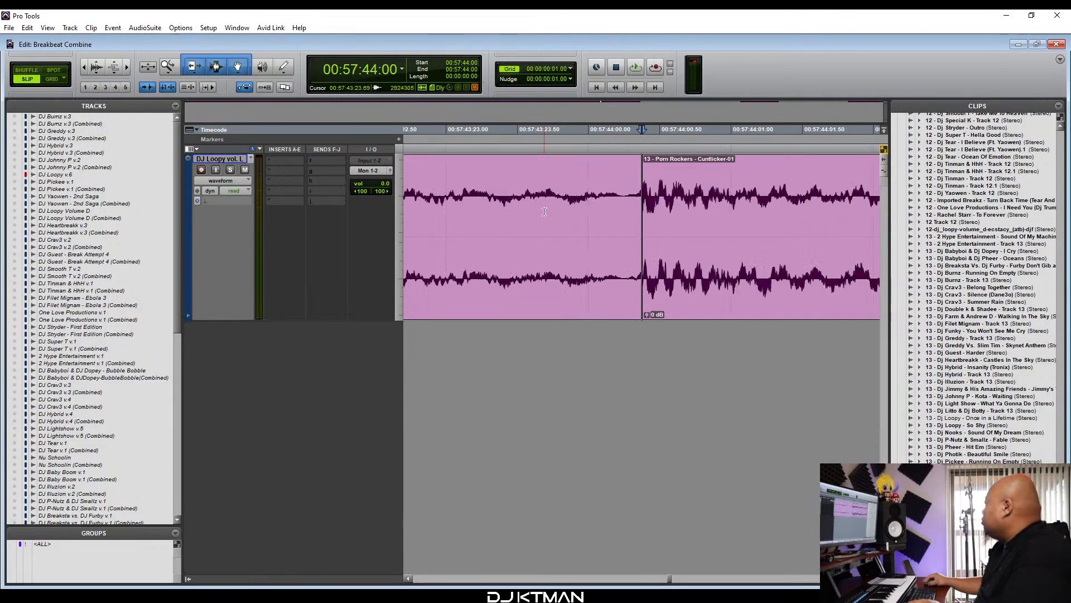
click(530, 194)
key(space)
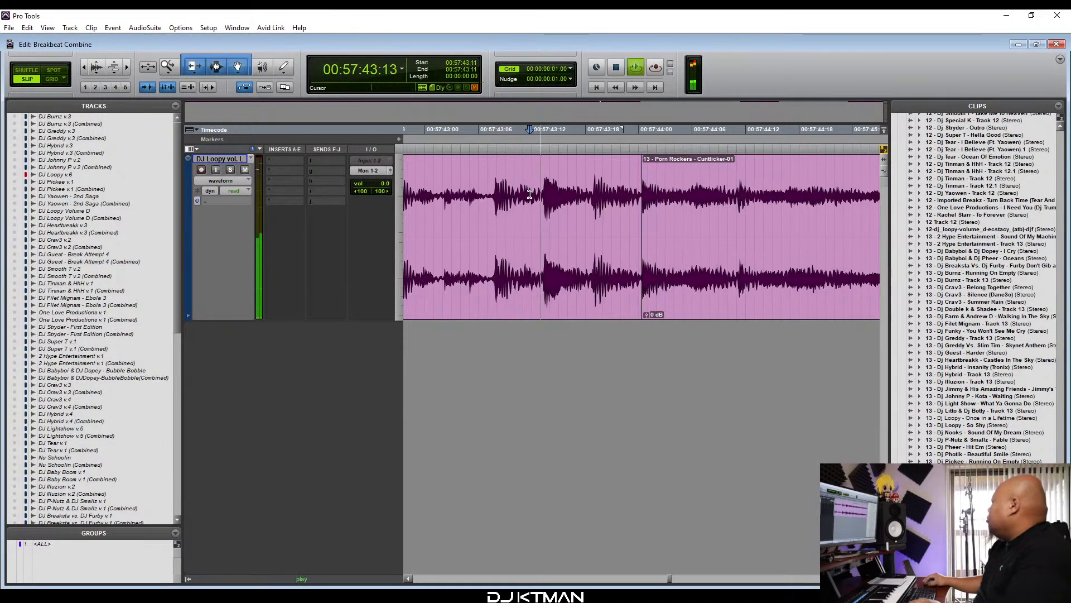
key(r)
key(r)
key(r)
key(r)
key(r)
key(r)
key(r)
key(r)
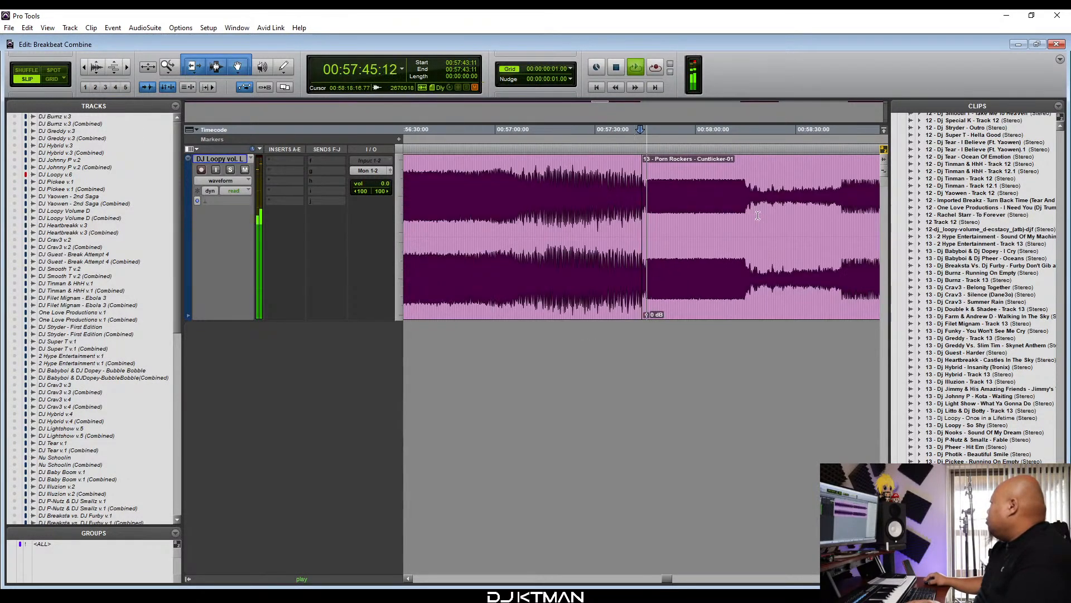
key(r)
key(r)
key(r)
key(space)
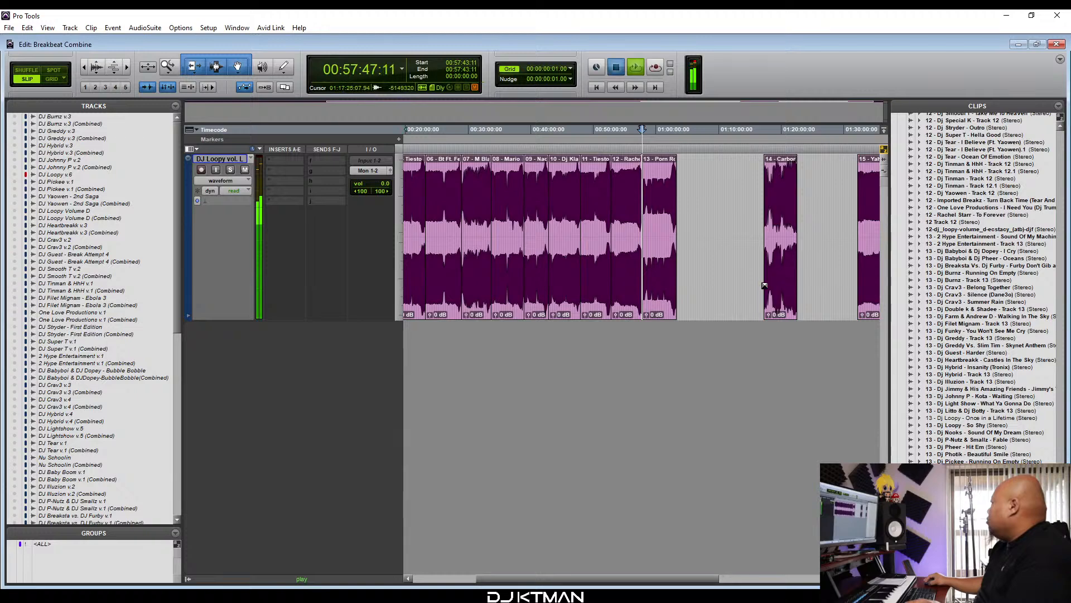
Select the 14 - Carbon - Shelter Me clip with all clips after it and move them earlier, toward the 13 - Porn Rockers clip.
click(775, 299)
key(r)
key(r)
key(ctrl+shift+Return)
key(t)
key(t)
drag(653, 304, 572, 309)
key(t)
key(t)
key(t)
key(t)
Bring the selected clips forward so 14 - Carbon - Shelter Me starts at 01:03:20:01, just behind the end of the 13 - Porn Rockers clip.
drag(695, 295, 567, 311)
key(t)
key(t)
key(t)
key(t)
key(t)
key(t)
drag(669, 293, 473, 304)
key(t)
key(t)
key(t)
key(t)
key(t)
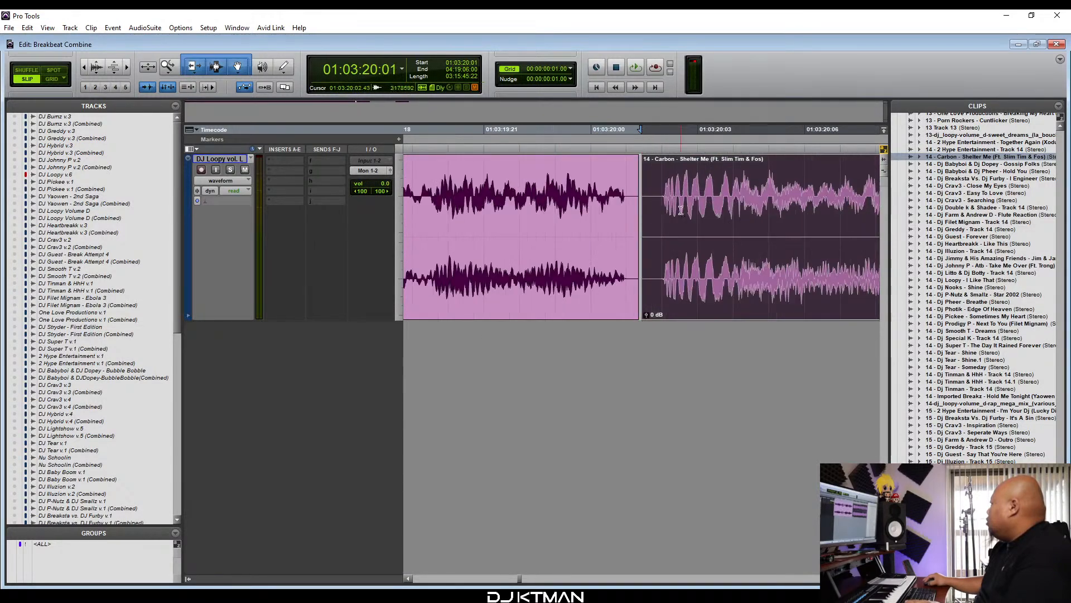
Trim the silent start of the 14 - Carbon - Shelter Me clip and move only that clip against the 13 - Porn Rockers clip.
click(692, 208)
double_click(664, 242)
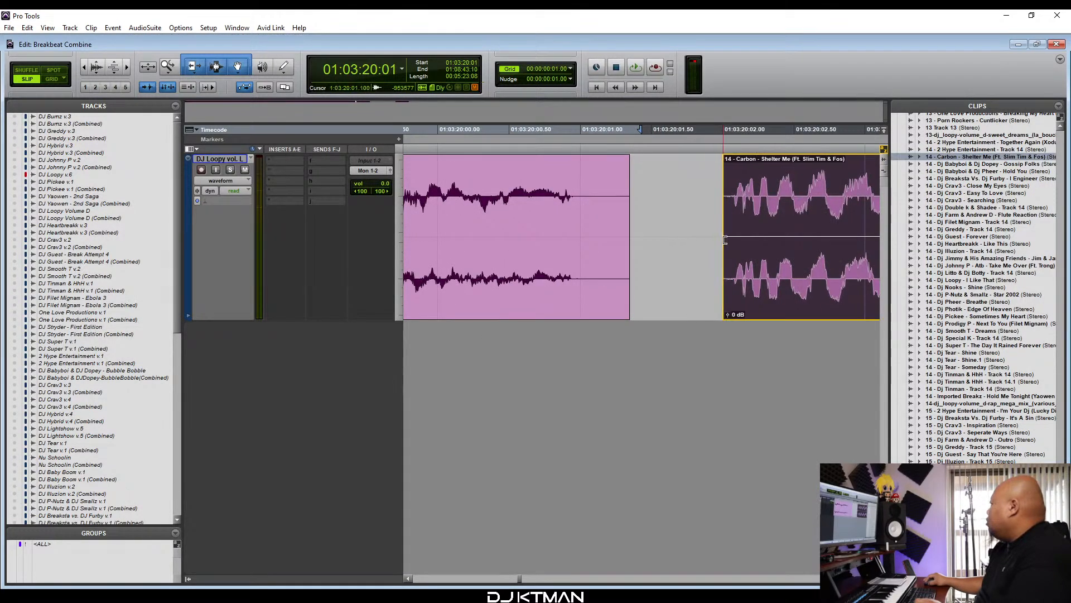
drag(724, 274, 574, 275)
key(t)
key(t)
key(t)
Close the silent tail of the 13 - Porn Rockers clip and crossfade it into the 14 - Carbon - Shelter Me clip at 01:03:20:00.
drag(645, 258, 516, 318)
key(r)
key(r)
key(r)
key(r)
key(r)
key(r)
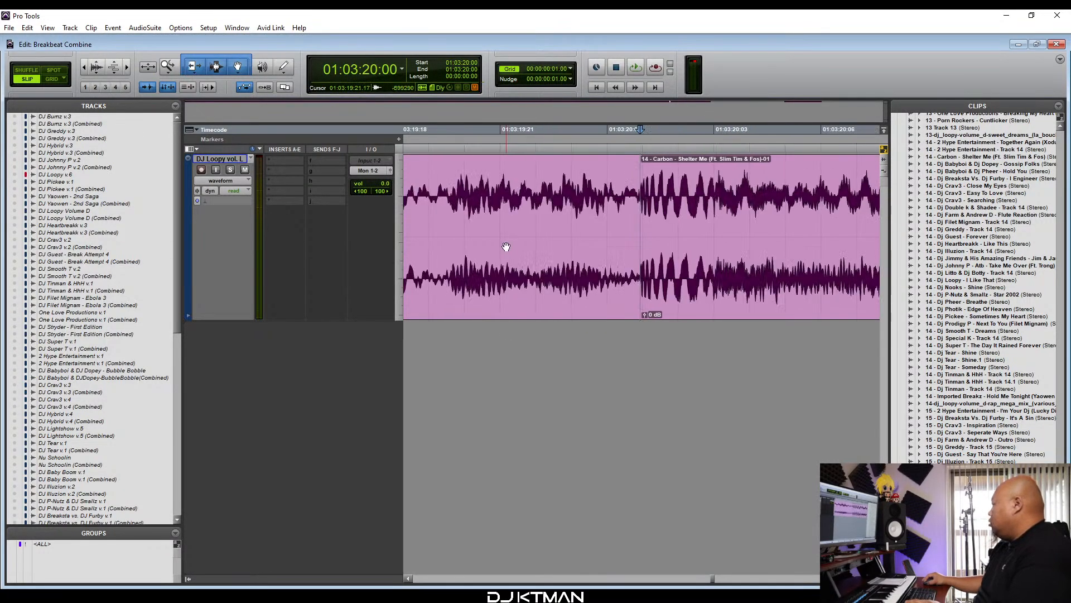
Play the transition from the 13 - Porn Rockers clip into the 14 - Carbon - Shelter Me clip, starting at 01:03:19:01.
key(r)
key(r)
key(r)
click(537, 190)
key(space)
key(r)
key(r)
key(r)
key(r)
key(r)
key(r)
key(r)
key(r)
key(r)
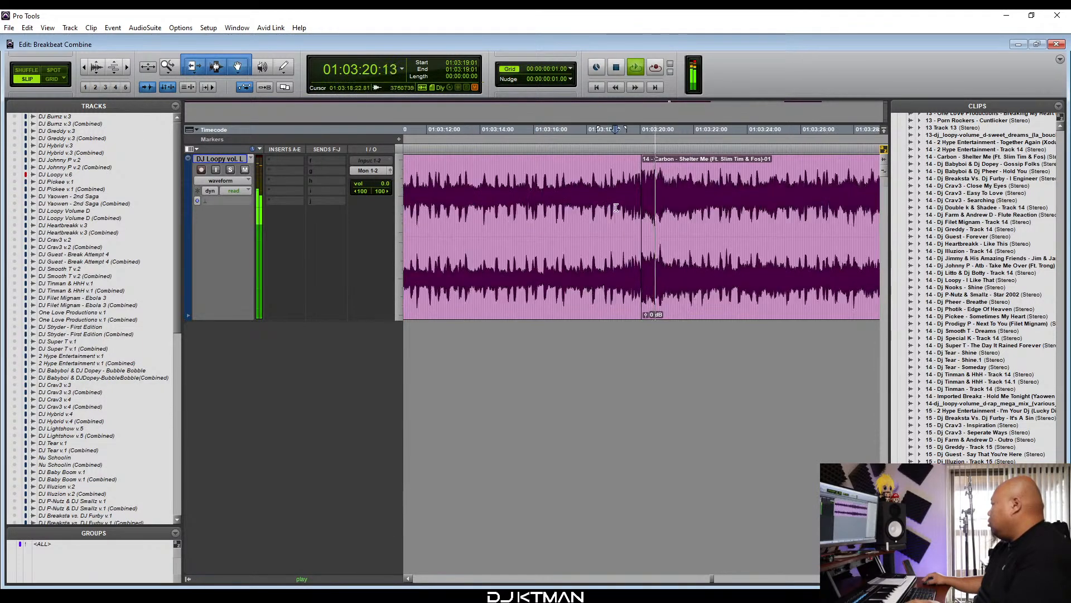
Bring the 15 - Yahel - Voyage clip against the end of the 14 - Carbon - Shelter Me clip, starting at 01:08:43:08.
drag(842, 279, 596, 305)
key(space)
key(t)
key(t)
key(t)
key(t)
key(t)
key(t)
key(t)
key(t)
key(t)
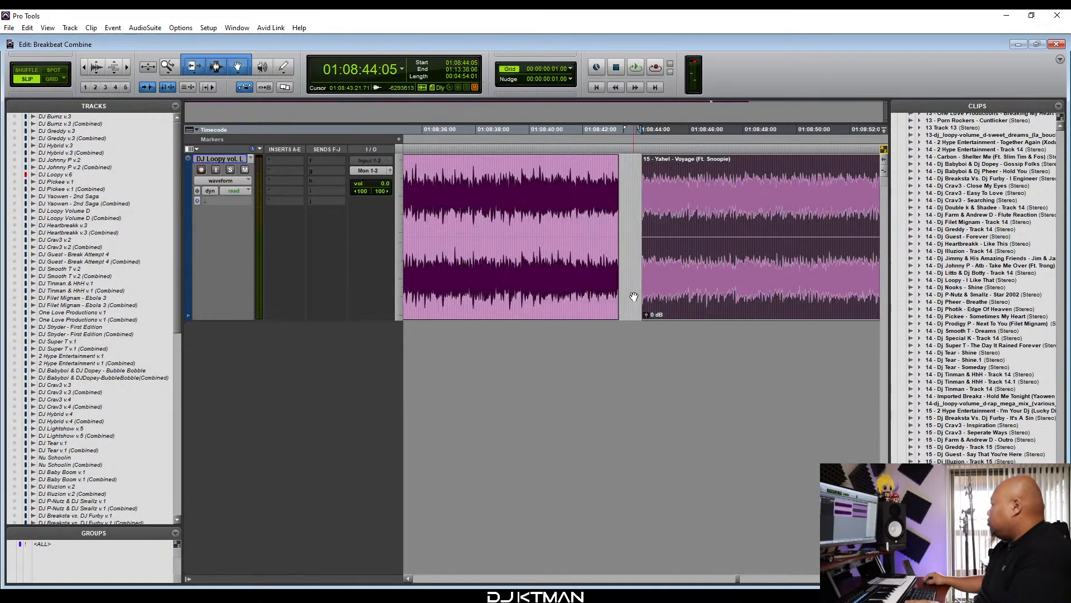
drag(701, 292, 610, 303)
Trim the silent start of the 15 - Yahel - Voyage clip and move it back against the 14 - Carbon - Shelter Me clip.
key(t)
key(t)
key(t)
key(t)
key(t)
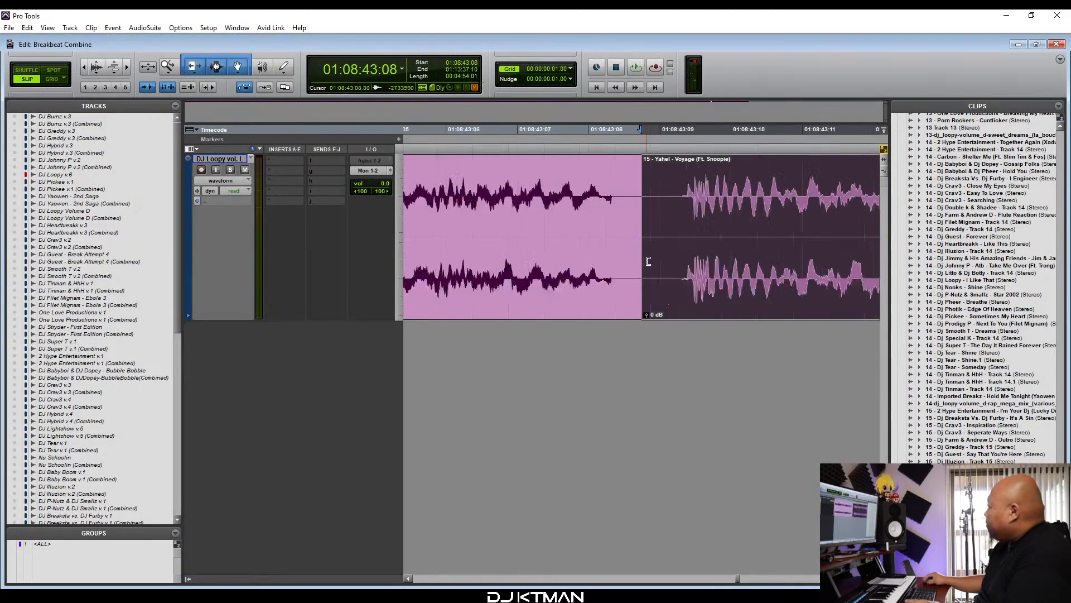
drag(734, 240, 610, 309)
Close the silent tail of the 14 - Carbon - Shelter Me clip and crossfade it into the 15 - Yahel - Voyage clip at 01:08:43:08.
key(t)
key(t)
key(t)
key(t)
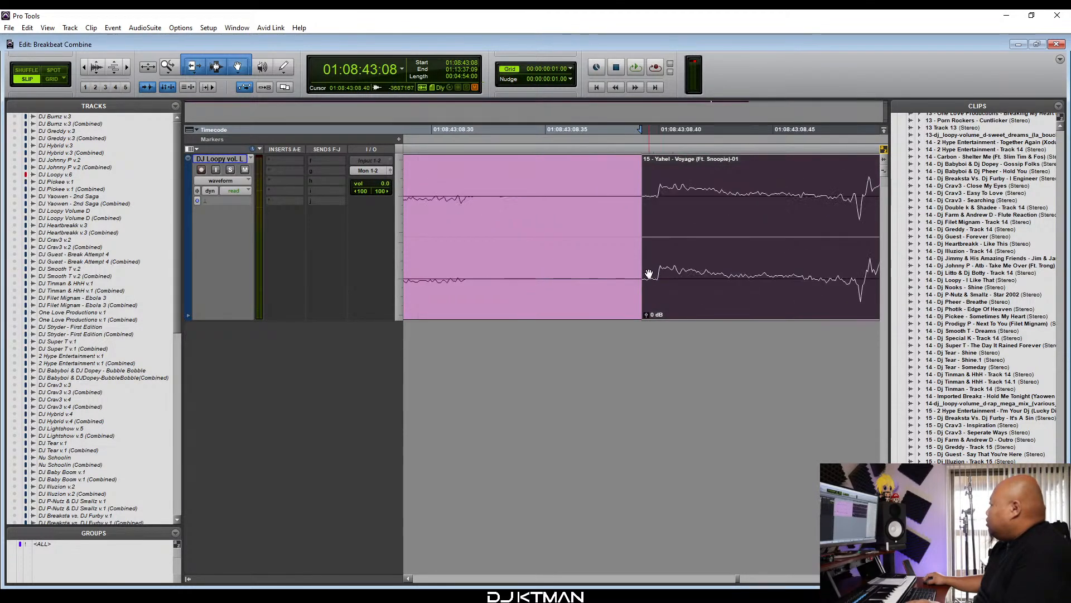
drag(648, 266, 436, 322)
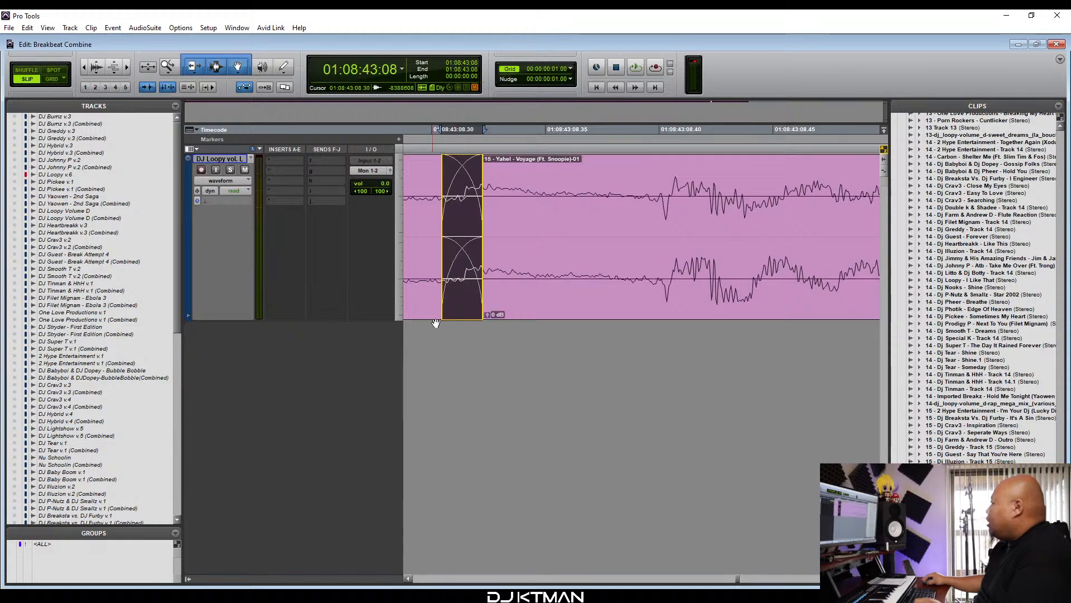
Play the transition from the 14 - Carbon - Shelter Me clip into the 15 - Yahel - Voyage clip, starting at 01:08:42:20.
key(r)
key(r)
key(r)
key(r)
key(r)
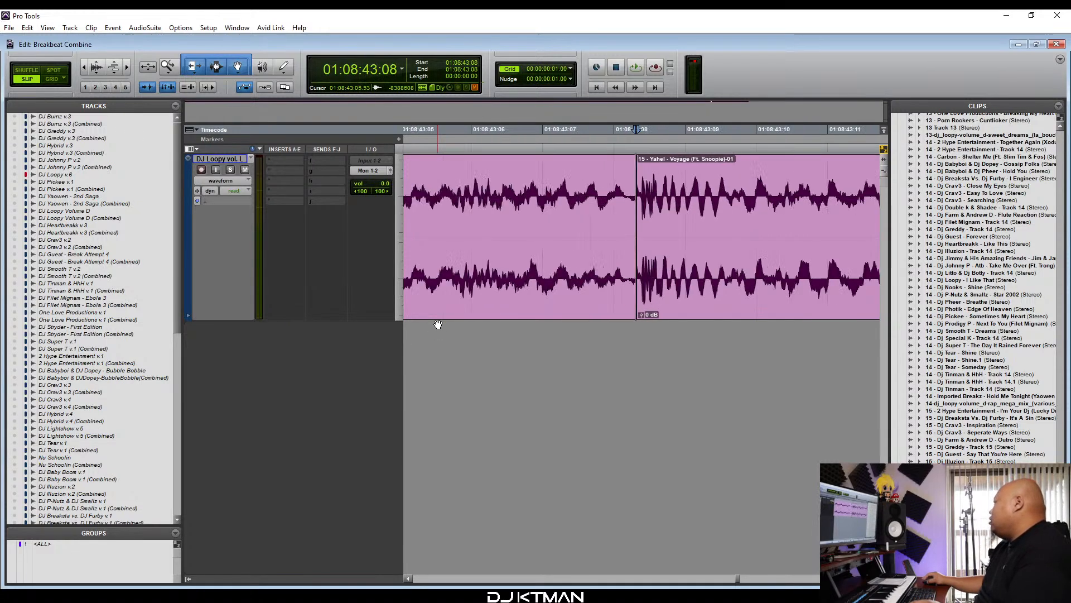
key(r)
key(r)
key(r)
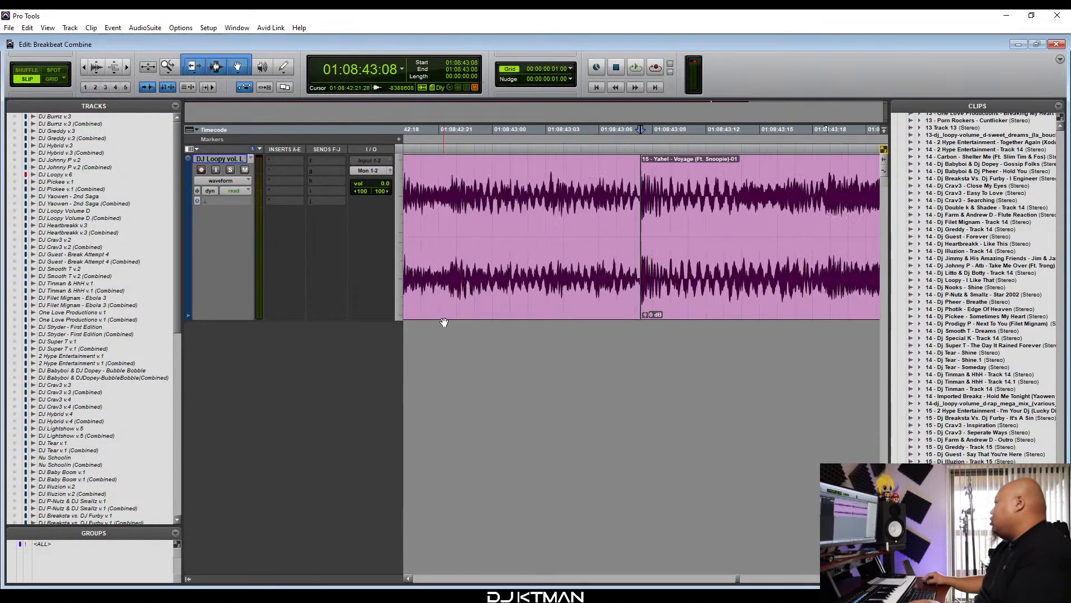
click(540, 188)
key(space)
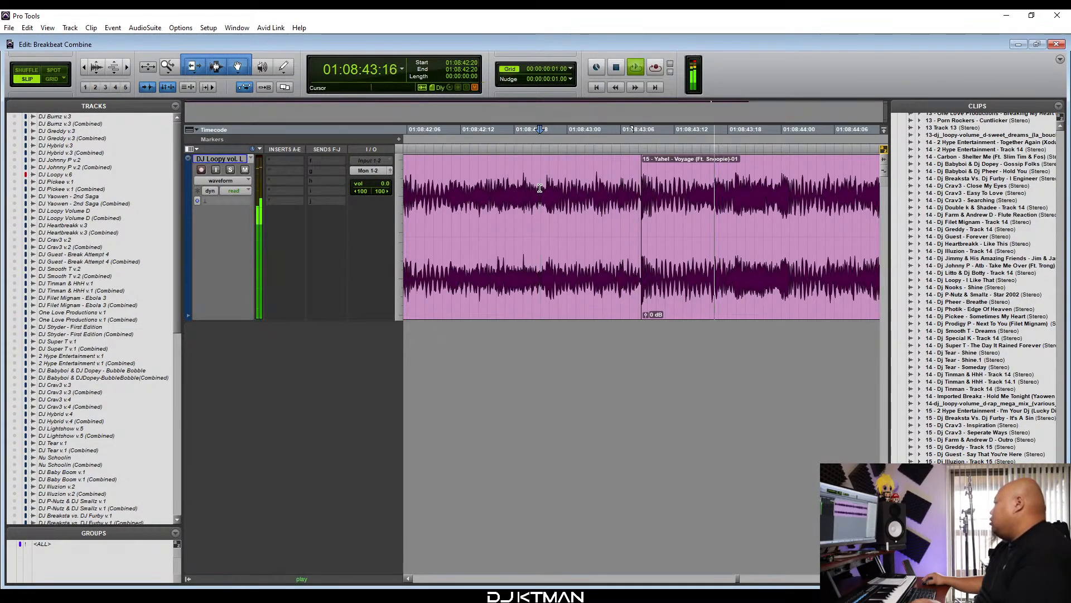
key(r)
key(r)
key(r)
key(r)
key(r)
key(r)
key(r)
key(space)
Check the fade-out ending the 15 - Yahel - Voyage clip and return to the session start at 00:00:00:00 with the Grabber tool active.
key(r)
key(r)
click(752, 191)
key(t)
key(t)
key(t)
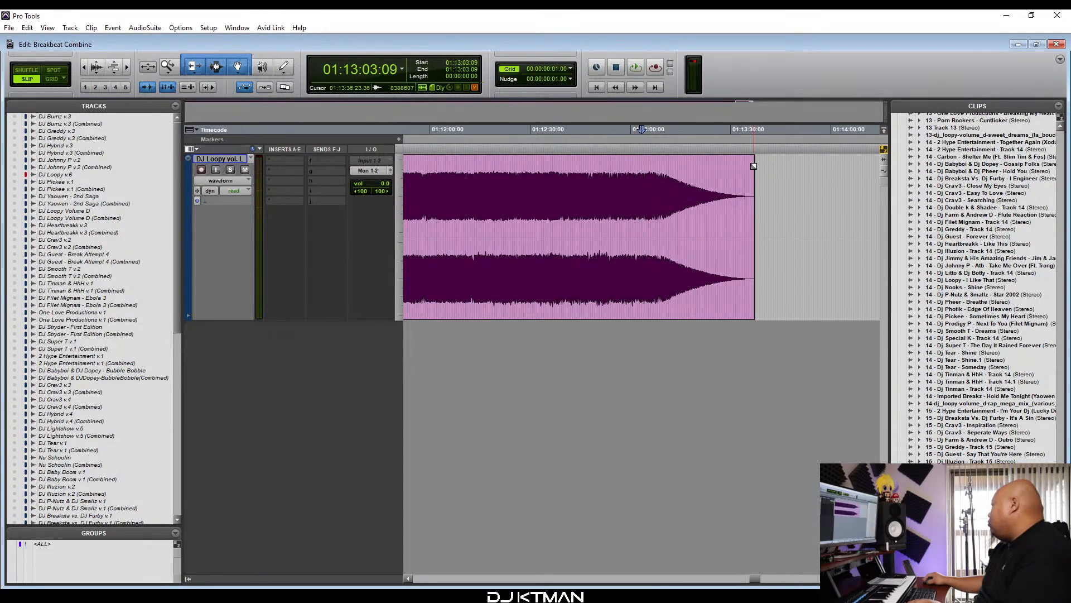
click(739, 177)
key(r)
key(r)
key(r)
key(r)
key(r)
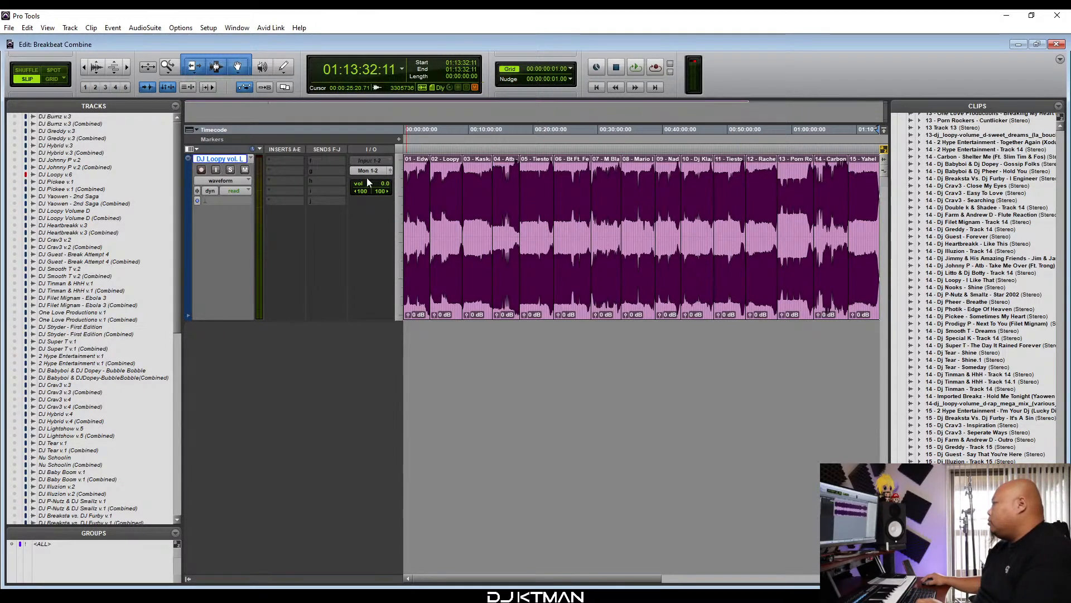
key(Return)
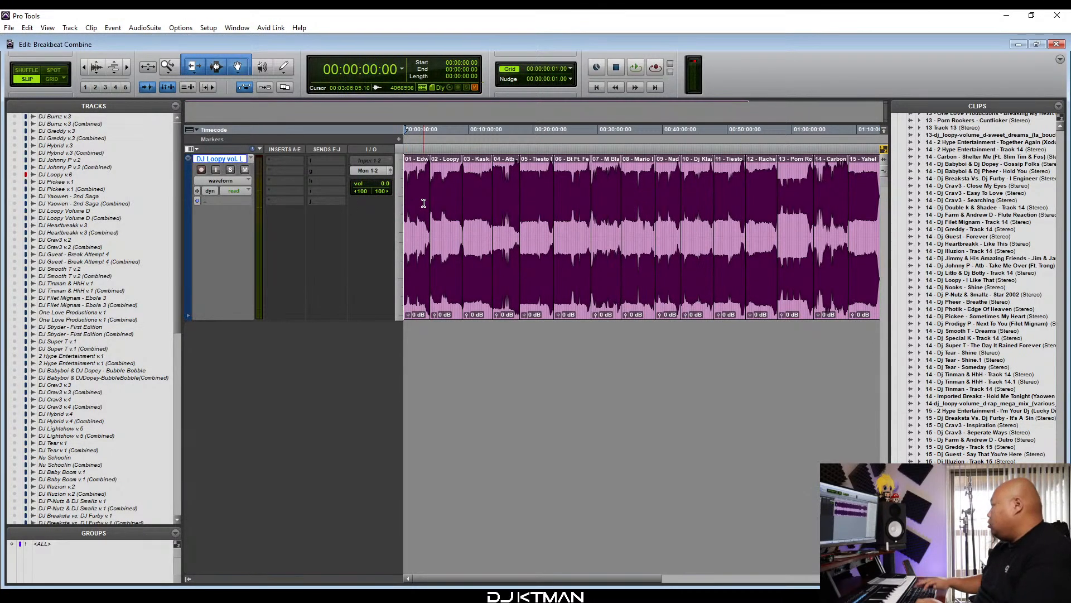
click(247, 76)
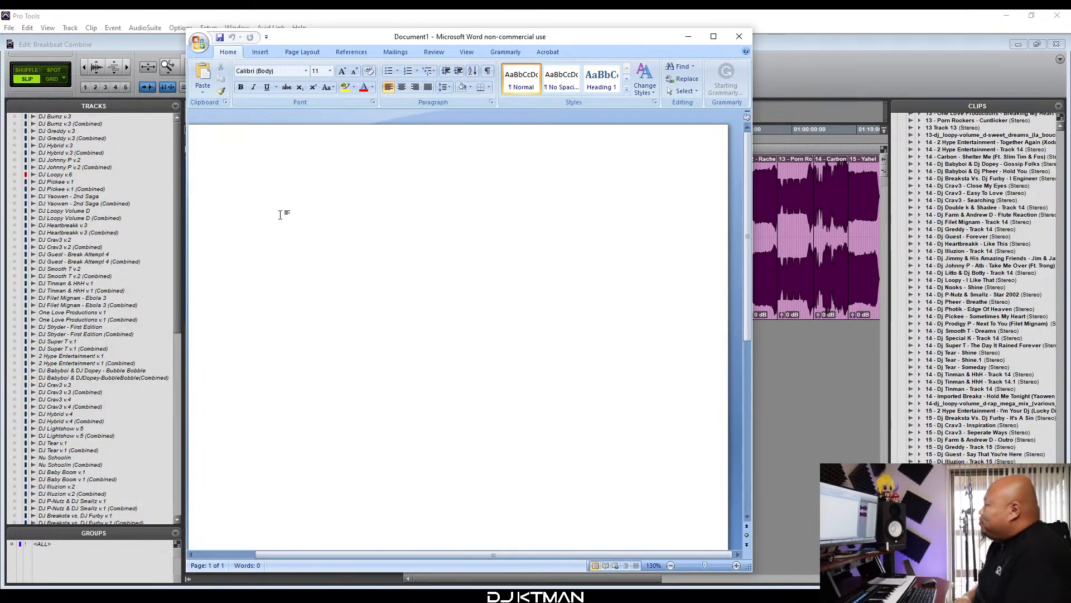
Switch to the blank Word document, move its window aside to uncover the song clips, and remove the space after its paragraph.
drag(324, 36, 914, 43)
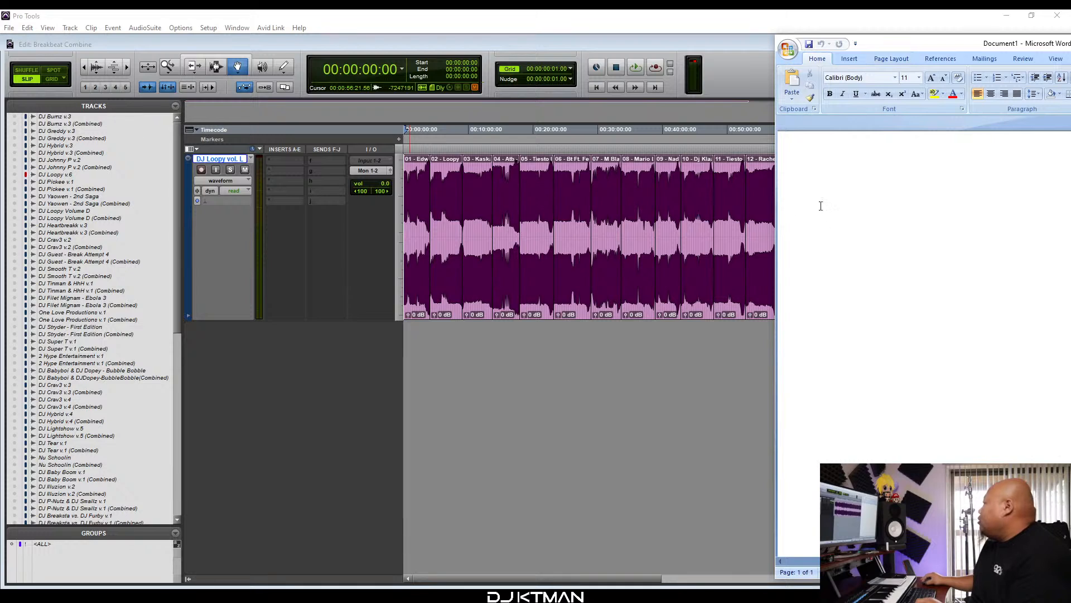
click(1036, 94)
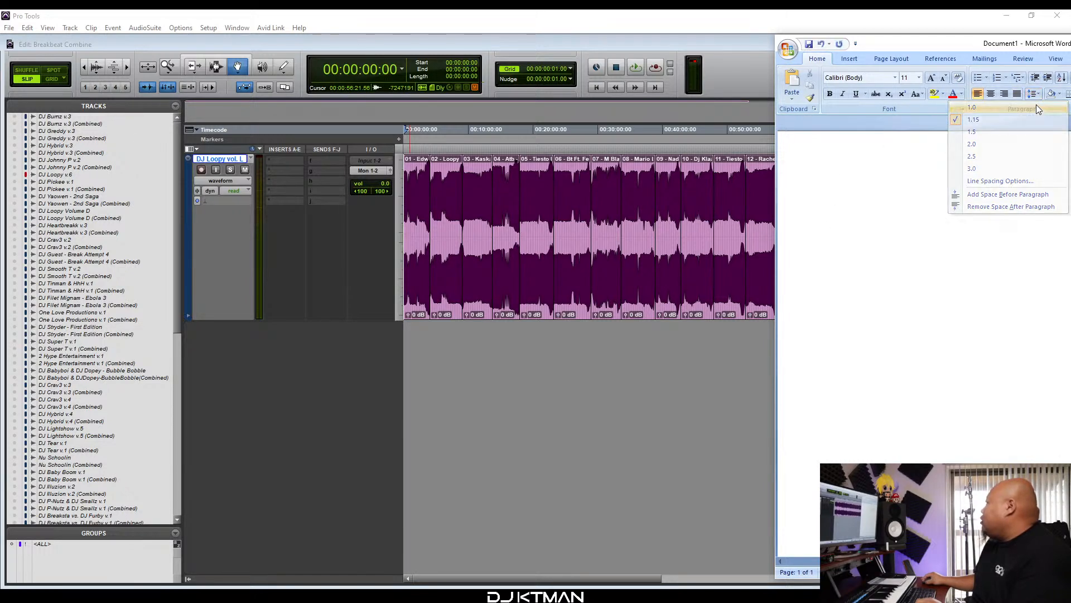
click(1015, 210)
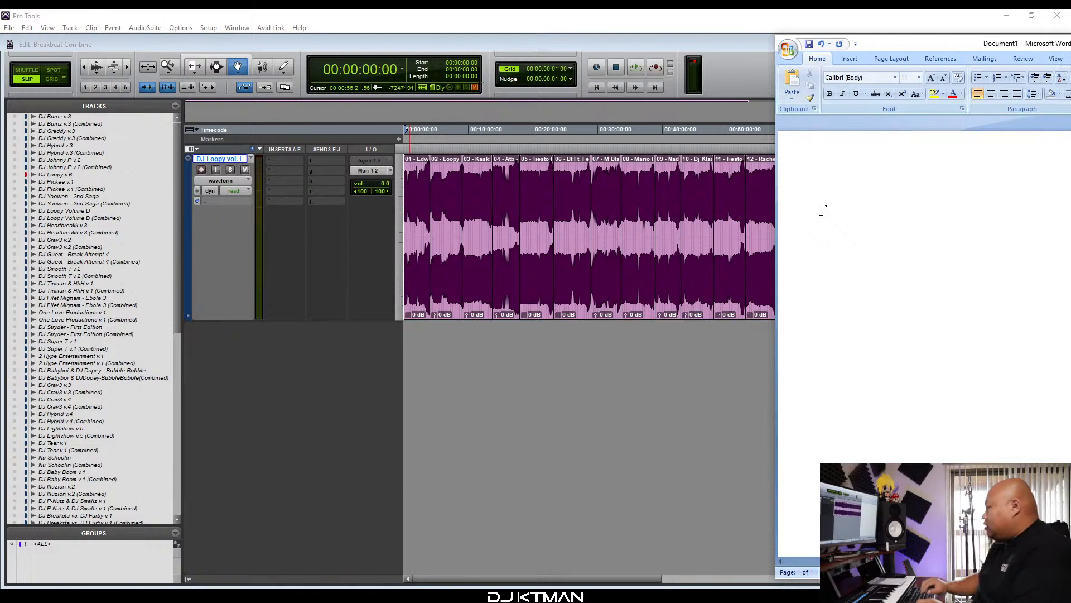
Title the track list "DJ Loopy vol. L" and begin its first entry with "01 – 00:00".
text(DJ Loopy v.ol. L)
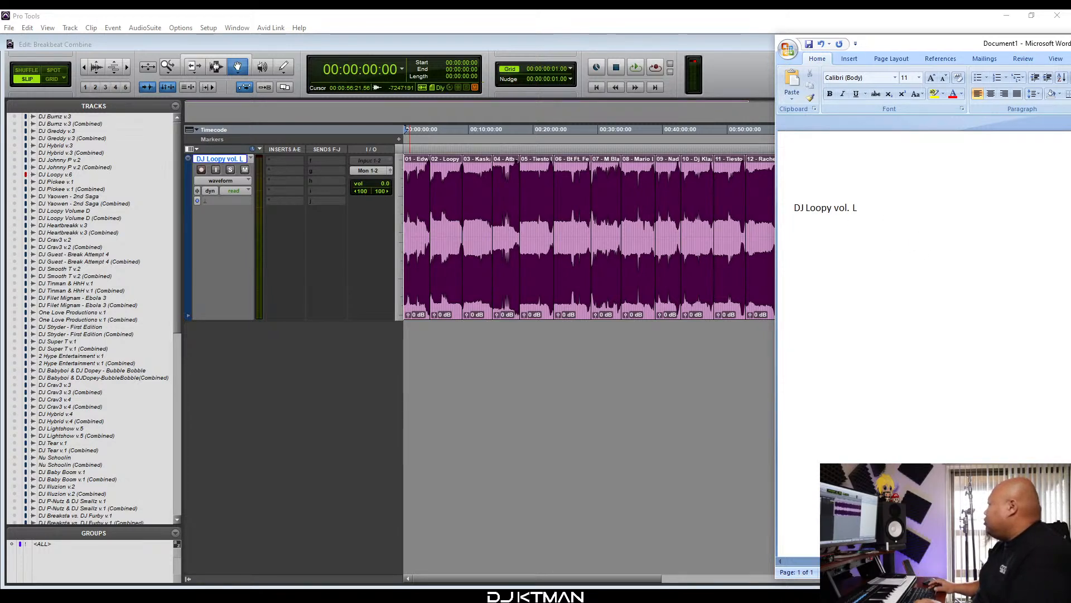
text(1 -)
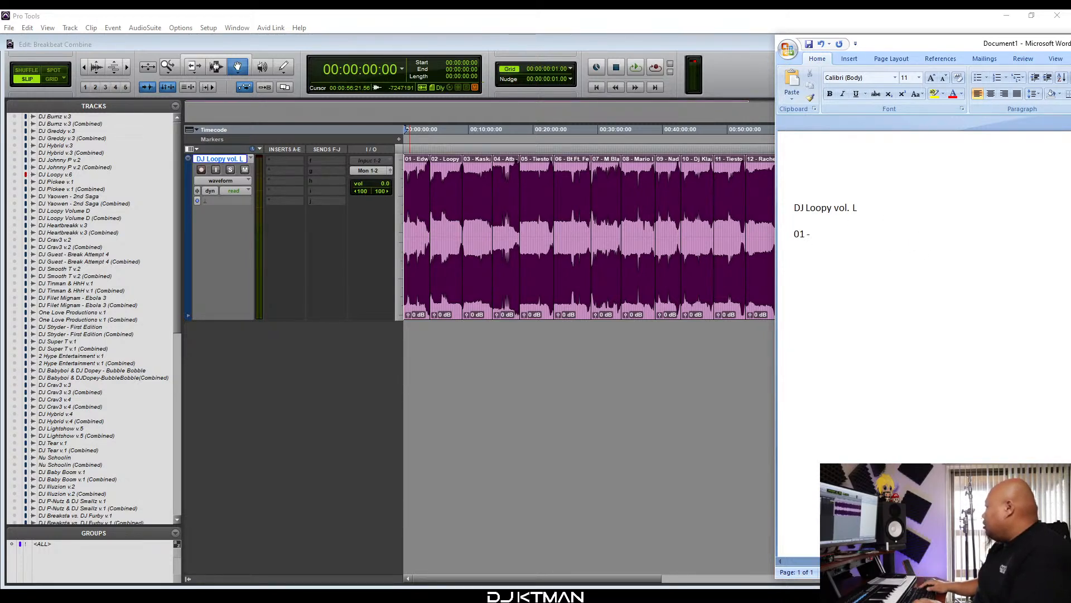
text( 00:00)
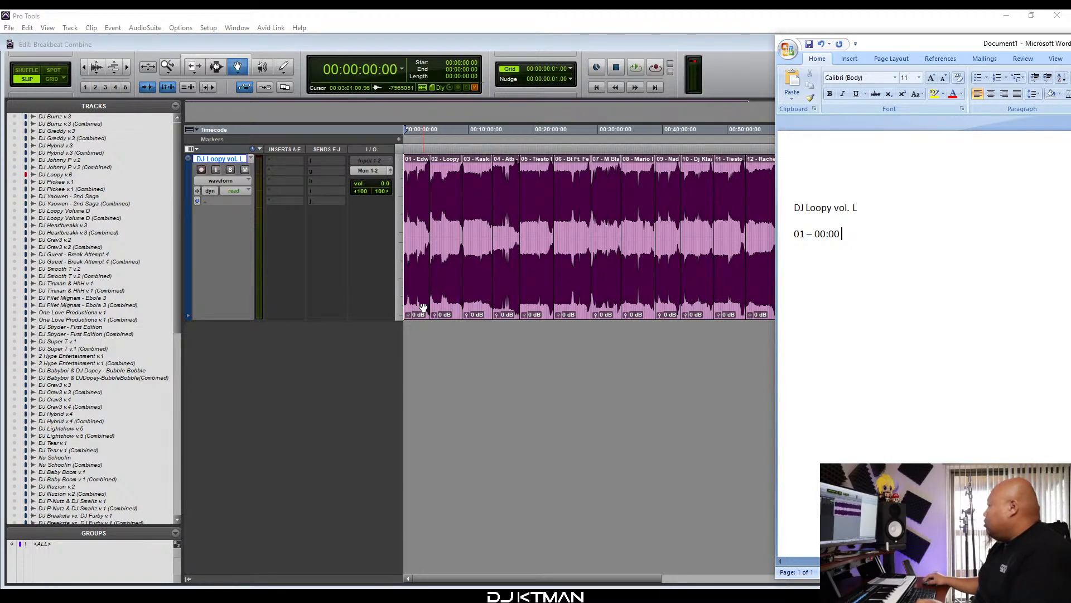
Select the first clip in Pro Tools to read its title and complete entry 01 in Word with "Edward Maya – Love (ft. Trippy)".
click(423, 302)
key(t)
key(t)
key(t)
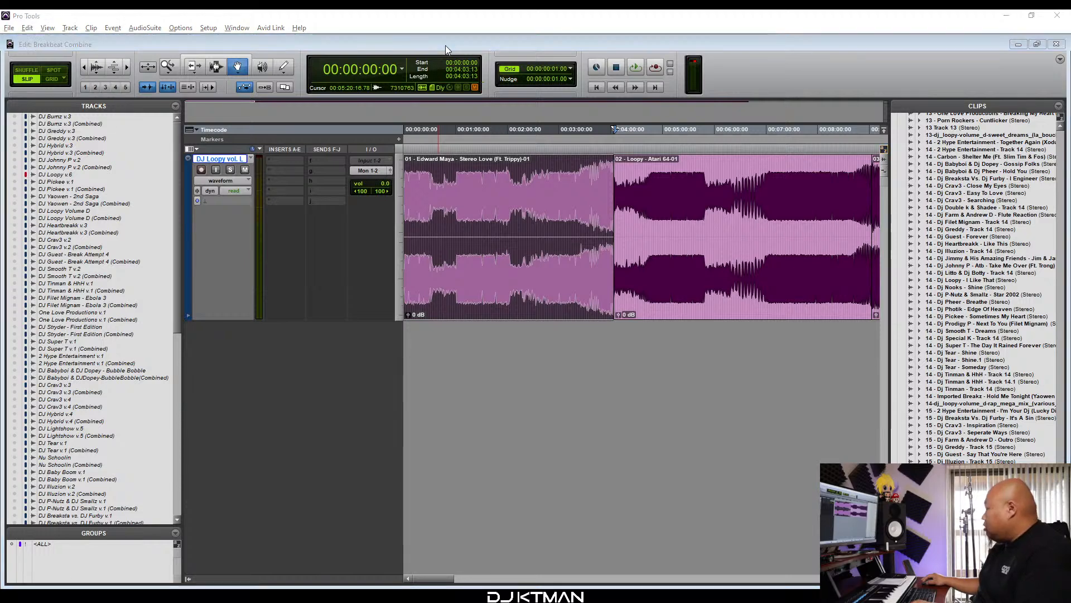
key(alt+Tab)
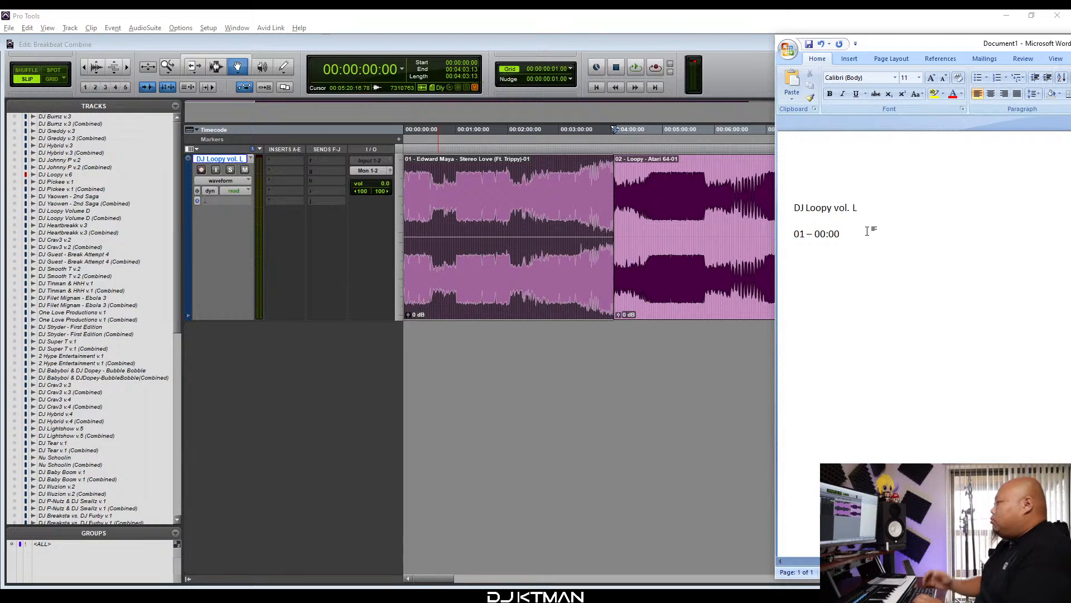
text(Edward M)
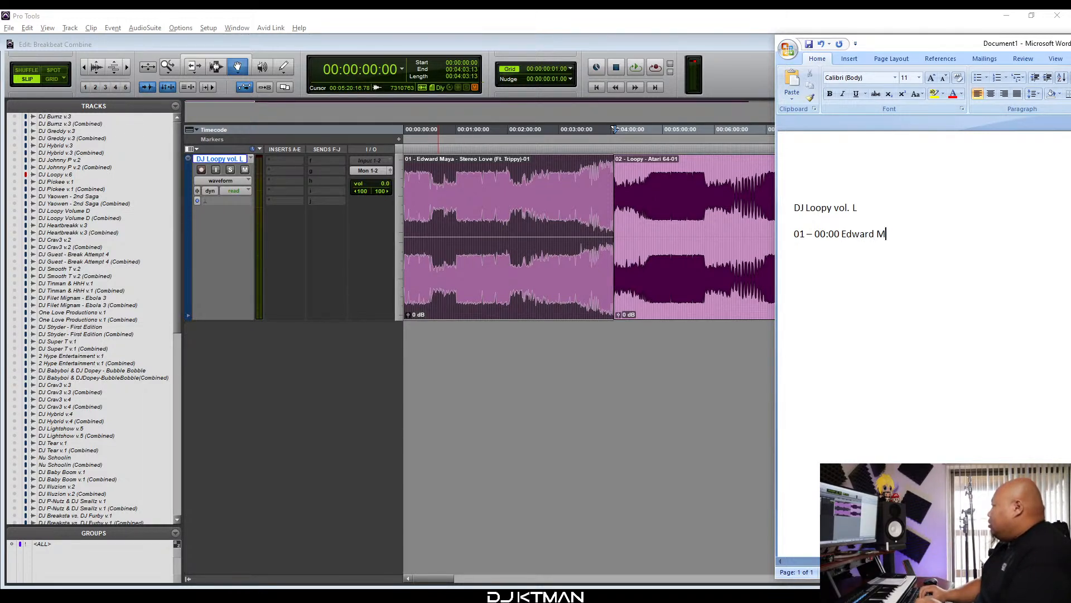
text(aya -)
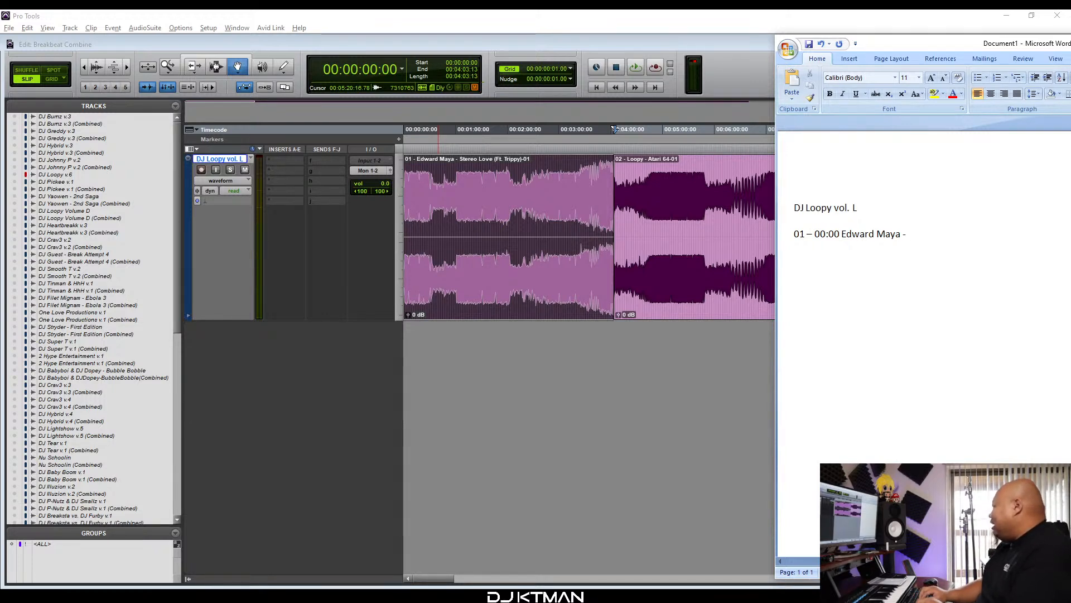
text( Love (ft. Tr)
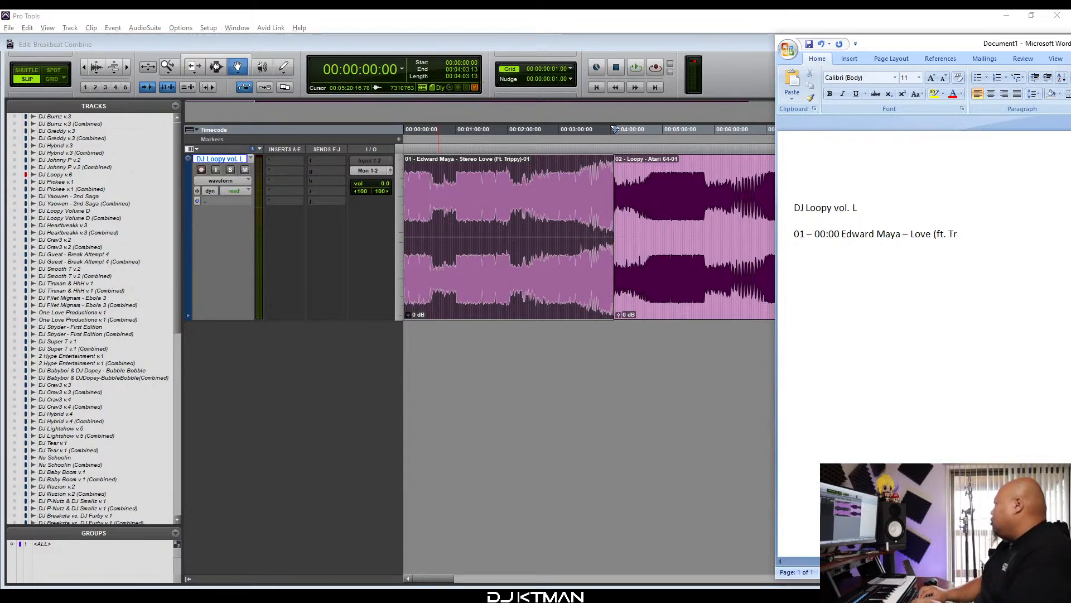
text(ippy))
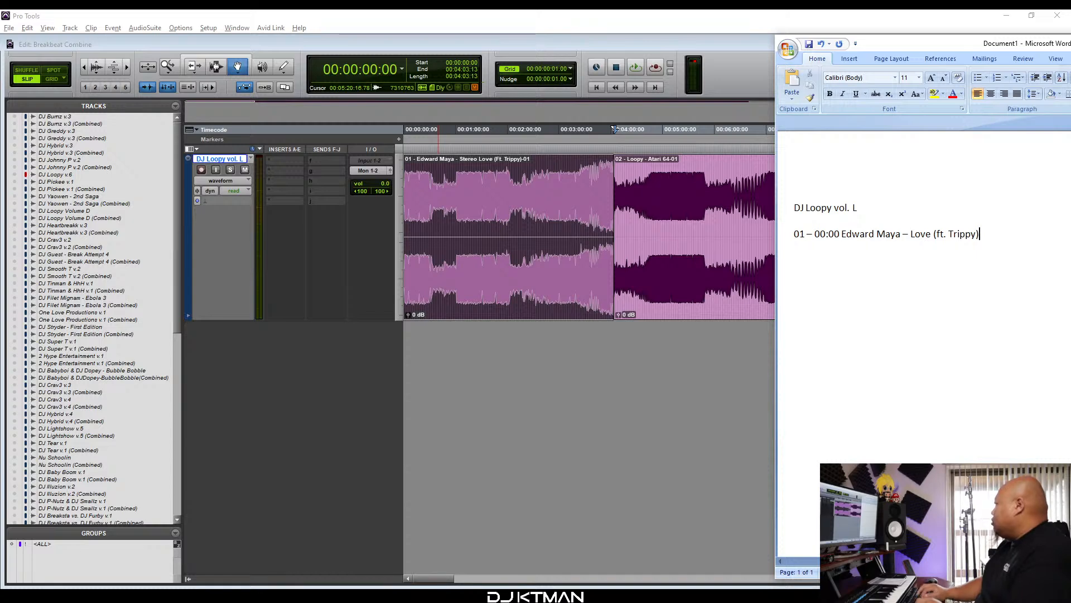
Add "02 – 04:03 Loopy – Atari 64" to the Word track list, taking the start time and title from the second clip in Pro Tools.
key(Return)
text(02)
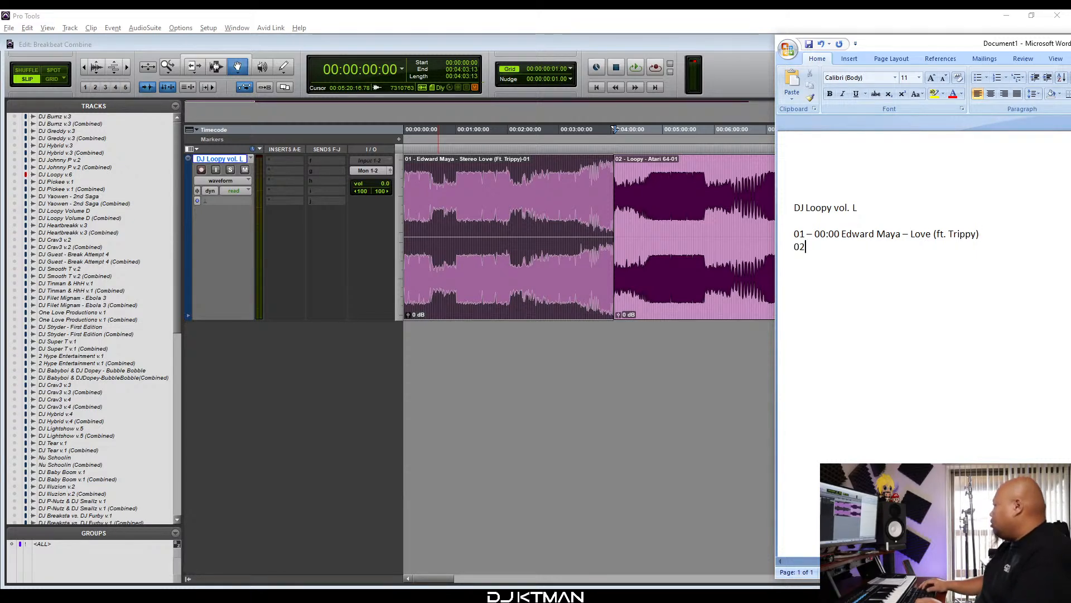
text( -)
click(676, 276)
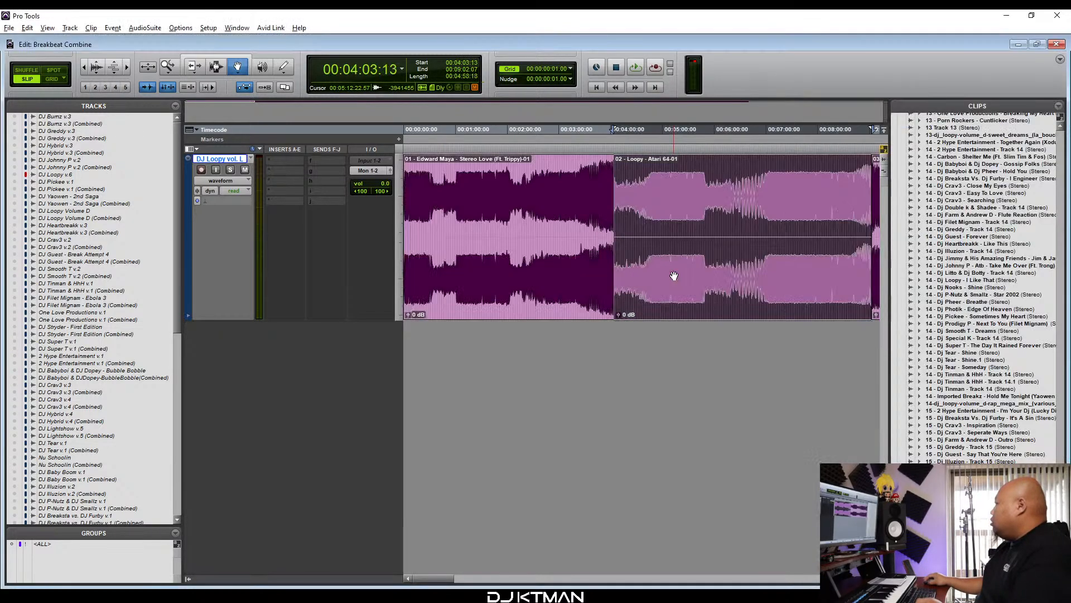
key(alt+Tab)
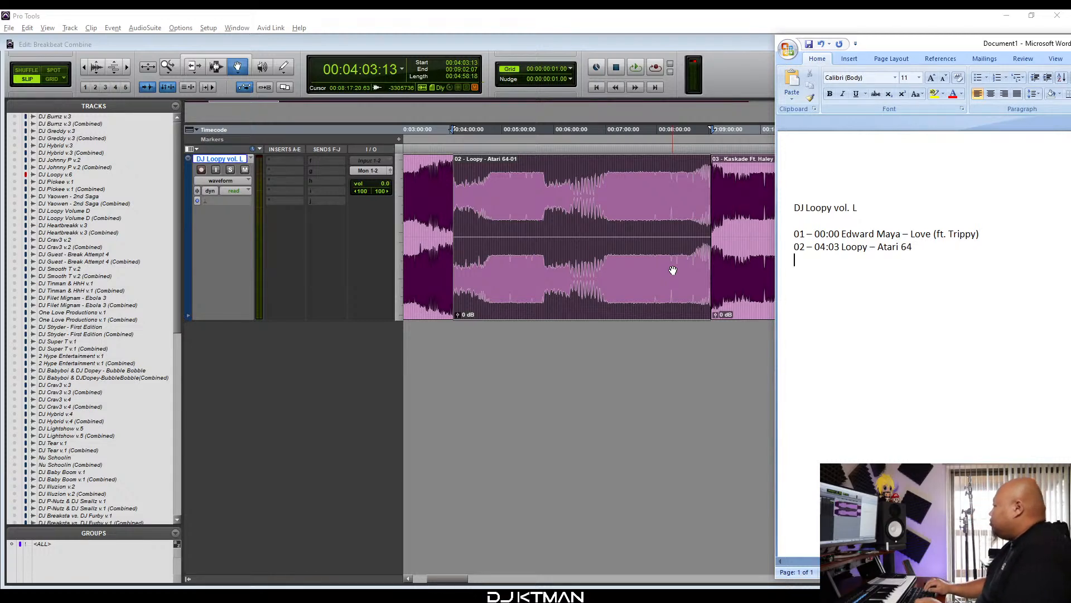
Select the third clip in Pro Tools to read its title and add "03 – Kaskade ft. Haley – Dynasty" to the Word track list.
click(732, 273)
scroll(733, 272, right, 4)
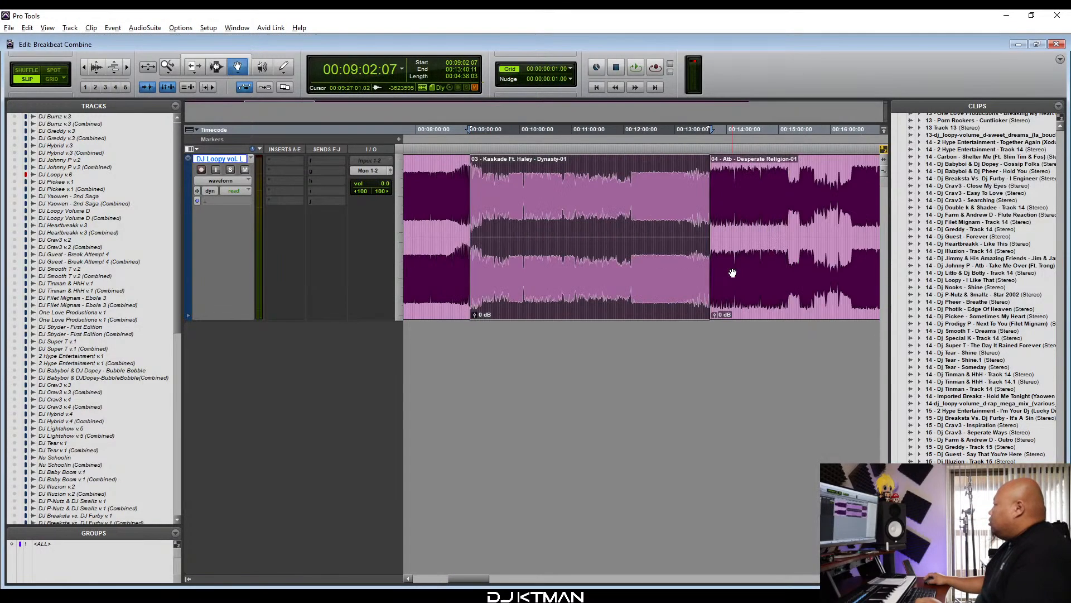
key(alt+Tab)
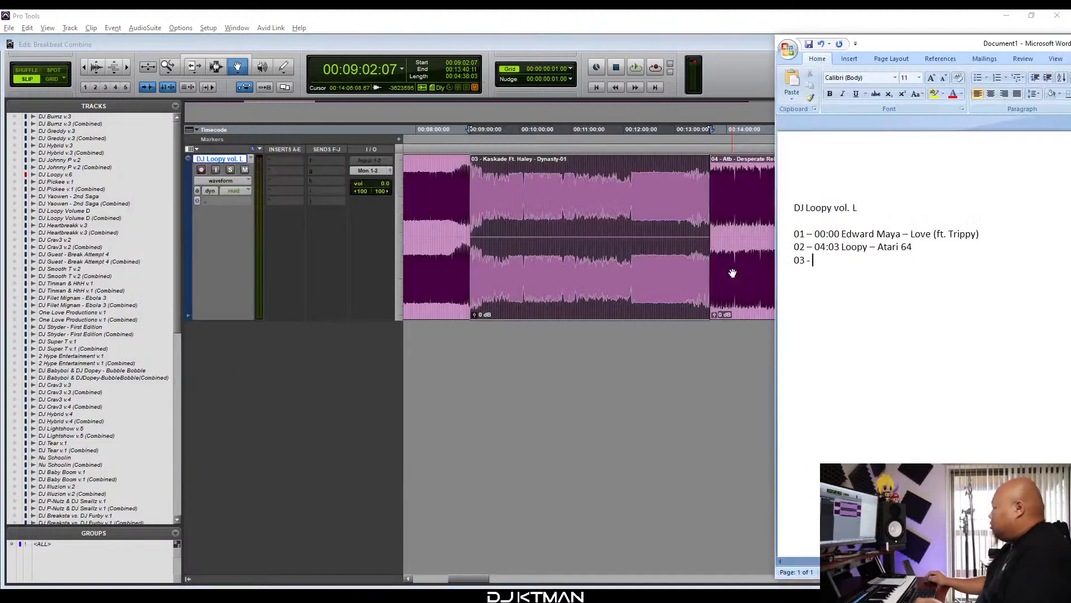
text(K)
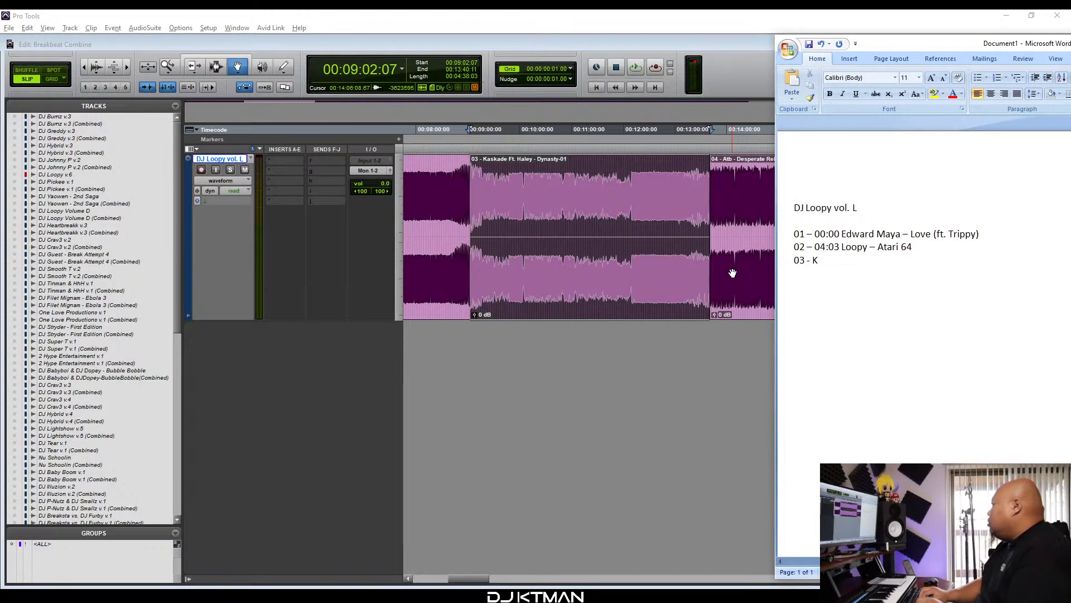
text(askade)
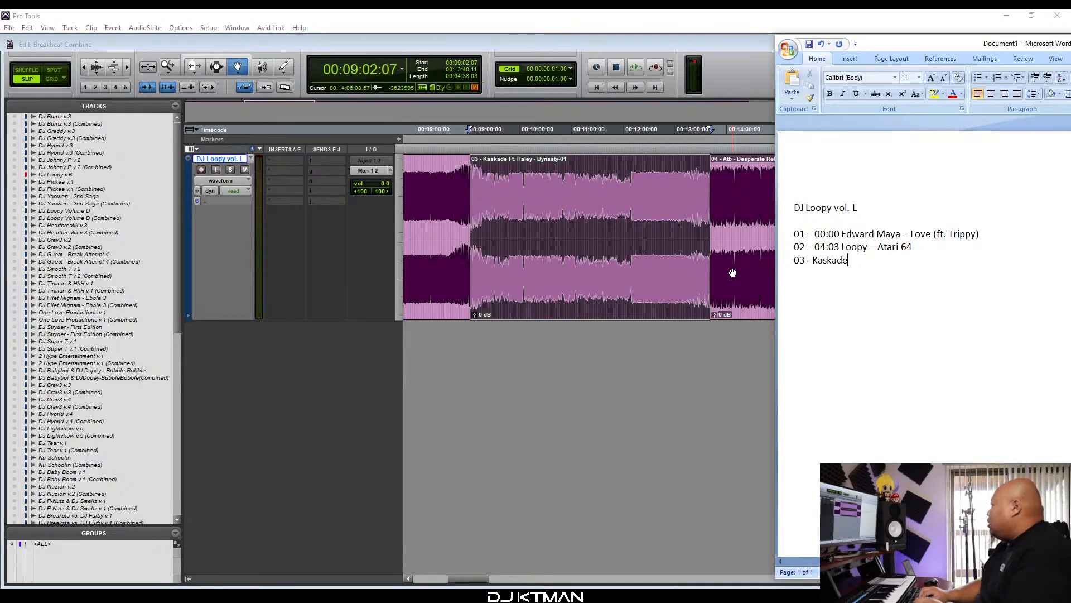
text( ft. Har)
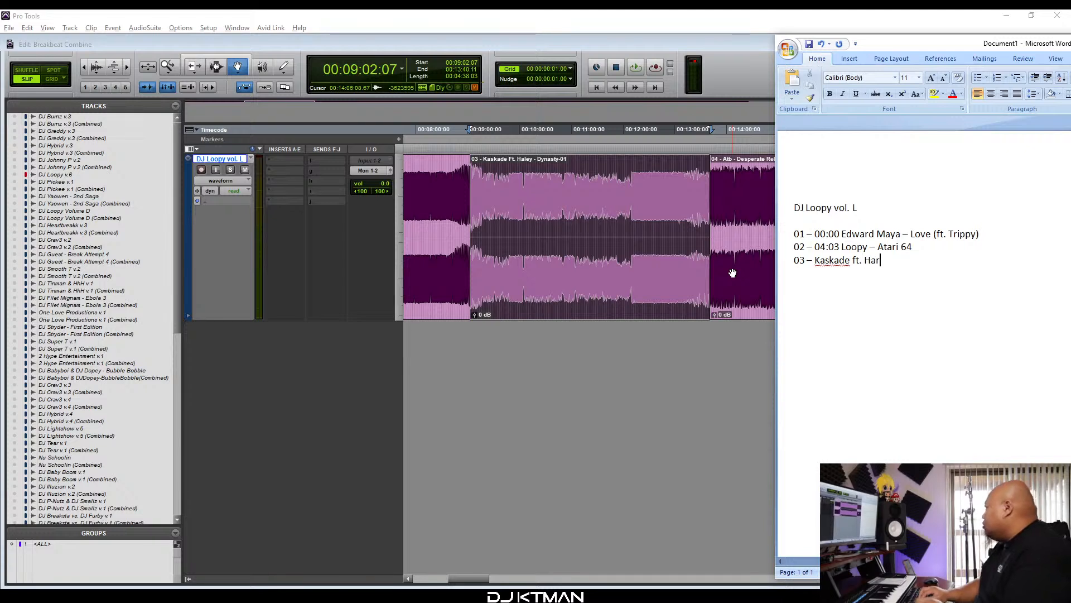
key(BackSpace)
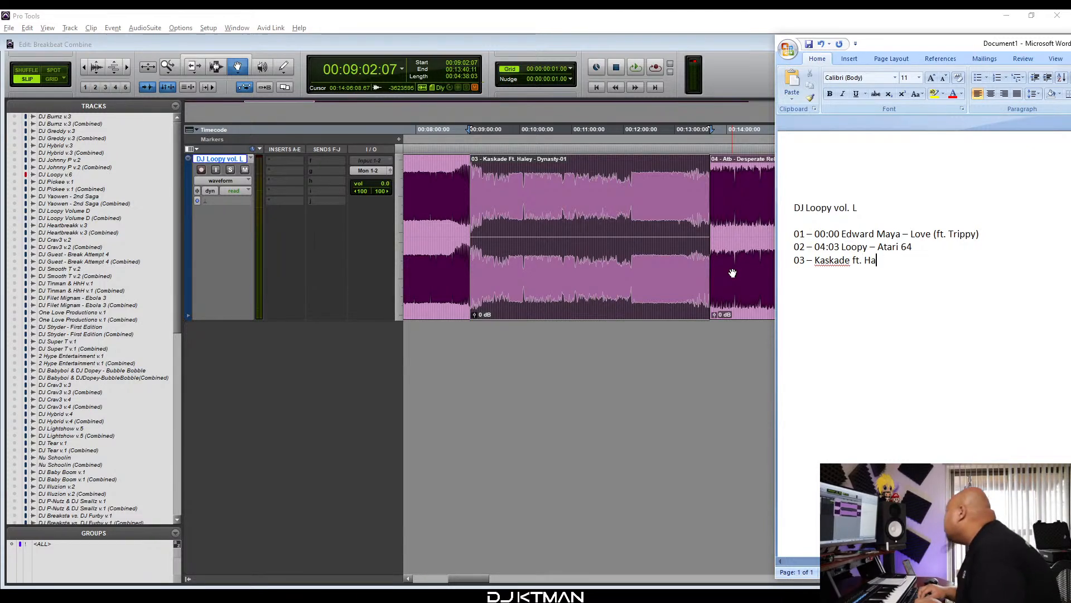
text(ley -)
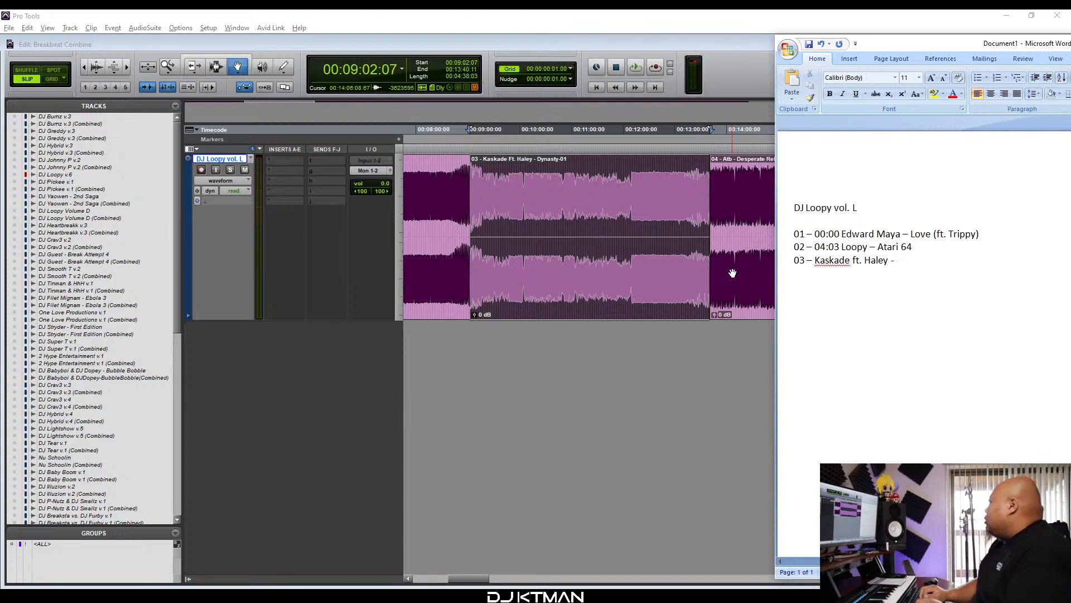
text(Dynasty)
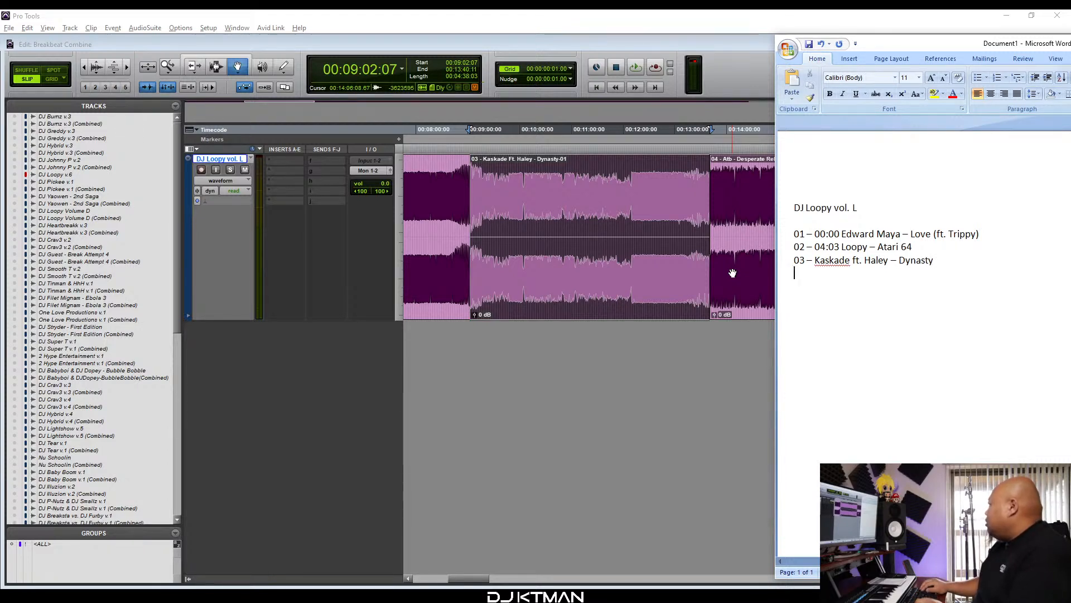
Start entry "04 –" in the Word track list and insert the third clip's start time 09:02 before the title in entry 03.
key(Return)
text(04 -)
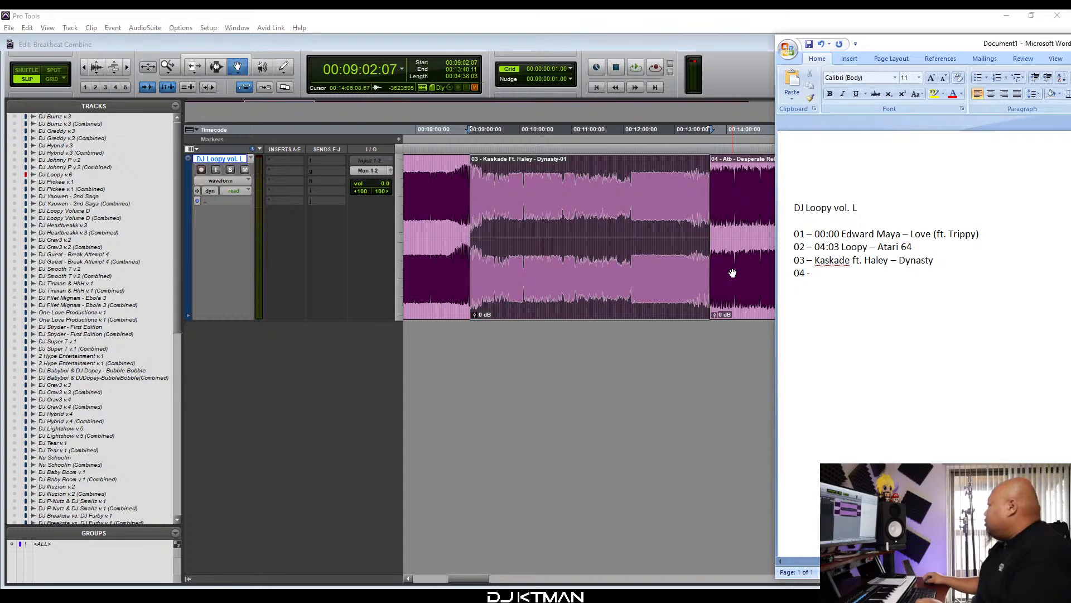
click(730, 272)
scroll(709, 269, right, 10)
scroll(708, 269, left, 3)
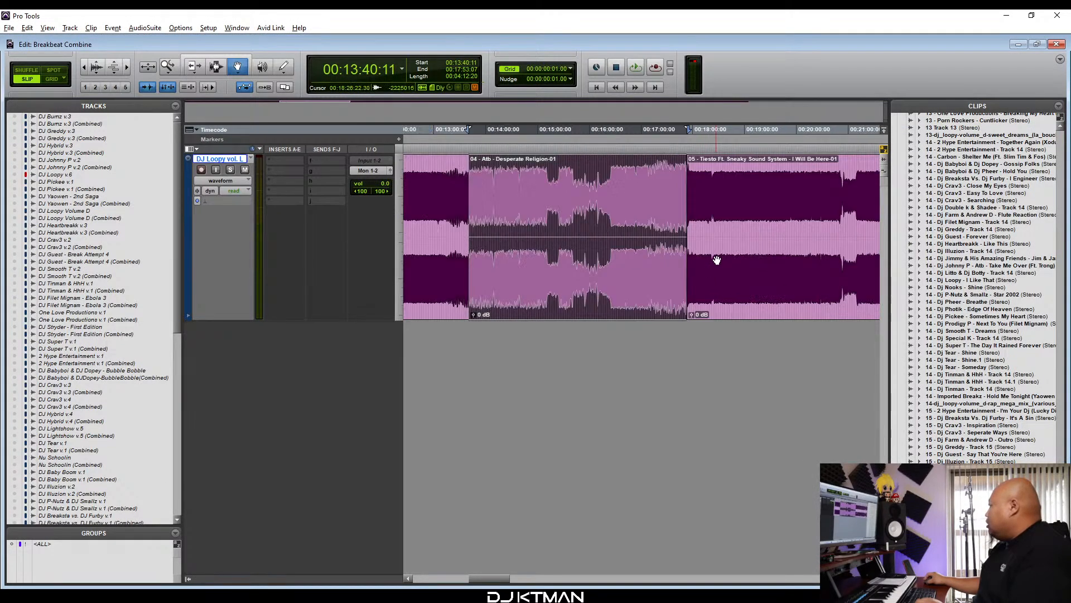
key(alt+Tab)
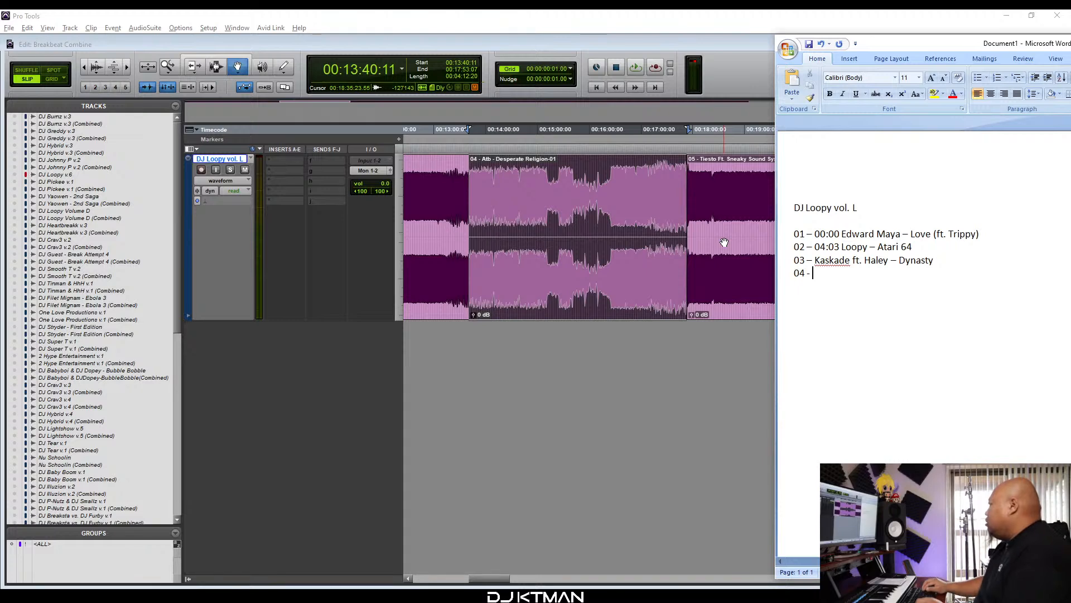
click(414, 297)
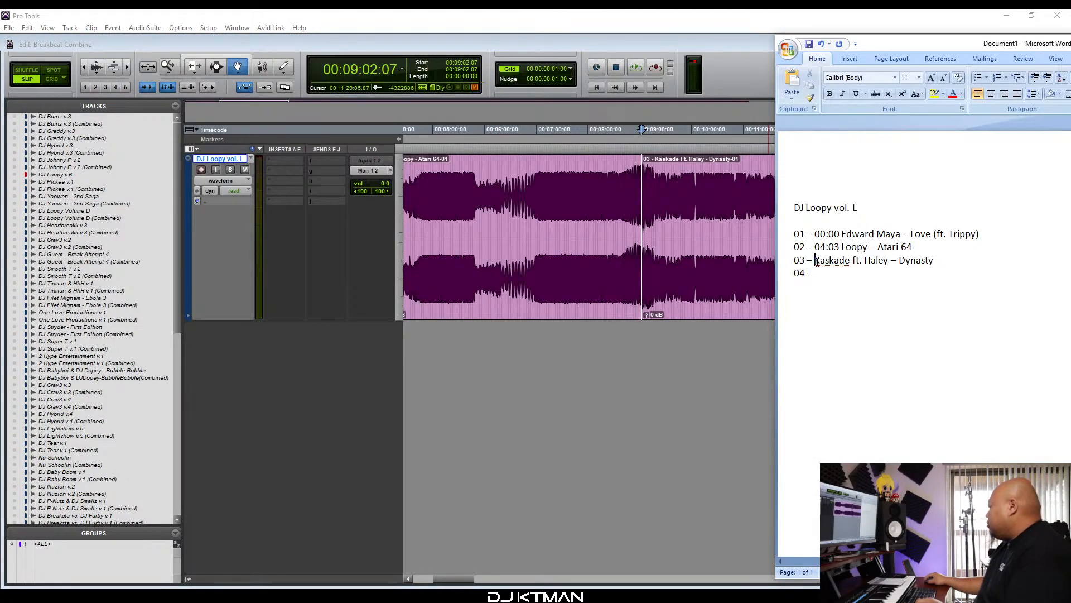
text(09:02)
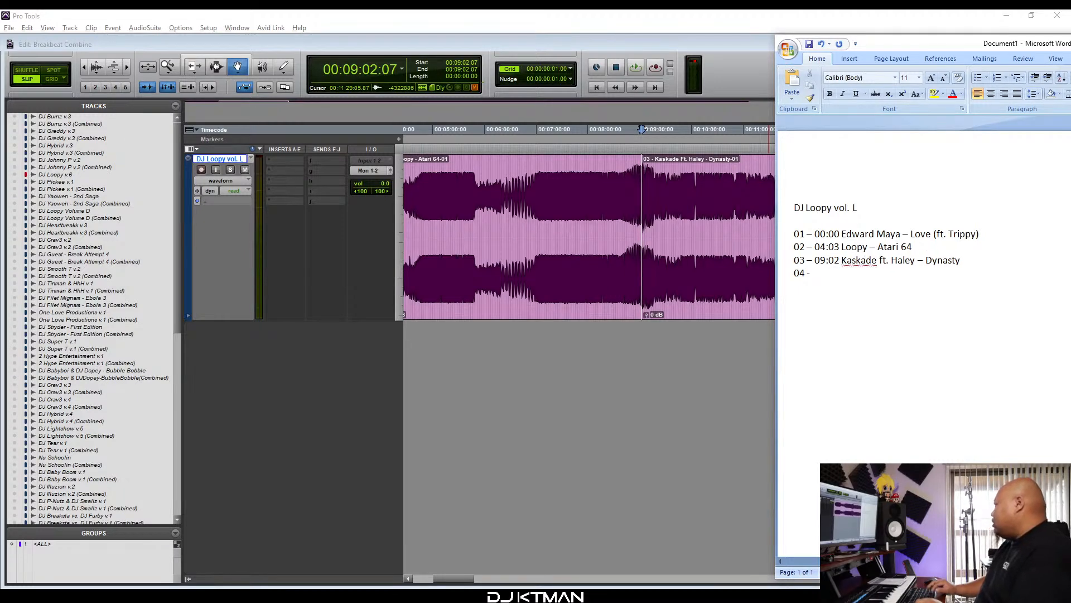
Select the fourth clip in Pro Tools, complete entry 04 in Word with "13:40 ATB – Desperate Religion", and start entry "05 –".
click(735, 263)
scroll(736, 263, right, 10)
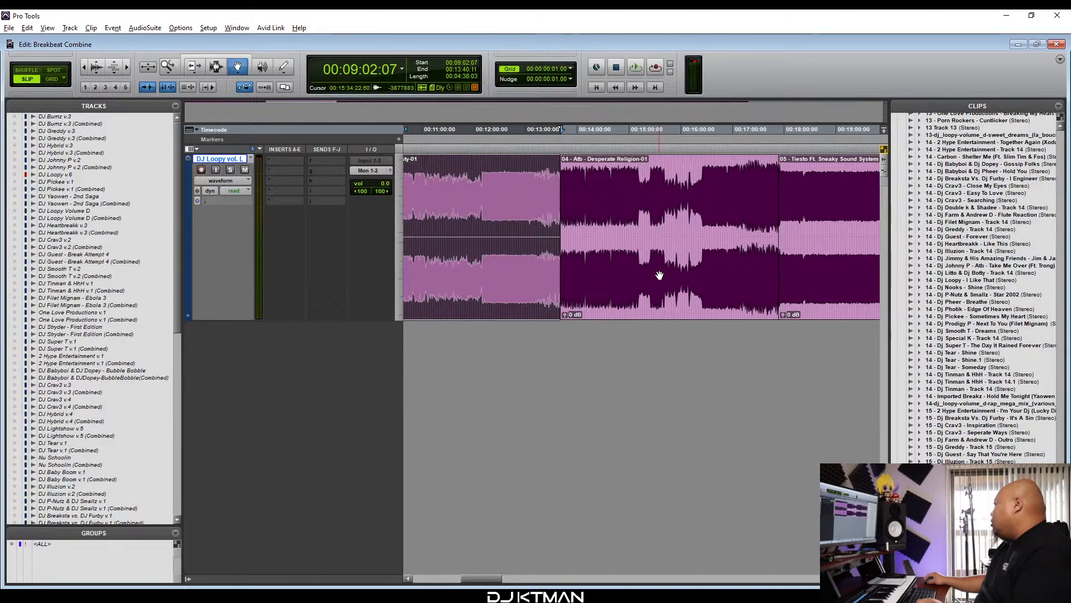
click(659, 275)
scroll(659, 275, right, 2)
key(alt+Tab)
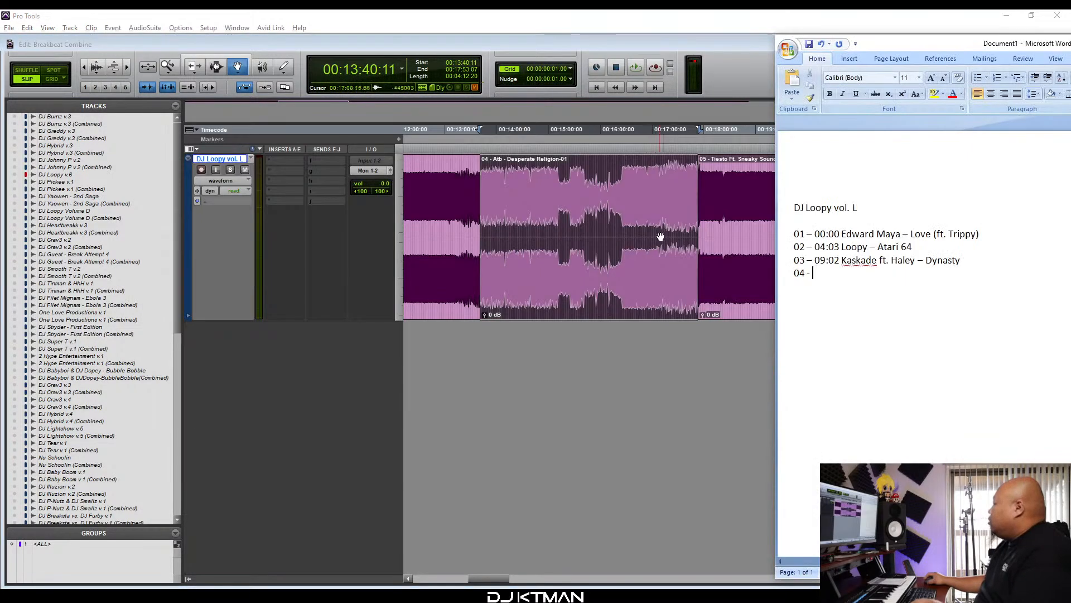
text(13:40)
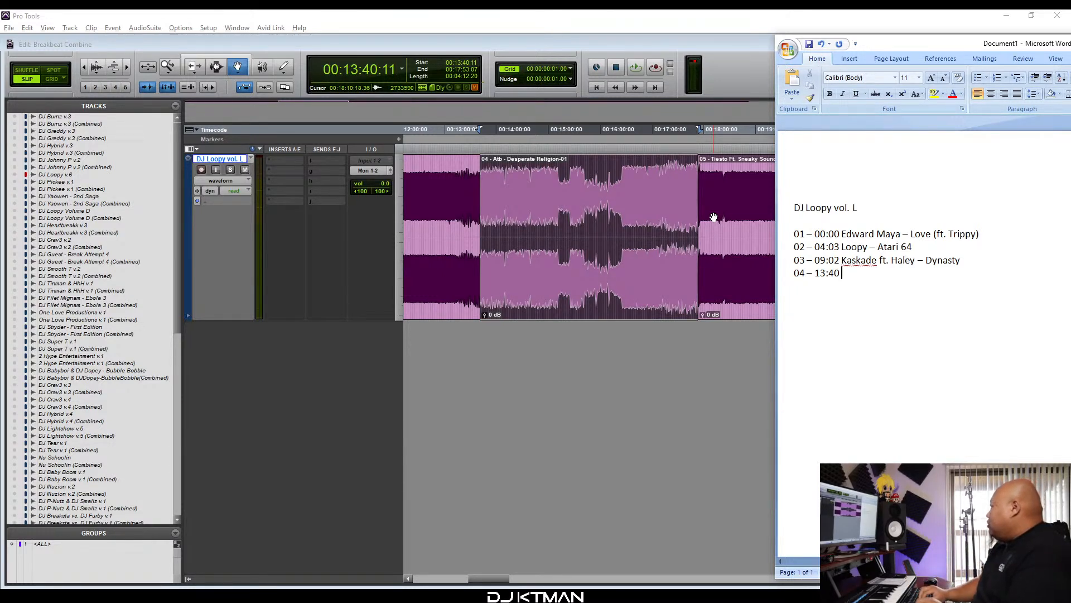
text(ATB - )
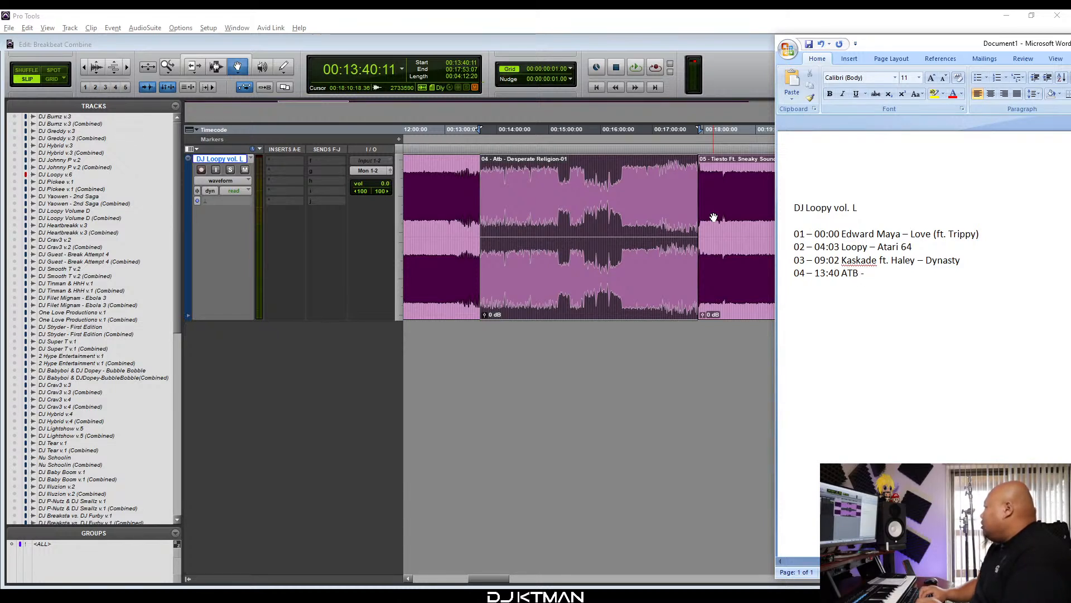
text(Desp)
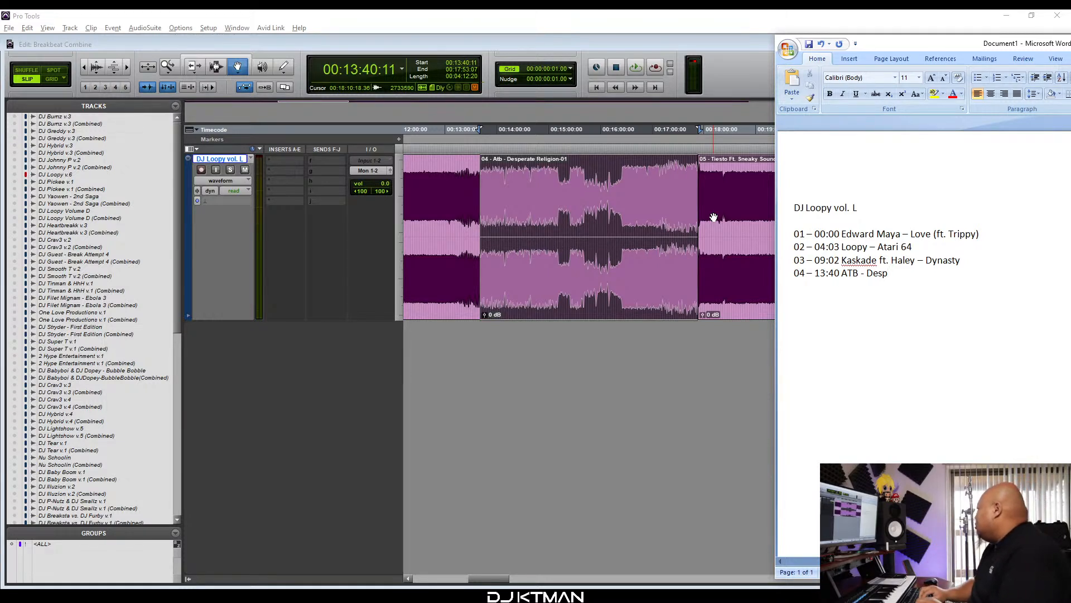
text(erate Religion 05 -)
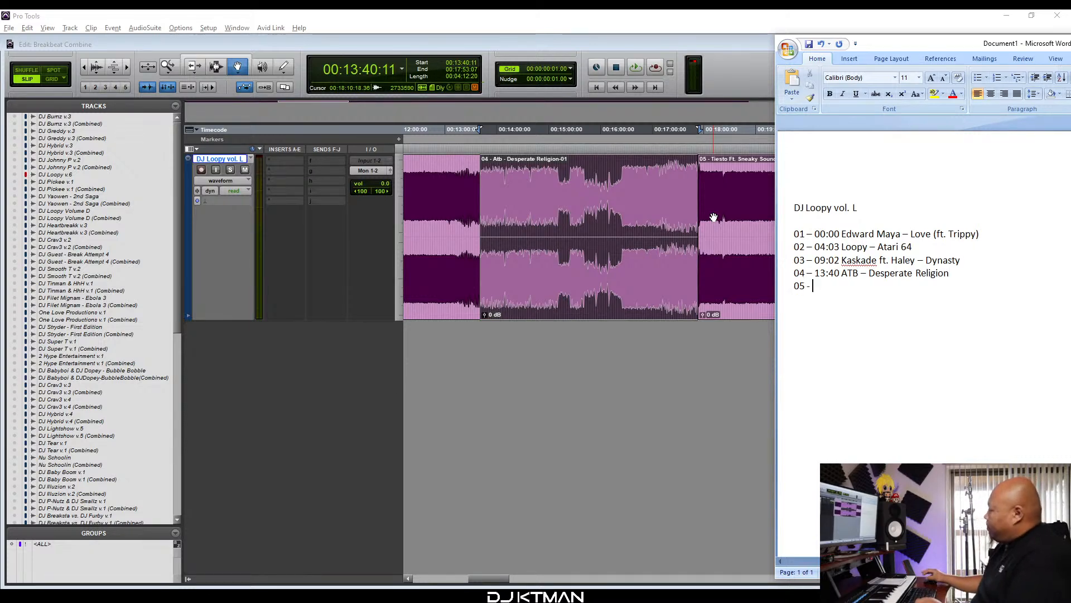
Select the fifth clip in Pro Tools and enter its start time 17:53 in entry 05 of the Word track list.
click(730, 244)
click(731, 242)
scroll(734, 240, right, 4)
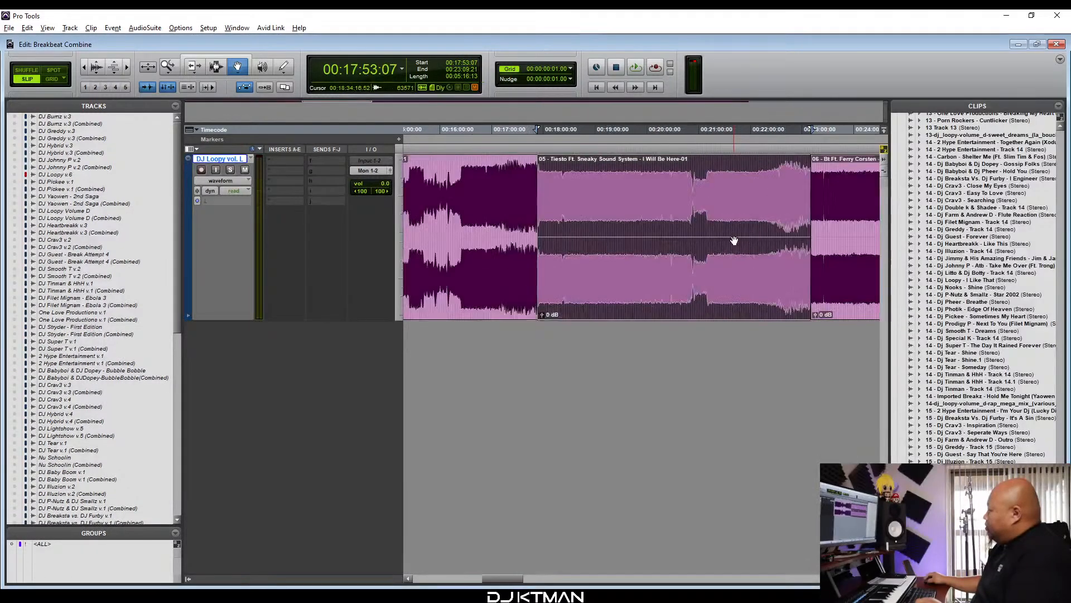
scroll(735, 241, left, 1)
key(alt+Tab)
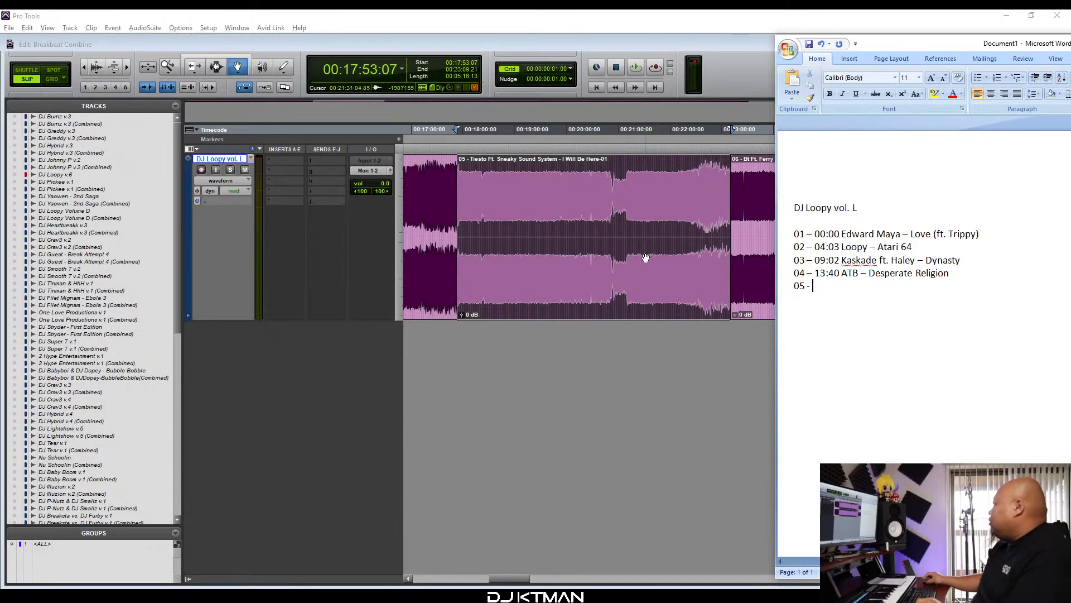
text(1)
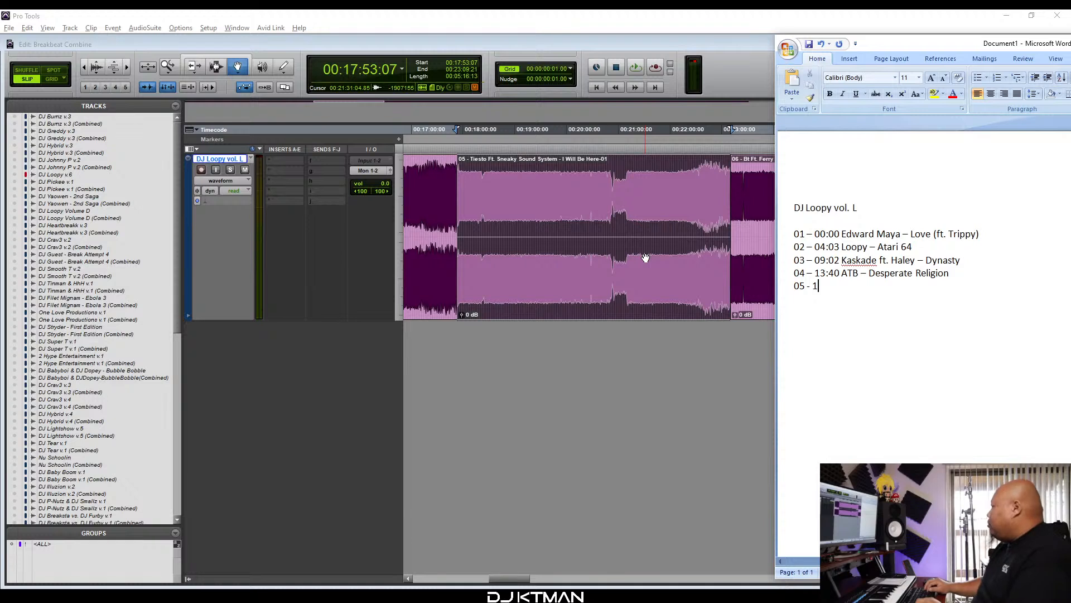
text(7:)
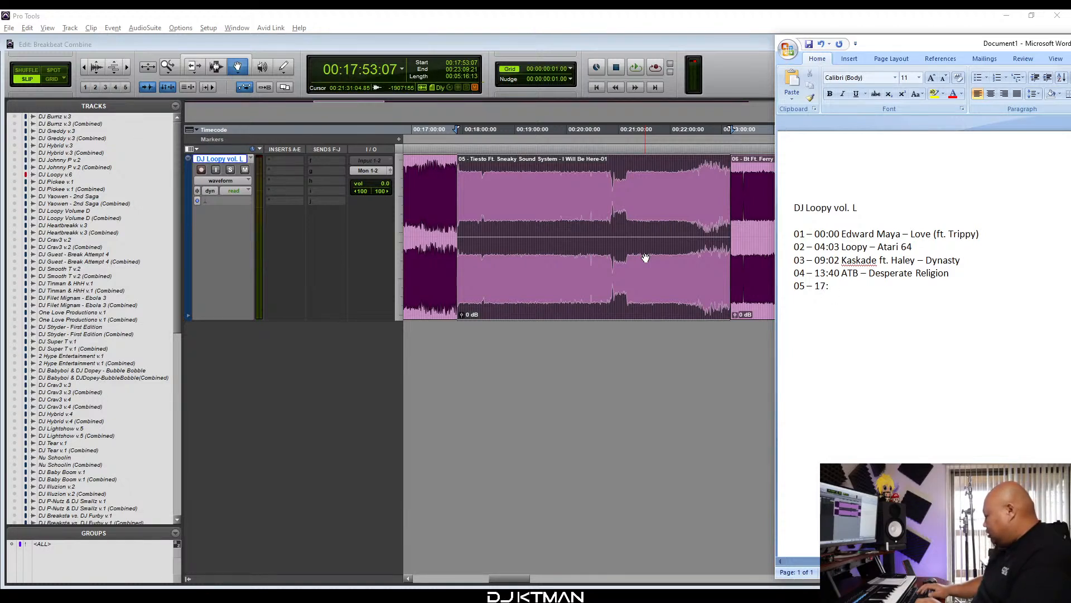
text(53)
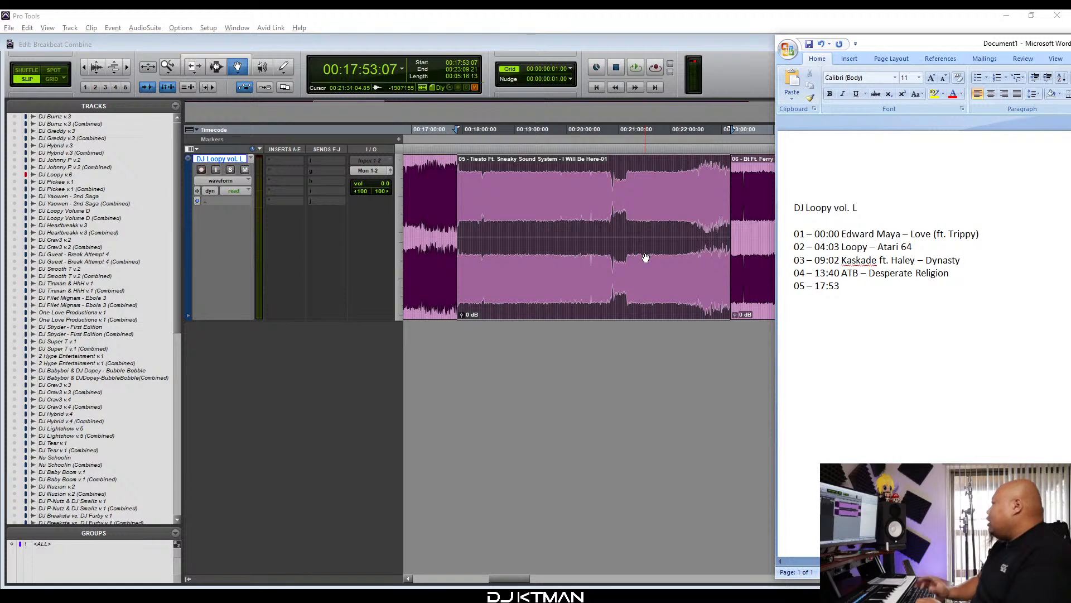
Complete entry 05 with the title "Tiesto ft. Sneaky Sound System – I Will Be Here".
text(Tiesto ft. Sneaky)
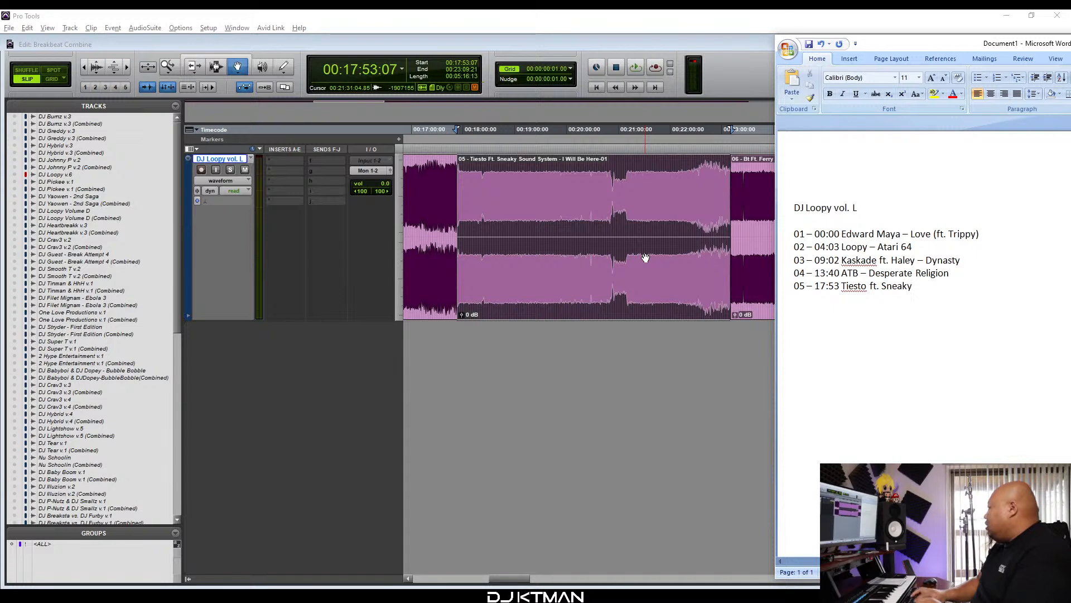
text( Sound System)
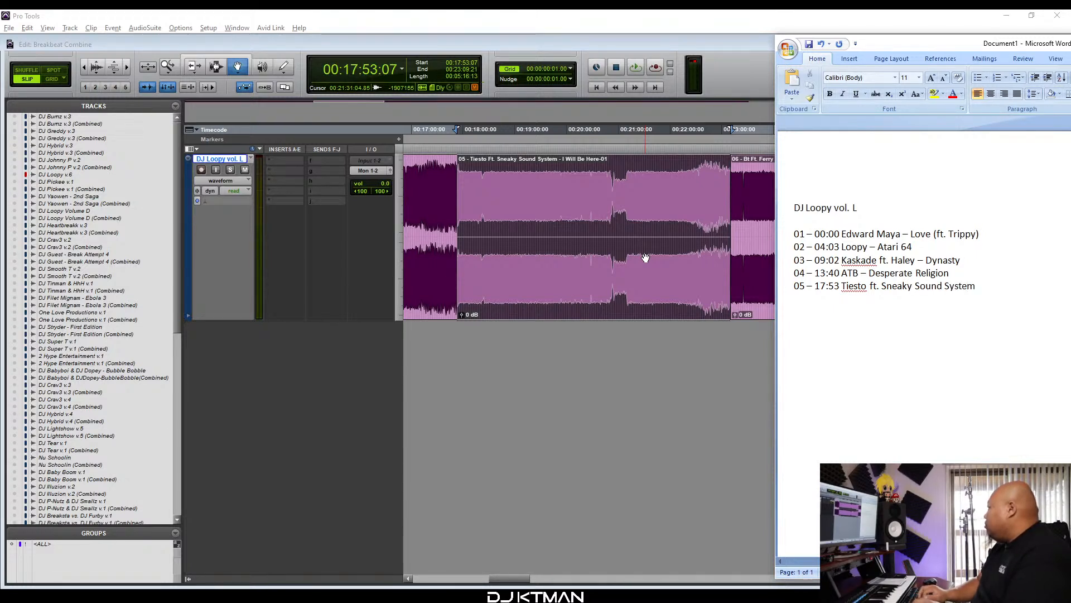
text( – I Wi)
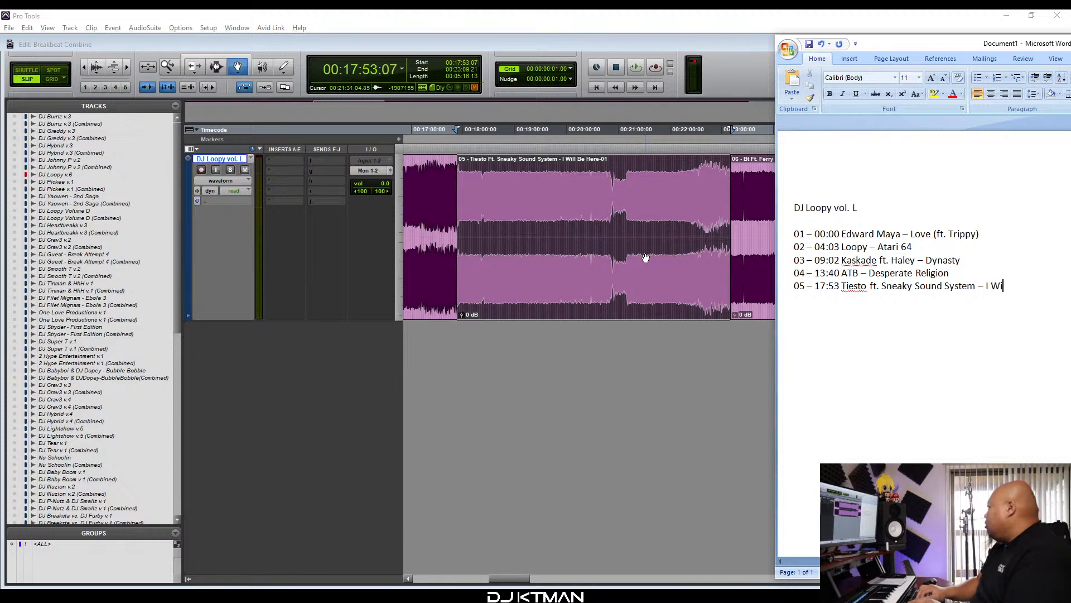
text(ll Be Heere)
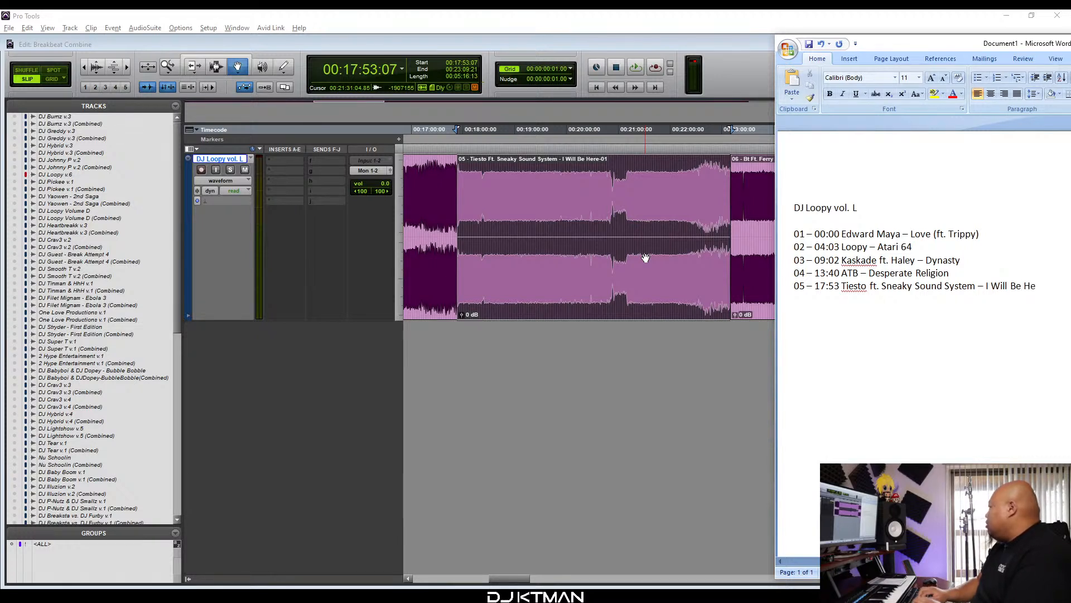
key(BackSpace)
key(BackSpace)
text(re)
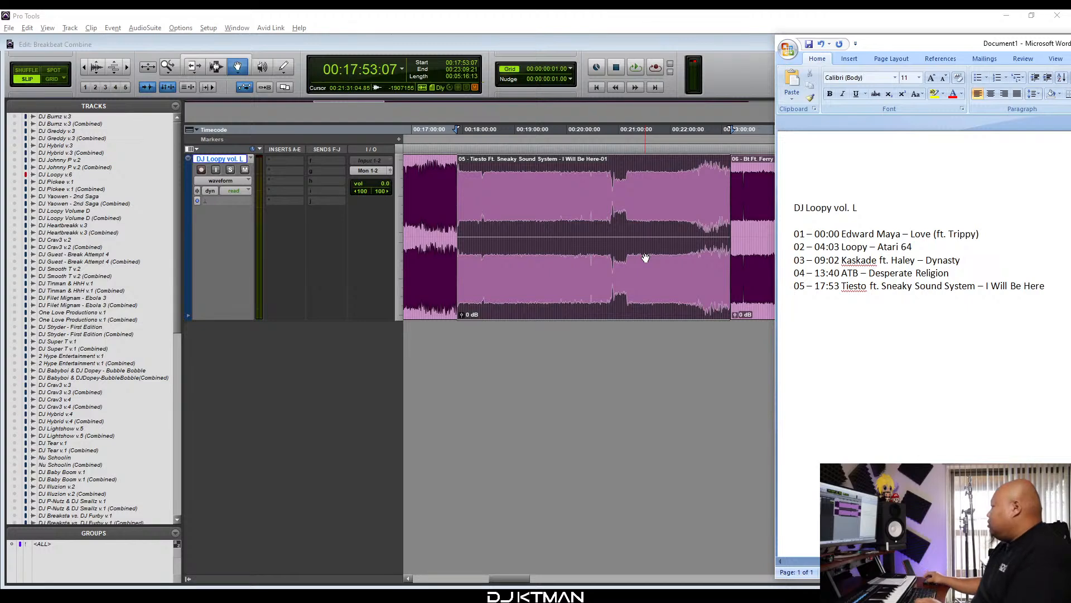
Start entry 06 in the Word track list with the start time 23:09 taken from the sixth clip in Pro Tools.
key(Return)
text(06 -)
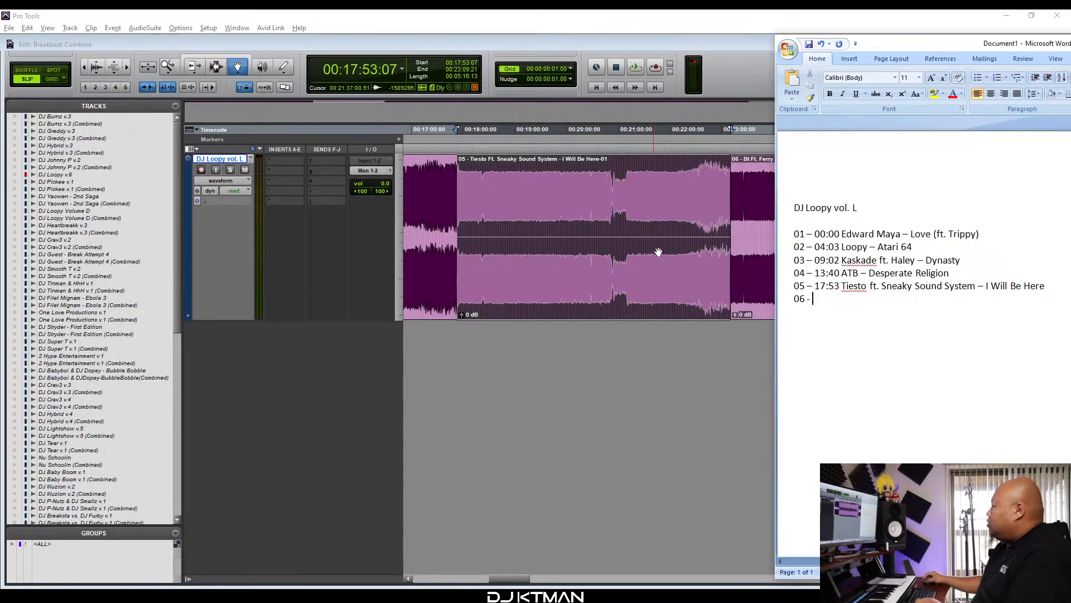
click(679, 271)
click(789, 263)
scroll(662, 277, right, 5)
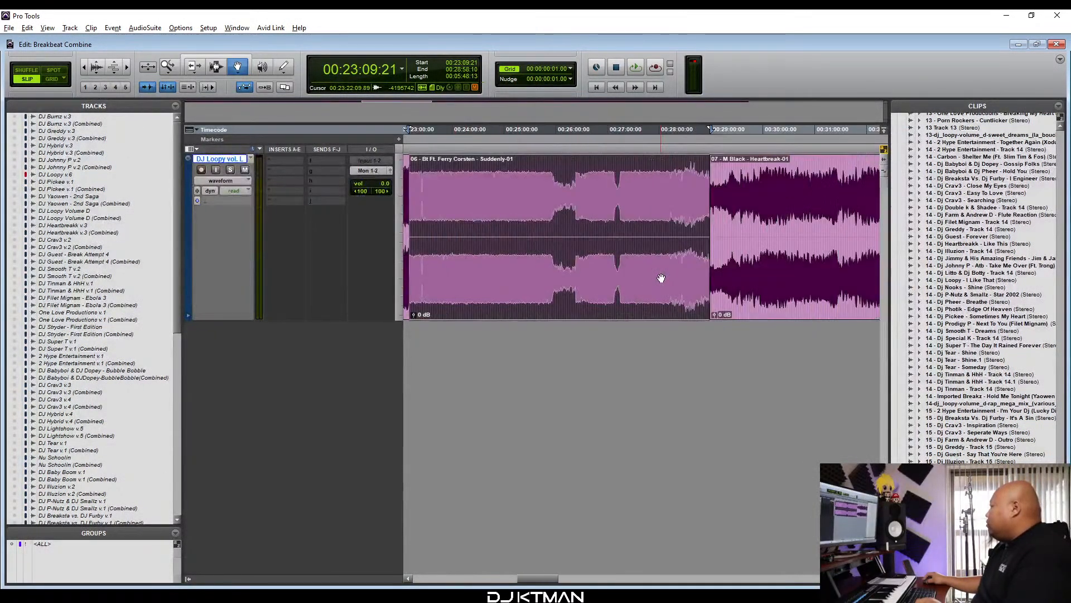
key(alt+Tab)
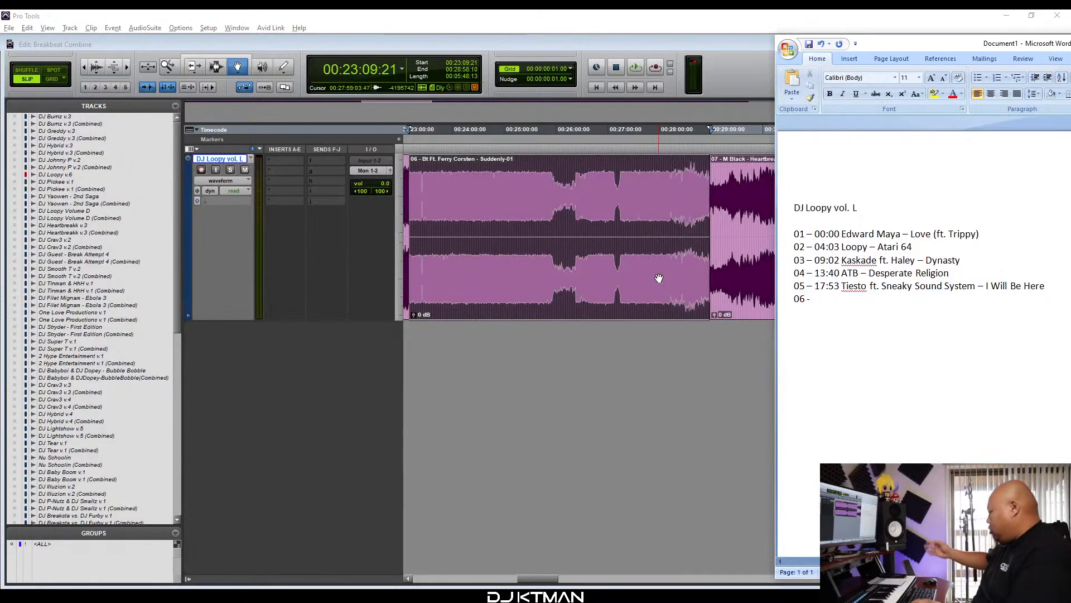
text(23:09)
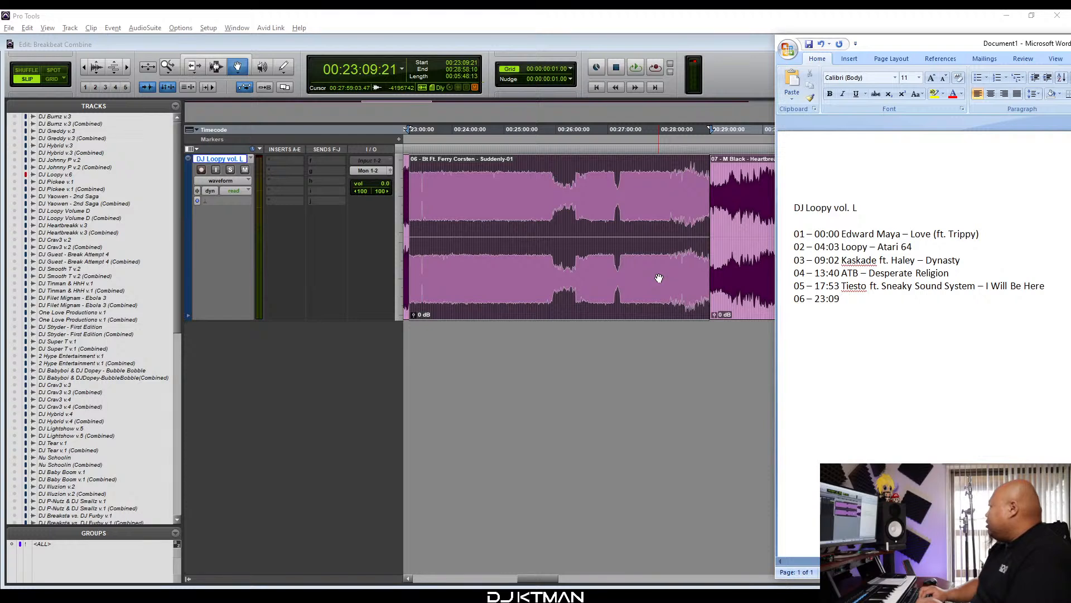
Complete entry 06 with the title "Bt ft. Ferry Corstain – Suddenly" and begin a new line below it.
text(Bt)
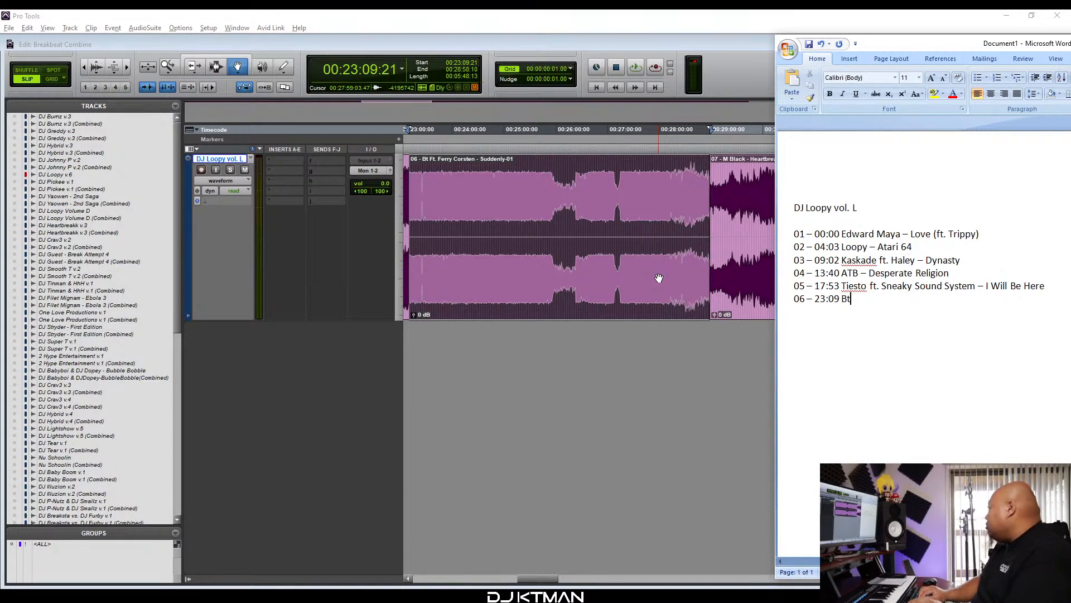
text( ft)
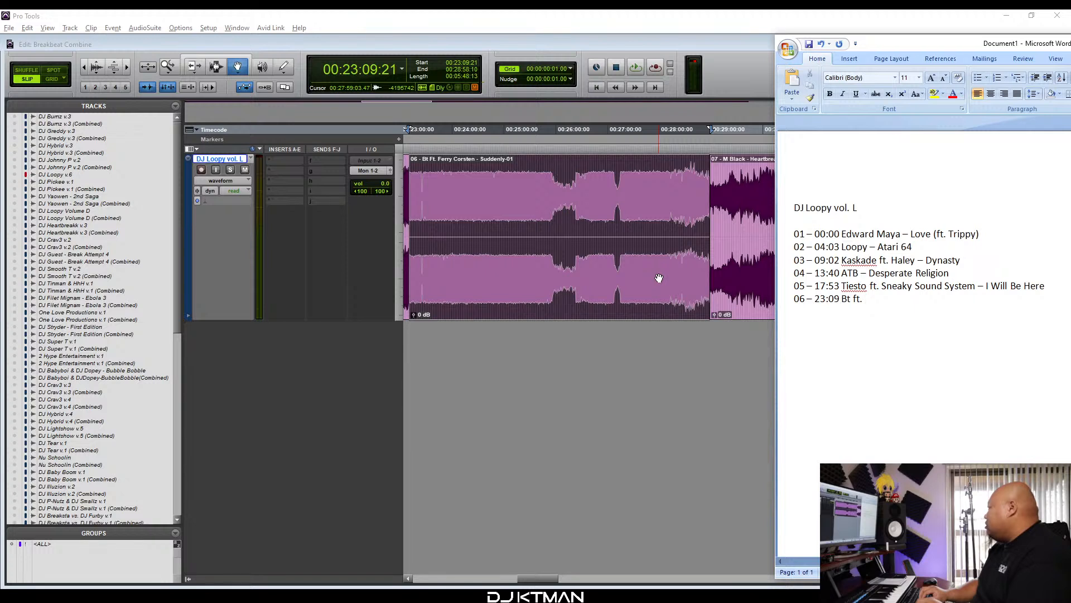
text(.)
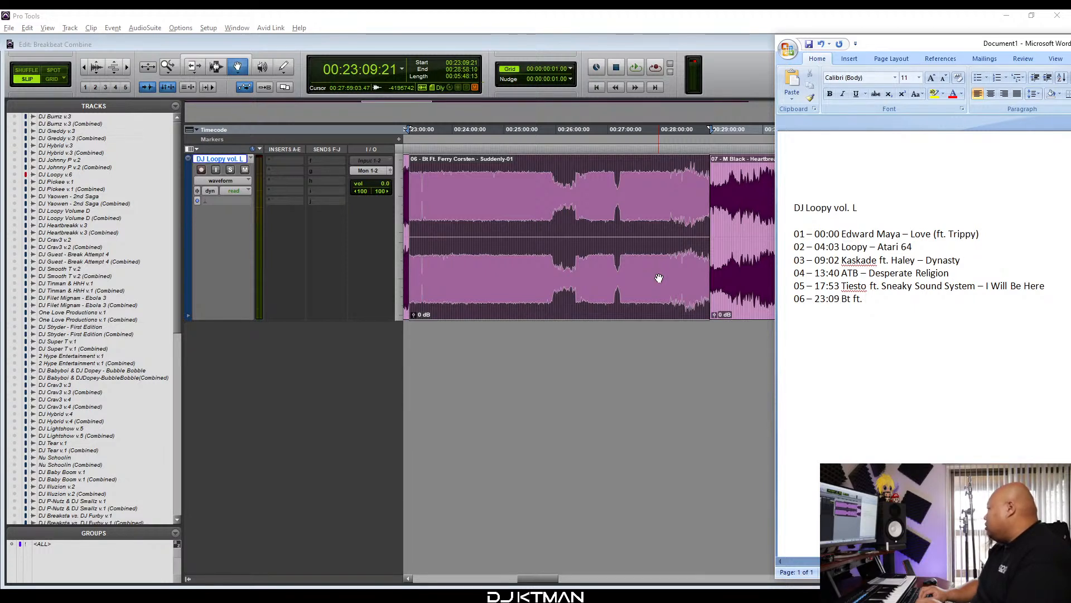
text( Ferry Co)
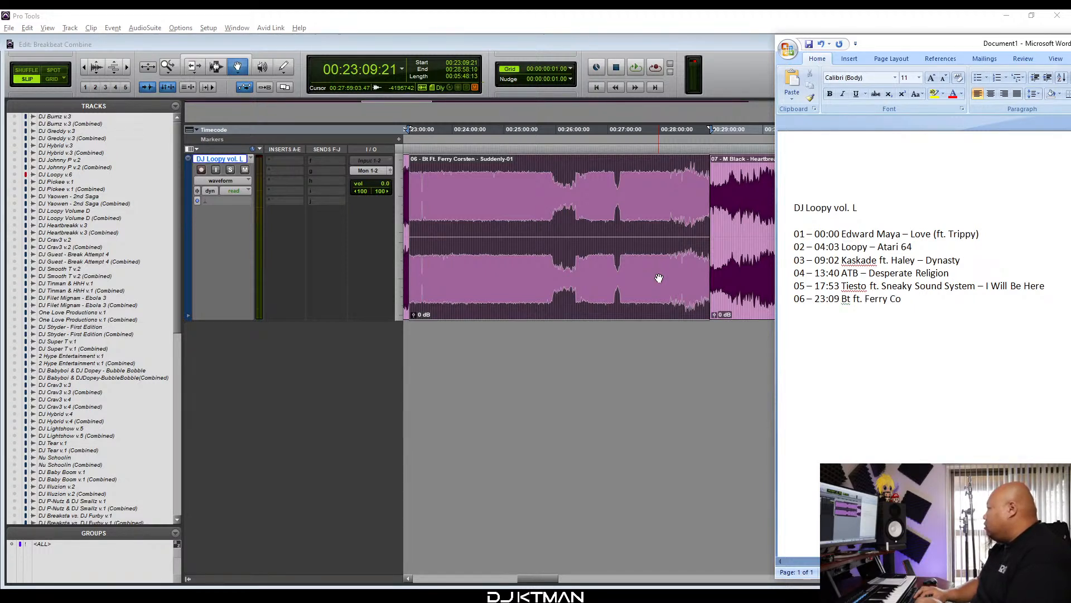
text(r)
text(stain)
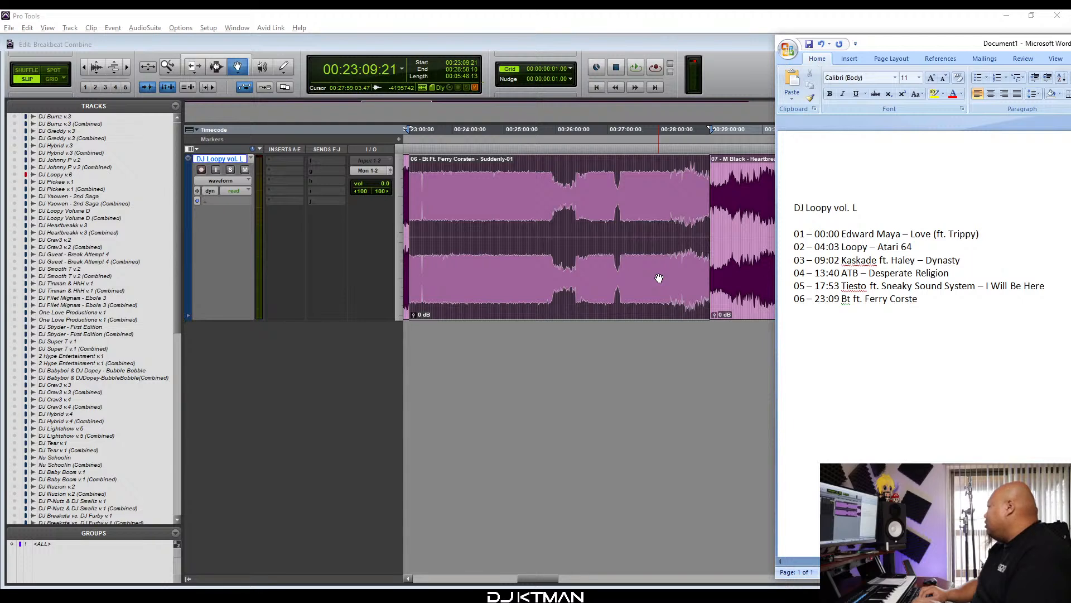
text( - Suddenly)
key(Return)
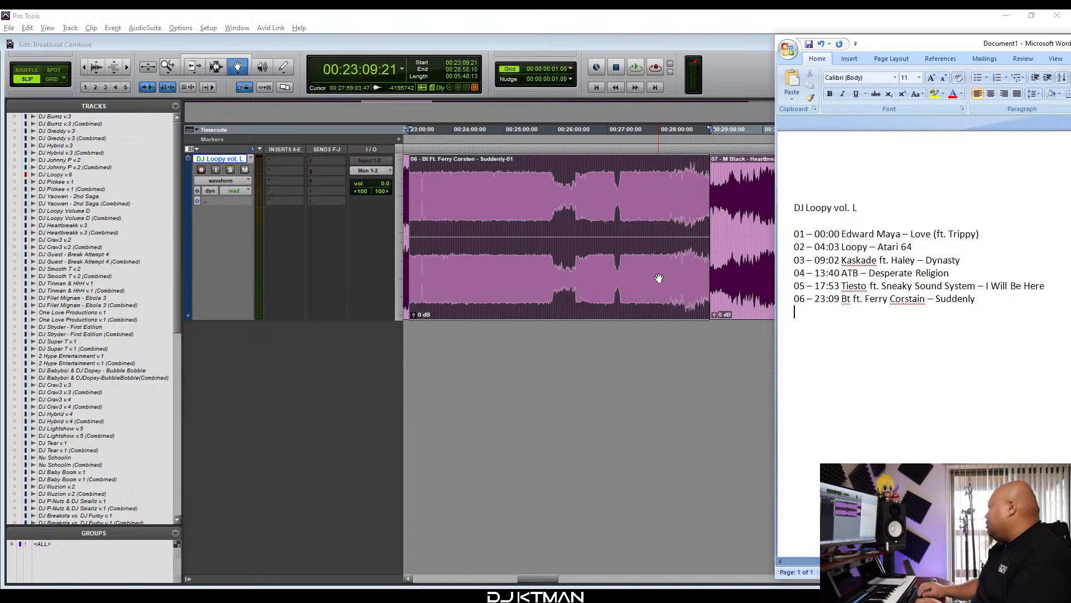
Start entry 07 in the Word track list with the start time 28:58 taken from the seventh clip in Pro Tools.
text(07 -)
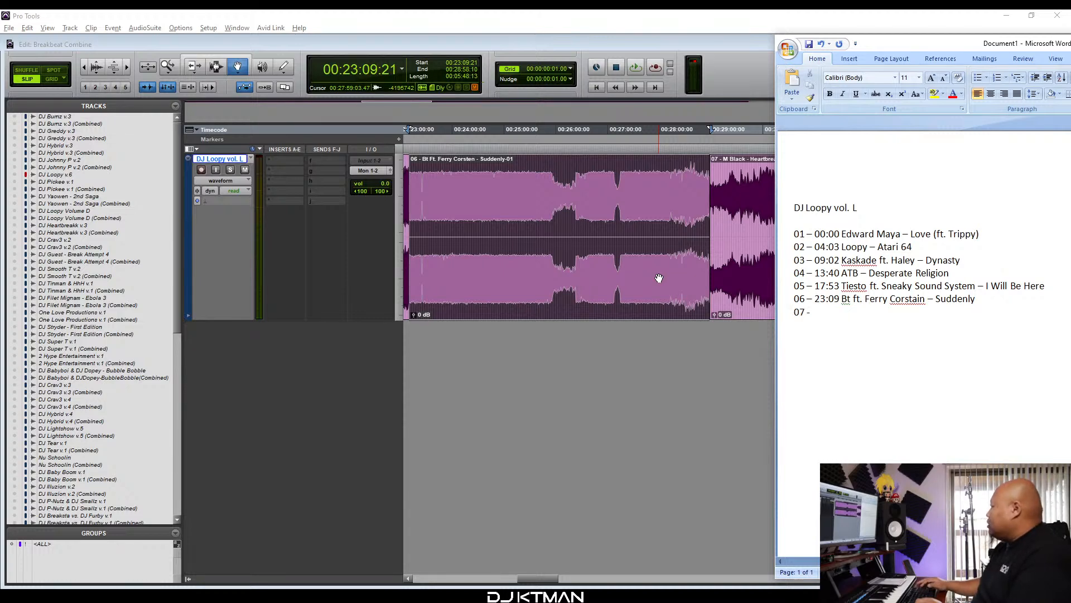
click(721, 268)
scroll(736, 275, right, 5)
scroll(720, 262, left, 3)
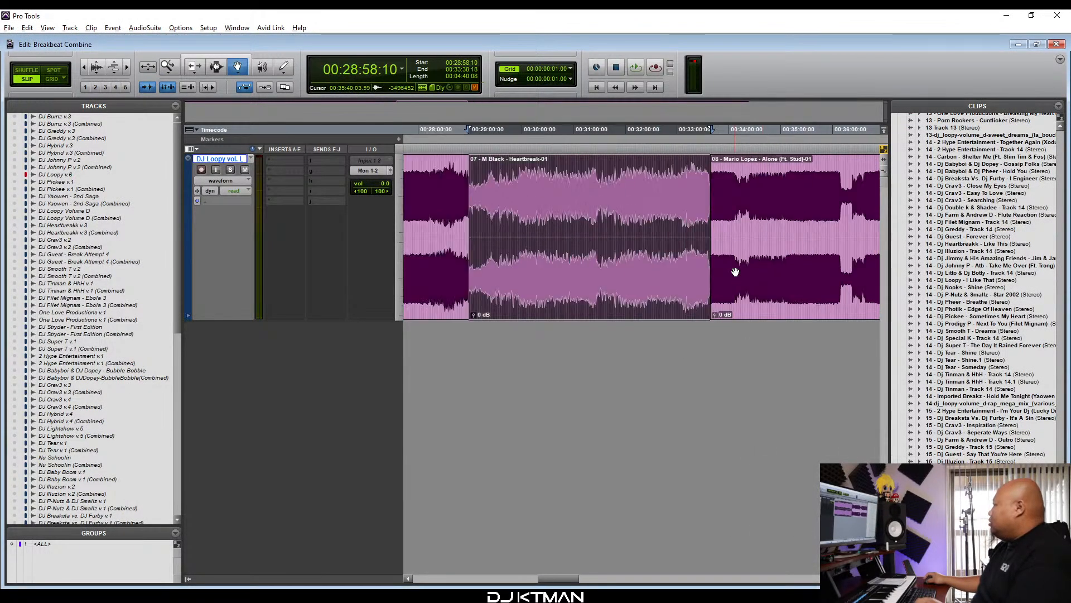
key(alt+Tab)
text(- )
text(28:)
text(58)
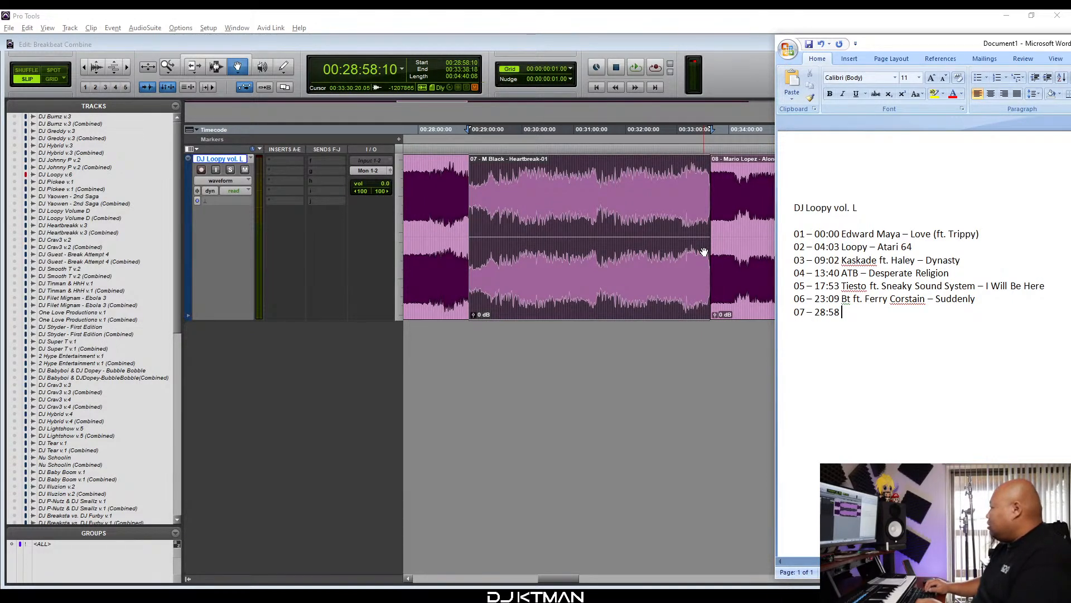
Complete entry 07 with the title "M Black – Heartbreak" and begin a new line below it.
text( M Black)
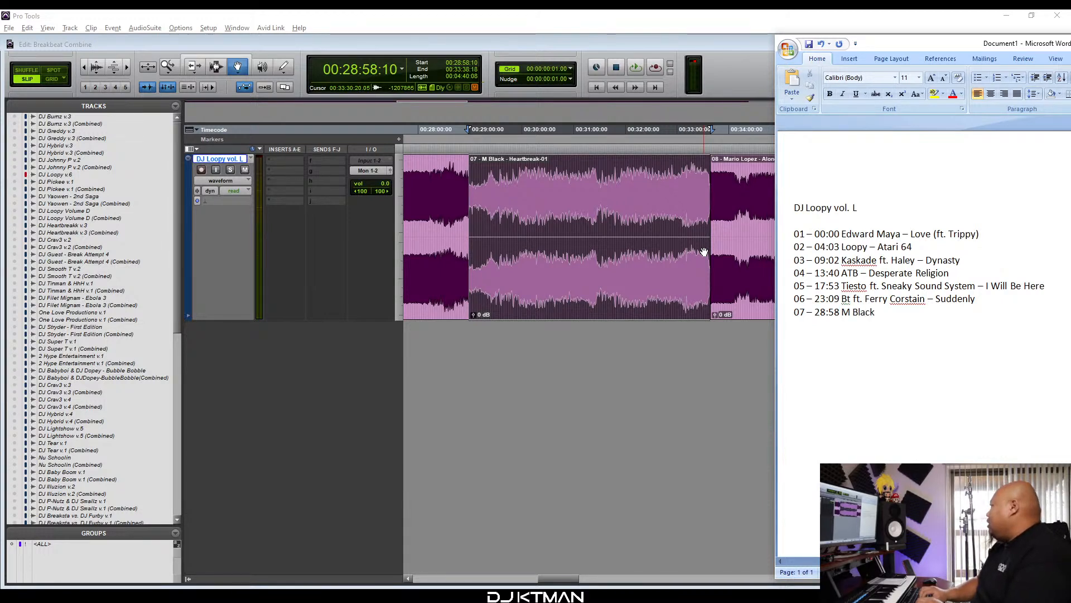
text( - He)
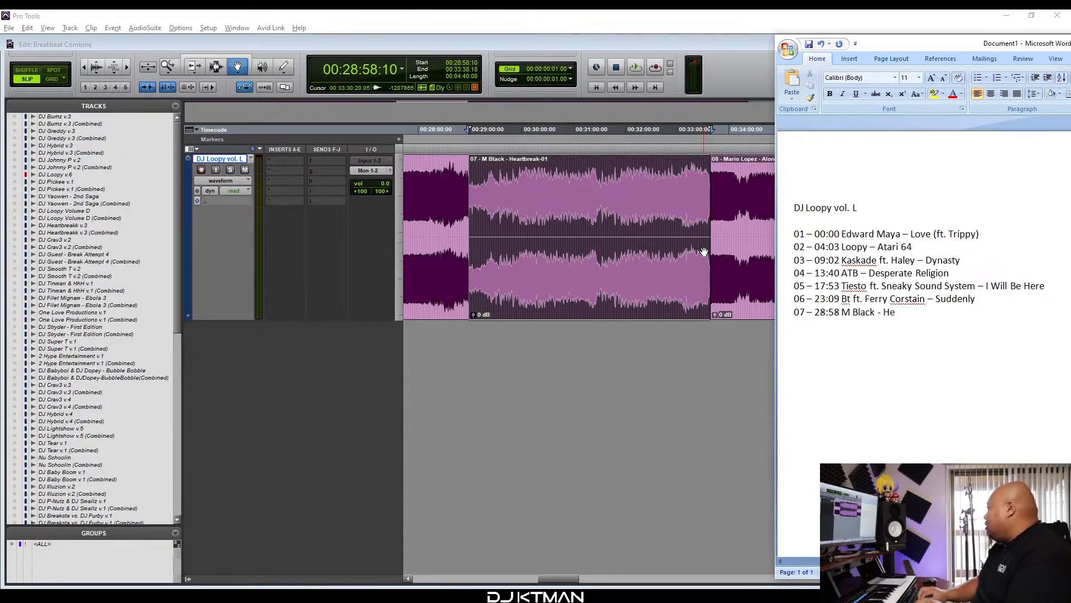
text(artbrea)
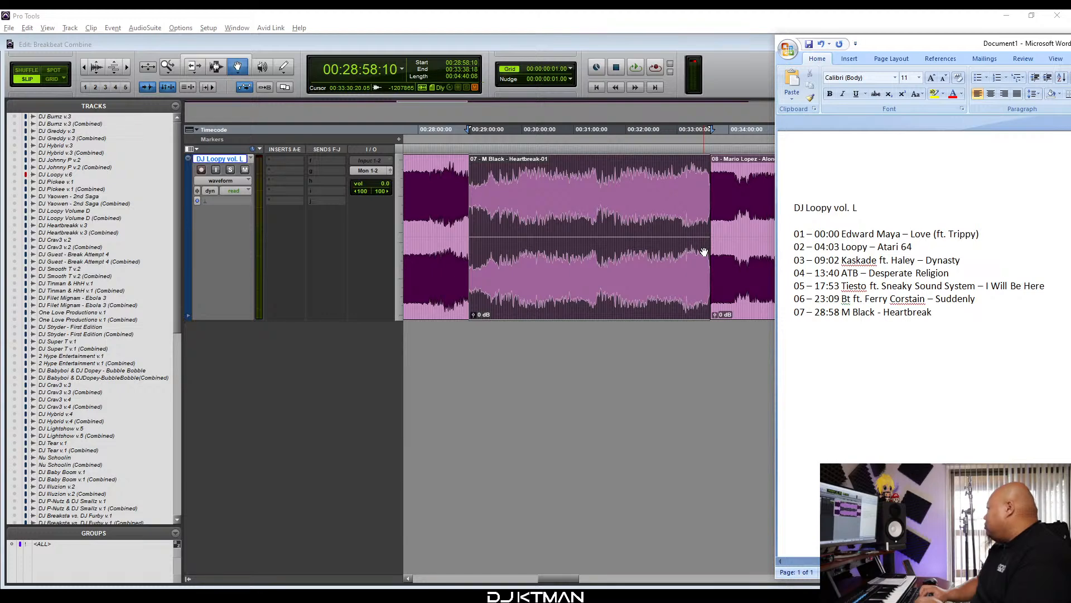
text(k)
key(Return)
Start entry 08 in the Word track list with the start time 33:38 taken from the eighth clip in Pro Tools.
text(08)
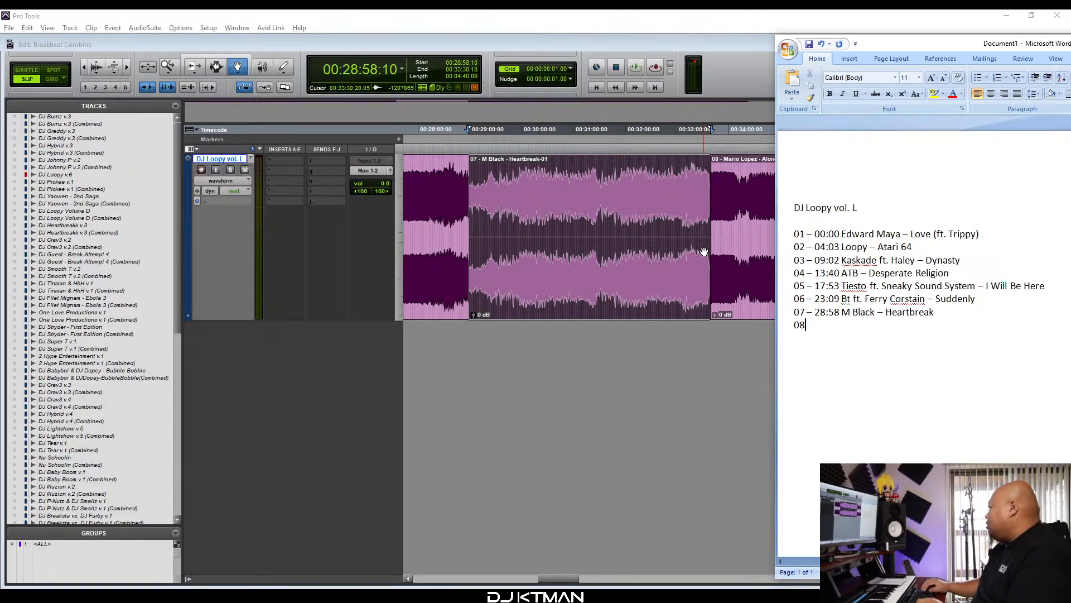
click(744, 262)
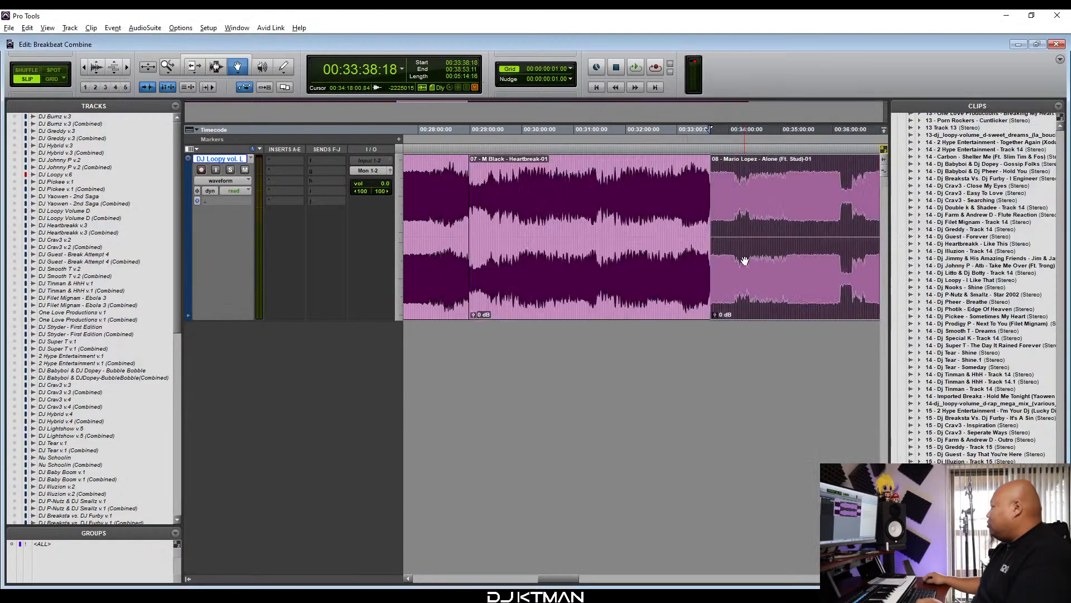
scroll(704, 275, right, 2)
scroll(702, 275, right, 2)
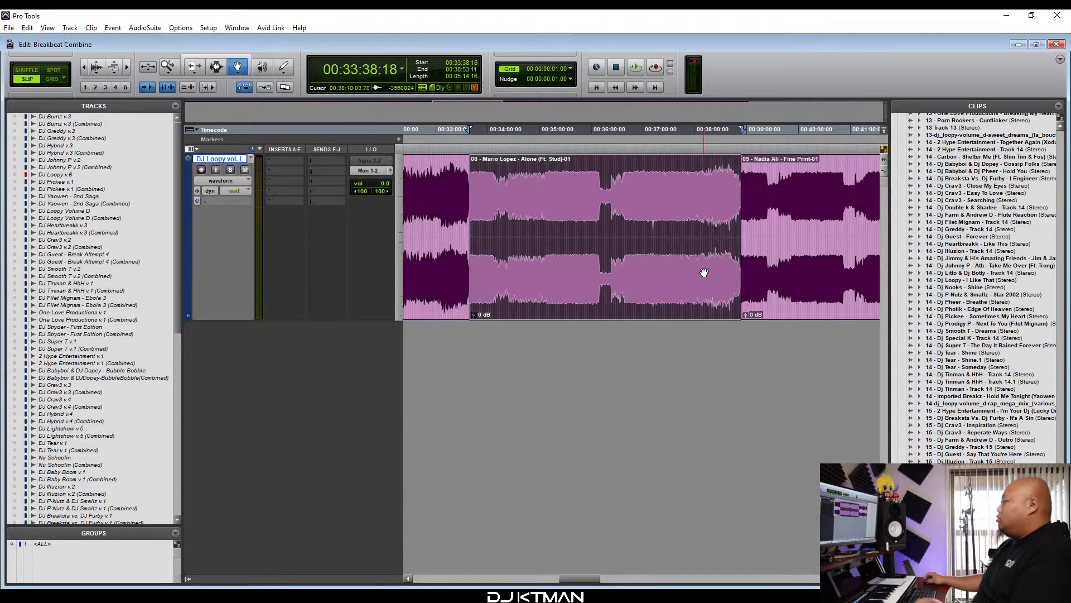
key(alt+Tab)
text(33:)
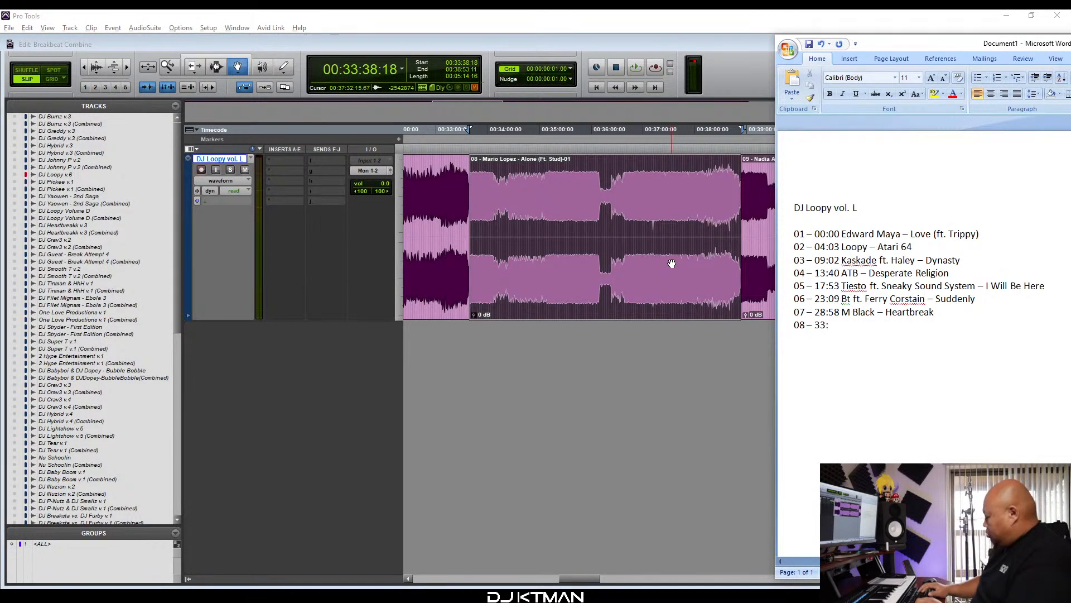
text(38)
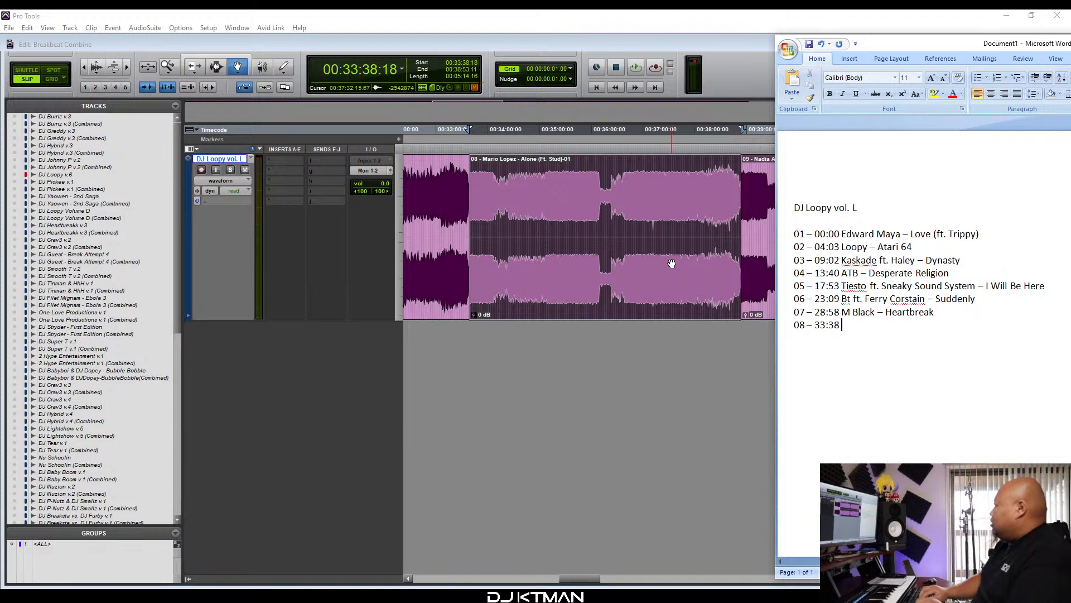
Complete entry 08 with the title "Mario Lopez – Alone (ft. Stud)" and begin a new line below it.
text( Mari)
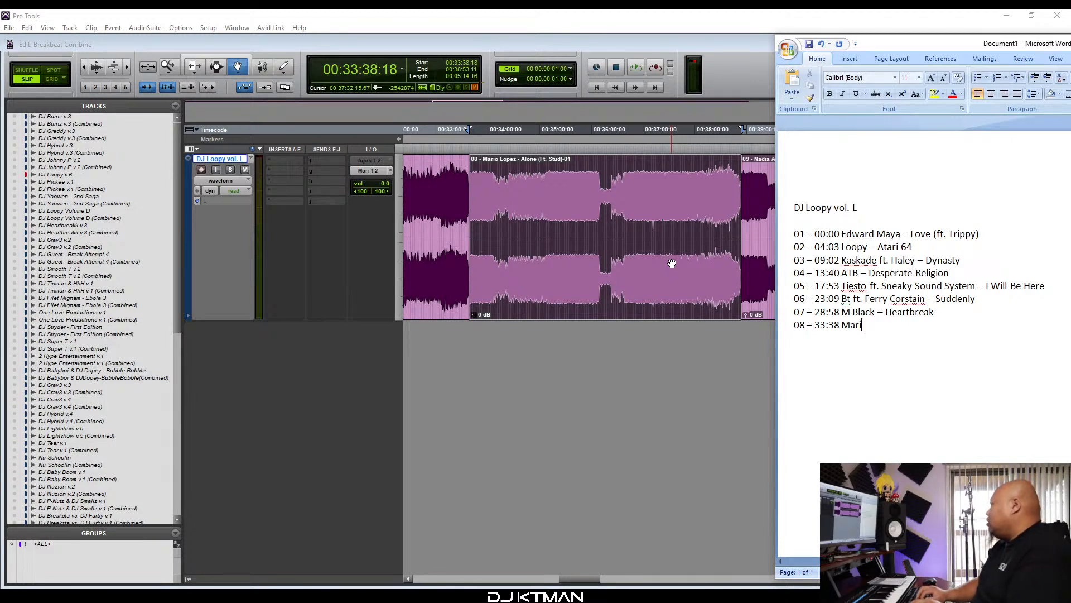
text(o Lop)
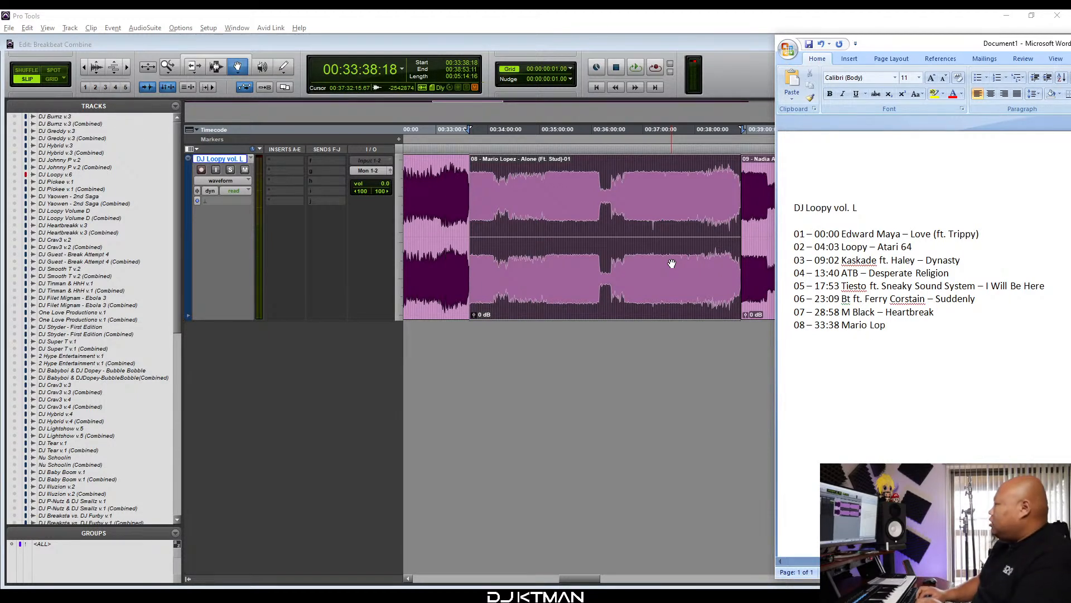
text(ez - Al)
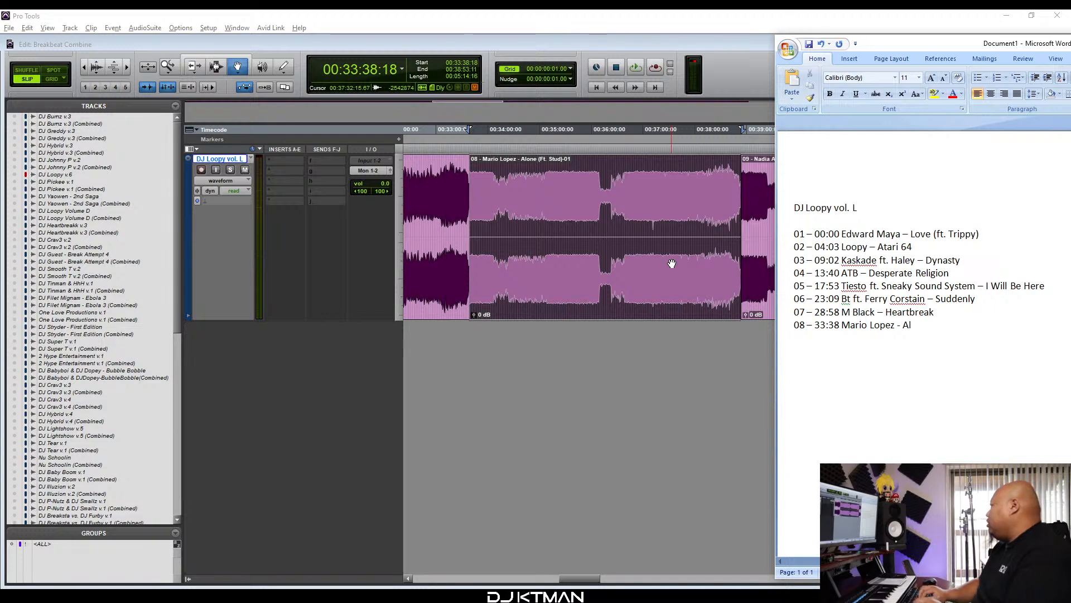
text(one (ft. Stud))
key(Return)
Select the ninth clip in Pro Tools and write entry 09 in Word as "38:53 Nadia Ali – Fine Print".
text(09 -)
click(757, 284)
scroll(744, 294, right, 4)
key(alt+Tab)
text(- )
text(38:)
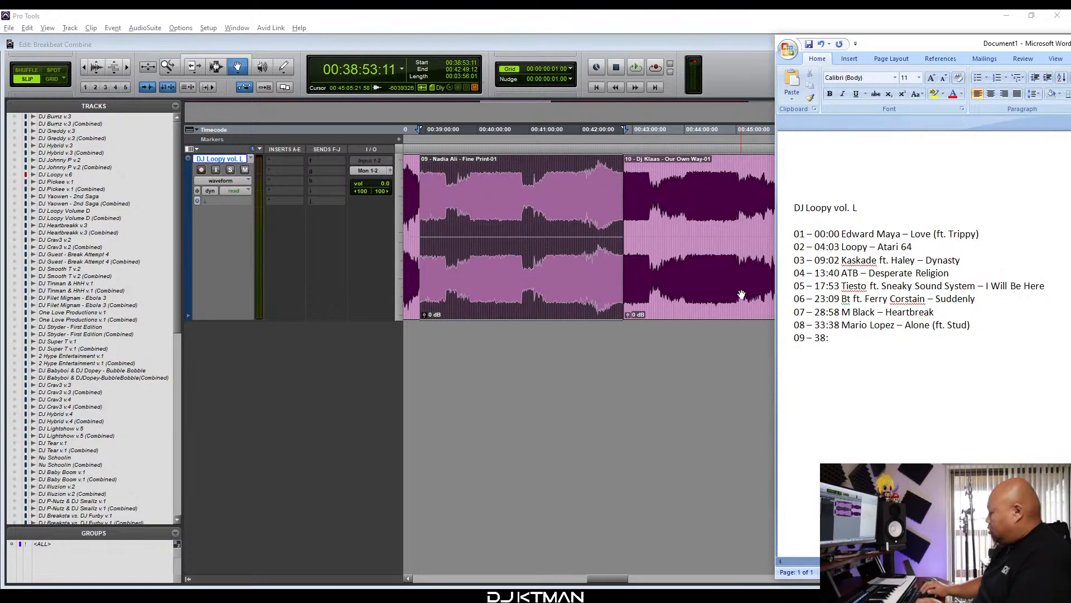
text(53 )
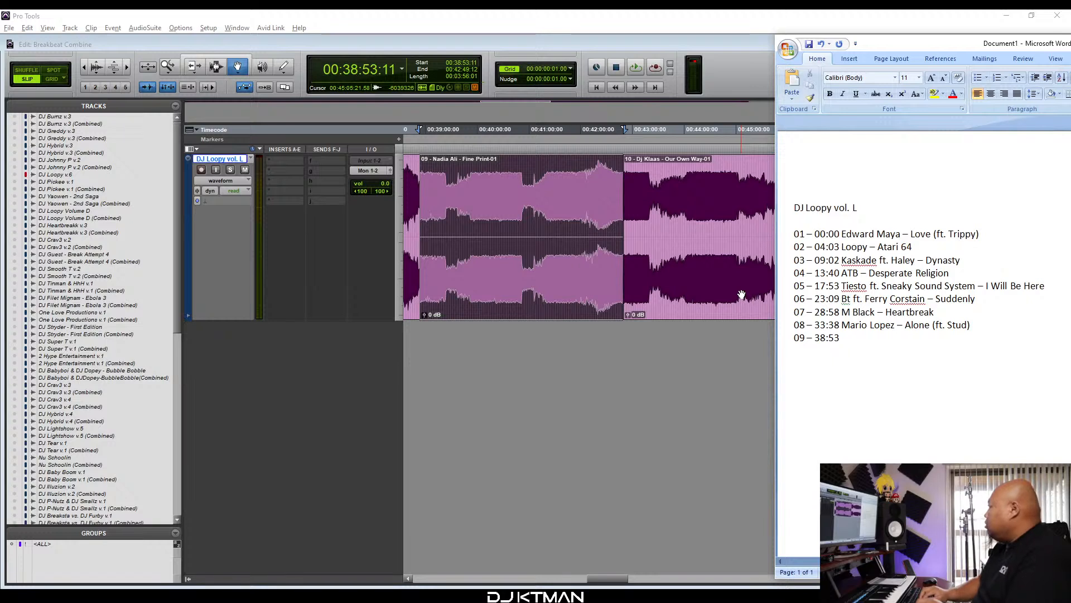
text(Nadia Al)
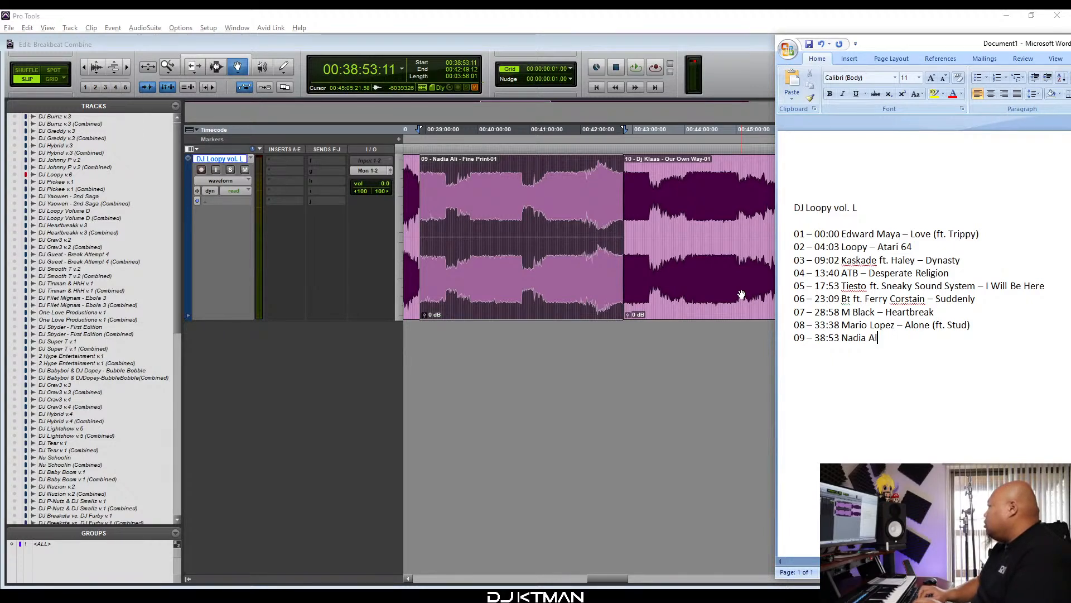
text(i - Fine Print)
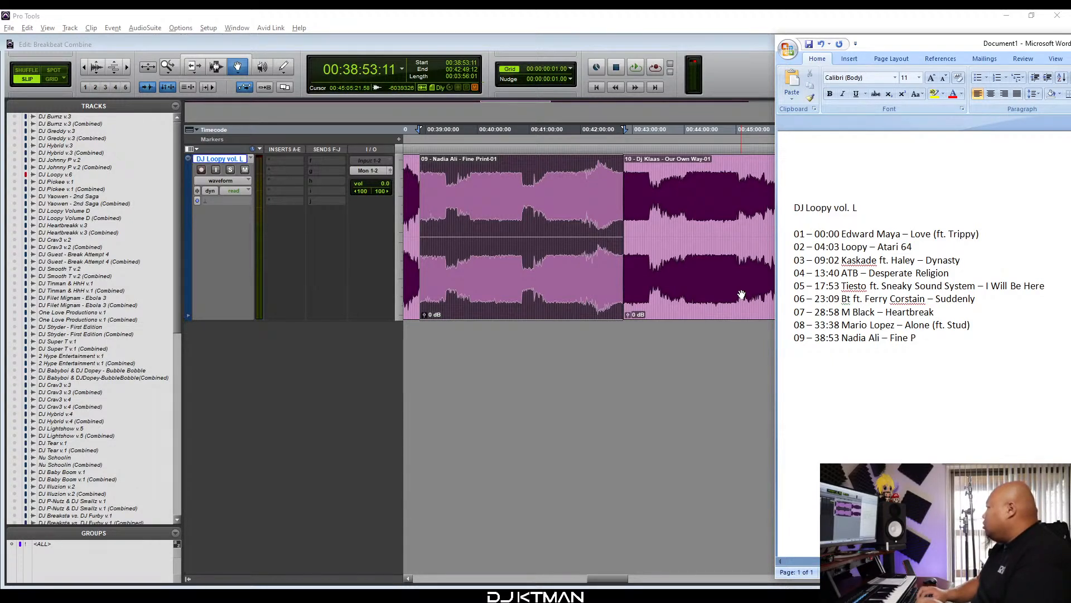
Start entry 10 in the Word track list with the start time 42:49 taken from the tenth clip in Pro Tools.
text(10 -)
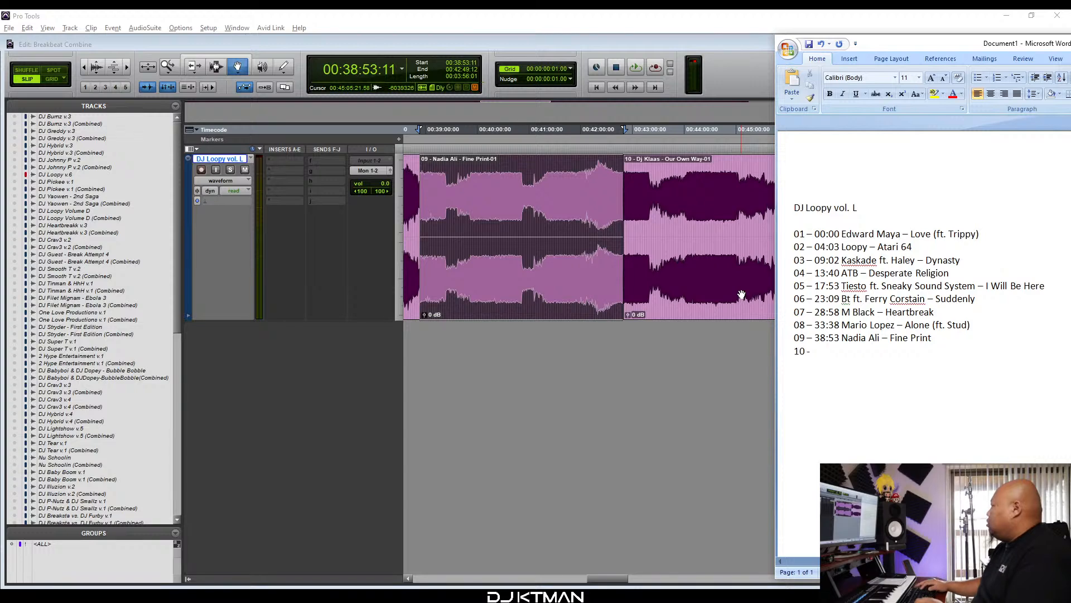
click(741, 294)
scroll(741, 294, left, 1)
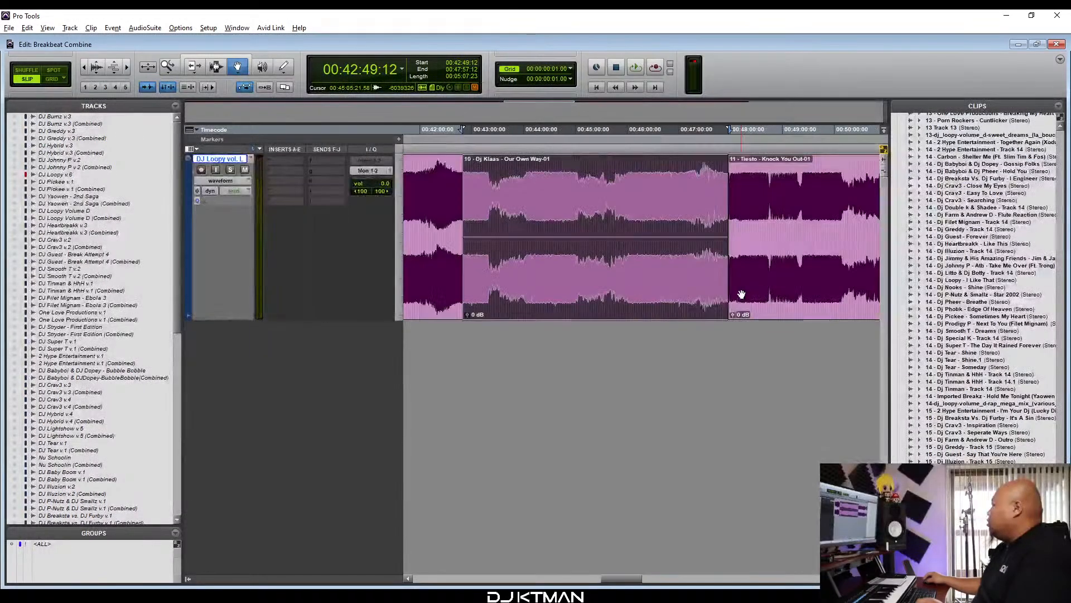
key(alt+Tab)
text(42:49)
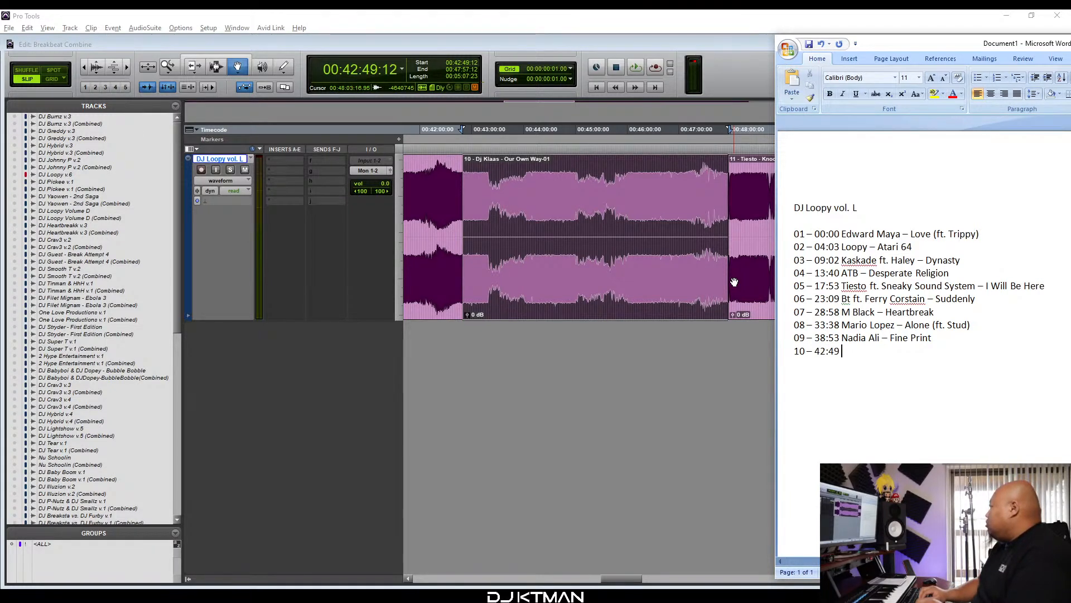
Complete entry 10 with the title "DJ Klass – Our Own Way" and begin a new line below it.
text( DJ Klass )
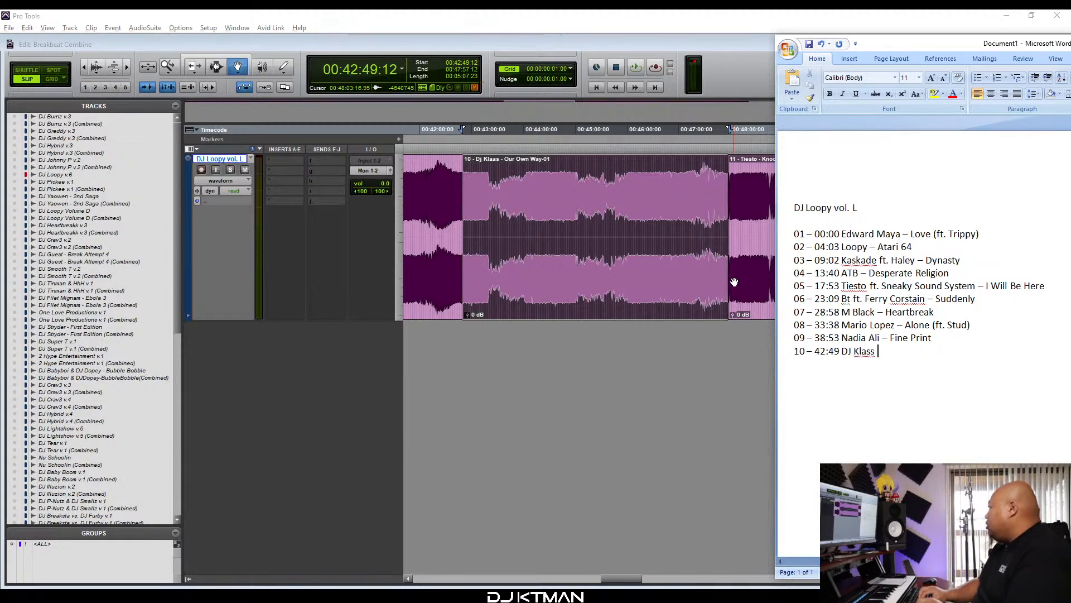
text(-)
text( Our Own W)
text(ay)
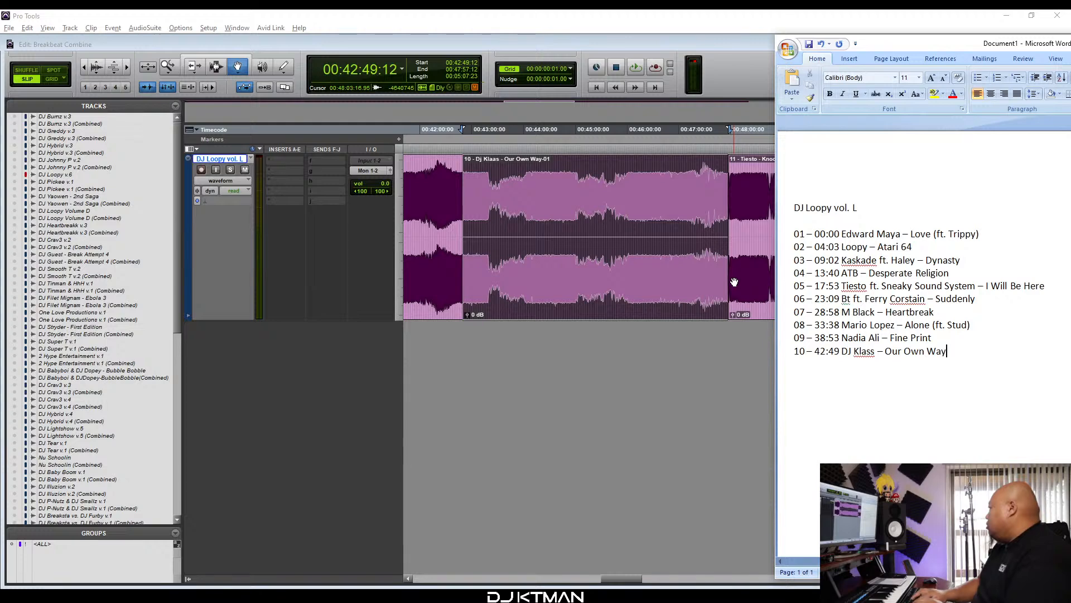
key(Return)
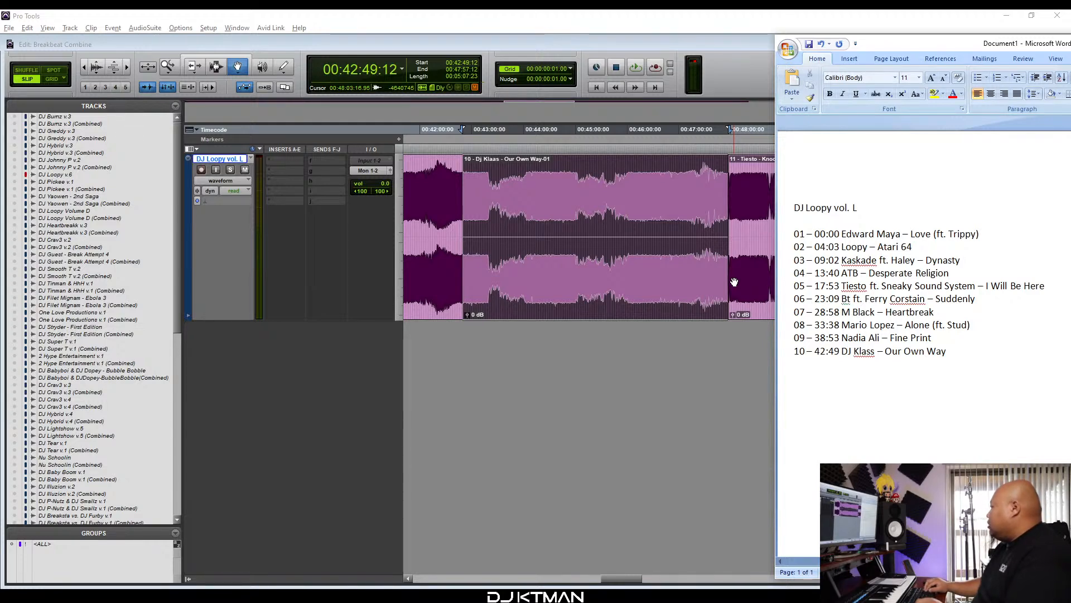
Start entry 11 in the Word track list with the start time 47:57 taken from the eleventh clip in Pro Tools.
text(11 -)
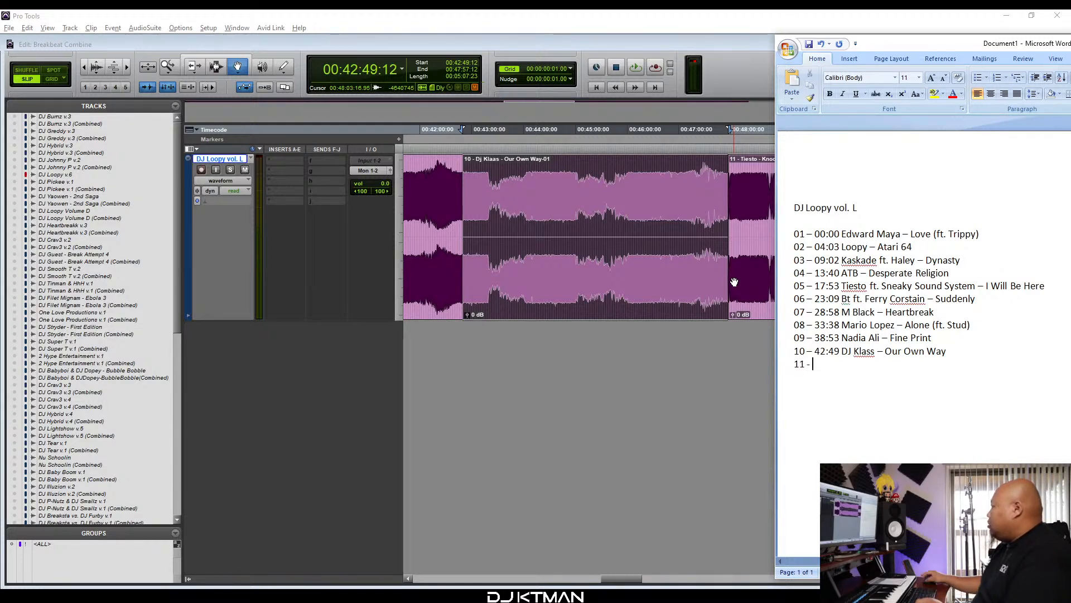
click(734, 282)
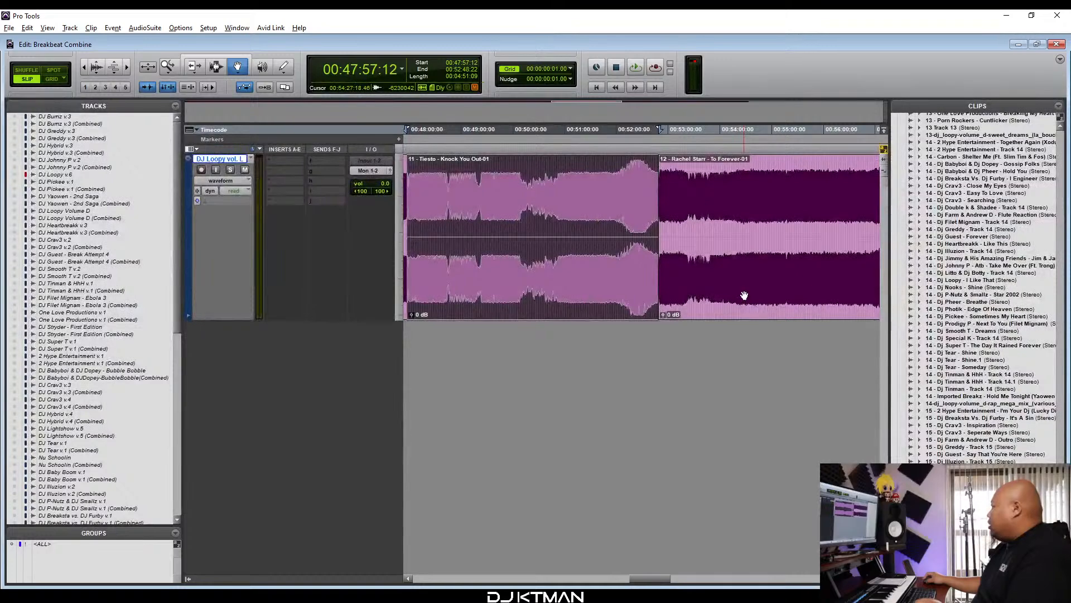
key(alt+Tab)
text(1 - 47:58)
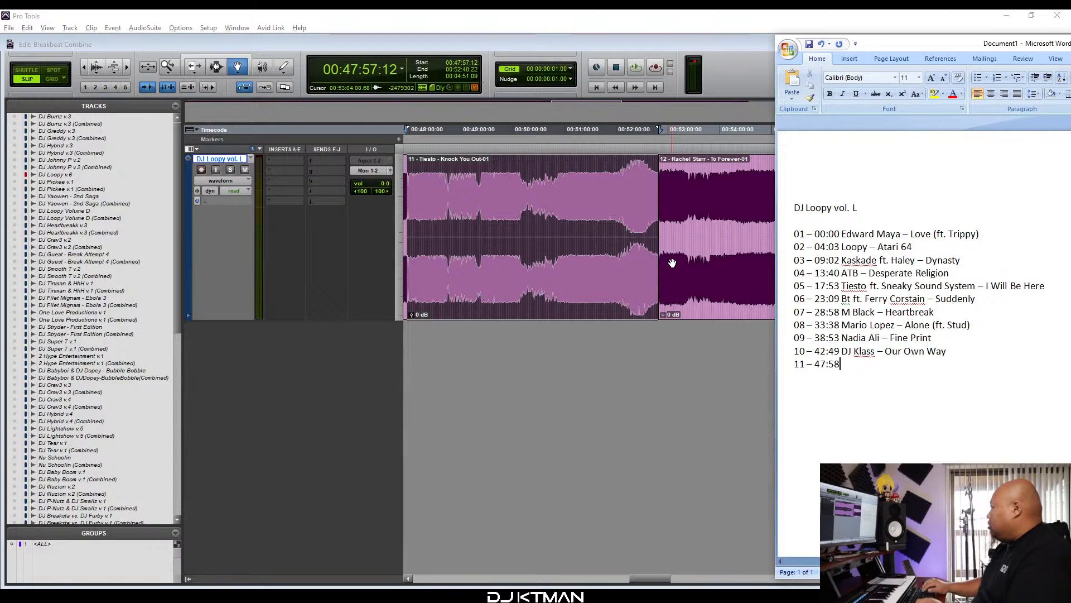
key(BackSpace)
text(7)
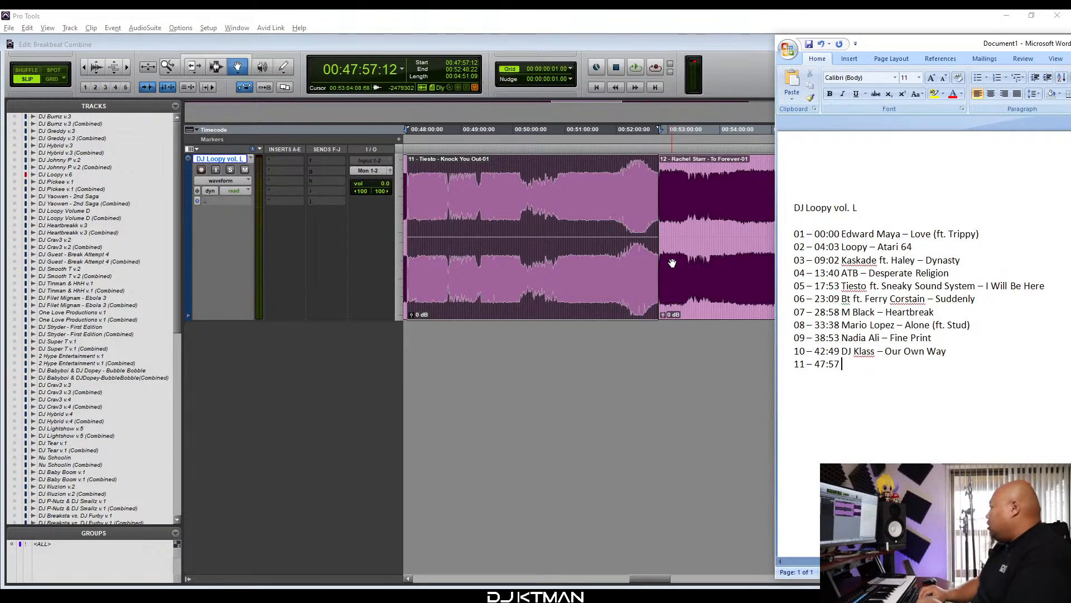
Complete entry 11 with the title "Tiesto – Knock You Out".
text( Tiesto - )
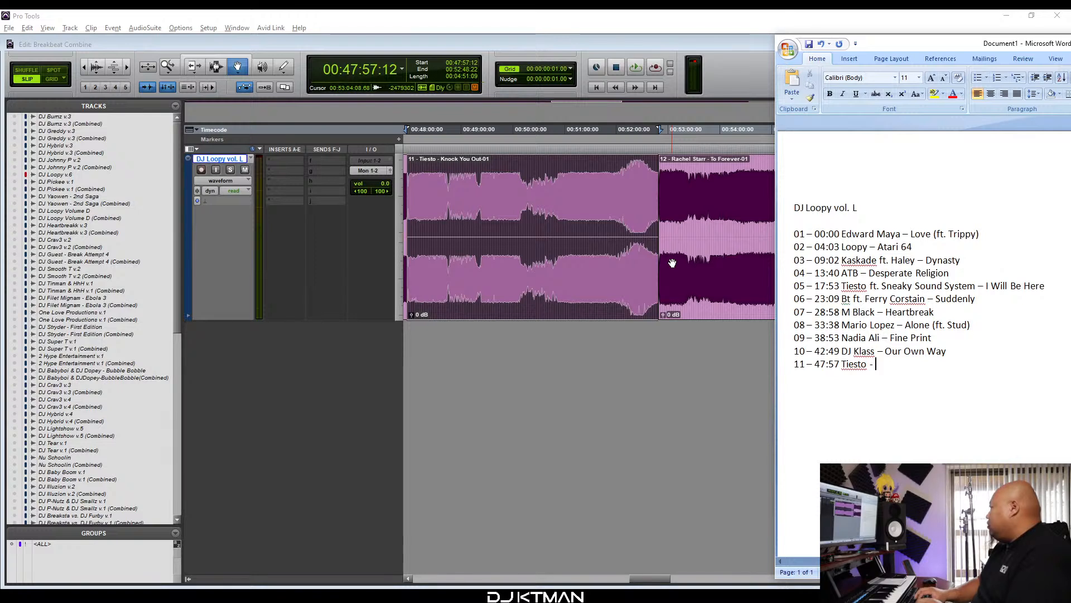
text(Kno)
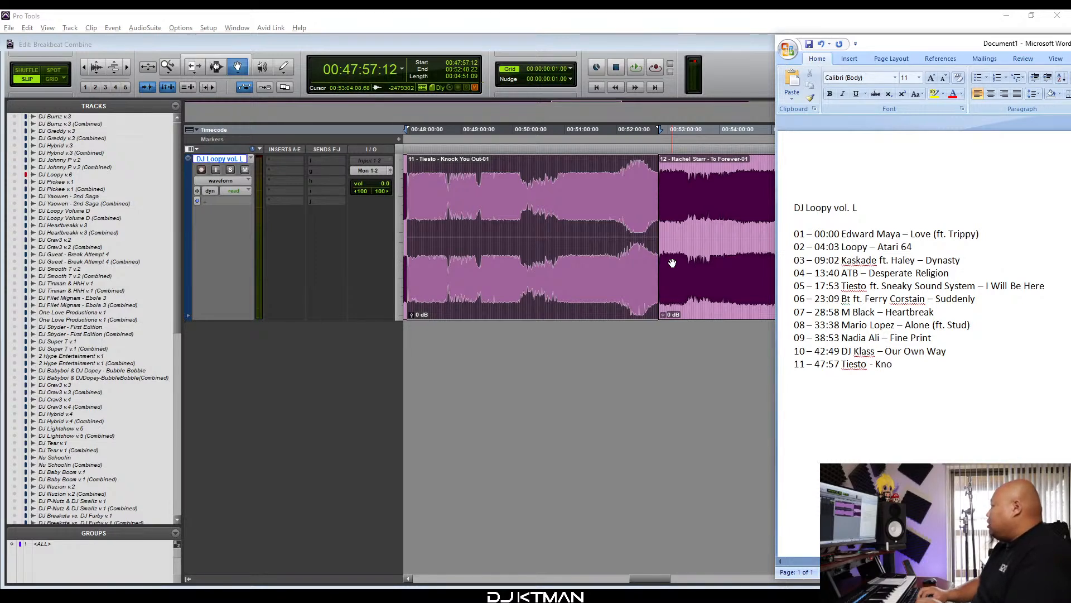
text(ck You Out)
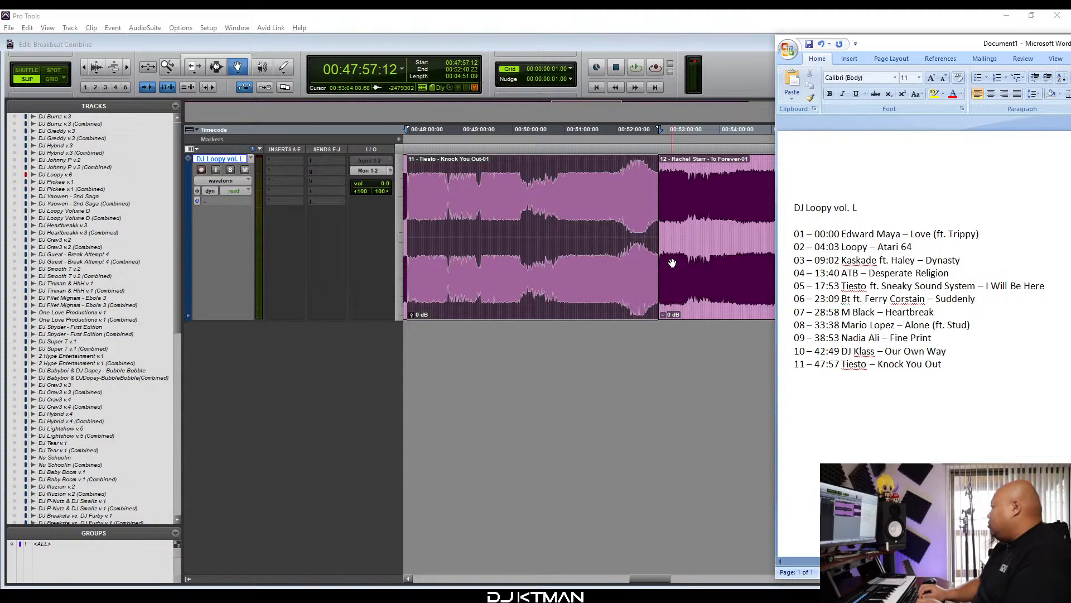
Start entry 12 in the Word track list with the start time 52:48 taken from the twelfth clip in Pro Tools.
text(12 -)
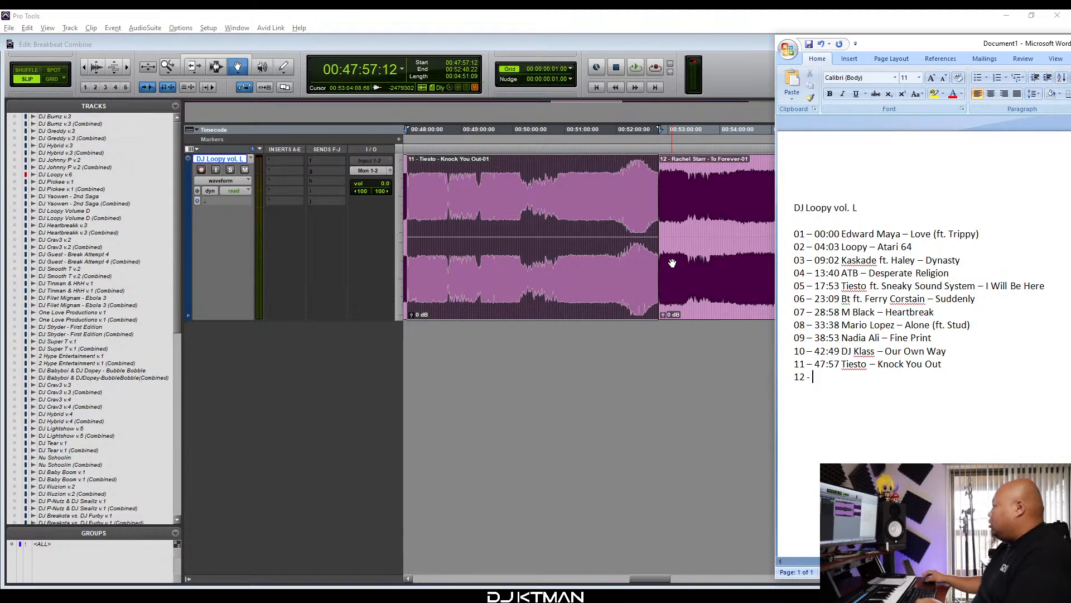
click(704, 244)
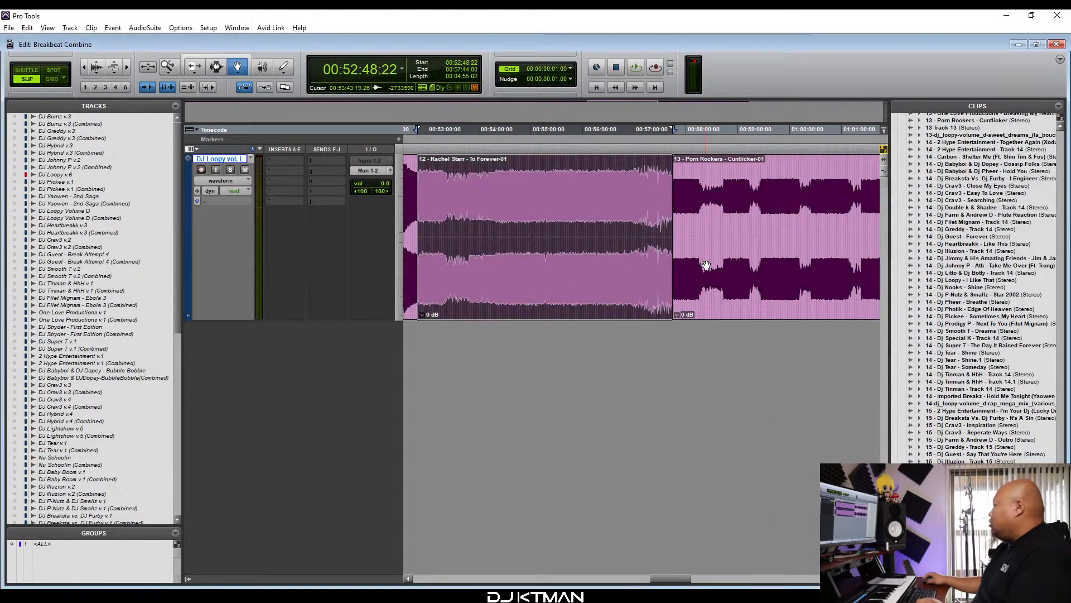
key(alt+Tab)
text(52)
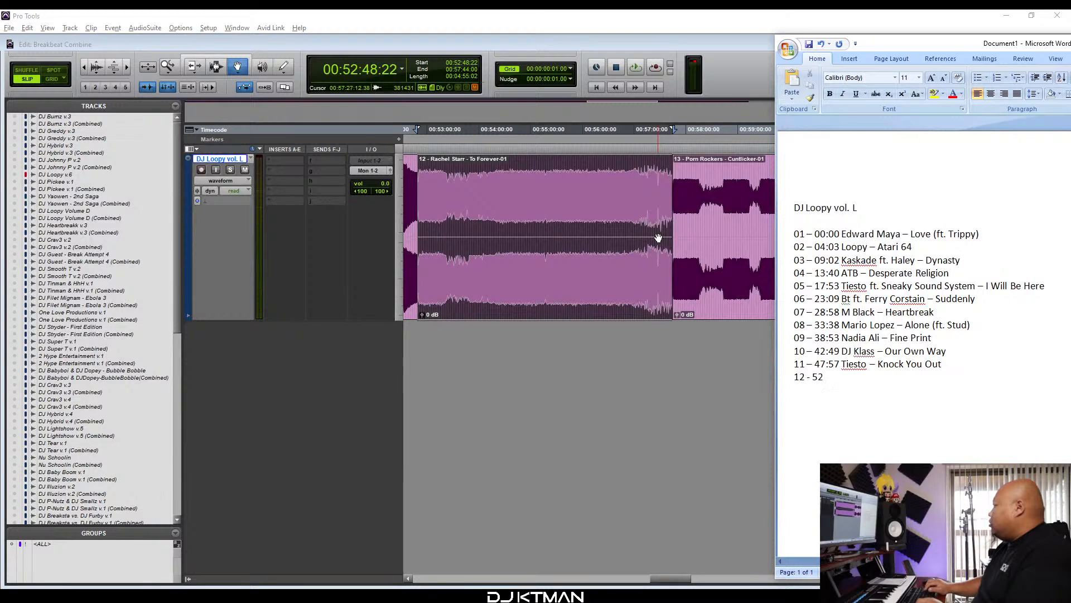
text(:48)
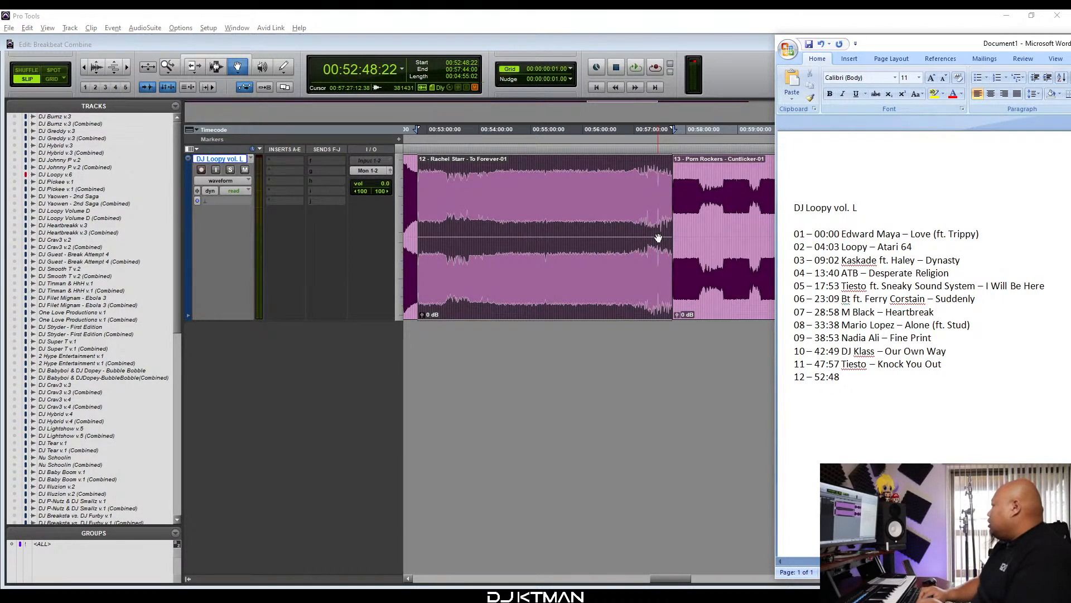
Complete entry 12 with the title "Rachel Starr – To Forever" and begin a new line below it.
text( Rach)
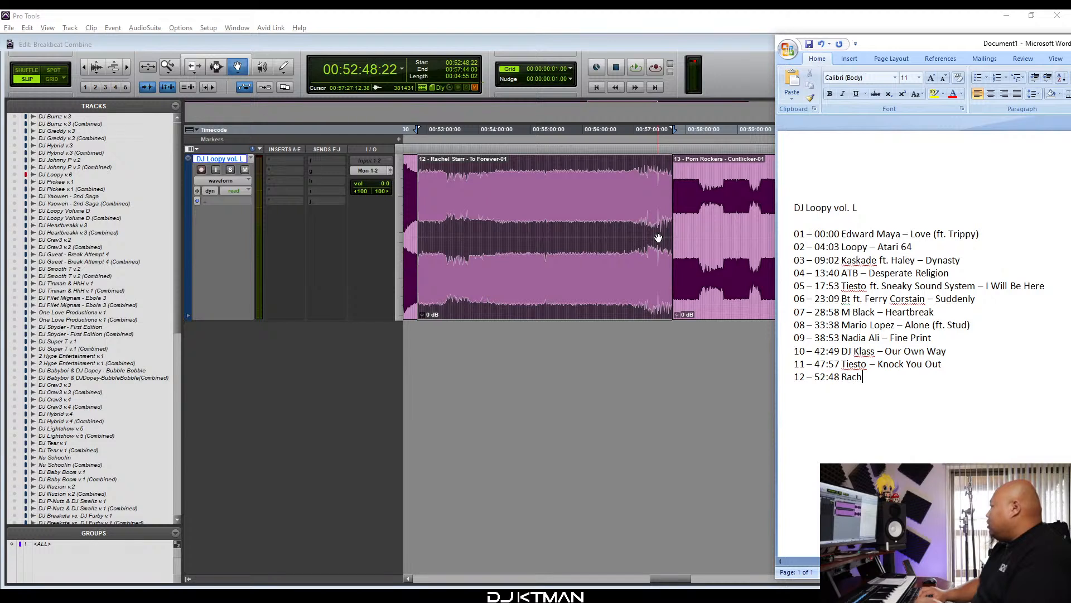
text(el Starr -)
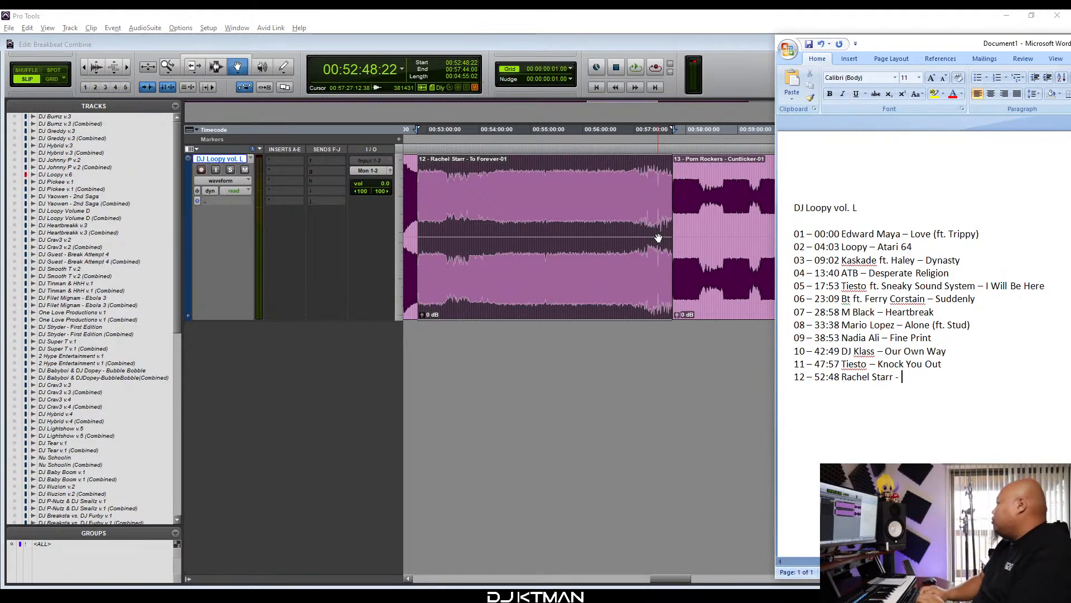
text(To)
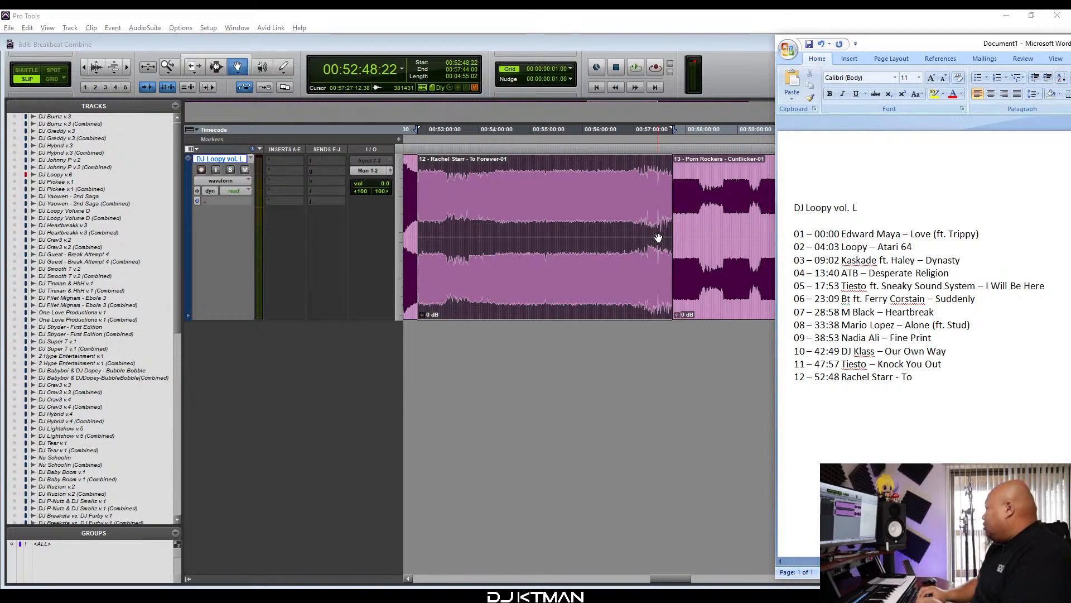
text( Forever)
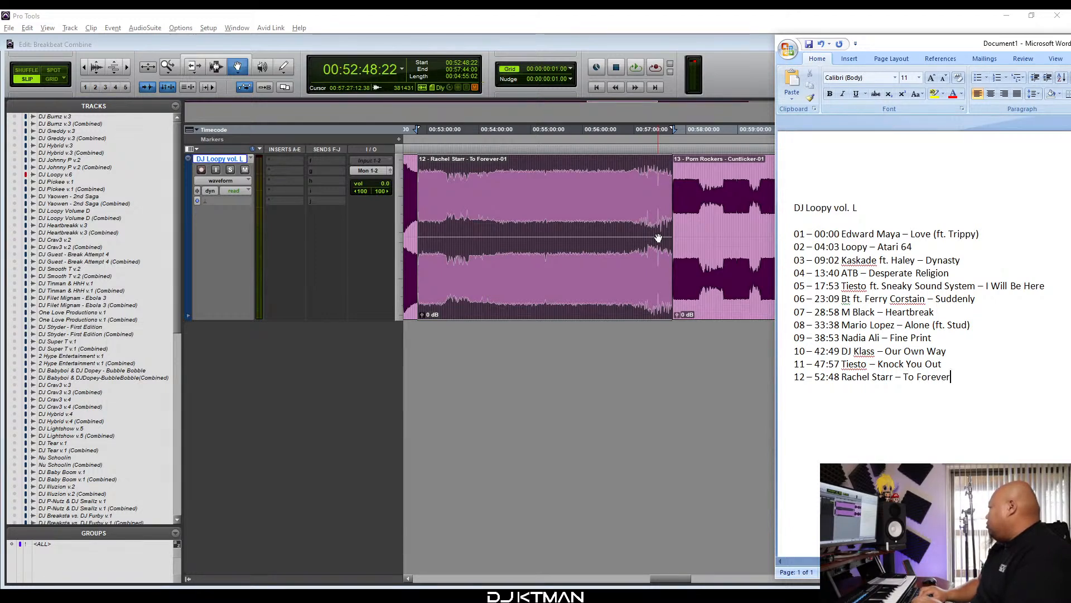
key(Return)
Add entry 13, "57:44 Porn Rockers – Cuntlicker", to the Word track list, taking the start time from the thirteenth clip in Pro Tools.
text(13 -)
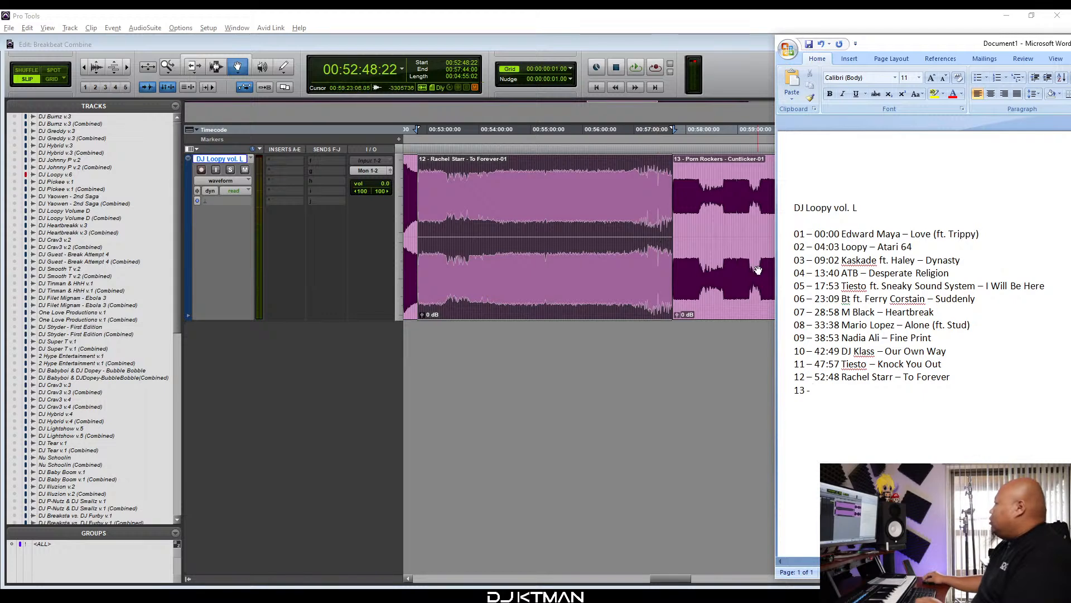
click(725, 276)
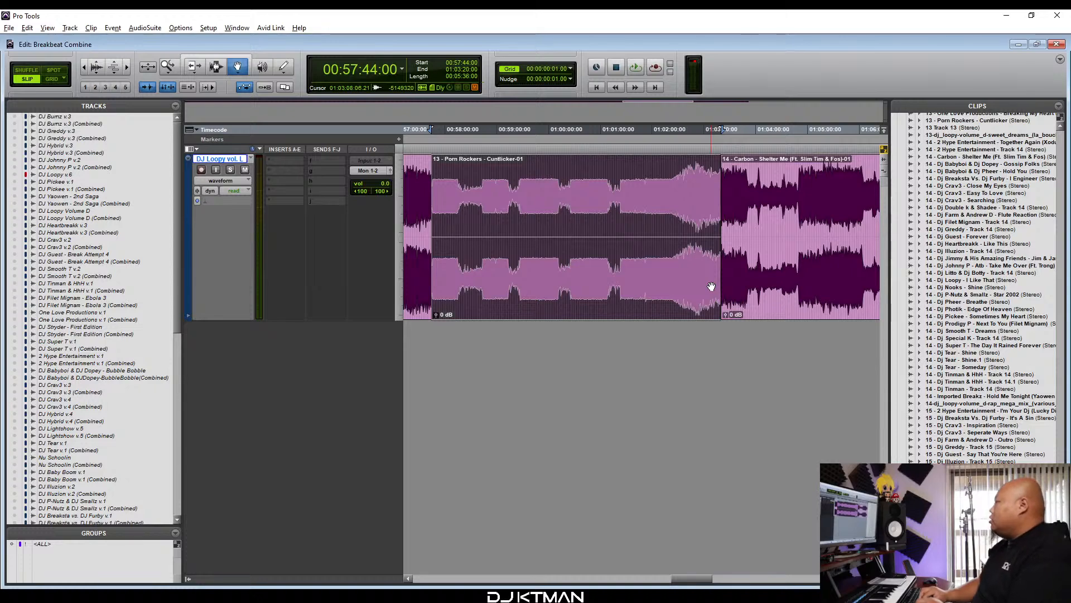
key(alt+Tab)
text(57:44)
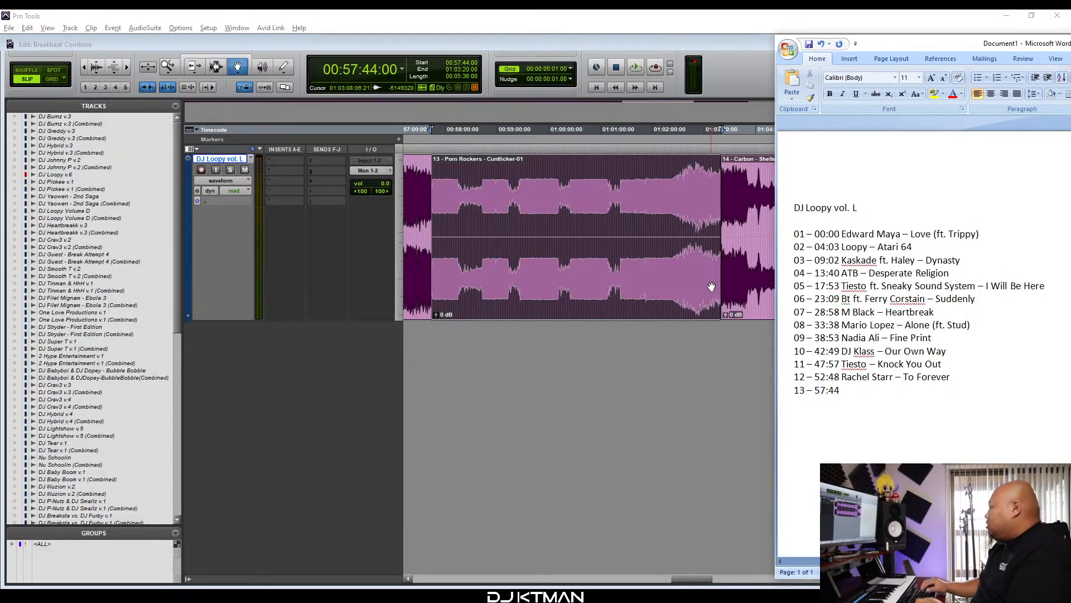
text(Porn Rockers - Cuntlicker)
key(Return)
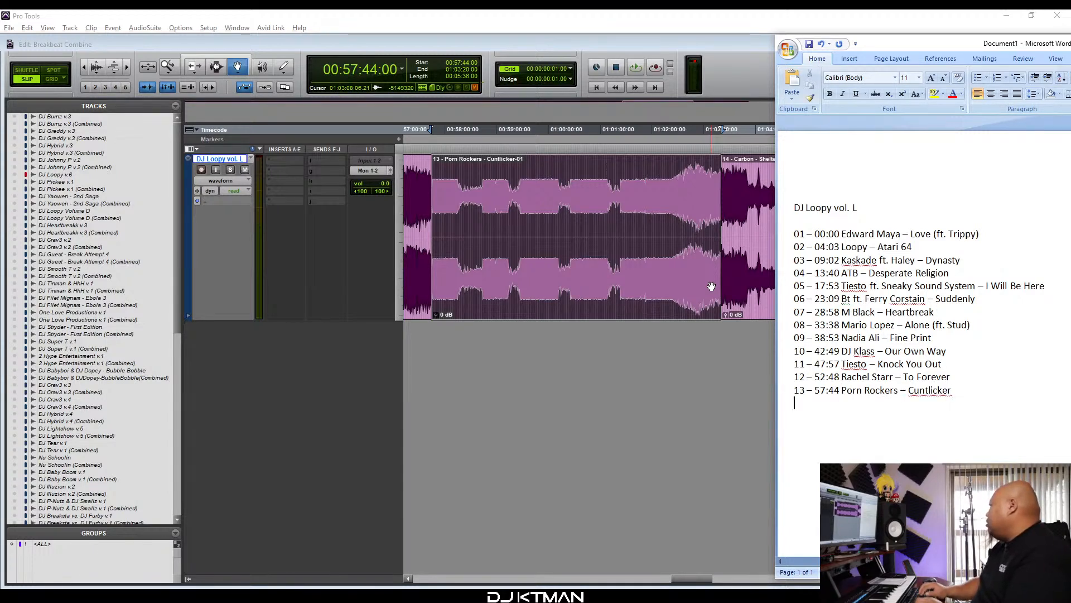
Start entry 14 in the Word track list with the start time 01:03:20 taken from the fourteenth clip in Pro Tools.
text(14 -)
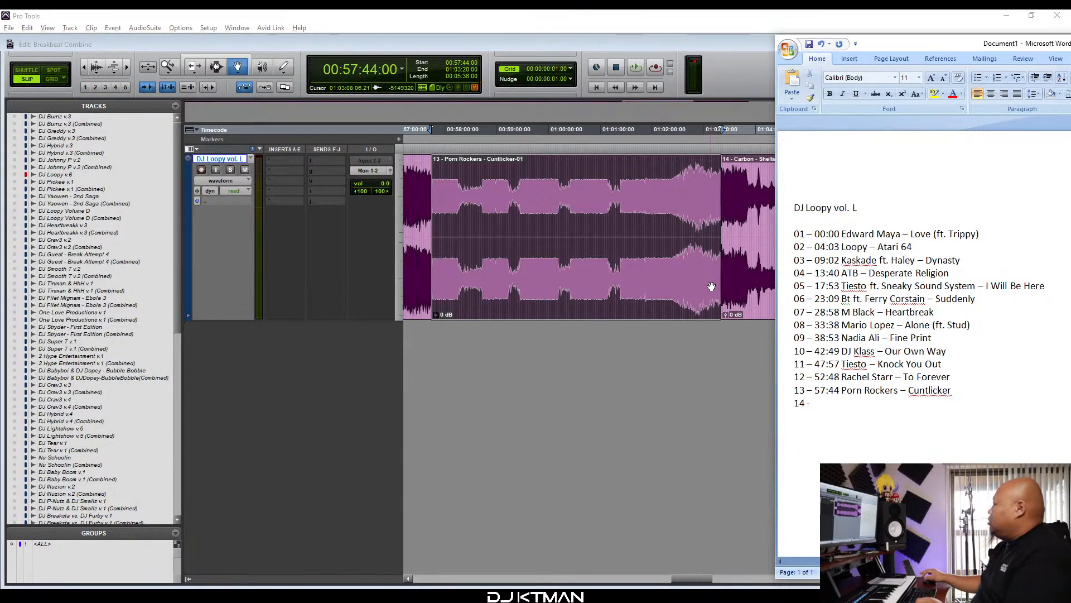
click(748, 266)
scroll(747, 266, right, 4)
scroll(747, 266, left, 2)
scroll(747, 266, right, 2)
scroll(748, 266, left, 2)
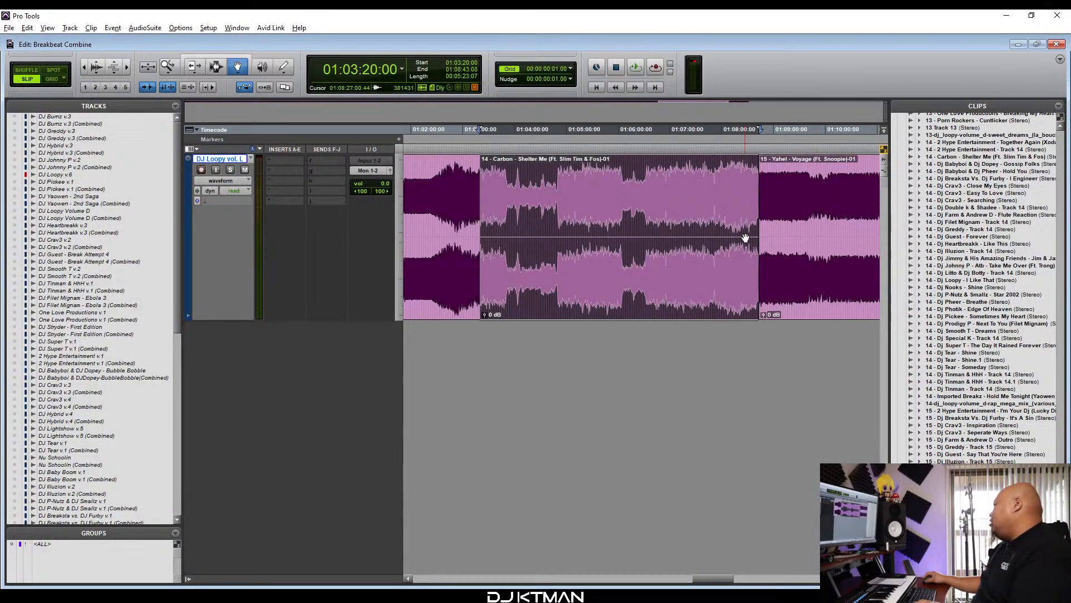
key(alt+Tab)
text(01:)
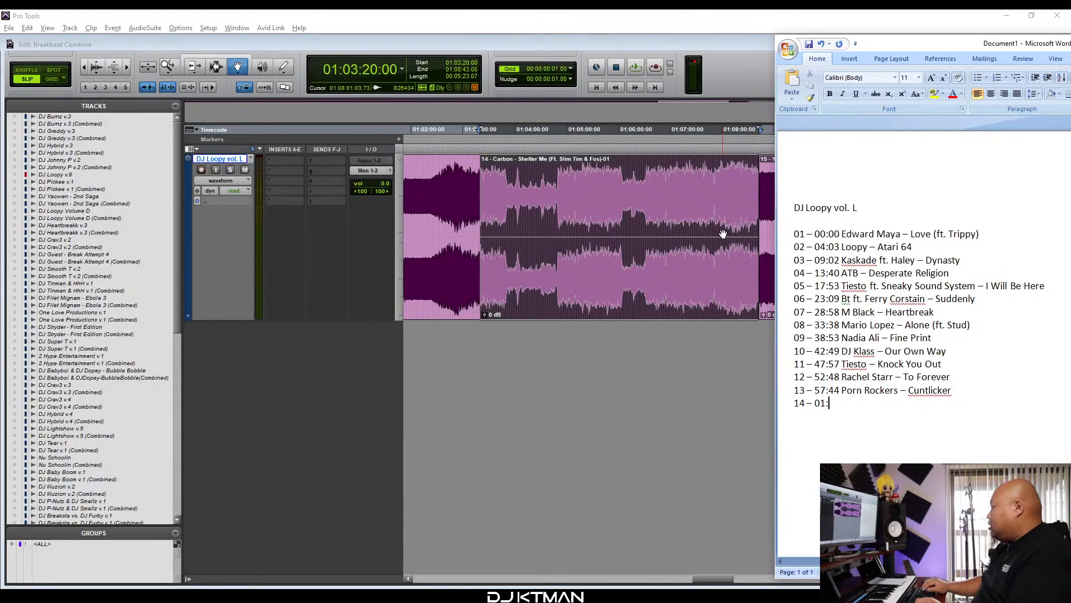
text(03:20)
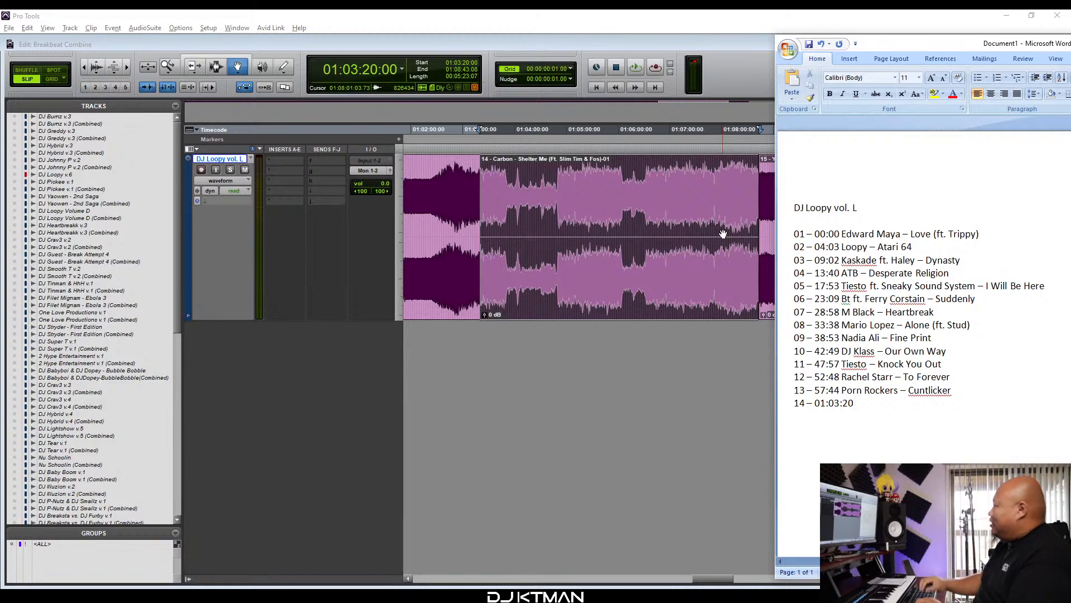
Complete entry 14 with the title "Carbon – Shelter Me (ft. Slim Tim & Fos)" and add a new line below it.
text(Carbon - Shelt)
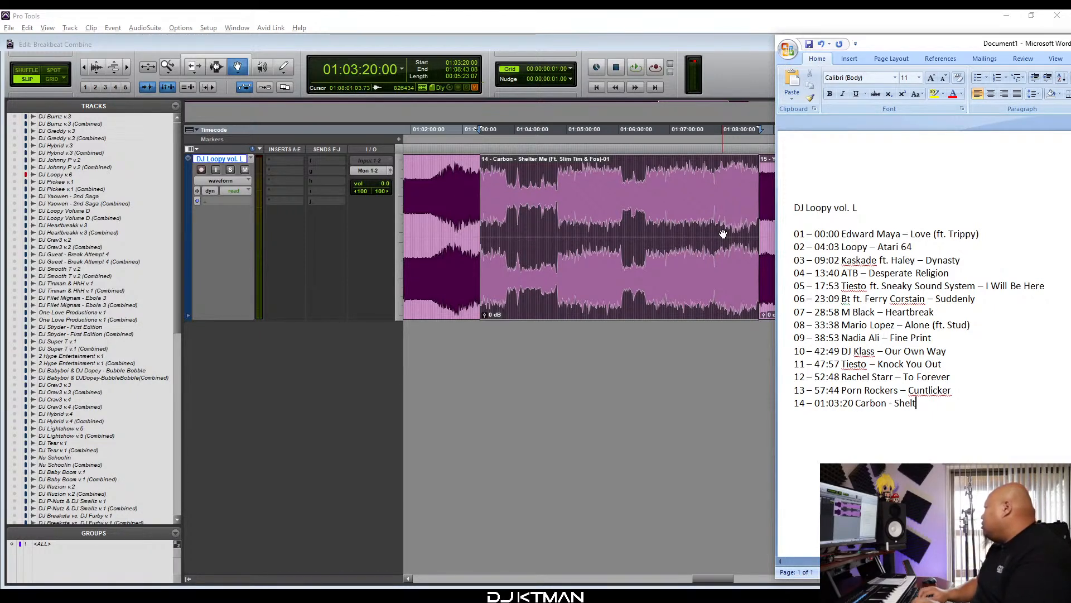
text(er Me (f)
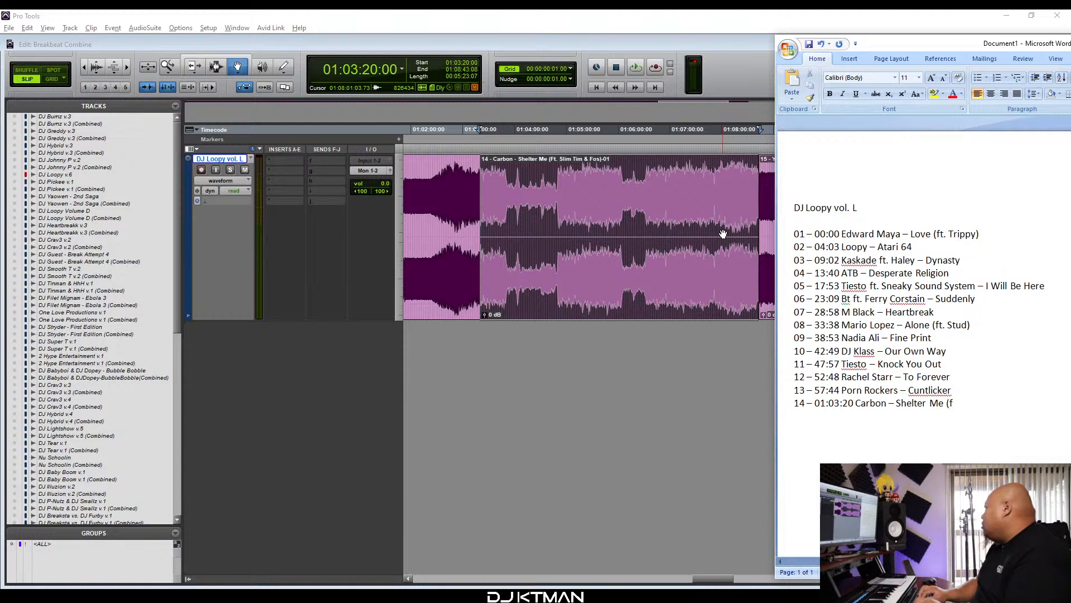
text(t)
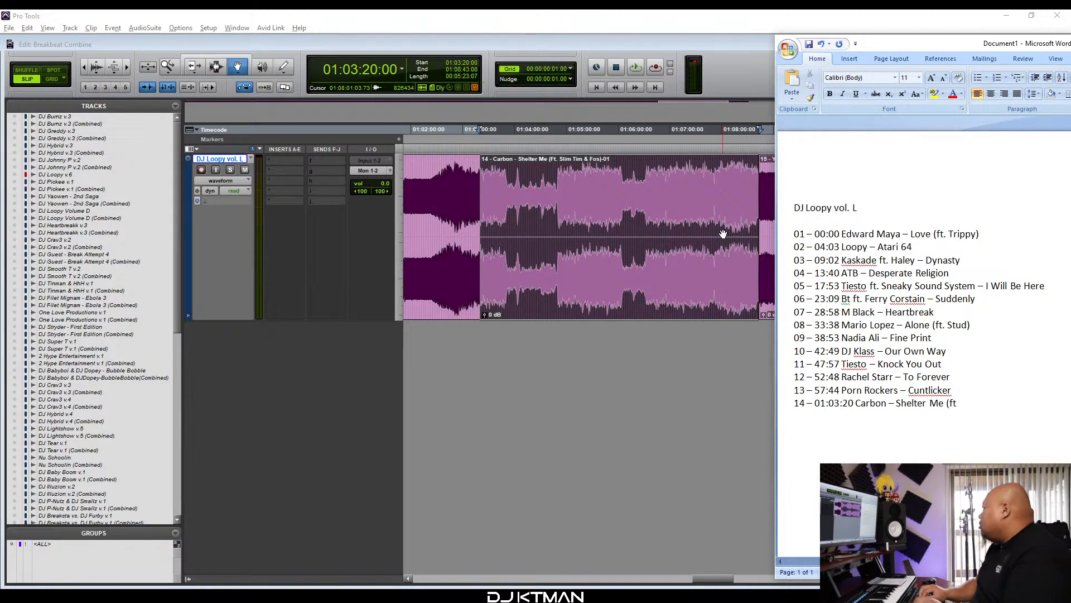
text(. Slim Tim)
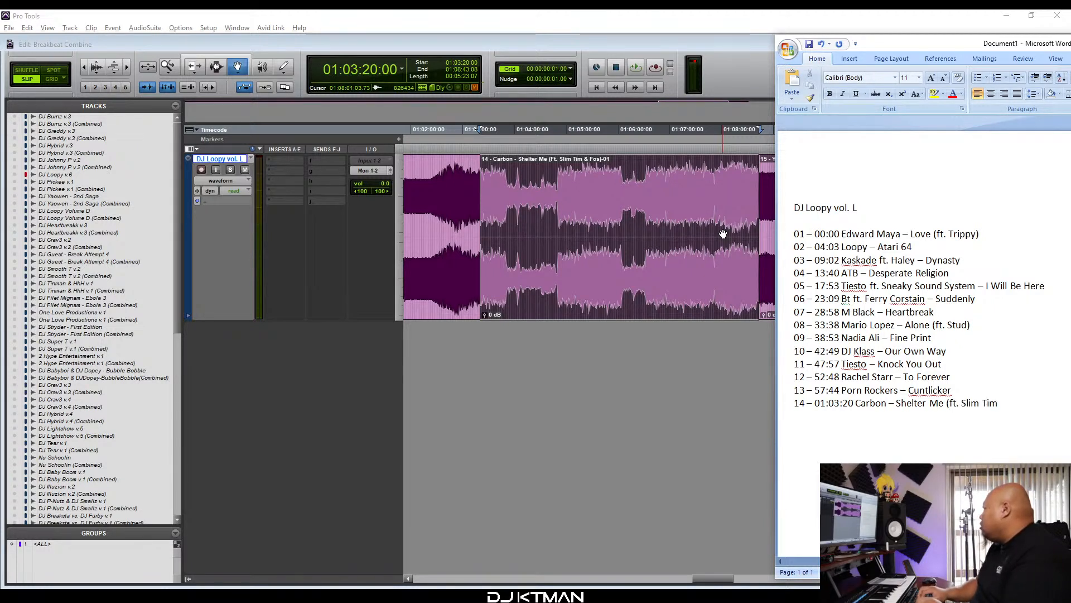
text( & Fox))
key(Return)
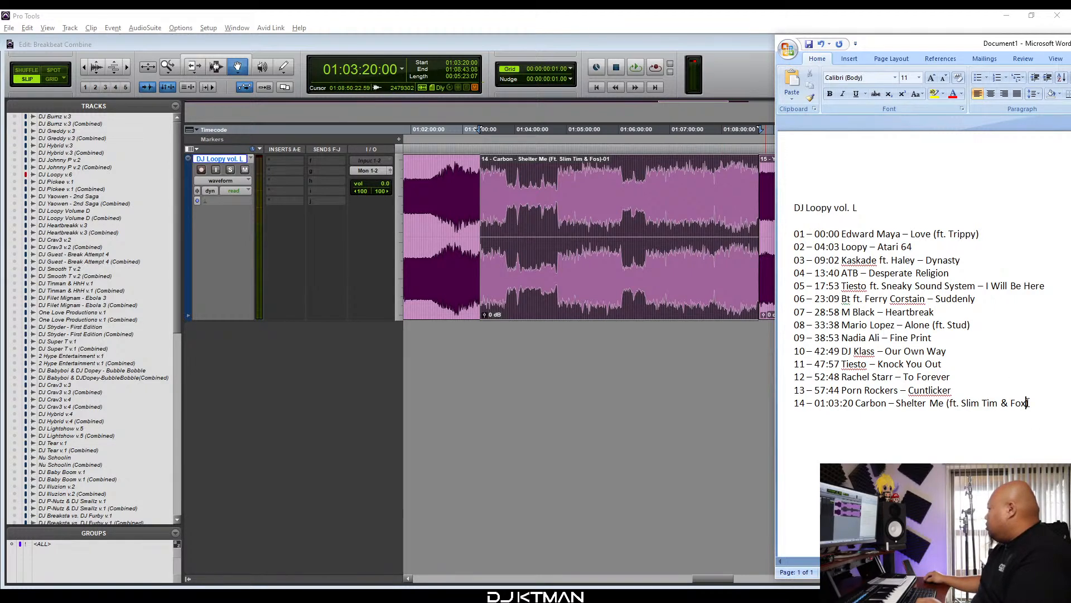
click(1028, 403)
key(BackSpace)
text(s)
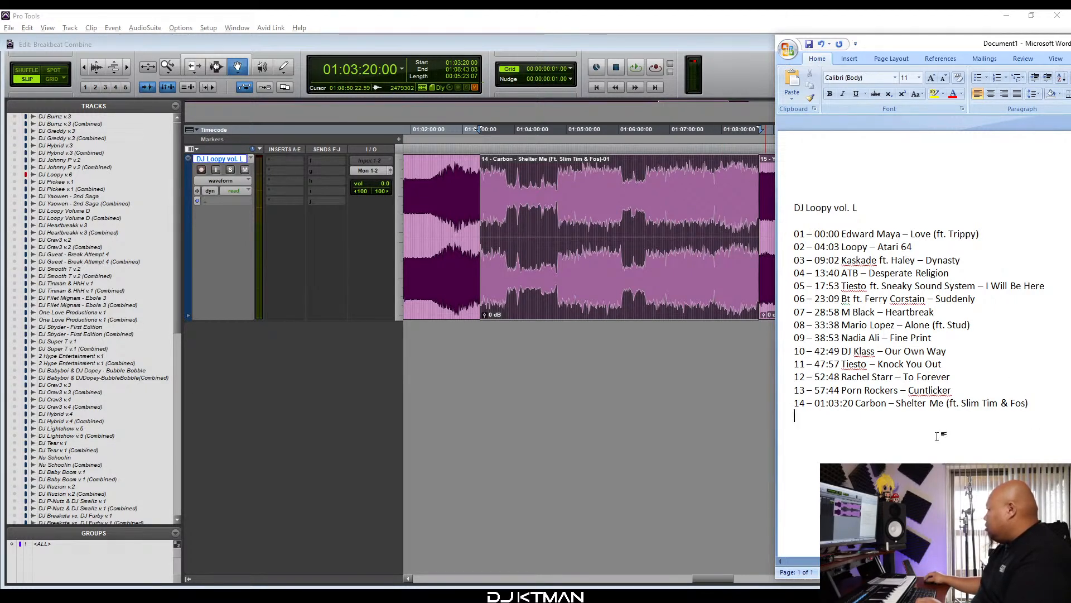
Start entry 15 in the Word track list with the start time 01:08:43 taken from the fifteenth clip in Pro Tools.
click(937, 436)
text(15 -)
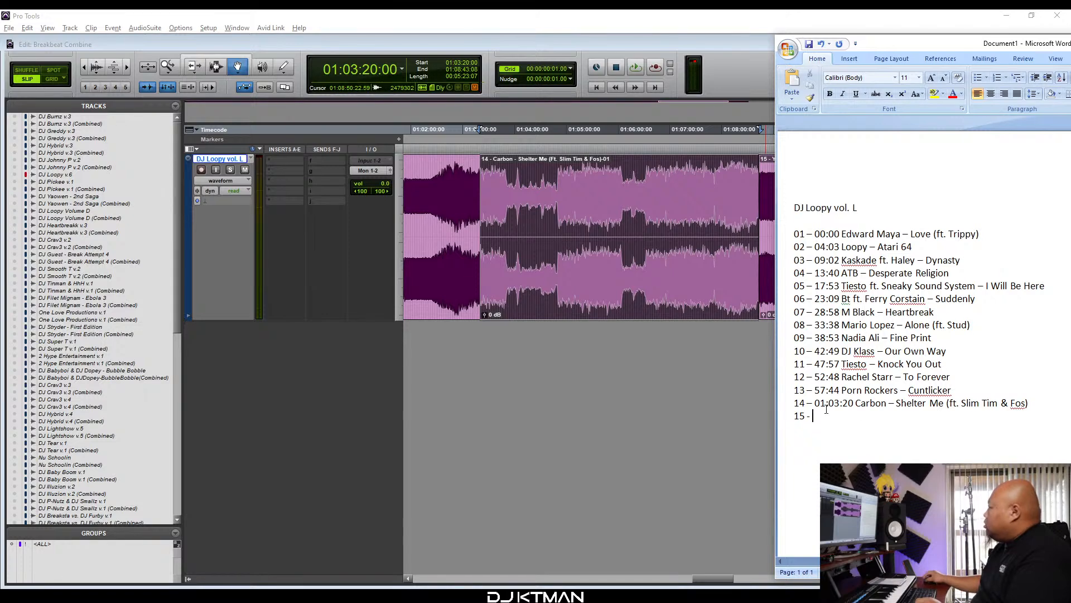
click(678, 288)
click(794, 264)
scroll(793, 266, left, 1)
key(alt+Tab)
text(01:08)
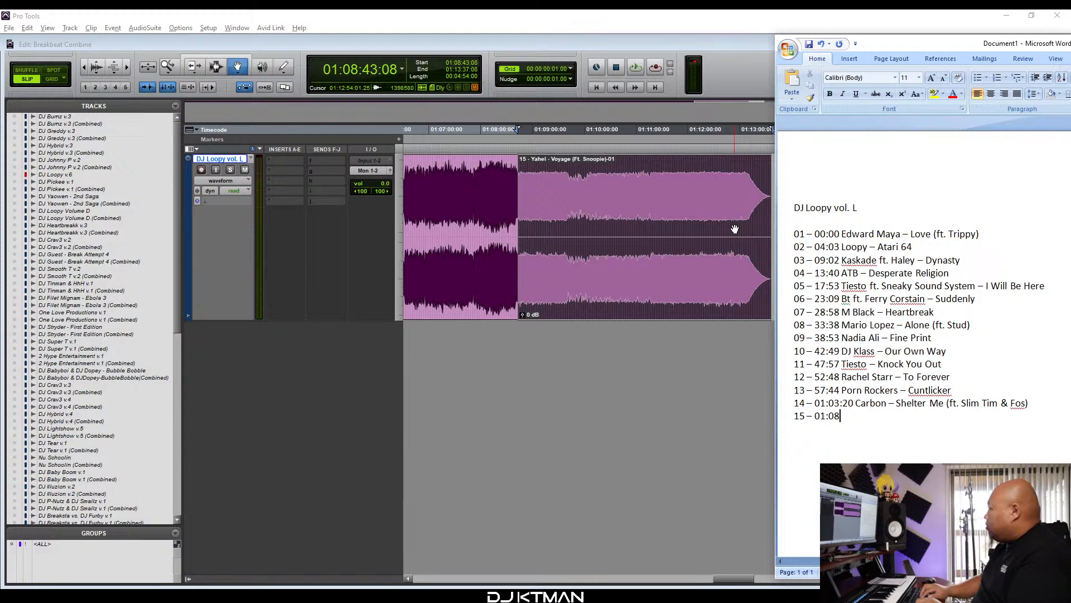
text(:48)
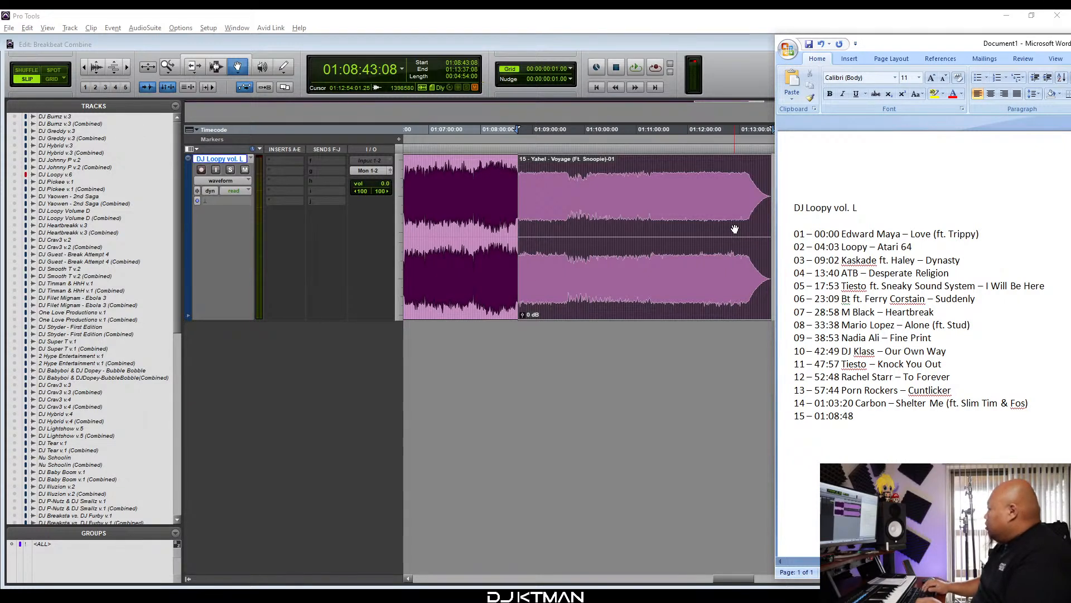
key(BackSpace)
text(3)
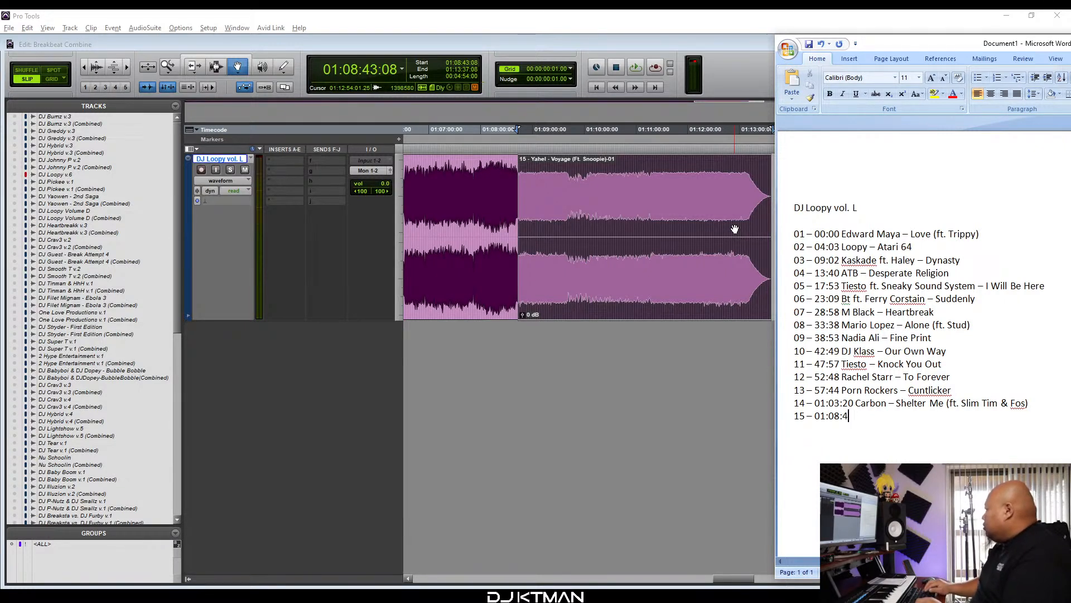
Complete entry 15 with the title "Yahel – Voyage (ft. Snoopie)".
text( Y)
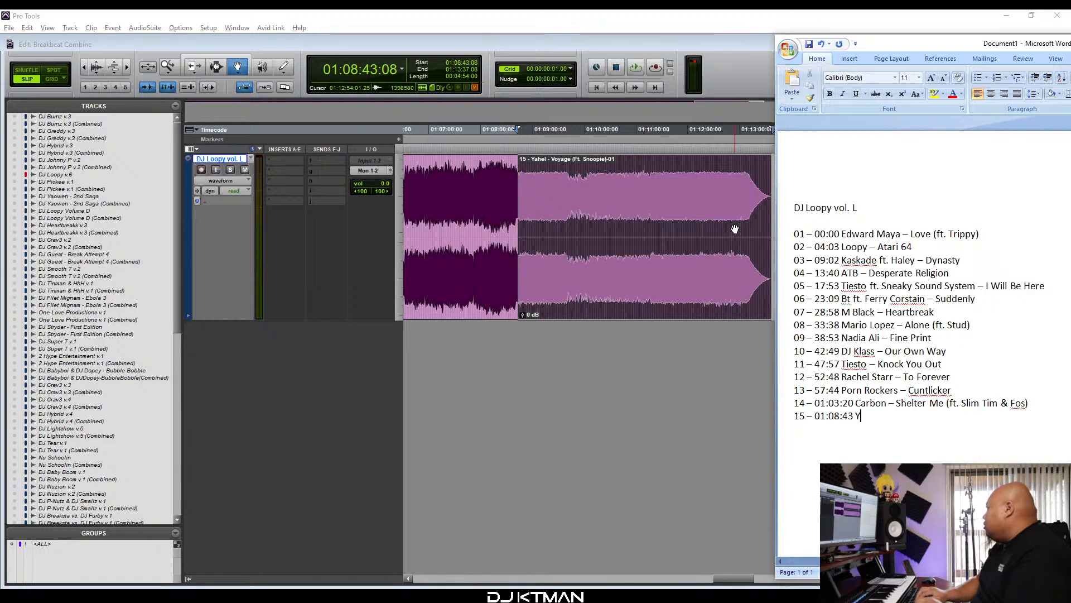
text(ahel -)
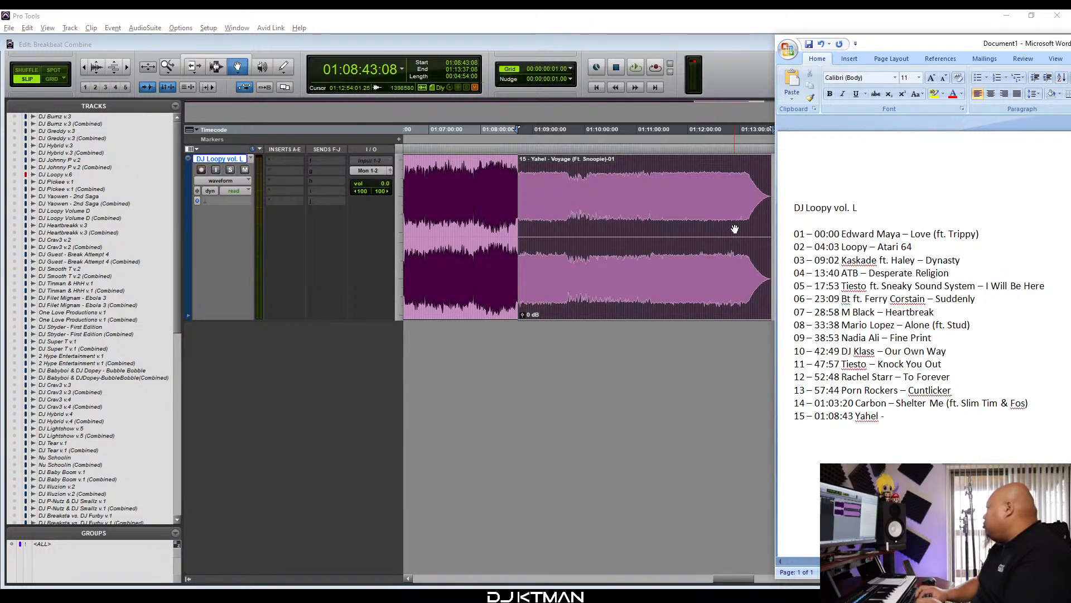
text( Voyage (ft. Snoopie))
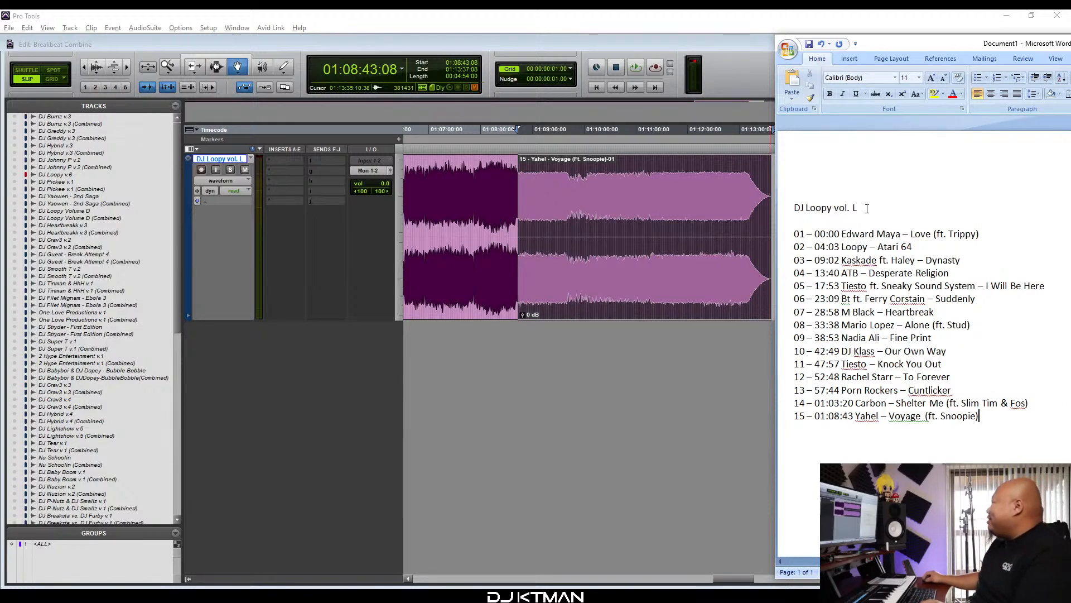
Save the Word document to the Desktop as "DJ Loopy vol. L Tracklist" and append "Tracklist" to its heading.
drag(869, 206, 795, 207)
click(798, 48)
click(807, 147)
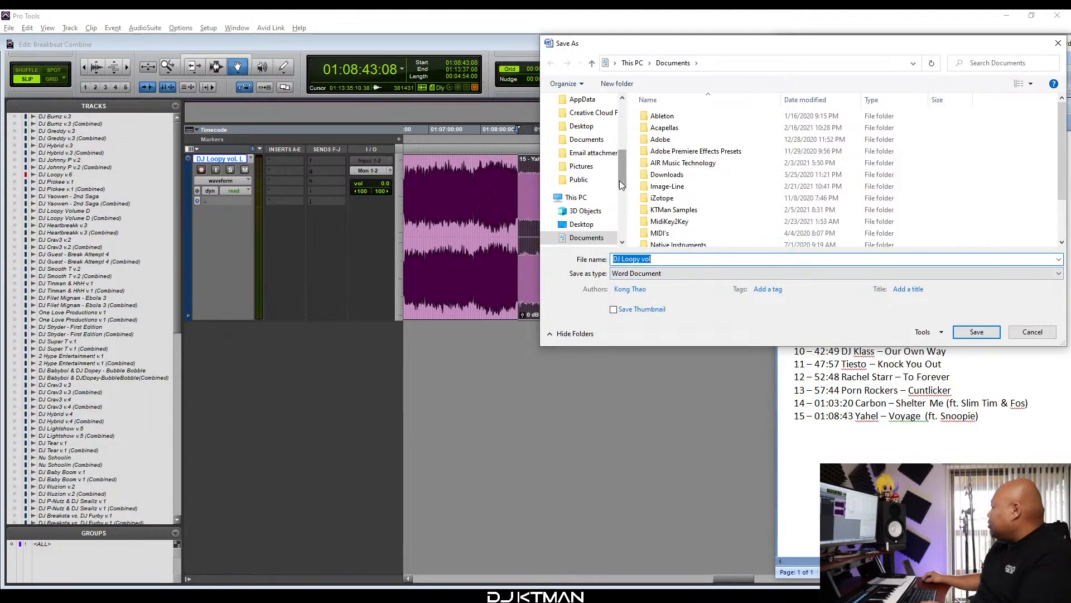
click(613, 226)
text(. L )
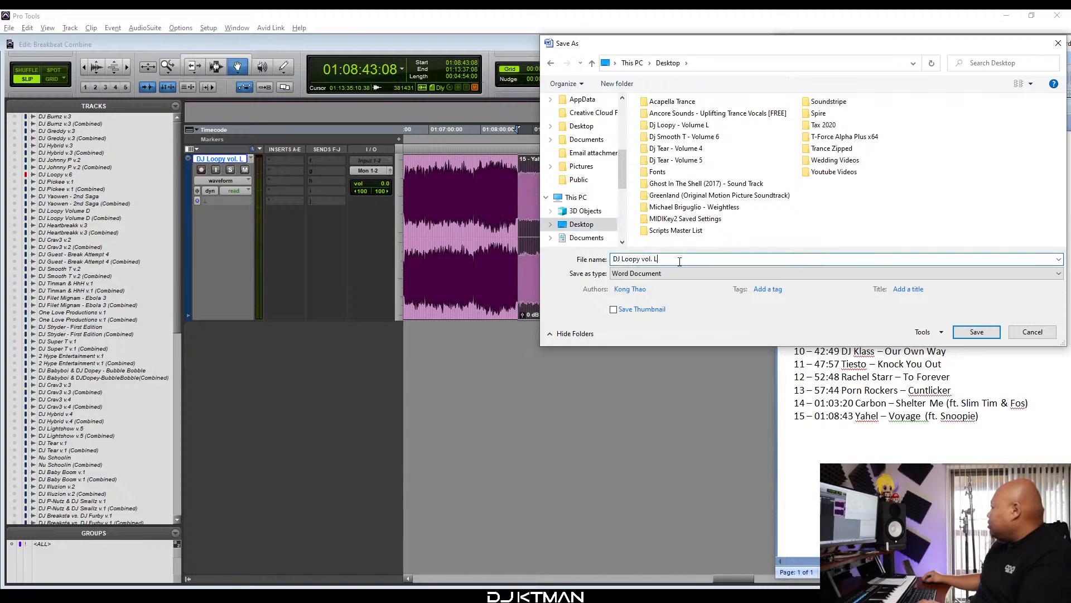
text(Tracklist)
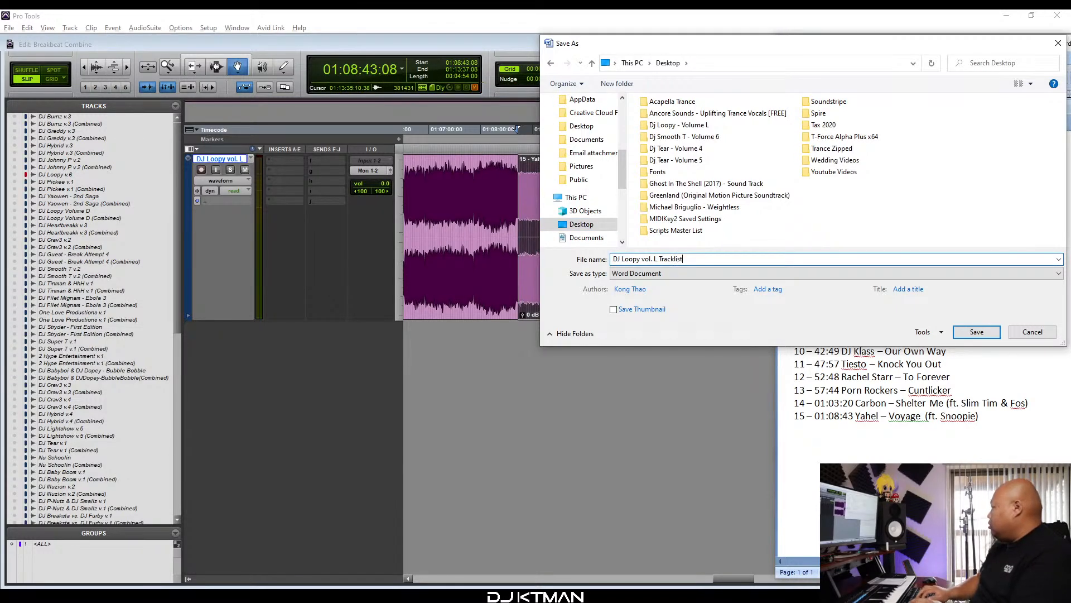
key(Return)
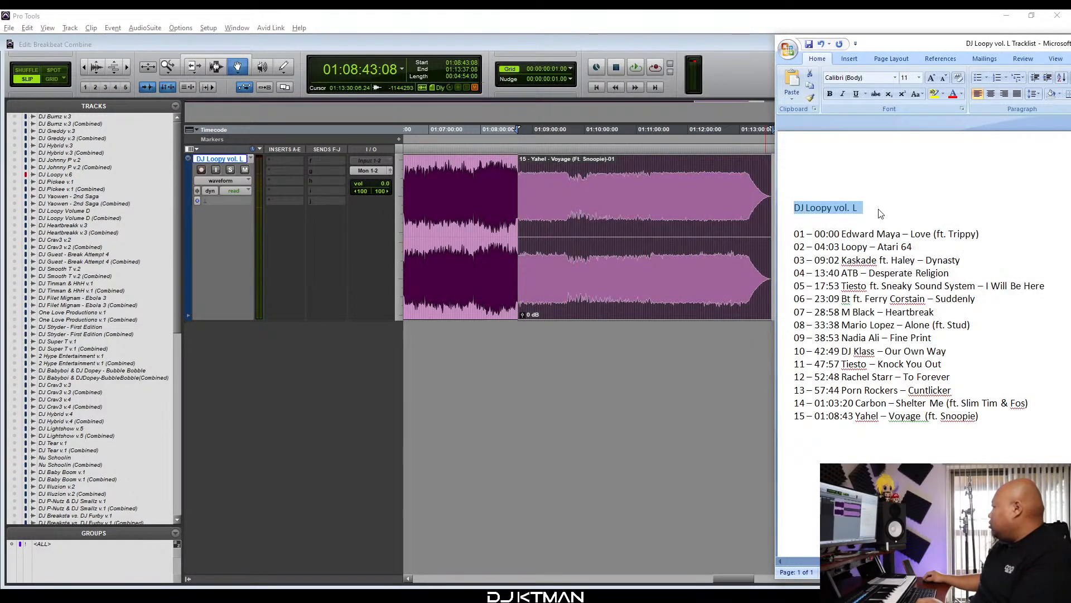
click(875, 211)
text(Tracklist)
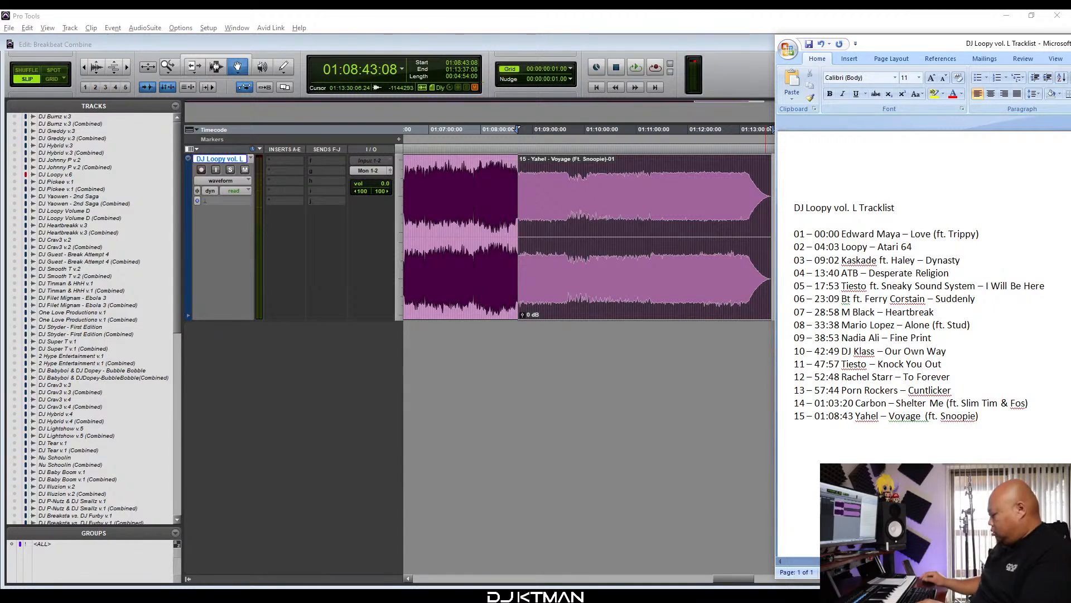
Switch to Pro Tools, mute the DJ Loopy vol. L track and duplicate it.
click(456, 39)
key(alt+a)
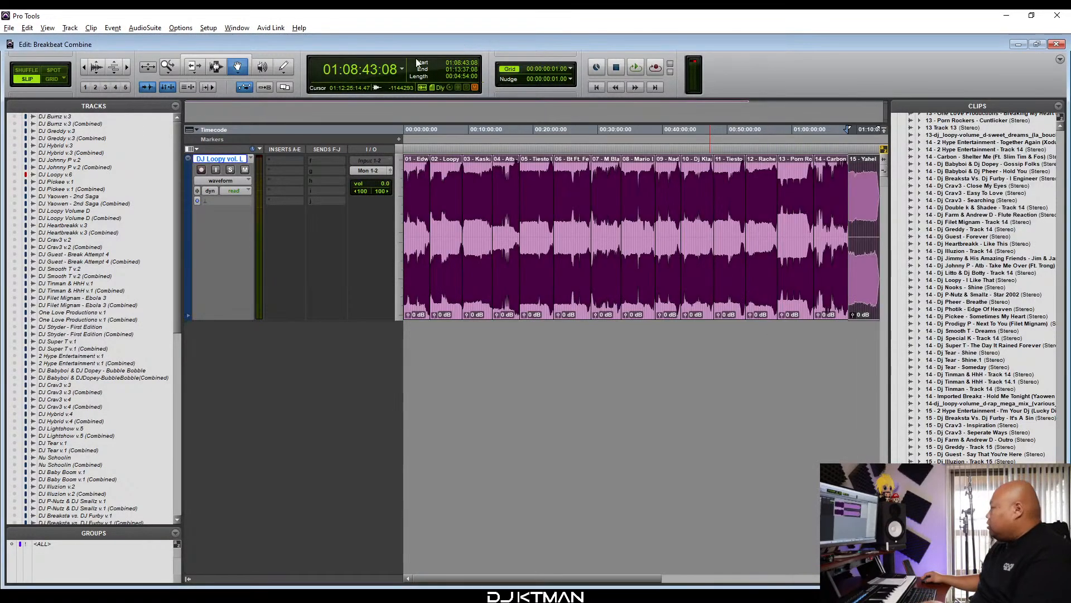
click(247, 170)
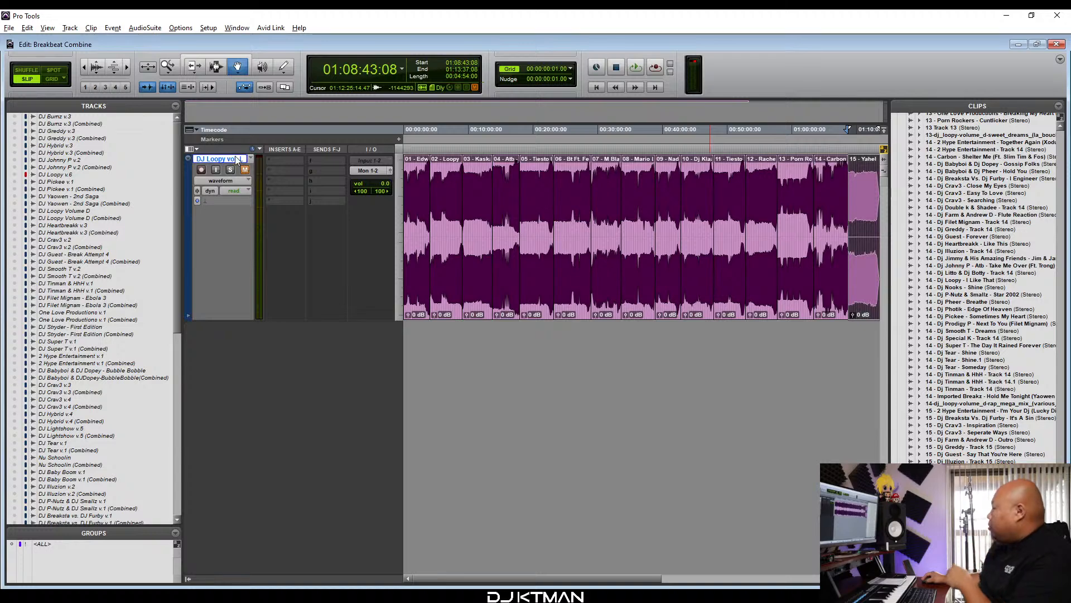
right_click(239, 161)
click(289, 302)
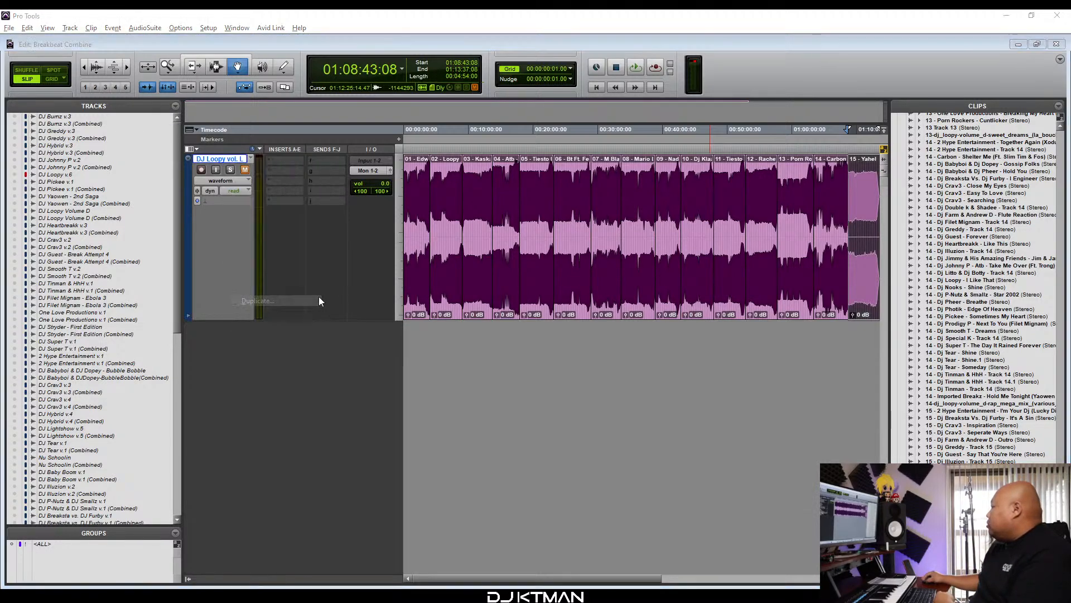
click(581, 314)
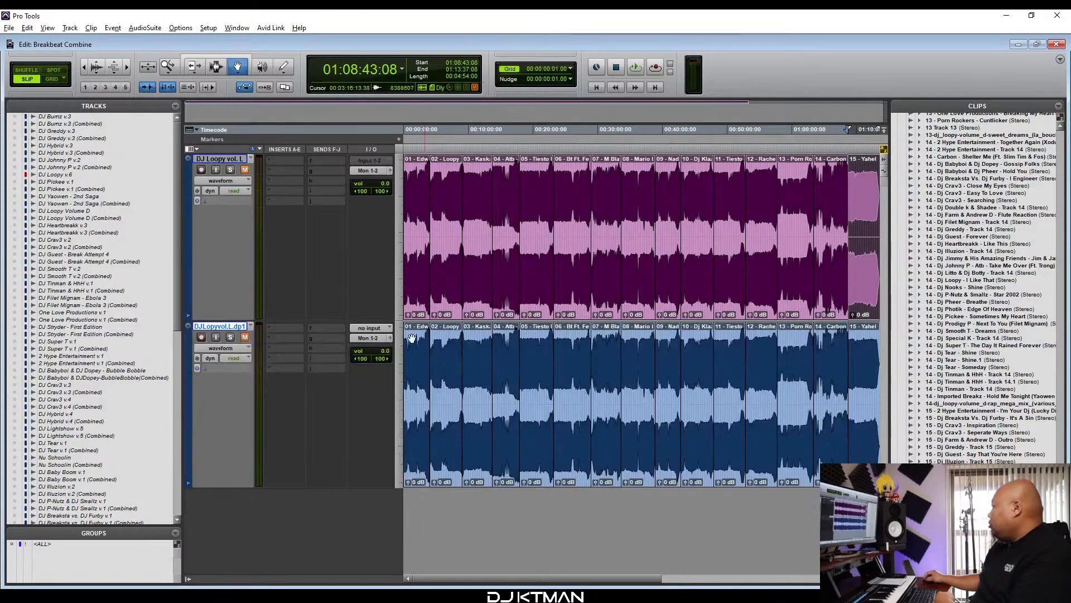
Rename the duplicated track as "DJ Loopy vol. L (Combnned)".
double_click(229, 327)
click(519, 189)
key(BackSpace)
key(BackSpace)
key(BackSpace)
key(BackSpace)
key(BackSpace)
text((Comb)
text(ined))
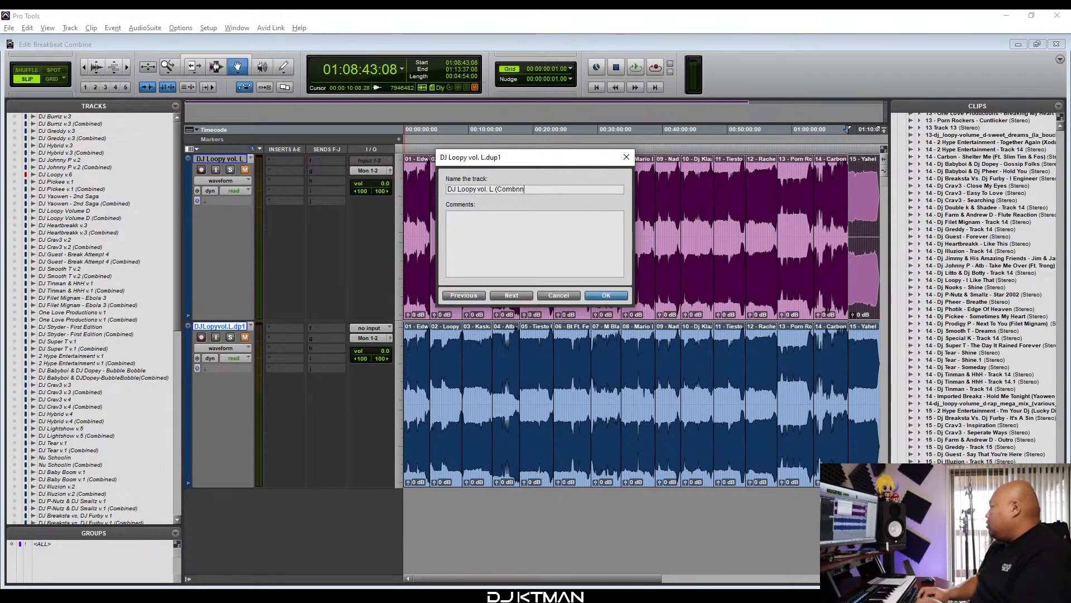
key(Return)
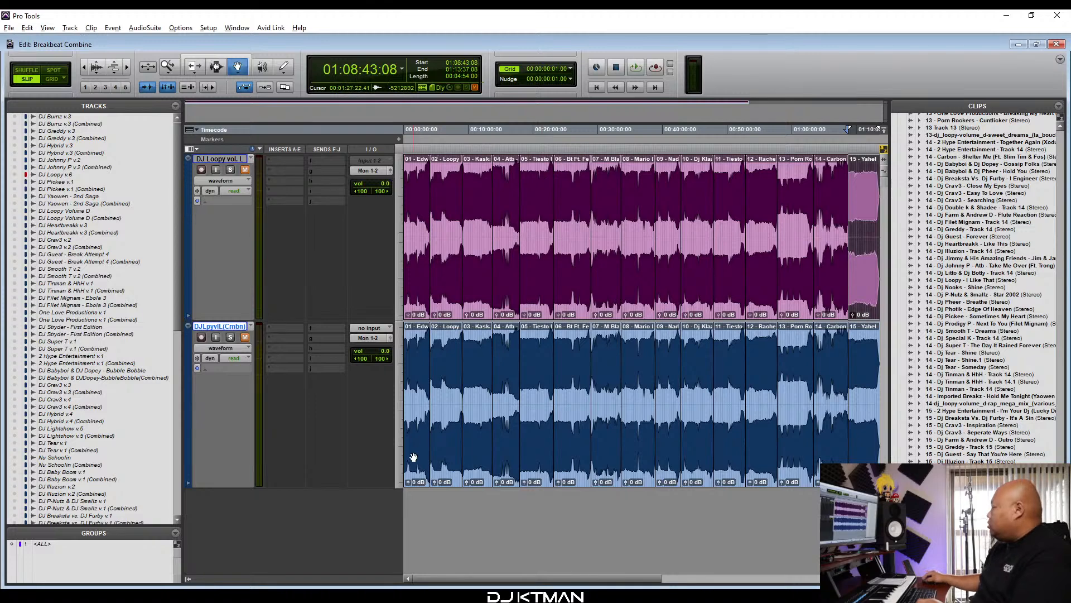
Select all fifteen clips on the duplicated track and consolidate them into one continuous clip.
click(415, 456)
key(r)
shift+click(632, 465)
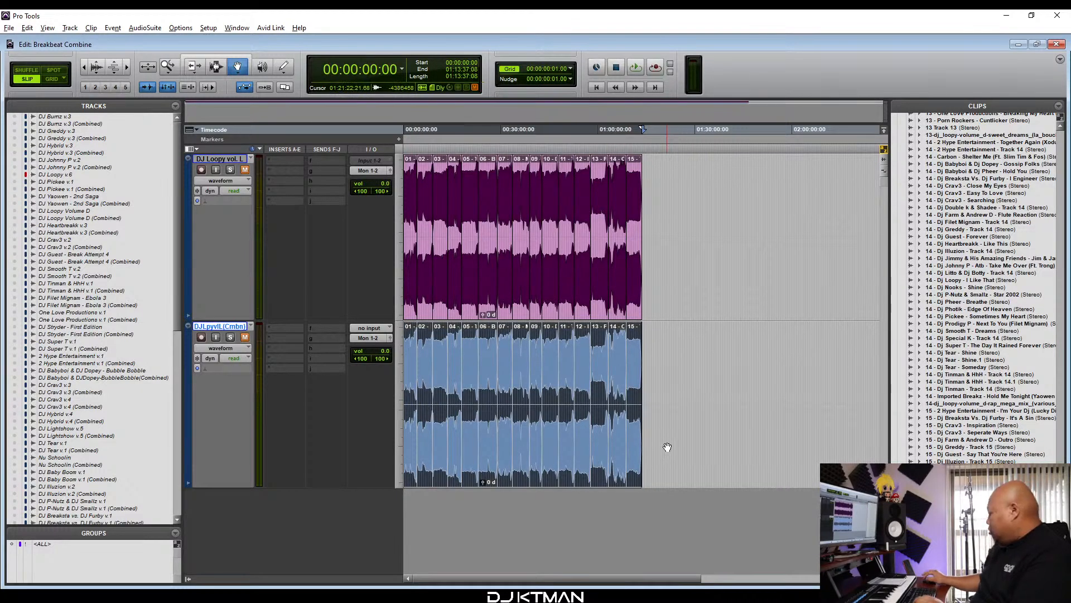
key(alt+shift+3)
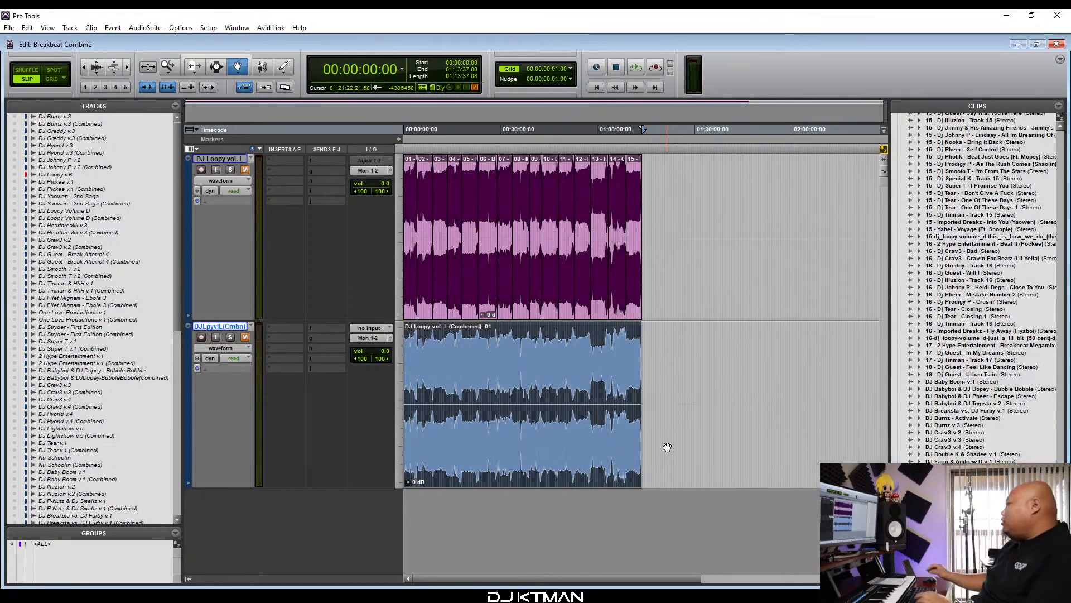
Rename the consolidated clip as "DJ Loopy vol. L", naming the clip only.
double_click(531, 410)
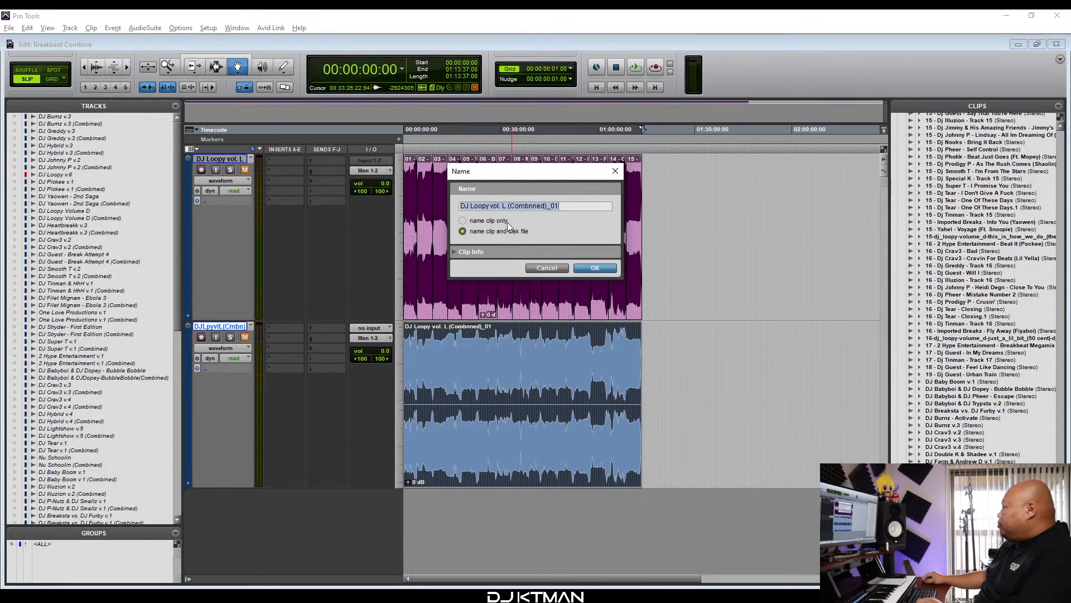
click(523, 207)
drag(509, 207, 614, 205)
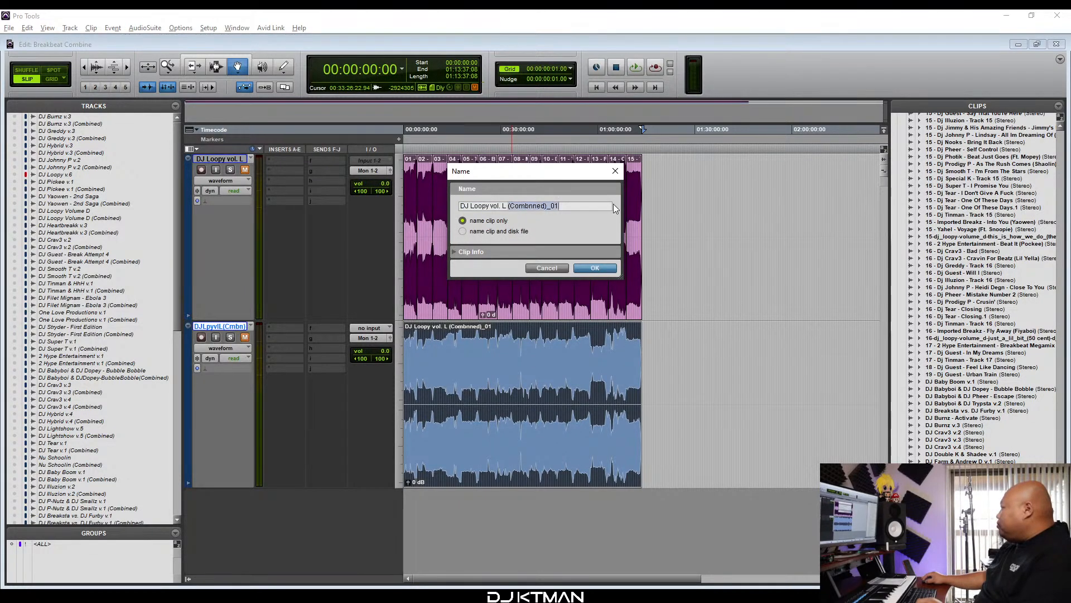
key(BackSpace)
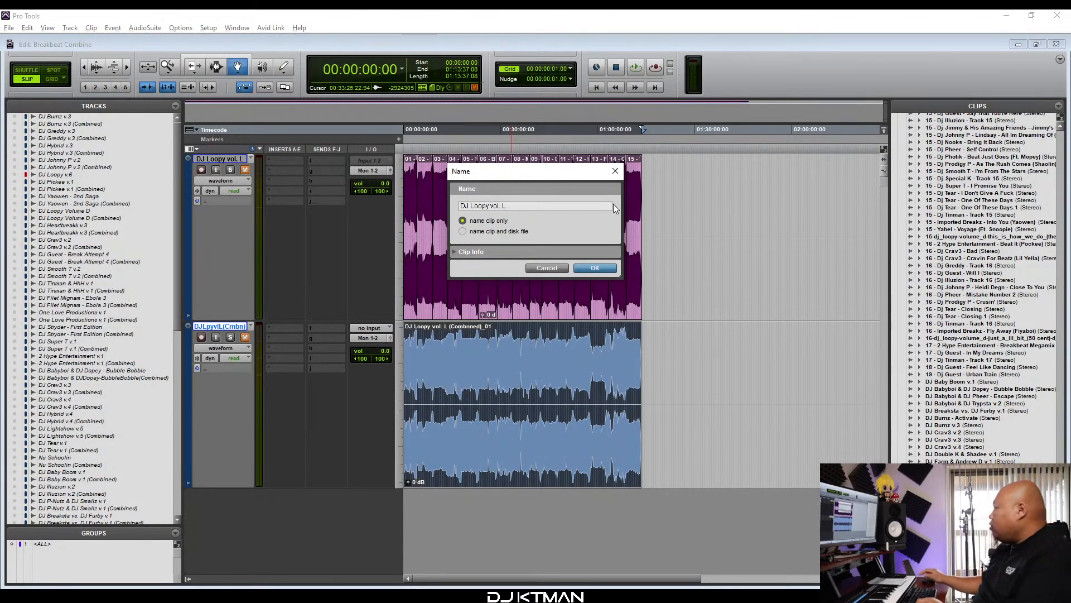
click(592, 267)
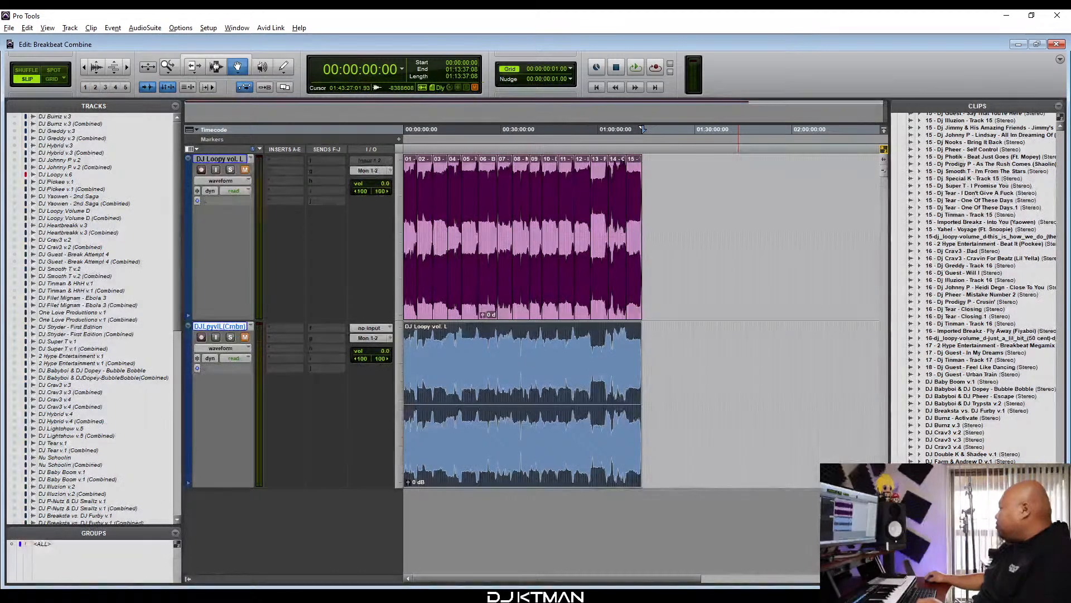
Export the consolidated clip to the Desktop as an interleaved 16-bit, 48 kHz WAV file.
key(ctrl+shift+k)
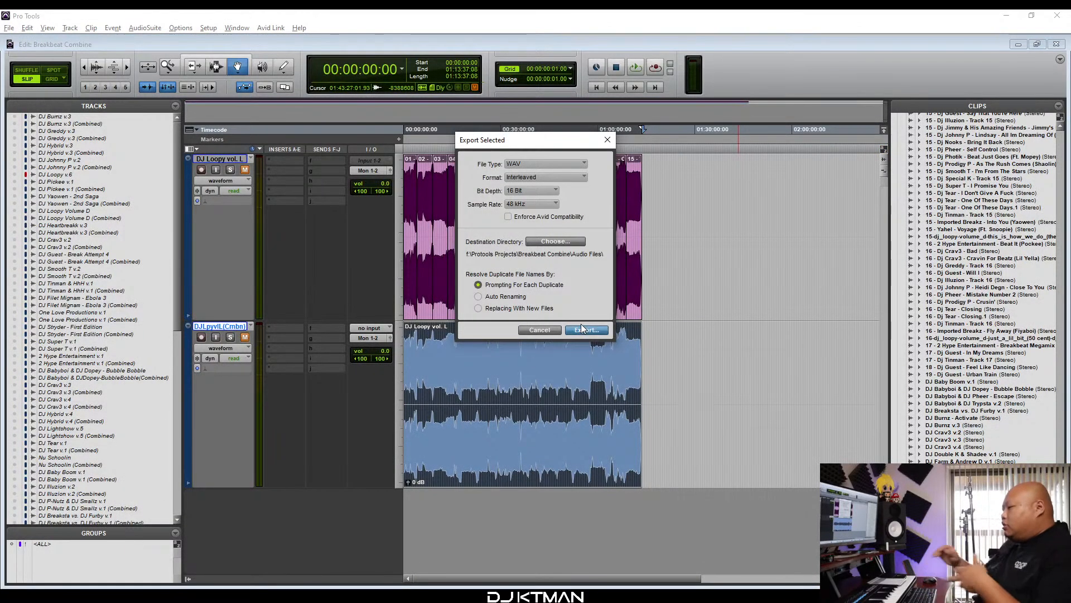
click(548, 241)
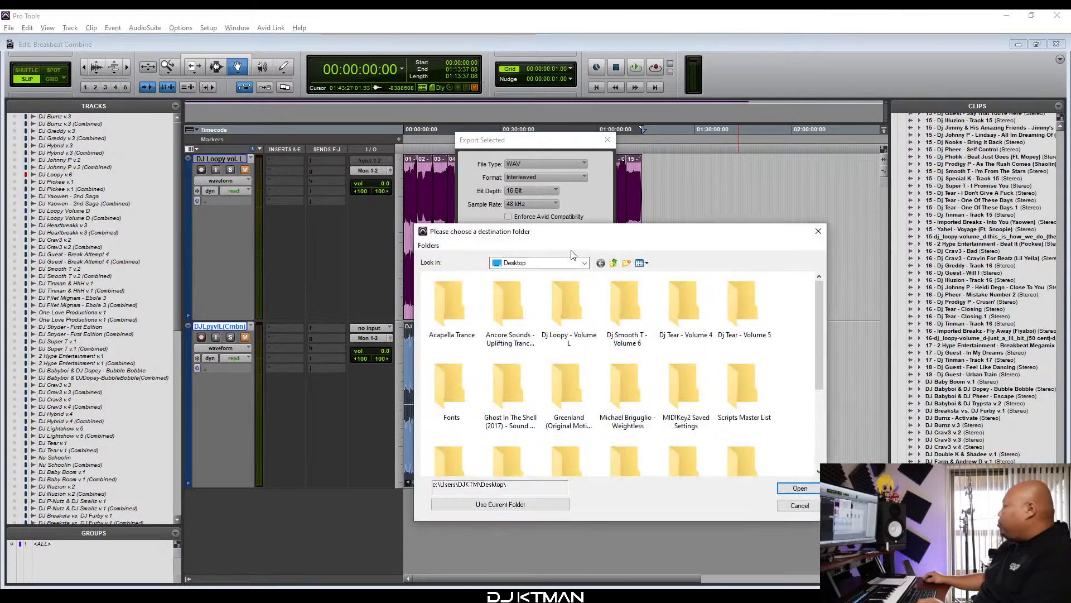
click(544, 504)
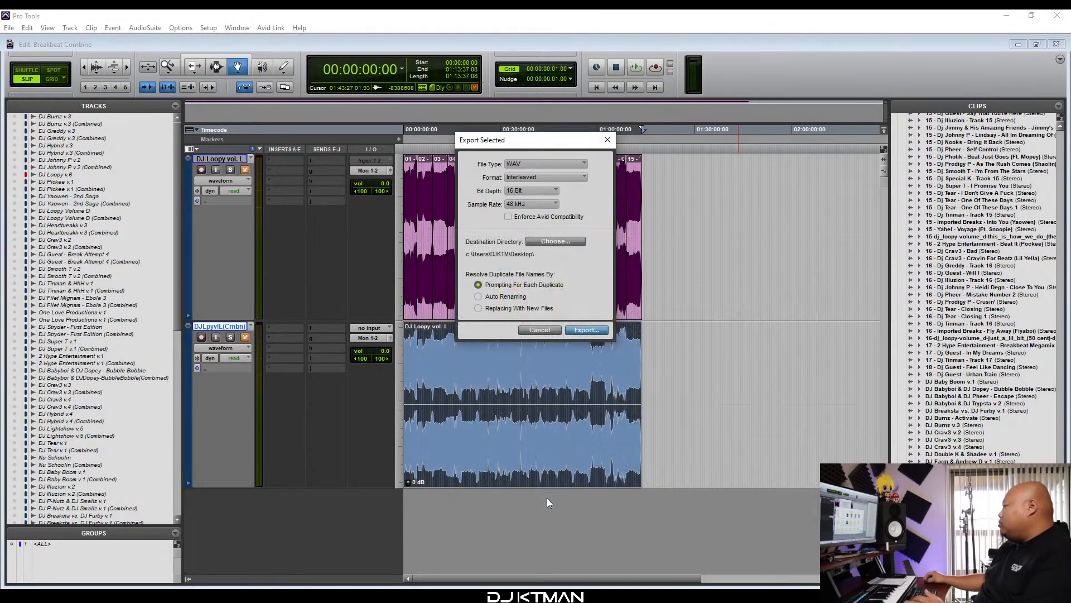
click(593, 329)
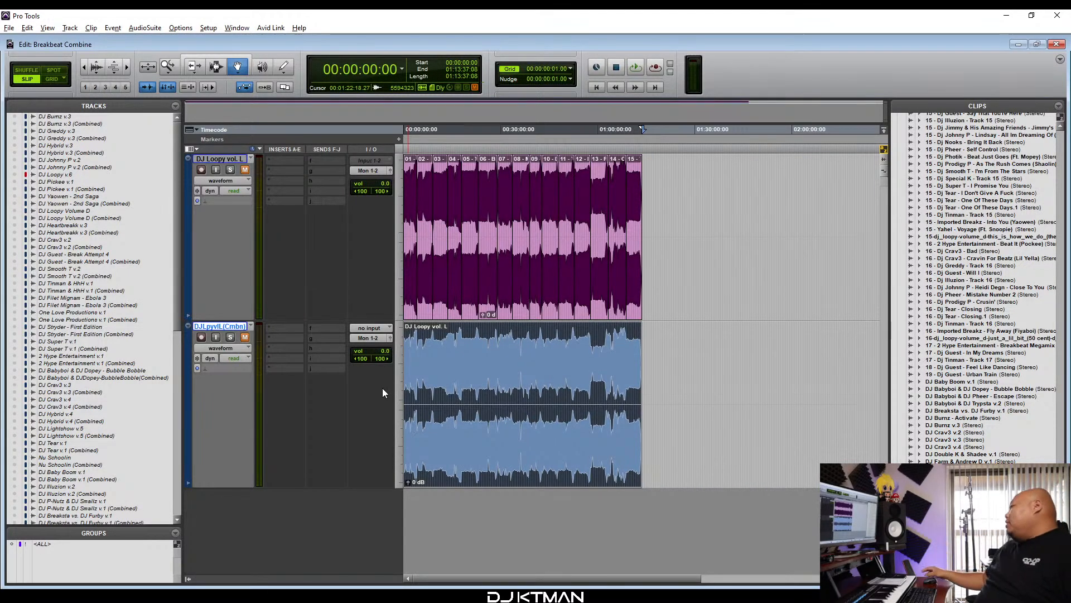
Reduce the height of both DJ Loopy vol. L tracks, and hide them and make them inactive.
click(396, 218)
click(412, 260)
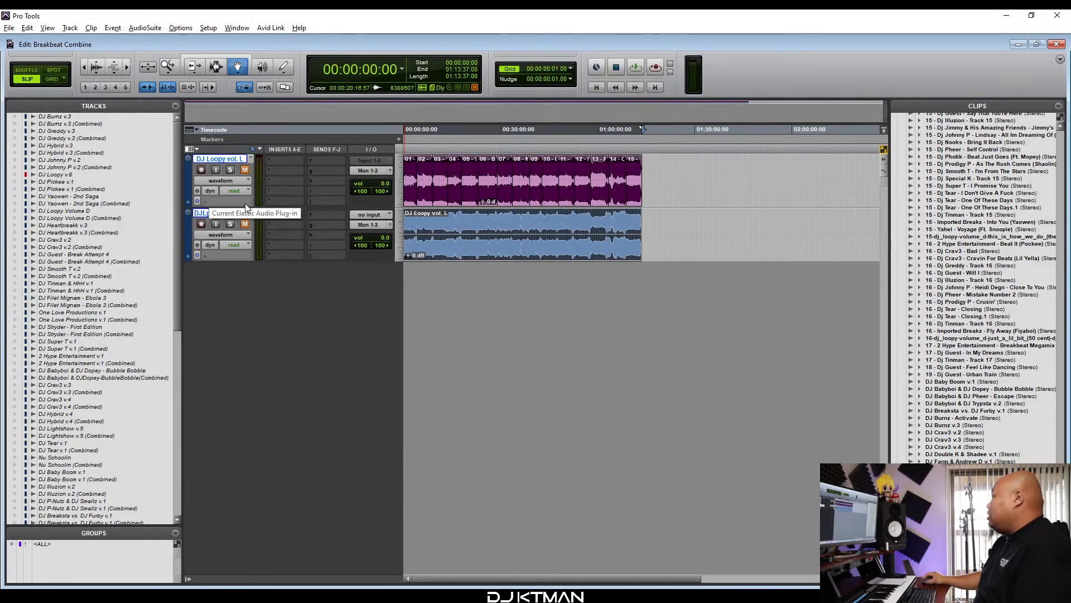
right_click(234, 214)
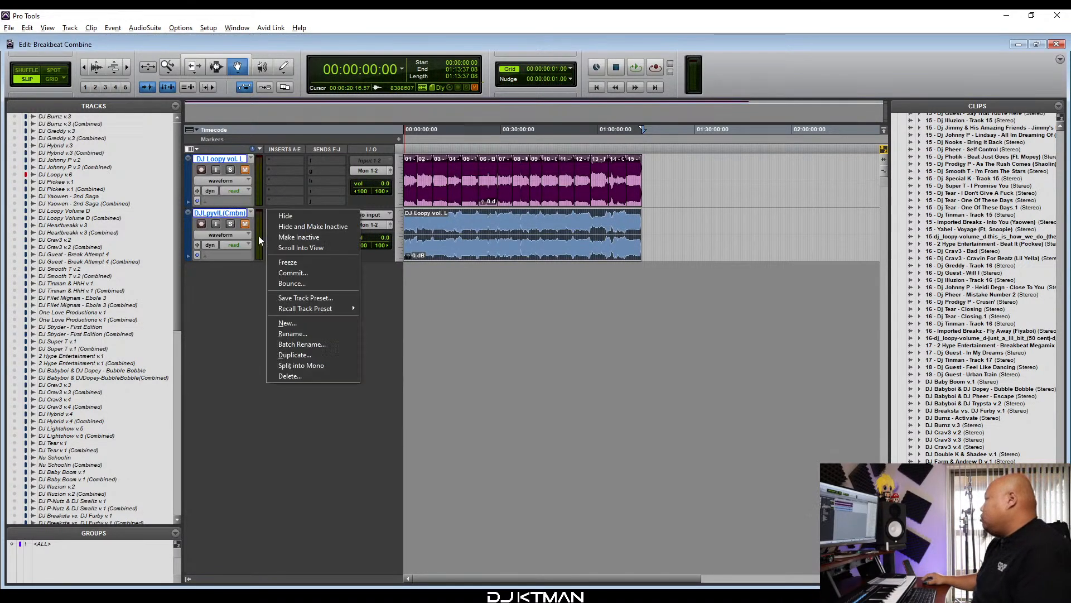
click(314, 227)
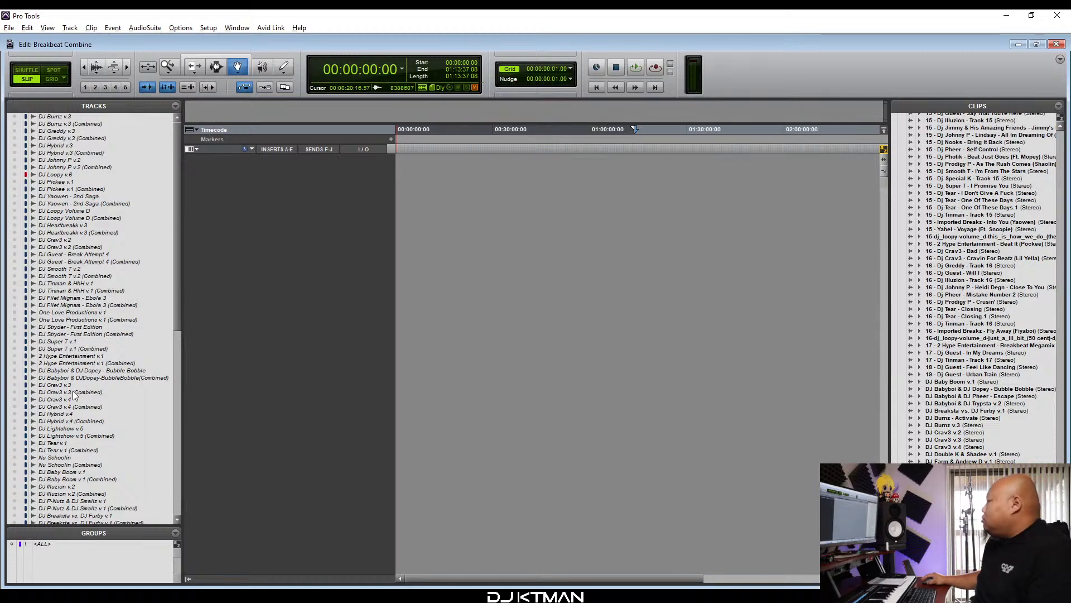
Select the last track in the track list and open the Desktop folder "Dj Smooth T - Volume 6" for audio import.
click(95, 509)
key(ctrl+shift+i)
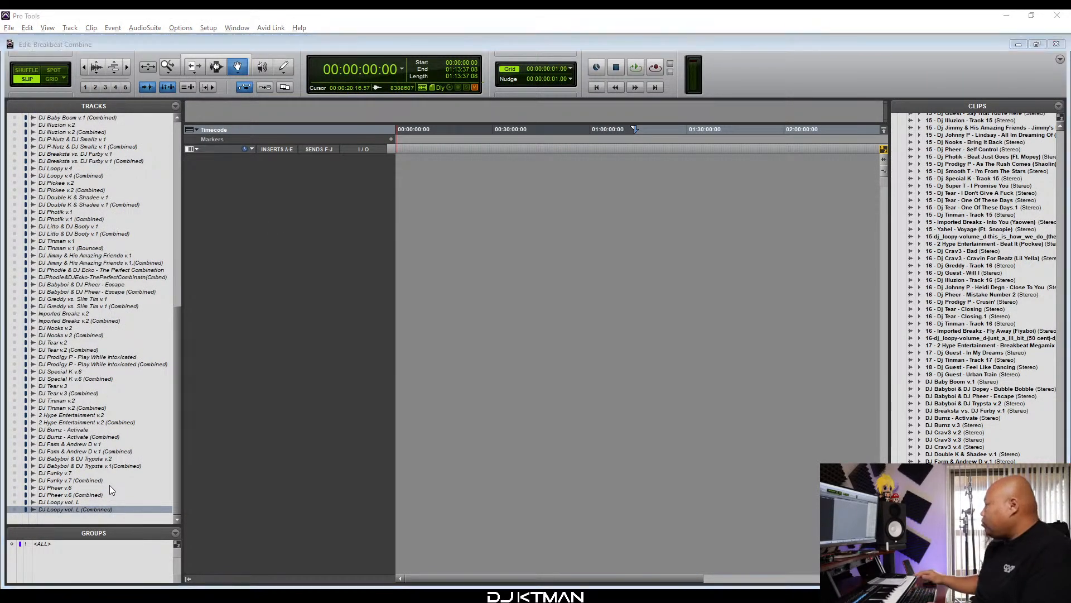
click(460, 202)
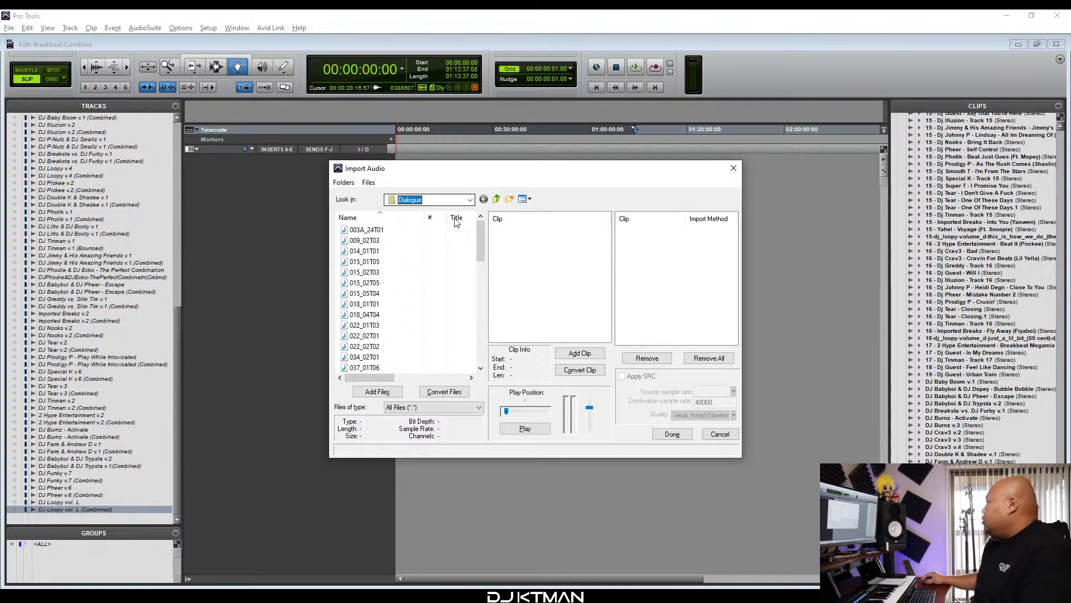
scroll(446, 257, up, 3)
scroll(446, 260, up, 4)
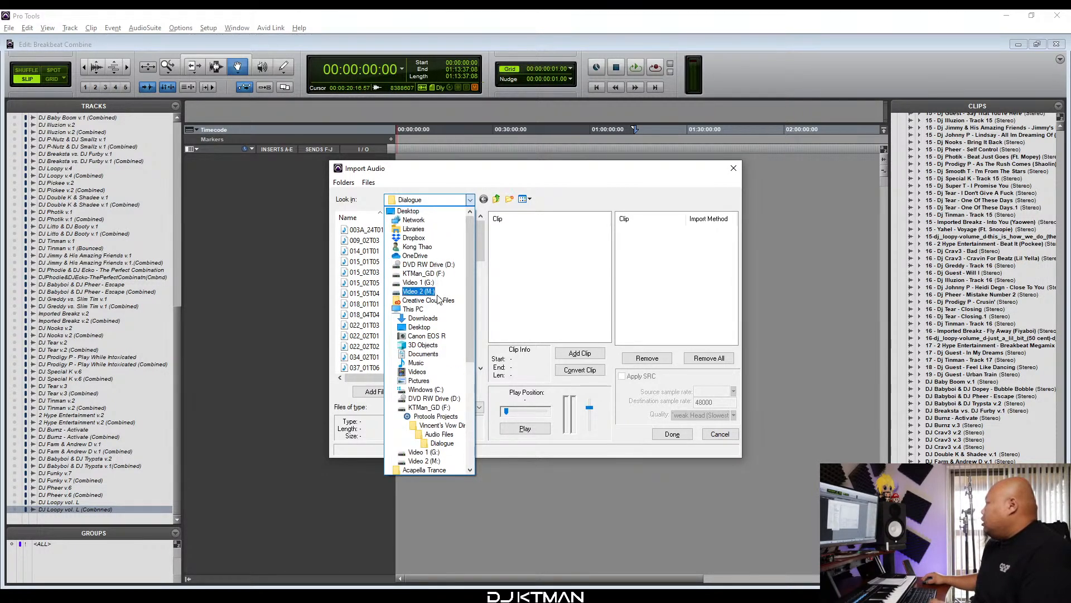
click(445, 330)
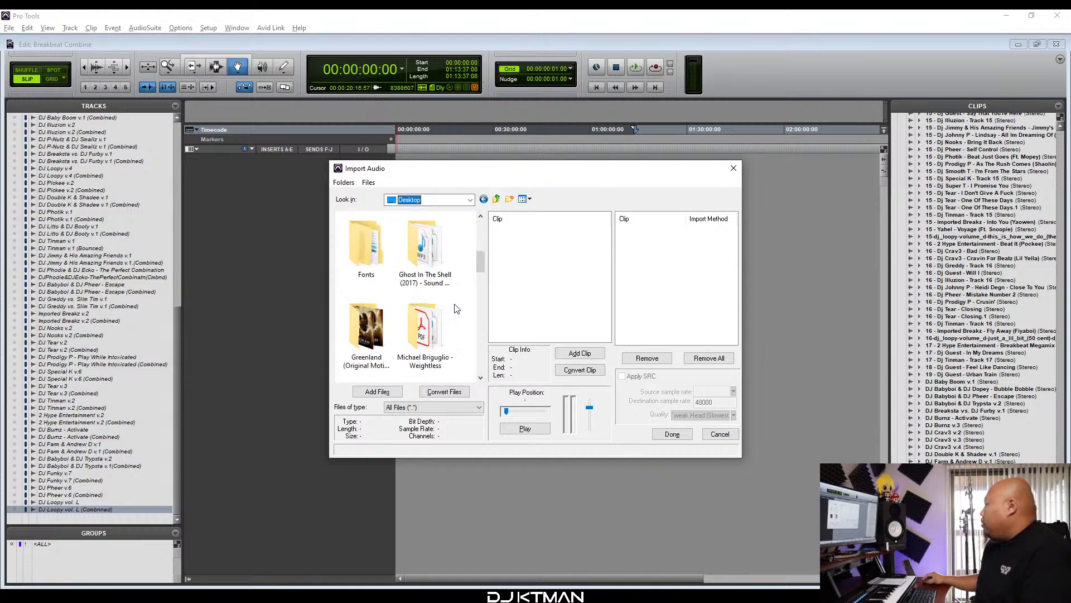
click(524, 199)
click(540, 273)
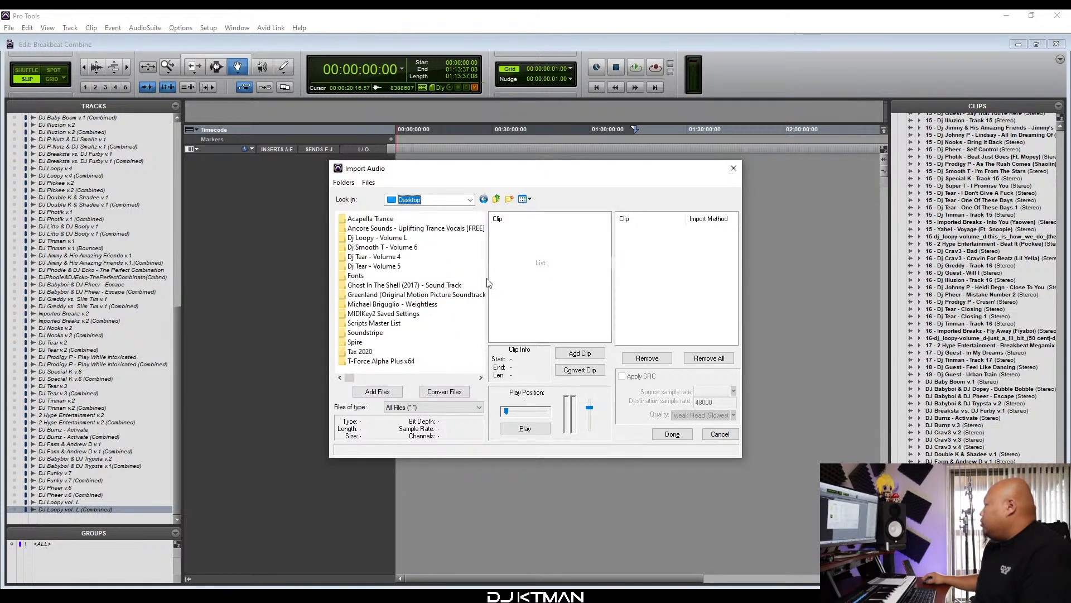
double_click(420, 248)
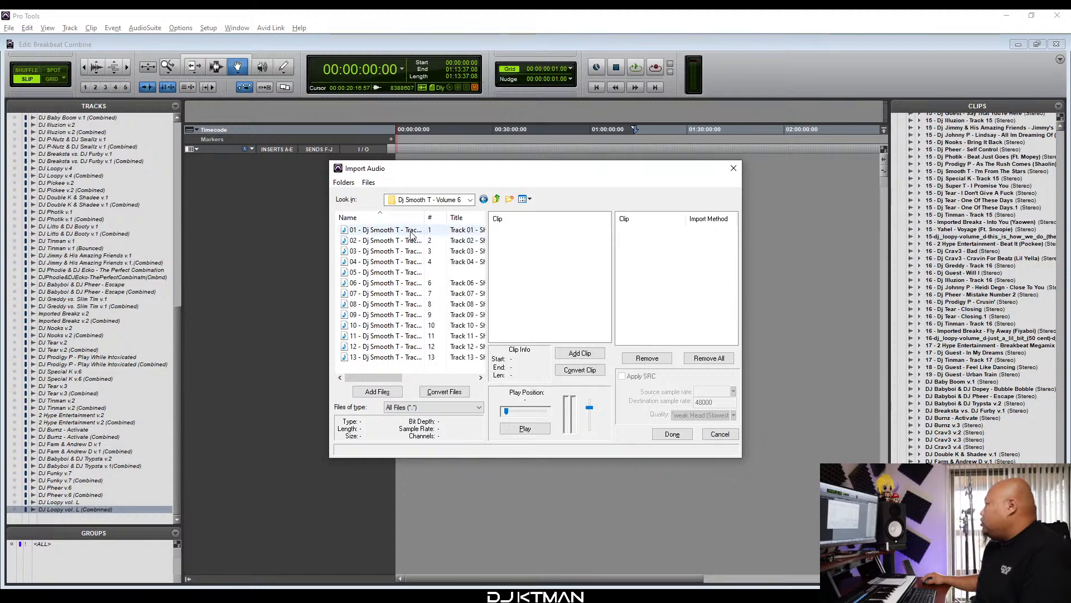
Convert all thirteen DJ Smooth T songs into the "DJ Smooth T v.6" audio folder and import them as new tracks at session start.
click(392, 357)
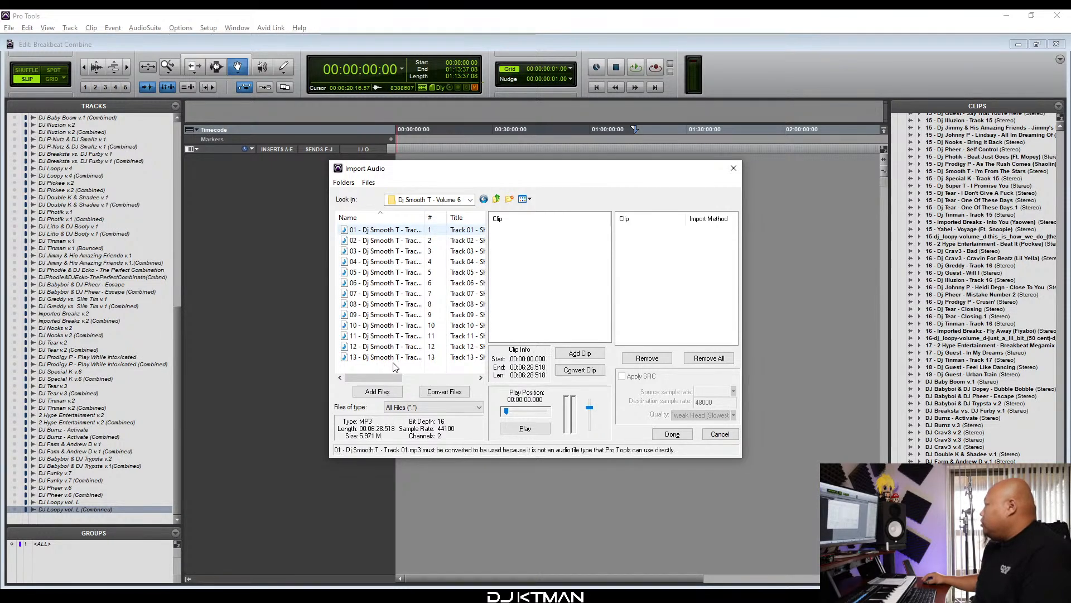
key(ctrl+a)
click(439, 392)
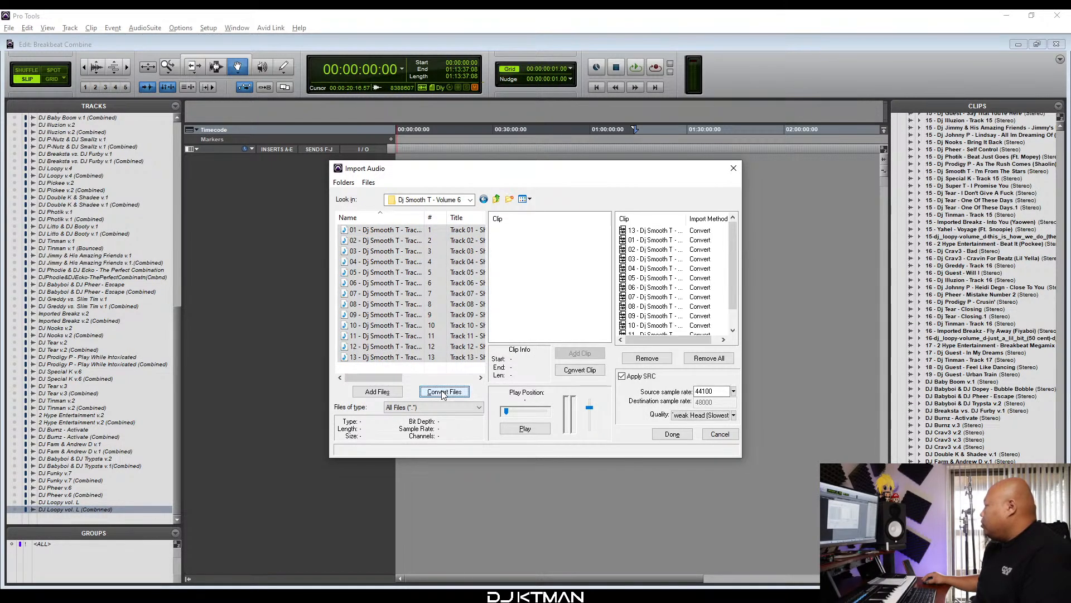
click(668, 436)
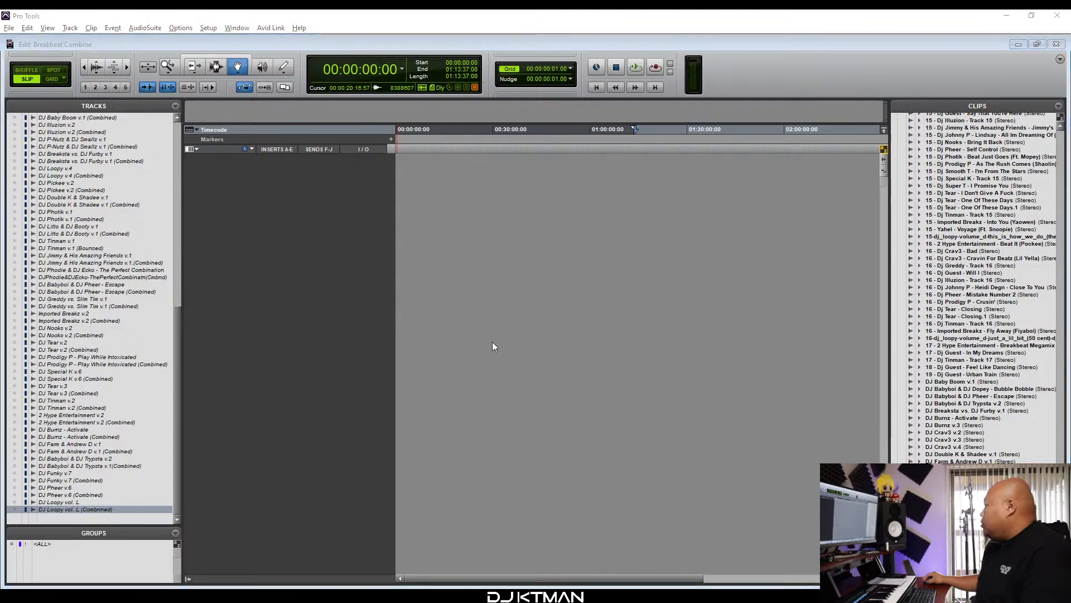
scroll(463, 340, down, 1)
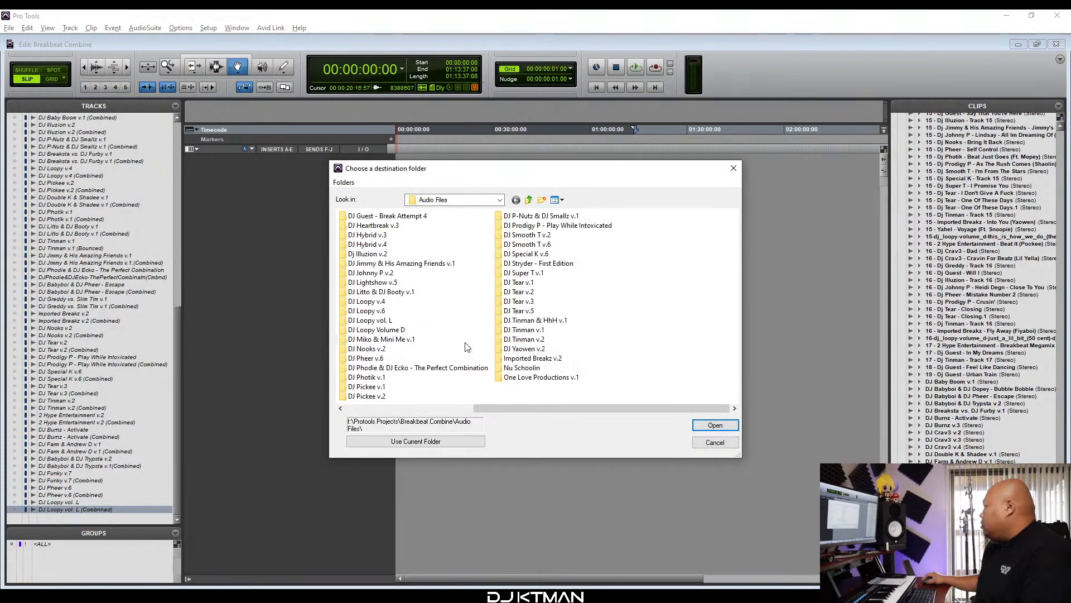
double_click(559, 245)
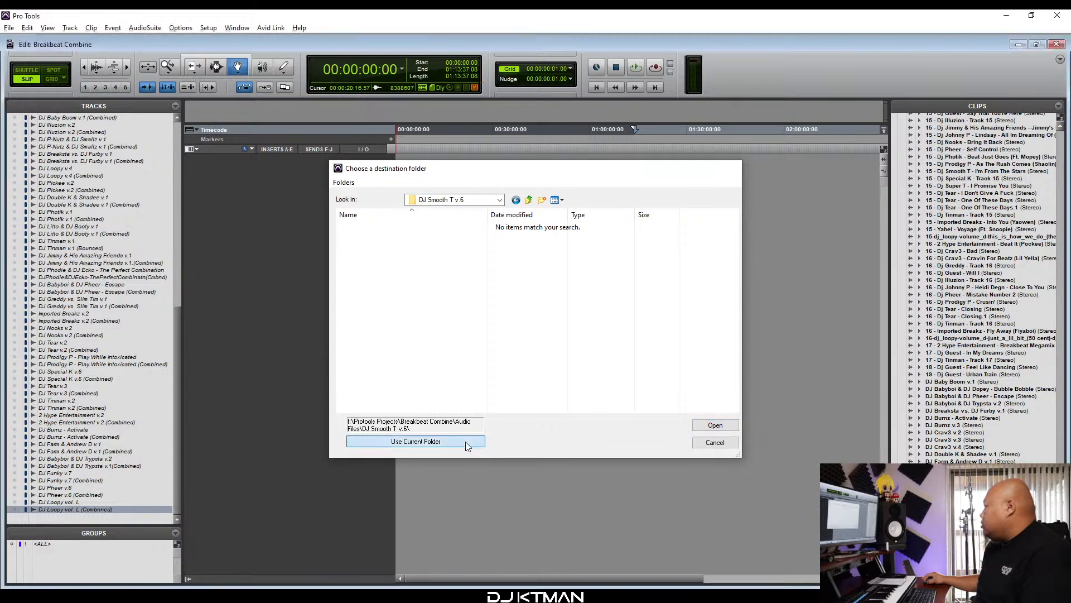
click(465, 440)
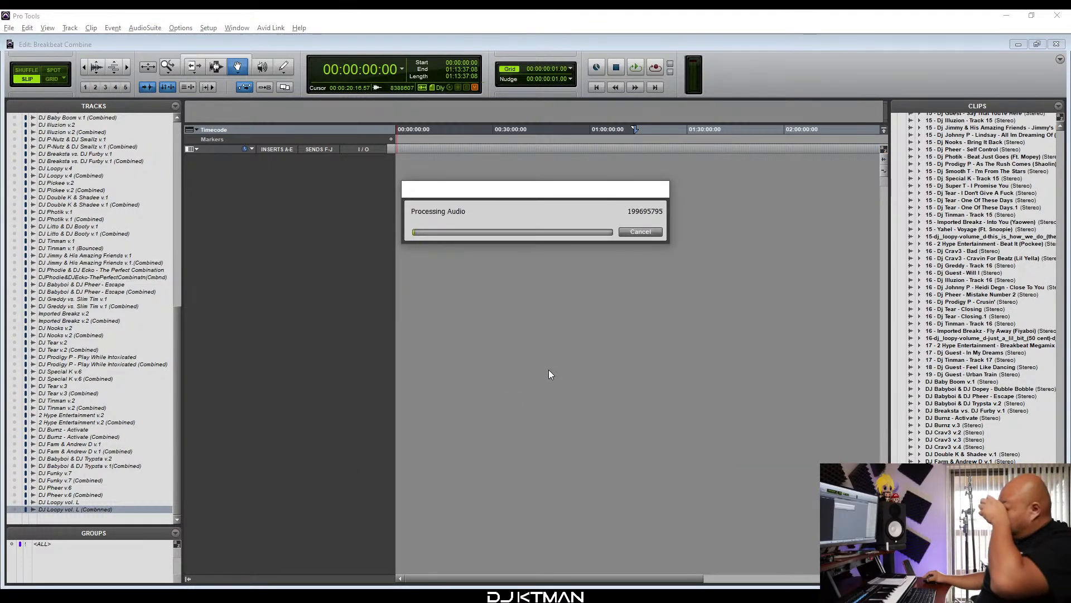
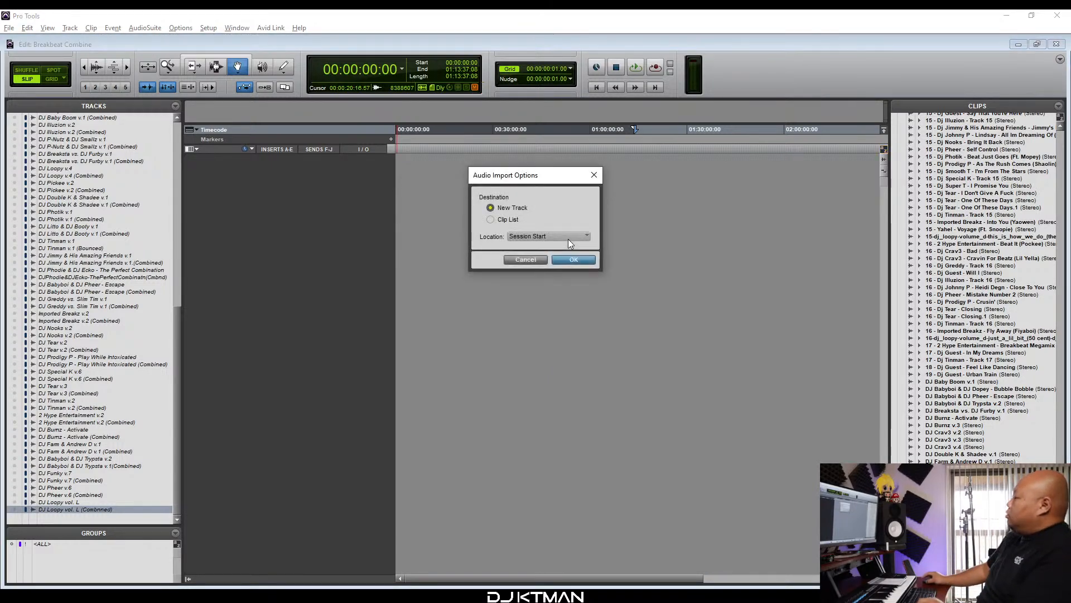
click(575, 263)
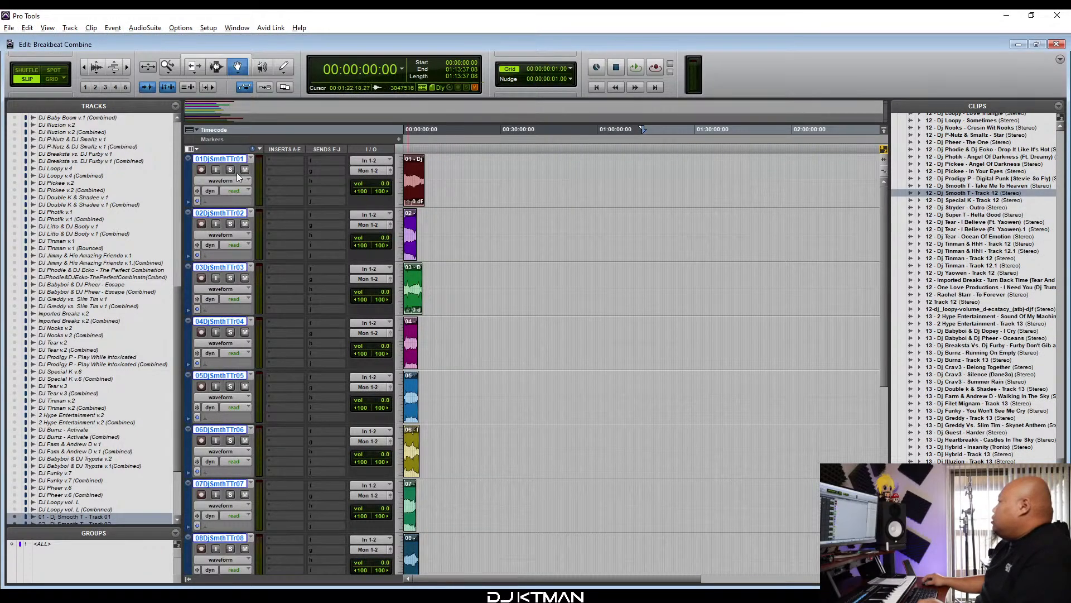
Rename the first imported track as "DJ Smooth T v.6".
double_click(229, 158)
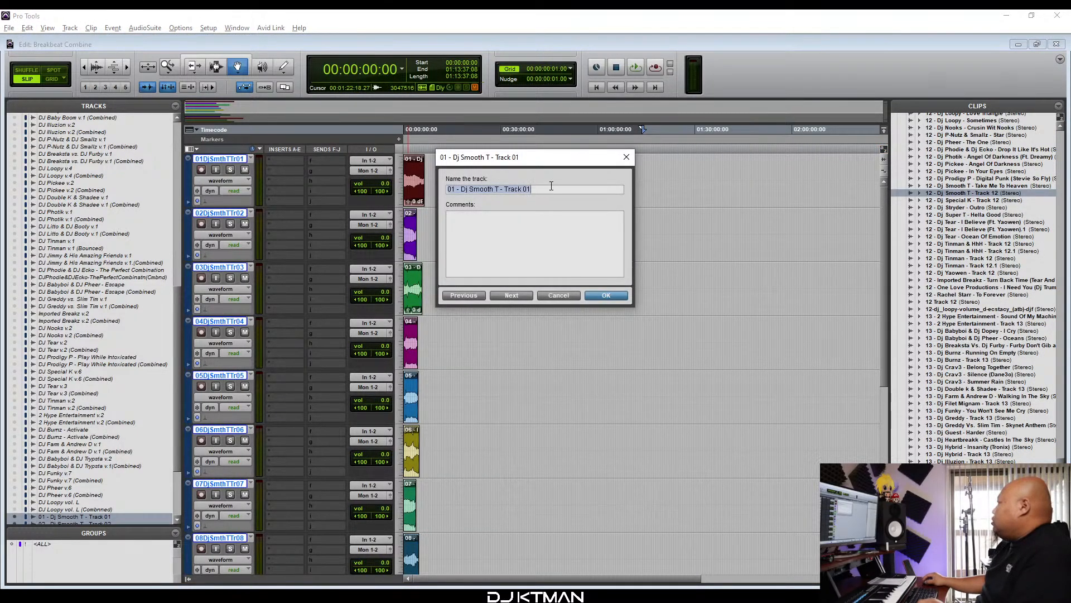
text(DJ Smooth T -)
key(BackSpace)
text(v.6)
key(Return)
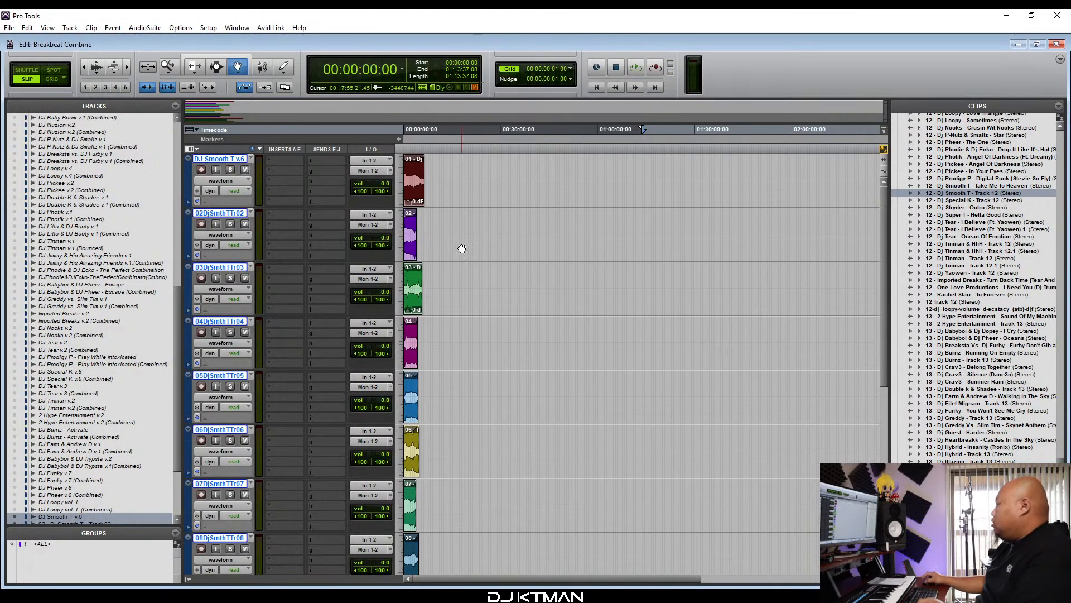
Move clips 02 to 08 in order onto the DJ Smooth T v.6 track and delete their emptied tracks.
drag(411, 241, 443, 203)
drag(413, 286, 471, 177)
drag(411, 340, 505, 178)
drag(417, 398, 545, 182)
drag(418, 453, 584, 182)
drag(410, 505, 609, 182)
drag(410, 553, 662, 181)
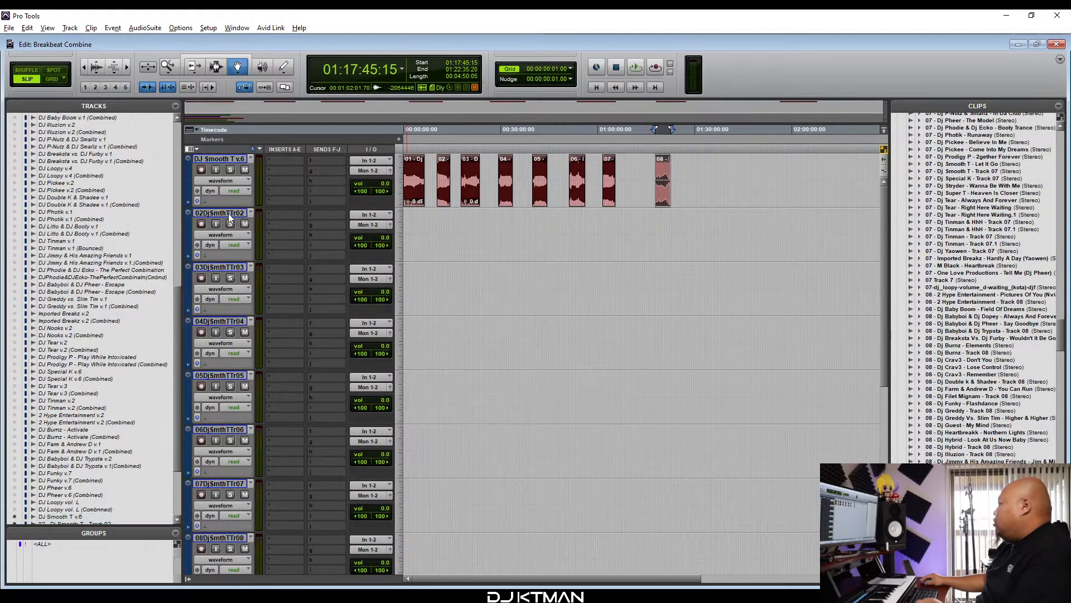
right_click(228, 542)
click(256, 530)
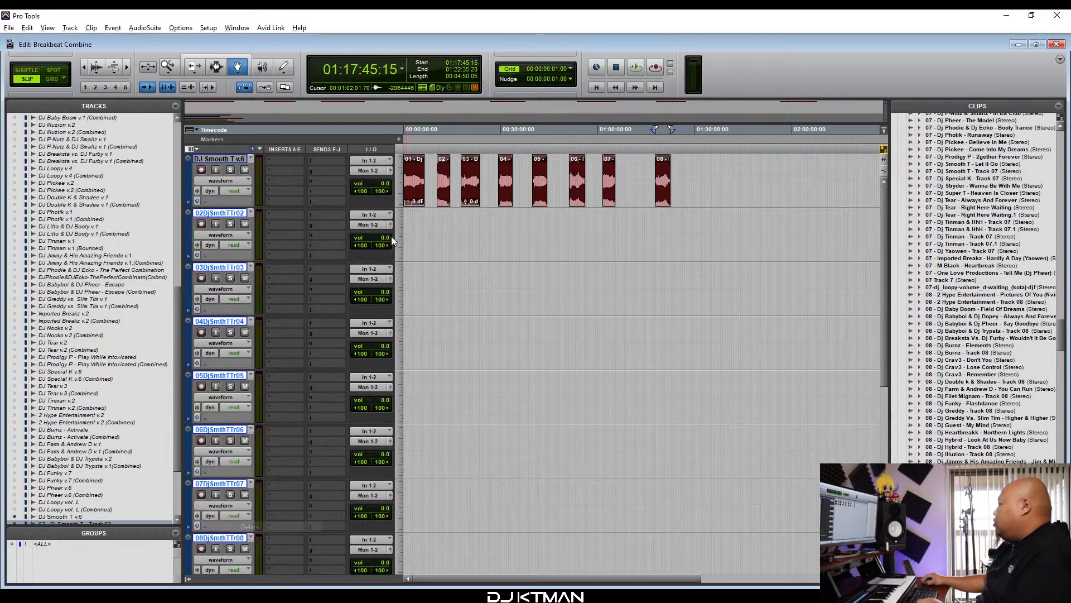
Move clips 09 to 13 in order onto the DJ Smooth T v.6 track and delete their emptied tracks.
drag(413, 234, 704, 173)
drag(416, 293, 756, 173)
drag(433, 339, 822, 173)
drag(416, 398, 847, 191)
key(r)
drag(407, 452, 650, 178)
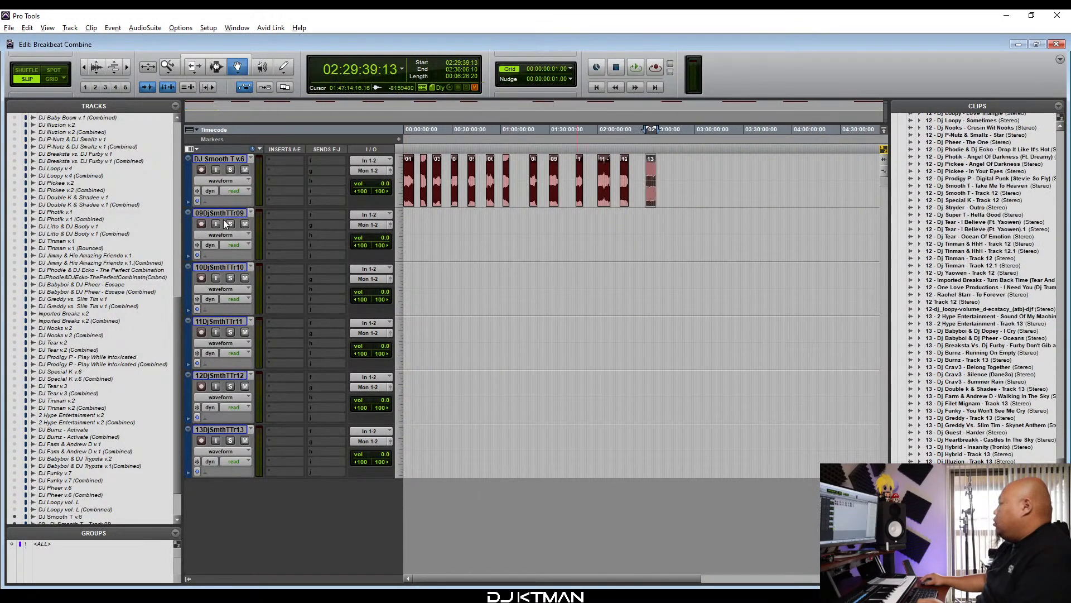
right_click(244, 429)
click(253, 419)
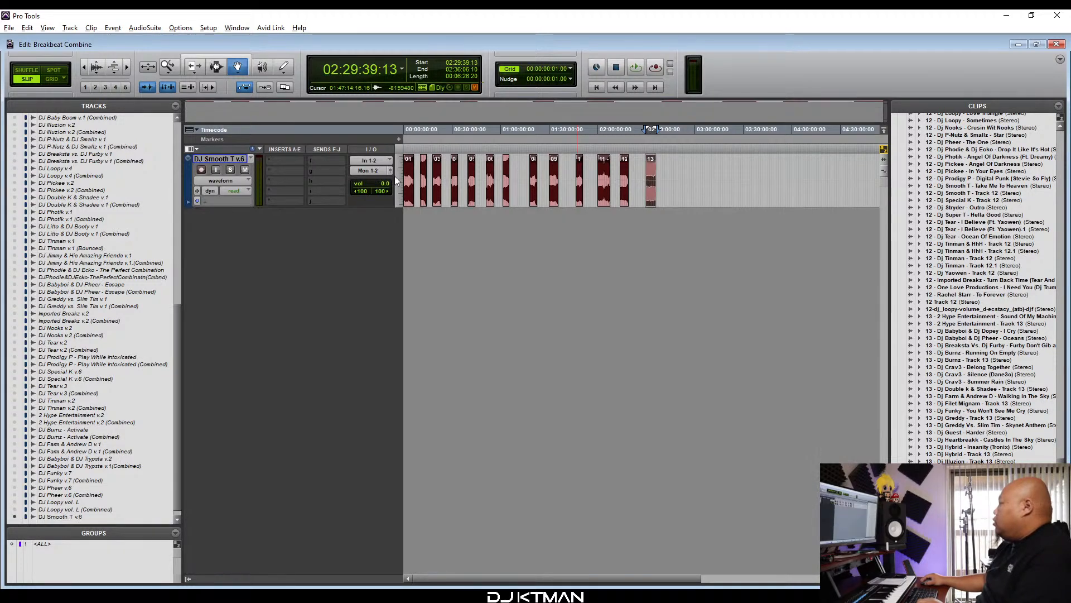
Set the DJ Smooth T v.6 track height to jumbo, return to session start and enable the Smart Tool.
click(404, 202)
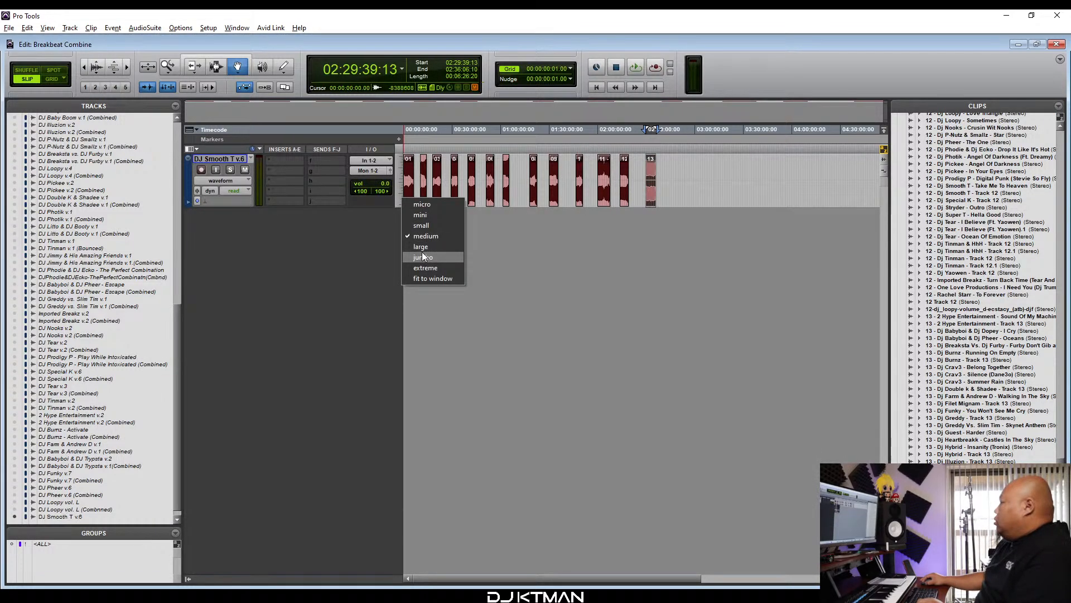
click(422, 257)
key(Return)
key(F6+F7)
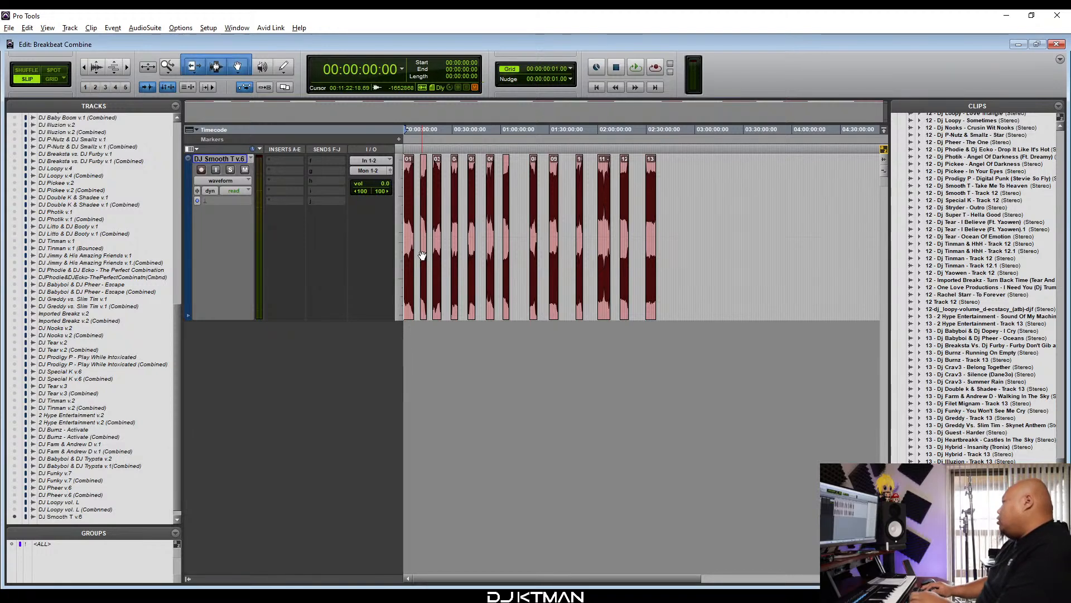
Play the opening of clip 01 from session start to check its leading silence.
key(t)
key(t)
key(t)
key(t)
key(t)
key(t)
key(t)
key(t)
key(t)
key(t)
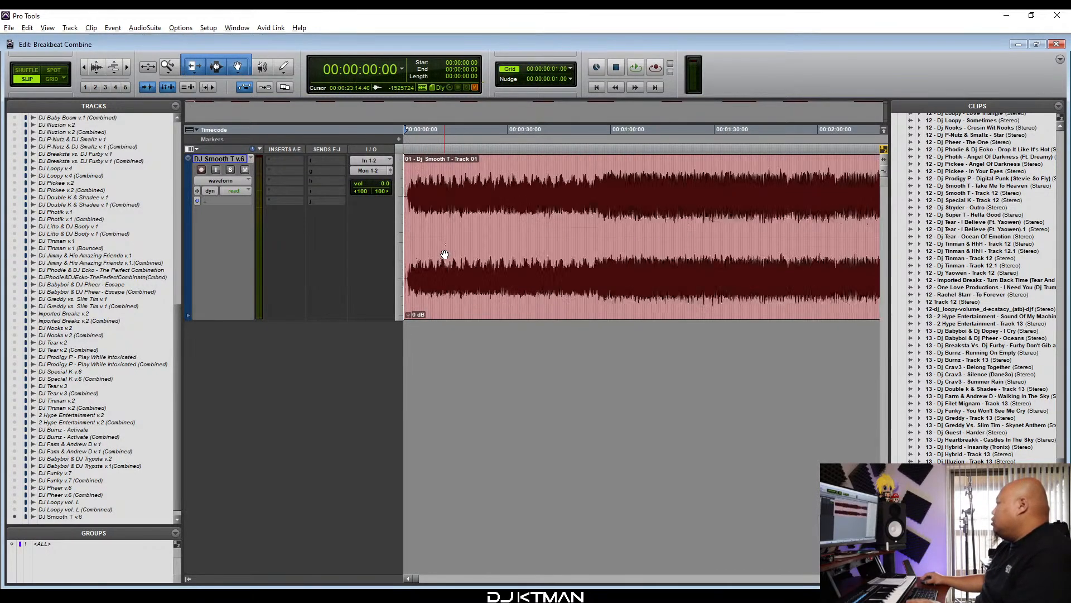
key(space)
key(t)
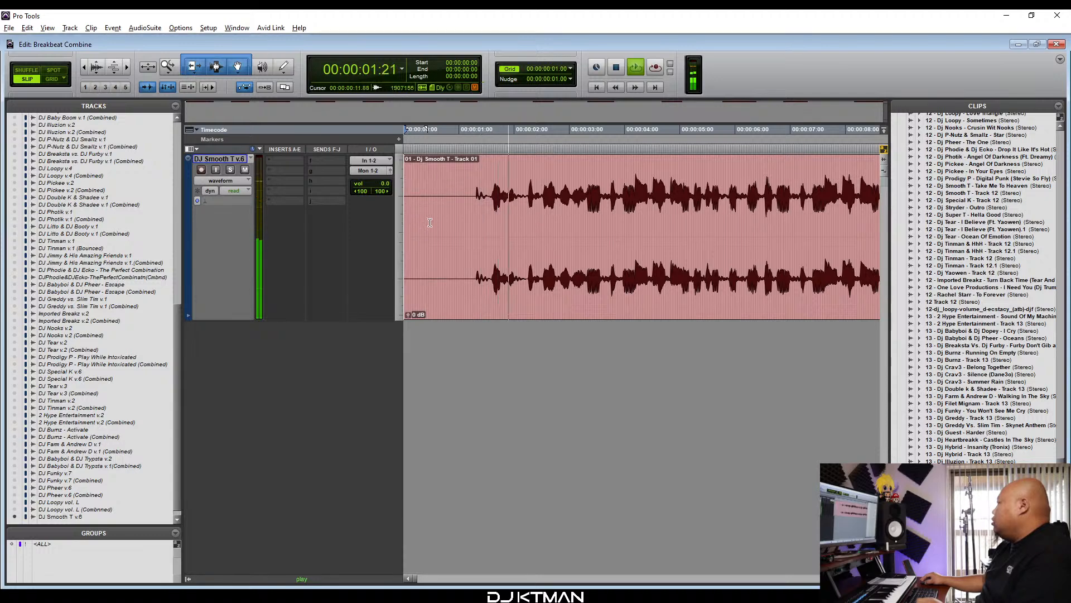
key(space)
Trim the silent opening off clip 01 and place it at session start with a very short fade-in.
double_click(421, 240)
drag(420, 239, 472, 240)
drag(369, 283, 367, 283)
key(t)
key(t)
key(t)
click(413, 166)
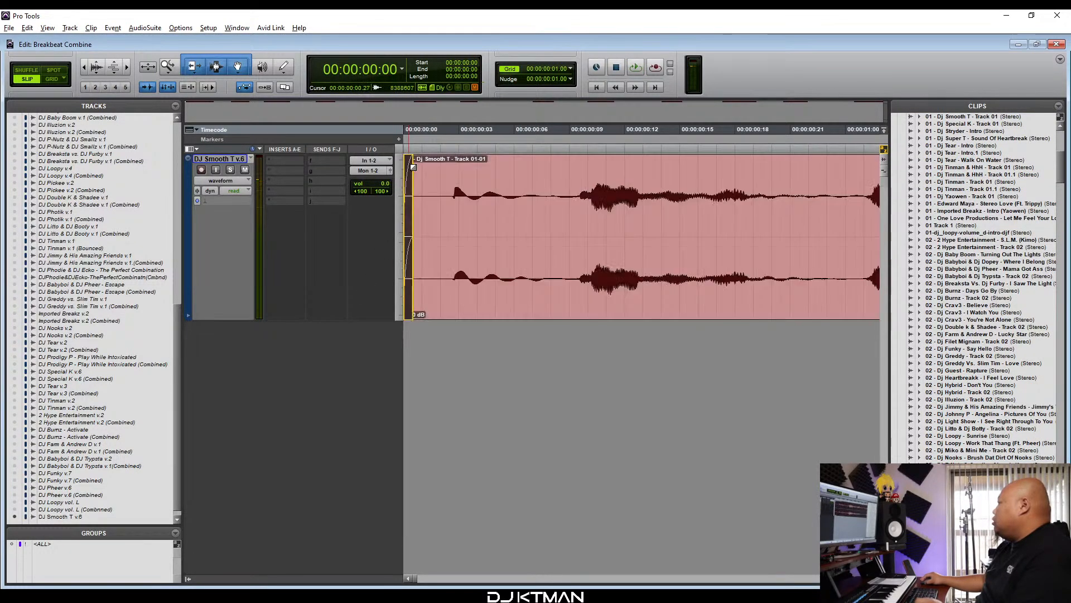
key(d)
Play the trimmed opening of clip 01 and a further spot within the clip.
key(Return)
key(space)
key(r)
key(r)
key(r)
key(r)
key(r)
key(r)
key(r)
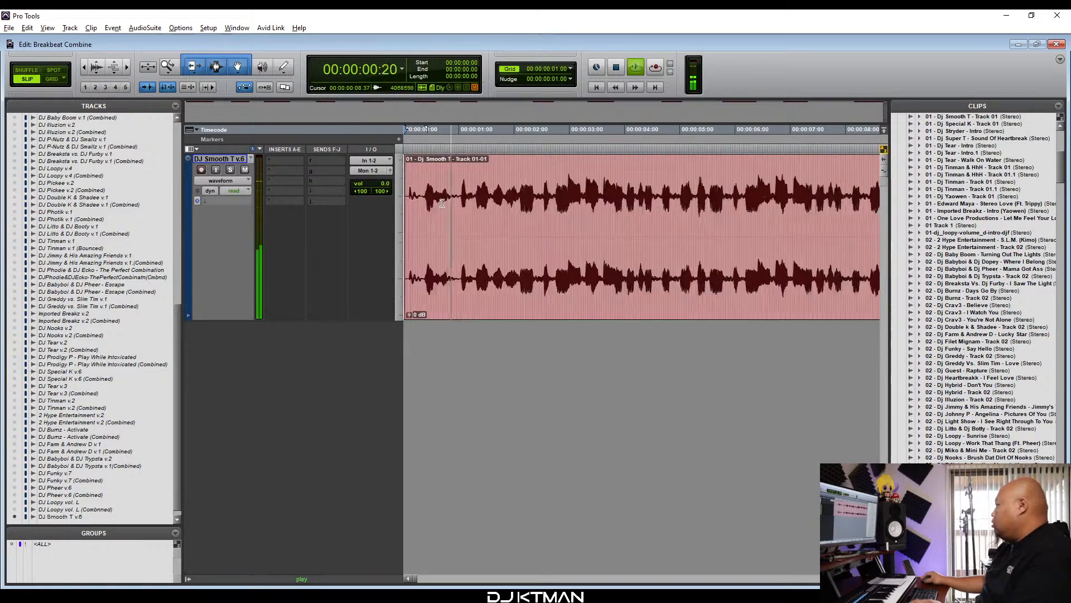
key(r)
key(r)
key(r)
click(475, 200)
key(space)
key(space)
Move clip 02 close to the end of clip 01 and play the ending of clip 01.
drag(706, 278, 610, 287)
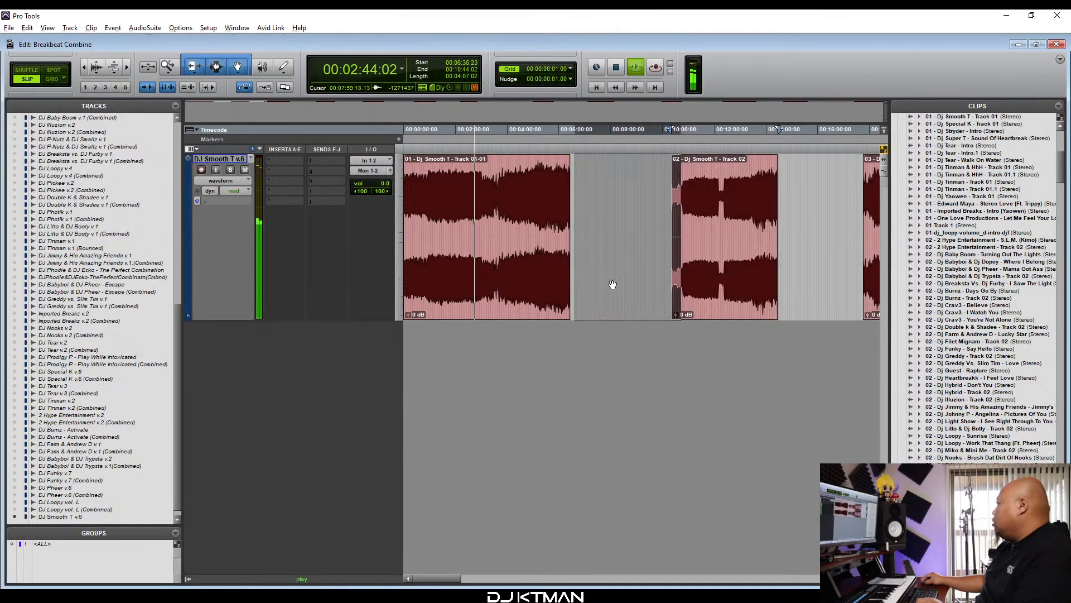
click(550, 199)
key(space)
key(space)
key(t)
key(t)
key(t)
key(space)
scroll(676, 257, right, 3)
drag(716, 282, 683, 285)
key(t)
key(t)
key(t)
key(t)
key(t)
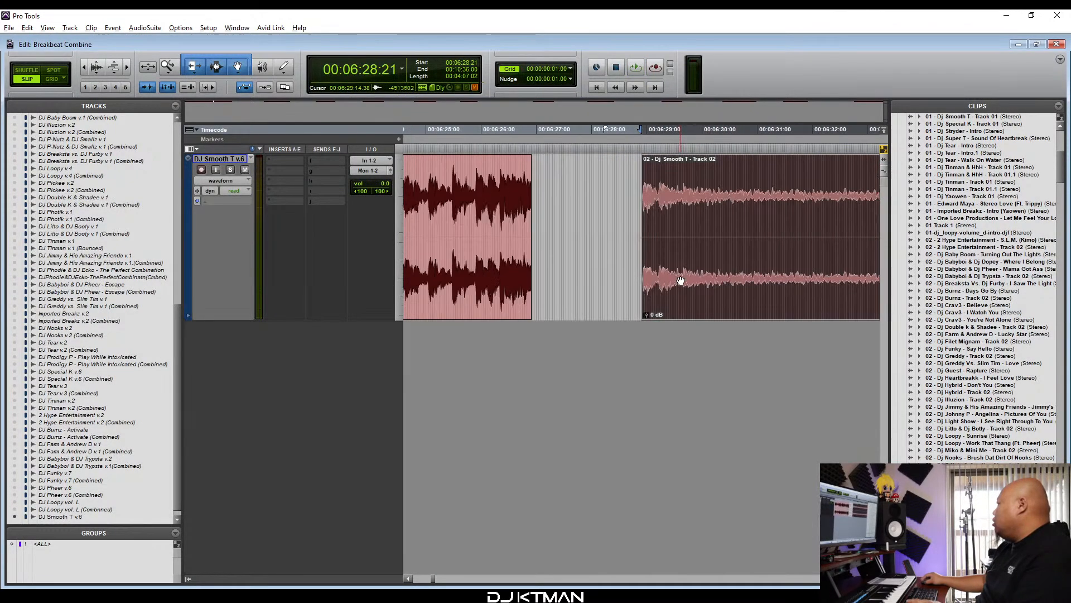
Butt clip 02, trimmed at its start, against the end of clip 01 and crossfade the join.
drag(468, 312, 467, 311)
key(t)
key(t)
key(t)
key(t)
drag(670, 295, 579, 251)
drag(600, 278, 543, 291)
key(t)
key(t)
key(t)
key(t)
mouse_move(658, 278)
mouse_down()
mouse_move(698, 277)
mouse_move(649, 293)
mouse_move(626, 319)
mouse_up()
Play across the join between clips 01 and 02 to check the transition.
key(r)
key(r)
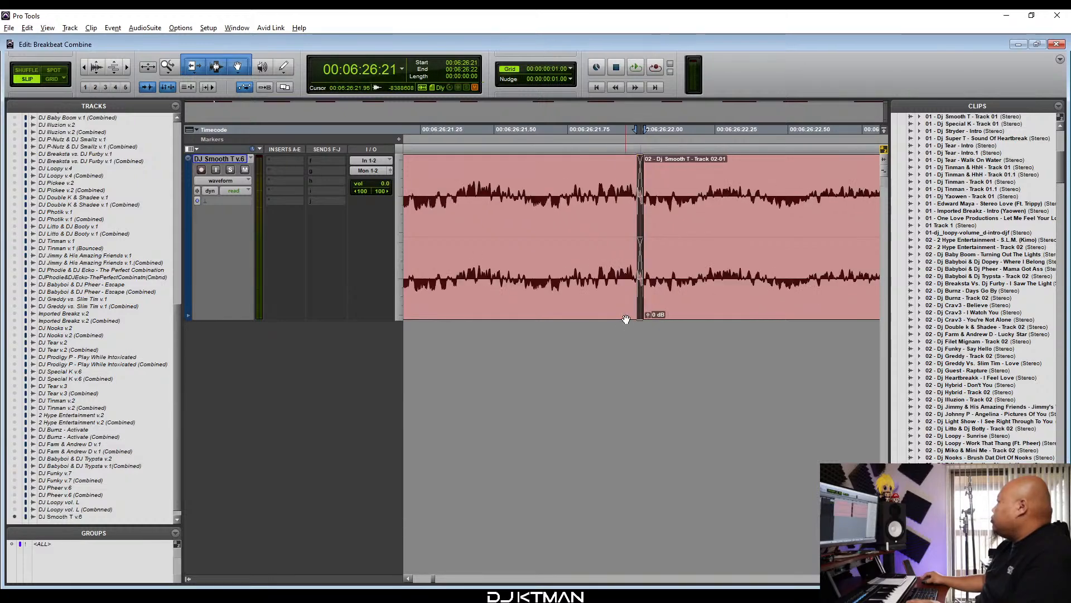
key(r)
key(r)
key(r)
key(r)
key(r)
key(r)
click(557, 200)
key(space)
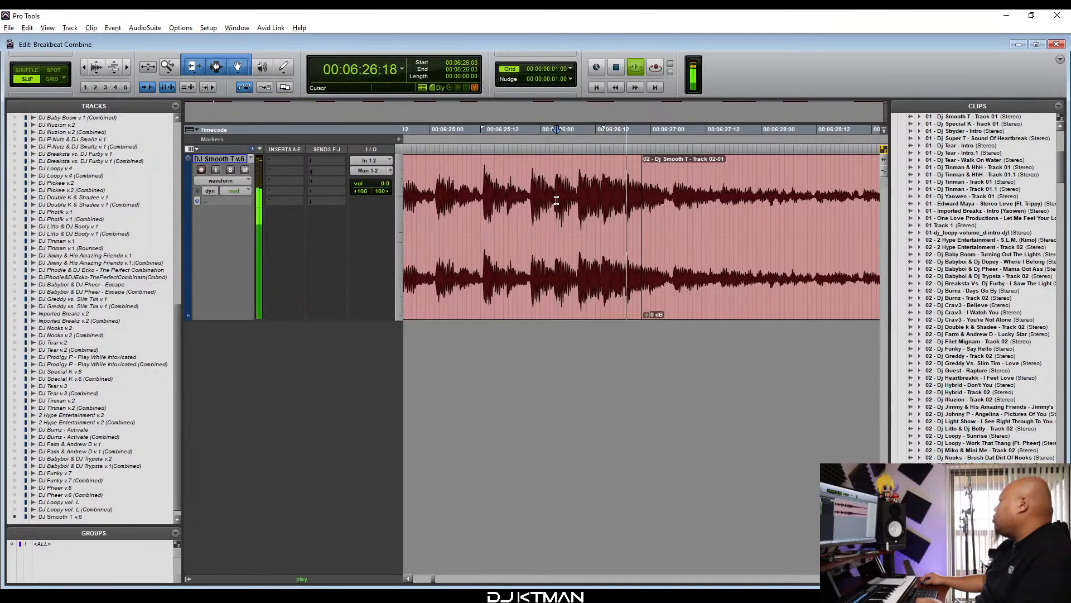
key(r)
key(r)
key(r)
key(r)
key(r)
key(r)
key(r)
key(r)
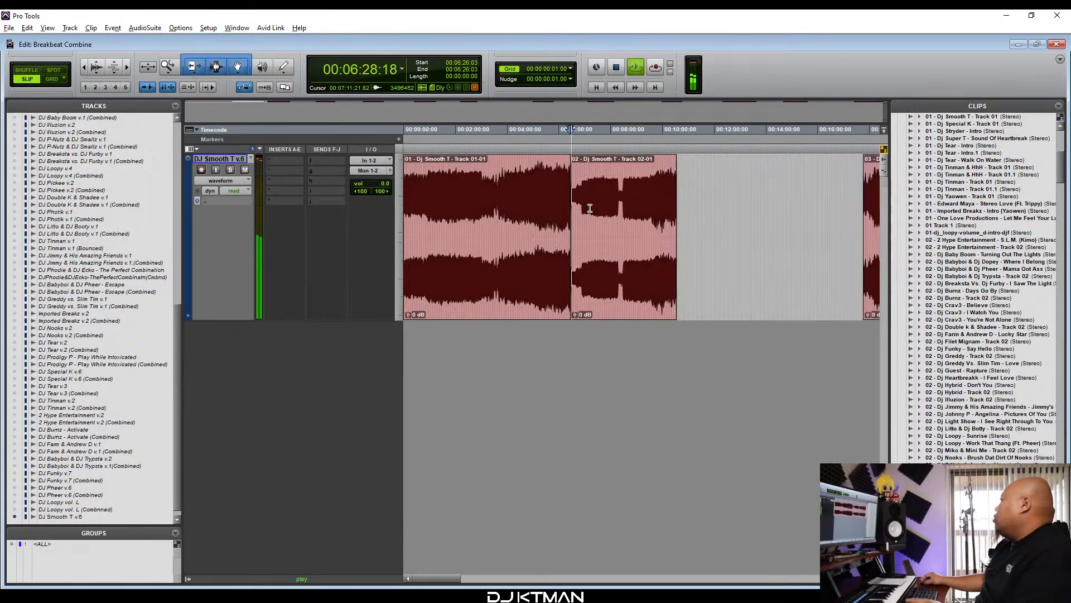
key(space)
Move clip 03 close to the end of clip 02, leaving only a tiny gap.
key(r)
drag(659, 278, 570, 294)
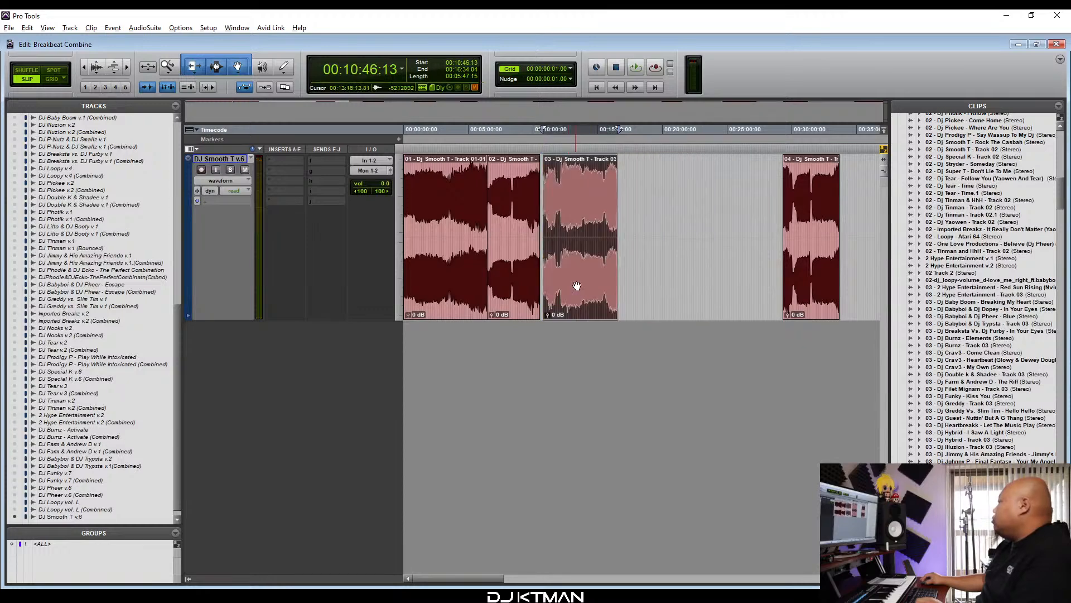
key(t)
key(t)
key(t)
key(t)
key(t)
key(t)
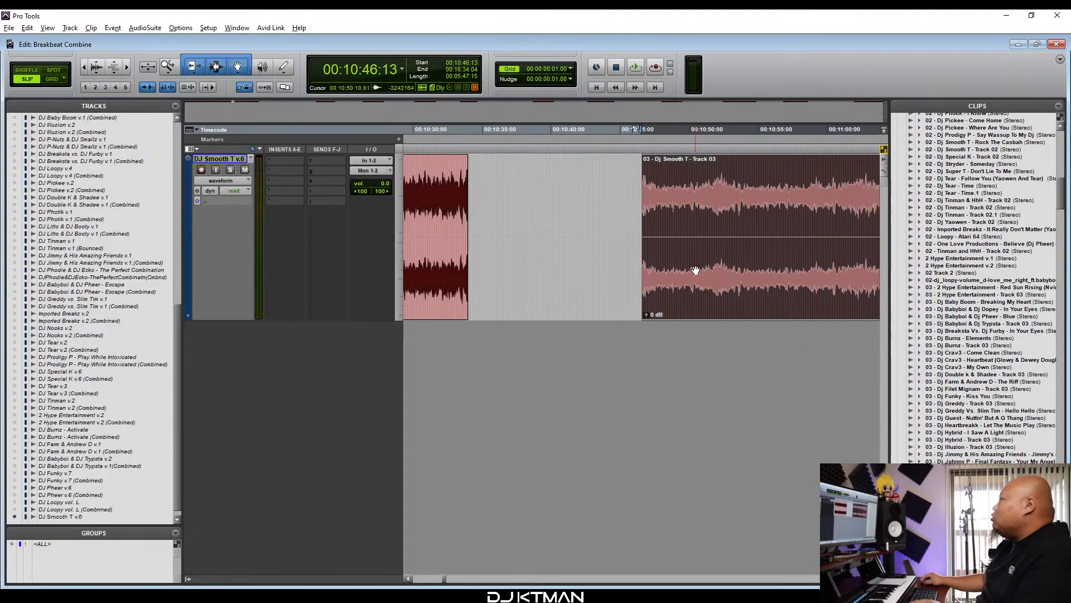
drag(661, 280, 526, 290)
key(t)
key(t)
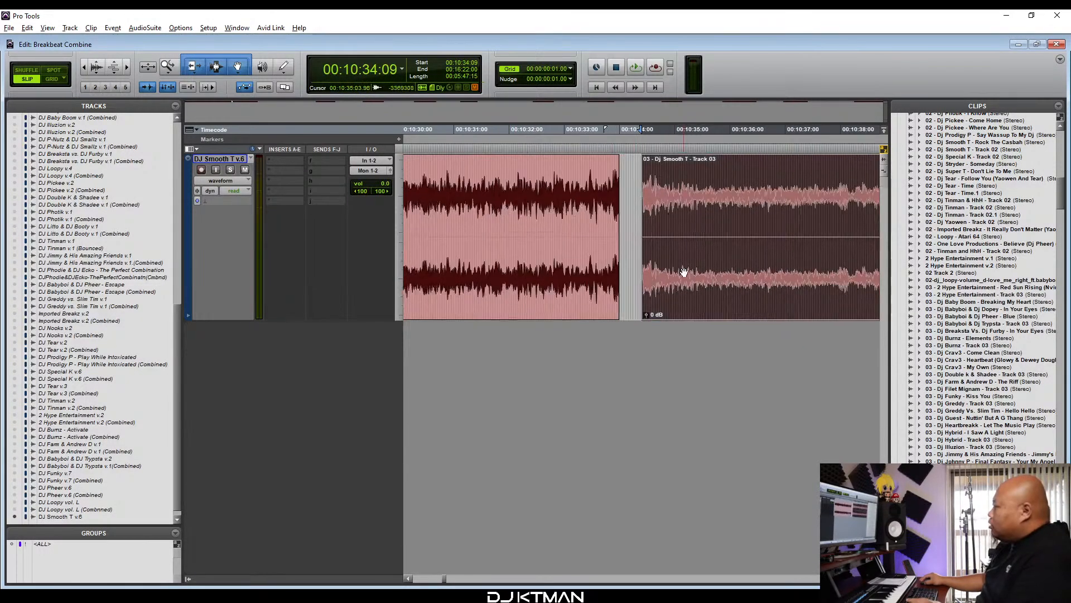
key(t)
key(t)
key(t)
key(t)
key(t)
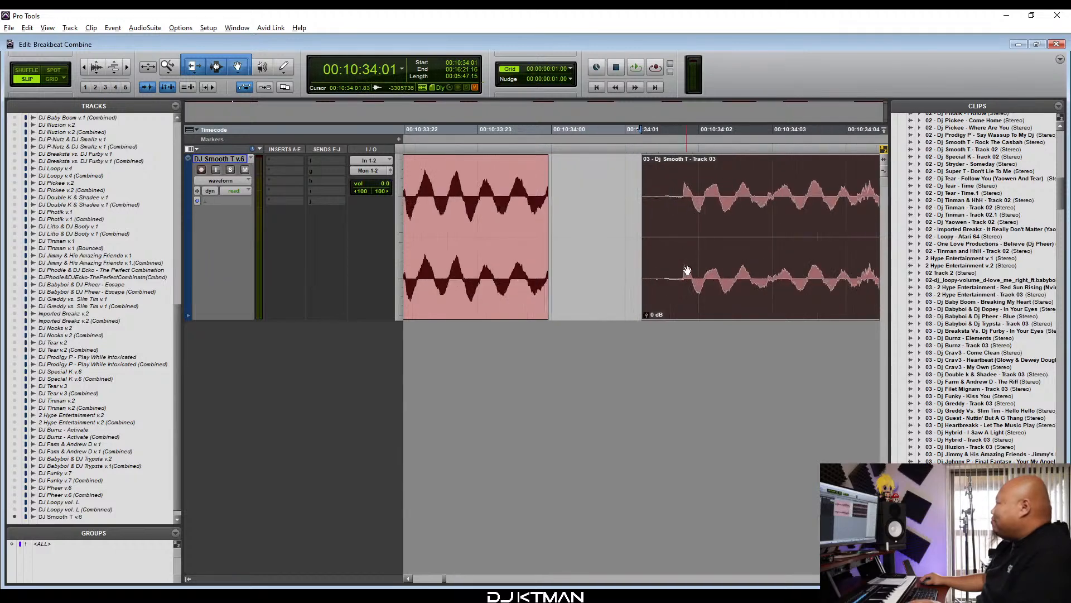
key(t)
key(t)
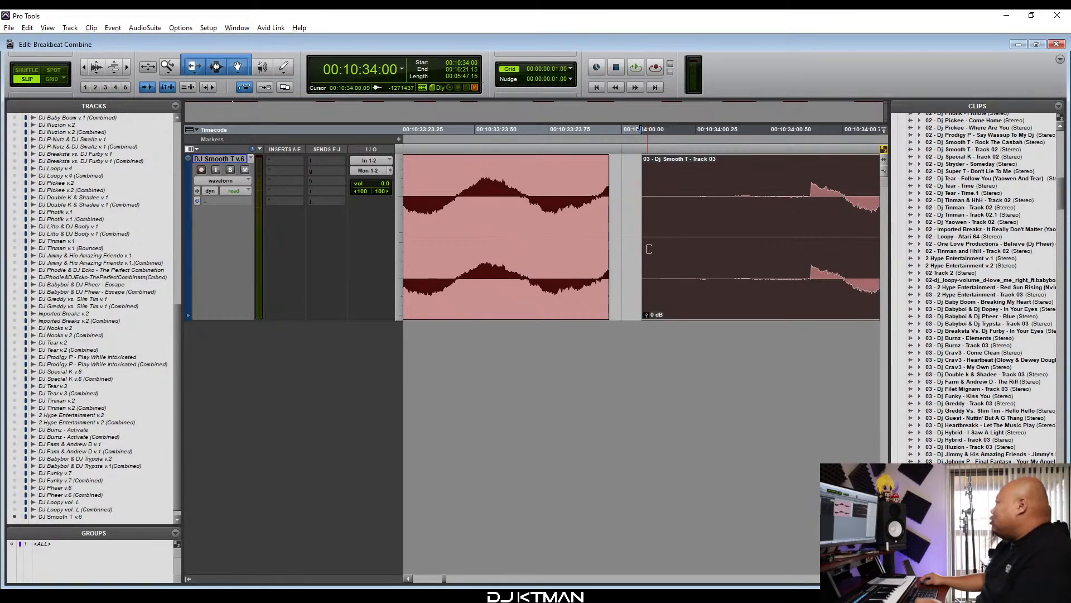
Trim the silent opening off clip 03 and butt it against the end of clip 02.
drag(835, 283, 648, 297)
key(t)
key(t)
key(t)
key(t)
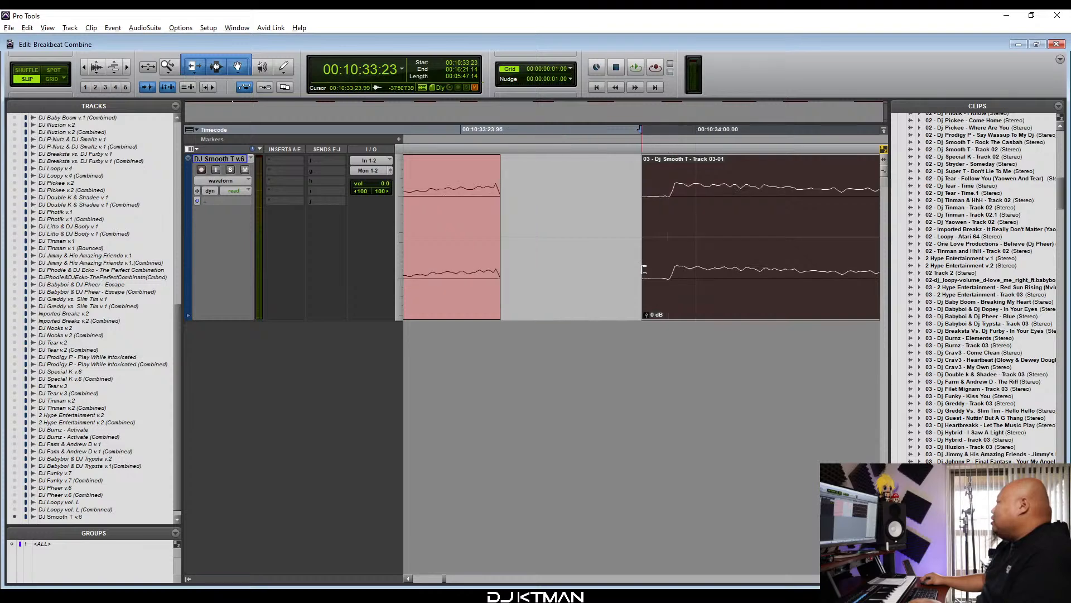
drag(628, 281, 473, 319)
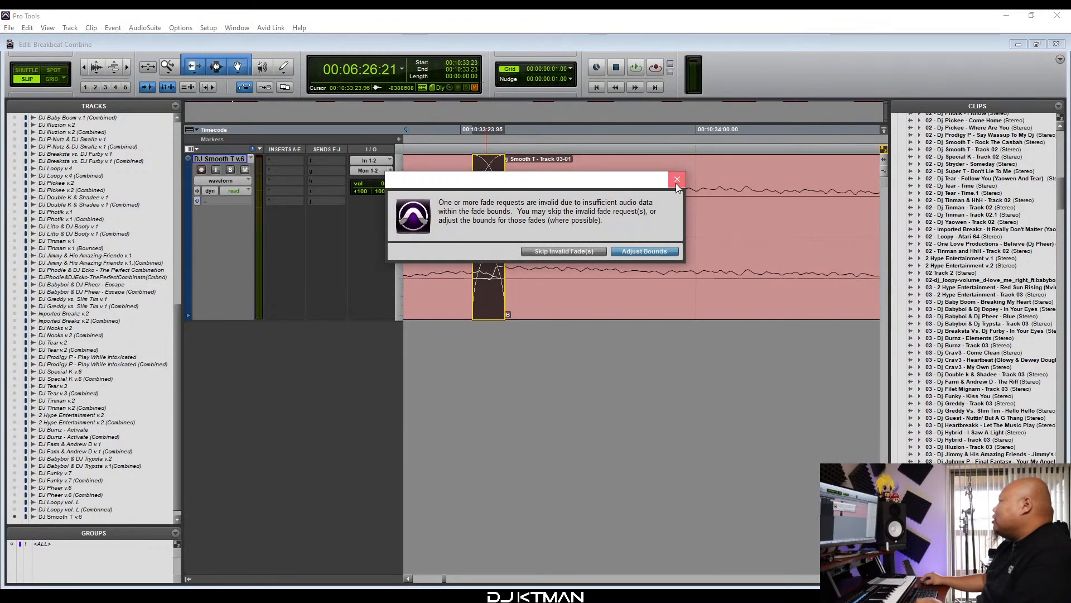
Dismiss the invalid fade requests and crossfade the join between clips 02 and 03.
click(678, 180)
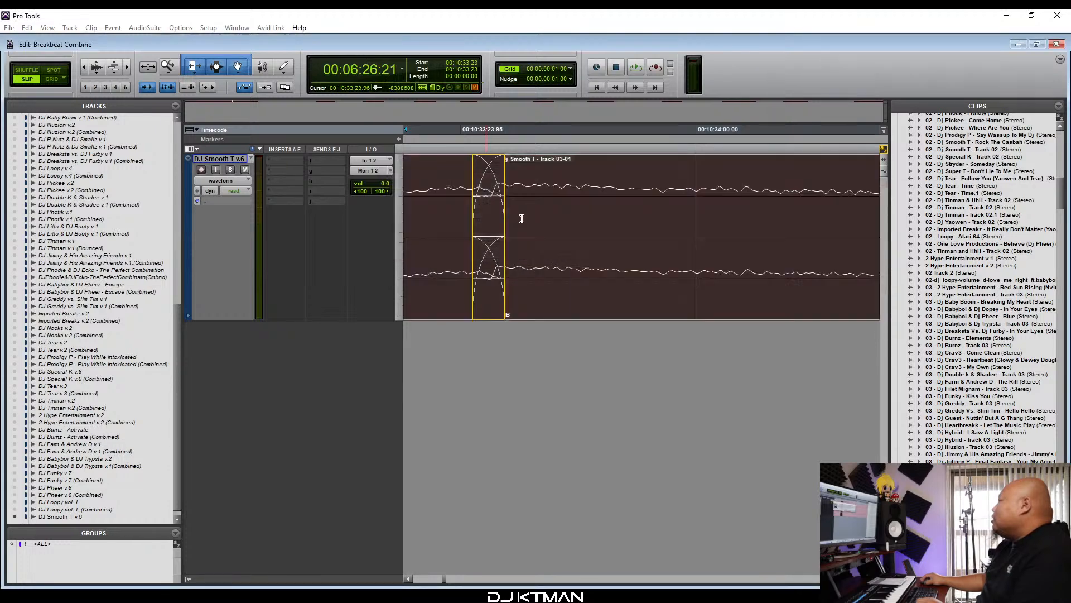
click(529, 215)
drag(484, 318, 476, 317)
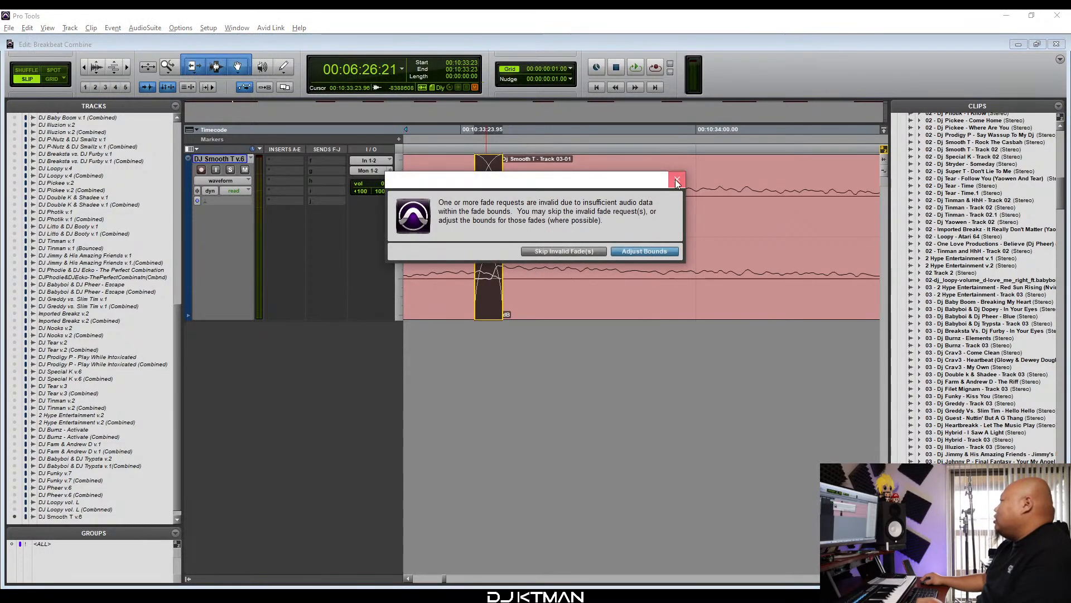
click(676, 181)
click(520, 279)
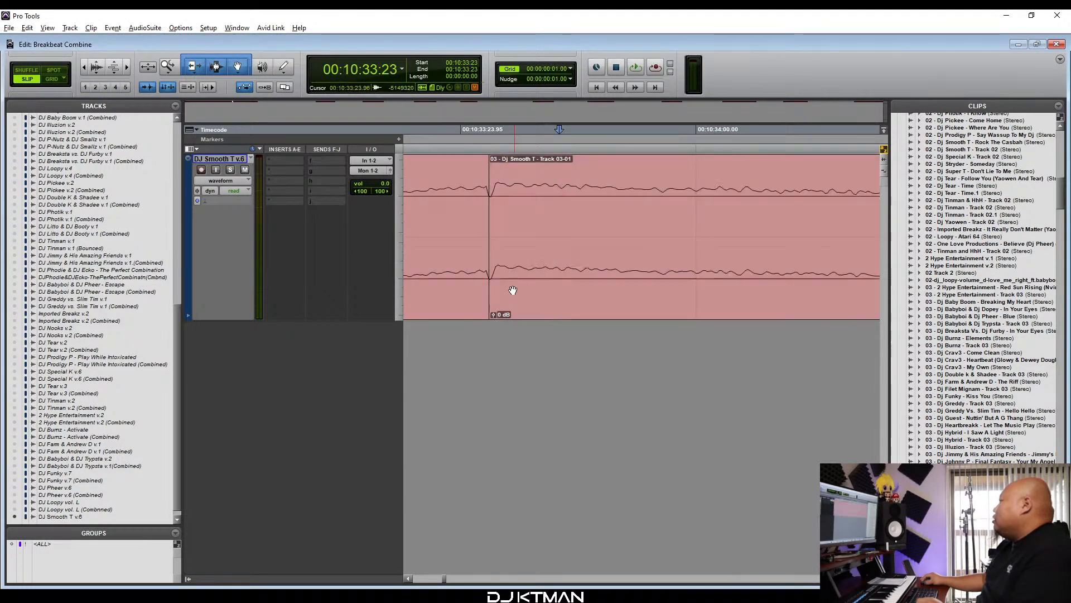
drag(525, 313, 449, 319)
Play across the join between clips 02 and 03 to check the transition.
key(r)
key(r)
key(r)
key(r)
key(r)
key(r)
key(r)
key(r)
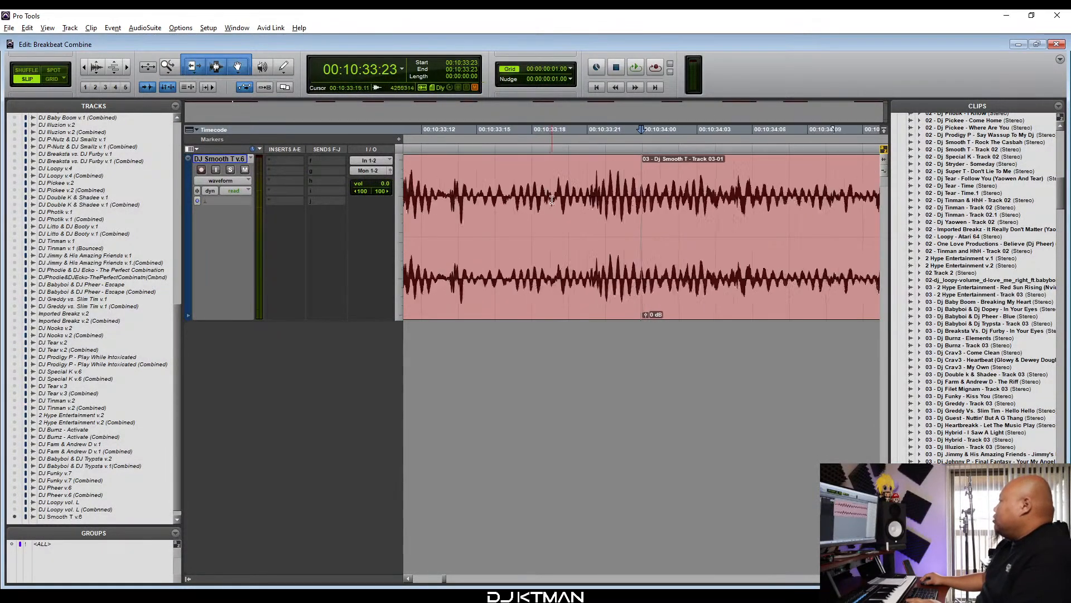
key(r)
key(r)
key(r)
click(559, 189)
key(space)
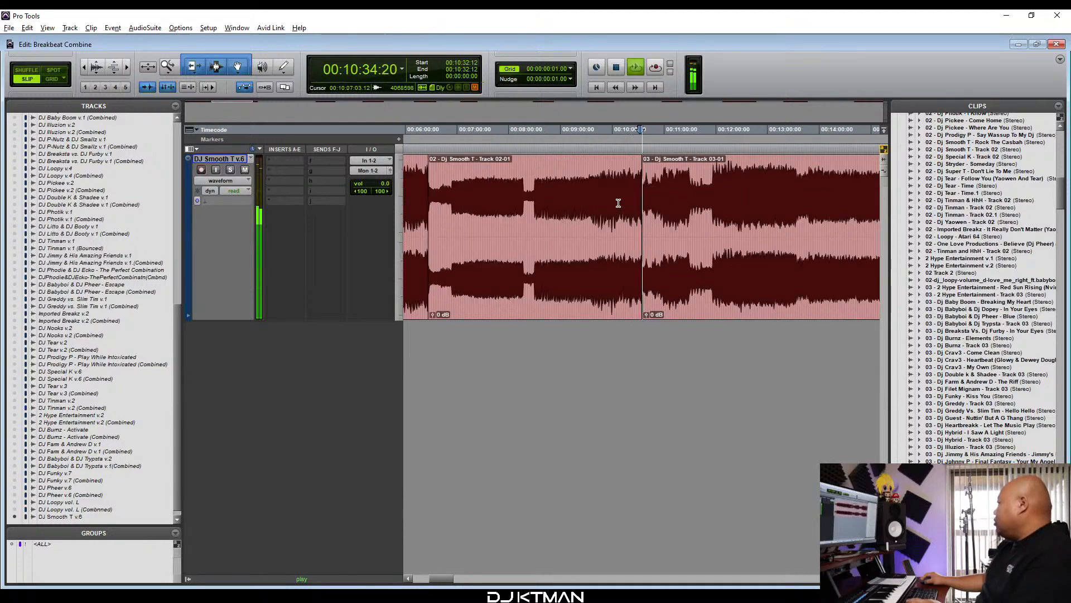
Move clip 04 close to the end of clip 03 on the DJ Smooth T v.6 track.
key(r)
key(r)
key(r)
key(r)
key(r)
key(r)
key(r)
key(r)
key(r)
drag(608, 276, 529, 295)
key(t)
key(t)
click(664, 291)
key(t)
key(t)
key(t)
key(t)
key(t)
drag(628, 307, 598, 310)
Trim the silent opening off clip 04 and join it to the end of clip 03 with a crossfade.
key(t)
key(t)
key(t)
key(t)
key(t)
key(t)
key(t)
key(t)
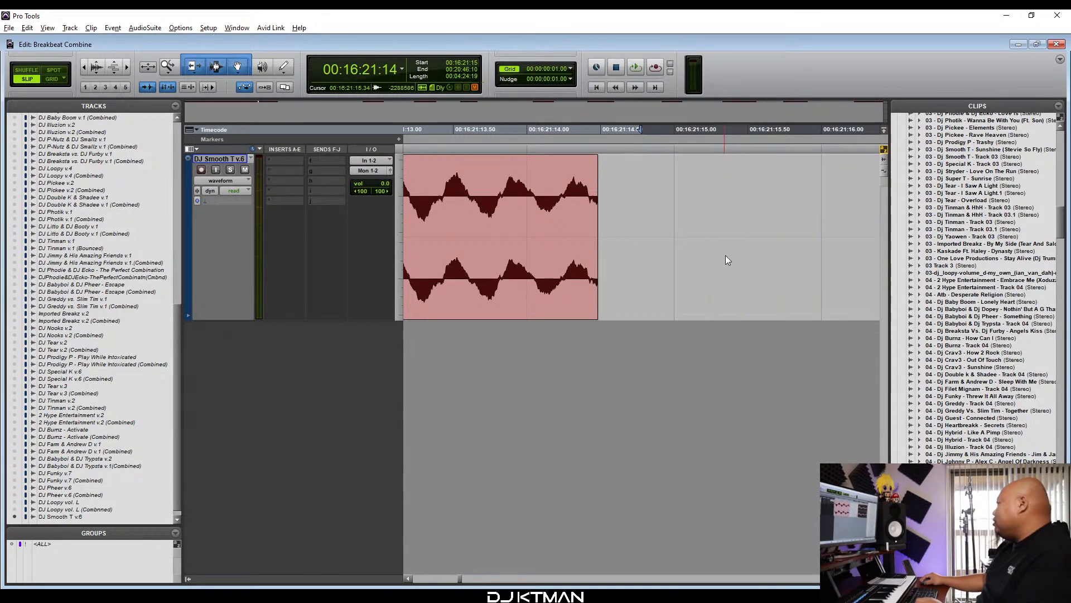
drag(636, 306, 630, 307)
key(t)
key(t)
key(t)
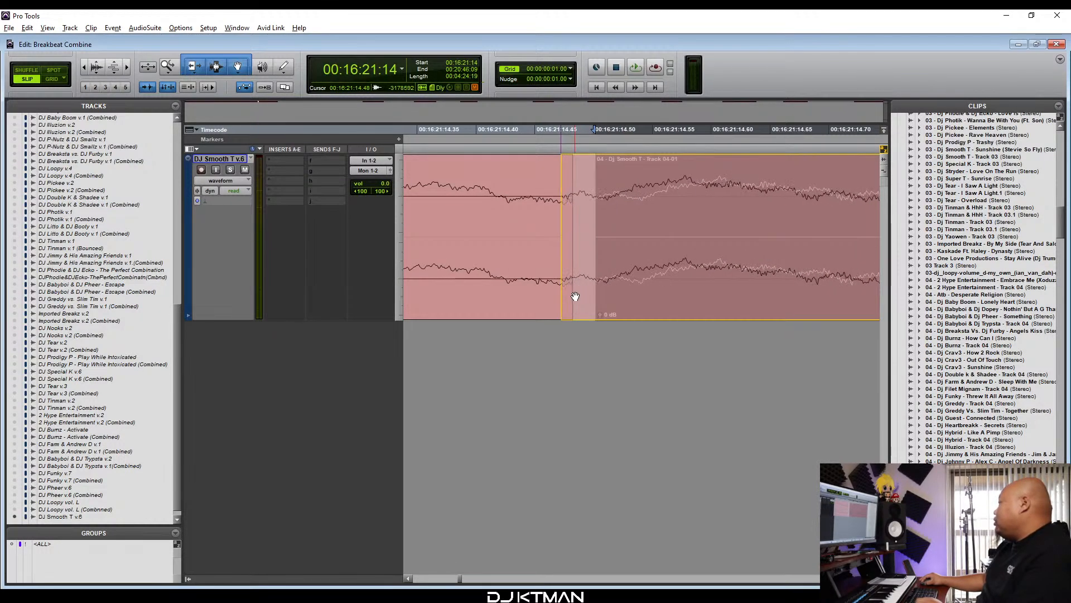
drag(559, 315, 571, 320)
Play across the join between clips 03 and 04 to check the transition.
key(r)
key(r)
key(r)
key(r)
key(r)
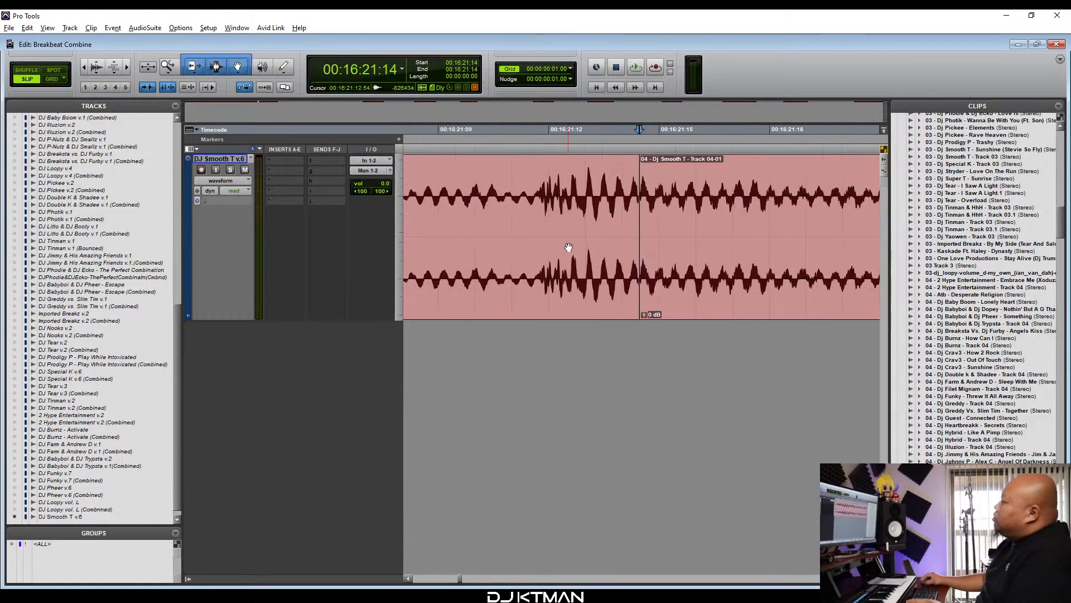
key(r)
key(r)
click(538, 185)
key(r)
click(562, 189)
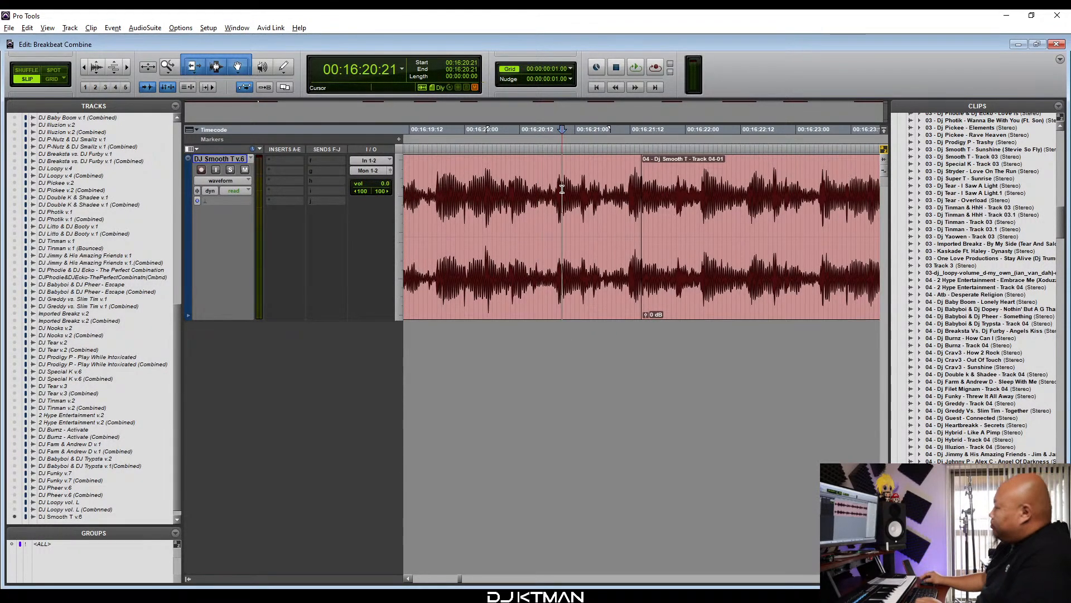
key(space)
key(r)
key(r)
key(r)
key(r)
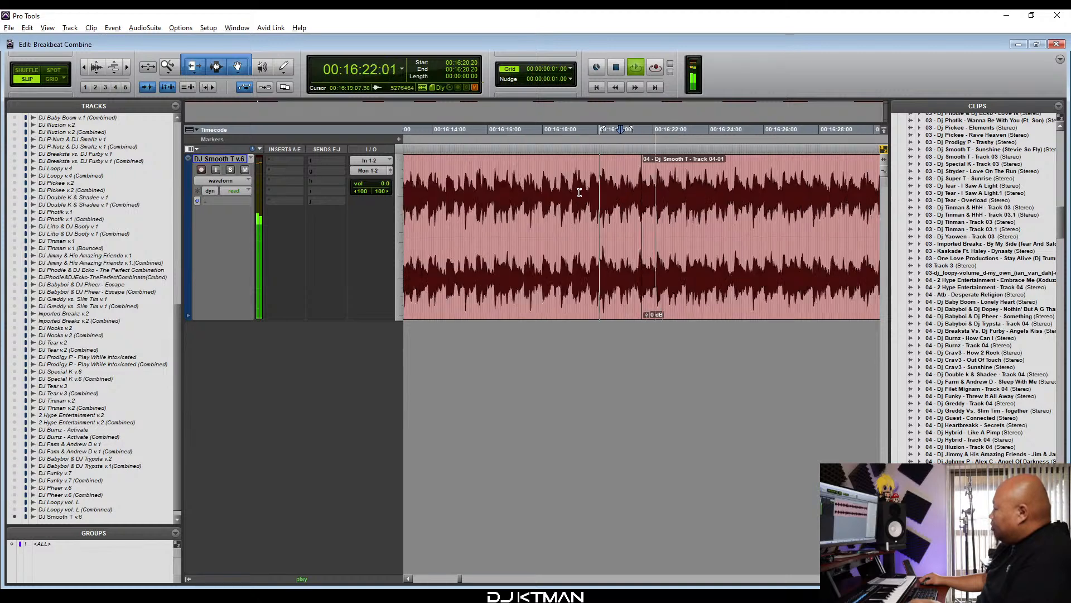
key(space)
Select every clip from 05 to the end of the track and move them together towards clip 04.
key(r)
key(r)
key(r)
key(r)
key(r)
key(r)
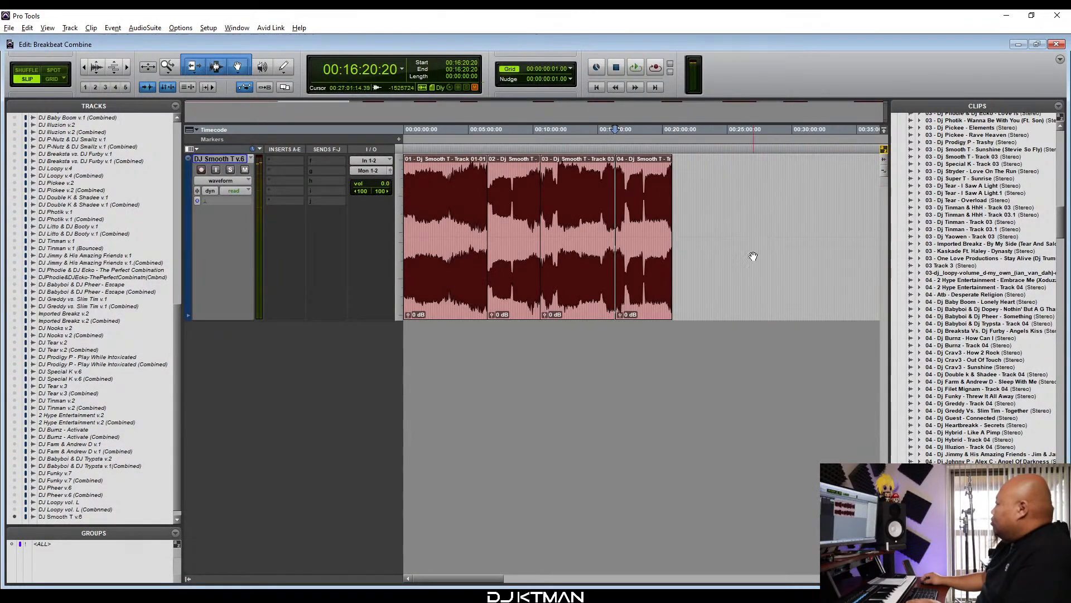
click(671, 307)
key(r)
key(r)
key(r)
shift+click(759, 245)
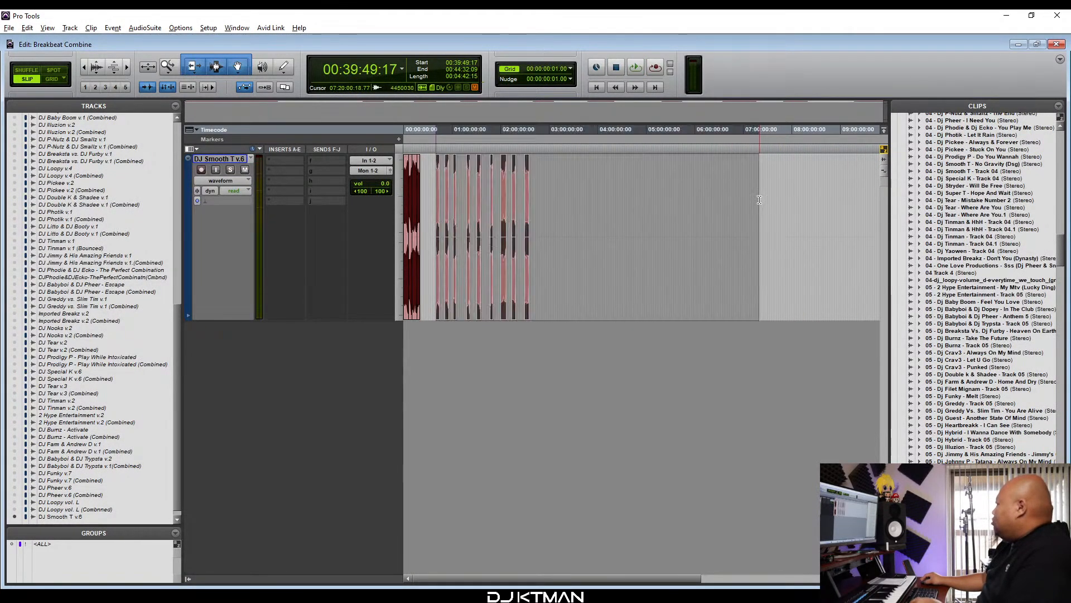
key(t)
key(t)
key(t)
drag(658, 296, 537, 301)
Move the selected clips closer until only a small gap separates clip 05 from the end of clip 04.
key(t)
key(t)
key(t)
key(t)
key(t)
drag(686, 296, 615, 310)
key(t)
key(t)
key(t)
key(t)
key(t)
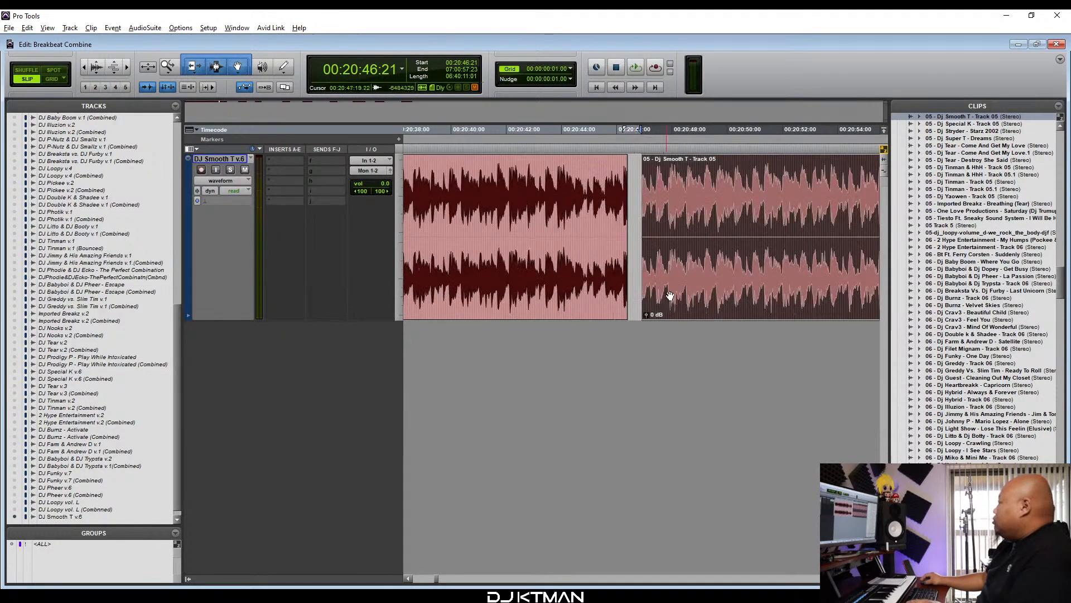
drag(683, 289, 631, 309)
Trim the silent opening off clip 05 and join it to the end of clip 04 with a crossfade.
key(t)
key(t)
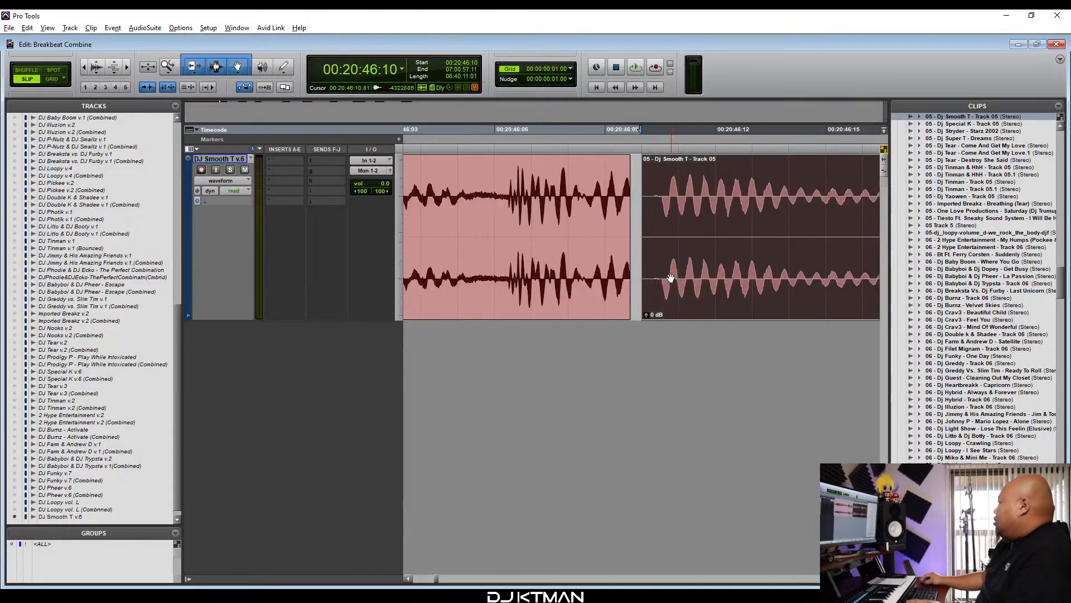
key(t)
click(652, 245)
drag(647, 248, 640, 296)
key(t)
key(t)
key(t)
key(t)
drag(646, 258, 488, 323)
Play across the join between clips 04 and 05 to check the transition.
key(r)
key(r)
key(r)
key(r)
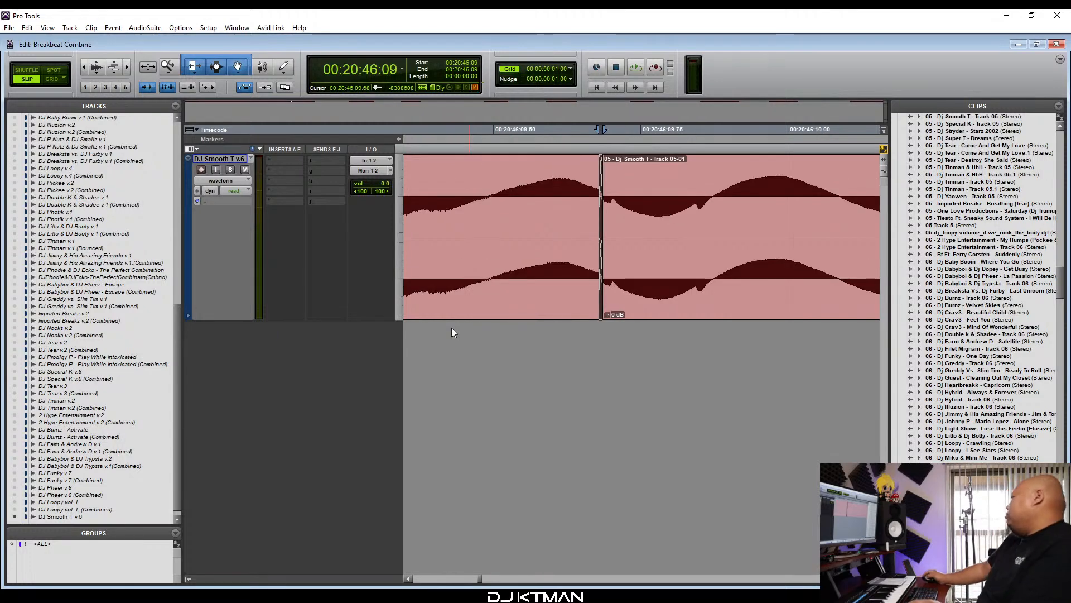
key(r)
key(r)
key(r)
key(r)
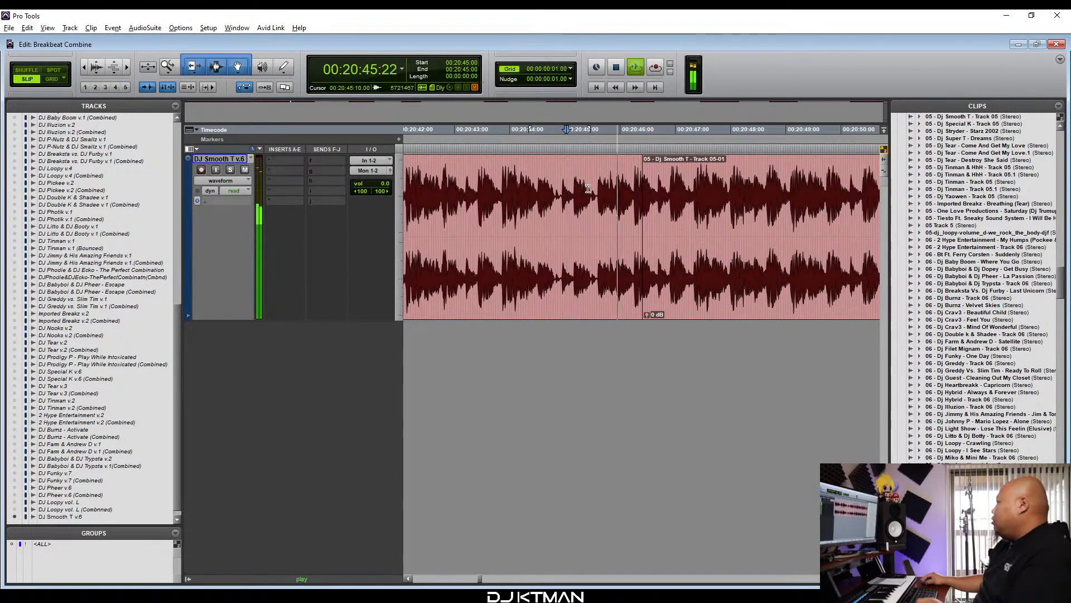
key(space)
Move clip 06 close to the end of clip 05 on the DJ Smooth T v.6 track.
key(r)
key(r)
key(r)
key(r)
key(r)
key(r)
key(r)
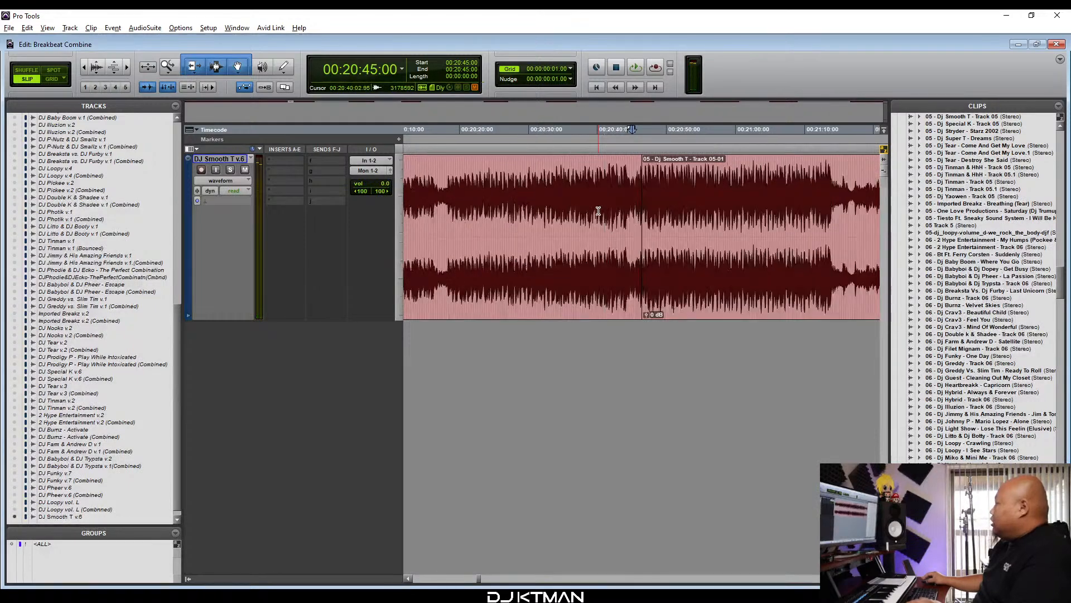
key(r)
click(815, 300)
key(t)
key(t)
key(t)
key(t)
drag(701, 285, 612, 311)
Trim the silent opening off clip 06 and butt it against the end of clip 05.
key(t)
key(t)
key(t)
key(t)
key(t)
key(t)
key(t)
key(t)
key(t)
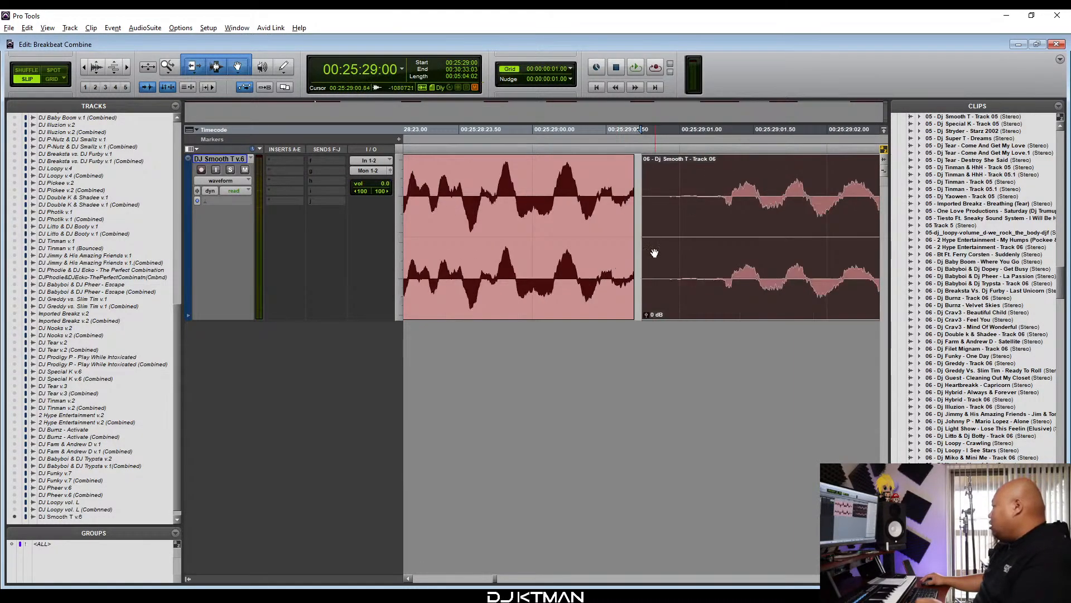
drag(648, 253, 723, 255)
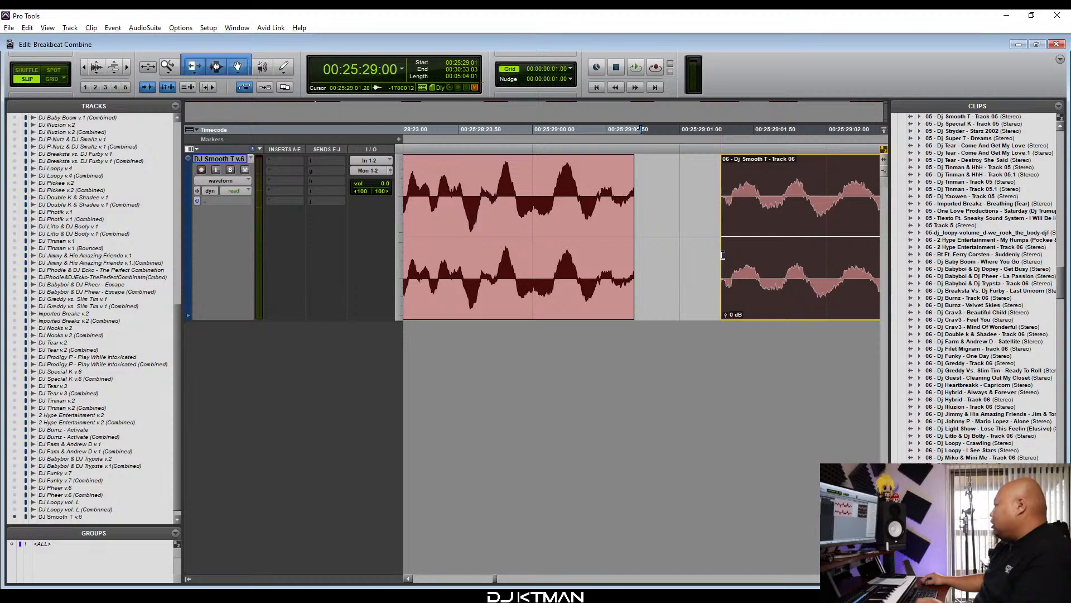
click(717, 258)
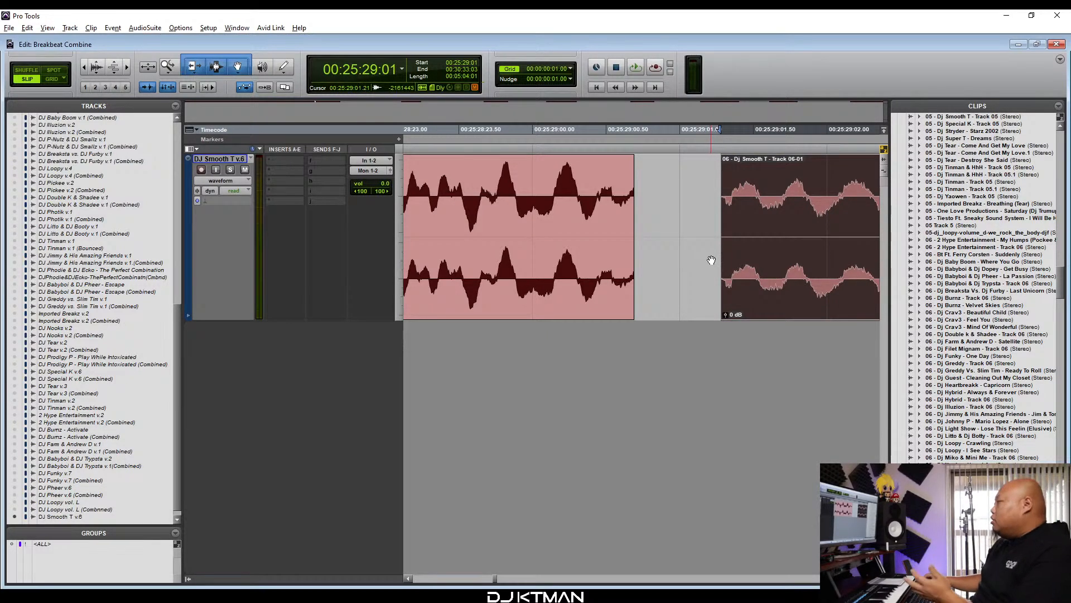
drag(759, 279, 677, 294)
key(t)
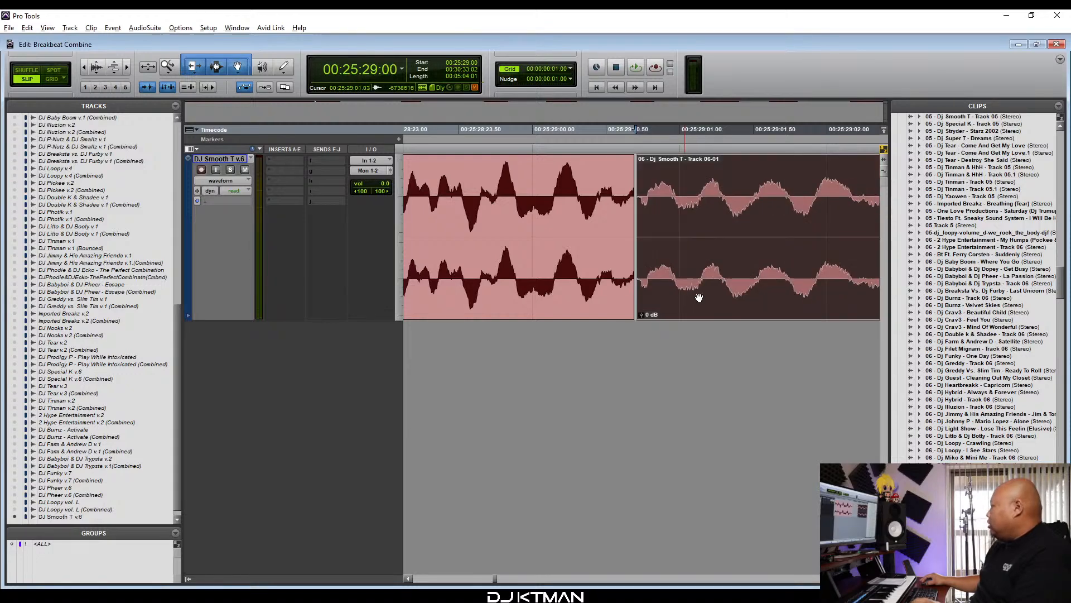
key(t)
key(t)
drag(645, 259, 642, 291)
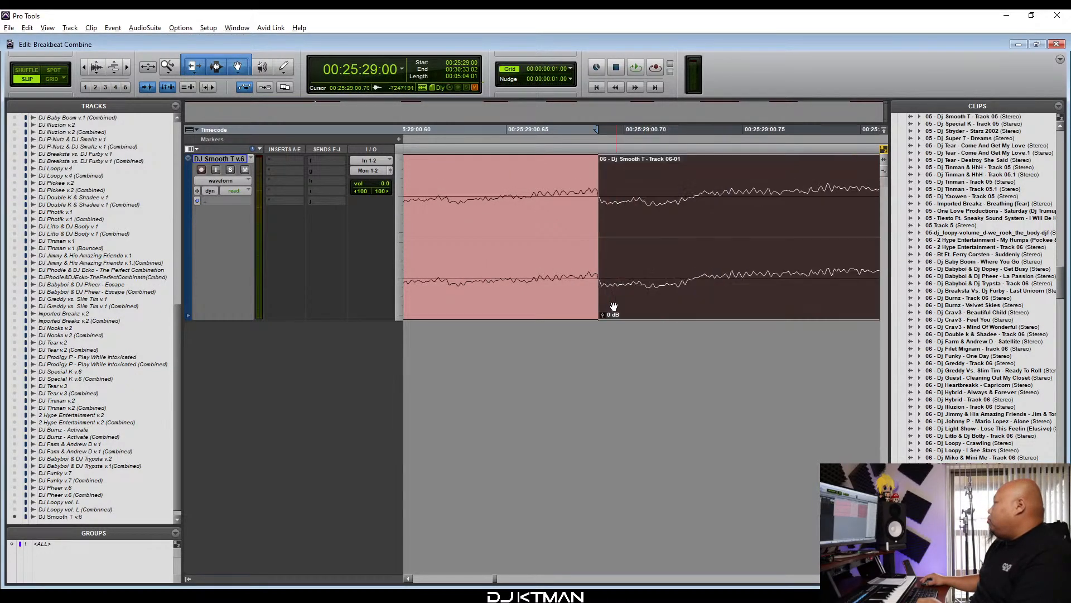
Crossfade the join between clips 05 and 06, clearing the invalid fade request and using a narrower fade span.
drag(596, 319, 582, 319)
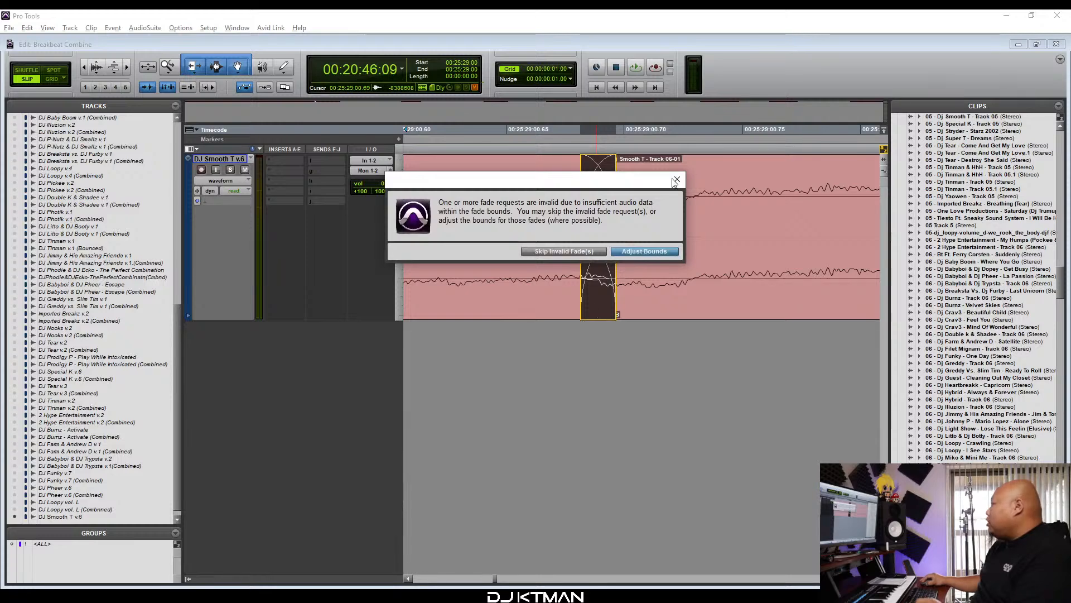
click(645, 251)
drag(599, 314, 591, 314)
Play across the join between clips 05 and 06 to check the transition.
key(r)
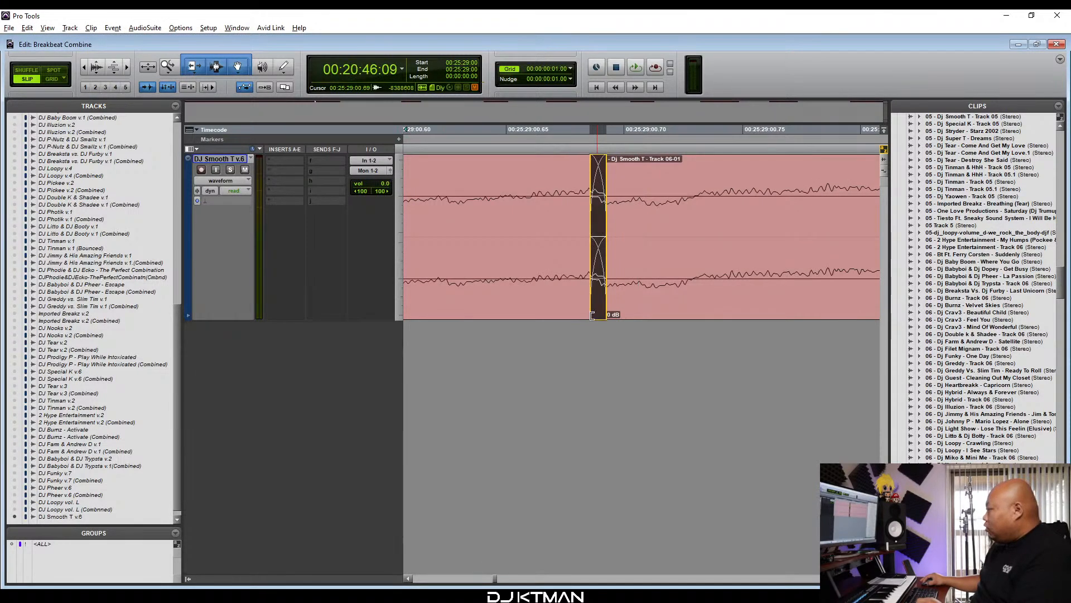
key(r)
key(r)
key(r)
key(r)
key(r)
key(r)
key(r)
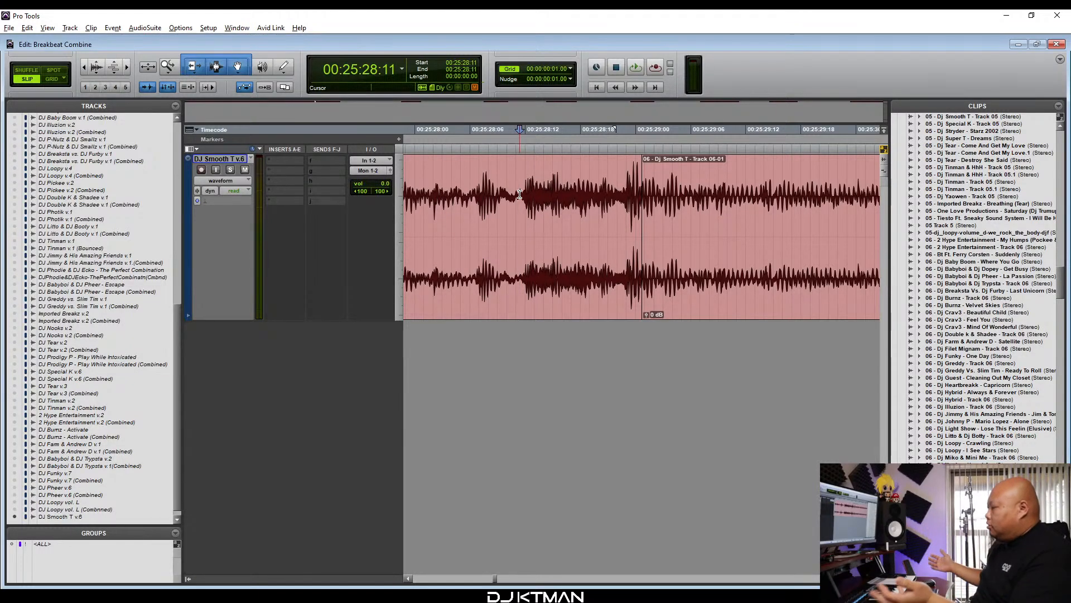
key(r)
key(r)
key(r)
key(r)
key(r)
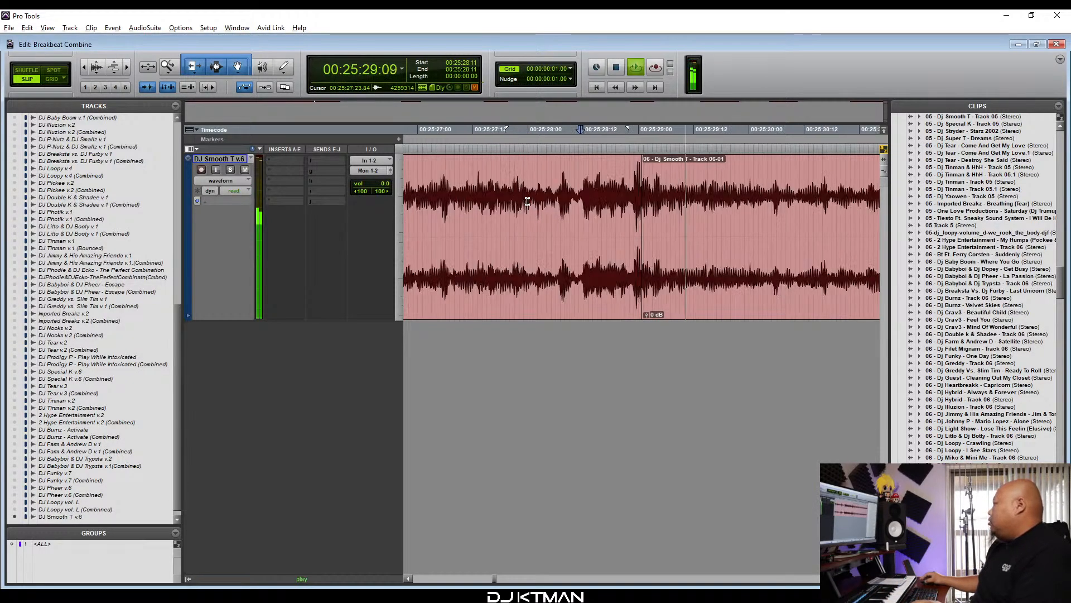
key(space)
Move clip 07 close to the end of clip 06 on the DJ Smooth T v.6 track.
key(r)
key(r)
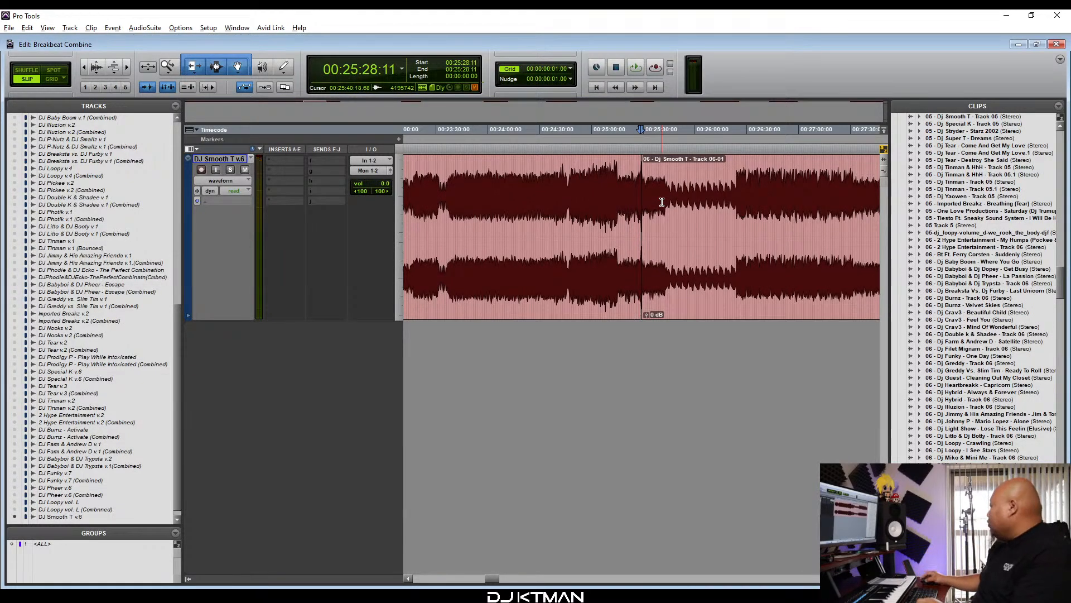
key(r)
key(r)
key(r)
key(r)
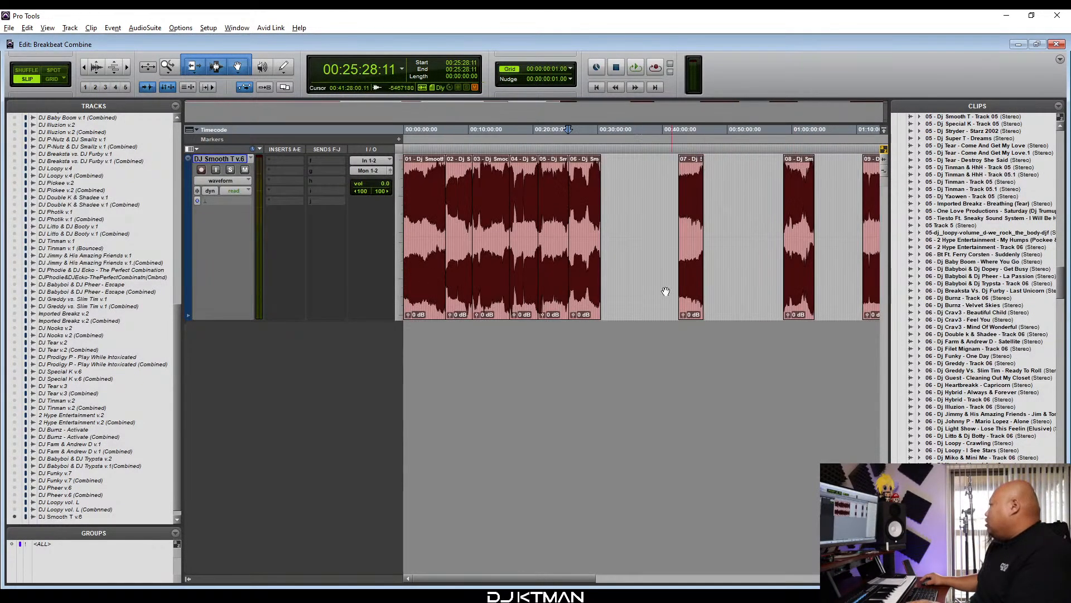
drag(685, 299, 613, 306)
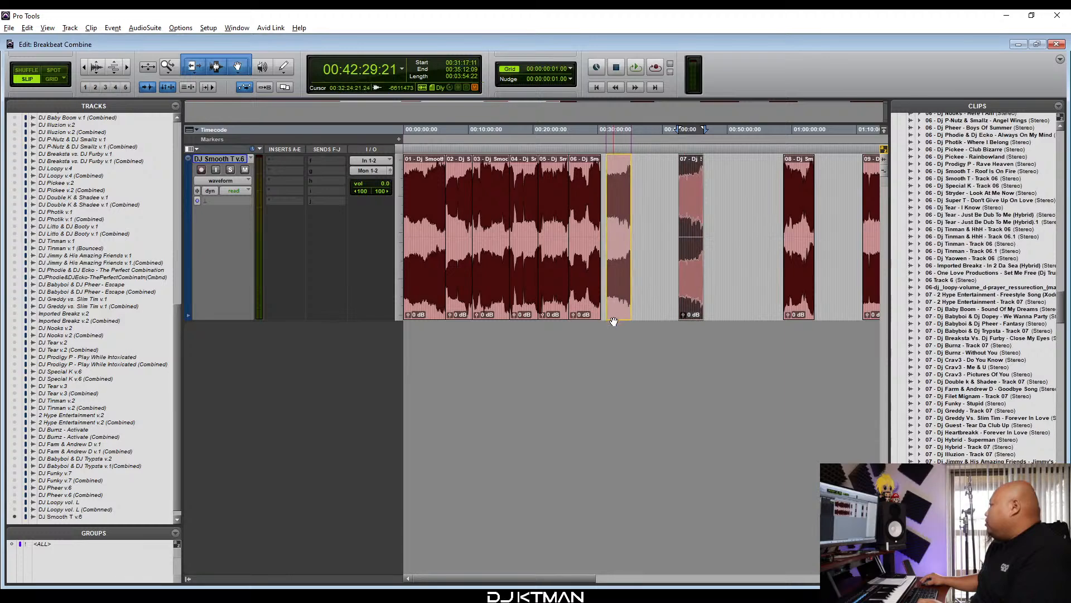
key(t)
key(t)
key(t)
key(t)
key(t)
drag(673, 286, 531, 306)
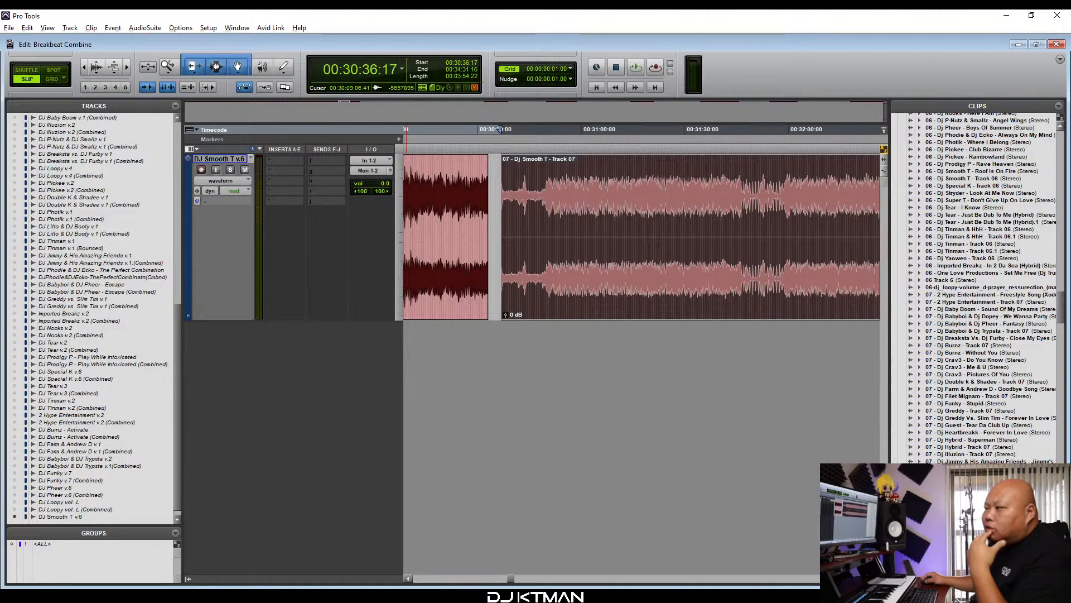
key(alt+Tab)
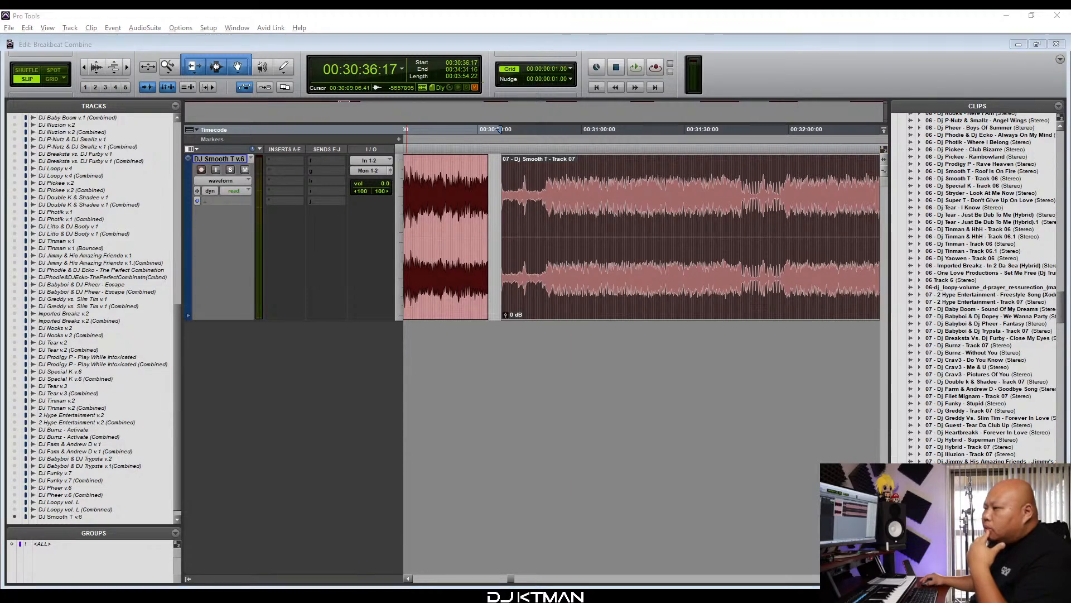
click(350, 46)
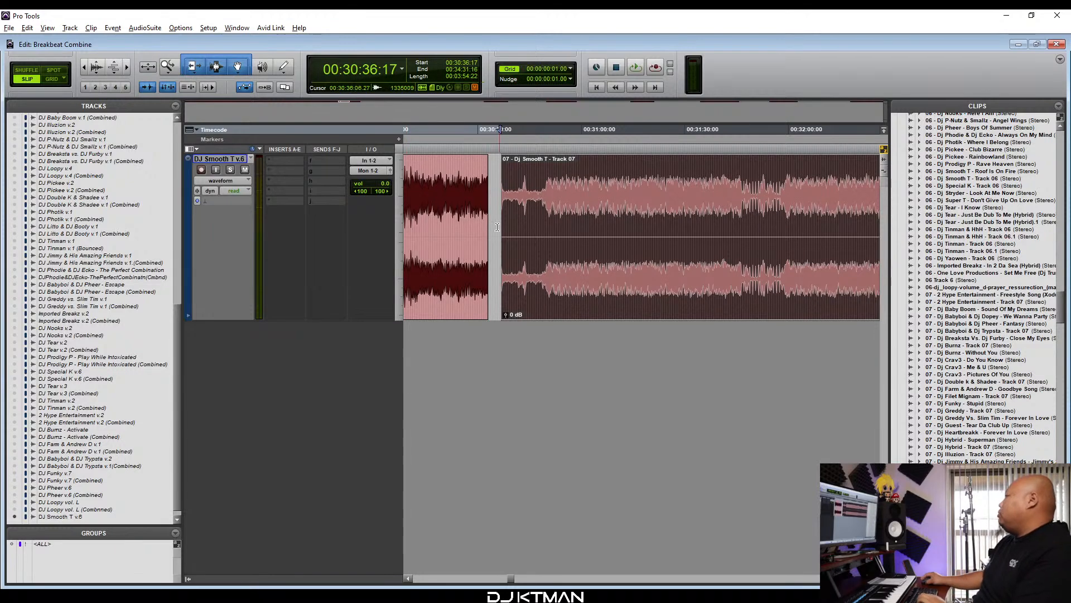
Bring clip 07 nearer to clip 06, leaving a gap of about five frames.
key(t)
key(t)
key(t)
drag(682, 273, 591, 285)
key(t)
key(t)
key(t)
key(t)
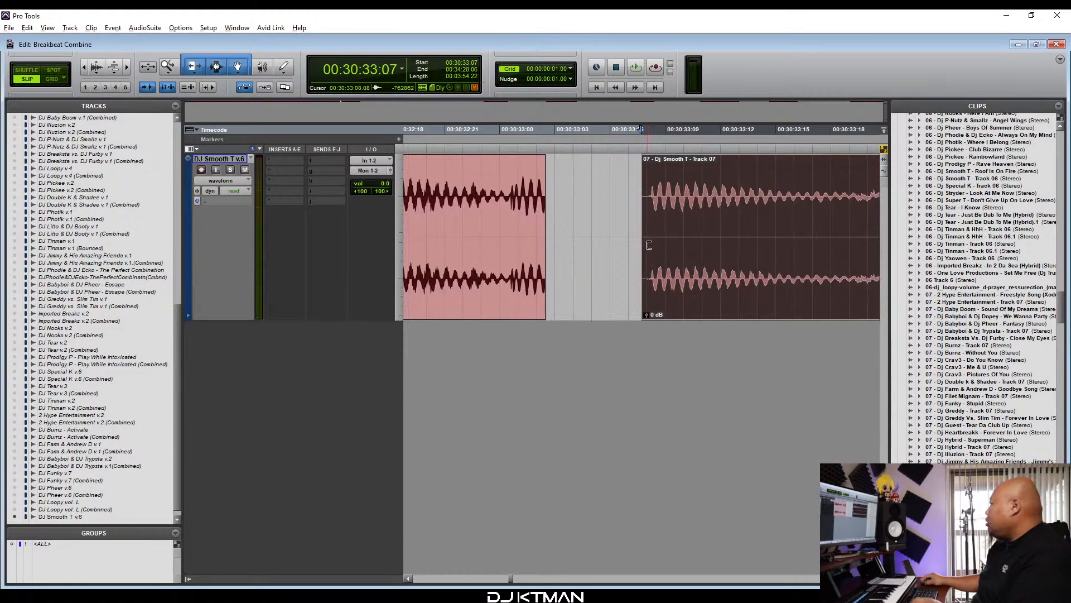
Trim the quiet opening off clip 07 and shift it to within a frame of clip 06's end.
drag(649, 246, 555, 247)
key(t)
key(t)
key(t)
drag(643, 223, 618, 306)
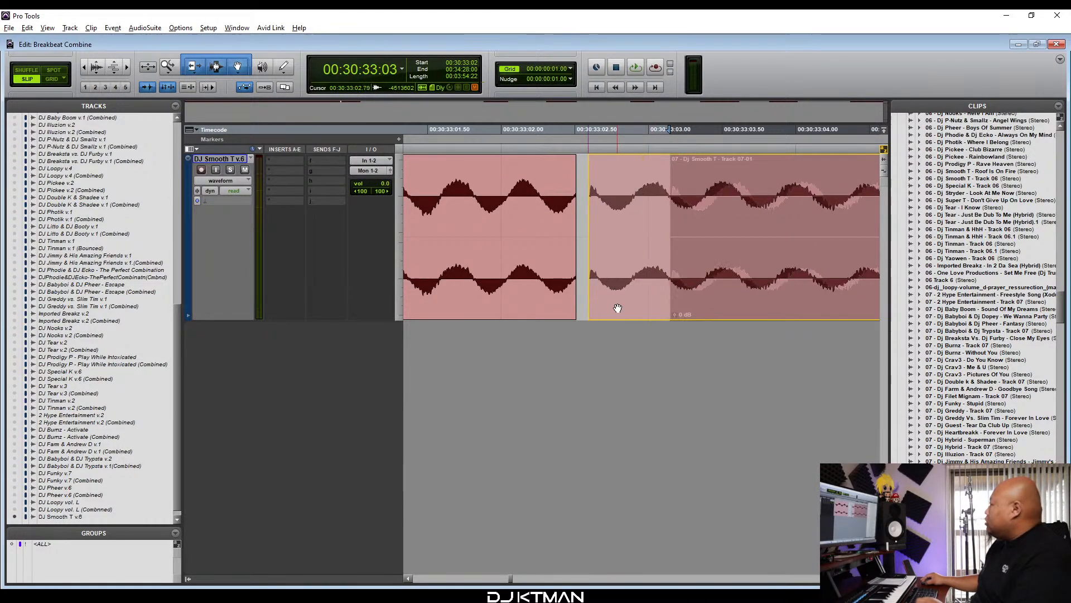
Fine-trim the start of clip 07, butt it against clip 06, and put a short crossfade on the join.
key(t)
key(t)
drag(648, 248, 661, 250)
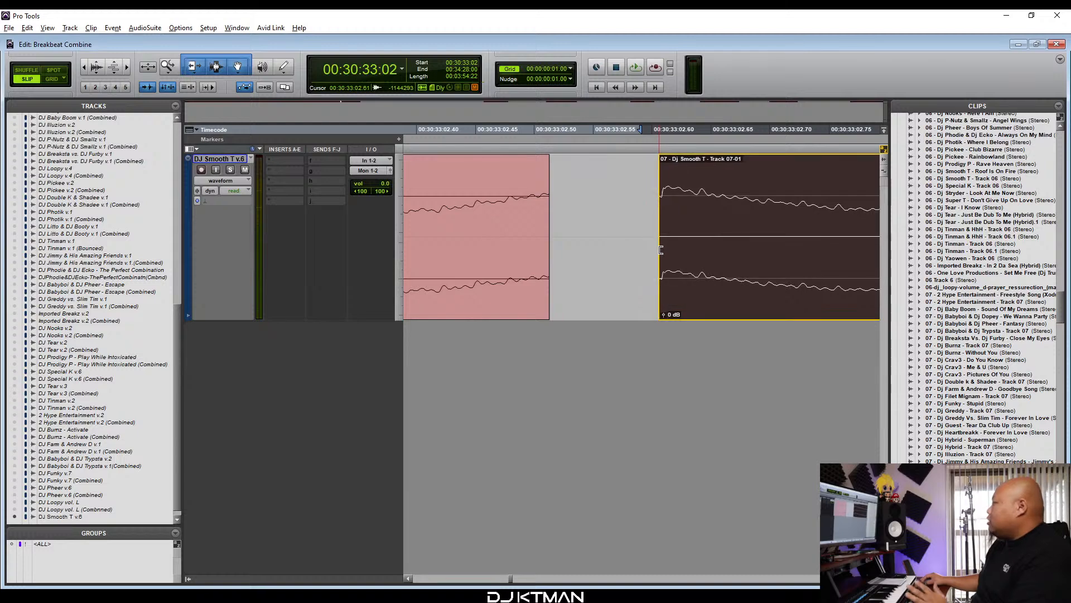
drag(663, 309, 544, 316)
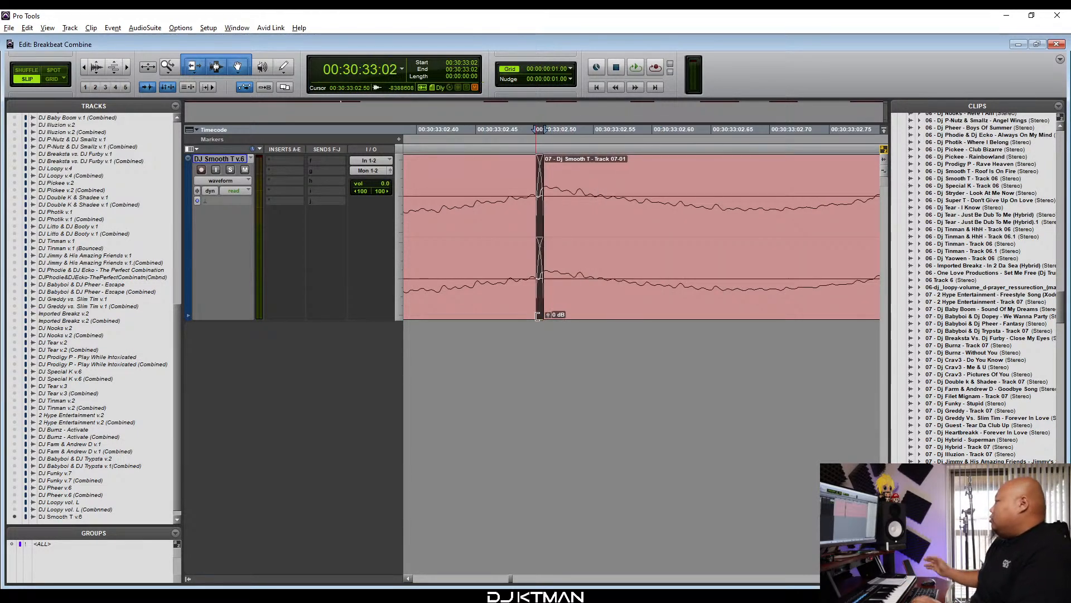
Play across the join between clips 06 and 07 to check the transition.
key(r)
key(r)
key(r)
key(r)
key(r)
key(r)
key(r)
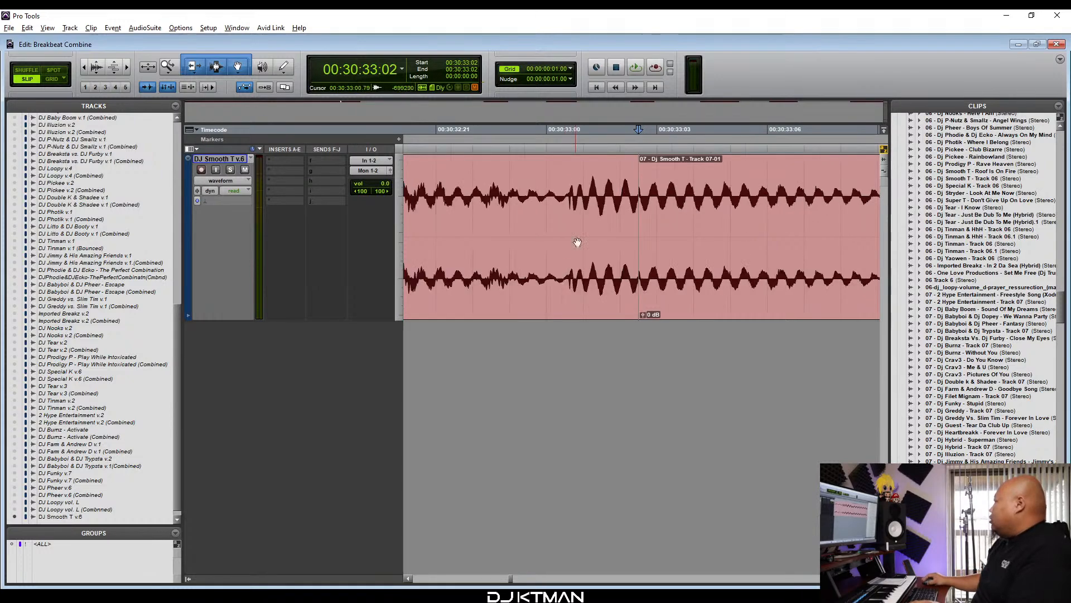
key(r)
key(r)
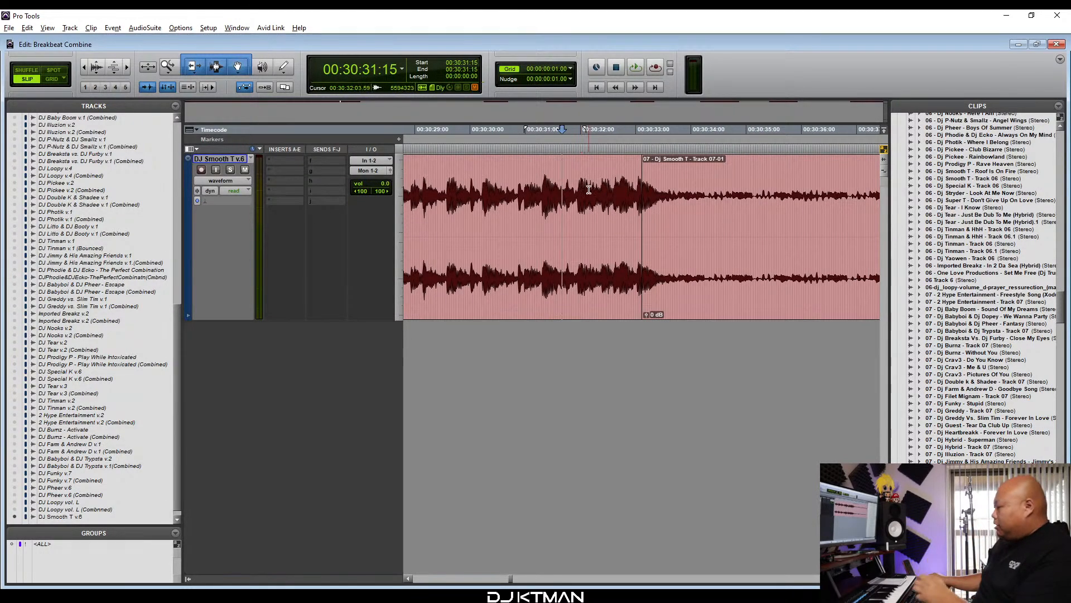
key(space)
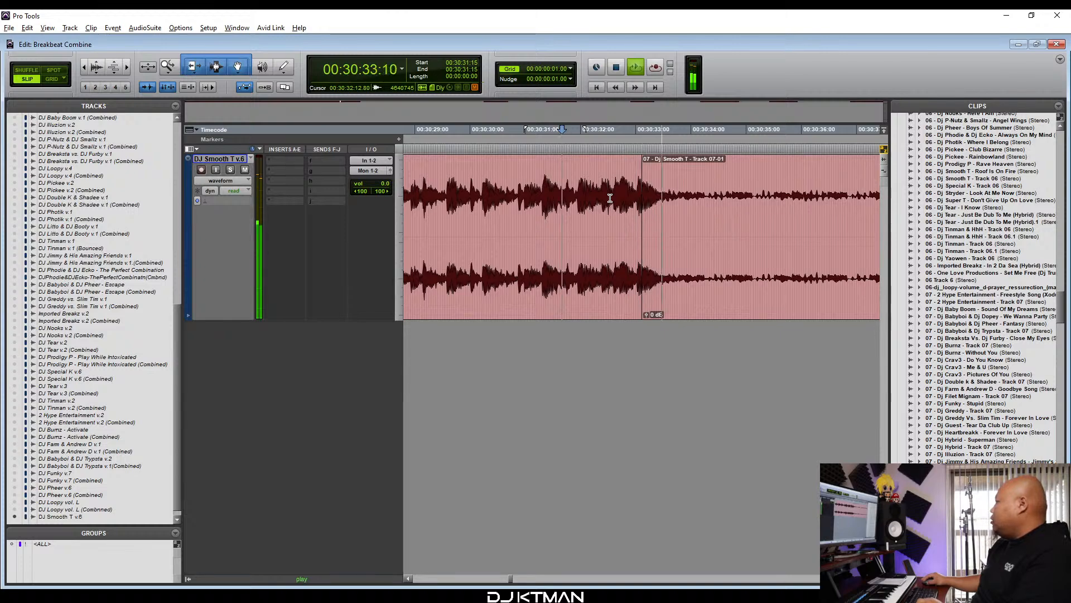
key(space)
Select clip 08 together with all clips after it and move the group close to the end of clip 07.
key(r)
key(r)
key(r)
key(r)
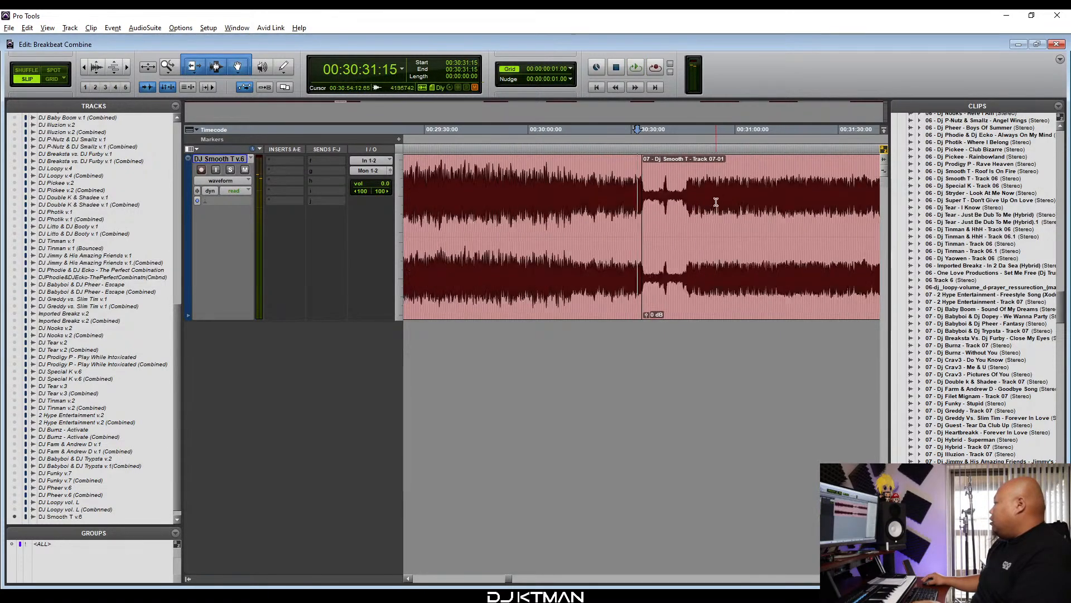
key(r)
key(r)
key(r)
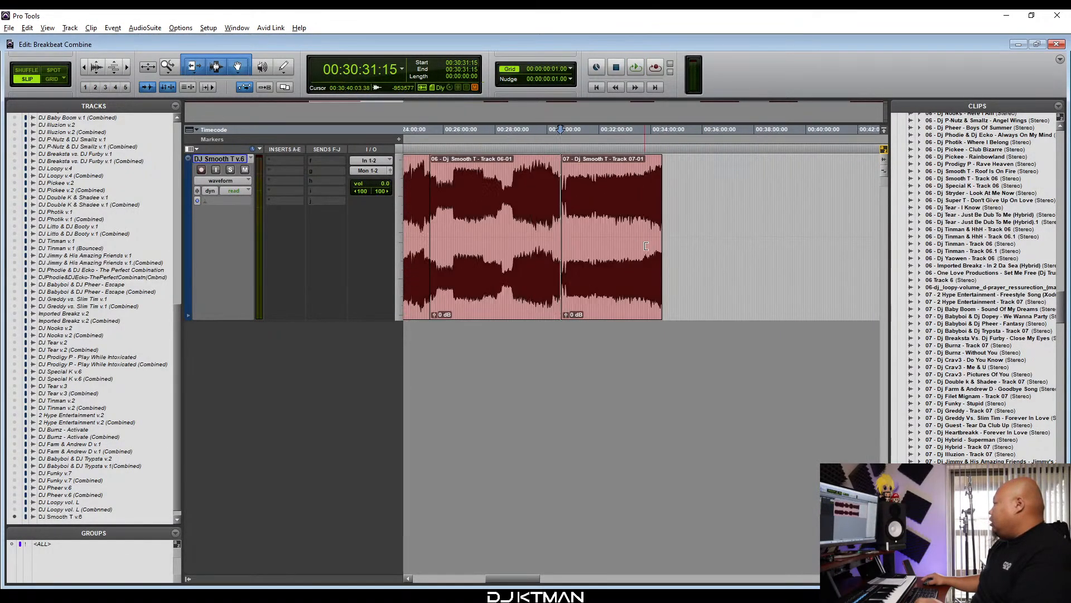
key(r)
key(r)
click(784, 286)
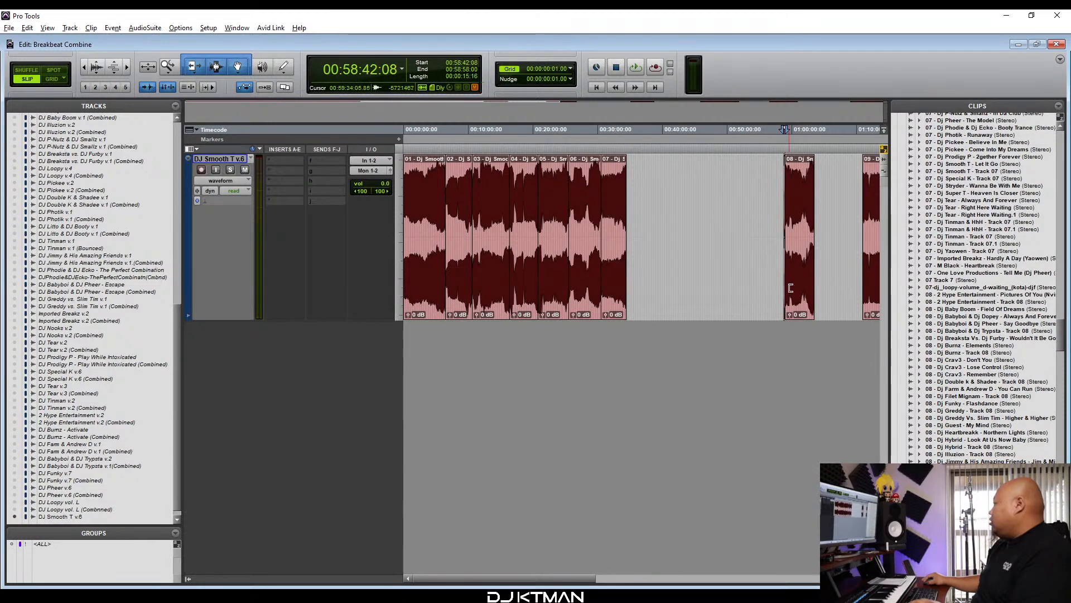
double_click(764, 285)
click(765, 284)
double_click(795, 282)
key(r)
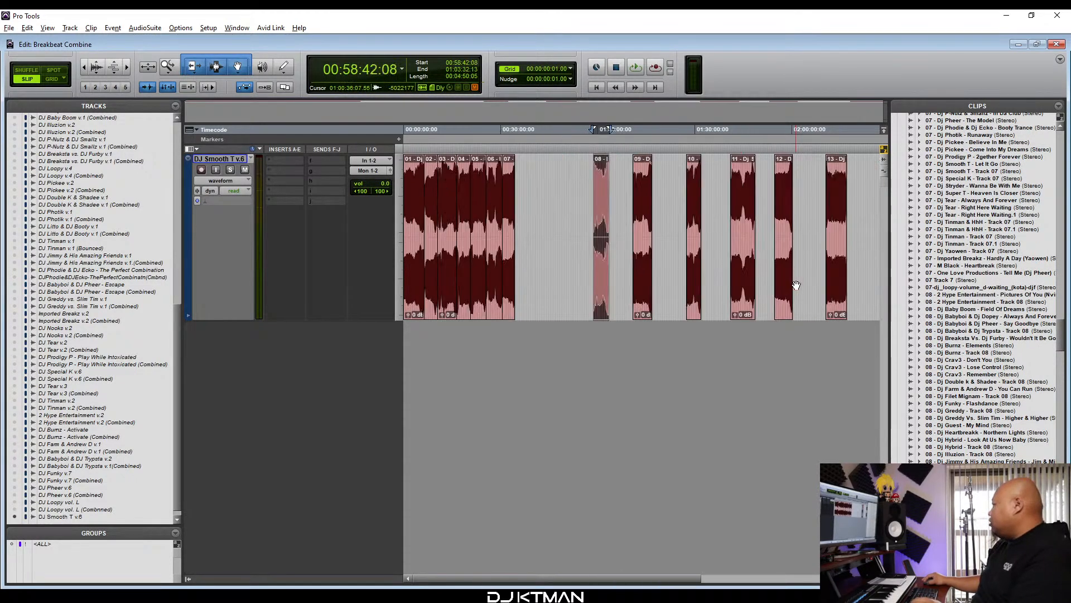
key(r)
shift+click(766, 226)
key(t)
key(t)
drag(656, 286, 503, 301)
Shift the selected clips 08 to 13 to about three seconds after the end of clip 07.
key(t)
key(t)
key(t)
key(t)
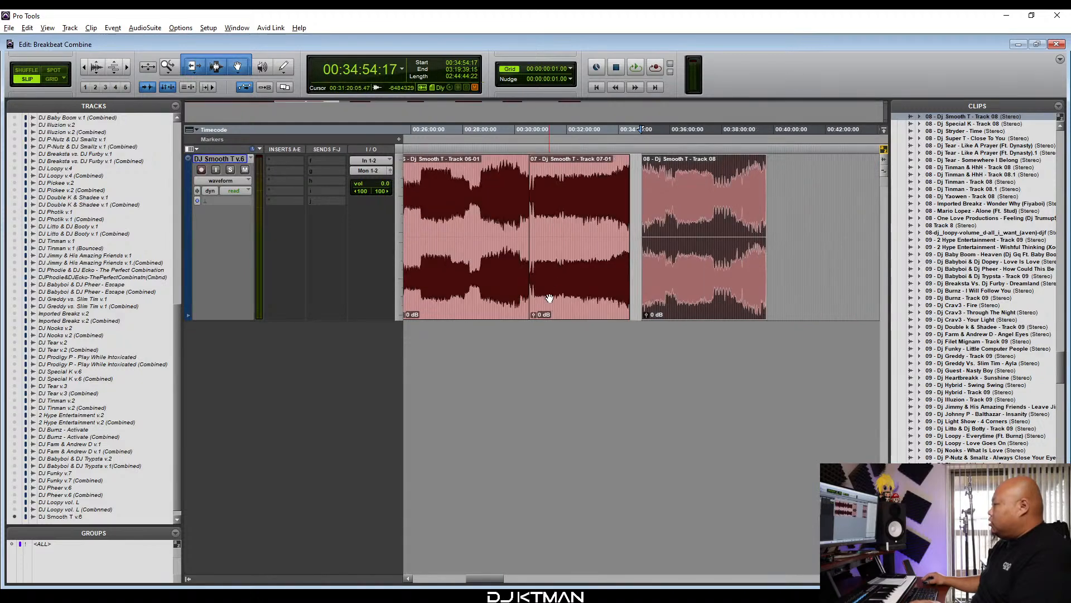
drag(693, 296, 526, 320)
Close the gap between clips 07 and 08 to less than a frame, moving the later clips along.
key(t)
key(t)
key(t)
key(t)
key(t)
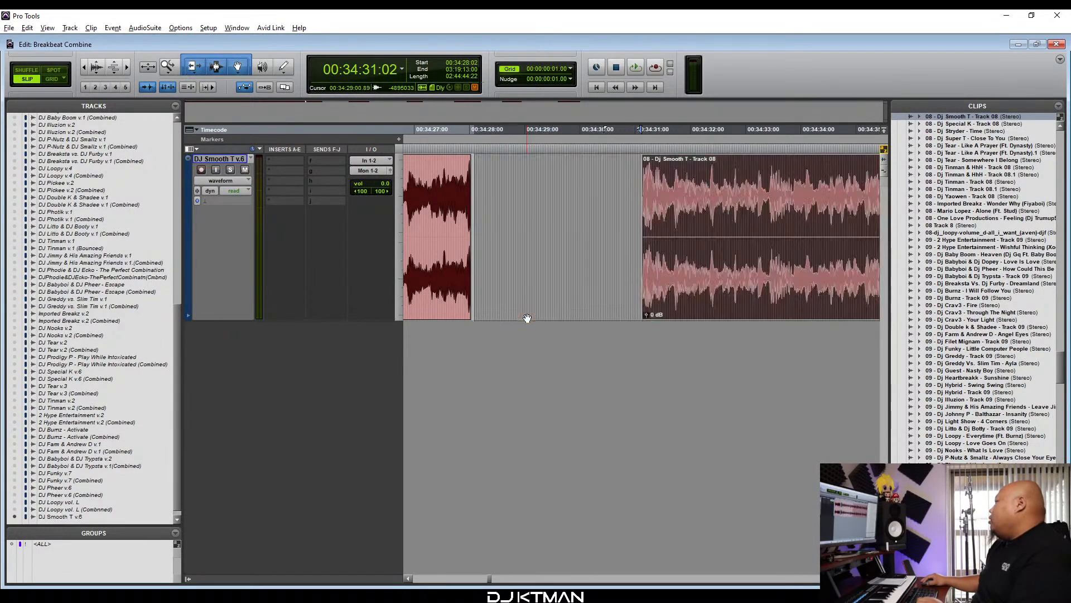
key(t)
key(t)
key(t)
key(t)
drag(694, 263, 586, 302)
Trim the silent opening off clip 08 and slide that clip back beside the end of clip 07.
key(t)
click(574, 219)
key(t)
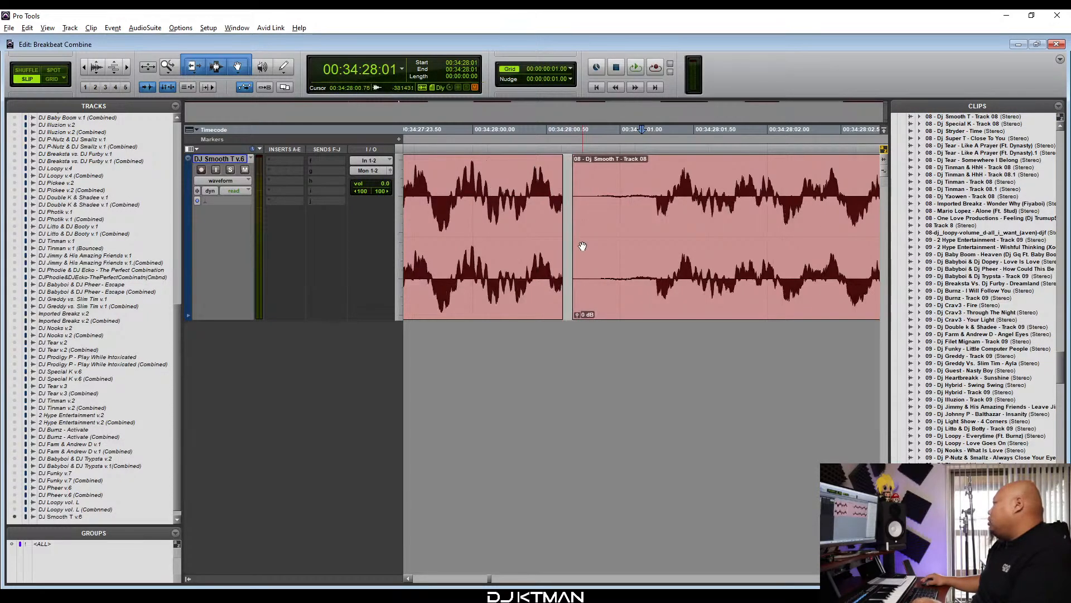
drag(577, 245, 635, 246)
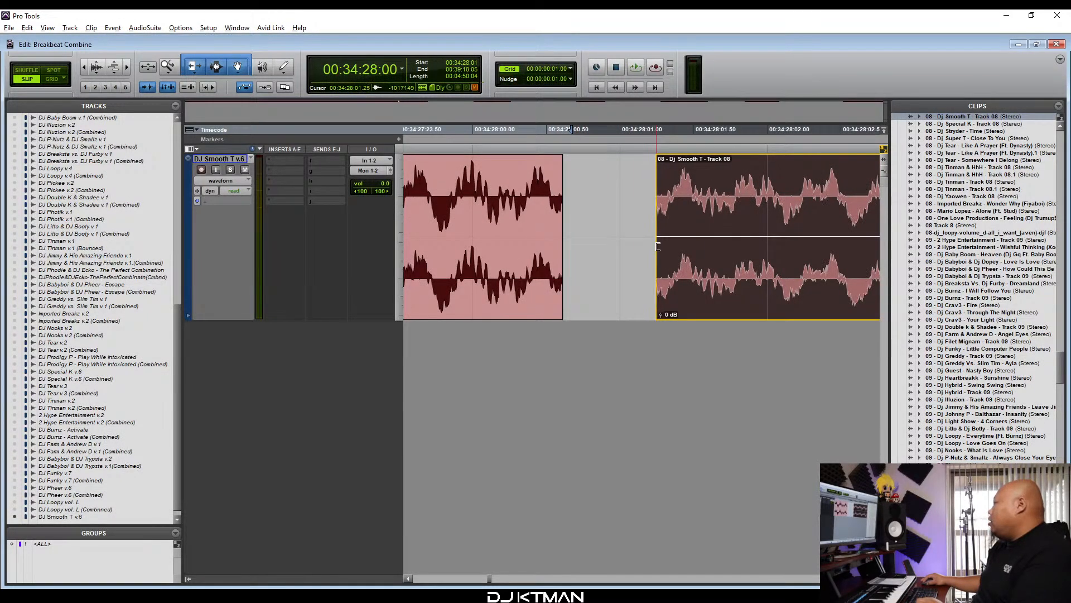
drag(692, 300, 604, 300)
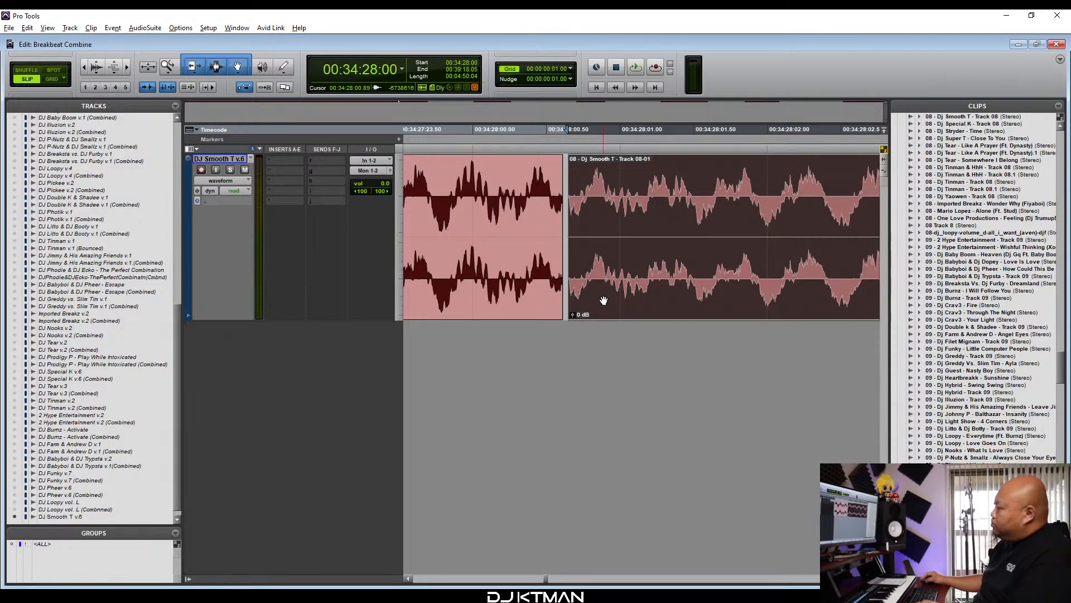
Fine-trim the start of clip 08, butt it against clip 07, and crossfade the join.
key(t)
key(t)
key(t)
key(t)
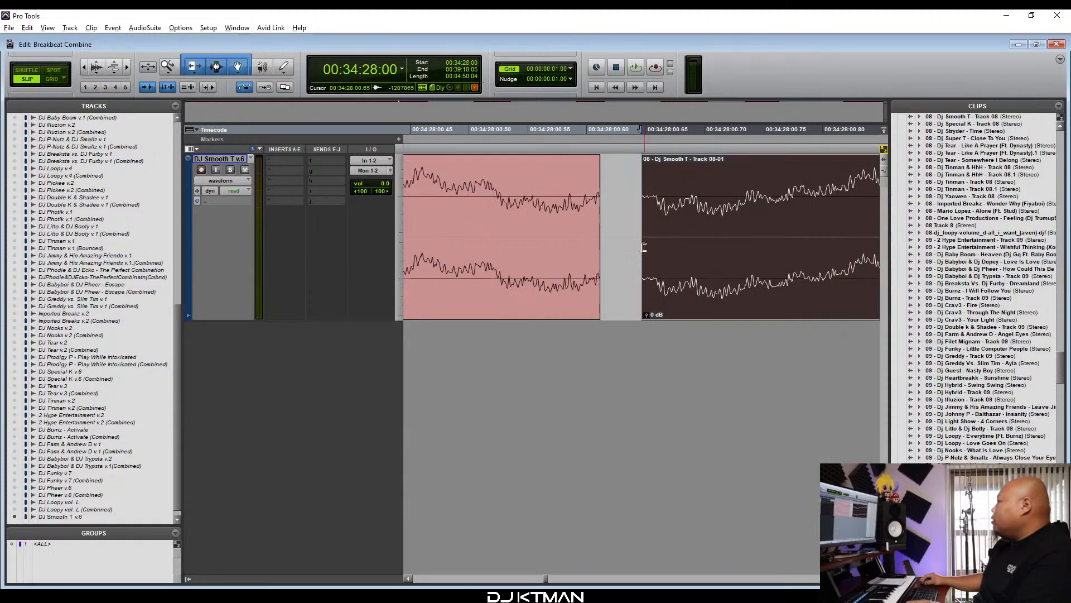
drag(647, 233, 669, 235)
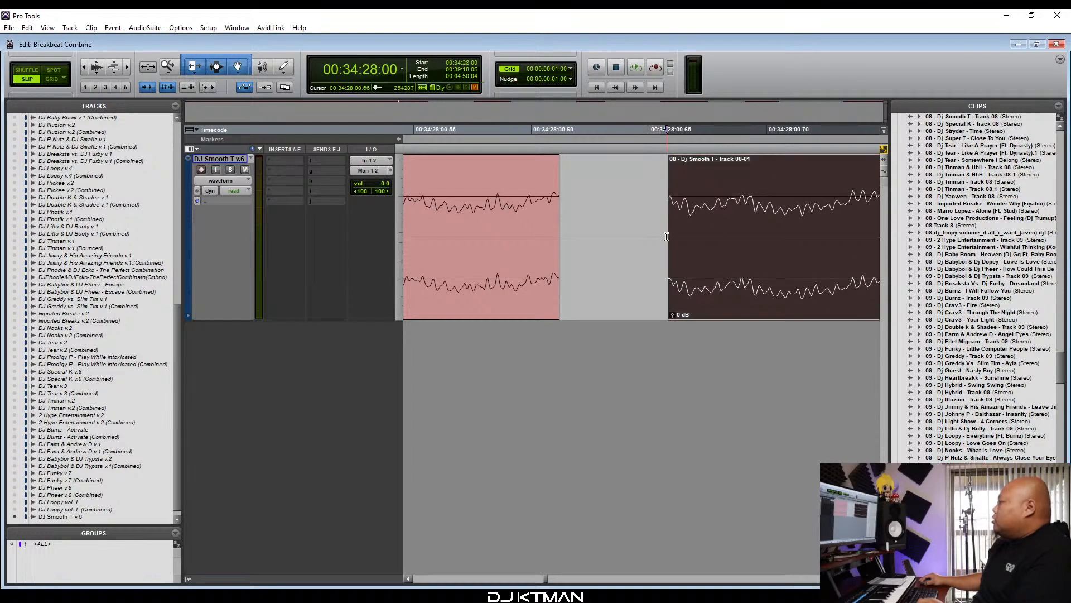
drag(703, 288, 546, 320)
Play across the join between clips 07 and 08 to check the transition.
key(r)
key(r)
key(r)
key(r)
key(r)
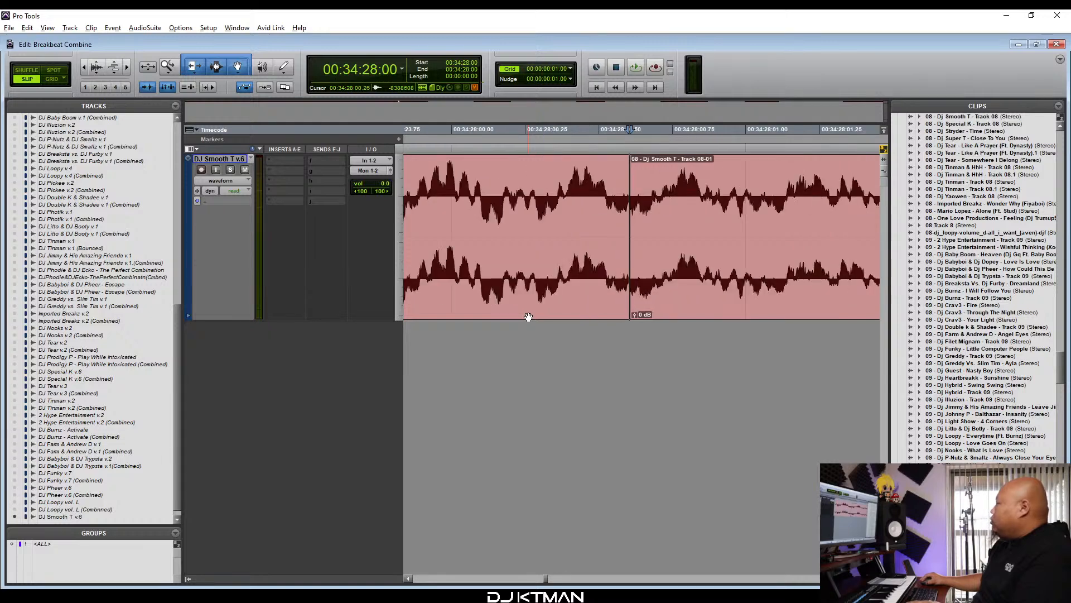
key(r)
key(r)
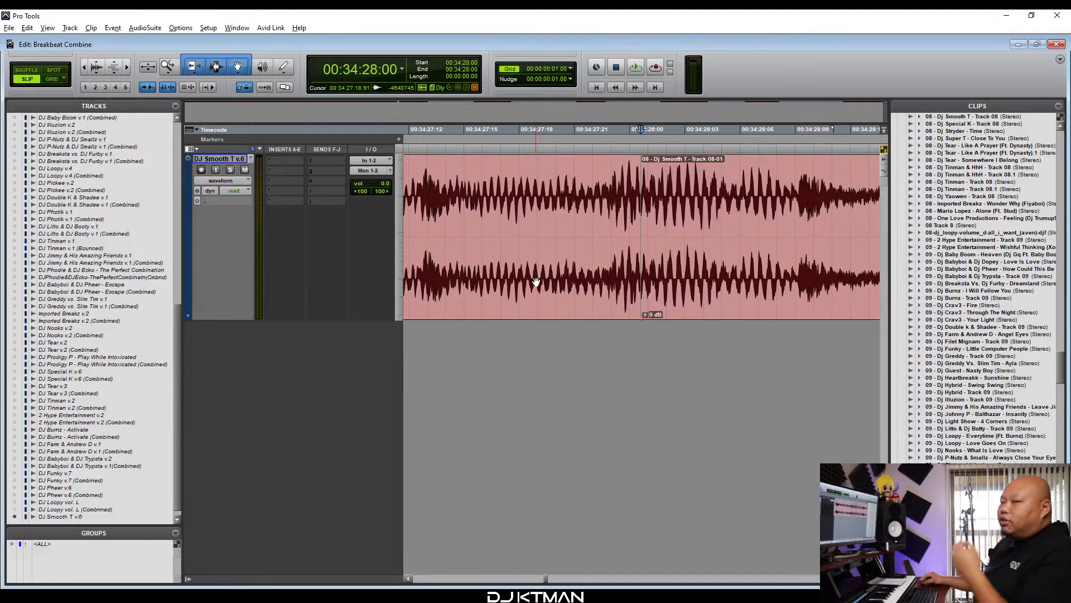
key(r)
key(r)
click(551, 191)
key(space)
key(space)
Move clip 09 to about 45 seconds after the end of clip 08.
key(r)
key(r)
key(r)
key(r)
key(r)
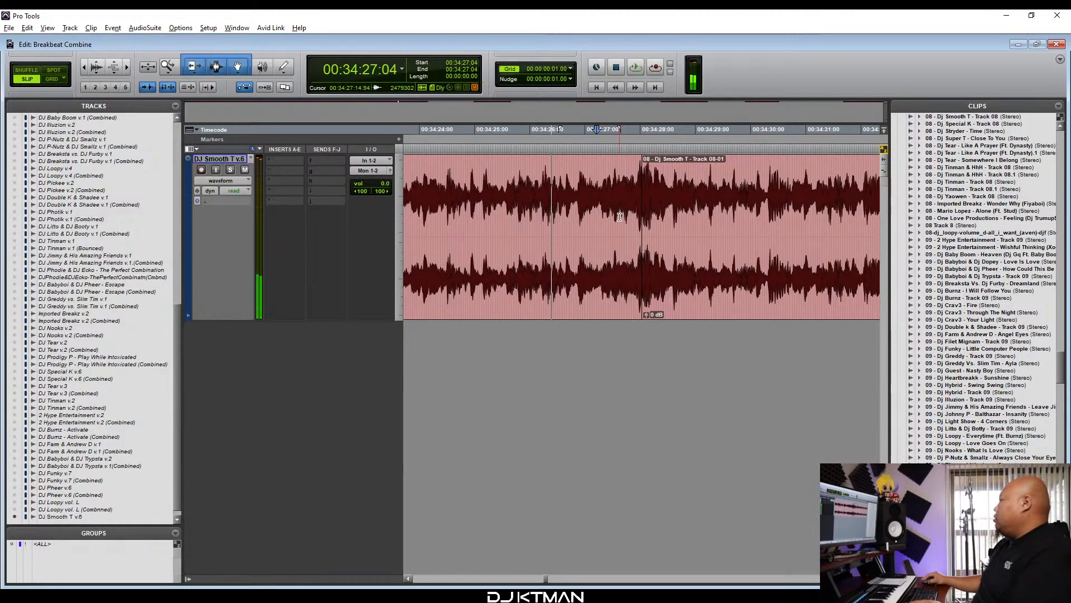
key(ctrl+bracketleft)
key(ctrl+bracketleft)
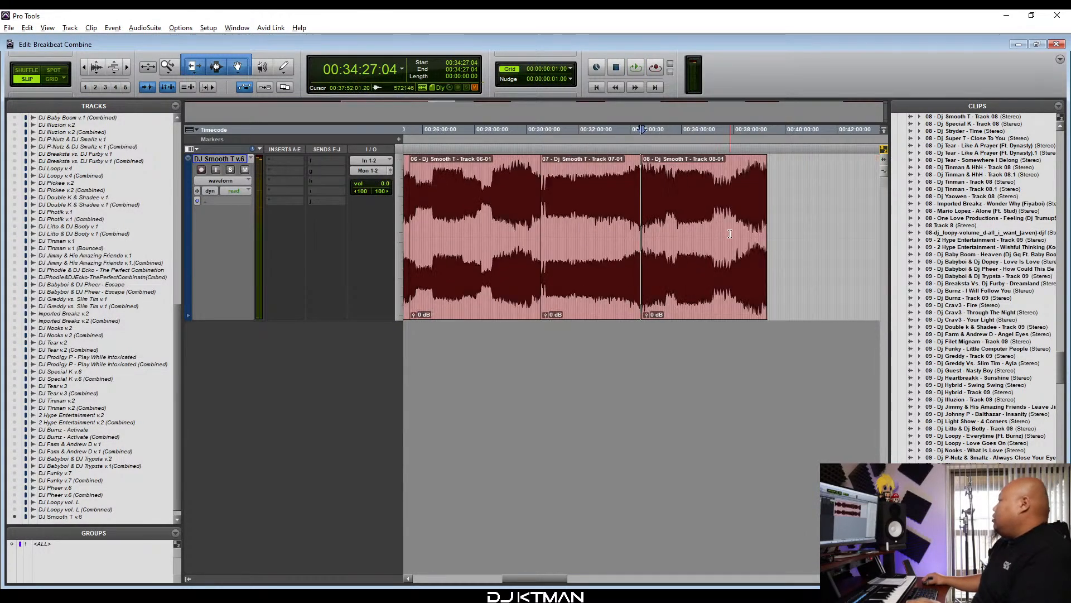
drag(831, 290, 737, 296)
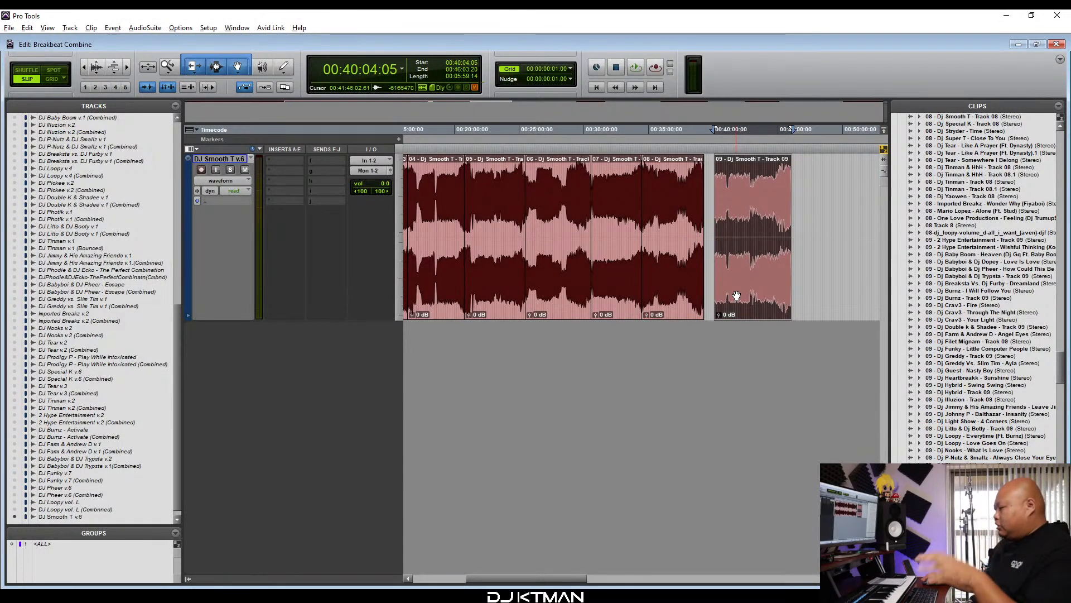
Close the gap between clips 08 and 09 to less than a frame.
key(ctrl+bracketright)
key(ctrl+bracketright)
key(ctrl+bracketright)
key(ctrl+bracketright)
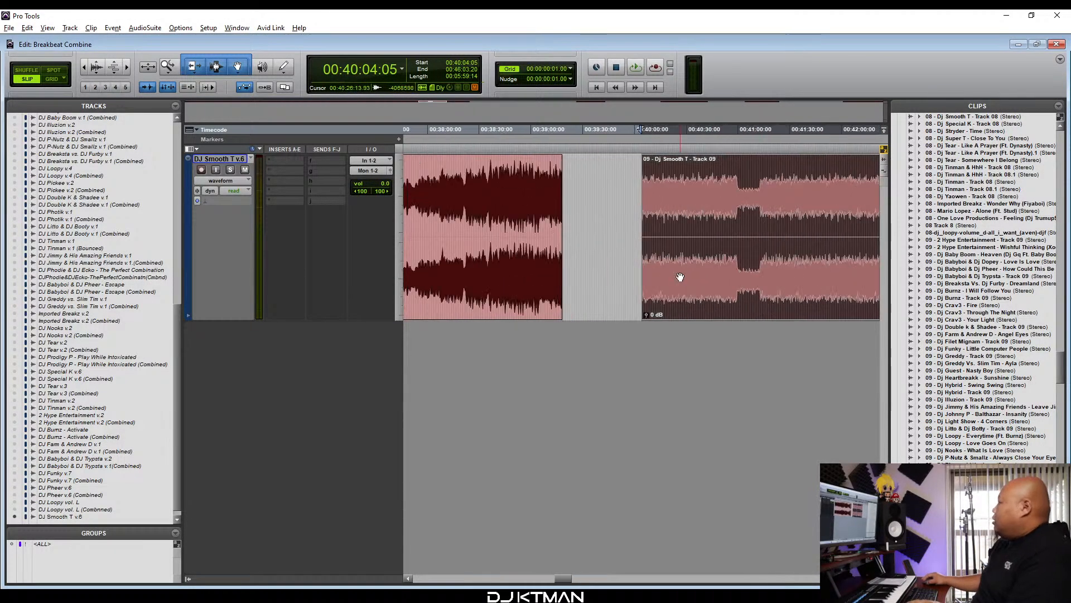
drag(694, 278, 533, 298)
key(t)
key(t)
key(t)
key(t)
key(t)
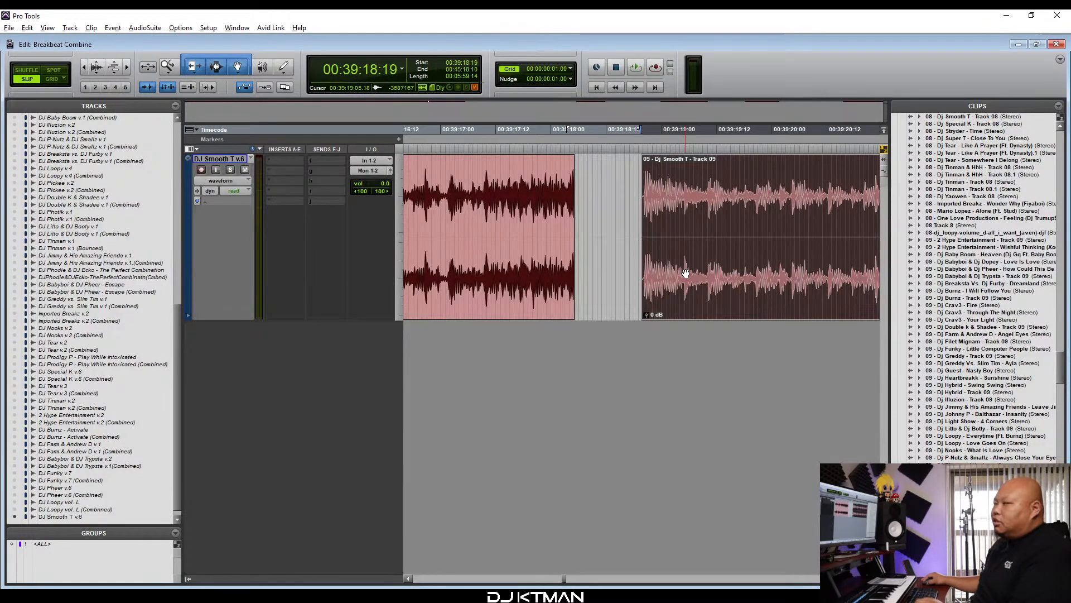
drag(695, 267, 568, 290)
Trim the silent opening off clip 09 and slide it back beside the end of clip 08.
key(t)
key(t)
key(t)
key(t)
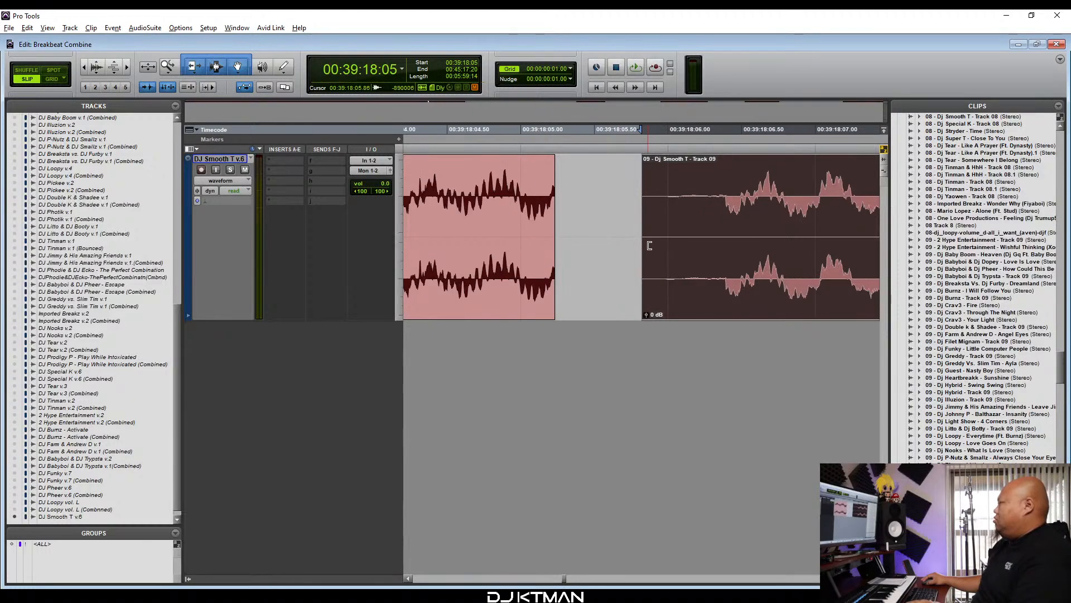
drag(725, 244, 563, 246)
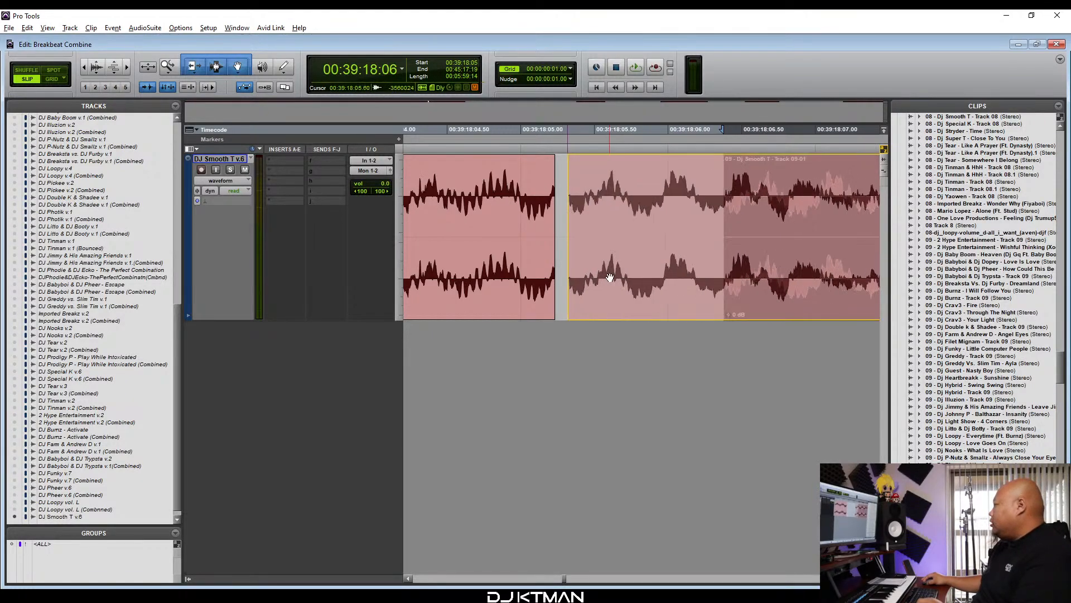
Fine-trim the start of clip 09, butt it against clip 08, and put a short crossfade on the join.
key(t)
key(t)
key(t)
key(t)
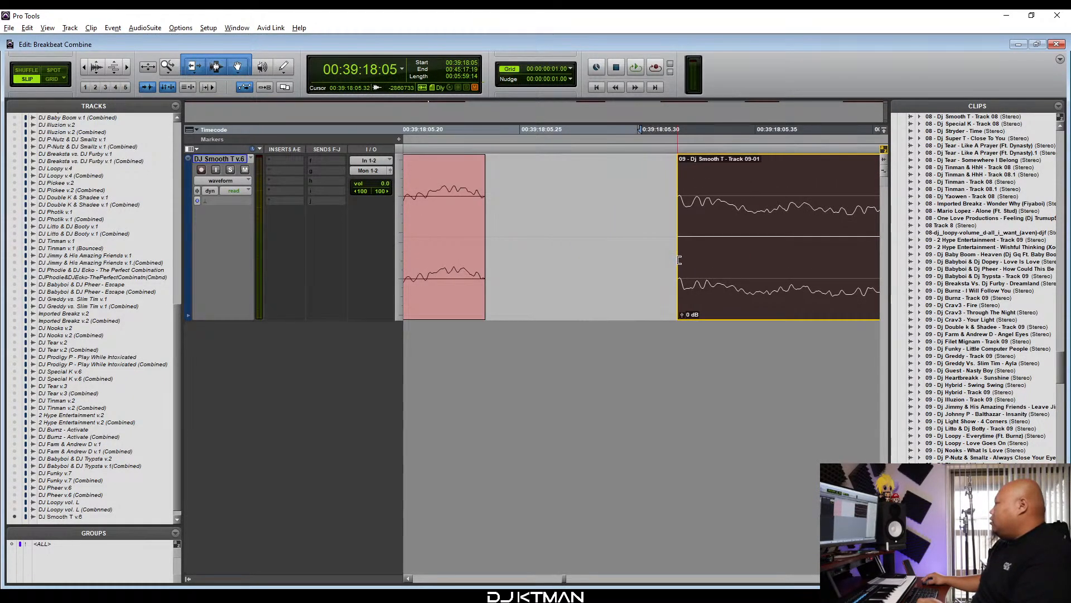
mouse_move(721, 277)
mouse_down()
mouse_move(522, 282)
mouse_move(471, 319)
mouse_up()
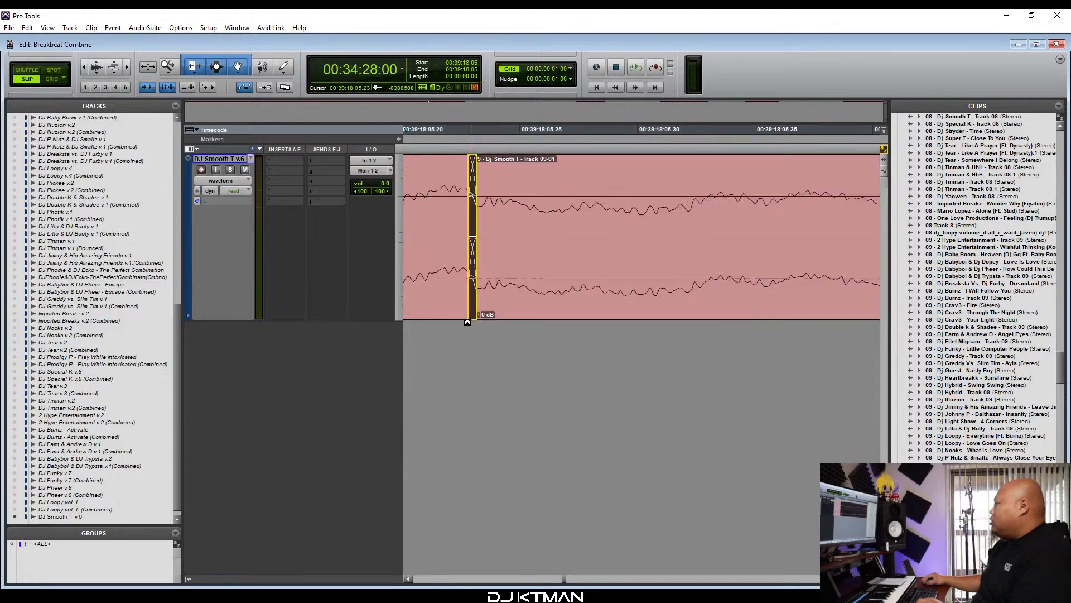
Play across the join between clips 08 and 09 to check the transition.
key(r)
key(r)
key(r)
key(r)
key(r)
key(r)
key(r)
key(r)
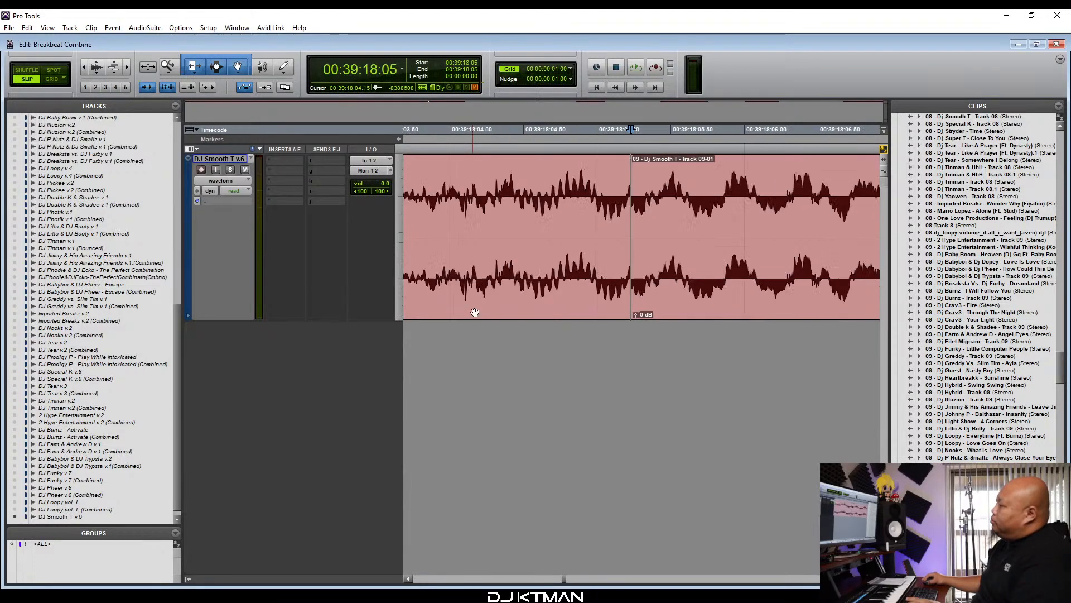
click(521, 183)
key(space)
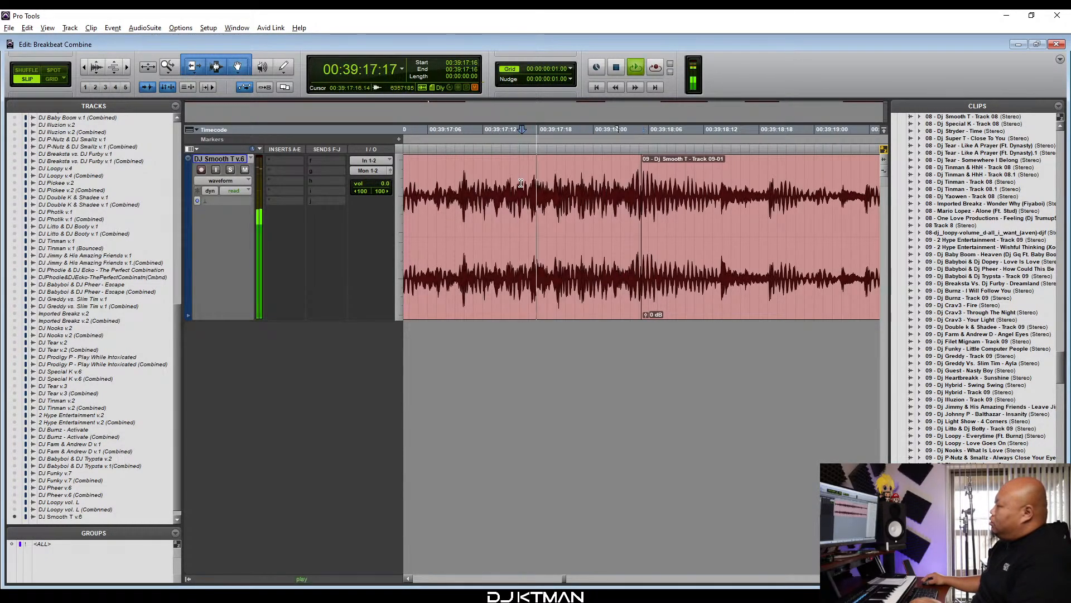
key(space)
Slide clip 10 back along the DJ Smooth T v.6 track toward the end of clip 09.
key(r)
key(r)
key(r)
key(r)
key(r)
key(r)
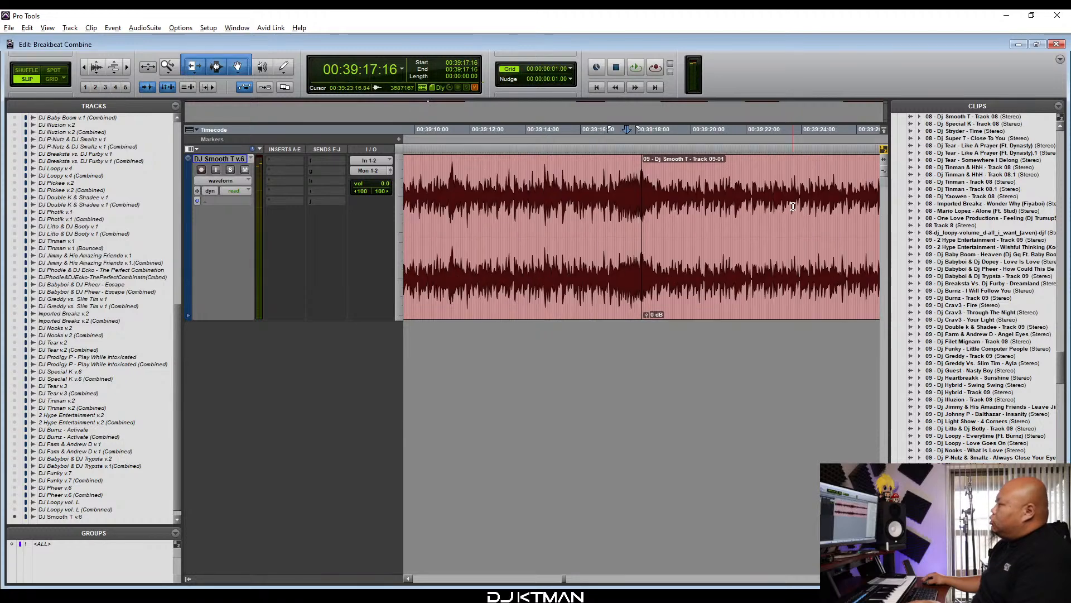
key(r)
key(r)
key(r)
key(r)
key(r)
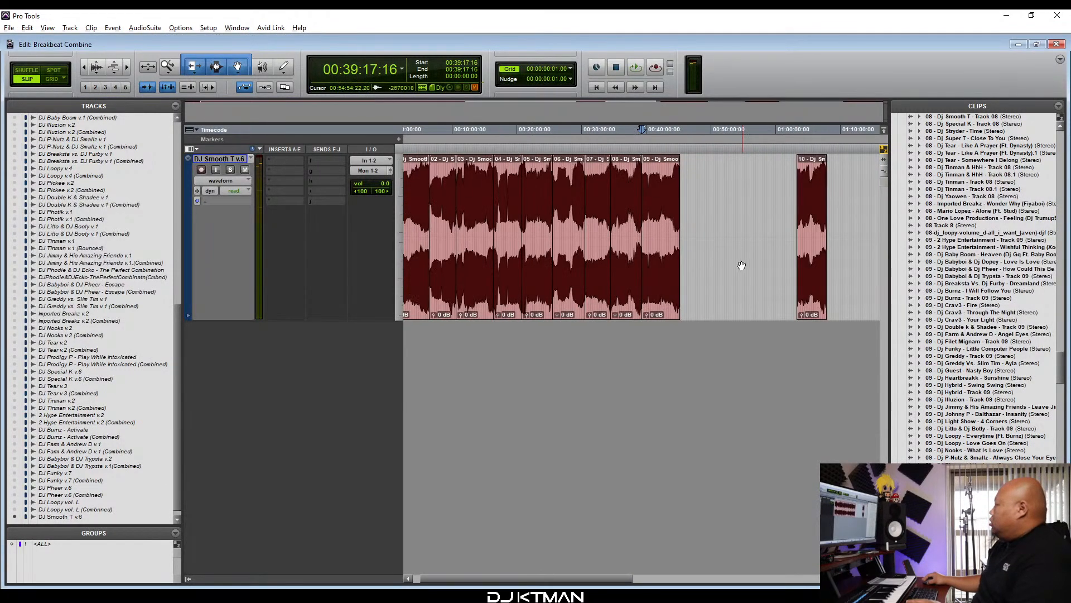
drag(616, 302, 588, 315)
key(t)
key(t)
key(t)
key(t)
drag(679, 286, 526, 318)
Close most of the remaining gap between clips 09 and 10.
key(t)
key(t)
key(t)
key(t)
drag(619, 295, 594, 299)
key(t)
key(t)
key(t)
key(t)
drag(689, 273, 540, 313)
Trim the opening of clip 10 and butt the clip against the end of clip 09.
key(t)
key(t)
key(t)
key(t)
key(t)
key(t)
key(t)
Play across the join between clips 09 and 10 from 00:45:16:09 to check the transition.
key(r)
key(r)
key(r)
key(r)
key(r)
key(r)
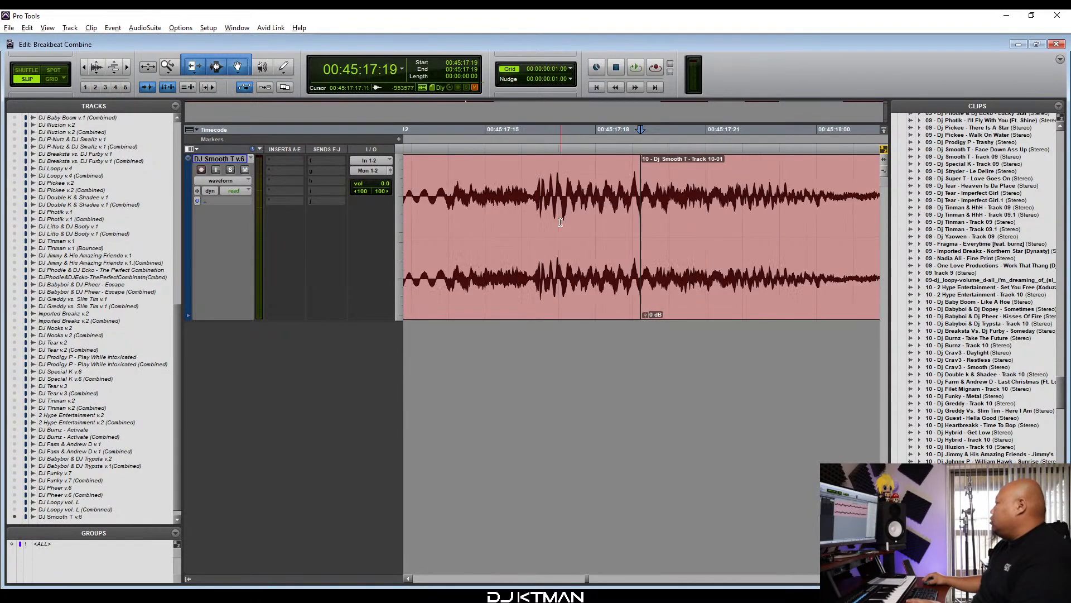
key(r)
key(r)
key(r)
key(r)
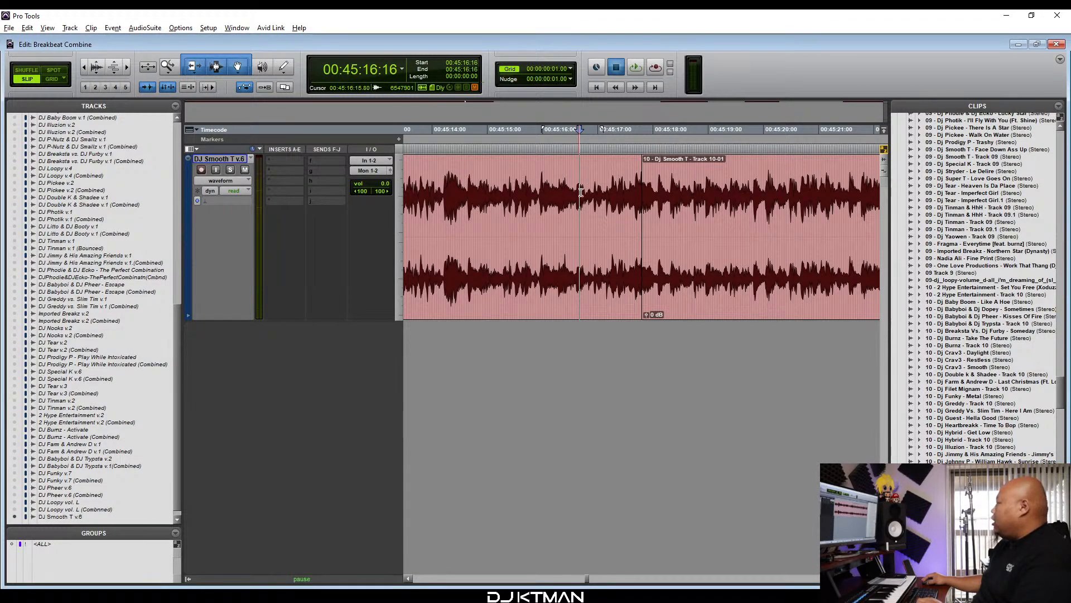
click(565, 193)
key(space)
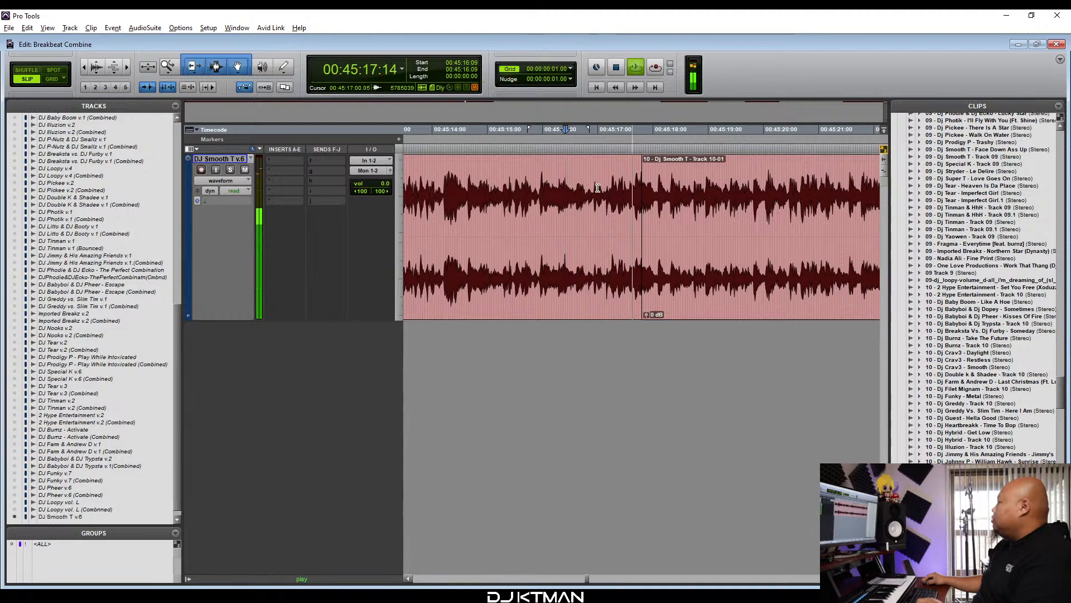
key(space)
Select clips 11 through 13 and move them back together toward the end of clip 10.
key(r)
key(r)
key(r)
key(r)
key(r)
key(r)
key(r)
key(r)
key(r)
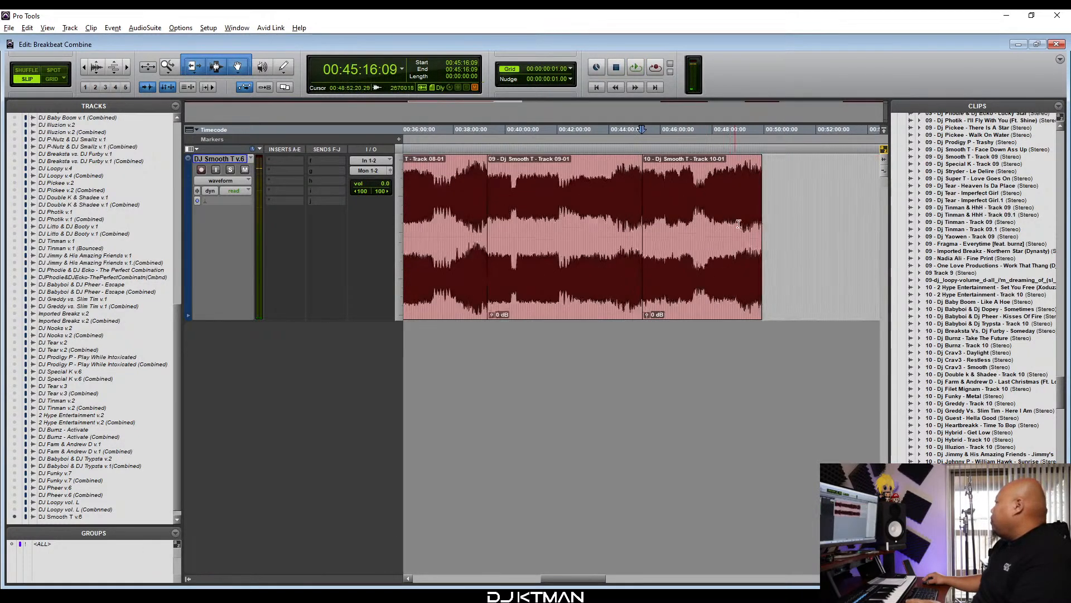
key(r)
click(668, 312)
key(r)
shift+click(769, 293)
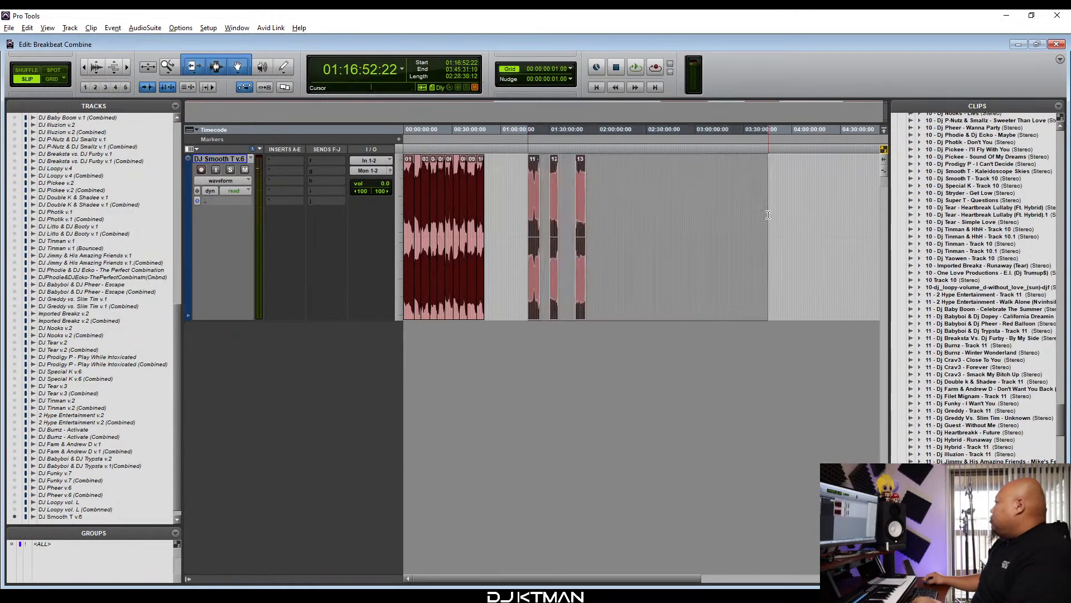
key(t)
key(t)
drag(657, 293, 491, 308)
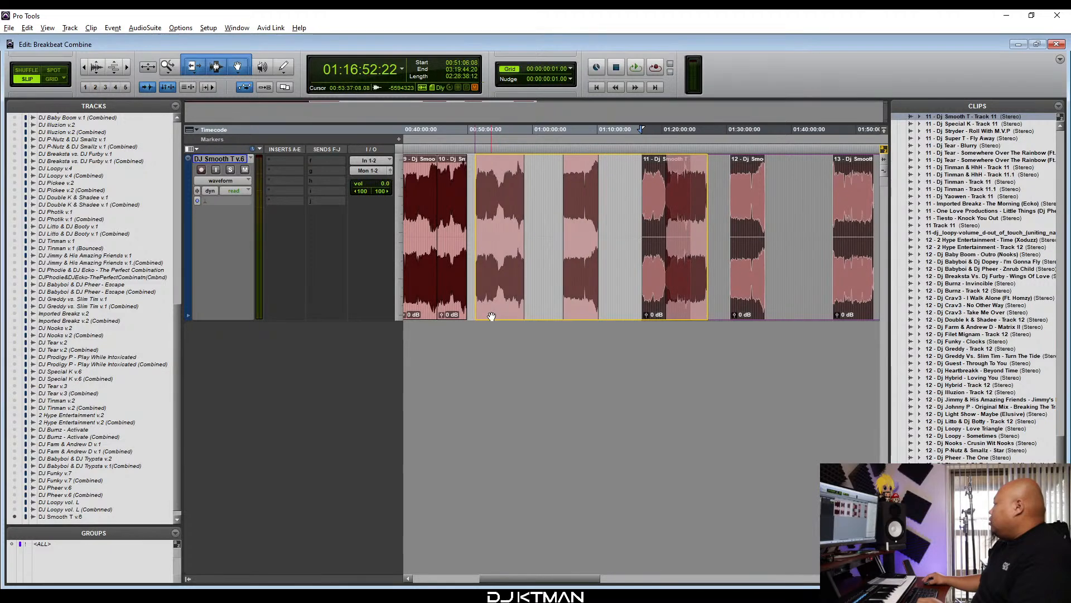
Slide clips 11 through 13 further back until clip 11 starts less than a frame after clip 10.
key(t)
key(t)
key(t)
key(t)
key(t)
key(r)
drag(682, 278, 569, 269)
key(t)
key(t)
key(t)
key(t)
drag(677, 279, 560, 309)
key(t)
key(t)
key(t)
key(t)
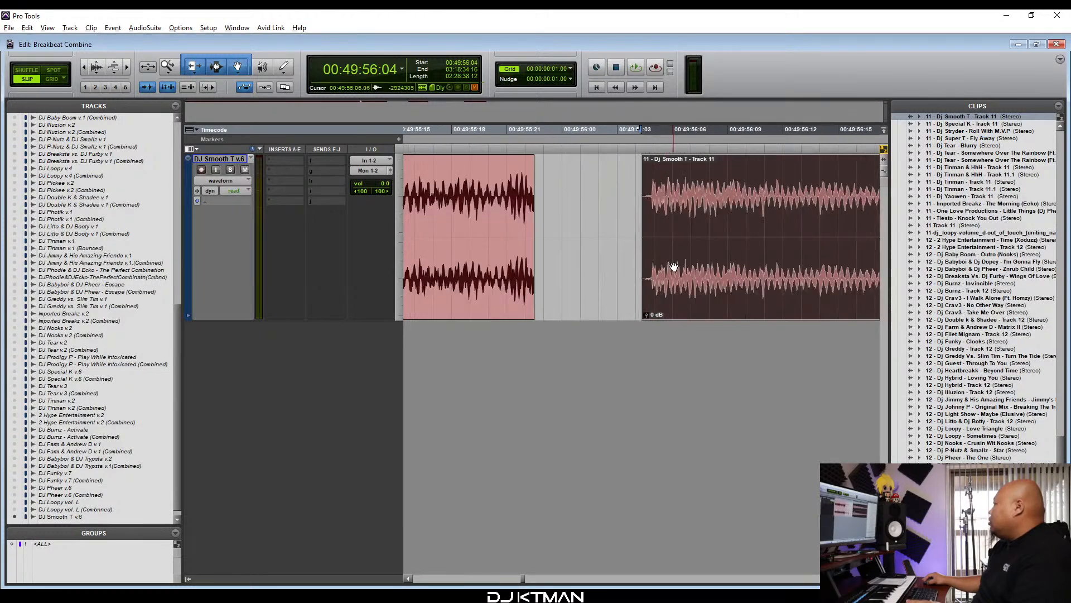
key(t)
key(t)
key(t)
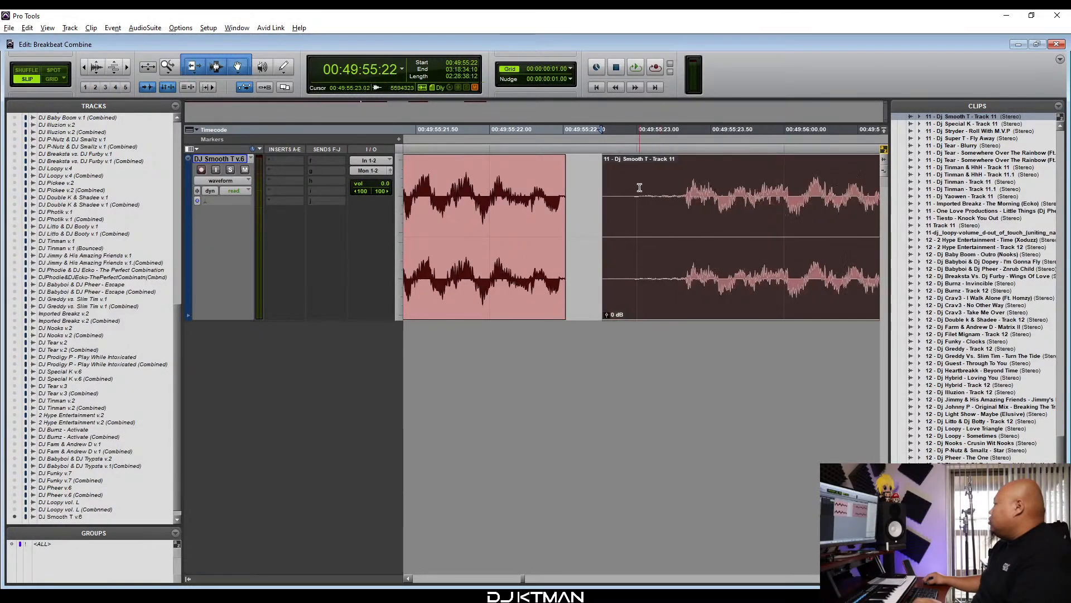
Trim the silent opening off clip 11 and slide the clip back beside the end of clip 10.
click(641, 205)
drag(606, 241, 667, 241)
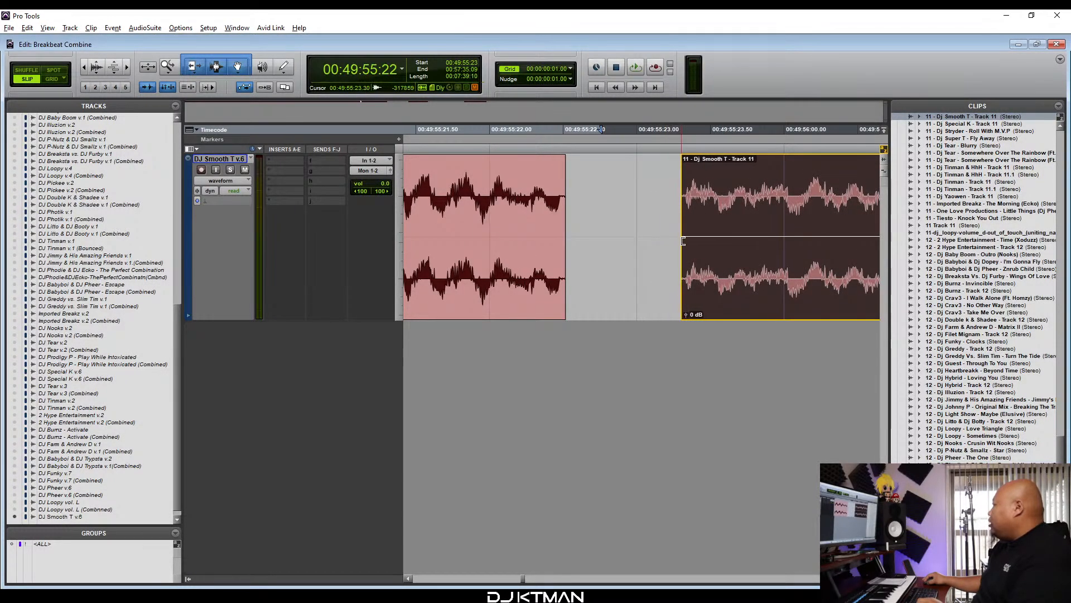
drag(706, 285, 598, 286)
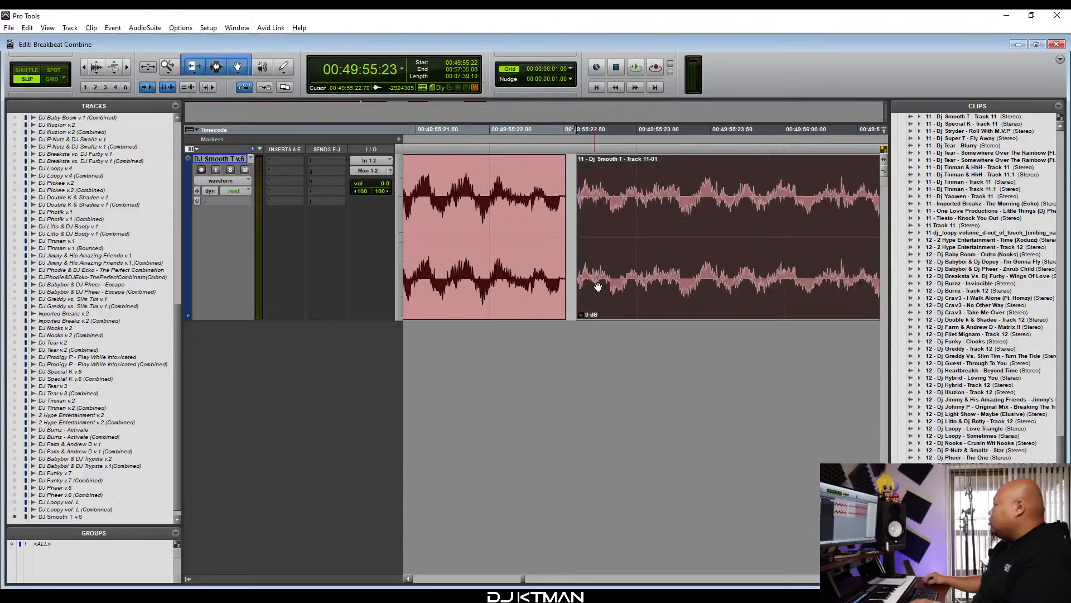
Butt clip 11 against clip 10 and put a short crossfade on the join.
key(t)
key(t)
key(t)
drag(677, 294, 508, 320)
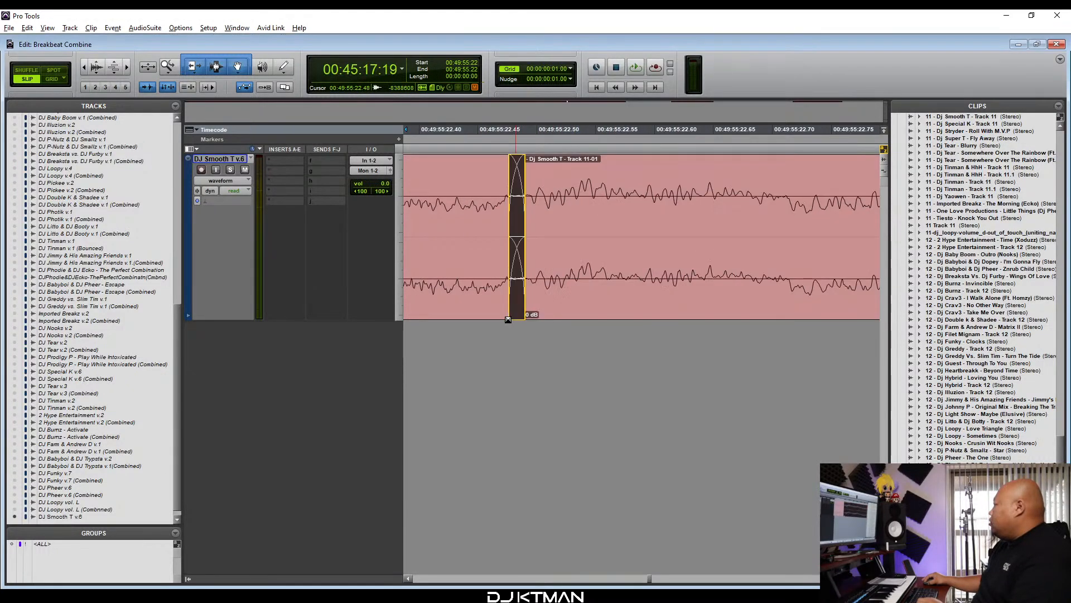
Play across the join between clips 10 and 11 from 00:49:54:06 to check the transition.
key(r)
key(r)
key(r)
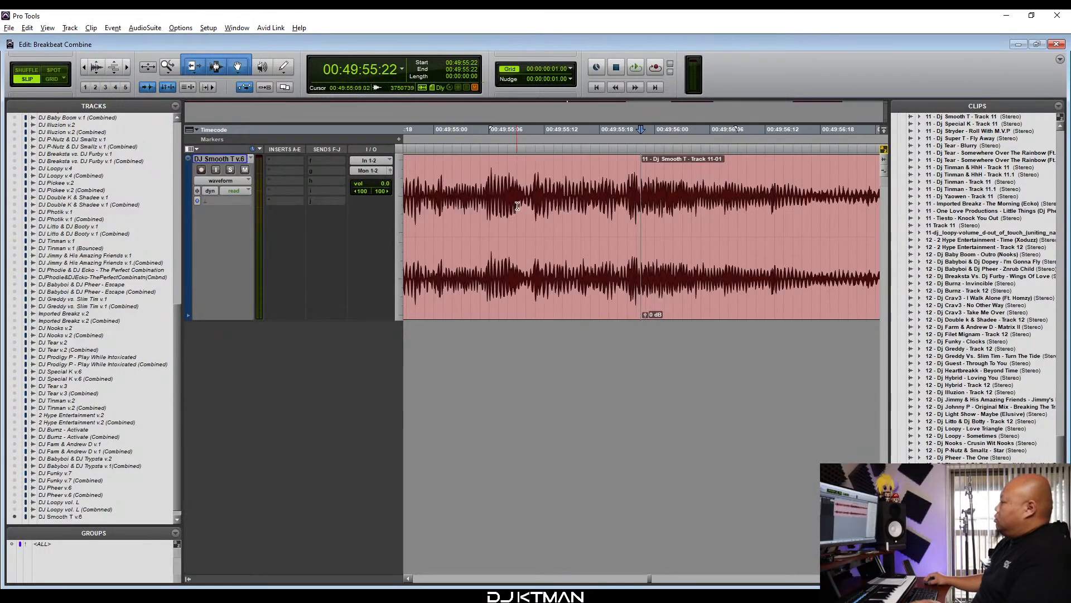
key(r)
key(r)
click(546, 177)
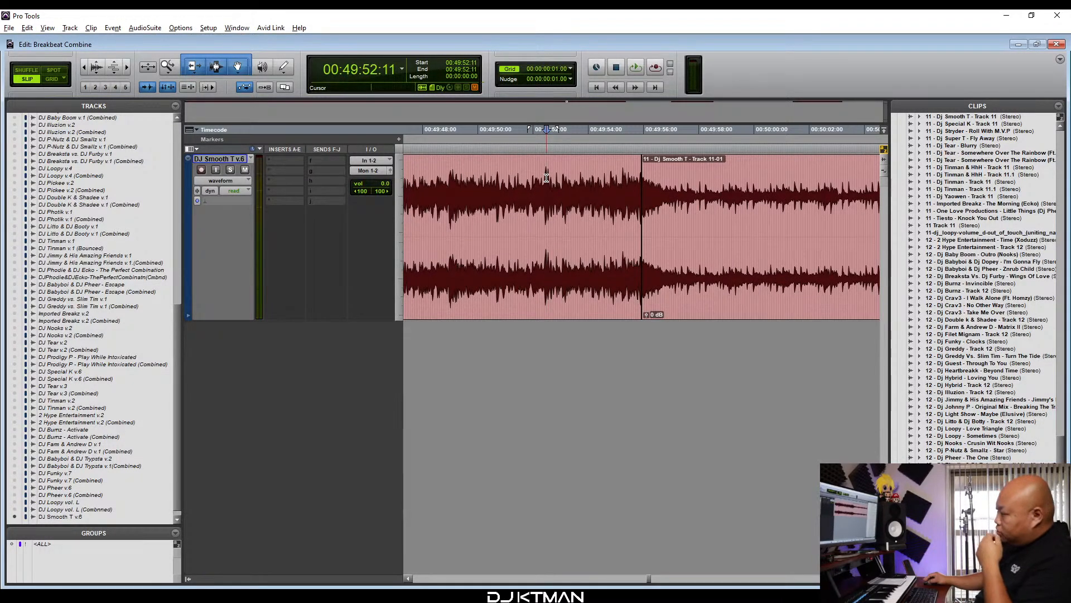
click(596, 195)
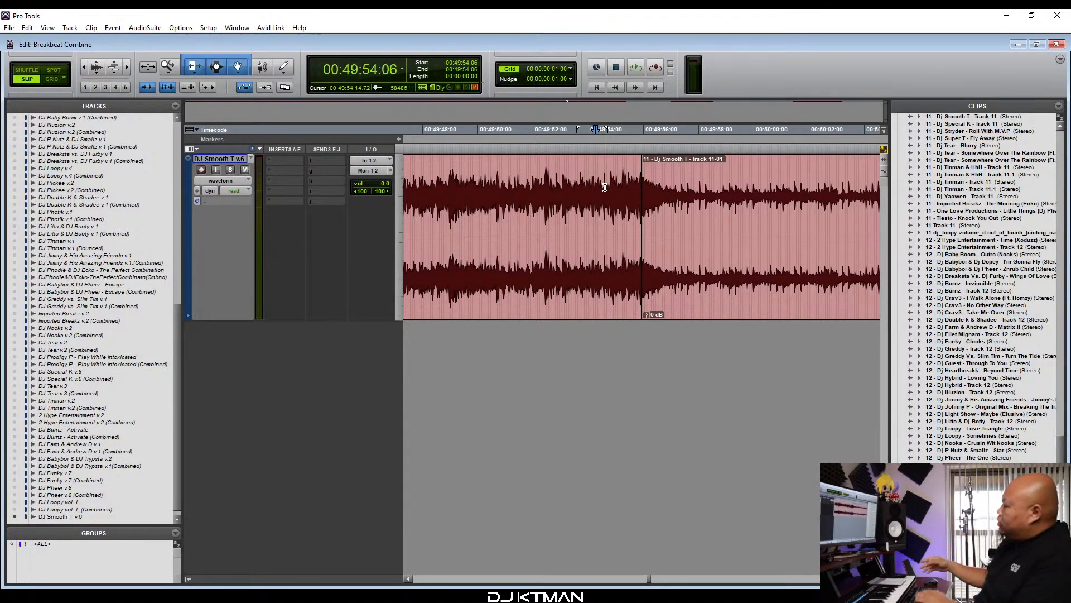
key(space)
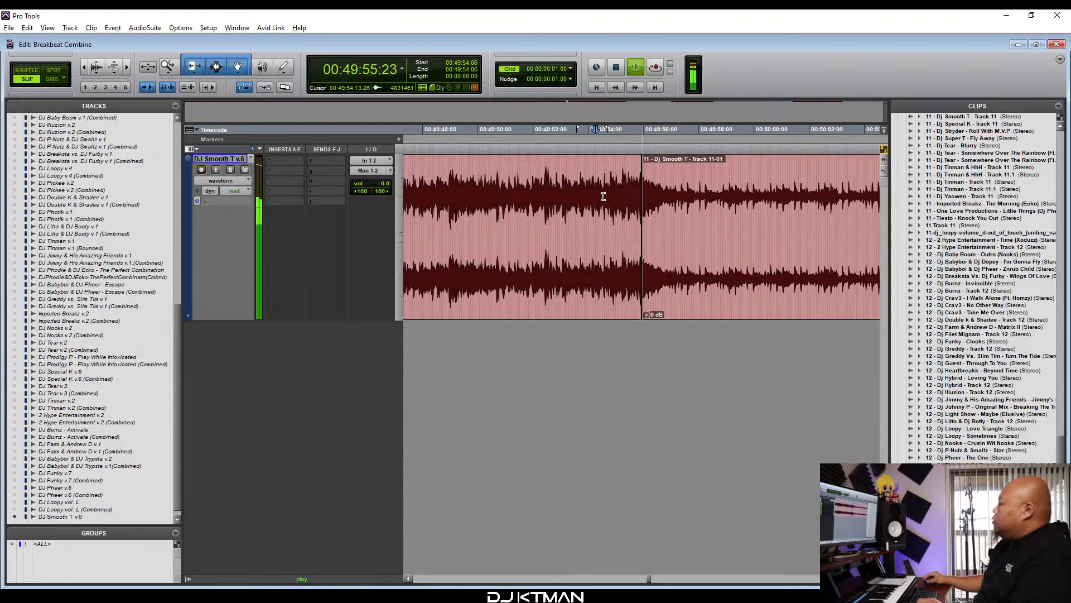
key(space)
Select clip 12 and slide it back toward the end of clip 11.
key(r)
key(r)
key(r)
key(r)
key(r)
key(r)
key(r)
key(r)
click(754, 301)
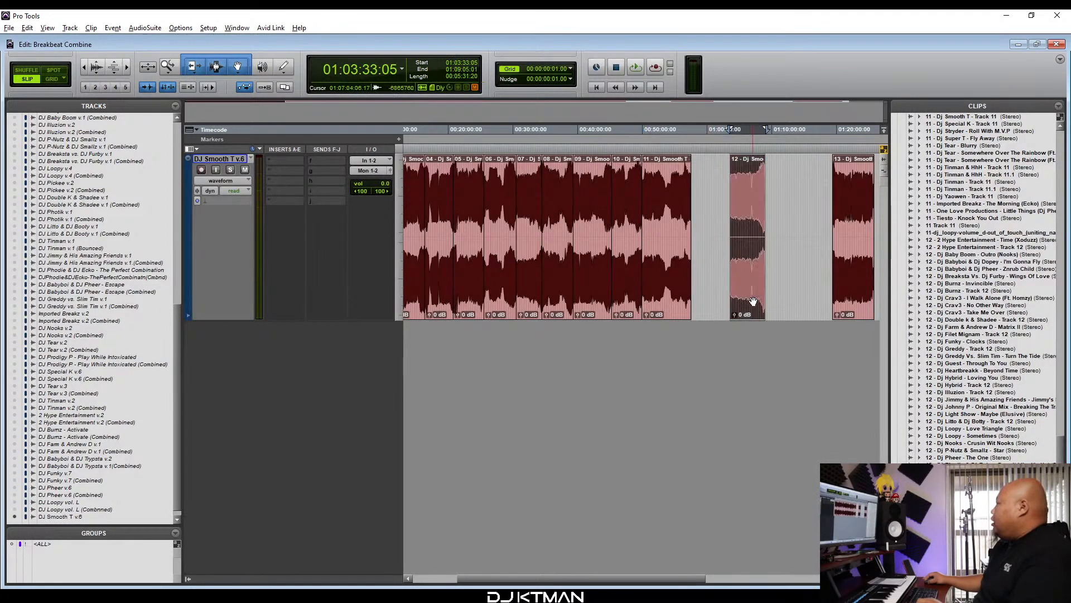
key(t)
key(t)
drag(688, 304, 524, 308)
Close the gap between clips 11 and 12 to about one frame.
key(t)
key(t)
key(t)
key(t)
key(t)
key(t)
key(t)
drag(668, 275, 475, 284)
key(t)
key(t)
key(t)
key(t)
key(t)
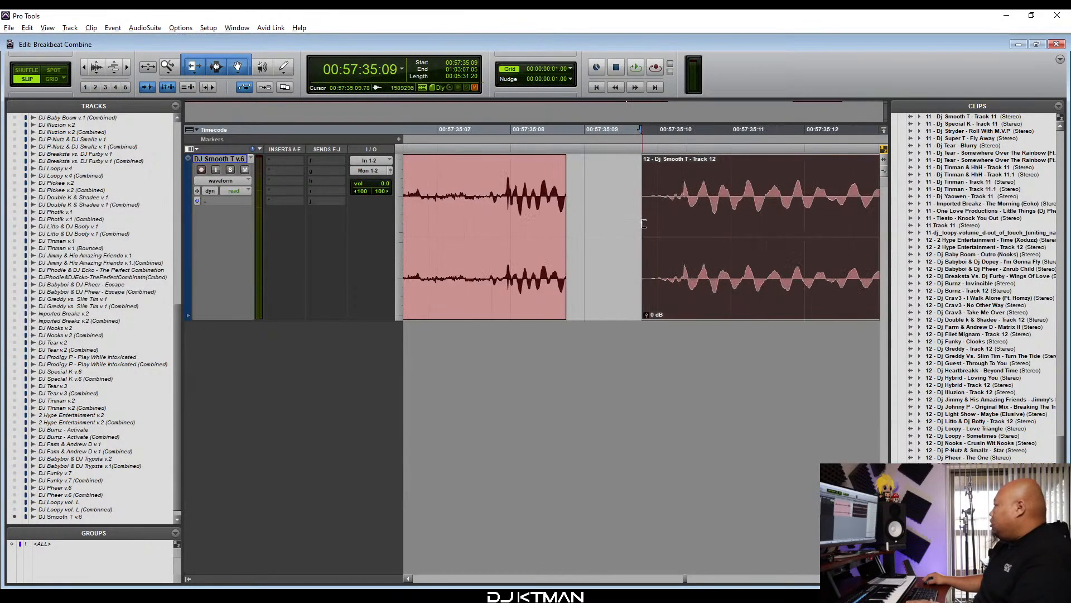
Trim the silent opening off clip 12 and butt the clip against the end of clip 11.
drag(648, 225, 683, 227)
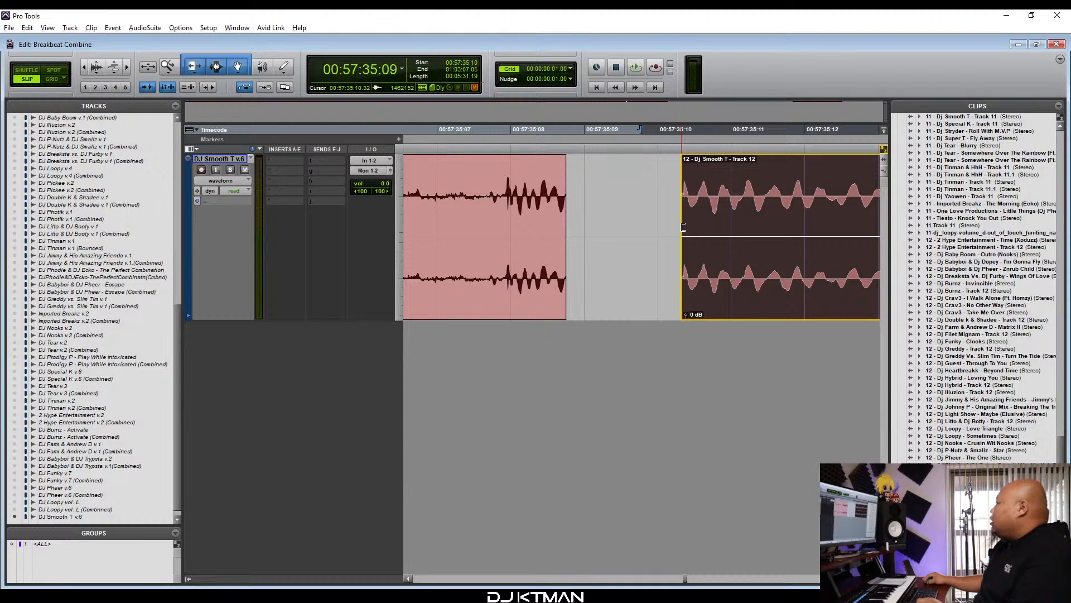
drag(722, 256, 605, 278)
key(t)
key(t)
Put a short crossfade on the join between clips 11 and 12.
key(t)
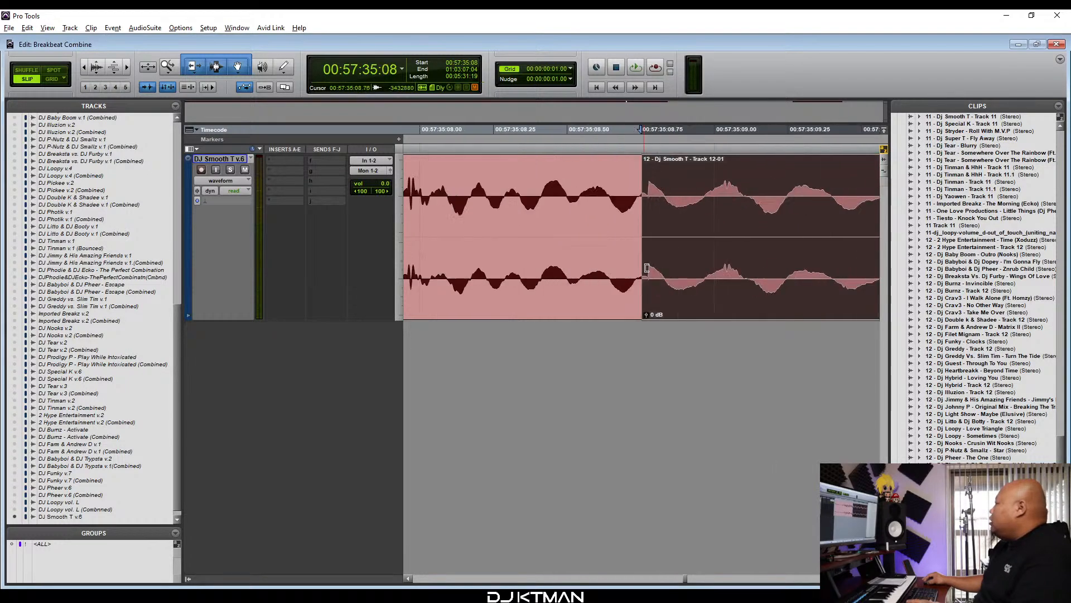
key(t)
drag(670, 282, 617, 317)
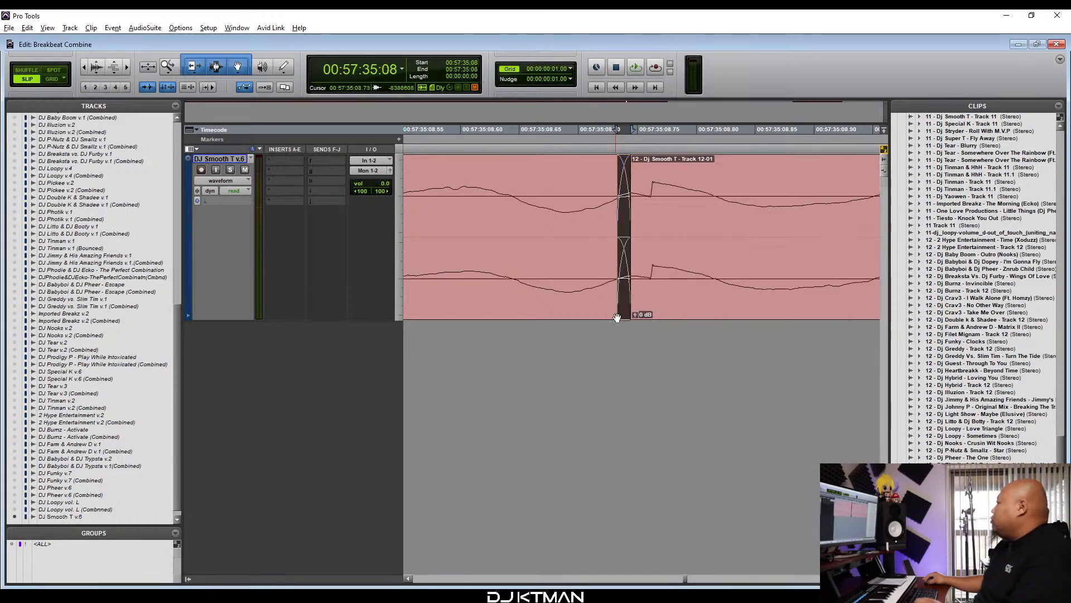
Play across the join between clips 11 and 12 from 00:57:34:08 to check the transition.
key(r)
key(r)
key(r)
key(r)
key(r)
key(r)
key(r)
key(r)
key(r)
click(525, 188)
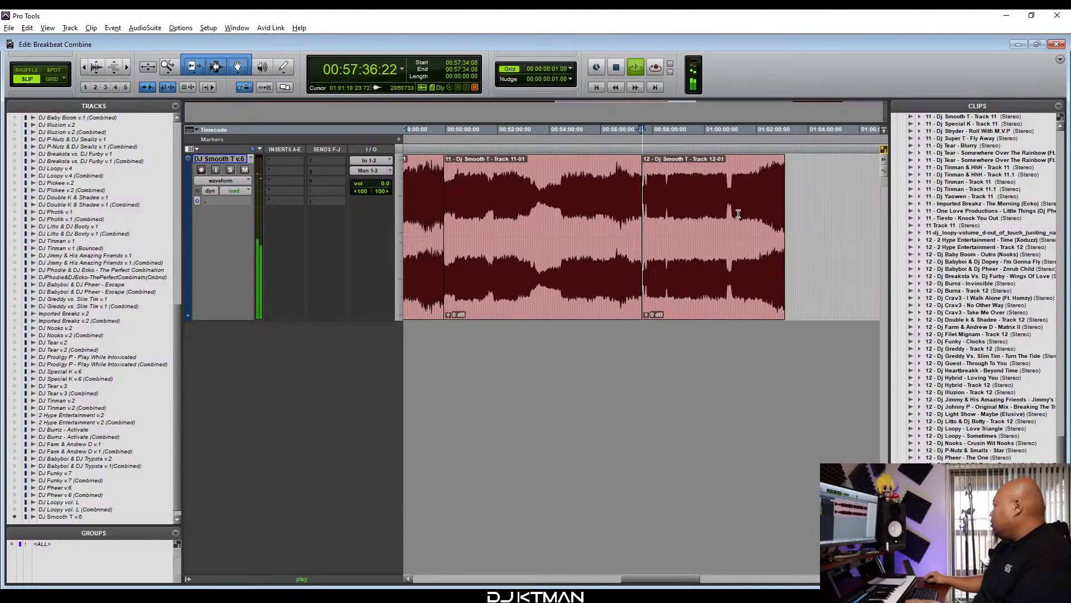
Stop playback and move clip 13 to about two seconds after the end of clip 12.
key(space)
key(r)
key(r)
key(r)
key(r)
key(r)
key(r)
key(r)
key(r)
key(r)
key(r)
drag(667, 304, 549, 309)
Close most of the remaining gap between clips 12 and 13.
key(t)
key(t)
key(t)
key(t)
key(t)
key(t)
key(t)
key(t)
key(t)
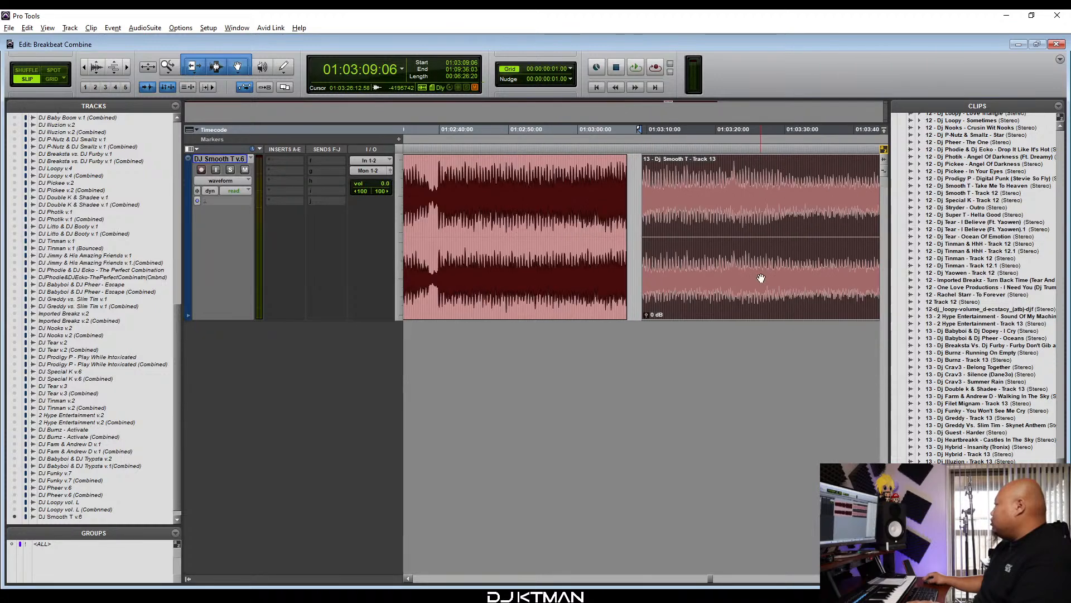
drag(727, 282, 545, 303)
Trim the silent opening off clip 13 and bring its start to within one frame of the end of clip 12.
key(t)
key(t)
key(t)
key(t)
key(t)
key(t)
key(t)
key(t)
drag(643, 236, 605, 254)
key(t)
key(t)
key(t)
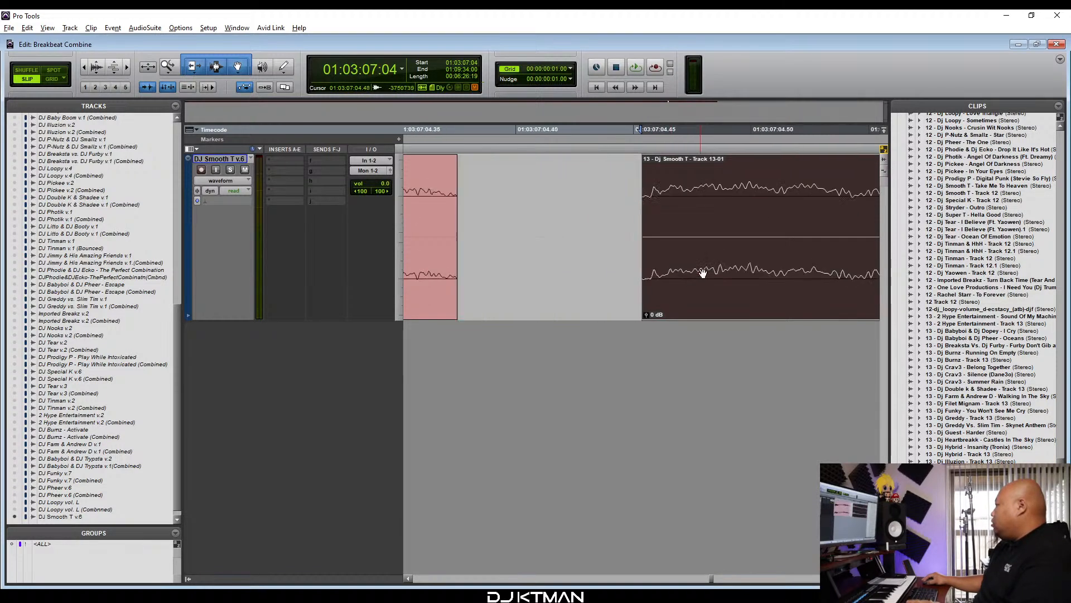
Close the gap by moving the Track 13 clip flush against the end of the preceding clip on the DJ Smooth T v.6 track.
drag(679, 270, 468, 287)
key(r)
key(r)
key(t)
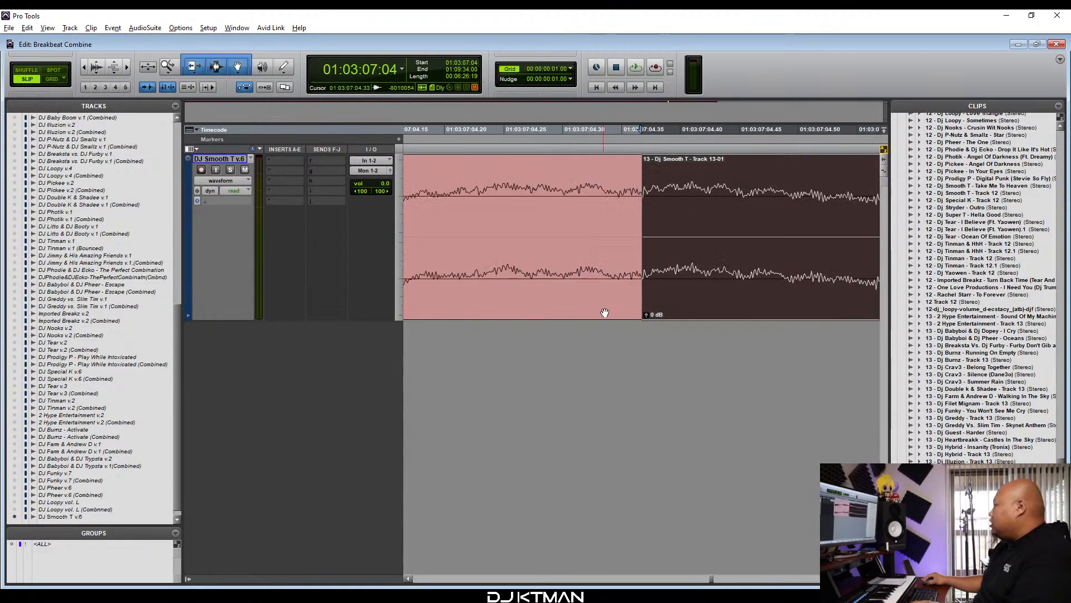
click(642, 316)
drag(638, 315, 638, 315)
Play the audio across the join between the Track 12 and Track 13 clips, starting at 01:03:06:14.
key(r)
key(r)
key(r)
key(r)
key(r)
key(r)
key(r)
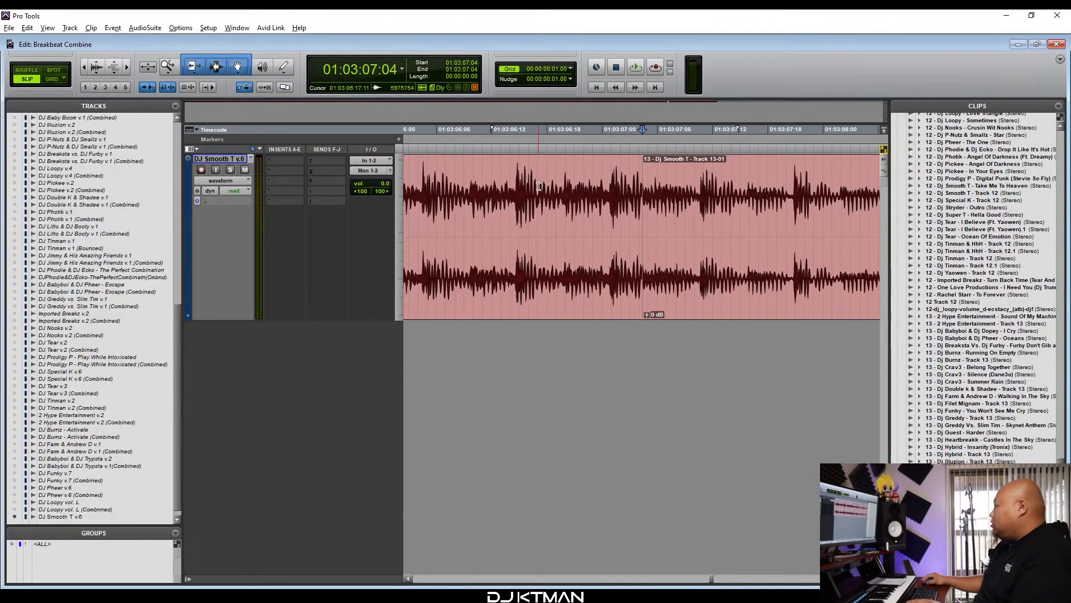
click(516, 188)
key(space)
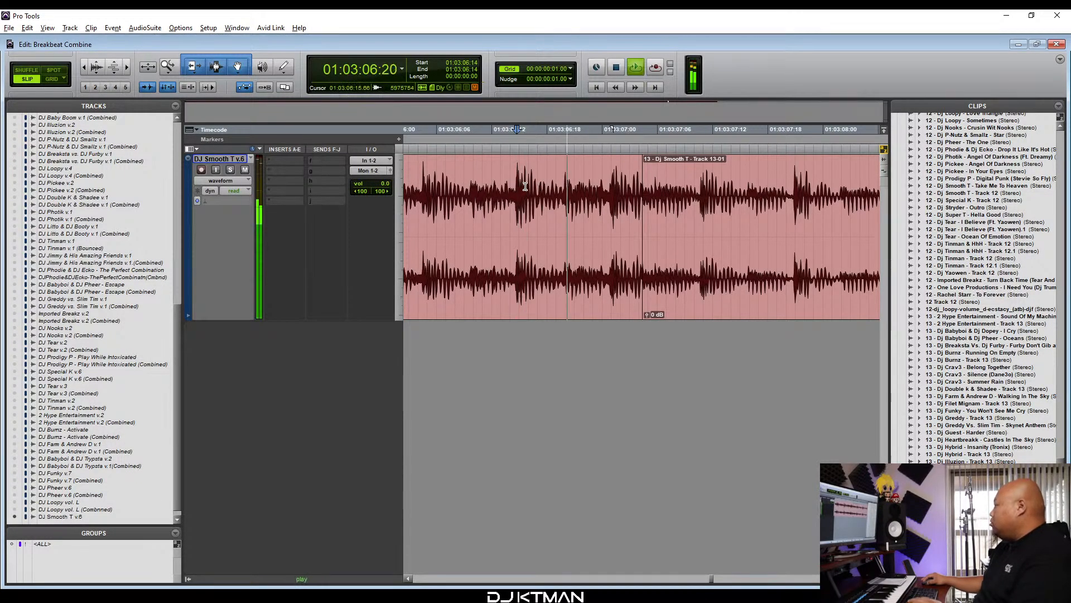
key(r)
key(r)
key(space)
Try a fade-out from 01:09:05:19 to the end of the Track 13 clip, and delete that fade.
key(r)
key(r)
key(r)
key(r)
key(r)
key(r)
key(r)
key(r)
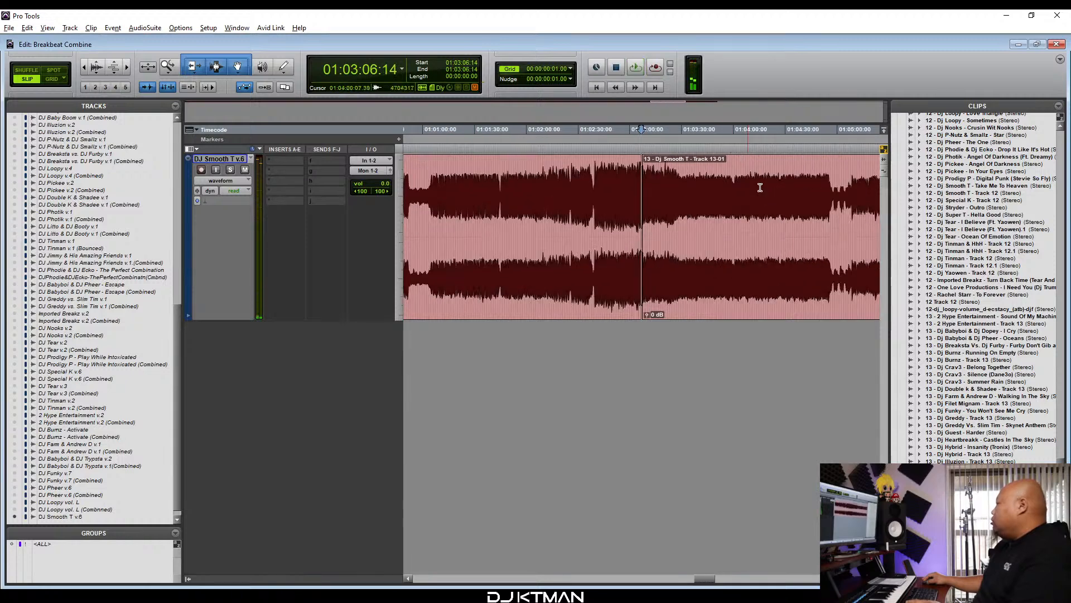
click(719, 194)
key(g)
key(t)
key(t)
key(t)
key(t)
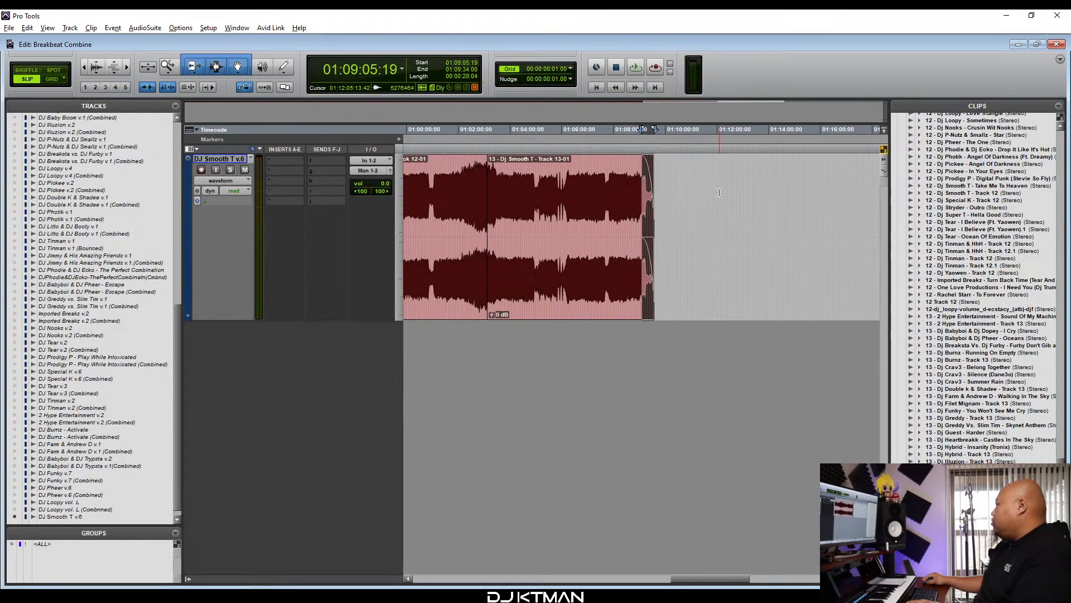
key(Delete)
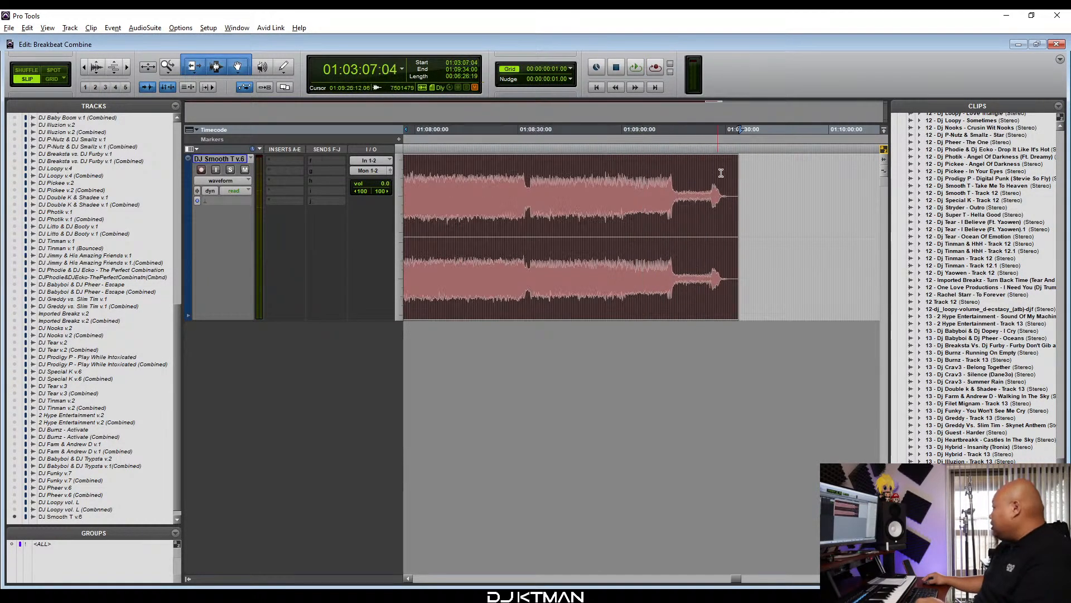
Audition the ending of the Track 13 clip, fade out its end and trim off the silent tail.
click(706, 175)
key(t)
key(t)
key(space)
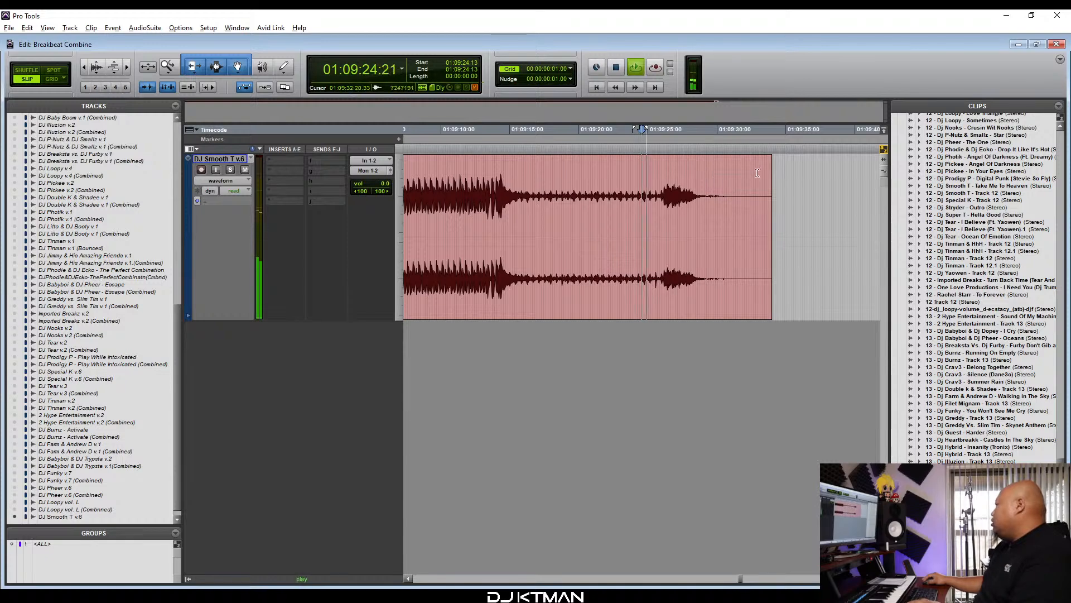
click(764, 167)
key(g)
drag(762, 207, 720, 208)
Spot-check the combined mix by playing it near its ending and around 01:07:23, 01:01:20 and 00:52:19.
click(671, 200)
key(r)
key(r)
key(r)
key(space)
key(r)
key(space)
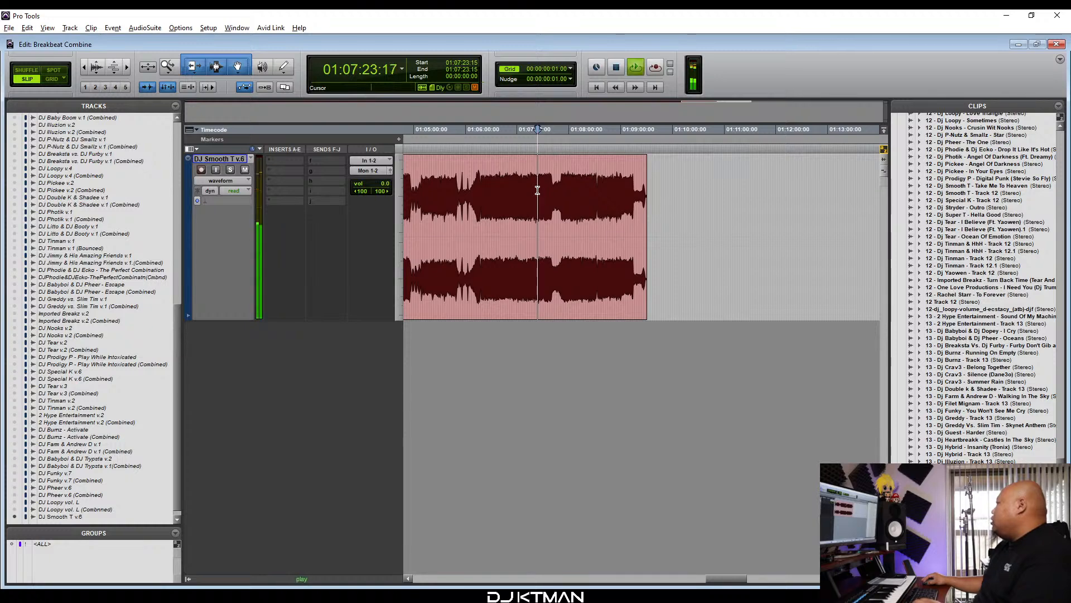
key(r)
key(r)
key(space)
click(538, 191)
key(space)
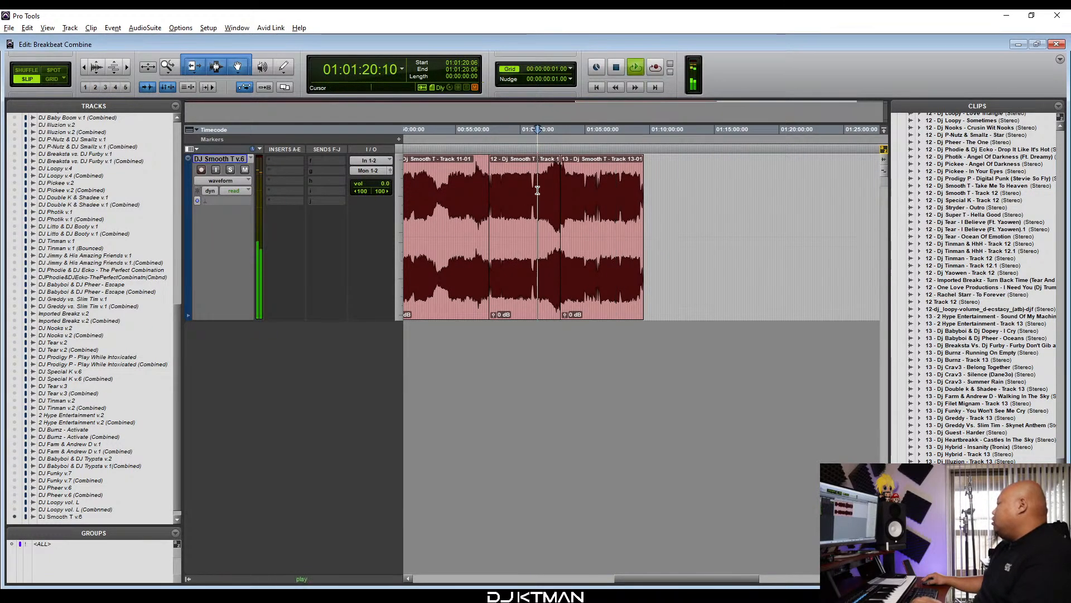
key(r)
key(space)
click(531, 195)
key(space)
key(space)
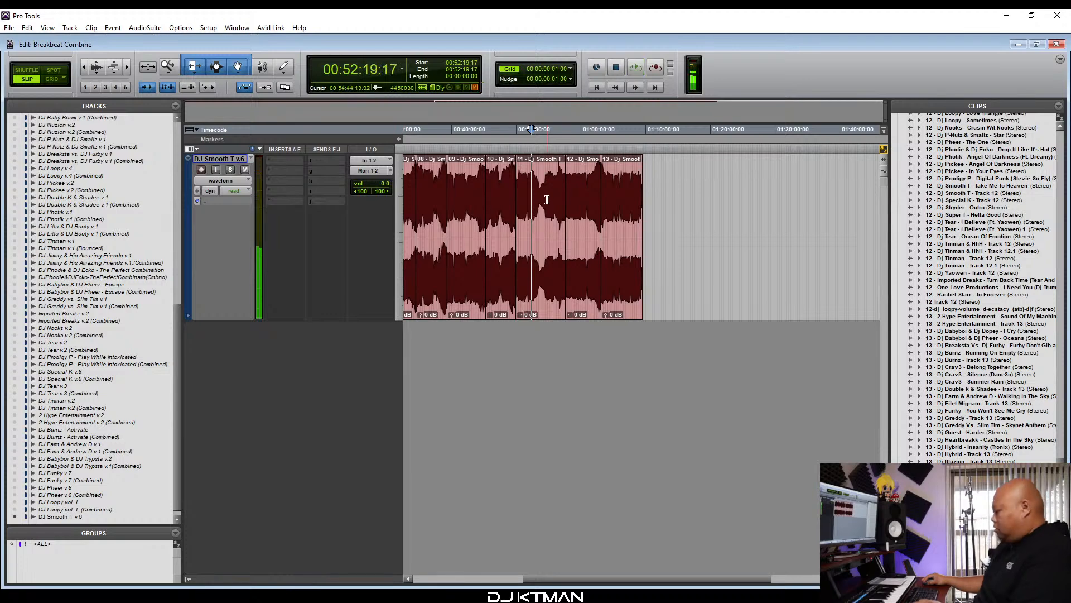
Return to the session start with the whole mix in view and activate the Grabber tool.
key(alt+a)
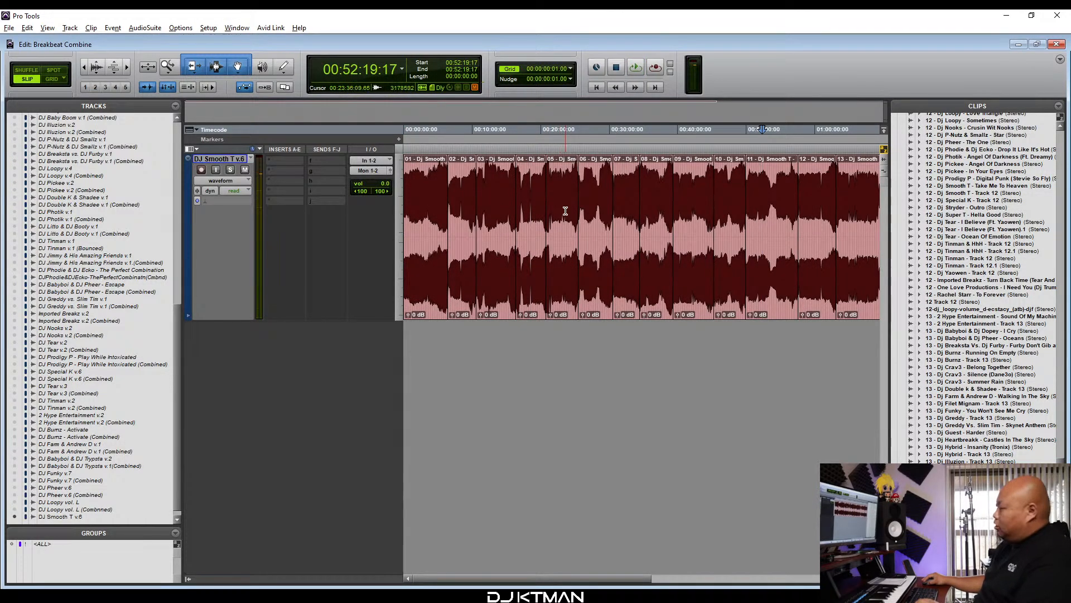
key(Return)
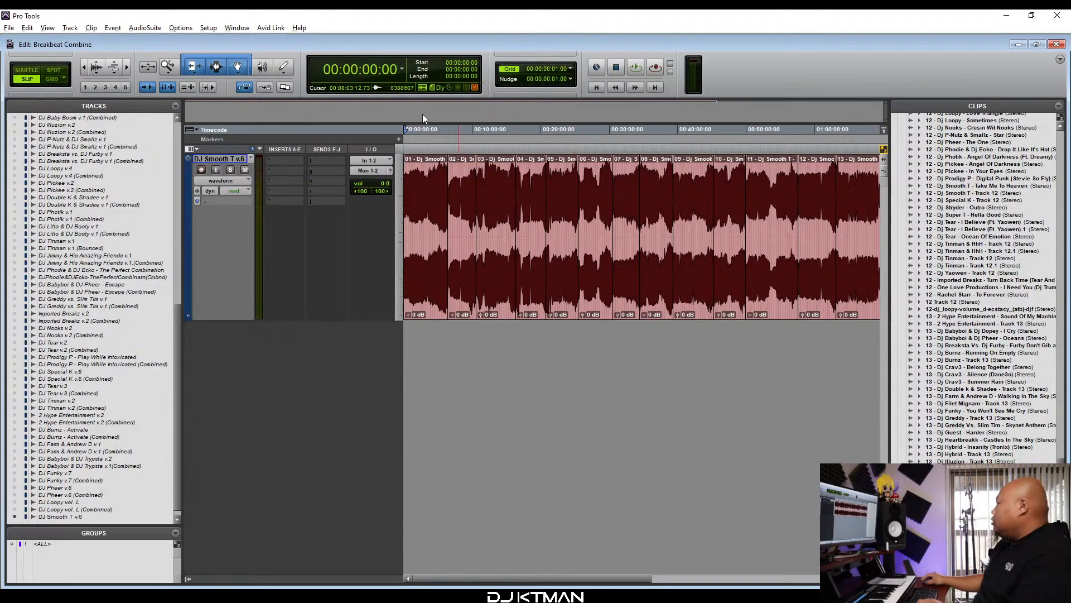
click(242, 74)
Switch to Word and show the DJ Loopy vol. L tracklist document as a formatting reference.
click(602, 596)
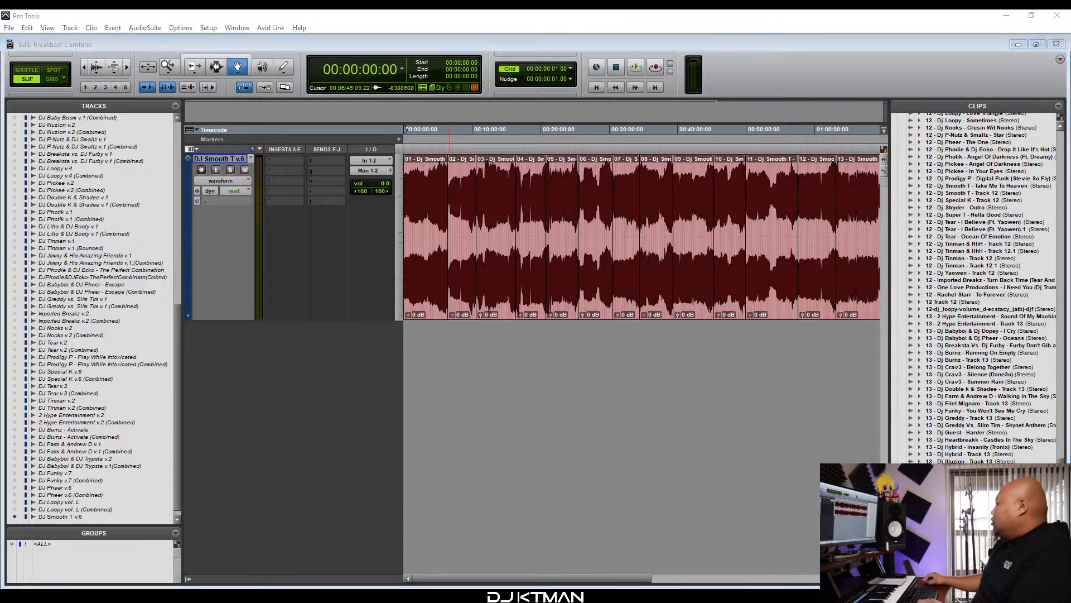
click(788, 49)
click(804, 78)
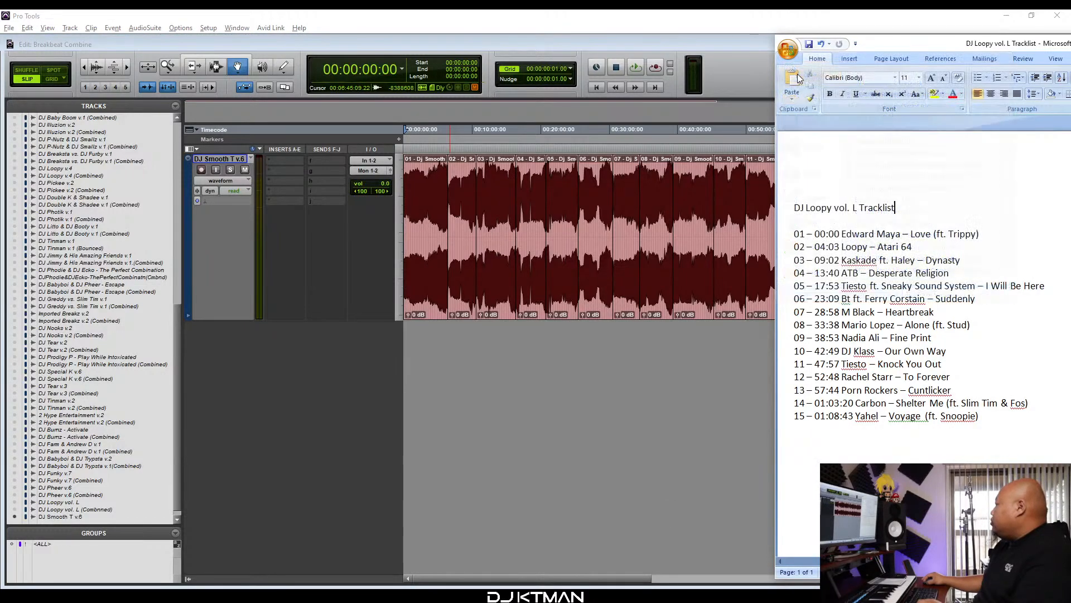
Open a new blank Word document, place it beside the audio timeline and remove the space after paragraphs.
double_click(585, 149)
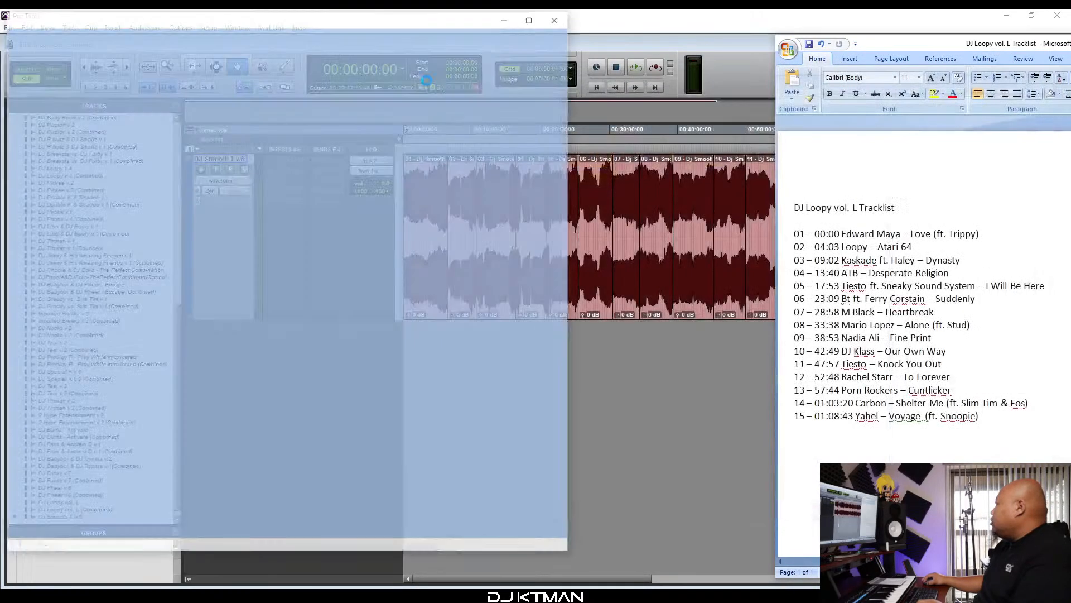
drag(196, 23, 955, 48)
click(1022, 94)
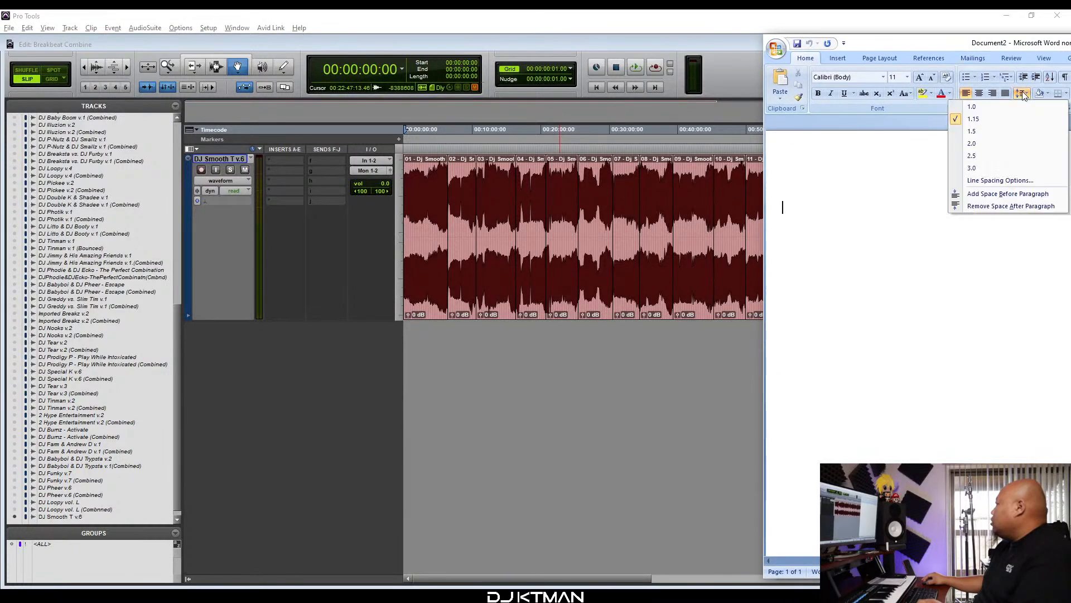
click(1011, 206)
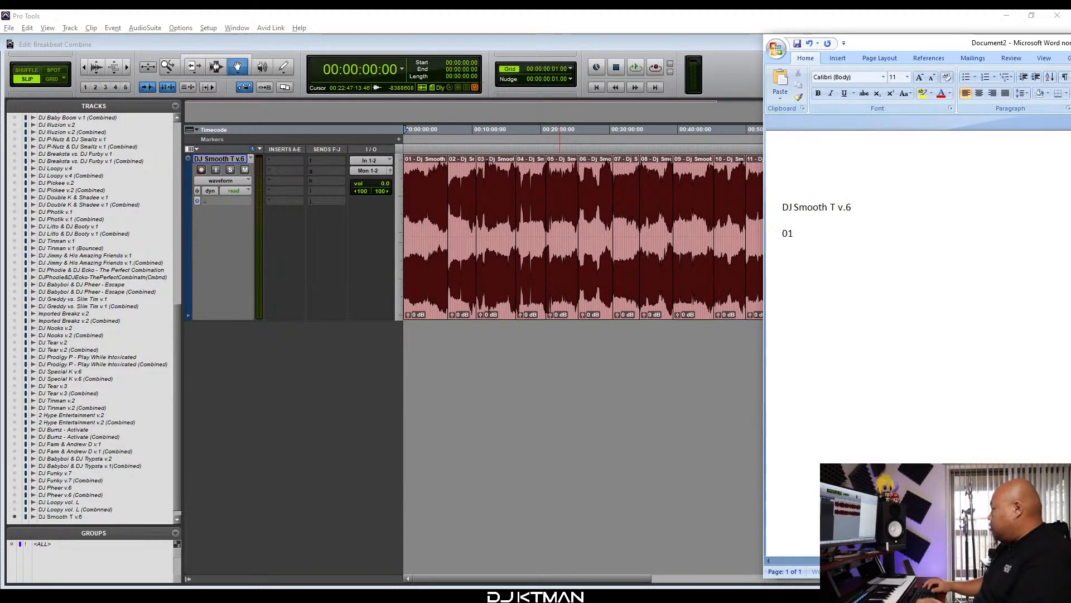
Title the Word document DJ Smooth T v.6 and list 01 – 00:00 and 02 – 06:26, reading clip 02's start in Pro Tools.
text(:00)
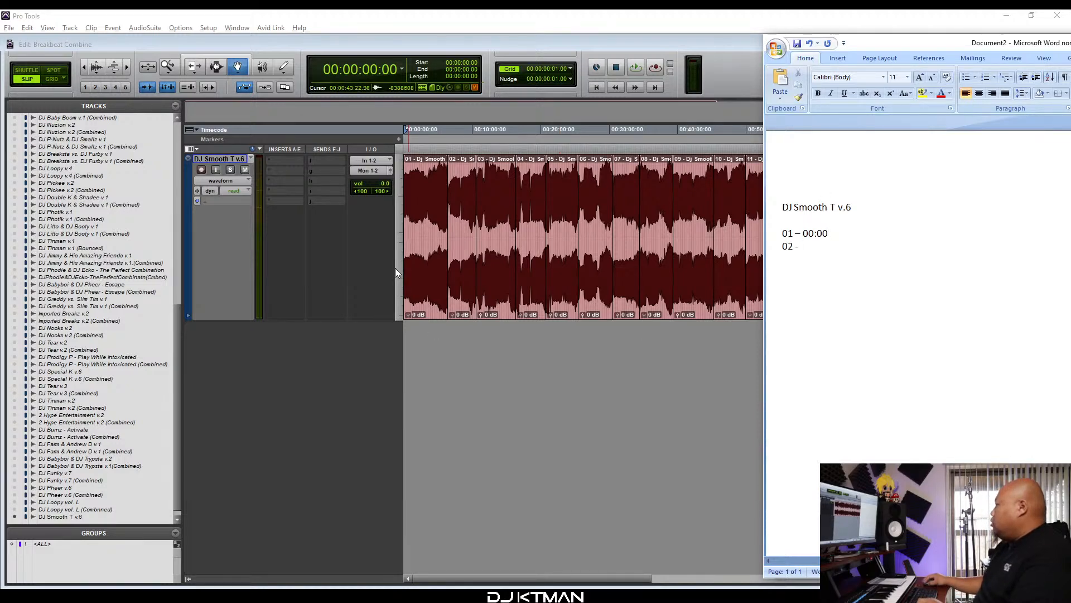
click(423, 249)
click(467, 293)
key(ctrl+])
key(ctrl+])
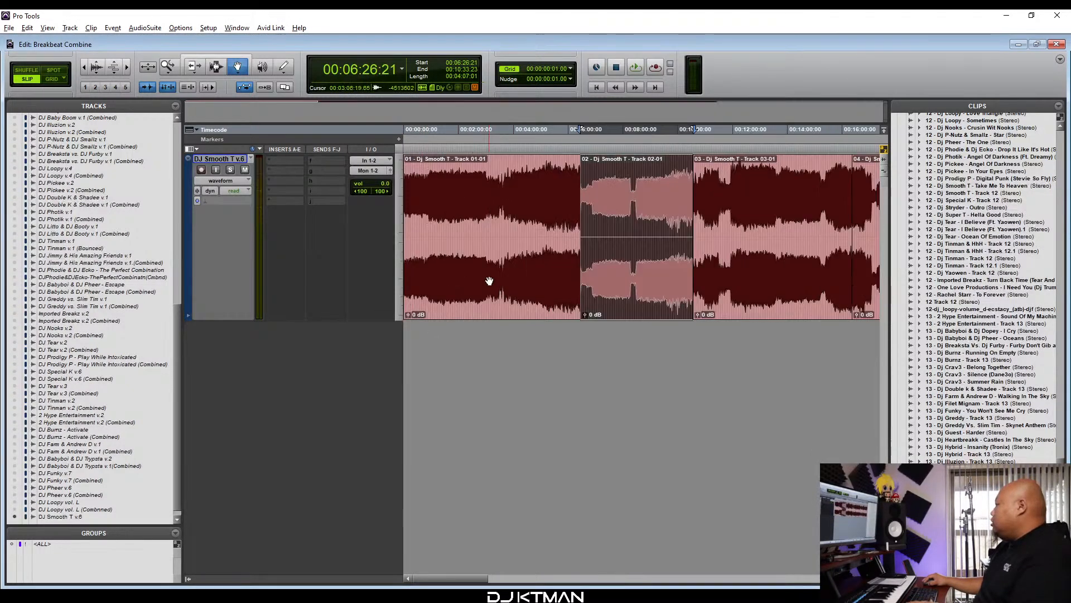
key(alt+Tab)
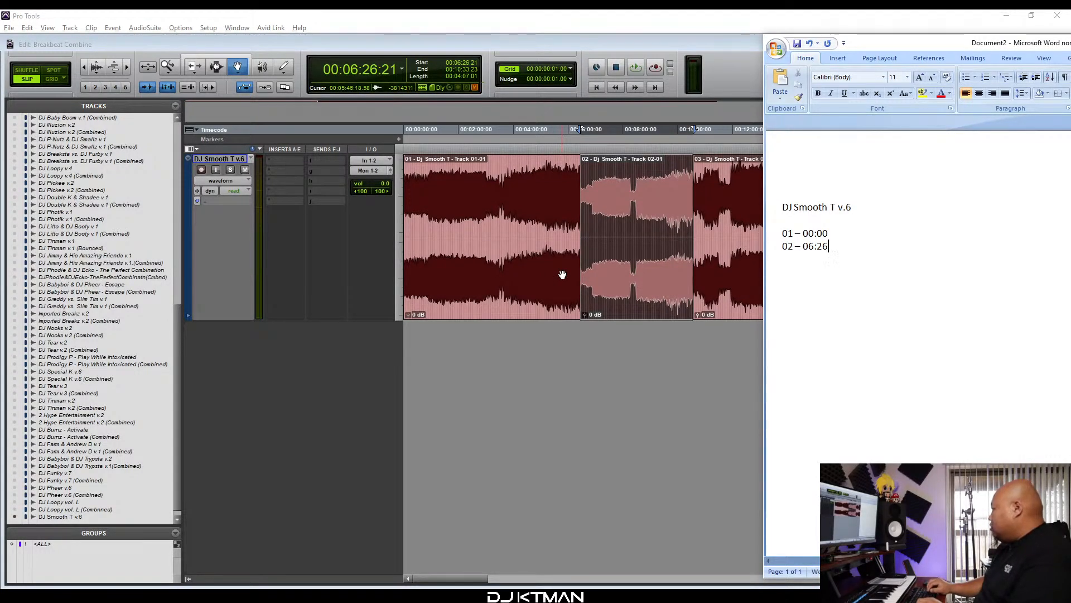
Select clip 03 in Pro Tools to read its start time and enter 03 – 10:33 in the Word tracklist.
text(-)
click(720, 273)
scroll(727, 277, right, 2)
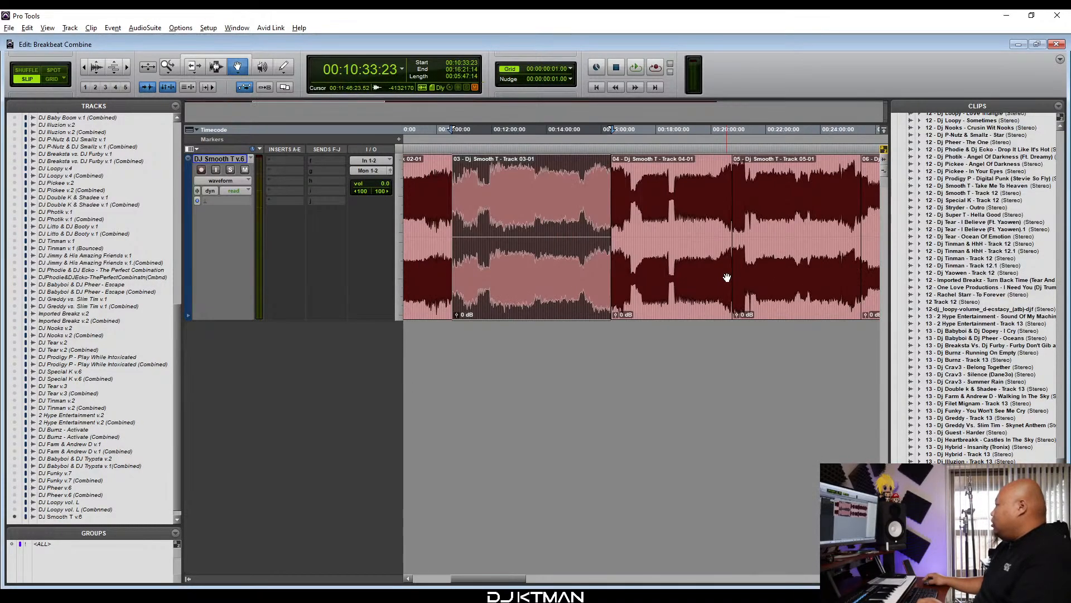
key(alt+Tab)
text(10:33)
key(Return)
Select clip 04 in Pro Tools to read its start time and enter 04 – 16:21 in the Word tracklist.
text(04)
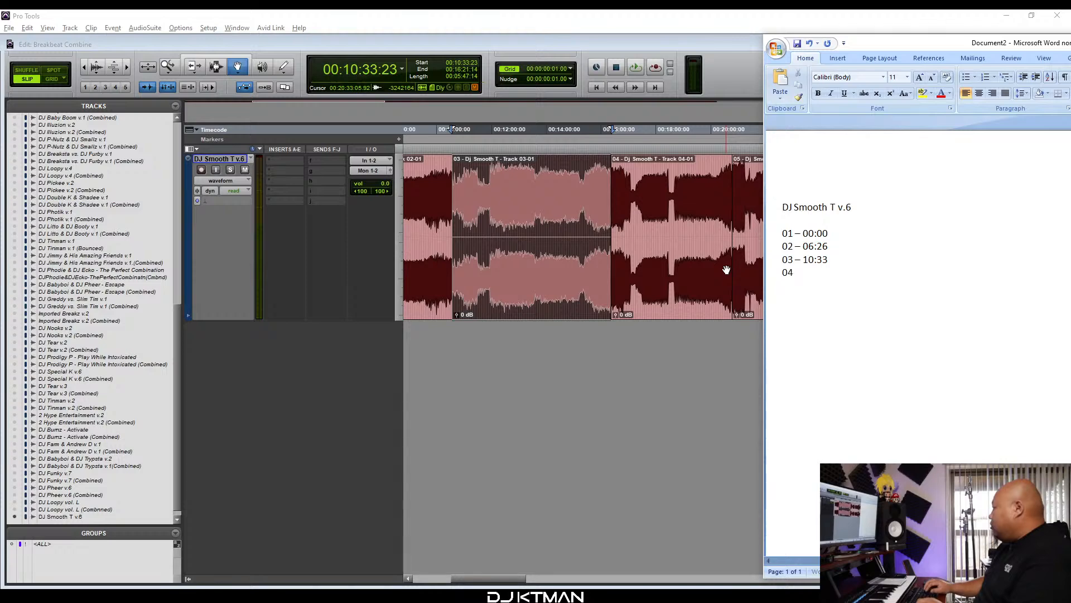
key(alt+Tab)
click(678, 278)
scroll(677, 279, right, 4)
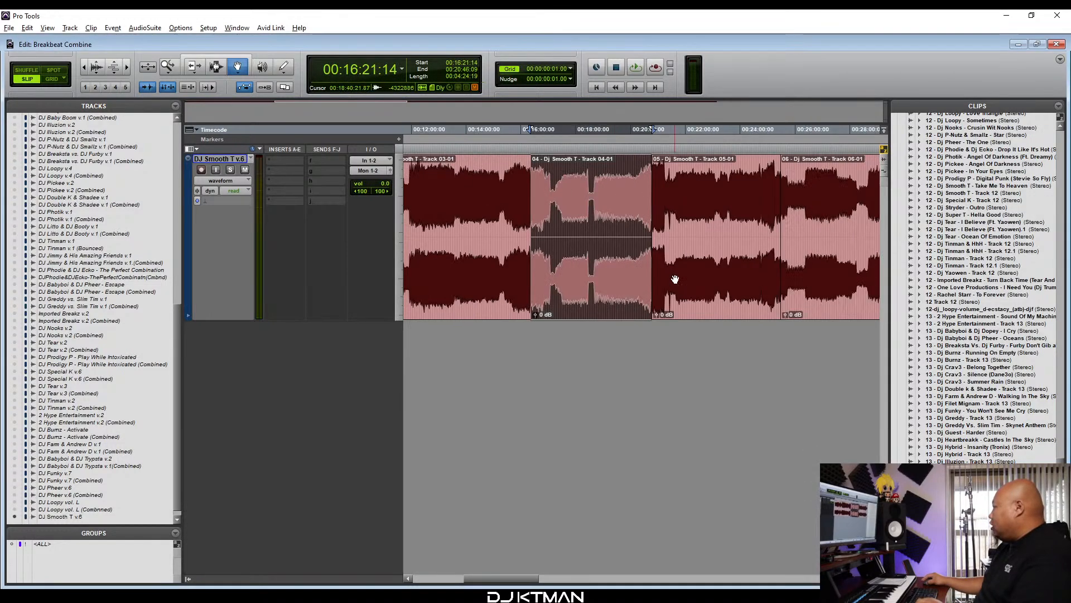
key(alt+Tab)
text(- 1)
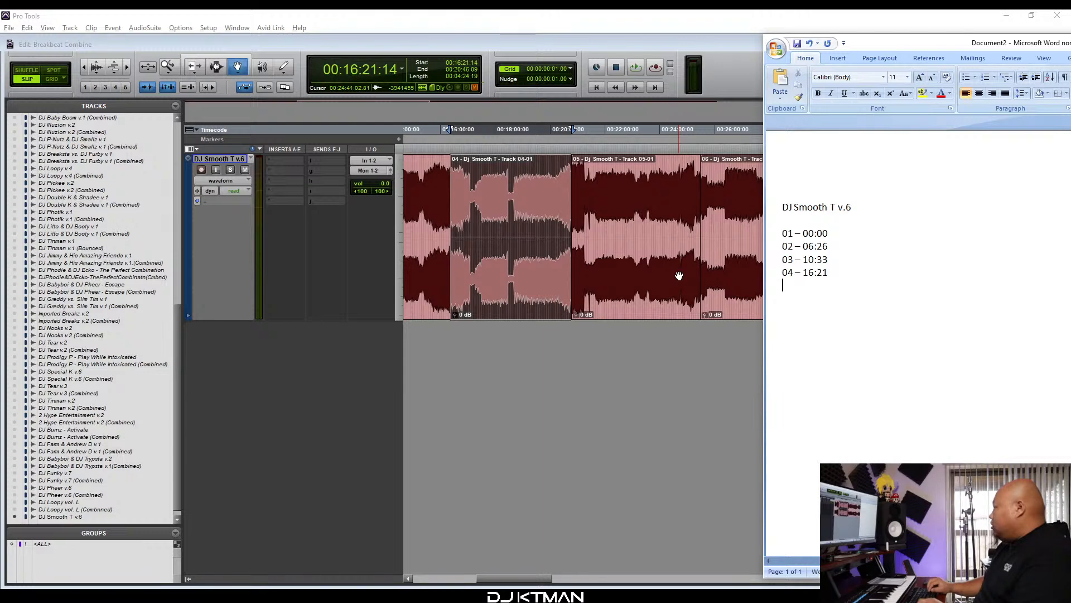
Select clip 05 in Pro Tools to read its start time and enter 05 – 20:46 in the Word tracklist.
key(alt+Tab)
click(653, 282)
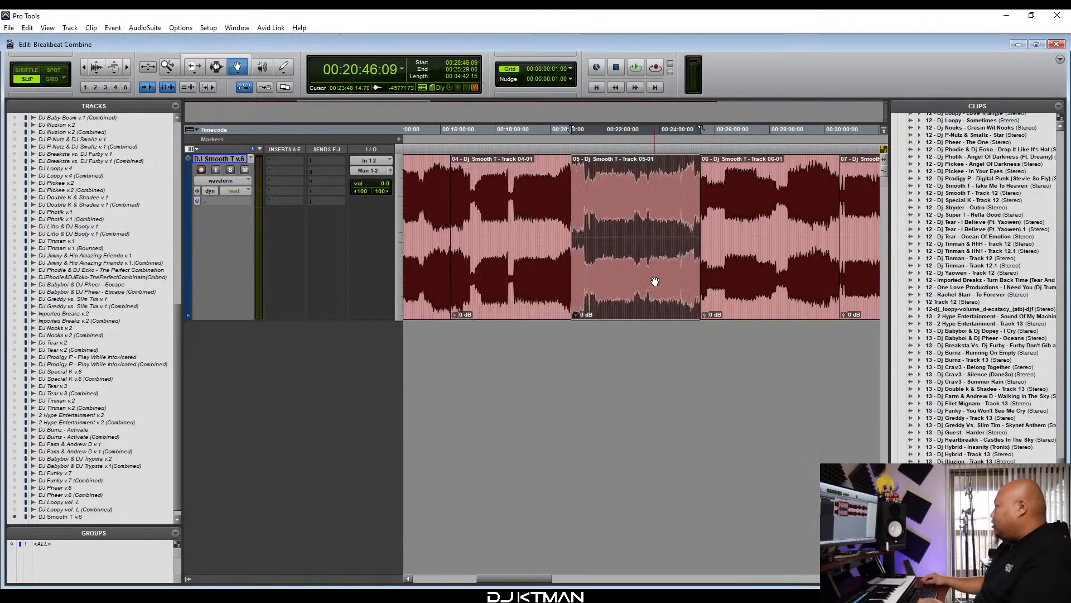
scroll(655, 281, right, 6)
key(alt+Tab)
text(20)
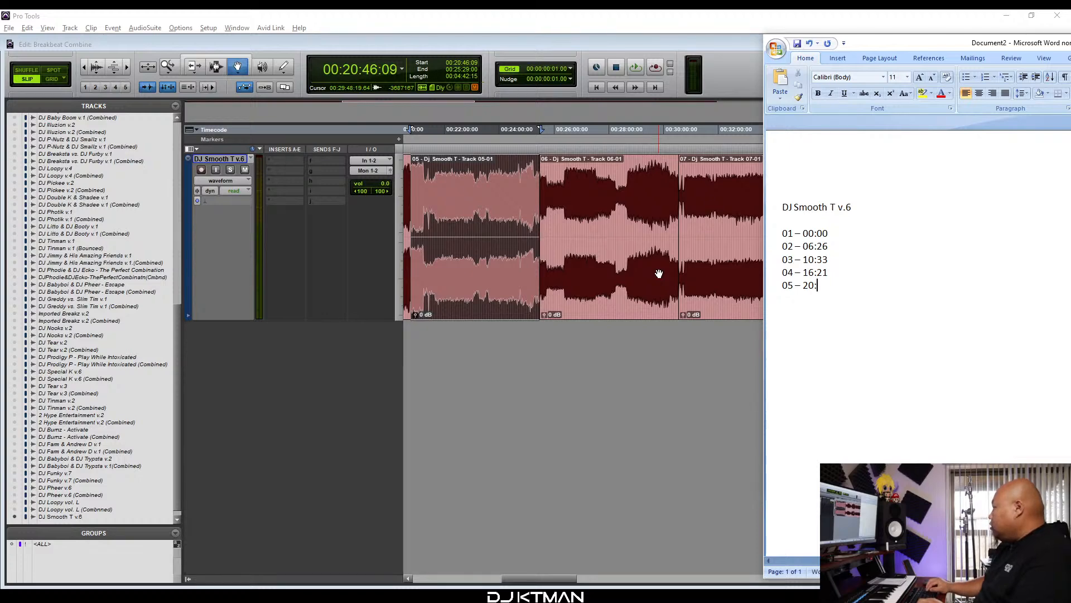
text(:46)
key(Return)
Select clip 06 in Pro Tools to read its start time and enter 06 – 25:29 in the Word tracklist.
text(06 -)
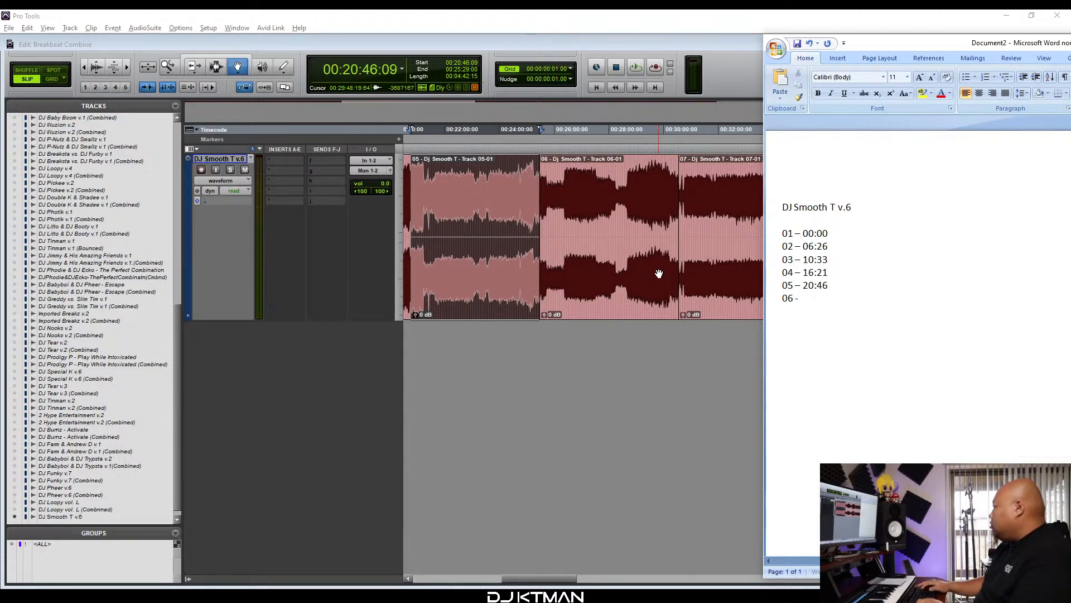
key(alt+Tab)
click(659, 274)
scroll(634, 274, right, 4)
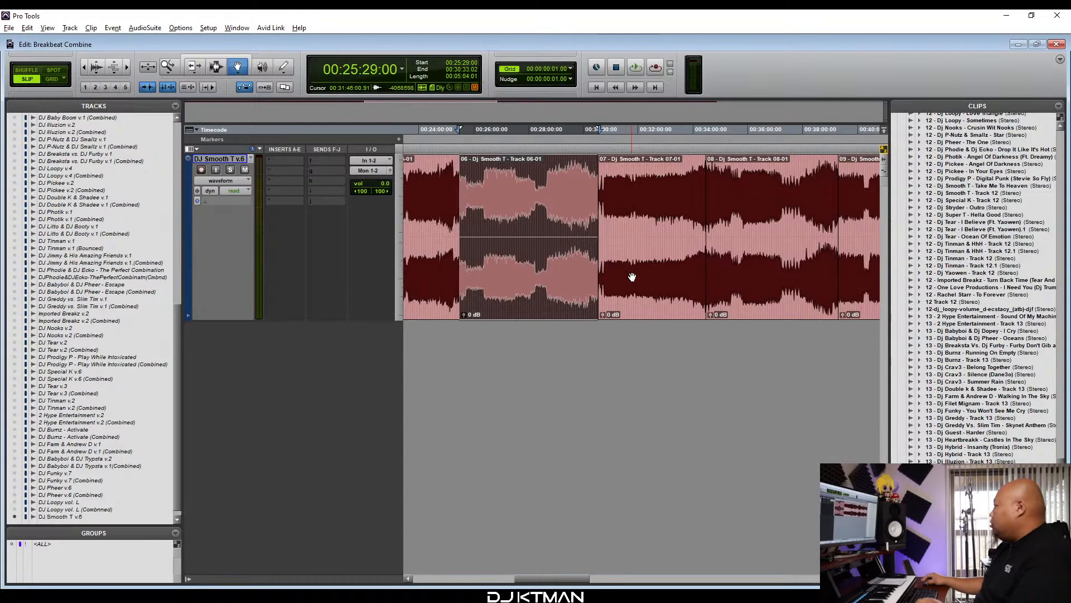
key(alt+Tab)
text(- )
text(25:)
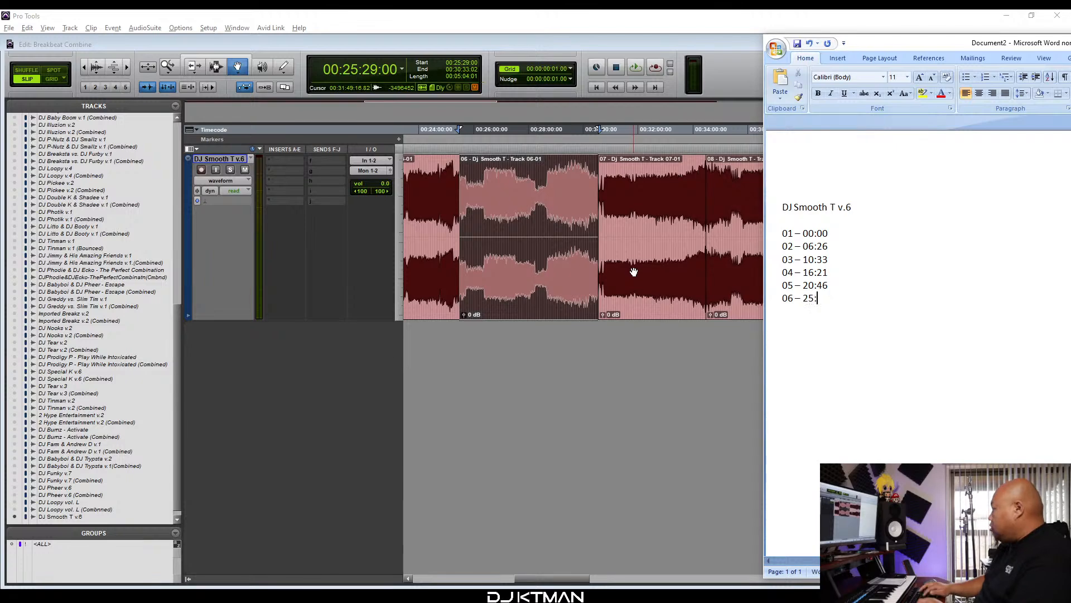
text(29)
key(Return)
Select clip 07 in Pro Tools to read its start time and enter 07 – 30:33 in the Word tracklist.
text(07 -)
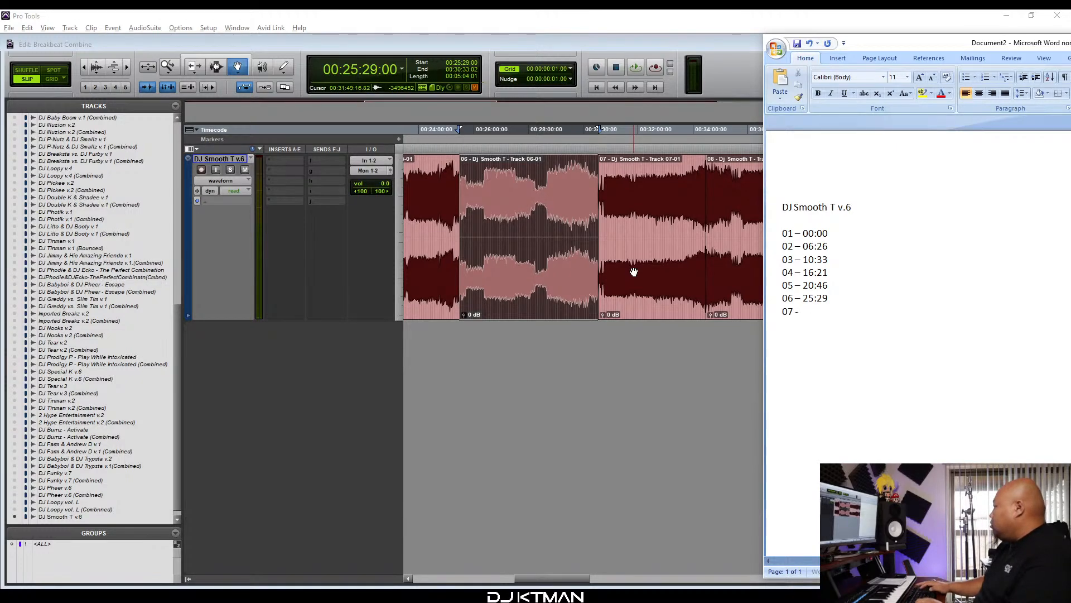
key(alt+Tab)
click(634, 272)
scroll(634, 271, right, 2)
key(alt+Tab)
text(30:33)
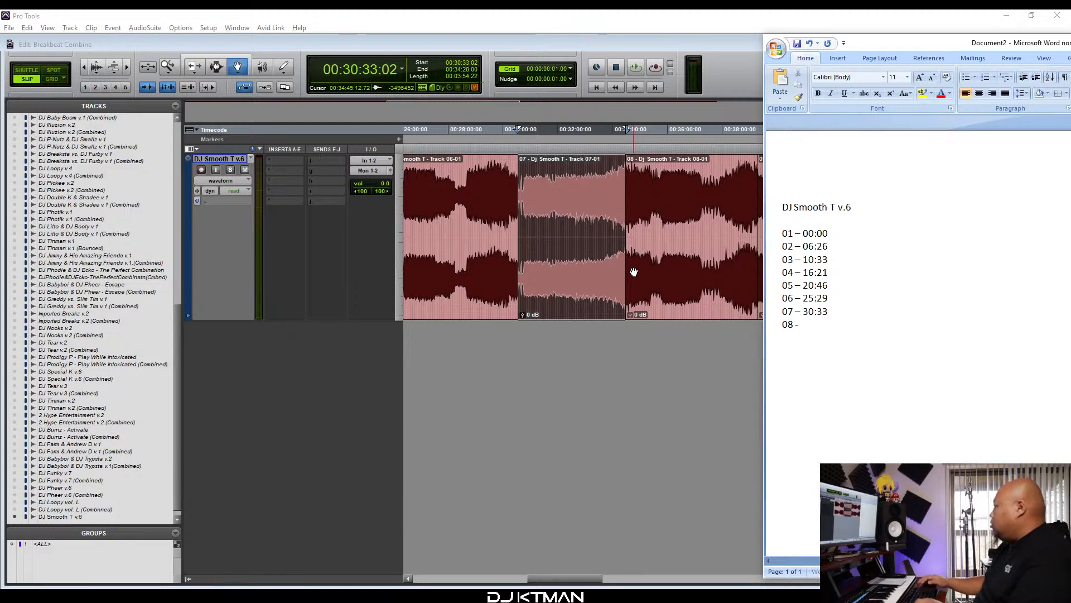
Select clip 08 in Pro Tools to read its start time and enter 08 – 34:28 in the Word tracklist.
click(663, 257)
scroll(664, 257, right, 2)
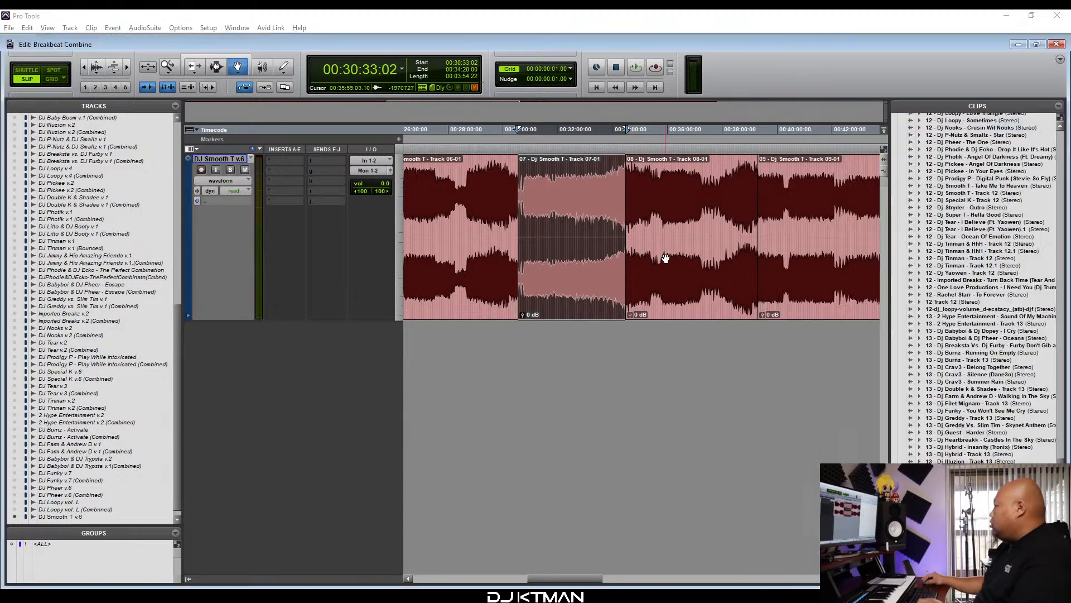
key(alt+Tab)
text(08 - 34:2809 -)
Select clip 09 in Pro Tools to read its start time and enter 09 – 39:18 in the Word tracklist.
click(666, 258)
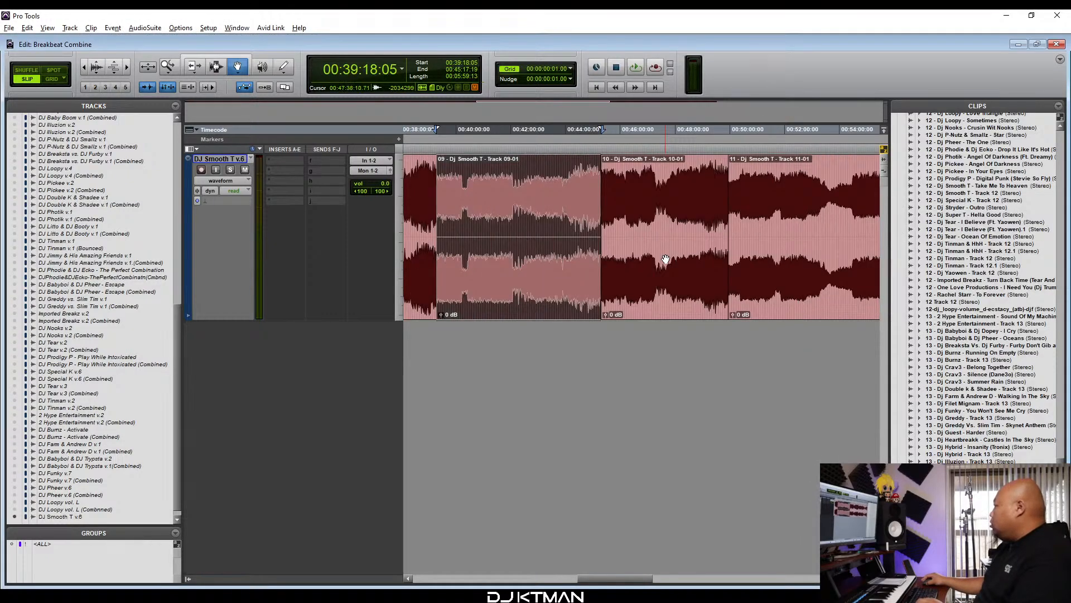
key(alt+Tab)
text(39:)
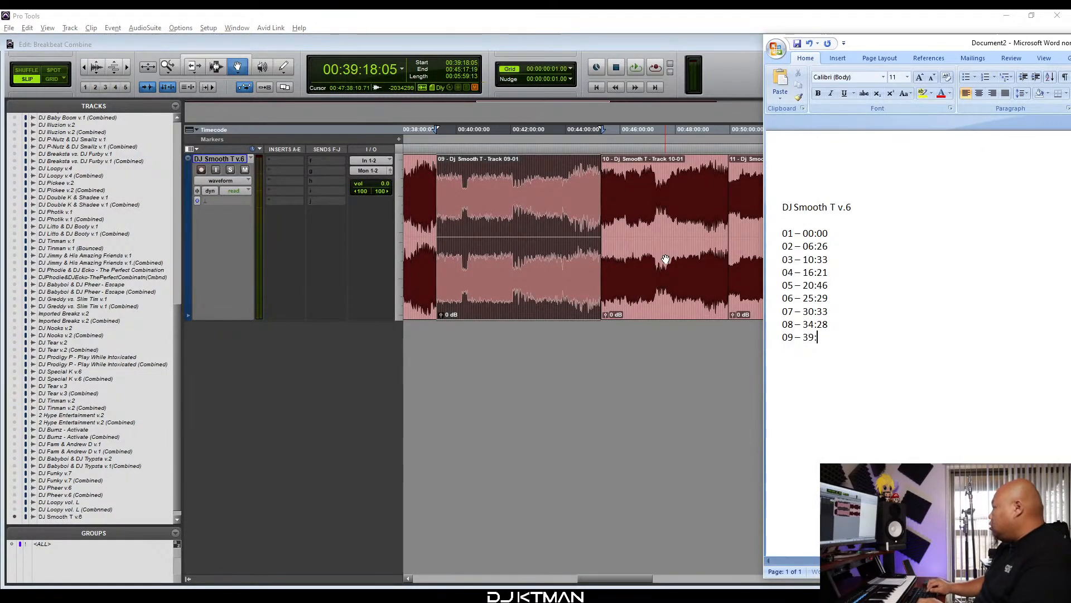
Select clip 10 in Pro Tools to read its start time and enter 10 – 45:17 in the Word tracklist.
click(665, 258)
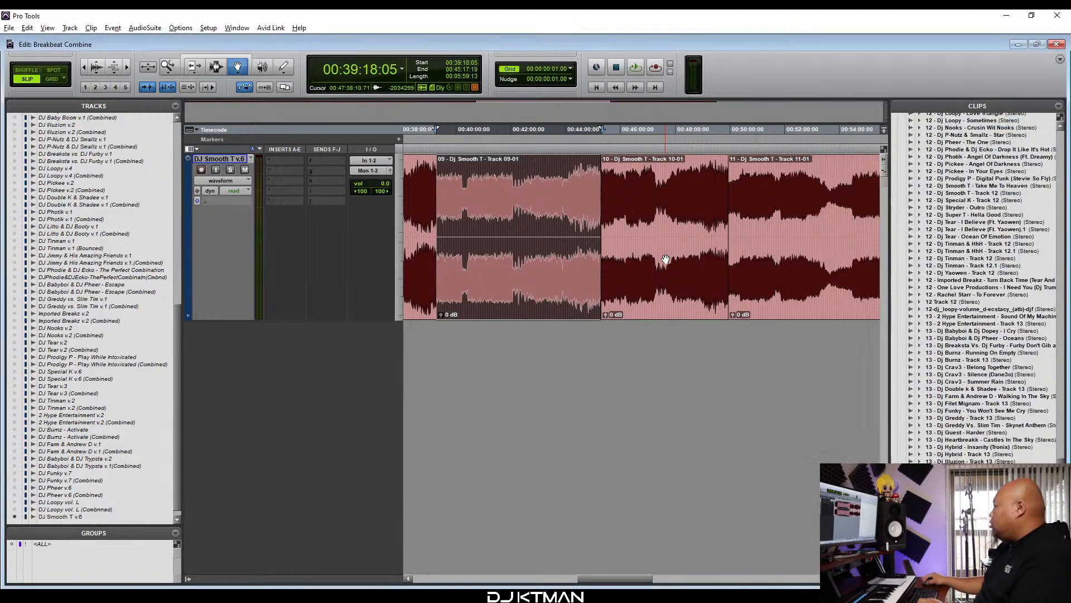
key(alt+Tab)
text(45:17 )
text(11 -)
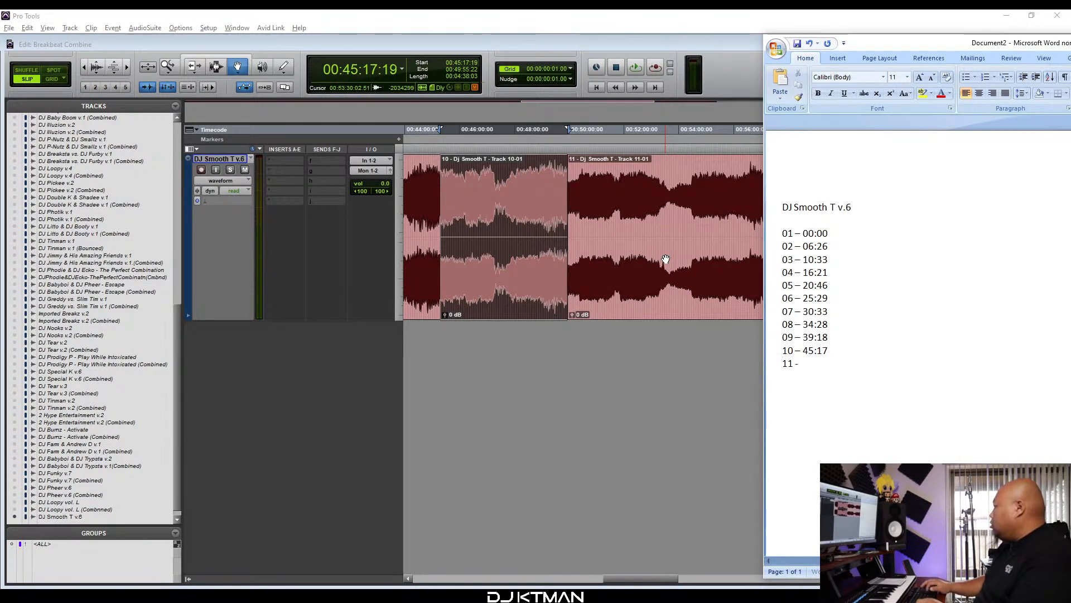
Select clip 11 in Pro Tools to read its start time and enter 11 – 49:55 in the Word tracklist.
click(672, 255)
scroll(672, 255, right, 3)
key(alt+Tab)
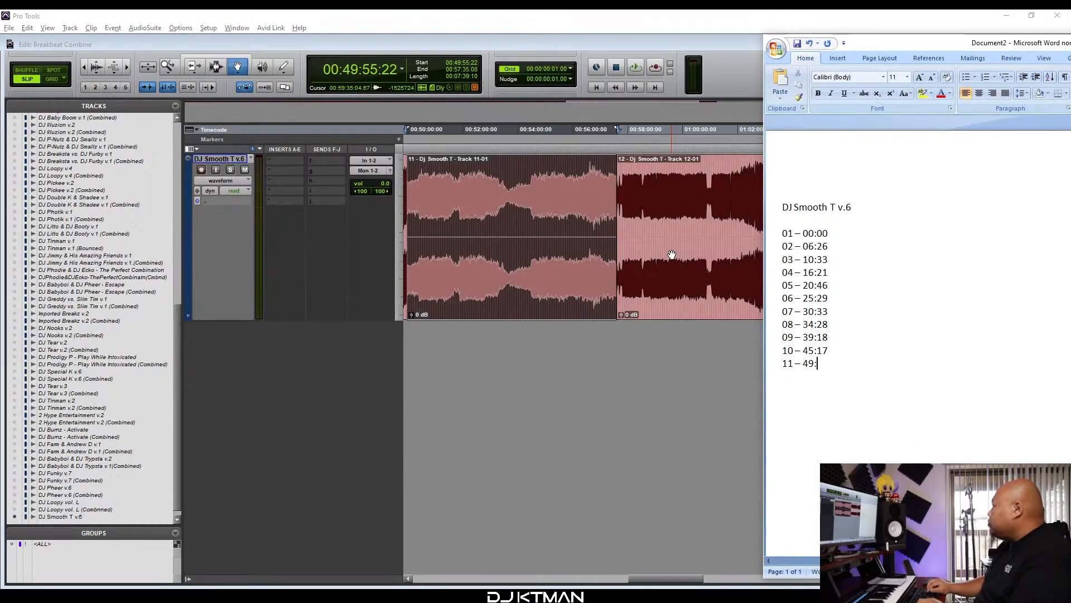
text(-)
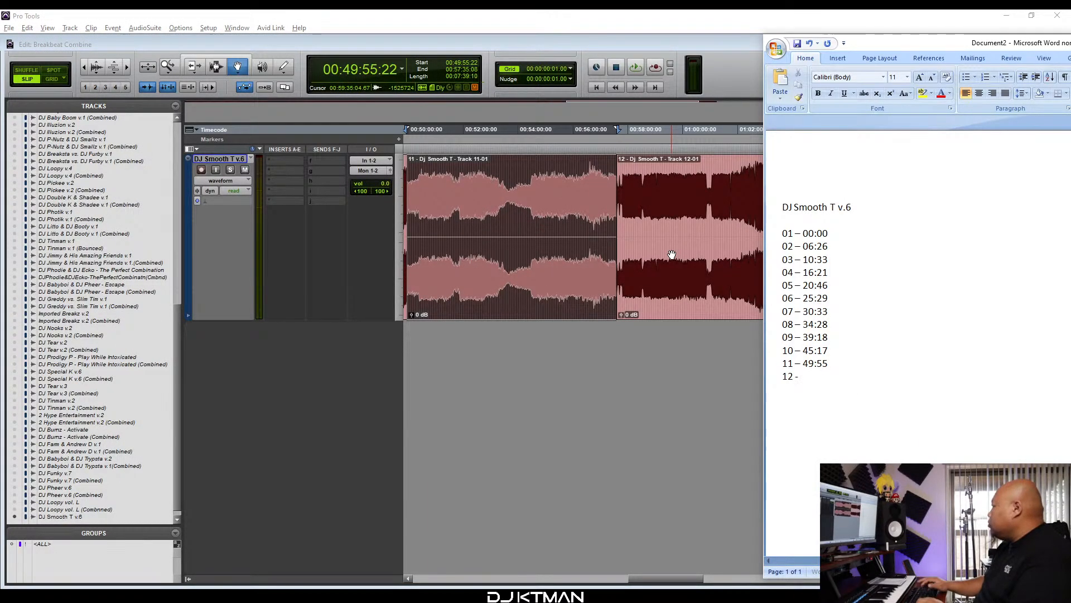
Select clip 12 in Pro Tools to read its start time and enter 12 – 57:35 in the Word tracklist.
key(alt+Tab)
click(692, 253)
scroll(692, 254, right, 3)
key(alt+Tab)
text(57:)
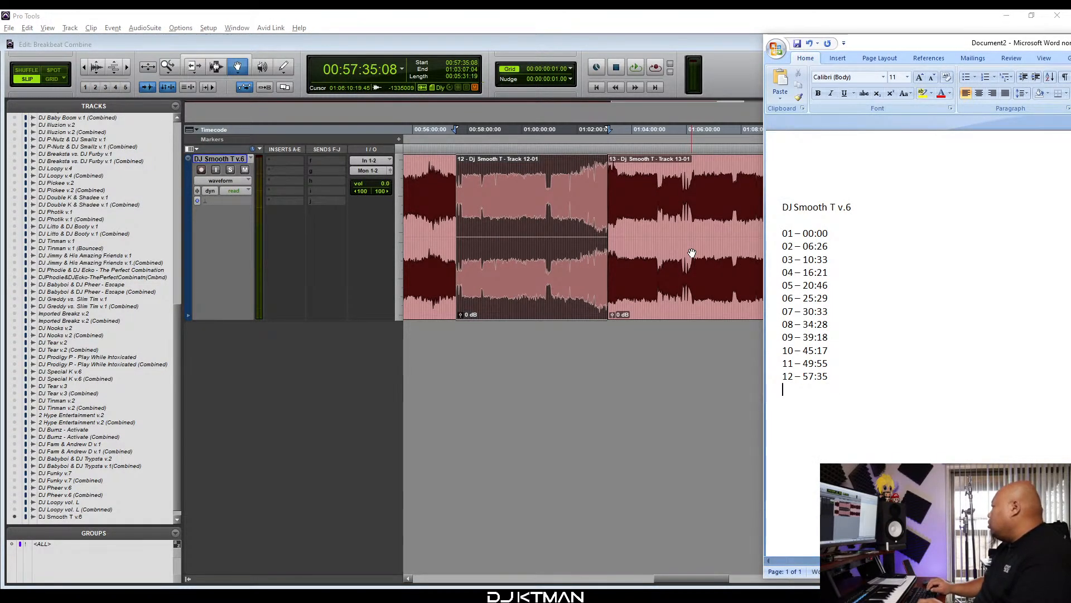
Select clip 13 in Pro Tools to read its start time and enter 13 – 01:03:07 in the Word tracklist.
key(alt+Tab)
click(692, 253)
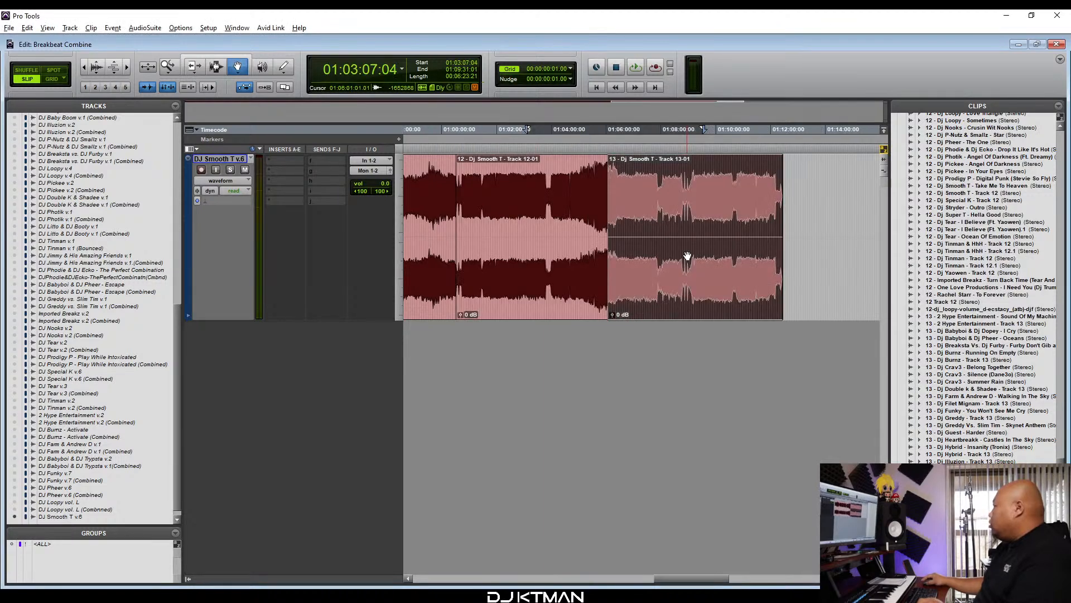
scroll(692, 251, right, 3)
key(alt+Tab)
text(01:03:07)
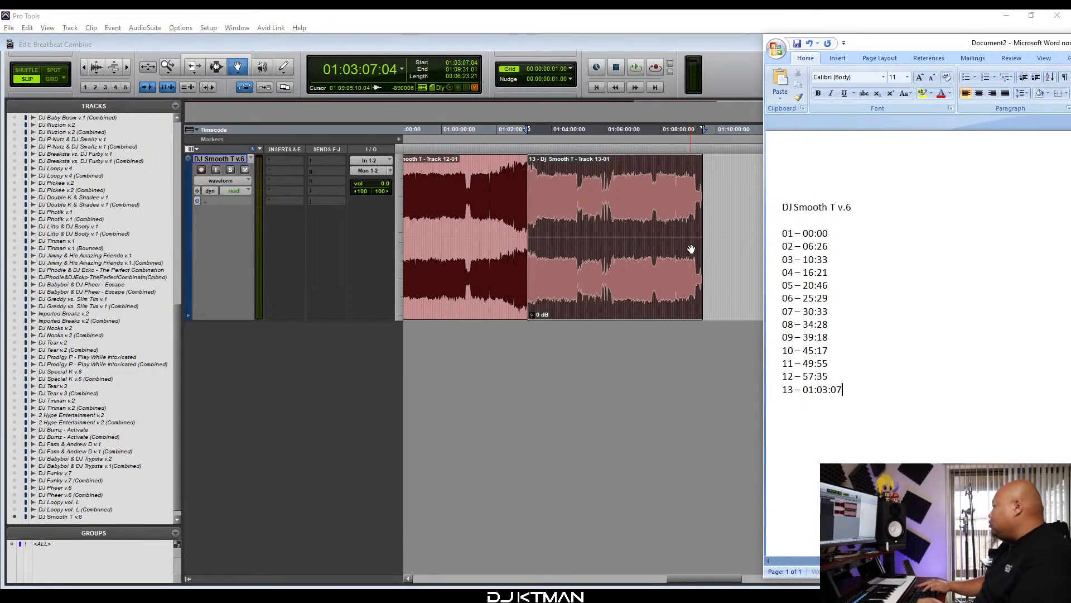
Save the Word document to the Desktop as DJ Smooth T v.6 Tracklist and append Tracklist to its heading line.
drag(846, 211, 789, 215)
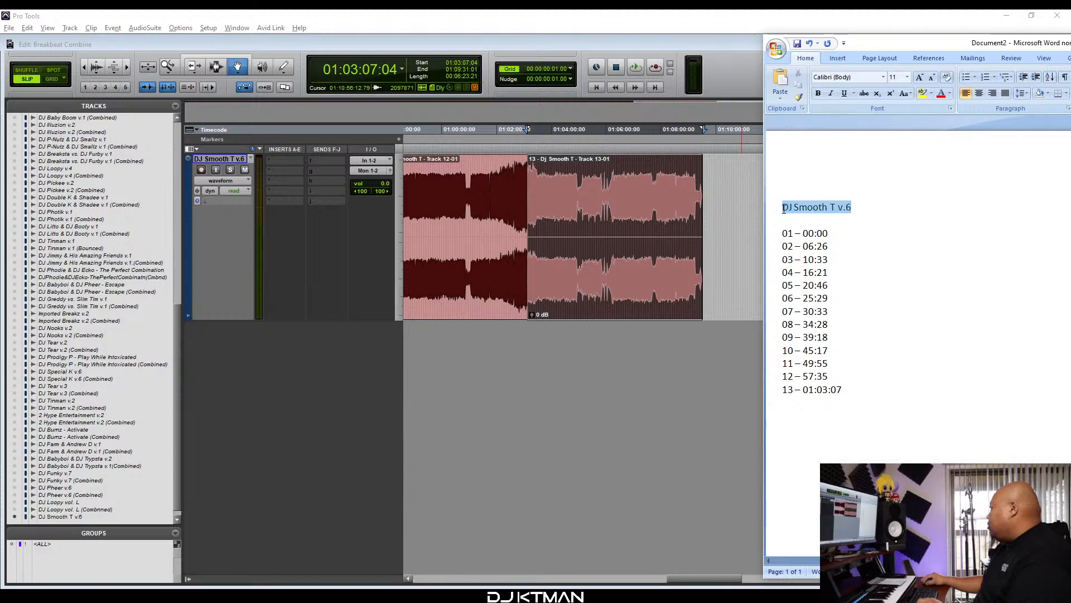
click(775, 49)
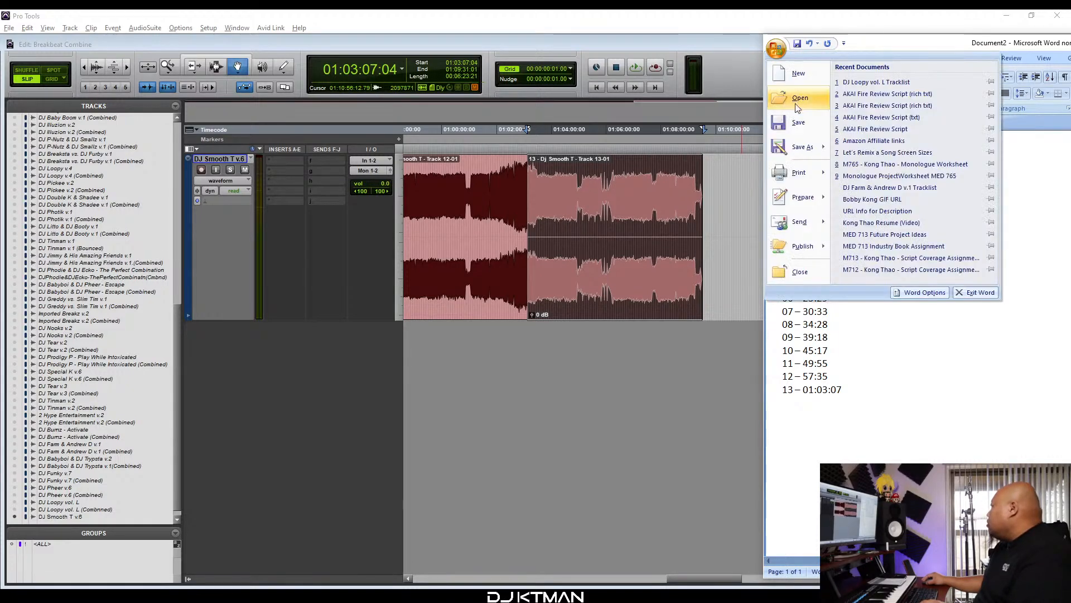
click(796, 145)
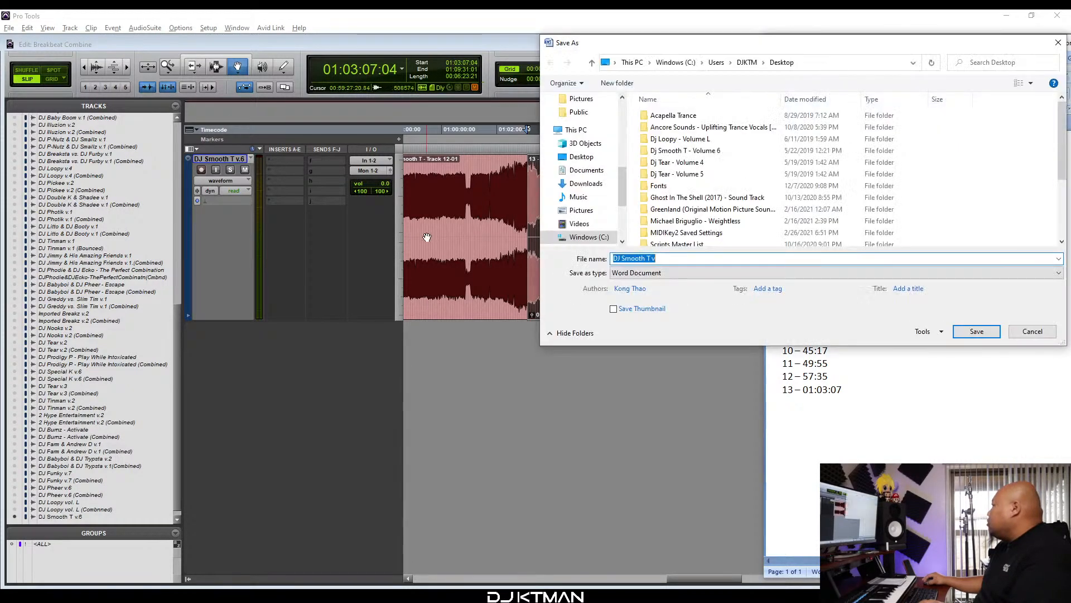
click(674, 258)
text(.6 Tracklist)
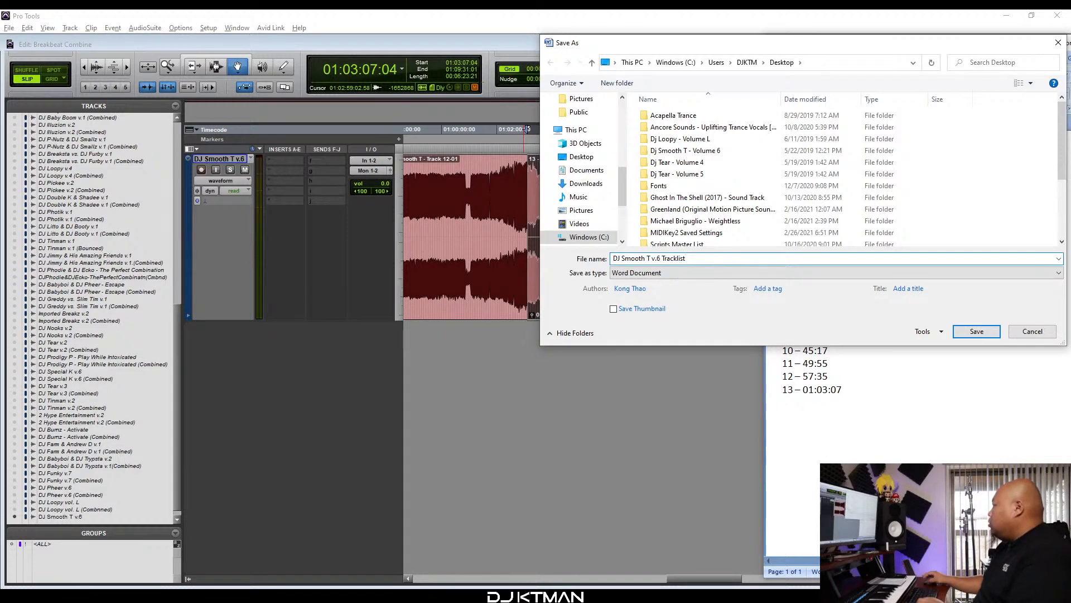
click(582, 156)
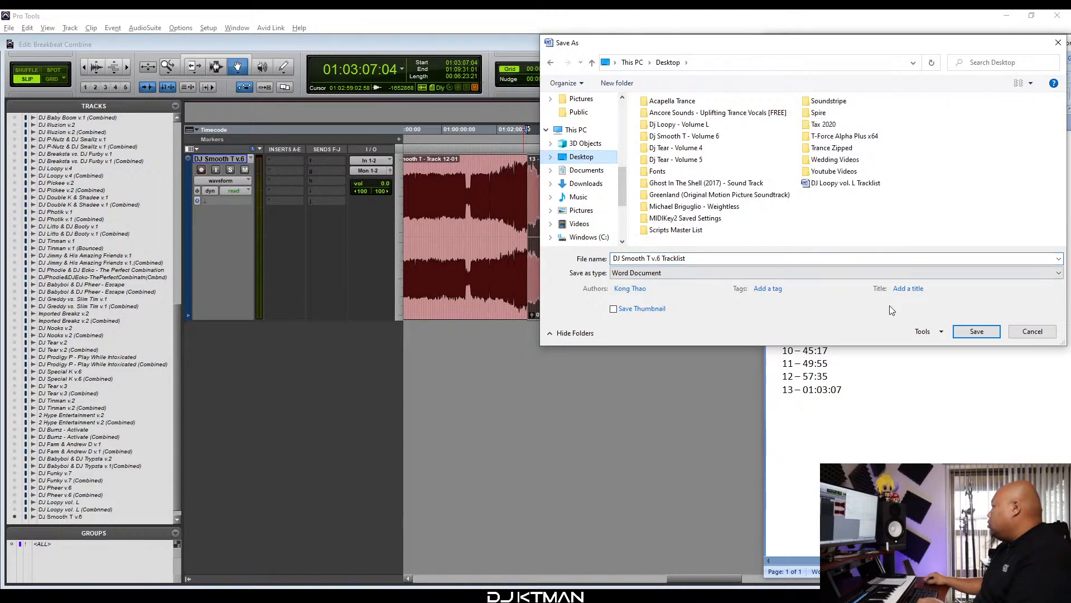
click(977, 331)
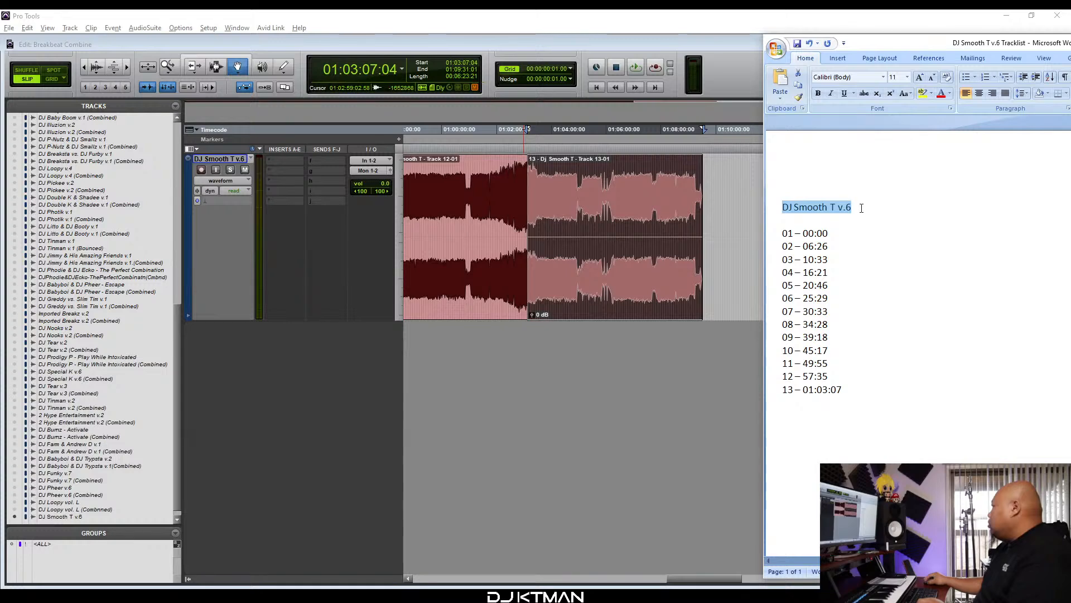
click(862, 208)
text(Tracklist)
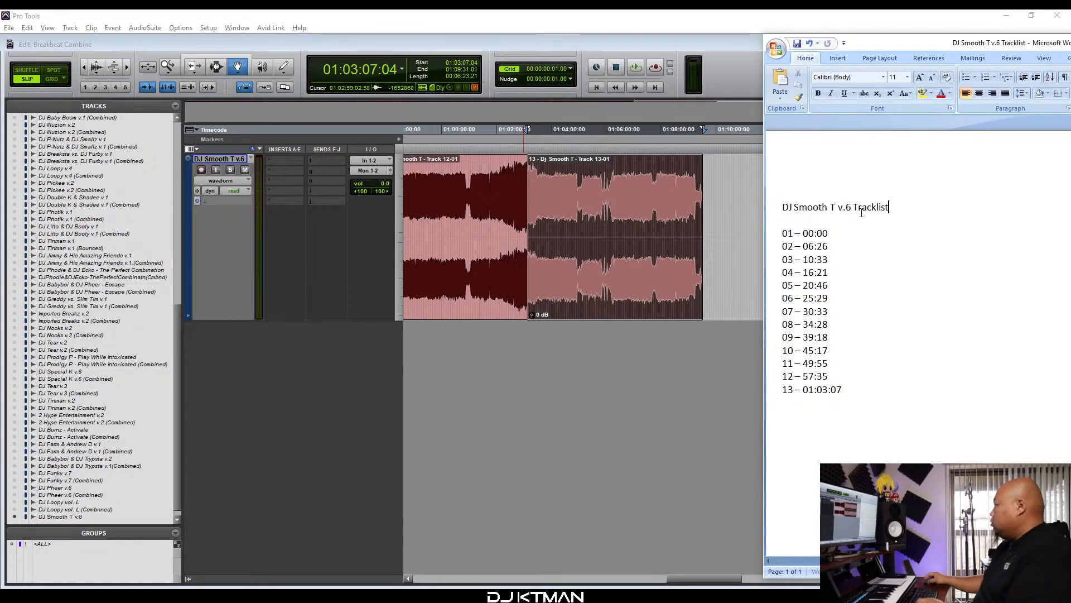
Switch to Pro Tools and duplicate the DJ Smooth T v.6 track once.
click(597, 47)
key(alt+a)
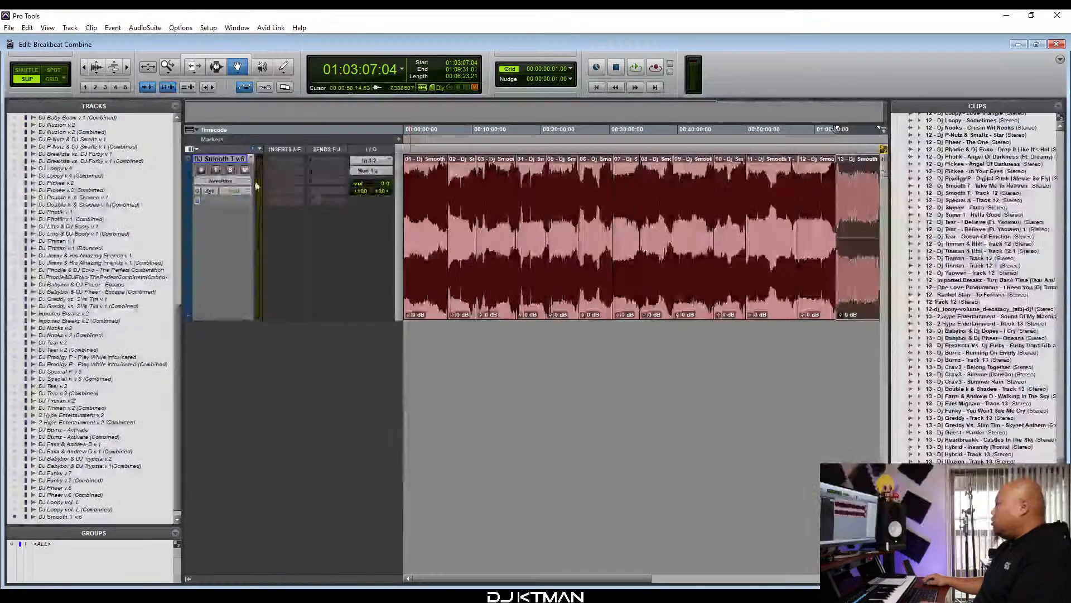
right_click(236, 155)
click(302, 301)
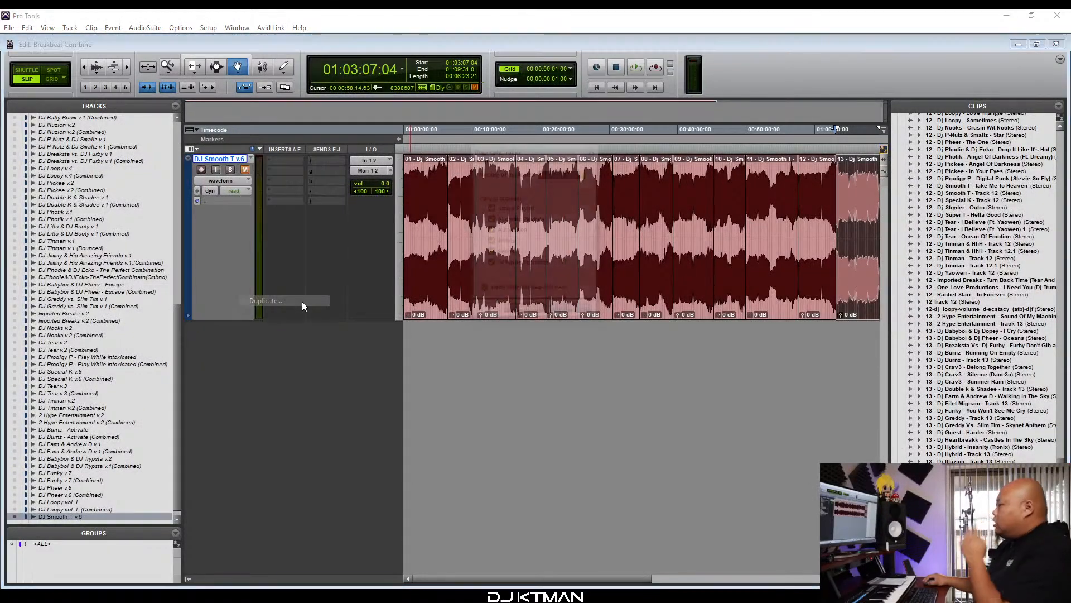
click(590, 311)
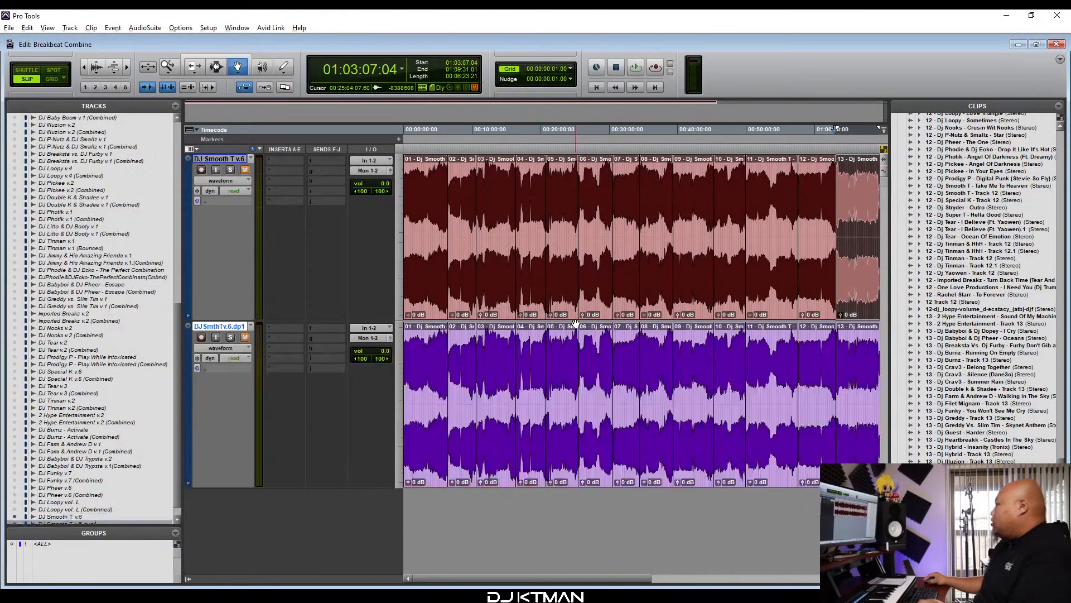
Select all clips from 01 through 13 on the duplicated track.
click(427, 426)
key(r)
shift+click(635, 456)
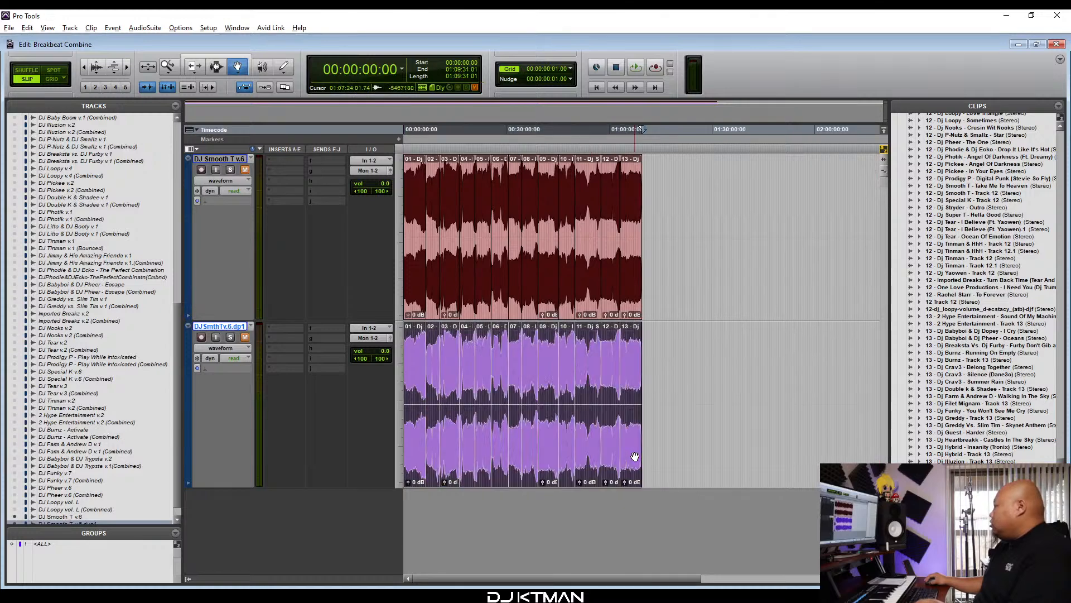
Rename the duplicated track DJ Smooth T v.6 (Combined).
double_click(223, 326)
click(511, 191)
key(BackSpace)
key(BackSpace)
key(BackSpace)
key(BackSpace)
key(BackSpace)
text(()
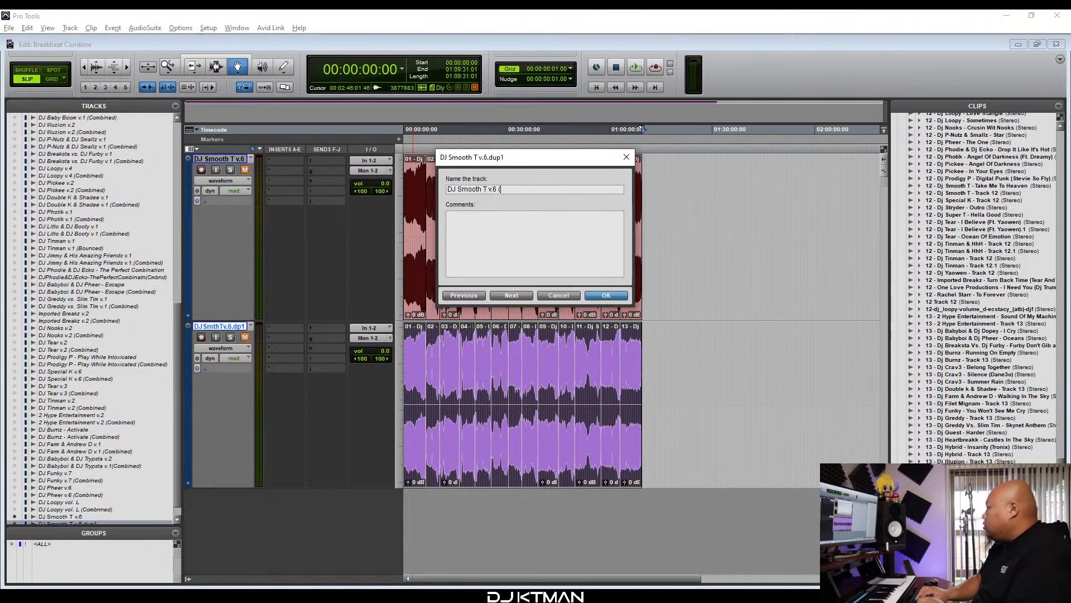
text(Combined))
key(Return)
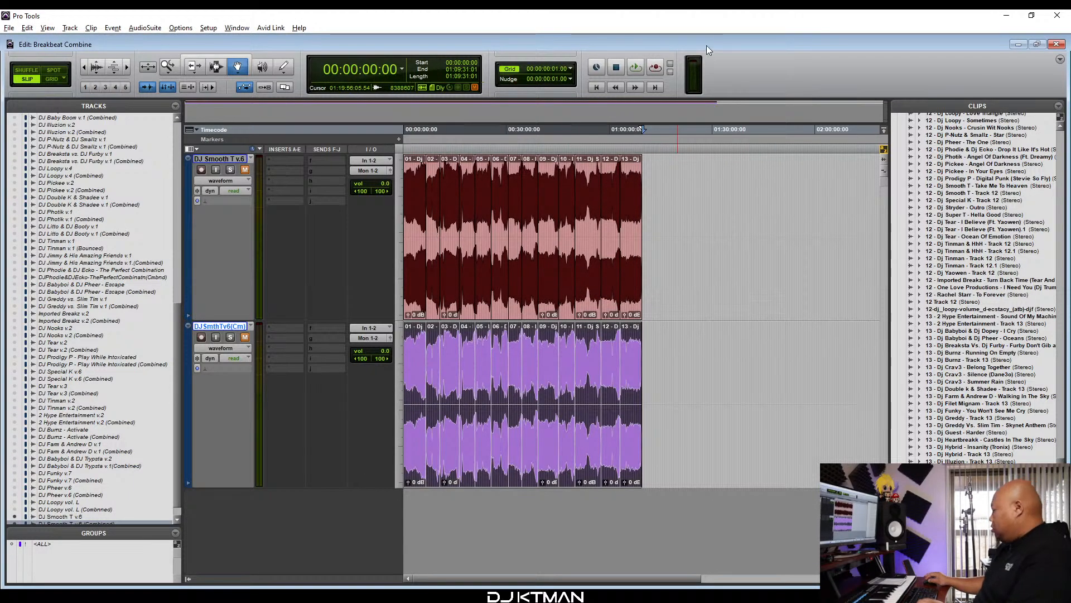
Consolidate the selected clips on the combined track into one continuous clip and reduce the height of both tracks.
key(alt+shift+3)
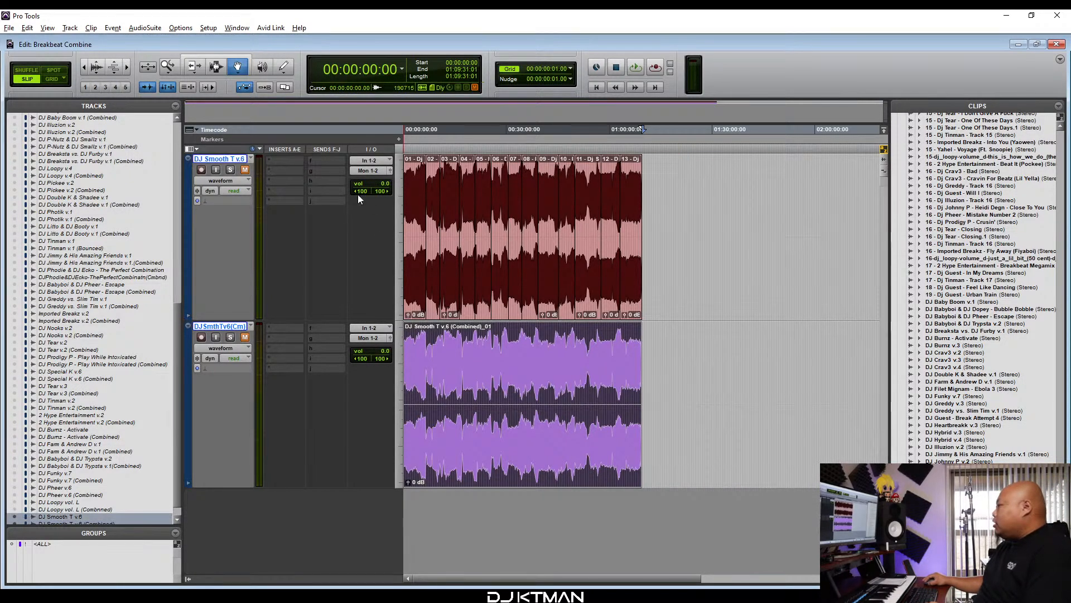
click(402, 216)
click(420, 258)
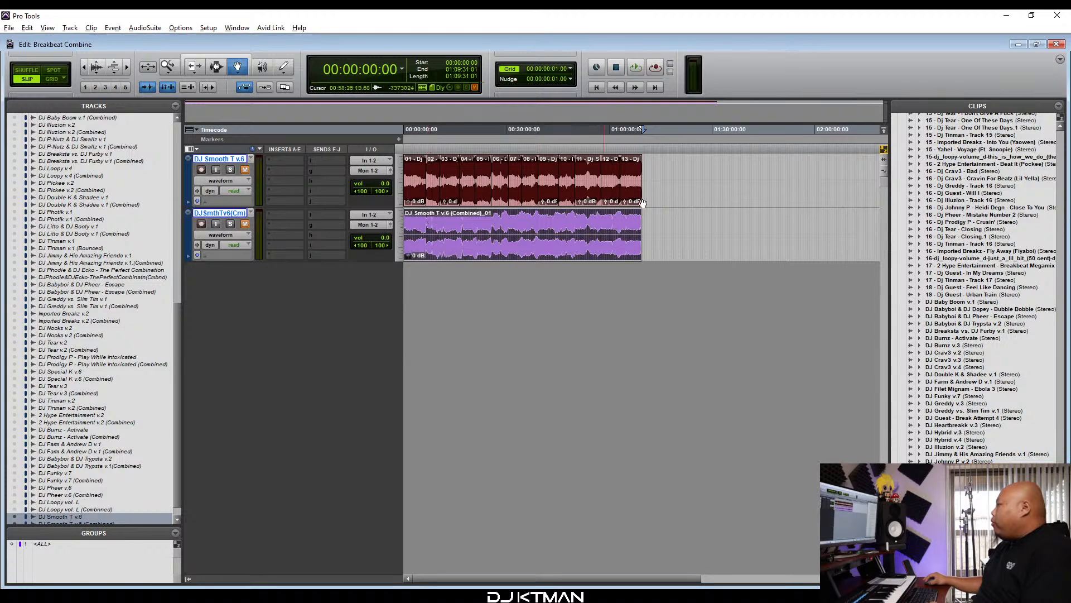
click(678, 225)
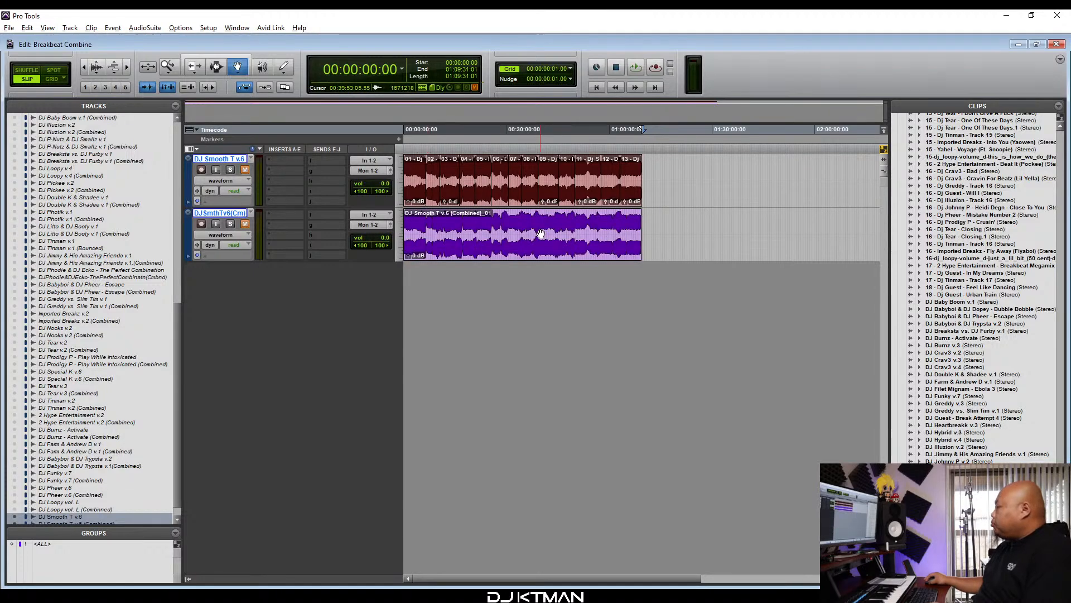
Hide both the DJ Smooth T v.6 track and its combined version from the edit view.
right_click(234, 159)
click(258, 174)
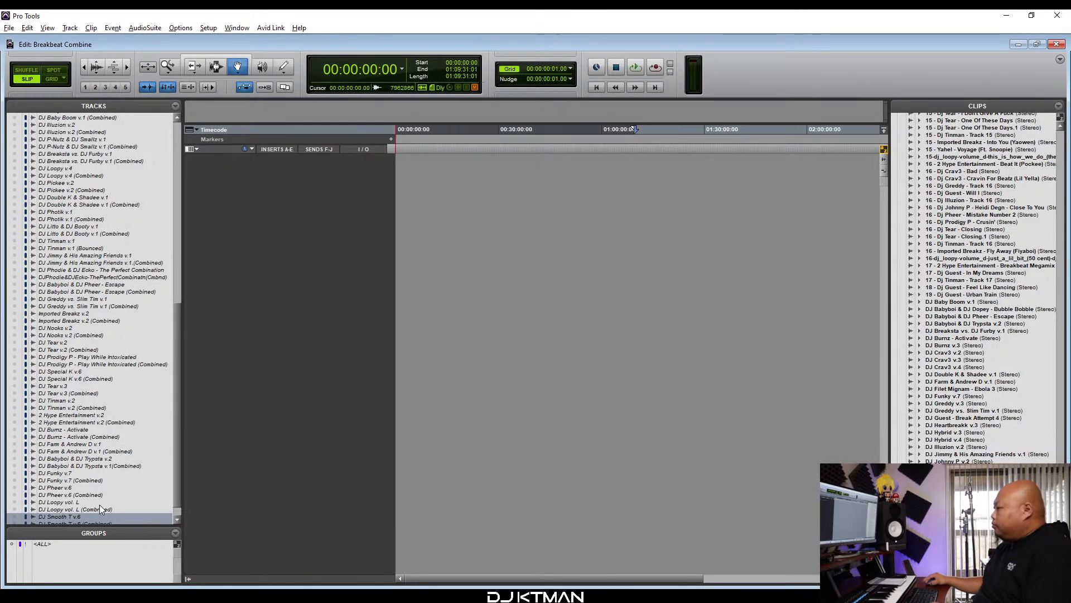
scroll(99, 504, down, 1)
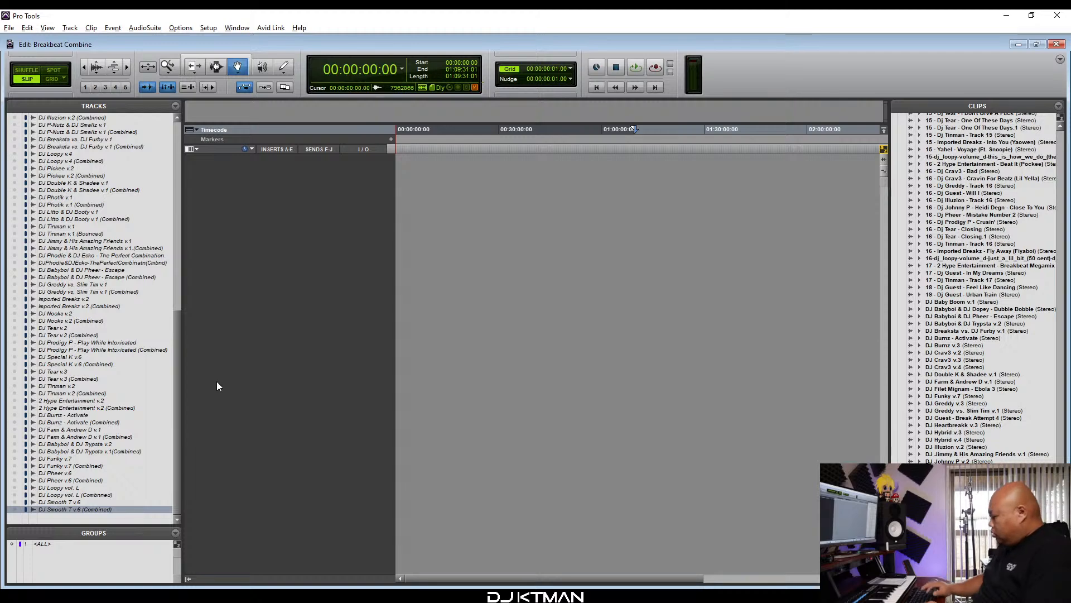
Import audio from the Desktop folder Dj Tear - Volume 5, adding all 12 tracks as converted files.
key(ctrl+shift+i)
click(470, 200)
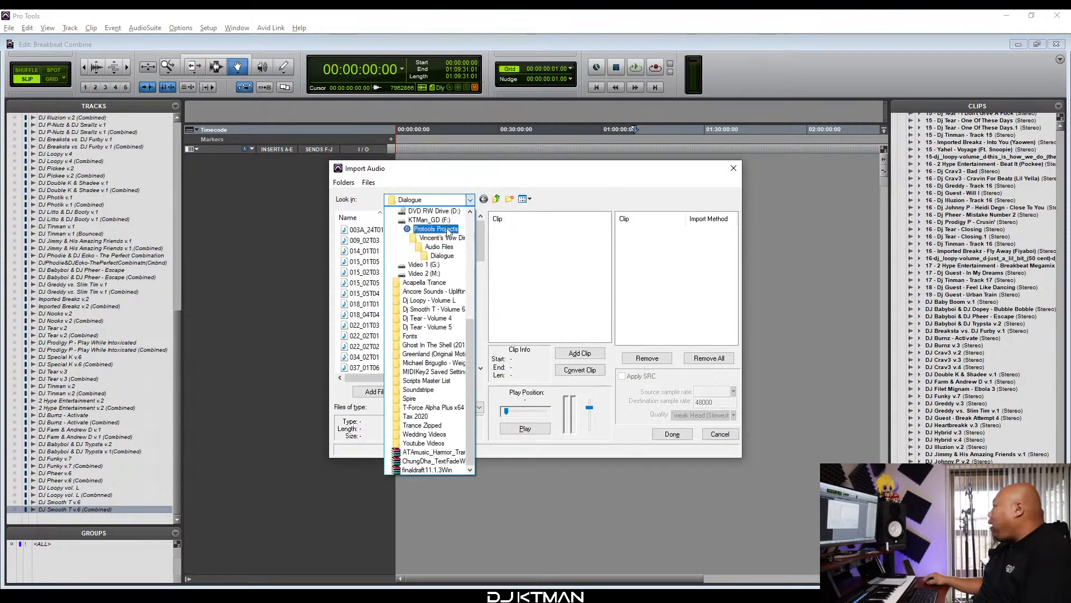
scroll(435, 390, up, 6)
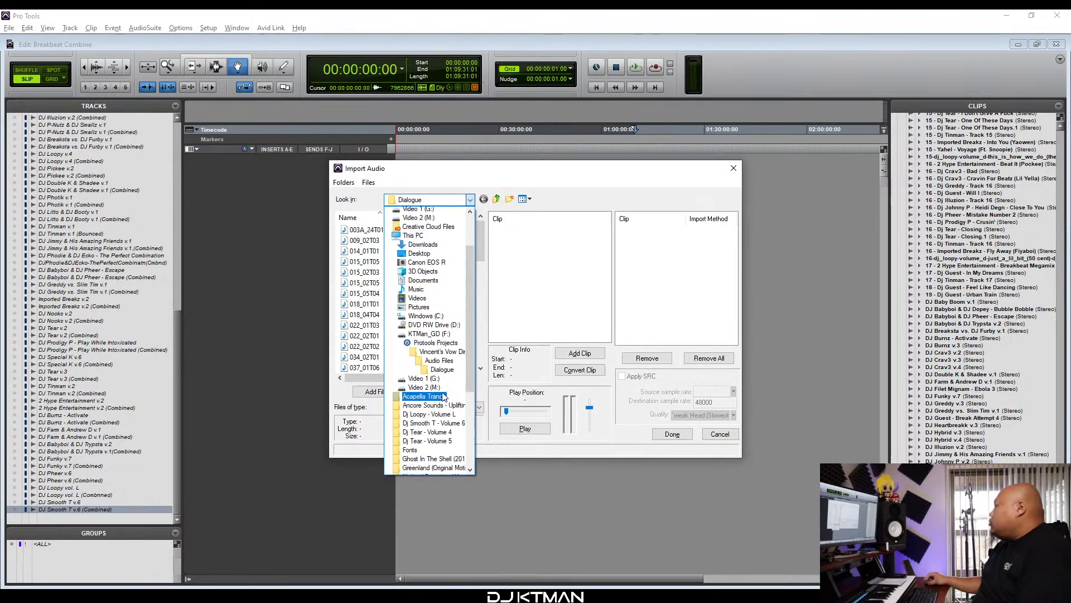
click(424, 327)
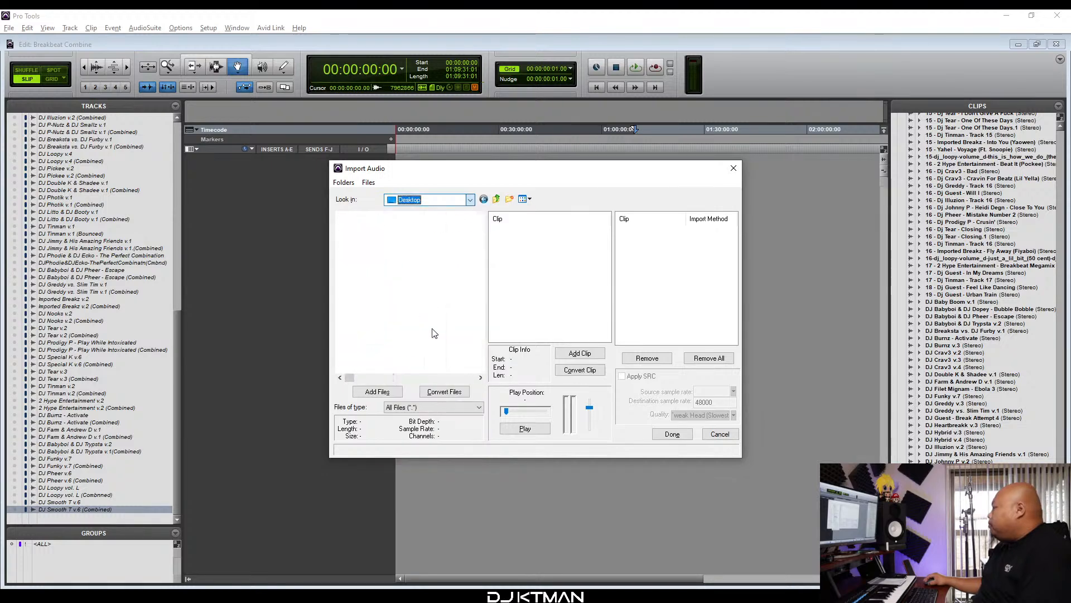
double_click(396, 267)
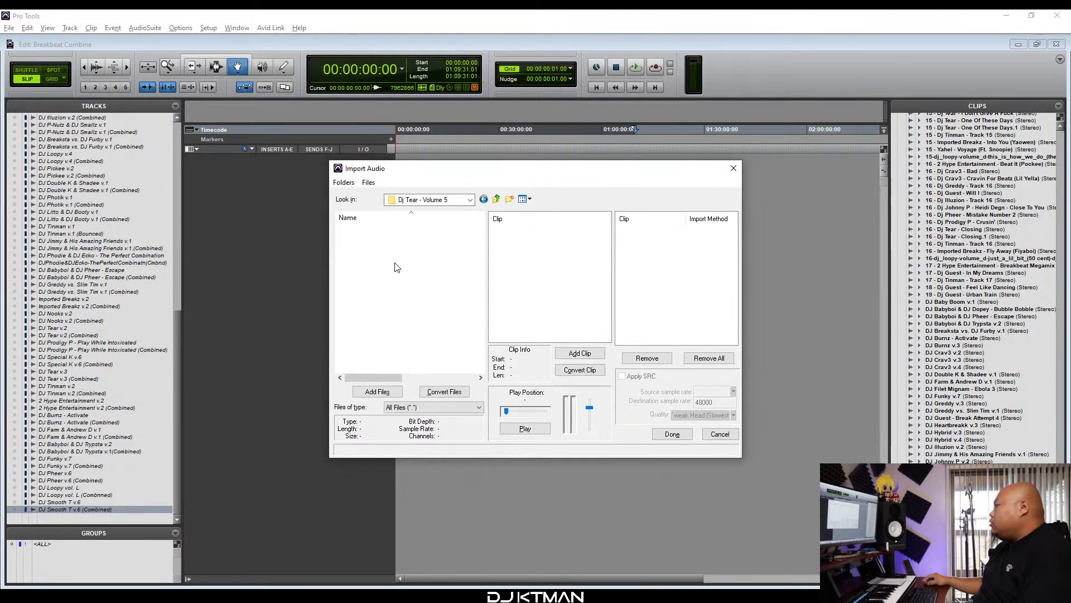
shift+click(421, 350)
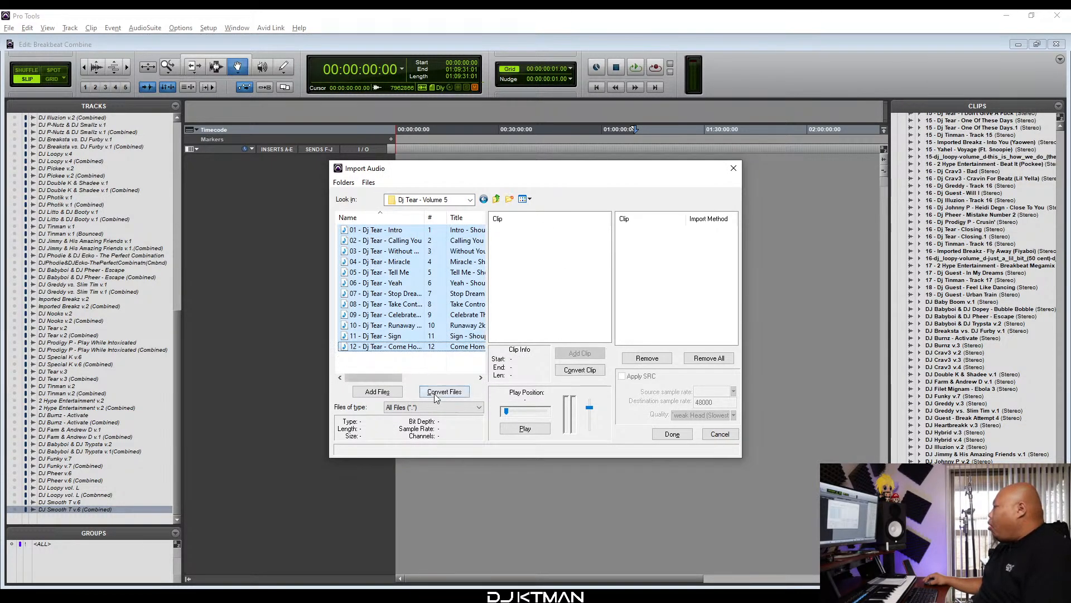
click(445, 391)
click(668, 437)
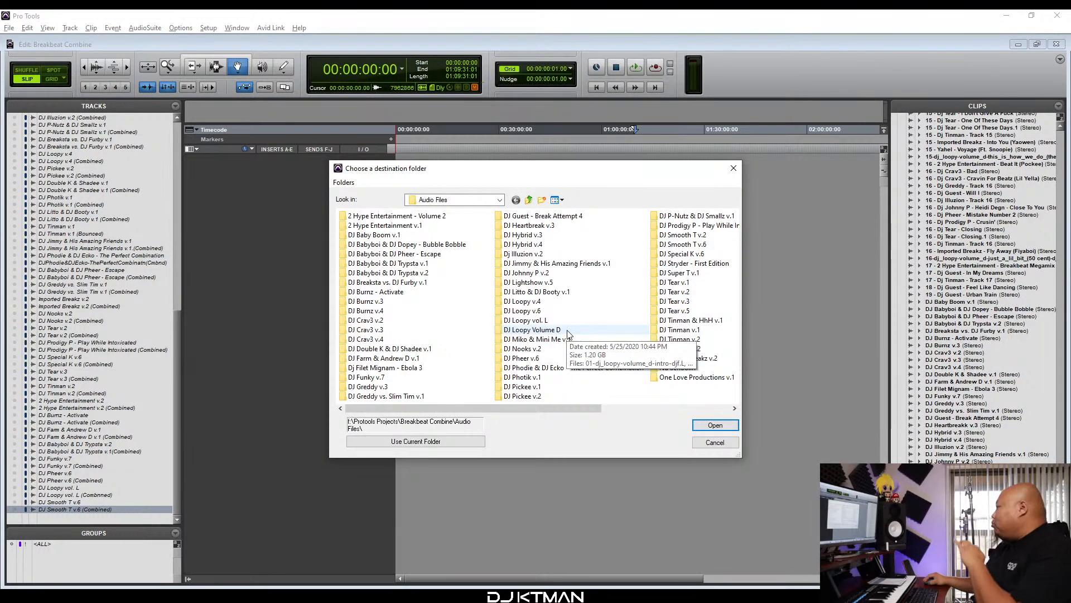
Store the converted files in the DJ Tear v.5 audio folder and place them on new tracks at the session start.
double_click(683, 313)
click(440, 442)
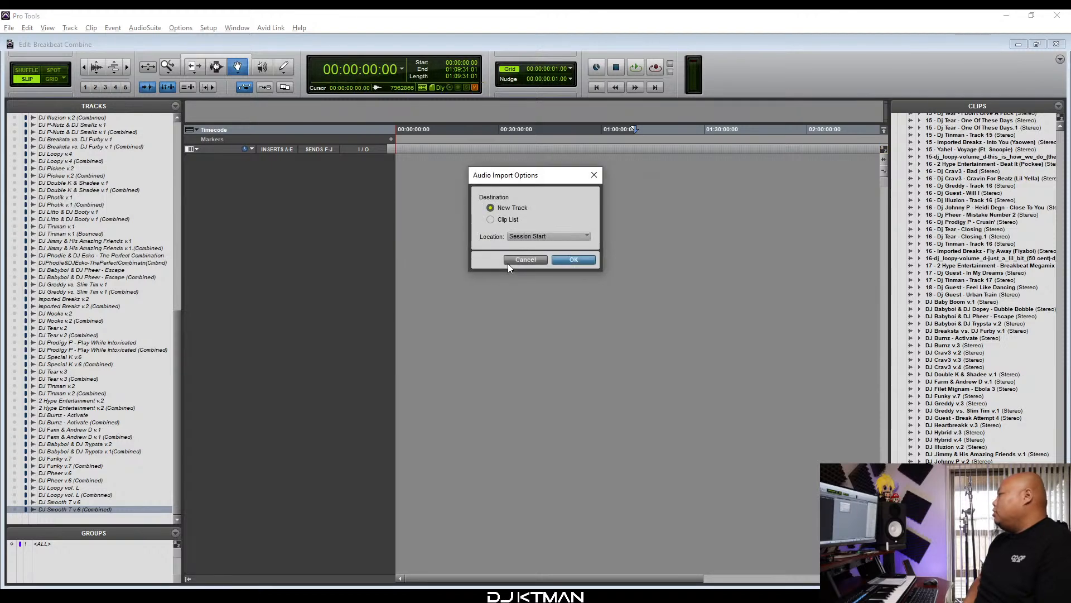
key(Return)
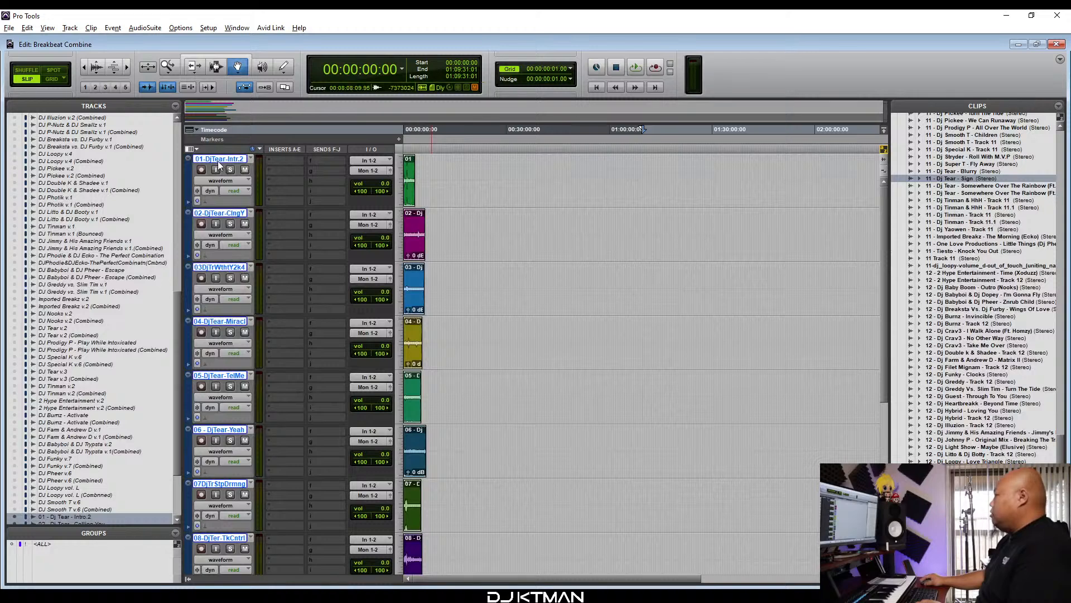
Rename the 01 - Dj Tear - Intro track as DJ Tear v.5.
double_click(218, 160)
text(DJ Tear v.5)
key(Return)
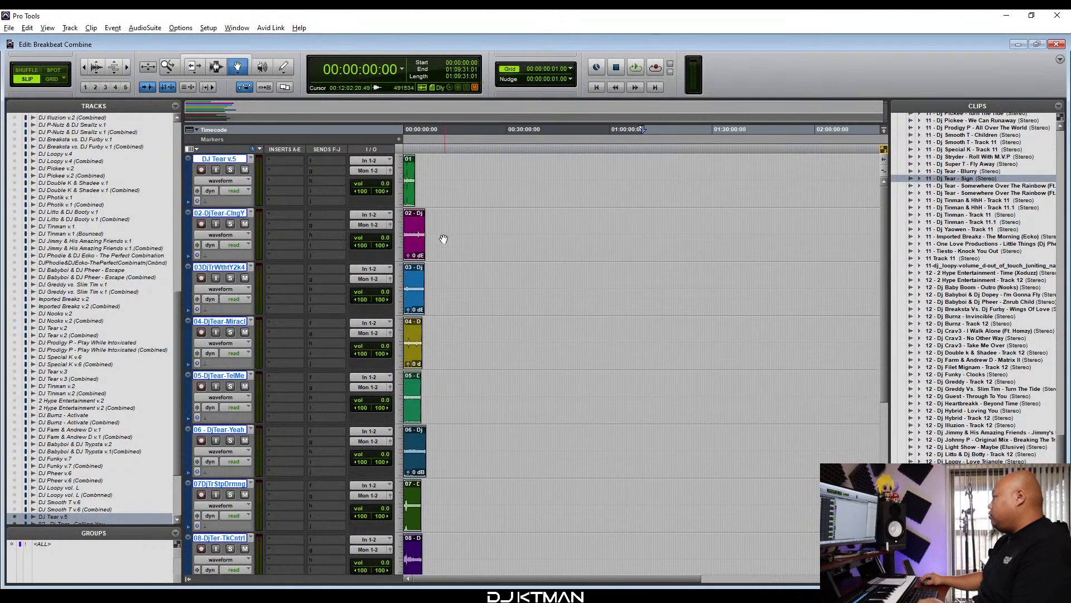
Move clips 02 through 08 onto the DJ Tear v.5 track in numbered order with gaps between them, and delete their emptied tracks.
drag(414, 250, 441, 196)
drag(414, 291, 481, 181)
drag(428, 341, 518, 181)
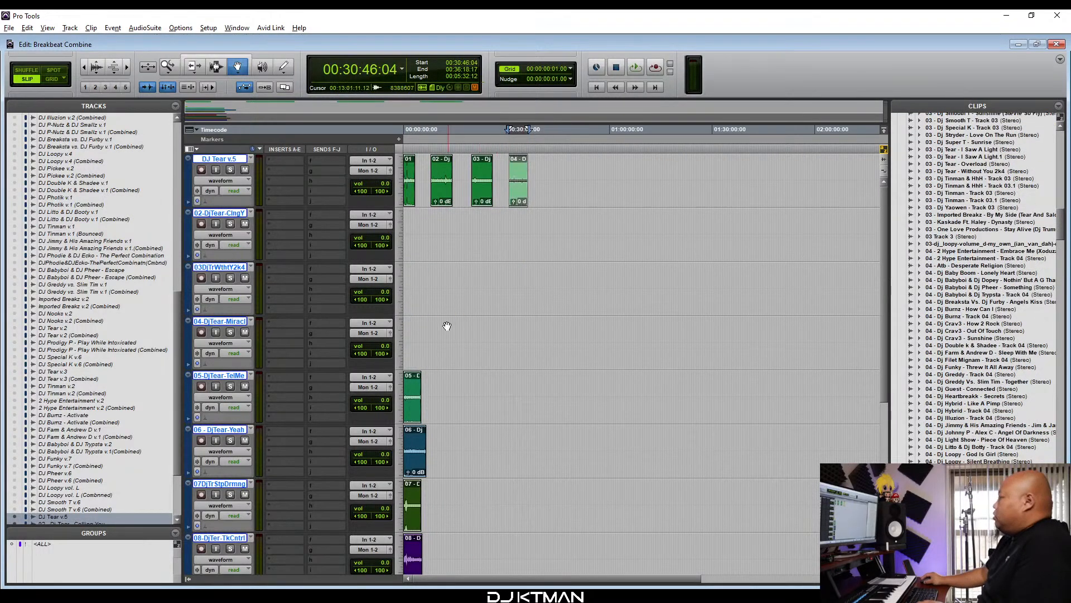
drag(411, 398, 563, 185)
drag(414, 458, 606, 193)
drag(413, 502, 647, 184)
drag(413, 556, 675, 181)
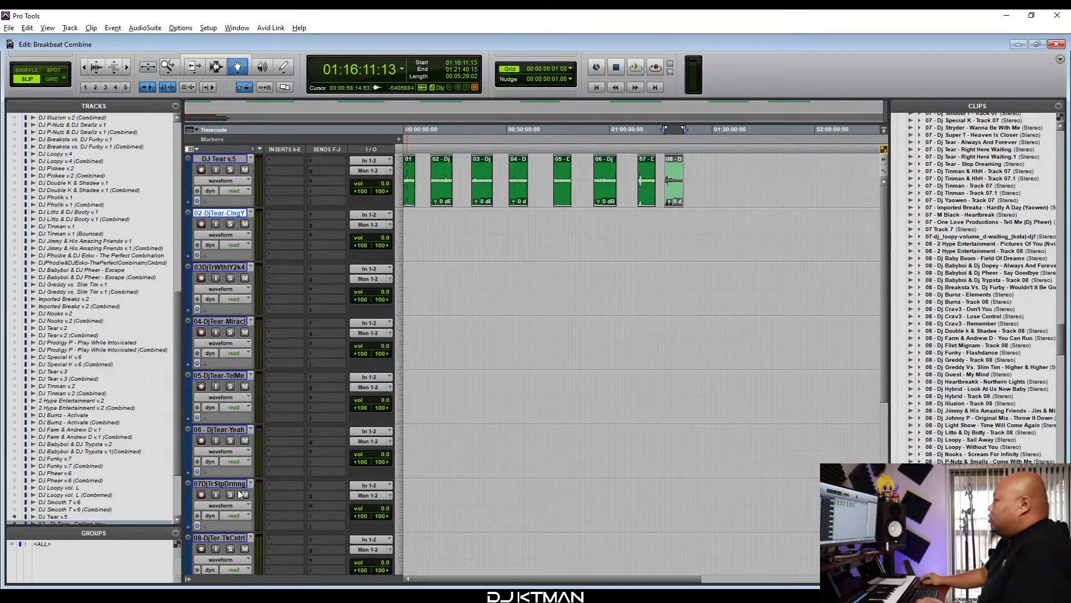
right_click(244, 545)
click(270, 505)
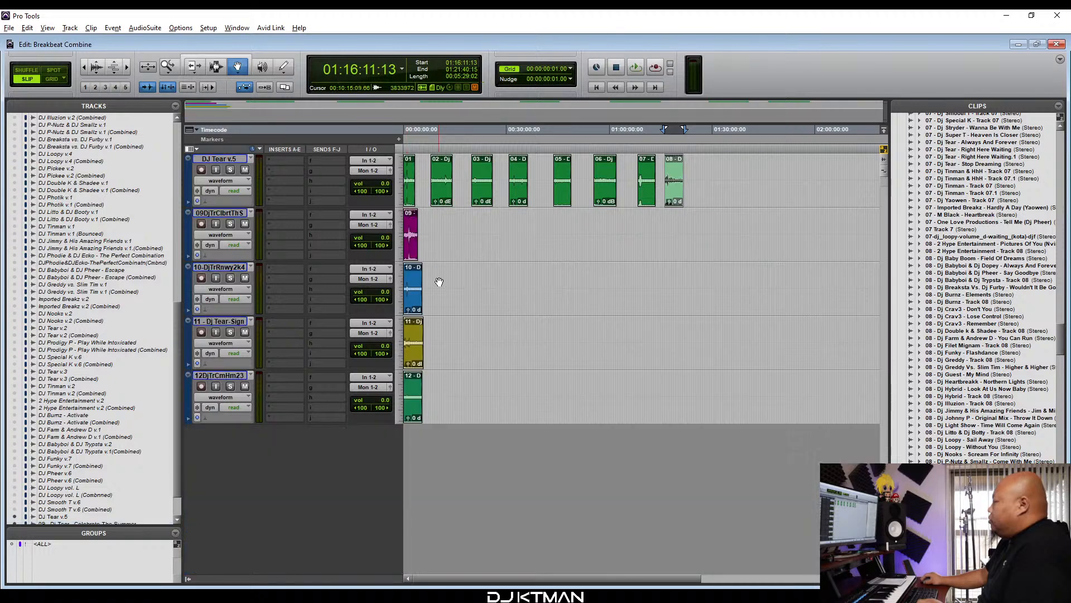
Line up clips 09 through 12 after clip 08 on the DJ Tear v.5 track and delete the four emptied tracks.
drag(411, 250, 713, 187)
drag(424, 304, 764, 199)
drag(413, 342, 804, 185)
drag(413, 396, 829, 185)
right_click(226, 375)
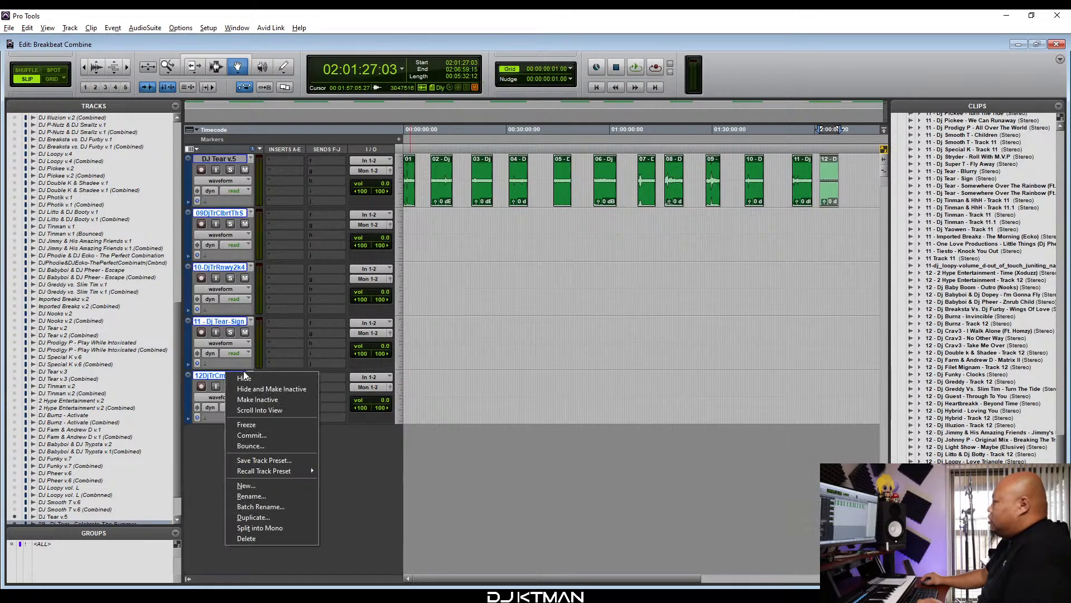
click(273, 537)
Increase the height of the DJ Tear v.5 track.
click(401, 189)
click(420, 249)
click(423, 223)
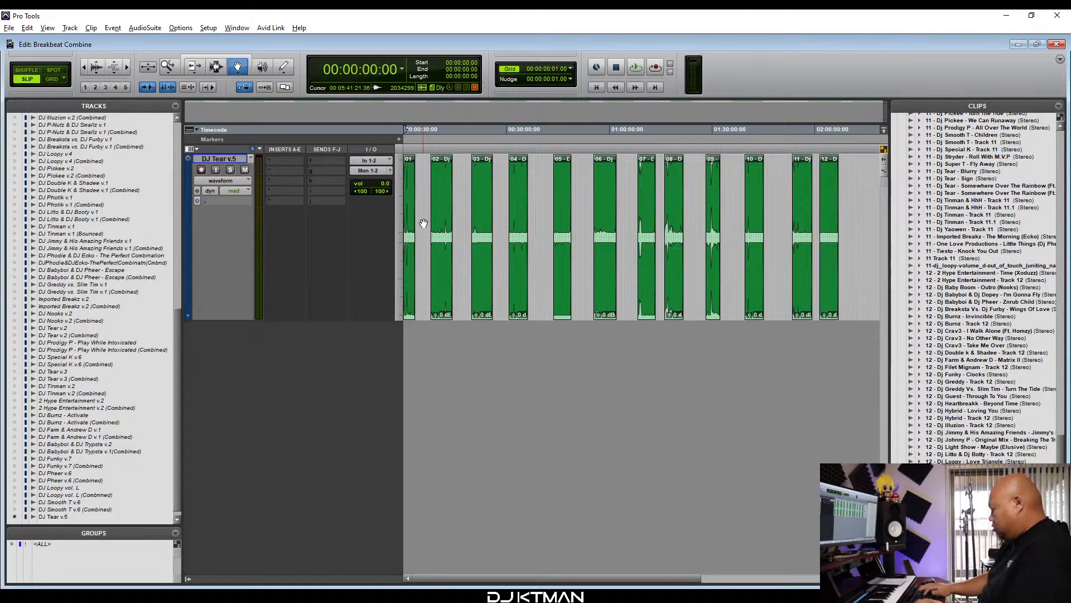
Activate the Smart tool, add a very short fade-in at the start of the Intro clip and play it from the beginning.
key(t)
key(t)
key(t)
key(t)
key(t)
key(t)
key(t)
key(t)
key(t)
key(t)
key(t)
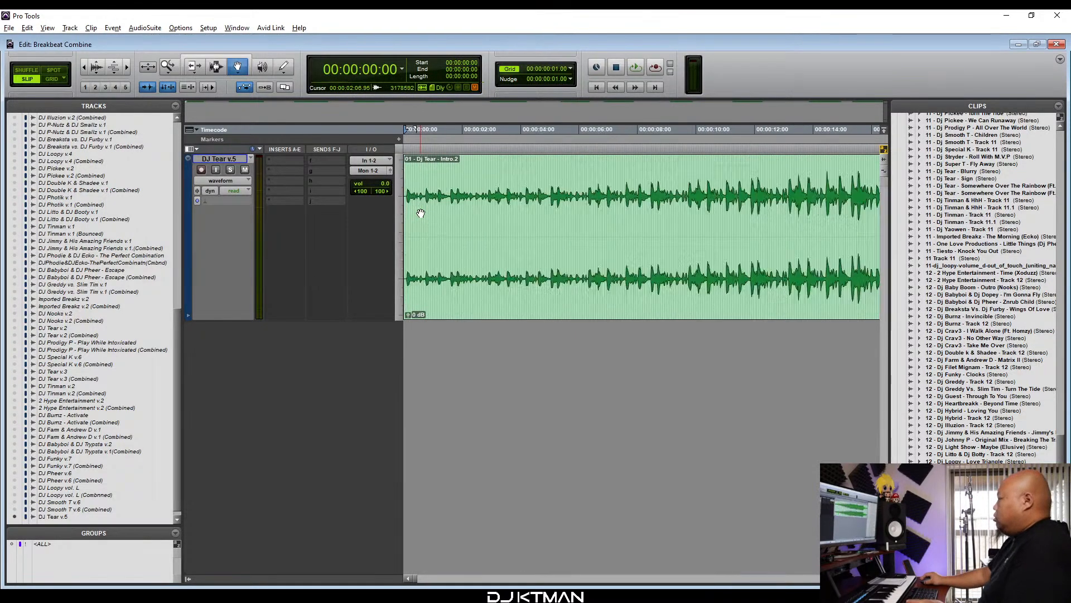
key(space)
click(412, 160)
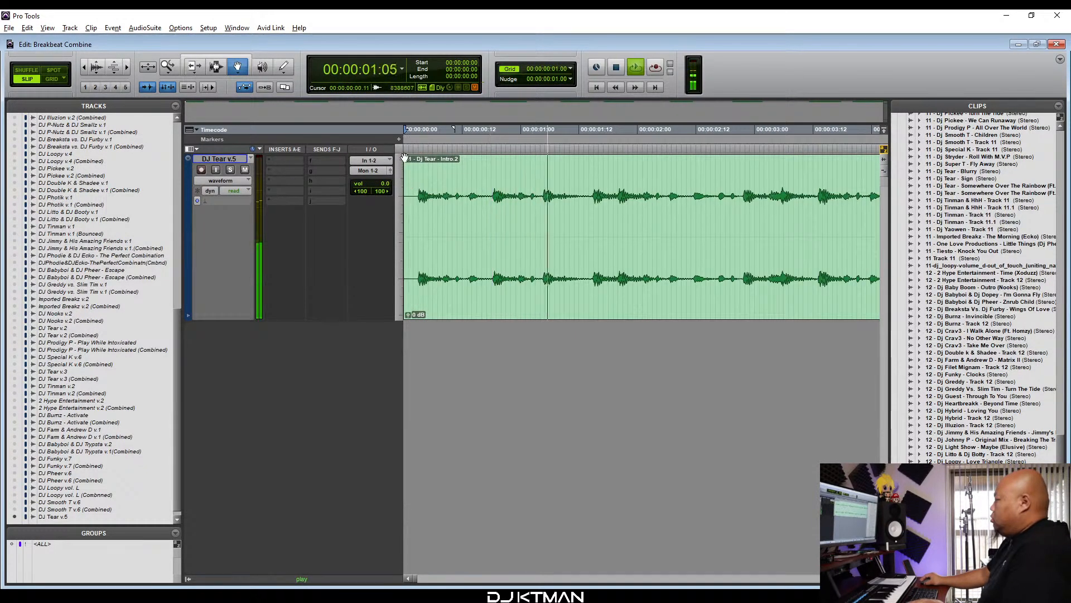
click(411, 202)
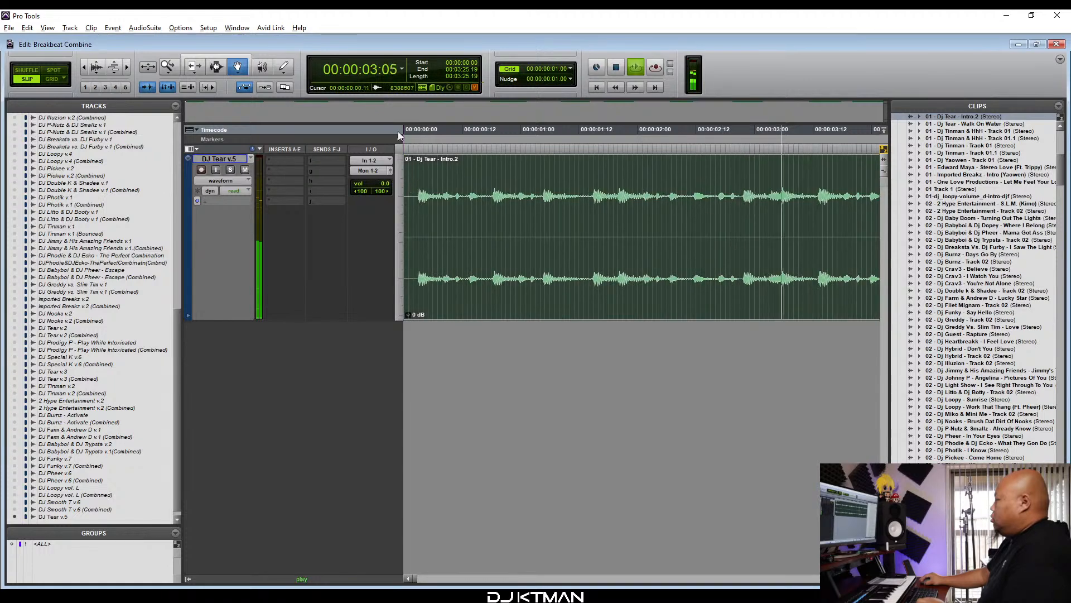
click(237, 55)
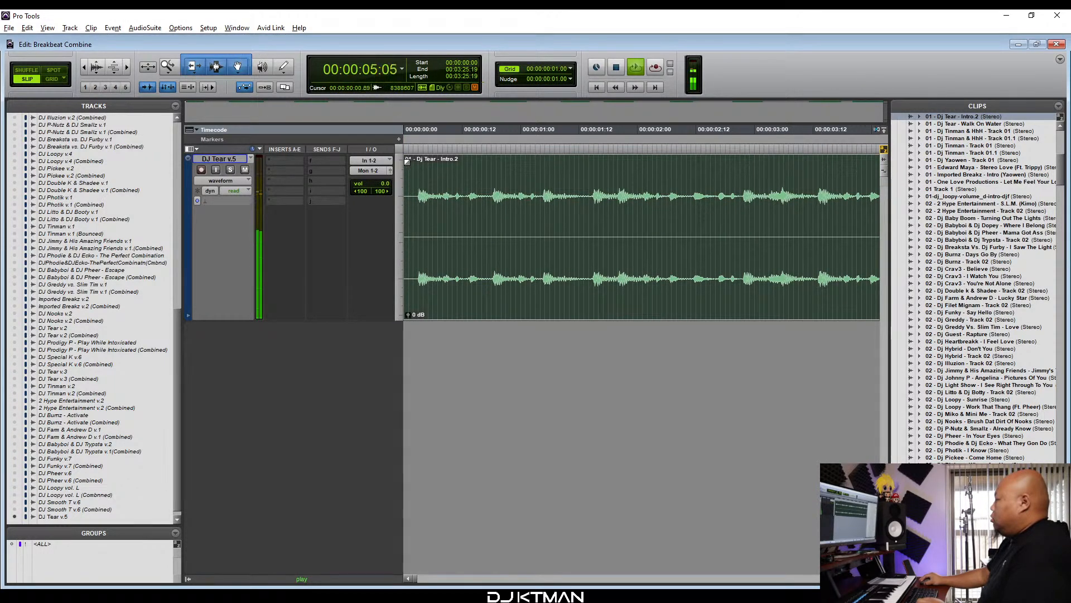
click(409, 167)
key(space)
key(Return)
key(space)
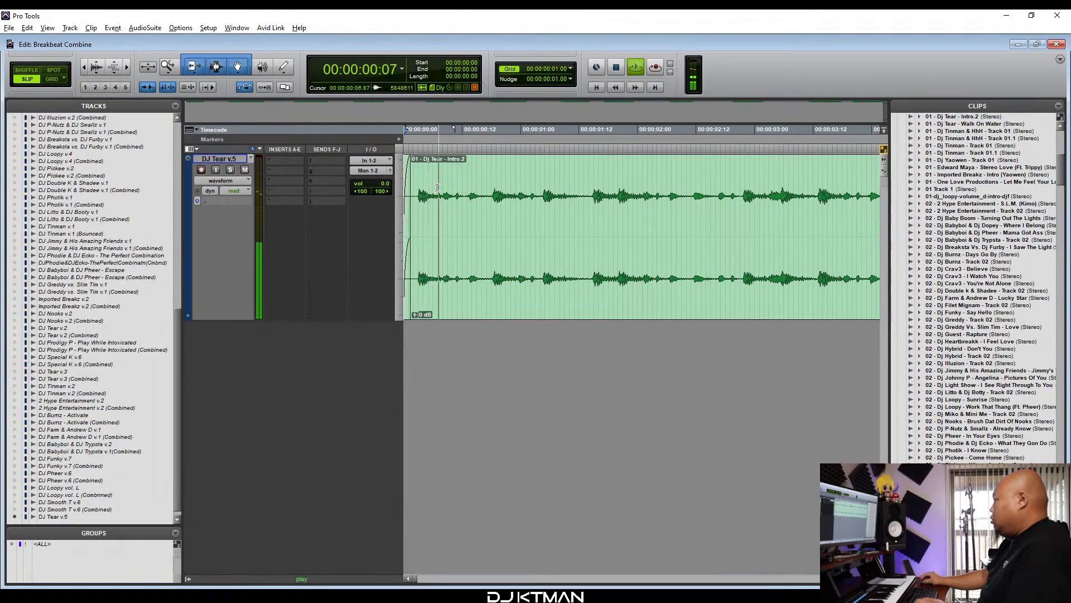
Trim the leading silence off the Intro clip and move the clip back to the session start.
key(t)
key(t)
key(space)
key(space)
drag(432, 212, 467, 214)
drag(522, 273, 474, 307)
key(Return)
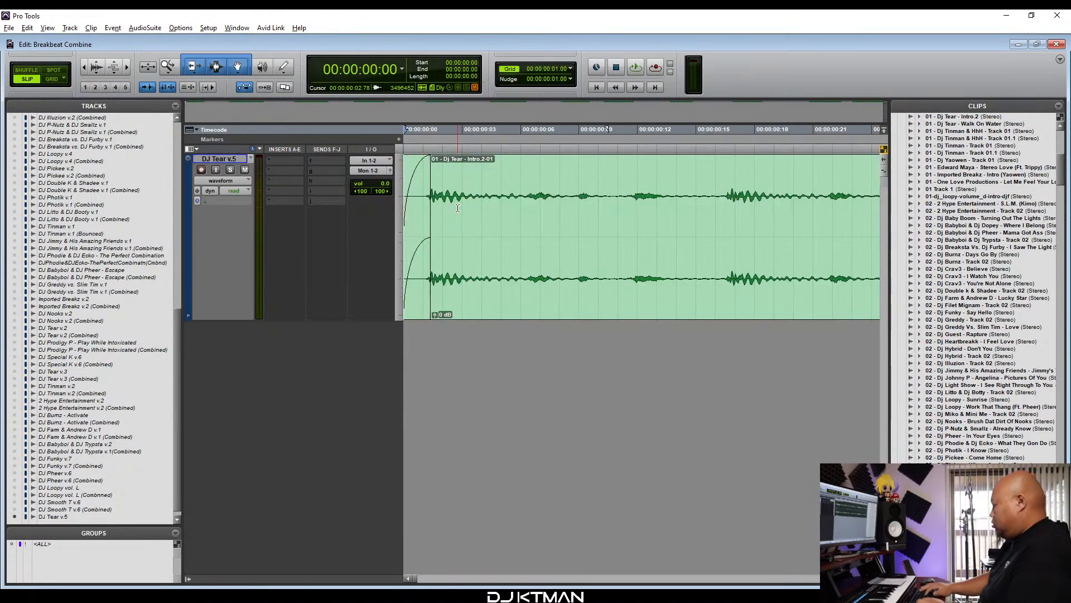
Play the trimmed Intro clip from its start and from several points toward its end.
key(space)
key(r)
key(r)
key(r)
key(r)
key(r)
key(r)
key(r)
key(space)
click(563, 169)
key(space)
key(r)
key(r)
key(space)
click(560, 188)
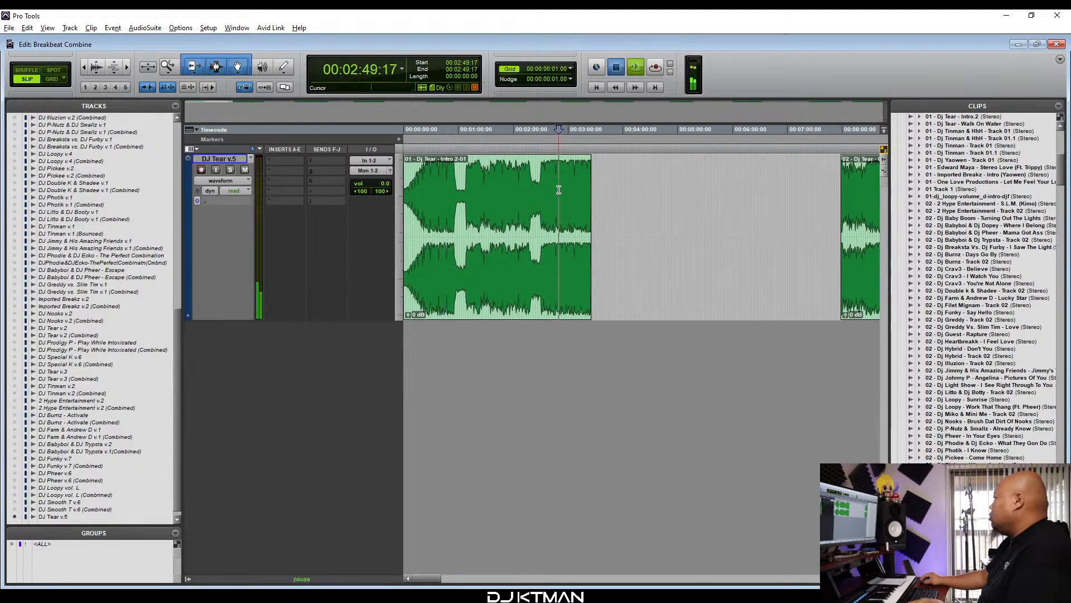
key(space)
key(r)
key(space)
Move the 02 - Dj Tear - Calling You clip to within a few frames of the Intro clip's end.
drag(673, 287, 558, 307)
key(t)
key(t)
key(t)
key(t)
drag(695, 283, 547, 301)
key(t)
key(t)
key(t)
key(t)
drag(694, 258, 499, 274)
key(r)
key(t)
key(t)
drag(698, 279, 574, 278)
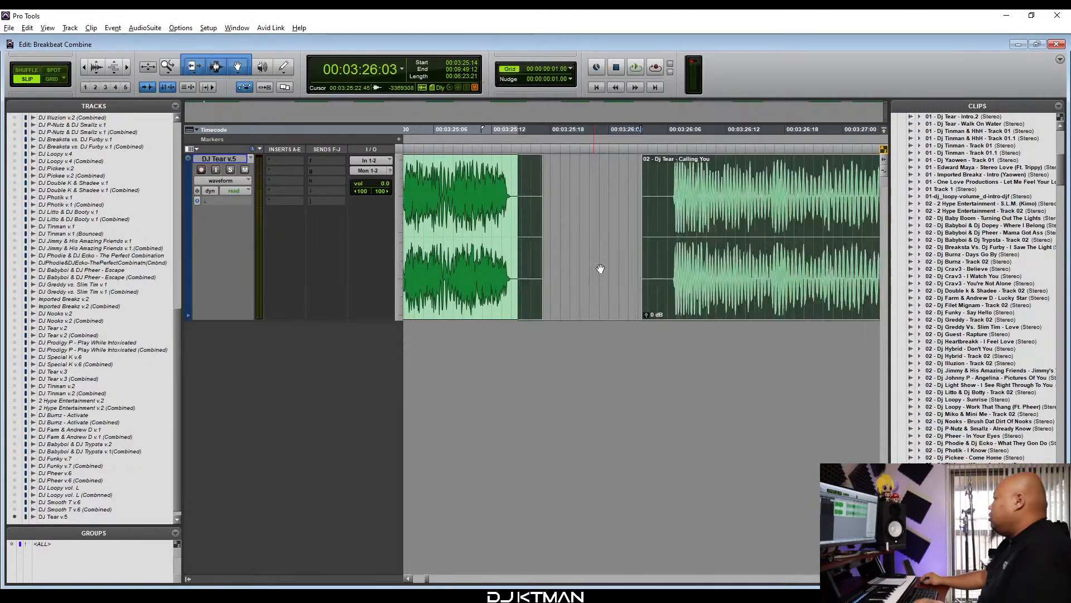
Trim the leading silence off the Calling You clip and join it to the audible end of the Intro at about 00:03:25:13.
key(t)
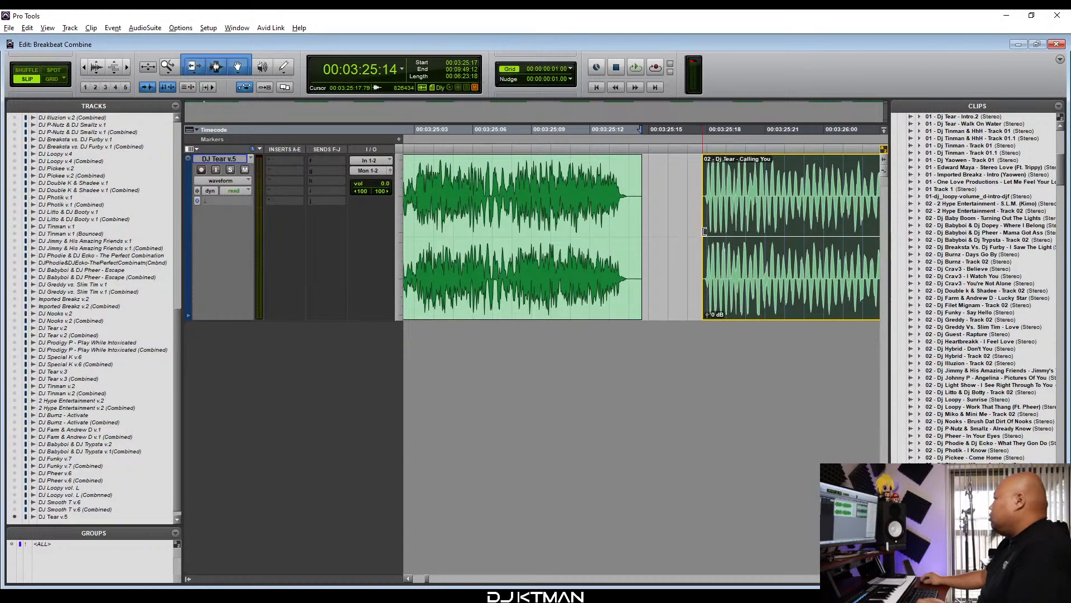
key(t)
key(t)
key(t)
drag(662, 281, 576, 293)
key(t)
key(t)
key(r)
key(r)
key(r)
key(r)
key(r)
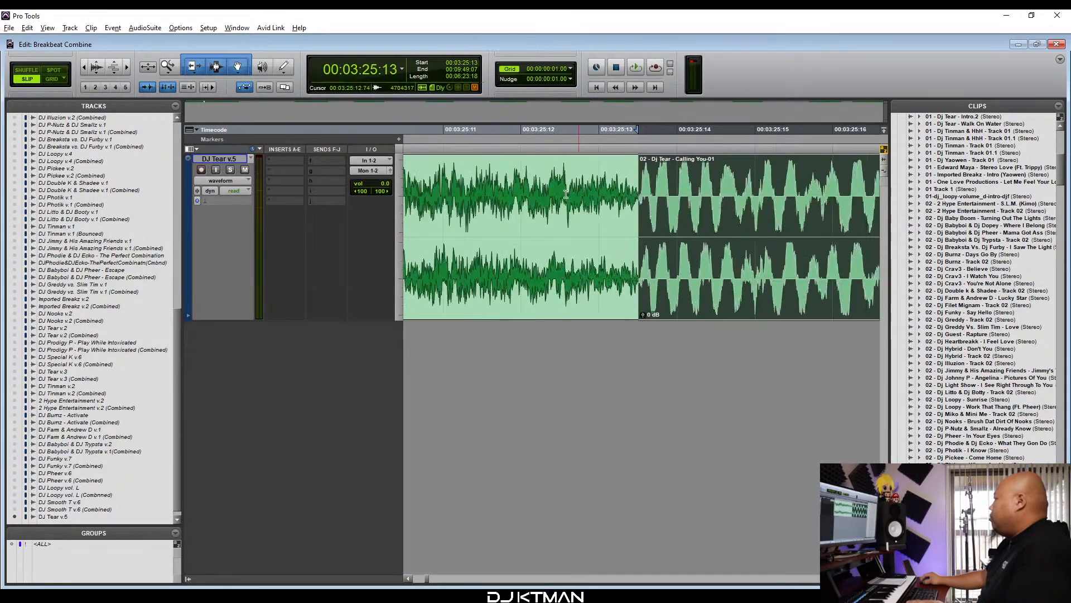
Play across the transition from the Intro to Calling You and examine the join up close.
click(522, 191)
key(space)
key(r)
key(r)
key(r)
key(r)
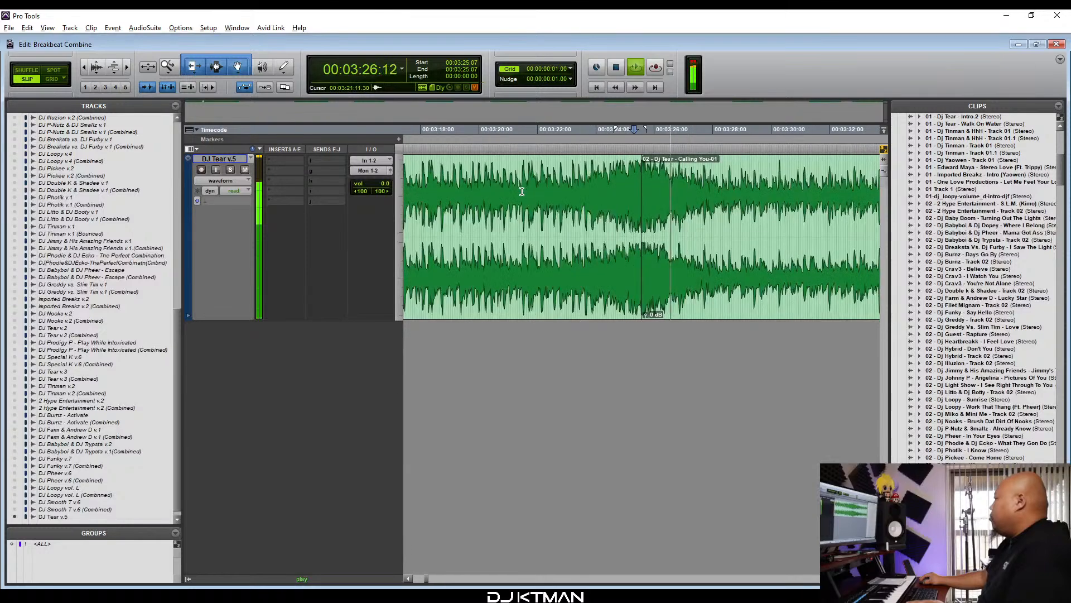
key(t)
key(t)
key(t)
key(t)
key(t)
scroll(682, 290, right, 2)
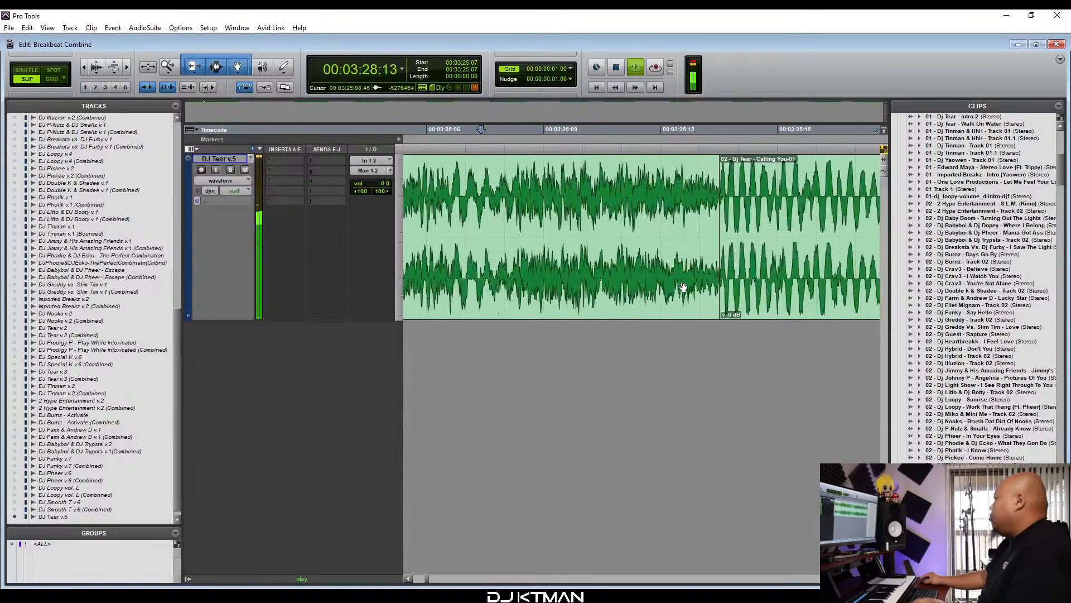
click(560, 313)
key(r)
key(r)
key(r)
key(r)
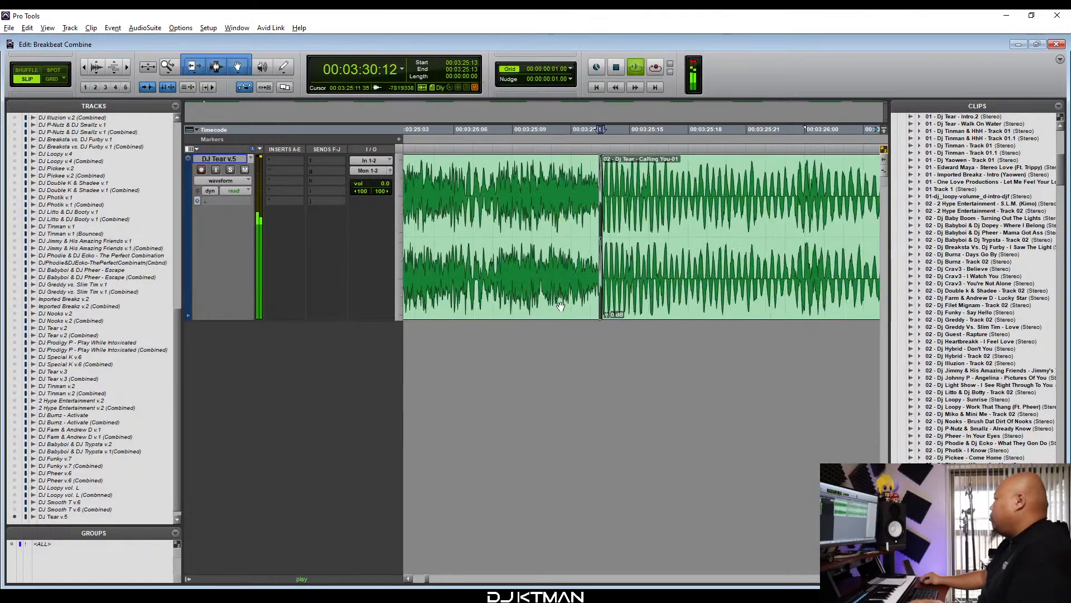
Move the 03 - Dj Tear - Without You 2k4 clip nearer to the end of Calling You, starting at about 00:10:22:17.
key(r)
key(r)
key(r)
key(r)
key(r)
key(r)
key(r)
key(r)
key(r)
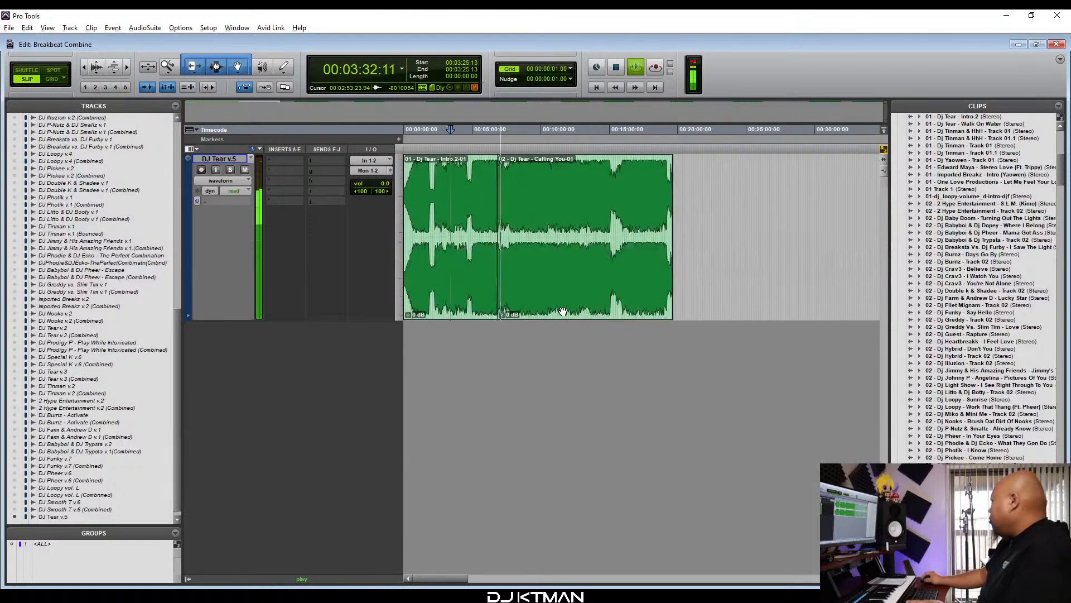
key(t)
drag(703, 280, 575, 298)
key(t)
key(t)
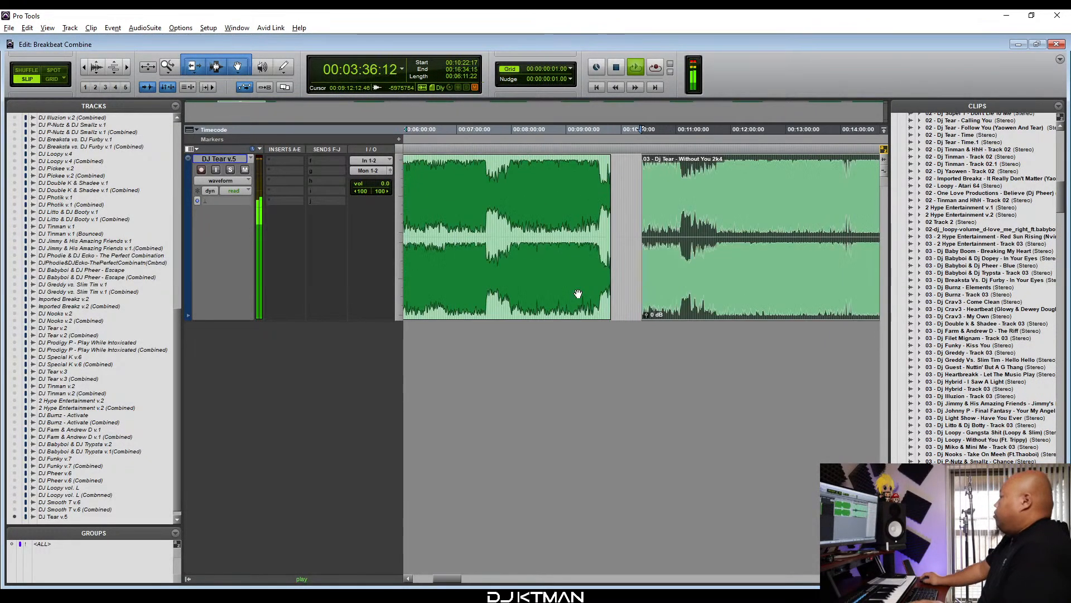
Play Calling You from about 00:08:48 and bring the Without You 2k4 clip to within a few frames of its end.
click(556, 226)
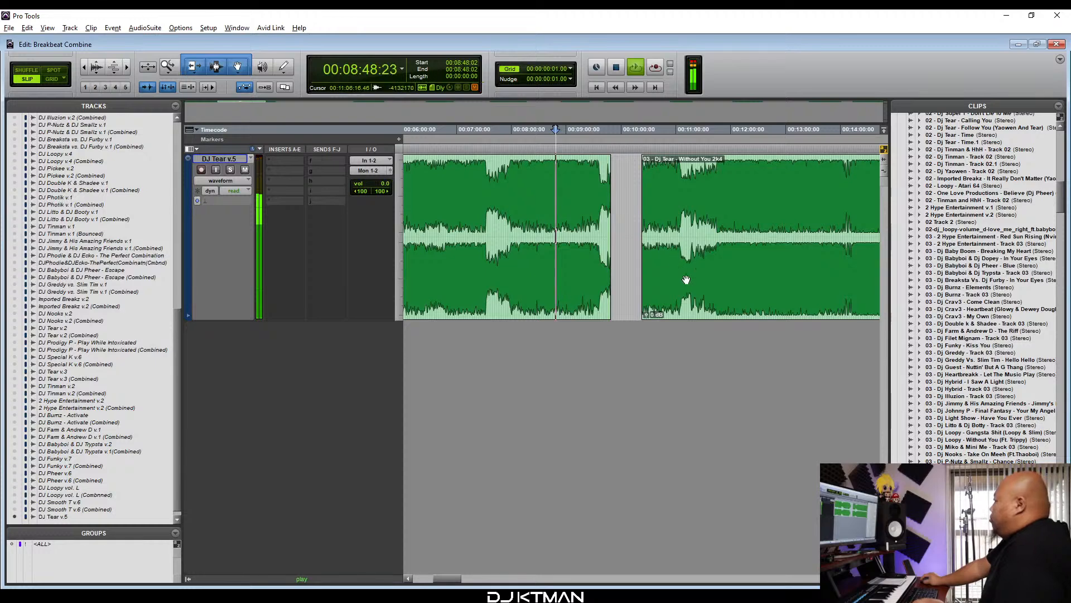
click(673, 284)
key(t)
key(t)
key(t)
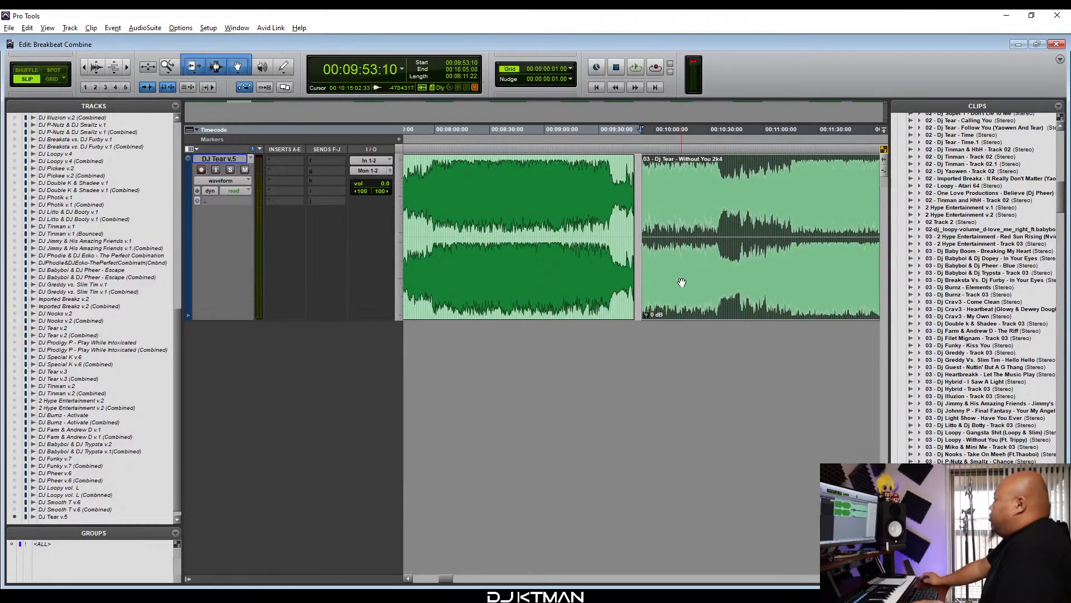
key(t)
key(t)
drag(668, 286, 548, 279)
key(t)
key(t)
key(t)
key(t)
key(t)
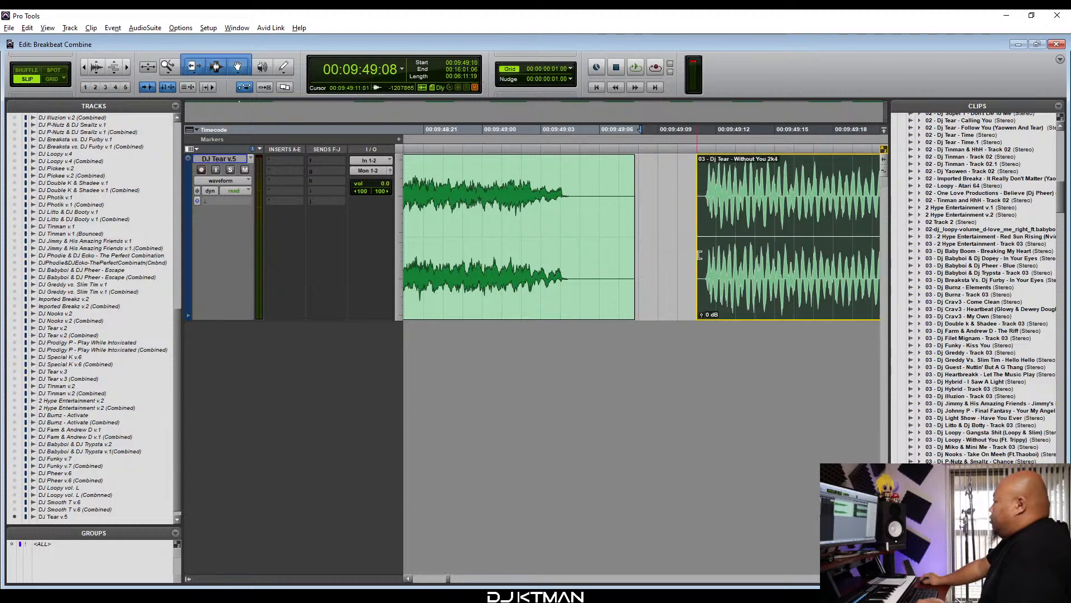
Join the Without You 2k4 clip, trimmed of its leading silence, to the audible end of Calling You at about 00:09:49:04.
drag(723, 271, 500, 316)
key(t)
key(t)
key(t)
key(t)
click(501, 316)
key(r)
key(r)
key(r)
key(r)
key(r)
key(r)
key(r)
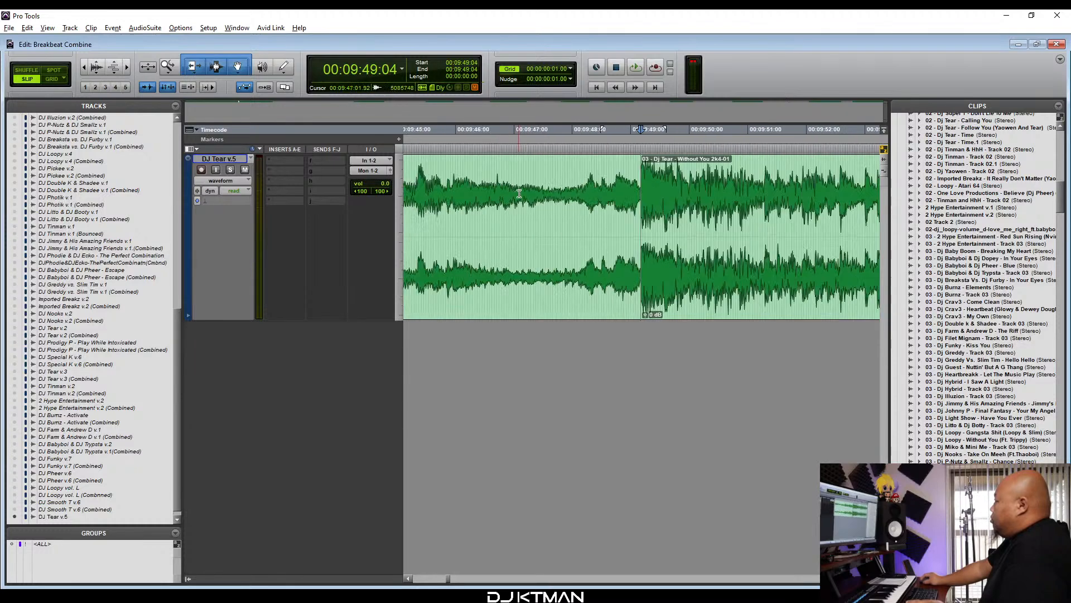
Play across the transition from Calling You to Without You 2k4 and onward into the third clip.
click(568, 190)
click(510, 185)
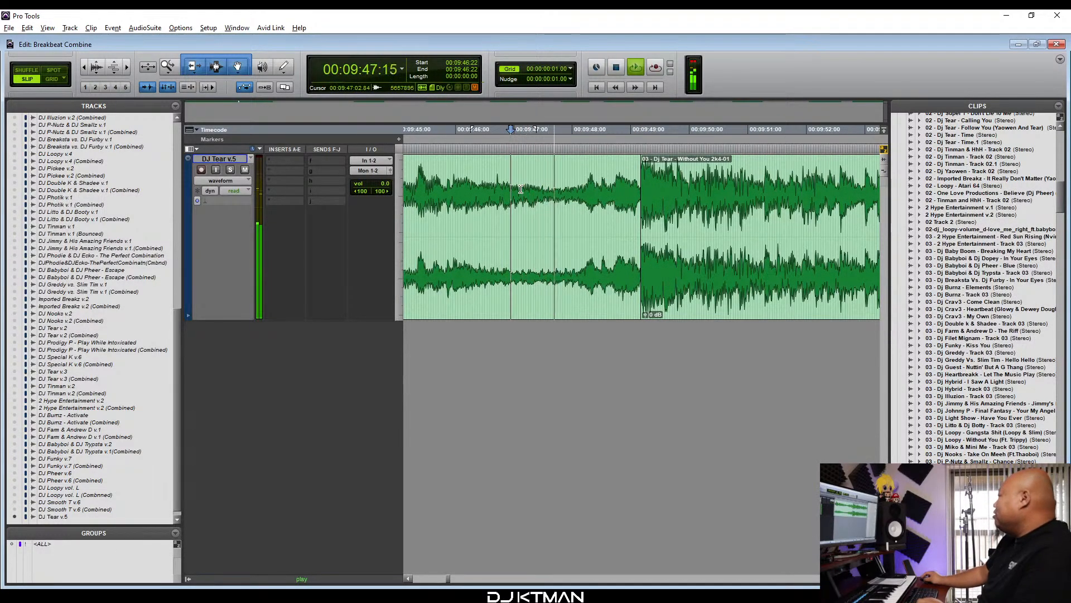
key(r)
key(r)
key(r)
key(r)
key(r)
key(r)
key(r)
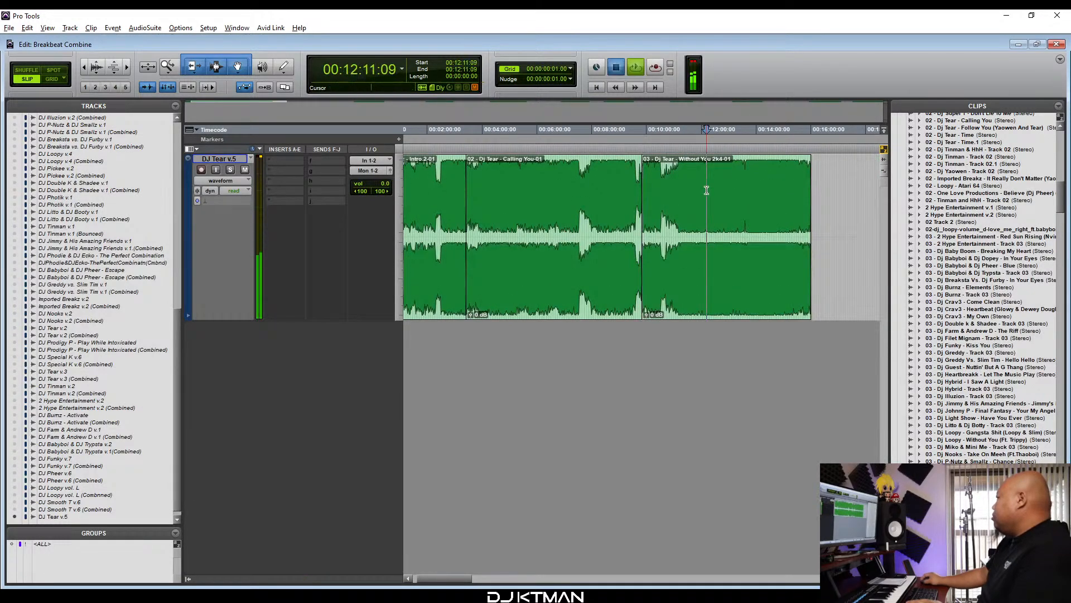
Stop playback and move the 04 - Dj Tear - Miracle clip nearer to the end of Without You 2k4, starting at about 00:16:26:14.
key(r)
key(r)
key(r)
key(space)
click(630, 288)
key(t)
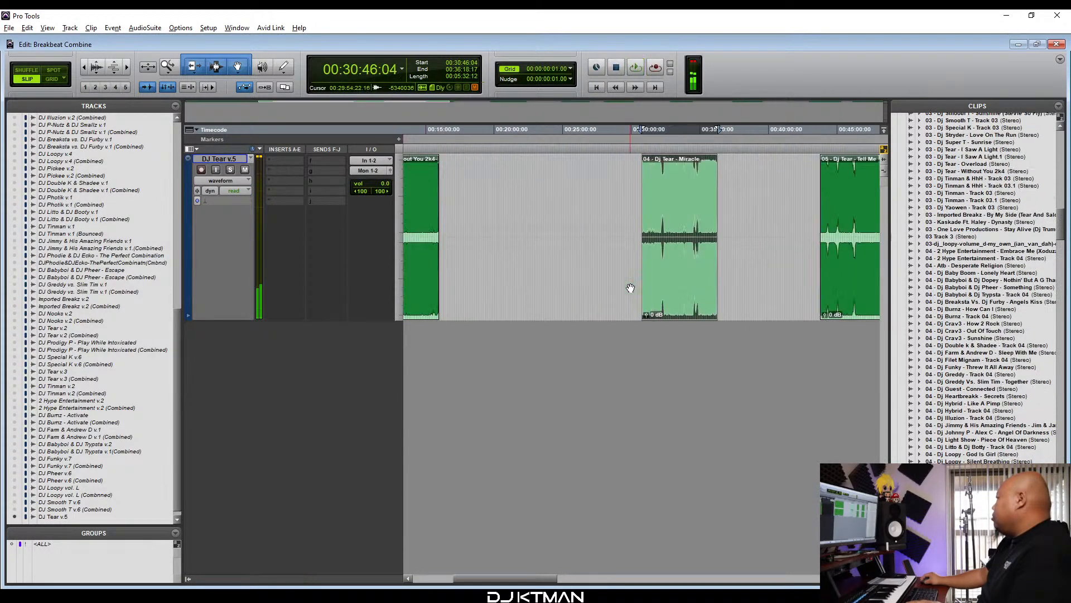
drag(678, 282, 498, 285)
key(t)
key(t)
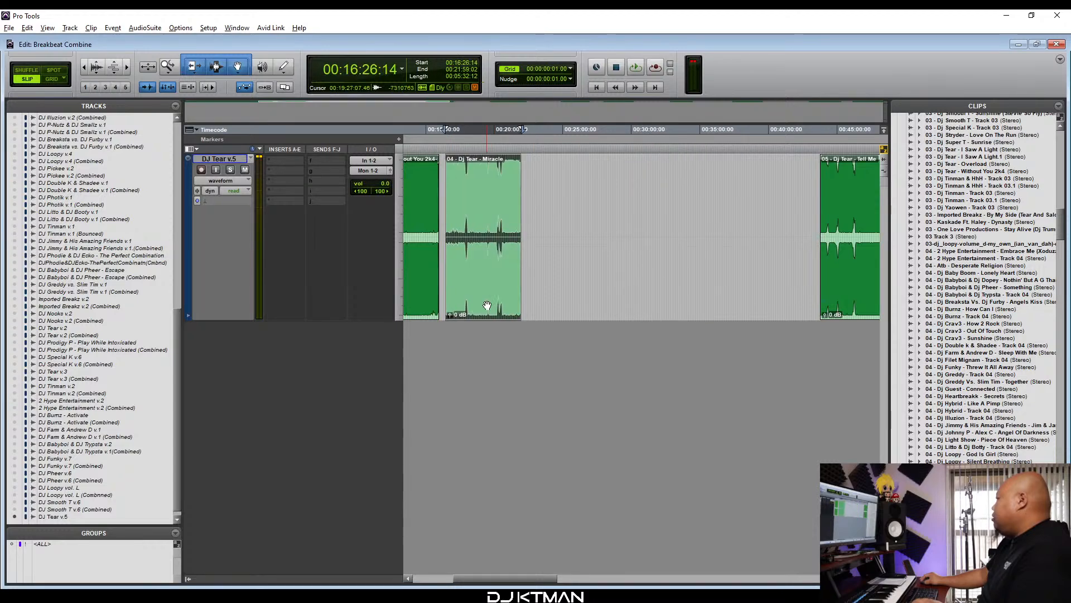
key(t)
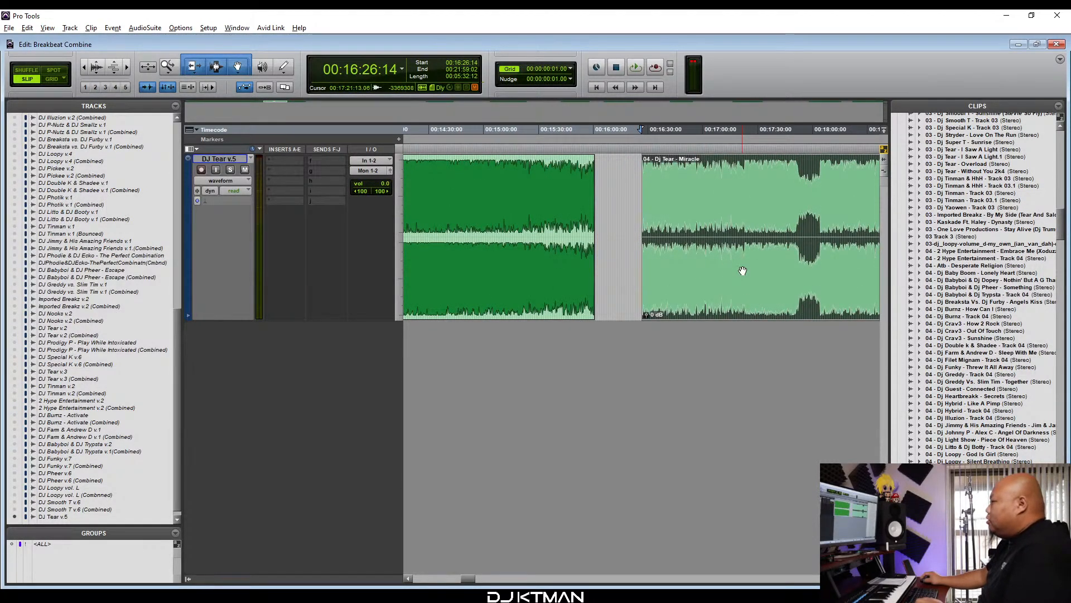
Bring the Miracle clip up close to the end of the Without You 2k4 clip.
drag(743, 271, 500, 272)
key(t)
key(t)
key(t)
key(t)
key(t)
key(t)
key(t)
Trim the leading silence off the Miracle clip and join it to the audible end of Without You 2k4 at about 00:16:00.
drag(649, 229, 707, 229)
drag(727, 266, 590, 263)
key(t)
key(t)
key(t)
key(t)
drag(647, 235, 671, 237)
key(r)
drag(697, 278, 570, 283)
key(t)
key(t)
key(t)
key(t)
Play across the transition from Without You 2k4 to Miracle, starting at about 00:15:59:08.
click(600, 321)
key(r)
key(r)
key(r)
key(r)
key(r)
key(r)
key(r)
key(r)
key(r)
click(473, 187)
key(r)
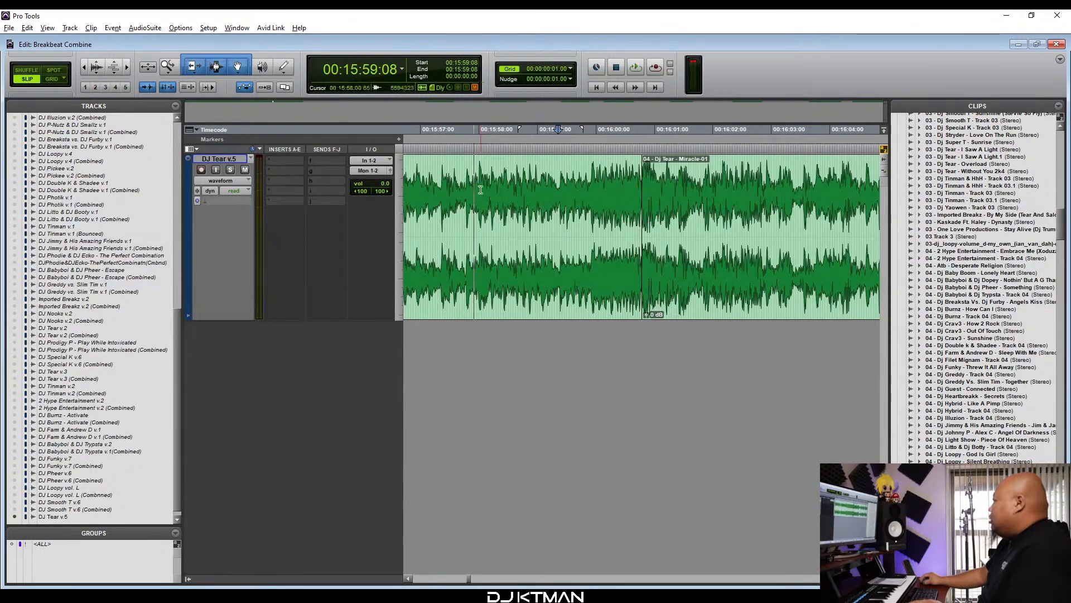
key(space)
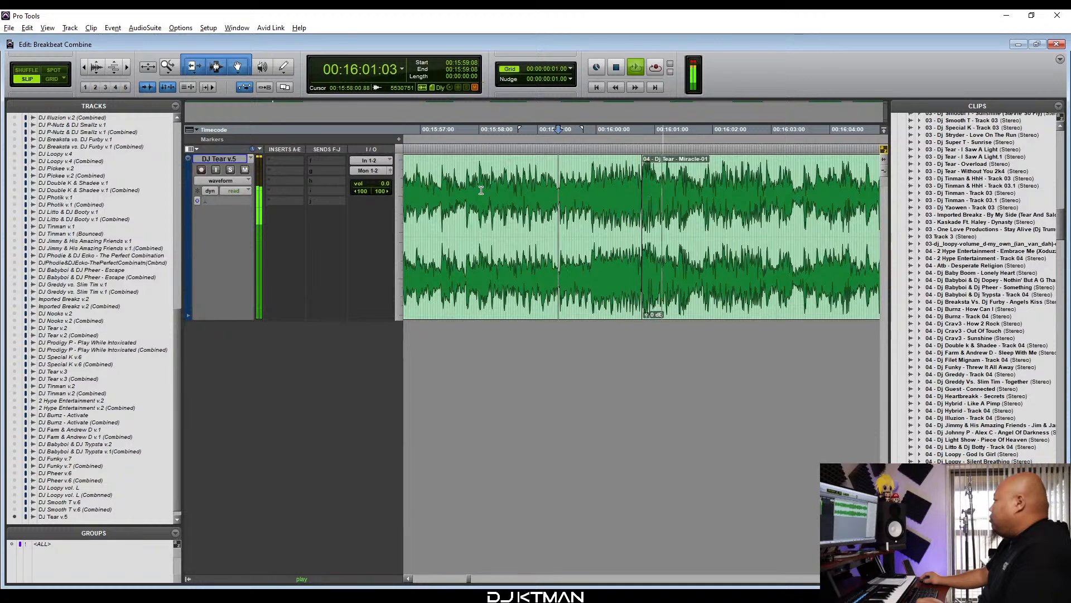
key(space)
Select the 05 - Dj Tear - Tell Me clip with all the clips after it and move them towards the end of Miracle.
key(r)
key(r)
key(r)
key(r)
key(r)
key(r)
key(r)
key(r)
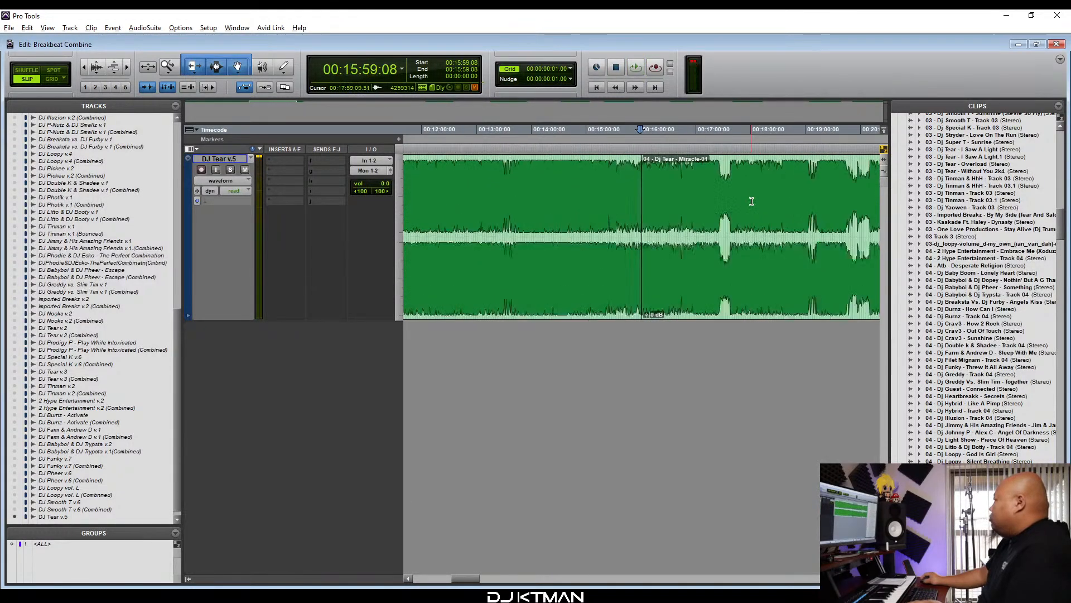
key(r)
click(725, 286)
key(r)
key(r)
shift+click(809, 263)
key(t)
key(t)
drag(632, 288, 497, 301)
key(t)
key(t)
key(t)
key(t)
Bring the Tell Me clip and the clips after it up to the end of Miracle, starting at about 00:21:33:04.
drag(682, 290, 604, 310)
key(t)
key(t)
key(t)
key(t)
key(t)
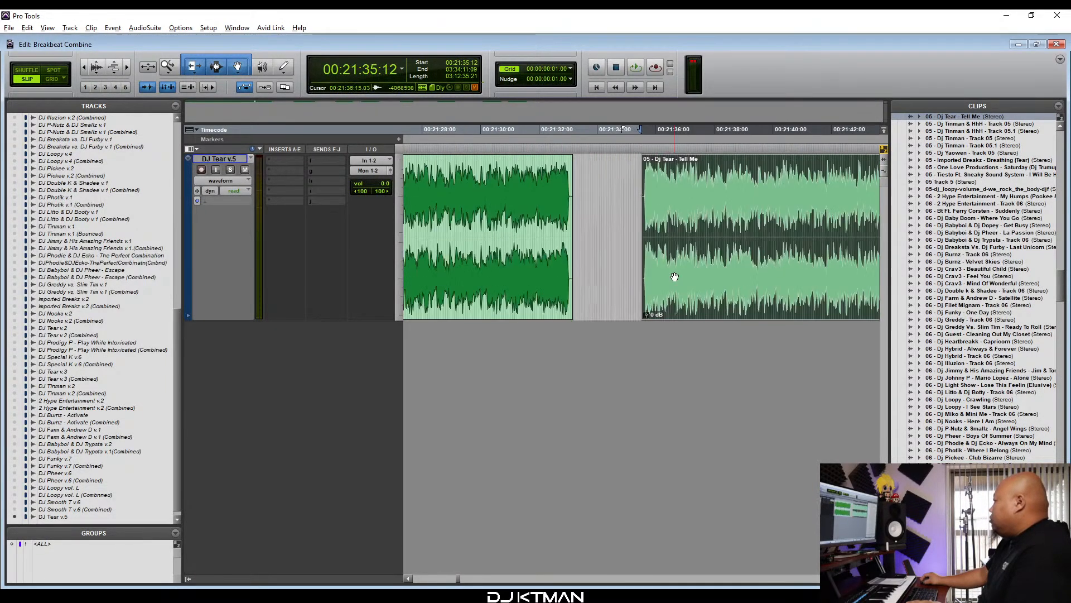
drag(668, 284, 556, 283)
key(t)
key(t)
key(t)
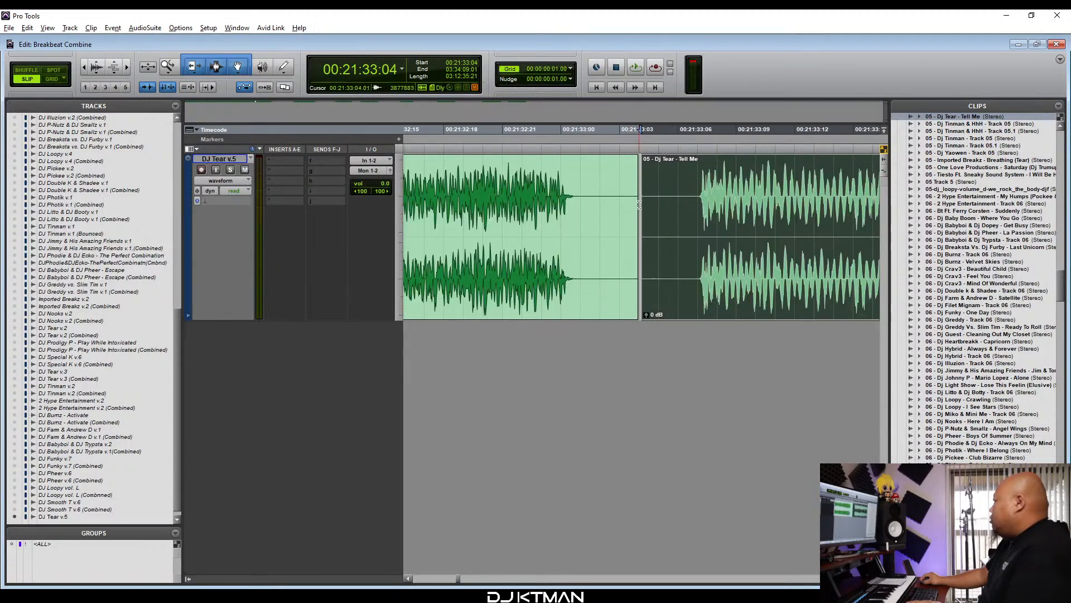
Trim the leading silence off the Tell Me clip and join it to the audible end of Miracle at about 00:21:33:00.
click(658, 196)
key(t)
drag(611, 244, 477, 257)
key(t)
key(t)
key(t)
drag(674, 285, 514, 307)
click(483, 321)
Play across the transition from Miracle to Tell Me, starting at about 00:21:32:15.
key(r)
key(r)
key(r)
key(r)
key(r)
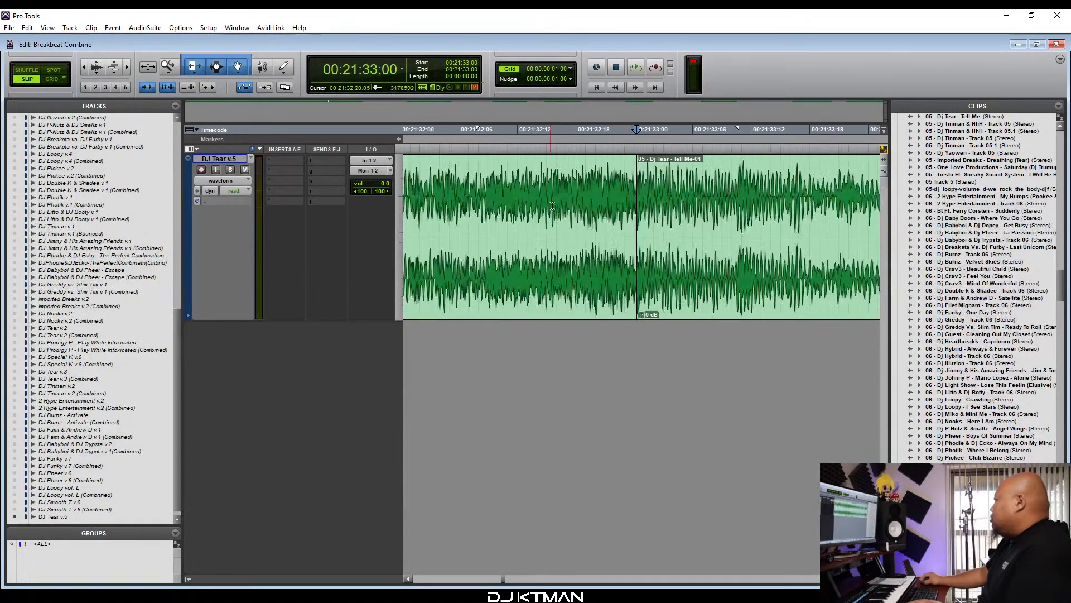
key(space)
key(r)
key(r)
key(r)
key(r)
key(r)
key(r)
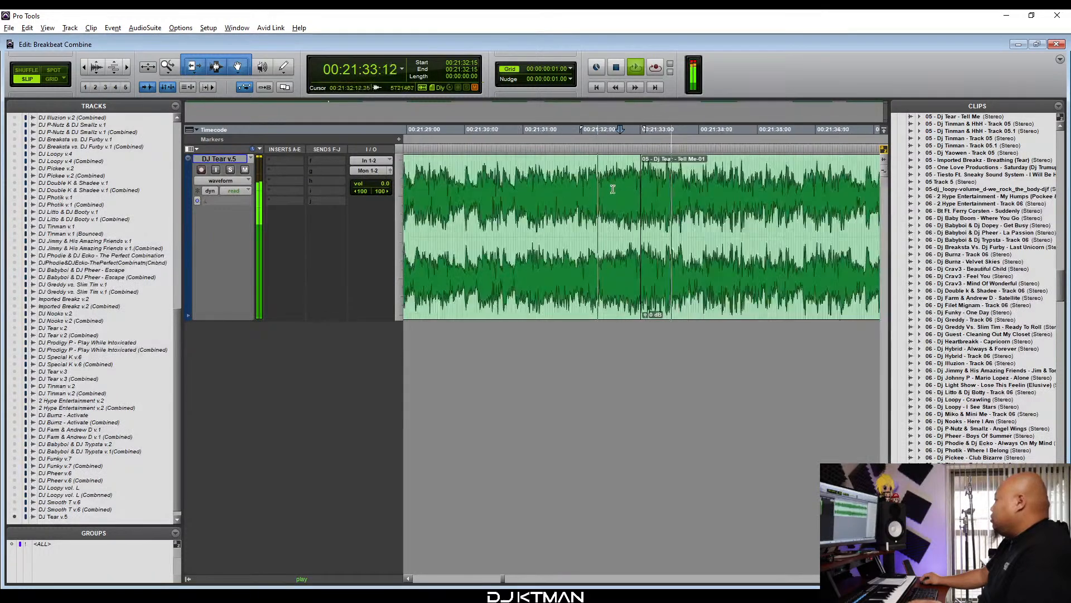
key(space)
Move the 06 - Dj Tear - Yeah clip nearer to the end of Tell Me, starting at about 00:26:48:04.
key(r)
key(r)
key(r)
key(r)
key(r)
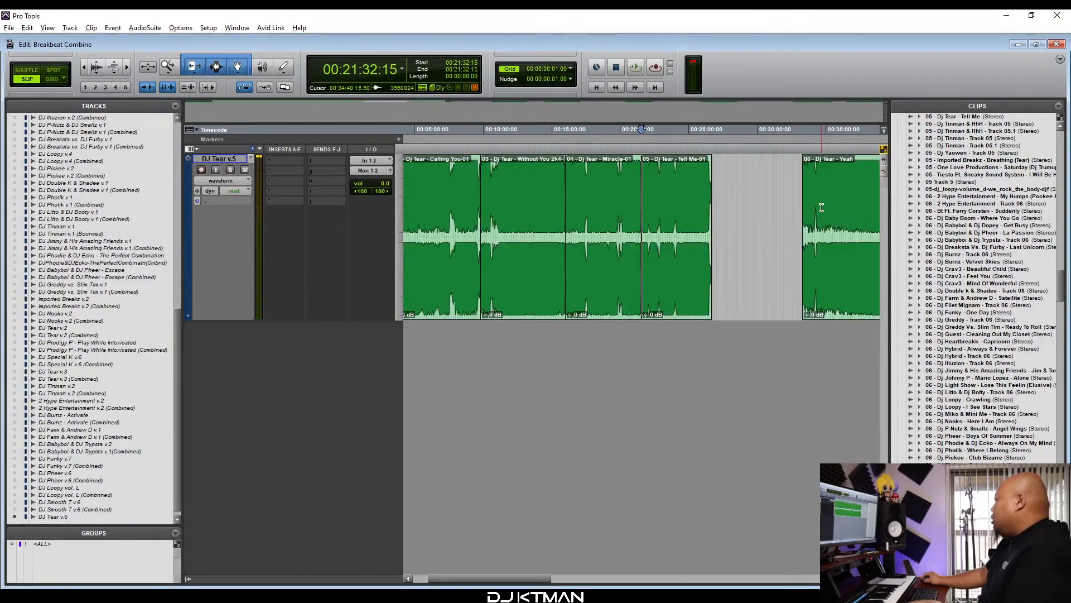
click(657, 278)
key(t)
key(t)
drag(679, 287, 503, 307)
key(t)
key(t)
key(t)
key(t)
key(t)
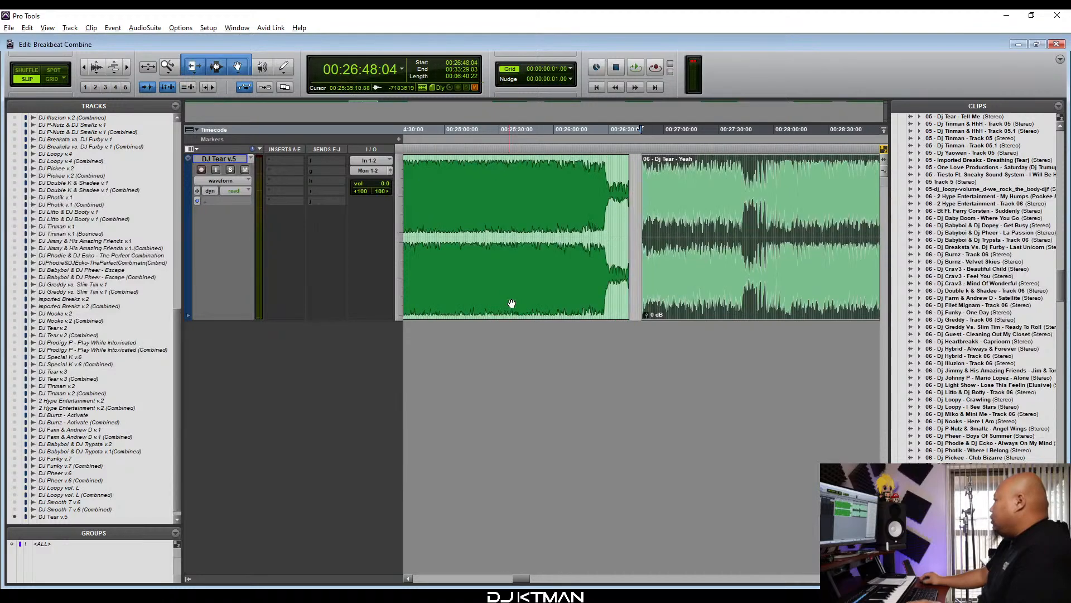
Bring the Yeah clip right up to the end of the Tell Me clip at about 00:26:41:08.
drag(661, 305, 575, 306)
key(t)
key(t)
key(t)
key(t)
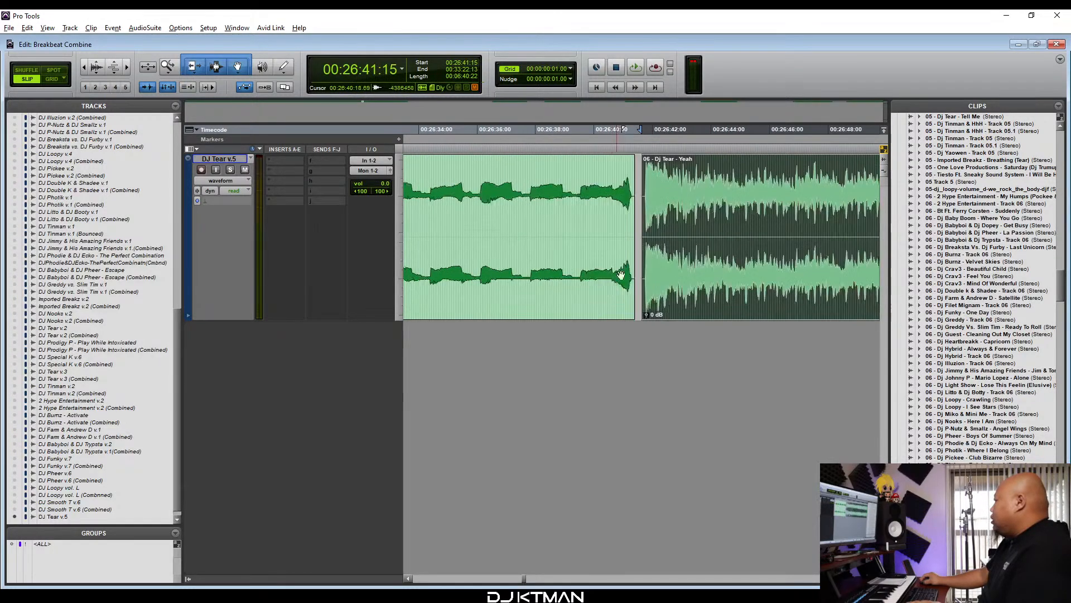
drag(645, 242, 578, 242)
key(t)
key(t)
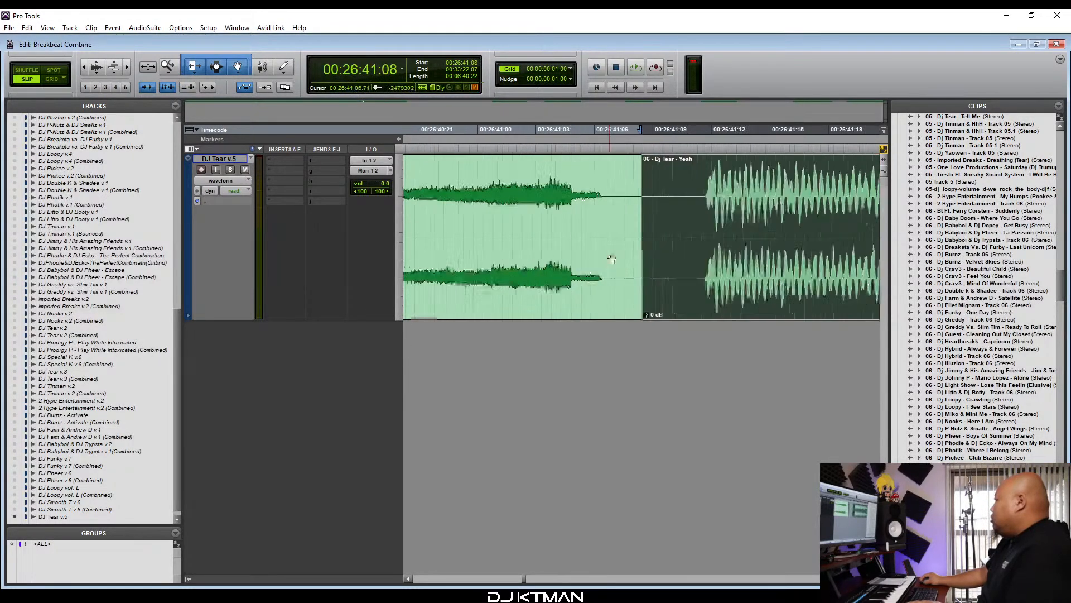
Trim the leading silence off the Yeah clip and join it to the audible end of Tell Me at about 00:26:41:06.
drag(650, 240, 557, 324)
key(t)
key(t)
key(t)
key(r)
key(r)
key(r)
key(r)
key(r)
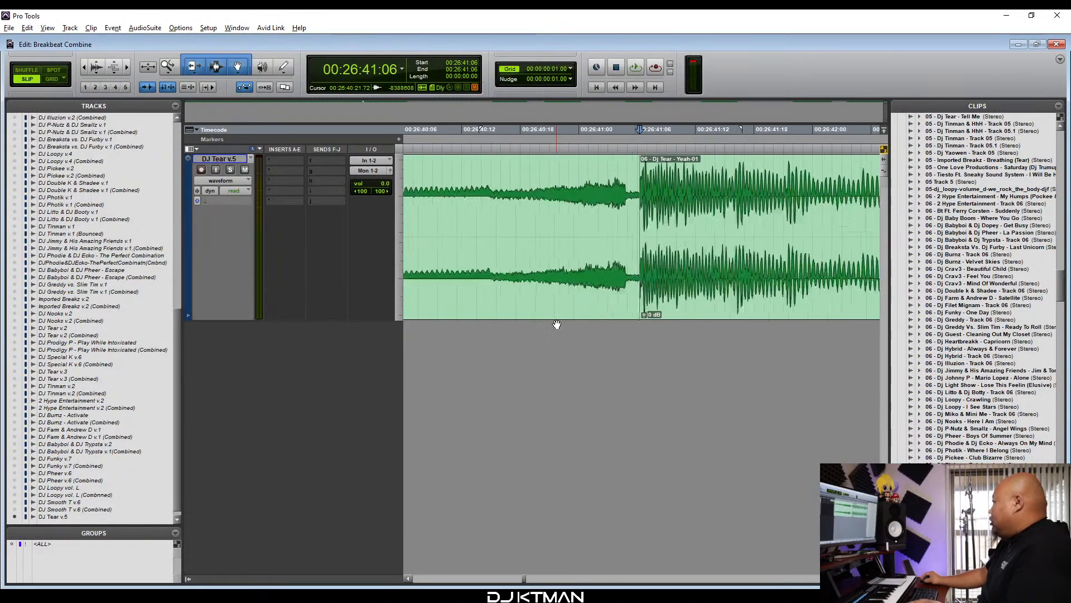
Play across the transition from Tell Me to Yeah, starting at about 00:26:40:19.
key(r)
key(r)
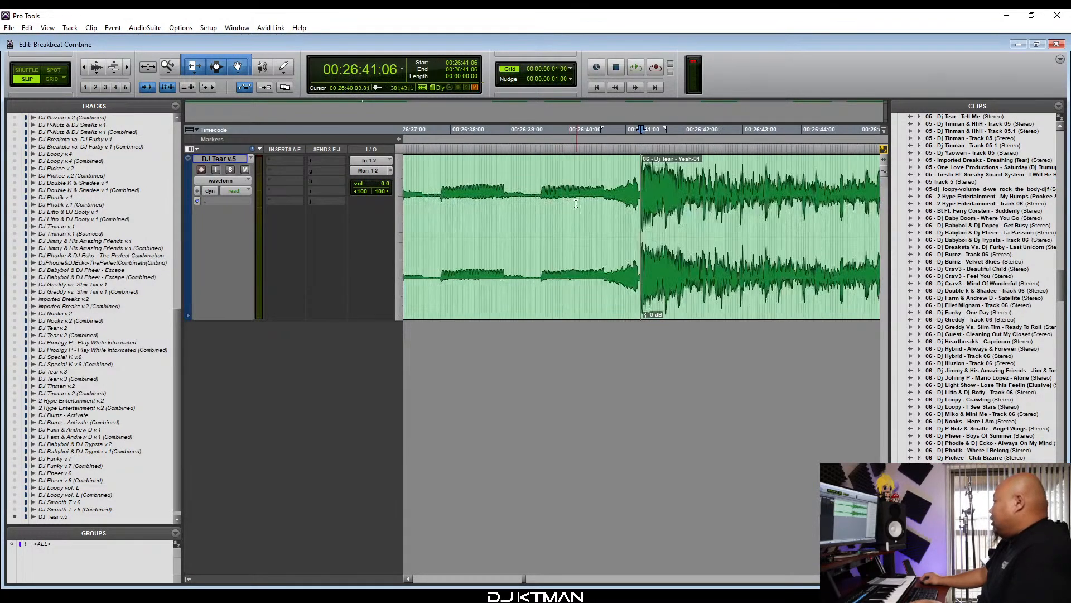
key(r)
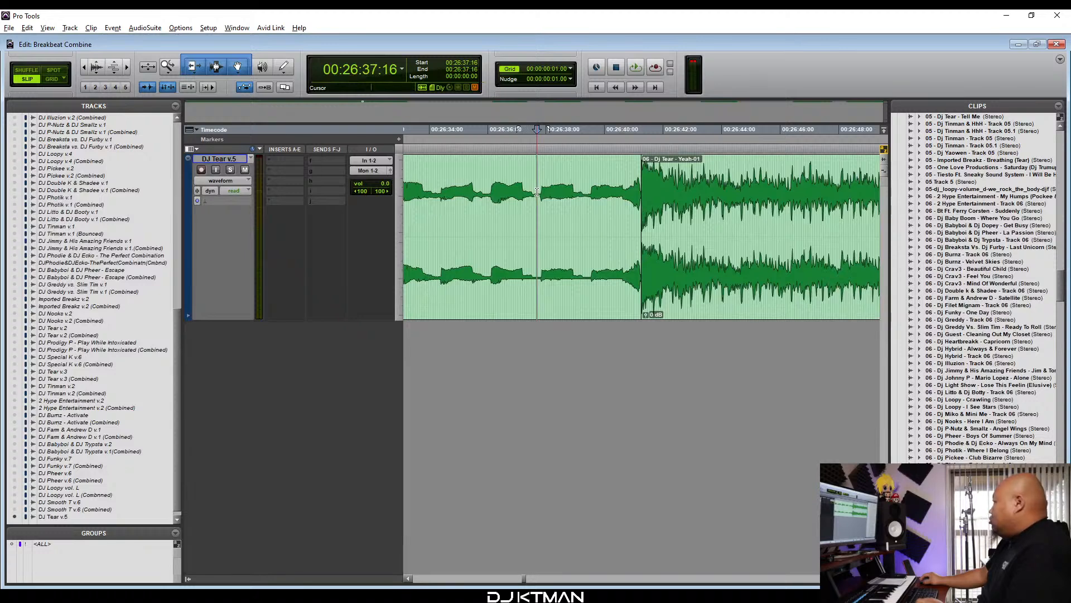
click(603, 181)
click(629, 192)
key(space)
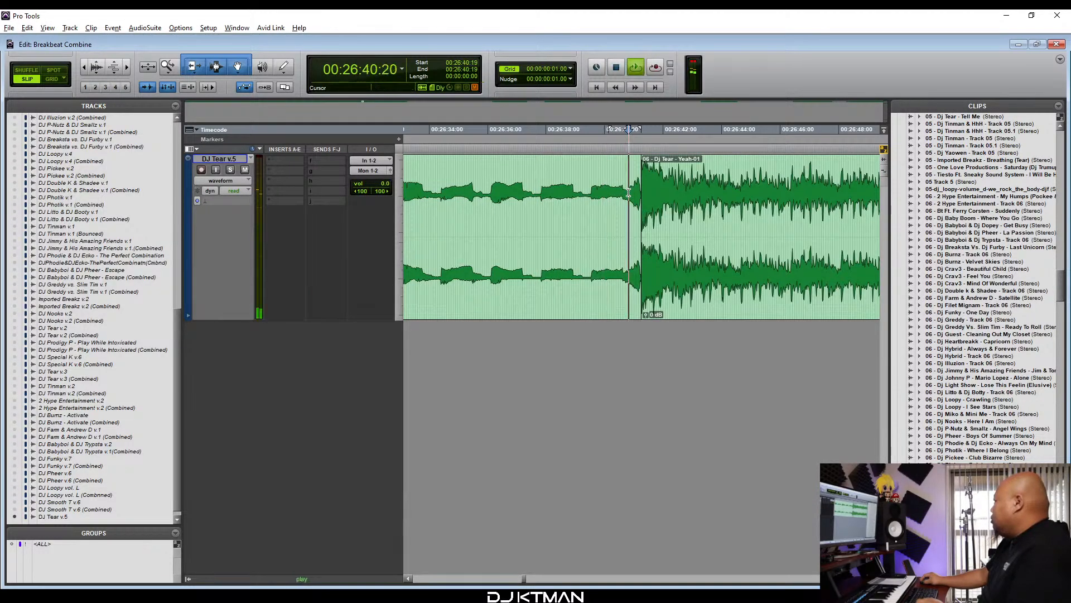
key(r)
key(r)
key(r)
key(r)
key(r)
key(r)
key(r)
key(space)
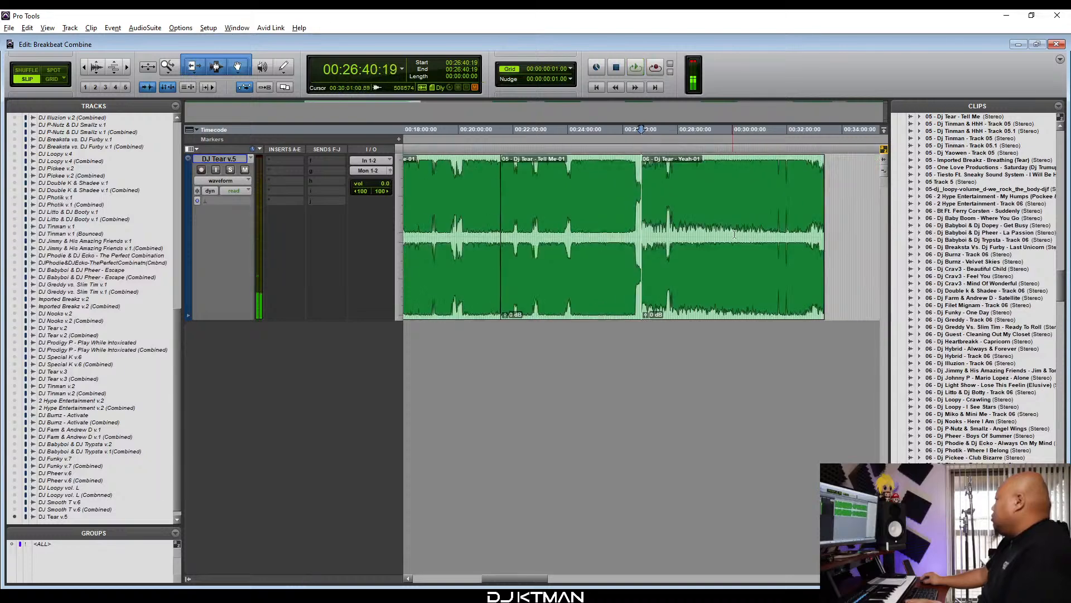
Move the 07 - Dj Tear - Stop Dreaming clip and all clips following it toward the end of Yeah, starting at about 00:33:43:08.
key(r)
click(730, 302)
key(r)
key(r)
shift+click(776, 229)
key(t)
key(t)
key(t)
drag(589, 306, 489, 307)
Bring the Stop Dreaming clip and the clips following it right up to the end of the Yeah clip at about 00:33:22:01.
key(t)
key(t)
key(t)
key(t)
key(t)
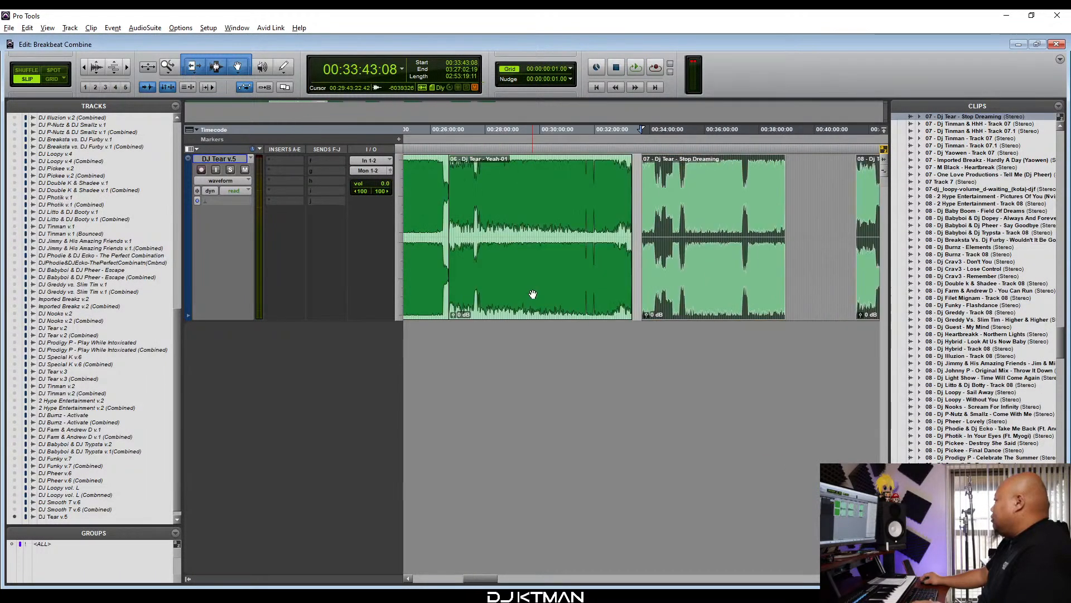
drag(688, 285, 537, 301)
key(t)
key(t)
key(t)
key(t)
key(t)
drag(688, 280, 541, 313)
key(t)
key(t)
key(t)
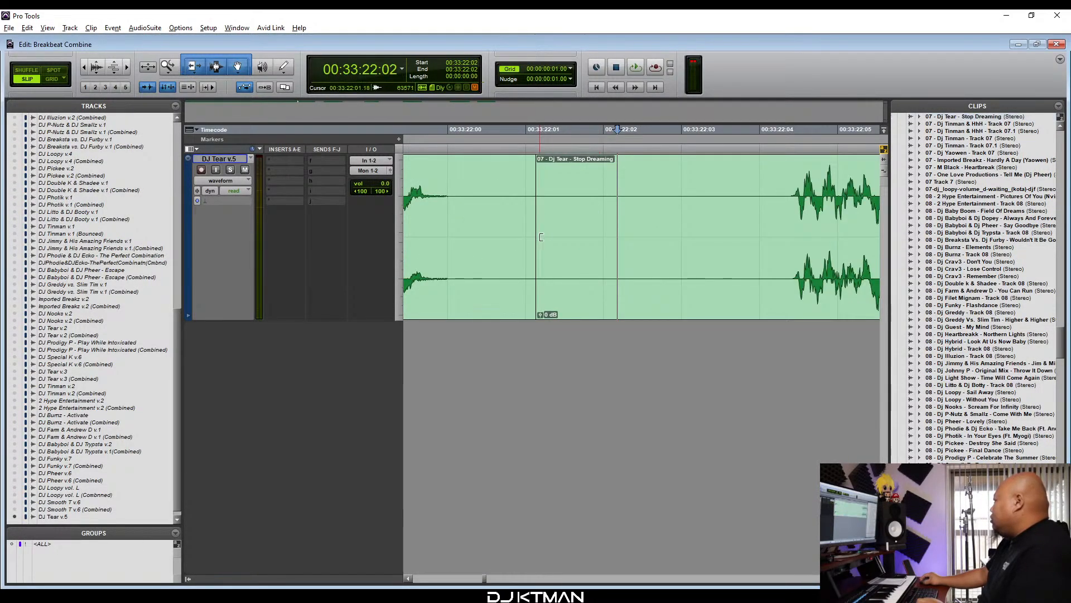
Trim the leading silence off the Stop Dreaming clip and join it to the audible end of Yeah at about 00:33:21:23.
drag(541, 234, 601, 238)
click(796, 240)
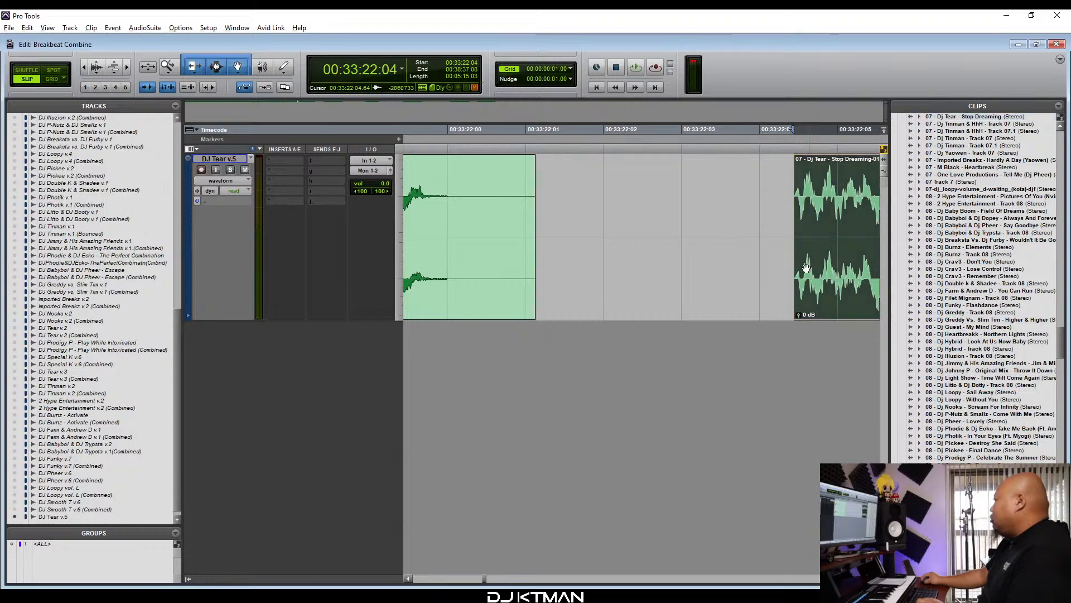
drag(513, 283, 457, 291)
key(t)
key(t)
key(t)
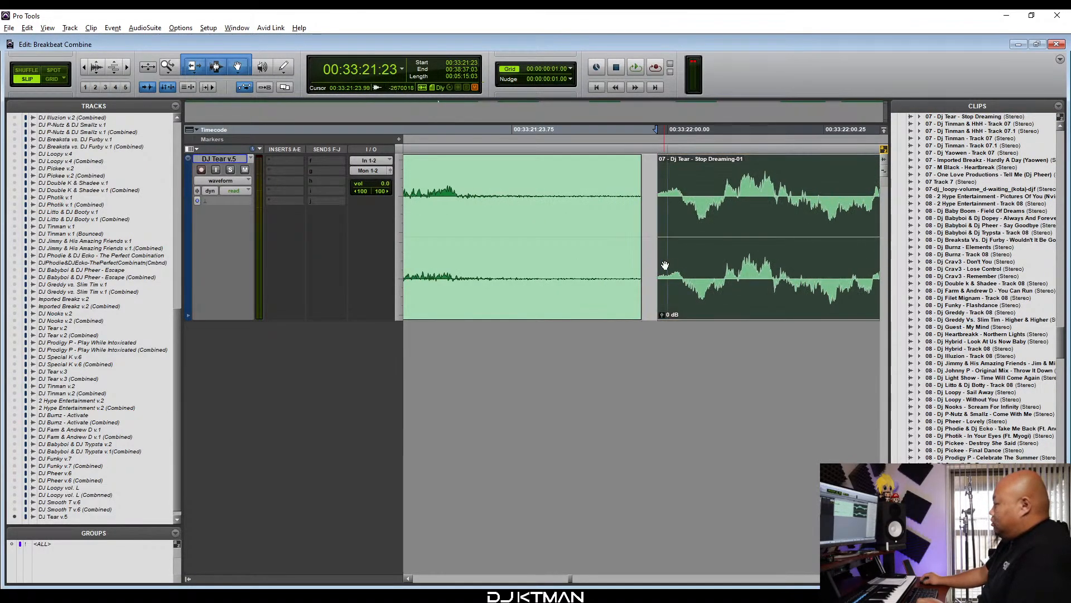
drag(491, 289, 461, 307)
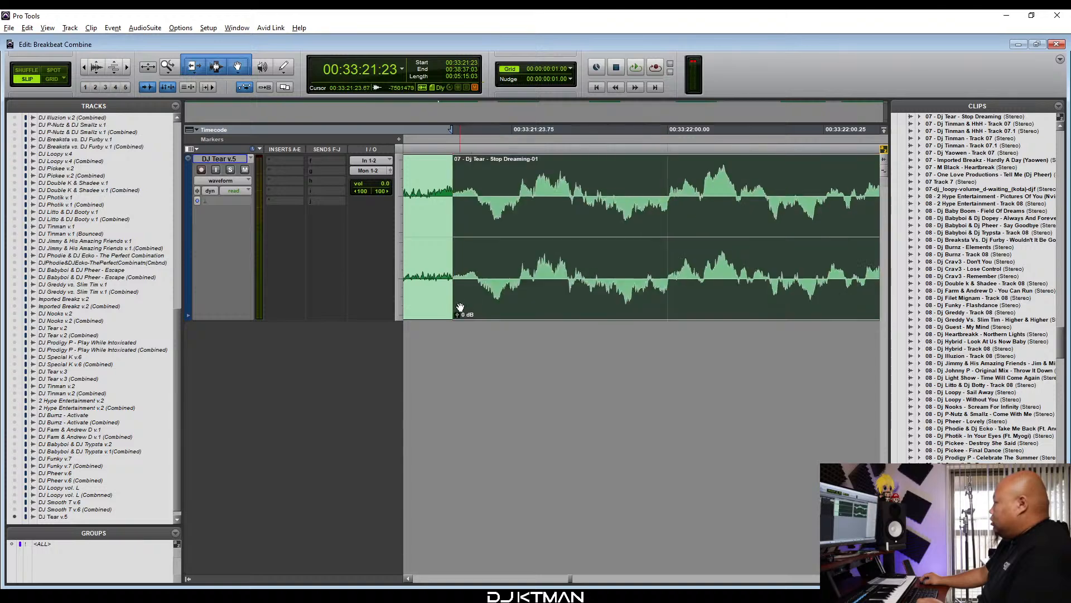
Add a short crossfade at the join between the Yeah and Stop Dreaming clips.
click(450, 315)
key(r)
key(r)
key(r)
key(r)
key(r)
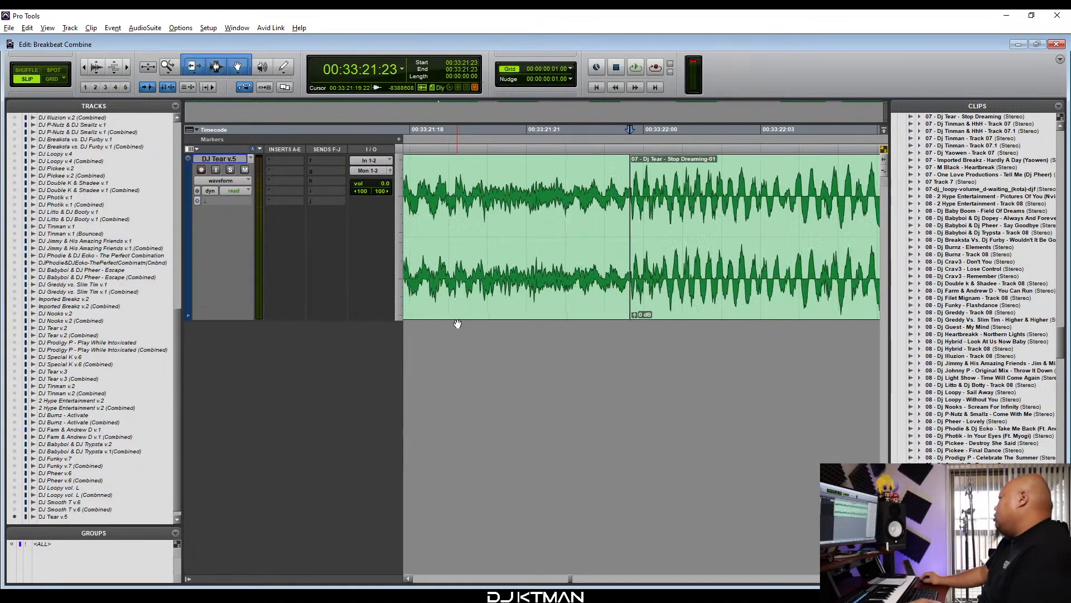
Play across the transition from Yeah to Stop Dreaming, starting at about 00:33:20:22.
key(r)
key(r)
key(r)
key(r)
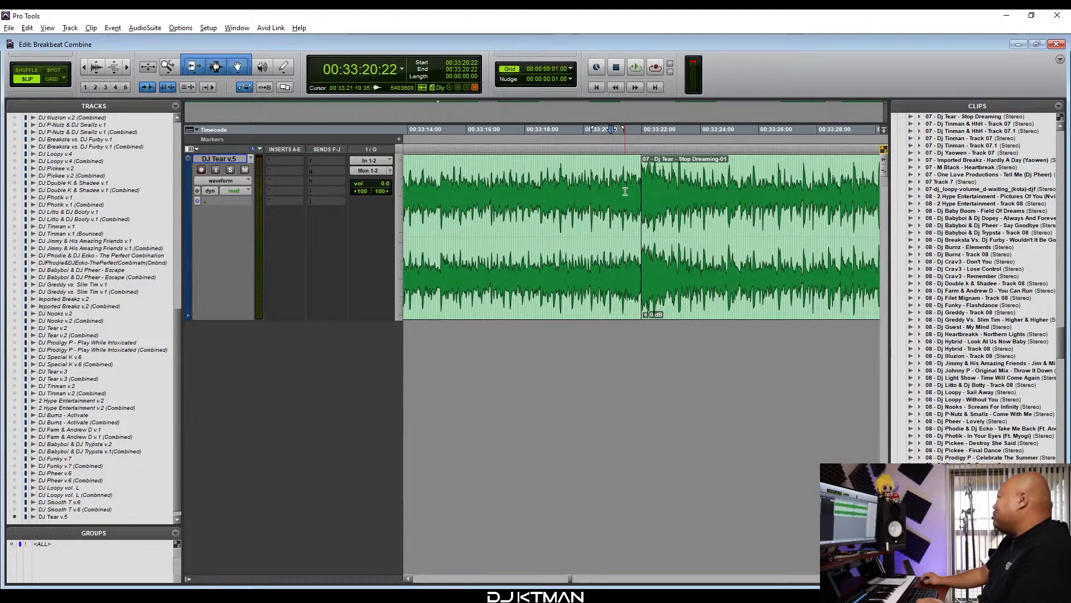
key(r)
key(r)
key(r)
key(r)
key(r)
key(r)
key(r)
key(r)
key(space)
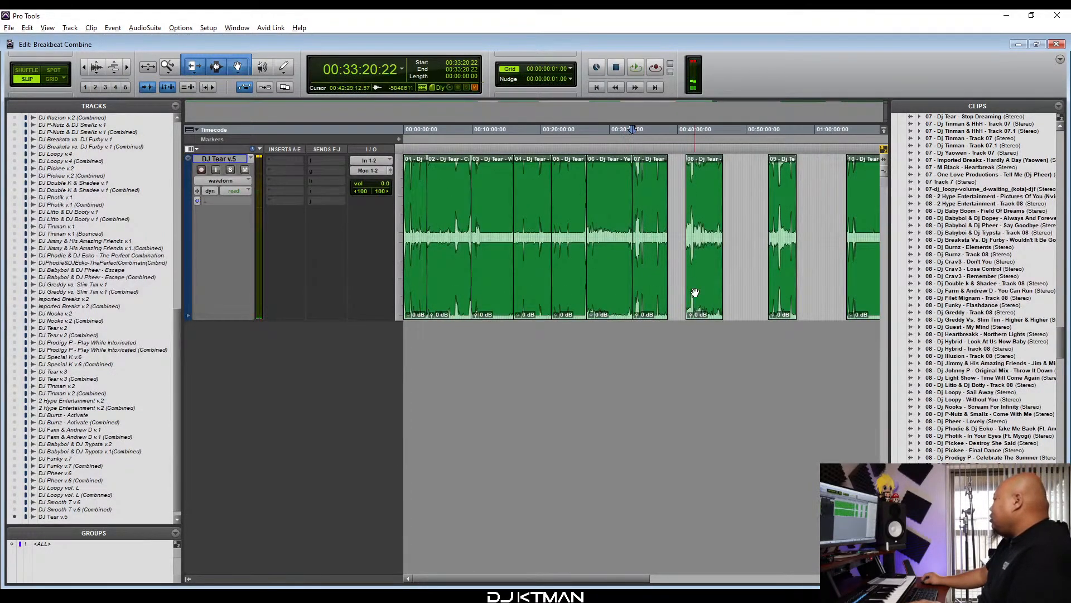
Move the 08 - Dj Tear - Take Control clip close to the end of Stop Dreaming, starting at about 00:38:39:12.
click(693, 298)
key(t)
key(t)
key(t)
key(t)
key(t)
key(r)
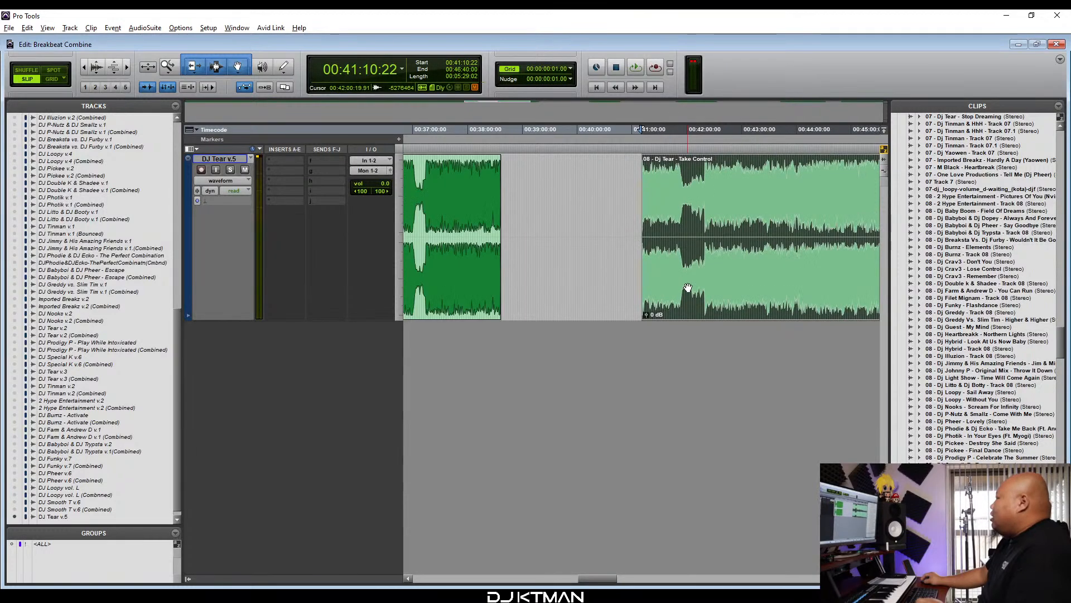
drag(675, 295, 537, 297)
Bring the Take Control clip nearer to the end of the Stop Dreaming clip, starting at about 00:38:37:04.
key(t)
key(t)
key(t)
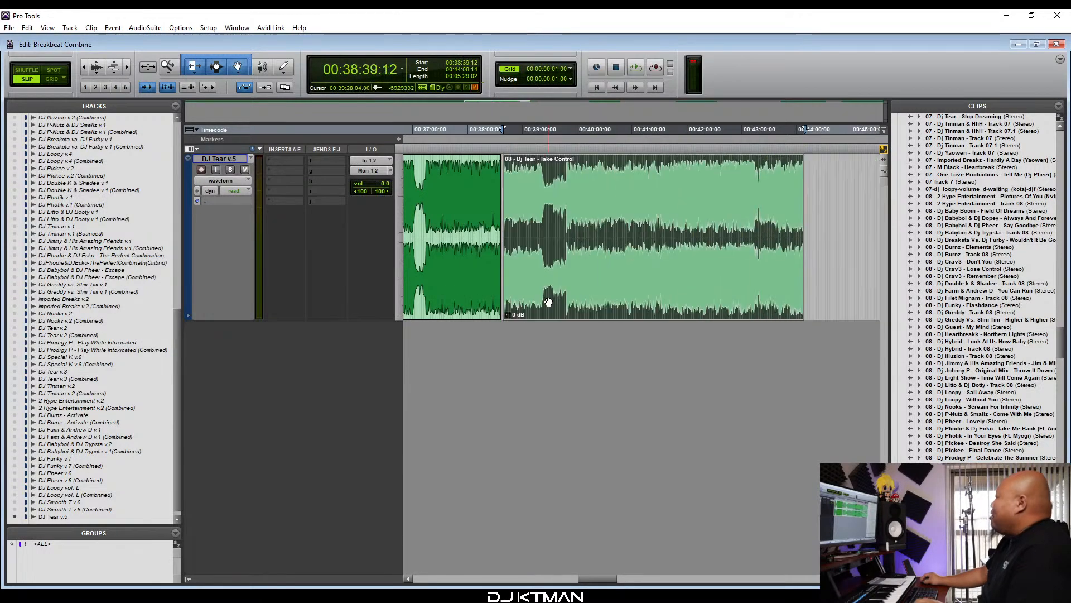
key(t)
key(t)
drag(682, 273, 549, 287)
key(t)
key(t)
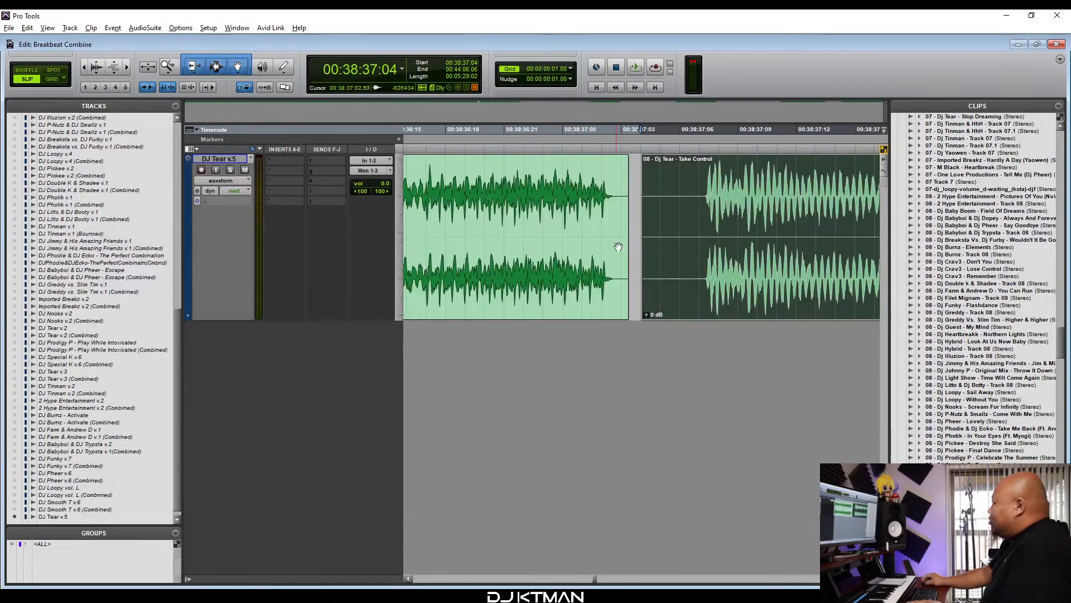
Trim the leading silence off the Take Control clip and move it over the silent end of Stop Dreaming at about 00:38:37:02.
key(t)
drag(649, 237, 673, 251)
key(t)
key(t)
key(t)
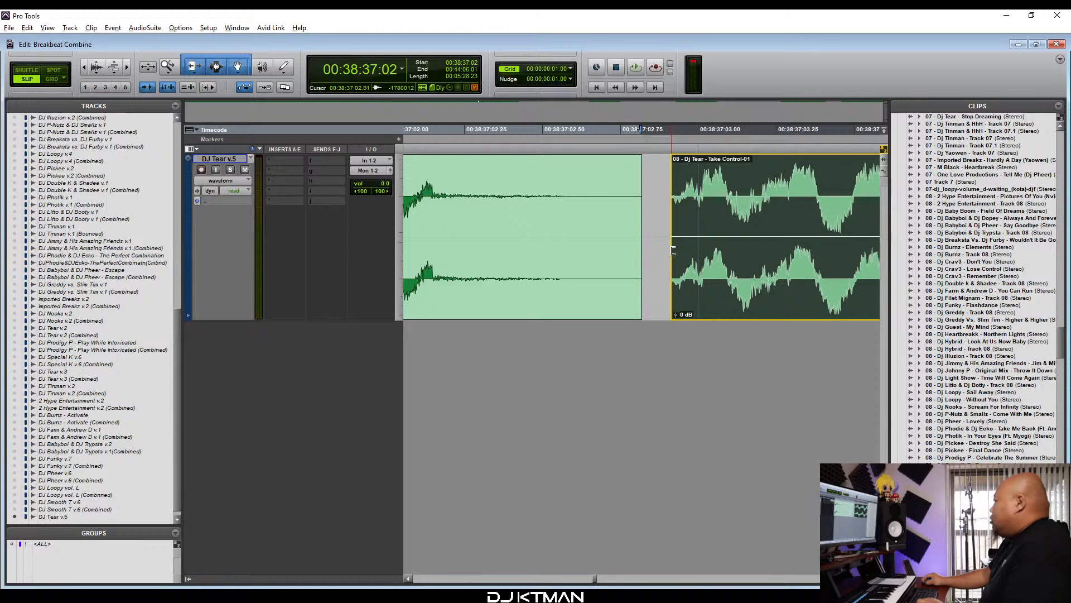
drag(719, 288, 488, 287)
Fine-tune the join of Stop Dreaming and Take Control and add a short crossfade there at about 00:38:37:02.
key(t)
key(t)
key(t)
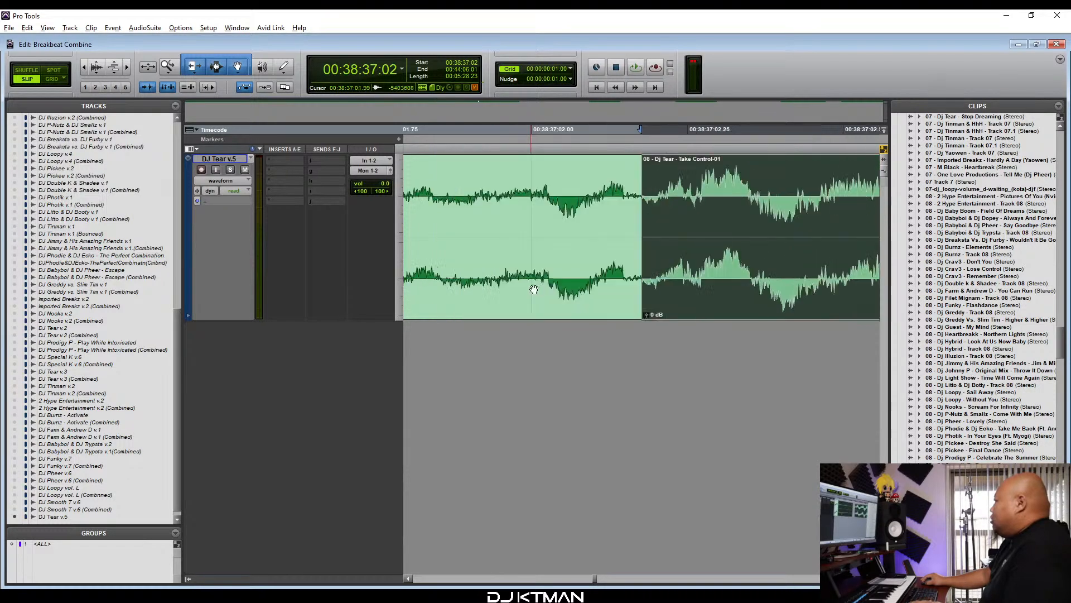
drag(666, 285, 563, 316)
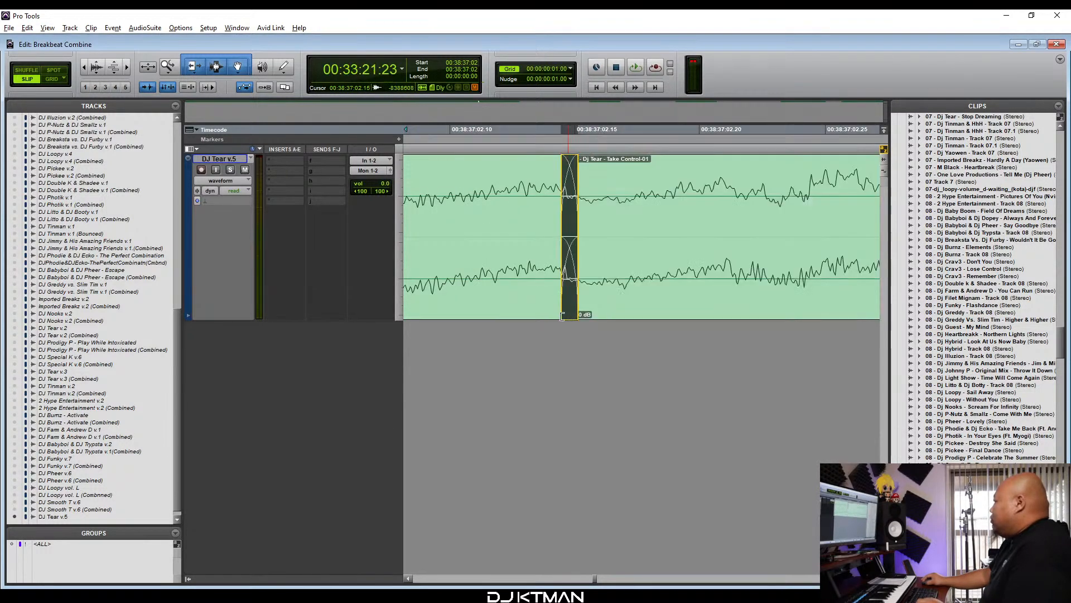
Play across the transition from Stop Dreaming to Take Control, starting at about 00:38:36:23.
key(r)
key(r)
key(r)
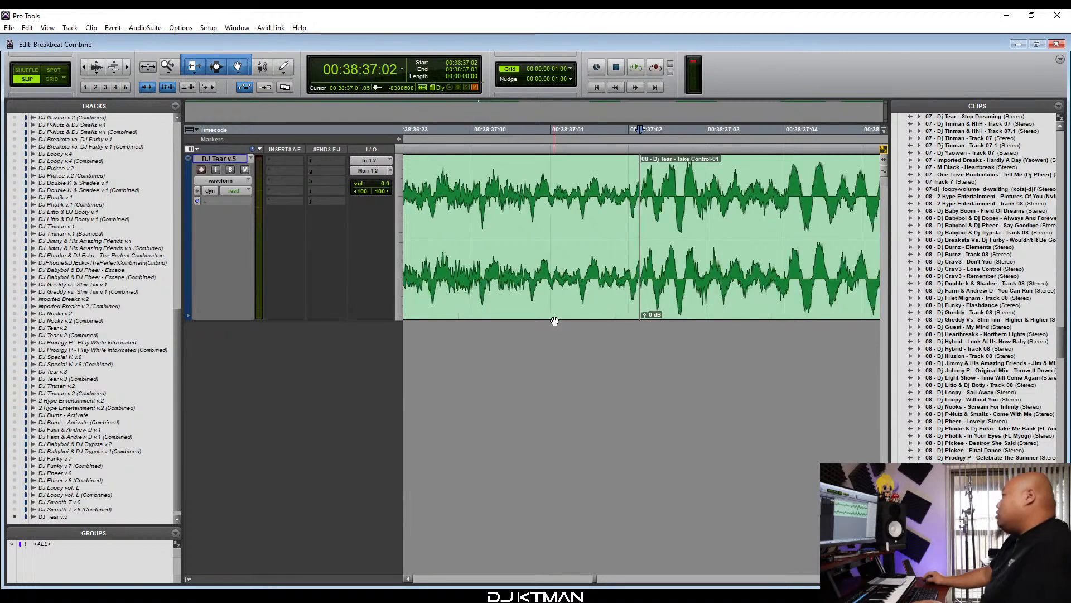
key(r)
key(r)
key(r)
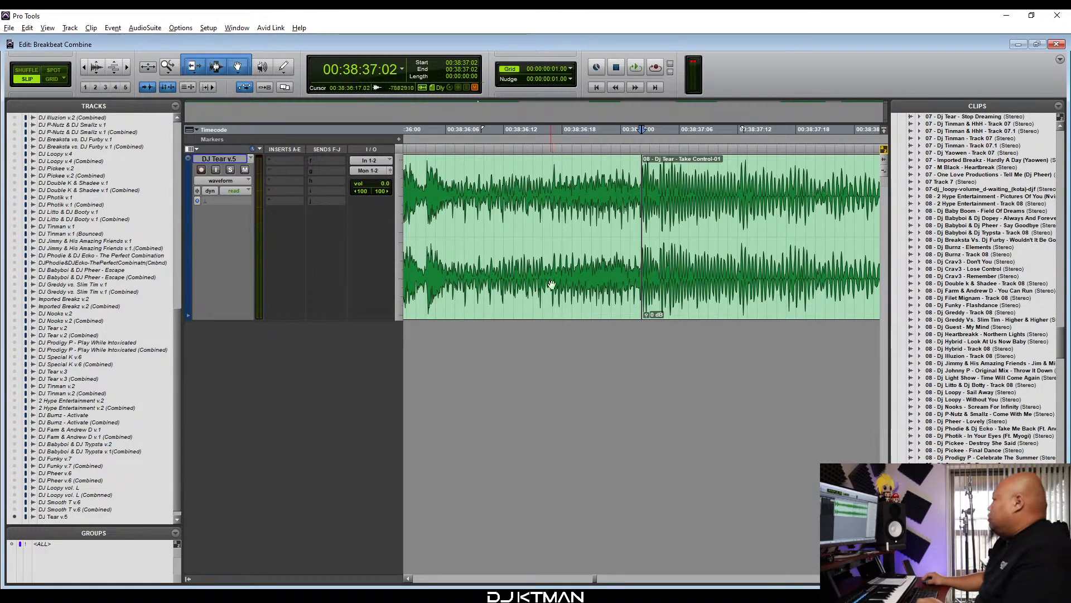
click(604, 191)
click(612, 188)
key(space)
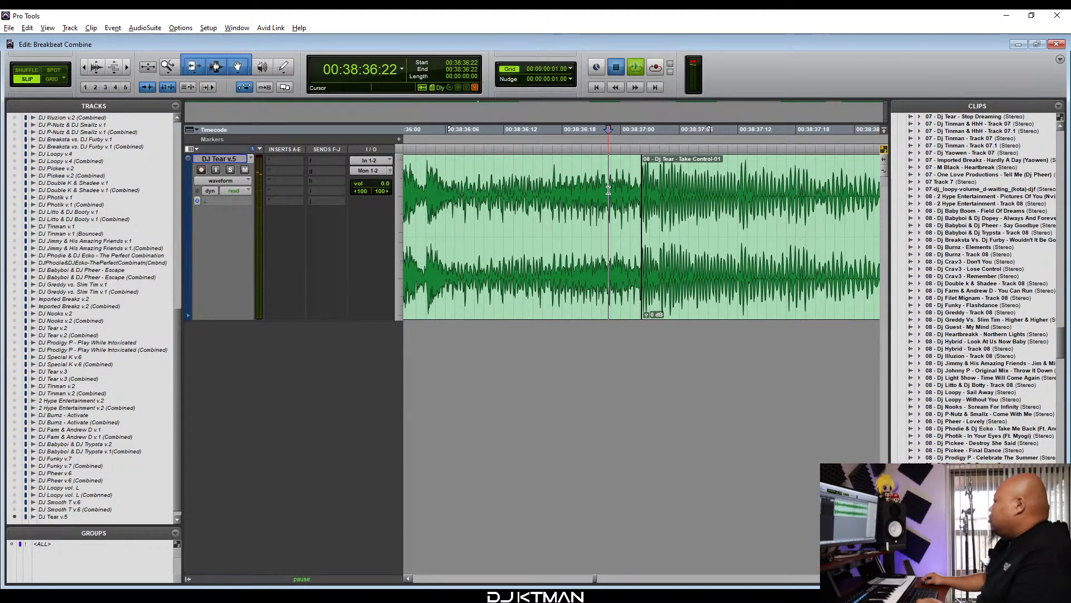
key(space)
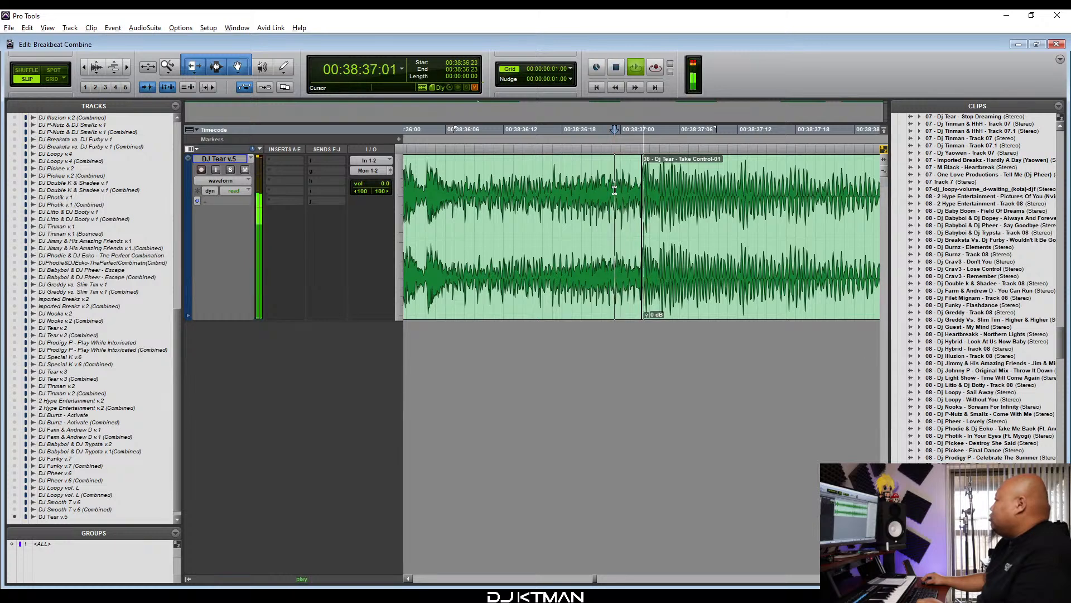
Move the 09 - Dj Tear - Celebrate The Summer clip and all clips following it toward the end of Take Control, starting at about 00:44:23:20.
key(r)
key(r)
key(r)
key(r)
key(r)
key(r)
key(r)
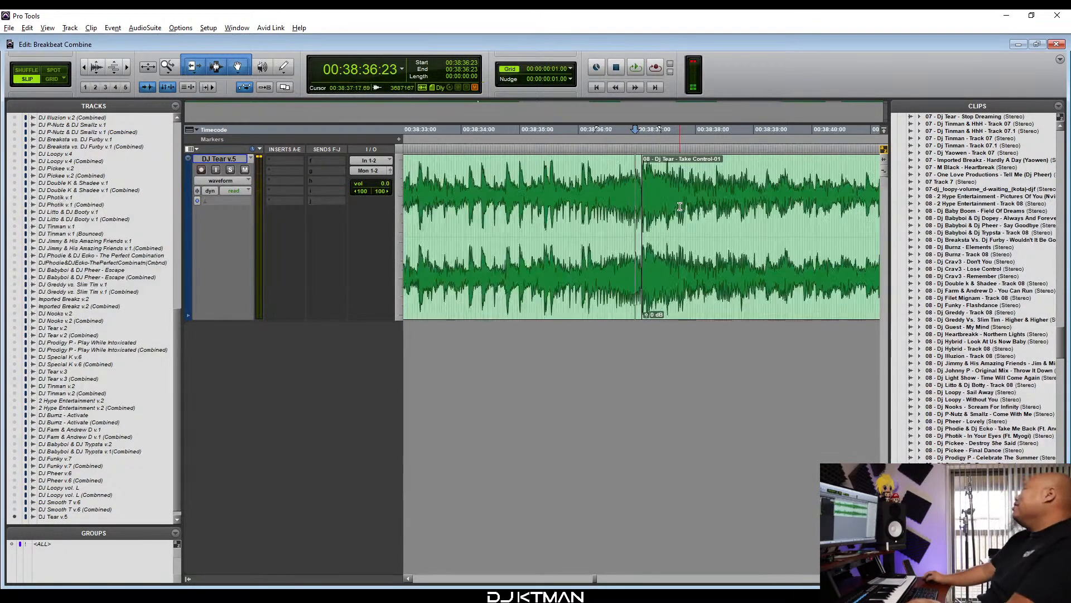
key(r)
key(r)
key(r)
key(r)
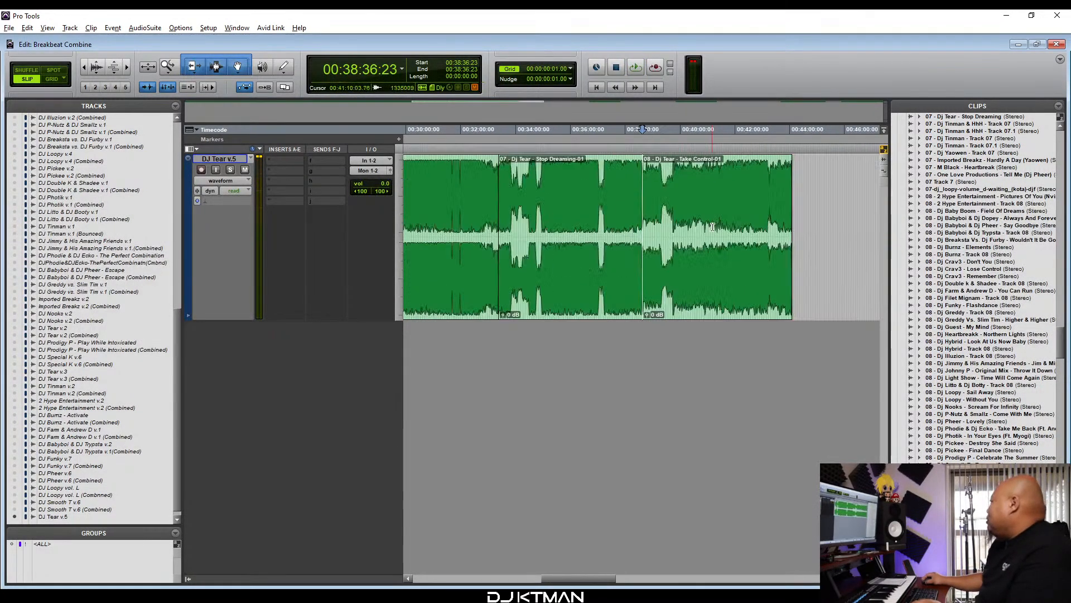
click(759, 309)
key(r)
key(r)
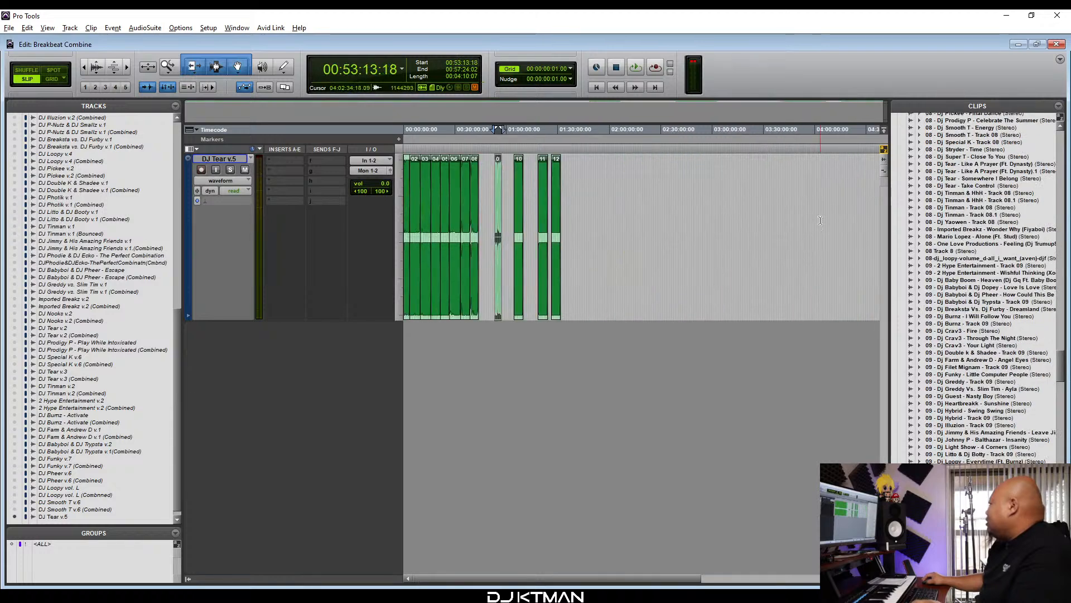
shift+click(823, 206)
key(t)
key(t)
key(t)
drag(660, 291, 538, 299)
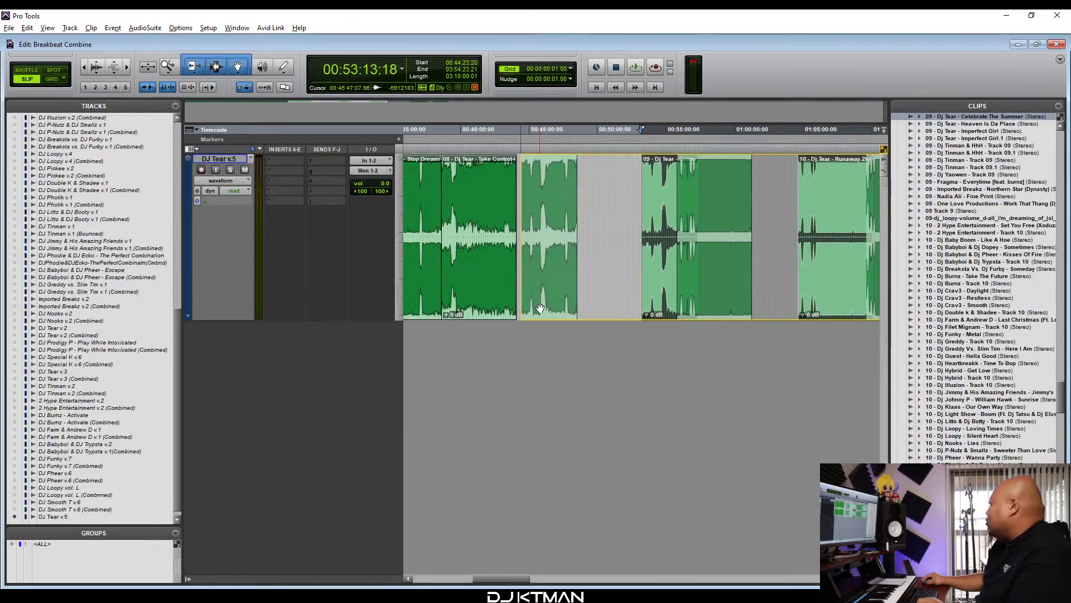
Bring the Celebrate The Summer clip and the clips following it right up to the end of Take Control at about 00:44:06:00.
key(t)
key(t)
key(t)
key(t)
drag(656, 277, 537, 296)
key(t)
key(t)
key(t)
key(t)
drag(692, 282, 588, 304)
key(t)
key(t)
key(t)
key(t)
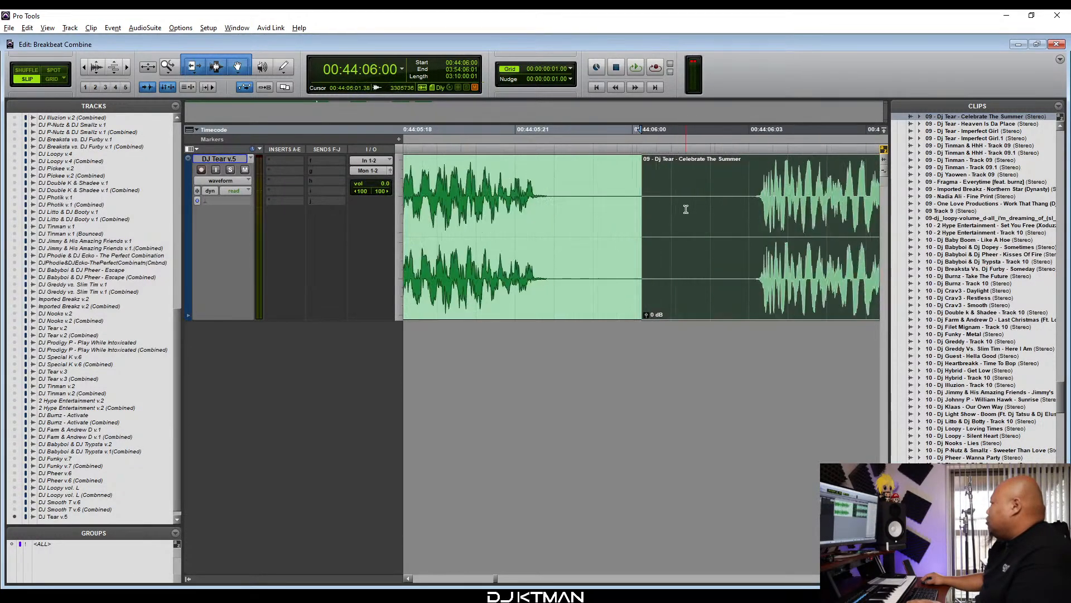
Trim the leading silence off the Celebrate The Summer clip and move it over the silent end of Take Control at about 00:44:05:21.
click(686, 208)
drag(646, 242, 768, 251)
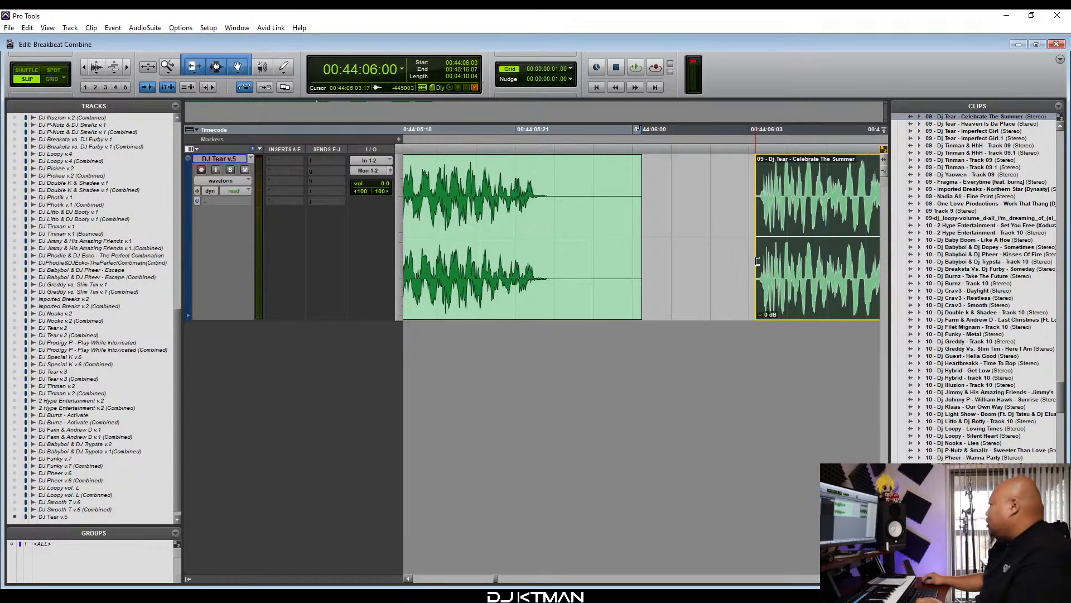
drag(579, 303, 566, 303)
key(t)
key(t)
key(t)
key(t)
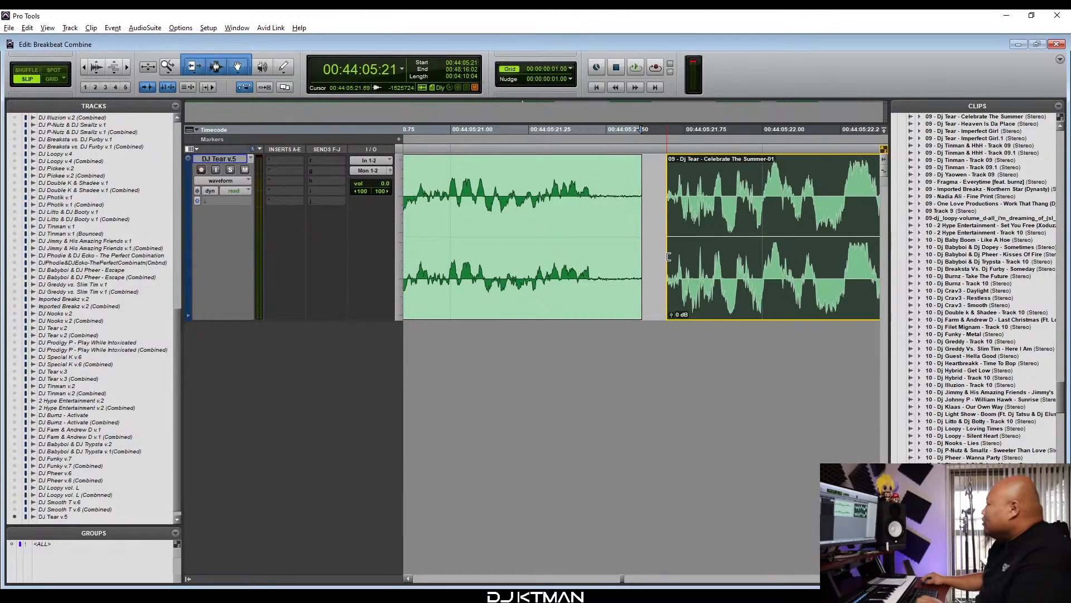
Join Celebrate The Summer tightly to the audible end of Take Control and add a short crossfade at the join.
key(t)
key(t)
key(t)
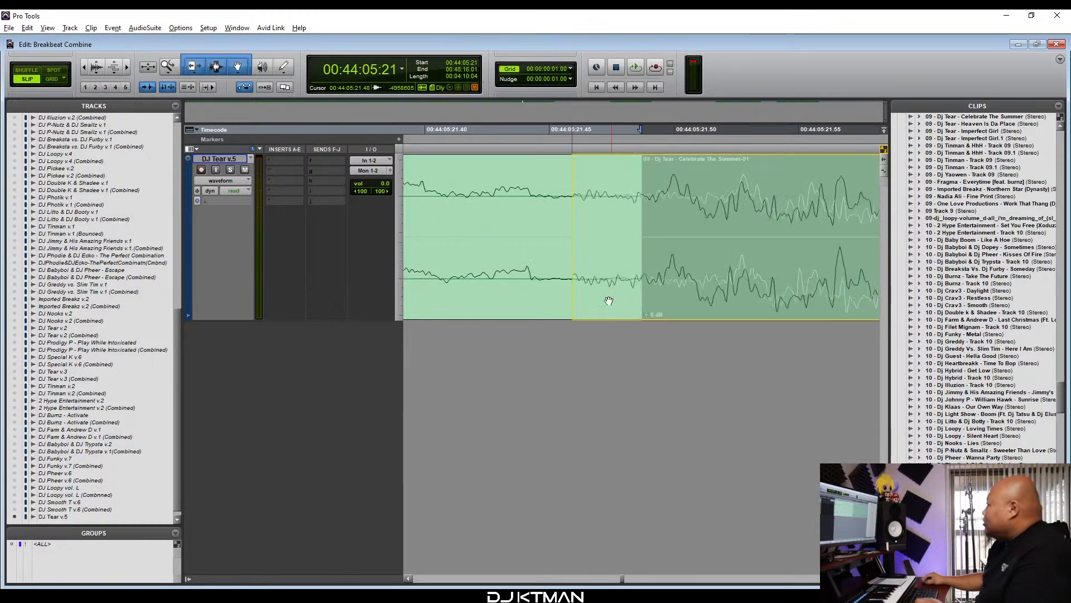
click(528, 322)
Play across the transition from Take Control to Celebrate The Summer, starting at about 00:44:05:05.
key(r)
key(r)
key(r)
key(r)
key(r)
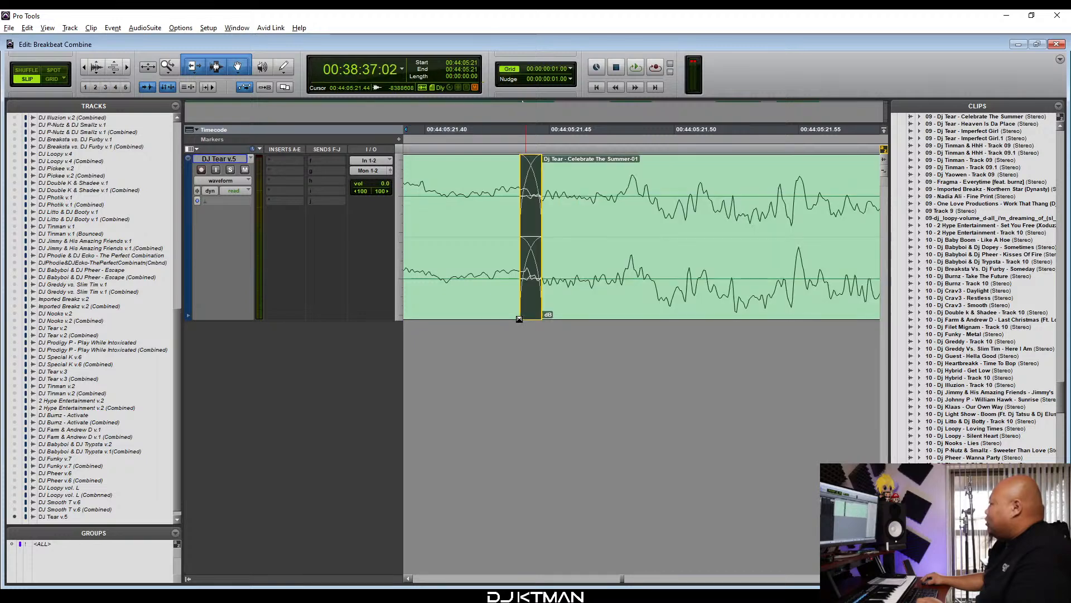
key(r)
key(r)
key(r)
key(r)
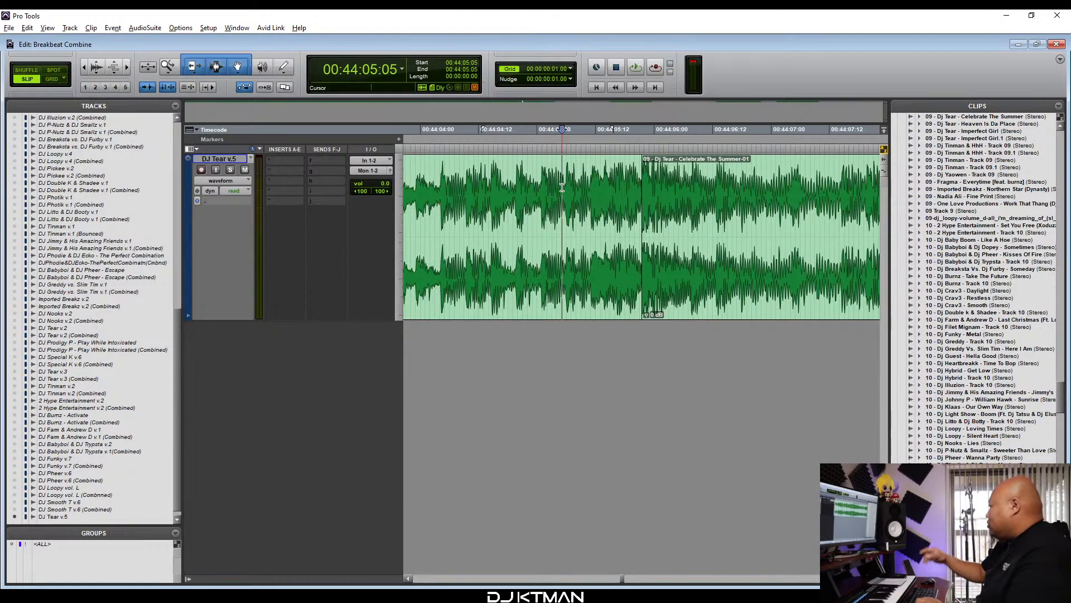
key(space)
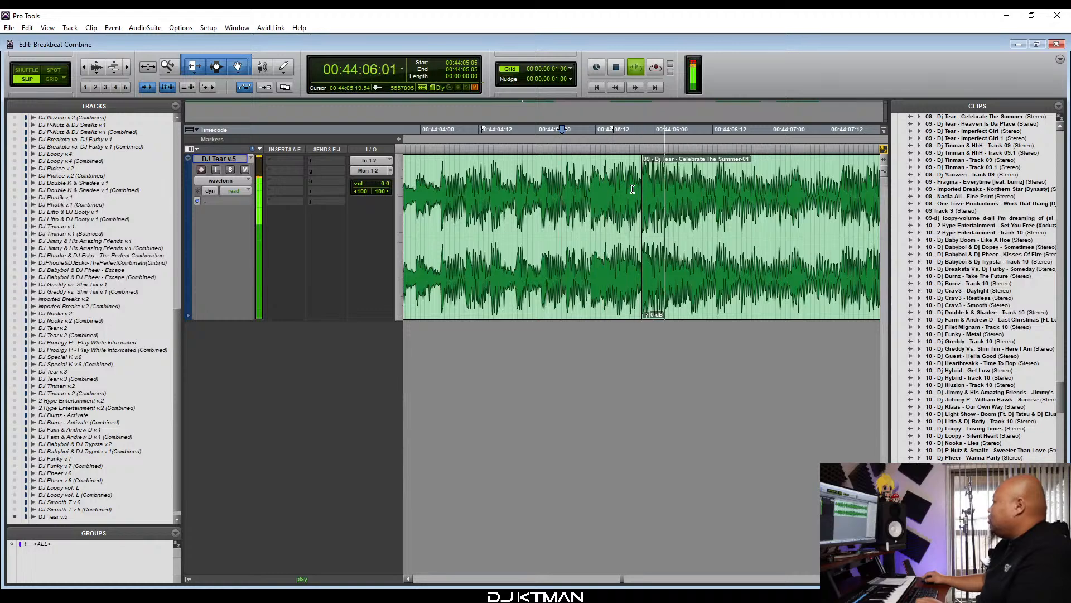
key(space)
Move the 10 - Dj Tear - Runaway clip close to the end of Celebrate The Summer, starting at about 00:48:54:04.
key(r)
key(r)
key(r)
key(r)
key(r)
key(r)
key(r)
key(r)
key(r)
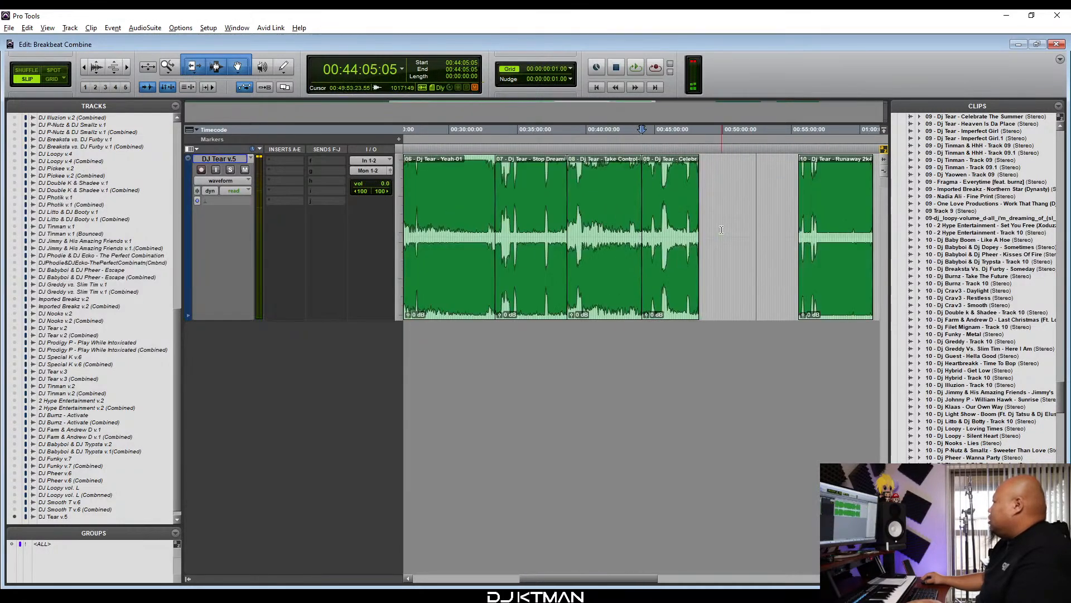
key(r)
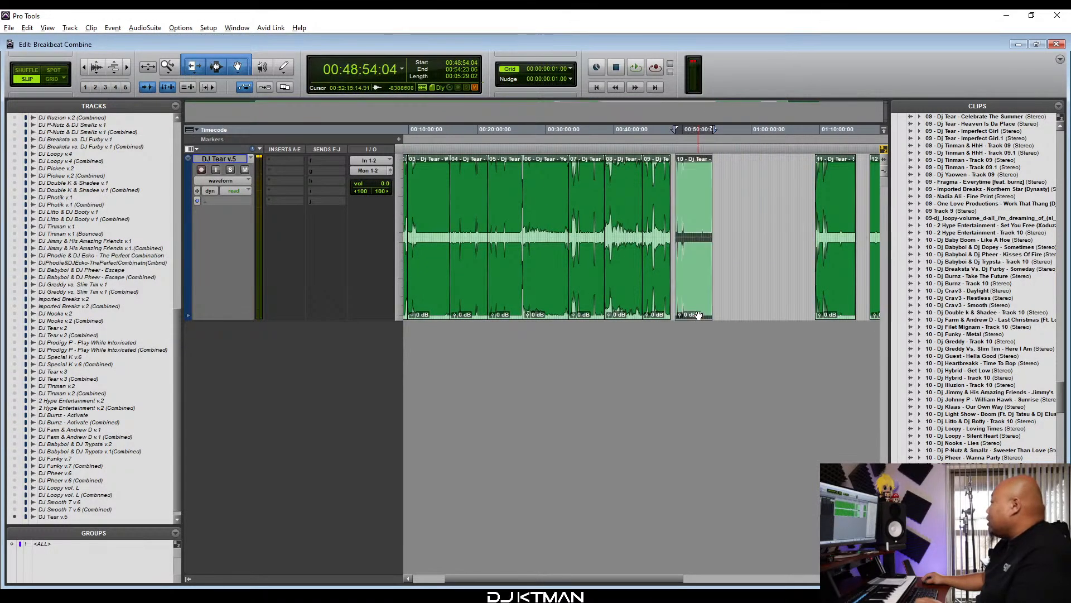
Move the Runaway clip up to the silent end of Celebrate The Summer at about 00:48:16:00 and trim its leading silence.
key(t)
key(t)
key(t)
key(t)
key(t)
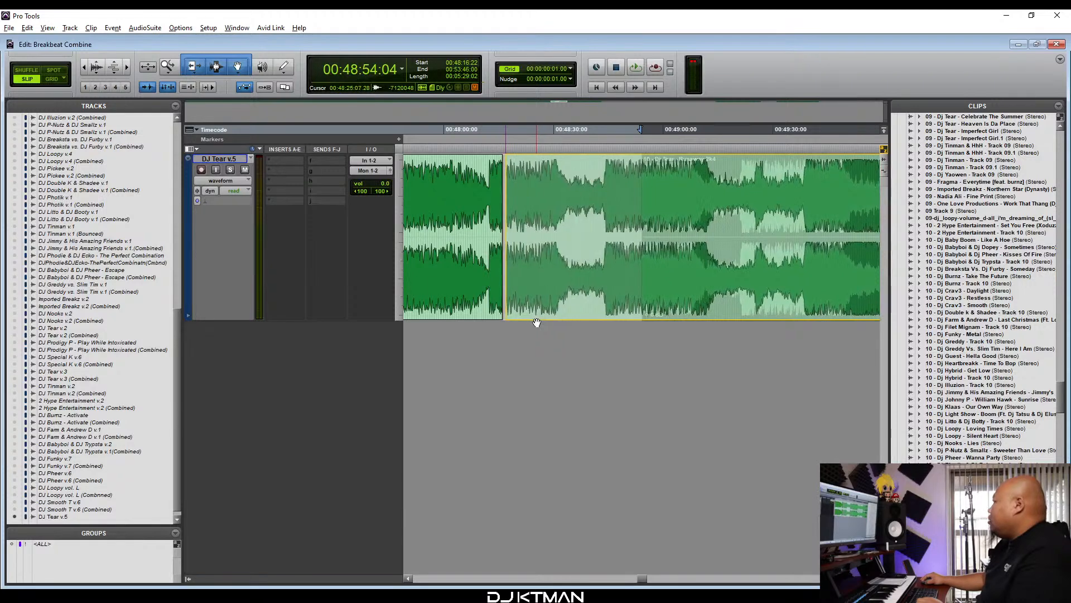
key(t)
key(t)
key(t)
key(t)
key(t)
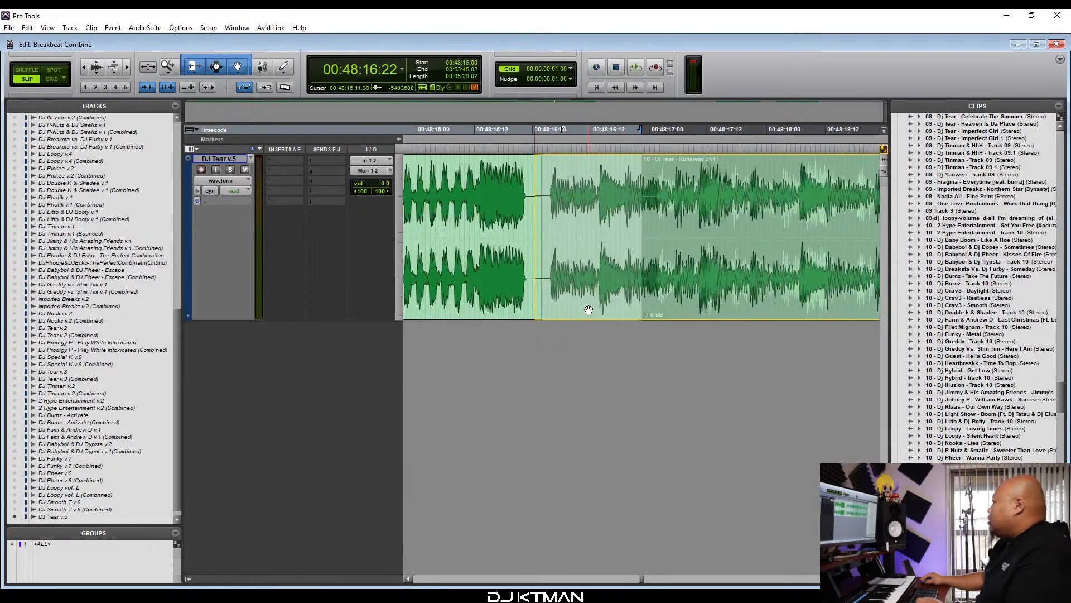
key(t)
key(t)
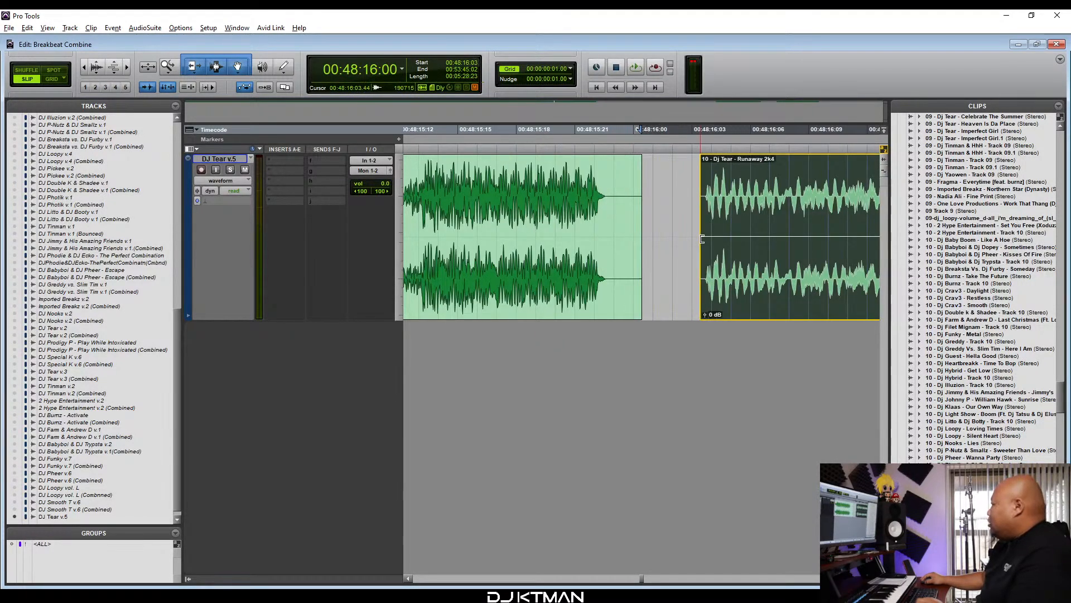
Join Runaway tightly to the audible end of Celebrate The Summer at about 00:48:15:22 and add a short crossfade at the join.
drag(707, 240, 516, 283)
key(t)
key(t)
key(t)
key(t)
key(t)
key(t)
drag(672, 294, 480, 321)
key(r)
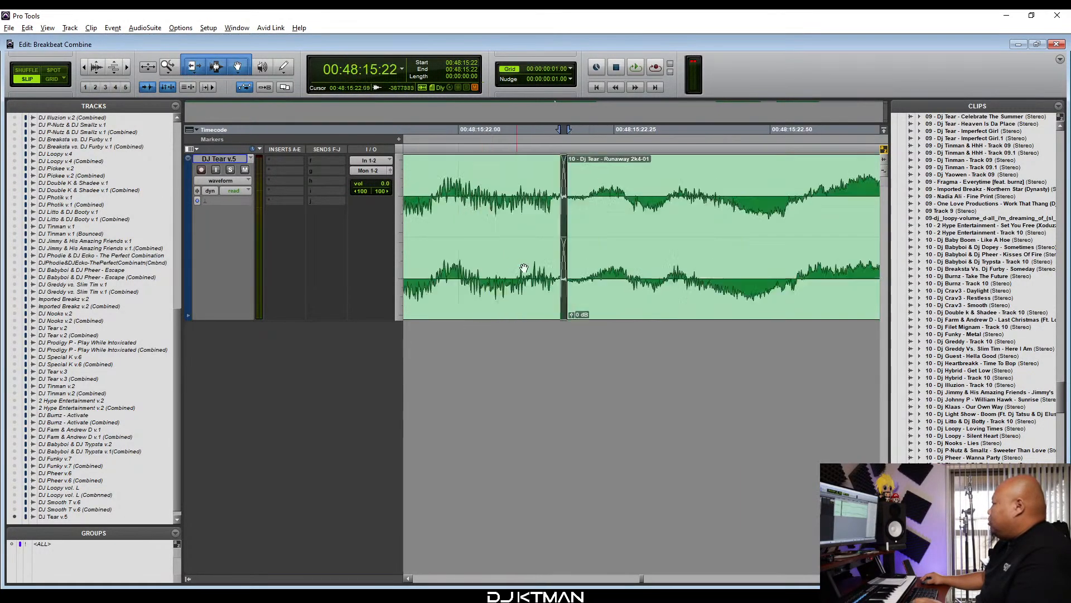
Play across the transition from Celebrate The Summer to Runaway, starting at about 00:48:15:12.
key(r)
key(r)
key(r)
key(r)
click(560, 184)
key(r)
click(559, 185)
key(space)
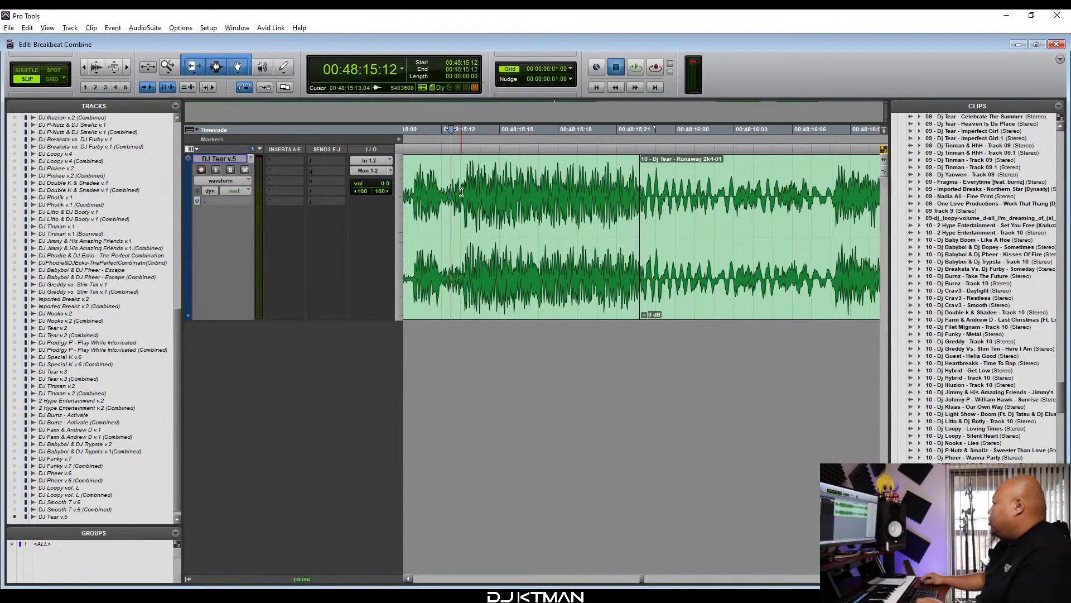
key(space)
key(space)
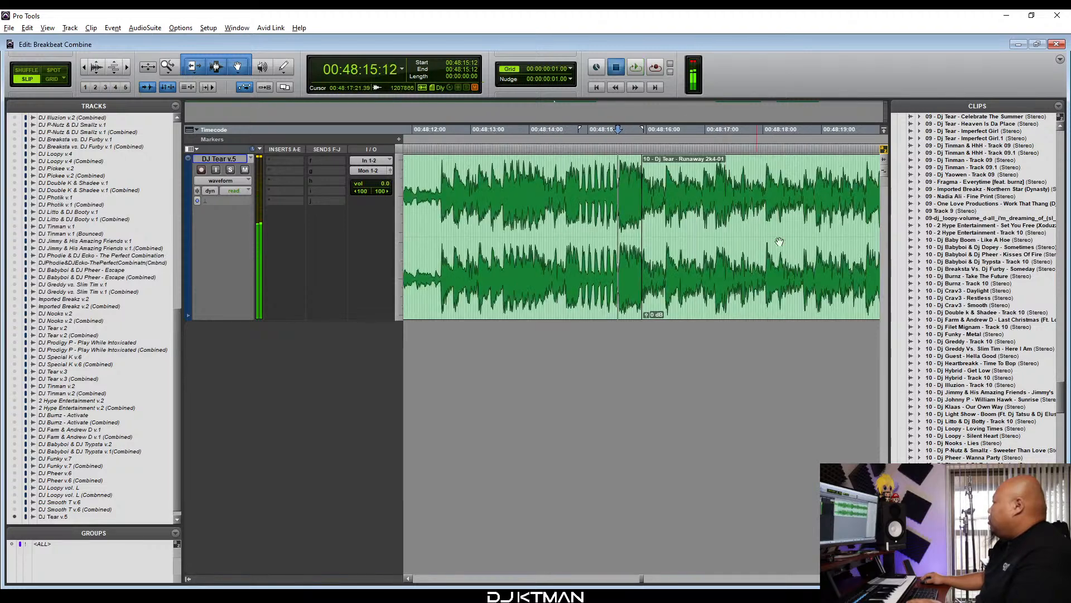
Move the 11 - Dj Tear - Sign clip close to the end of Runaway, starting at about 00:53:47:20.
key(ctrl+bracketleft)
key(ctrl+bracketleft)
key(ctrl+bracketleft)
key(ctrl+bracketleft)
key(ctrl+bracketleft)
key(ctrl+bracketleft)
key(ctrl+bracketleft)
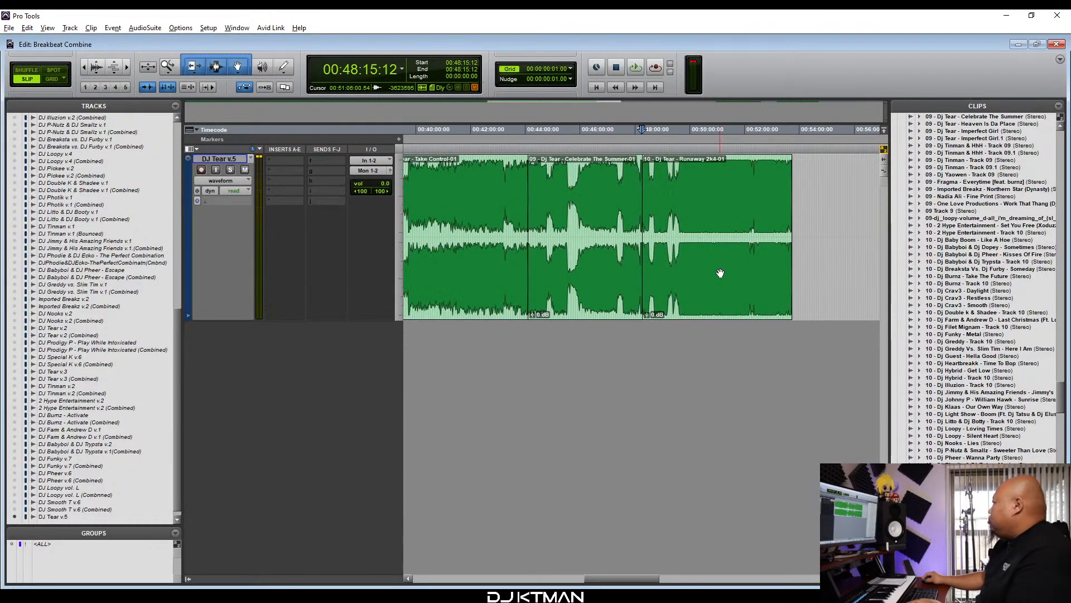
click(804, 303)
key(r)
key(r)
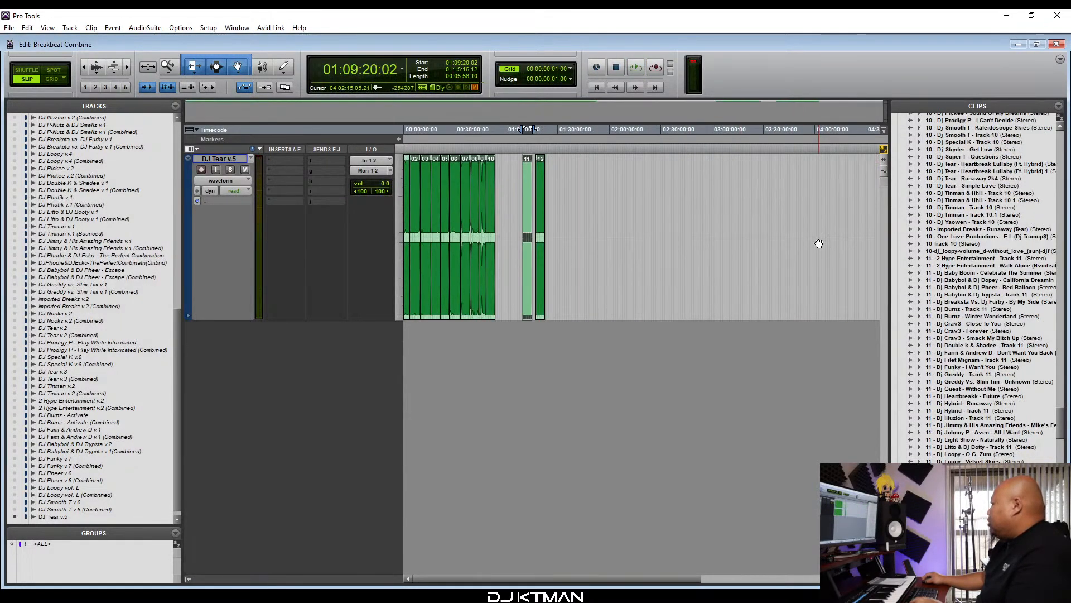
key(t)
key(t)
drag(707, 296, 561, 313)
key(t)
key(t)
key(t)
key(t)
drag(686, 285, 589, 302)
key(t)
key(t)
key(t)
key(t)
key(t)
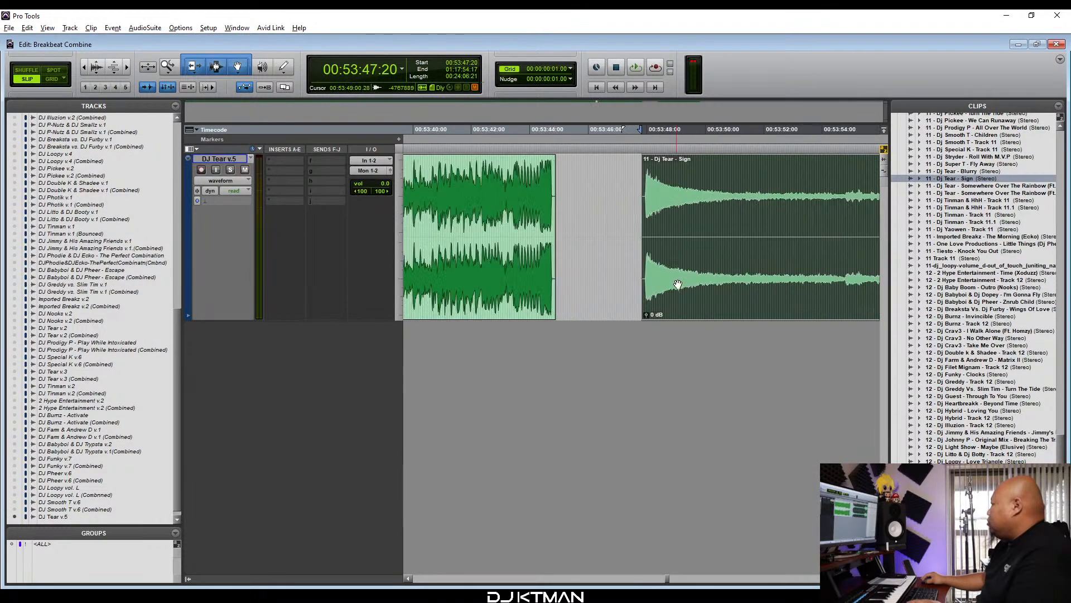
Trim the leading silence off the Sign clip and move it against the end of Runaway at about 00:53:44:17.
drag(516, 300, 516, 300)
key(t)
key(t)
key(t)
drag(644, 244, 708, 244)
drag(741, 291, 570, 295)
Tighten the join between Runaway and Sign by covering the remaining quiet tail, and add a short crossfade there.
key(t)
key(t)
key(t)
key(t)
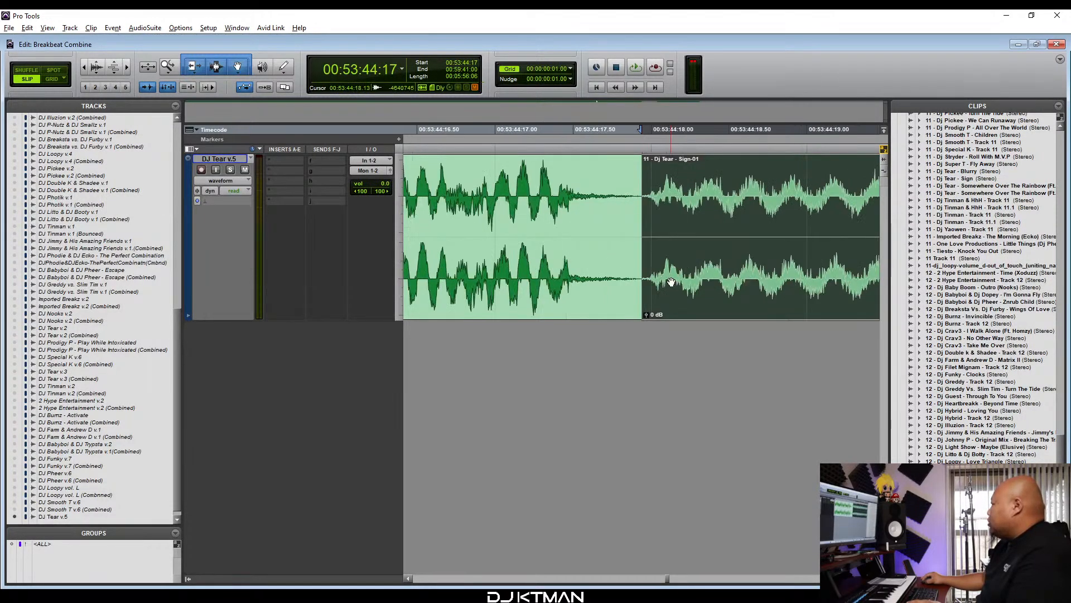
drag(646, 259, 661, 260)
drag(691, 298, 501, 318)
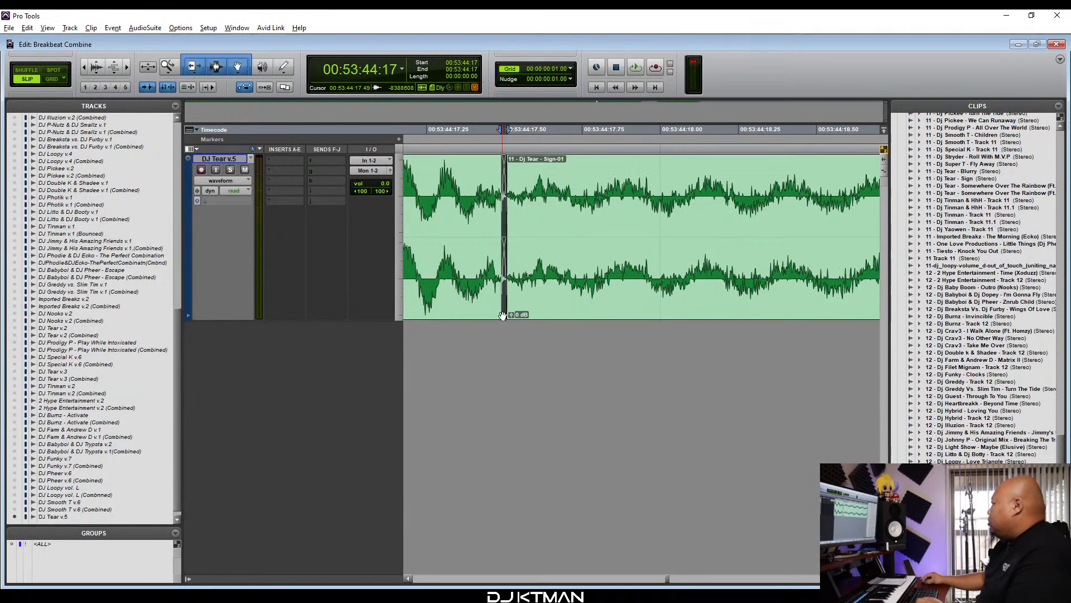
Play across the transition from Runaway to Sign, starting at about 00:53:44:12.
key(r)
key(r)
key(r)
key(r)
key(r)
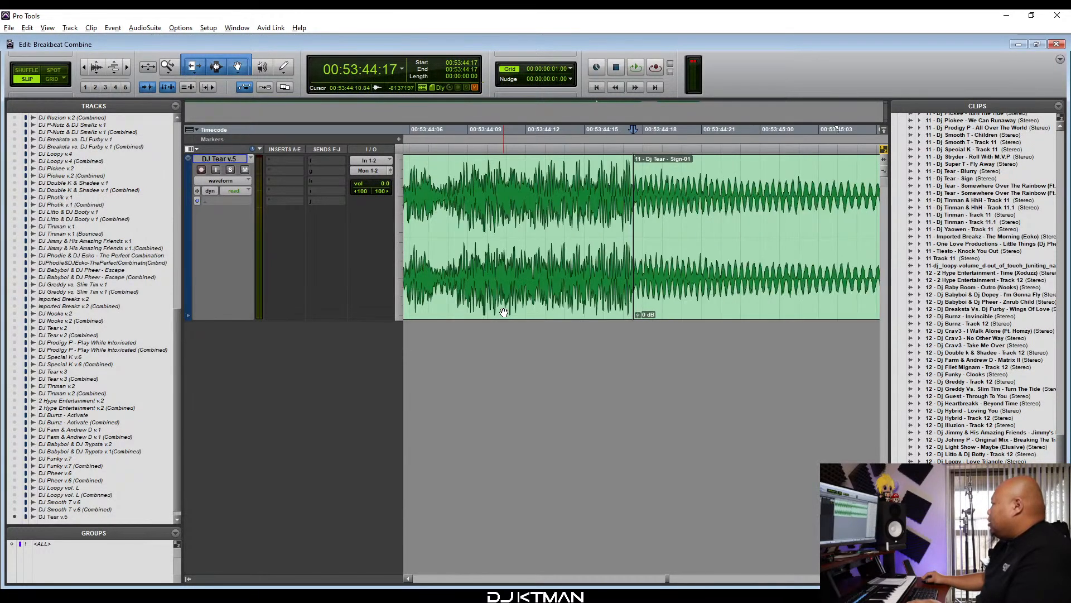
click(586, 186)
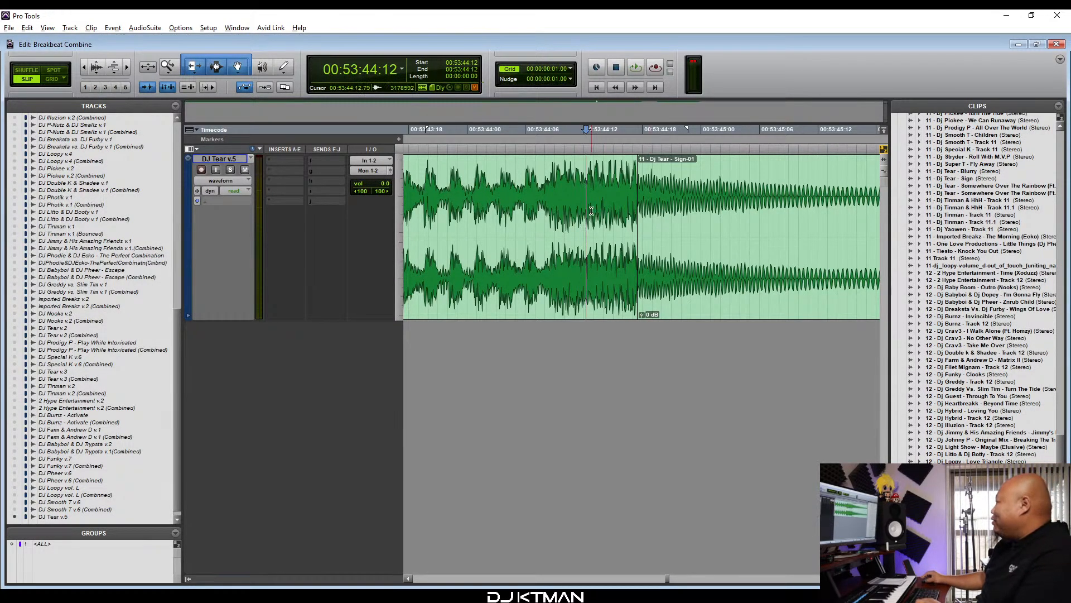
key(space)
key(r)
key(r)
key(r)
key(r)
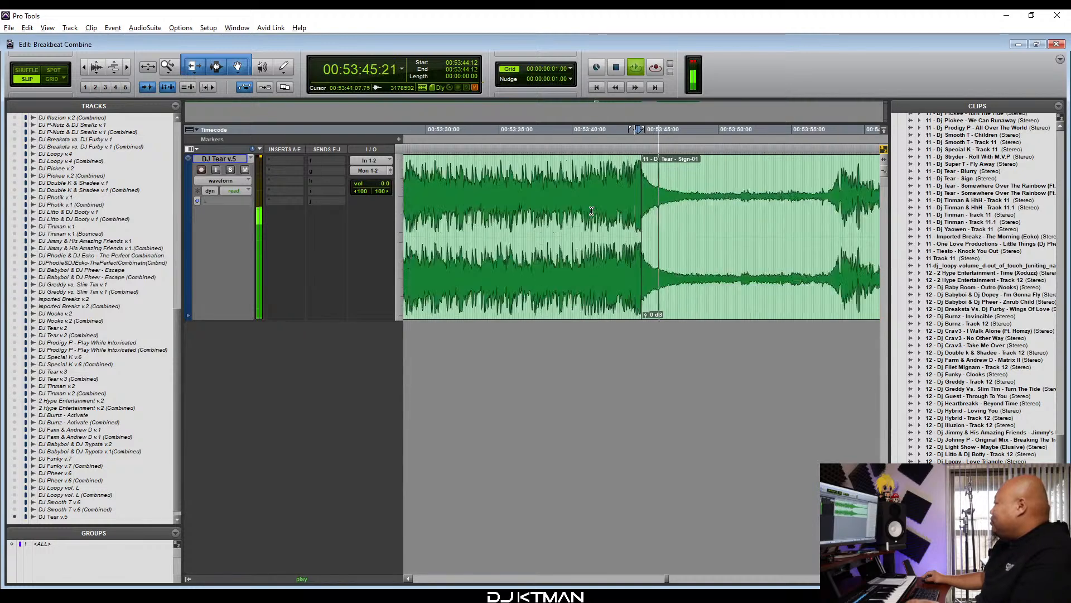
key(space)
Move the 12 - Dj Tear - Come Home 2k3 clip back close to the end of Sign.
key(r)
key(r)
key(r)
key(r)
key(r)
key(r)
drag(779, 291, 528, 315)
key(t)
key(t)
key(t)
key(t)
key(t)
key(t)
key(t)
key(t)
key(t)
key(t)
drag(704, 286, 578, 257)
Trim the start of Come Home 2k3 and join it to the audible end of Sign at about 00:59:40:22 with a short crossfade.
key(t)
key(t)
drag(647, 237, 508, 304)
key(t)
key(t)
key(t)
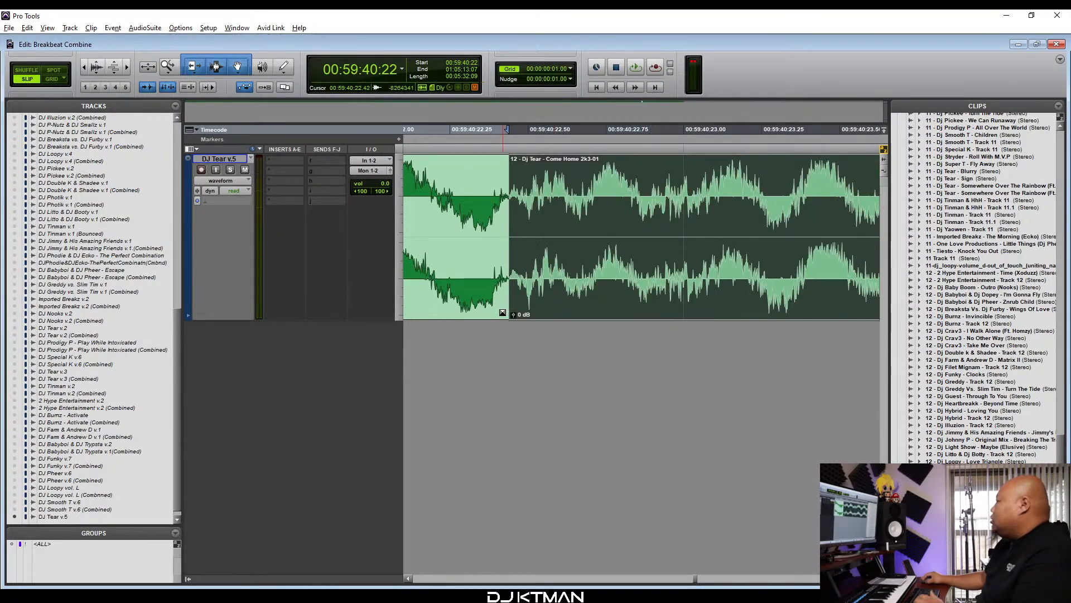
Play across the transition from Sign to Come Home 2k3, starting at about 00:59:40:11.
key(r)
key(r)
key(r)
key(r)
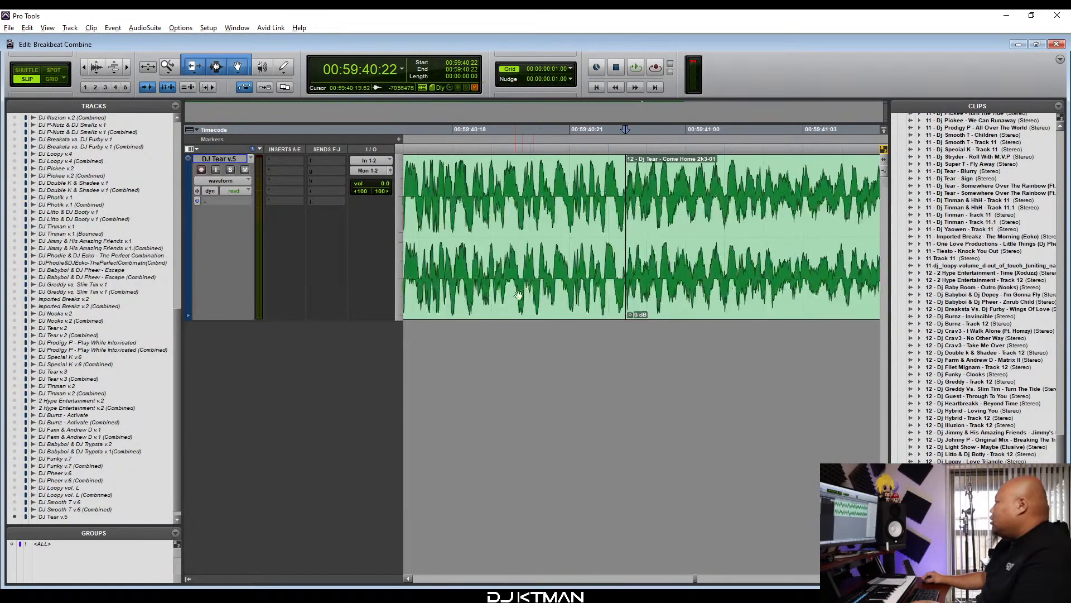
click(527, 196)
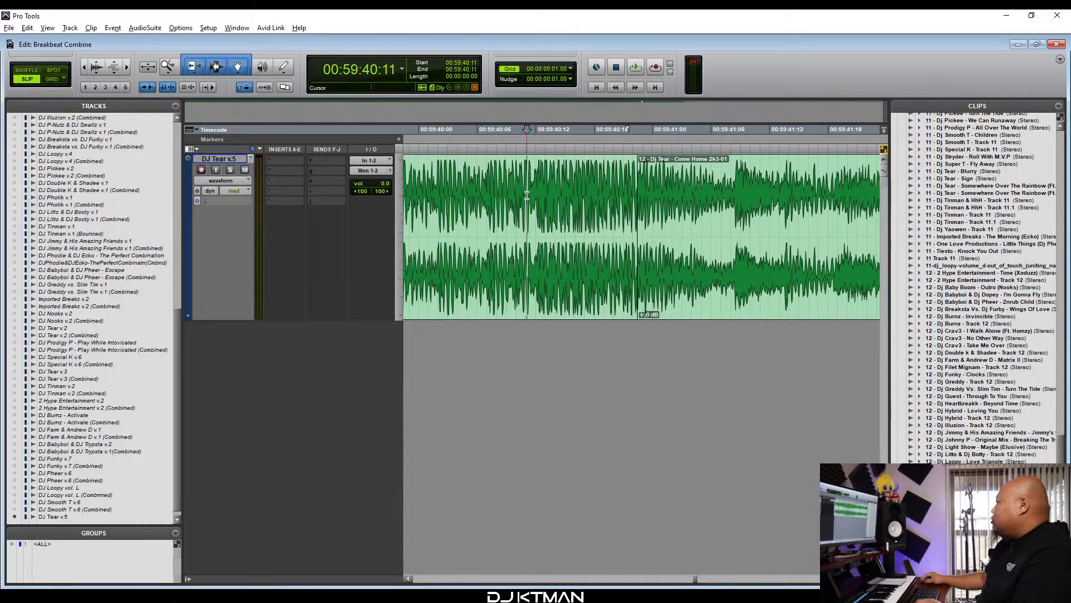
key(space)
key(r)
key(r)
key(r)
key(r)
key(r)
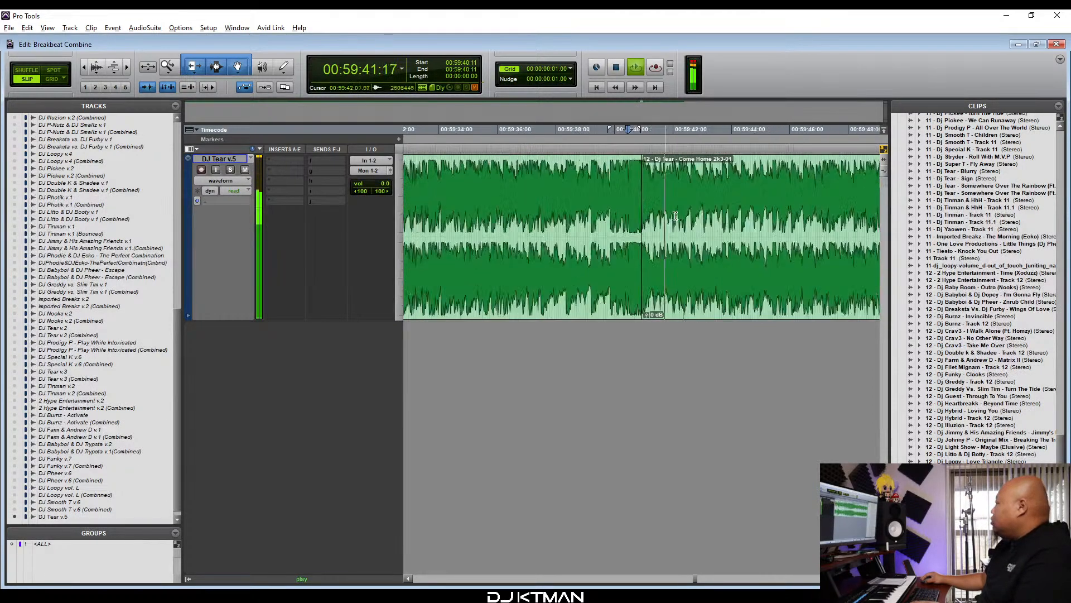
key(space)
Play the closing section of Come Home 2k3 from about 01:05:03:19 and again nearer the clip's end.
key(r)
key(r)
key(r)
key(r)
click(775, 193)
key(t)
key(t)
key(t)
click(754, 202)
key(space)
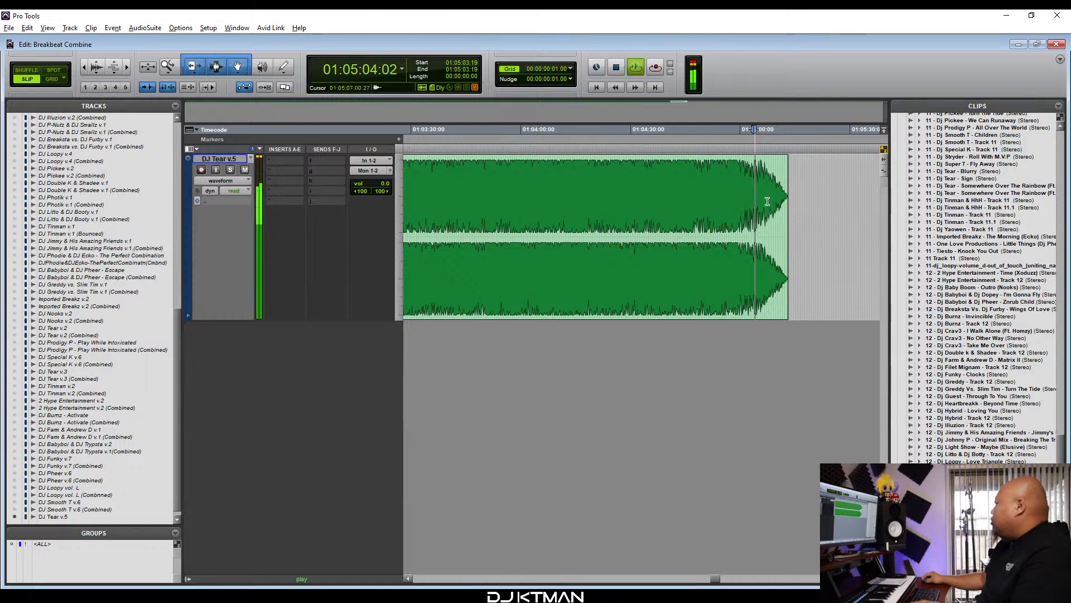
key(t)
key(t)
click(753, 202)
key(space)
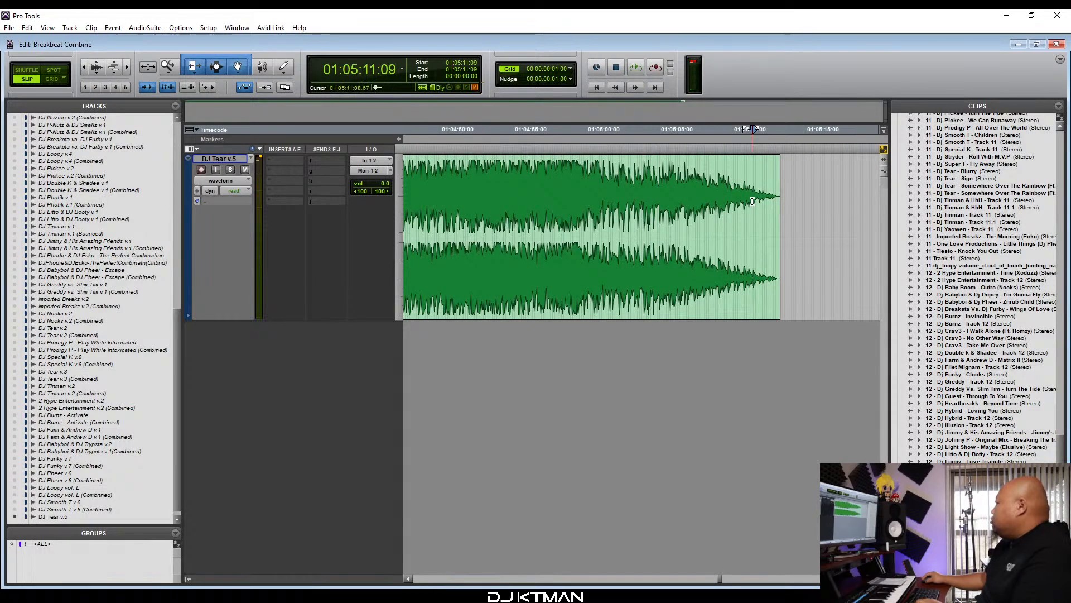
Add a short fade-out at the very end of Come Home 2k3 and play the ending from 01:05:11:00.
click(754, 197)
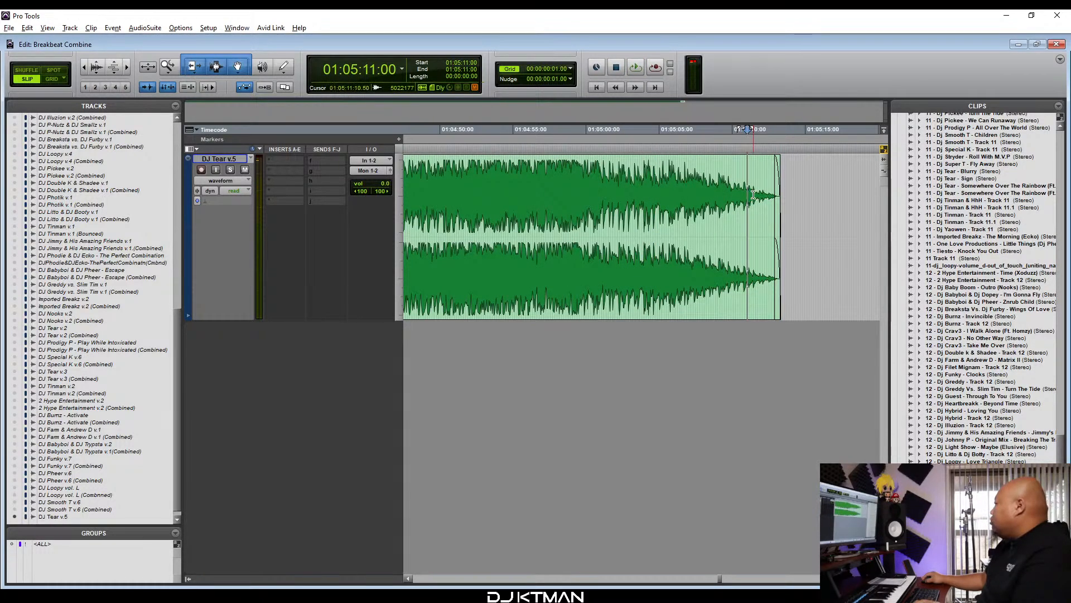
key(space)
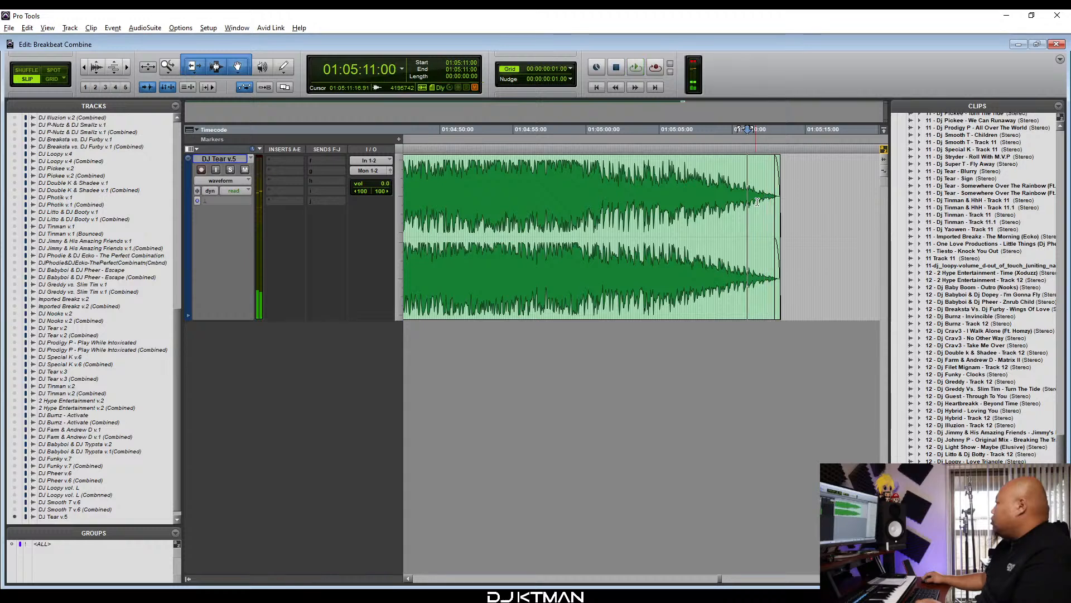
key(space)
key(alt+a)
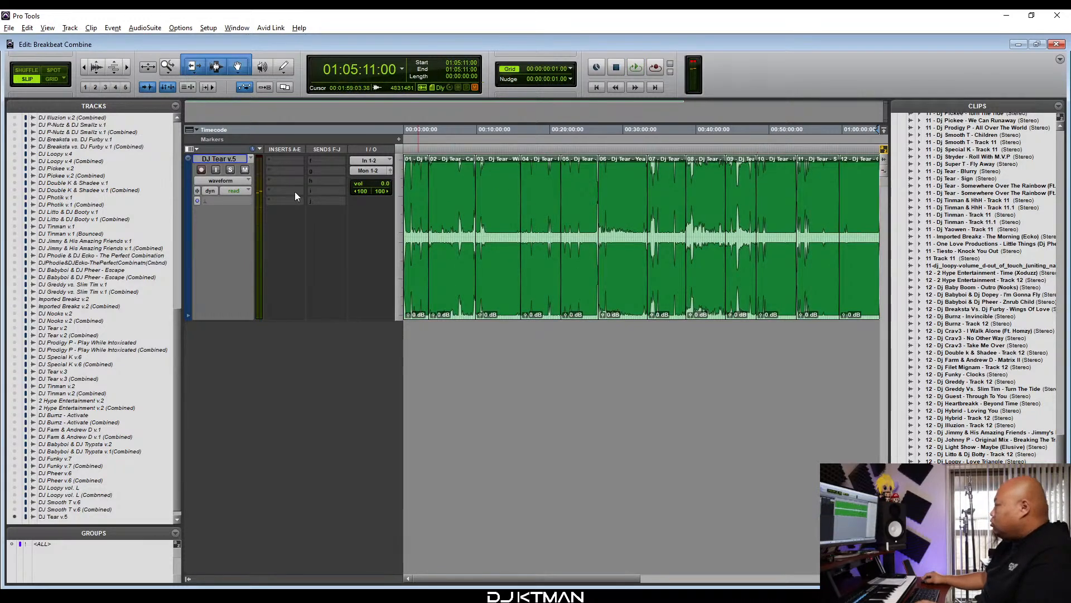
click(229, 158)
right_click(229, 158)
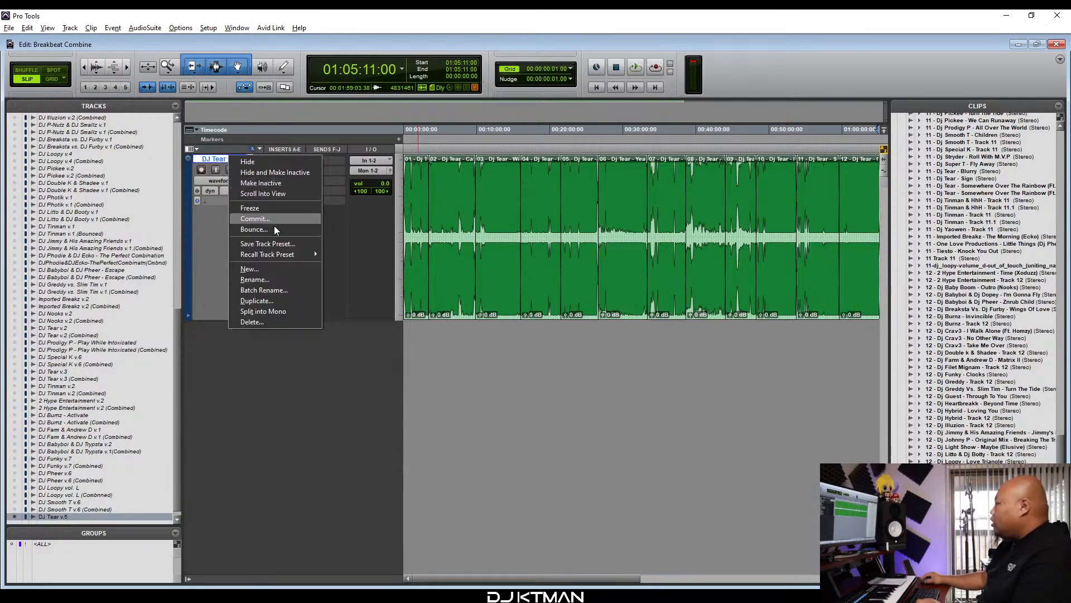
click(271, 303)
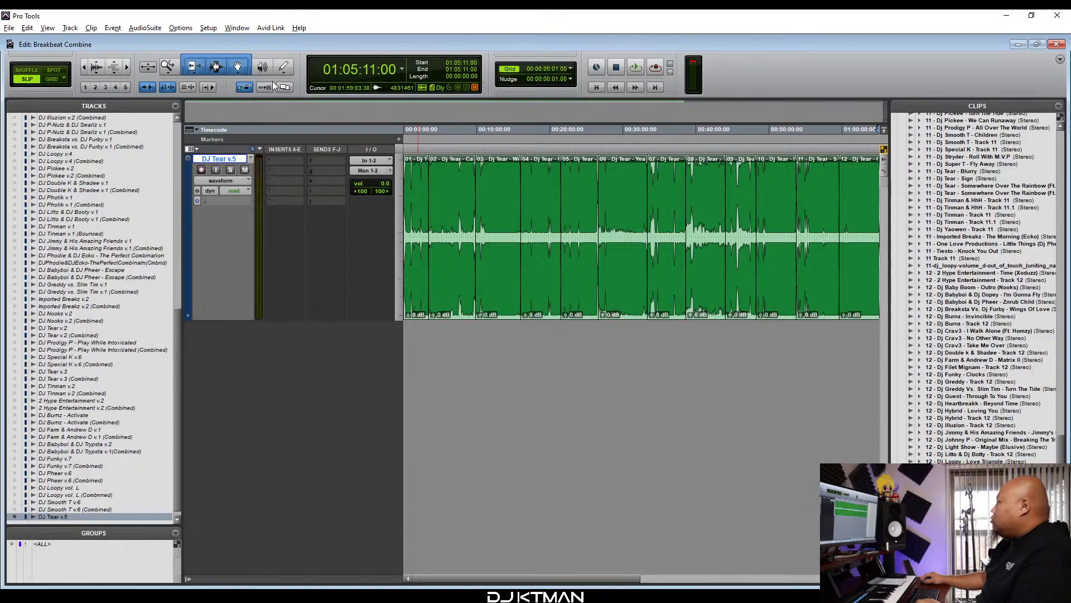
Select the first clip of DJ Tear v.5, create a blank Word document and place its window beside the Pro Tools session.
click(425, 296)
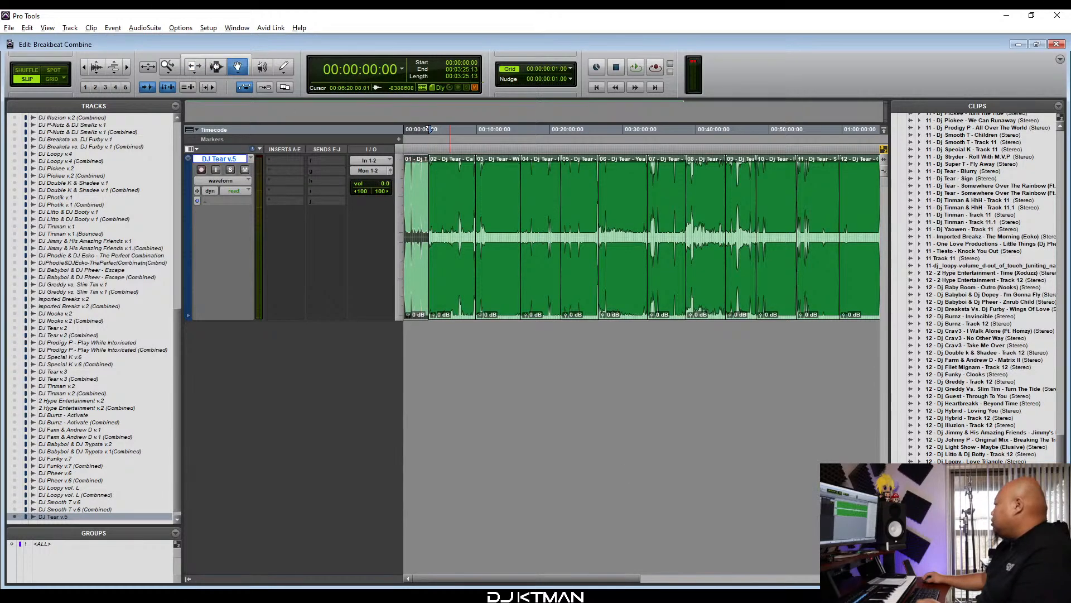
key(alt+Tab)
click(777, 49)
click(799, 73)
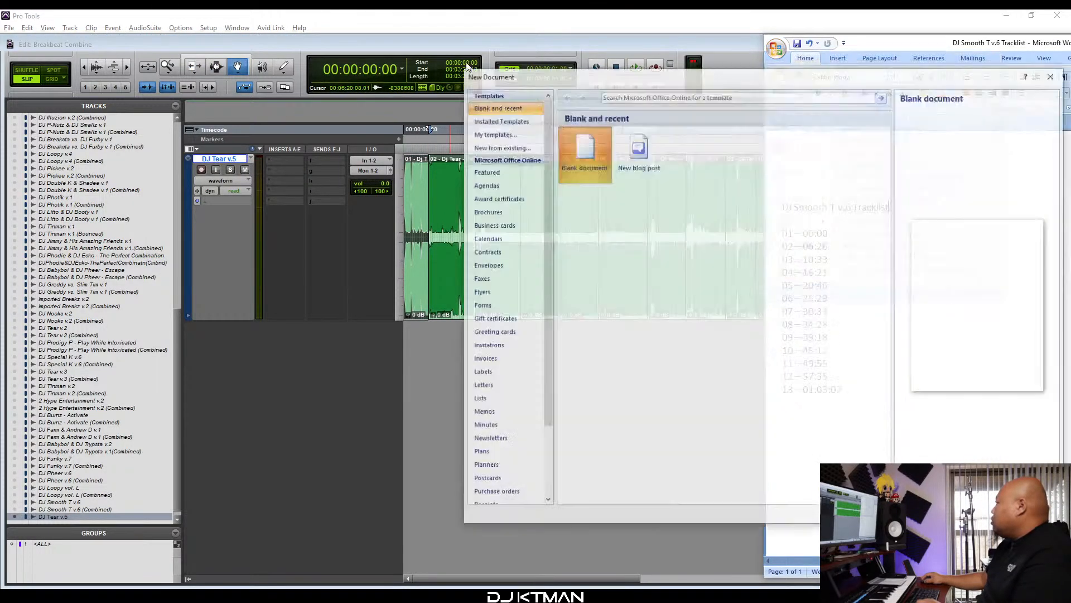
double_click(607, 173)
drag(109, 21, 864, 50)
Set single line spacing and remove the extra space after paragraphs in the blank document.
click(1017, 98)
click(1023, 115)
click(1018, 99)
click(1014, 211)
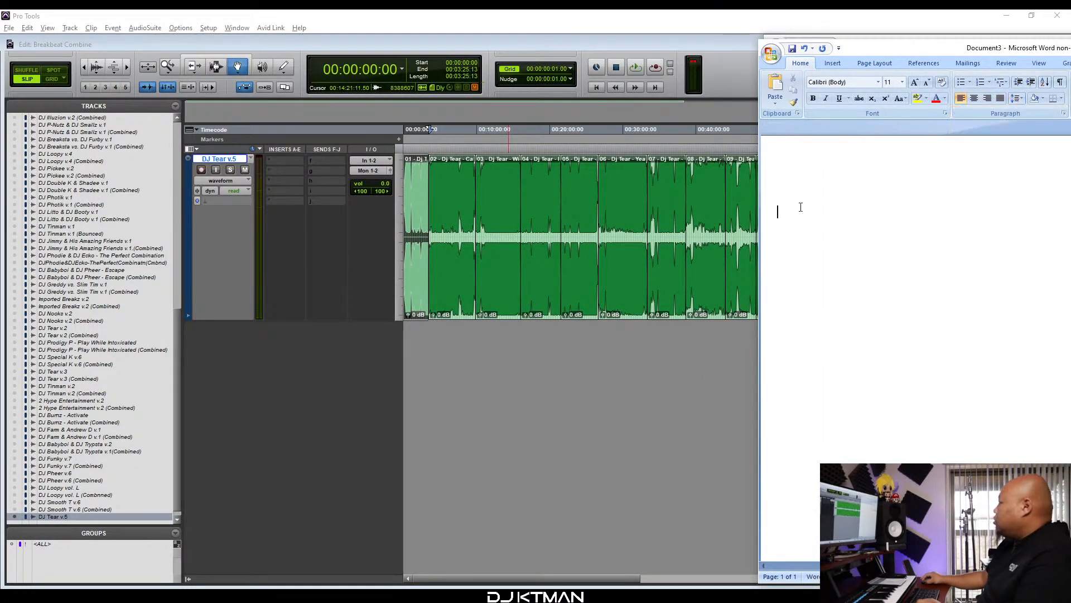
Title the document "DJ Tear v.5 Tracklist" and start line 01 with the time 00:00.
text(DJ Tear v.5 Tracklist)
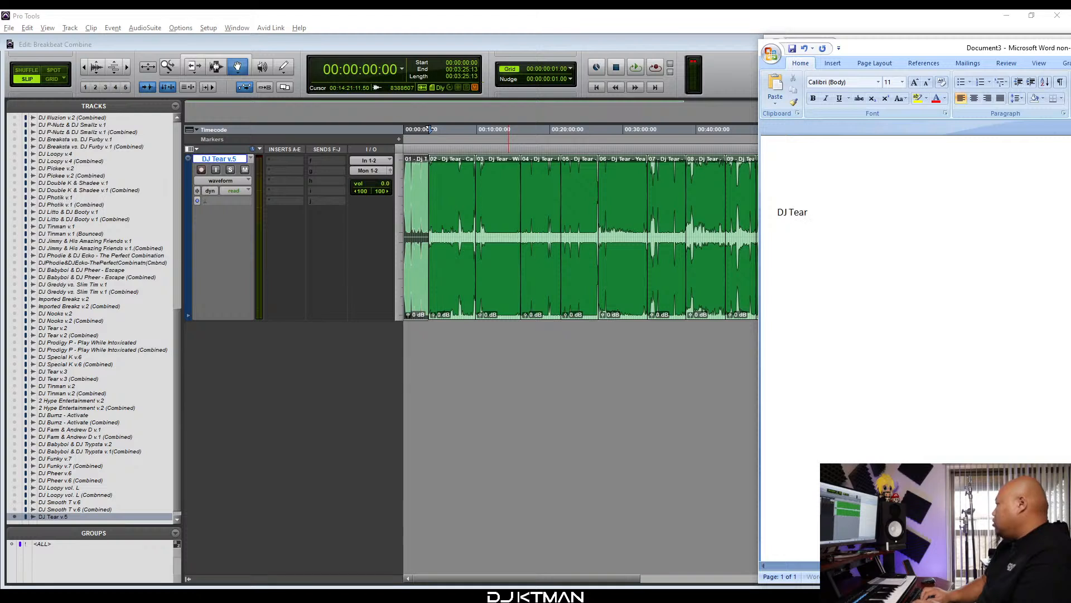
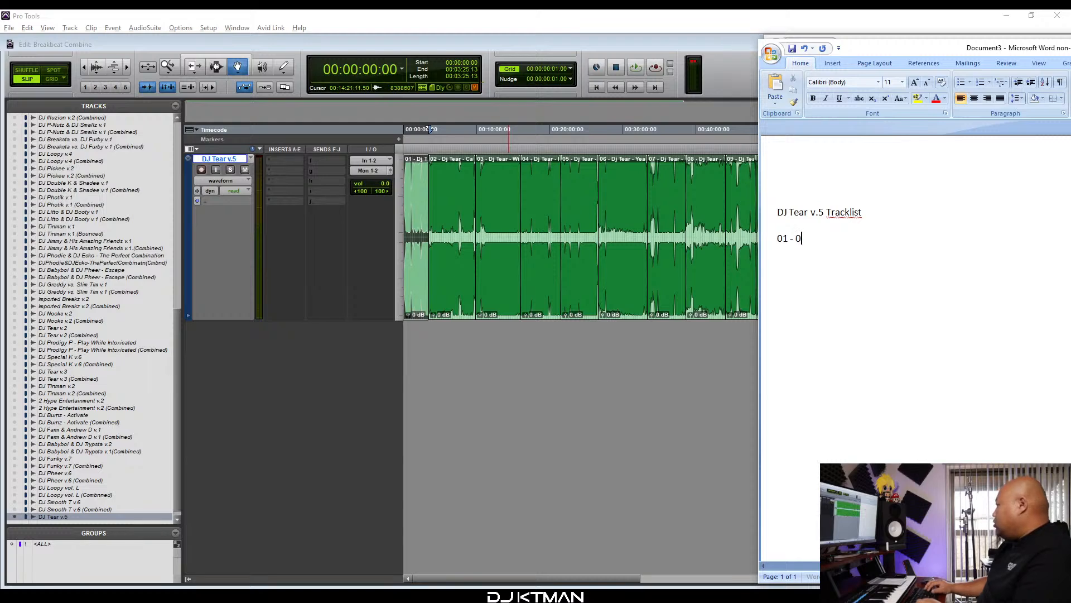
text(:00)
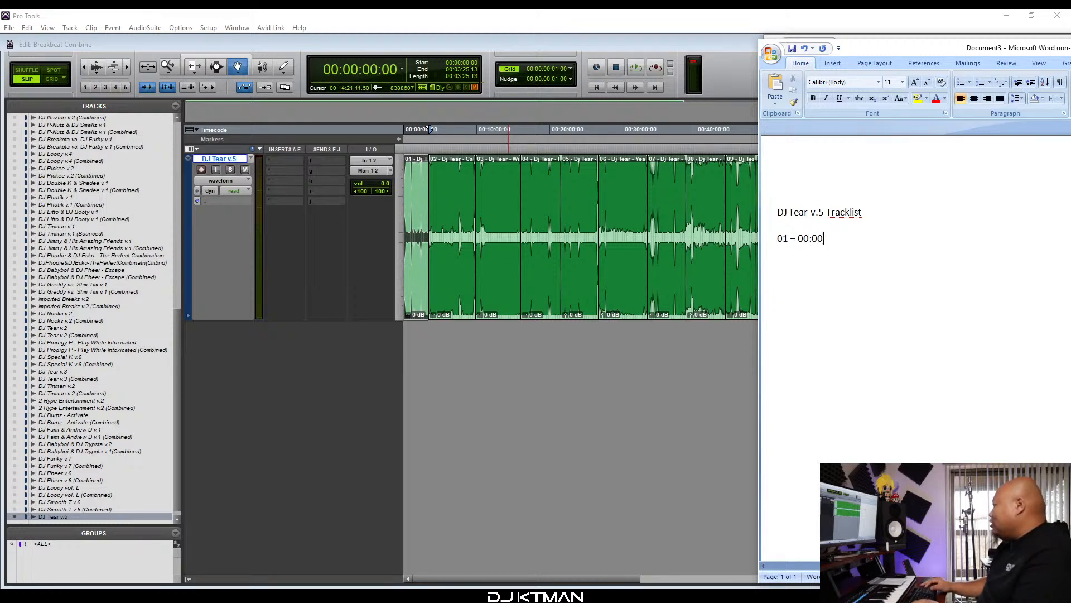
Zoom in on the first DJ Tear v.5 clip in Pro Tools and complete tracklist line 01 in Word with the title Intro.
click(598, 54)
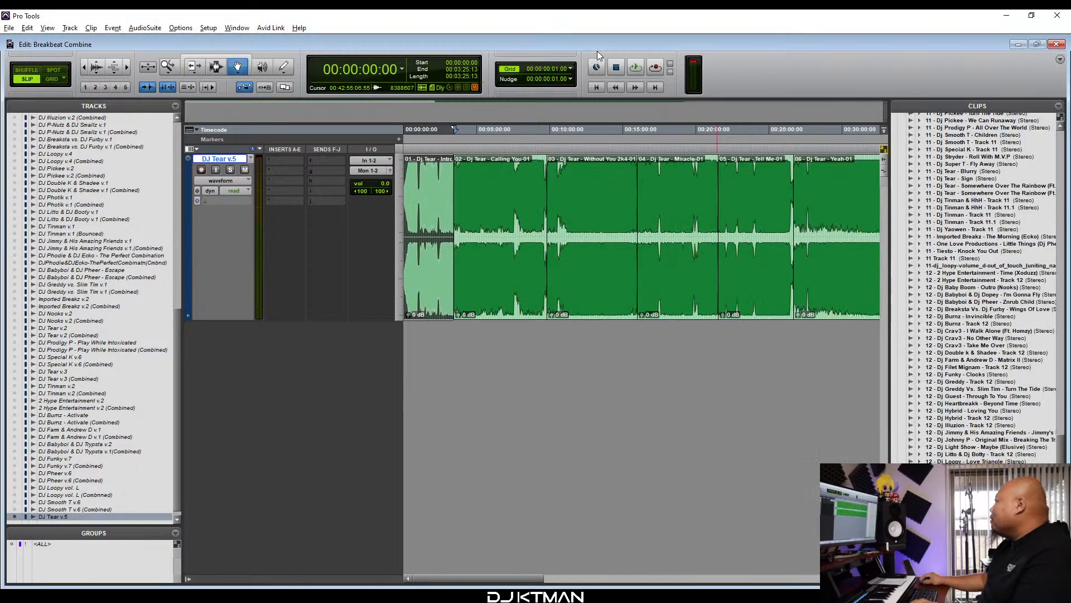
key(alt+Tab)
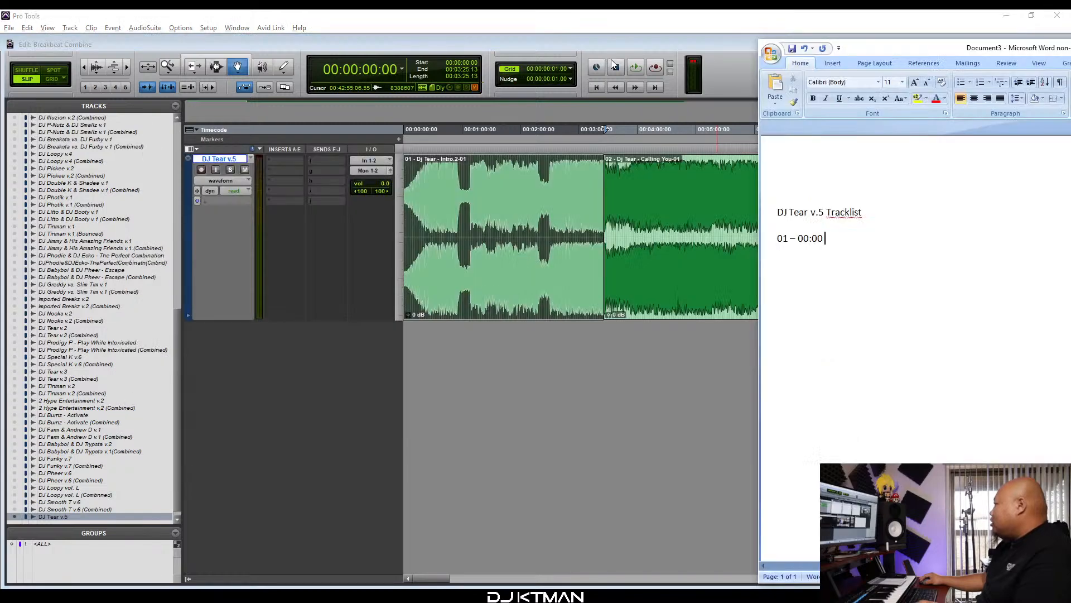
text(00 Intr)
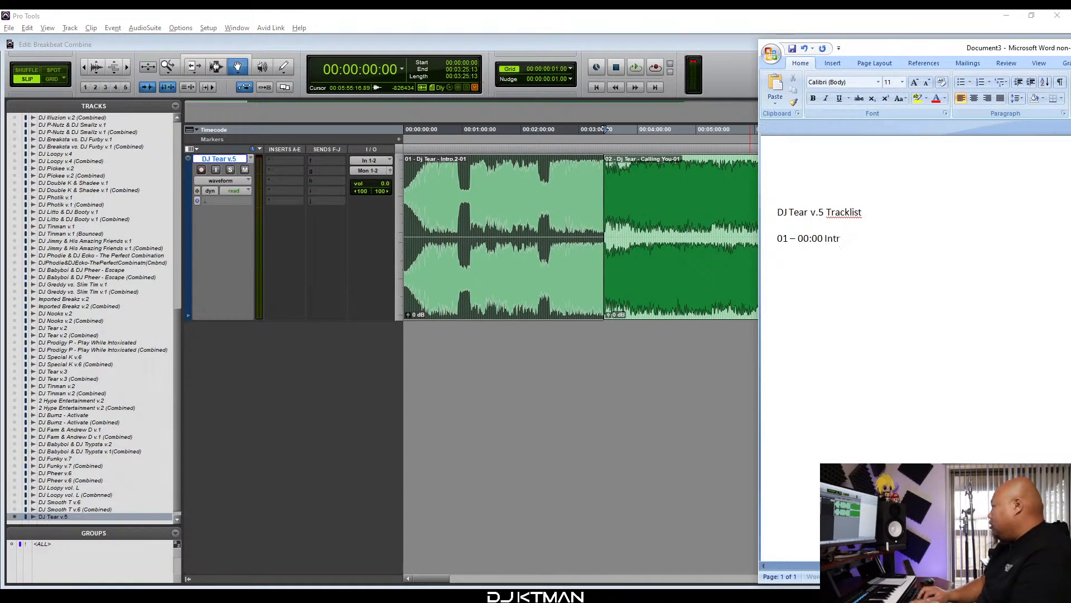
text(o)
key(Return)
Select the second clip in Pro Tools for its start time and add line 02 in Word as "03:25 Calling You".
text(02 -)
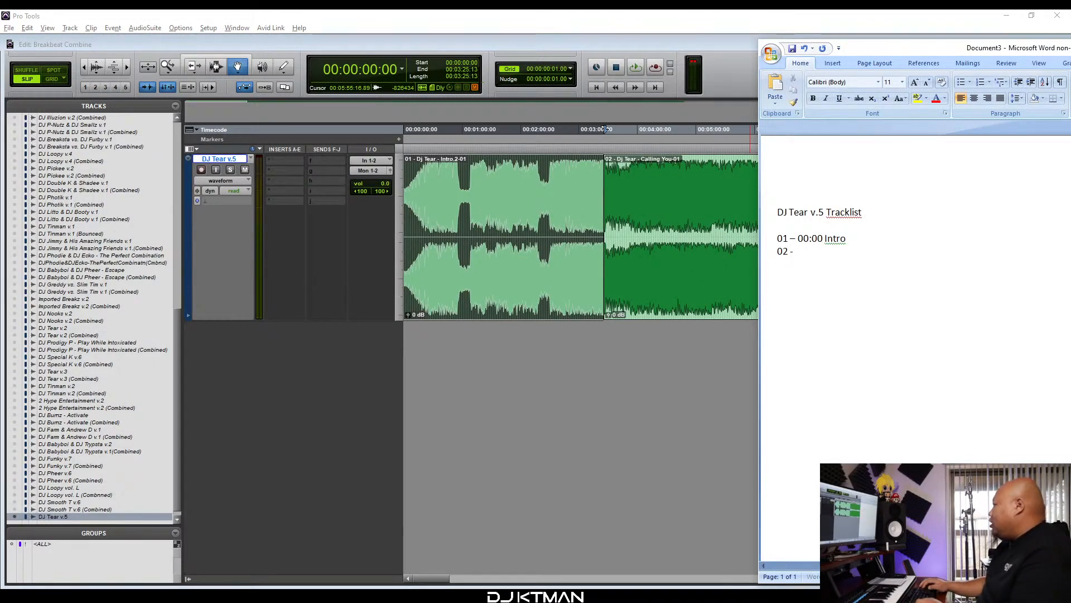
click(664, 304)
scroll(665, 304, right, 3)
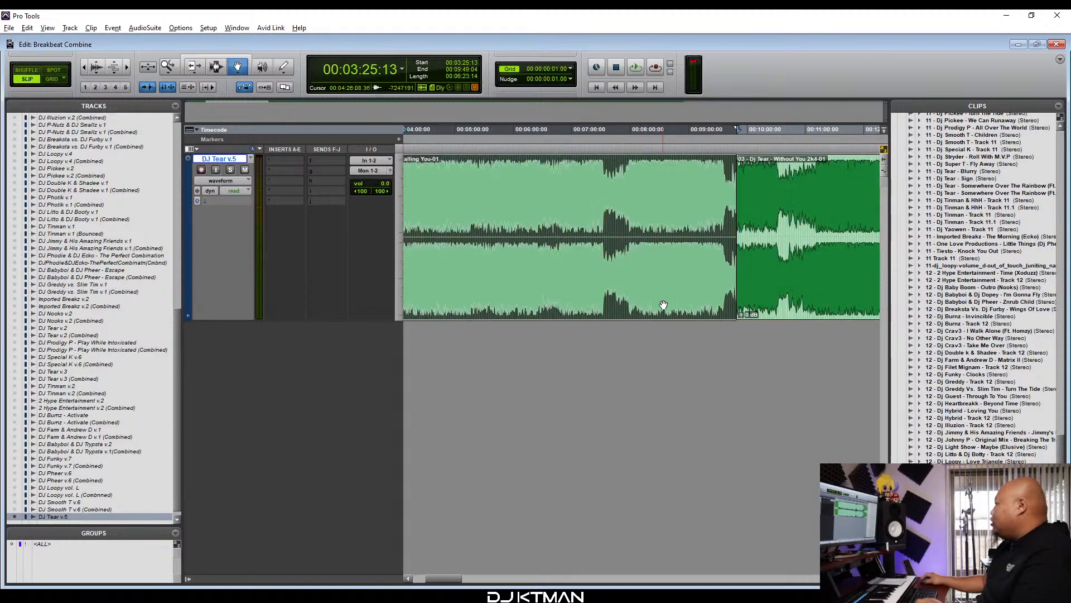
key(alt+Tab)
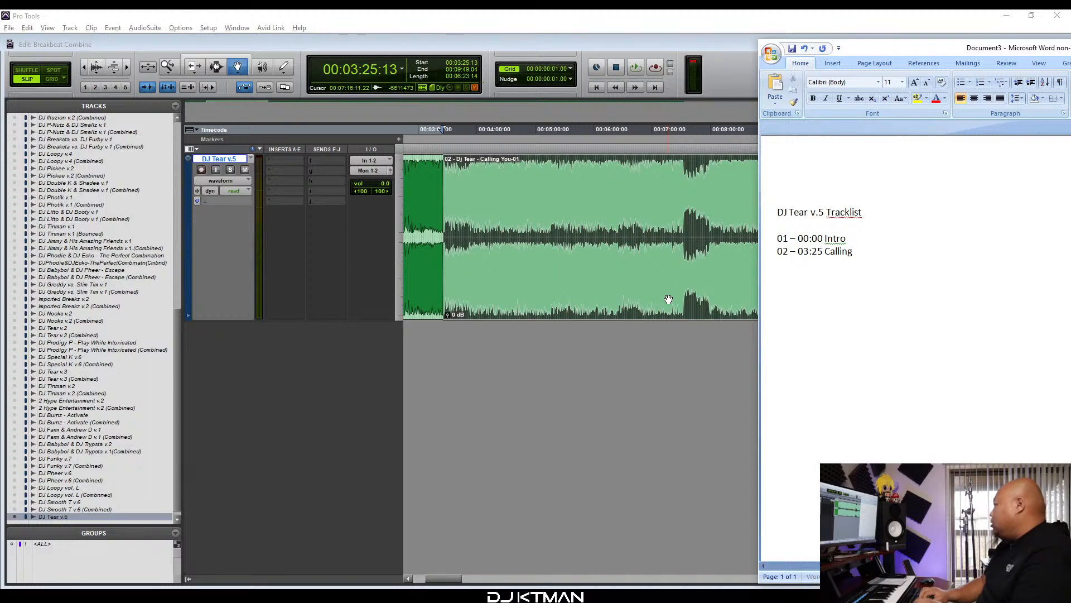
key(Return)
Select the third clip in Pro Tools for its start time and add line 03 in Word as "09:49 Without You 2k4".
text(03 -)
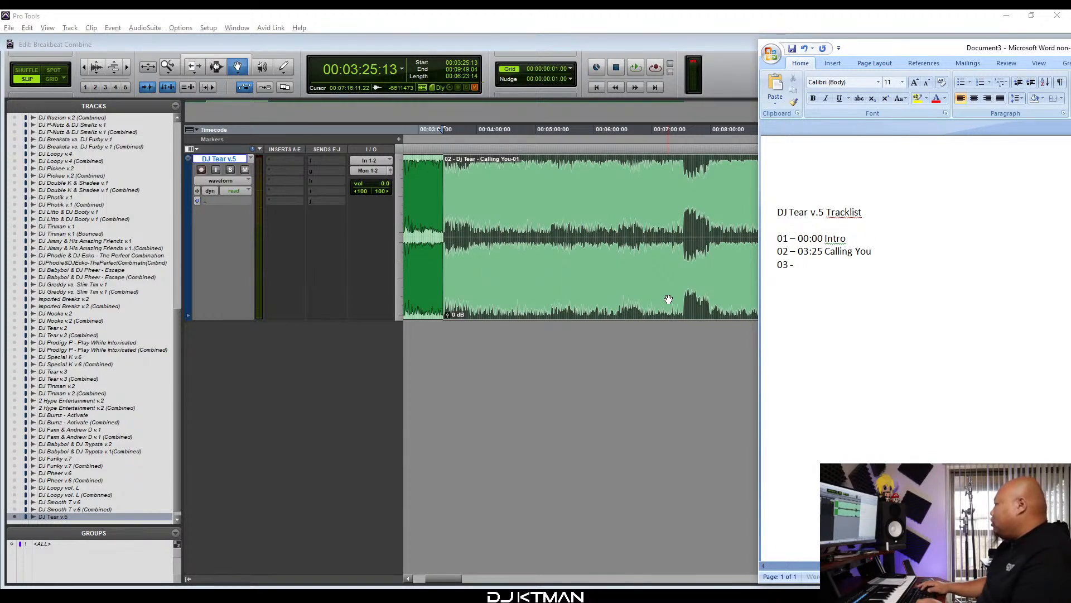
click(640, 199)
key(r)
scroll(592, 240, right, 4)
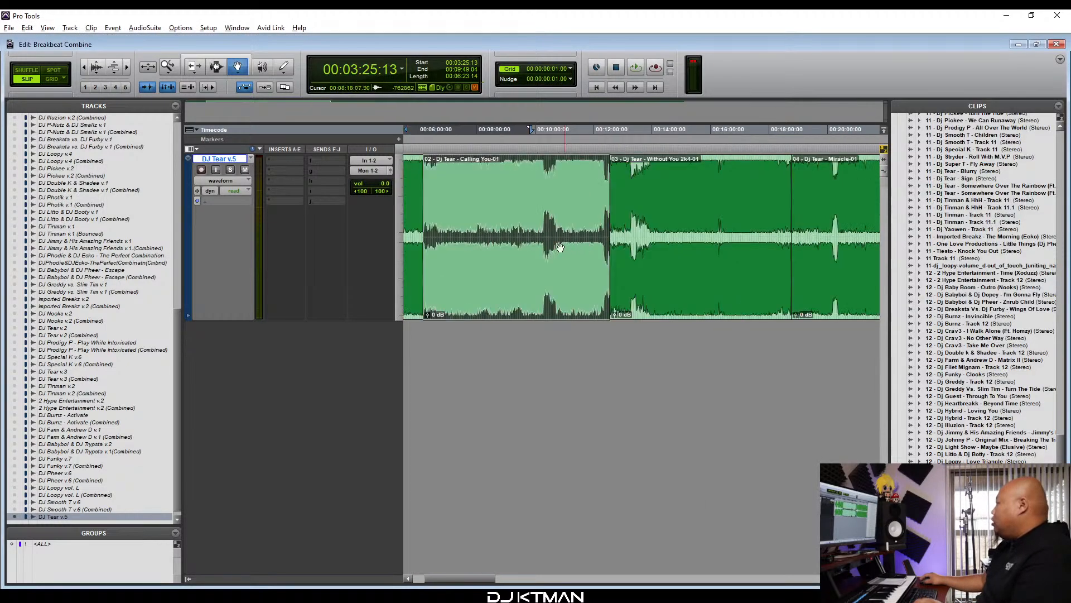
click(580, 252)
key(alt+Tab)
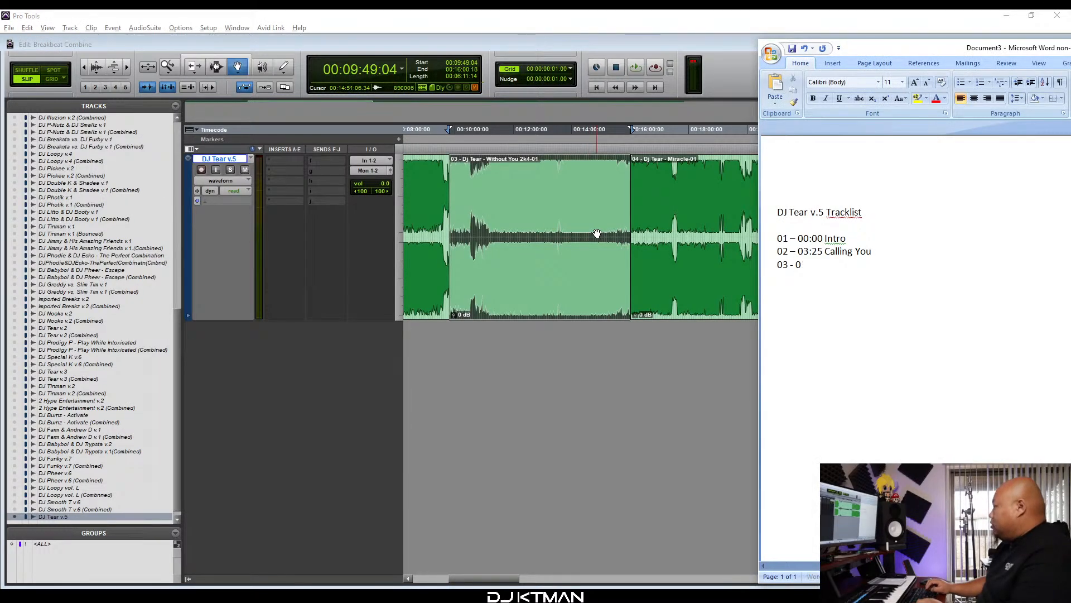
text(09:)
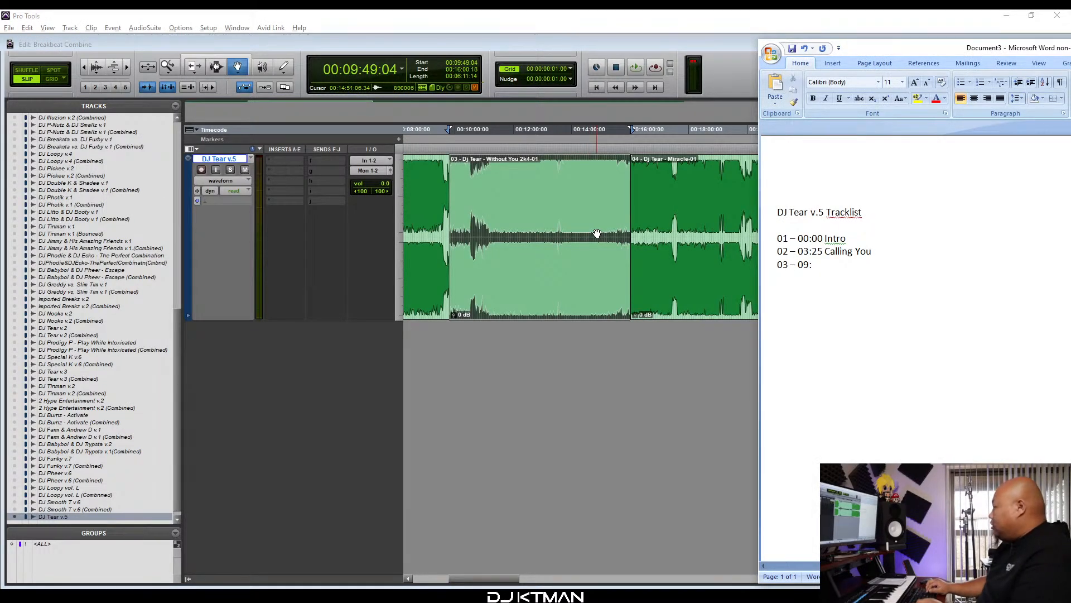
text(49)
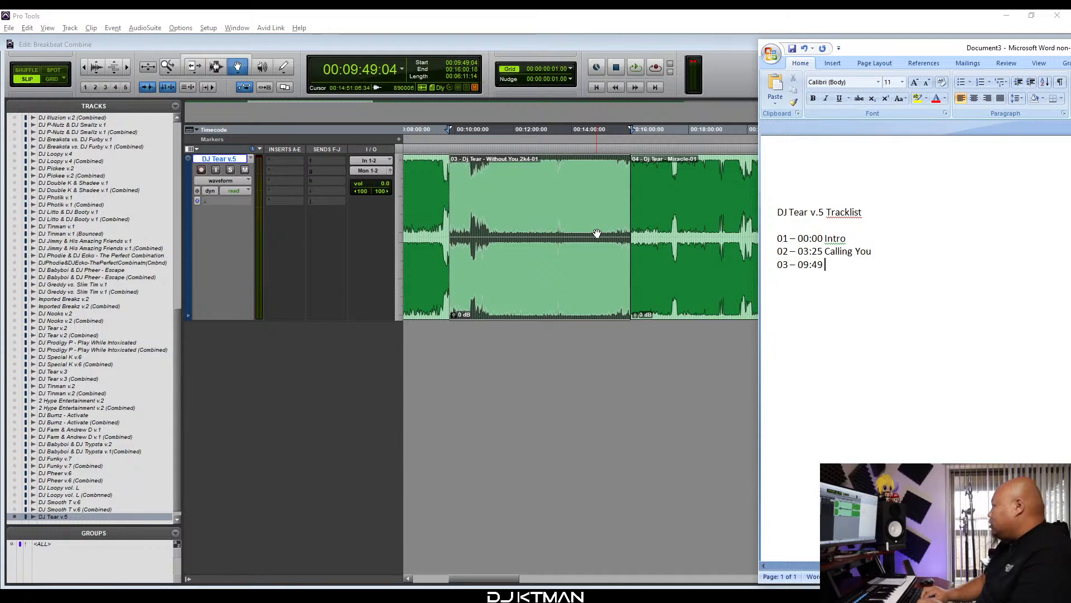
text( Without You 2k4)
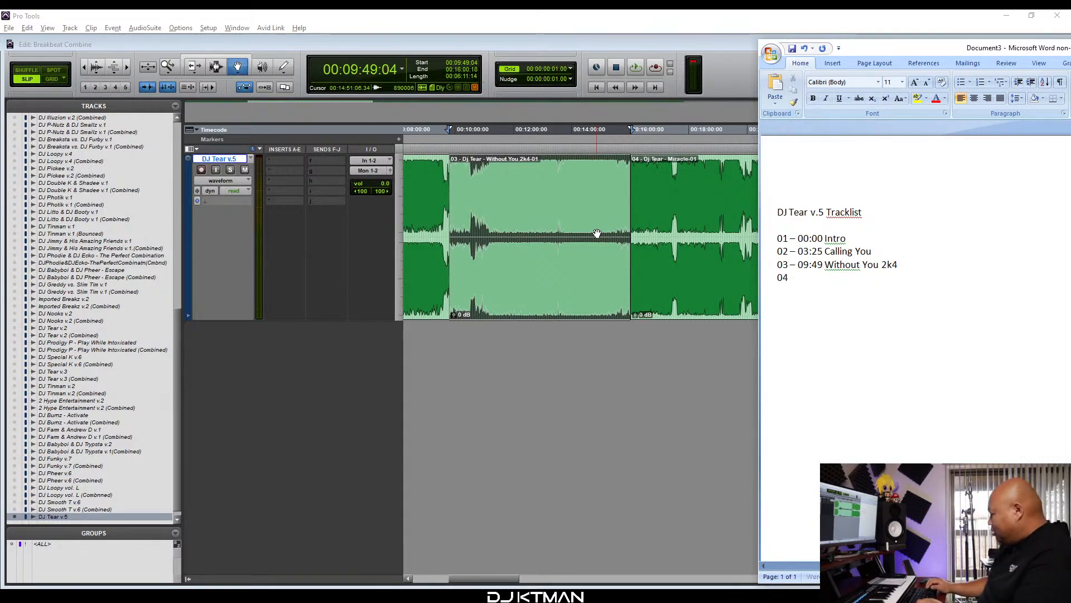
Select the fourth clip in Pro Tools for its start time and enter line 04 in Word as "16:00 Miracle".
text(-)
click(688, 243)
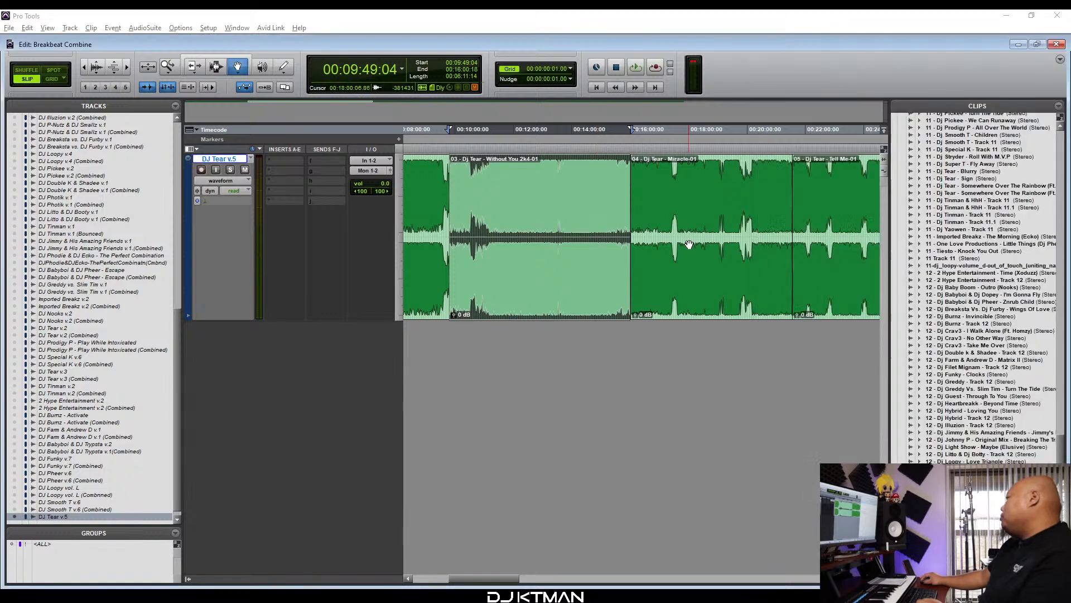
scroll(652, 264, right, 3)
key(alt+Tab)
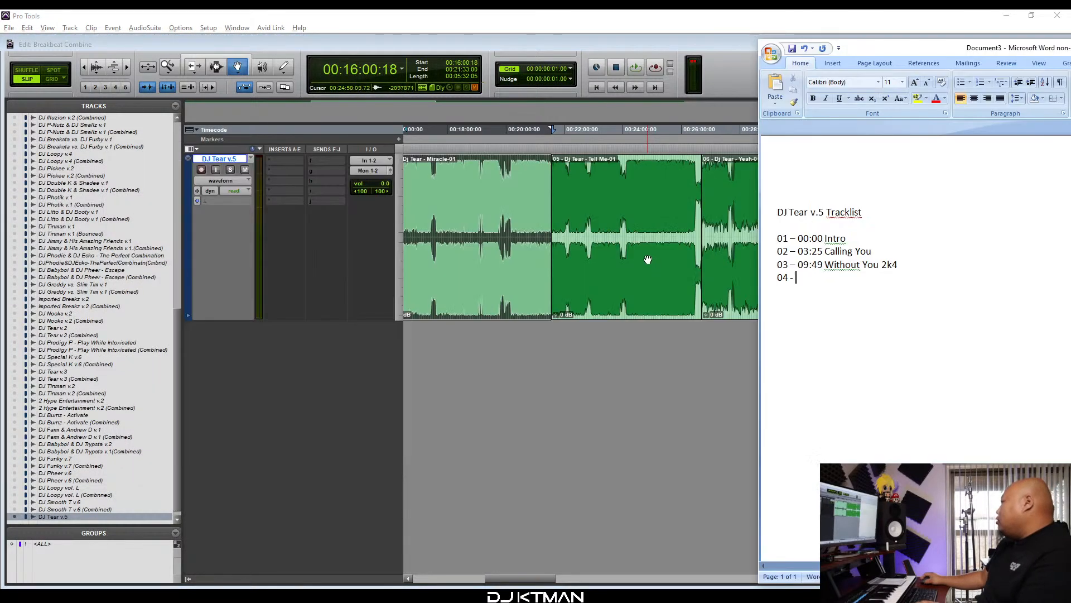
text(16:00)
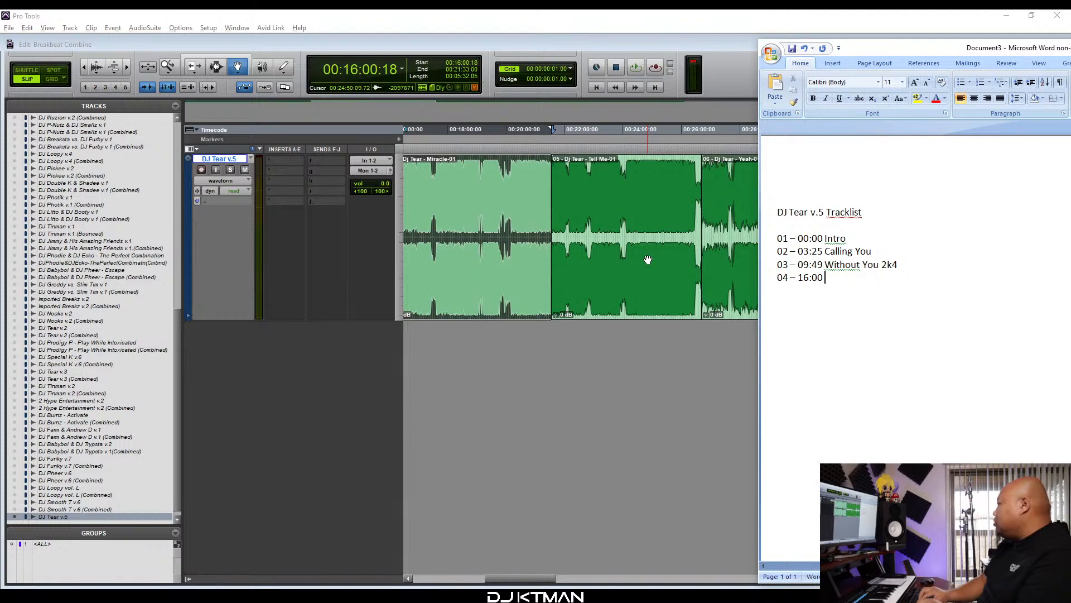
text( Miracle)
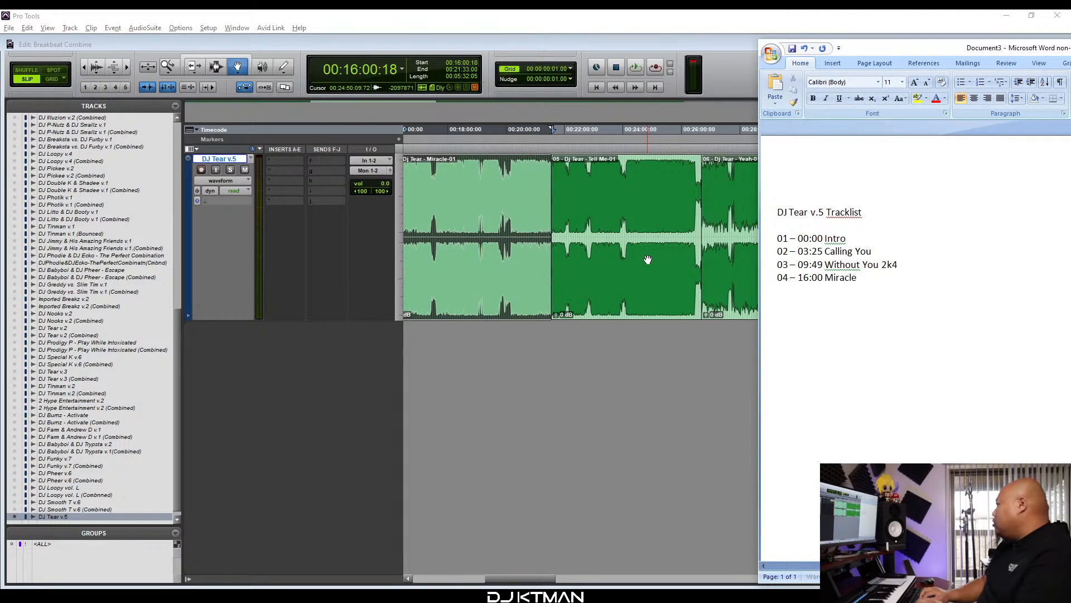
Select the fifth clip in Pro Tools for its start time and add line 05 in Word as "21:33 Tell Me".
text( 05 -)
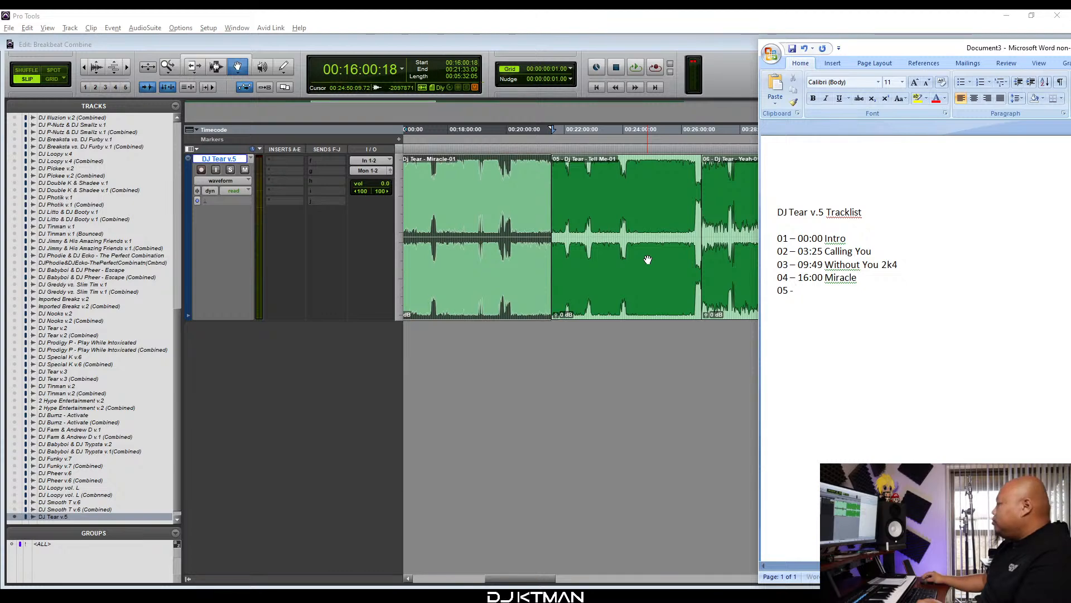
click(647, 260)
scroll(626, 279, right, 3)
key(alt+Tab)
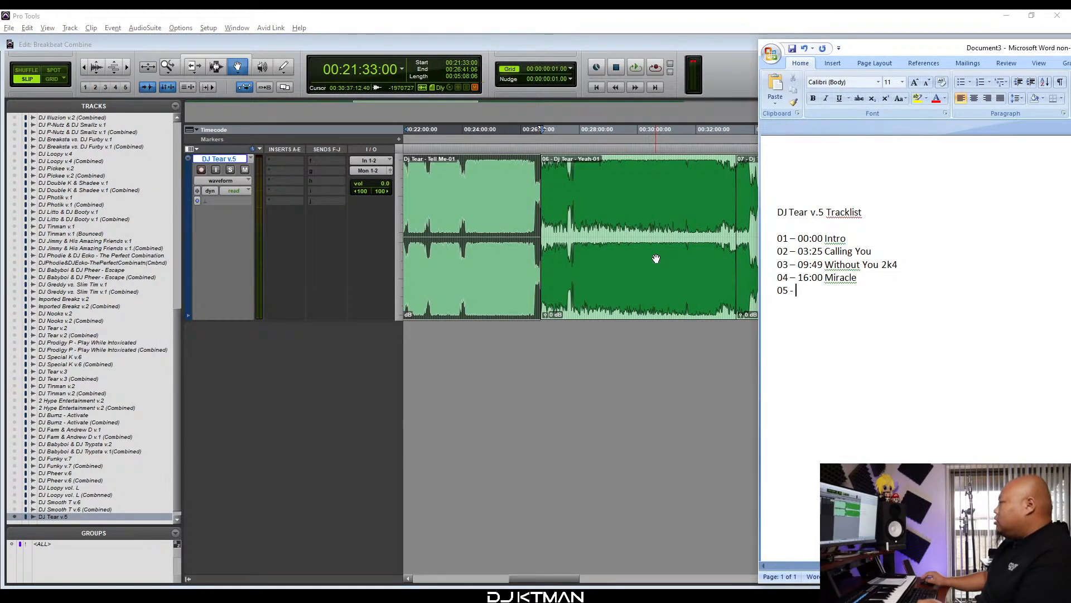
text(21:)
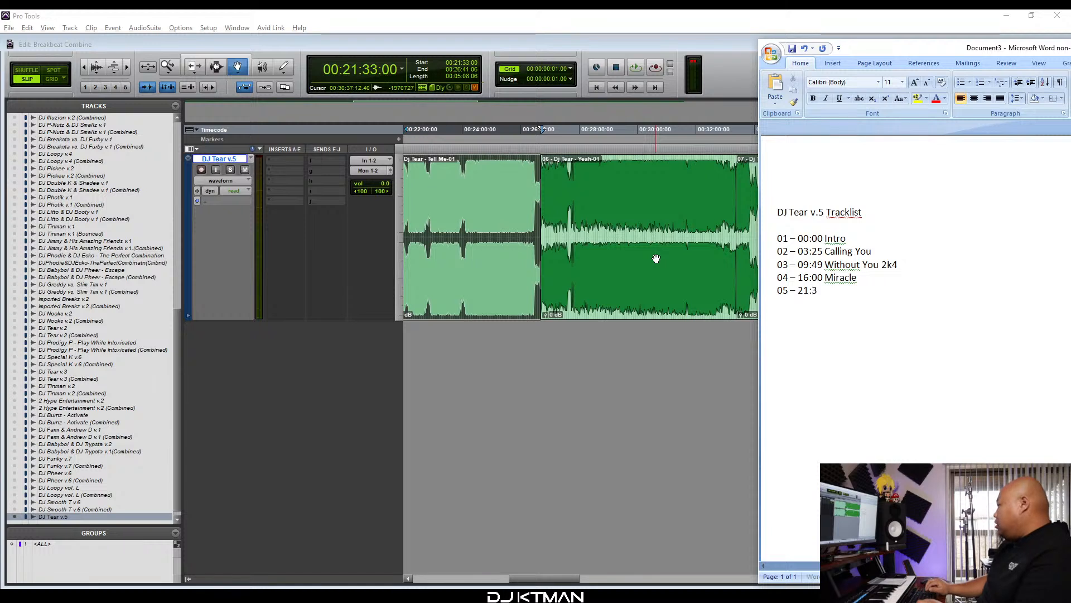
text(33 Tell Me)
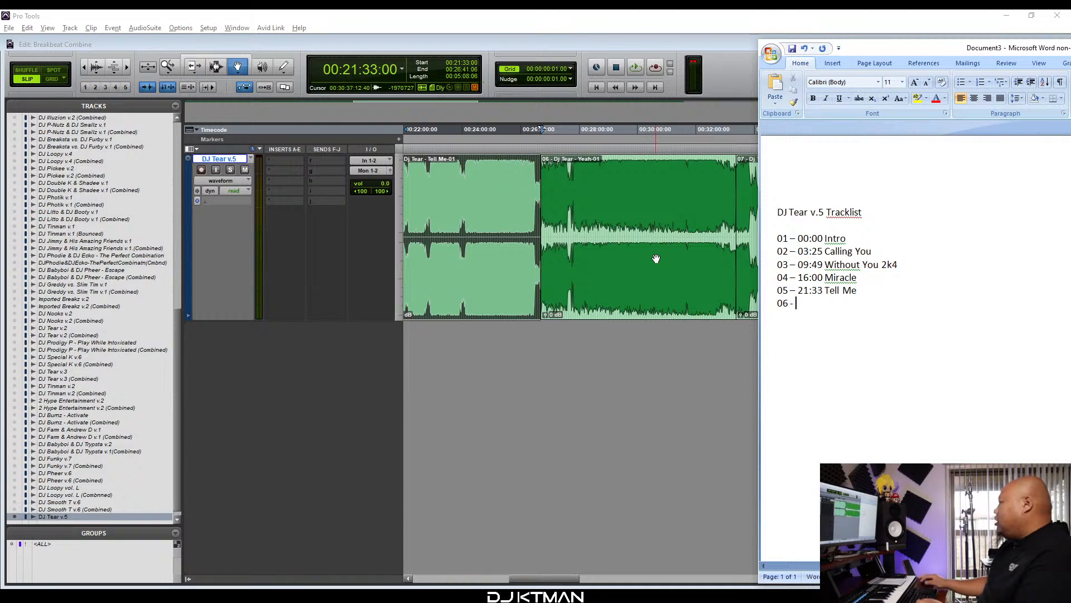
Select the sixth clip in Pro Tools for its start time and enter line 06 in Word as "26:41 Yeah".
key(alt+Tab)
click(656, 258)
scroll(656, 258, right, 2)
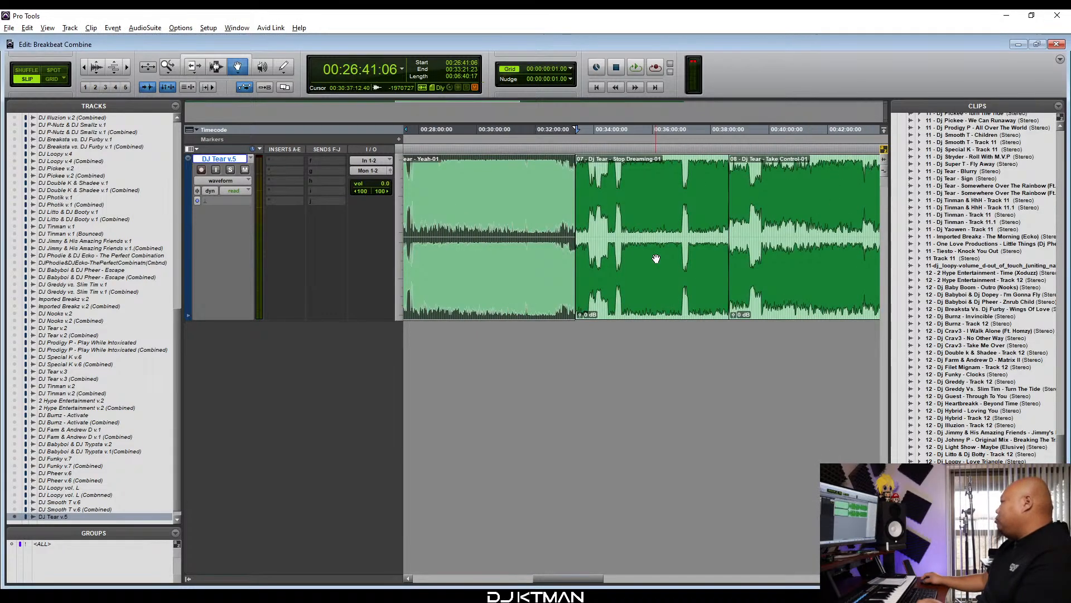
key(alt+Tab)
text(:)
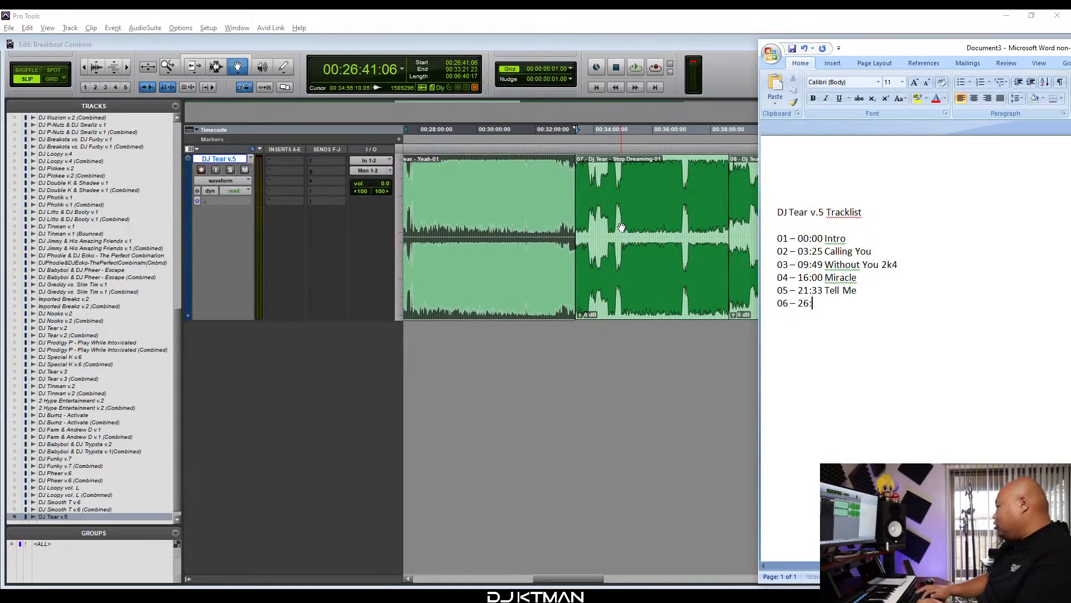
text(41 Yeah )
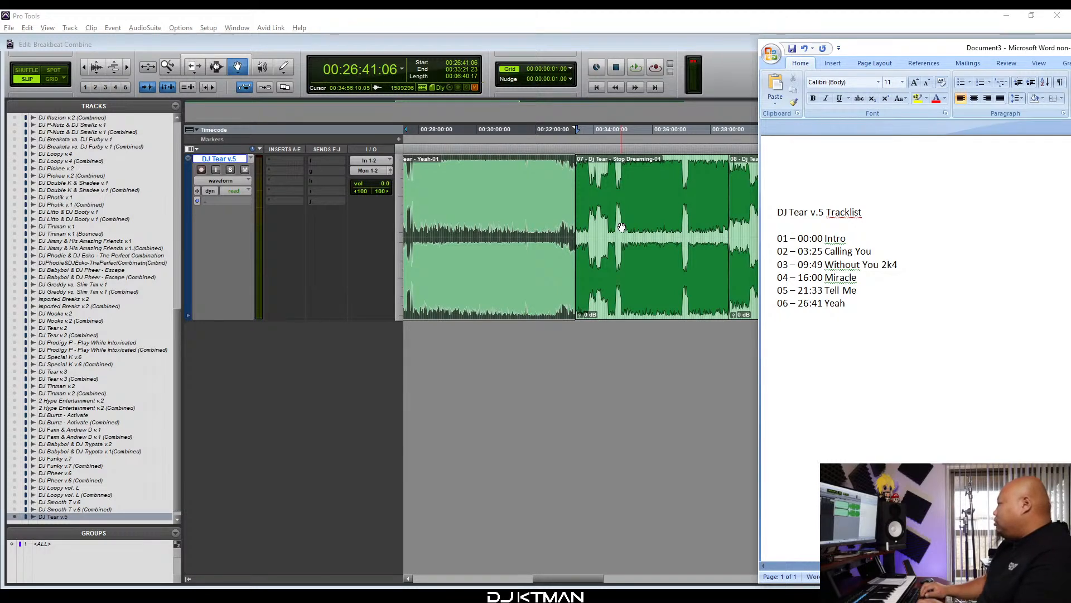
Select the seventh clip in Pro Tools for its start time and add line 07 in Word as "33:21 Stop Dreaming".
text(07 -)
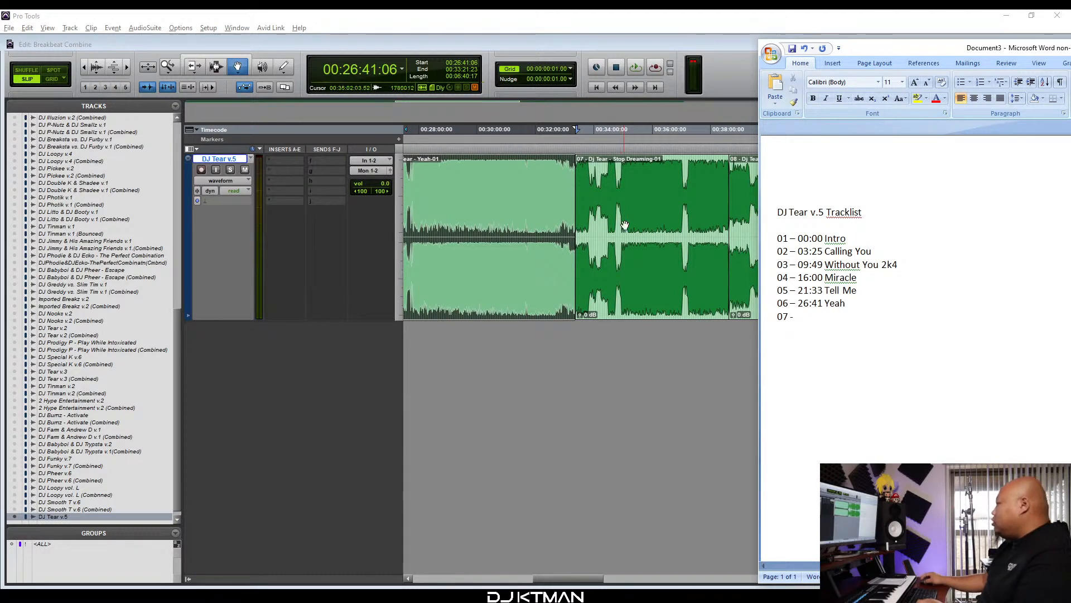
click(622, 227)
scroll(617, 239, right, 3)
key(alt+Tab)
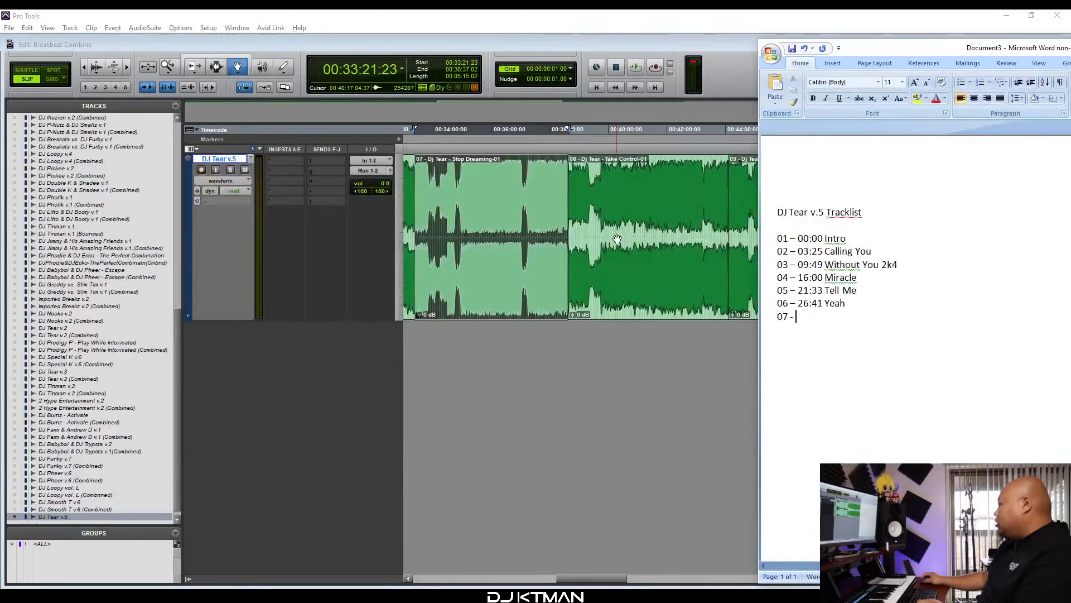
text(33:1)
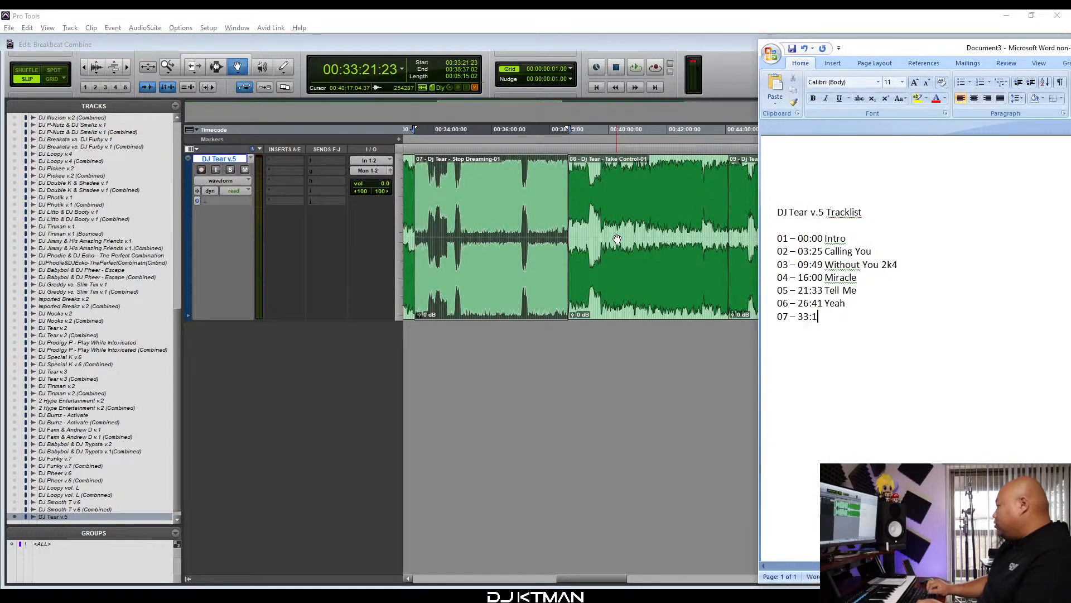
key(BackSpace)
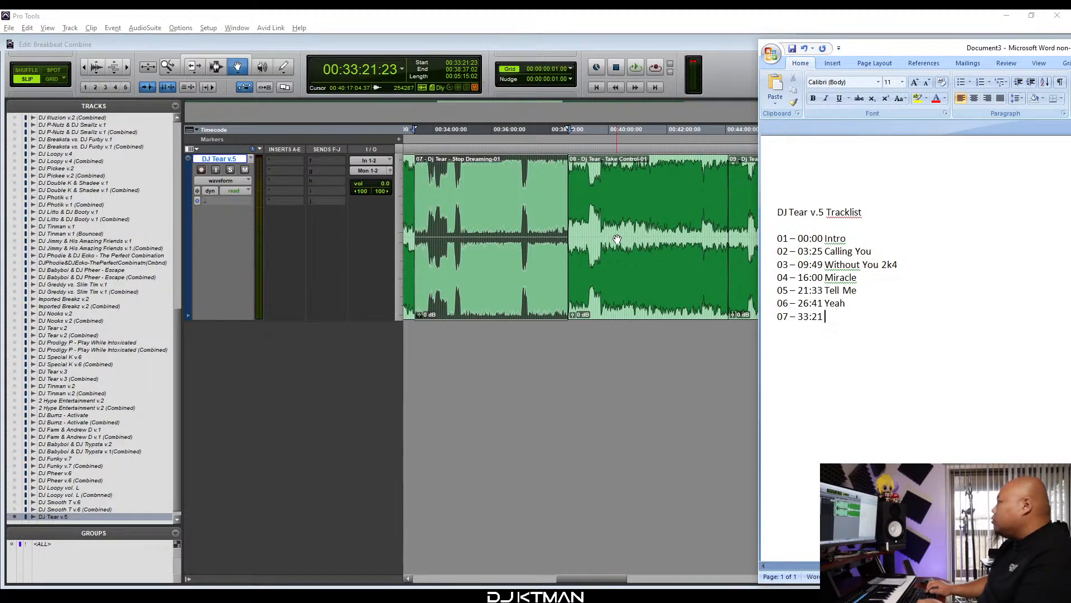
text(21 Stop )
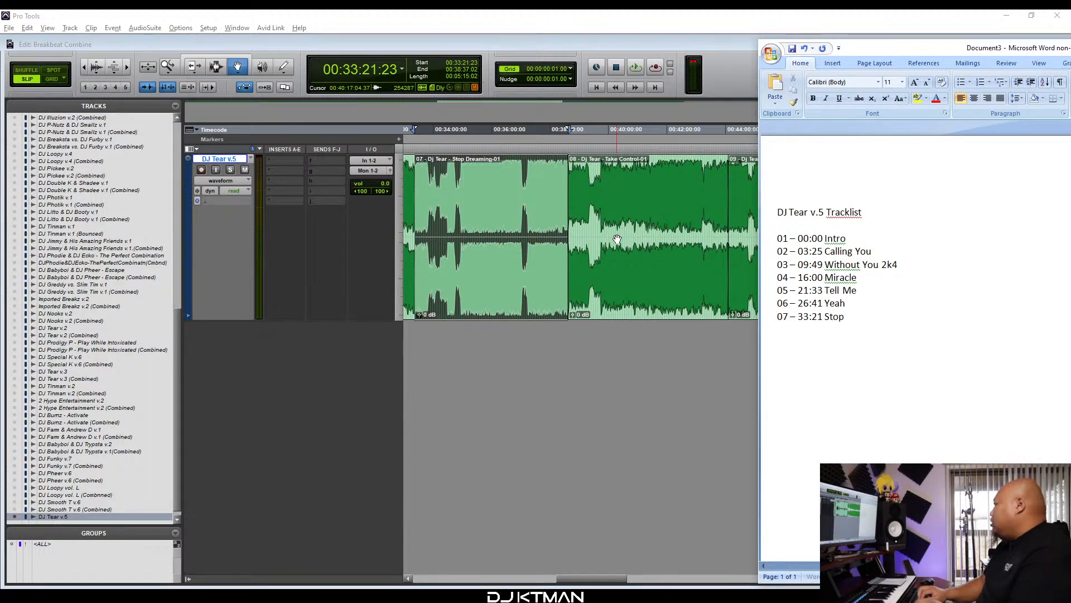
text(Dreaming )
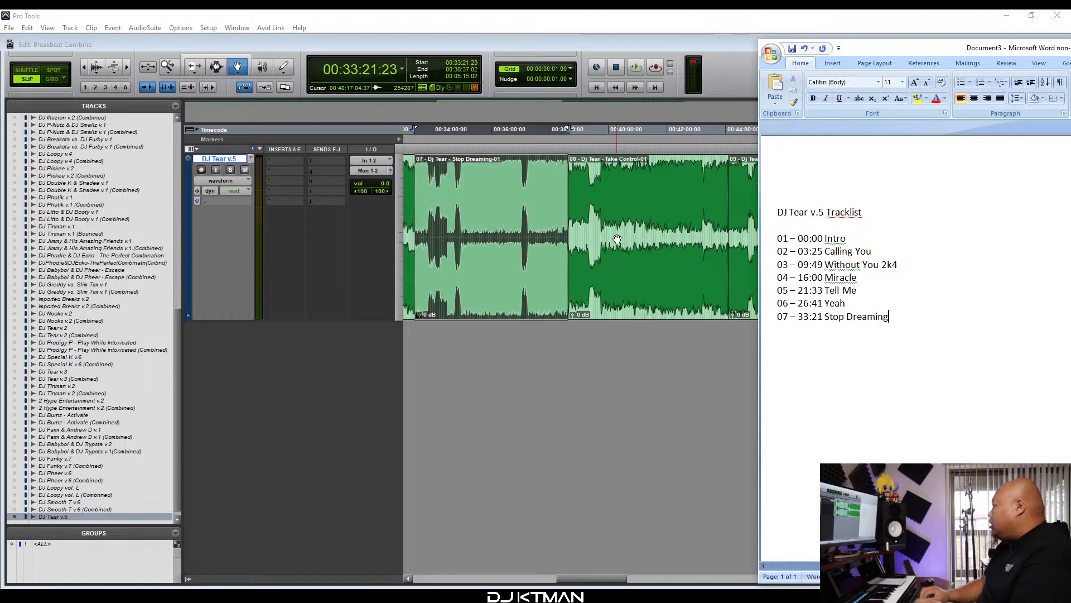
Select the eighth clip in Pro Tools for its start time and add line 08 in Word as "38:37 Take Control".
text(08 -)
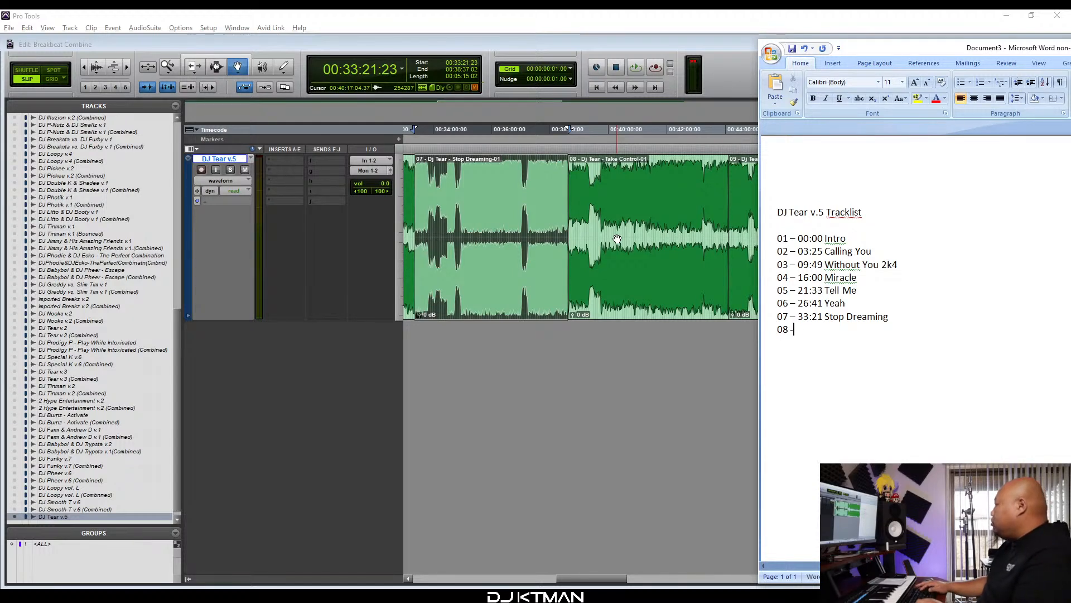
key(alt+Tab)
click(616, 238)
scroll(615, 238, right, 3)
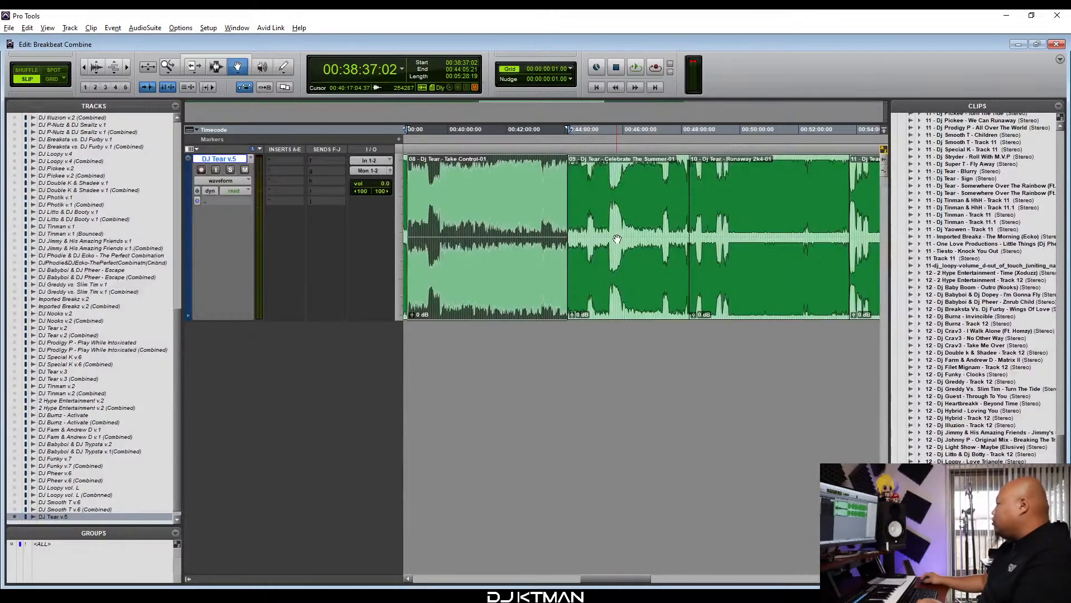
key(alt+Tab)
text(- )
text(38:)
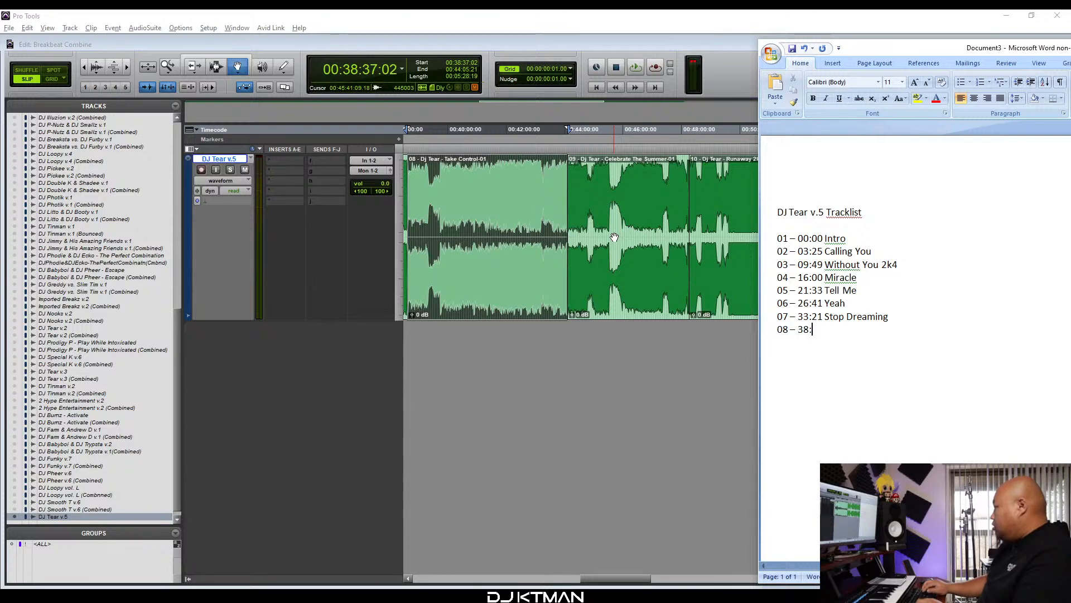
text(37 Take)
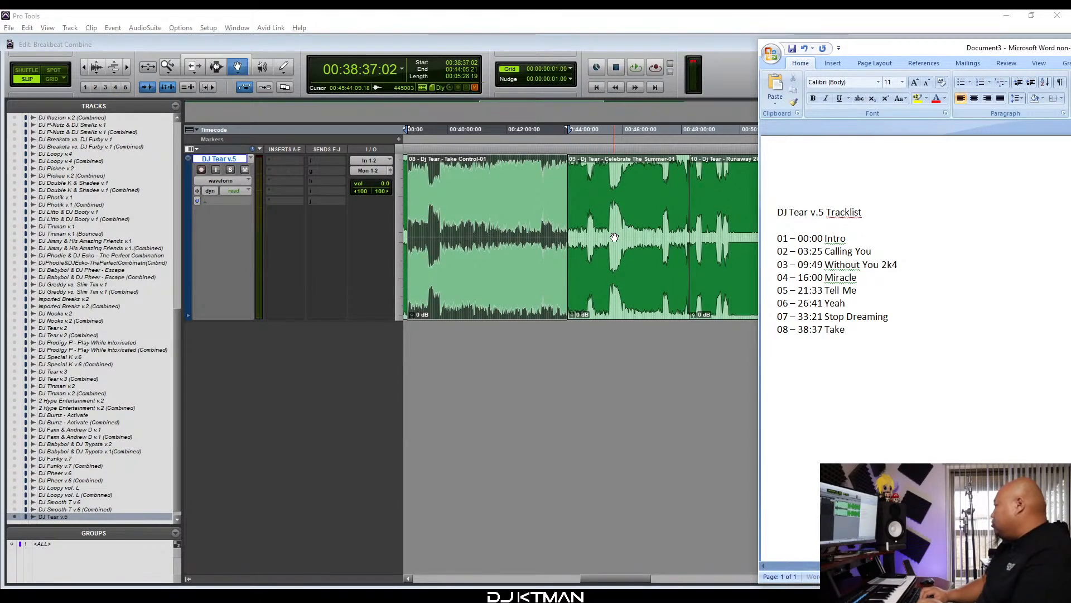
text( Contr)
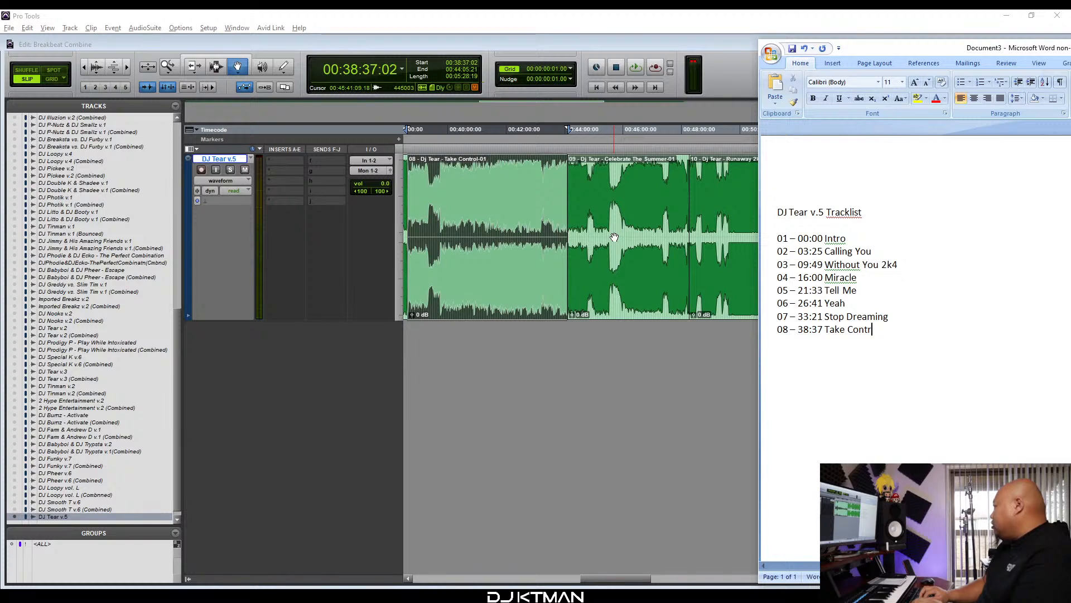
text(ol)
key(Return)
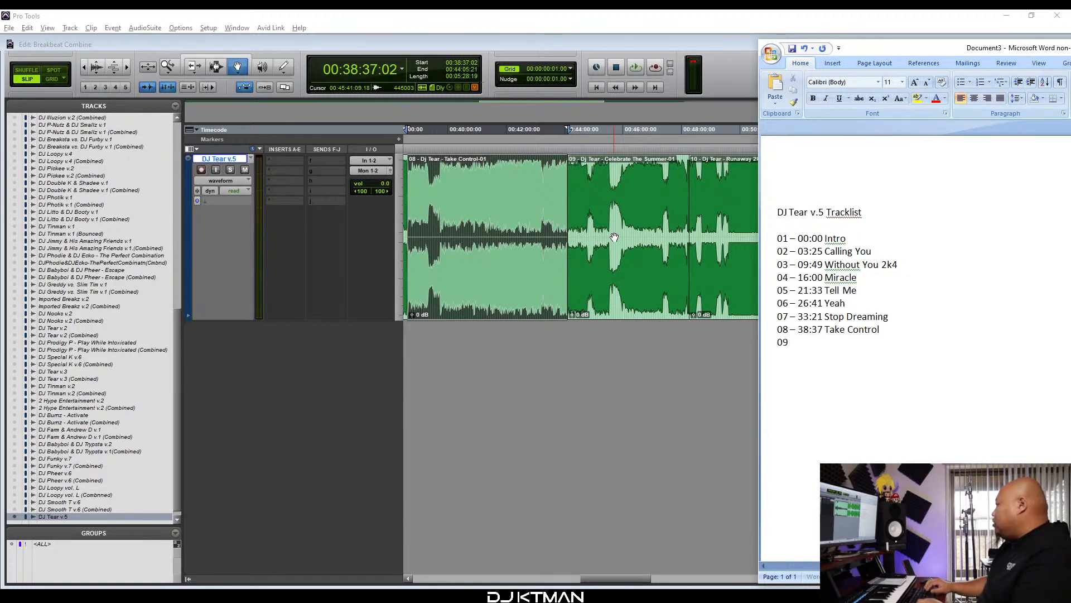
Select the ninth clip in Pro Tools for its start time and add line 09 in Word as "44:05 Celebrate The Summer".
click(596, 267)
scroll(595, 265, right, 4)
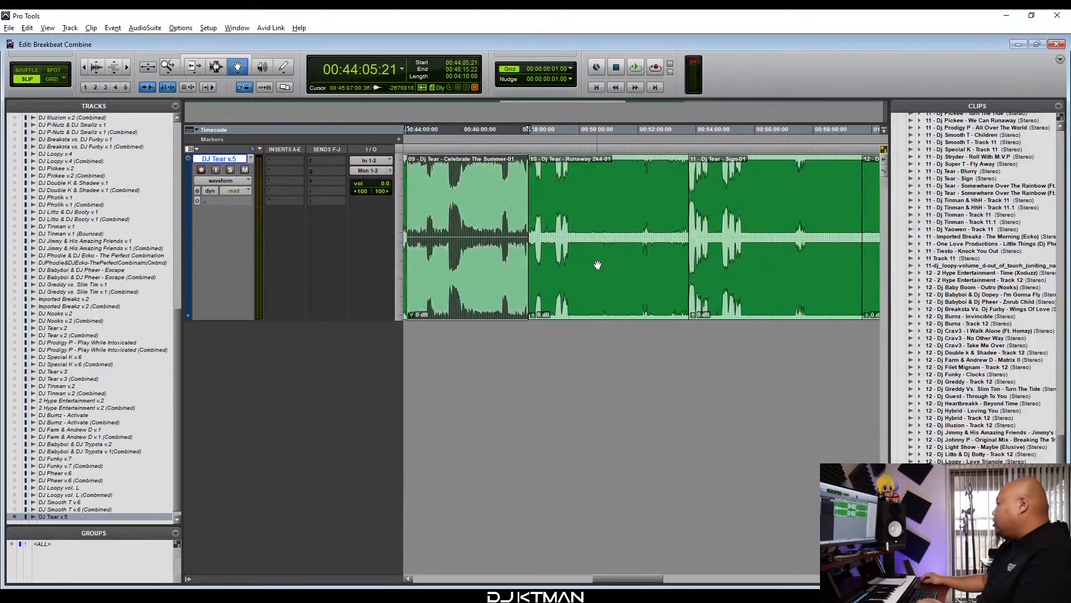
key(alt+Tab)
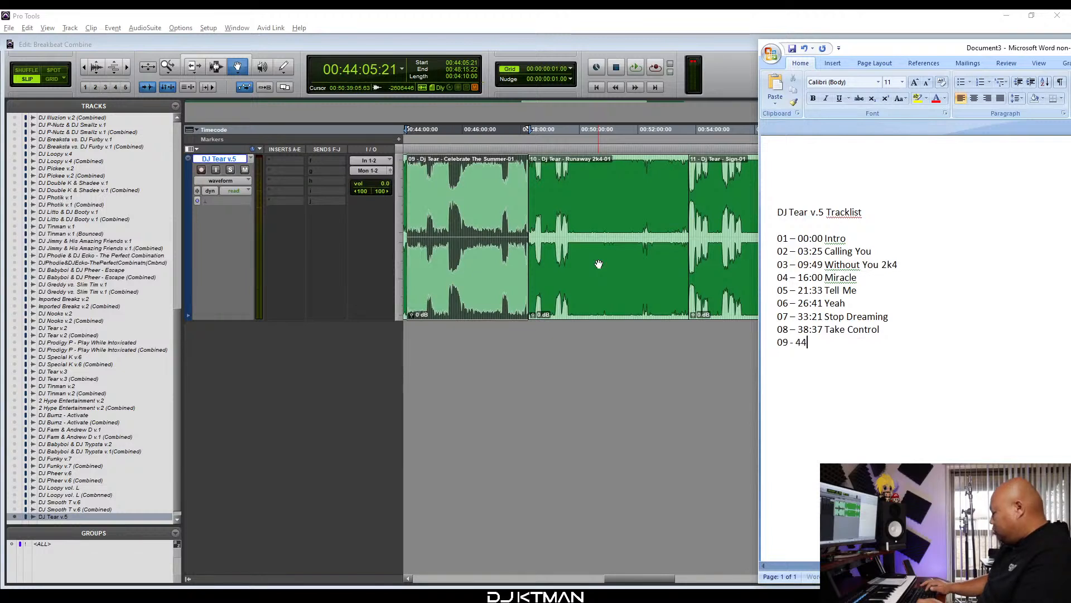
text(09 – 44:05)
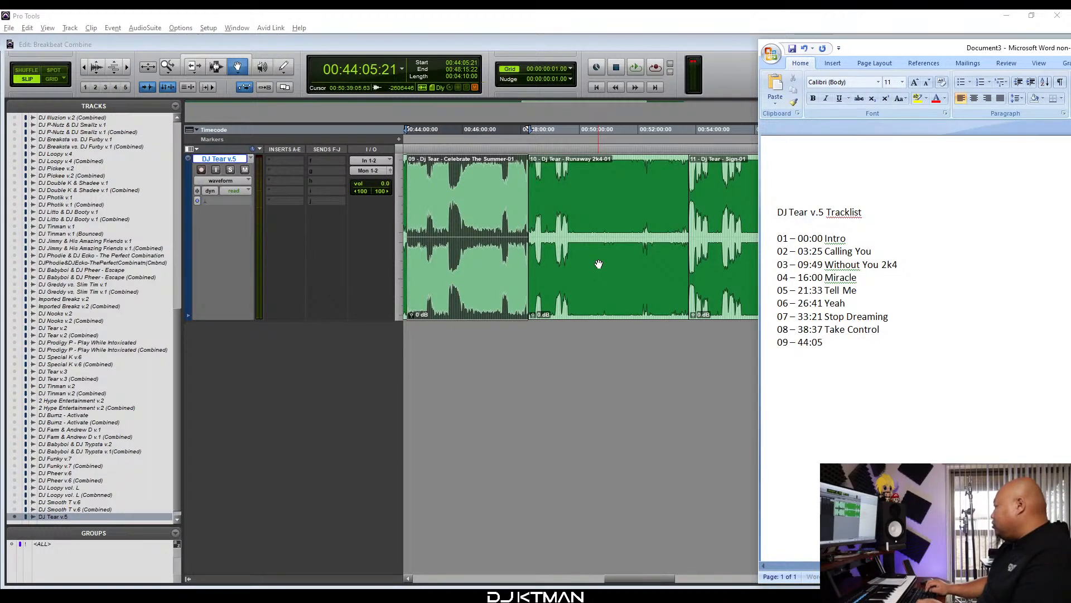
text( Ce)
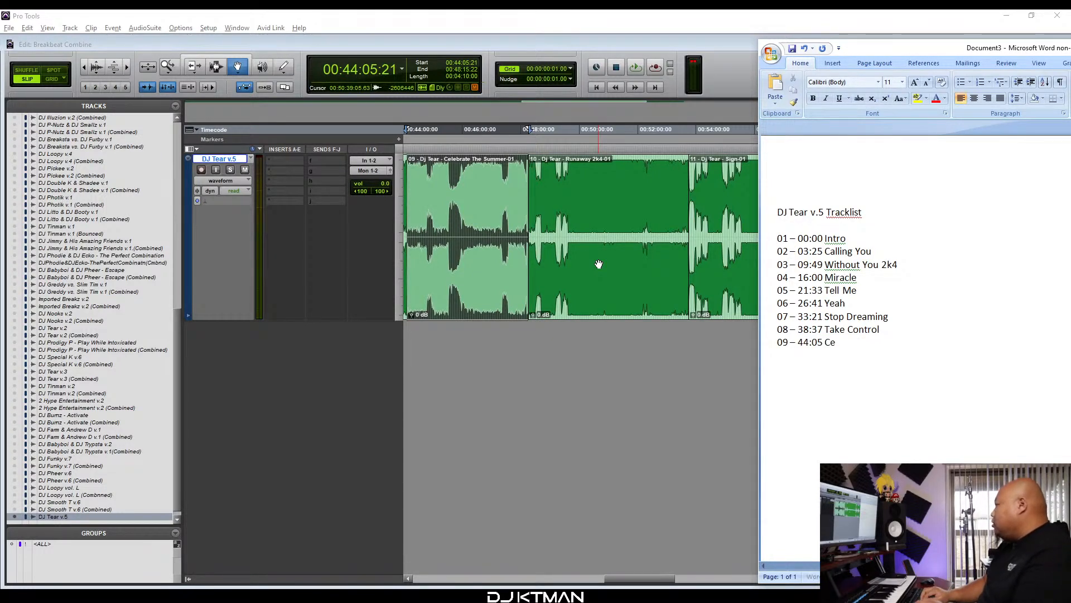
text(lebrate The Summer)
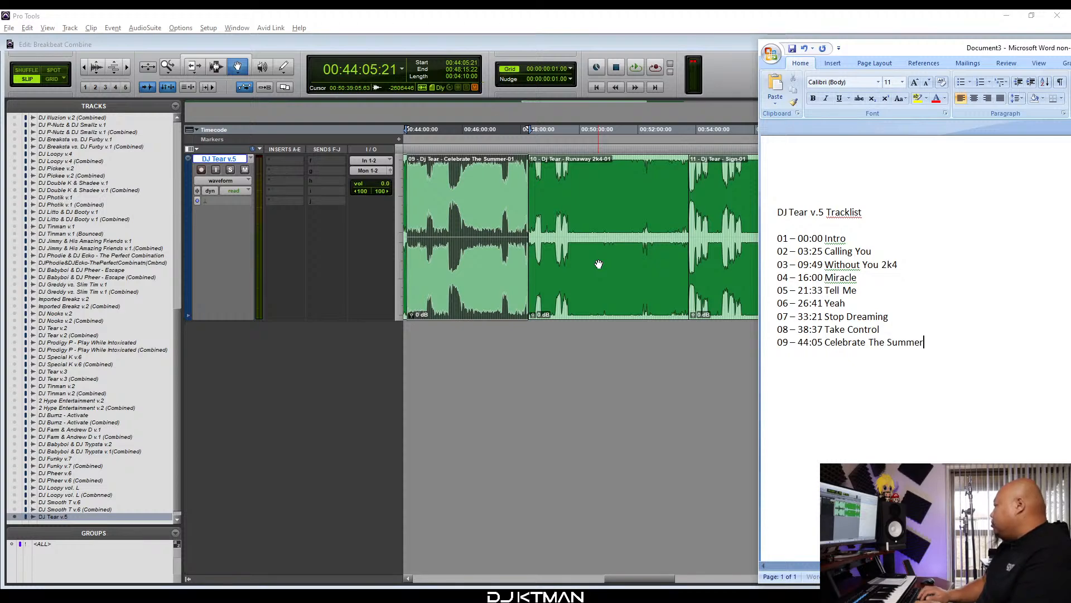
Select the tenth clip in Pro Tools for its start time and add line 10 in Word as "48:15 Runaway".
key(Return)
text(10 -)
click(598, 264)
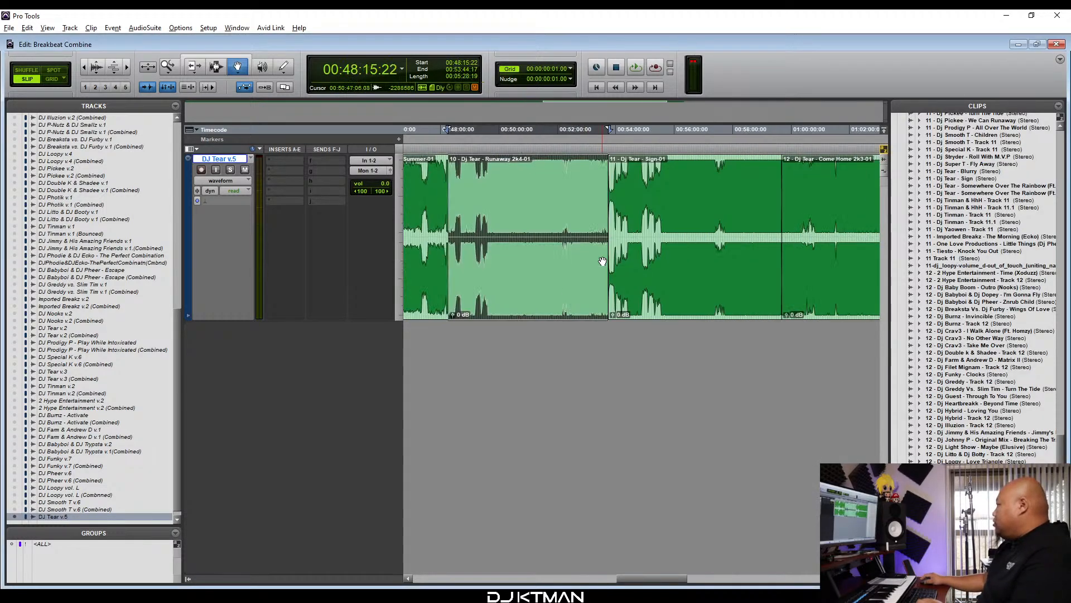
key(alt+Tab)
text(- 4)
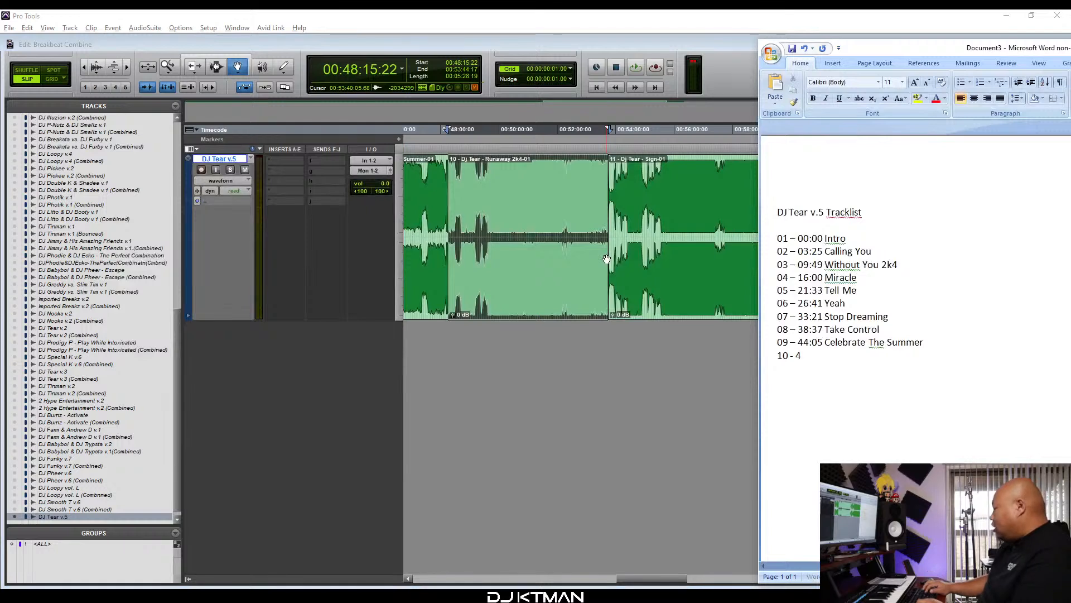
text(8:15)
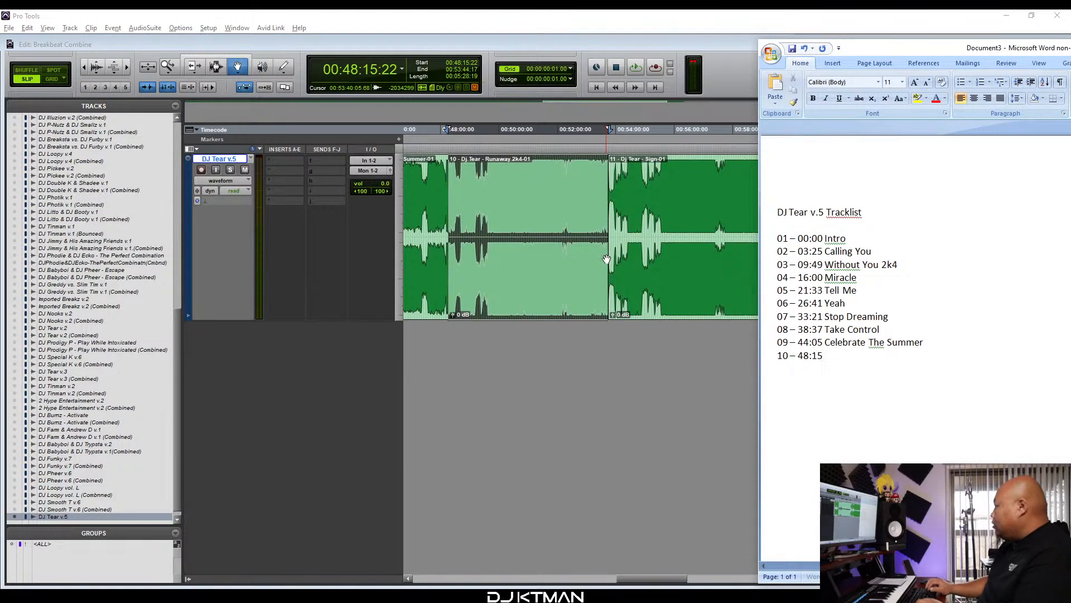
text( Runa)
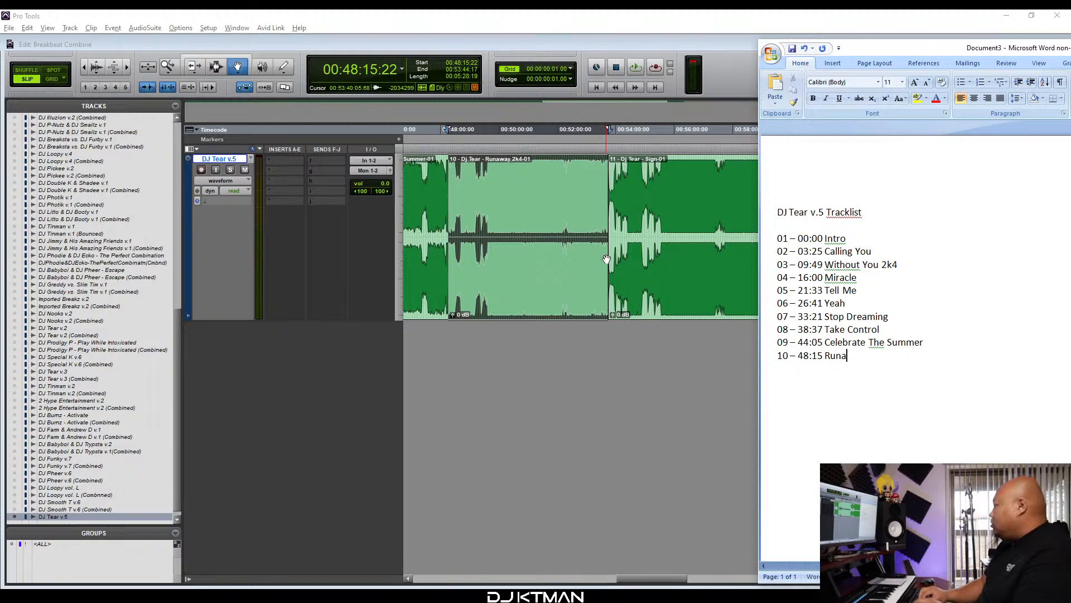
text(way)
Select the eleventh clip in Pro Tools for its start time and add line 11 in Word as "53:44 Sign".
key(Return)
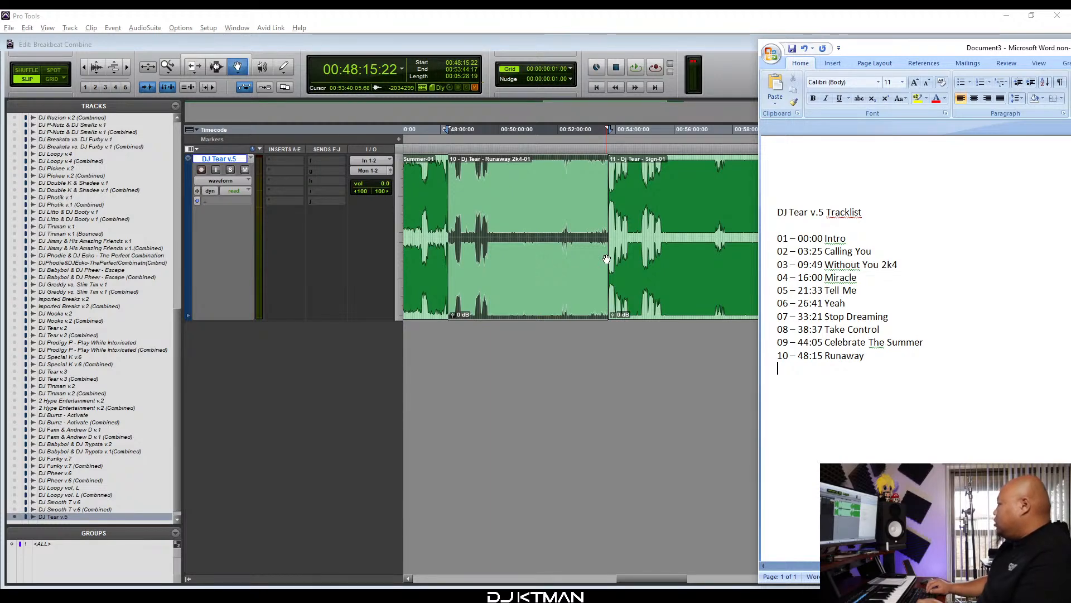
click(646, 260)
scroll(648, 264, right, 3)
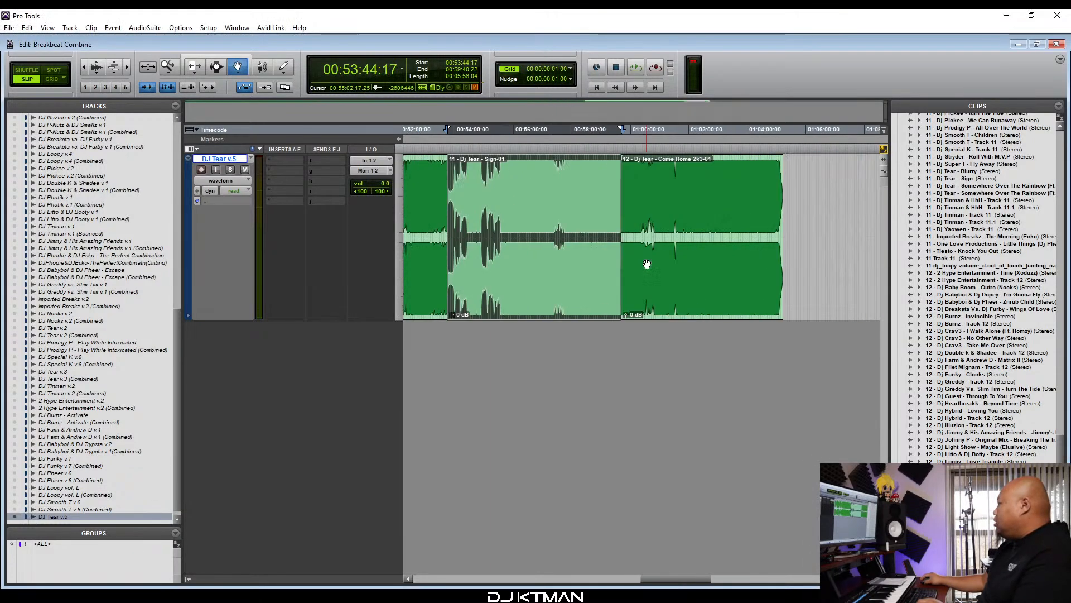
key(alt+Tab)
text(11 - 5)
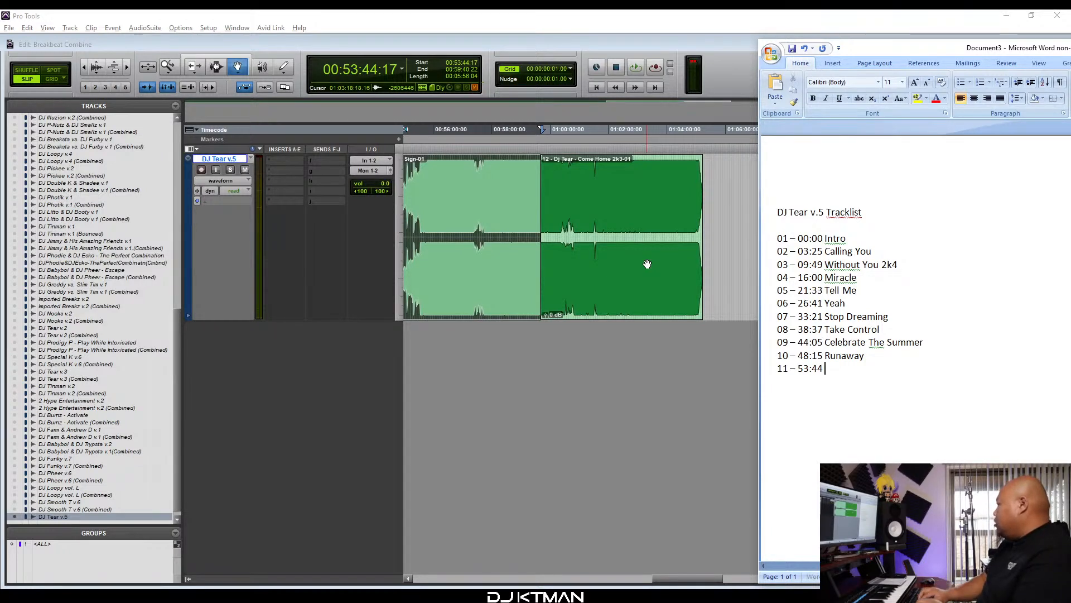
text(3:44 Sign)
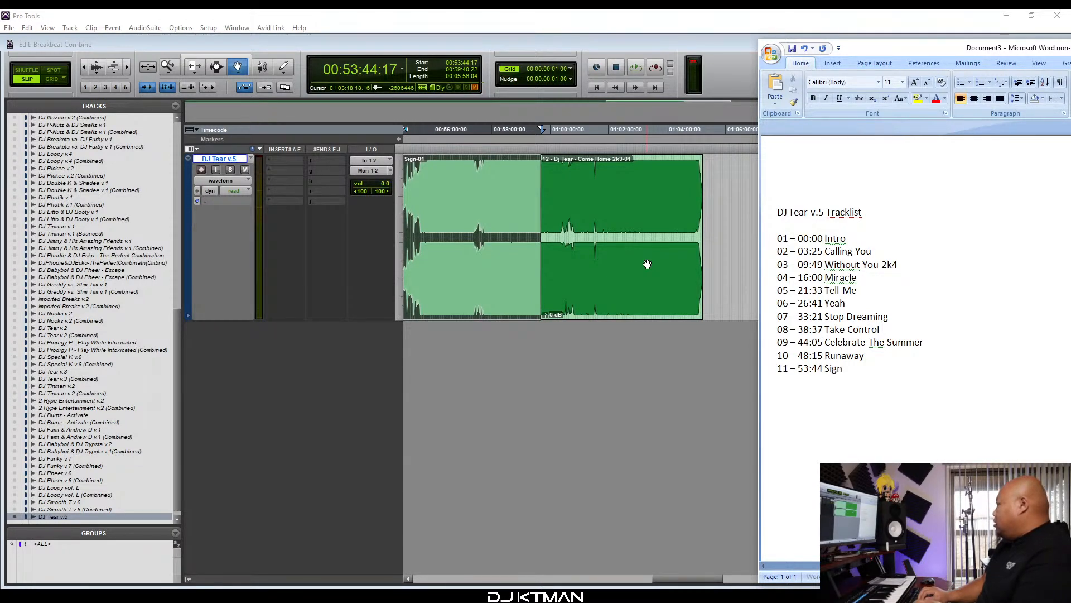
Select the twelfth clip in Pro Tools for its start time and add line 12 in Word as "59:40 Come Home 2k3".
key(Return)
text(12)
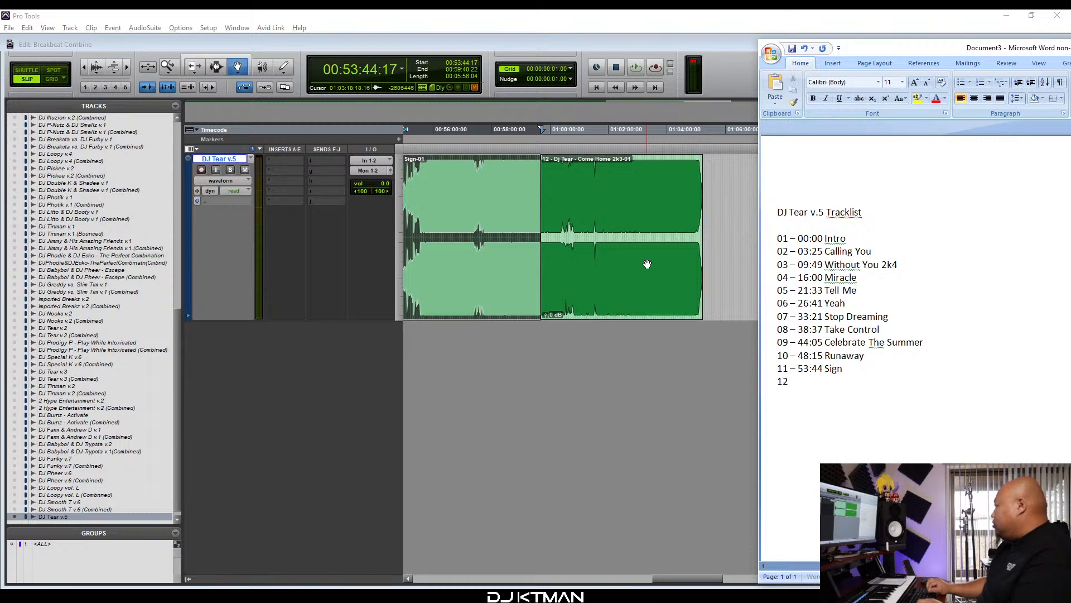
click(647, 264)
scroll(647, 262, right, 2)
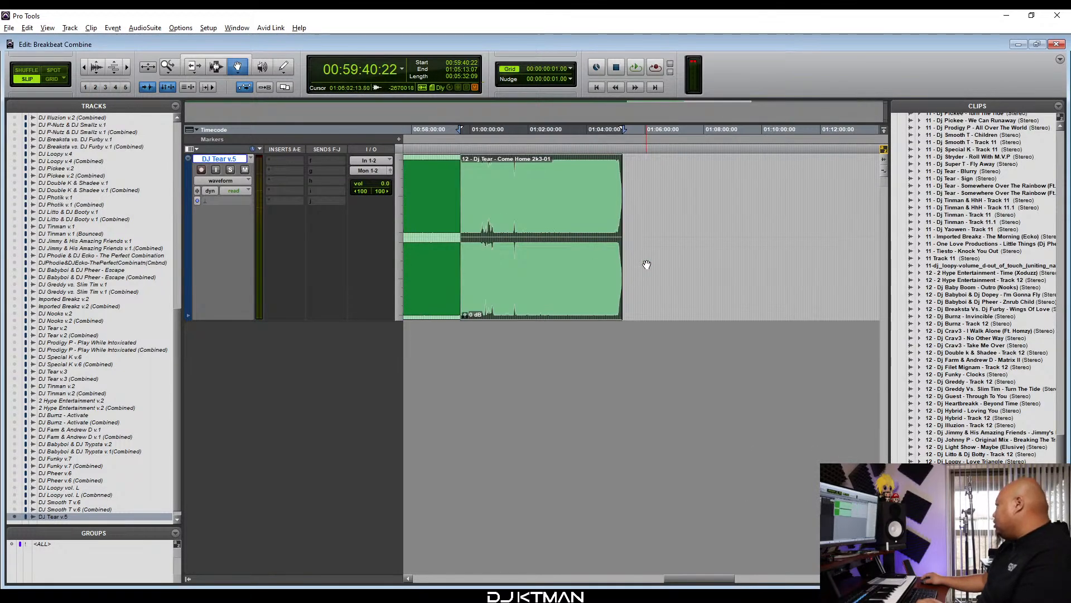
key(alt+Tab)
text(- )
text(59)
text(:40 Com)
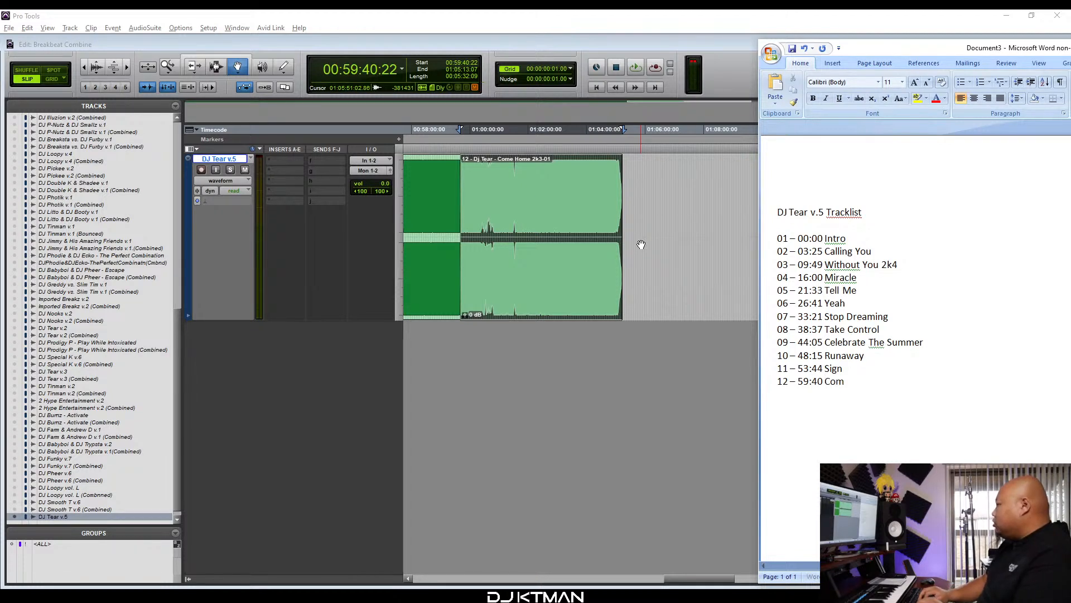
text(e Home 2k3)
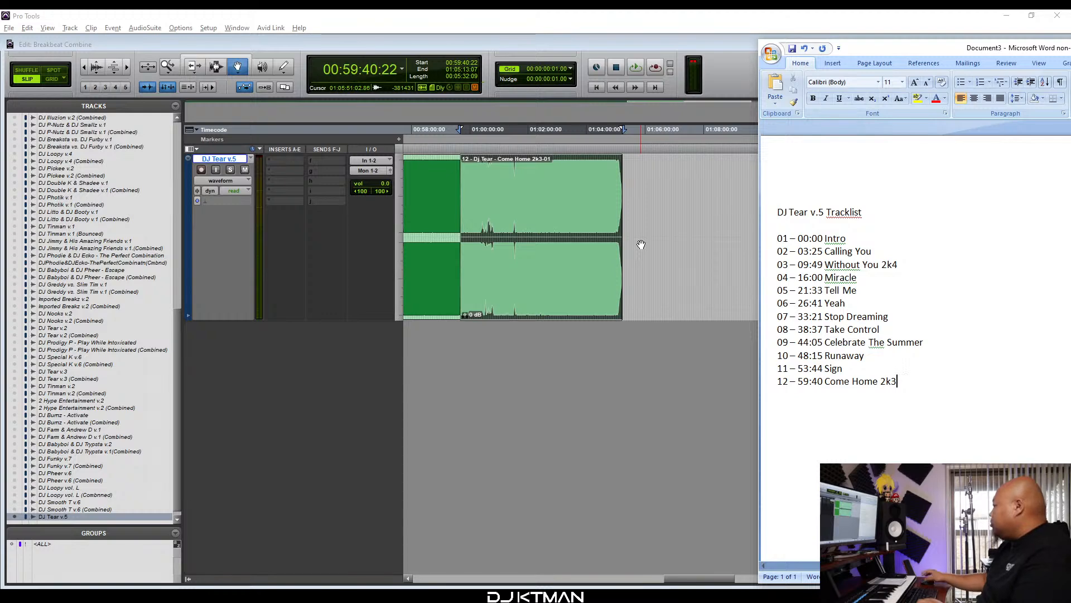
Copy the tracklist heading and save the Word document to the Desktop under that name, "DJ Tear v.5 Tracklist".
drag(862, 213, 777, 212)
key(ctrl+c)
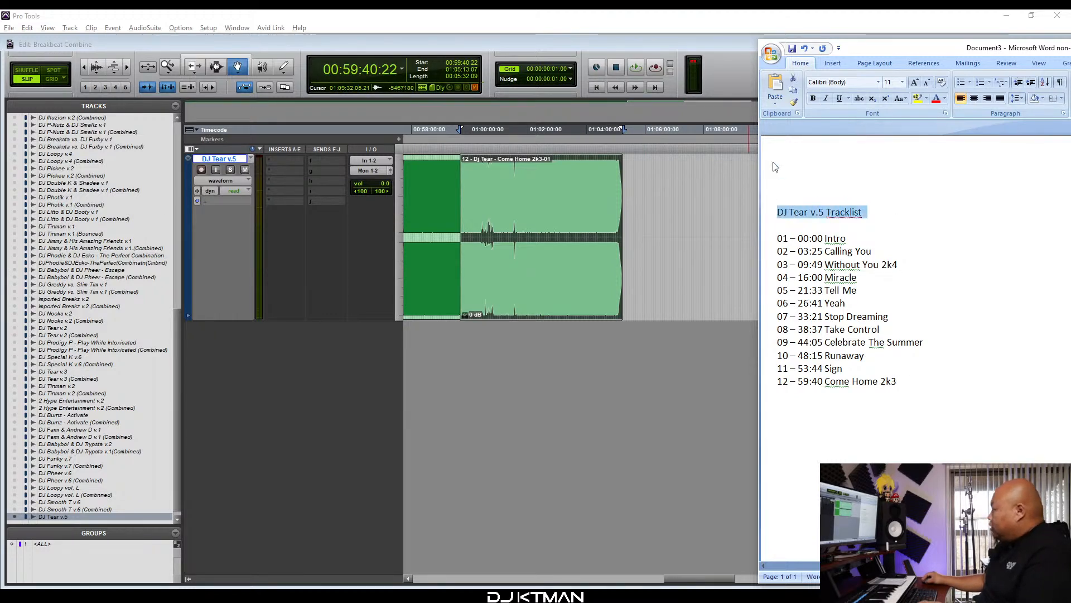
click(772, 54)
click(791, 155)
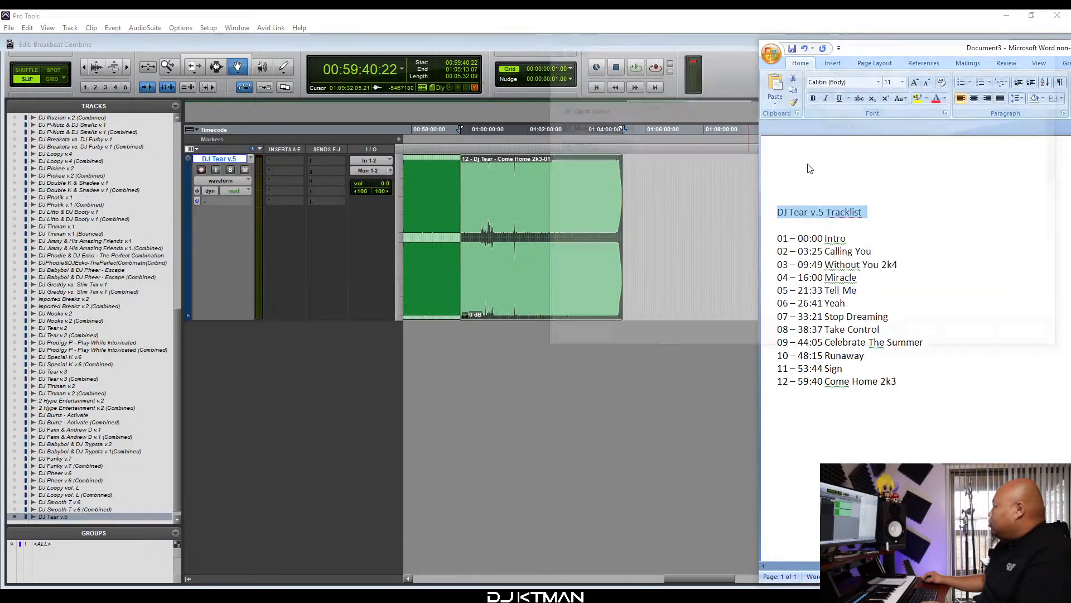
click(582, 162)
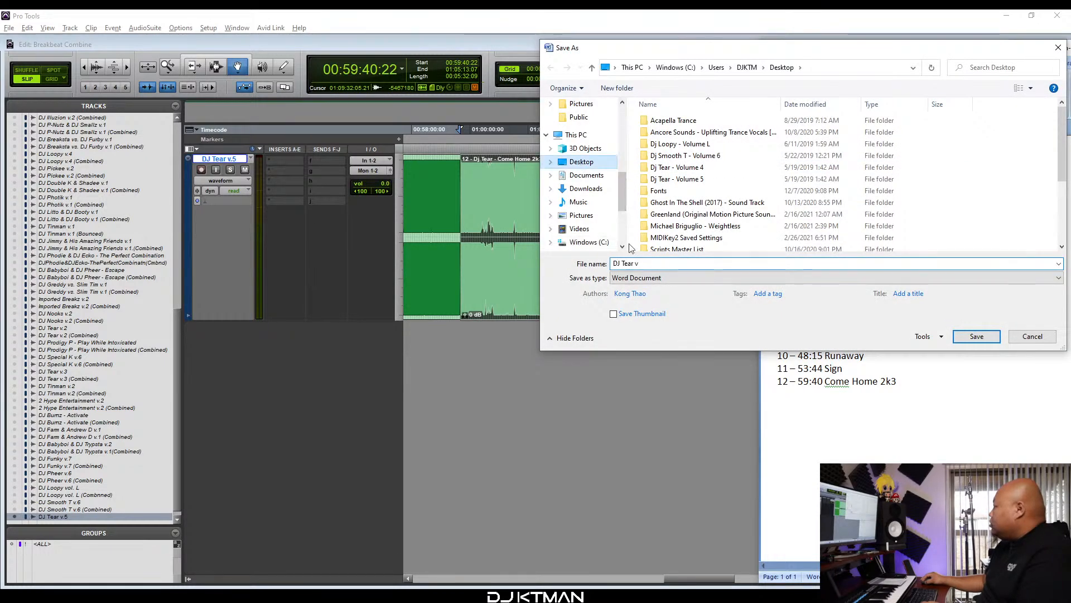
key(ctrl+v)
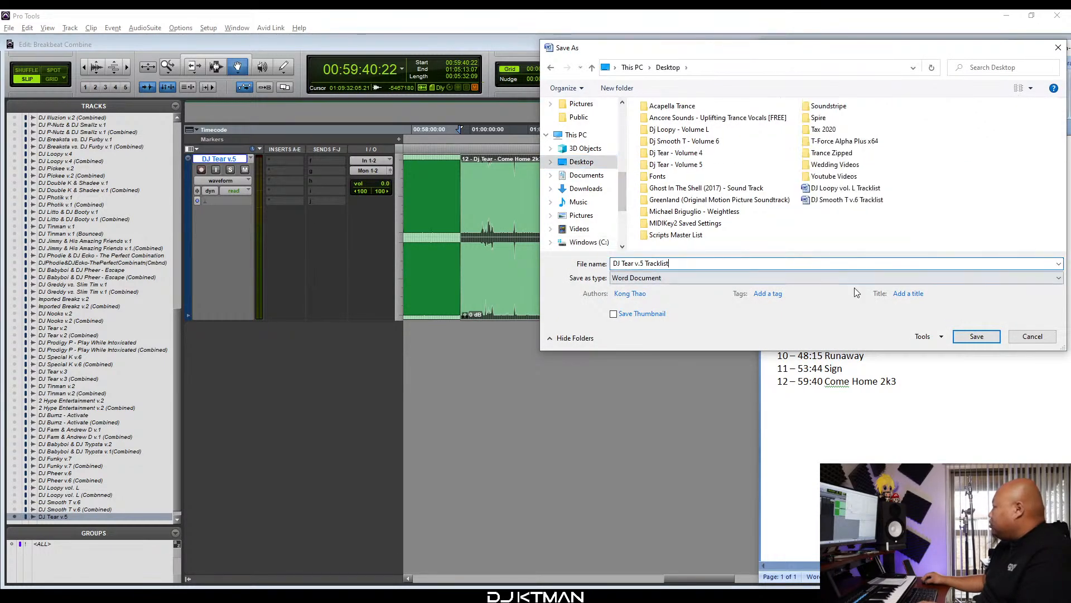
click(956, 336)
Switch to Pro Tools and make one duplicate of the DJ Tear v.5 track, including all its data.
click(570, 47)
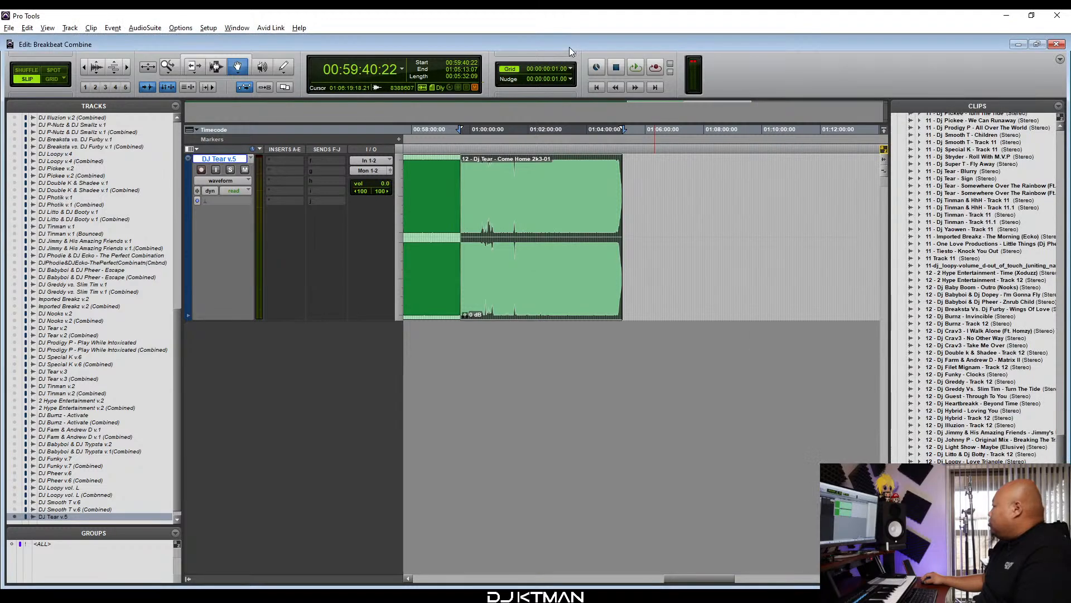
key(alt+a)
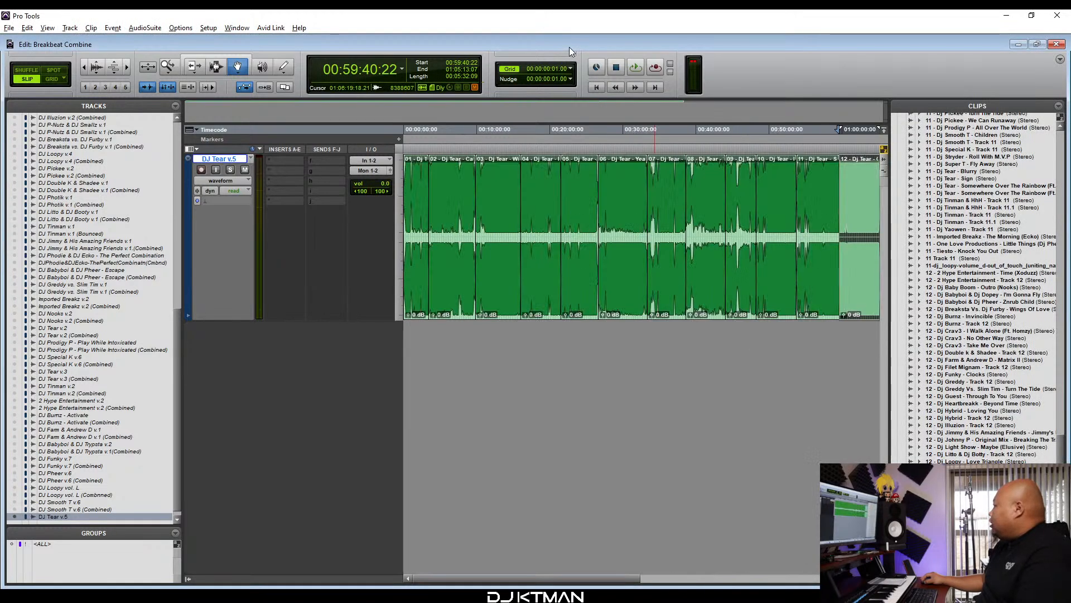
right_click(240, 158)
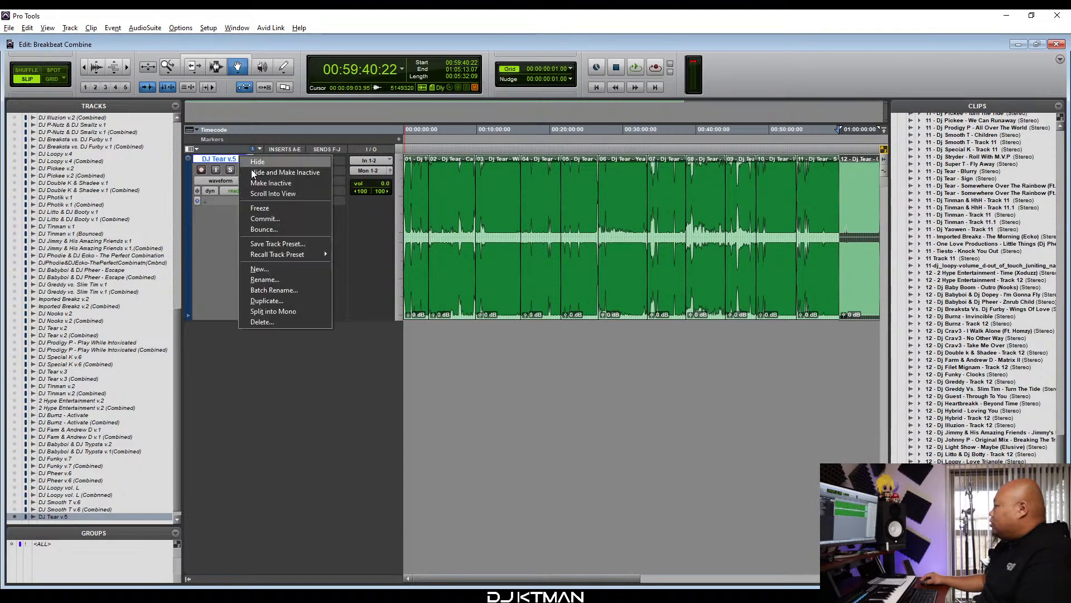
click(284, 301)
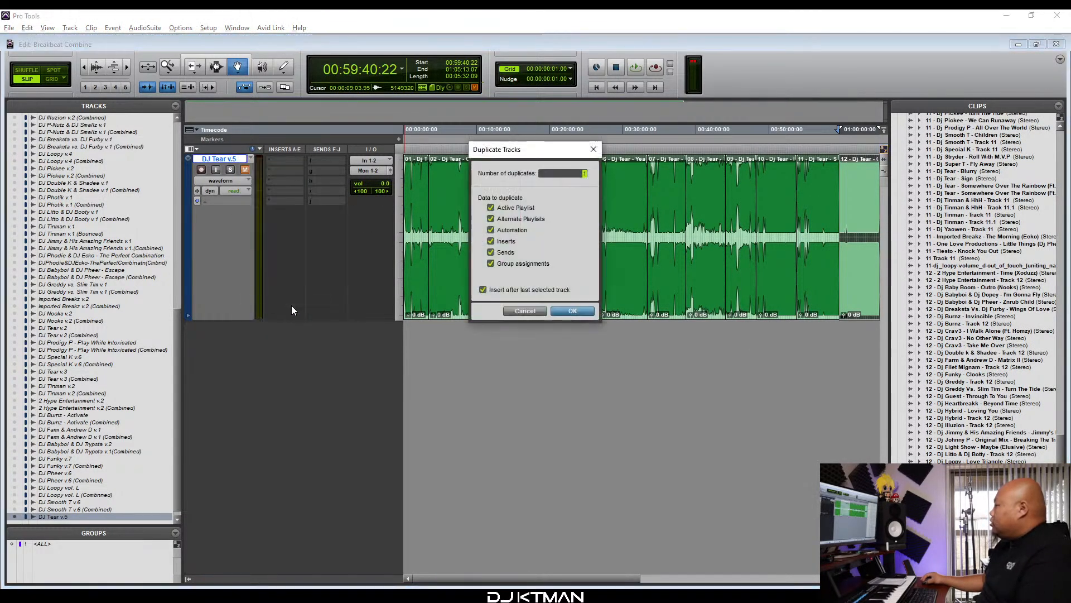
click(587, 314)
Rename the duplicated track "DJ Tear v.5 (Combined)".
double_click(220, 326)
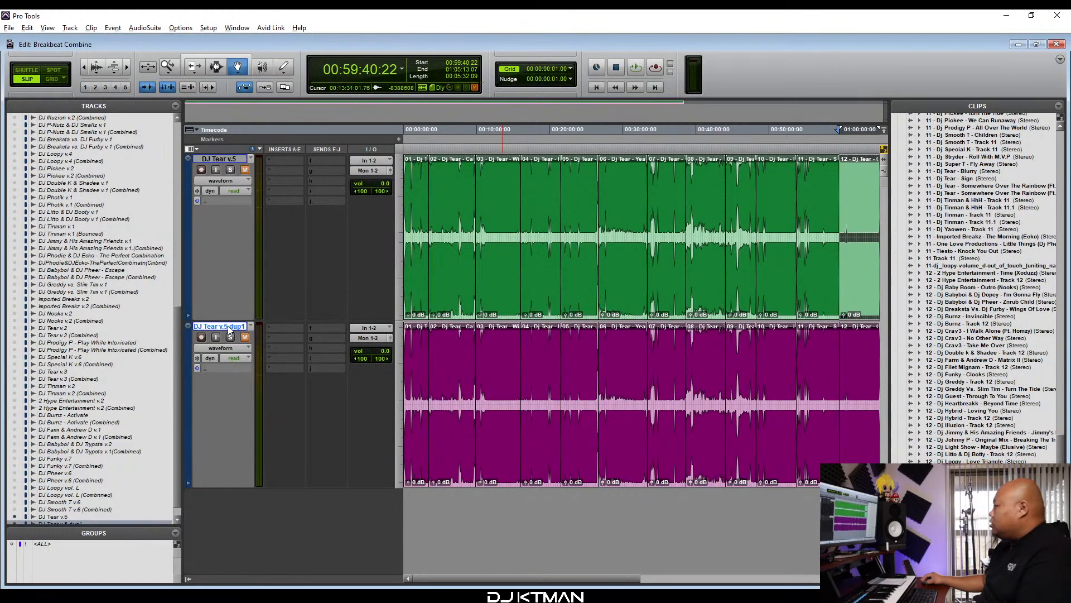
click(478, 190)
drag(480, 192, 548, 184)
key(BackSpace)
text((Combined))
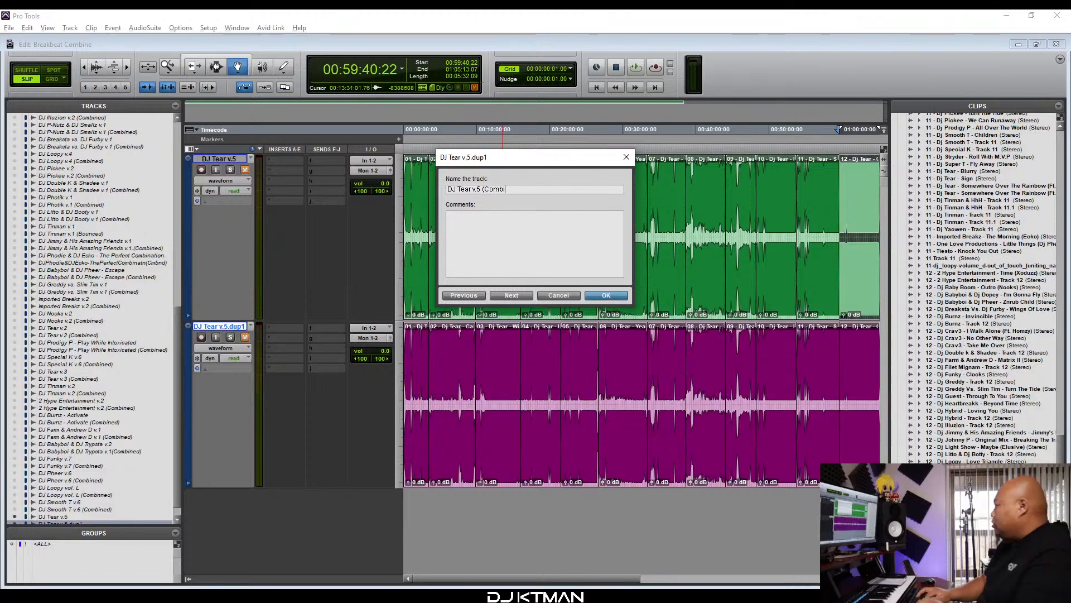
key(Return)
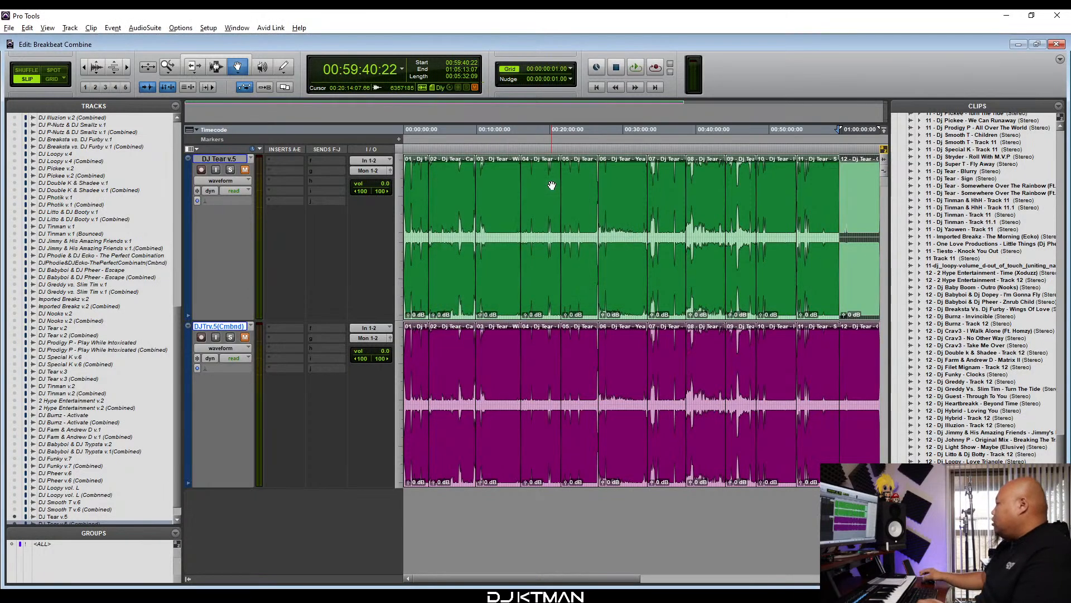
Select all twelve clips on the combined track and consolidate them into one continuous clip.
click(411, 451)
key(ctrl+bracketleft)
shift+click(634, 470)
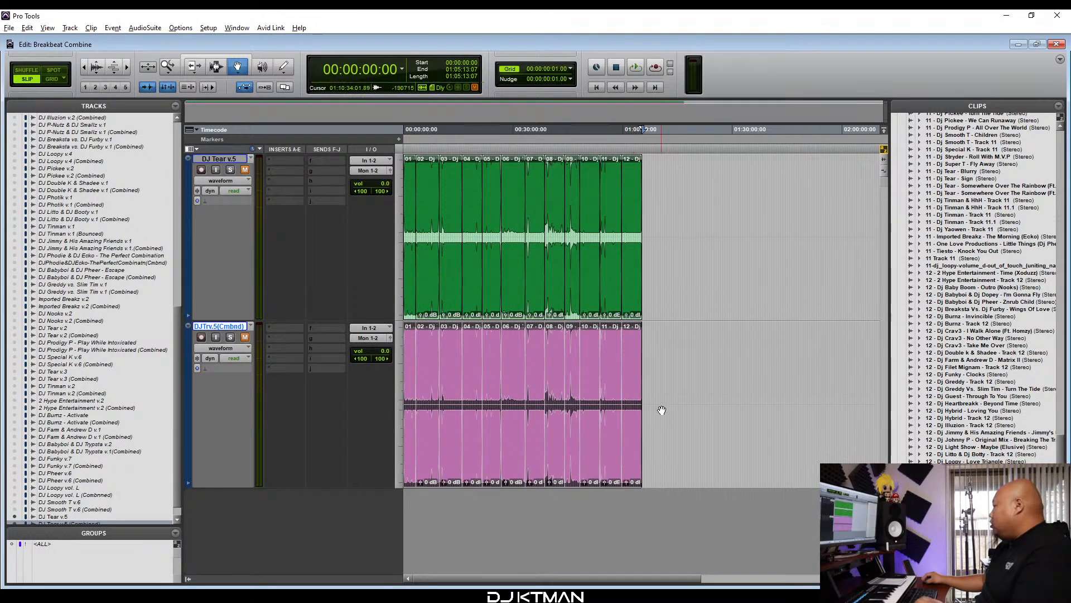
key(alt+shift+3)
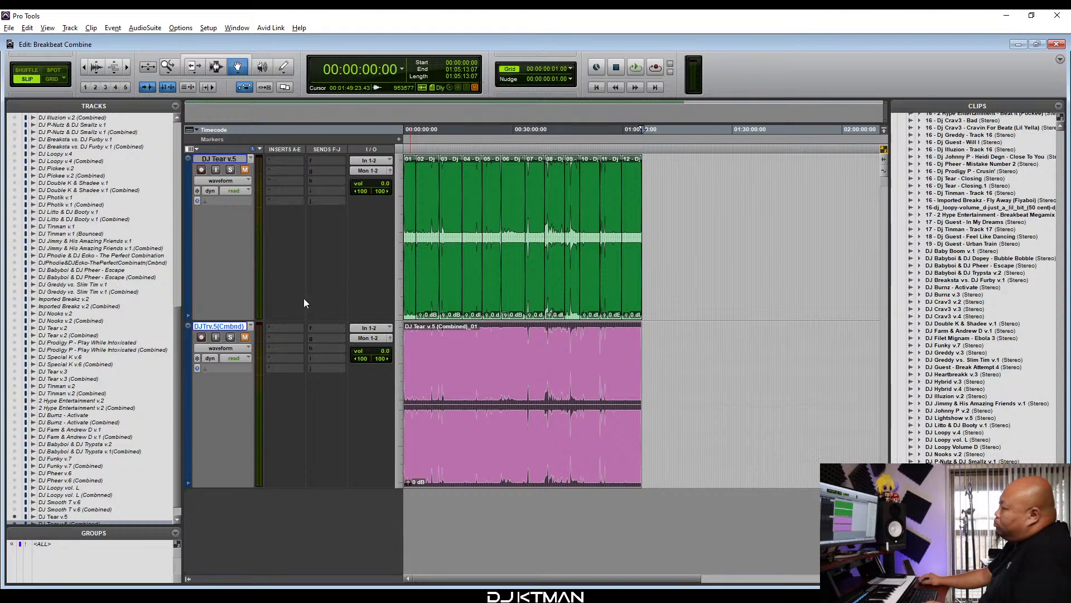
Rename the consolidated clip "DJ Tear v.5", applying the name to the clip only.
double_click(478, 437)
click(502, 221)
drag(496, 206, 606, 207)
key(BackSpace)
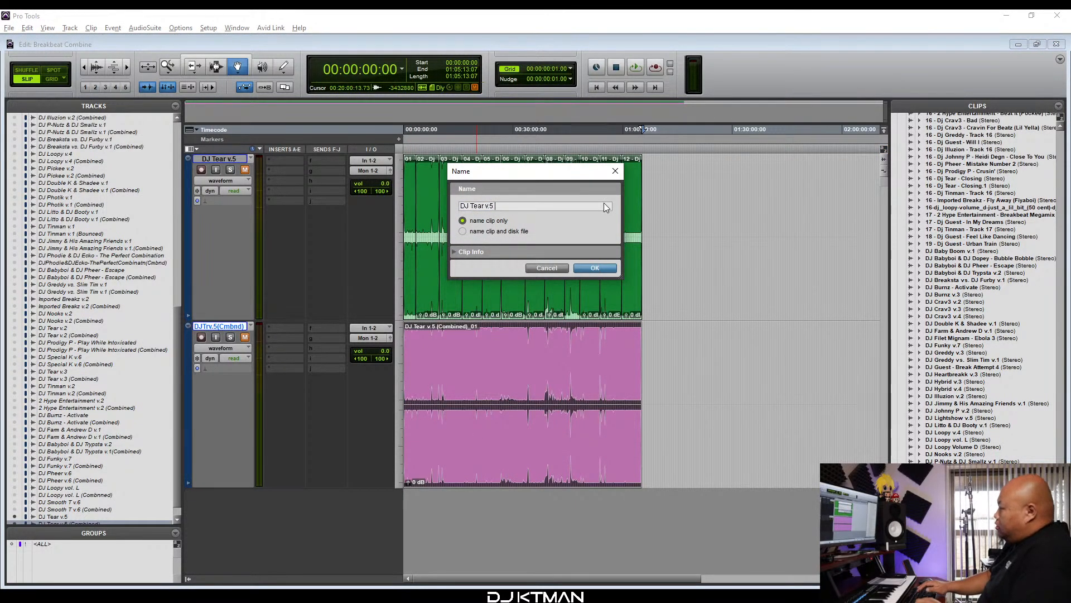
click(594, 268)
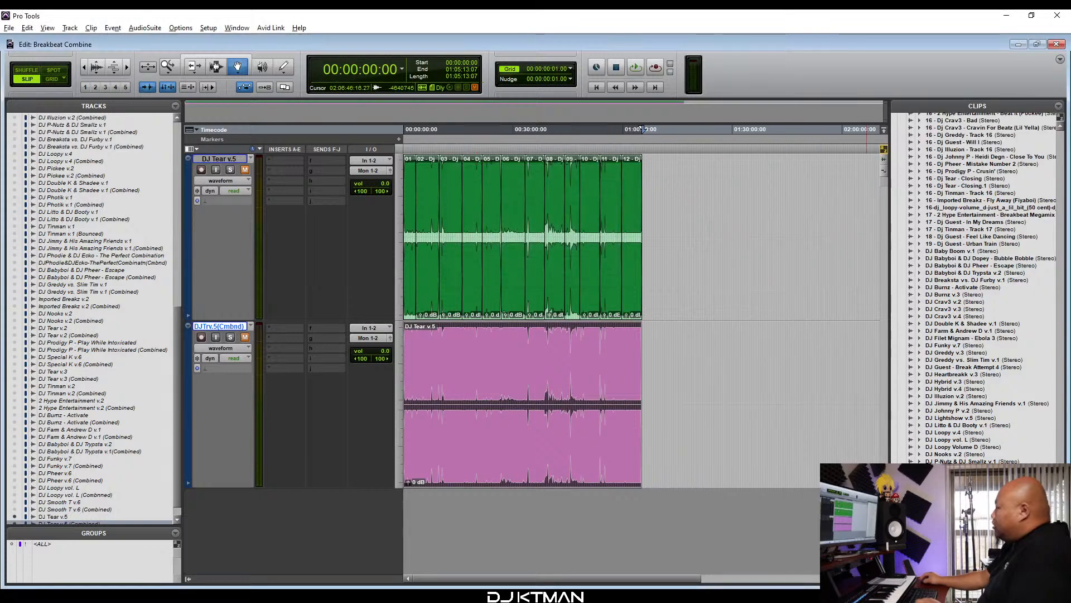
Export the consolidated DJ Tear v.5 clip to the Desktop as an interleaved 16-bit, 48 kHz WAV file.
right_click(955, 442)
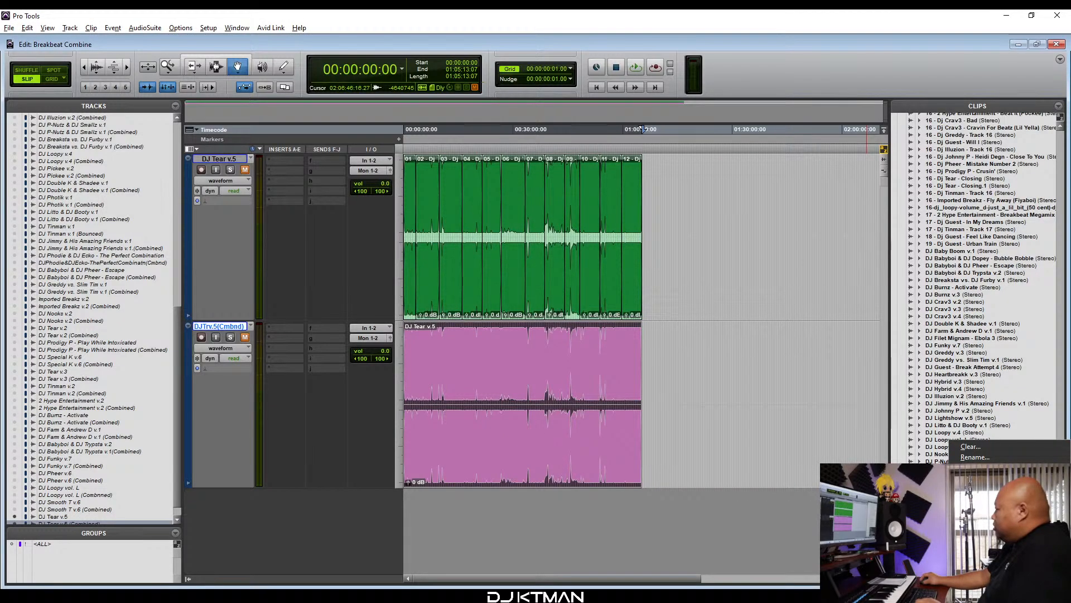
click(993, 500)
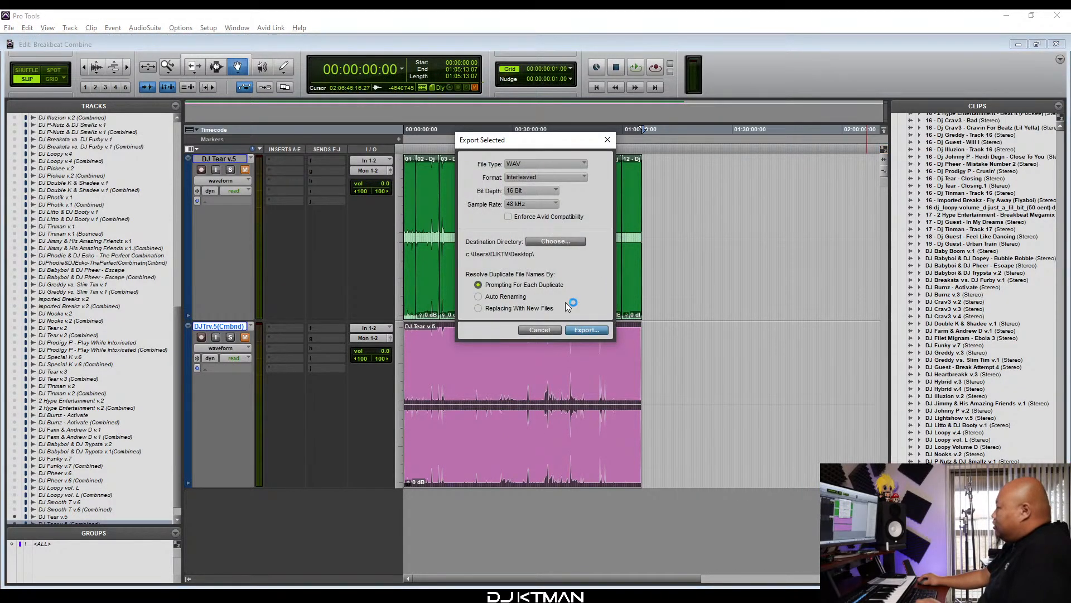
click(582, 330)
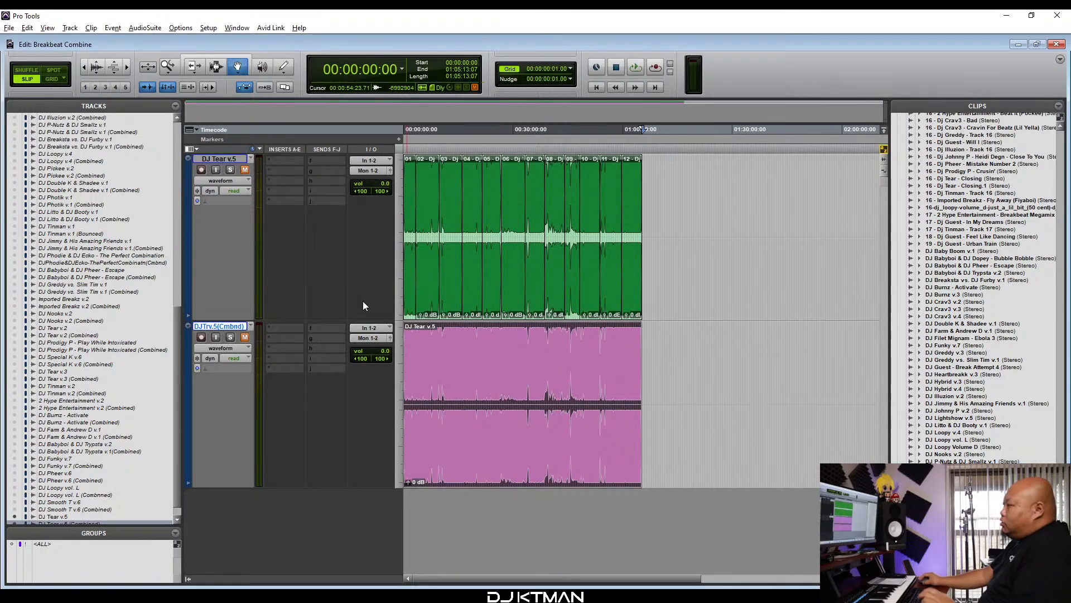
Reduce the track heights, then hide and deactivate both DJ Tear v.5 tracks, including the combined one.
click(401, 227)
click(424, 267)
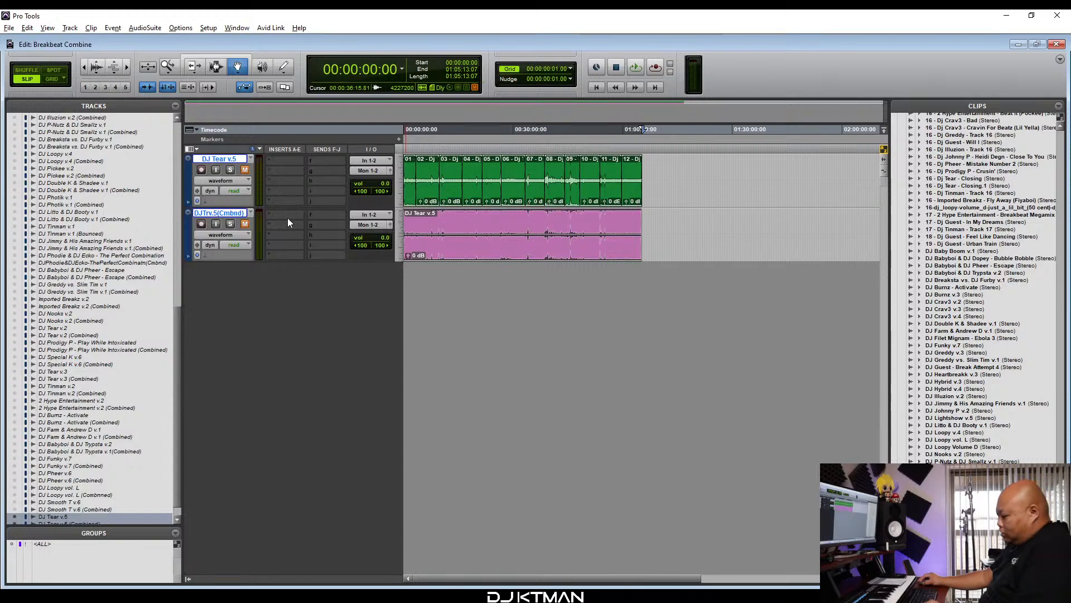
right_click(221, 161)
click(252, 173)
scroll(121, 442, down, 1)
click(96, 496)
click(98, 508)
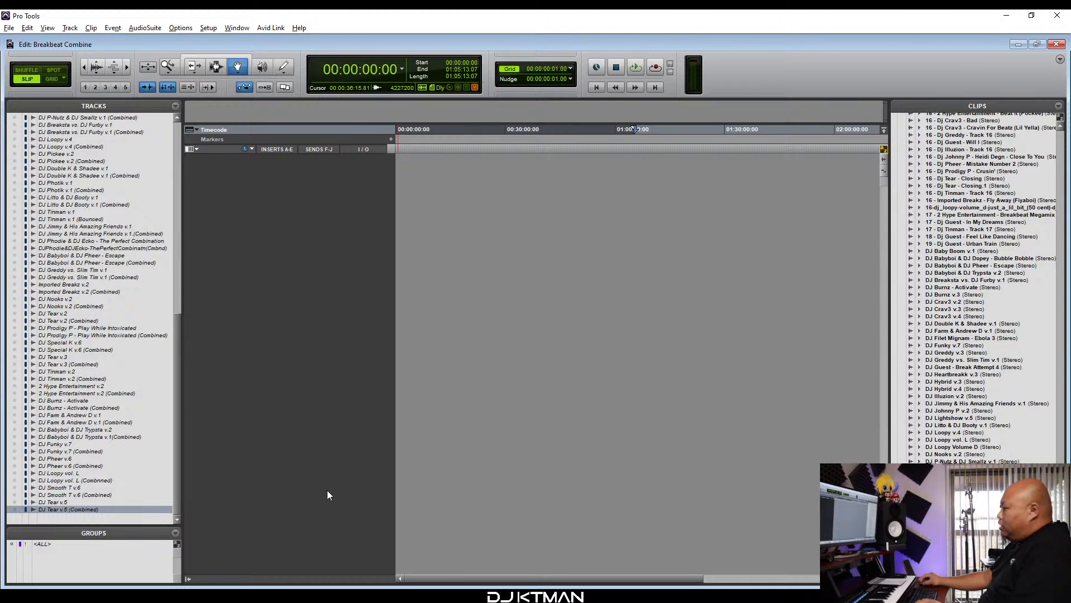
Choose all thirteen audio files from the Desktop folder "Dj Tear - Volume 4" for import with conversion.
key(ctrl+shift+i)
click(470, 199)
scroll(447, 263, up, 3)
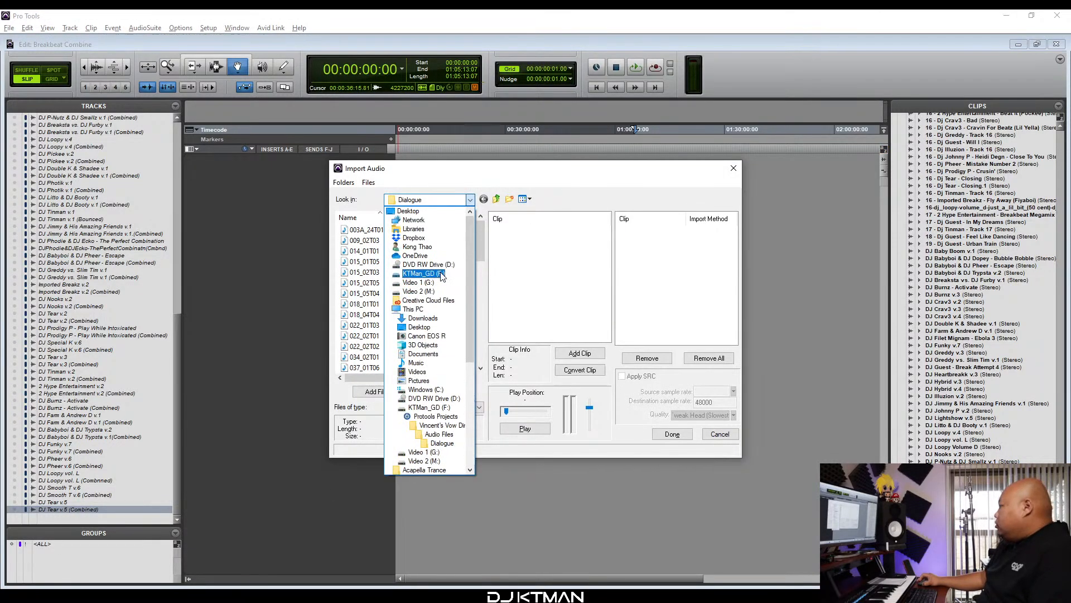
click(435, 327)
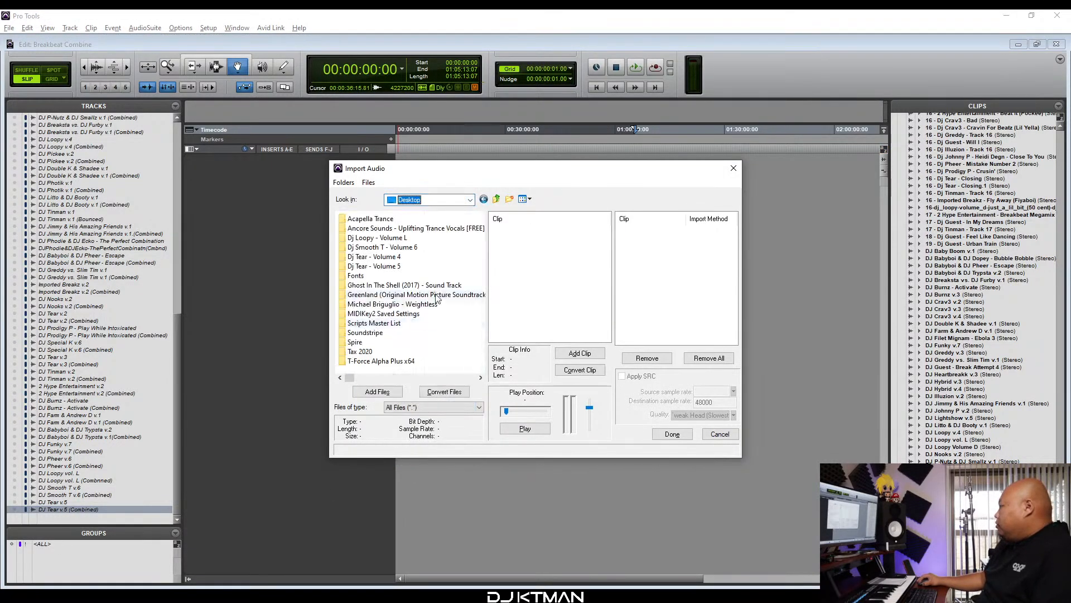
double_click(420, 258)
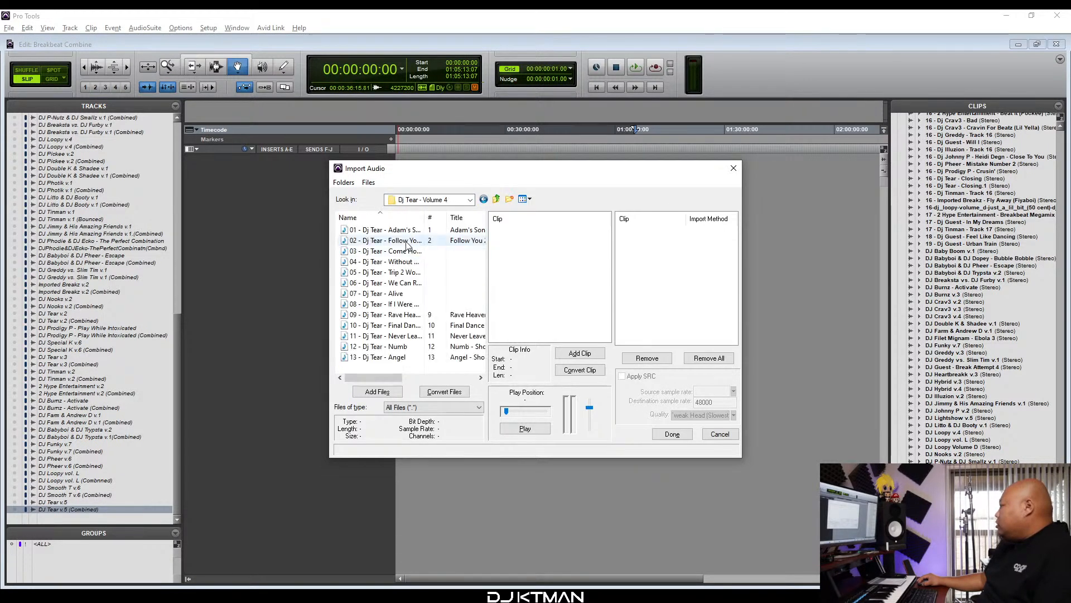
click(405, 231)
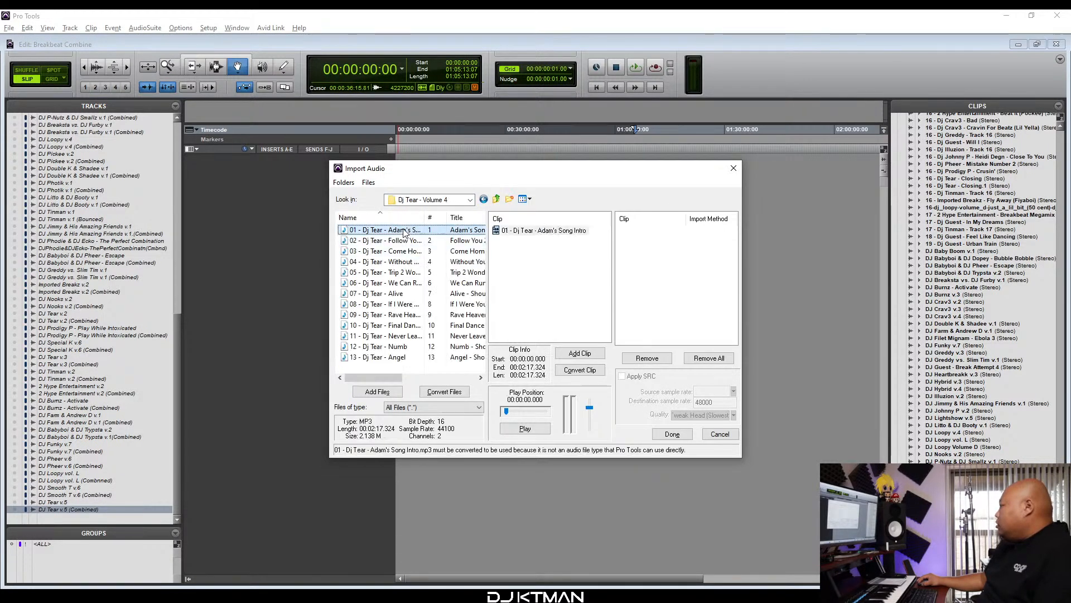
shift+click(409, 358)
click(444, 392)
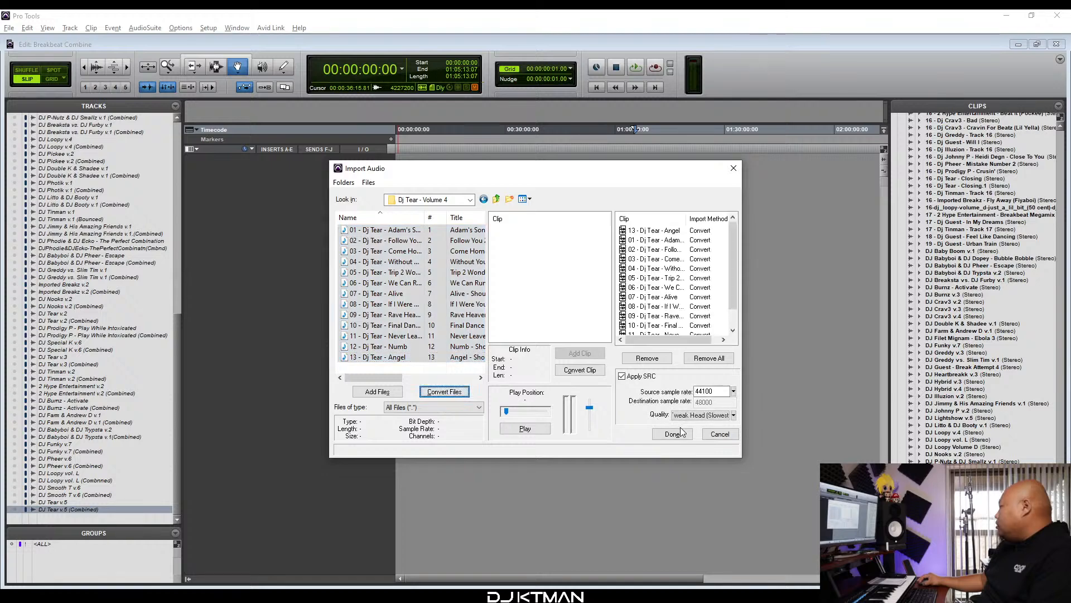
click(673, 434)
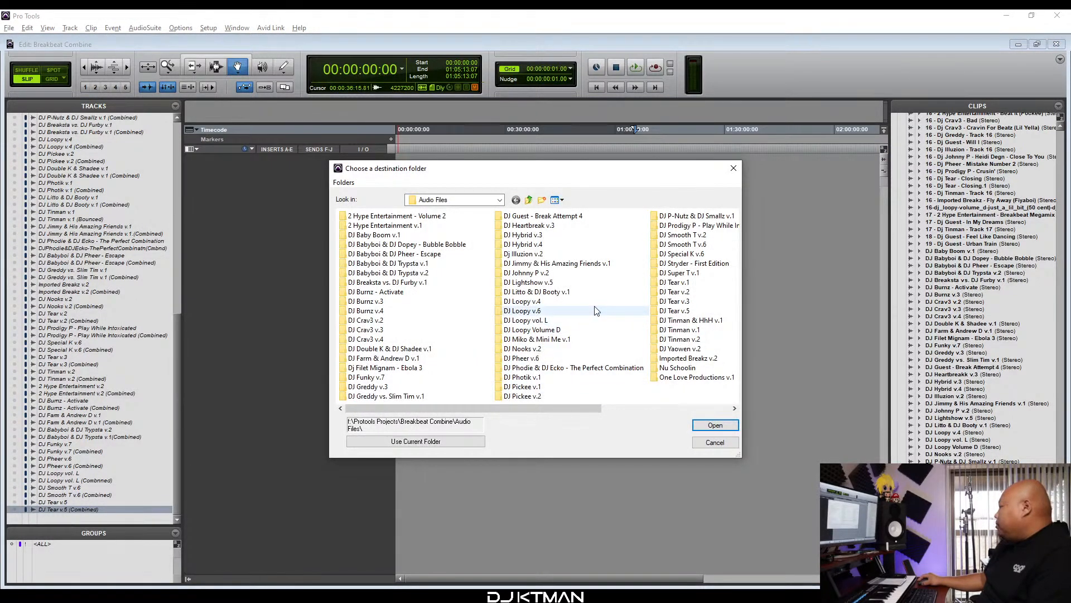
Create a "DJ Tear v.4" folder in Audio Files as the destination and import the files to new tracks at Session Start.
right_click(672, 391)
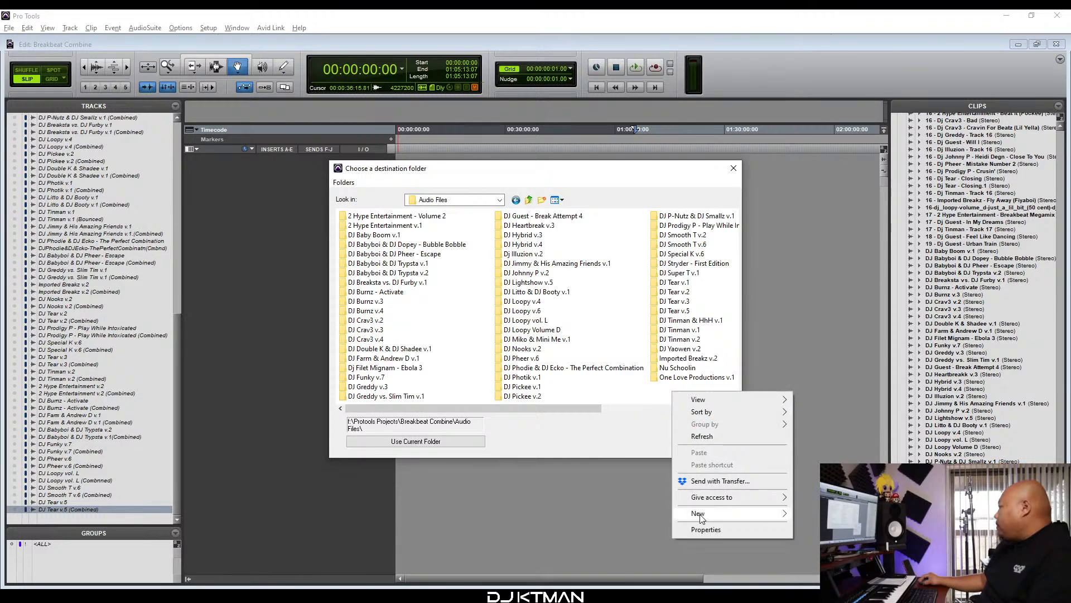
mouse_move(703, 513)
click(831, 386)
text(DJ Tear v.4)
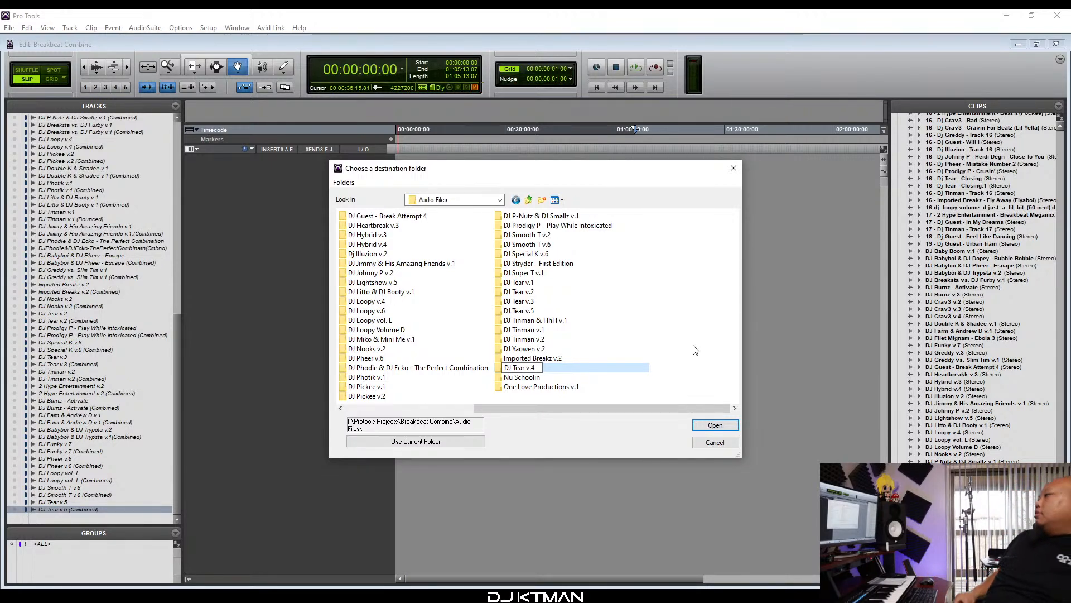
key(Return)
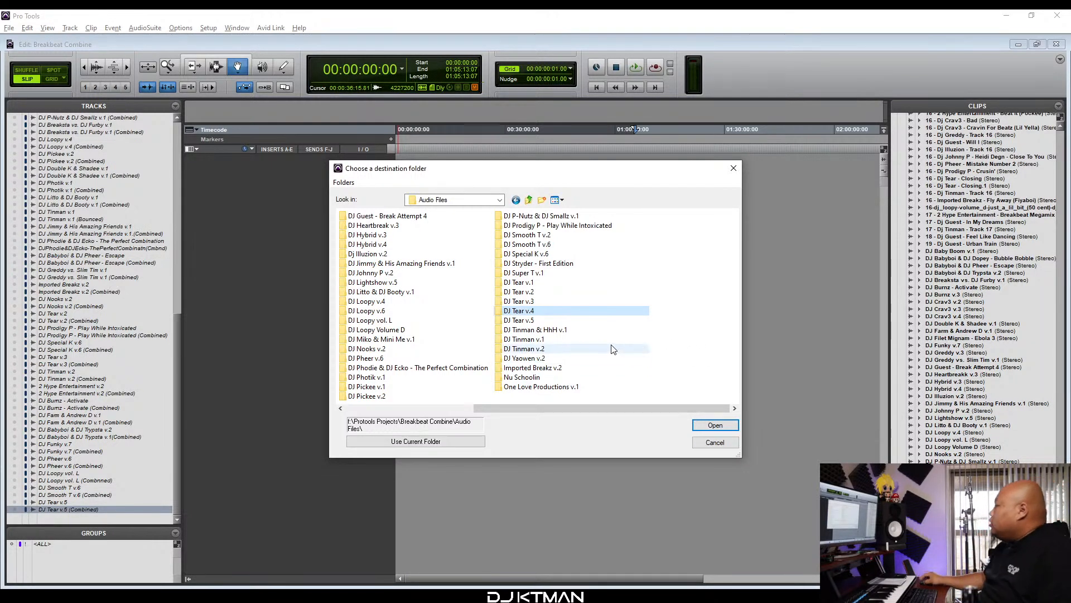
double_click(548, 310)
click(467, 444)
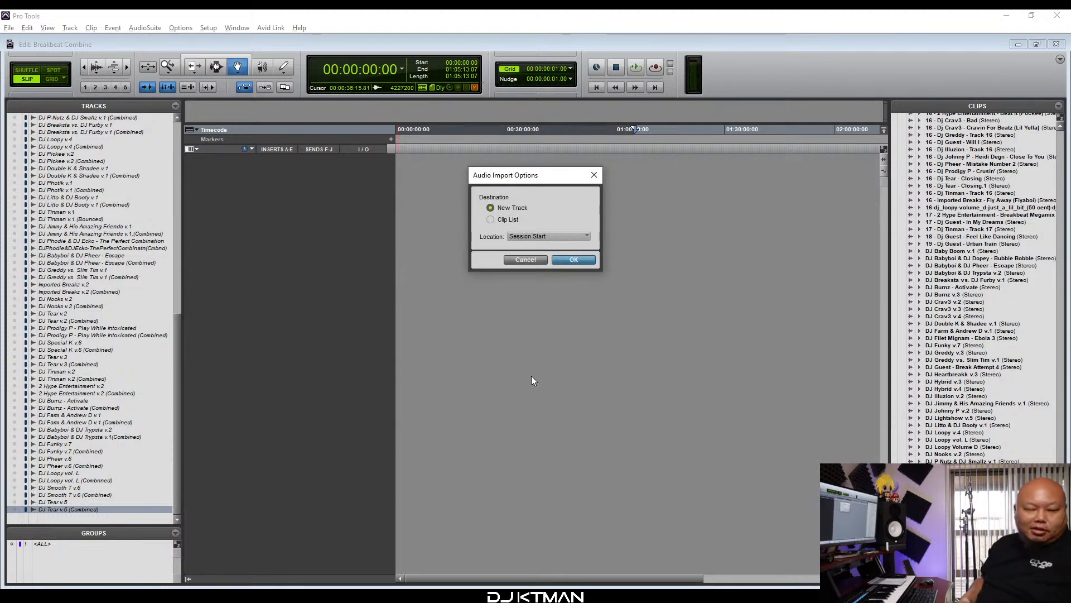
key(Return)
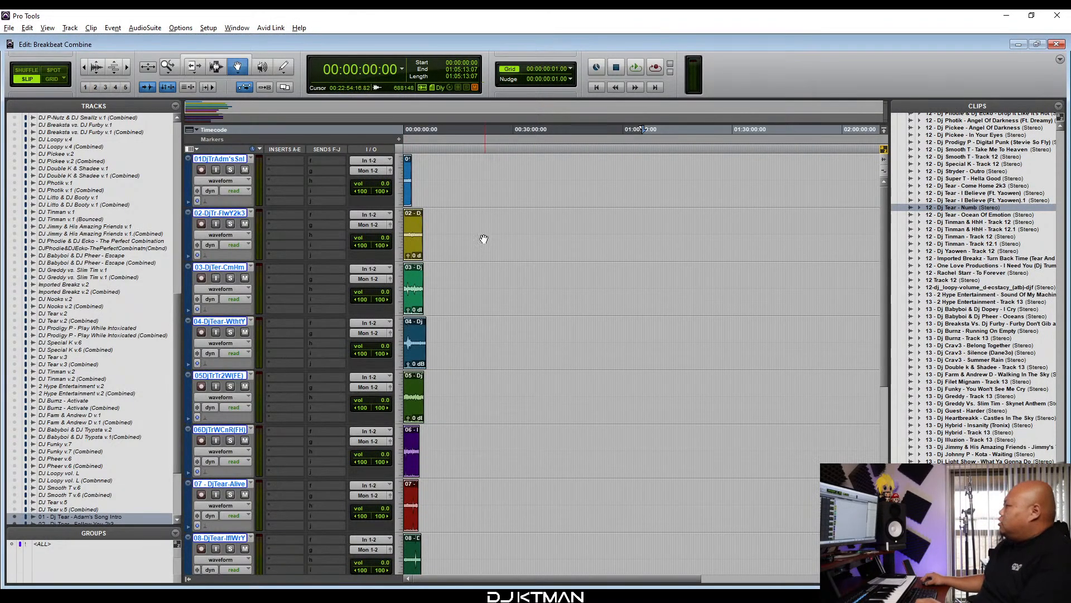
Move clips 02 to 04 in order onto the first track and rename that track "DJ Tear v.4".
drag(410, 250, 433, 193)
drag(416, 293, 469, 178)
drag(415, 341, 500, 179)
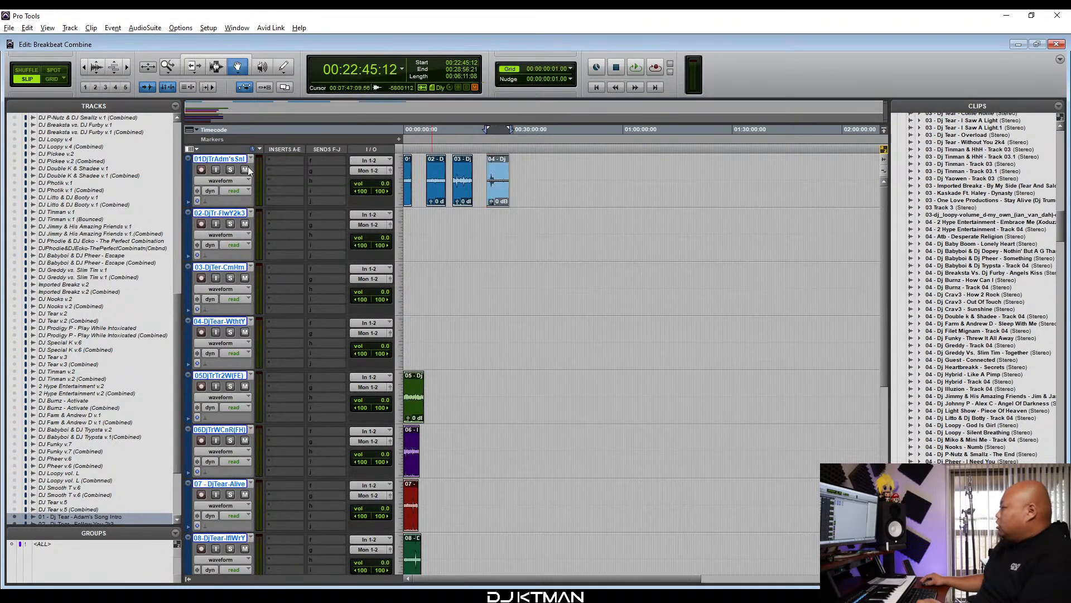
double_click(229, 157)
text(DJ Tear v.4)
key(Return)
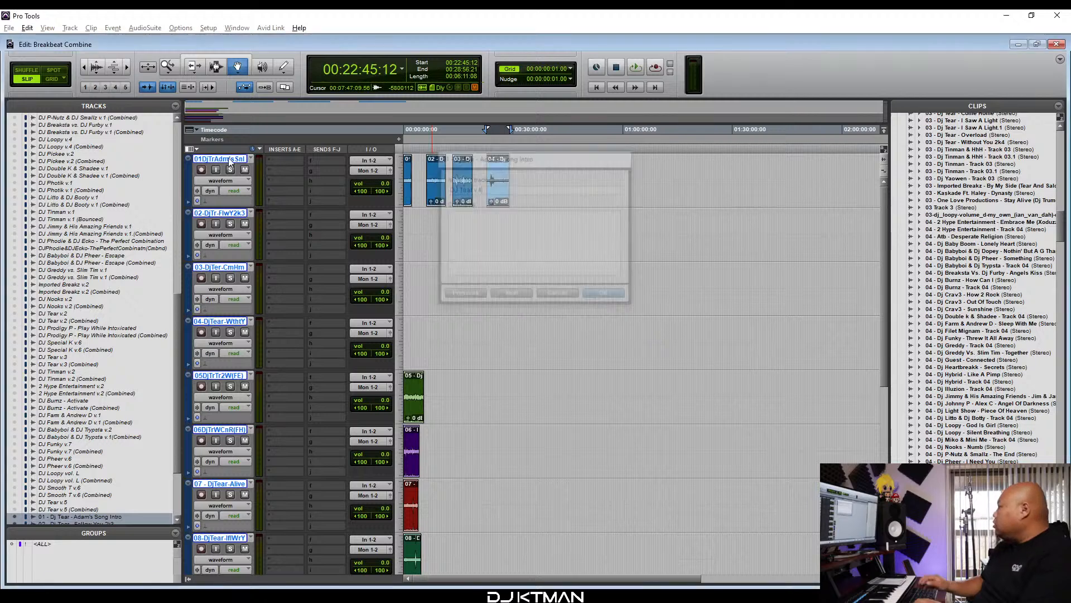
Move clips 05 to 08 from their own tracks onto the DJ Tear v.4 track in order.
drag(416, 399, 531, 183)
drag(412, 449, 561, 184)
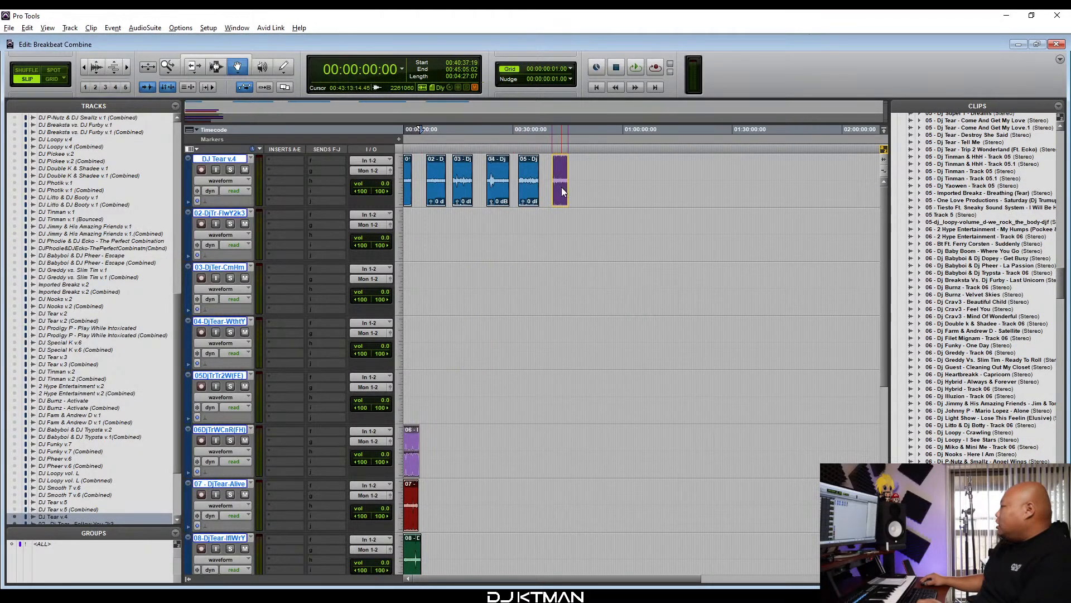
drag(413, 493, 597, 182)
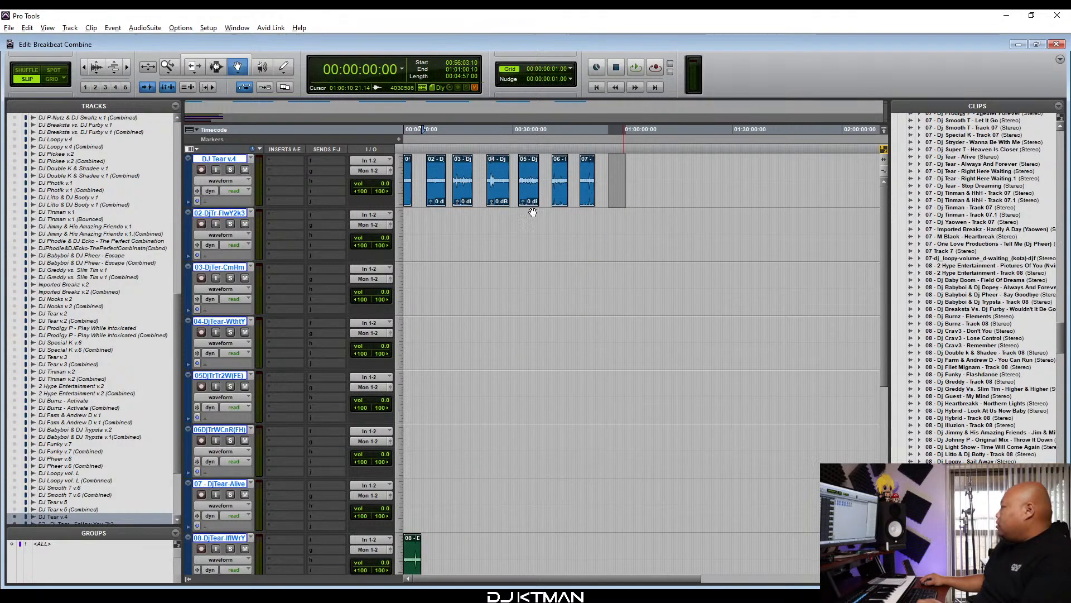
Delete the emptied tracks 02 through 08 below the DJ Tear v.4 track.
click(225, 213)
shift+click(233, 538)
right_click(234, 538)
click(252, 528)
Move clips 09 to 13 in order onto the DJ Tear v.4 track behind the earlier clips.
drag(410, 250, 656, 182)
drag(409, 290, 695, 181)
drag(412, 344, 720, 184)
drag(411, 398, 750, 195)
drag(410, 447, 772, 184)
Delete the emptied tracks 09 through 13 and enlarge the DJ Tear v.4 track's height.
click(230, 213)
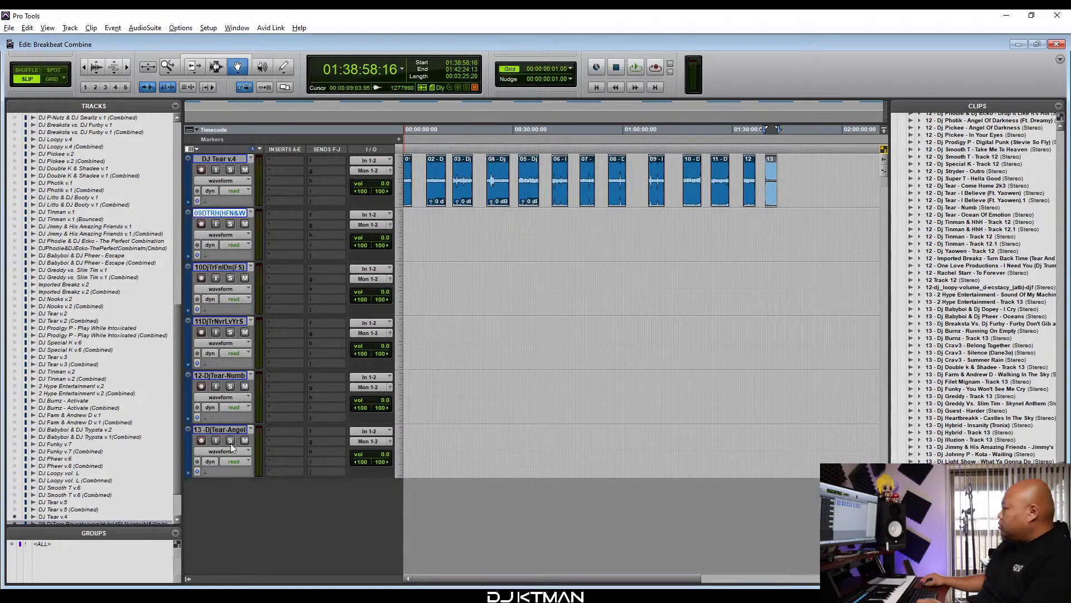
shift+click(232, 428)
right_click(245, 428)
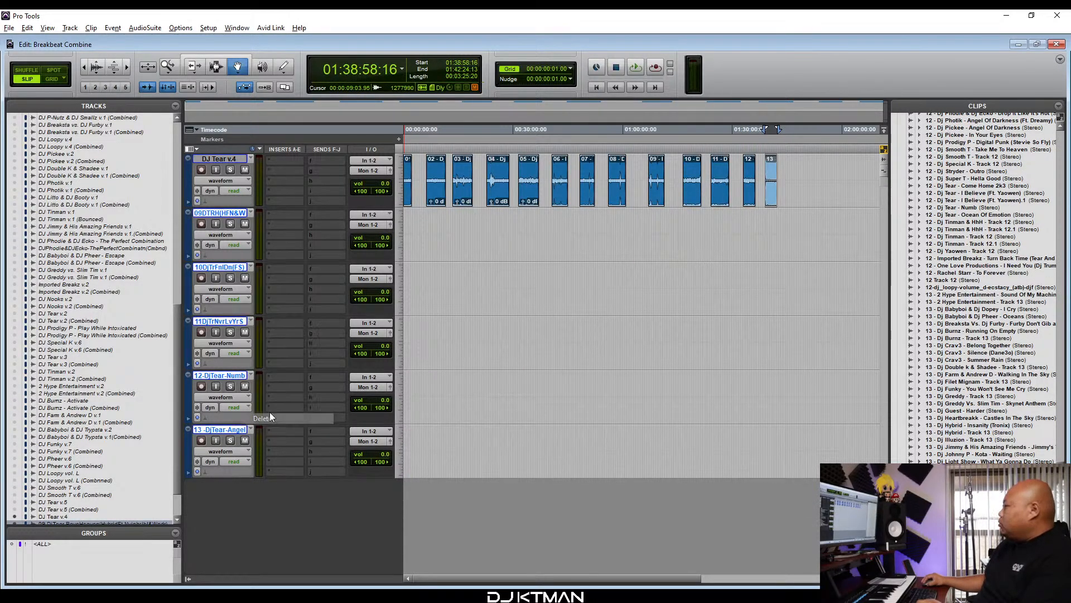
click(263, 420)
click(398, 191)
click(421, 258)
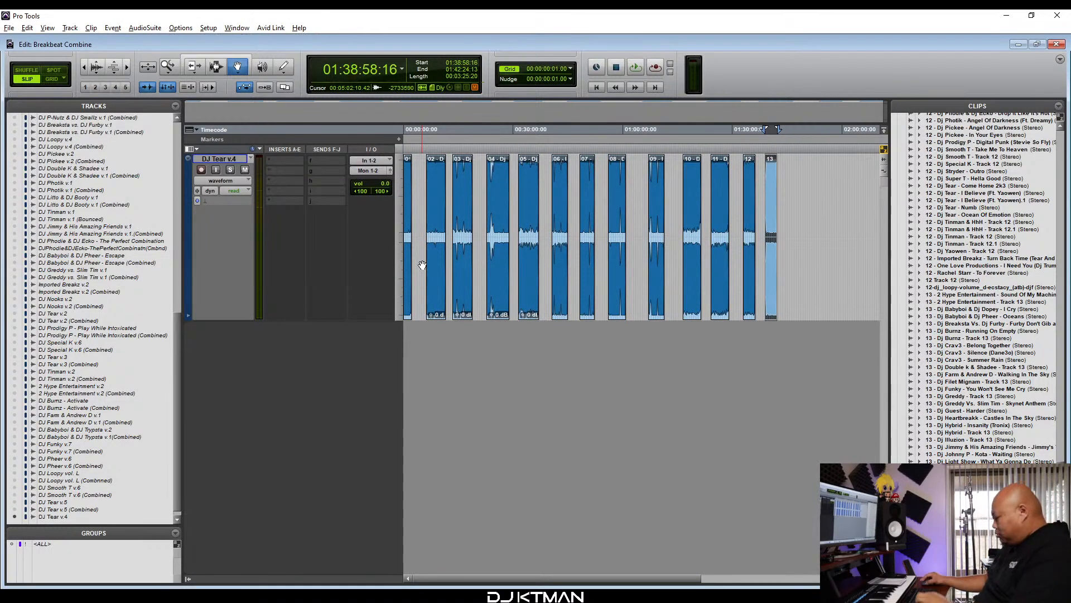
Trim the silence at the head of the "Adam's Song Intro" clip and move the clip back to the session start.
key(Return)
key(t)
key(t)
key(t)
key(t)
key(t)
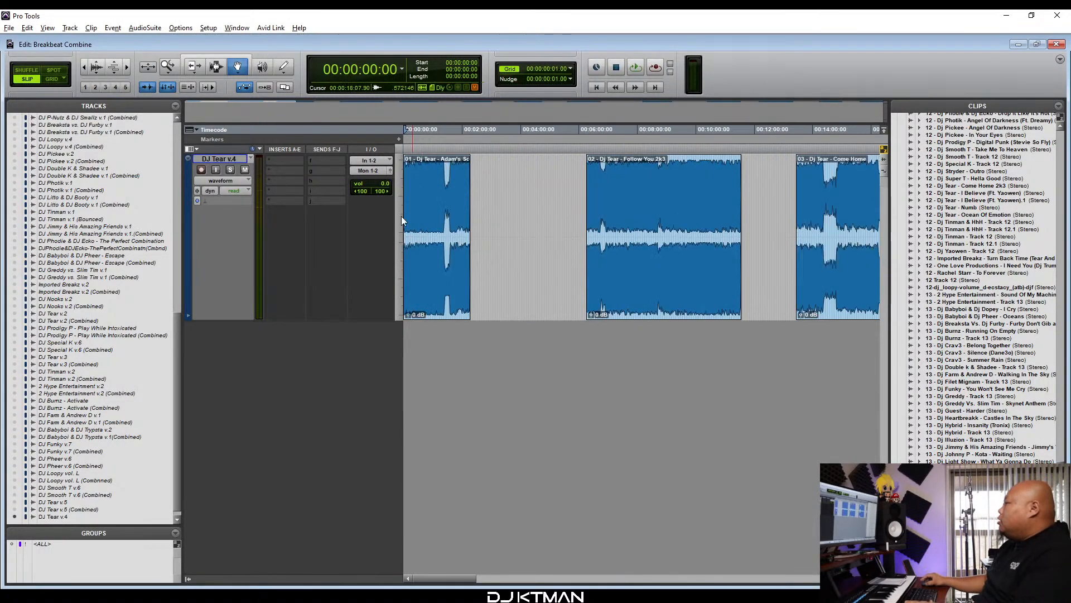
click(230, 54)
key(t)
key(t)
key(t)
key(t)
key(t)
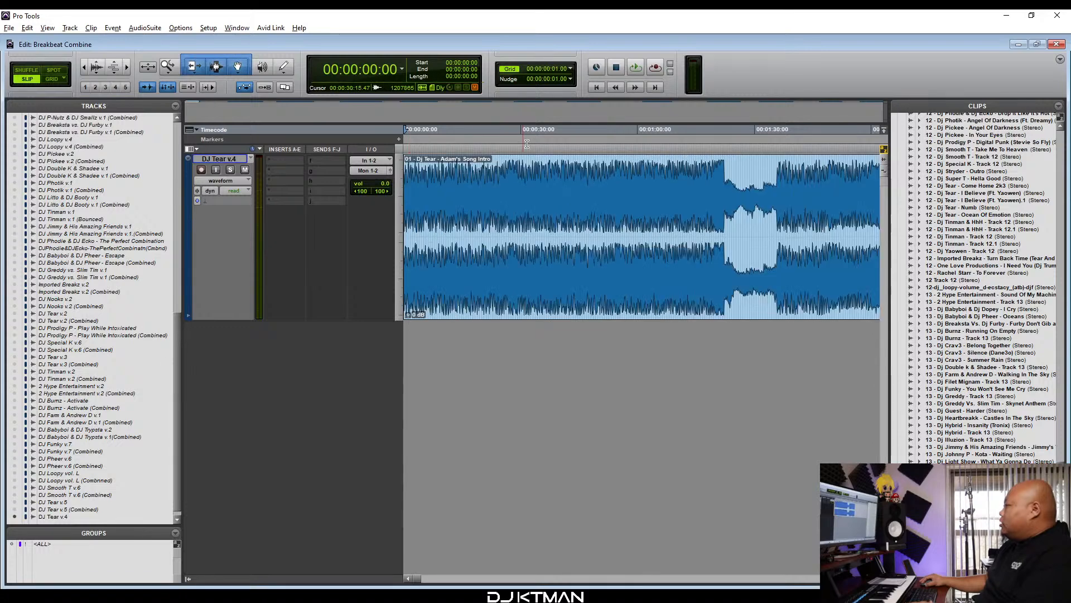
key(t)
key(t)
key(t)
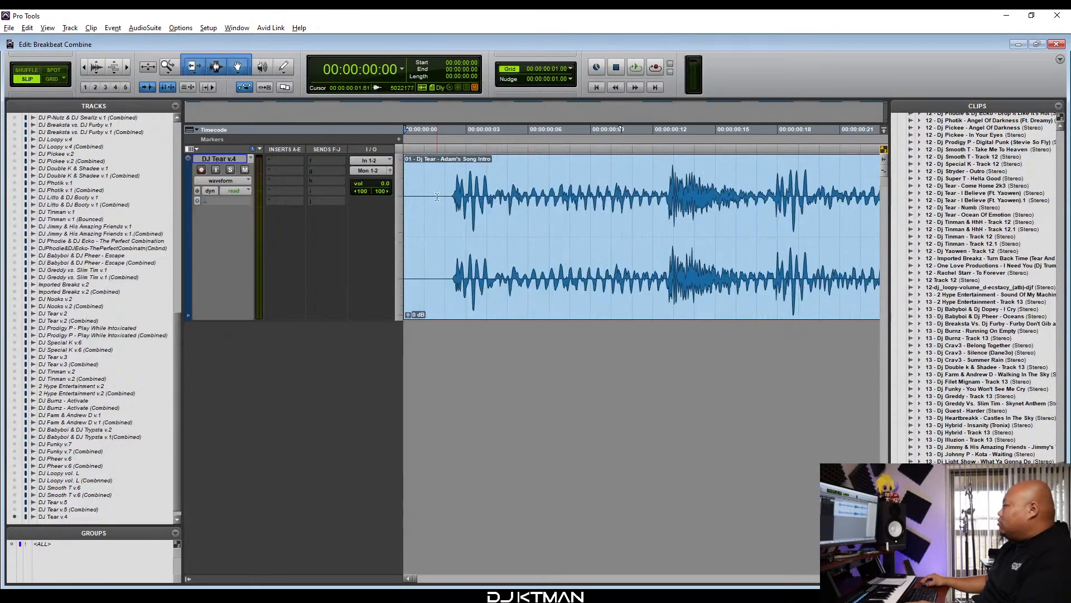
drag(408, 235, 449, 235)
drag(450, 281, 408, 284)
Trim the intro clip's head more tightly, realign it to the session start and add a short fade-in.
key(t)
key(t)
drag(407, 208, 420, 214)
drag(424, 268, 410, 265)
click(410, 160)
Play the opening of the intro clip to check its trimmed start.
key(r)
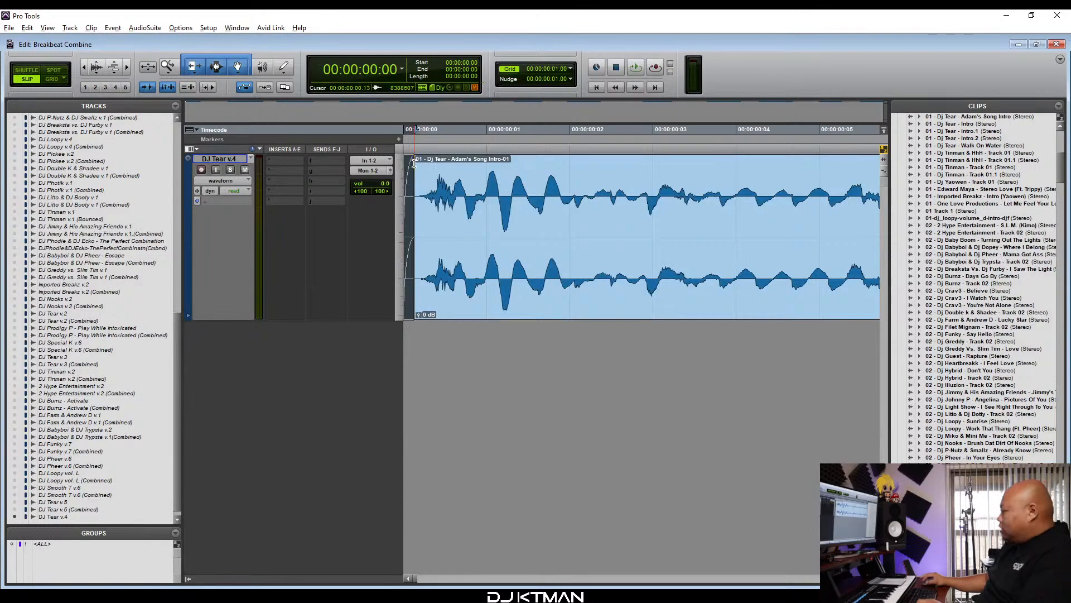
key(r)
key(r)
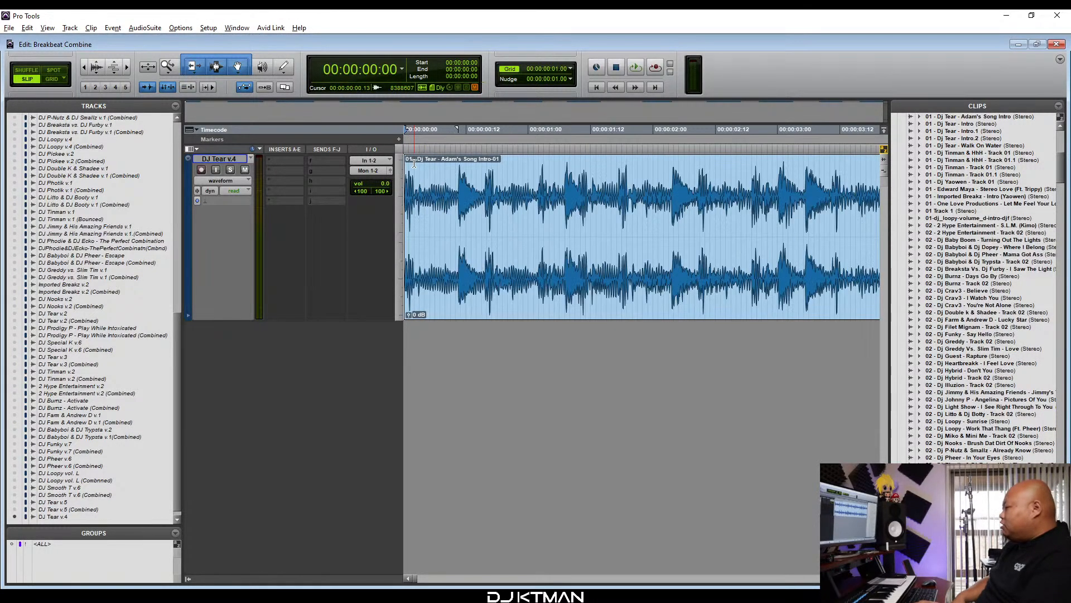
key(r)
key(r)
key(space)
key(r)
key(r)
key(r)
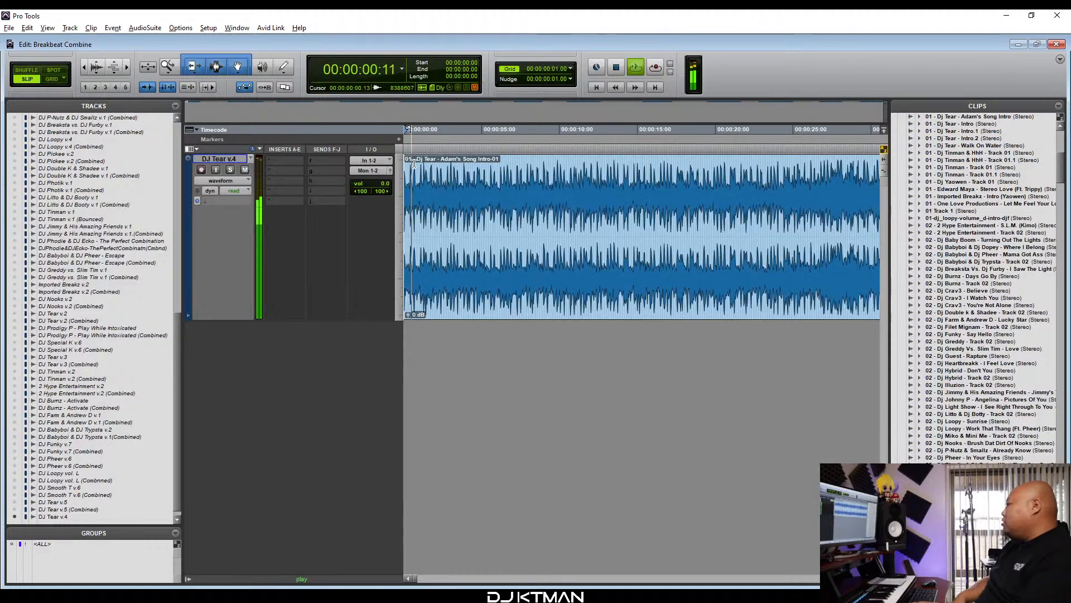
key(r)
key(space)
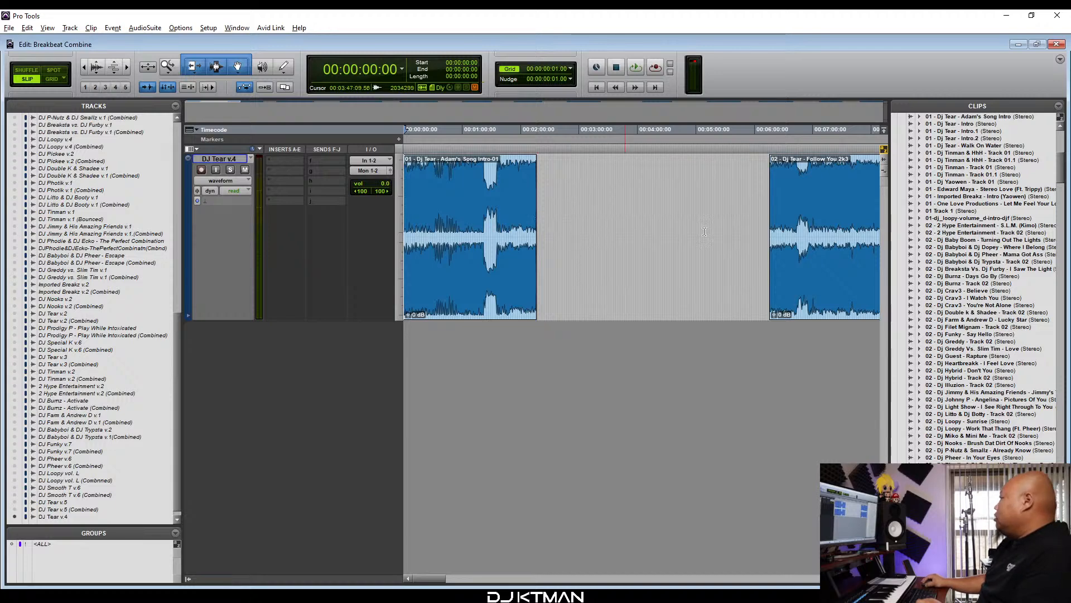
Move the "02 - Dj Tear - Follow You 2k3" clip up close behind the end of the intro clip.
drag(815, 244, 578, 302)
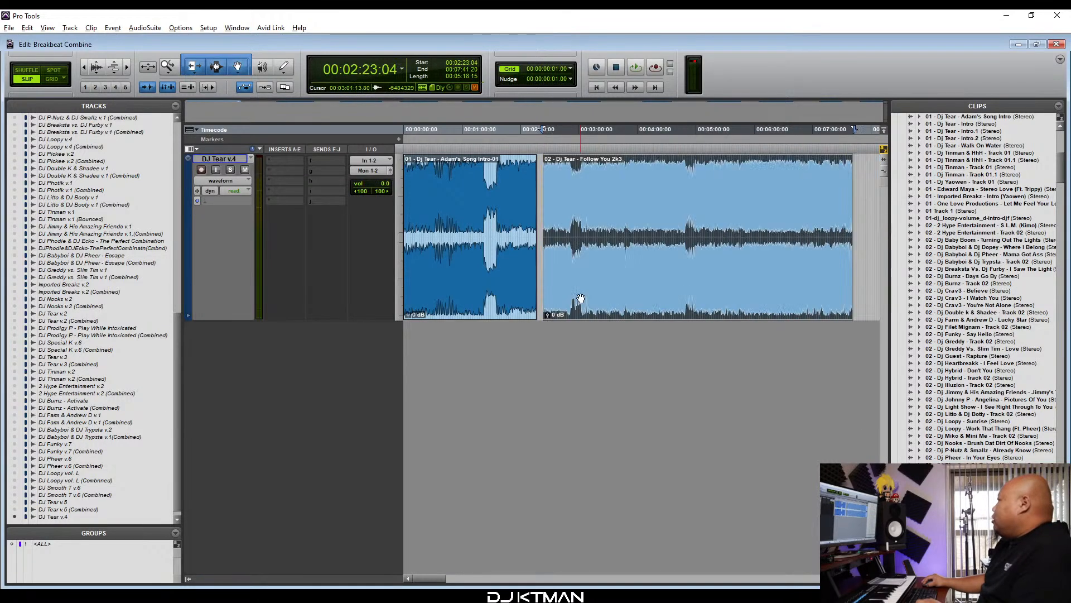
key(ctrl+bracketright)
key(ctrl+bracketright)
key(ctrl+bracketright)
key(ctrl+bracketright)
key(ctrl+bracketright)
drag(655, 281, 467, 282)
key(ctrl+bracketright)
key(ctrl+bracketright)
key(ctrl+bracketright)
key(ctrl+bracketright)
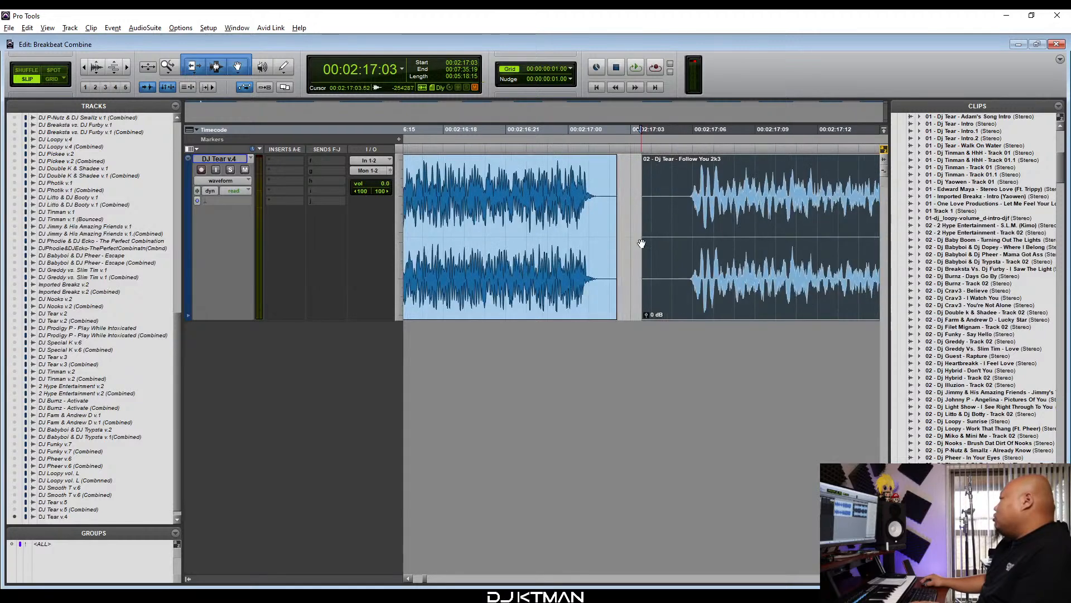
Trim the silence at the head of clip 02 and move it against the end of the intro clip.
key(ctrl+bracketright)
drag(644, 240, 734, 248)
click(742, 250)
drag(770, 279, 591, 289)
Overlap clip 02 onto the intro clip's quiet tail and crossfade the join.
key(ctrl+bracketright)
key(ctrl+bracketright)
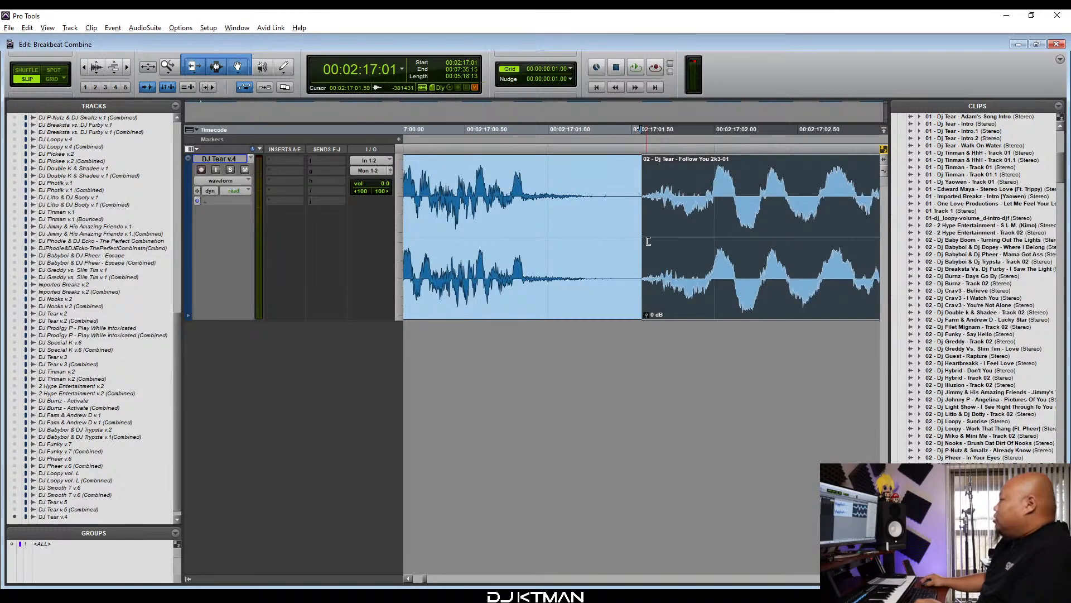
drag(691, 302, 527, 322)
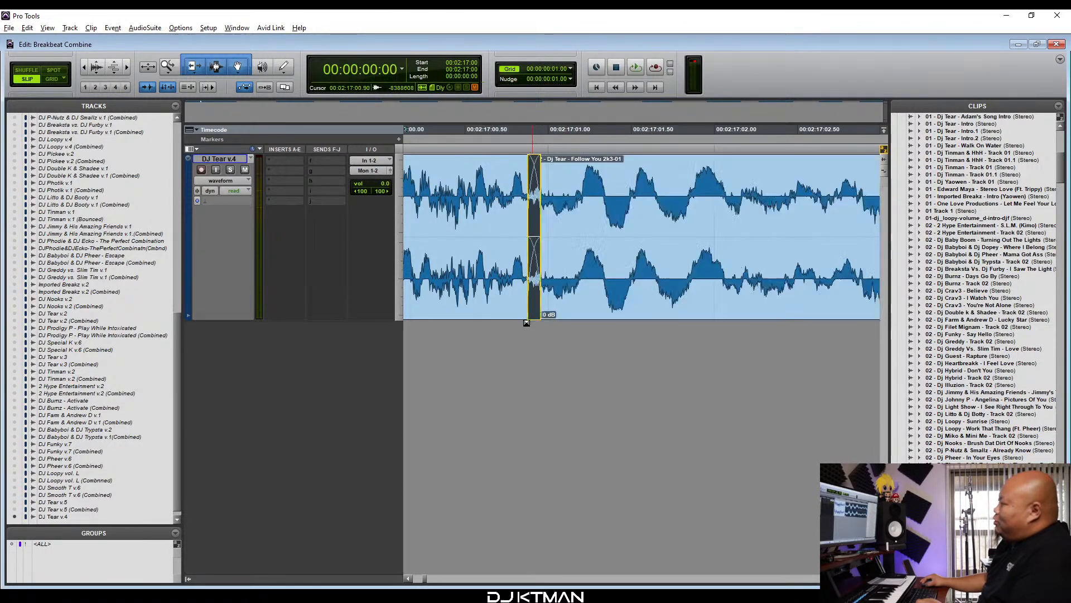
Play from just before the join between clips 01 and 02 to check the transition.
key(ctrl+bracketleft)
key(ctrl+bracketleft)
key(ctrl+bracketleft)
key(ctrl+bracketleft)
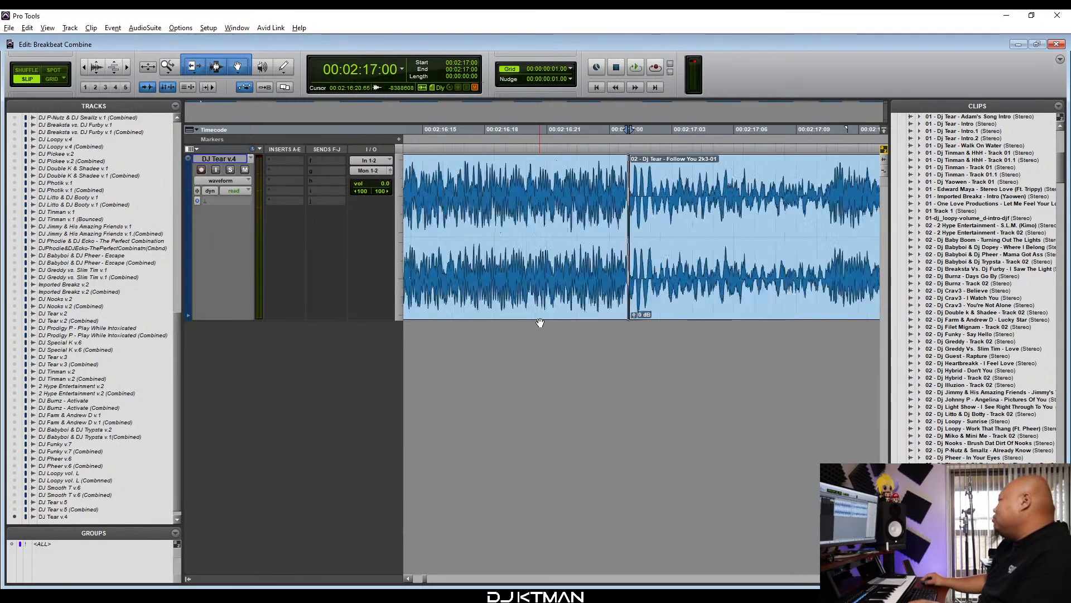
key(ctrl+bracketleft)
key(ctrl+bracketleft)
key(ctrl+bracketleft)
key(ctrl+bracketright)
key(ctrl+bracketright)
key(ctrl+bracketright)
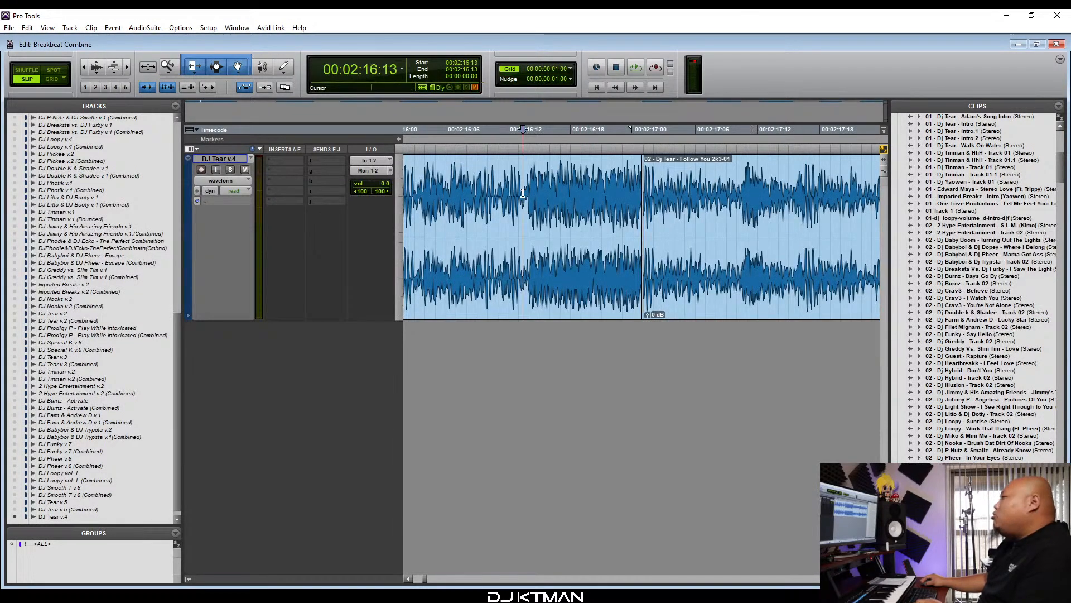
key(r)
key(space)
key(r)
key(r)
key(r)
key(r)
key(r)
key(r)
key(r)
key(r)
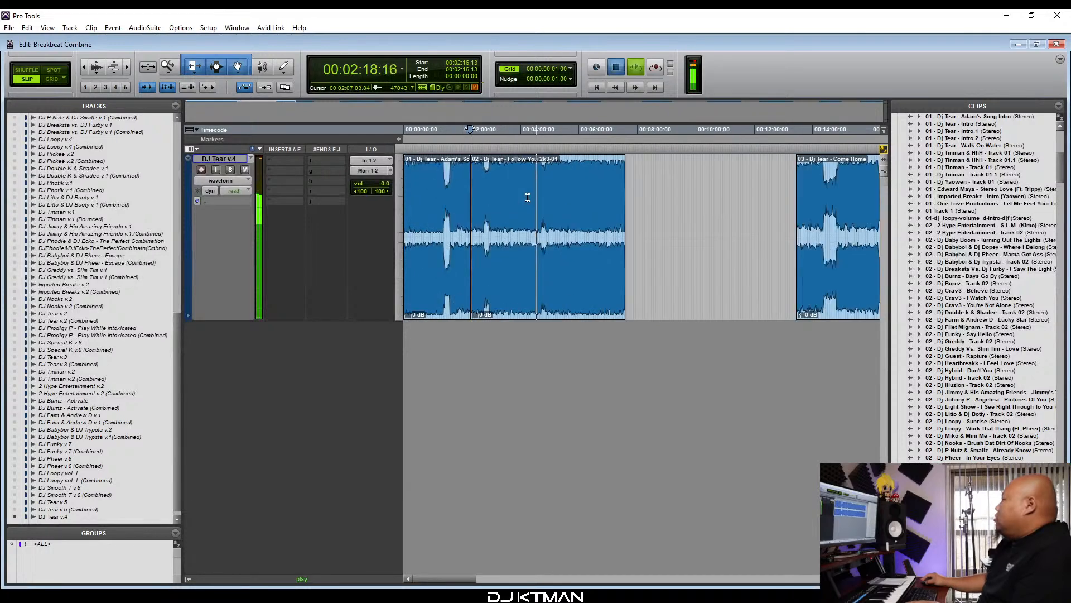
Move the "03 - Dj Tear - Come Home" clip up close behind the end of clip 02.
key(r)
drag(612, 276, 538, 301)
key(t)
key(t)
key(t)
drag(687, 280, 501, 307)
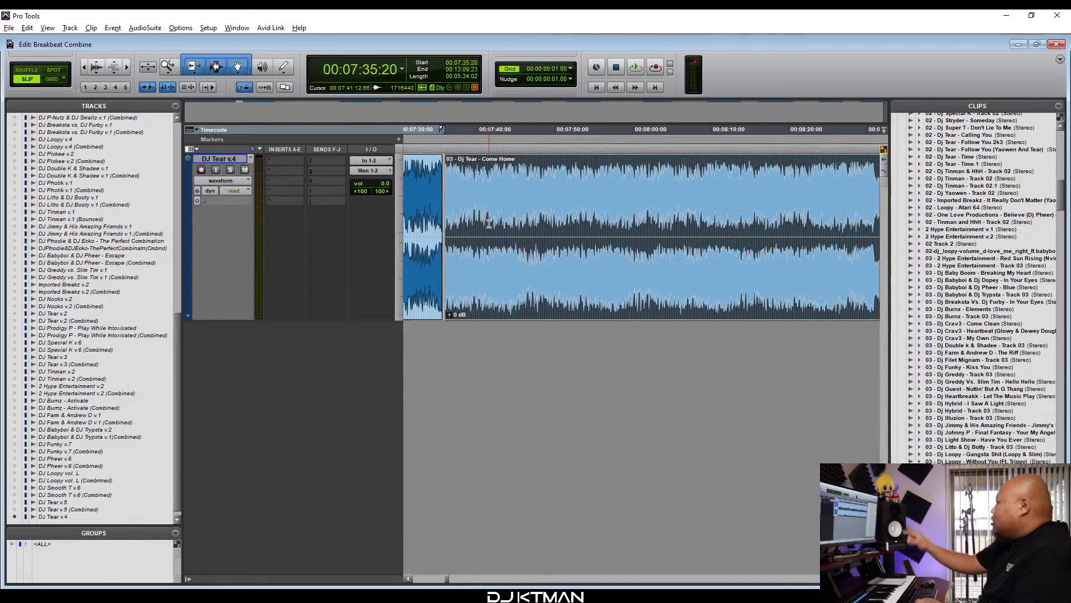
Move the "03 - Dj Tear - Come Home" clip nearer to the end of clip 02.
key(t)
key(t)
key(t)
key(t)
key(t)
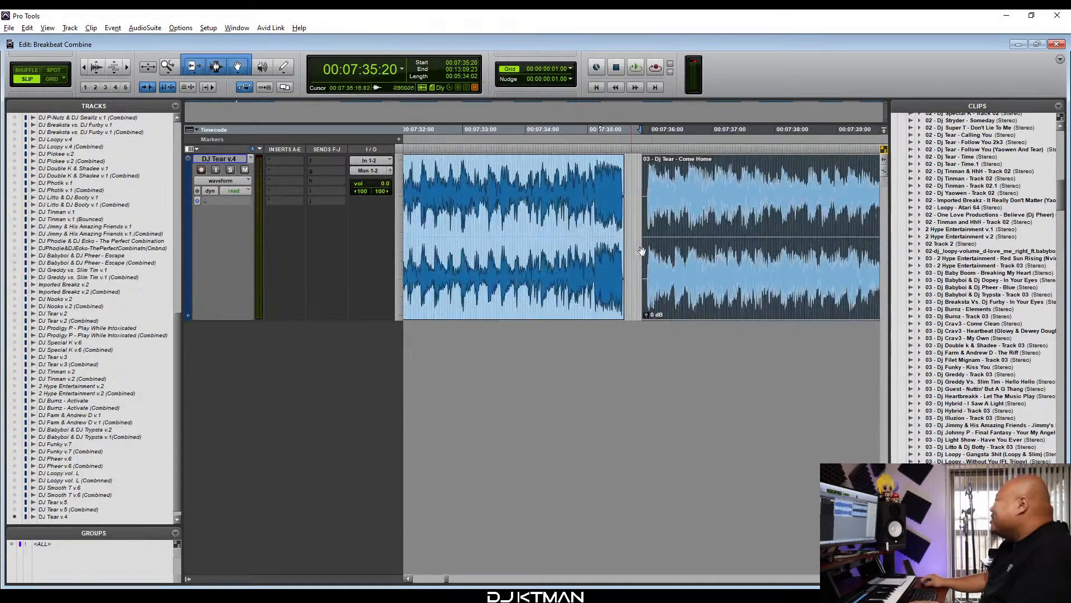
drag(680, 279, 624, 288)
key(t)
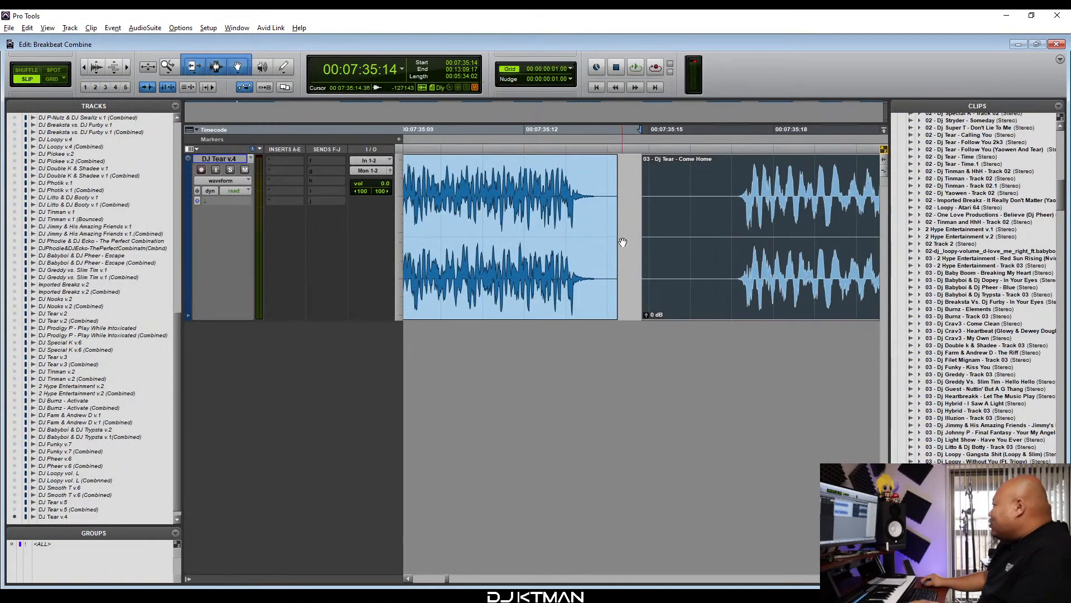
Trim the silence at the head of clip 03 and crossfade it over the quiet tail of clip 02.
drag(698, 245, 761, 250)
drag(755, 277, 552, 310)
key(t)
key(t)
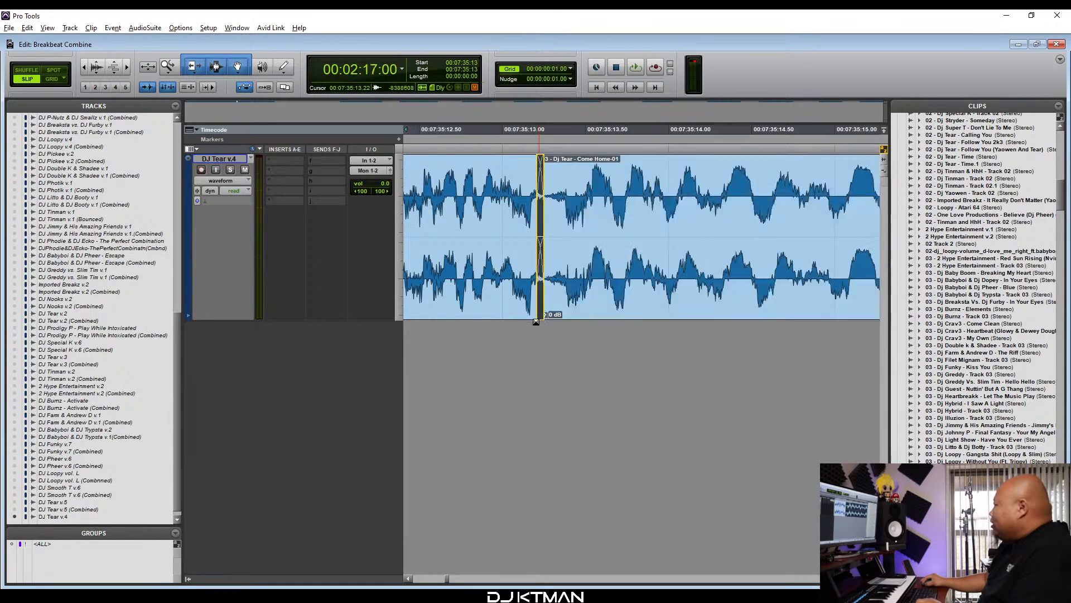
Play from just before the join between clips 02 and 03 to check the transition.
key(r)
key(r)
key(r)
key(r)
key(r)
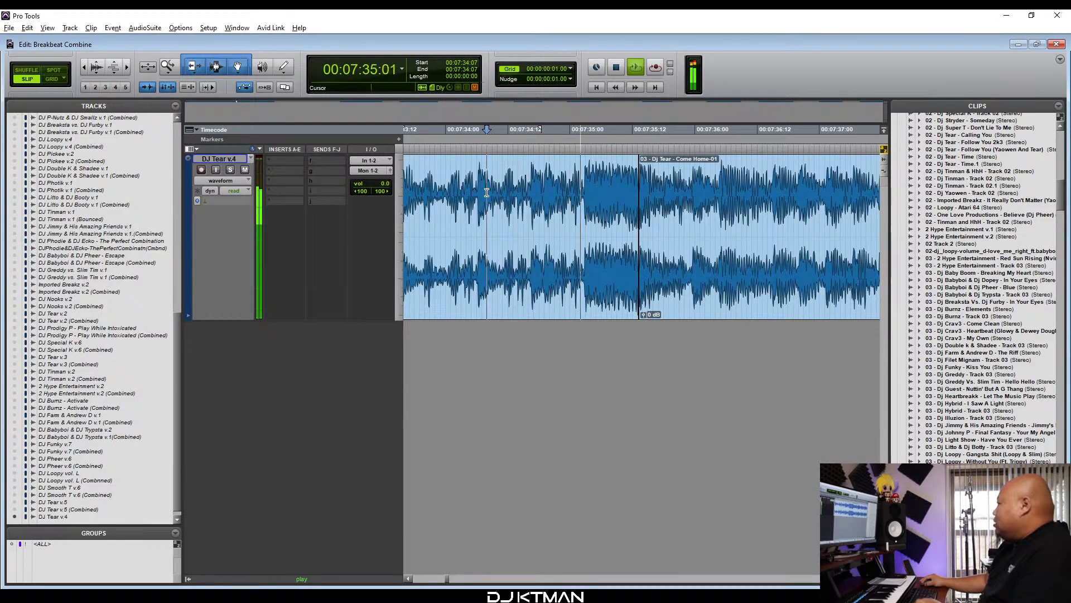
Move the "04 - Dj Tear - Without You" clip up behind the end of clip 03.
key(r)
key(r)
key(r)
key(r)
key(r)
key(r)
key(r)
key(r)
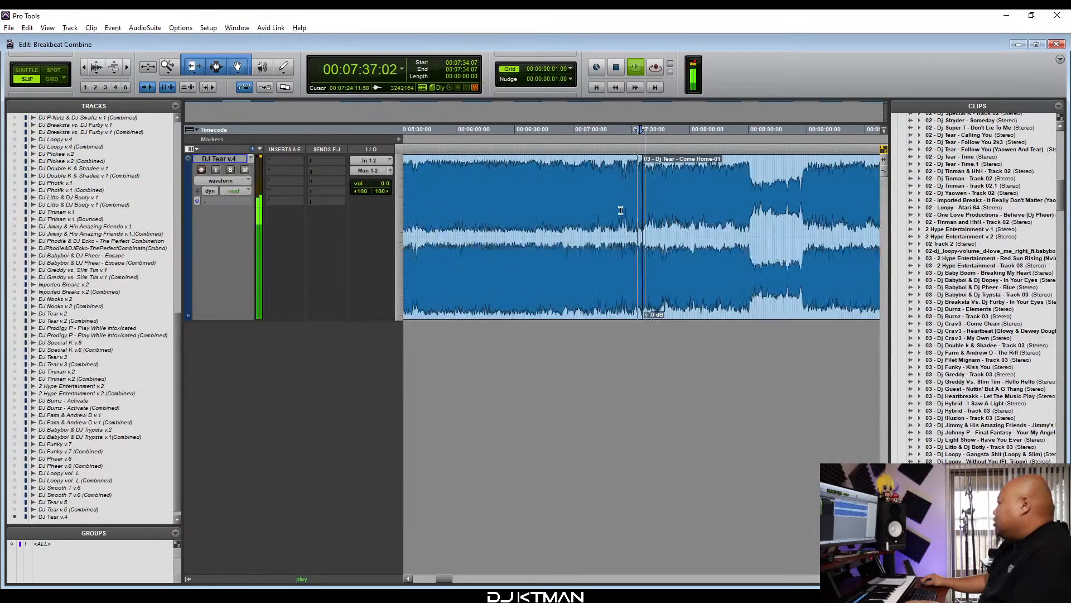
key(r)
drag(782, 287, 645, 307)
key(t)
key(t)
key(t)
key(t)
key(t)
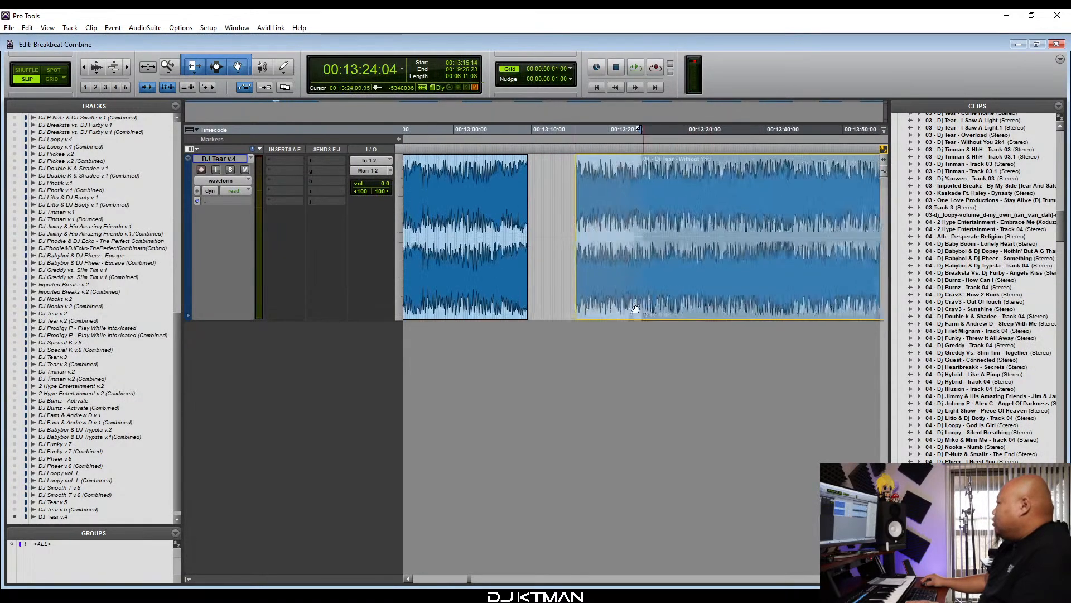
Narrow the remaining gap by moving clip 04 closer to the end of clip 03.
key(t)
key(t)
key(t)
key(t)
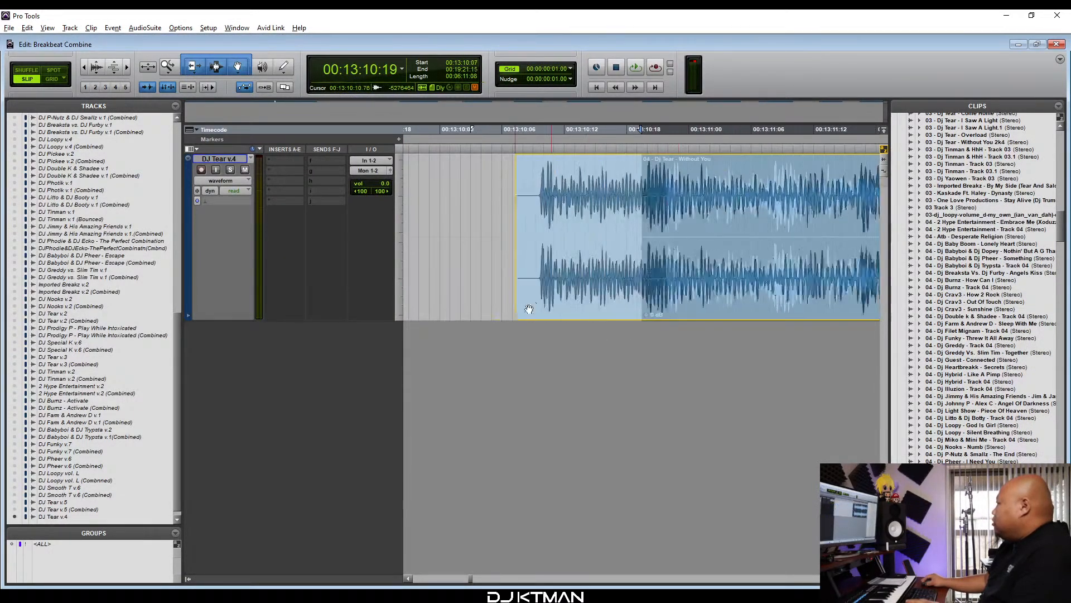
key(t)
key(t)
drag(691, 272, 484, 299)
Trim the silence at the head of clip 04 and move it against the end of clip 03.
key(q)
drag(655, 282, 639, 282)
key(t)
drag(646, 241, 729, 243)
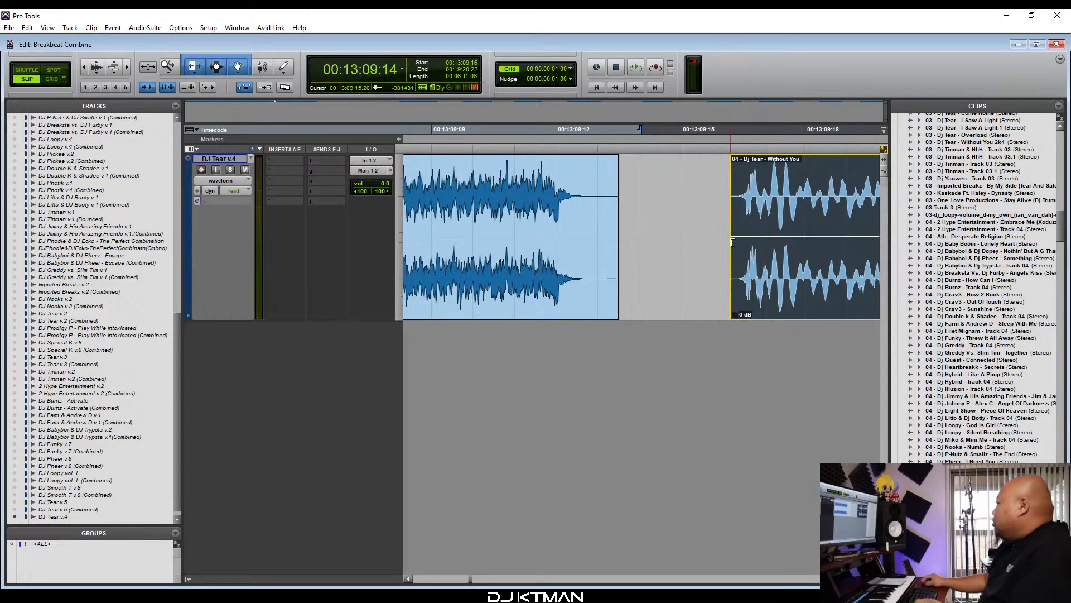
drag(761, 280, 608, 299)
Overlap clip 04 onto clip 03's quiet tail and crossfade the join.
key(t)
key(t)
key(t)
key(t)
drag(679, 283, 527, 311)
key(r)
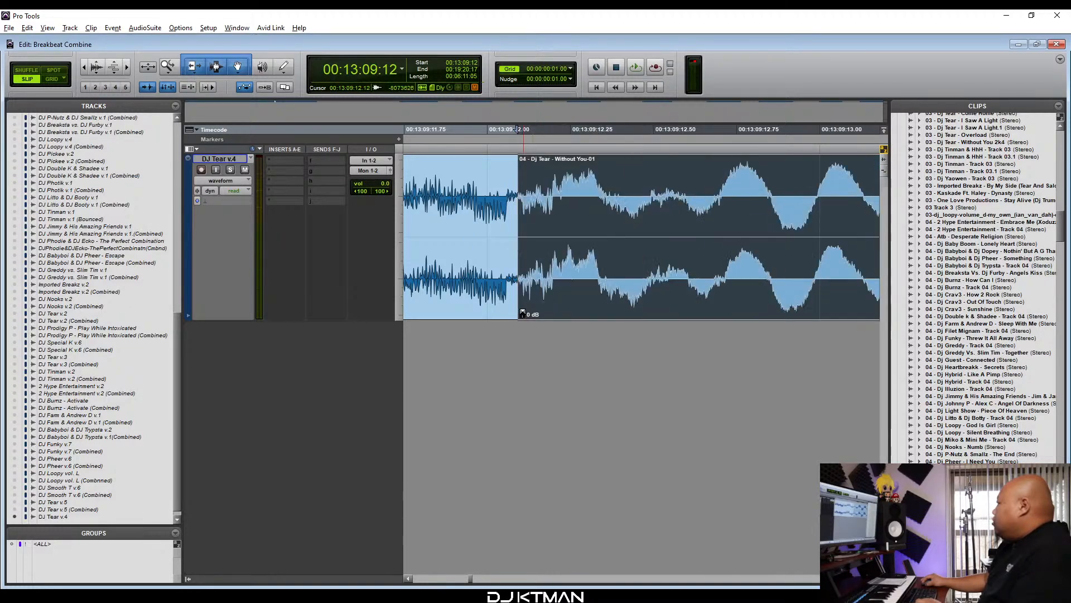
key(r)
key(r)
Play from just before the join between clips 03 and 04 to check the transition.
key(r)
key(r)
key(r)
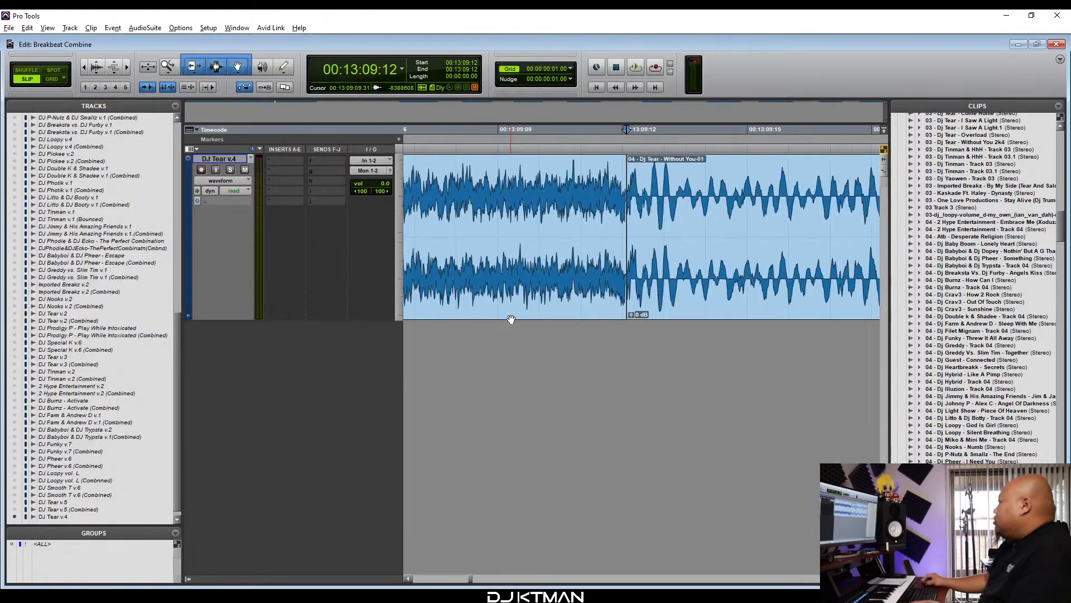
key(r)
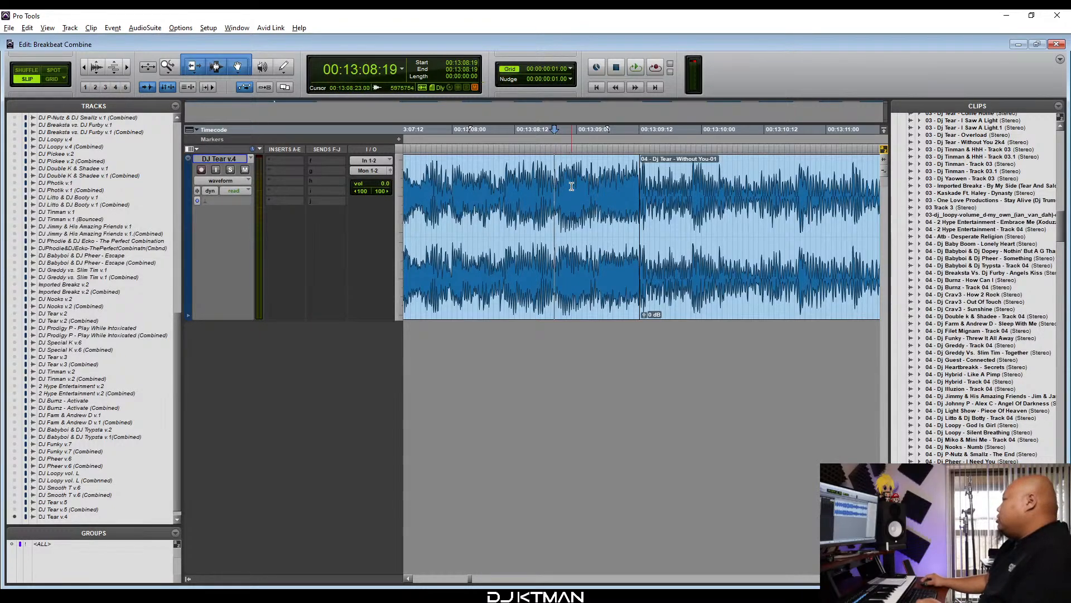
key(r)
key(r)
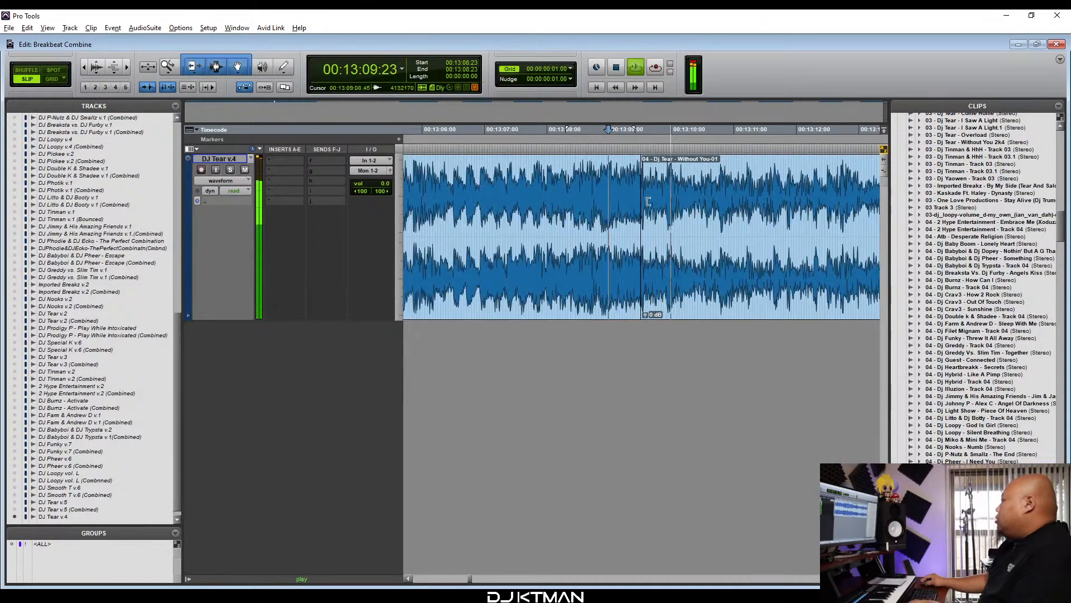
key(space)
Select clip 05 through the last clip on the track and move them together toward the end of clip 04.
key(r)
key(r)
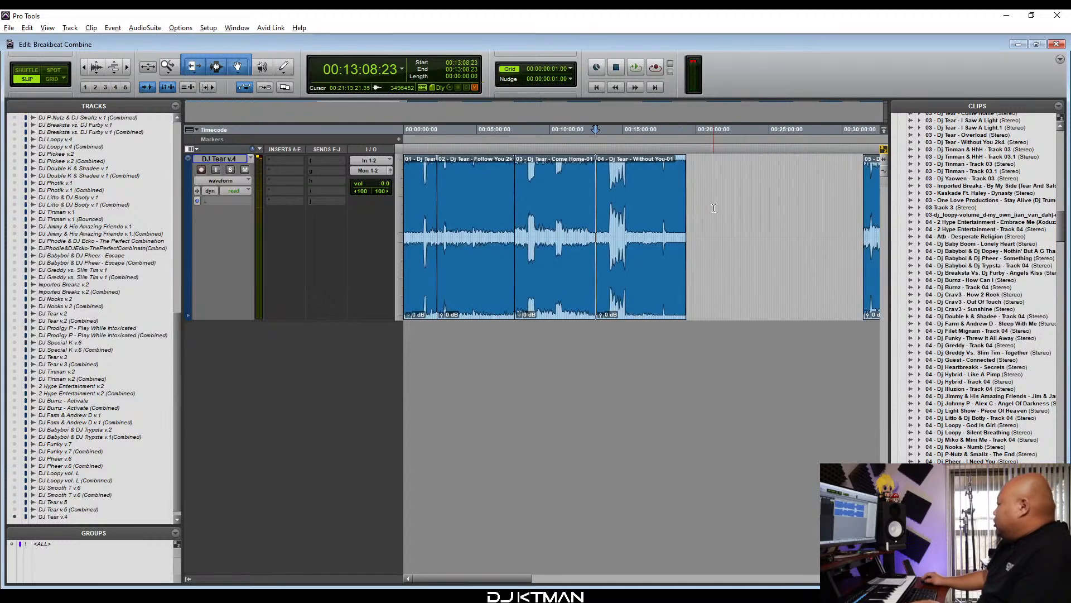
key(r)
click(654, 312)
key(r)
key(r)
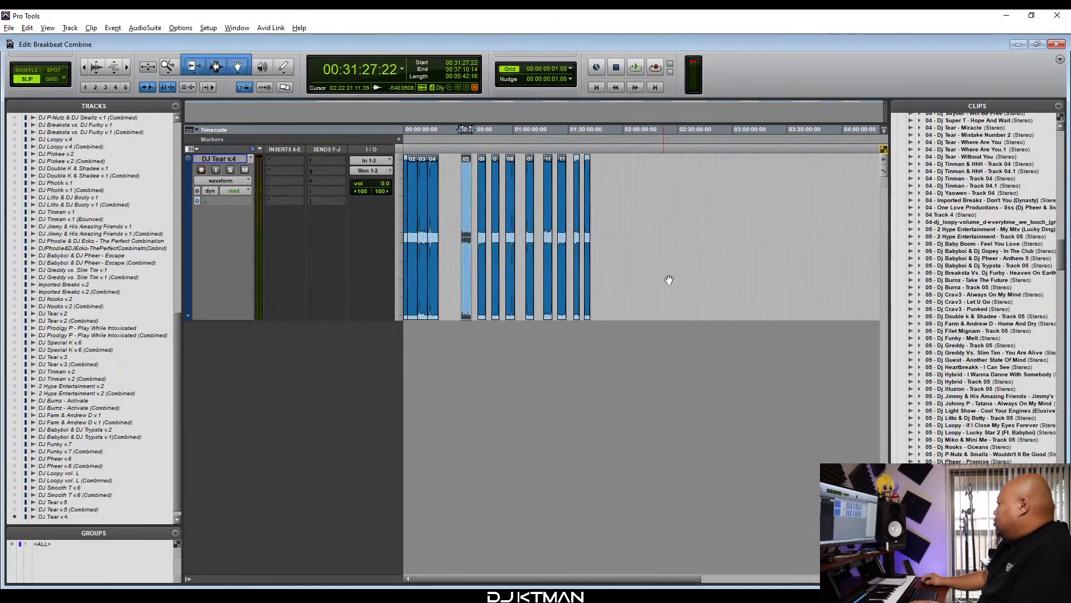
shift+click(733, 225)
key(t)
key(t)
key(t)
drag(682, 299, 510, 282)
Move the selected clips up until "05 - Dj Tear - Trip 2 Wonderland (Ft. Ecko)" sits close behind clip 04.
key(t)
key(t)
key(t)
key(t)
key(t)
drag(678, 298, 567, 298)
key(t)
key(t)
key(t)
key(t)
key(t)
key(t)
key(t)
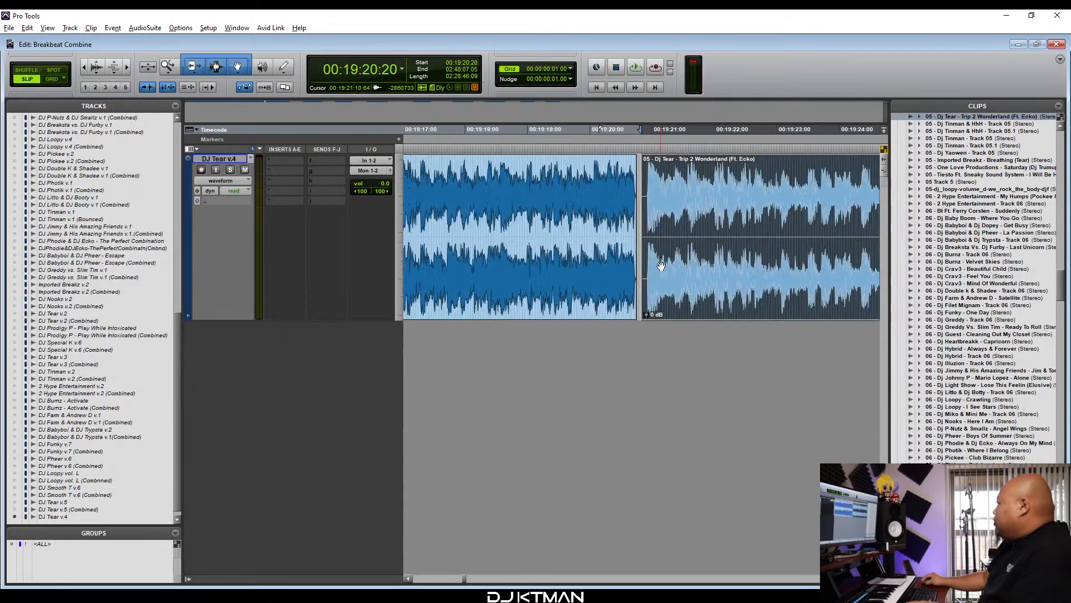
drag(664, 291, 608, 300)
Trim the silence at the head of clip 05 and move it onto the end of clip 04.
click(615, 199)
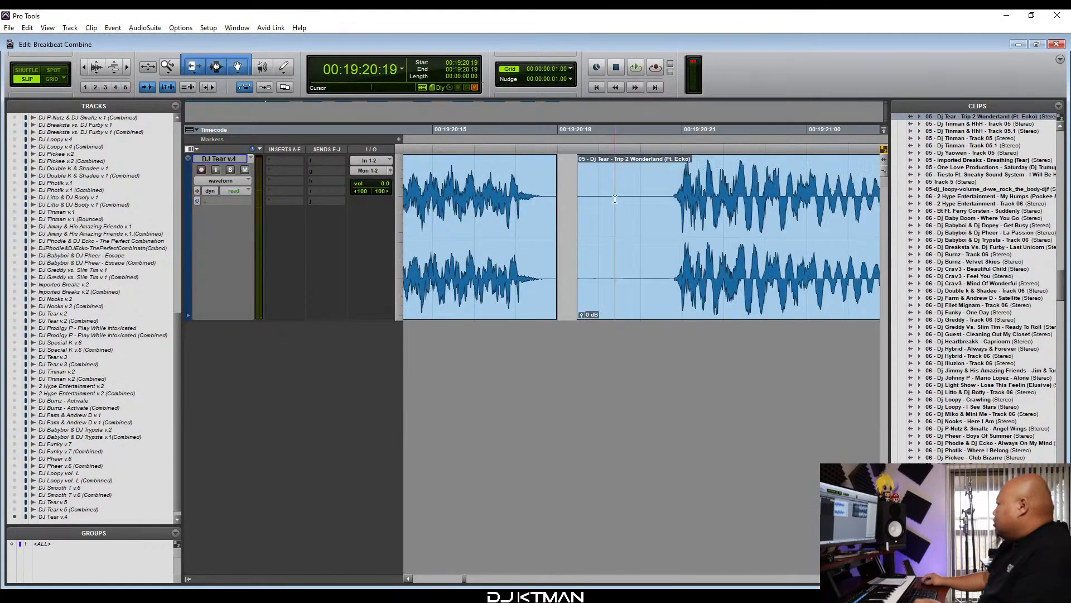
drag(584, 240, 650, 243)
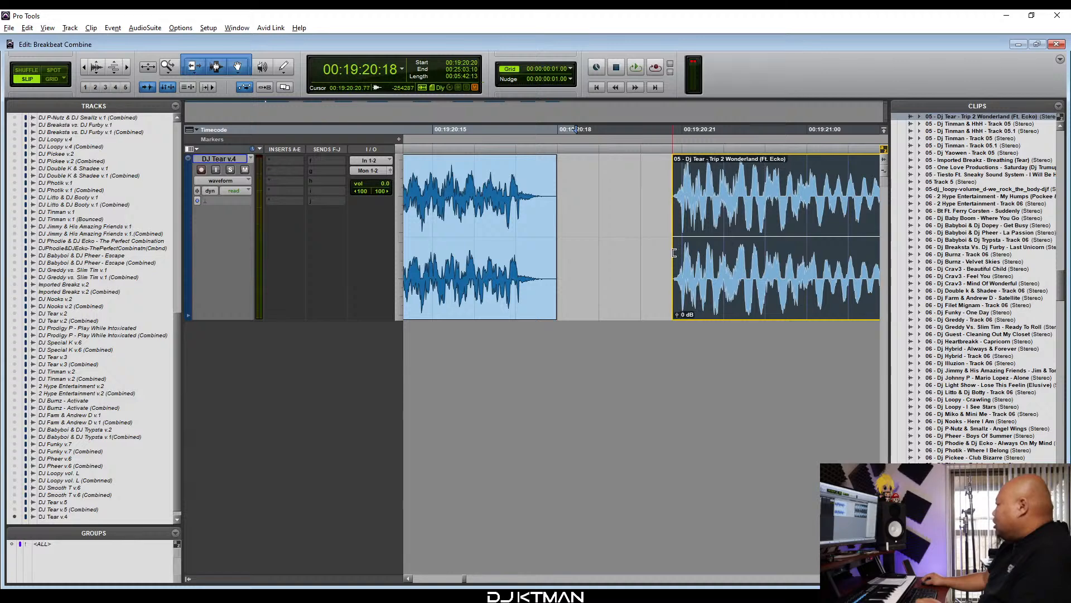
drag(696, 282, 581, 282)
key(t)
key(t)
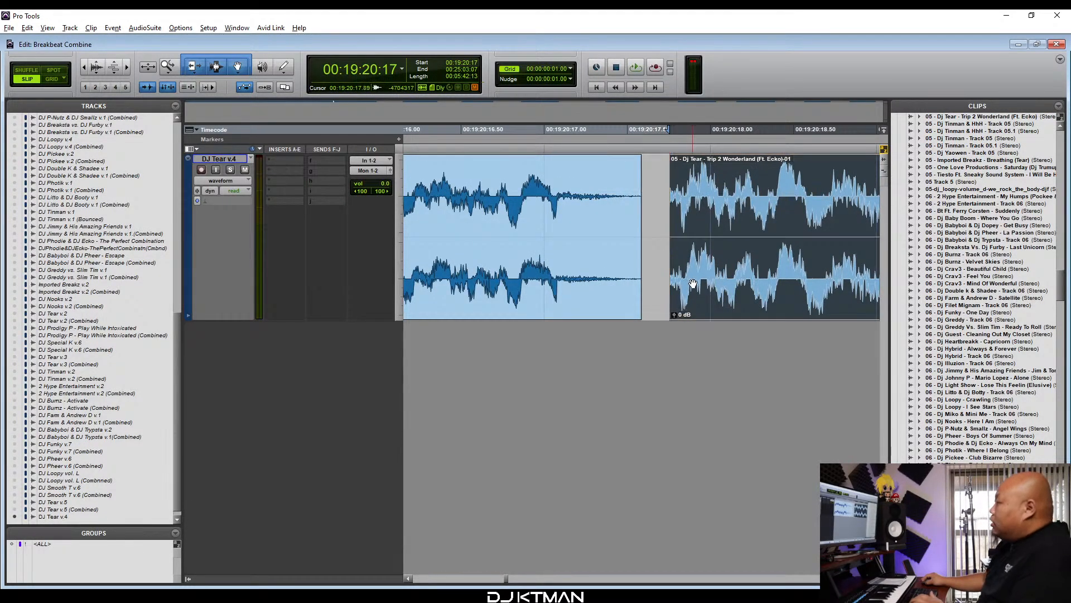
Butt clip 05 against clip 04's shortened tail and crossfade the join.
drag(585, 299, 586, 298)
key(t)
key(t)
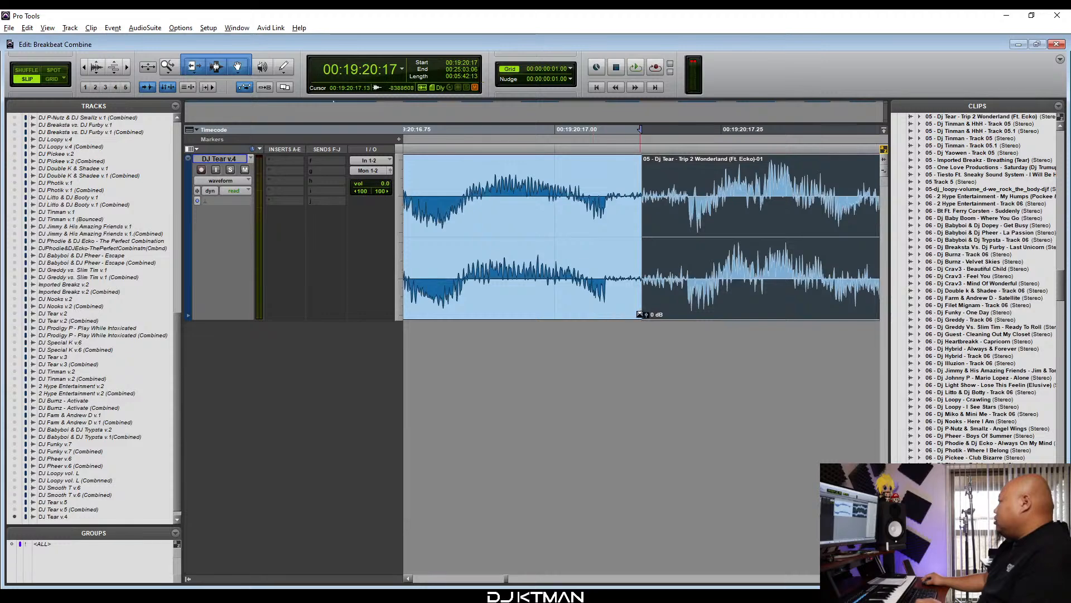
key(r)
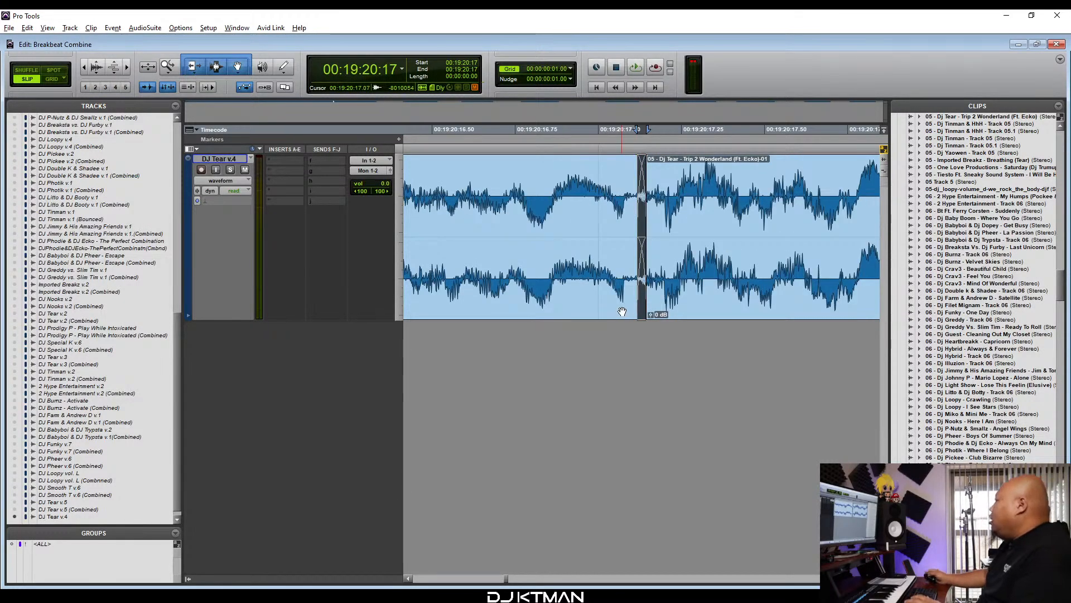
Play from just before the join between clips 04 and 05 to check the transition.
key(r)
key(r)
key(r)
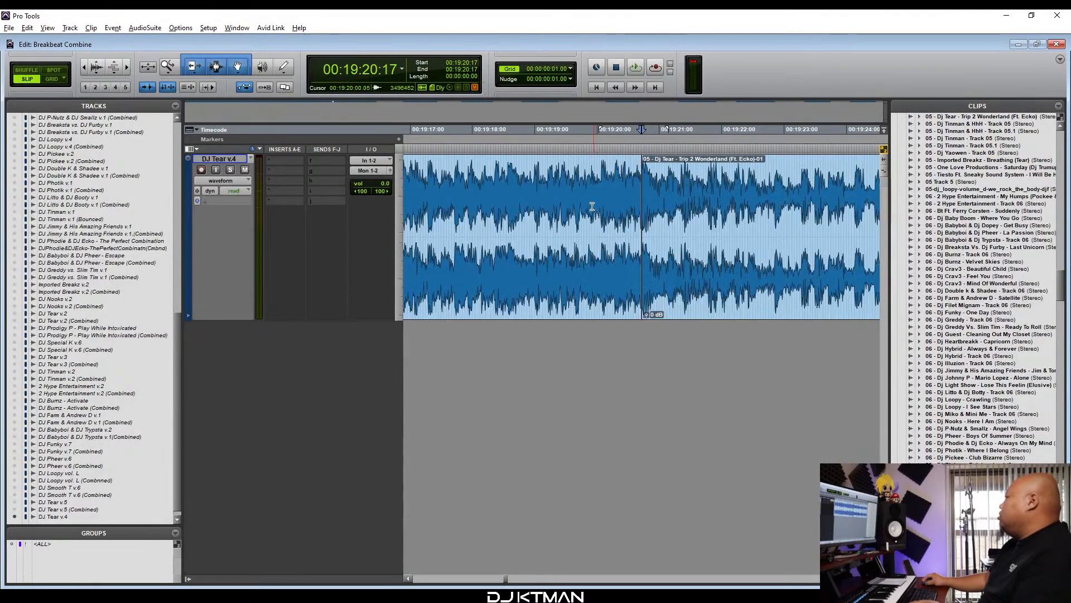
key(r)
key(r)
key(r)
key(r)
key(r)
key(r)
key(r)
key(r)
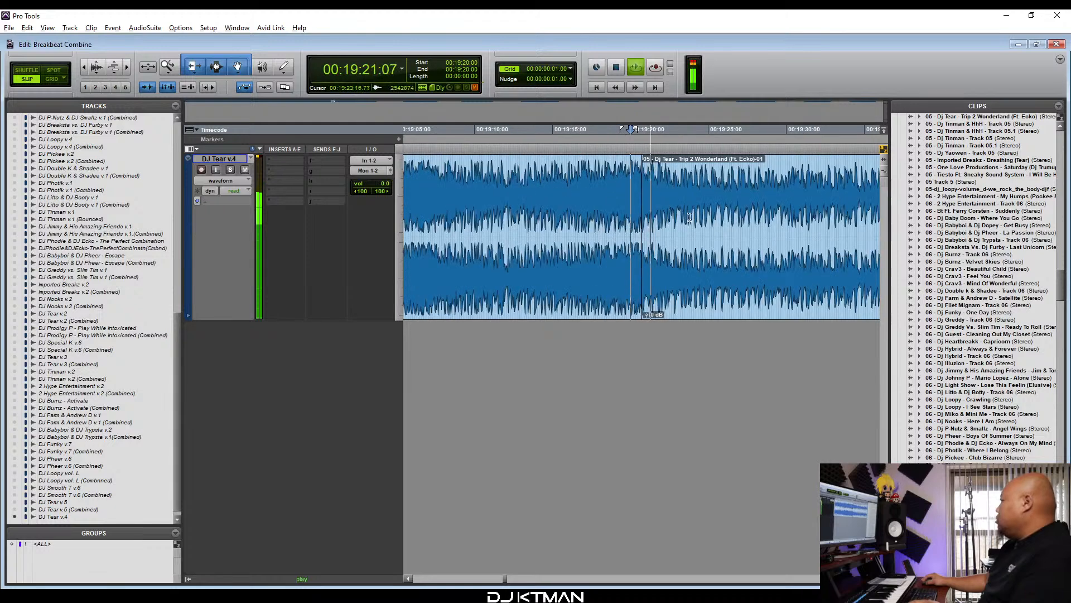
key(space)
Move the "06 - Dj Tear - We Can Runaway (Ft. Hybrid)" clip up close behind the end of clip 05.
key(r)
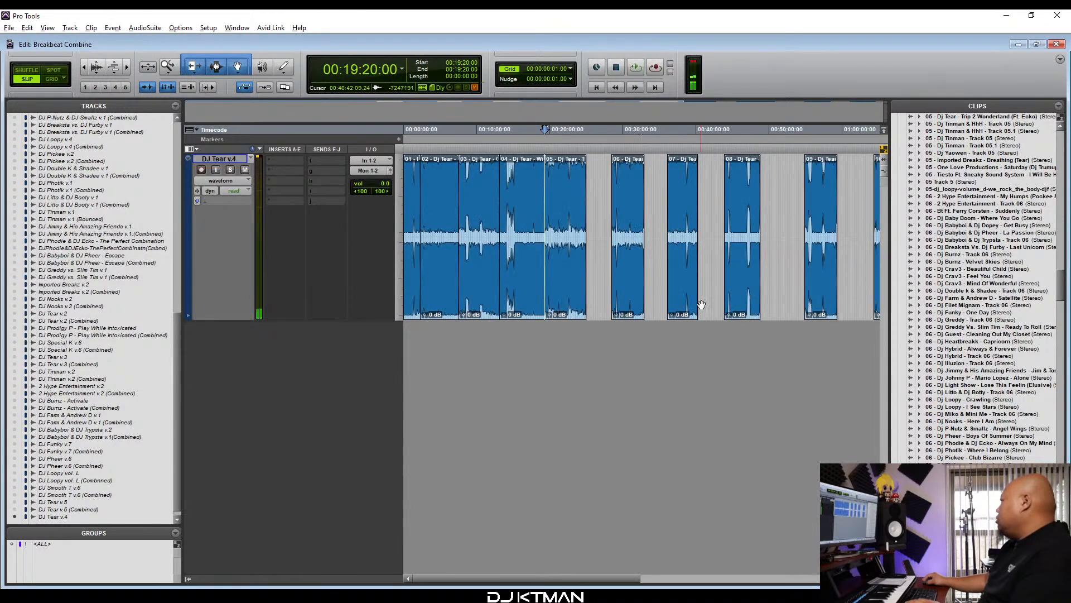
key(t)
key(t)
key(t)
key(t)
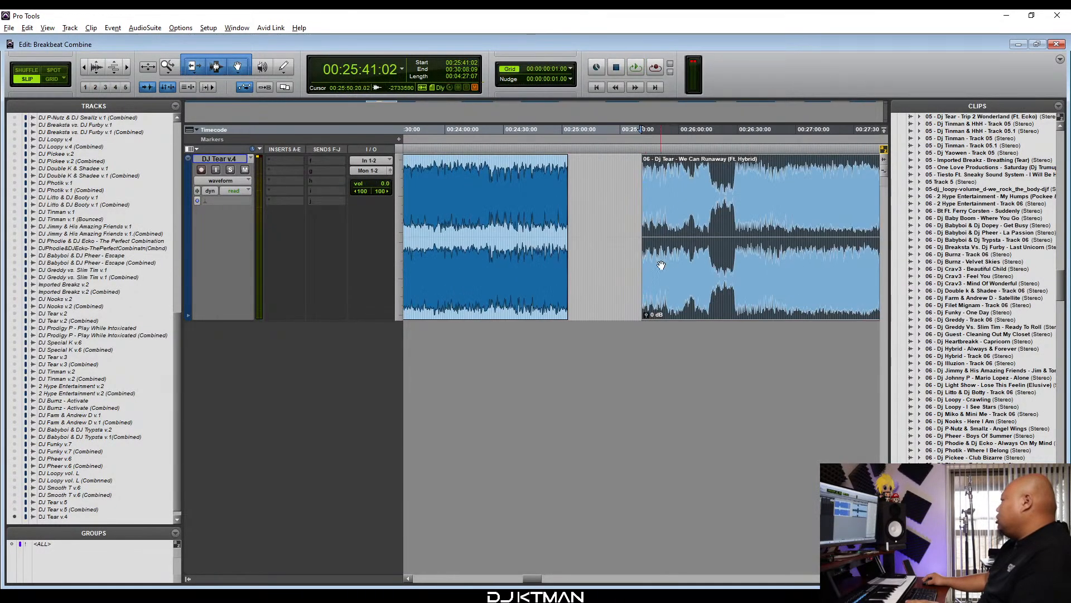
key(t)
key(t)
key(t)
key(t)
drag(619, 293, 561, 300)
Trim the silence at the head of clip 06 and move it against the end of clip 05.
key(t)
key(t)
key(t)
key(t)
key(t)
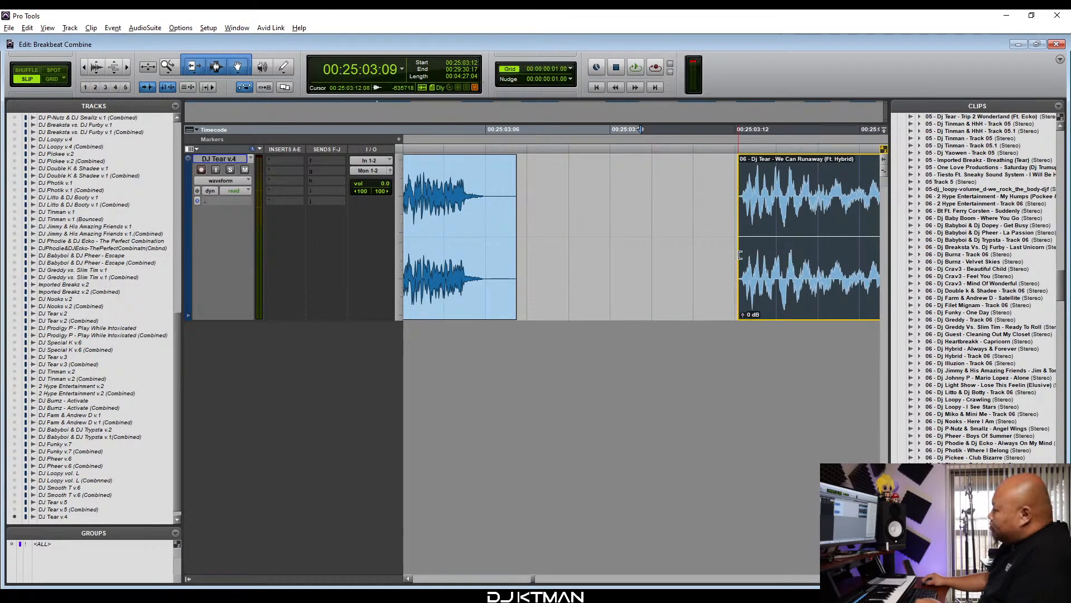
drag(738, 278, 509, 289)
Trim the remaining quiet head of clip 06 and crossfade it over clip 05's quiet tail.
key(t)
key(t)
key(t)
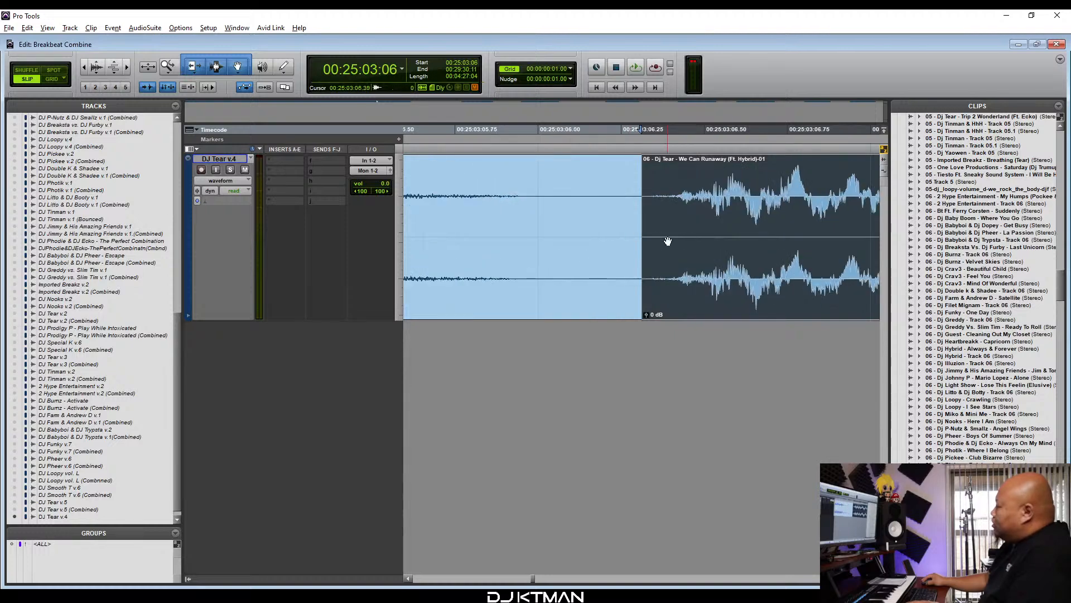
key(r)
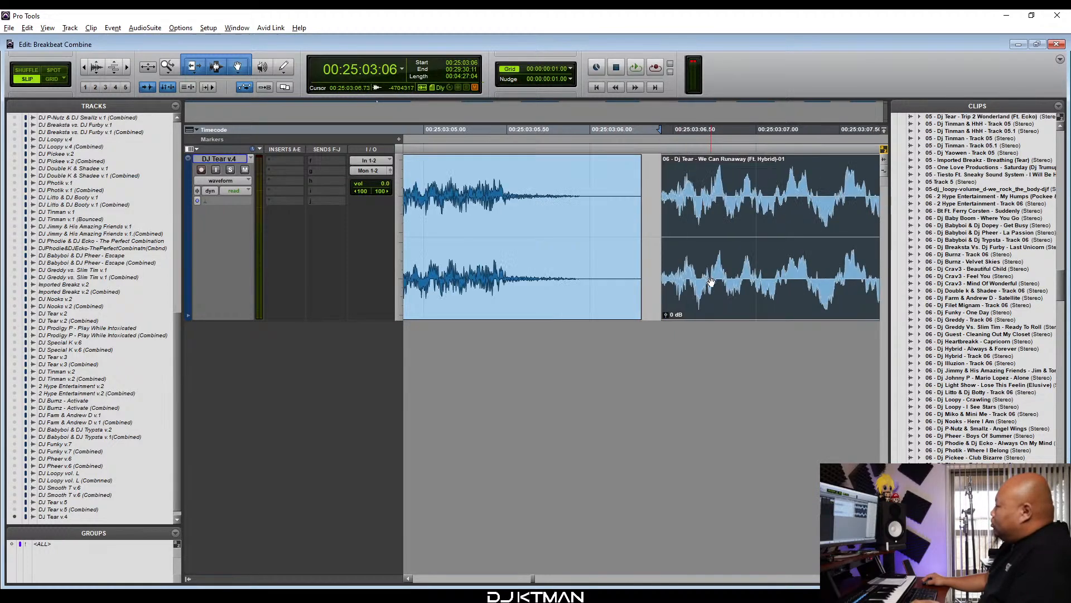
drag(585, 295, 569, 308)
key(t)
key(t)
key(t)
click(538, 316)
Play from just before the join between clips 05 and 06 to check the transition.
key(r)
key(r)
key(r)
key(r)
key(r)
key(r)
key(r)
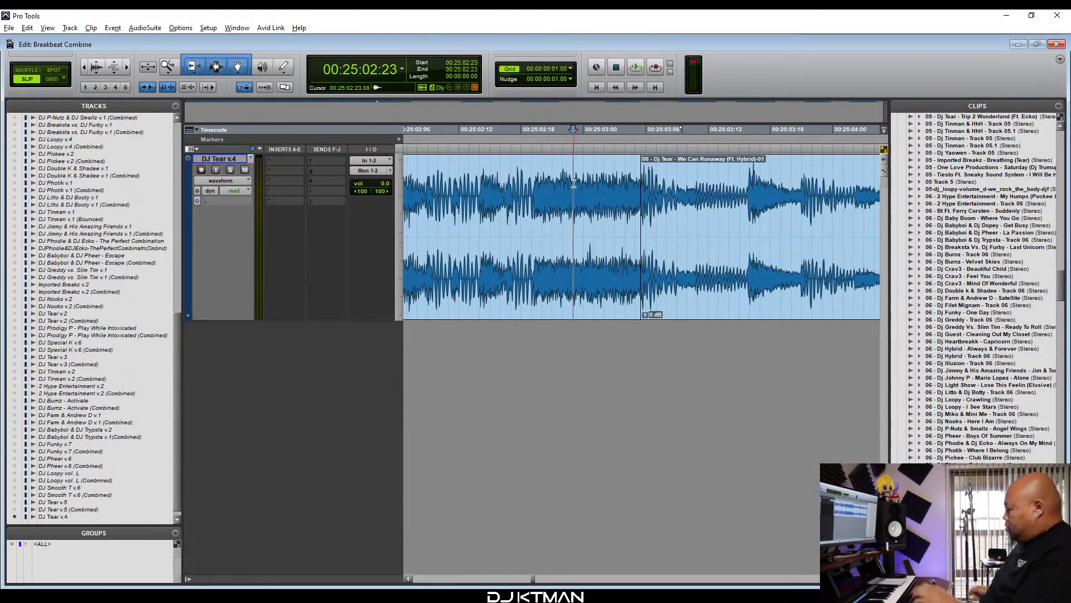
key(r)
key(r)
key(r)
key(space)
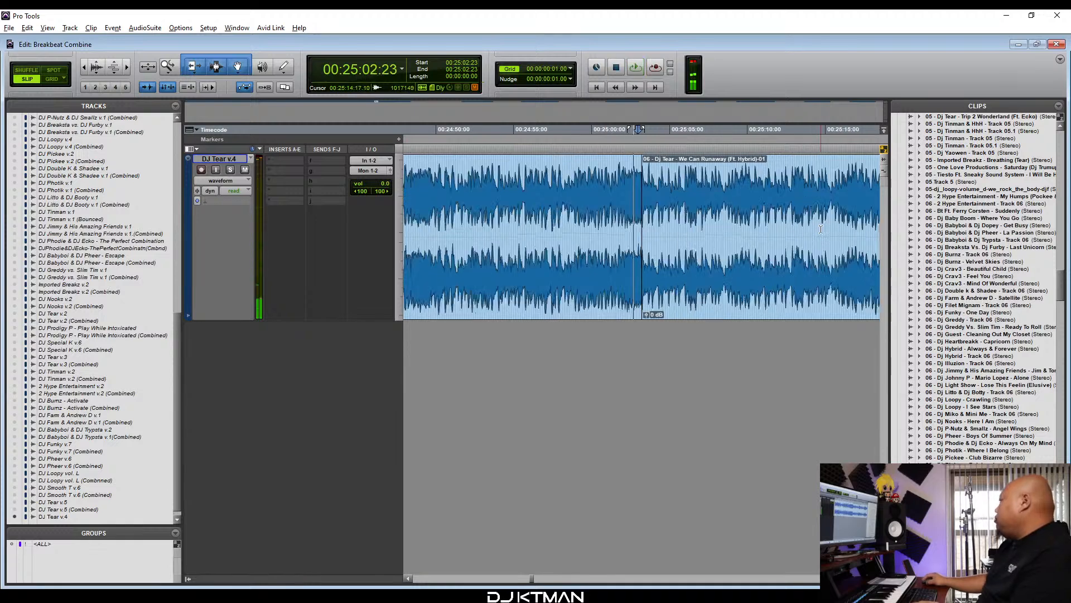
Move the "07 - Dj Tear - Alive" clip up close behind the end of clip 06.
key(r)
key(r)
key(r)
key(r)
key(r)
key(r)
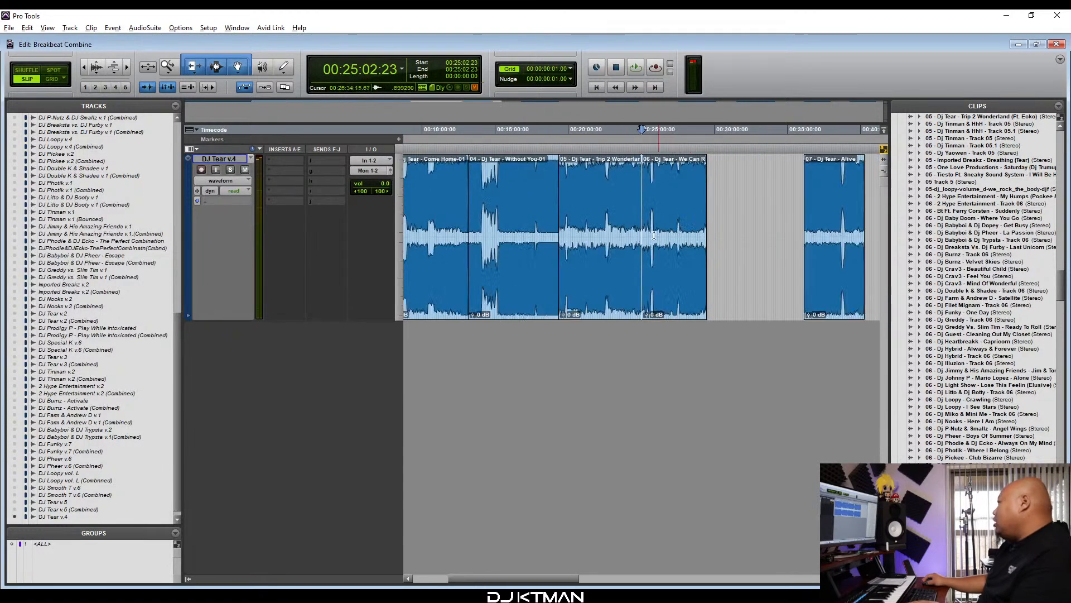
scroll(612, 266, right, 3)
drag(651, 269, 504, 285)
Trim the silence at the head of clip 07 and move it against the audible end of clip 06.
key(t)
key(t)
key(t)
key(t)
key(t)
key(t)
key(t)
key(t)
key(t)
key(t)
key(t)
drag(603, 283, 518, 283)
key(t)
key(t)
key(t)
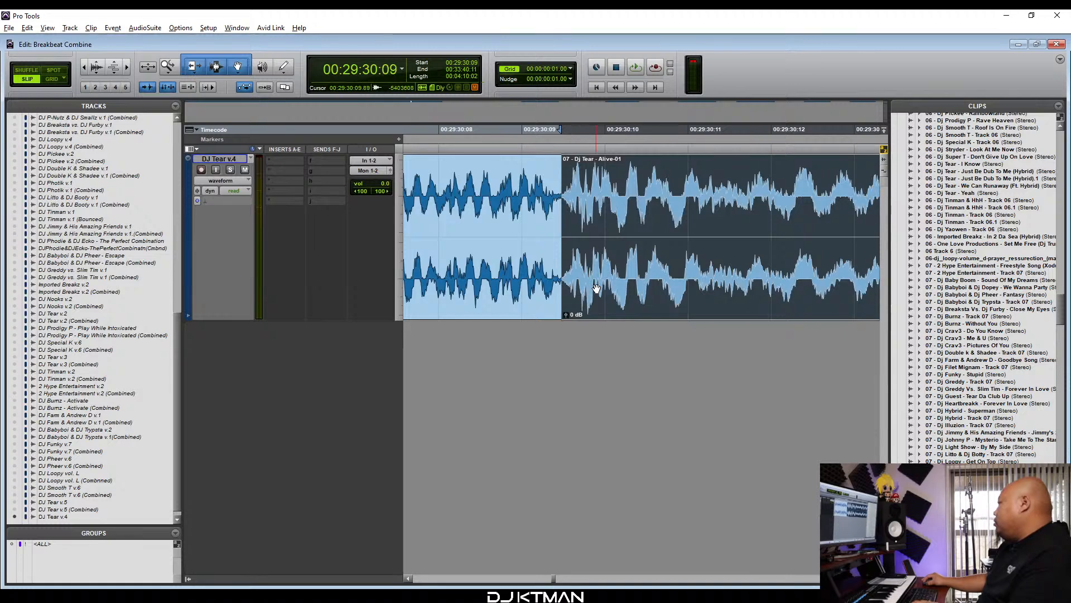
Trim the remaining quiet head of clip 07 and crossfade it with the end of clip 06.
key(t)
key(t)
key(t)
drag(592, 257, 649, 256)
drag(652, 285, 569, 322)
Play from just before the join between clips 06 and 07 to check the transition.
key(r)
key(r)
key(r)
key(r)
key(r)
key(r)
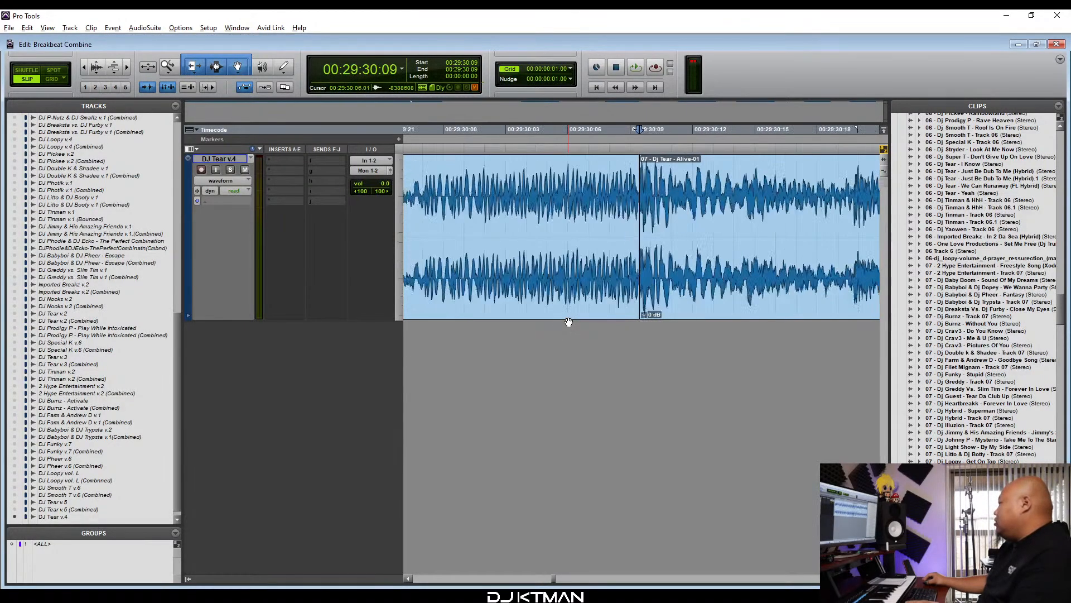
key(r)
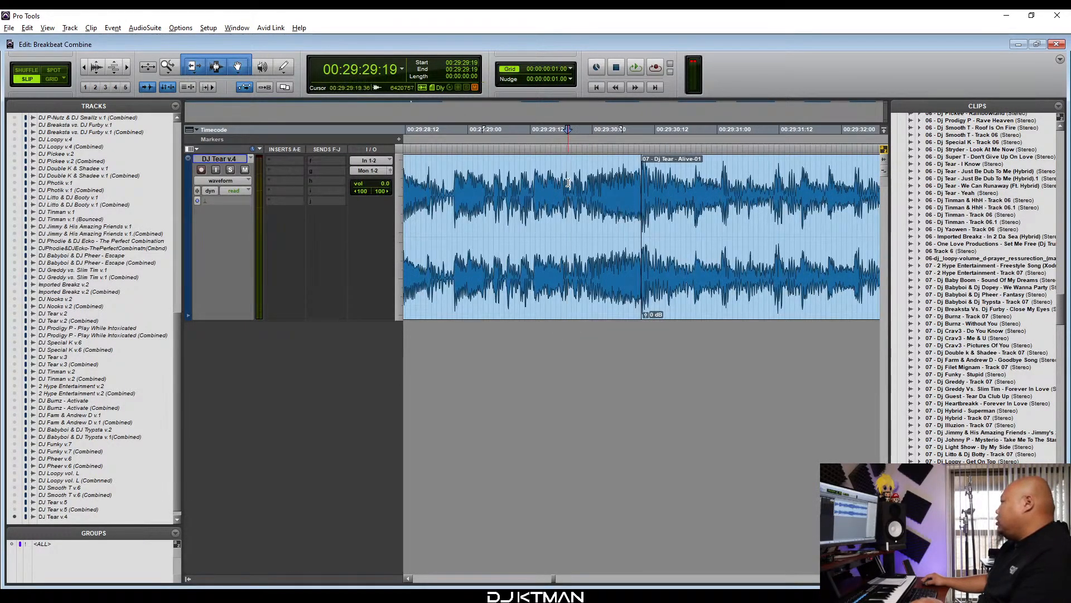
key(r)
key(r)
key(r)
key(r)
key(r)
key(r)
key(r)
key(r)
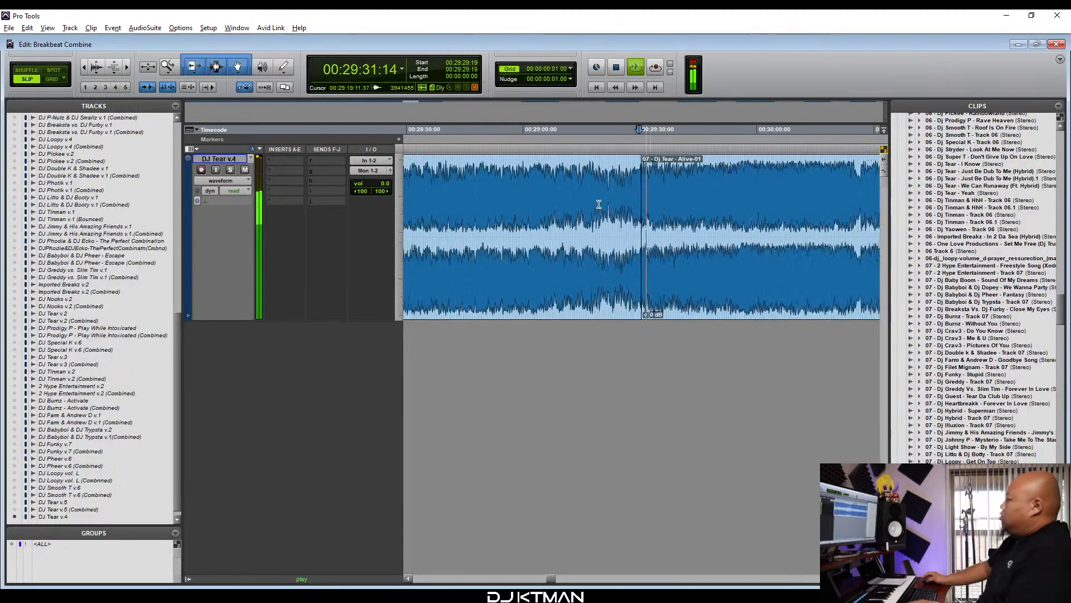
key(space)
Move the "08 - Dj Tear - If I Were You" clip up close behind the end of clip 07.
key(r)
key(r)
key(r)
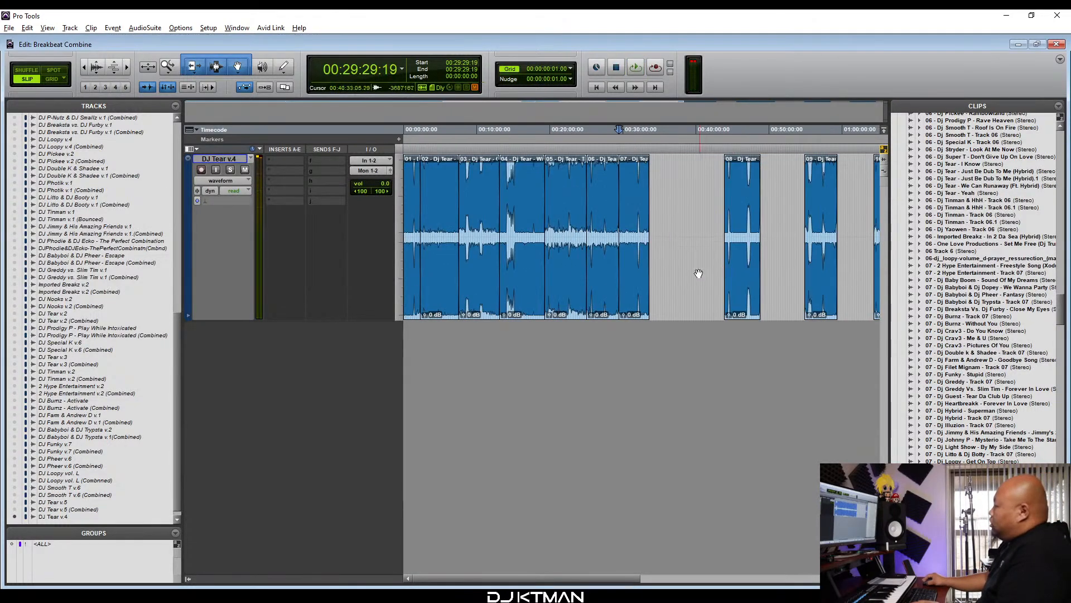
drag(736, 307, 617, 302)
Trim the silence at the head of clip 08 and move it over the silent tail of clip 07.
key(t)
key(t)
key(t)
key(t)
key(t)
key(t)
key(t)
key(t)
key(t)
key(t)
key(t)
key(t)
key(t)
key(t)
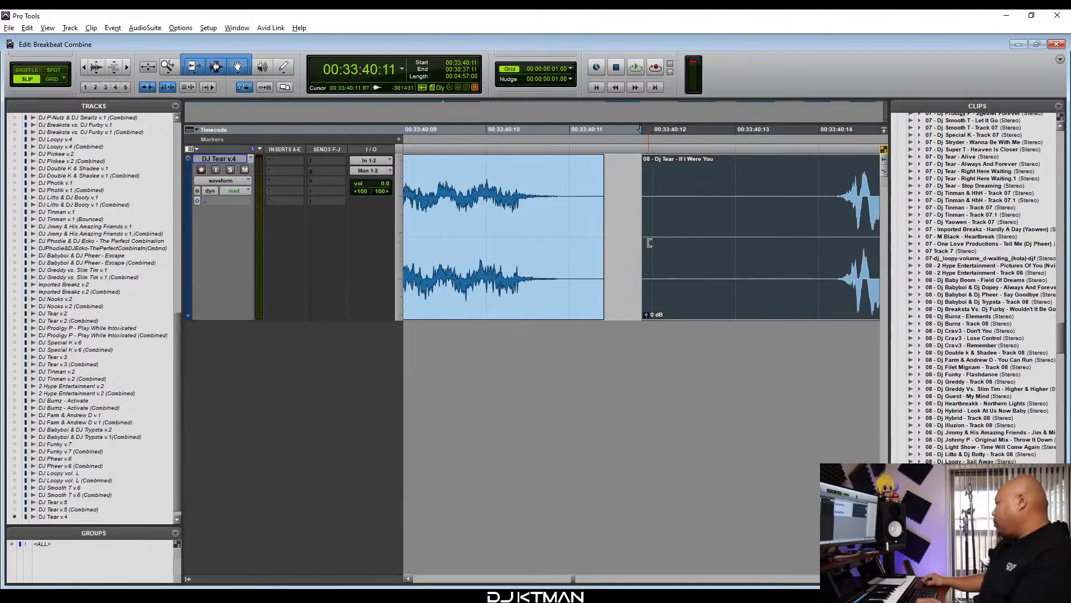
drag(650, 243, 757, 255)
drag(798, 291, 567, 308)
Fine-tune the start of clip 08 and crossfade it over the quiet tail of clip 07.
key(t)
key(t)
drag(648, 255, 628, 315)
key(r)
key(t)
key(t)
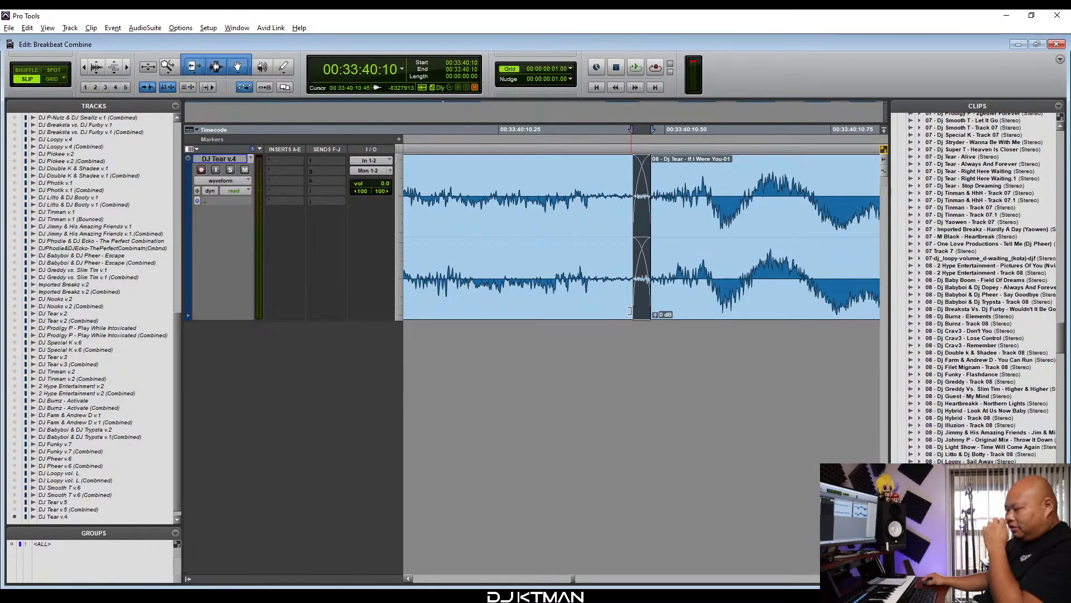
Play from just before the join between clips 07 and 08 to check the transition.
key(r)
key(r)
key(r)
key(r)
key(r)
key(r)
key(r)
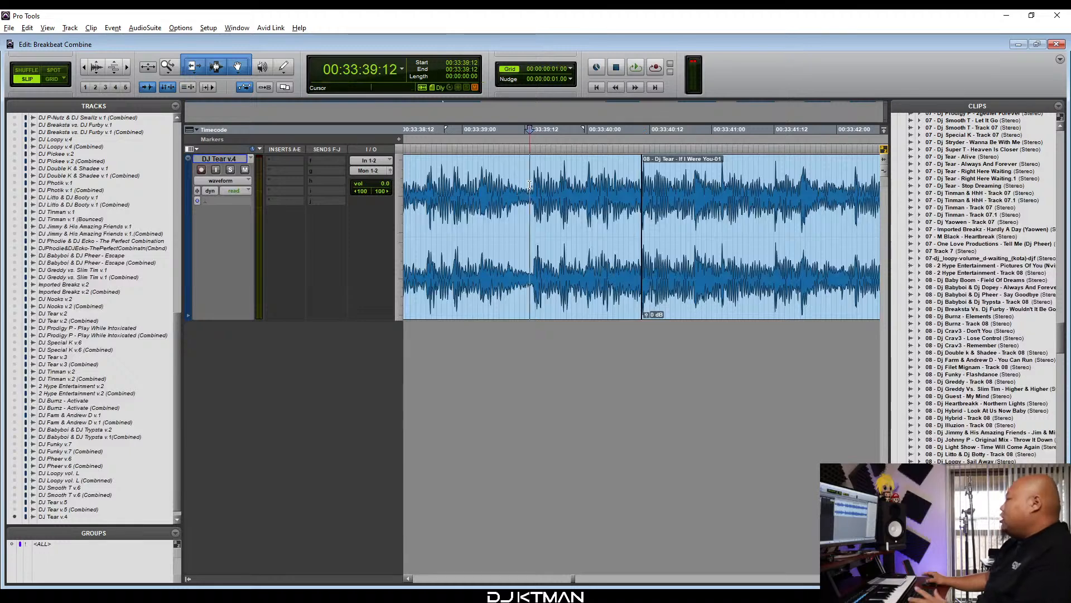
key(r)
key(r)
key(r)
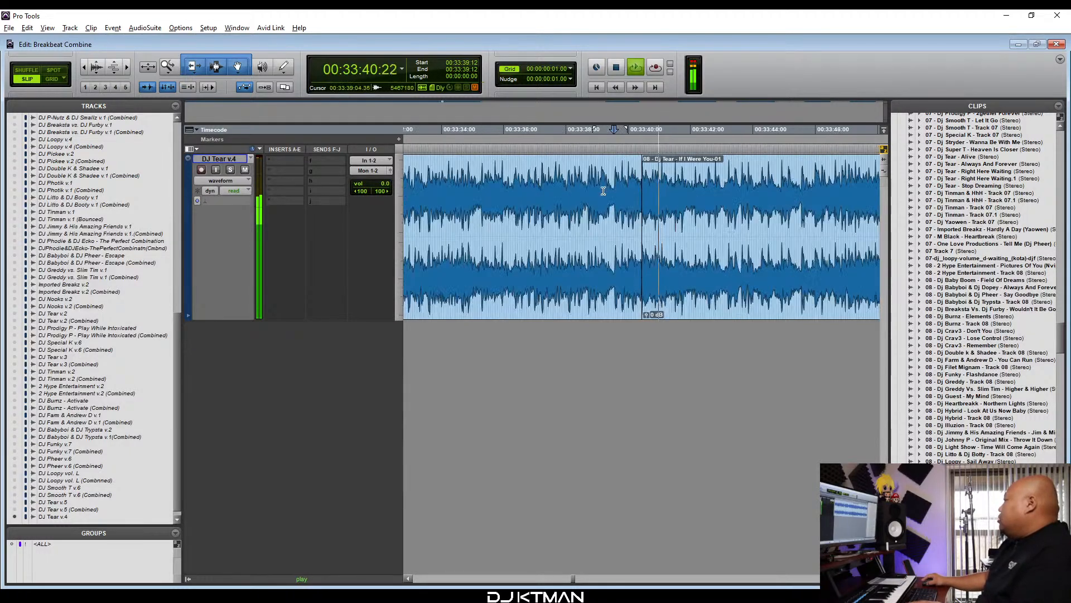
key(space)
Select all clips from 09 to the end of the track and move them together up close behind clip 08.
key(r)
key(r)
key(r)
key(r)
key(r)
key(r)
key(r)
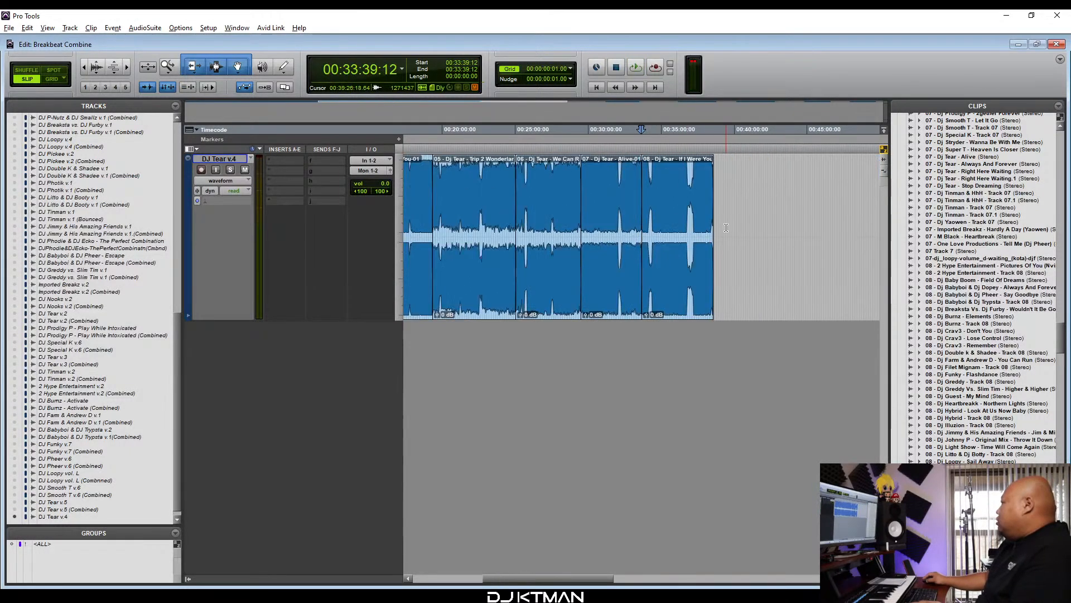
click(822, 316)
key(r)
key(r)
key(ctrl+shift+Return)
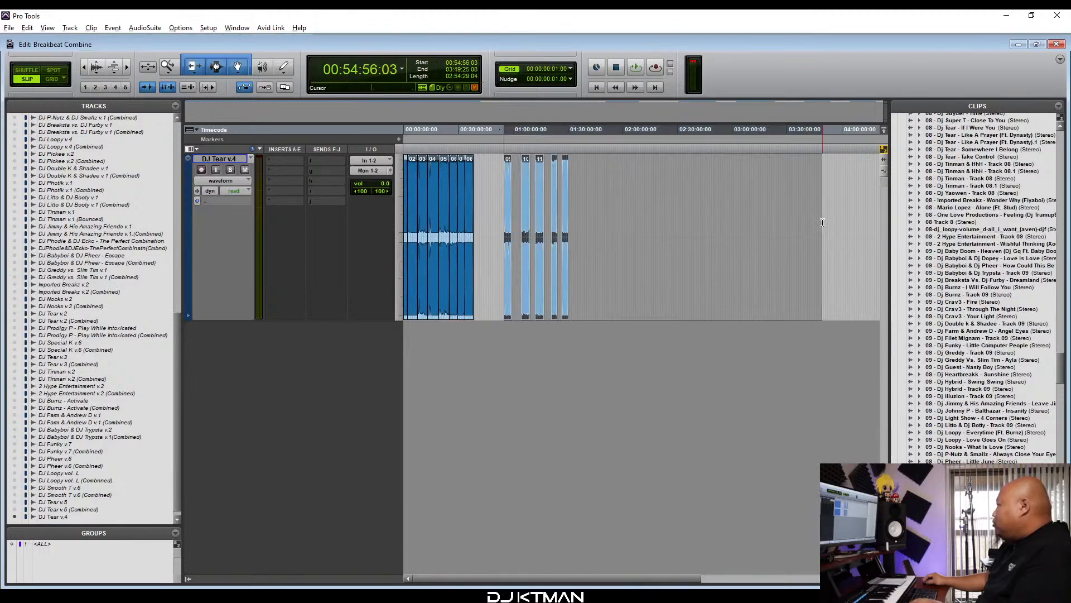
key(t)
key(t)
key(t)
drag(661, 300, 533, 310)
key(r)
key(t)
key(t)
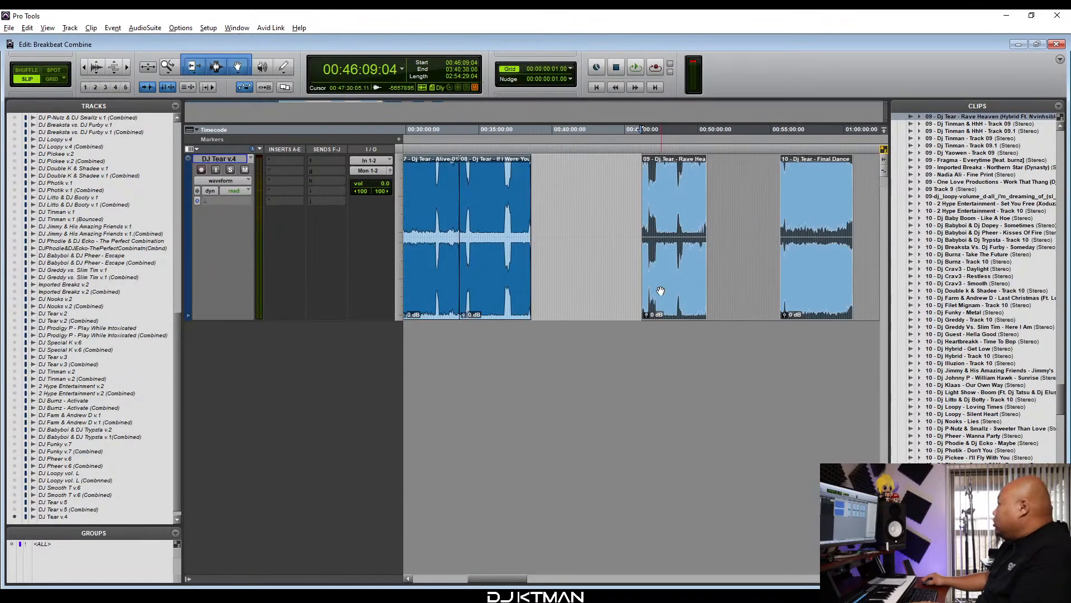
drag(694, 298, 477, 316)
Shift the selected group of remaining clips further back to sit just behind the end of clip 08.
key(t)
key(t)
key(t)
key(t)
key(t)
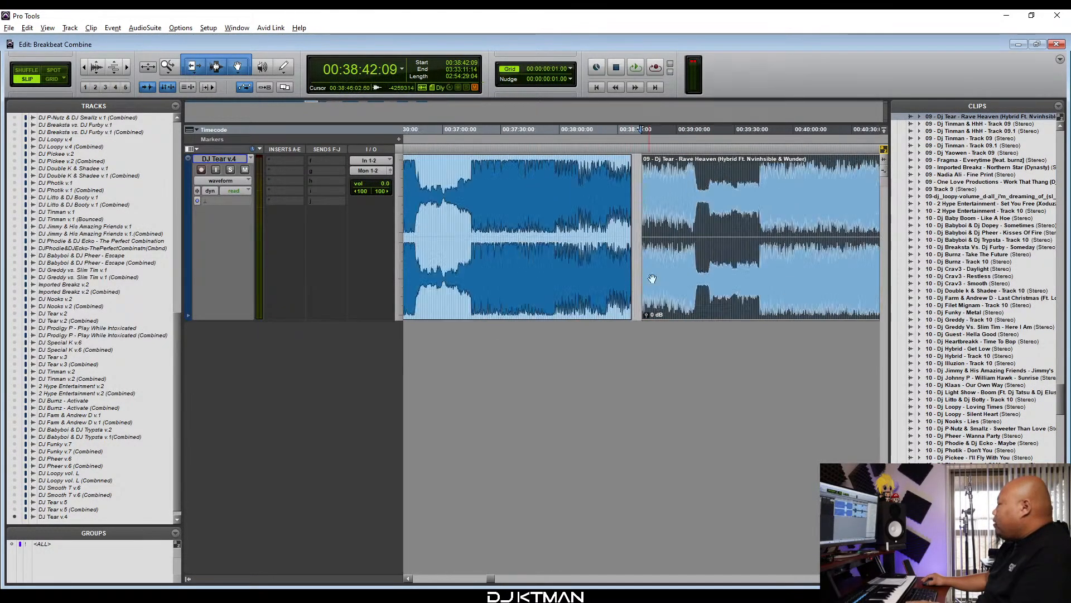
drag(625, 303, 608, 303)
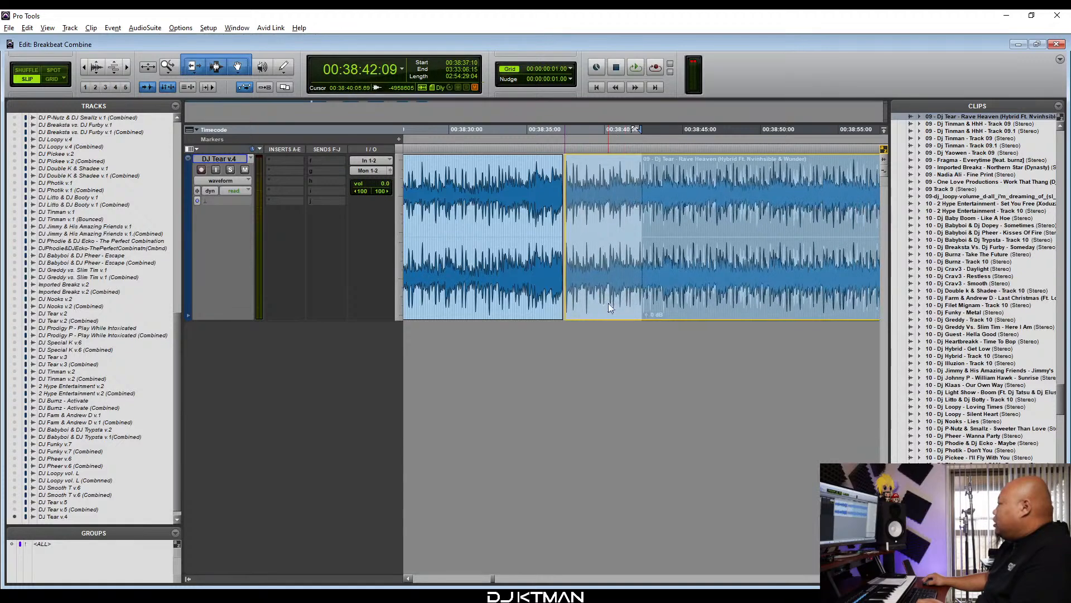
Trim the silence at the head of the "09 - Dj Tear - Rave Heaven" clip and move it over clip 08's silent tail.
key(t)
key(t)
key(t)
key(t)
key(t)
click(678, 187)
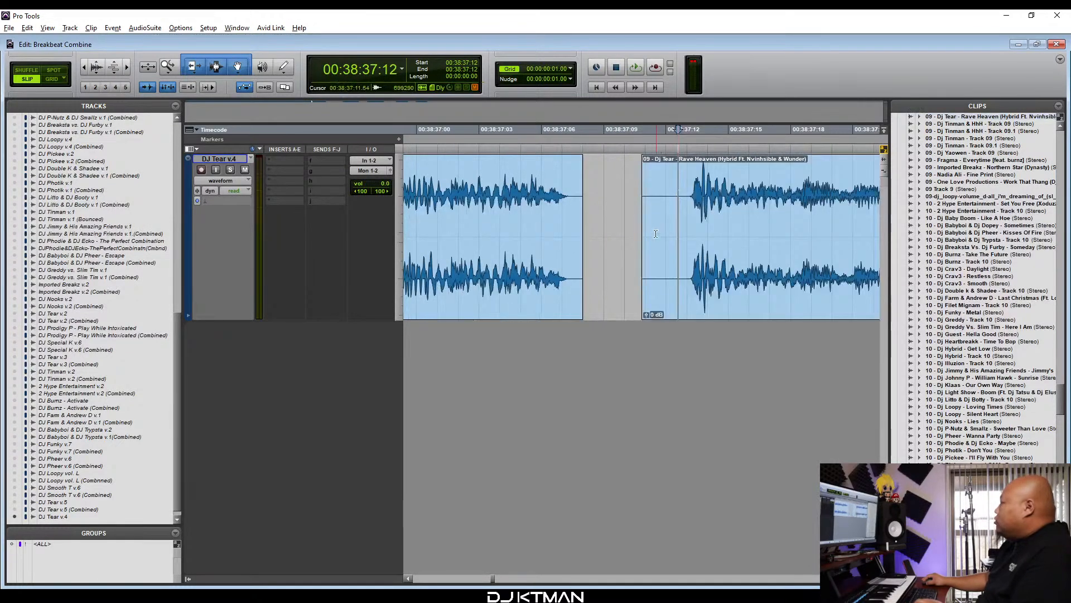
drag(647, 244, 685, 242)
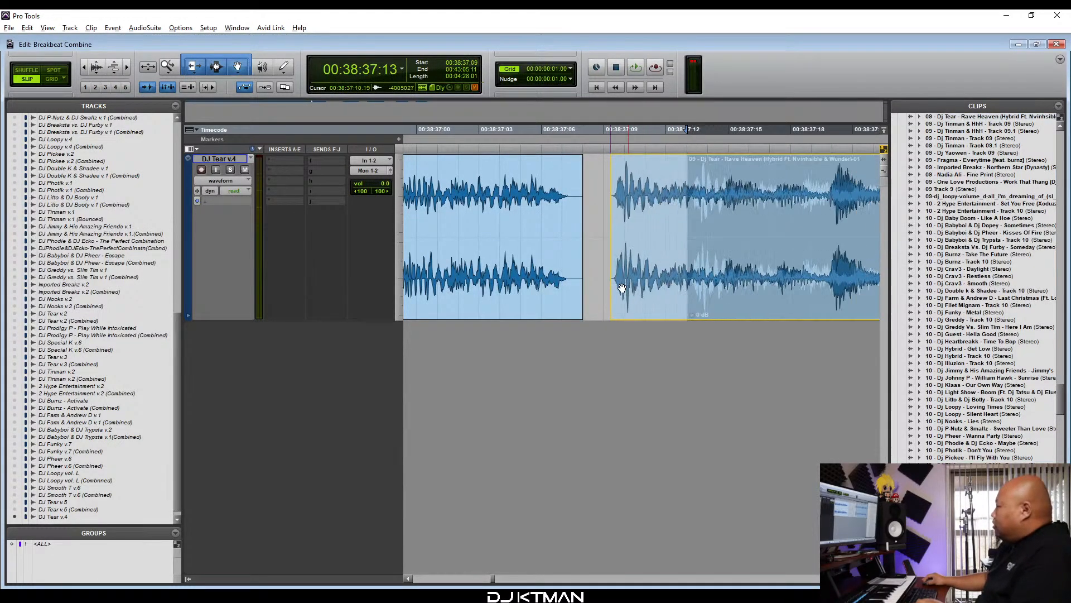
key(t)
key(t)
key(t)
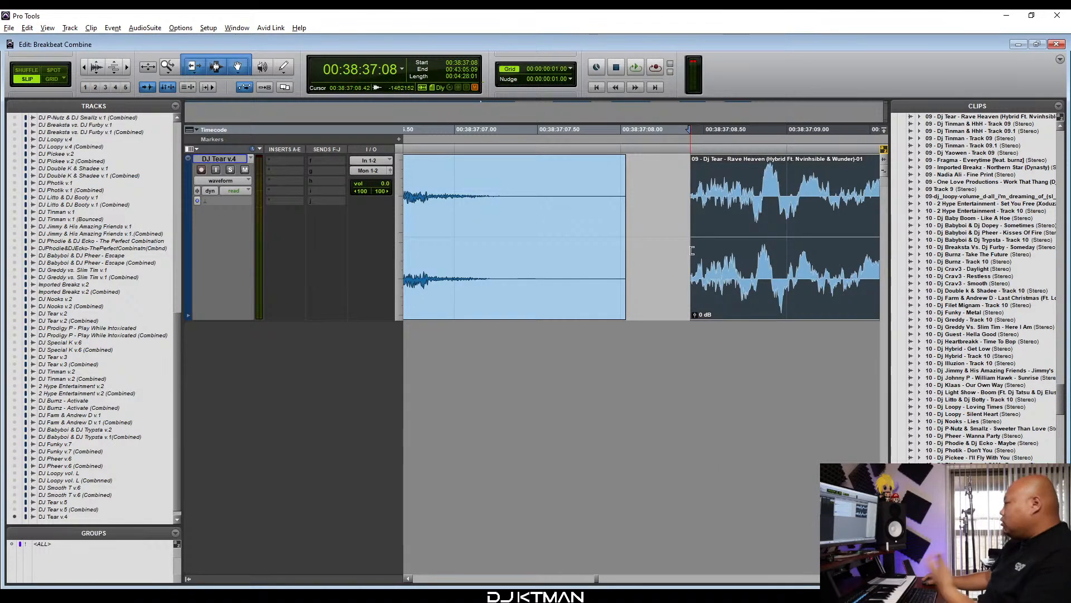
drag(731, 277, 480, 282)
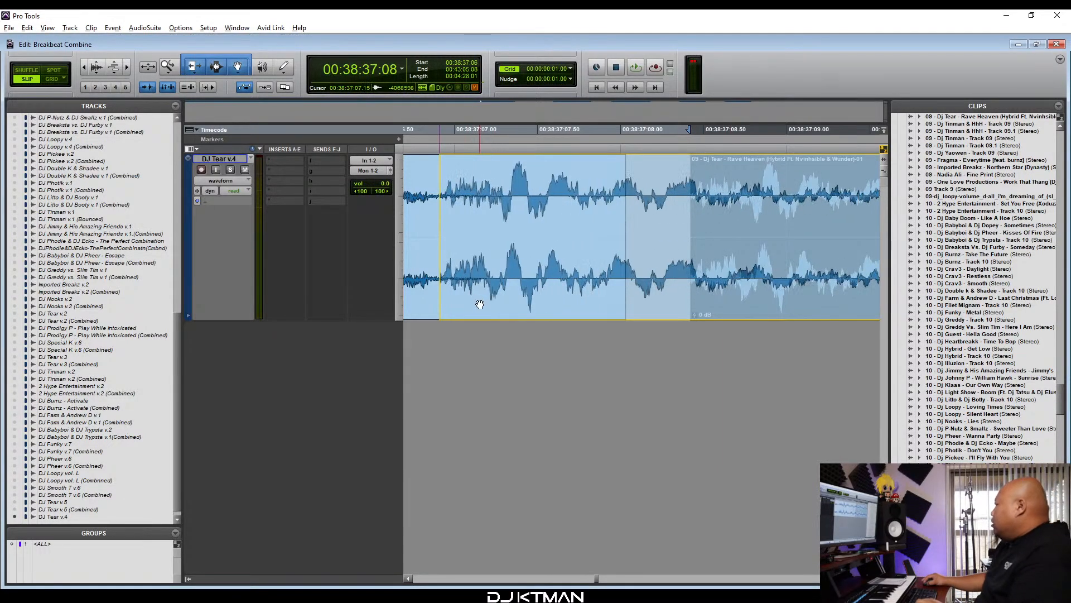
Move clip 09 slightly further over the quiet tail of clip 08 and crossfade the two clips.
key(t)
key(t)
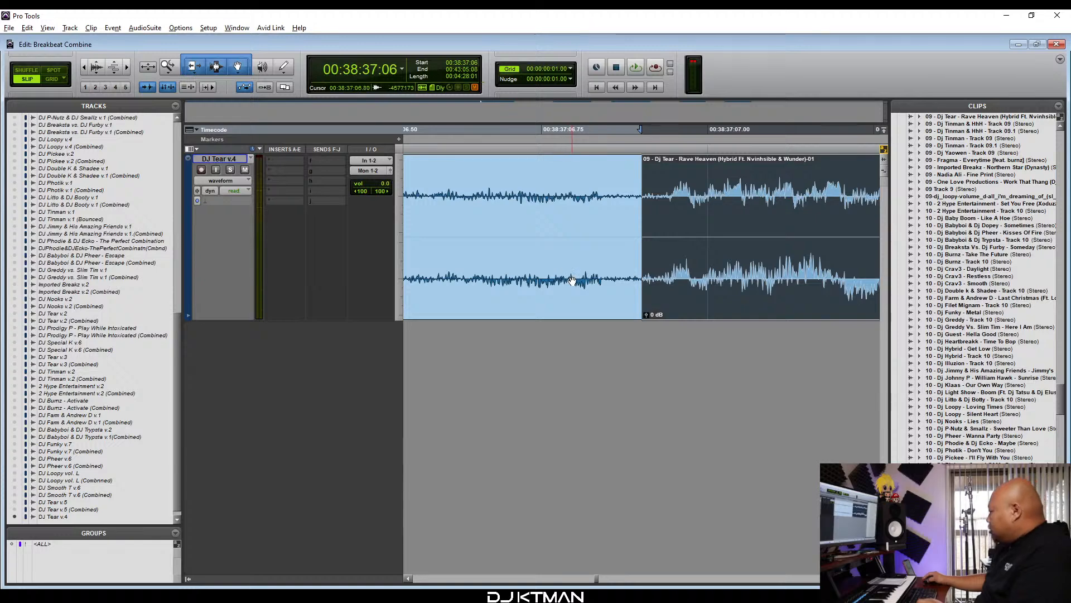
key(t)
key(t)
drag(662, 294, 528, 318)
Play from just before the join between clips 08 and 09 to check the transition.
key(r)
key(r)
key(r)
key(r)
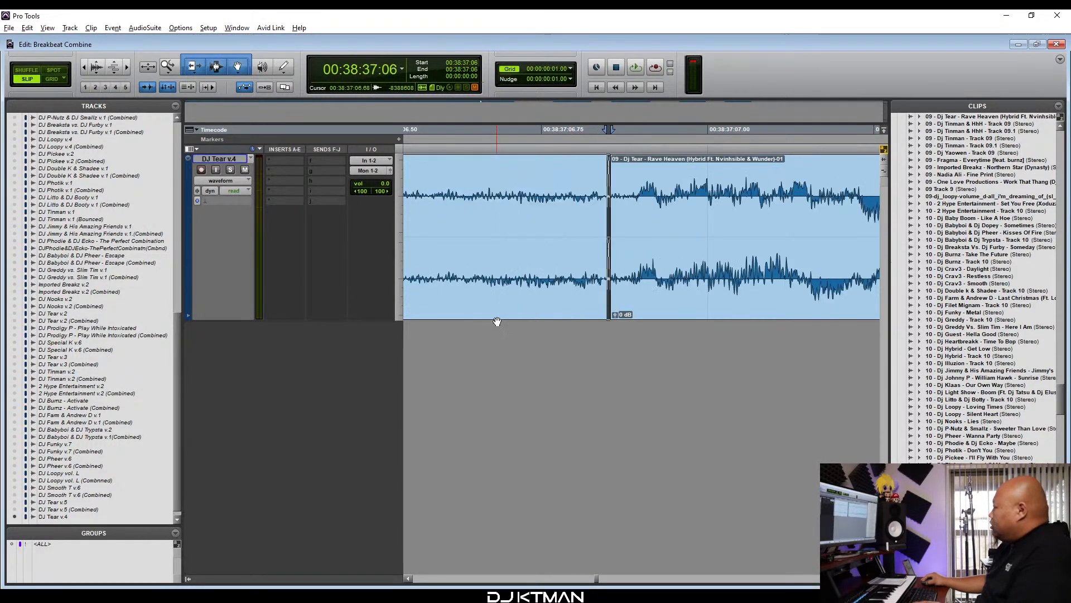
key(r)
key(r)
key(r)
key(r)
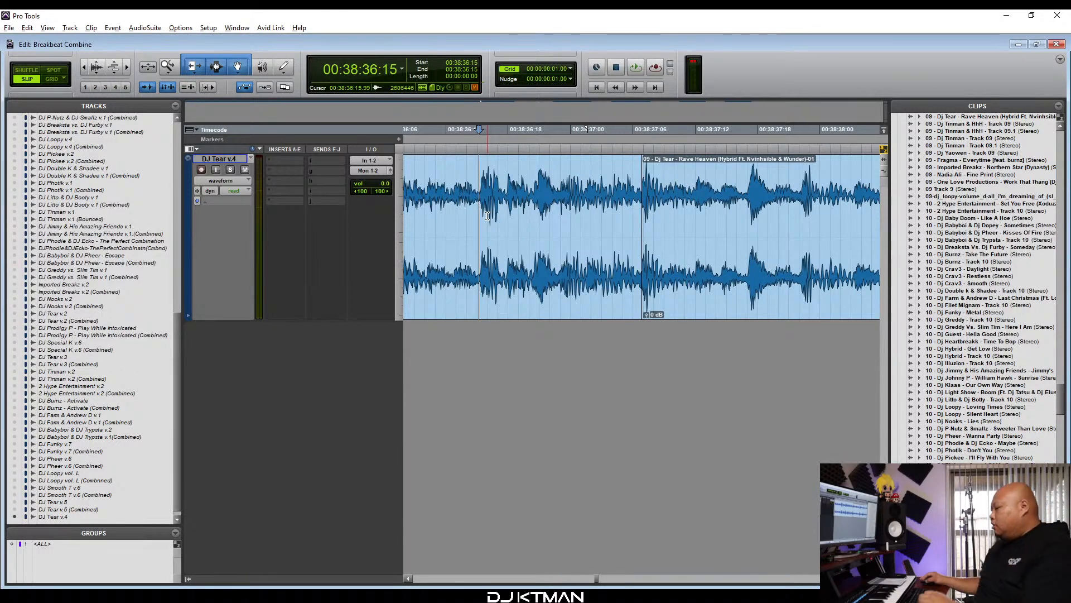
key(space)
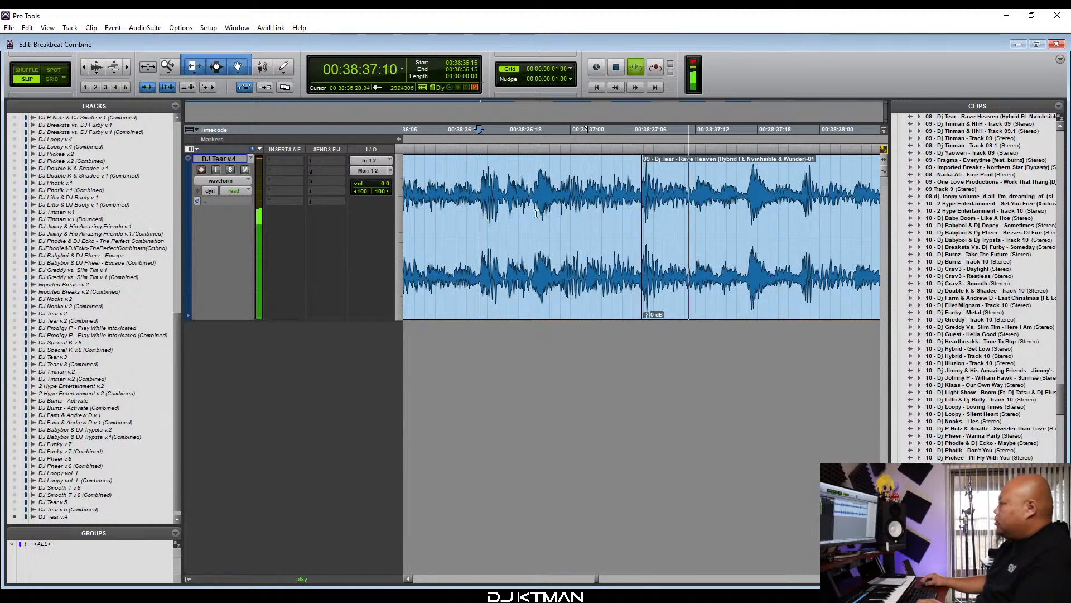
key(r)
key(r)
key(r)
key(r)
key(r)
key(r)
key(space)
Move the "10 - Dj Tear - Final Dance (Ft. Salo)" clip up close behind the end of clip 09.
key(r)
key(r)
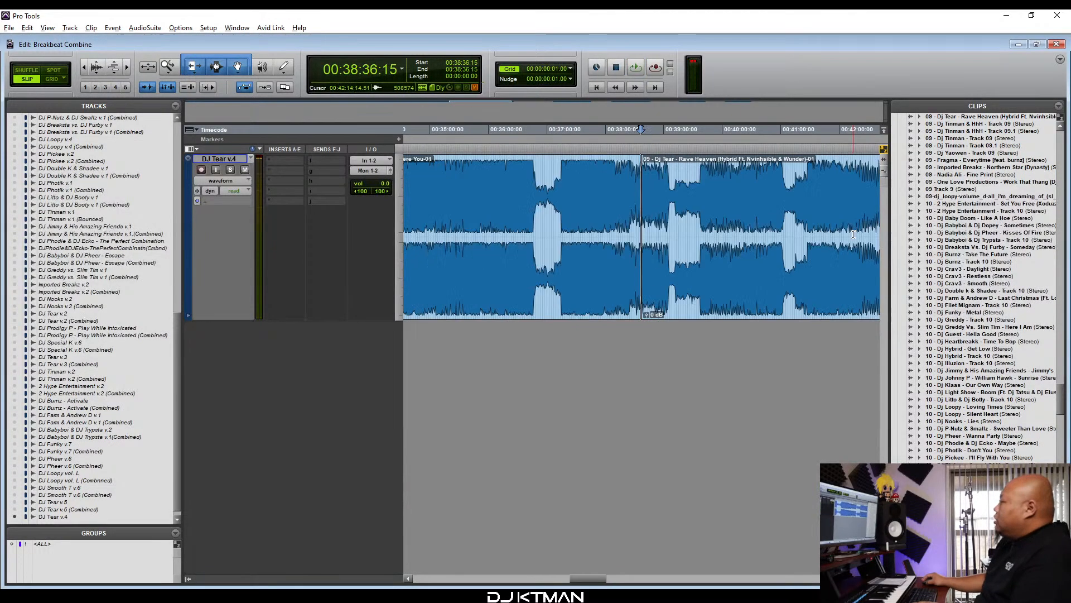
key(r)
key(r)
click(805, 292)
key(t)
drag(744, 296, 599, 290)
key(t)
key(t)
key(t)
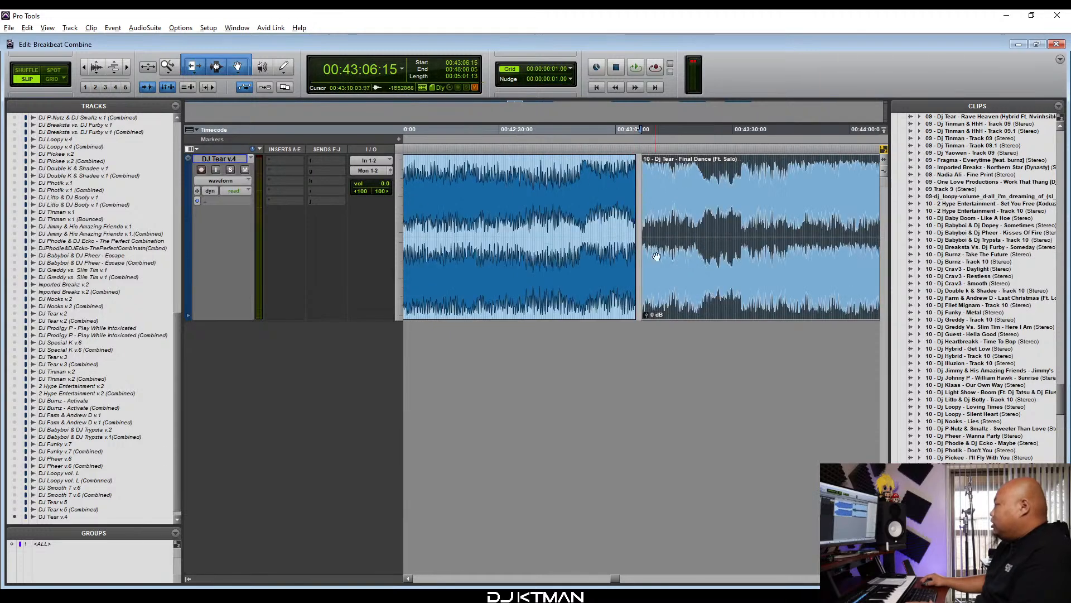
key(t)
key(t)
drag(682, 292, 624, 298)
Trim the silence at the head of clip 10 and move it just behind the silent tail of clip 09.
key(t)
key(t)
key(t)
drag(645, 244, 689, 240)
drag(709, 296, 579, 284)
key(t)
key(t)
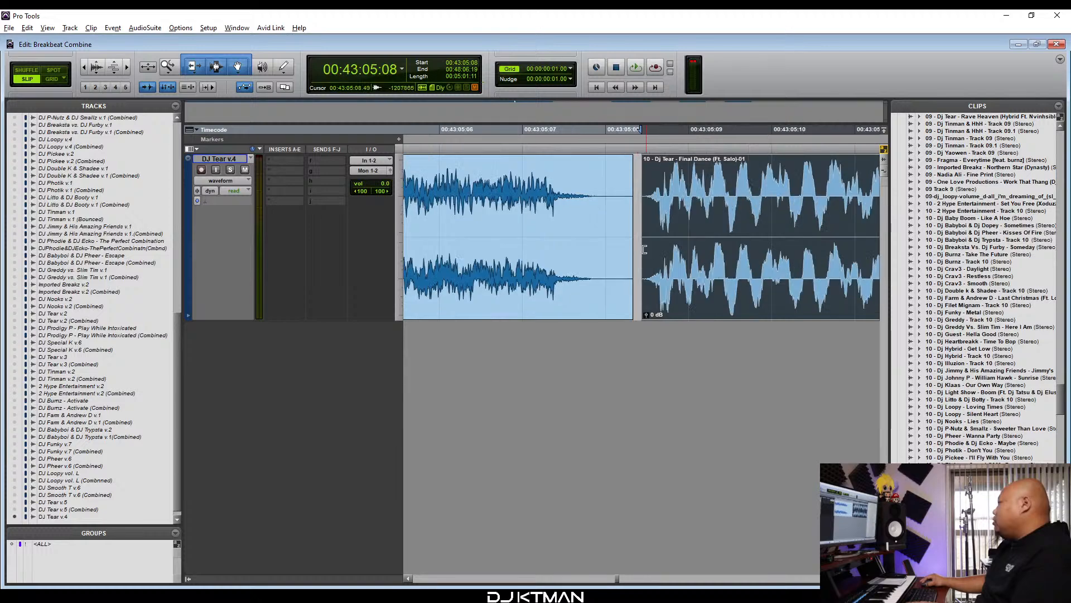
Move clip 10 over the quiet tail of clip 09 and crossfade the two clips.
drag(680, 286, 612, 283)
key(t)
key(t)
drag(680, 293, 578, 322)
key(t)
key(r)
key(r)
key(r)
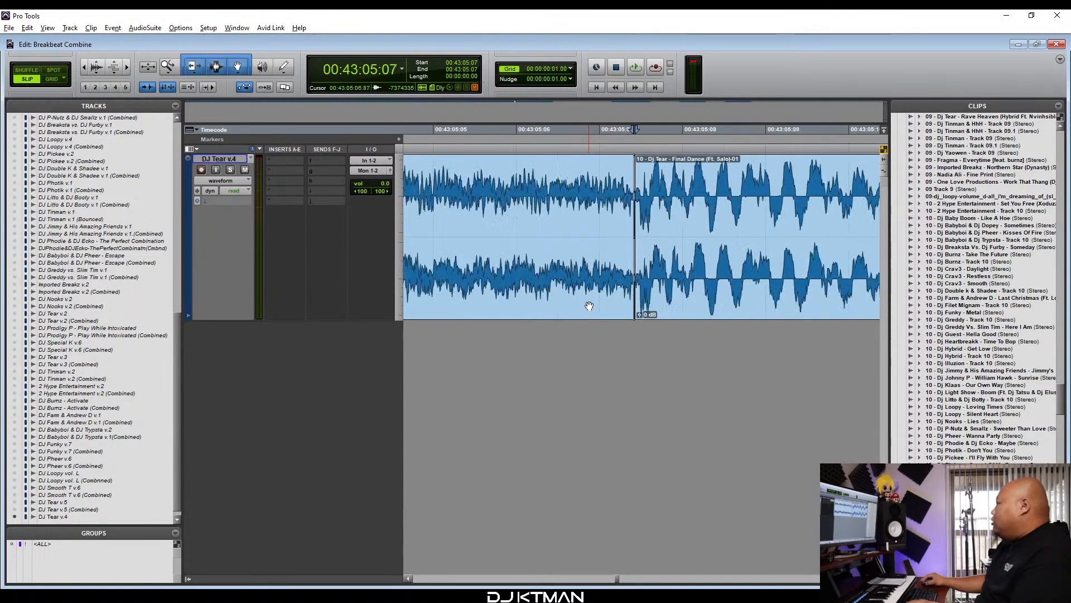
key(r)
key(r)
key(r)
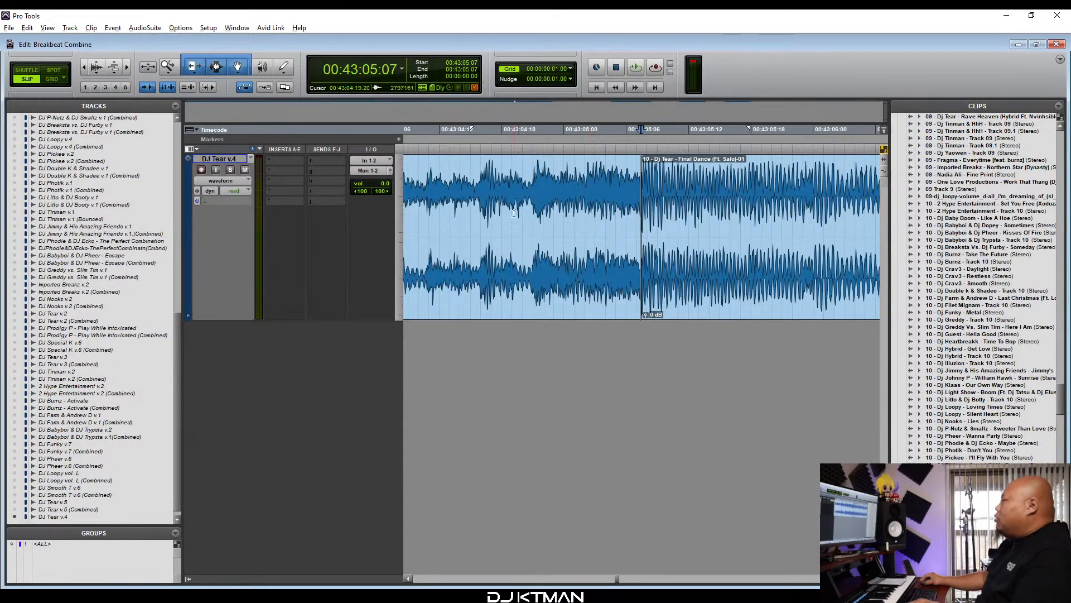
Play from just before the join between clips 09 and 10 to check the transition.
click(525, 189)
key(space)
key(r)
key(r)
key(r)
key(r)
key(r)
key(r)
key(space)
Move the "11 - Dj Tear - Never Leave Your Side" clip across the gap to shortly behind clip 10.
key(r)
key(r)
key(r)
key(r)
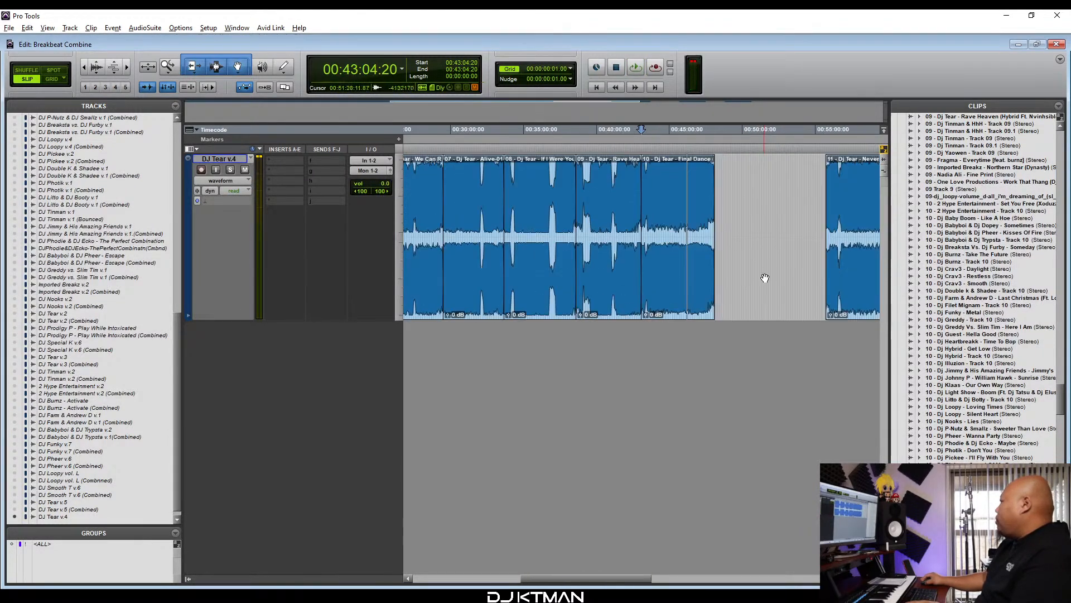
drag(847, 284, 737, 311)
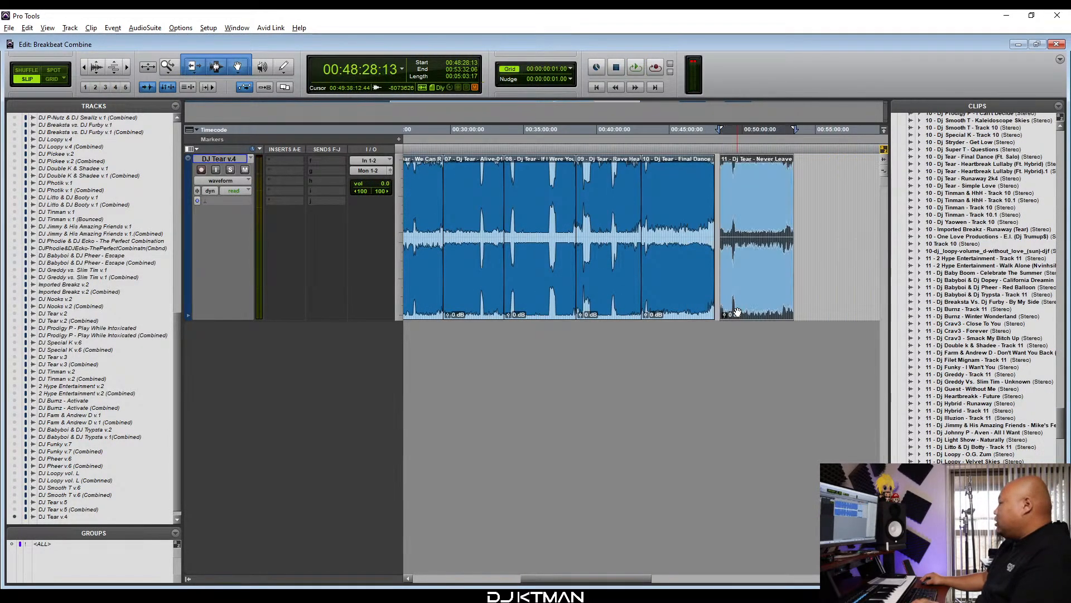
key(t)
key(t)
key(t)
key(t)
key(t)
Bring clip 11 closer to the end of clip 10, leaving only a very small gap.
drag(680, 289, 513, 301)
key(t)
key(t)
key(t)
key(t)
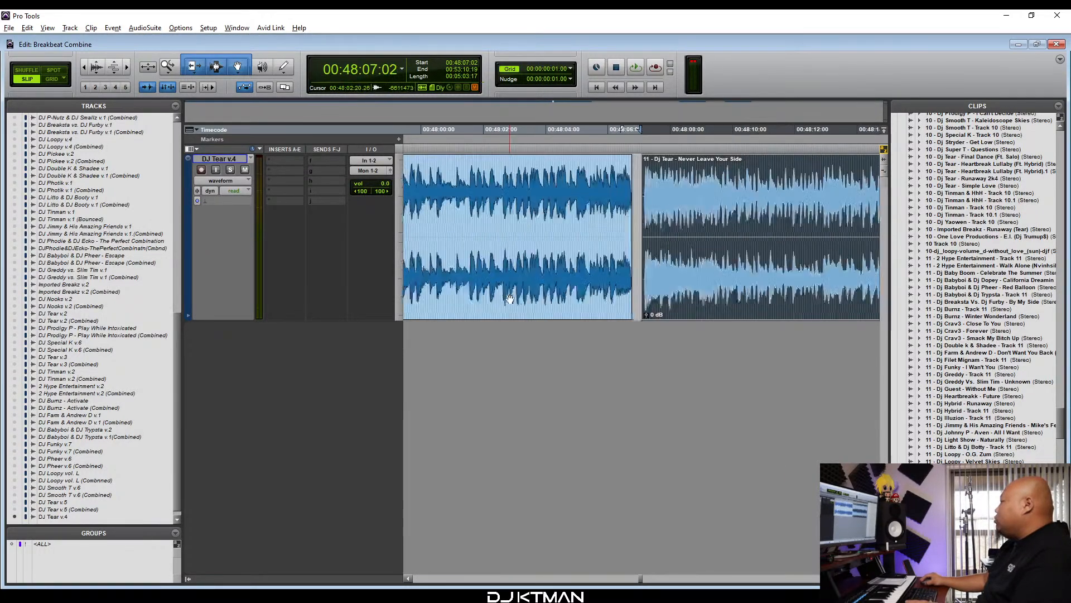
drag(681, 291, 631, 292)
key(t)
key(t)
key(t)
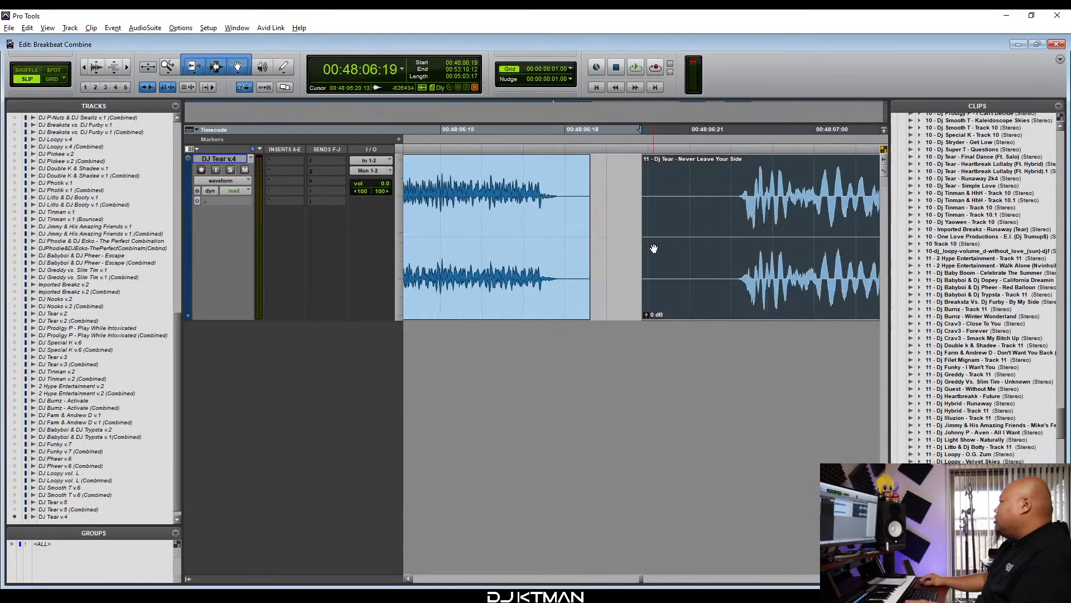
Trim the silence at the head of clip 11 and move the clip over the quiet tail of clip 10.
drag(672, 242, 740, 241)
drag(758, 290, 441, 275)
key(t)
key(t)
Crossfade clips 10 and 11 where they meet.
drag(434, 318, 432, 319)
key(r)
key(r)
key(r)
key(r)
key(r)
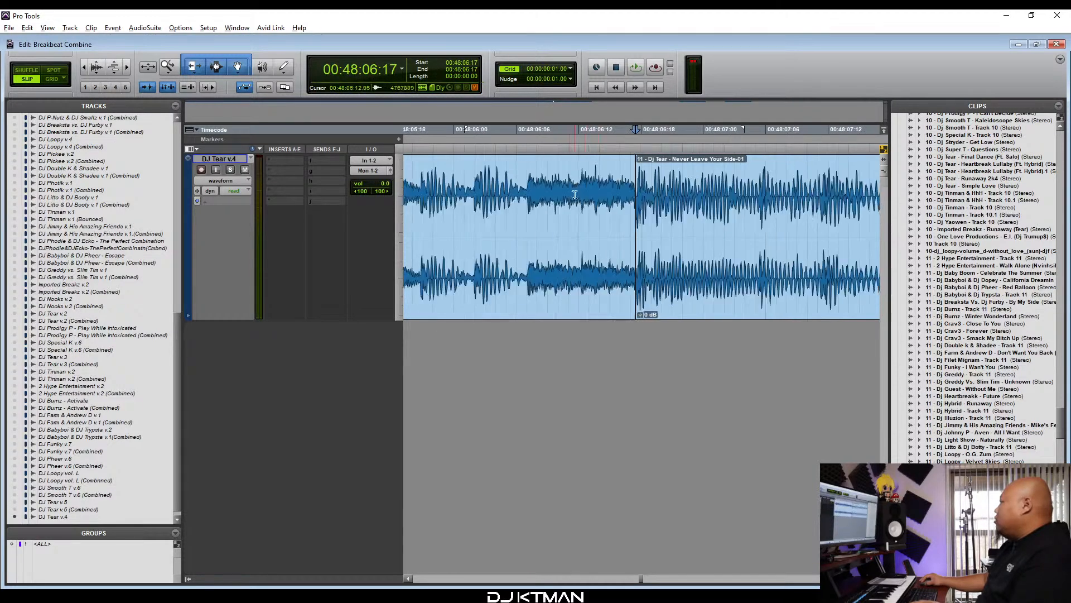
Play from just before the join between clips 10 and 11 to check the transition.
key(space)
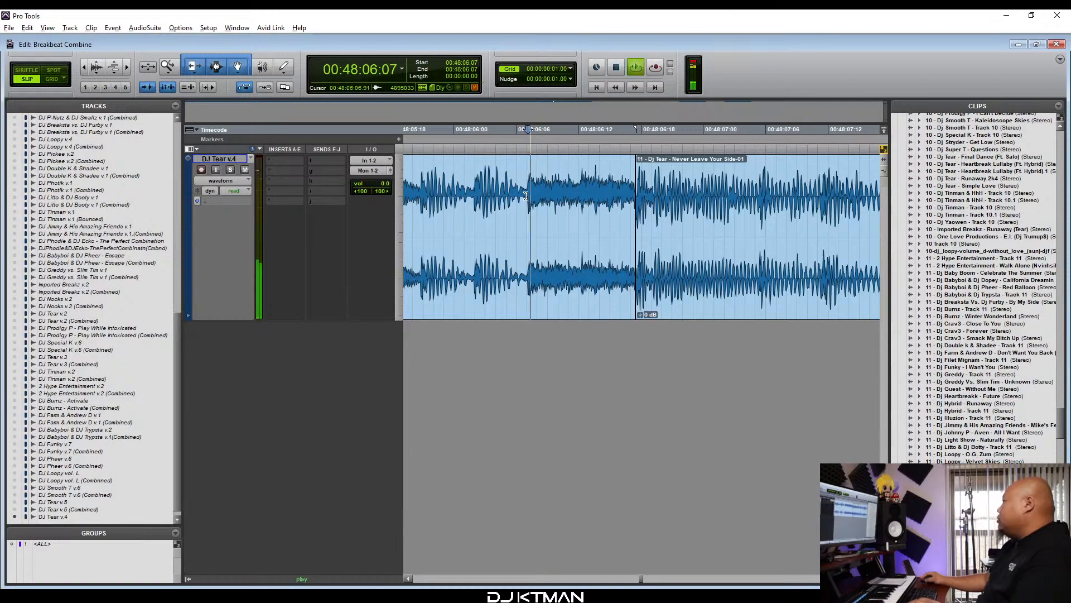
key(r)
key(r)
key(r)
key(r)
key(r)
key(r)
key(r)
key(r)
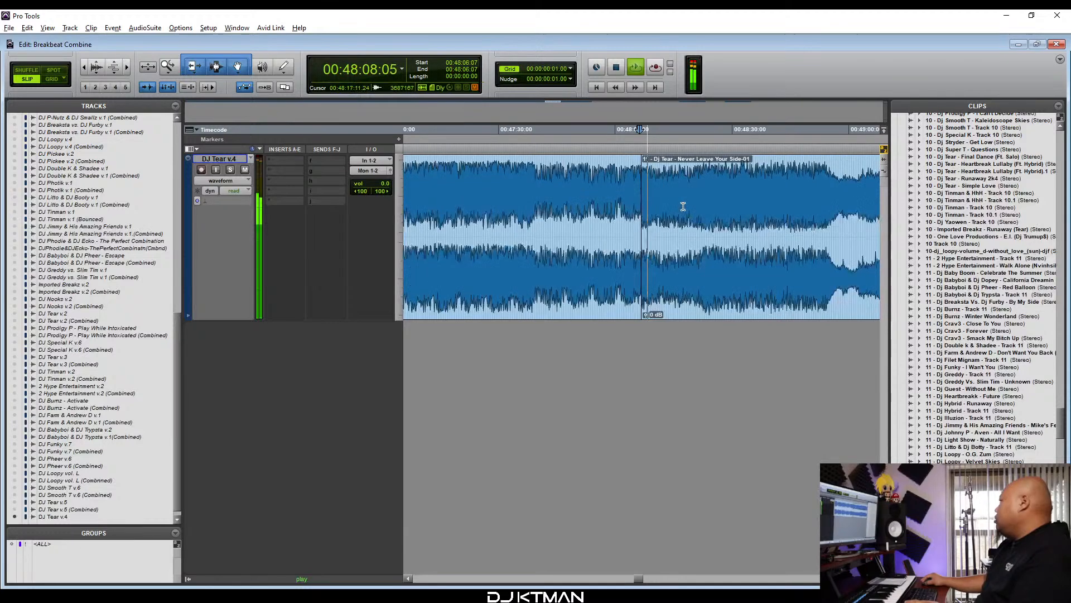
key(space)
Select clips 12 and 13 and move them together up close behind the end of clip 11.
key(r)
key(r)
click(740, 192)
key(r)
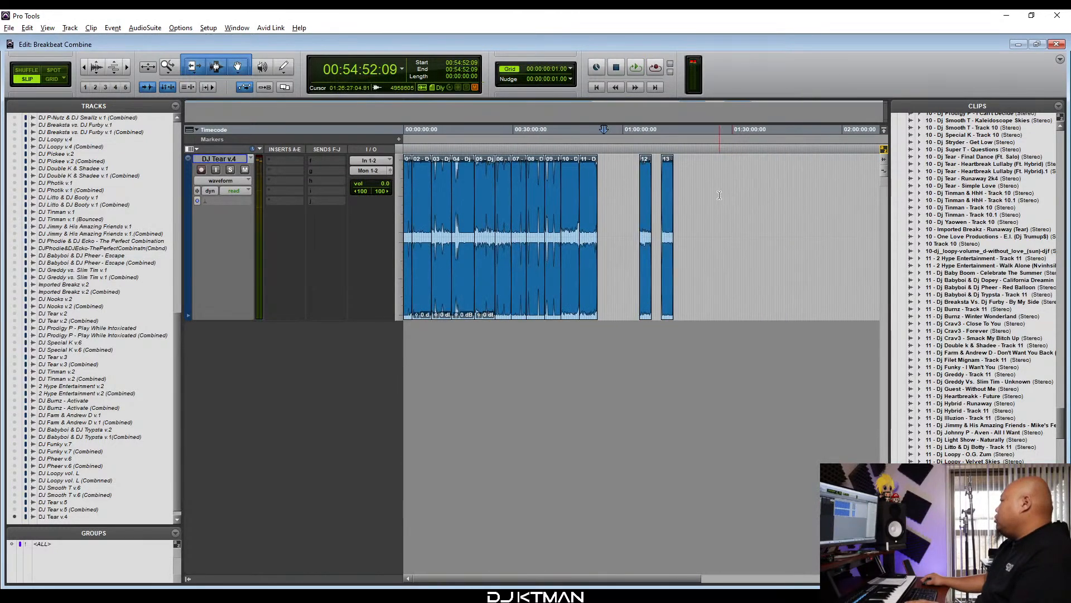
click(722, 284)
shift+click(799, 249)
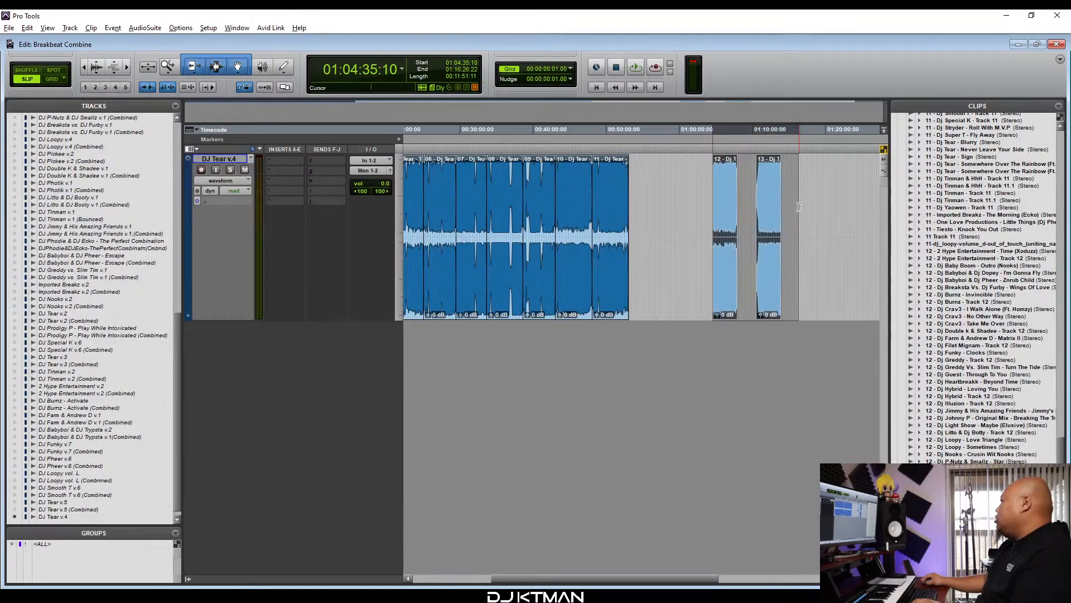
key(t)
drag(659, 287, 493, 308)
key(t)
key(t)
key(t)
key(t)
key(t)
key(t)
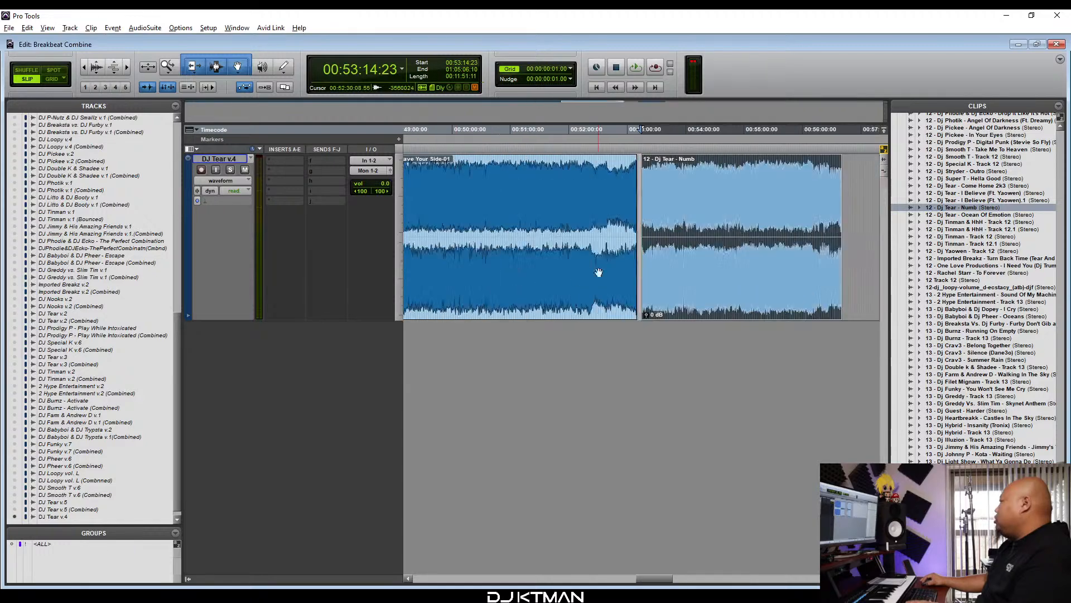
Bring the "12 - Dj Tear - Numb" clip closer to the silent end of clip 11.
drag(692, 279, 591, 290)
key(t)
key(t)
key(t)
key(t)
key(t)
click(674, 196)
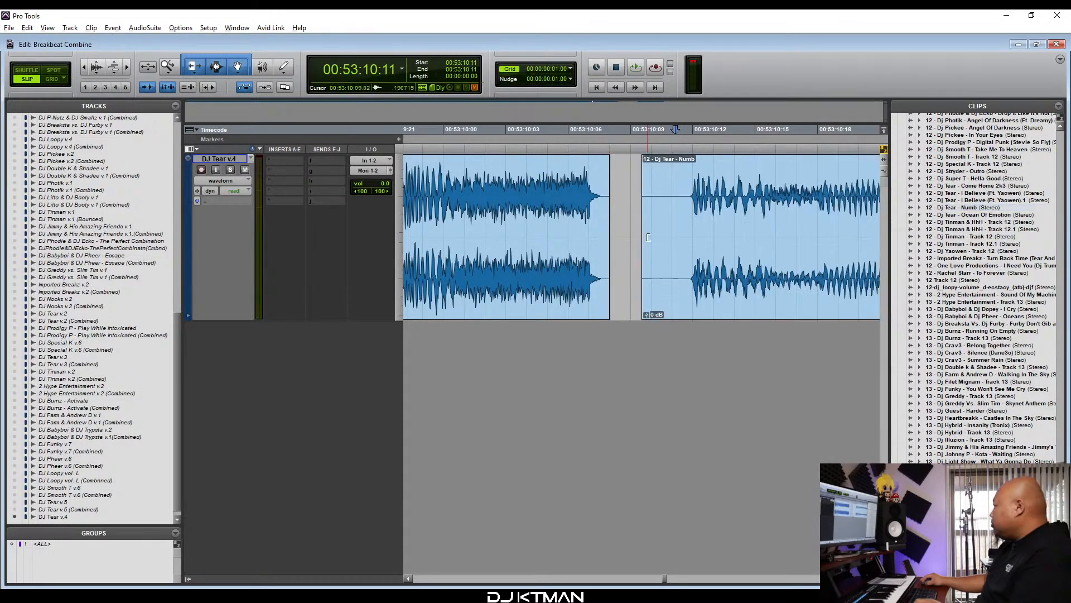
drag(645, 259, 622, 290)
key(t)
key(t)
key(t)
Trim the silence at the head of clip 12 and move the clip over the quiet tail of clip 11.
drag(645, 244, 688, 246)
drag(702, 290, 569, 305)
key(t)
key(t)
key(t)
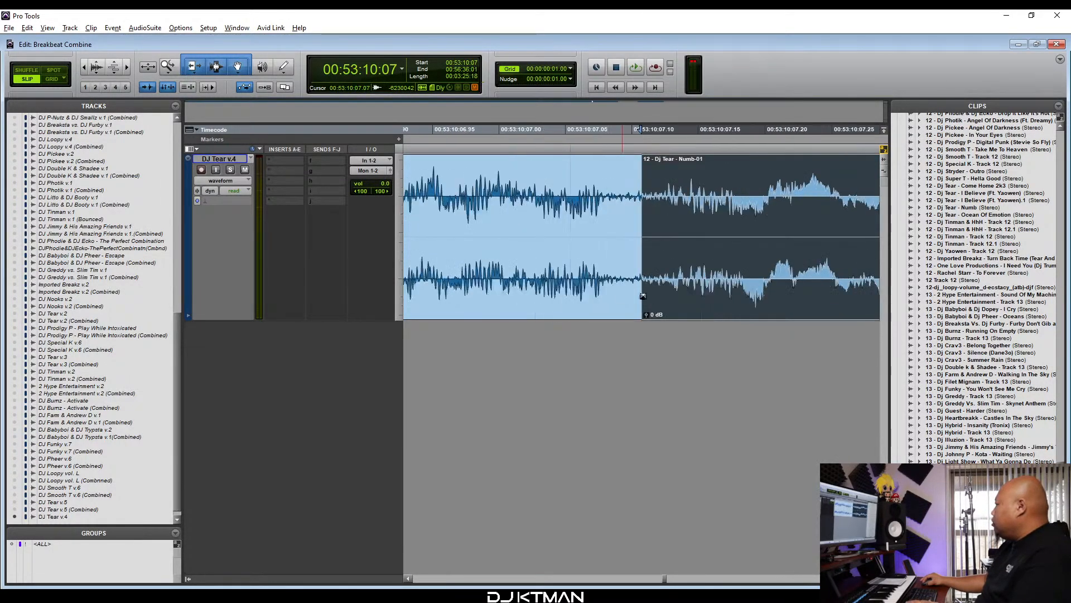
Select a short range across the join between clips 11 and 12 and crossfade it.
drag(648, 228, 635, 227)
key(f)
key(r)
key(r)
key(r)
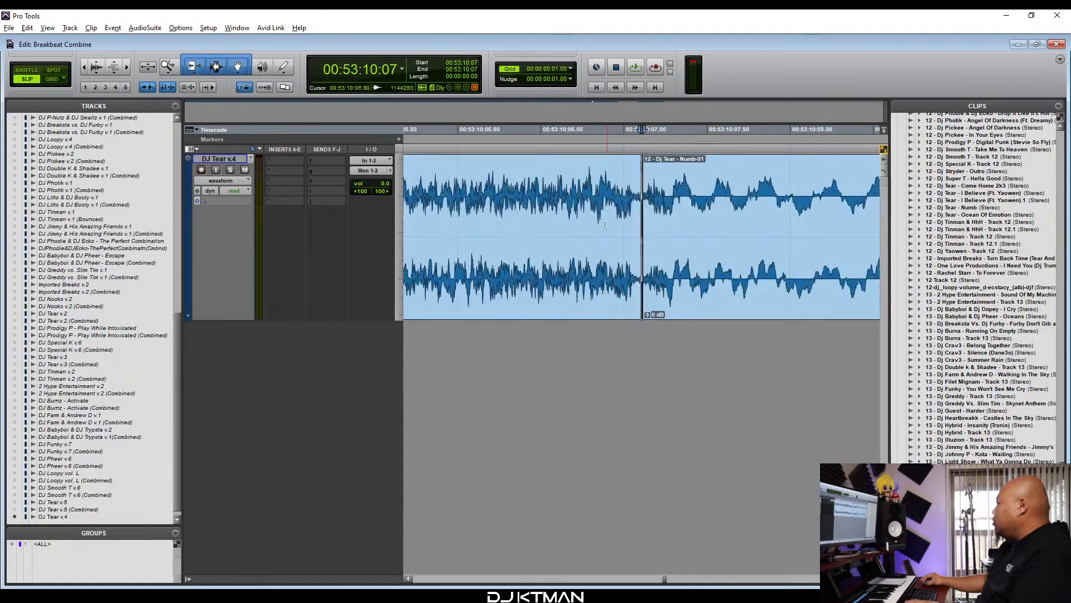
key(r)
key(r)
key(r)
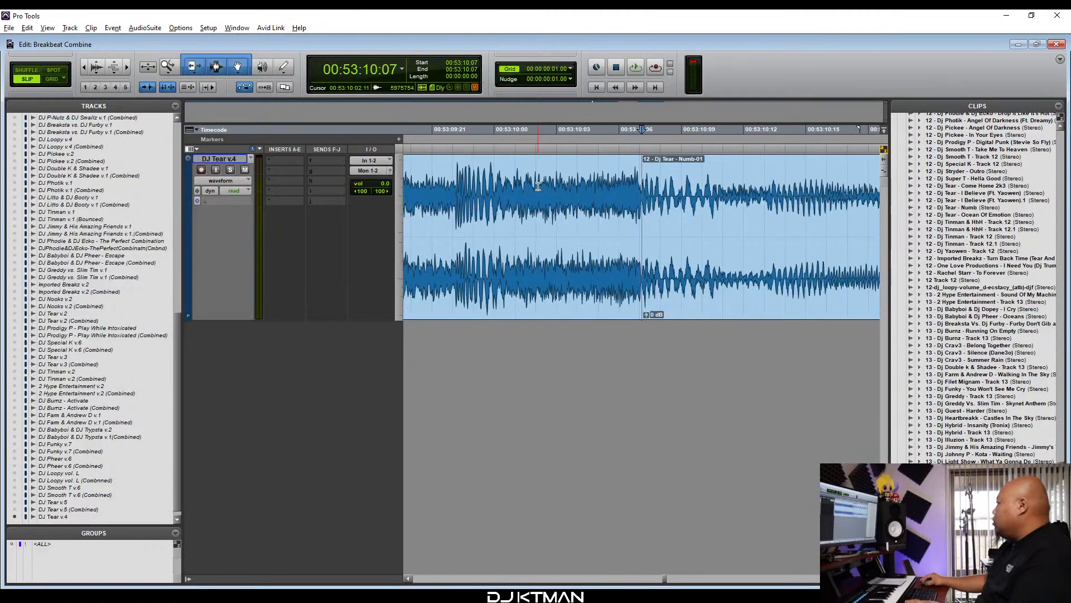
Play from just before the join between clips 11 and 12 to check the transition.
click(538, 183)
key(space)
key(r)
key(r)
click(515, 185)
key(space)
key(space)
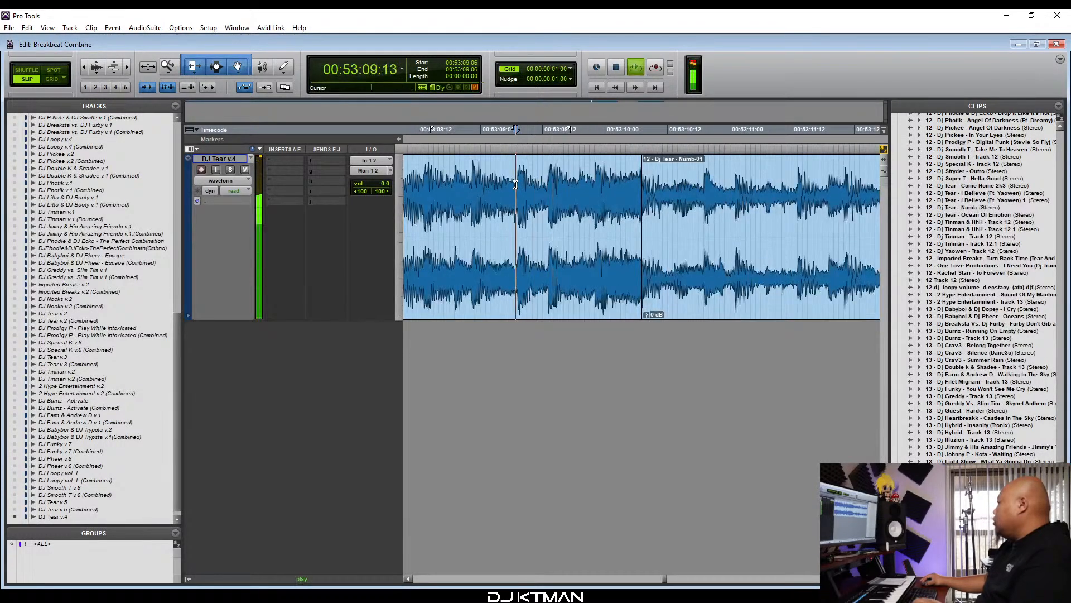
key(r)
key(r)
key(r)
key(r)
key(r)
key(r)
key(r)
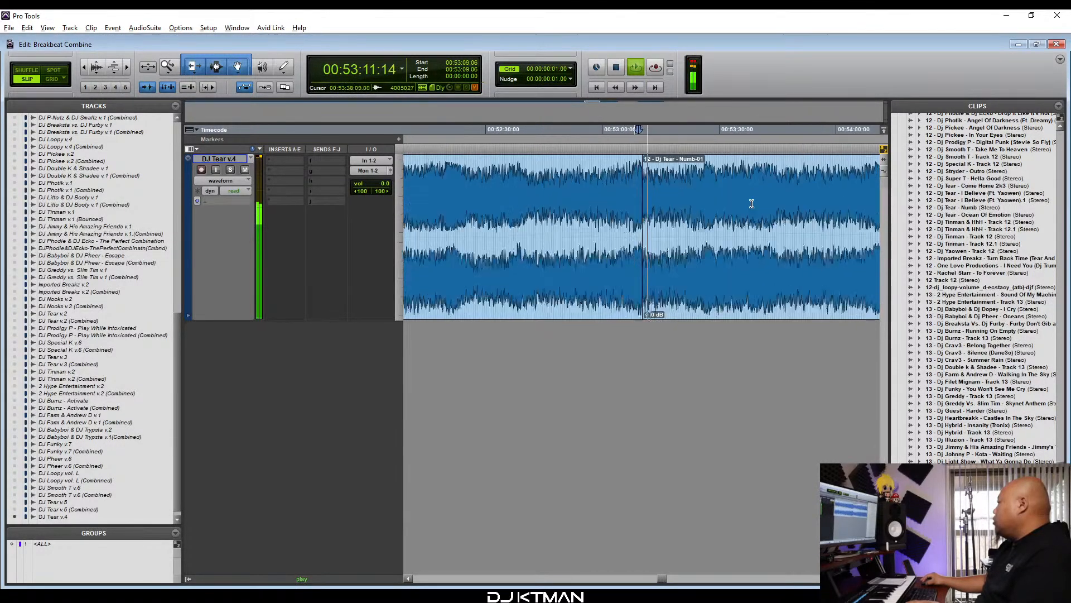
key(r)
key(r)
key(space)
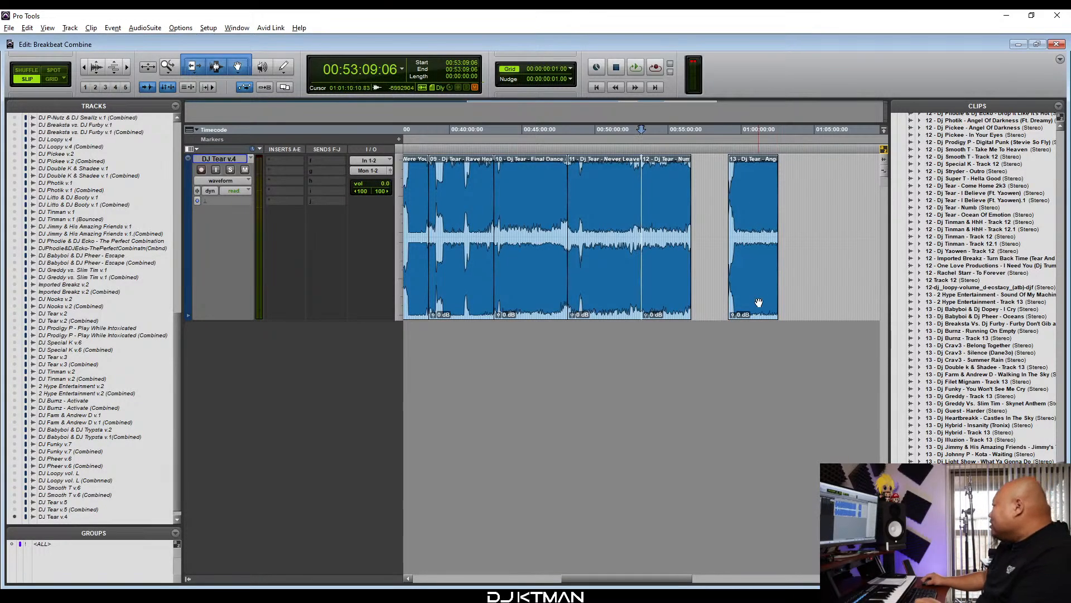
Move the "13 - Dj Tear - Angel" clip up close behind the end of clip 12.
drag(759, 302, 723, 310)
key(t)
key(t)
key(t)
key(t)
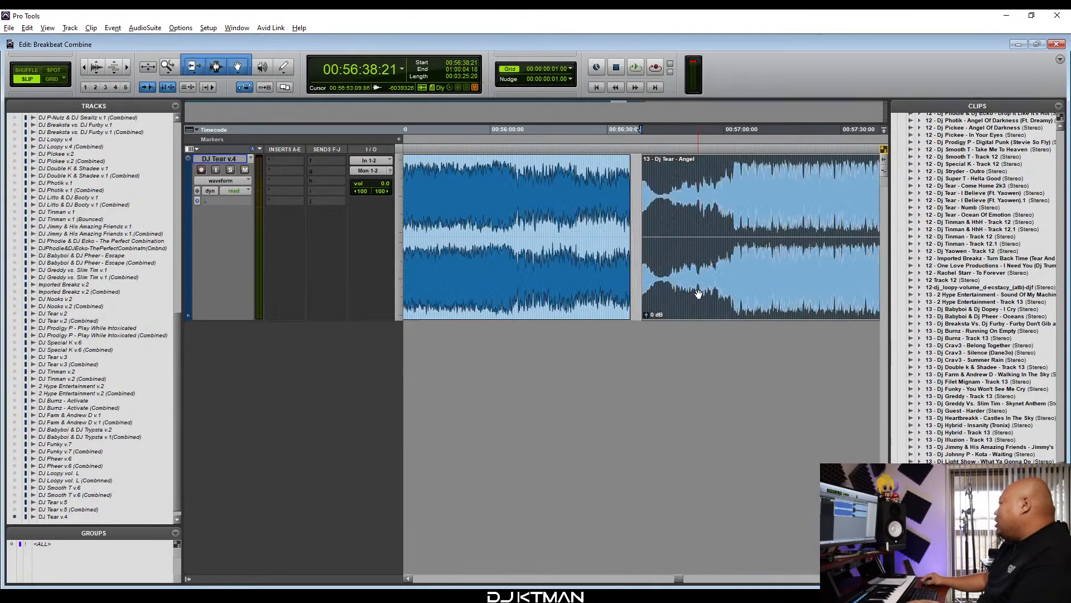
key(t)
key(t)
key(t)
drag(677, 292, 590, 313)
key(t)
key(t)
Trim the silence at the head of clip 13 and move the clip just behind the quiet tail of clip 12.
drag(649, 237, 744, 239)
drag(797, 267, 714, 260)
key(t)
key(t)
Select the quiet tail of clip 12 and play from just before it to check how the track ends.
key(r)
key(r)
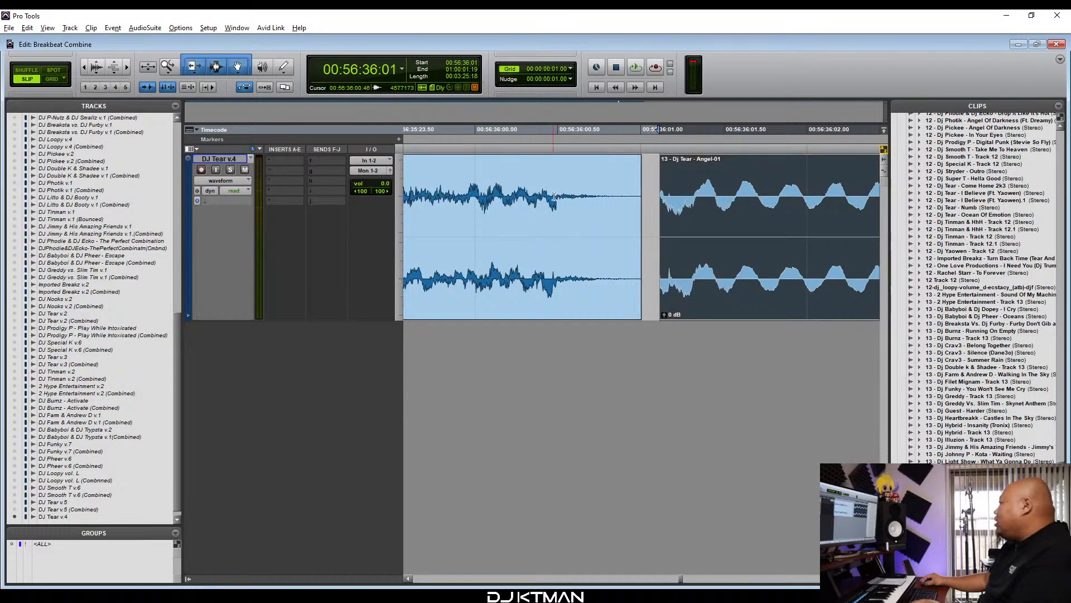
drag(555, 196, 620, 199)
key(r)
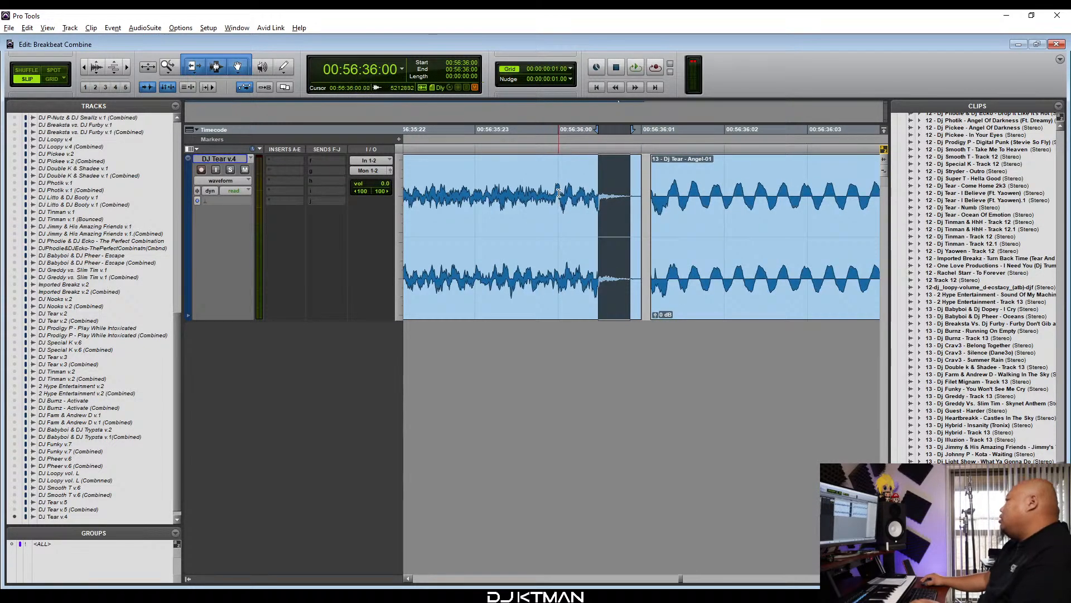
click(558, 194)
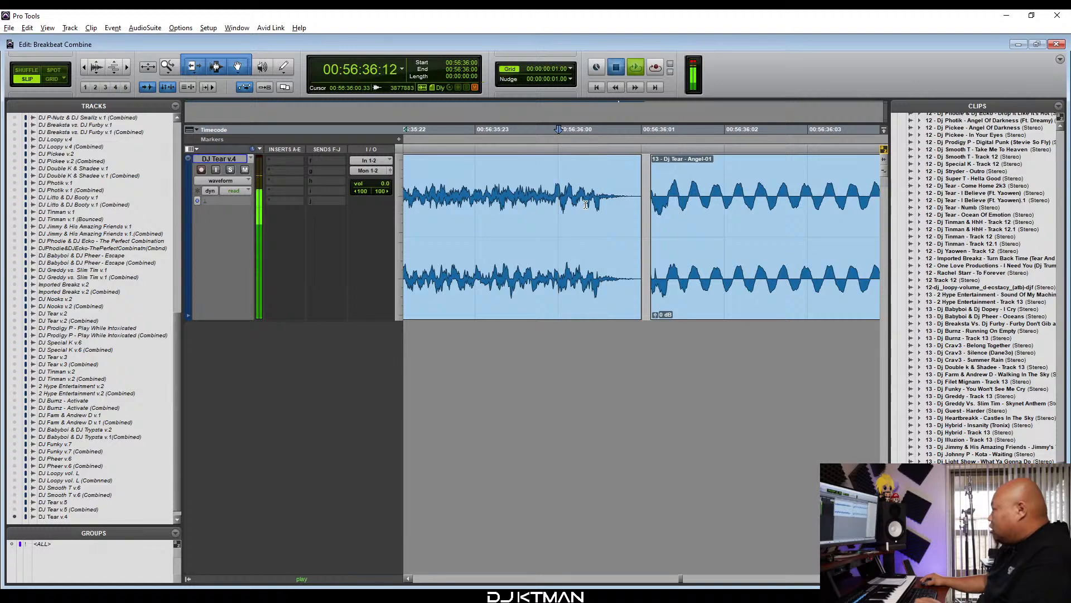
Move clip 13 over the quiet tail of clip 12 and crossfade the two clips.
drag(677, 287, 500, 322)
key(t)
key(t)
key(t)
click(478, 319)
key(Tab)
key(r)
key(r)
click(625, 251)
key(t)
key(t)
key(t)
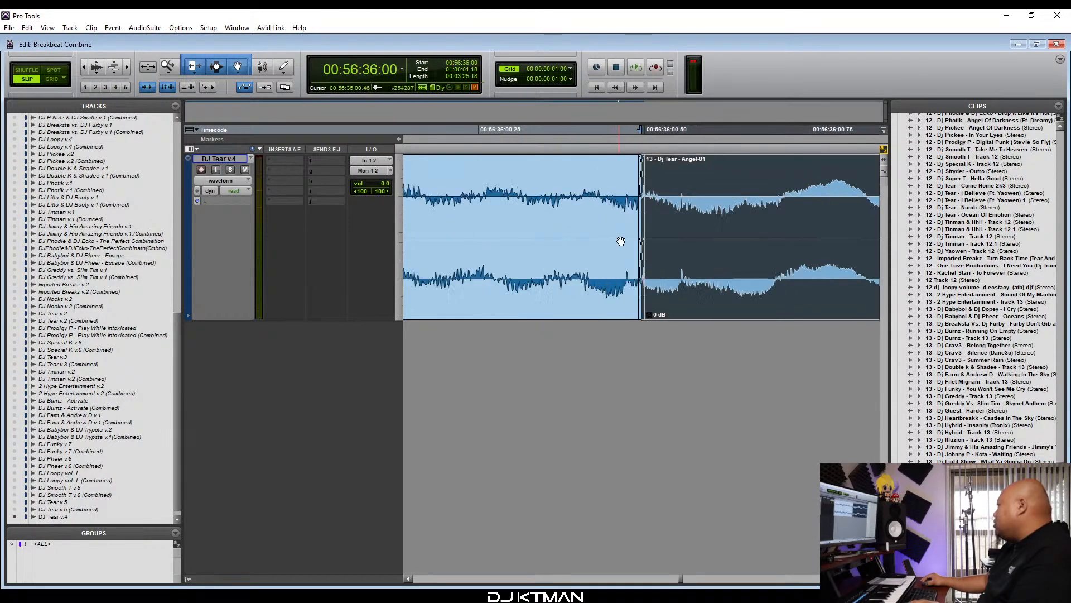
Play across the crossfade between clips 12 and 13, starting just before the join, to check the transition.
click(575, 211)
key(r)
key(r)
key(r)
key(r)
key(r)
key(r)
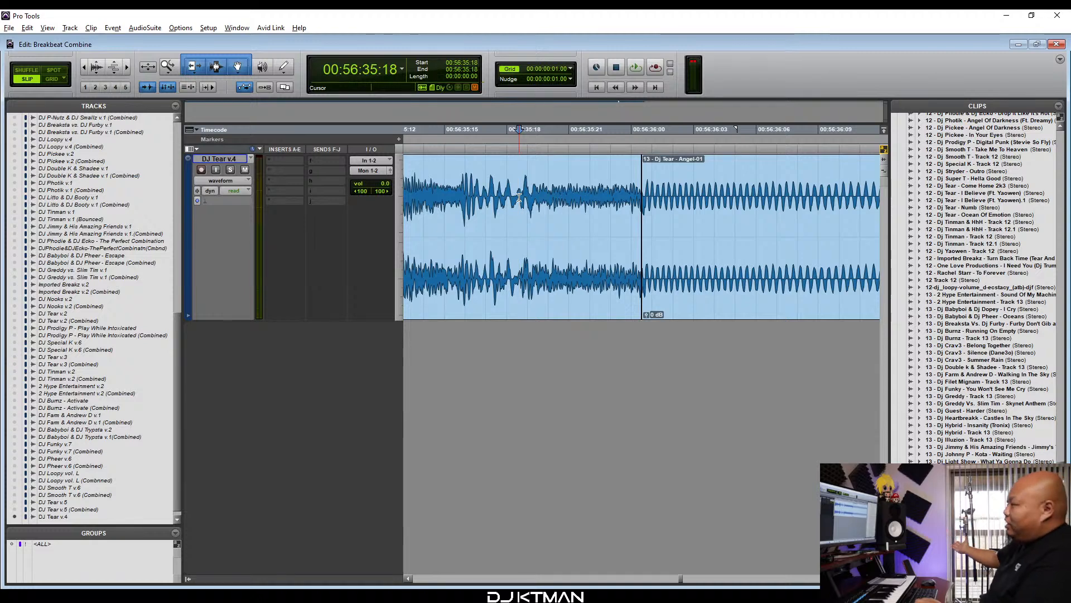
click(514, 191)
key(space)
key(r)
key(r)
key(r)
key(r)
key(r)
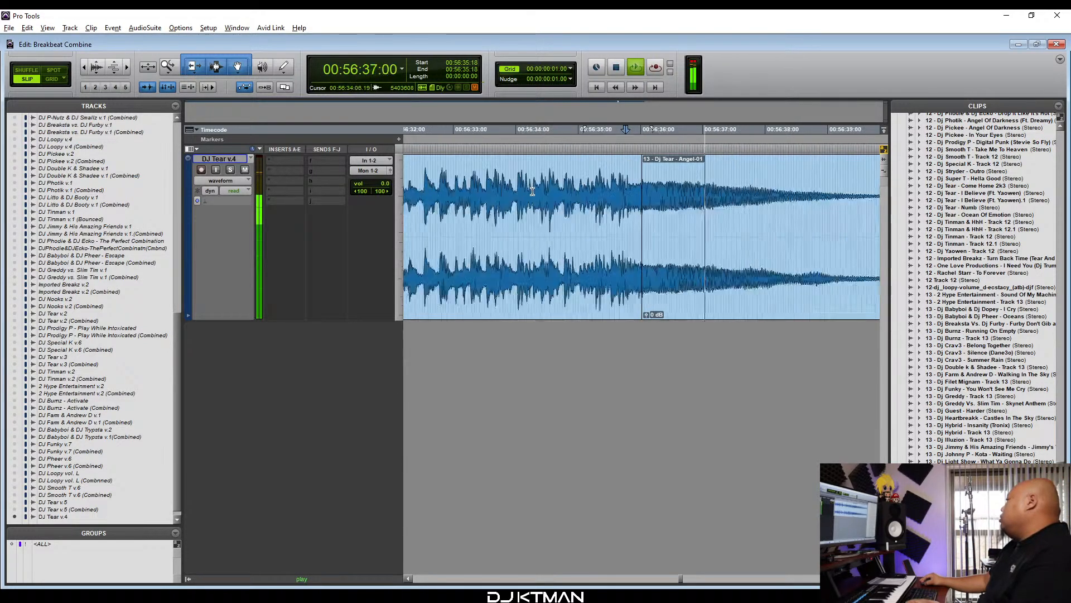
key(space)
Spot-check clip 13 by playing briefly from its loud section and again from close to its end.
key(r)
key(r)
key(r)
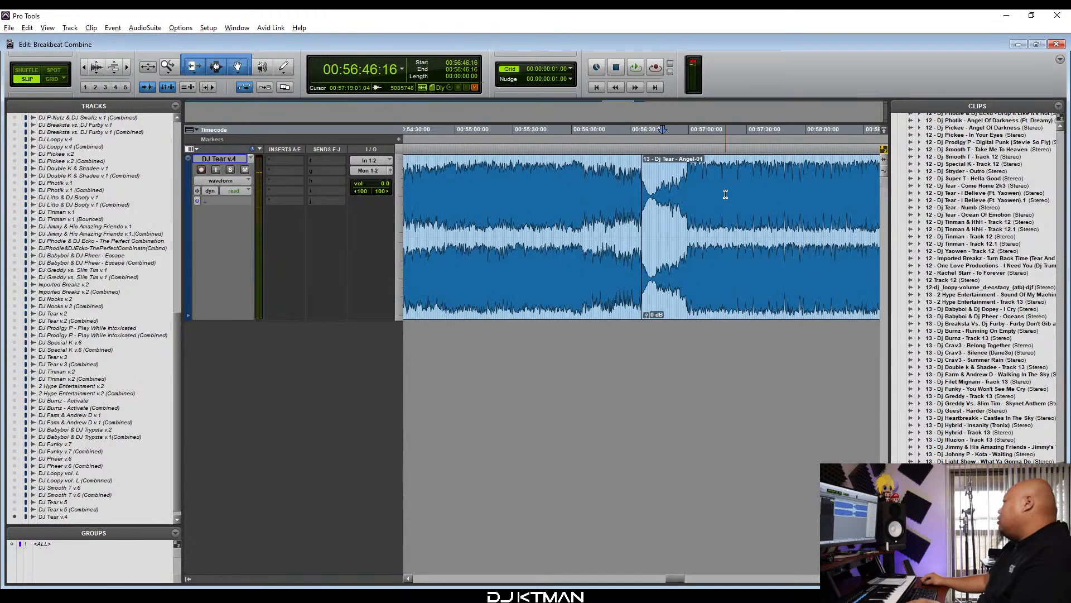
click(727, 192)
key(space)
key(r)
key(r)
click(727, 190)
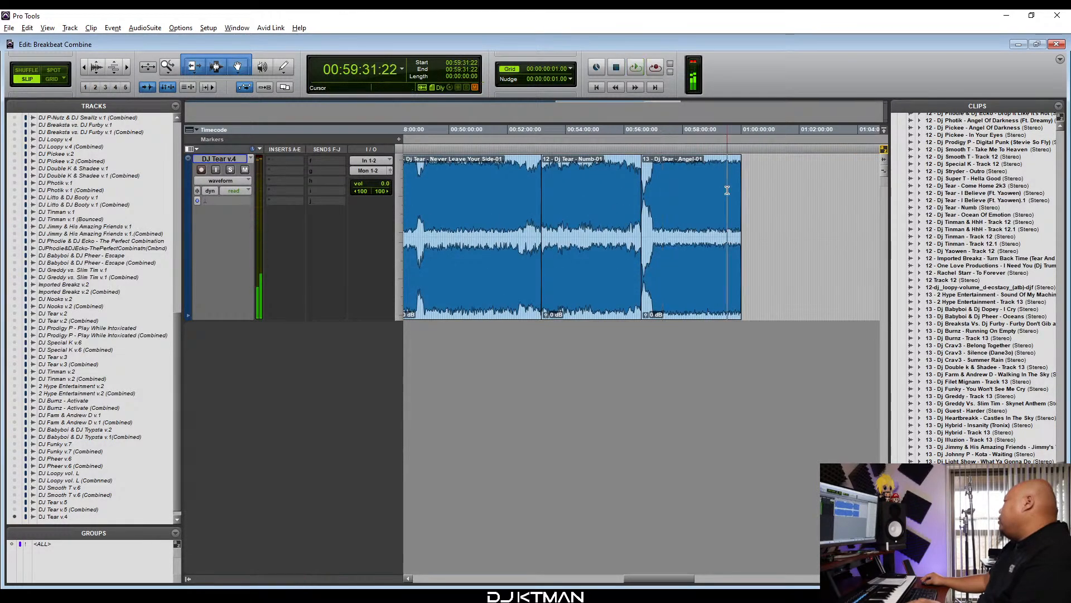
key(t)
key(t)
key(t)
key(t)
key(space)
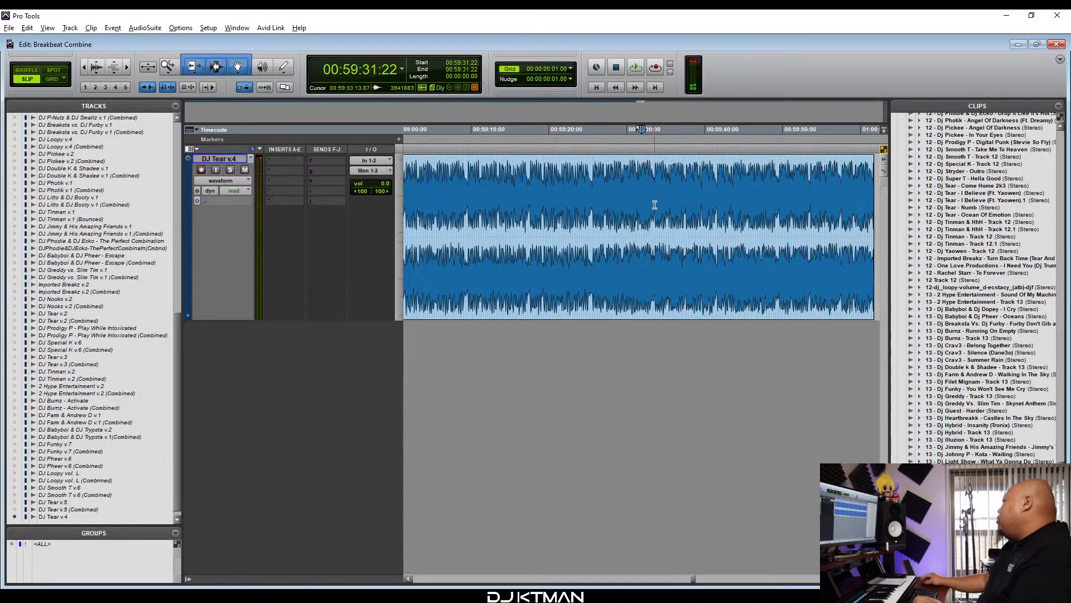
Add a short fade-out at the very end of the "13 - Dj Tear - Angel" clip.
scroll(653, 204, right, 1)
drag(633, 181, 684, 202)
key(t)
key(t)
key(t)
key(t)
key(t)
key(t)
key(t)
key(t)
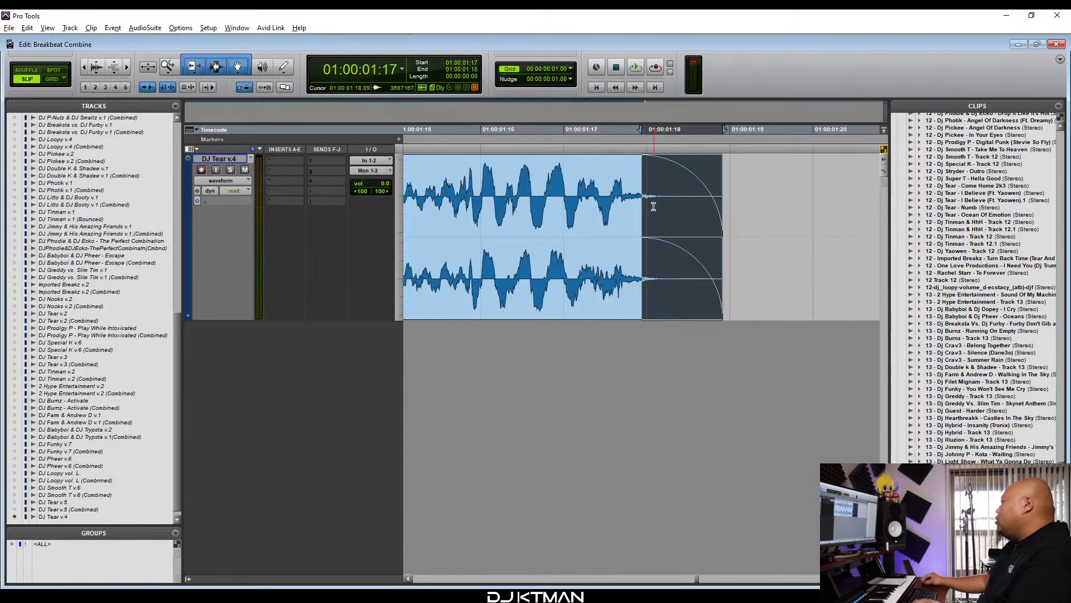
Play the last second of clip 13 through its fade-out to check how the mix ends.
click(563, 174)
key(r)
key(r)
key(r)
key(r)
click(532, 181)
key(space)
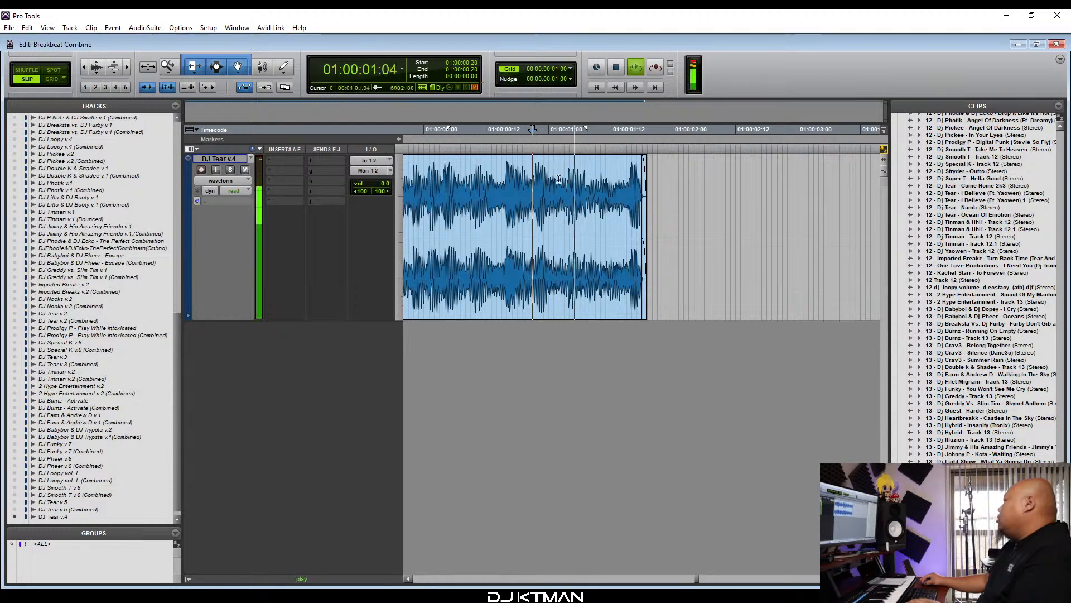
key(space)
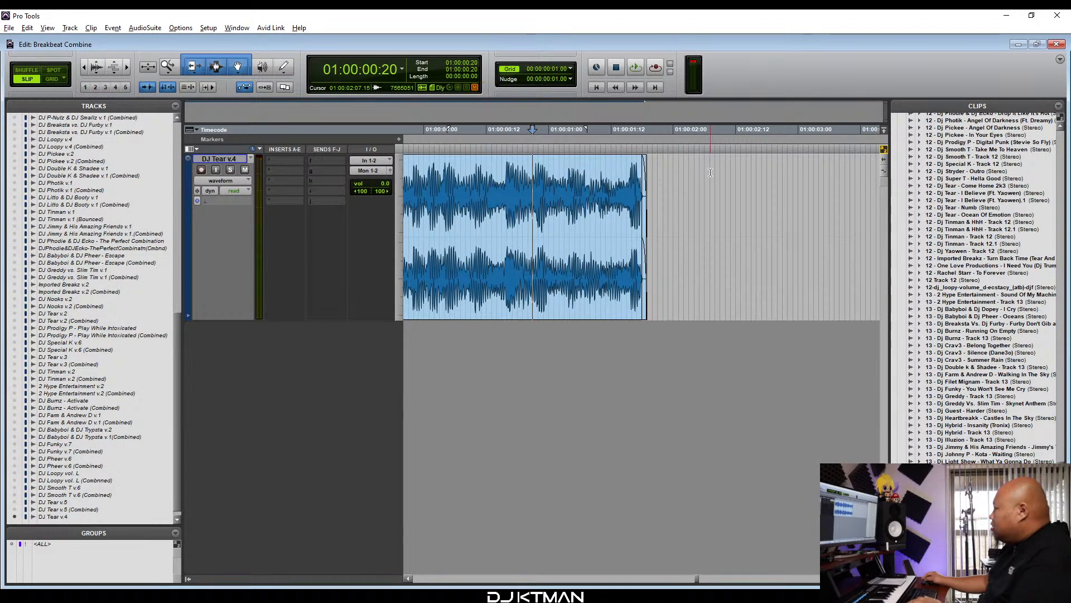
key(r)
key(r)
key(r)
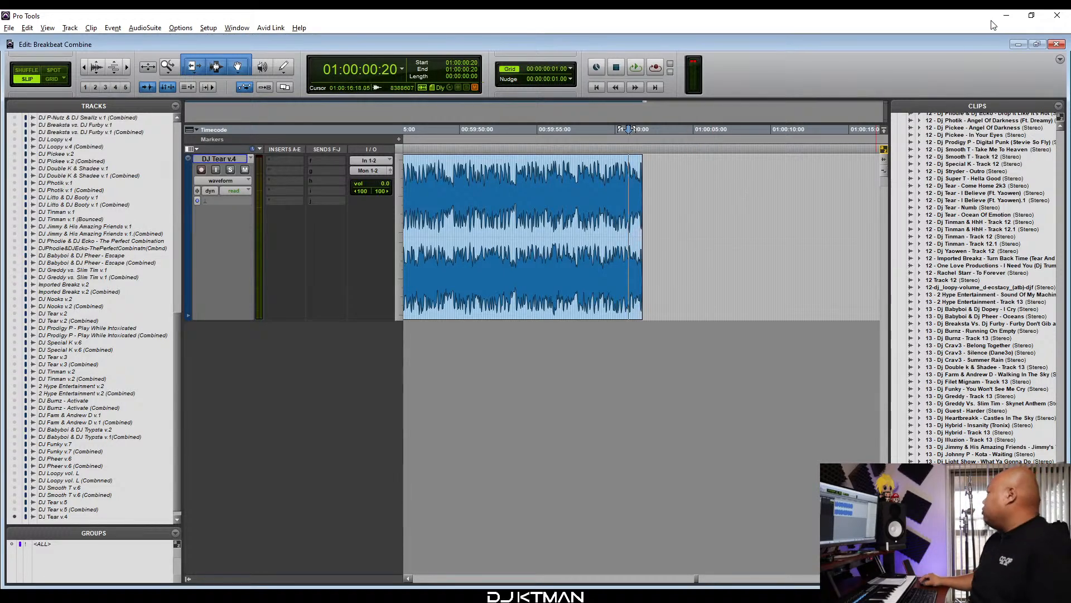
Switch to File Explorer, open the Breakbeat folder inside Music on the E: drive, and look through its album folders.
click(1007, 15)
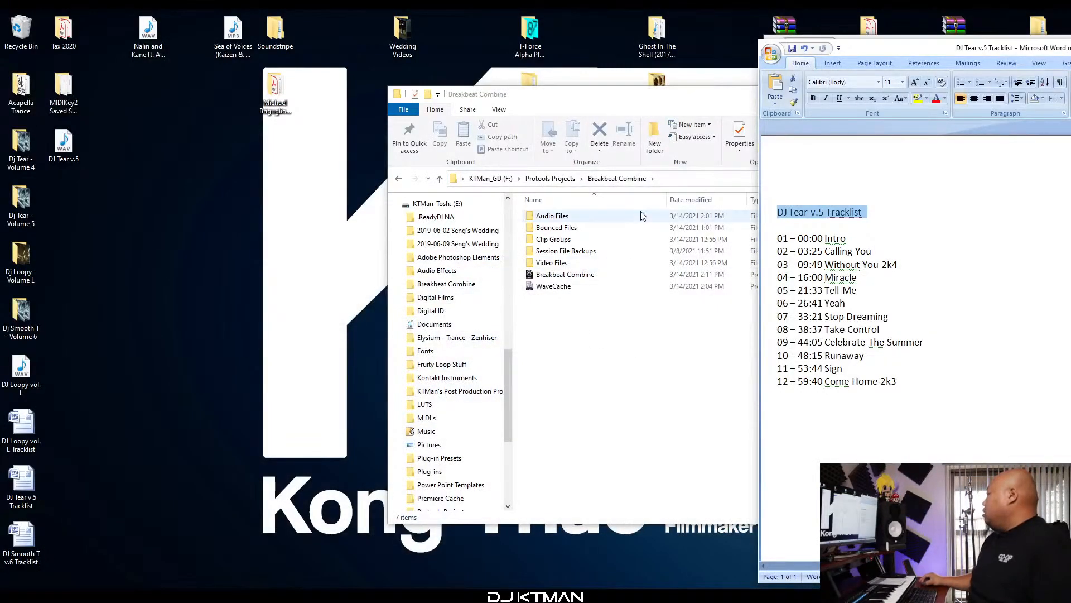
drag(676, 106, 379, 156)
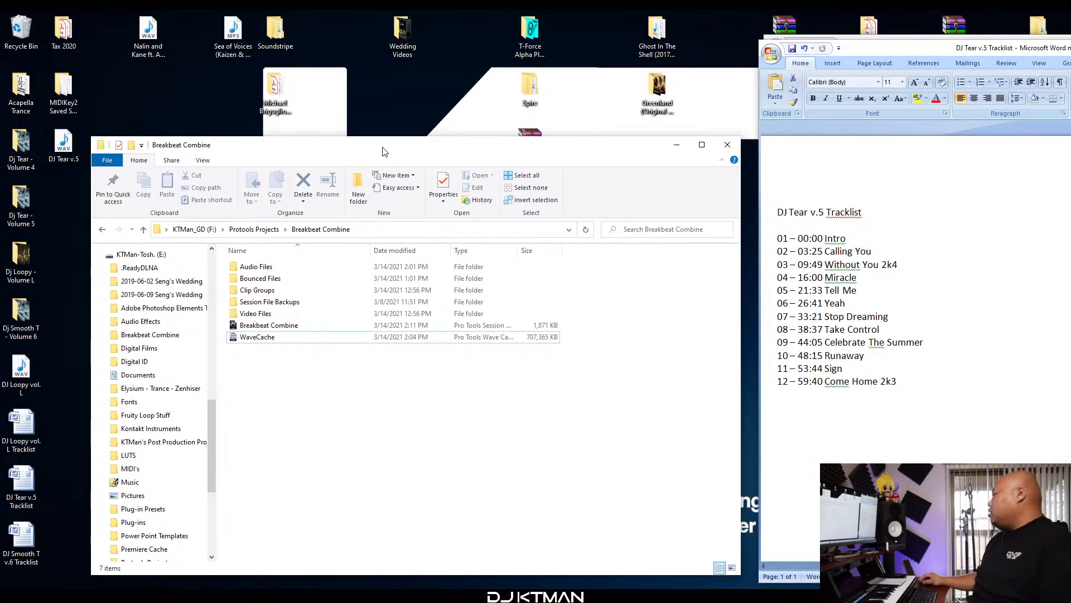
drag(209, 460, 207, 300)
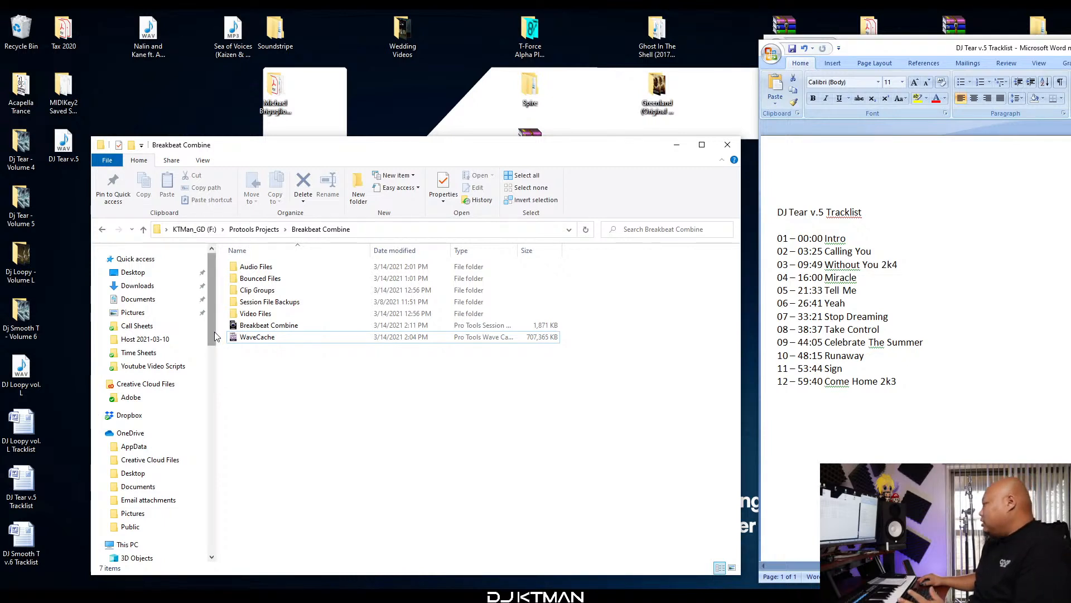
drag(214, 332, 214, 559)
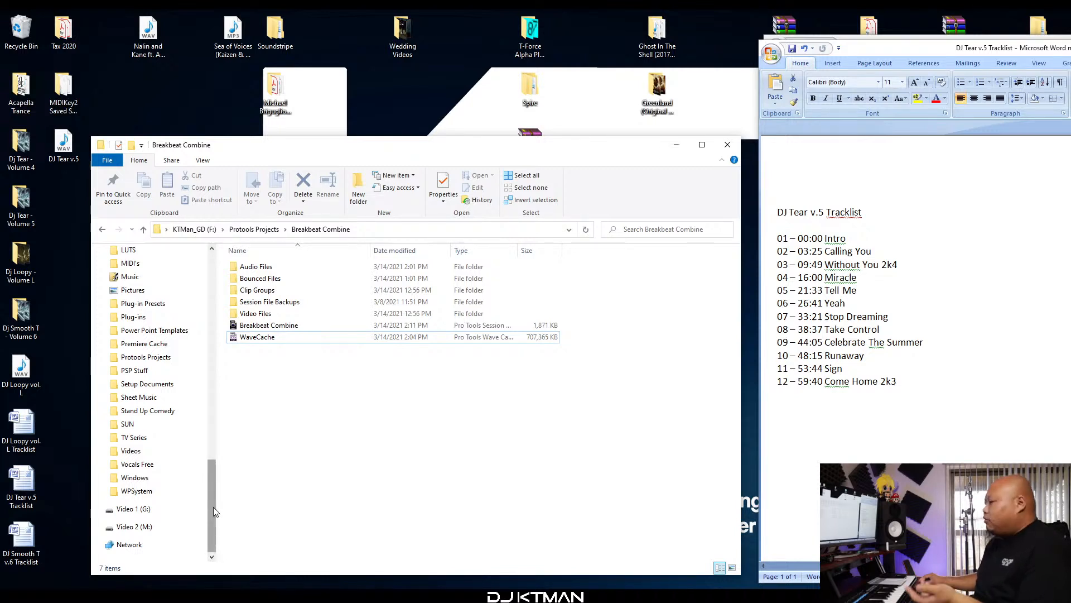
drag(214, 508, 213, 452)
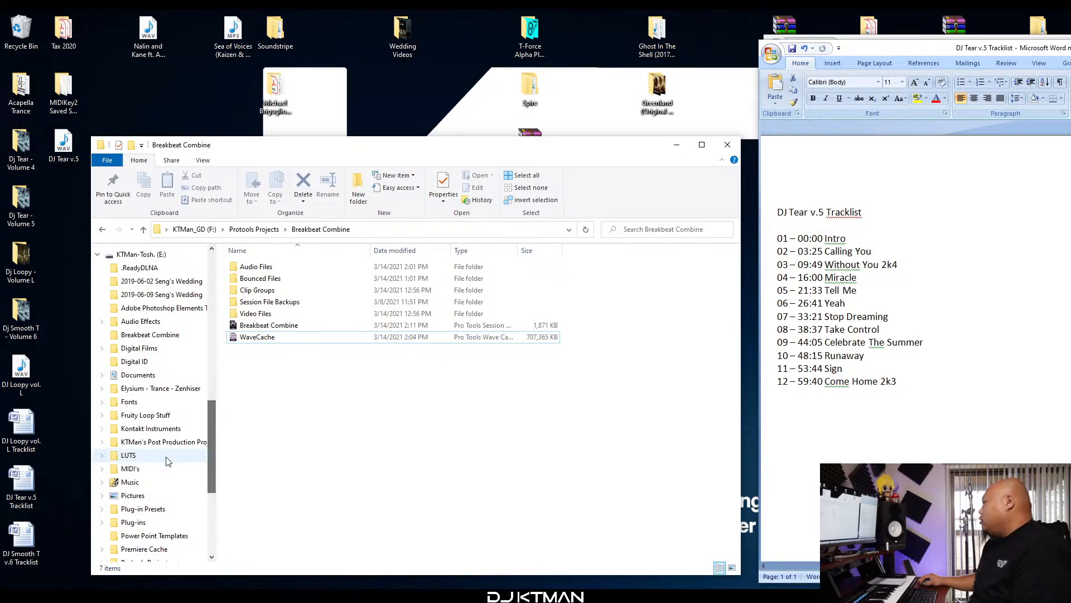
click(130, 482)
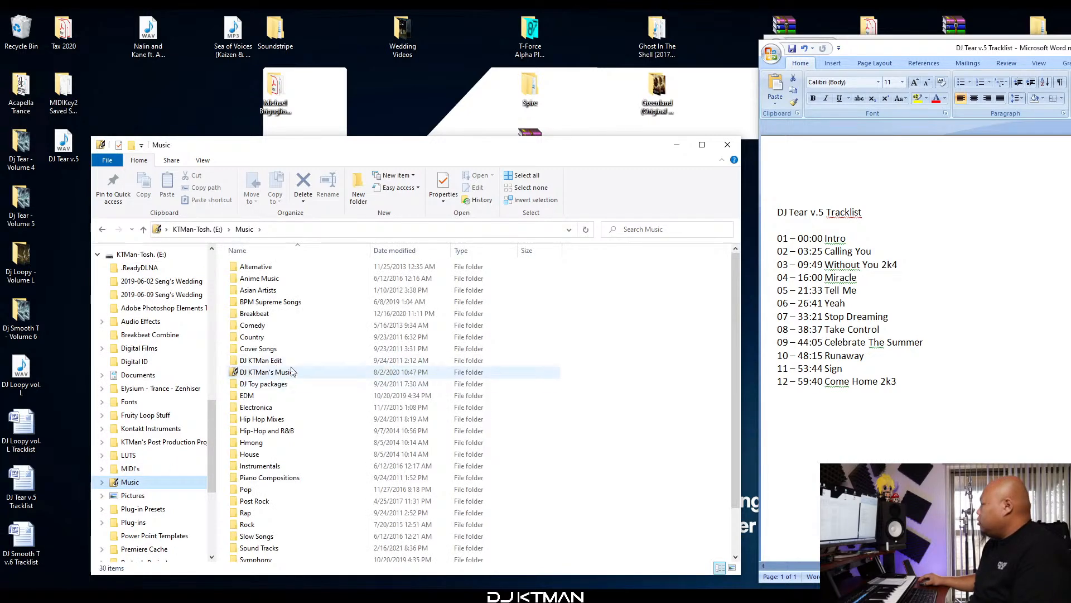
double_click(288, 316)
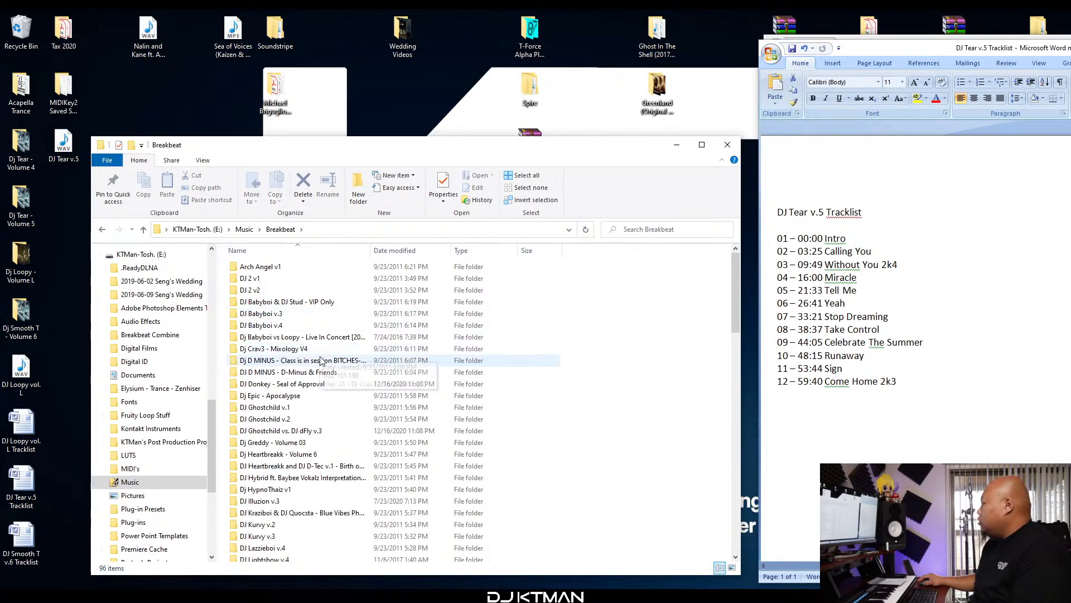
scroll(333, 483, down, 8)
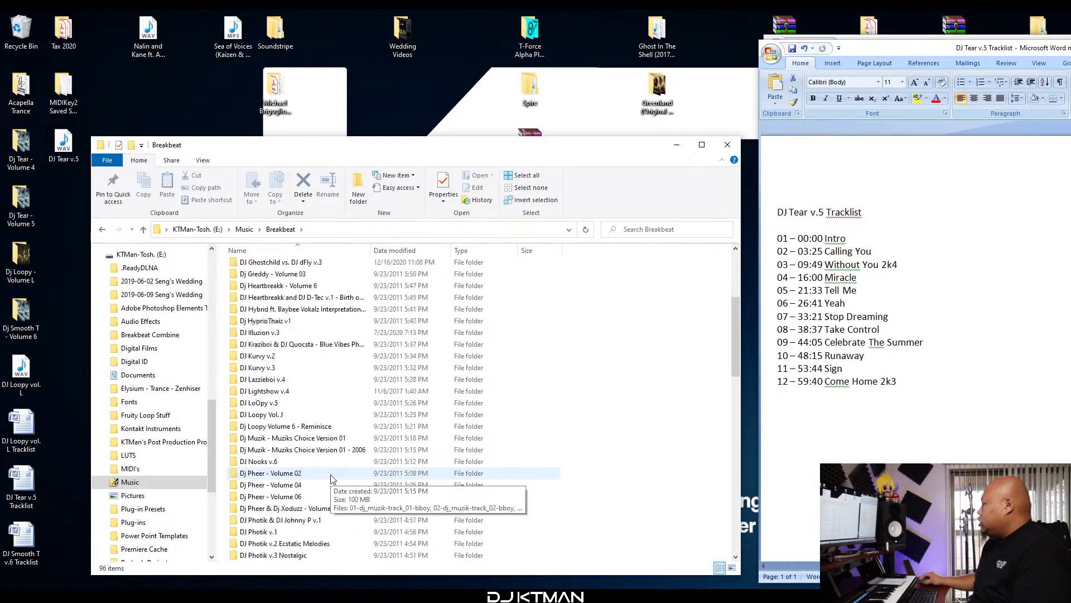
Open the DJ Tear v.4 folder, play the ending of 13 - Angel (Tear), and close the player.
scroll(330, 478, down, 2)
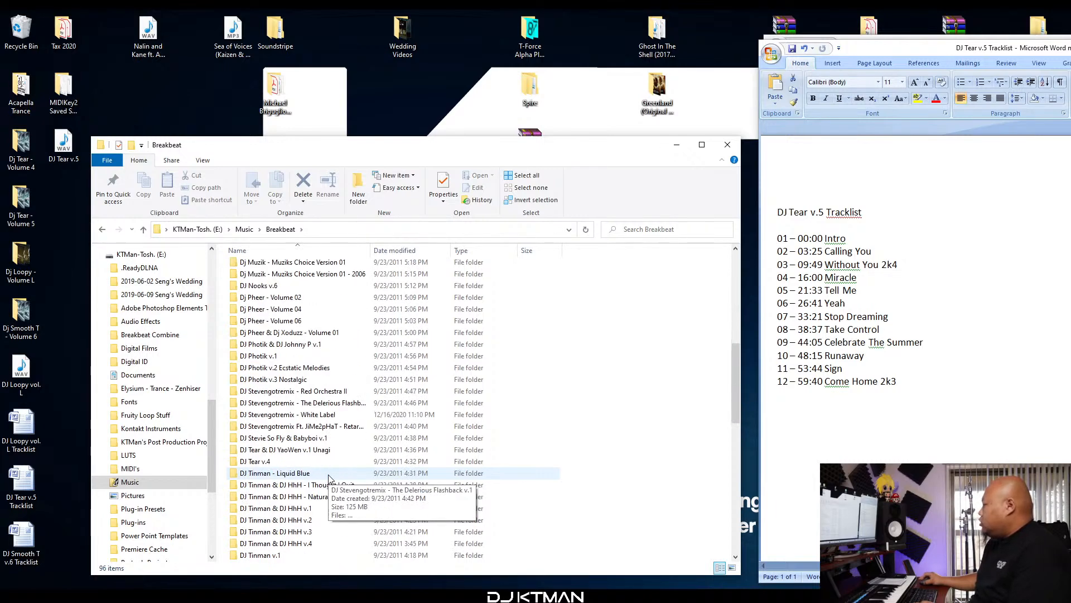
double_click(301, 462)
click(280, 407)
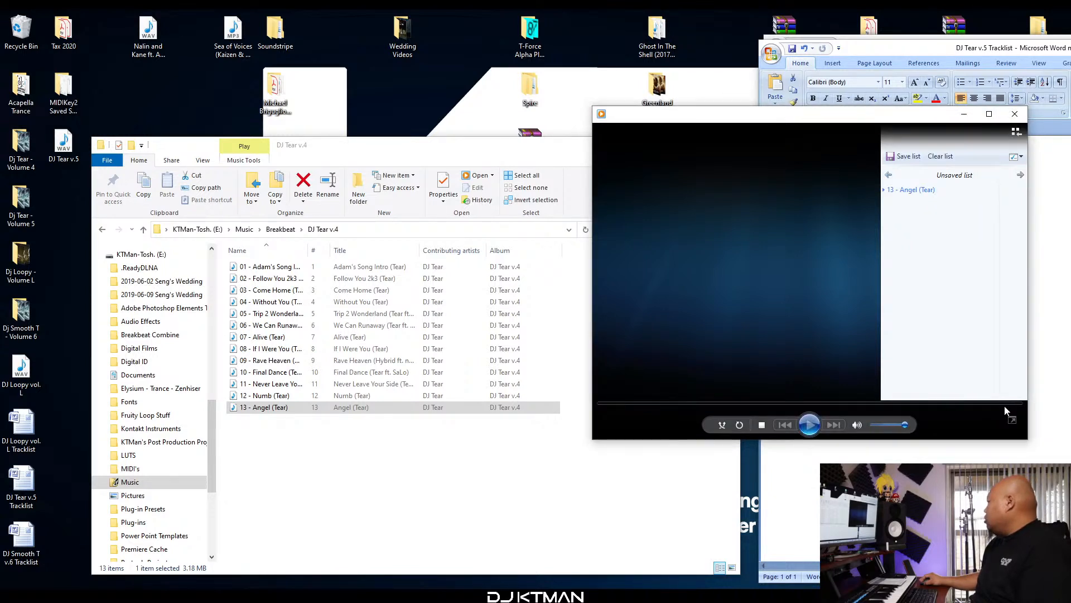
click(1013, 404)
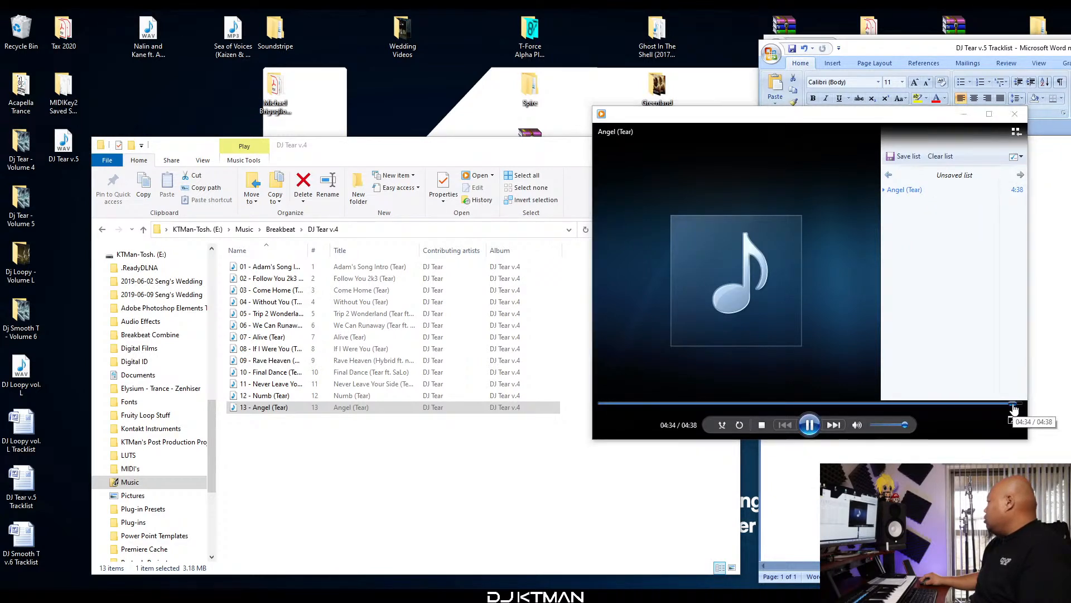
click(1004, 404)
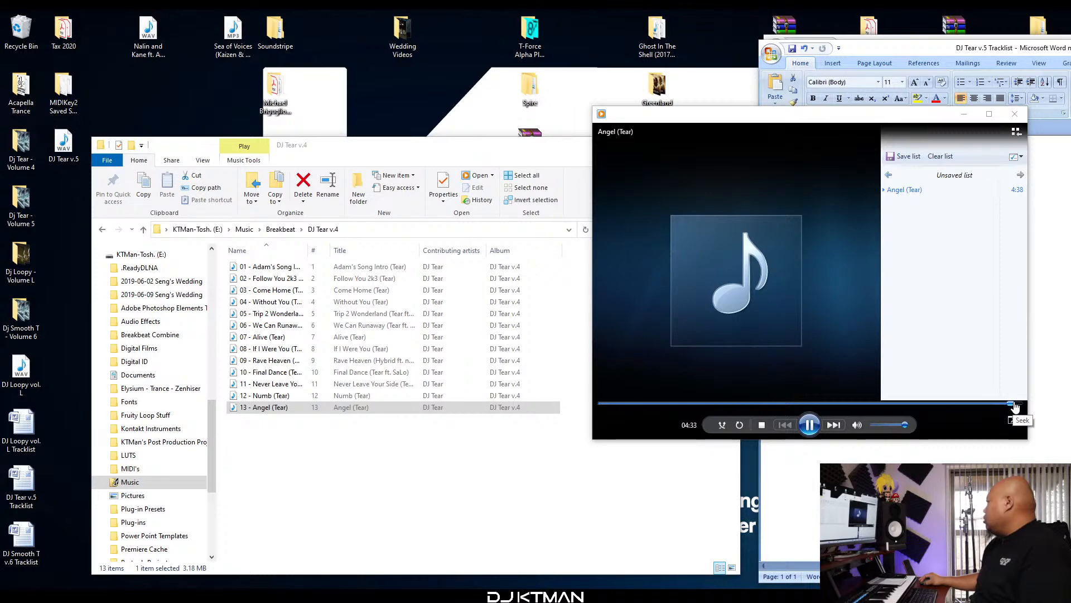
click(765, 426)
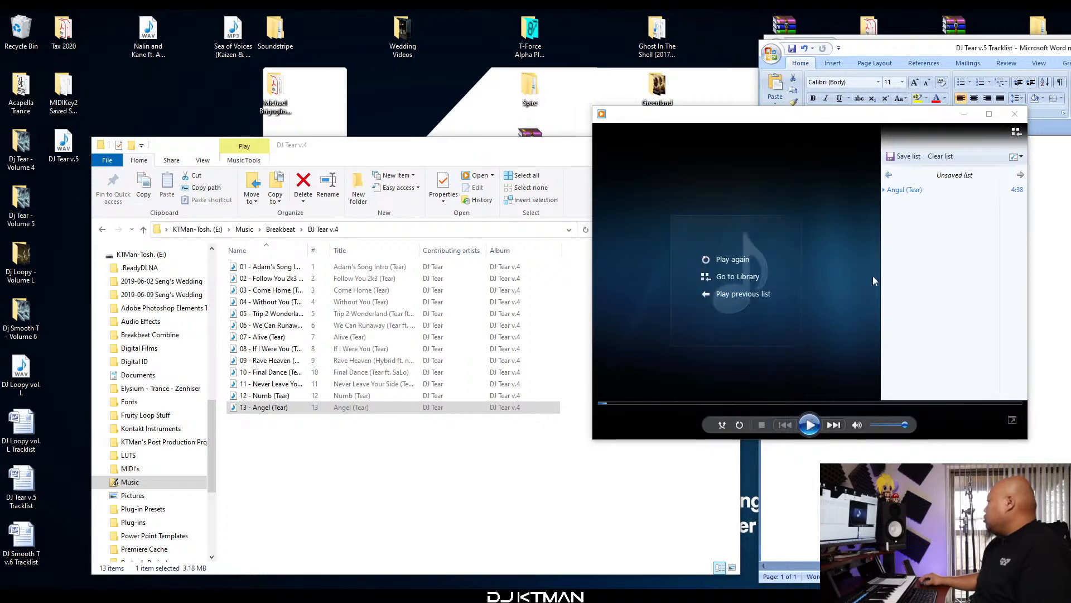
click(1016, 114)
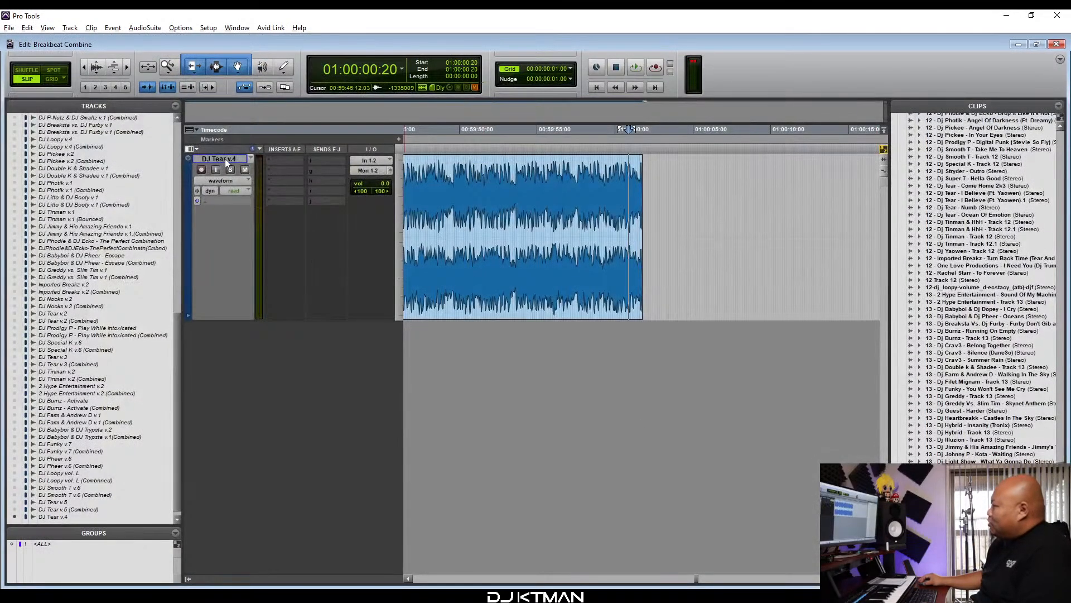
Delete the crossfade between the Numb and Angel clips on the DJ Tear v.4 track in Pro Tools.
click(225, 160)
key(r)
key(r)
key(r)
key(r)
click(545, 270)
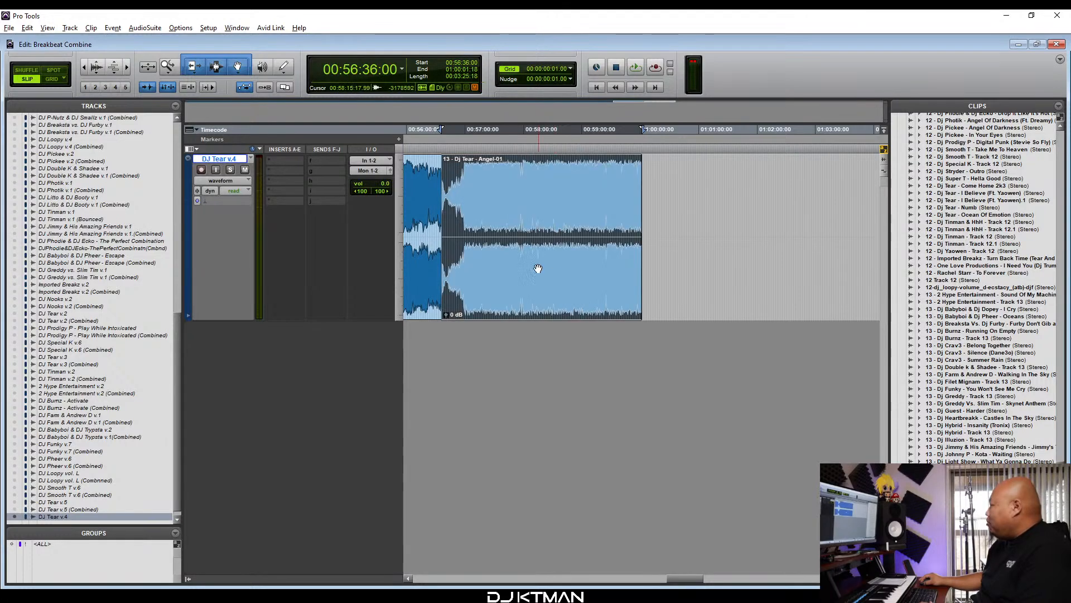
key(t)
key(t)
key(t)
key(t)
key(t)
key(t)
key(t)
key(t)
key(t)
key(t)
key(t)
key(t)
key(t)
key(t)
key(t)
key(t)
key(t)
click(697, 188)
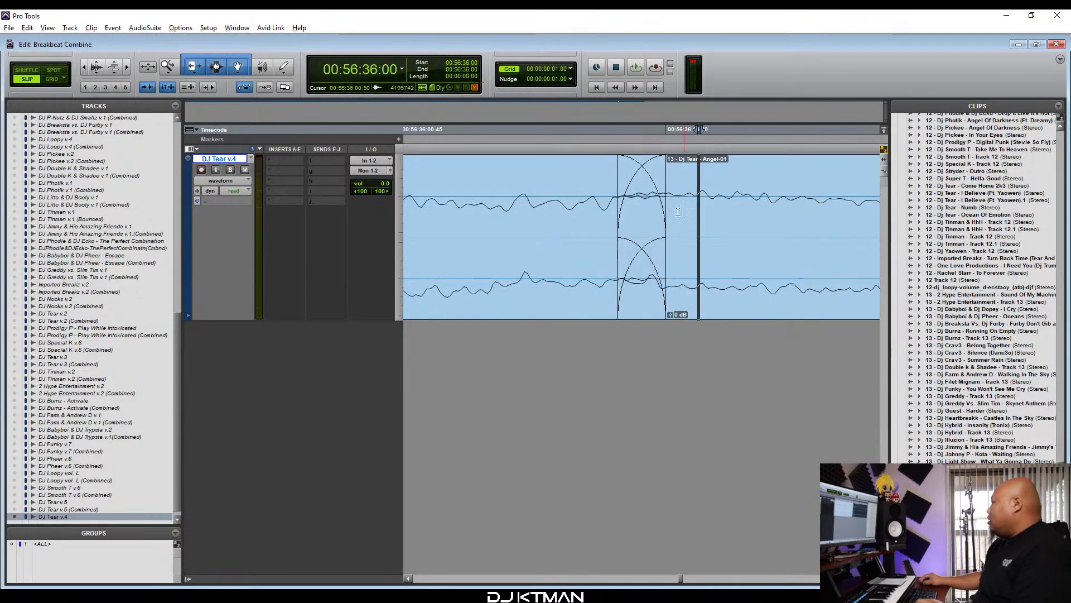
click(642, 300)
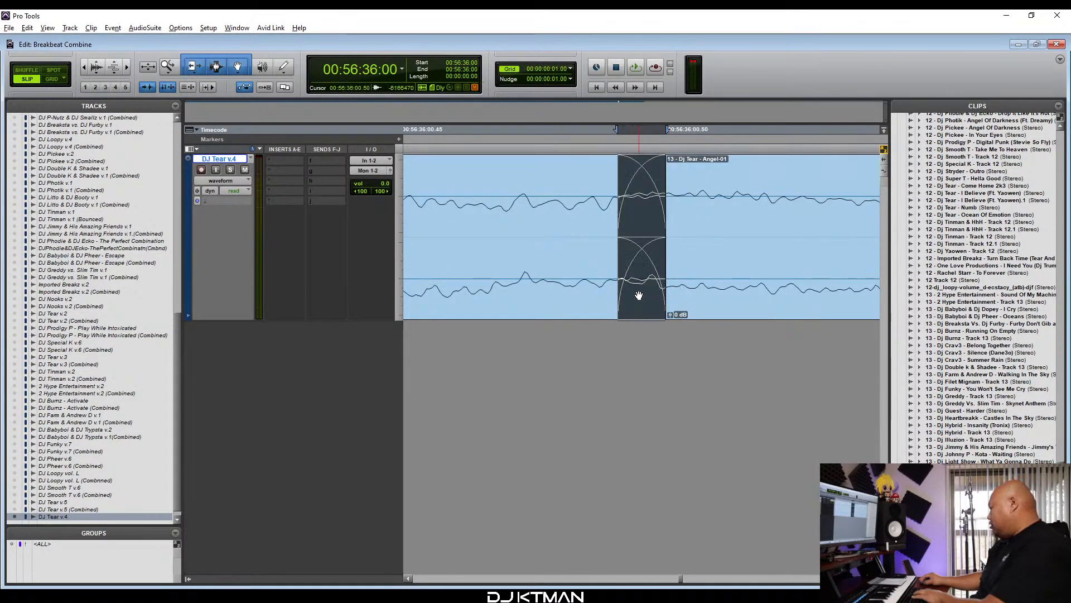
key(Delete)
Pull the old 13 - Dj Tear - Angel-01 clip away from the Numb clip and delete it.
key(r)
key(r)
key(r)
key(r)
key(r)
key(r)
key(r)
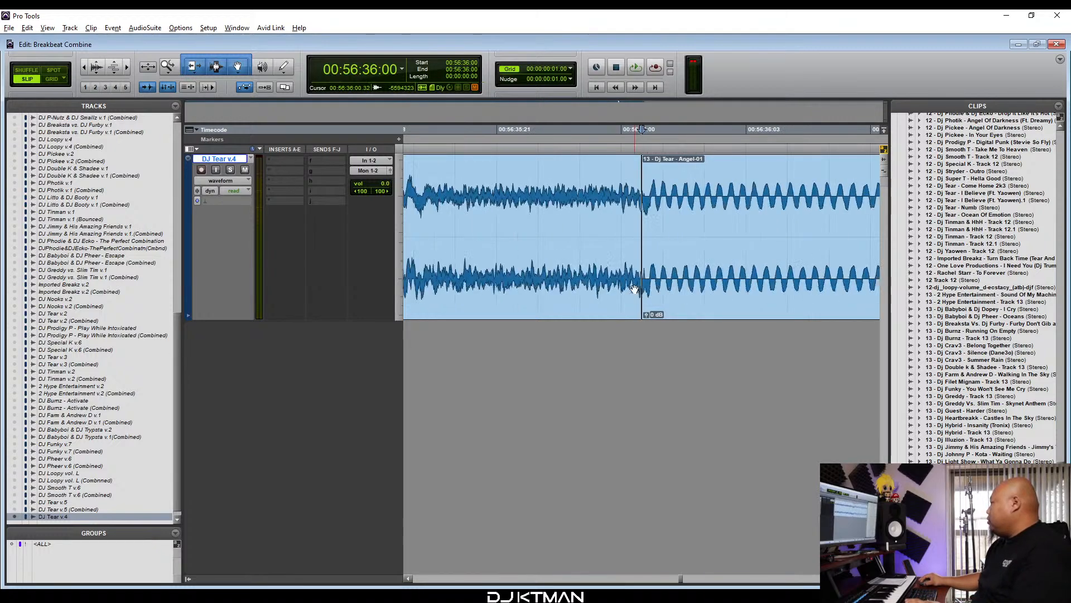
key(r)
key(r)
key(r)
key(r)
key(r)
key(r)
key(r)
key(r)
key(r)
key(r)
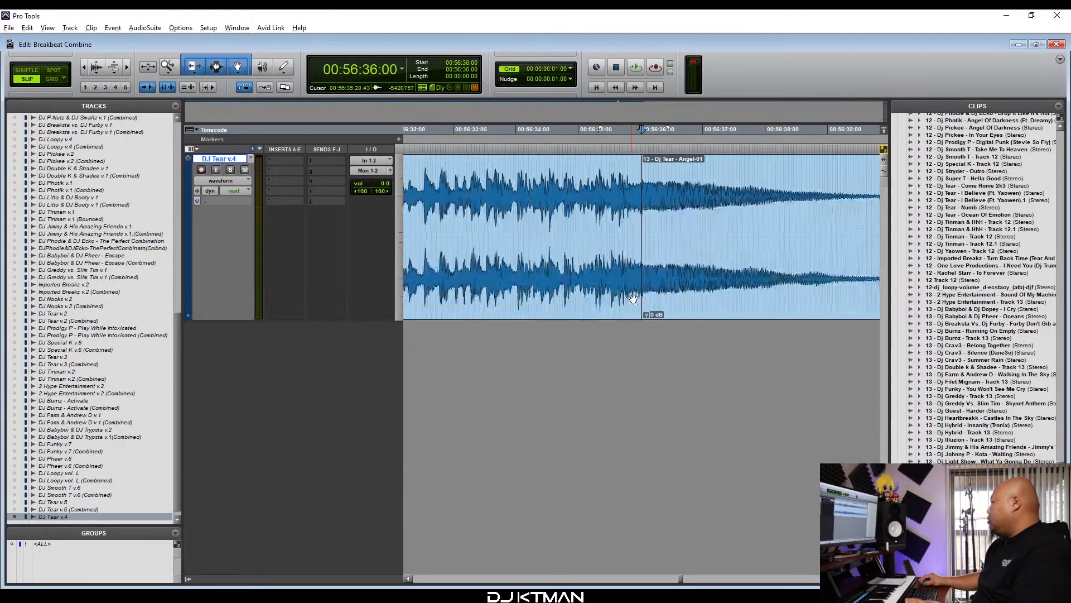
drag(666, 295, 771, 282)
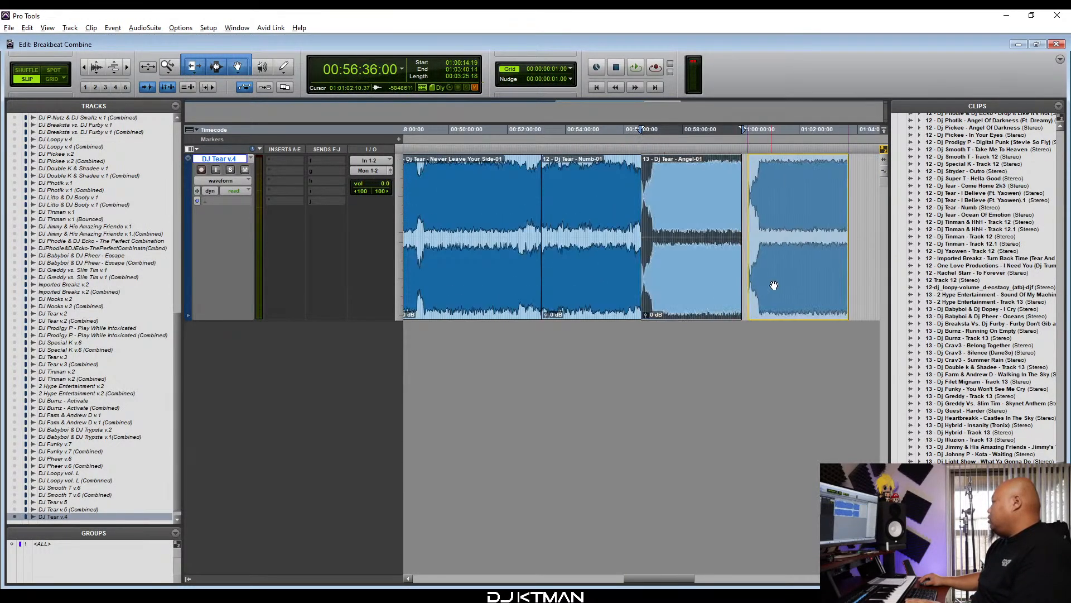
key(Delete)
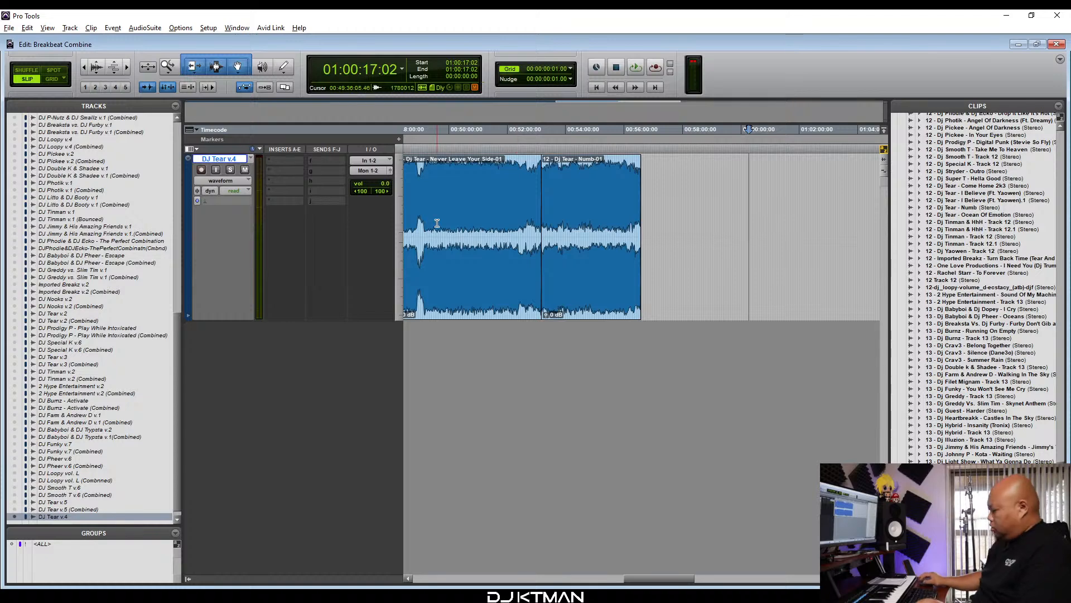
Start an audio import and browse to Music > Breakbeat > DJ Tear v.4 on the KTMan-Tosh (E:) drive.
key(ctrl+shift+i)
click(450, 202)
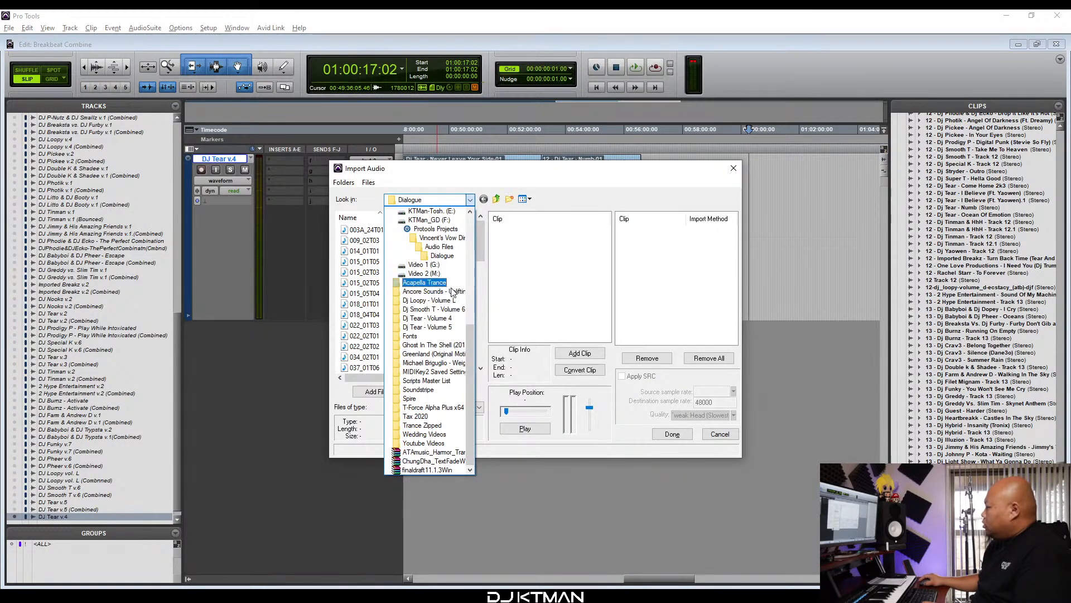
scroll(449, 310, up, 4)
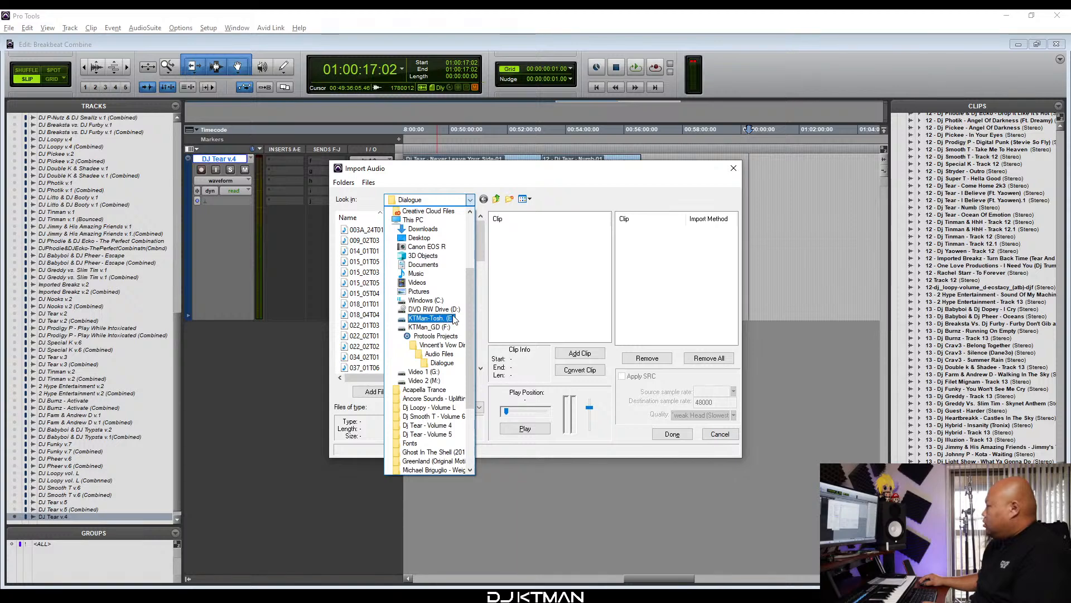
click(454, 318)
scroll(392, 315, down, 5)
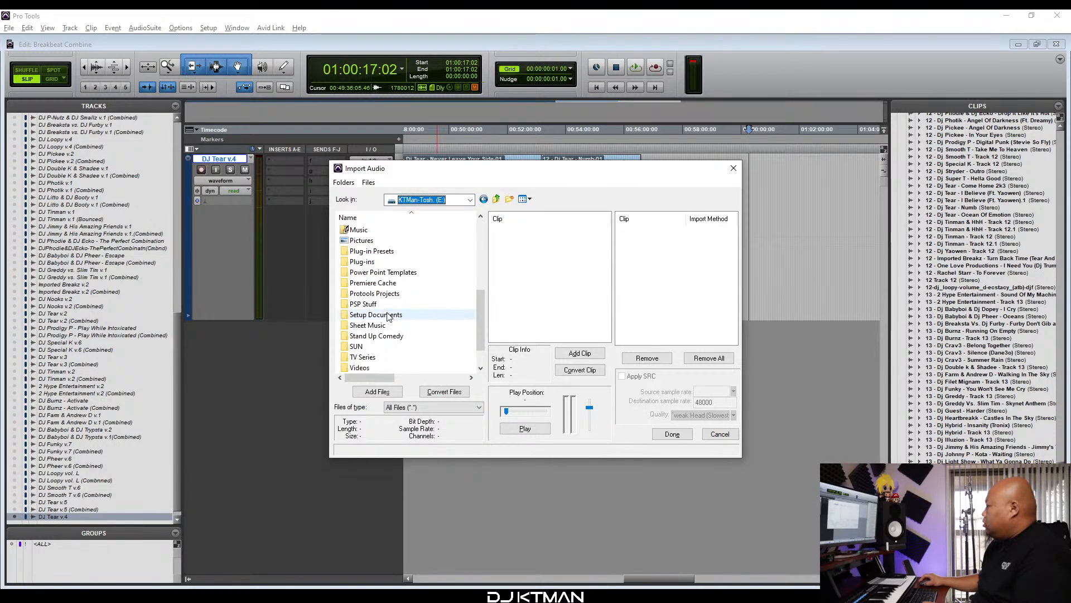
scroll(388, 315, up, 3)
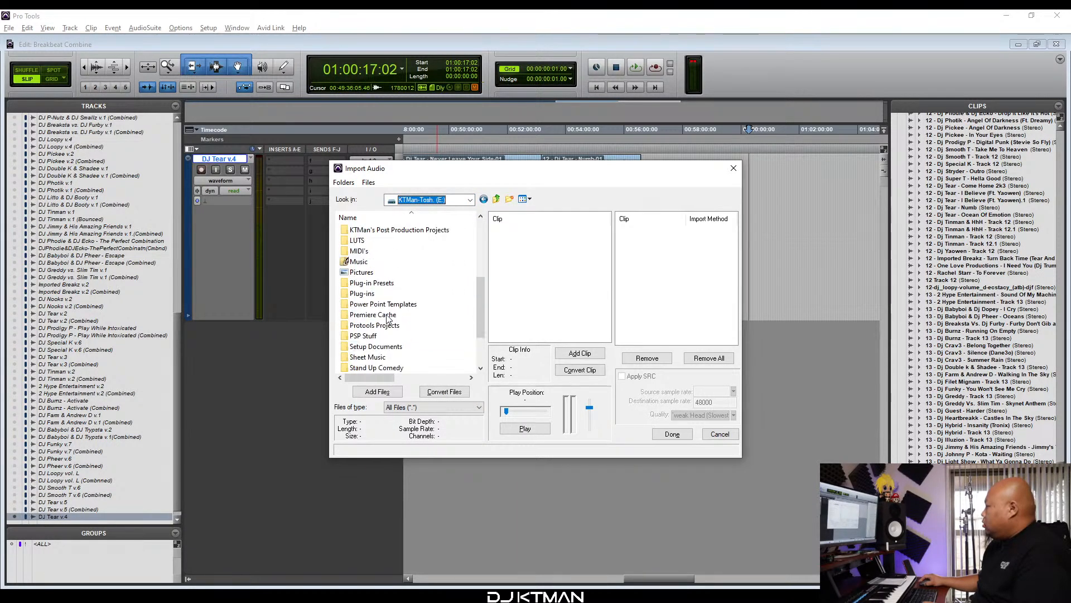
double_click(379, 325)
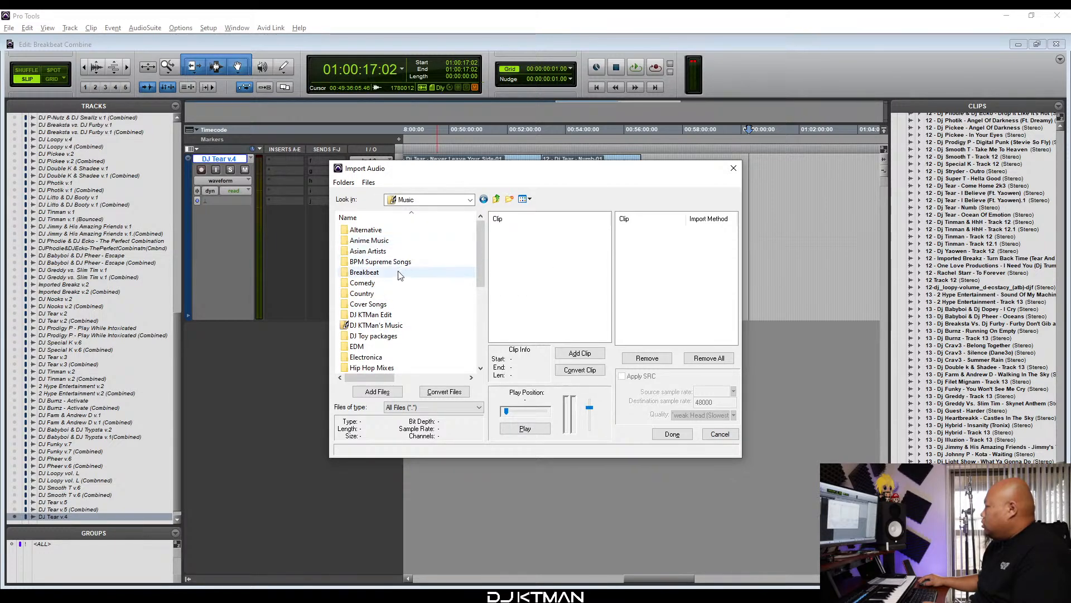
double_click(401, 275)
scroll(406, 296, down, 5)
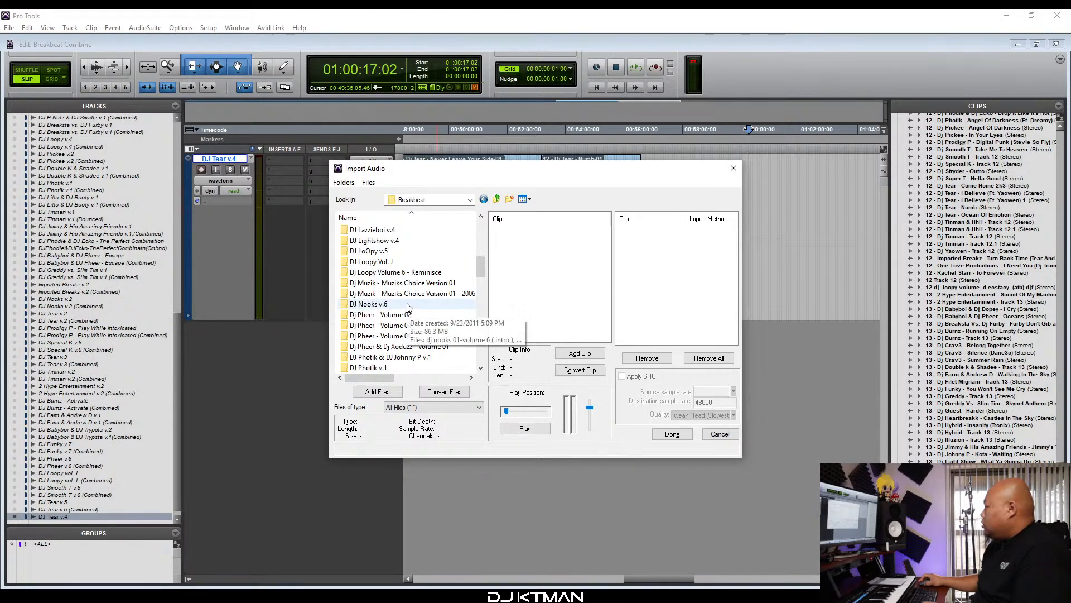
scroll(410, 304, down, 5)
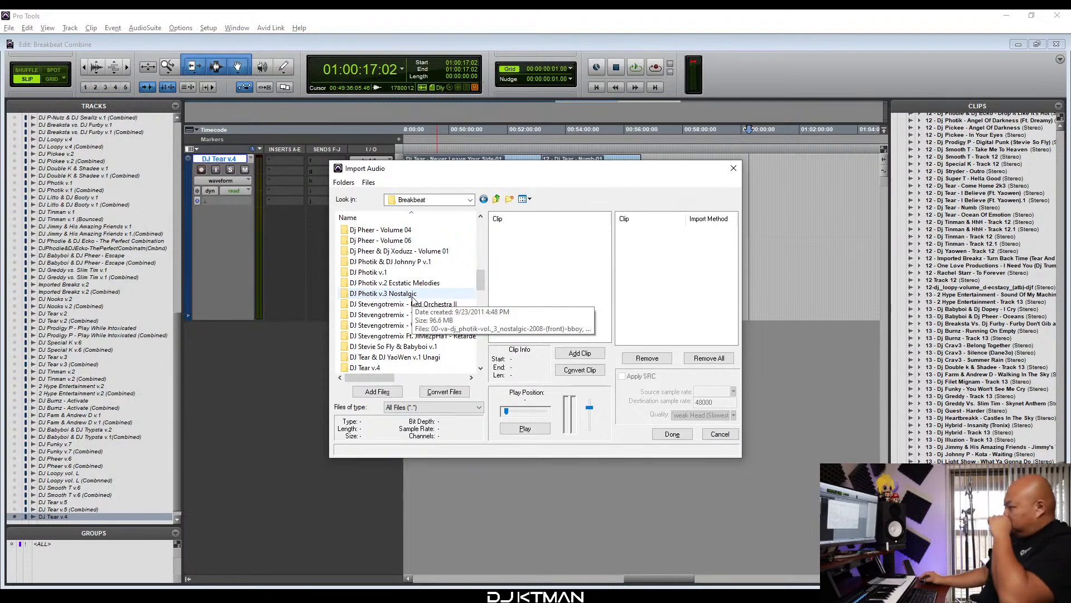
double_click(379, 304)
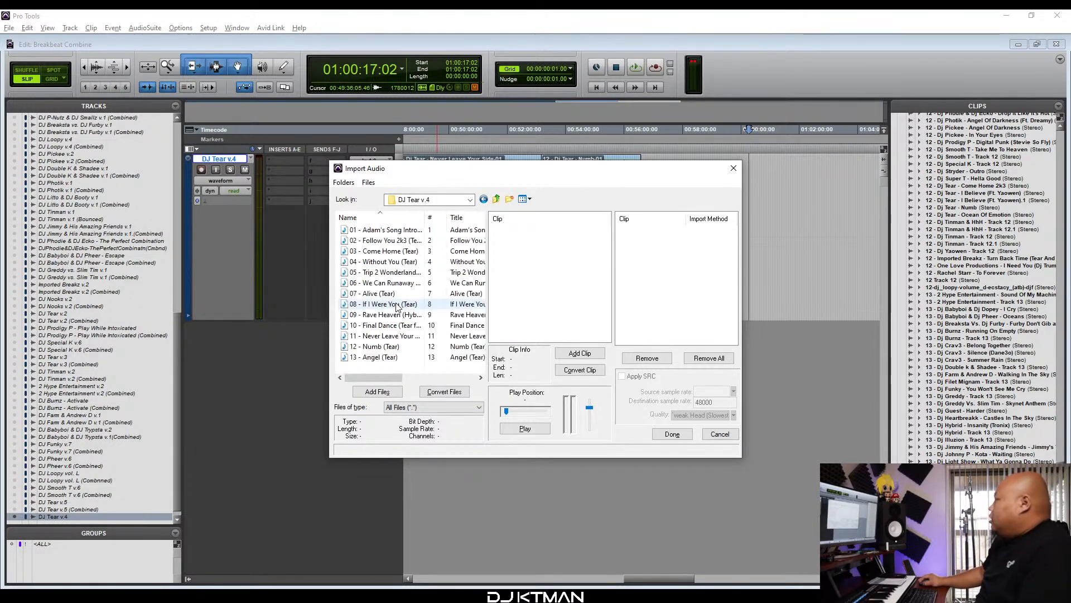
Convert 13 - Angel (Tear) into the session's DJ Tear v.4 audio folder and import it to a new track at Session Start.
click(391, 357)
click(444, 391)
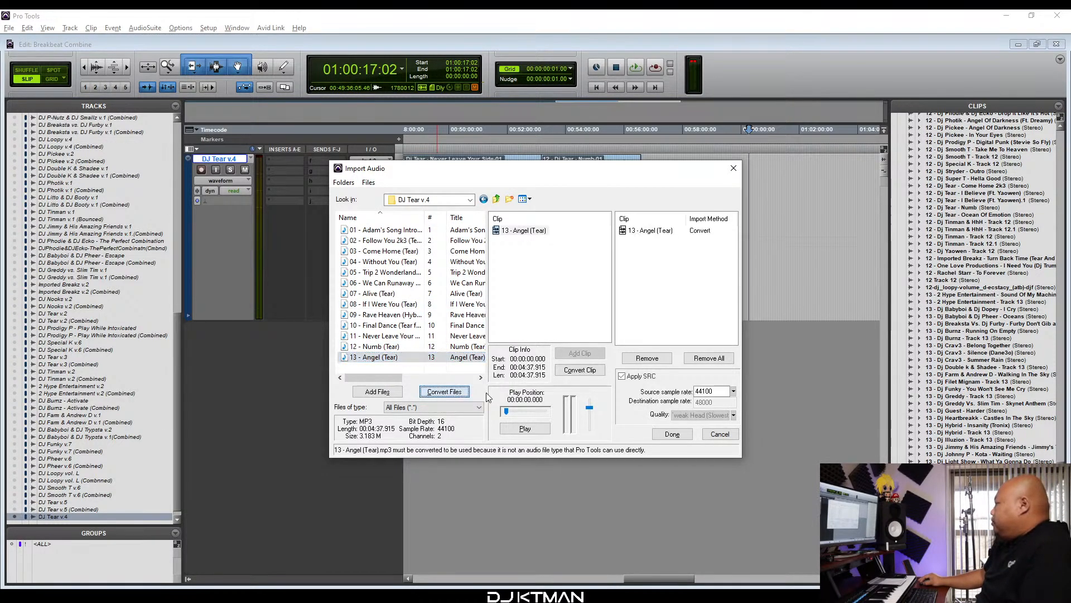
click(664, 434)
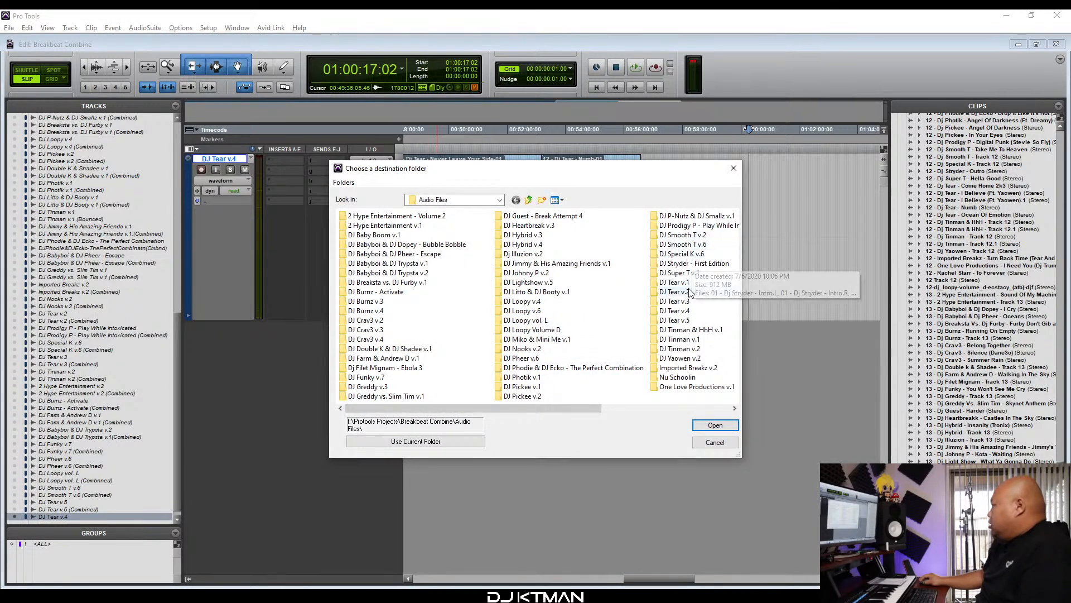
double_click(675, 310)
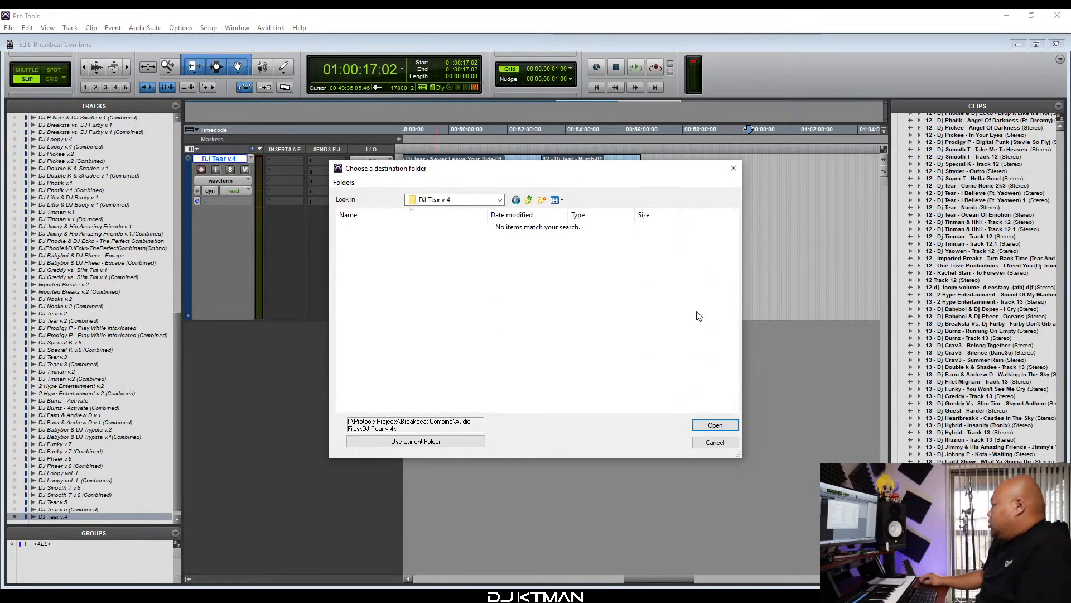
click(469, 440)
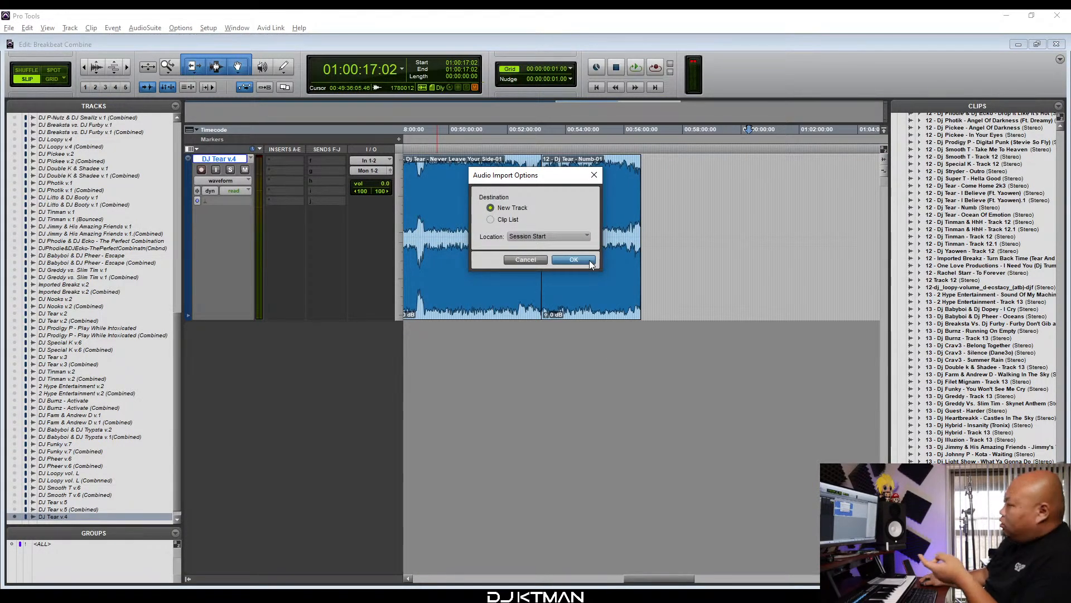
click(590, 260)
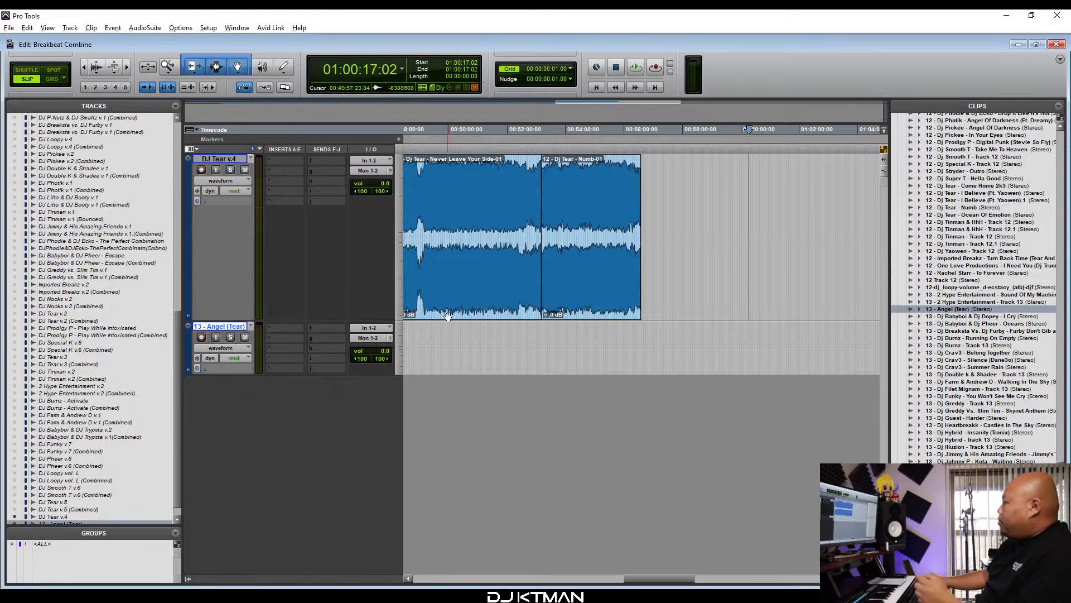
Move the new Angel clip onto the DJ Tear v.4 track beyond the Numb clip and delete the emptied 13 - Angel (Tear) track.
key(r)
key(r)
key(r)
key(r)
key(r)
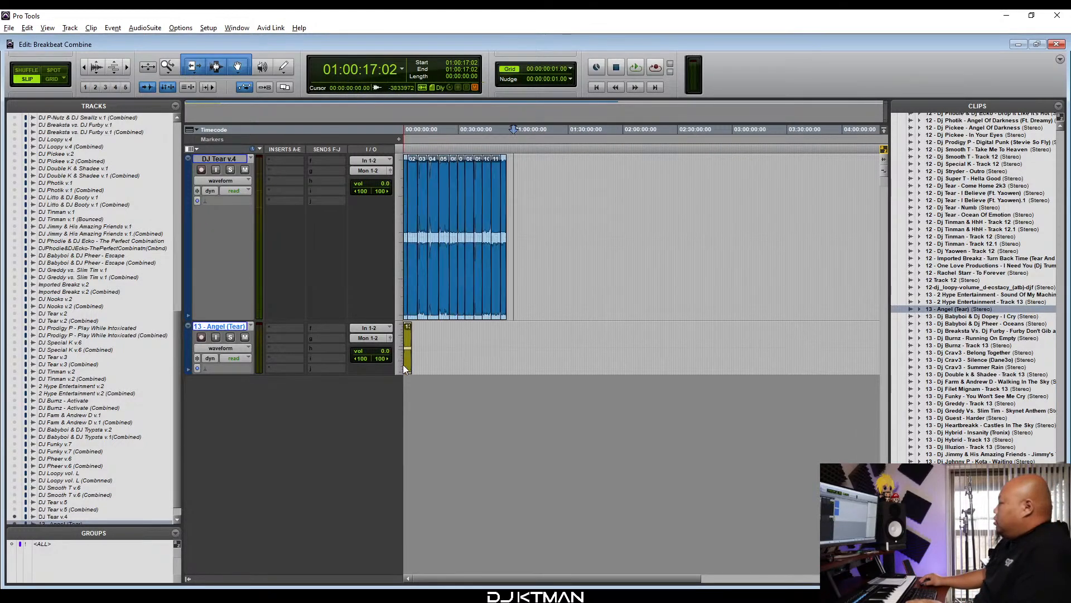
key(t)
key(t)
drag(408, 372, 631, 286)
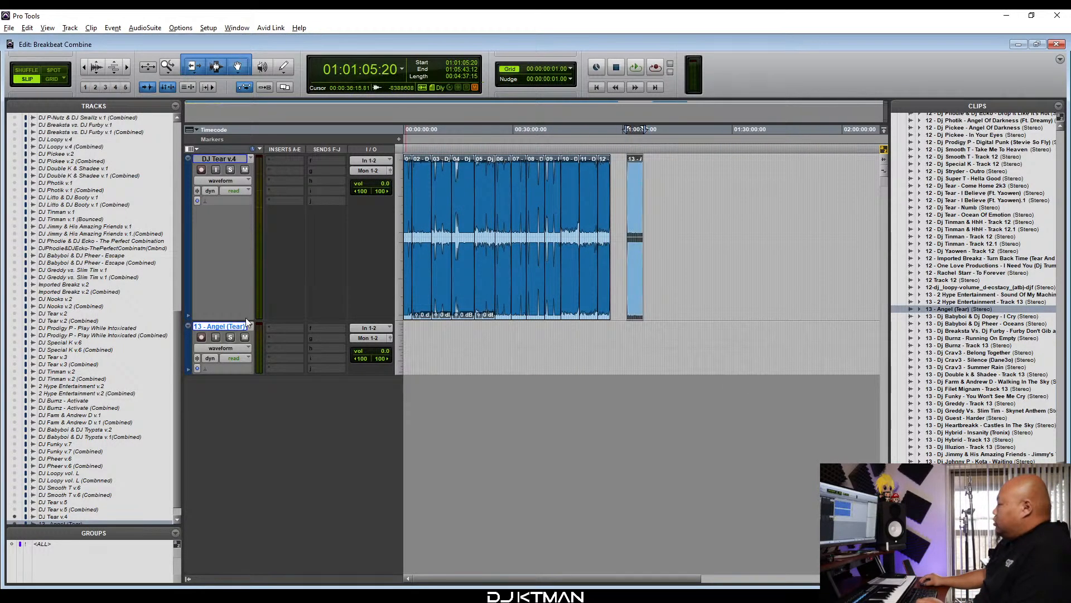
right_click(223, 329)
click(266, 493)
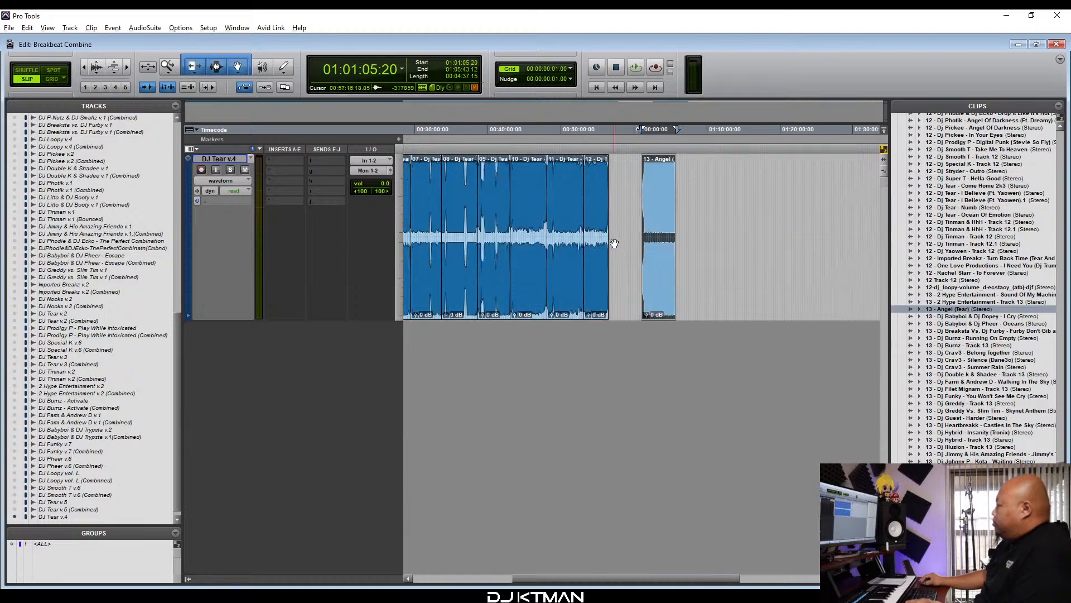
Slide the Angel clip earlier to about 00:56:36:08, close to the end of the Numb clip.
key(t)
key(t)
key(t)
drag(672, 269, 543, 292)
key(t)
key(t)
key(t)
key(t)
key(t)
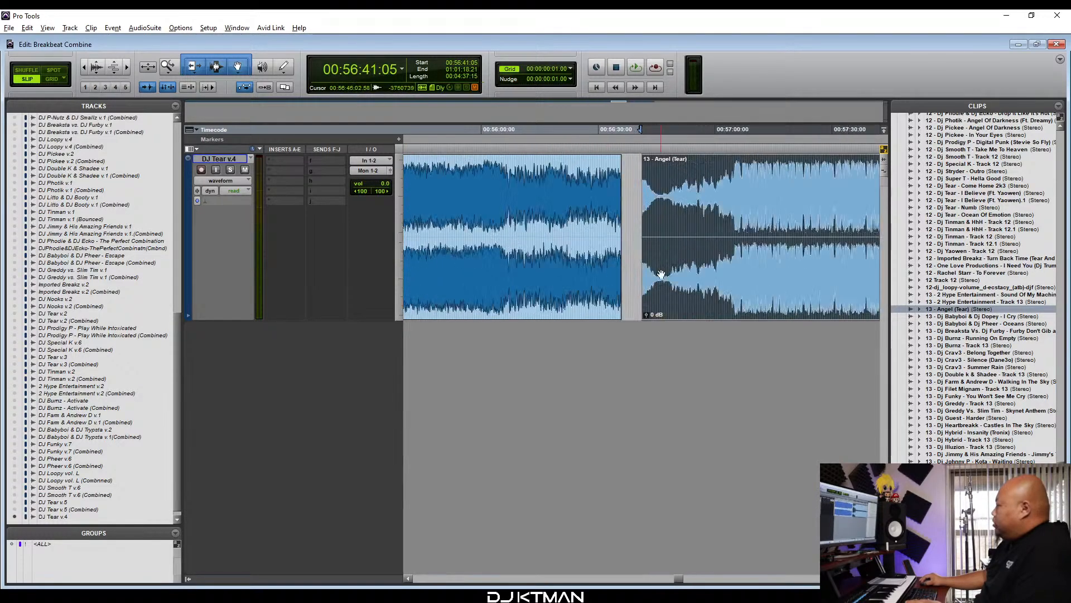
drag(674, 291, 599, 304)
key(t)
key(t)
key(t)
key(t)
key(t)
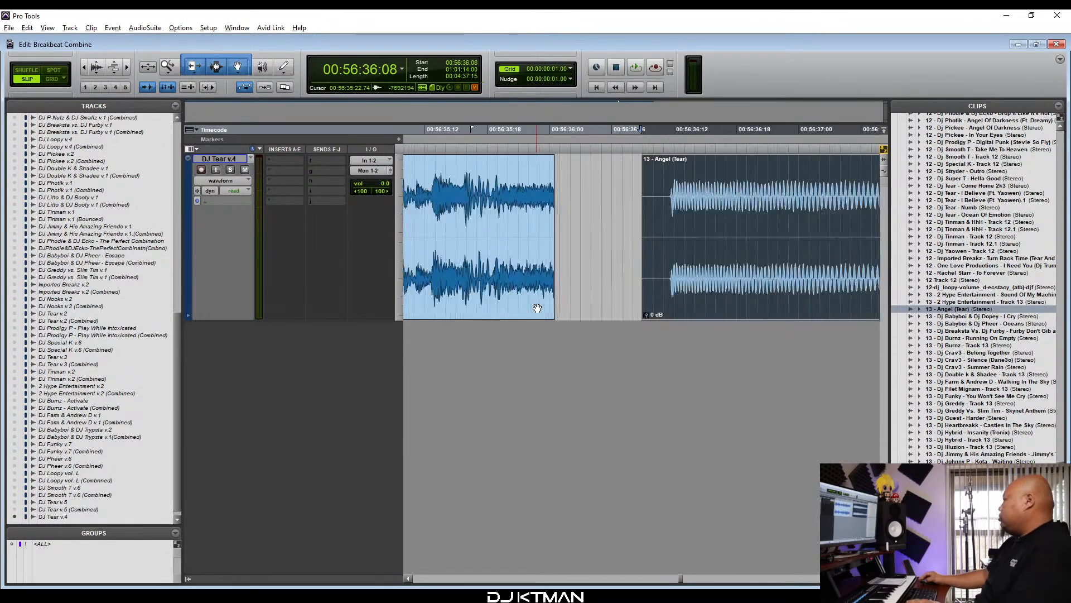
Move the Angel clip to about 00:56:36:00 and trim the silence off its start.
drag(695, 275, 540, 272)
key(t)
key(t)
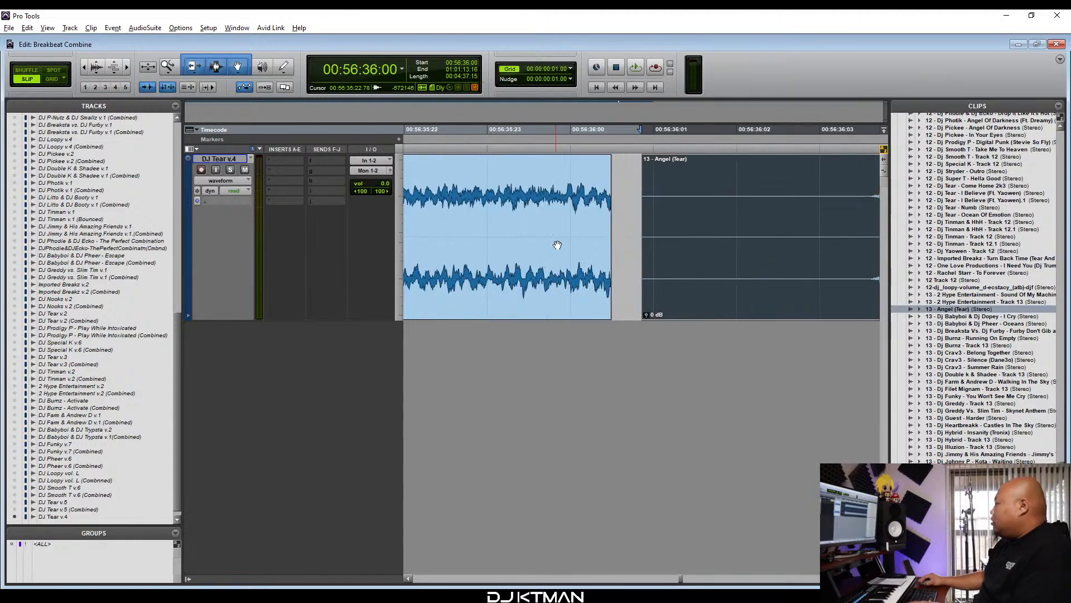
key(r)
drag(641, 251, 658, 285)
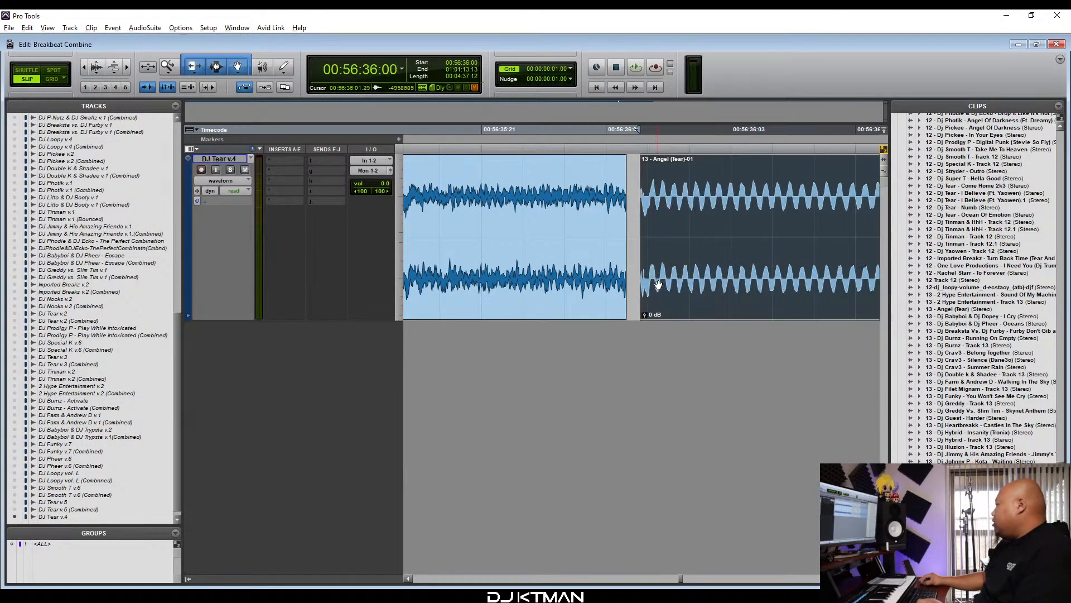
Switch to File Explorer, return from the DJ Tear v.4 folder to its parent Breakbeat folder and look through the album folders.
click(359, 595)
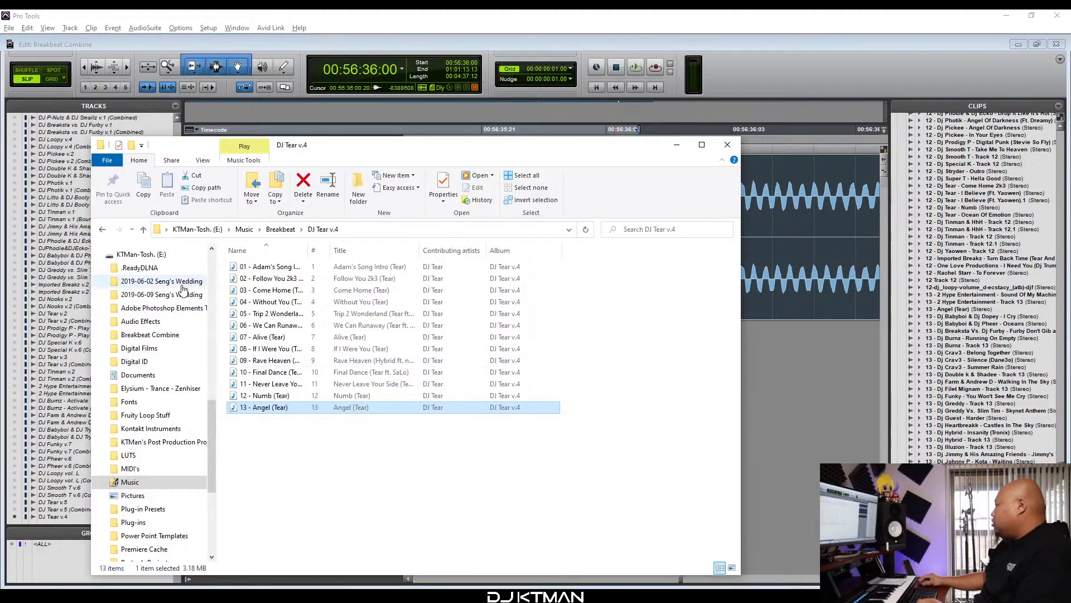
click(104, 230)
scroll(332, 491, down, 5)
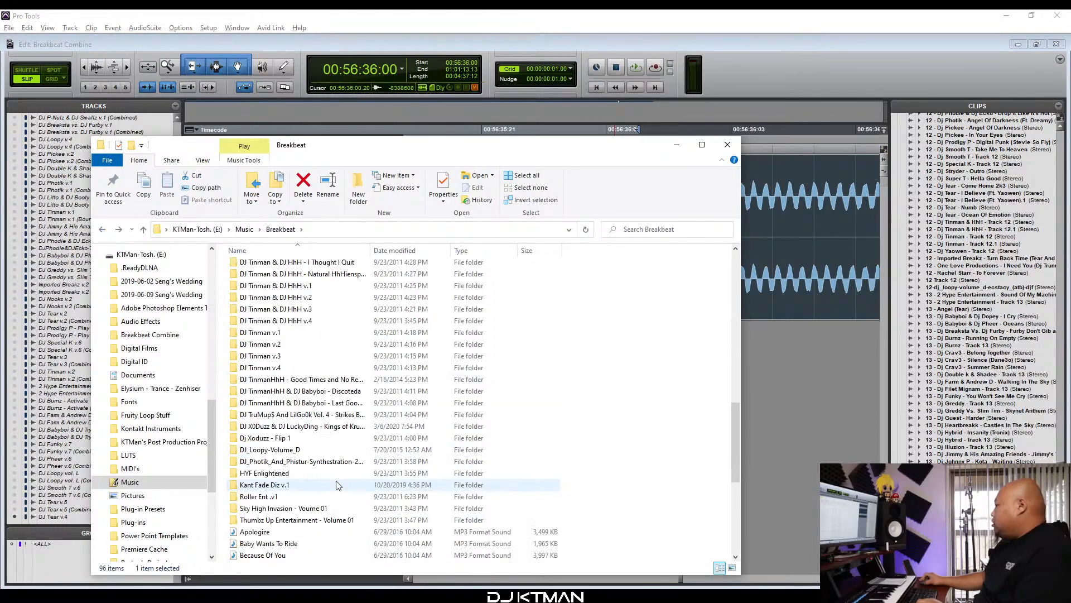
scroll(307, 475, up, 1)
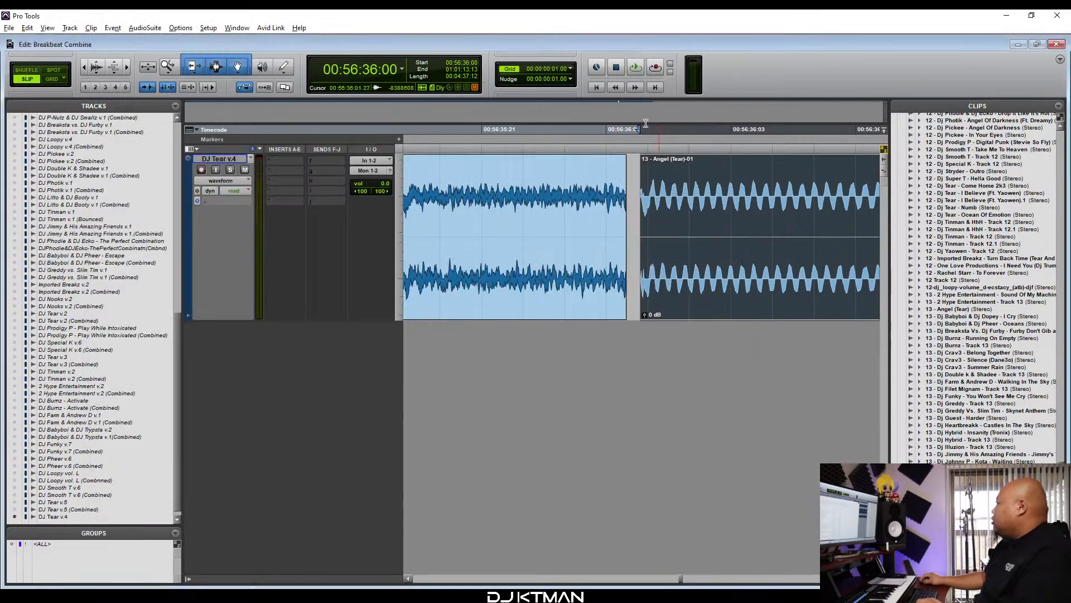
Back in Pro Tools, close the remaining gap by moving the Angel clip earlier until it meets the end of the Numb clip.
click(641, 43)
key(t)
key(t)
key(t)
key(t)
key(r)
drag(692, 288, 593, 304)
key(t)
key(t)
key(t)
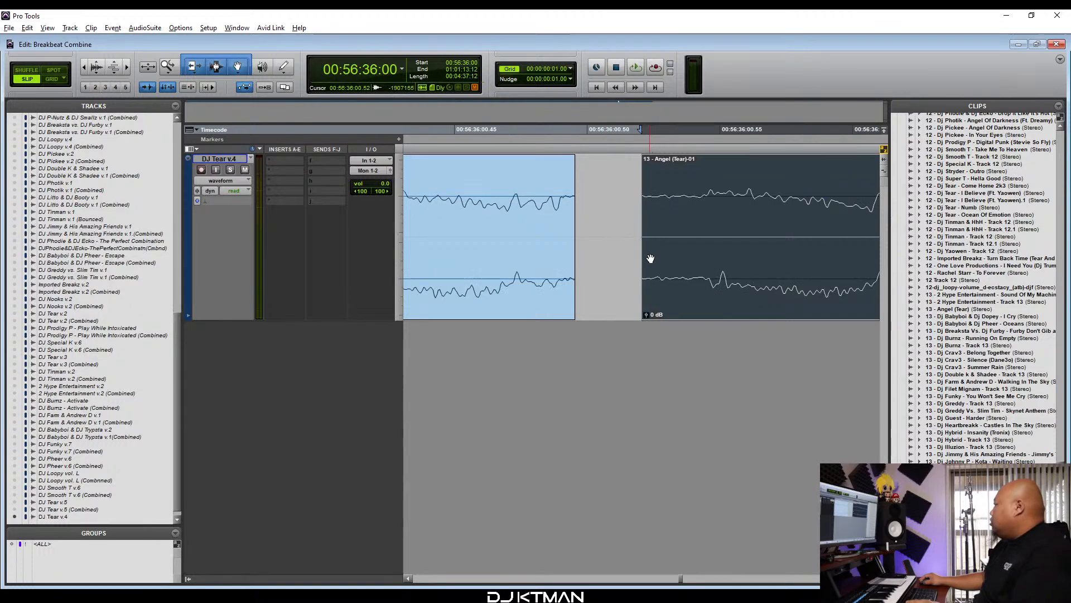
drag(646, 227, 705, 232)
drag(726, 270, 588, 298)
Play the transition from the Numb clip into the Angel clip, starting slightly before the join.
key(r)
key(r)
key(r)
key(r)
key(r)
key(r)
click(575, 186)
key(space)
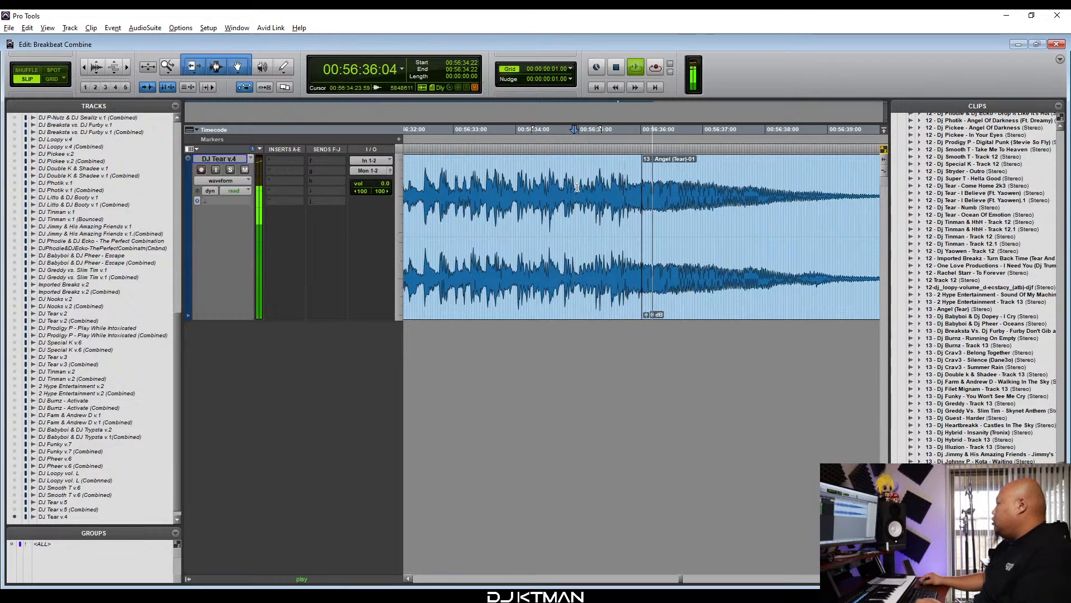
key(r)
key(r)
key(r)
key(space)
Listen to the ending of the Angel clip and add a very short fade-out at its end.
key(r)
key(r)
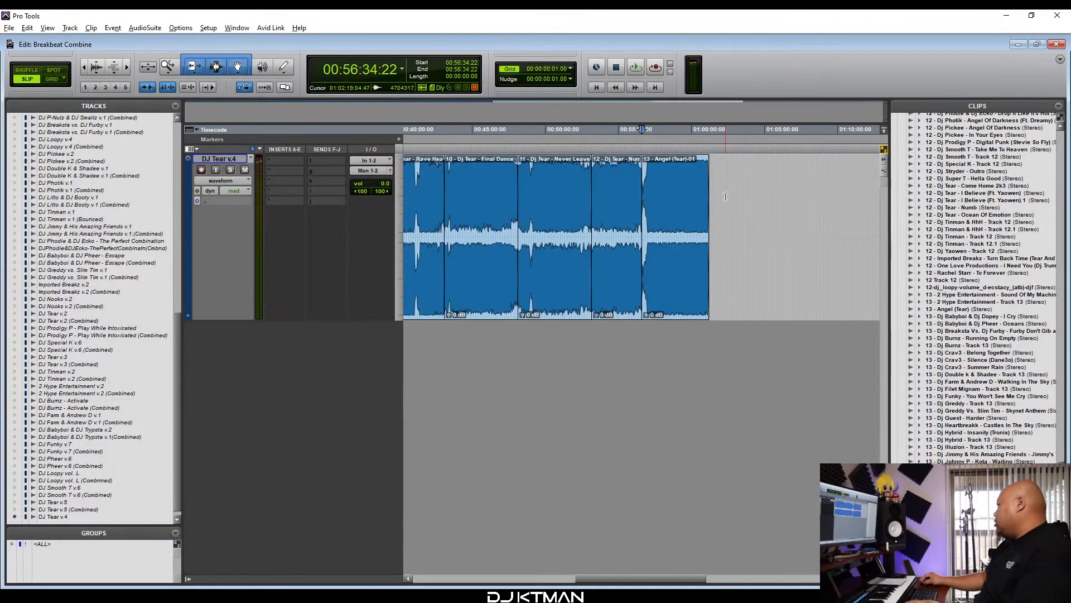
click(687, 199)
key(t)
key(t)
key(t)
click(795, 202)
key(t)
key(t)
click(717, 195)
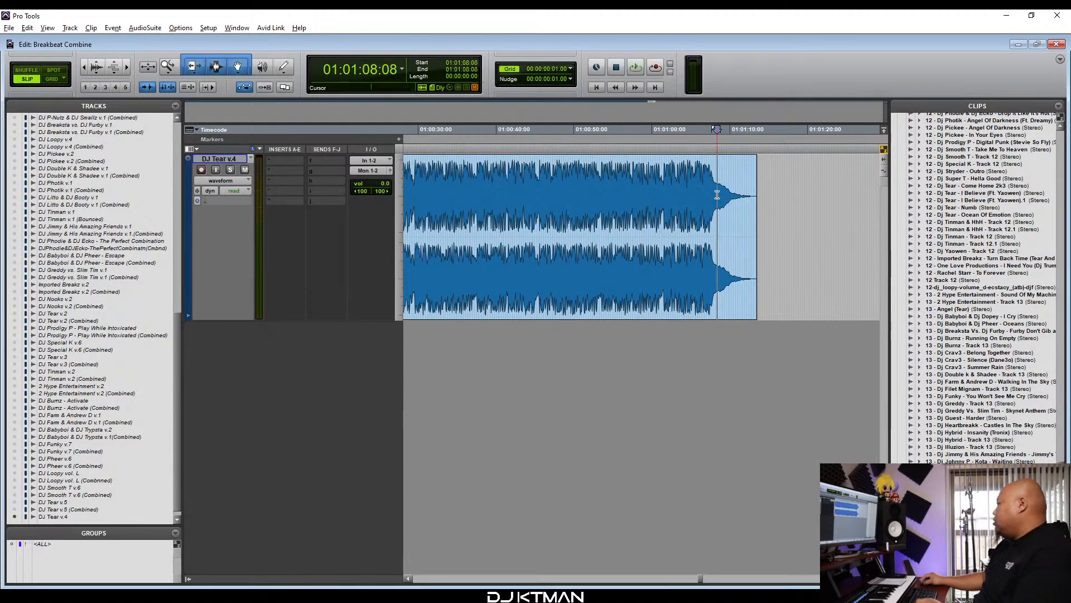
key(space)
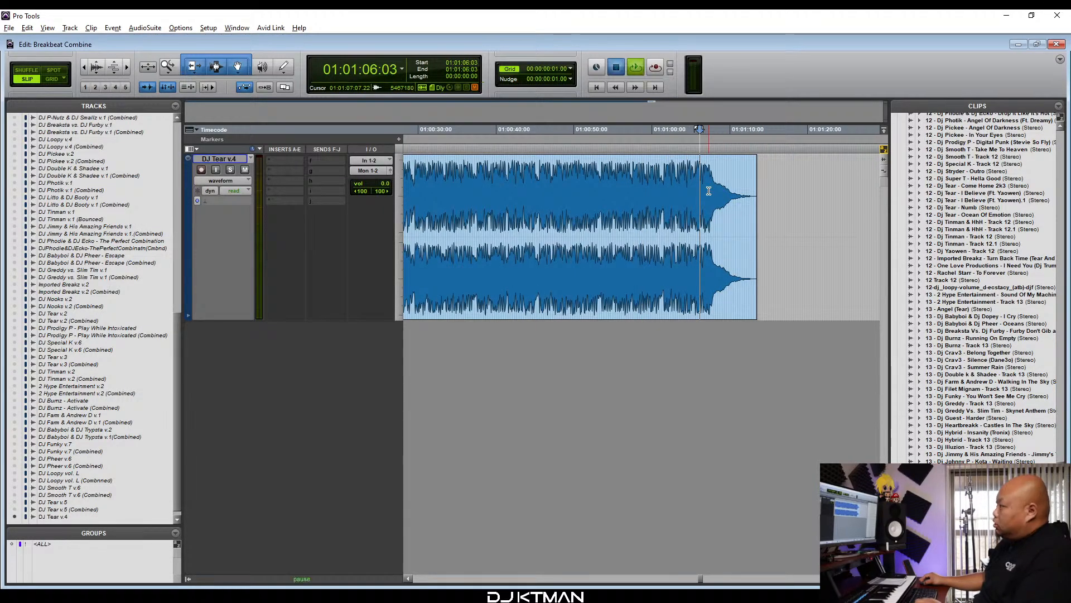
key(t)
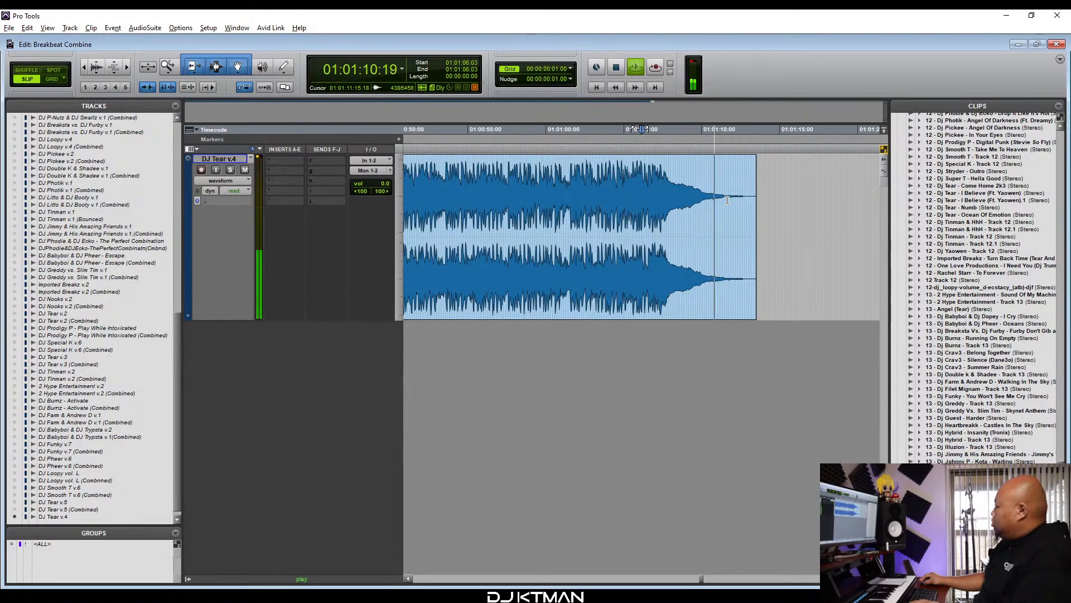
key(t)
key(space)
drag(709, 171, 701, 171)
key(alt+a)
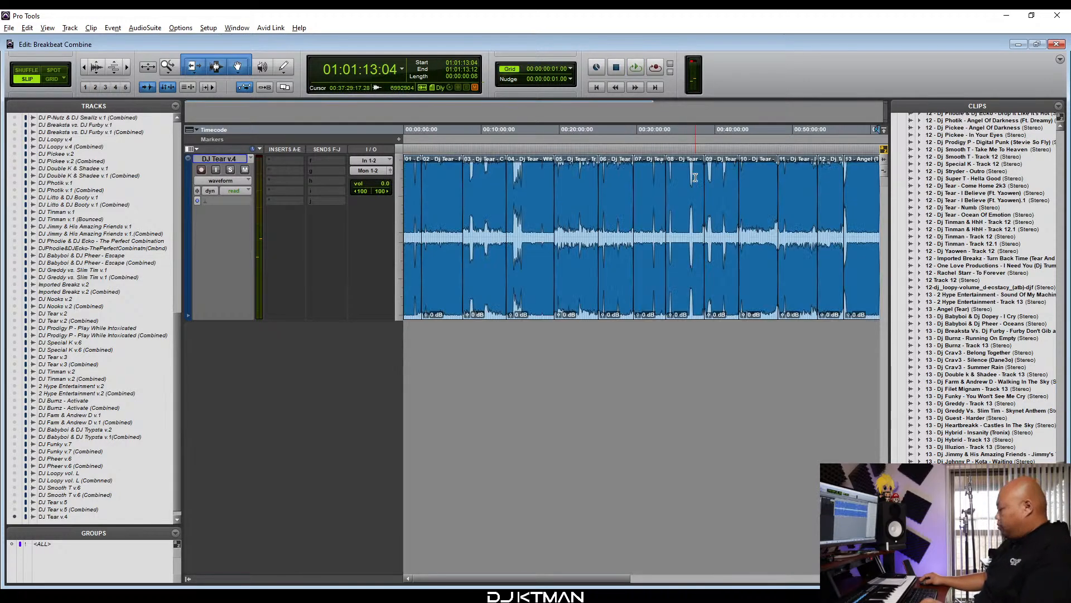
Mute the DJ Tear v.4 track and select its first clip, Adam's Song Intro, with the Grabber tool.
key(Return)
click(245, 169)
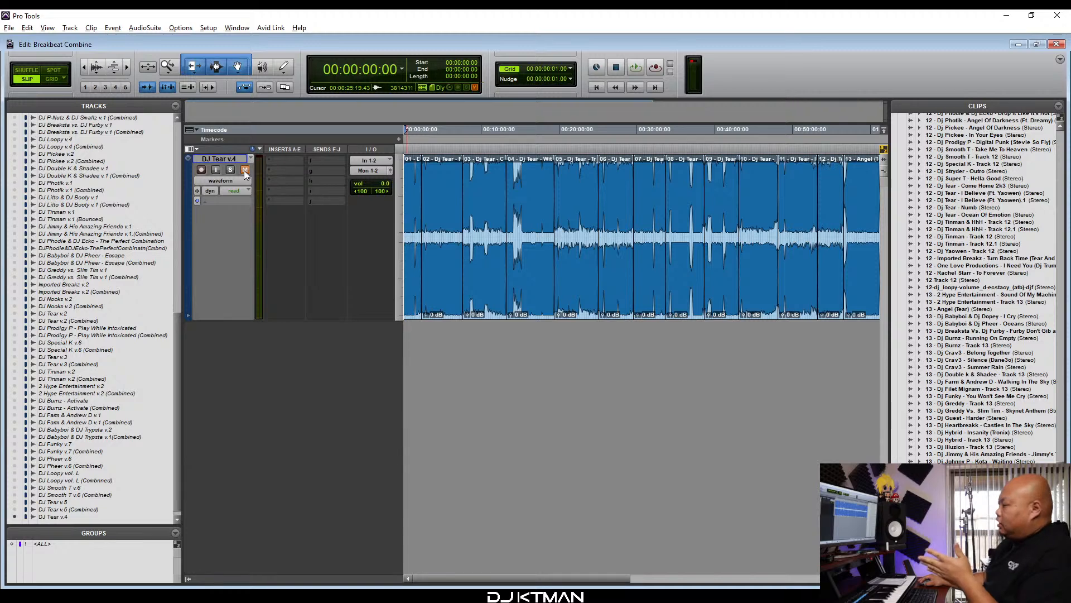
click(226, 158)
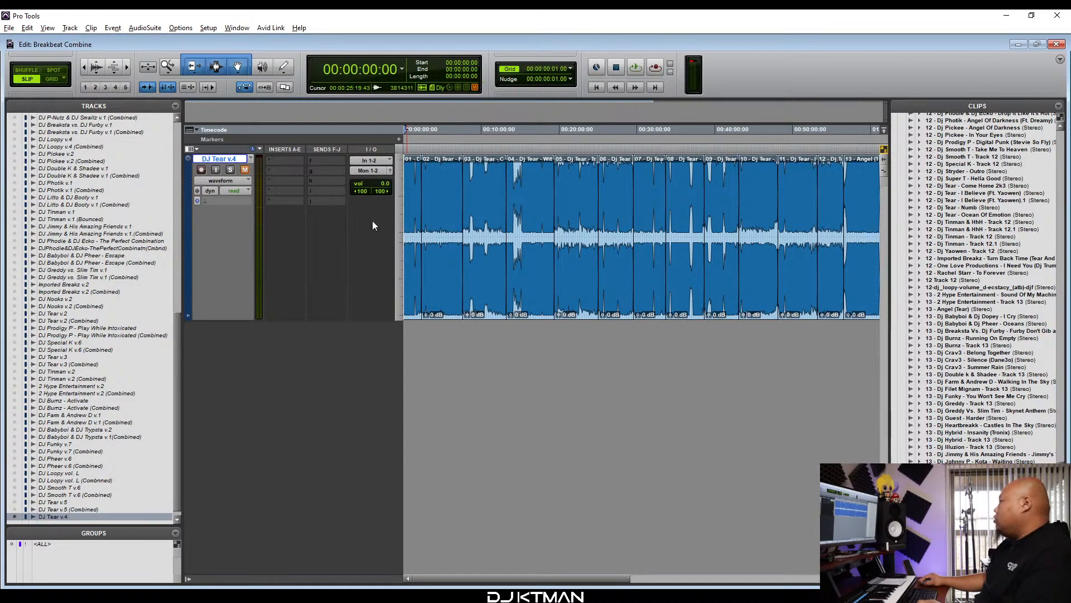
key(F8)
click(416, 301)
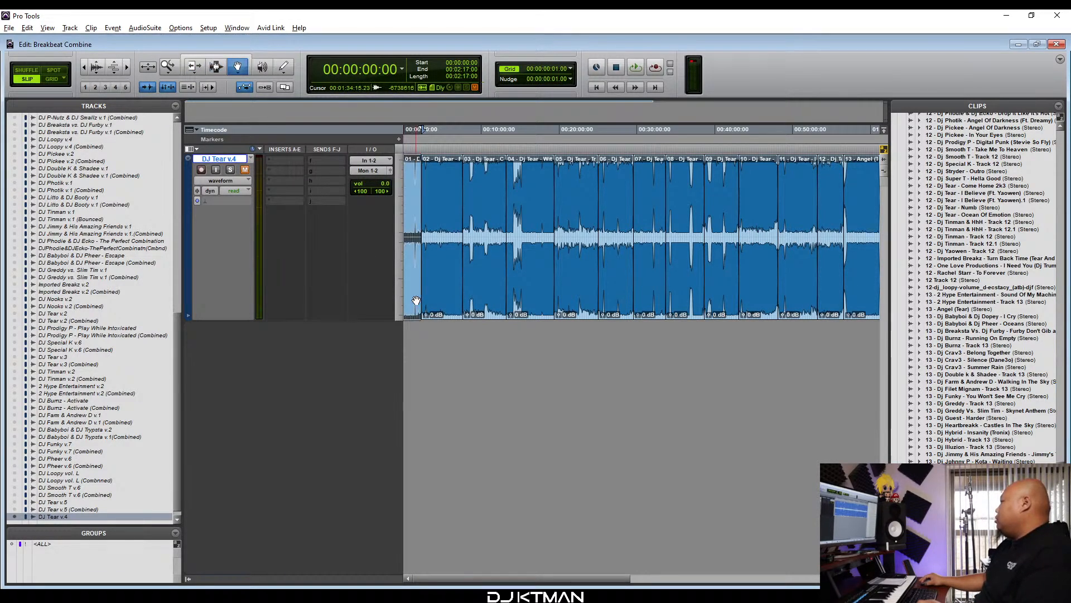
Switch to Word, create a blank document, place its window over the existing tracklist and set the line spacing to 1.0.
key(alt+Tab)
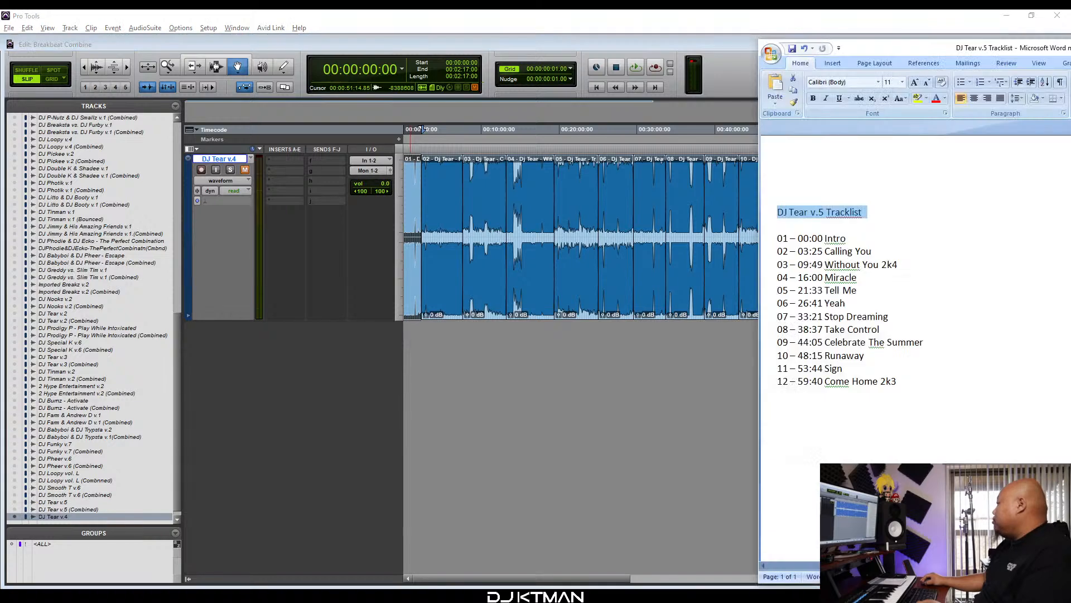
click(772, 53)
click(788, 78)
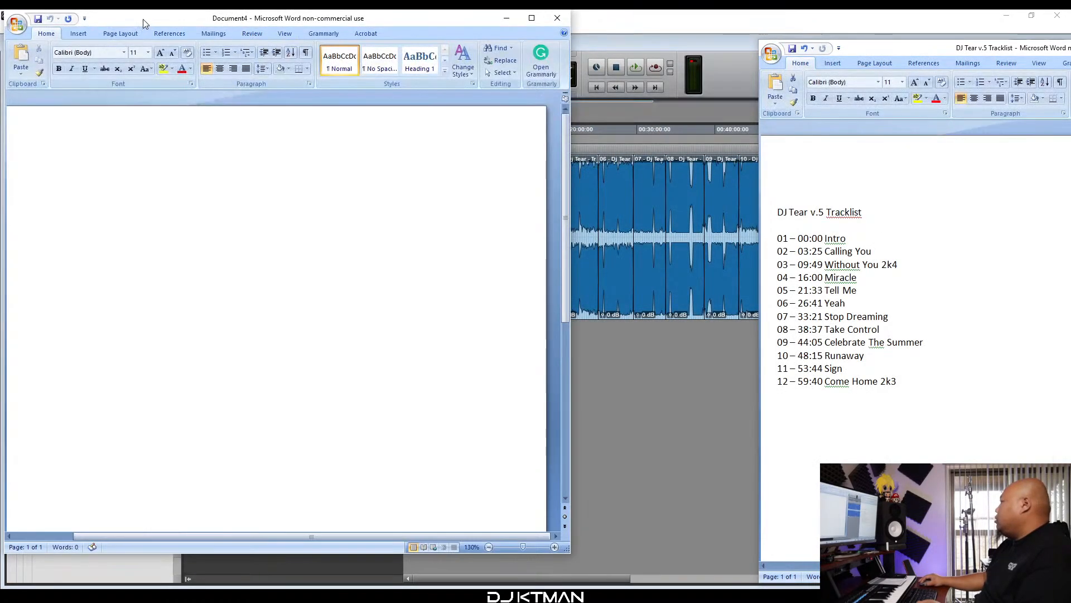
drag(143, 23, 902, 49)
click(1021, 100)
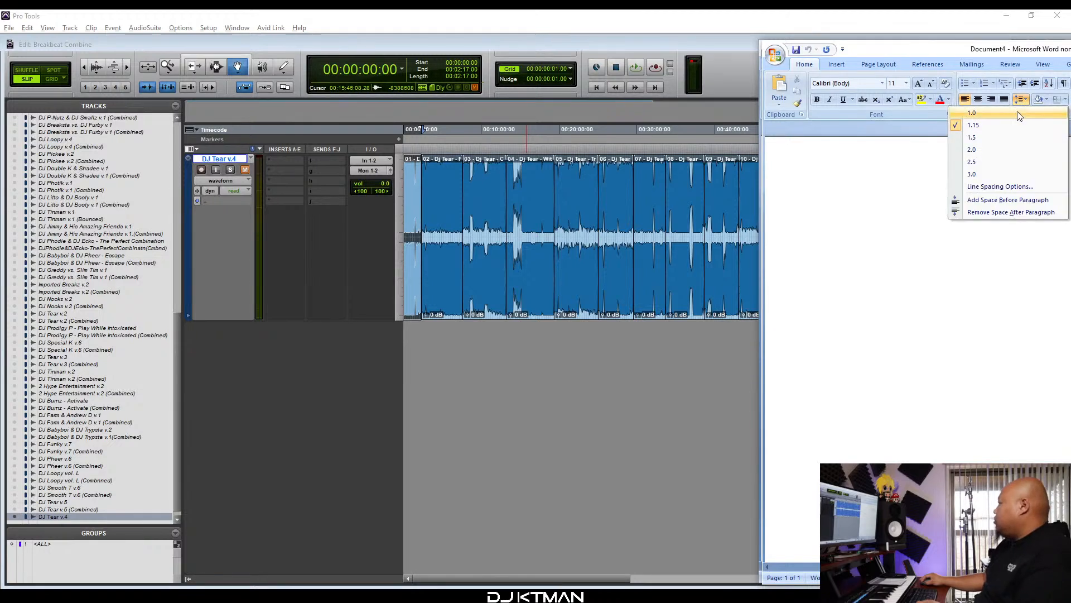
click(812, 173)
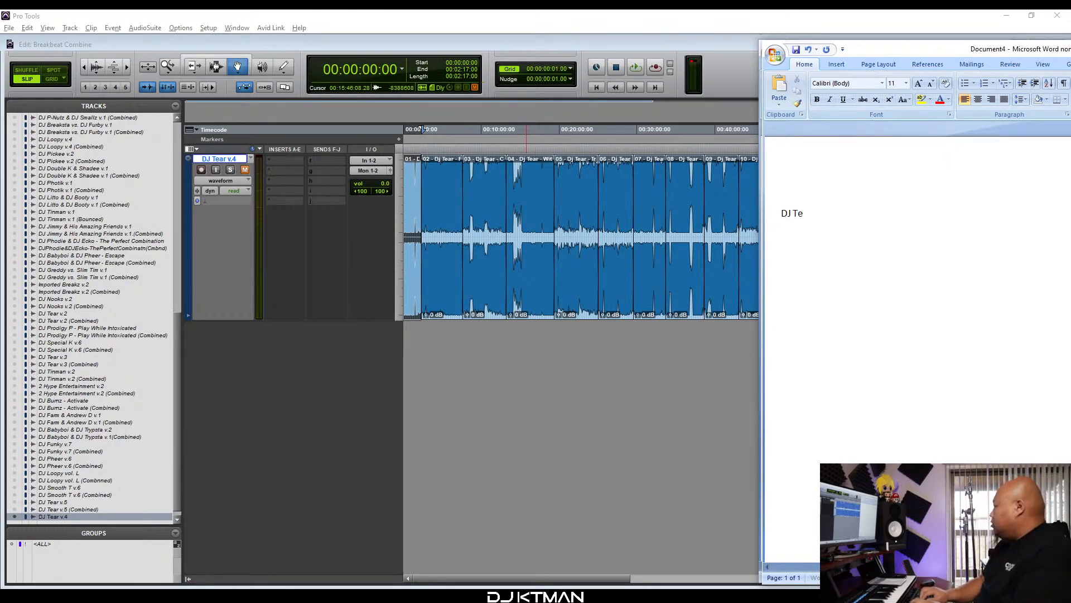
Title the document "DJ Tear v.4" and enter the first tracklist line, "01 – 00:00 Adam's Song Intro".
text(DJ Tear v.4)
key(Return)
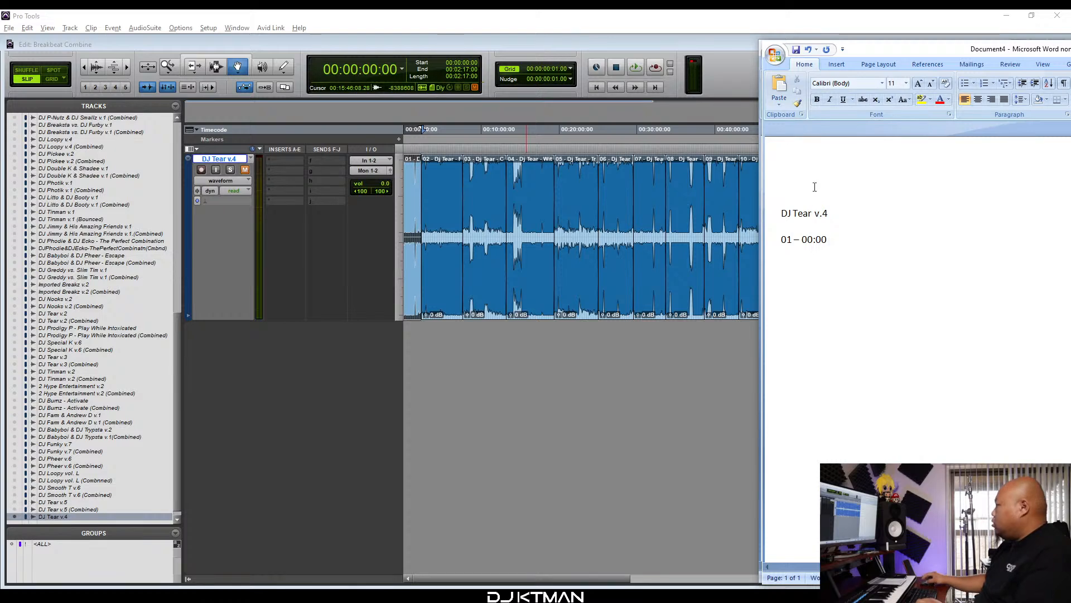
click(601, 41)
key(t)
key(t)
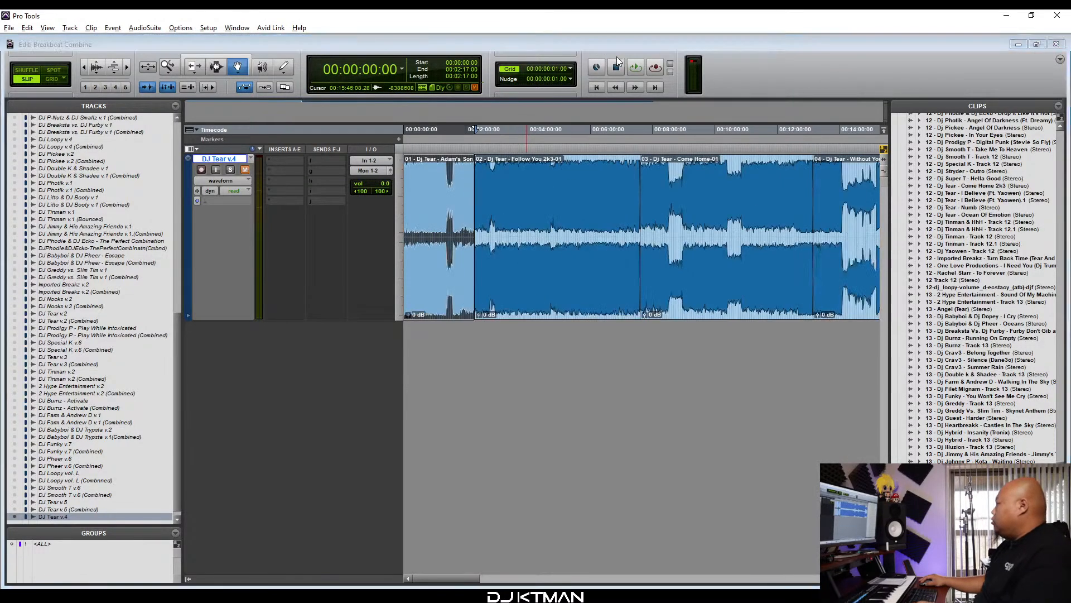
key(alt+Tab)
click(577, 42)
key(t)
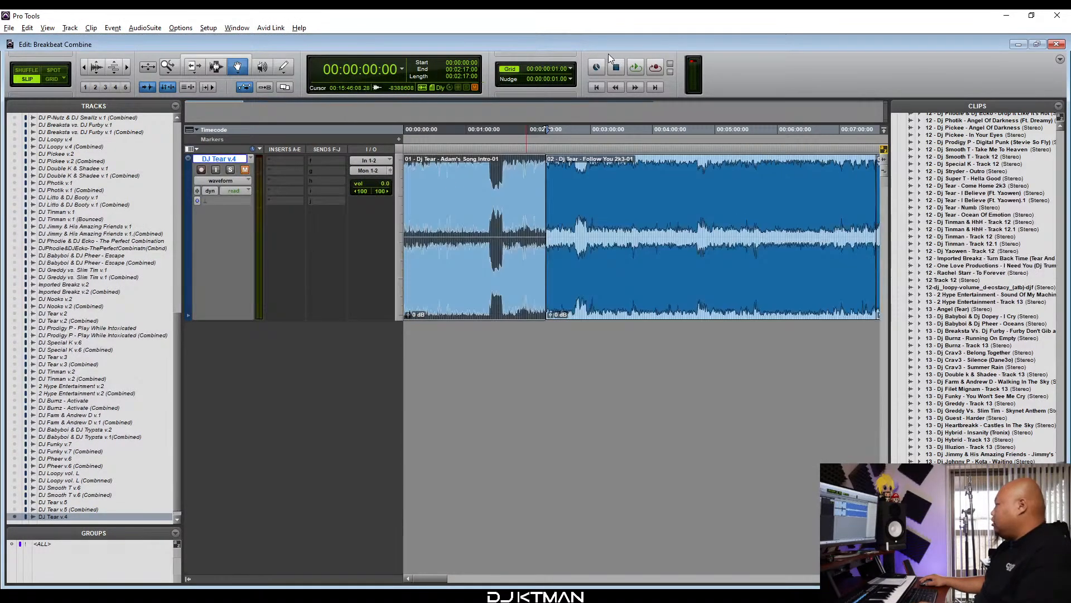
key(alt+Tab)
text(Ada)
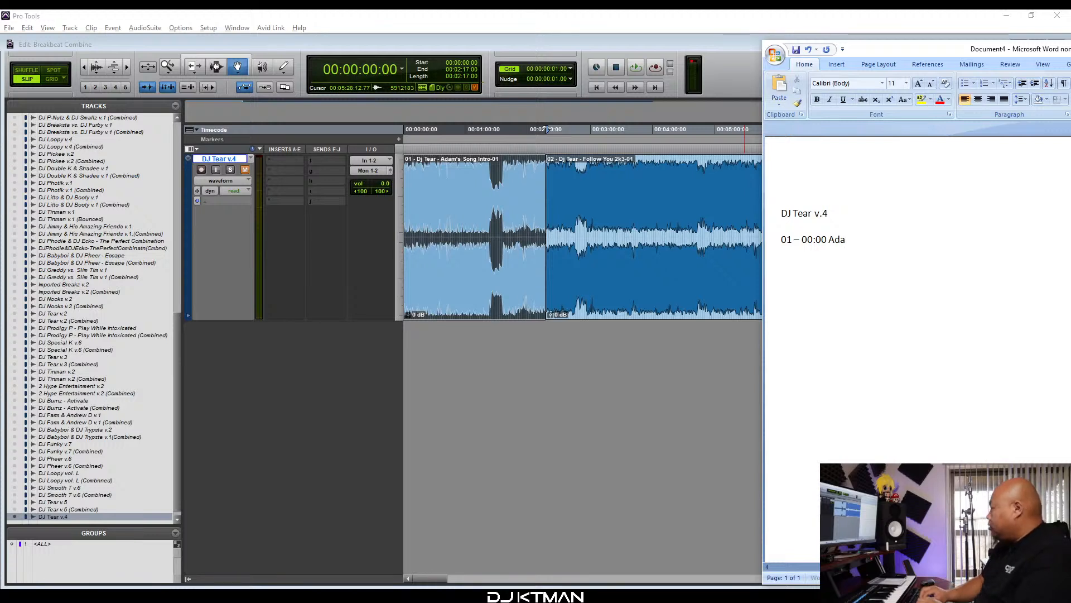
key(BackSpace)
key(BackSpace)
key(BackSpace)
text(m')
text(s Song Intro)
key(Return)
Select the second clip to get its start time and add the line "02 – 02:17 Follow You" to the tracklist.
text(02 -)
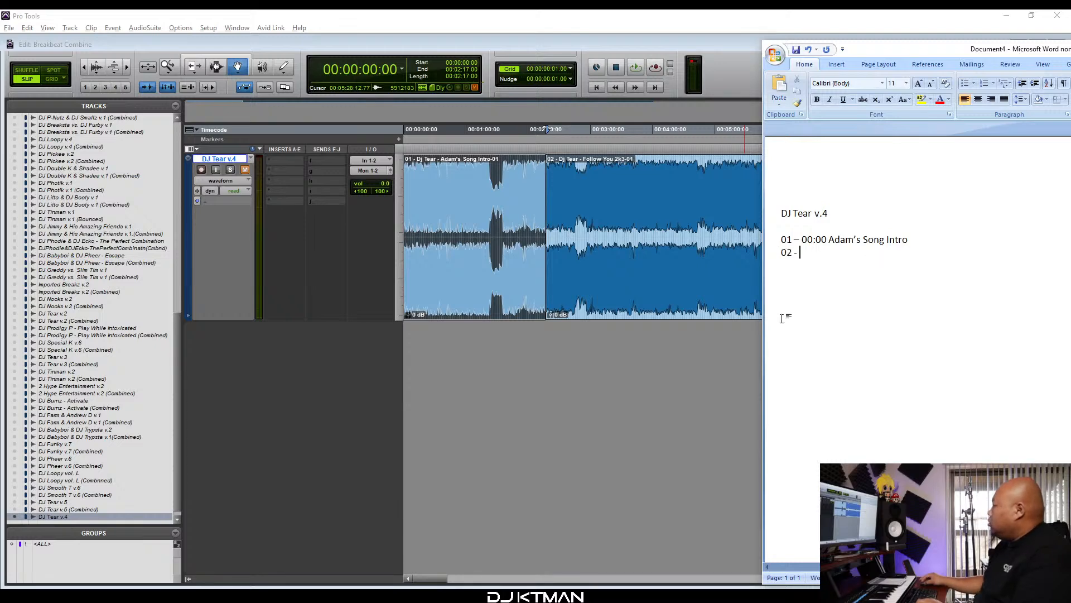
click(683, 290)
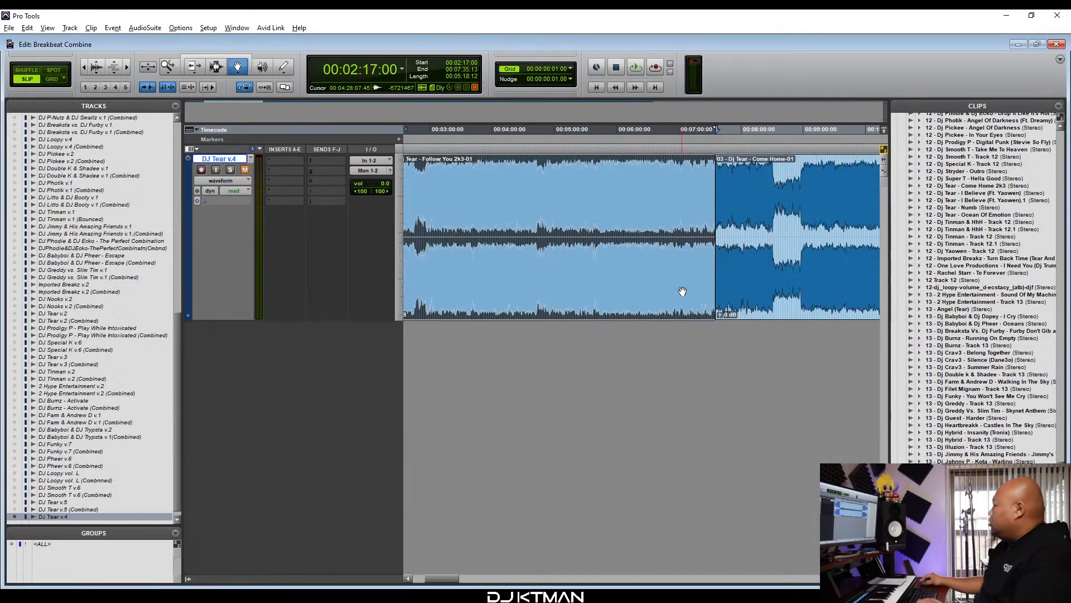
key(alt+Tab)
text(- )
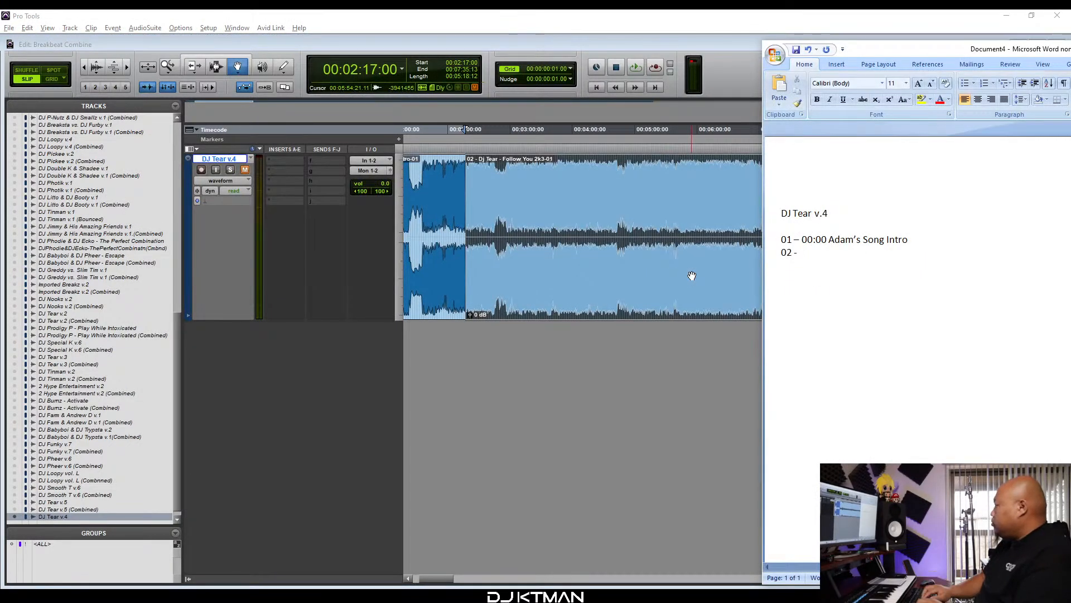
text(02)
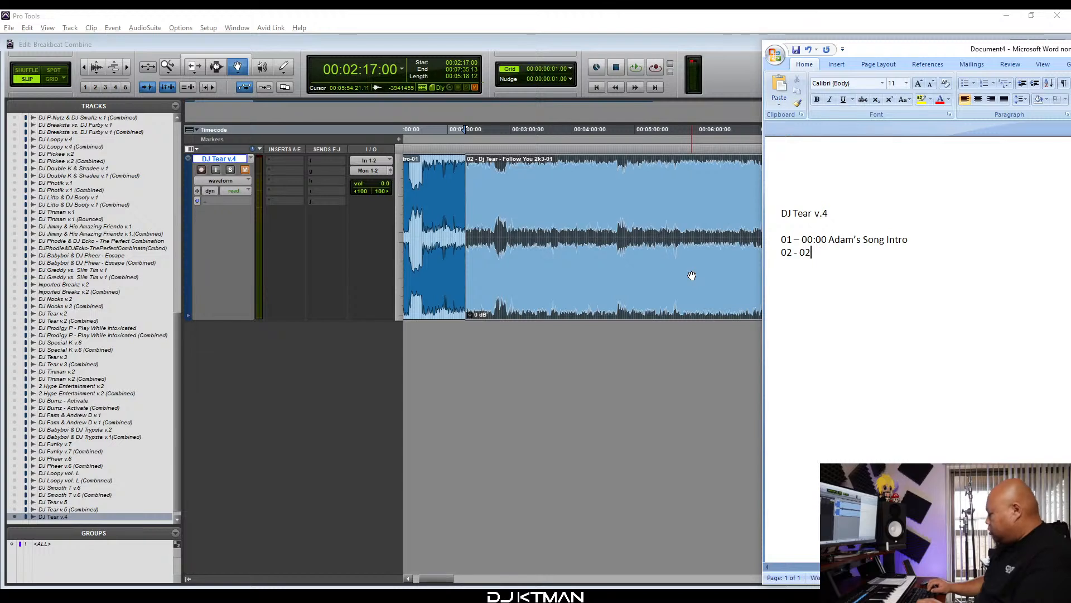
text(:)
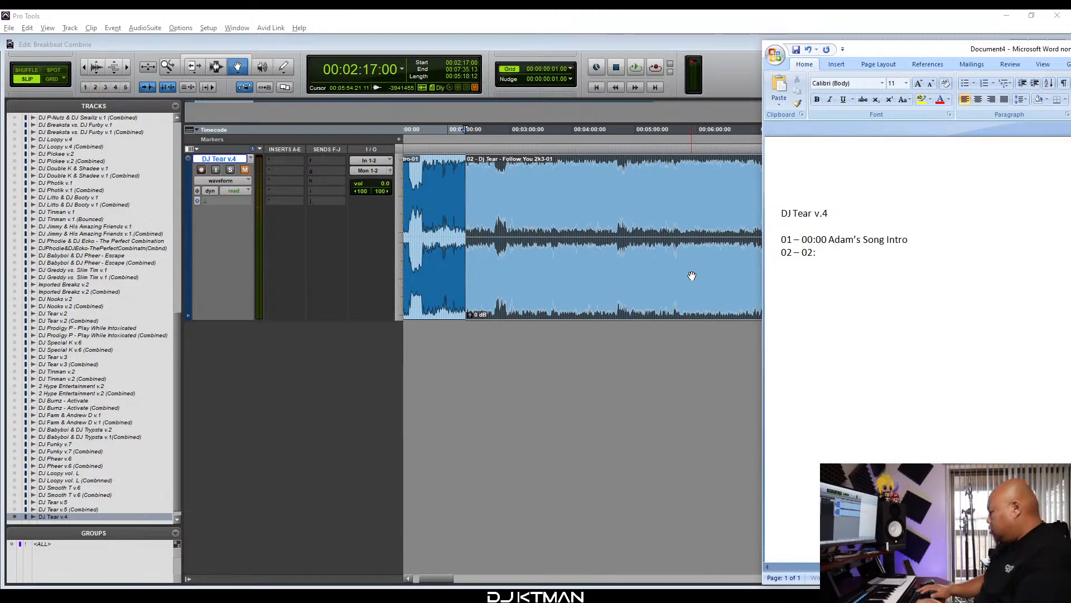
text(17 F)
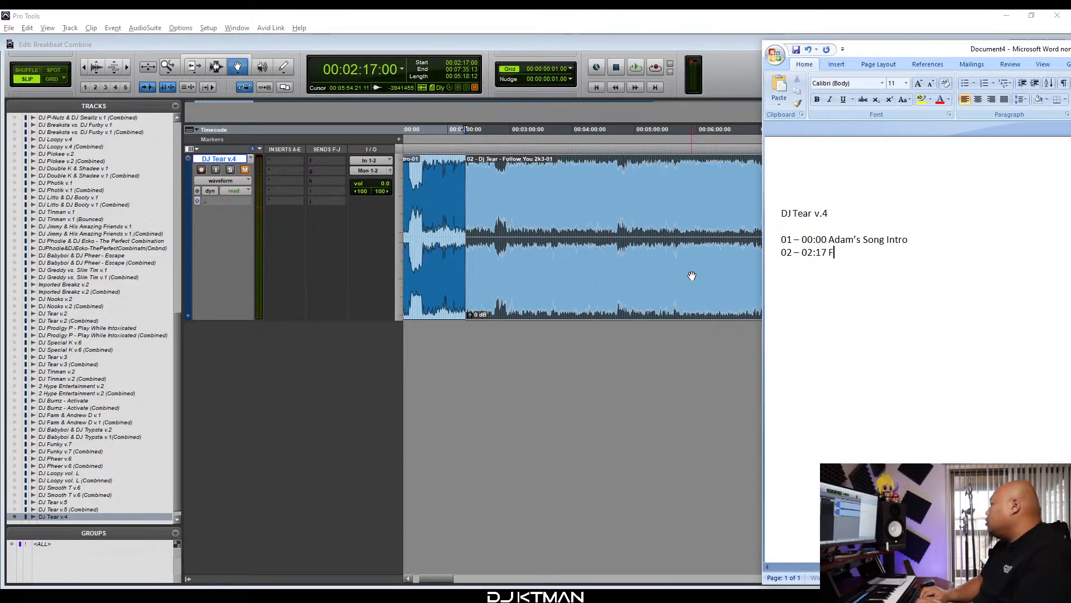
text(ollow You)
key(Return)
Select the third clip to get its start time and add the line "03 – 07:35 Come Home" to the tracklist.
text(03)
click(625, 282)
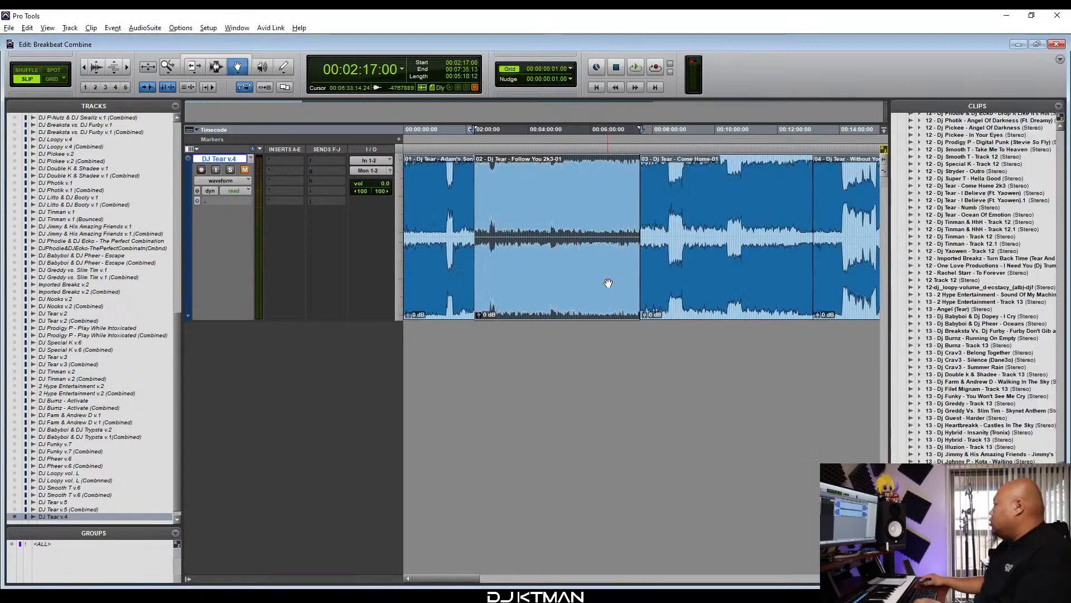
click(713, 282)
scroll(716, 285, right, 2)
key(alt+Tab)
text(07:35)
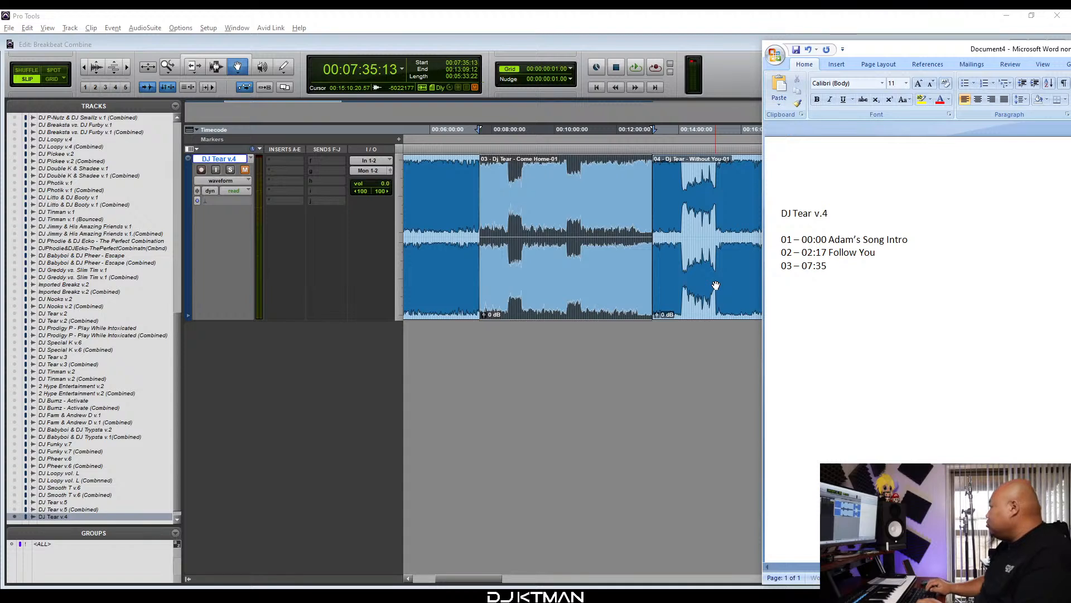
text( Com)
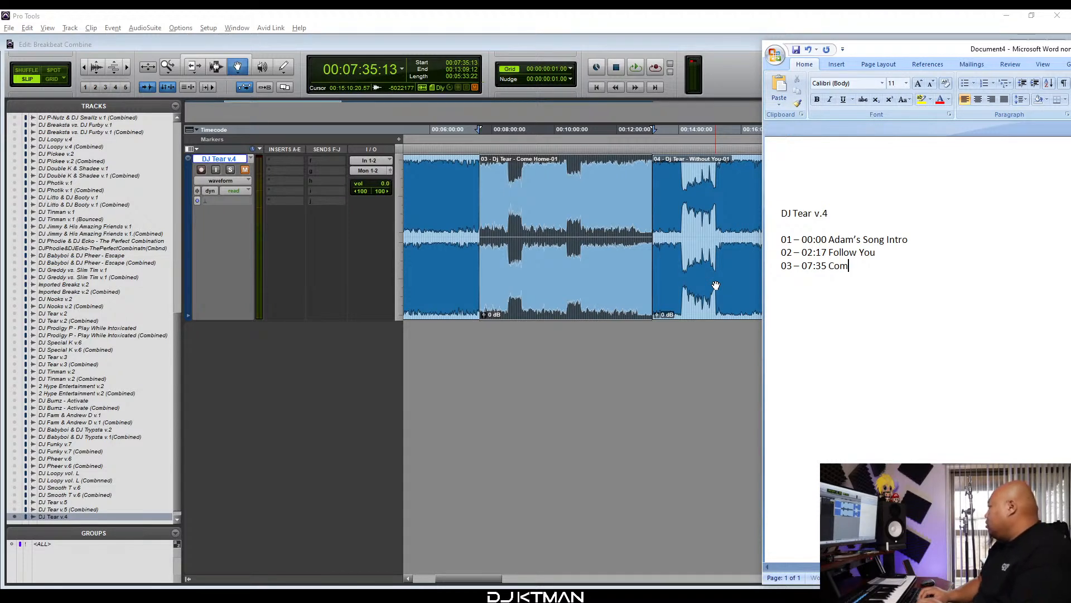
text(e Home)
key(Return)
Select the fourth clip to get its start time and add the line "04 – 13:09 Without You" to the tracklist.
text(04 -)
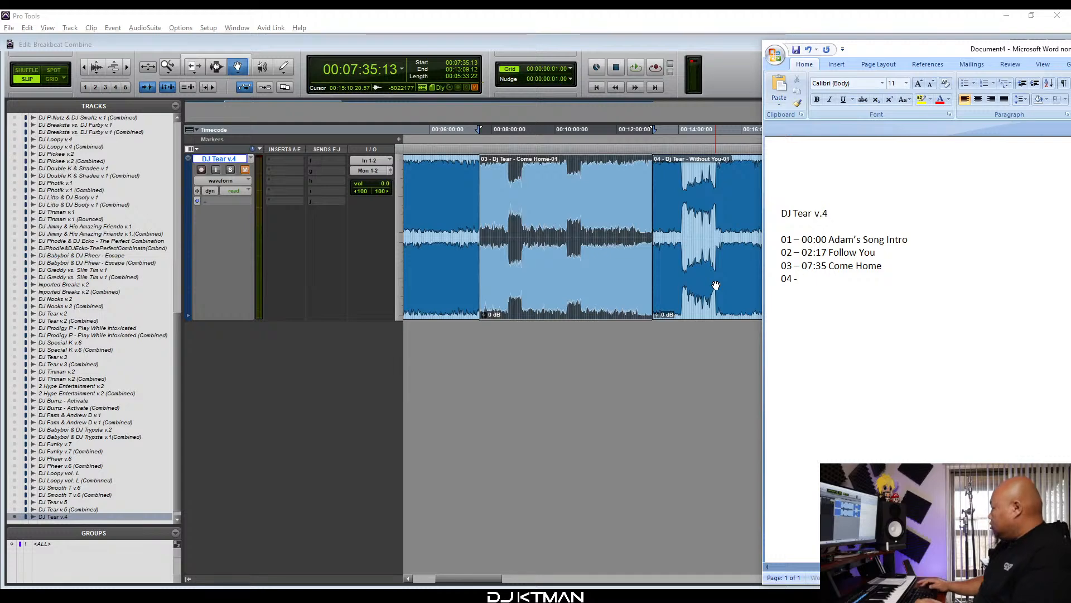
click(716, 285)
scroll(716, 286, right, 3)
scroll(715, 288, left, 1)
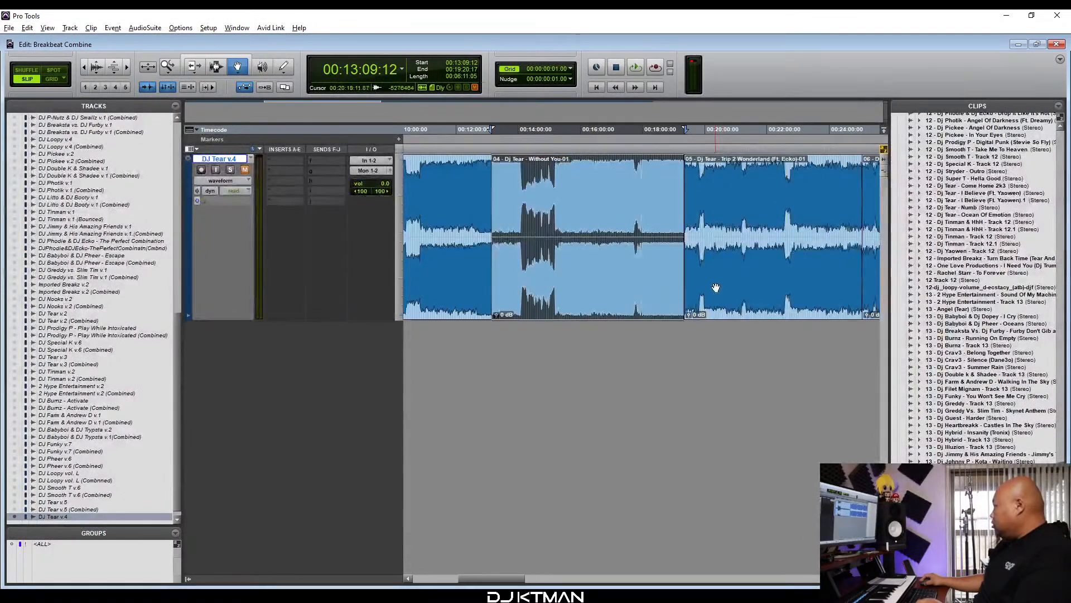
key(alt+Tab)
text(13:09)
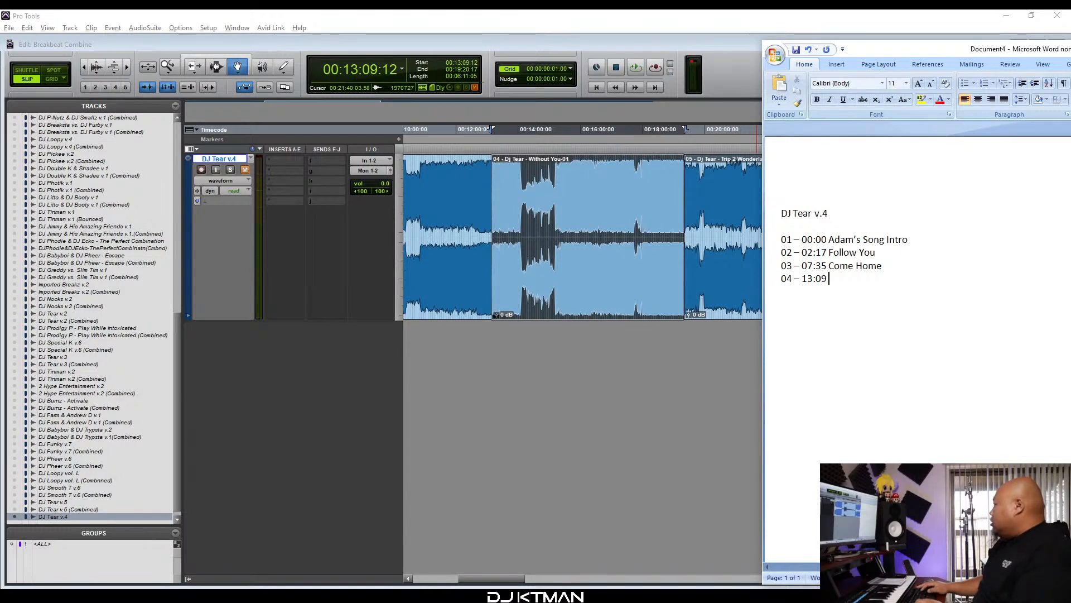
text( Without You)
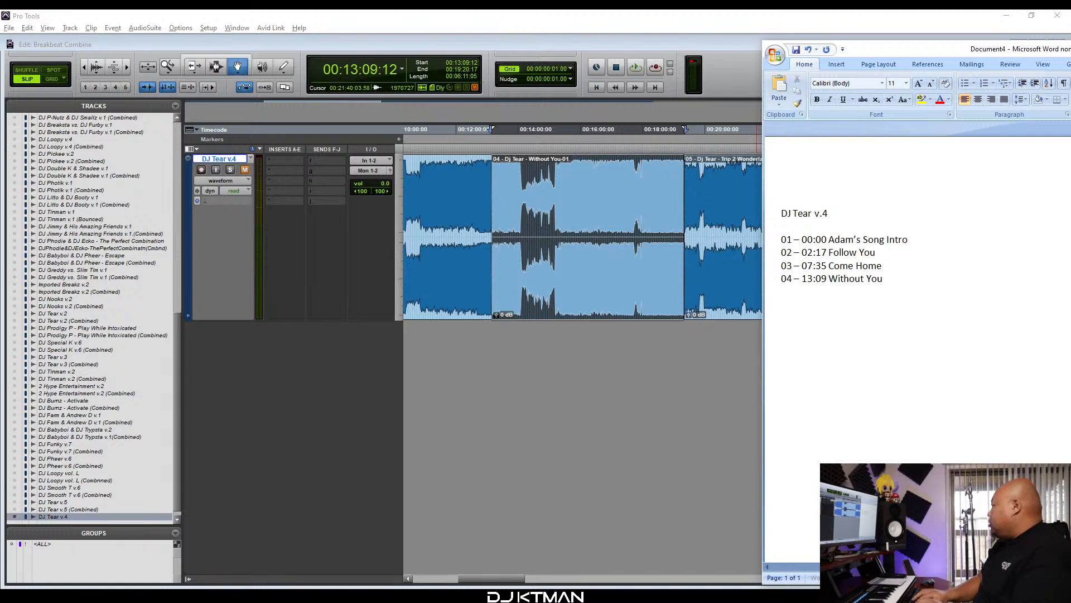
key(Return)
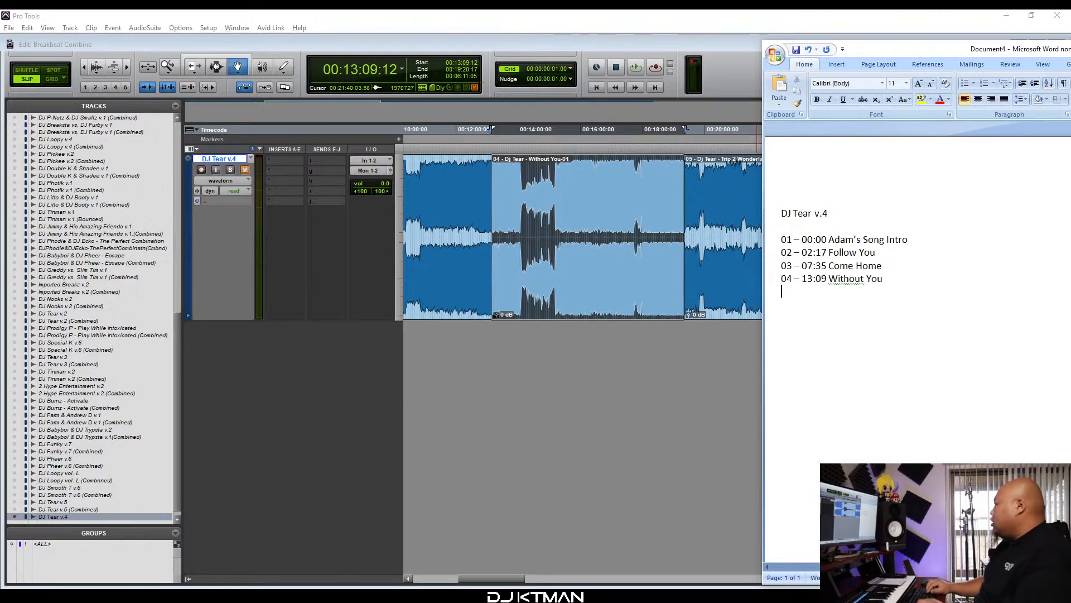
Select the fifth clip to get its start time and add the line "05 – 19:20 Trip 2 Wonderland (ft. Ecko)" to the tracklist.
text(05 -)
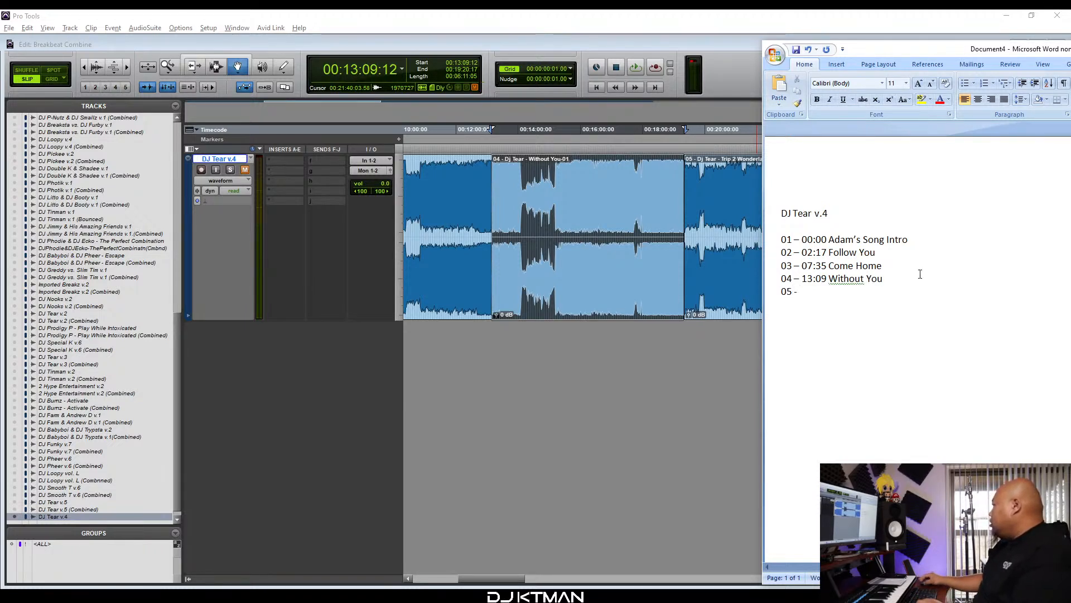
click(734, 302)
key(alt+Tab)
text(19:2)
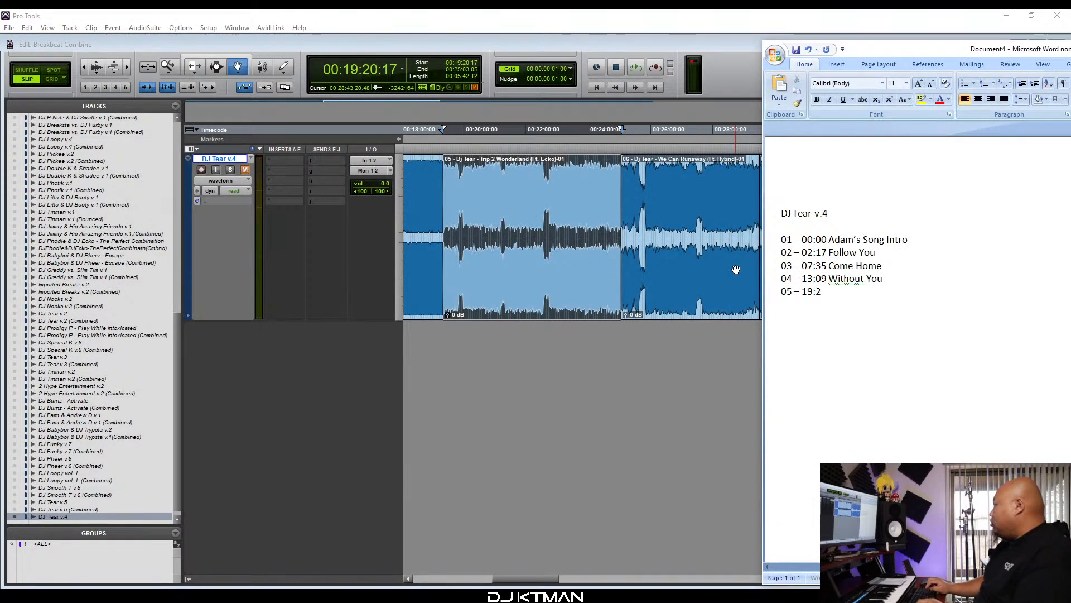
text(0 Trip)
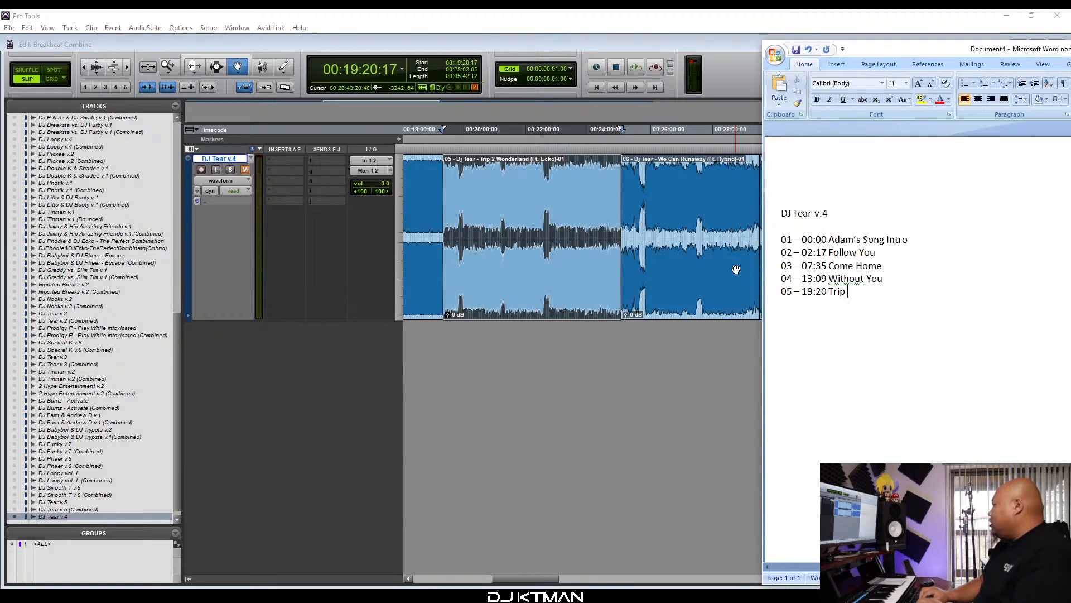
text( 2)
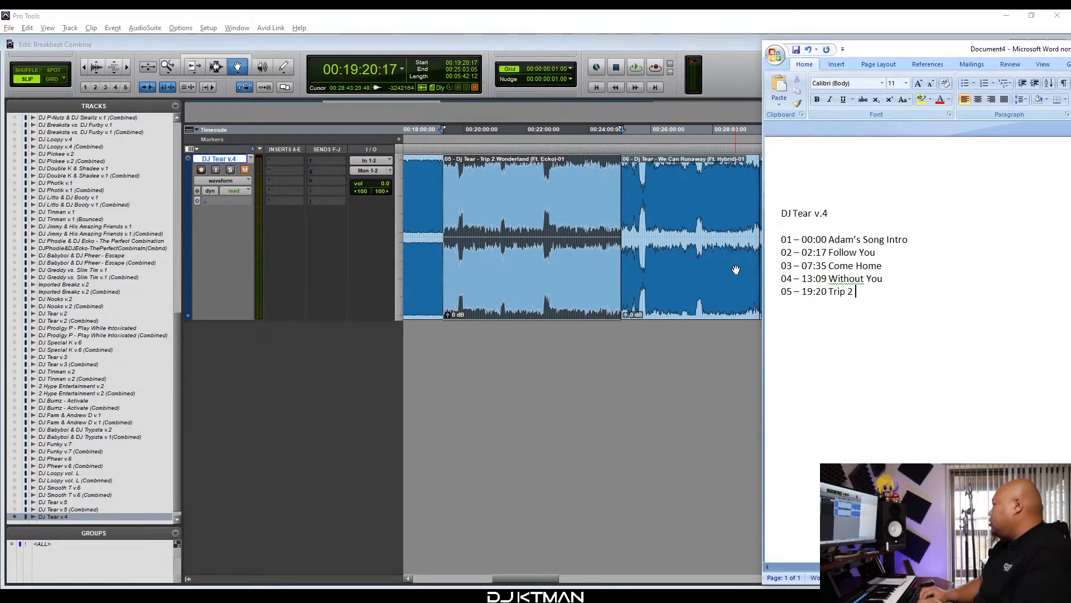
text( Wonderland)
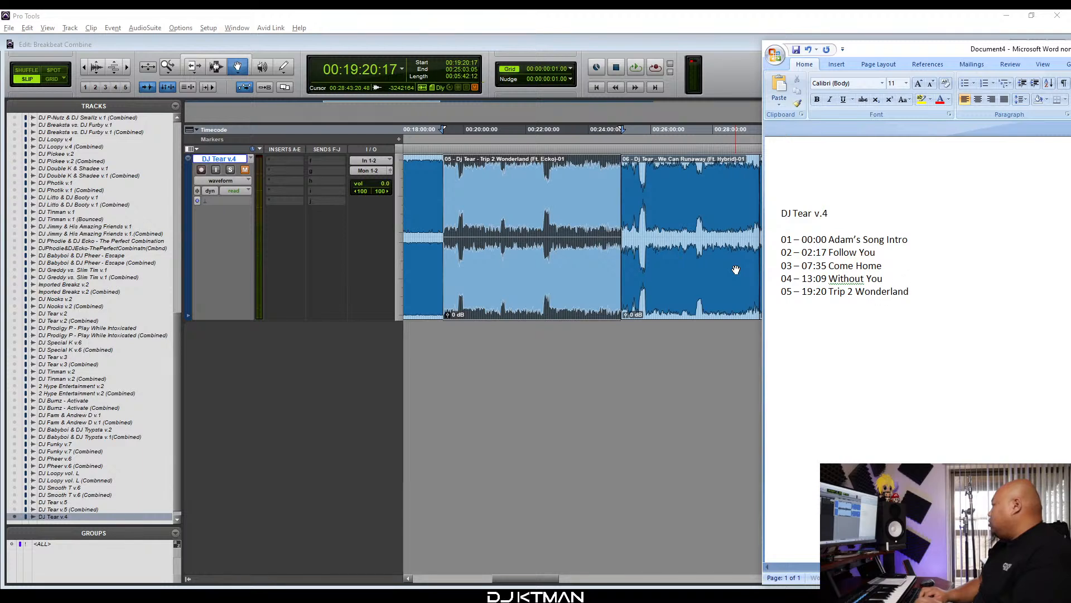
text( (ft. Ecko))
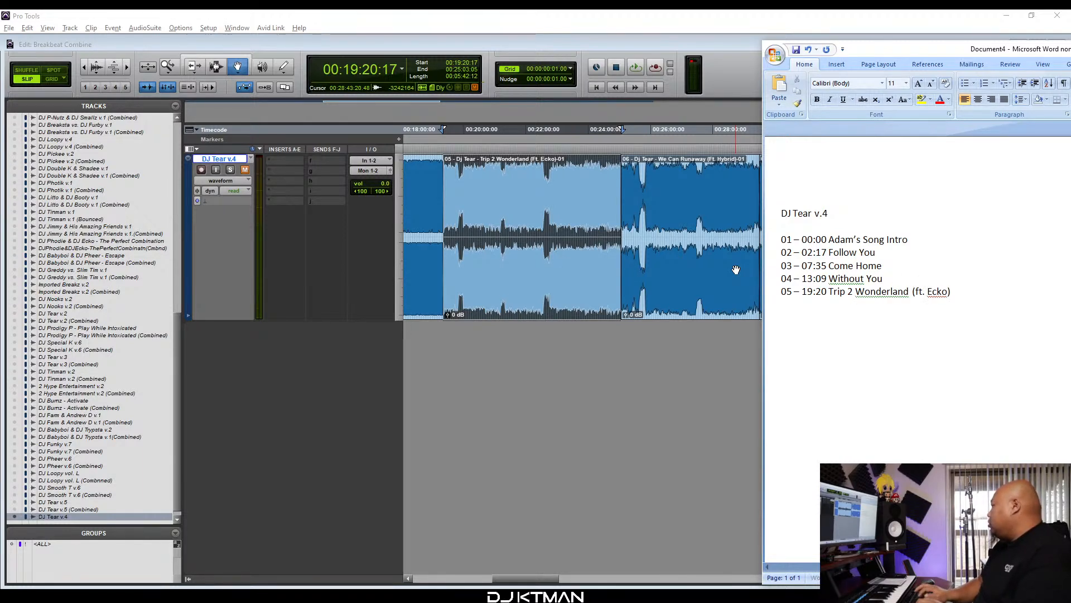
key(Return)
Select the sixth clip to get its start time and add the line "06 – 25:03 We Can Runaway (ft. Hybrid)" to the tracklist.
text(06 -)
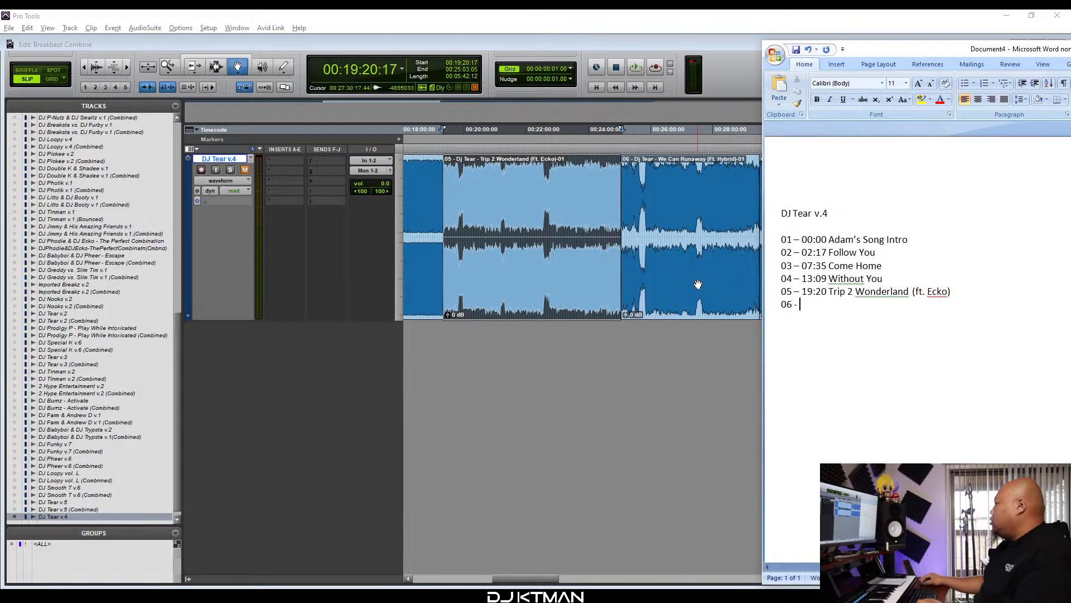
click(698, 284)
scroll(698, 284, right, 2)
key(alt+Tab)
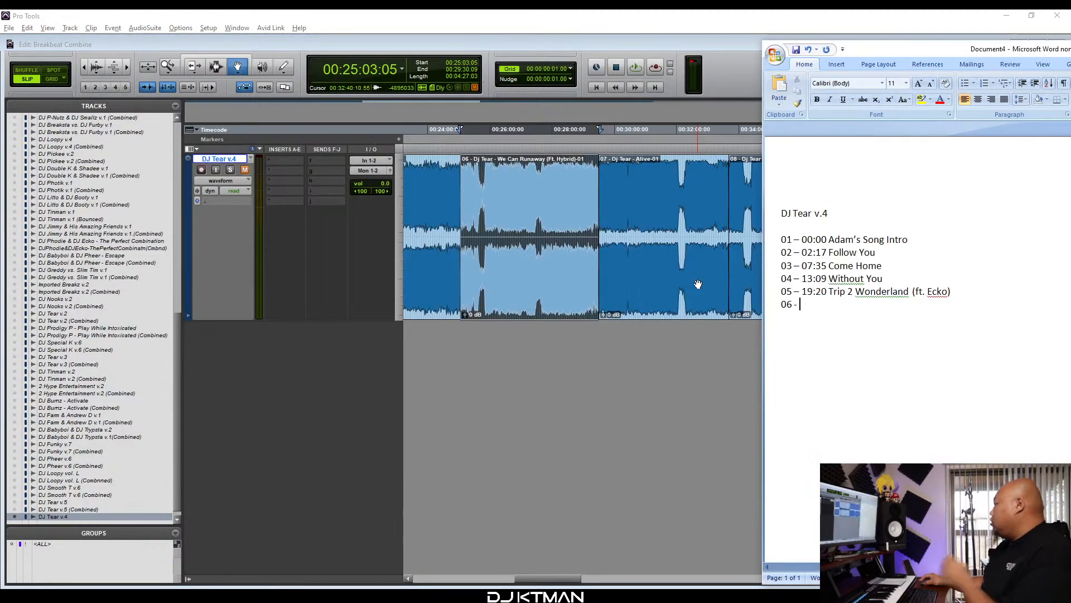
text(25:)
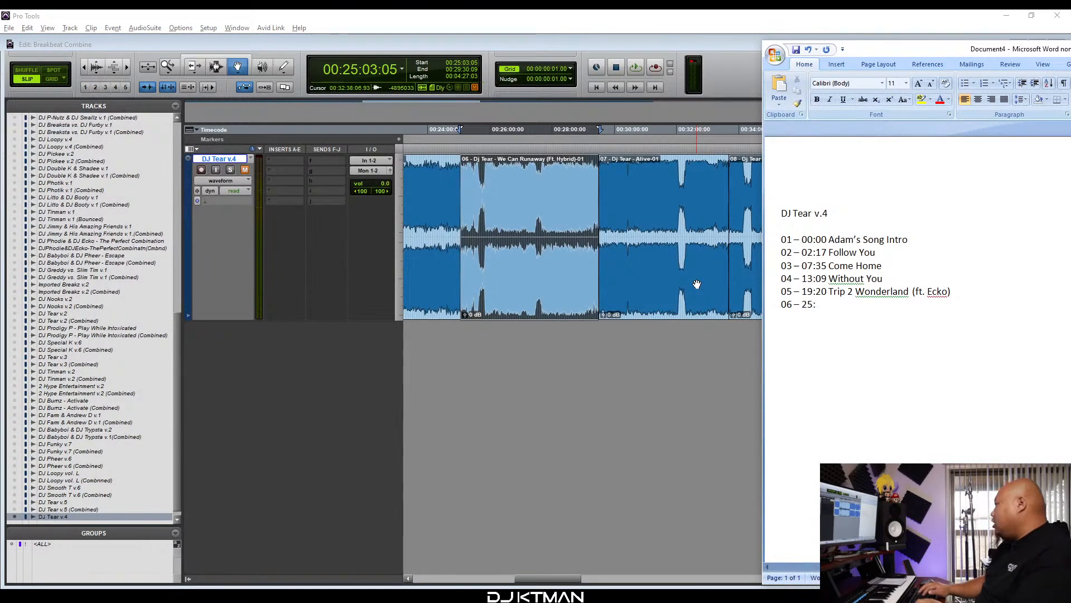
text(03)
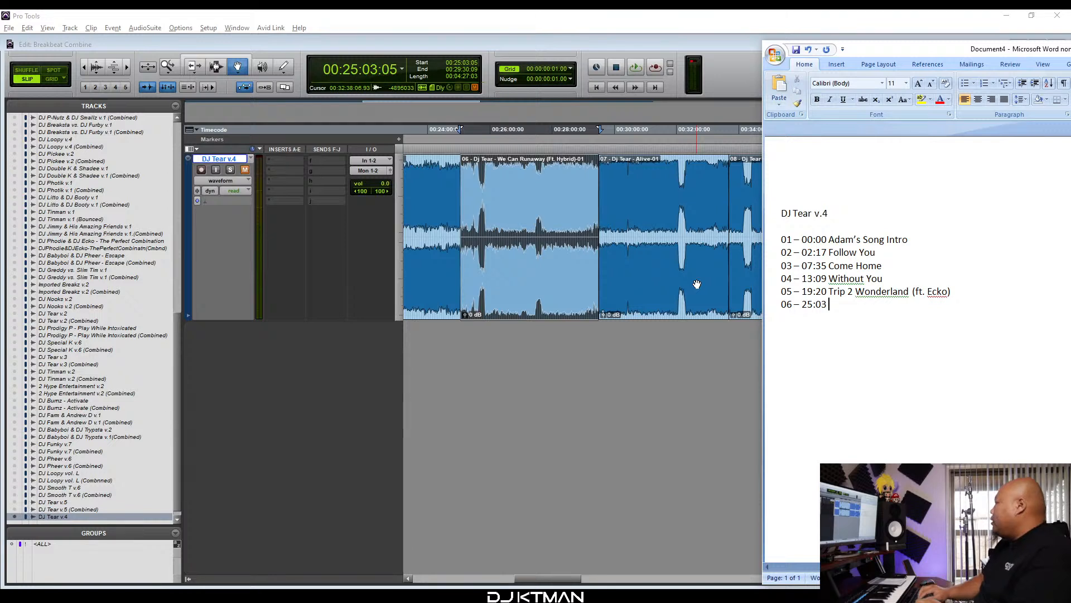
text( We)
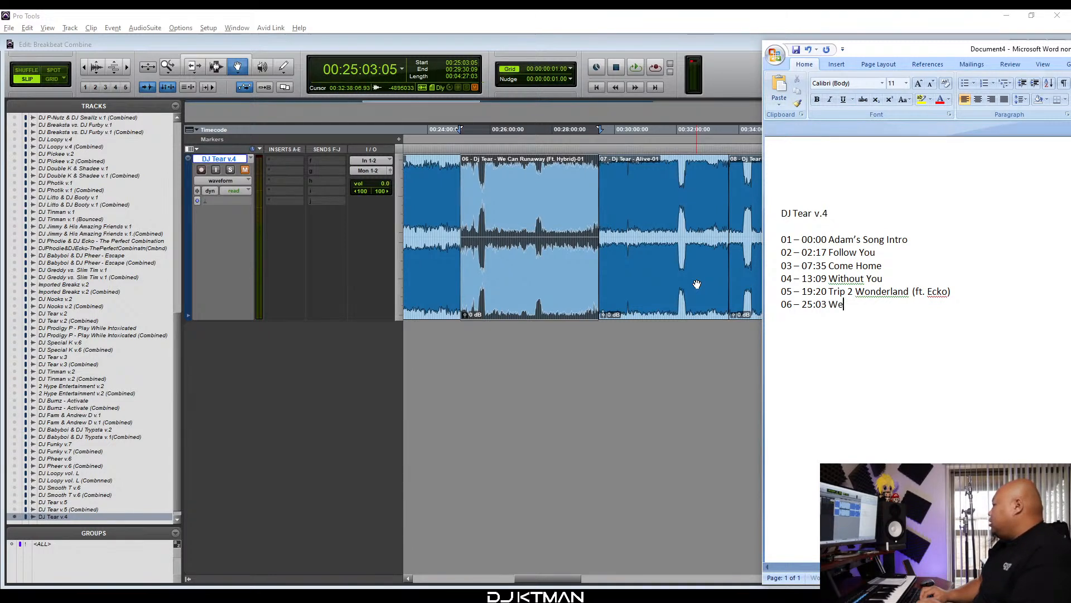
text( Can Runaway)
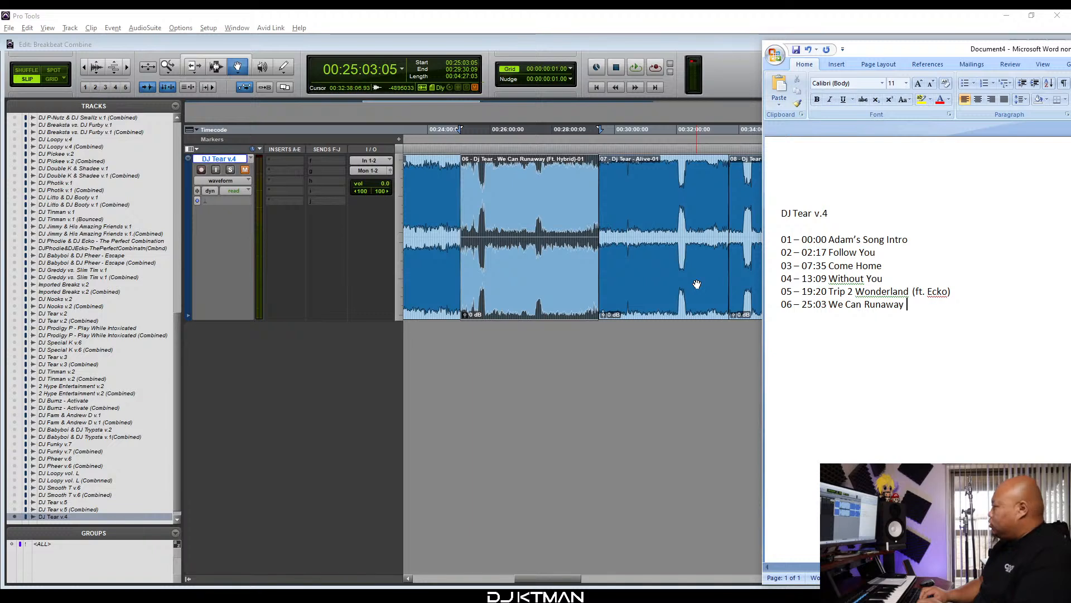
text((f)
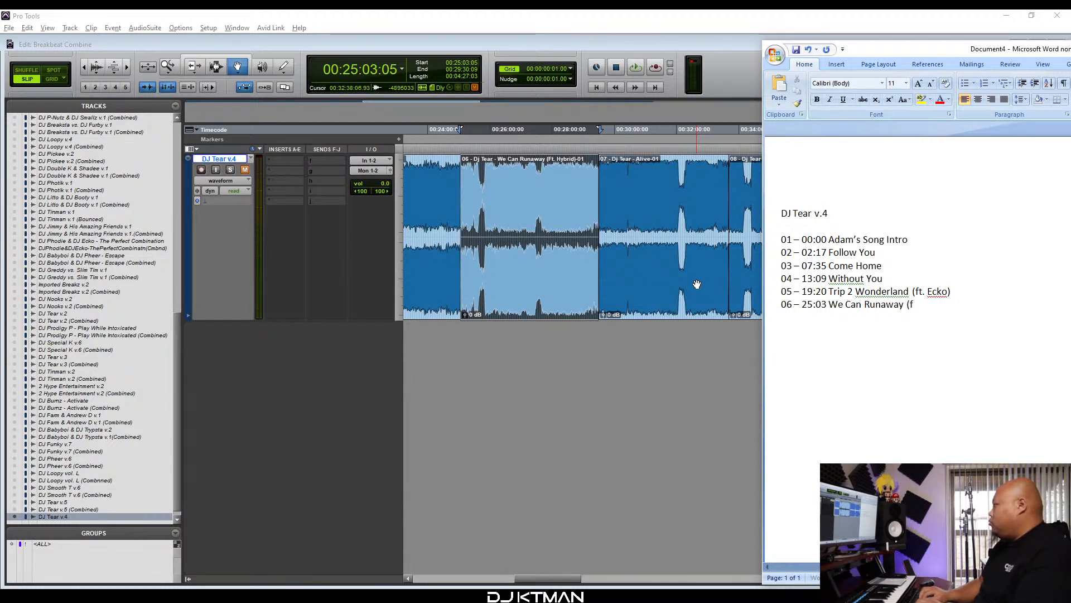
text(t.)
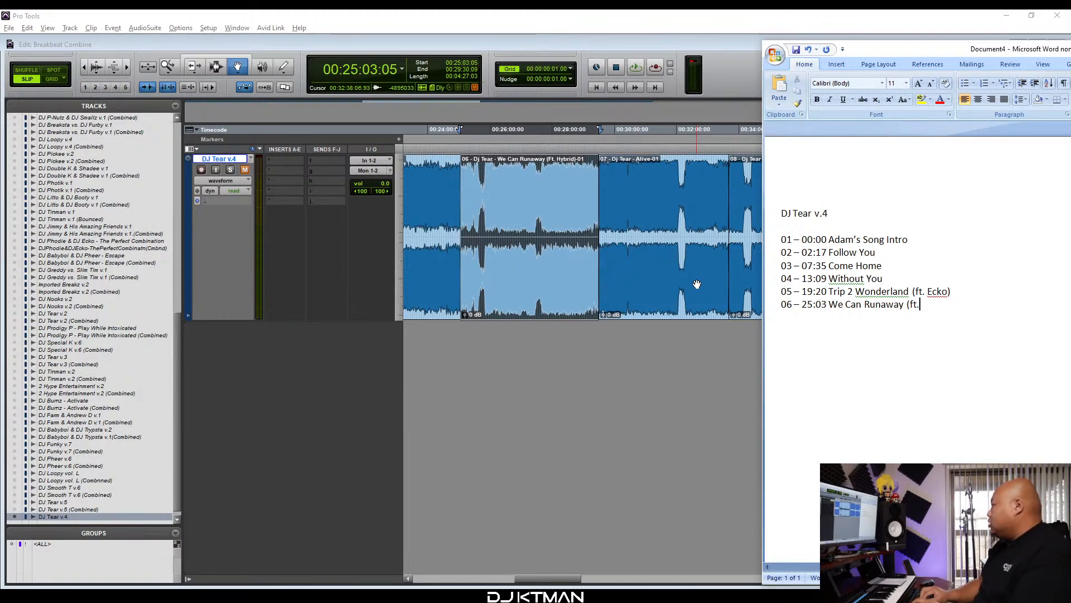
text( Hybrid)
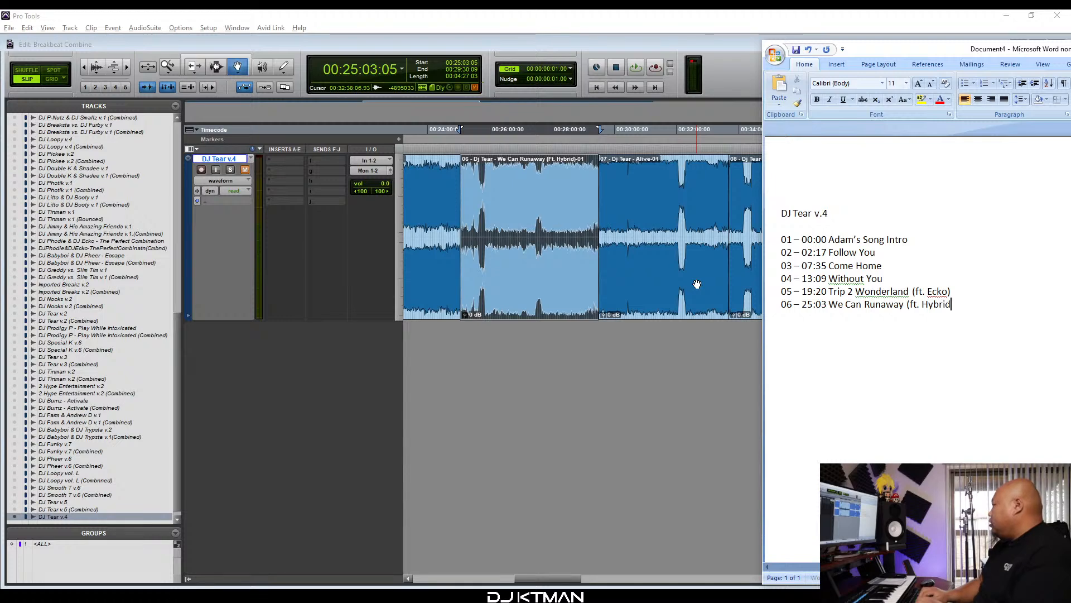
text())
key(Return)
Select the seventh clip to get its start time and add the line "07 – 29:30 Alive" to the tracklist.
text(07 -)
key(alt+Tab)
click(696, 285)
scroll(696, 285, right, 3)
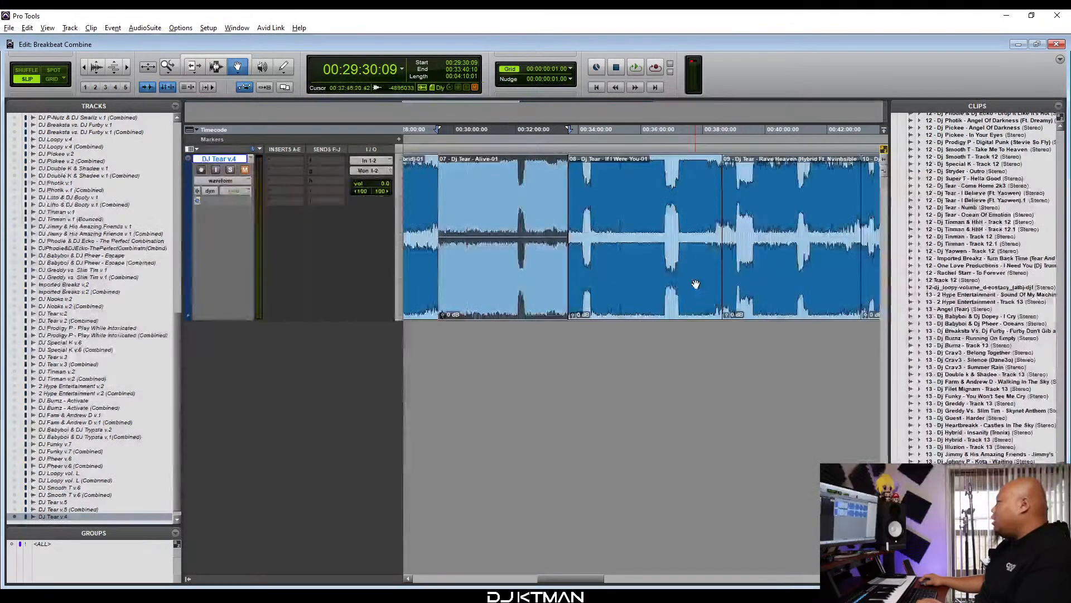
key(alt+Tab)
text(29:)
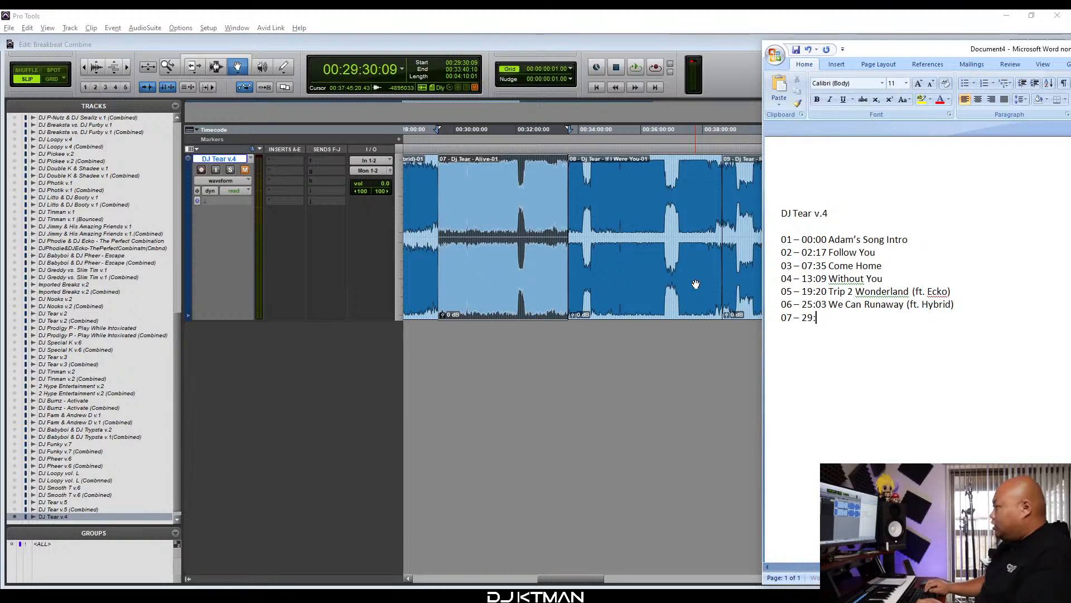
text(30)
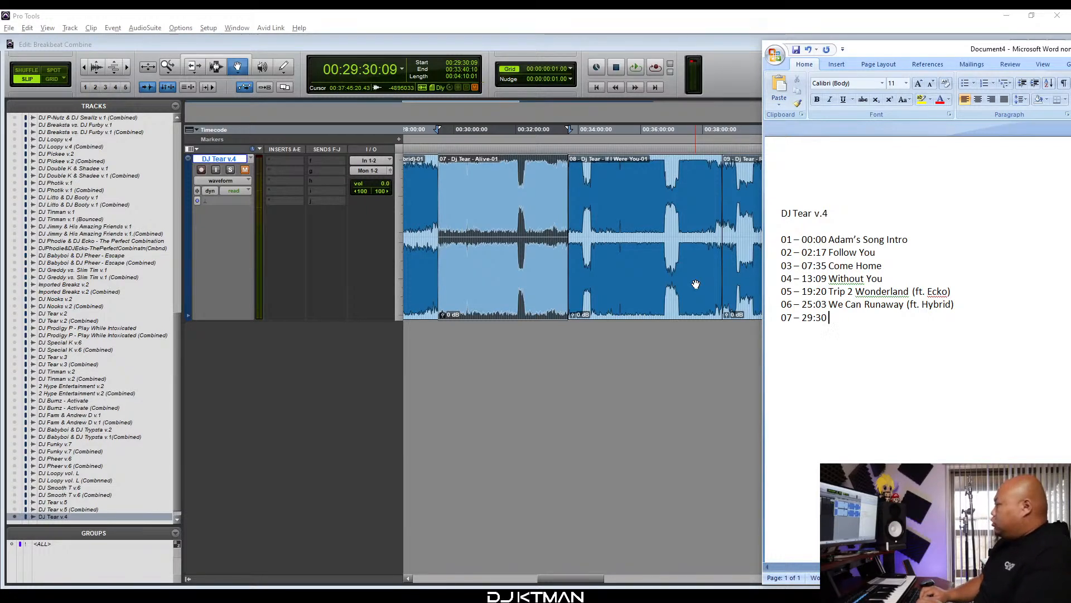
text( Alive)
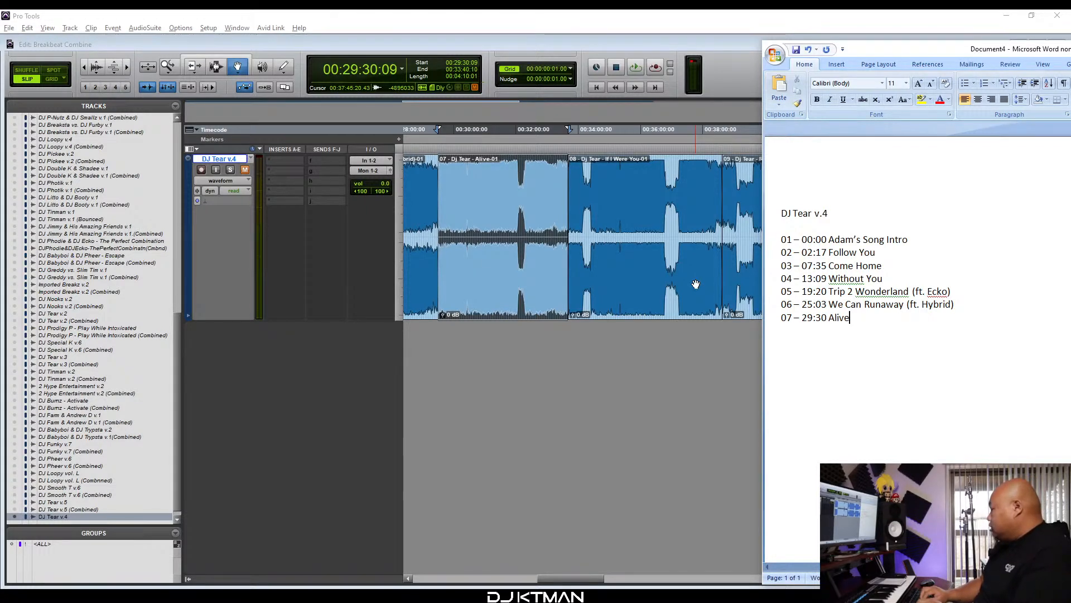
key(Return)
Select the eighth clip to get its start time and add the line "08 – 33:40 If I Were You" to the tracklist.
text(08)
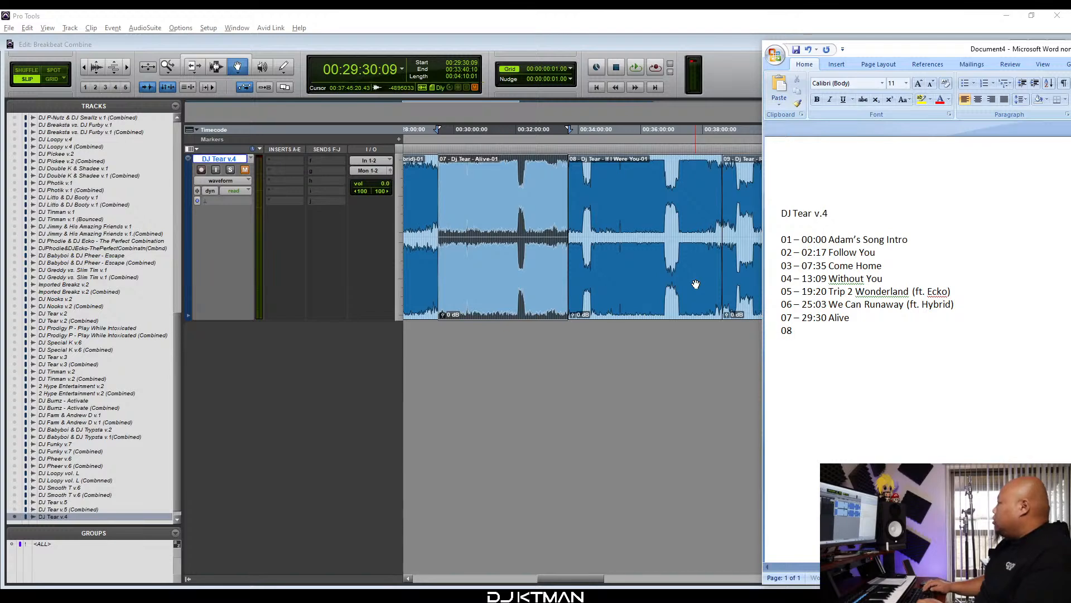
click(620, 289)
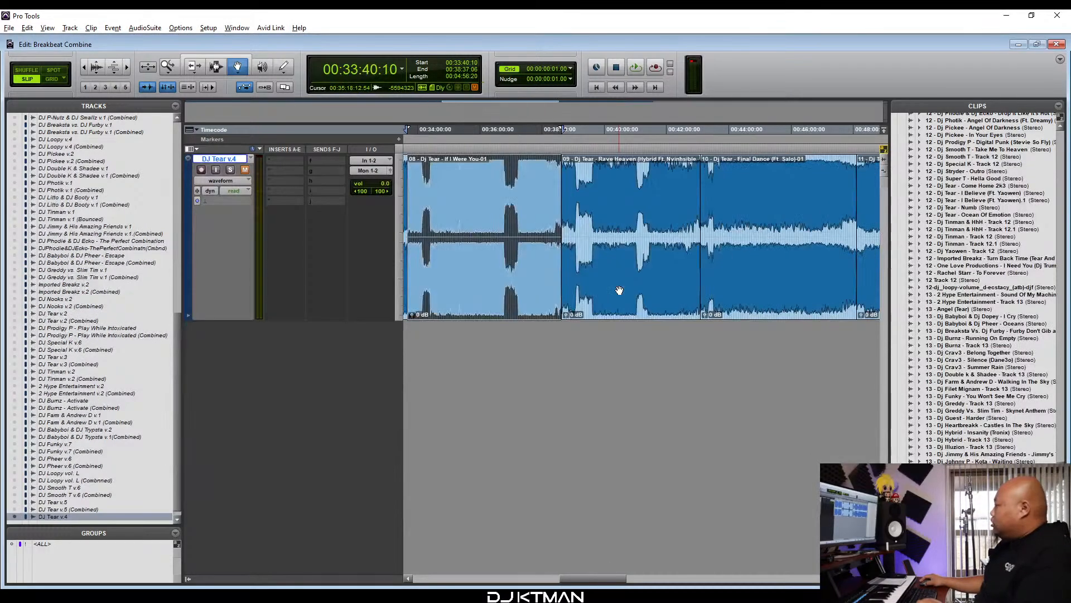
key(alt+Tab)
text(- 33:40)
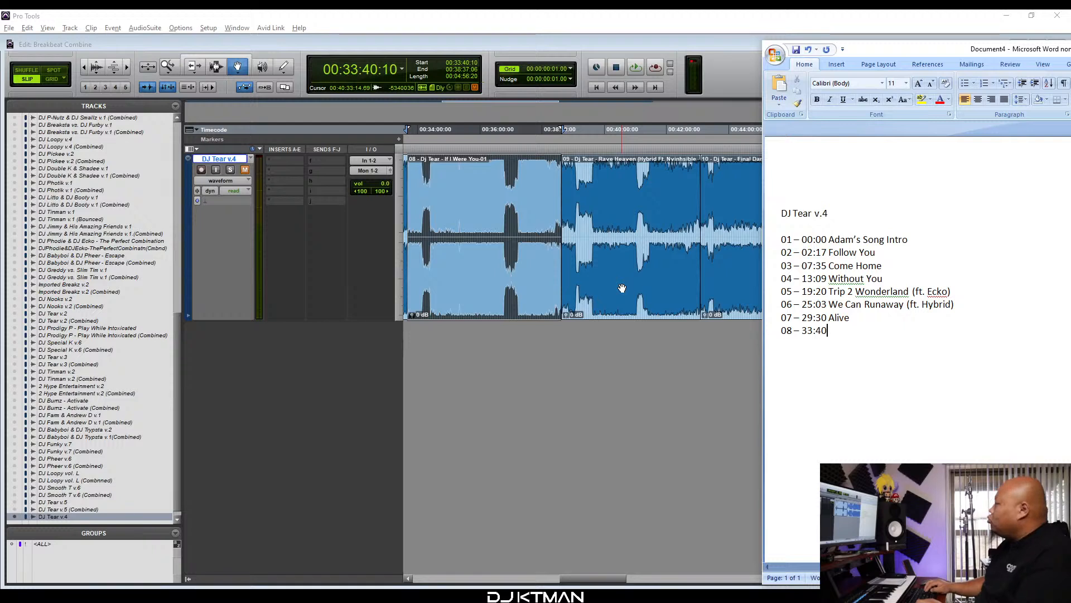
text( If Iwer)
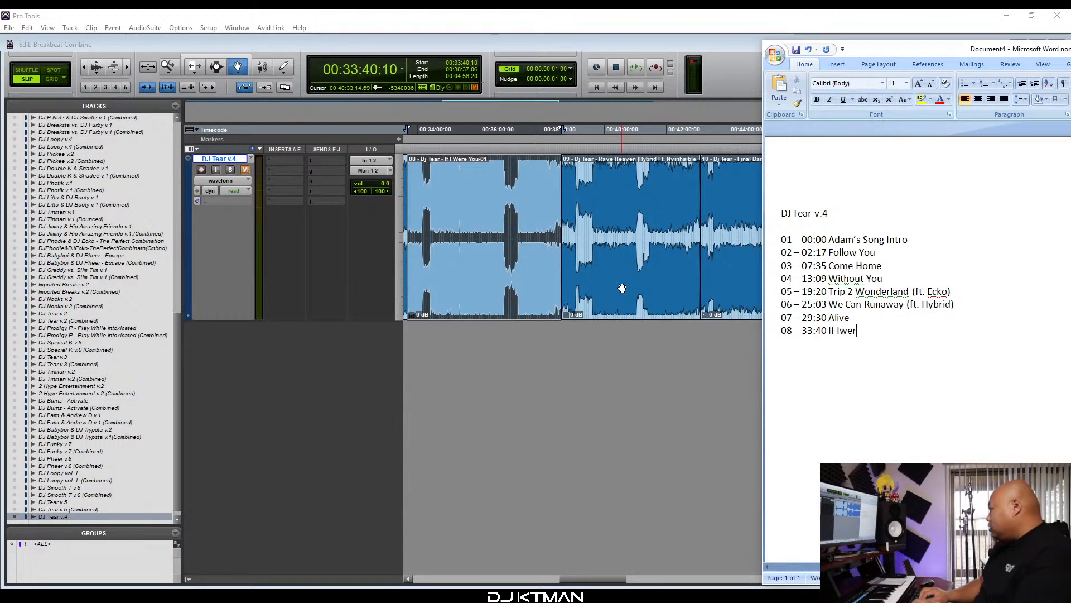
key(BackSpace)
text(Were )
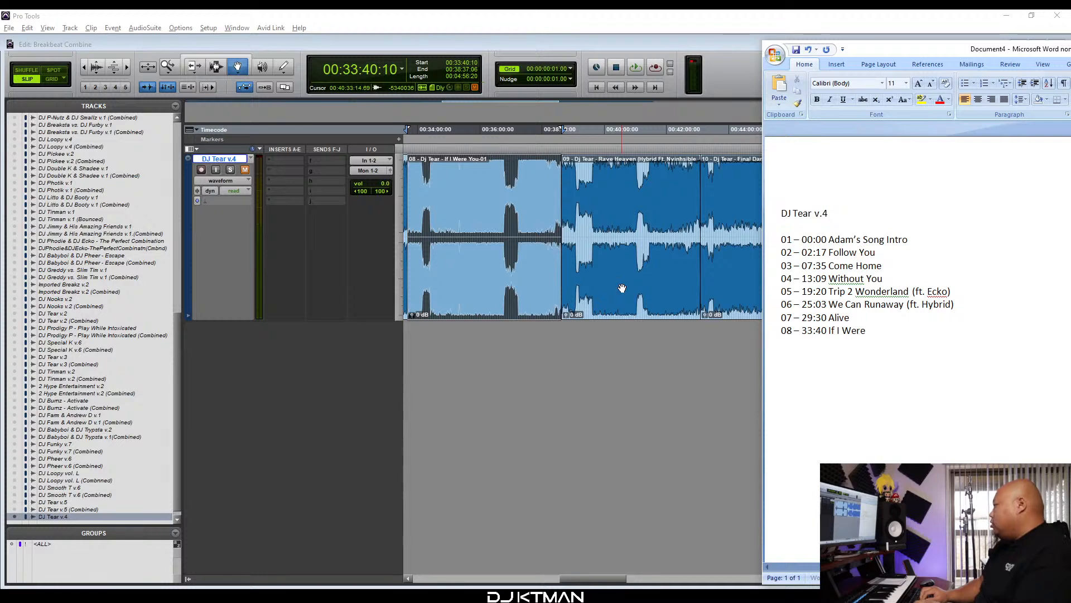
text(You)
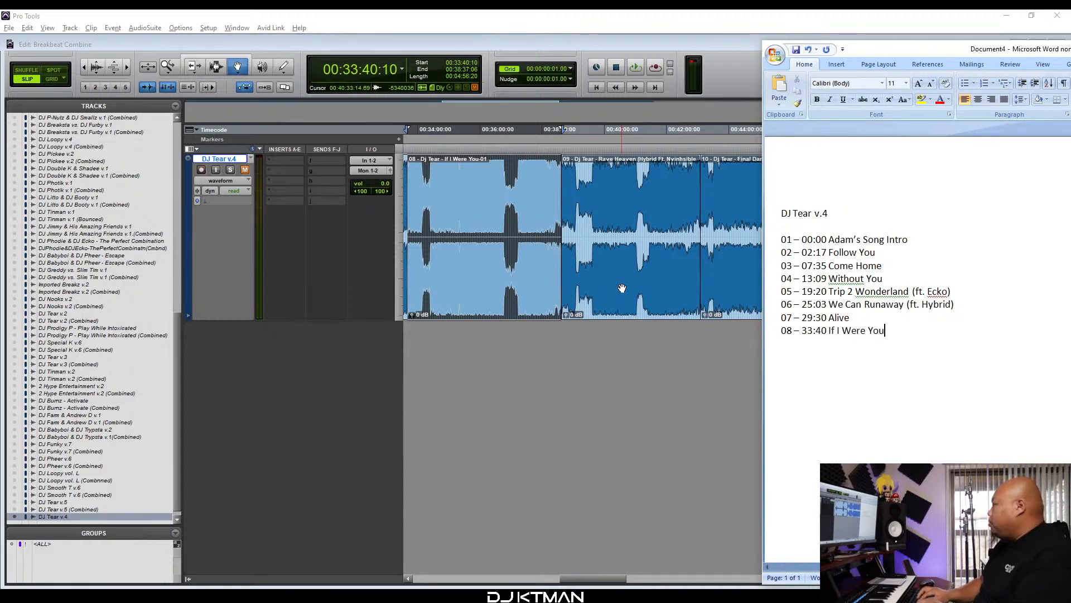
key(Return)
Select the ninth clip to get its start time and add the line "09 – 38:37 Rave Heaven (Hybrid ft. Nvinhsible & Wunder)" to the tracklist.
text(09)
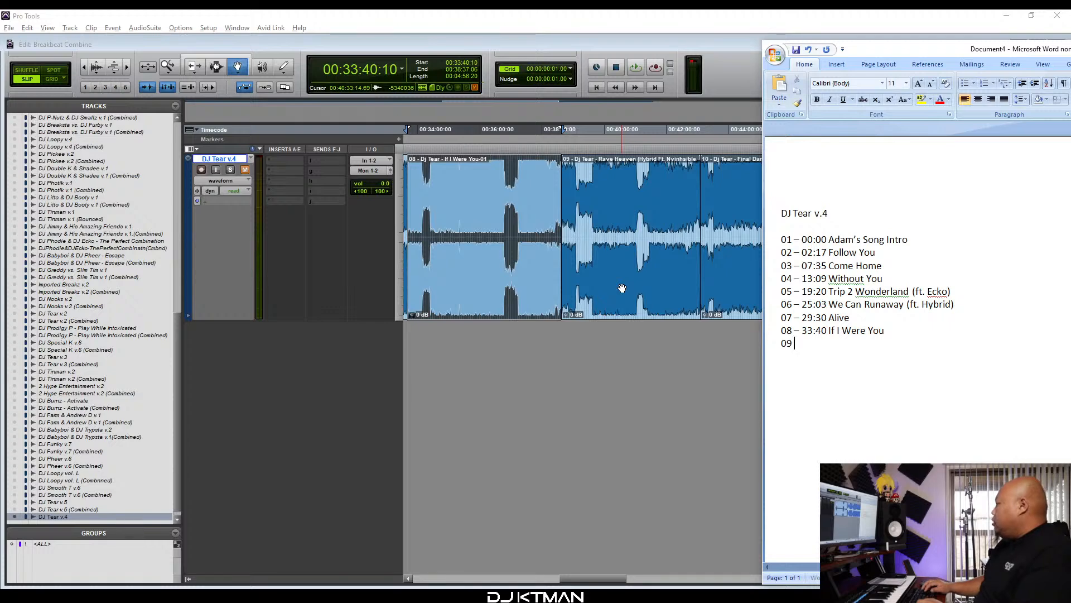
click(622, 288)
scroll(622, 288, right, 1)
key(t)
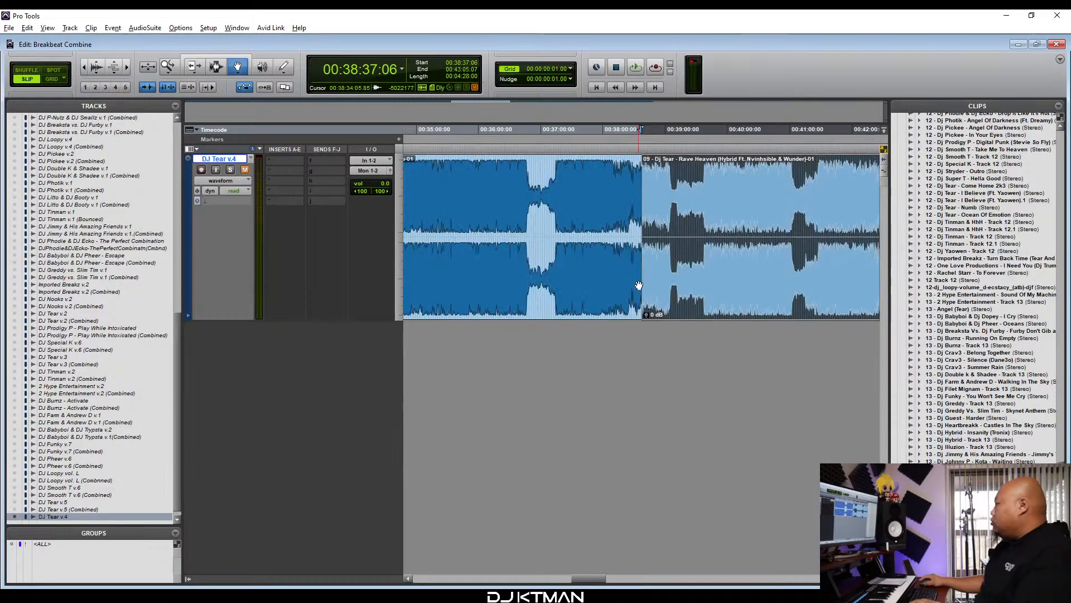
scroll(639, 285, right, 2)
scroll(639, 285, right, 2)
key(alt+Tab)
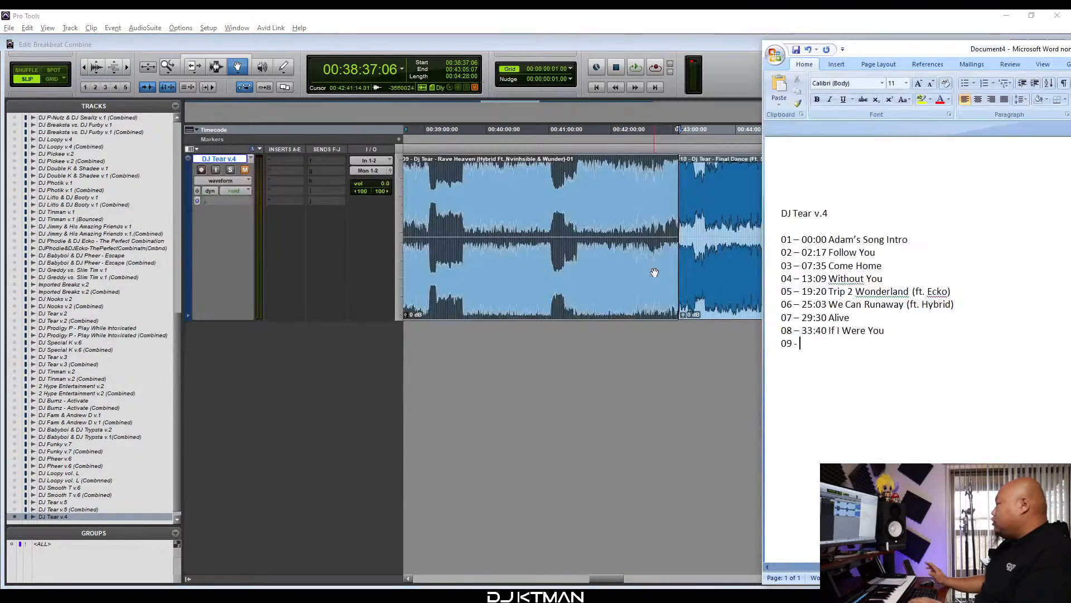
text(- 38:)
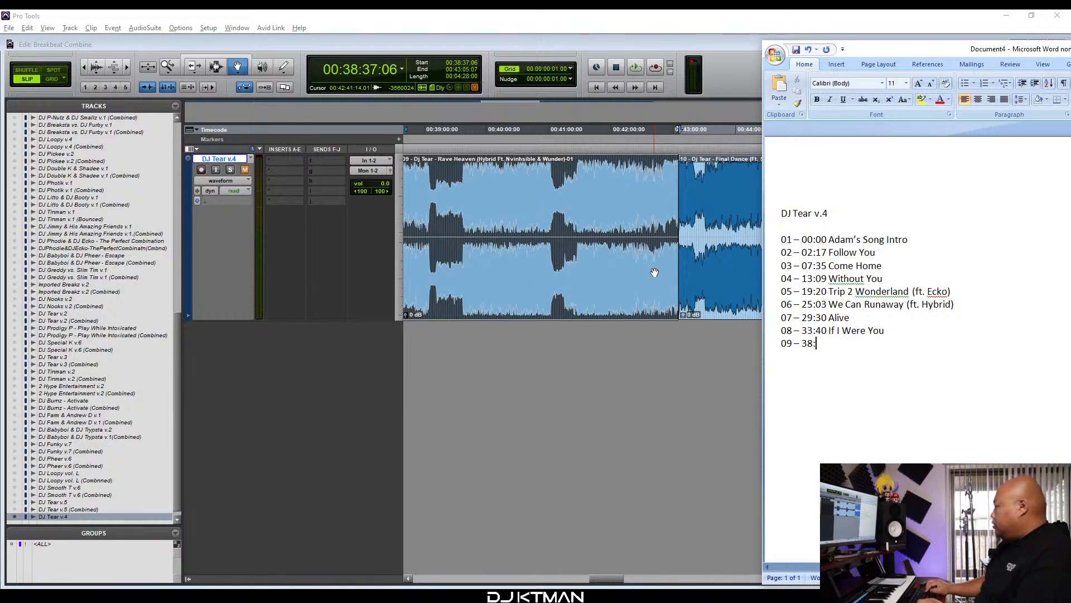
text(37 Rave)
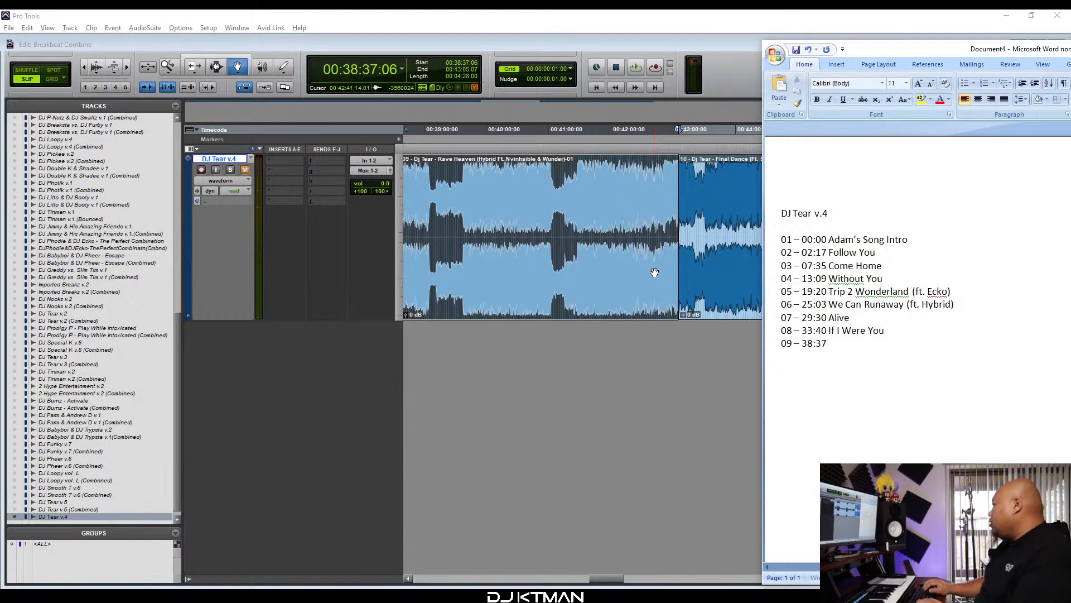
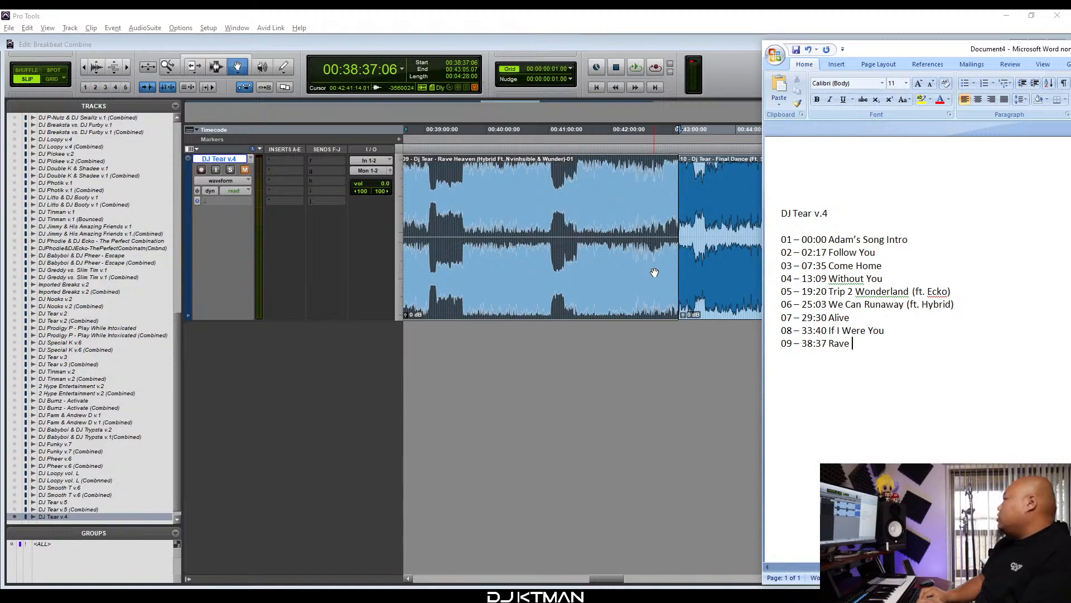
text(Heaven (h)
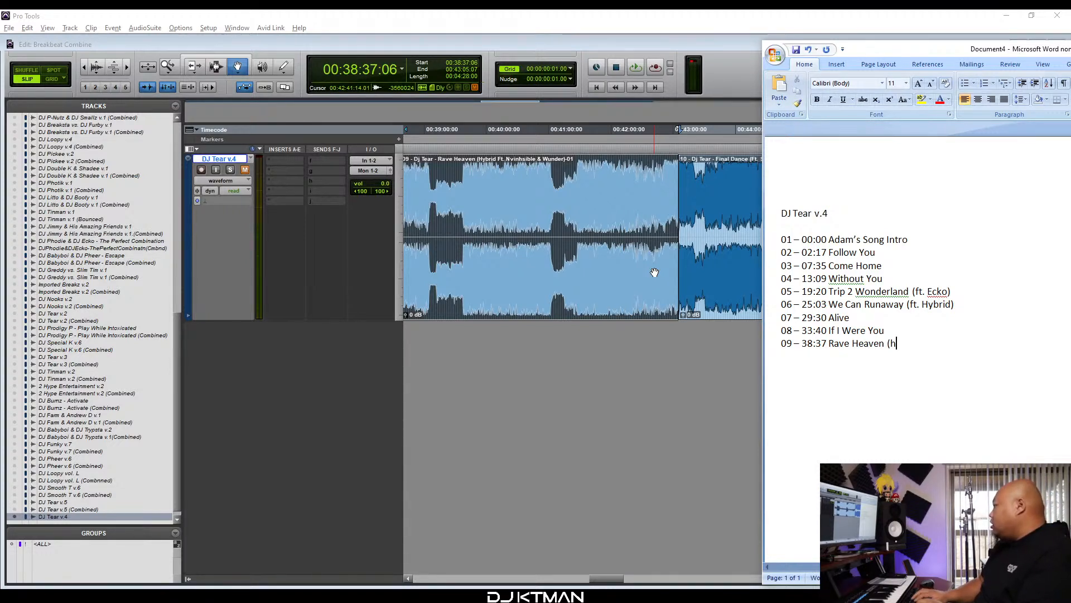
key(BackSpace)
text(Hyvbri)
key(BackSpace)
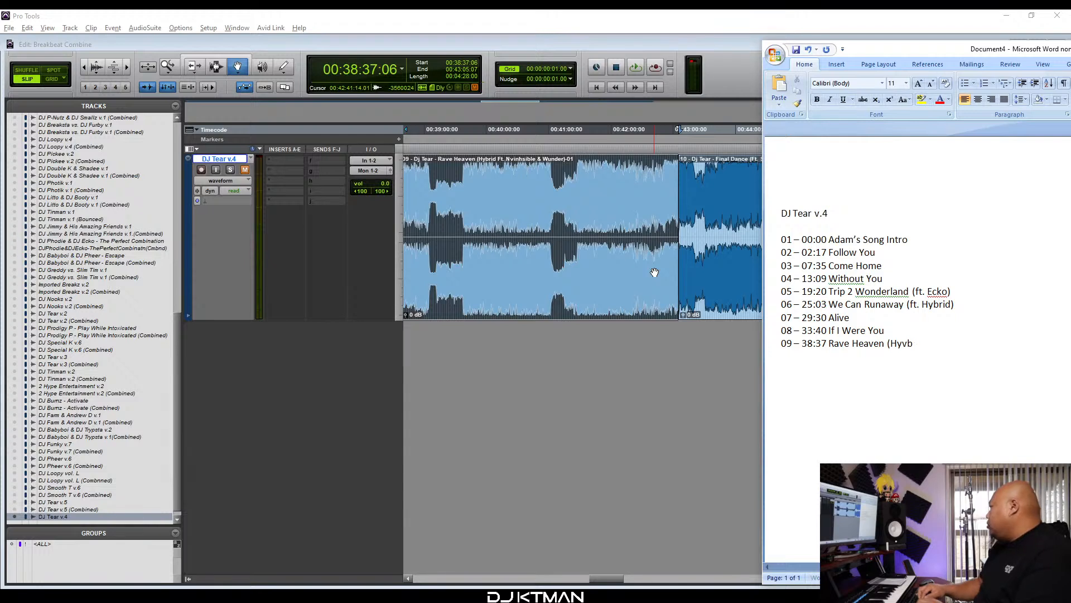
text(id ft. Nvinhsibl)
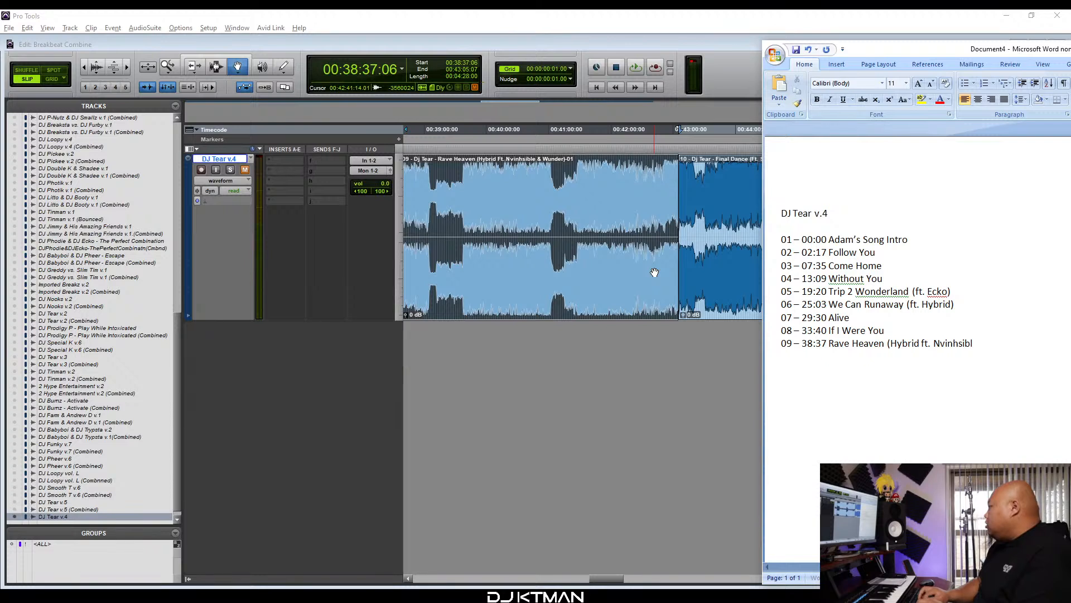
text(e & Wu)
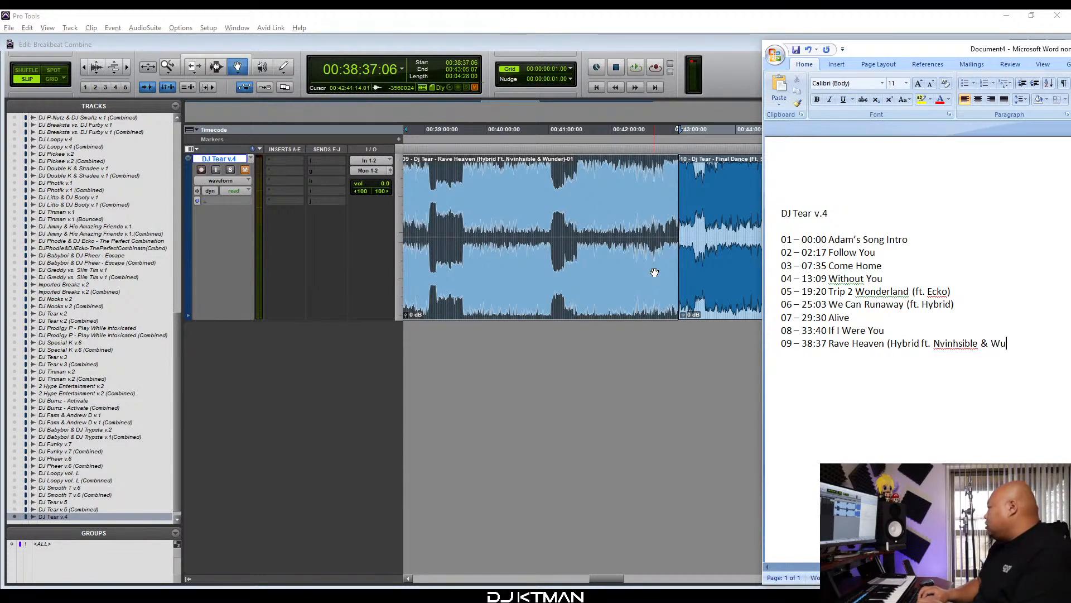
text(nder))
key(Return)
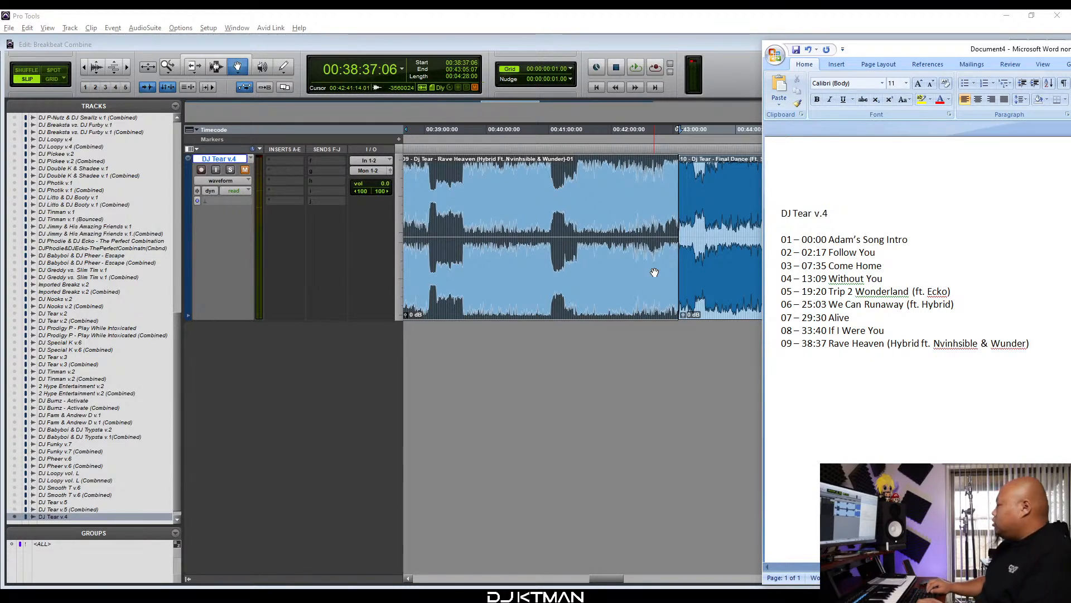
Select the tenth clip to get its start time and add the line "10 – 43:05 Final Dance (ft. Salo)" to the tracklist.
text(10 -)
click(717, 296)
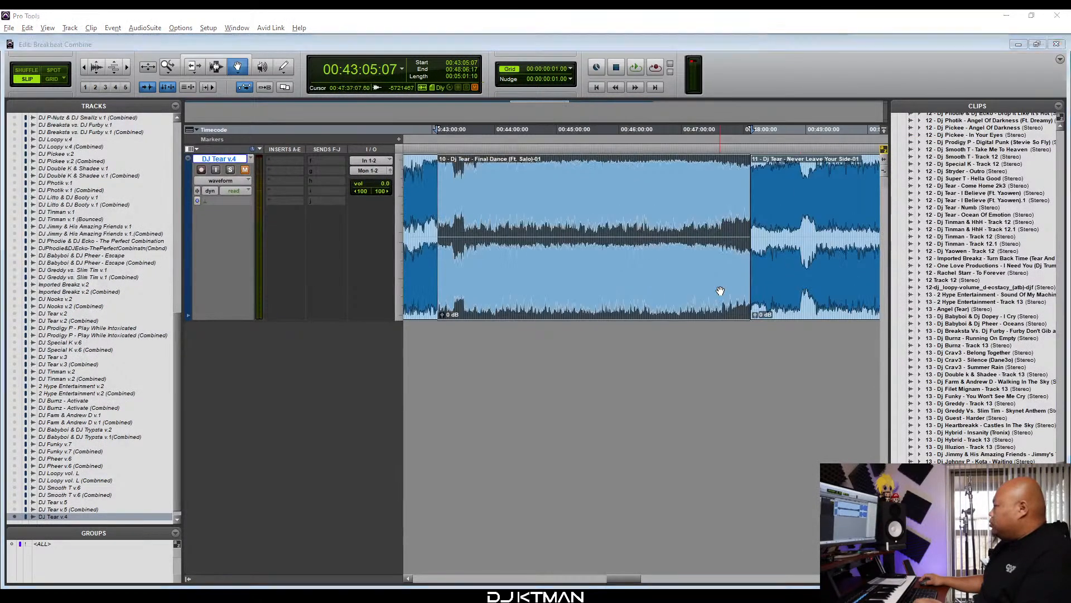
key(alt+Tab)
text(43:)
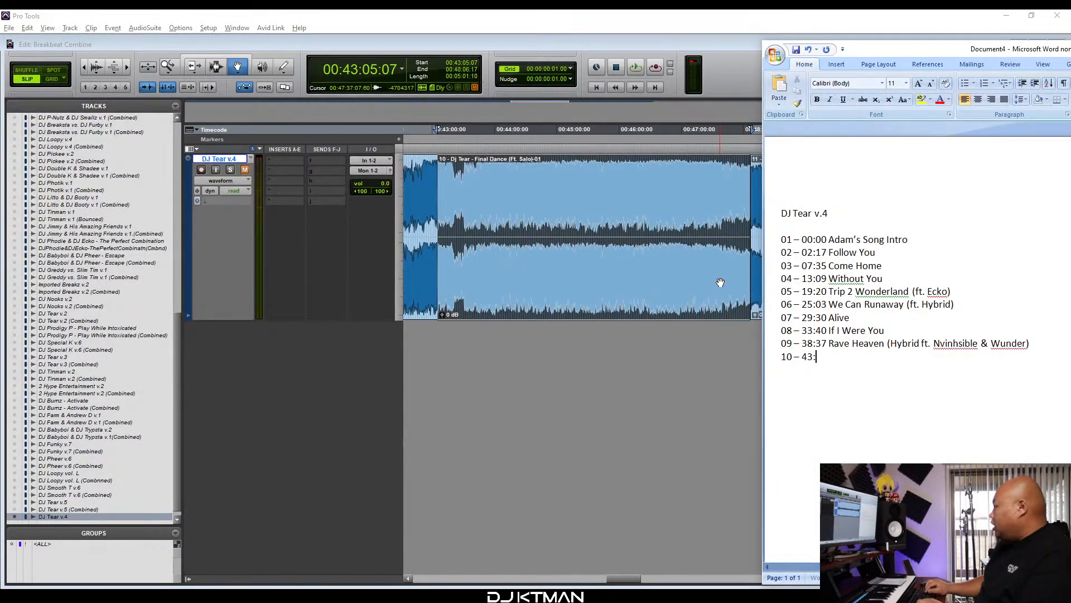
text(05 Fi)
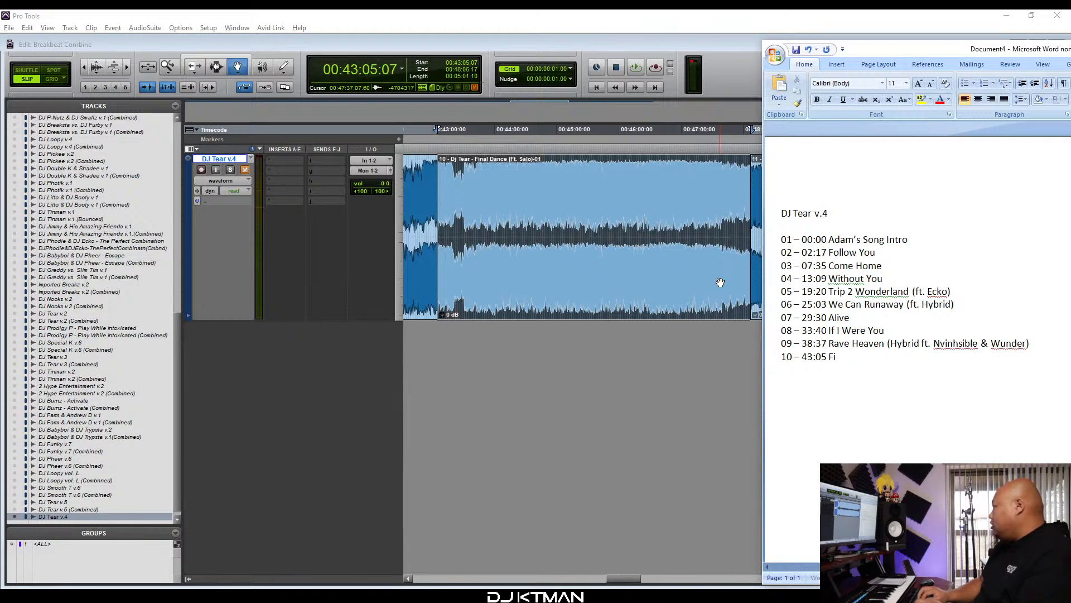
text(nal Dance)
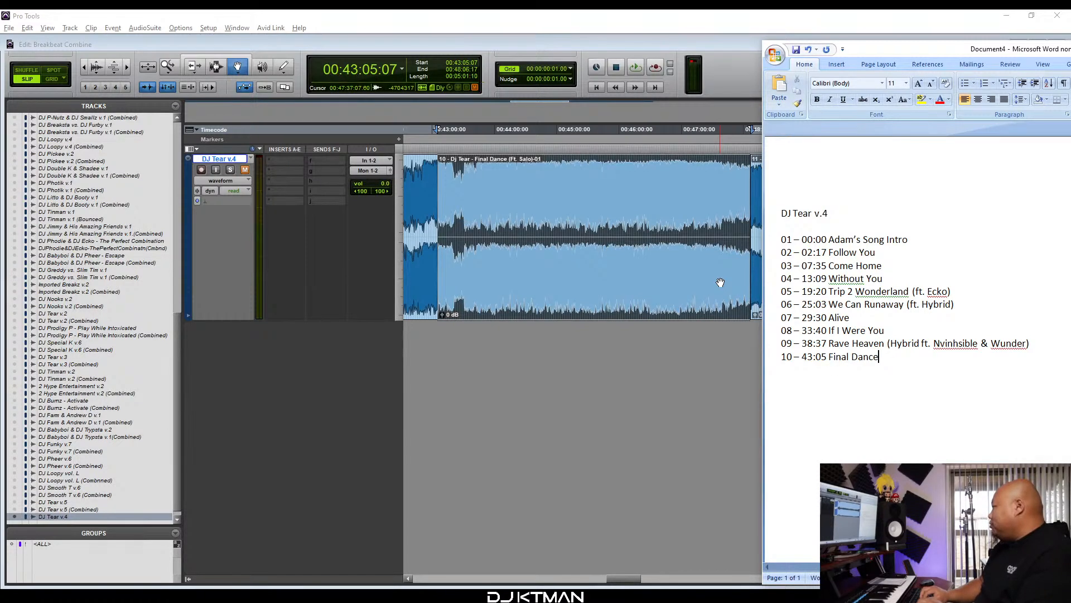
text( (ft. Salo))
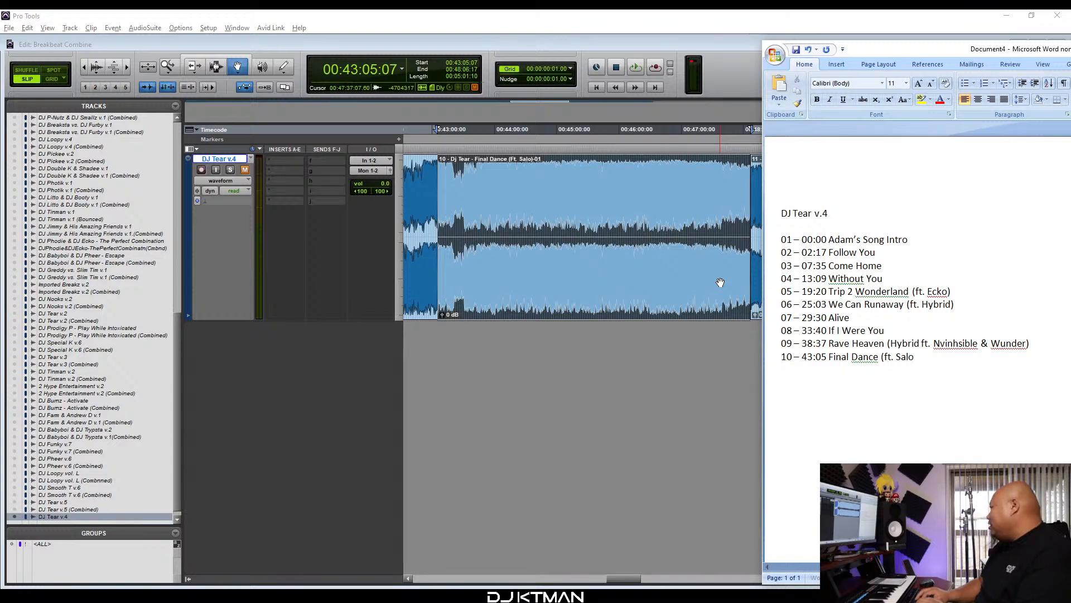
key(Return)
Select the eleventh clip to get its start time and add the line "11 – 48:06 Never Leave Your Side" to the tracklist.
text(11 -)
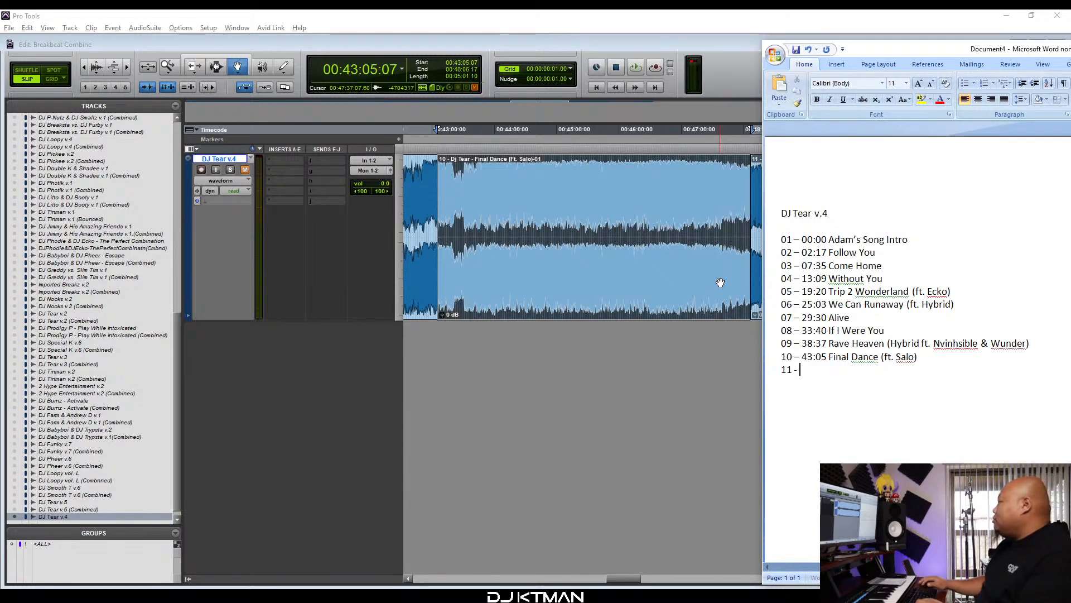
click(720, 282)
scroll(760, 277, right, 5)
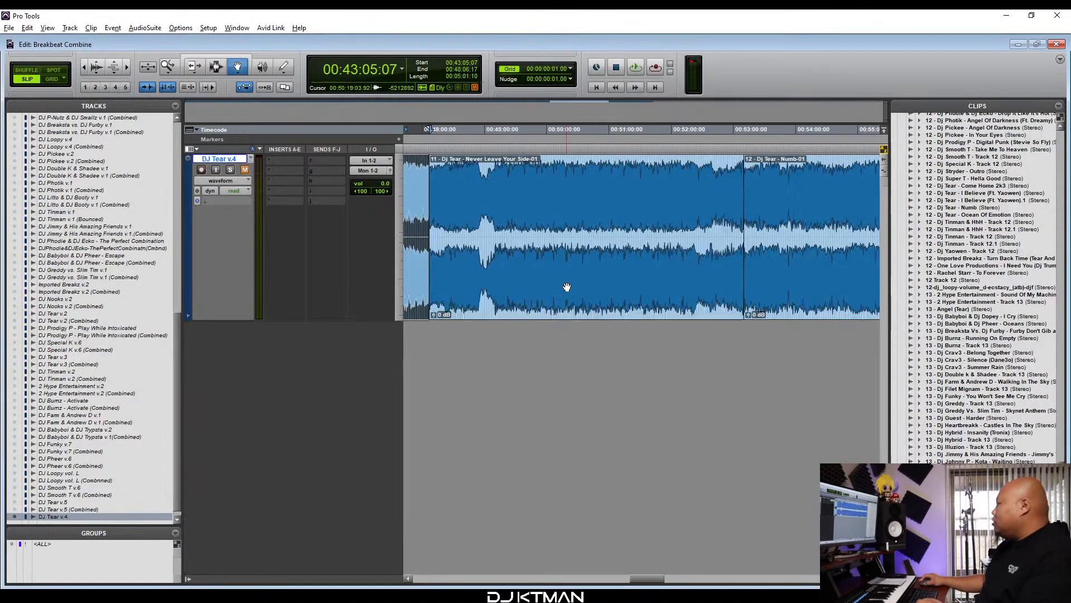
click(567, 287)
scroll(567, 287, left, 1)
key(alt+Tab)
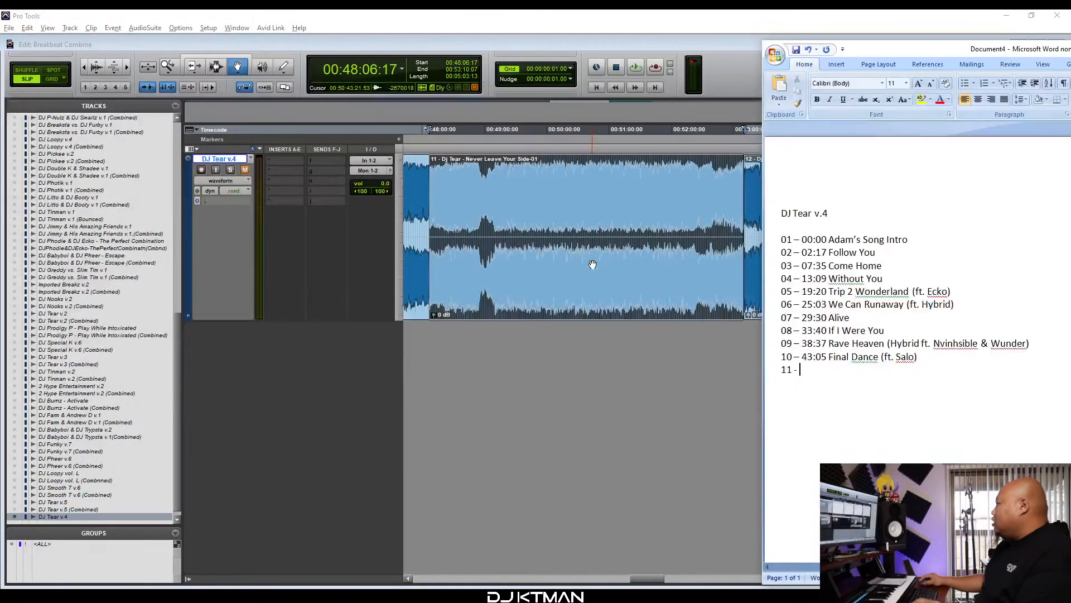
text(48:)
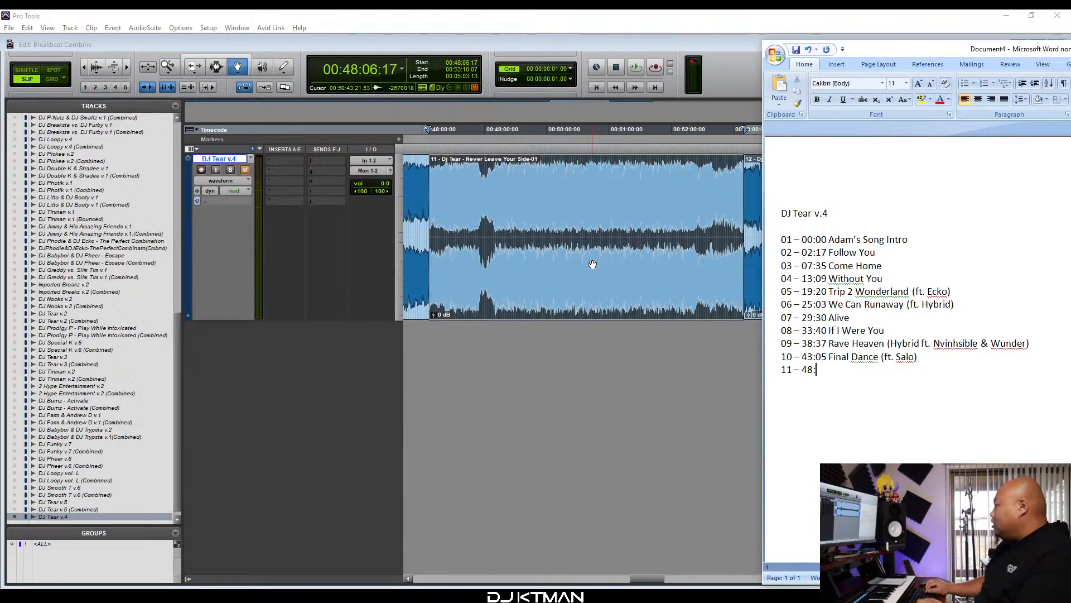
text(06 Never Leave Your Side)
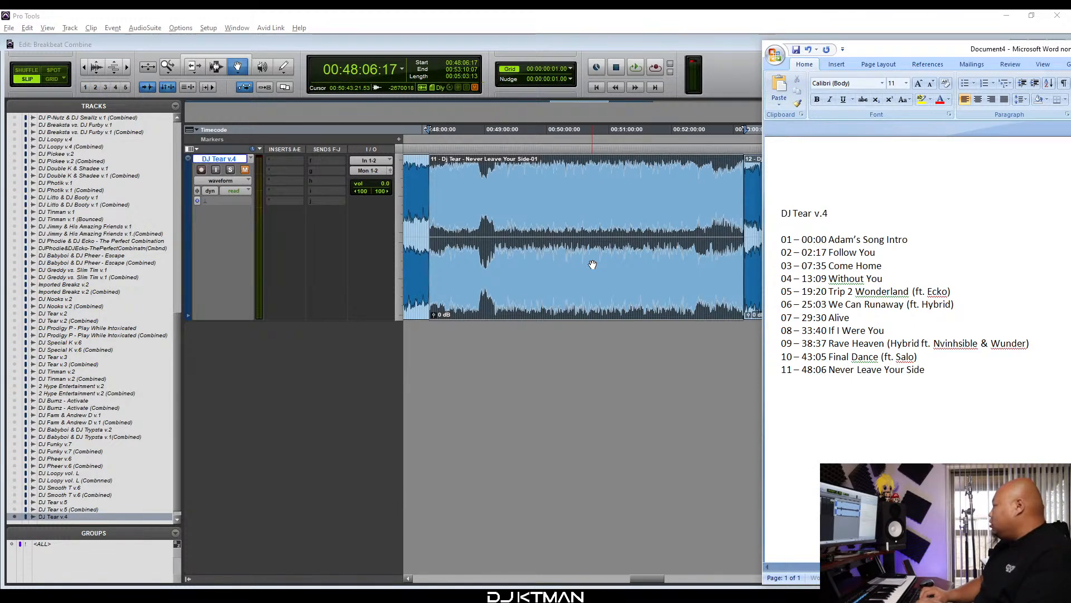
key(Return)
Select the twelfth clip to get its start time and add the line "12 – 53:10 Numb" to the tracklist.
text(12 -)
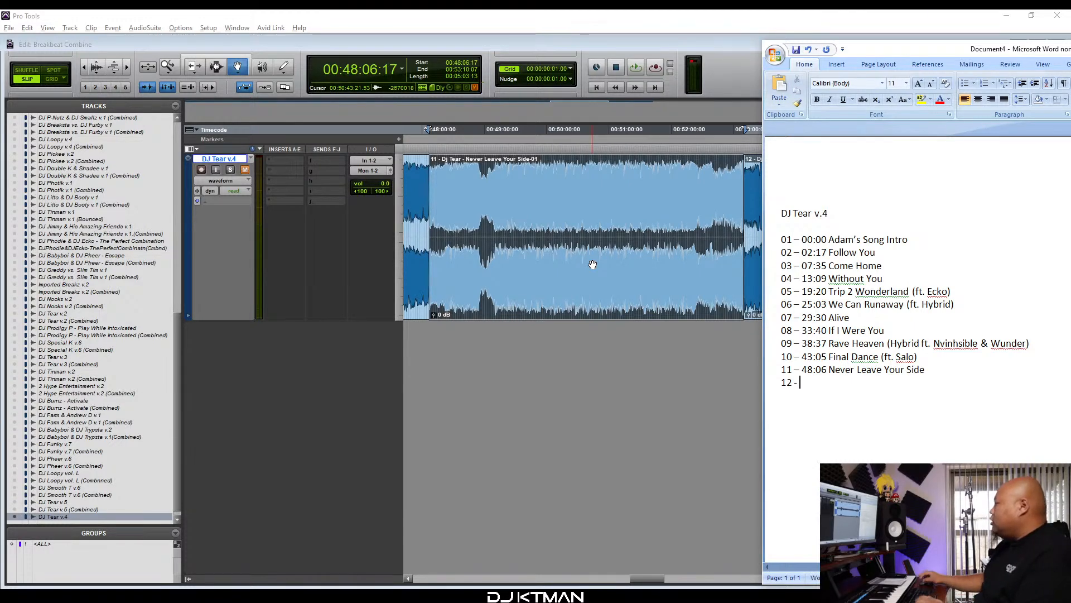
click(592, 265)
scroll(592, 265, right, 3)
click(583, 265)
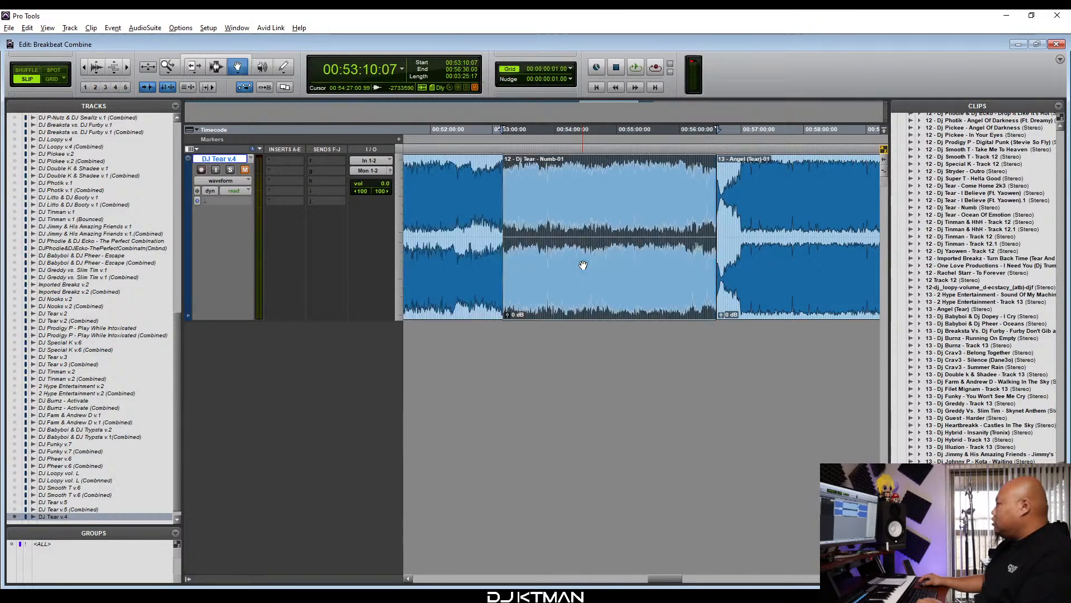
scroll(584, 265, right, 3)
key(alt+Tab)
text(53:10)
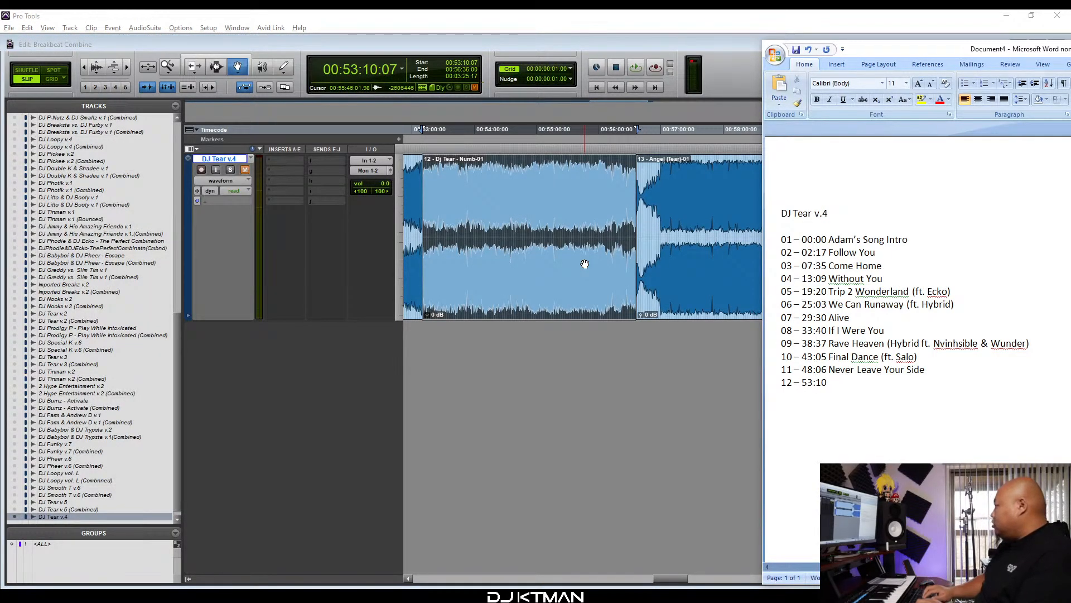
text( Nimb)
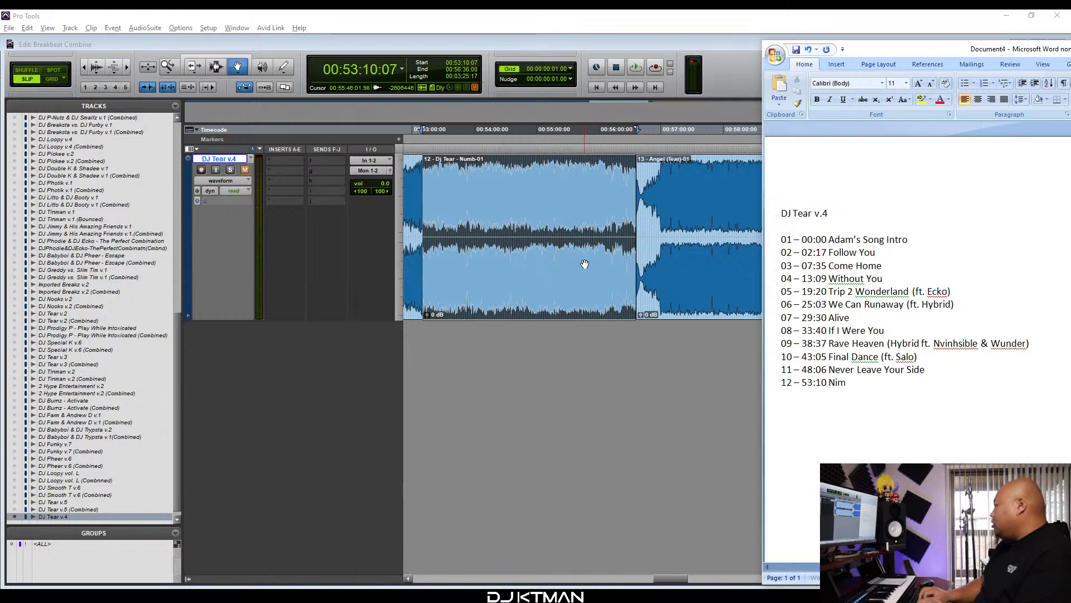
key(BackSpace)
key(BackSpace)
key(BackSpace)
text(mb )
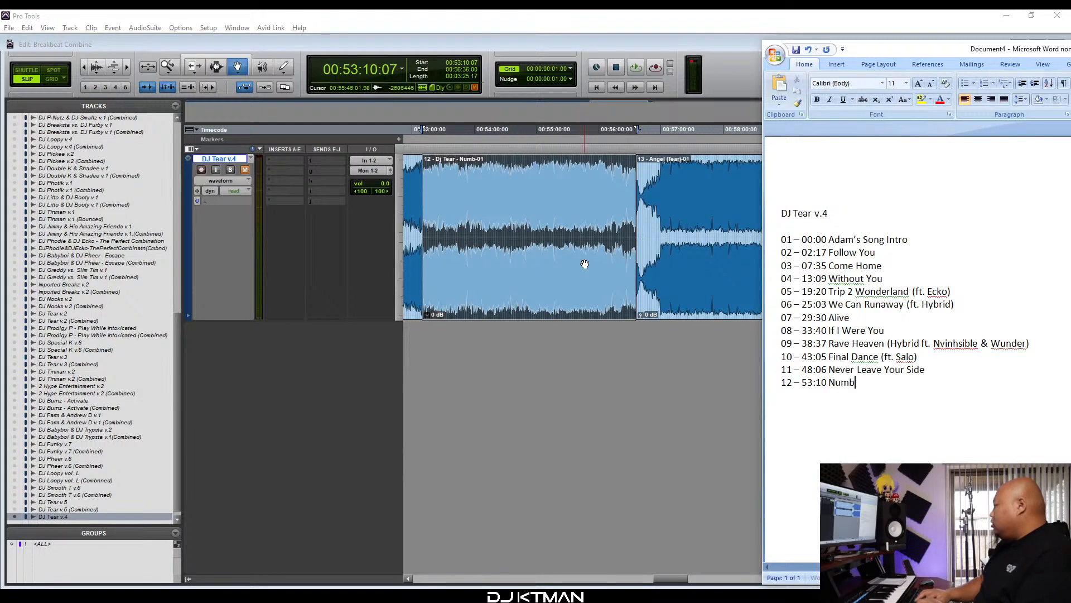
Select the thirteenth clip to get its start time and enter "13 – 56:36" on a new tracklist line.
text(13 -)
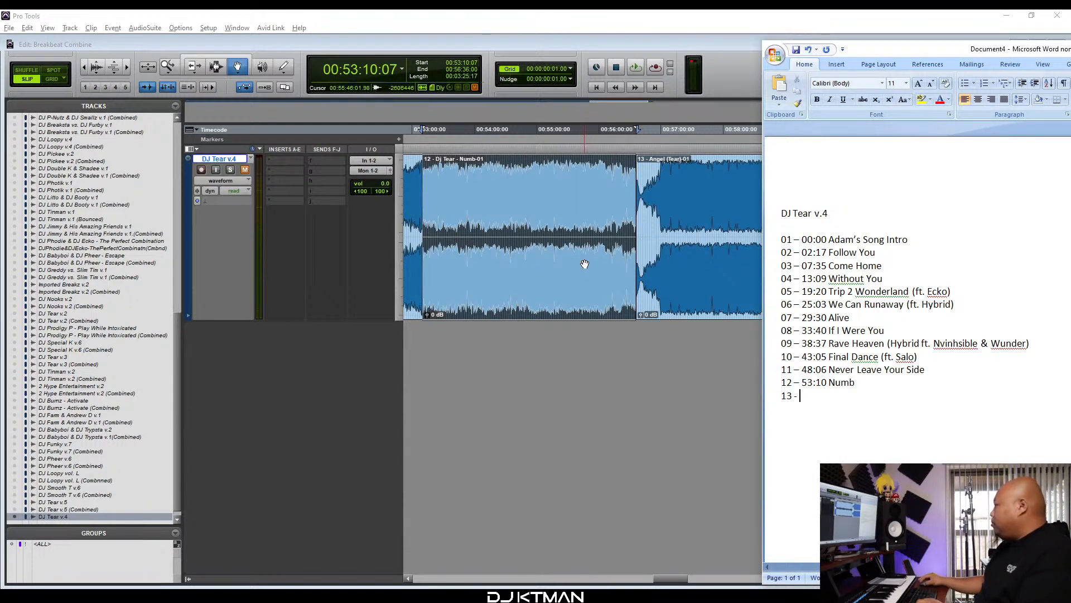
click(695, 265)
scroll(695, 264, right, 3)
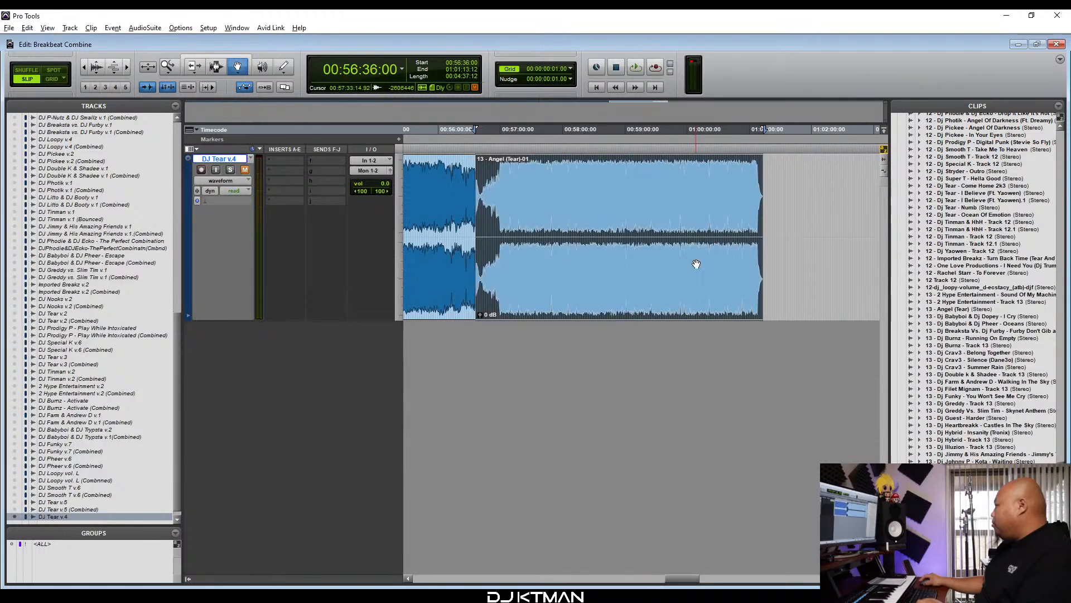
scroll(660, 234, left, 3)
scroll(659, 236, right, 2)
key(alt+Tab)
text(- )
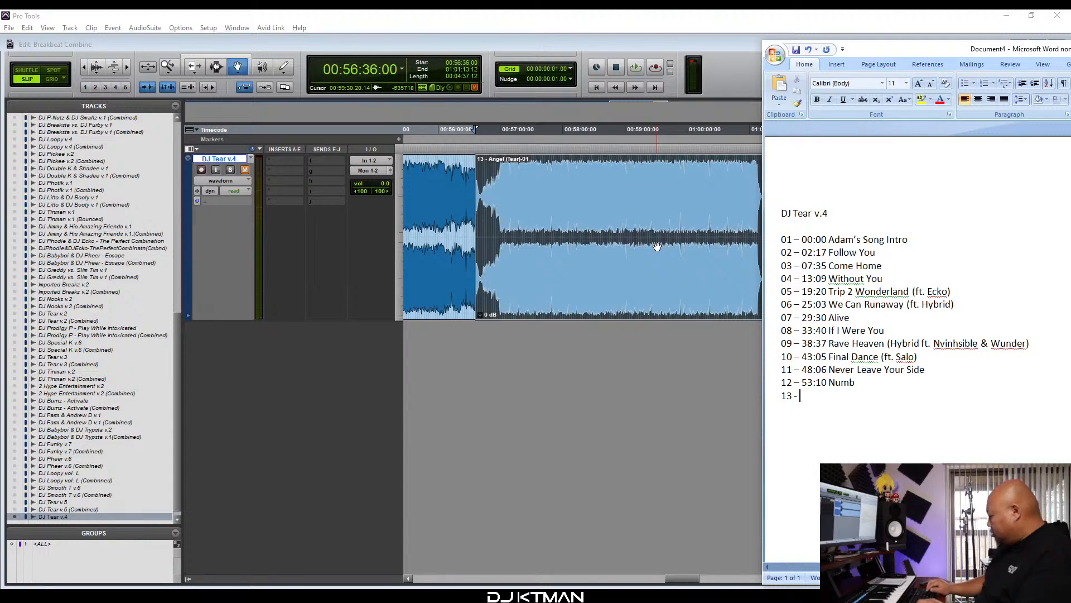
text(56:)
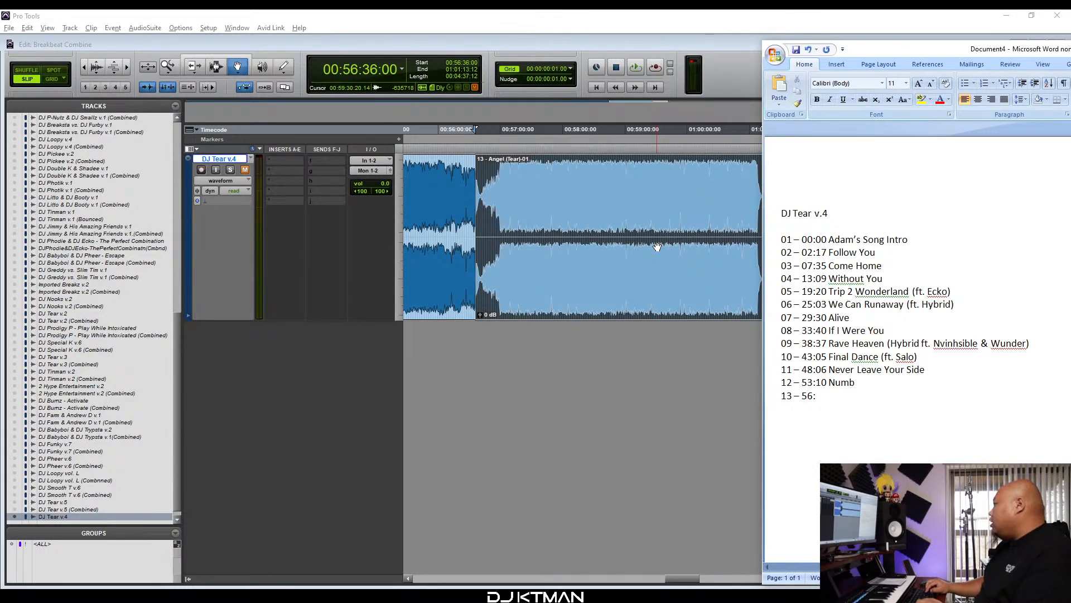
text(36)
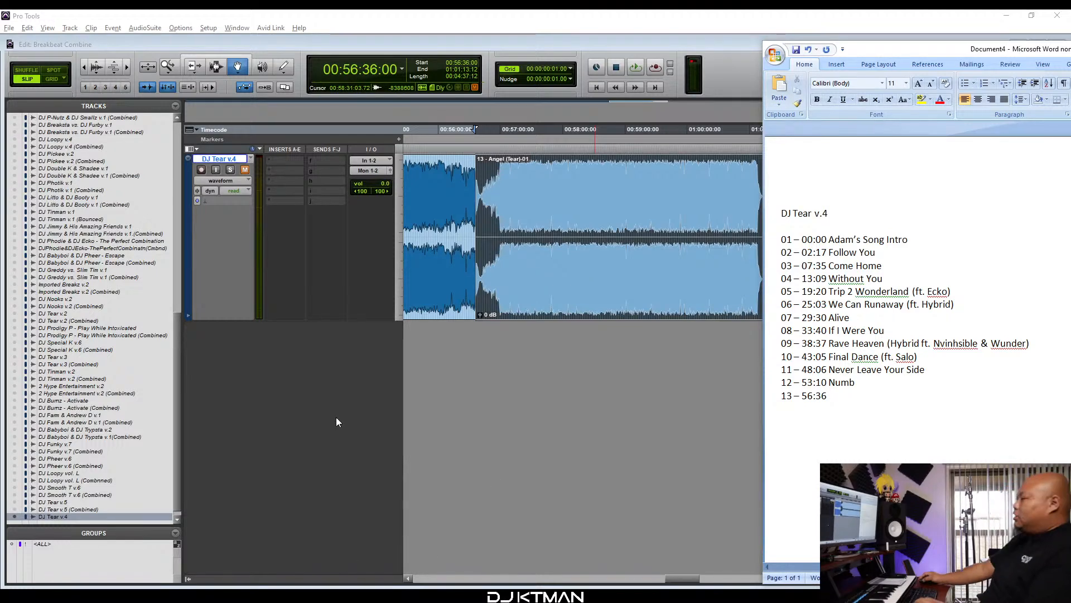
Open the DJ Tear v.4 folder under Music > Breakbeat on the KTMan-Tosh. (E:) drive to look up the last track's title.
key(super+e)
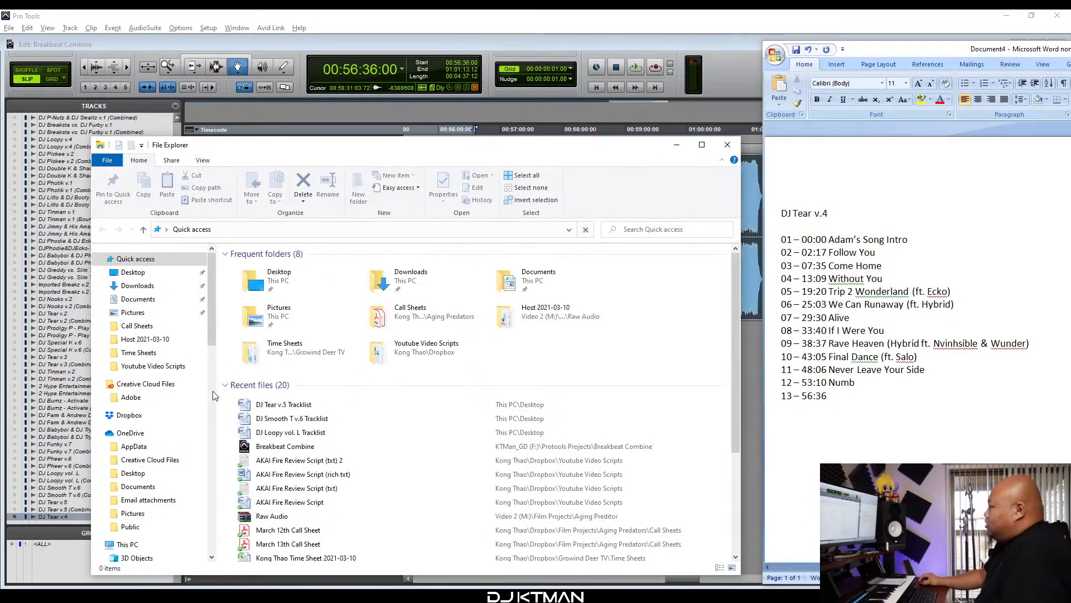
scroll(186, 473, down, 5)
scroll(186, 473, down, 3)
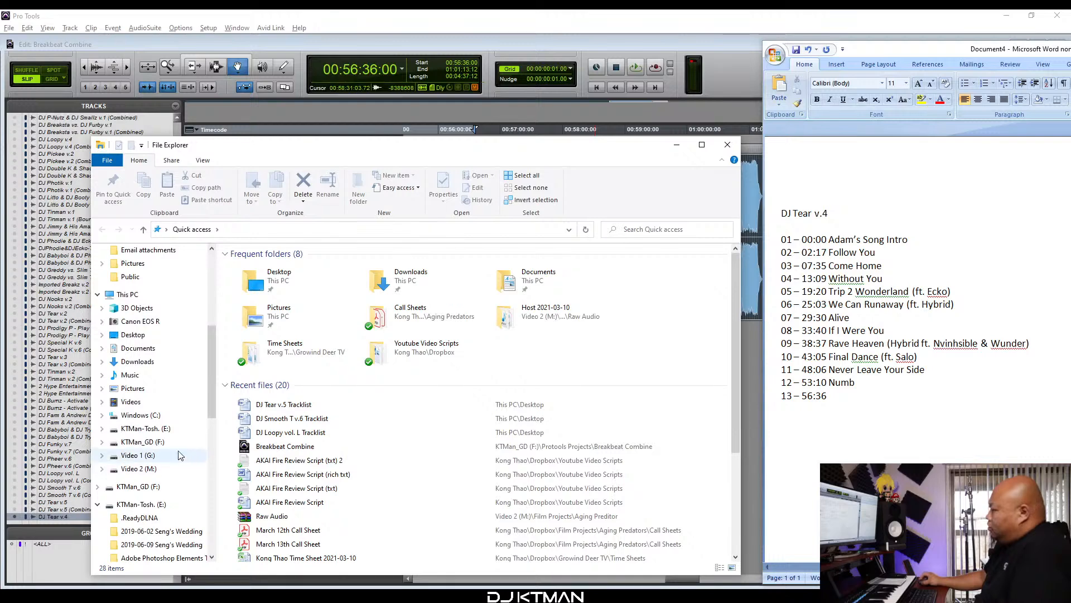
click(145, 428)
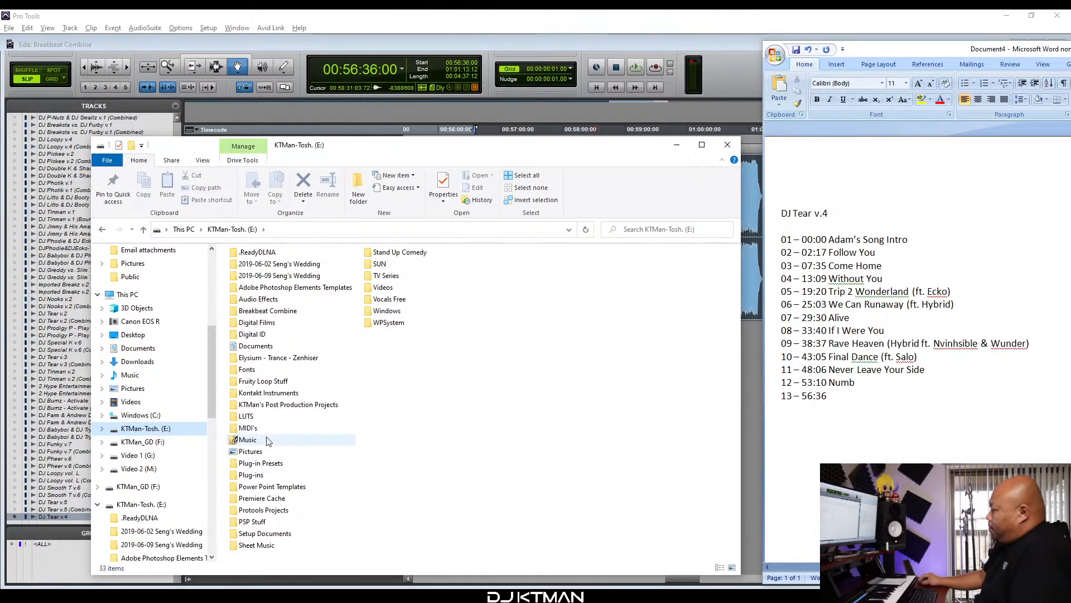
click(250, 440)
double_click(250, 441)
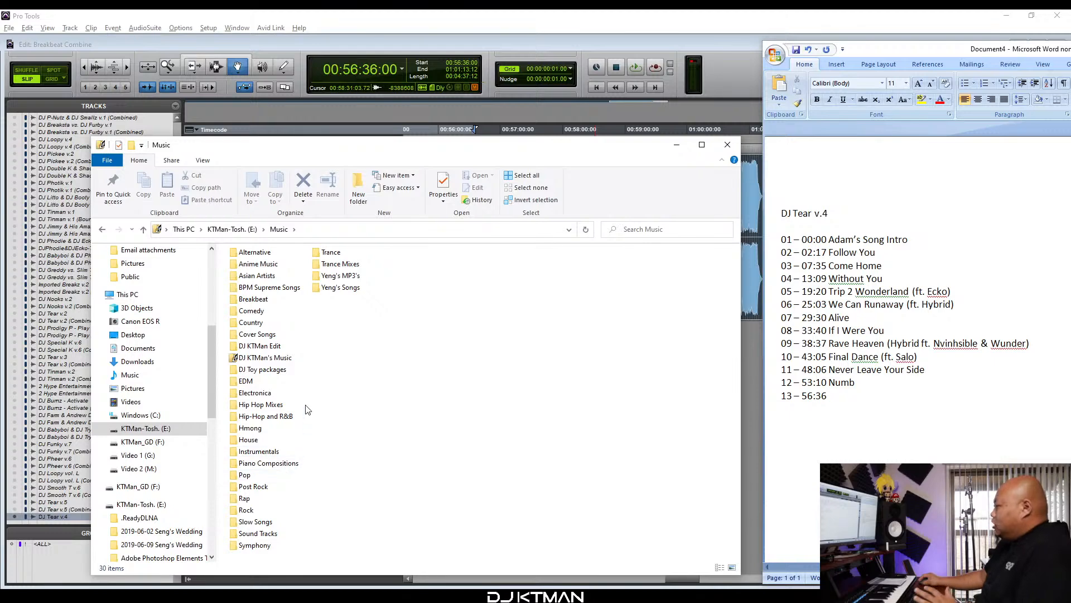
double_click(267, 304)
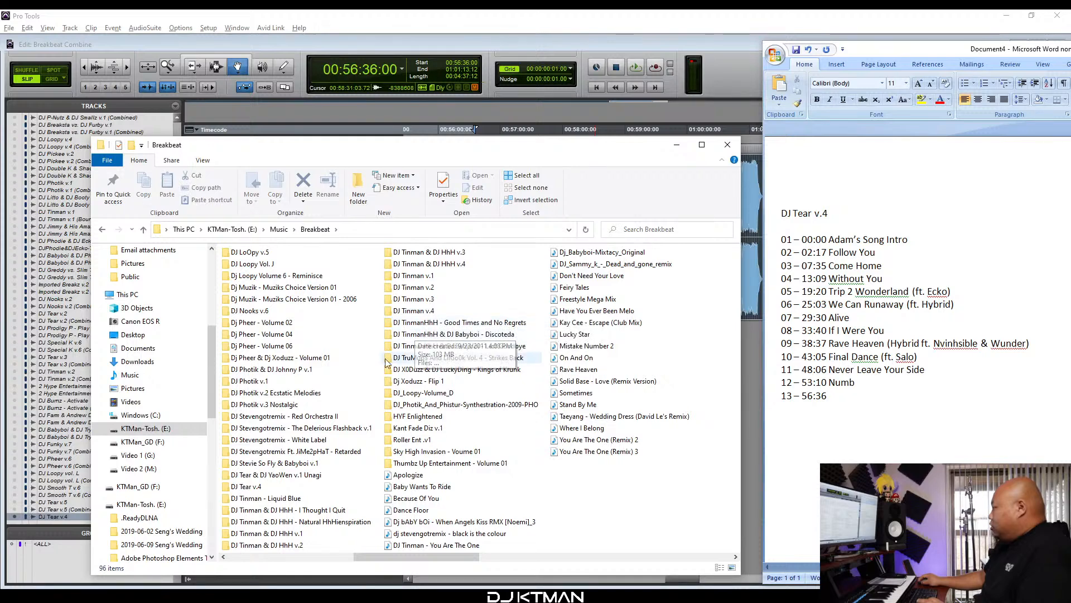
double_click(290, 488)
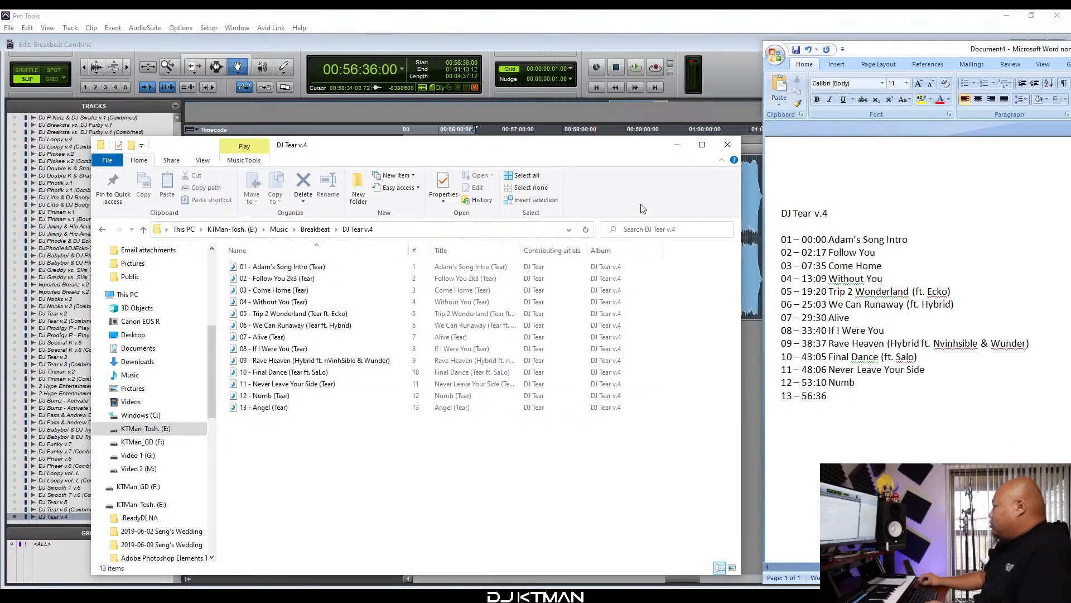
Put the file browser away and complete line 13 of the Word tracklist with the title "Angel".
click(679, 145)
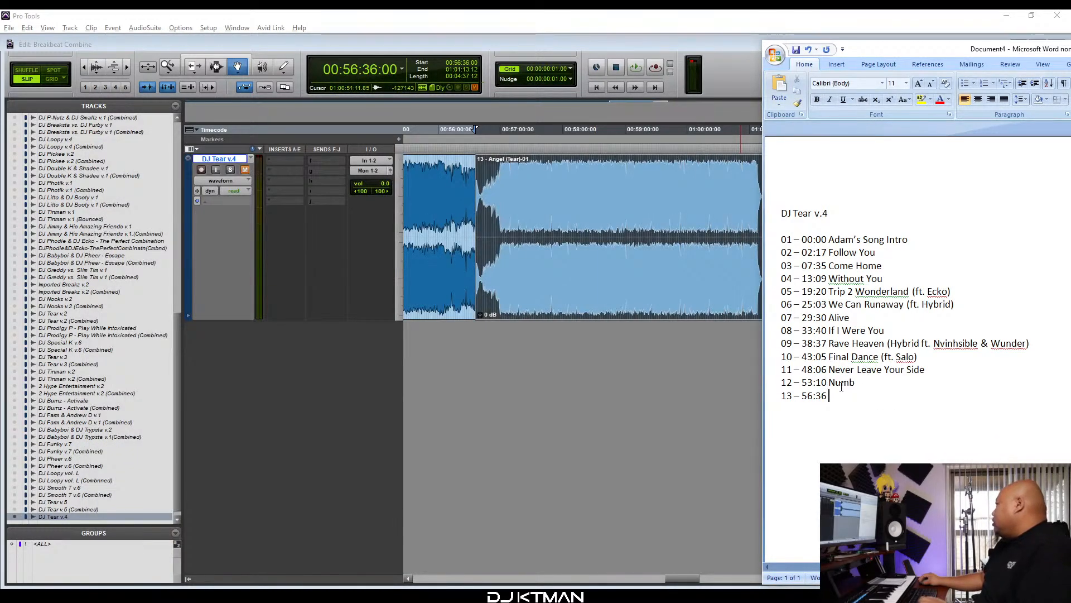
text(A)
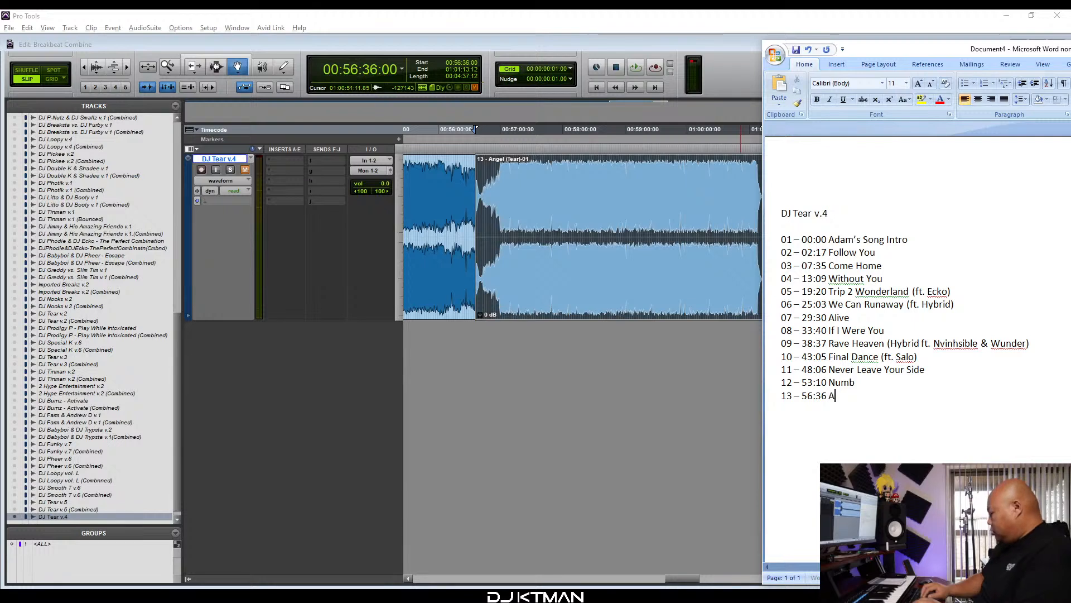
text(ngel)
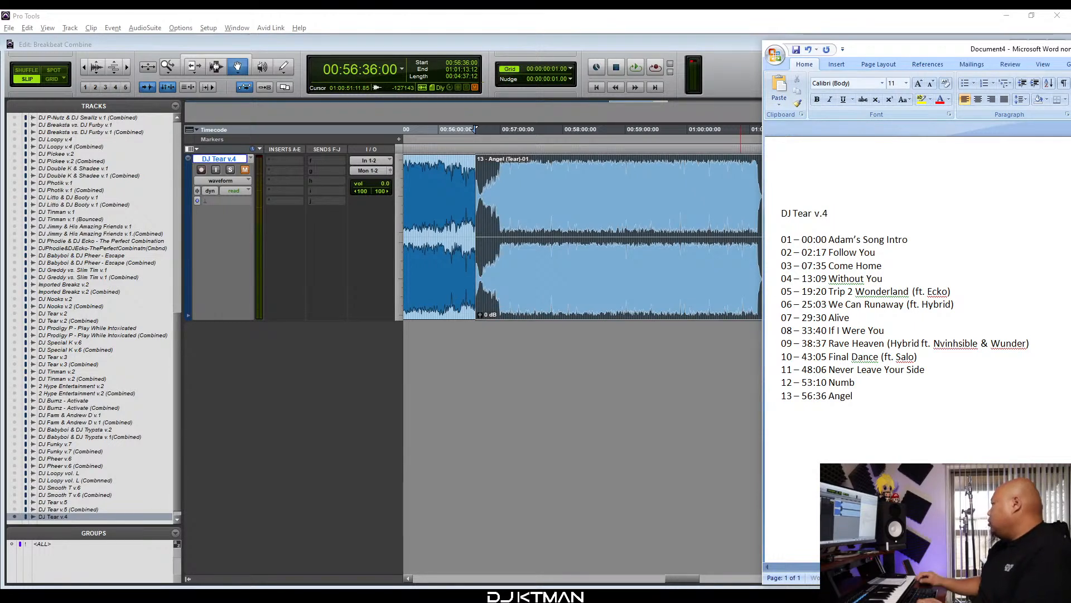
Extend the tracklist heading to "DJ Tear v.4 Tacklist" and save the document to the Desktop under that same name.
text(acklis)
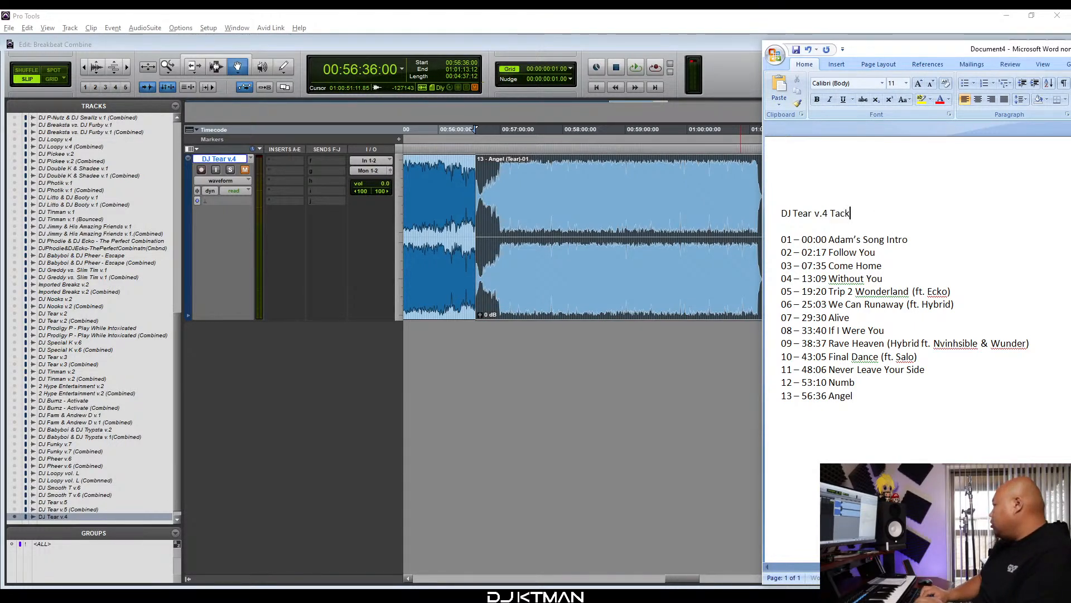
drag(862, 213, 784, 215)
key(ctrl+c)
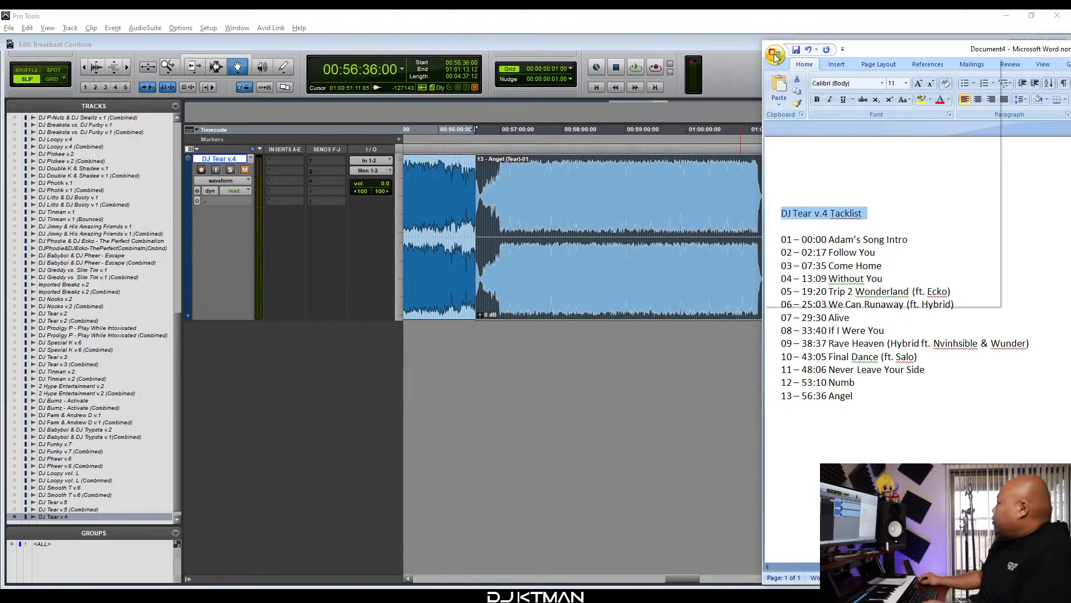
click(774, 56)
click(795, 153)
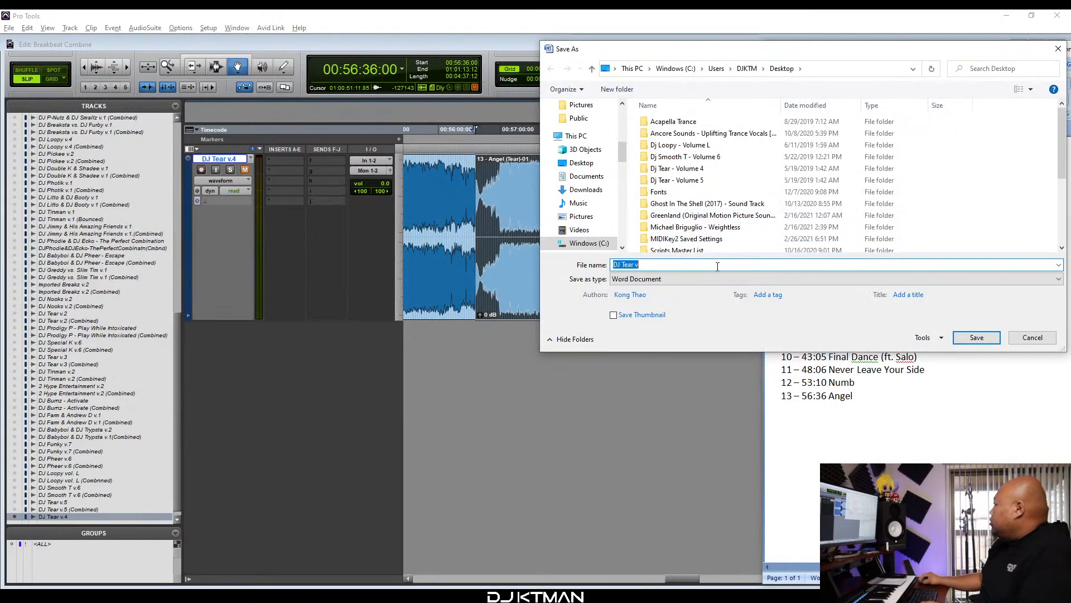
key(ctrl+v)
click(581, 162)
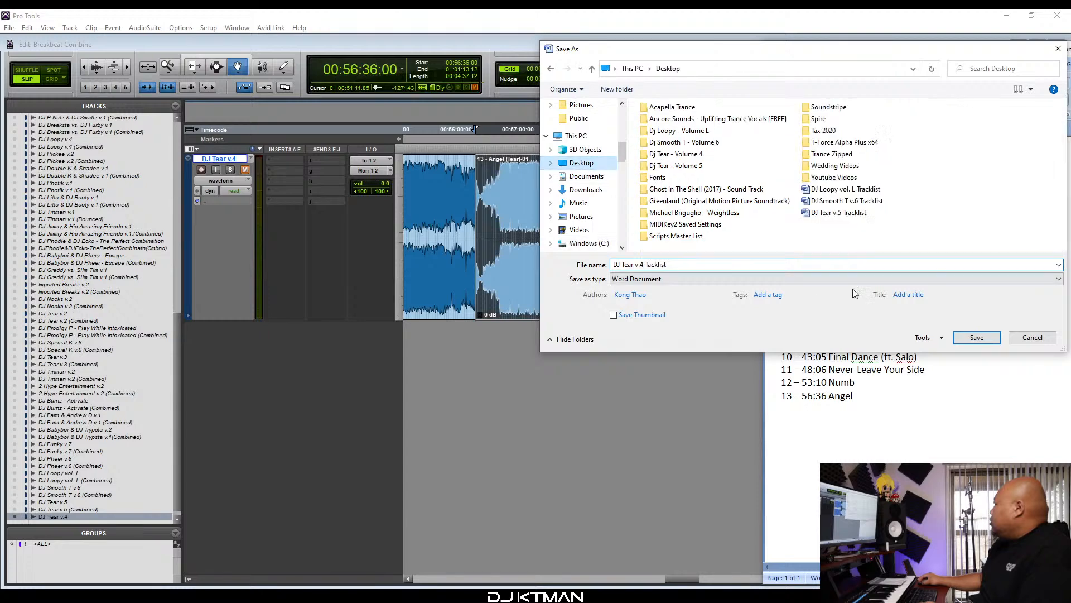
click(977, 337)
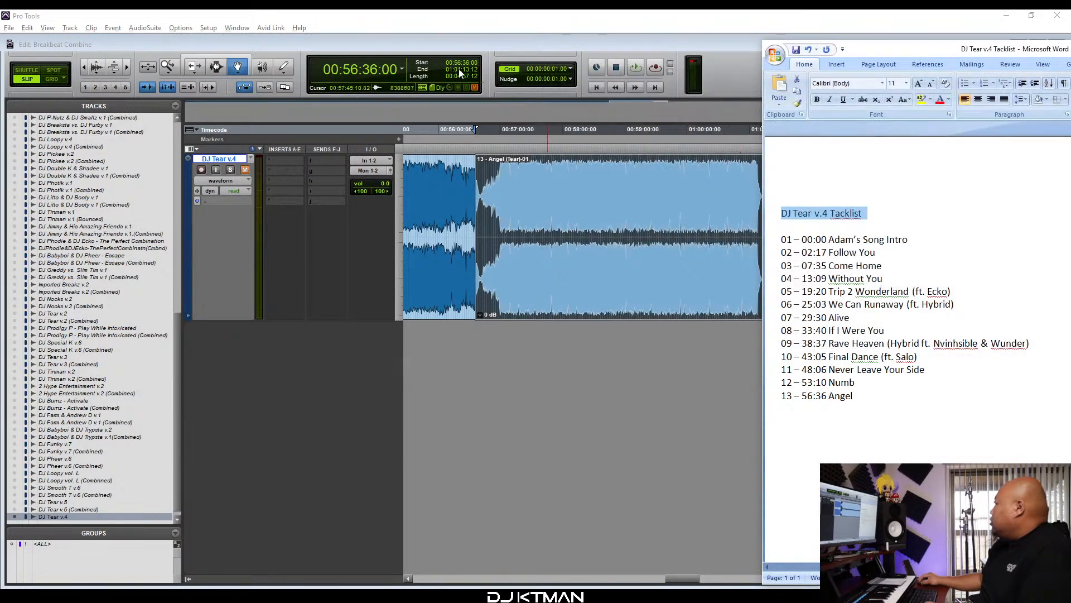
Switch to Pro Tools and make one duplicate of the DJ Tear v.4 track with all its data.
click(460, 42)
scroll(422, 170, down, 3)
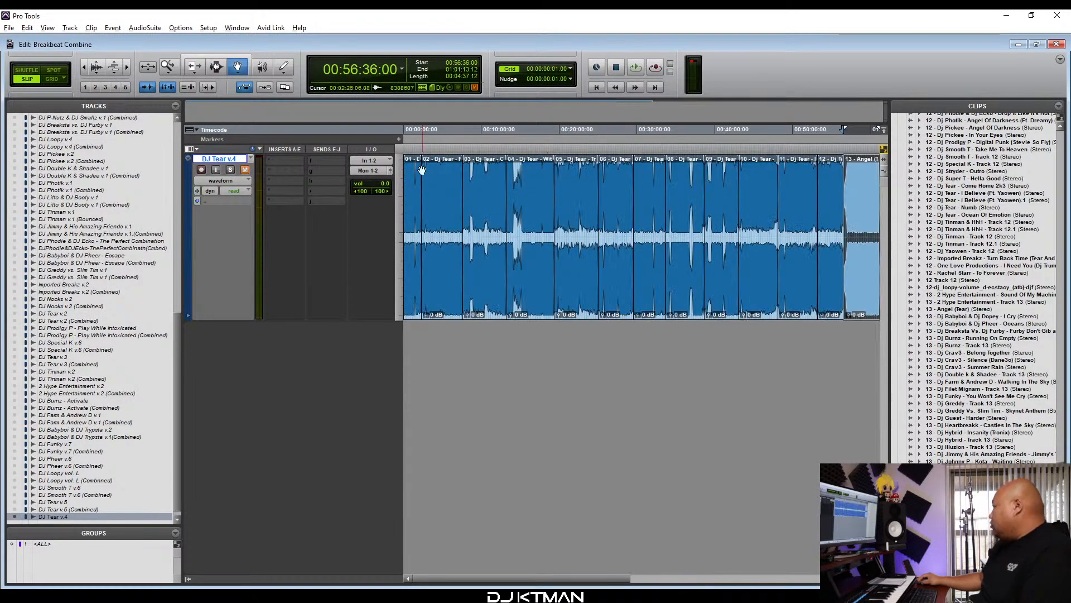
right_click(212, 159)
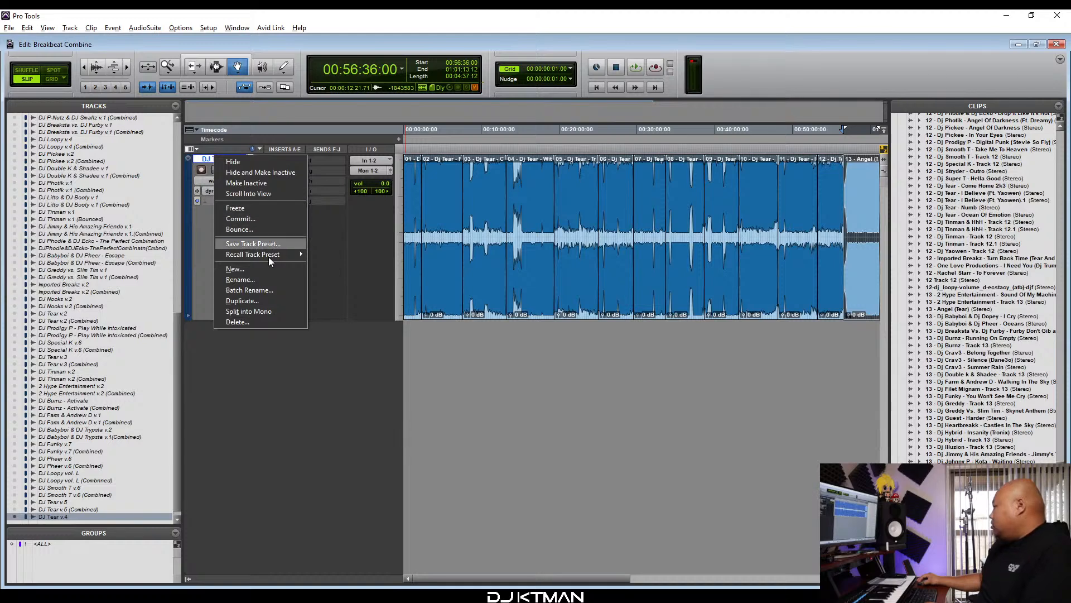
click(262, 302)
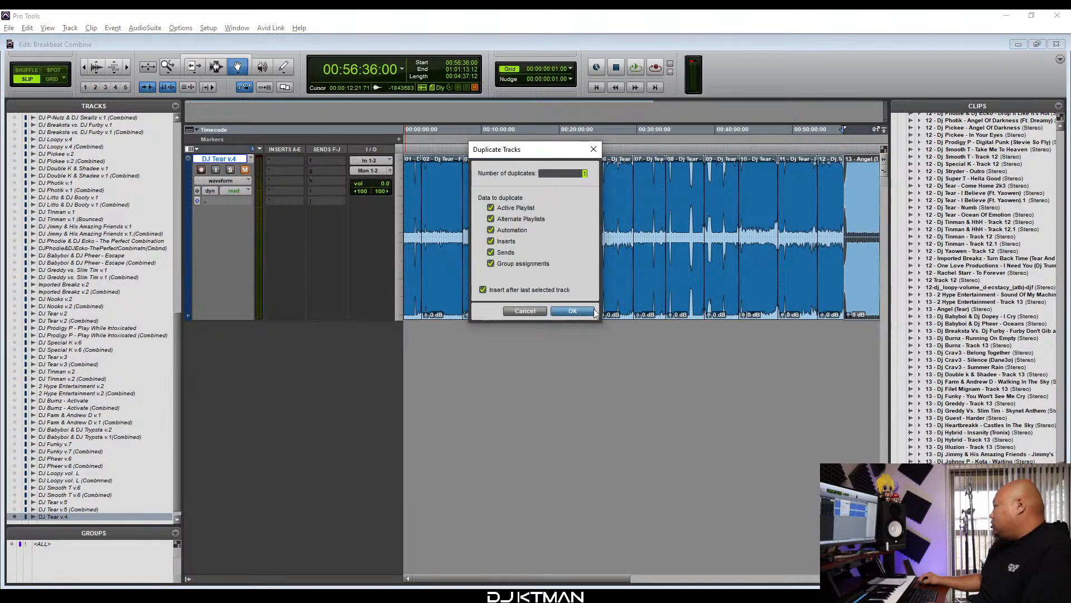
click(575, 311)
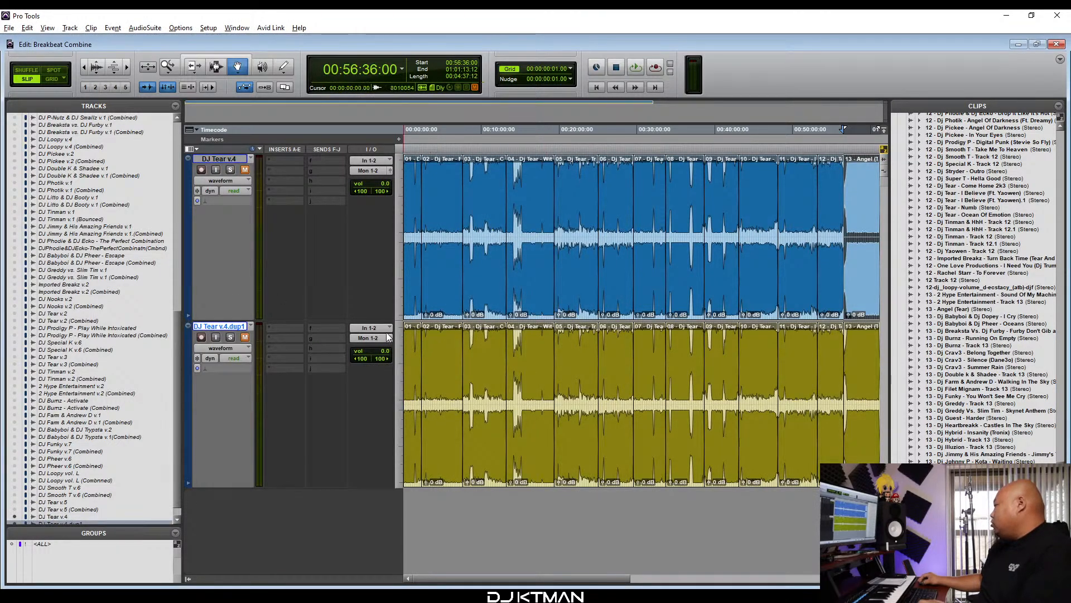
Select all the clips on the duplicated track and rename that track "DJ Tear v.4 (Combined)".
key(ctrl+bracketleft)
click(638, 471)
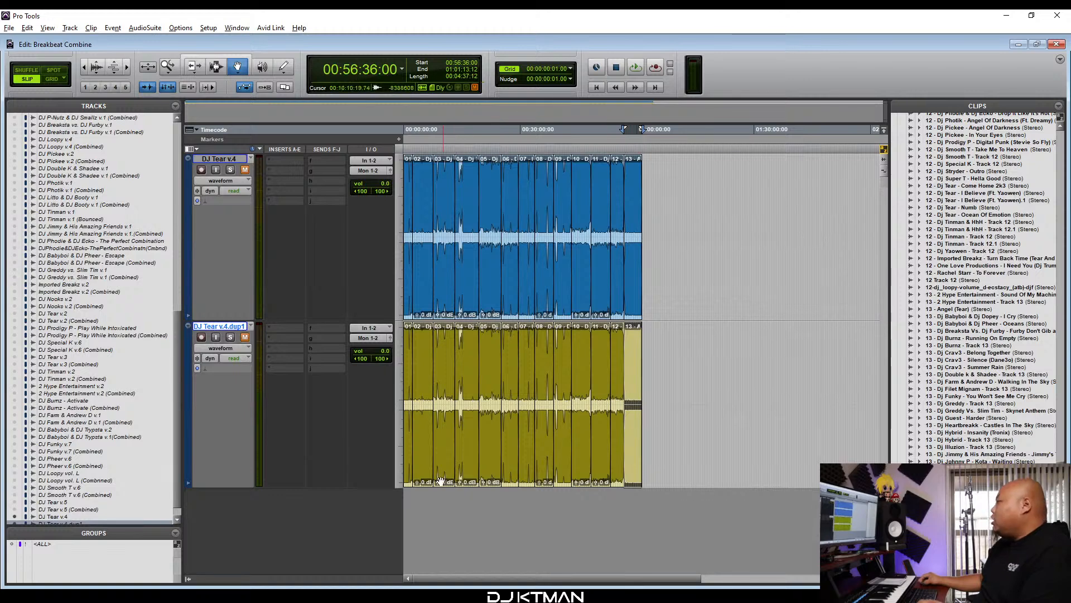
shift+click(410, 479)
double_click(225, 326)
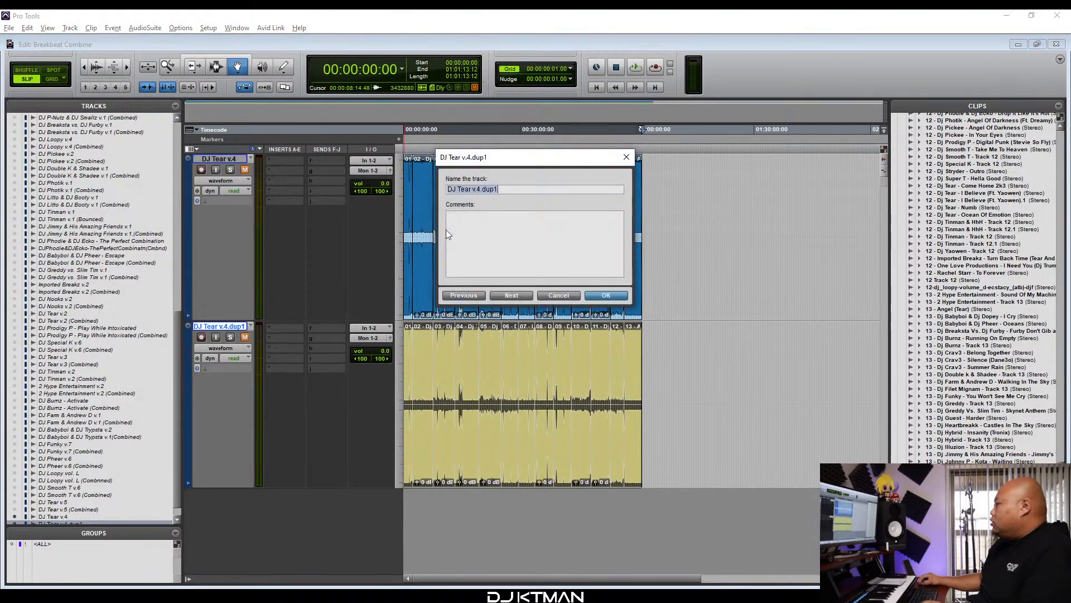
drag(481, 189, 503, 188)
key(BackSpace)
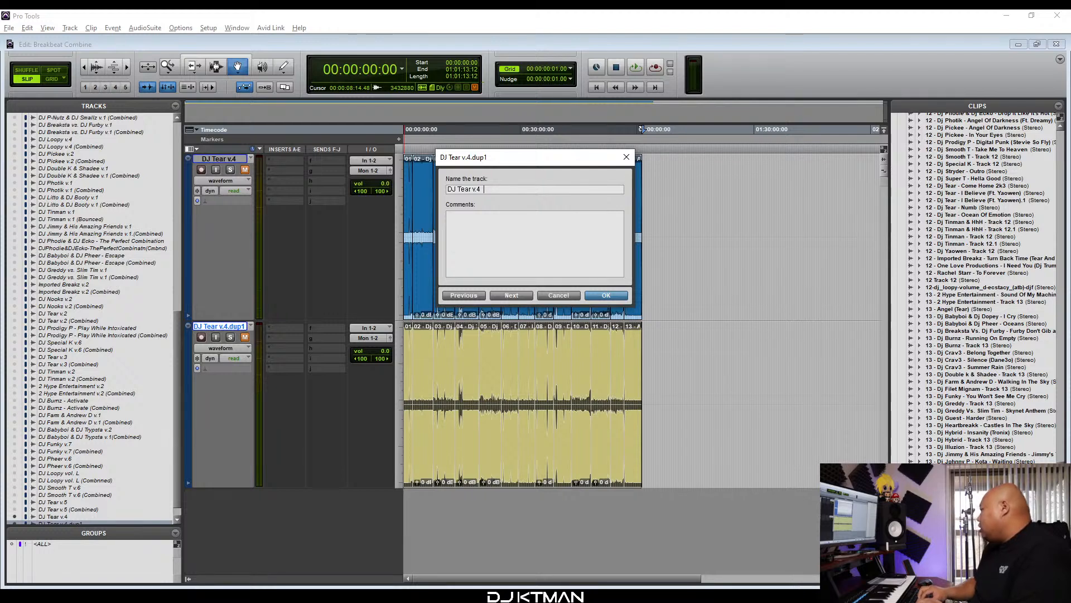
text((Combined))
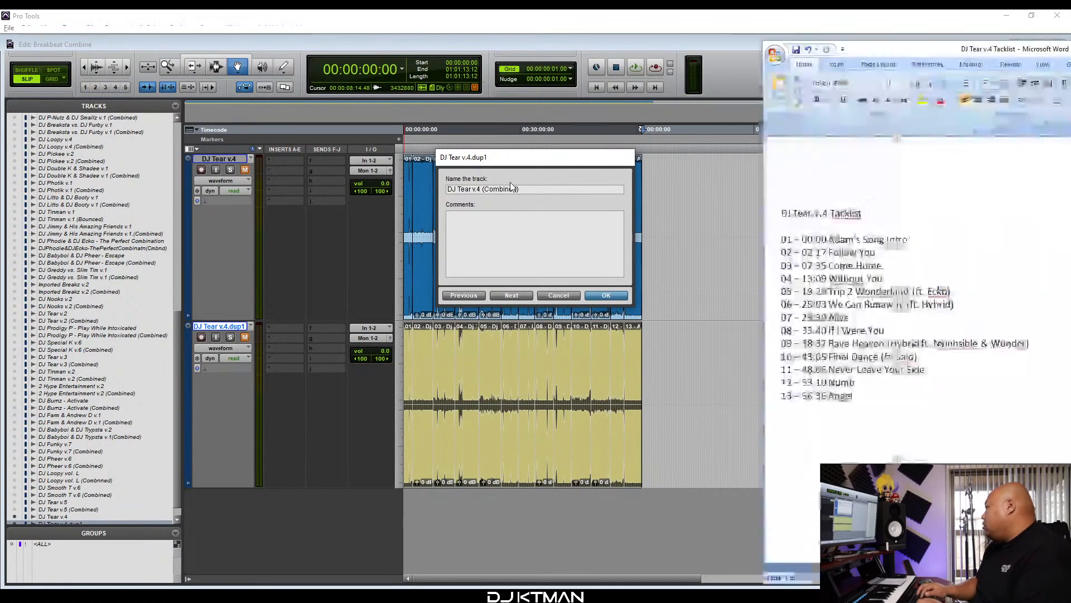
key(Return)
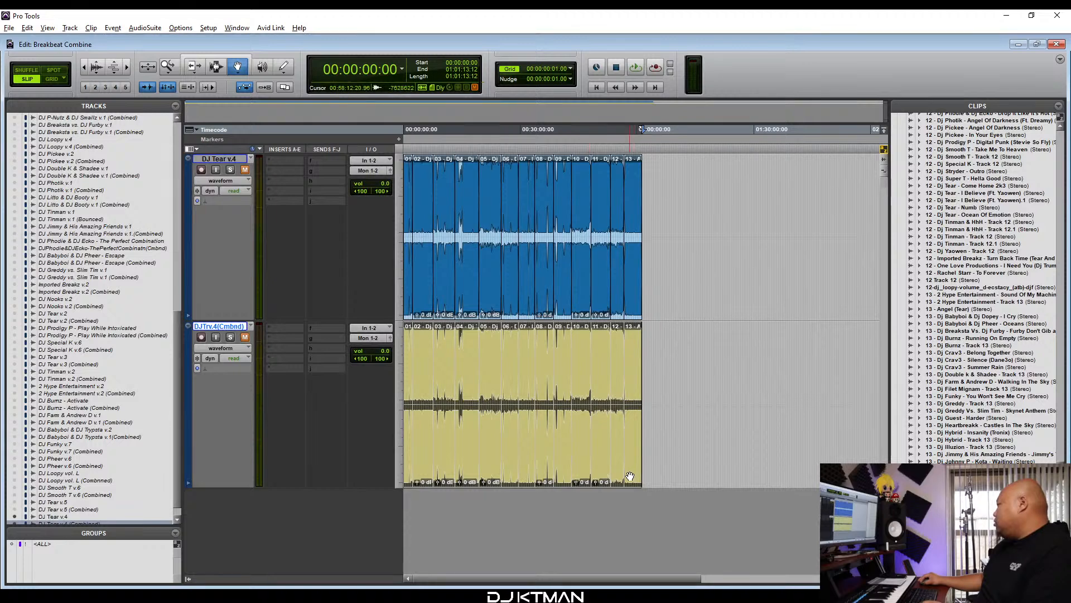
Consolidate the selected clips on the combined track and rename the resulting clip "DJ Tear v.4", naming the clip only.
key(alt+shift+3)
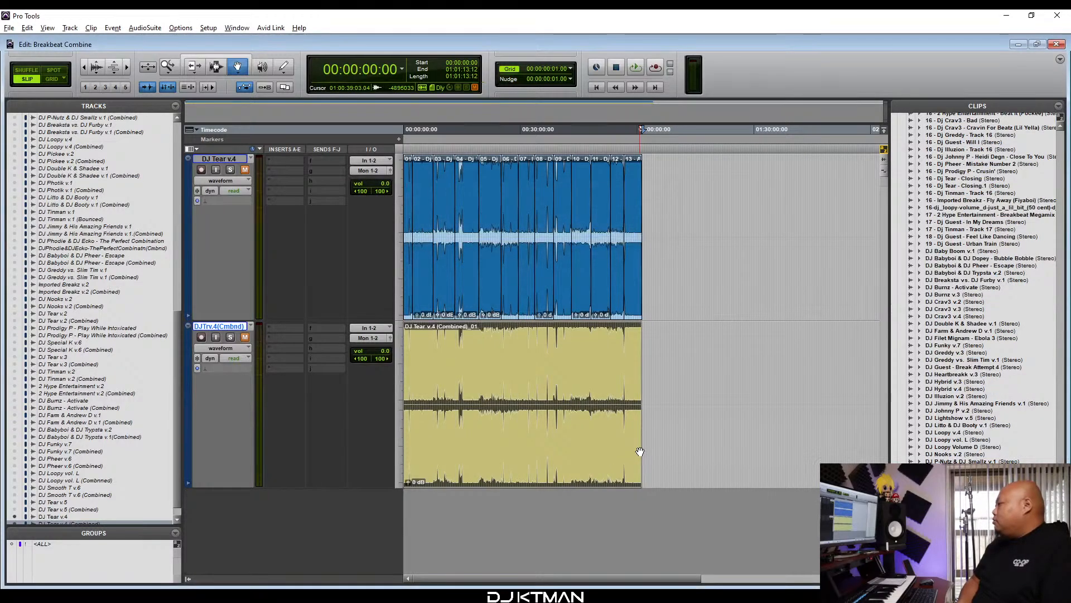
double_click(561, 434)
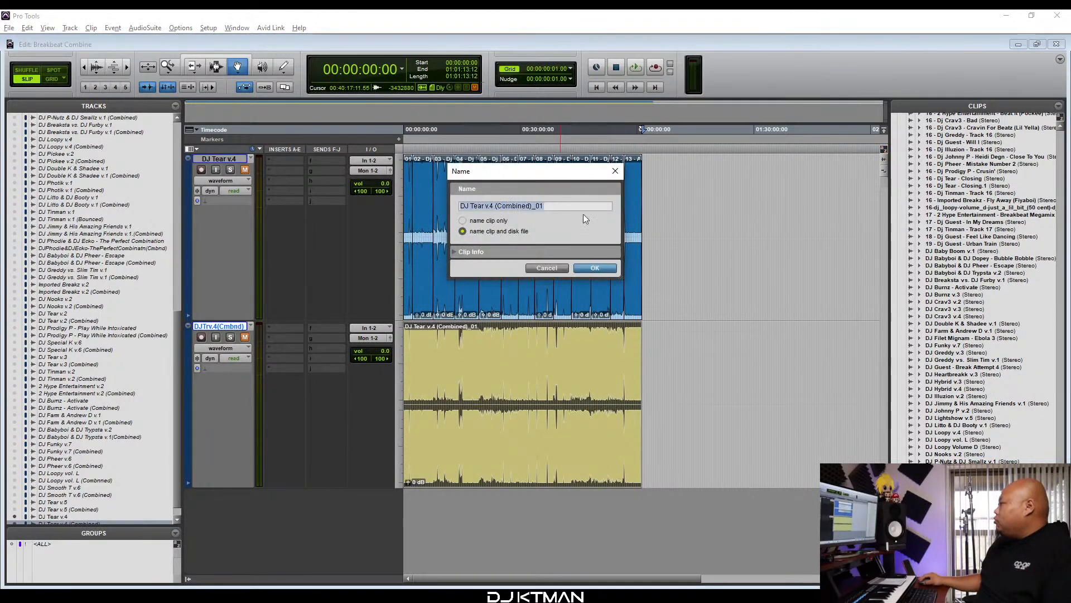
click(496, 222)
drag(495, 207, 559, 205)
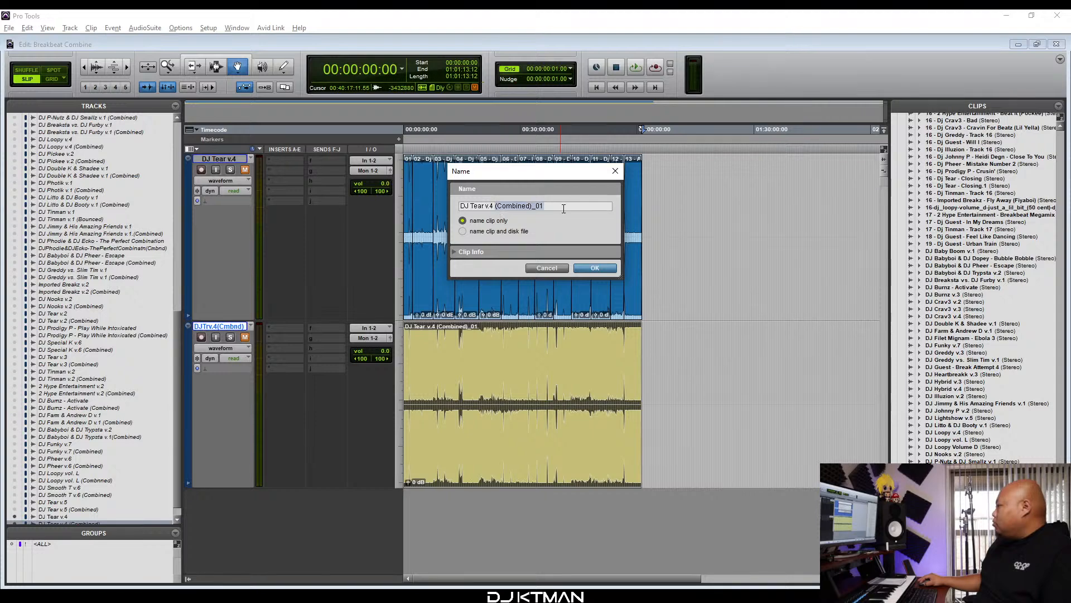
key(BackSpace)
key(Return)
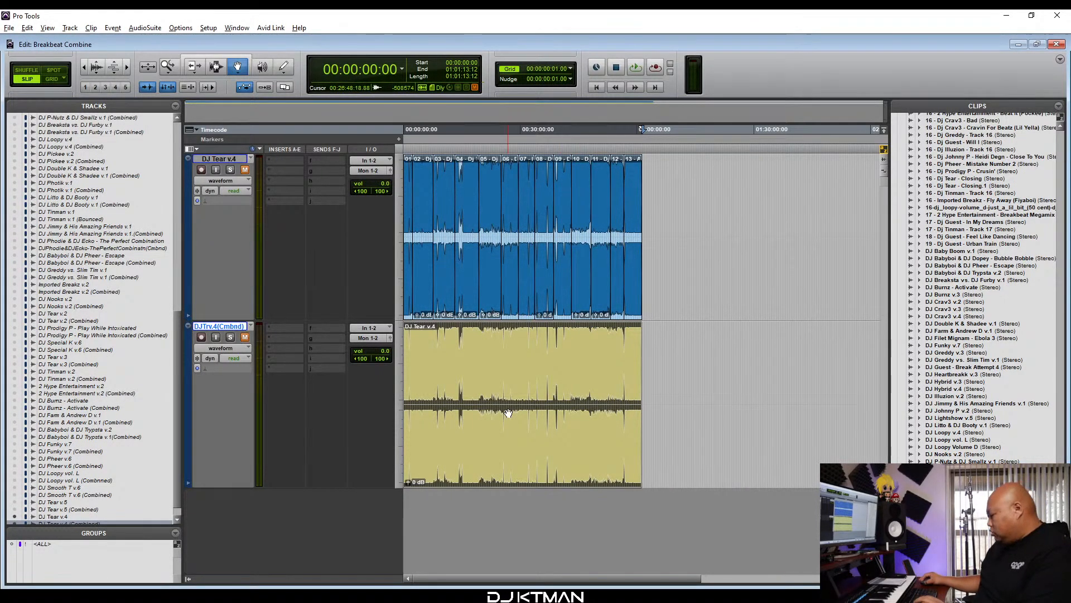
Export the consolidated DJ Tear v.4 clip to the Desktop as an interleaved 16-bit, 48 kHz WAV file.
right_click(950, 525)
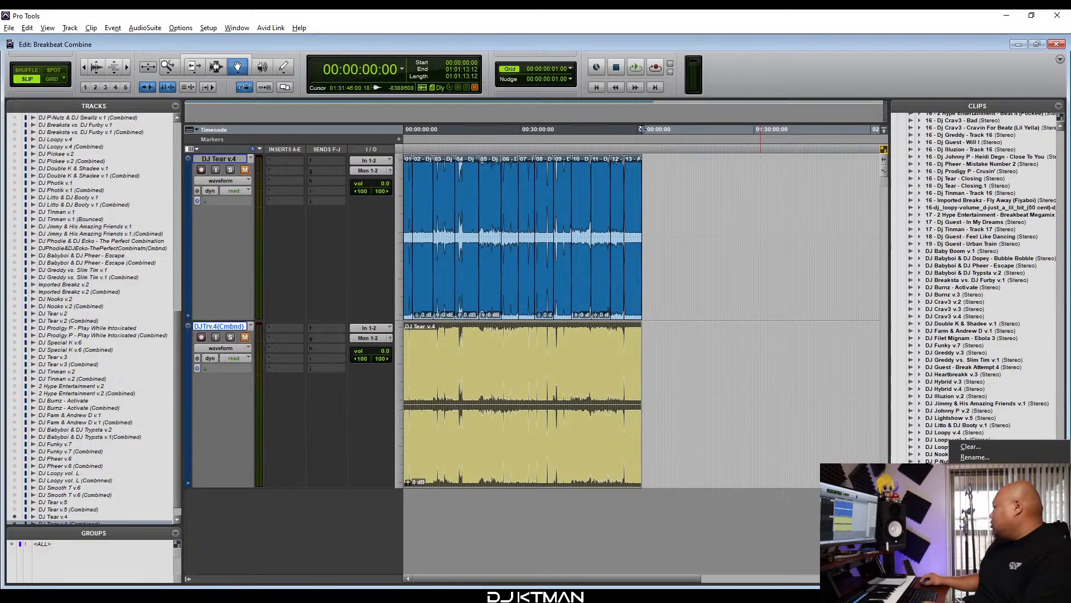
click(985, 505)
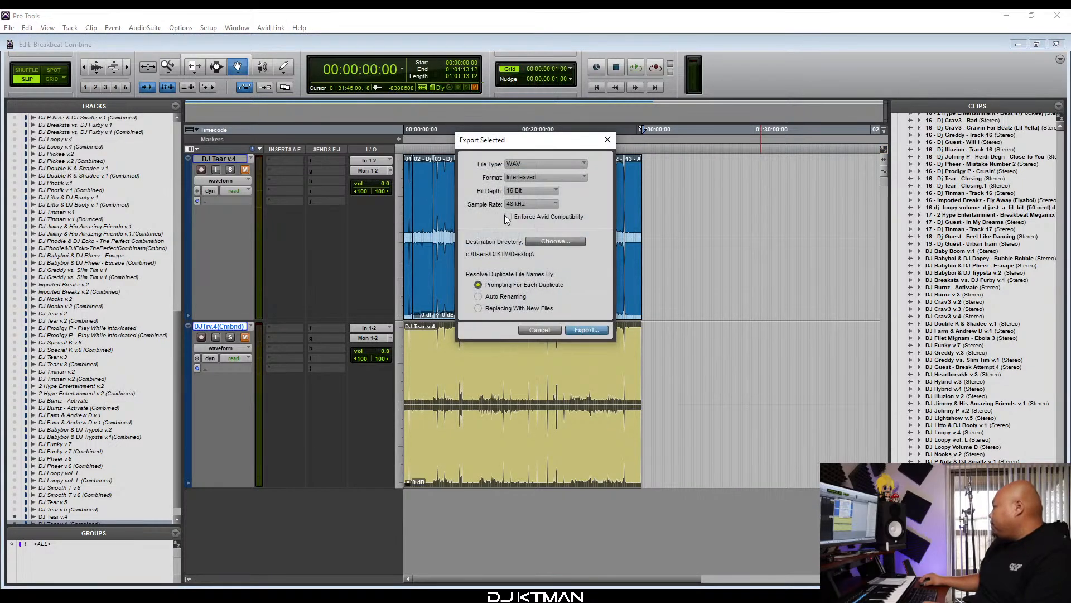
click(558, 240)
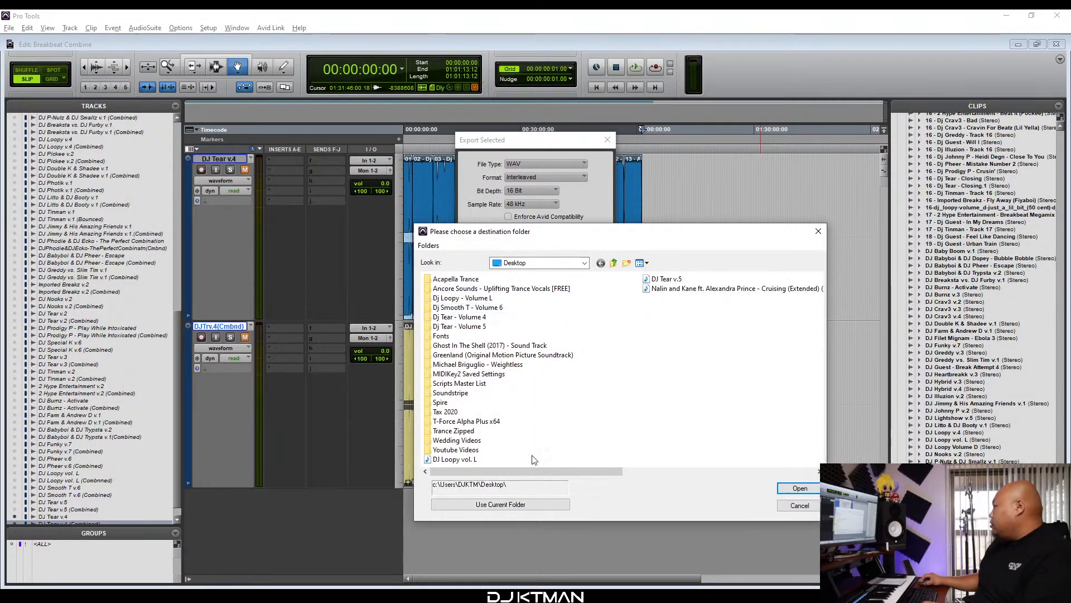
click(531, 504)
click(586, 330)
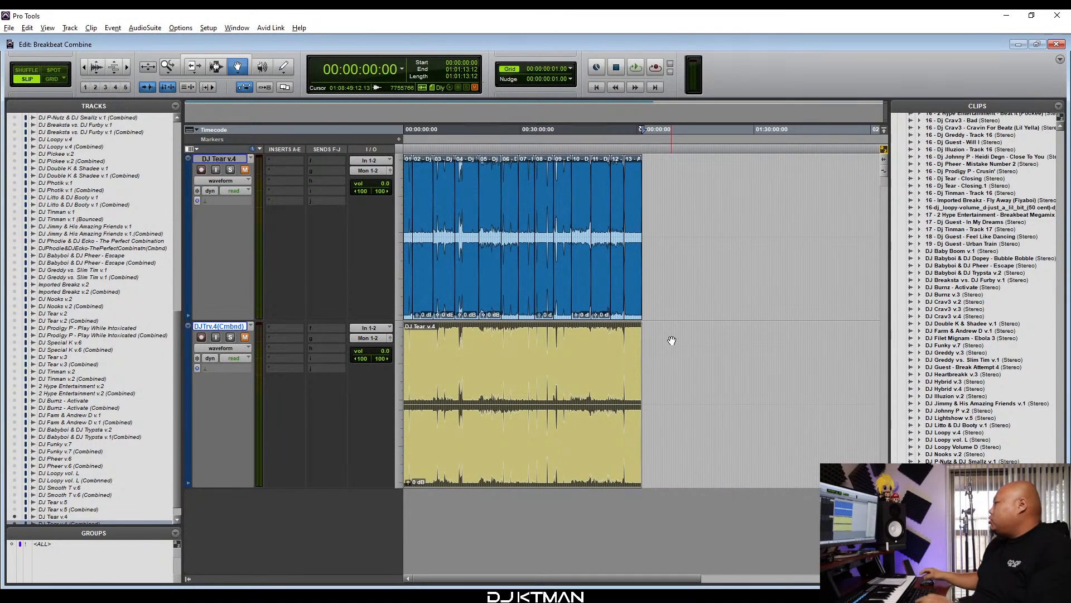
Select both DJ Tear v.4 tracks, reduce their height, and hide and make them inactive.
shift+click(223, 159)
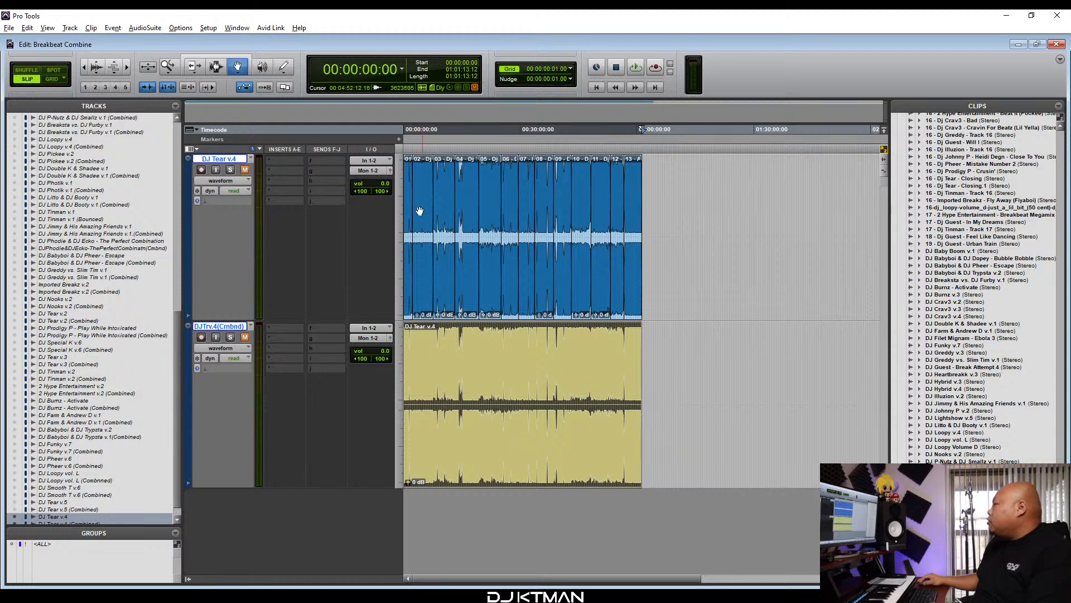
click(401, 223)
click(413, 263)
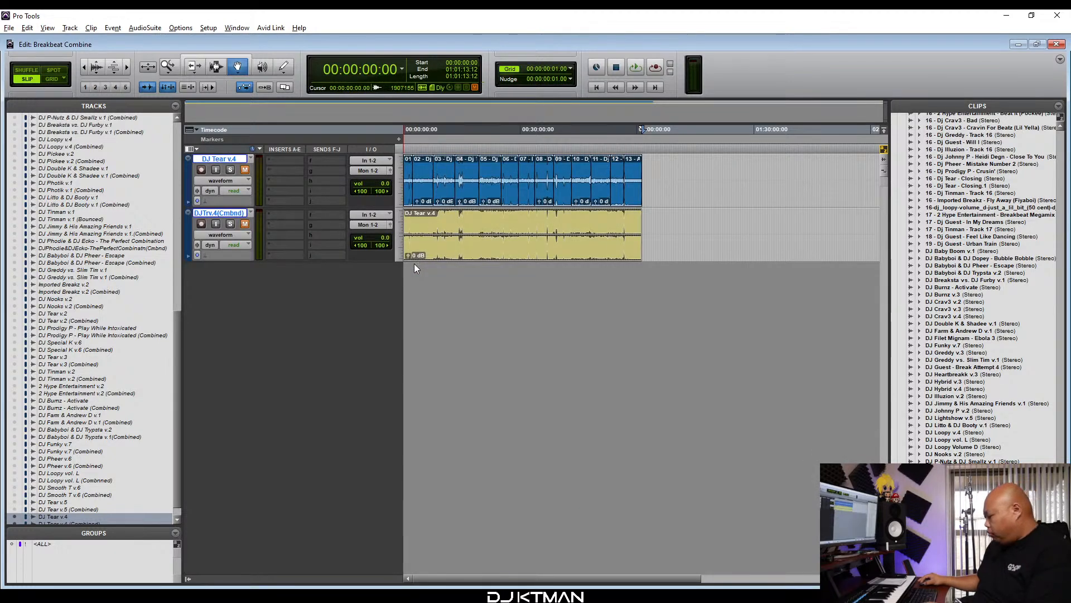
right_click(237, 160)
click(253, 175)
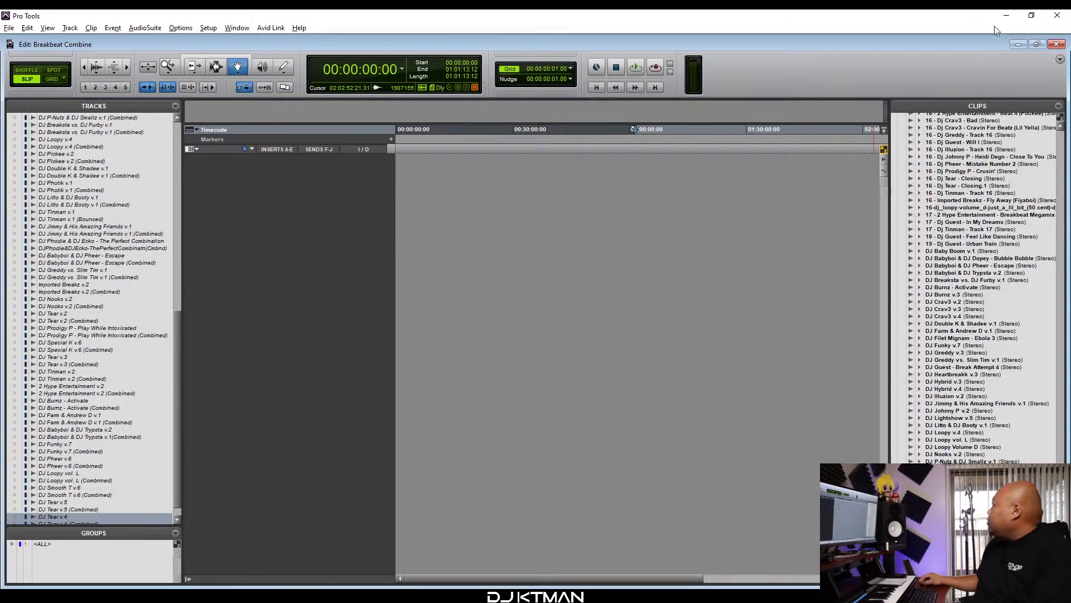
Minimize Pro Tools and arrange the tracklist documents in a desktop row with the matching mix WAVs directly below them.
click(1007, 15)
drag(110, 300, 276, 263)
drag(68, 147, 322, 317)
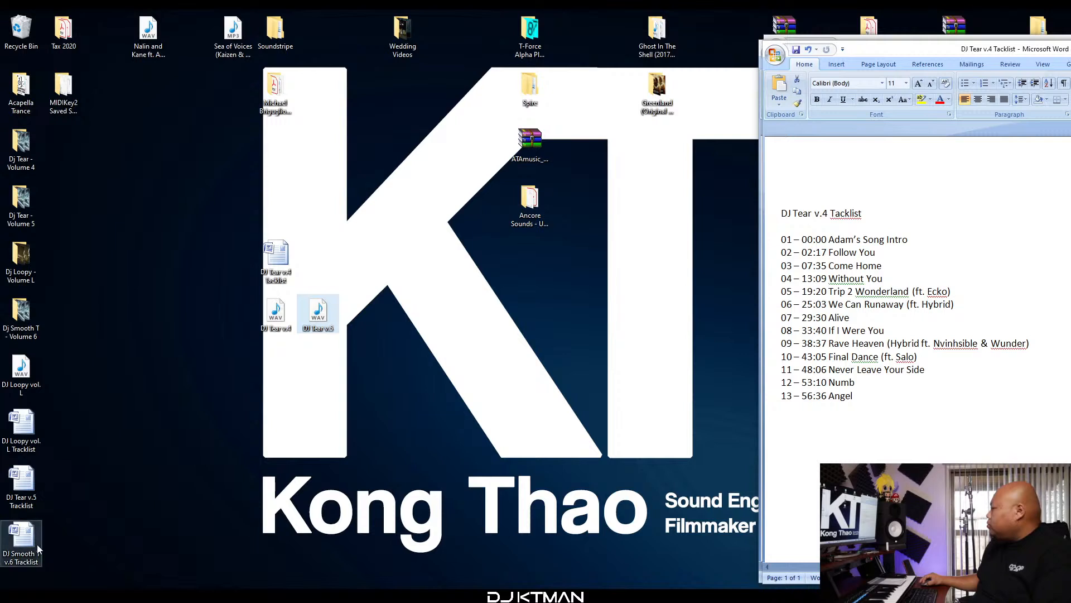
drag(28, 557, 232, 274)
drag(22, 485, 317, 267)
drag(23, 382, 195, 329)
drag(21, 427, 192, 265)
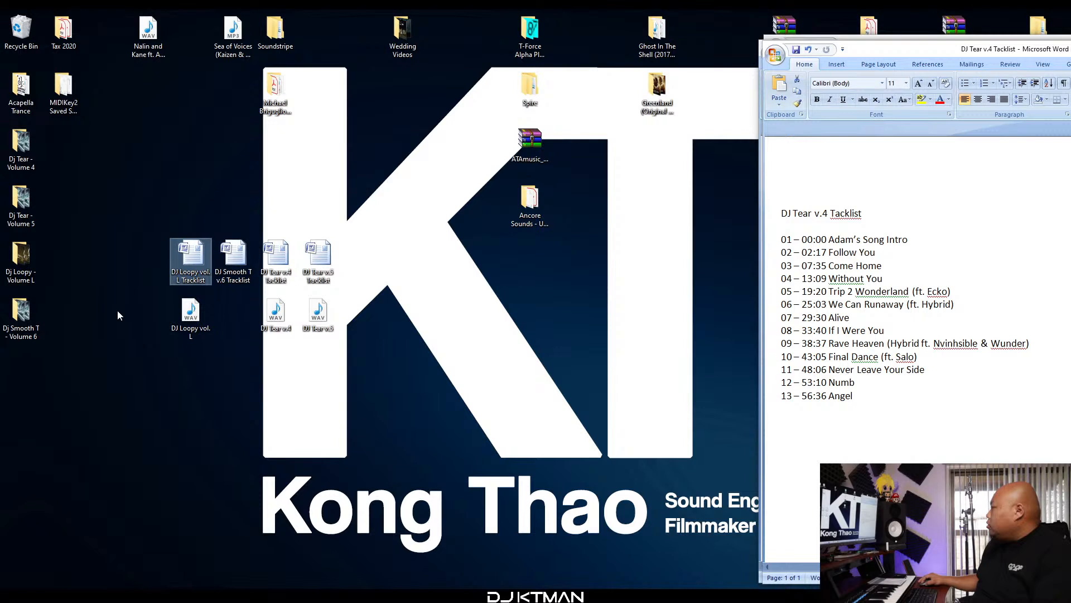
click(233, 258)
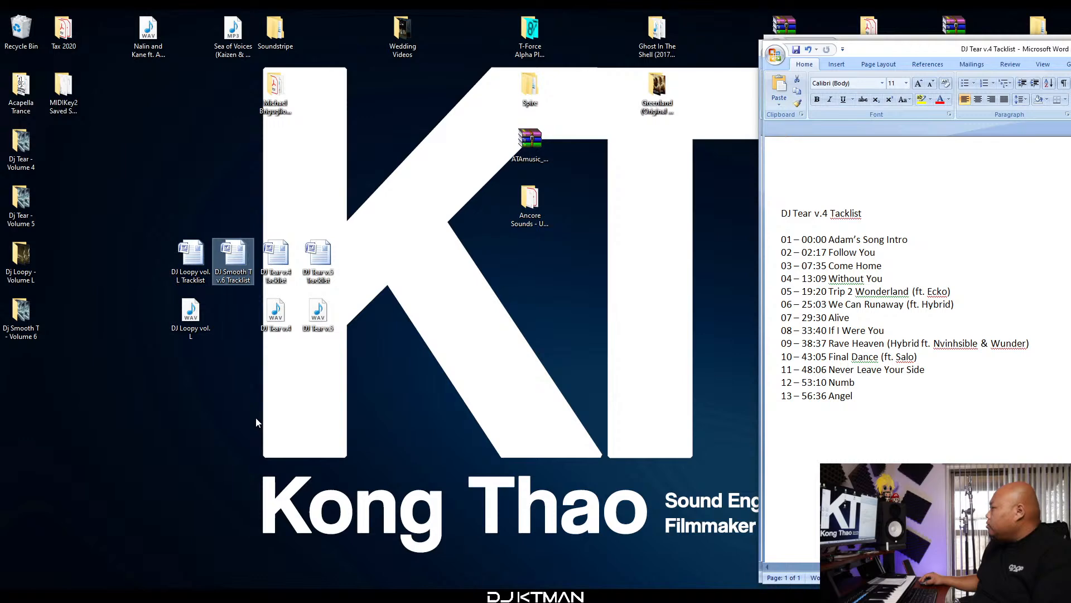
Switch back to Pro Tools and show the hidden DJ Smooth T v.6 (Combined) track.
click(316, 597)
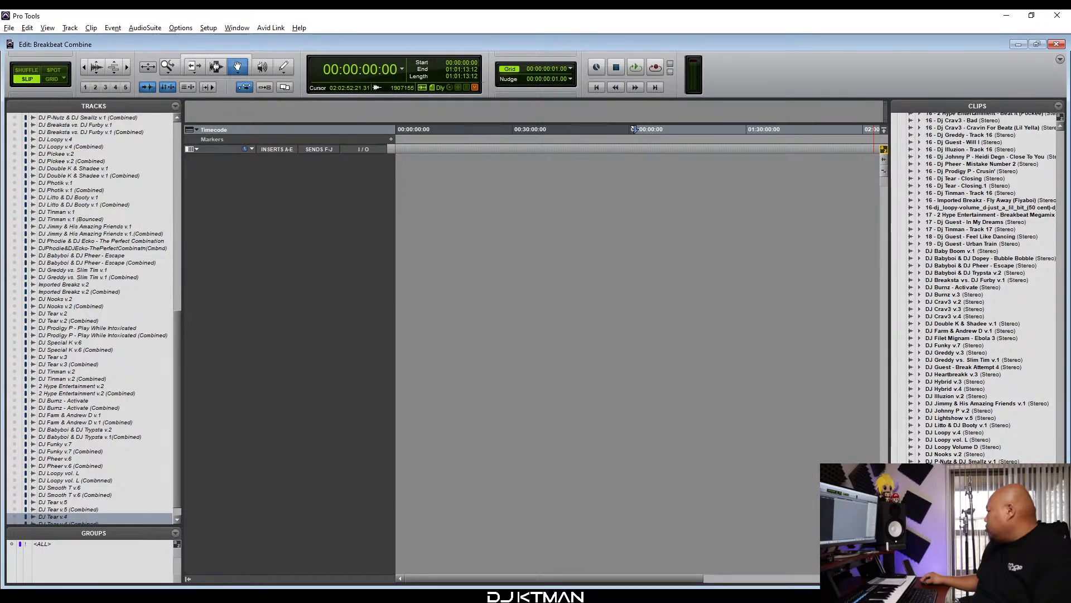
scroll(977, 287, down, 3)
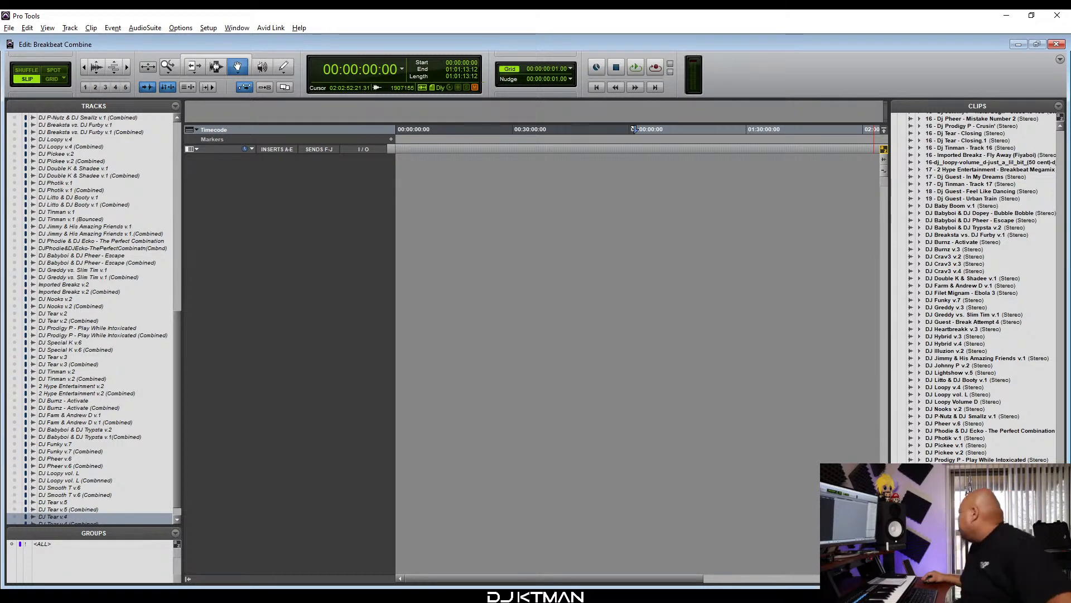
click(62, 495)
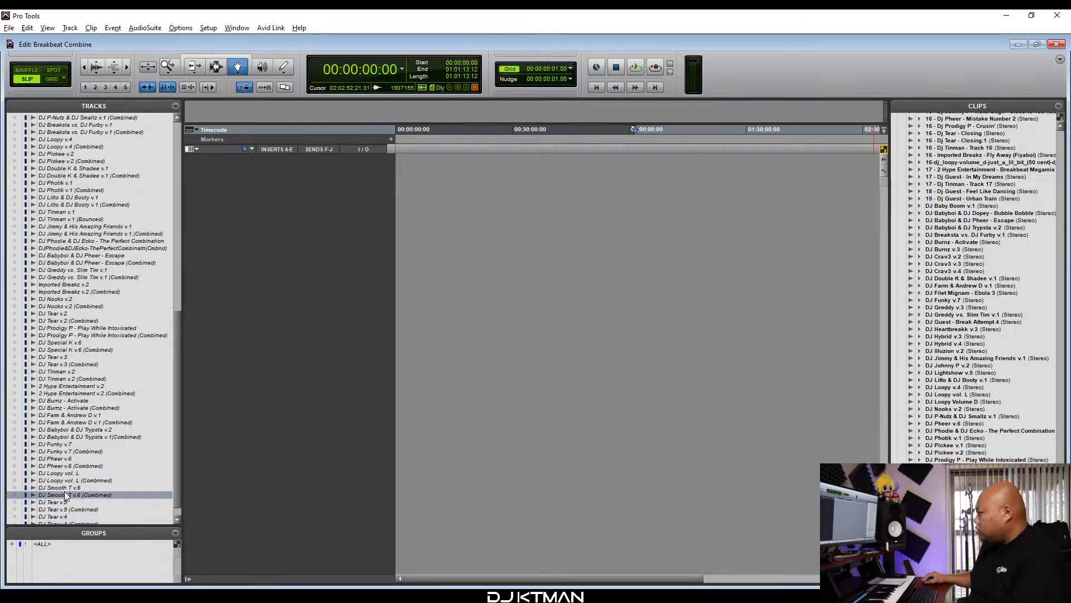
click(15, 495)
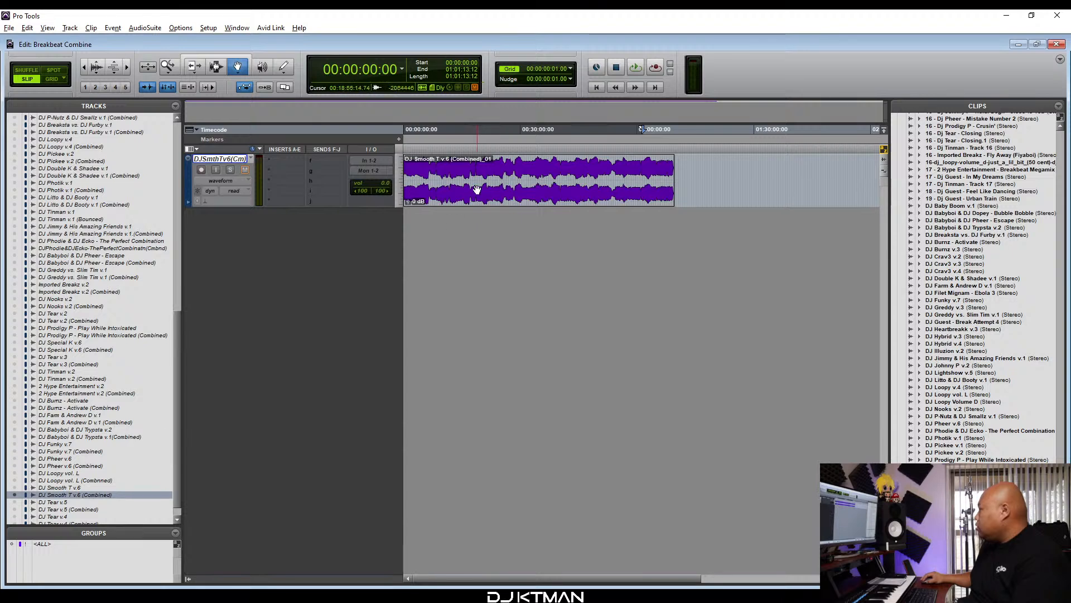
Rename the clip on the combined track to "DJ Smooth T v.6", naming the clip only.
double_click(438, 184)
click(501, 221)
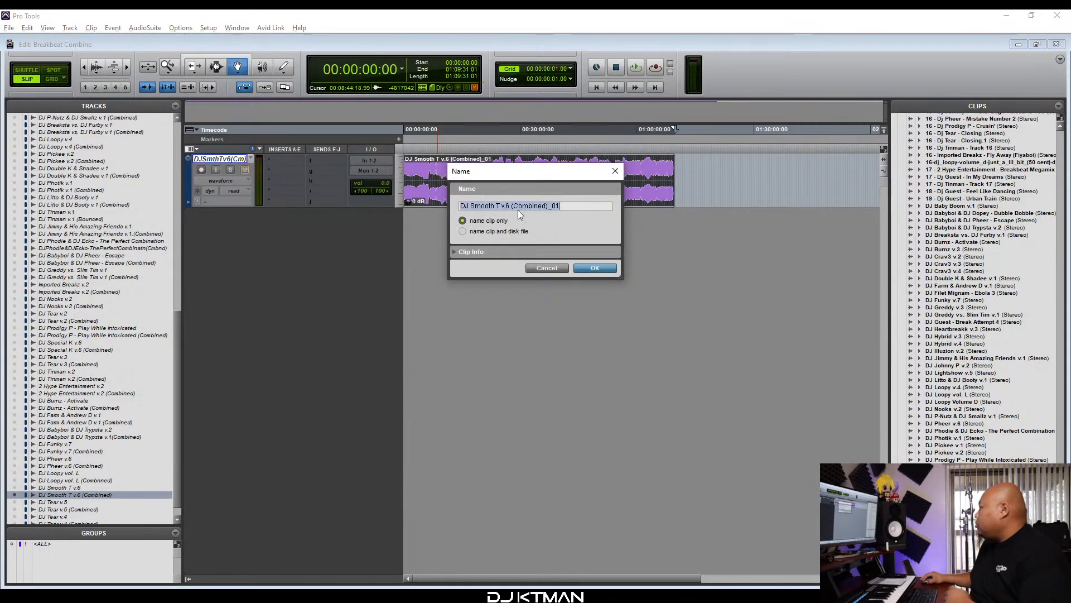
click(505, 206)
drag(511, 206, 653, 199)
key(BackSpace)
click(594, 268)
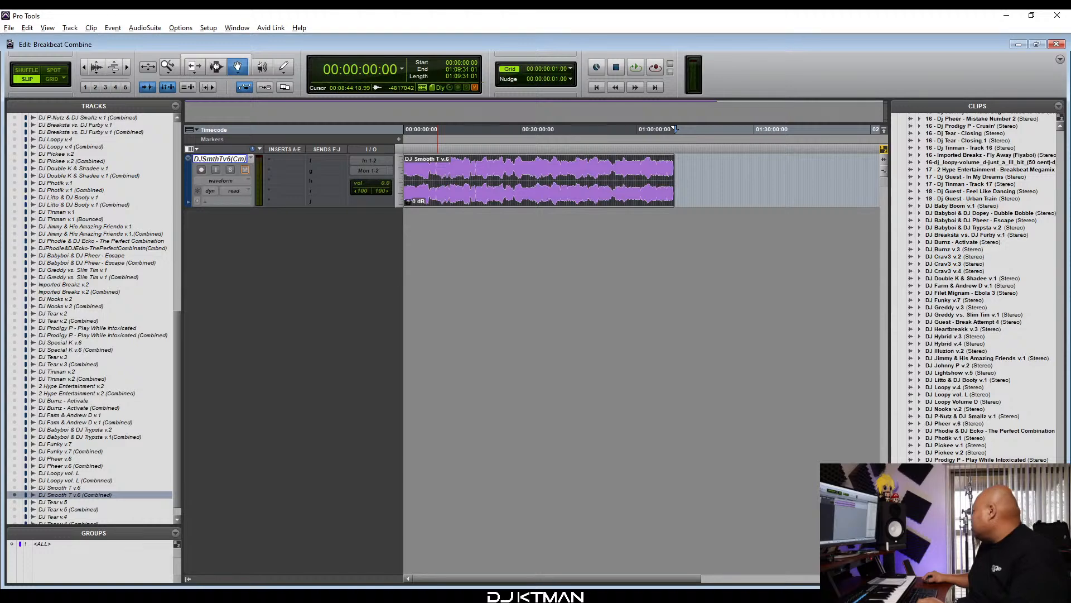
Export the DJ Smooth T v.6 clip to the Desktop as an interleaved 16-bit, 48 kHz WAV, and hide and make its track inactive.
right_click(960, 345)
click(991, 420)
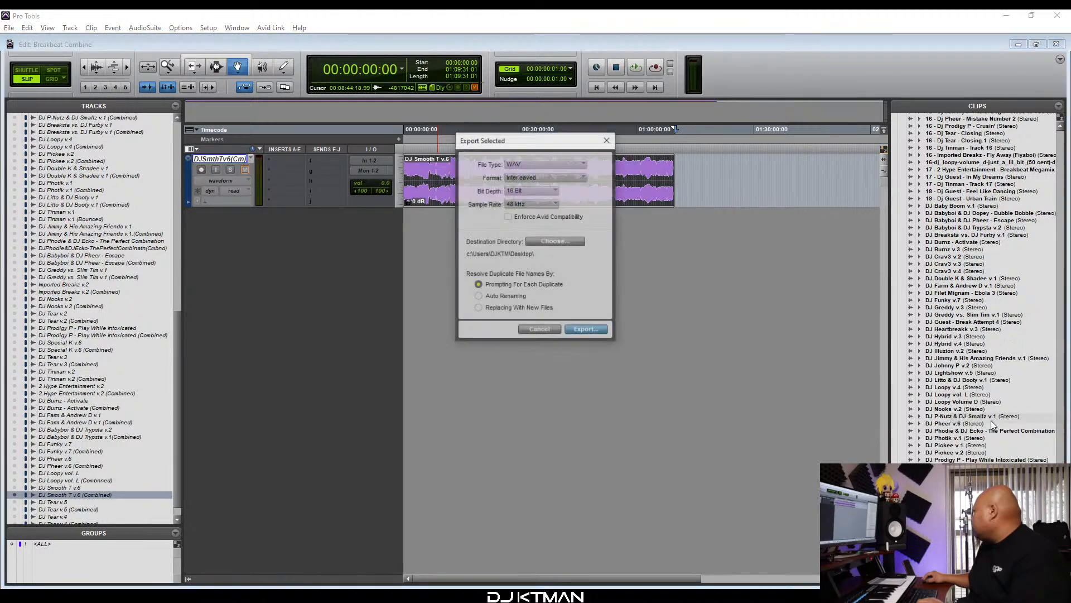
click(581, 329)
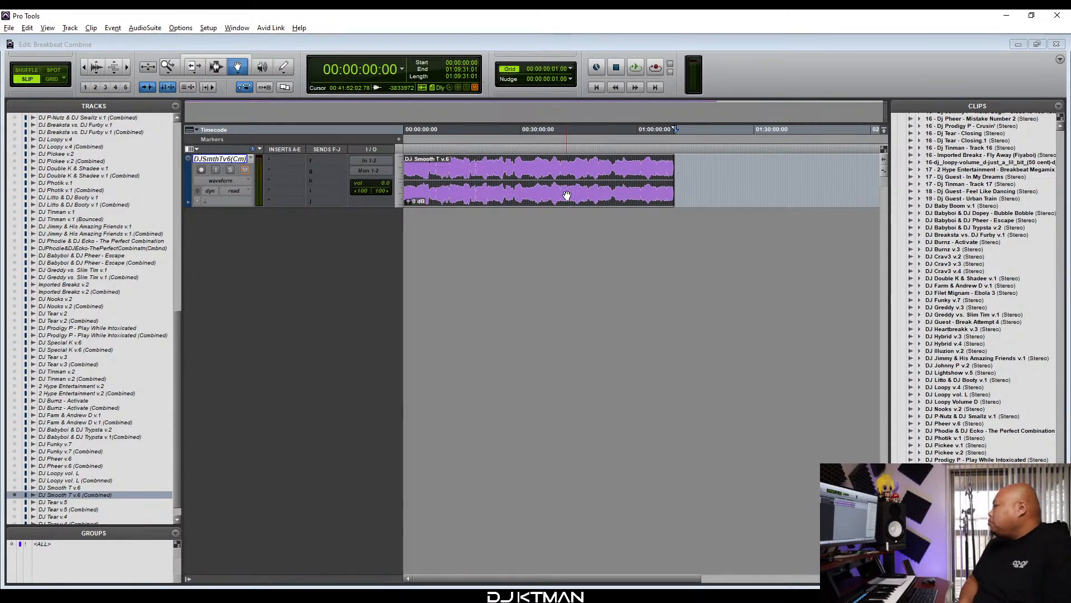
right_click(241, 159)
click(299, 162)
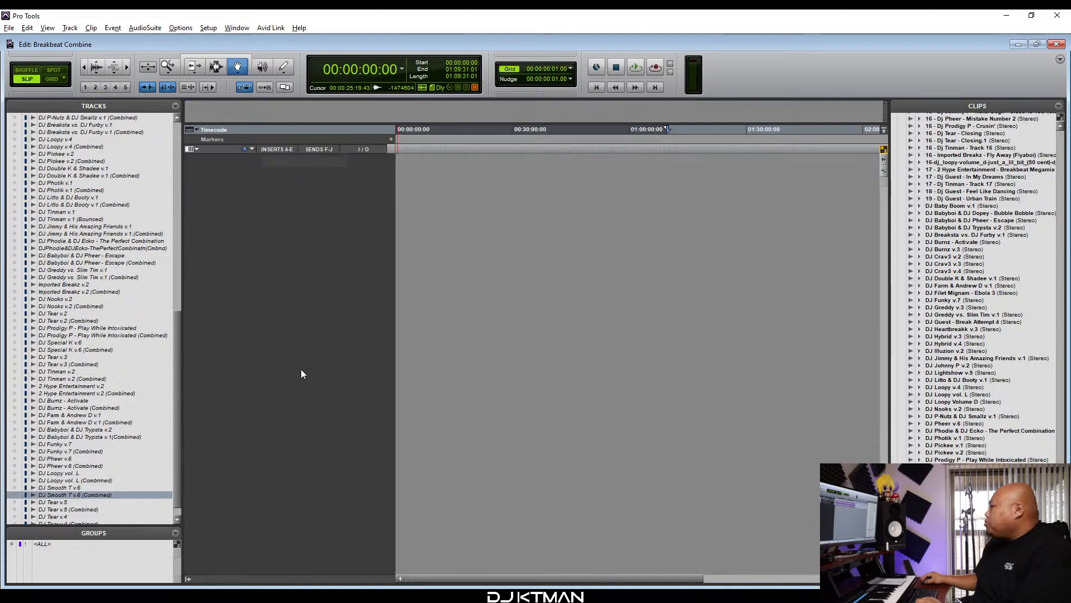
Place the exported DJ Smooth T v.6 WAV below its tracklist on the desktop and stop its playback in the media player.
click(1009, 16)
drag(20, 368, 234, 315)
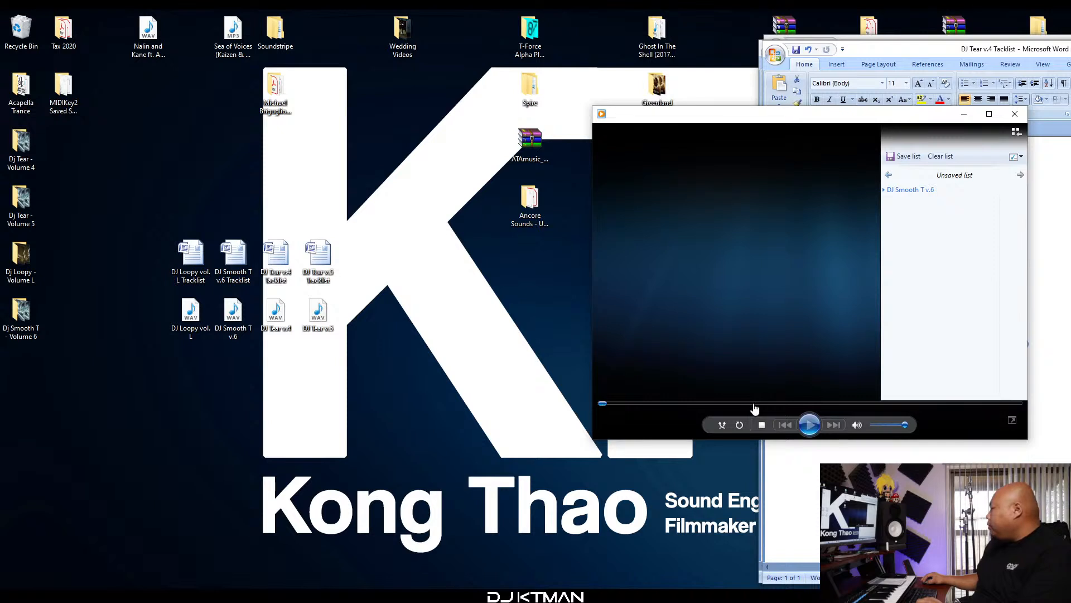
click(759, 425)
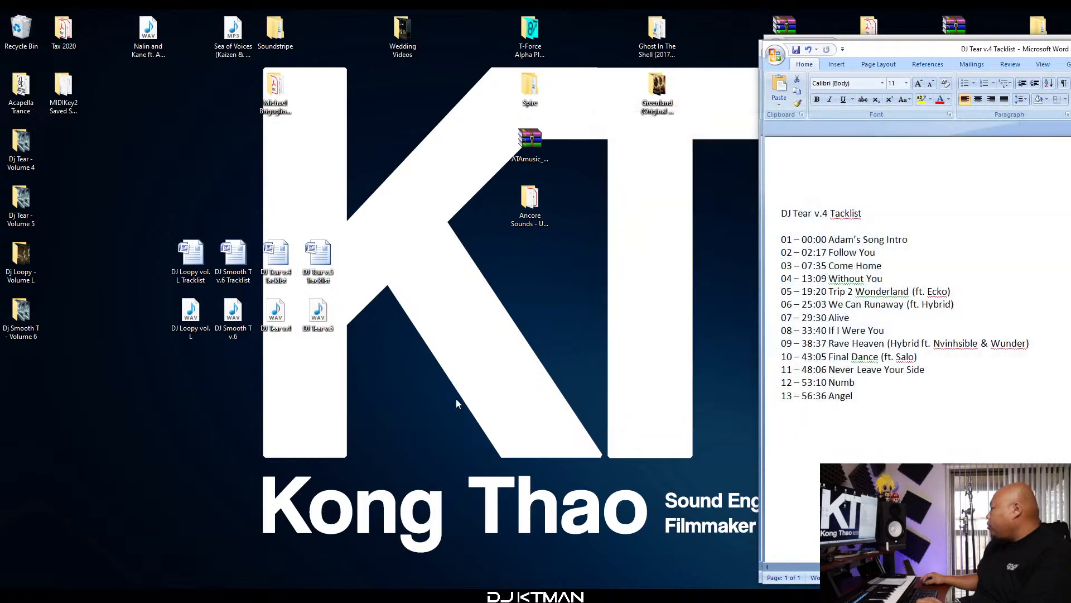
Switch to Pro Tools and close the two Workspace browser windows.
key(alt+Tab)
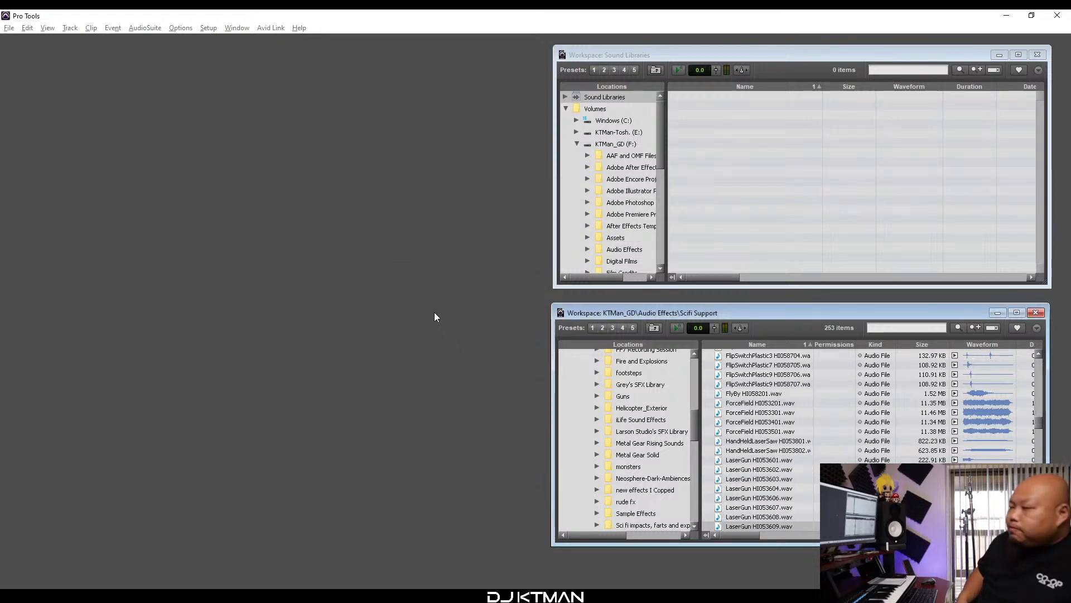
key(ctrl+w)
key(ctrl+w)
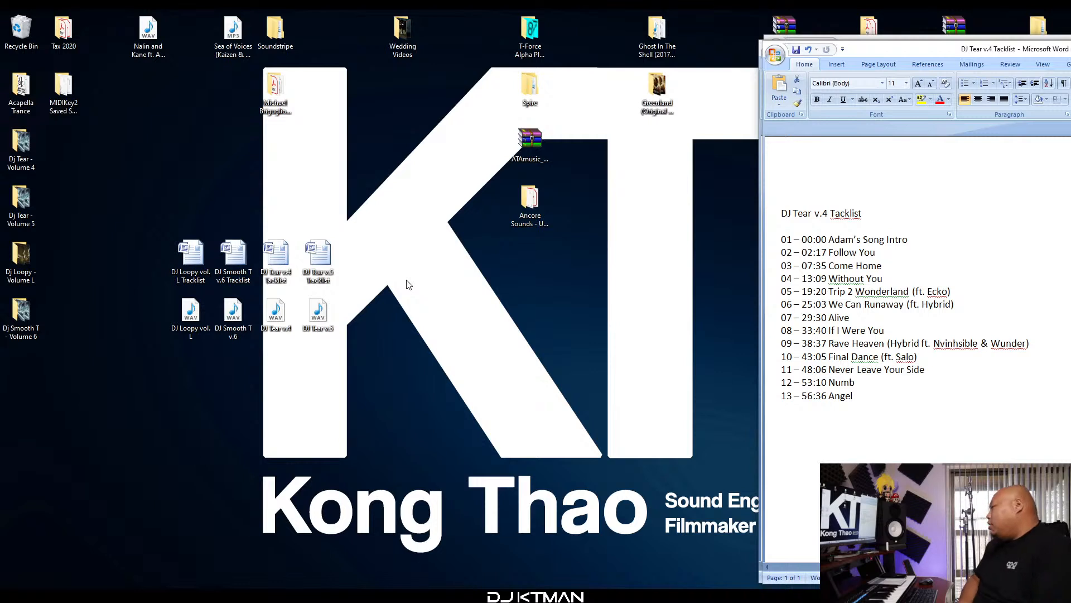
Move the four tracklists and four WAVs together next to the Dj Loopy and Dj Smooth T folders on the desktop.
drag(416, 239, 81, 309)
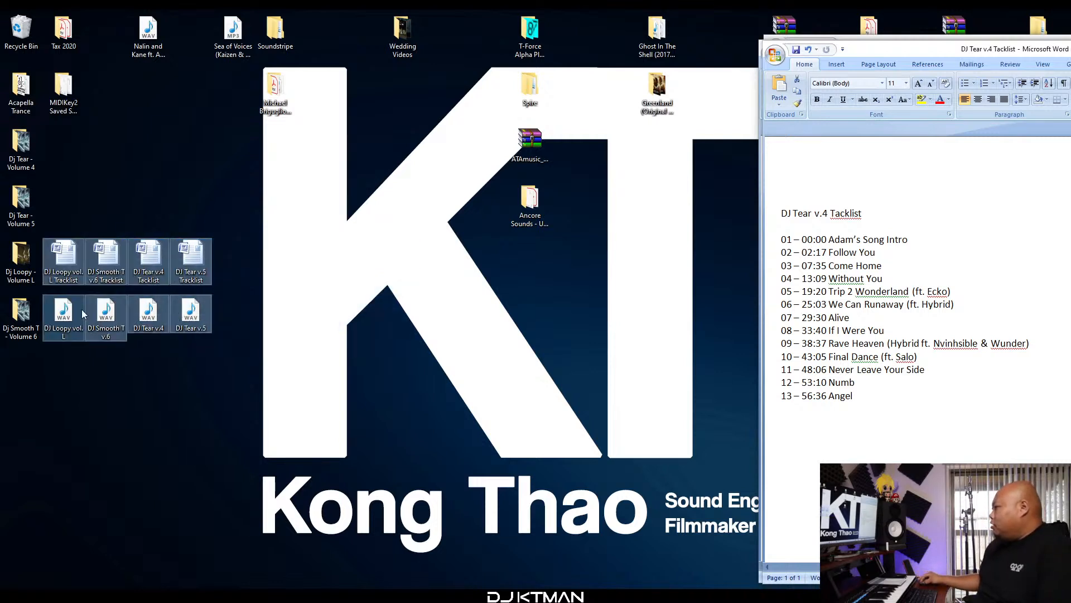
click(156, 382)
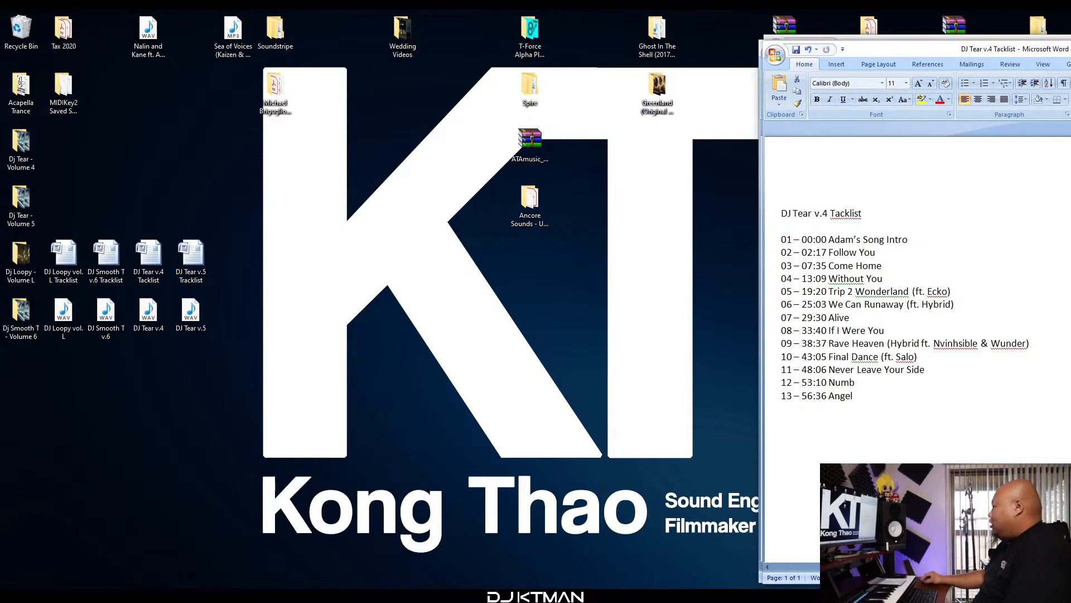
In File Explorer, open the Breakbeat Combine folder inside Adobe Premiere Projects on the Video 2 (M:) drive.
click(587, 597)
click(391, 596)
drag(211, 408, 215, 436)
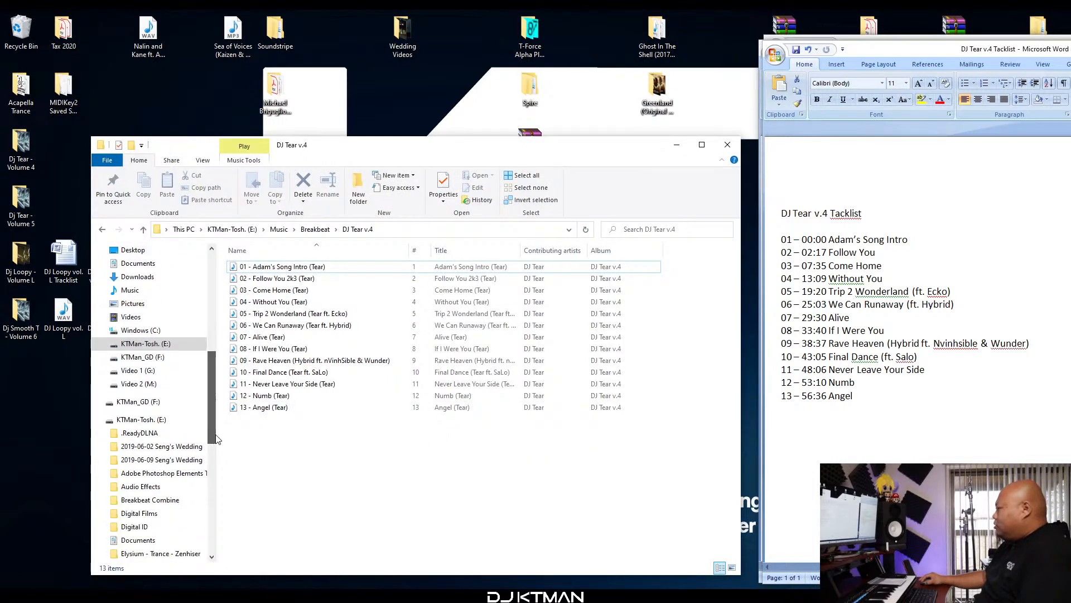
click(98, 420)
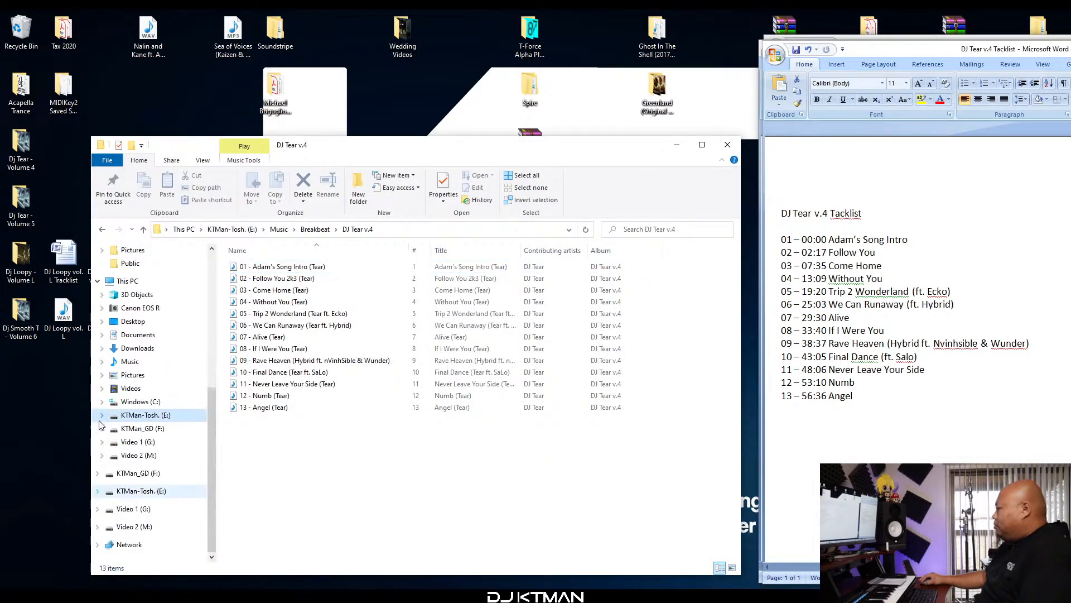
click(118, 534)
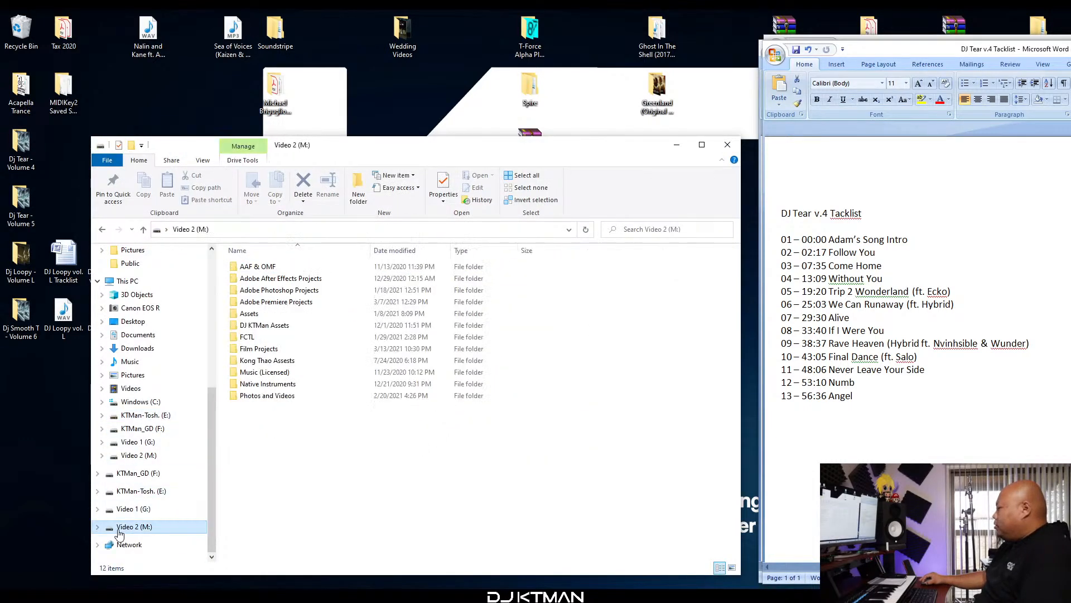
double_click(304, 301)
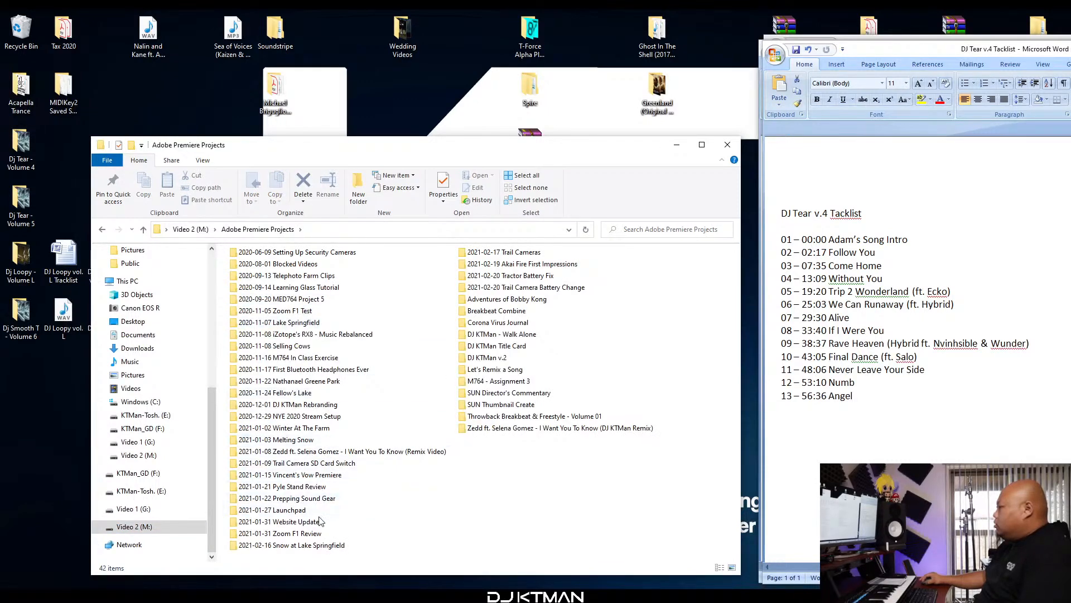
drag(306, 151, 457, 122)
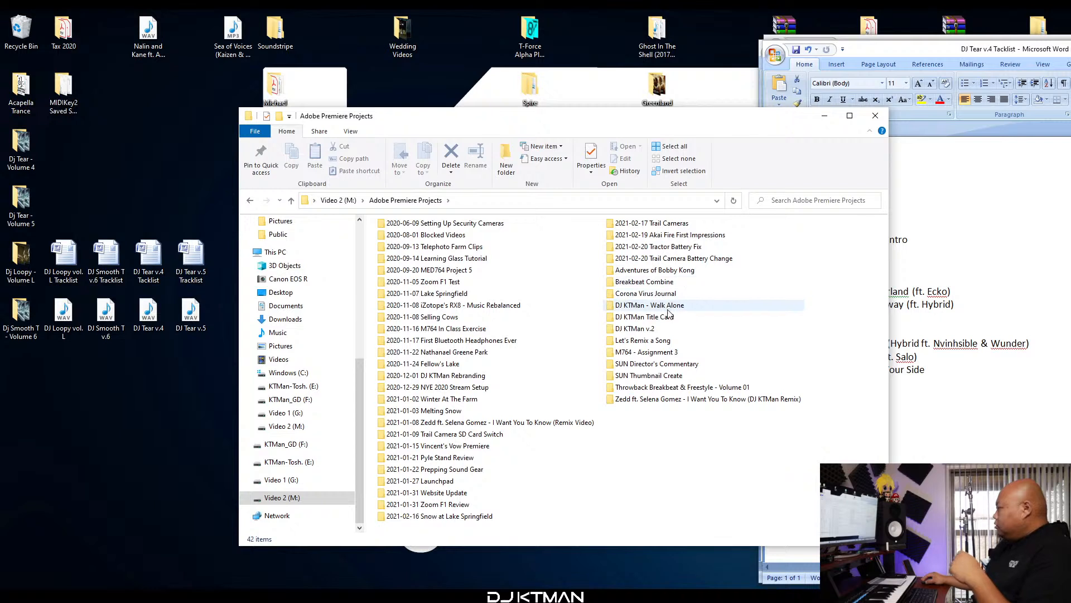
double_click(676, 283)
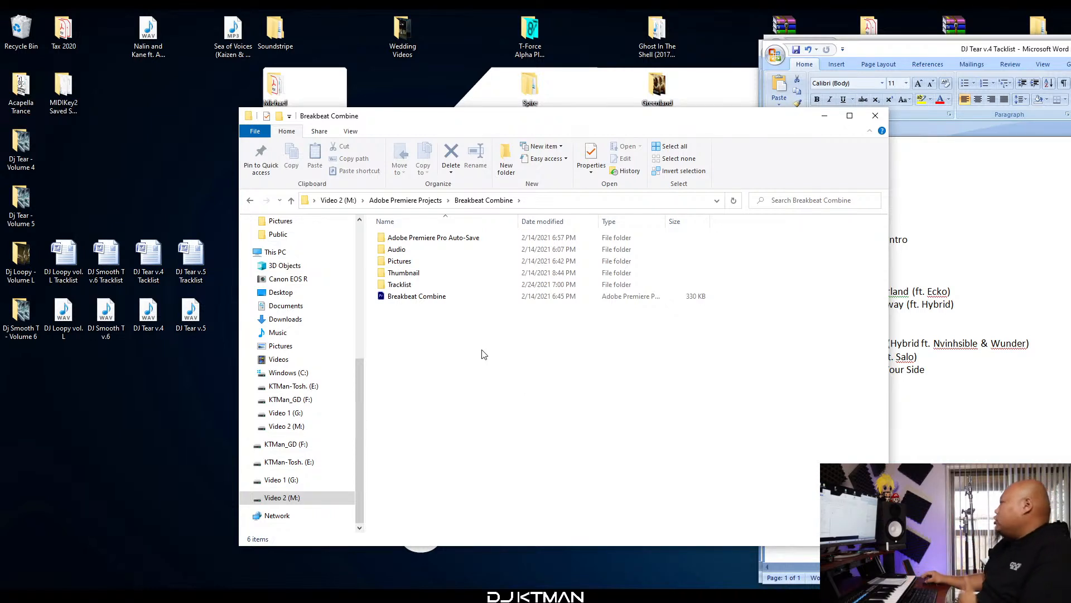
Copy the four tracklist documents from the desktop into the Tracklist folder of Breakbeat Combine.
double_click(413, 289)
drag(228, 214, 63, 265)
right_click(63, 265)
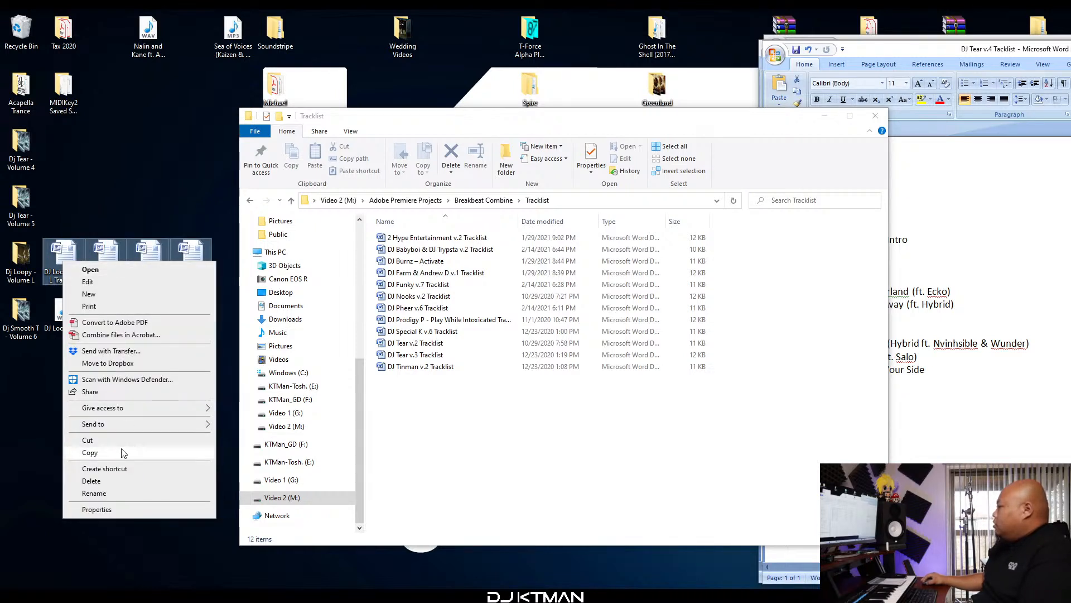
click(90, 453)
right_click(508, 274)
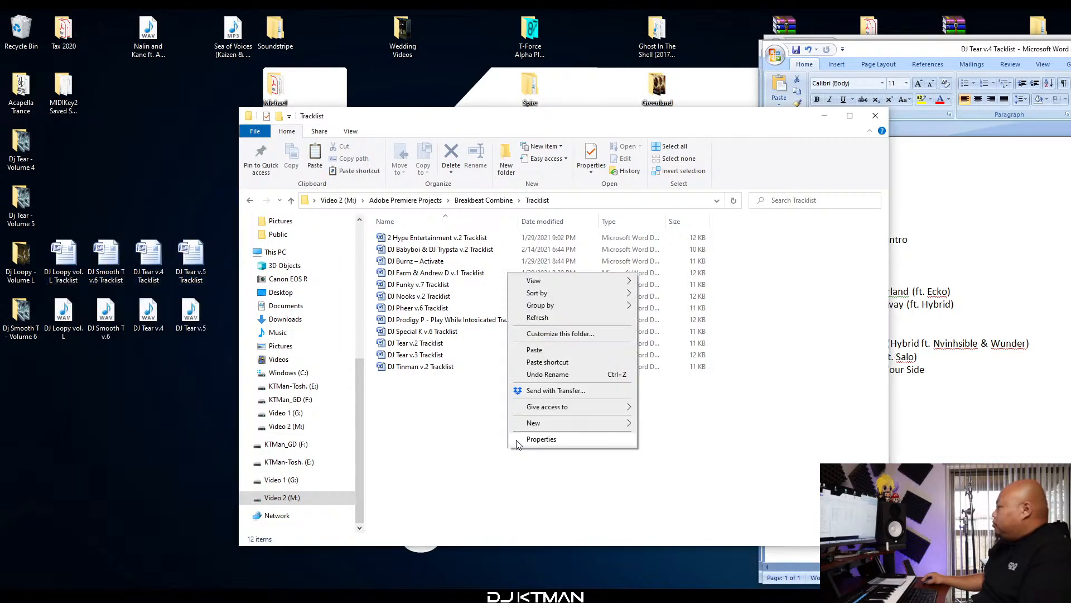
click(554, 351)
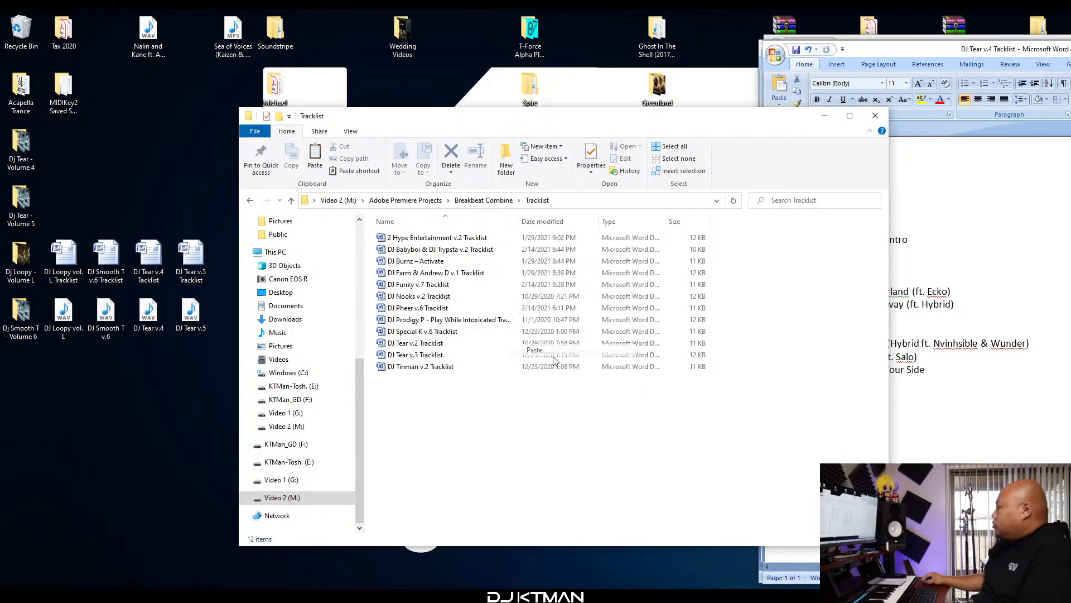
Copy the four mix WAVs from the desktop into the Audio folder of Breakbeat Combine.
click(250, 200)
click(402, 249)
double_click(402, 249)
drag(209, 386, 43, 294)
right_click(63, 309)
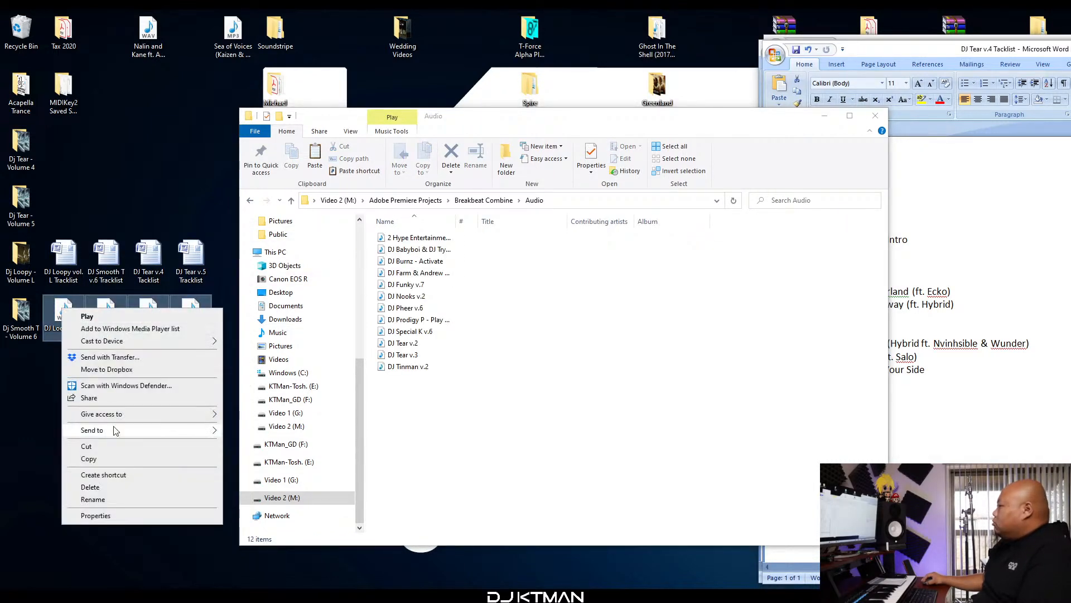
click(120, 458)
right_click(454, 419)
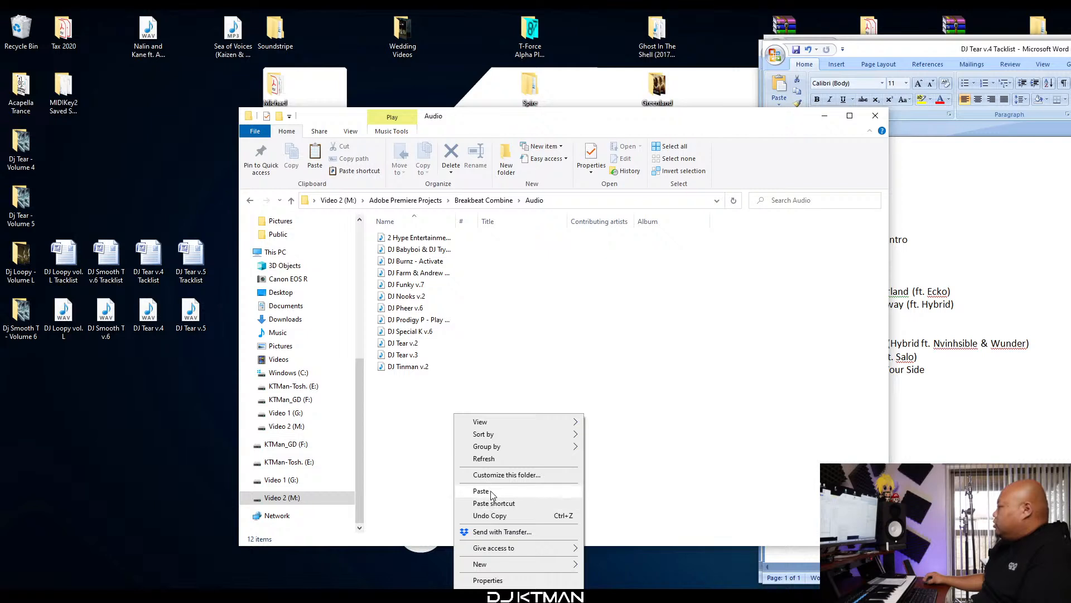
click(460, 488)
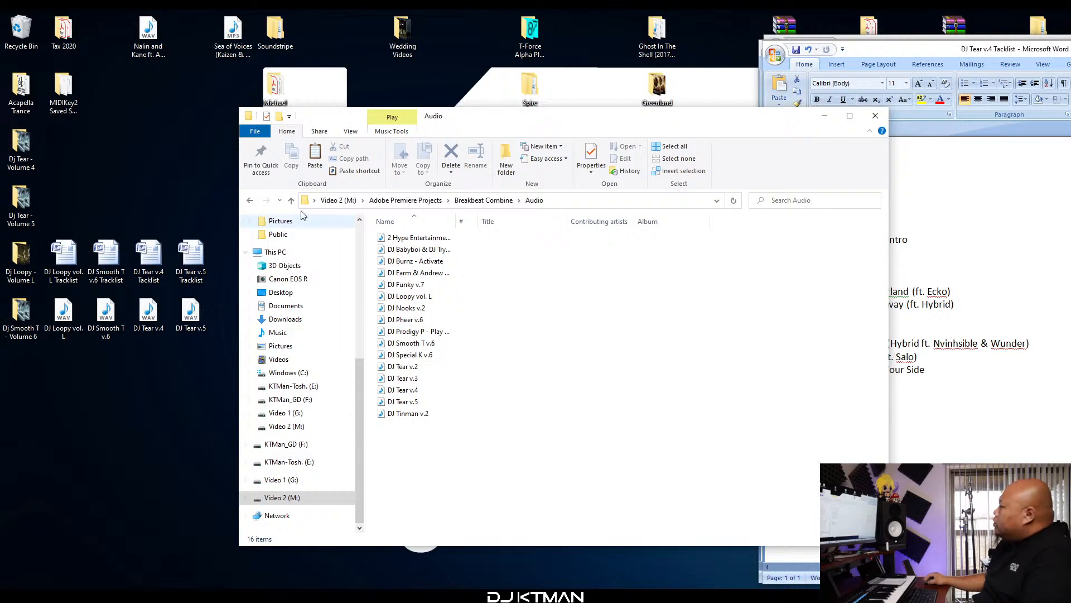
Return to the Breakbeat Combine folder and open the Breakbeat Combine project in Premiere Pro.
click(250, 200)
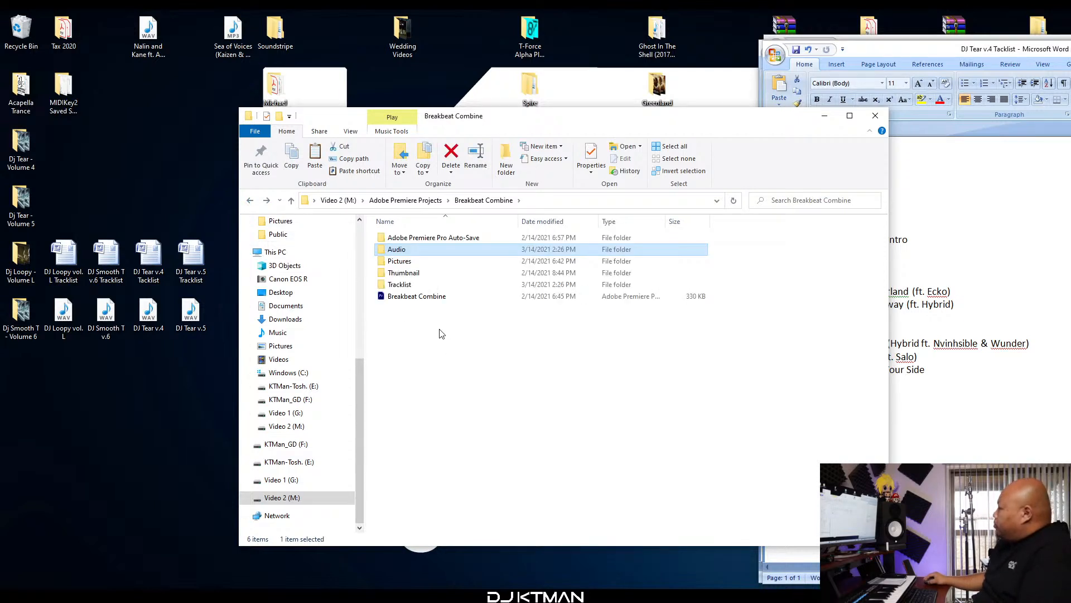
click(418, 300)
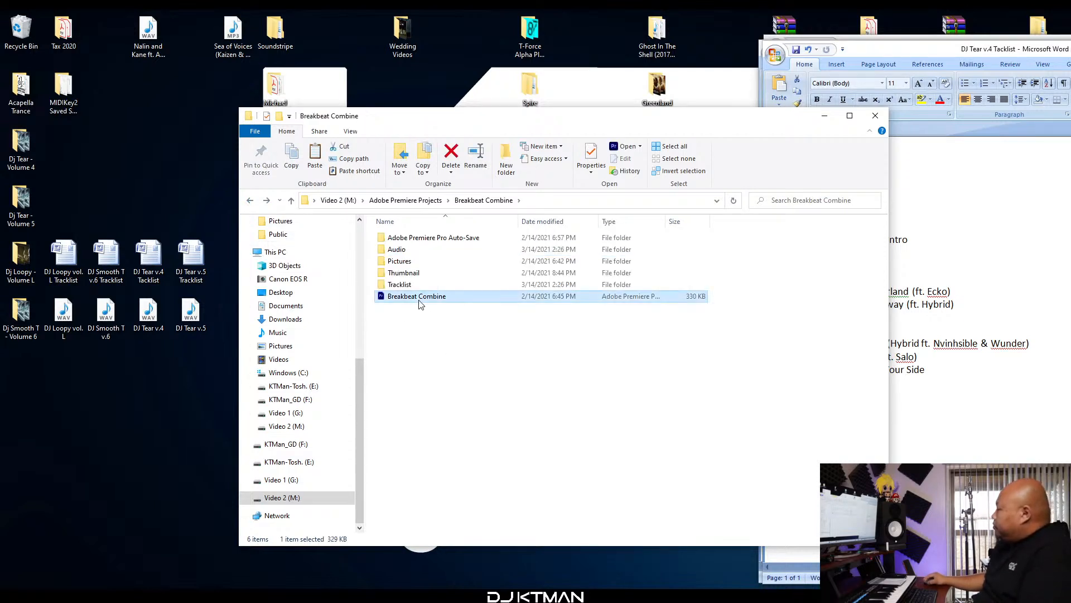
double_click(383, 301)
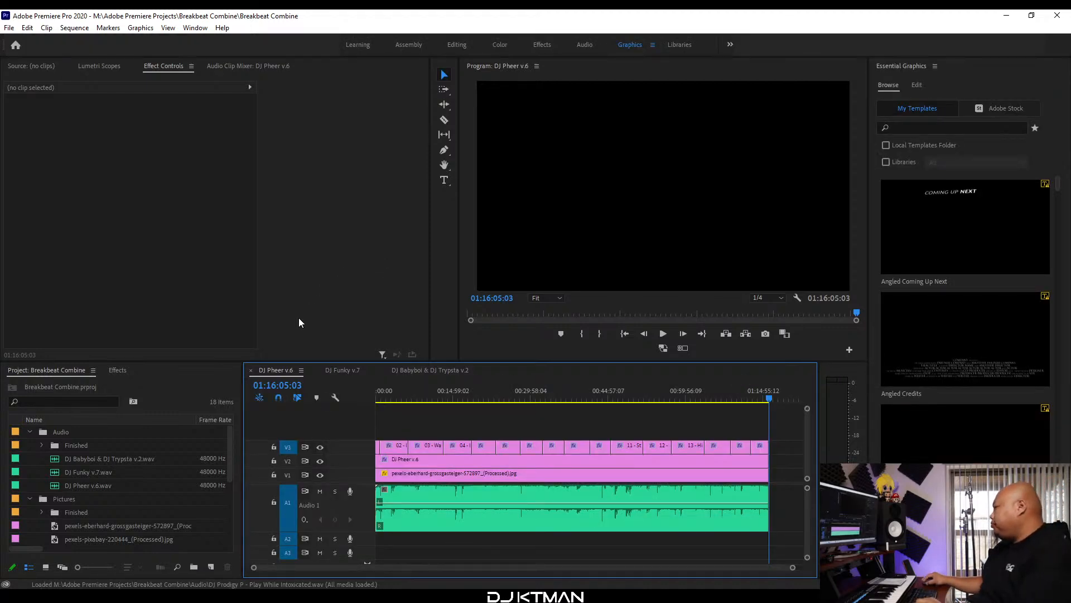
Close the open DJ Pheer v.6, DJ Funky v.7 and DJ Babyboi & DJ Trypsta v.2 sequences.
click(251, 371)
click(250, 372)
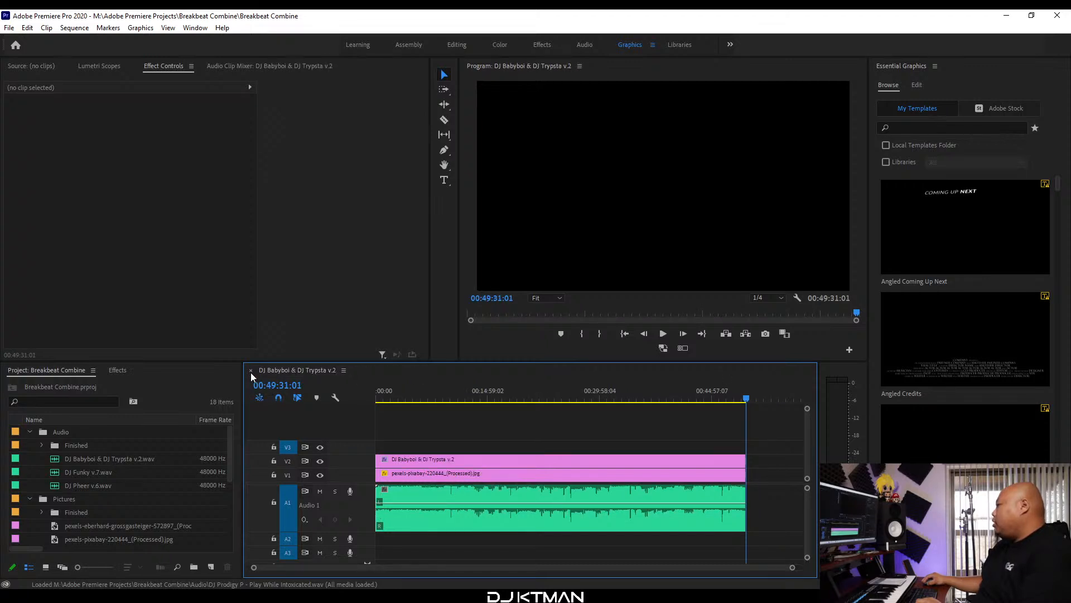
click(250, 372)
Move the three mix WAVs and the three background pictures into the Finished bins of Audio and Pictures.
click(71, 460)
shift+click(66, 487)
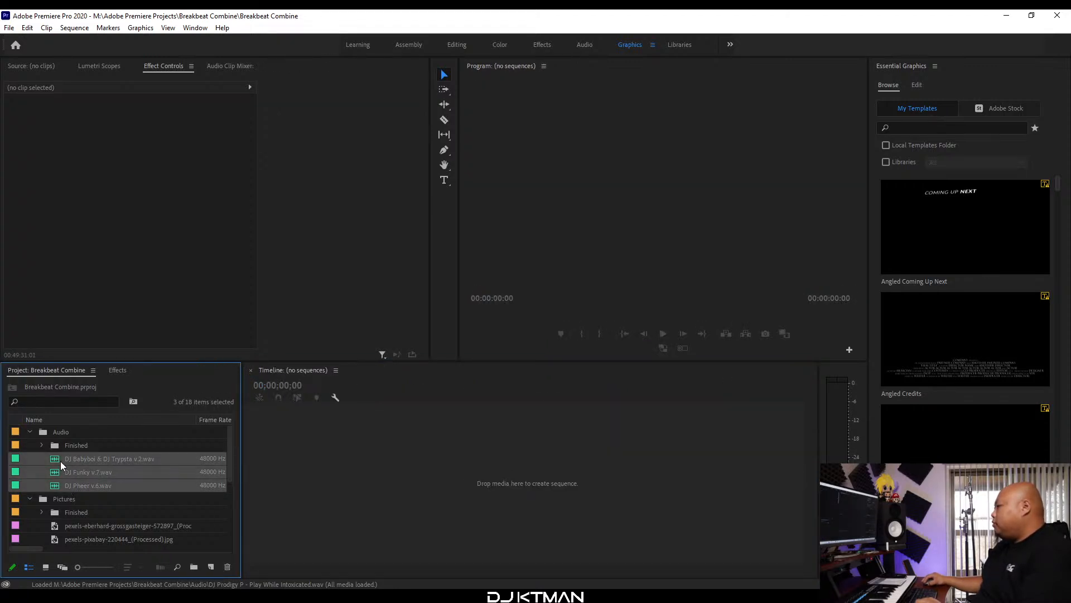
key(Delete)
click(73, 485)
shift+click(79, 512)
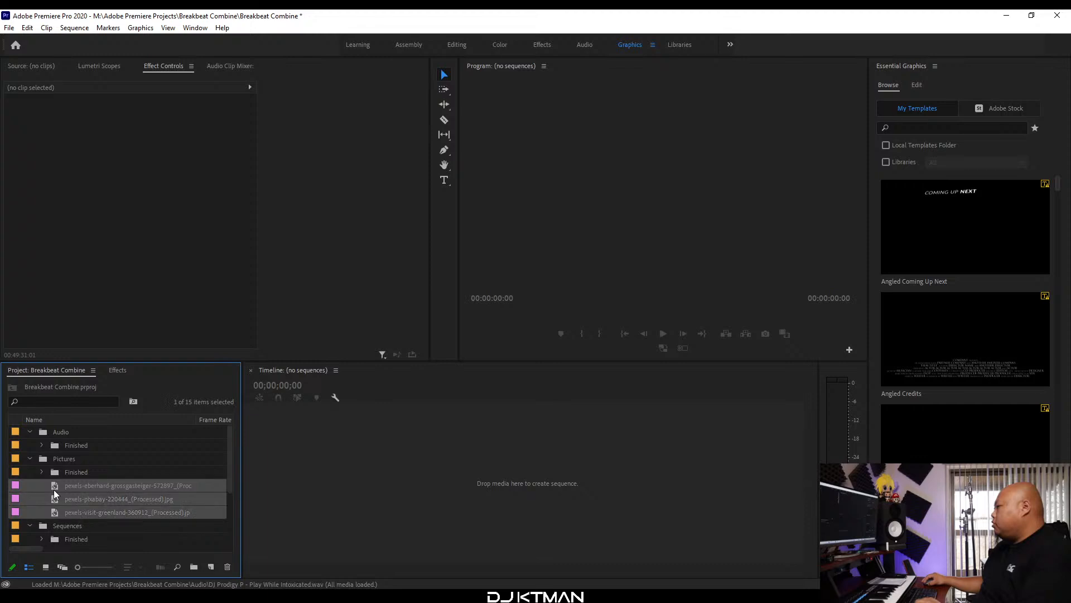
key(Delete)
click(65, 511)
shift+click(76, 539)
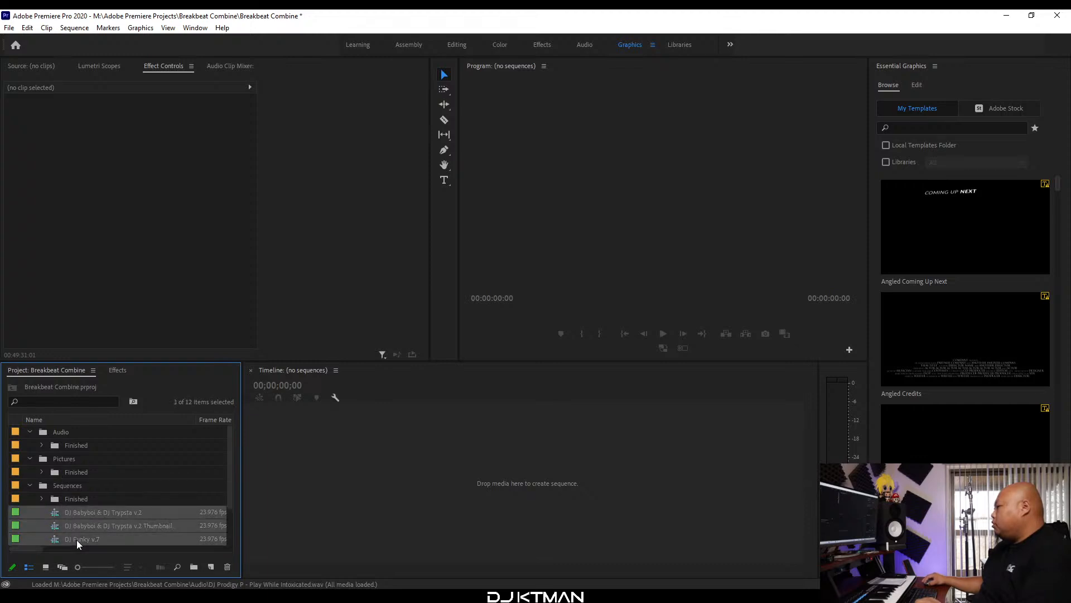
scroll(76, 540, down, 1)
shift+click(76, 539)
scroll(65, 519, up, 1)
Open the DJ Babyboi & DJ Trypsta v.2 and DJ Funky v.7 sequences to compare their track layouts.
click(59, 513)
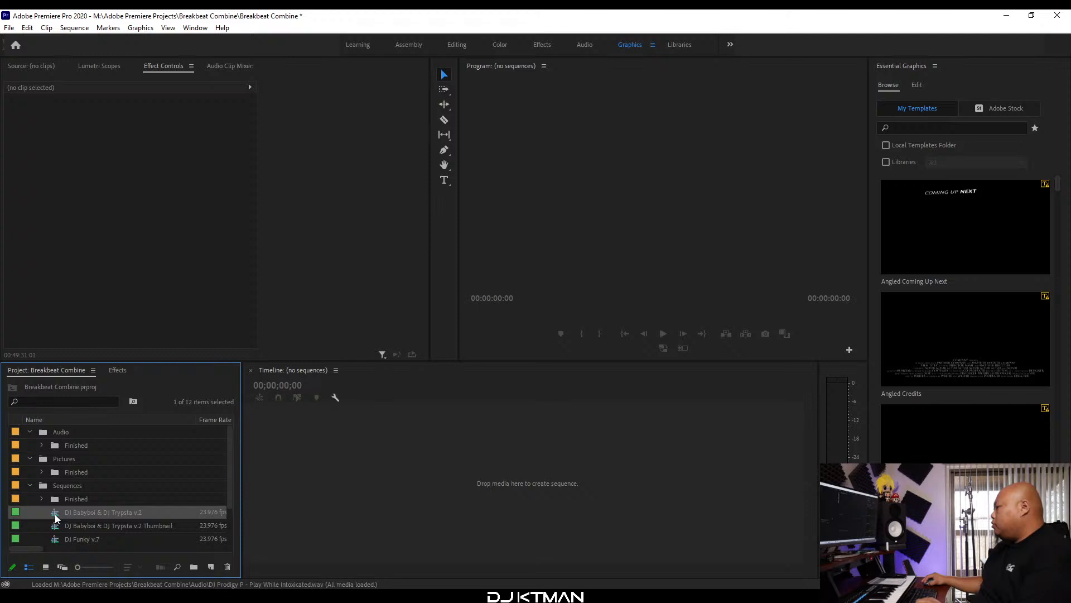
double_click(55, 516)
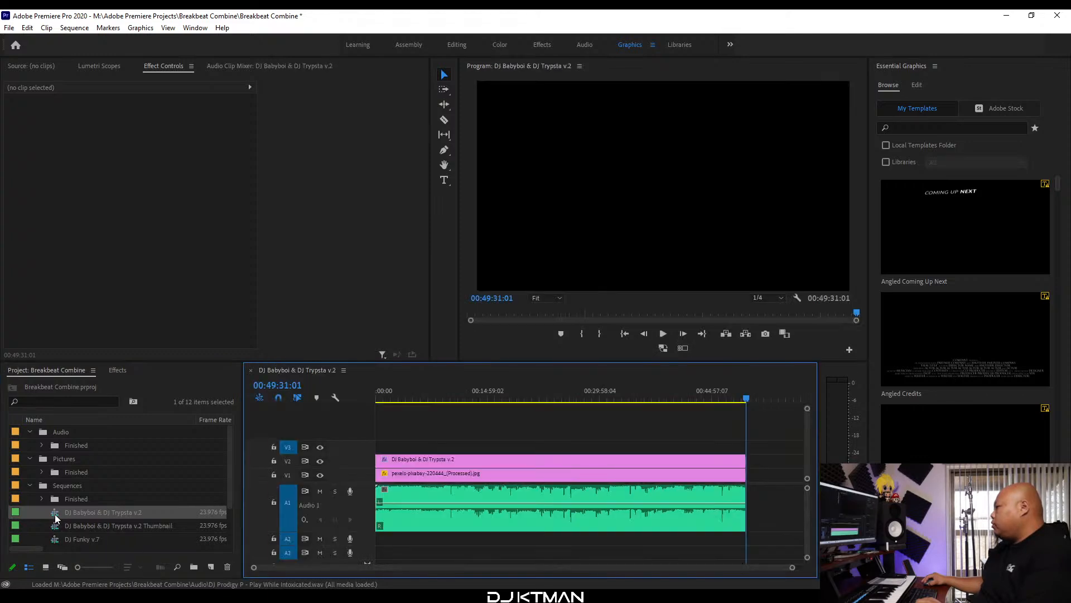
scroll(64, 519, down, 2)
click(59, 512)
double_click(58, 512)
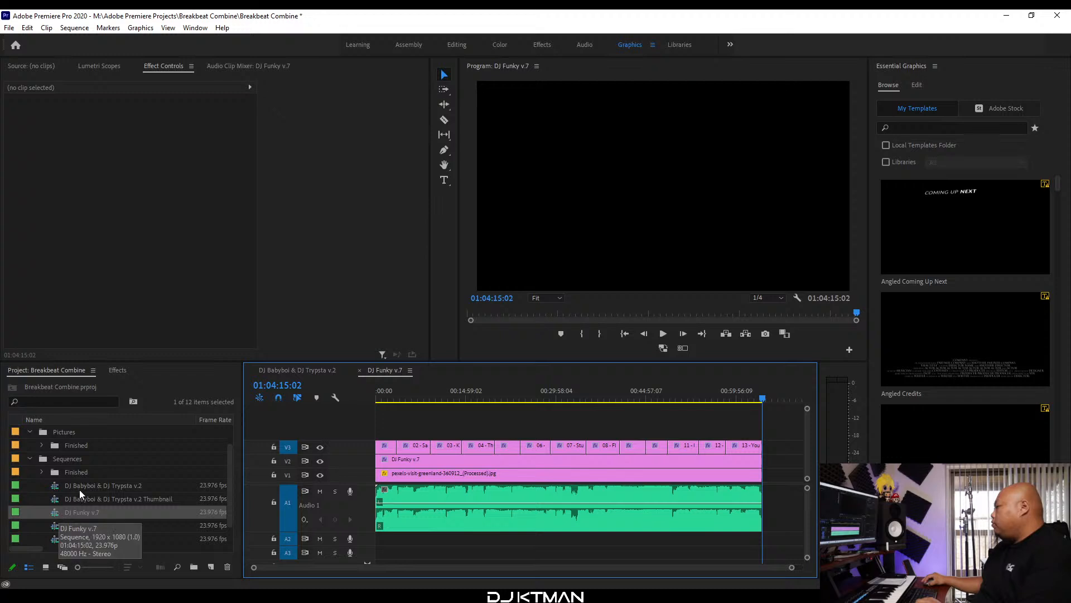
Duplicate the DJ Funky v.7 sequence and rename the copy DJ Tear v.5.
click(59, 498)
right_click(57, 512)
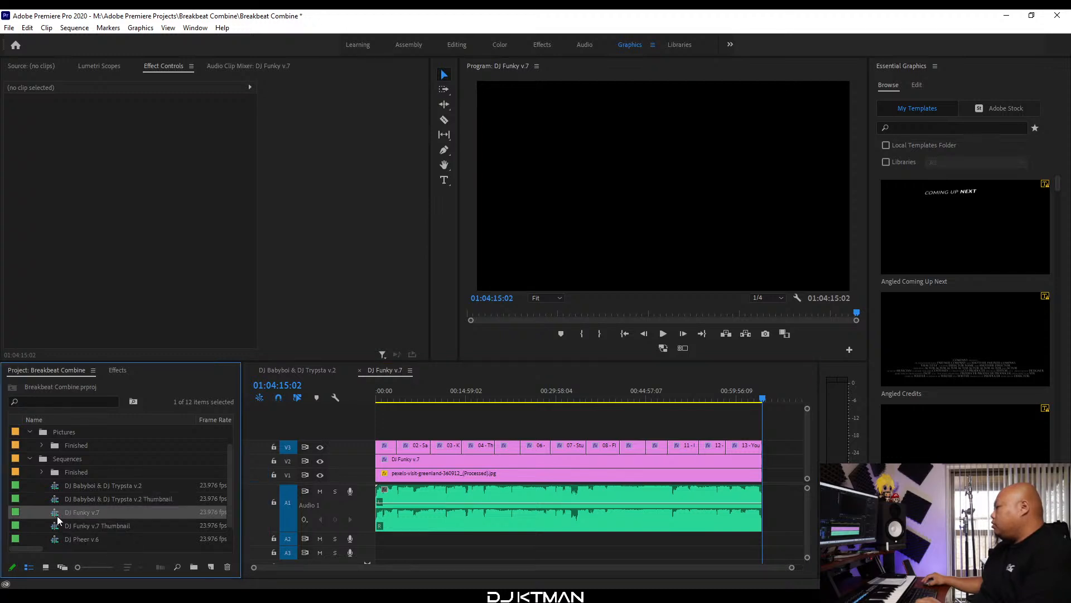
click(103, 71)
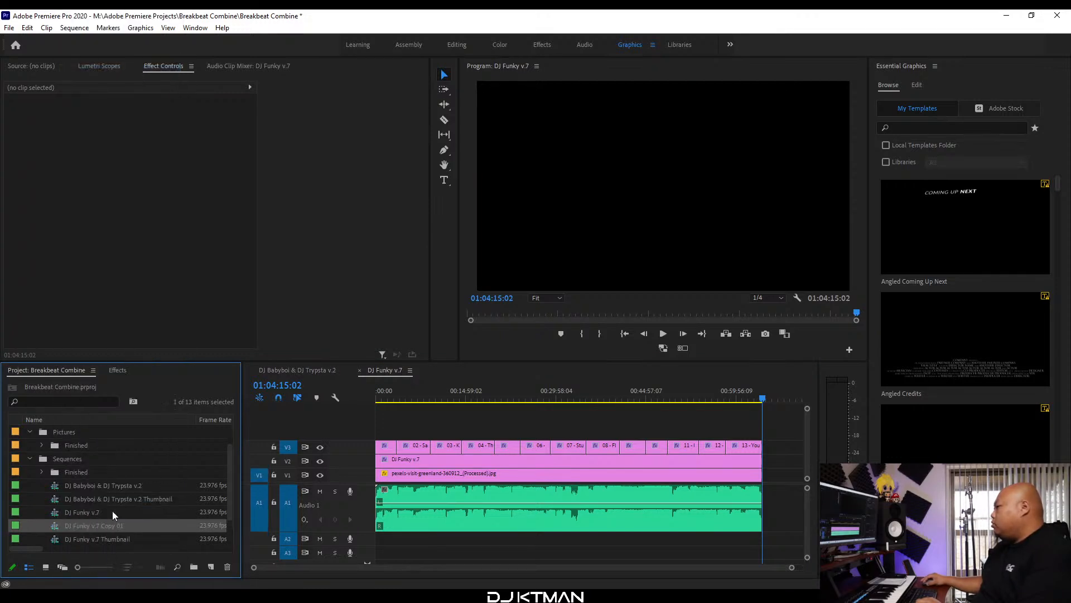
click(112, 531)
key(ctrl+a)
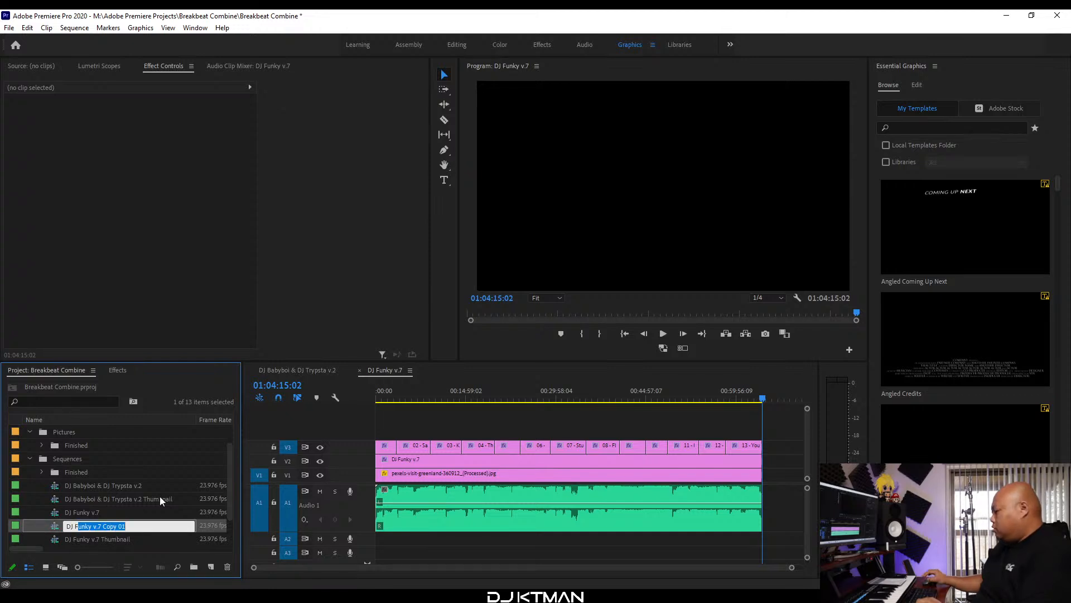
text(DJ Tear v.5)
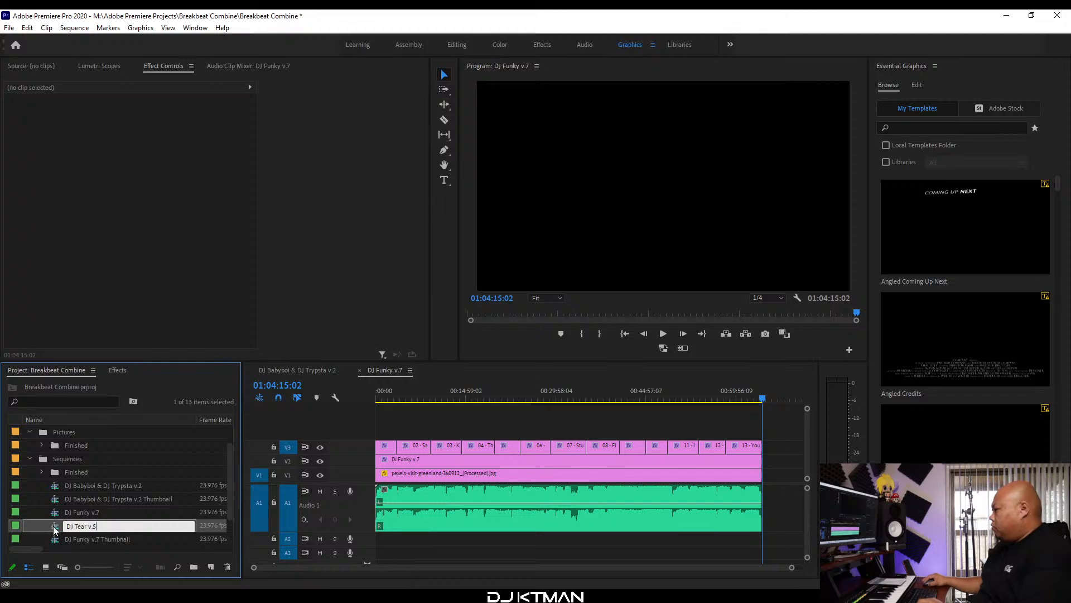
key(Return)
Move all sequences and thumbnail sequences except DJ Tear v.5 into the Finished bin of Sequences.
click(63, 511)
shift+click(69, 489)
drag(68, 488, 63, 476)
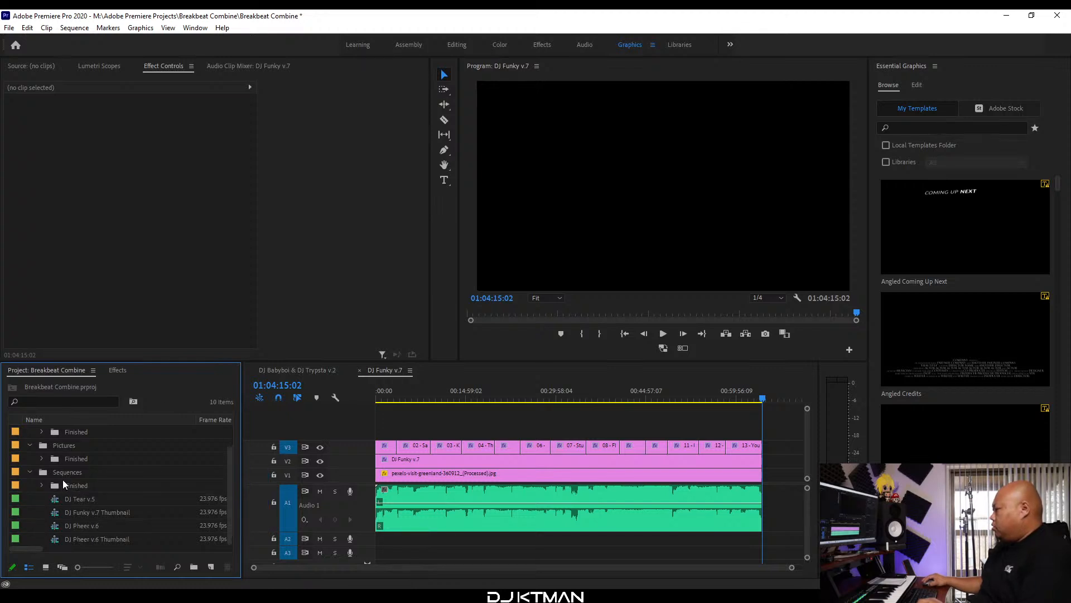
click(55, 516)
shift+click(59, 539)
drag(58, 515, 66, 485)
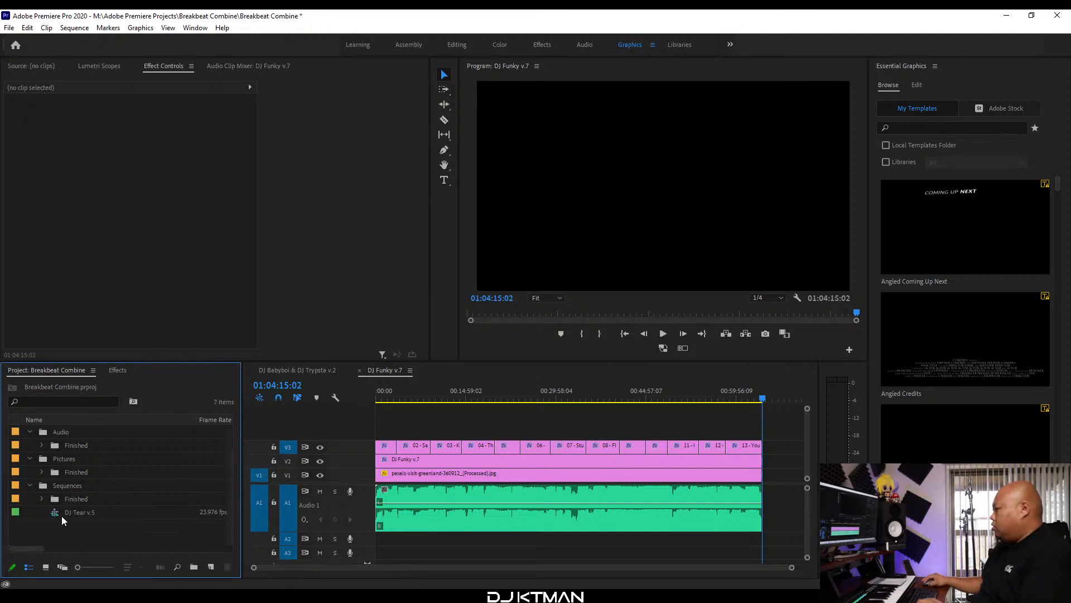
Close the two open sequences and open the DJ Tear v.5 sequence.
click(359, 370)
click(251, 370)
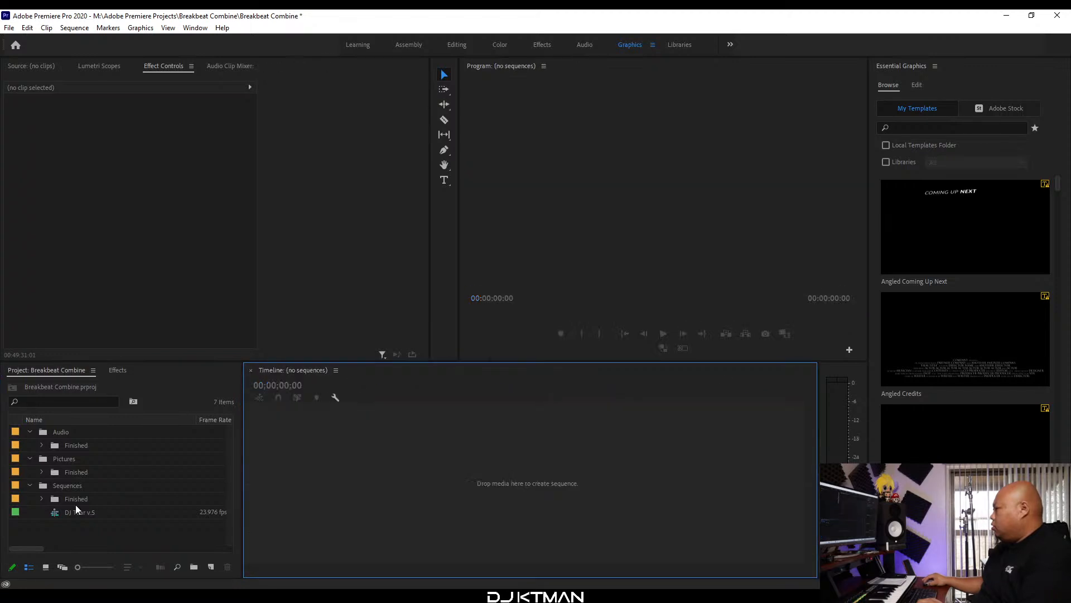
double_click(55, 511)
Delete the audio, the background picture and every track title after the first from the DJ Tear v.5 sequence.
key(Delete)
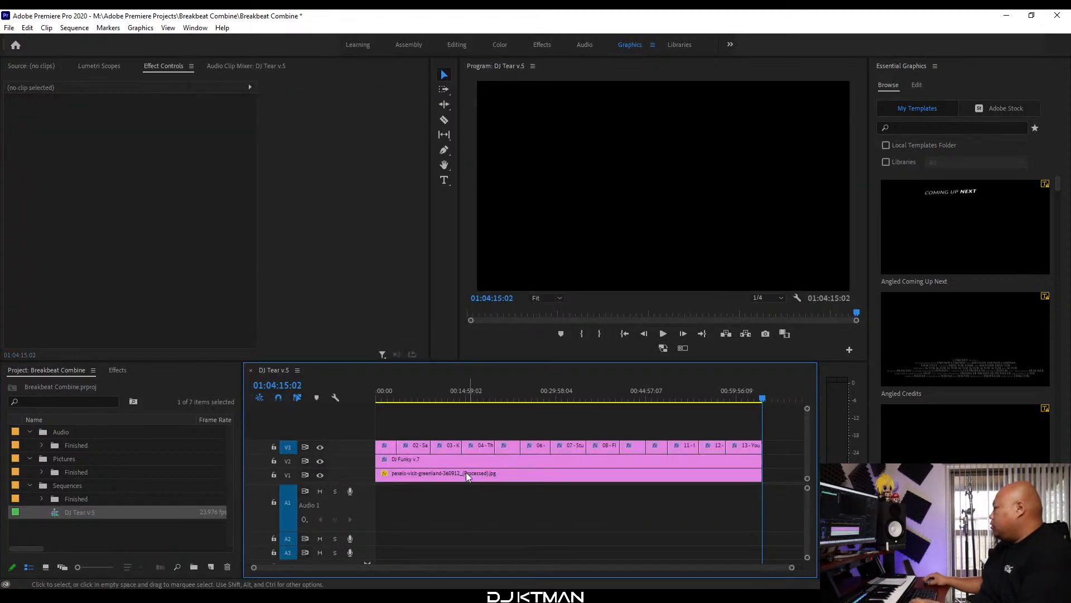
click(452, 471)
key(Delete)
drag(761, 421, 399, 454)
key(Delete)
Change the mix title graphic on V2 to read DJ Tear v.5.
click(389, 397)
click(386, 447)
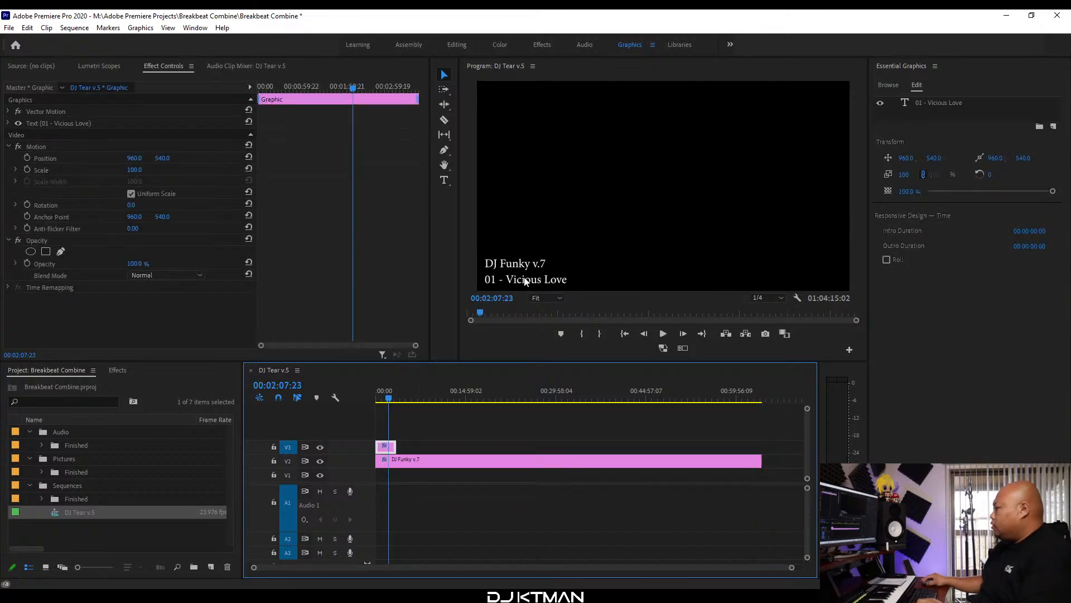
double_click(531, 264)
click(507, 266)
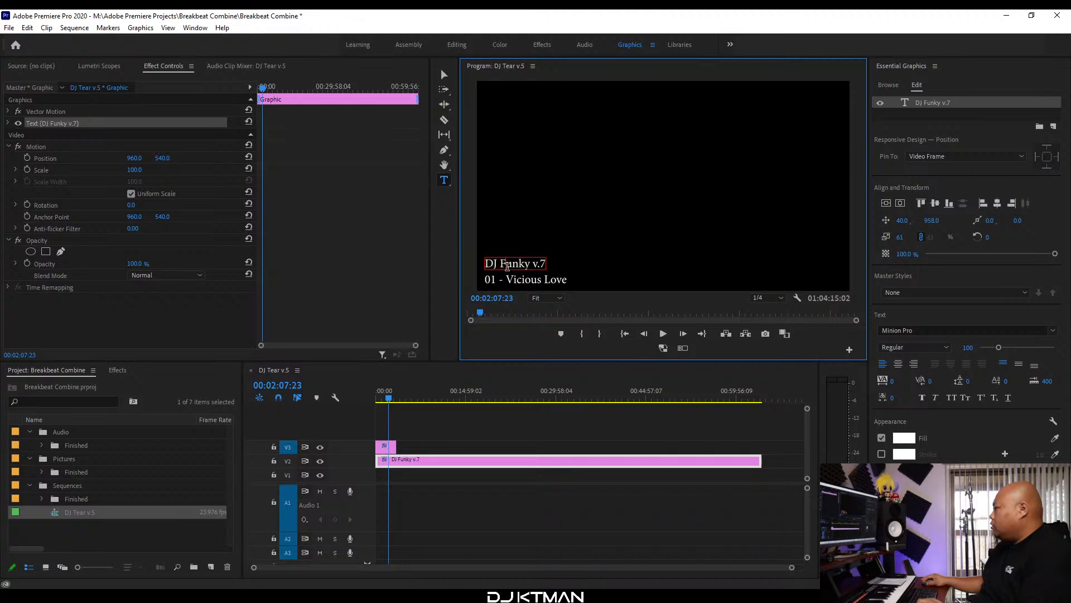
key(Delete)
key(Delete)
key(Delete)
key(Delete)
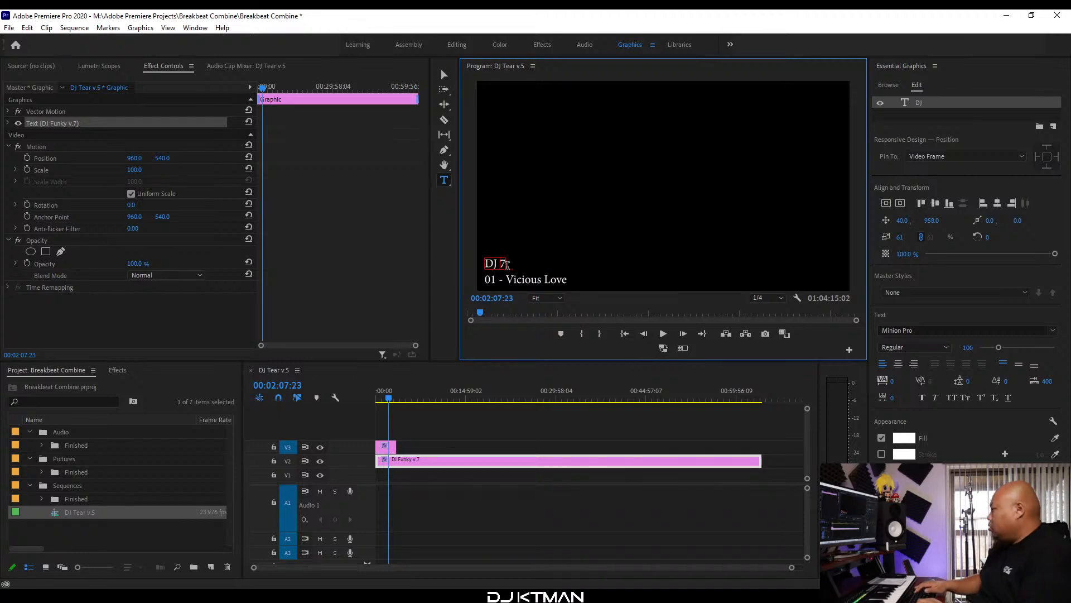
text(Te)
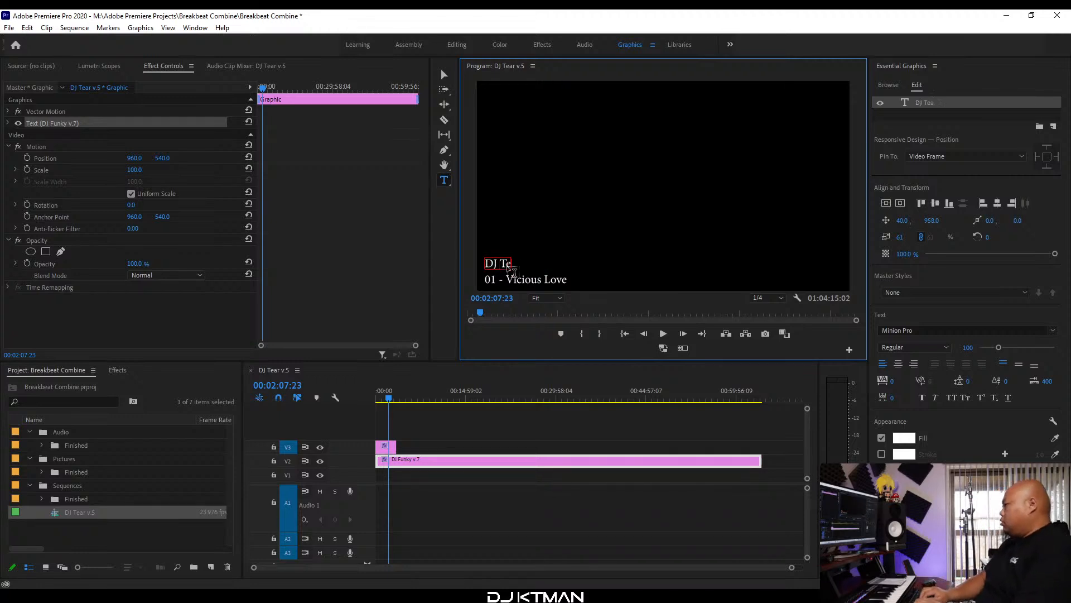
text(ar v.5)
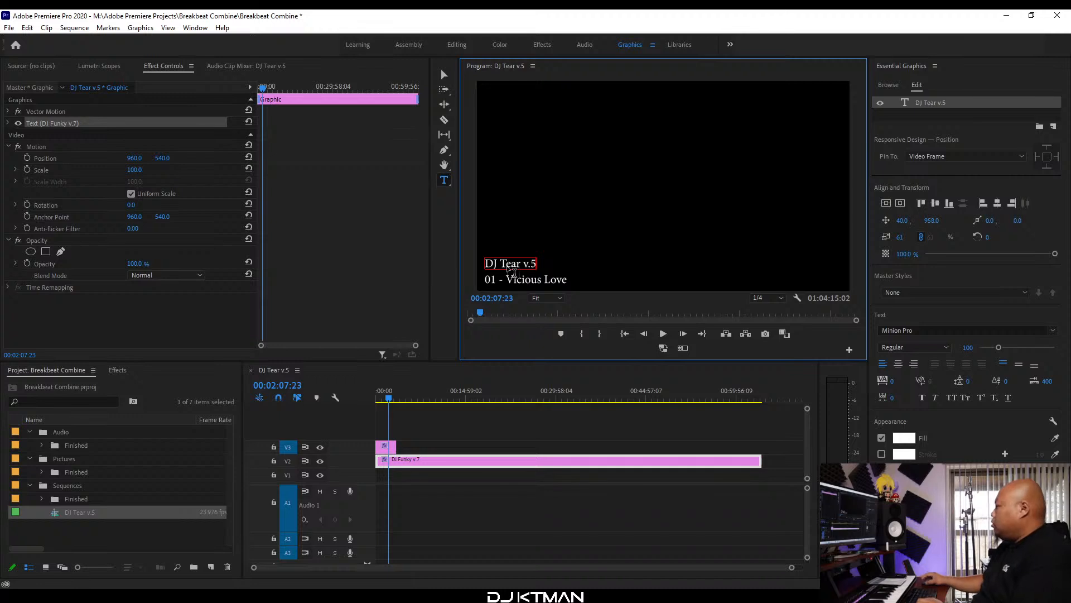
click(275, 370)
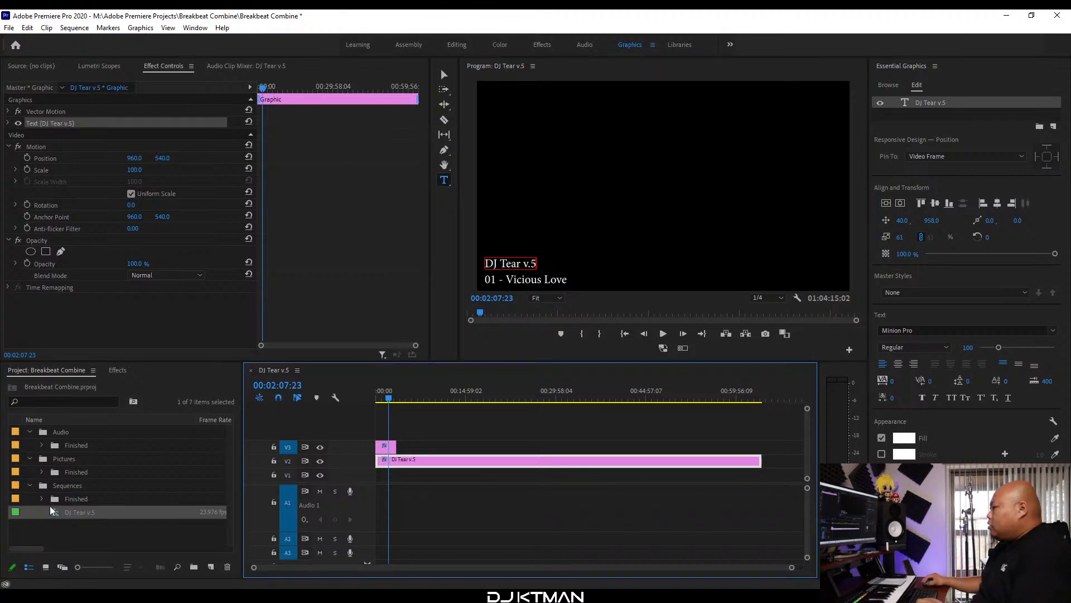
Import the DJ Tear v.5, DJ Tear v.4, DJ Smooth T v.6 and DJ Loopy vol. L WAVs into the Audio bin, sorting the files by date created.
right_click(58, 437)
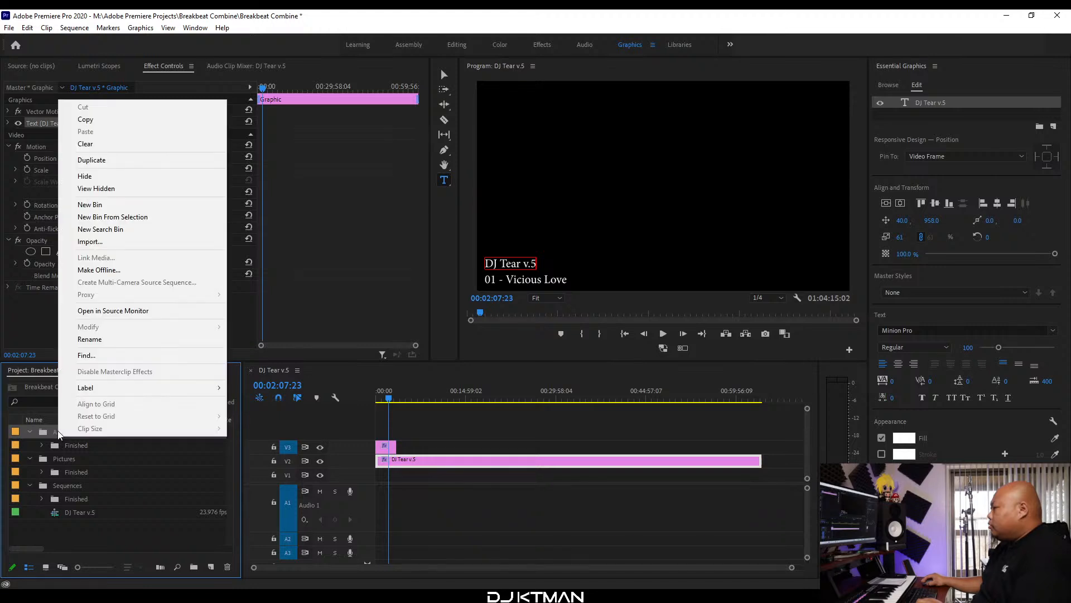
click(117, 242)
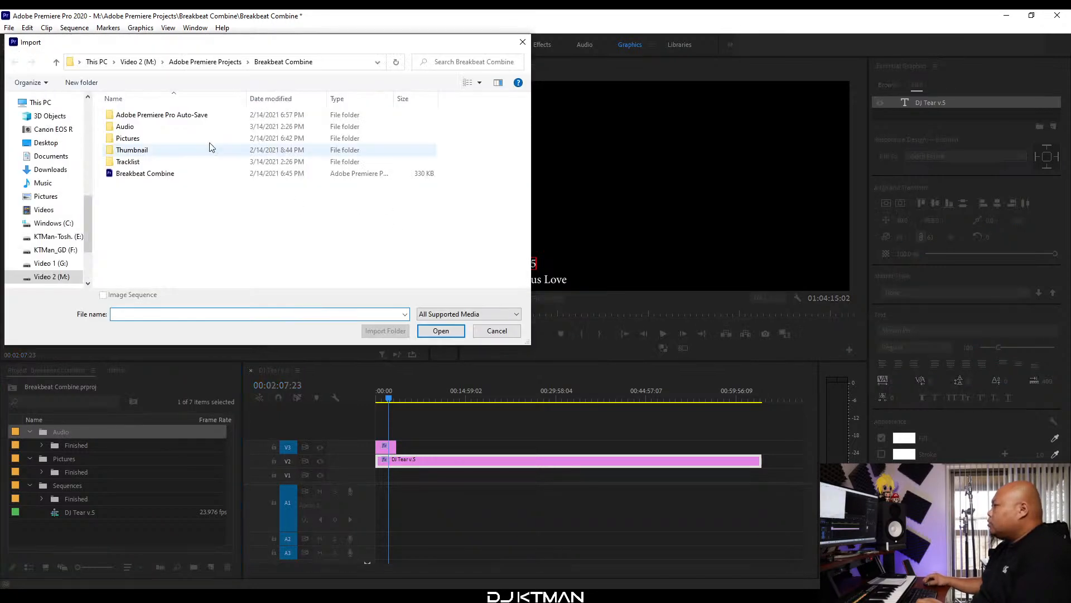
double_click(146, 127)
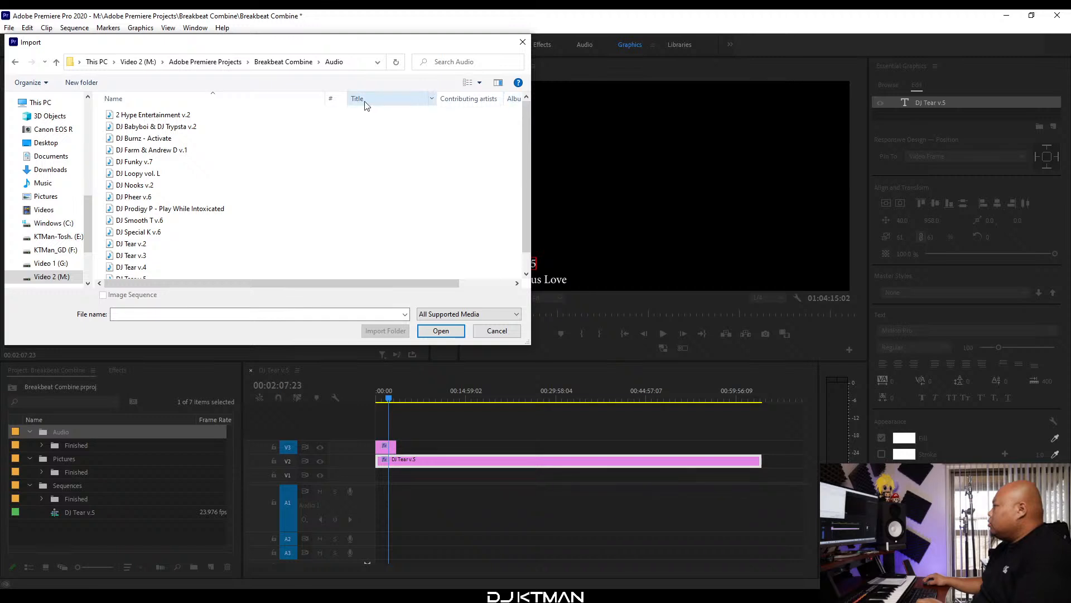
right_click(316, 104)
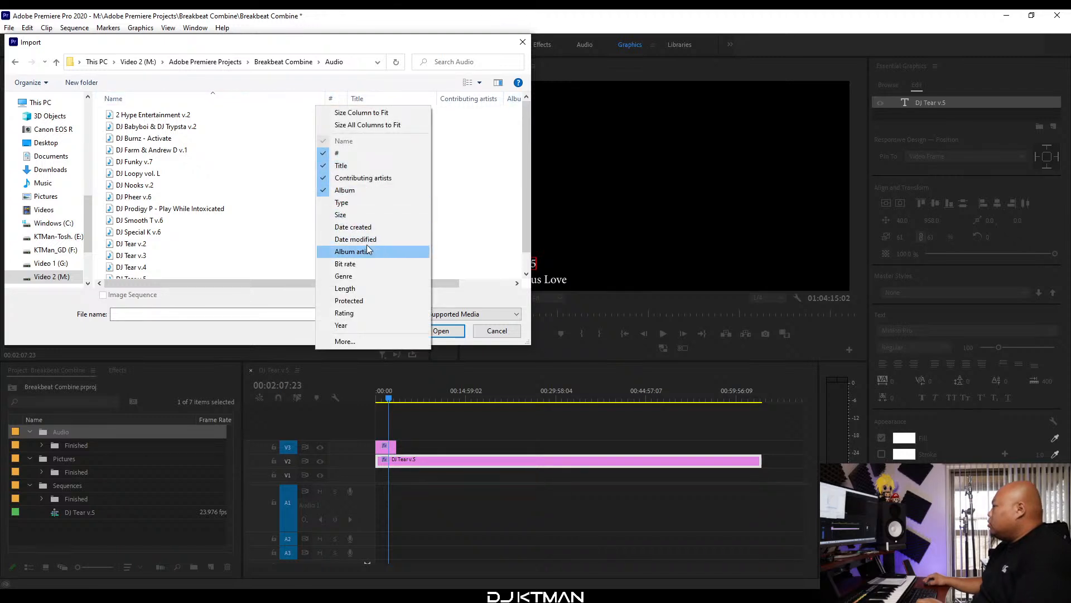
click(377, 227)
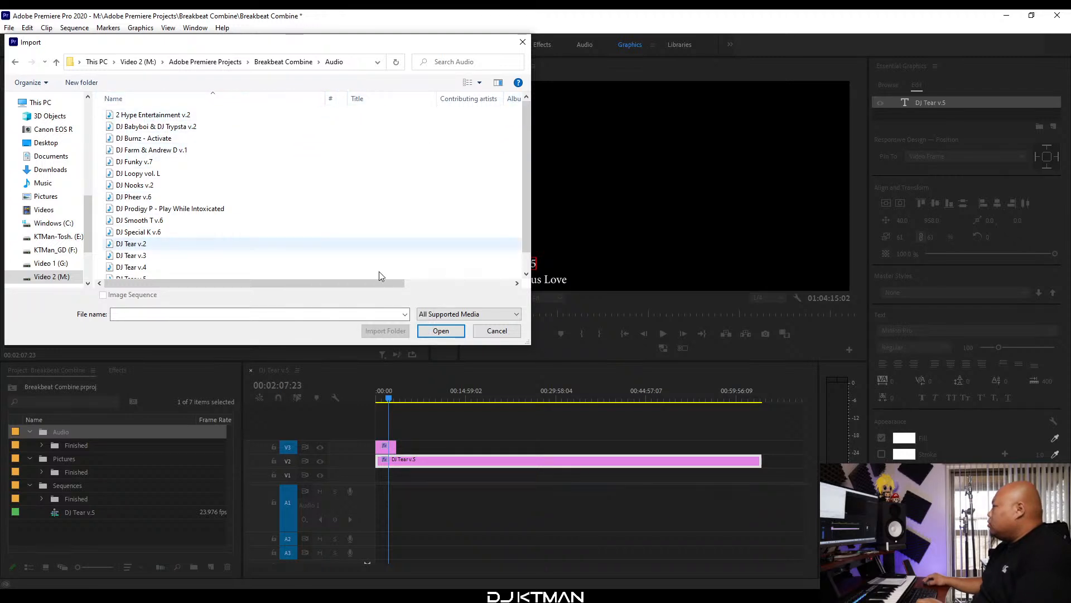
drag(380, 284, 484, 283)
click(477, 102)
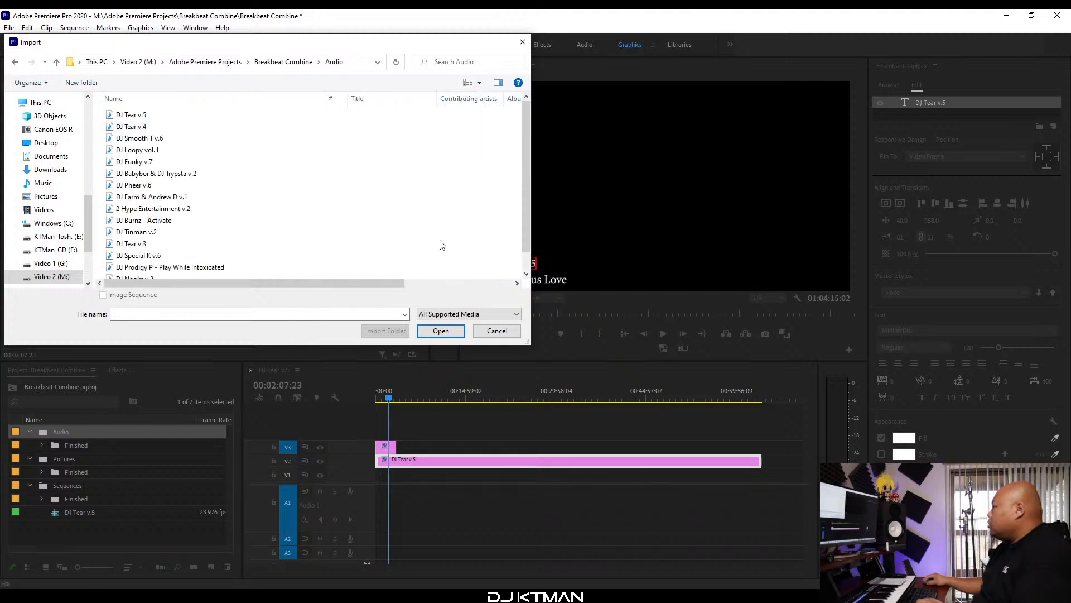
click(195, 117)
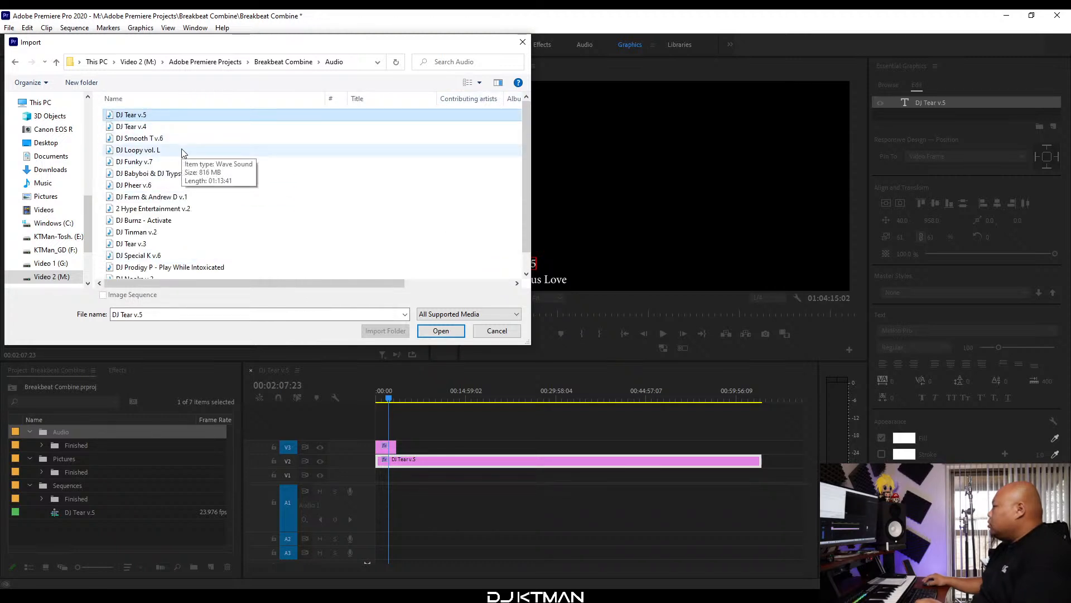
shift+click(184, 151)
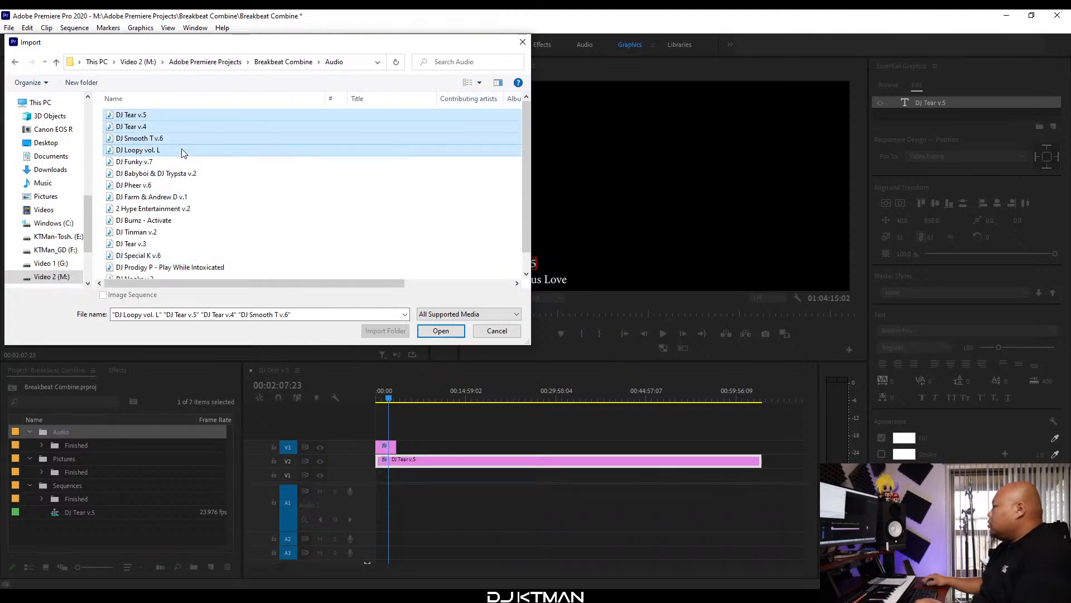
click(441, 331)
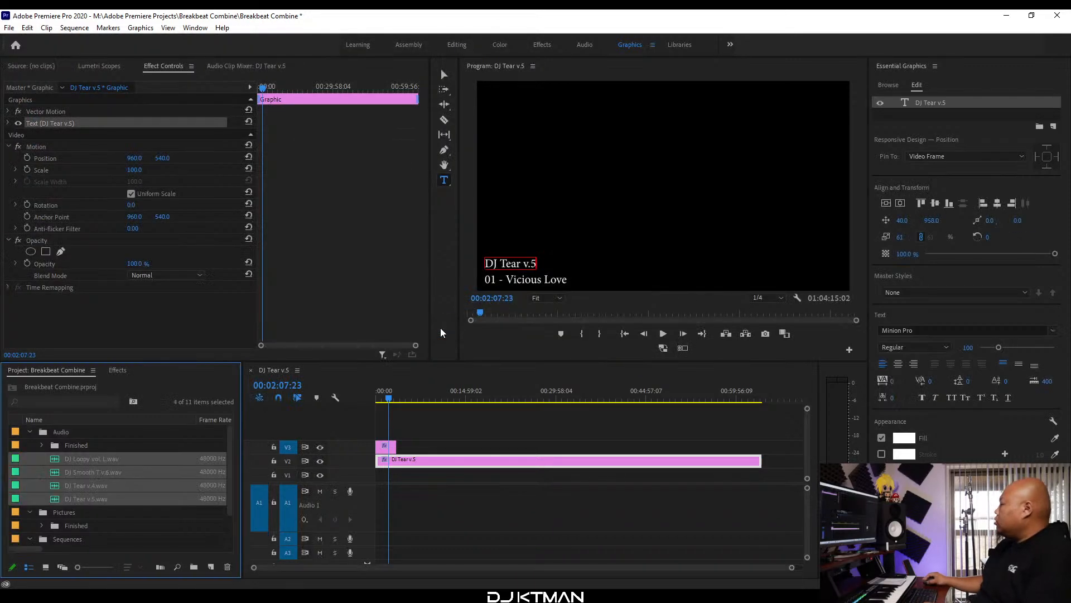
Place DJ Tear v.5.wav on audio track A1 at the start of the DJ Tear v.5 sequence.
scroll(56, 534, down, 1)
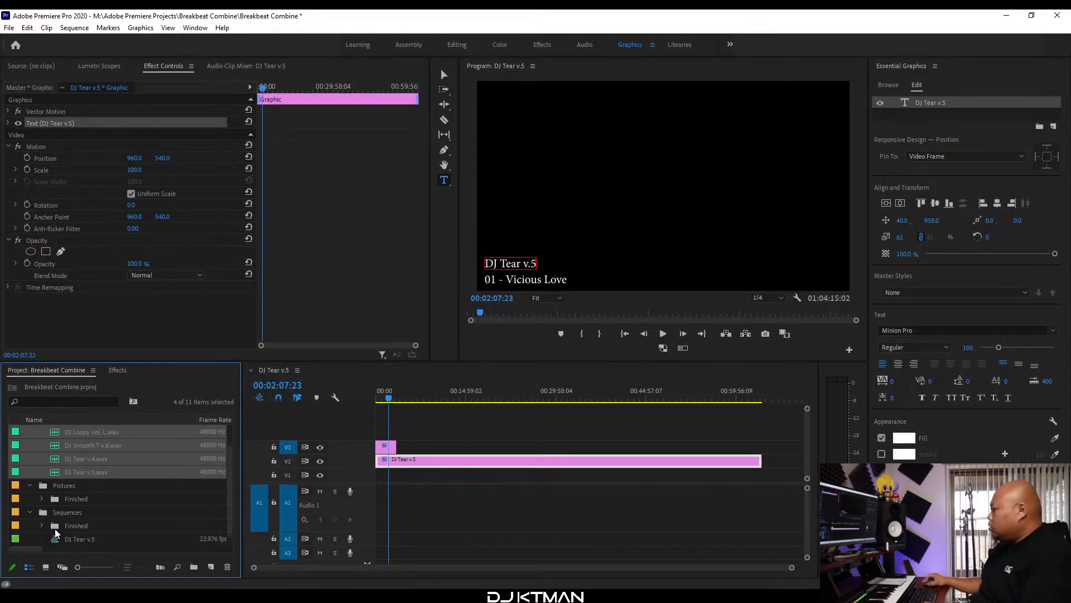
click(55, 472)
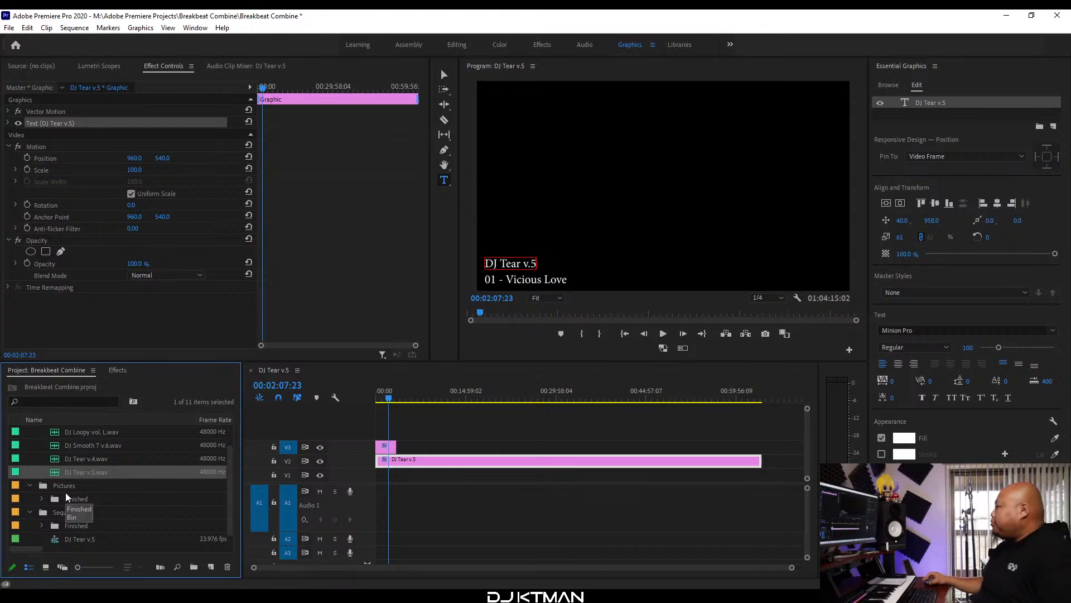
scroll(65, 492, up, 1)
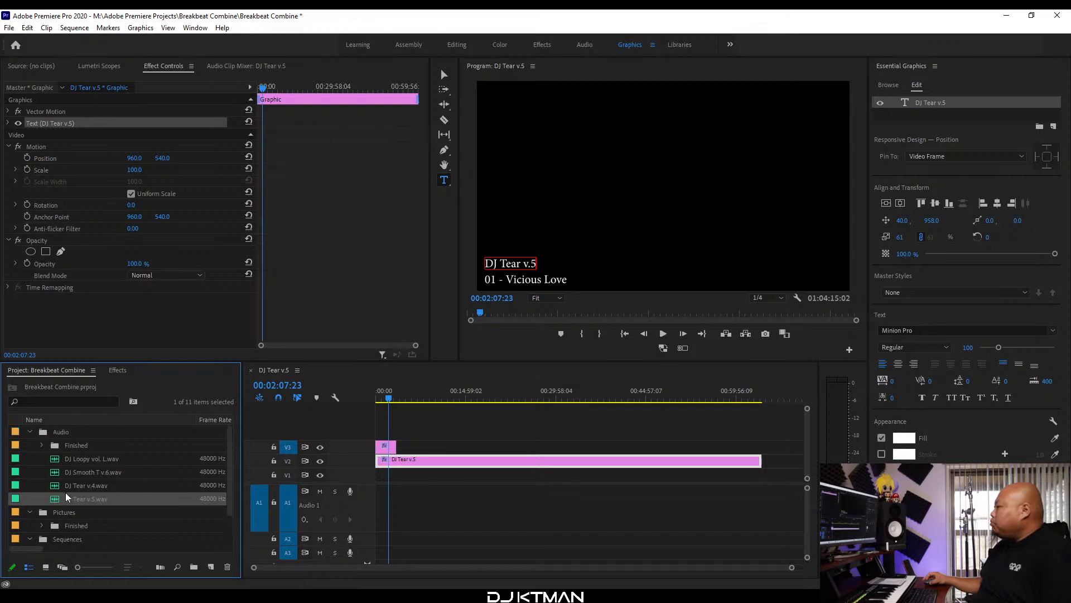
double_click(54, 498)
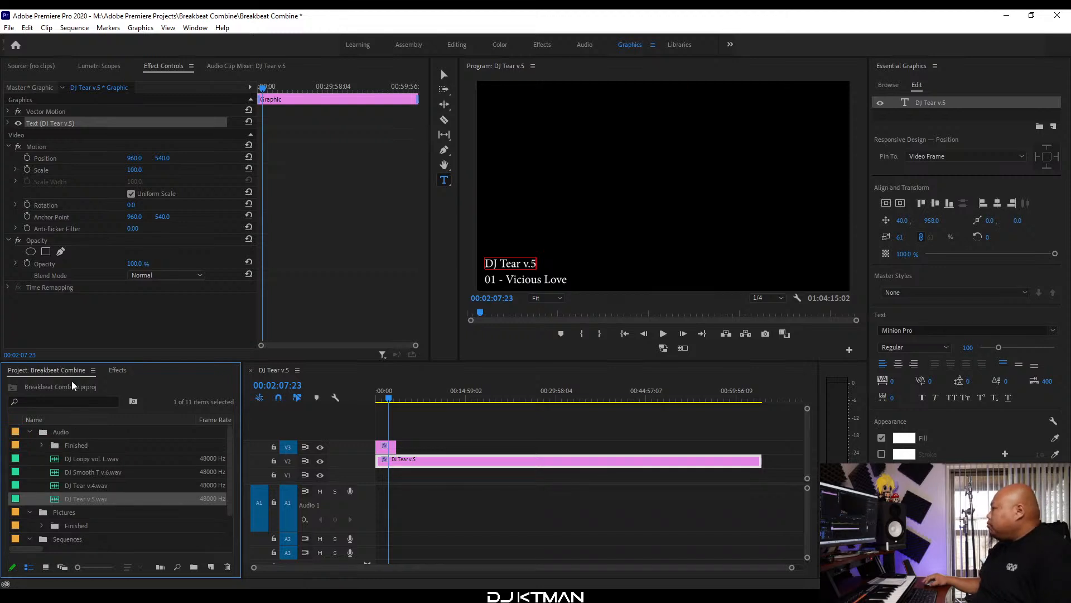
drag(356, 483, 382, 505)
Extend the DJ Tear v.5 and 01 - Vicious Love title clips to the end of the audio.
drag(763, 461, 768, 461)
drag(426, 445, 768, 445)
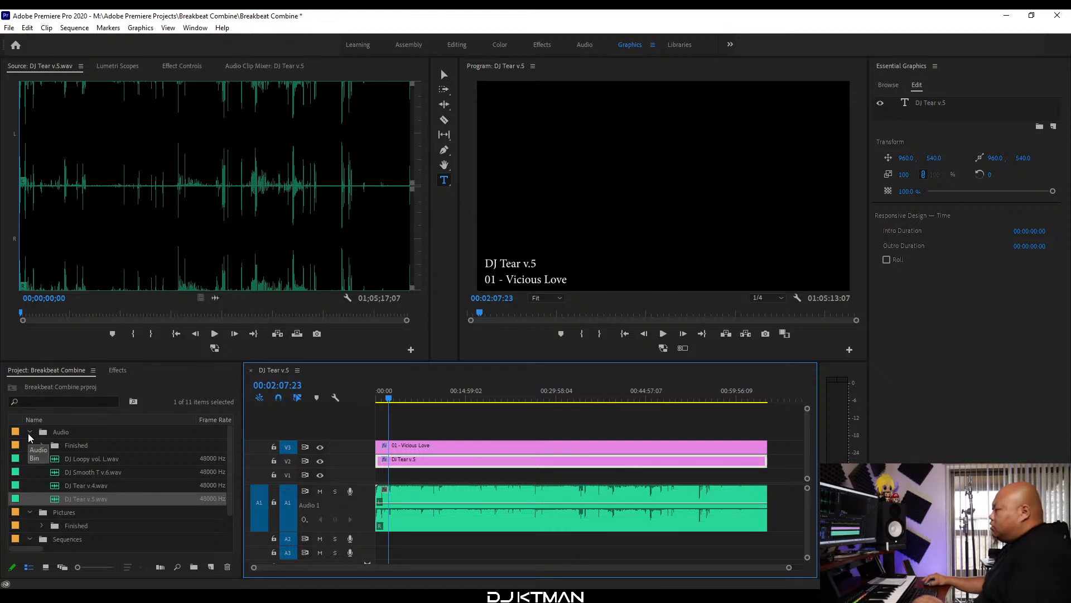
scroll(55, 478, down, 1)
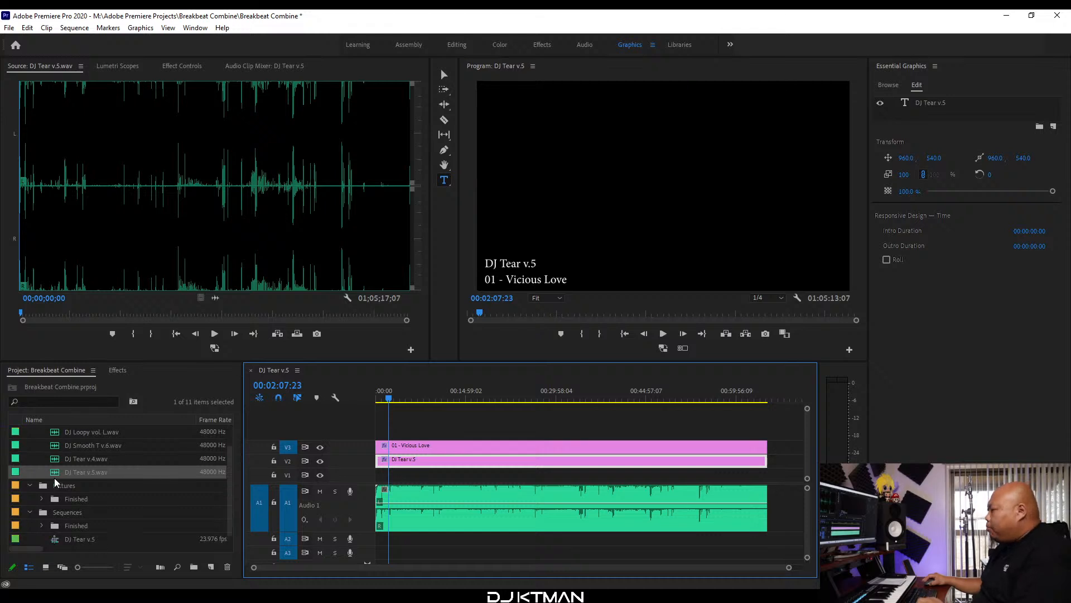
Play the DJ Tear v.5 sequence from about 00:00:38:23 to check the beginning of the mix.
click(381, 399)
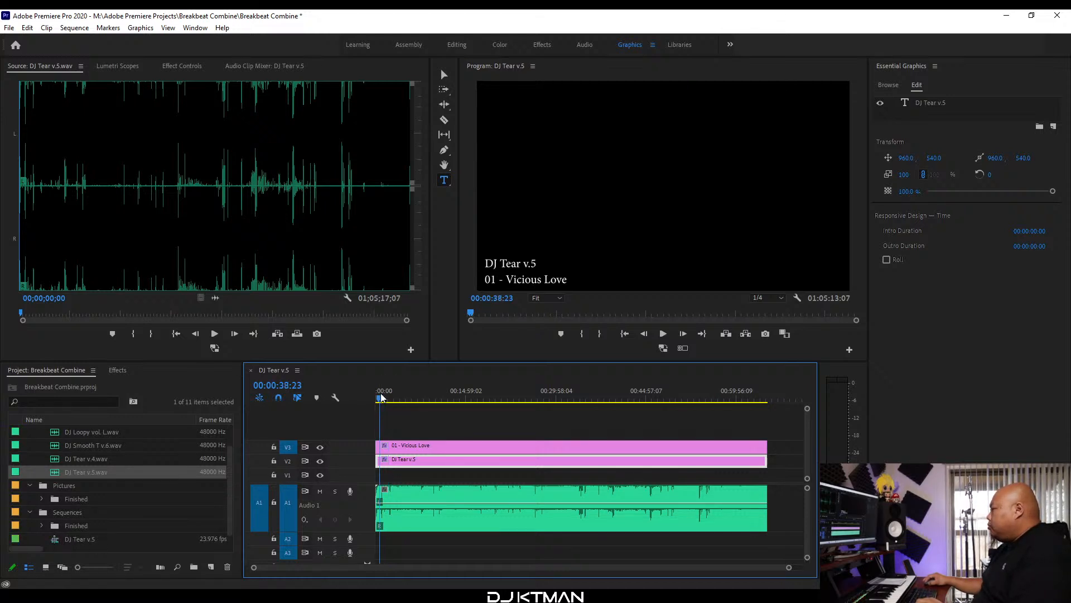
key(space)
key(=)
key(=)
key(=)
key(=)
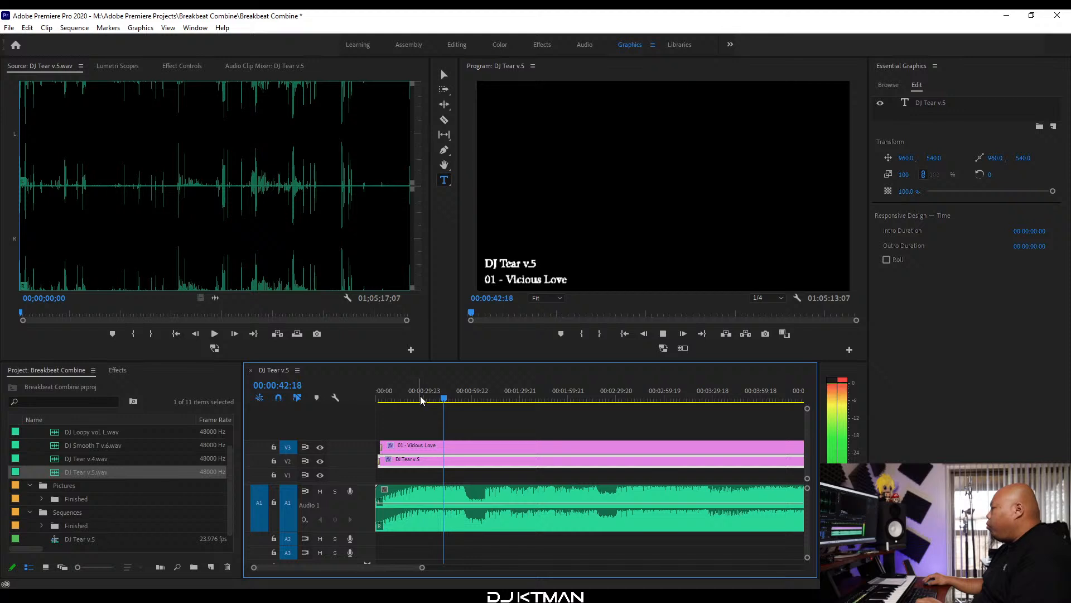
key(space)
Look up the first track in the DJ Tear v.5 tracklist and change the V3 title graphic to read 01 - Intro.
click(571, 596)
click(686, 553)
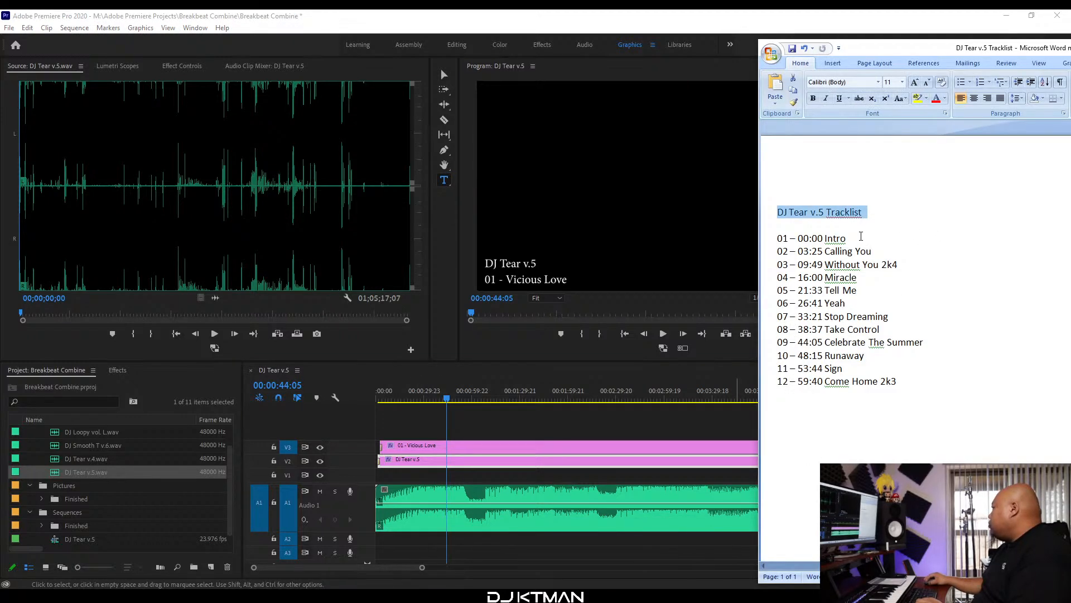
drag(861, 236, 840, 239)
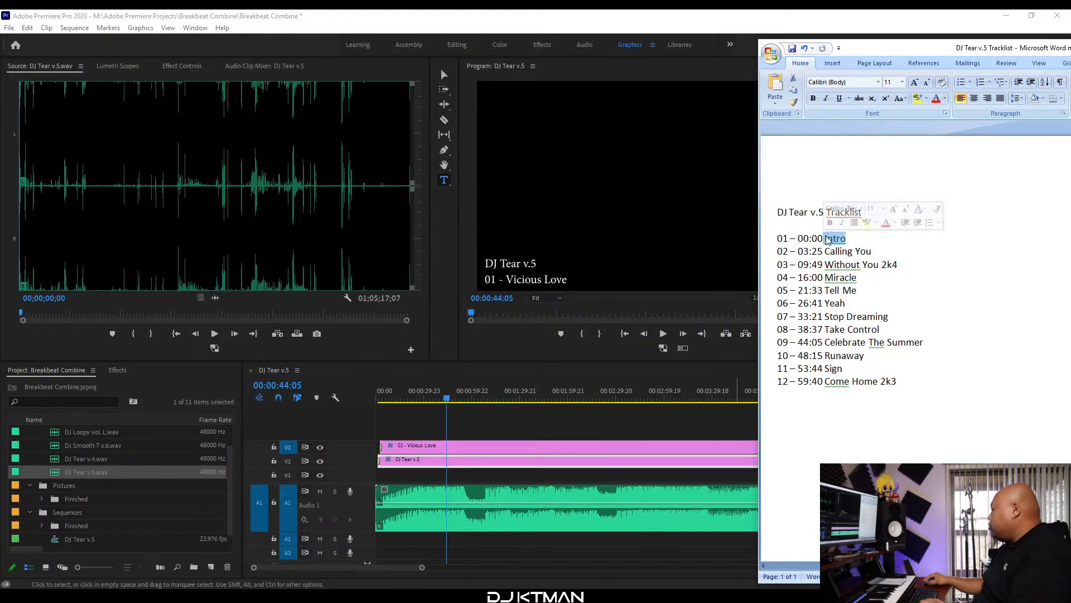
click(448, 418)
click(505, 279)
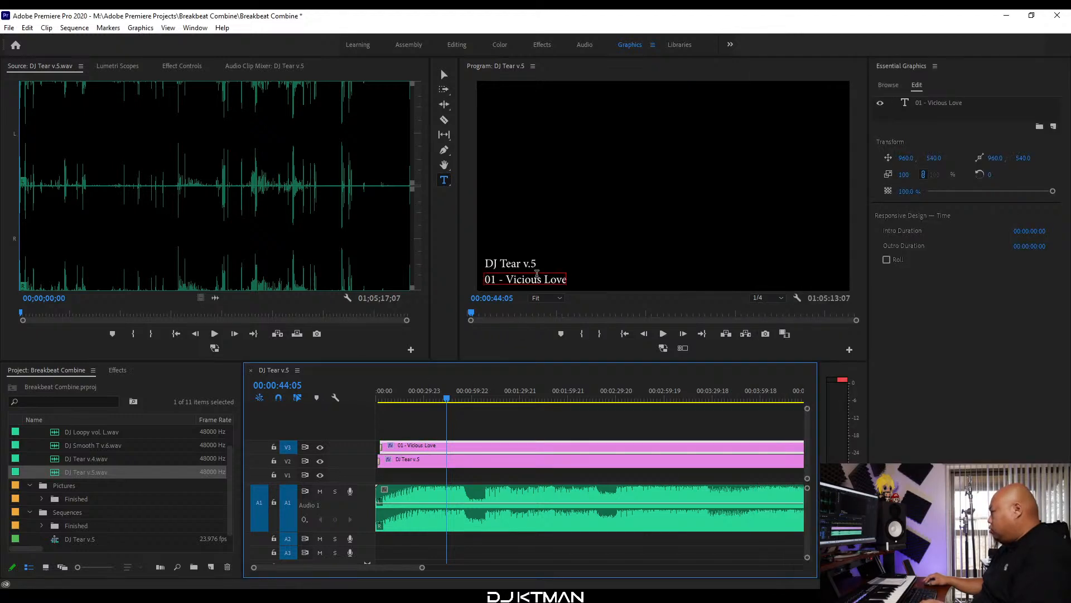
drag(505, 279, 643, 290)
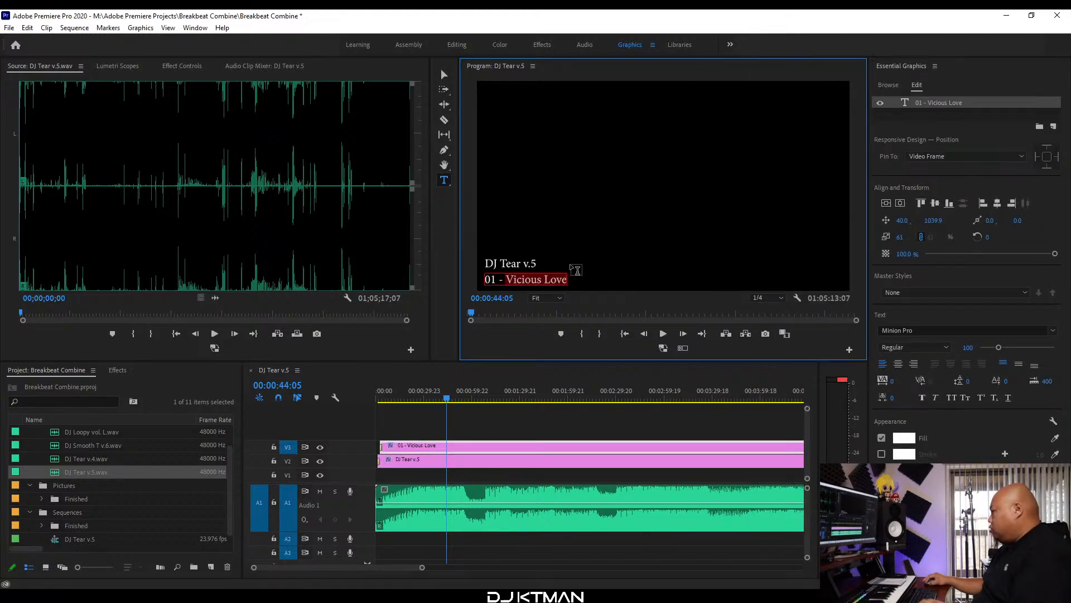
text(Intro)
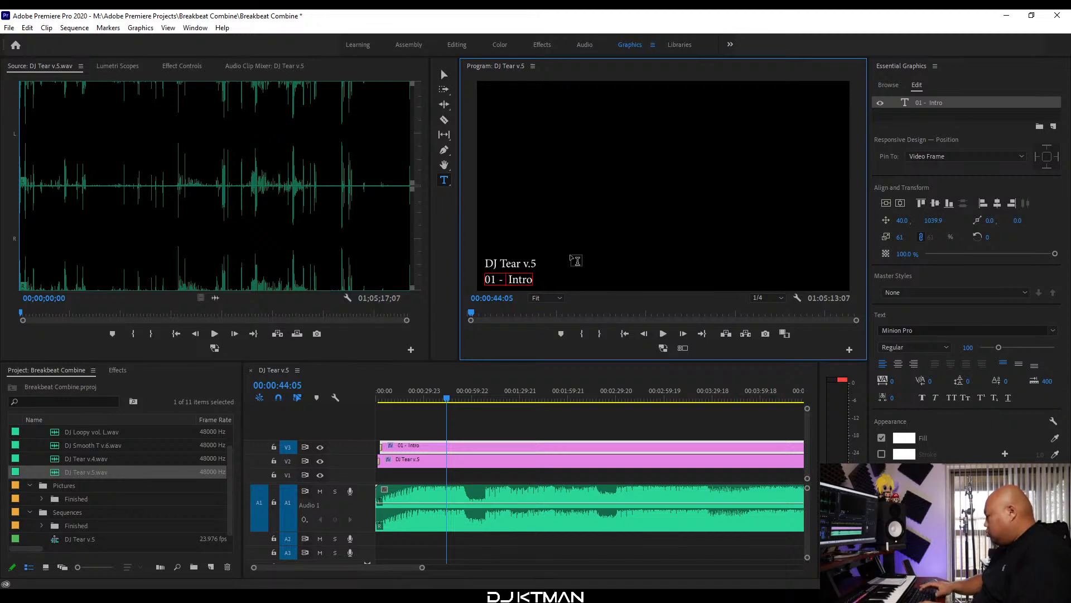
key(BackSpace)
Leave text editing for the Selection tool and save the project.
click(445, 76)
click(278, 372)
key(minus)
key(minus)
key(minus)
key(minus)
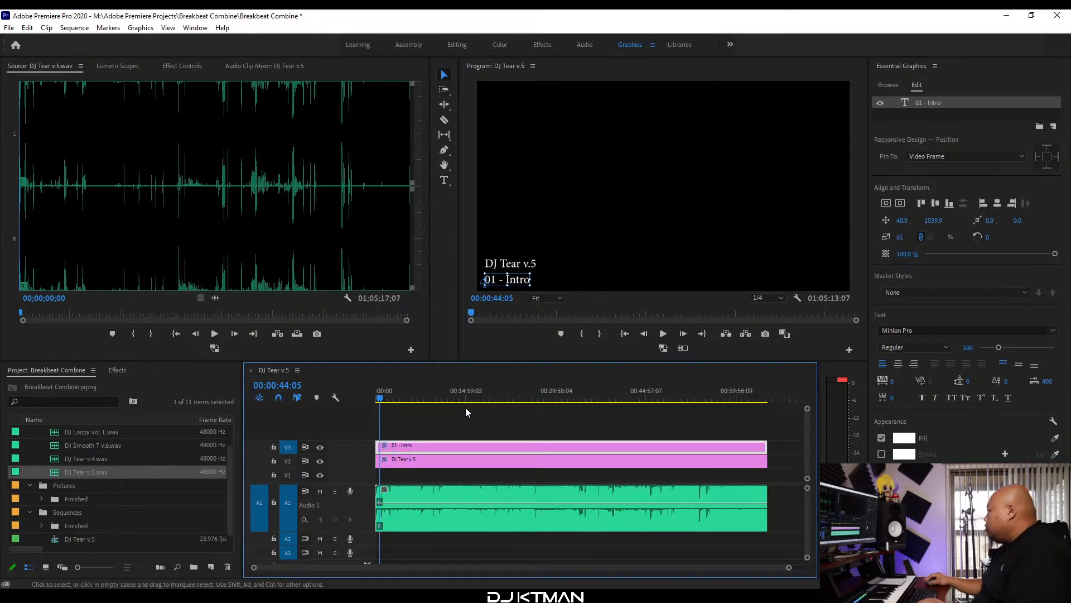
key(ctrl+s)
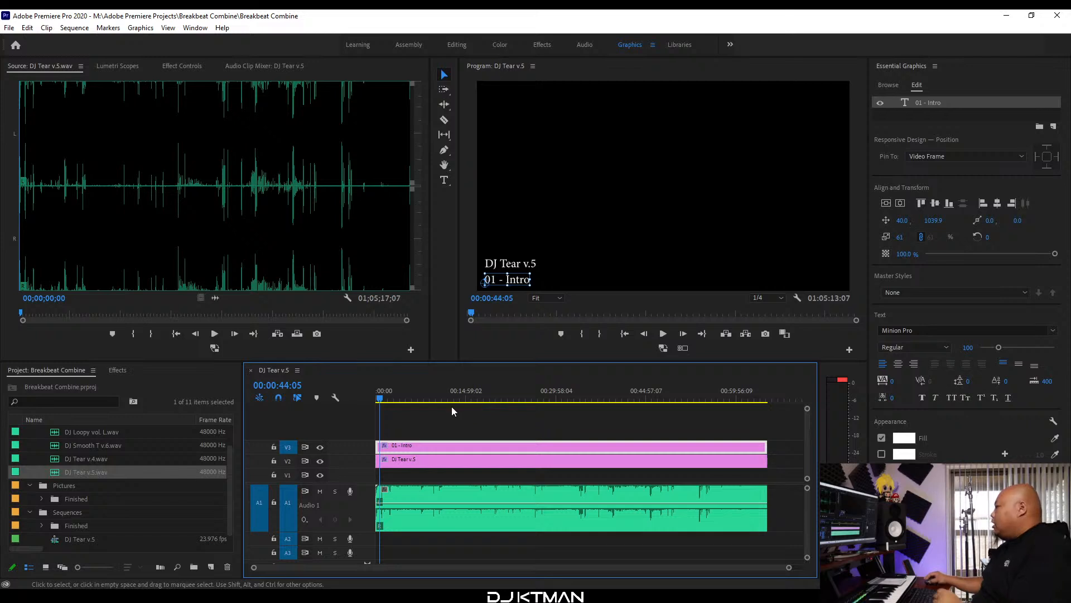
Play the DJ Tear v.5 sequence from about 00:02:35:18.
click(391, 399)
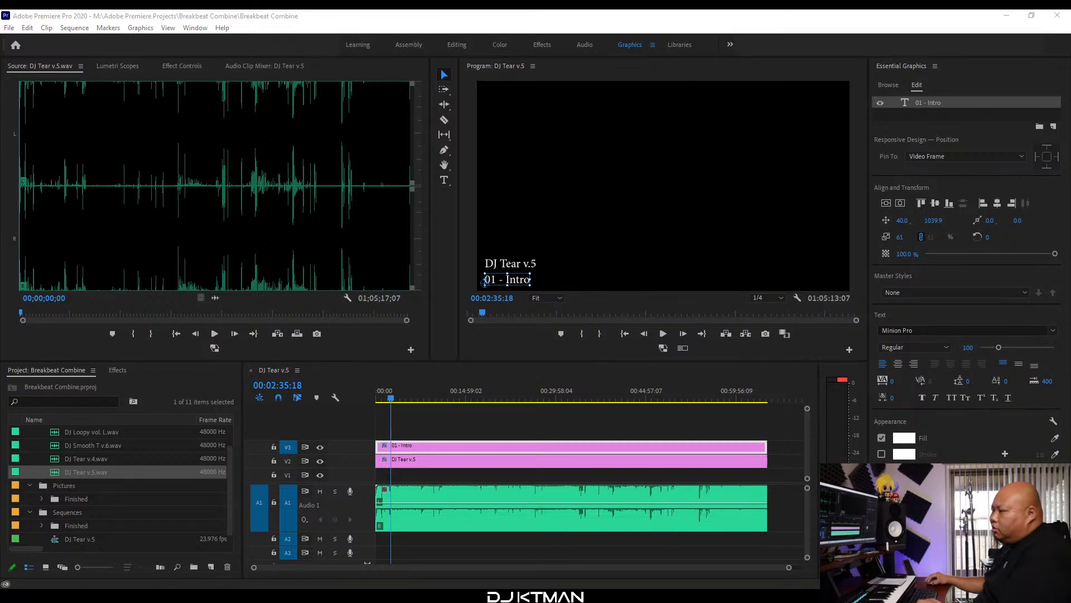
click(280, 368)
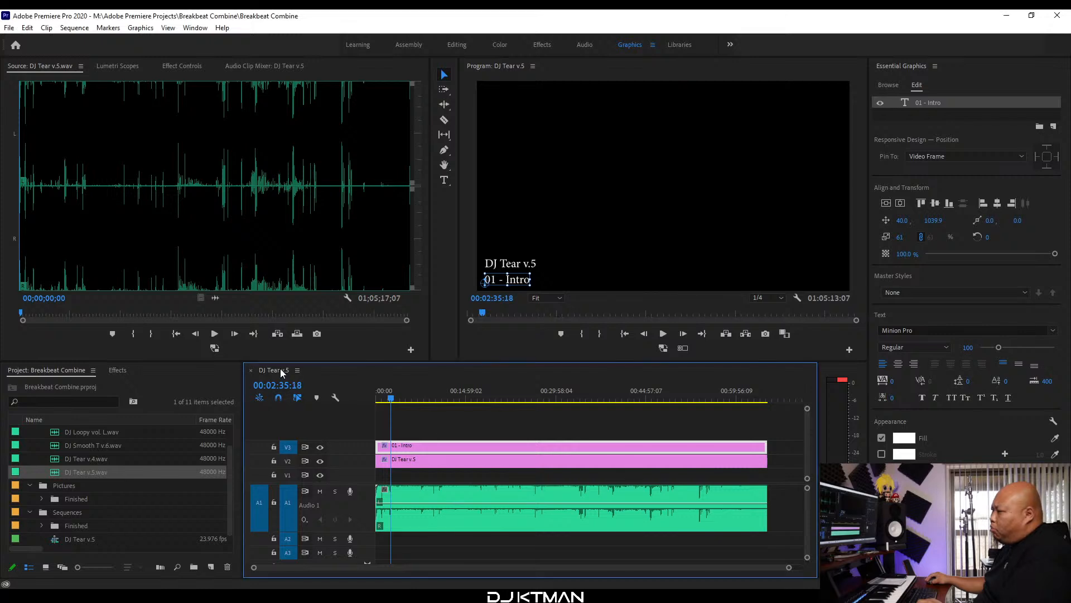
key(space)
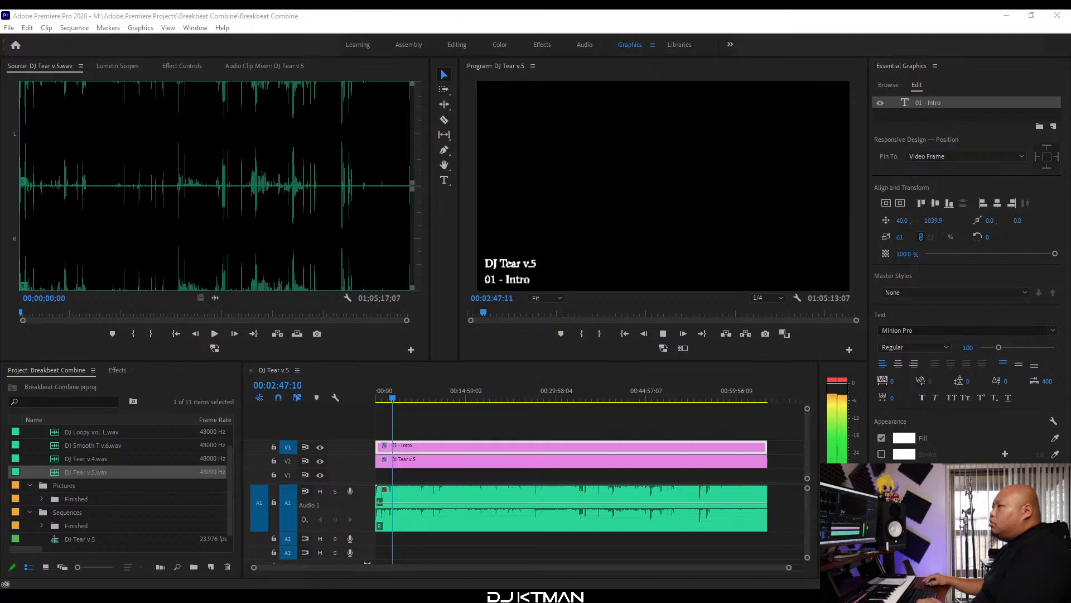
Switch to the Pexels site in the browser and search its stock photos for landscape.
drag(121, 148, 684, 10)
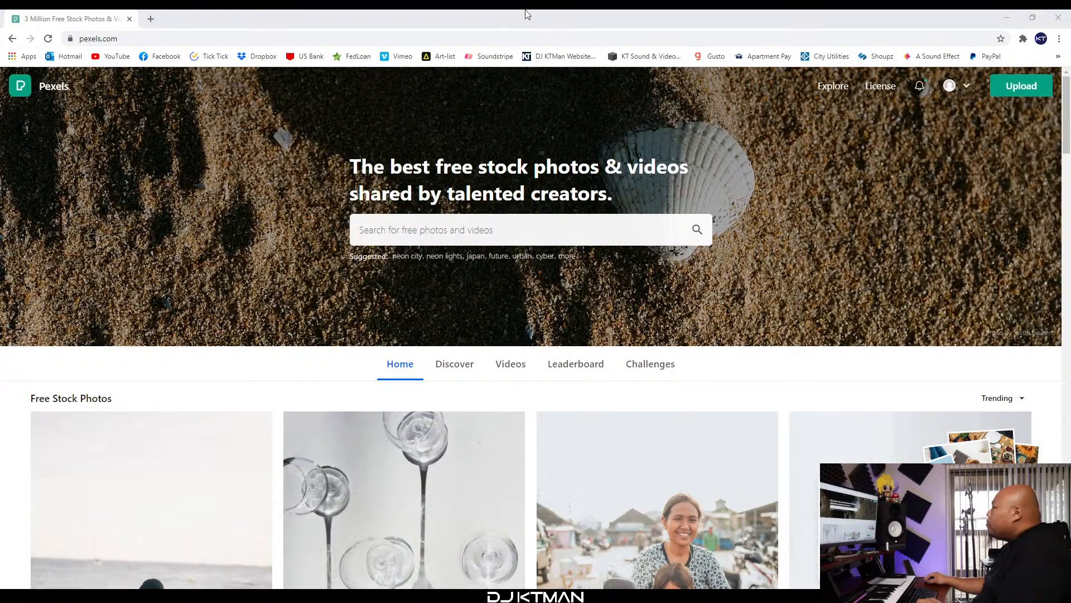
click(445, 229)
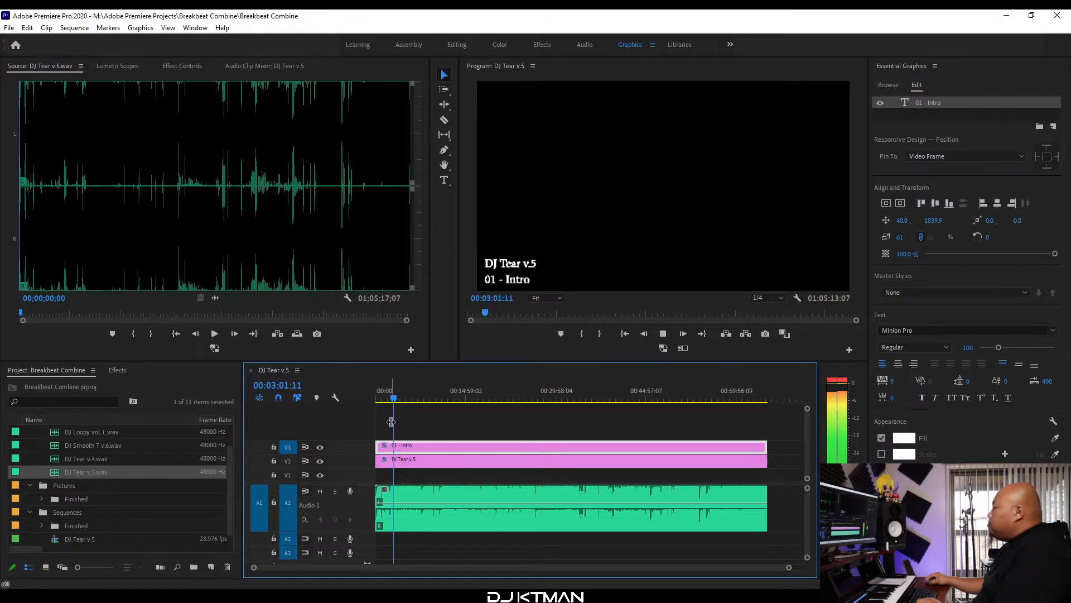
click(419, 581)
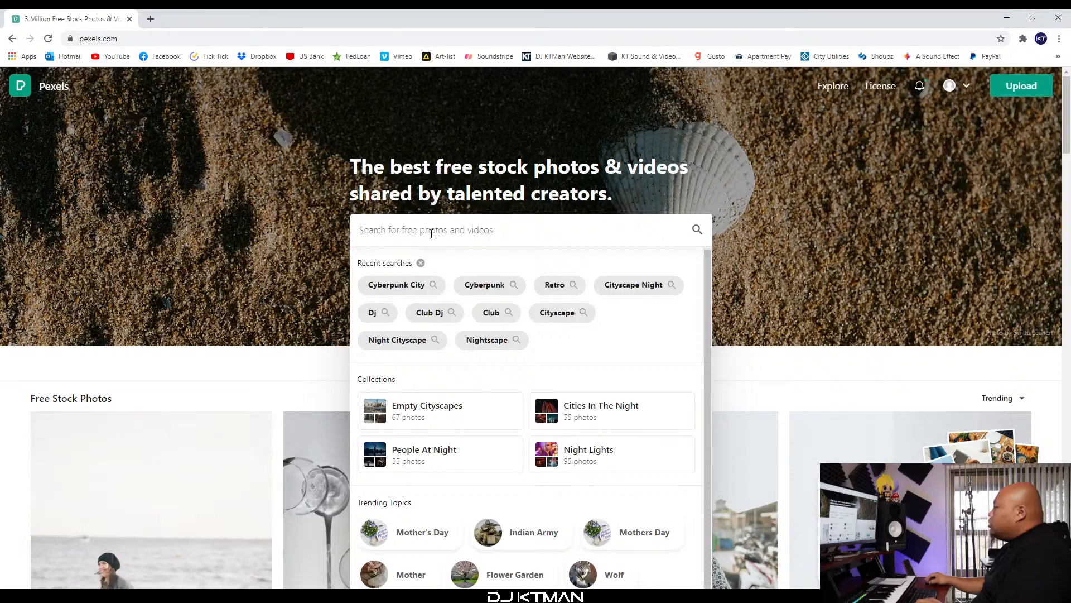
text(landscape)
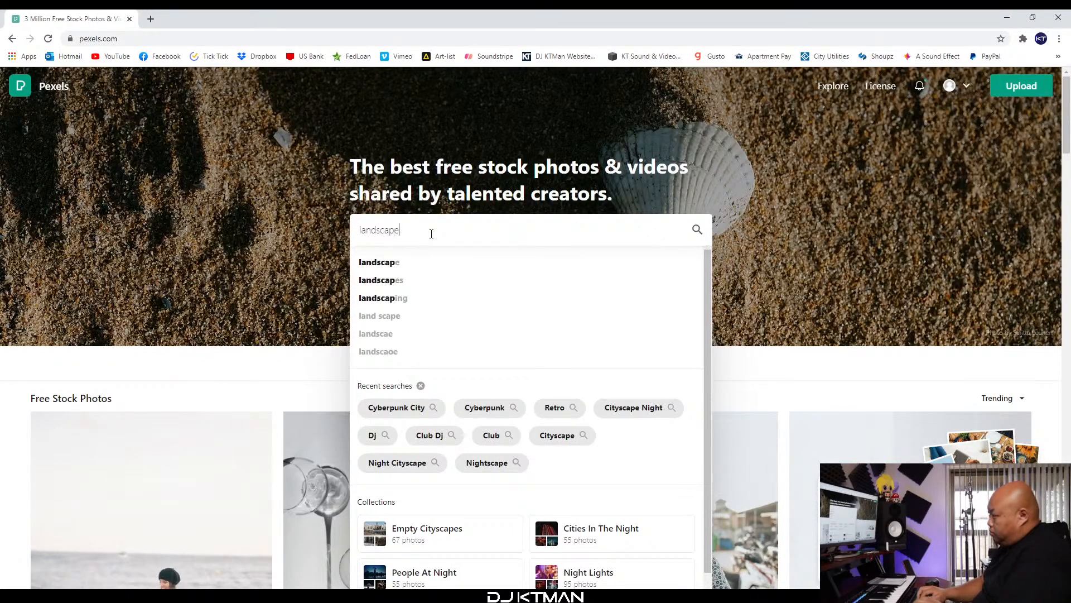
key(Return)
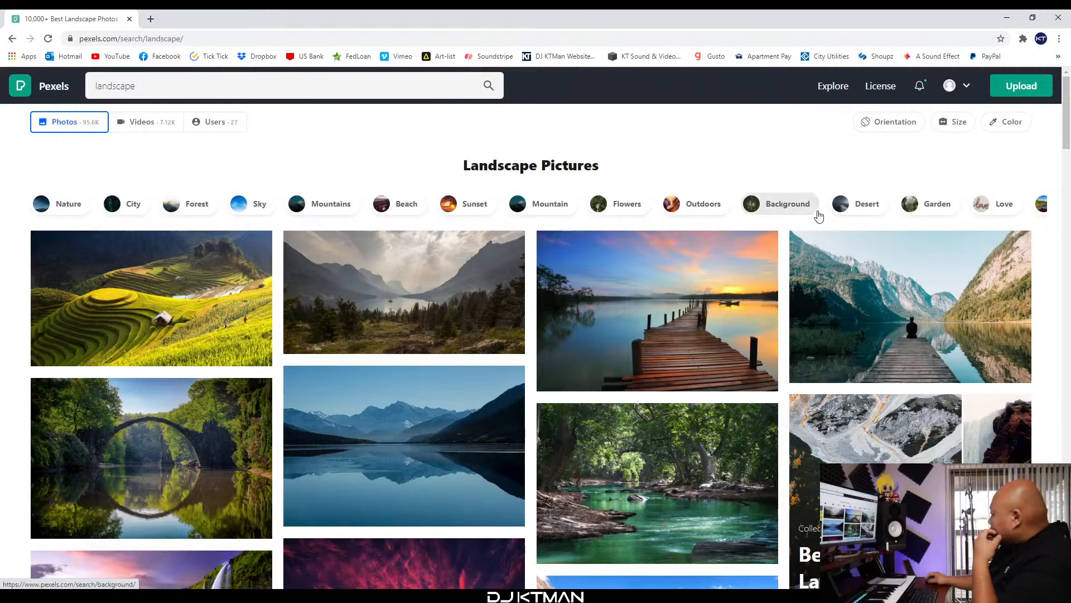
Browse the landscape photos and open the one of green trees and a meadow under an orange sunset sky.
scroll(748, 282, down, 4)
scroll(751, 285, down, 2)
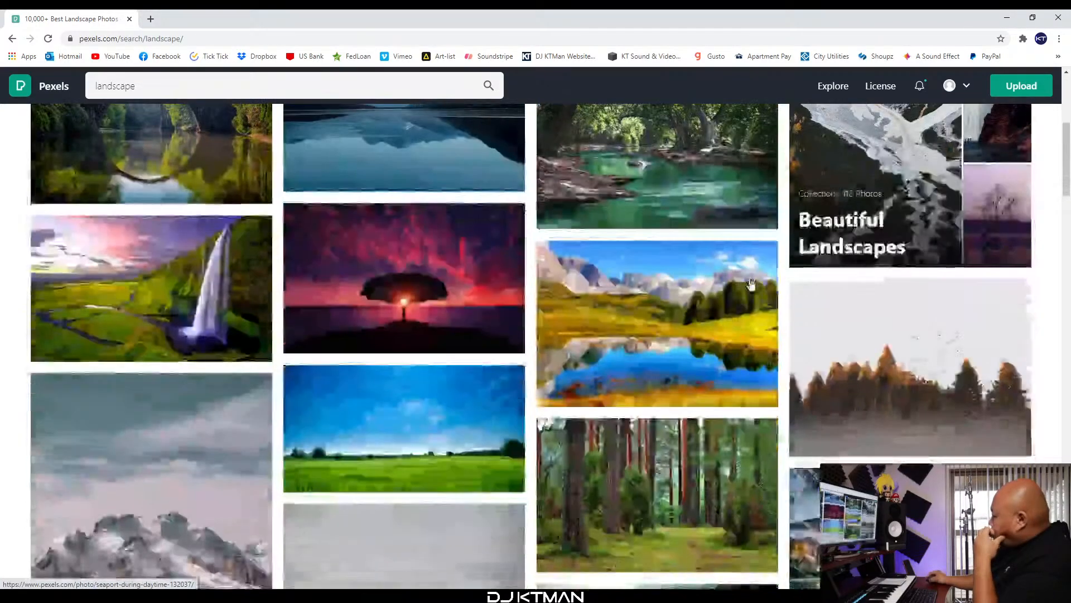
scroll(759, 272, down, 1)
scroll(759, 272, down, 4)
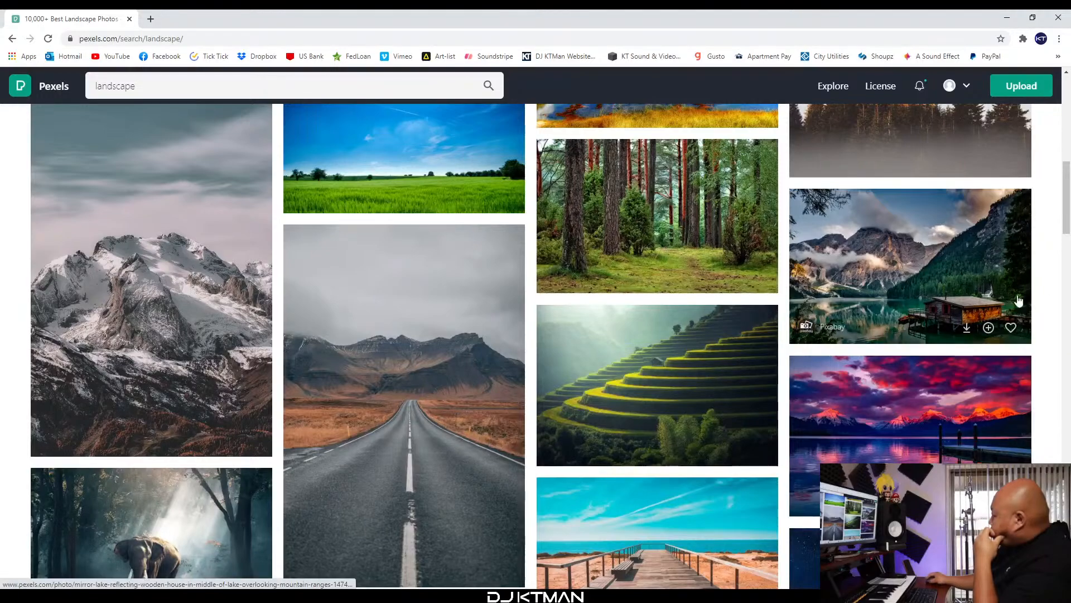
scroll(1016, 307, down, 5)
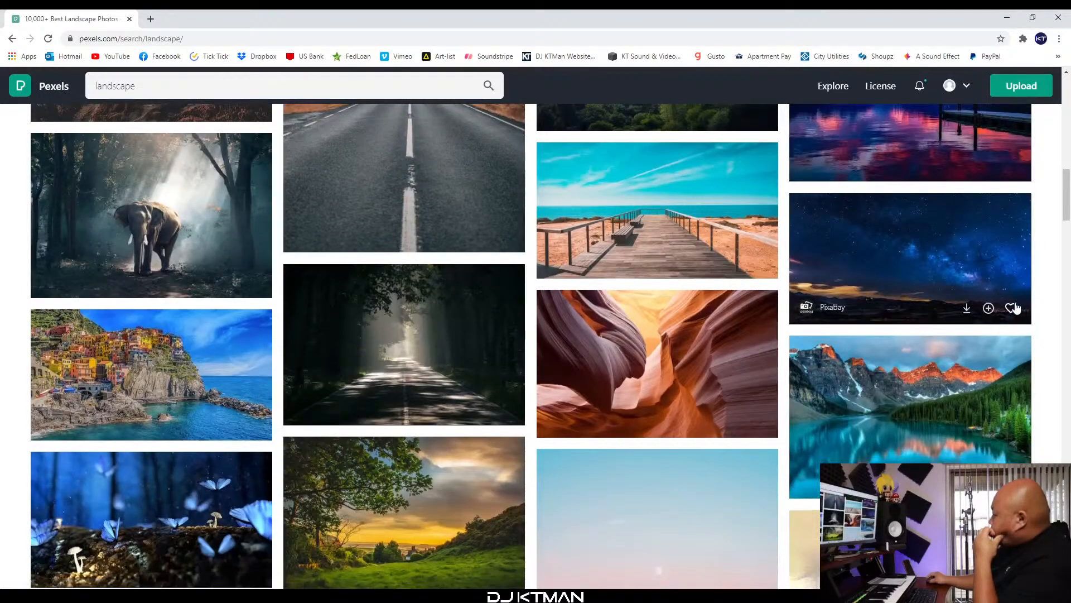
scroll(1015, 308, down, 3)
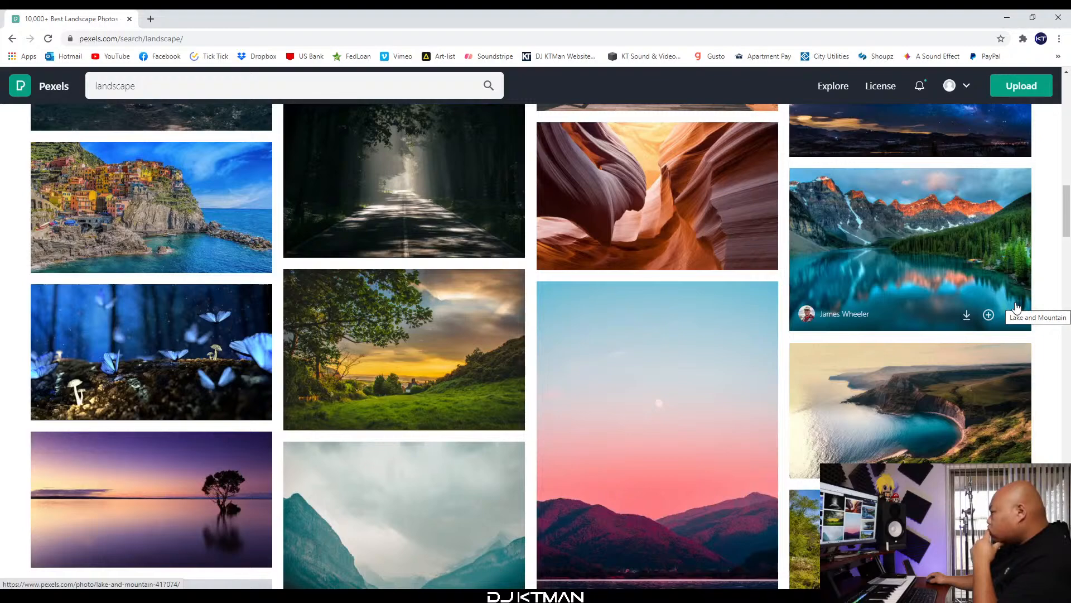
scroll(1016, 307, down, 1)
scroll(1015, 308, down, 2)
click(507, 237)
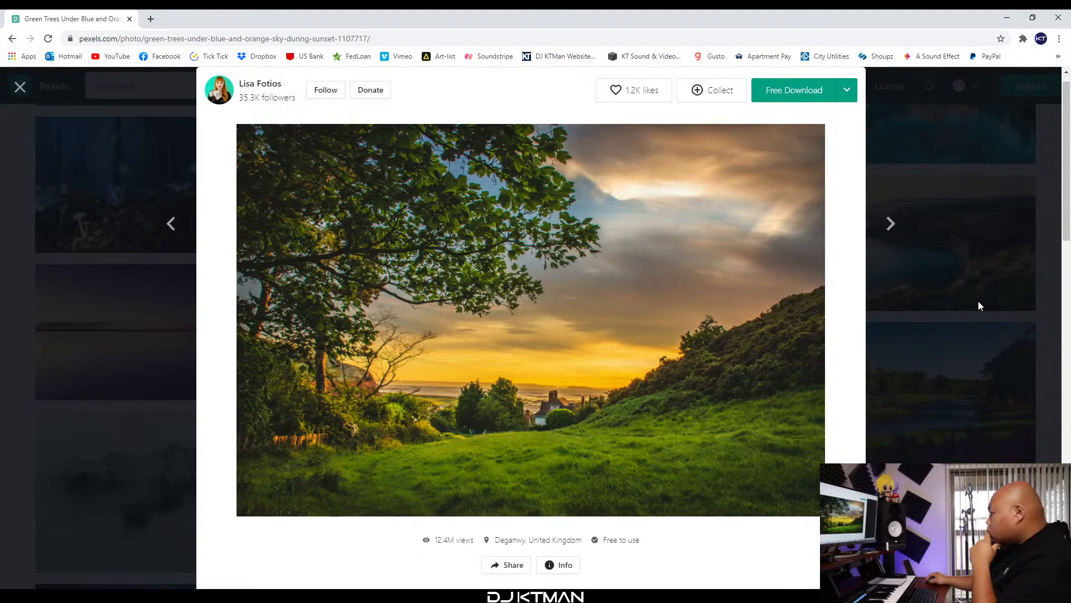
Download the sunset meadow photo and copy its attribution text.
click(795, 94)
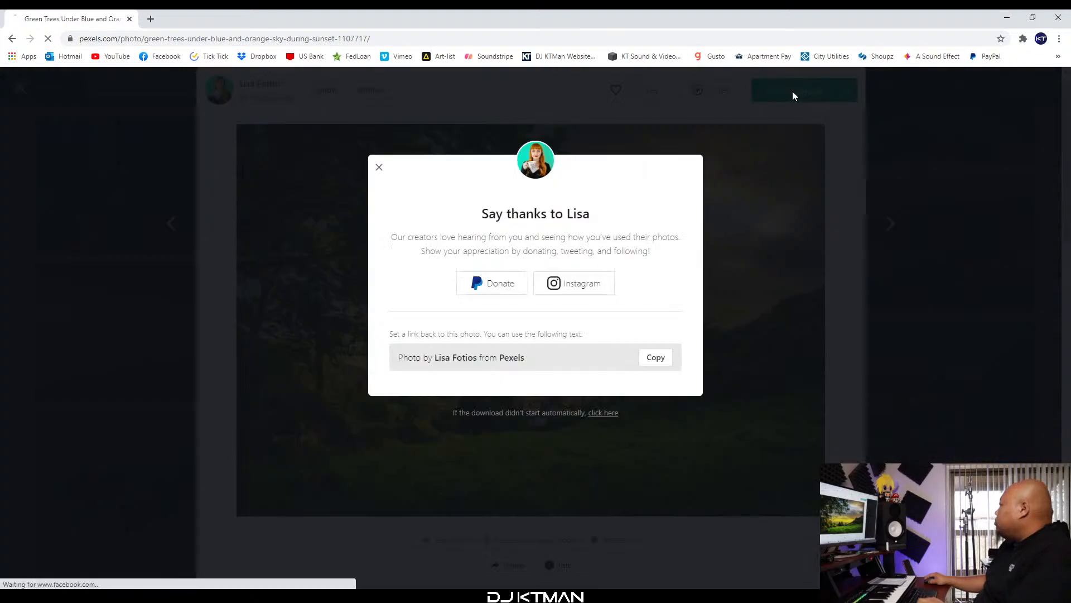
click(658, 358)
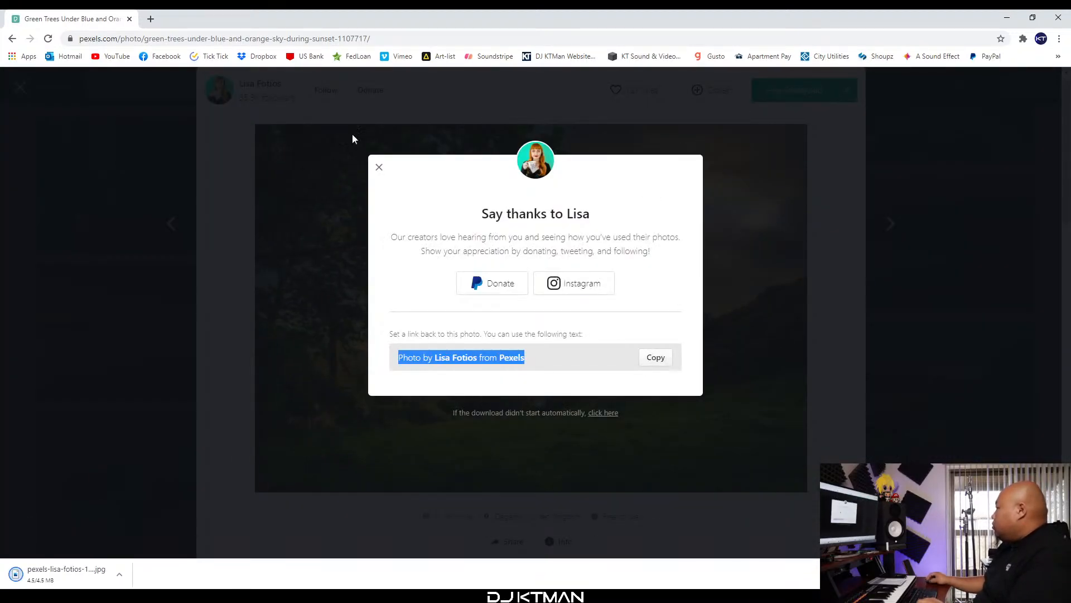
drag(102, 21, 0, 33)
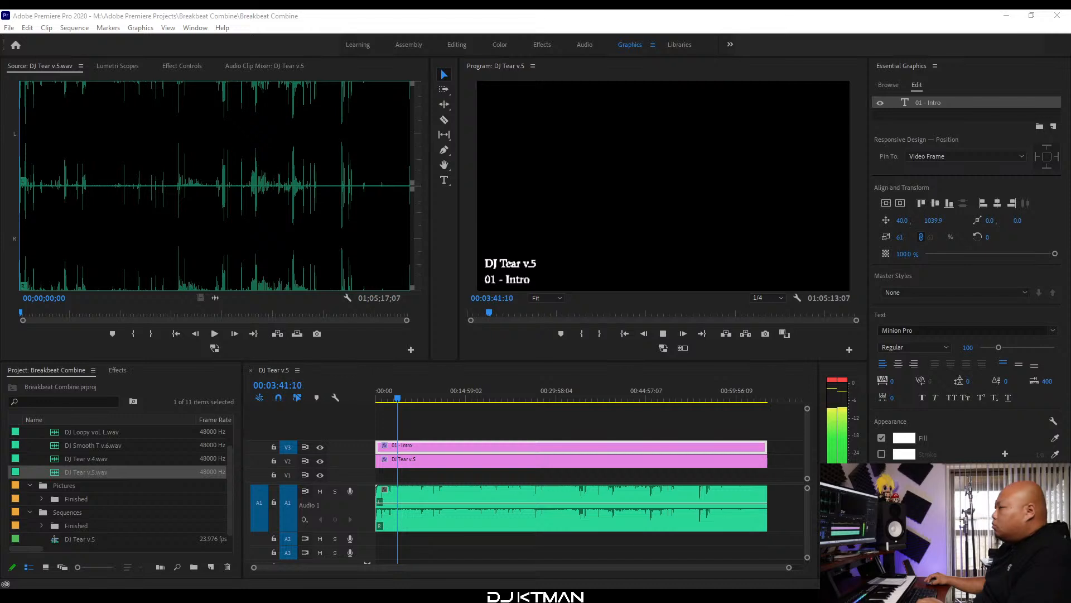
Return to Premiere Pro, stop the sequence playback and save the project again.
click(474, 412)
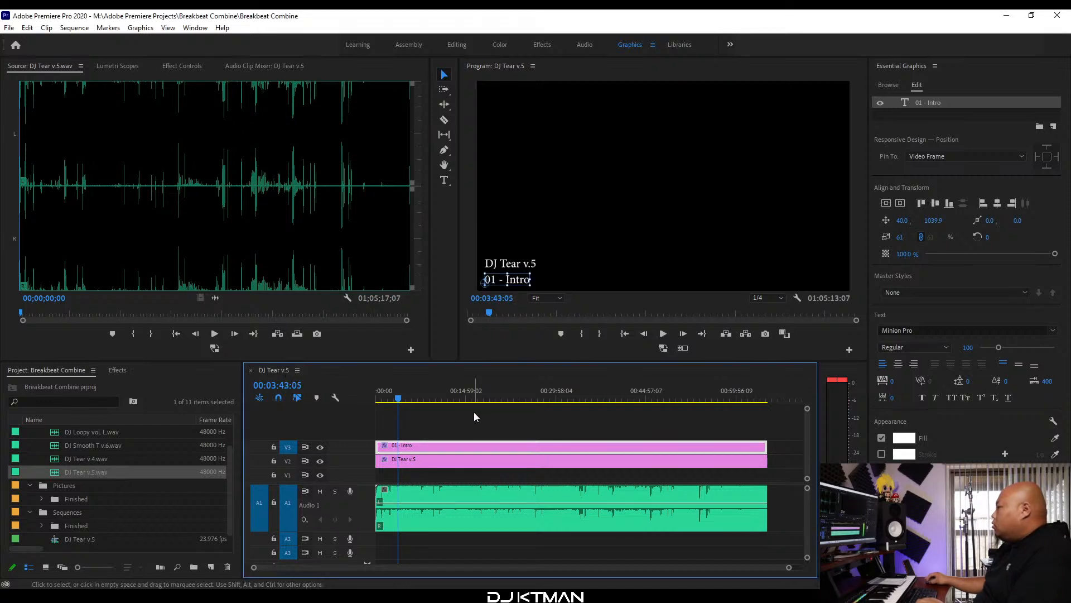
key(ctrl+s)
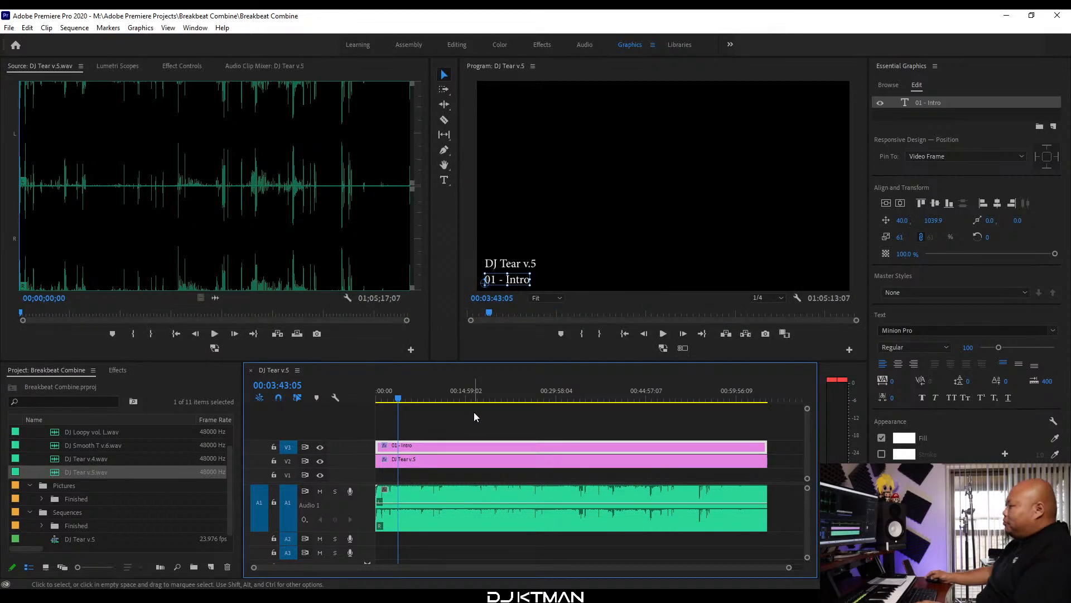
click(288, 450)
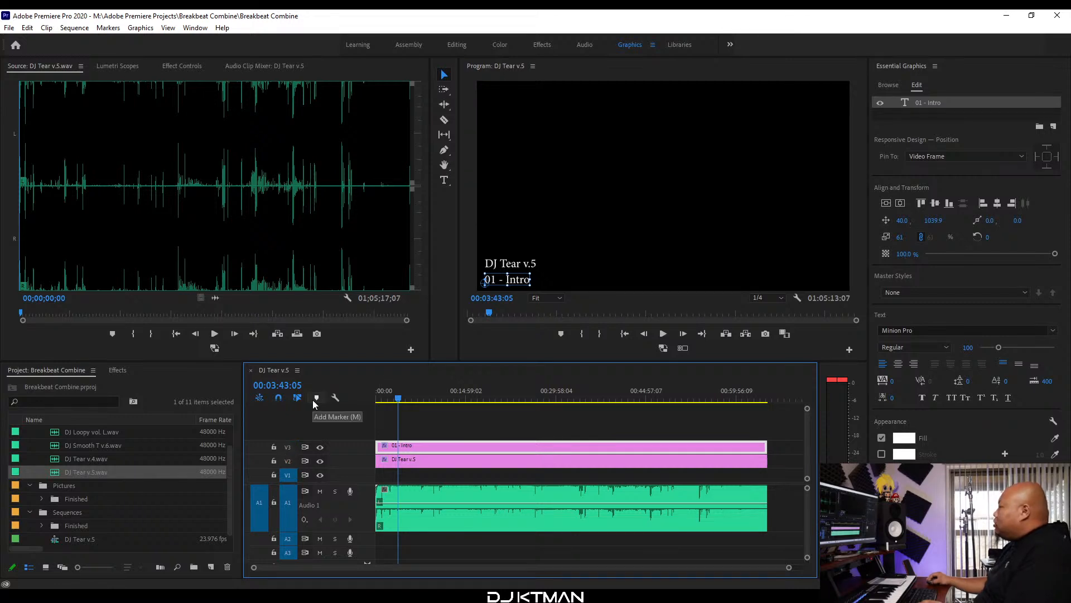
Minimize Premiere Pro and close all open Word tracklist documents.
click(1008, 14)
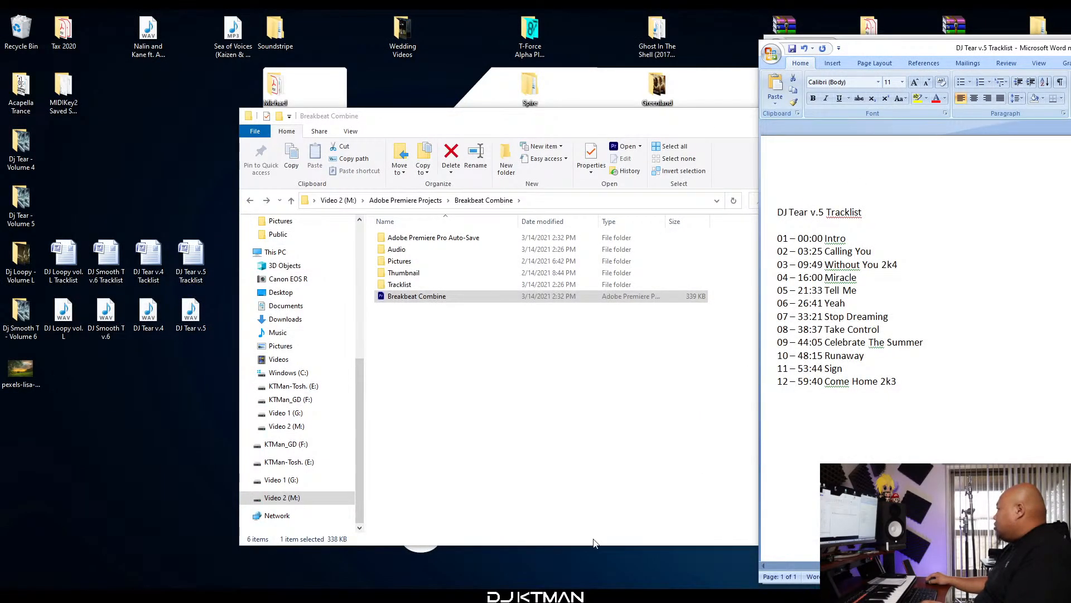
right_click(520, 574)
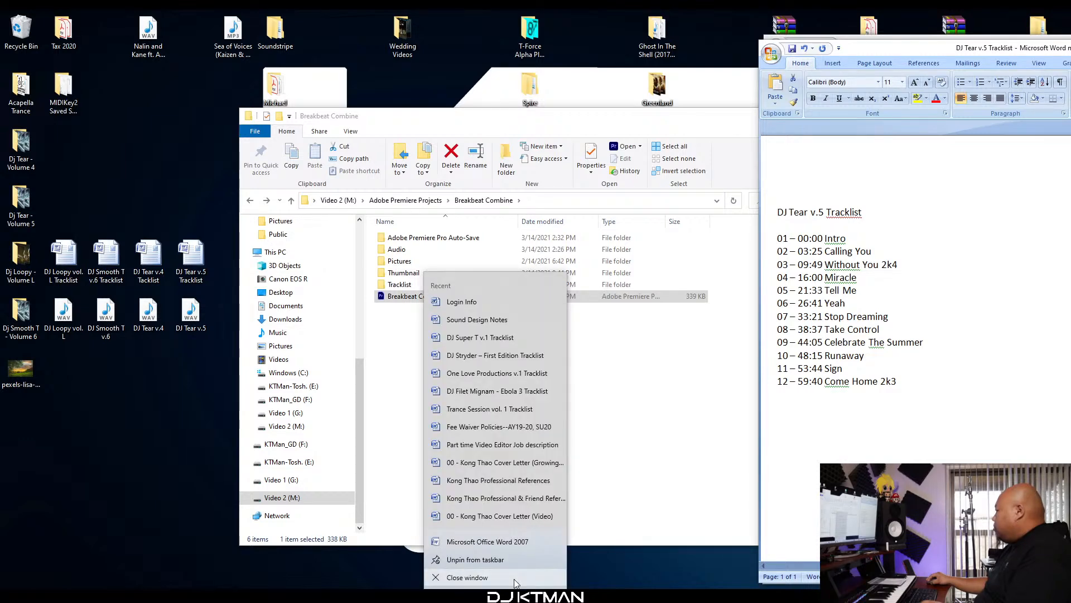
click(514, 578)
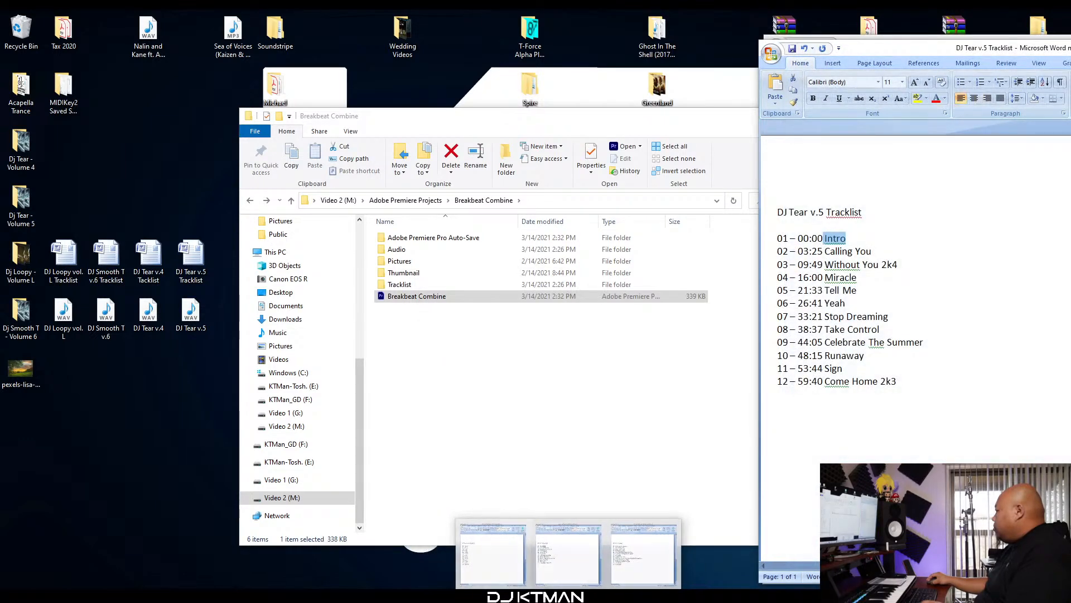
right_click(522, 595)
click(534, 581)
right_click(547, 595)
click(563, 582)
right_click(572, 593)
click(563, 582)
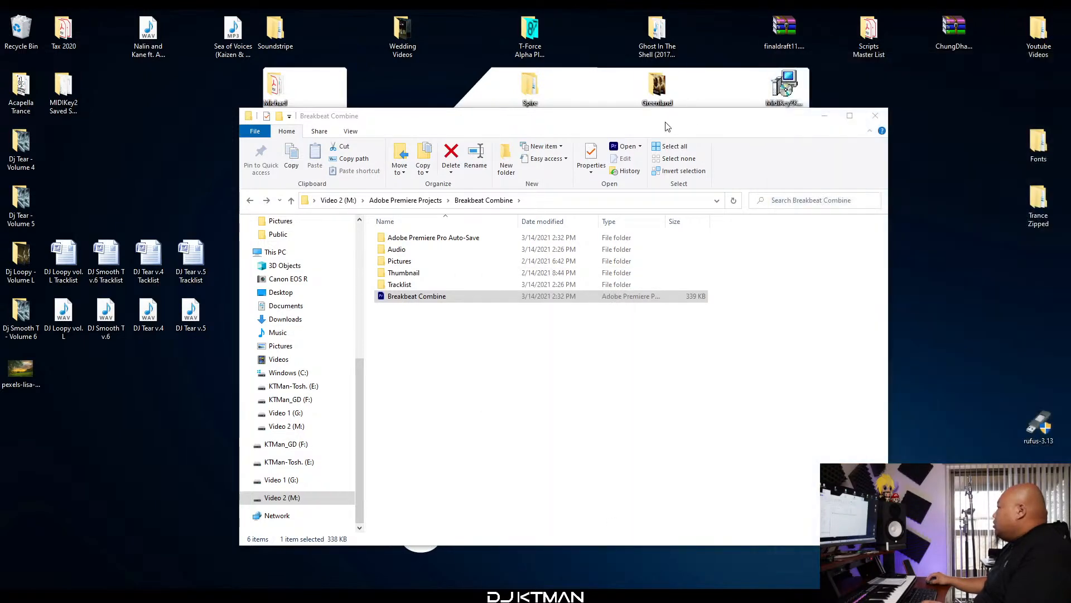
Search Windows for photo and launch Adobe Photoshop 2020.
click(134, 584)
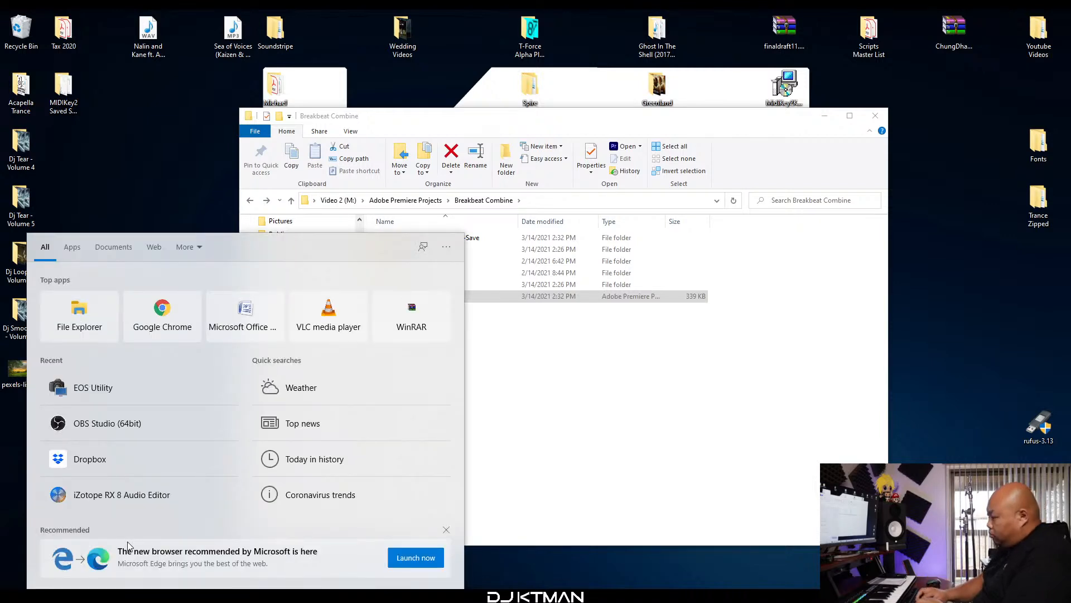
text(photo)
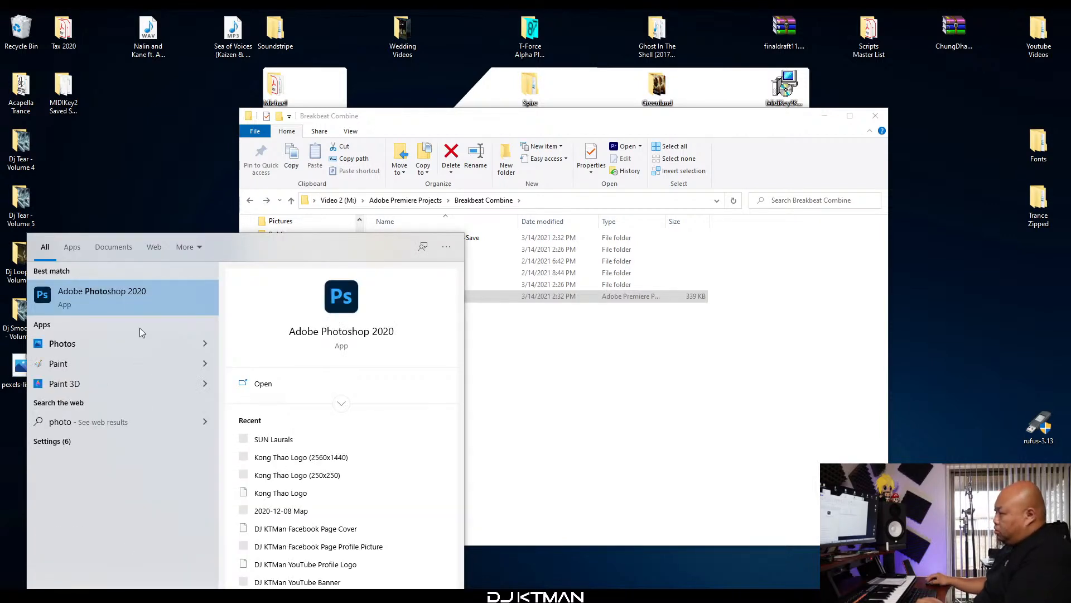
click(165, 421)
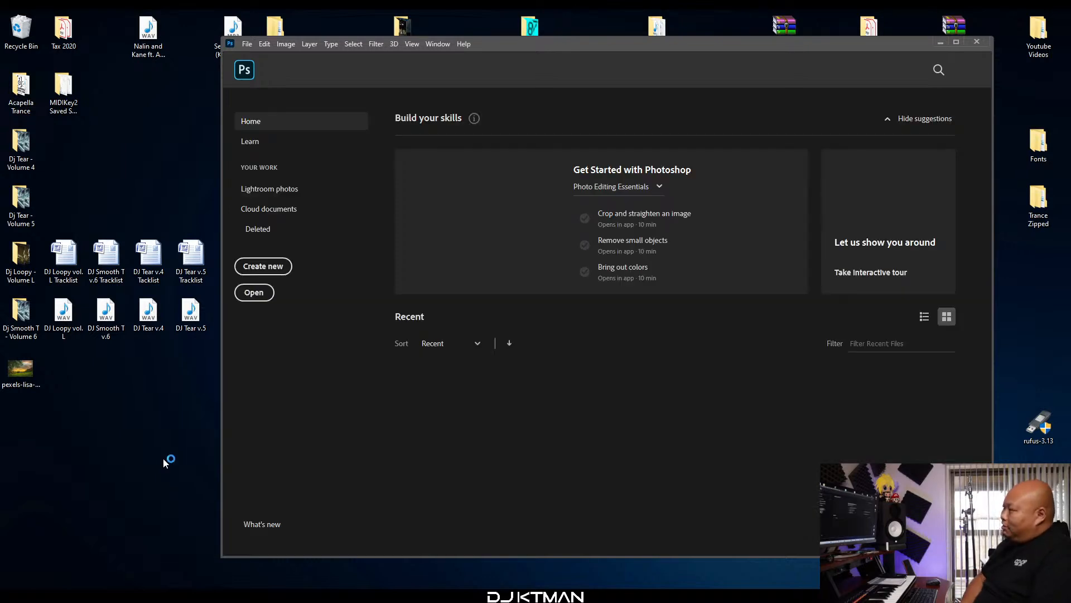
Open the downloaded meadow photo in Photoshop and save it to the Desktop as pexels-lisa-fotios-1107717_(Processed), a progressive JPEG at quality 11.
click(21, 370)
drag(20, 368, 333, 347)
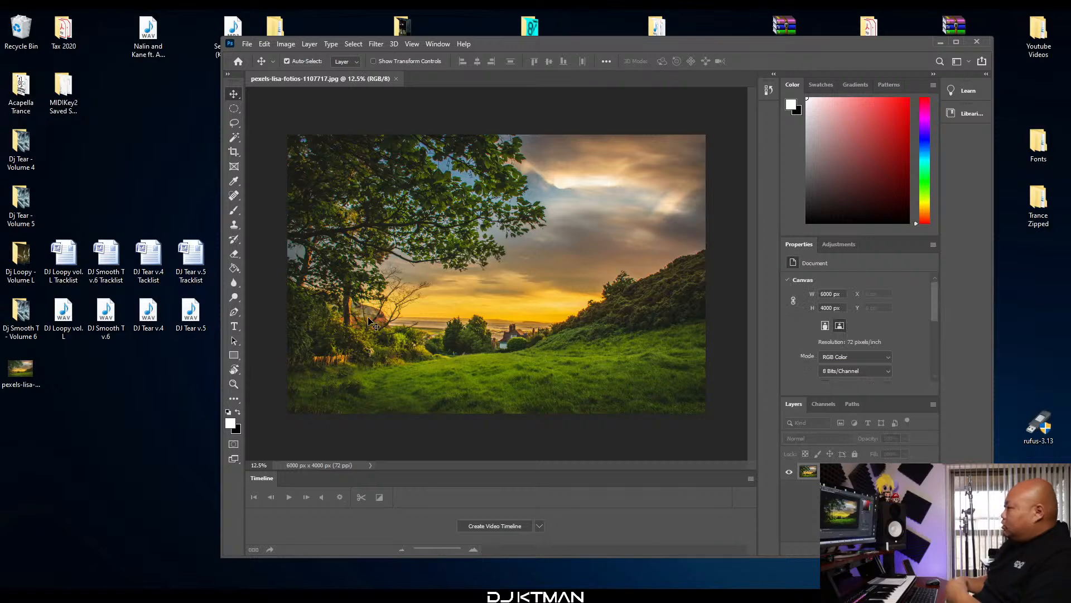
click(247, 44)
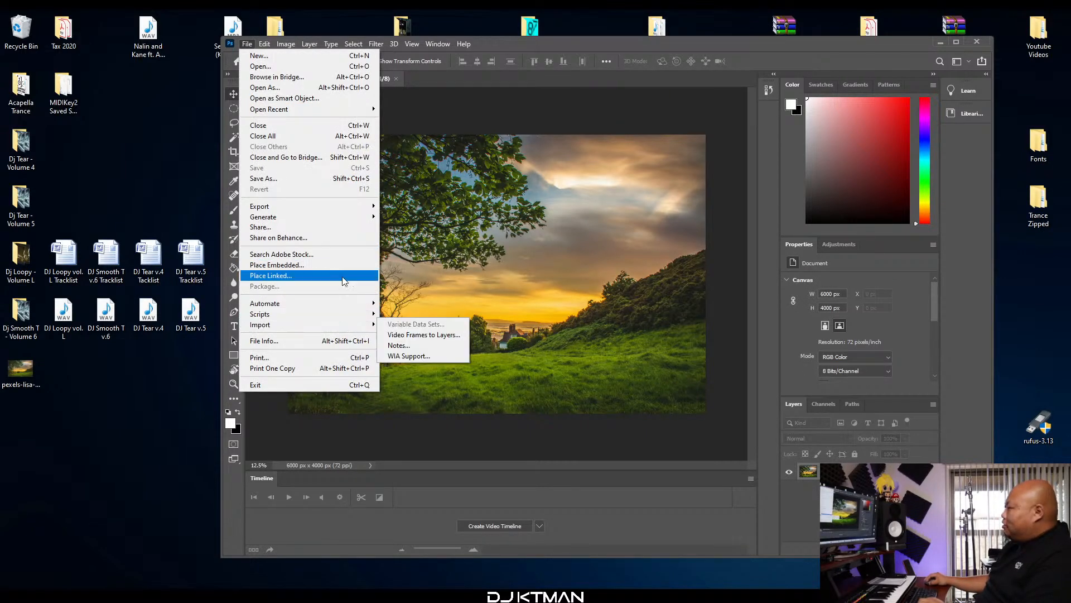
click(319, 178)
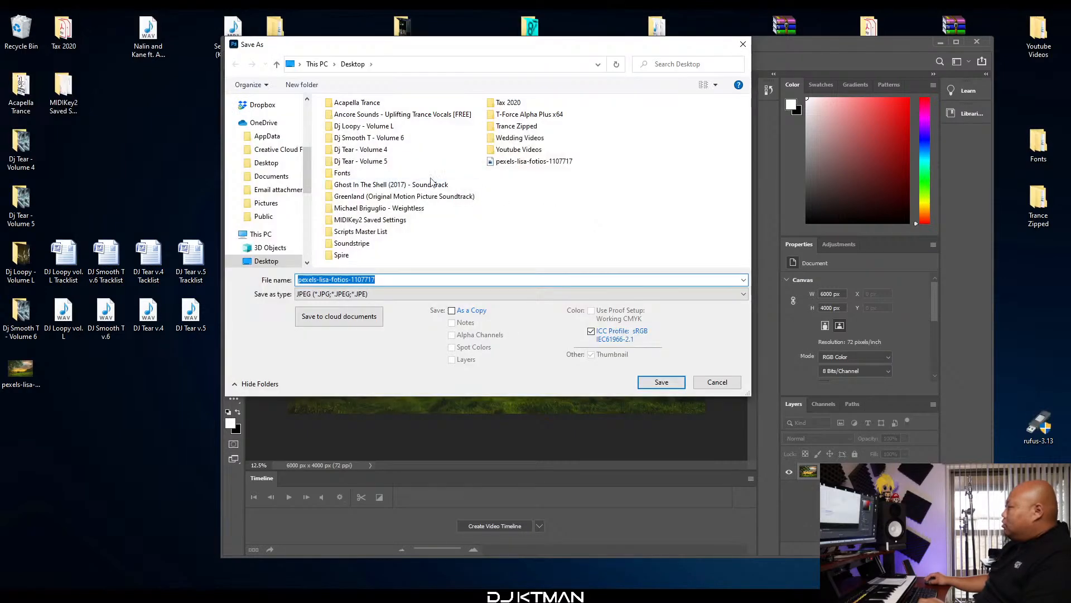
drag(309, 170, 317, 123)
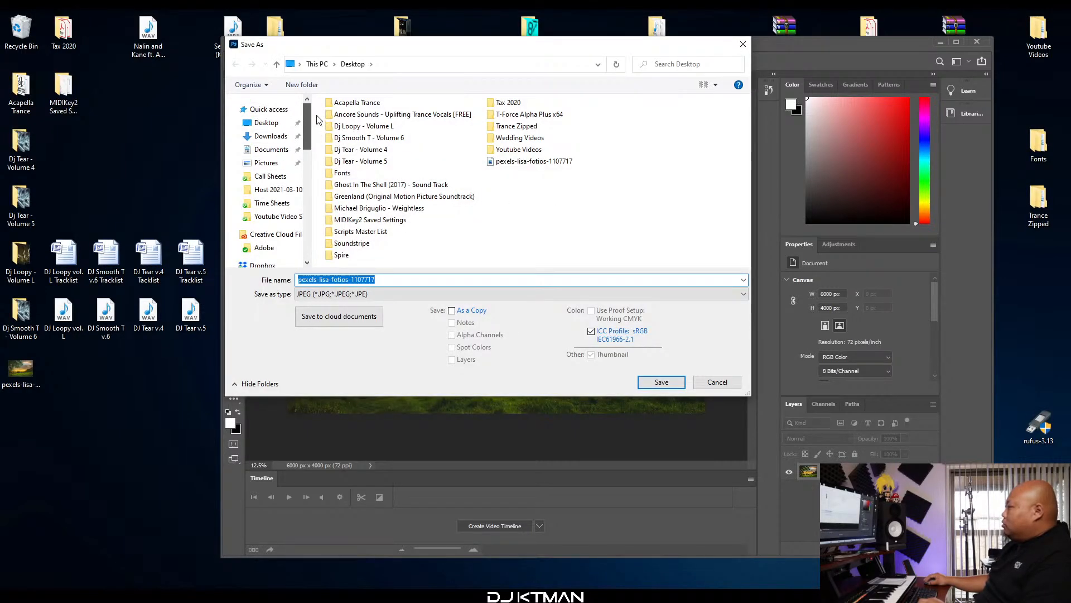
click(288, 122)
click(389, 282)
key(End)
text(_(Processed))
key(Tab)
click(661, 382)
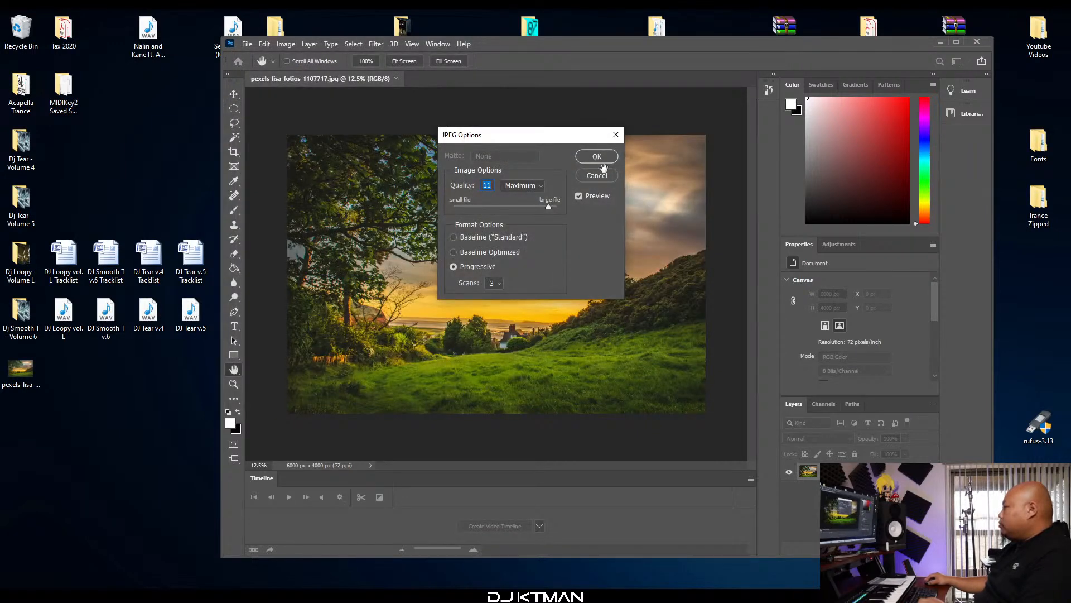
click(606, 163)
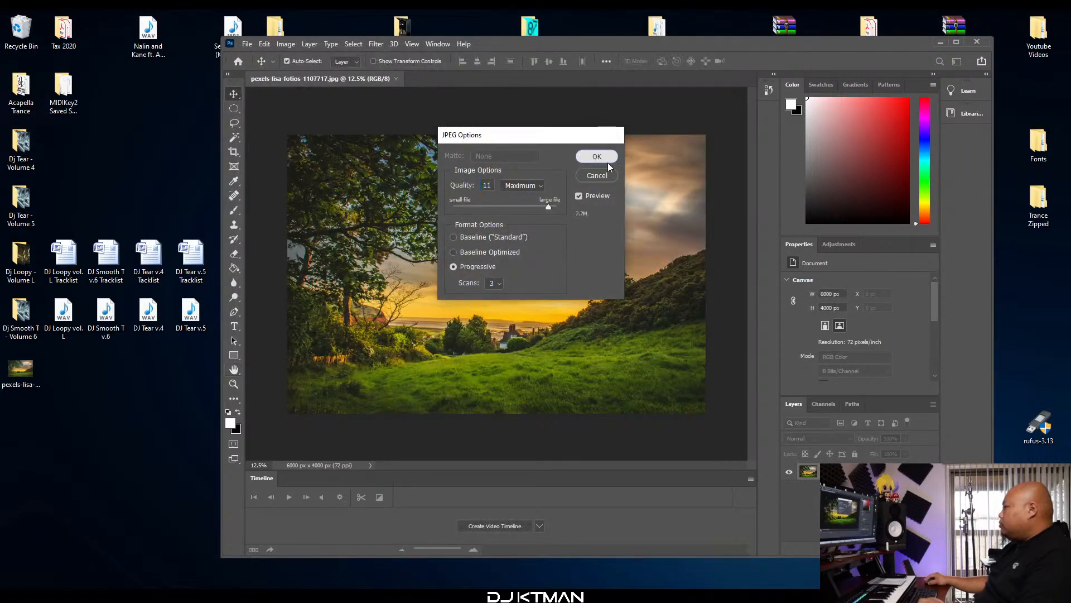
Minimize Photoshop and copy the processed meadow photo from the desktop into the Breakbeat Combine project's Pictures folder.
click(941, 42)
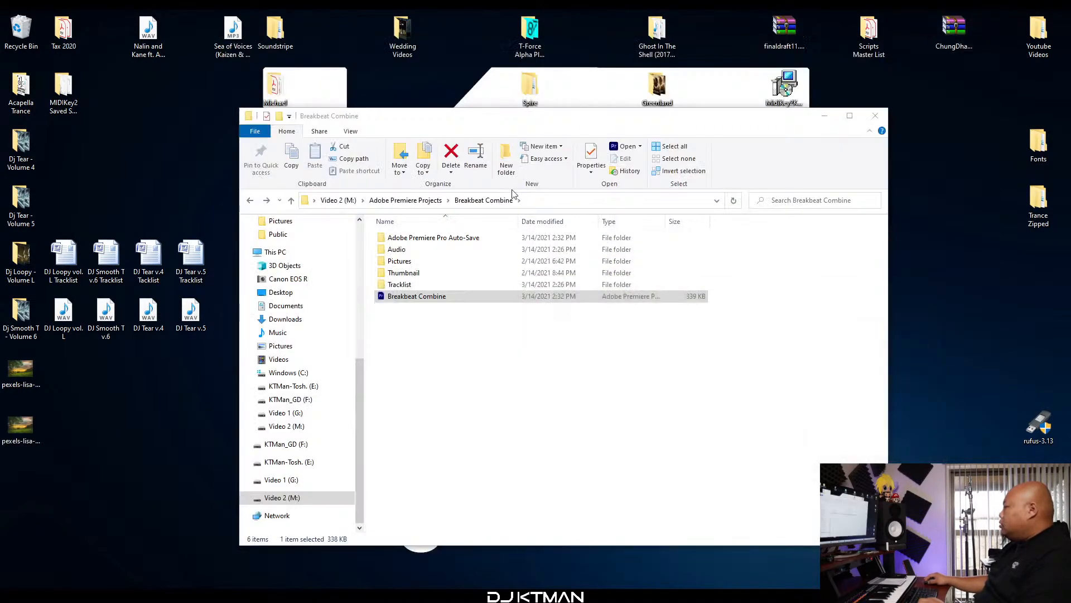
double_click(427, 262)
click(16, 424)
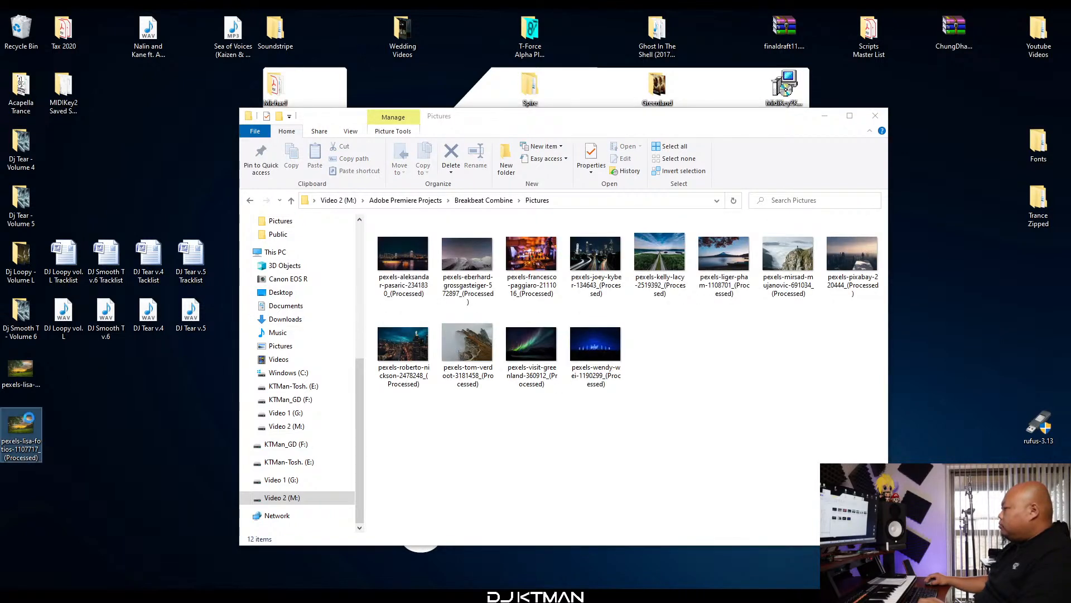
right_click(16, 424)
click(44, 358)
right_click(792, 379)
click(815, 459)
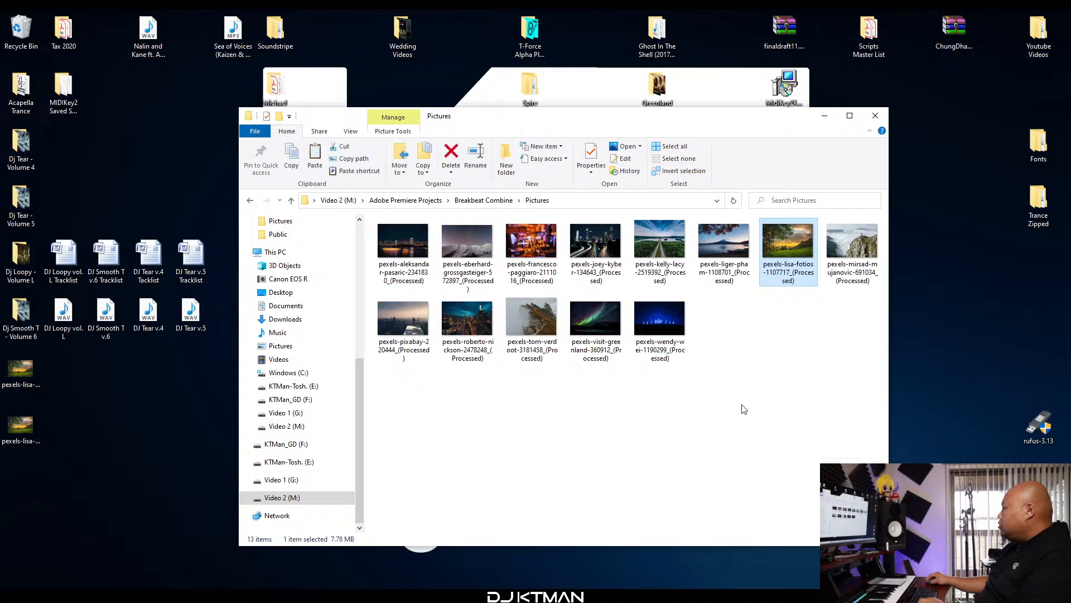
Import the processed meadow photo from the Pictures folder into the Pictures bin of the Premiere Pro project.
click(329, 594)
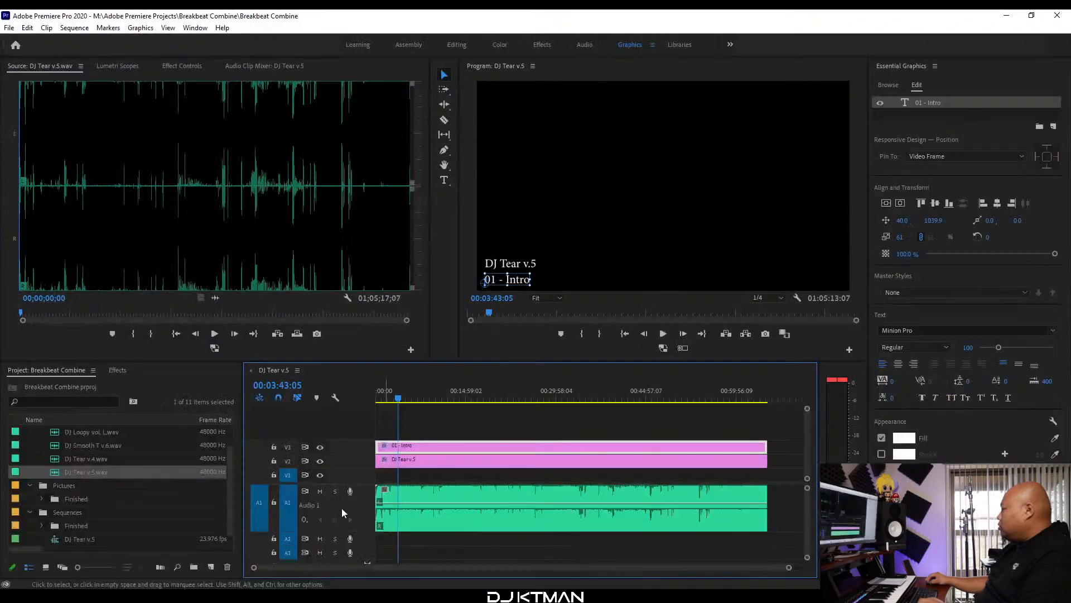
click(267, 595)
drag(791, 246, 76, 487)
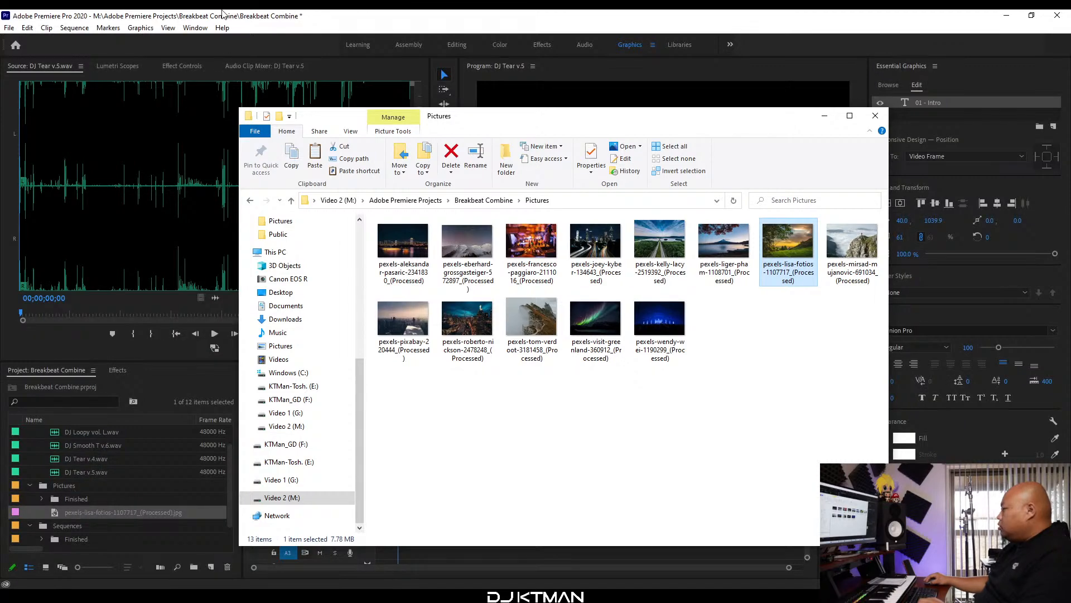
click(244, 14)
Place the meadow photo on track V1 at the start of the sequence and extend it to the end of the mix.
drag(57, 513, 378, 476)
drag(384, 398, 346, 437)
key(equal)
key(equal)
key(equal)
drag(406, 475, 713, 475)
key(minus)
key(minus)
key(minus)
drag(416, 478, 686, 477)
key(minus)
key(minus)
key(minus)
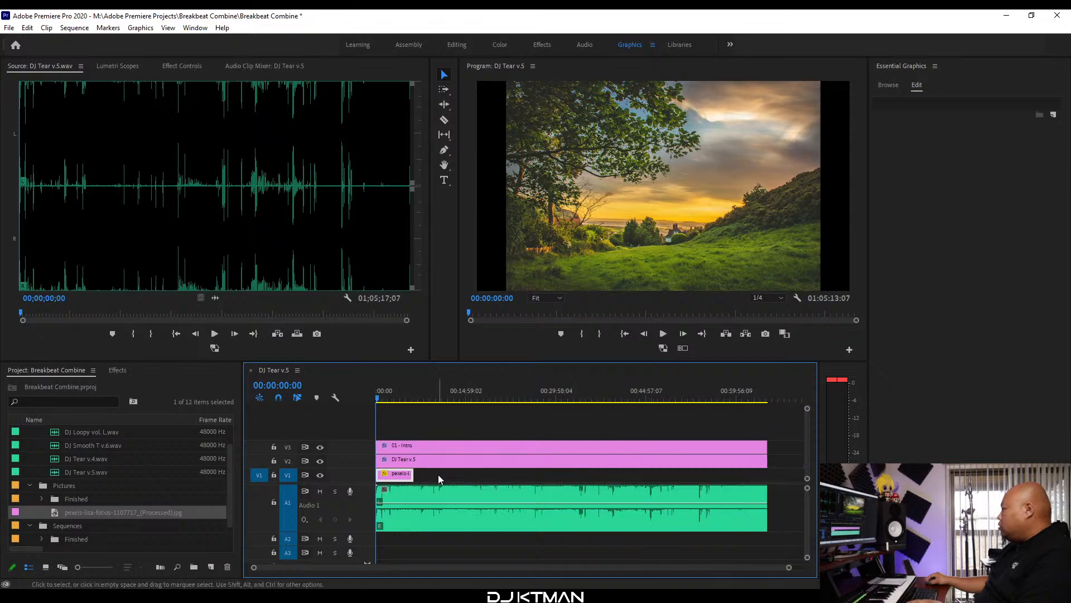
drag(412, 475, 767, 491)
Scale the meadow photo clip to about 32.2 so it fills the whole frame behind the titles.
click(389, 403)
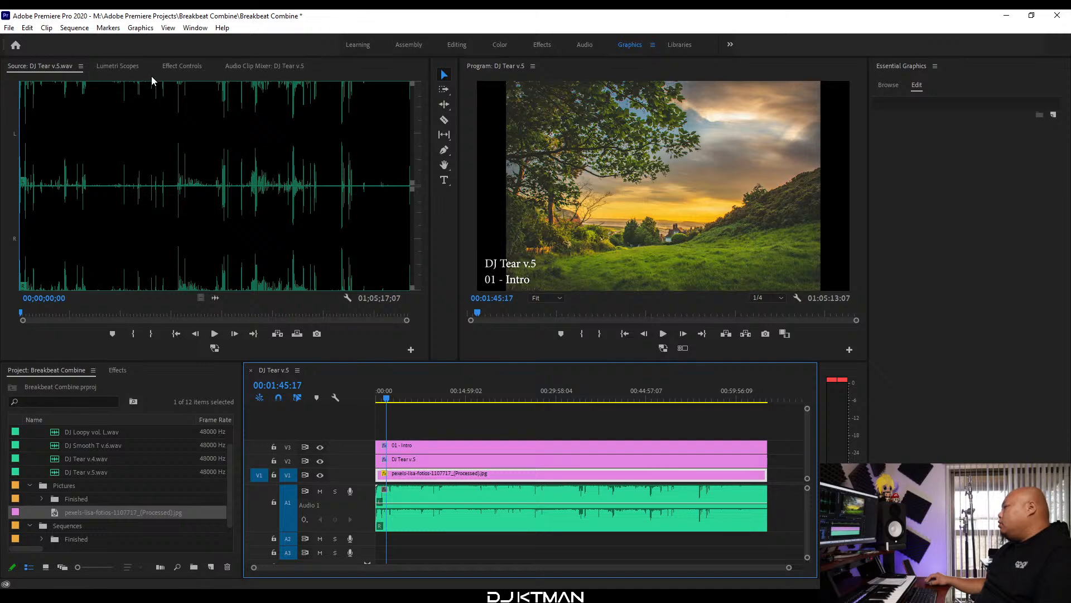
click(165, 66)
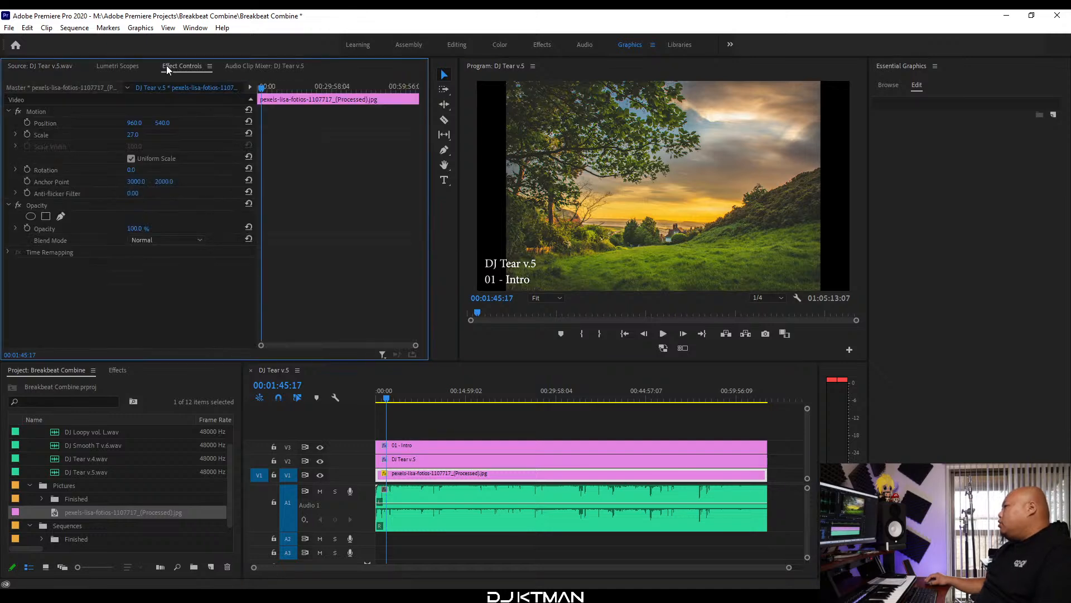
click(16, 135)
drag(52, 156, 55, 157)
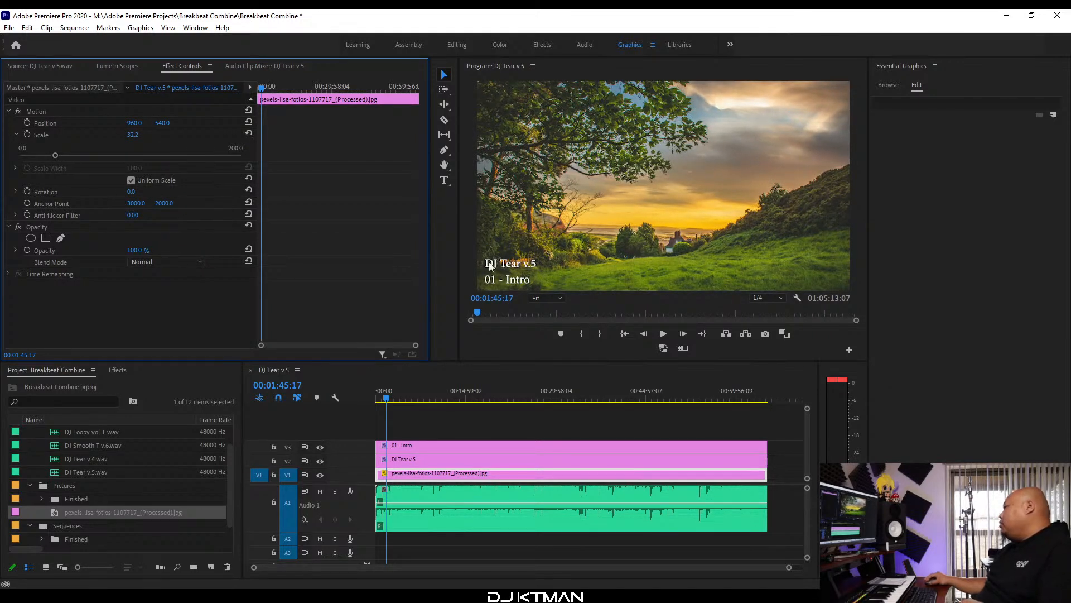
click(285, 373)
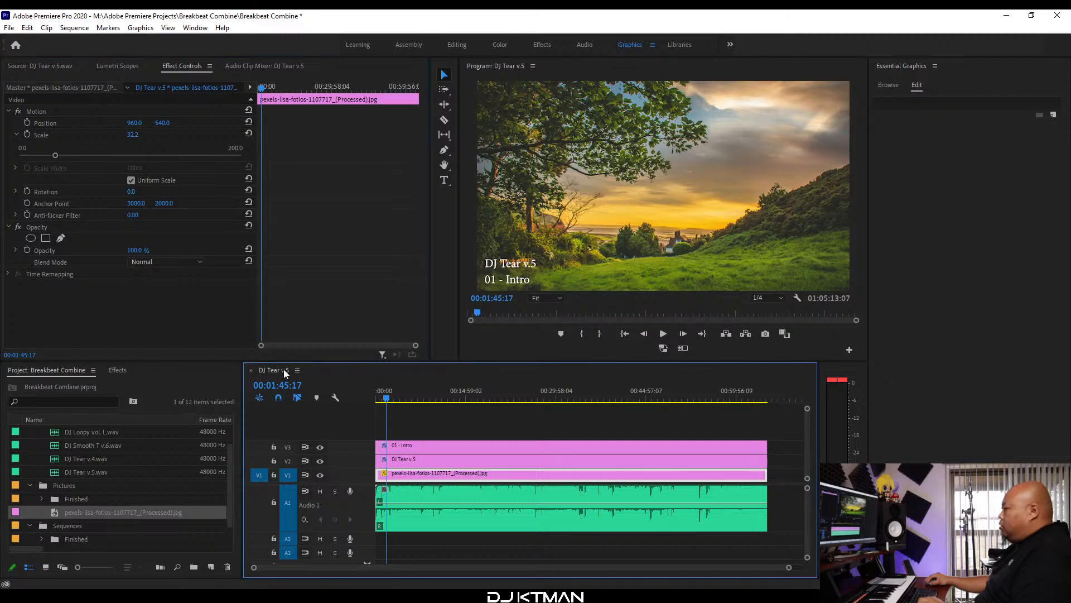
key(minus)
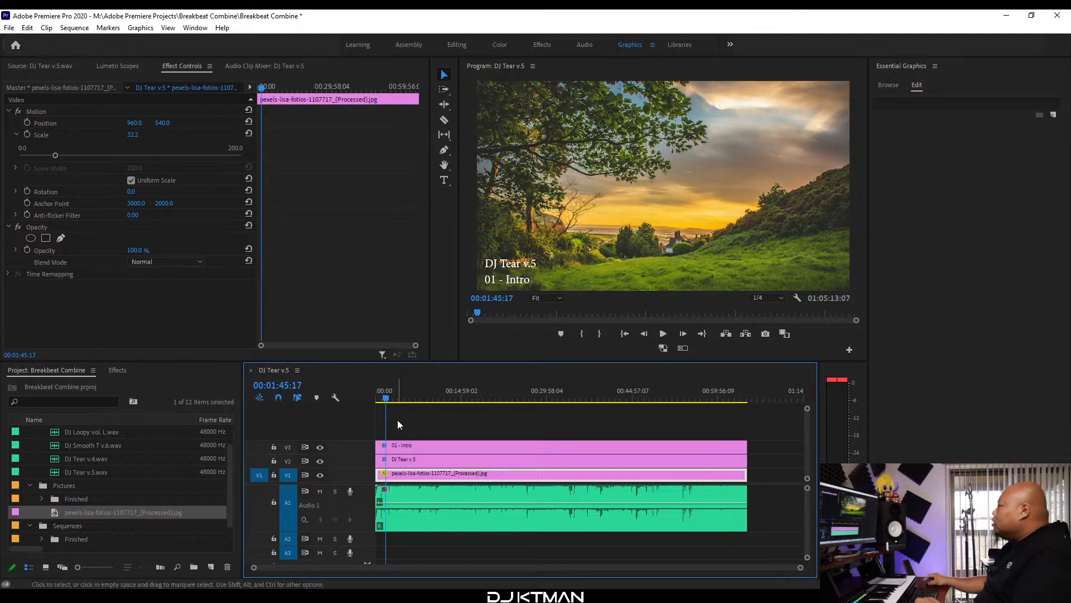
Find the Additive Dissolve transition with the search term "add" and apply it to the start of the meadow photo clip.
drag(386, 397, 351, 395)
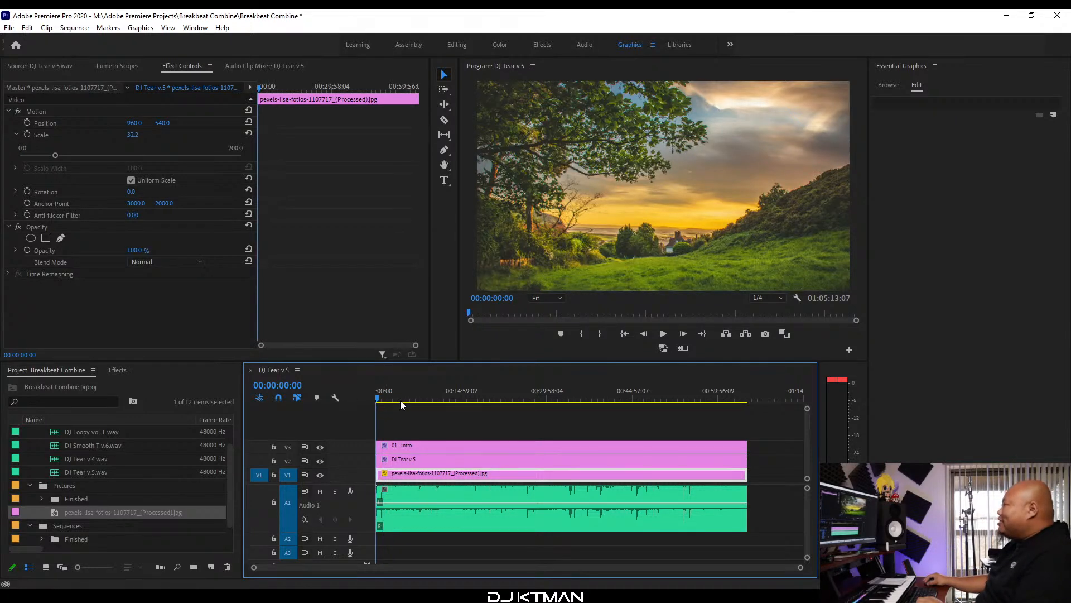
key(=)
key(=)
key(=)
key(=)
key(=)
key(=)
key(=)
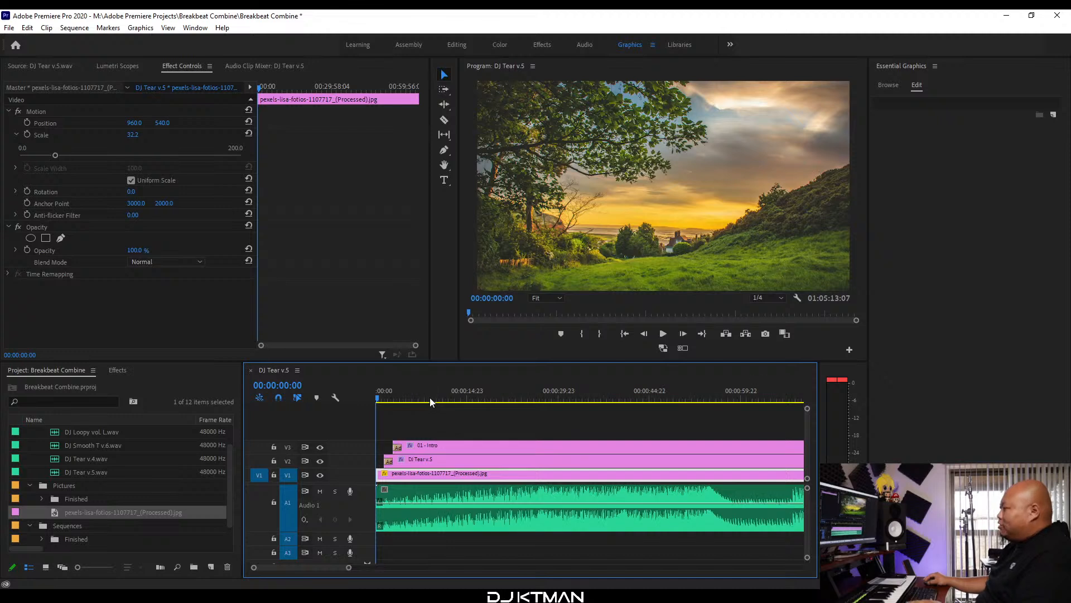
click(114, 371)
click(101, 383)
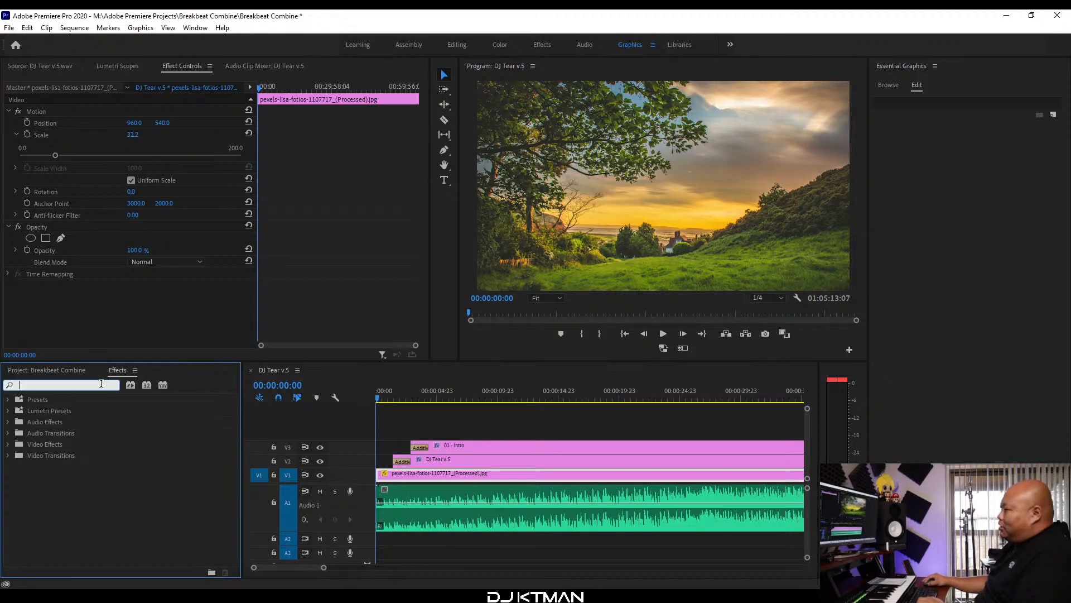
text(ass)
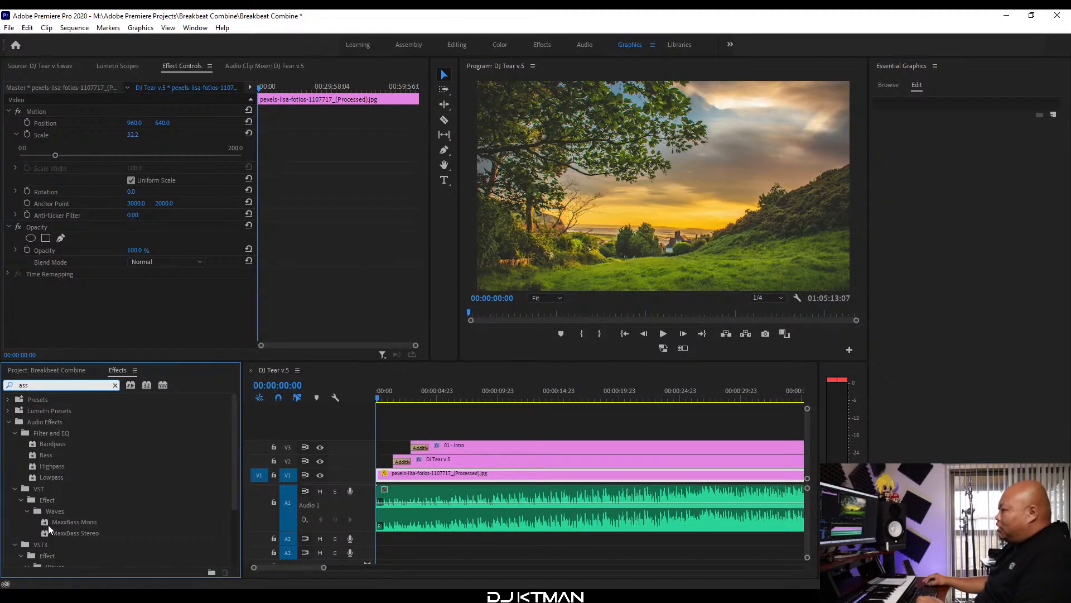
key(BackSpace)
key(BackSpace)
text(dd)
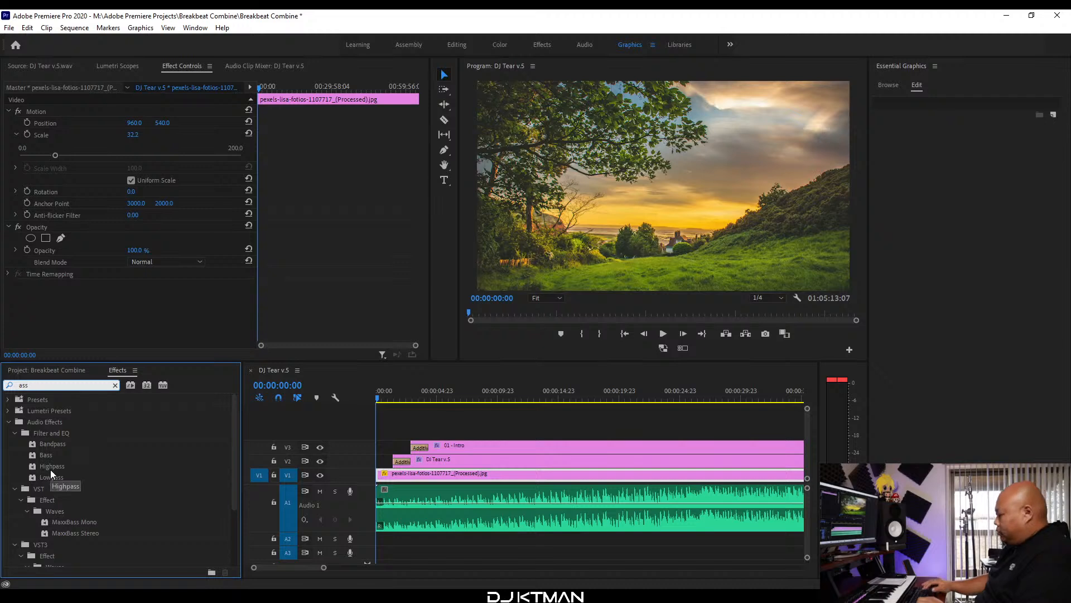
drag(31, 479, 389, 424)
Extend the photo's Additive Dissolve to 00:00:01:11 so it ends where the DJ Tear v.5 title clip begins.
click(282, 374)
key(equal)
key(equal)
key(equal)
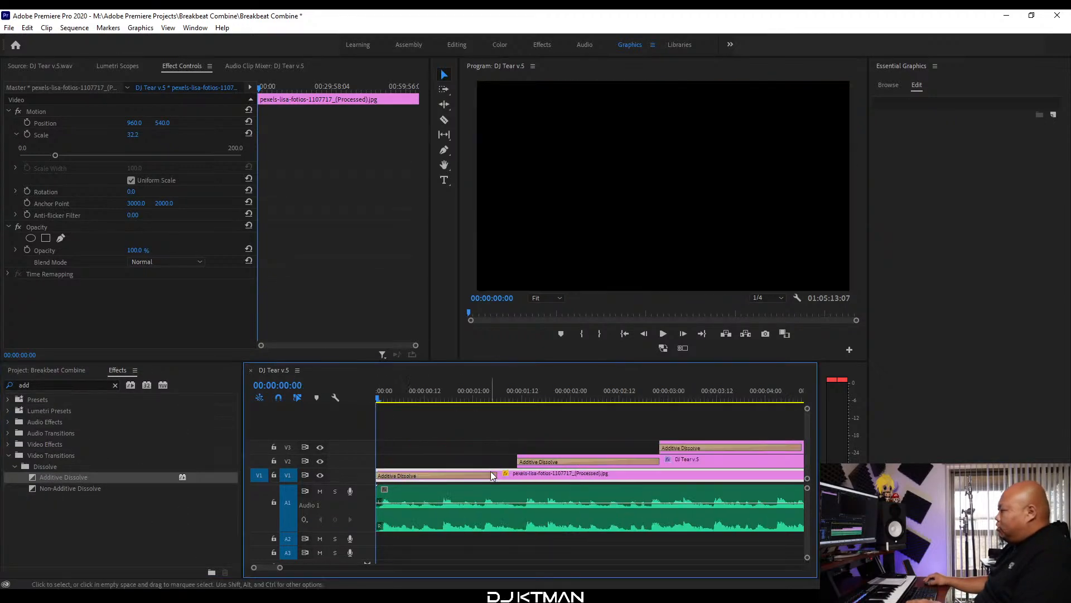
drag(492, 475, 486, 452)
Play the opening seconds of the sequence to check the fade-ins of the photo and both titles.
key(minus)
key(minus)
key(minus)
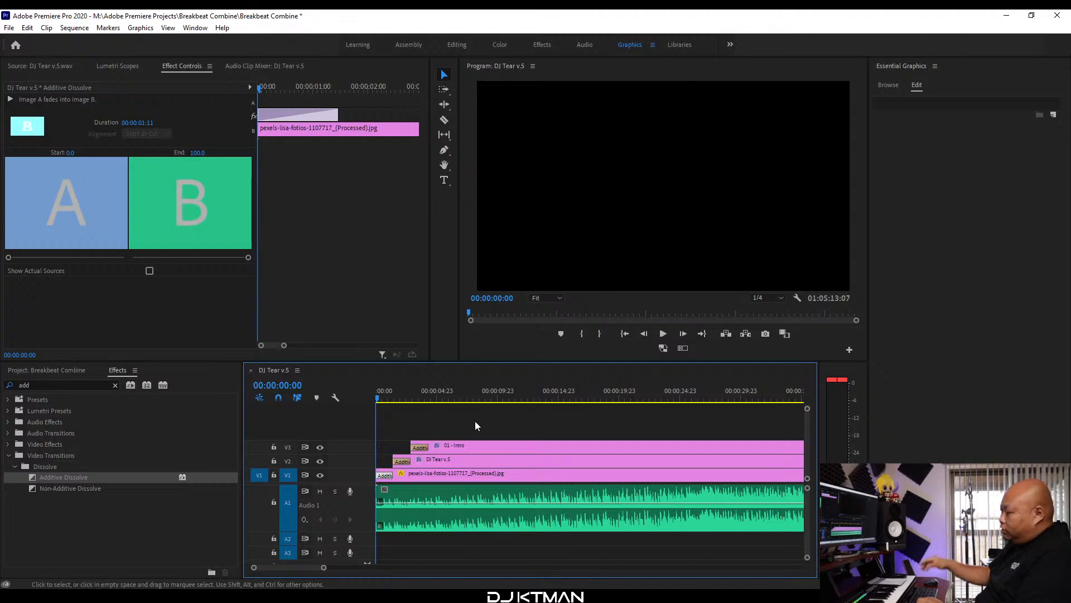
key(space)
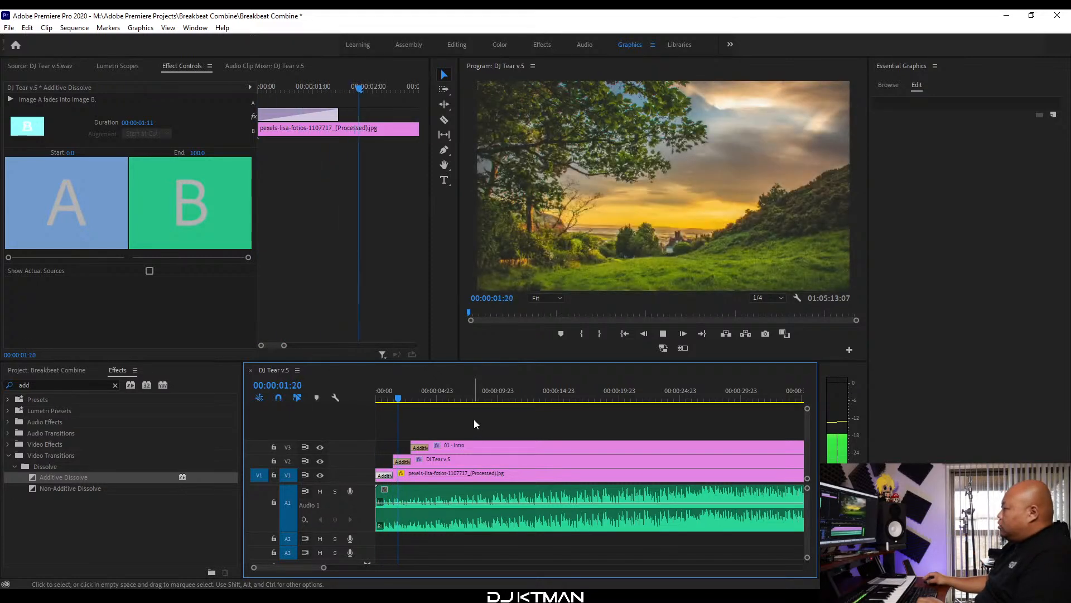
key(minus)
key(minus)
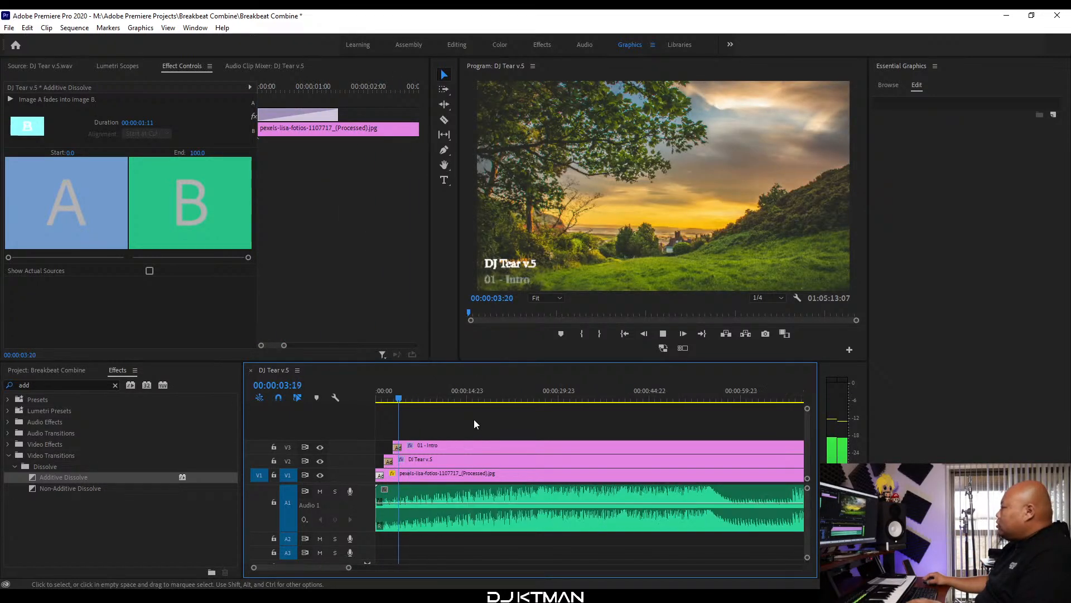
key(space)
Right-align the 01 - Intro title text and move it to the frame's lower right corner, at about 1865.7, 1020.9.
click(437, 459)
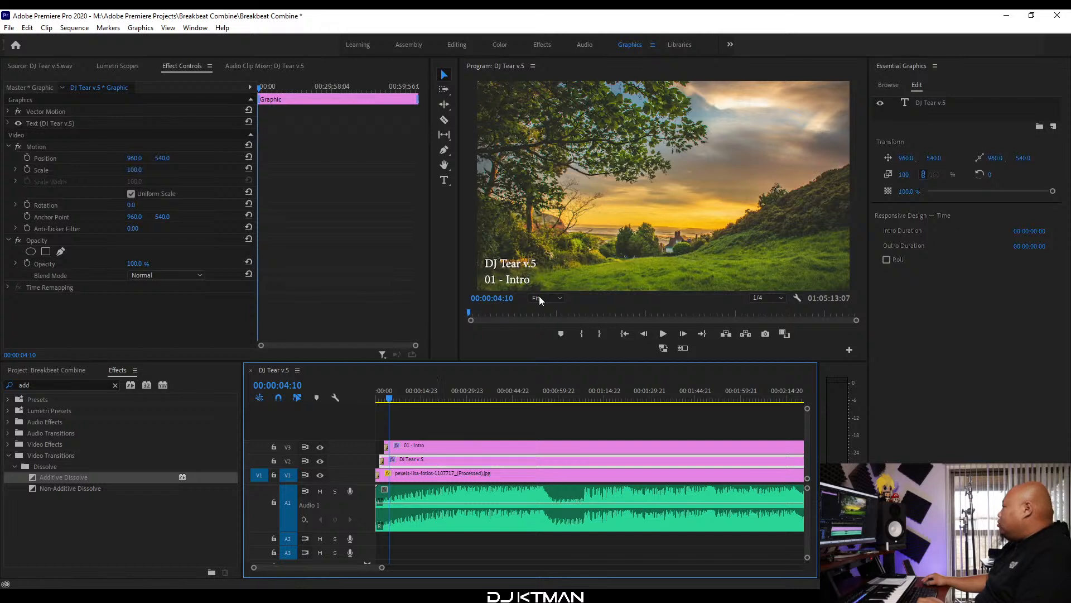
click(434, 444)
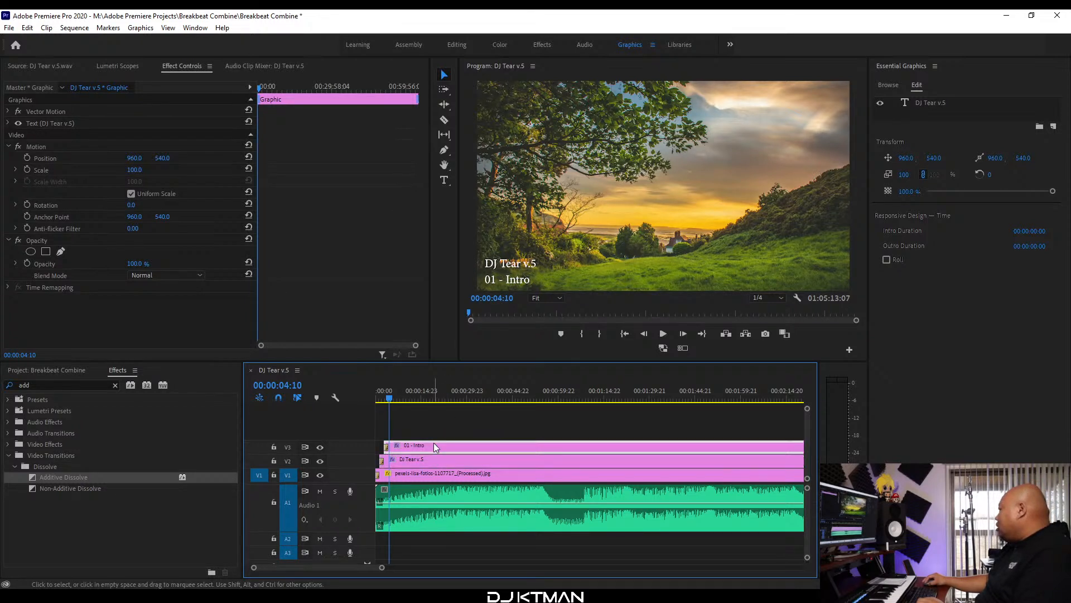
click(523, 283)
drag(532, 285, 837, 278)
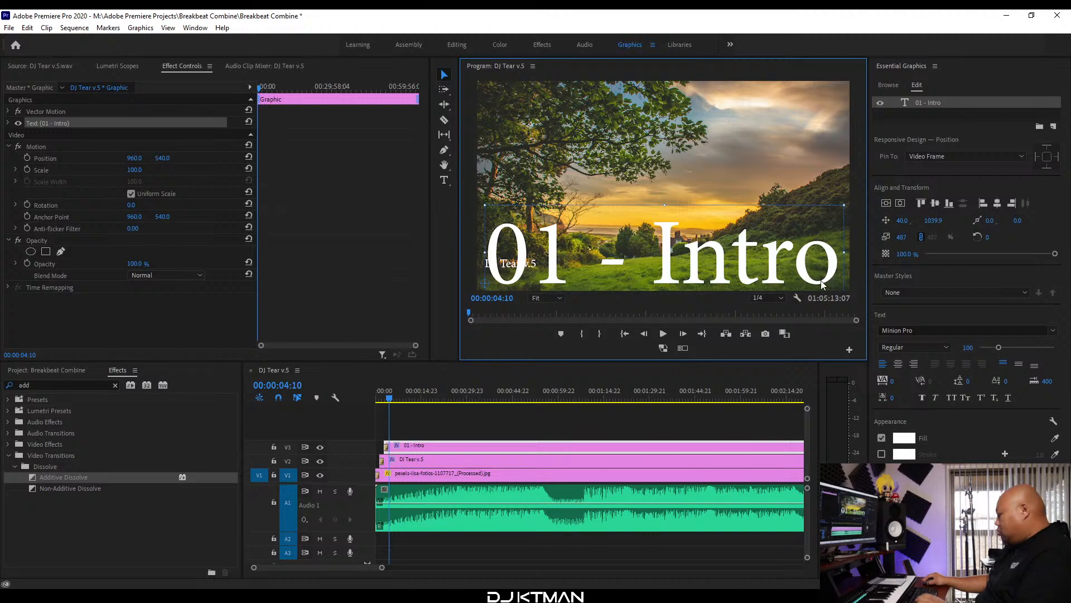
key(ctrl+z)
drag(527, 281, 828, 287)
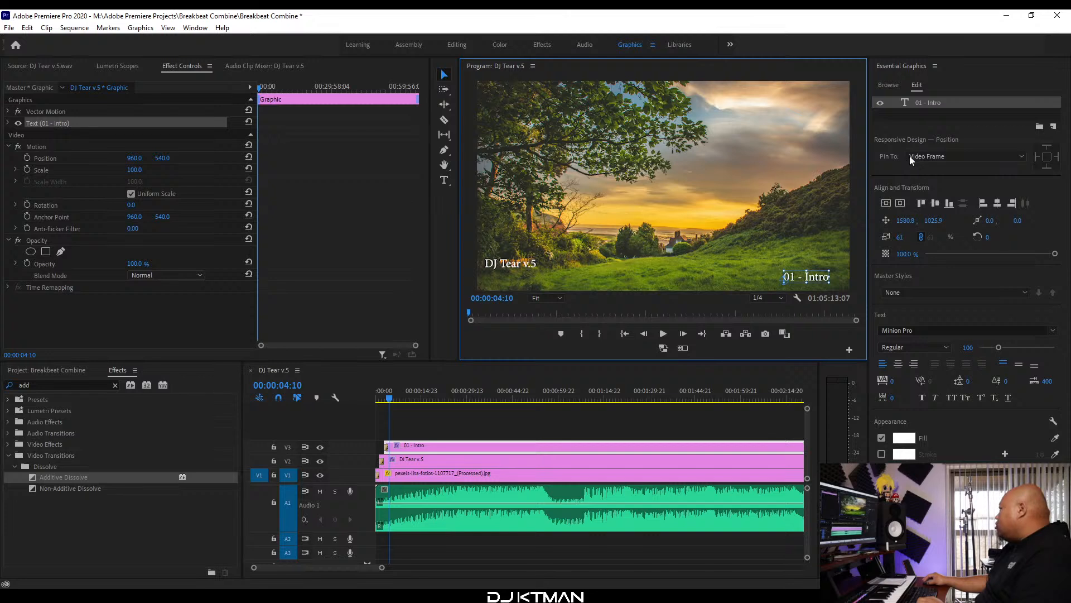
click(914, 363)
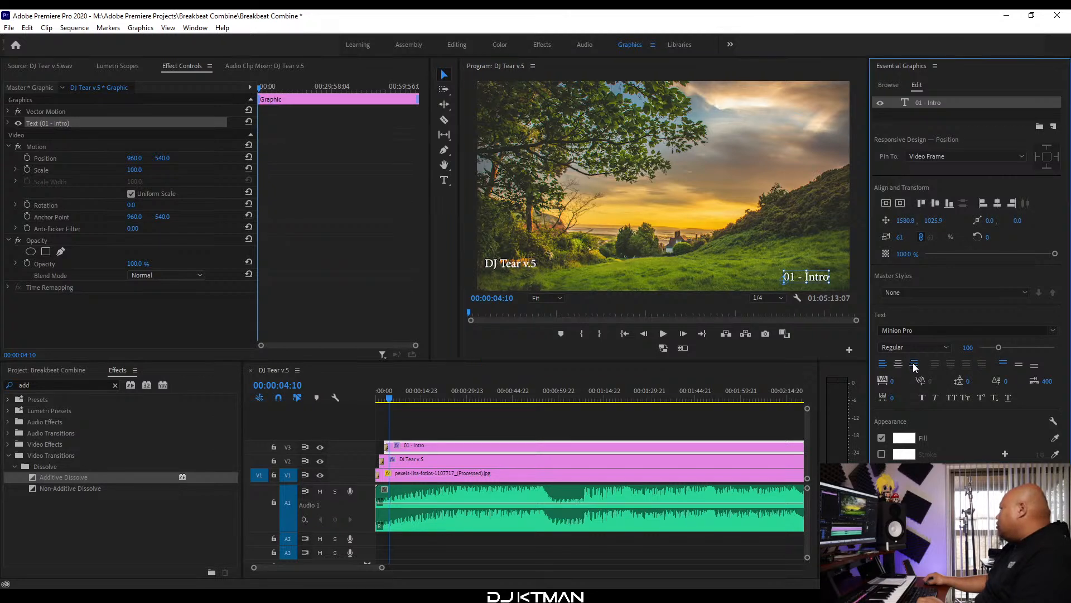
drag(773, 278, 830, 277)
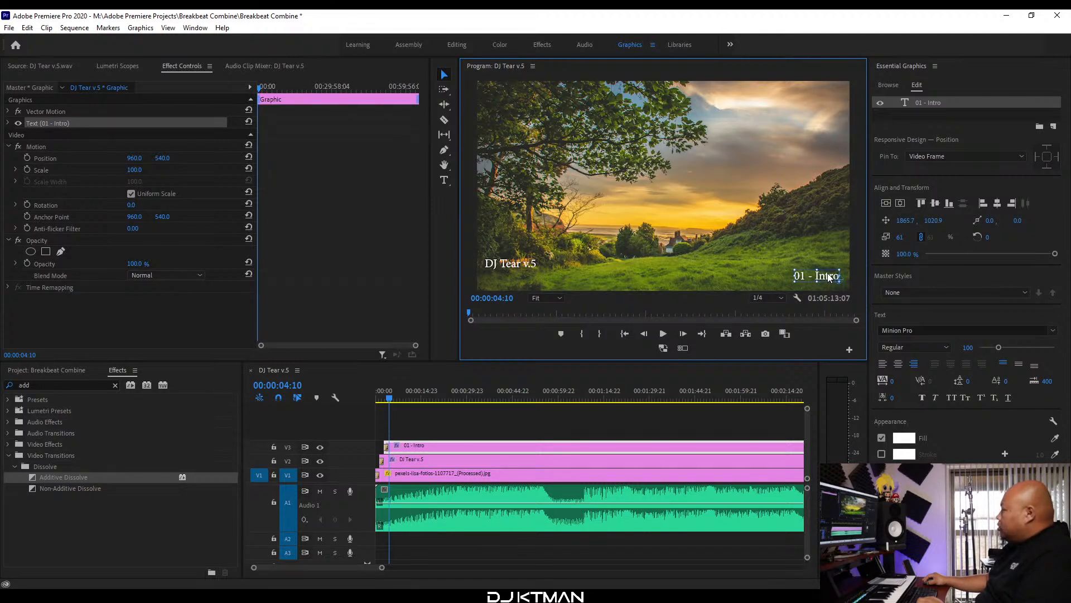
Scale the DJ Tear v.5 title to 61, right-align it and move it above 01 - Intro, at about 1869.7, 933.0.
click(515, 265)
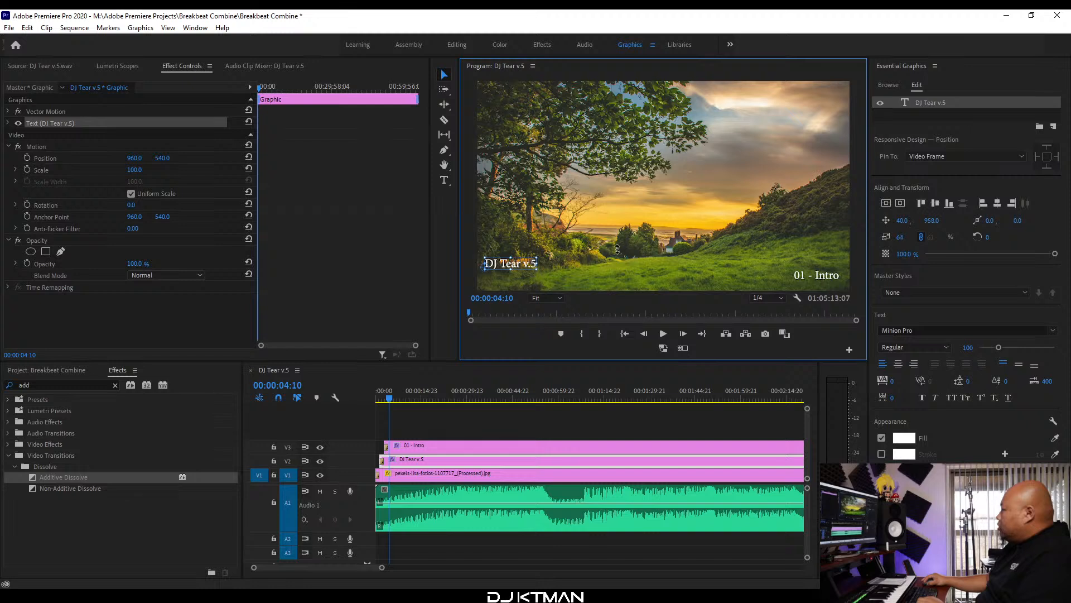
drag(760, 237, 494, 275)
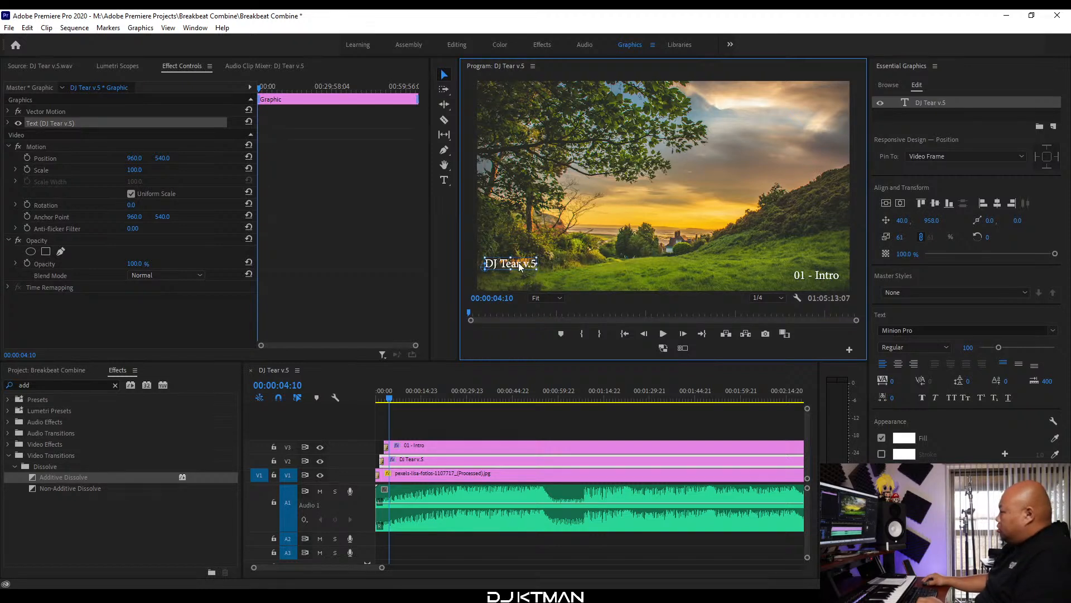
drag(535, 269, 809, 262)
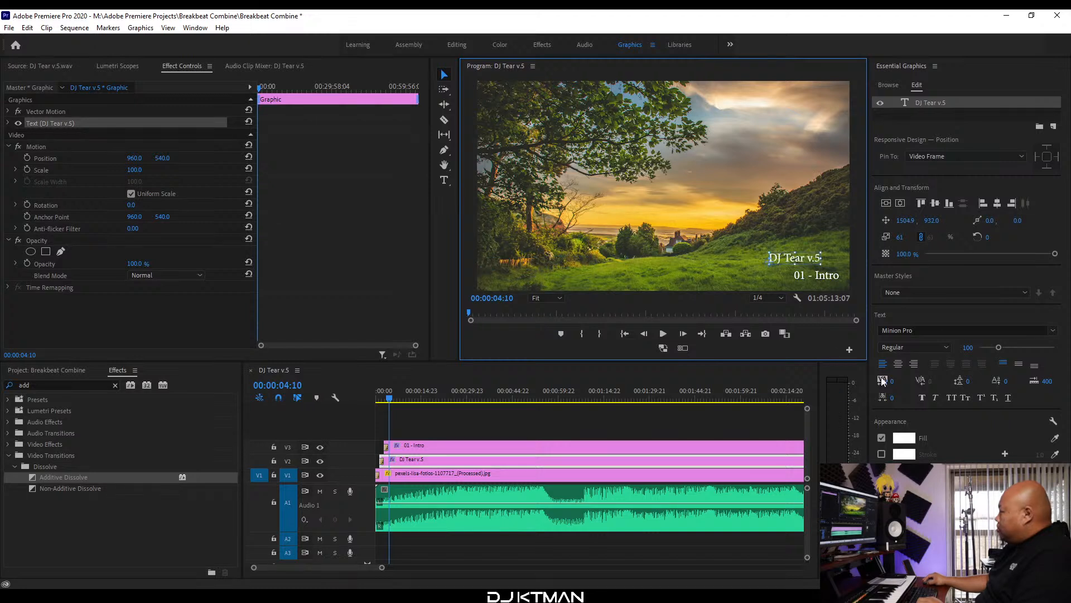
click(914, 364)
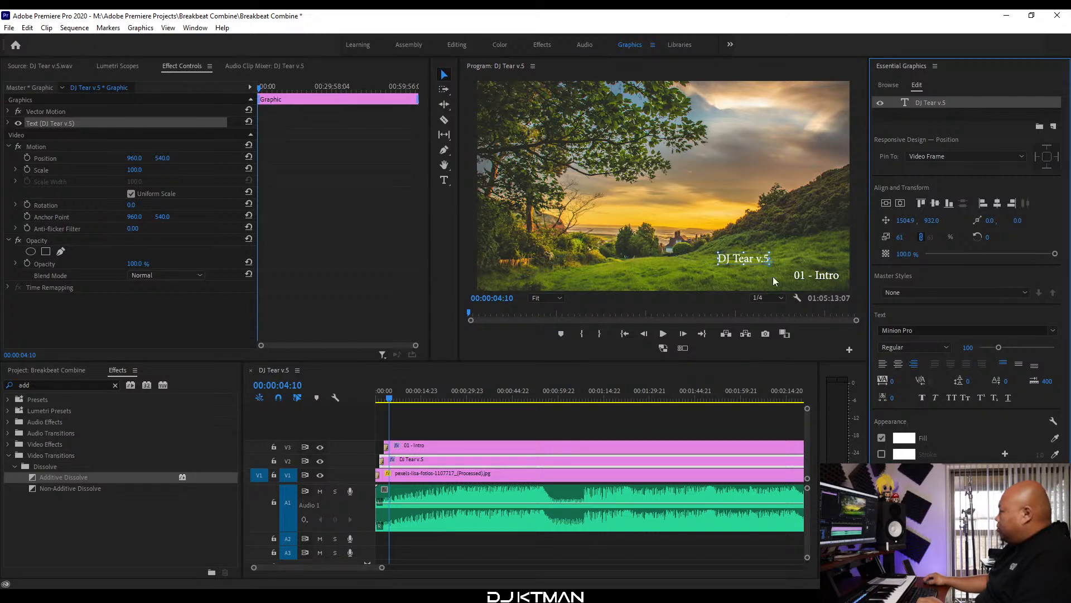
drag(759, 261, 829, 262)
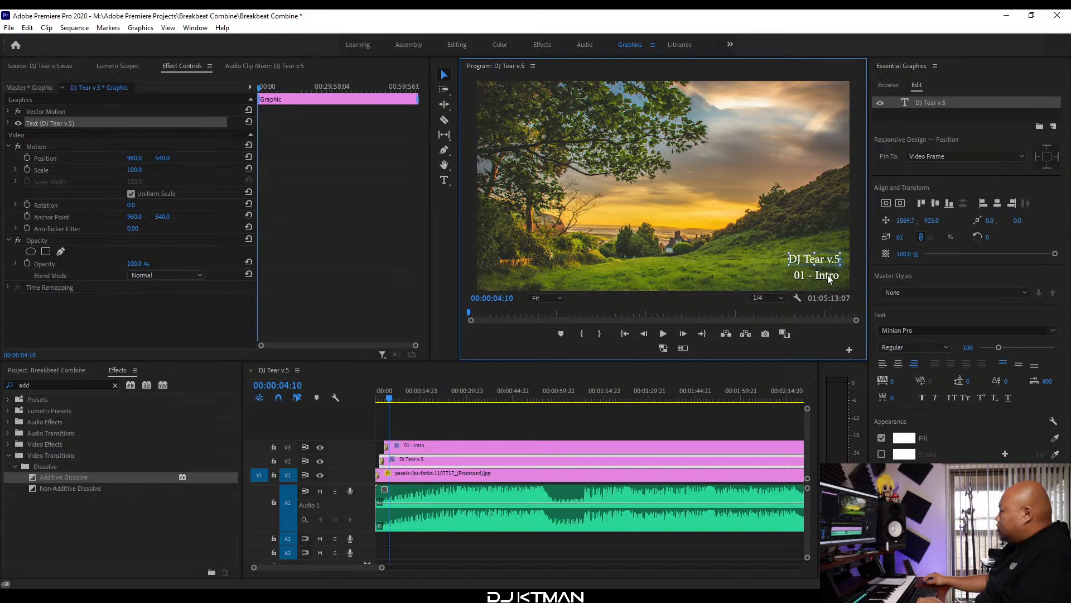
Lower the 01 - Intro title to about 1859.7, 1034.9 and the DJ Tear v.5 title to about 1863.7, 955.0.
click(829, 280)
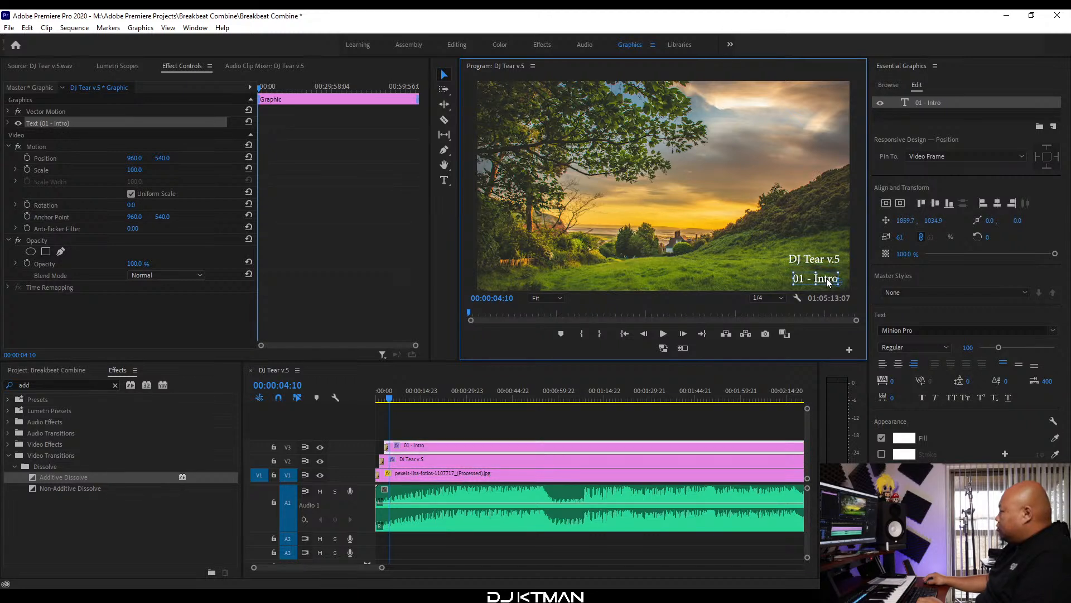
click(821, 262)
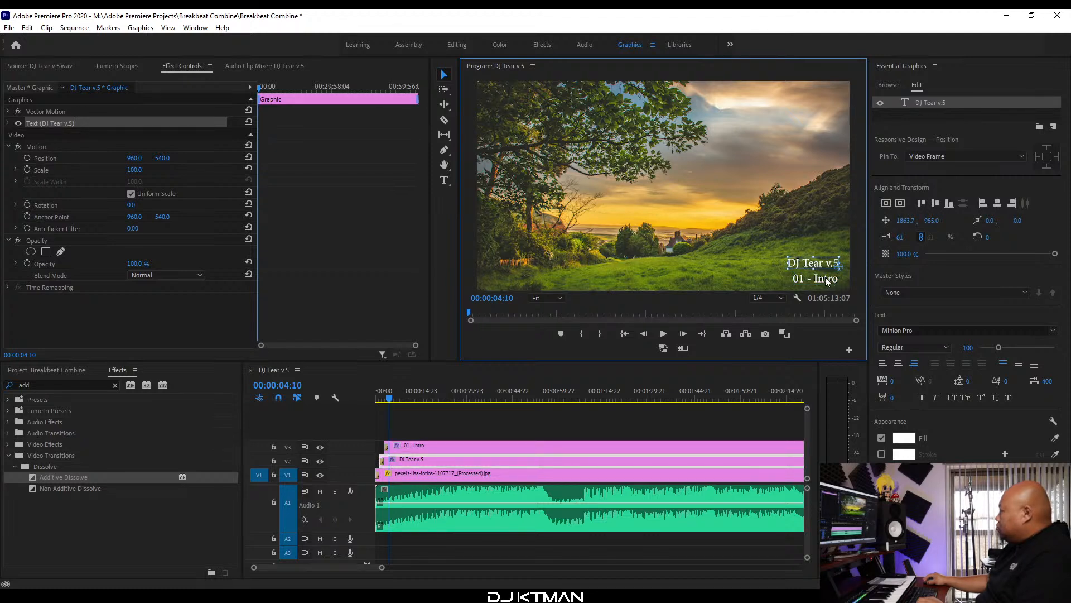
click(806, 197)
Check both titles in an enlarged program preview and nudge them closer to the frame's right edge, 01 - Intro to about 1873.7, 1034.9.
key(grave)
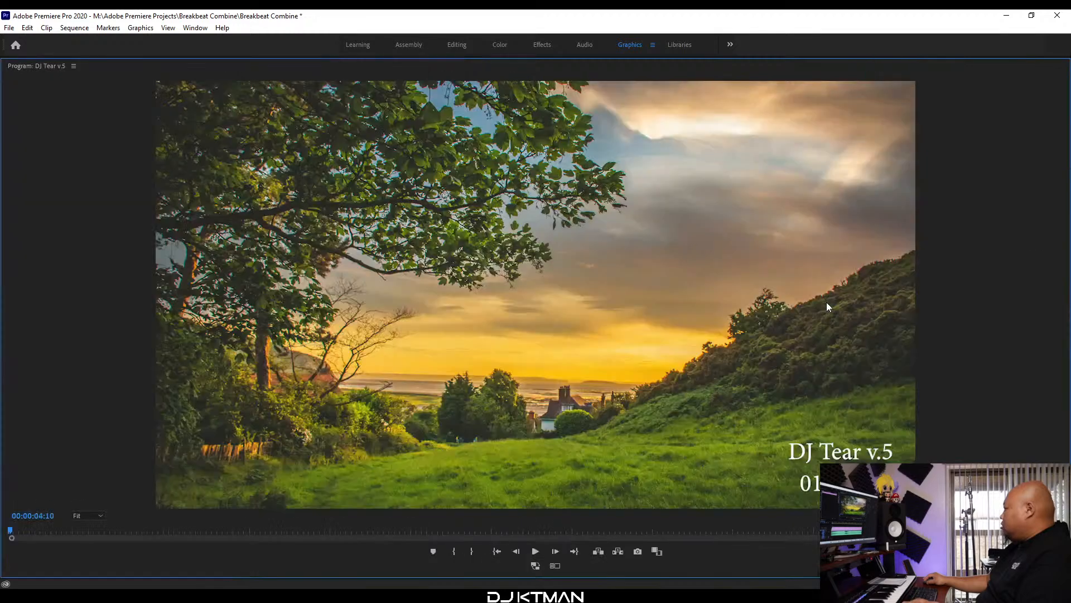
click(859, 483)
drag(859, 484, 883, 458)
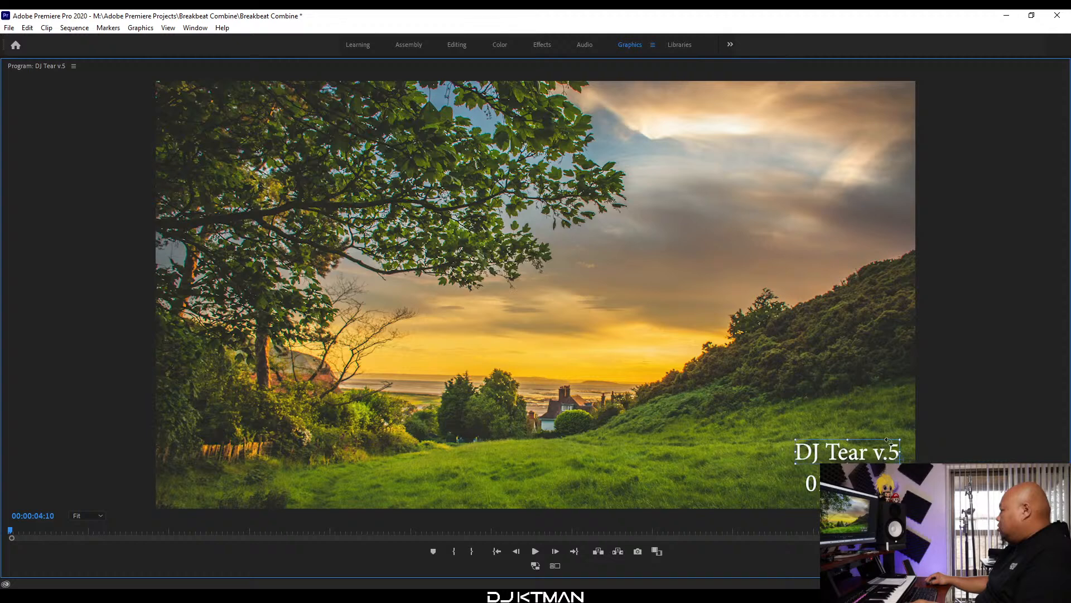
key(grave)
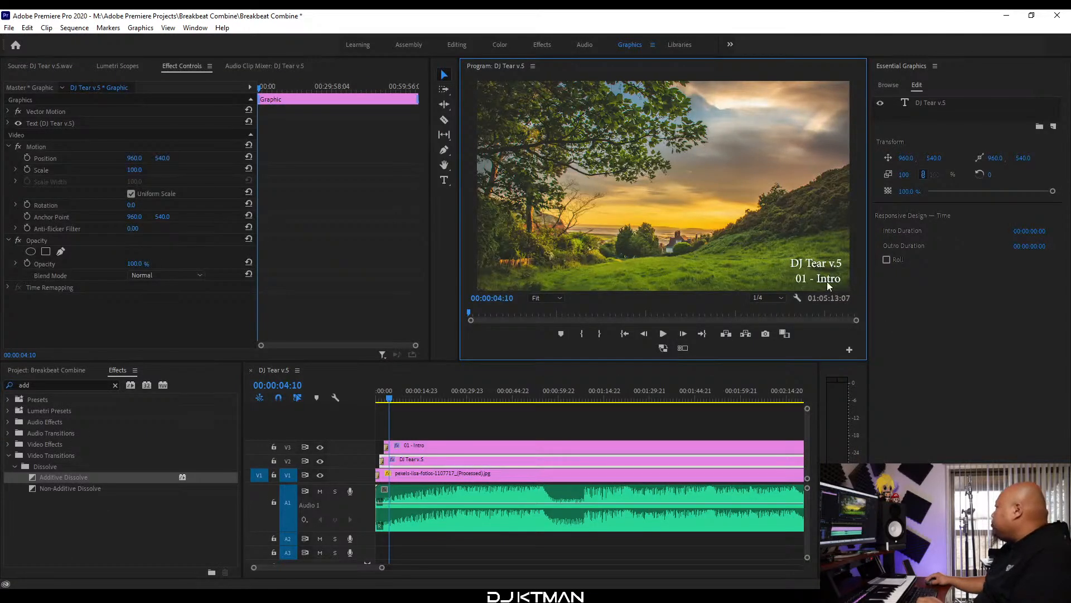
Set the horizontal position of both the 01 - Intro and DJ Tear v.5 titles to 1873.
click(827, 282)
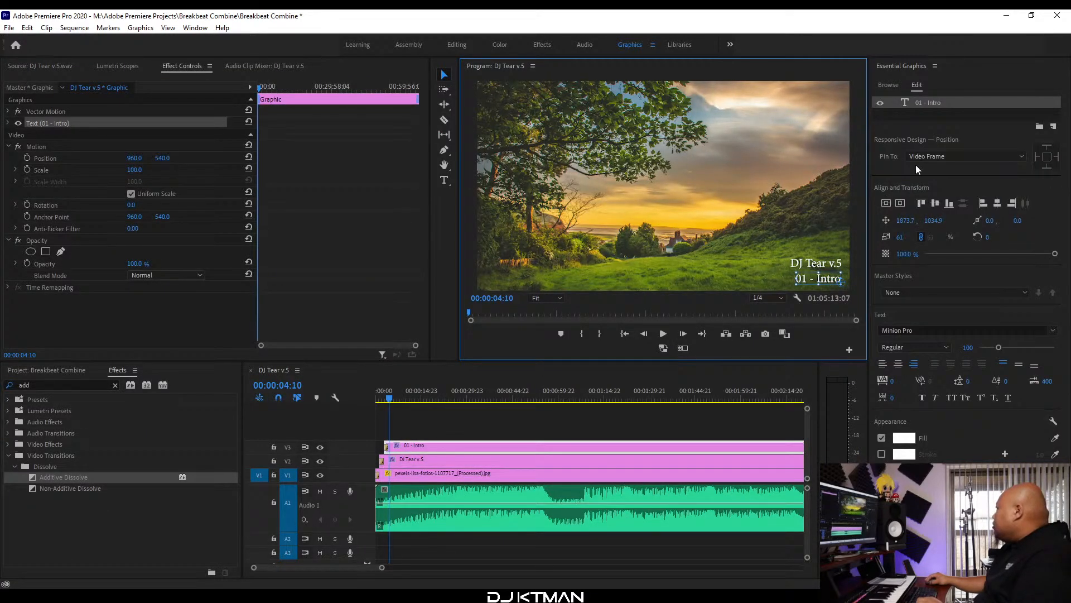
click(829, 269)
click(829, 283)
click(911, 221)
text(1873)
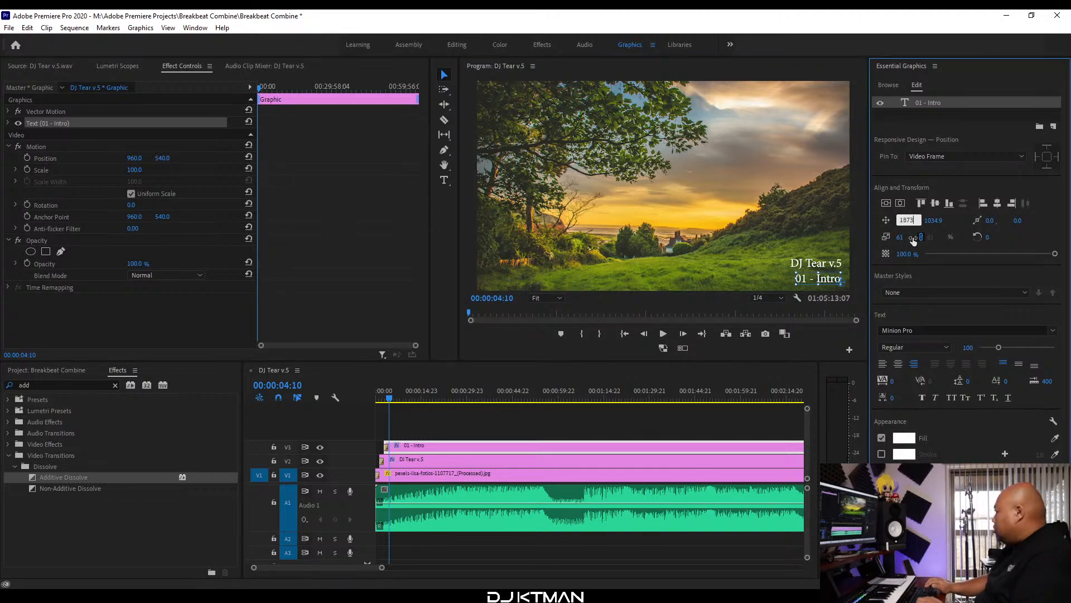
key(Return)
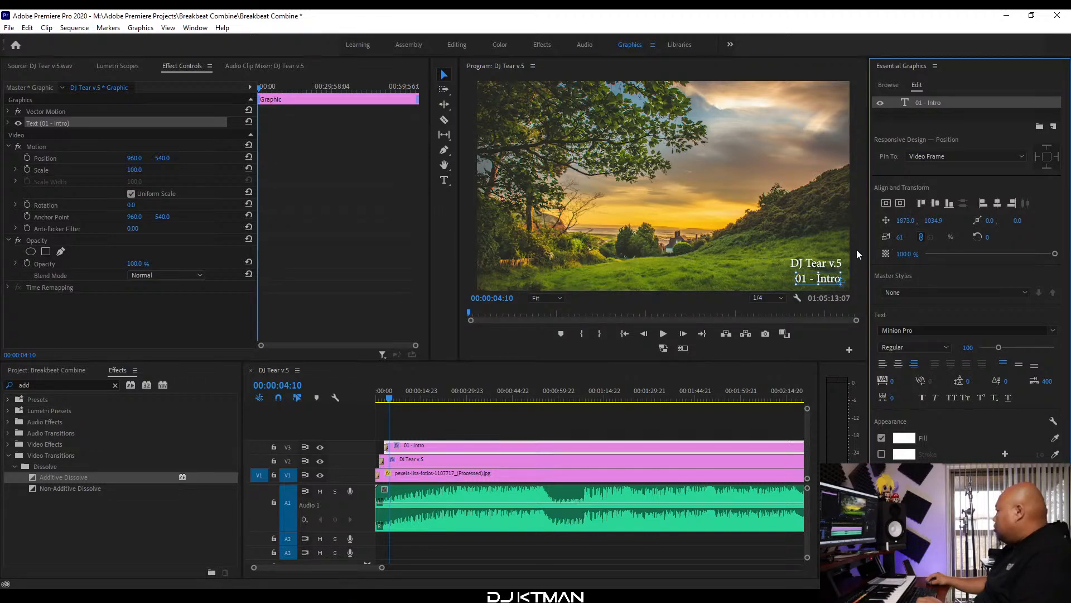
click(836, 262)
click(905, 221)
text(1873)
key(Return)
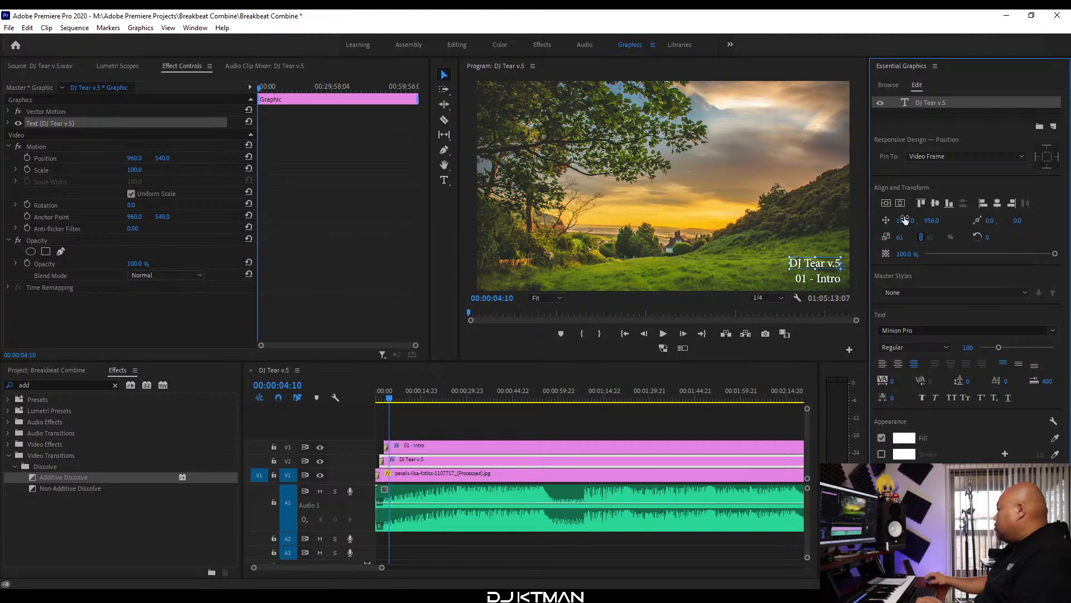
click(835, 211)
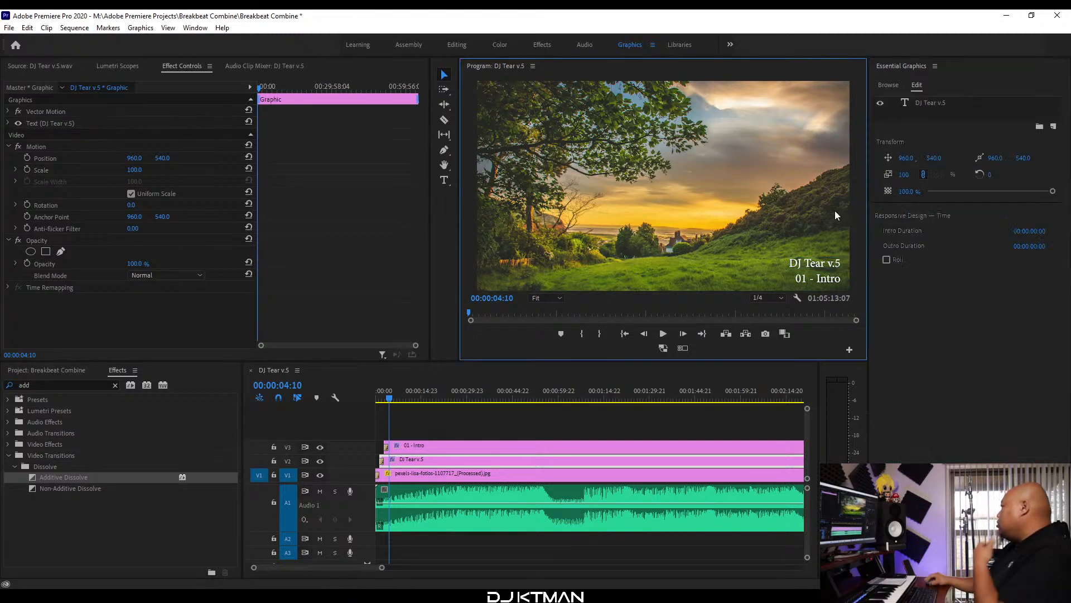
Switch to File Explorer and open the DJ Tear v.5 Tracklist document from the Breakbeat Combine project's Tracklist folder.
click(290, 376)
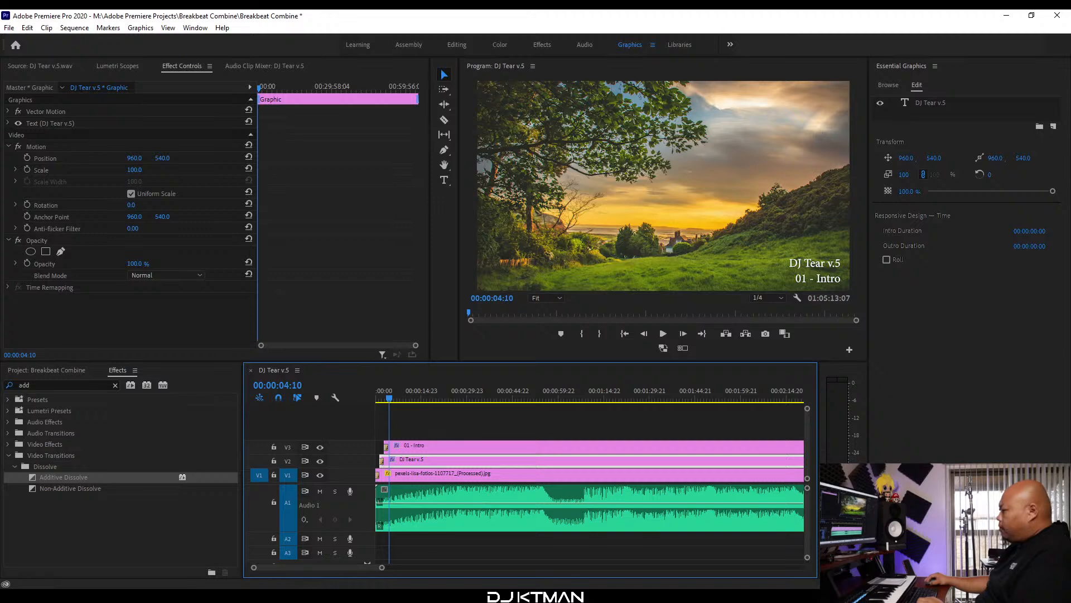
click(335, 597)
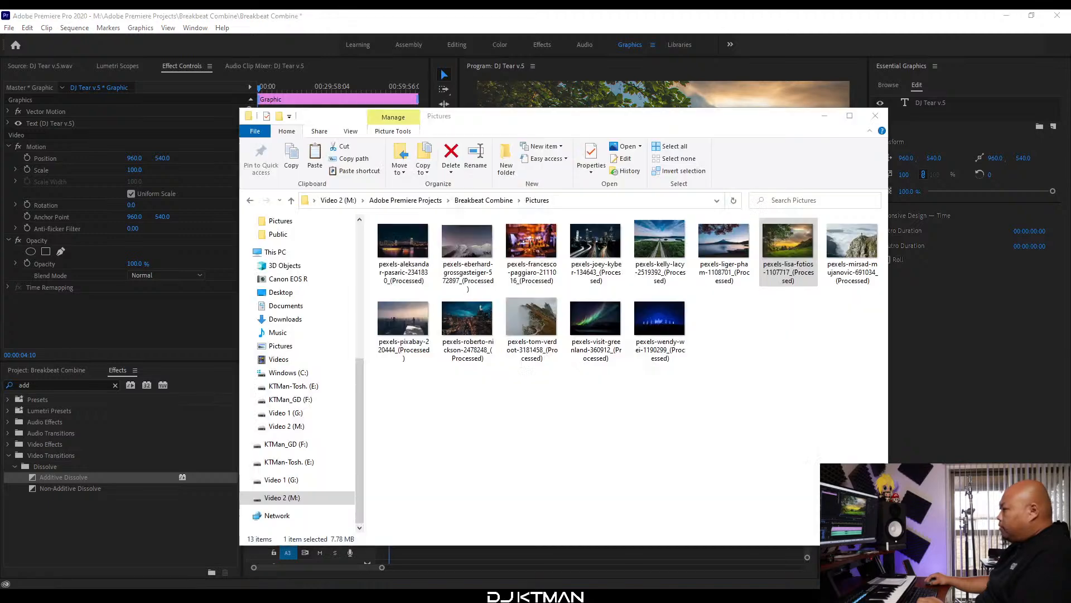
click(251, 202)
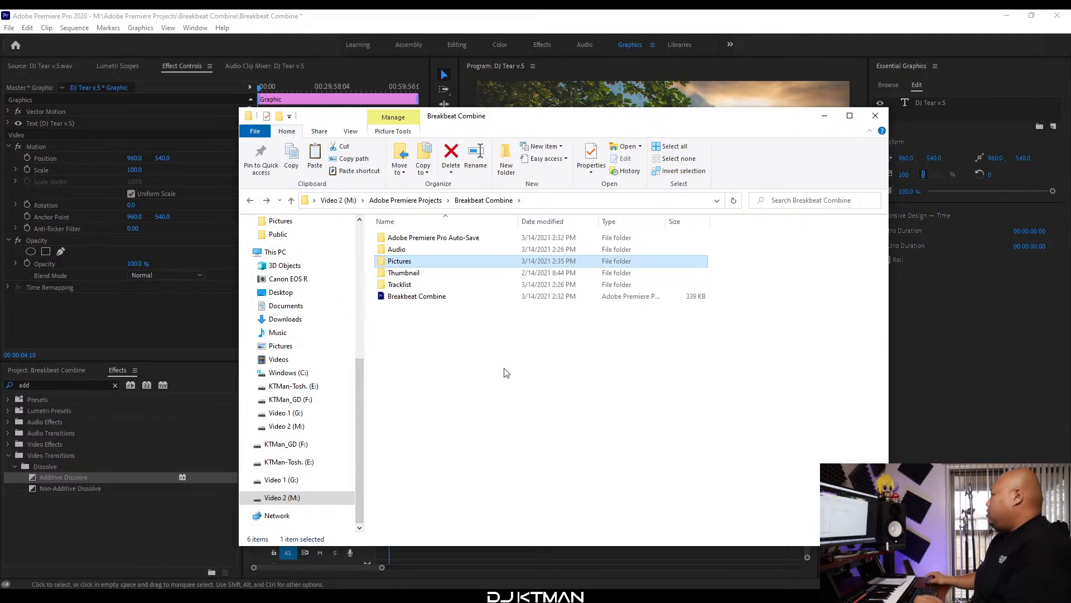
double_click(436, 285)
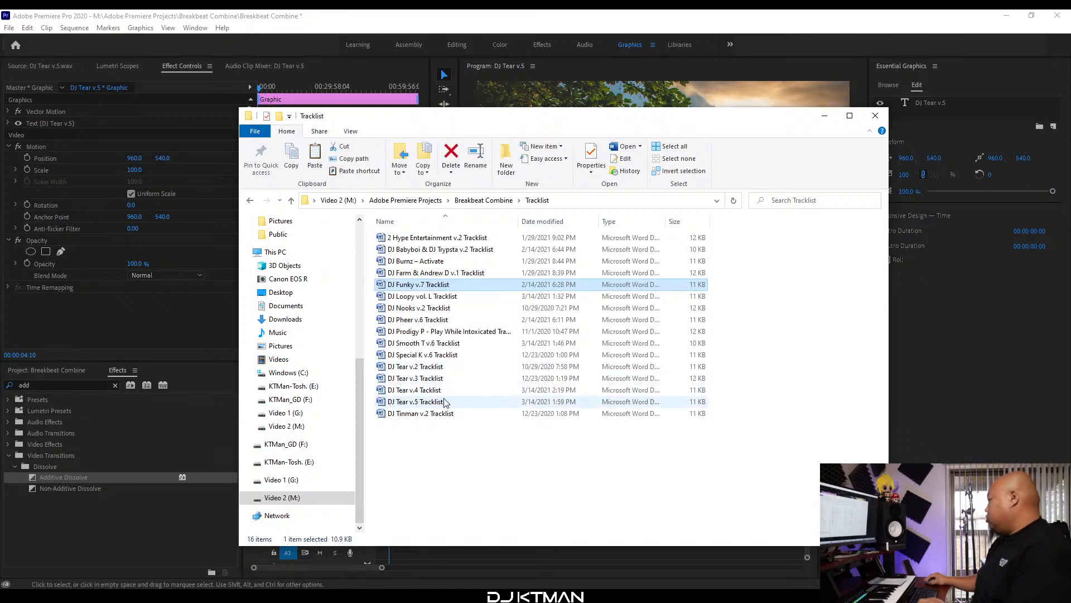
double_click(452, 402)
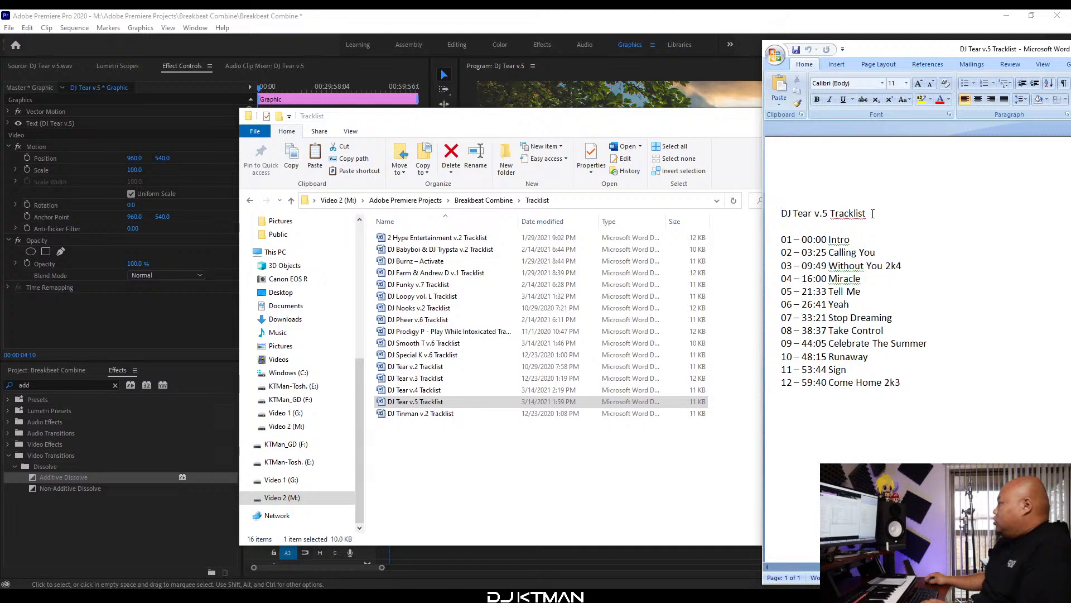
Paste the Pexels photo credit line with the photographer's name below the last track of the tracklist and save the document.
click(929, 391)
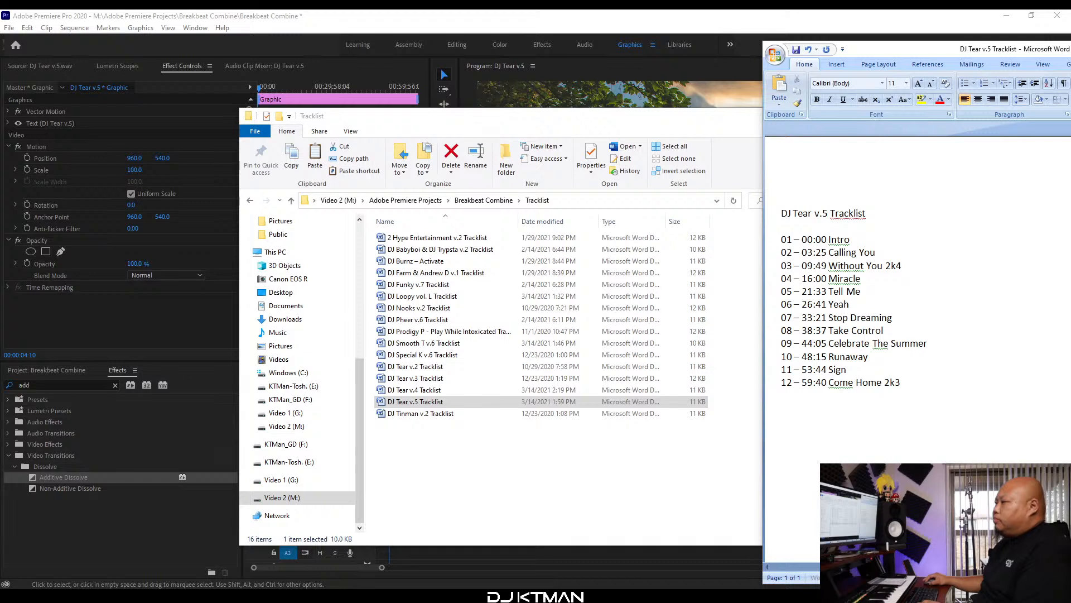
key(ctrl+c)
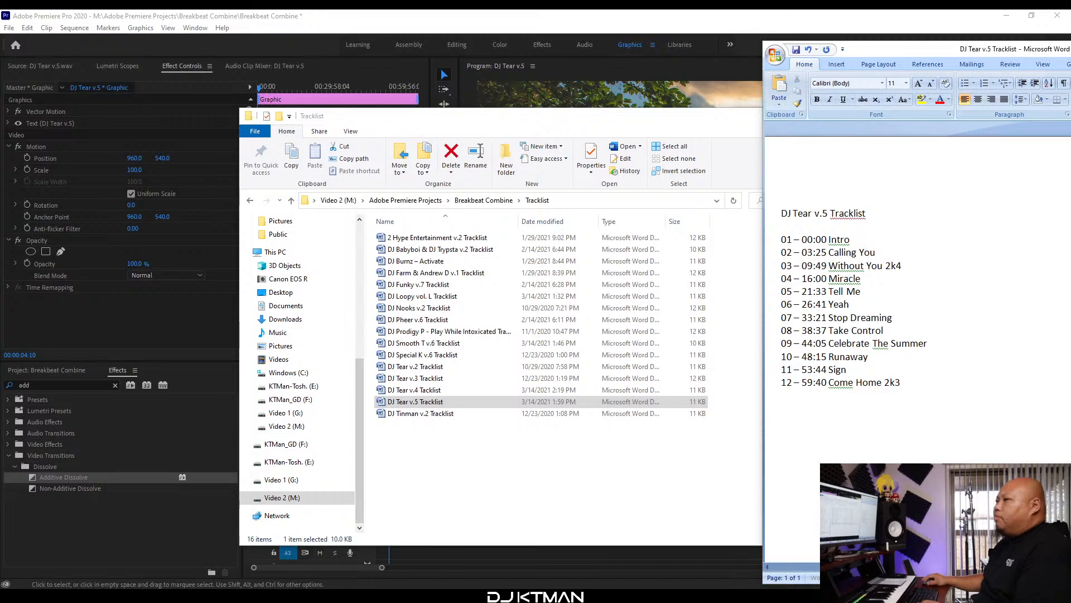
click(909, 432)
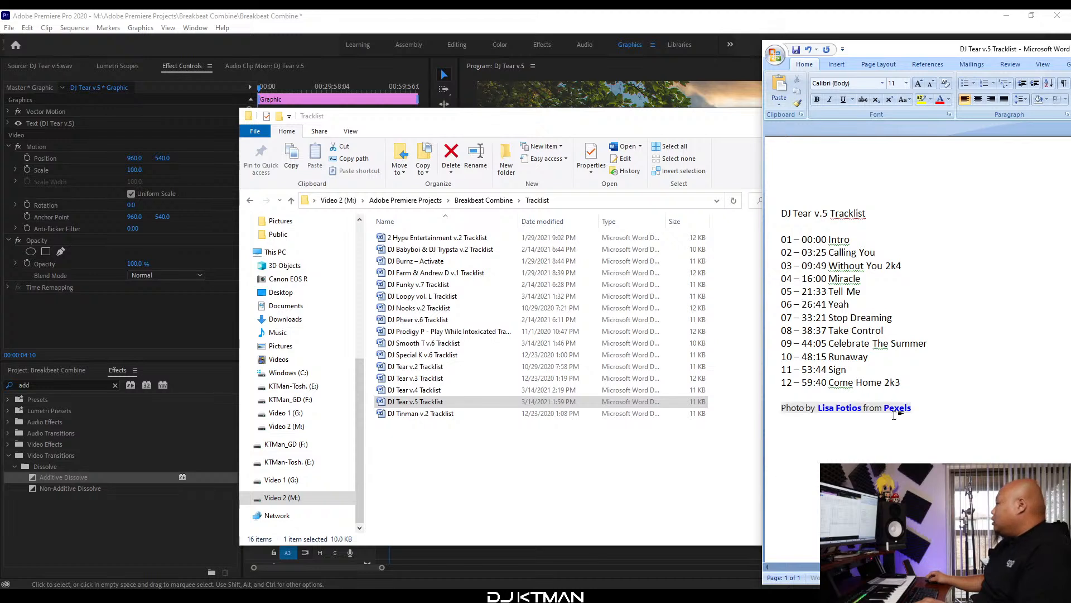
key(ctrl+s)
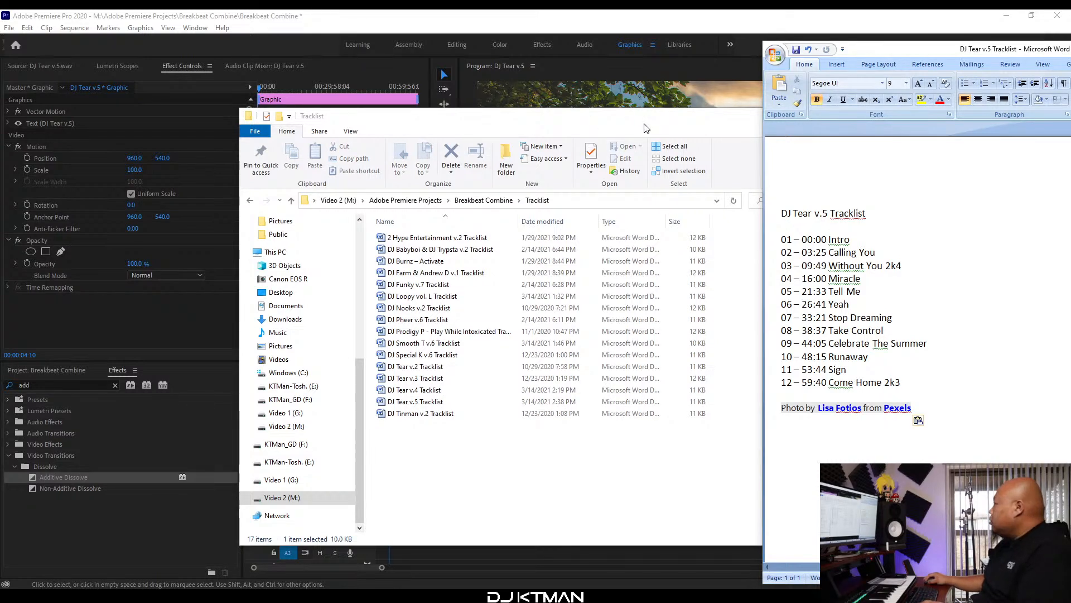
click(781, 57)
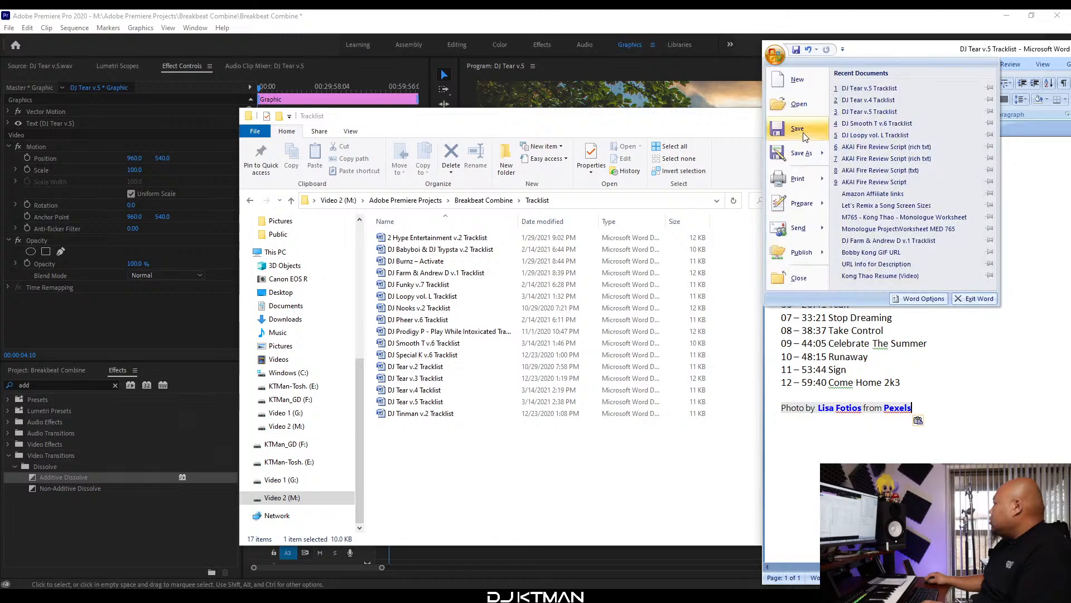
click(805, 137)
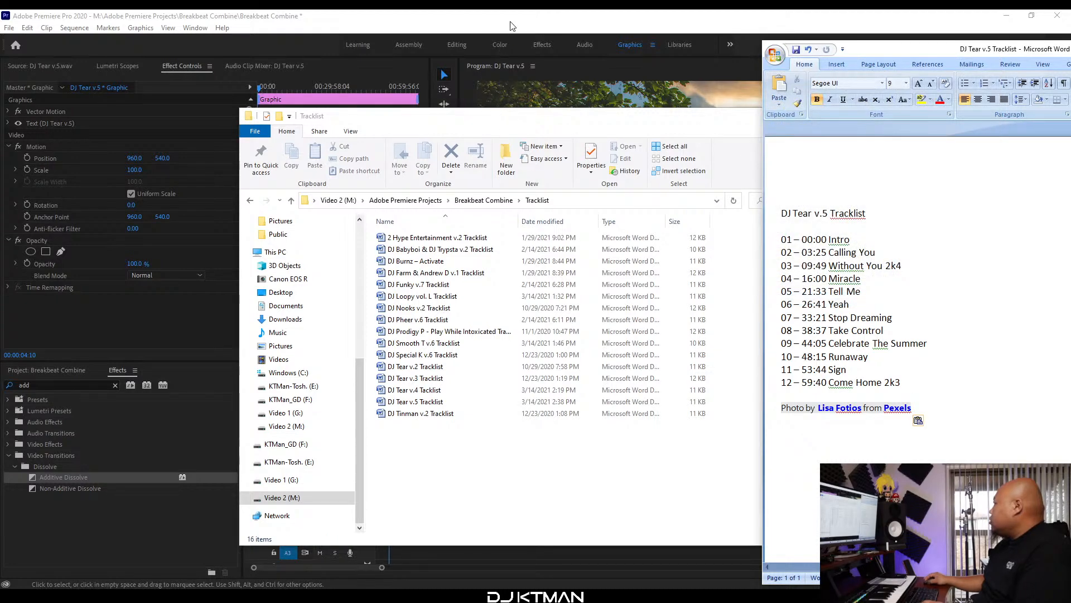
Copy the track 02 name "Calling You" from the tracklist and return to Premiere Pro.
drag(854, 253, 831, 254)
key(ctrl+c)
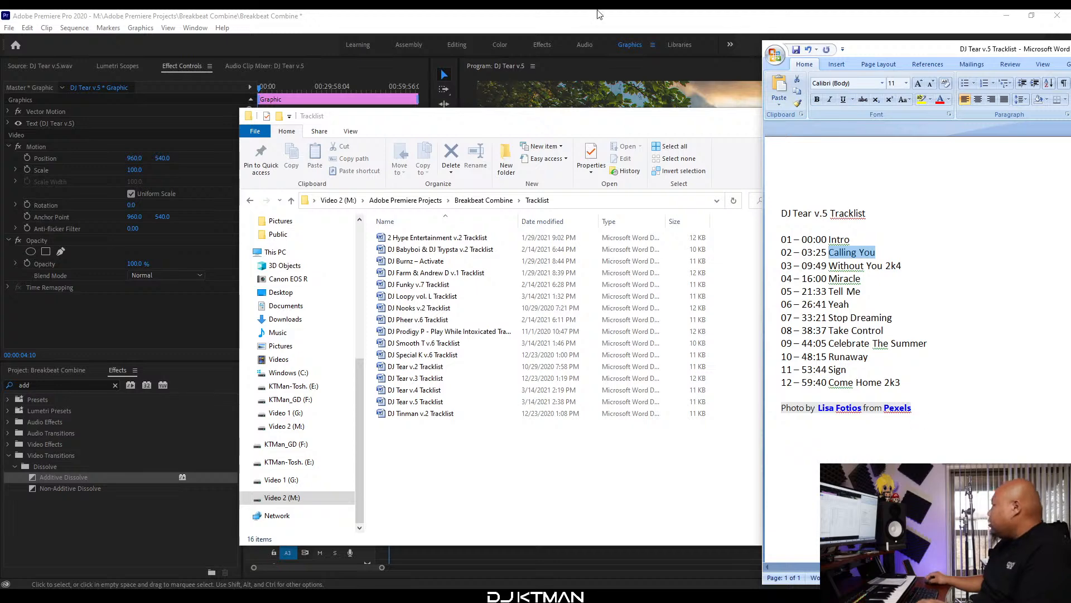
click(605, 35)
Place the playhead at 00:03:25:13 in the DJ Tear v.5 sequence, where track 02 begins.
drag(422, 396, 666, 401)
key(minus)
drag(560, 394, 702, 398)
key(equal)
key(equal)
key(equal)
key(equal)
drag(558, 394, 528, 394)
key(equal)
key(equal)
key(equal)
key(space)
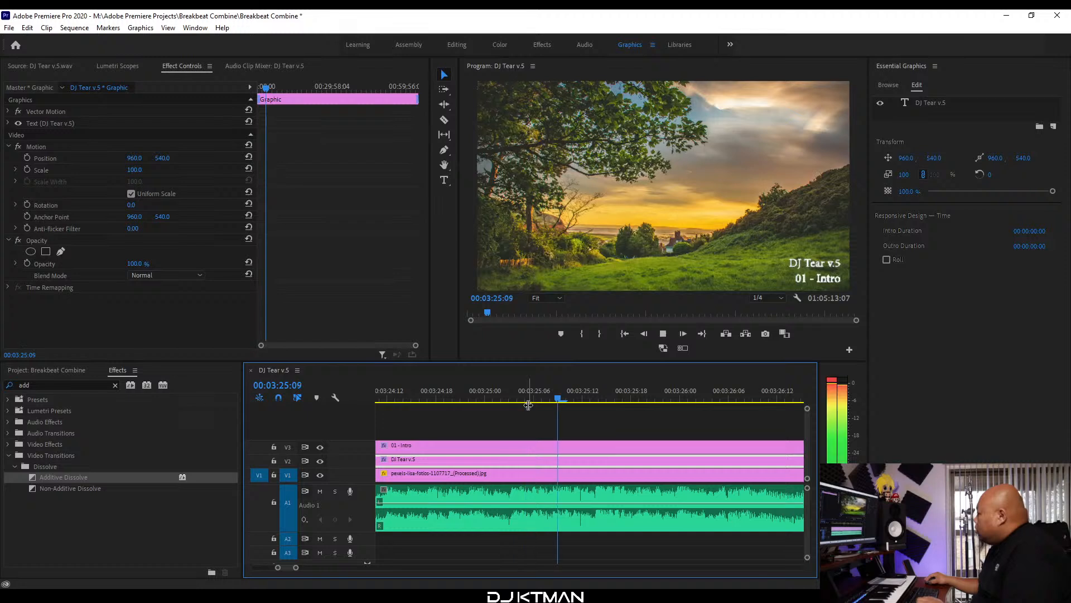
click(591, 394)
key(equal)
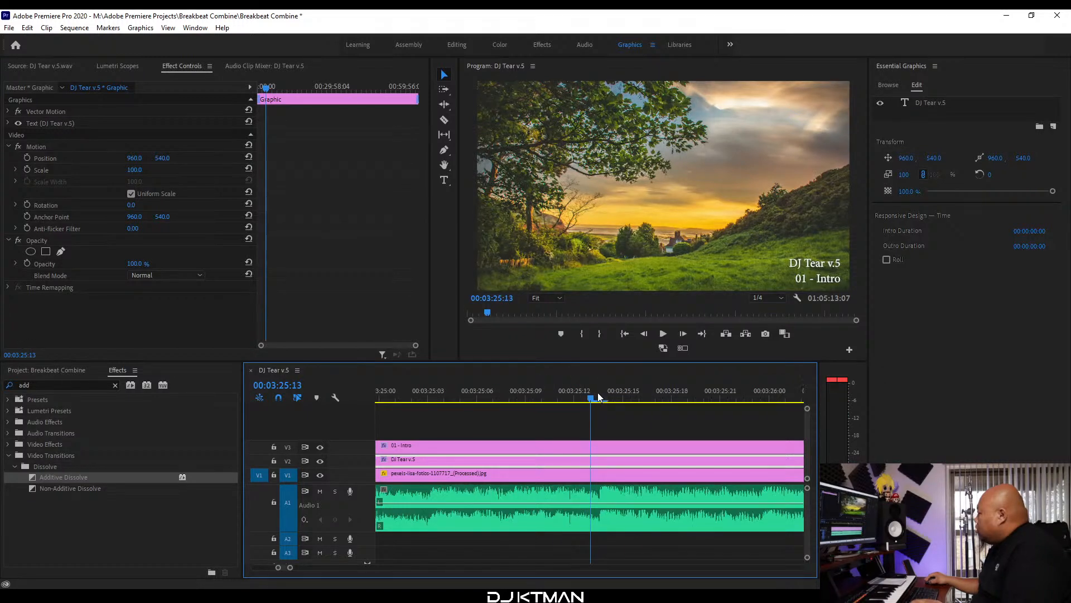
Split the 01 - Intro title clip on V3 at the playhead, 00:03:25:13.
key(c)
click(594, 446)
key(v)
Replace the text of the title clip after the cut with "02 - Calling You".
click(615, 447)
key(minus)
key(minus)
key(minus)
key(minus)
key(minus)
key(minus)
key(minus)
key(minus)
key(minus)
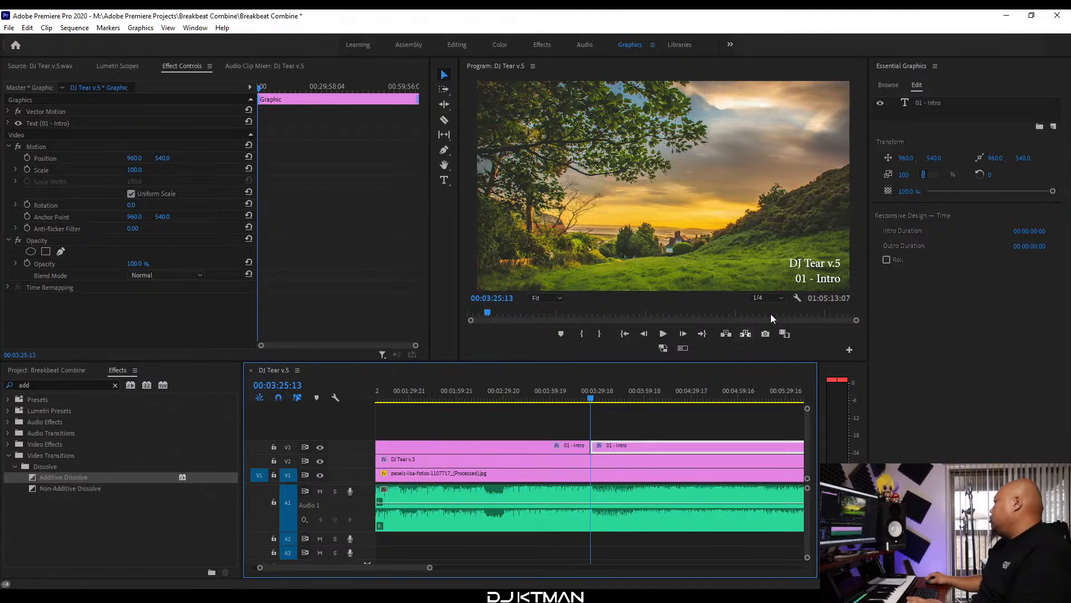
click(824, 278)
key(t)
double_click(824, 279)
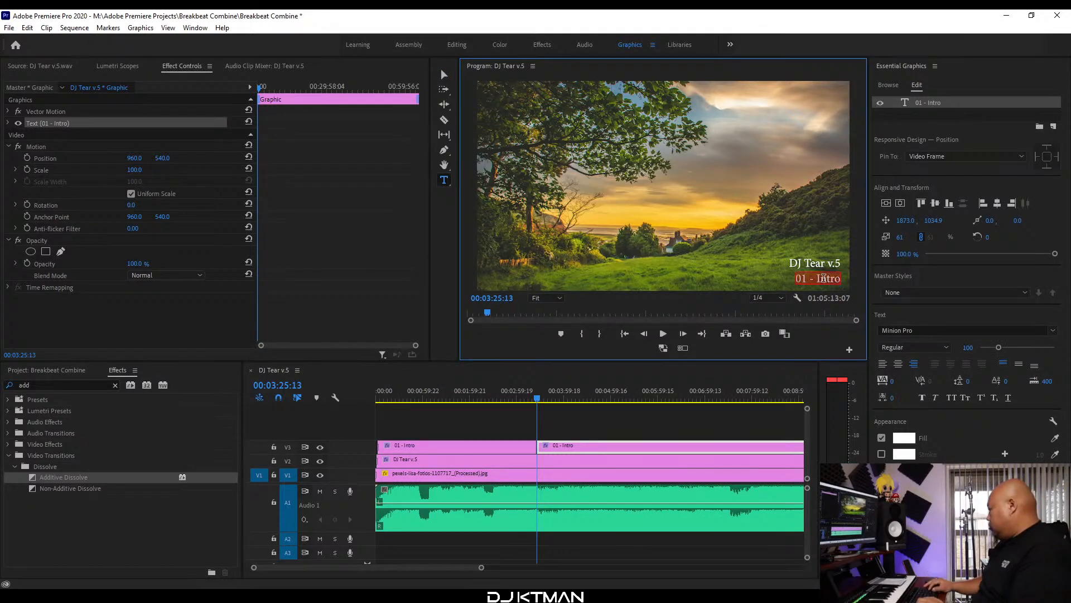
text(02 - )
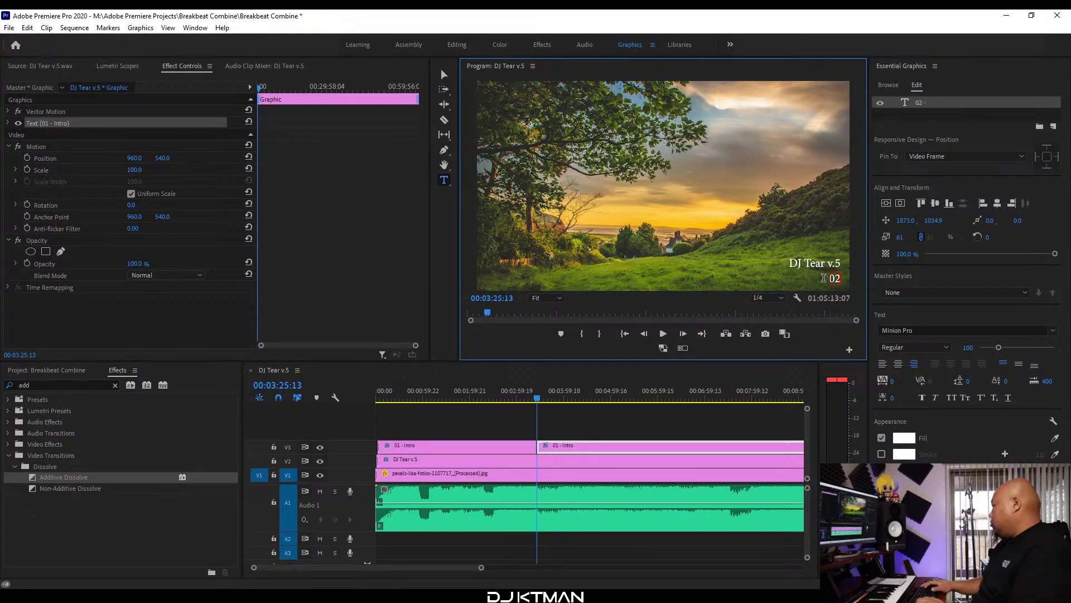
text(Calling YouV)
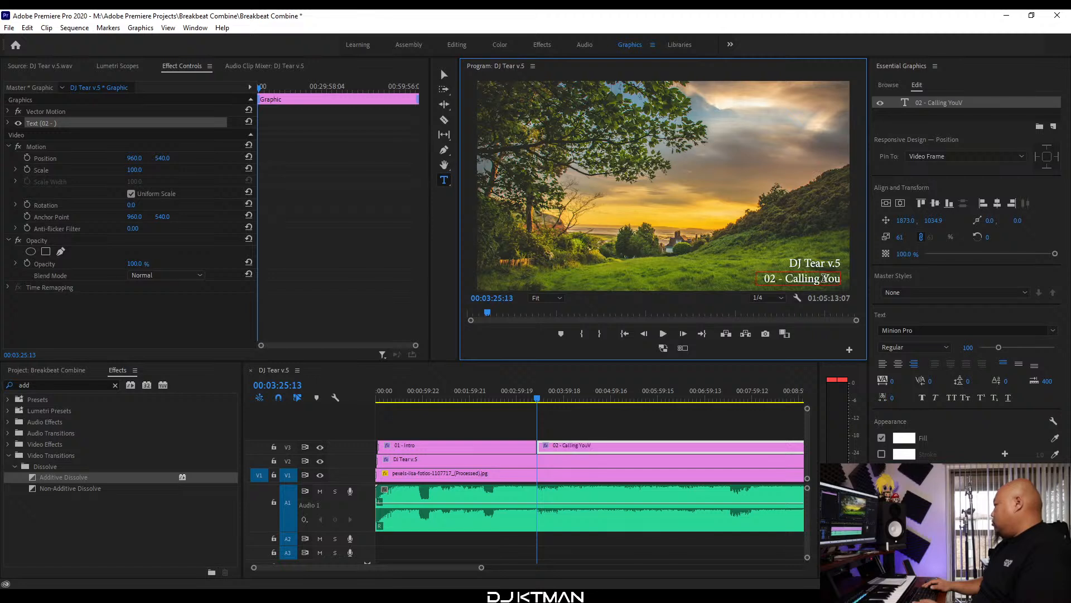
key(BackSpace)
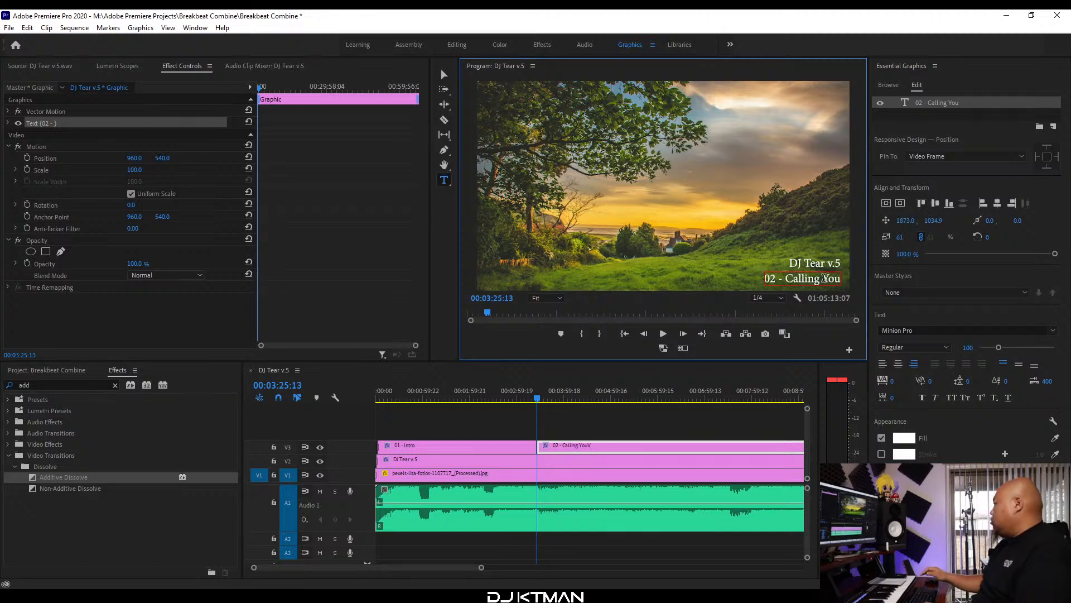
Play the sequence from 00:03:25:13 to check the 02 - Calling You title.
click(284, 372)
key(minus)
key(minus)
key(space)
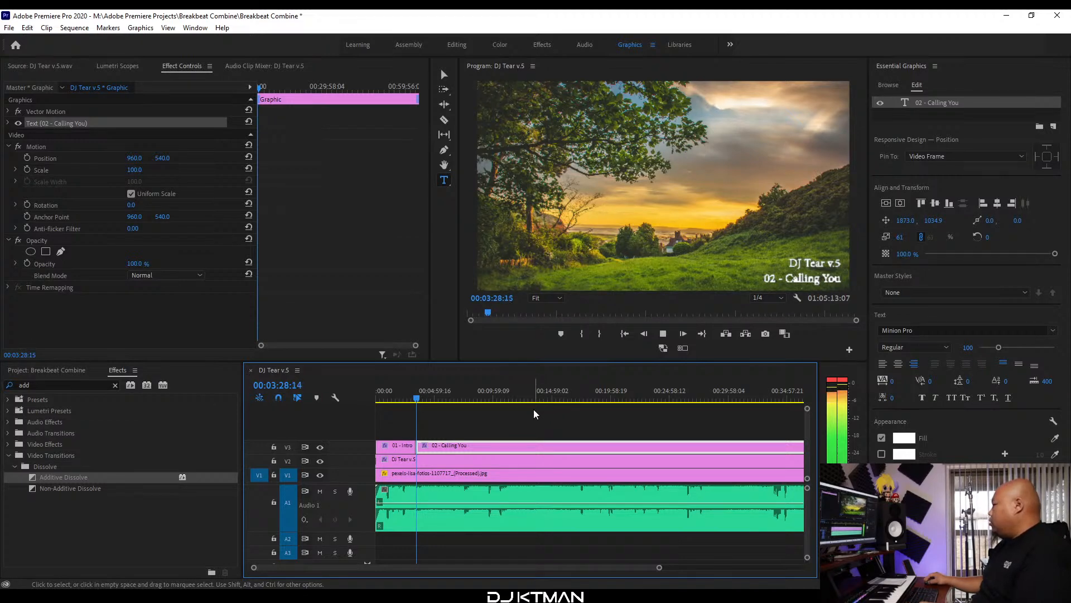
Copy the track 03 title "Without You 2k4" from the Word tracklist and return to Premiere Pro.
key(alt+Tab)
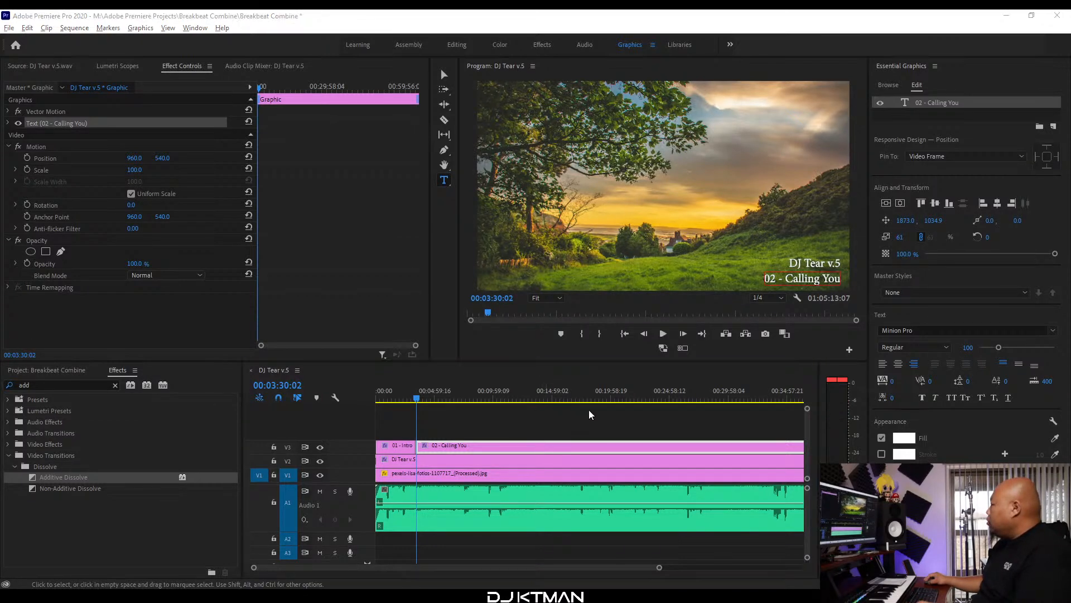
drag(901, 267, 829, 267)
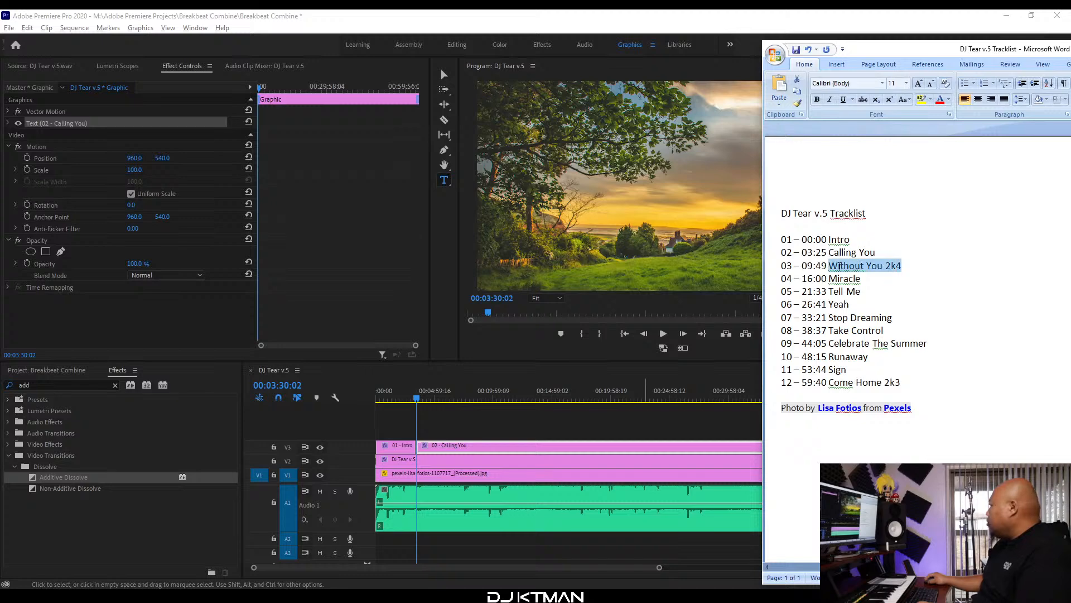
key(alt+Tab)
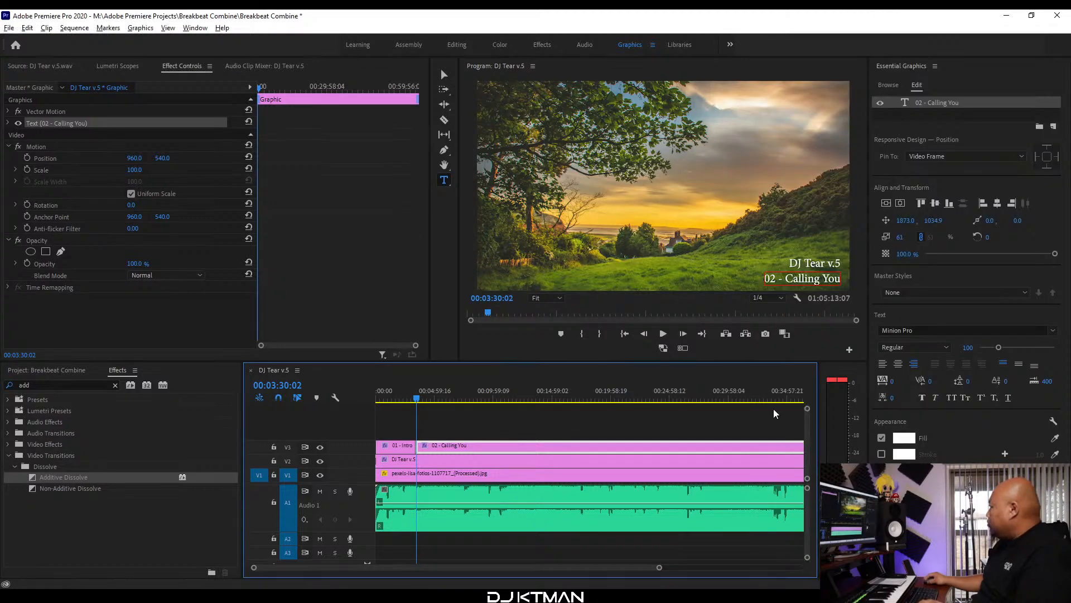
Move the playhead to 00:09:48:07, just before track 03 begins at 09:49.
click(742, 395)
click(485, 398)
key(equal)
key(equal)
click(605, 397)
key(equal)
key(equal)
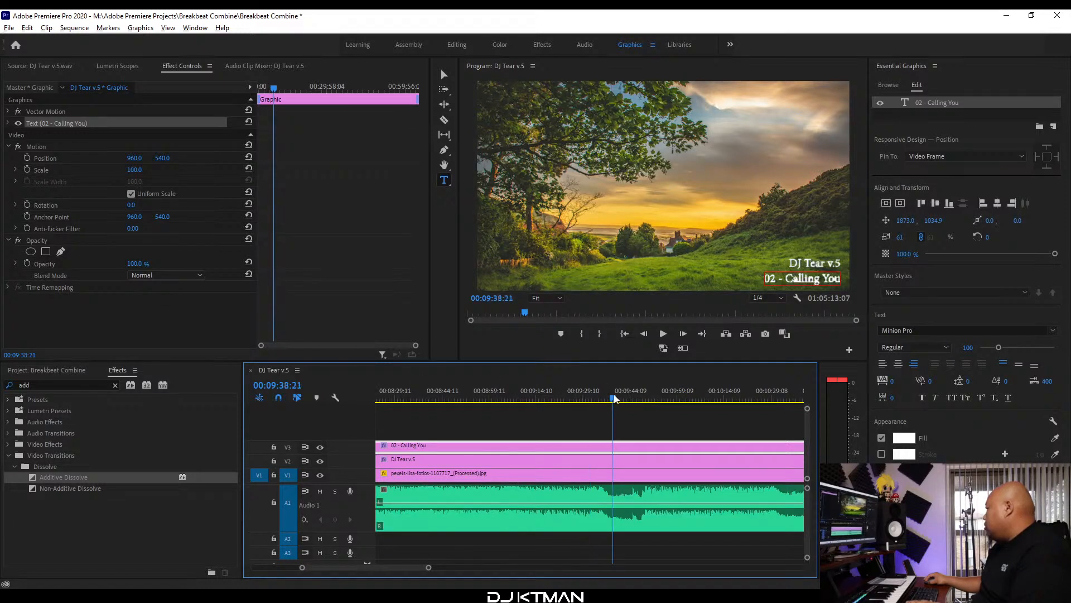
click(635, 398)
click(643, 398)
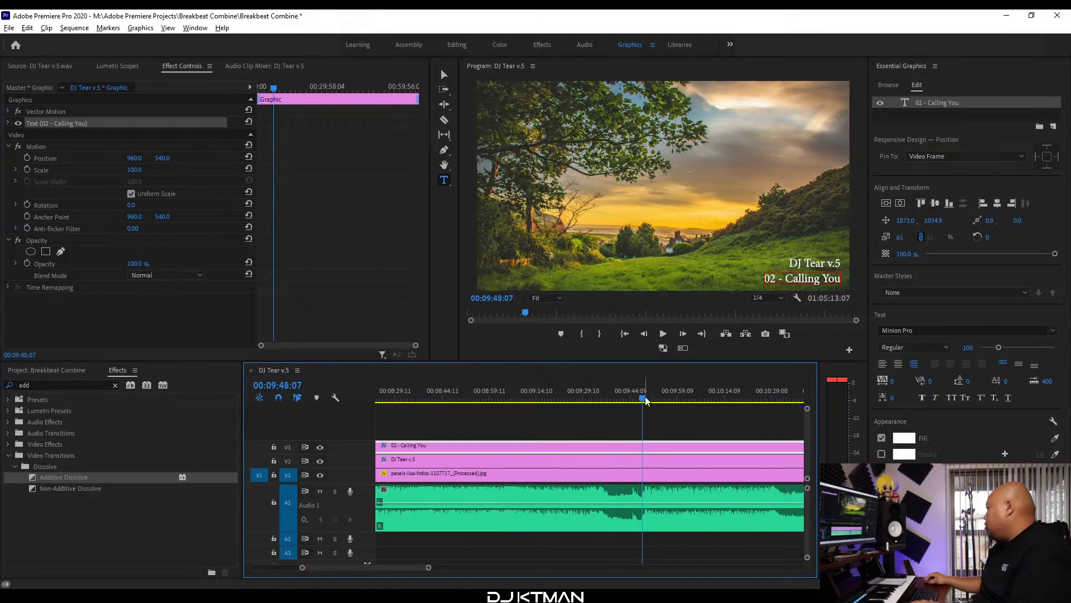
Play the audio briefly around the track change and place the playhead at 00:09:49:04.
key(equal)
key(equal)
key(equal)
key(space)
key(space)
key(equal)
key(equal)
click(524, 399)
Split the 02 - Calling You title clip on V3 at the playhead, 00:09:49:04.
key(c)
click(525, 445)
key(v)
key(minus)
key(minus)
key(minus)
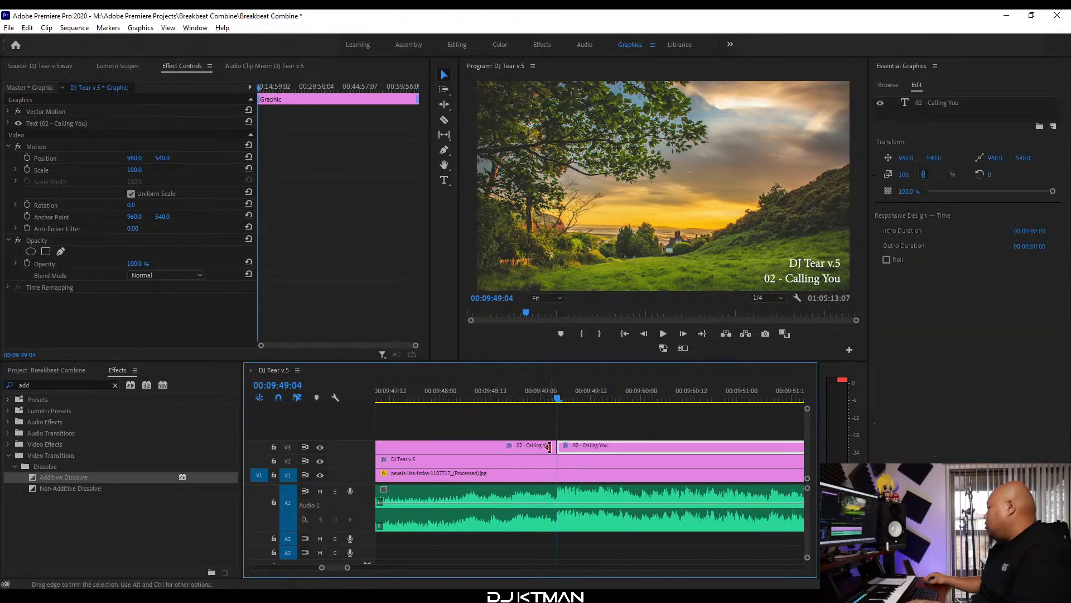
key(minus)
key(minus)
key(minus)
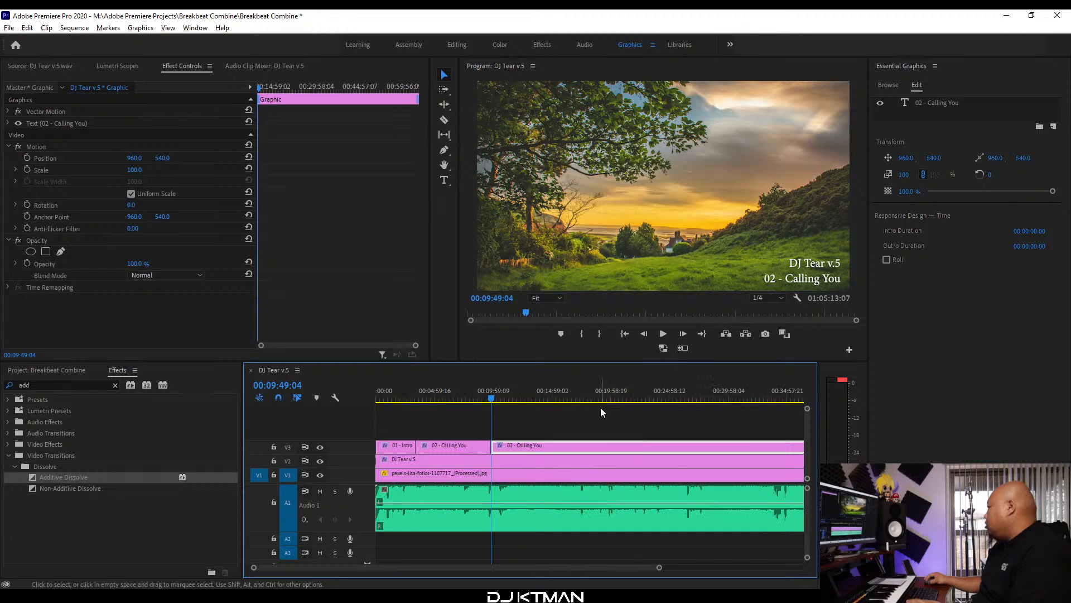
Replace the text of the title clip after the 00:09:49:04 cut with "03 - Without You 2k4".
double_click(807, 279)
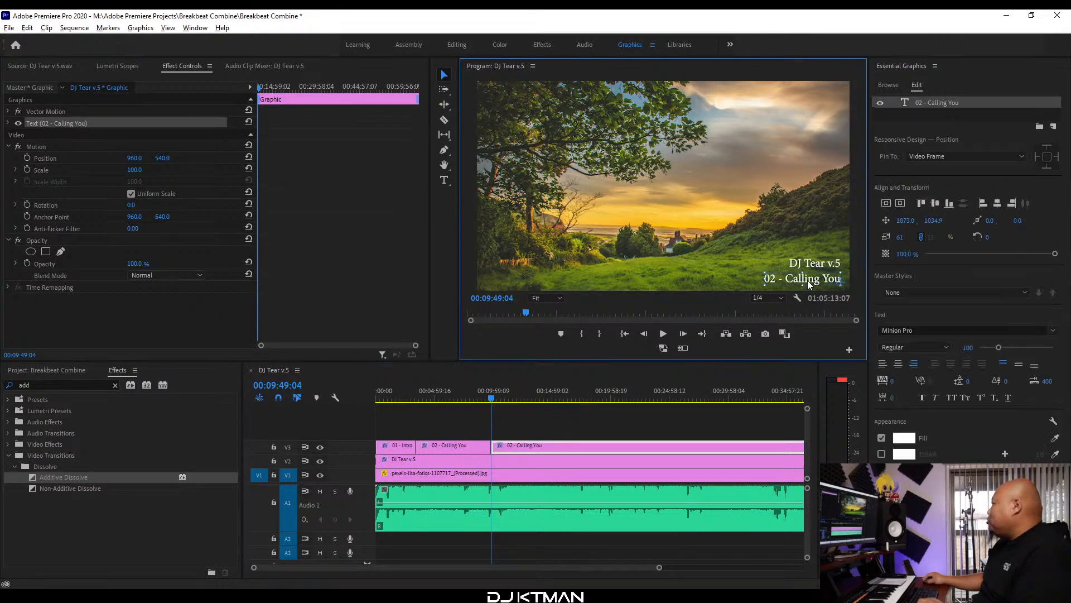
key(ctrl+a)
text(03)
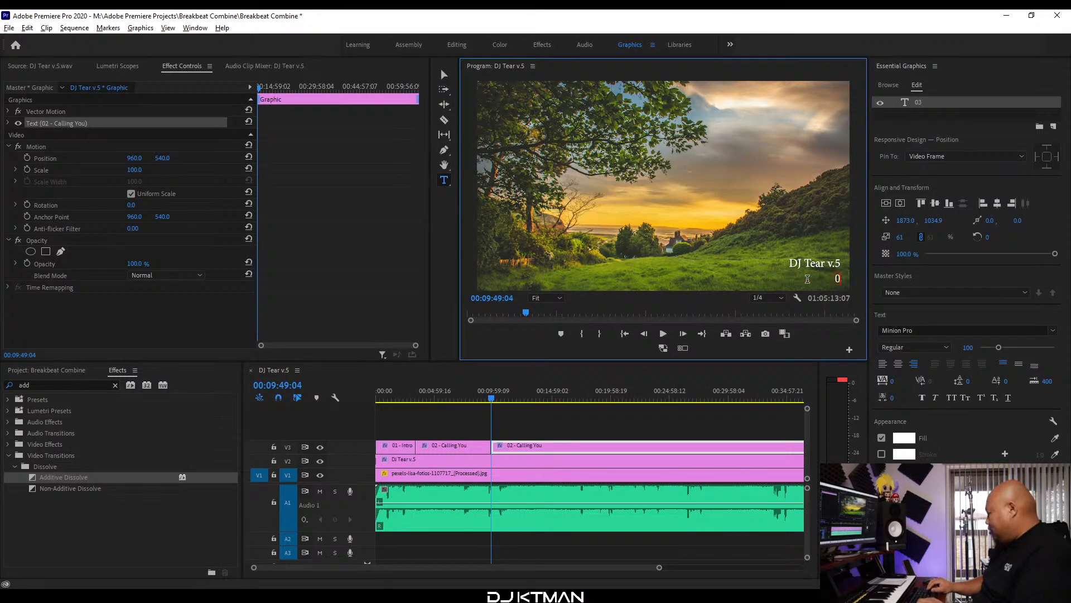
text( - Without You 2k4V)
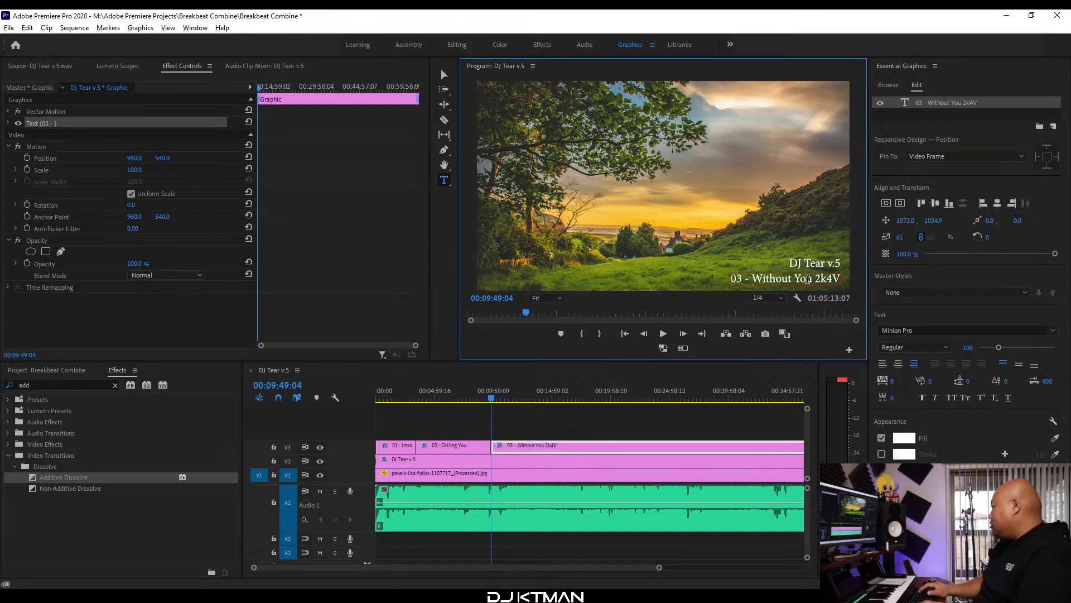
key(BackSpace)
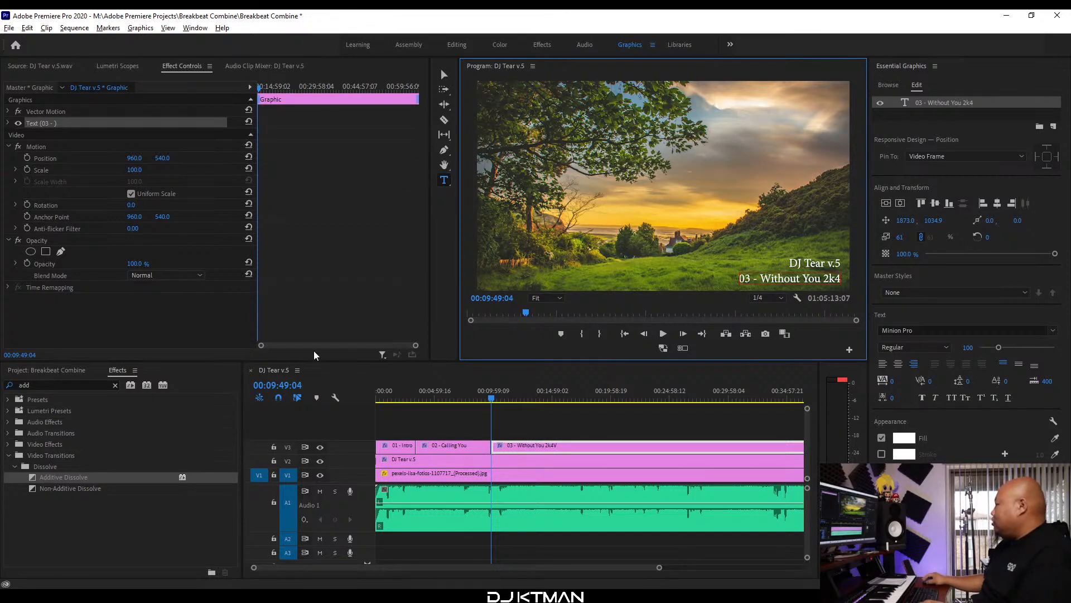
click(550, 414)
key(minus)
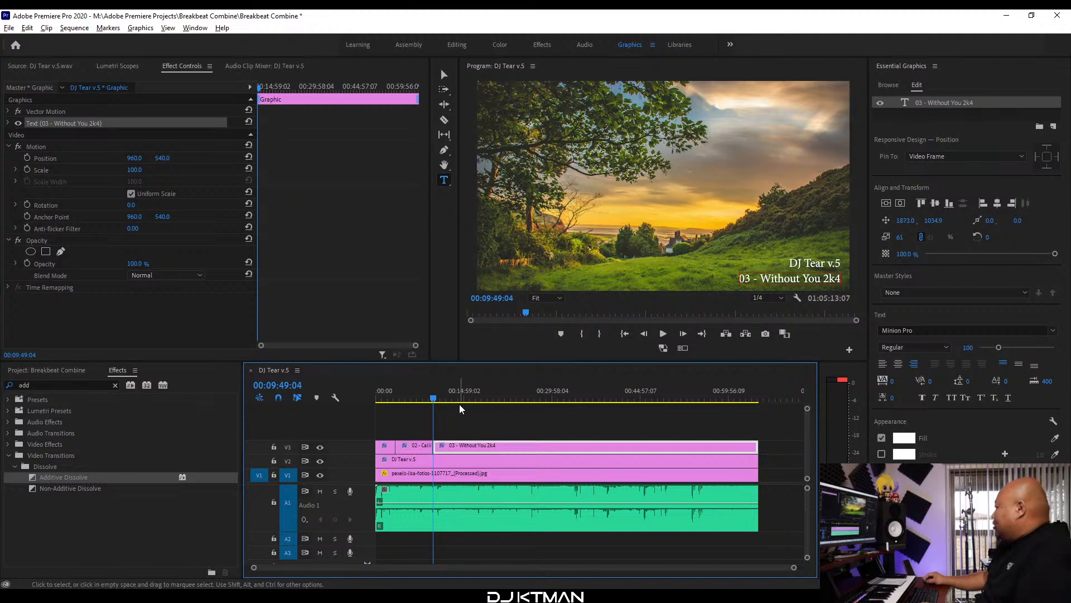
Copy the track 04 title "Miracle" from the Word tracklist and return to Premiere Pro.
key(alt+Tab)
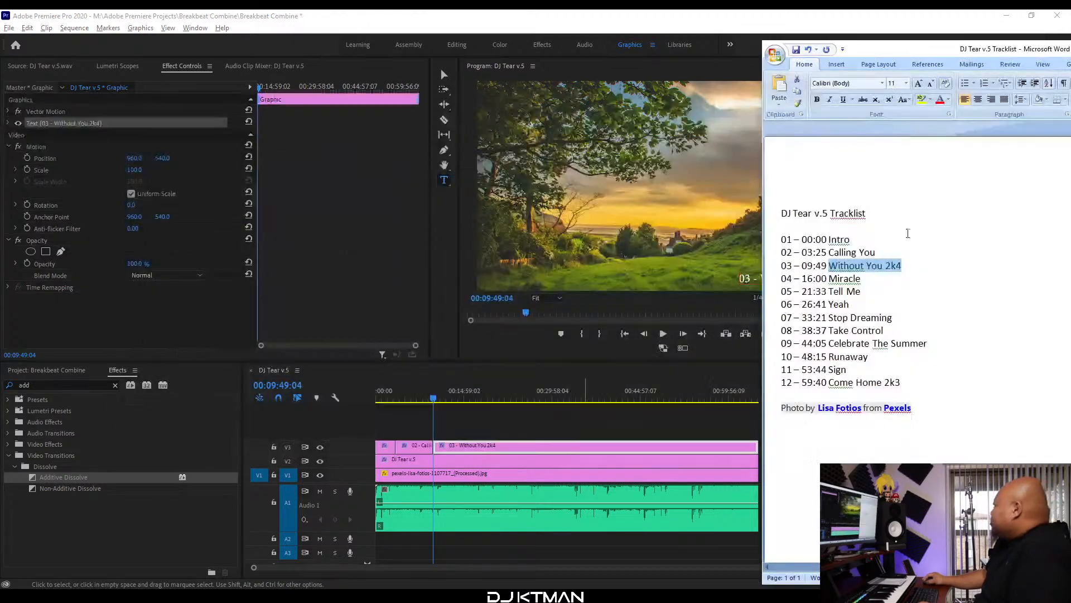
drag(862, 283, 839, 274)
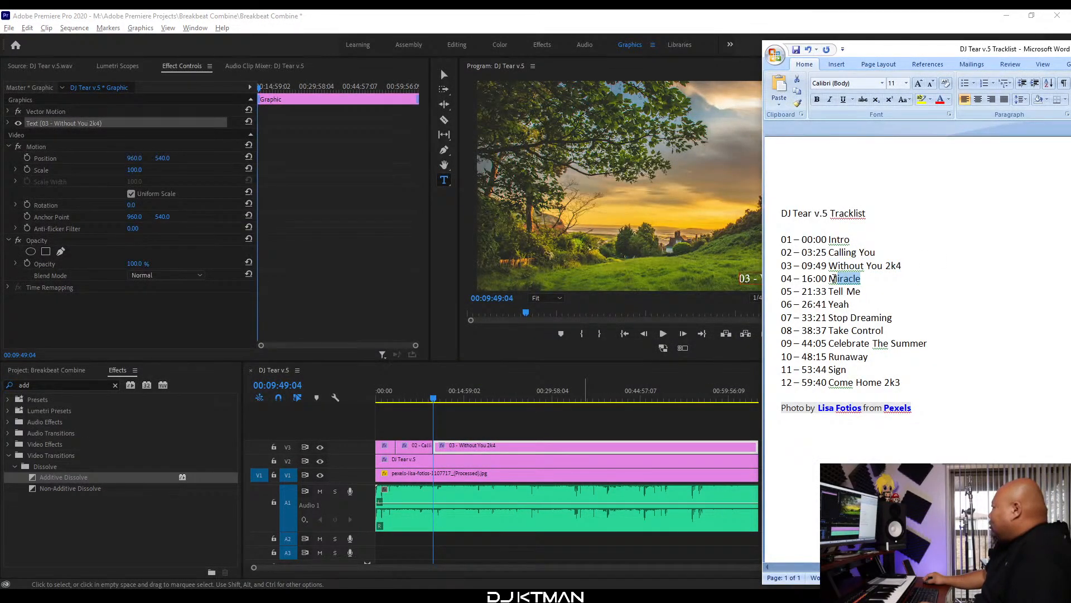
key(alt+Tab)
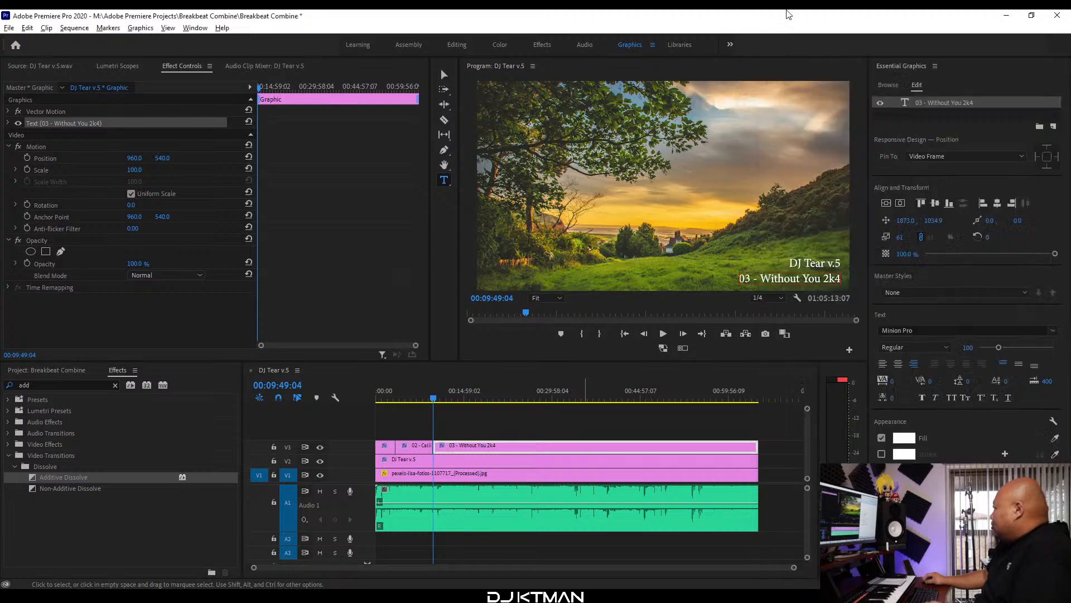
Move the playhead to 00:15:58:21, just before track 04 begins at 16:00.
click(471, 399)
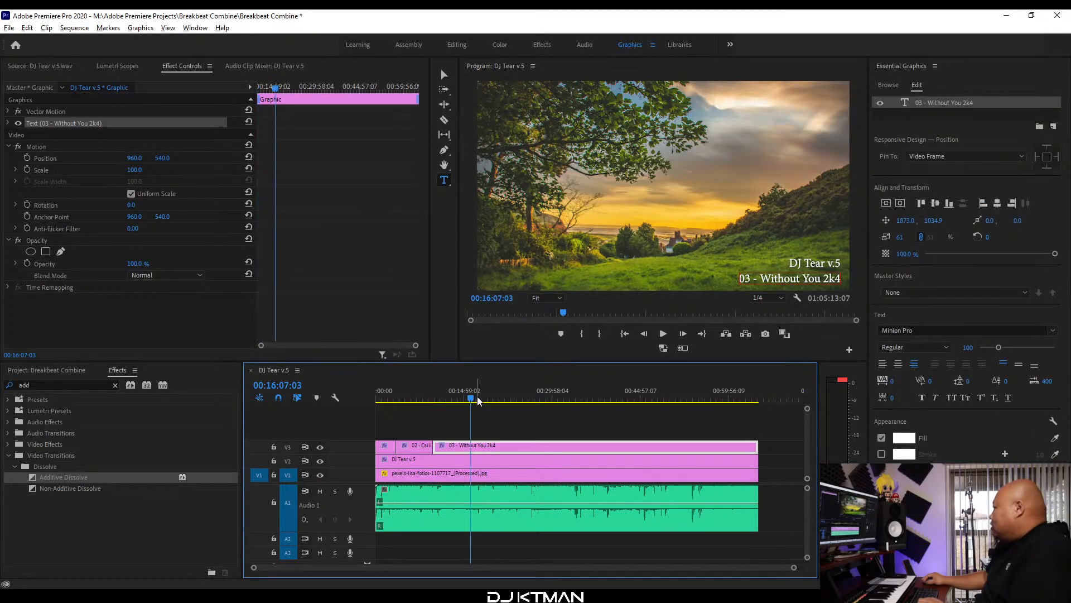
key(equal)
key(equal)
key(equal)
key(equal)
click(554, 399)
click(570, 398)
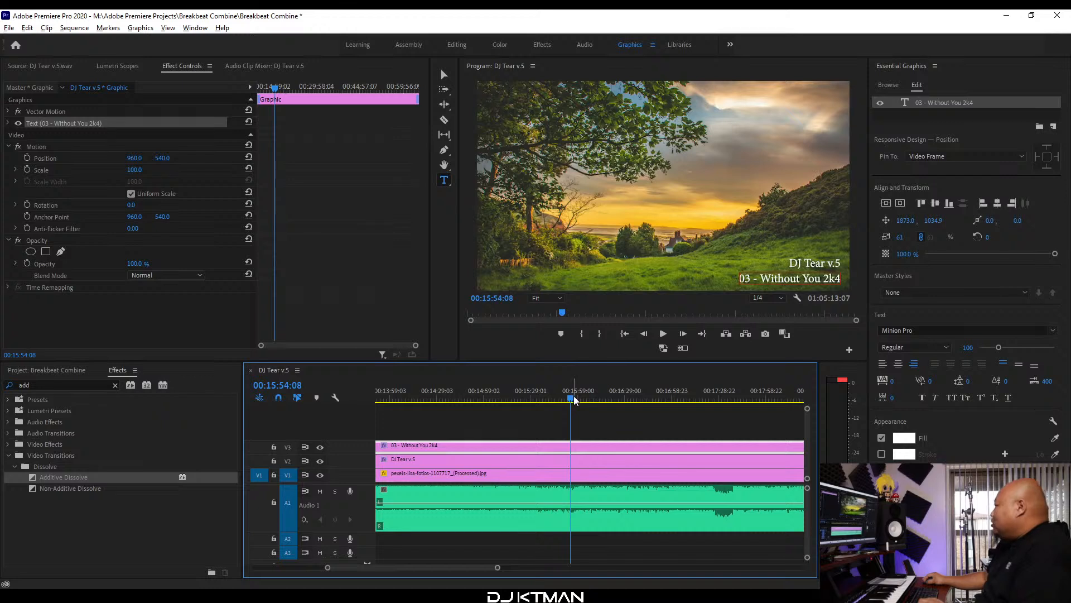
key(equal)
click(619, 399)
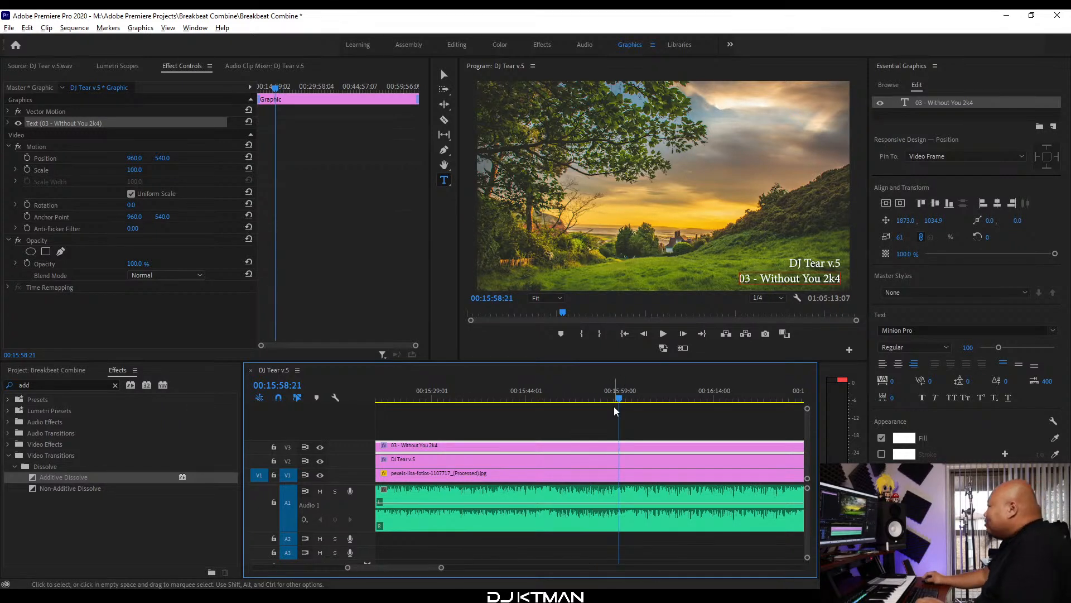
Play across the start of track 04 and place the playhead at 00:16:00:19.
key(space)
key(equal)
key(equal)
key(equal)
key(space)
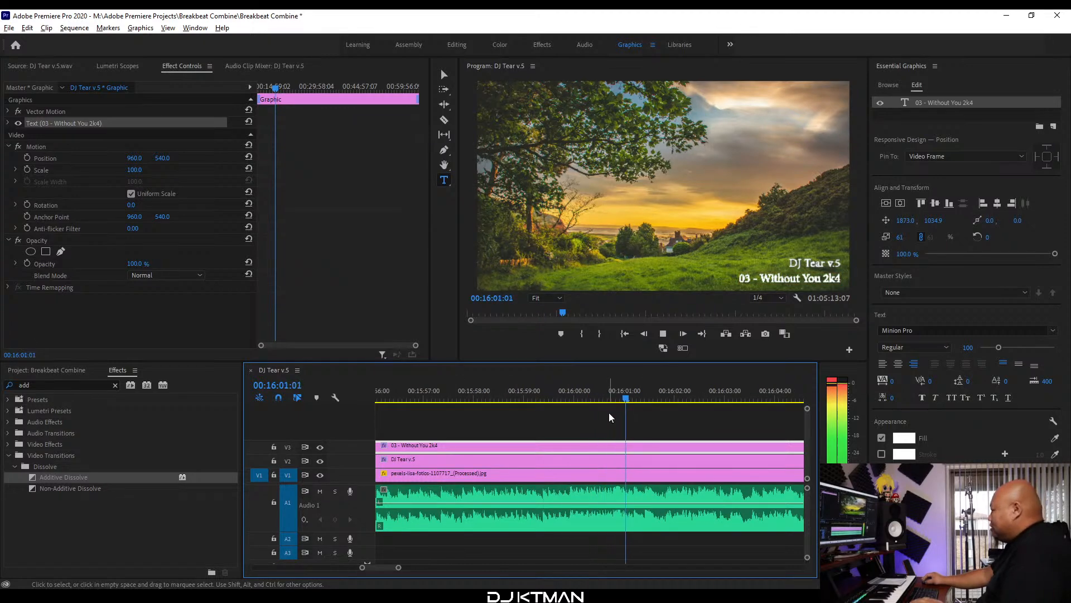
key(equal)
key(equal)
mouse_move(576, 397)
mouse_down()
mouse_move(563, 390)
mouse_move(573, 396)
mouse_up()
Split the 03 - Without You 2k4 title clip on V3 at 00:16:00:19 and select the part after the cut.
key(c)
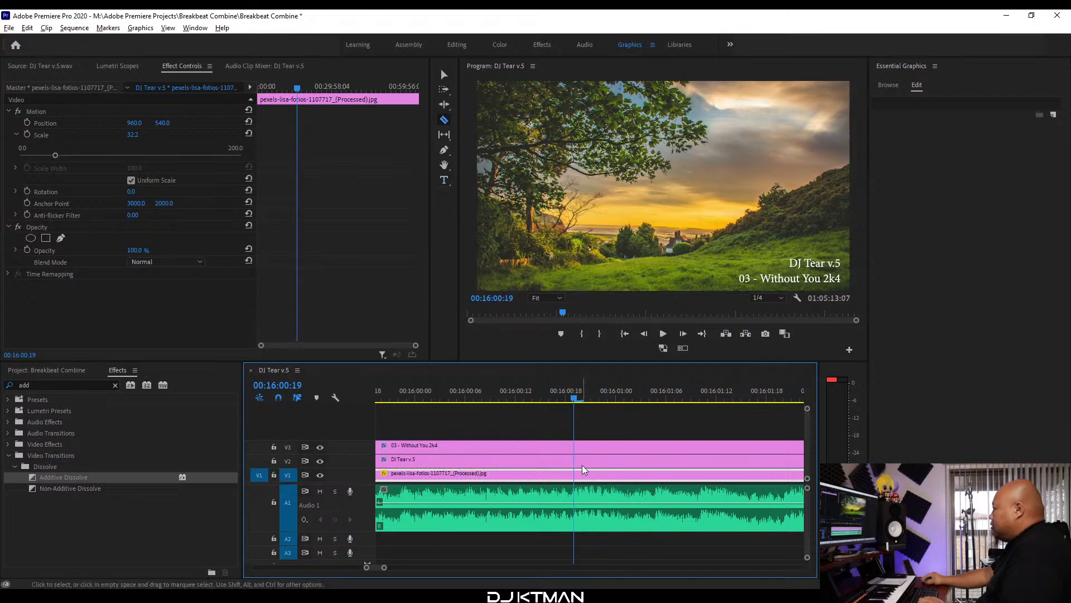
click(574, 447)
key(v)
click(593, 446)
key(minus)
key(minus)
key(minus)
key(minus)
key(minus)
key(minus)
key(minus)
key(minus)
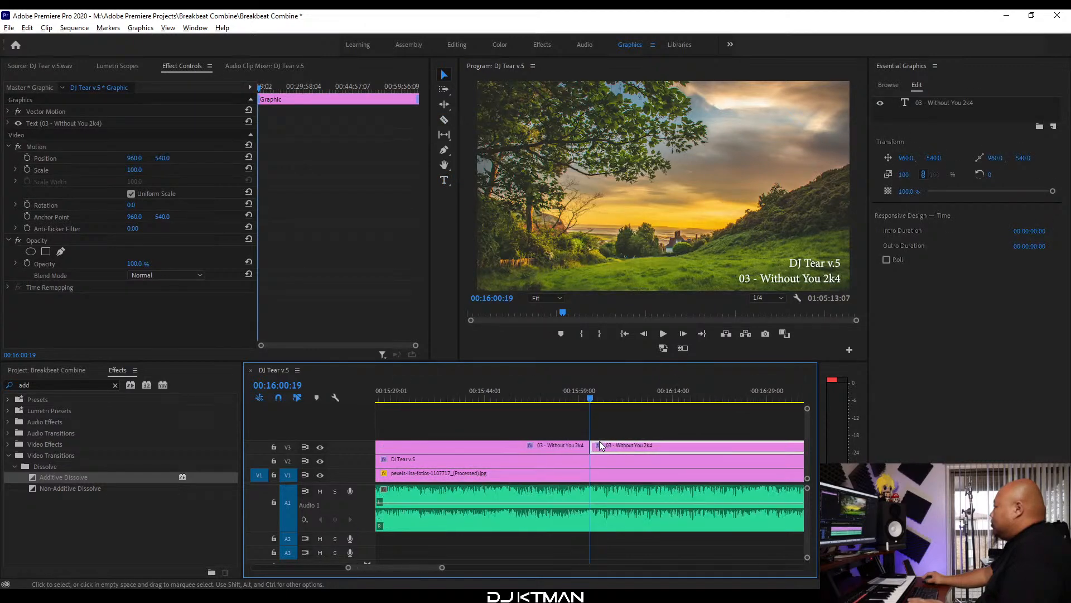
Replace the text of the title clip after the 00:16:00:19 cut with "04 - Miracle".
click(805, 285)
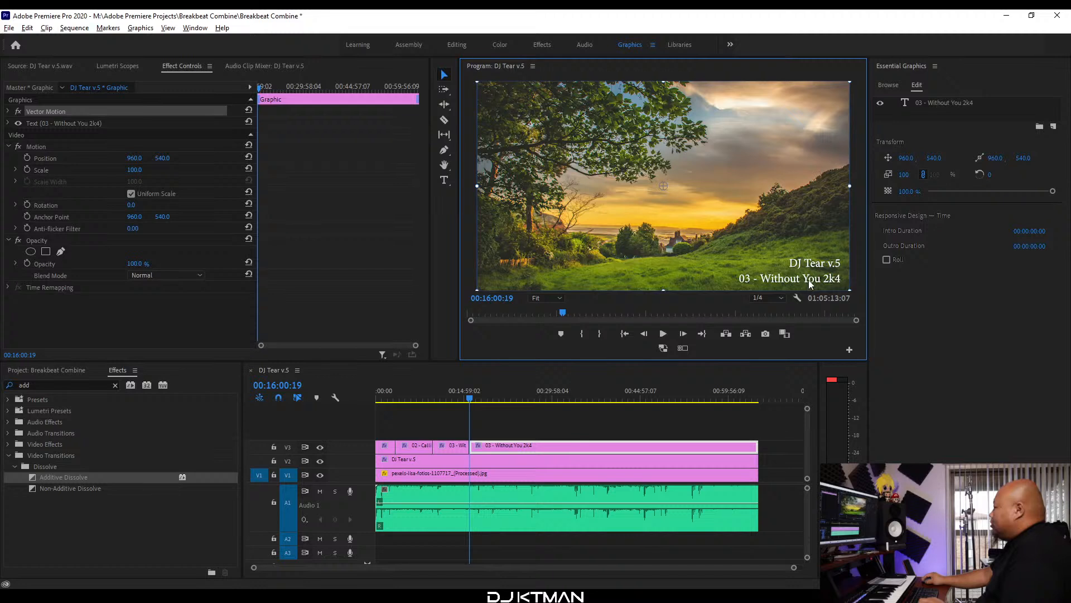
click(517, 437)
click(514, 445)
double_click(806, 276)
key(ctrl+a)
key(BackSpace)
text(04 - MiracleV)
key(BackSpace)
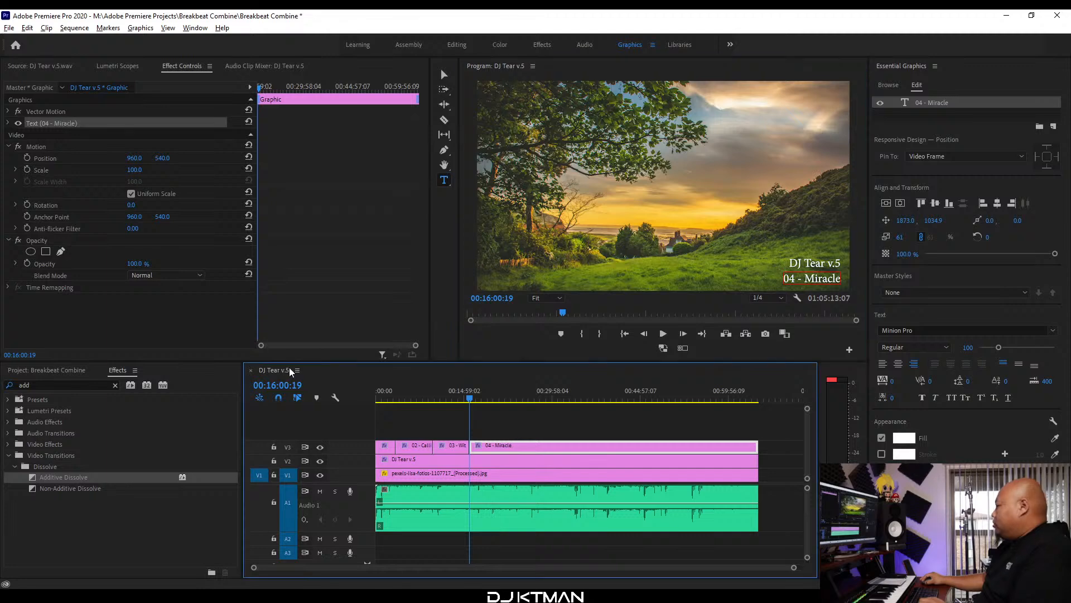
Copy the track 05 title "Tell Me" from the Word tracklist and return to Premiere Pro.
key(alt+Tab)
drag(861, 291, 830, 292)
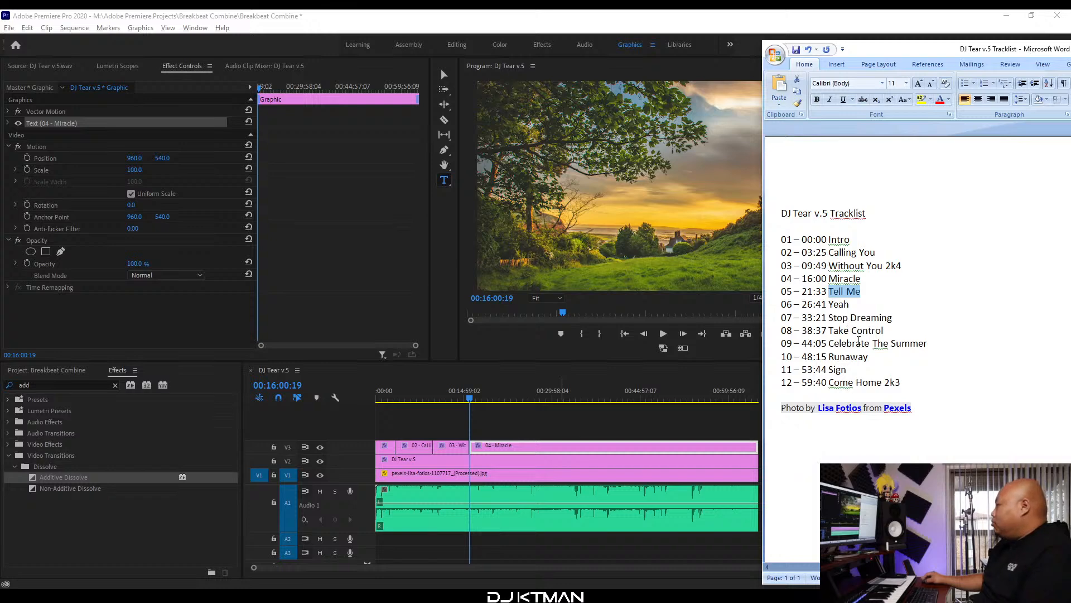
key(alt+Tab)
Bring the playhead close to track 05's start at 21:33, rechecking the time in the Word tracklist.
drag(482, 400, 492, 398)
key(equal)
key(equal)
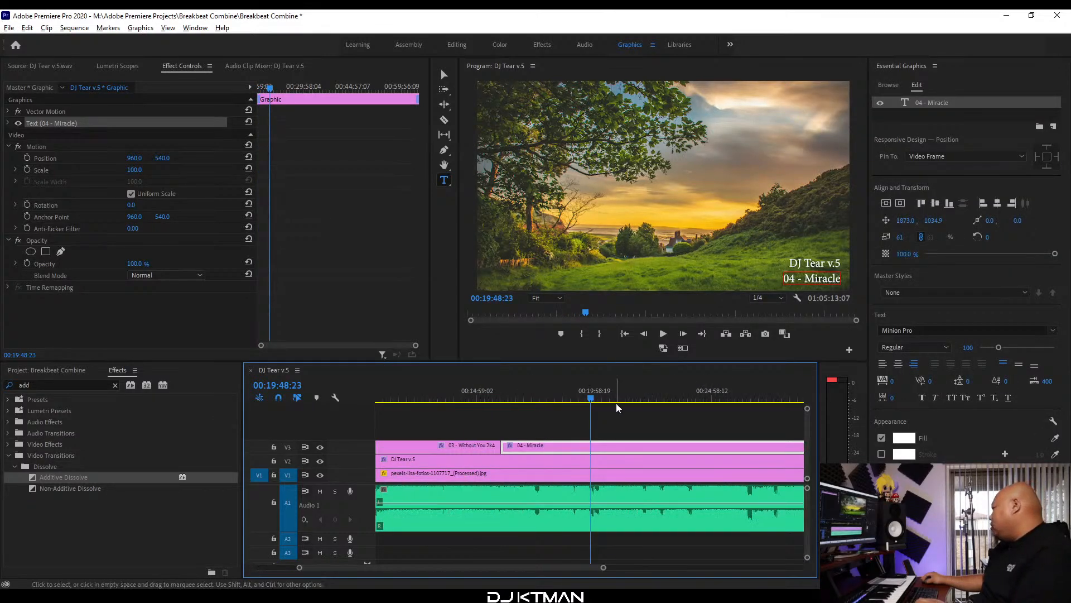
click(610, 400)
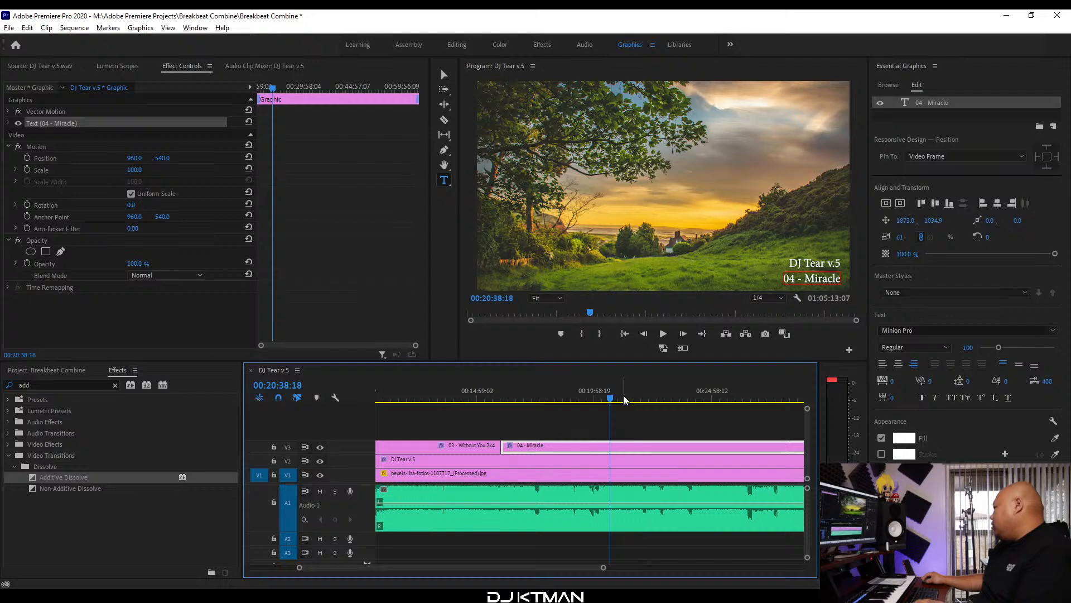
click(631, 399)
key(alt+Tab)
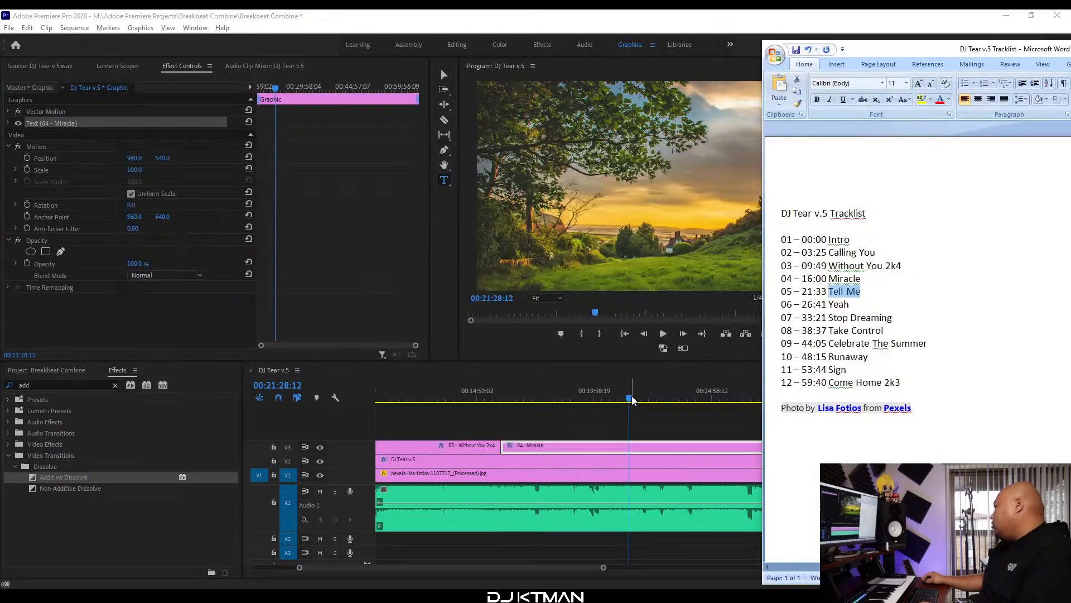
key(alt+Tab)
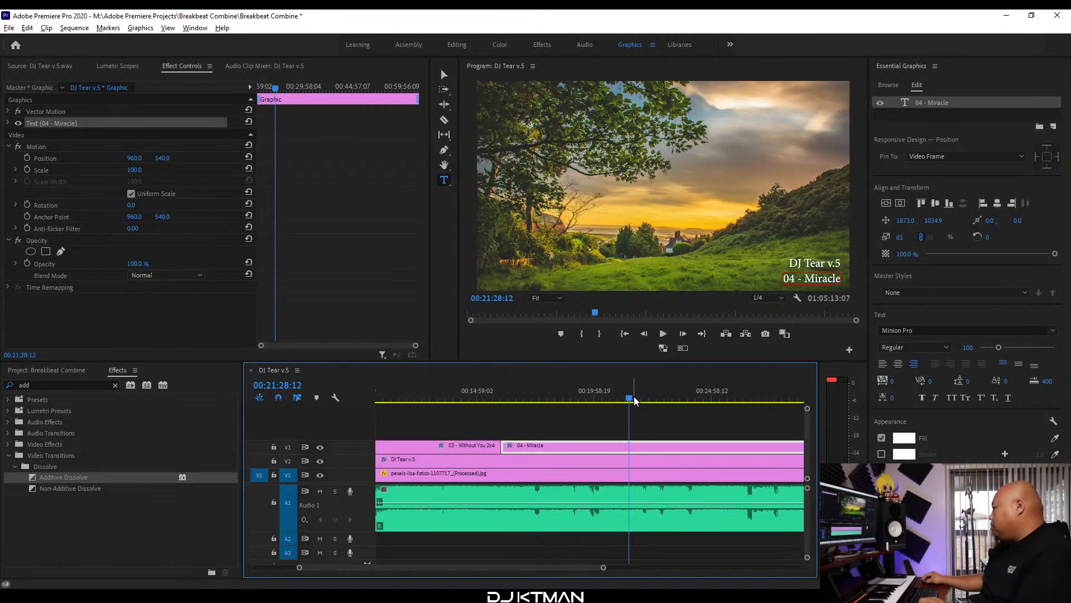
click(632, 398)
key(equal)
key(equal)
key(equal)
click(566, 398)
Play across the start of track 05 and place the playhead at 00:21:33:00.
key(space)
key(equal)
key(equal)
key(equal)
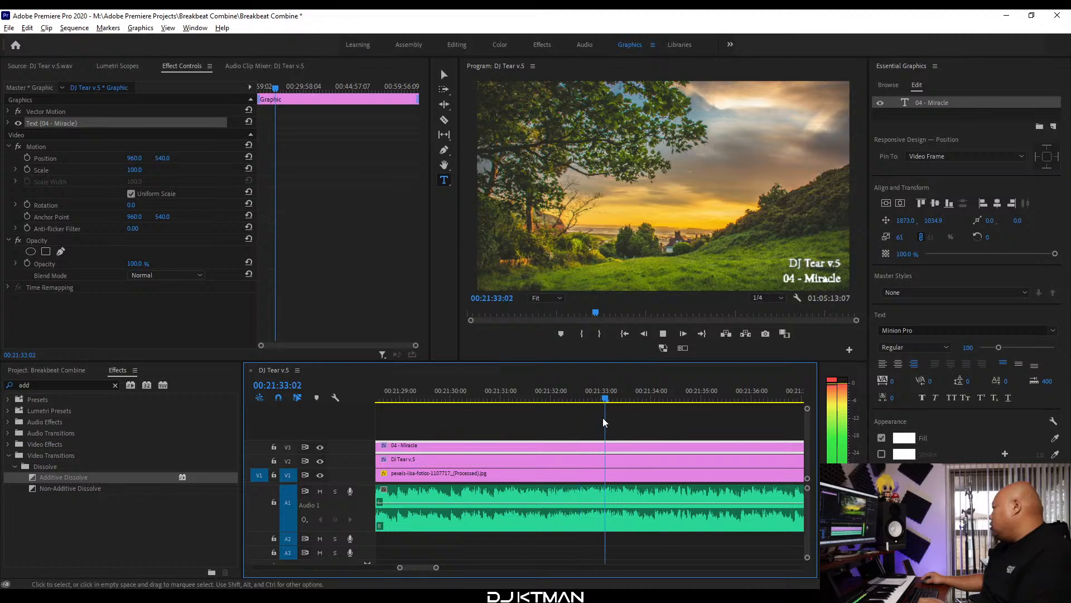
click(598, 394)
key(space)
click(598, 393)
key(equal)
key(equal)
click(615, 394)
click(610, 395)
key(space)
click(611, 395)
Split the 04 - Miracle title clip on V3 at 00:21:33:00 and select the part after the cut.
key(c)
click(611, 448)
key(v)
key(minus)
click(624, 451)
key(minus)
key(minus)
key(minus)
key(minus)
key(minus)
key(minus)
key(minus)
key(minus)
key(minus)
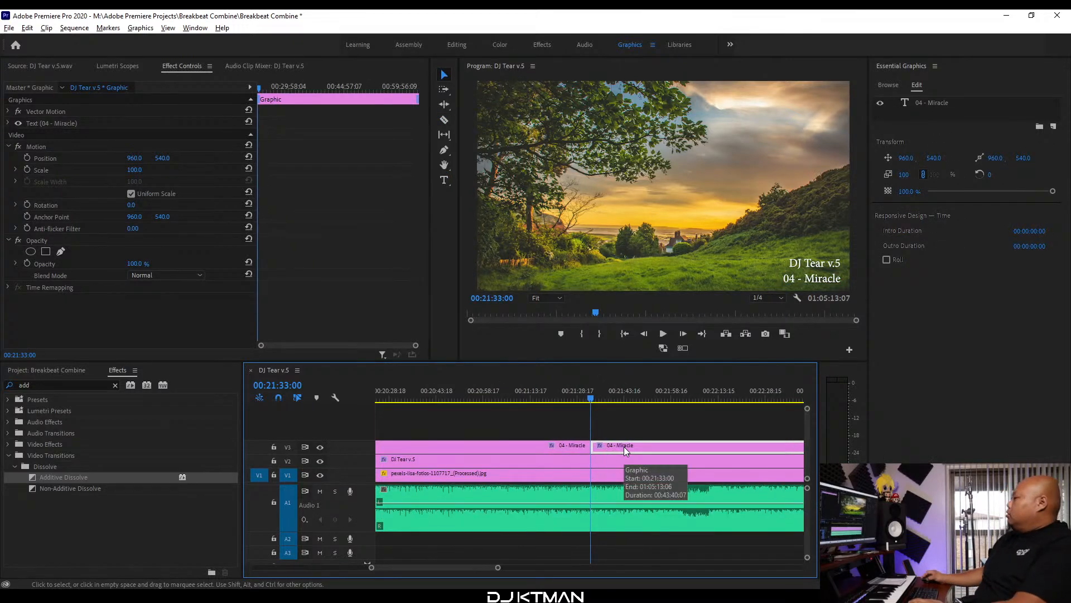
Replace the text of the title clip after the 00:21:33:00 cut with "05 - Tell Me".
click(819, 282)
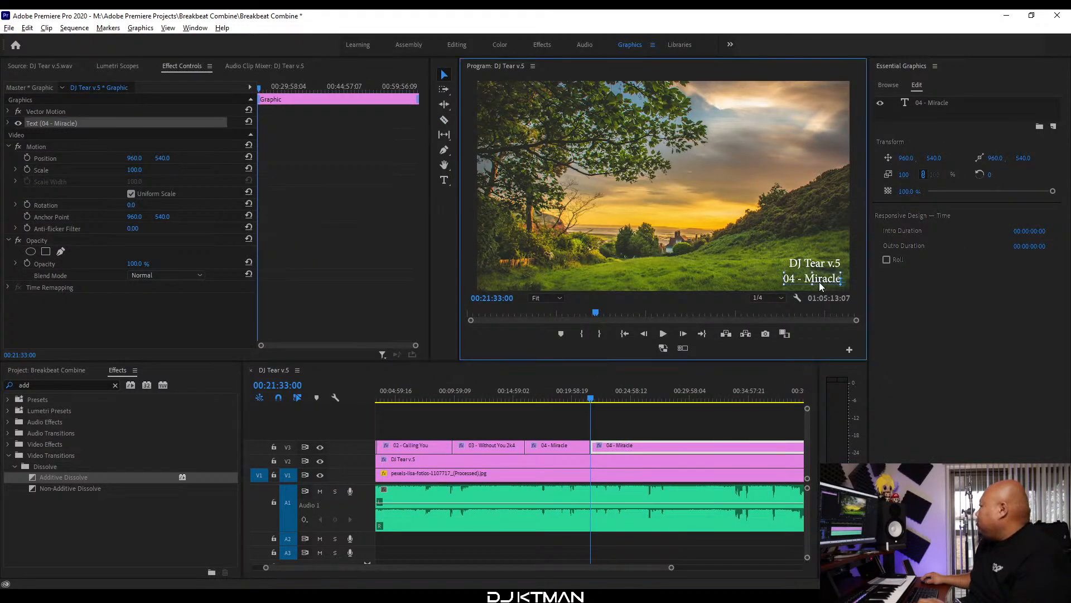
double_click(819, 282)
text(0)
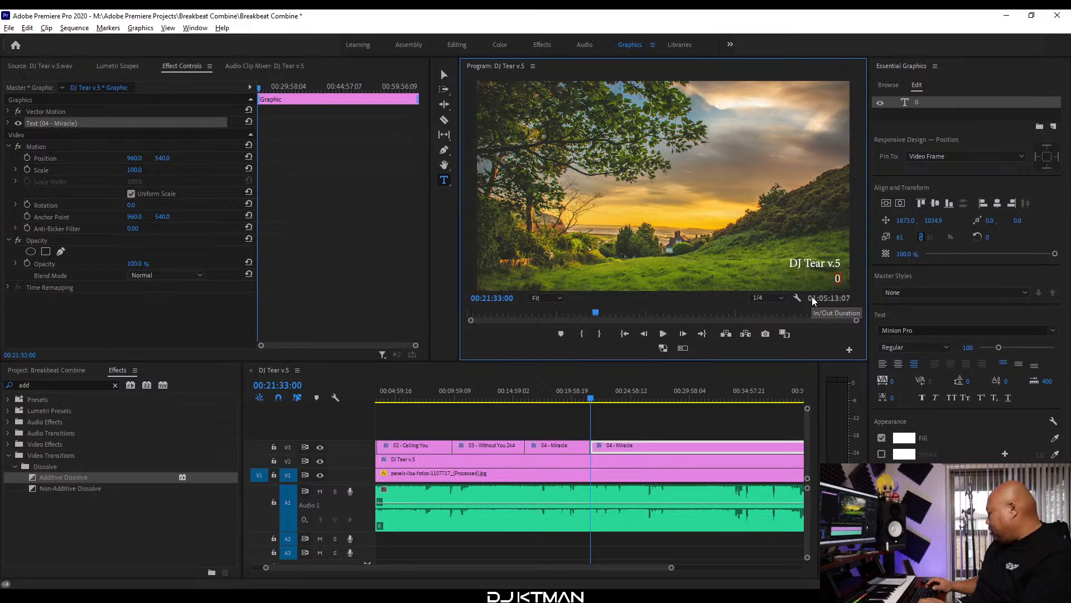
text(5 - Tell MeV)
key(BackSpace)
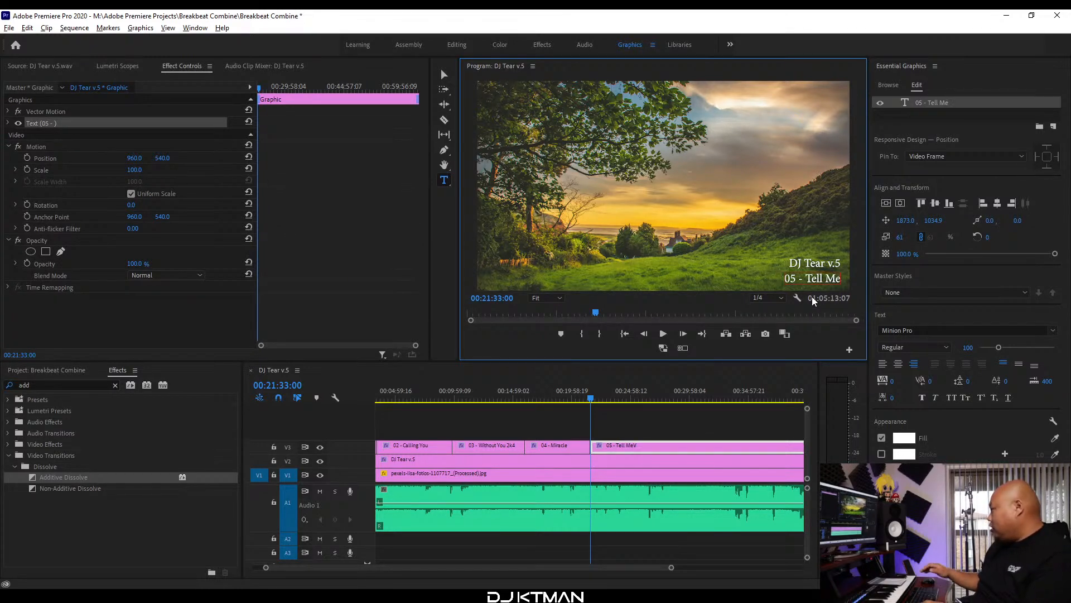
click(281, 377)
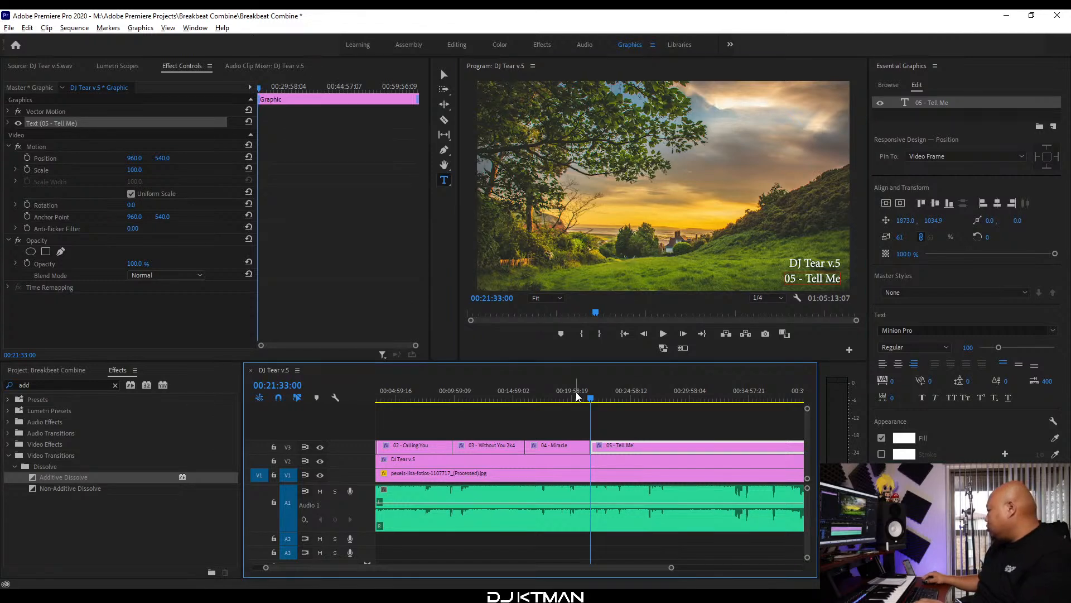
key(minus)
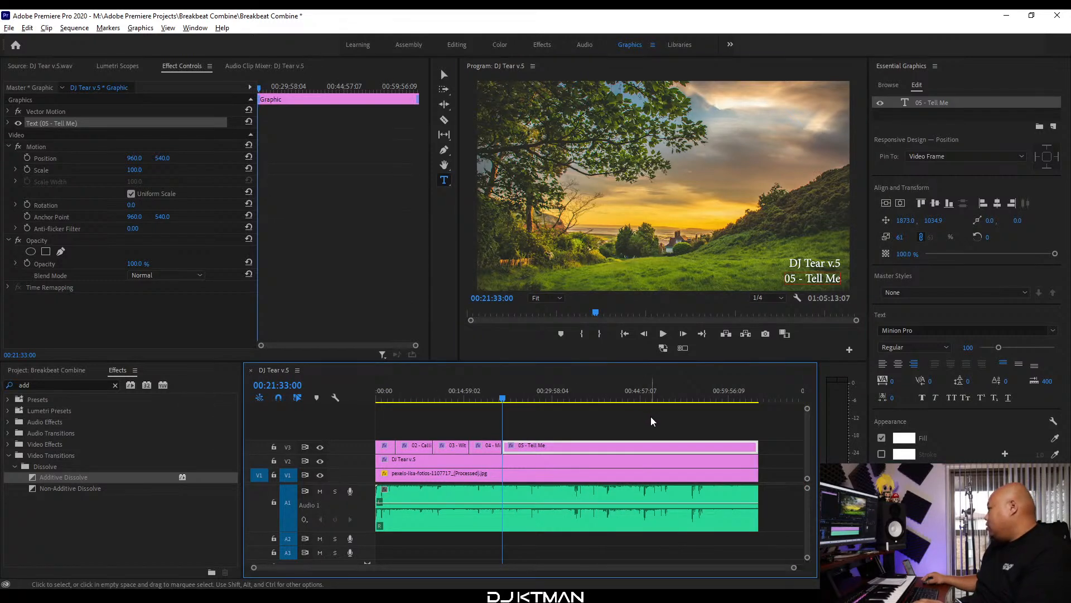
Check track 06's start time in the Word tracklist, highlight its title "Yeah", and return to Premiere Pro.
key(alt+Tab)
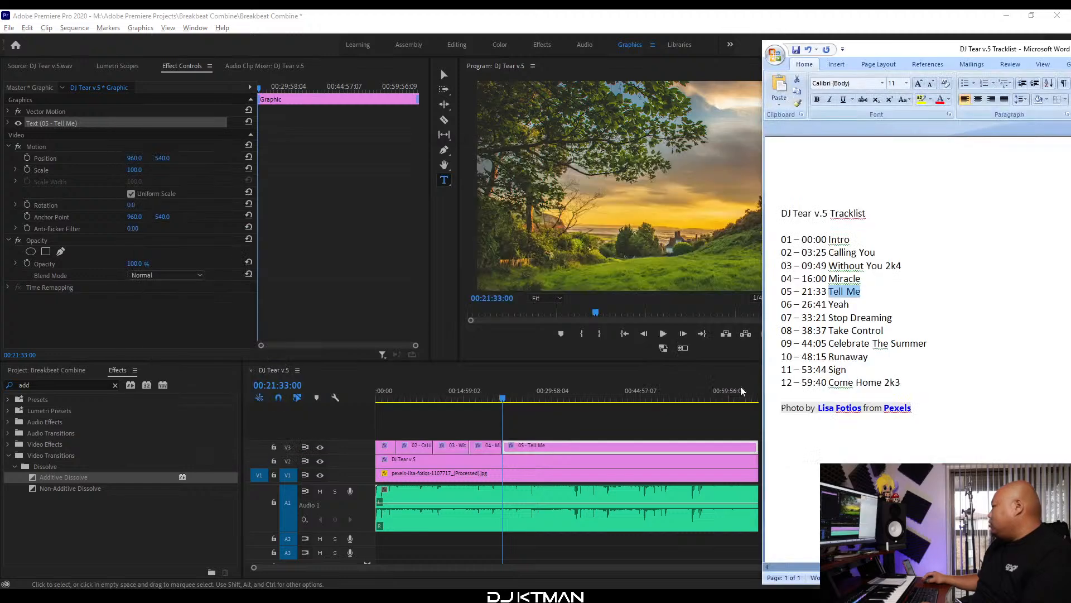
drag(850, 305, 832, 305)
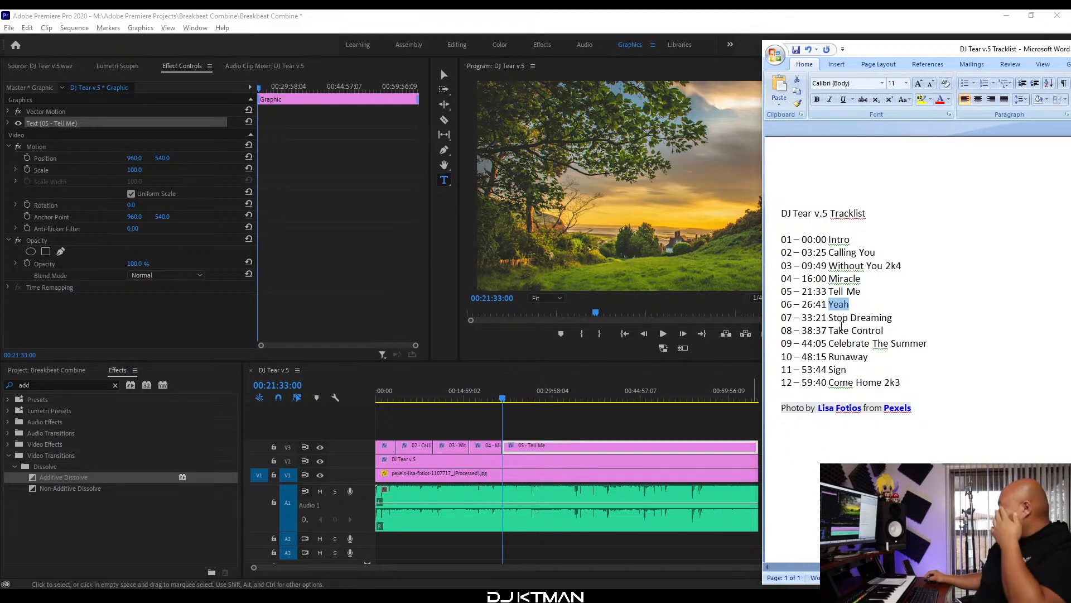
click(611, 14)
Bring the playhead close to track 06's start at 26:41 in the DJ Tear v.5 sequence.
click(526, 402)
key(=)
drag(595, 401, 672, 401)
key(equal)
key(equal)
key(equal)
click(610, 397)
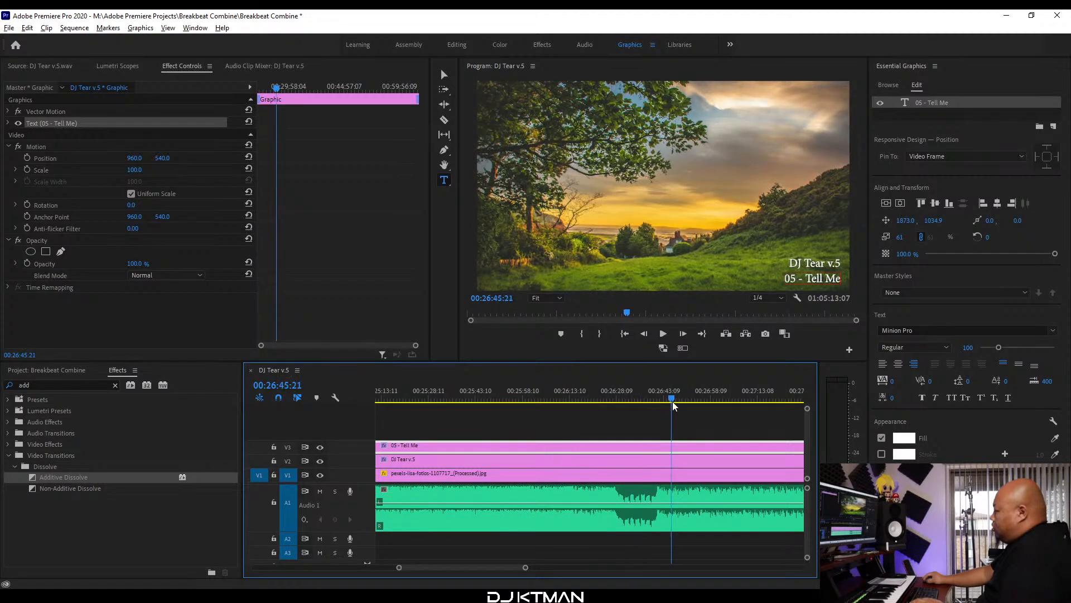
Play across the start of track 06 and place the playhead at 00:26:41:06.
key(equal)
click(562, 400)
key(equal)
key(equal)
key(equal)
key(equal)
key(equal)
click(521, 394)
key(space)
click(607, 397)
Split the 05 - Tell Me title clip on V3 at 00:26:41:06 and select the part after the cut.
key(c)
click(611, 446)
key(v)
Replace the text of the title clip after the 00:26:41:06 cut with "06 - Yeah".
key(minus)
key(minus)
key(minus)
key(minus)
key(minus)
key(minus)
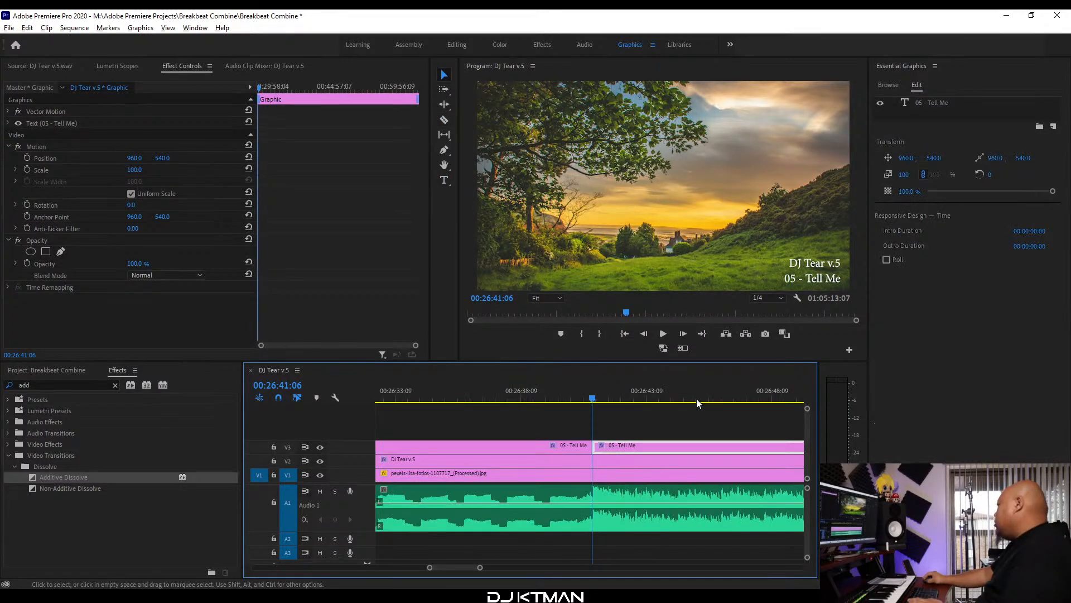
click(809, 277)
double_click(807, 276)
text(06)
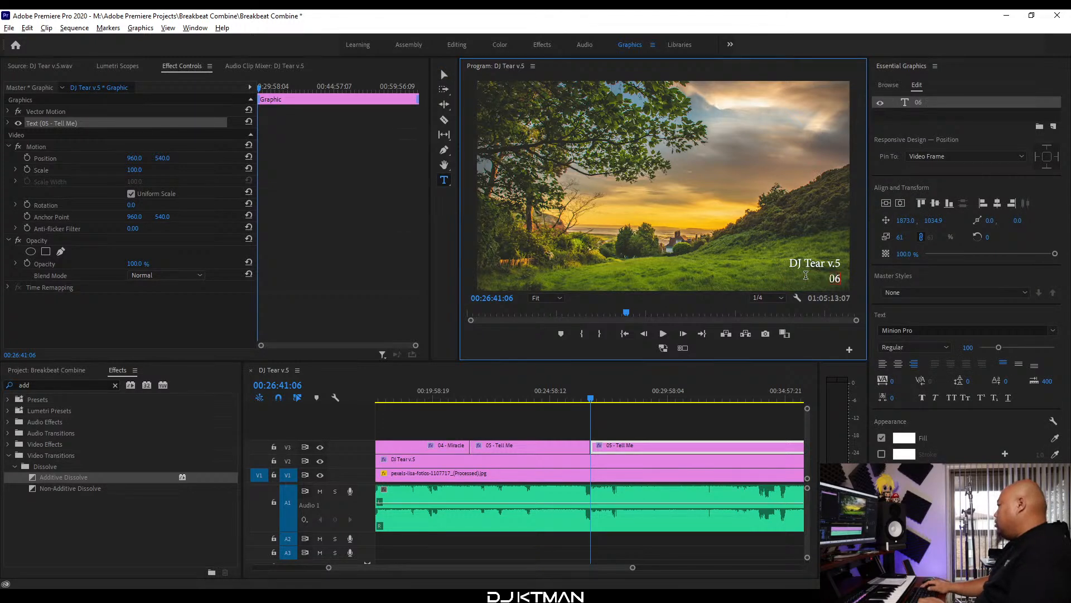
text( -)
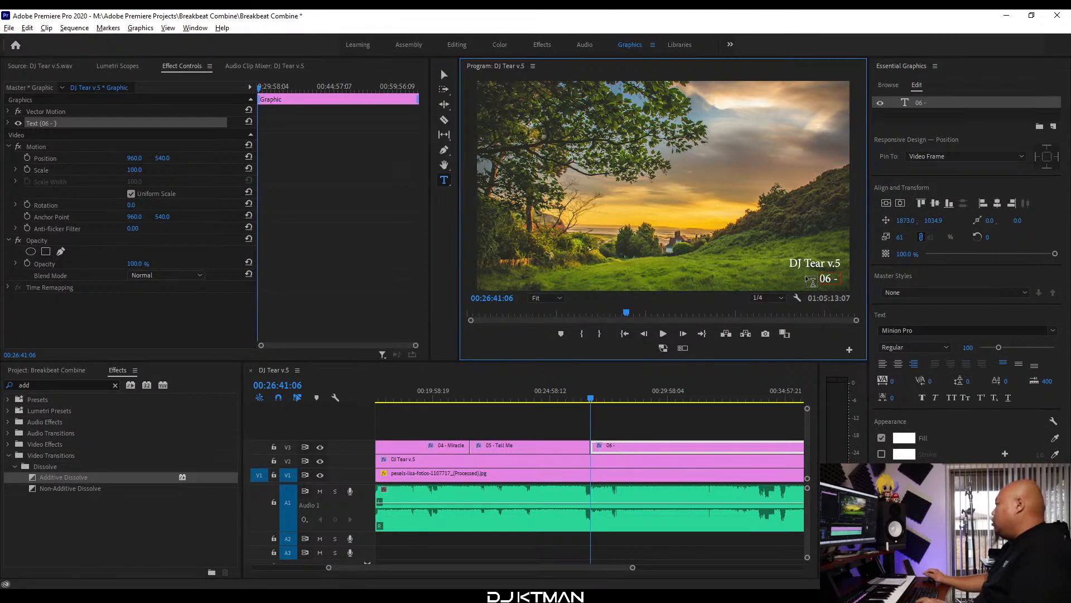
text( YeahV)
key(BackSpace)
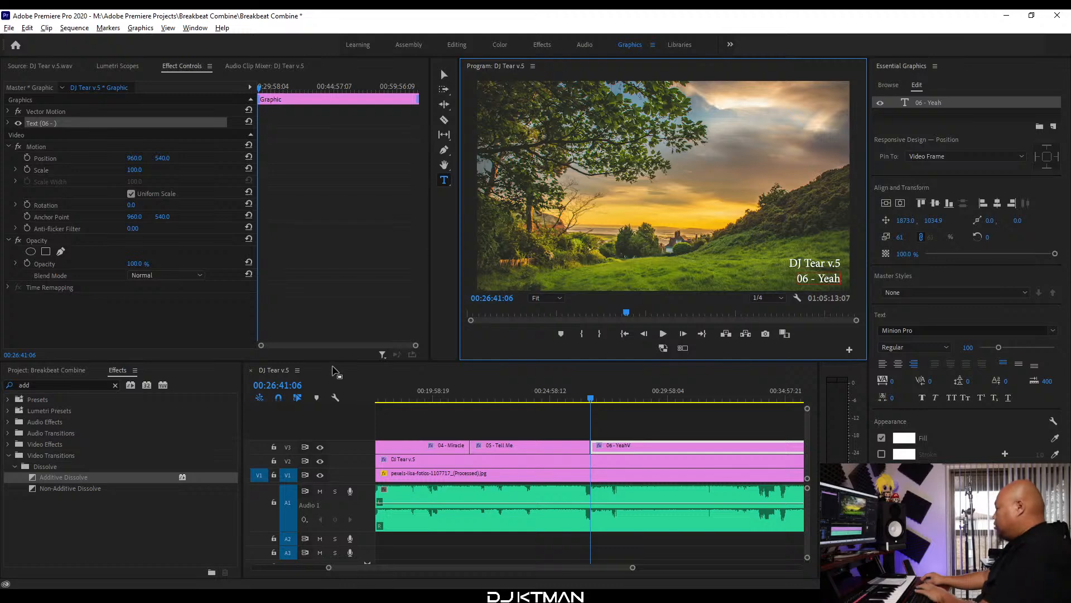
Play the start of track 06 briefly, then highlight track 07's title "Stop Dreaming" in the Word tracklist and return to Premiere Pro.
click(283, 377)
key(backslash)
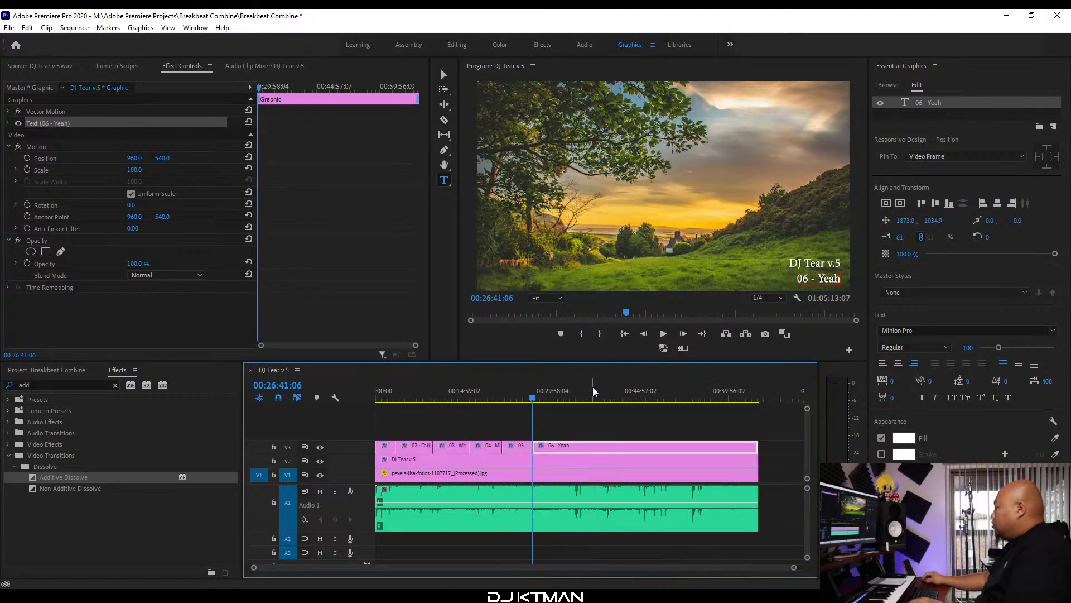
key(space)
key(alt+Tab)
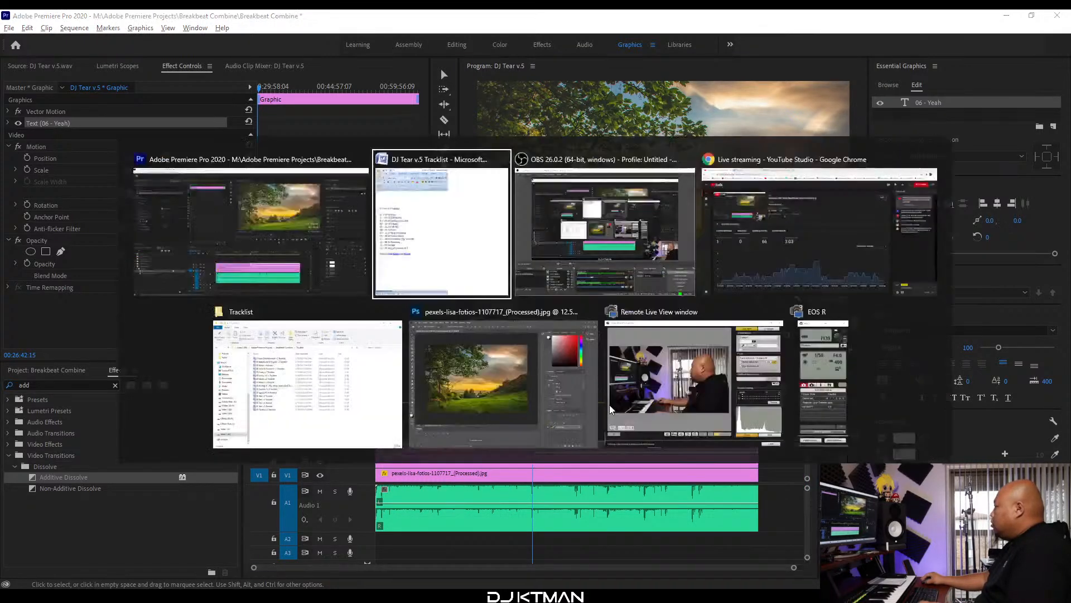
drag(896, 318, 830, 318)
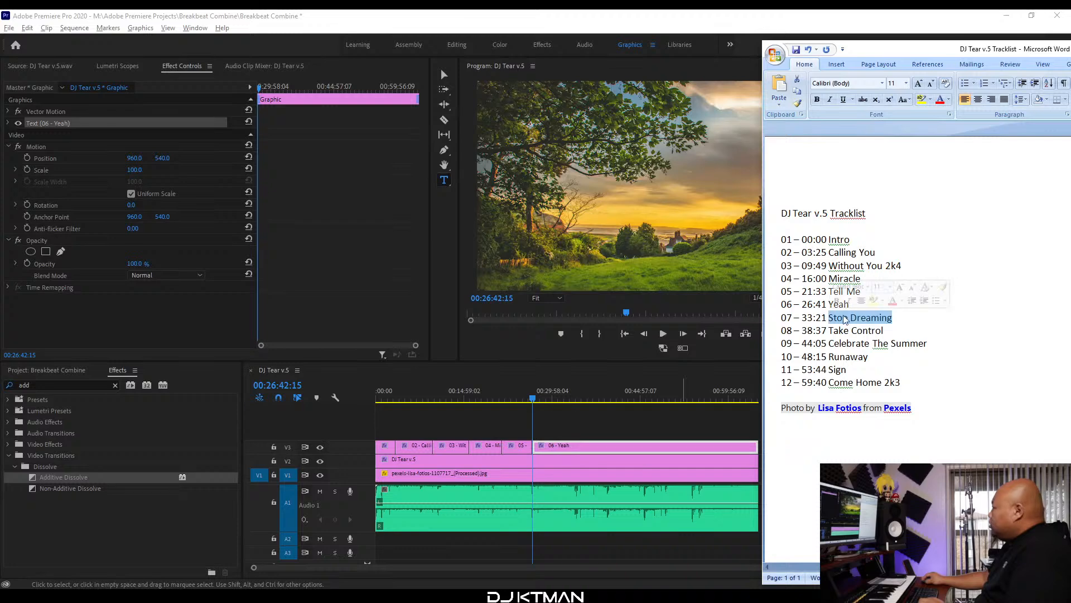
click(653, 14)
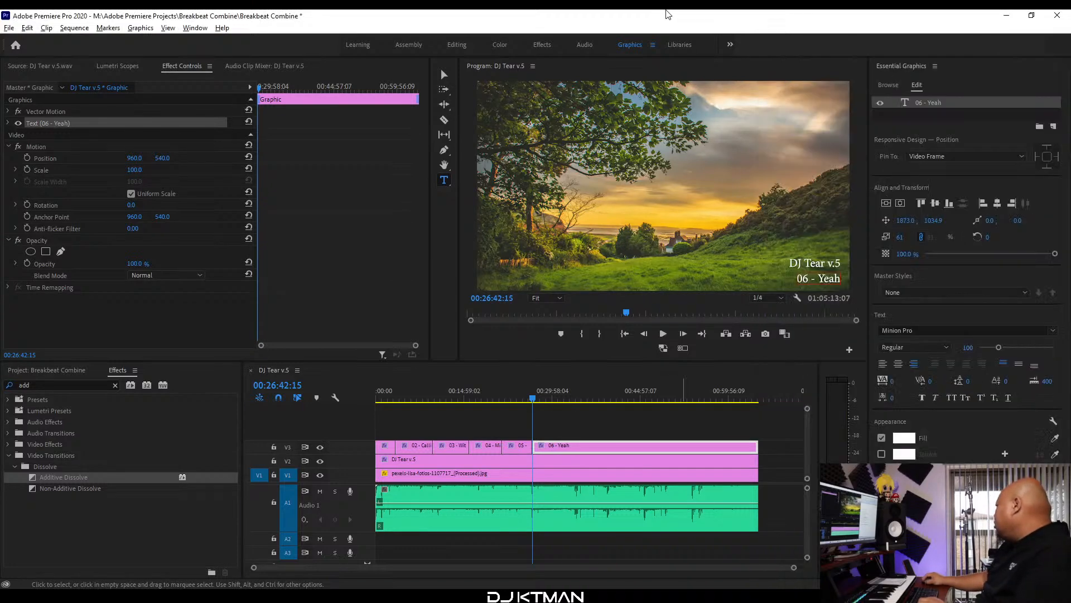
Move the playhead to about 00:33:21 in the DJ Tear v.5 sequence.
drag(557, 397, 573, 398)
key(=)
key(=)
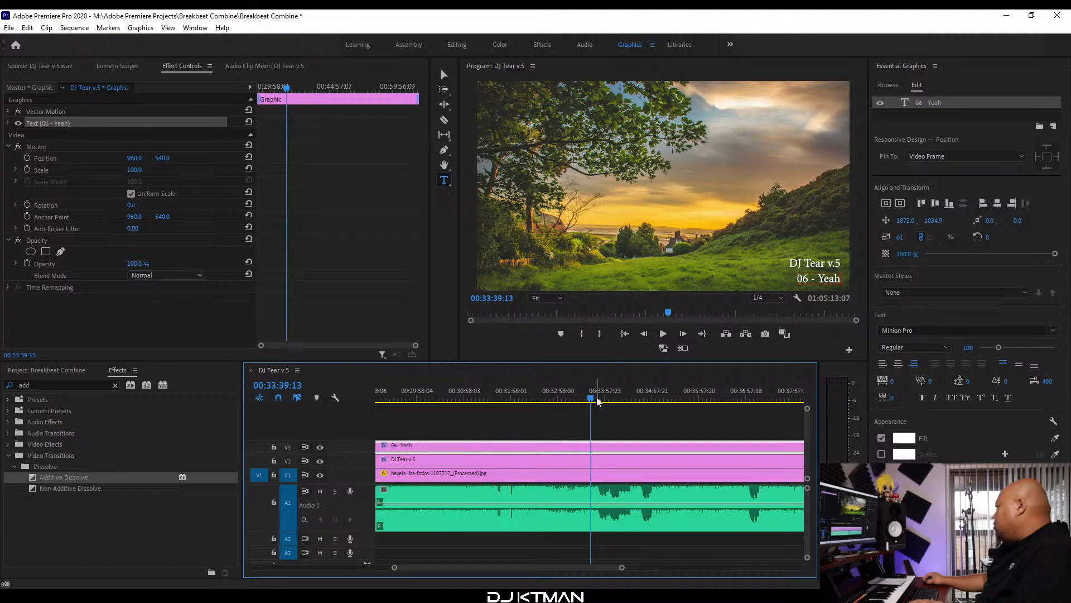
key(=)
key(=)
drag(501, 396, 551, 397)
key(=)
key(=)
click(527, 397)
key(=)
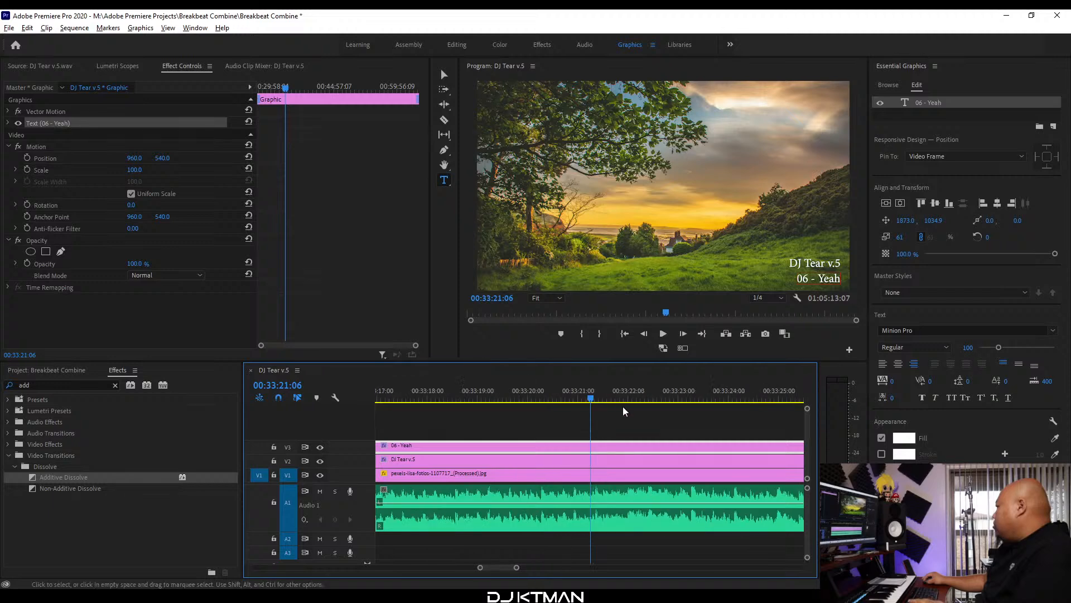
Play the audio around the transition into track 07 and set the playhead at 00:33:21:23.
key(space)
key(space)
click(629, 393)
key(=)
key(=)
key(-)
key(-)
click(490, 391)
key(=)
key(space)
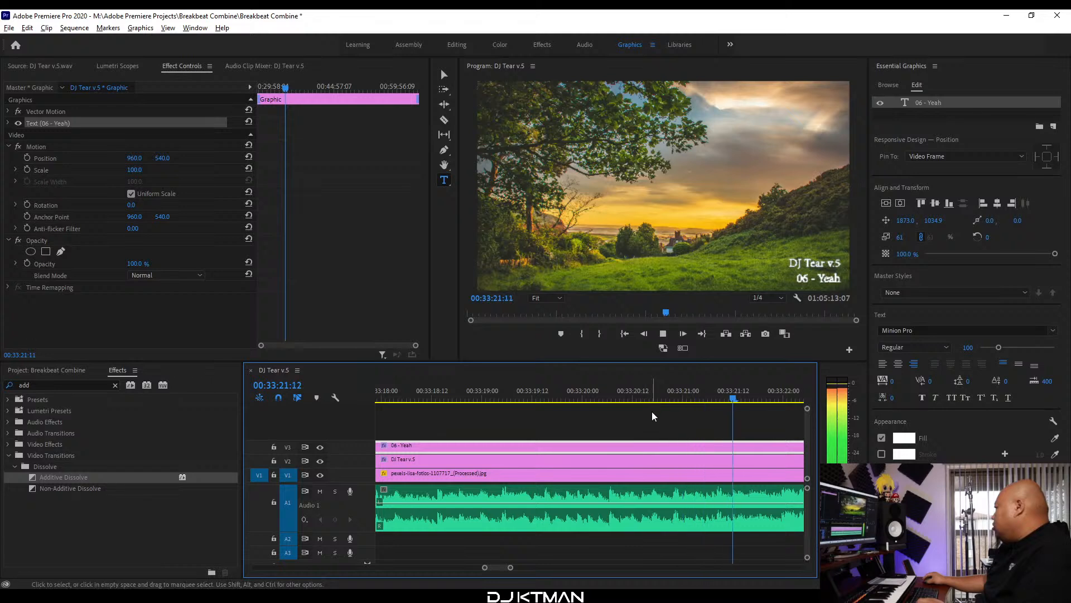
click(644, 393)
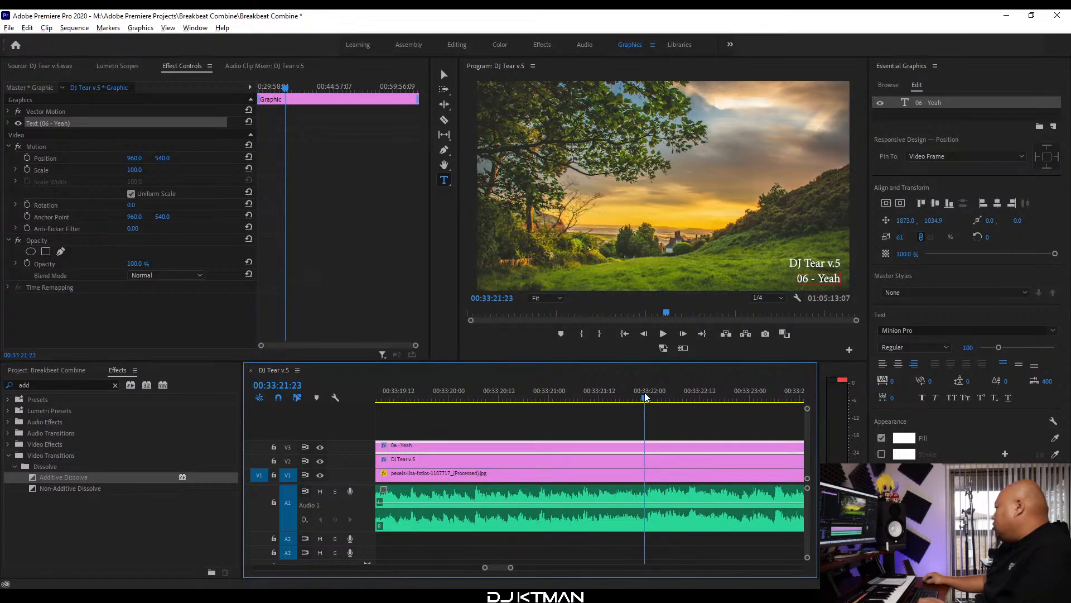
key(=)
key(=)
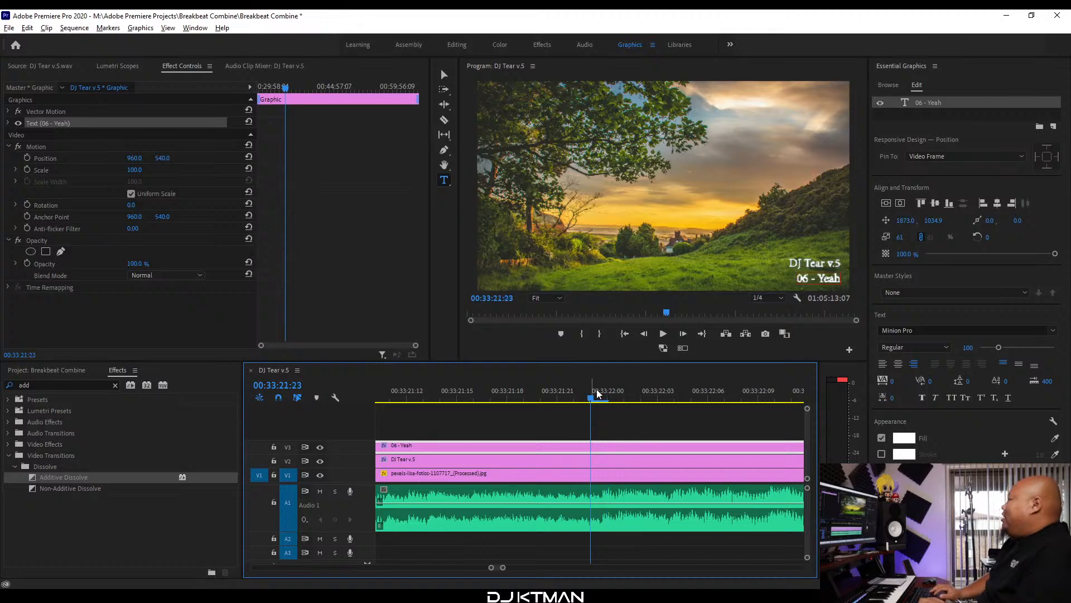
Cut the "06 - Yeah" title clip on V3 at the playhead and select the part after the cut.
key(c)
click(596, 447)
key(v)
click(615, 449)
Change the track title text of the clip after the cut to "07 - Stop Dreaming".
key(minus)
key(minus)
key(minus)
key(minus)
key(minus)
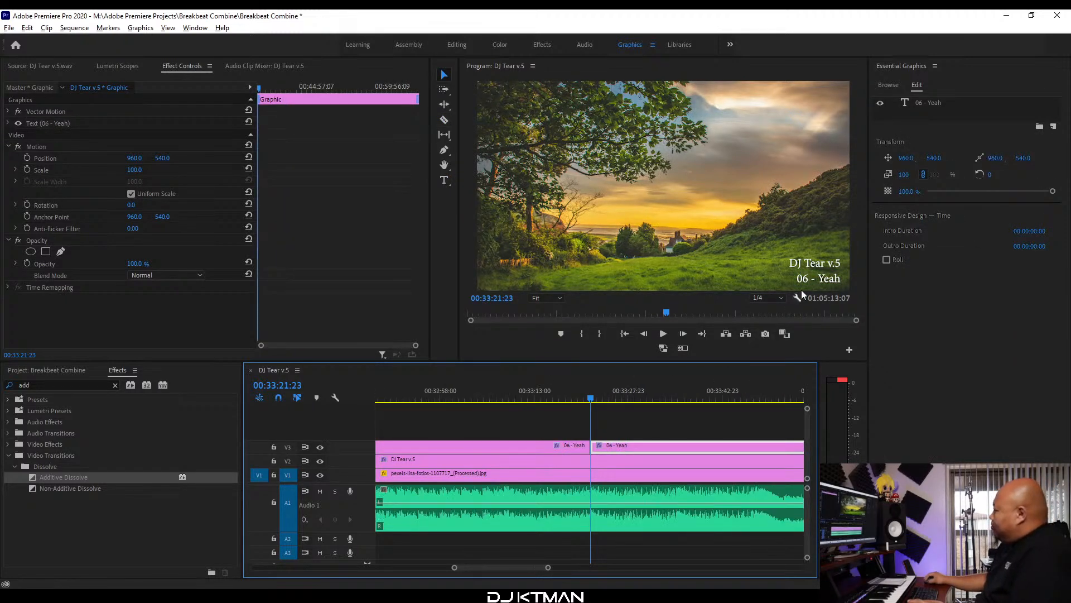
click(828, 281)
double_click(826, 278)
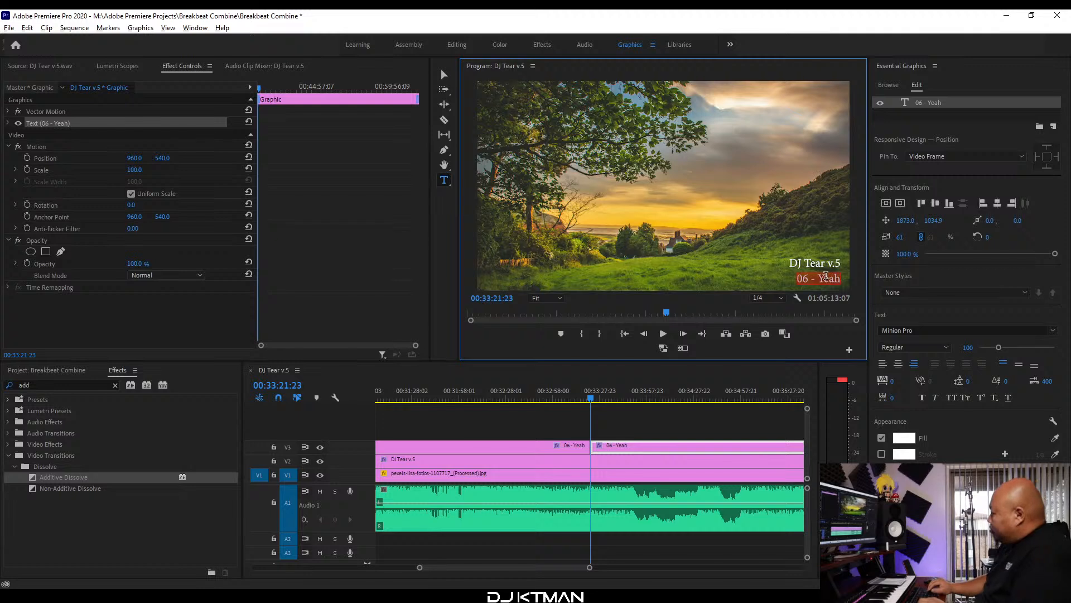
text(07)
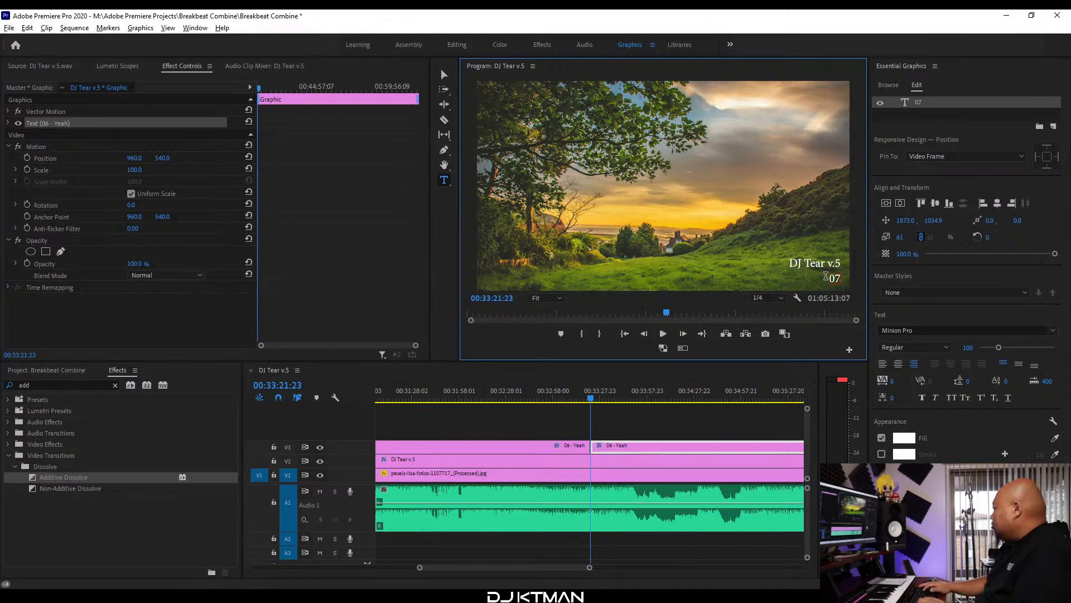
text( - Stop Dreaming)
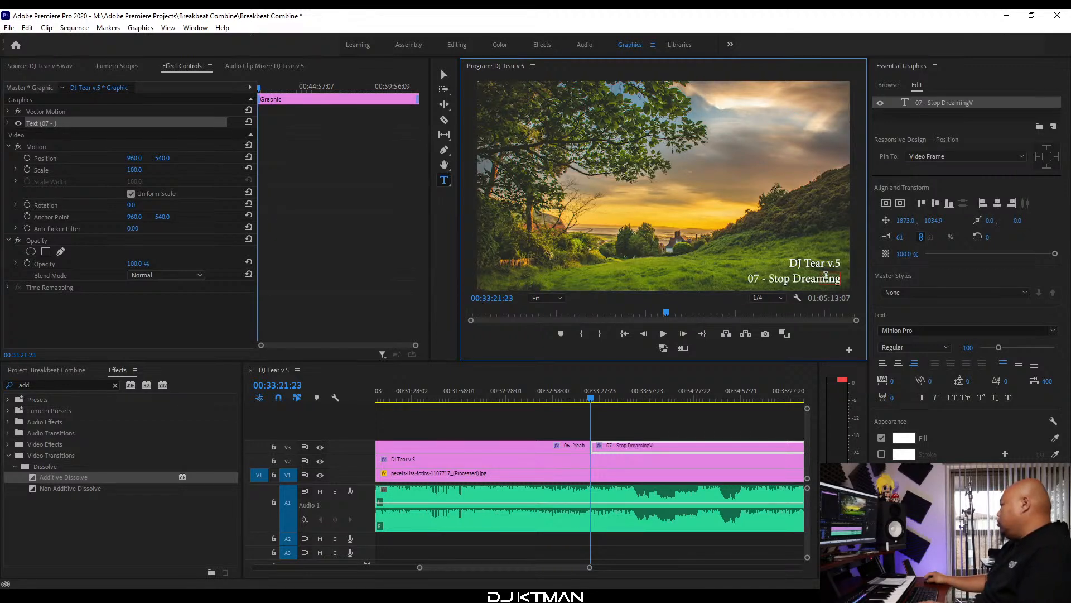
click(287, 372)
Switch to the Word tracklist, copy the track 08 title "Take Control", and return to Premiere Pro.
key(minus)
key(minus)
key(minus)
key(minus)
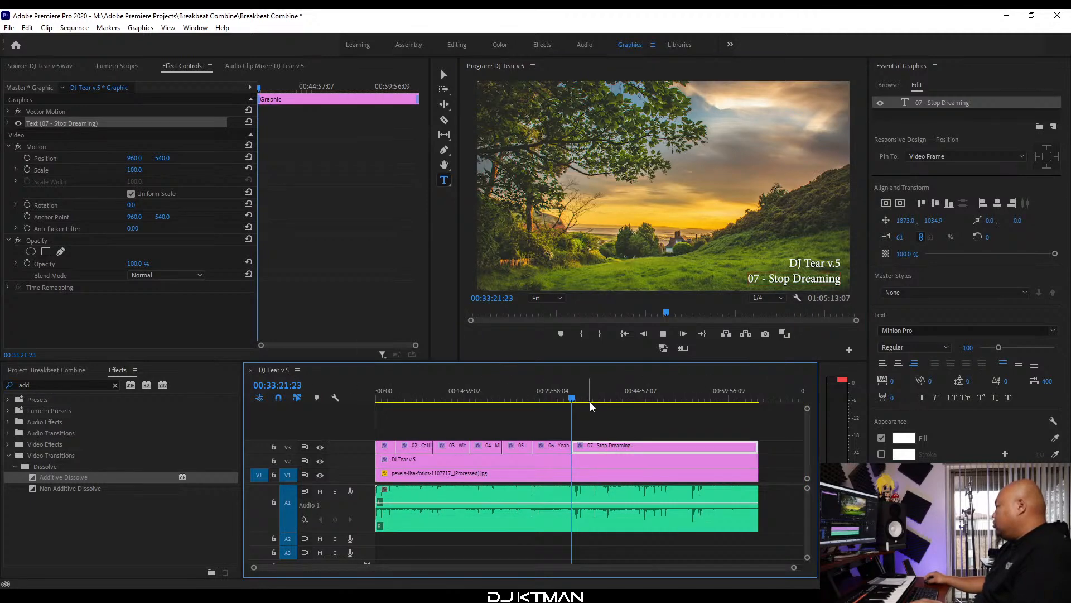
key(space)
key(alt+Tab)
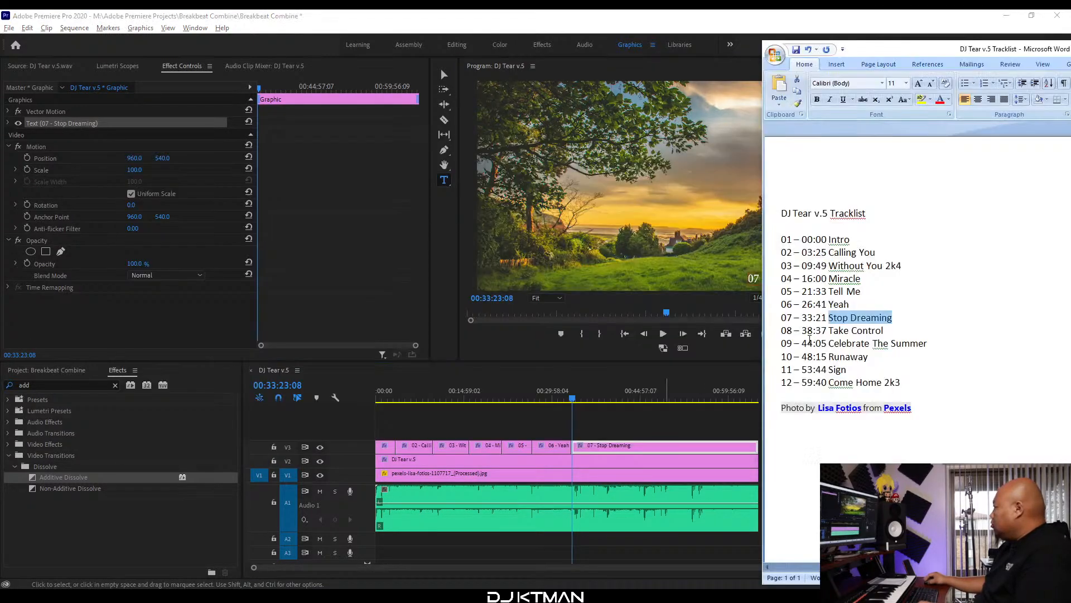
drag(884, 331, 830, 330)
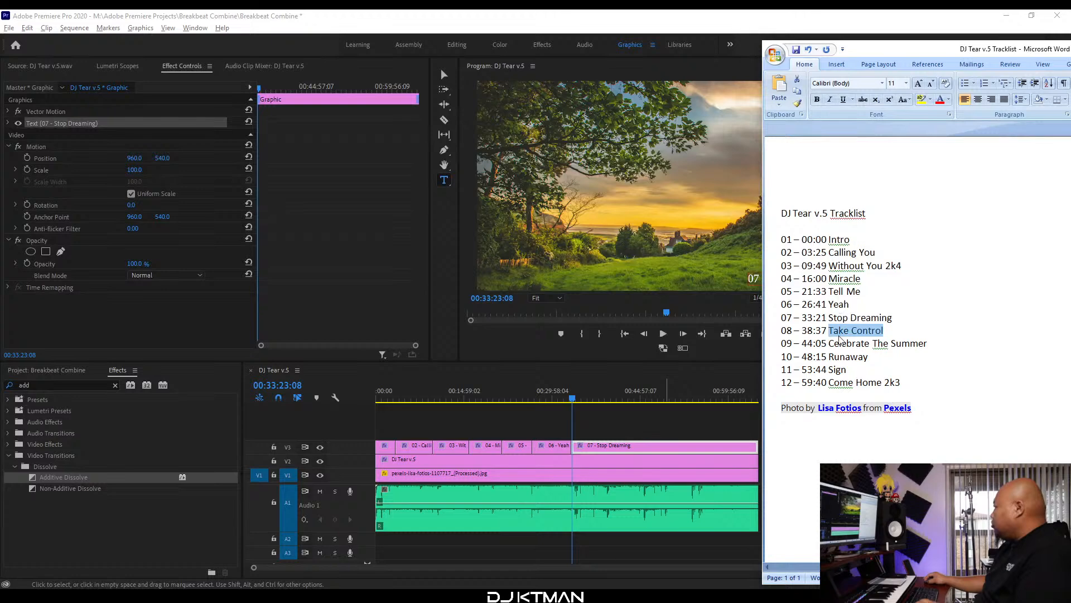
key(alt+Tab)
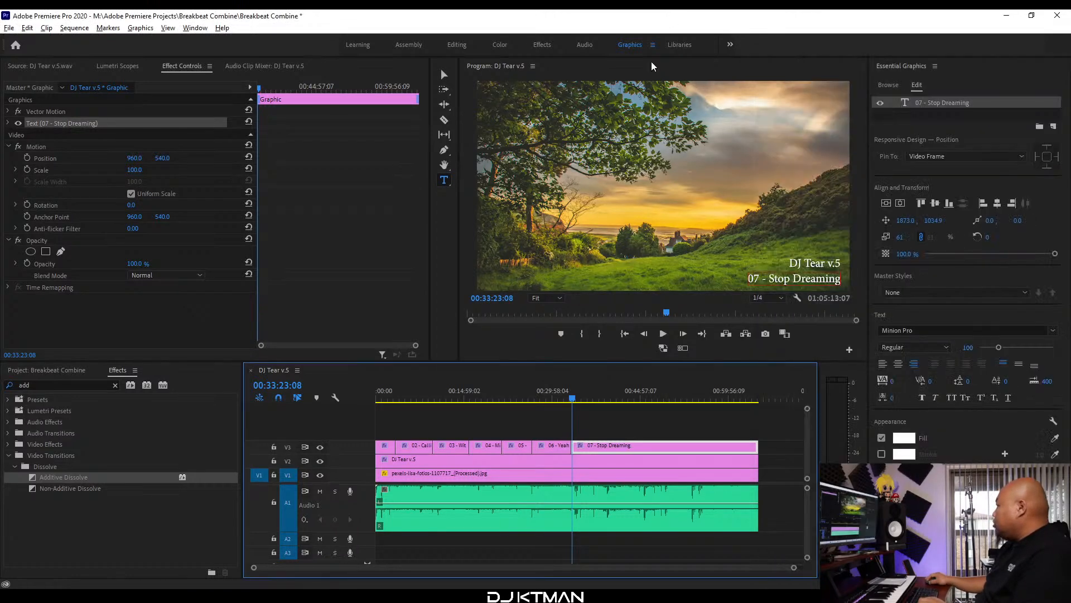
Move the playhead forward within the "07 - Stop Dreaming" clip to about 00:37:54.
click(598, 394)
key(=)
key(=)
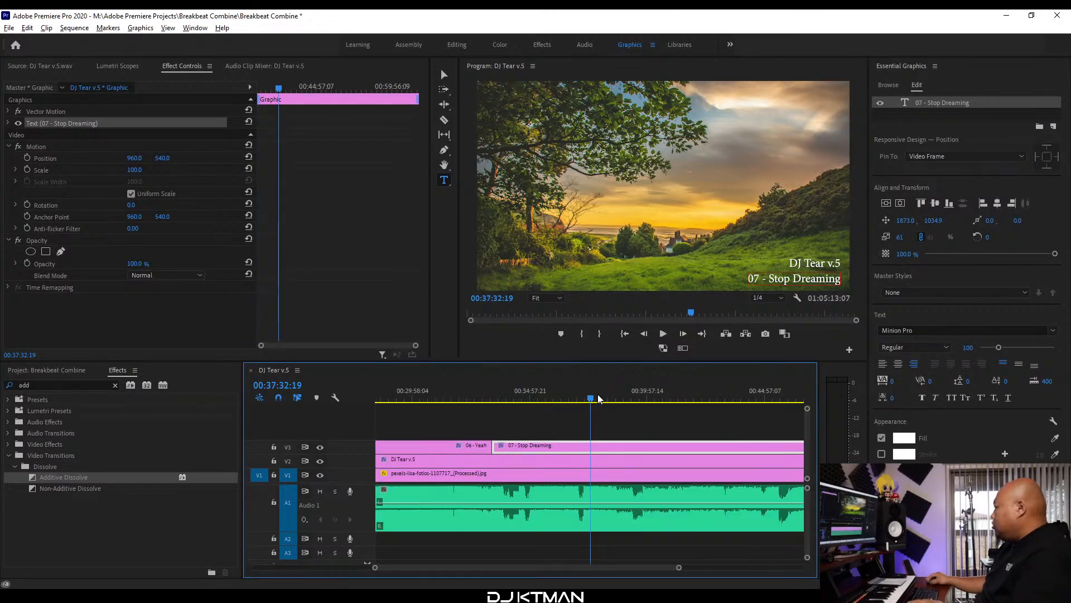
click(600, 396)
key(=)
key(=)
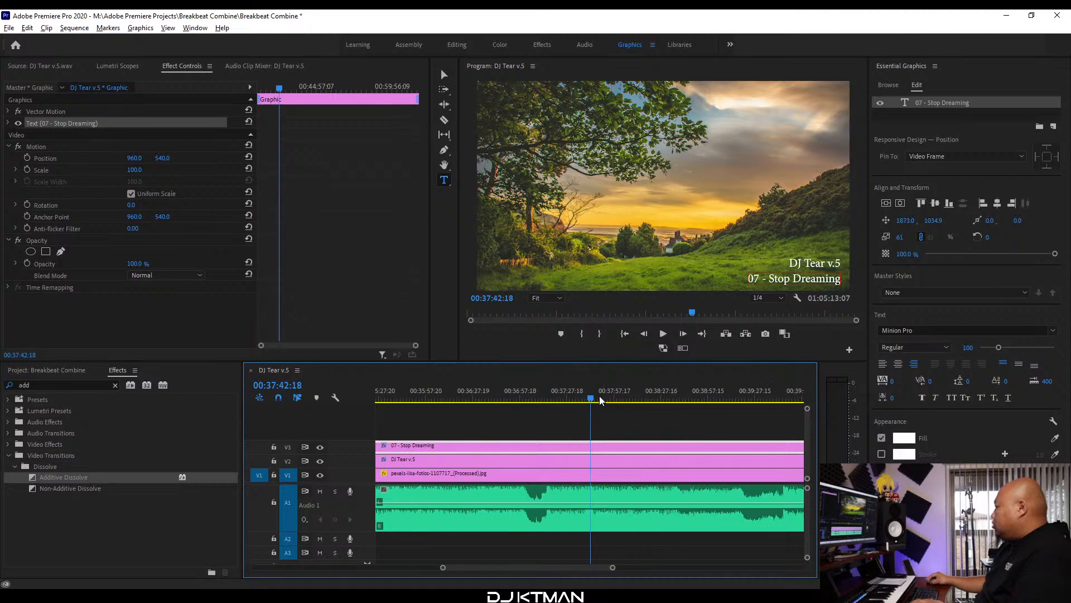
click(582, 396)
click(581, 397)
key(=)
key(=)
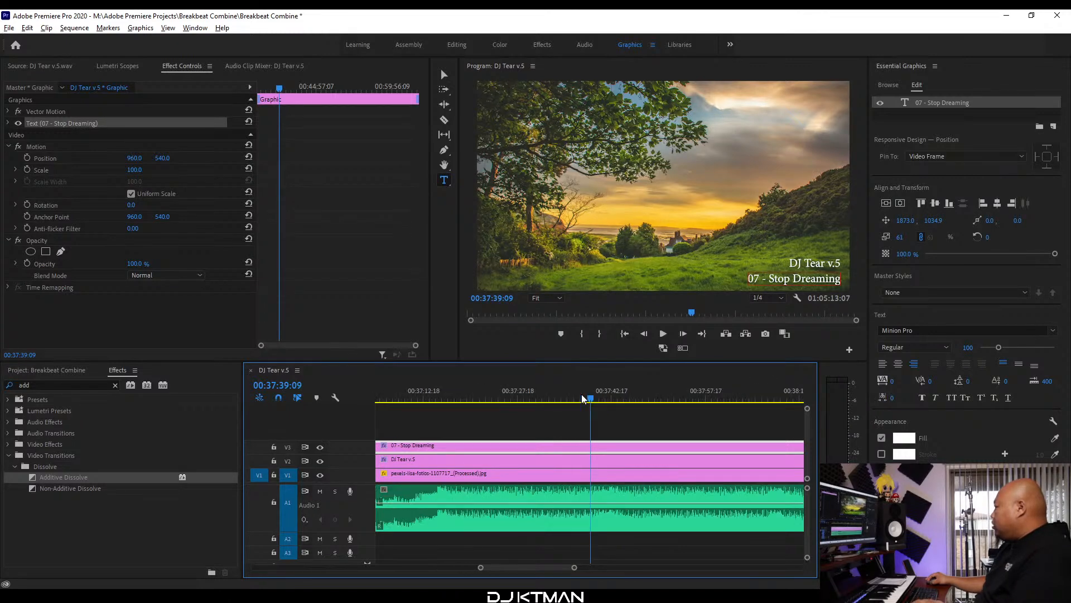
click(647, 395)
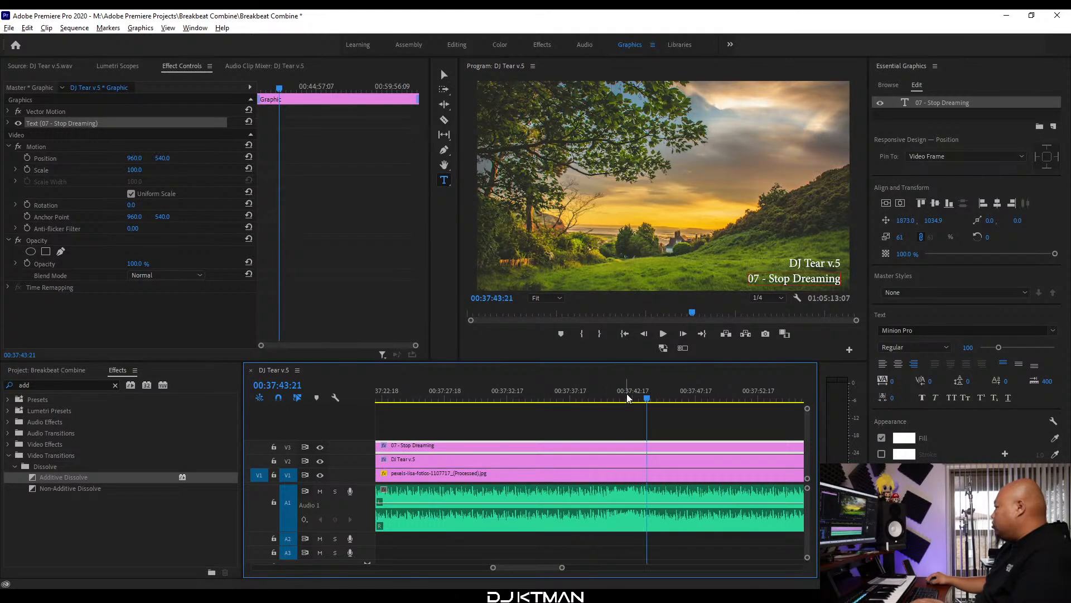
key(minus)
key(minus)
click(640, 397)
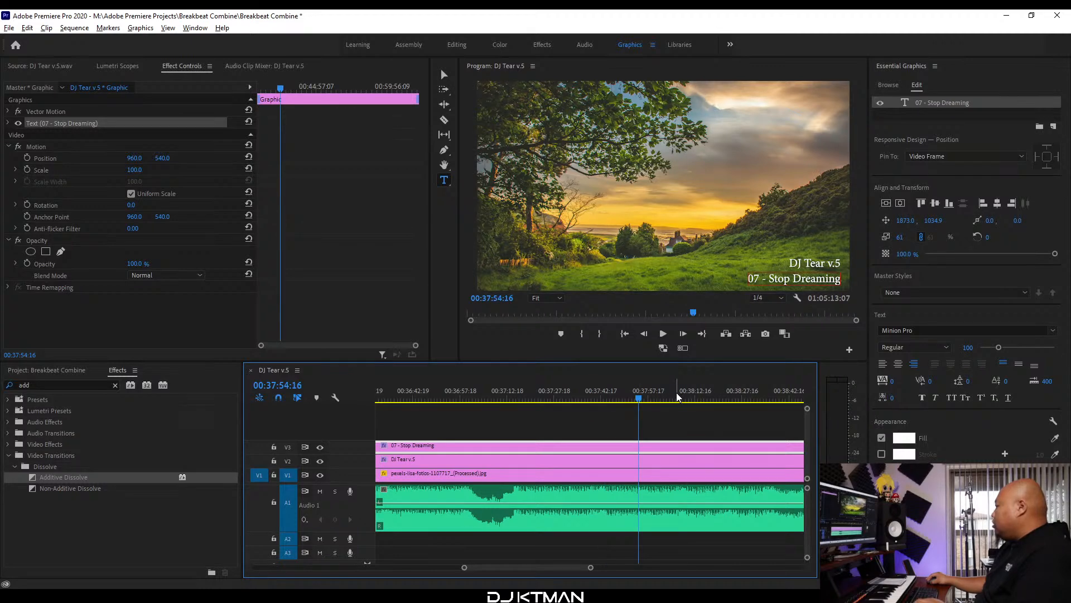
Check track 08's start time in the Word tracklist and move the Premiere Pro playhead to 00:38:36:19.
key(alt+Tab)
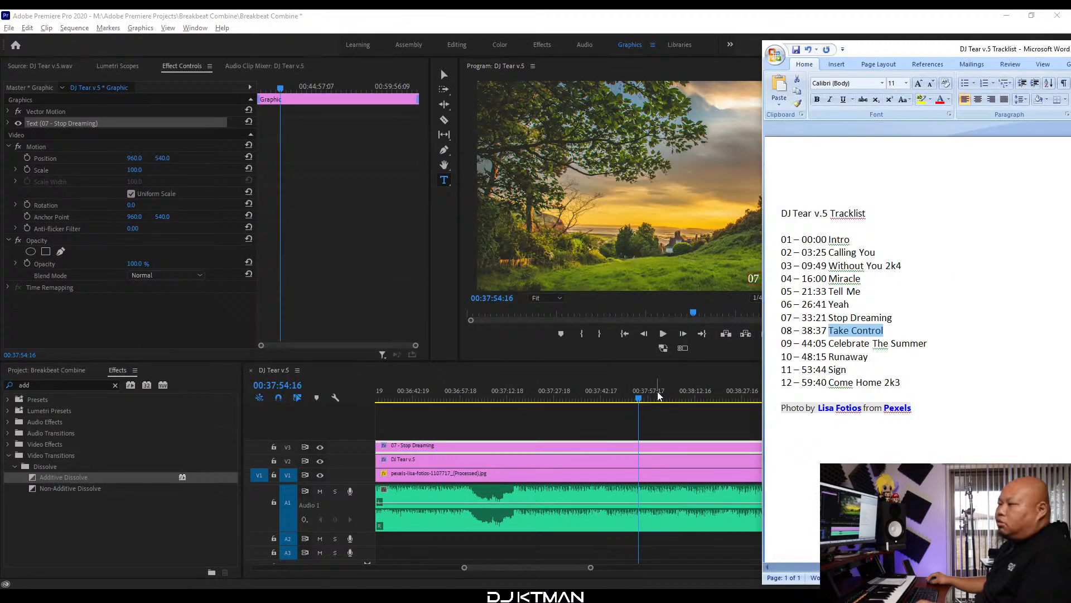
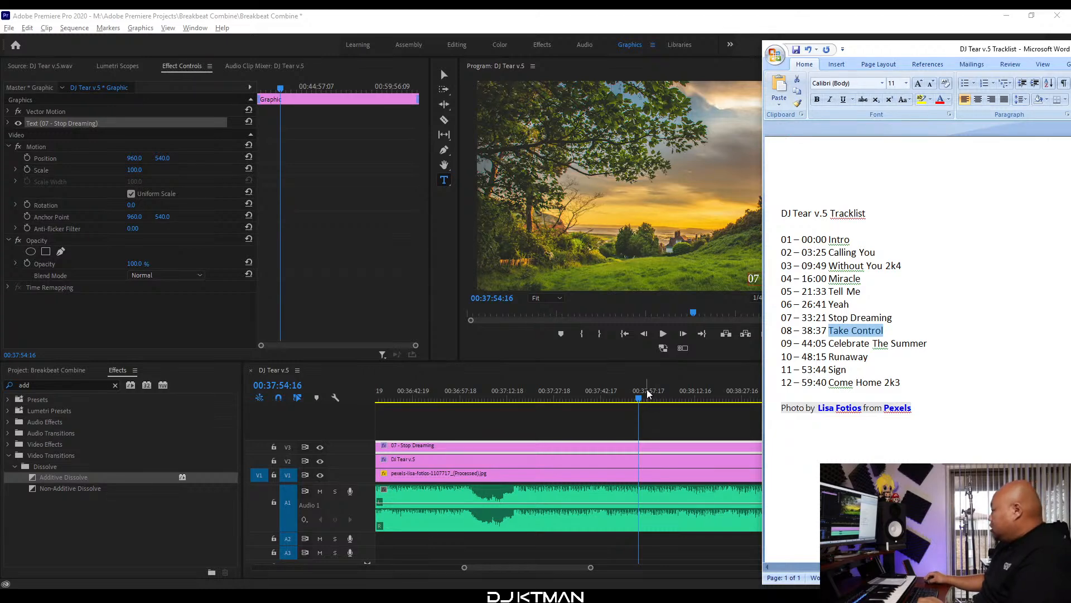
click(718, 14)
drag(655, 403, 732, 401)
key(minus)
key(equal)
click(623, 398)
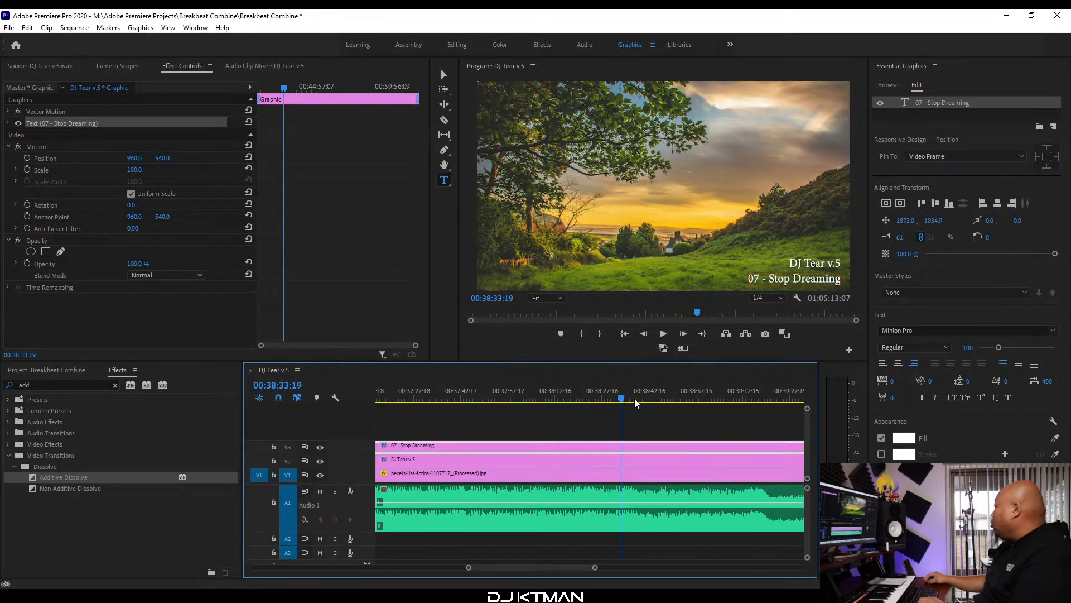
key(equal)
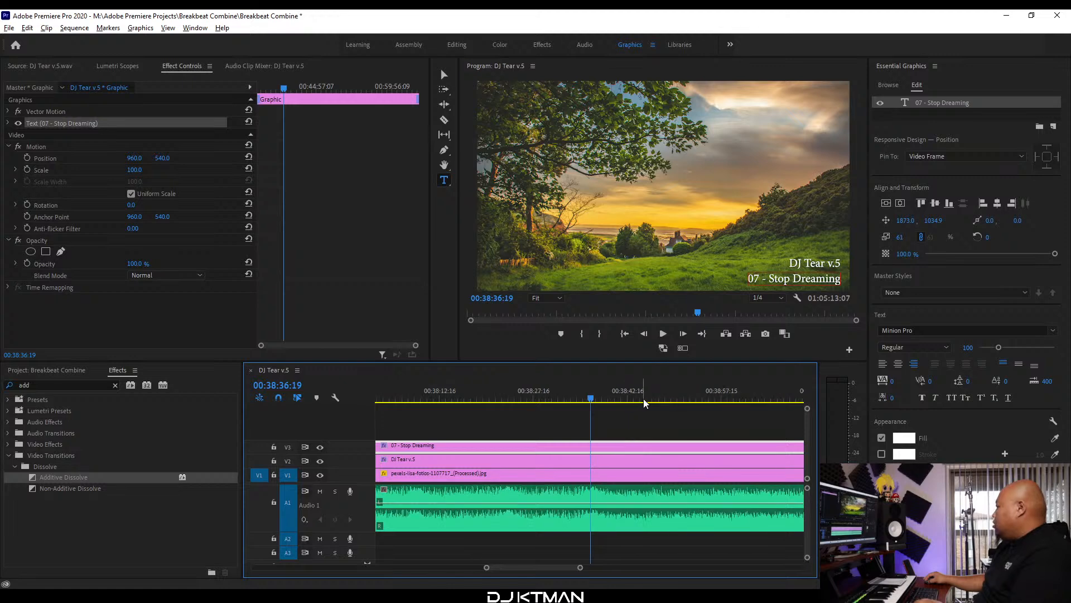
key(alt+Tab)
key(alt+Tab)
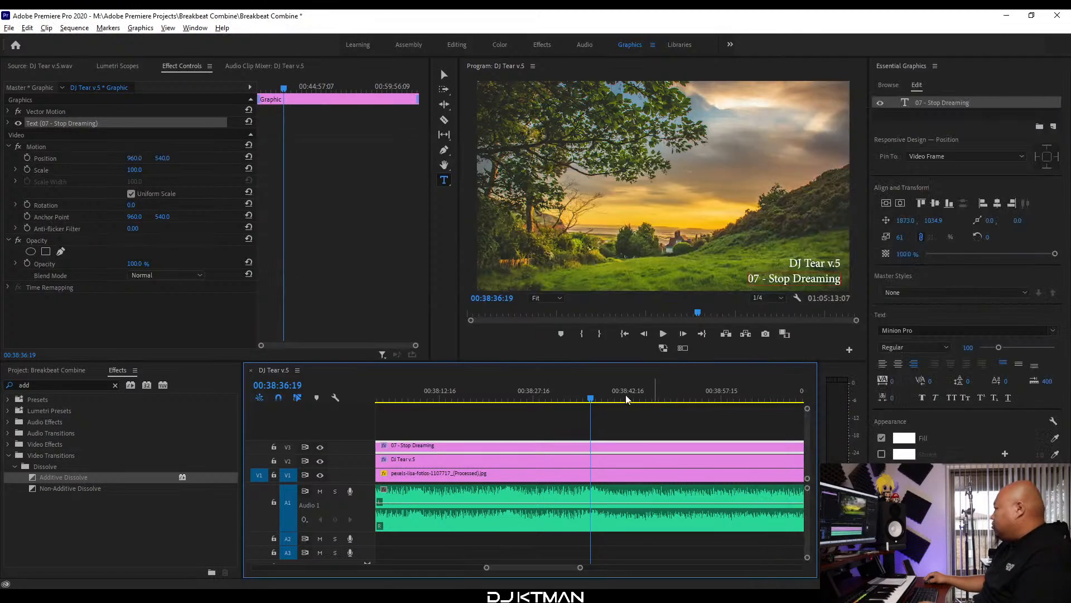
Play the audio around the transition into track 08 and set the playhead at 00:38:37:02.
key(equal)
key(equal)
key(equal)
key(space)
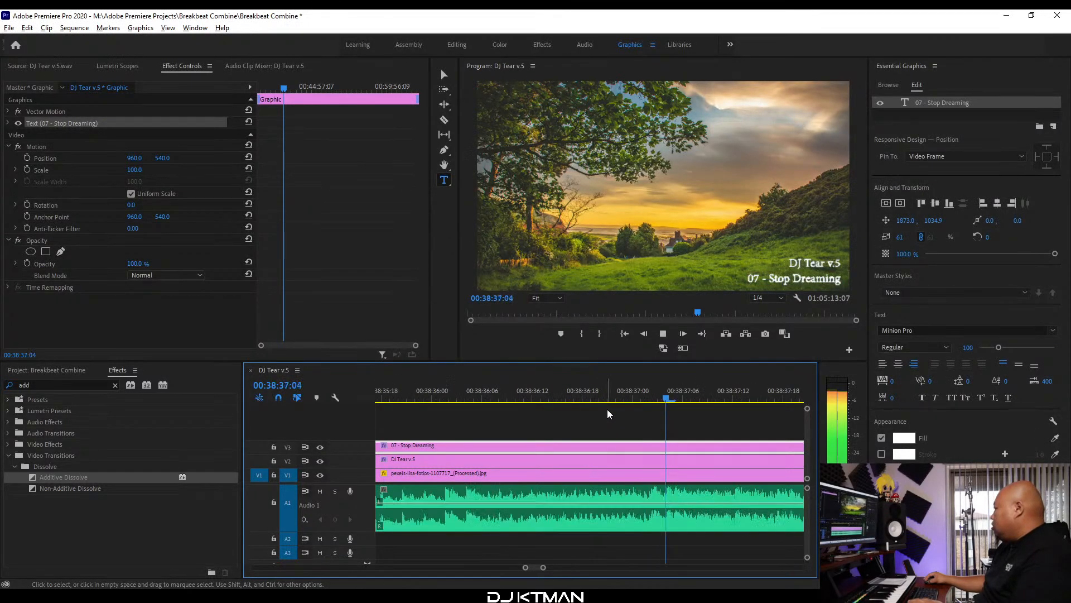
key(space)
key(equal)
key(equal)
key(equal)
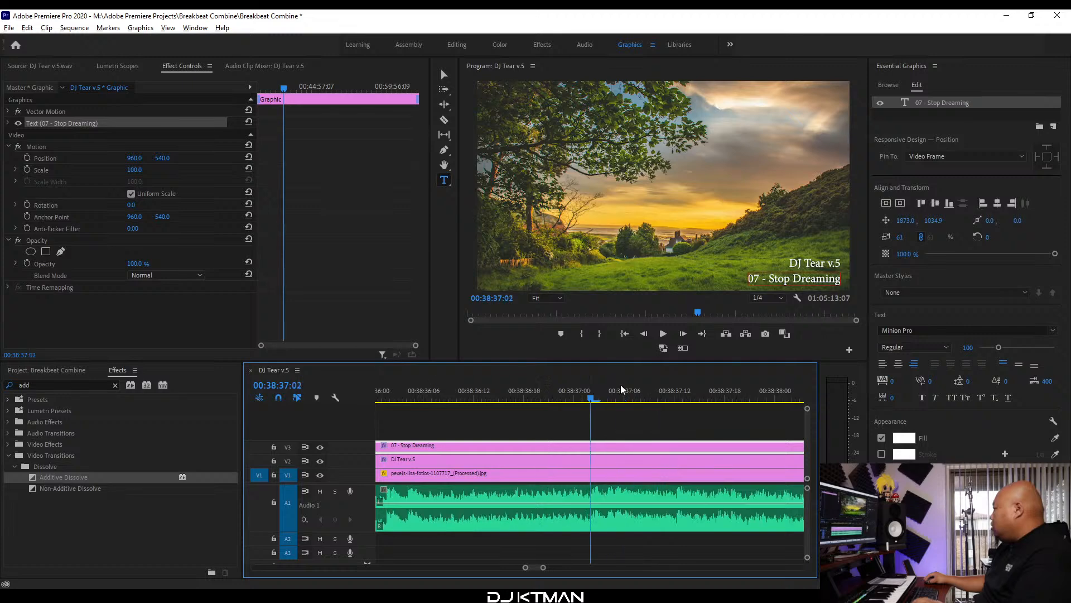
key(Left)
click(594, 392)
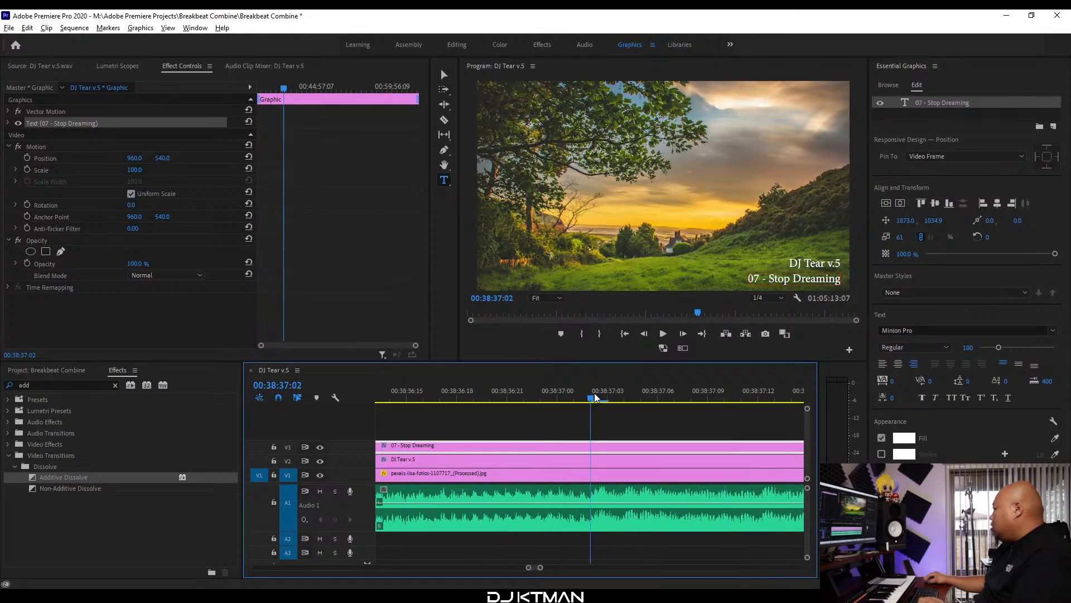
Cut the "07 - Stop Dreaming" title clip on V3 at the playhead and select the part after the cut.
key(c)
click(595, 446)
key(v)
click(612, 439)
click(617, 445)
Change the track title text of the clip after the cut to "08 - Take Control".
key(minus)
key(minus)
key(minus)
key(minus)
key(minus)
key(minus)
key(minus)
key(minus)
key(minus)
key(minus)
key(minus)
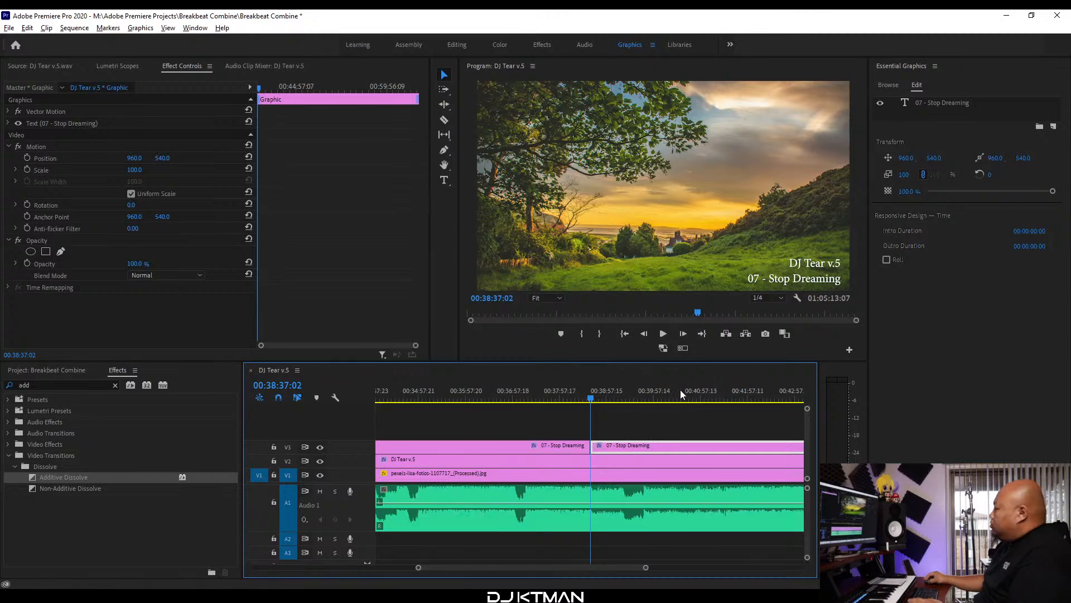
click(804, 285)
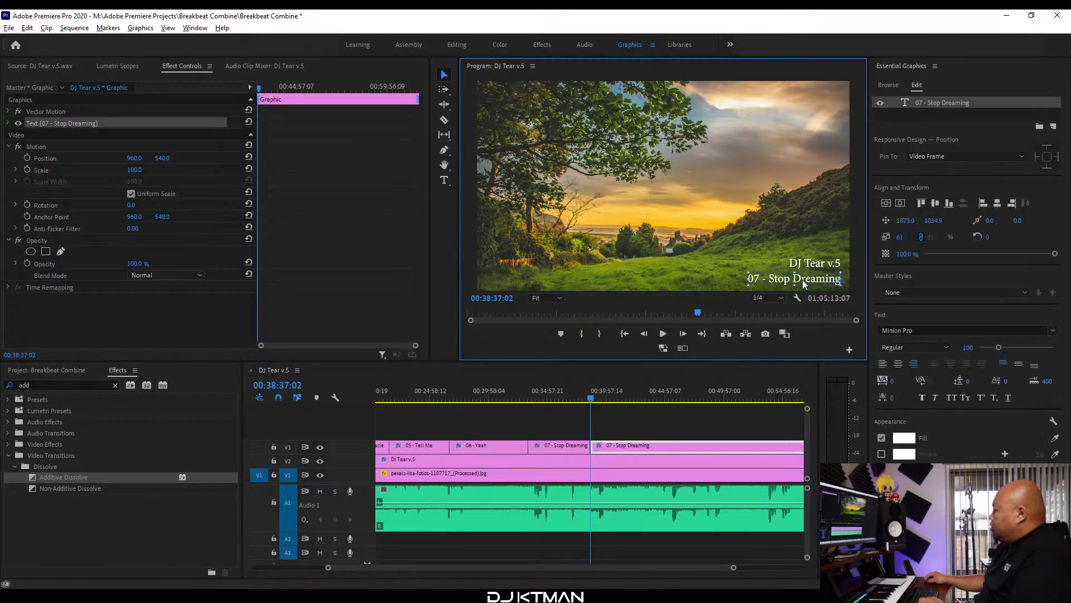
double_click(802, 279)
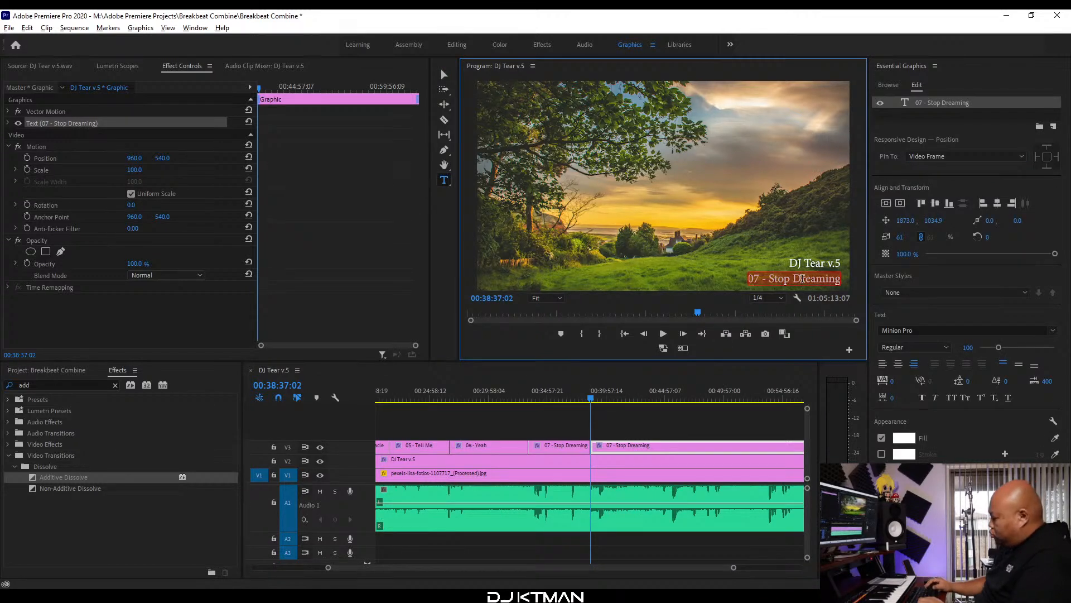
text(08 - Take ControlV)
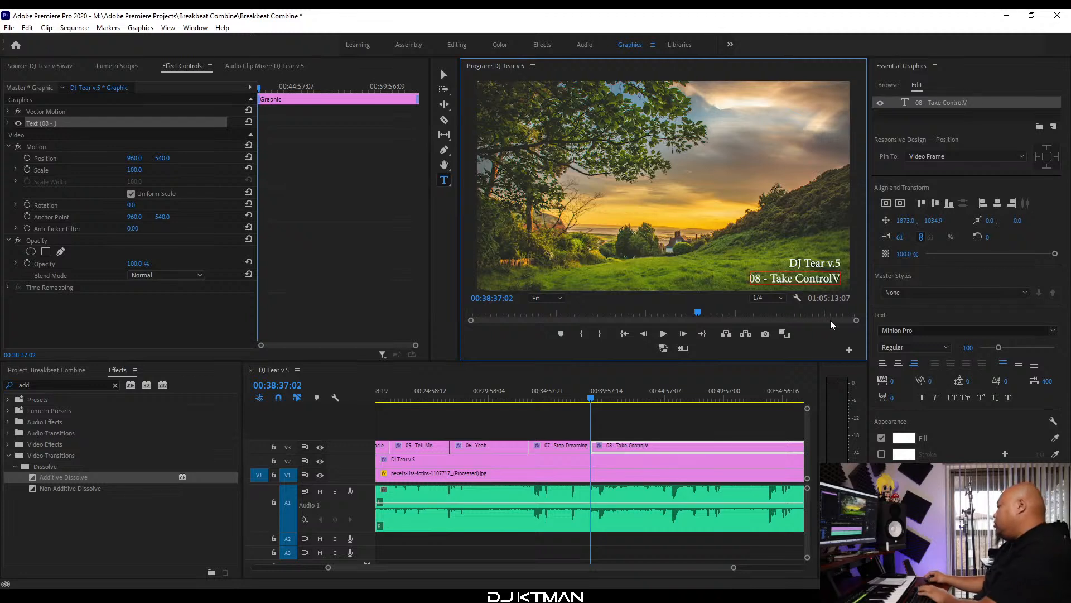
key(BackSpace)
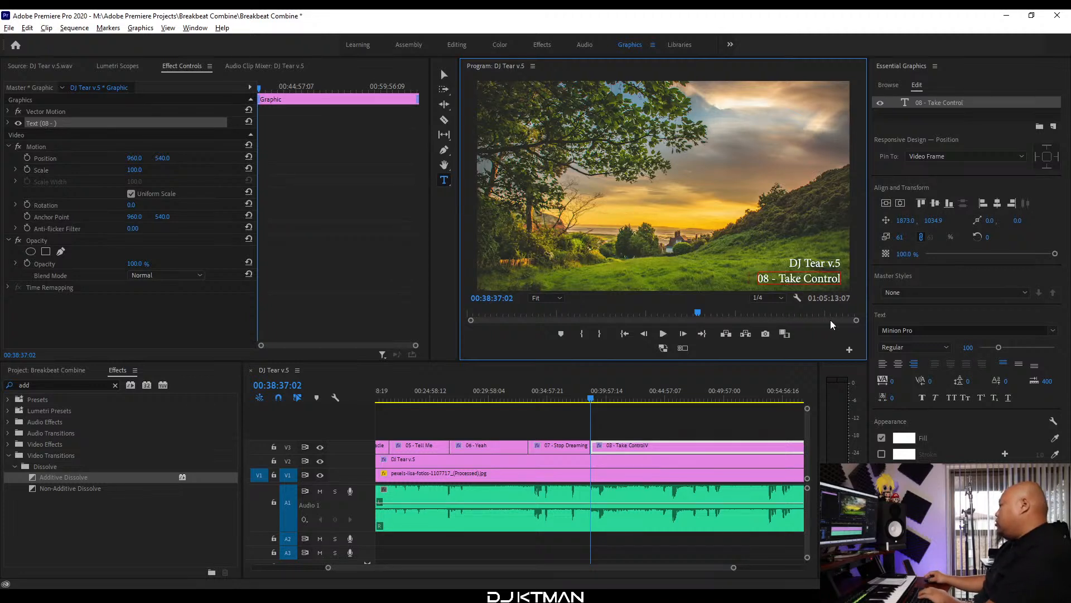
click(282, 374)
key(backslash)
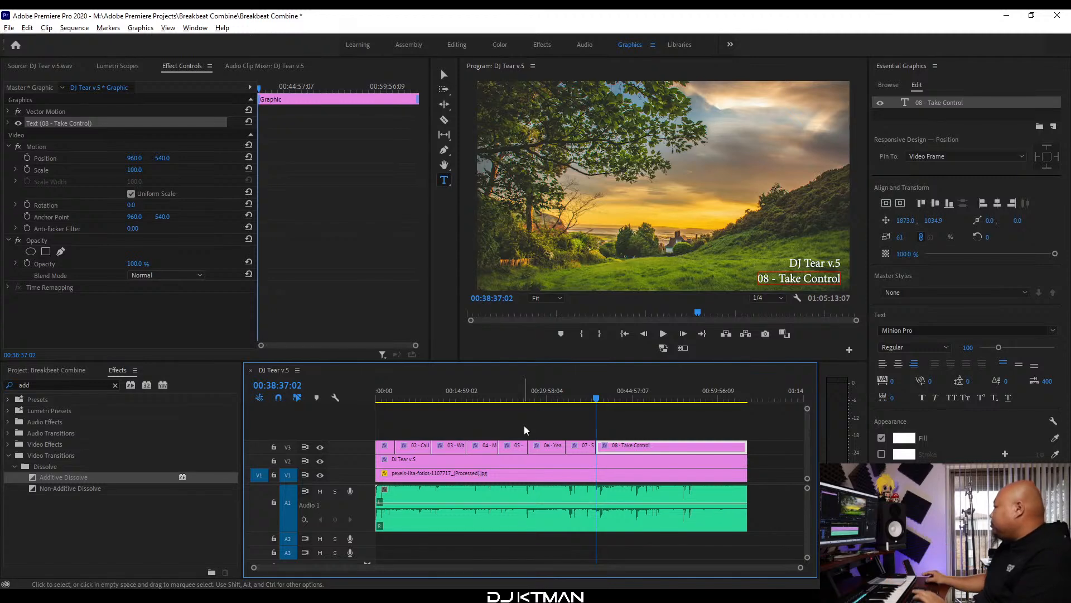
Copy the track 09 title "Celebrate The Summer" from the Word tracklist and return to Premiere Pro.
key(alt+Tab)
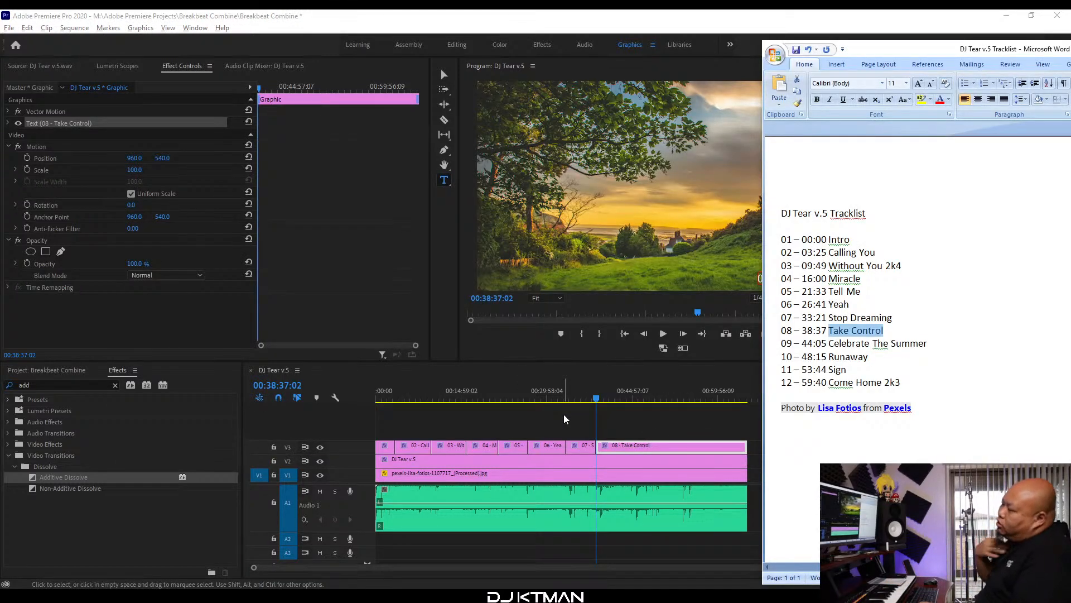
drag(934, 340, 843, 342)
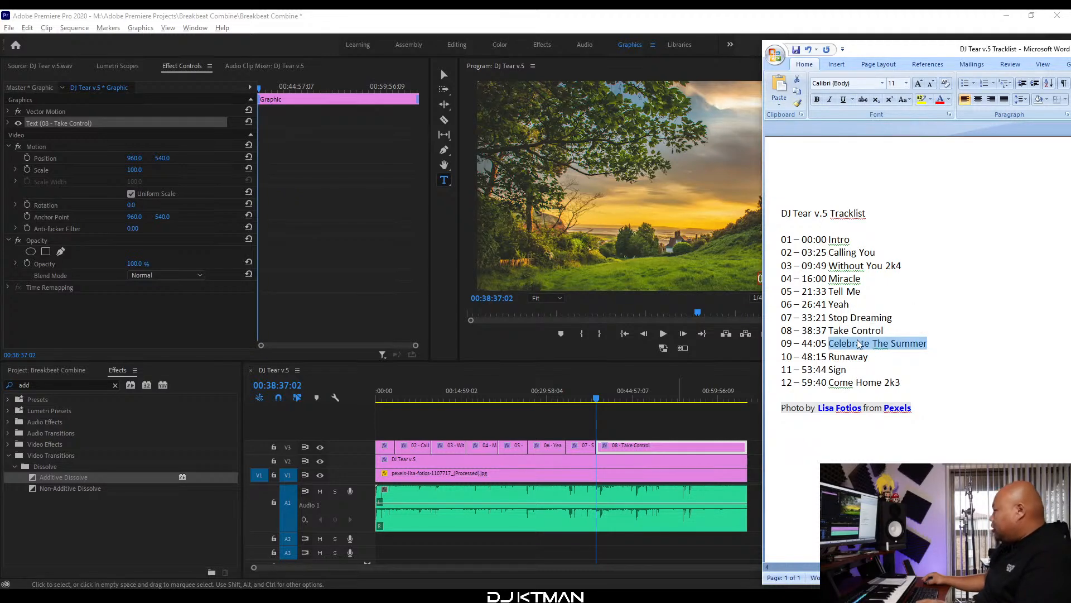
click(783, 15)
Move the playhead to 00:44:04:15, checking it against track 09's start time in the Word tracklist.
click(618, 397)
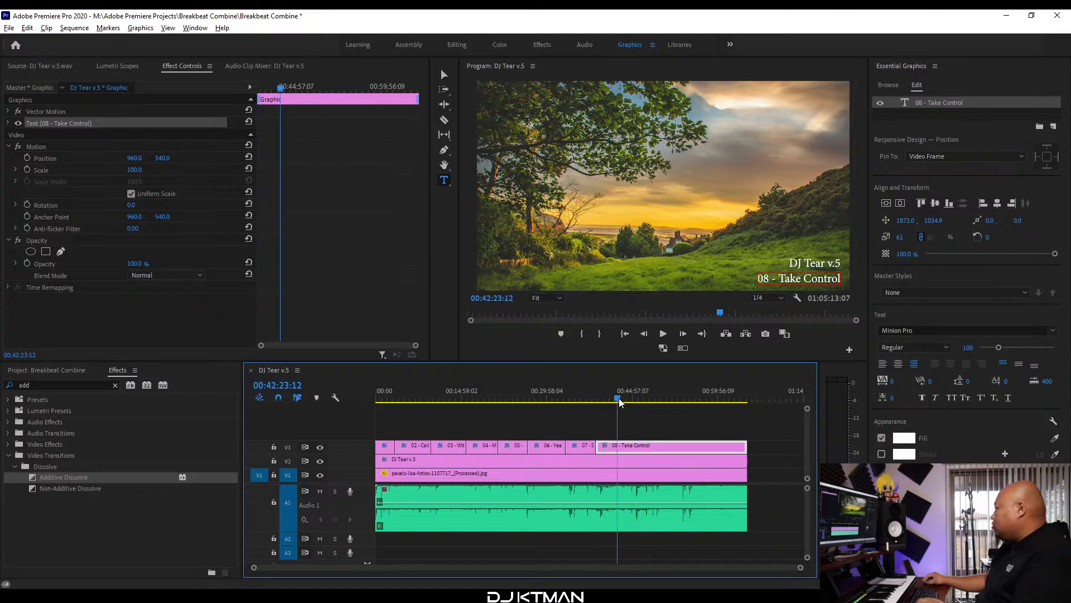
key(=)
key(=)
key(=)
drag(621, 397, 643, 397)
click(692, 397)
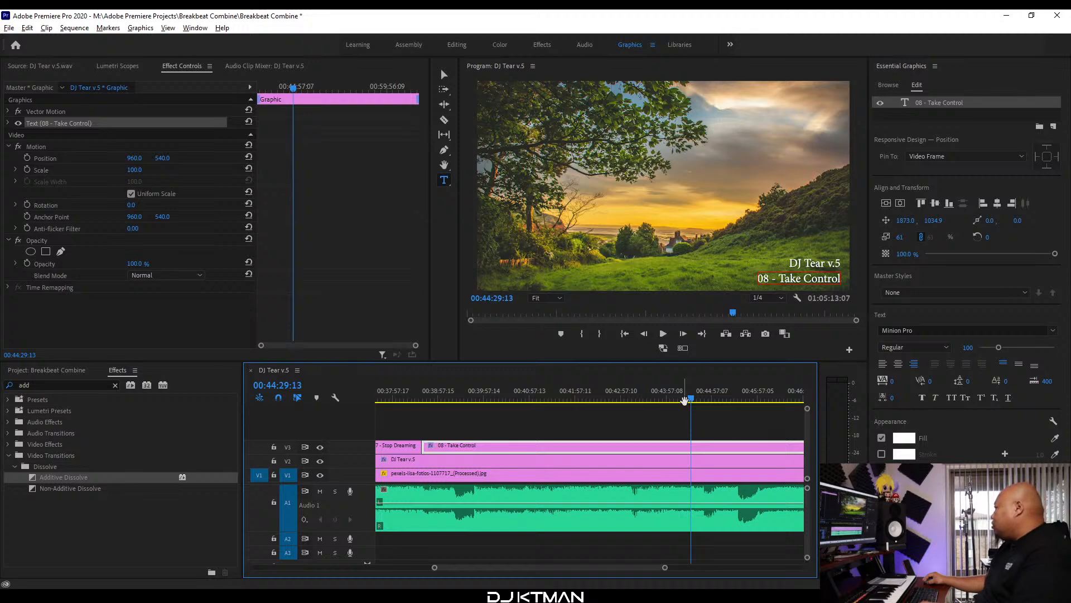
key(alt+Tab)
key(alt+Tab)
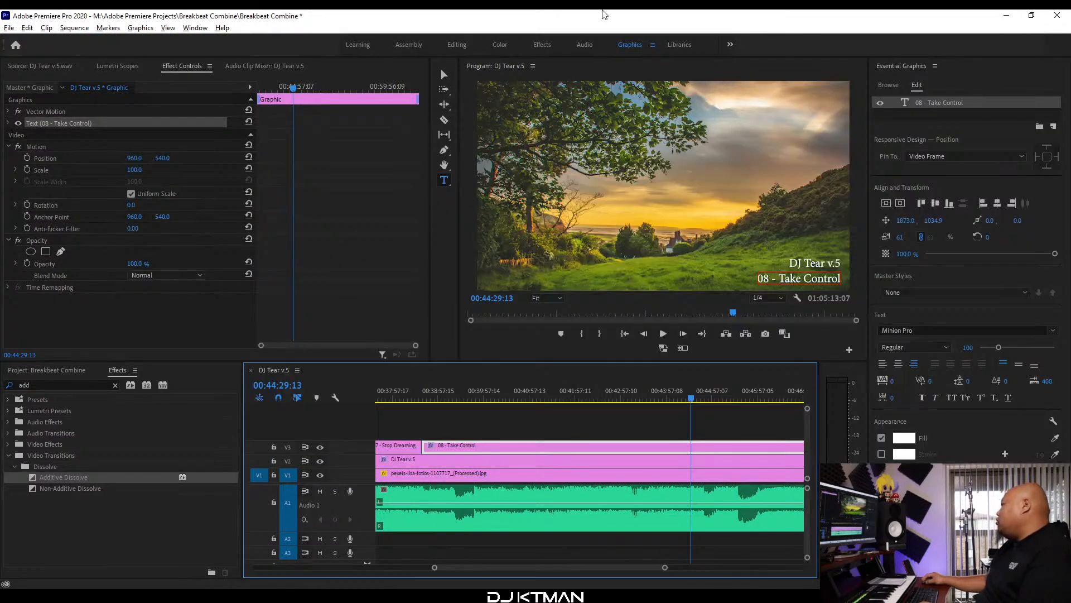
click(651, 399)
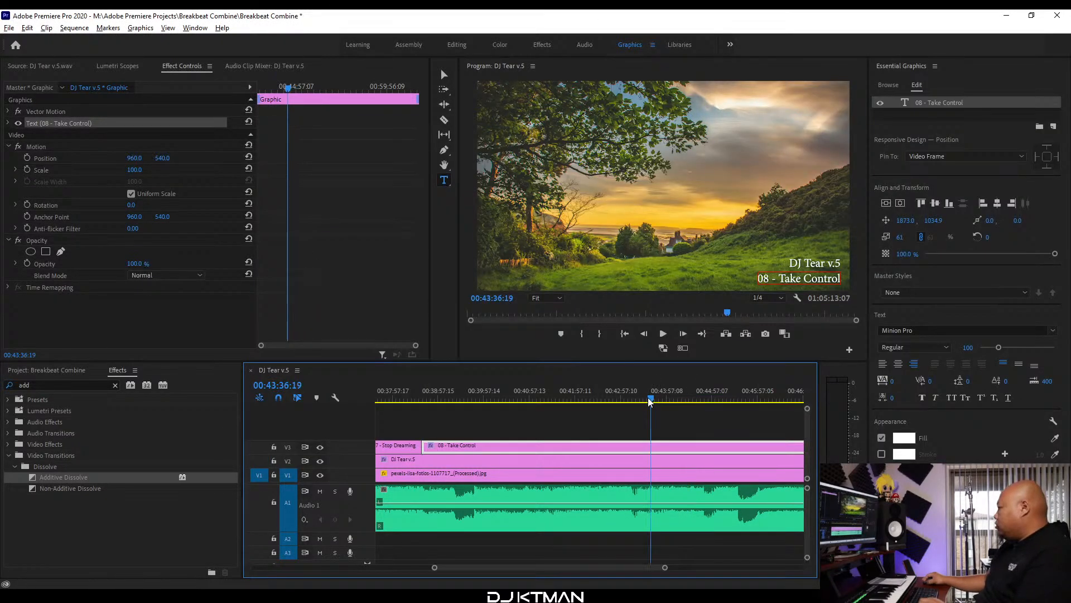
click(644, 401)
key(alt+Tab)
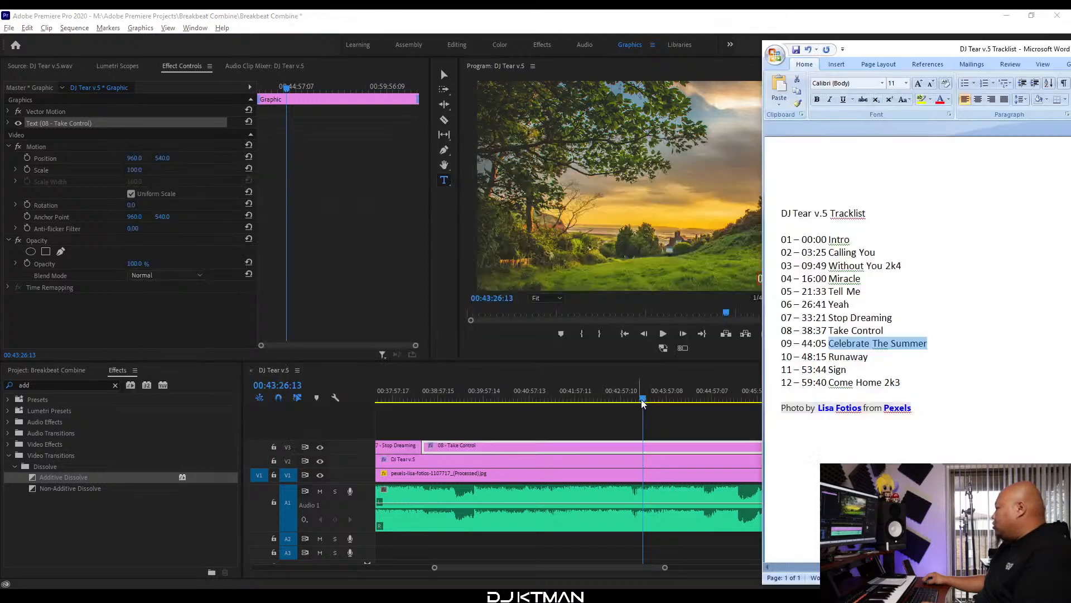
key(alt+Tab)
click(672, 400)
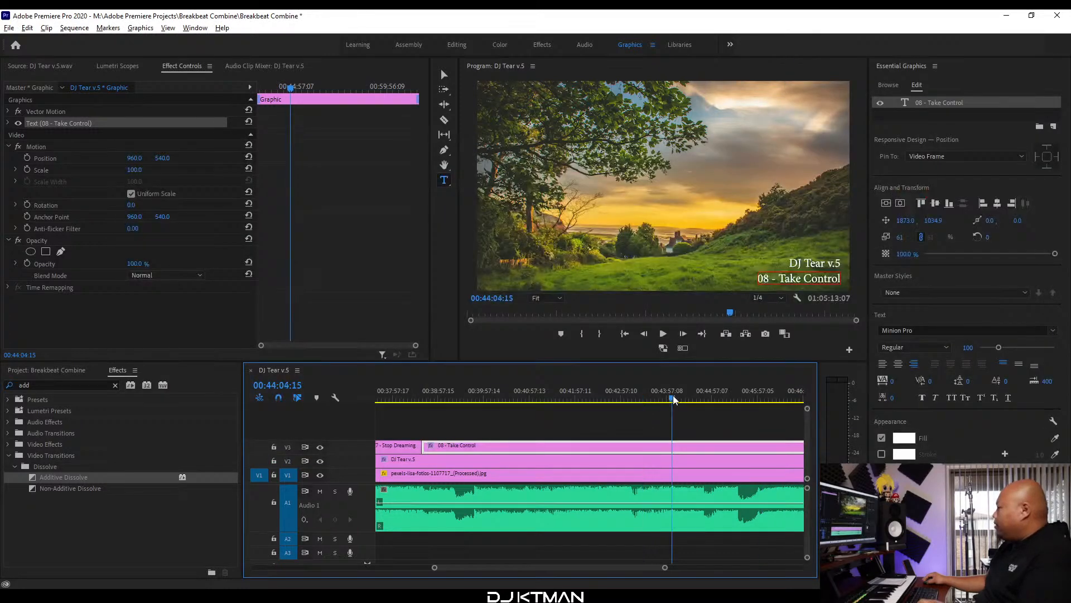
key(equal)
key(equal)
key(alt+Tab)
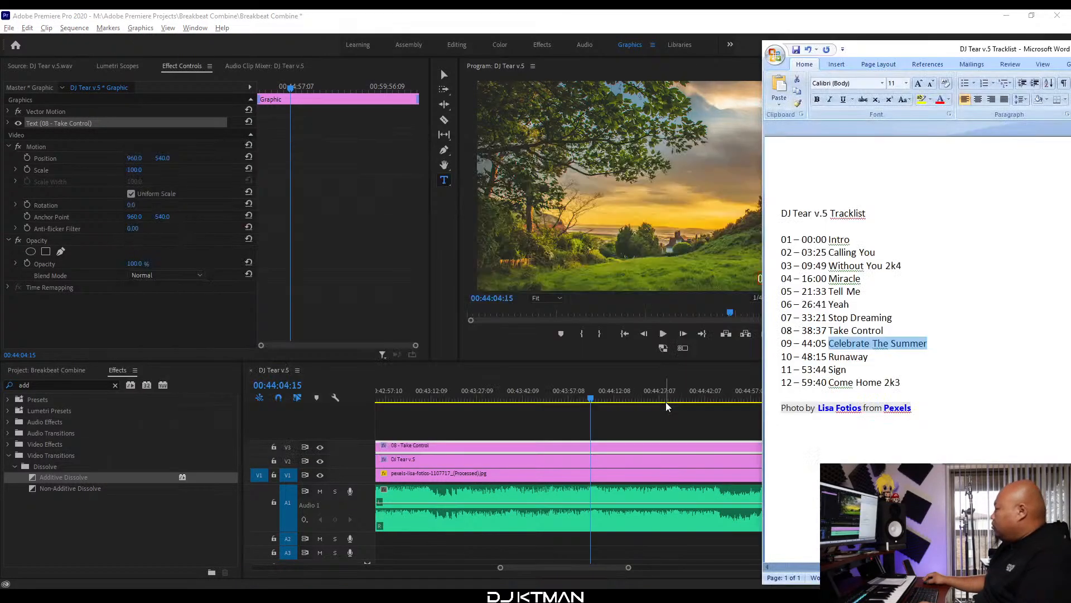
key(alt+Tab)
Play the audio around the transition into track 09 and set the playhead at 00:44:05:21.
key(equal)
key(equal)
key(equal)
key(equal)
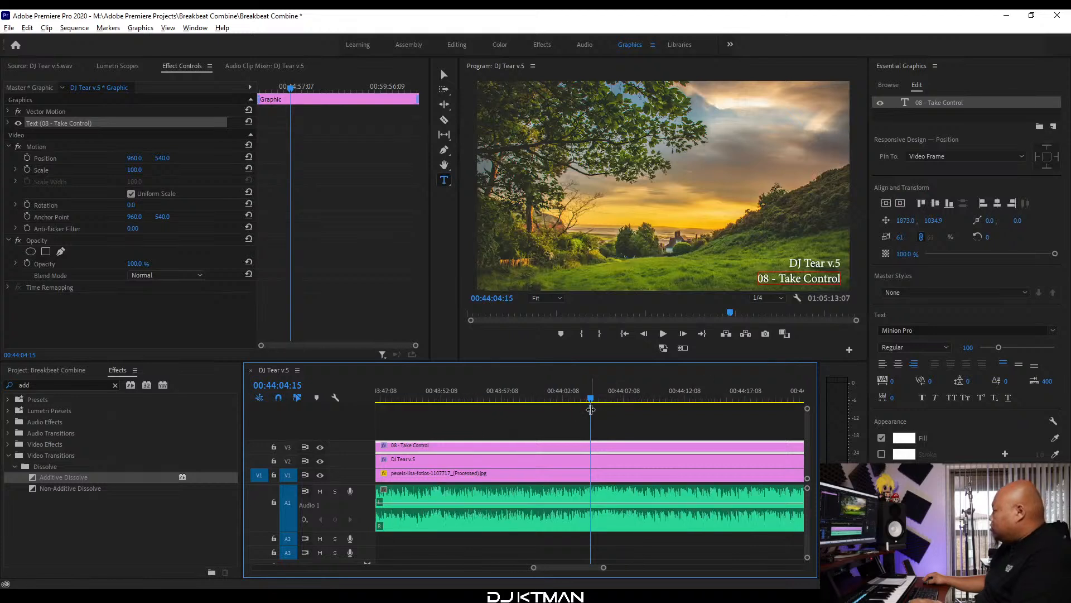
click(616, 399)
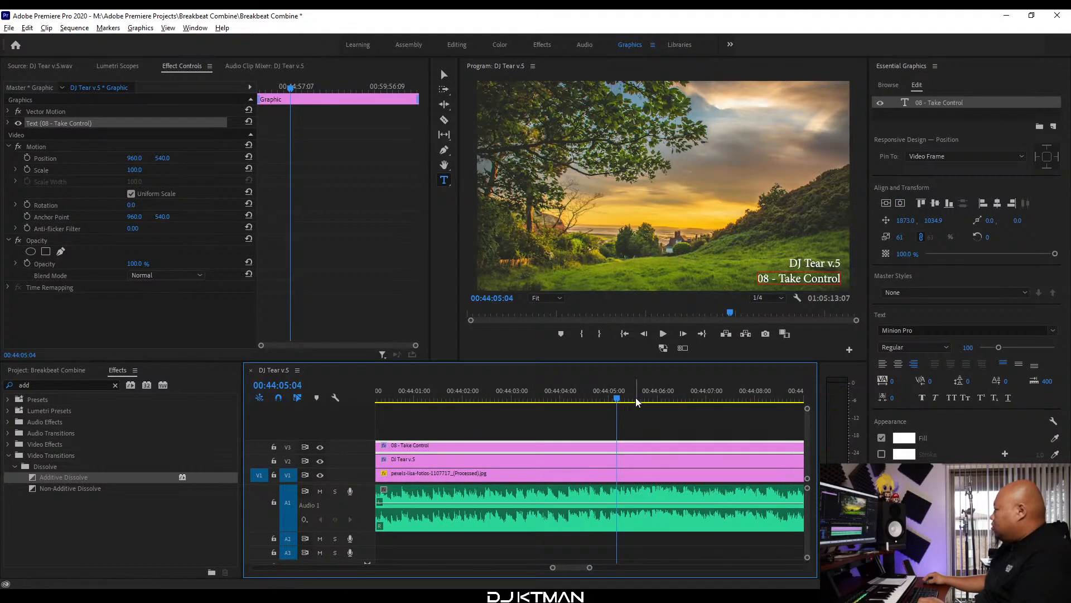
key(equal)
key(space)
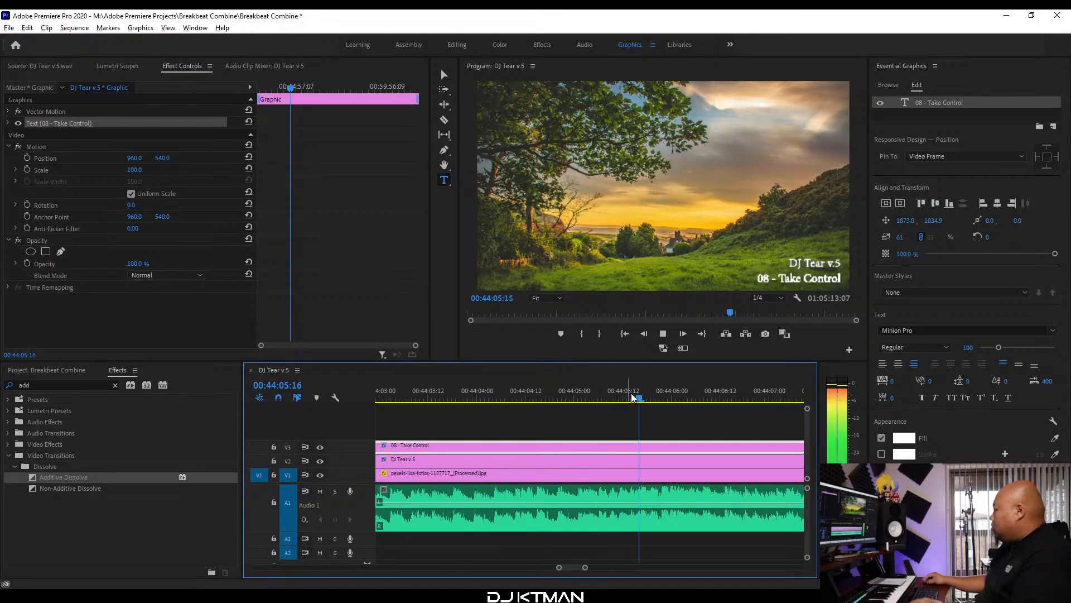
key(space)
click(660, 399)
key(equal)
Cut the "08 - Take Control" title clip on V3 at the playhead and select the part after the cut.
key(c)
click(592, 446)
key(v)
key(minus)
key(minus)
key(minus)
key(minus)
key(minus)
key(minus)
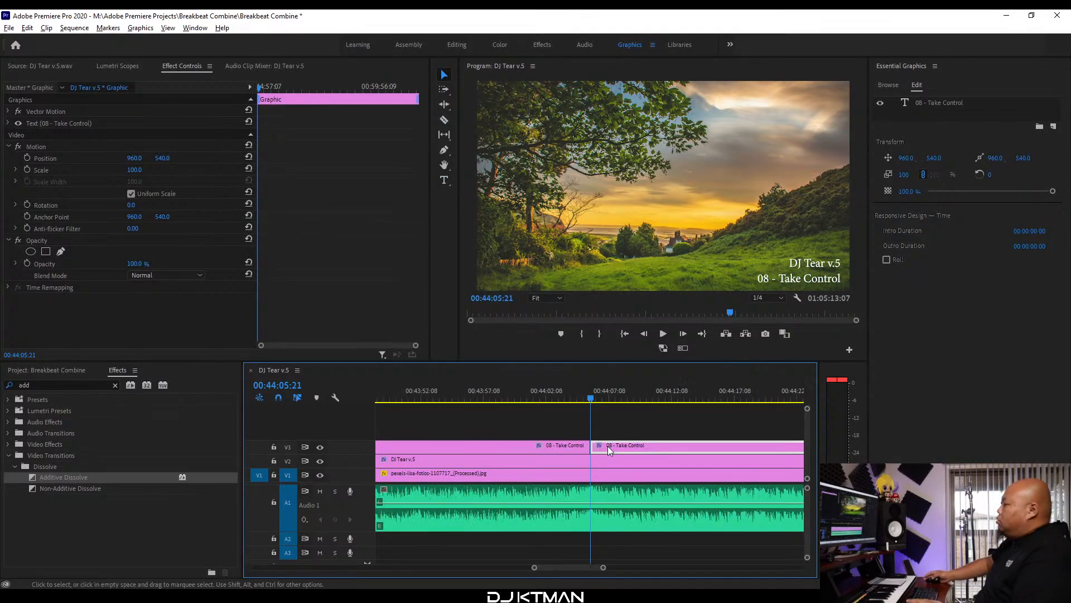
Change the track title text of the clip after the cut to "09 - Celebrate The Summer".
key(minus)
key(minus)
key(minus)
key(minus)
key(minus)
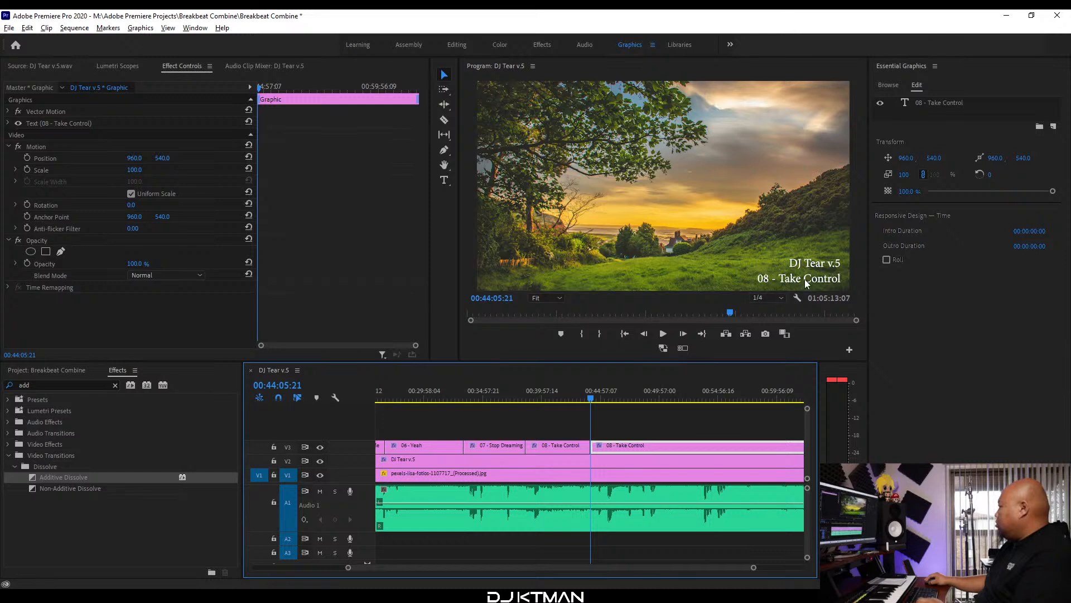
double_click(799, 283)
key(ctrl+a)
text(06)
key(BackSpace)
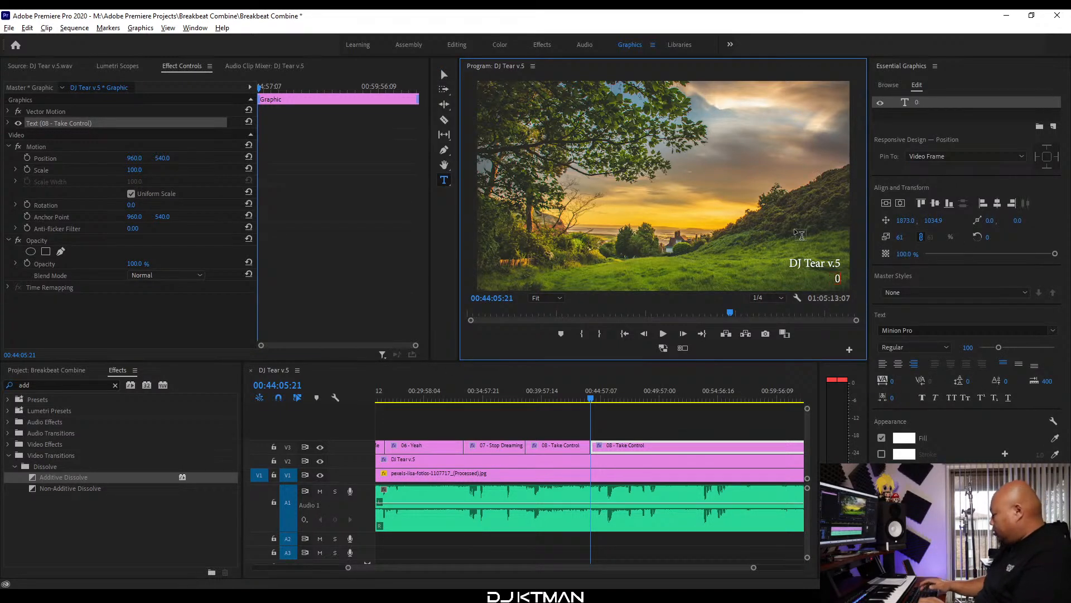
text(9 - Celebrate The SummerV)
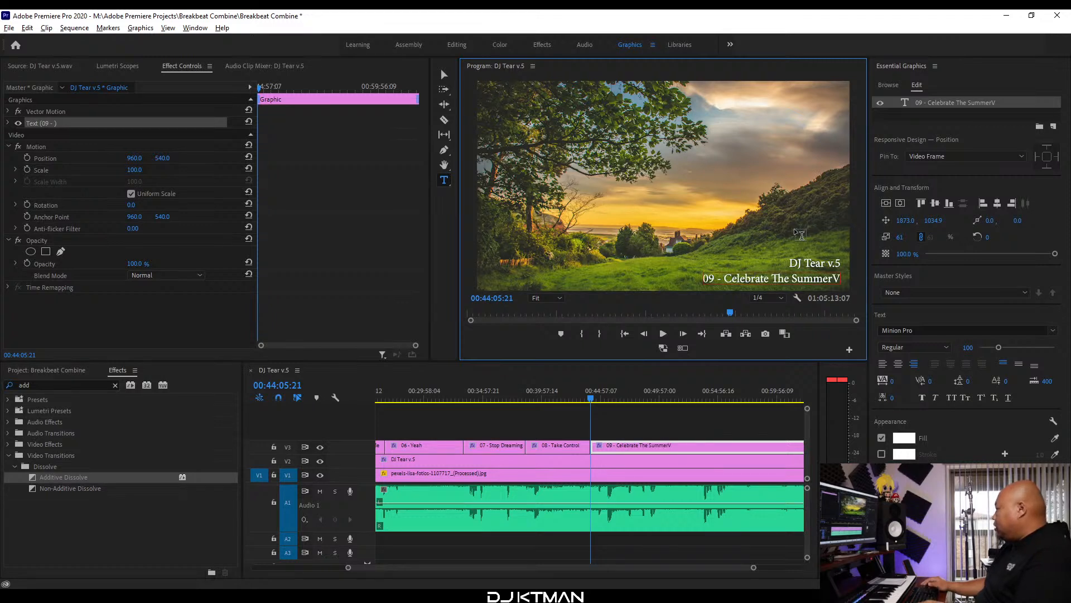
key(BackSpace)
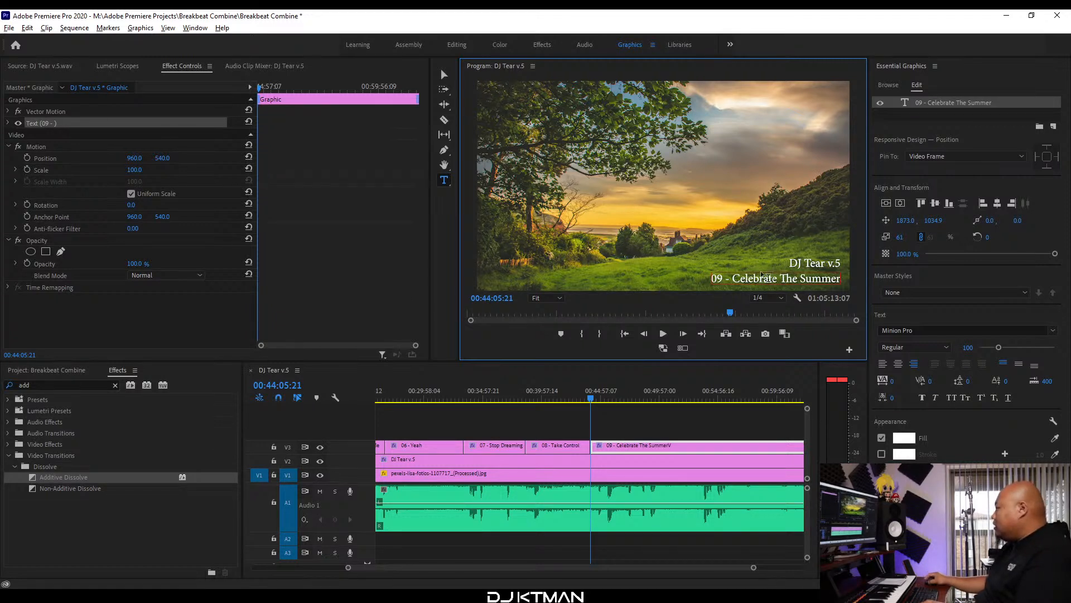
click(263, 369)
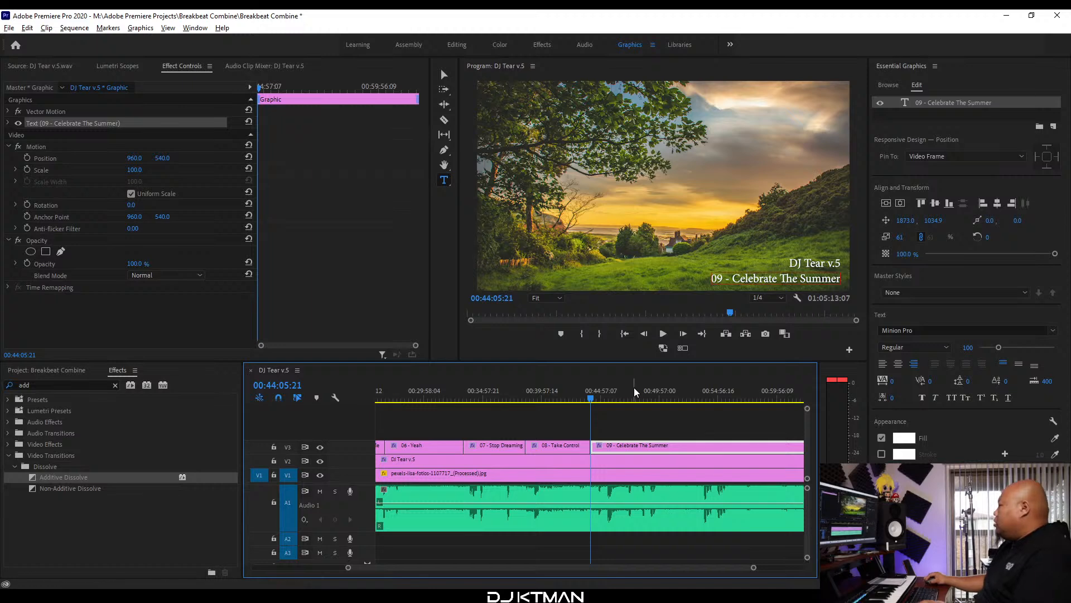
Copy the track 10 title "Runaway" from the Word tracklist and return to Premiere Pro.
key(backslash)
key(equal)
key(equal)
key(equal)
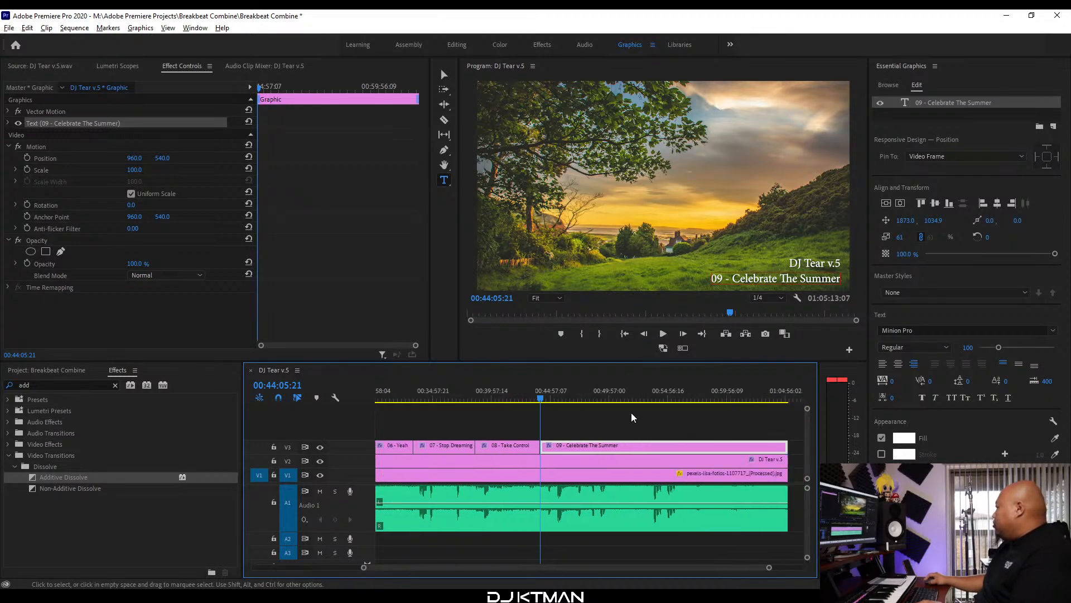
key(alt+Tab)
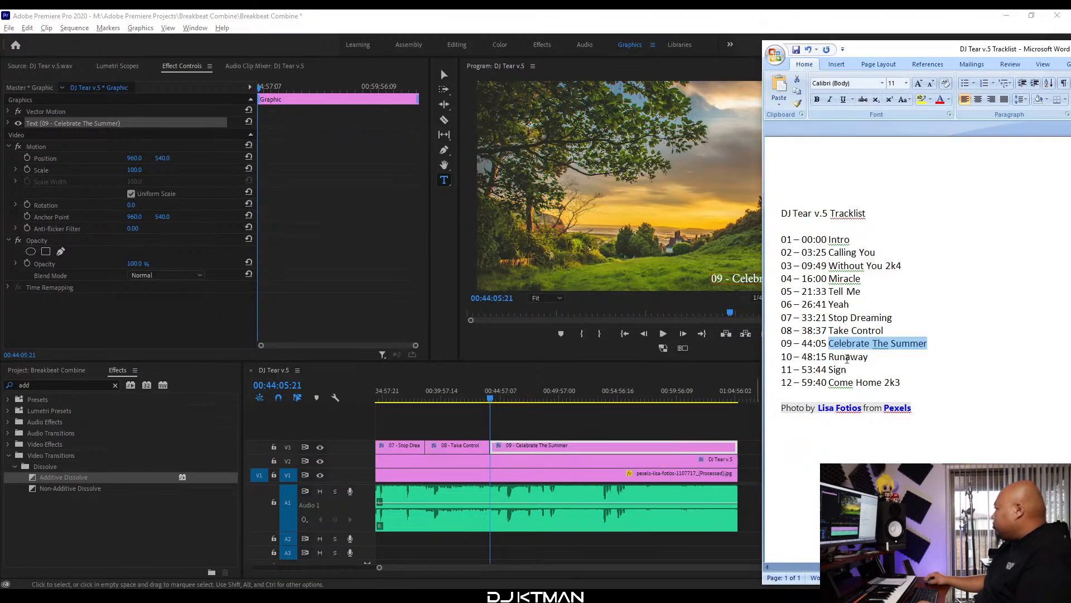
click(870, 357)
drag(870, 357, 832, 360)
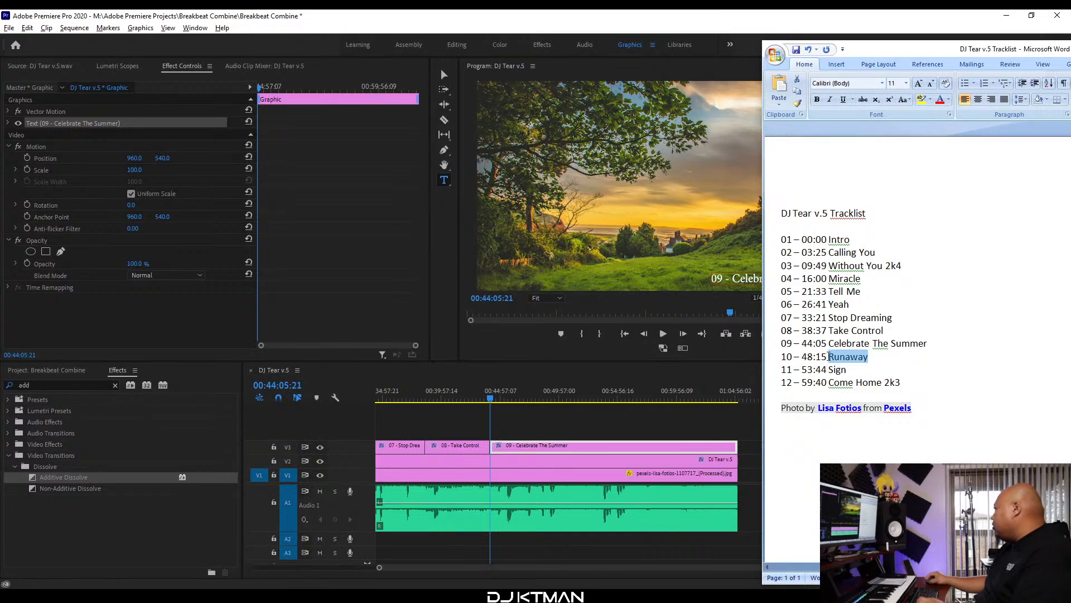
click(732, 14)
Move the playhead to track 10's listed start time, about 00:48:15.
click(549, 397)
key(equal)
key(equal)
key(equal)
click(568, 397)
click(557, 396)
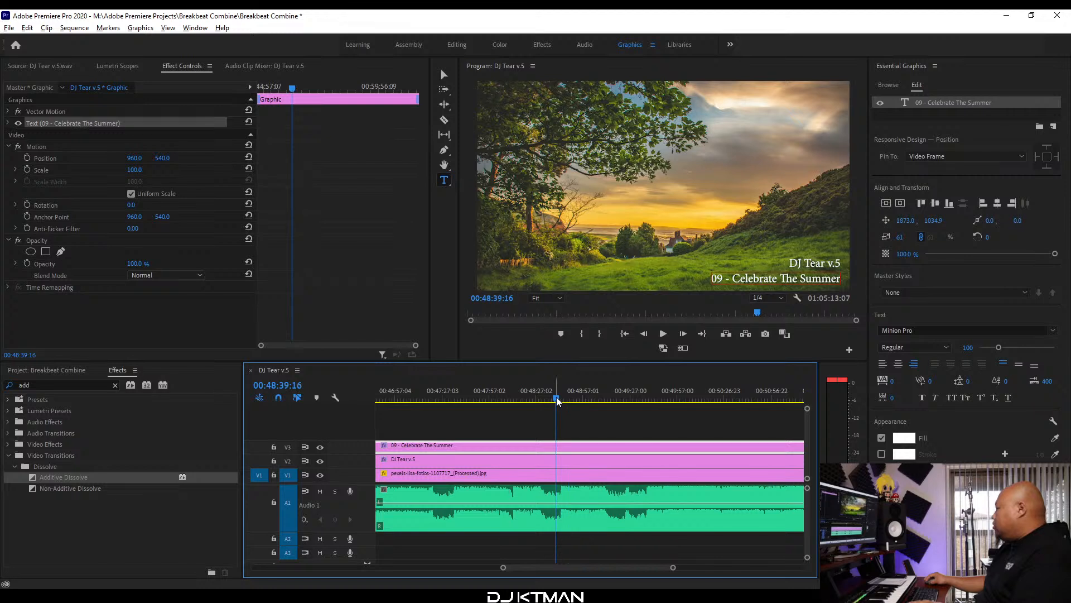
key(equal)
key(equal)
click(525, 396)
drag(521, 396, 439, 392)
key(equal)
key(equal)
key(equal)
key(equal)
key(equal)
click(580, 397)
Play the audio around the transition into track 10 and set the playhead at 00:48:15:20.
key(space)
key(space)
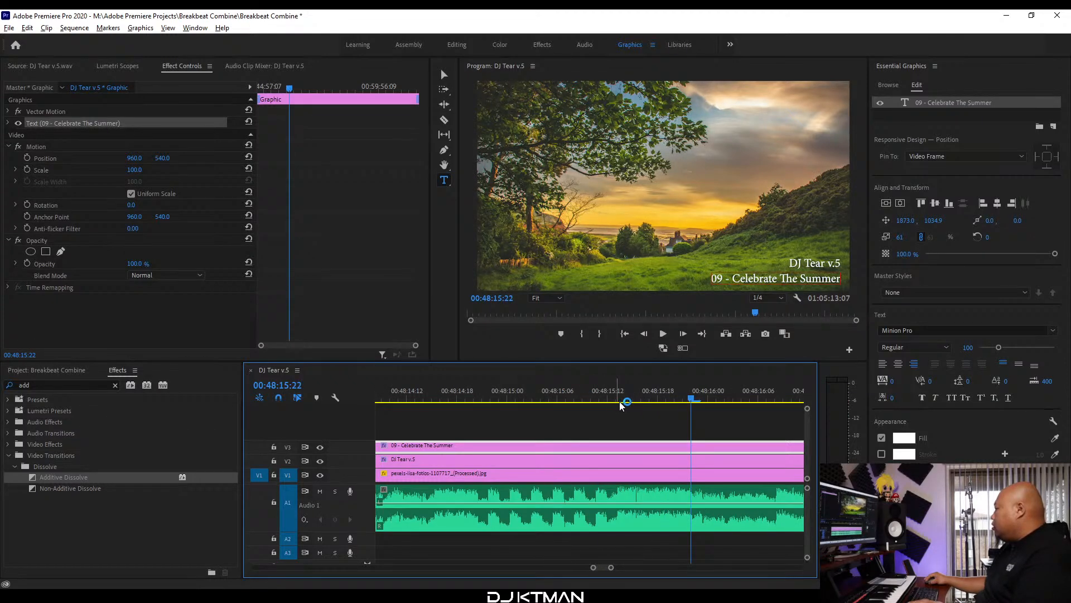
key(space)
key(minus)
key(minus)
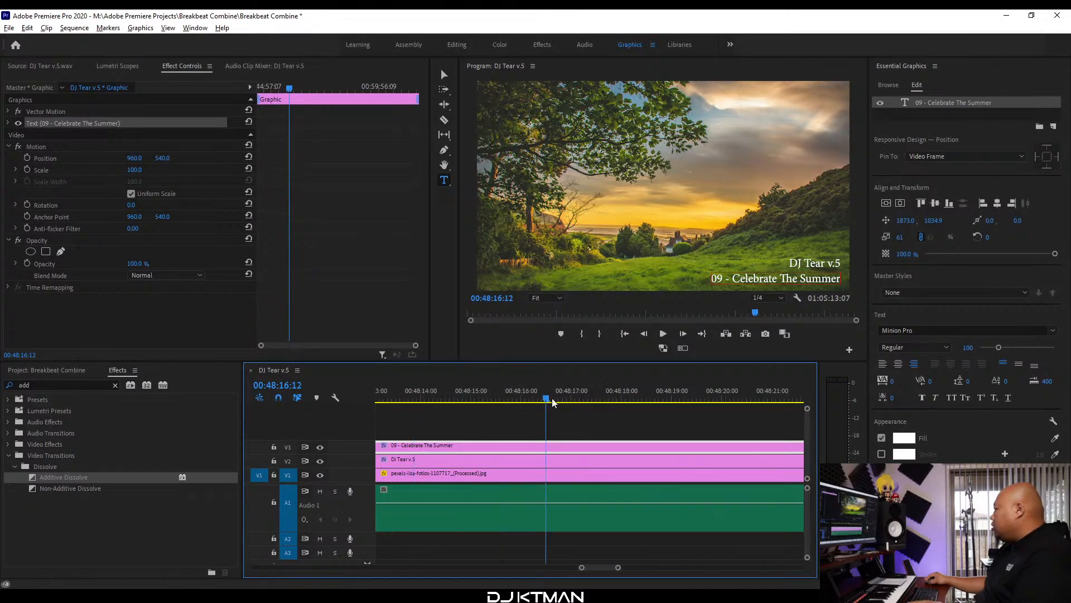
click(511, 395)
key(equal)
click(508, 392)
key(equal)
key(equal)
key(minus)
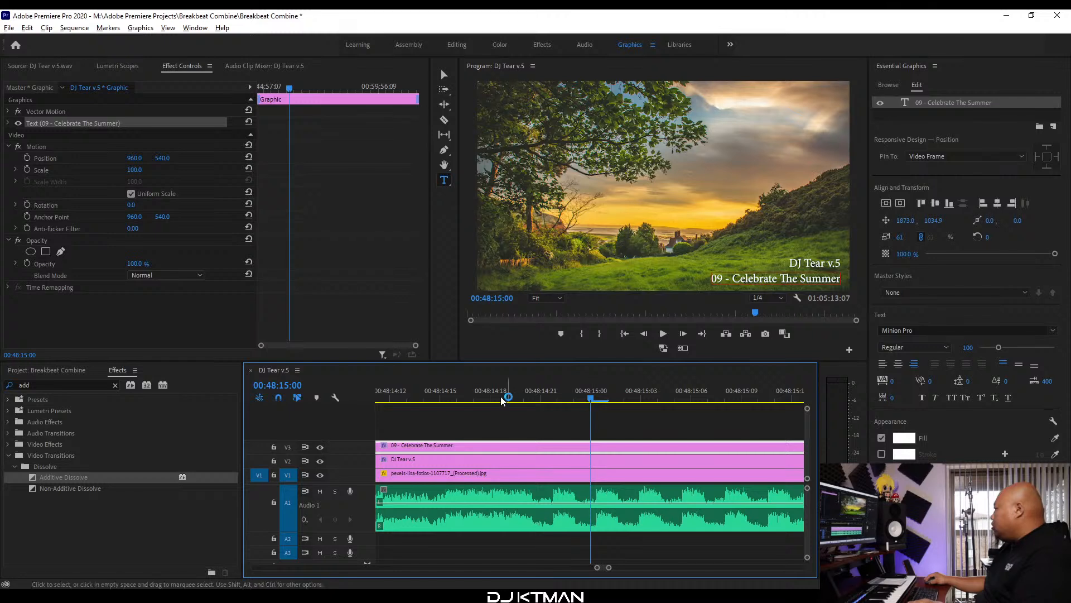
key(space)
key(space)
scroll(567, 413, down, 2)
key(shift+Right)
click(641, 391)
Cut the "09 - Celebrate The Summer" title clip on V3 at the playhead and select the part after the cut.
key(v)
key(ctrl+k)
key(minus)
key(minus)
key(minus)
key(minus)
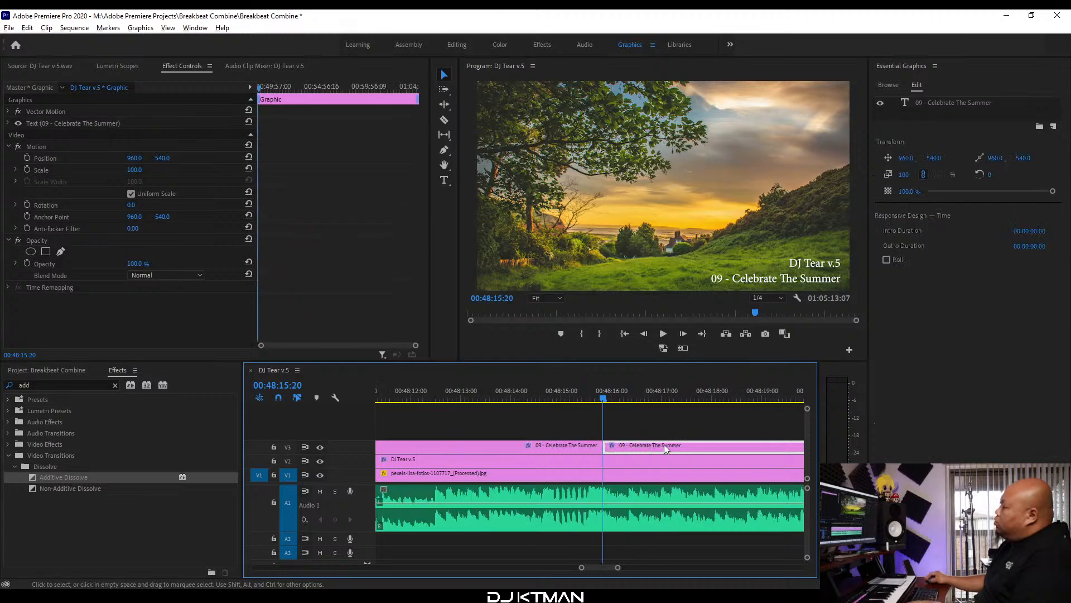
Change the track title text of the clip after the cut to "10 - Runaway".
click(773, 283)
double_click(773, 283)
key(ctrl+a)
text(10 - )
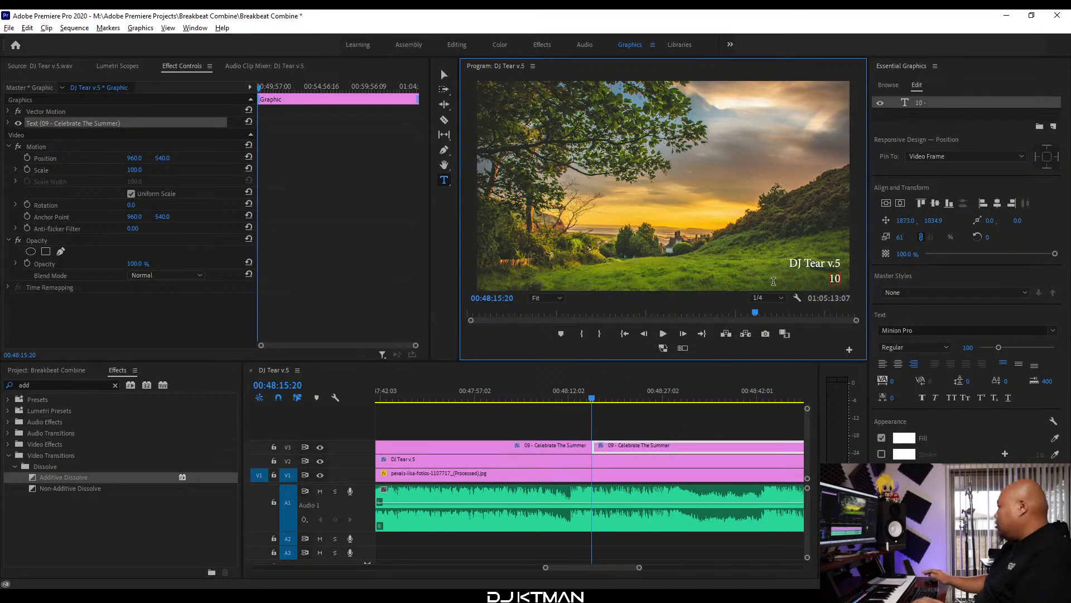
text(Runaway)
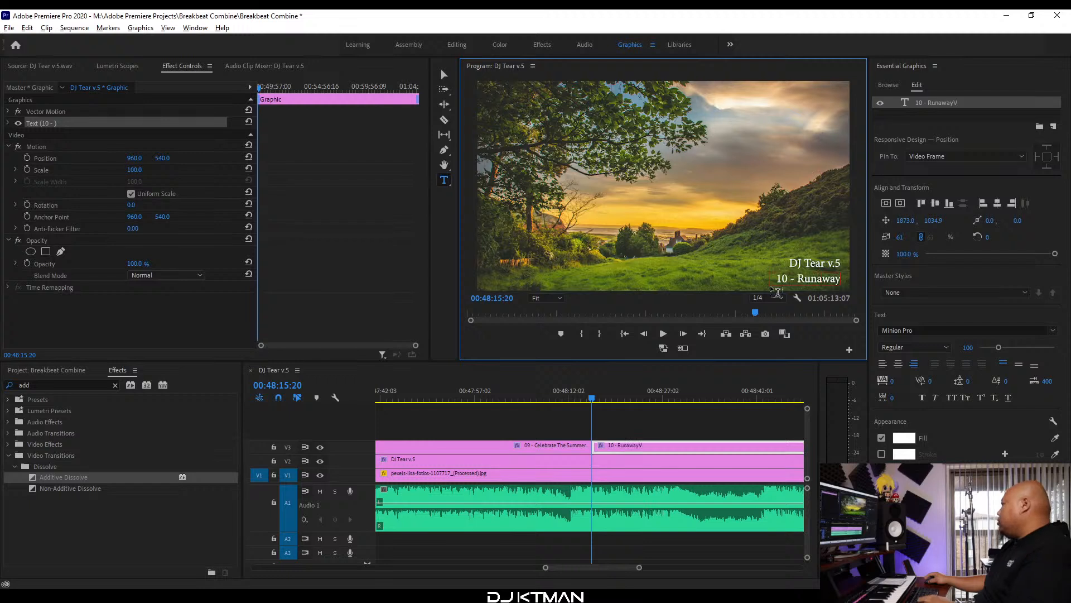
text(V)
key(BackSpace)
click(274, 369)
key(minus)
key(minus)
key(minus)
key(minus)
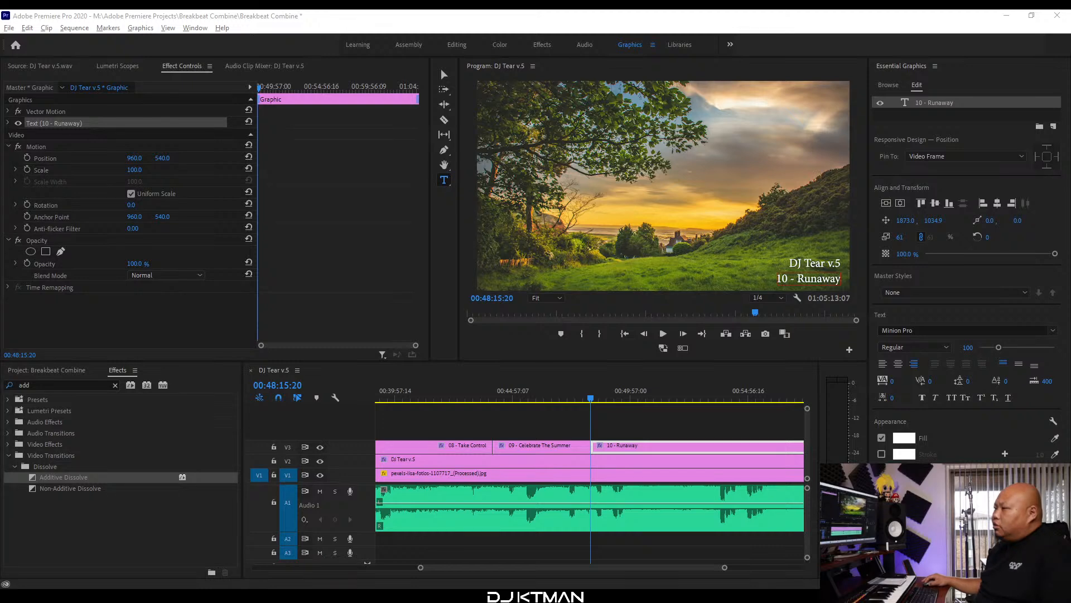
Bring the Remote Live View window onto the screen to check the camera picture, and move it away again.
drag(0, 71, 381, 82)
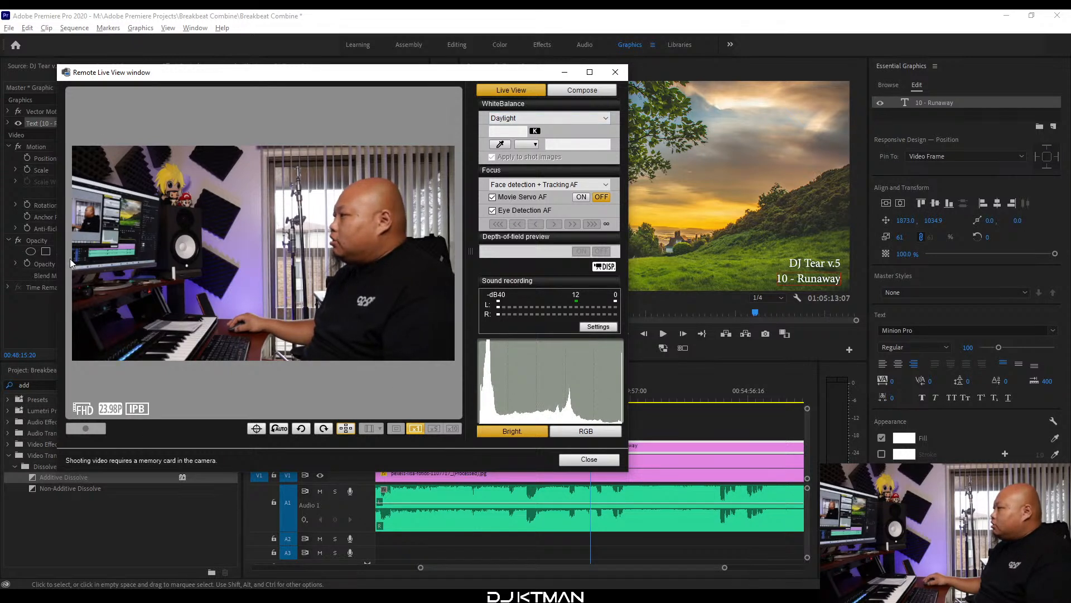
drag(406, 78, 417, 80)
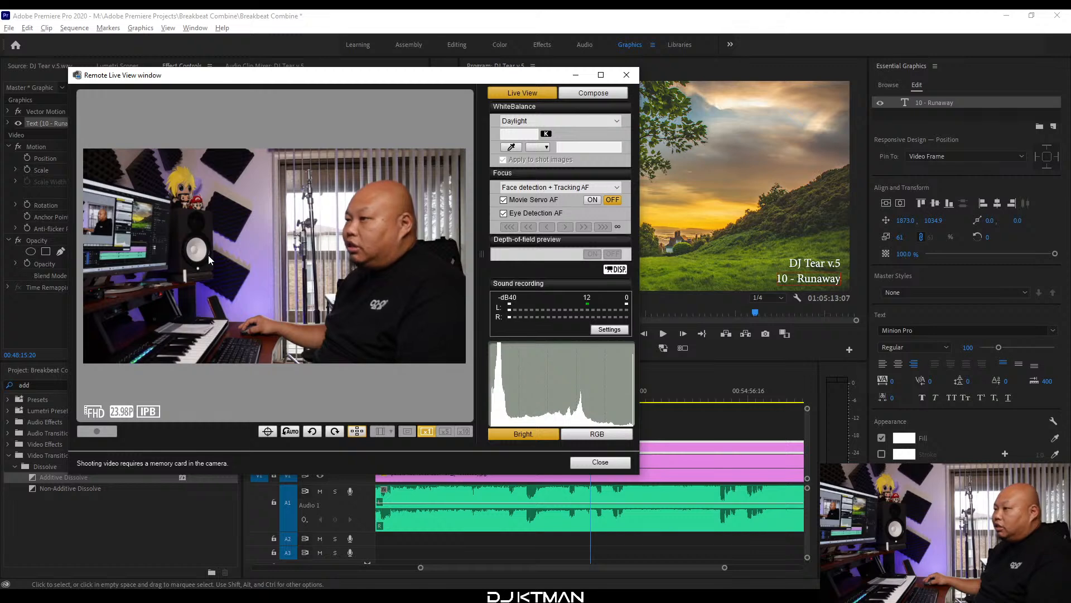
drag(401, 76, 0, 146)
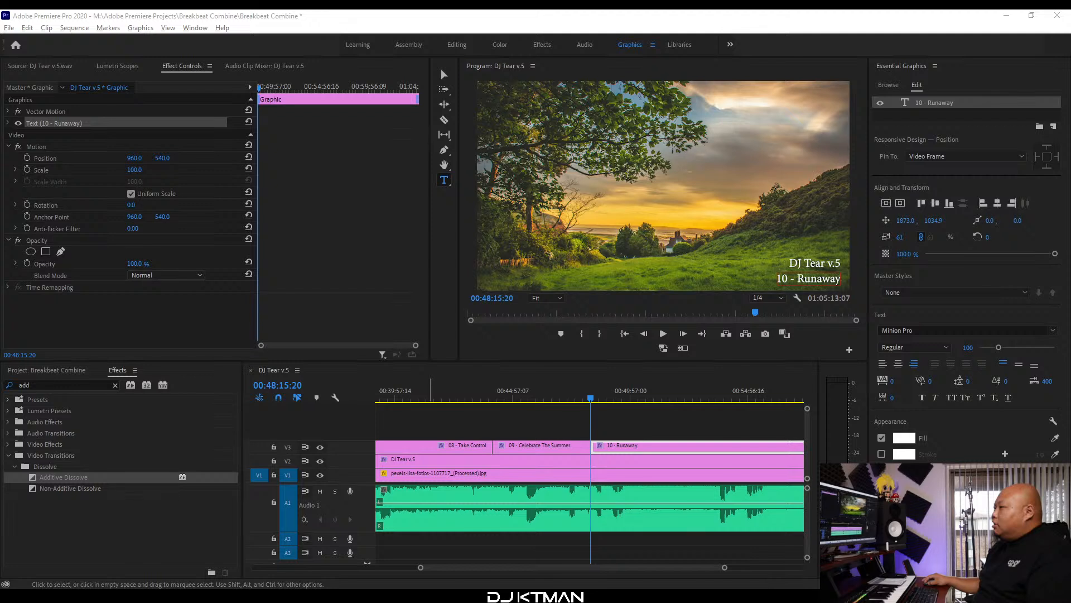
Switch to Word and select the track 11 title "Sign" in the tracklist.
click(565, 420)
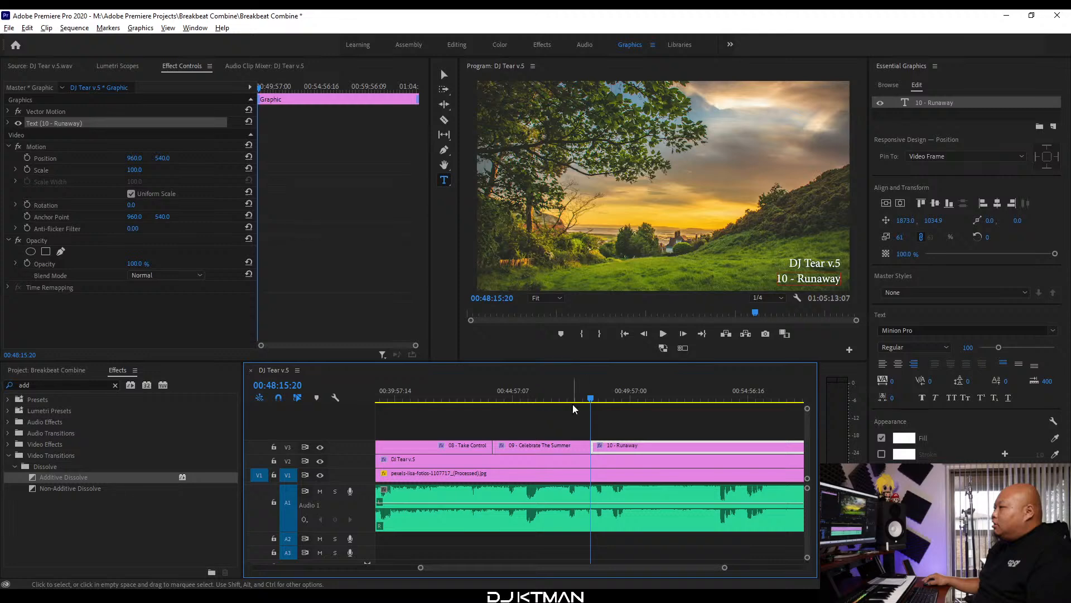
key(alt+Tab)
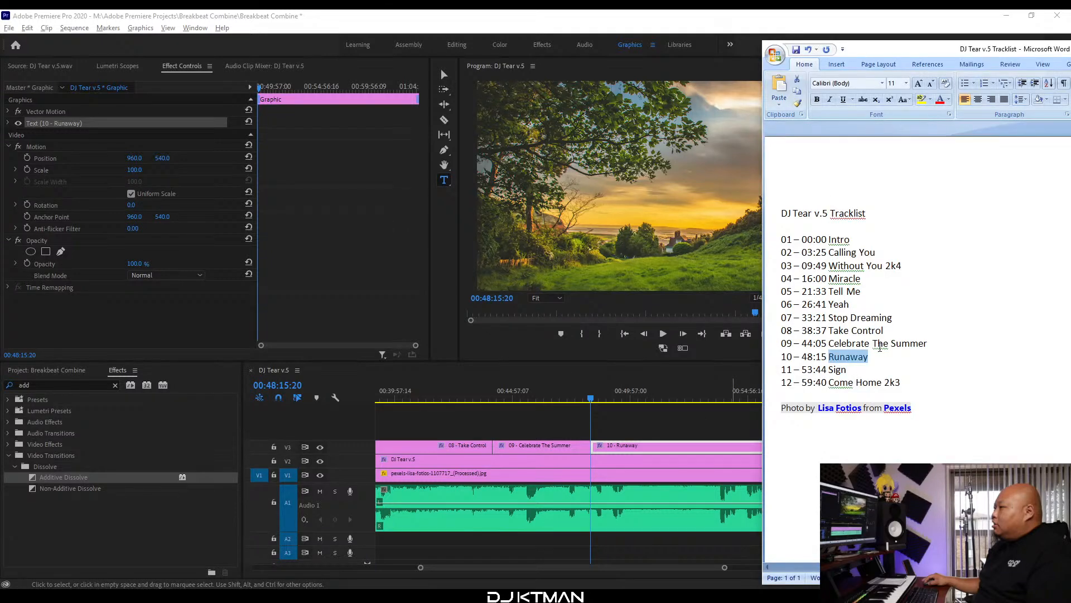
double_click(840, 370)
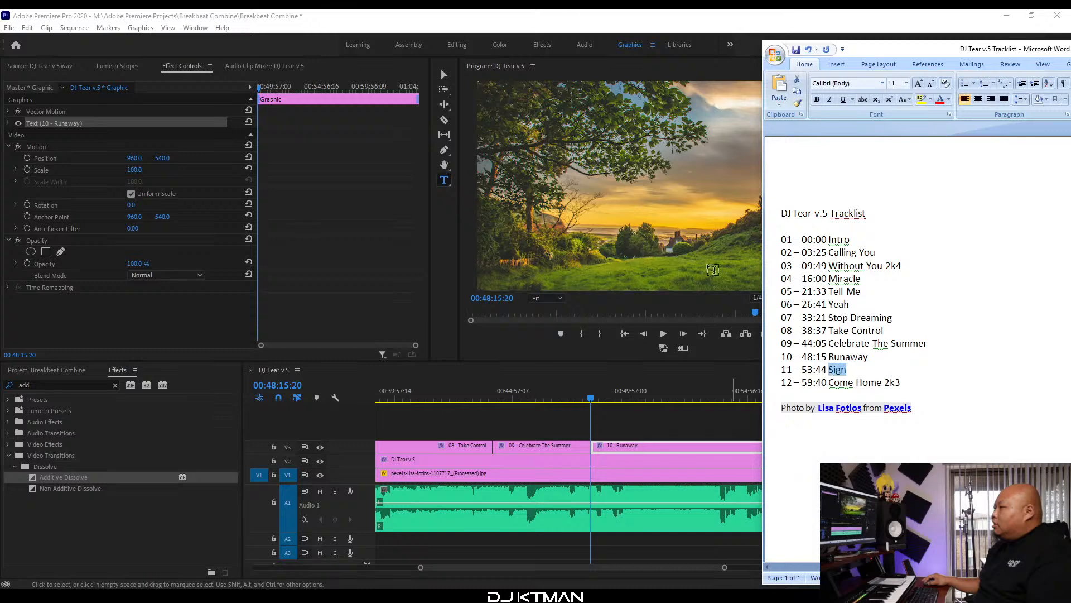
Switch back to Premiere Pro and place the playhead on the transition to track 11 at 00:53:44:18.
click(524, 14)
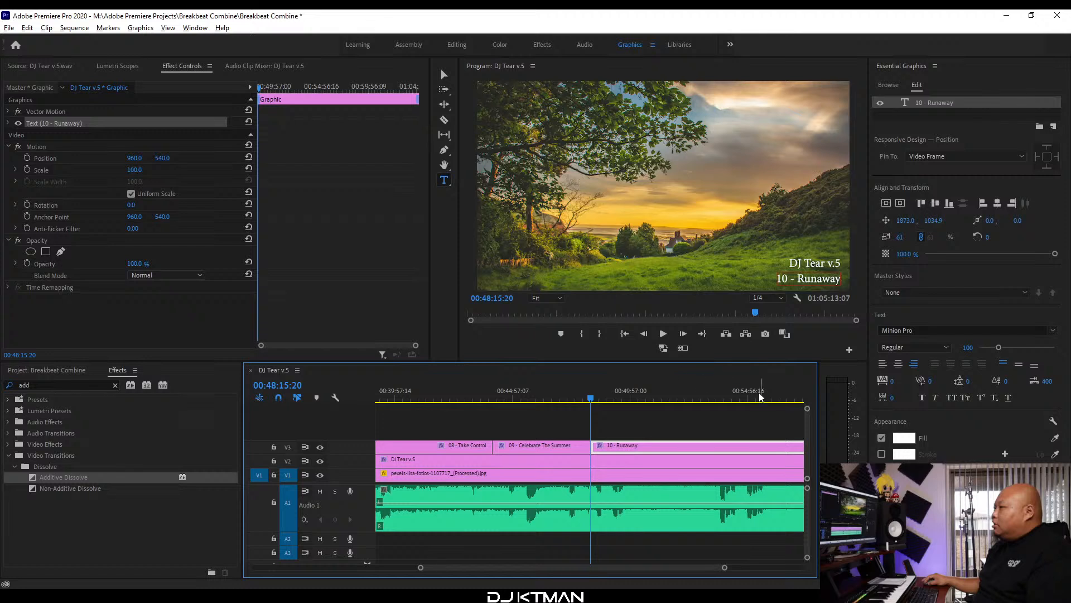
click(721, 393)
key(=)
key(=)
key(=)
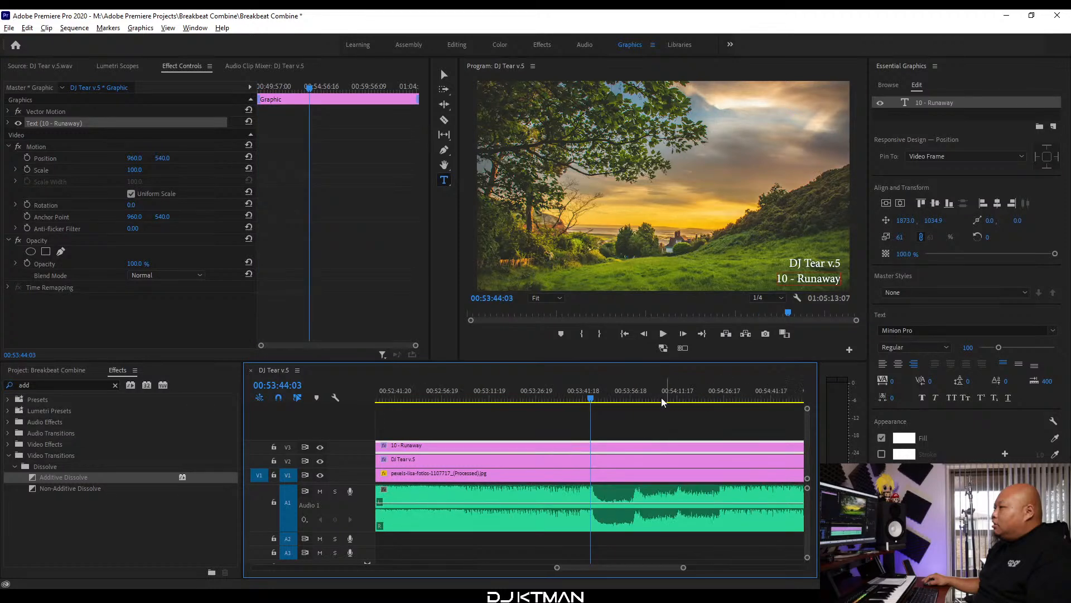
key(=)
key(=)
key(=)
key(space)
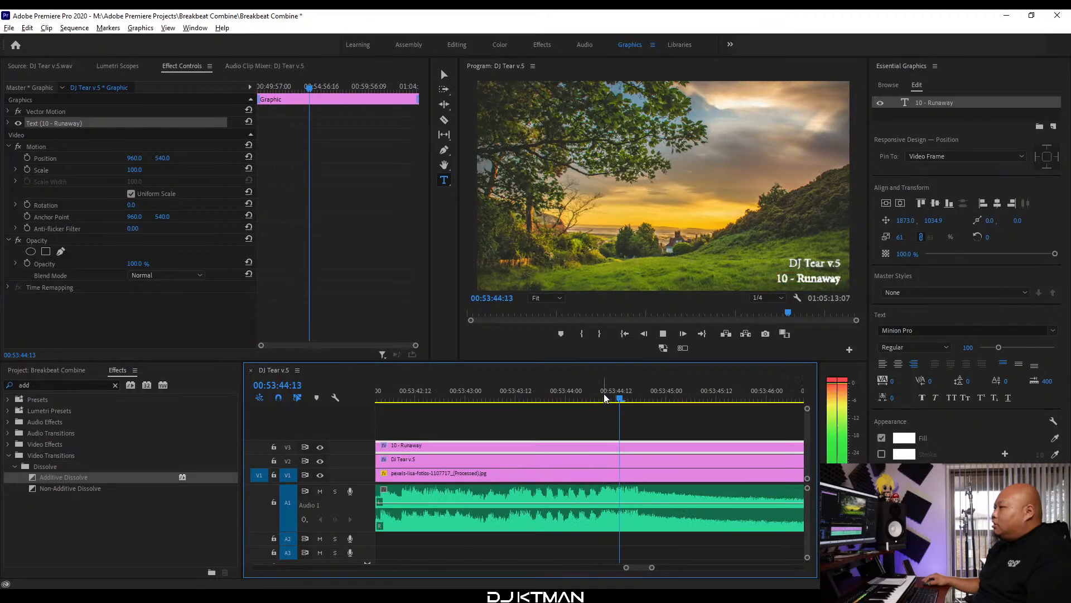
click(641, 399)
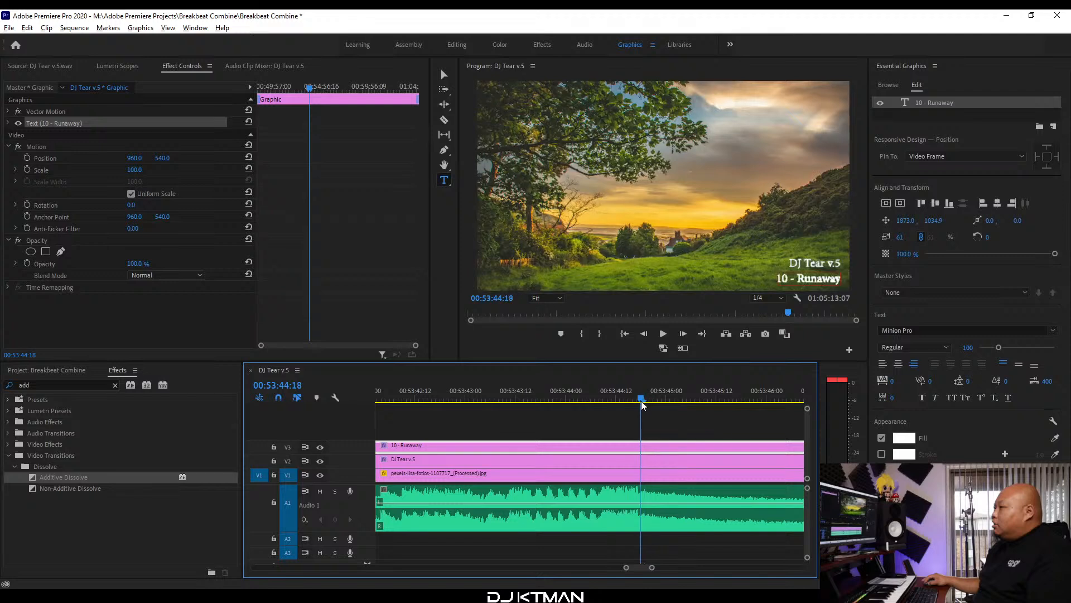
key(=)
key(=)
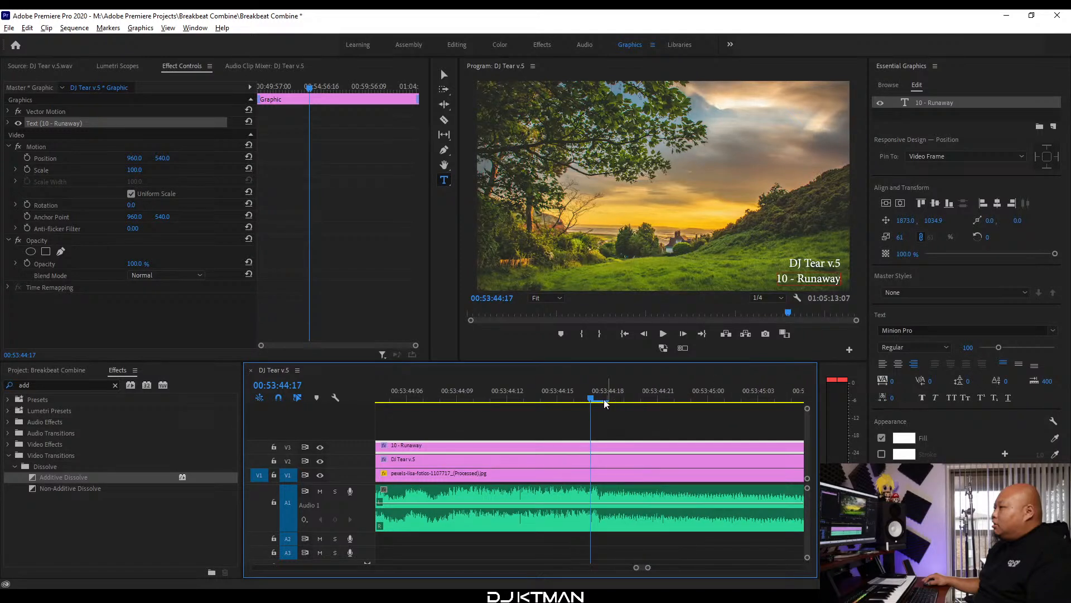
Cut the "10 - Runaway" title clip on V3 at the playhead and select the part after the cut.
key(c)
click(607, 447)
key(v)
click(626, 447)
key(-)
key(-)
key(-)
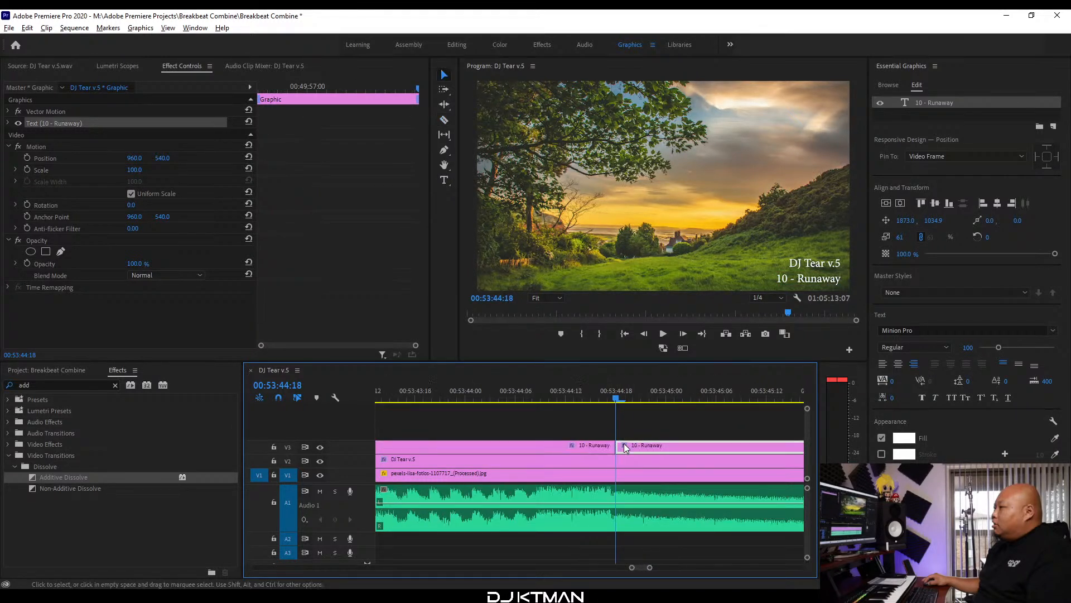
key(-)
key(-)
key(-)
Change the track title text of the selected clip to "11 - Sign".
click(803, 274)
key(t)
key(ctrl+a)
text(11)
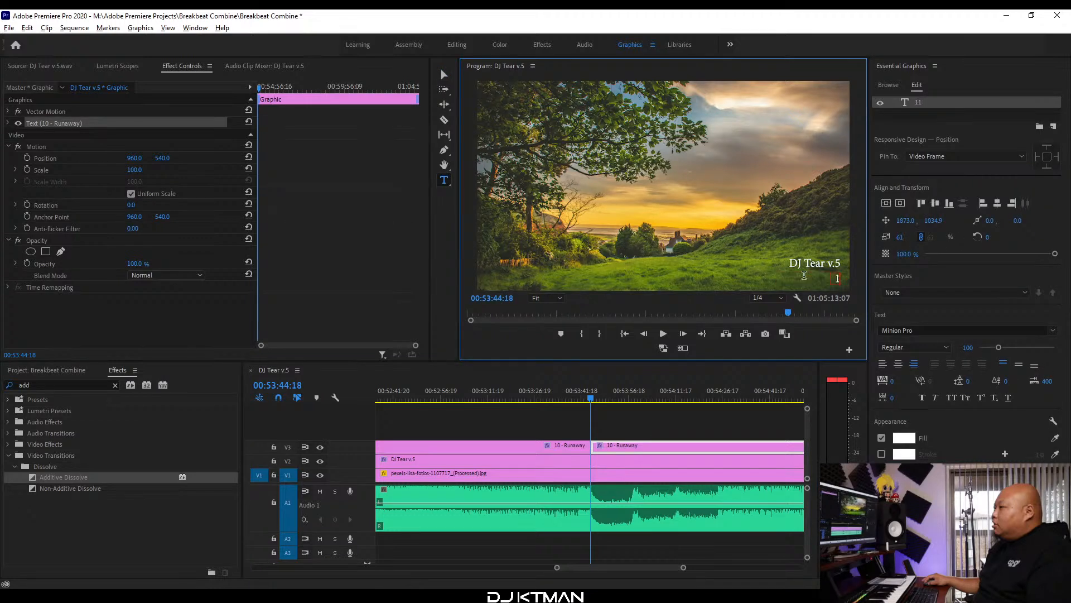
text( - SignV)
key(BackSpace)
click(289, 372)
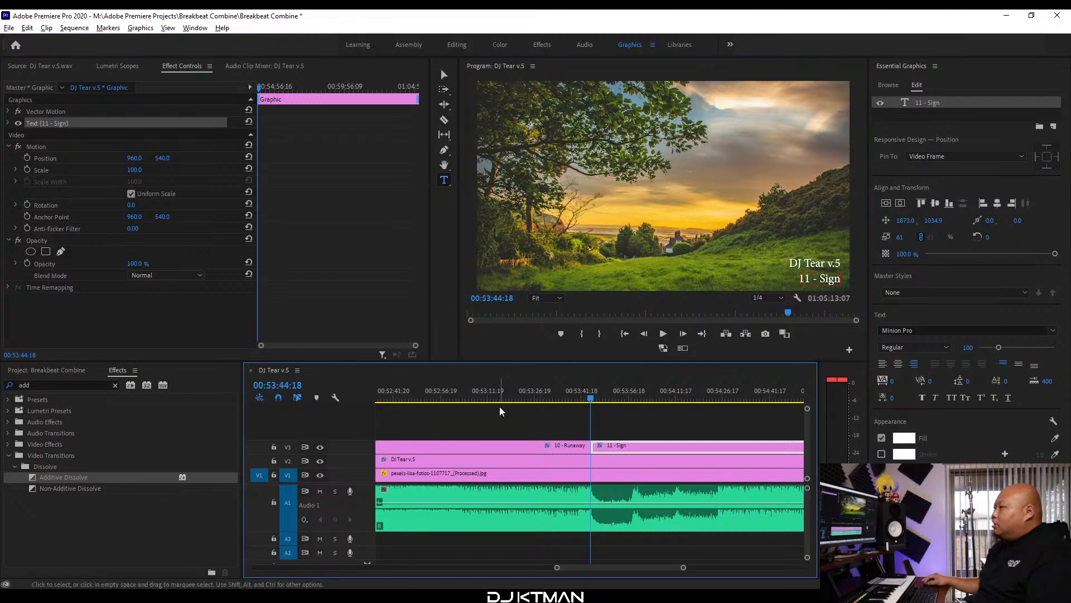
Switch to Word, select the track 12 title "Come Home 2k3" in the tracklist, and return to Premiere Pro.
key(minus)
key(minus)
key(minus)
key(minus)
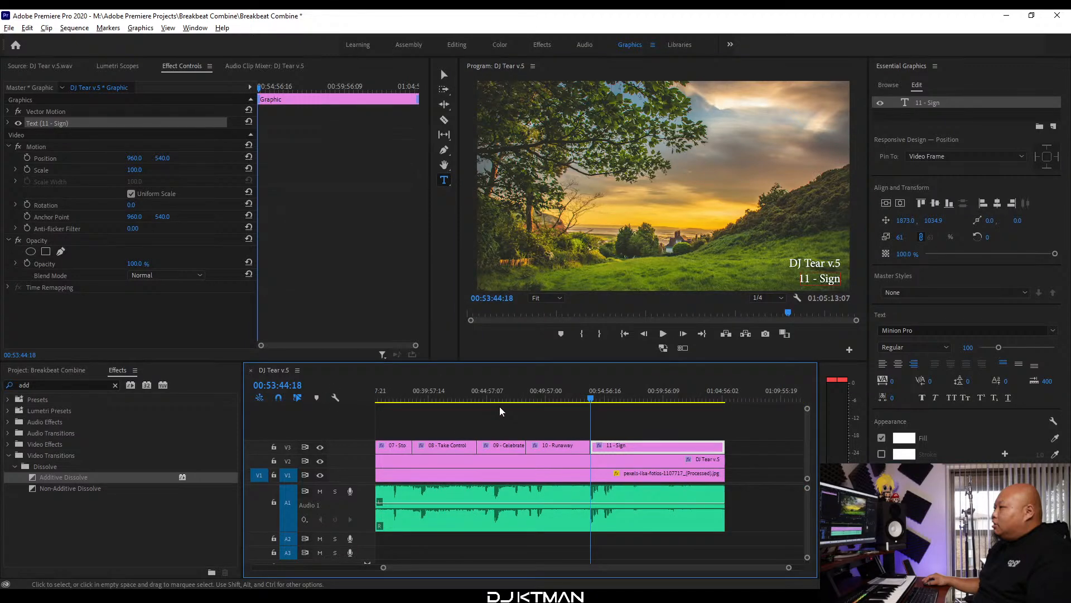
key(alt+Tab)
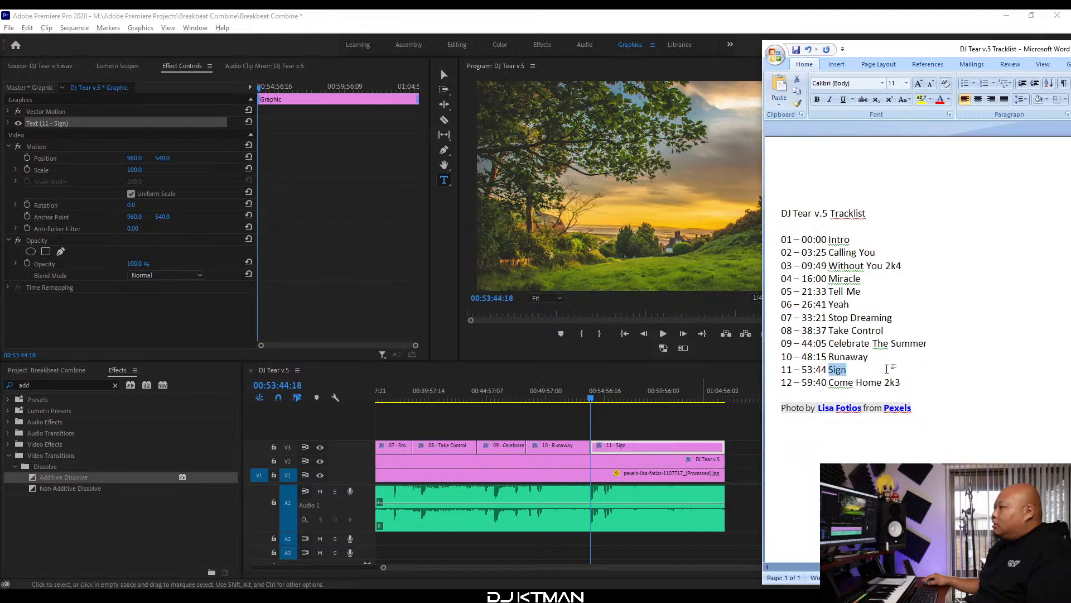
drag(901, 383, 829, 383)
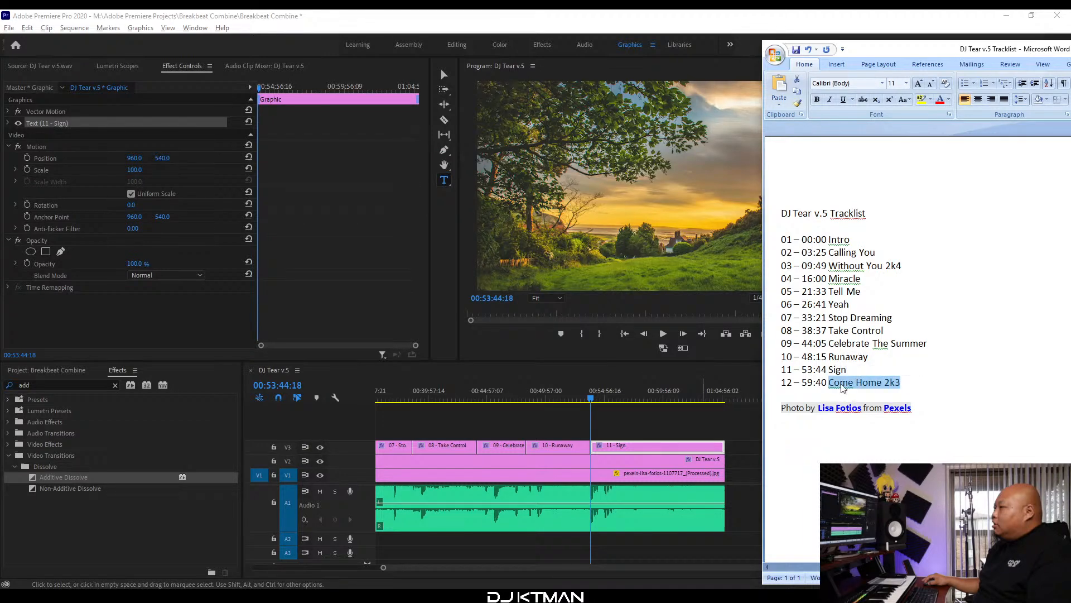
key(alt+Tab)
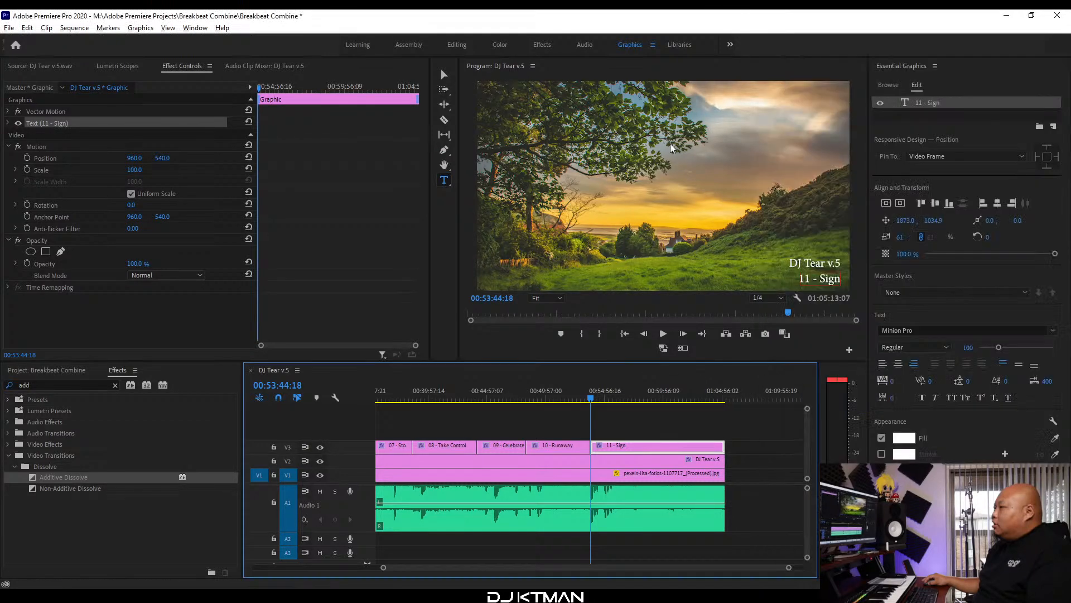
Find the transition to track 12 near 59:40 and place the playhead on it at 00:59:41:01.
click(658, 398)
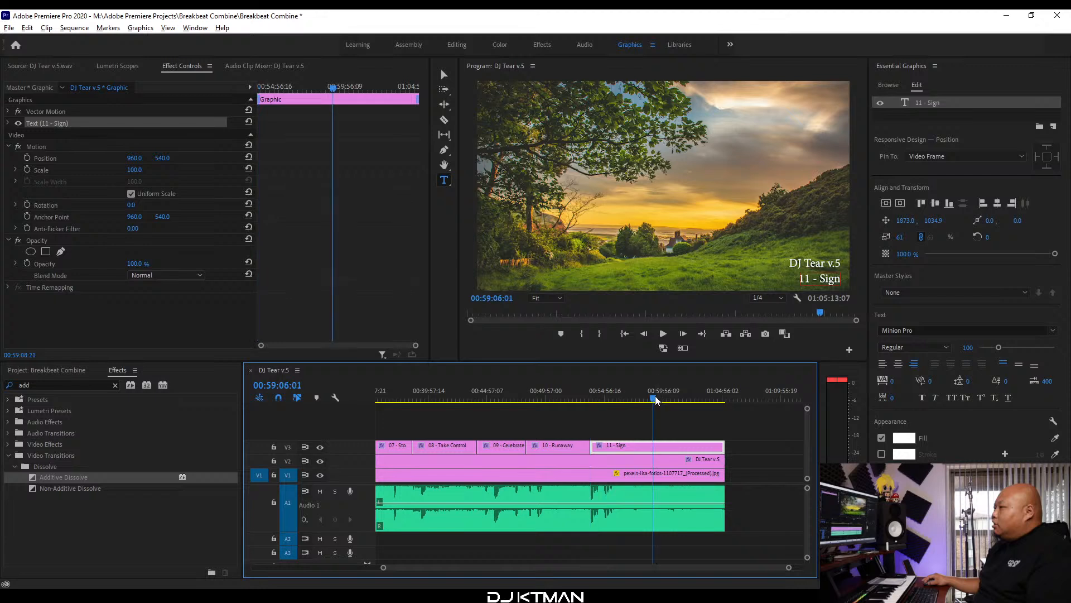
key(=)
key(=)
click(614, 393)
key(=)
key(=)
click(620, 396)
click(648, 394)
key(minus)
click(651, 397)
drag(658, 397, 679, 400)
click(658, 394)
key(=)
key(=)
key(=)
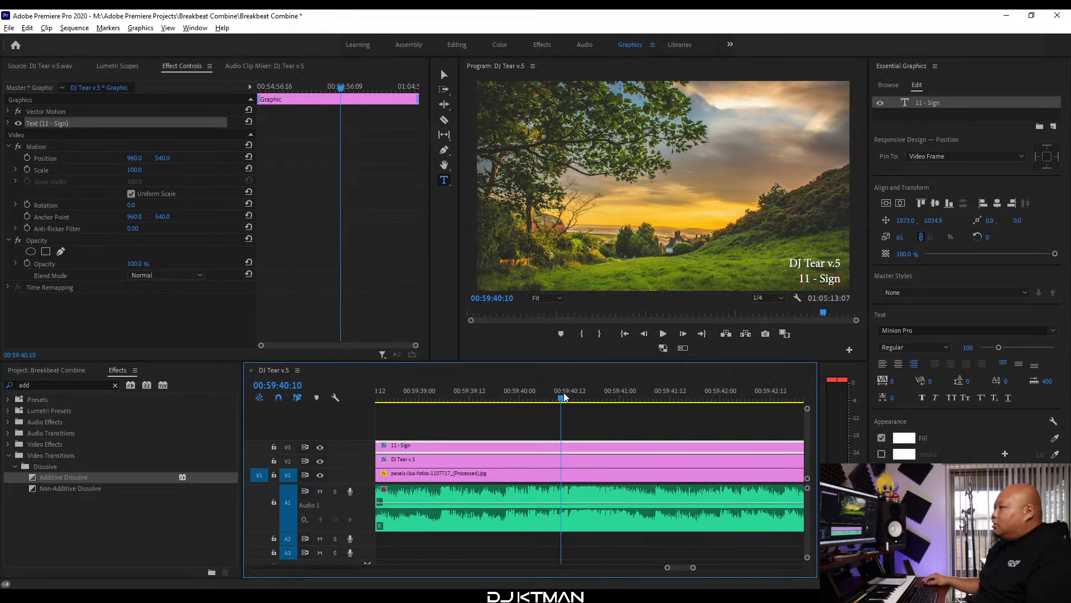
key(equal)
key(space)
click(716, 397)
Cut the "11 - Sign" title clip on V3 at the playhead and select the part after the cut.
key(c)
click(718, 448)
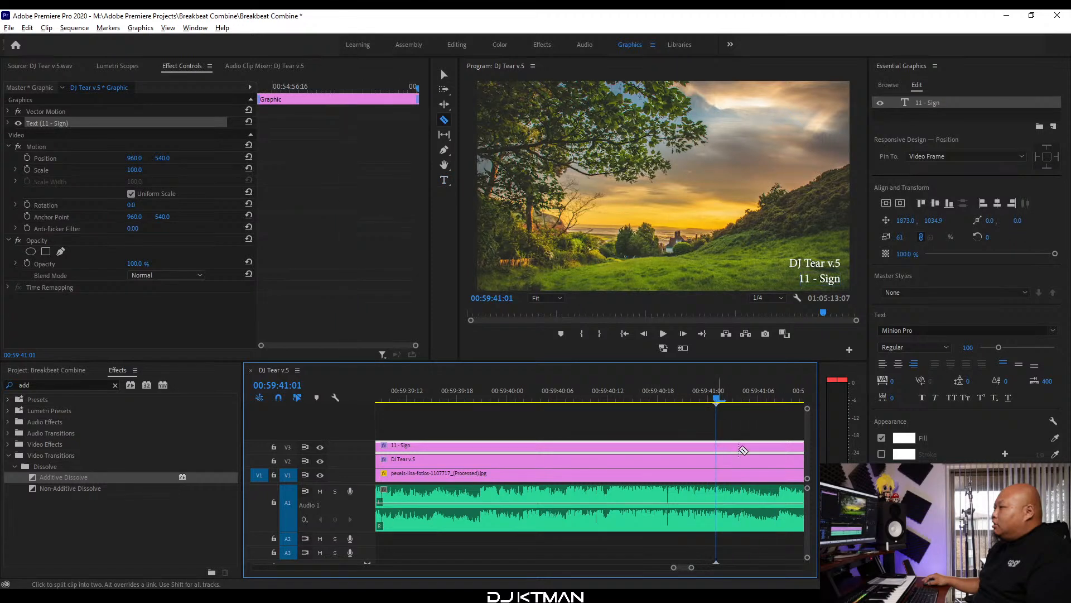
key(v)
click(736, 448)
key(minus)
key(minus)
key(minus)
key(minus)
key(minus)
key(minus)
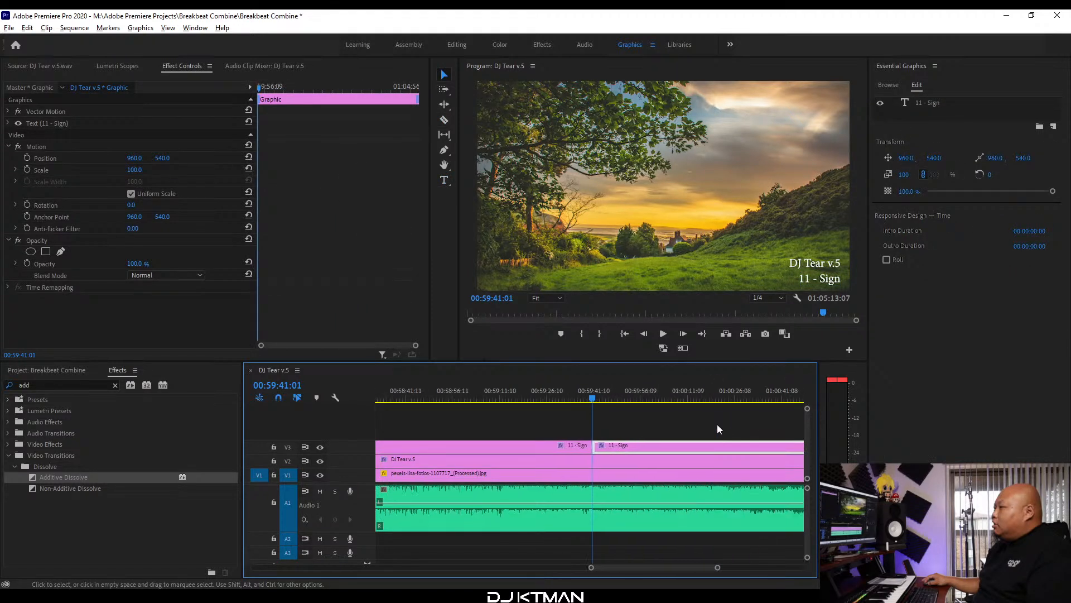
key(equal)
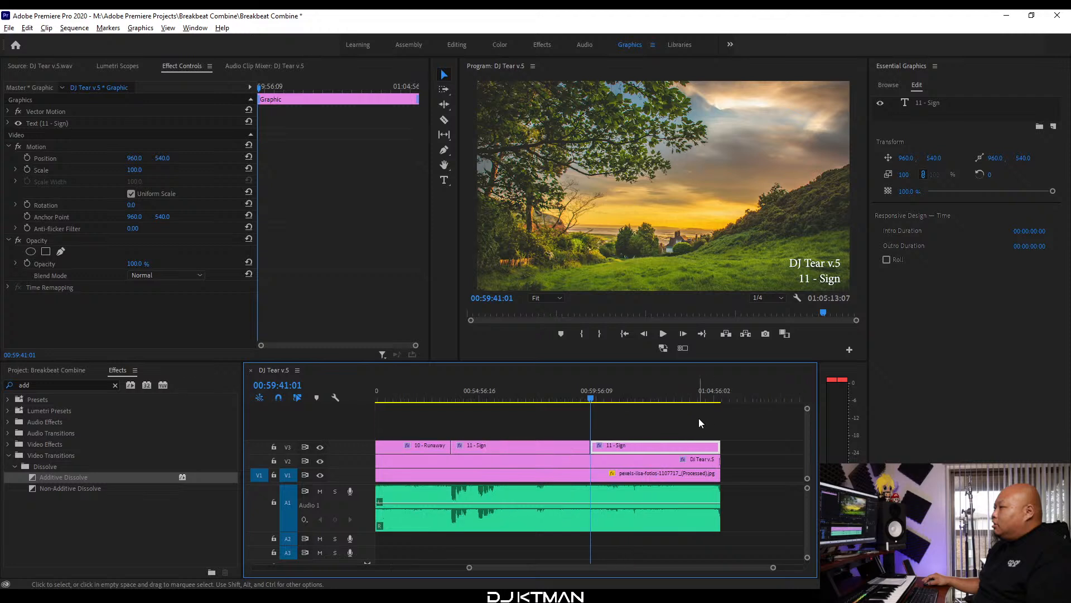
Change the track title text of the last V3 clip to "12 - Come Home 2k3".
double_click(826, 277)
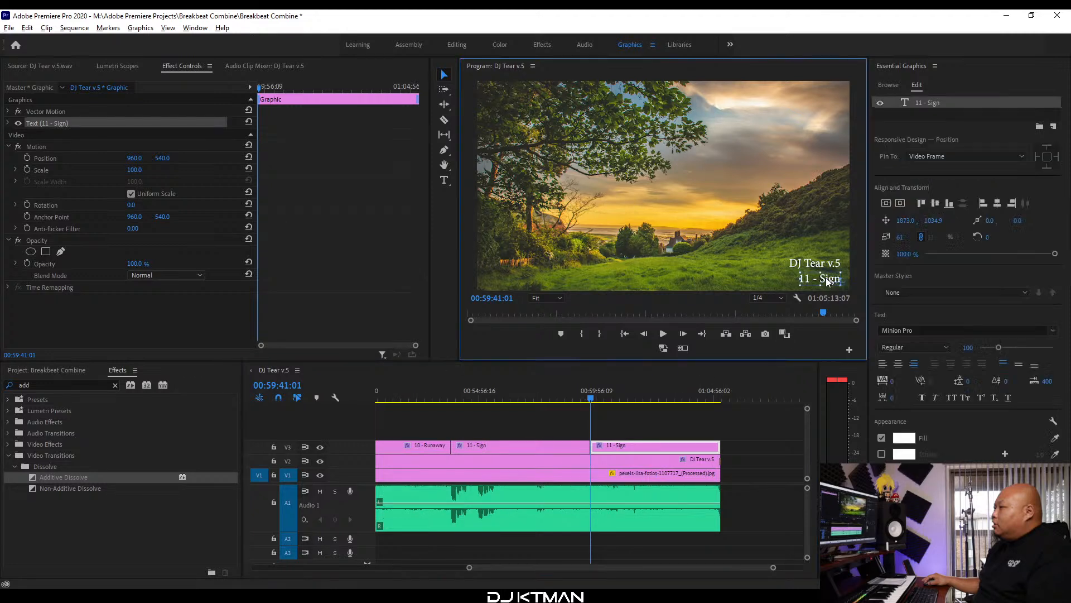
text(12 - Come Home 2k3V)
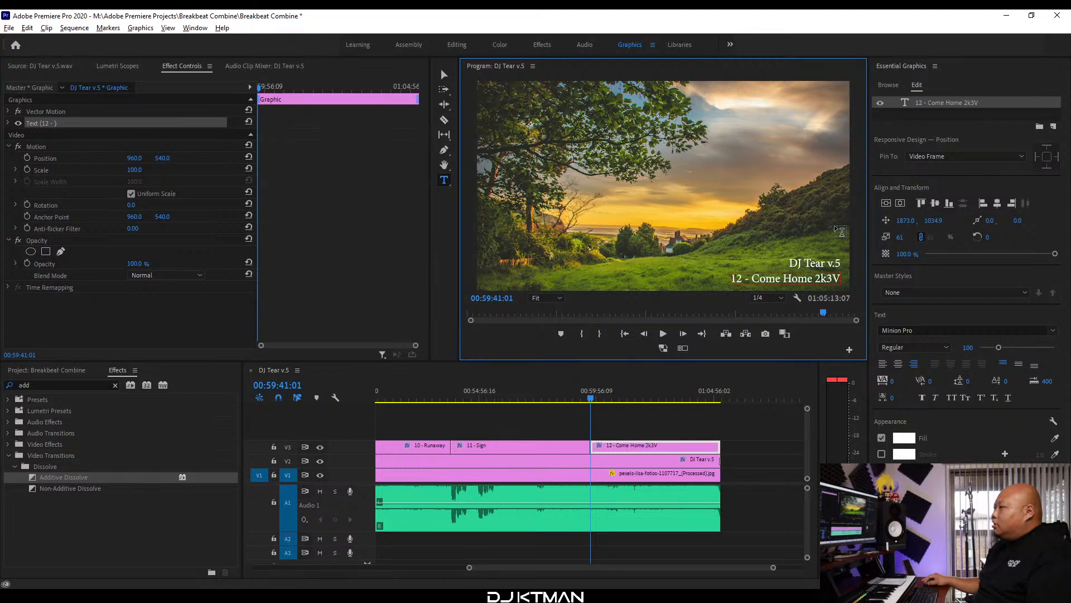
key(BackSpace)
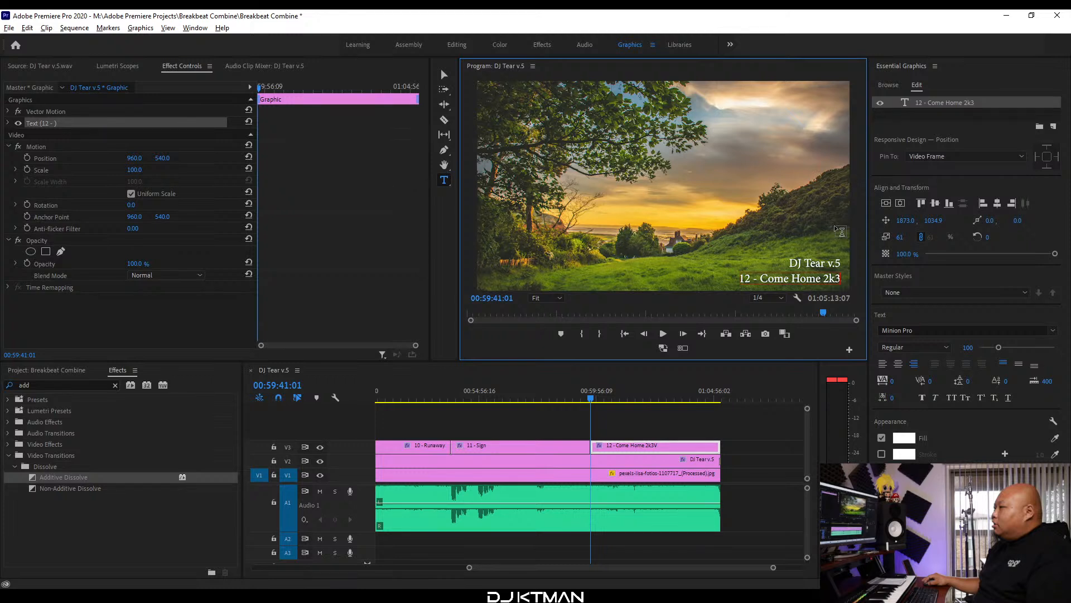
click(280, 372)
Add an Additive Dissolve to the end of the "12 - Come Home 2k3" clip on V3 and lengthen it to 00:00:04:10.
key(backslash)
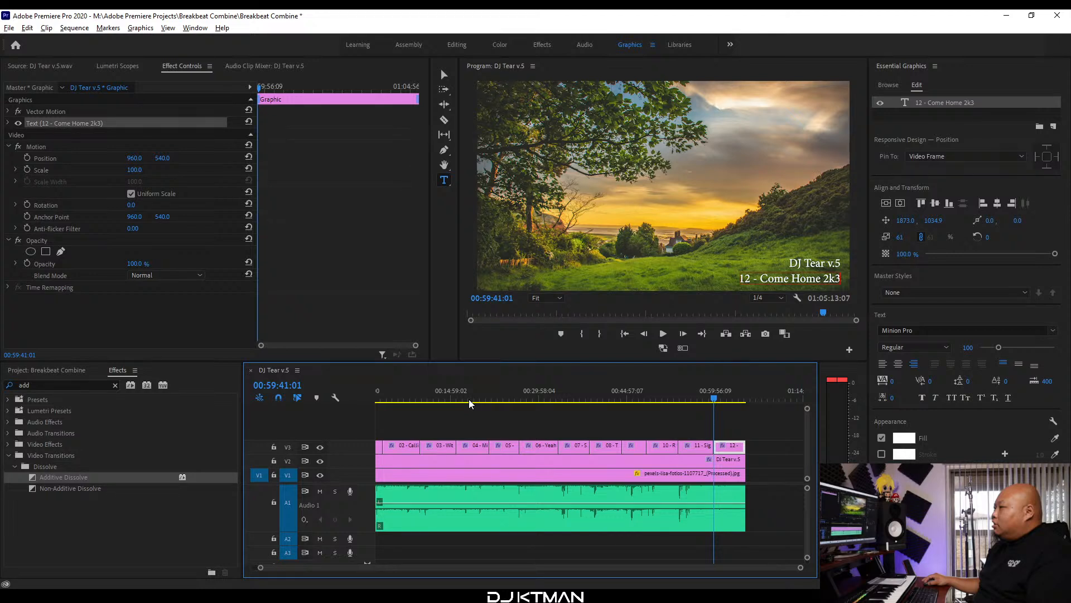
click(744, 400)
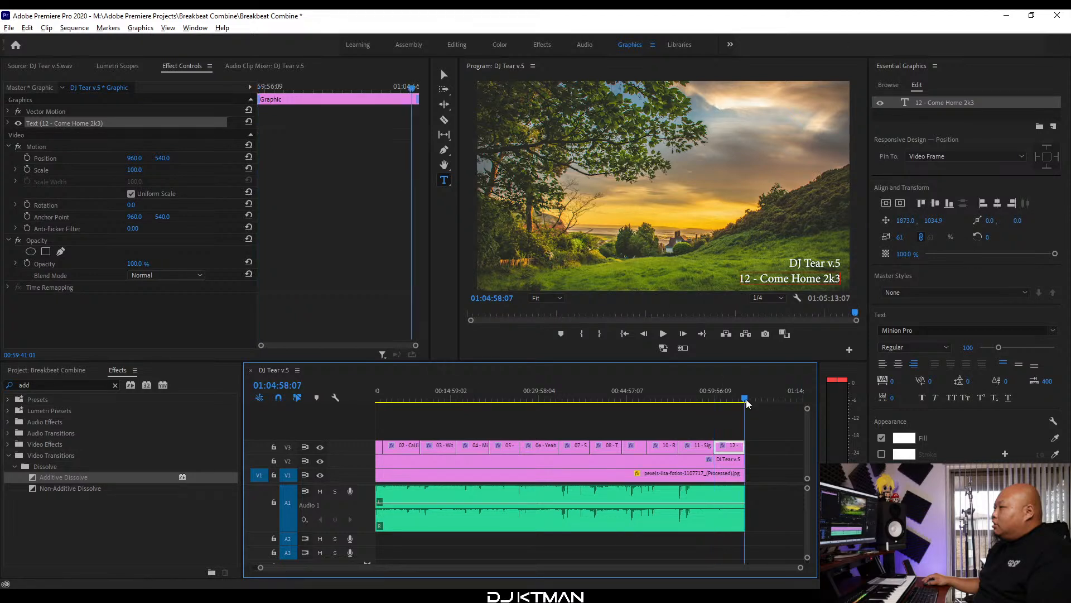
key(equal)
key(equal)
key(equal)
key(equal)
key(equal)
click(702, 398)
key(equal)
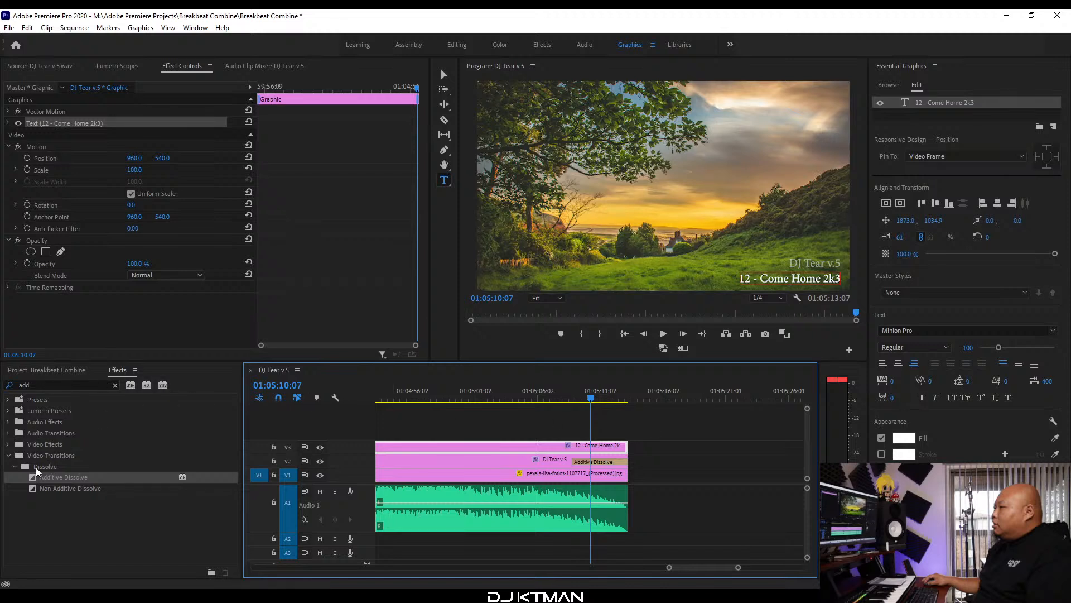
drag(37, 472, 555, 451)
key(equal)
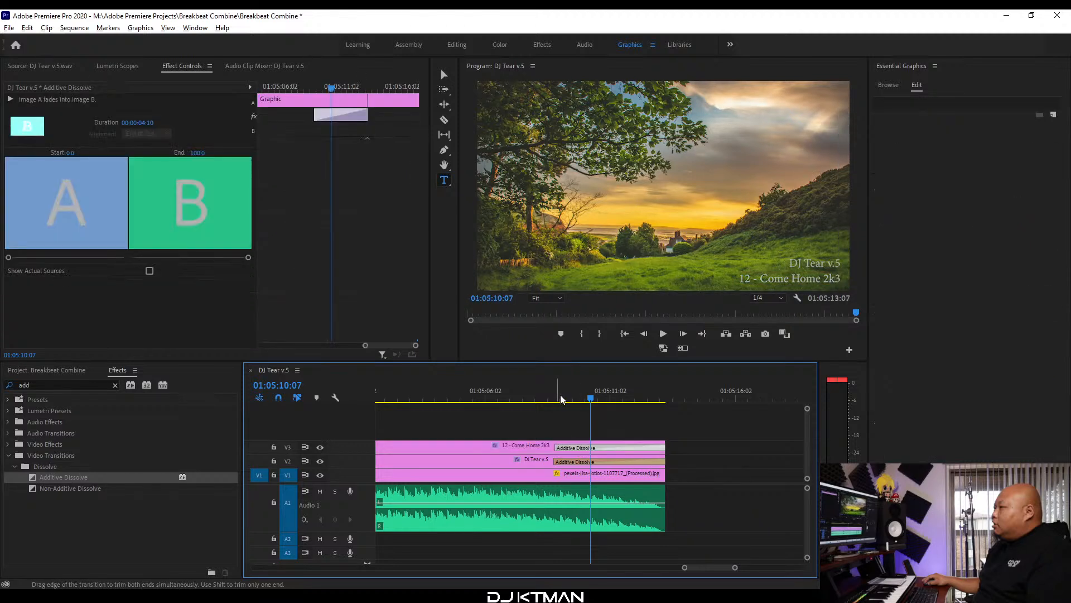
Extend the V3 Additive Dissolve to 00:00:04:11 so its start lines up with the dissolve on V2.
click(561, 399)
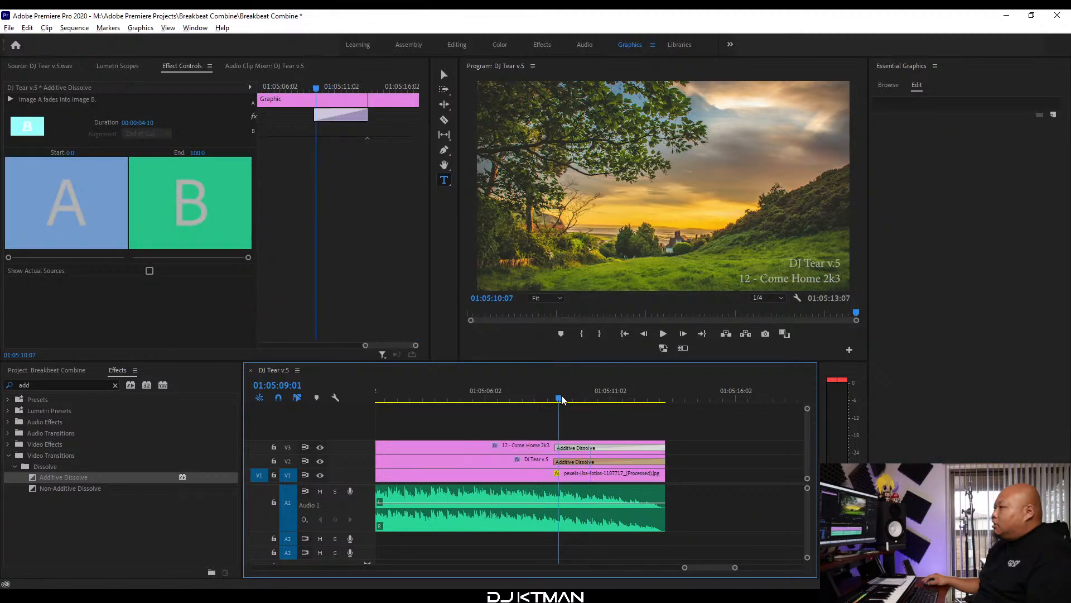
key(equal)
click(558, 450)
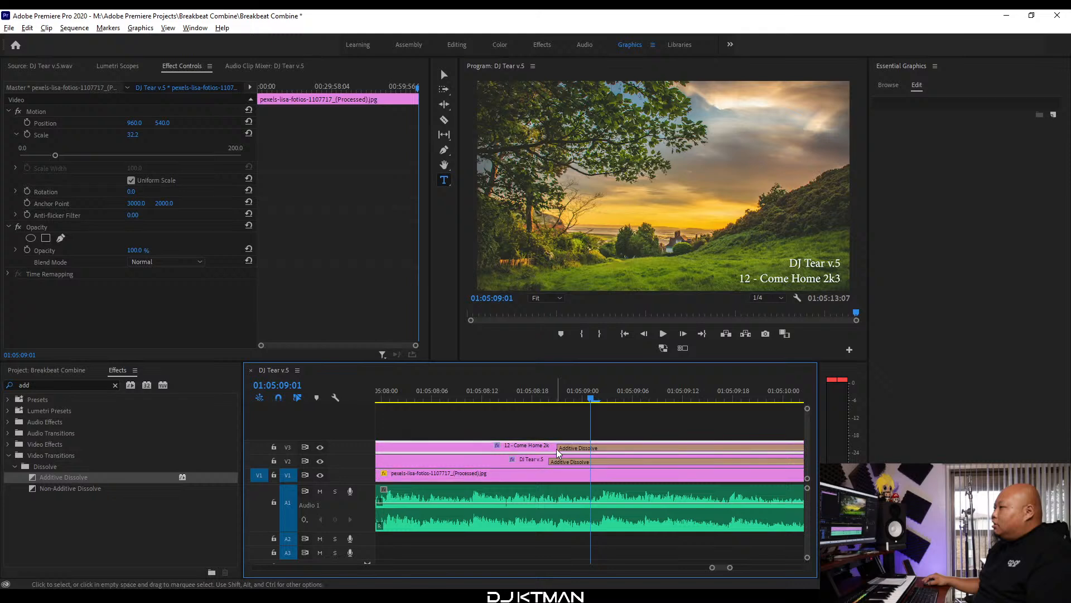
click(555, 451)
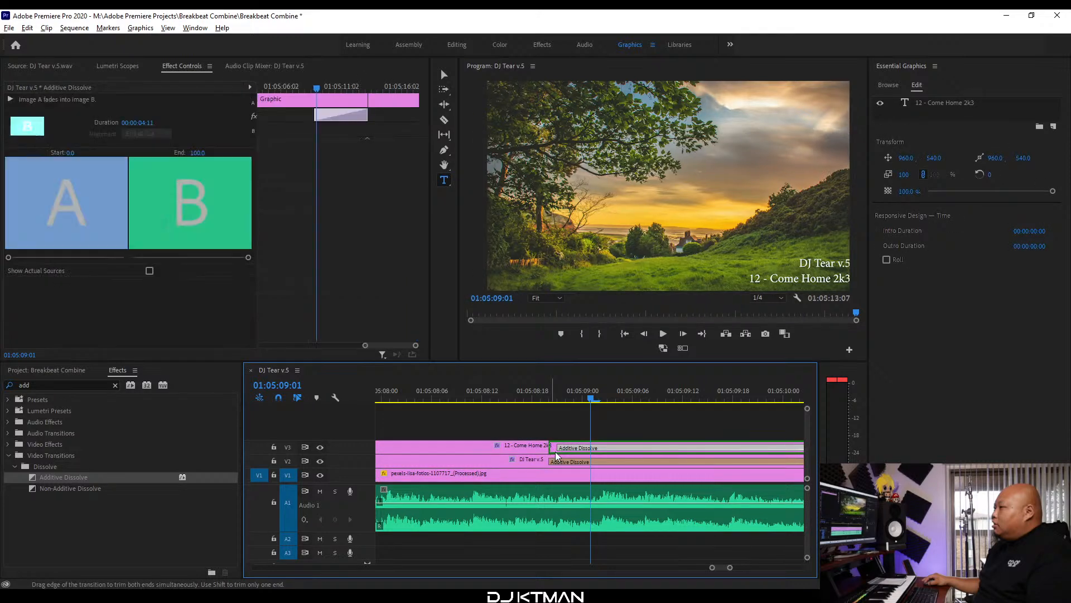
key(minus)
key(minus)
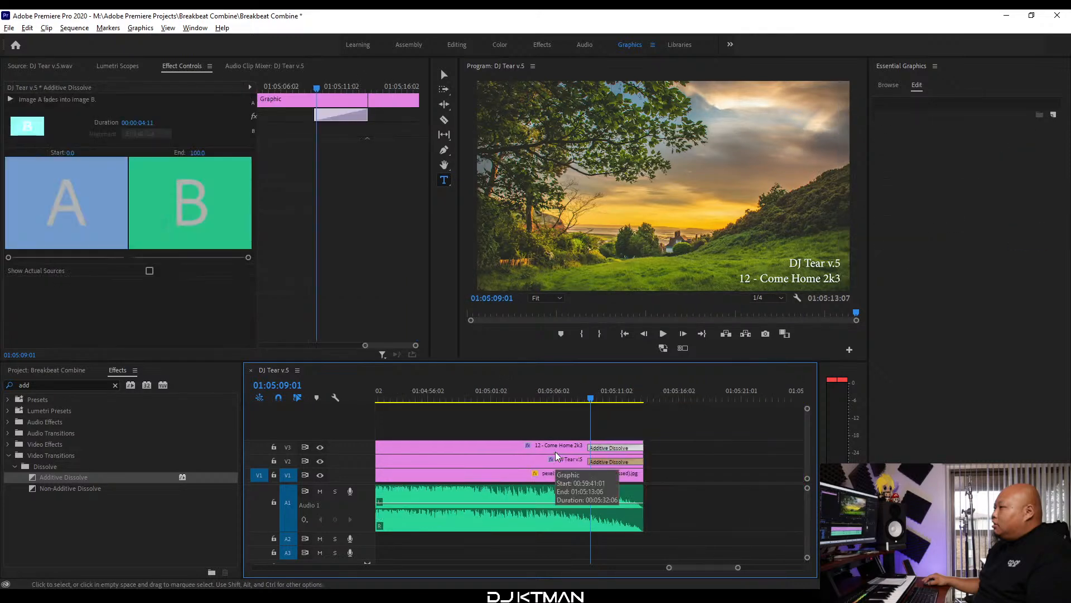
Play the end of the sequence from 01:05:08:05 to check the title fade-outs.
click(580, 398)
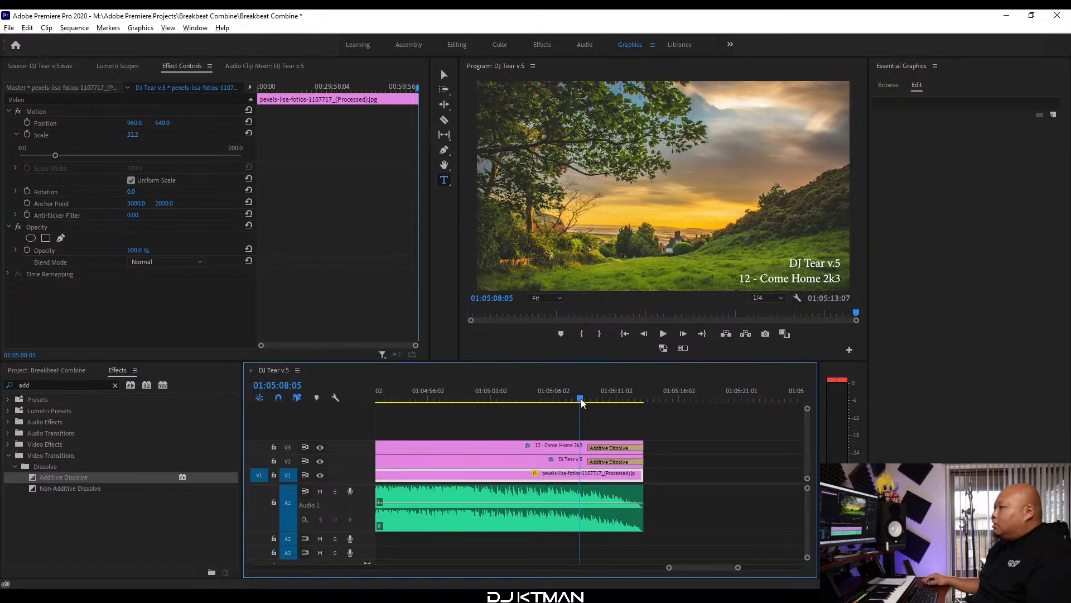
key(space)
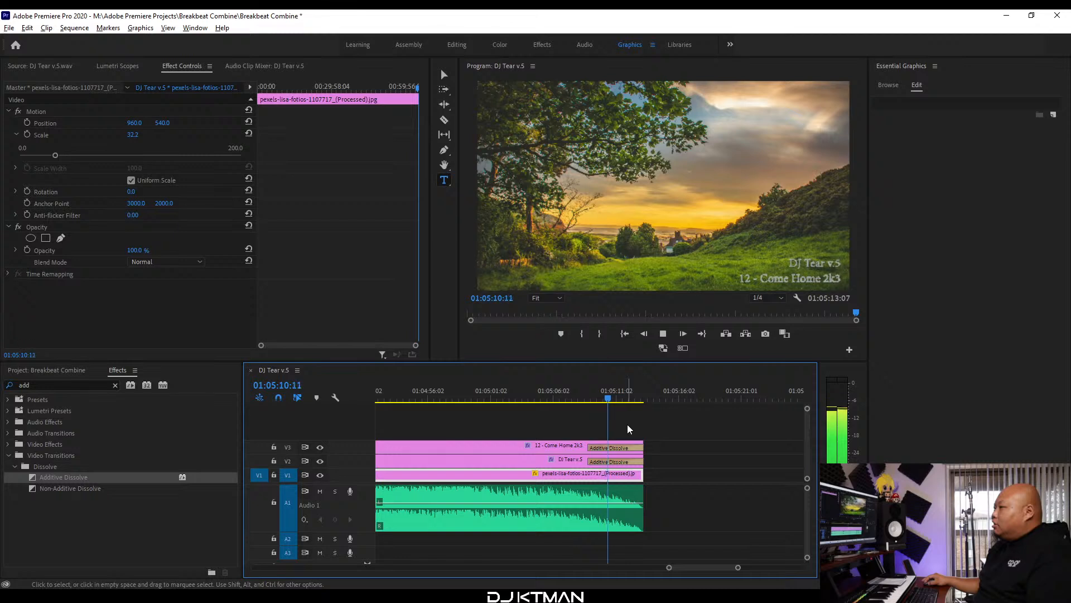
key(space)
Add an Additive Dissolve to the end of the V1 background photo, lengthen it to 00:00:04:11, and place the playhead just before it.
drag(40, 478, 638, 475)
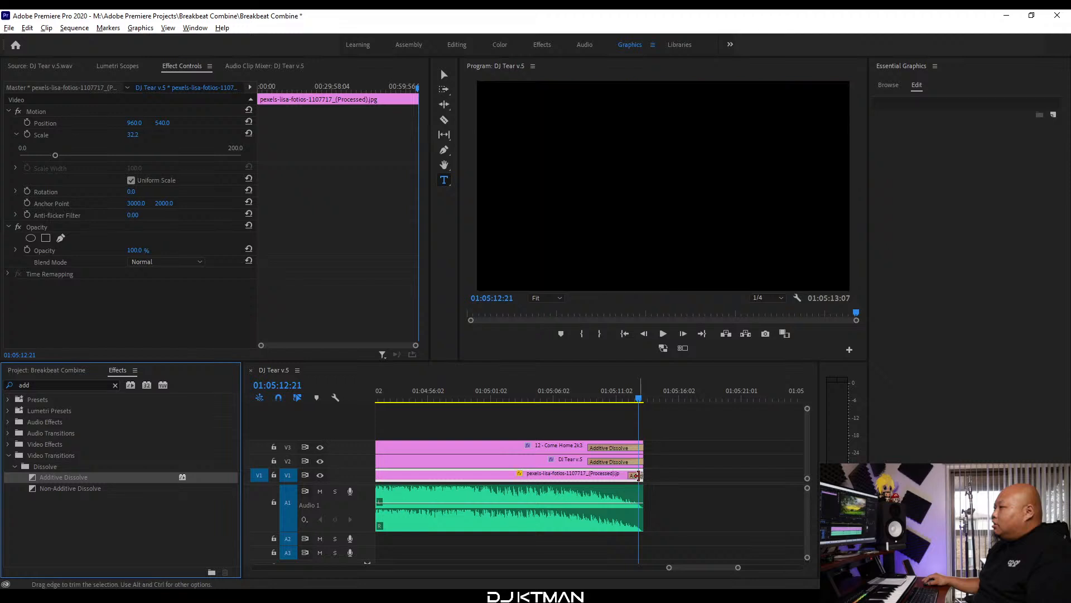
key(equal)
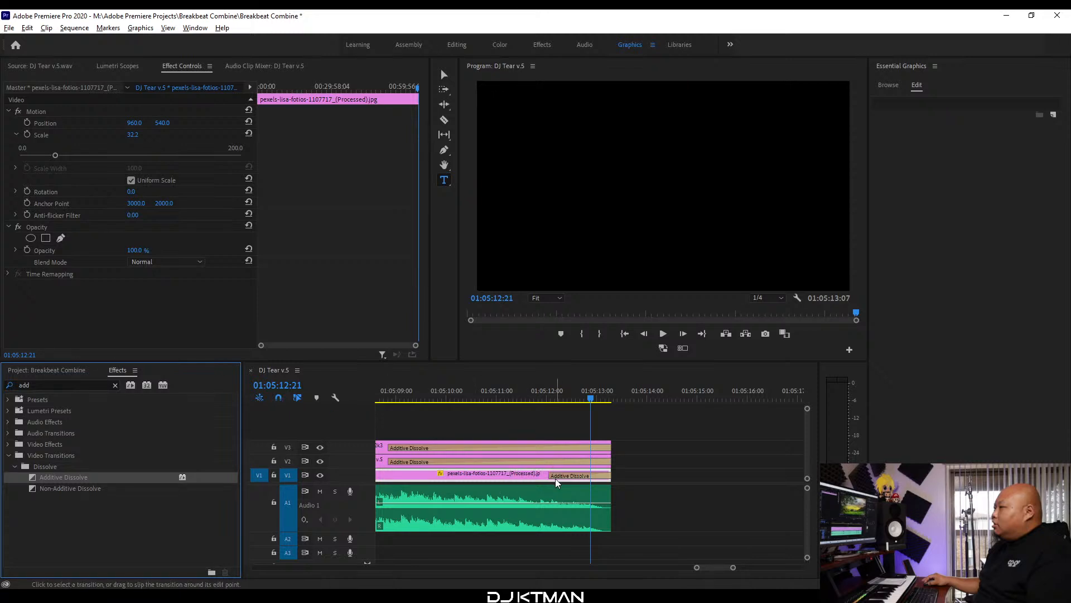
click(555, 478)
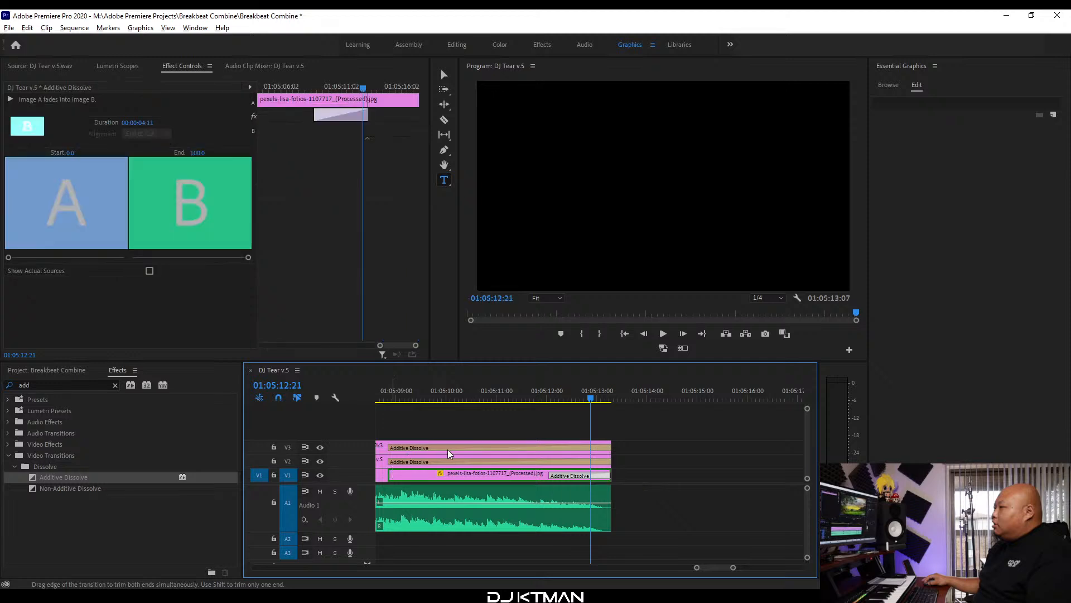
key(minus)
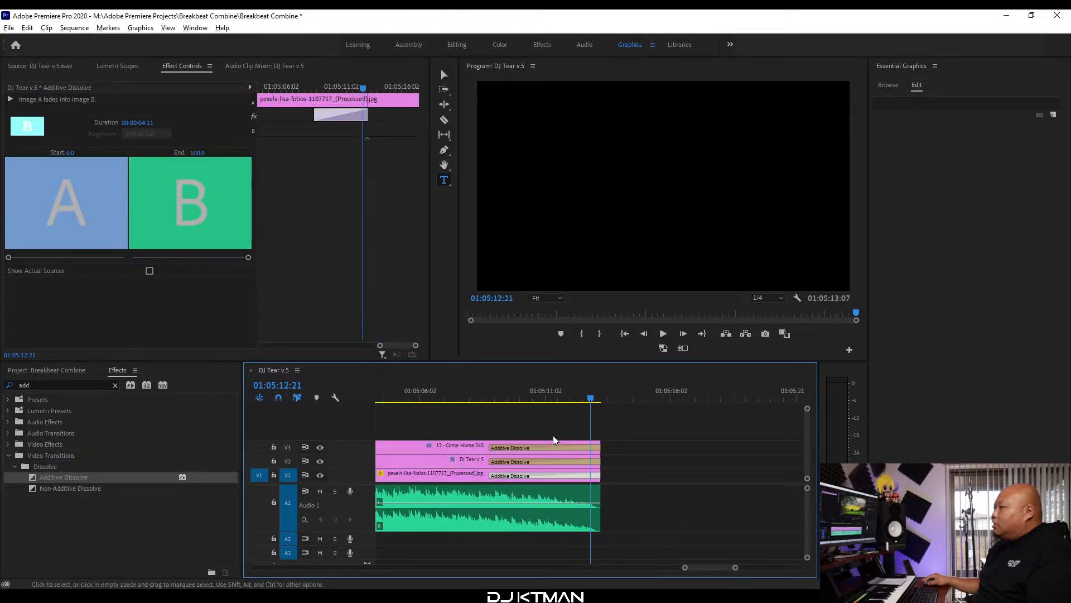
click(480, 398)
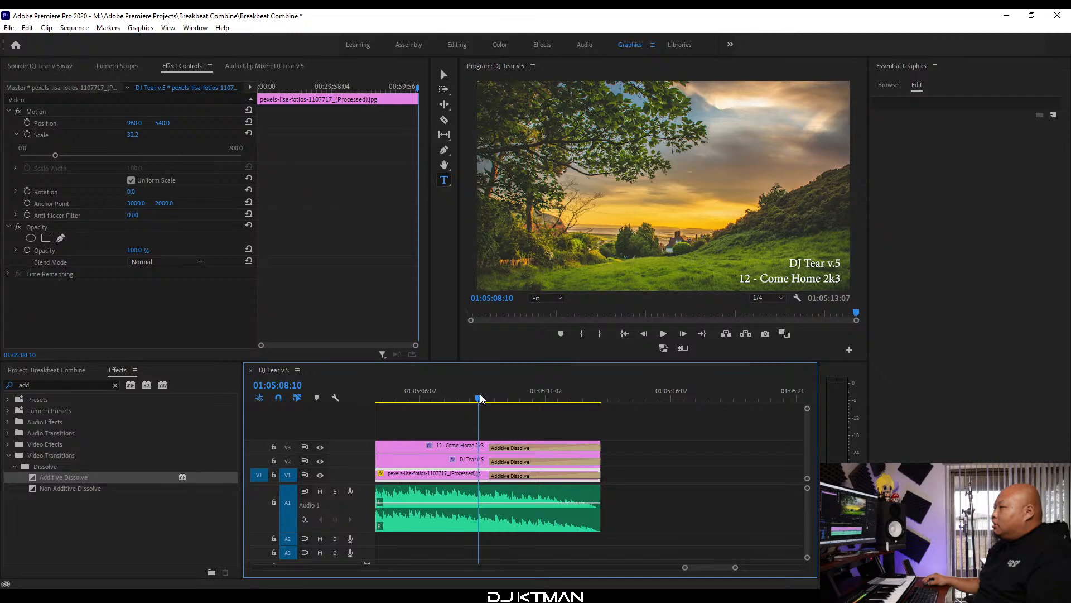
Play the ending from 01:05:08:10 to check the fade-out of titles and background, and save the project.
key(space)
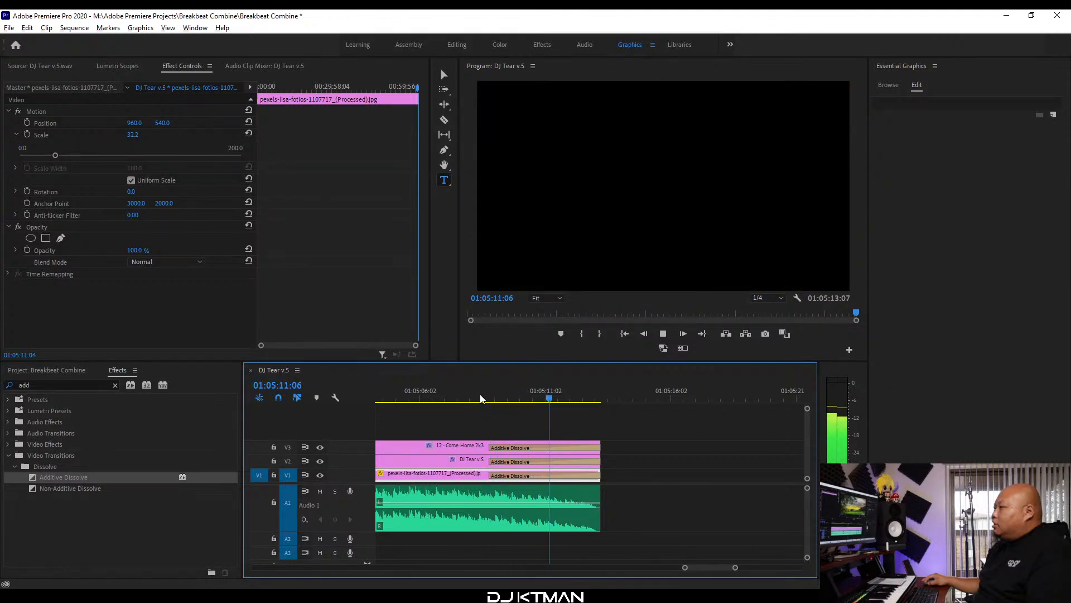
key(space)
key(backslash)
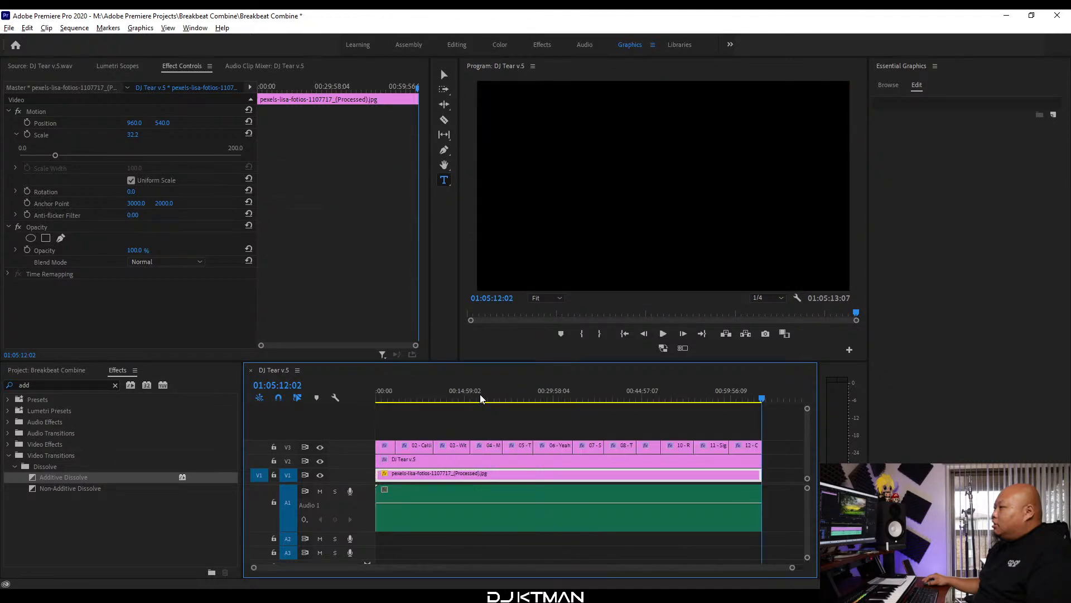
key(ctrl+s)
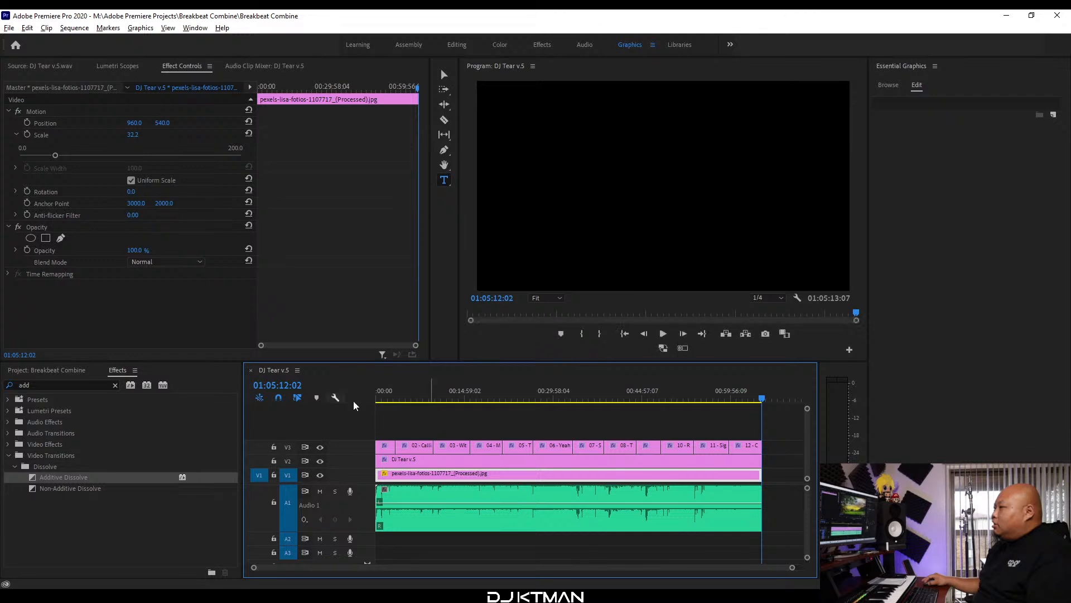
Go back to 00:01:02:03 and examine the opening of the sequence around the "01 - Intro" title.
click(380, 403)
key(equal)
key(equal)
key(equal)
key(equal)
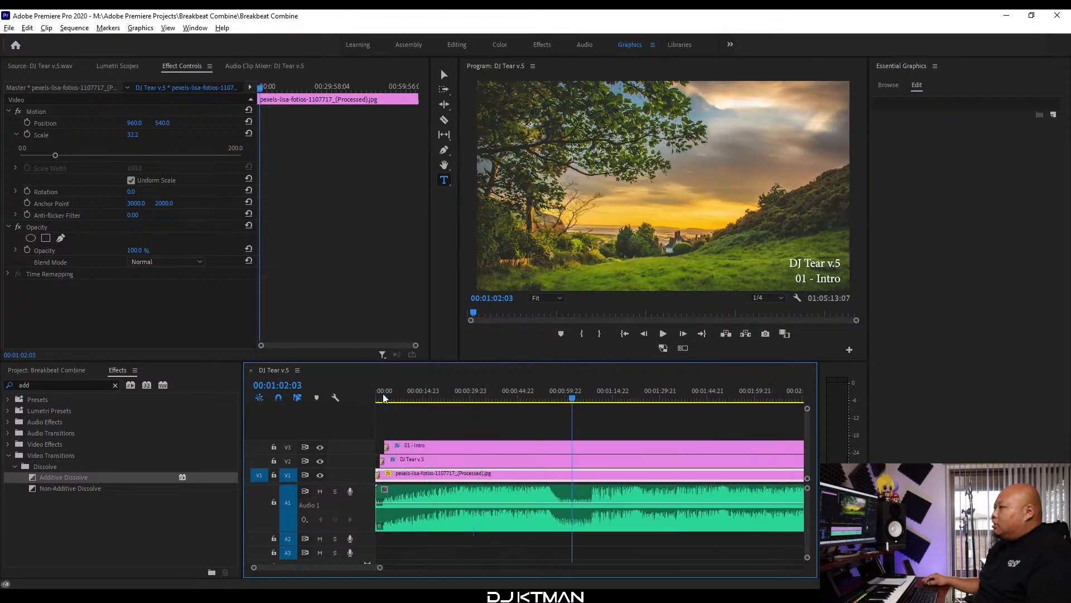
key(minus)
key(minus)
key(minus)
key(minus)
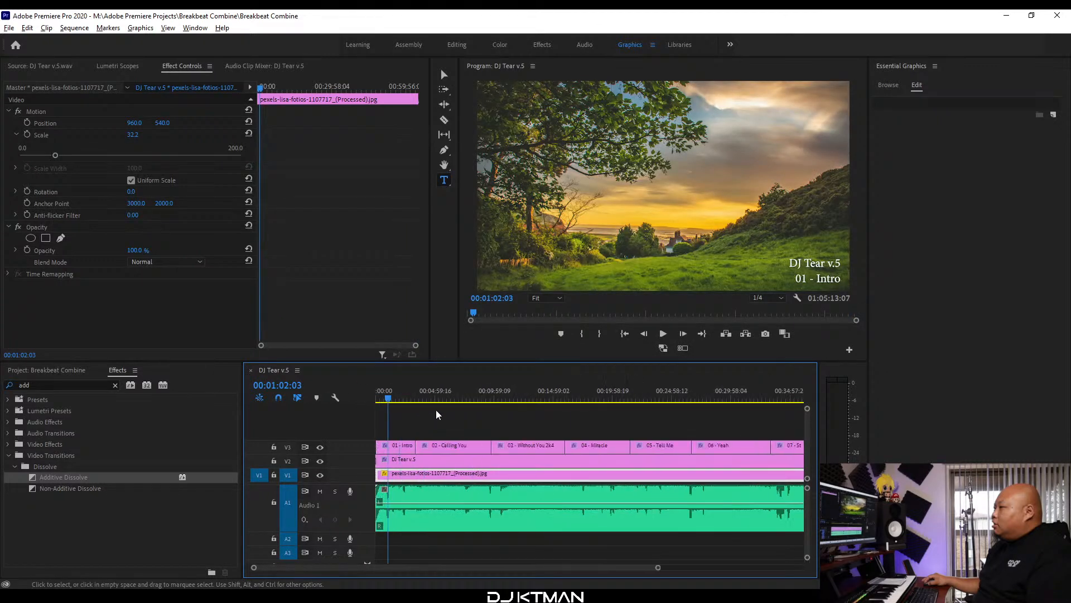
Duplicate the DJ Tear v.5 sequence in the project's Sequences bin.
click(35, 371)
scroll(55, 514, down, 1)
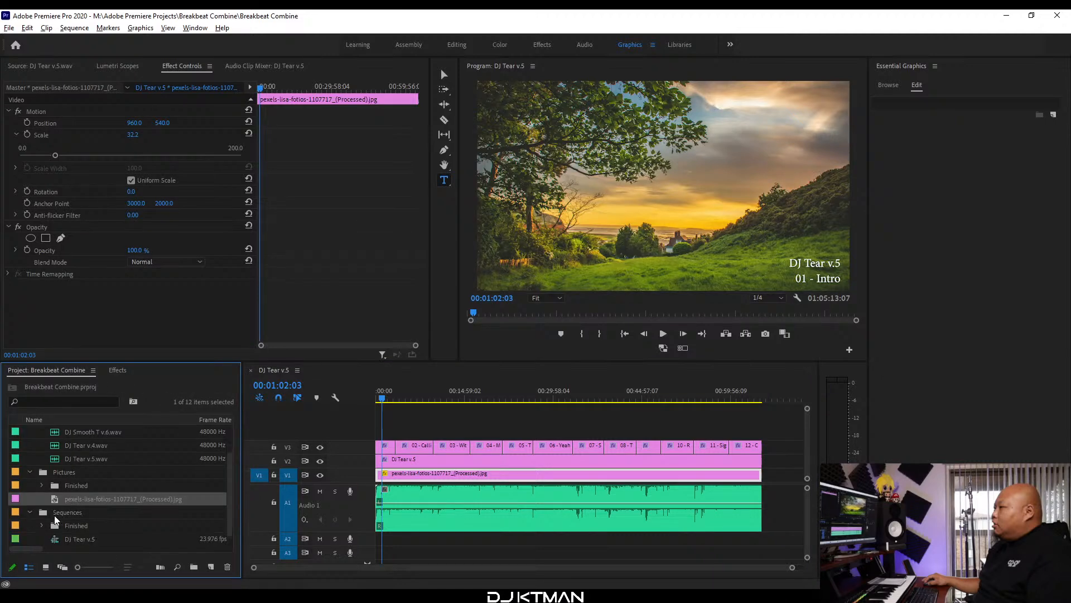
click(56, 536)
right_click(57, 535)
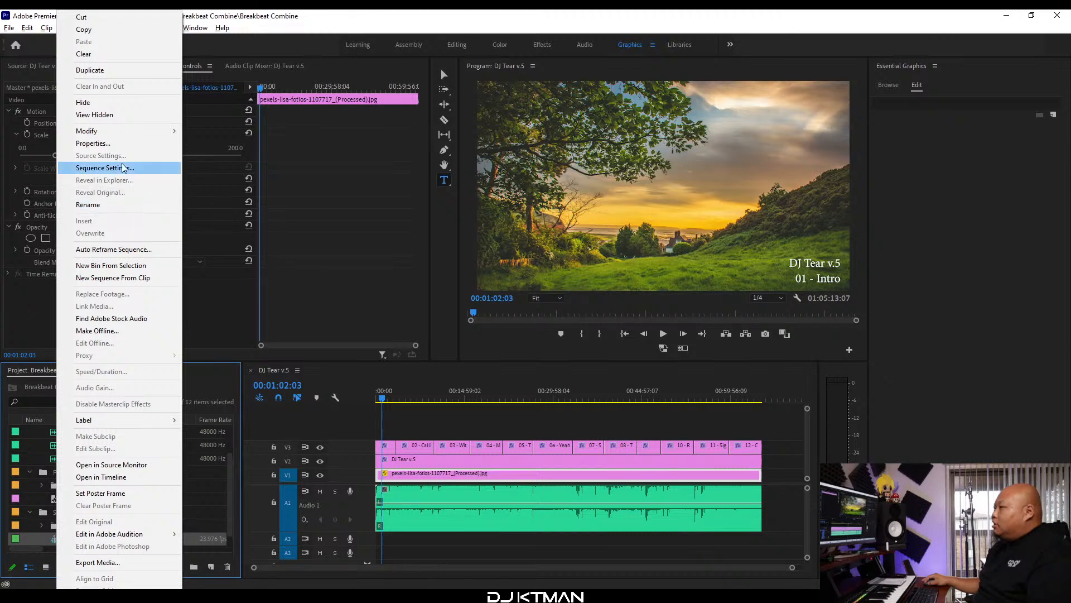
click(129, 71)
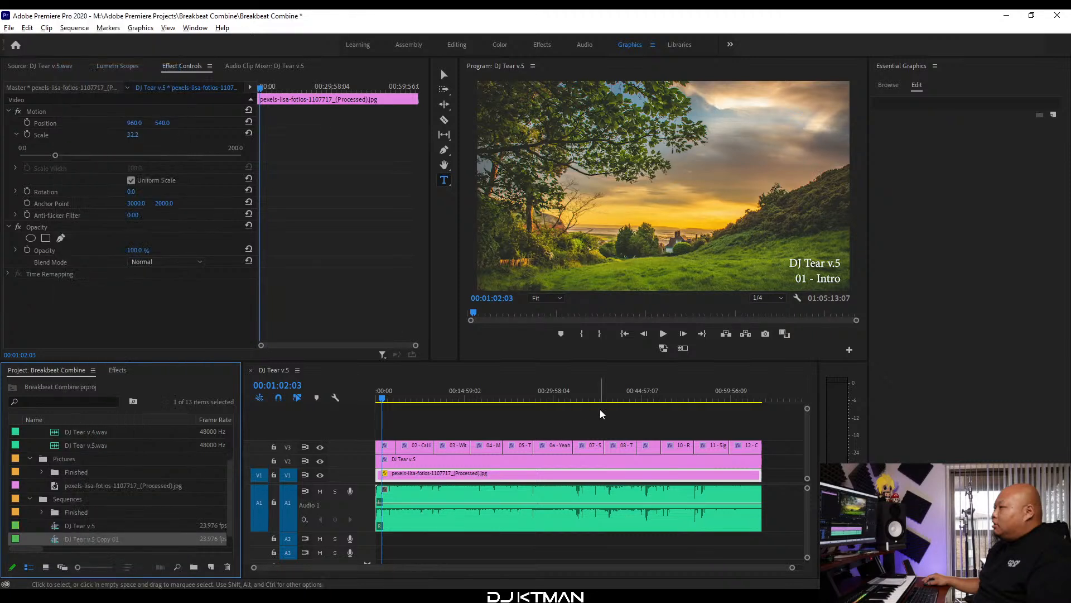
Rename the duplicated sequence as "DJ Tear v.5 Thumbnail".
click(89, 541)
click(132, 539)
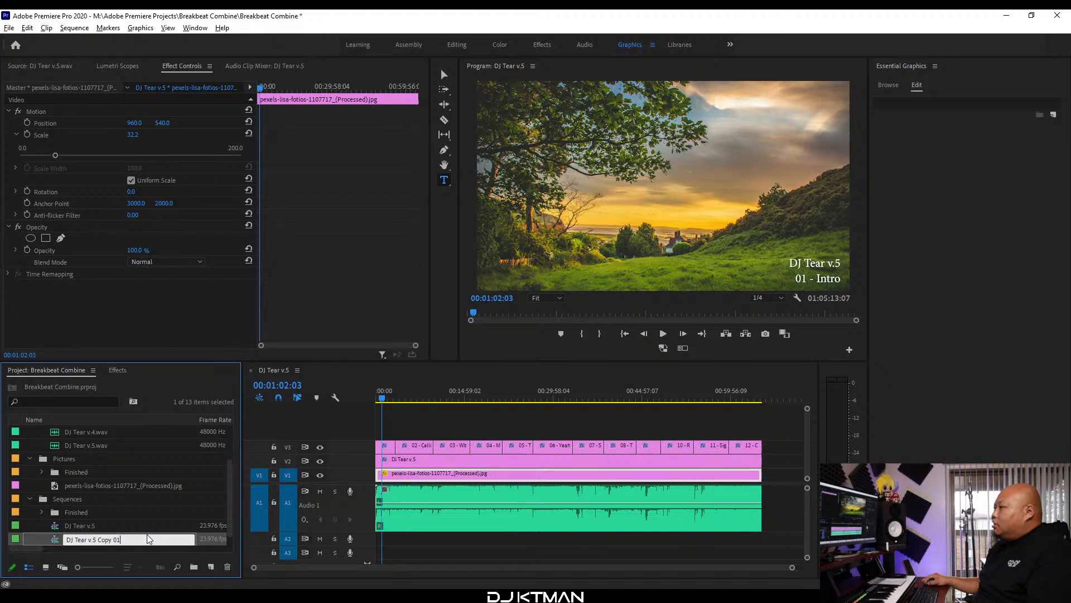
key(BackSpace)
key(BackSpace)
text(Thumbnail)
key(BackSpace)
key(BackSpace)
key(BackSpace)
Open the DJ Tear v.5 Thumbnail sequence and delete the "01 - Intro" title clip from V3 at 00:01:52:23.
click(57, 544)
double_click(56, 544)
click(388, 402)
click(392, 446)
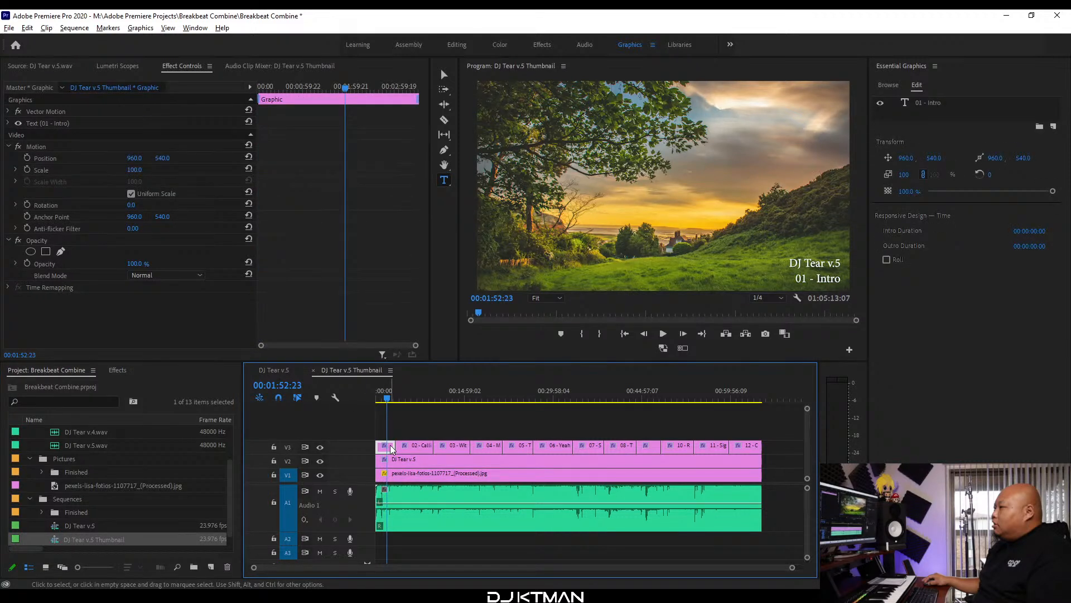
key(Delete)
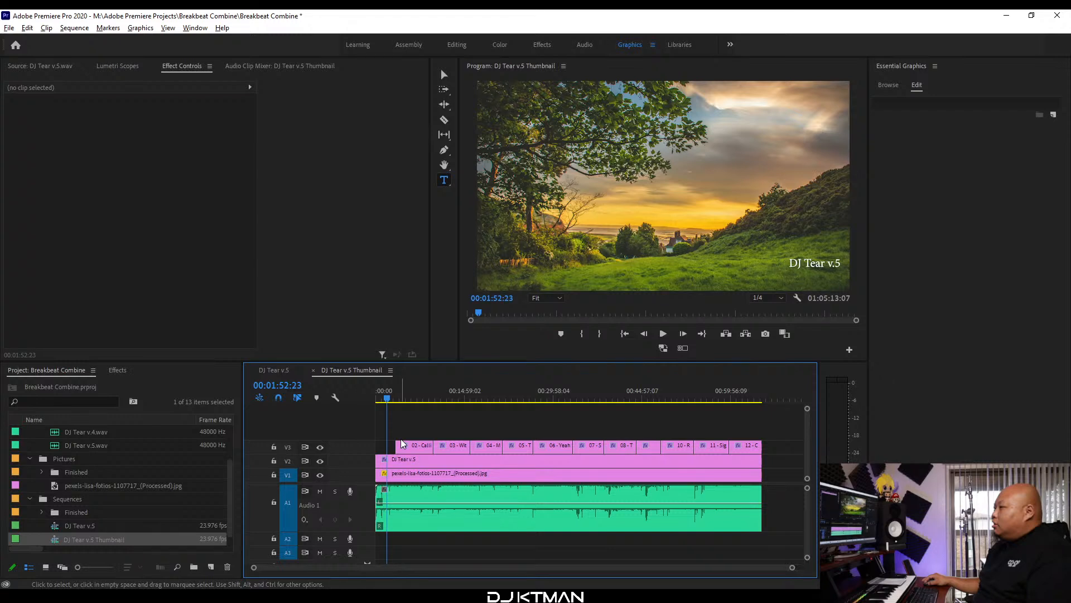
Enlarge the "DJ Tear v.5" title on V2 to a scale of 374 and move it near the middle of the frame.
click(394, 462)
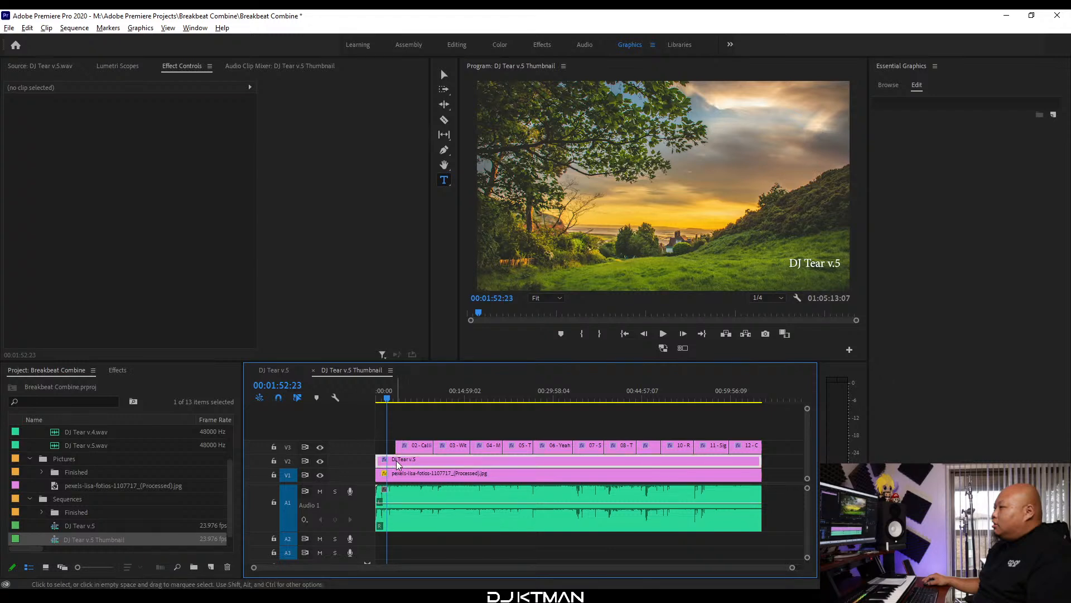
click(453, 85)
click(444, 75)
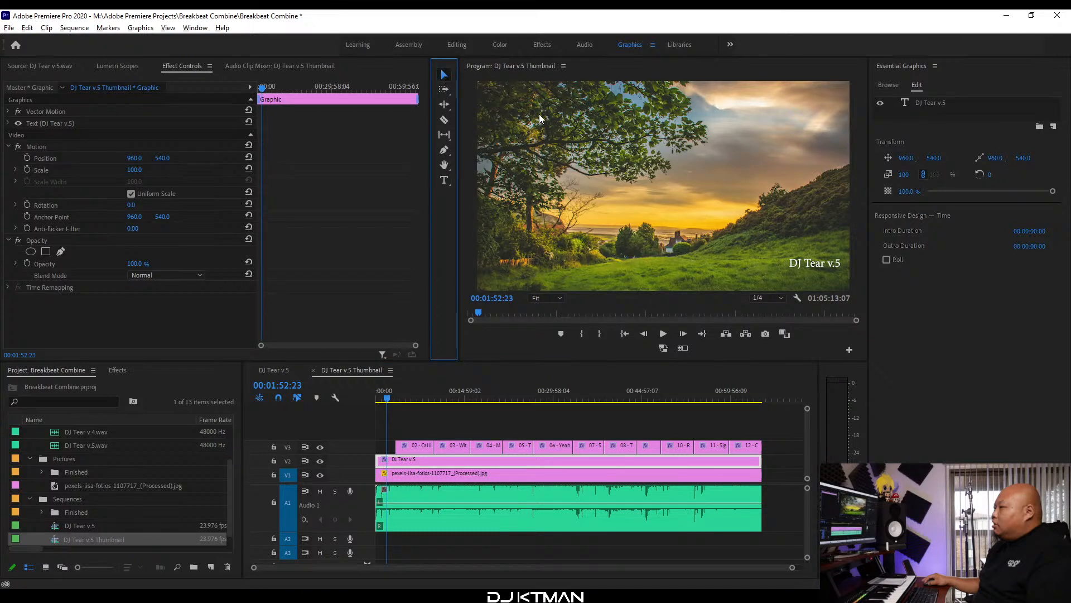
click(814, 265)
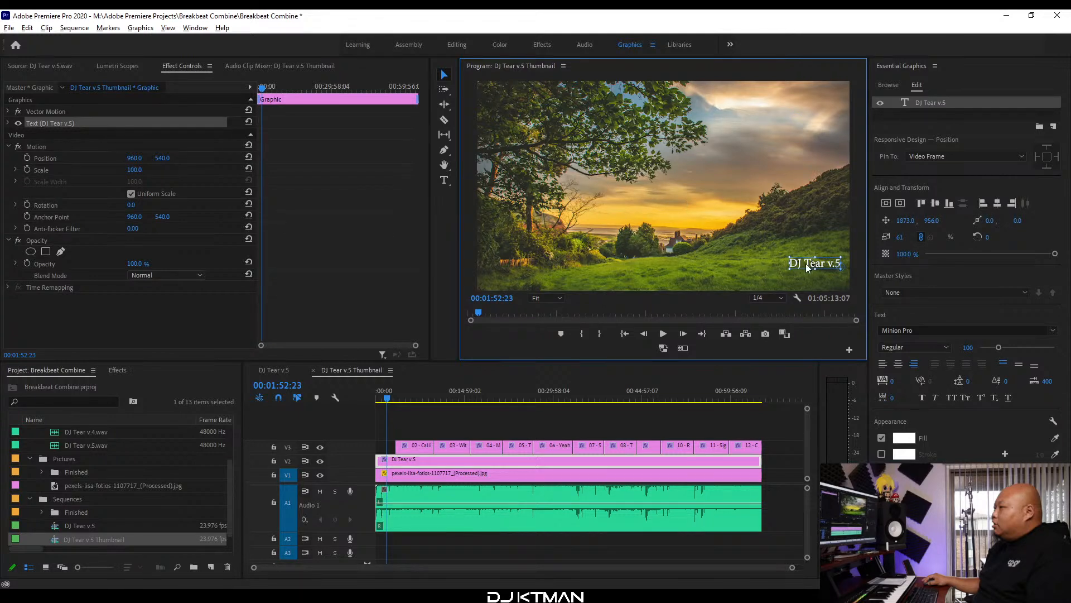
drag(801, 264, 601, 166)
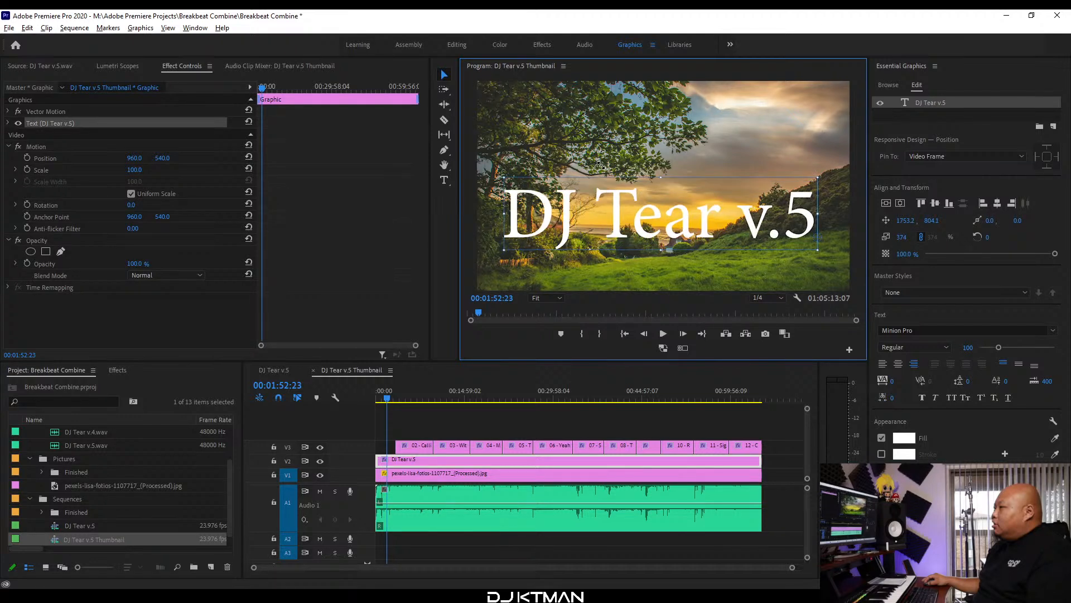
drag(695, 210, 698, 205)
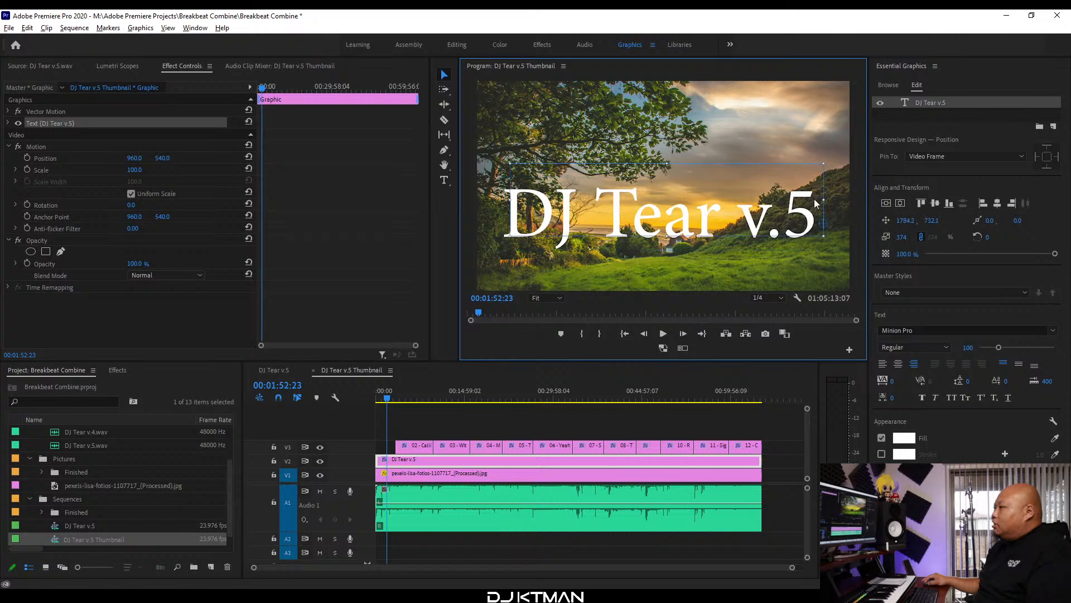
Centre the enlarged title in the video frame and set its text alignment to centre.
click(900, 203)
click(885, 205)
click(886, 205)
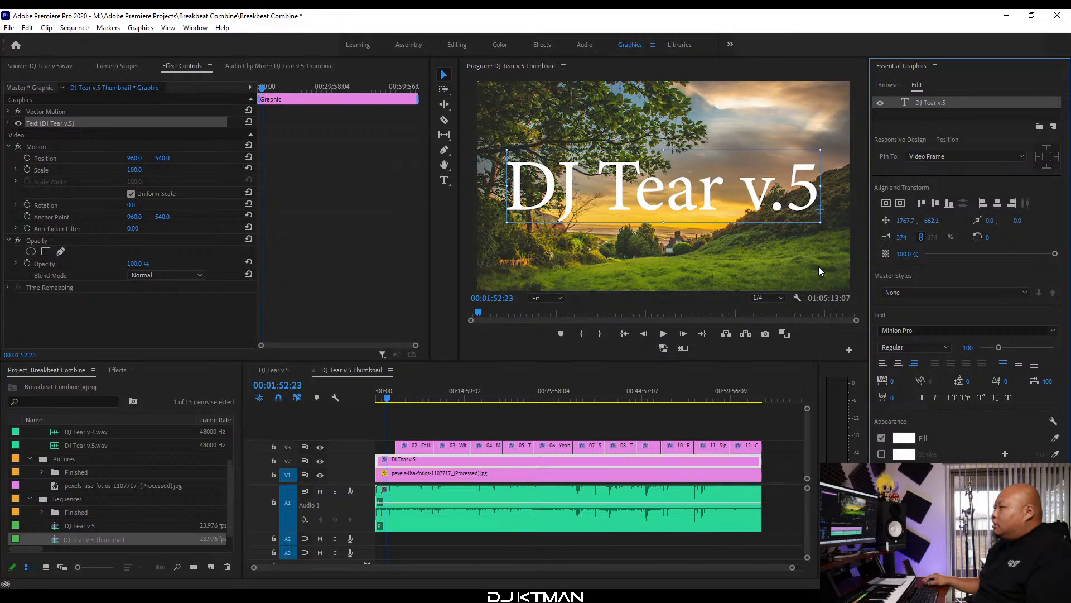
click(899, 365)
click(895, 203)
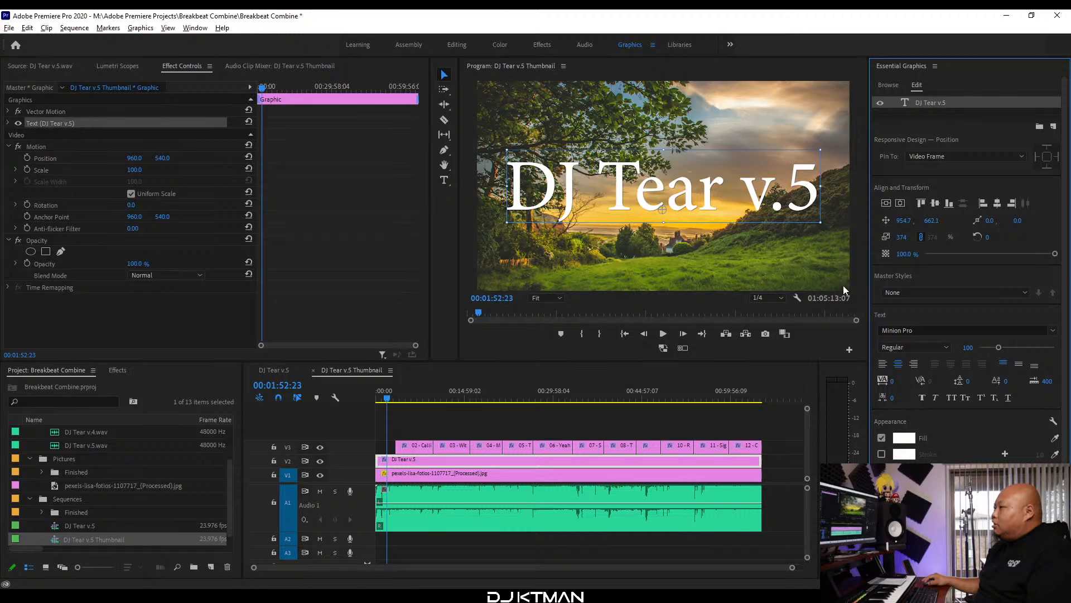
Preview the thumbnail frame in the maximized program monitor and restore the normal layout.
click(836, 270)
key(grave)
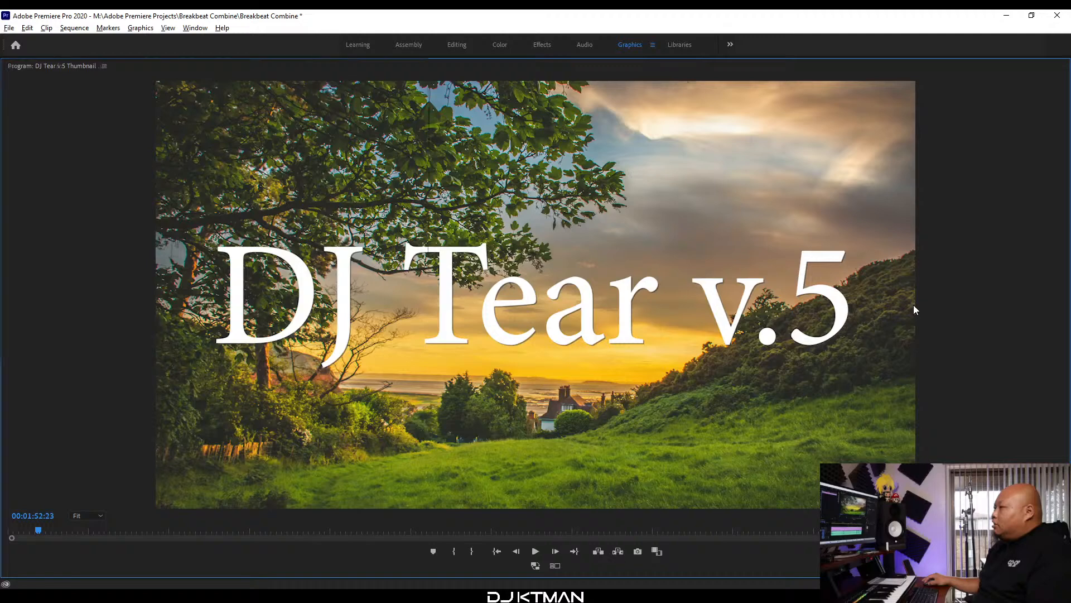
key(grave)
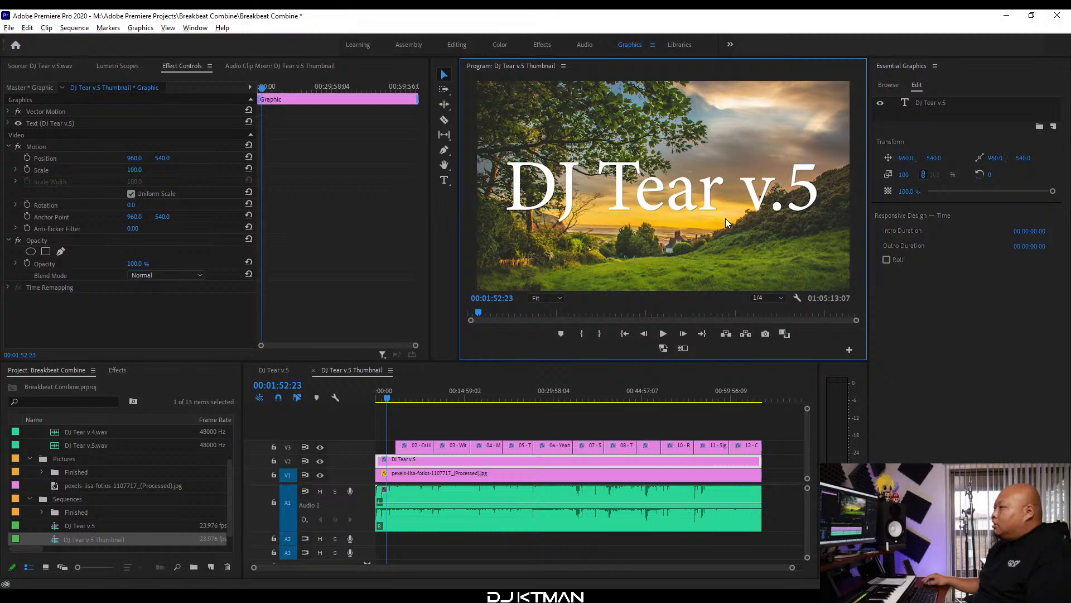
Darken the V1 background photo with Lumetri Color by setting its exposure to -0.5.
click(394, 476)
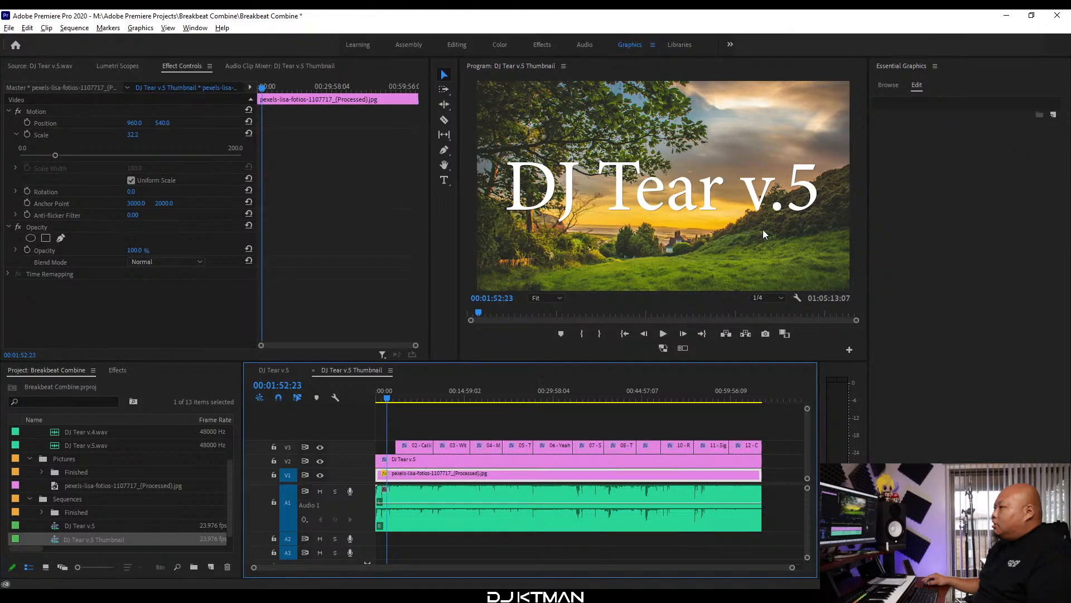
click(178, 29)
mouse_move(194, 28)
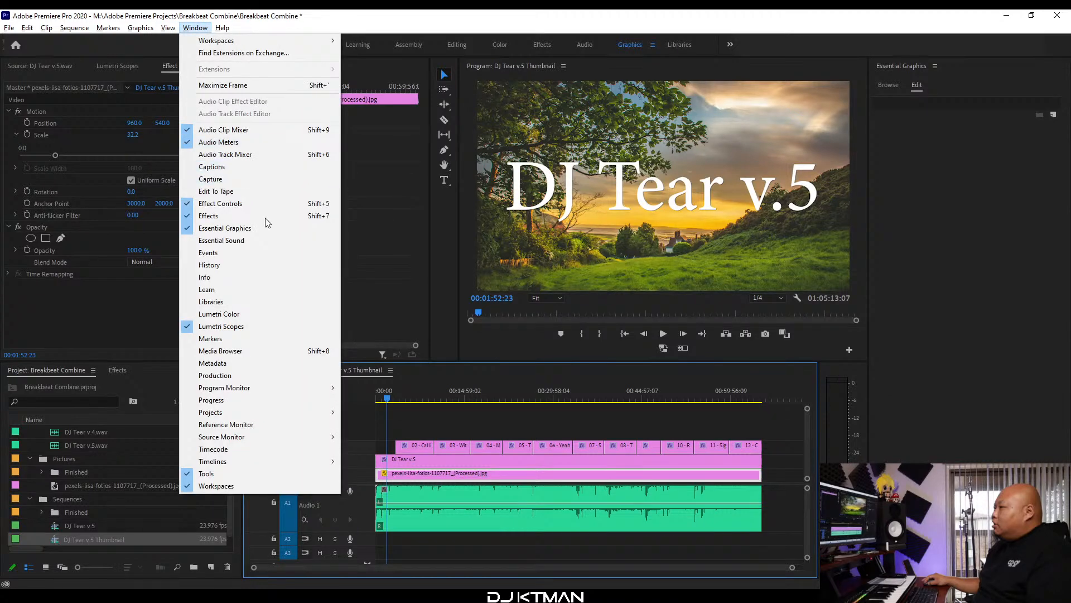
click(282, 315)
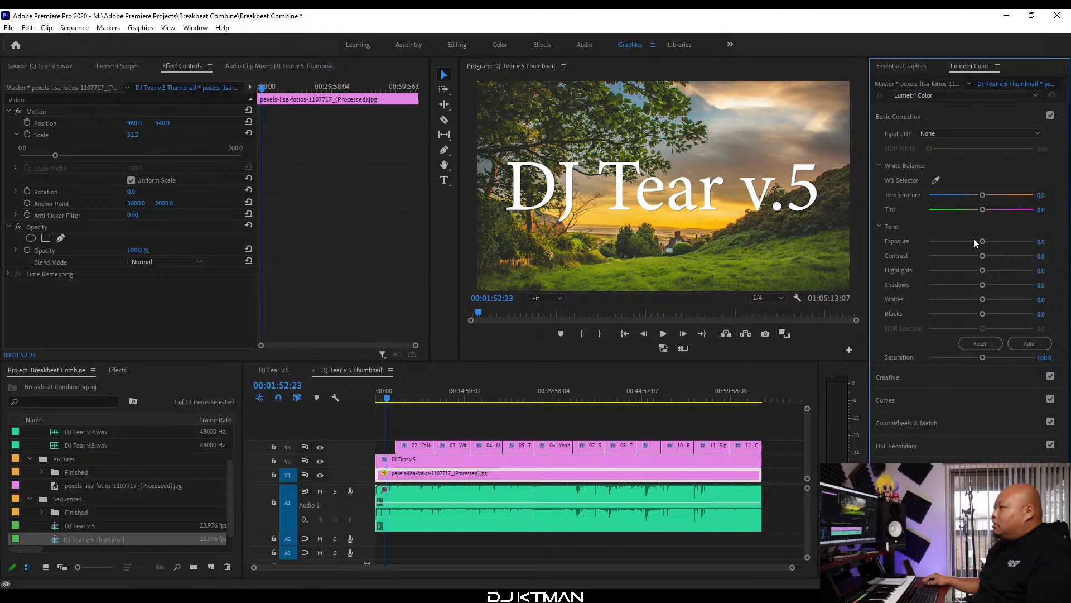
click(1041, 241)
text(-0.5)
key(Return)
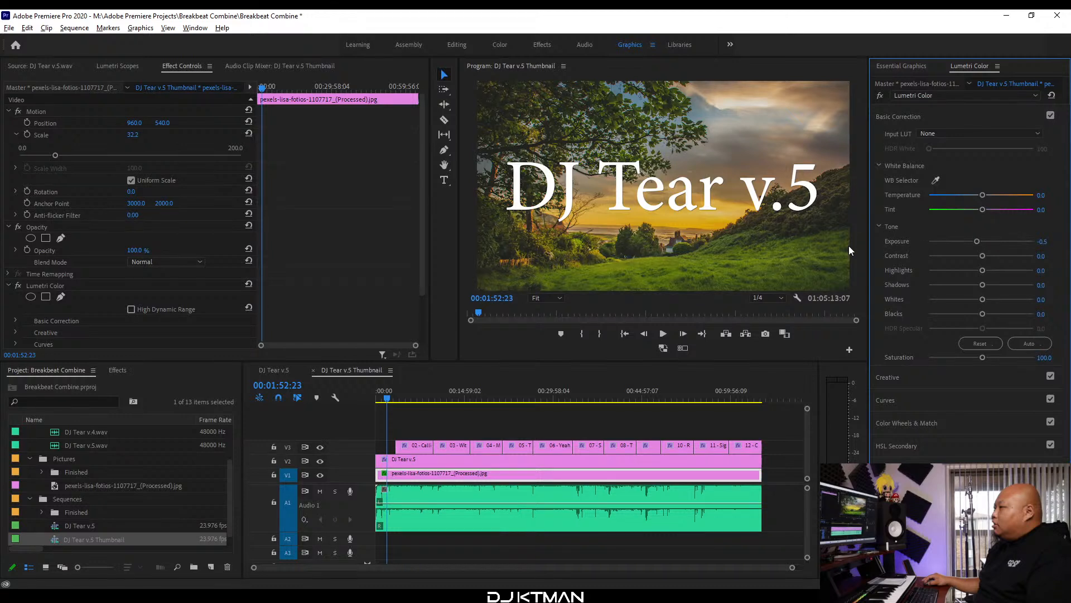
Export the current frame to the Desktop as a JPEG named "DJ Tear v.5 Thumbnail".
click(765, 334)
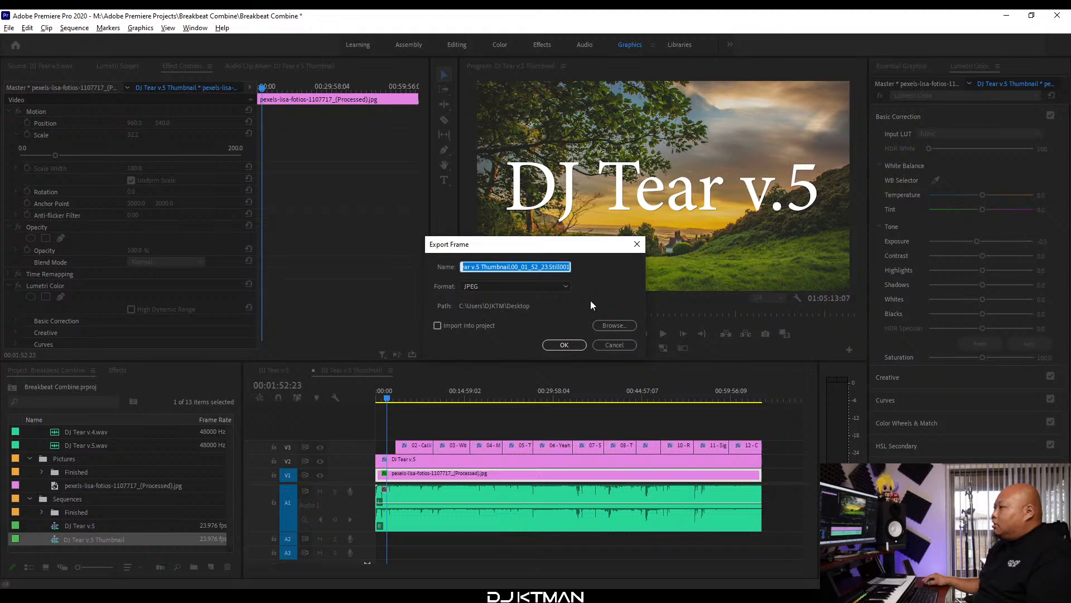
drag(510, 266, 610, 267)
key(BackSpace)
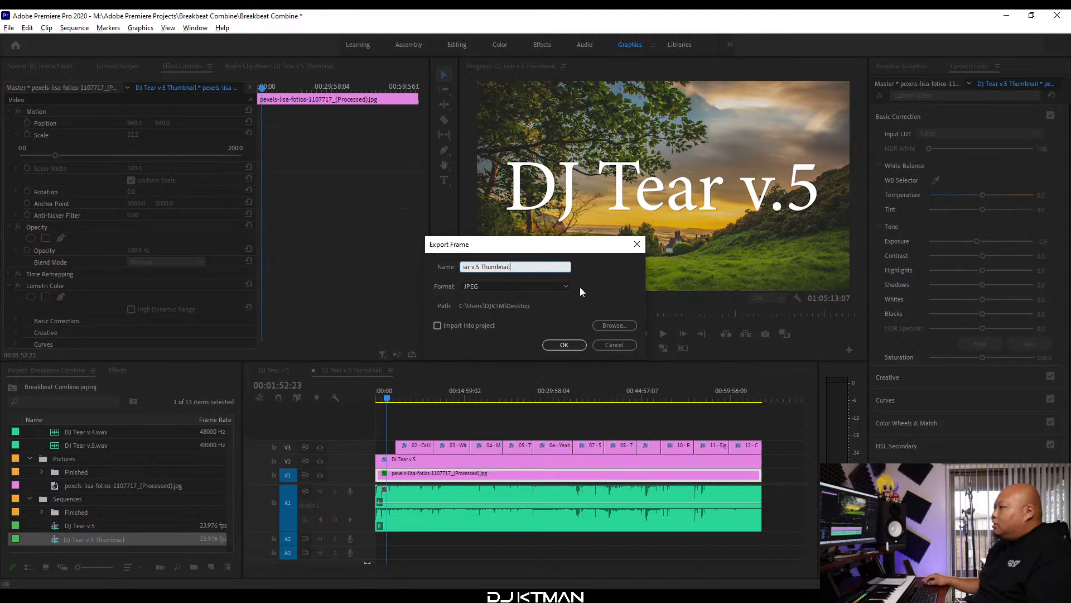
click(564, 346)
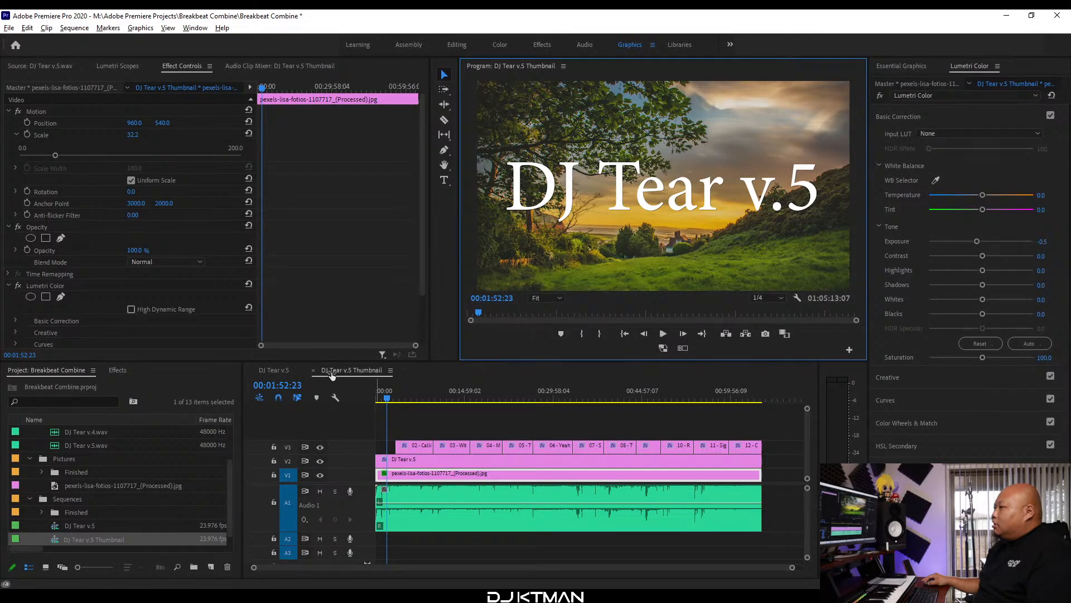
Close the DJ Tear v.5 Thumbnail sequence and duplicate the original DJ Tear v.5 sequence in the project.
click(312, 370)
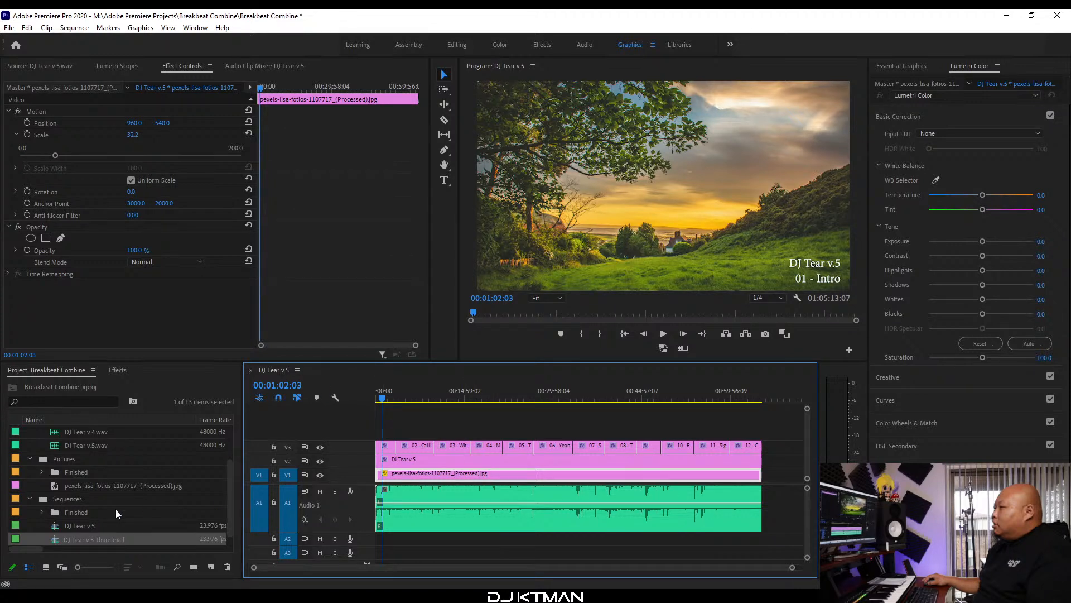
click(59, 527)
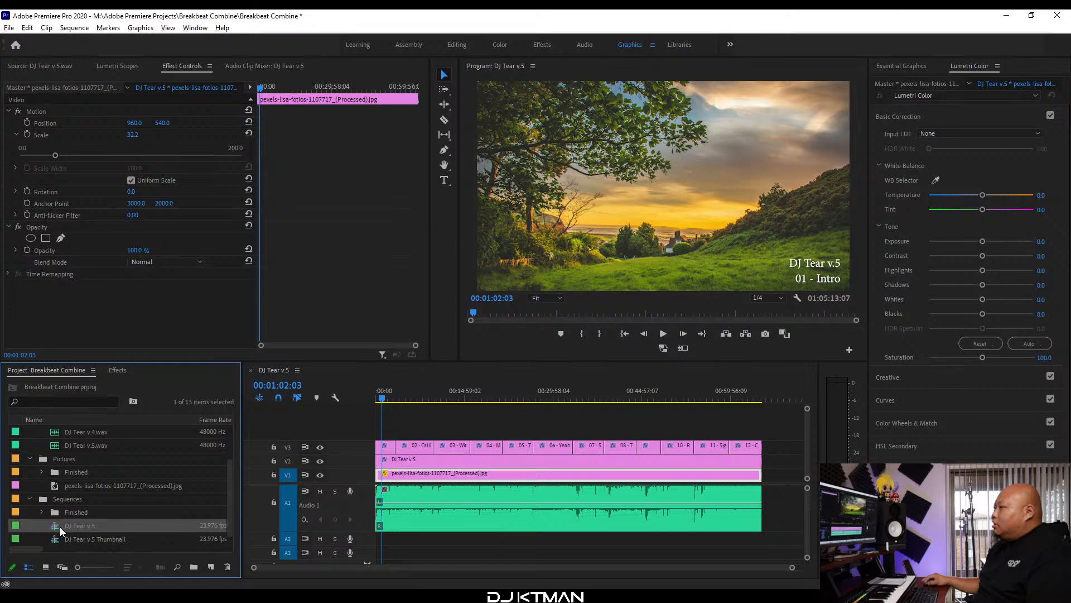
right_click(60, 527)
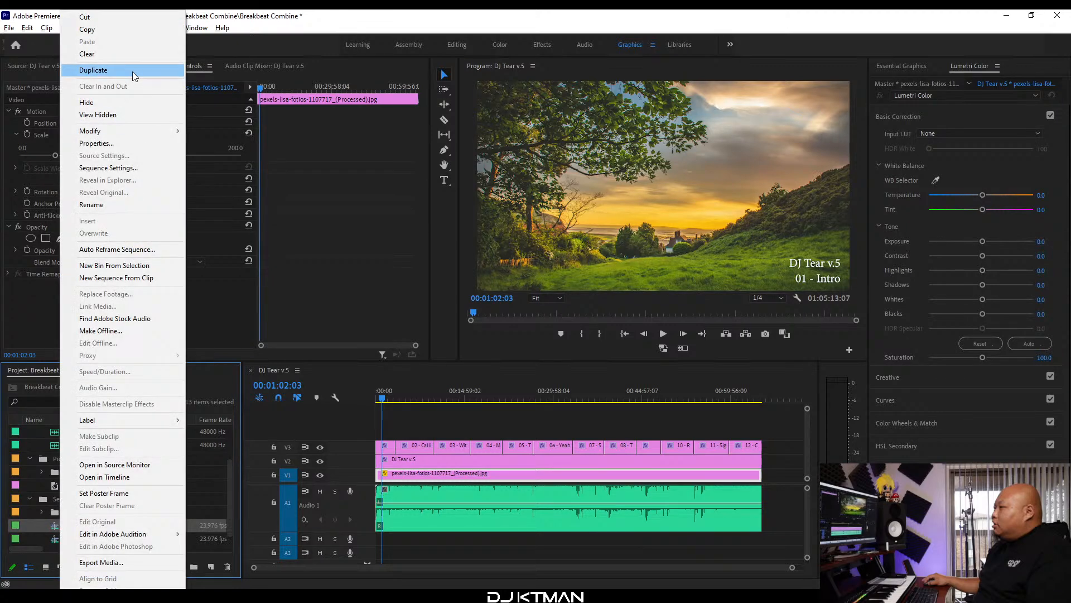
click(132, 72)
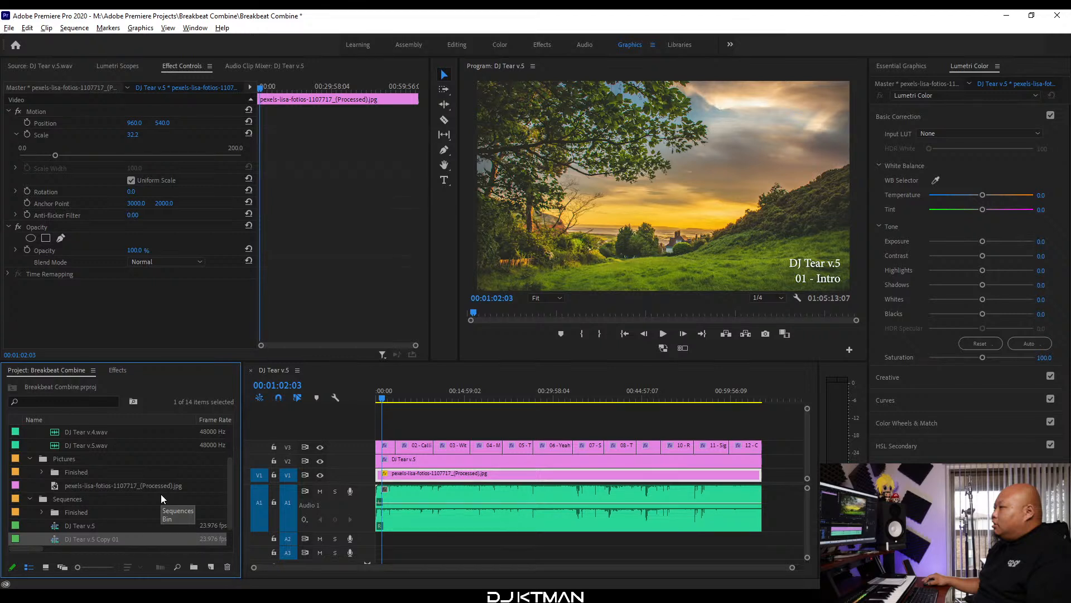
scroll(89, 481, down, 1)
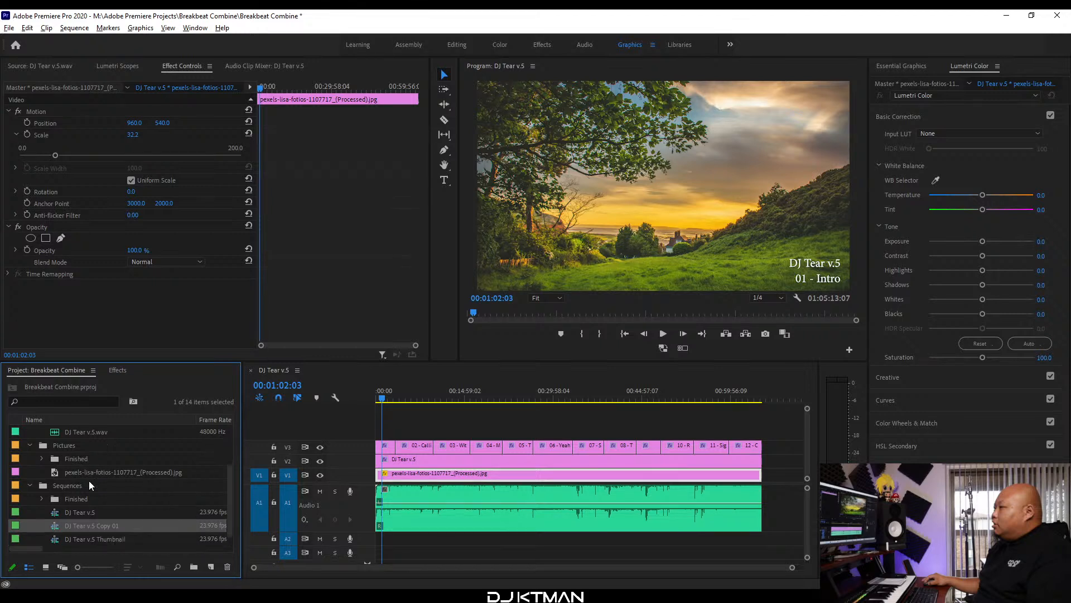
click(101, 525)
key(BackSpace)
text(1)
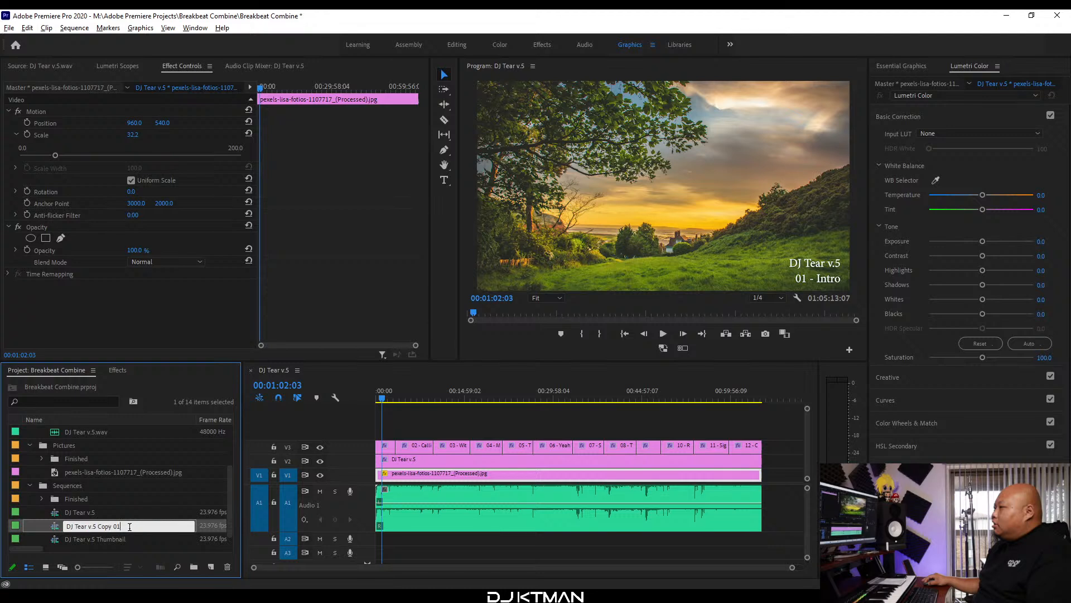
key(Return)
Rename the duplicated sequence "DJ Loopy vol. L", reusing the matching audio file's name without its extension, and open it in the timeline.
scroll(128, 520, up, 2)
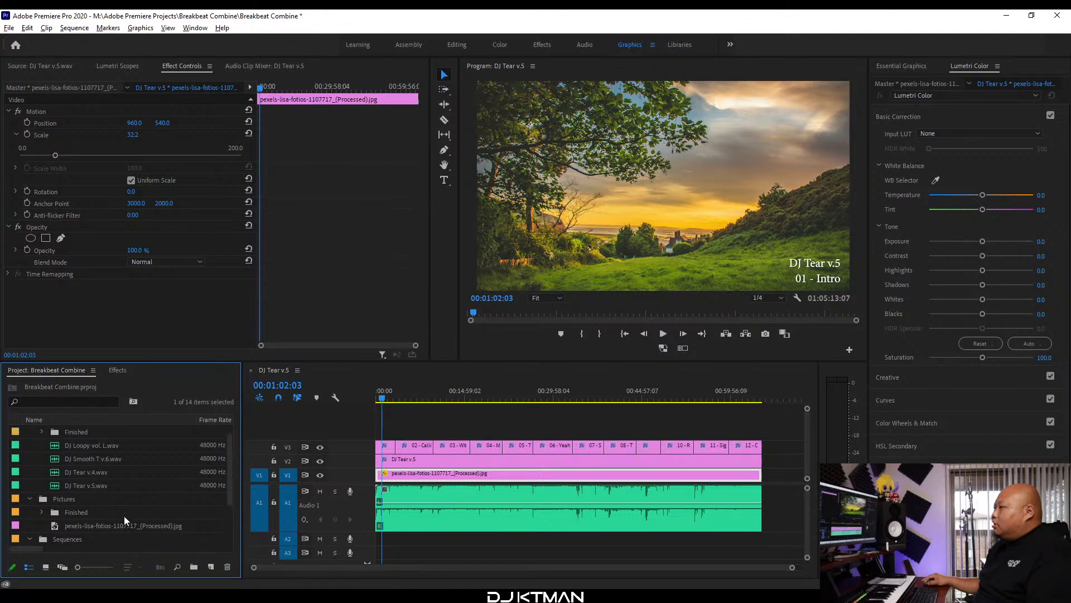
click(72, 446)
click(72, 446)
key(ctrl+c)
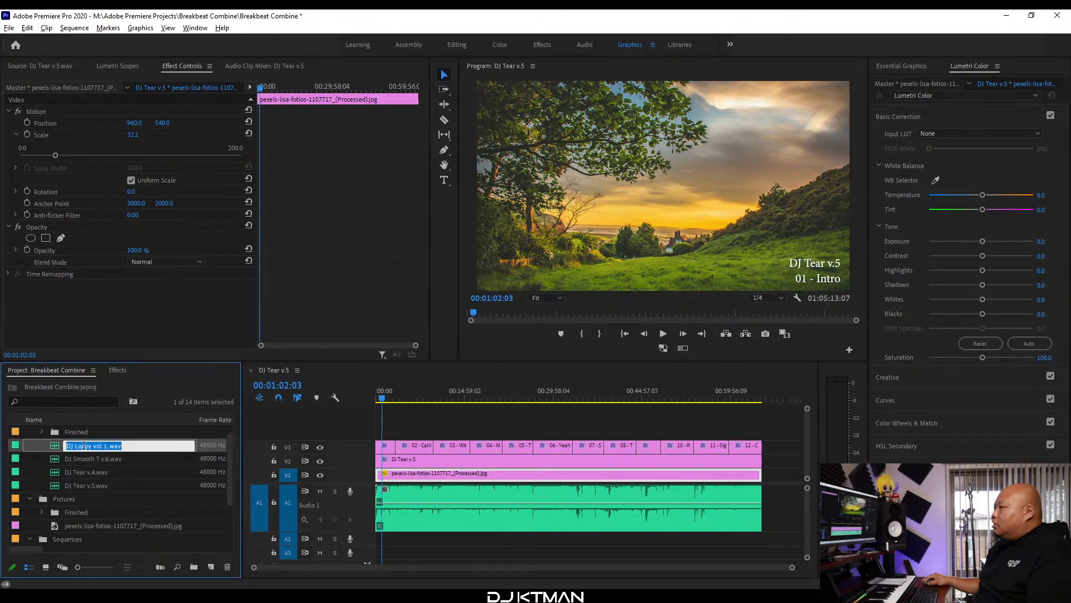
key(Escape)
scroll(78, 482, down, 2)
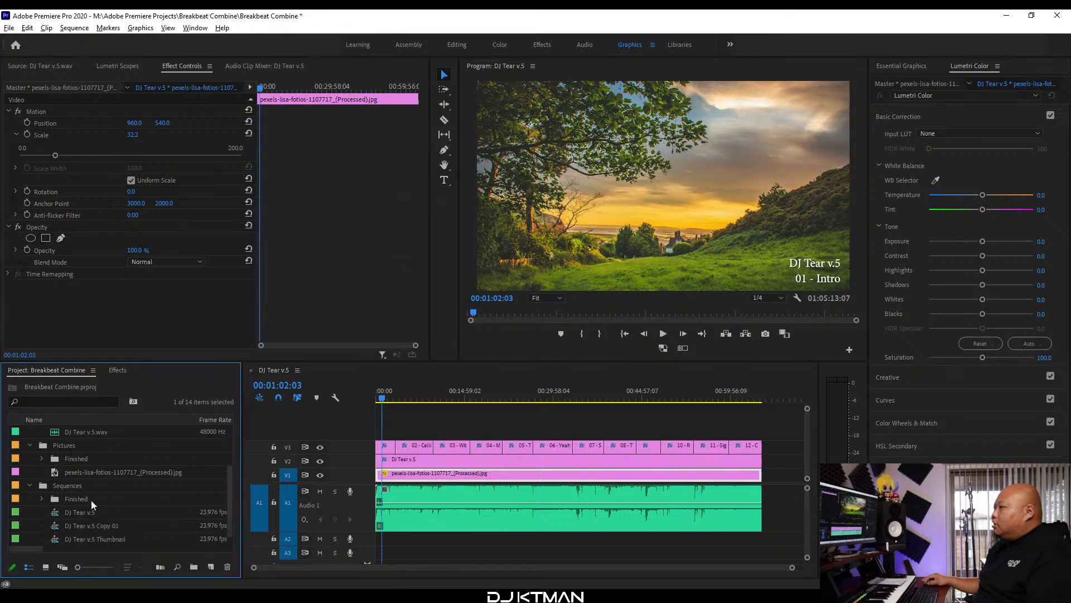
click(115, 527)
key(ctrl+v)
key(BackSpace)
key(BackSpace)
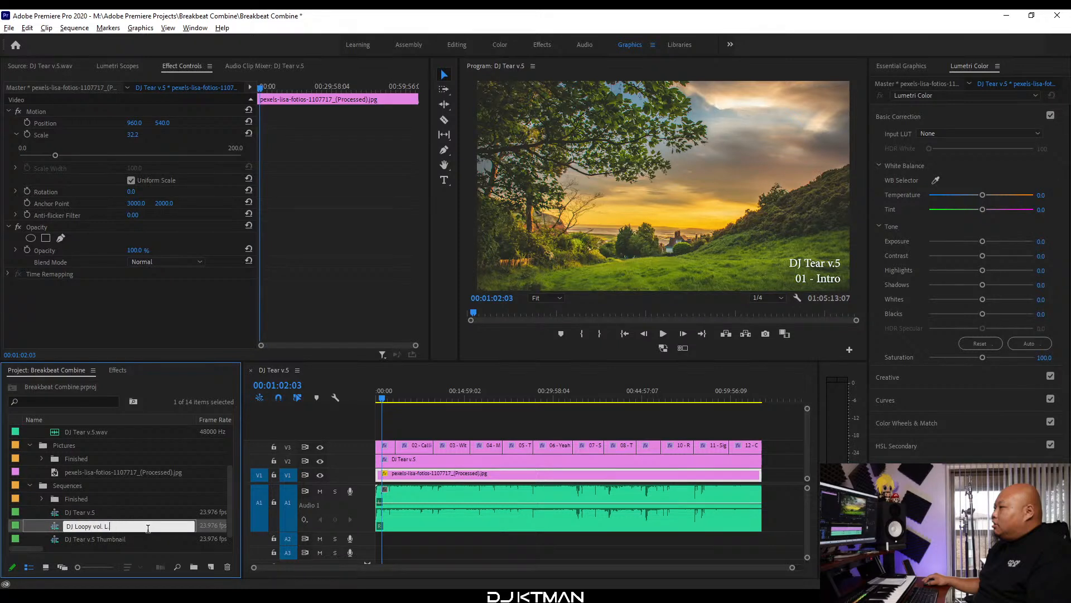
key(Return)
double_click(58, 527)
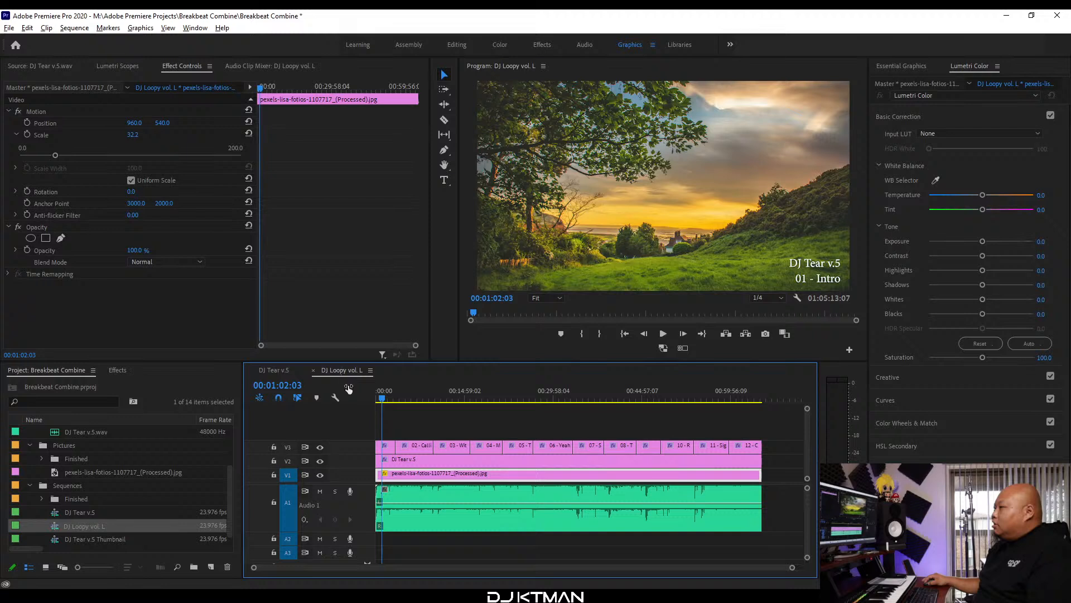
Clear the old mix audio, background photo and later track titles from the sequence, leaving "01 - Intro" spanning V3 above the mix title.
click(674, 516)
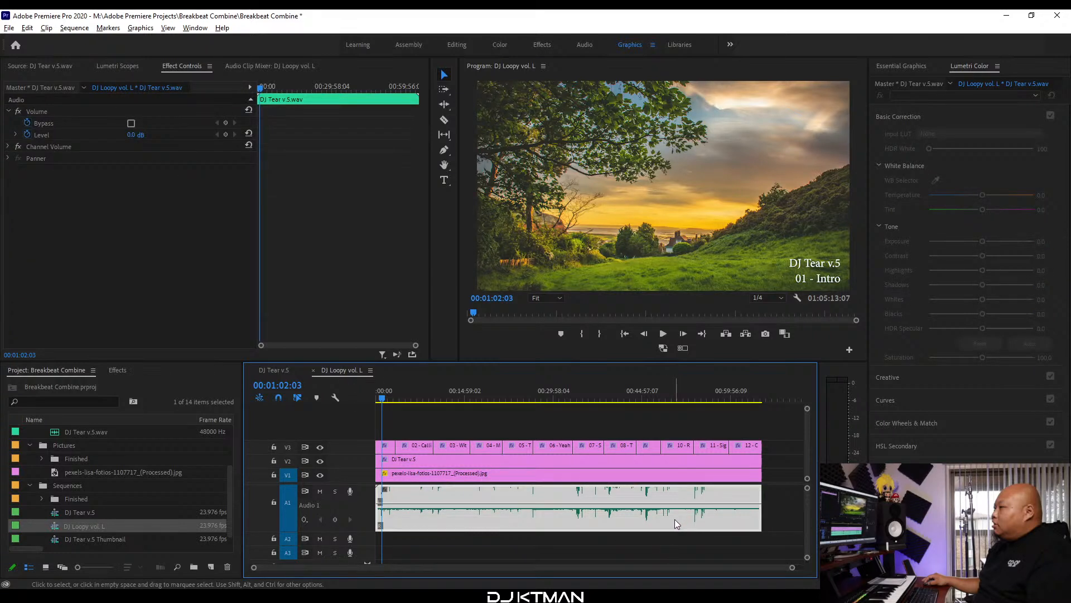
key(ctrl+s)
key(Delete)
click(622, 476)
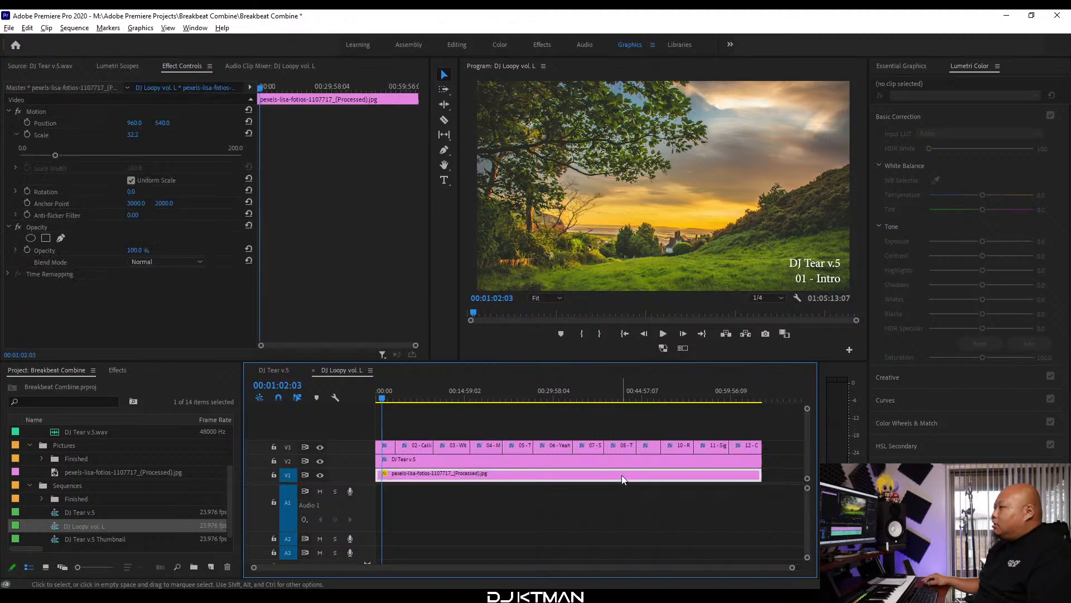
key(Delete)
drag(775, 426, 761, 445)
key(Delete)
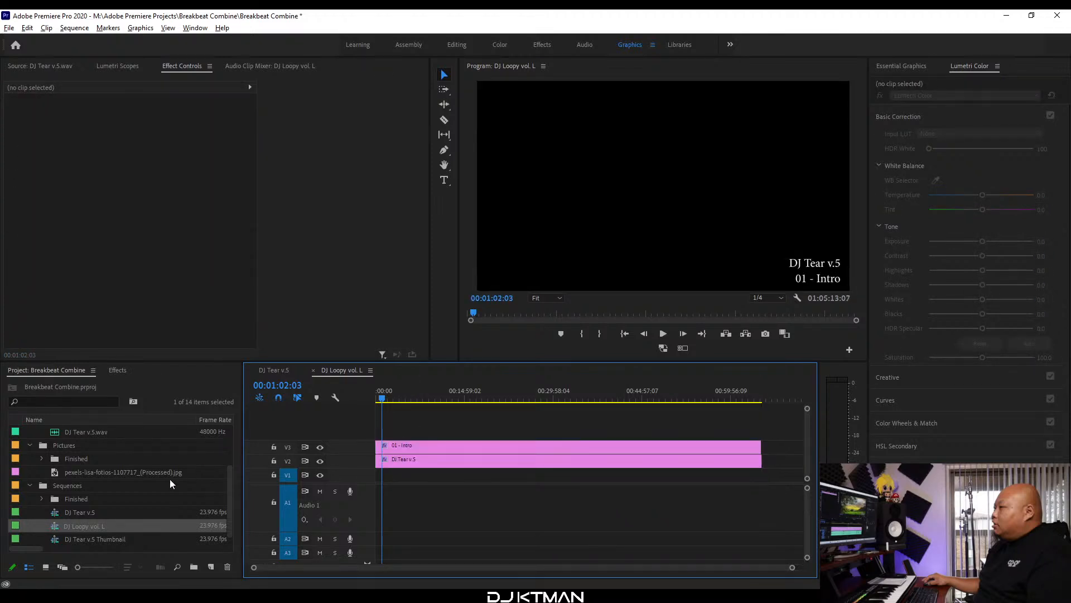
Place DJ Loopy vol. L.wav at the start of A1 and extend the V2 and V3 titles to the end of the audio.
scroll(171, 484, up, 3)
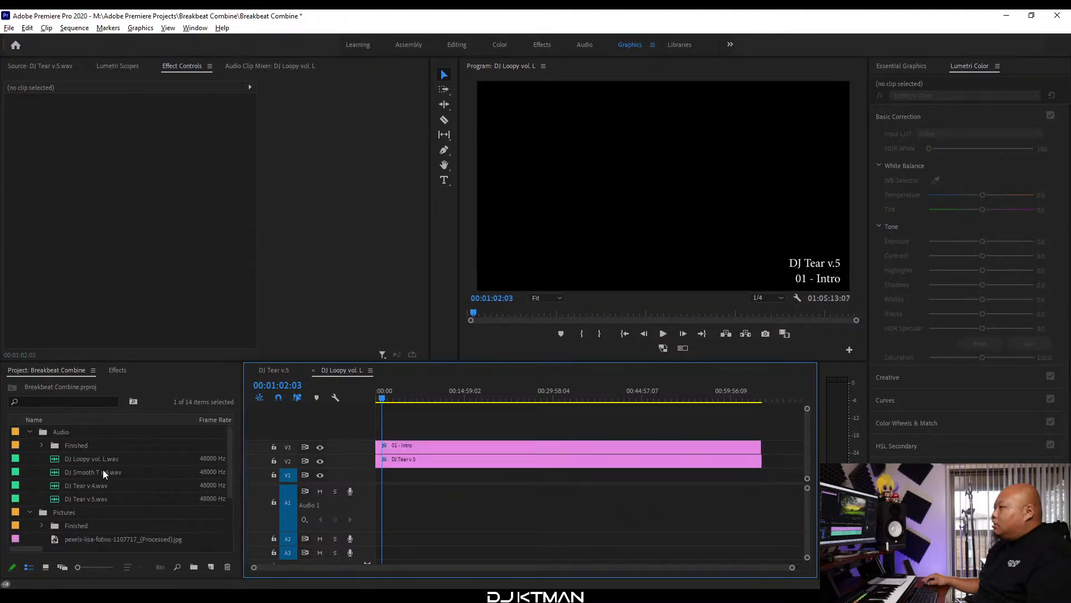
click(60, 461)
drag(59, 457, 360, 507)
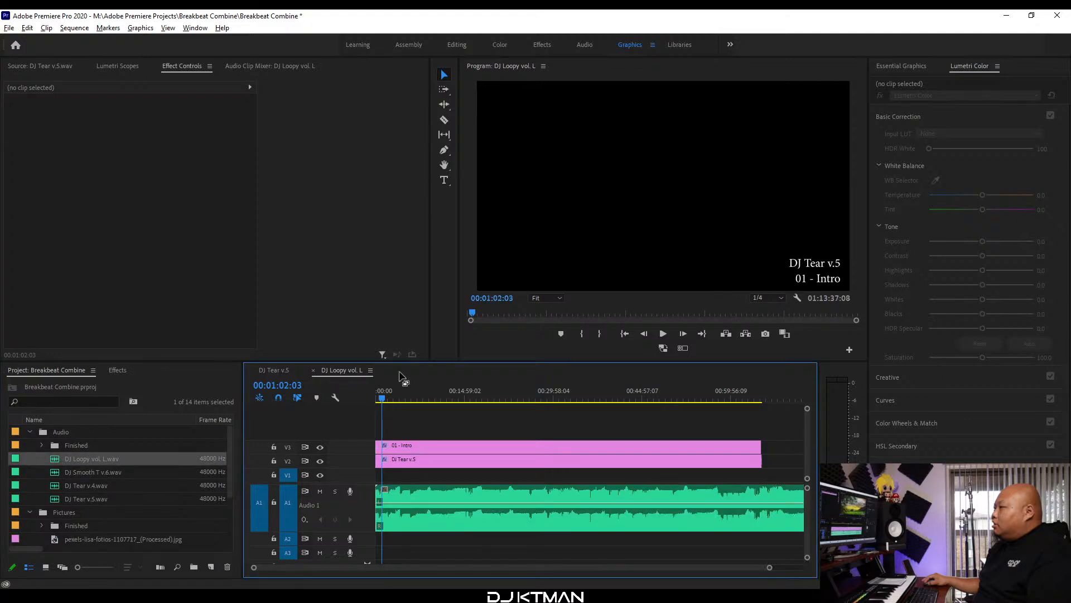
key(backslash)
drag(723, 428, 754, 468)
Play the new sequence from its start and check the audio and titles at several points in the first six minutes.
drag(381, 398, 332, 410)
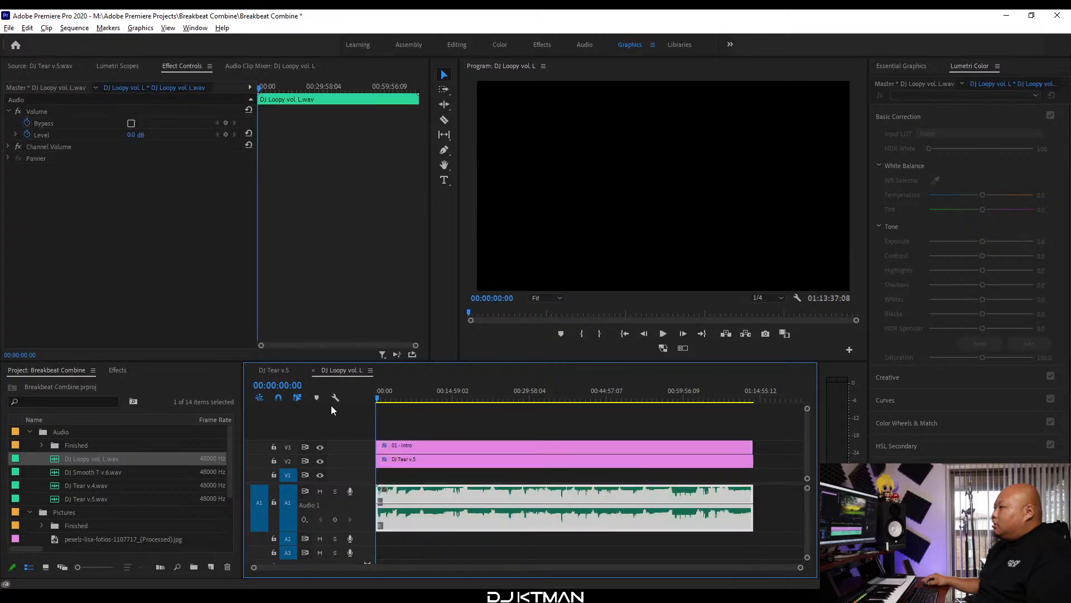
key(equal)
key(equal)
key(equal)
key(equal)
key(equal)
key(equal)
key(equal)
key(equal)
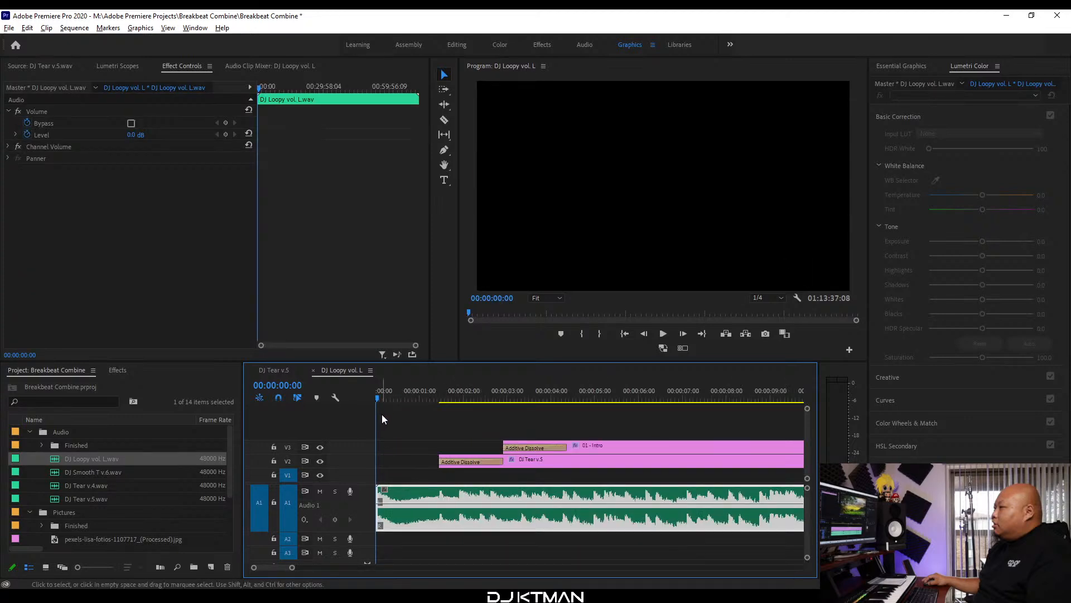
key(minus)
key(minus)
key(minus)
key(minus)
key(space)
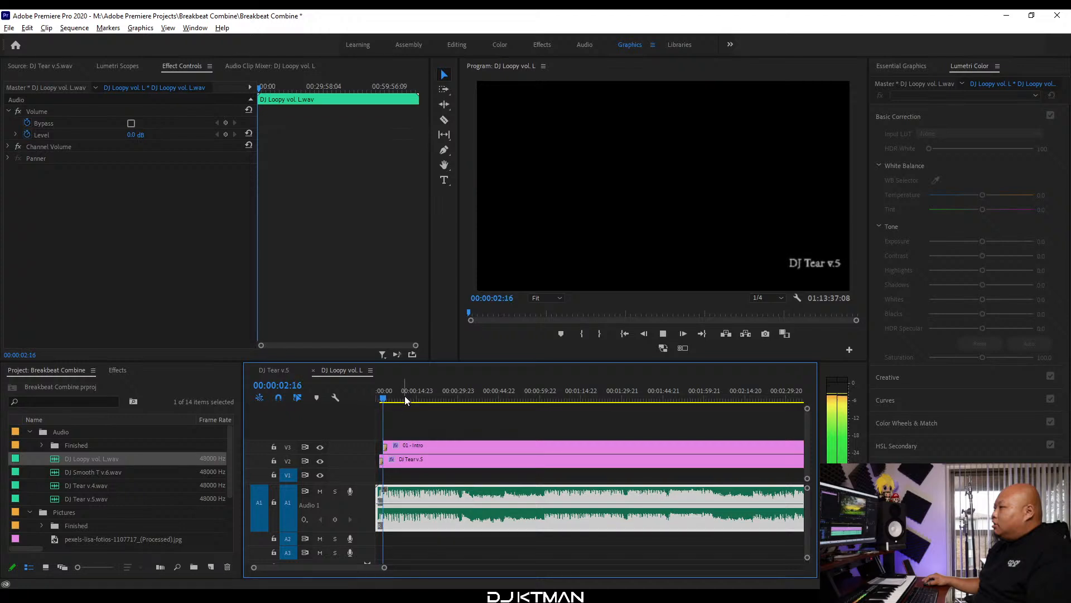
click(452, 397)
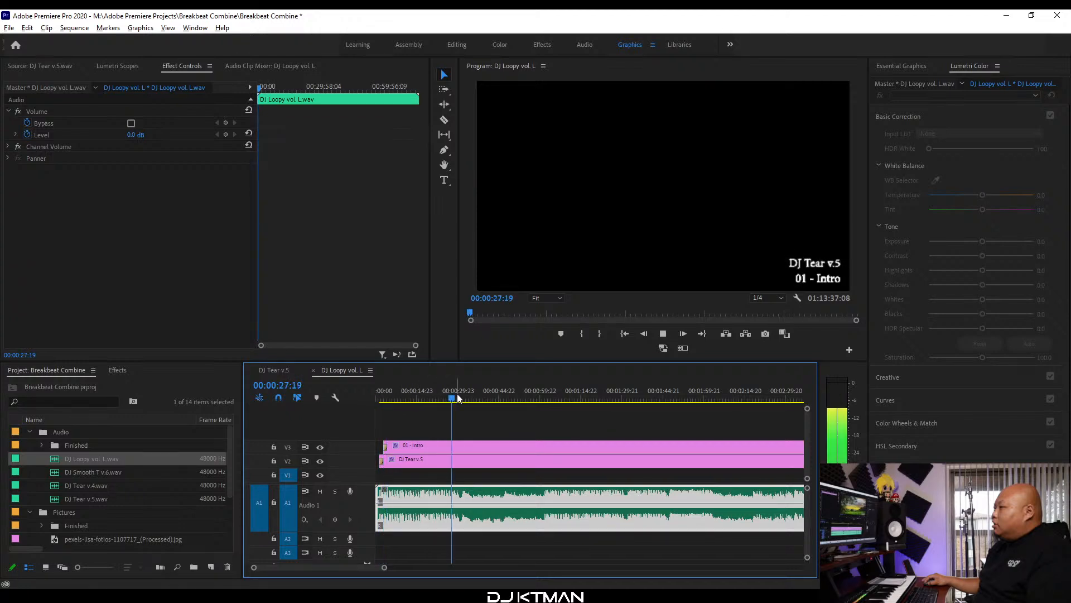
key(minus)
click(452, 394)
click(487, 395)
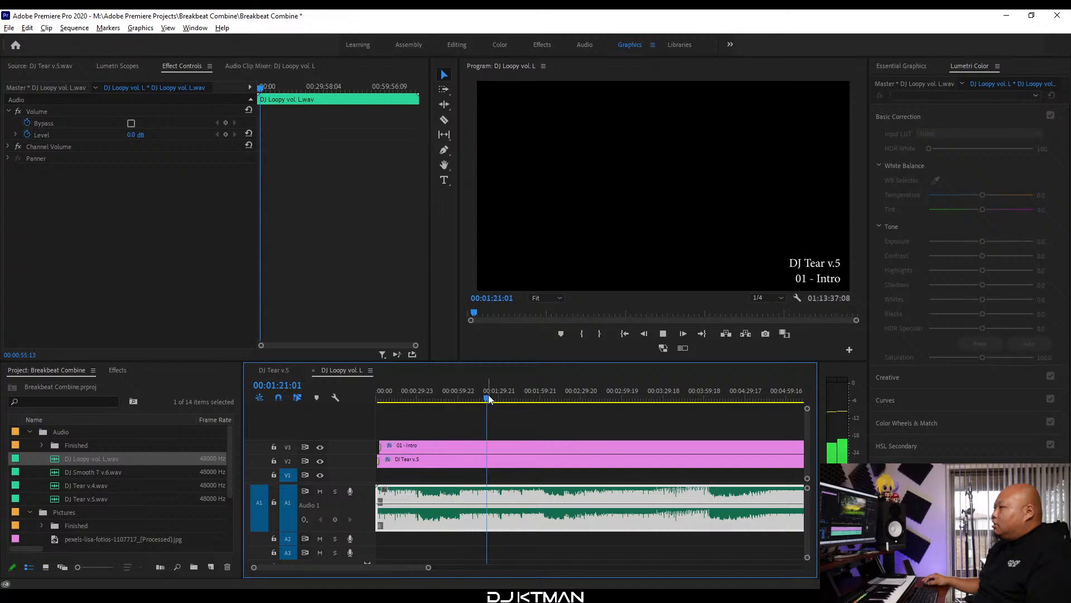
key(minus)
click(452, 395)
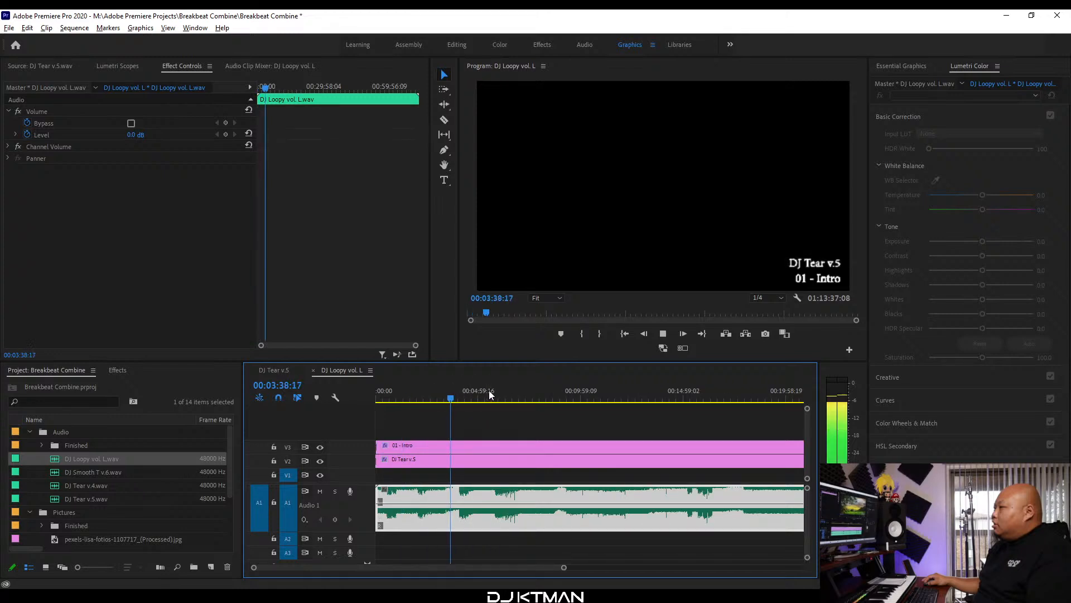
click(505, 393)
Replace the V2 mix title text with "DJ Loopy vol. L".
click(493, 465)
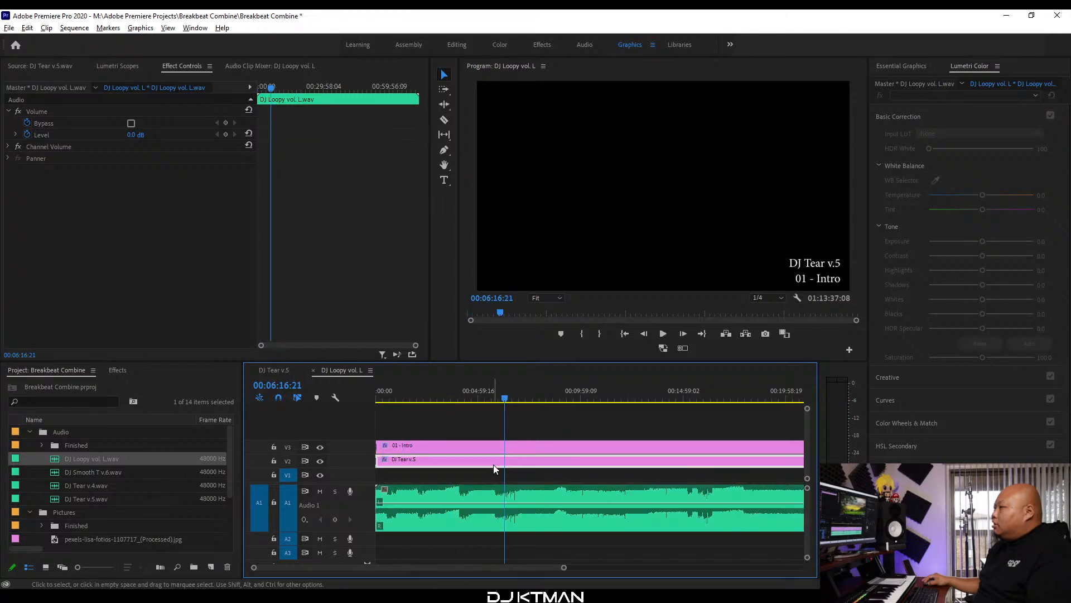
double_click(818, 264)
key(ctrl+v)
key(BackSpace)
key(BackSpace)
key(BackSpace)
key(BackSpace)
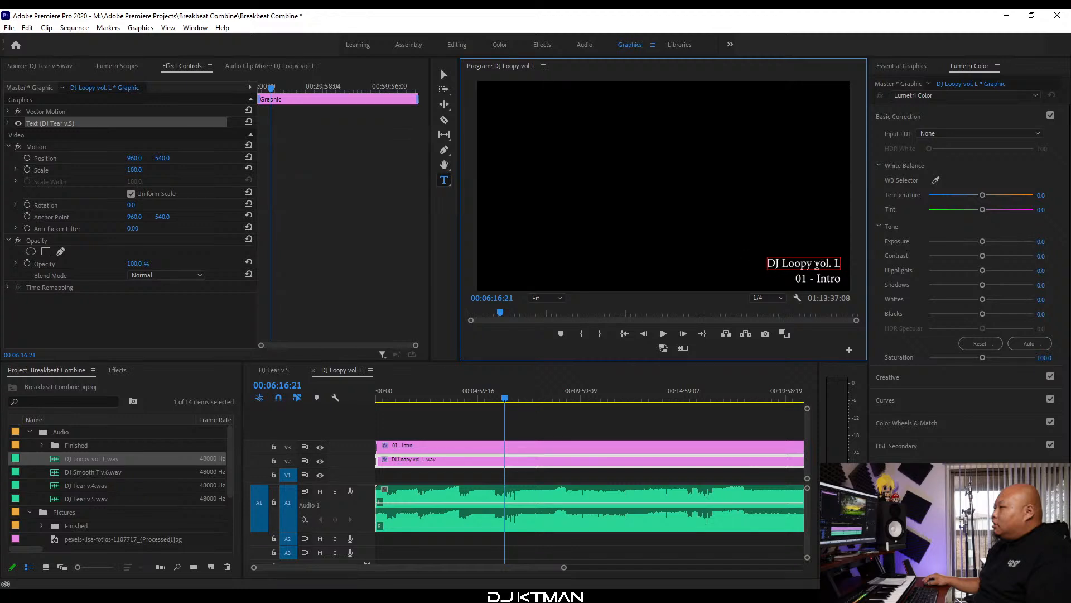
click(551, 420)
Play the retitled mix at several points up to about 18 minutes to check its audio and title.
key(space)
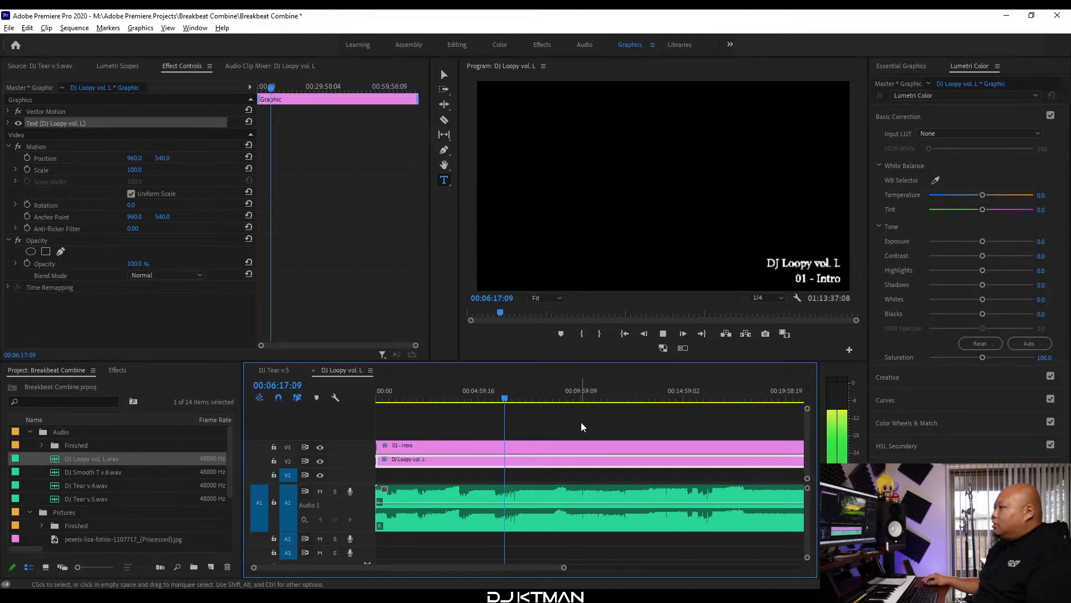
key(minus)
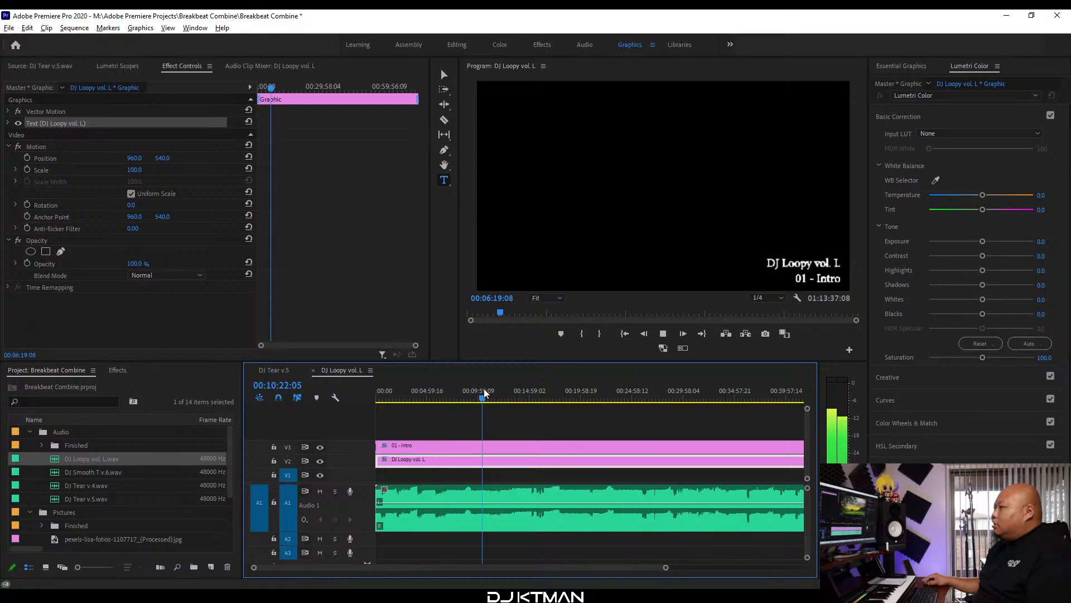
click(483, 390)
key(minus)
click(467, 398)
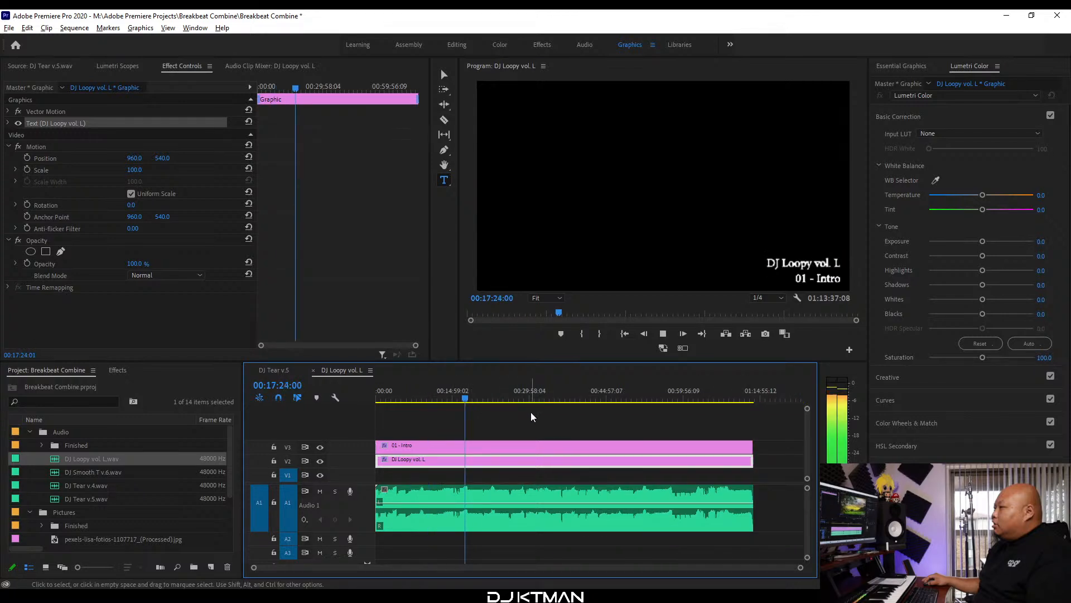
key(space)
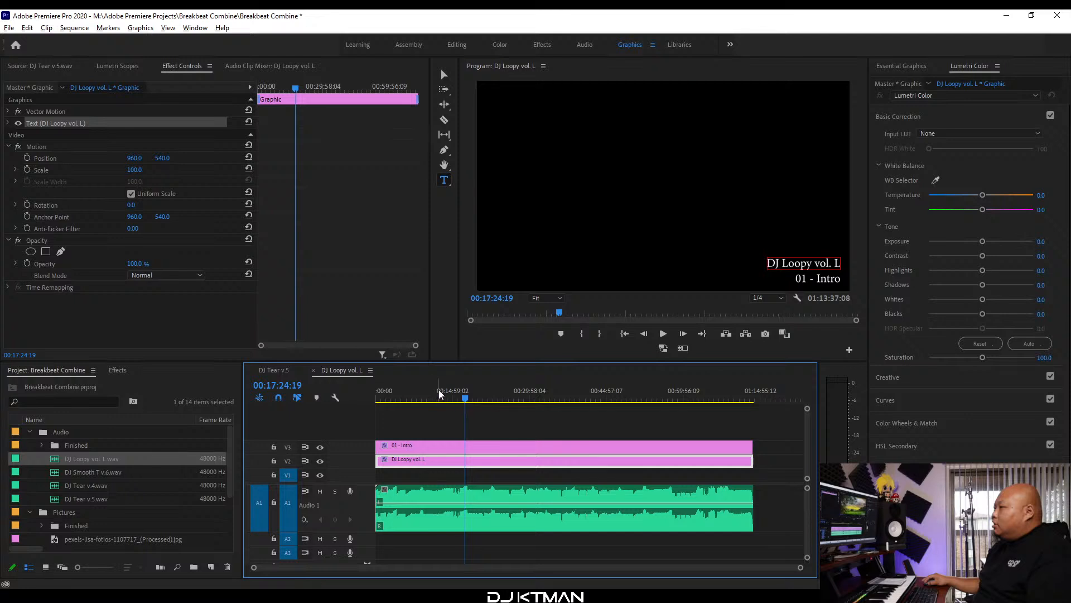
key(space)
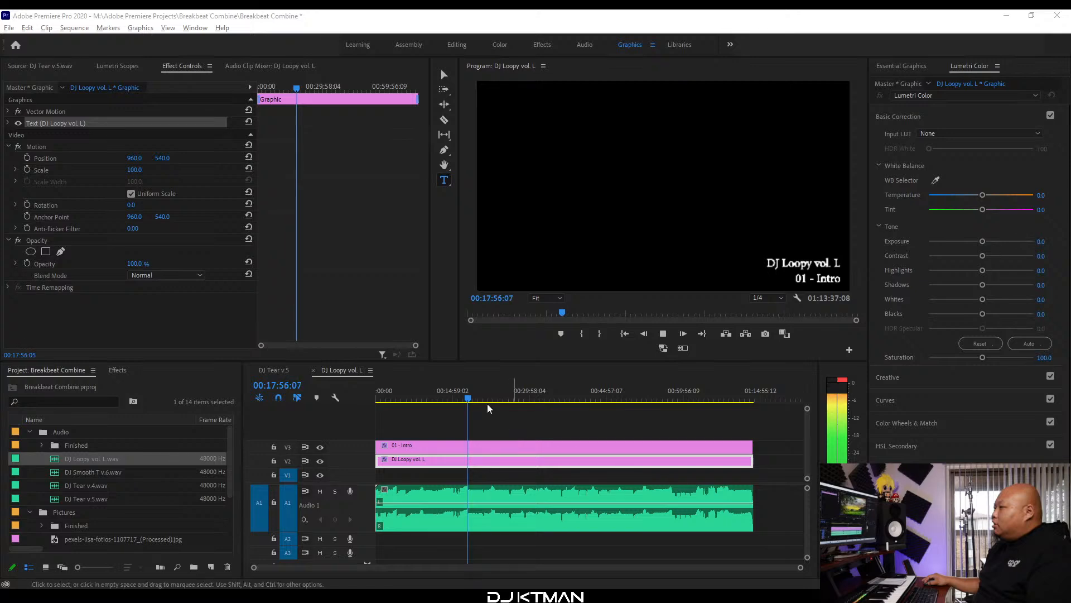
click(351, 368)
key(space)
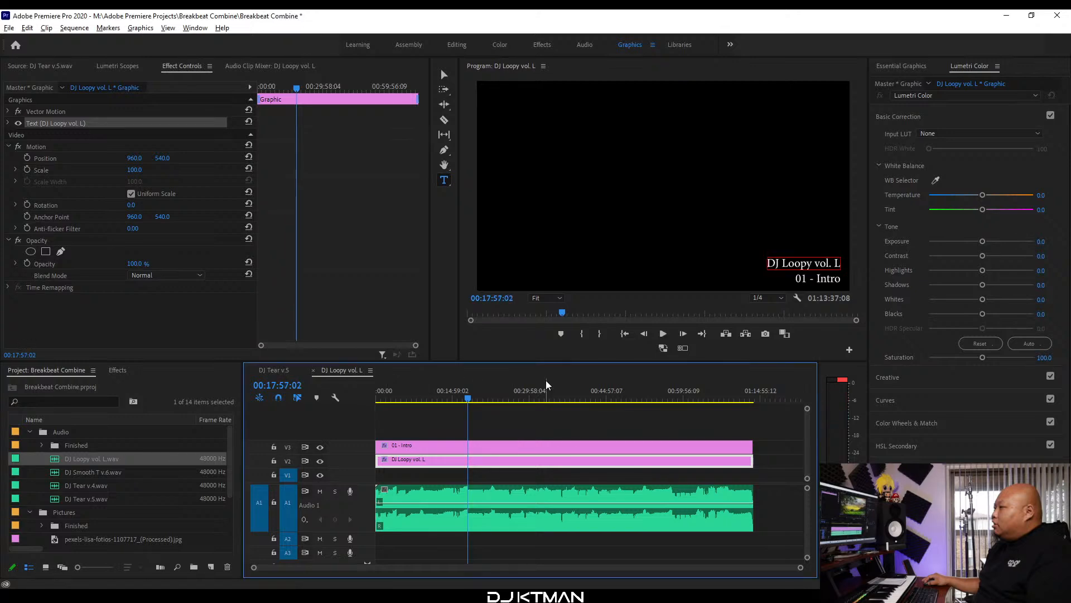
Minimize Premiere Pro, open the "DJ Loopy vol. L Tracklist" document in Word, and move its window over the DJ Tear v.5 tracklist.
click(1010, 14)
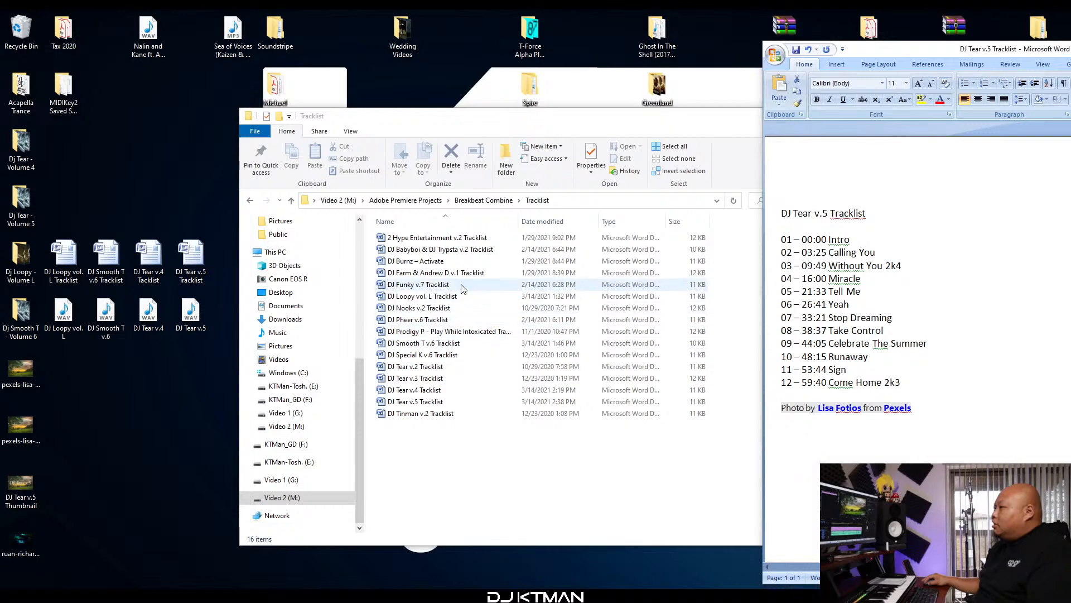
double_click(441, 296)
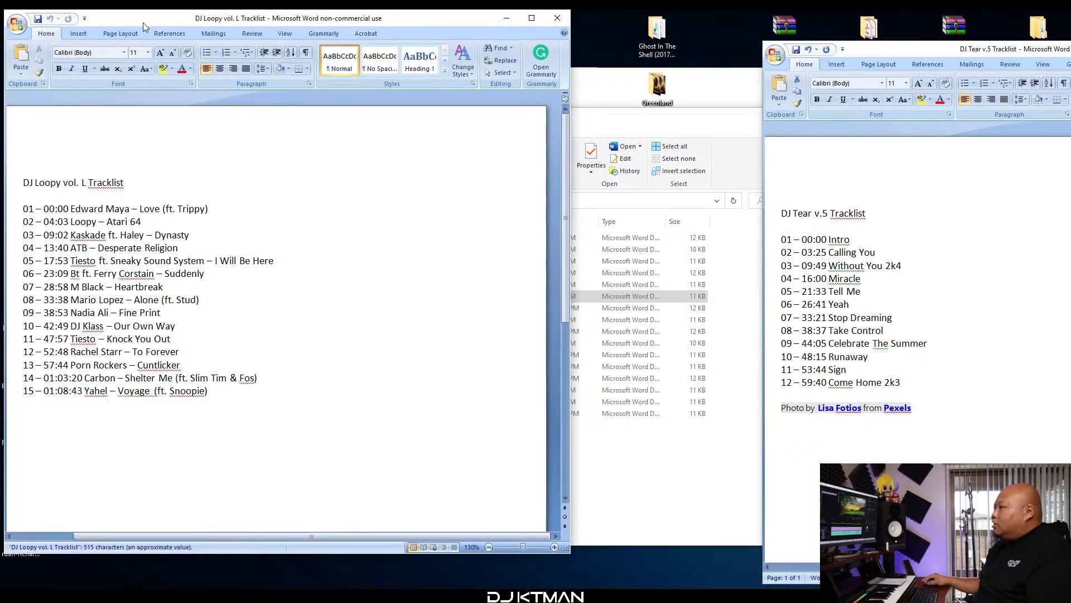
drag(143, 22, 909, 42)
Add a photo credit below track 15 in the DJ Loopy tracklist, naming the photographer and Unsplash.
click(1012, 427)
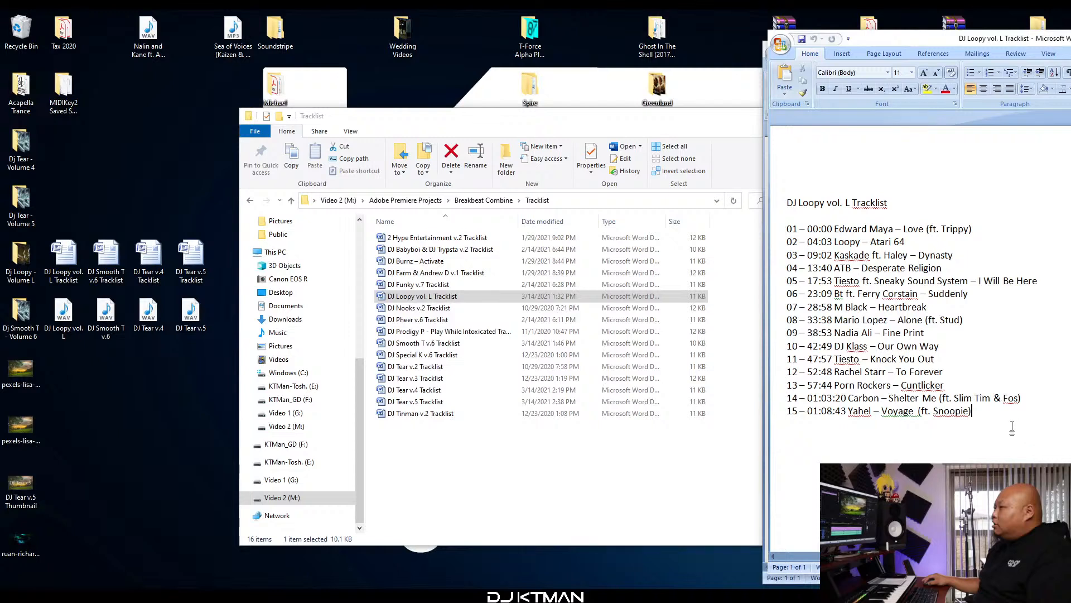
key(Return)
text(Photo by Ruan Richard on Unsplash)
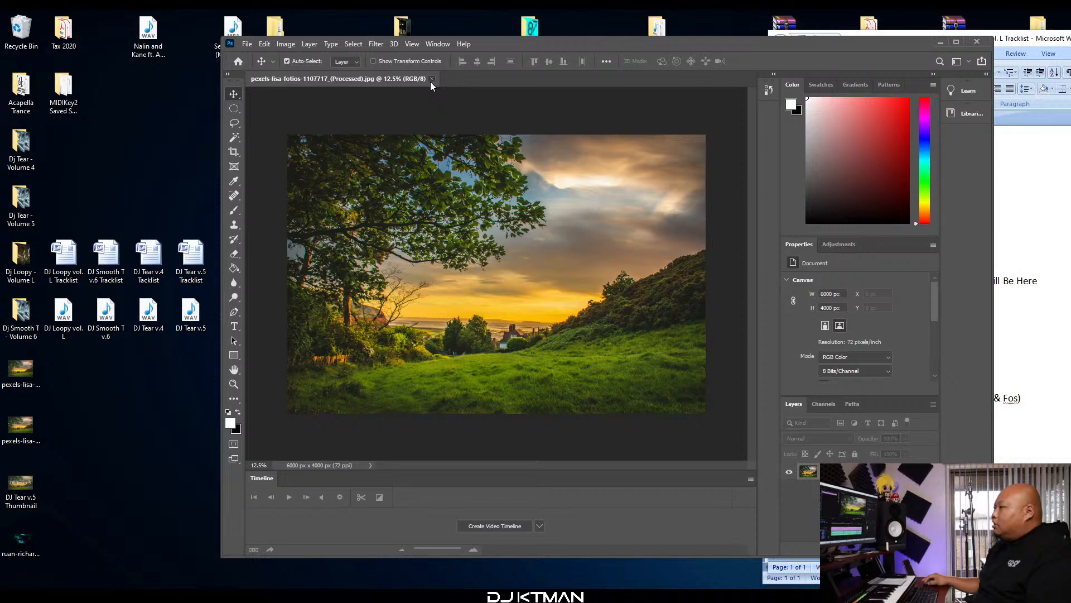
Close the processed Pexels landscape photo in Photoshop and open the Unsplash DJ turntable photo from the desktop.
click(432, 78)
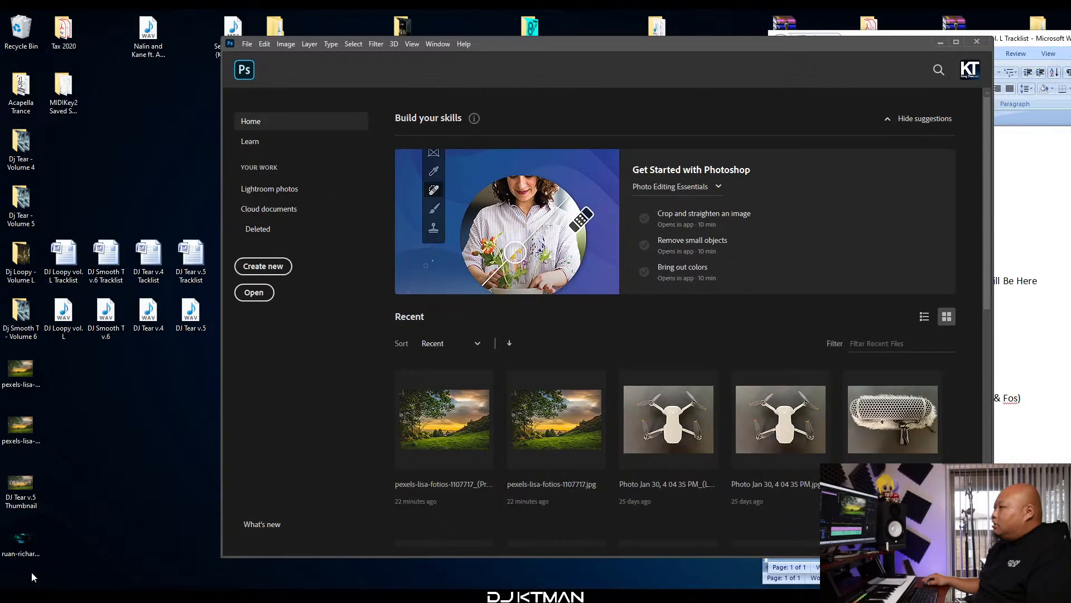
drag(21, 539, 349, 320)
click(211, 338)
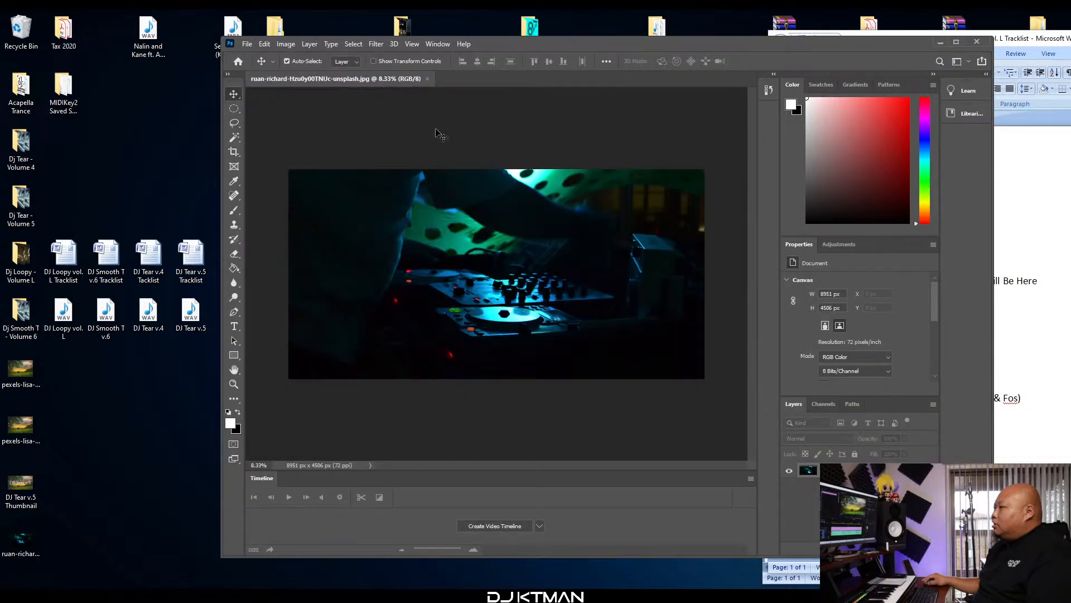
Save the turntable photo to the Desktop as a quality 12 JPEG with "_(Processed)" appended to its name, and minimize Photoshop.
click(246, 44)
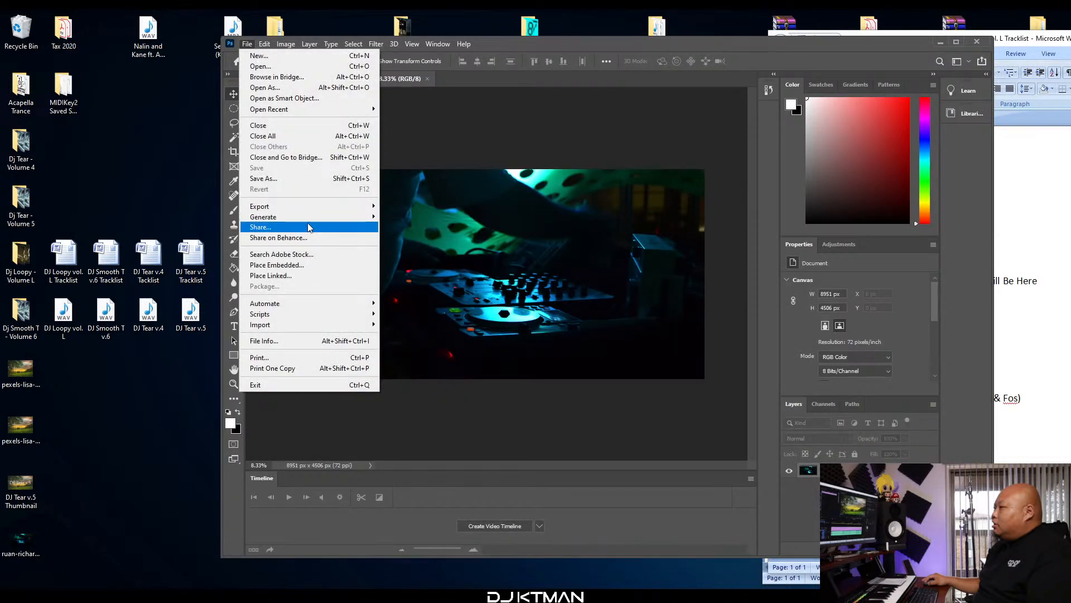
click(313, 178)
click(434, 279)
text(_(Pr)
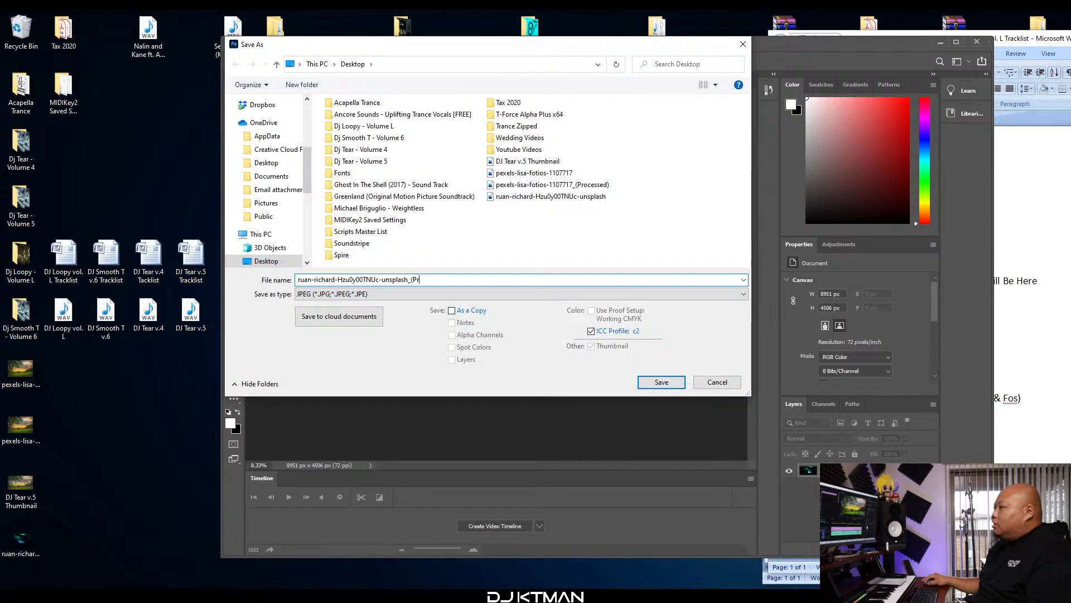
text(ocessed))
key(Return)
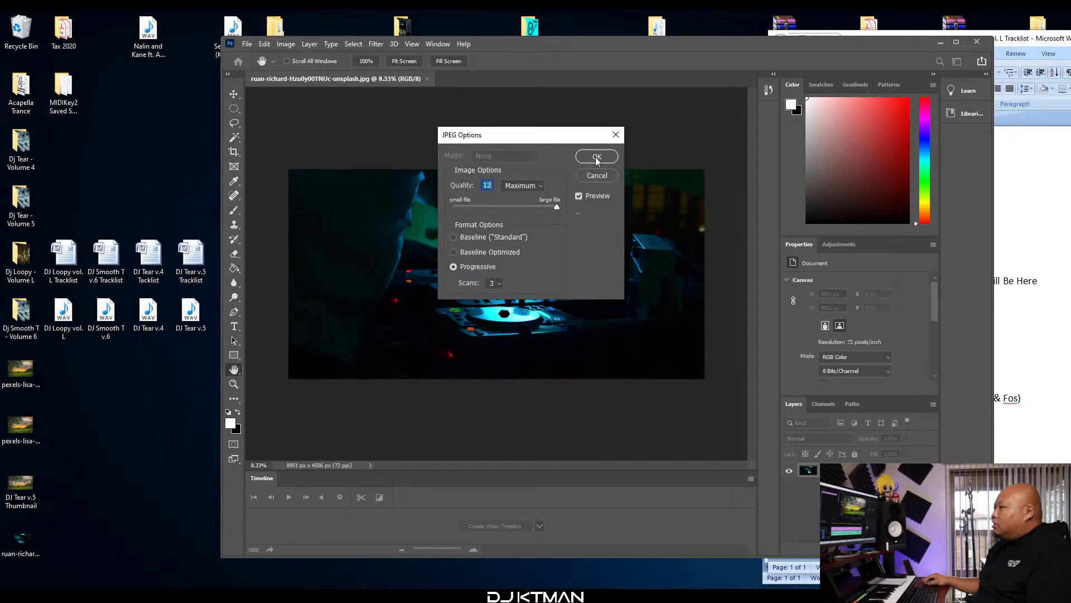
click(597, 157)
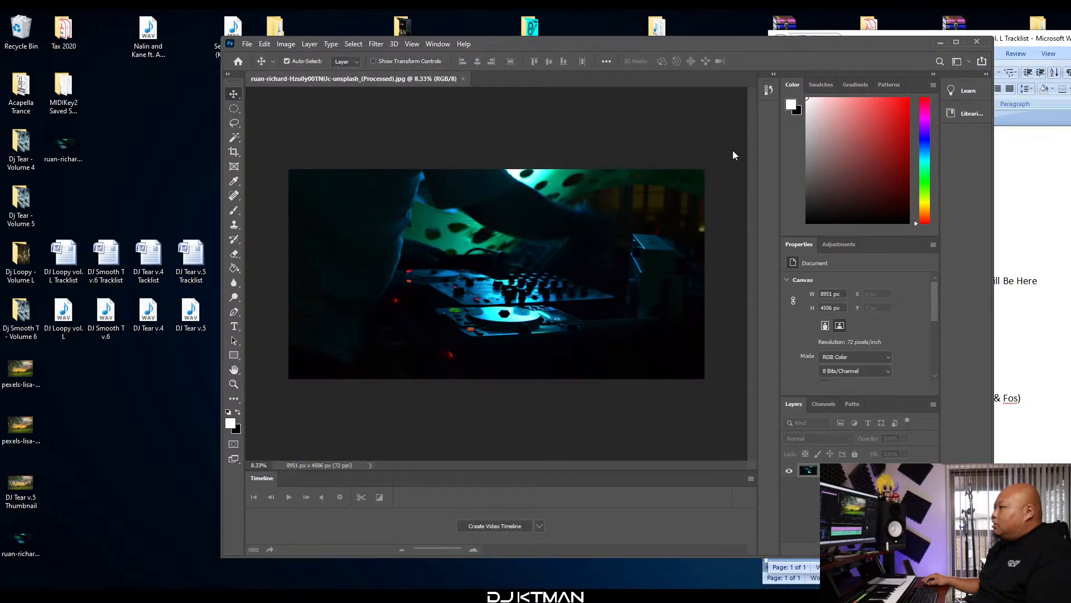
click(940, 42)
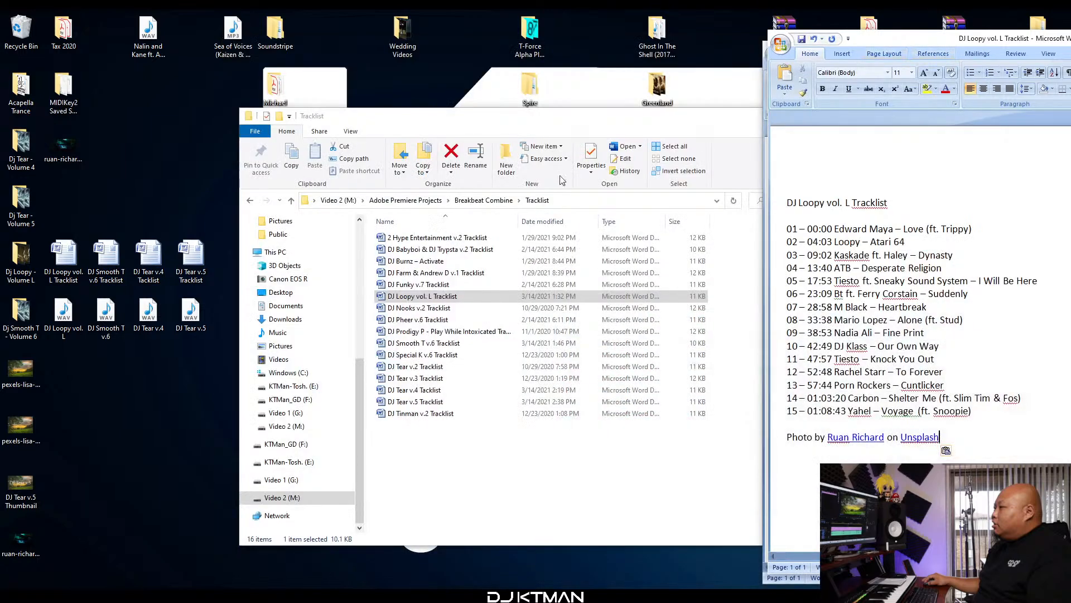
Put the processed DJ turntable photo from the desktop into the Pictures folder of the Breakbeat Combine project.
click(250, 200)
double_click(399, 261)
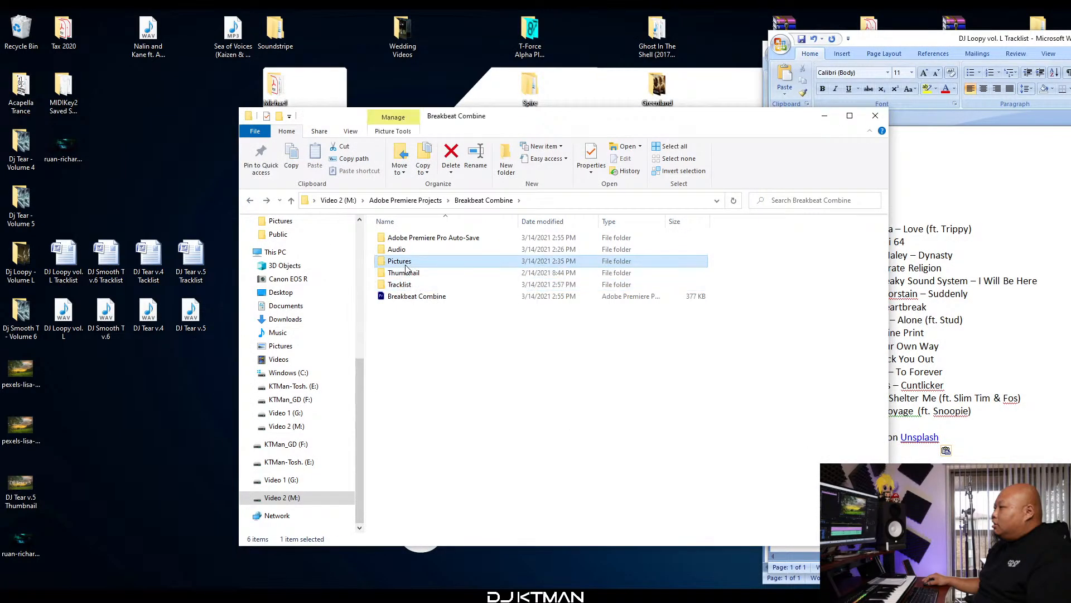
drag(51, 143, 658, 435)
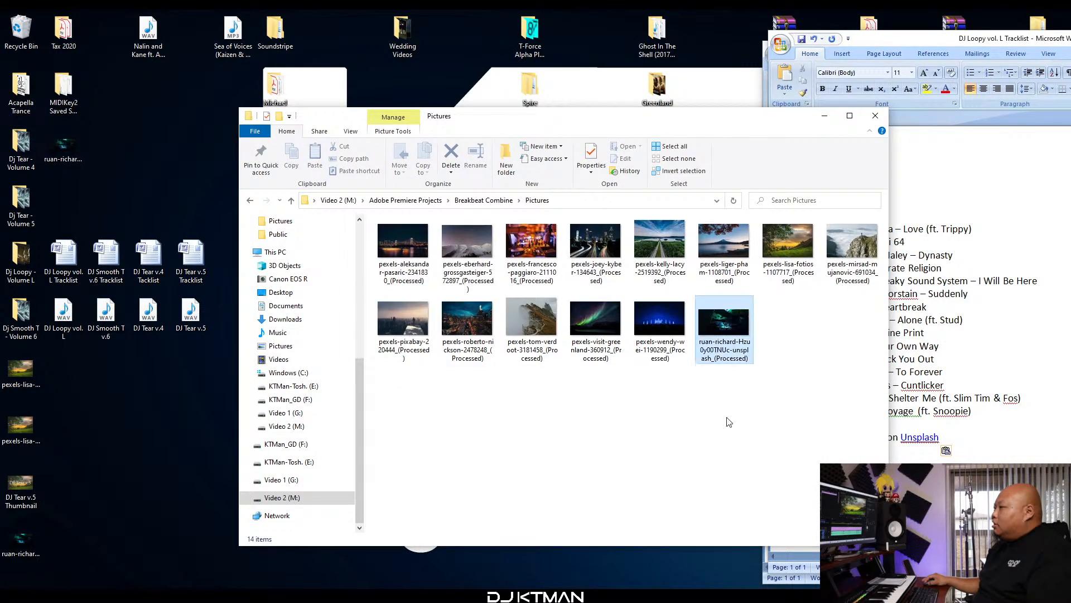
Return to Premiere Pro, import the processed turntable photo into the project's Pictures bin, and collapse its Finished bin.
click(630, 596)
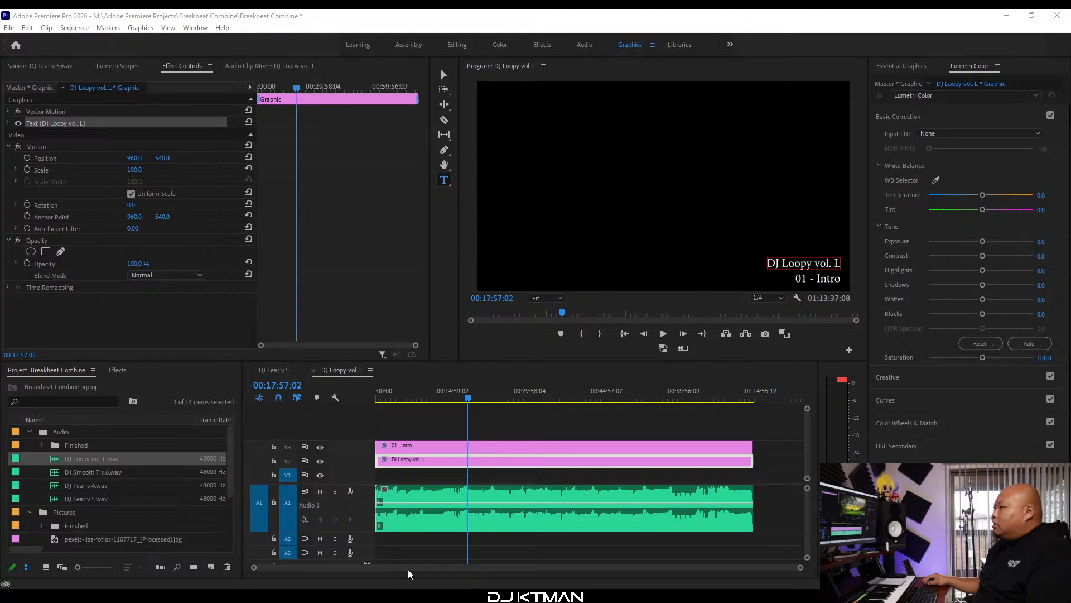
click(342, 372)
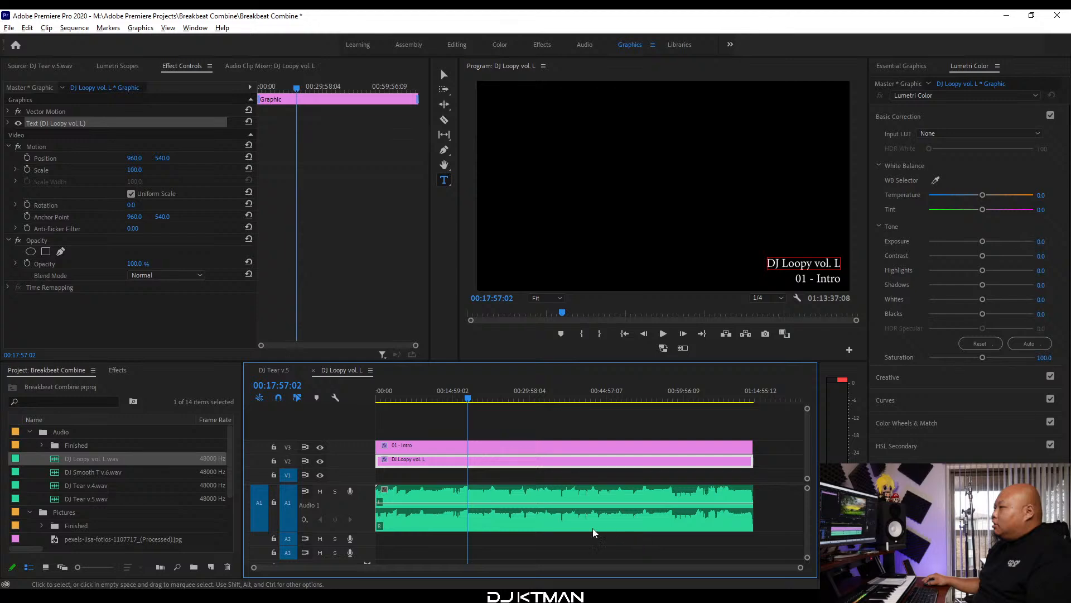
click(291, 595)
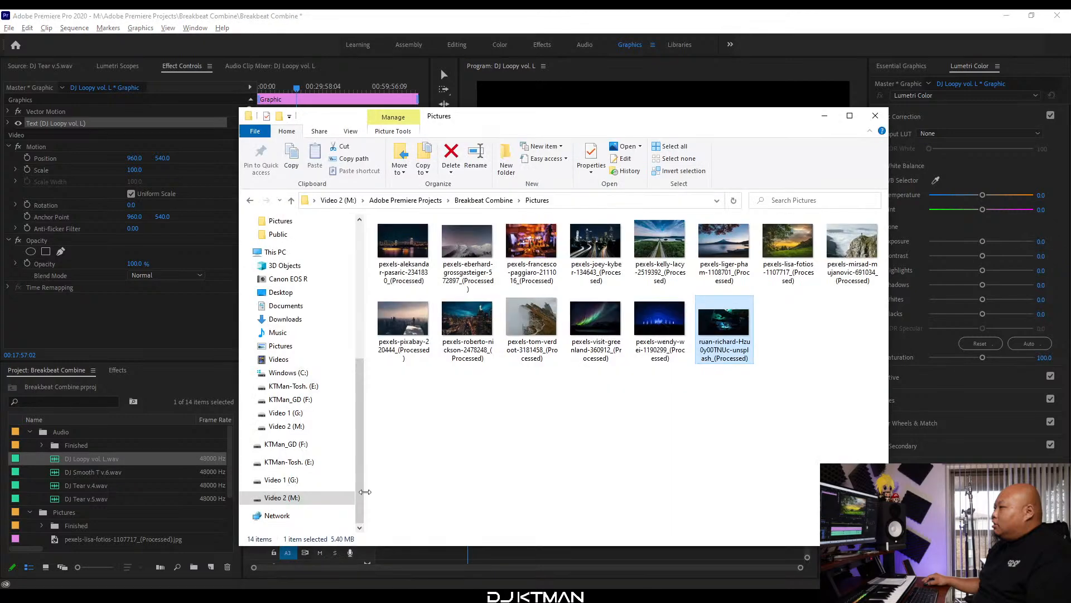
drag(724, 321, 42, 510)
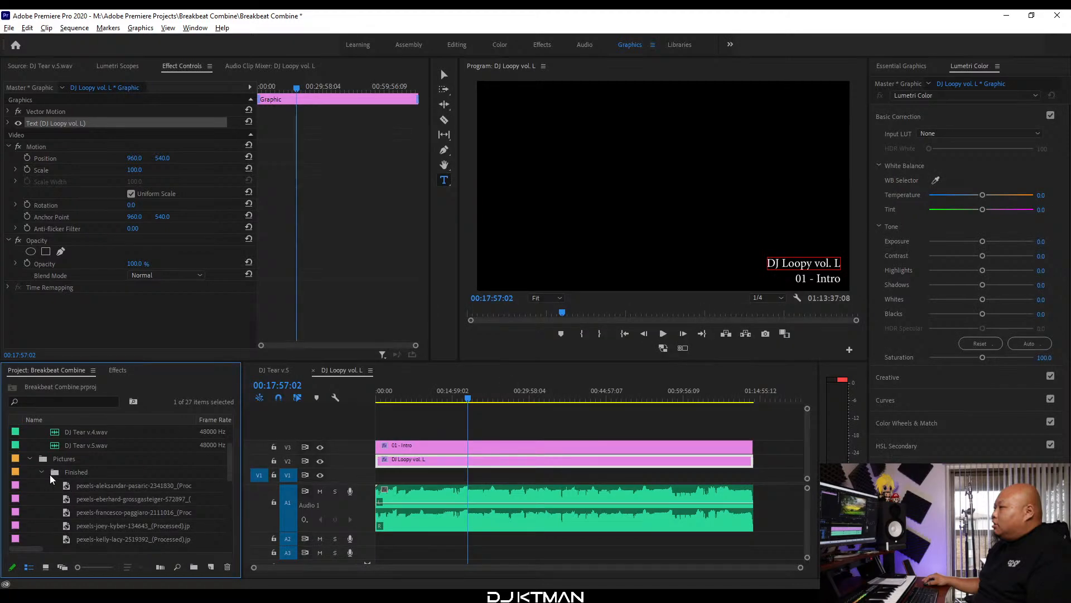
click(42, 472)
Open the turntable photo as a source, place it on V1 at the start of the sequence, and move the playhead to 00:00:00:00.
double_click(53, 498)
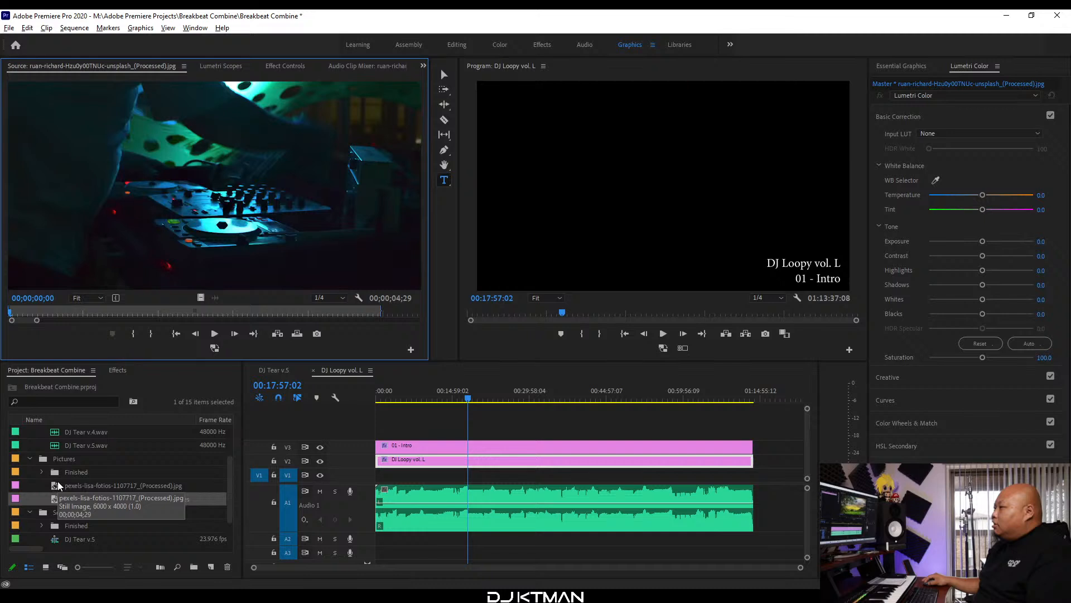
drag(200, 297, 375, 483)
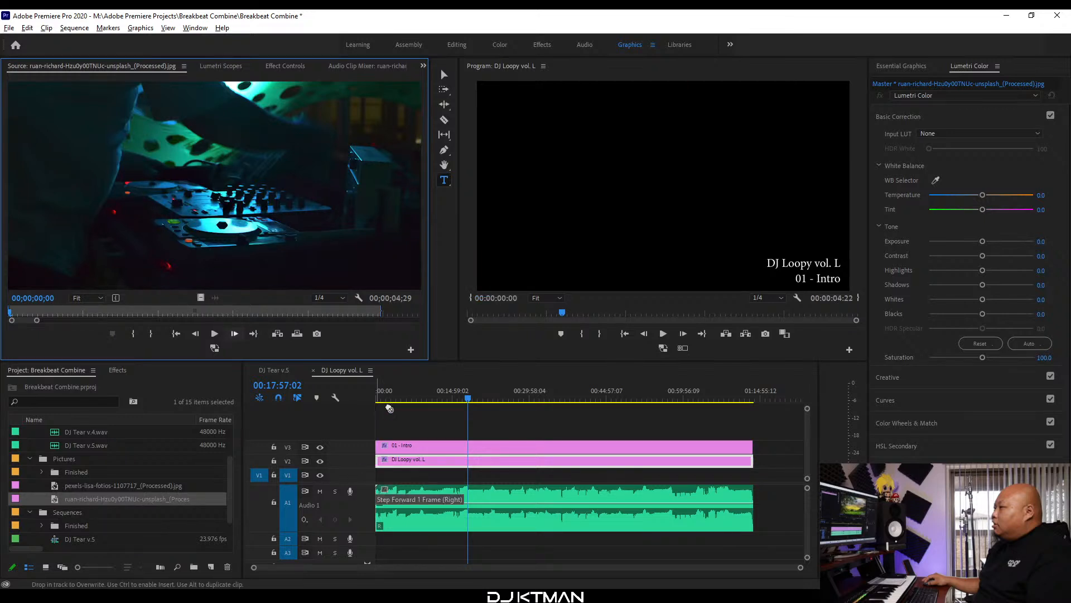
click(375, 401)
Extend the turntable photo clip on V1 to the end of the DJ Loopy vol. L audio and title clips.
key(equal)
key(equal)
key(equal)
key(equal)
key(equal)
key(equal)
key(equal)
key(equal)
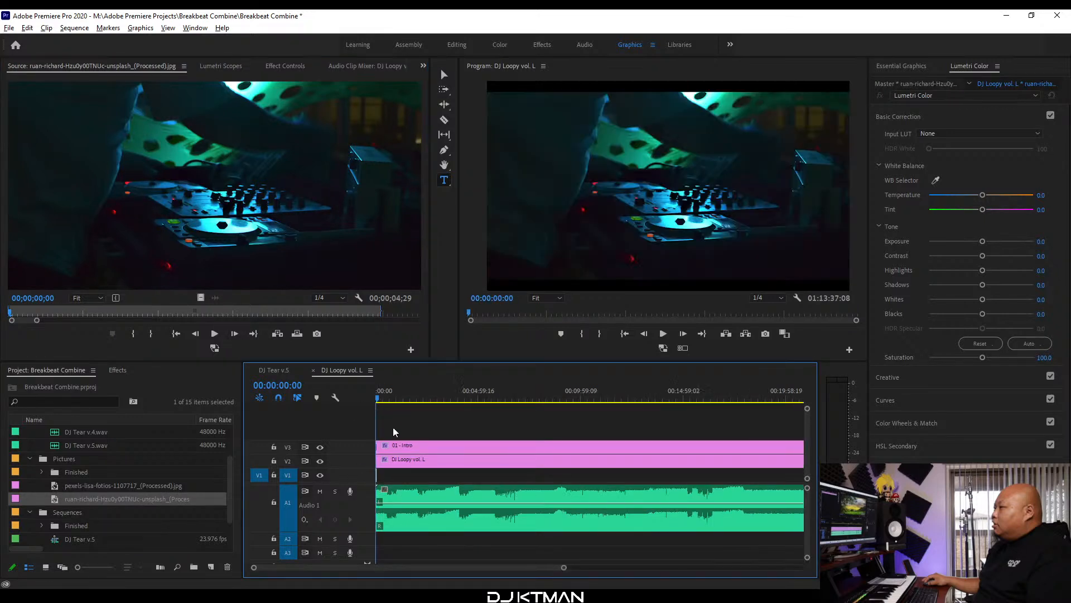
drag(480, 475, 801, 478)
key(minus)
key(minus)
key(minus)
key(minus)
key(minus)
key(minus)
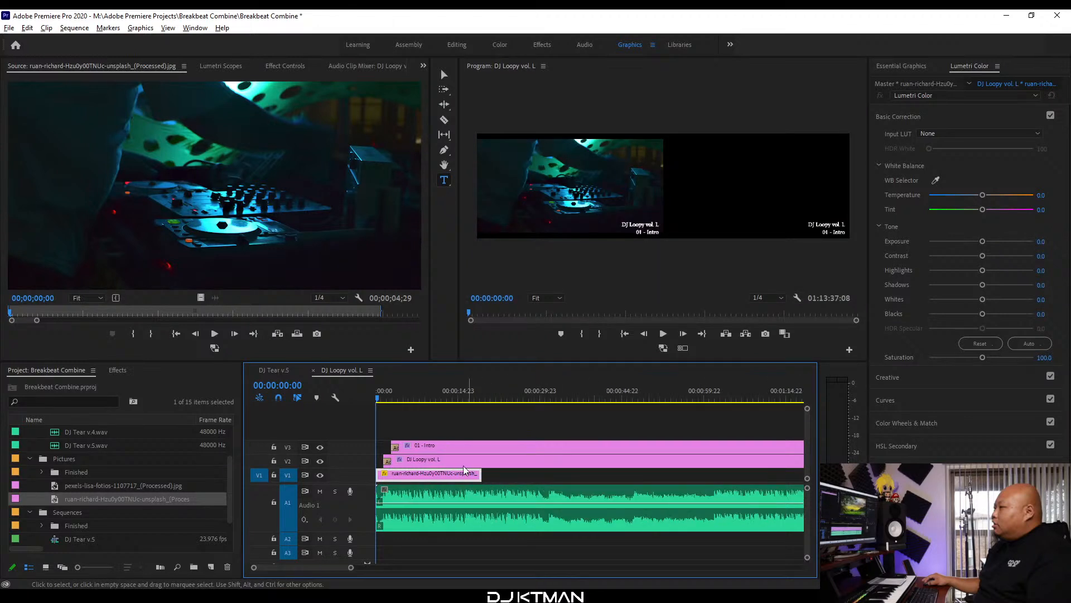
drag(402, 474, 732, 480)
key(minus)
key(minus)
key(minus)
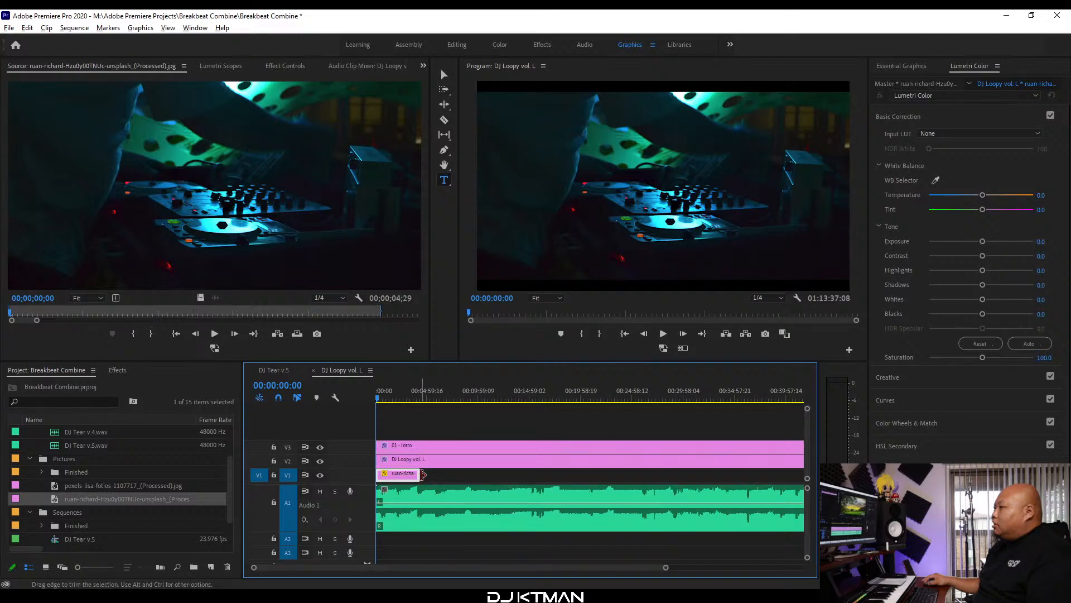
drag(419, 474, 764, 488)
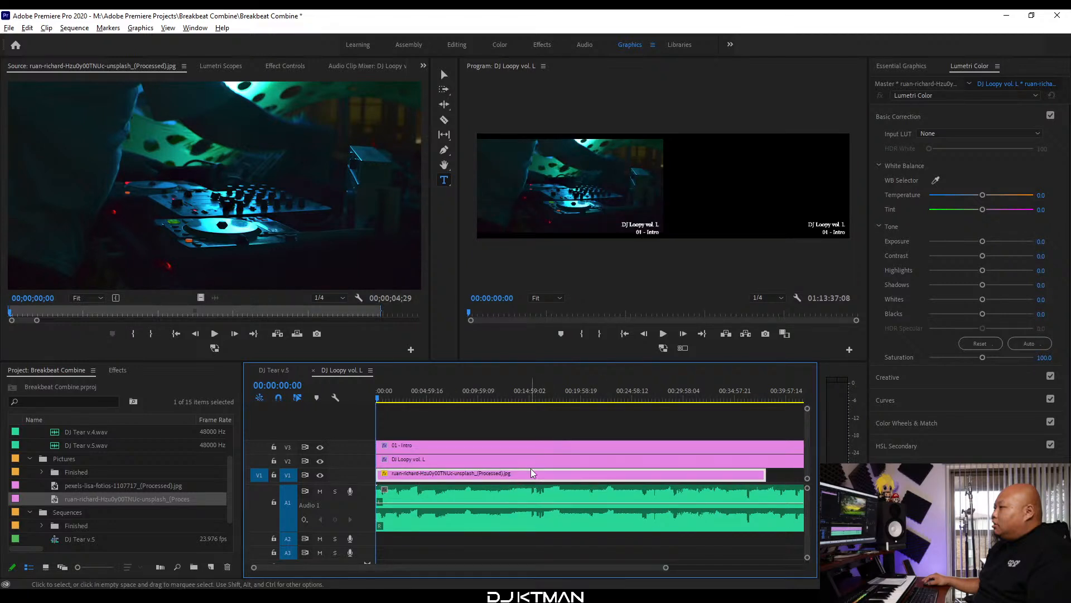
key(minus)
drag(569, 474, 753, 490)
Scale the turntable photo to 24.6 so it fills the frame, and check it in an enlarged program view.
key(equal)
key(equal)
key(equal)
key(equal)
key(equal)
key(equal)
key(equal)
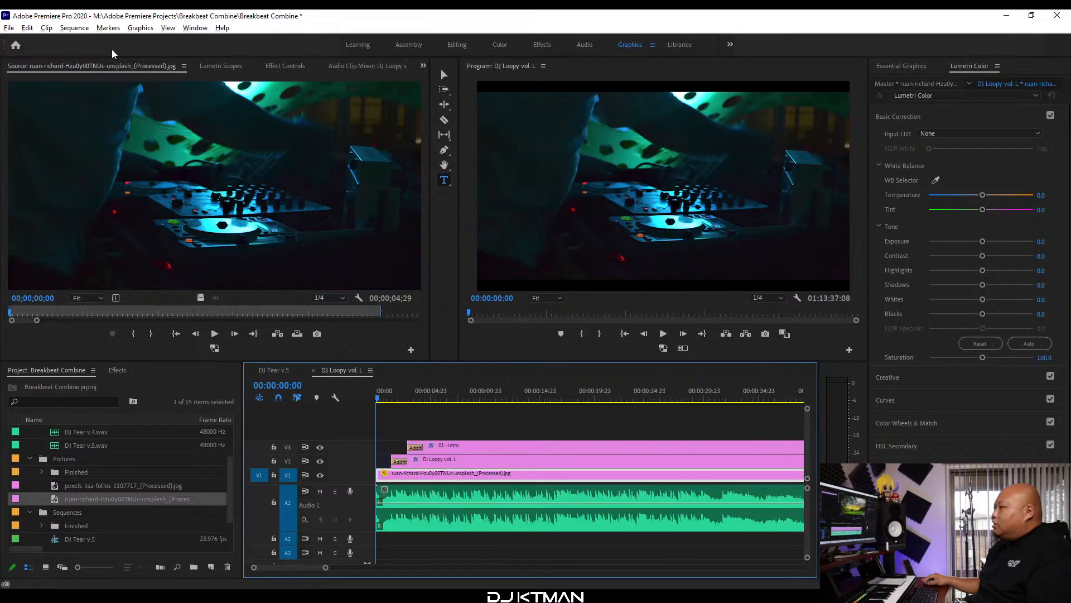
click(283, 66)
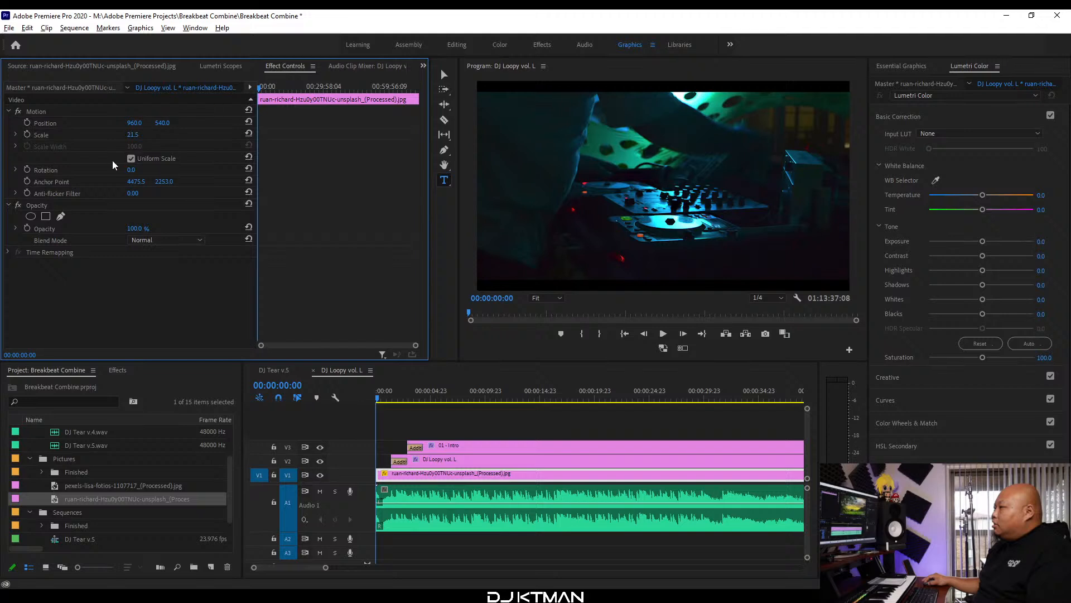
click(16, 134)
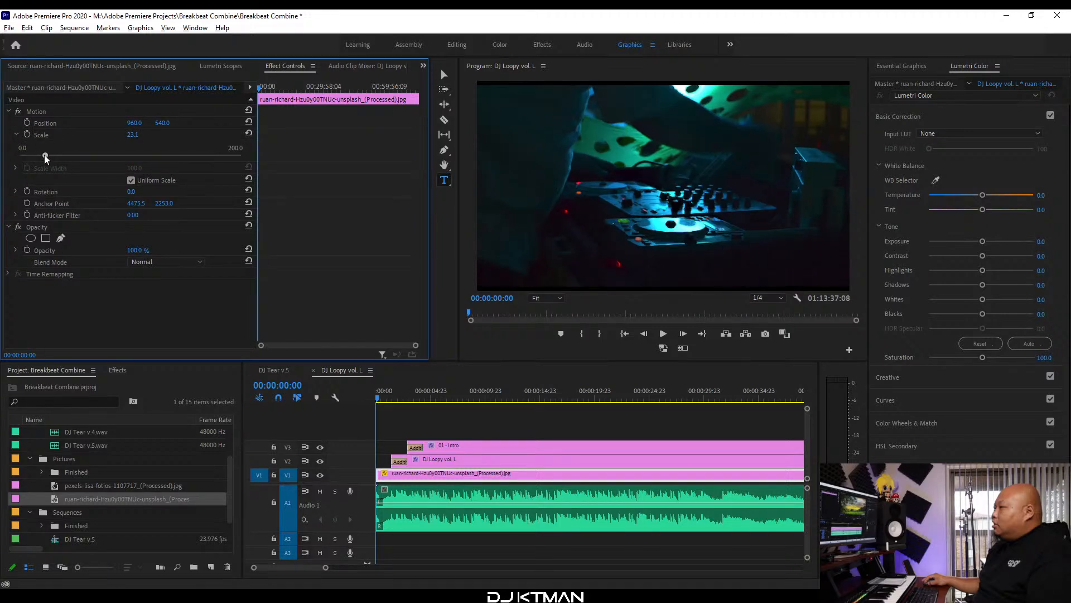
drag(44, 156, 46, 155)
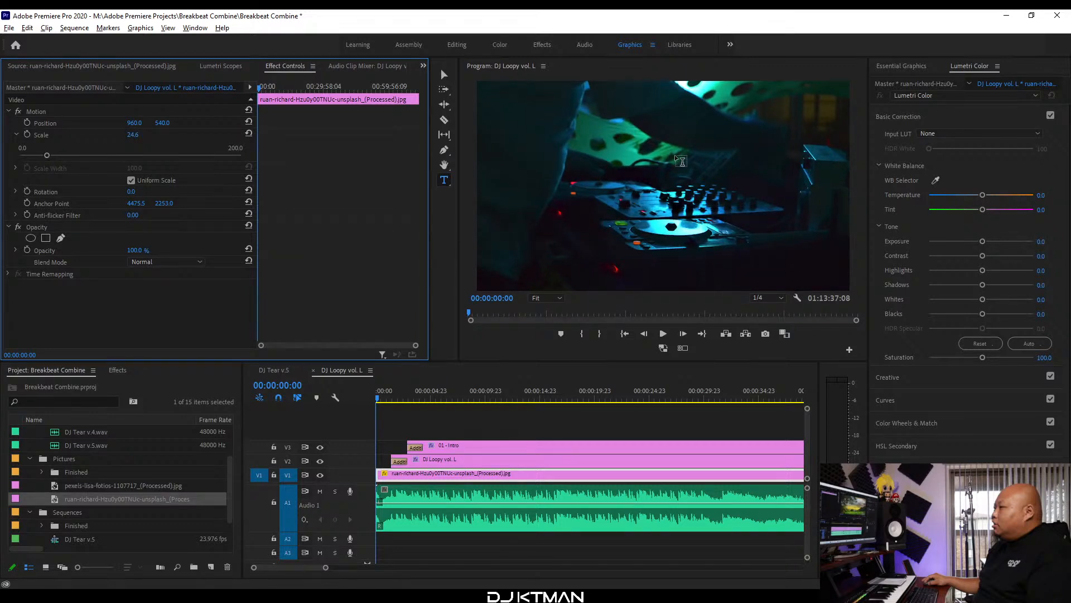
click(444, 74)
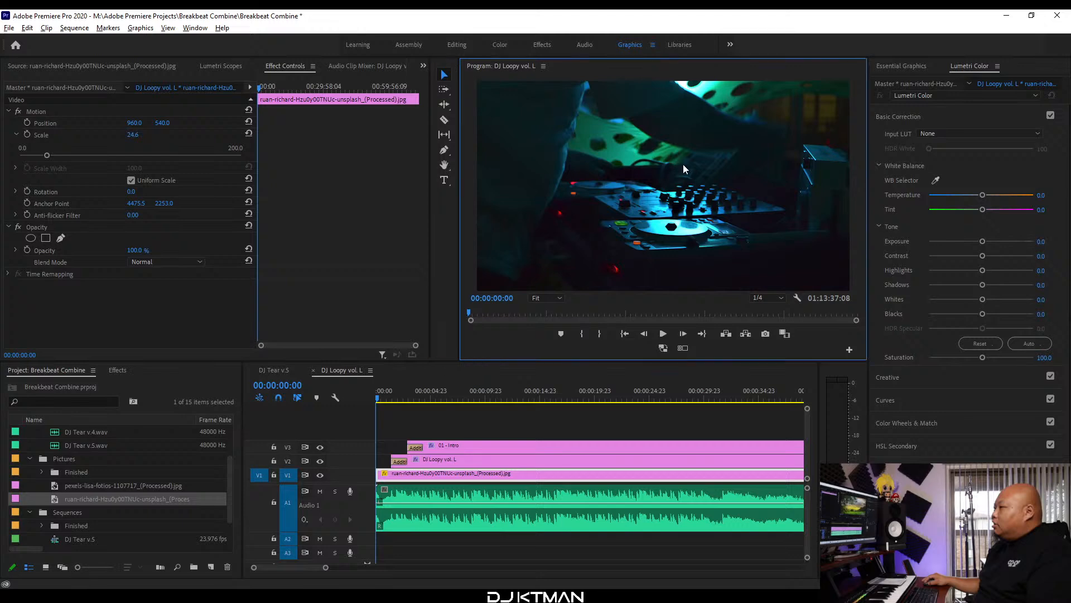
key(grave)
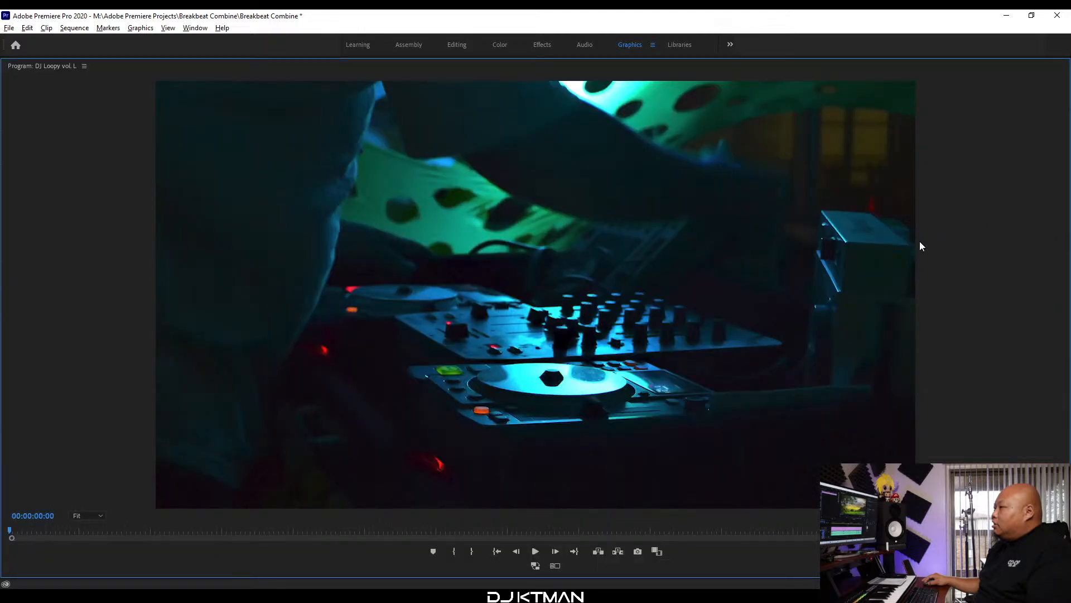
key(grave)
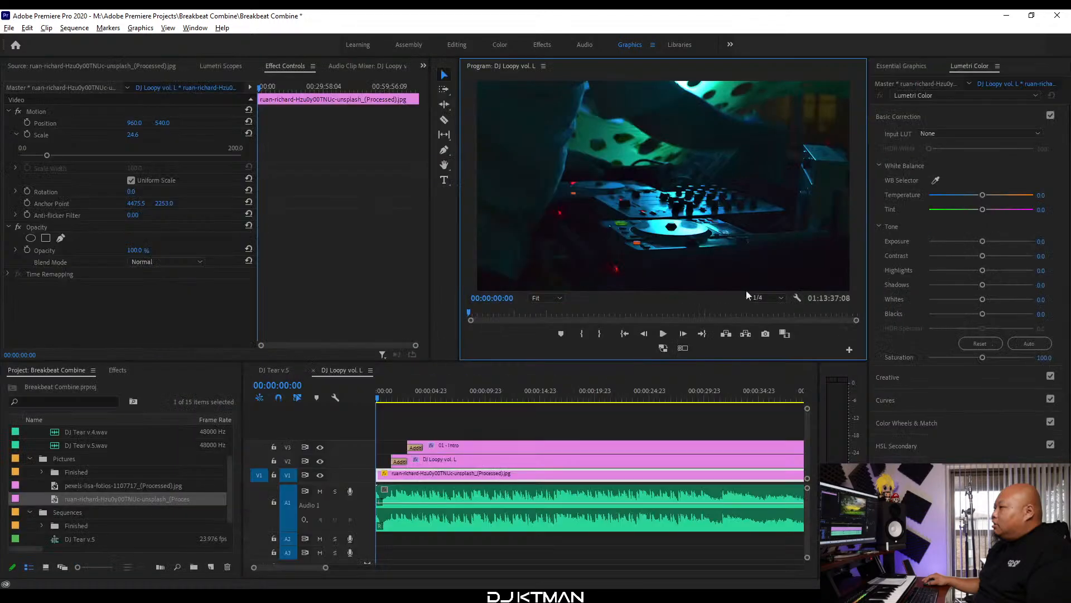
Add an Additive Dissolve to the start of the turntable photo and lengthen it to 00:00:01:11, toward the start of the DJ Loopy title.
click(118, 371)
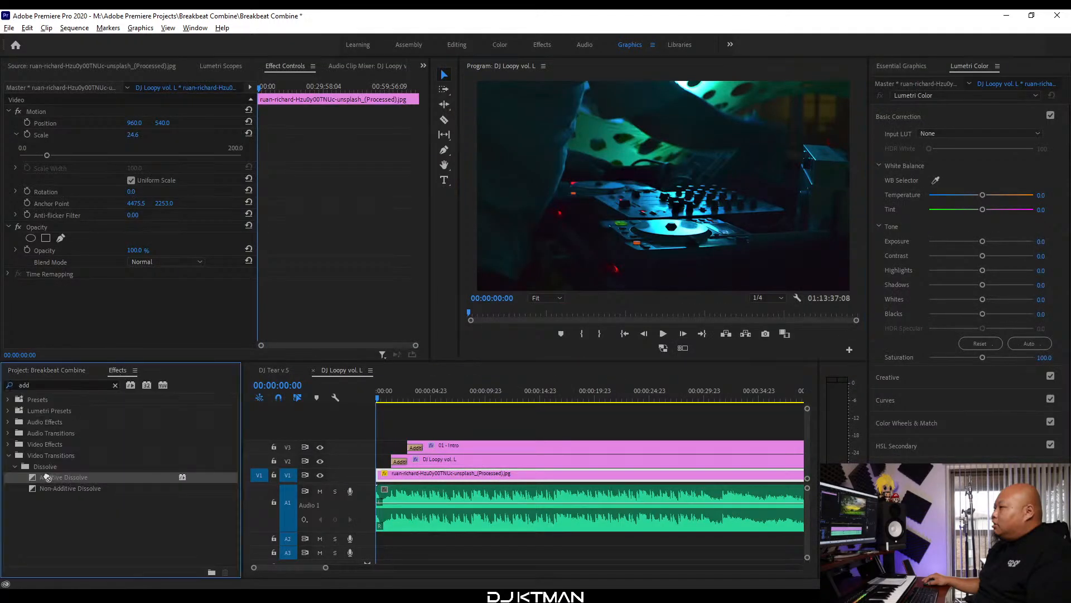
drag(47, 477, 382, 474)
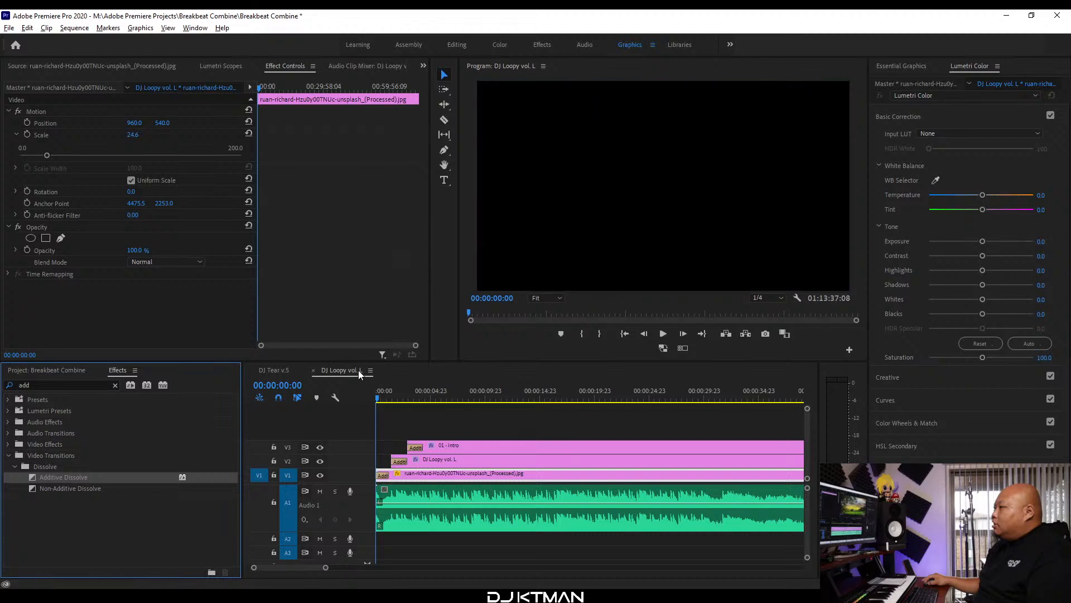
click(359, 371)
key(equal)
key(equal)
key(equal)
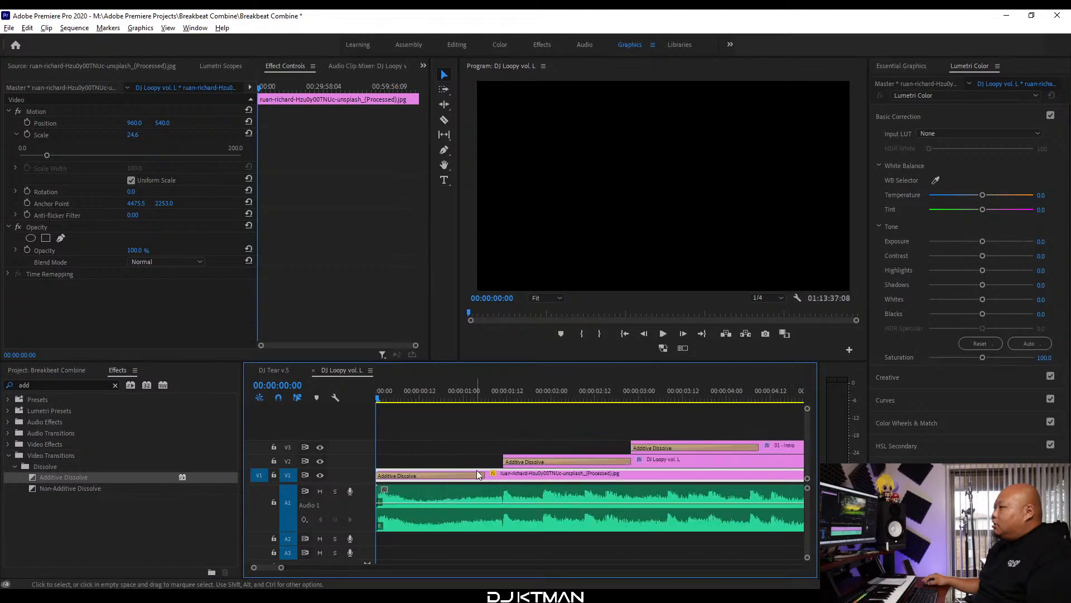
click(485, 476)
drag(484, 475, 501, 475)
Play the opening of the sequence to check the photo and title fade-ins.
key(minus)
key(minus)
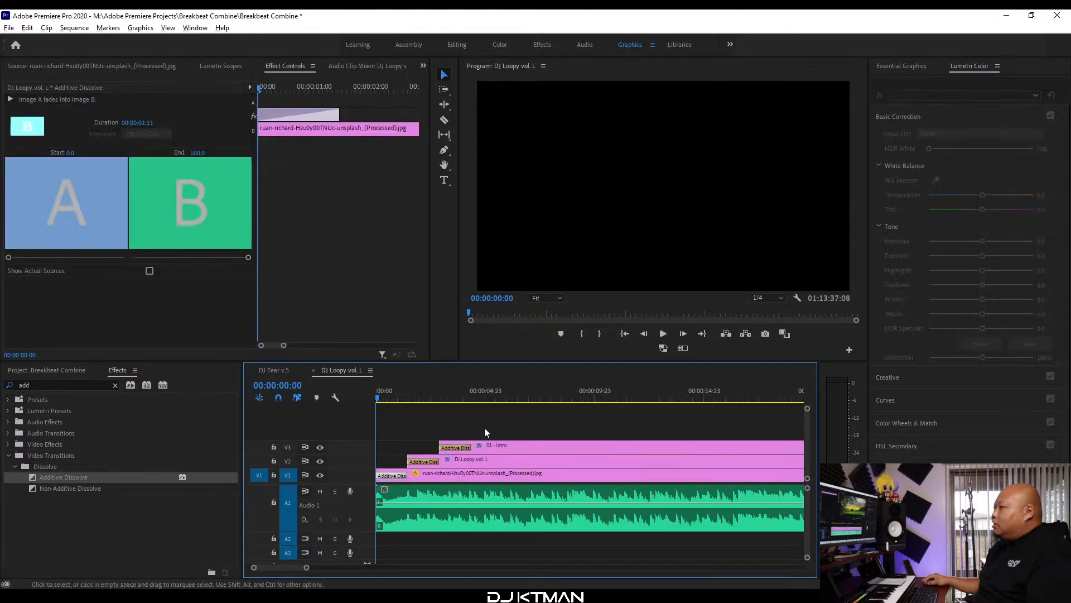
key(minus)
key(minus)
key(minus)
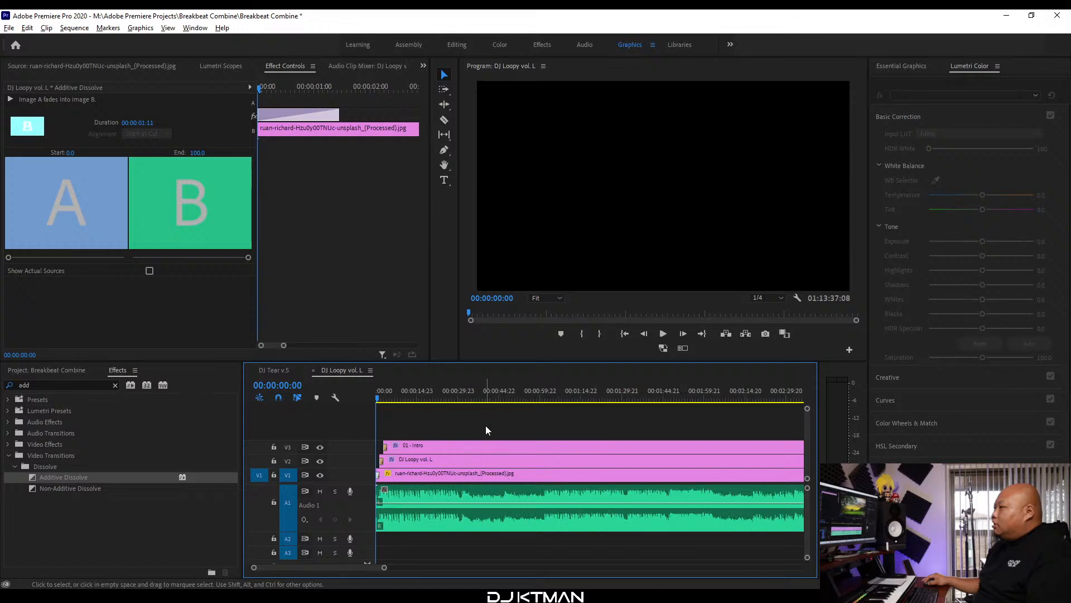
key(space)
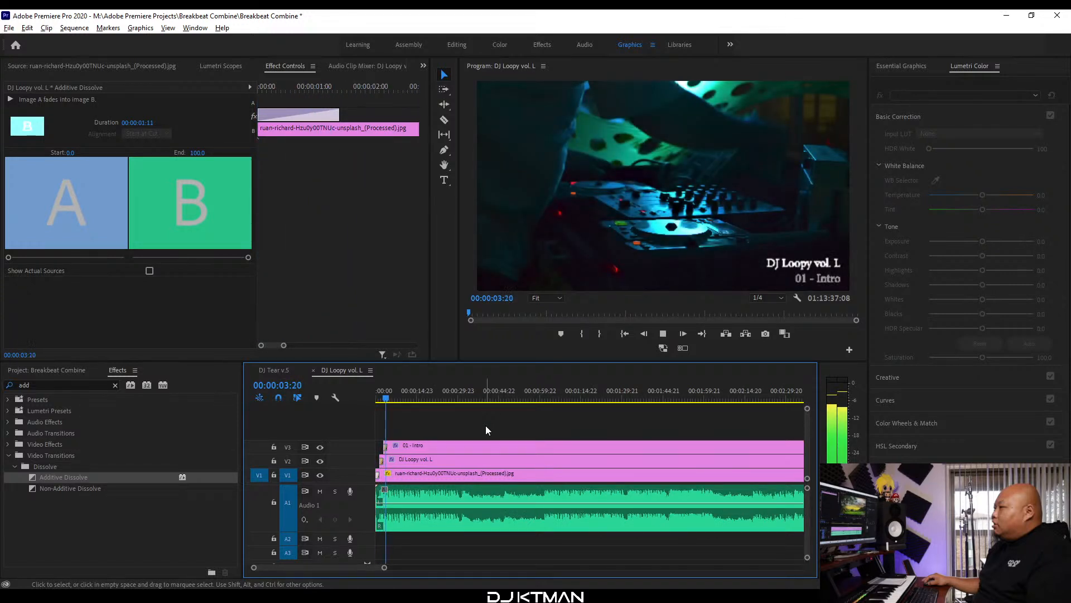
key(minus)
key(minus)
key(minus)
key(space)
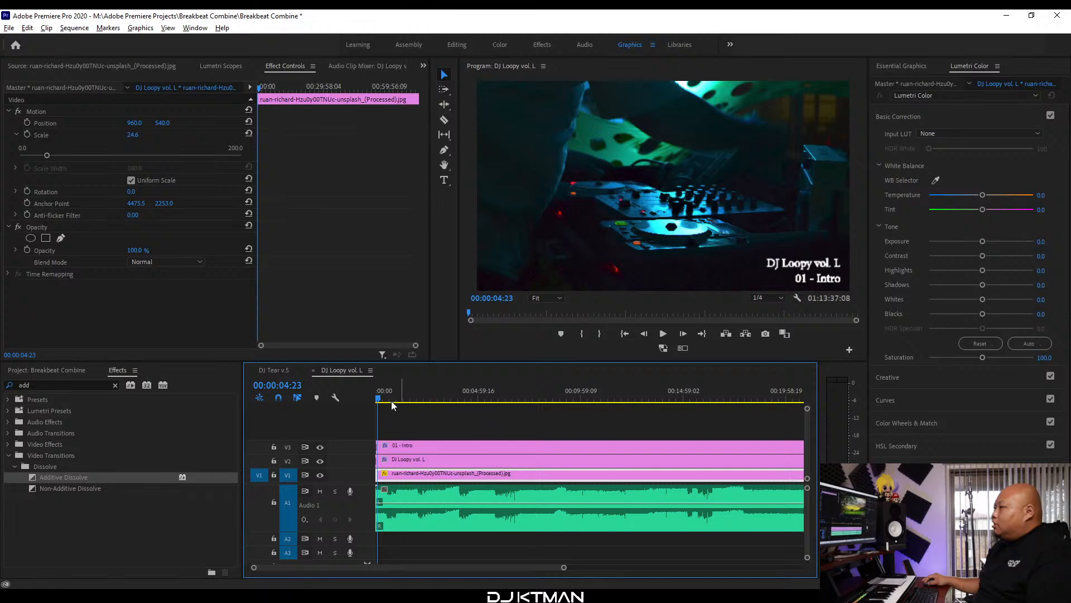
Move the playhead to 00:00:17:22 and copy the track 1 title, "Edward Maya – Love (ft. Trippy)", from the DJ Loopy tracklist in Word.
drag(379, 396, 384, 397)
key(equal)
key(equal)
mouse_move(541, 596)
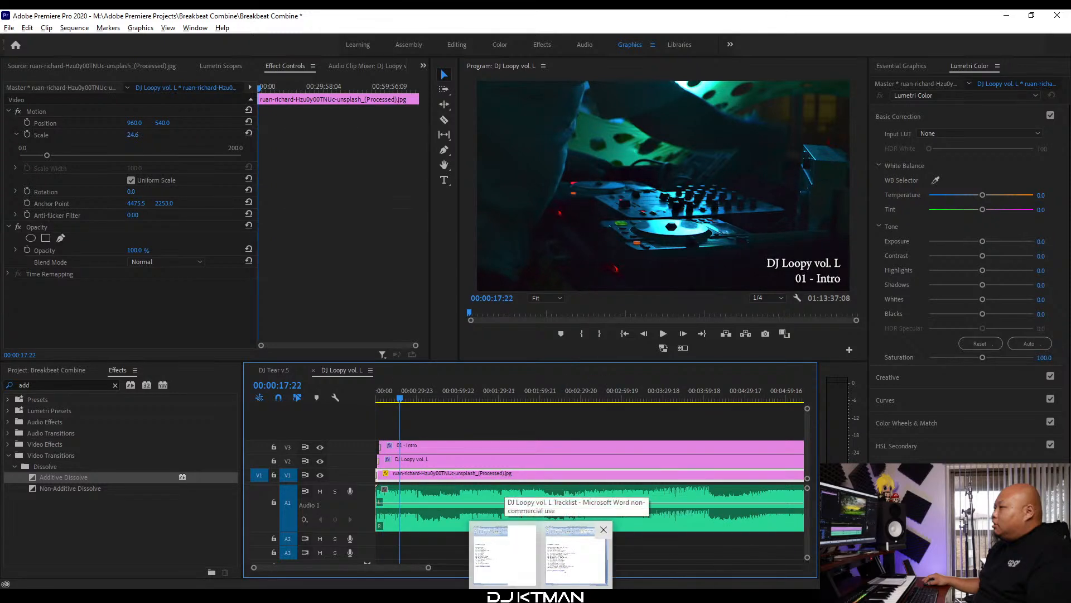
click(574, 555)
drag(975, 235, 834, 230)
key(ctrl+c)
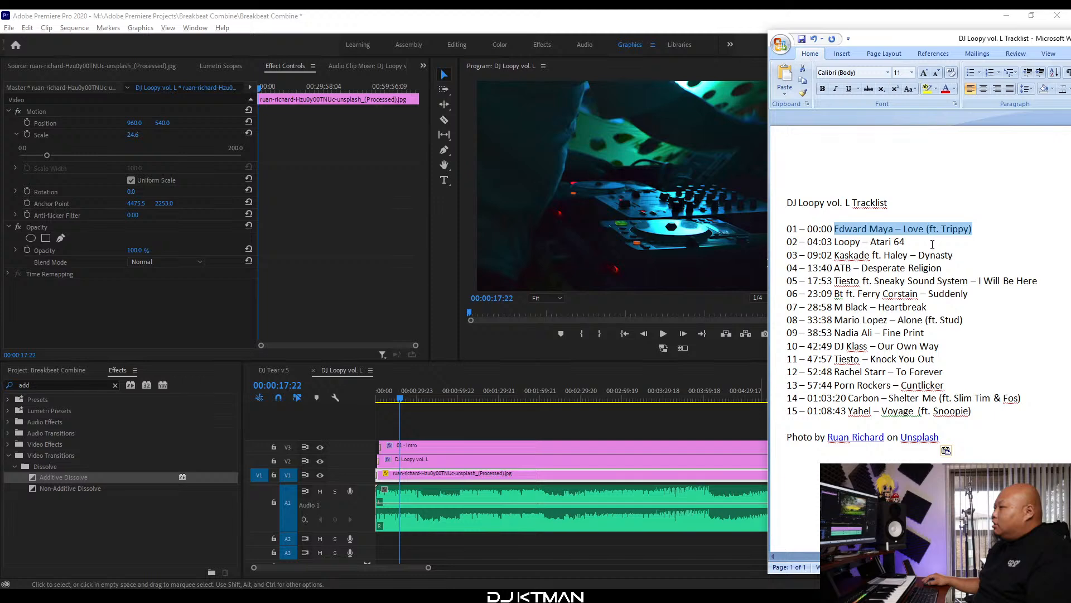
key(alt+Tab)
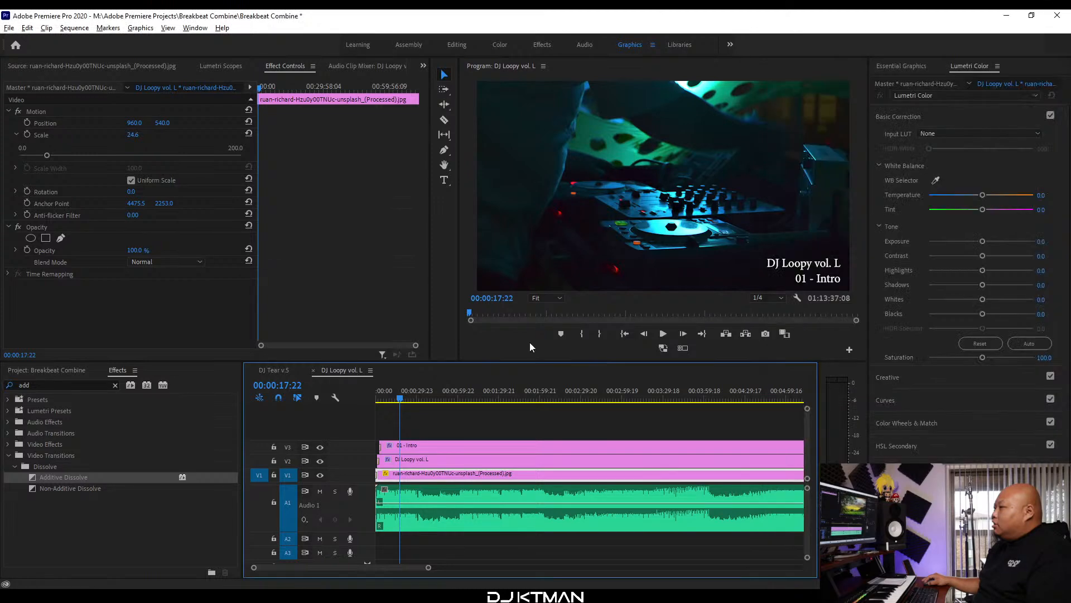
Replace the "01 - Intro" caption text on V3 with "01 - Edward Maya – Love (ft. Trippy)".
click(427, 447)
double_click(819, 274)
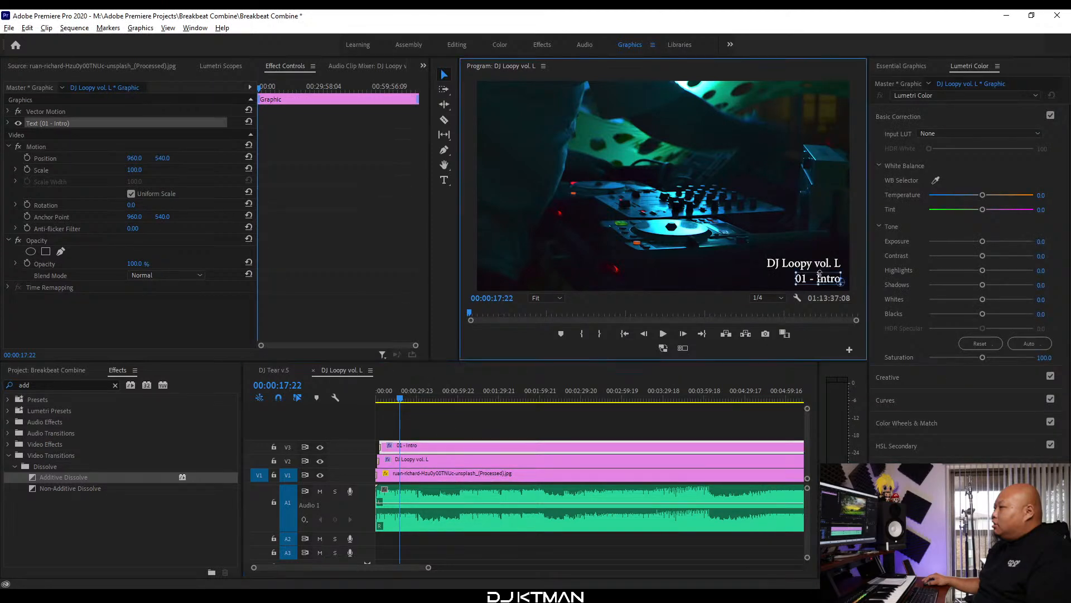
key(ctrl+a)
text(01 -)
key(ctrl+v)
text(V)
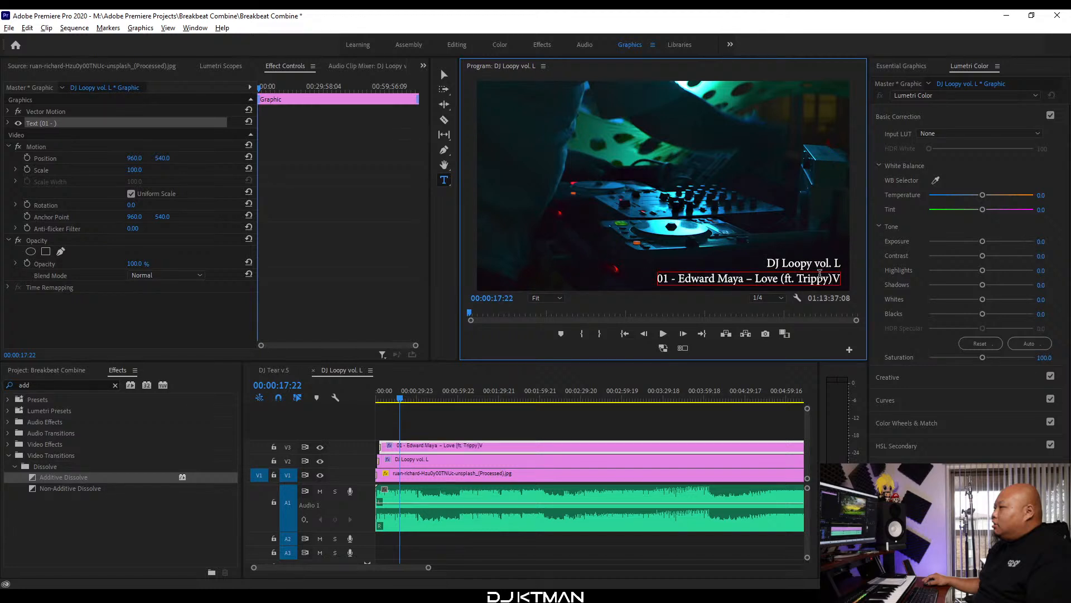
key(BackSpace)
click(350, 370)
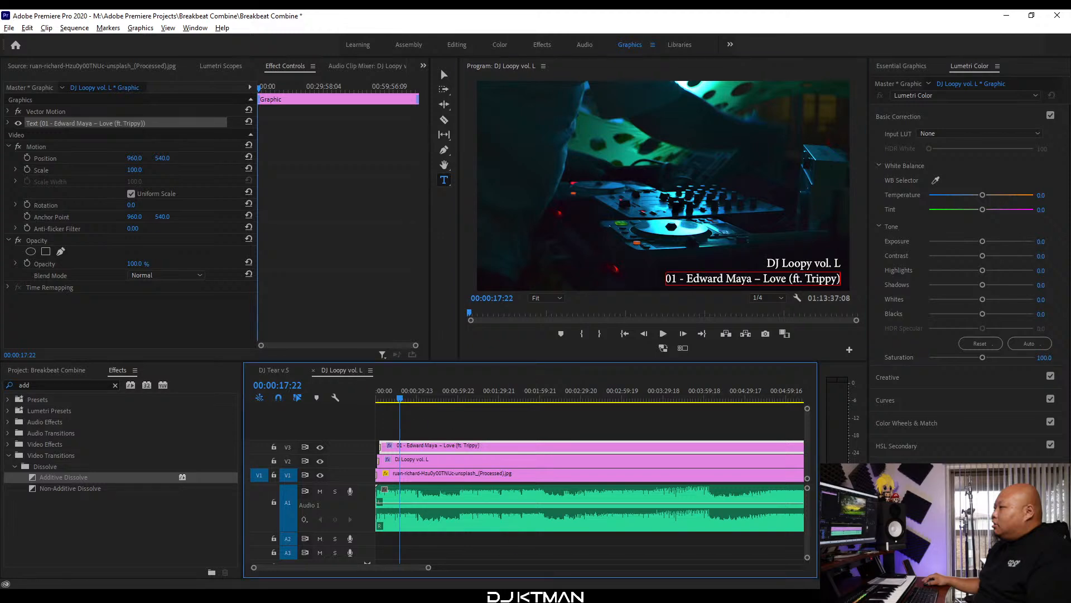
Copy the track 2 title, "Loopy – Atari 64", from the Word tracklist and return to Premiere Pro.
key(alt+Tab)
drag(916, 245, 838, 242)
key(ctrl+c)
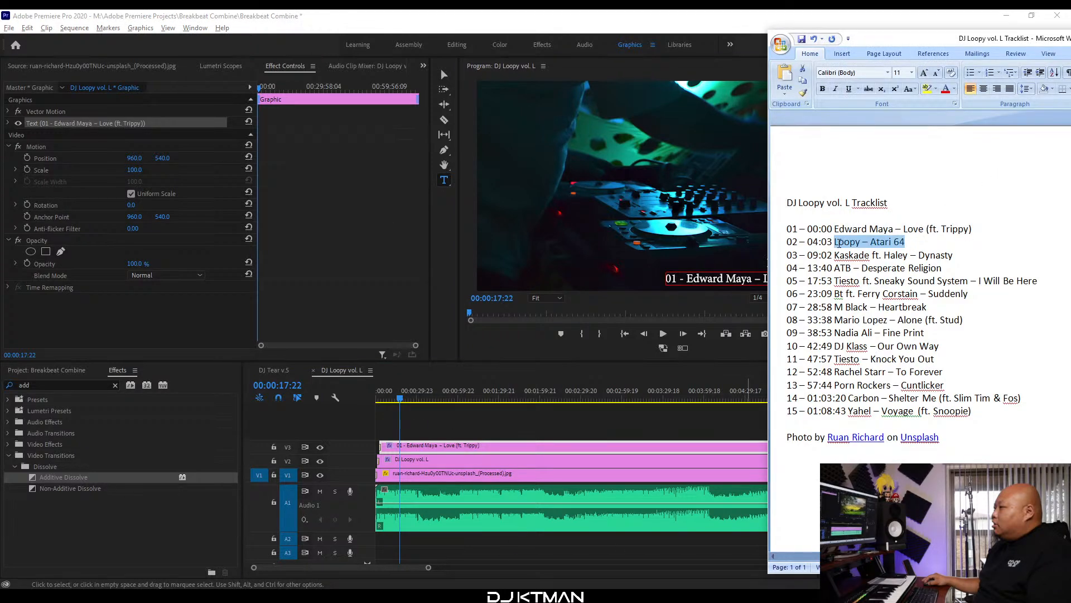
click(707, 14)
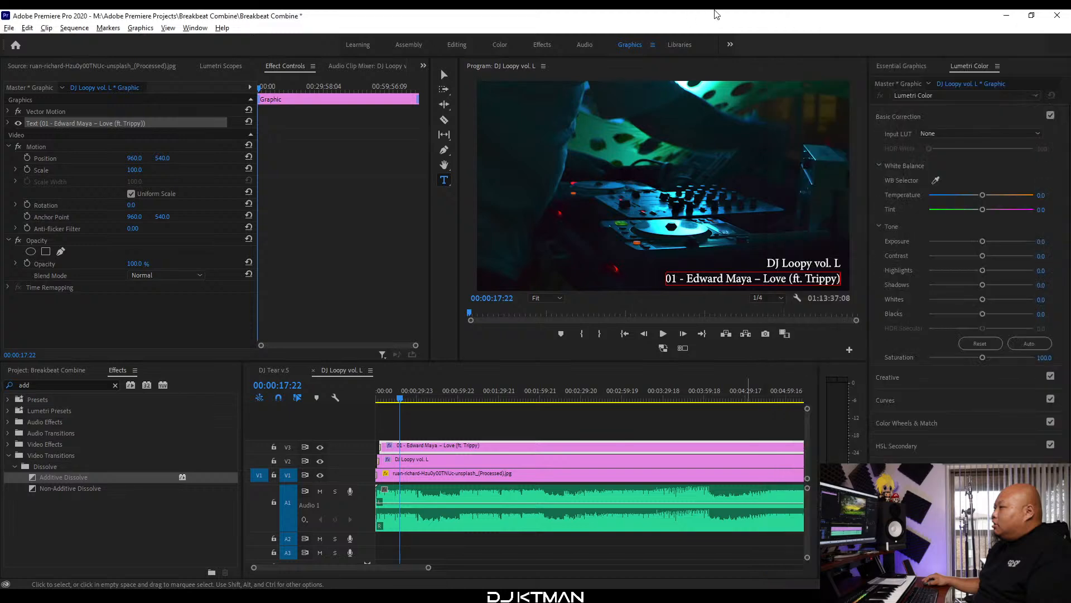
Play the mix audio from about 00:04:00 to locate where track 2 starts.
drag(400, 398, 657, 400)
key(minus)
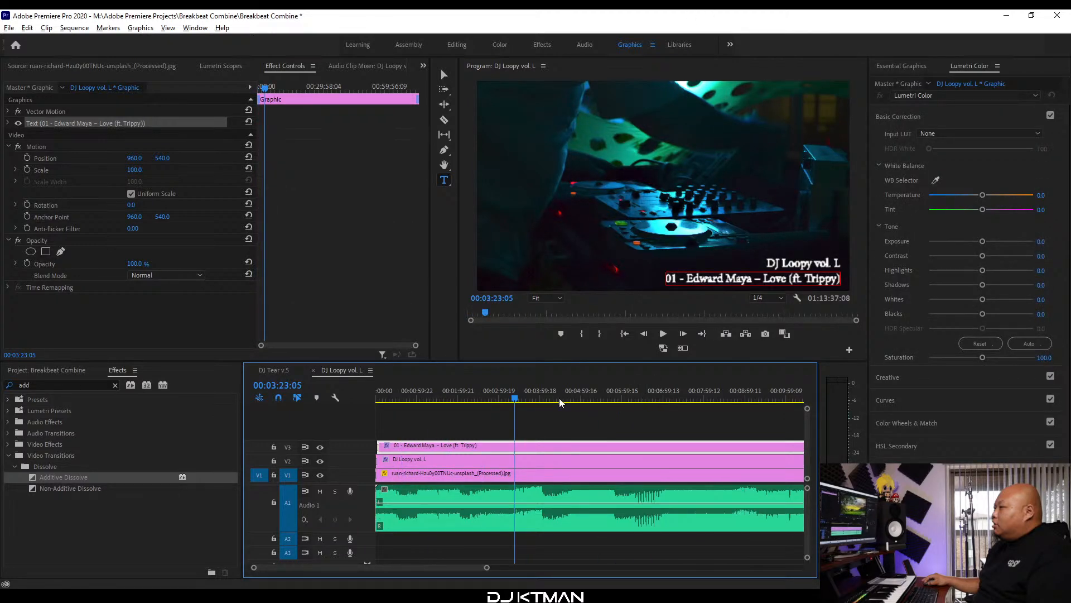
drag(544, 397, 560, 398)
key(equal)
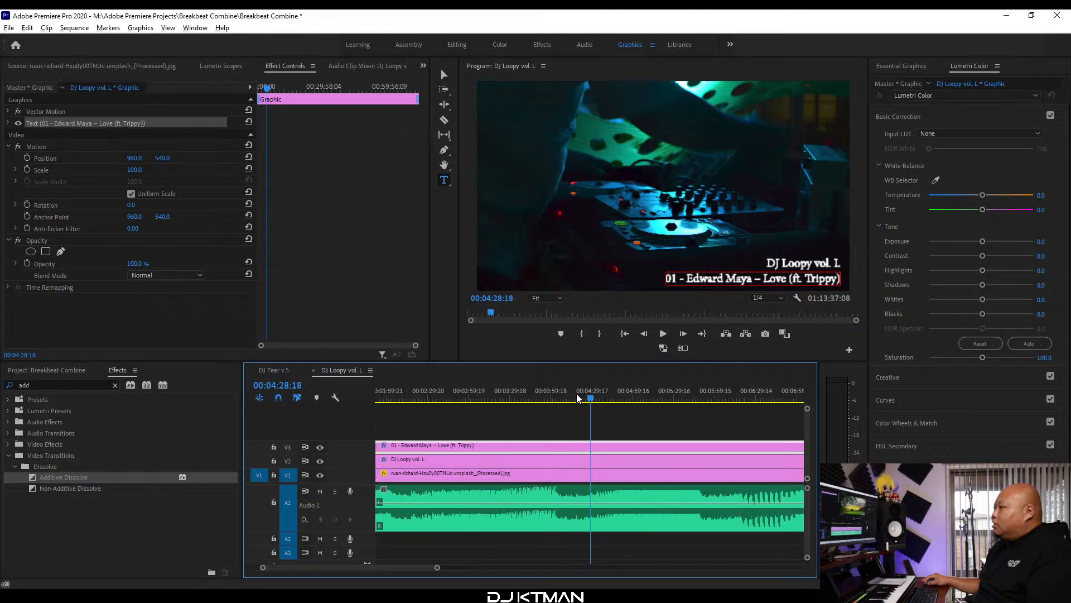
key(equal)
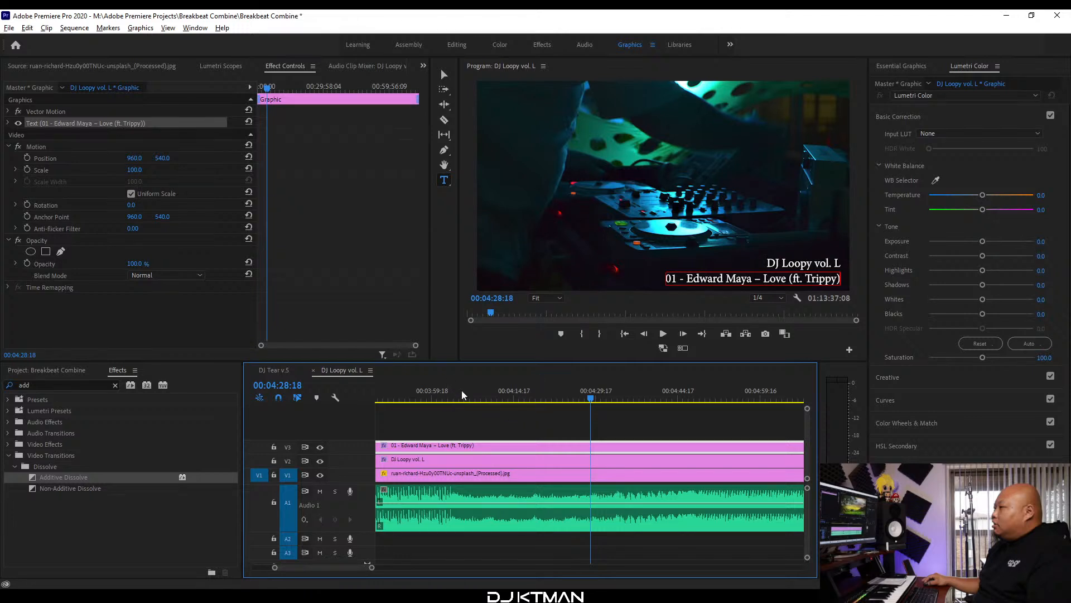
drag(495, 396, 460, 400)
key(equal)
key(equal)
click(532, 396)
key(equal)
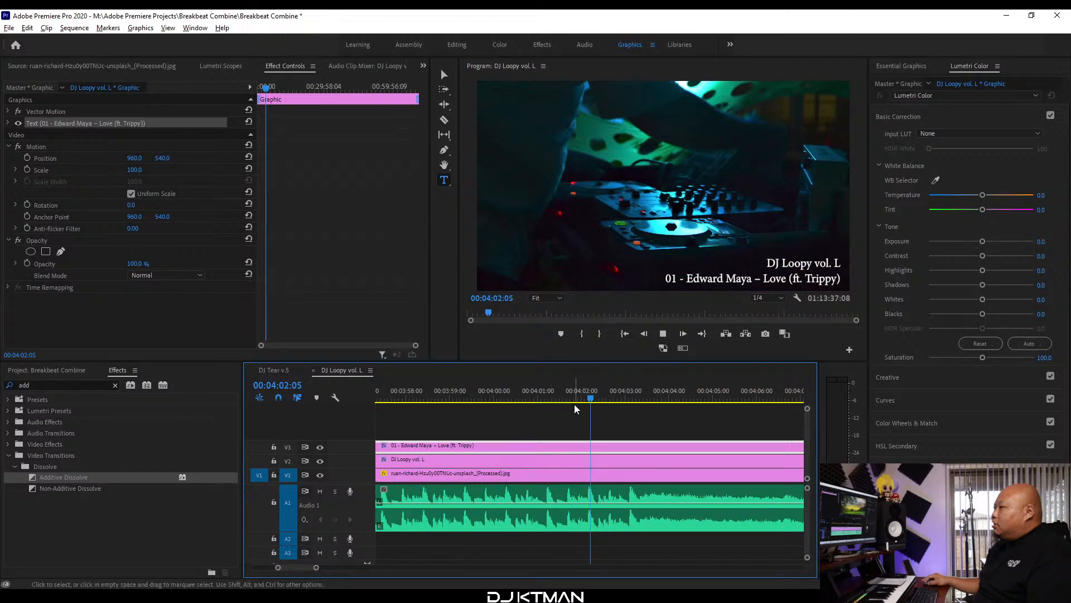
key(space)
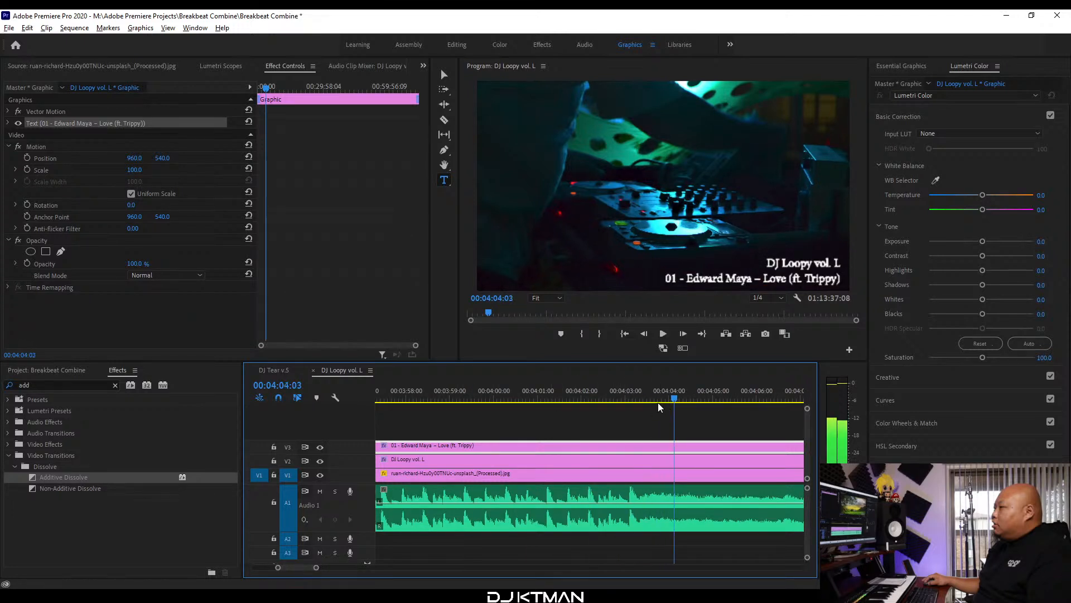
Split the V3 caption clip at 00:04:03:16 and select the part after the cut.
click(656, 396)
key(c)
click(656, 446)
key(v)
click(670, 443)
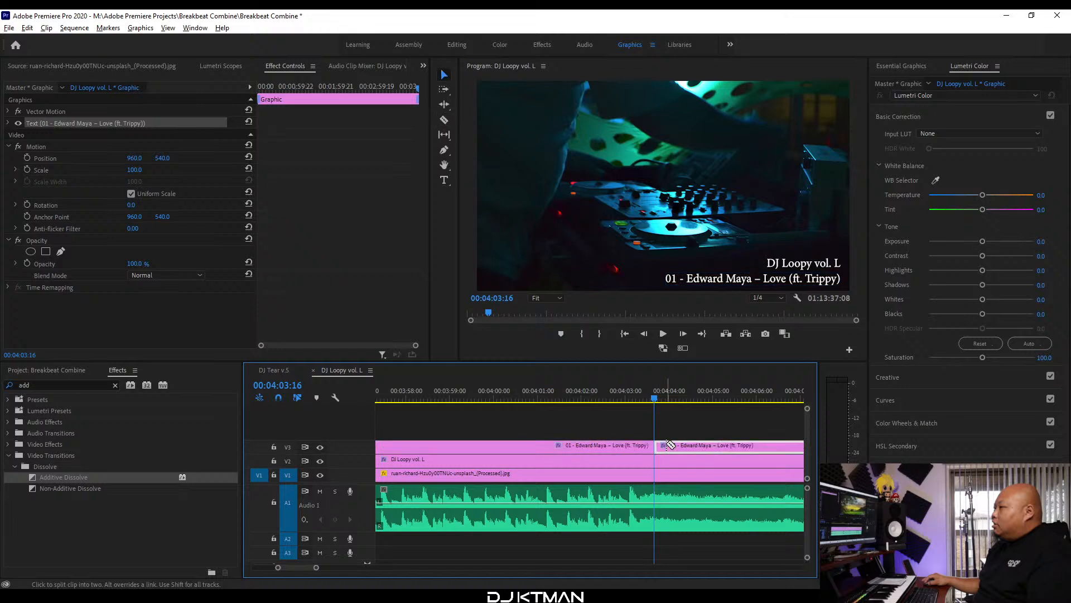
Change the text of the V3 caption after the cut to "02 - Loopy – Atari 64".
key(minus)
key(minus)
key(minus)
key(minus)
key(minus)
key(minus)
key(minus)
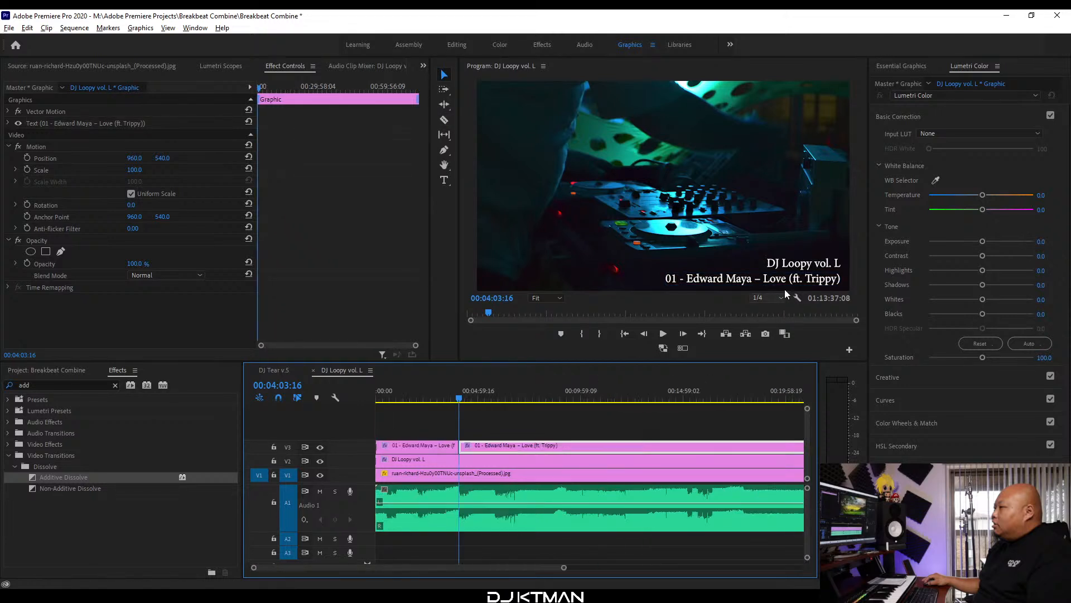
double_click(790, 279)
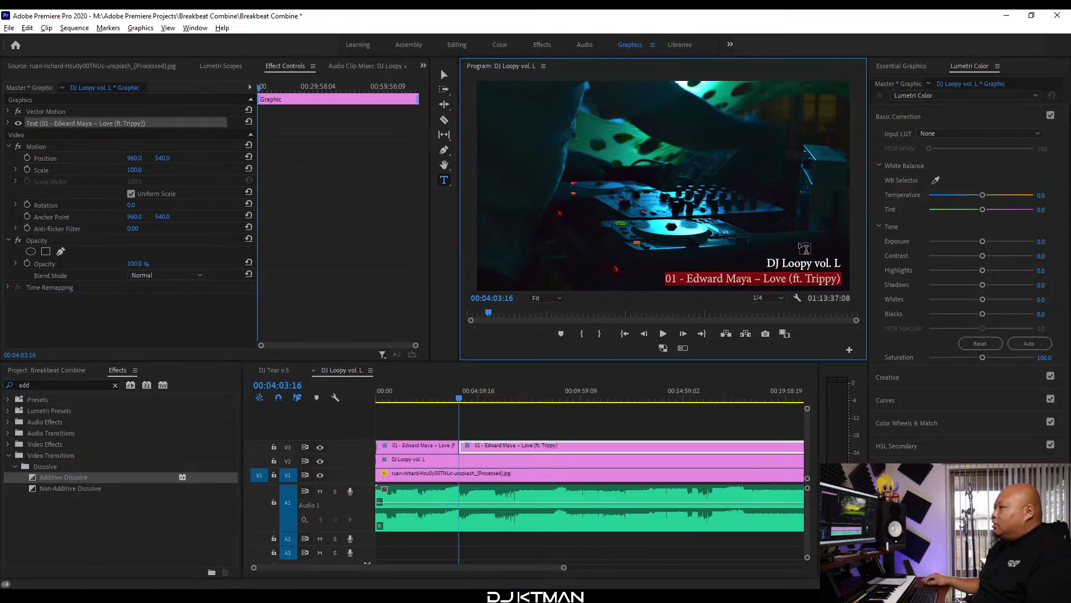
text(02)
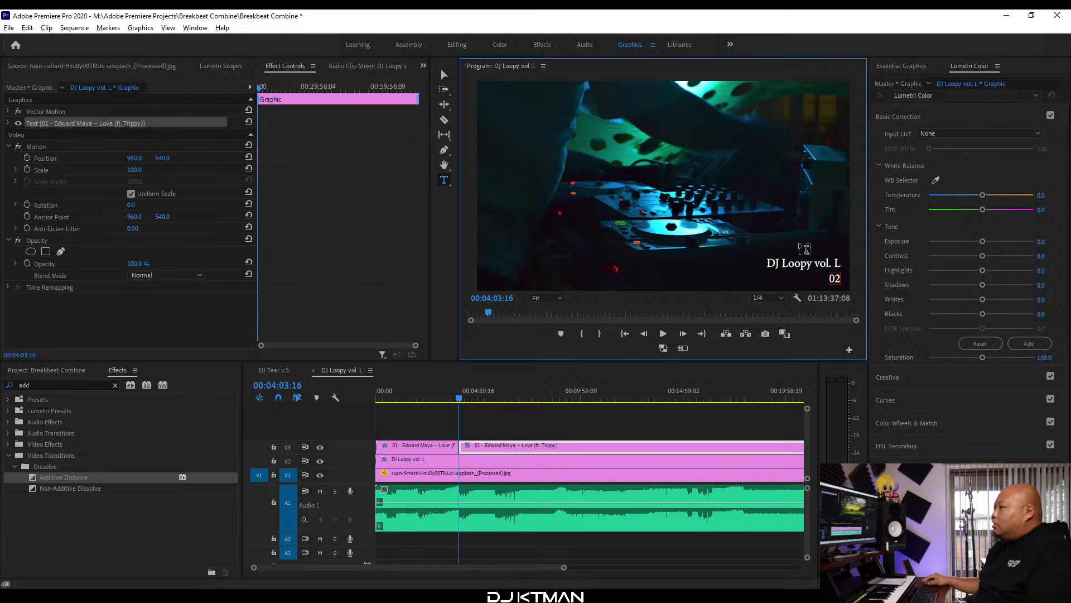
text( -)
key(ctrl+v)
text(V)
key(BackSpace)
click(577, 403)
Copy the track 3 title, "Kaskade ft. Haley – Dynasty", from the Word tracklist and return to Premiere Pro.
key(minus)
key(minus)
key(equal)
key(alt+Tab)
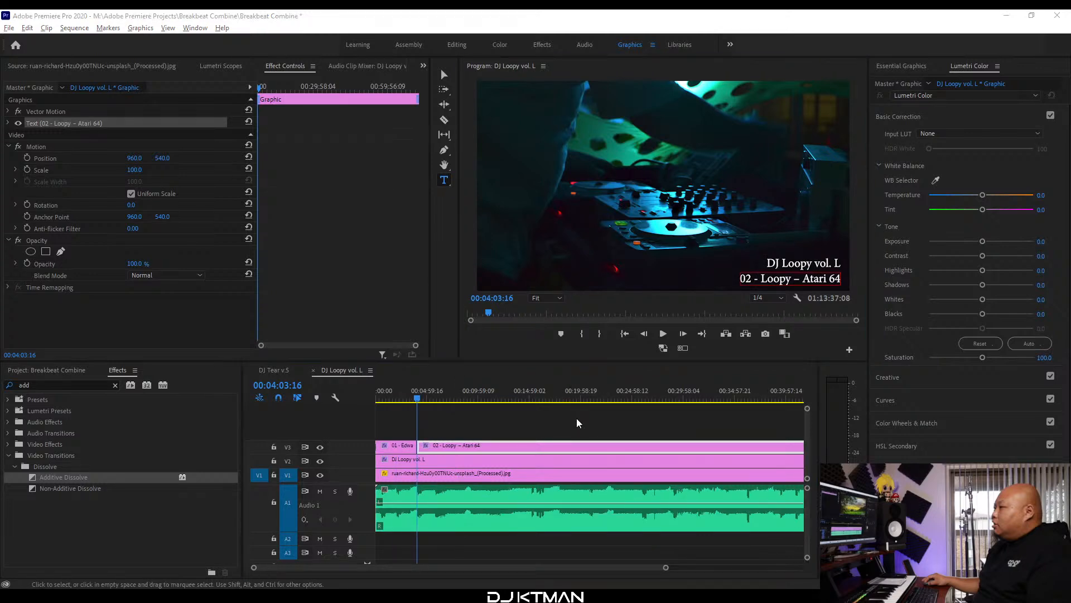
drag(959, 253, 842, 260)
key(ctrl+c)
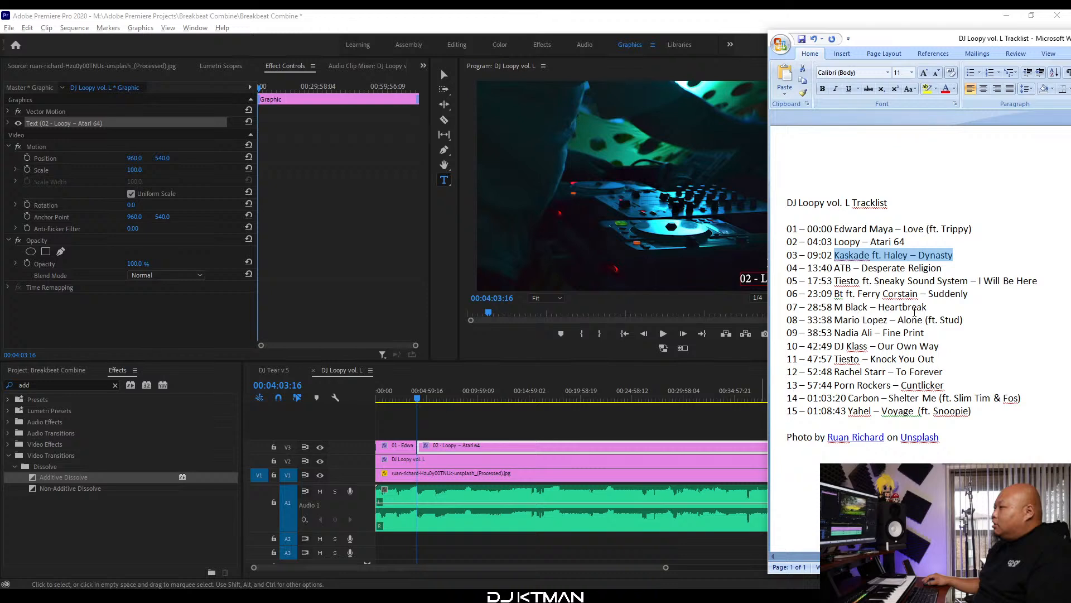
click(690, 14)
Move through the mix to about 00:09:00 and play the audio to locate where track 3 starts.
click(474, 397)
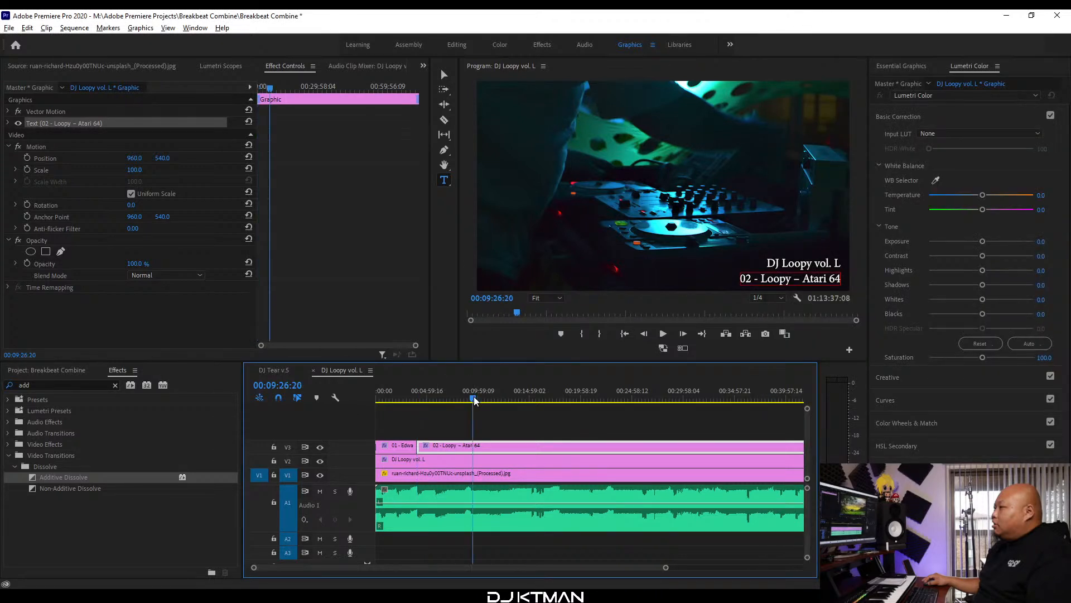
click(457, 396)
key(=)
click(564, 392)
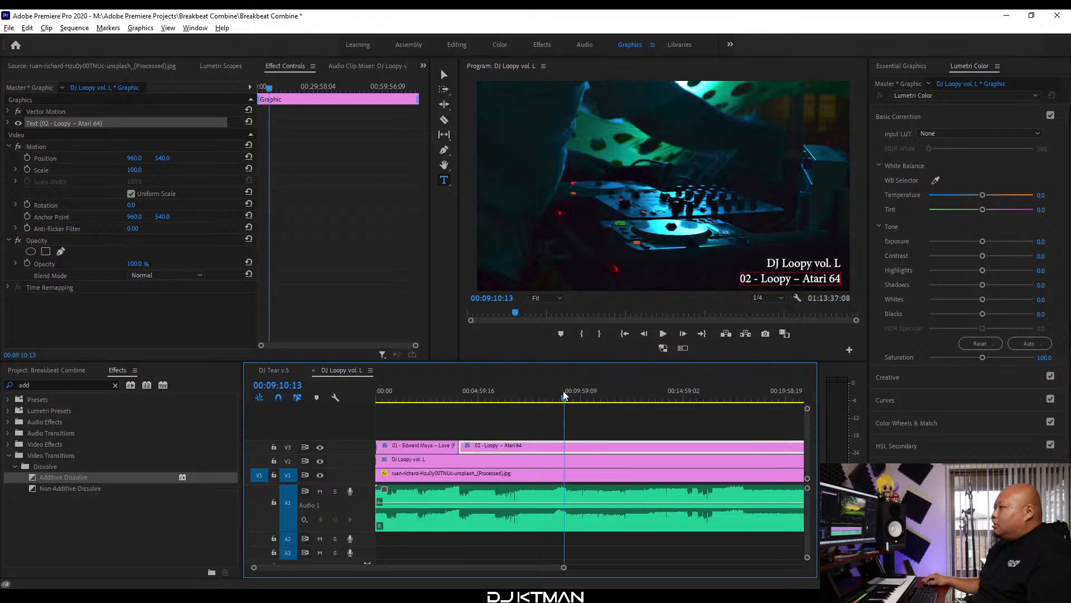
click(545, 391)
key(=)
key(=)
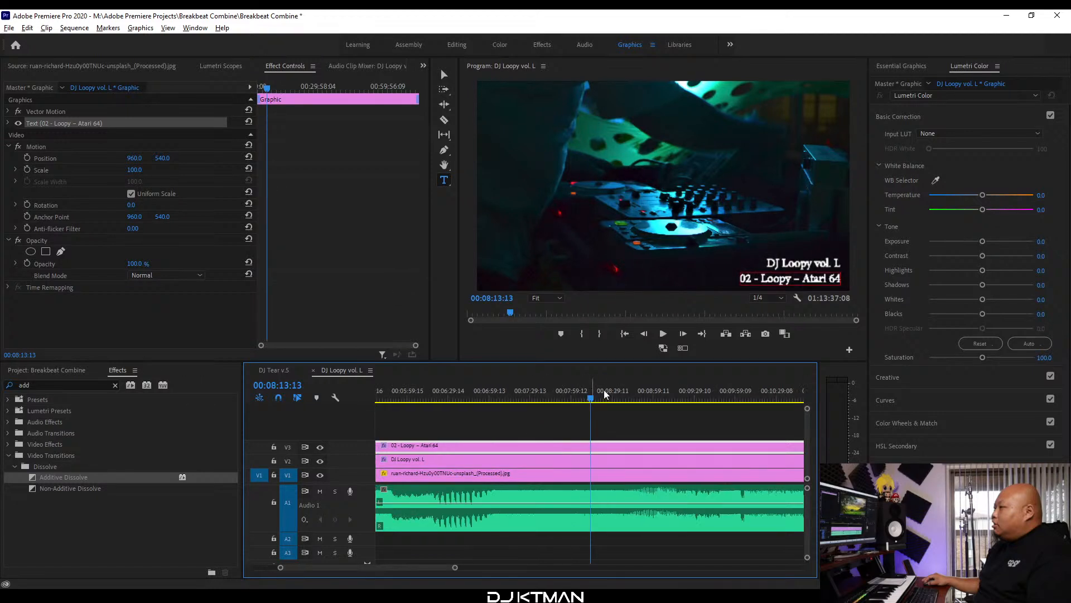
click(630, 391)
click(654, 389)
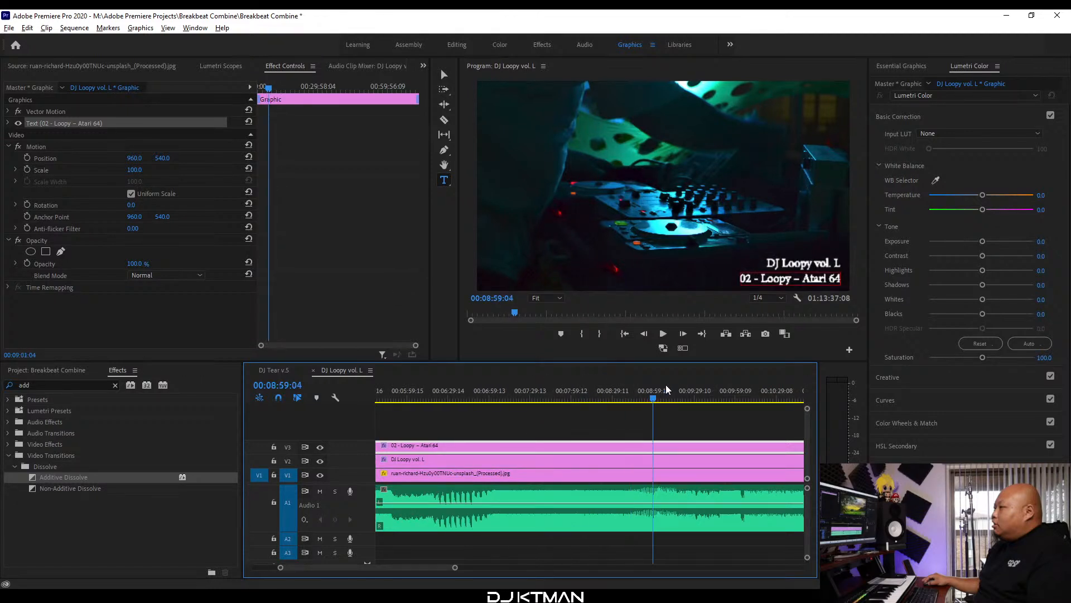
click(677, 389)
key(=)
key(=)
key(=)
click(449, 391)
click(424, 395)
key(=)
key(=)
key(space)
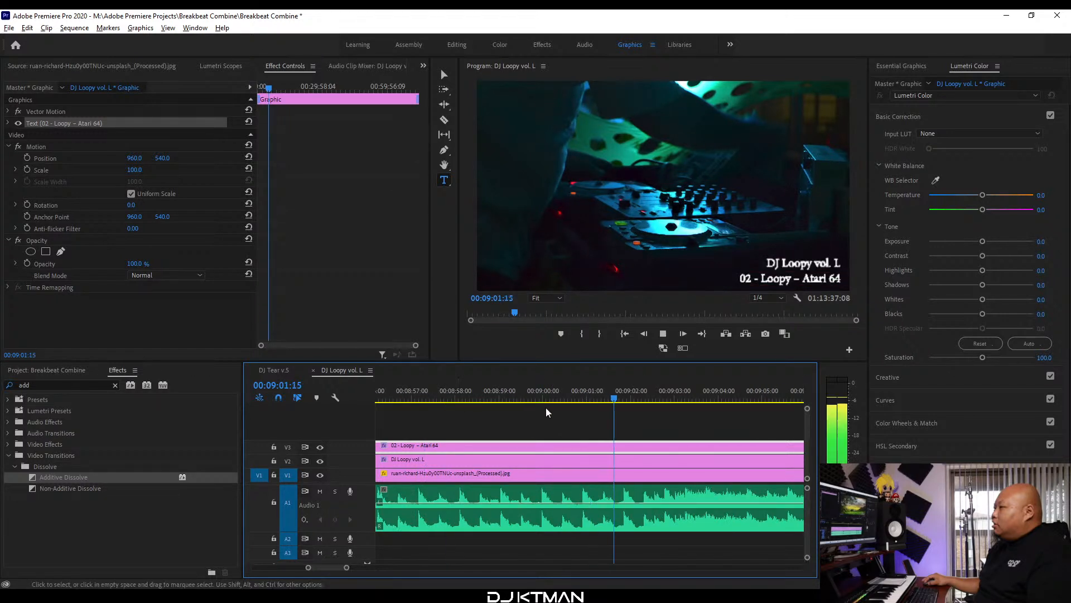
Split the V3 caption clip at 00:09:03:06 for the start of track 3.
click(684, 398)
key(=)
key(=)
key(=)
key(=)
key(c)
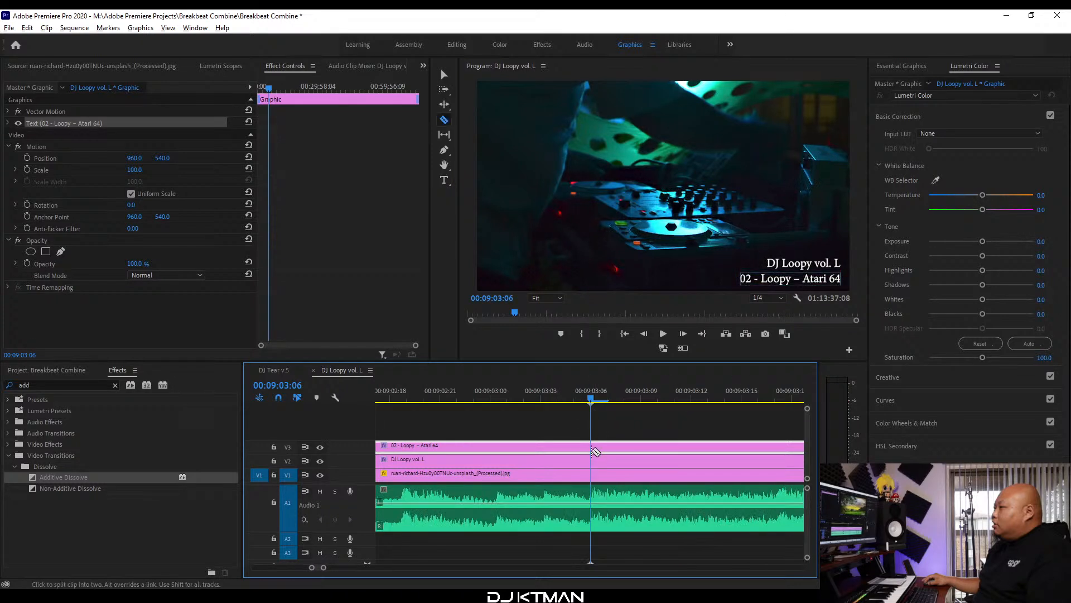
click(591, 445)
key(v)
Change the text of the V3 caption after the 00:09:03:06 cut to "03 - Kaskade ft. Haley – Dynasty".
key(-)
key(-)
key(-)
key(-)
key(-)
key(-)
key(-)
key(-)
key(-)
key(-)
key(-)
key(-)
key(-)
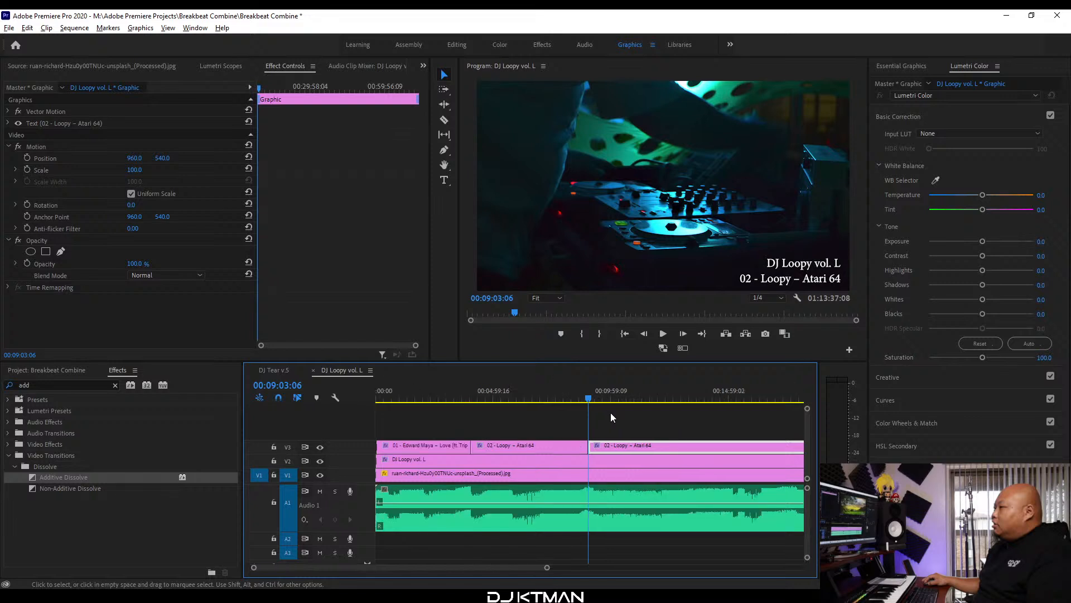
double_click(809, 282)
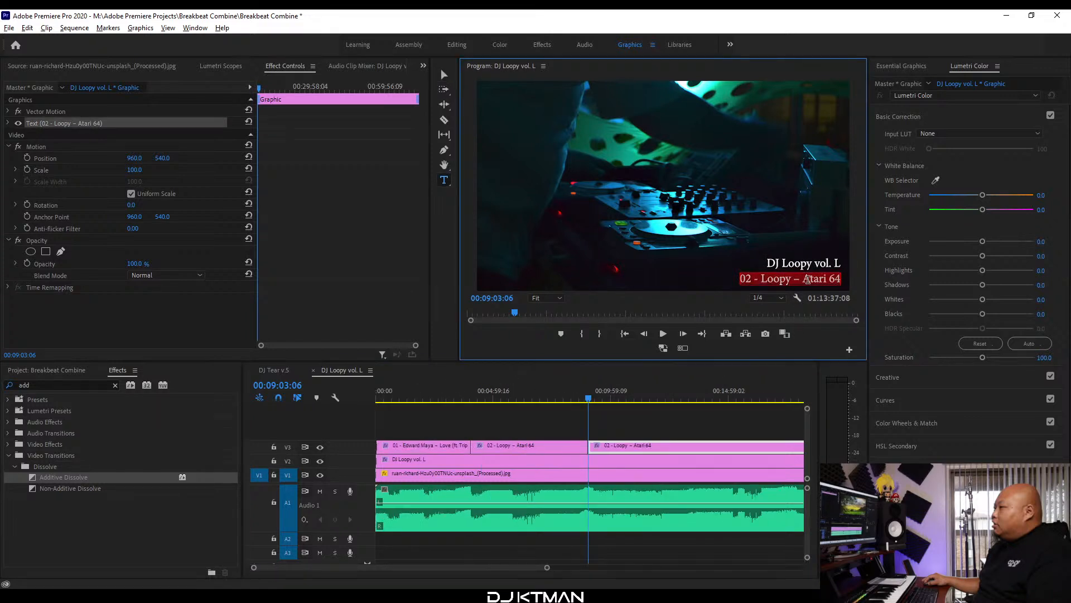
text(03)
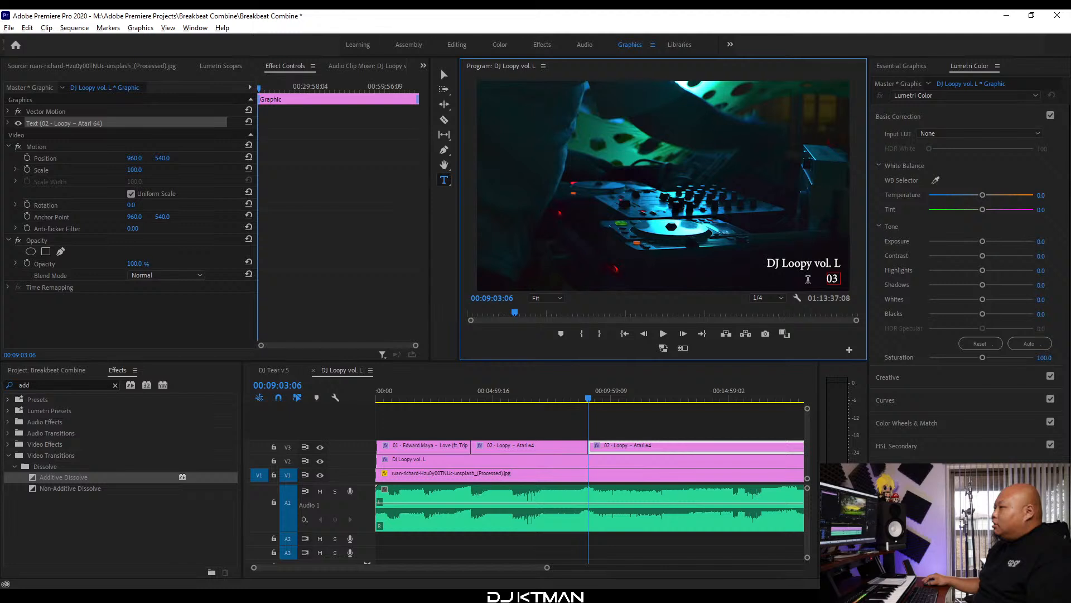
text( -)
key(ctrl+v)
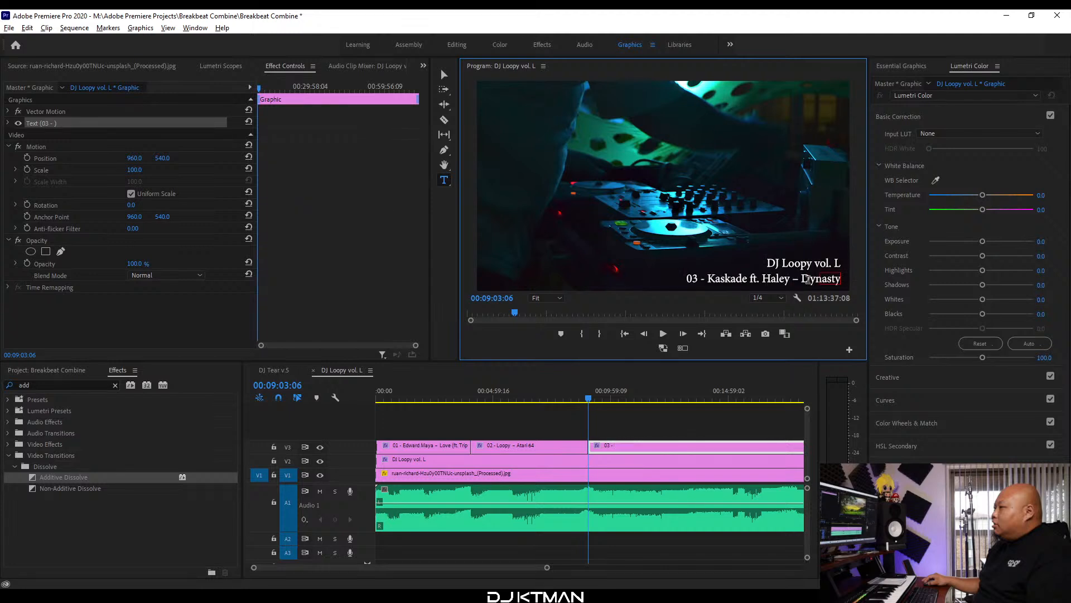
text(V)
key(BackSpace)
click(350, 372)
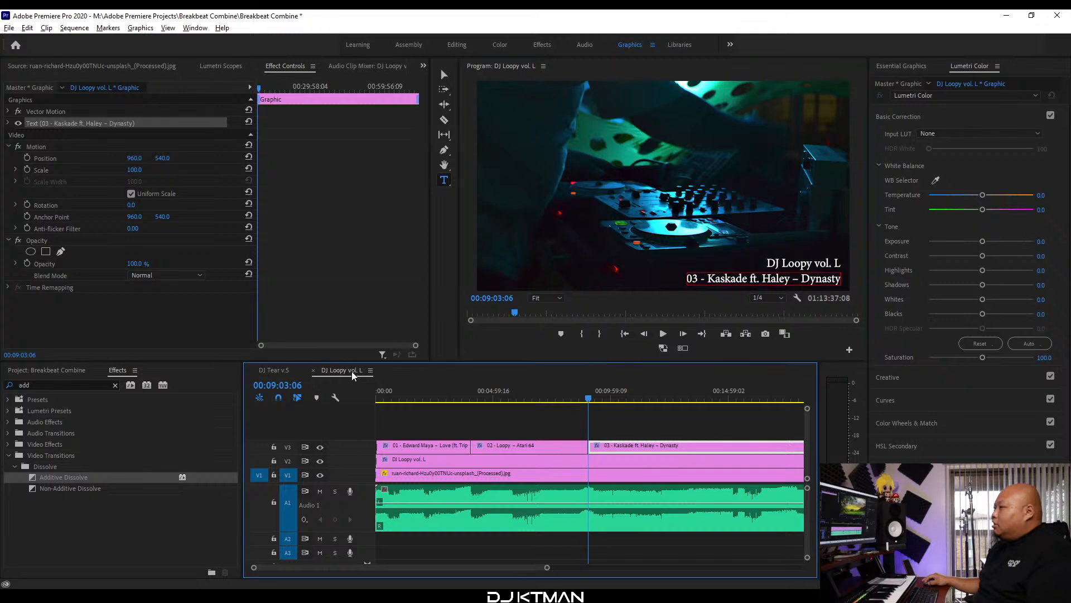
Copy the track 4 title, "ATB – Desperate Religion", from the Word tracklist, check its start time and return to Premiere Pro.
key(minus)
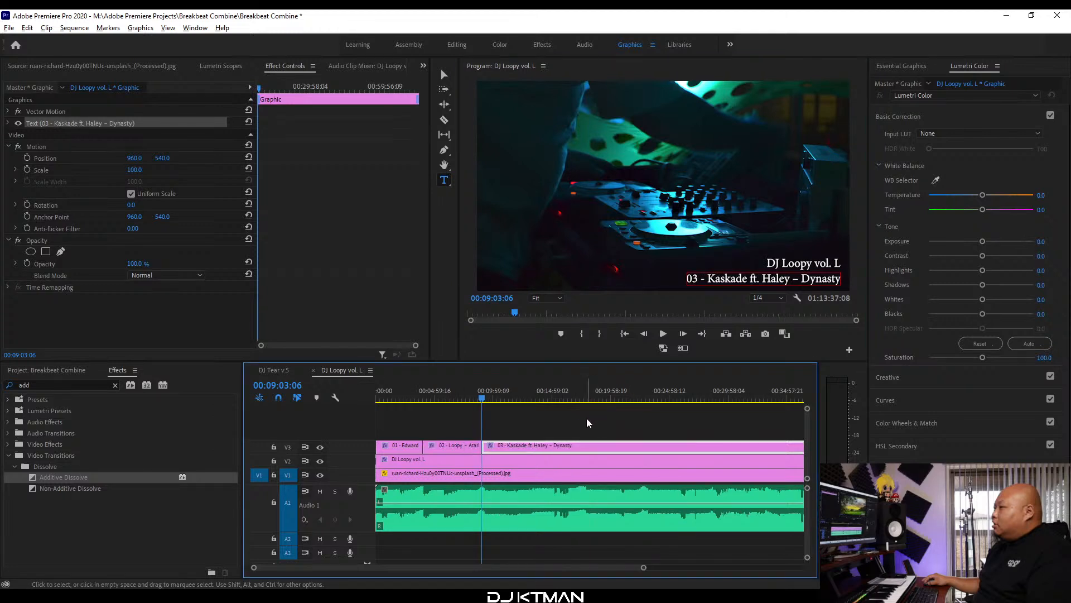
key(equal)
scroll(587, 423, down, 4)
key(minus)
key(alt+Tab)
drag(948, 269, 842, 270)
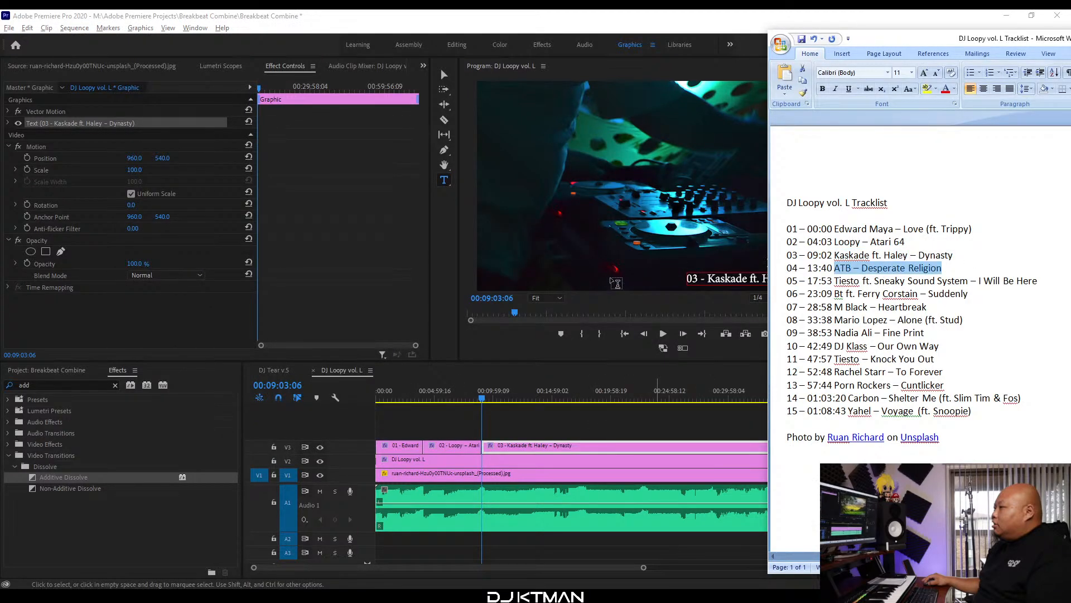
click(539, 14)
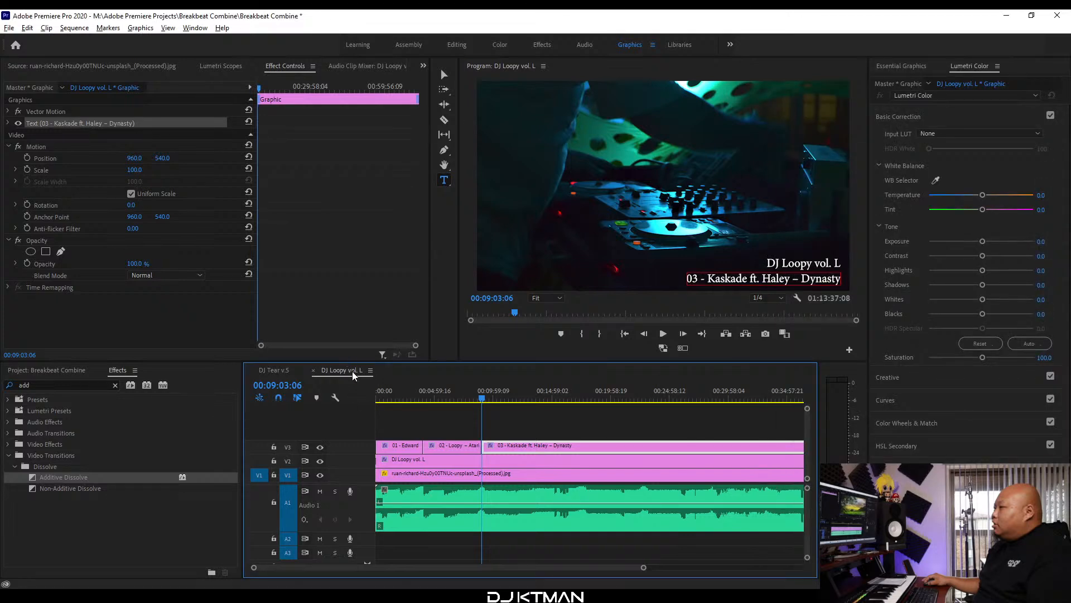
key(=)
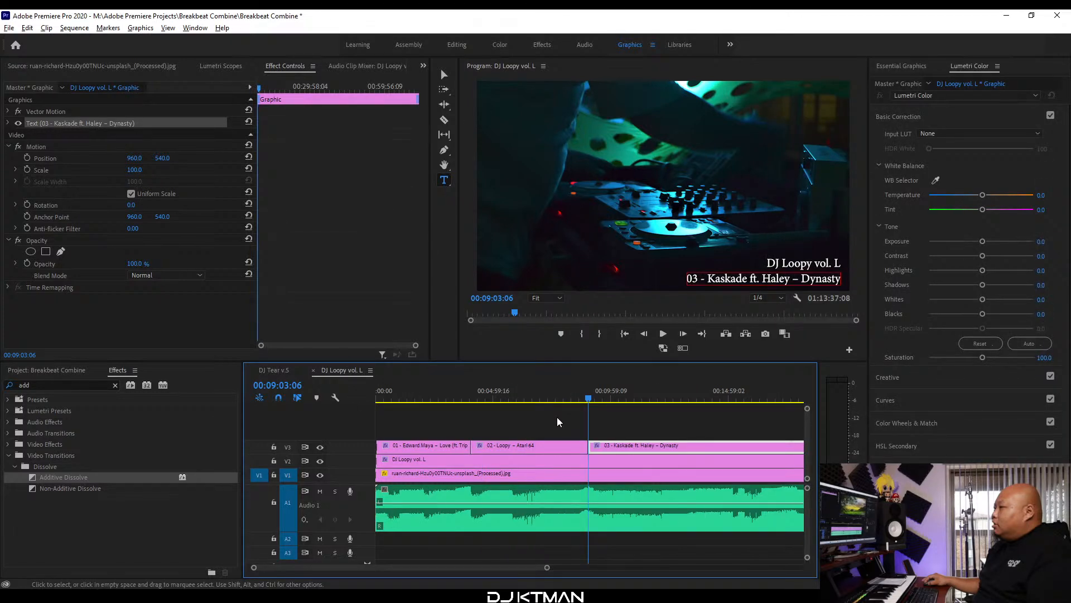
key(alt+Tab)
click(552, 11)
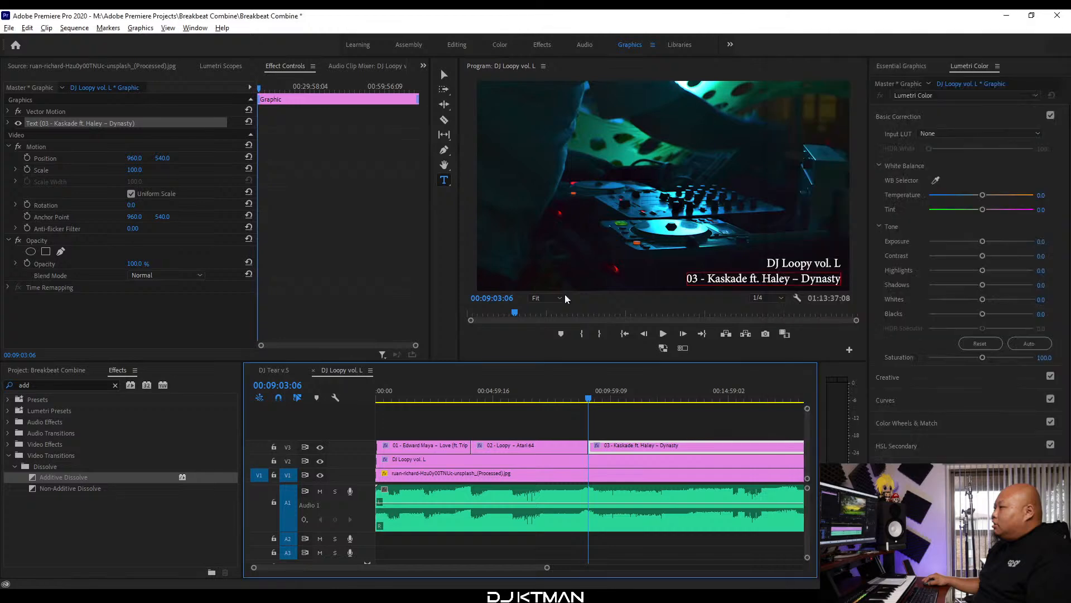
Move to about 00:13:38 and play the audio to locate the transition to track 4.
drag(682, 396, 697, 396)
key(=)
key(=)
key(=)
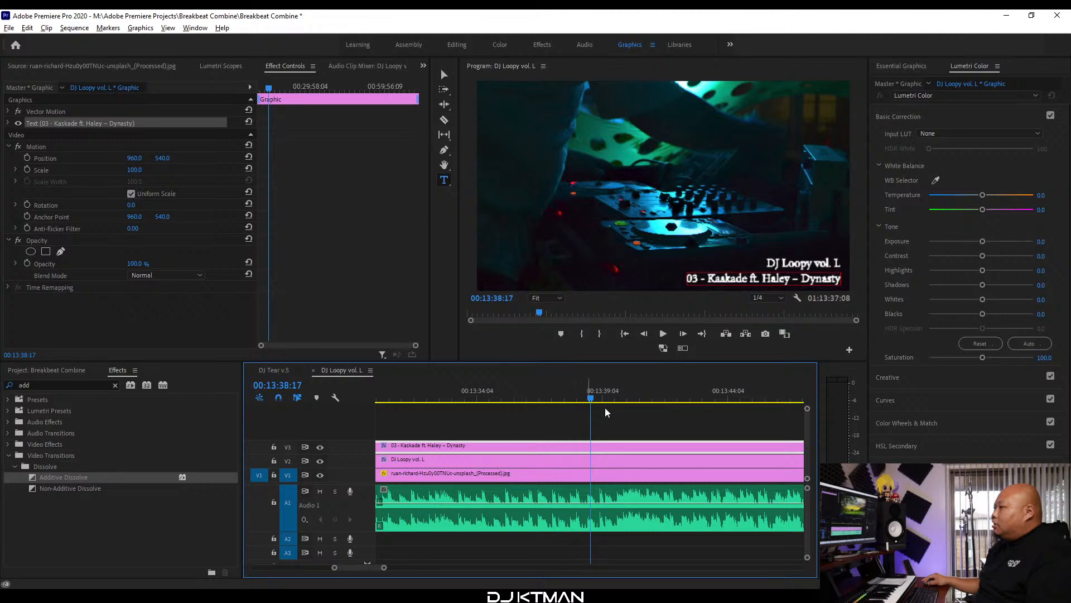
key(space)
key(=)
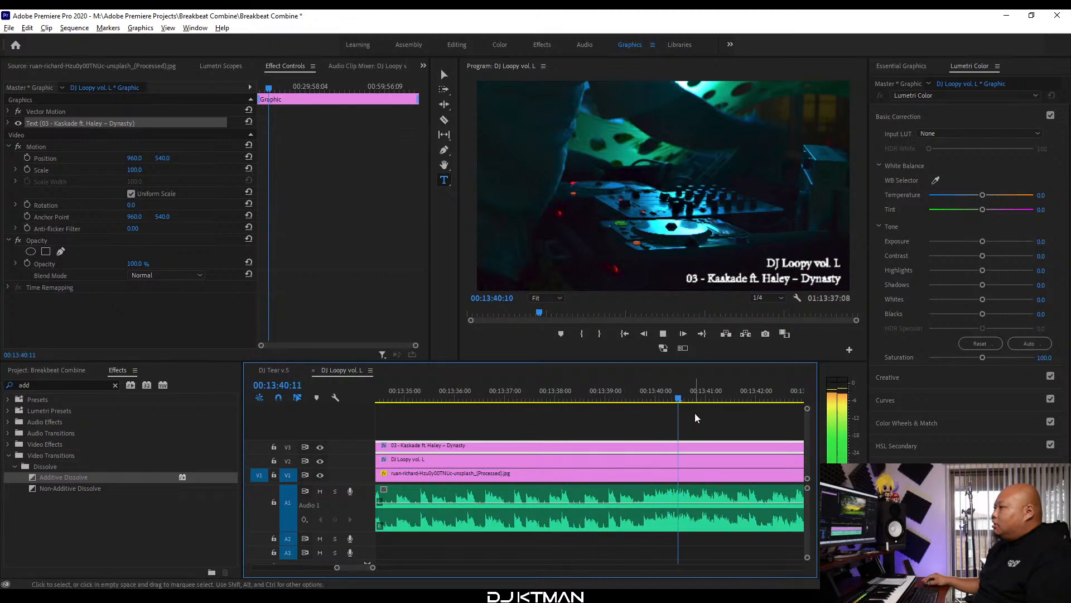
key(space)
Replay the passage around 00:13:40 from several nearby frames to pinpoint the first beat of track 4.
click(674, 398)
key(=)
key(=)
key(space)
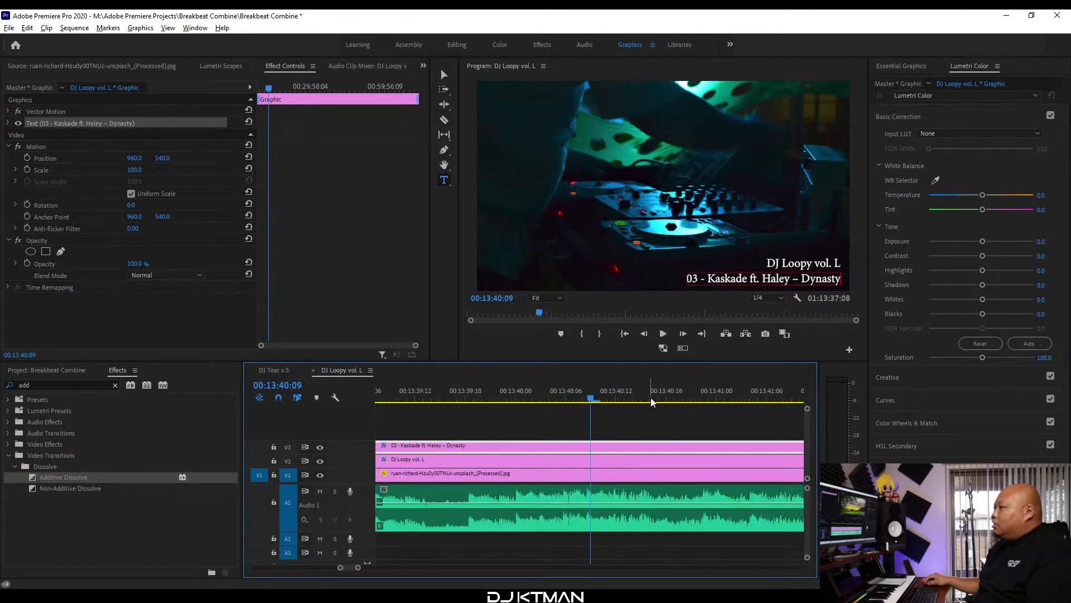
key(space)
click(584, 396)
click(589, 399)
click(587, 397)
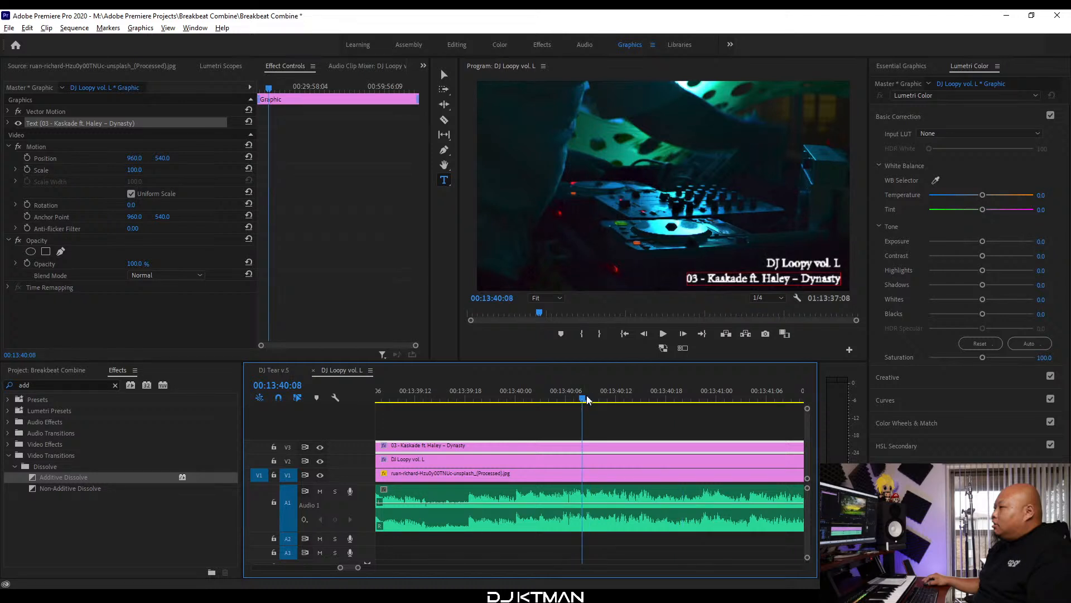
key(space)
key(minus)
key(equal)
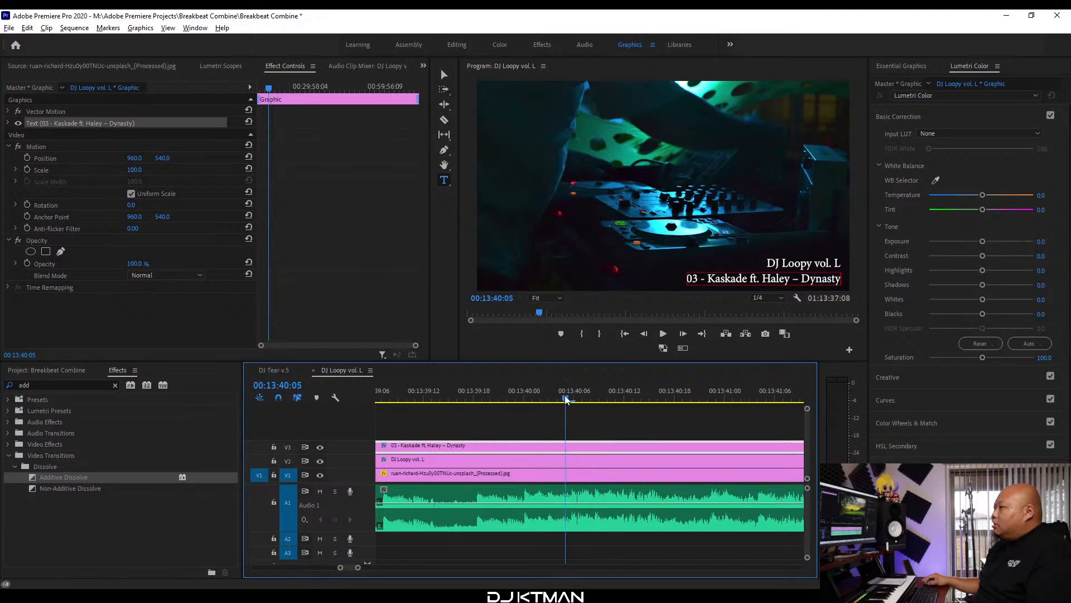
key(space)
key(equal)
key(space)
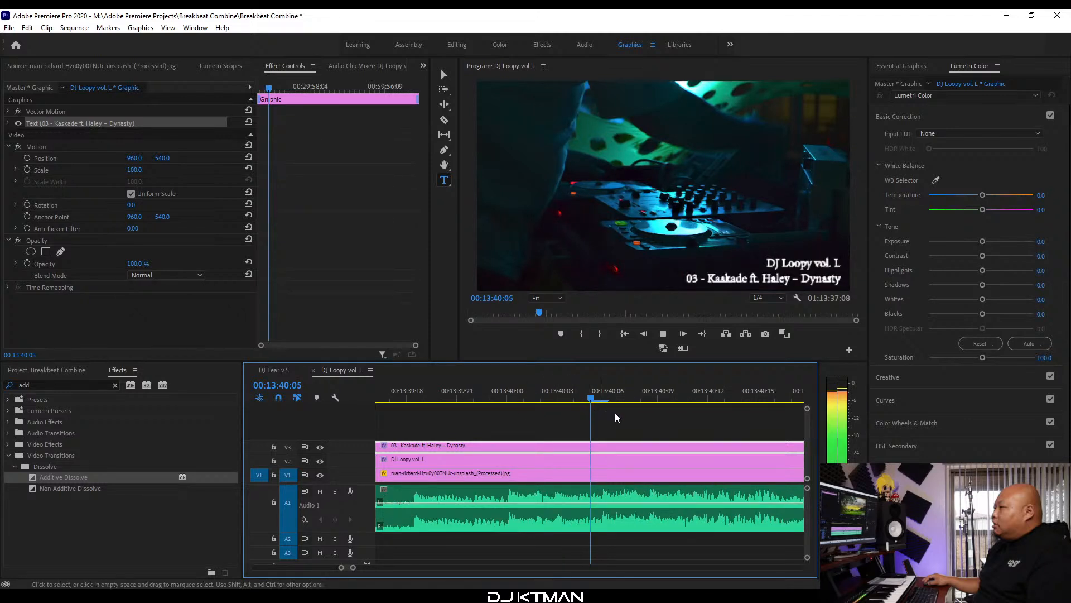
key(minus)
key(minus)
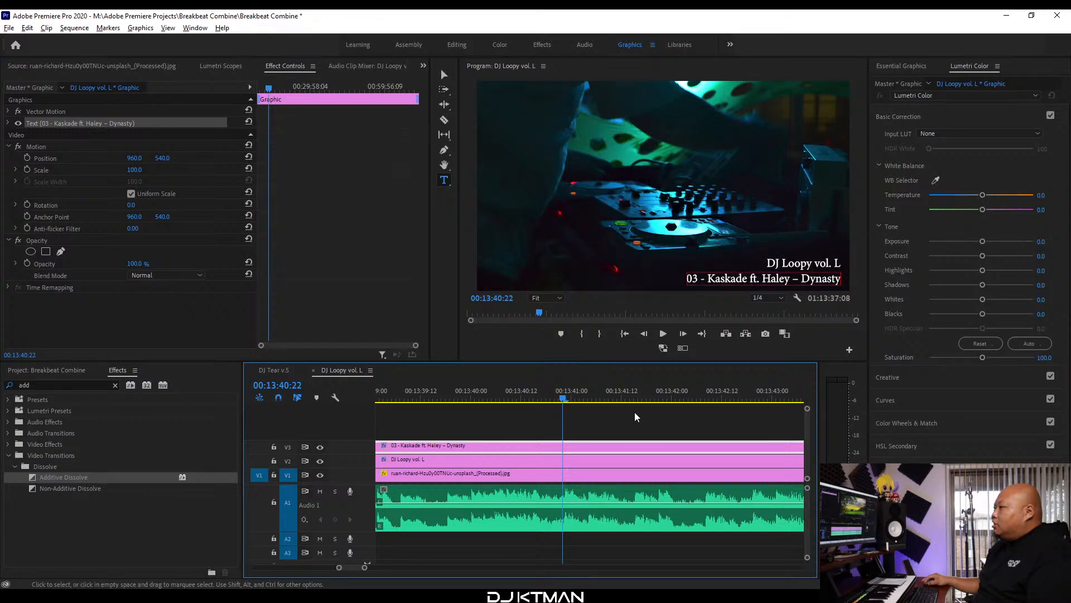
Replay the audio between about 00:13:40:00 and 00:13:41:00 at closer zoom to narrow down where track 4 starts.
click(479, 396)
key(equal)
key(equal)
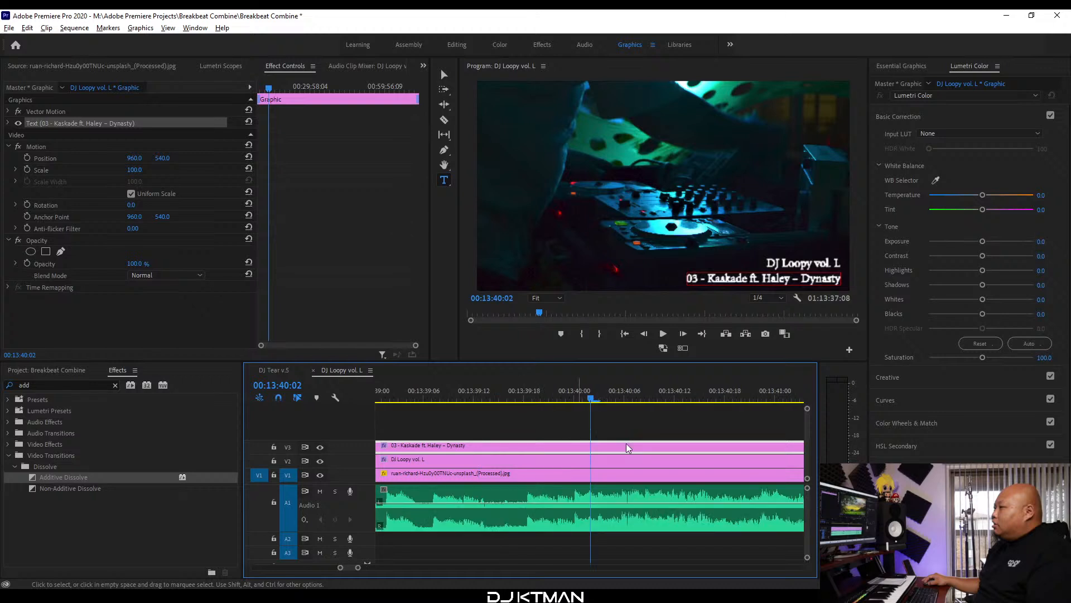
key(space)
key(space)
key(minus)
key(minus)
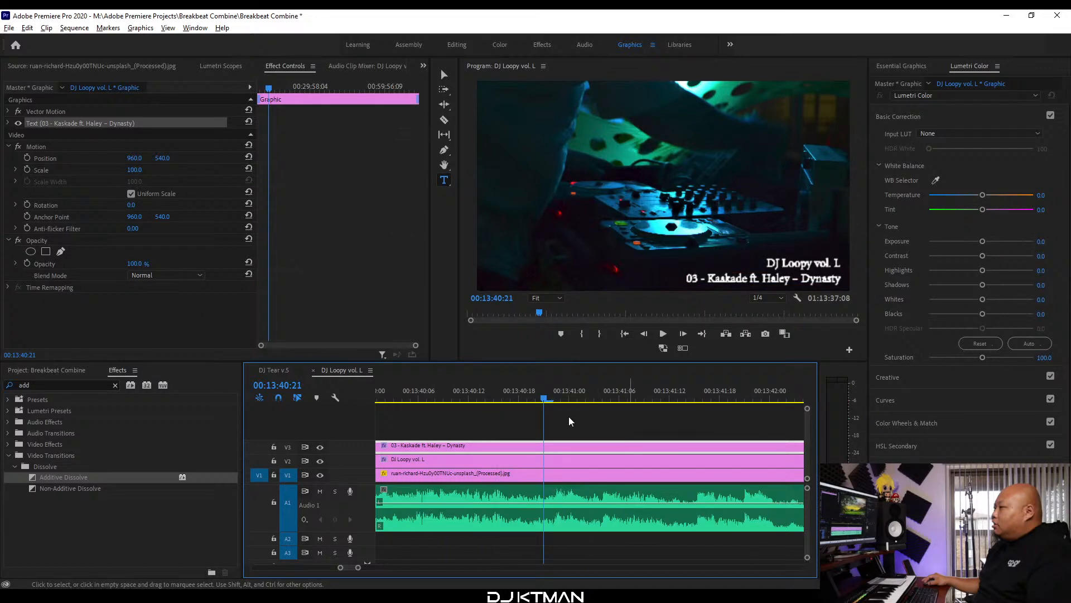
click(512, 399)
key(equal)
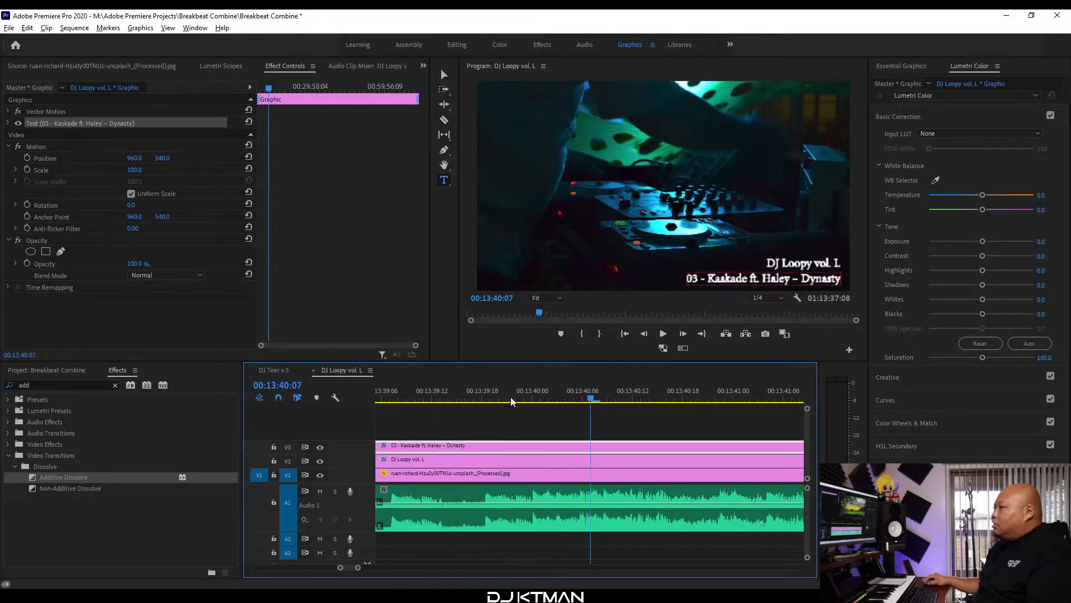
key(equal)
Place the playhead at 00:13:40:11 and split the V3 caption there for the start of track 4.
click(615, 398)
click(592, 394)
click(620, 394)
click(651, 398)
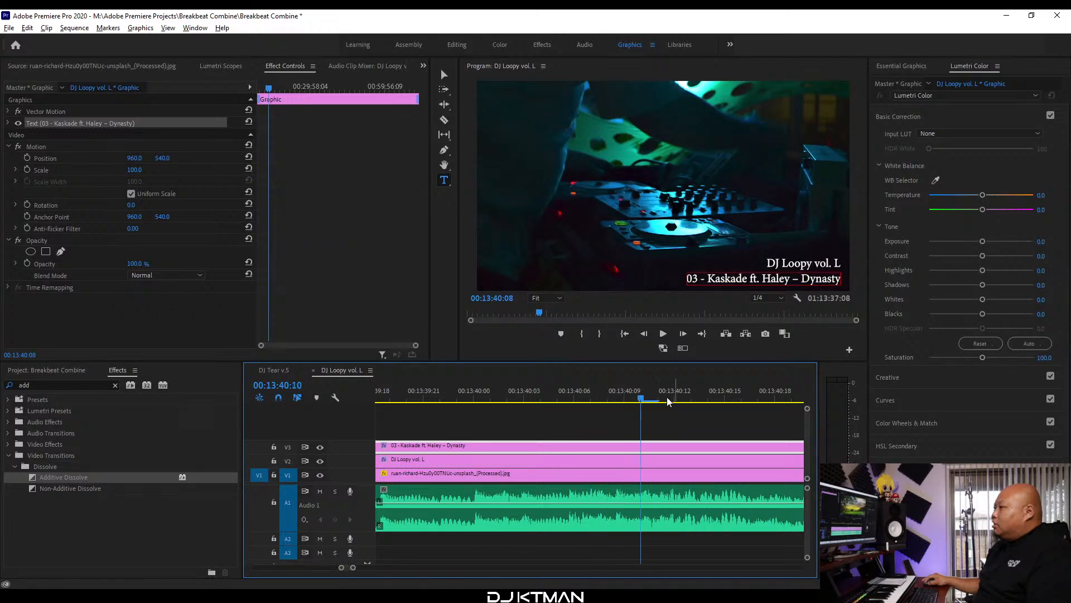
click(678, 398)
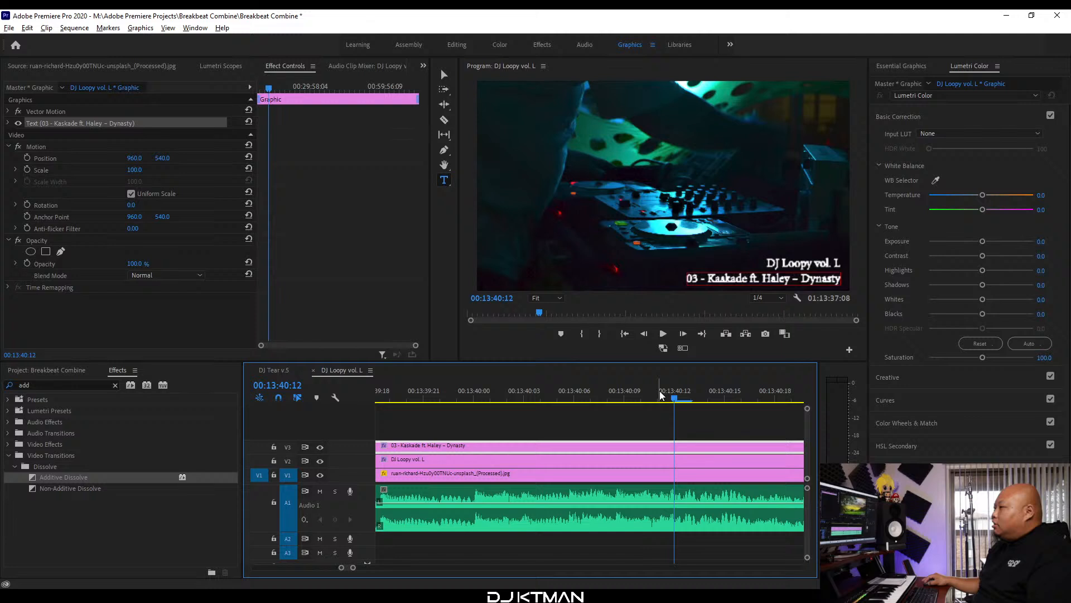
click(660, 395)
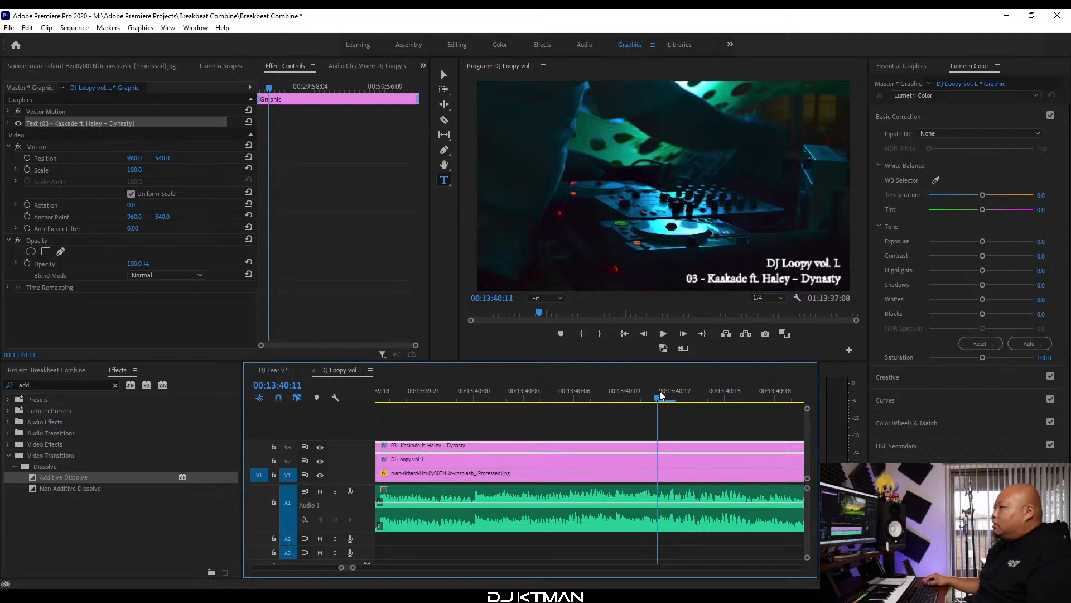
key(c)
click(659, 447)
key(v)
Change the text of the V3 caption after the 00:13:40:11 cut to "04 - ATB – Desperate Religion".
key(minus)
key(minus)
key(minus)
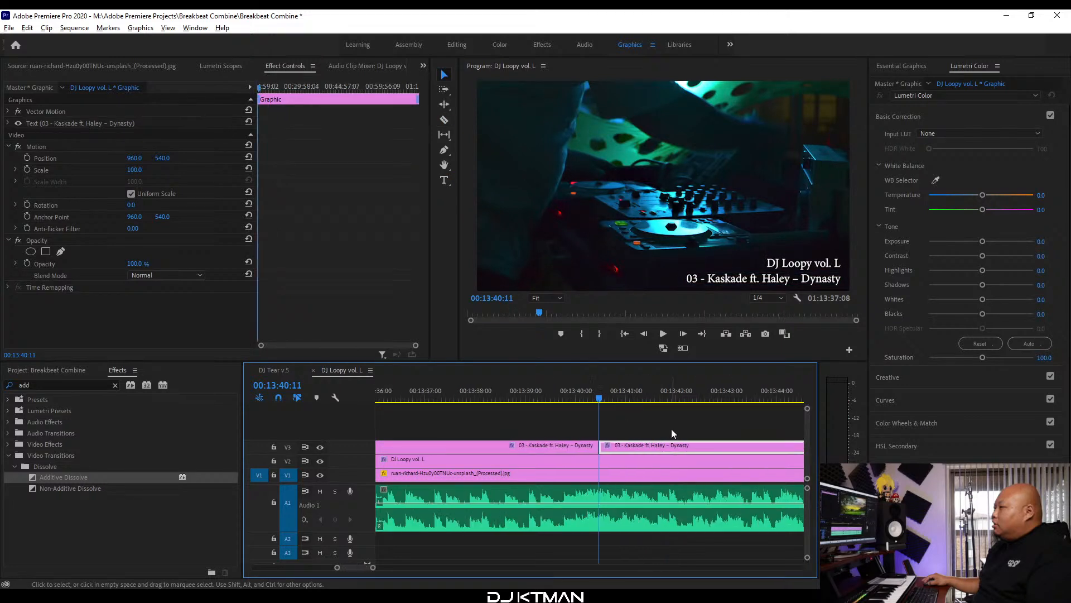
double_click(795, 279)
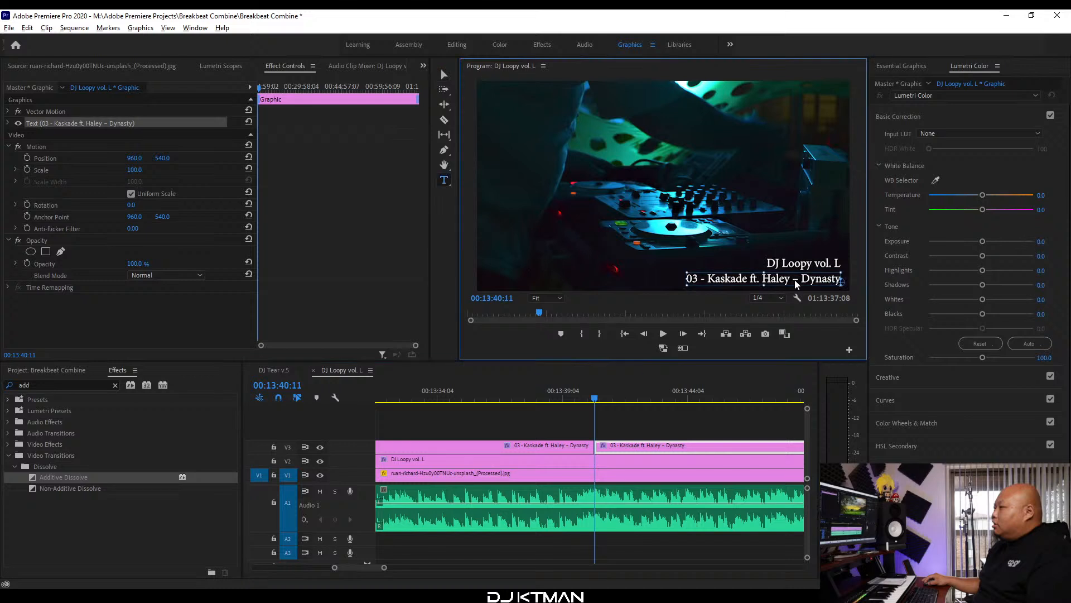
text(0)
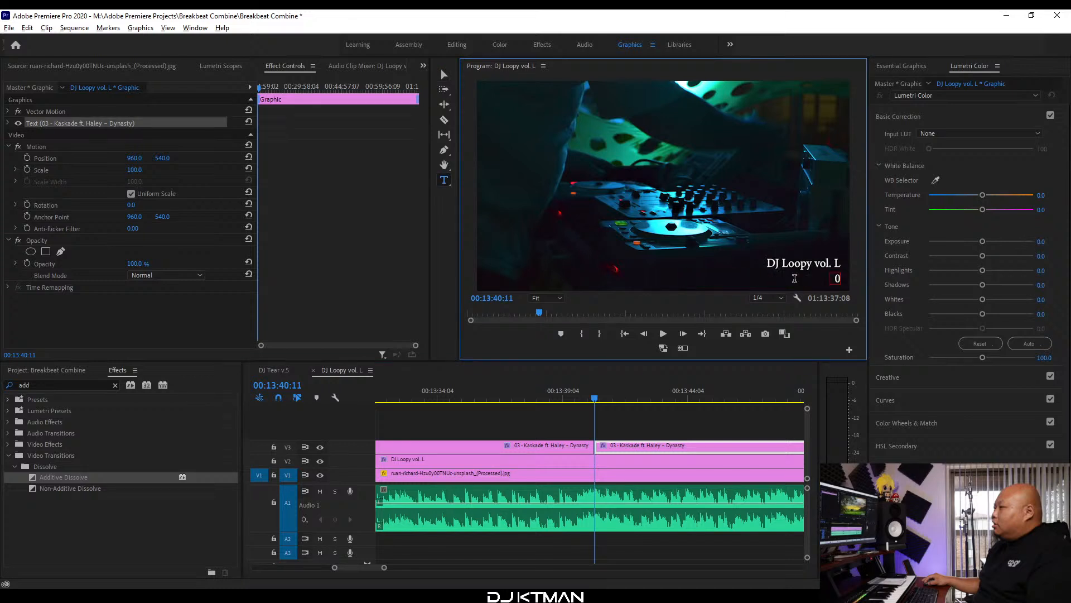
text(4 -)
text(ATB – Desperate Religion)
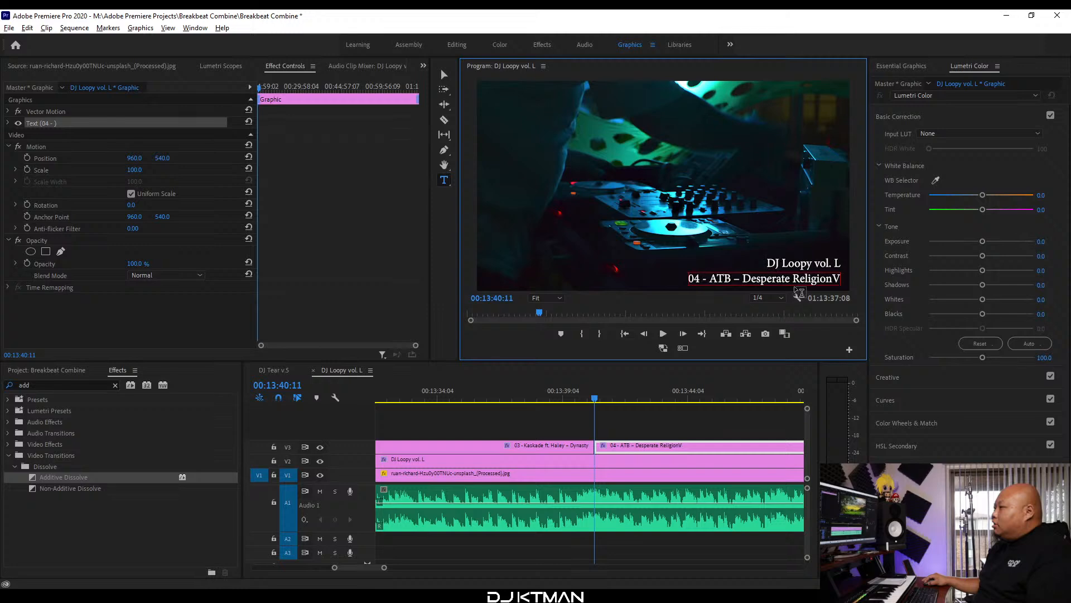
click(347, 372)
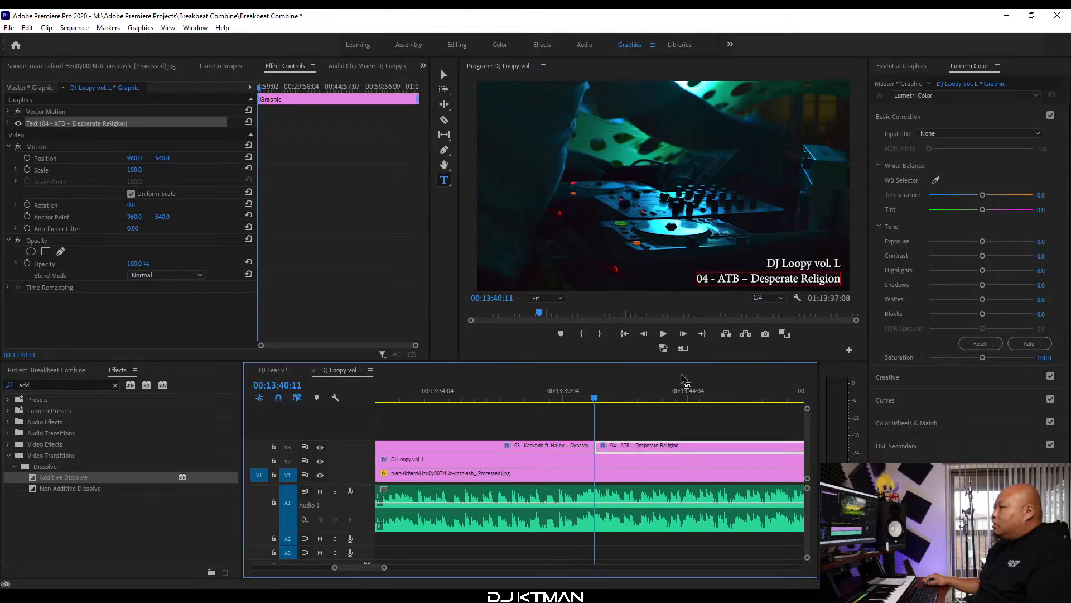
Copy the track 5 title, "Tiesto ft. Sneaky Sound System – I Will Be Here", from the Word tracklist and return to Premiere Pro.
key(minus)
scroll(644, 422, down, 2)
key(alt+Tab)
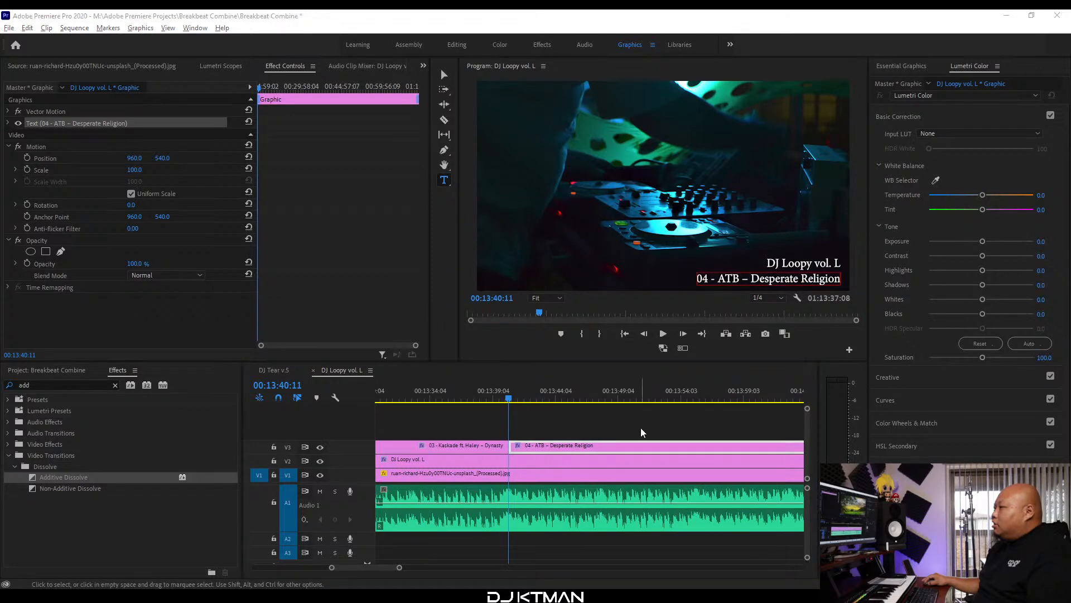
drag(1038, 281, 844, 283)
key(ctrl+c)
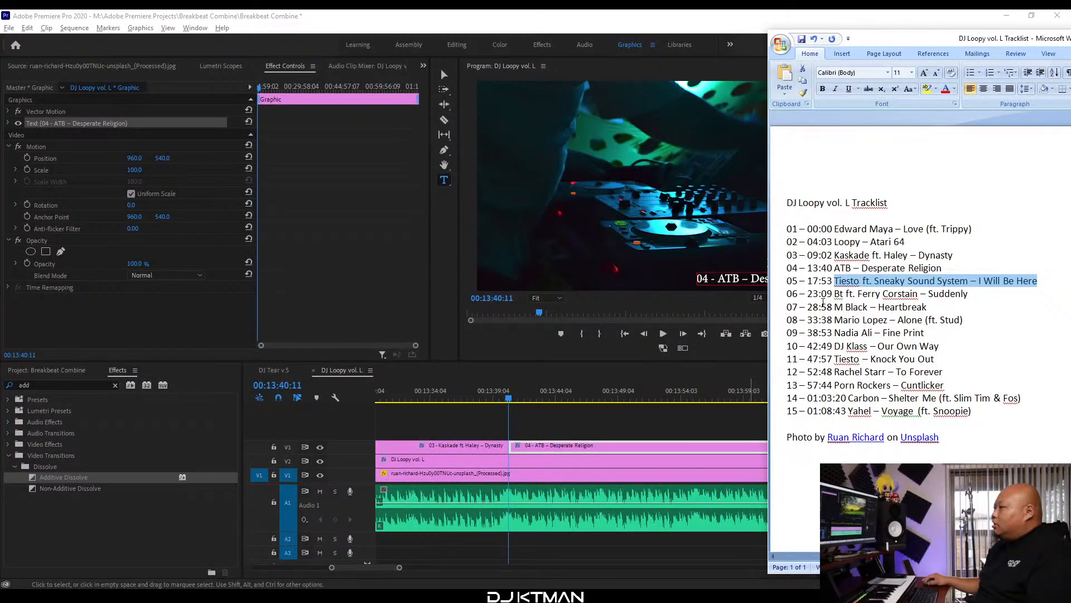
key(alt+Tab)
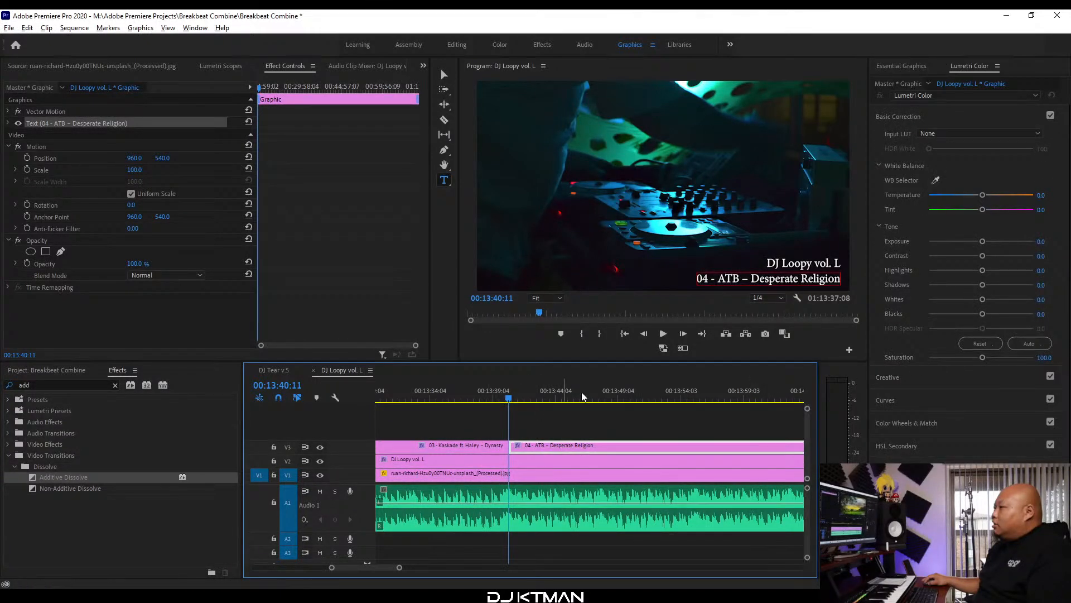
Move to about 00:17:50 in the sequence and play the audio to locate the transition to track 5.
click(644, 398)
key(minus)
key(minus)
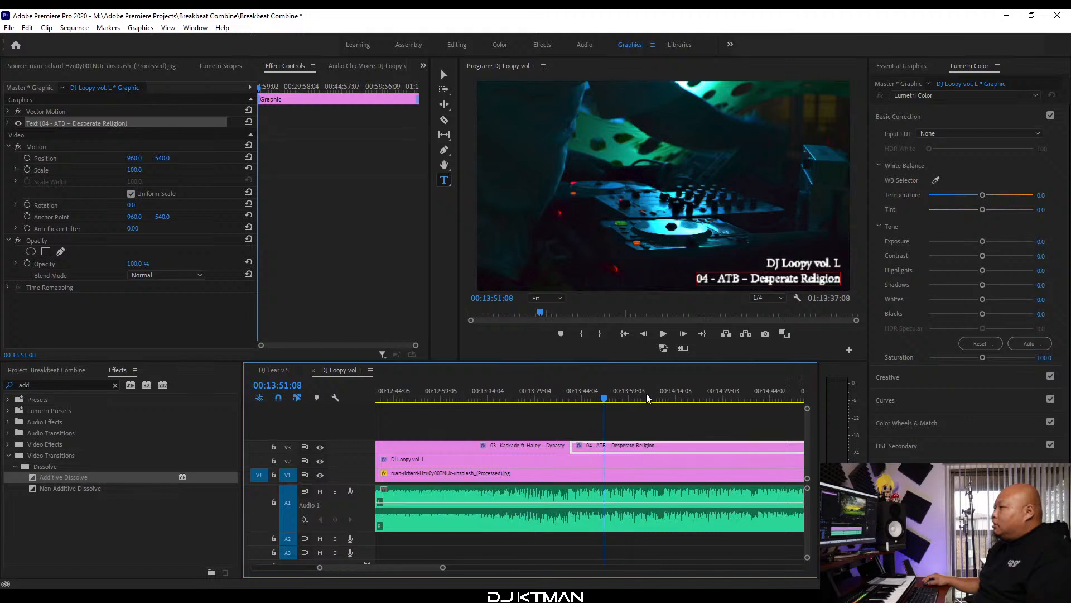
key(minus)
key(minus)
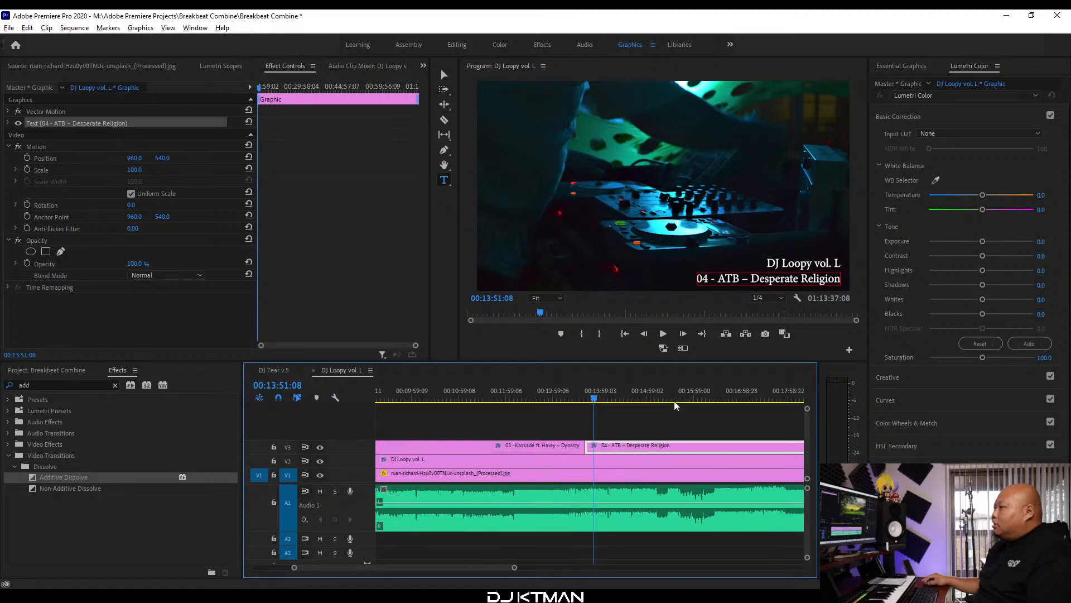
click(745, 397)
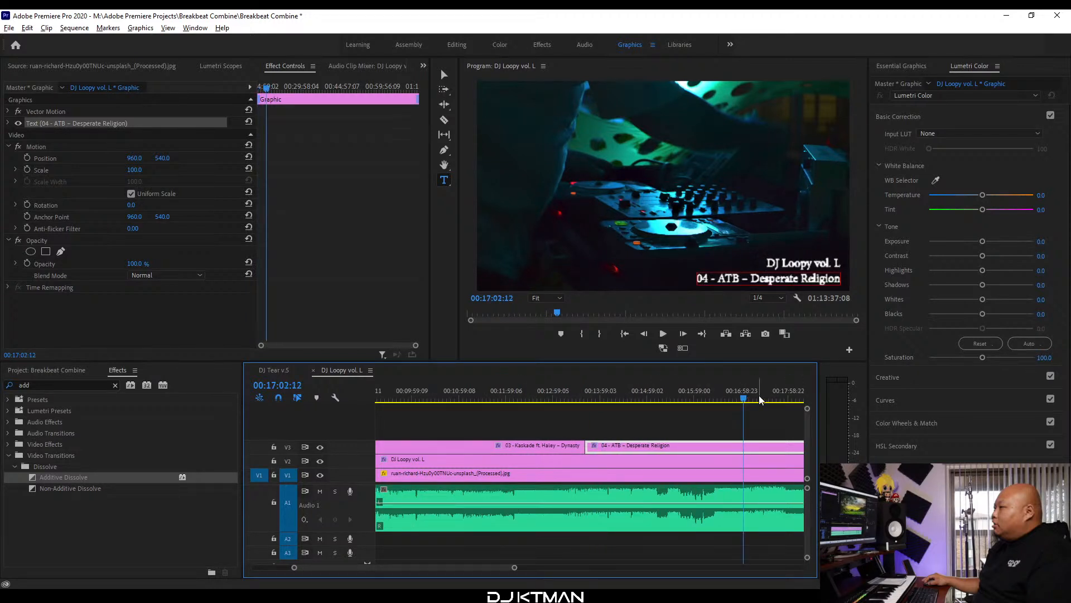
key(equal)
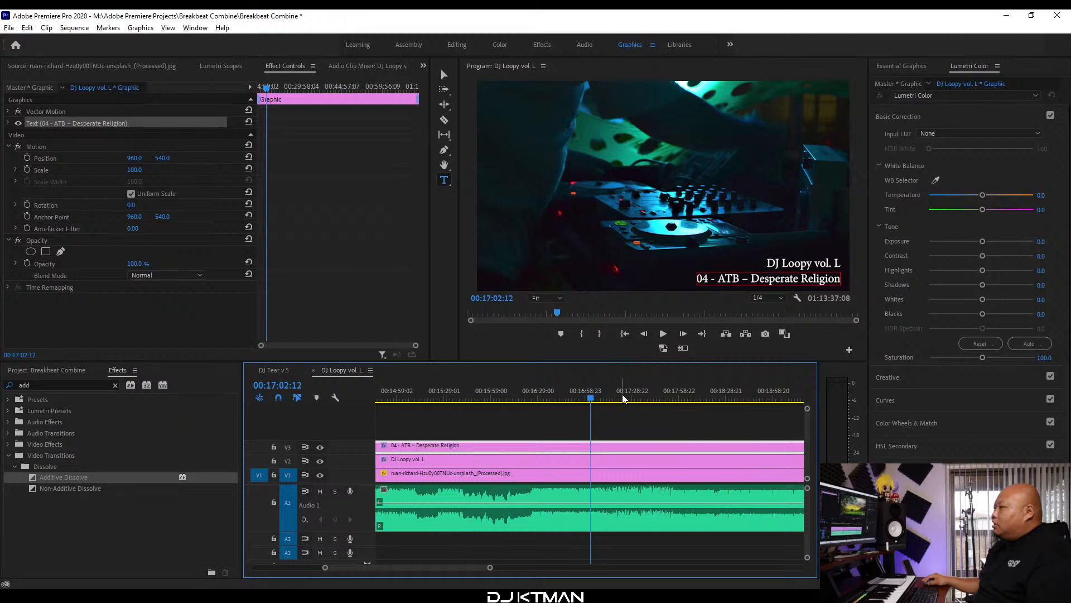
click(666, 397)
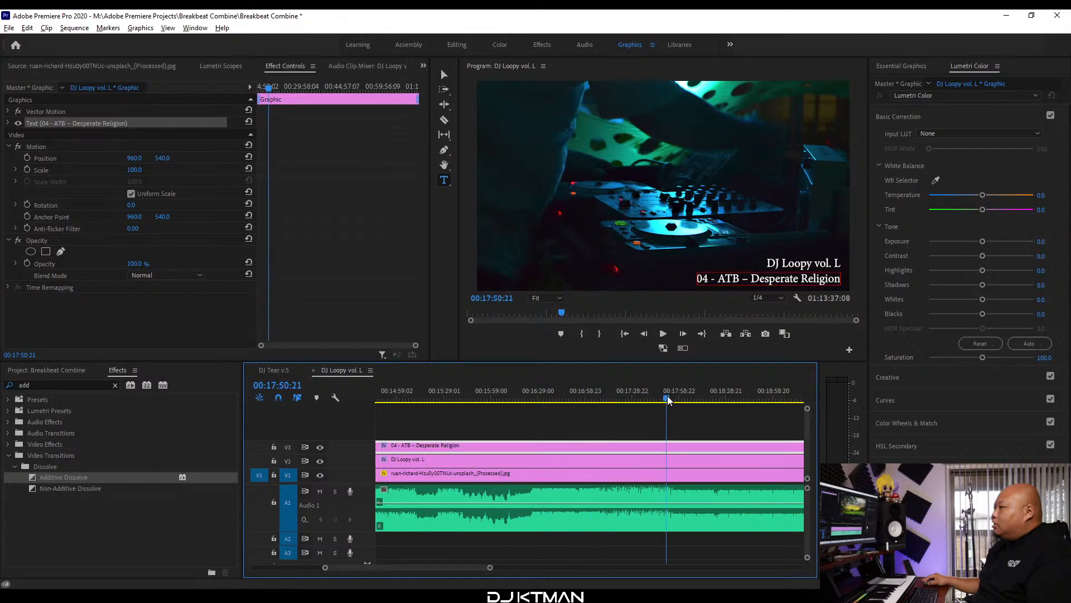
key(equal)
key(equal)
key(equal)
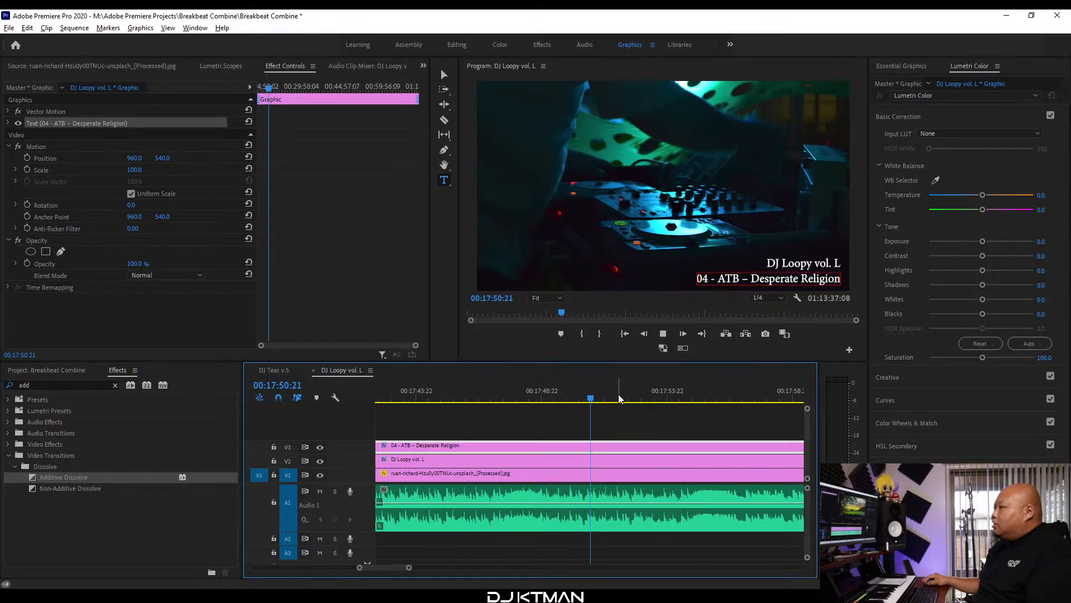
key(space)
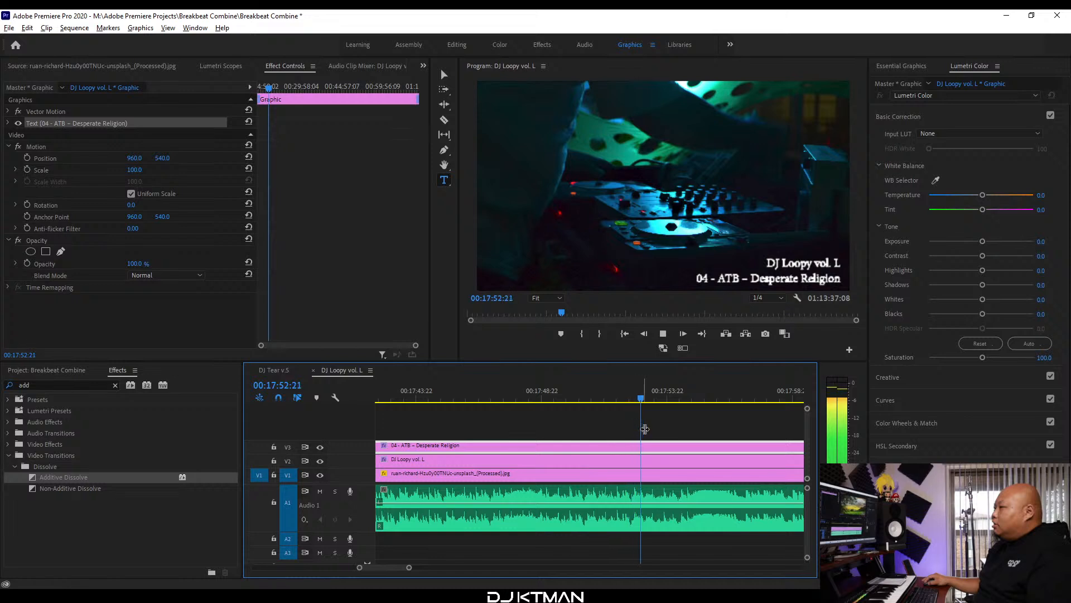
Split the V3 caption at 00:17:53:08, where track 5 starts.
click(657, 396)
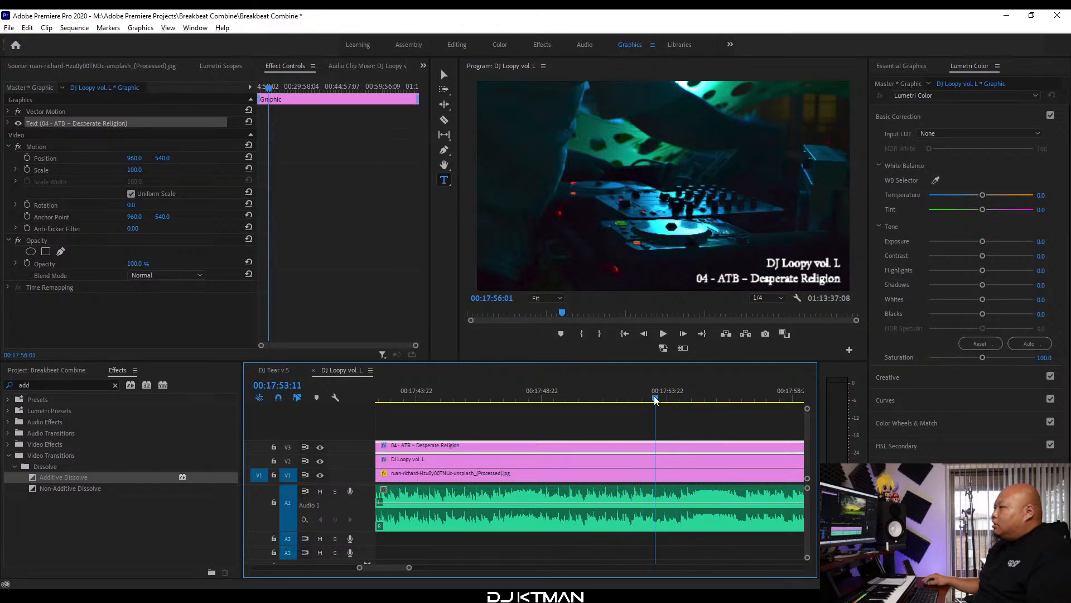
key(=)
key(=)
click(580, 397)
key(c)
click(581, 447)
key(v)
Change the text of the V3 caption after the 00:17:53:08 cut to "05 - Tiesto ft. Sneaky Sound System – I Will Be Here".
key(minus)
key(minus)
key(minus)
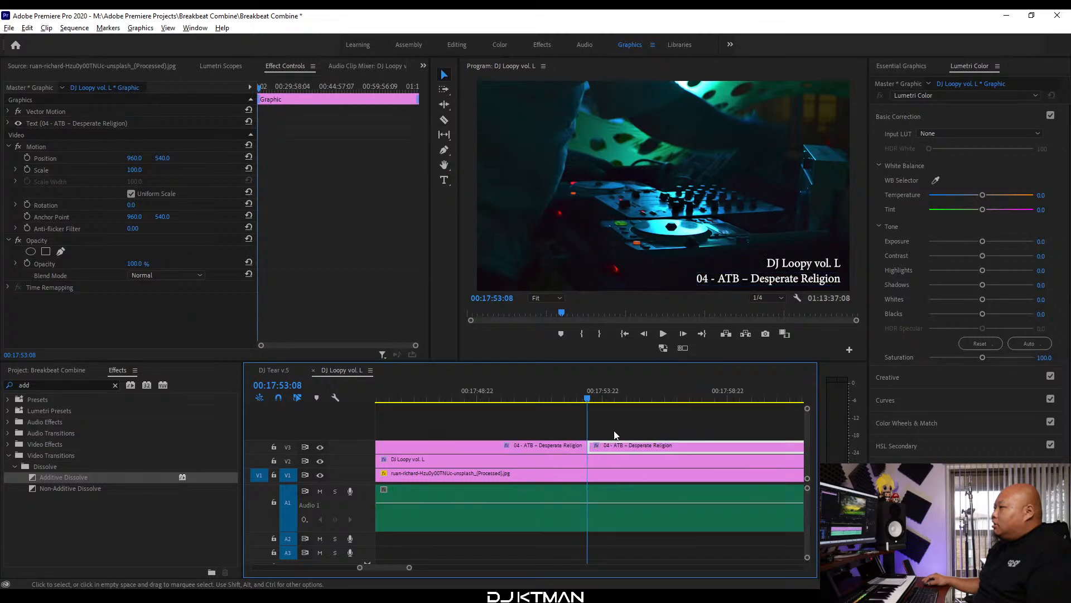
click(760, 281)
double_click(759, 278)
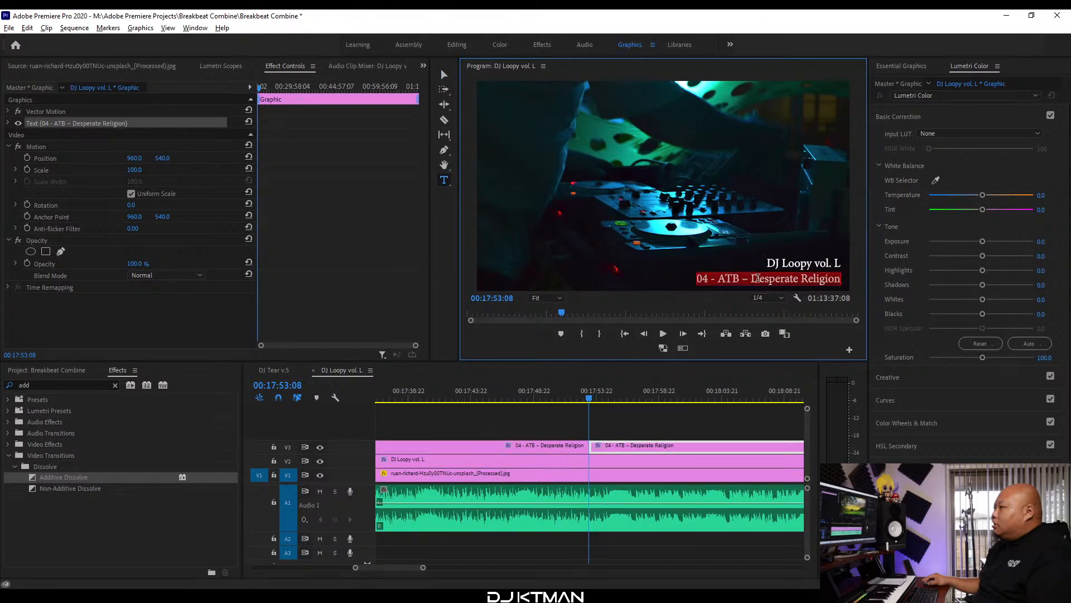
text(05)
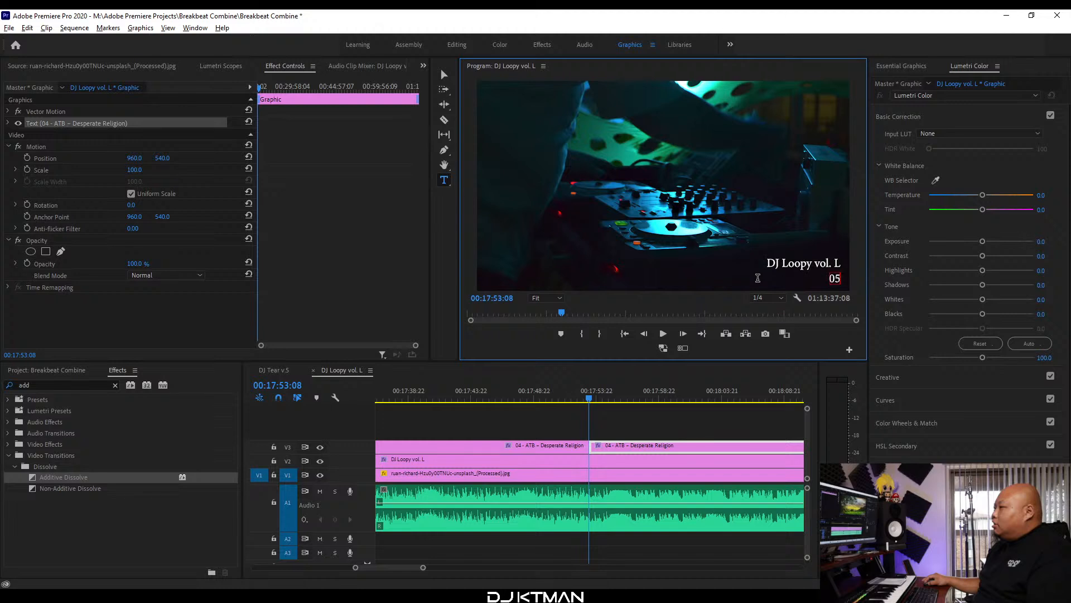
text( -)
key(ctrl+v)
text(V)
key(BackSpace)
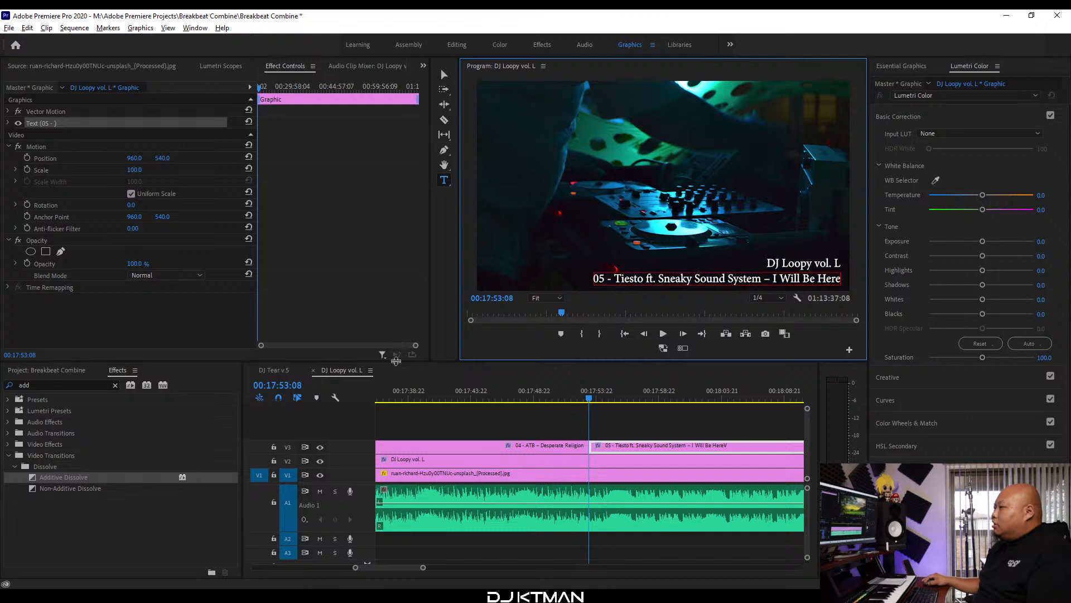
click(356, 371)
Switch to the Word tracklist and correct the track 6 artist from "Bt" to "BT".
key(minus)
key(minus)
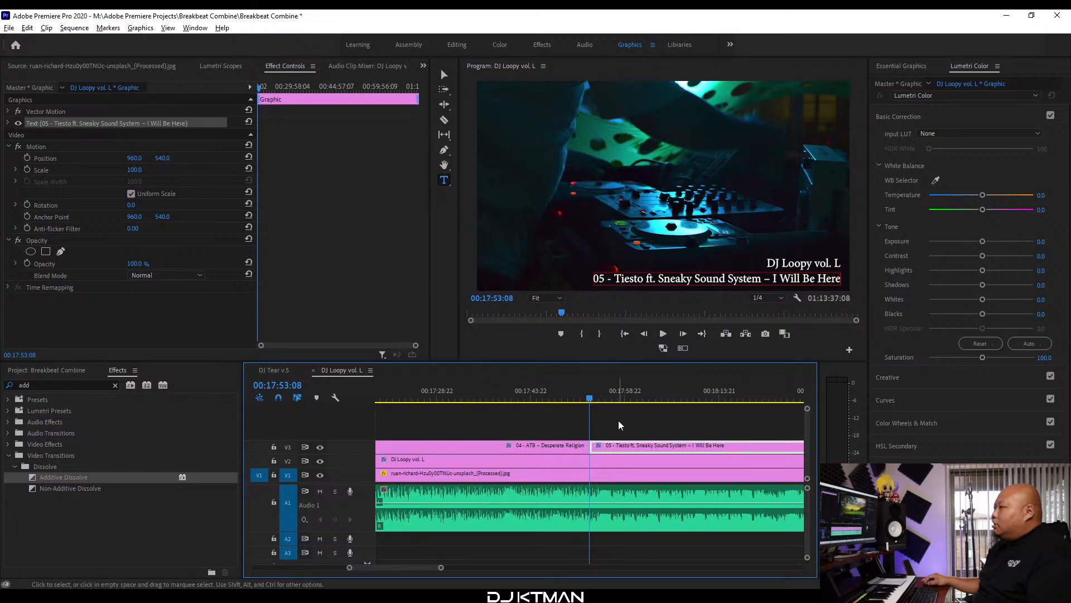
scroll(620, 425, down, 1)
key(alt+Tab)
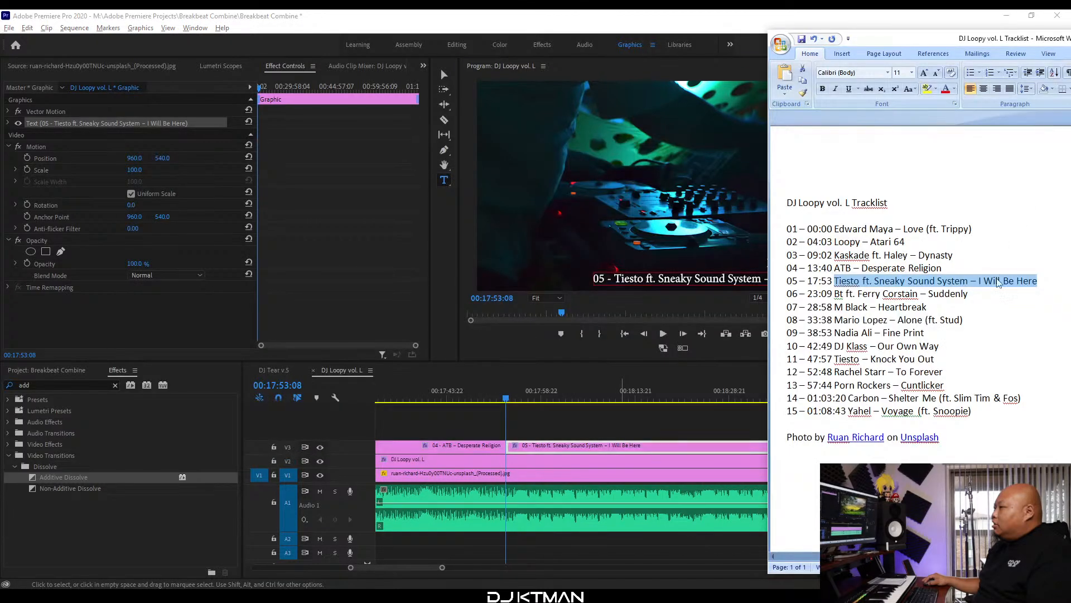
drag(983, 295, 838, 297)
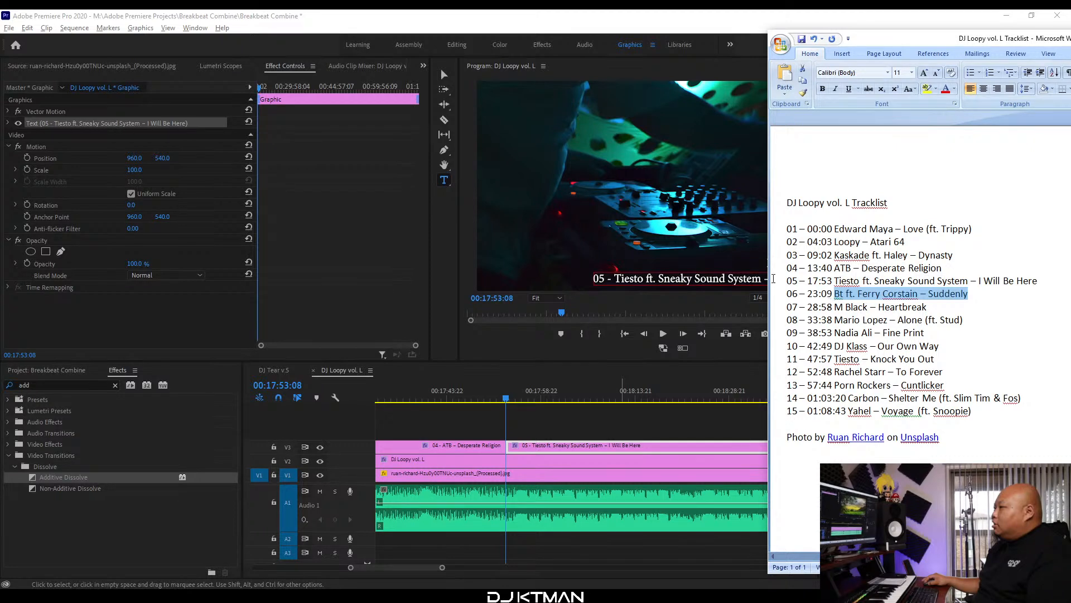
key(alt+Tab)
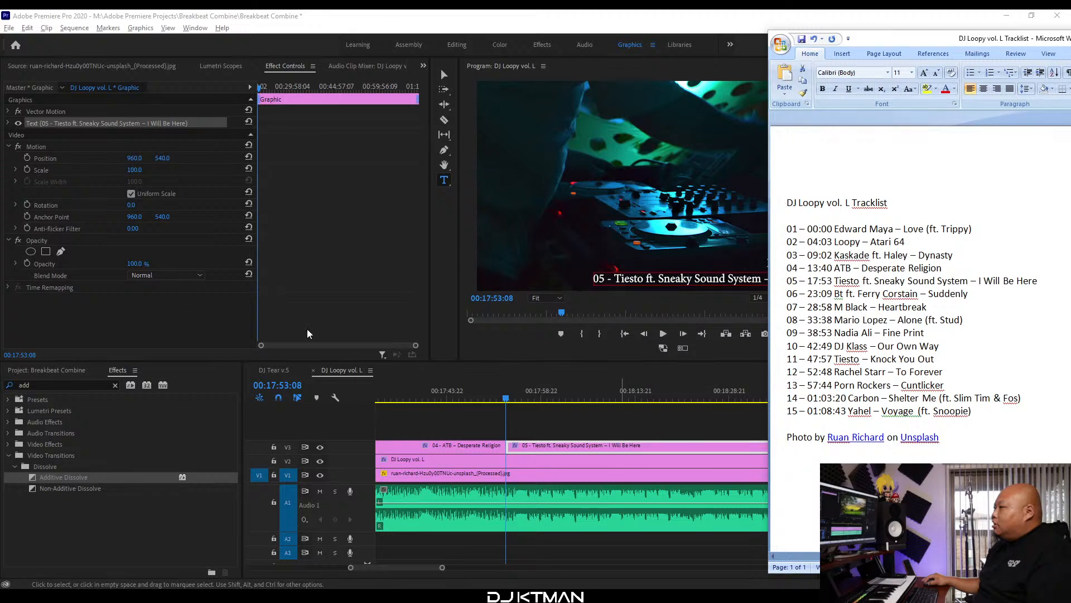
click(835, 294)
key(shift+End)
click(844, 295)
key(BackSpace)
text(T)
Copy the corrected track 6 title, "BT ft. Ferry Corstain – Suddenly", and return to Premiere Pro.
drag(978, 292, 836, 294)
key(ctrl+c)
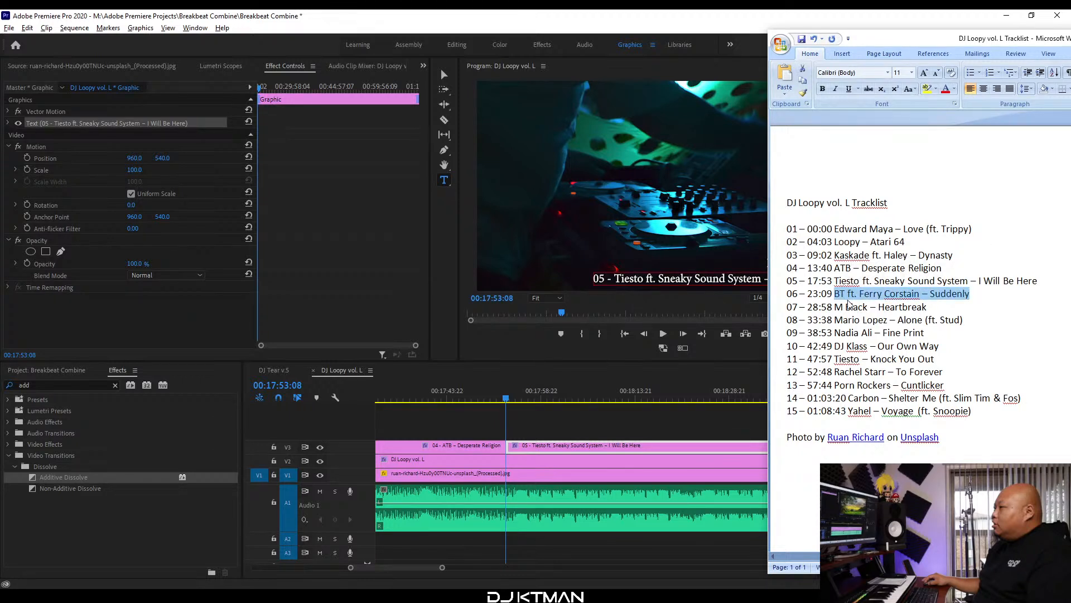
click(660, 15)
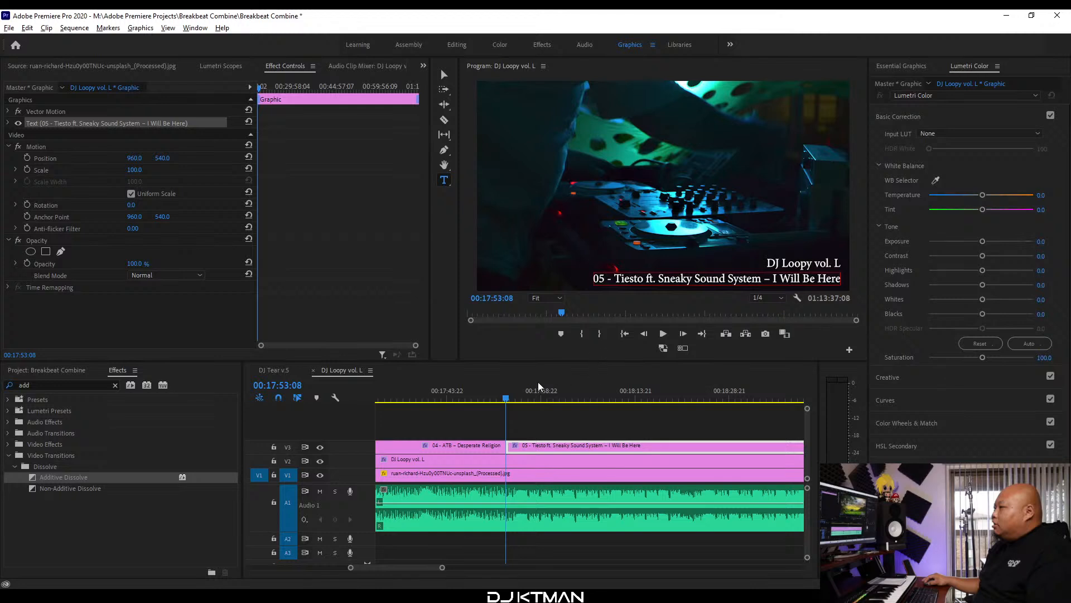
Move the playhead to 00:23:01:00, shortly before track 6 starts at 23:09.
drag(586, 397, 694, 395)
key(minus)
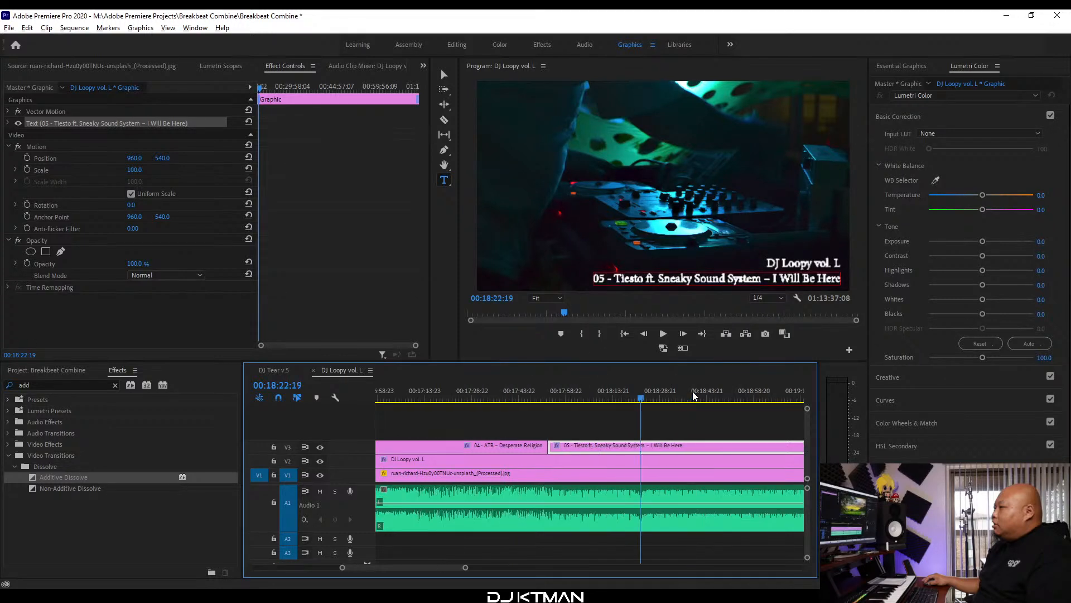
key(minus)
key(minus)
key(minus)
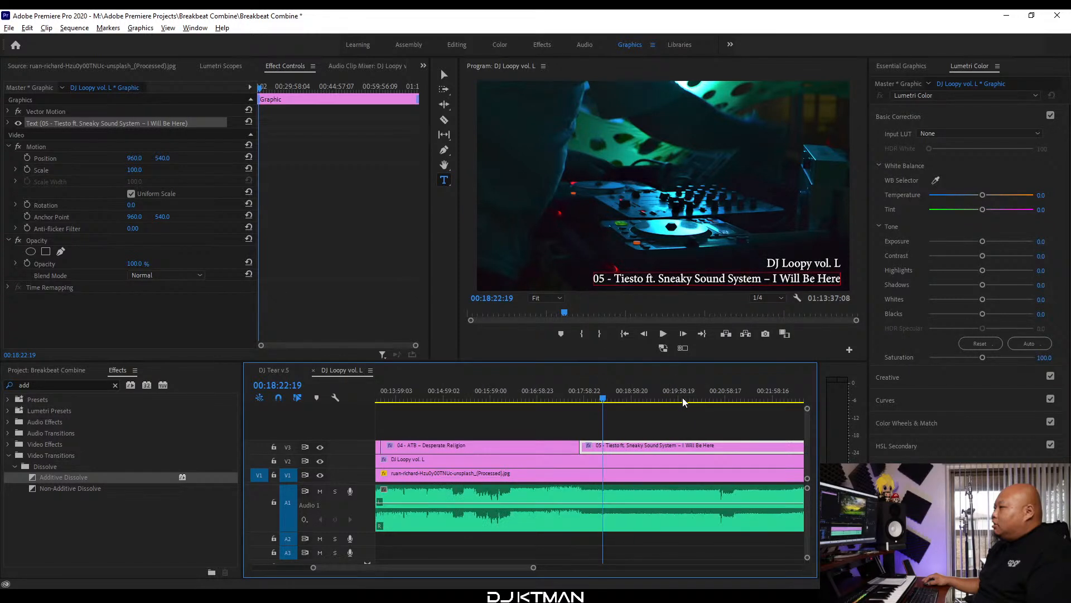
click(641, 396)
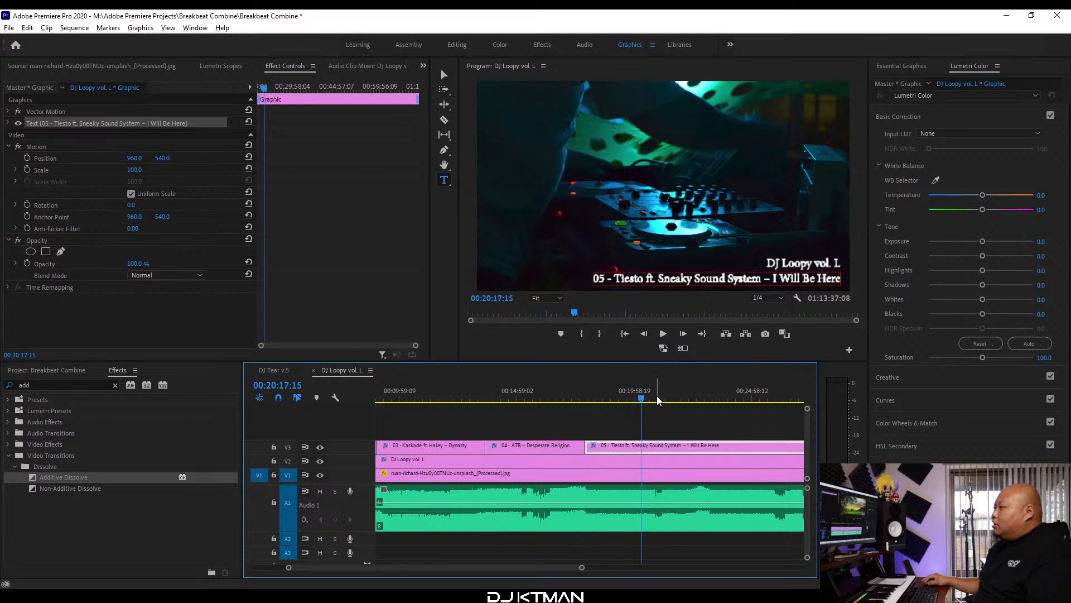
click(663, 397)
click(703, 398)
key(equal)
key(equal)
key(equal)
click(629, 400)
key(equal)
click(653, 398)
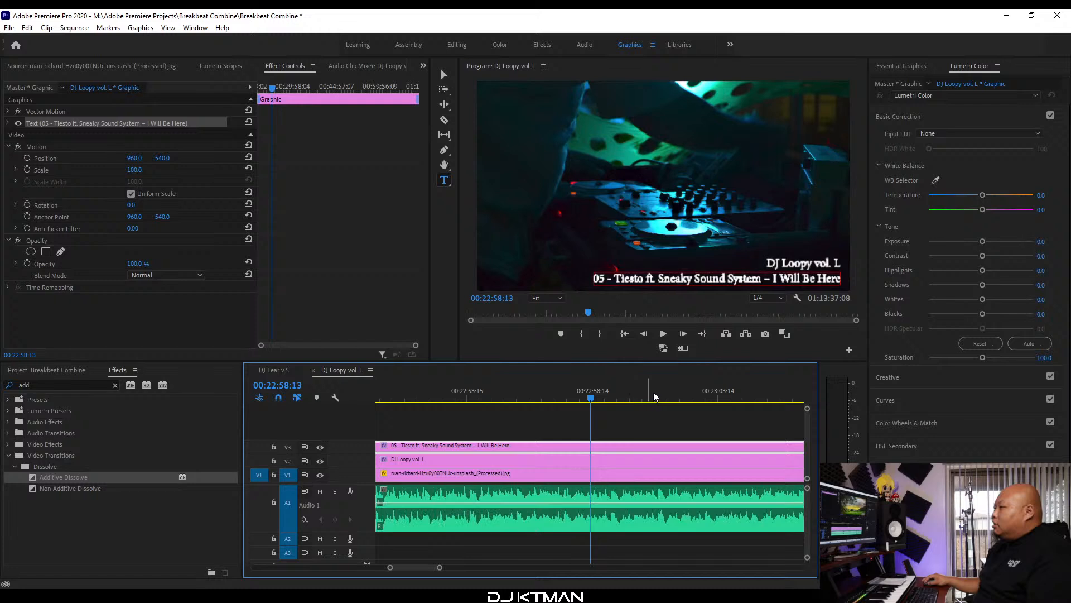
key(equal)
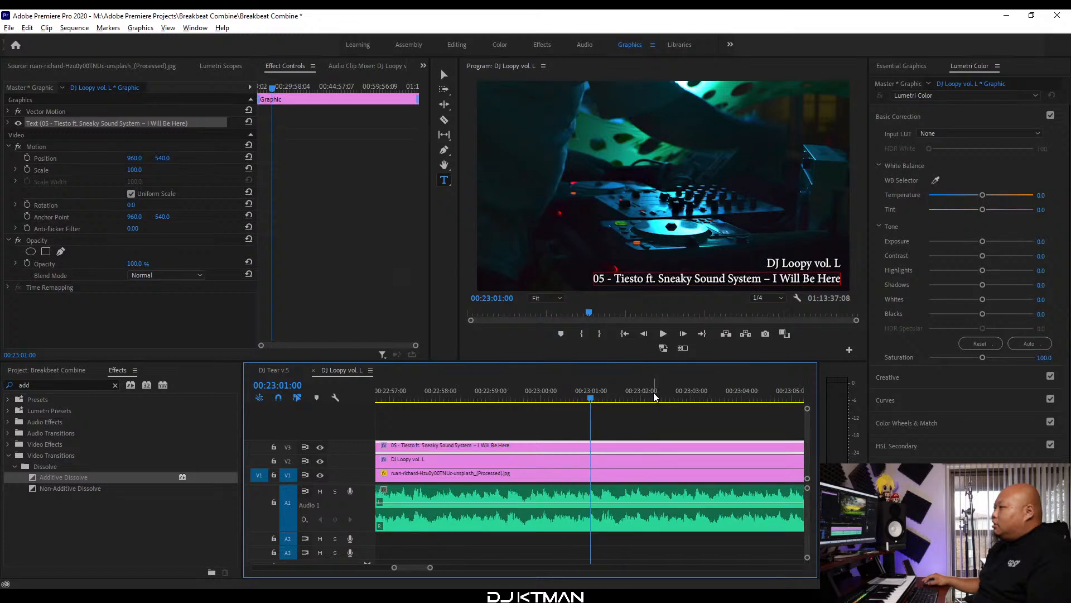
Play the mix from 00:23:01:00 to listen for the start of track 6.
key(space)
key(minus)
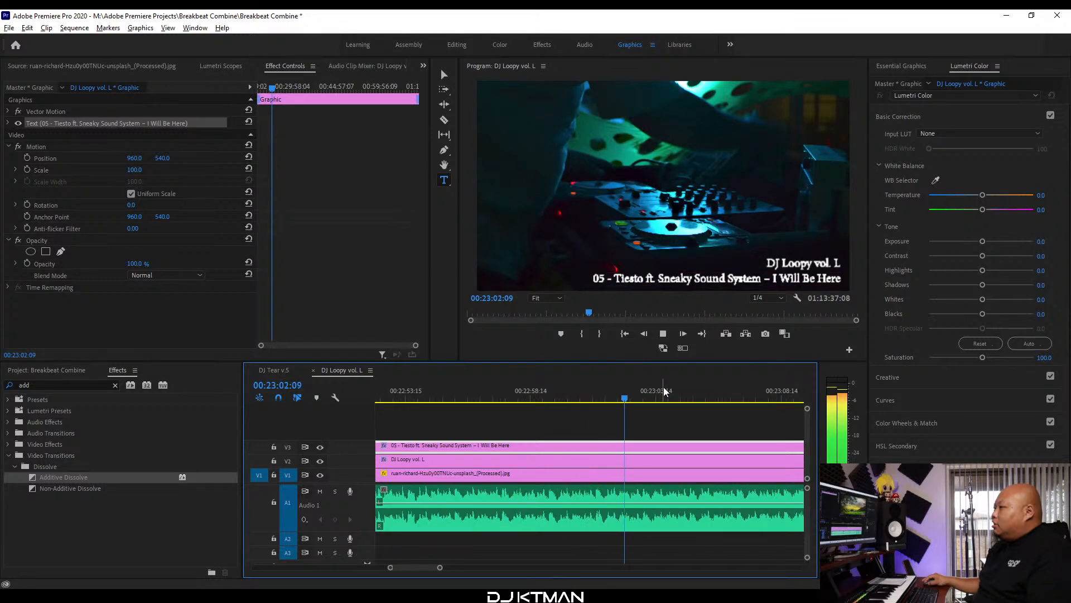
scroll(657, 410, down, 5)
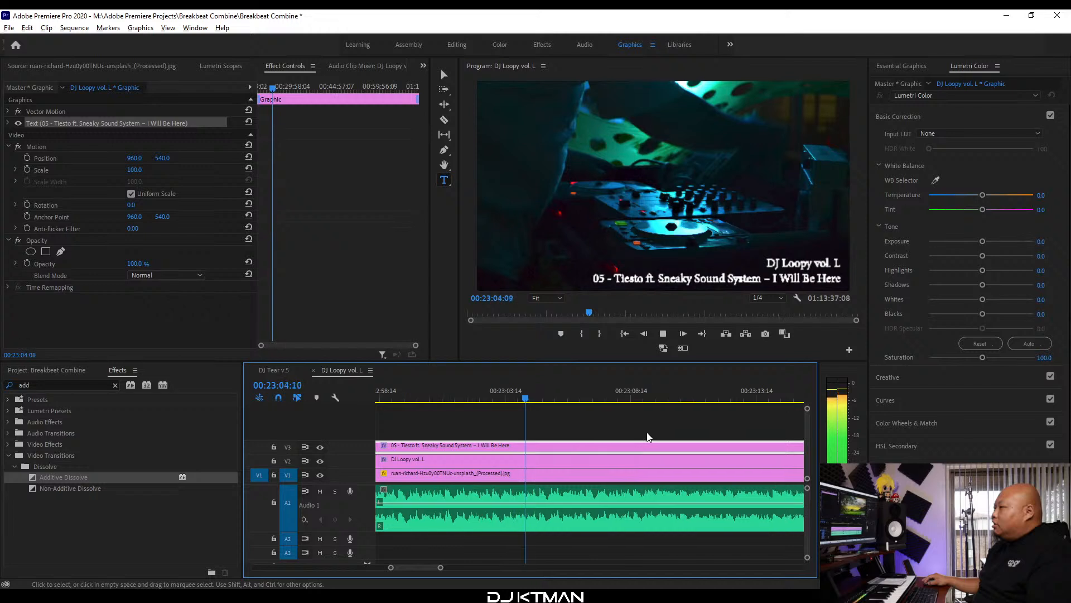
key(equal)
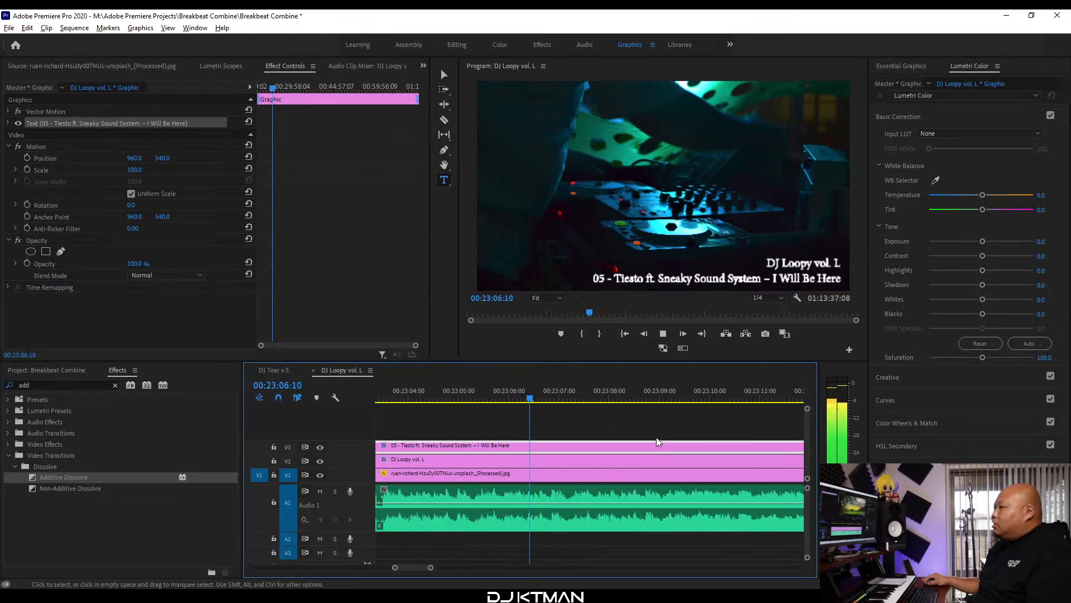
scroll(657, 437, down, 1)
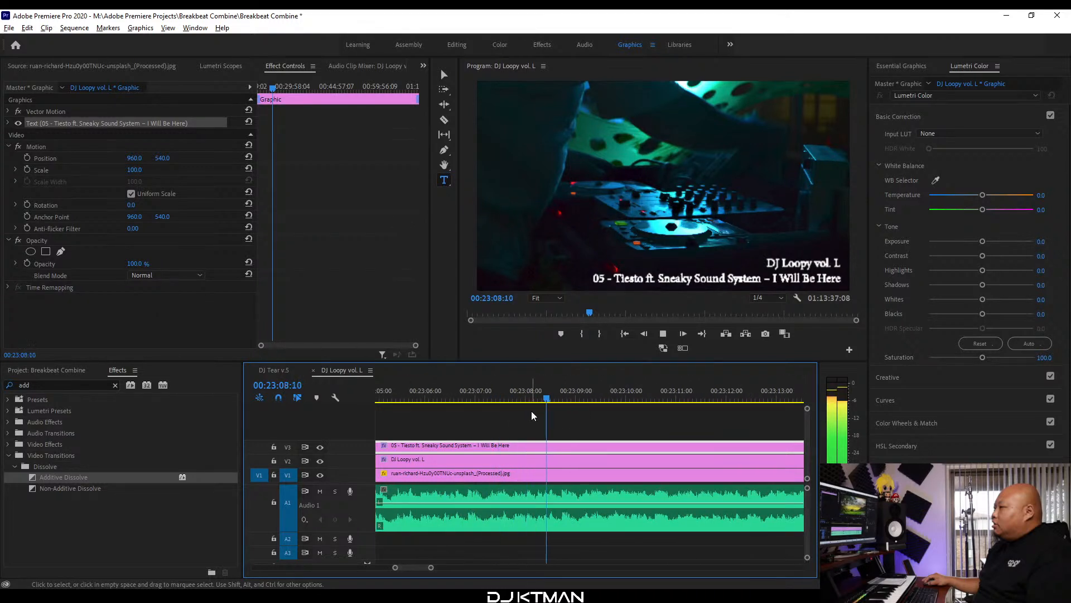
key(space)
Split the V3 caption at 00:23:09:21, where track 6 starts, and select the part after the cut.
click(622, 396)
key(equal)
key(equal)
key(equal)
key(c)
click(591, 445)
key(v)
click(600, 451)
Change the text of the V3 caption after the 00:23:09:21 cut to "06 - BT ft. Ferry Corstain – Suddenly".
key(minus)
key(minus)
key(minus)
key(minus)
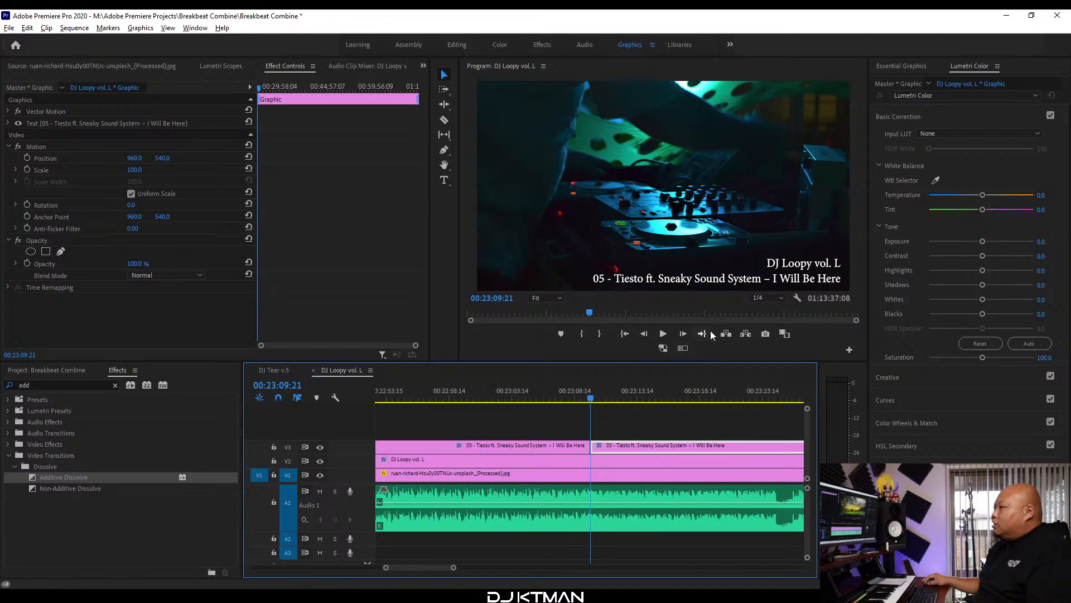
key(minus)
key(minus)
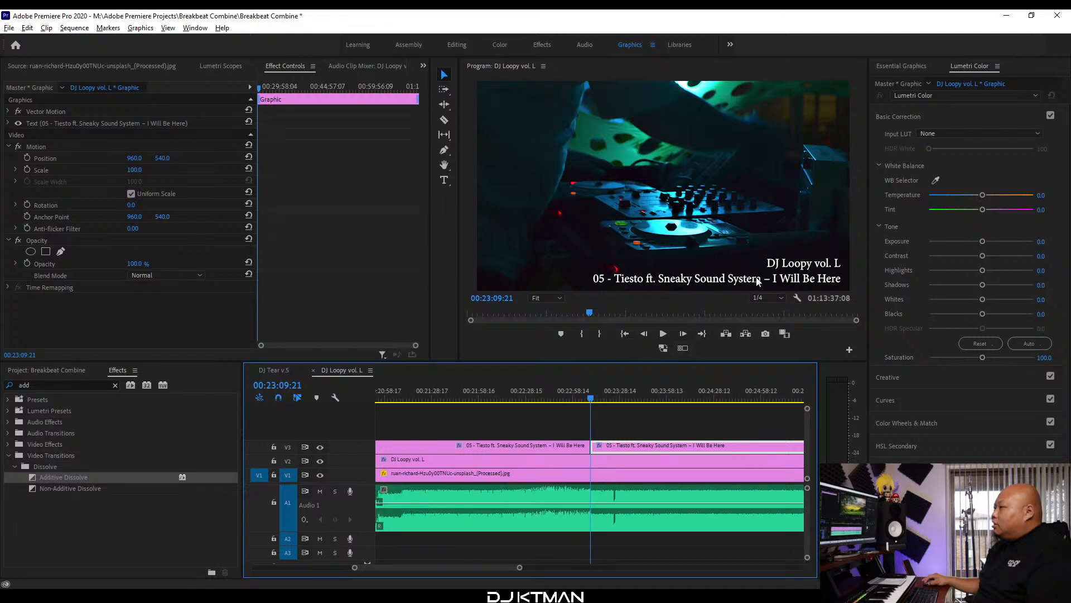
double_click(757, 278)
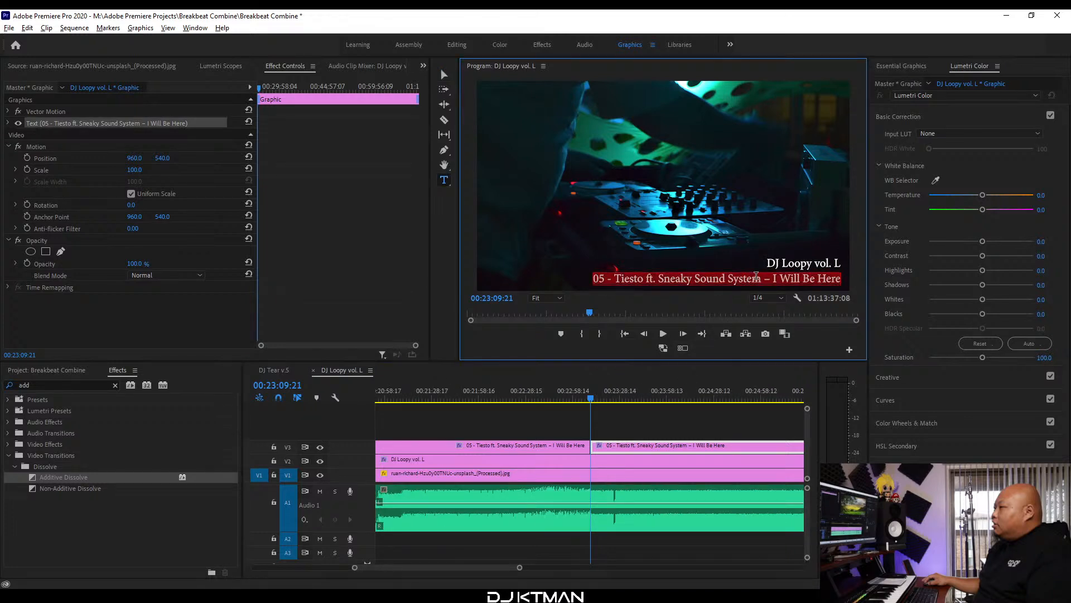
text(06 -)
key(ctrl+v)
text(V)
key(BackSpace)
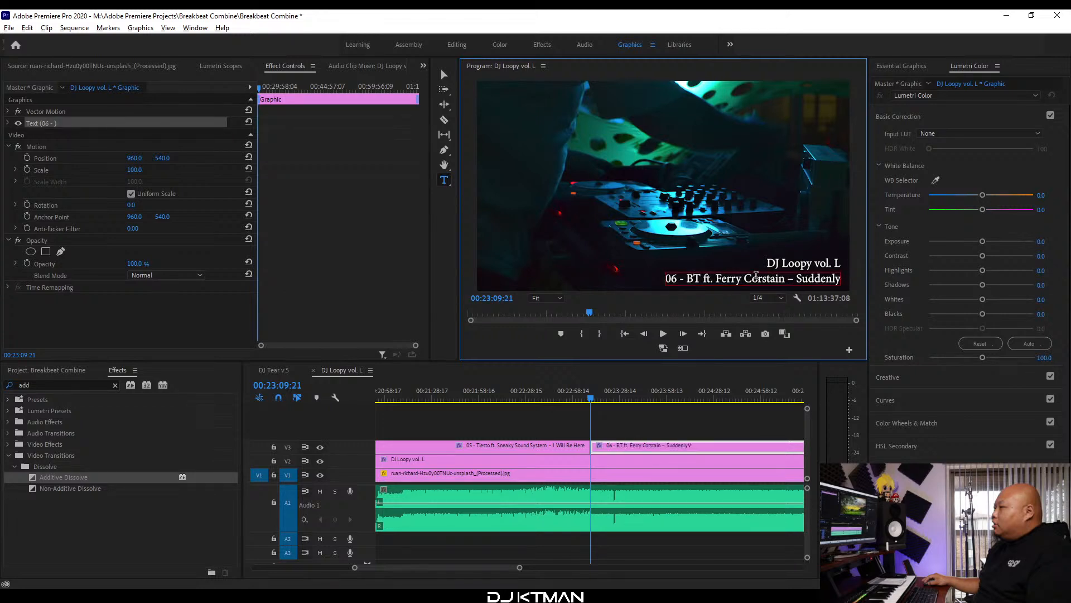
click(354, 372)
Switch to the Word tracklist, copy the track 7 title "M Black – Heartbreak", and return to Premiere Pro.
key(minus)
key(minus)
key(space)
scroll(581, 419, down, 3)
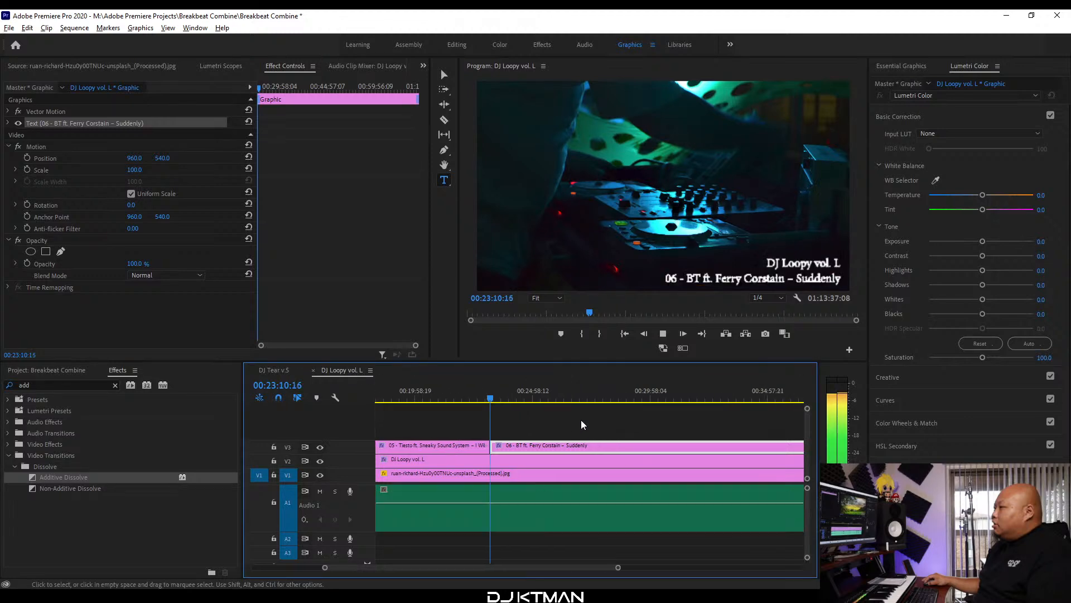
key(space)
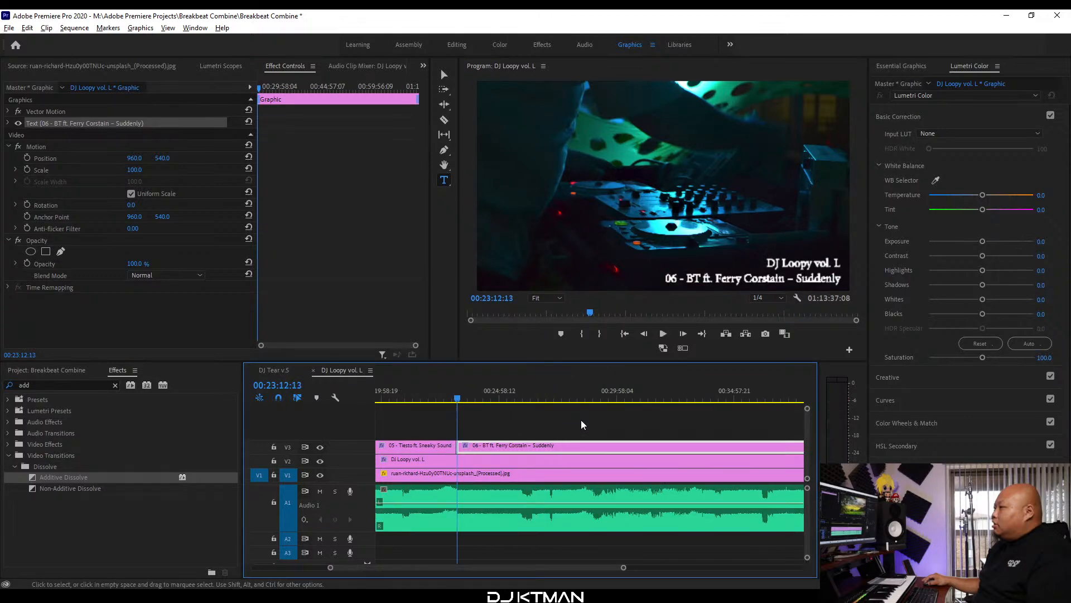
key(alt+Tab)
drag(928, 306, 835, 306)
key(ctrl+c)
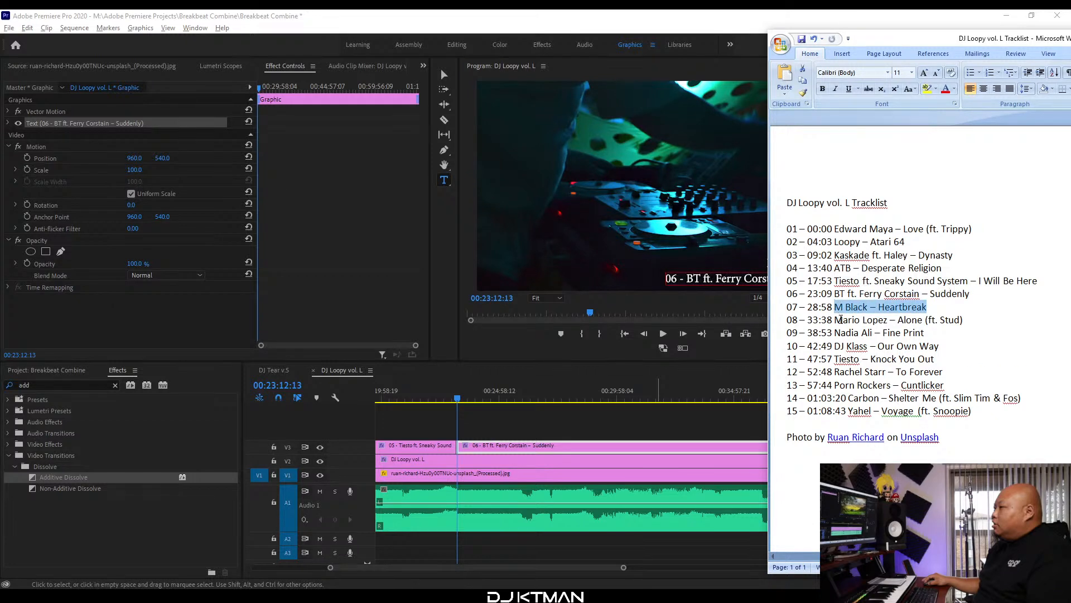
key(alt+Tab)
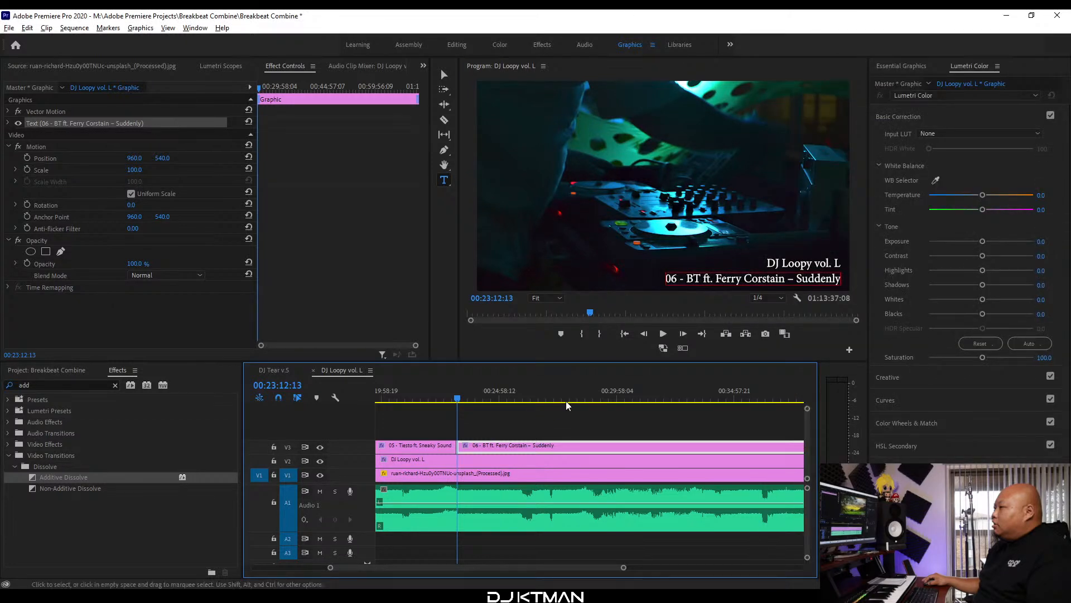
Move the playhead to 00:28:57:23, close to the start of track 7 at 28:58.
click(599, 399)
key(=)
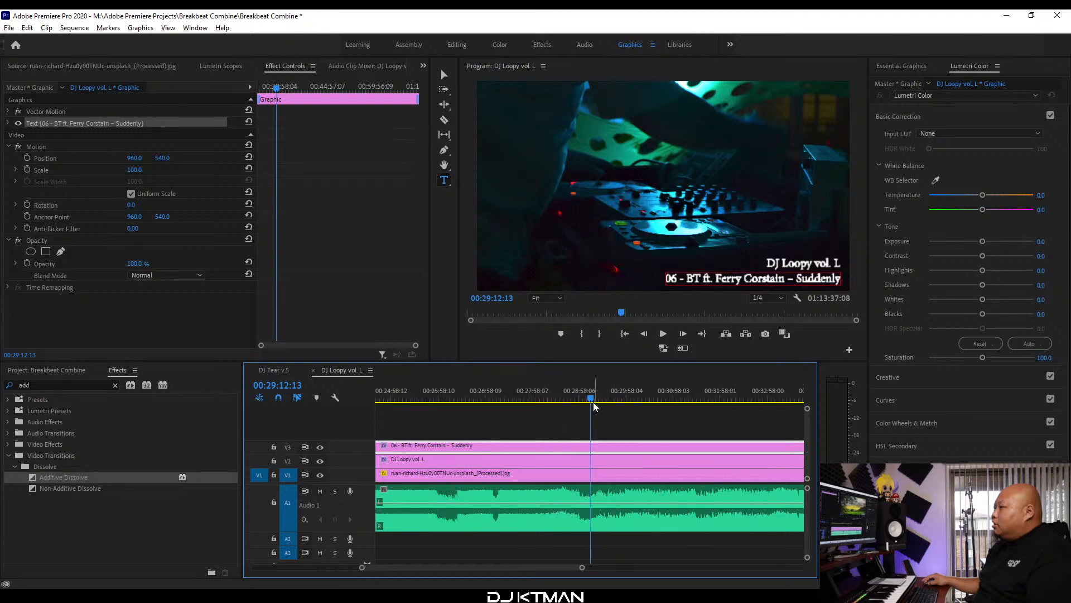
click(569, 397)
key(=)
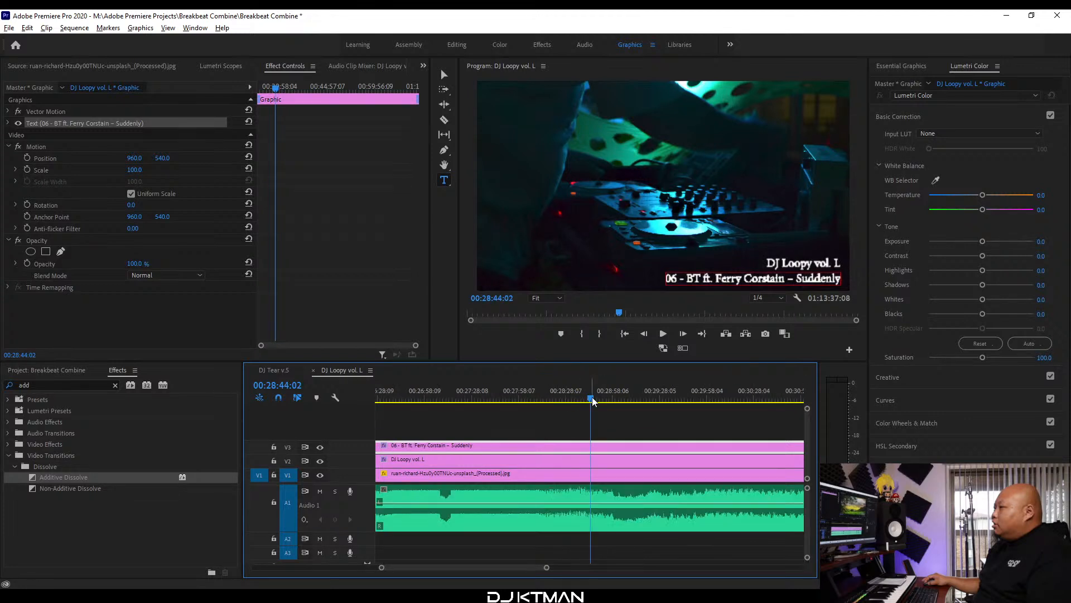
click(613, 396)
click(634, 396)
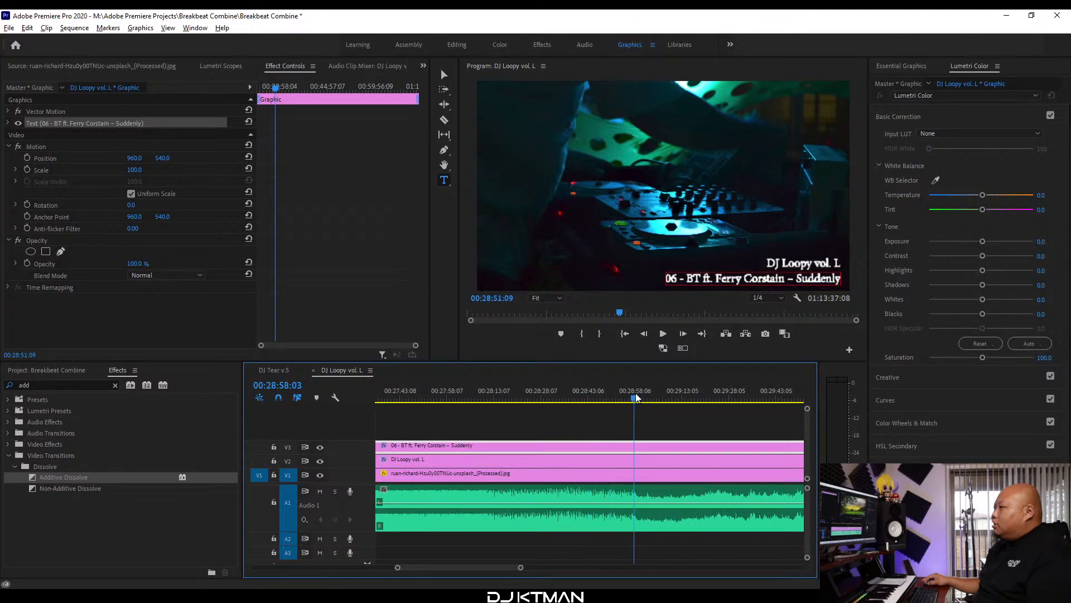
key(=)
key(=)
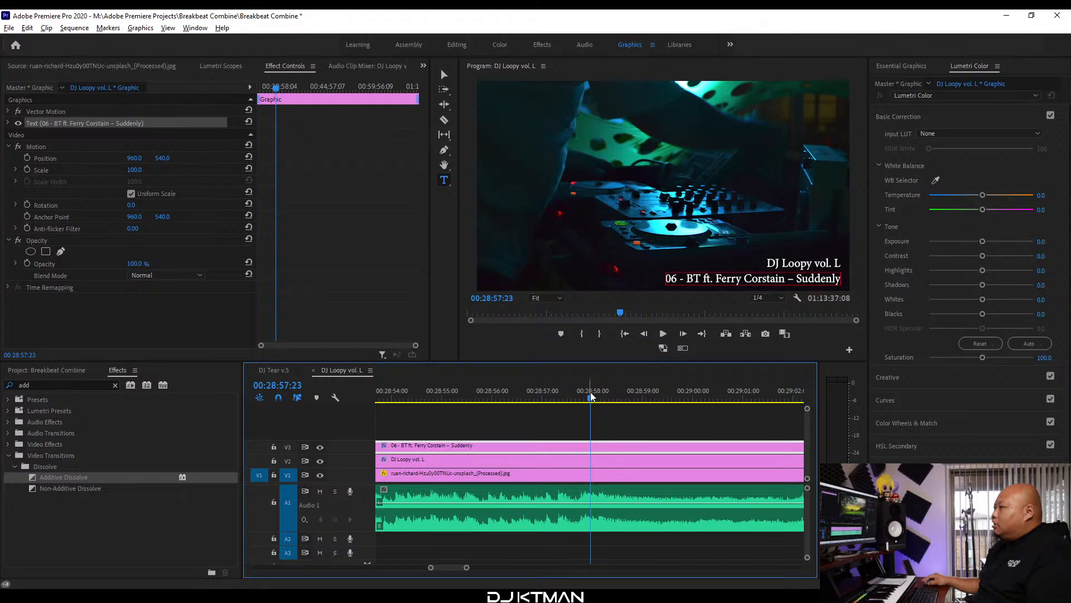
Play the transition into track 7 and split the V3 caption at 00:28:58:11.
click(545, 396)
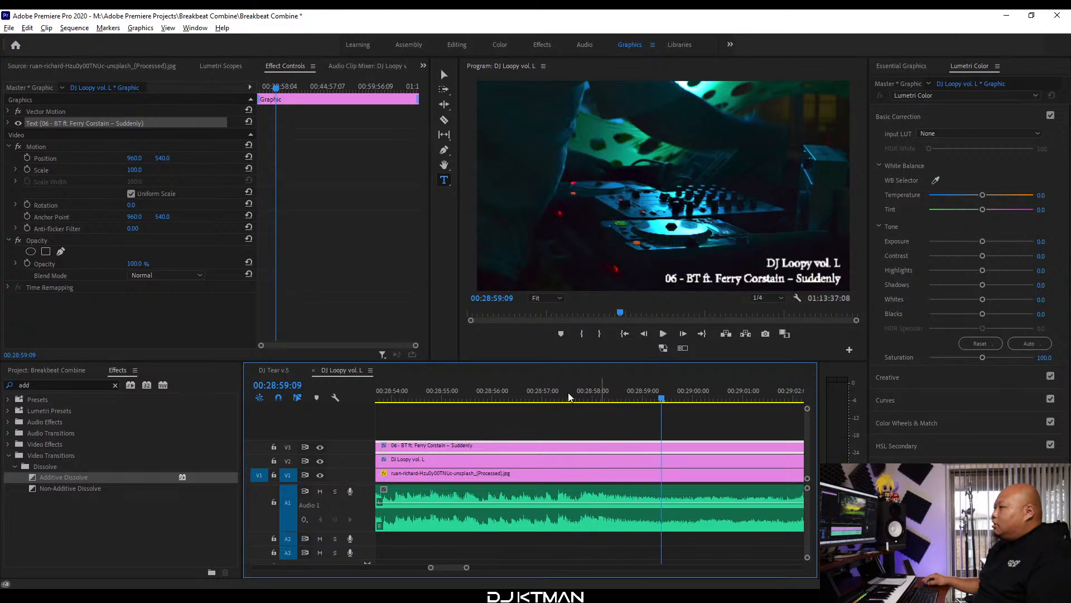
key(space)
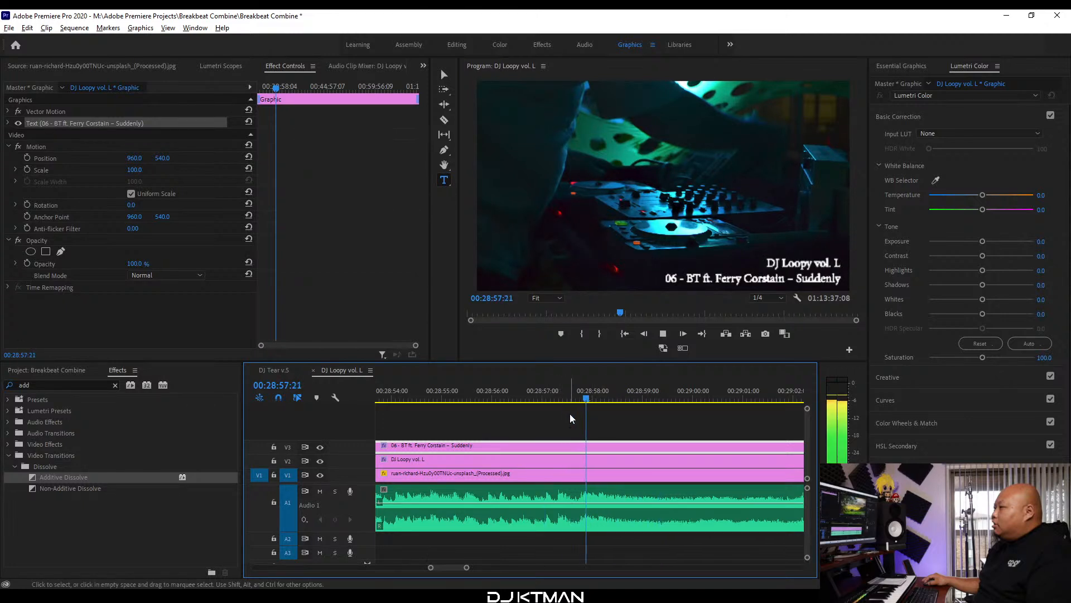
key(space)
key(c)
click(624, 441)
key(v)
Change the text of the V3 caption after the 00:28:58:11 cut to "07 - M Black – Heartbreak".
key(minus)
key(minus)
key(minus)
key(minus)
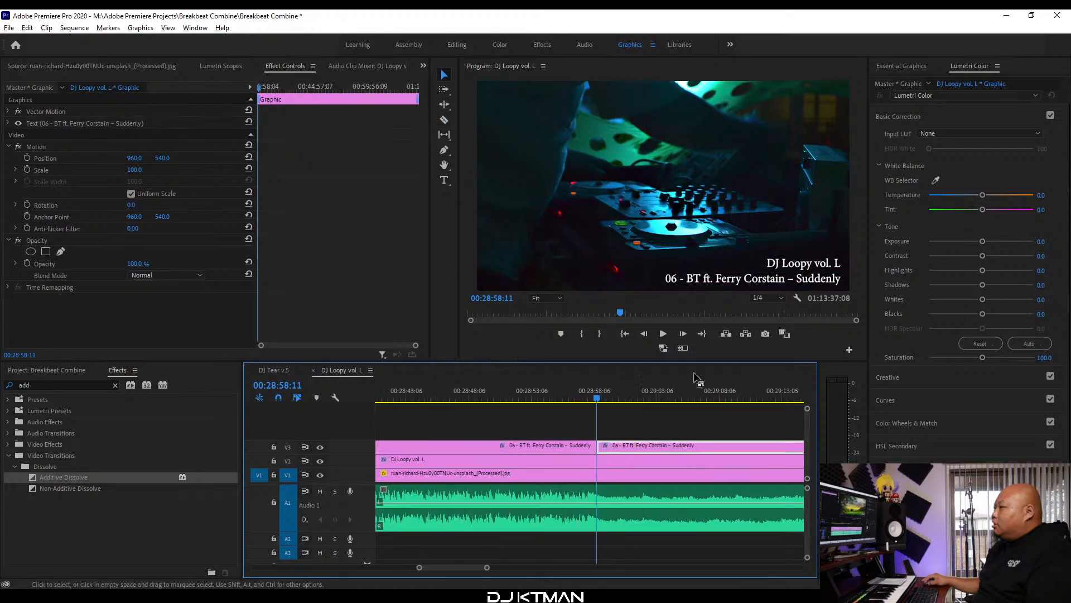
click(750, 277)
double_click(750, 277)
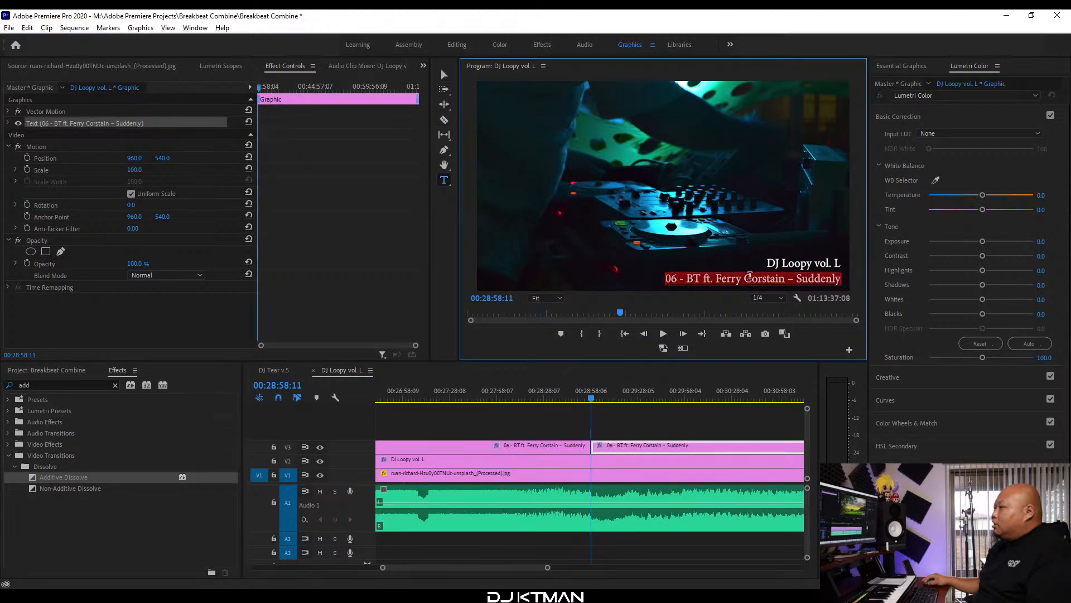
text(07)
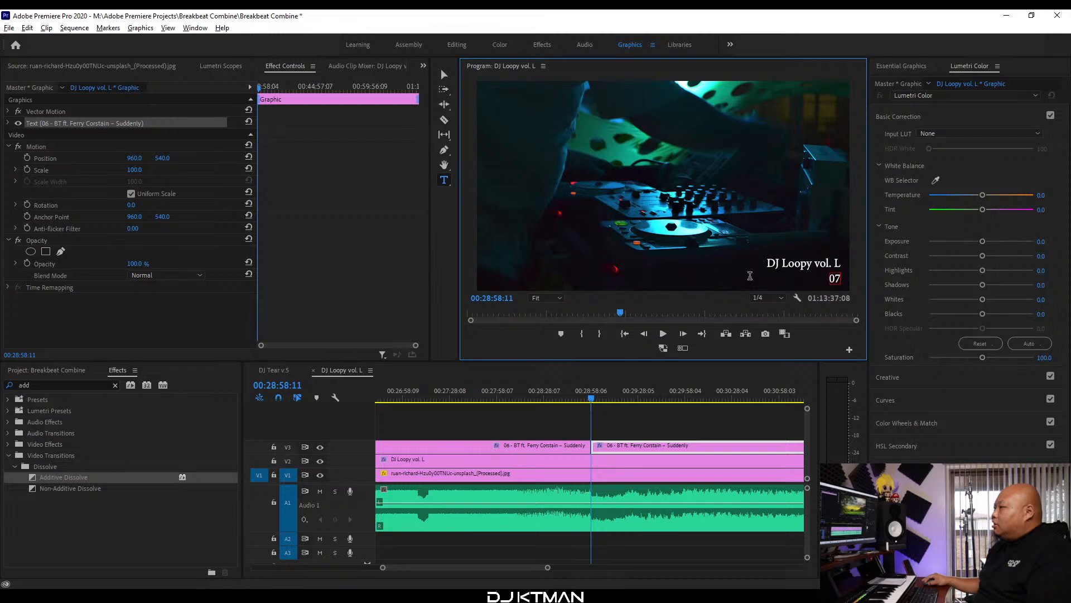
text( -)
key(ctrl+v)
text(V)
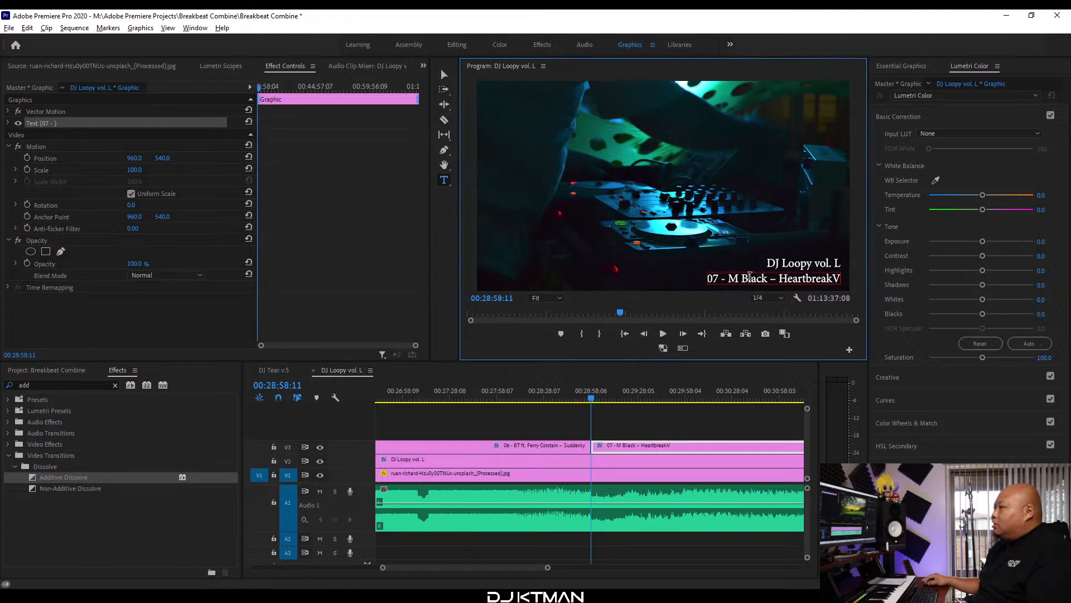
key(BackSpace)
click(349, 371)
Switch to the Word tracklist, copy the track 8 title "Mario Lopez – Alone (ft. Stud)", and return to Premiere Pro.
key(minus)
key(minus)
scroll(574, 433, down, 1)
scroll(573, 435, down, 1)
key(alt+Tab)
drag(969, 317, 847, 318)
key(ctrl+c)
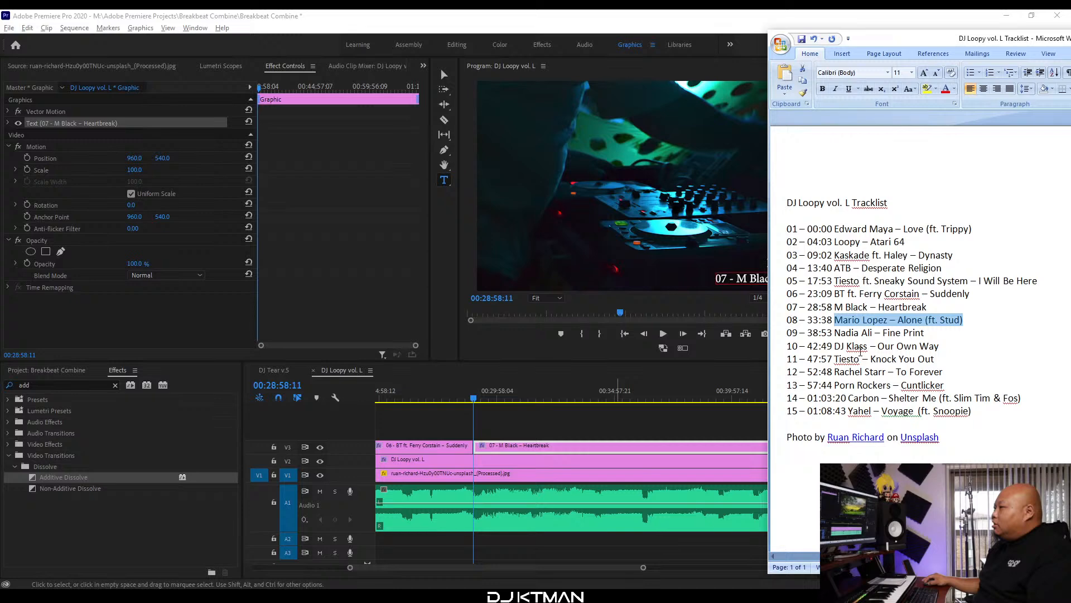
key(alt+Tab)
Move the playhead to about 00:33:37, just before track 8 starts at 33:38, and play the mix from there.
click(577, 399)
key(equal)
click(598, 397)
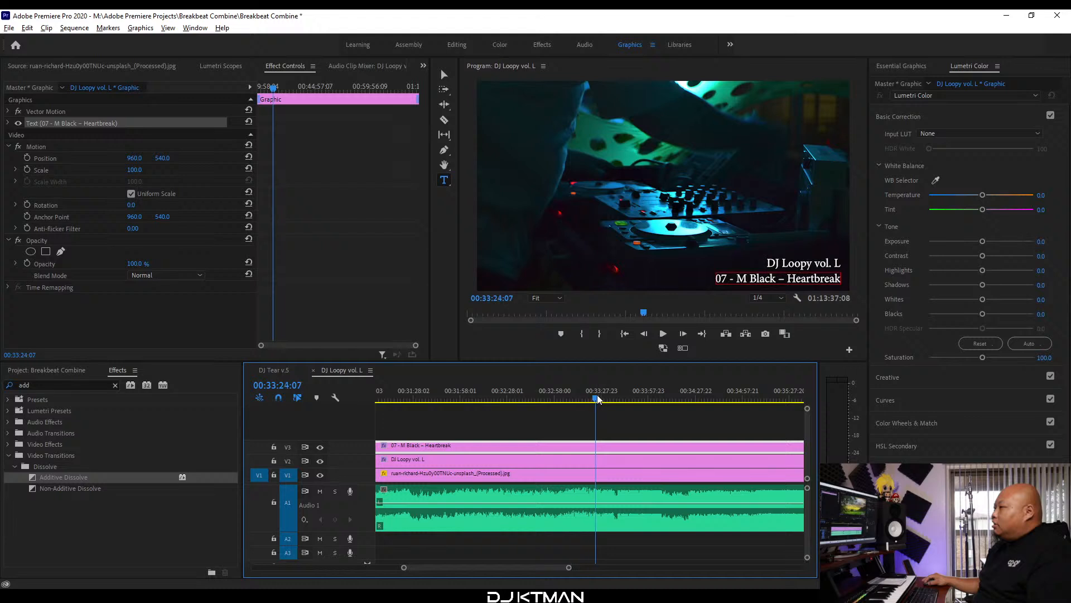
click(608, 397)
click(616, 397)
key(equal)
key(equal)
key(space)
key(equal)
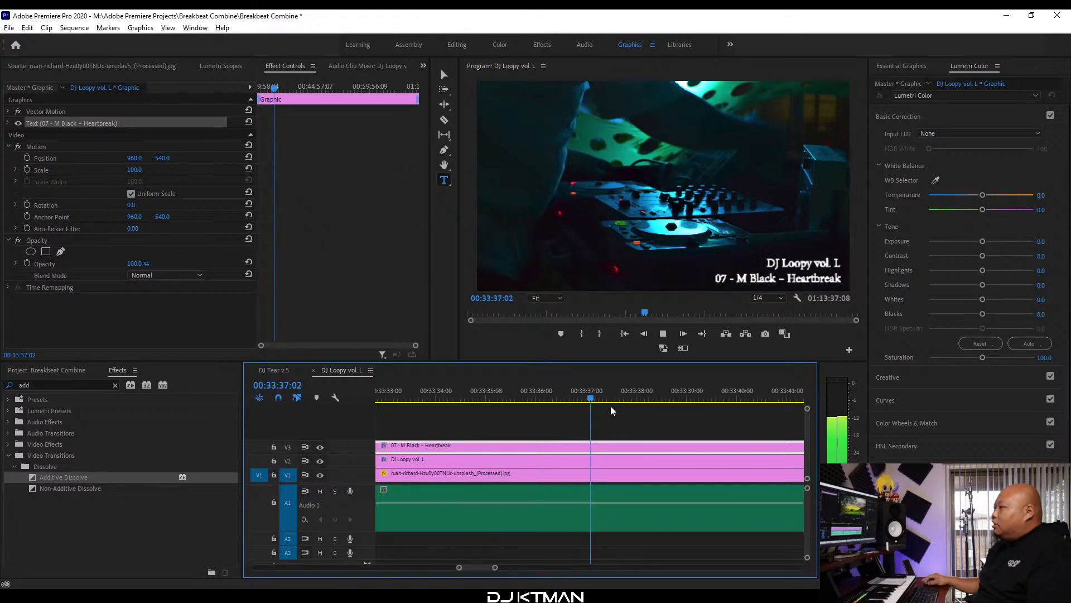
Split the V3 caption at 00:33:38:18, where track 8 starts, and select the part after the cut.
click(675, 390)
key(equal)
key(equal)
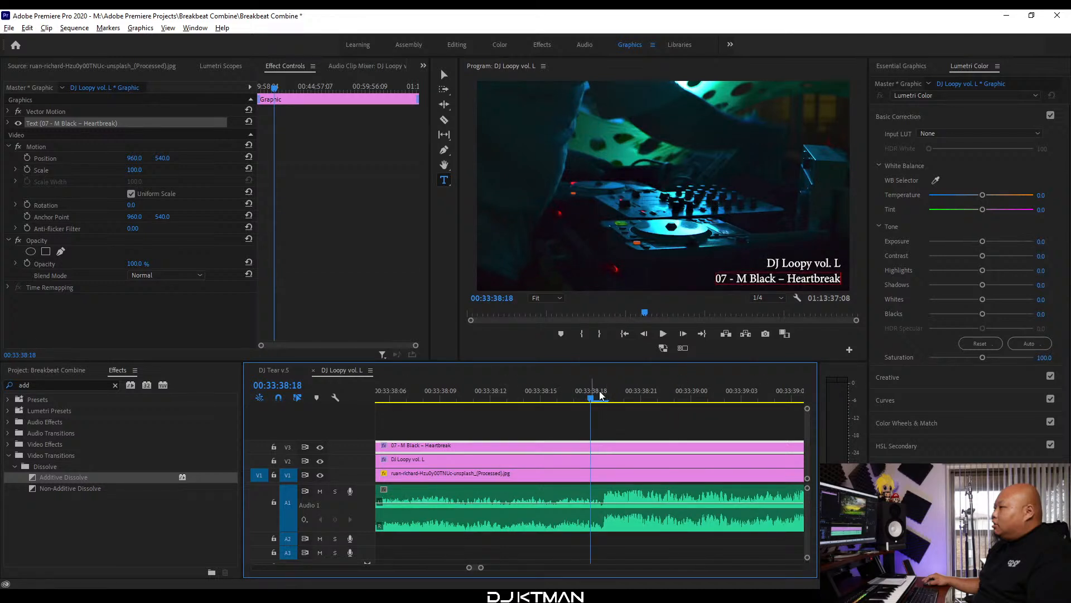
key(c)
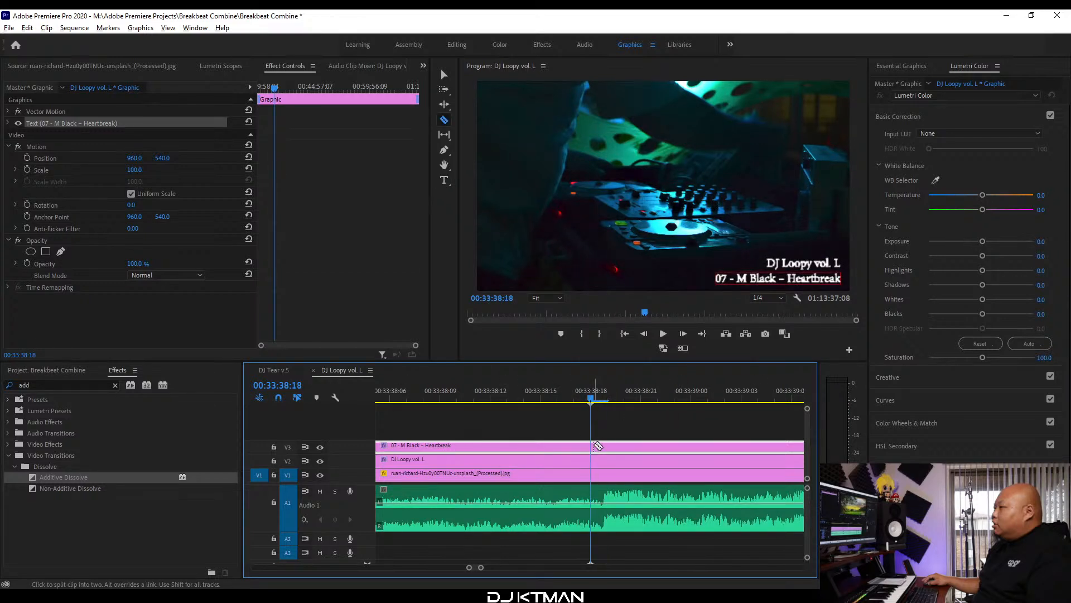
click(596, 448)
key(v)
click(606, 451)
Change the text of the V3 caption after the 00:33:38:18 cut to "08 - Mario Lopez – Alone (ft. Stud)".
key(minus)
key(minus)
key(minus)
key(minus)
key(minus)
key(minus)
key(minus)
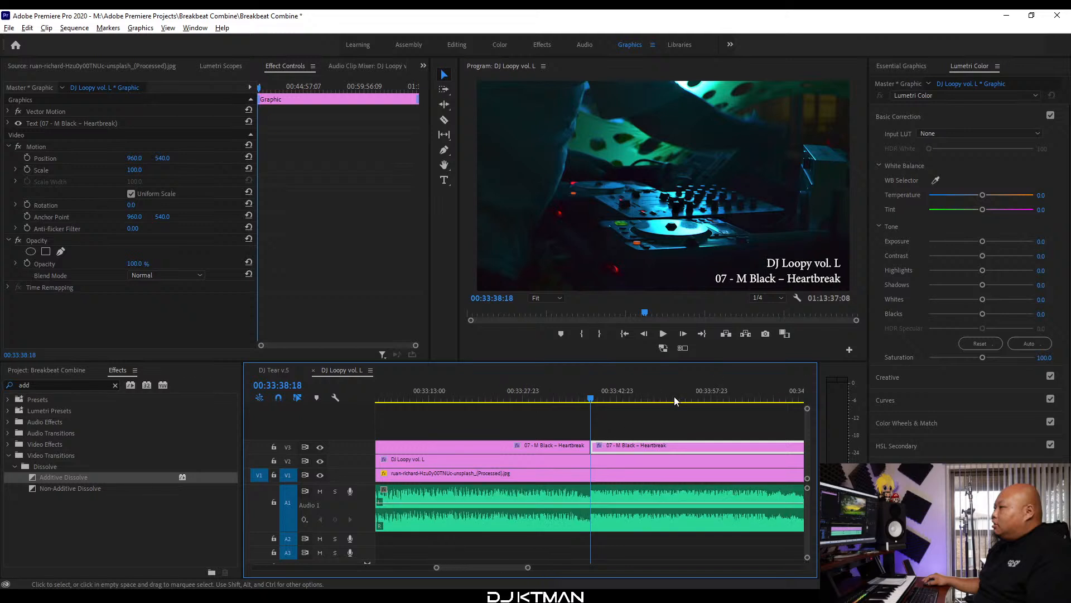
click(790, 281)
double_click(789, 278)
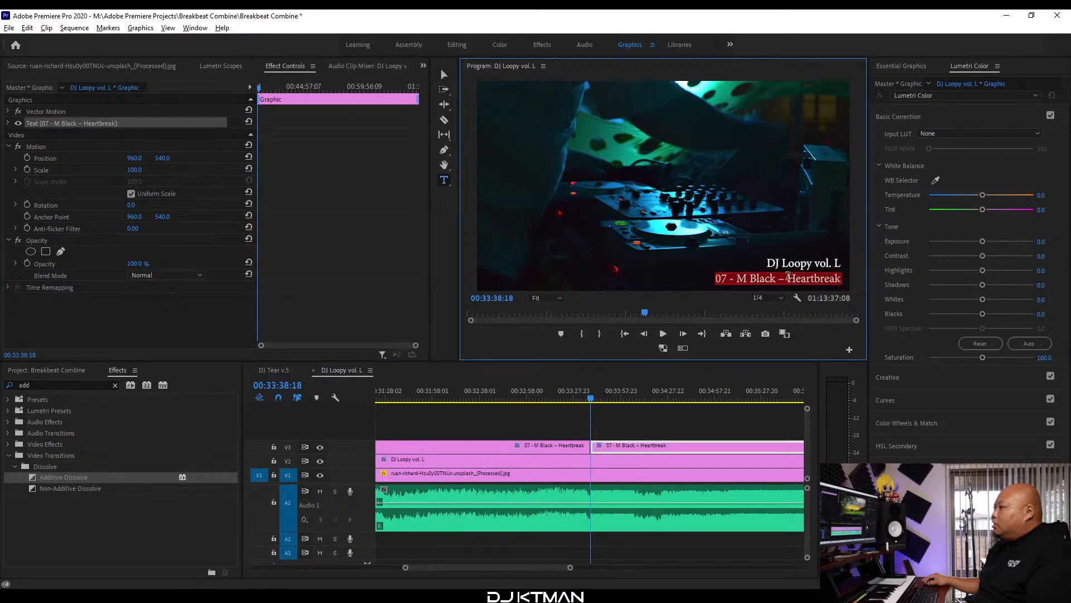
text(08 -)
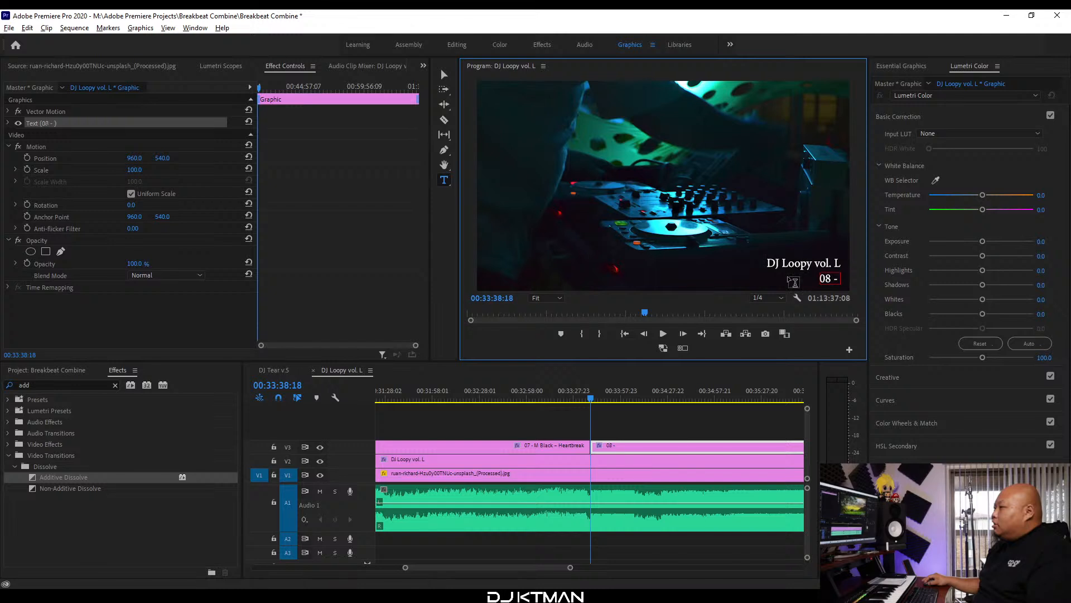
key(ctrl+v)
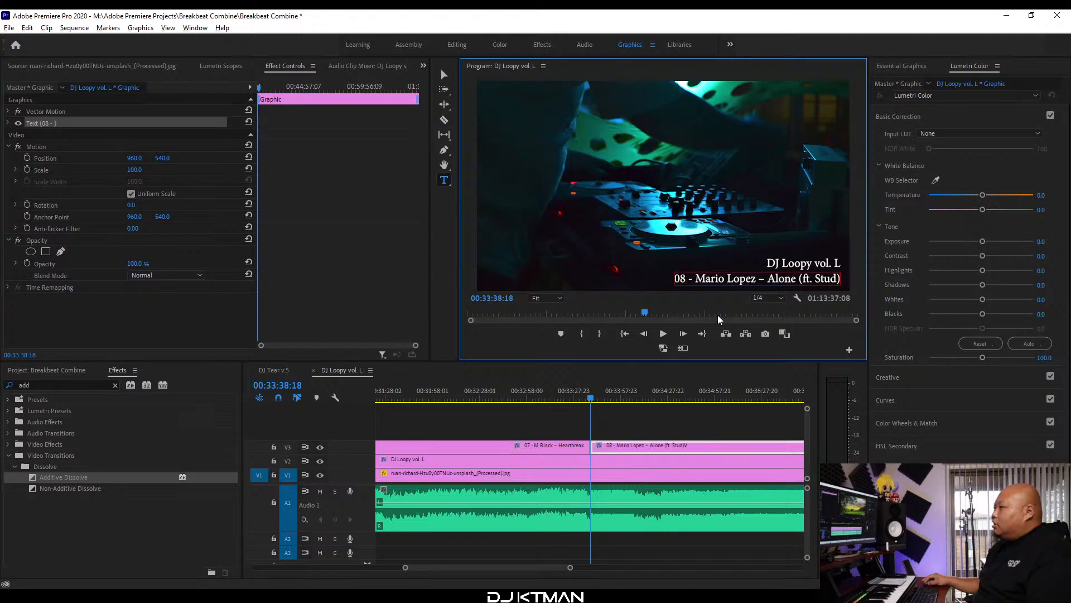
click(357, 370)
Listen to track 8 in the mix from 00:33:38, about 00:34:48 and about 00:35:33.
key(minus)
key(minus)
key(space)
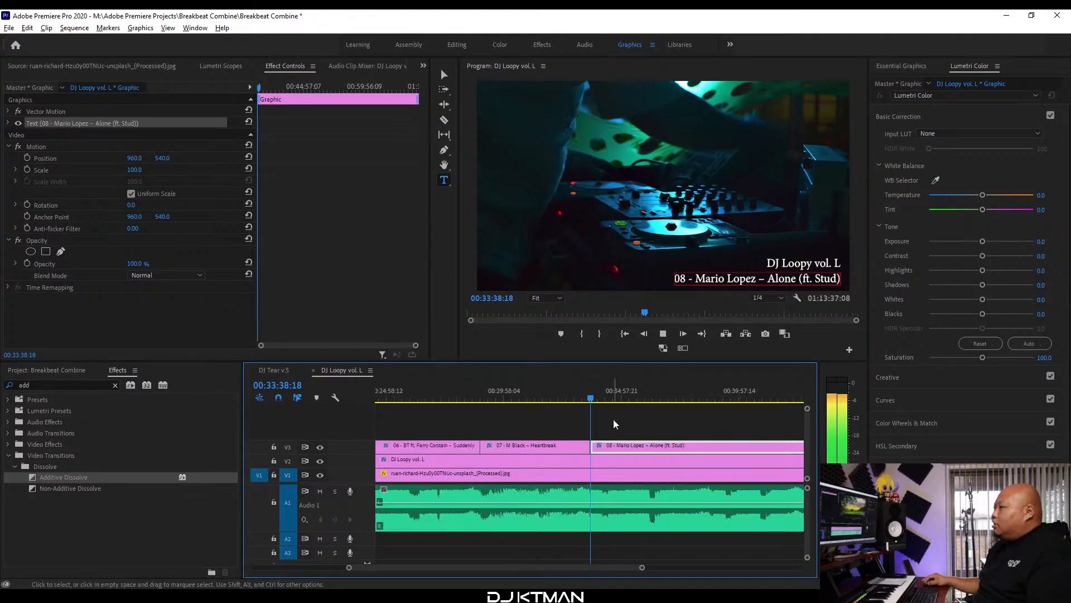
scroll(585, 432, down, 3)
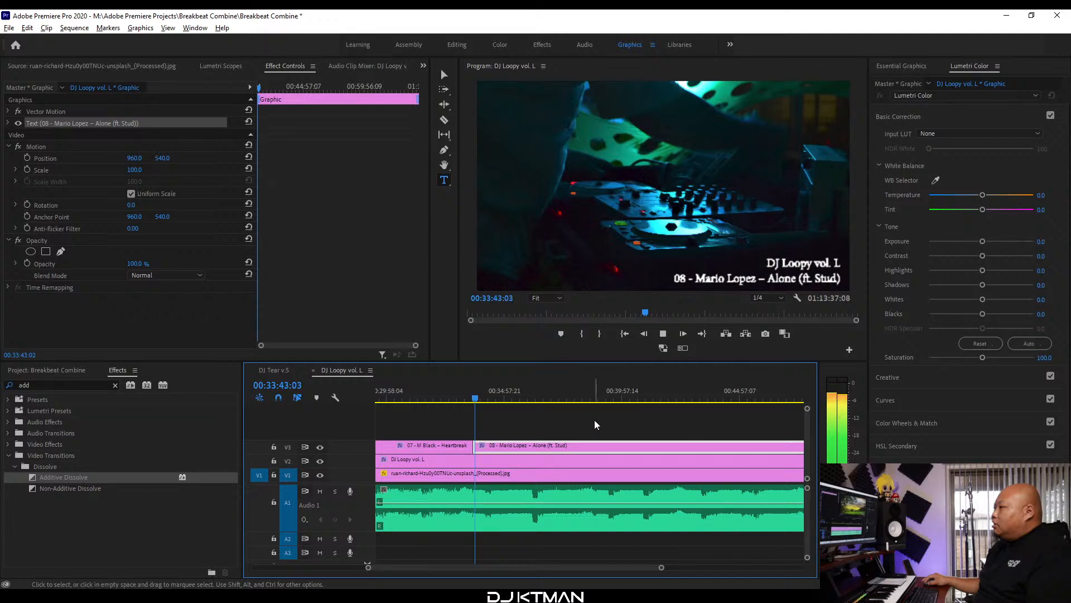
key(space)
click(502, 398)
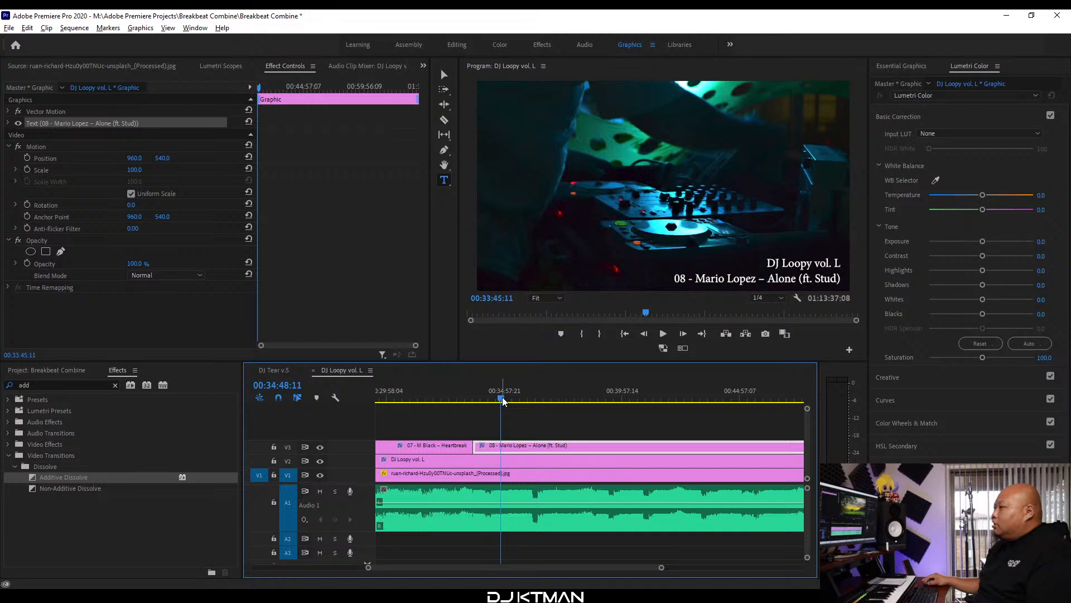
key(space)
key(space)
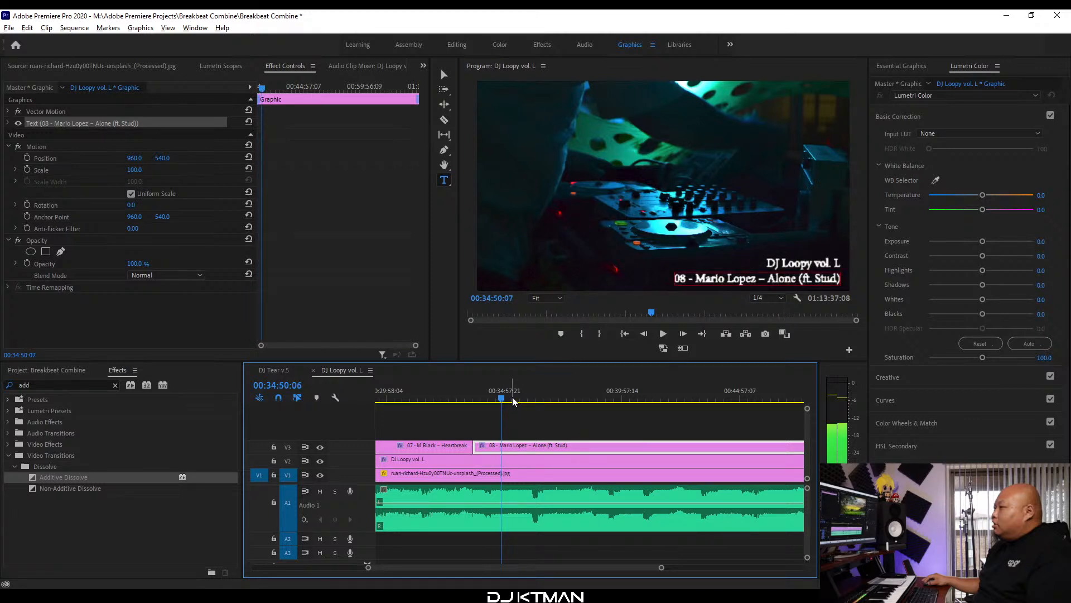
click(518, 397)
key(space)
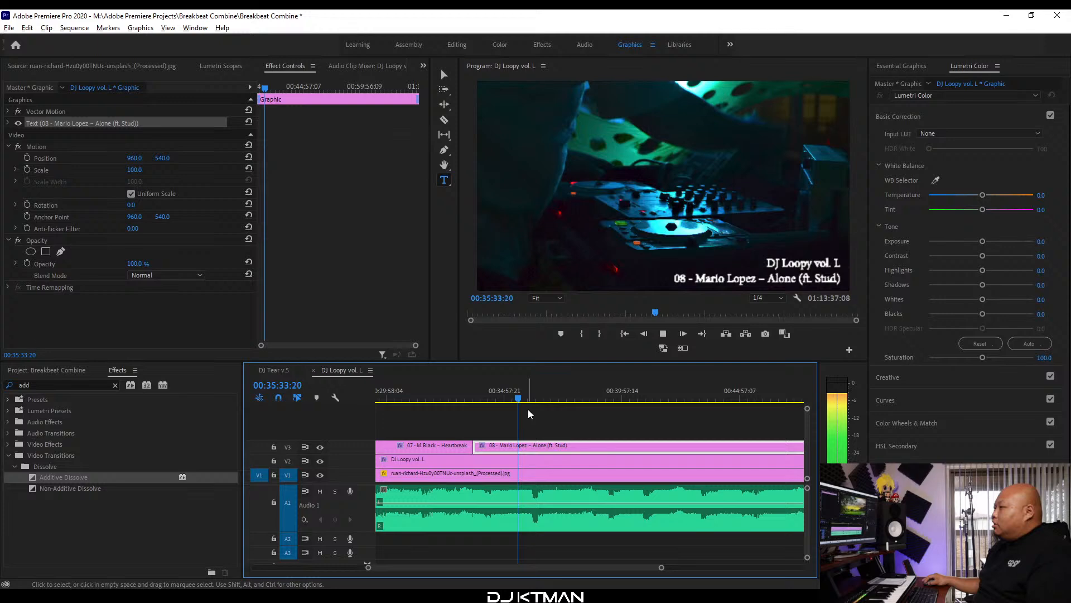
key(space)
Switch to the Word tracklist, copy the track 9 title "Nadia Ali – Fine Print", and return to Premiere Pro.
key(alt+Tab)
drag(939, 334, 846, 334)
key(ctrl+c)
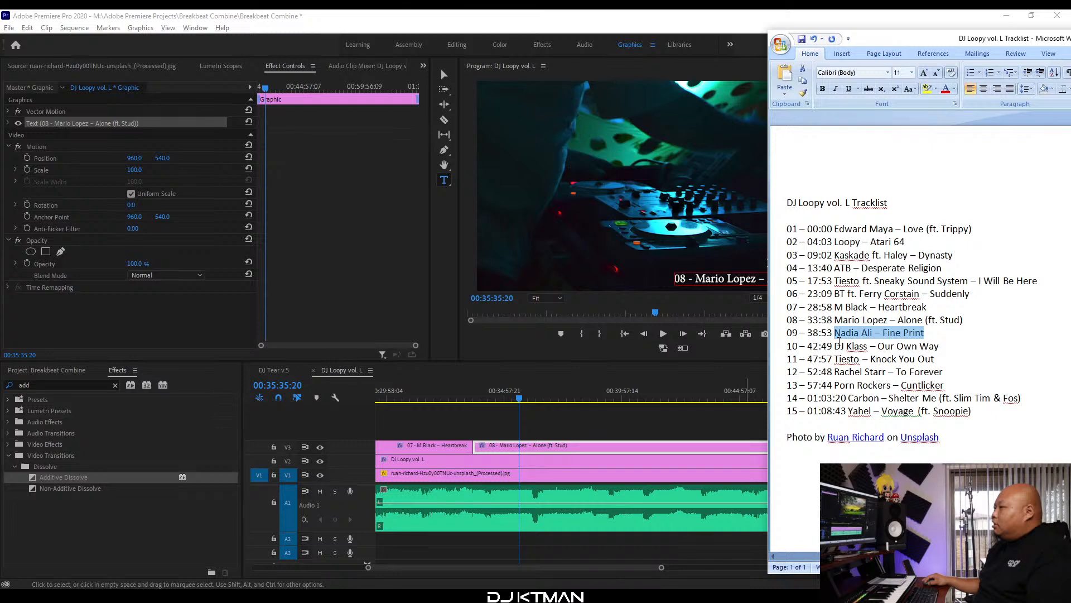
click(688, 16)
Move the playhead to about 00:38:49, just before track 9 starts at 38:53, and play the mix from there.
click(535, 398)
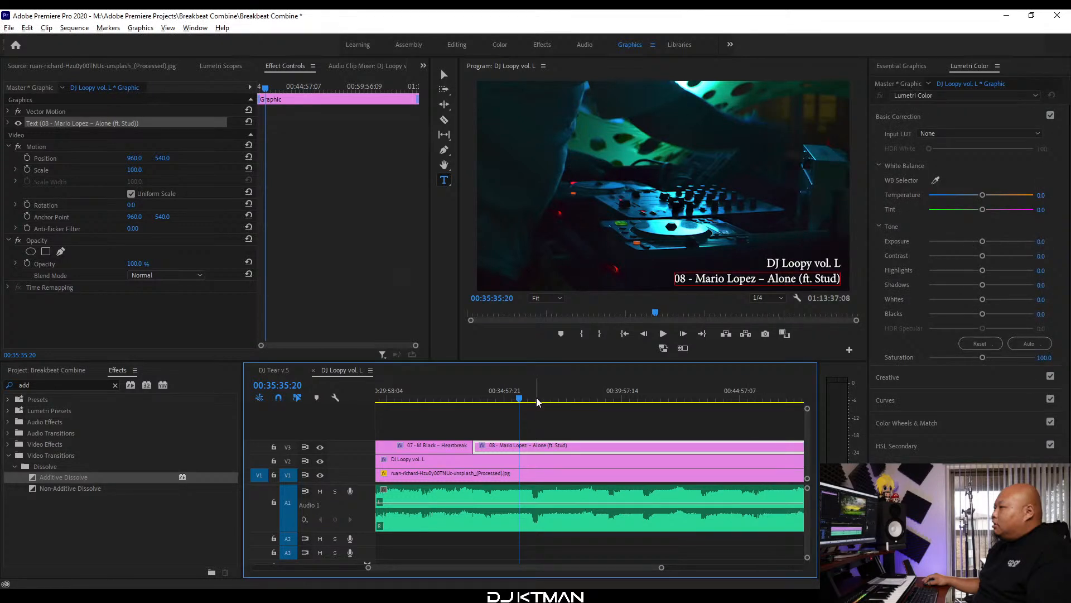
drag(538, 394, 664, 397)
key(equal)
key(equal)
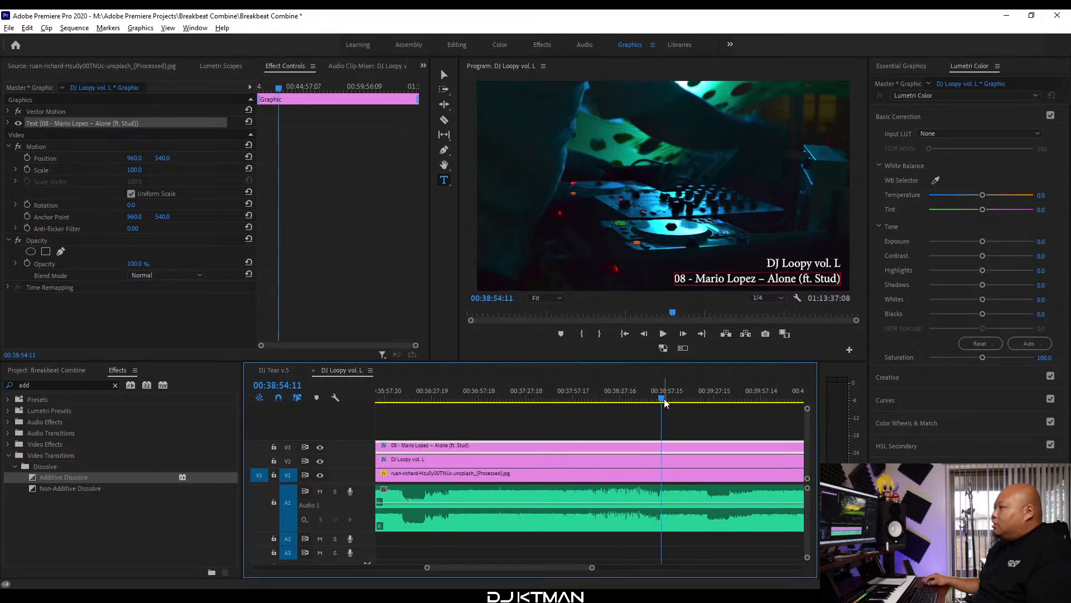
key(equal)
key(equal)
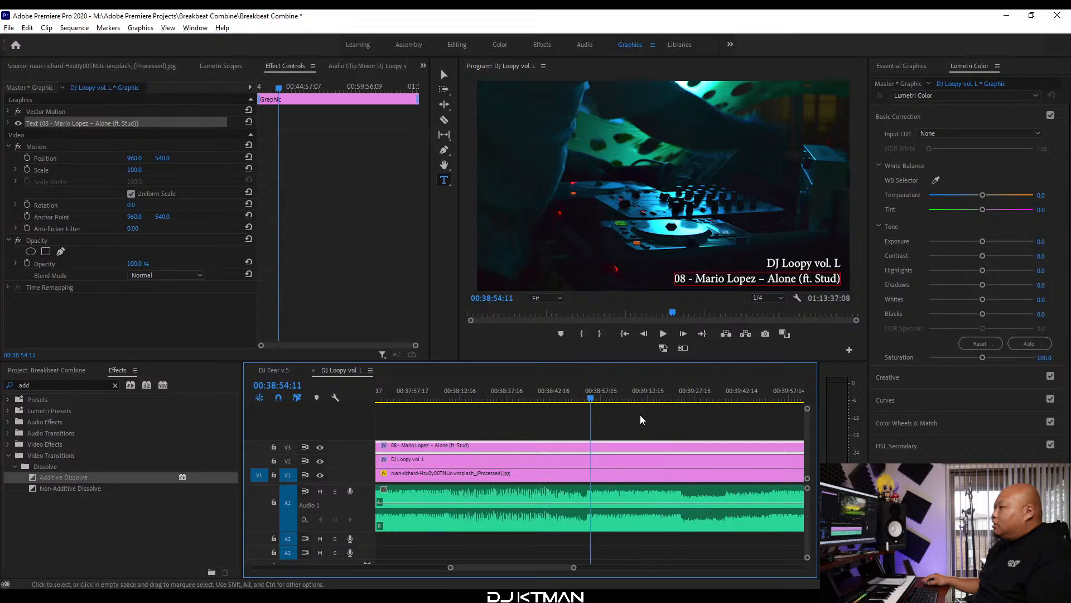
click(561, 397)
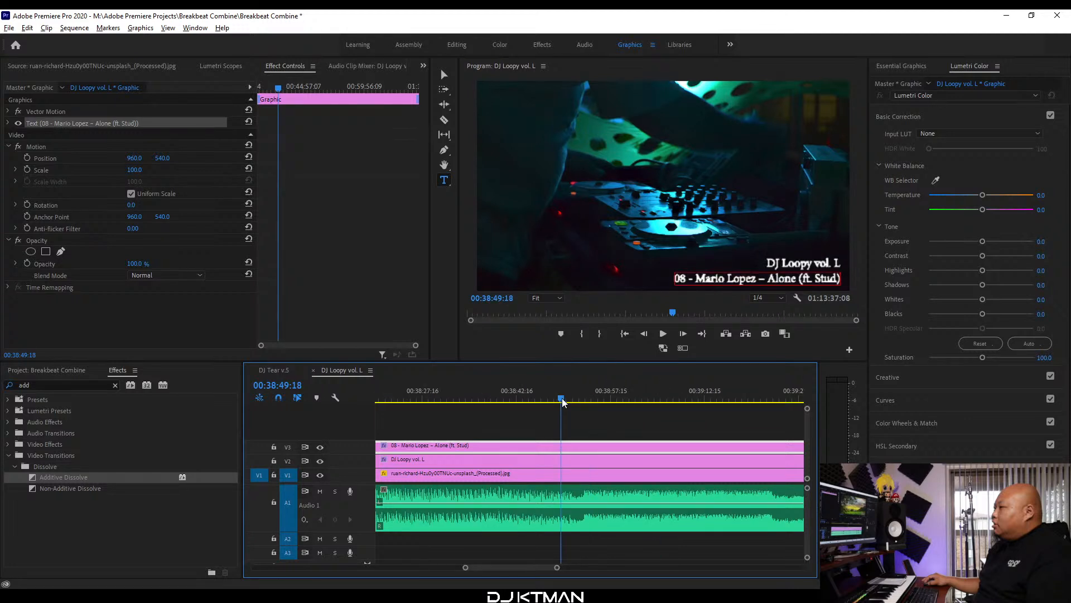
key(equal)
key(space)
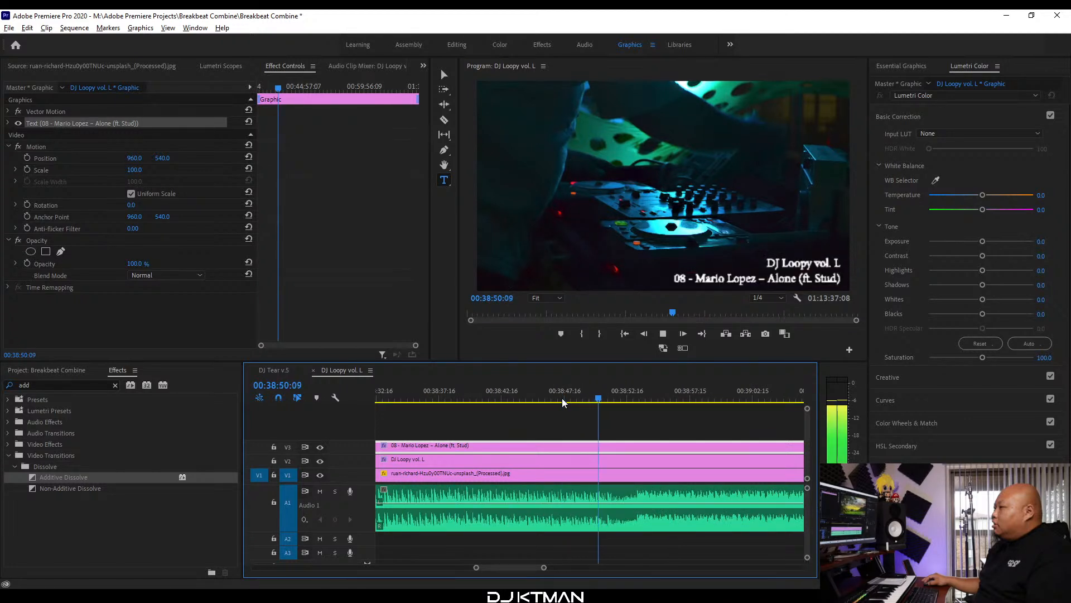
Split the V3 caption at 00:38:53:11, where track 9 starts, and select the part after the cut.
key(equal)
key(equal)
click(617, 398)
key(equal)
key(equal)
key(equal)
click(608, 392)
key(c)
click(611, 445)
key(v)
click(638, 450)
Change the text of the V3 caption after the 00:38:53:11 cut to "09 - Nadia Ali – Fine Print".
key(minus)
key(minus)
key(minus)
key(minus)
key(minus)
key(minus)
key(minus)
key(minus)
key(minus)
scroll(620, 430, down, 2)
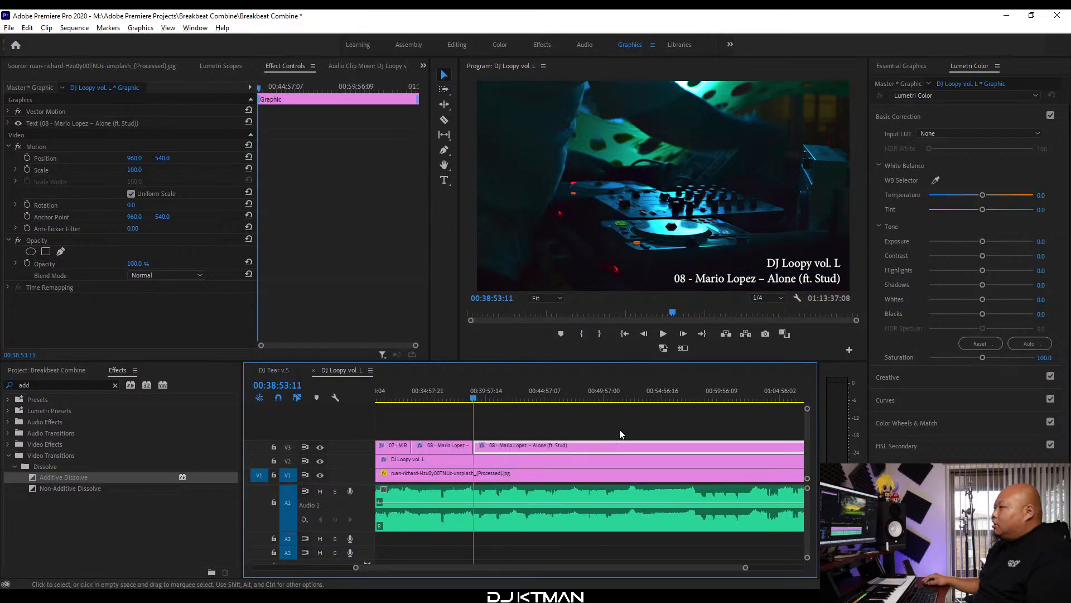
double_click(742, 279)
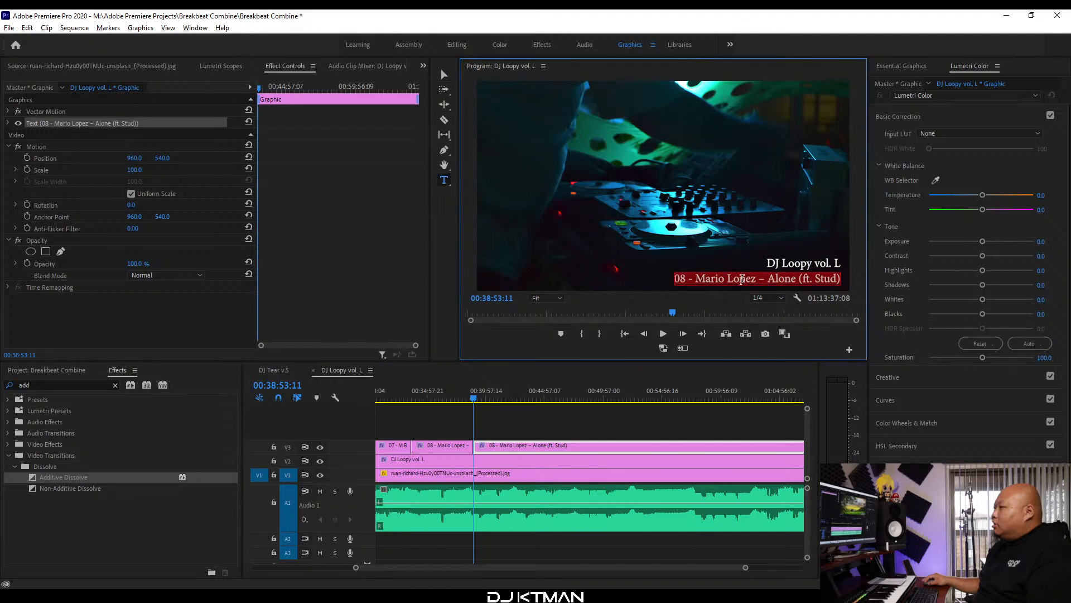
text(09 -)
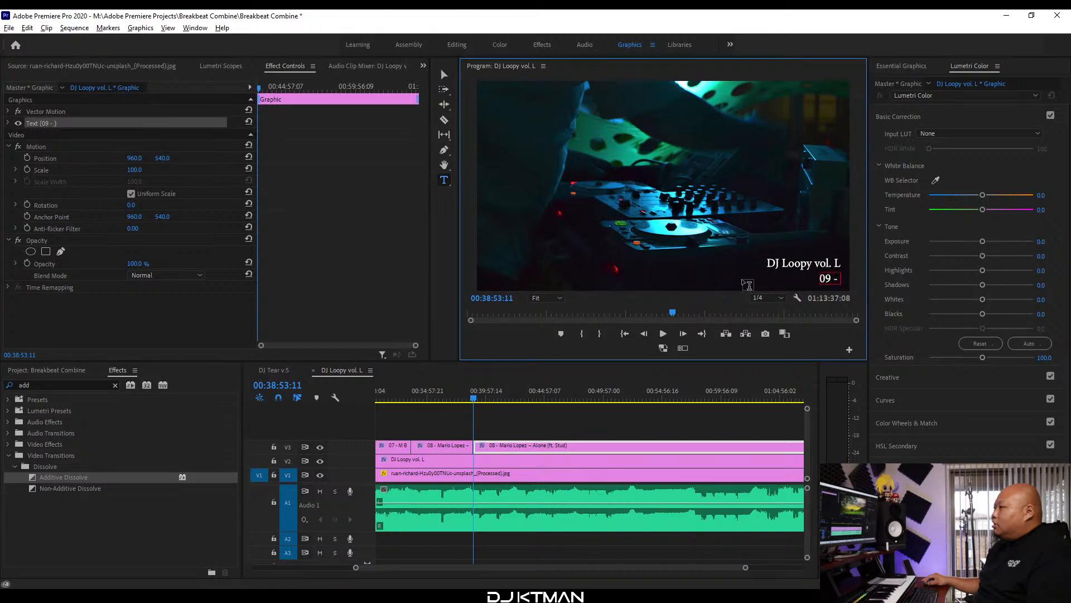
key(ctrl+v)
text(V)
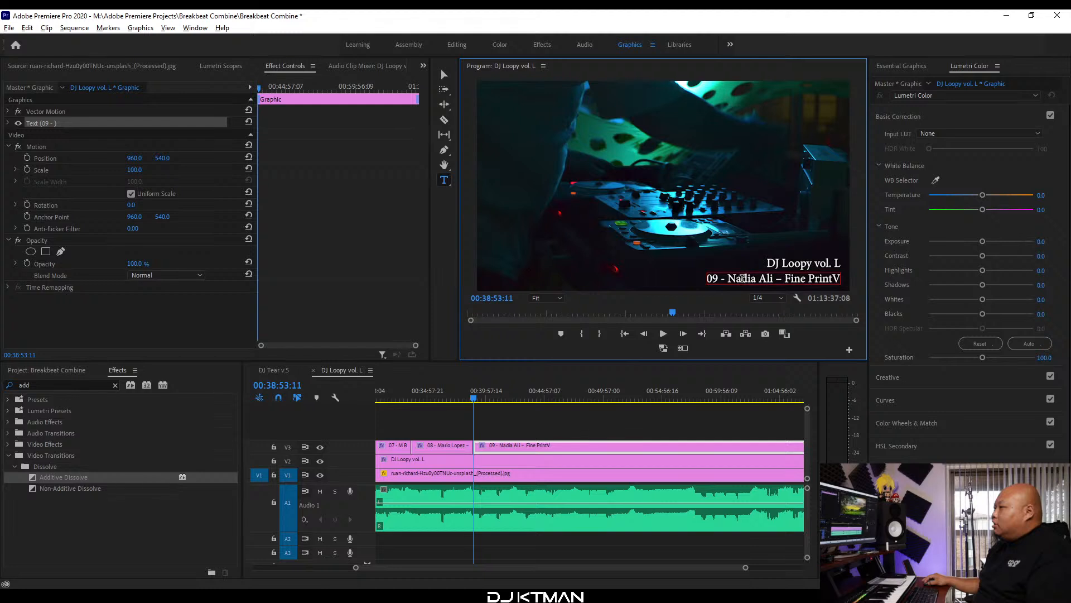
key(BackSpace)
click(356, 370)
Switch to the Word tracklist, copy the track 10 title "DJ Klass – Our Own Way", and return to Premiere Pro.
scroll(522, 433, up, 5)
key(=)
scroll(583, 420, down, 6)
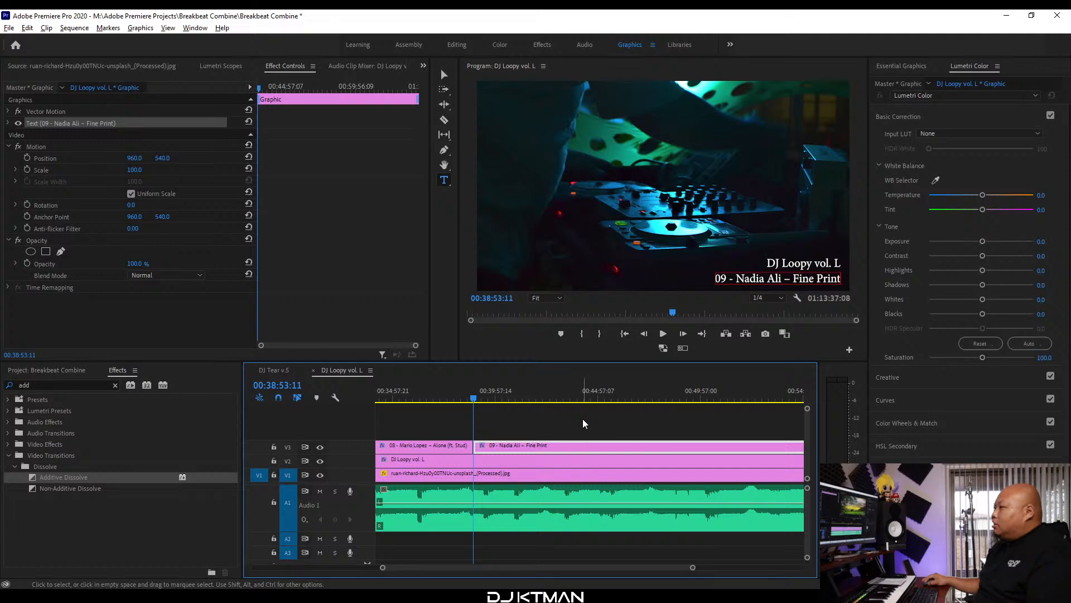
key(alt+Tab)
drag(948, 343, 839, 346)
key(ctrl+c)
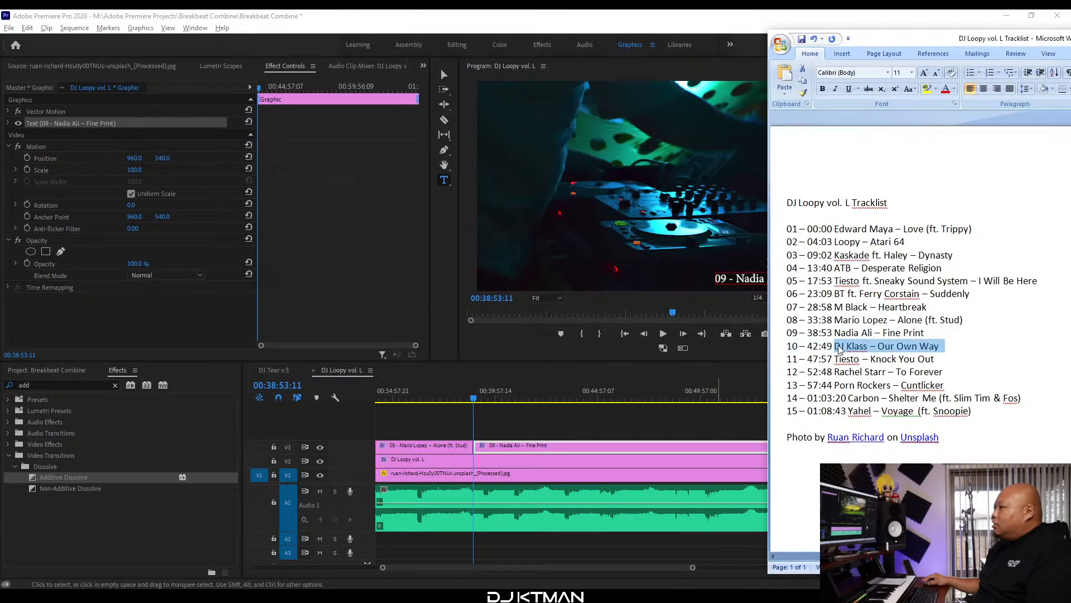
click(505, 25)
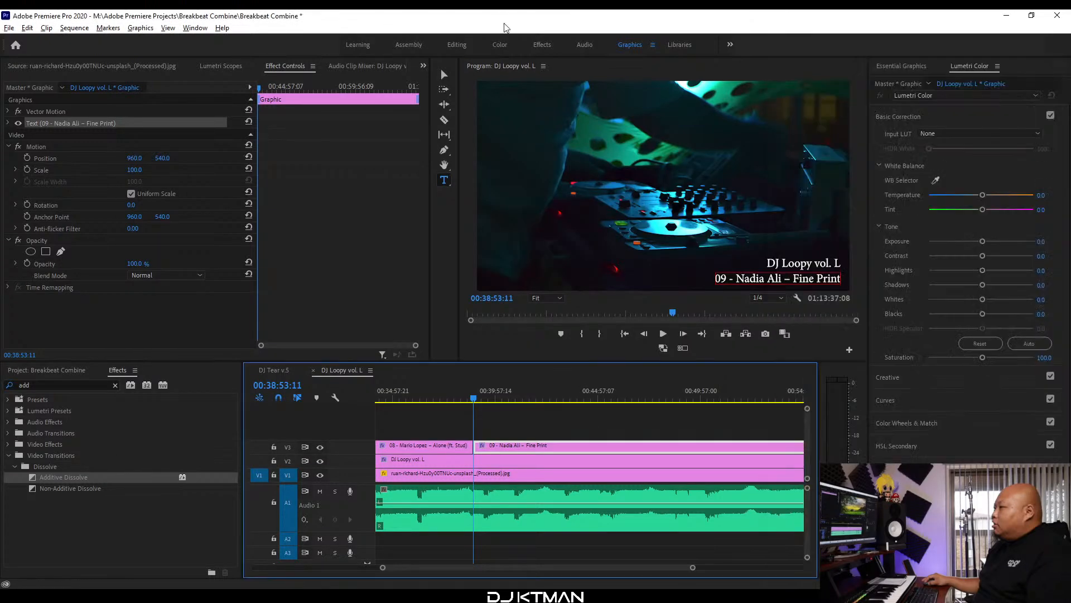
Move the playhead to about 00:42:46, just before track 10 starts at 42:49, and play the mix from there.
click(570, 399)
click(560, 399)
drag(563, 400, 543, 398)
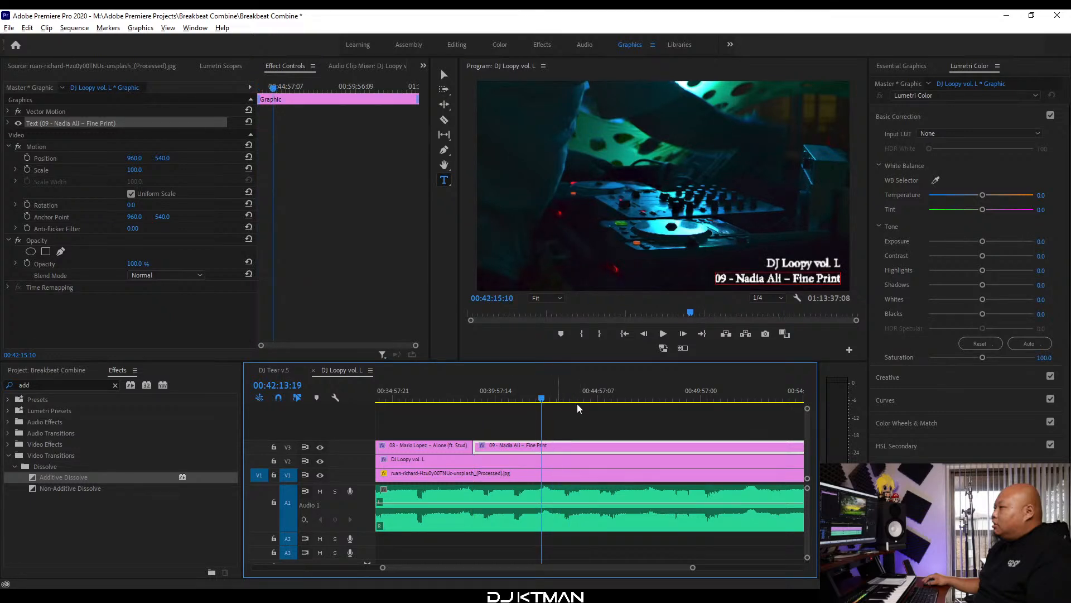
key(equal)
click(606, 399)
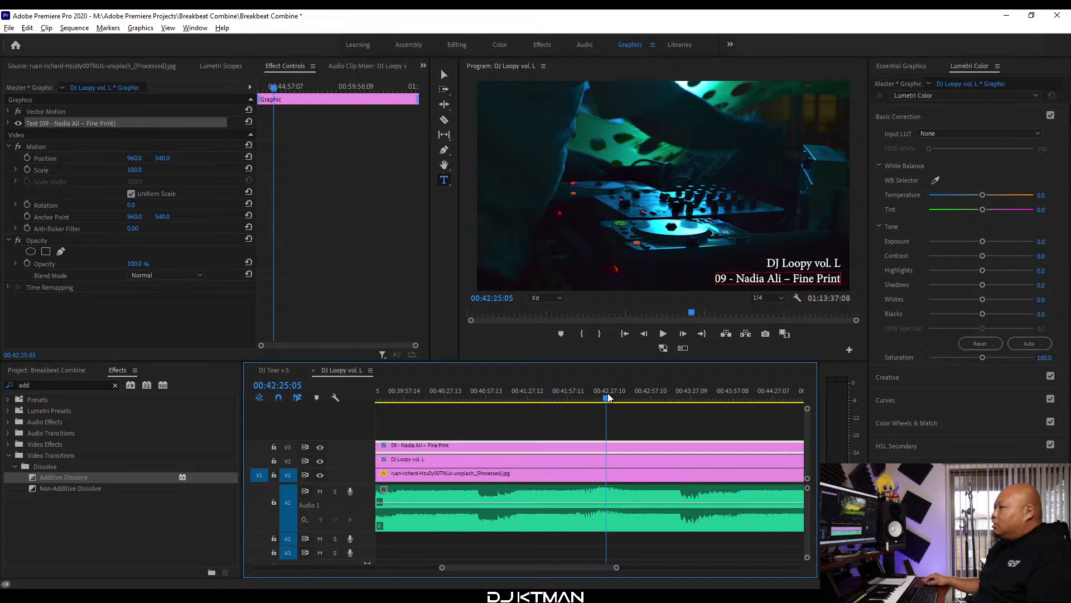
key(equal)
drag(628, 393, 644, 396)
key(equal)
key(space)
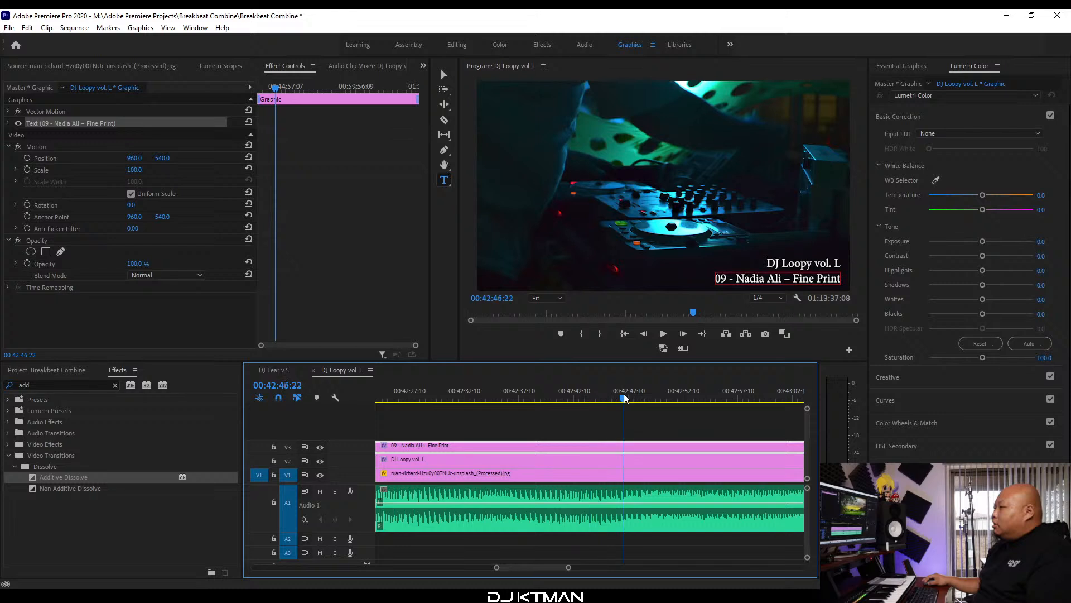
key(equal)
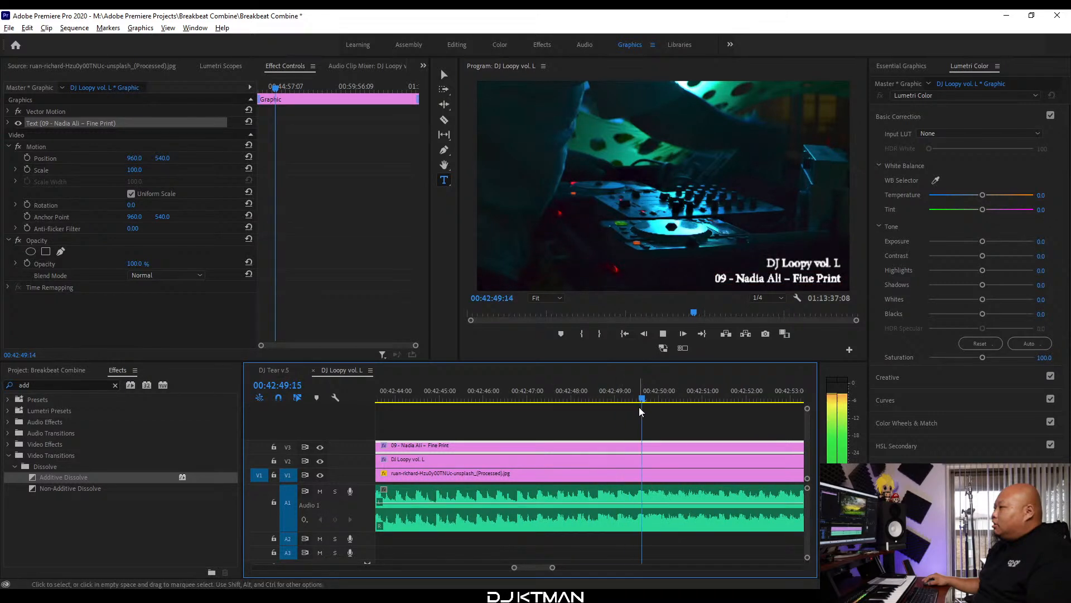
Split the V3 caption at 00:42:49:13, where track 10 starts, and select the part after the cut.
click(637, 398)
key(equal)
key(equal)
key(equal)
click(609, 396)
key(c)
click(609, 445)
key(v)
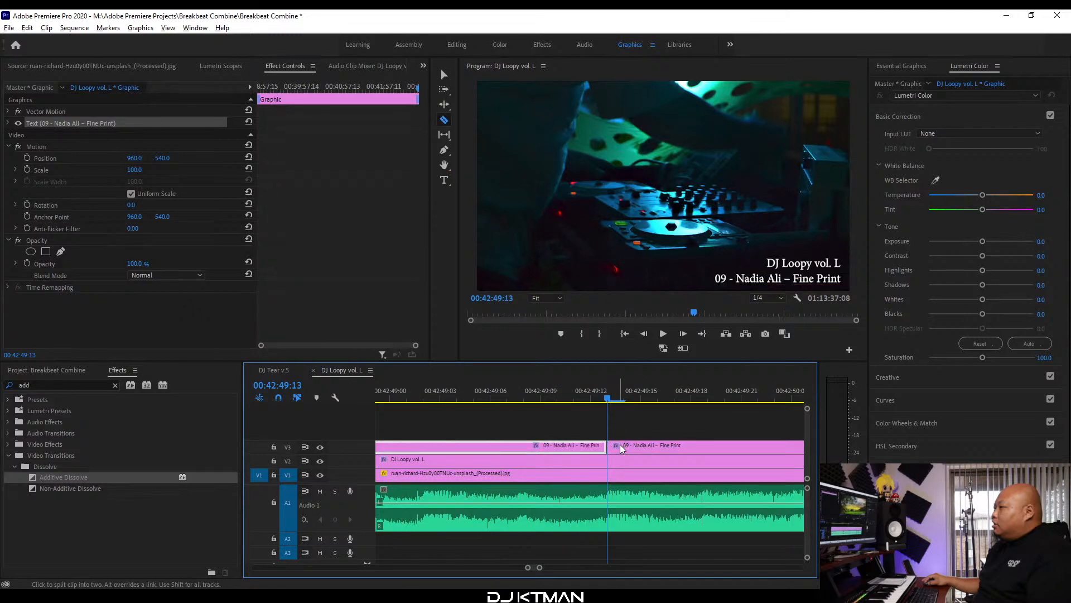
Change the text of the V3 caption after the 00:42:49:13 cut to "10 - DJ Klass – Our Own Way".
key(minus)
key(minus)
key(minus)
key(minus)
key(minus)
key(minus)
key(minus)
key(minus)
key(minus)
double_click(781, 279)
key(ctrl+a)
text(10 -)
key(ctrl+v)
click(347, 374)
Switch to the Word tracklist, copy the track 11 title "Tiesto – Knock You Out", and return to Premiere Pro.
key(minus)
scroll(587, 428, down, 8)
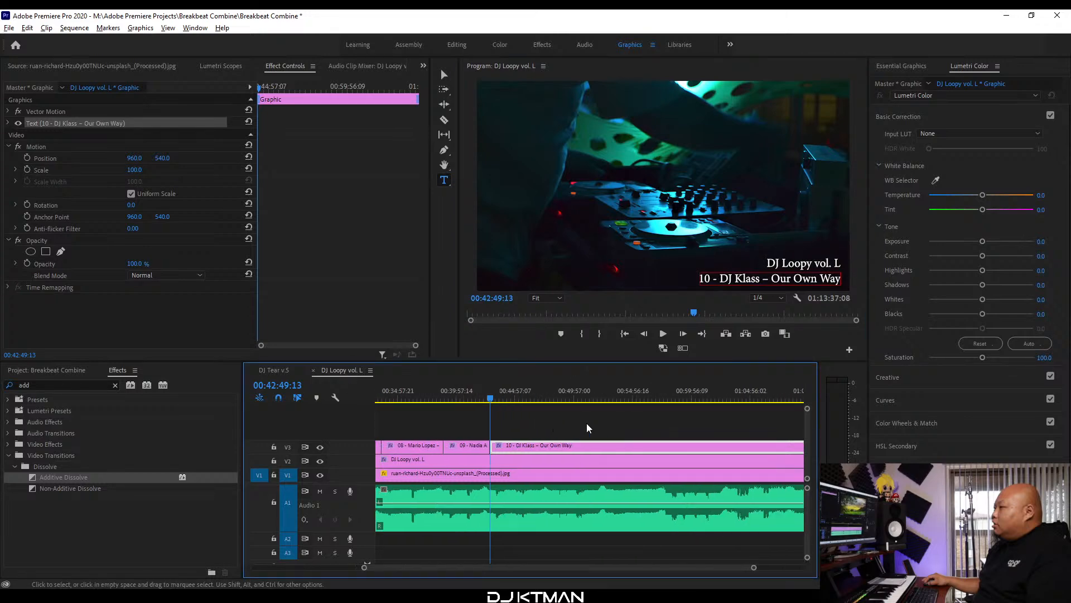
key(alt+Tab)
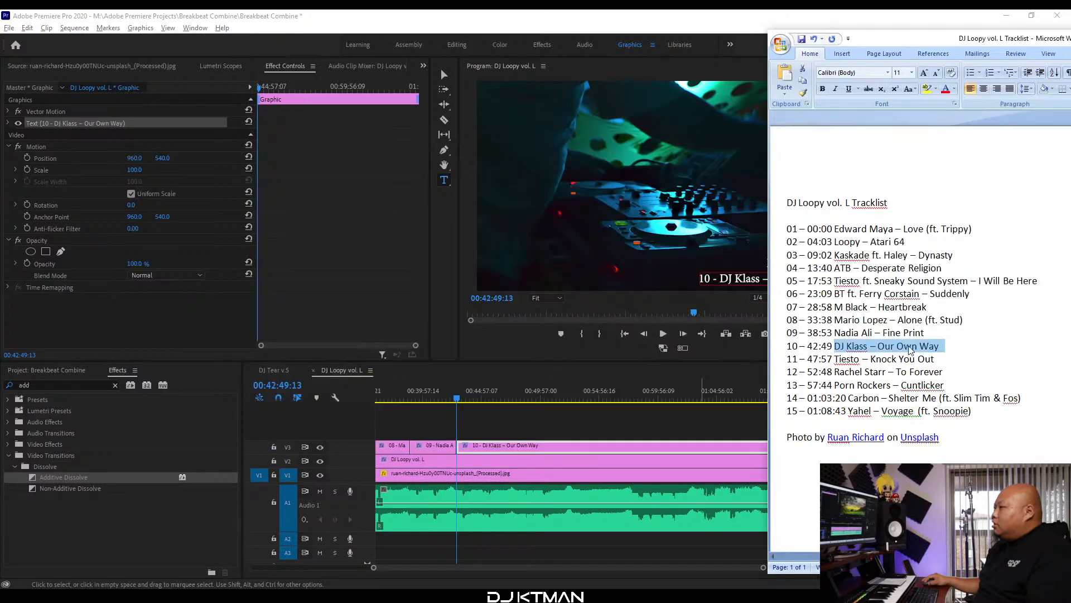
drag(943, 360, 840, 361)
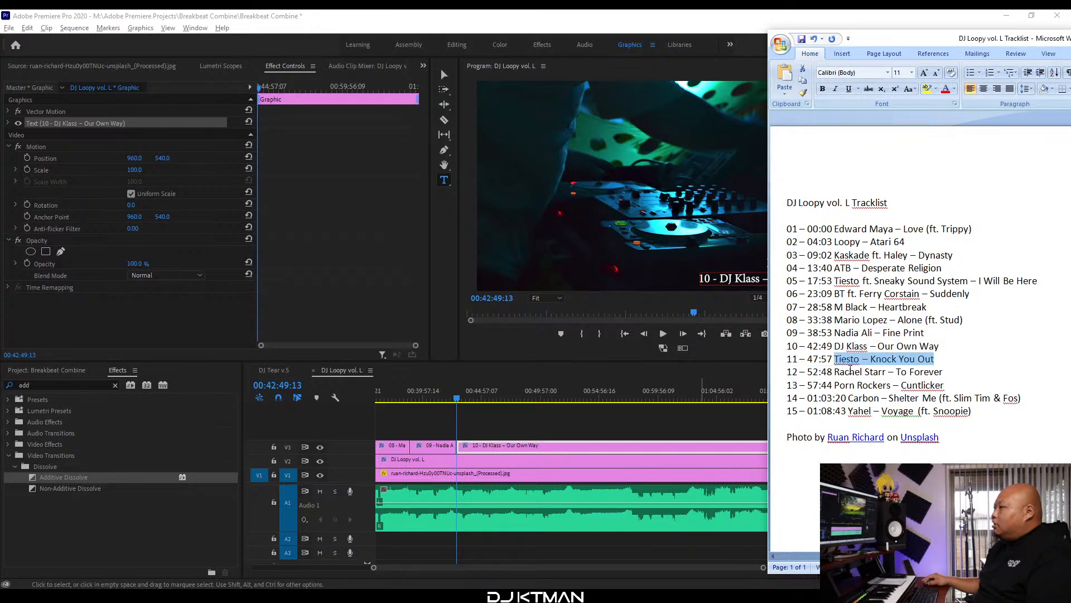
click(509, 398)
Move the playhead to about 00:47:38 and check track 11's start time in the Word tracklist.
click(519, 398)
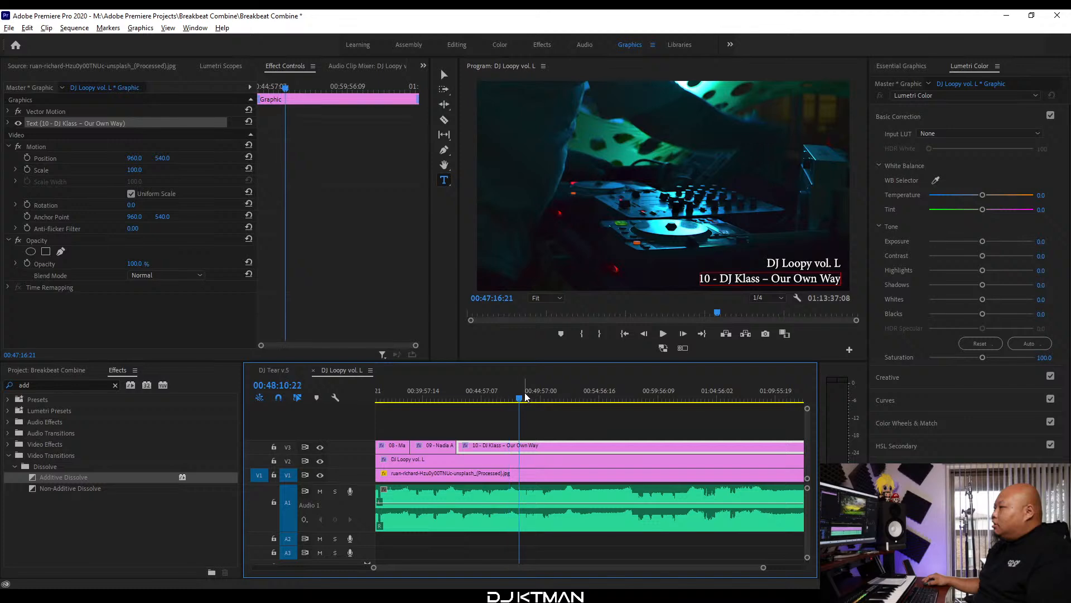
key(equal)
key(equal)
click(567, 395)
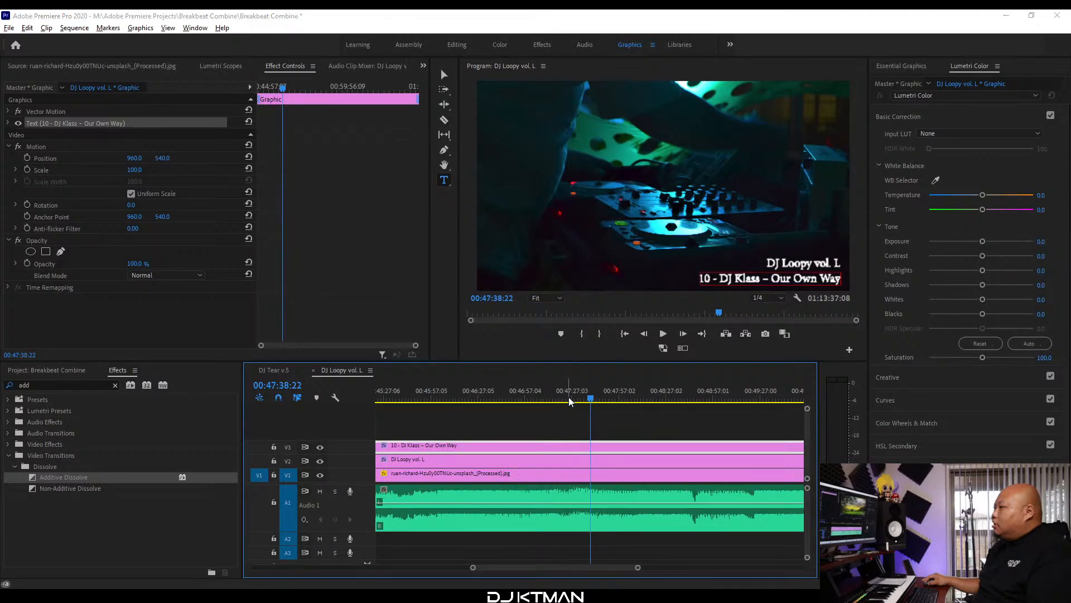
key(alt+Tab)
key(alt+Tab)
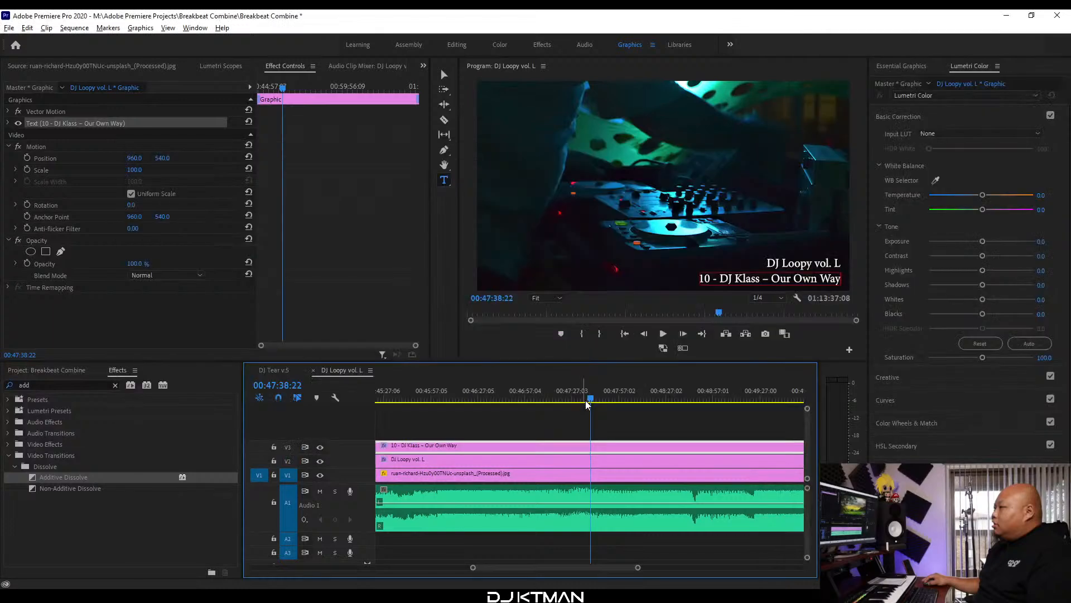
Move the playhead to about 00:47:55, just before track 11 starts at 47:57.
click(611, 397)
click(631, 397)
click(661, 397)
click(683, 397)
click(708, 397)
key(=)
key(=)
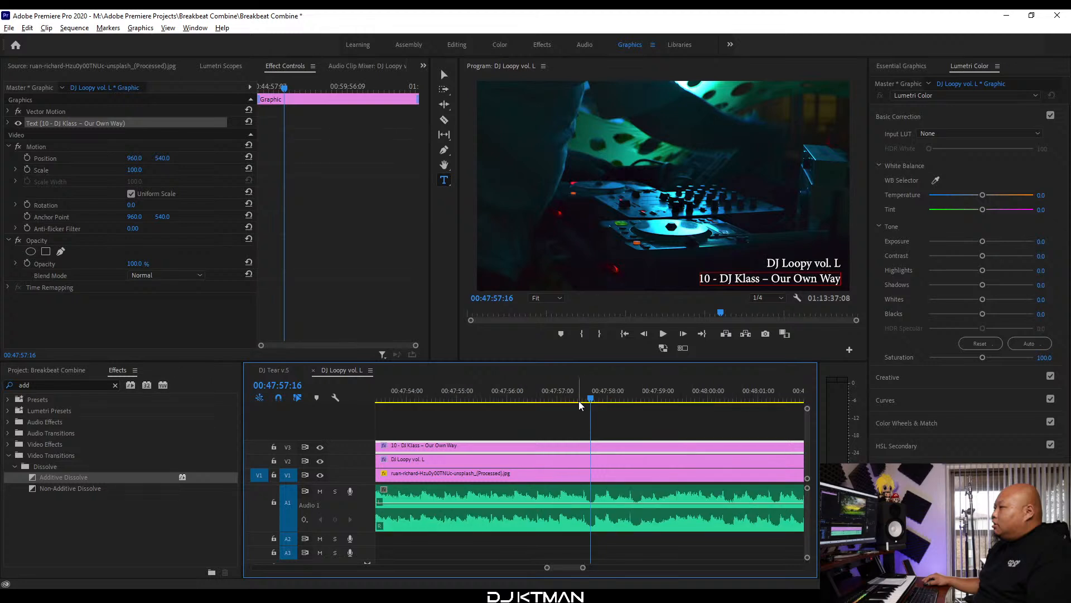
click(495, 398)
key(minus)
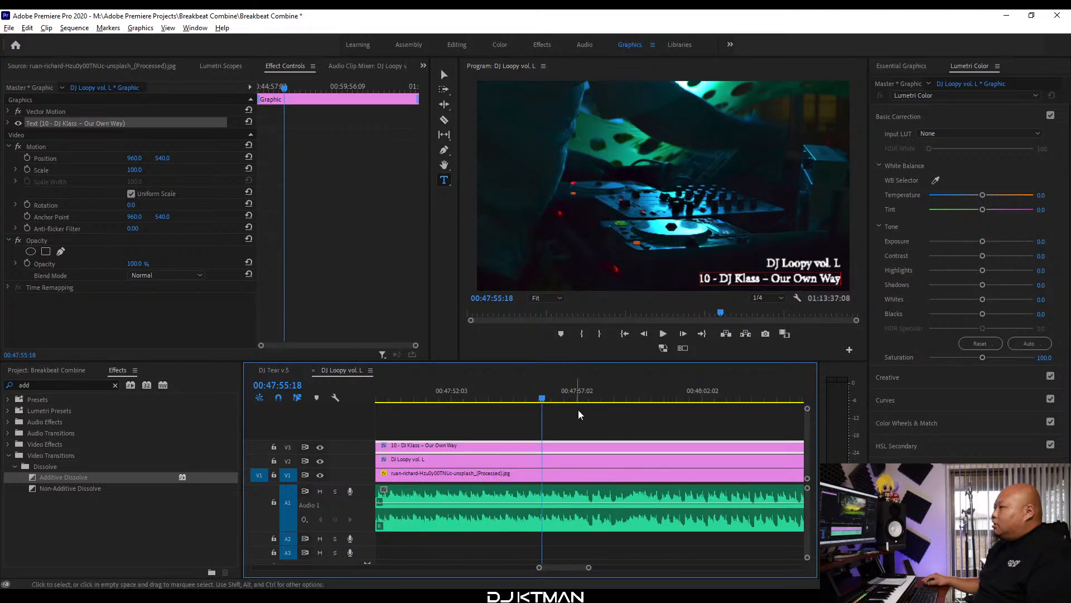
Play the mix from 00:47:55:18 to find track 11's first beat and cut the V3 caption at 00:47:57:18.
key(space)
key(equal)
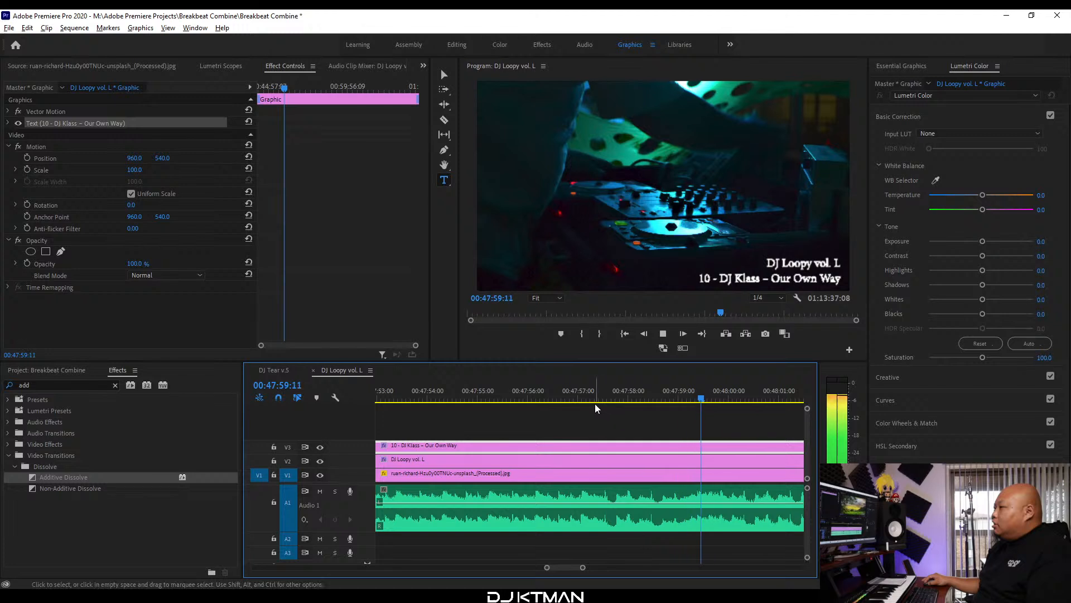
click(615, 397)
key(equal)
key(equal)
click(600, 397)
key(c)
click(602, 446)
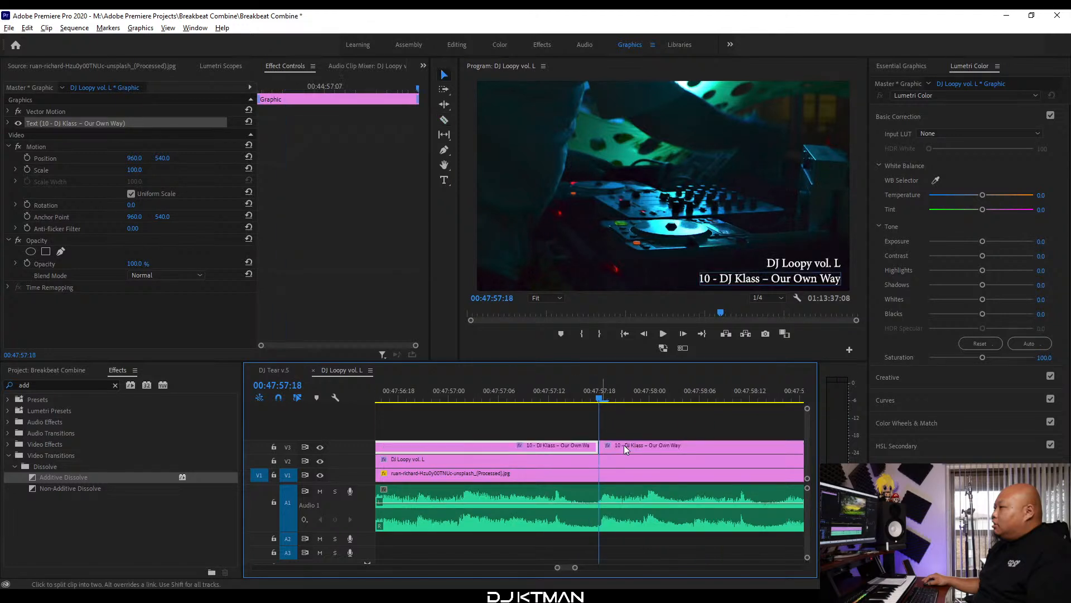
Change the text of the V3 caption after the 00:47:57:18 cut to "11 - Tiesto – Knock You Out".
key(v)
key(minus)
key(minus)
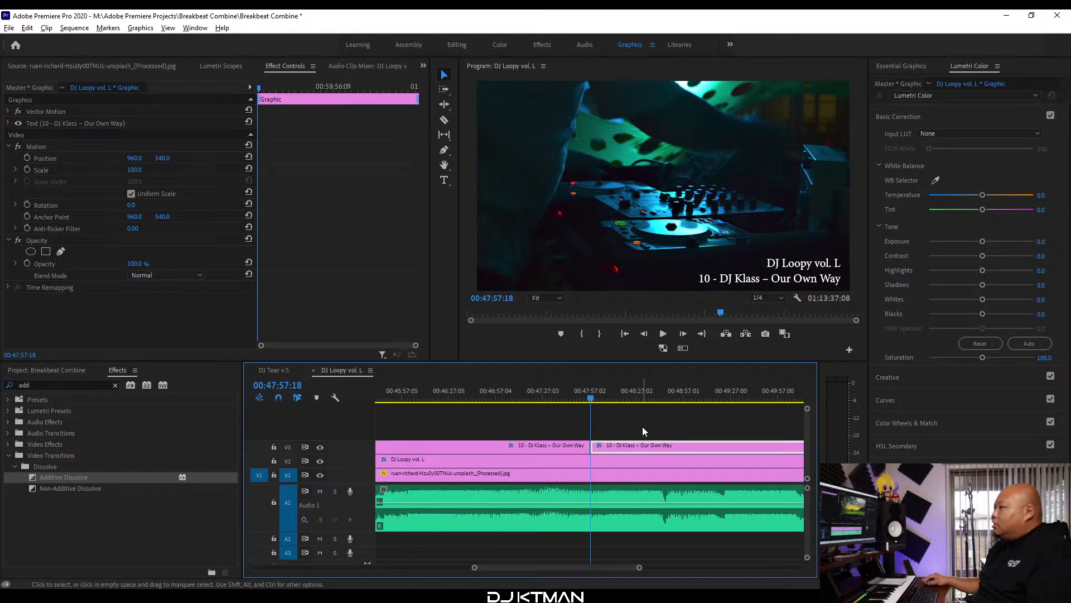
click(774, 279)
key(t)
key(ctrl+a)
text(11 -)
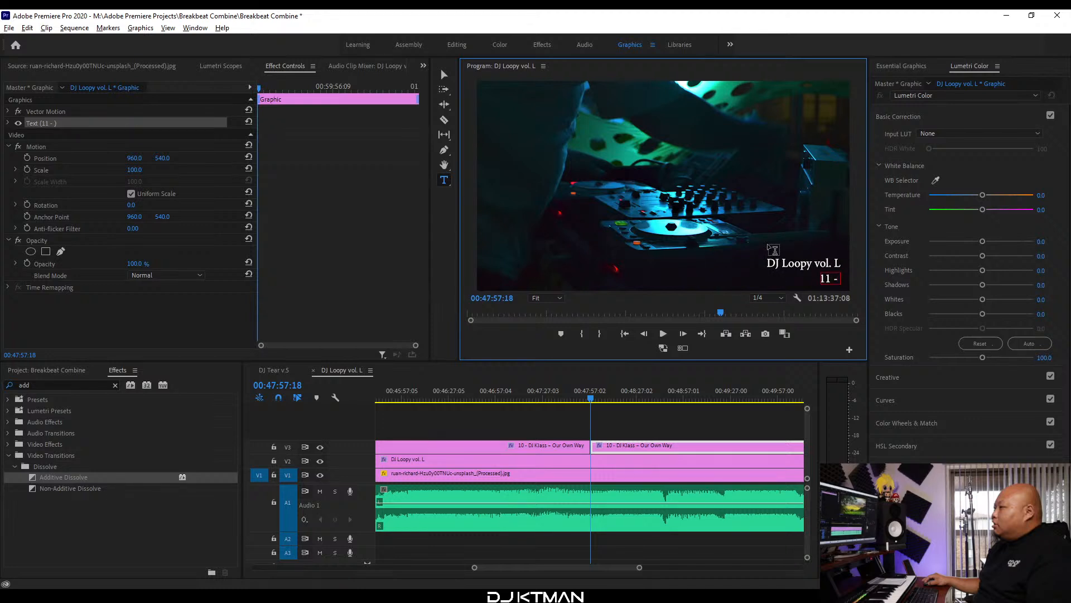
text(Tiesto – Knock You Out)
text(V)
key(BackSpace)
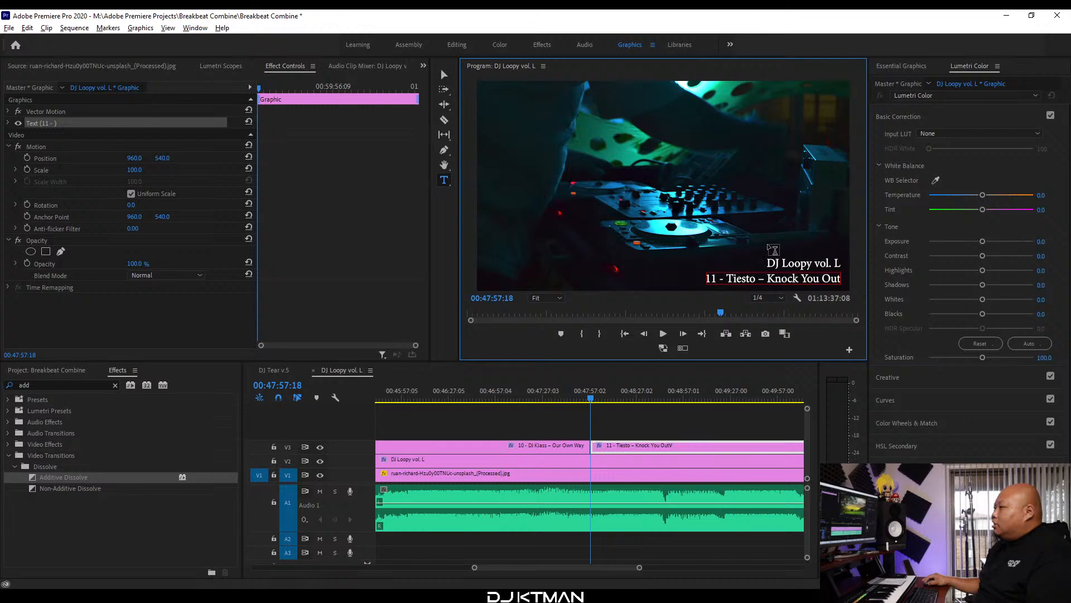
click(347, 375)
Switch to the Word tracklist, copy the track 12 title "Rachel Starr – To Forever", and return to Premiere Pro.
key(minus)
key(minus)
key(minus)
key(minus)
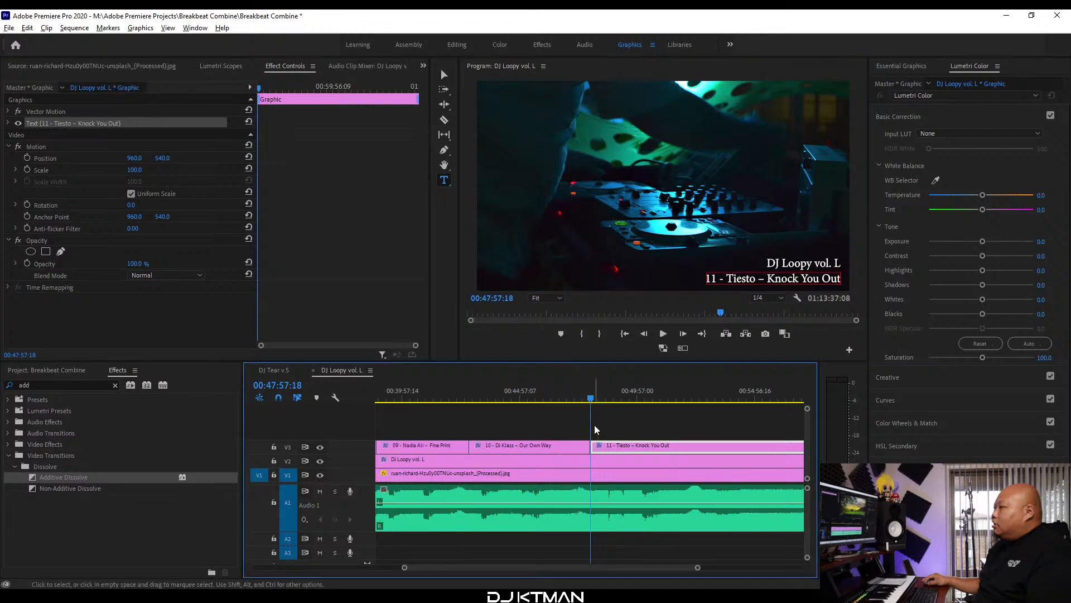
key(alt+Tab)
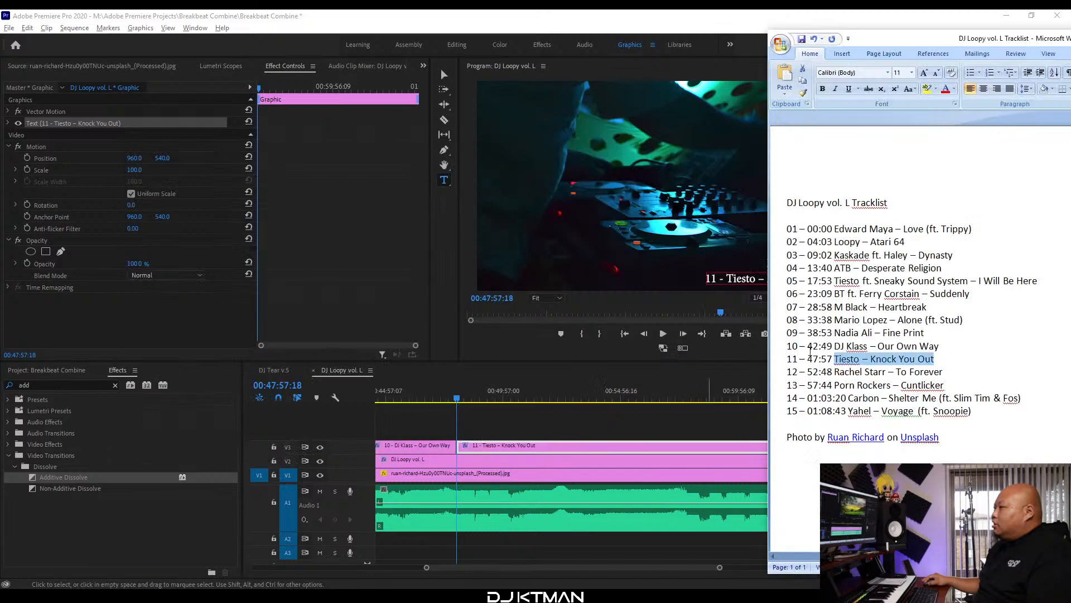
drag(958, 371, 855, 375)
key(ctrl+c)
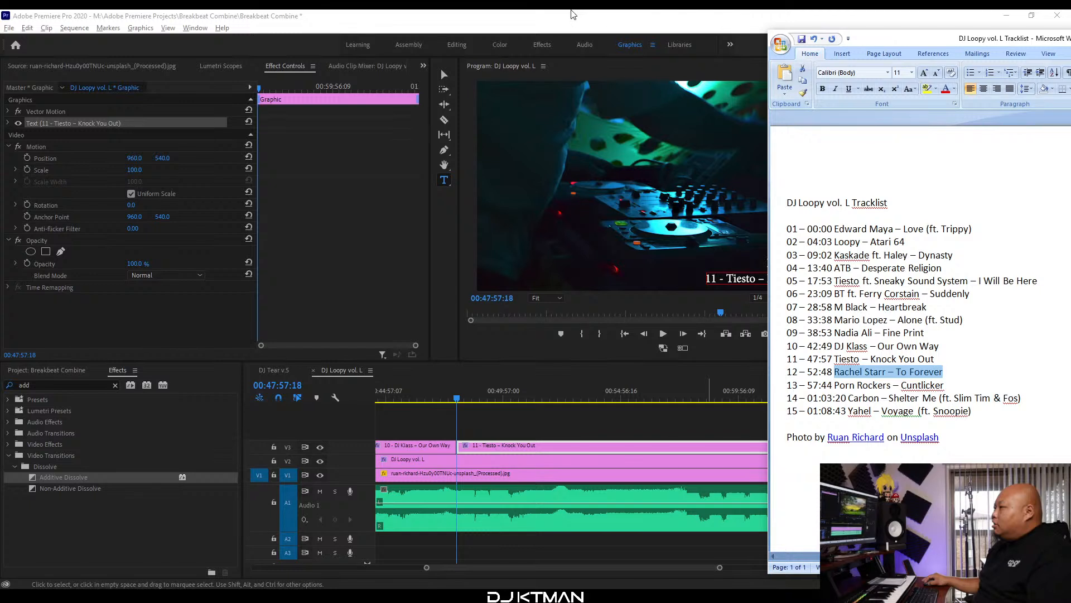
click(450, 95)
Move the playhead to about 00:52:46, just before track 12 starts at 52:48.
click(549, 397)
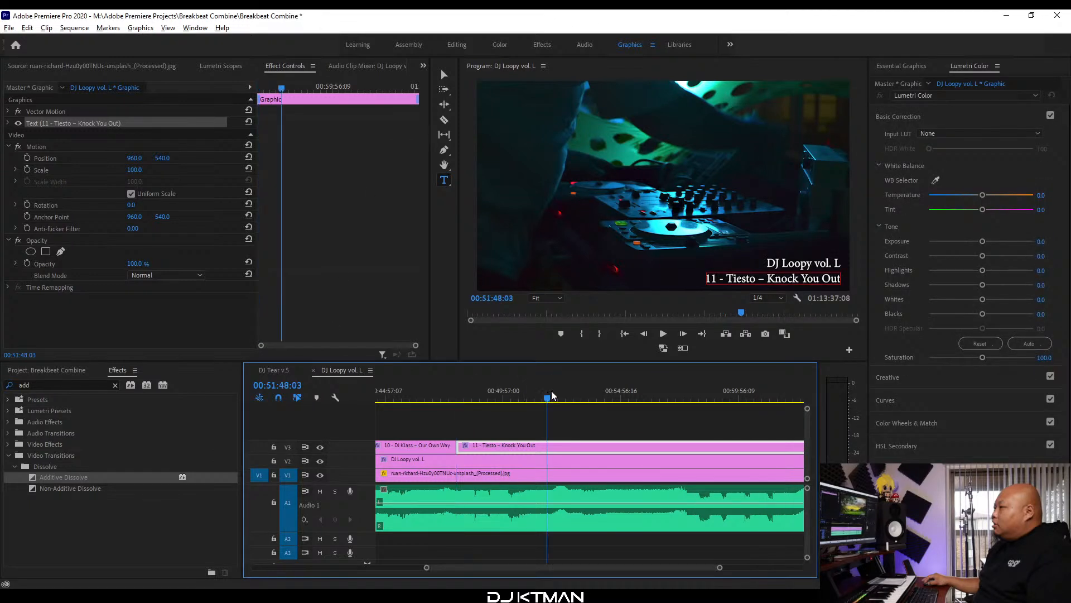
click(562, 395)
key(equal)
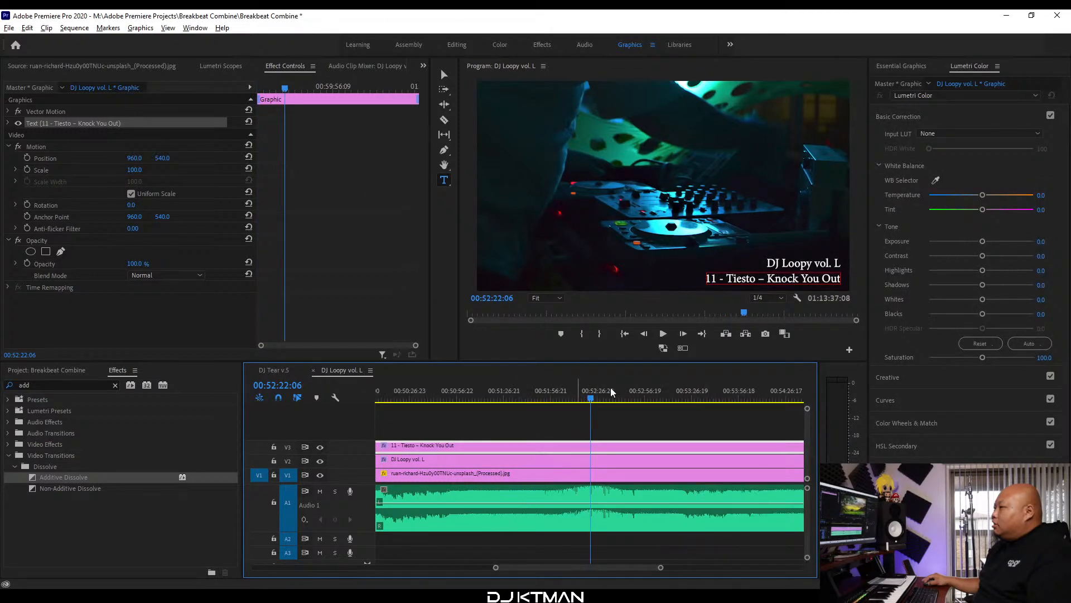
click(640, 394)
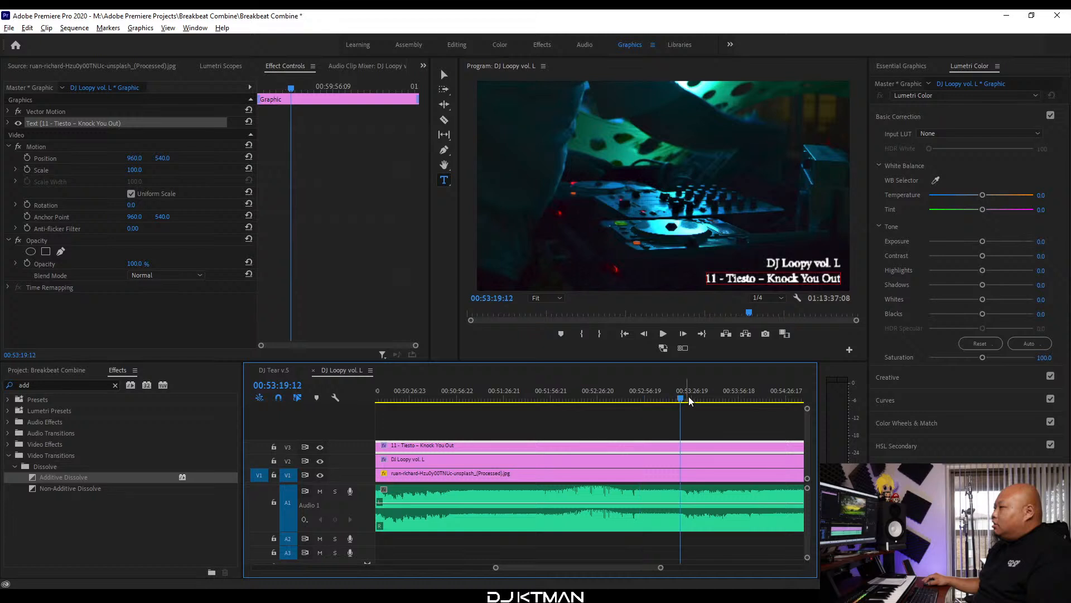
click(623, 398)
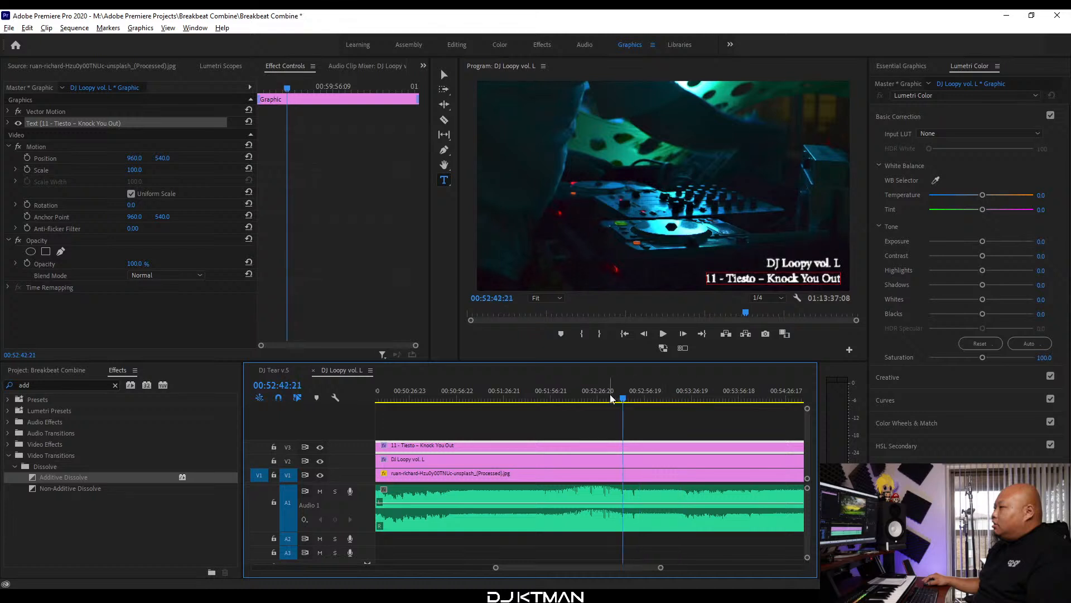
key(equal)
click(639, 396)
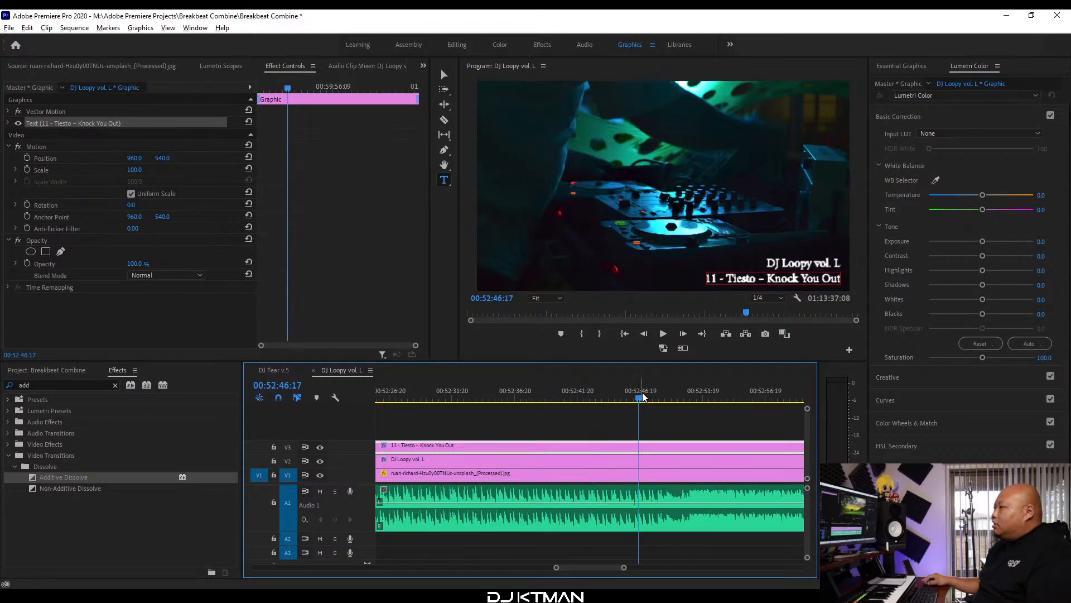
Play the mix to find track 12's first beat and cut the V3 caption at 00:52:48:22.
key(space)
key(equal)
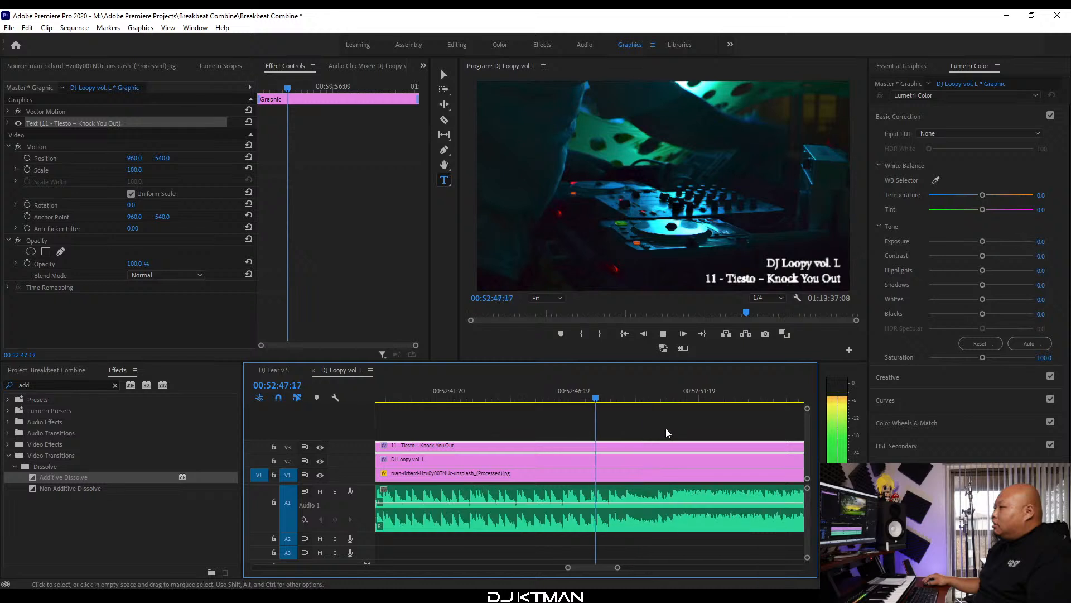
key(equal)
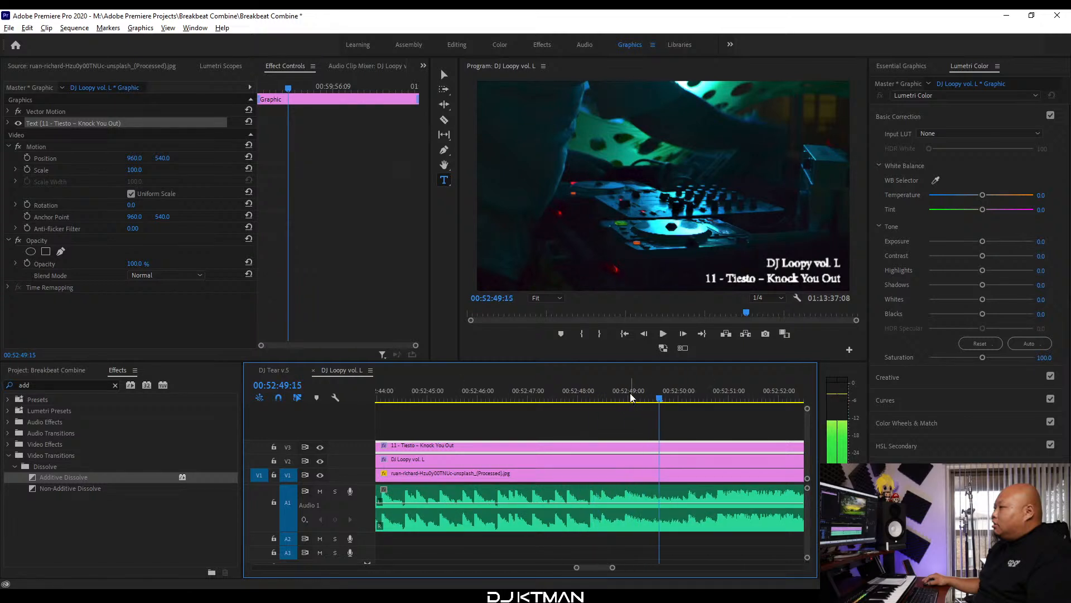
click(621, 397)
key(equal)
click(629, 395)
key(c)
click(628, 445)
key(v)
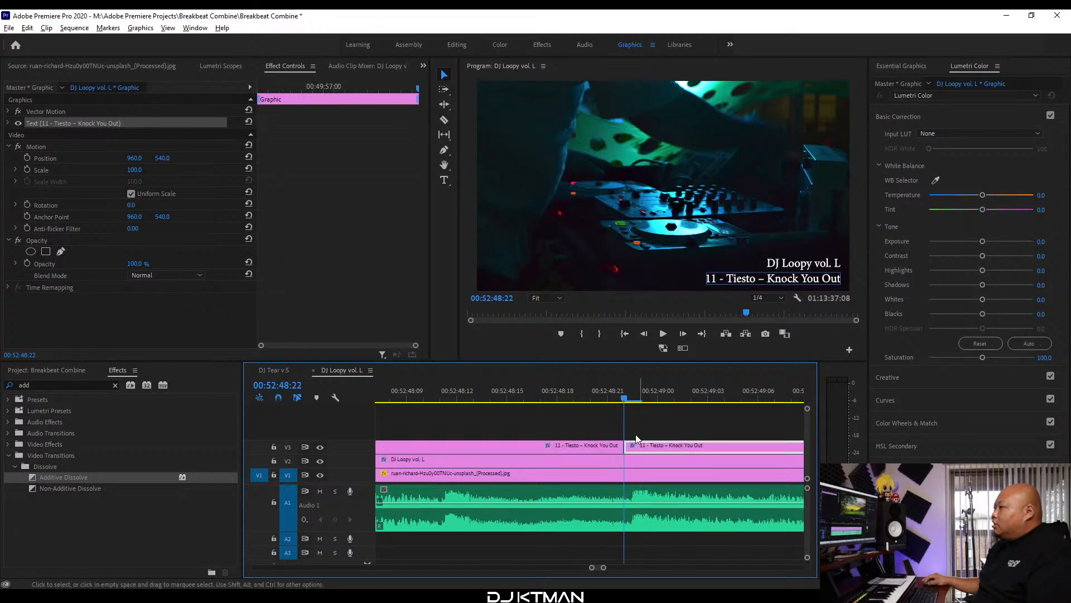
Change the text of the V3 caption after the 00:52:48:22 cut to "12 - Rachel Starr – To Forever".
key(minus)
drag(601, 410, 645, 412)
double_click(776, 279)
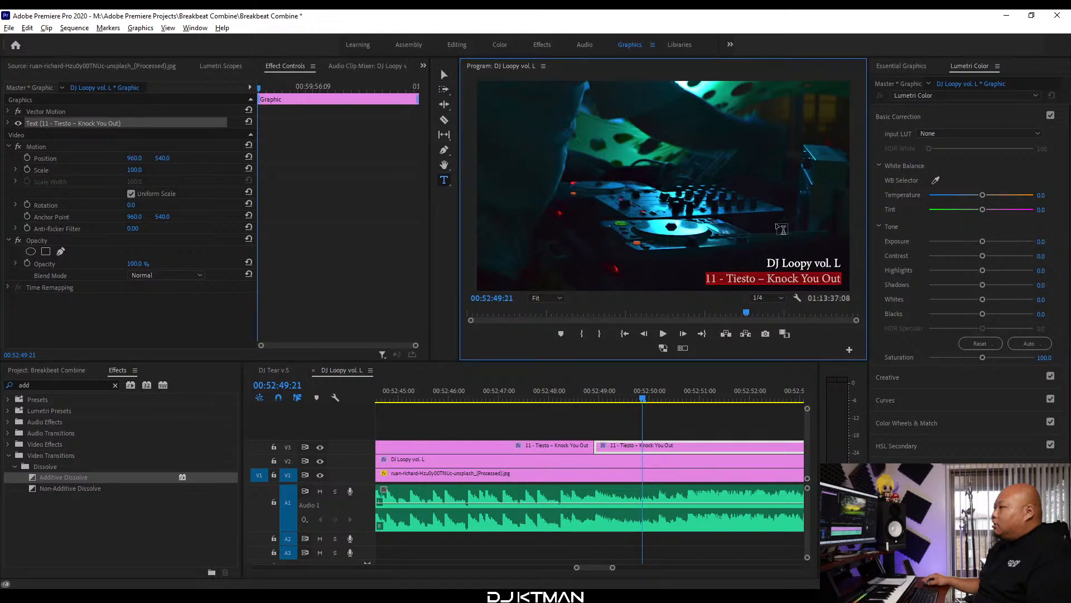
text(12 -)
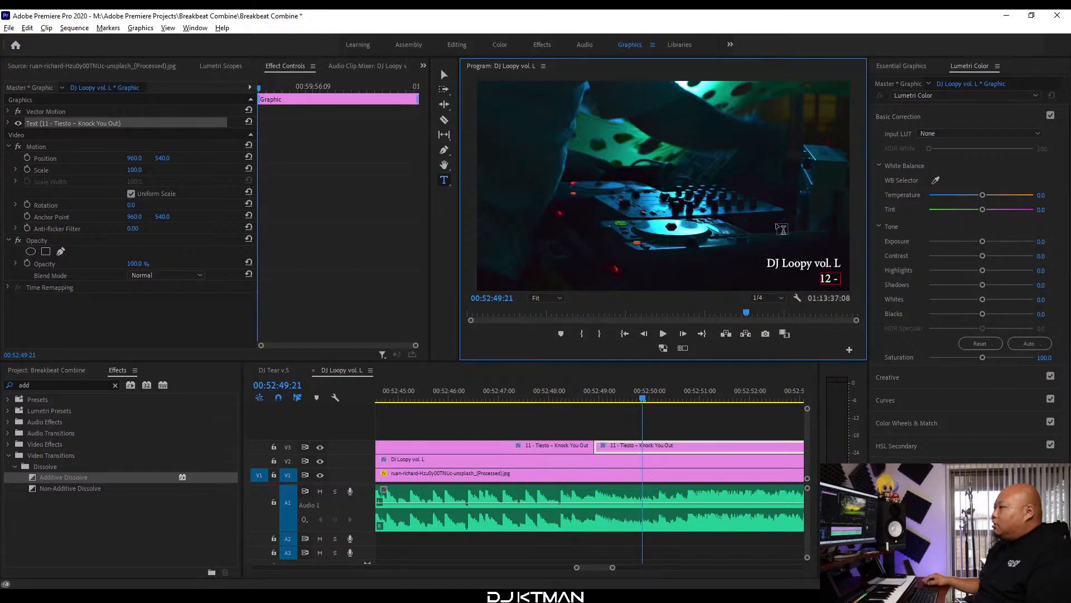
key(ctrl+v)
text(V)
key(BackSpace)
click(334, 370)
Switch to the Word tracklist, copy the track 13 title "Porn Rockers – Cuntlicker", and return to Premiere Pro.
scroll(631, 424, down, 4)
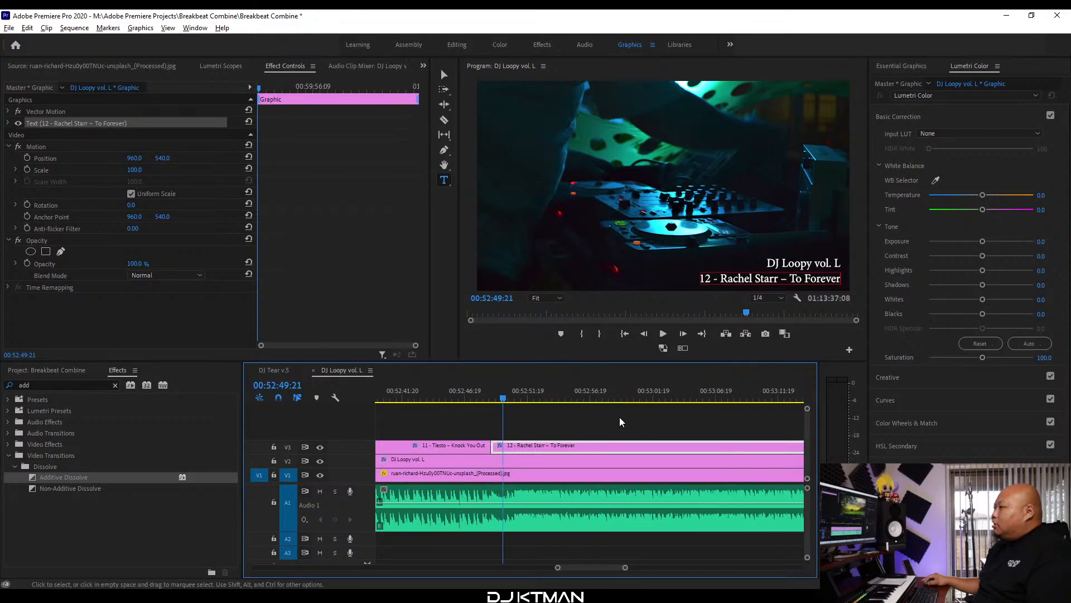
key(alt+Tab)
mouse_move(834, 371)
mouse_down()
mouse_move(943, 372)
mouse_move(846, 385)
mouse_up()
key(ctrl+c)
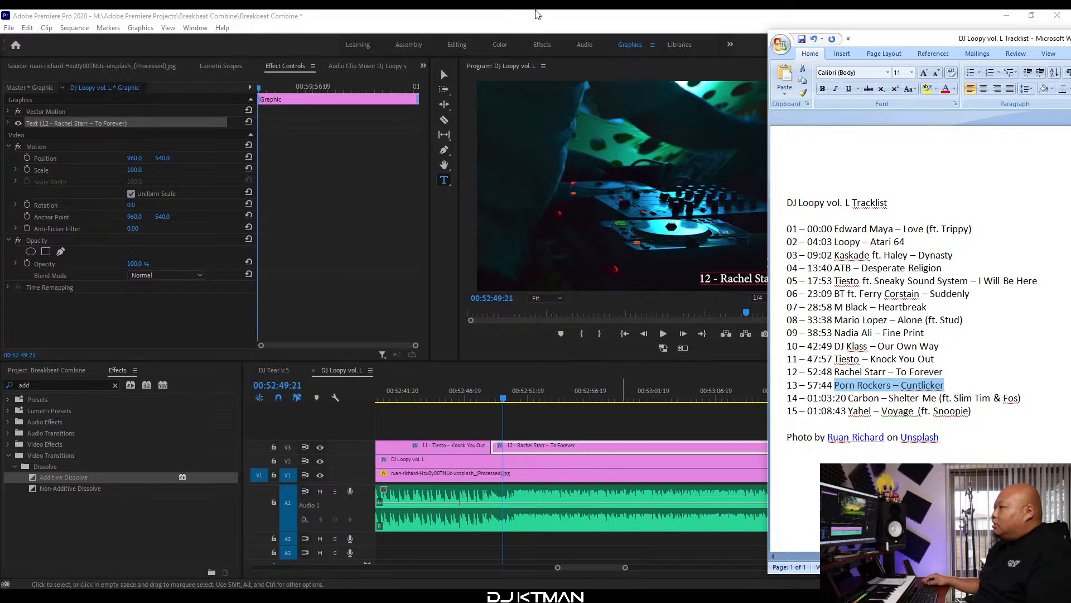
click(575, 14)
Move the playhead to about 00:57:44, track 13's start time in the tracklist.
click(611, 394)
click(665, 400)
key(minus)
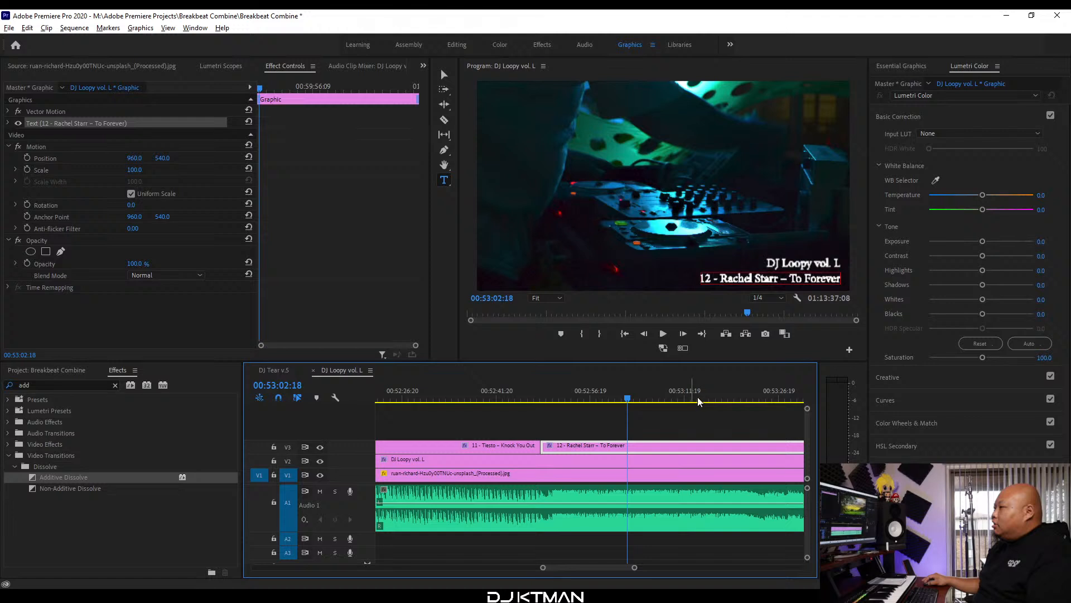
key(minus)
key(minus)
key(minus)
key(minus)
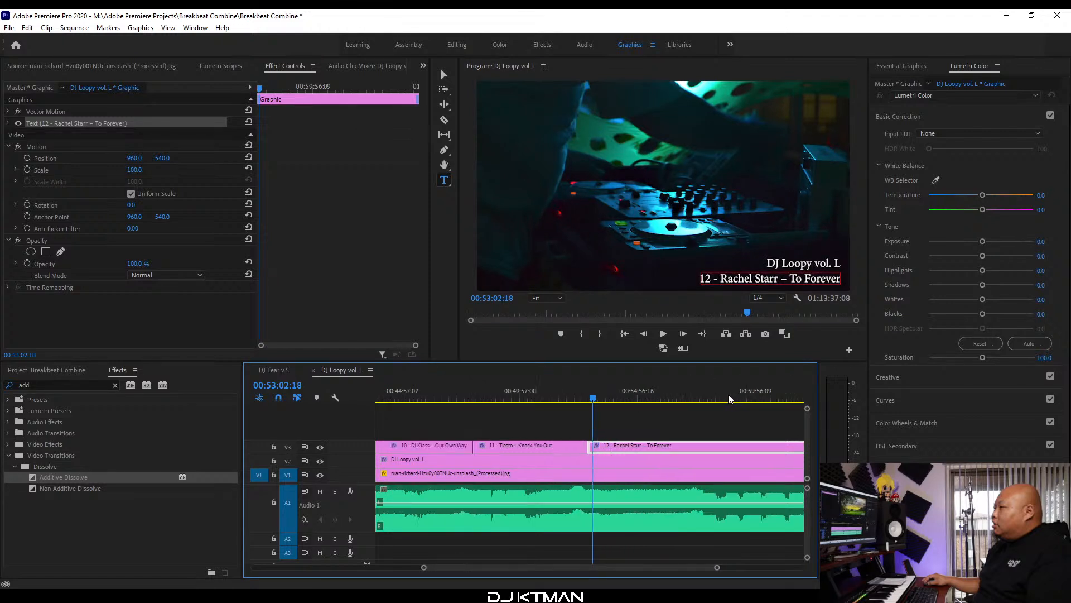
click(709, 398)
click(695, 399)
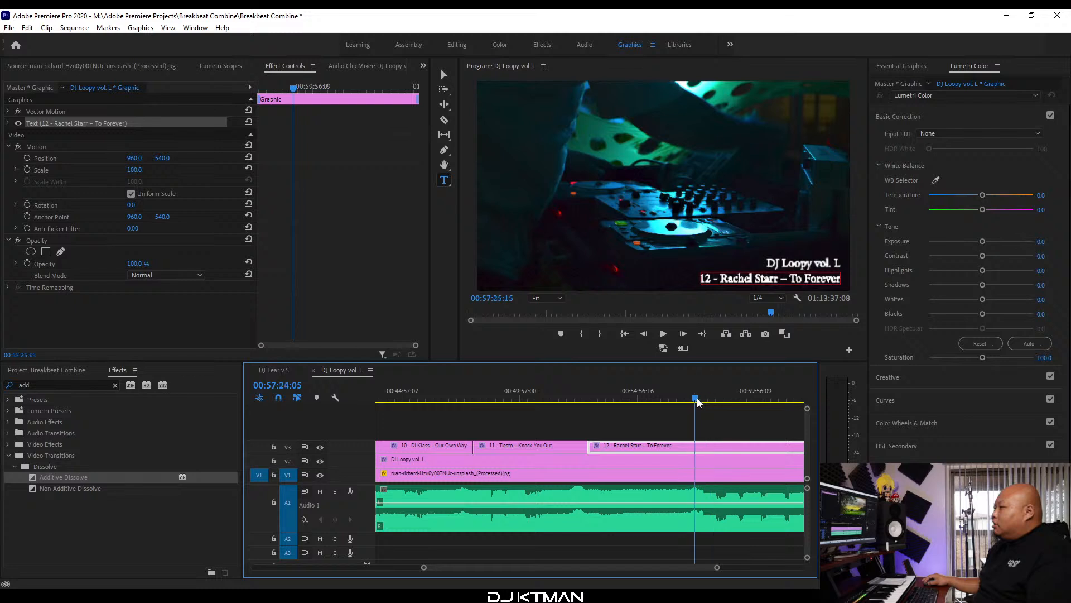
key(equal)
key(equal)
key(equal)
click(655, 398)
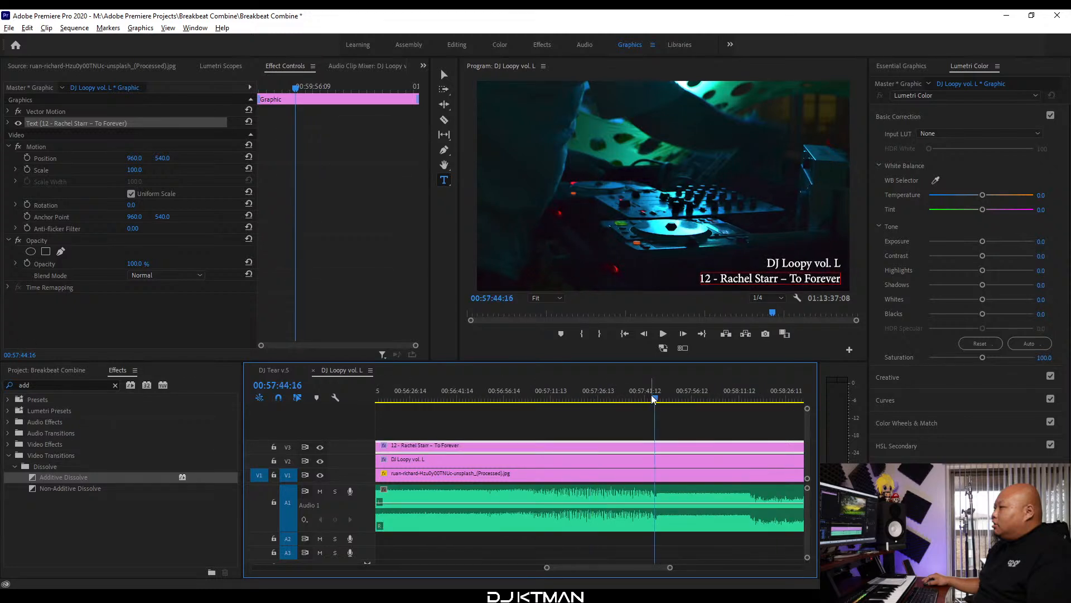
Play the mix from about 00:57:43 and examine the waveform near 00:57:45 for the start of track 13.
key(equal)
key(equal)
key(equal)
click(547, 397)
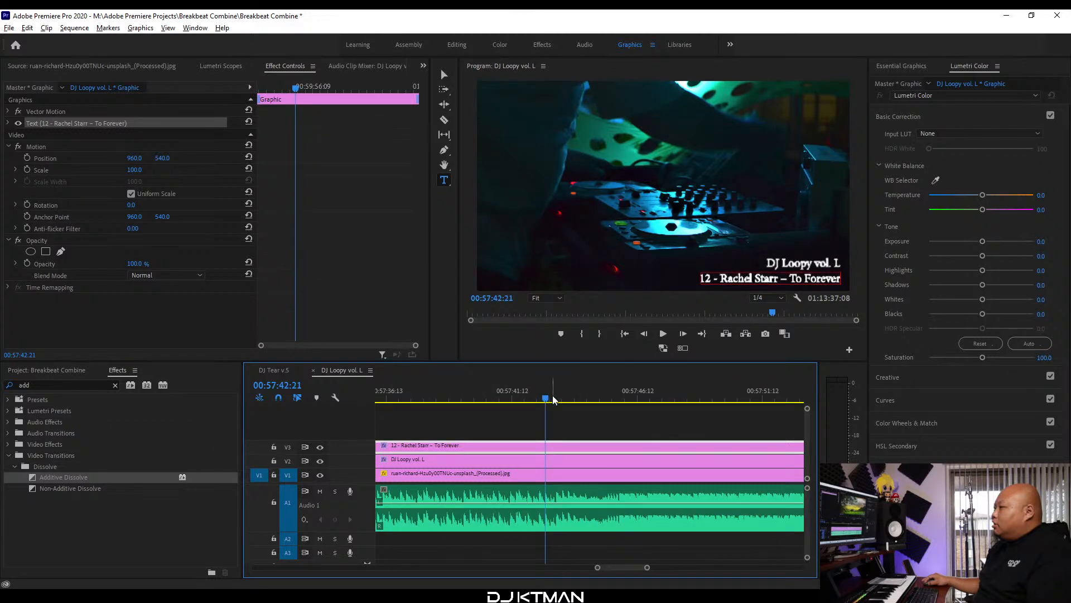
key(equal)
key(space)
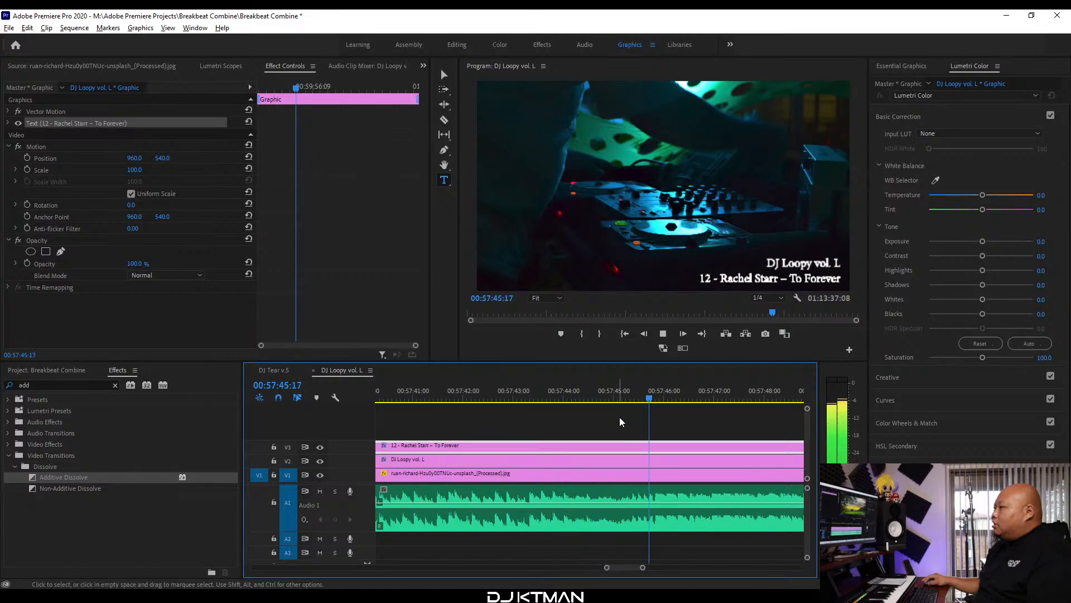
key(space)
click(658, 397)
key(equal)
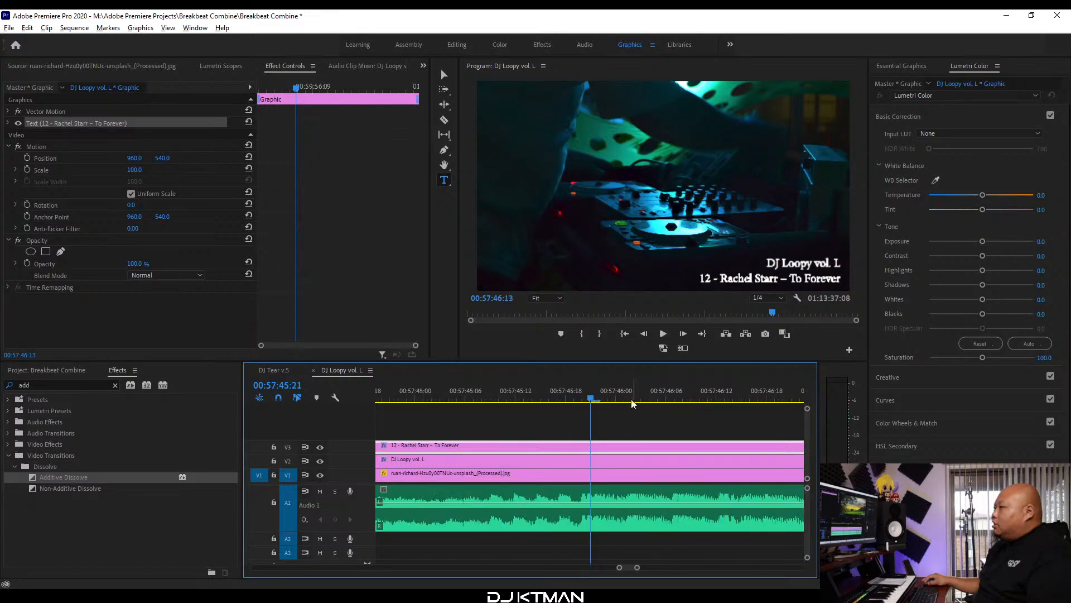
key(c)
key(minus)
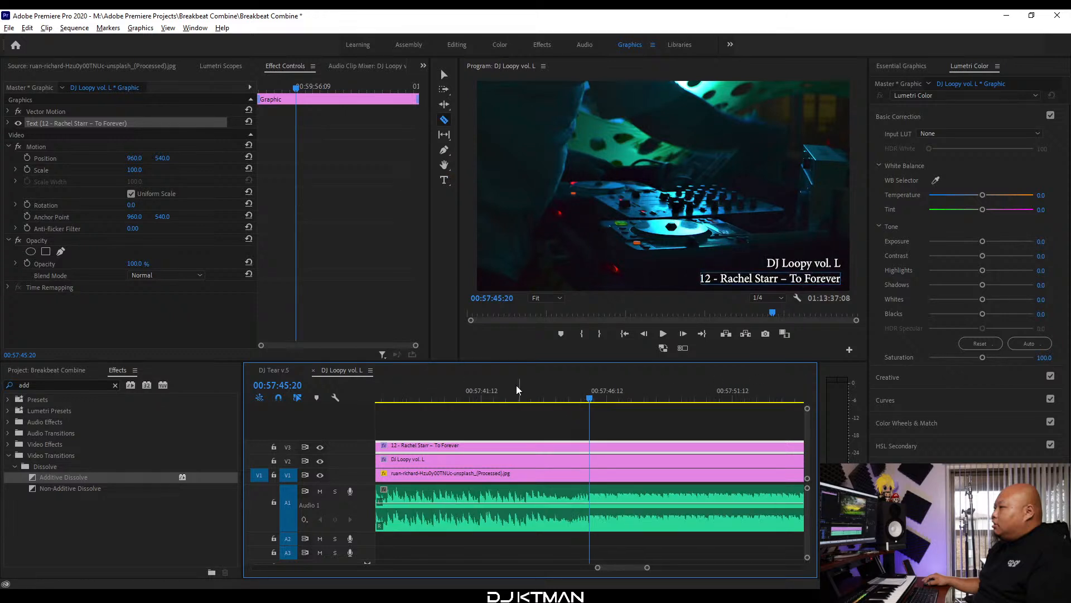
Replay the mix from about 00:57:43 and cut the V3 caption at 00:57:44:00.
click(519, 396)
key(equal)
key(space)
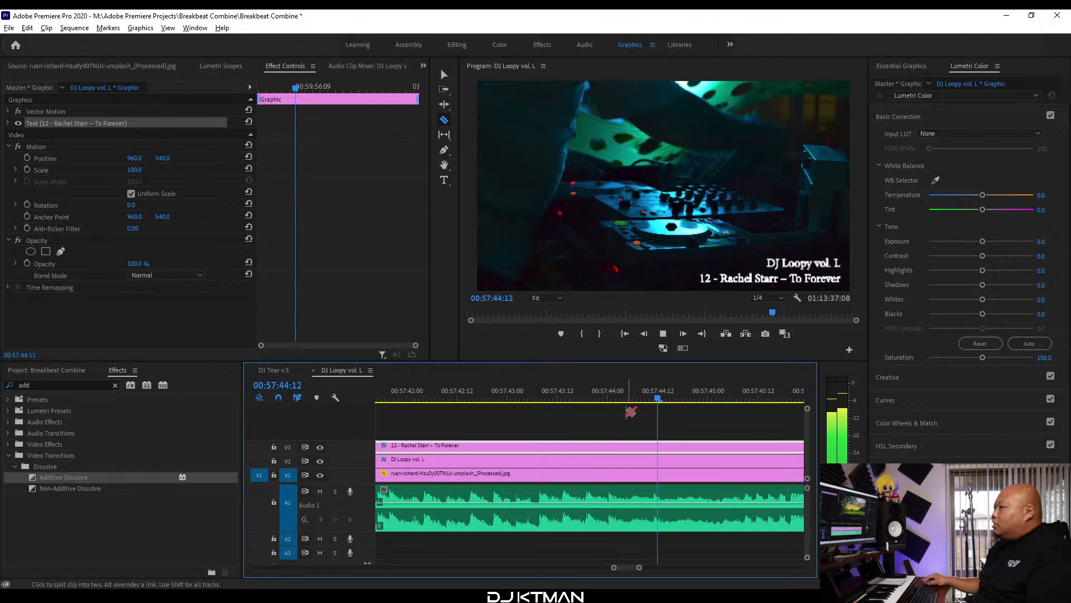
click(610, 397)
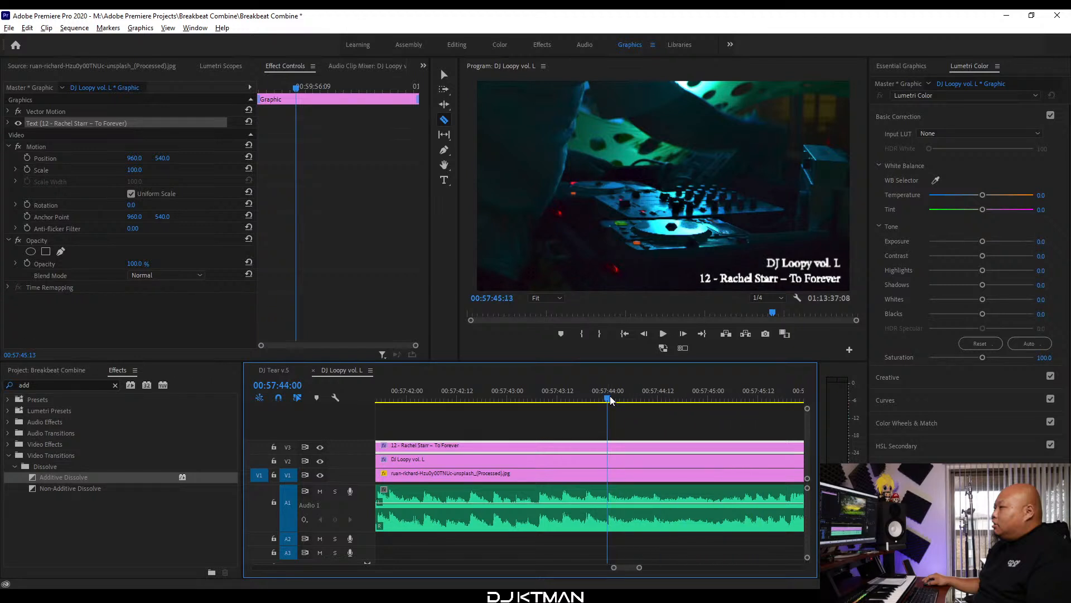
key(equal)
click(593, 446)
Change the text of the V3 caption after the 00:57:44:00 cut to "13 - Porn Rockers – Cuntlicker".
key(v)
key(minus)
key(minus)
key(minus)
key(minus)
key(minus)
key(minus)
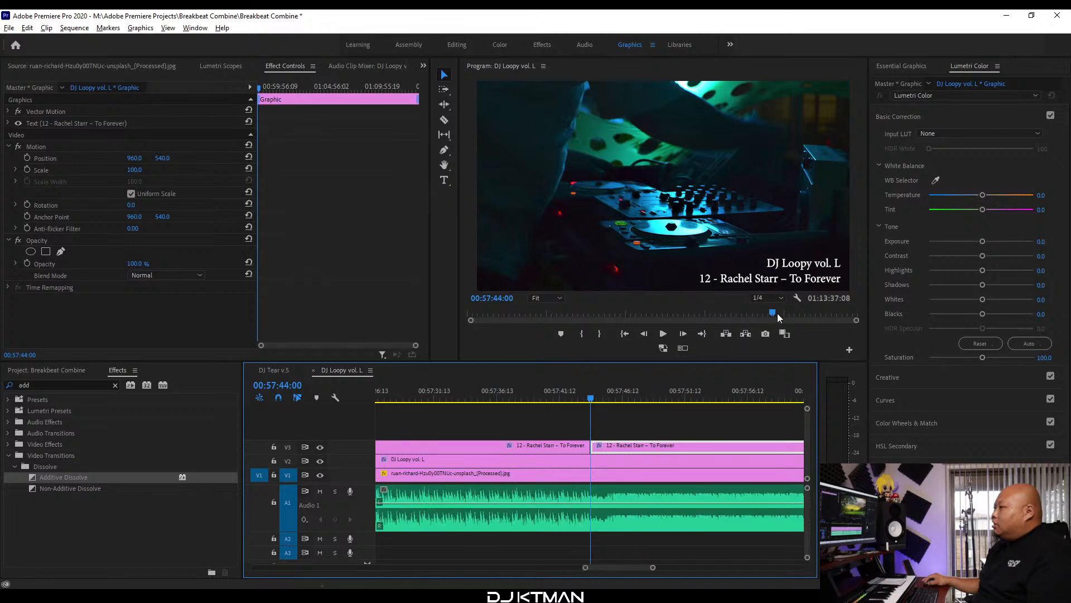
click(795, 283)
key(t)
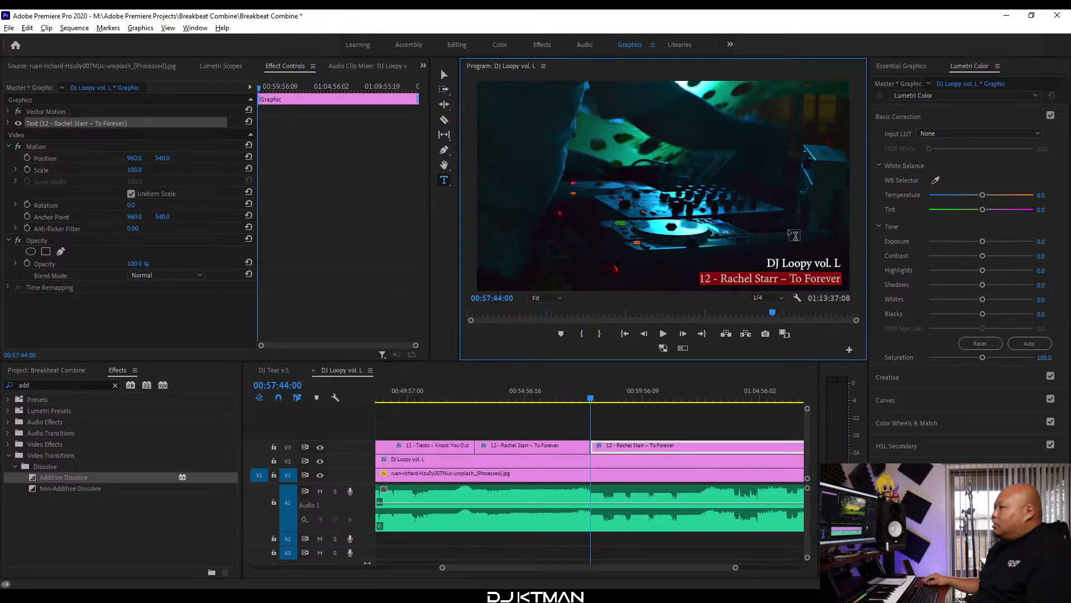
text(13 -)
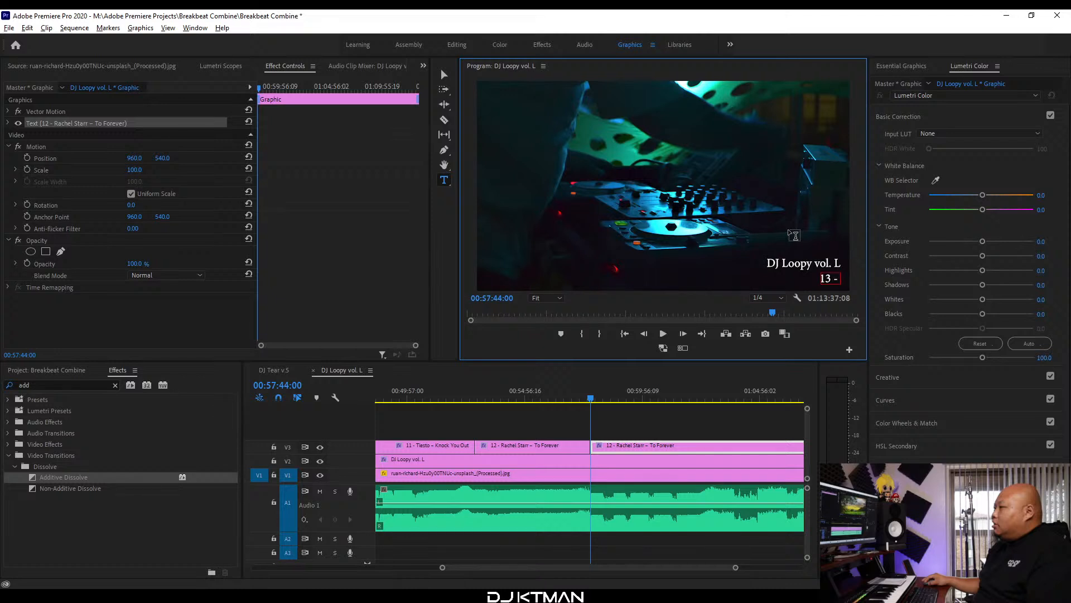
key(ctrl+v)
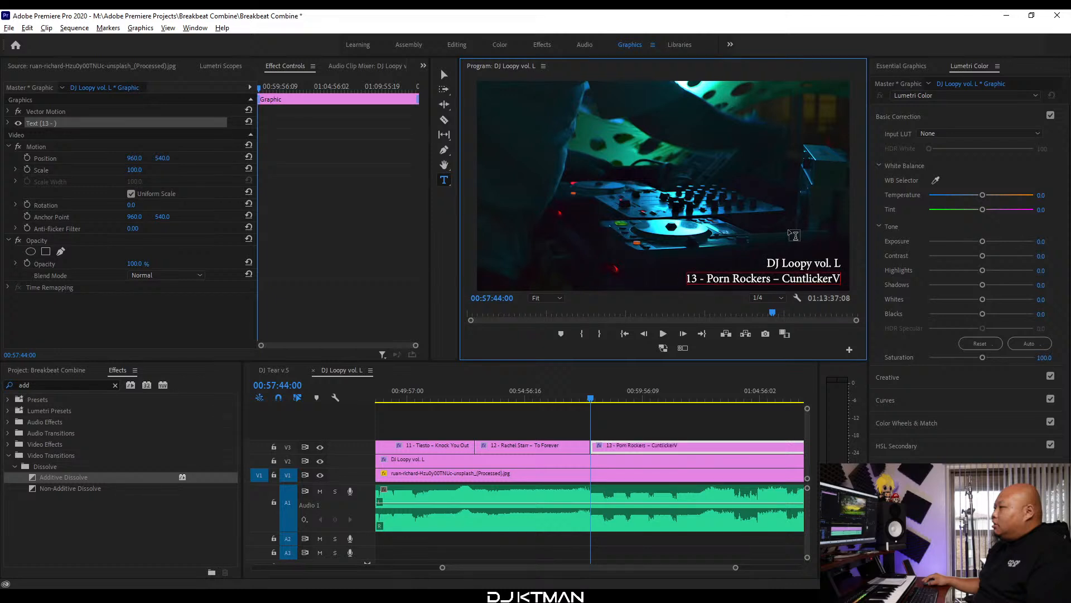
click(336, 371)
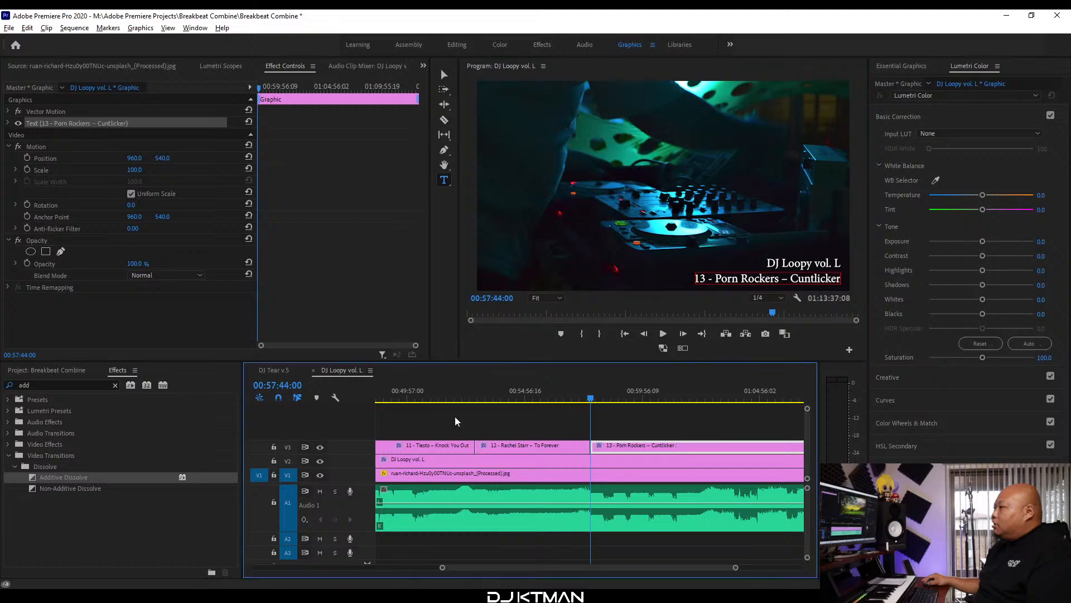
Switch to the Word tracklist and copy the track 14 title "Carbon – Shelter Me (ft. Slim Tim & Fos)".
key(minus)
key(minus)
key(space)
key(equal)
scroll(625, 413, down, 3)
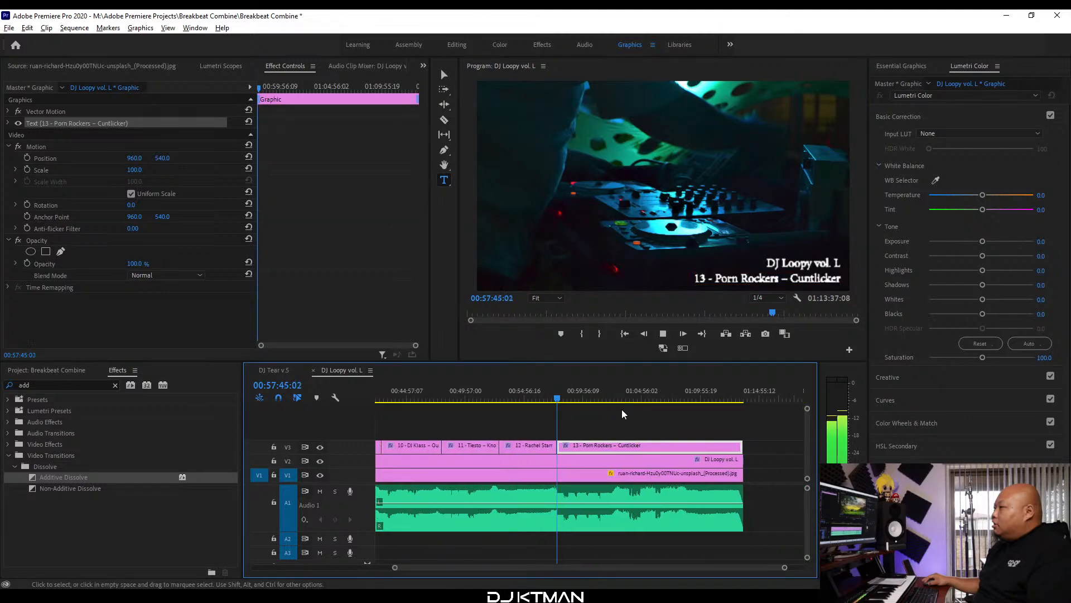
key(space)
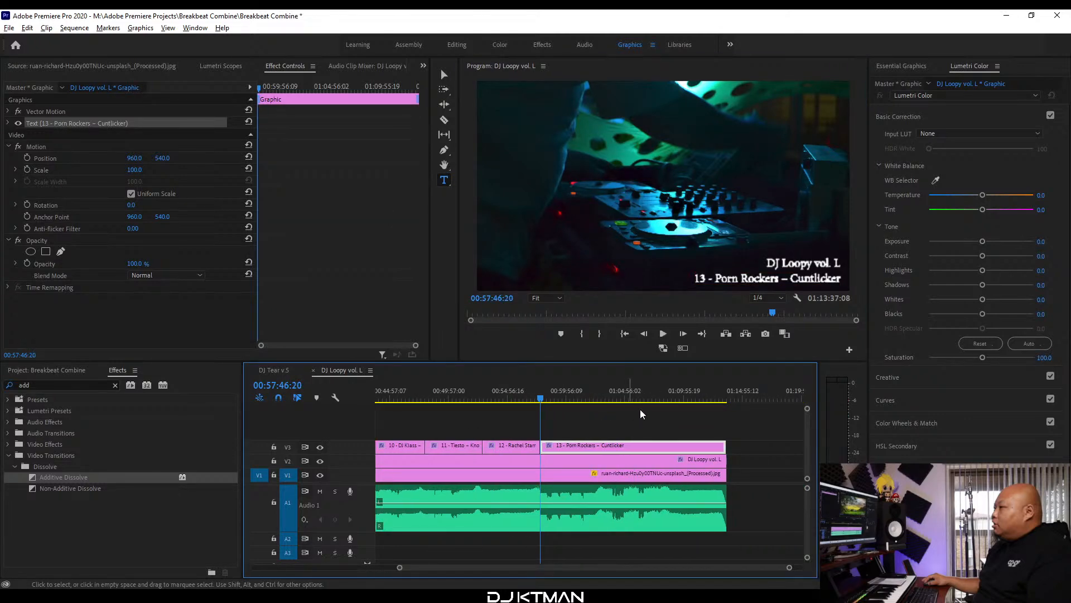
key(alt+Tab)
drag(1021, 398, 869, 398)
key(ctrl+c)
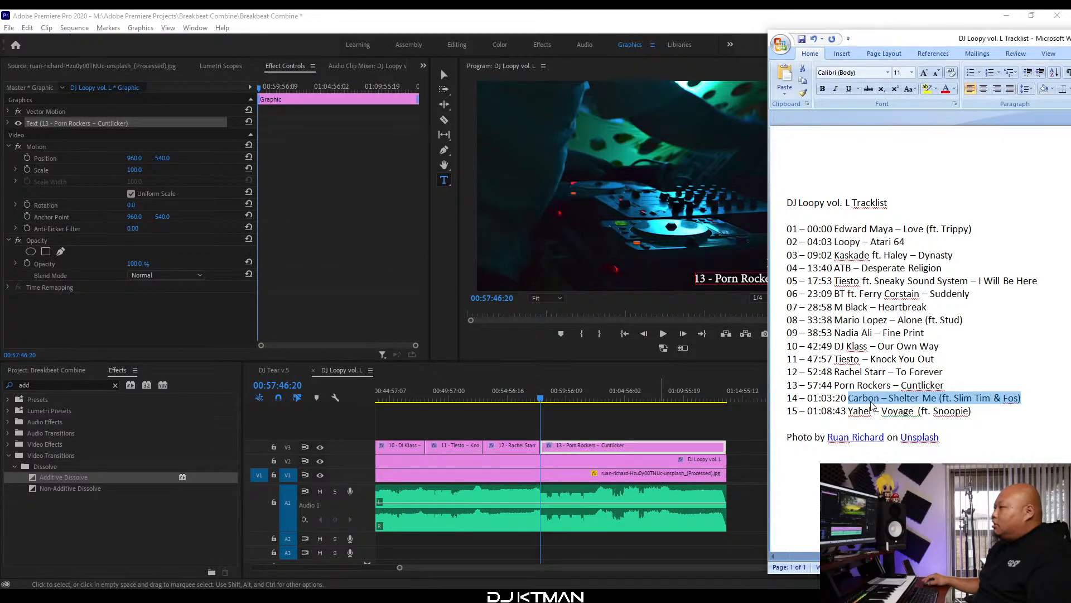
Return to Premiere Pro and move the playhead to about 01:02:22, approaching track 14's start at 01:03:20.
click(671, 73)
drag(564, 398, 595, 400)
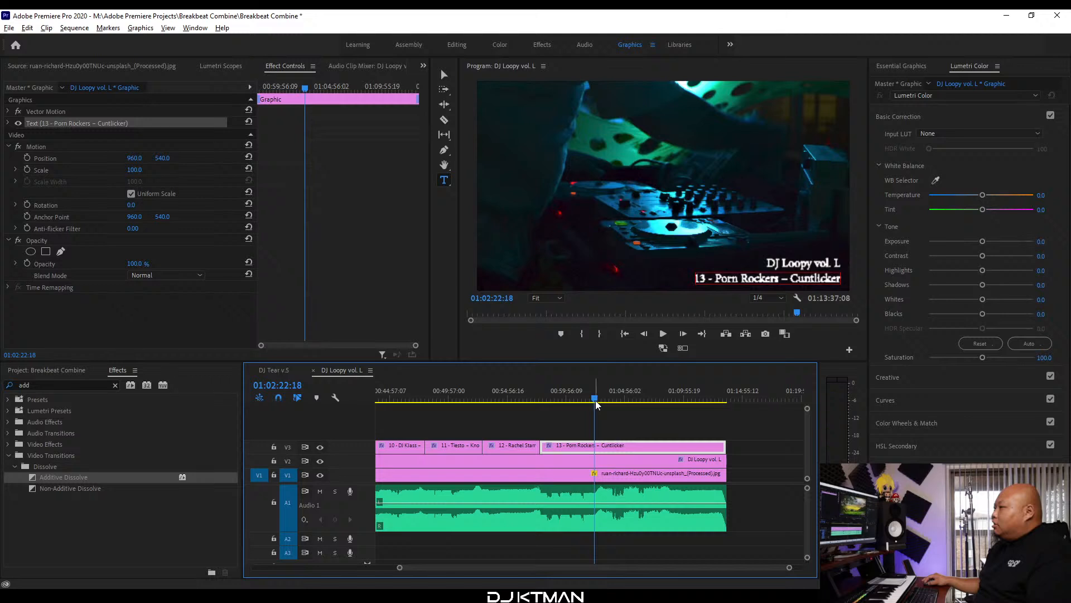
Play back the mix around 01:02:17 to listen for the change to track 14.
key(equal)
key(equal)
key(equal)
key(equal)
click(569, 394)
key(equal)
key(equal)
click(604, 393)
key(space)
key(equal)
key(equal)
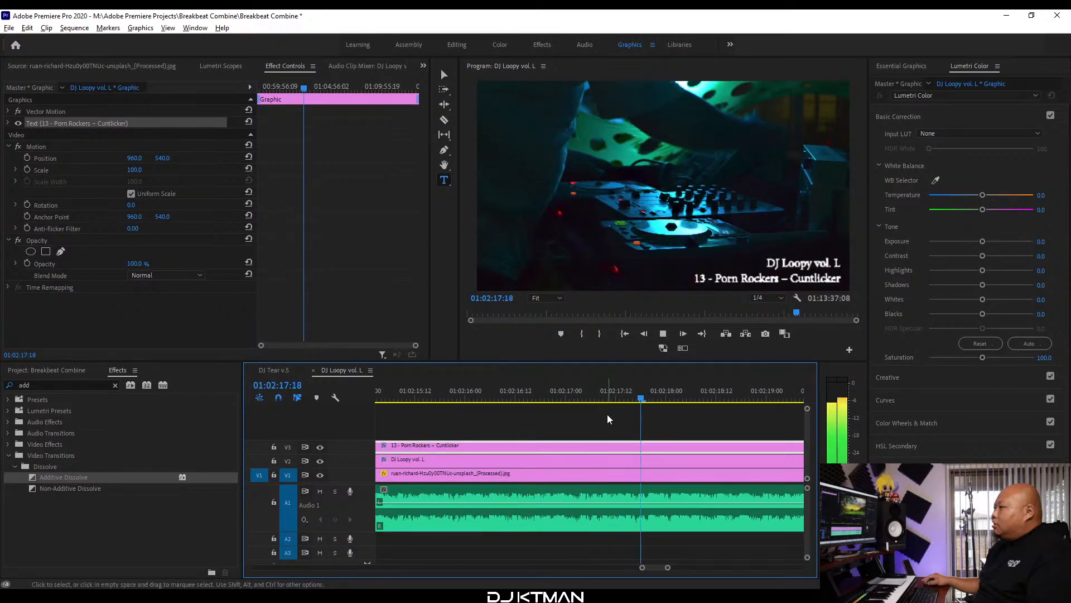
key(minus)
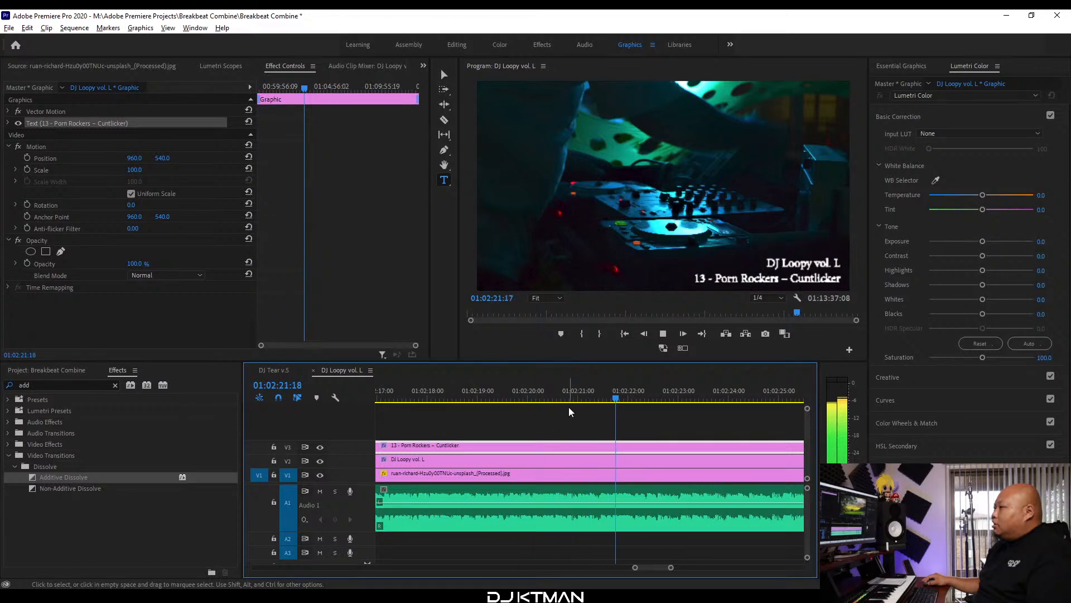
click(523, 398)
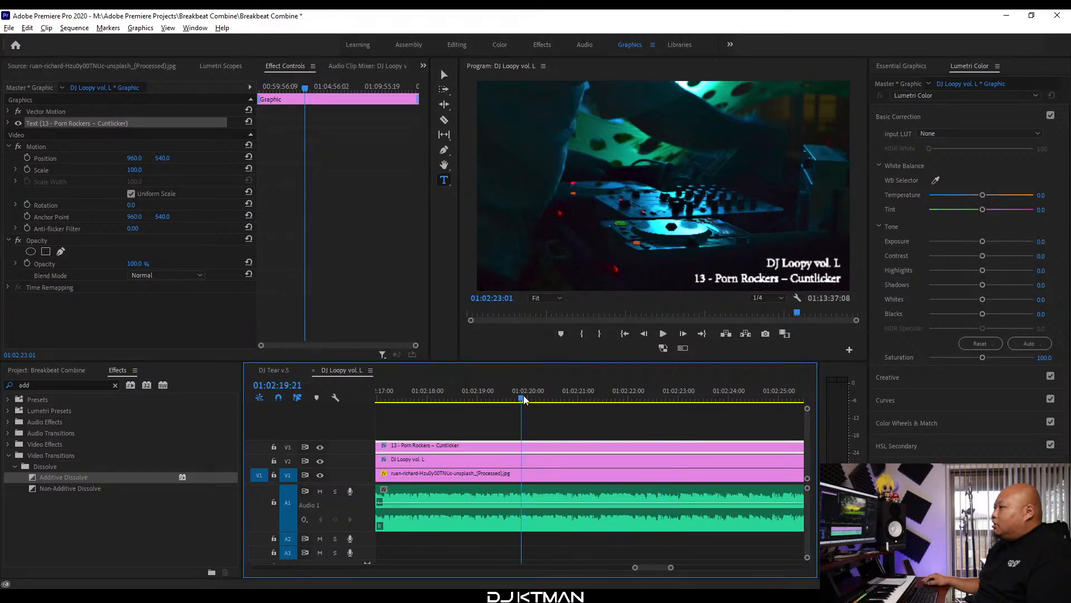
Find the section around 01:03:17 on the timeline, just ahead of the start of track 14.
key(minus)
key(minus)
key(minus)
click(682, 397)
key(minus)
key(minus)
drag(672, 395, 680, 395)
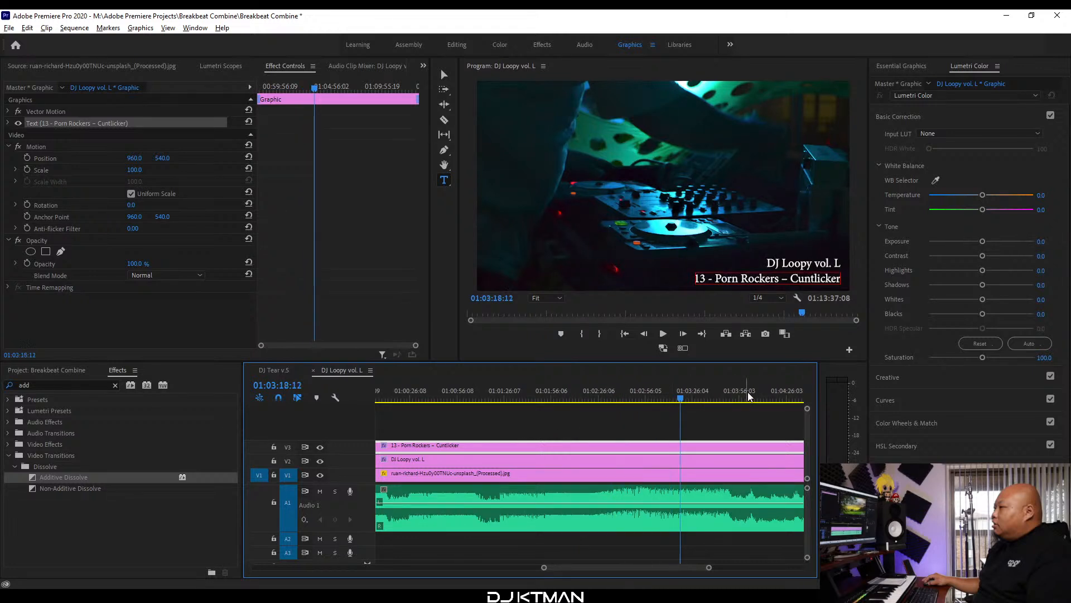
click(746, 392)
key(minus)
key(equal)
click(572, 396)
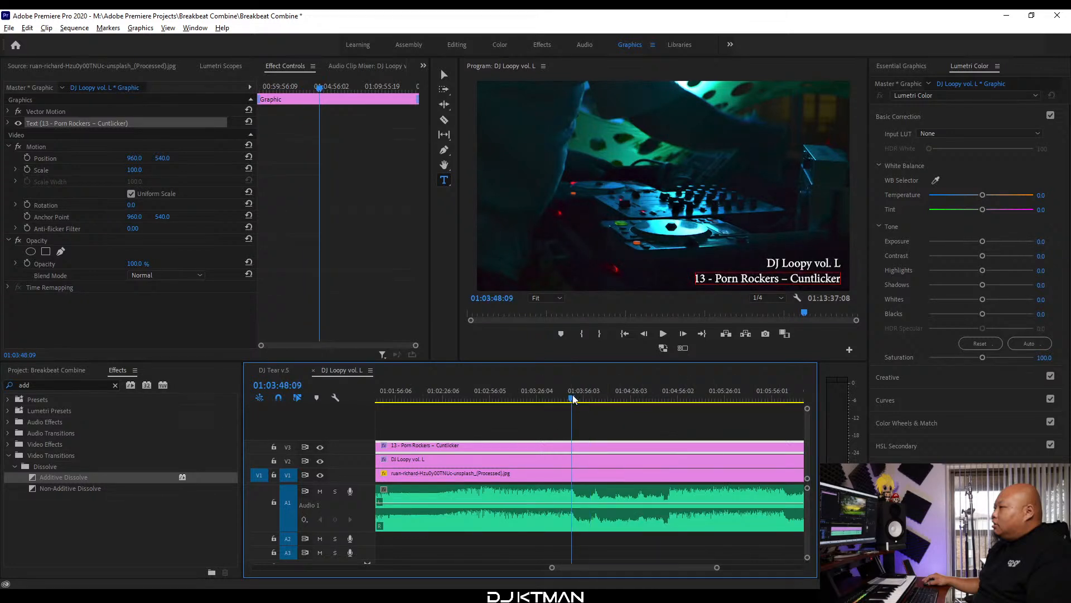
key(equal)
click(478, 398)
key(equal)
key(equal)
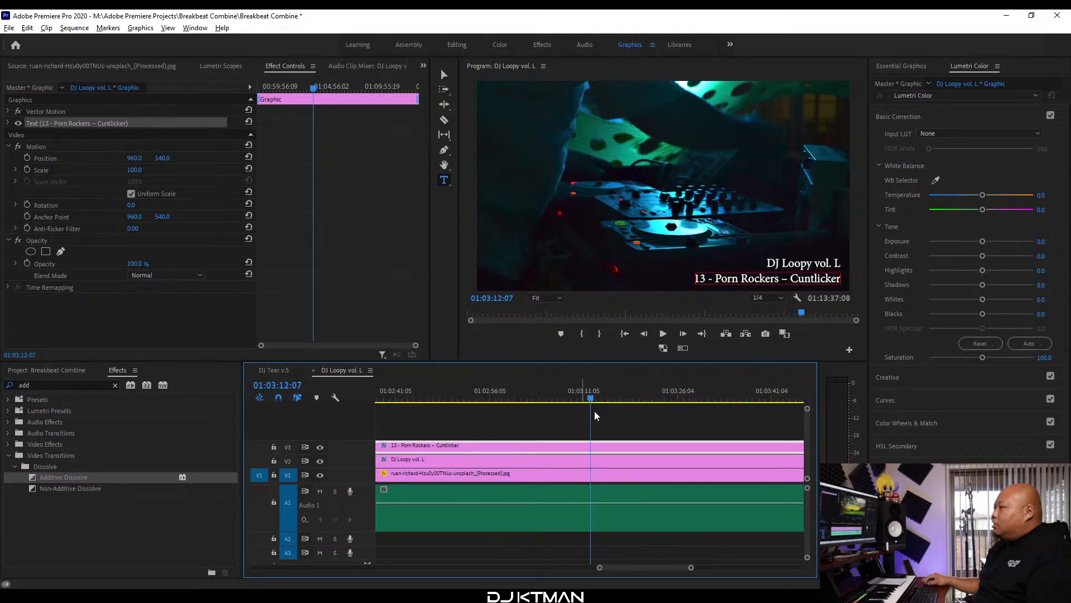
click(657, 397)
key(equal)
key(equal)
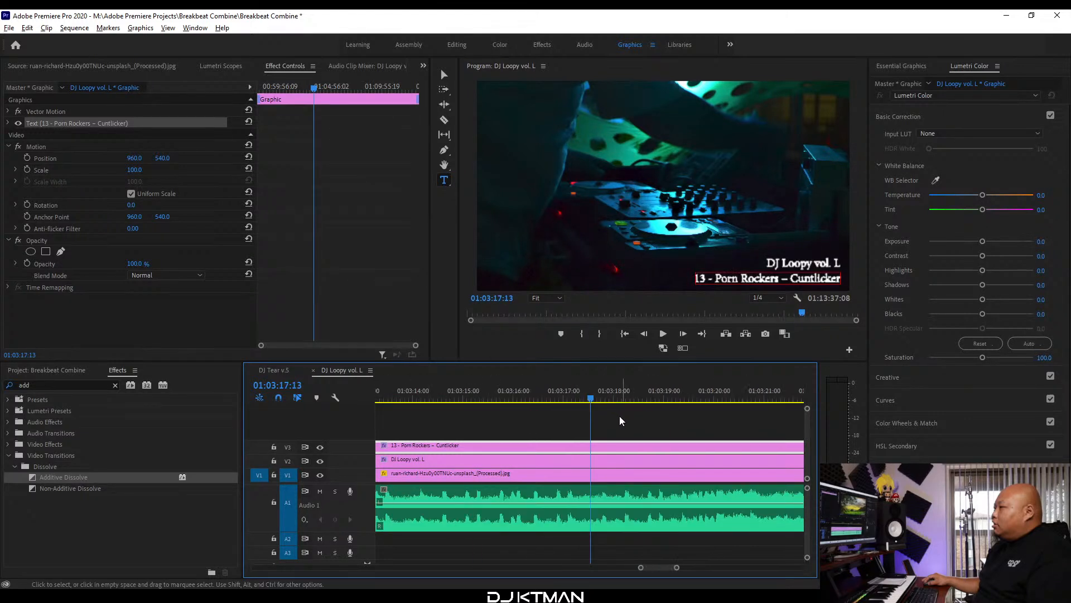
Listen for the start of track 14 and split the track 13 title clip on V3 at 01:03:20:01.
key(space)
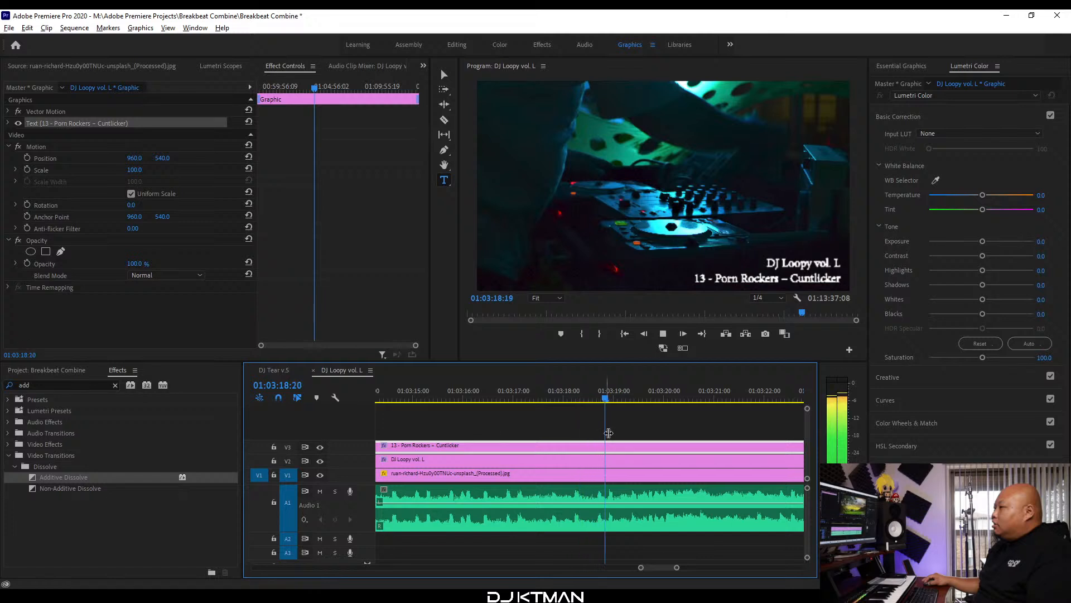
key(space)
click(629, 390)
key(equal)
key(space)
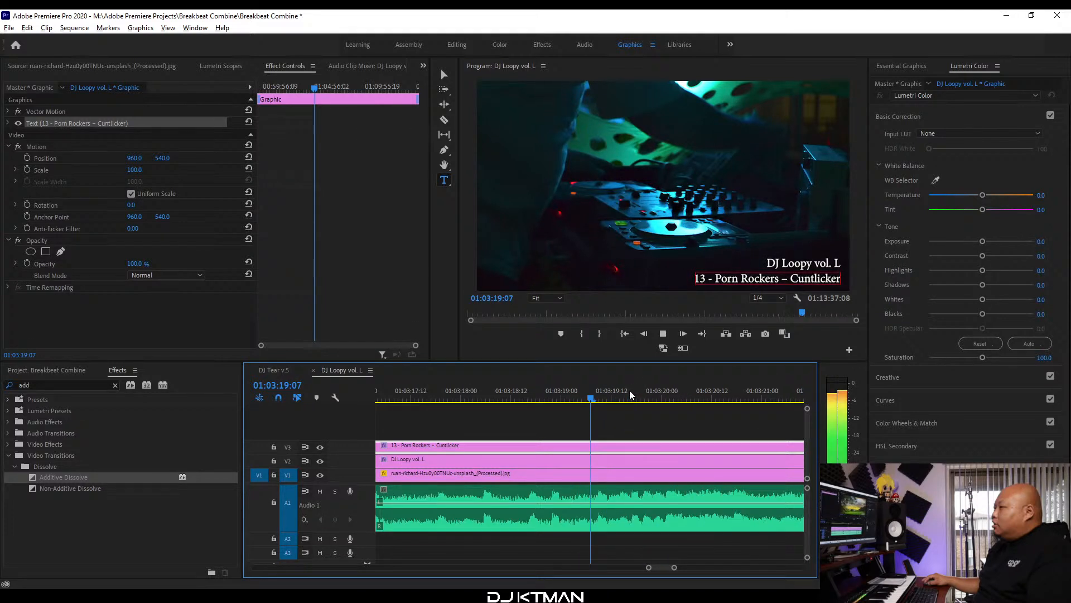
key(space)
click(663, 396)
key(equal)
key(equal)
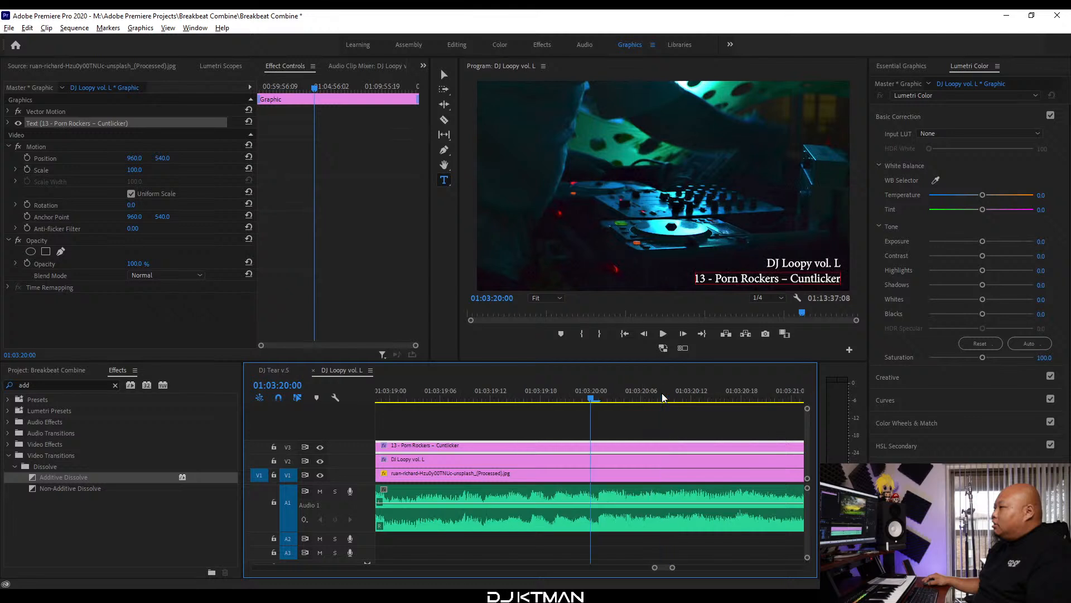
click(610, 395)
key(v)
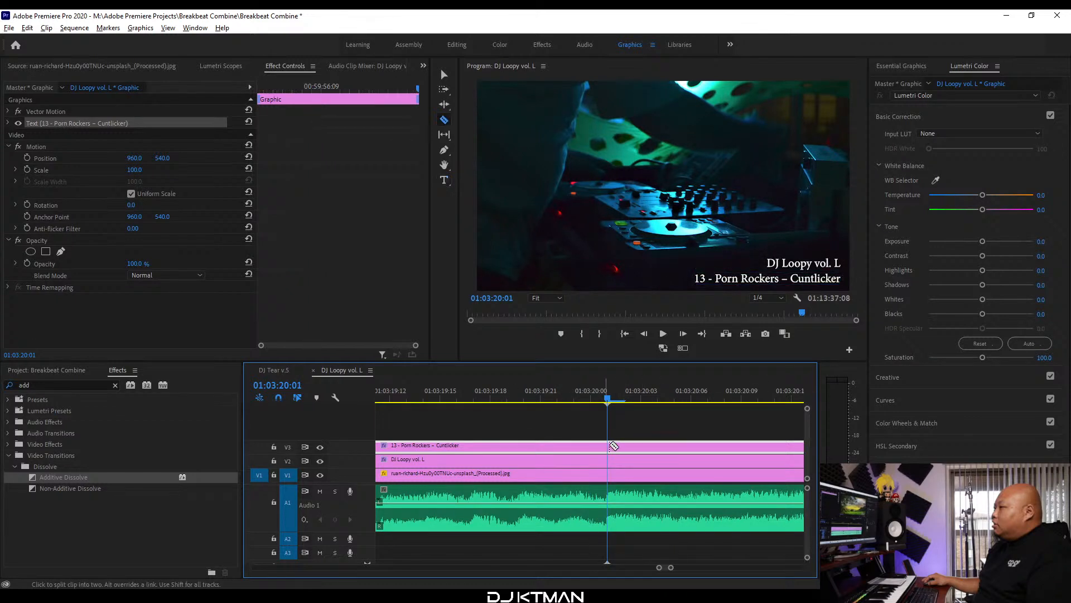
key(ctrl+k)
Replace the title text after the cut with "14 - Carbon – Shelter Me (ft. Slim Tim & Fos)".
key(minus)
key(minus)
key(minus)
key(minus)
key(minus)
key(minus)
key(minus)
key(minus)
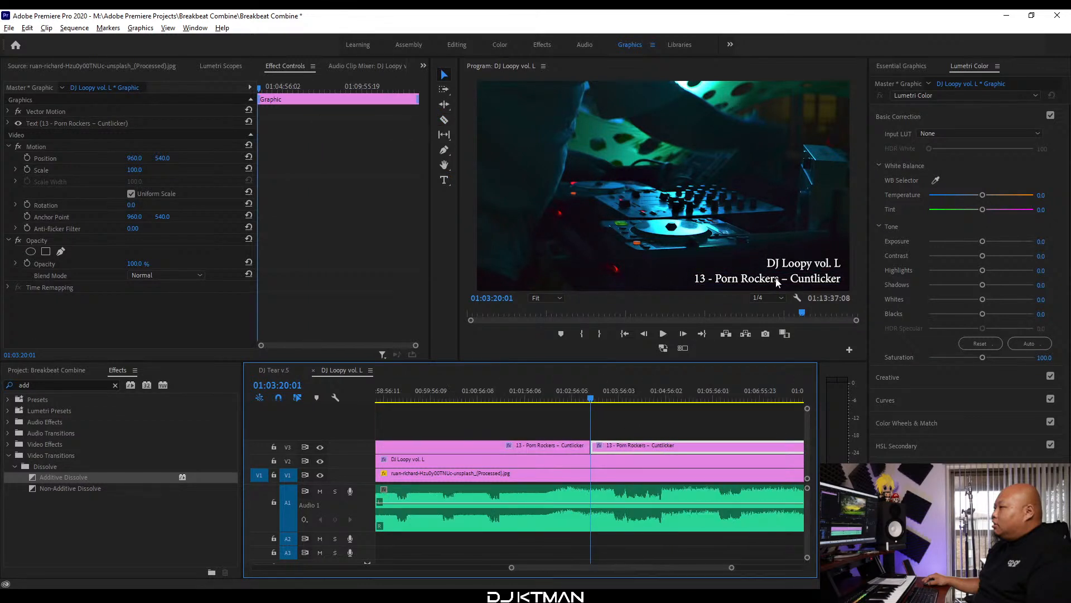
double_click(776, 278)
key(ctrl+a)
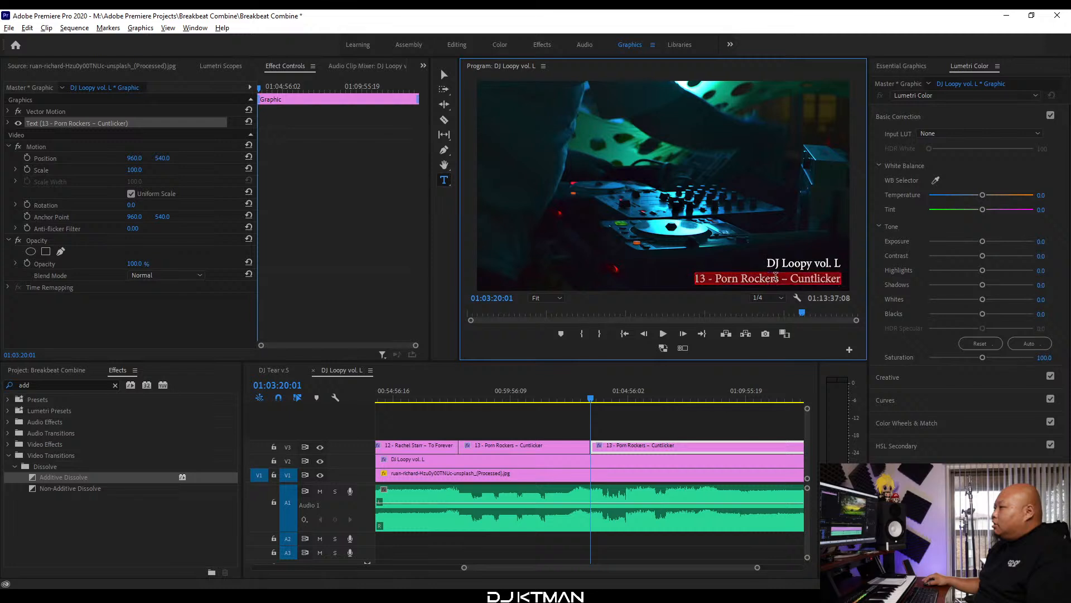
text(14 -)
key(ctrl+v)
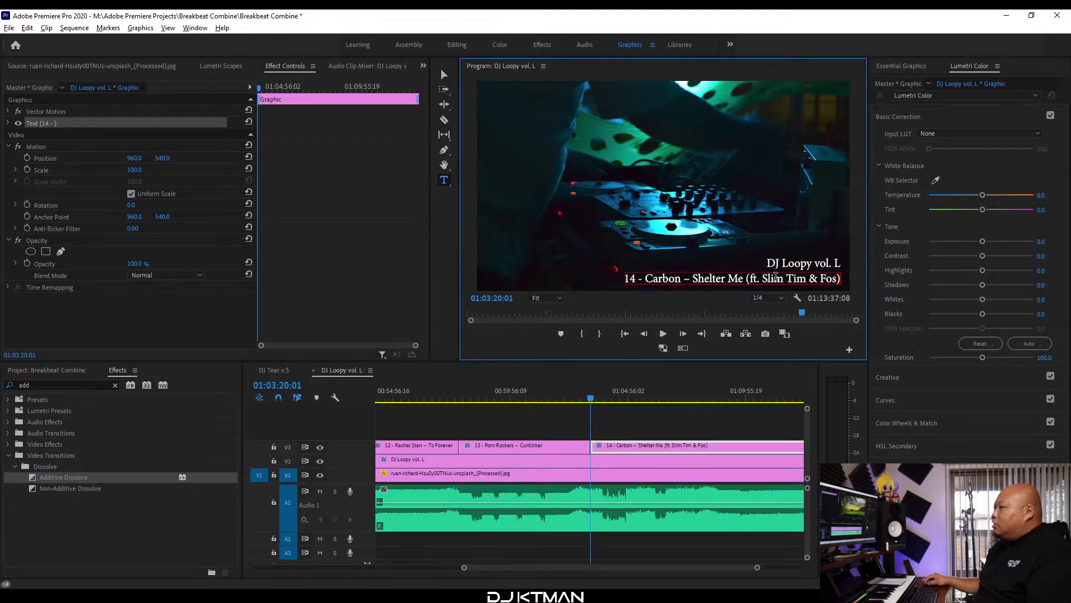
text())
Leave text editing with the Selection tool and play back the start of the track 14 title clip.
click(350, 369)
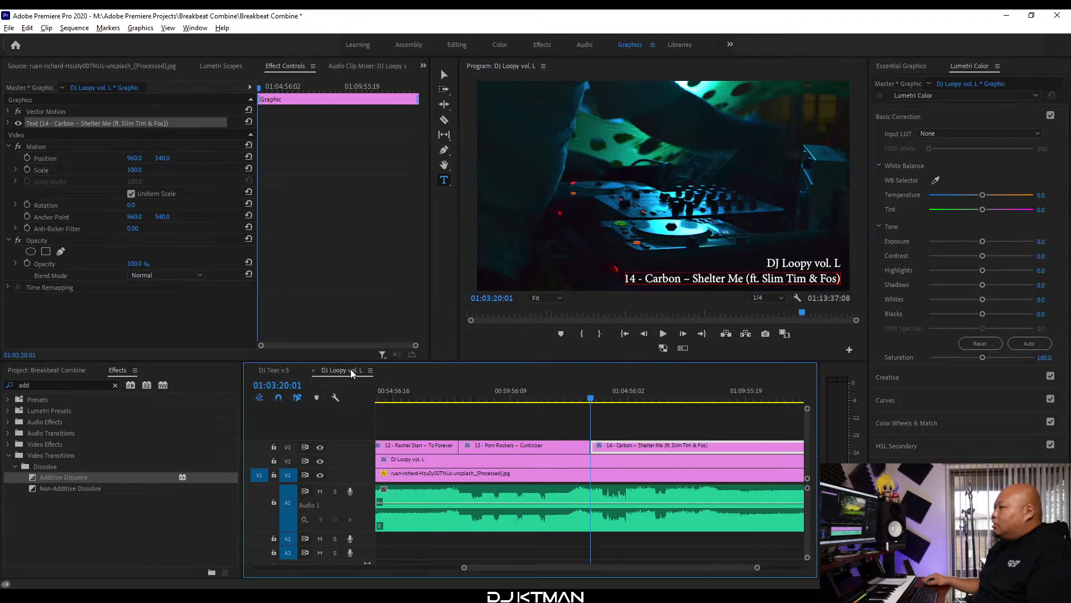
click(444, 75)
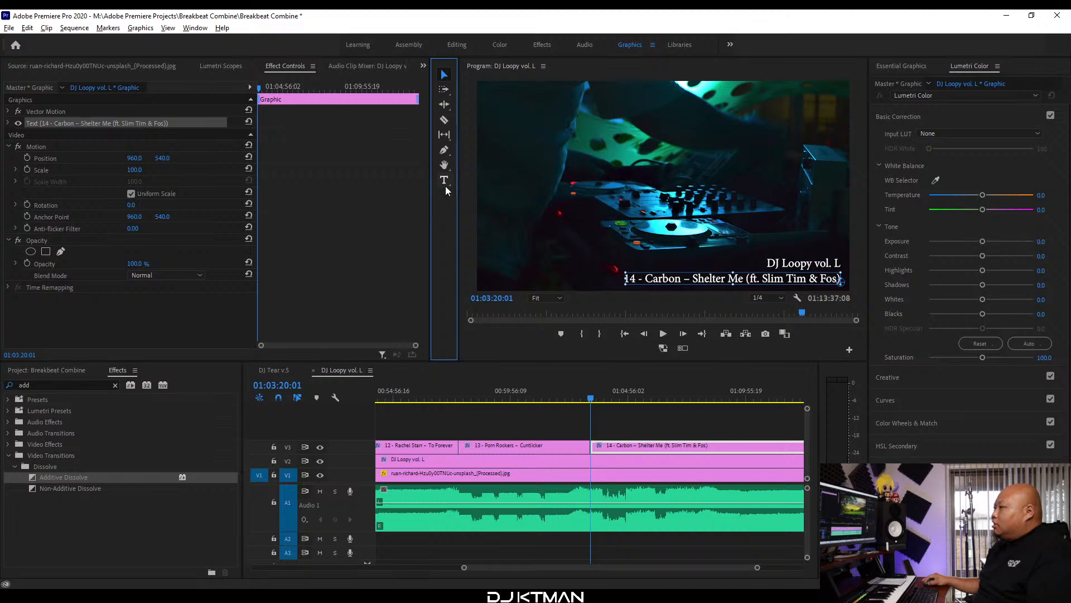
click(351, 370)
key(minus)
key(minus)
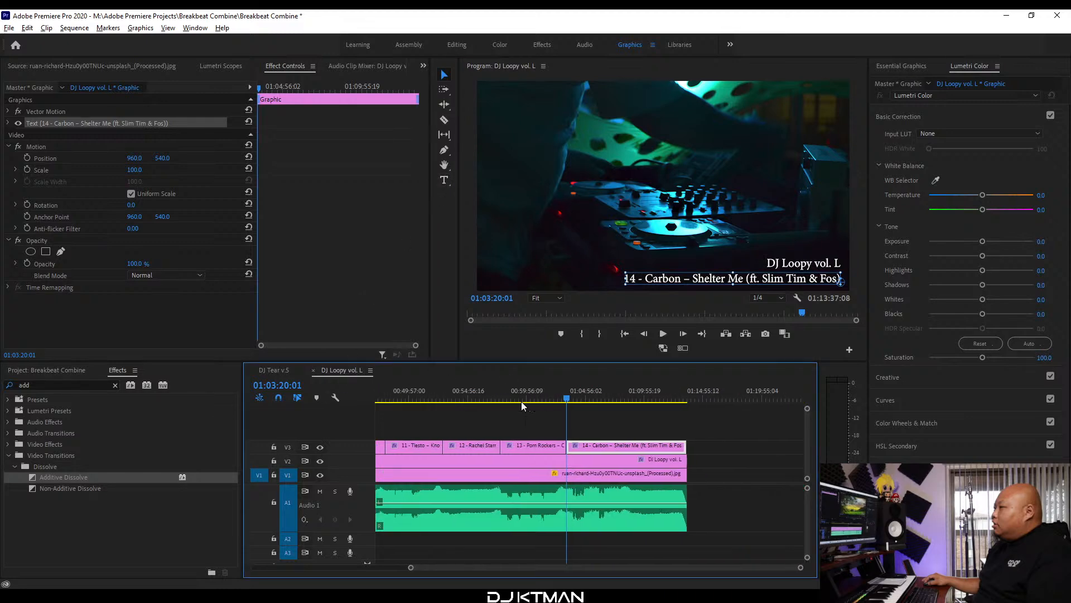
key(space)
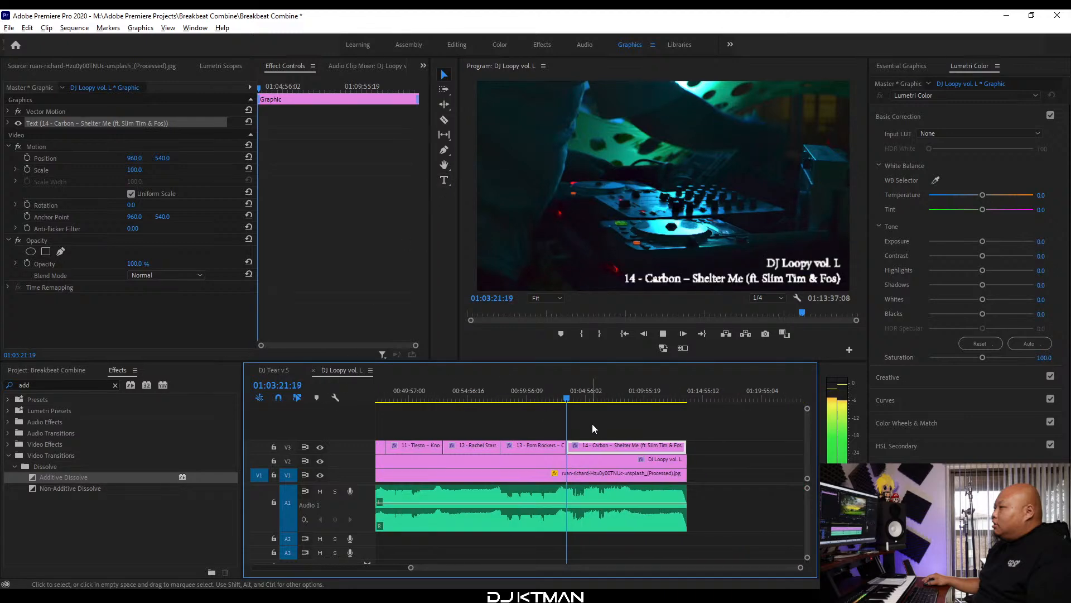
key(space)
Switch to the Word tracklist, copy the track 15 name "Yahel – Voyage (ft. Snoopie)" and return to Premiere Pro.
key(alt+Tab)
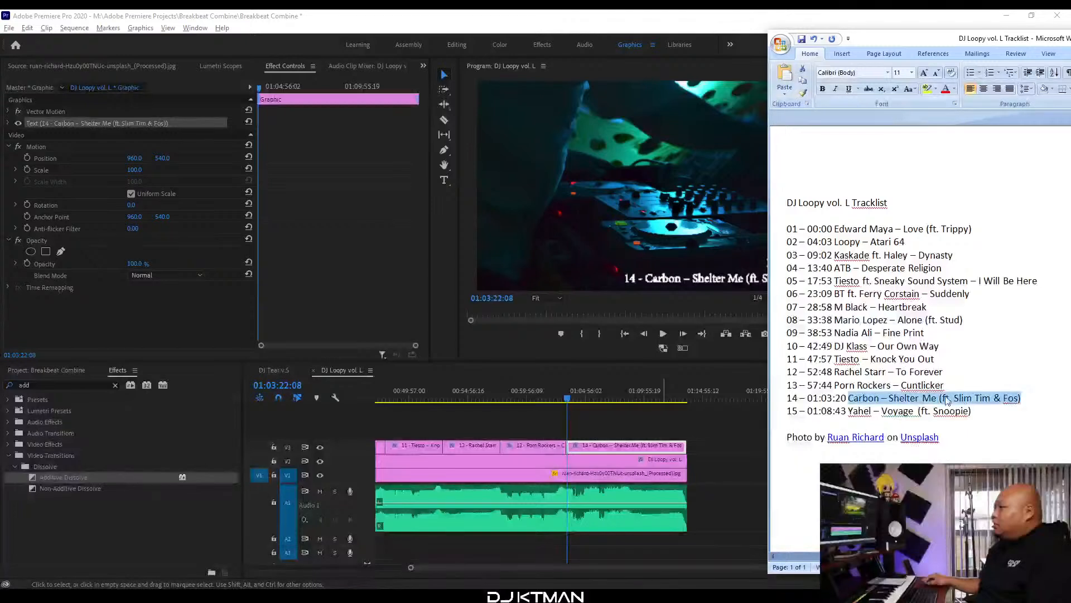
drag(981, 413, 866, 411)
key(ctrl+c)
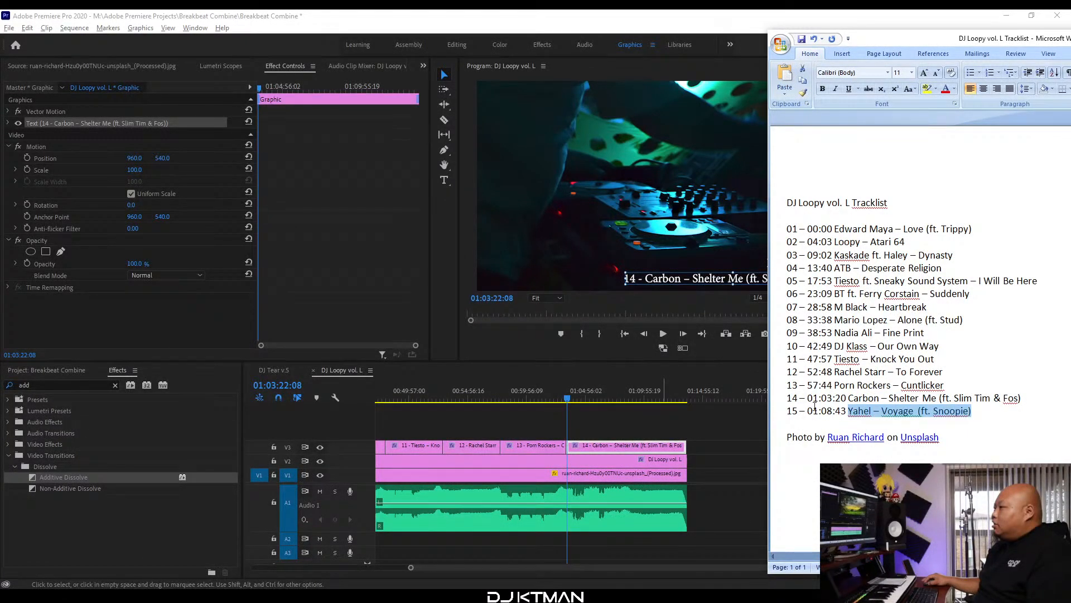
key(alt+Tab)
Find the start of track 15 around 01:08:43 and play the audio leading up to it.
click(622, 400)
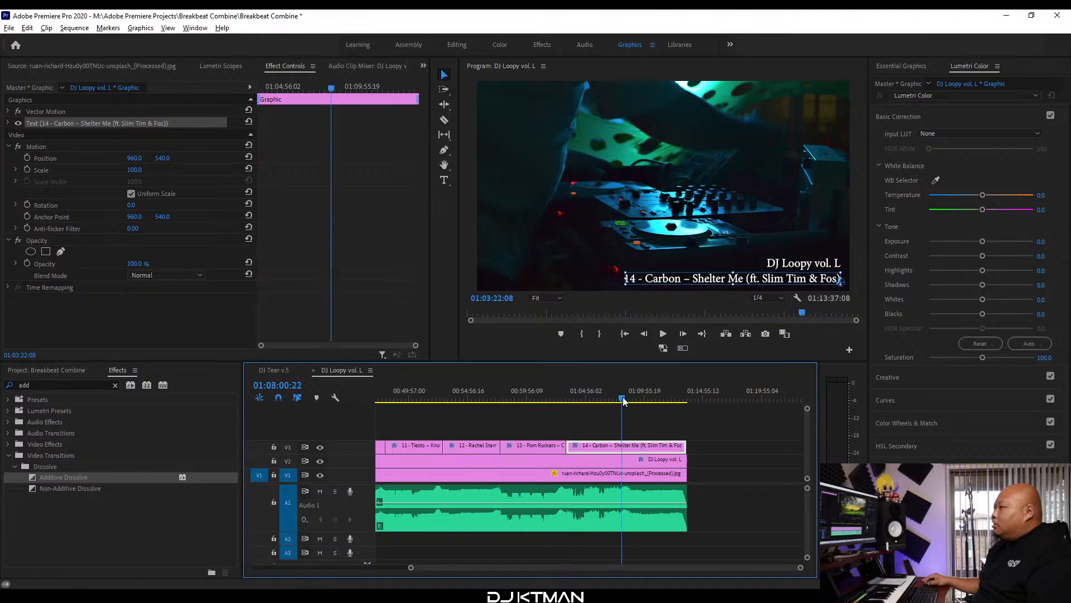
key(equal)
click(618, 397)
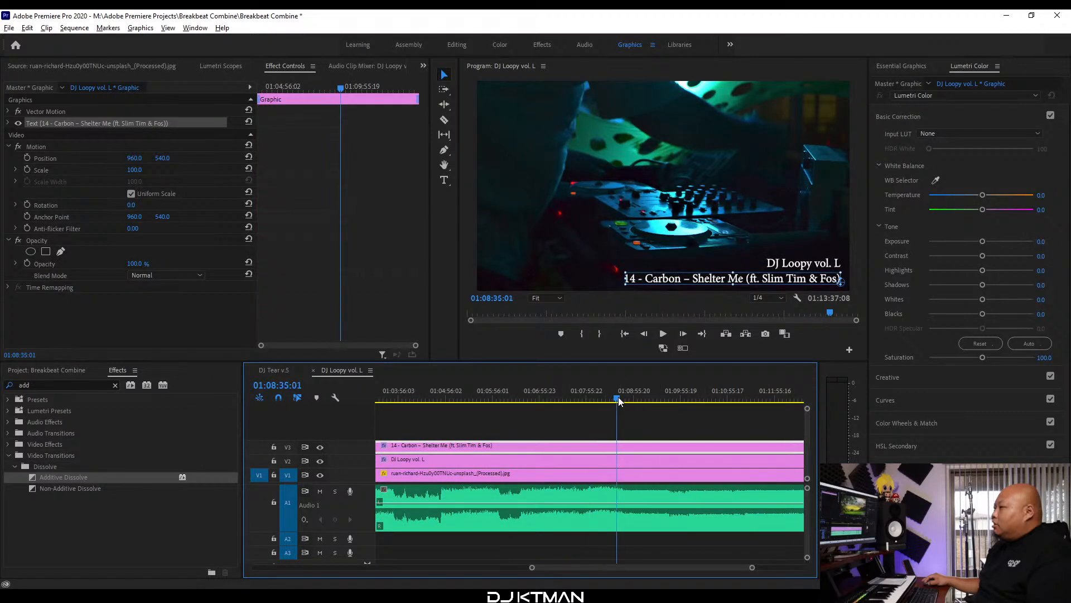
key(equal)
click(626, 400)
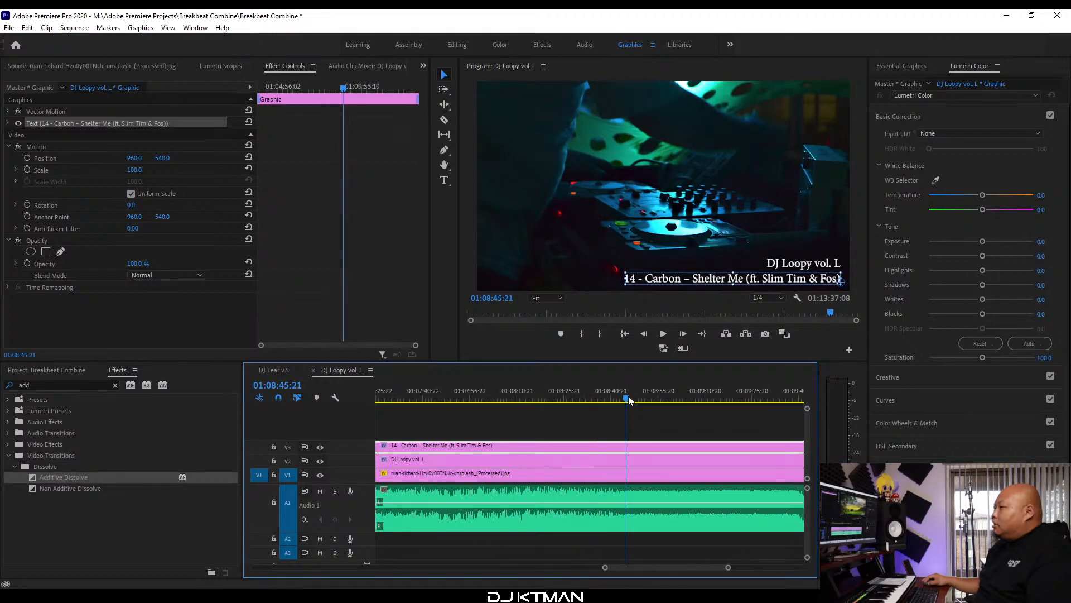
drag(626, 399, 608, 398)
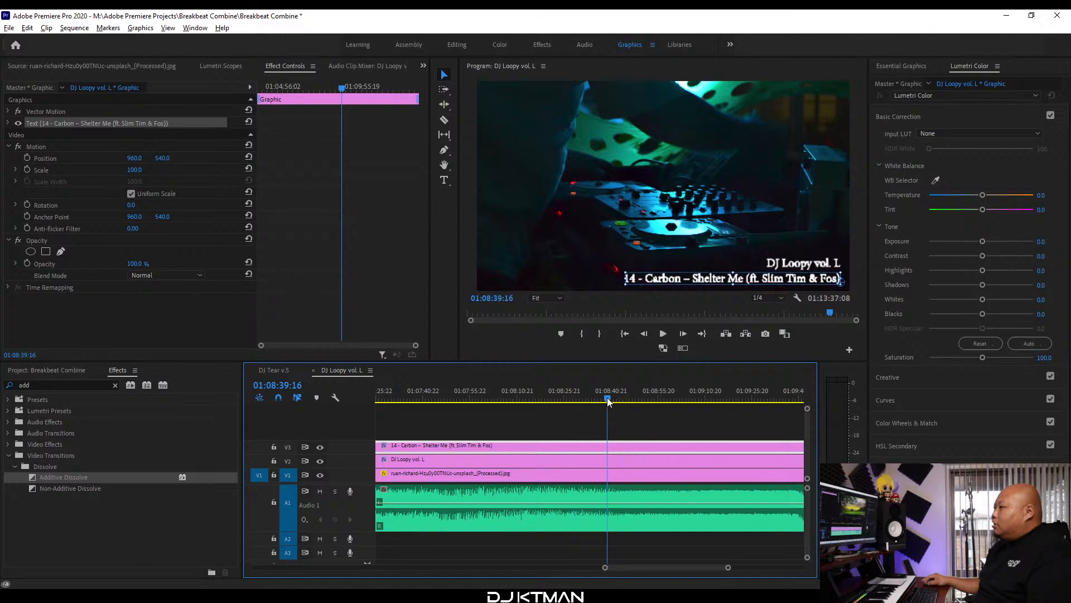
key(equal)
click(626, 399)
key(equal)
key(space)
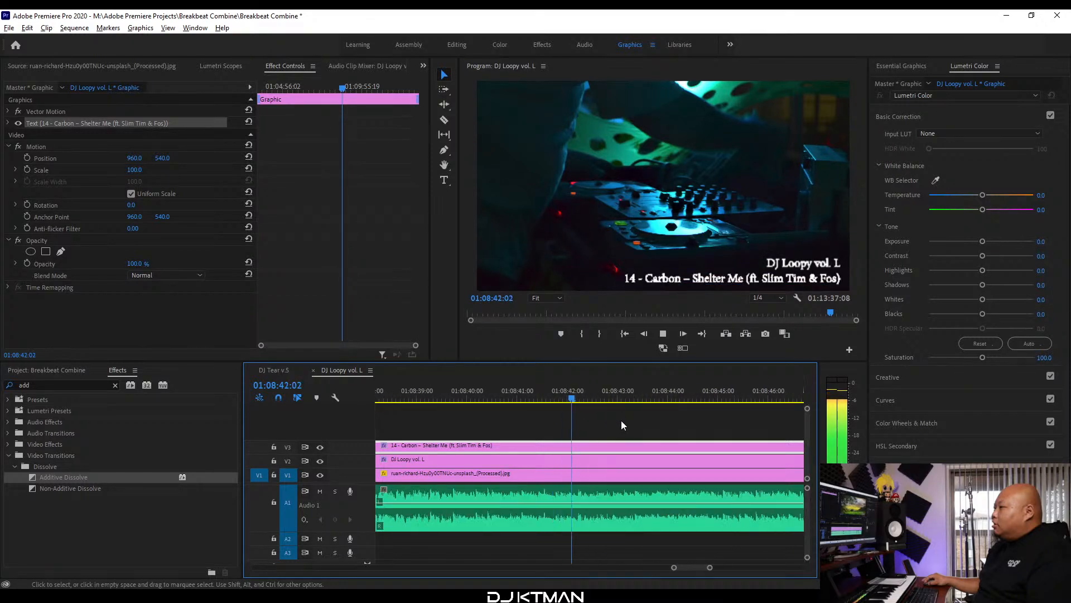
Split the track 14 title clip on V3 at 01:08:43:08 and select the part after the cut.
click(638, 398)
key(equal)
key(equal)
key(equal)
drag(572, 398, 560, 406)
key(c)
click(562, 445)
key(v)
click(570, 446)
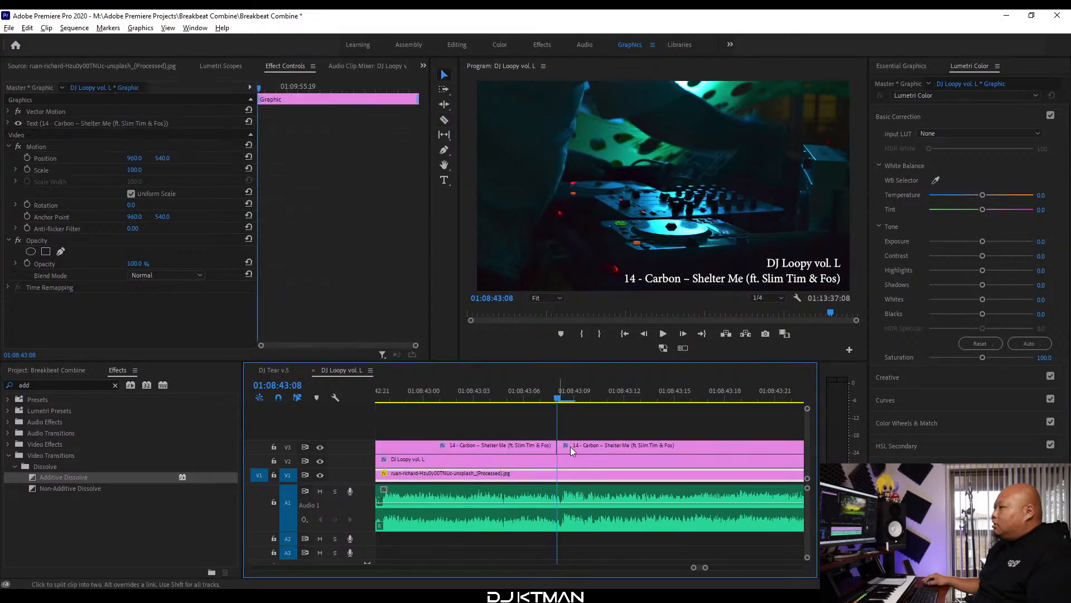
Replace the selected clip's title text with "15 - Yahel – Voyage (ft. Snoopie)".
key(minus)
key(minus)
key(minus)
key(minus)
key(minus)
key(minus)
key(minus)
key(minus)
key(minus)
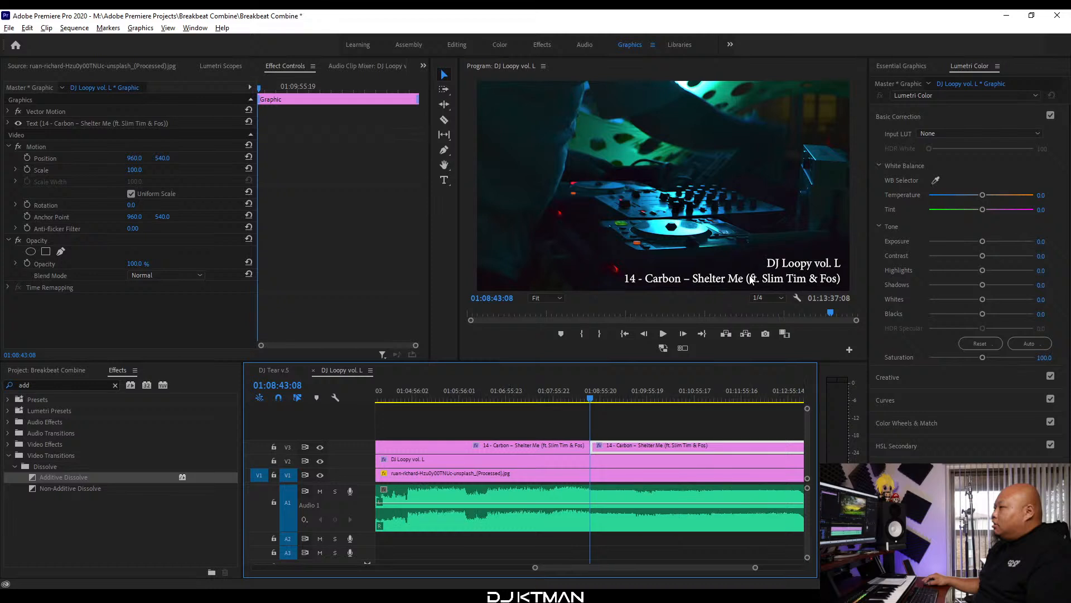
click(753, 278)
key(t)
key(ctrl+a)
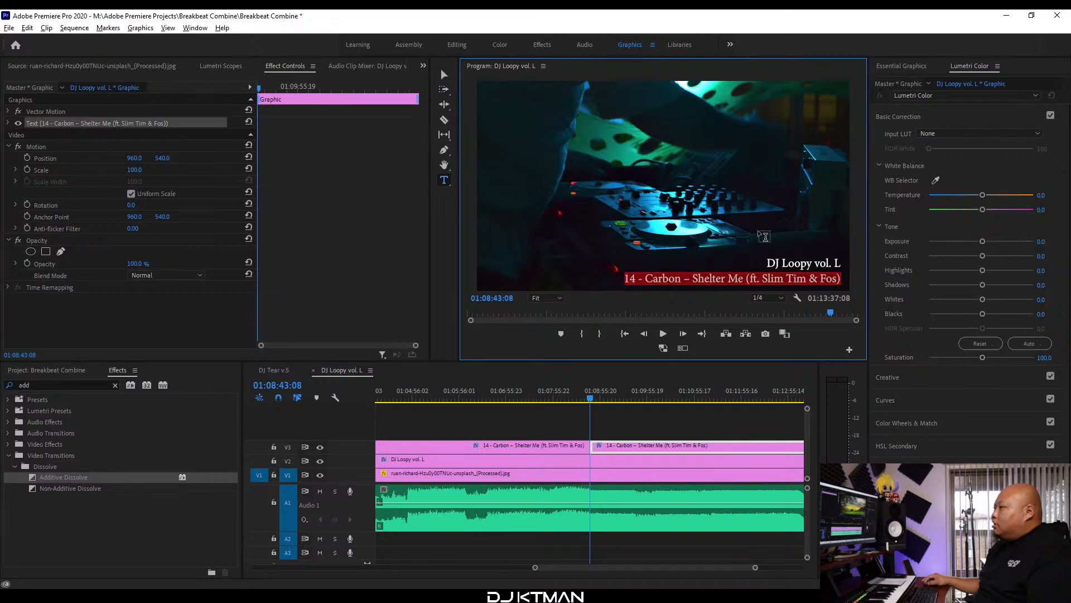
text(15 )
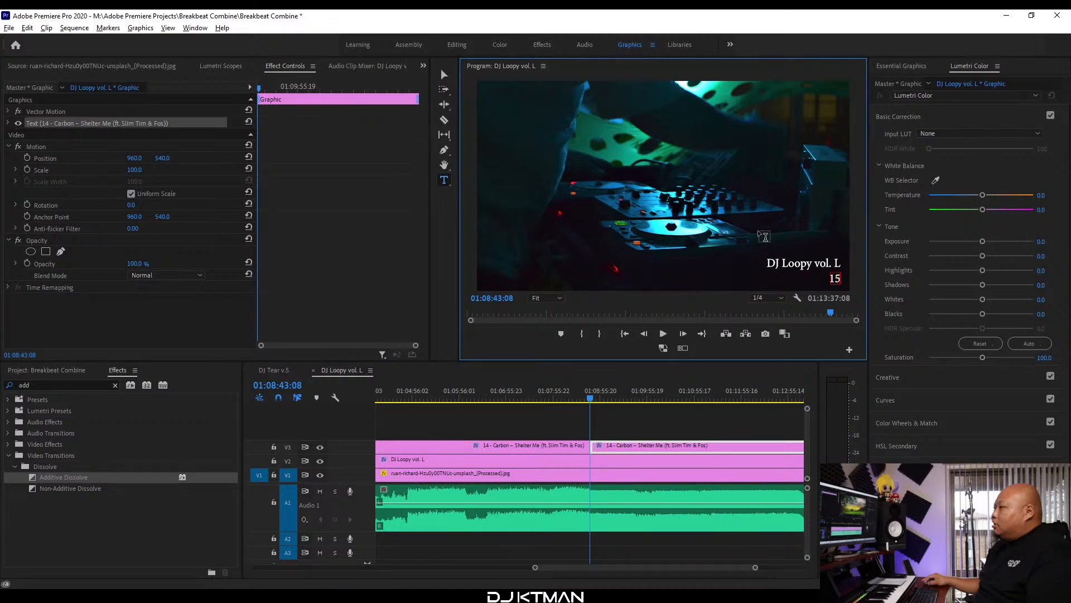
text(-)
key(ctrl+v)
text(V)
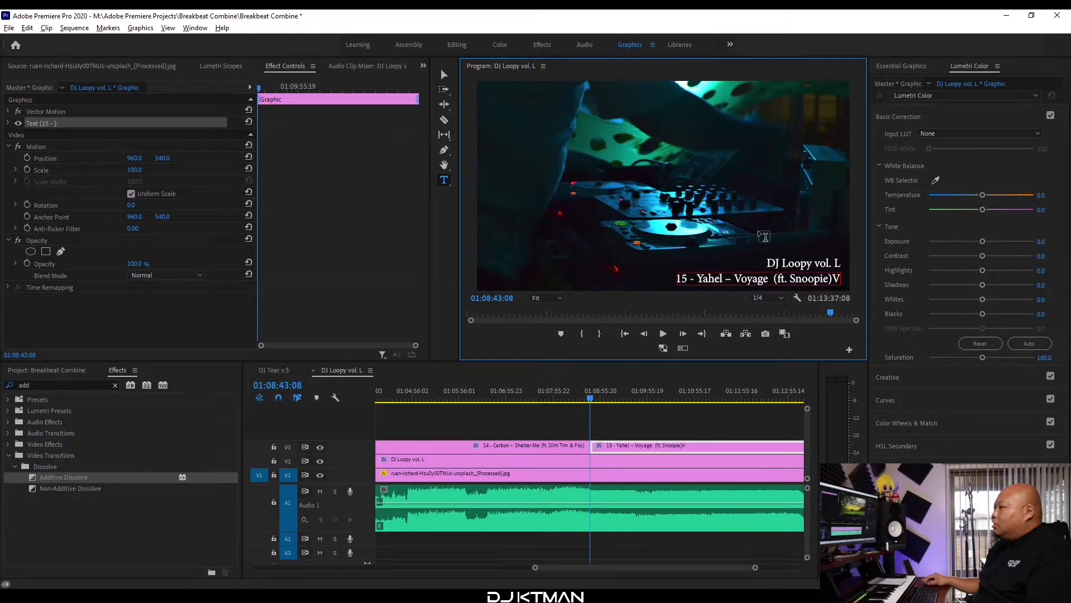
key(BackSpace)
Apply Additive Dissolve to the ends of the track 15 title clip on V3 and the background photo on V1.
click(339, 376)
key(minus)
key(minus)
key(minus)
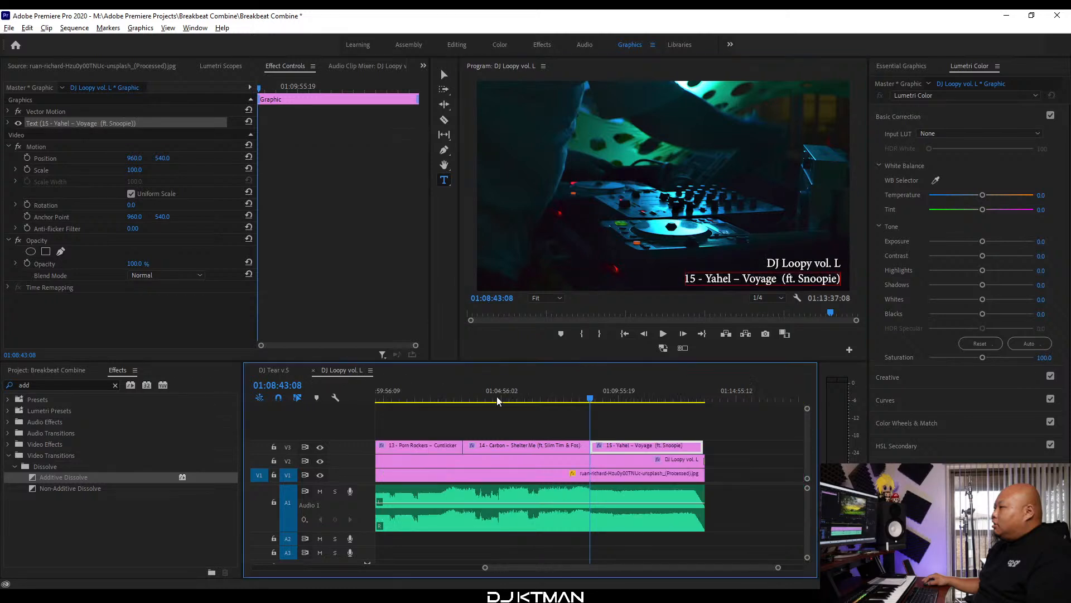
drag(739, 396, 745, 396)
key(equal)
key(equal)
key(equal)
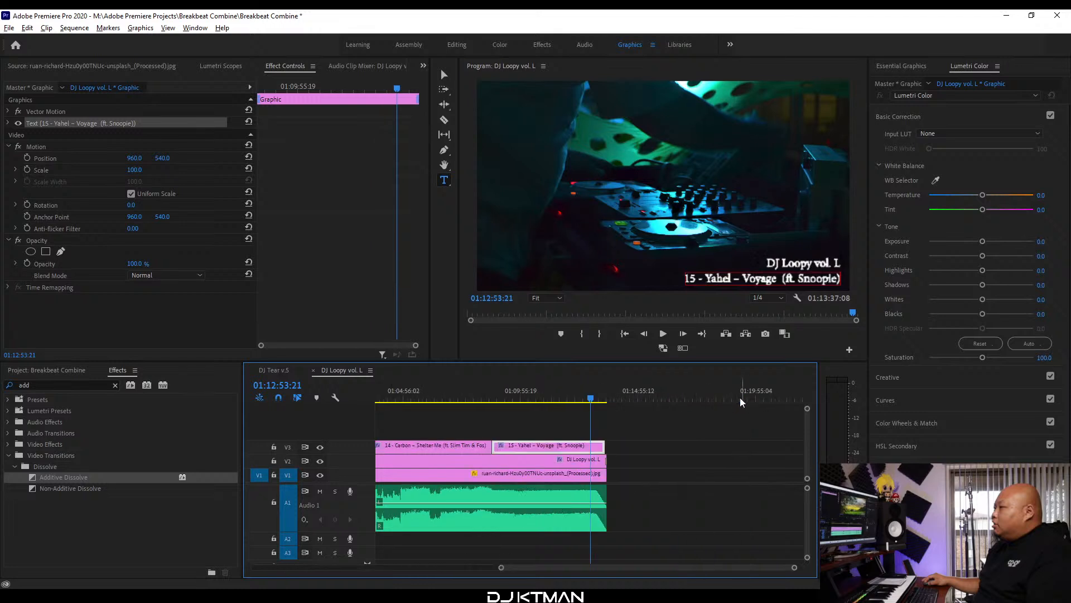
drag(614, 447, 645, 447)
key(equal)
drag(56, 477, 698, 446)
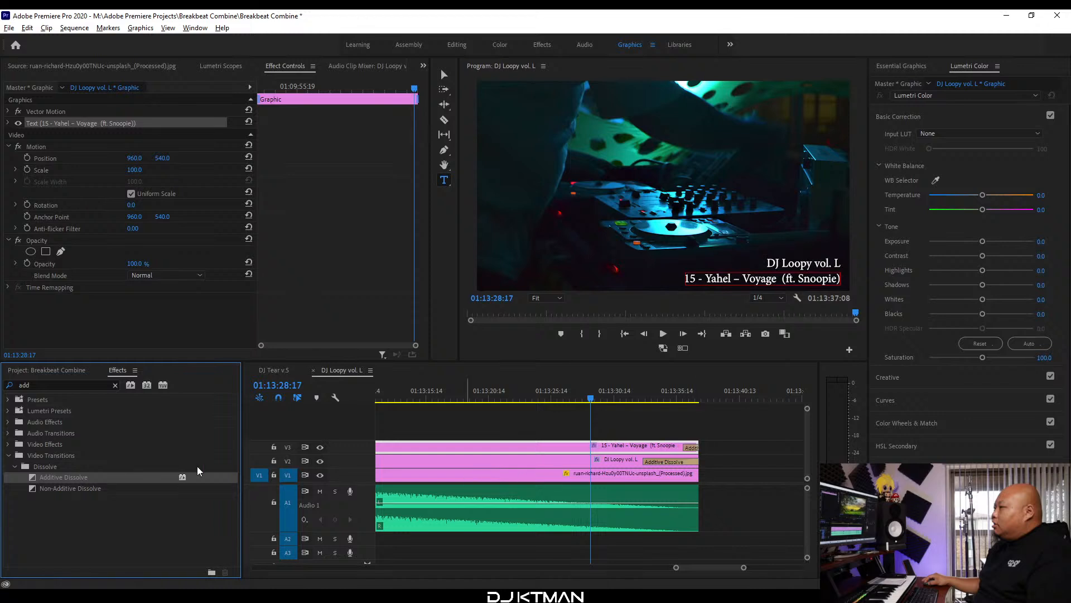
drag(40, 476, 692, 475)
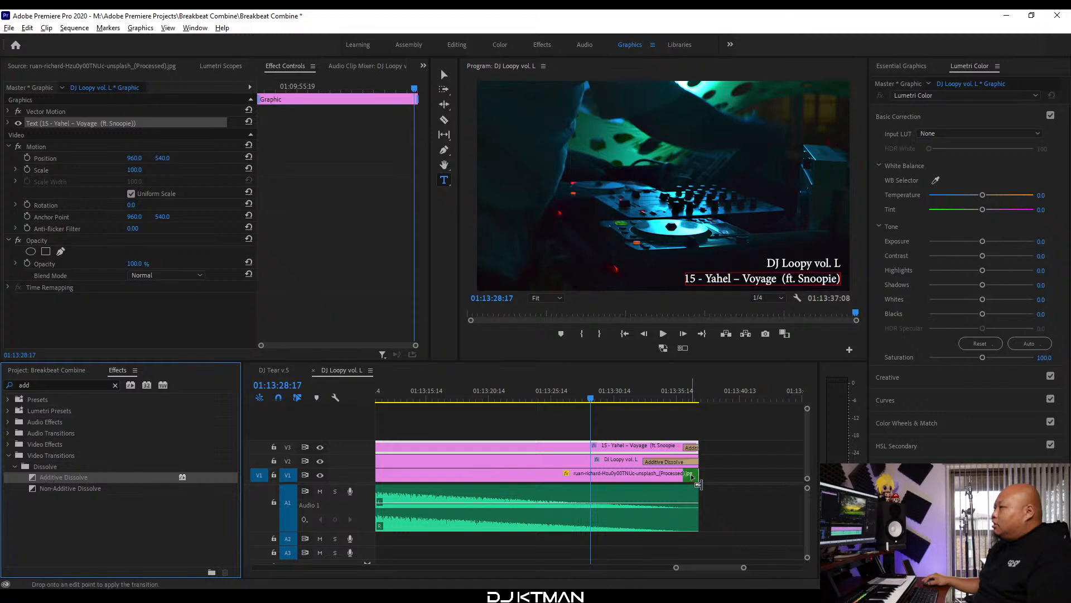
Extend the Additive Dissolves ending the V3 title and V1 photo to match the start of the V2 dissolve.
click(677, 400)
key(equal)
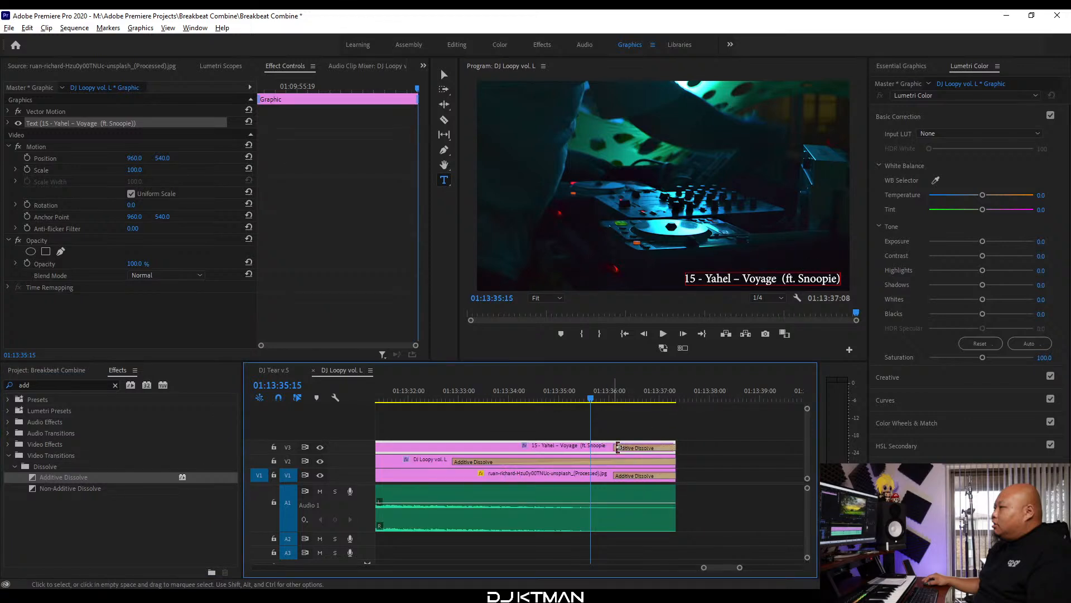
drag(614, 447, 457, 446)
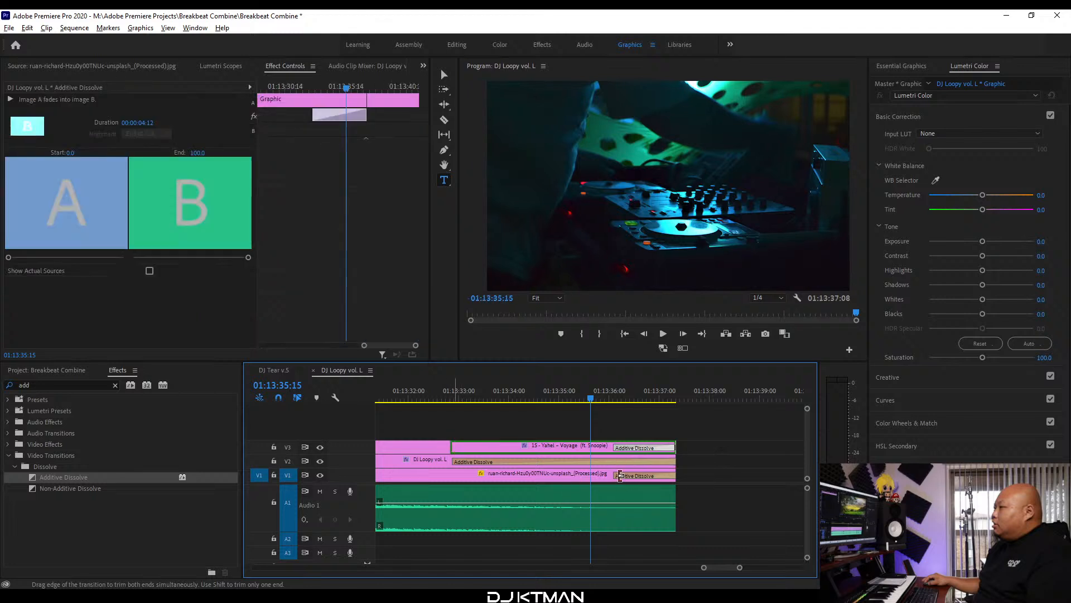
drag(620, 476, 458, 478)
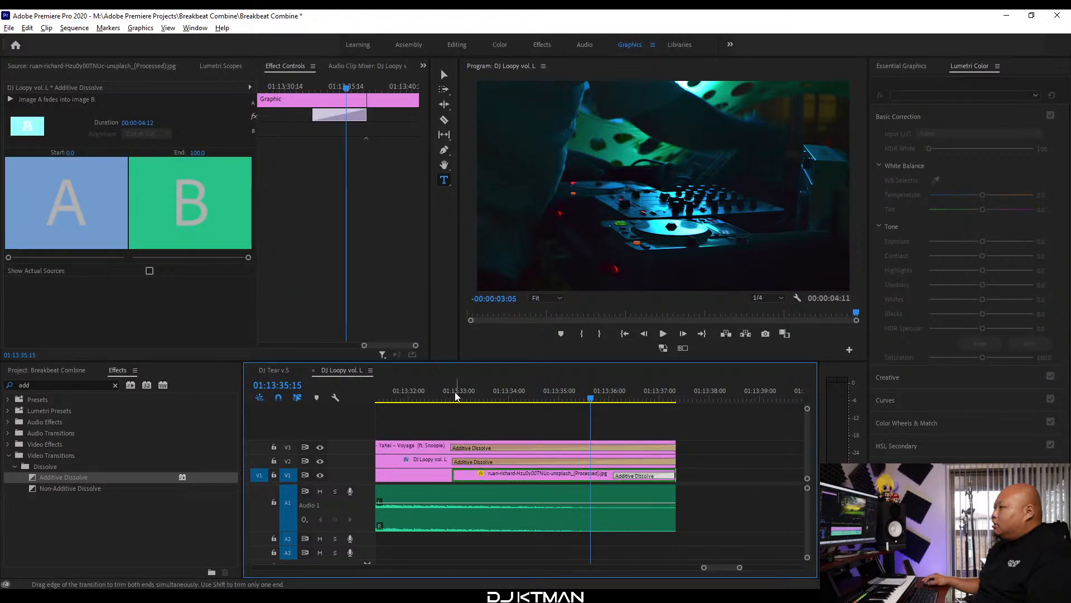
Trim the start of the V3 closing dissolve to line up with the V2 dissolve, at a duration of 00:00:04:11.
click(454, 390)
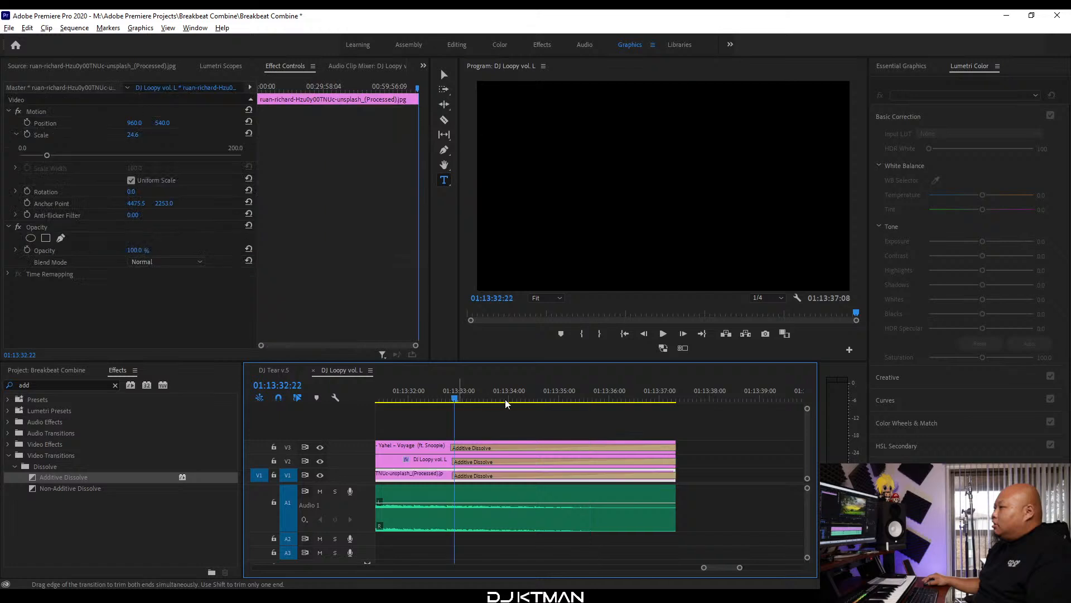
key(=)
drag(562, 445, 578, 449)
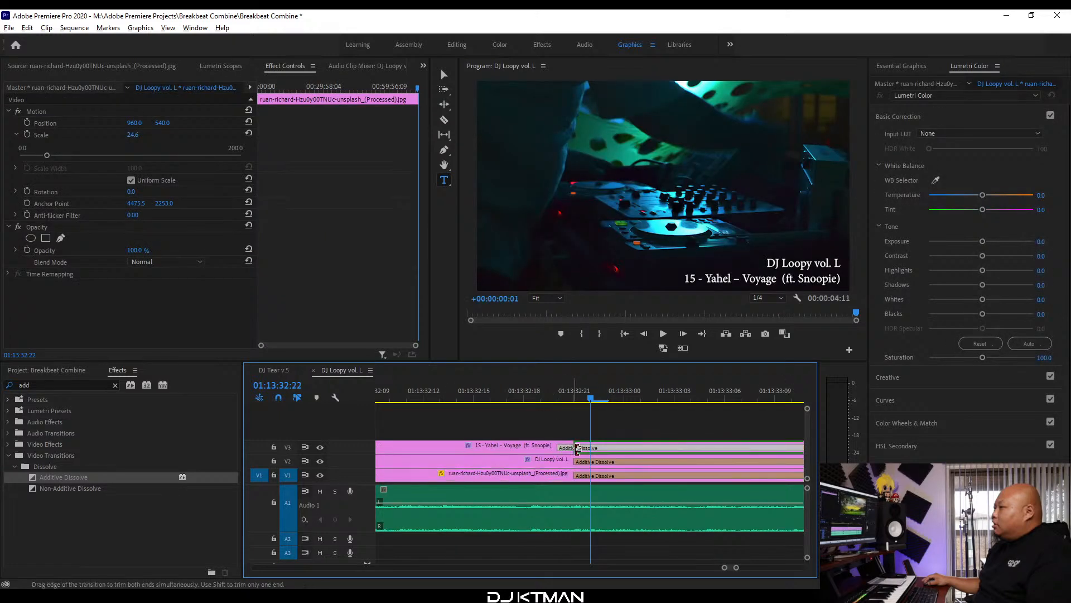
key(minus)
key(minus)
key(minus)
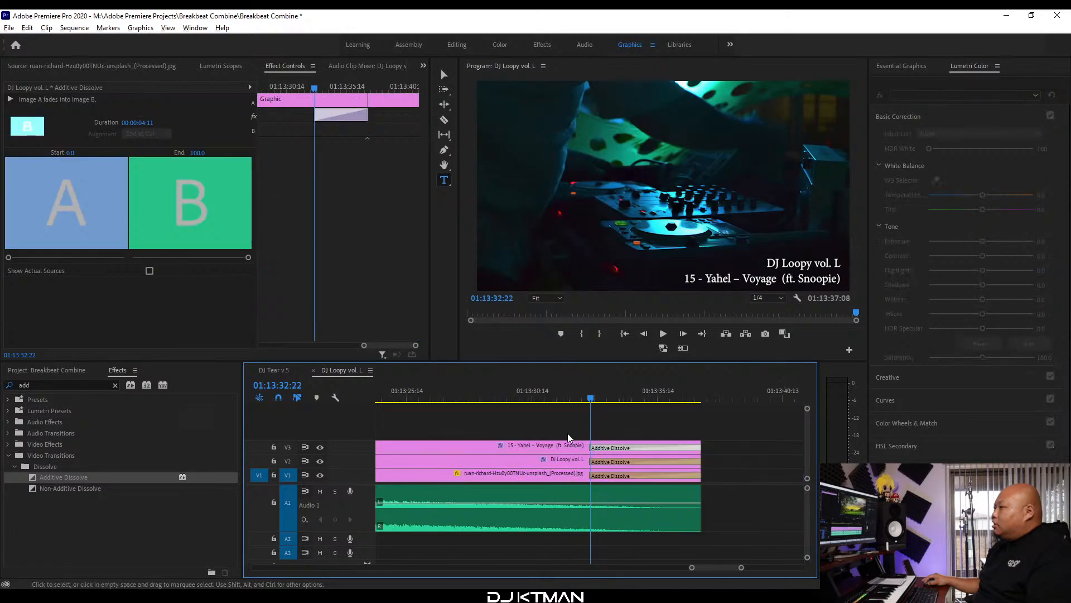
key(minus)
key(minus)
key(minus)
key(minus)
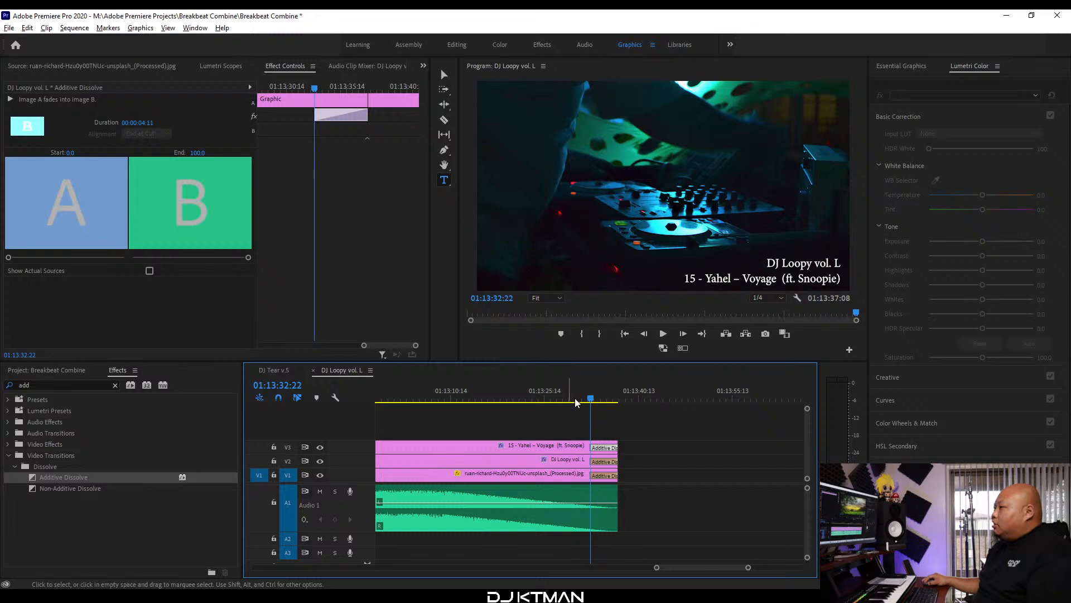
Play the fading end of the mix and lengthen the closing dissolves on V1, V2 and V3 to about 9 seconds.
click(571, 398)
key(space)
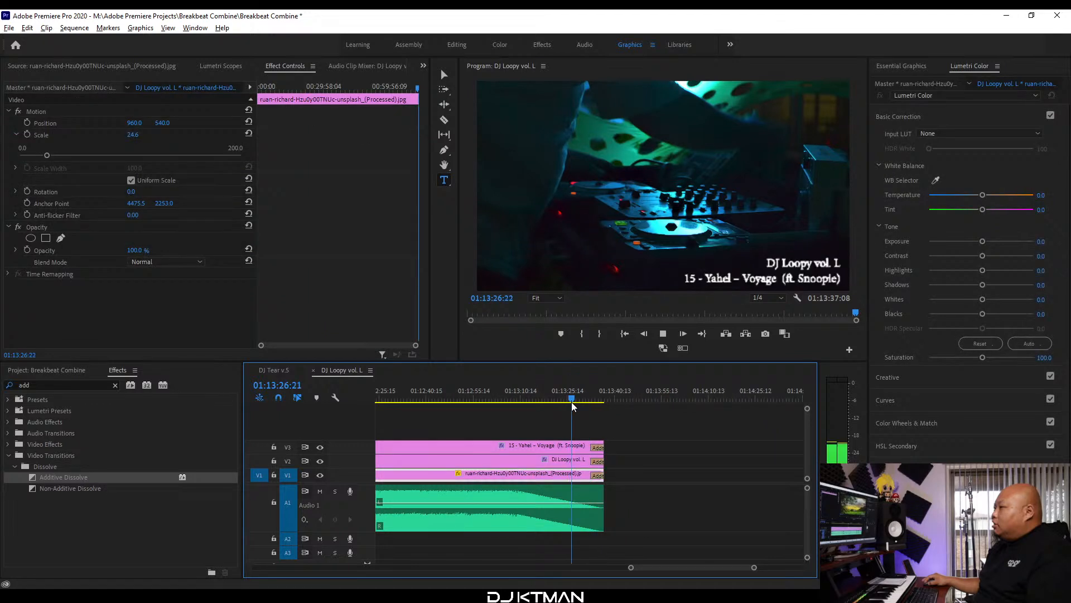
key(equal)
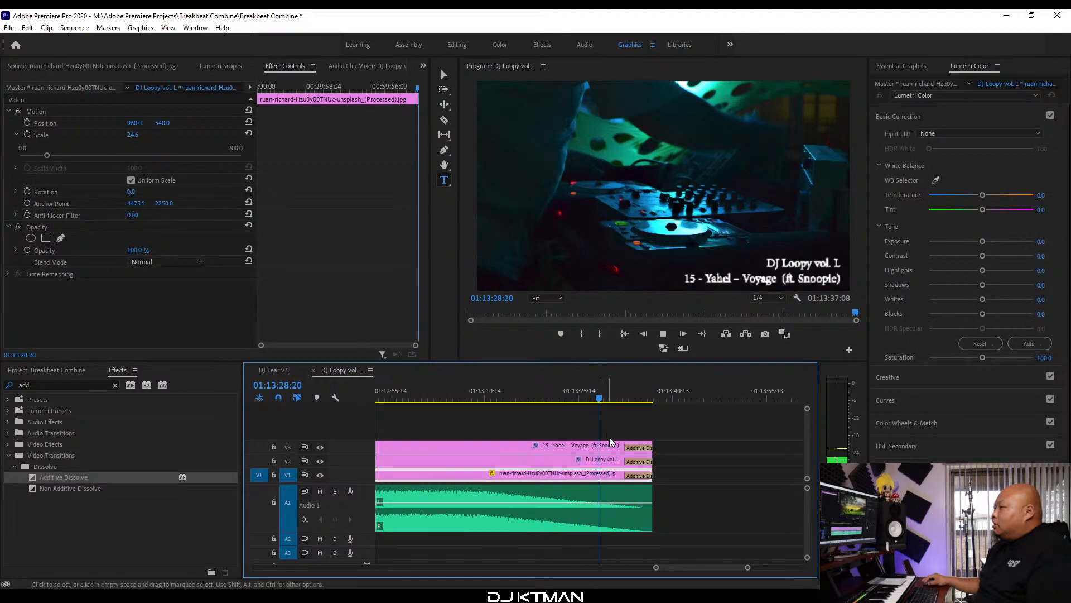
key(equal)
key(equal)
drag(670, 474, 558, 466)
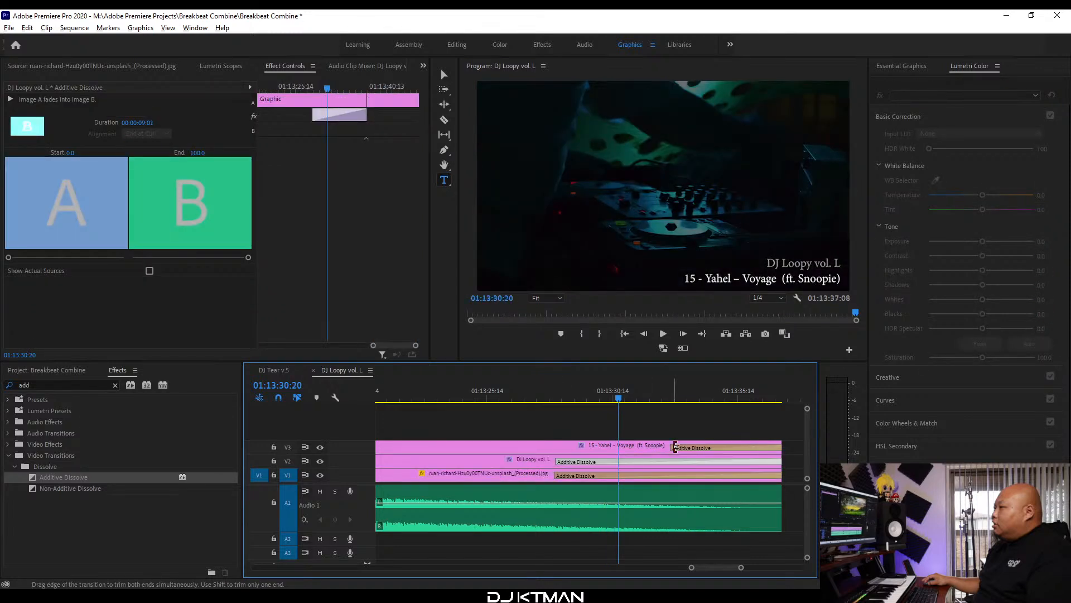
drag(676, 446, 563, 434)
click(566, 396)
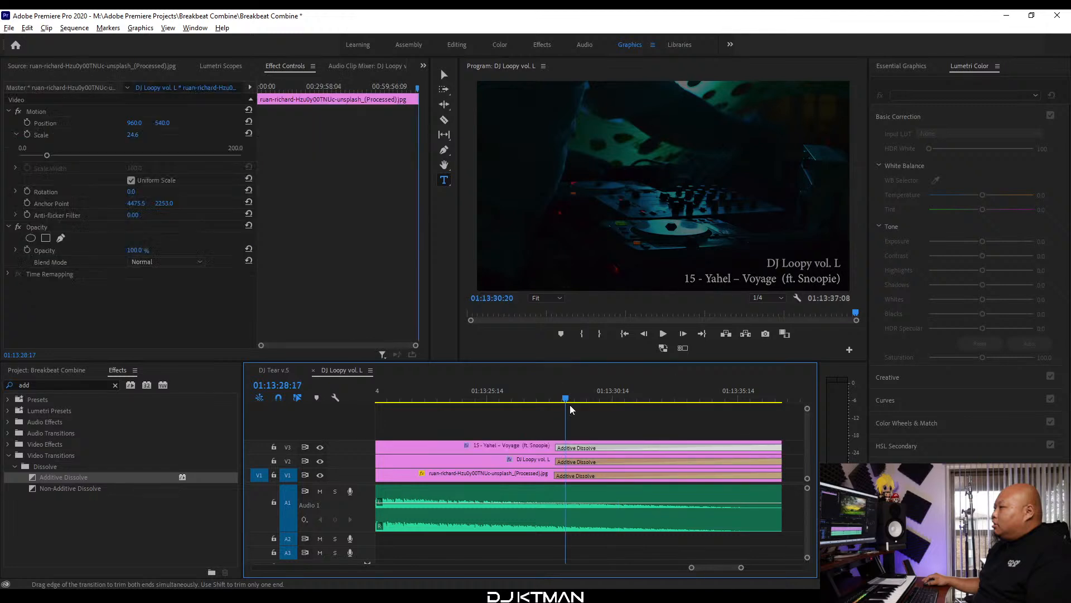
Align the starts of the V2 and V3 closing dissolves with the V1 dissolve, at a duration of 00:00:09:02.
key(equal)
key(equal)
key(equal)
key(equal)
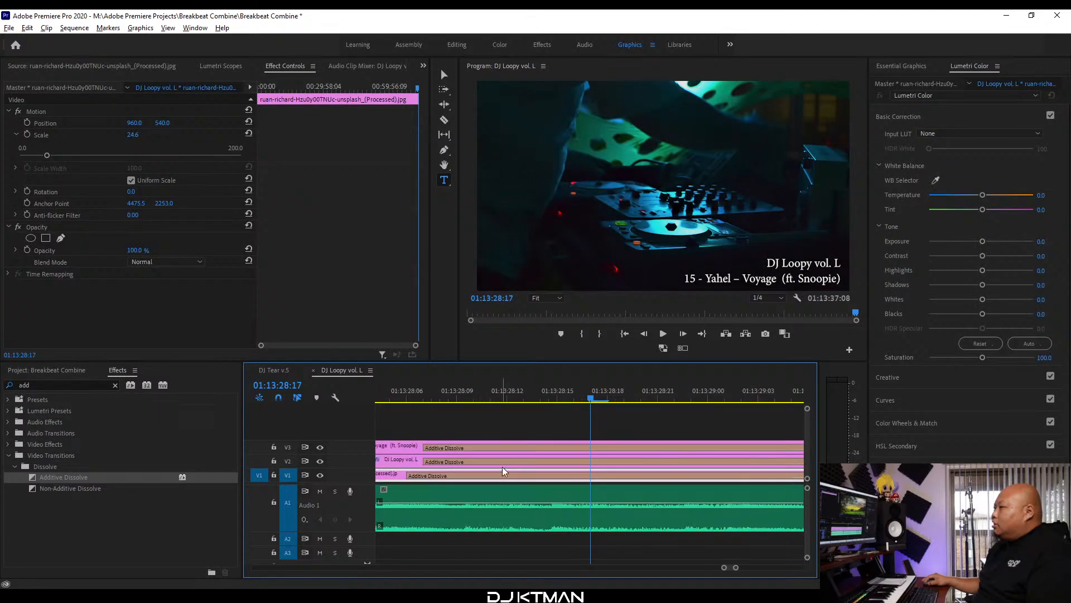
drag(426, 462, 407, 448)
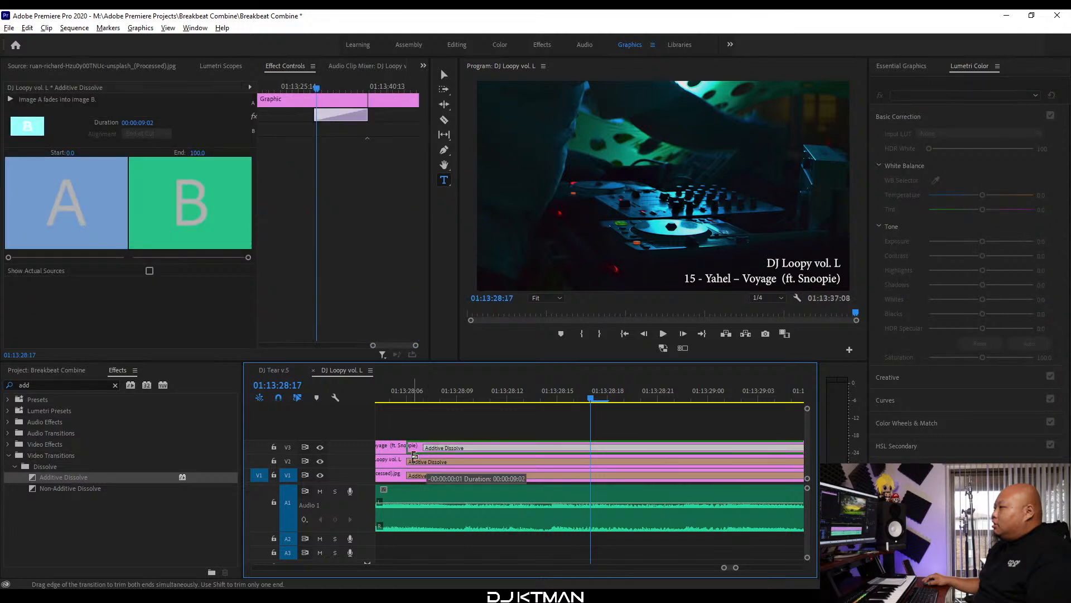
key(minus)
key(minus)
key(minus)
key(minus)
key(minus)
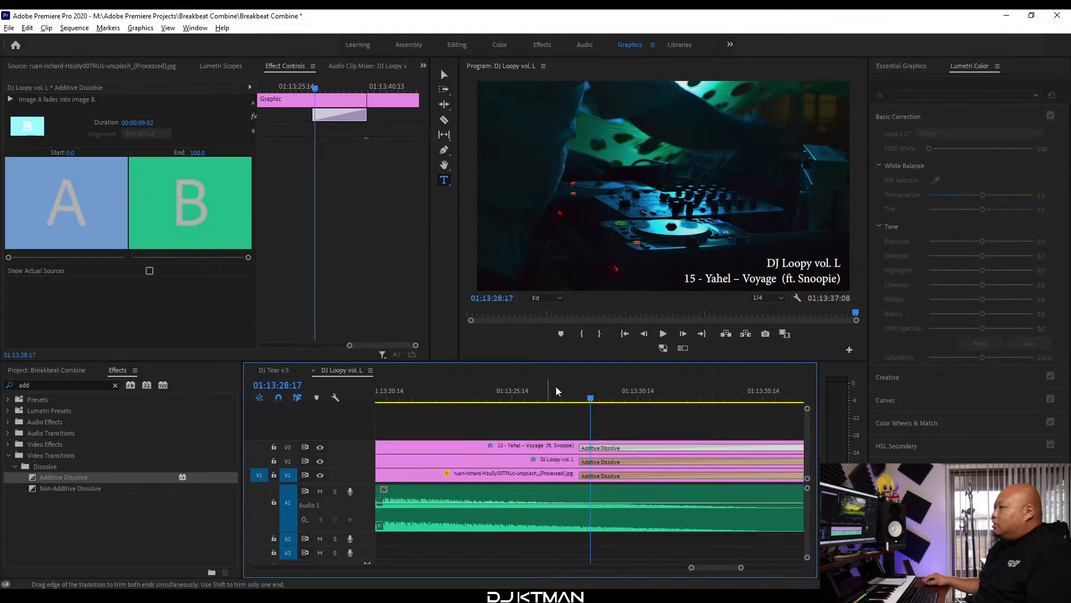
Play back the lengthened closing fade at the end of the sequence and save the project.
click(572, 390)
key(space)
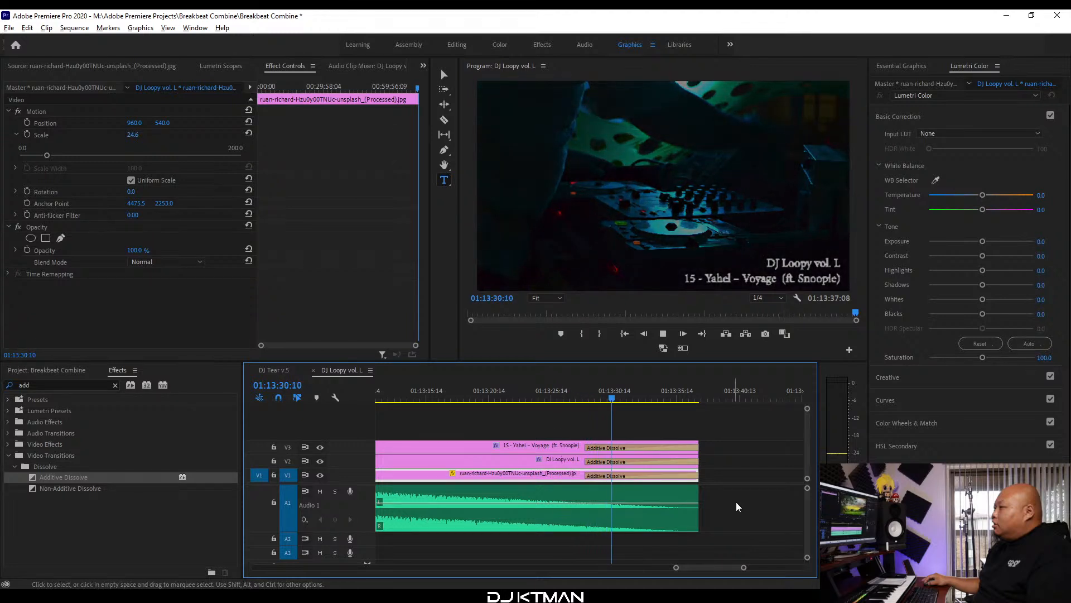
key(minus)
key(minus)
key(minus)
key(minus)
key(minus)
key(minus)
key(minus)
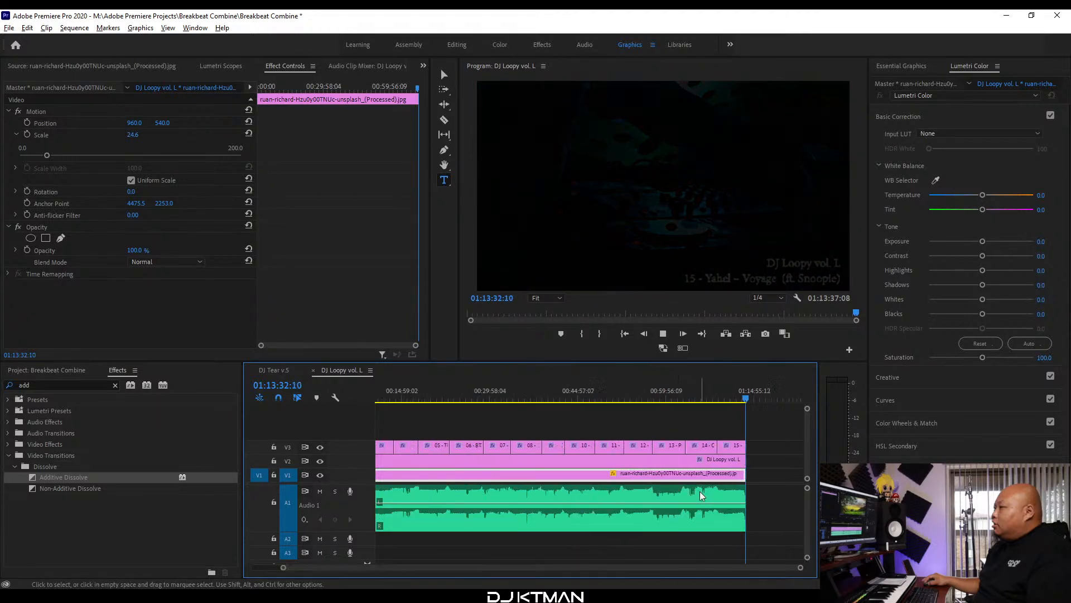
key(space)
key(ctrl+s)
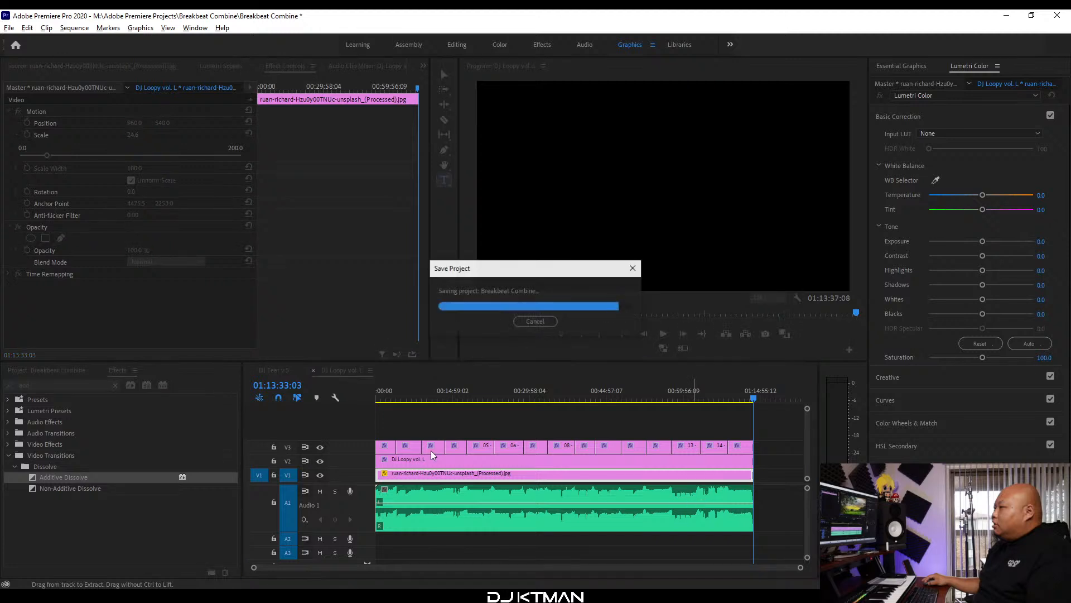
Duplicate the DJ Loopy vol. L sequence in the project and rename the copy "DJ Loopy vol. L Thumbnail".
click(59, 370)
scroll(75, 524, down, 2)
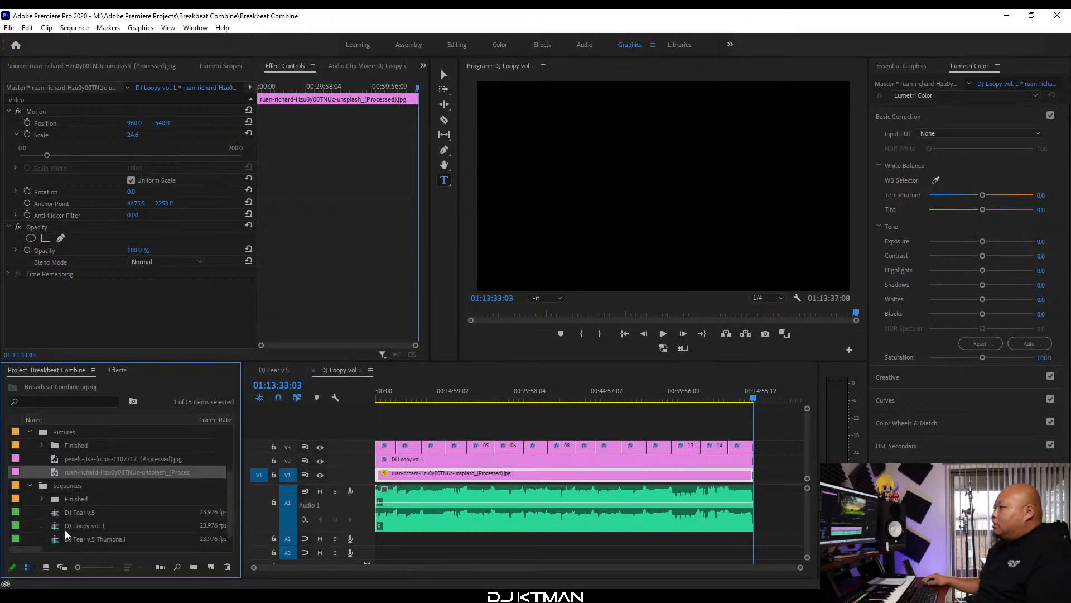
right_click(56, 529)
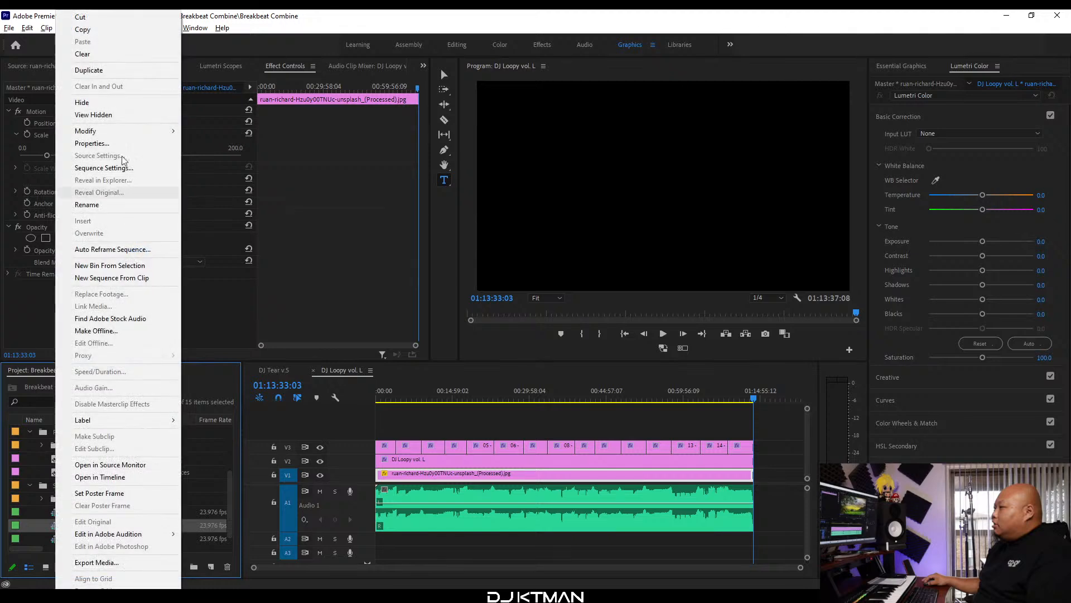
click(125, 72)
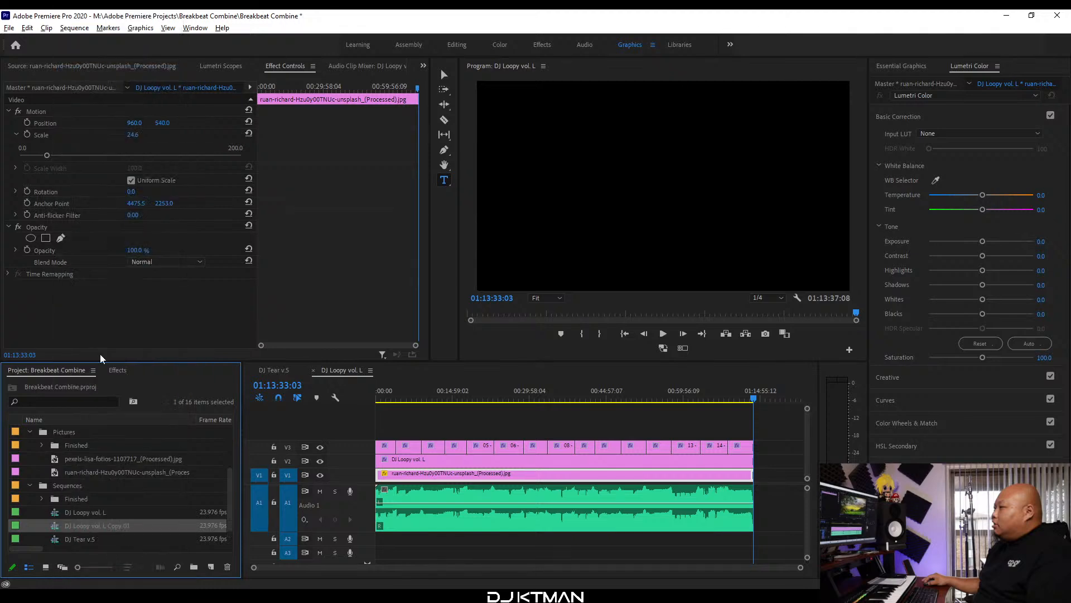
click(118, 523)
click(121, 526)
drag(109, 526, 184, 525)
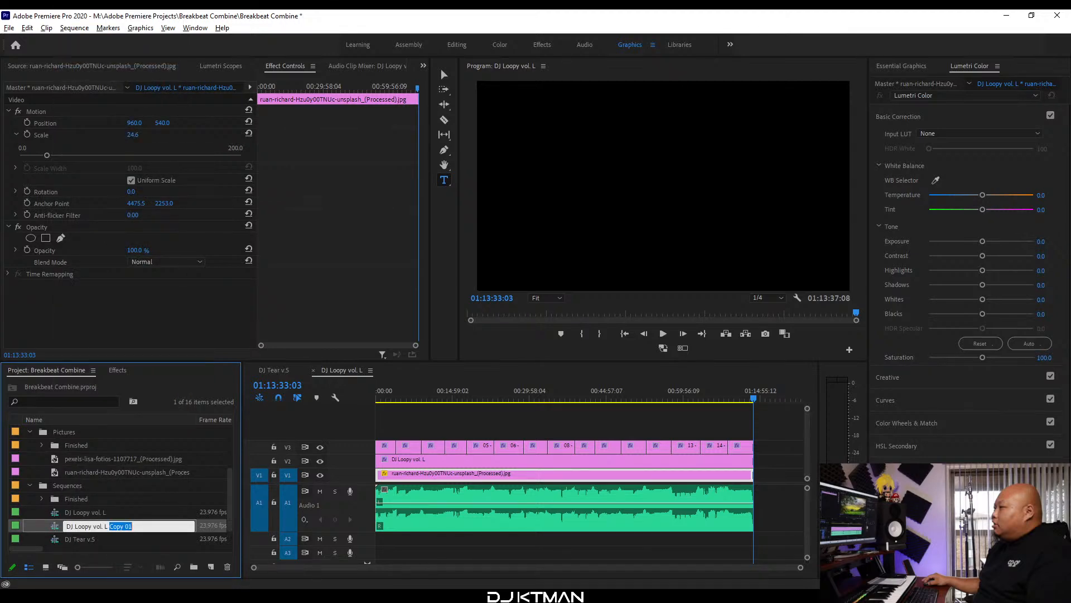
text(Thumbnail)
key(Return)
In the thumbnail sequence, go to 00:02:36:09 and delete the first track-name title clip on V3.
click(392, 390)
click(386, 447)
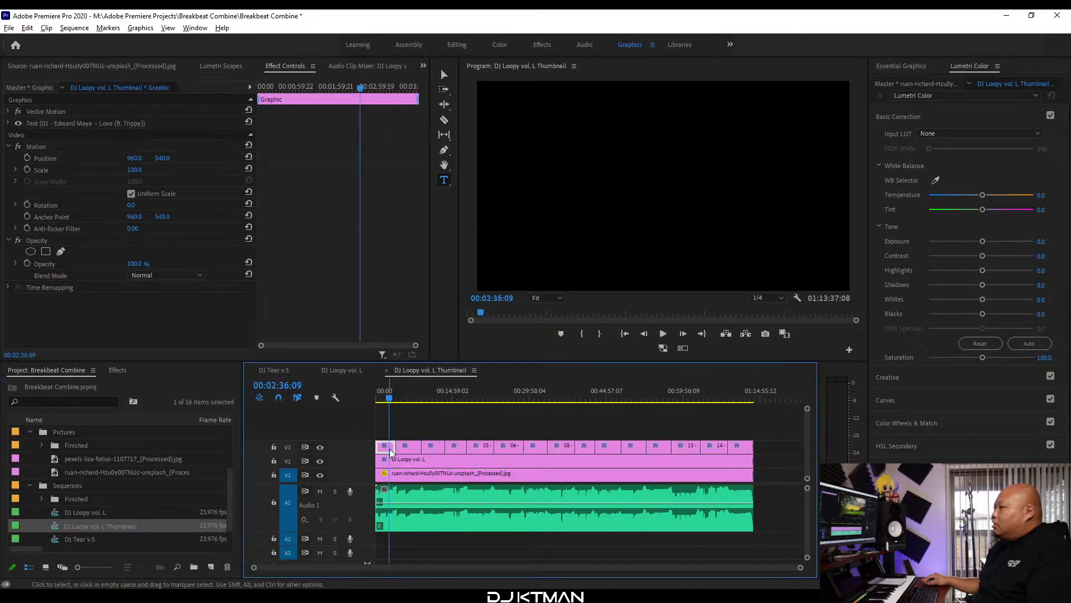
key(Delete)
Select the "DJ Loopy vol. L" title text on V2 and set its paragraph alignment to centered.
click(419, 460)
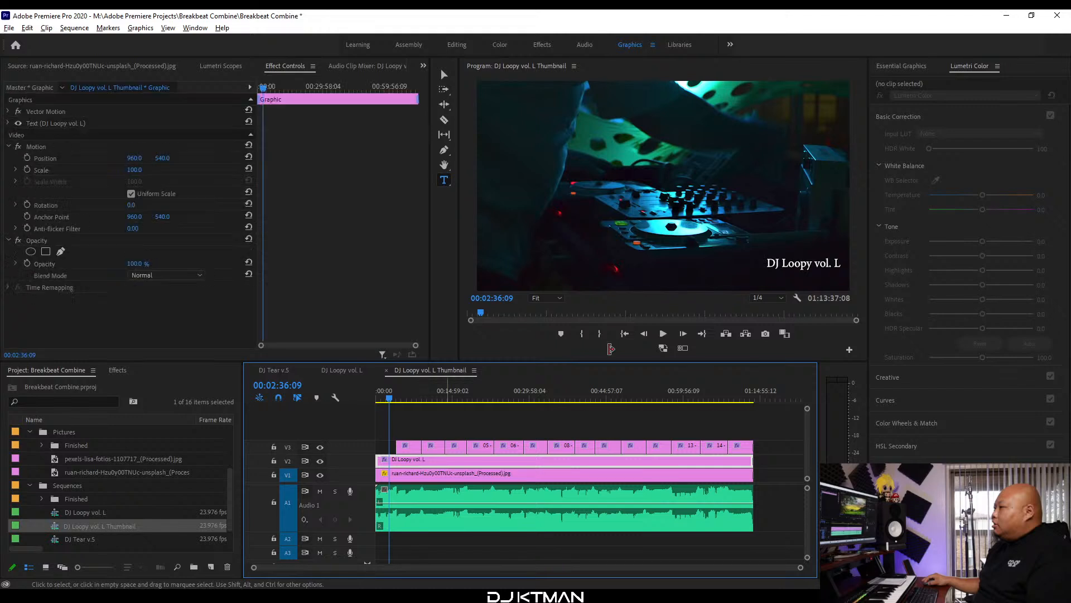
click(444, 74)
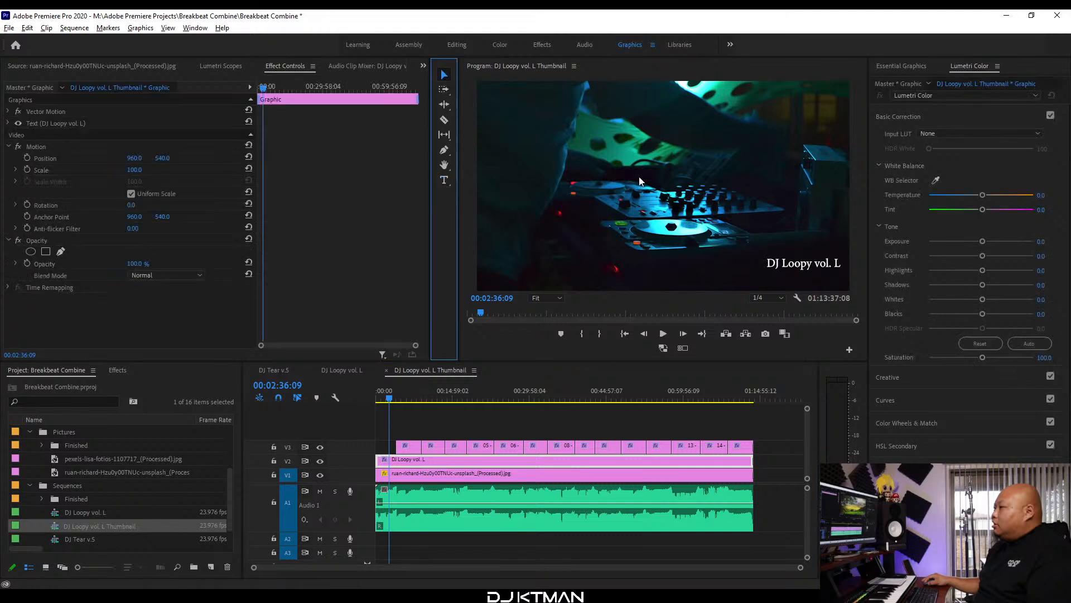
click(821, 268)
click(828, 266)
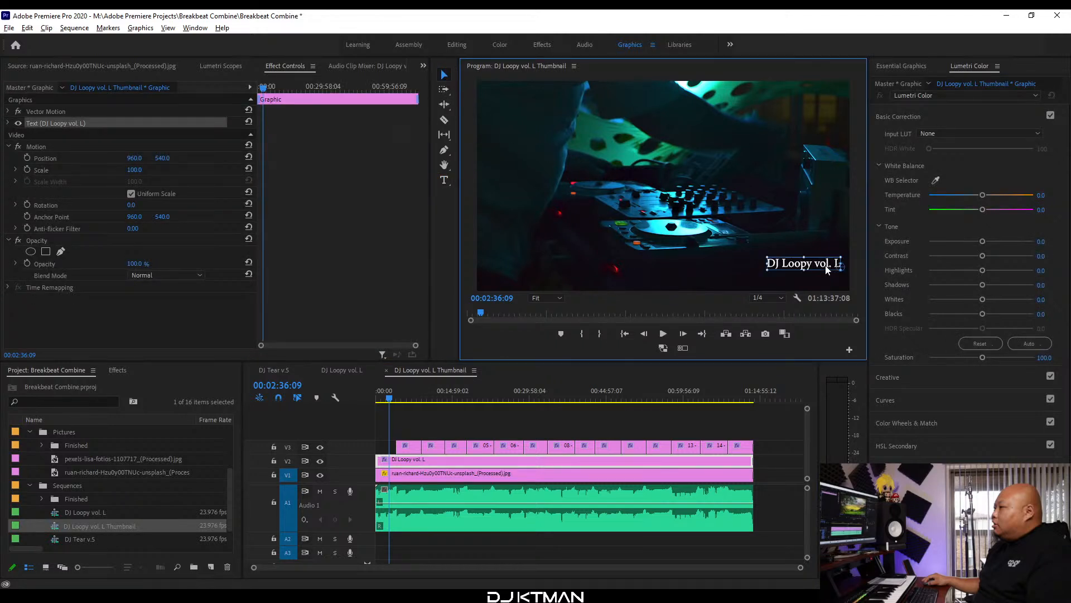
click(919, 67)
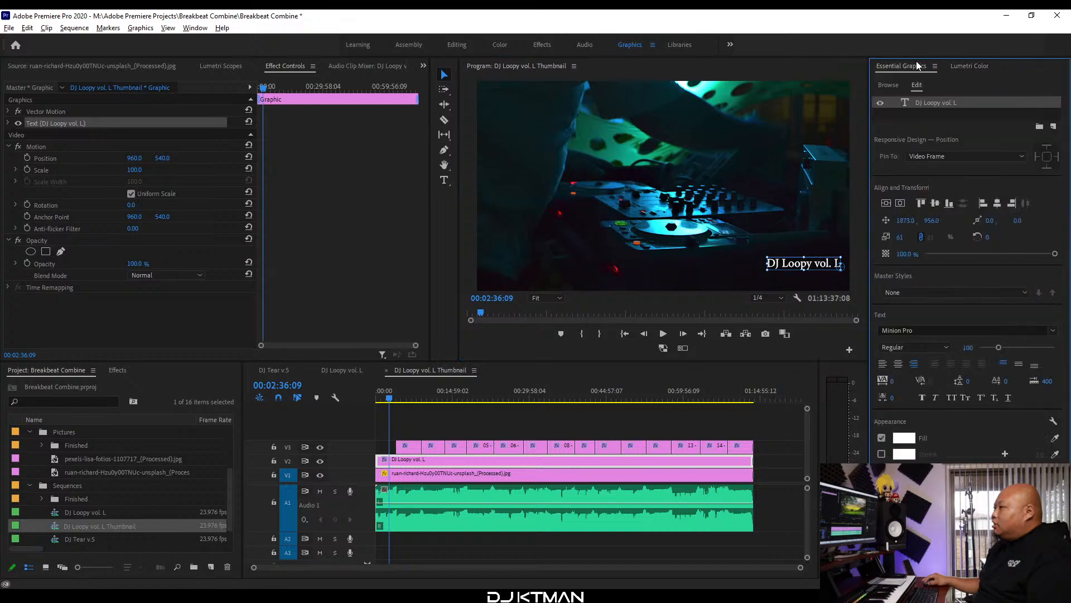
click(898, 363)
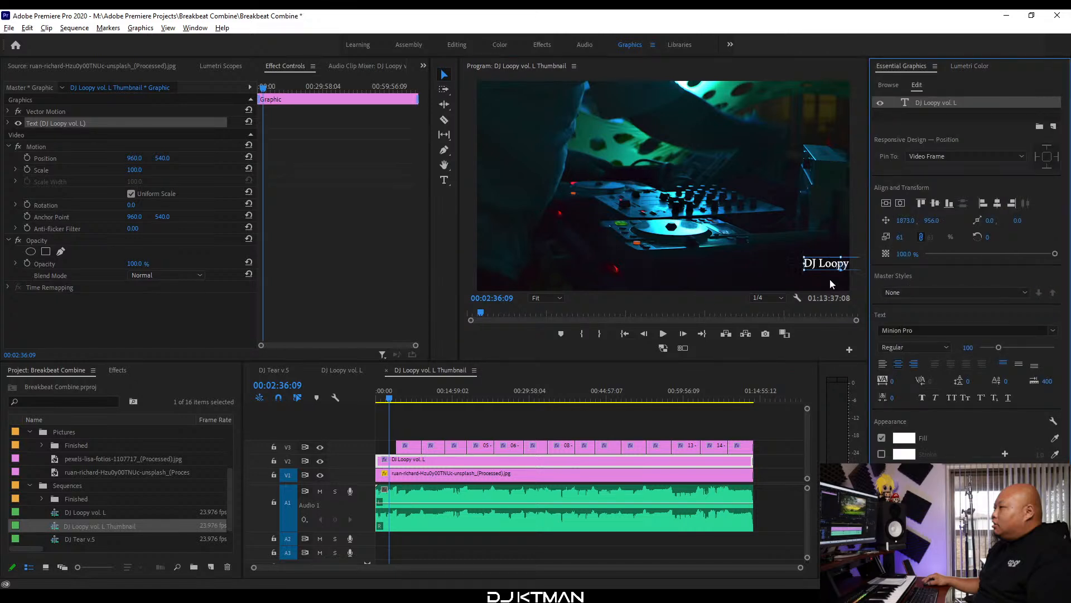
Enlarge the "DJ Loopy vol. L" title to a scale of 265, center it in the frame and check it in a maximized preview.
click(827, 270)
drag(824, 261, 792, 220)
click(887, 203)
click(908, 203)
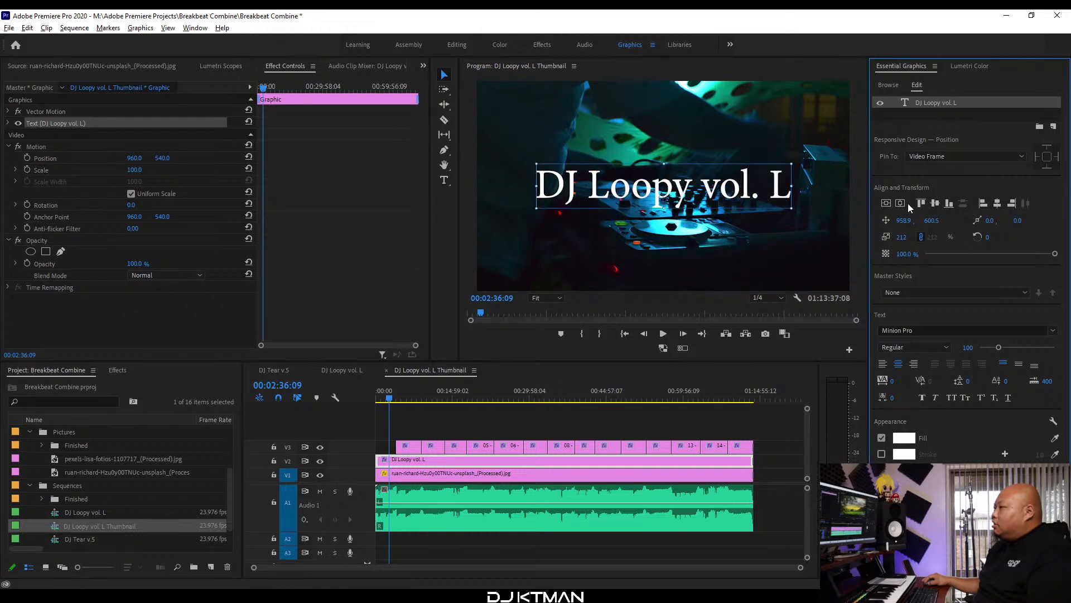
drag(794, 210, 856, 215)
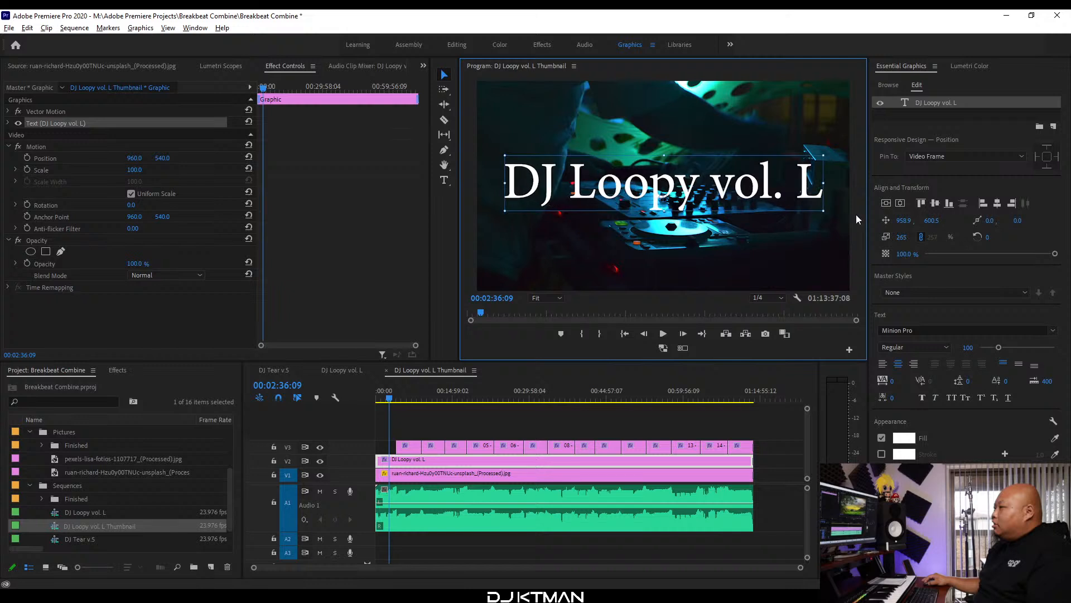
click(903, 203)
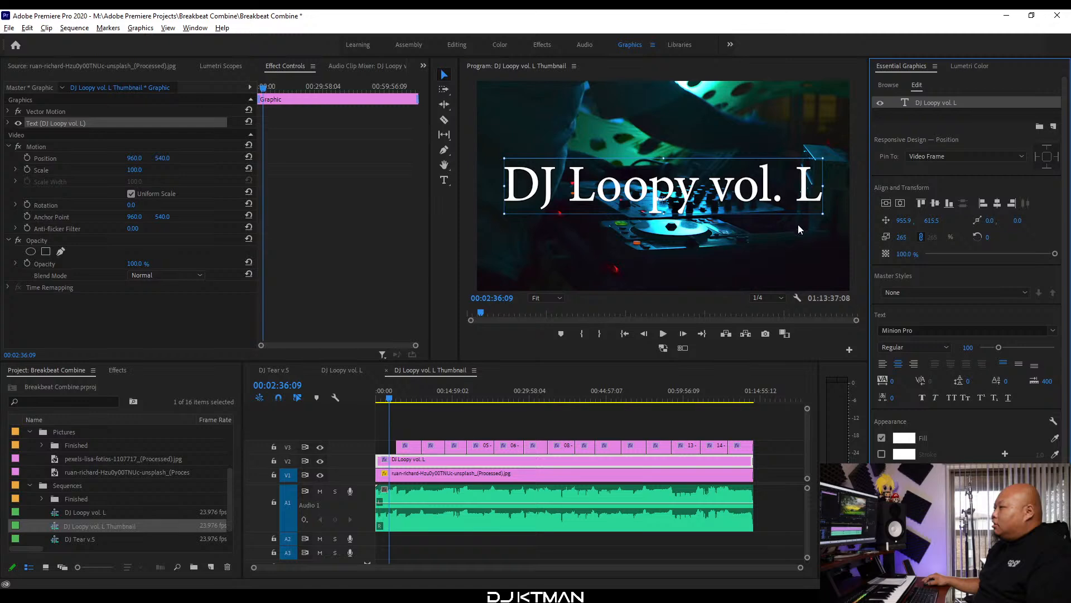
key(grave)
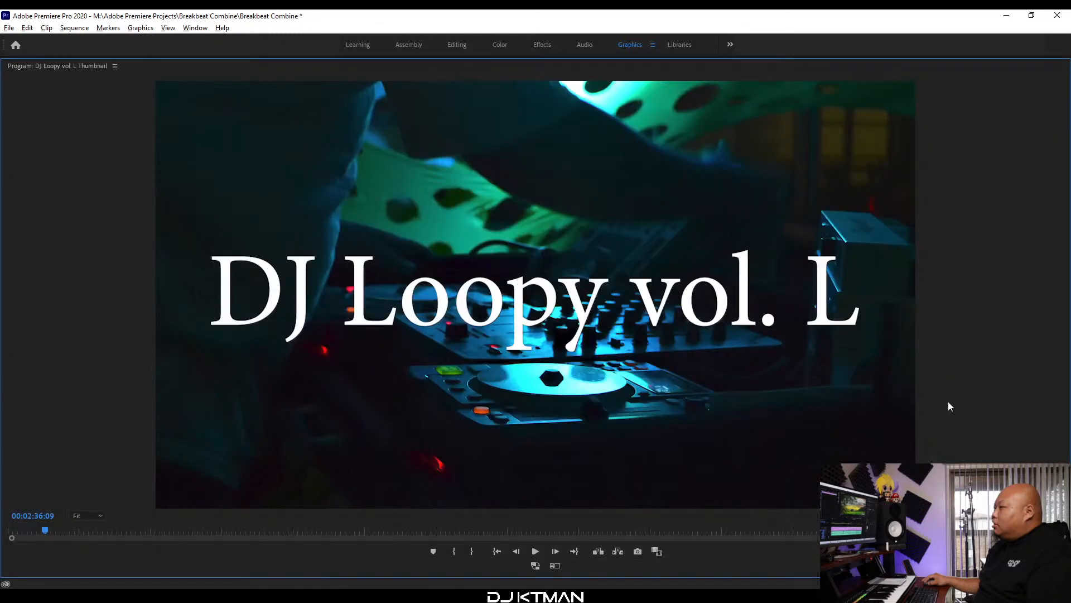
key(grave)
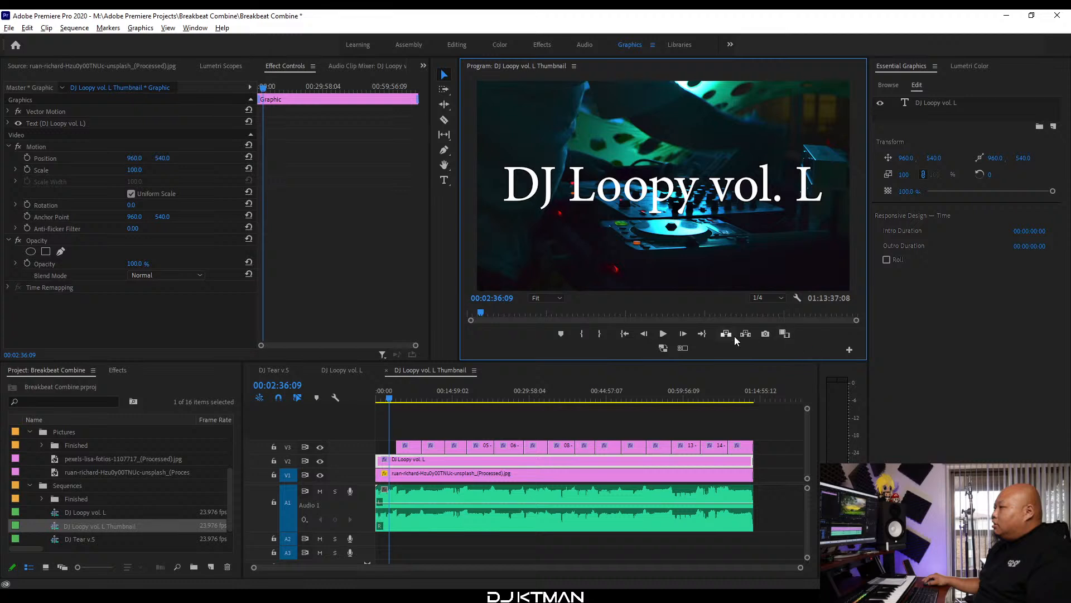
Export the current frame as a JPEG to the Desktop with its name ending in "vol. L Thumbnail", and close the thumbnail sequence.
click(765, 334)
click(506, 267)
drag(506, 267, 645, 271)
key(BackSpace)
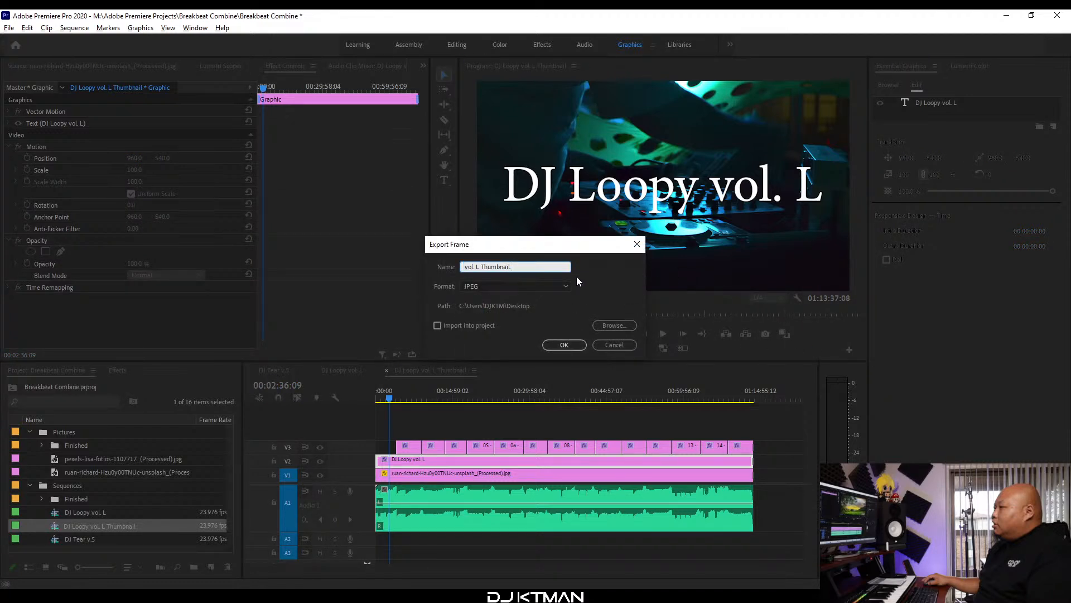
click(562, 343)
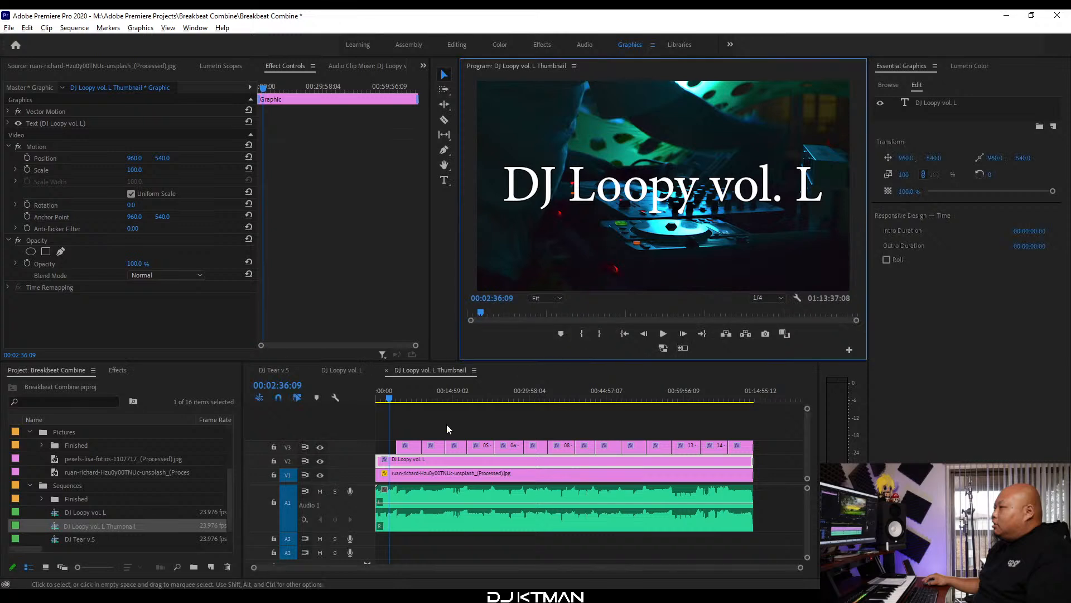
click(386, 371)
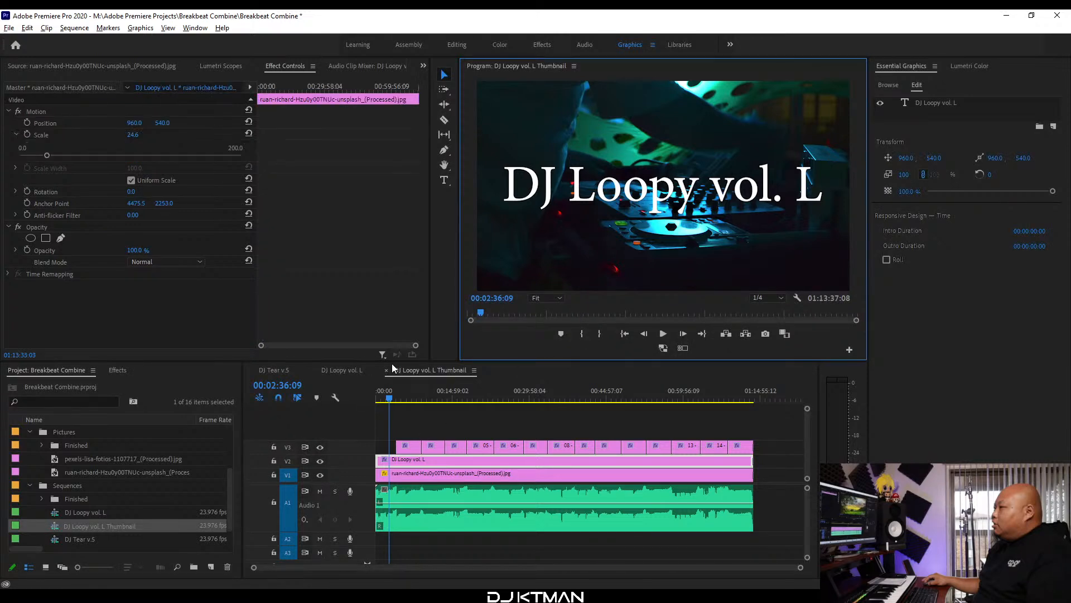
Copy the name of the "DJ Tear v.4.wav" audio clip in the project.
scroll(77, 503, down, 1)
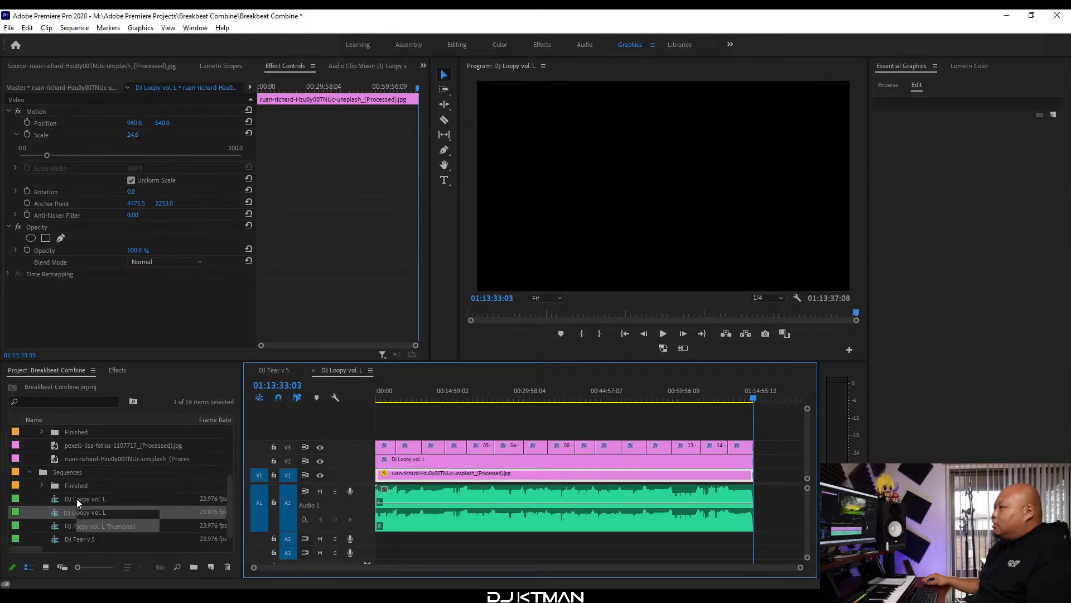
scroll(77, 503, up, 4)
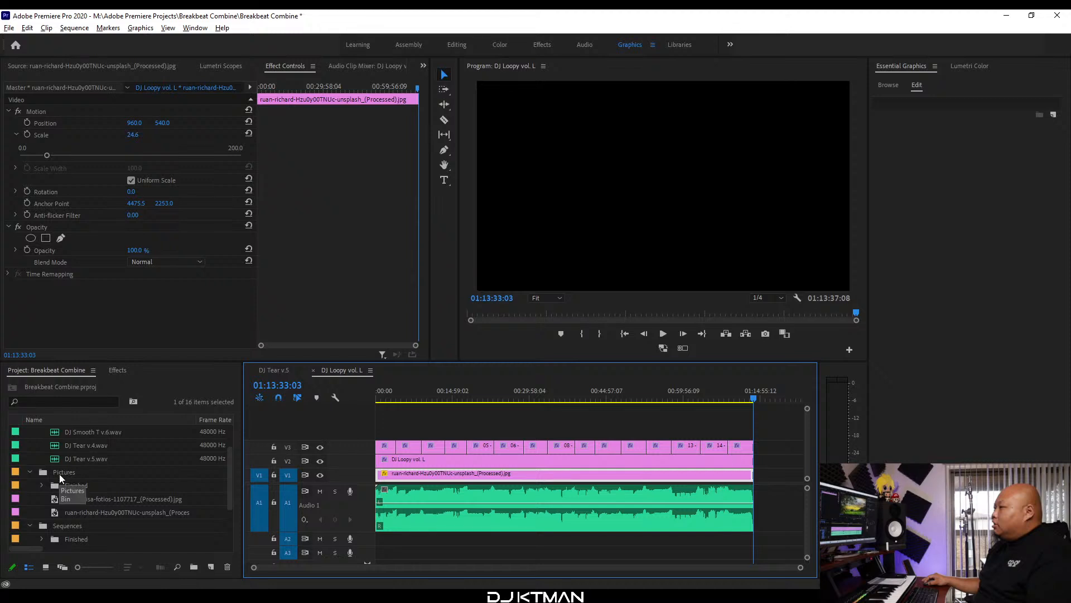
click(76, 446)
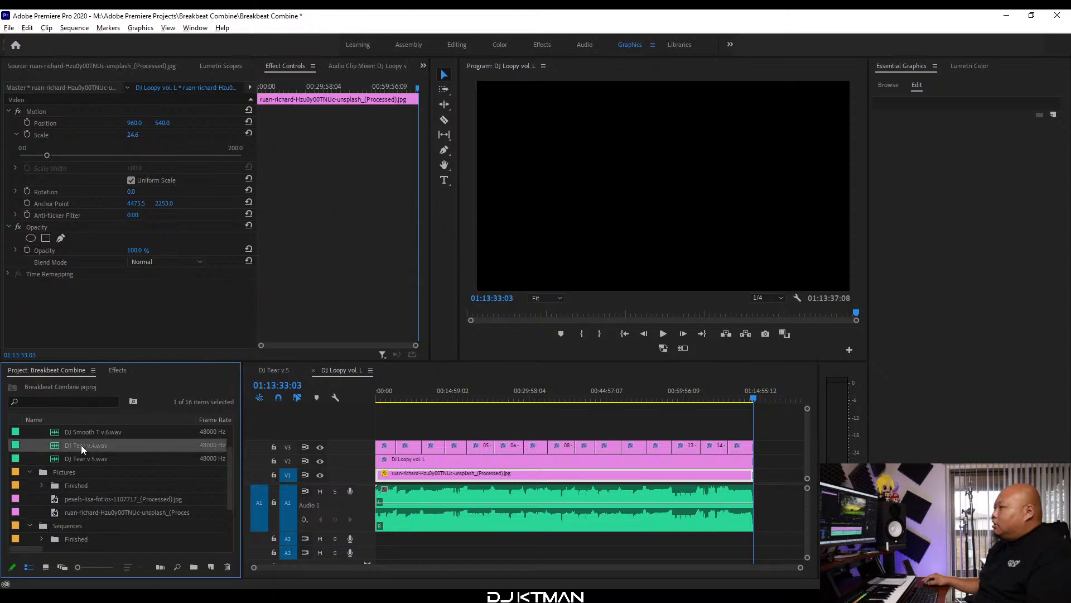
click(82, 445)
key(ctrl+c)
click(58, 447)
Duplicate the "DJ Loopy vol. L" sequence, rename the copy as "DJ Tear v.4" and open it in the timeline.
scroll(67, 512, down, 4)
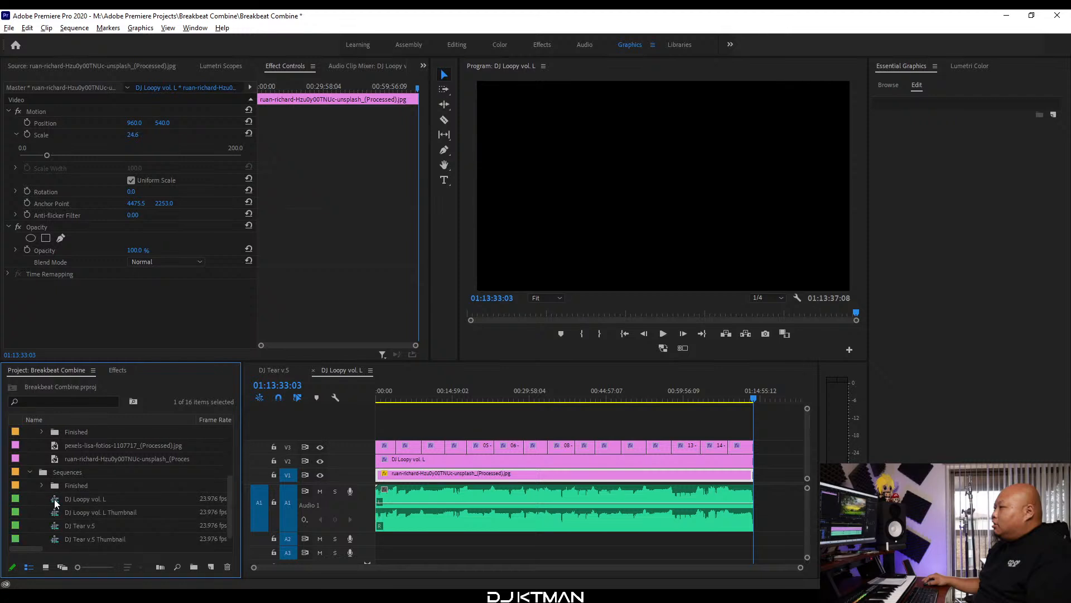
right_click(54, 499)
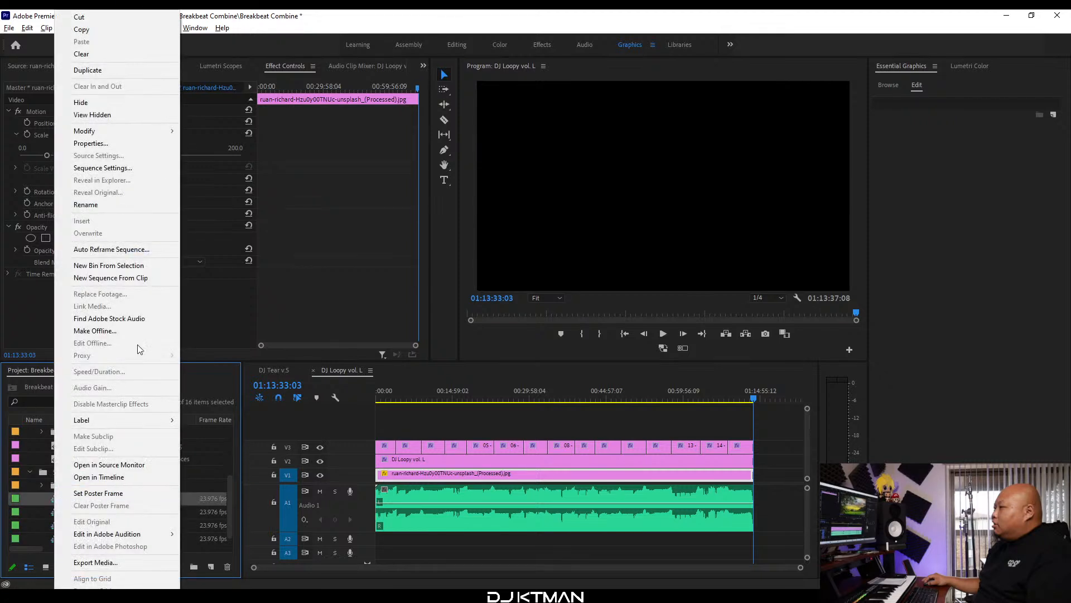
click(119, 72)
click(91, 508)
key(ctrl+v)
key(BackSpace)
key(BackSpace)
key(BackSpace)
key(Return)
double_click(55, 513)
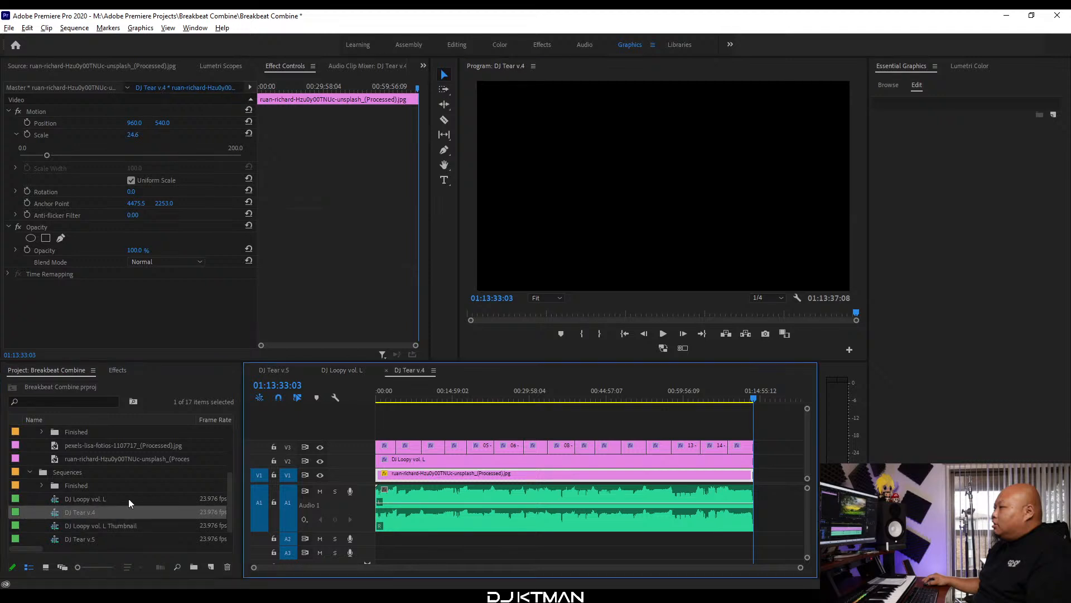
In the DJ Tear v.4 sequence, delete the audio, the V1 background picture and every V3 track title except the first.
click(547, 505)
key(Delete)
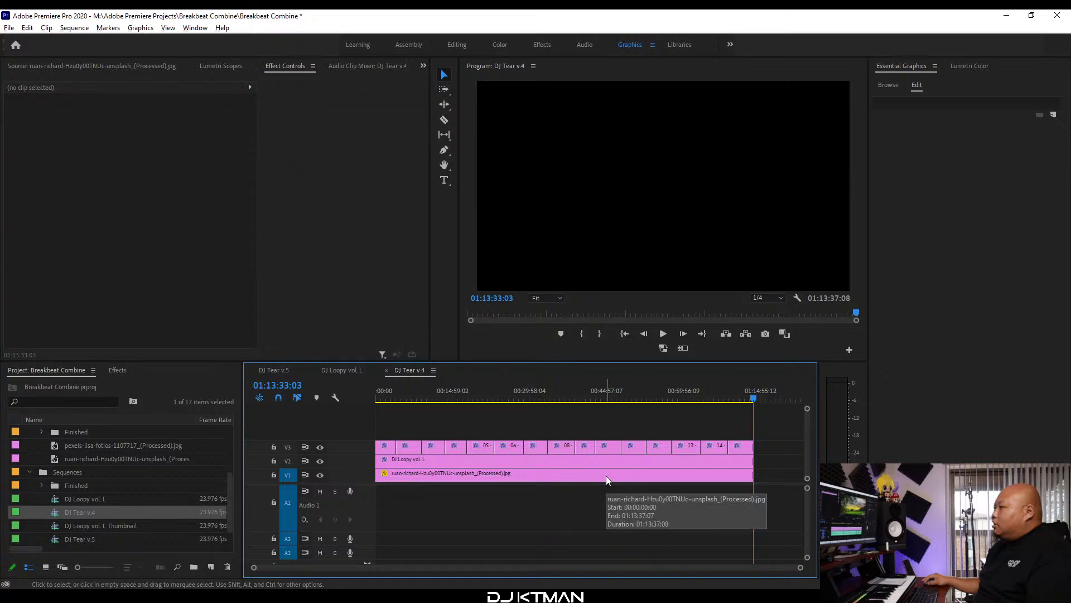
click(606, 475)
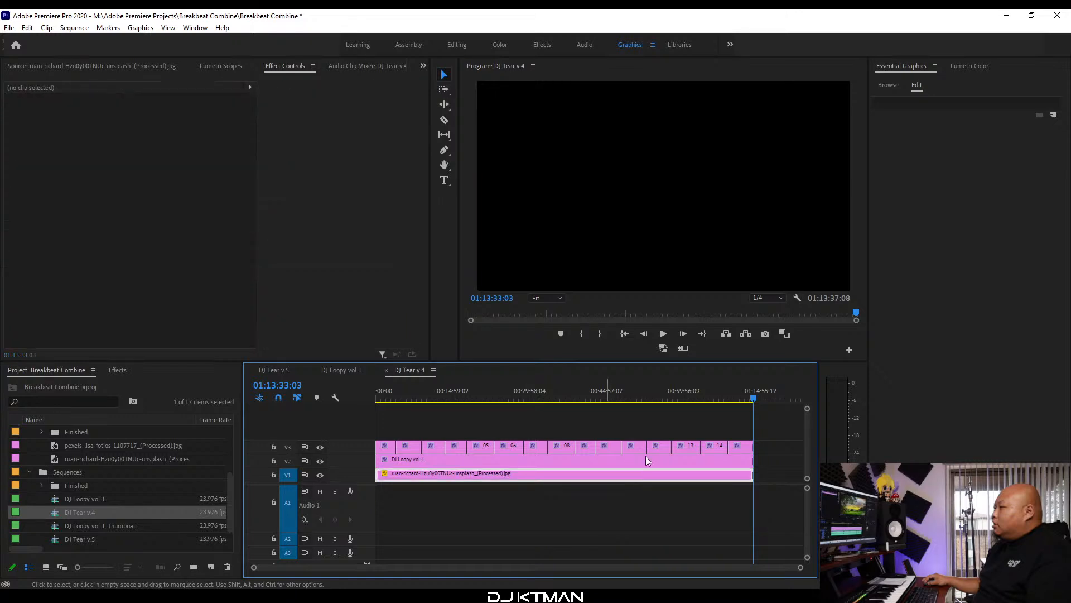
key(Delete)
drag(776, 424, 404, 452)
key(Delete)
Move the playhead to 00:08:15:04 and replace the mix title text on V2 with "DJ Tear v.4".
click(419, 397)
click(419, 461)
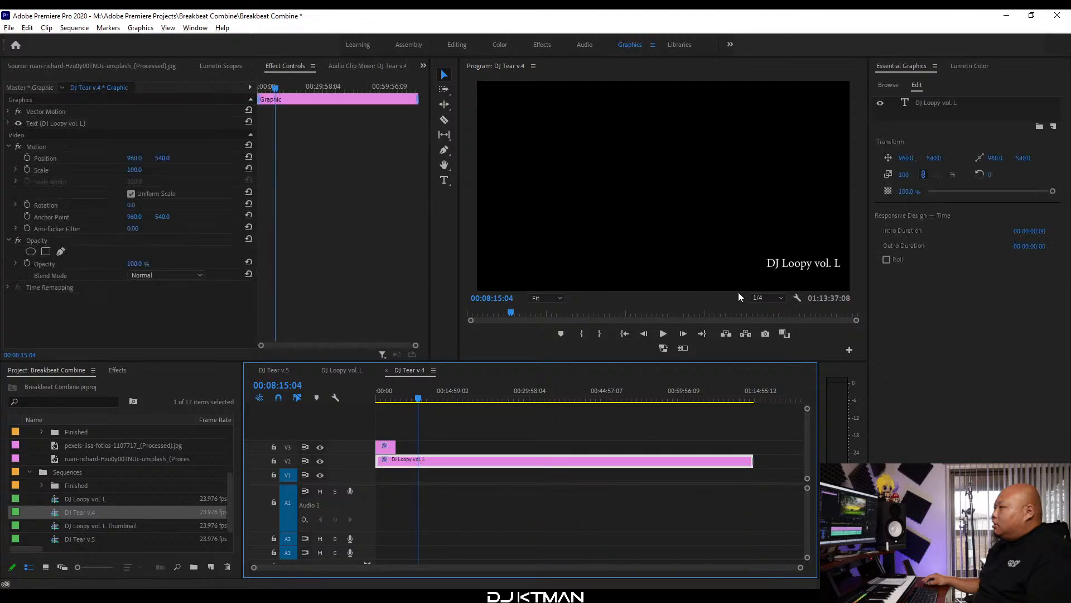
double_click(824, 266)
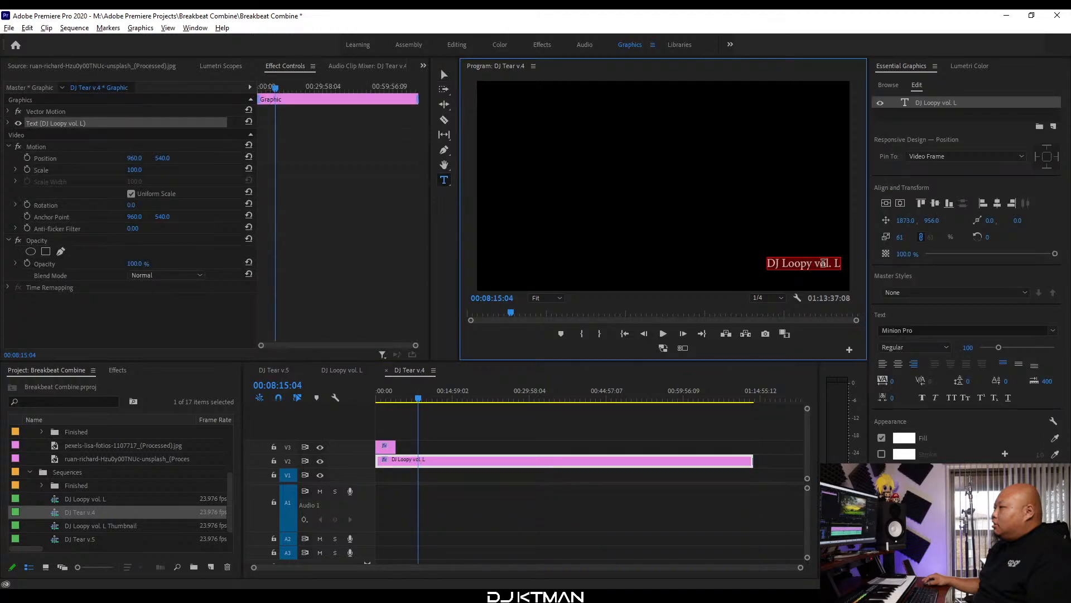
key(BackSpace)
key(ctrl+v)
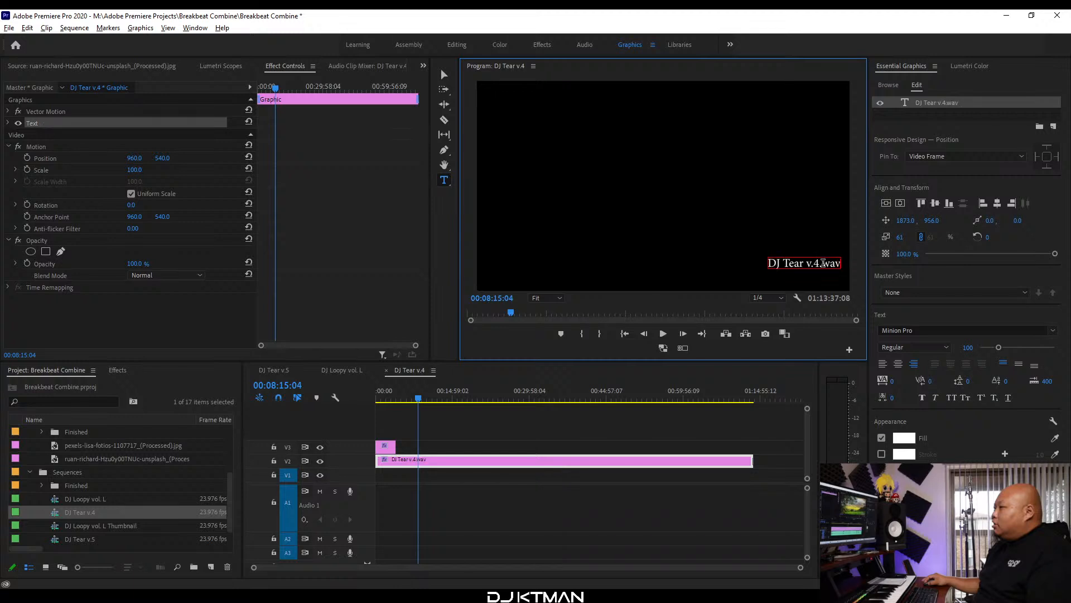
key(BackSpace)
key(BackSpace)
key(BackSpace)
key(BackSpace)
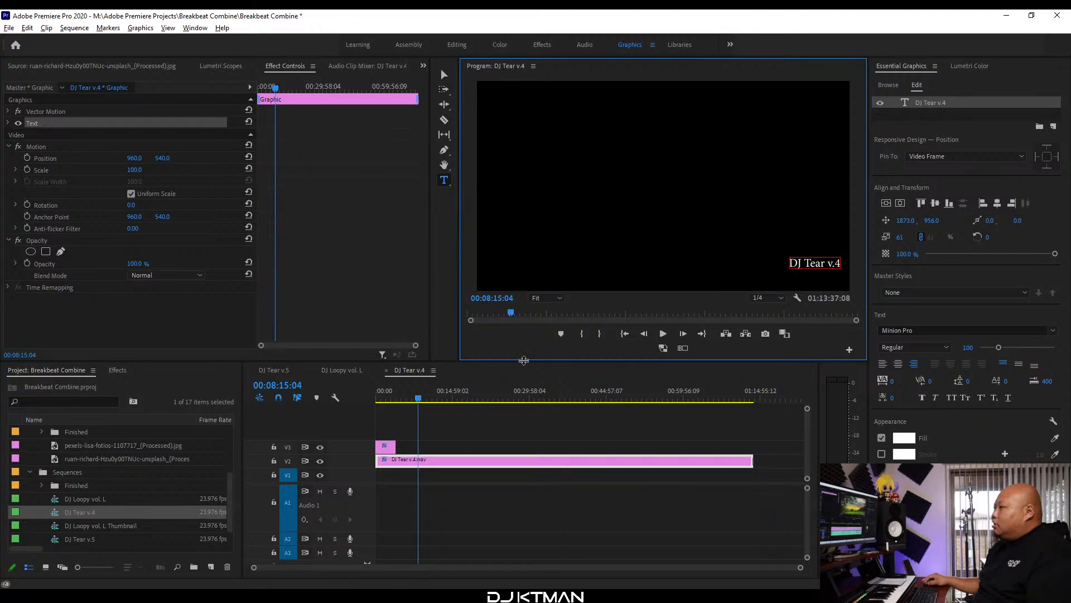
click(419, 370)
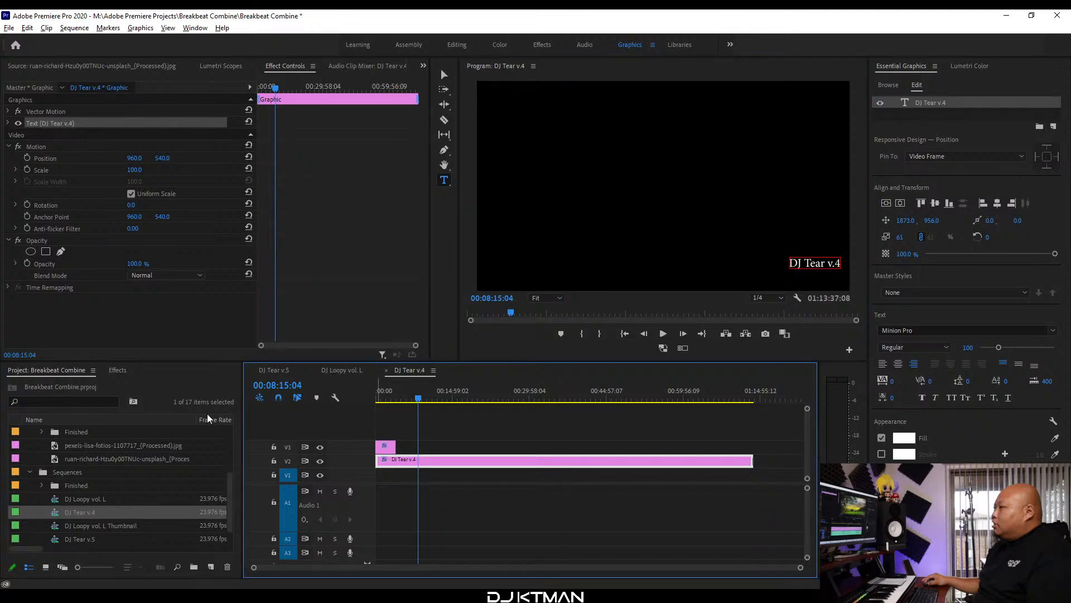
Place "DJ Tear v.4.wav" on A1 at the sequence start and trim the V2 title to the end of the audio.
scroll(84, 478, up, 2)
drag(54, 472, 378, 505)
drag(751, 461, 689, 460)
Play back the DJ Tear v.4 sequence within the first track title, stop it and look briefly at Chrome.
drag(428, 402, 390, 407)
key(space)
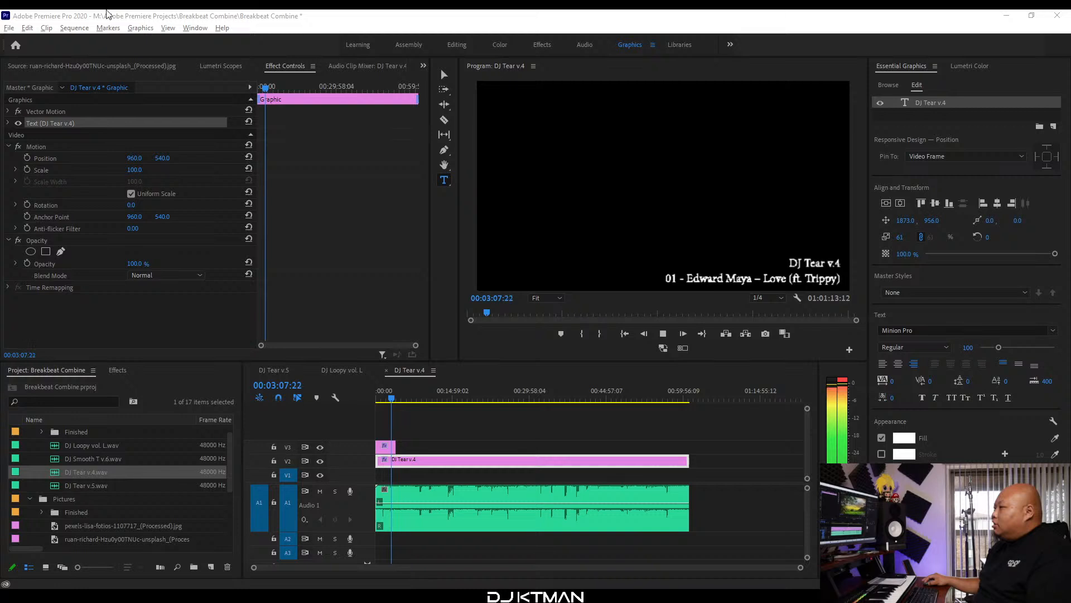
click(80, 20)
key(space)
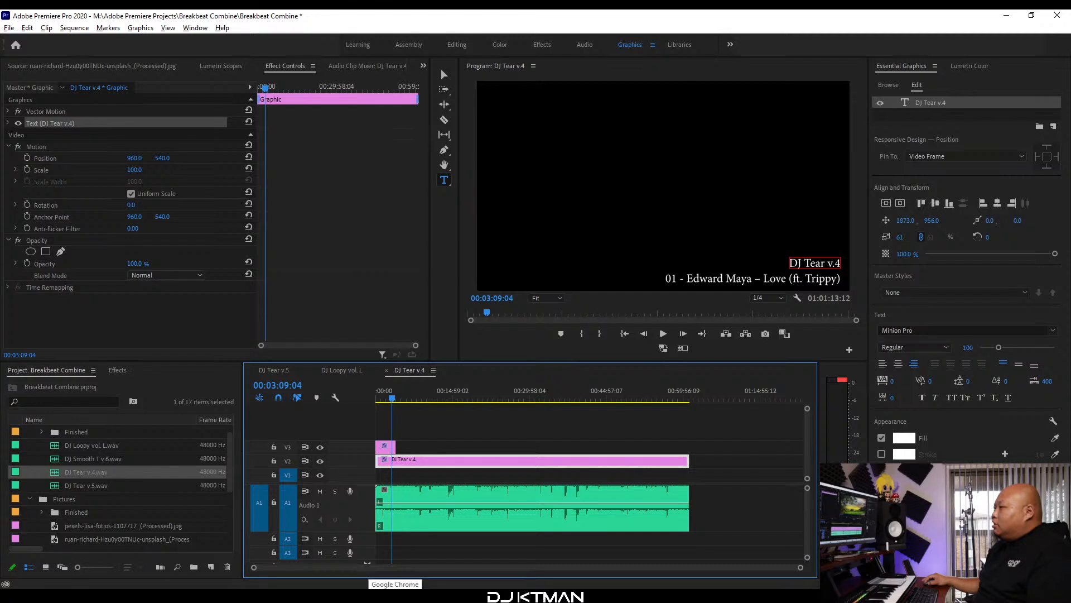
click(395, 595)
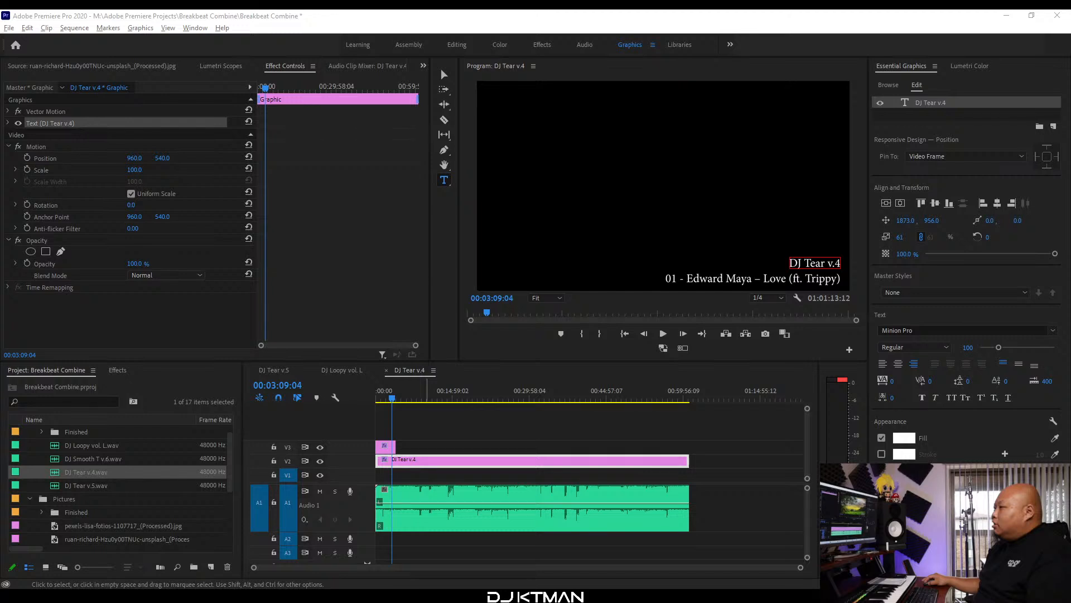
click(223, 16)
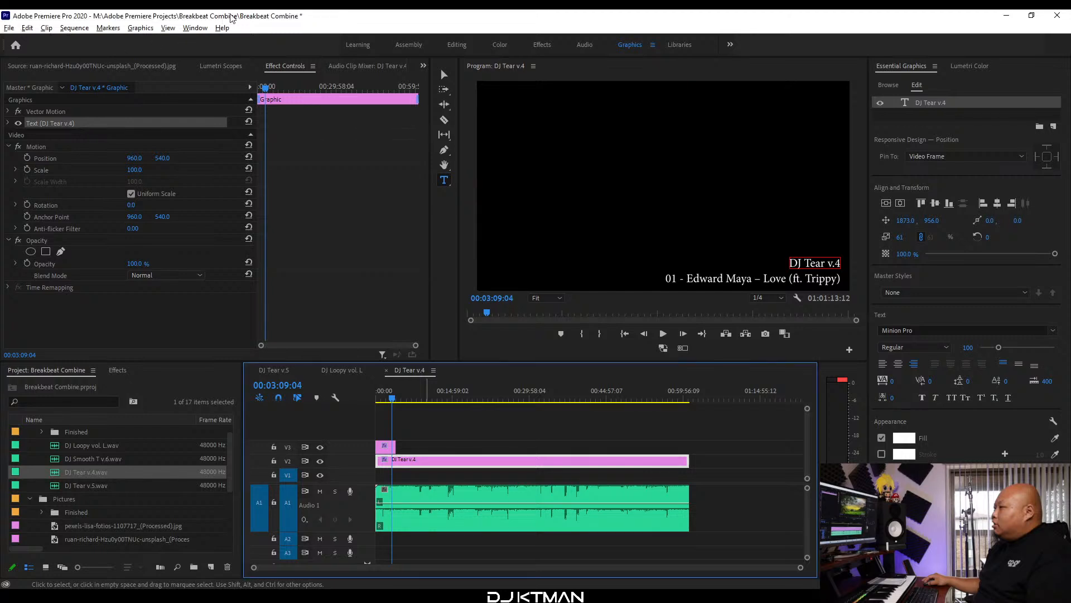
Switch to Photoshop, close the ruan-richard picture and open the pexels-pixabay river landscape picture from the Desktop.
click(1007, 15)
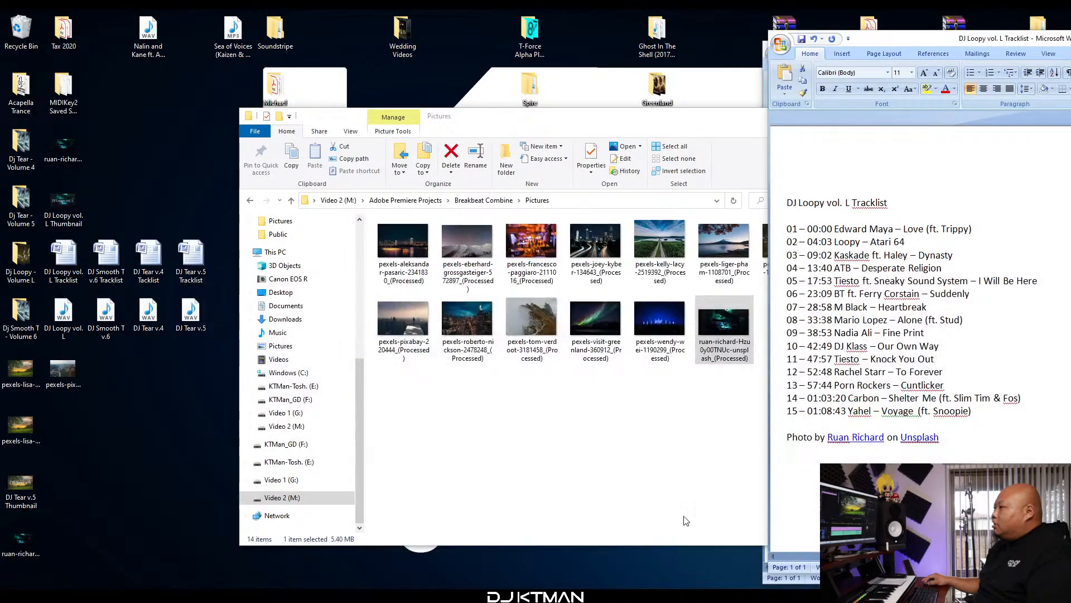
click(630, 595)
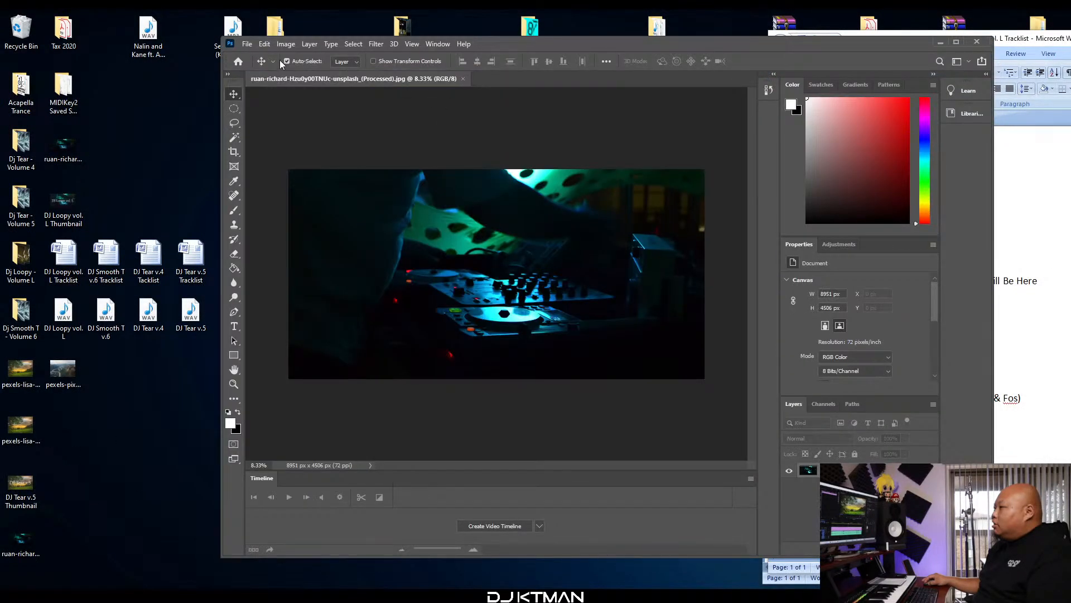
click(248, 44)
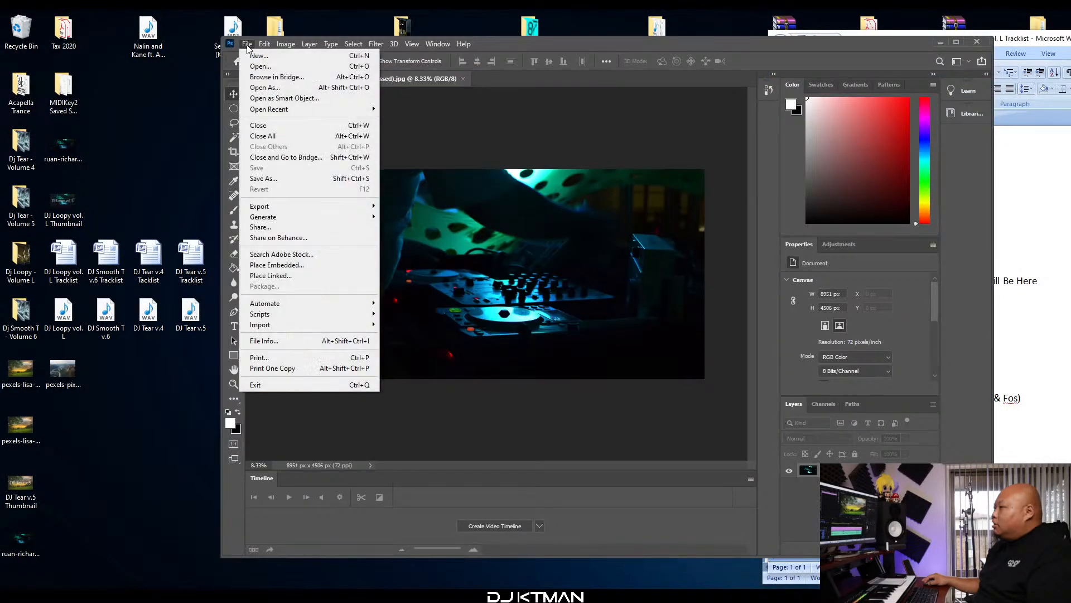
click(277, 126)
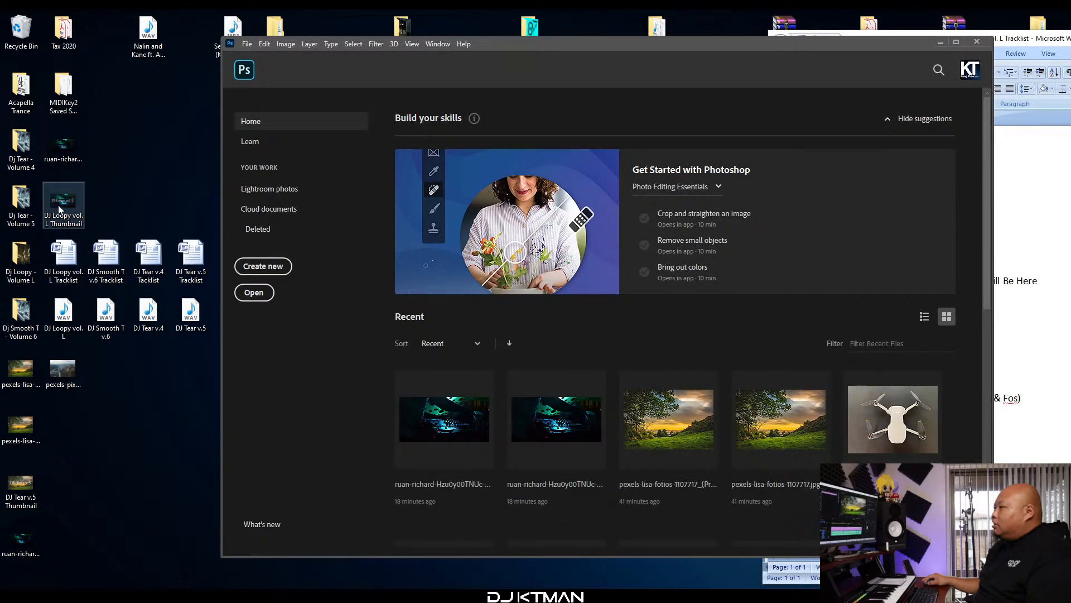
drag(62, 369, 361, 360)
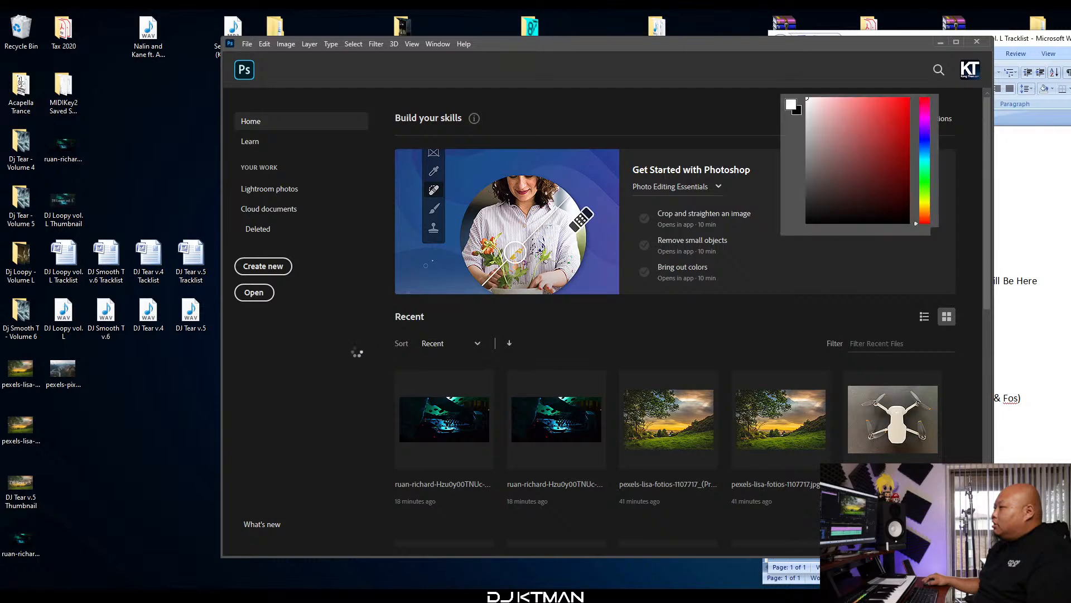
Save the river landscape picture to the Desktop as a JPEG named "pexels-pixabay-206660_(Processed)".
click(247, 44)
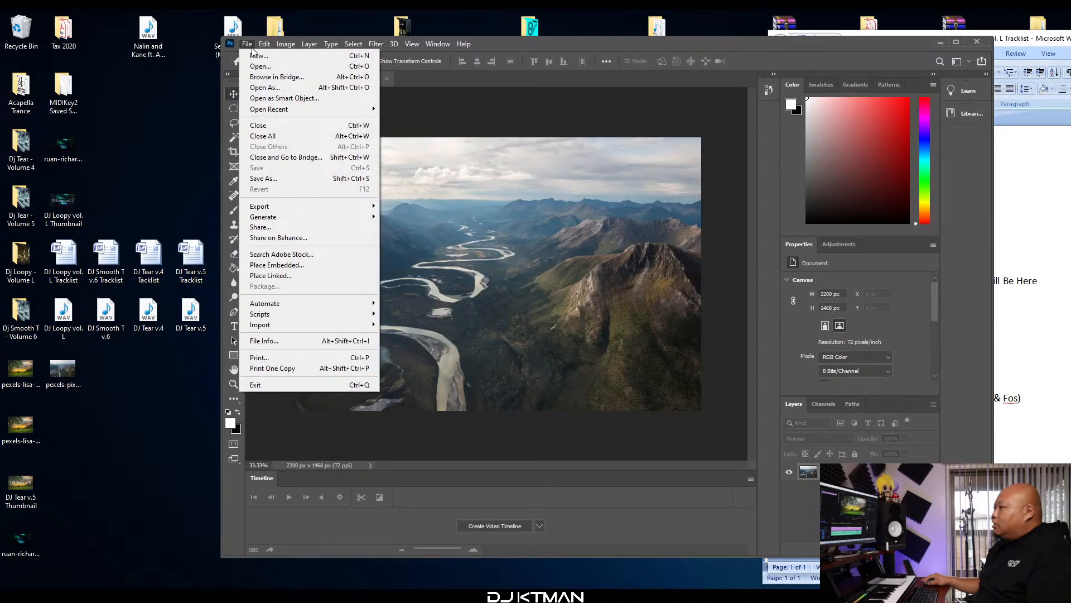
click(342, 177)
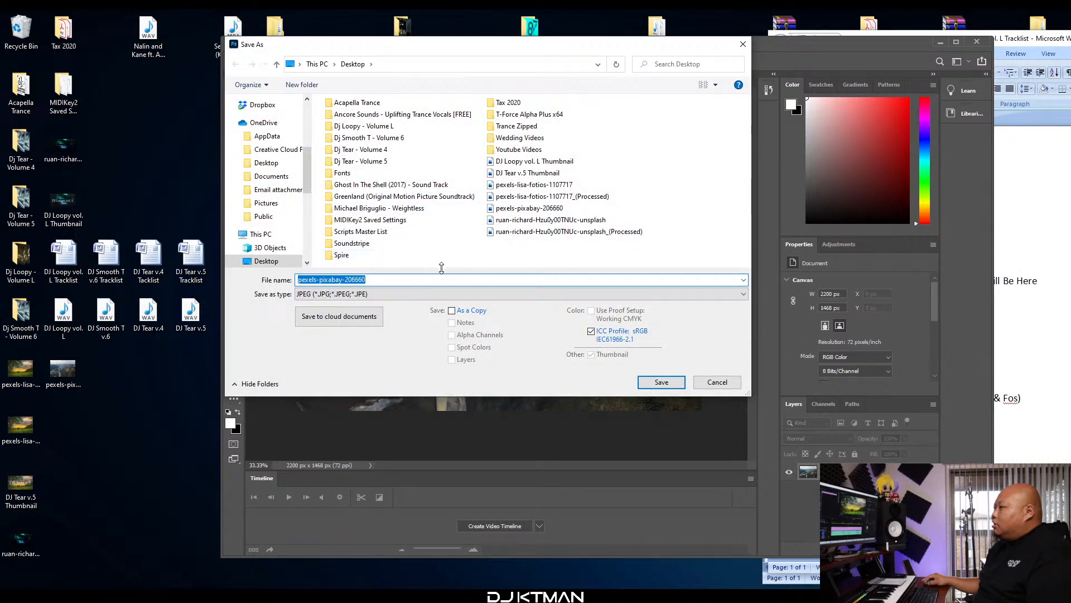
click(440, 282)
text(_()
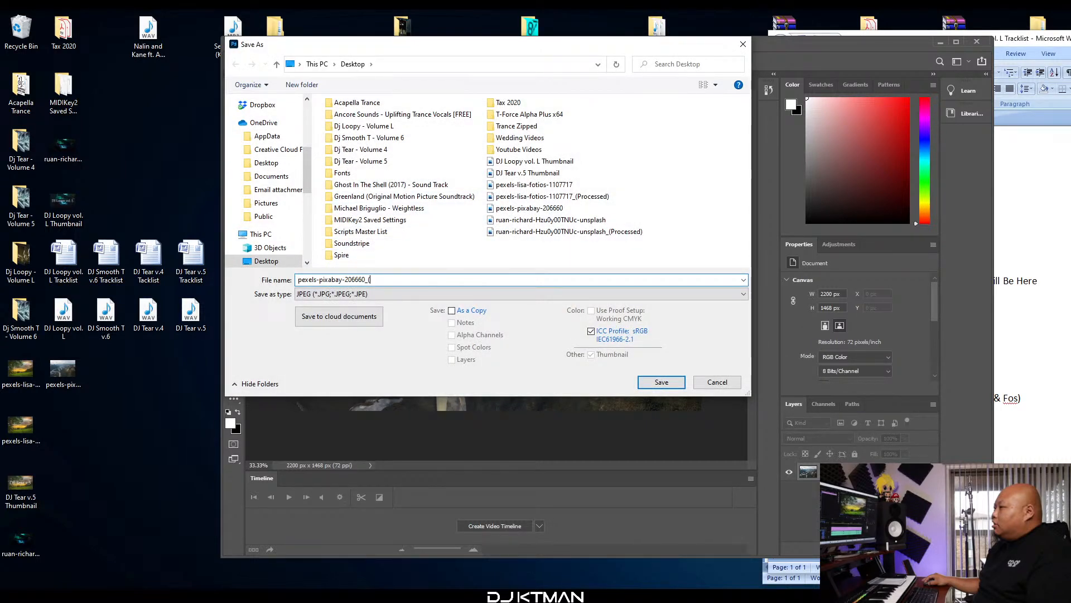
text(Precessed))
key(Return)
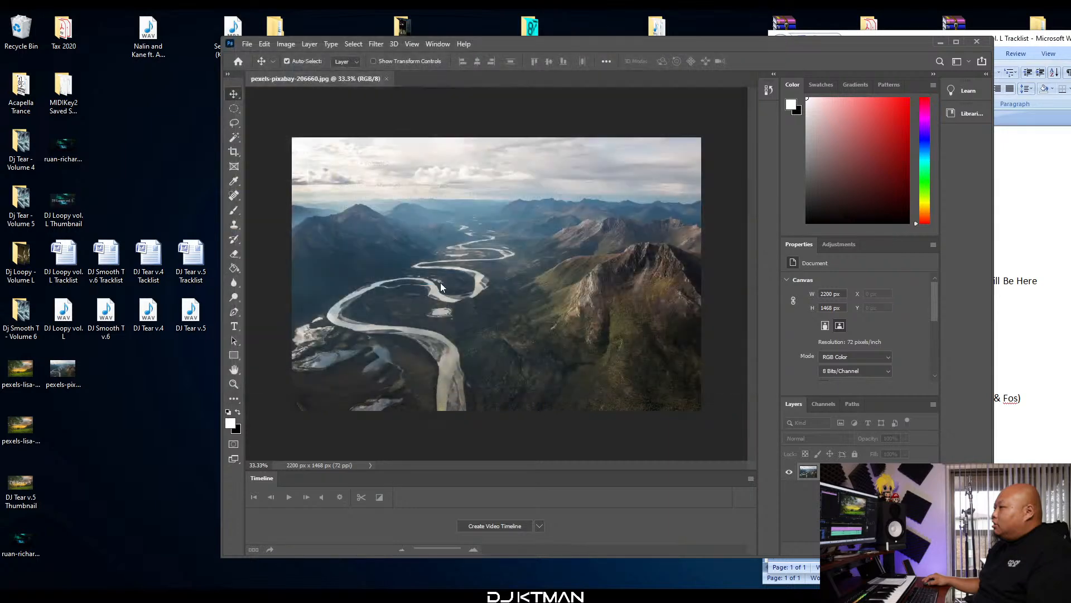
click(596, 156)
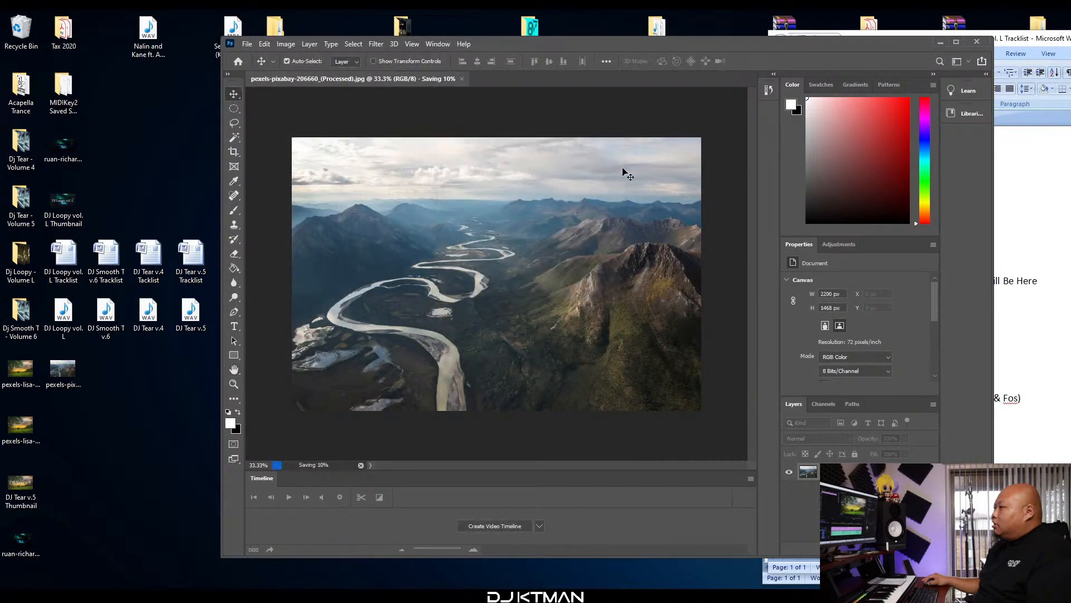
Copy the processed river picture into the Breakbeat Combine Pictures folder and import it into Premiere Pro's Pictures bin.
click(941, 43)
drag(62, 426, 545, 441)
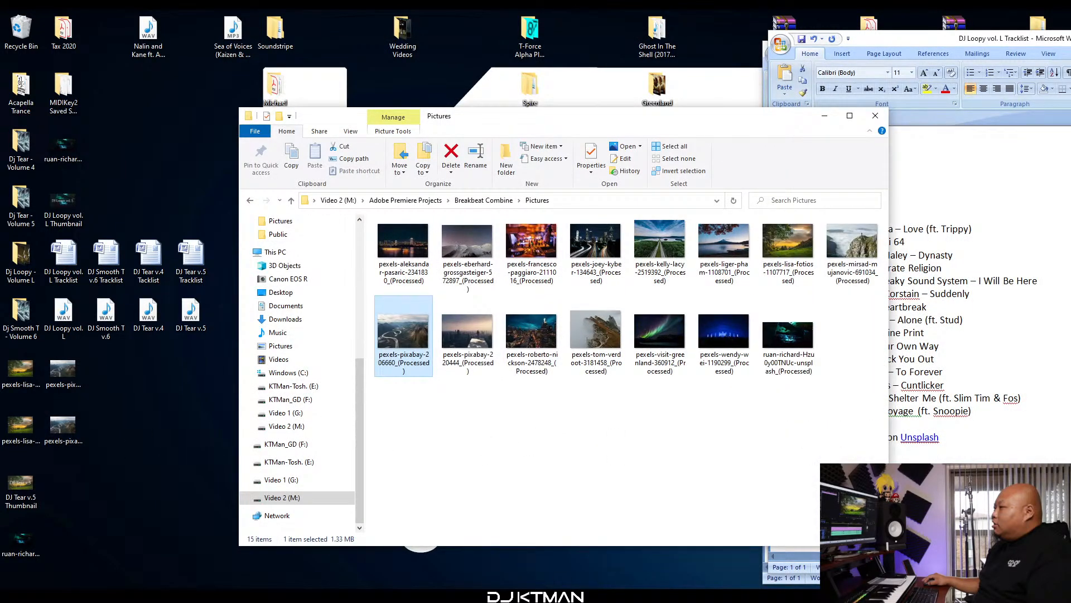
click(550, 595)
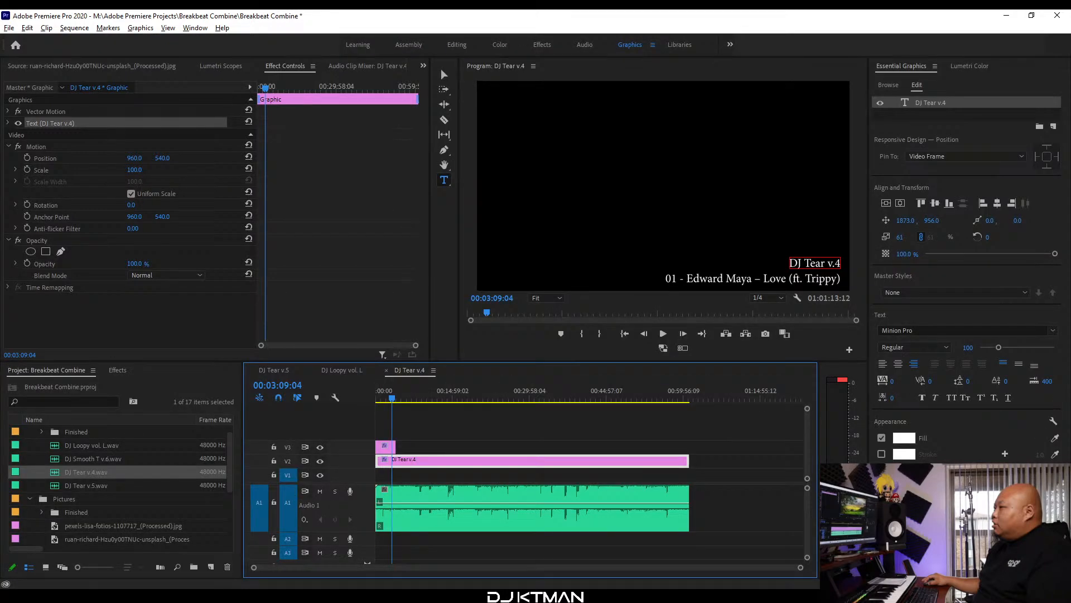
click(374, 595)
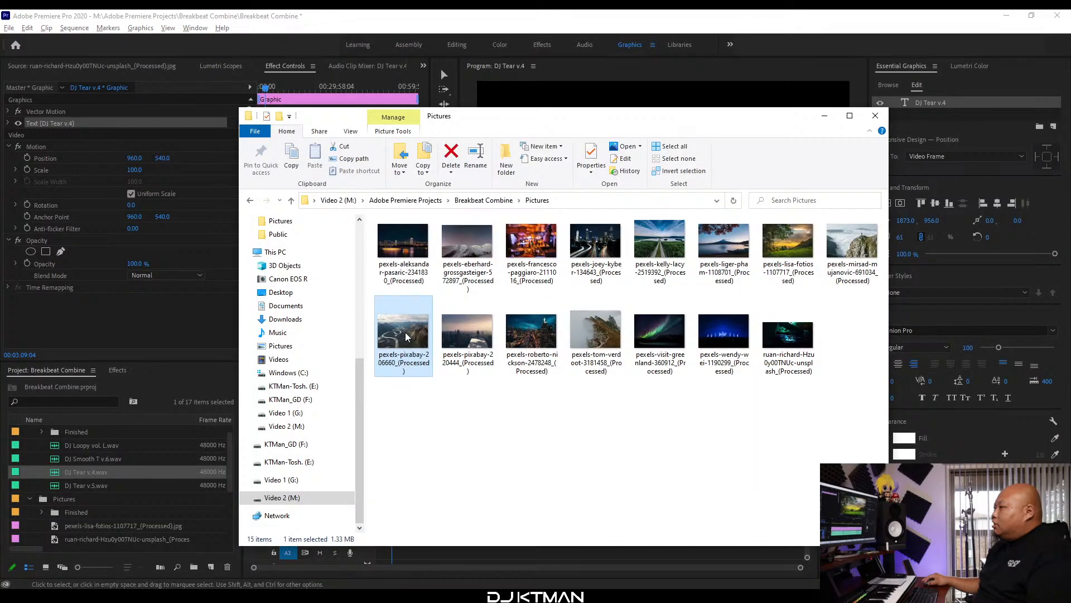
drag(405, 337, 49, 497)
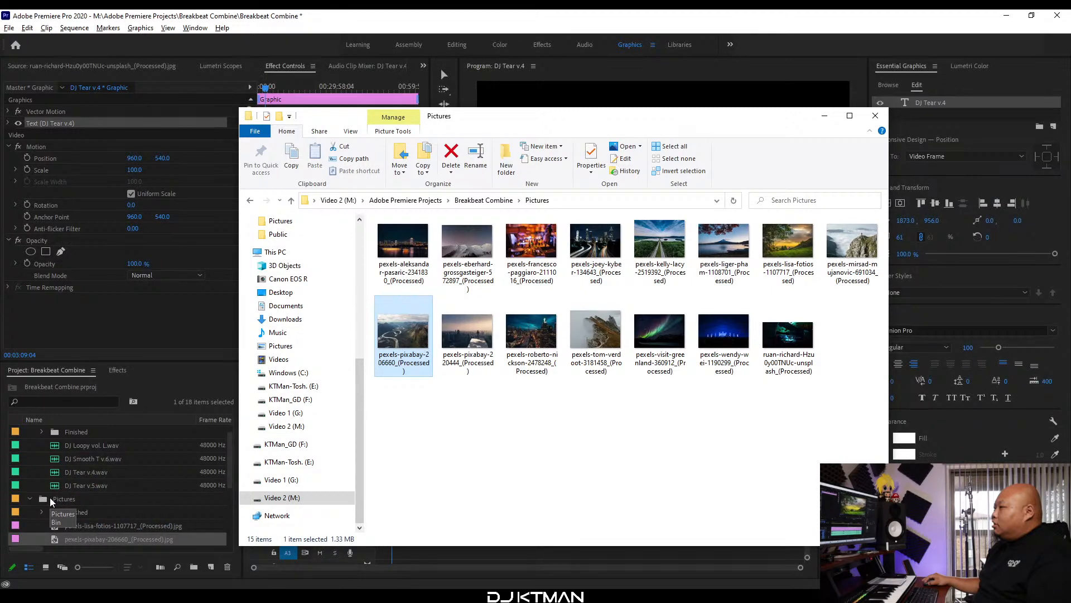
click(53, 501)
Open pexels-pixabay-206660_(Processed).jpg in the source monitor and place it on V1 at the start of the DJ Tear v.4 sequence.
click(56, 539)
scroll(56, 538, down, 2)
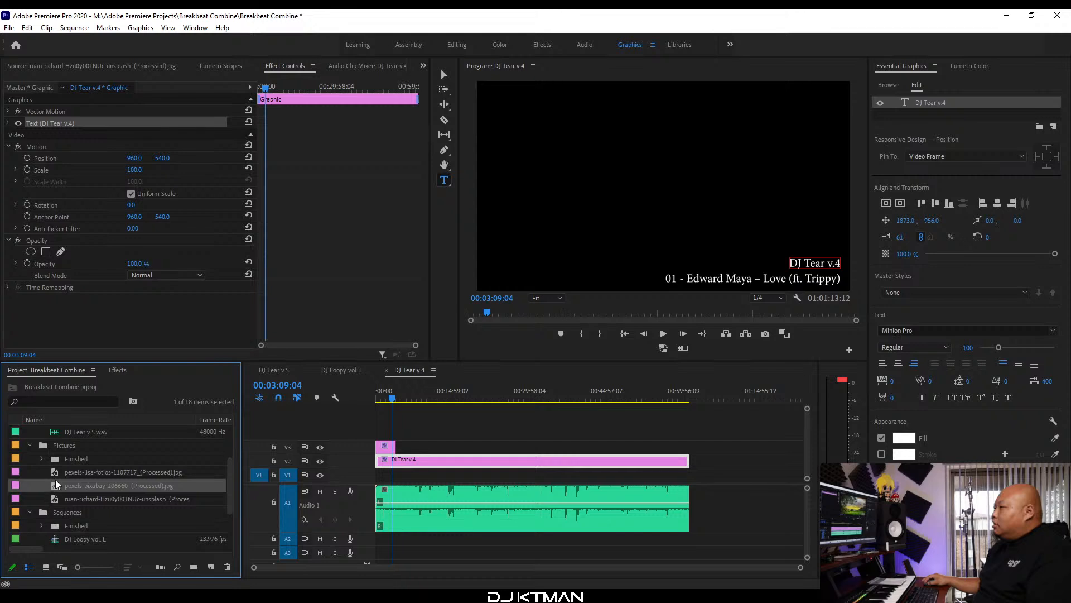
double_click(57, 485)
drag(56, 486, 351, 403)
Extend the river picture clip on V1 to the end of the mix, matching the DJ Tear v.4 title and audio.
key(equal)
key(equal)
key(equal)
key(equal)
key(equal)
key(equal)
key(equal)
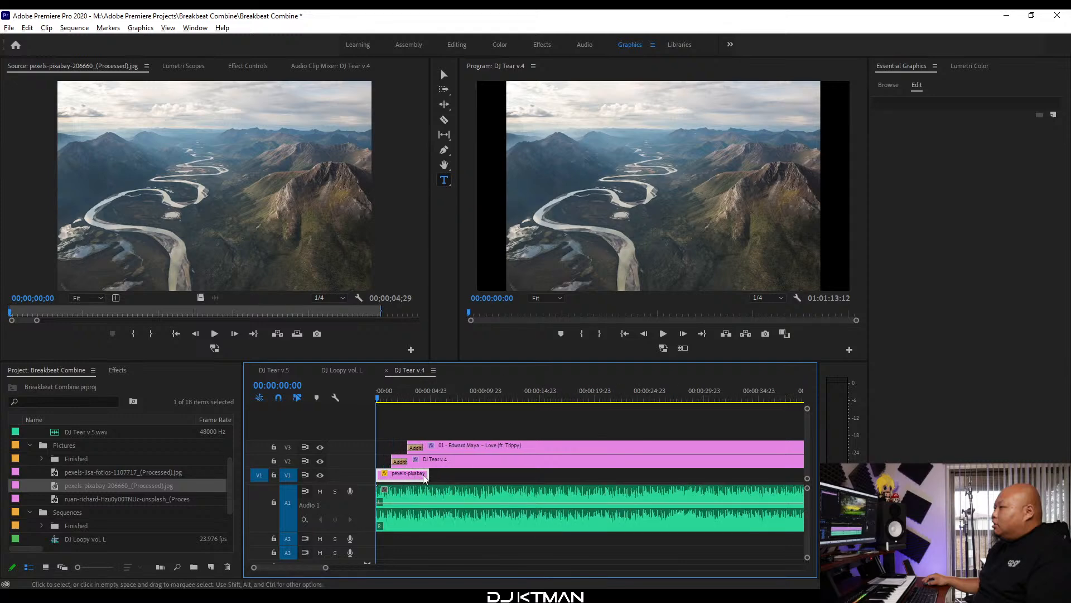
drag(429, 475, 760, 486)
key(minus)
key(minus)
key(minus)
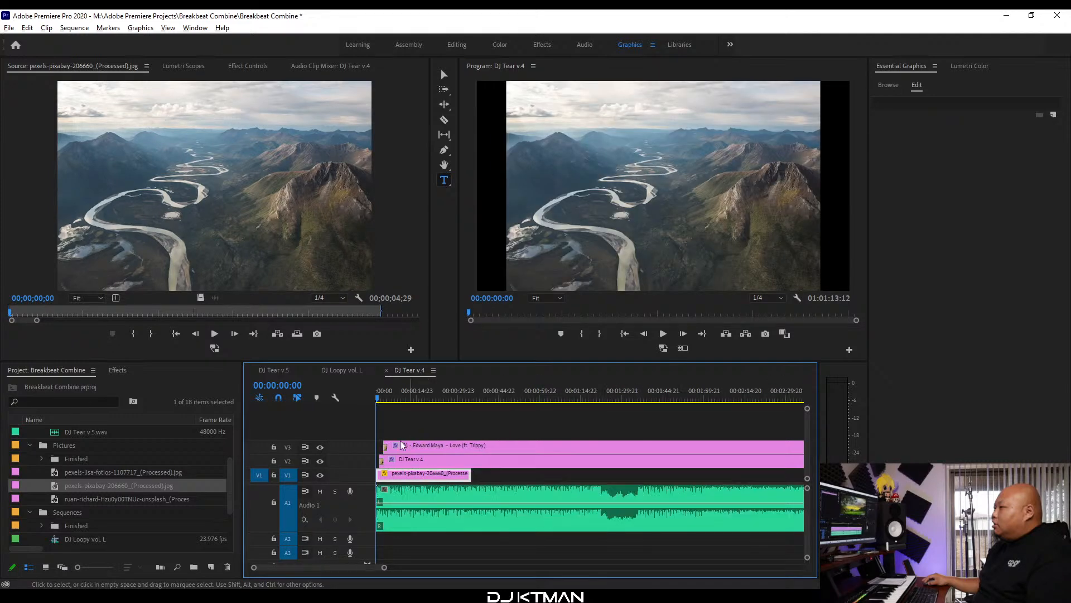
drag(419, 475, 709, 475)
key(minus)
key(minus)
key(minus)
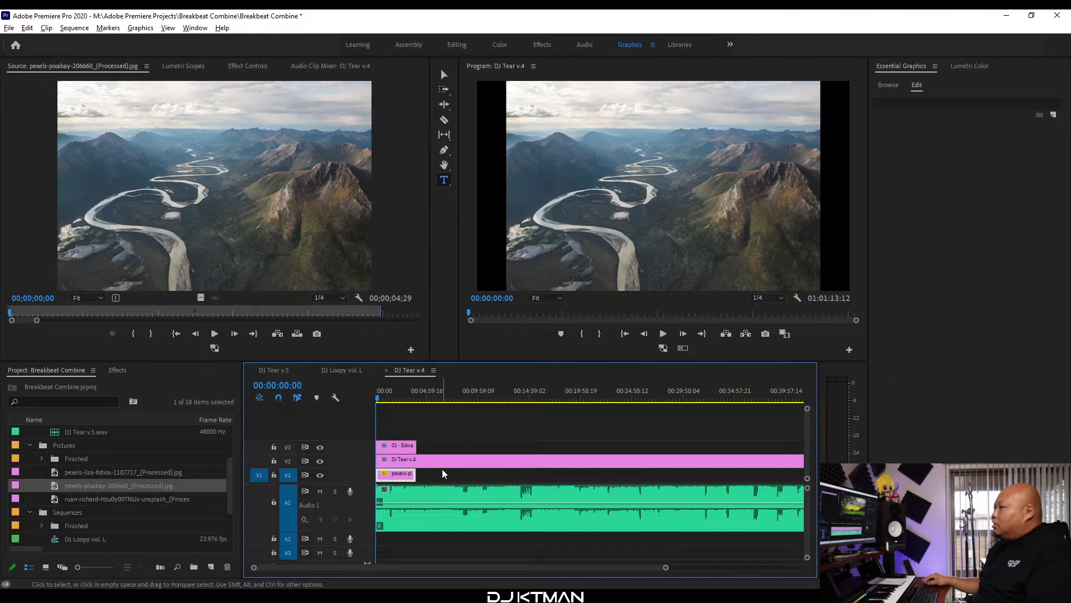
drag(416, 474, 603, 475)
key(minus)
drag(511, 475, 743, 475)
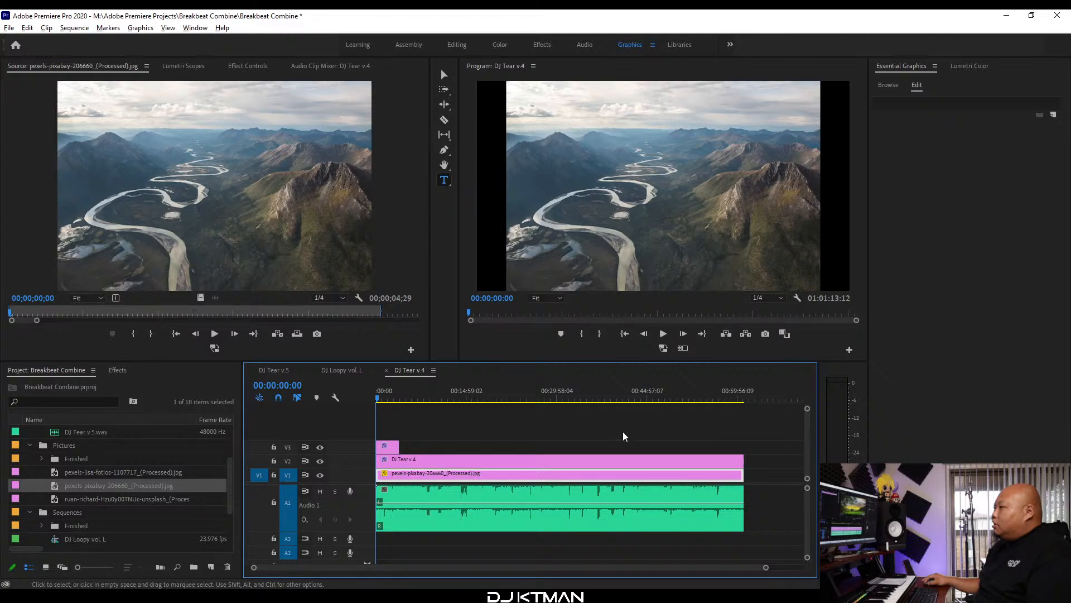
Scale the river picture to 88.4 and set its vertical position to 624 so it fills the frame.
key(equal)
key(equal)
key(equal)
key(equal)
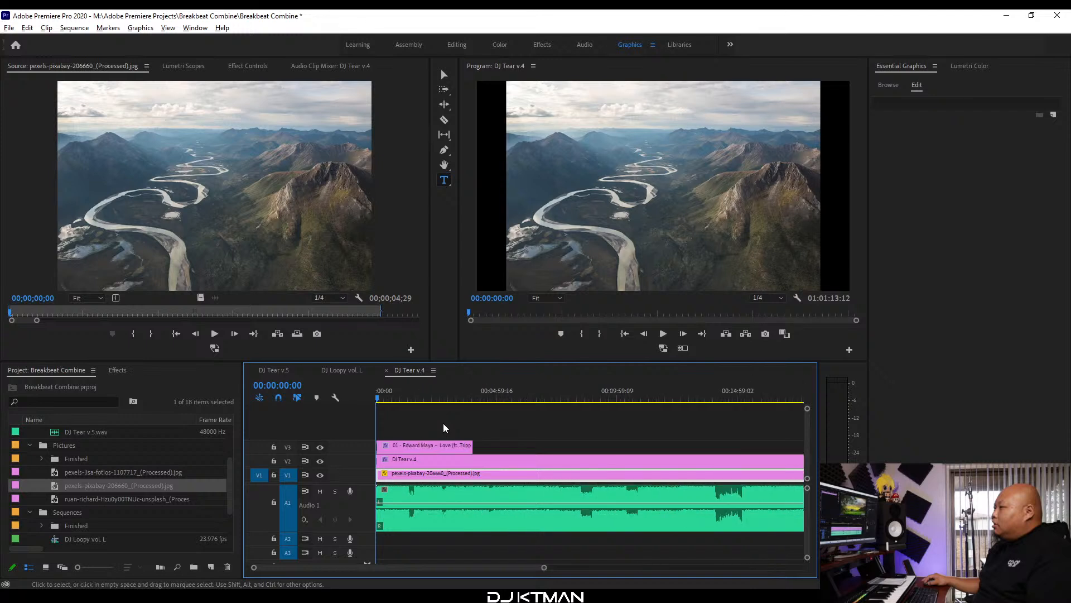
key(equal)
key(equal)
key(equal)
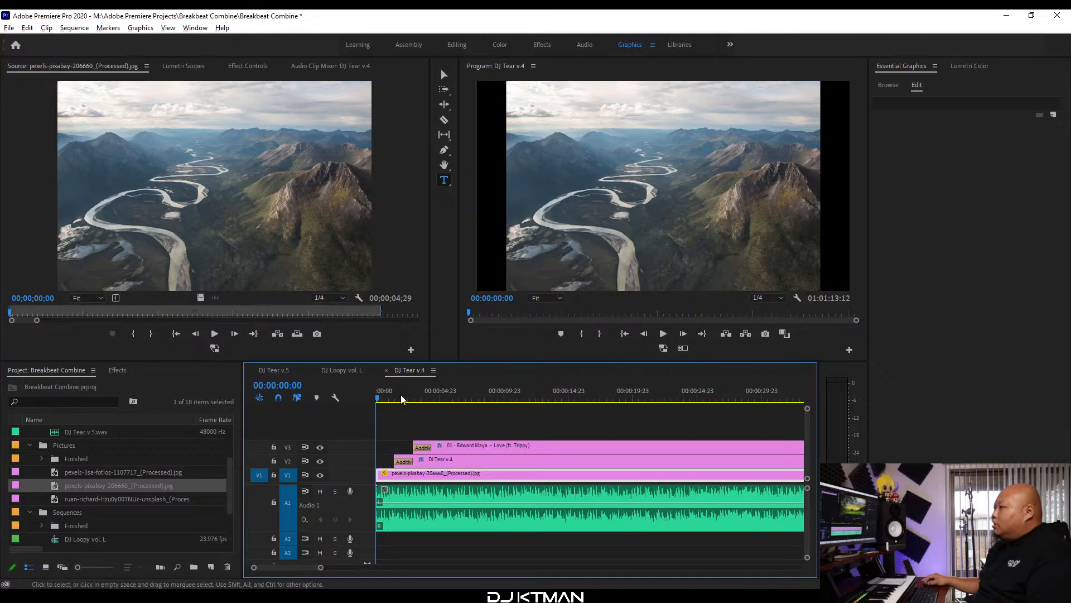
click(247, 66)
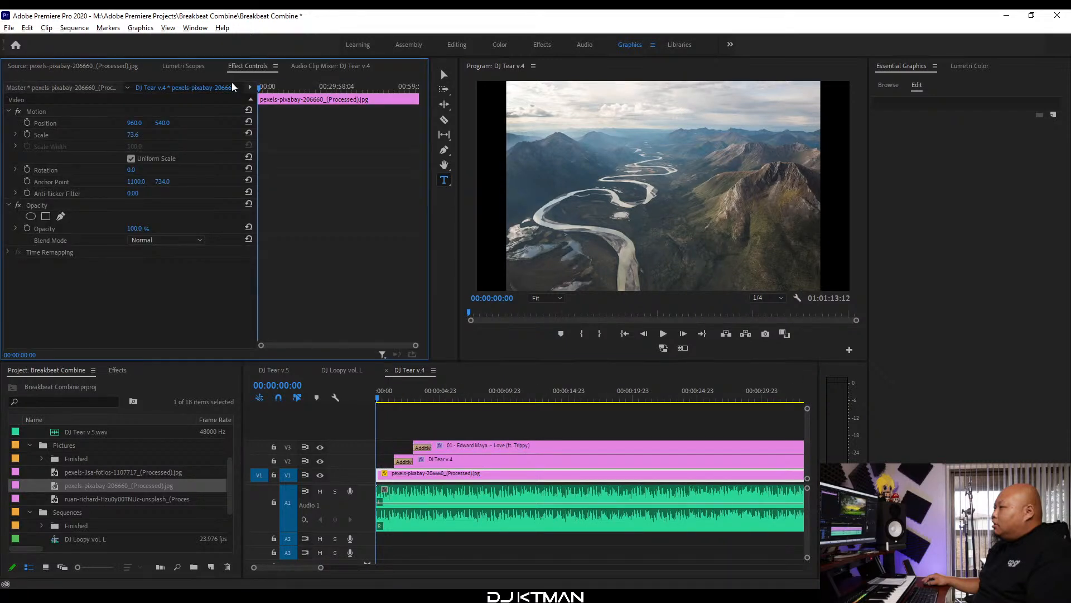
click(15, 135)
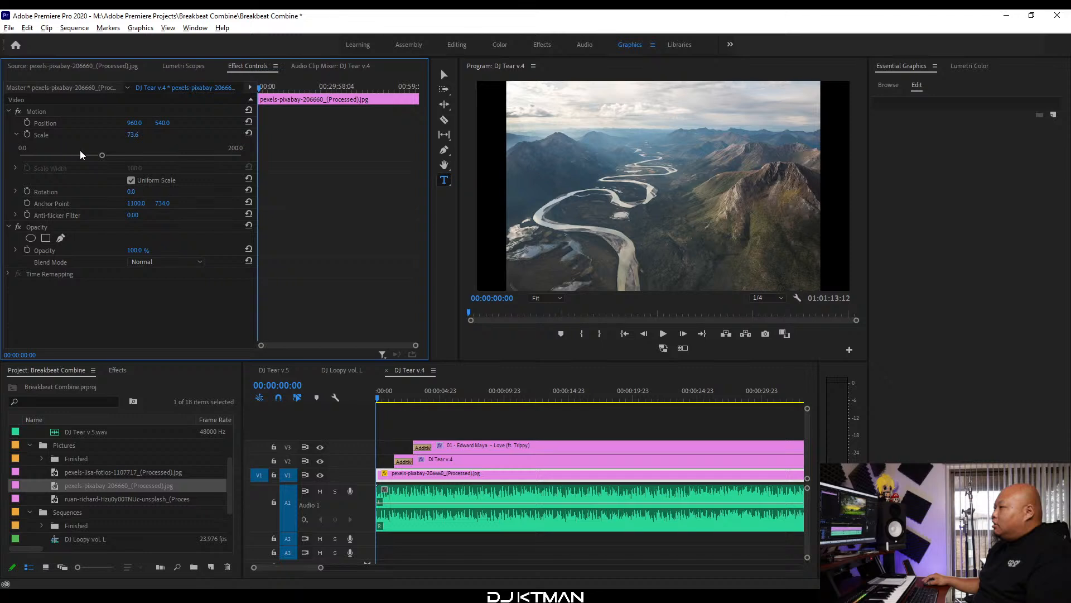
drag(103, 154, 207, 123)
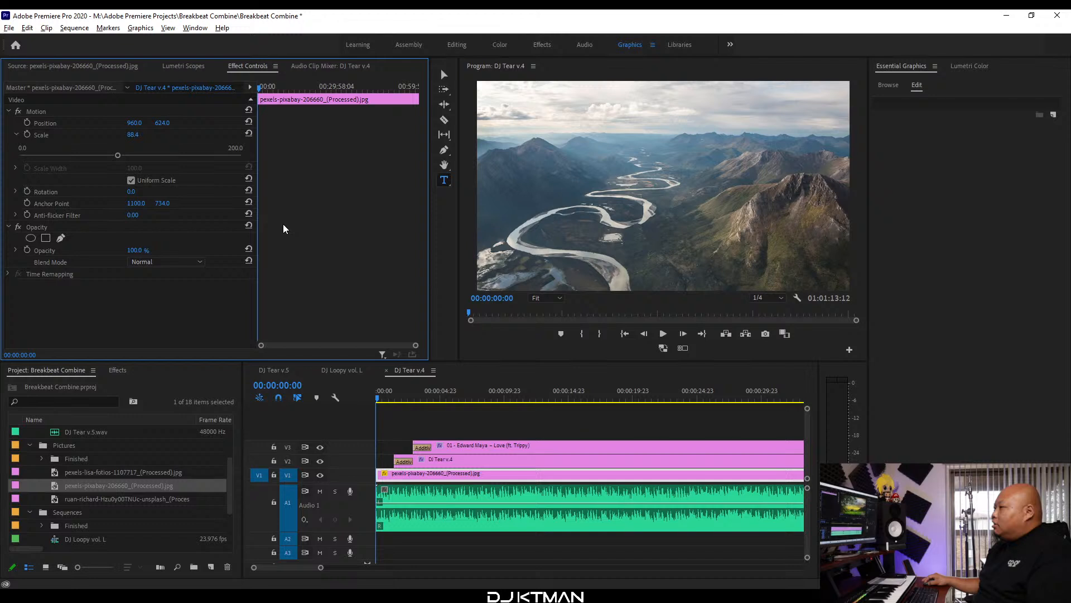
Apply an Additive Dissolve to the start of the river picture clip and lengthen it to 00:00:01:11.
click(118, 370)
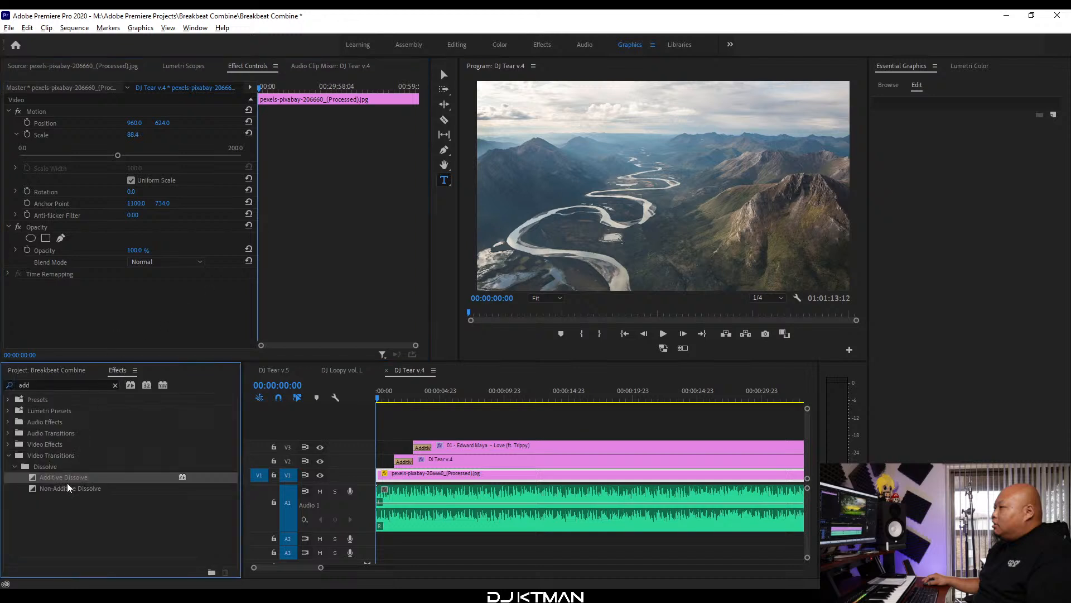
drag(37, 477, 384, 475)
key(equal)
key(equal)
key(equal)
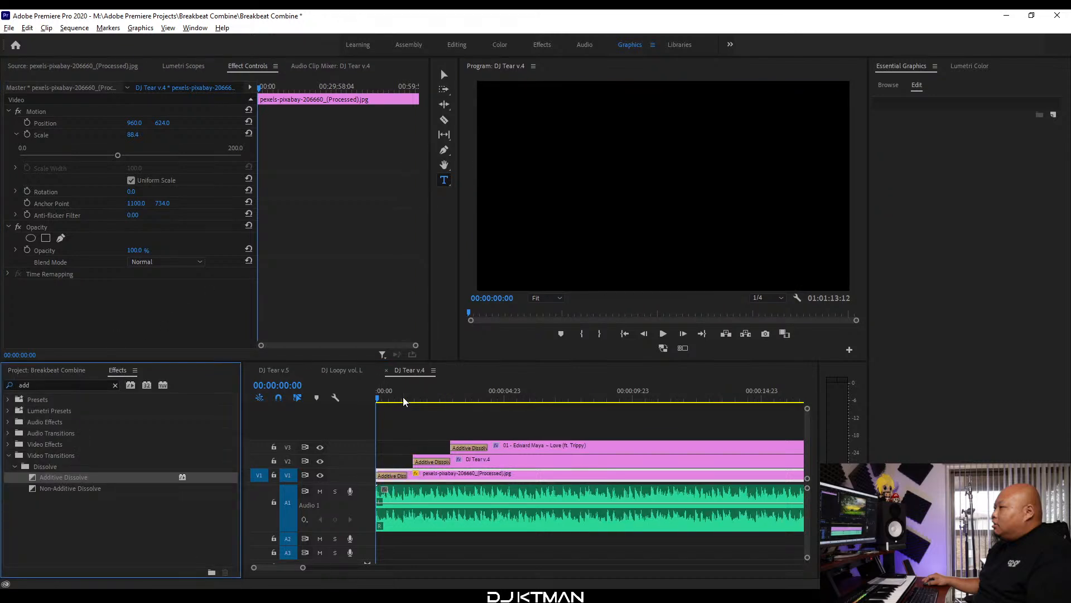
drag(505, 476, 519, 473)
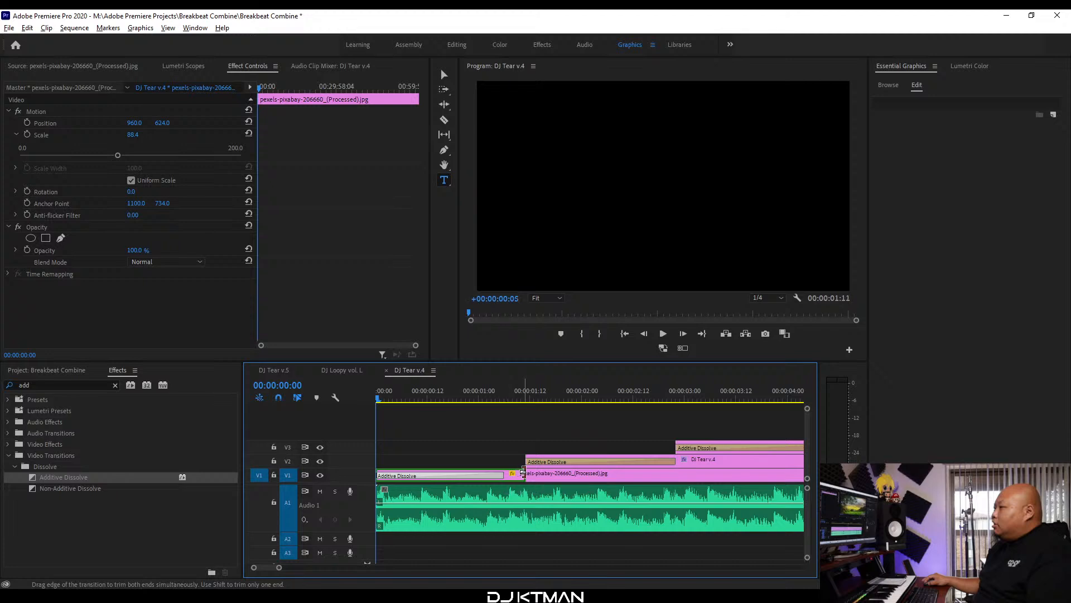
key(minus)
key(minus)
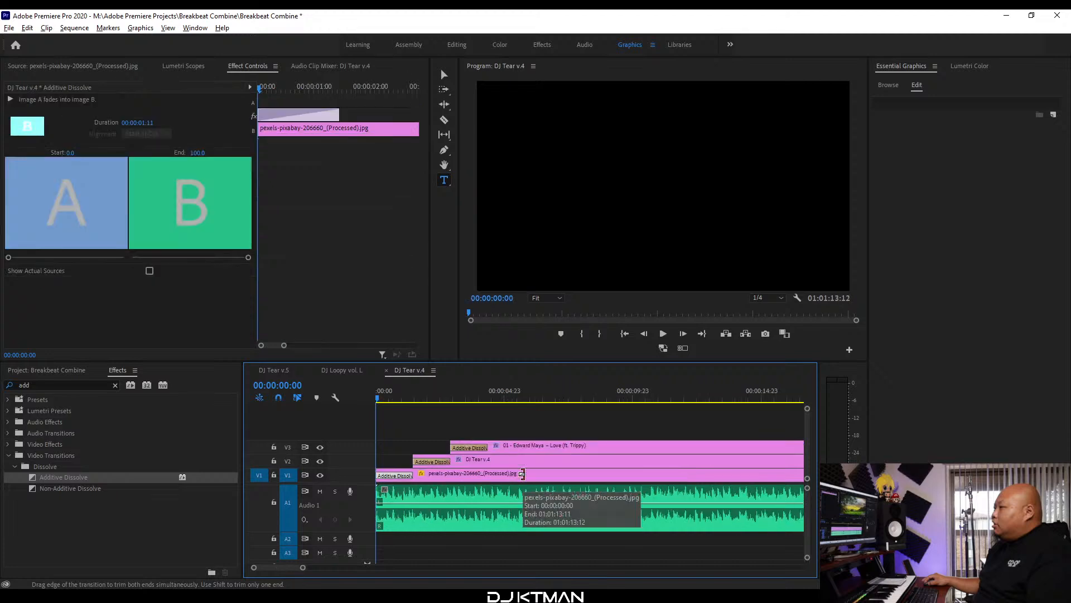
Play the opening of the DJ Tear v.4 sequence to check the picture and title fade-ins.
key(minus)
key(minus)
key(minus)
key(space)
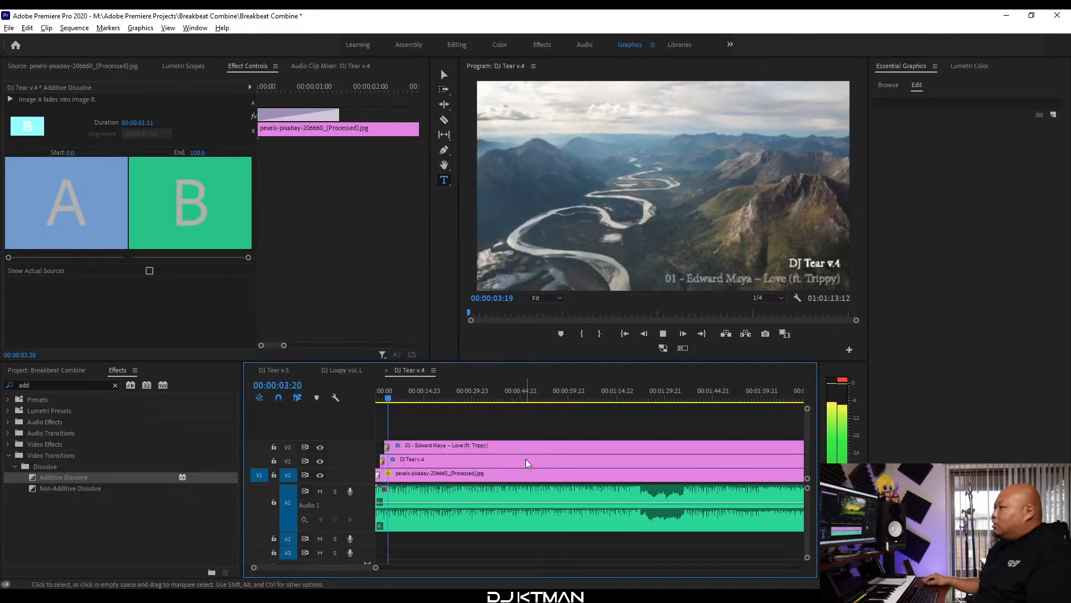
click(463, 417)
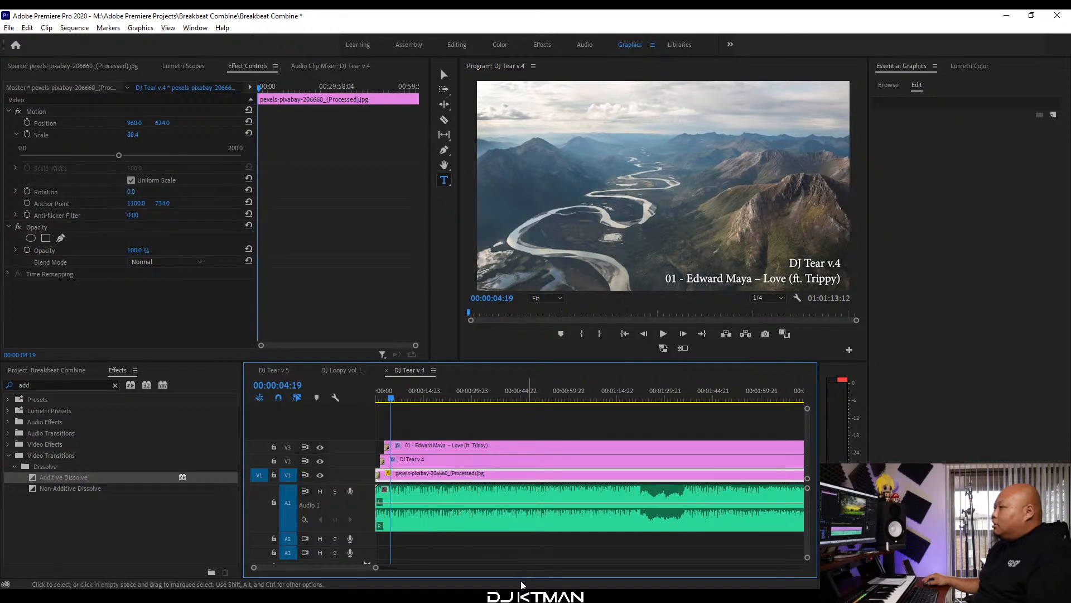
Open the DJ Tear v.4 Tracklist document from the Tracklist folder and copy the first song title, "Adam's Song Intro".
key(alt+Tab)
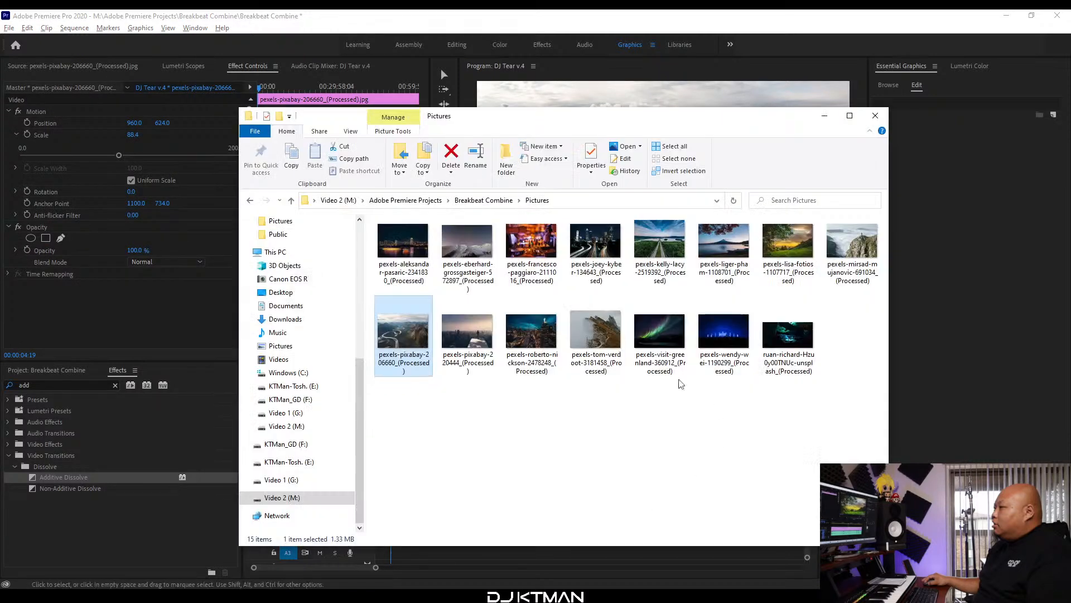
click(250, 201)
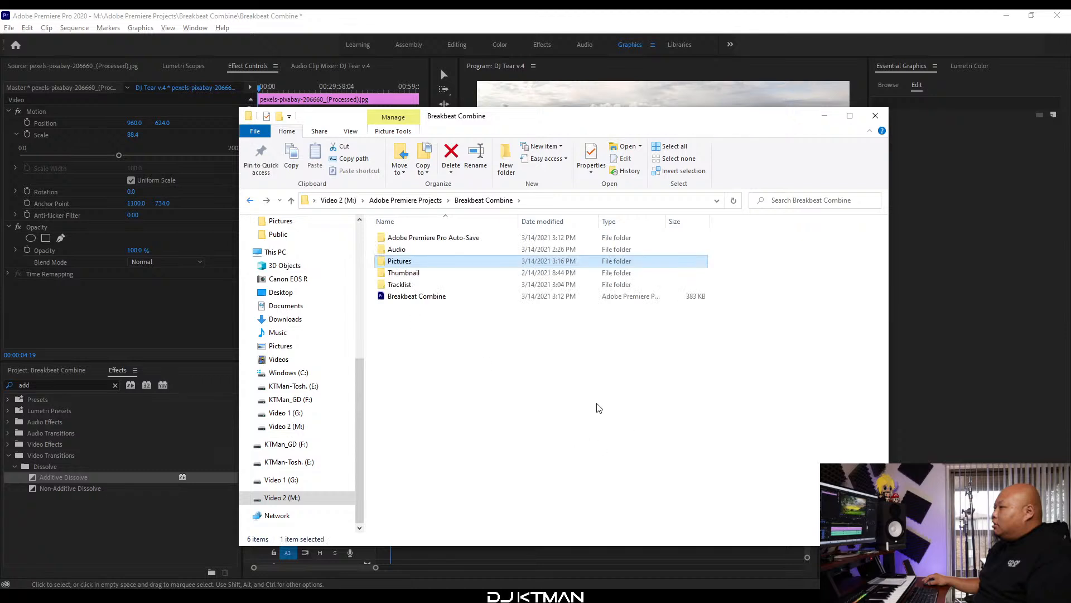
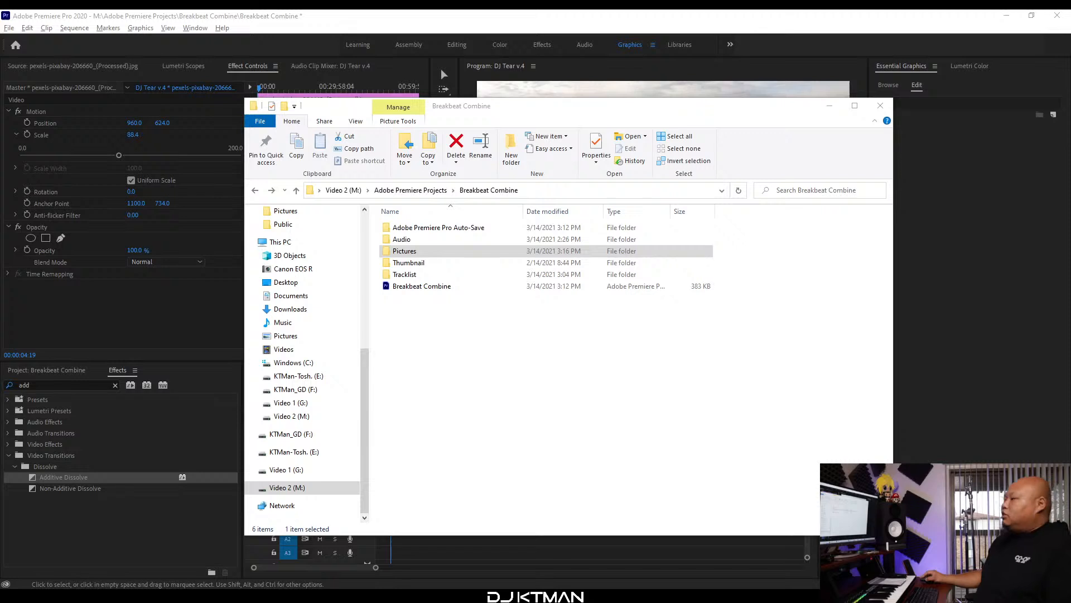
click(459, 328)
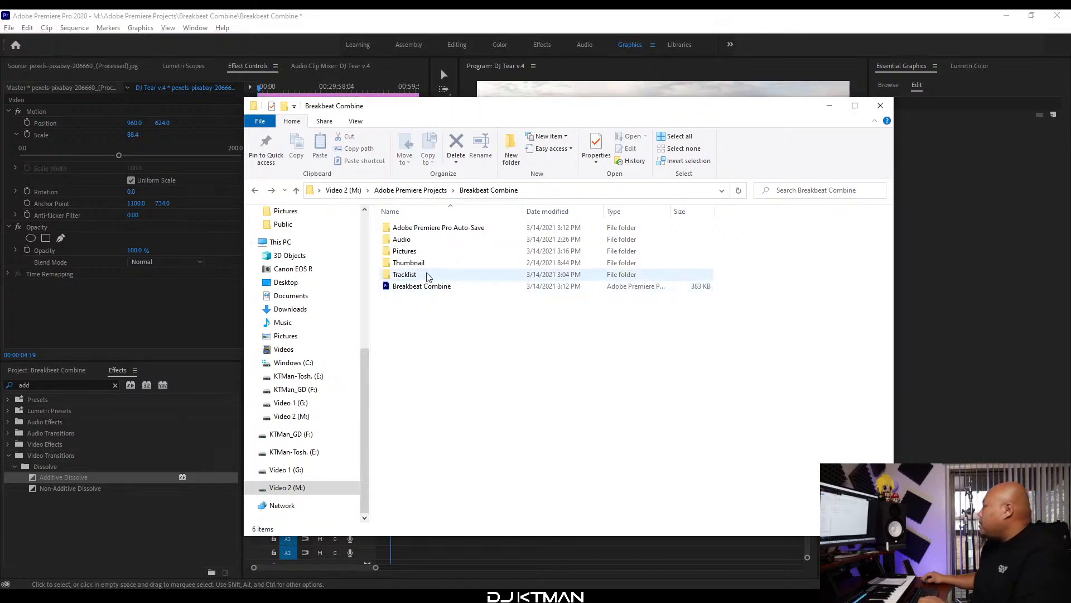
double_click(426, 274)
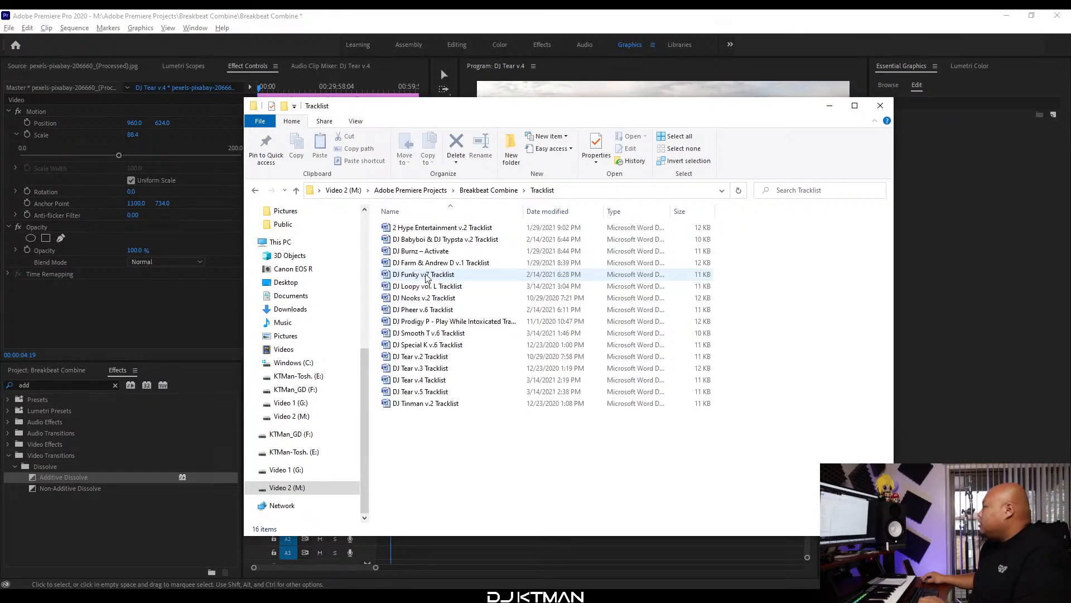
double_click(455, 380)
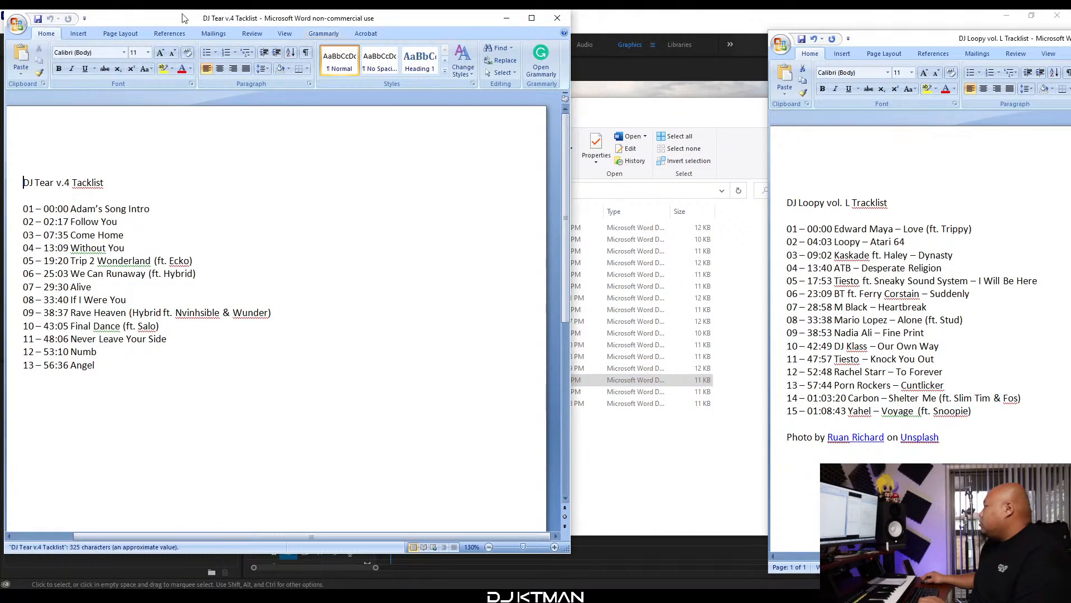
drag(137, 20, 904, 45)
drag(929, 234, 840, 235)
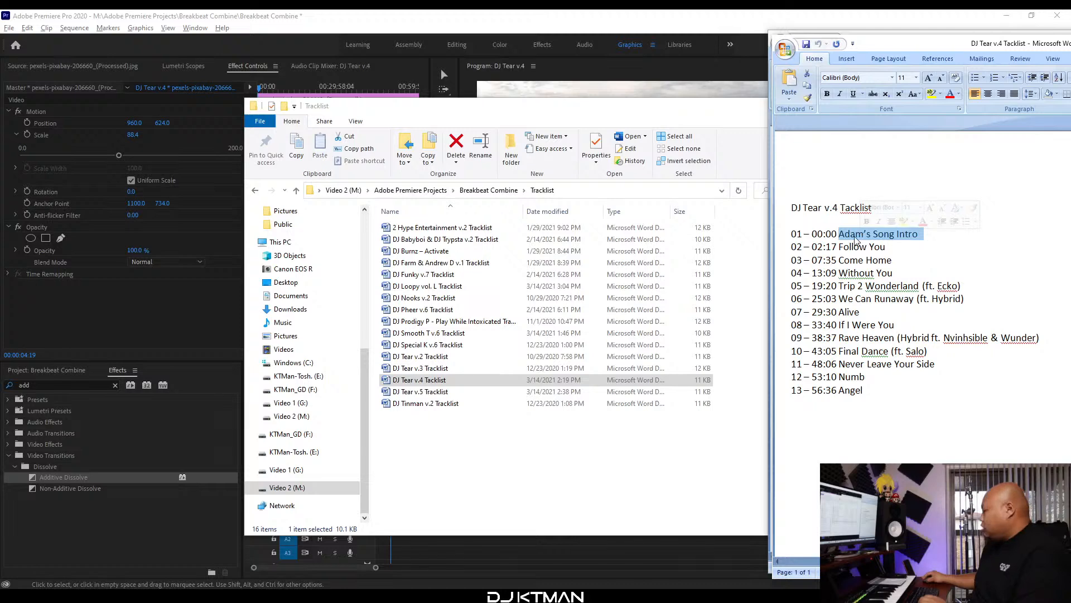
Back in Premiere Pro, replace the track title text on V3 with "01 - Adam's Song Intro".
click(514, 14)
click(836, 290)
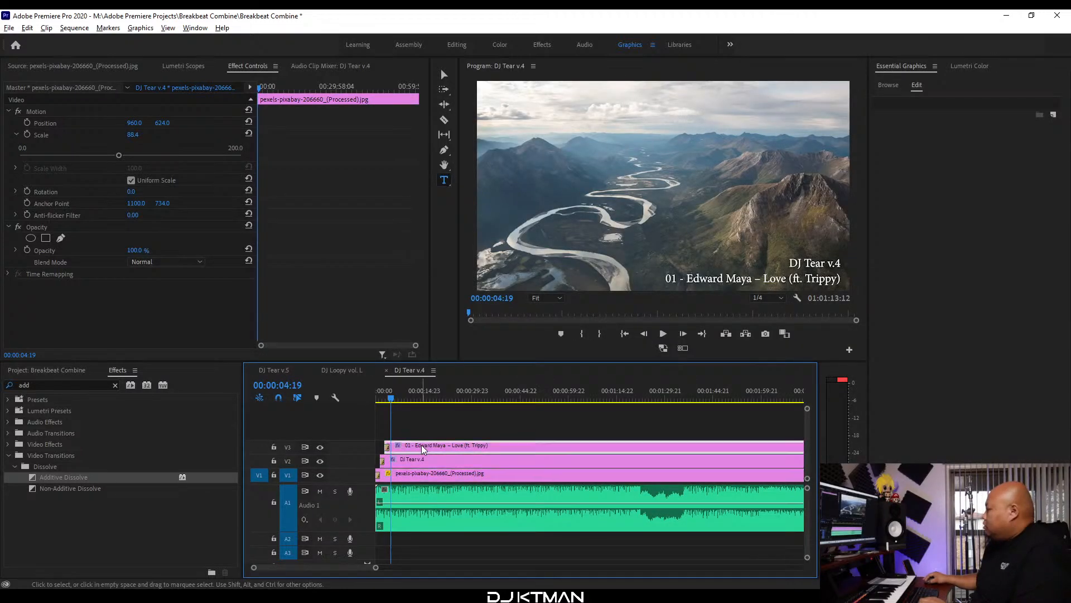
click(805, 277)
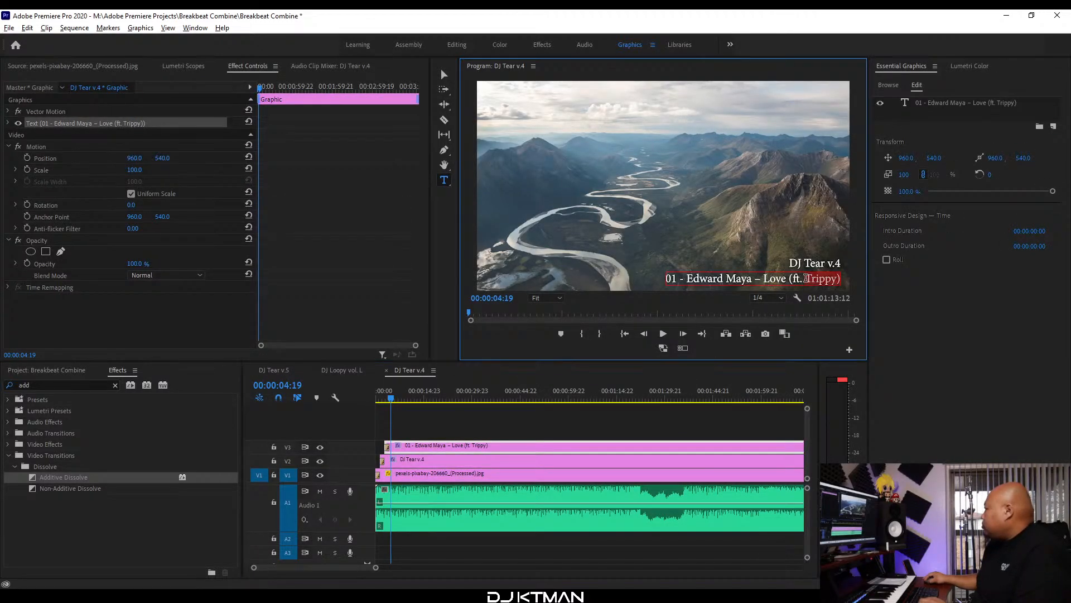
text(0)
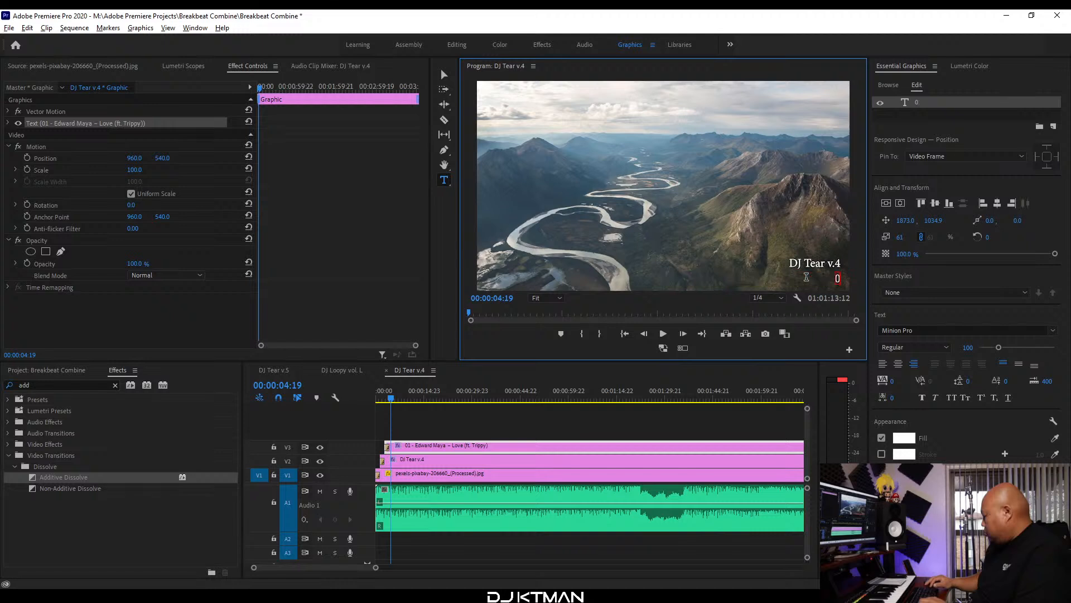
text(1 - Adam's Song IntroV)
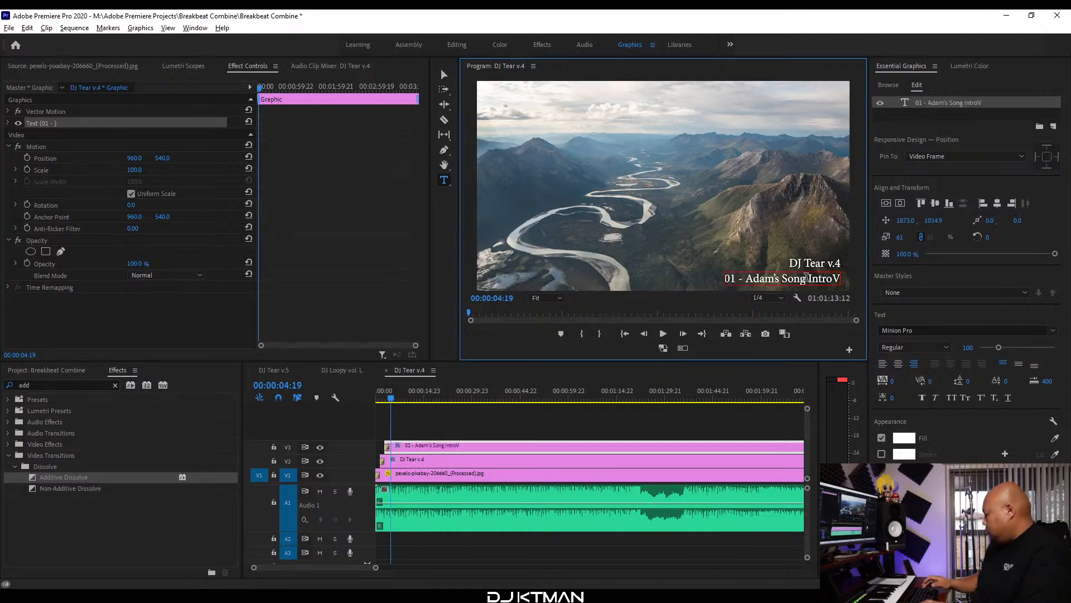
key(BackSpace)
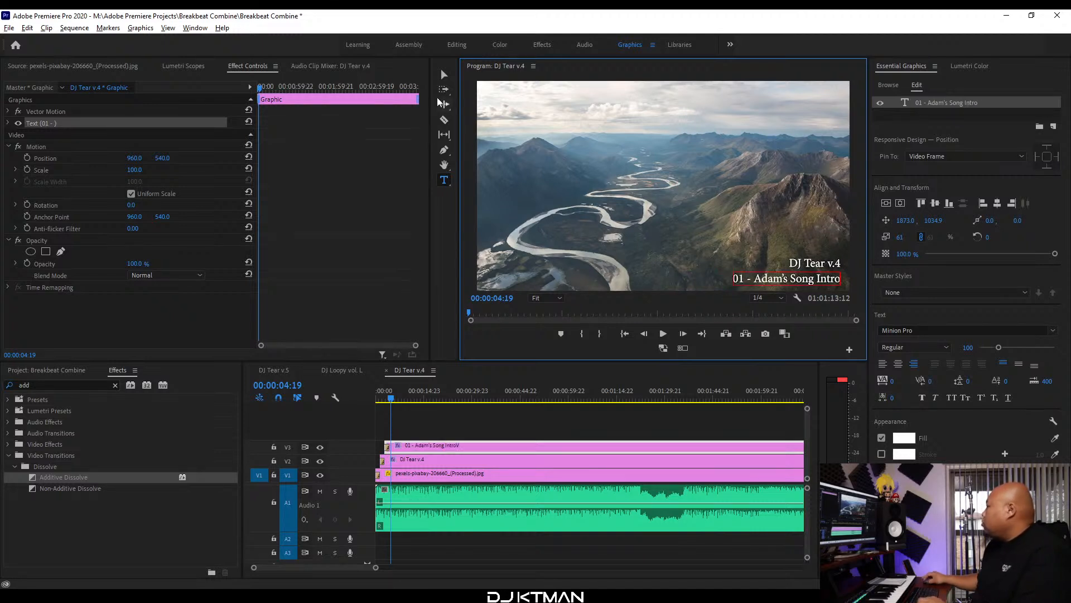
click(444, 76)
Copy the second song title, "Follow You", from the Word tracklist and return to Premiere Pro.
click(409, 371)
key(alt+Tab)
drag(890, 249, 858, 246)
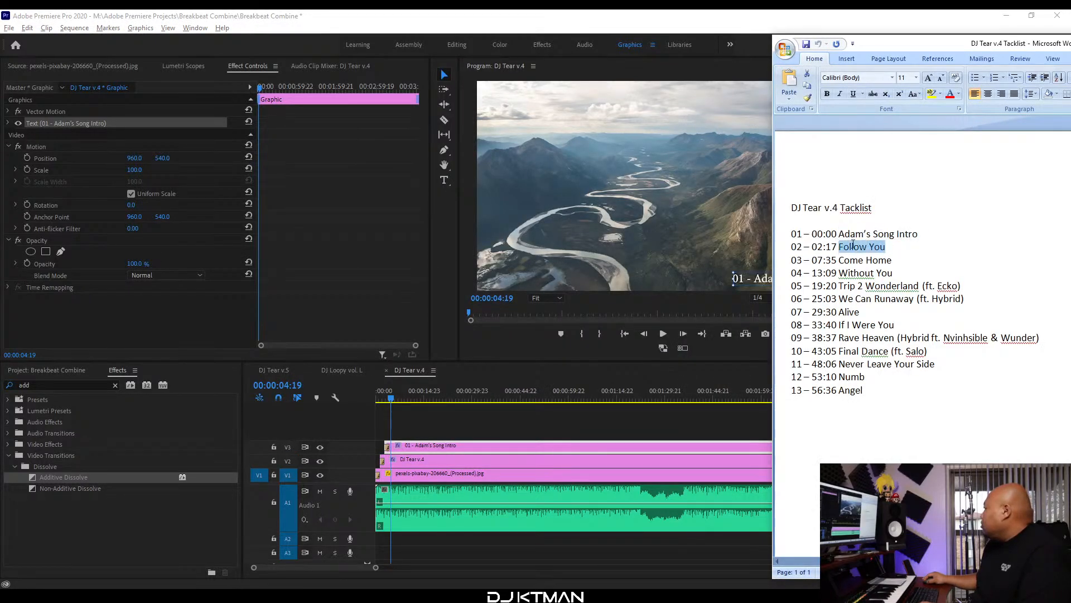
key(alt+Tab)
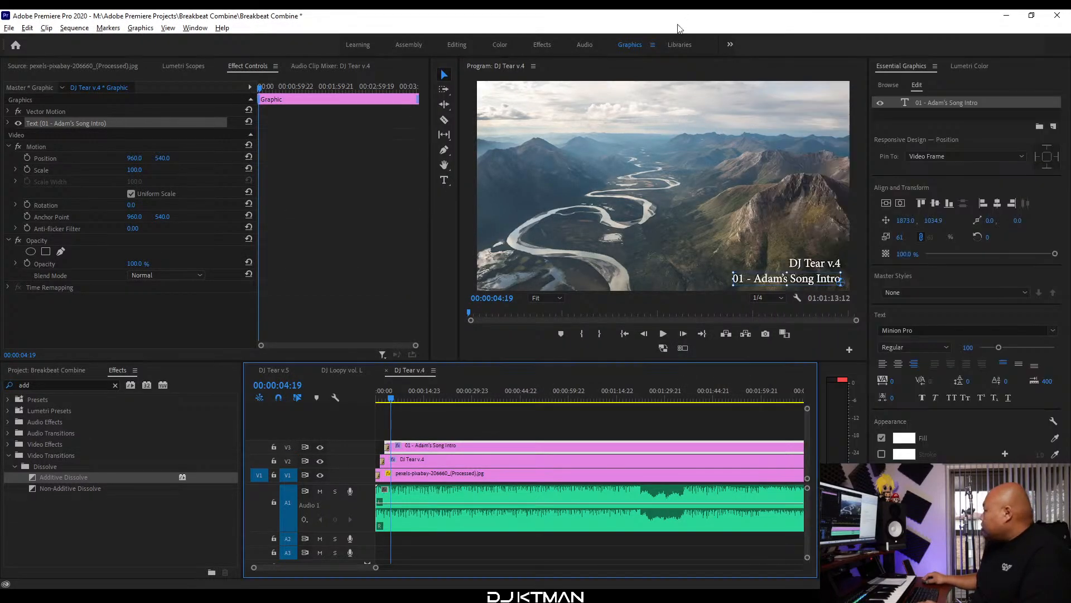
Extend the "01 - Adam's Song Intro" title clip on V3 to the end of the mix.
click(597, 398)
key(minus)
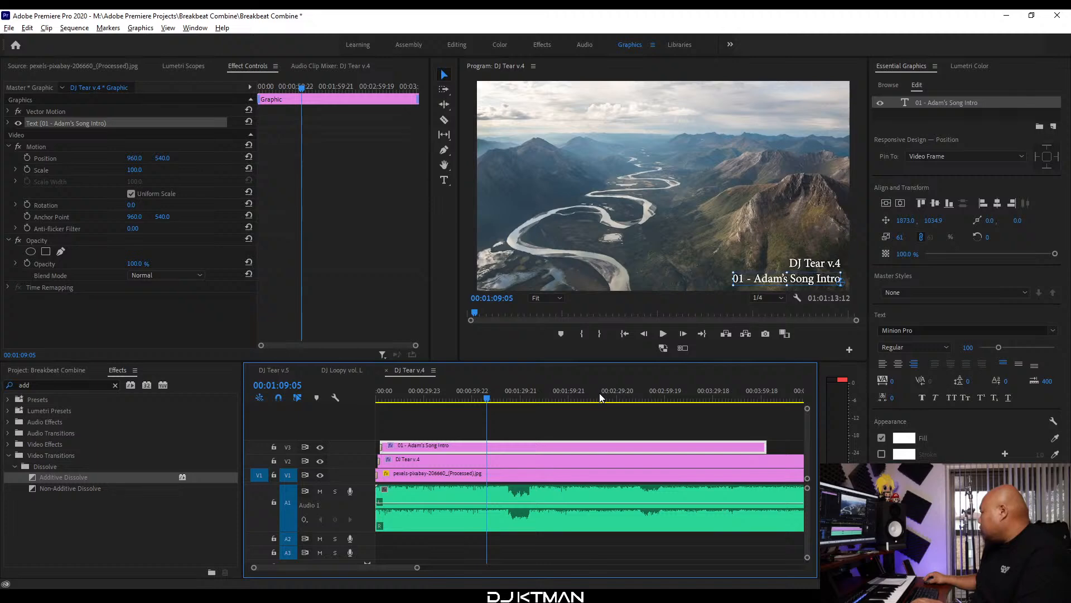
key(minus)
key(minus)
drag(638, 448, 694, 447)
key(minus)
key(minus)
drag(452, 447, 744, 460)
Split the "01 - Adam's Song Intro" title clip on V3 at 00:02:17:01, where the second song starts.
key(equal)
key(equal)
key(equal)
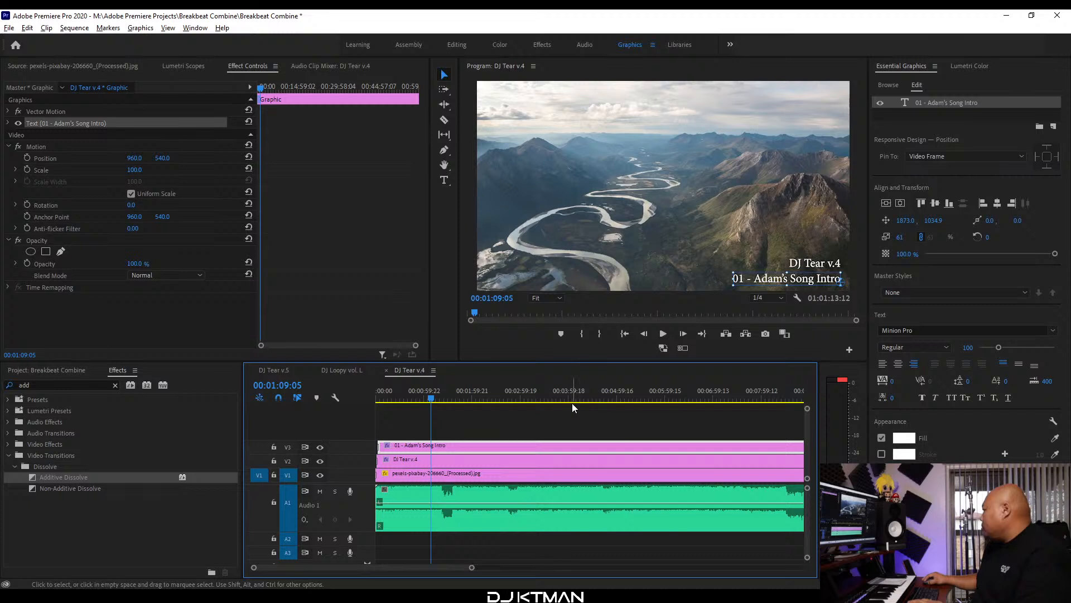
click(516, 396)
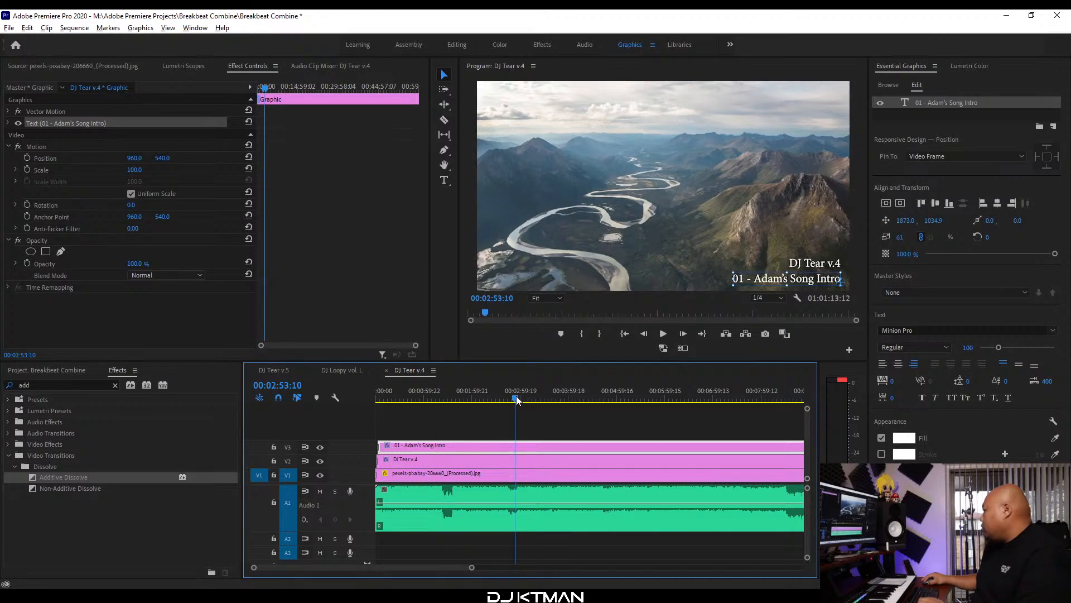
key(equal)
key(equal)
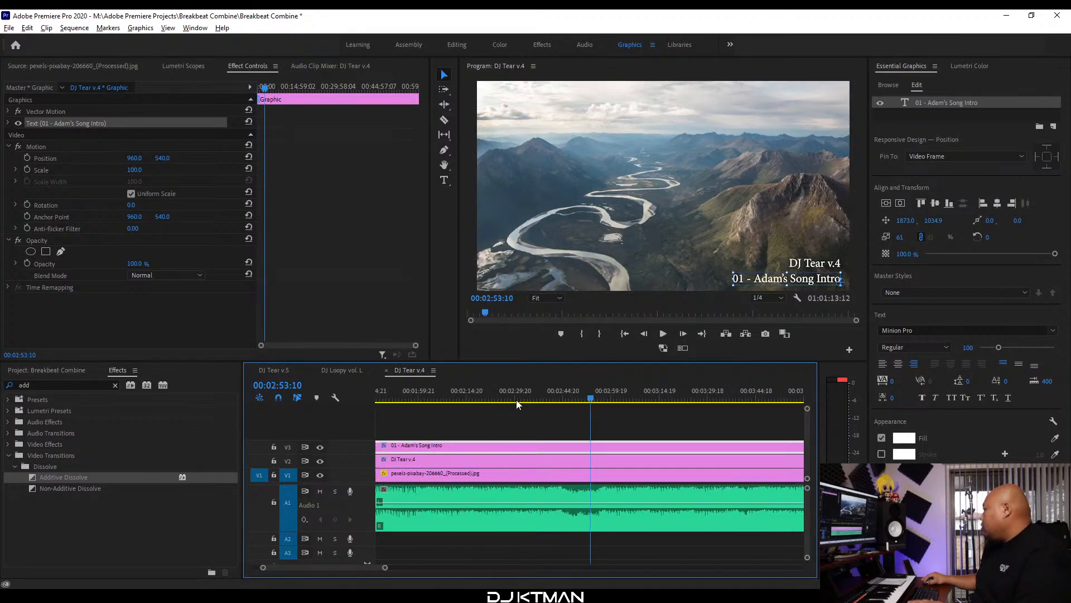
click(567, 400)
key(equal)
drag(586, 396, 526, 398)
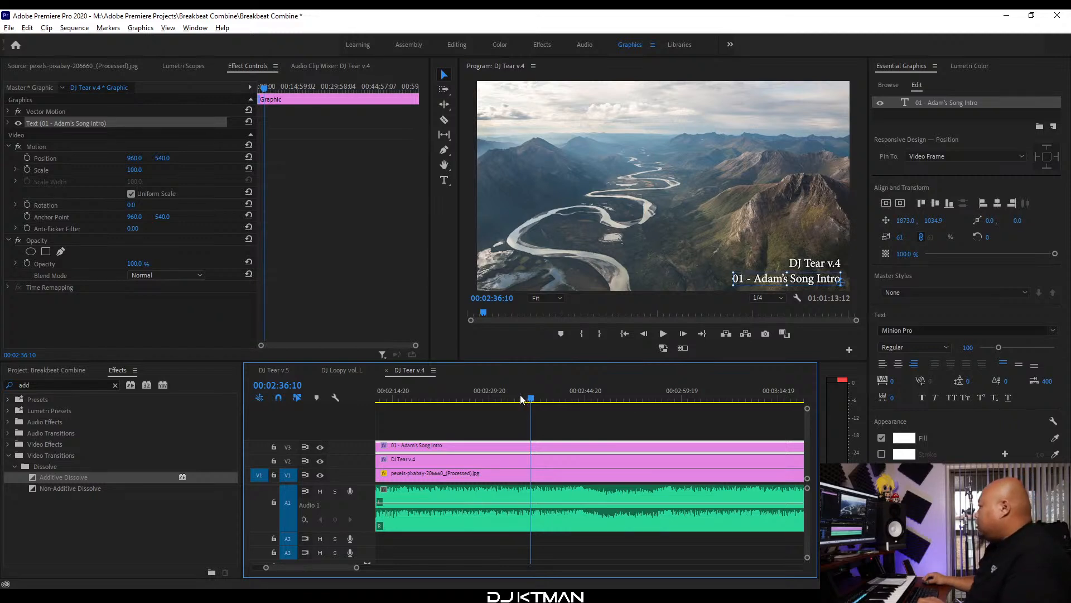
click(512, 401)
click(502, 401)
click(499, 400)
drag(482, 401, 409, 400)
key(equal)
key(equal)
key(equal)
key(equal)
key(equal)
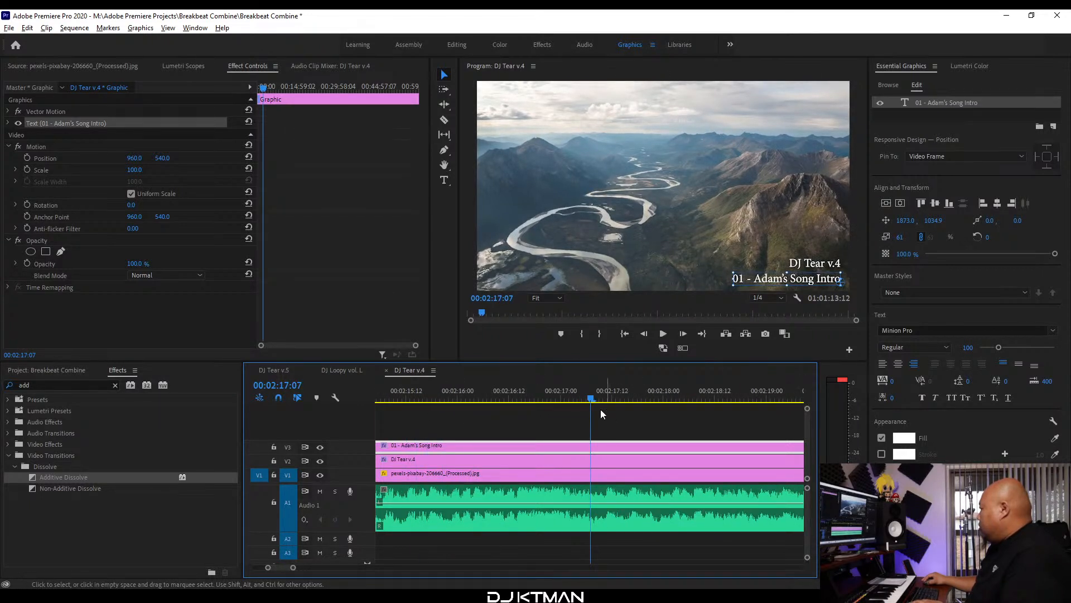
click(445, 401)
key(space)
key(space)
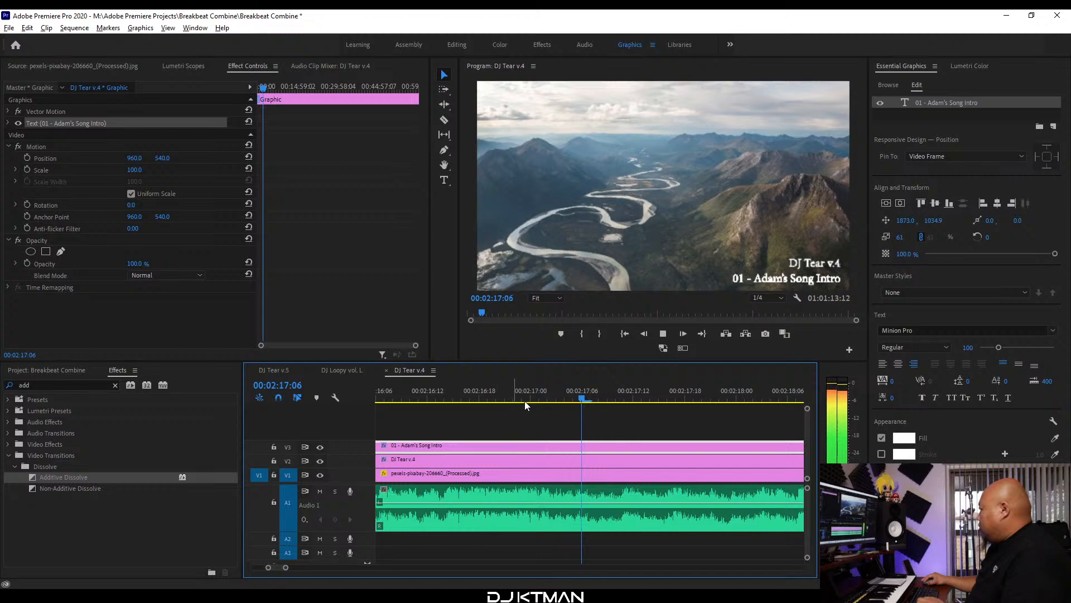
key(c)
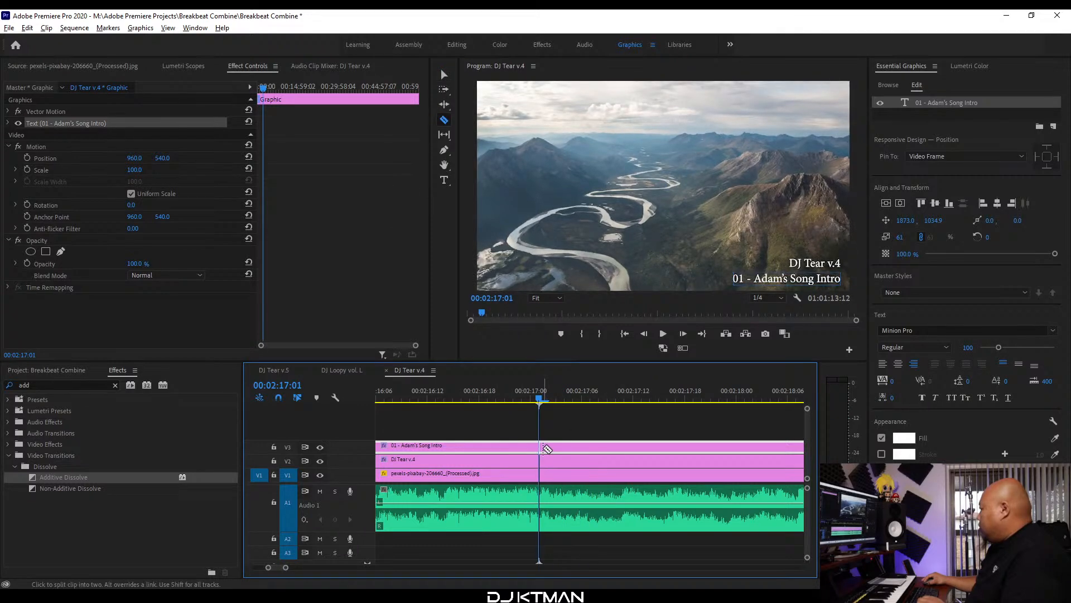
click(542, 447)
key(v)
Replace the text of the second title segment on V3 with "02 - Follow You" and play it back briefly.
click(569, 446)
key(minus)
key(minus)
key(minus)
key(minus)
double_click(798, 277)
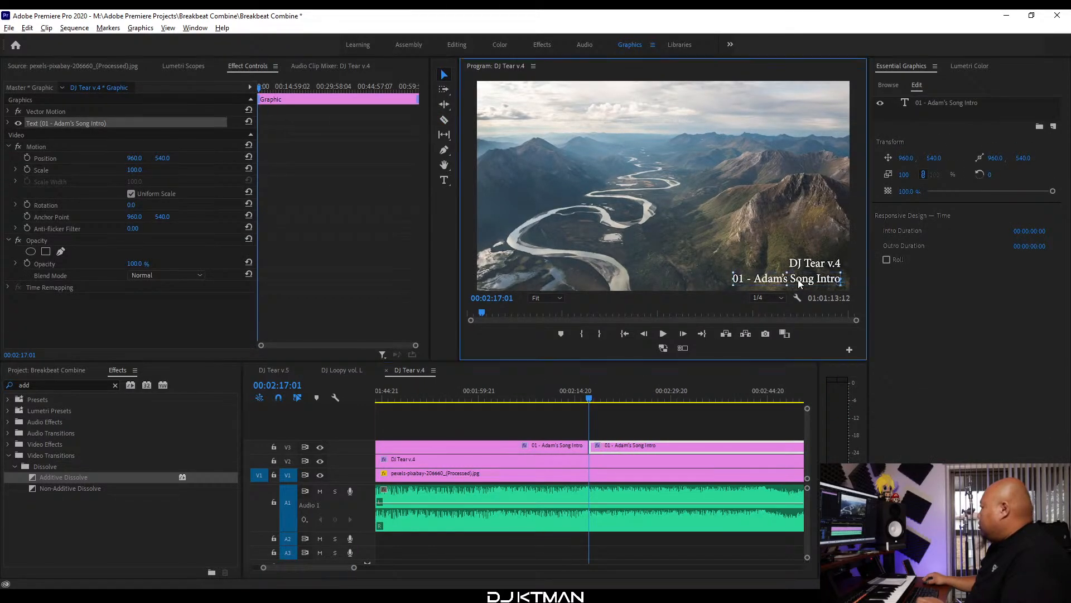
text(02 - Follow You)
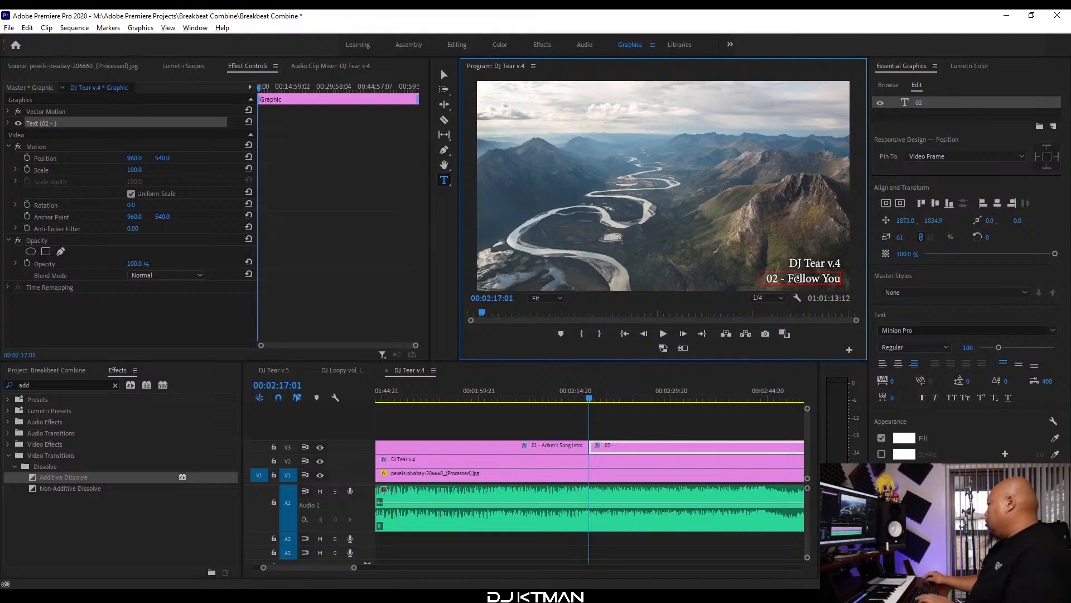
key(BackSpace)
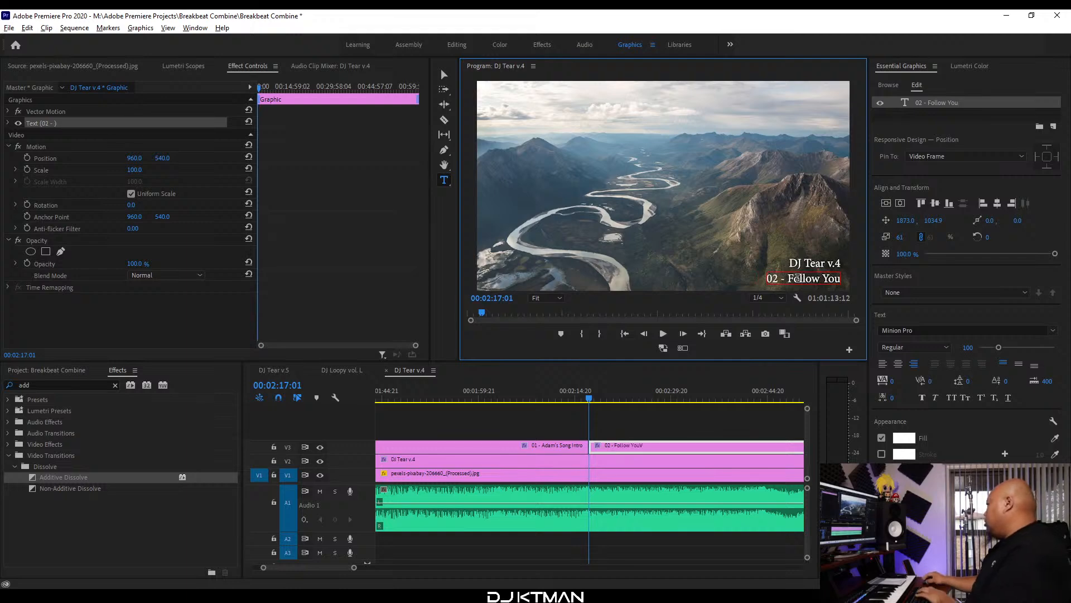
click(413, 369)
key(minus)
key(space)
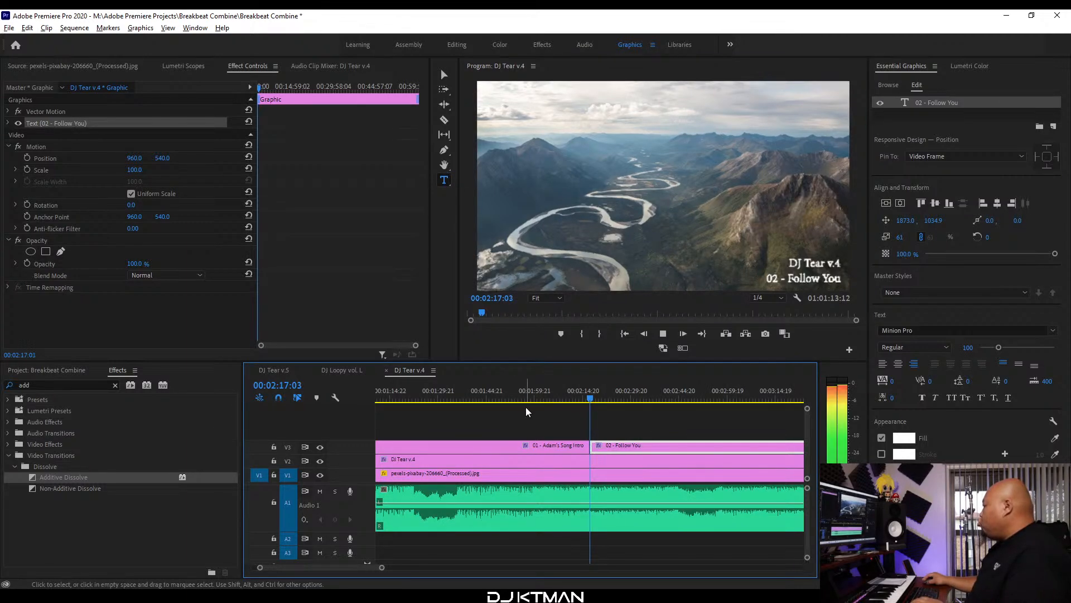
key(space)
Switch to the Word tracklist, copy the third song title, "Come Home", and return to Premiere Pro.
key(alt+Tab)
drag(891, 260, 851, 260)
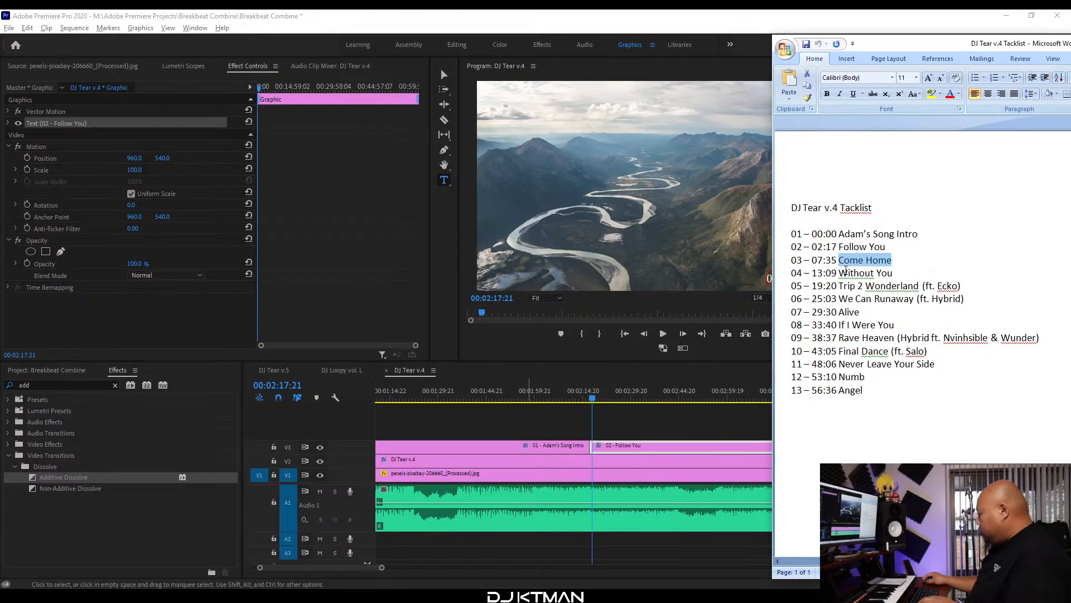
key(alt+Tab)
Split the "02 - Follow You" title clip on V3 at 00:07:35:11, where the third song starts.
click(663, 393)
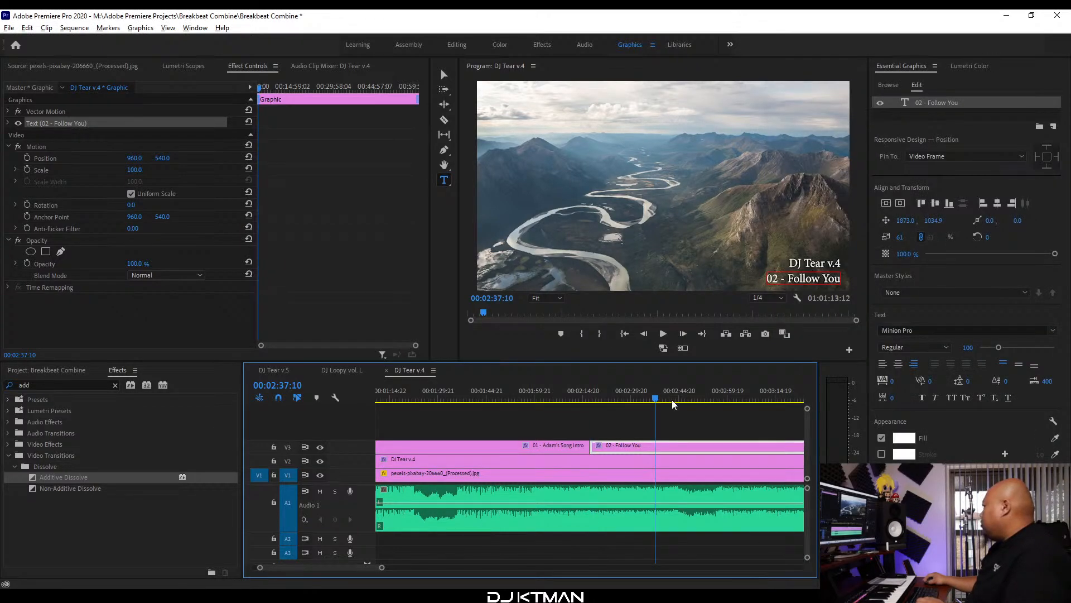
key(minus)
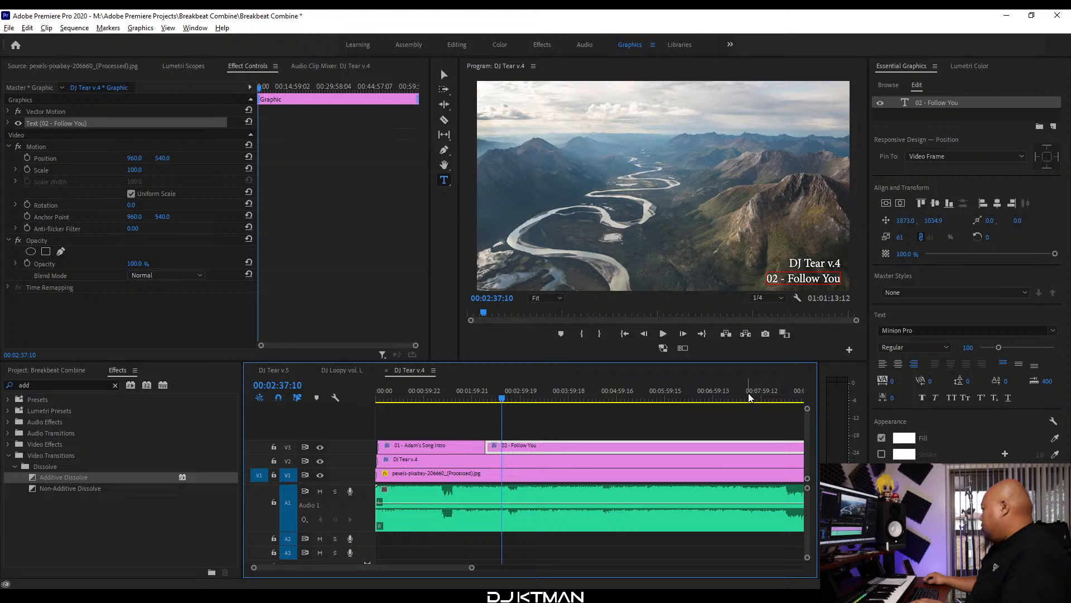
click(724, 398)
key(equal)
key(equal)
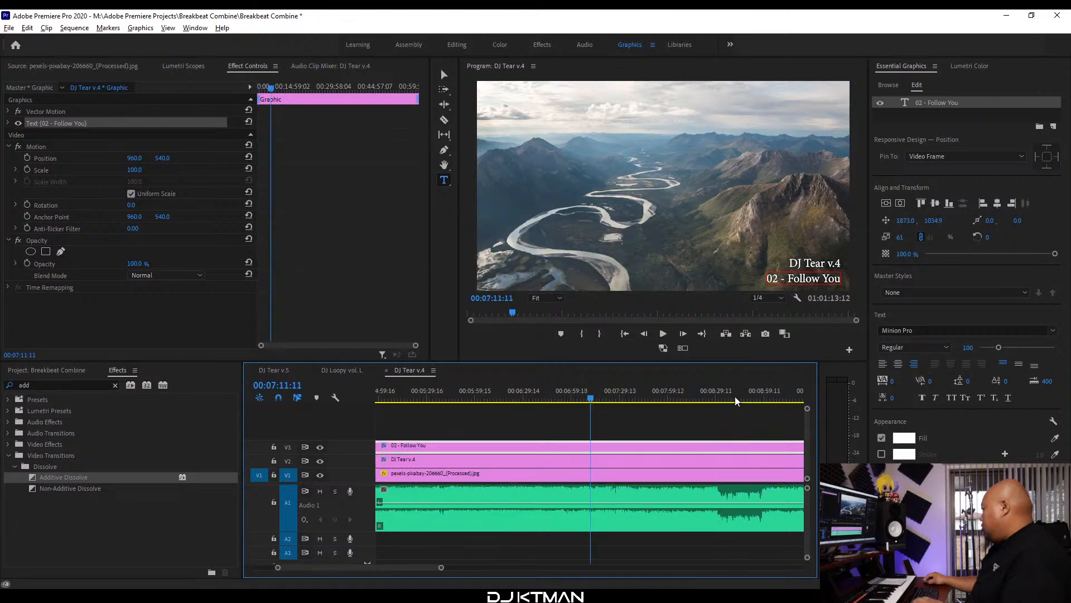
click(636, 398)
drag(664, 391, 721, 397)
scroll(637, 414, down, 3)
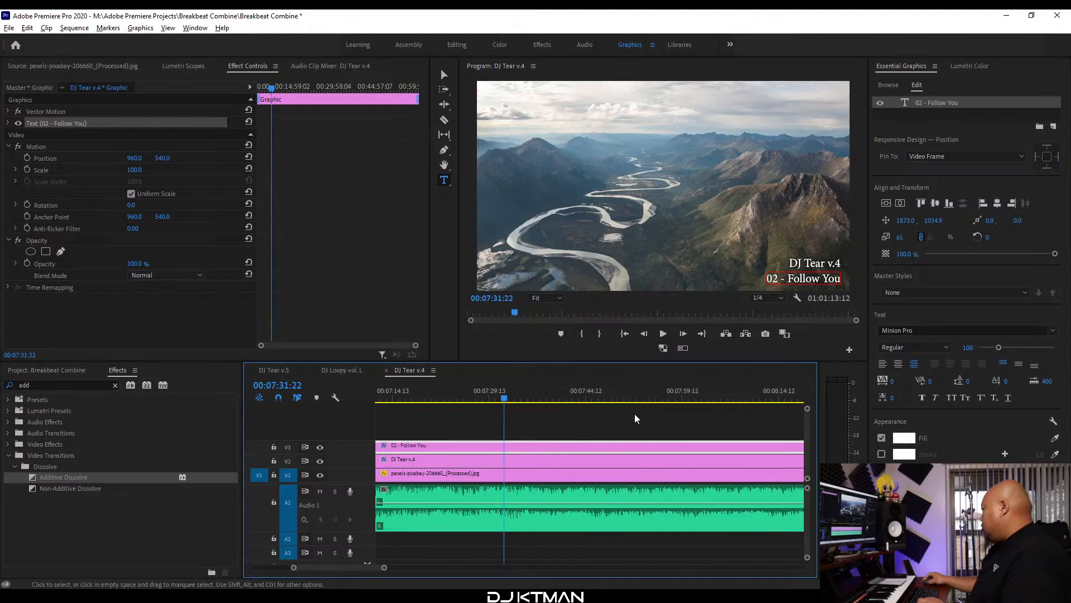
key(space)
key(equal)
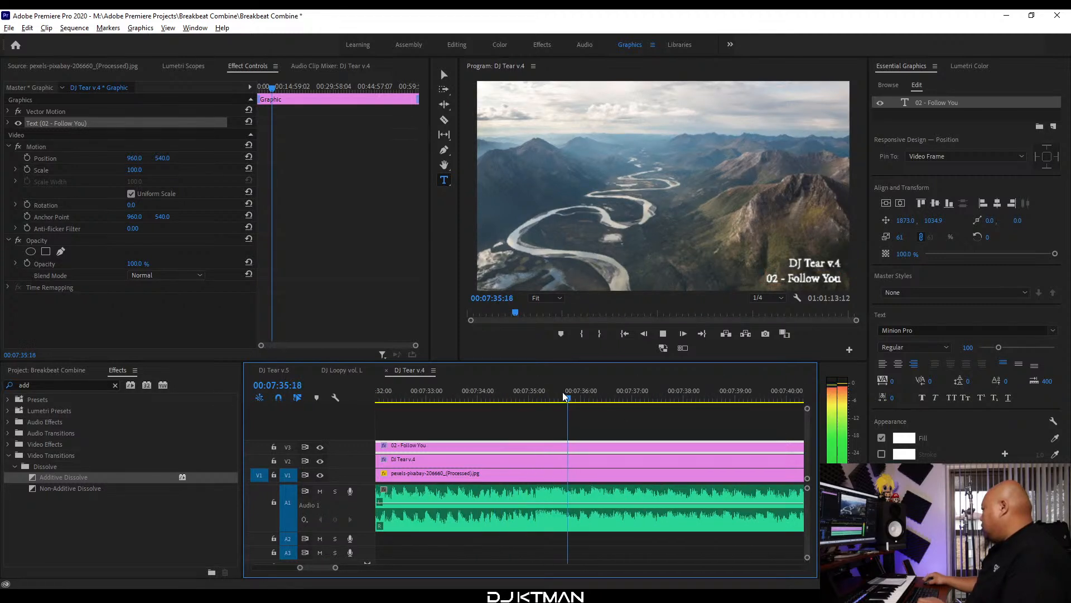
drag(547, 393, 554, 395)
key(c)
click(555, 447)
key(v)
Change the title text of the segment after the 07:35 cut to "03 - Come Home" and play it back briefly.
click(562, 449)
key(minus)
key(minus)
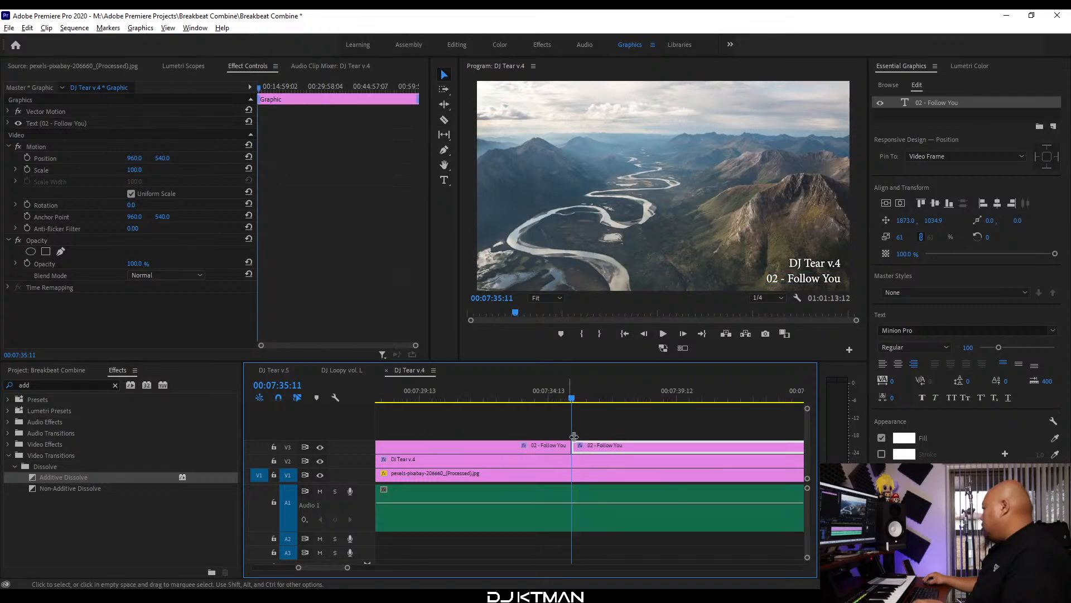
key(space)
key(space)
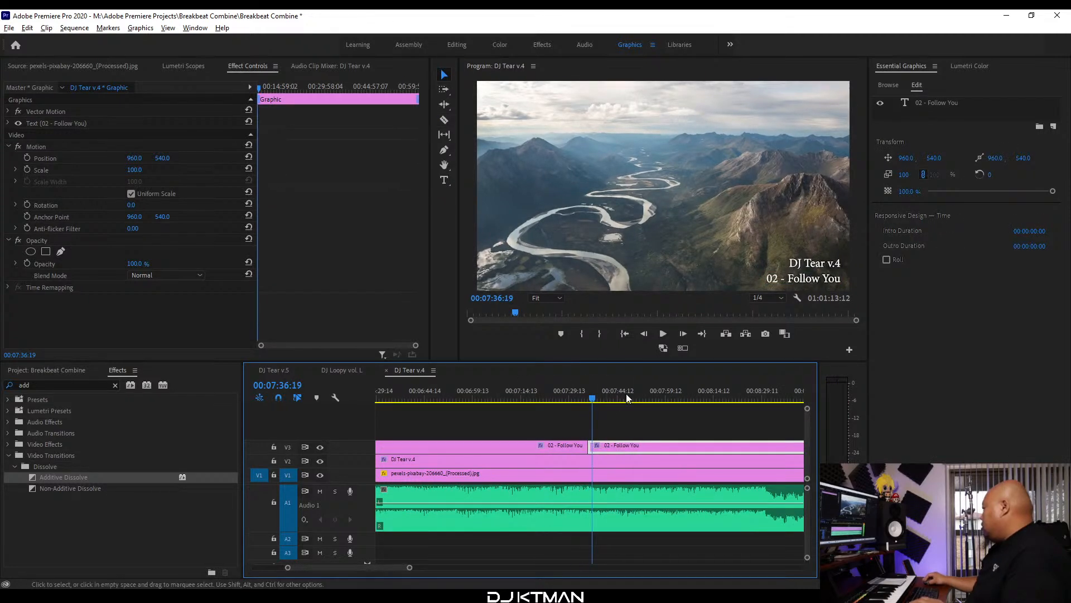
double_click(796, 282)
text(03 - Come Home)
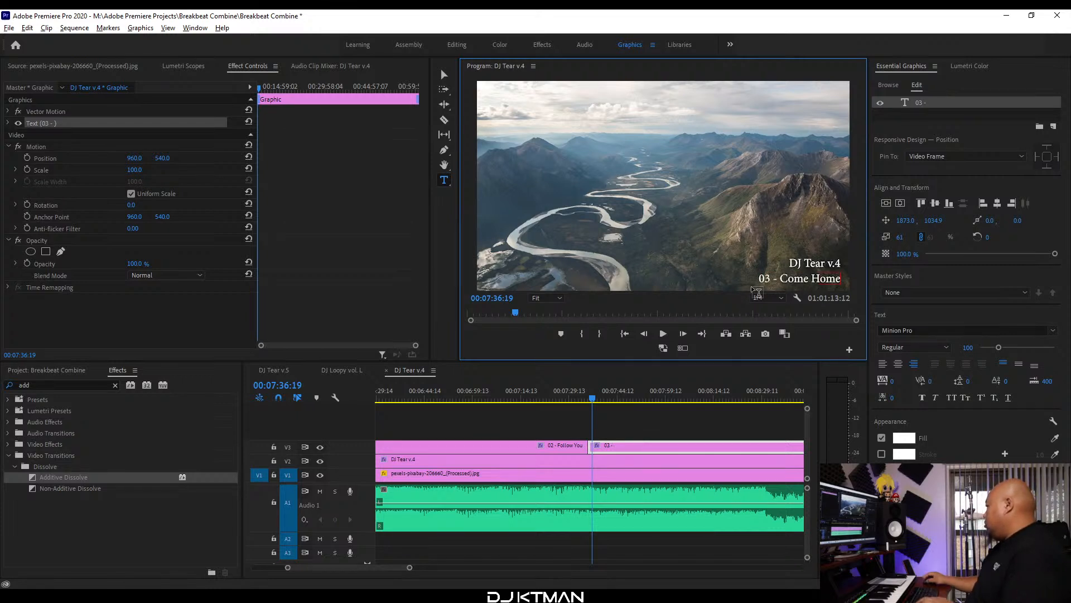
click(405, 371)
key(minus)
key(minus)
key(space)
key(equal)
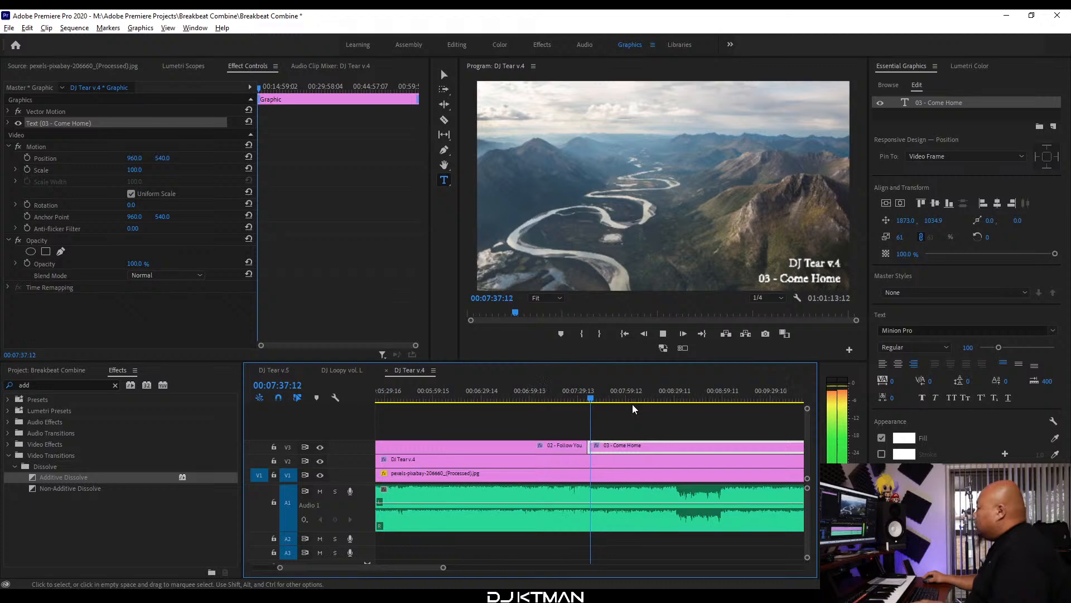
key(space)
Copy the fourth song title, "Without You", from the Word tracklist and return to Premiere Pro.
key(alt+Tab)
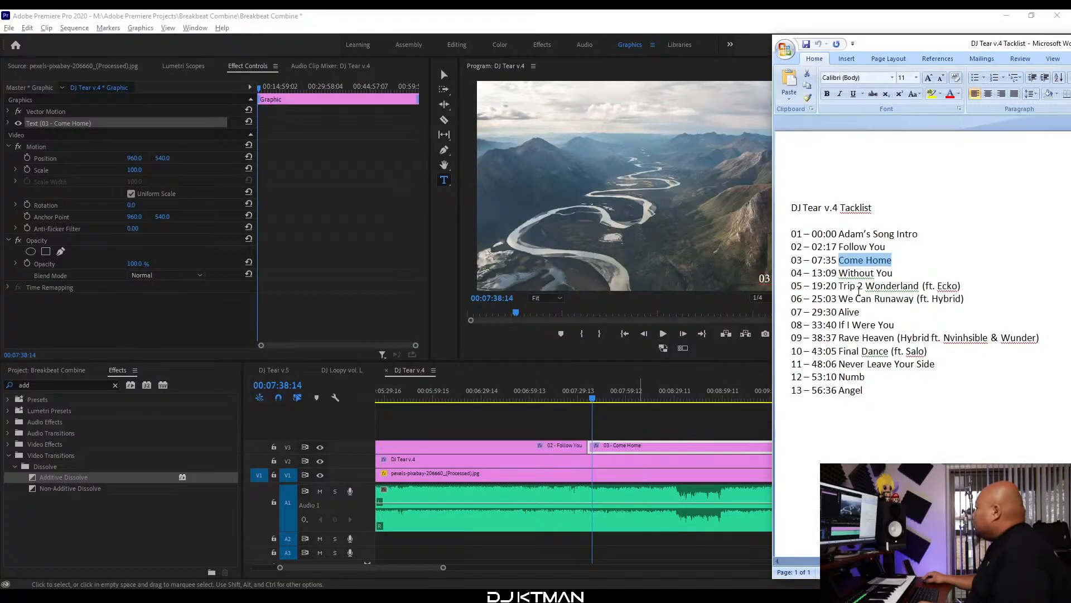
drag(899, 269, 838, 273)
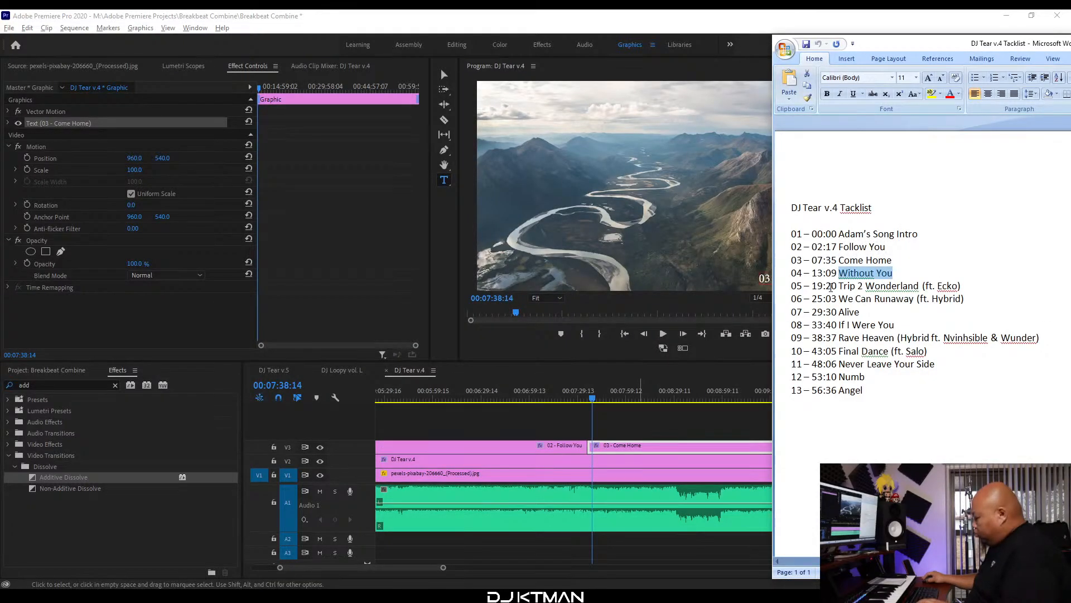
click(684, 12)
Split the "03 - Come Home" title clip on V3 at 00:13:09:12, where the fourth song starts.
click(717, 395)
key(minus)
key(minus)
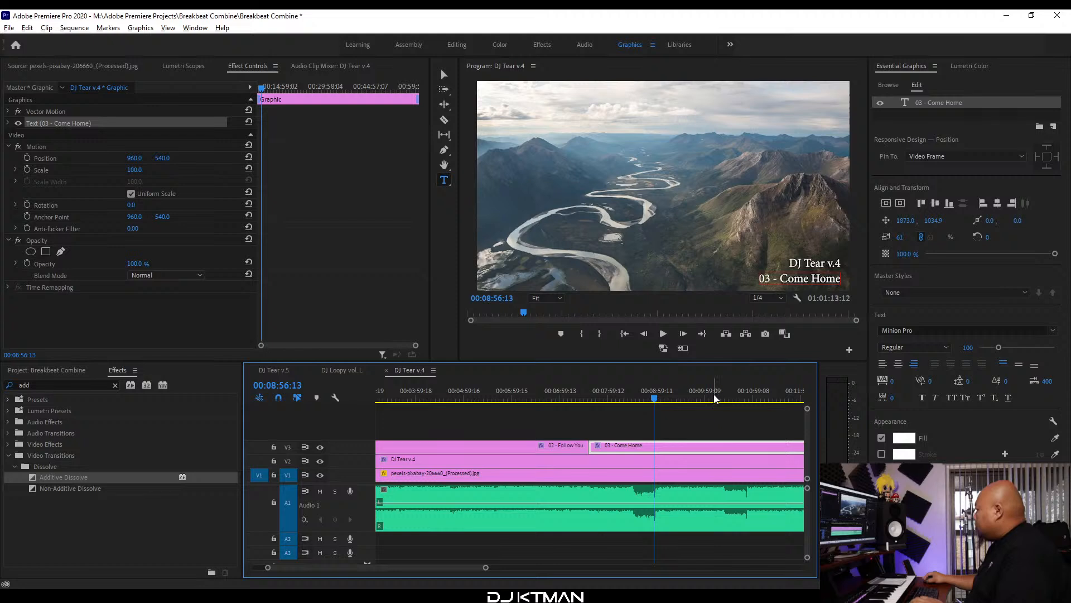
click(702, 398)
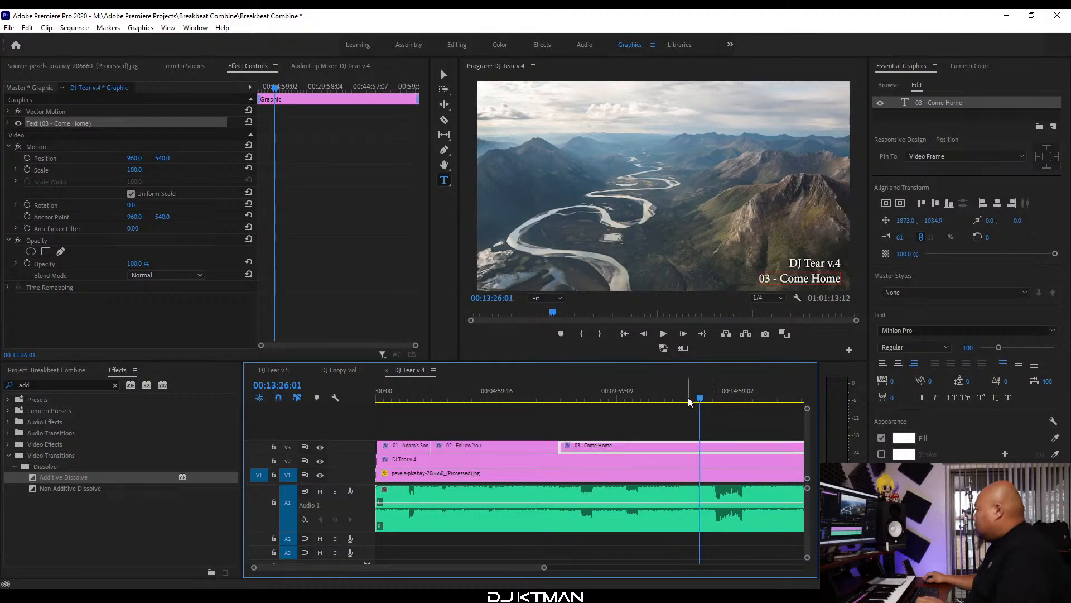
key(equal)
key(equal)
click(491, 394)
click(531, 399)
click(571, 399)
key(equal)
key(equal)
key(equal)
key(equal)
click(512, 398)
click(483, 397)
key(equal)
key(equal)
click(500, 398)
key(space)
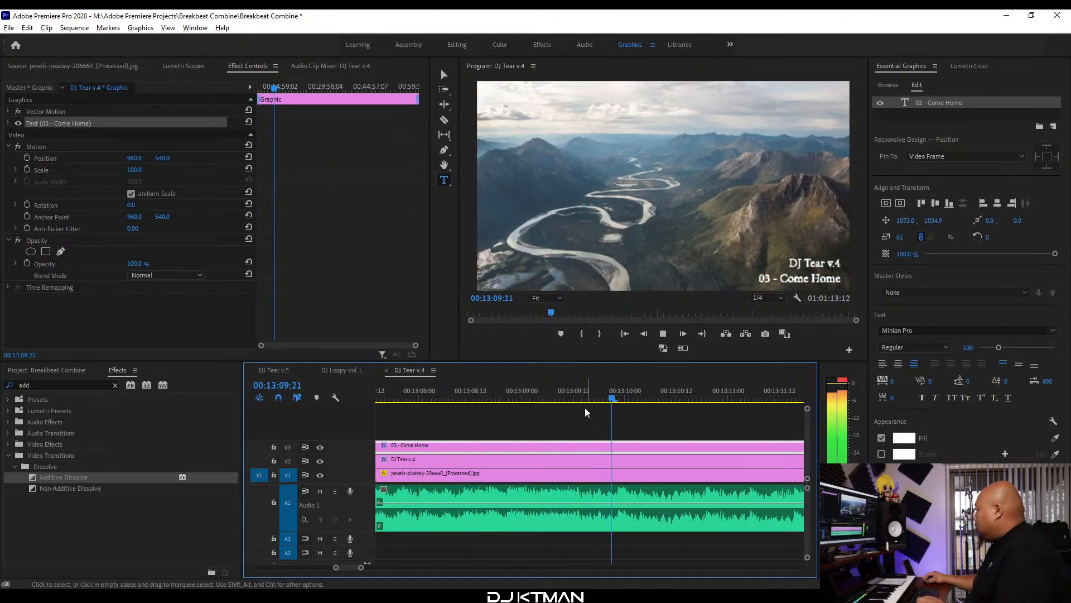
click(576, 398)
key(equal)
key(equal)
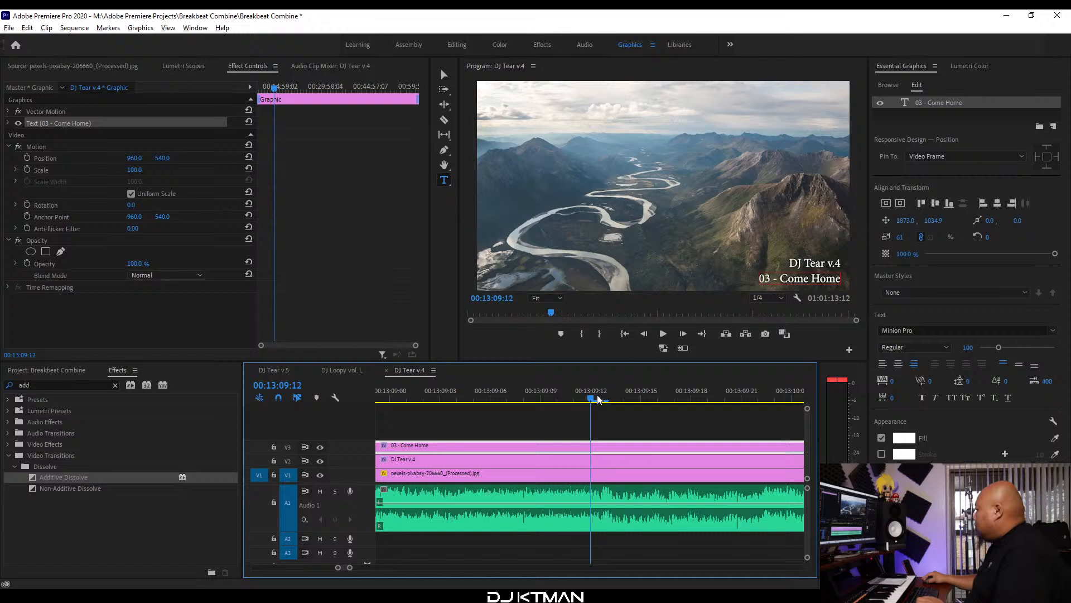
key(c)
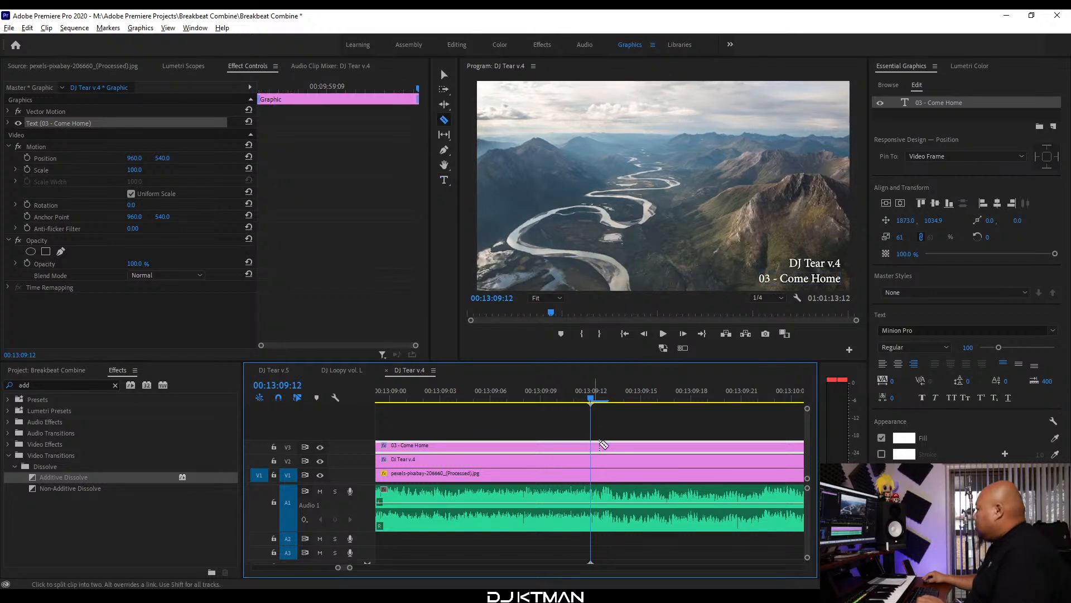
click(599, 448)
key(v)
Play briefly past the 13:09 cut and replace the text of the title segment after it with "04 - Without You".
key(minus)
key(minus)
key(minus)
key(minus)
key(minus)
key(minus)
key(space)
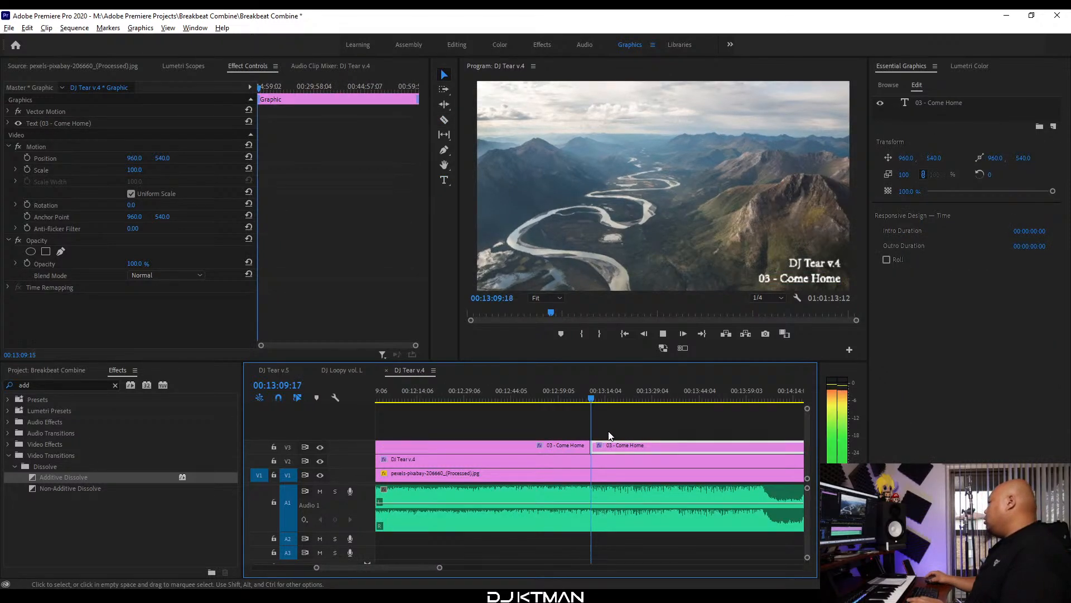
key(space)
double_click(792, 278)
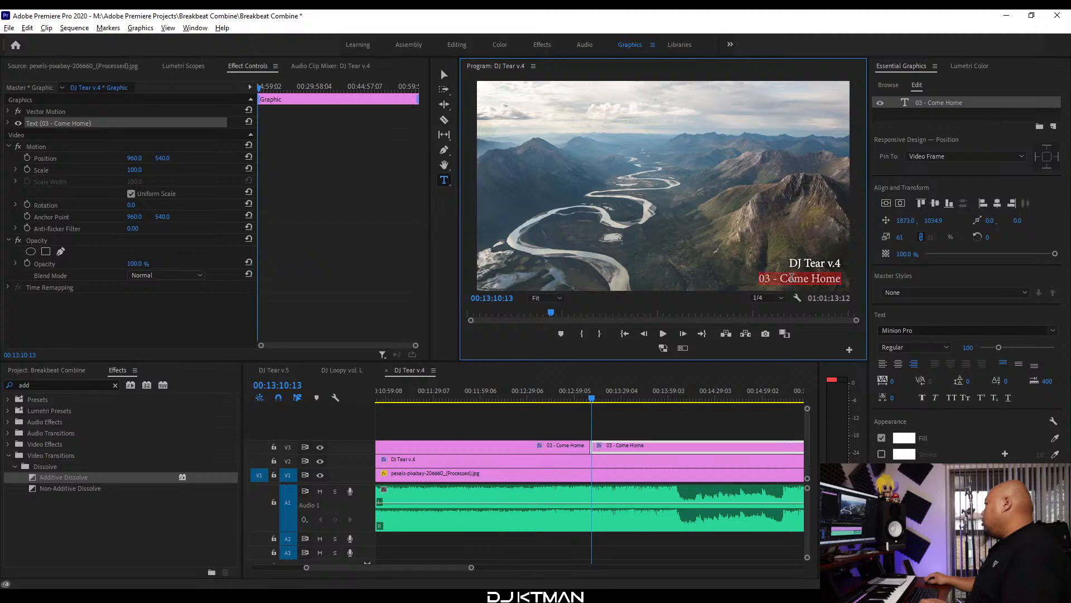
text(04 - Without You)
click(410, 375)
key(minus)
Copy the fifth song title, "Trip 2 Wonderland (ft. Ecko)", from the Word tracklist and return to Premiere Pro.
key(alt+Tab)
drag(954, 287, 853, 287)
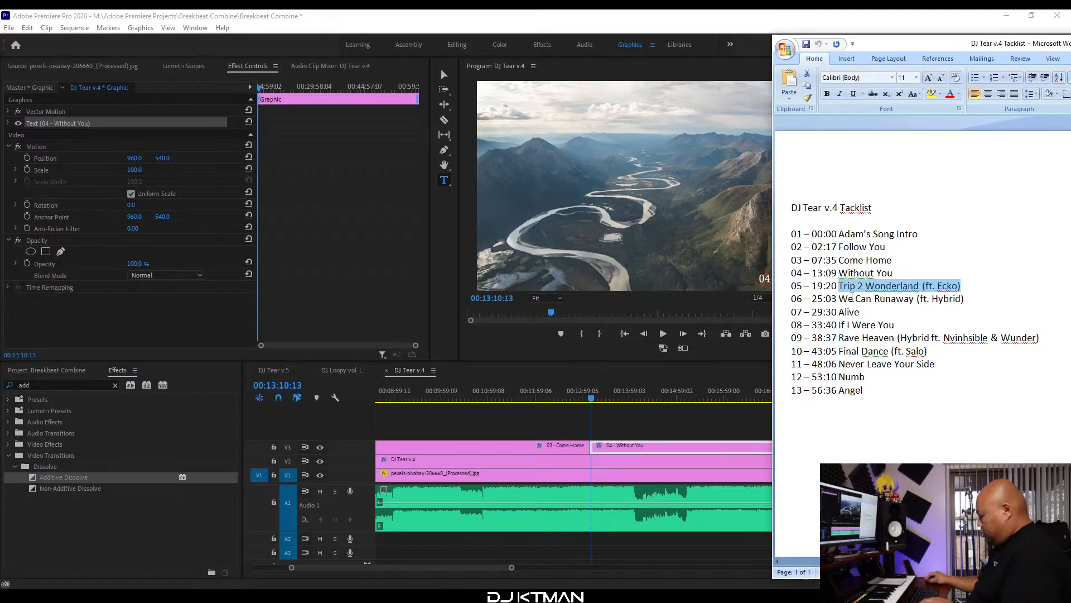
click(949, 17)
Split the "04 - Without You" title clip on V3 at 00:19:20:17, where the fifth song starts.
click(705, 398)
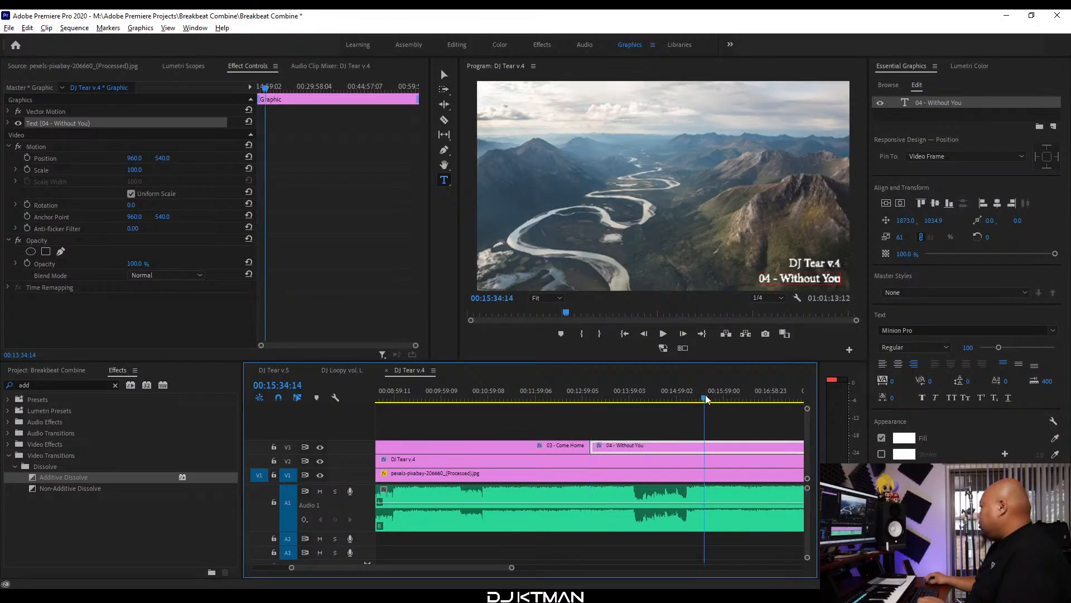
key(minus)
click(725, 398)
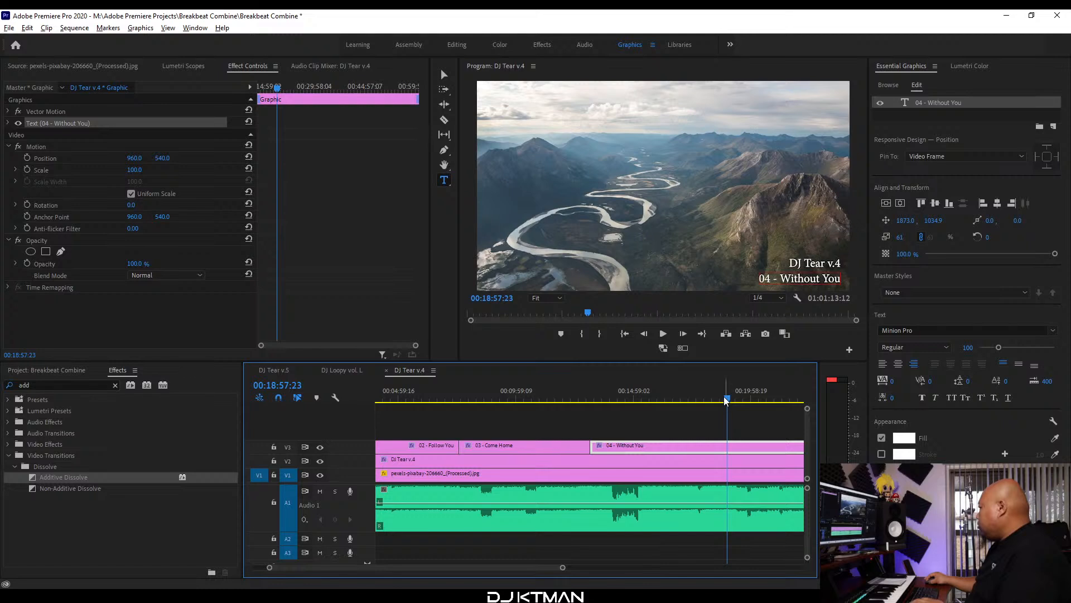
key(equal)
key(equal)
key(equal)
click(618, 399)
click(634, 398)
key(equal)
key(equal)
drag(691, 402, 740, 399)
scroll(663, 404, down, 5)
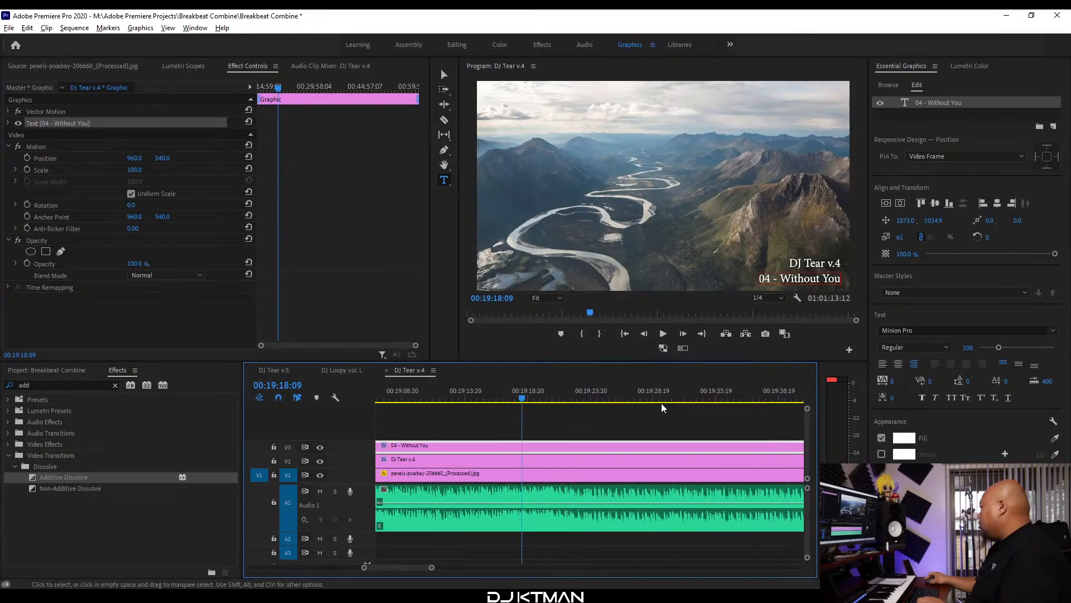
key(space)
key(equal)
key(equal)
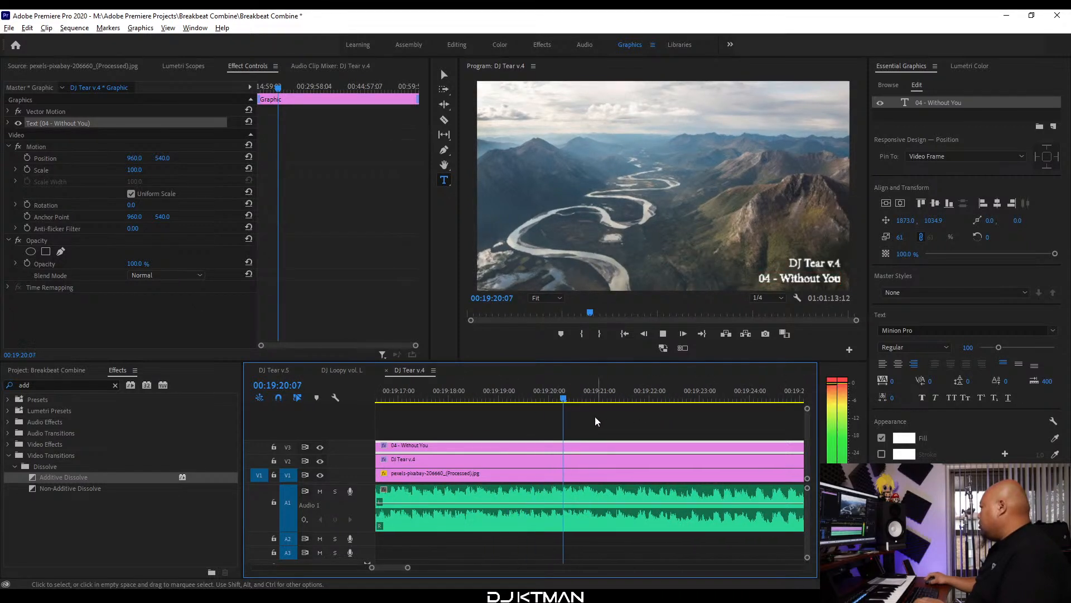
click(585, 391)
key(equal)
key(equal)
key(equal)
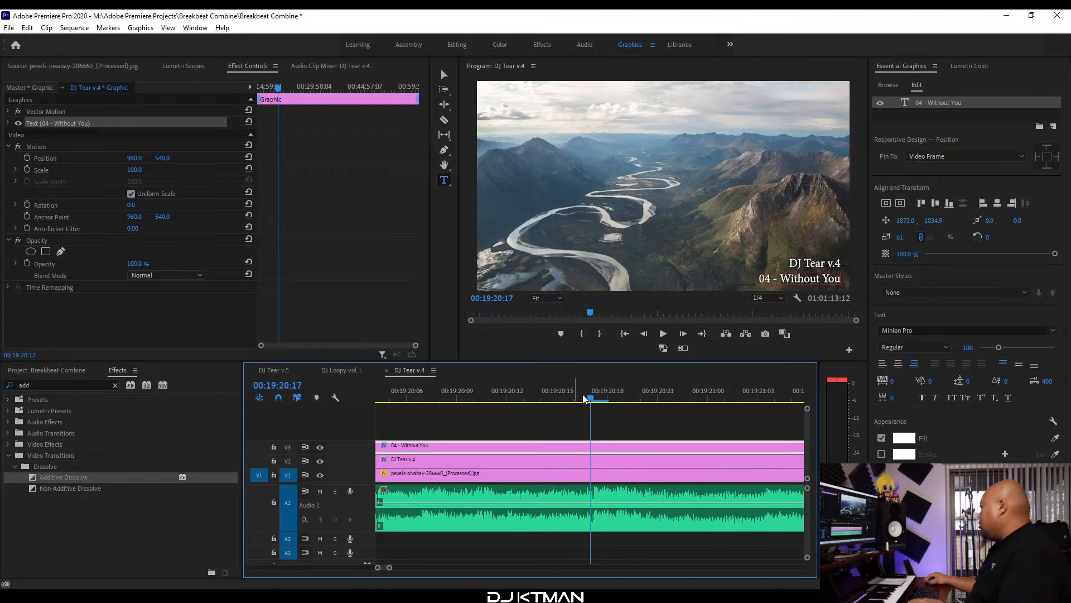
key(c)
click(589, 445)
key(v)
Replace the text of the title segment after the 19:20 cut with "05 - Trip 2 Wonderland (ft. Ecko)".
click(614, 447)
key(minus)
key(minus)
key(minus)
key(minus)
key(minus)
key(minus)
key(minus)
key(minus)
key(minus)
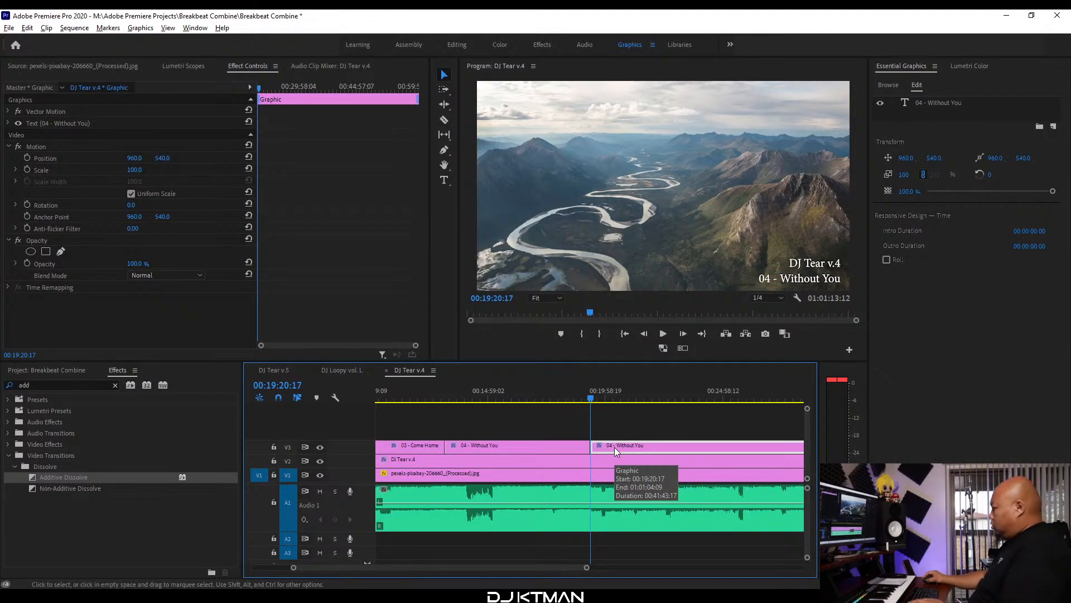
key(space)
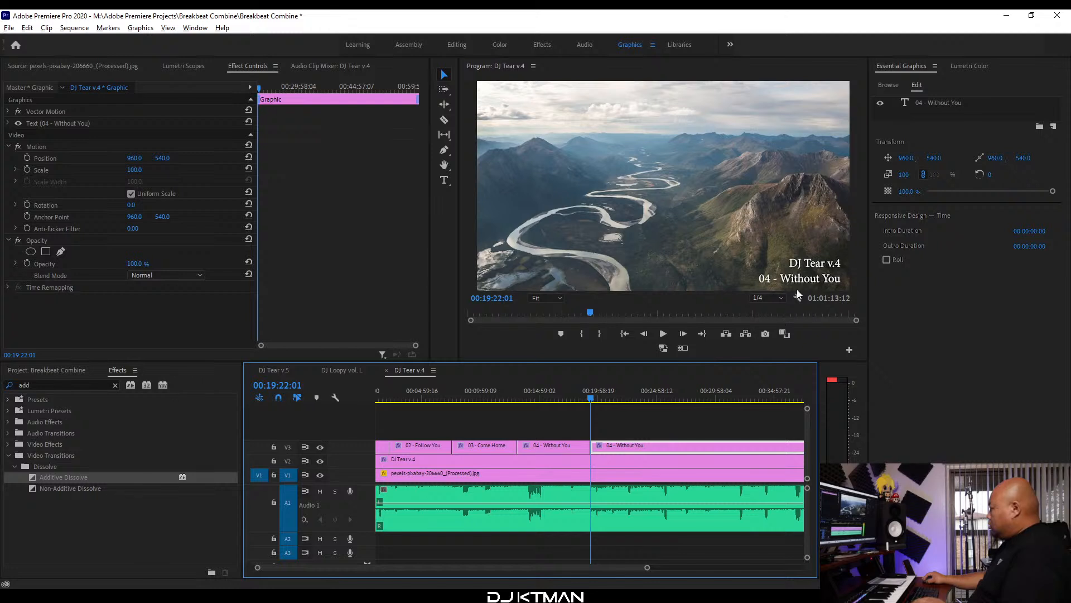
double_click(801, 278)
text(05 -)
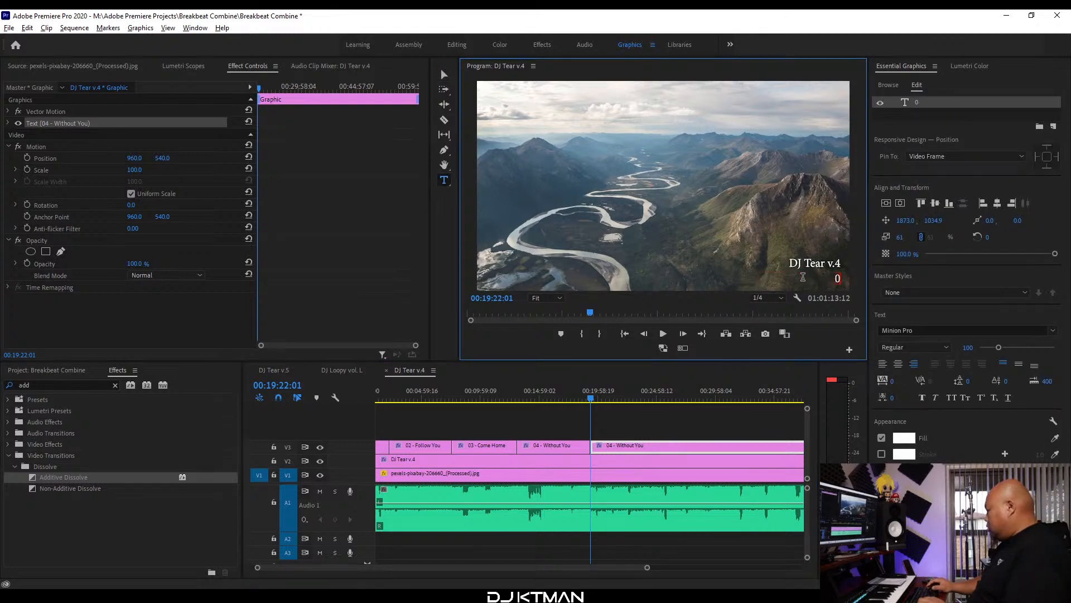
text(Trip 2 Wonderland (ft. Ecko)V)
key(BackSpace)
click(420, 369)
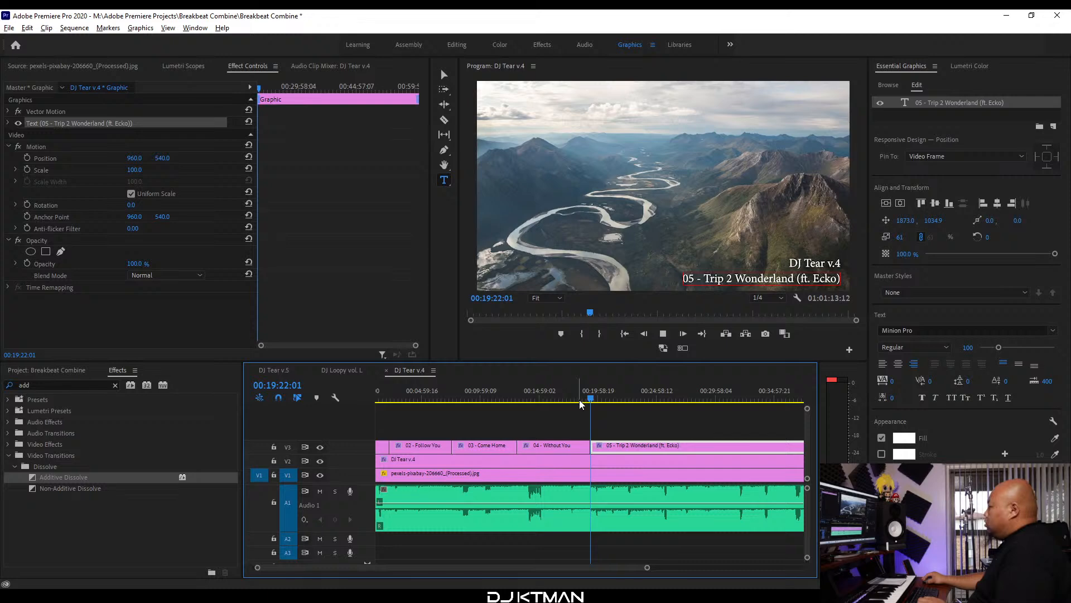
key(space)
Copy the sixth song title, "We Can Runaway (ft. Hybrid)", from the Word tracklist and return to Premiere Pro.
scroll(578, 403, right, 4)
key(alt+Tab)
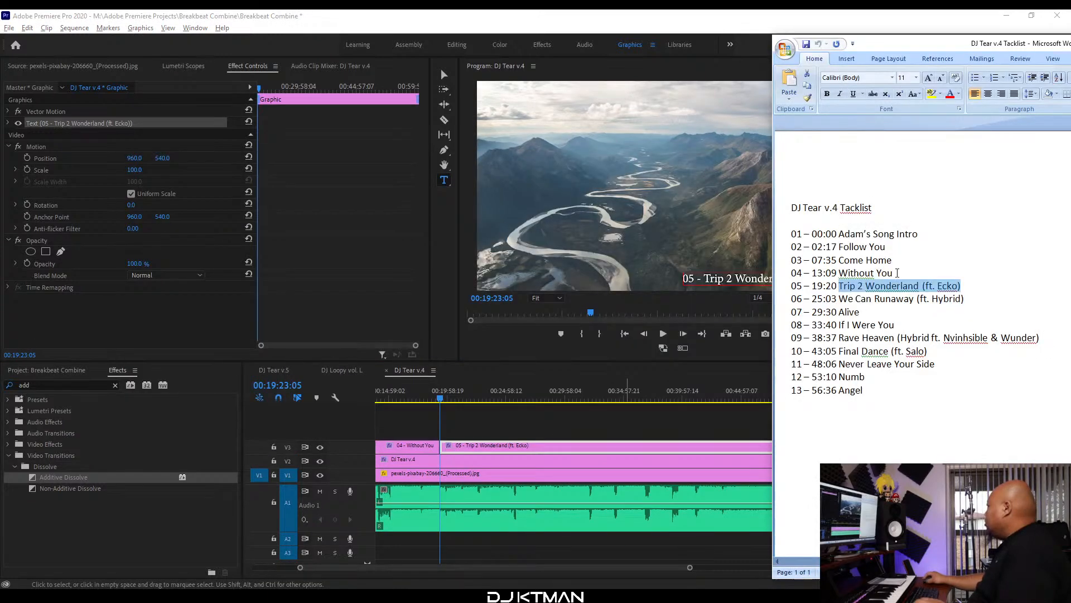
drag(964, 299, 854, 302)
key(ctrl+c)
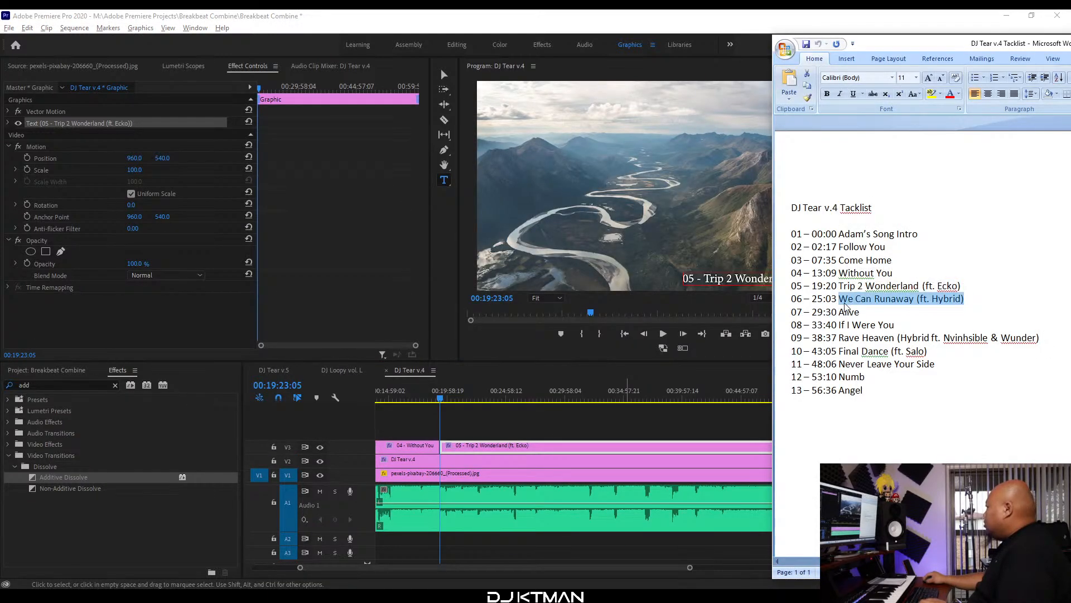
key(alt+Tab)
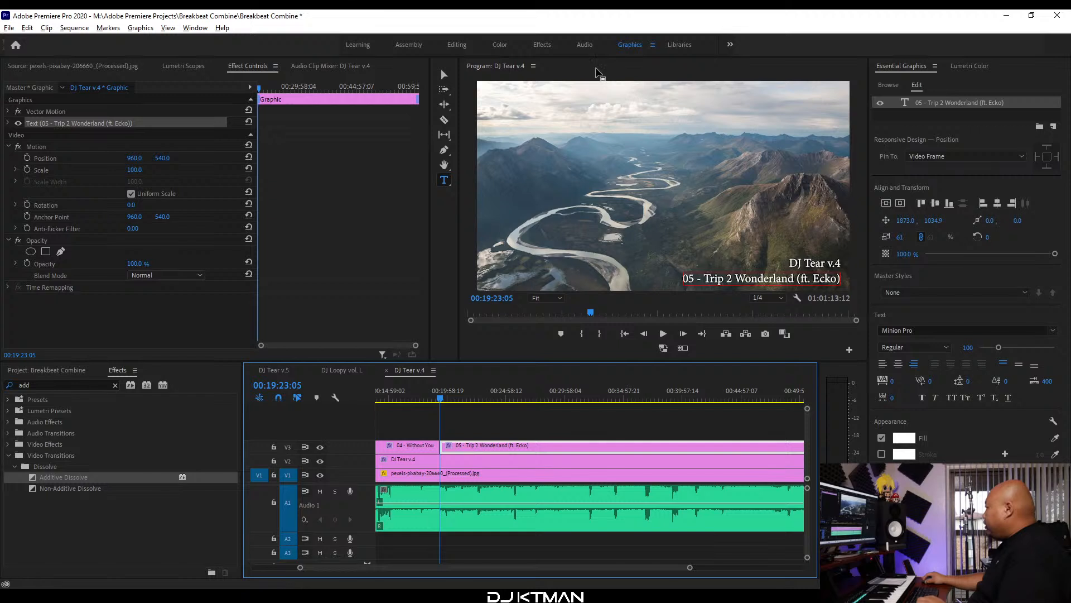
Split the "05 - Trip 2 Wonderland (ft. Ecko)" title clip on V3 at 00:25:03:05, where the sixth song starts.
click(512, 398)
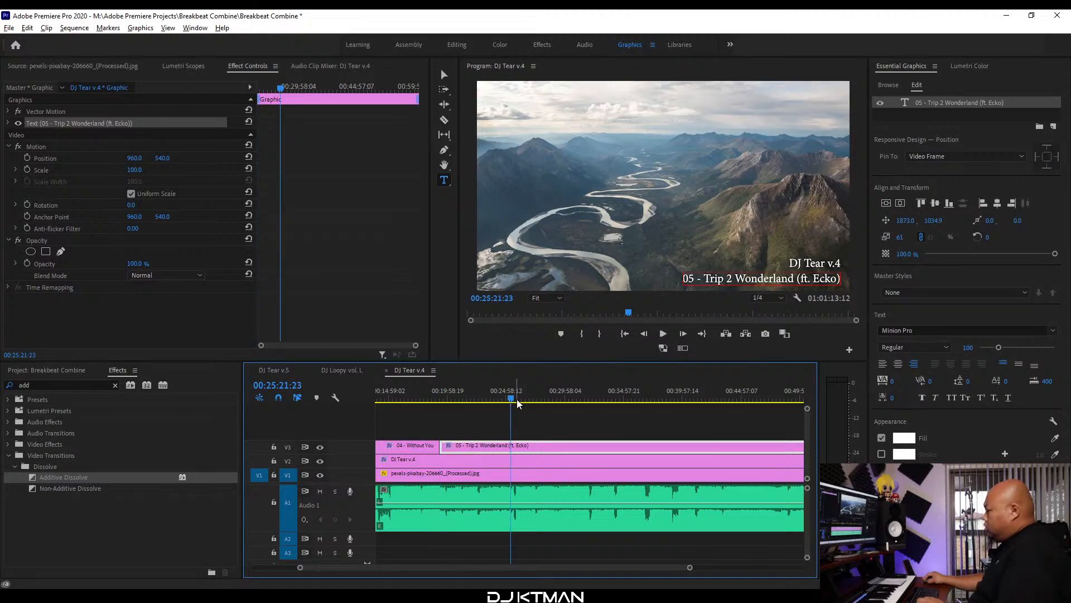
key(=)
key(=)
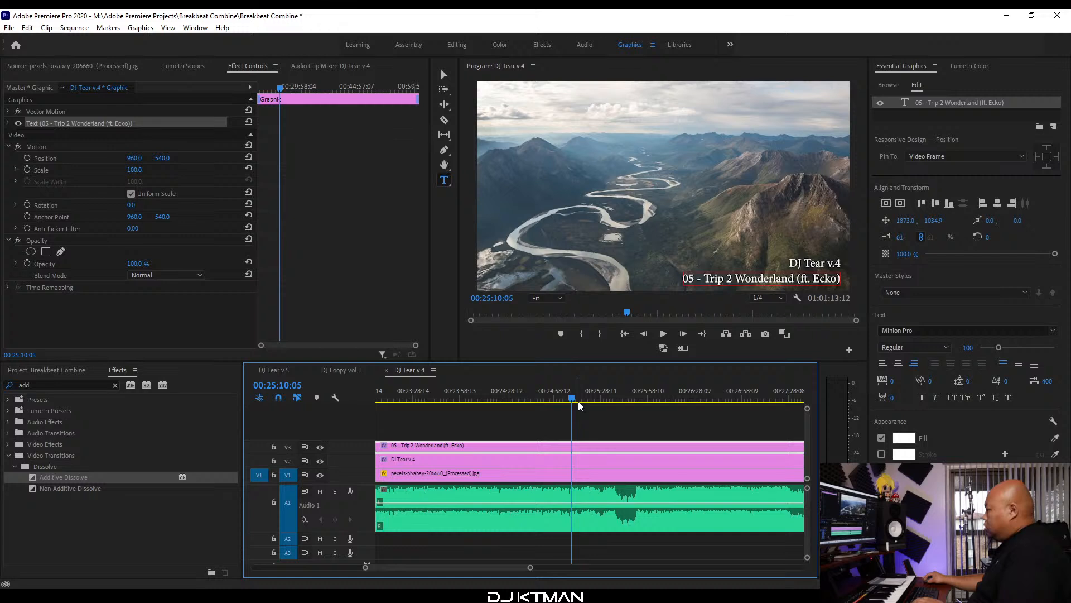
key(=)
key(=)
key(space)
key(=)
scroll(571, 412, down, 3)
key(=)
scroll(596, 441, down, 2)
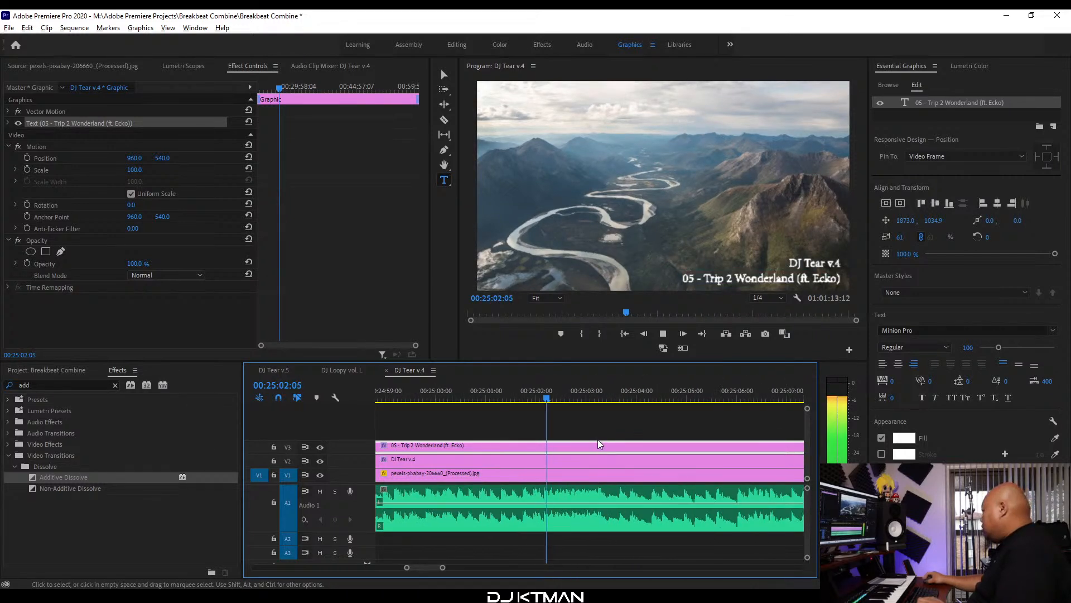
click(601, 403)
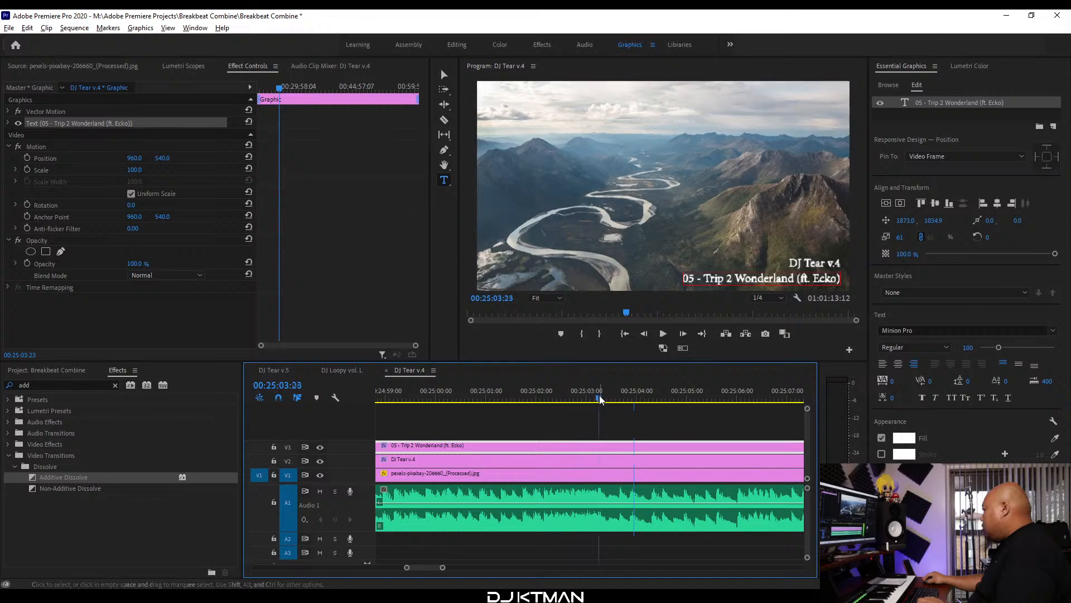
key(=)
key(=)
key(=)
key(c)
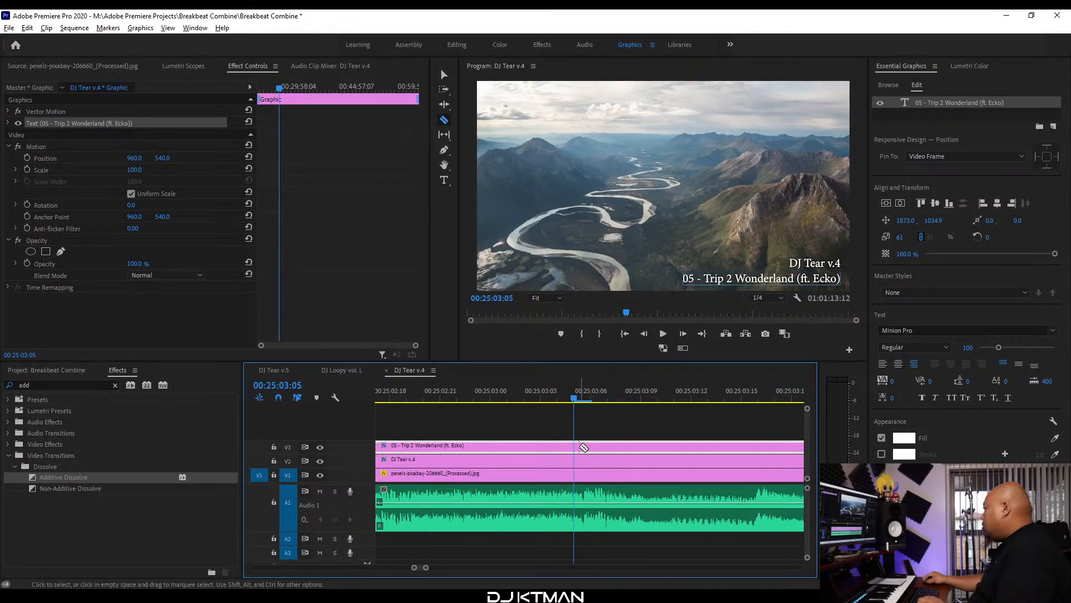
click(576, 446)
Replace the text of the title segment after the 25:03 cut with "06 - We Can Runaway (ft. Hybrid)".
key(minus)
key(minus)
key(minus)
key(minus)
key(minus)
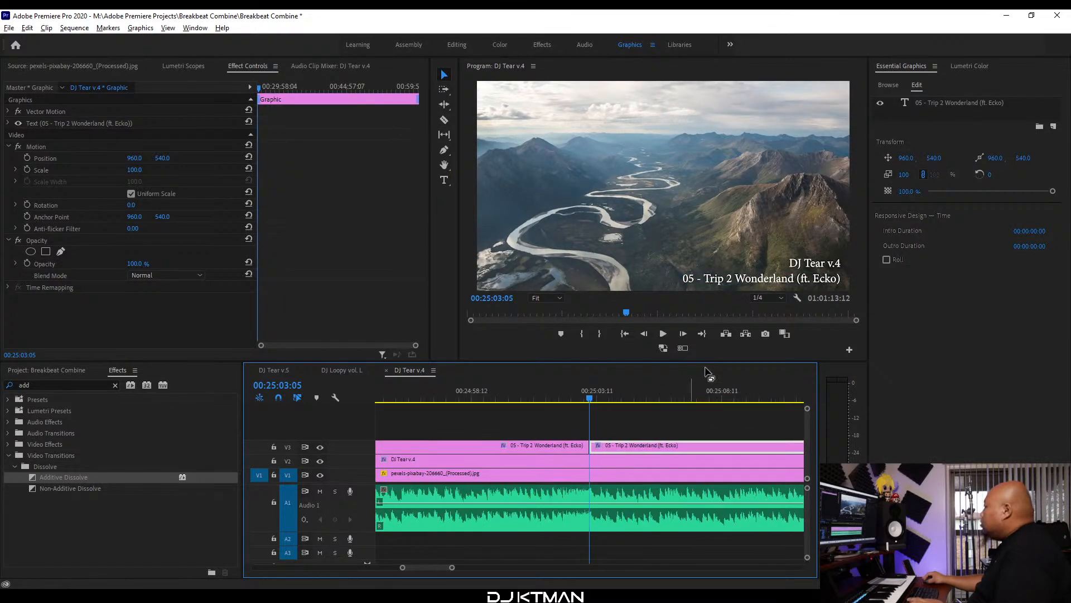
key(v)
double_click(774, 279)
text(06 -)
key(ctrl+v)
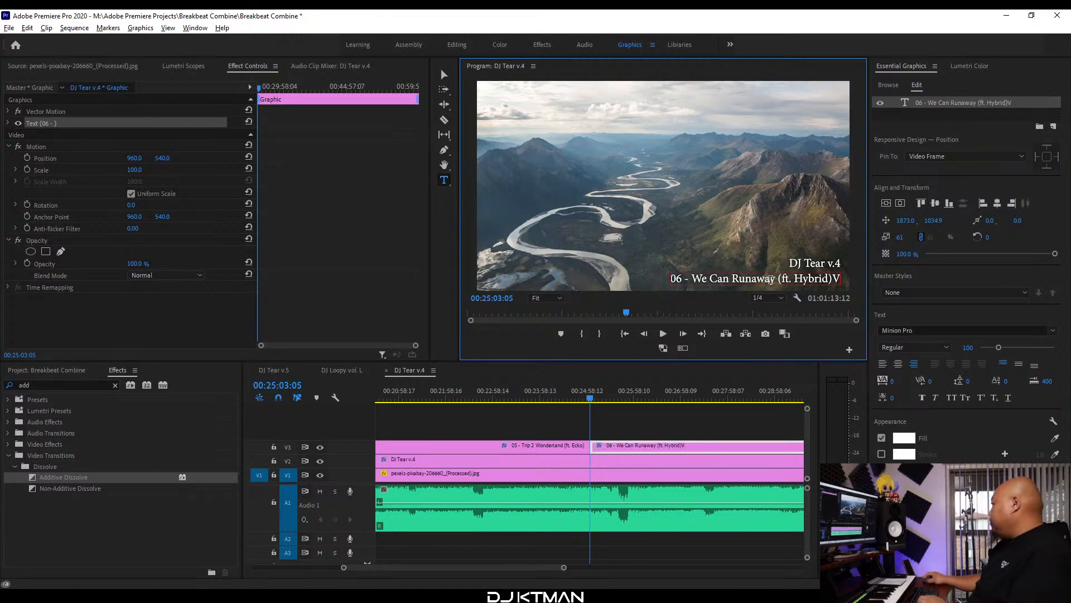
click(421, 371)
Copy the seventh song title, "Alive", from the Word tracklist and return to Premiere Pro.
key(minus)
key(minus)
key(minus)
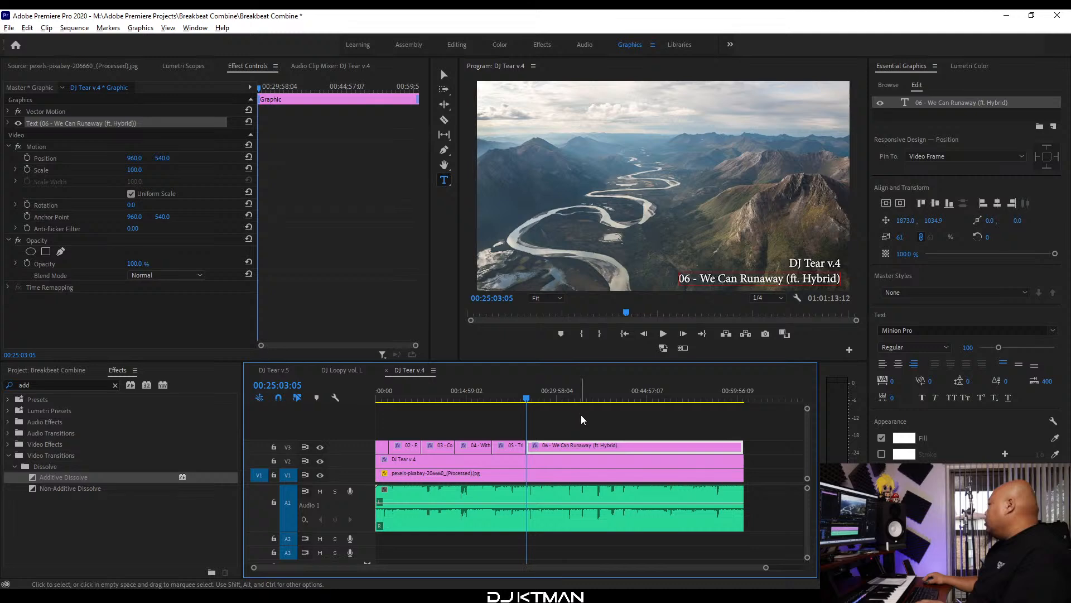
key(alt+Tab)
drag(869, 310, 843, 313)
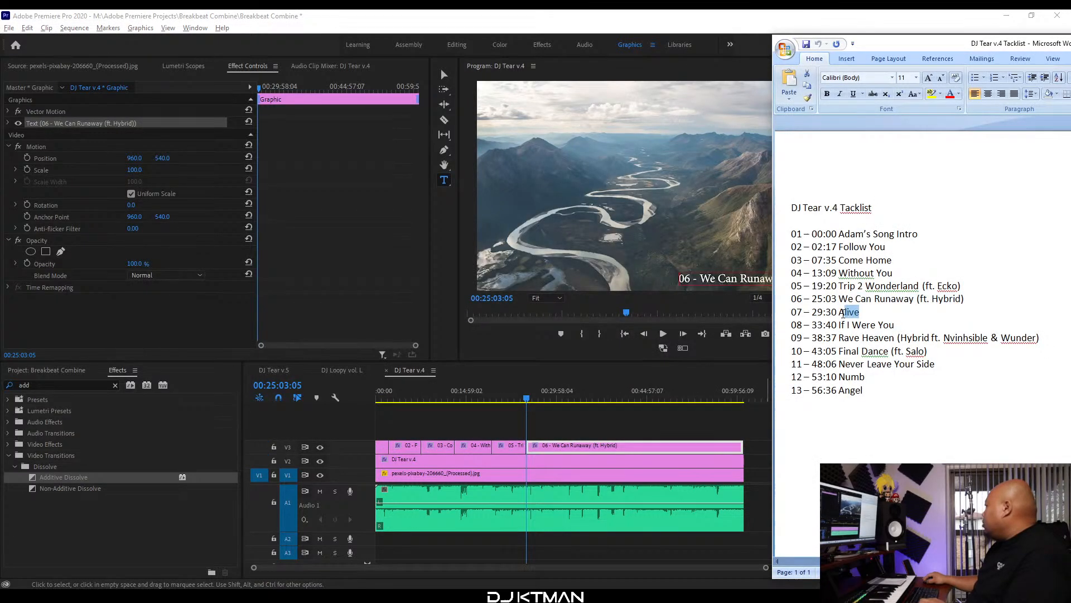
key(alt+Tab)
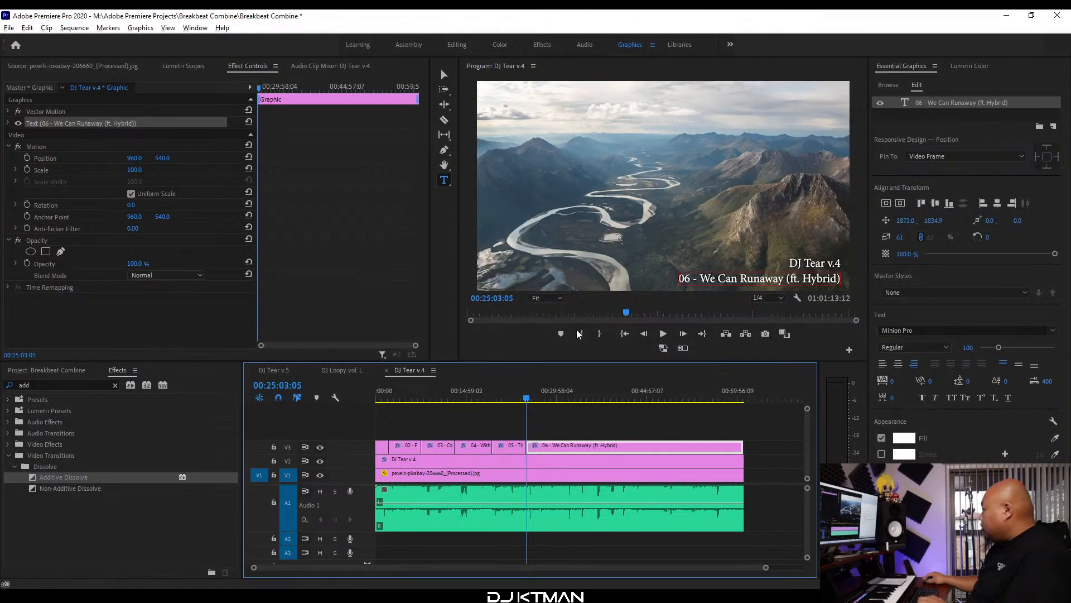
Split the "06 - We Can Runaway (ft. Hybrid)" title clip on V3 at 00:29:30:09, where the seventh song starts.
click(558, 398)
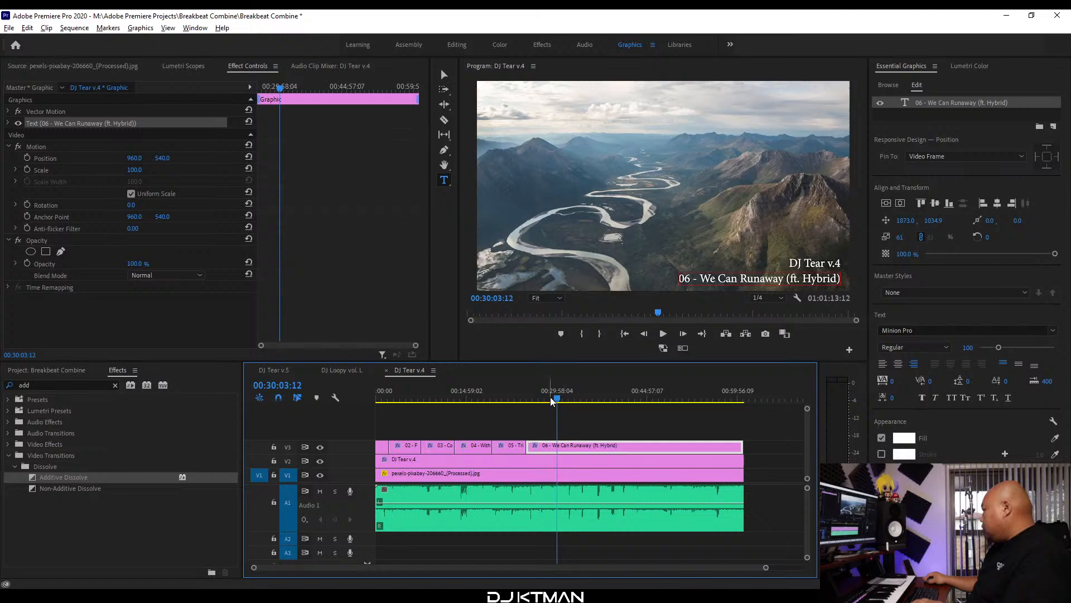
key(equal)
key(equal)
key(equal)
click(500, 397)
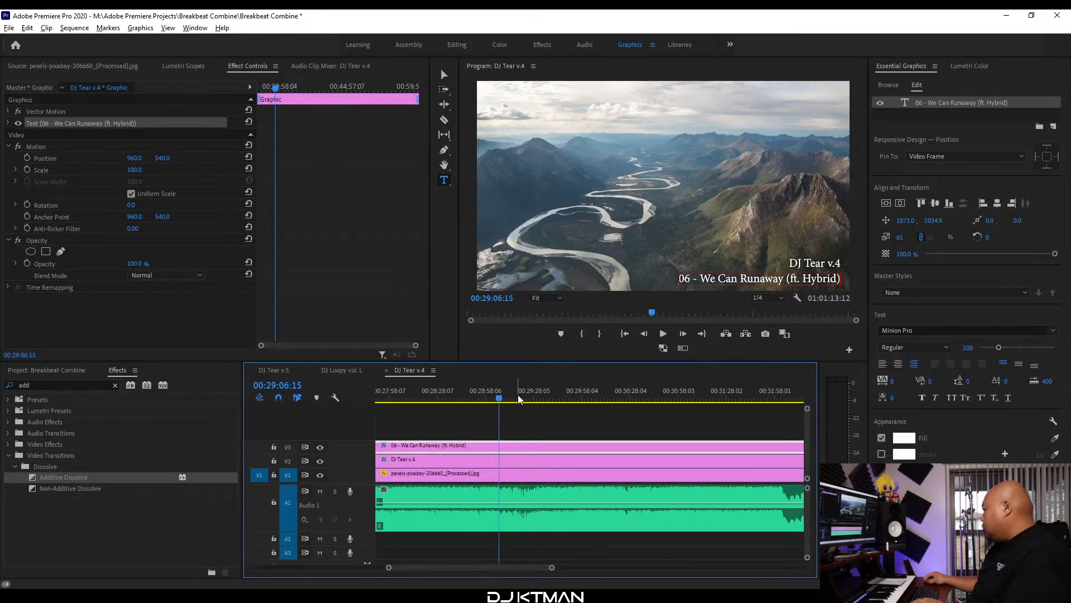
click(533, 396)
key(space)
key(equal)
key(equal)
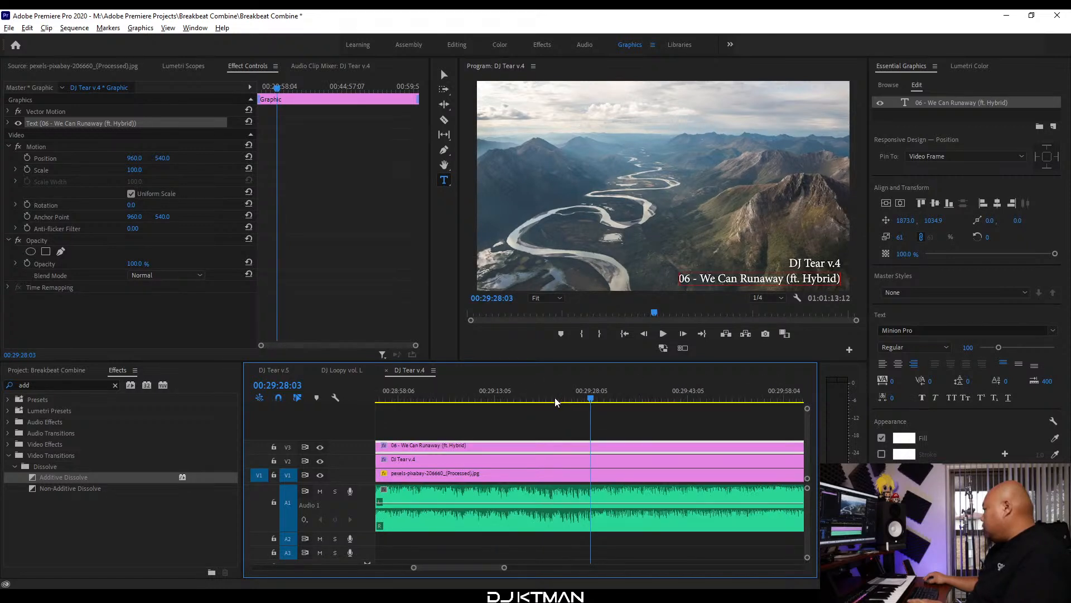
key(equal)
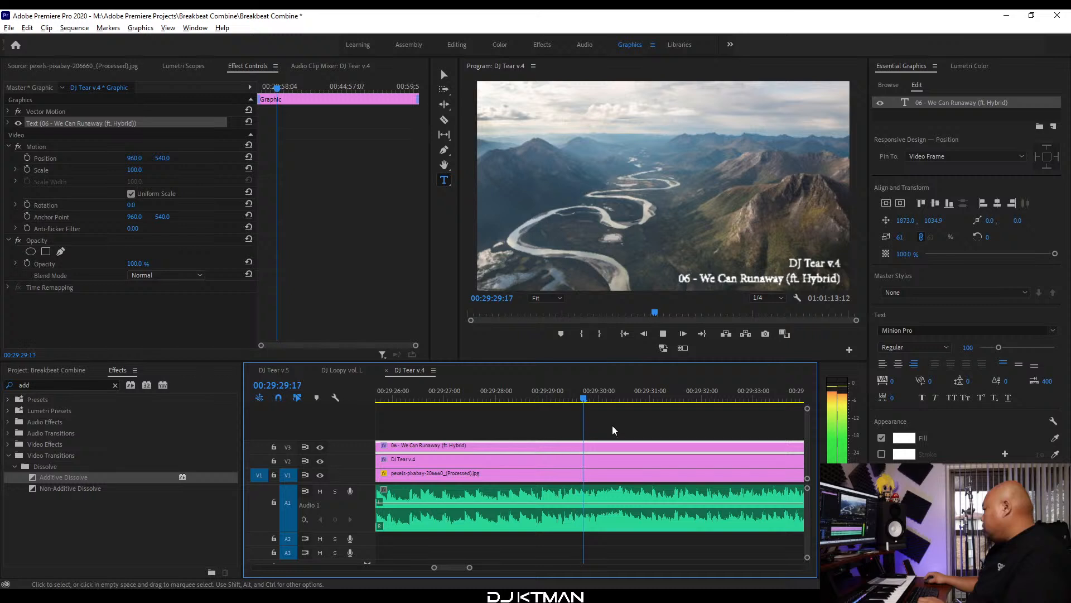
click(618, 397)
key(c)
click(620, 447)
key(v)
Replace the text of the title segment after the 29:30 cut with "07 - Alive".
key(minus)
key(minus)
key(minus)
key(minus)
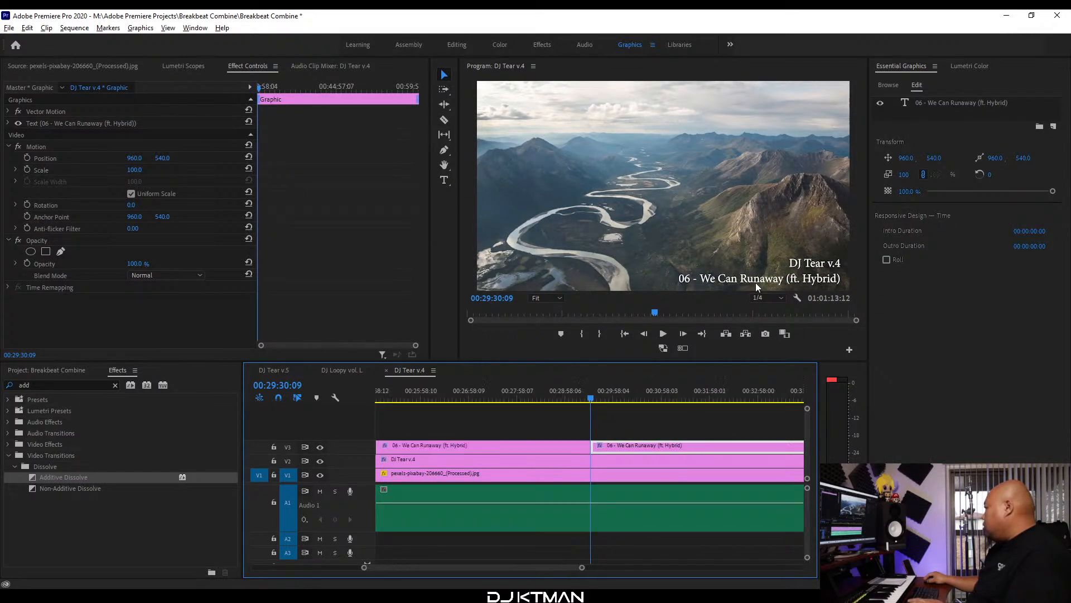
double_click(756, 282)
text(07)
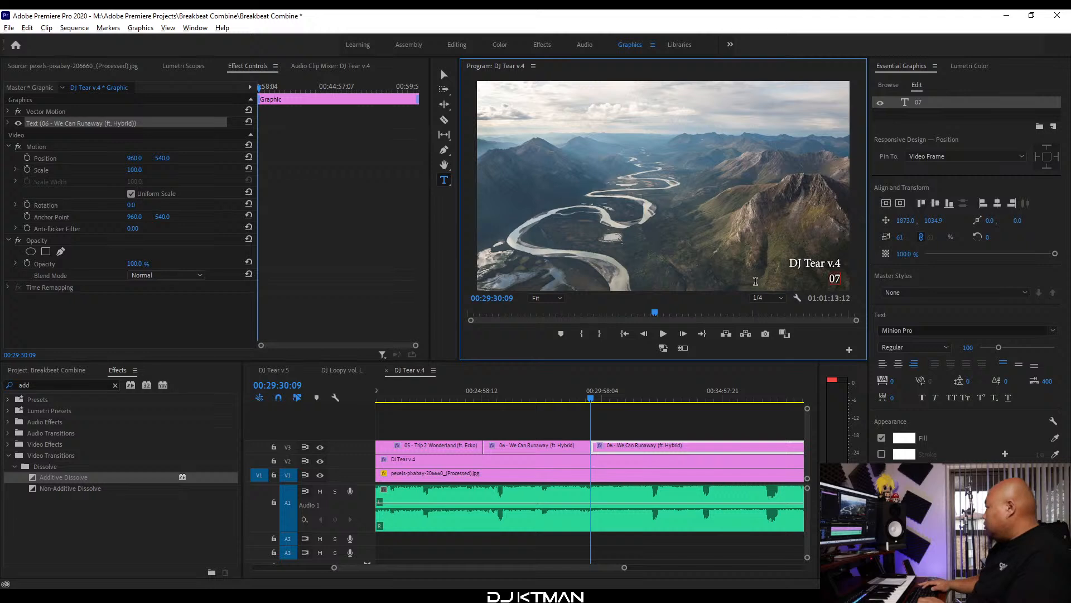
text( - Alive)
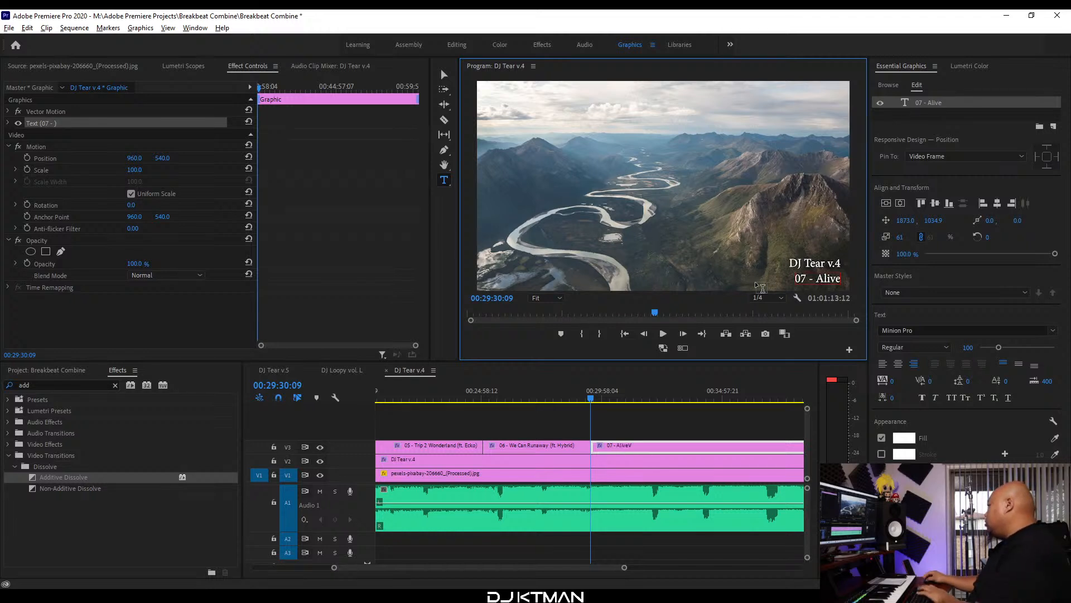
click(411, 374)
Copy the eighth song title, "If I Were You", from the Word tracklist and return to Premiere Pro.
key(minus)
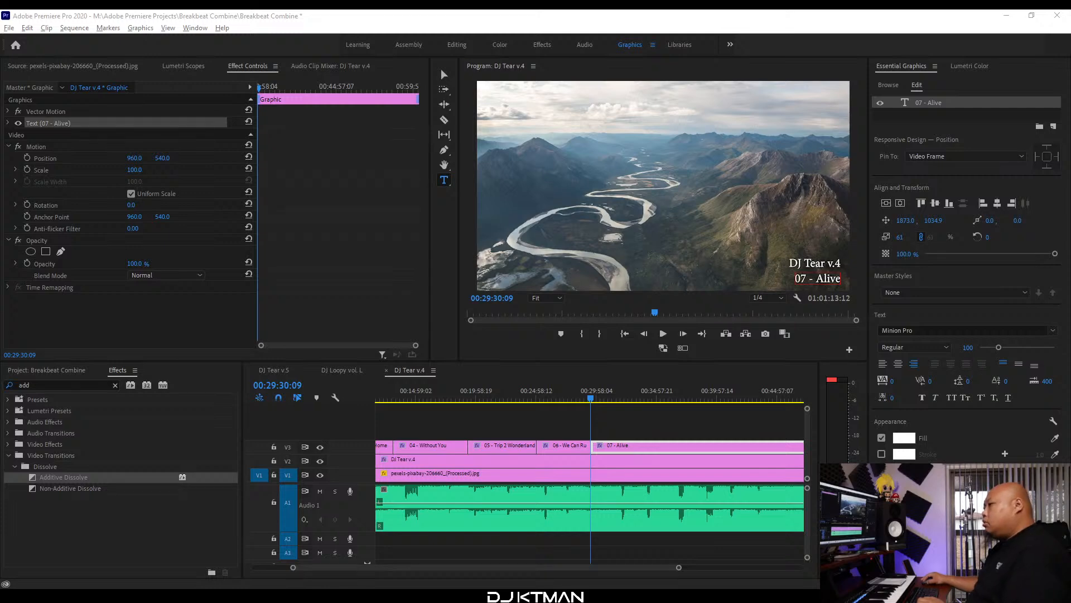
click(422, 373)
scroll(564, 413, down, 1)
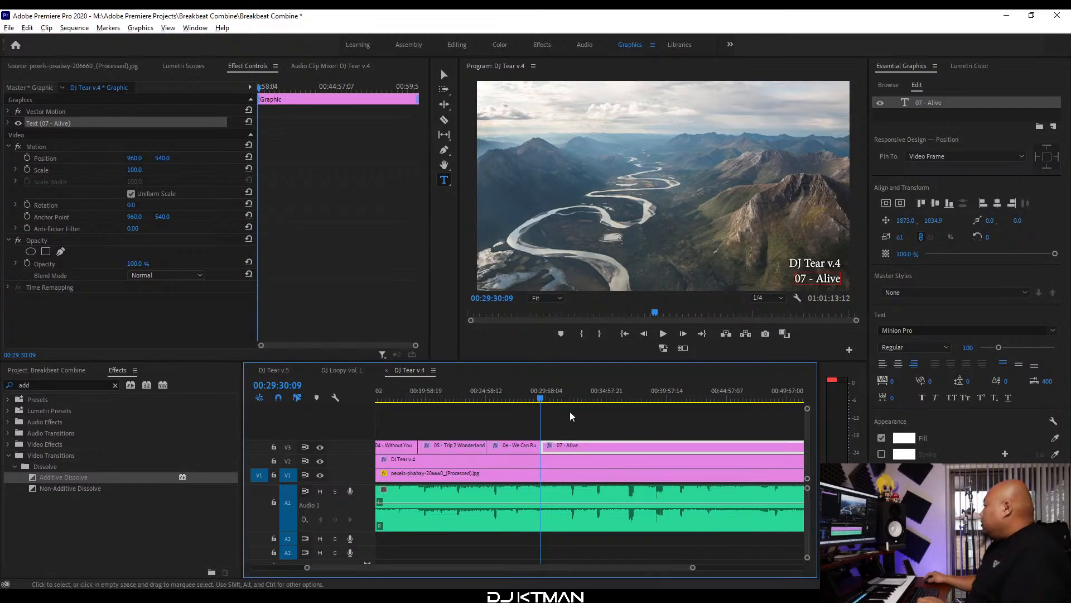
click(821, 331)
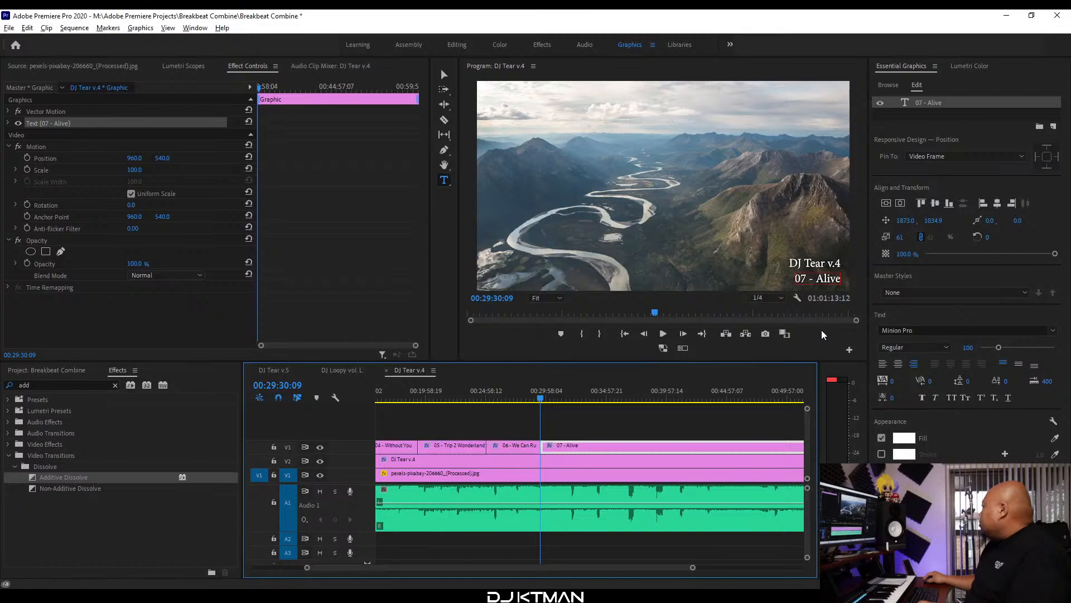
key(alt+Tab)
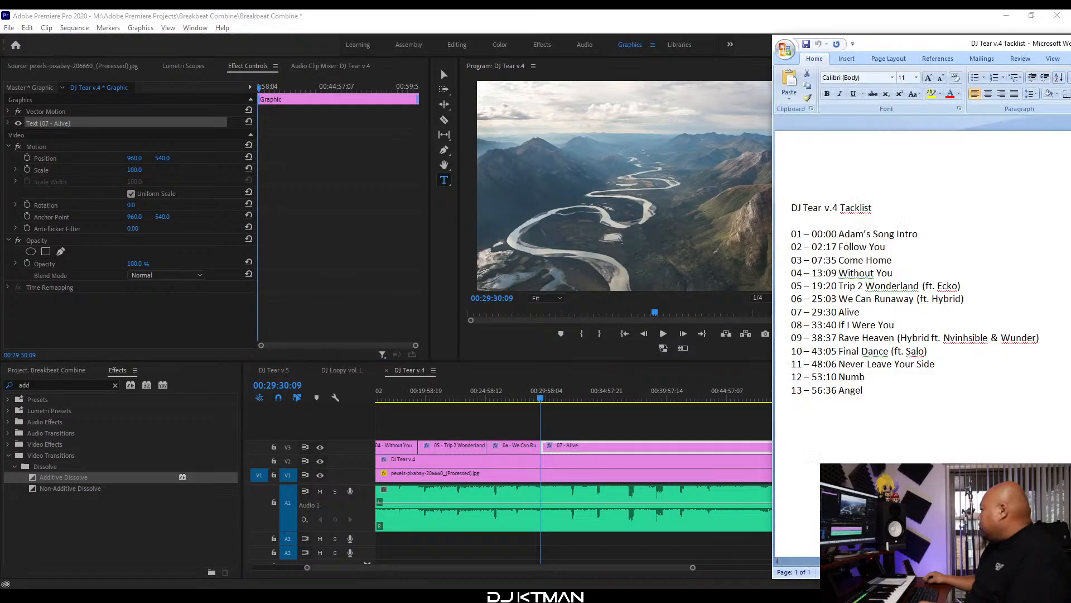
drag(900, 322, 852, 323)
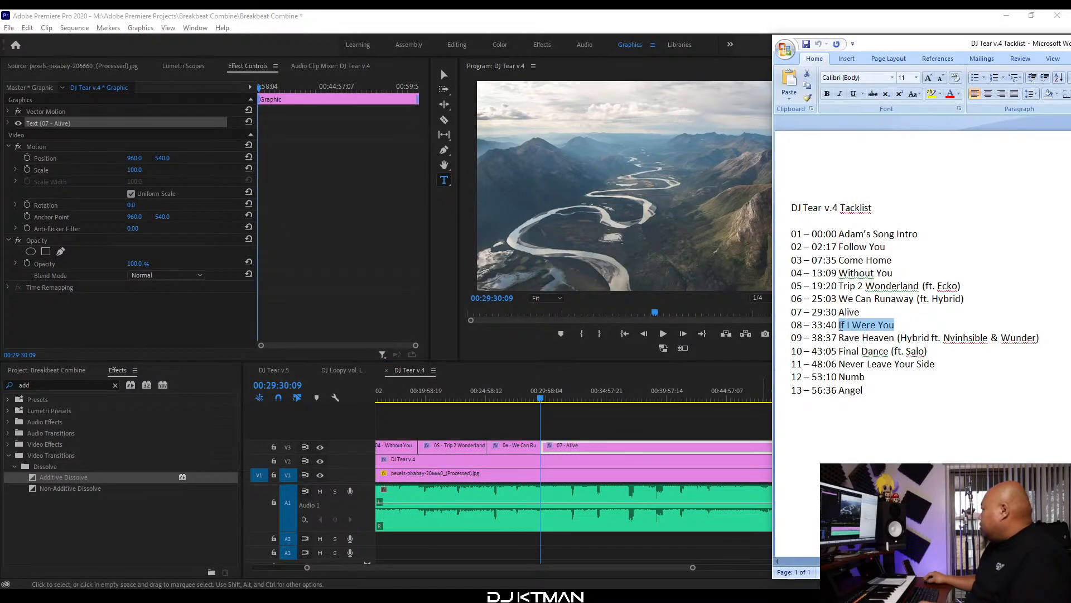
key(alt+Tab)
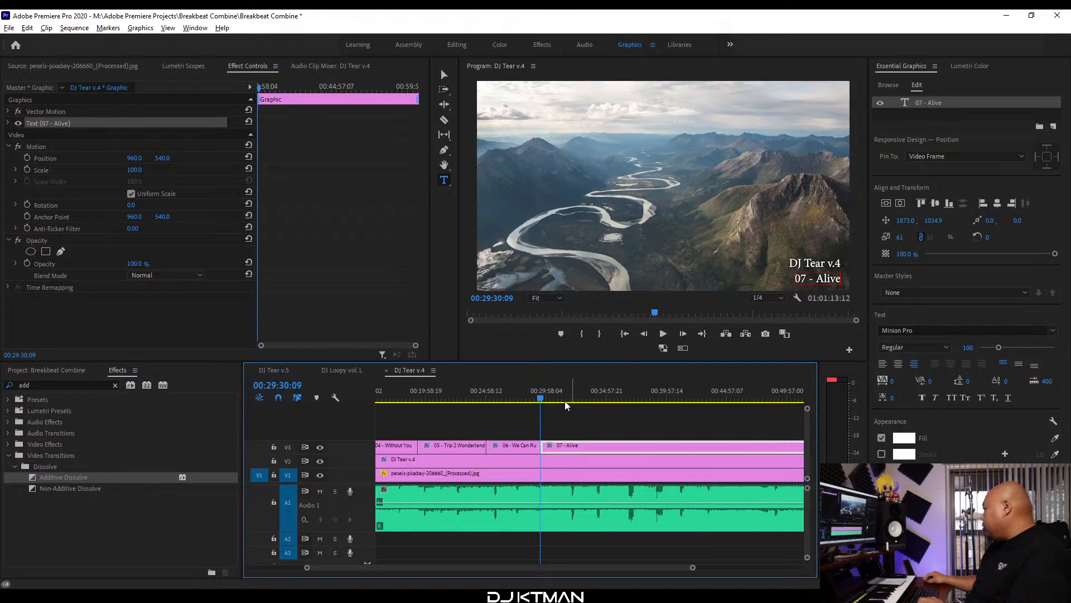
Split the "07 - Alive" title clip on V3 at 00:33:40:10, where the eighth song starts.
click(586, 396)
key(equal)
key(equal)
drag(603, 397, 623, 400)
key(equal)
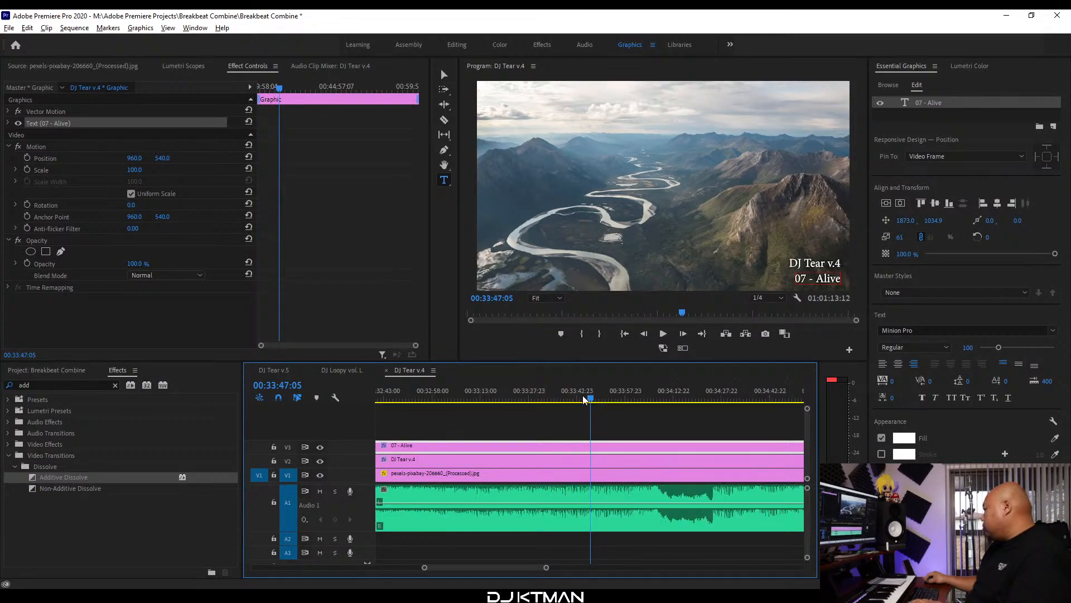
click(507, 397)
key(equal)
key(space)
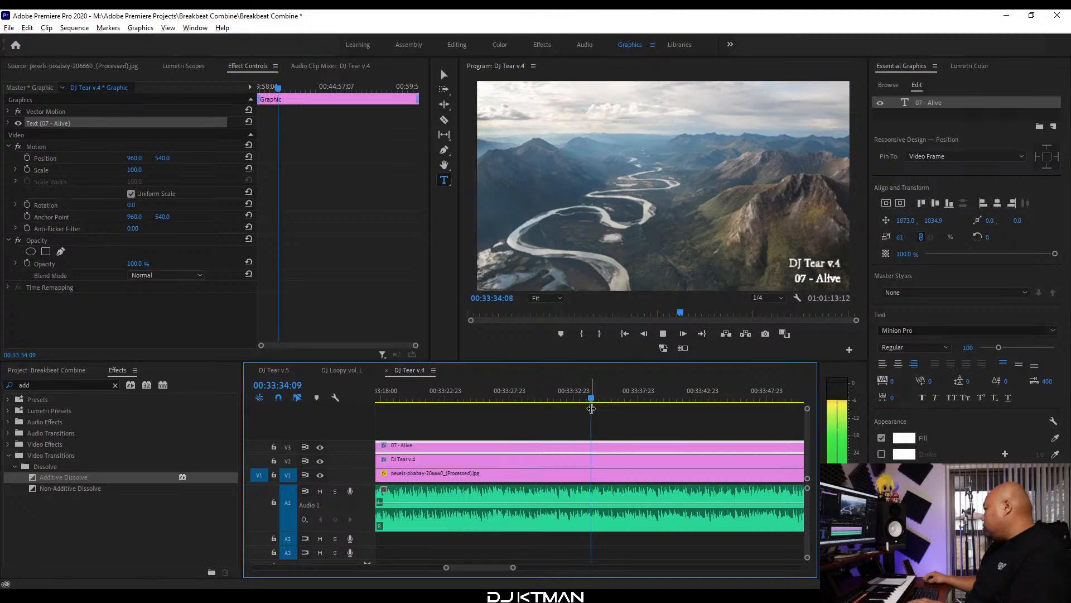
key(equal)
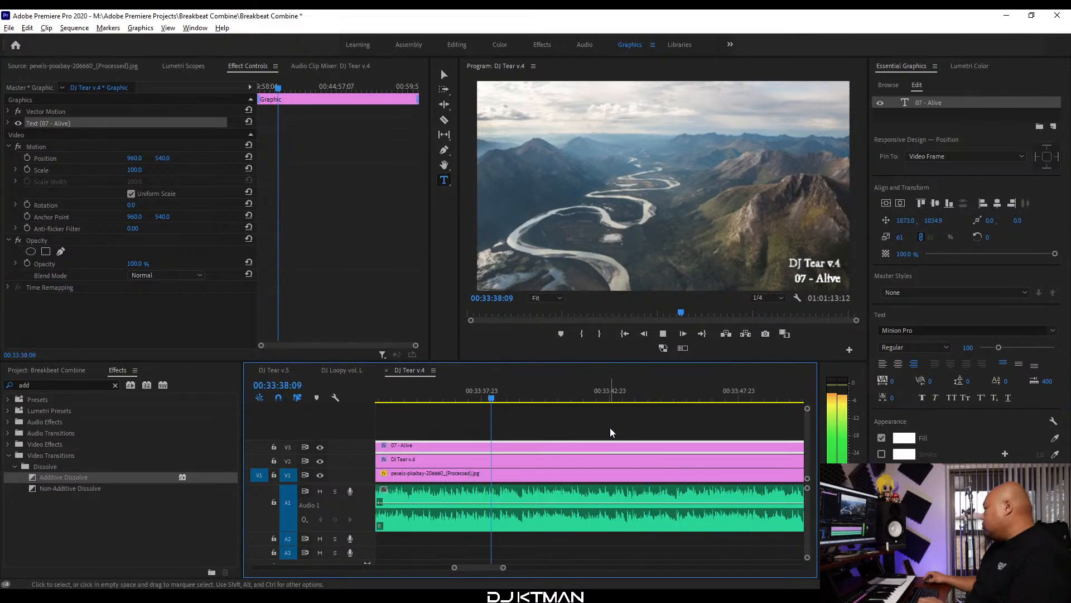
key(equal)
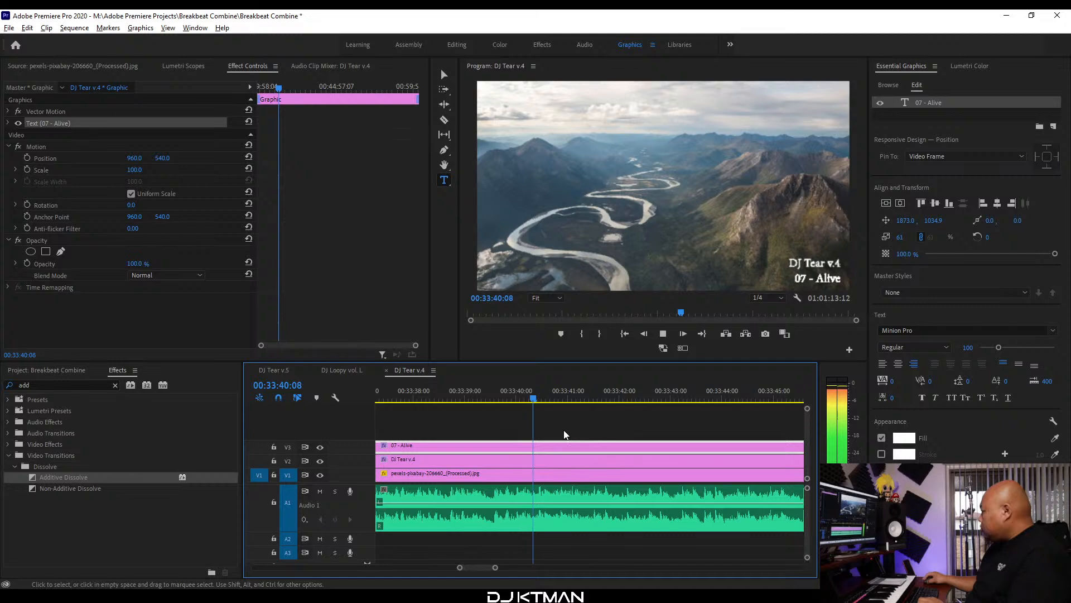
key(space)
key(equal)
key(equal)
key(equal)
click(611, 391)
key(c)
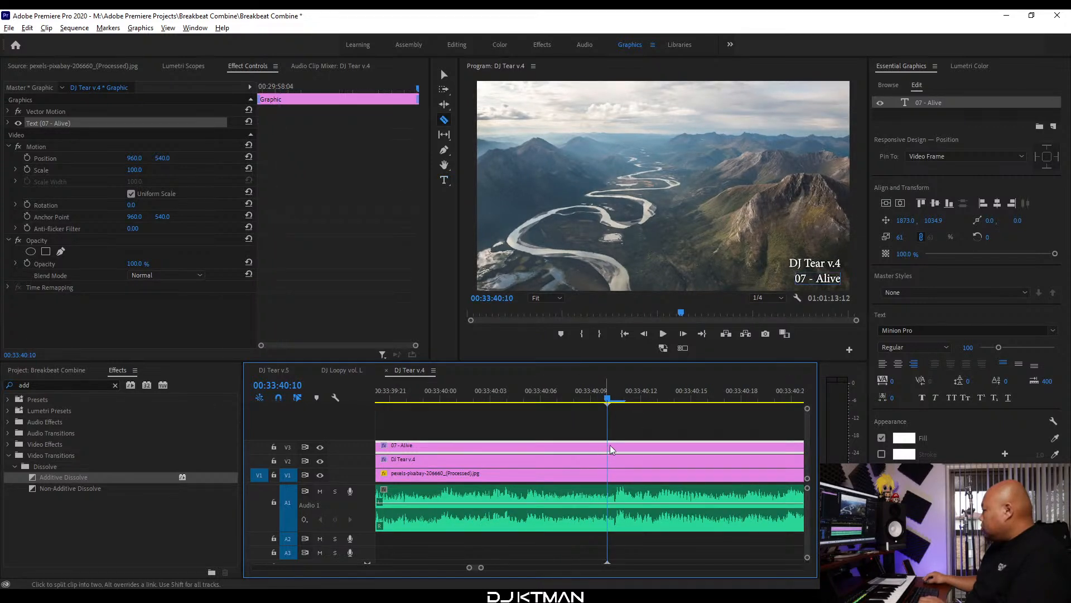
click(606, 446)
key(v)
Replace the text of the title segment after the 33:40 cut with "08 - If I Were You".
key(minus)
key(minus)
key(minus)
key(minus)
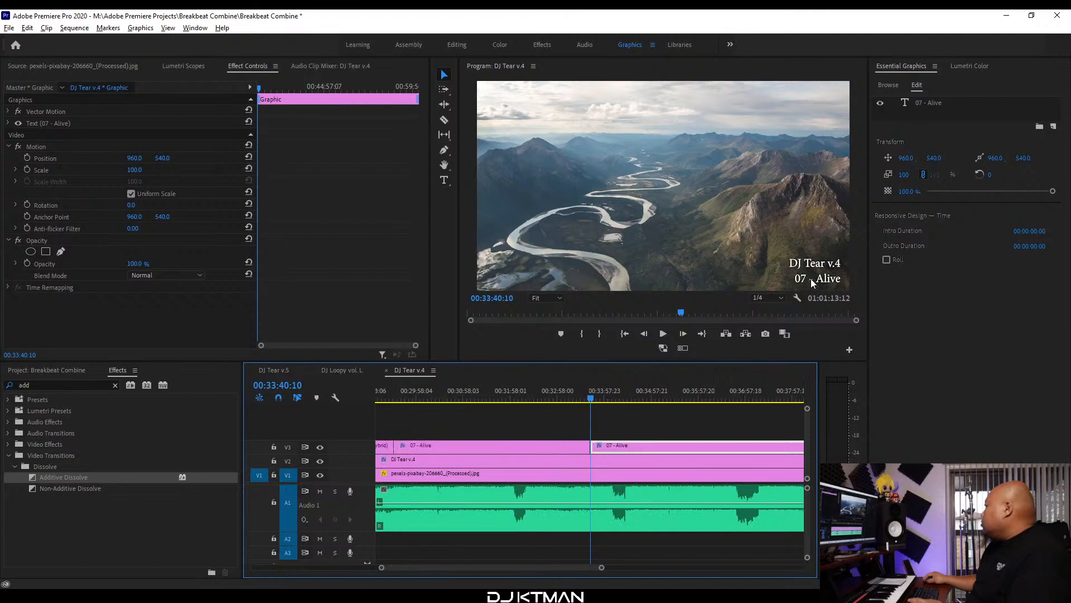
double_click(813, 279)
key(ctrl+a)
text(08 - If I Were You)
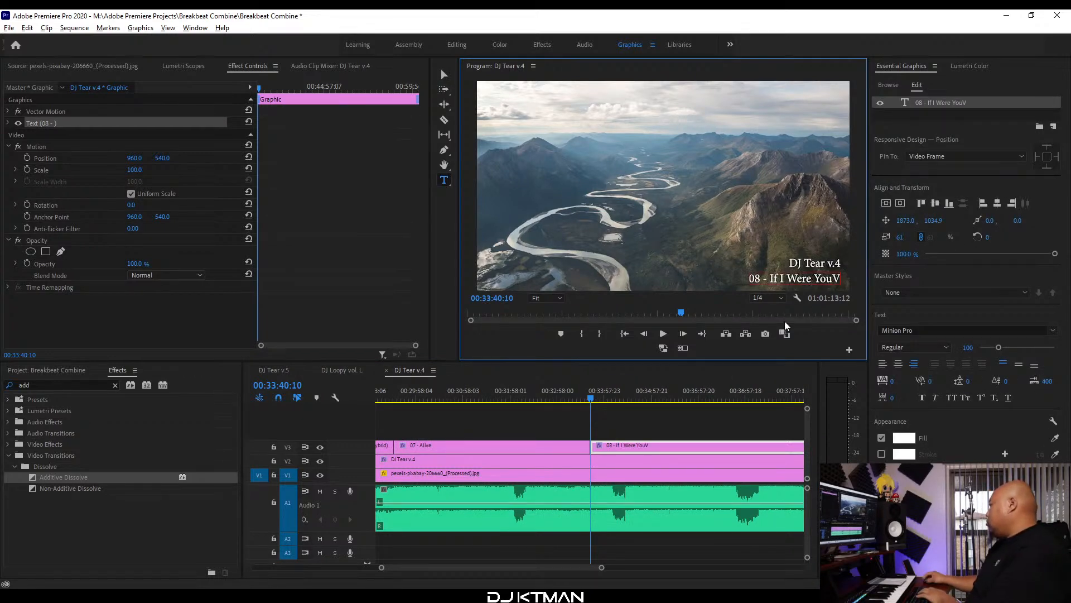
click(402, 374)
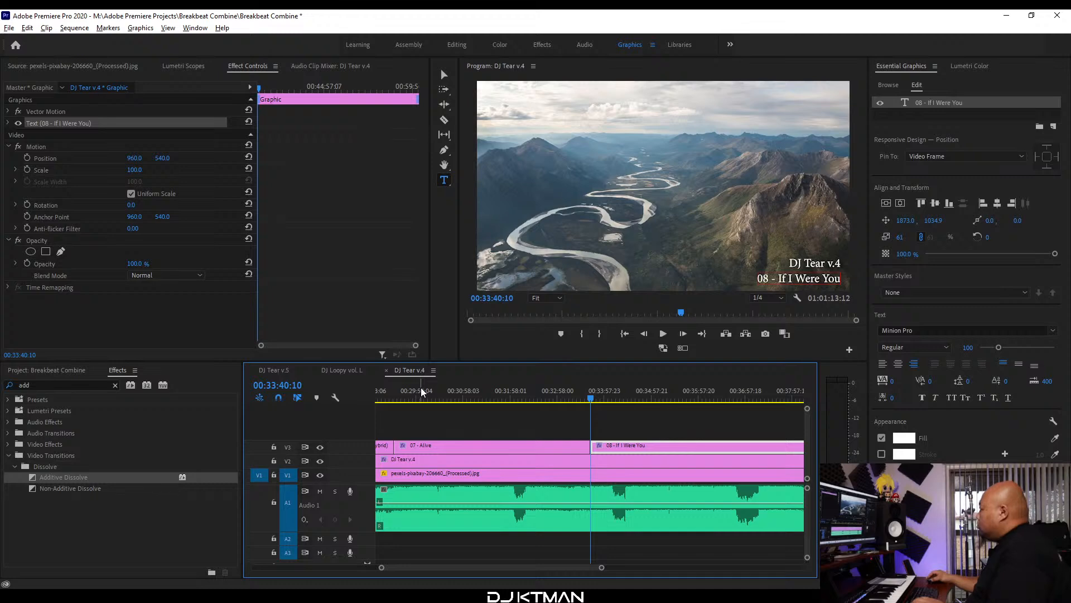
Copy the ninth song title, "Rave Heaven (Hybrid ft. Nvinhsible & Wunder)", from the Word tracklist and return to Premiere Pro.
key(minus)
key(minus)
key(alt+Tab)
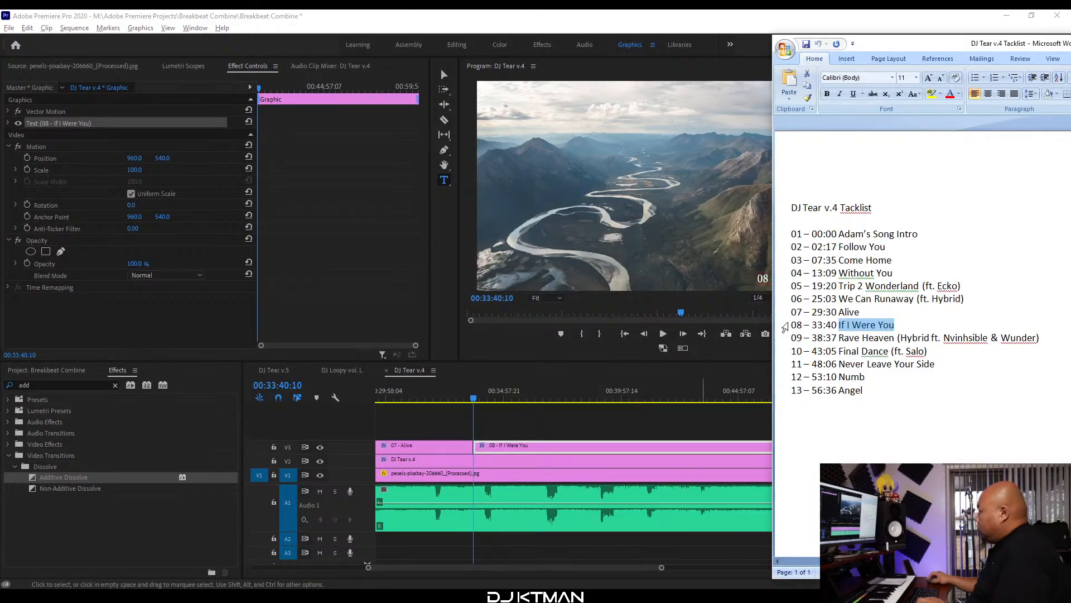
drag(1042, 338, 839, 338)
key(ctrl+c)
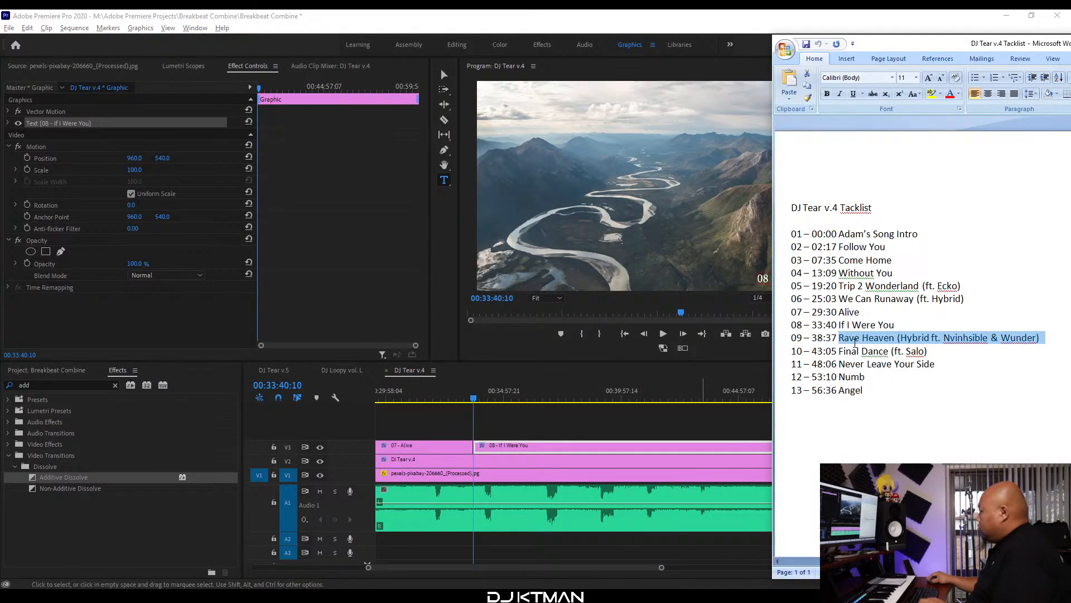
key(alt+Tab)
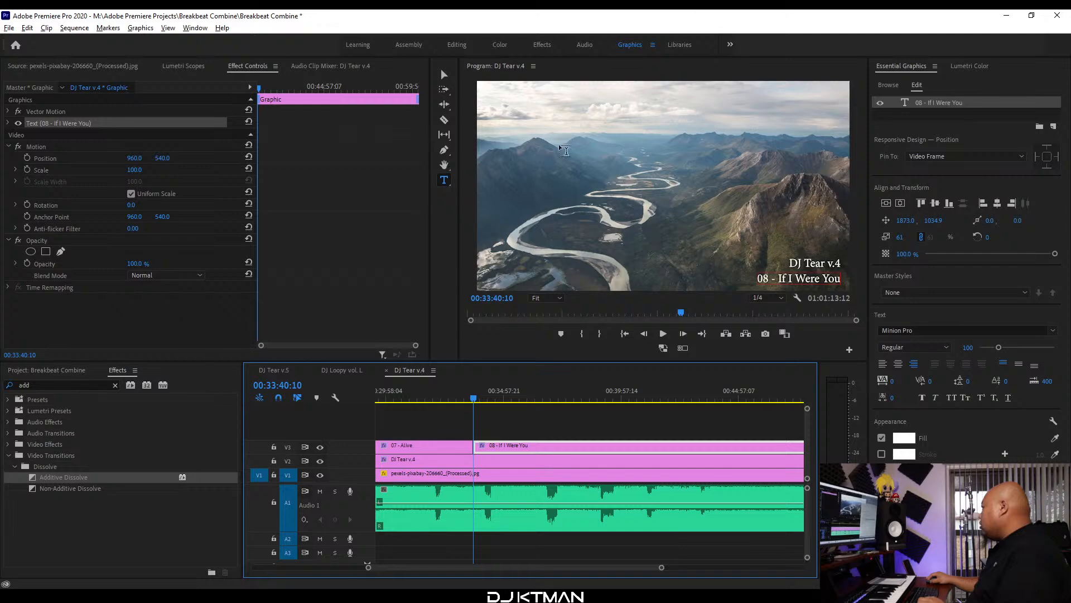
key(alt+Tab)
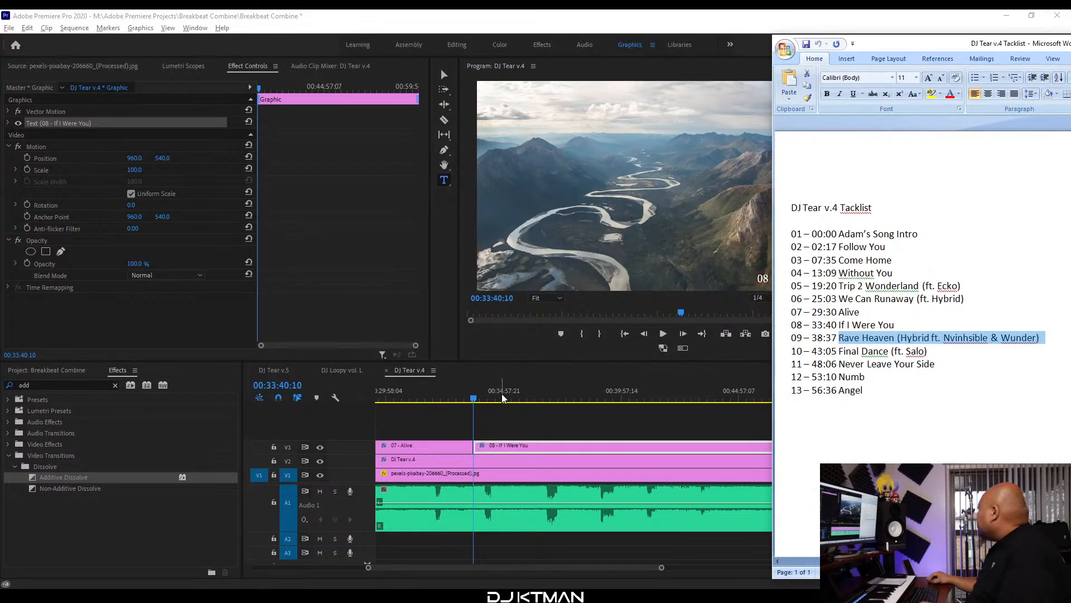
key(alt+Tab)
Split the "08 - If I Were You" title clip on V3 at 00:38:37:06, where the ninth song starts.
drag(522, 396, 692, 397)
key(=)
key(=)
scroll(692, 397, up, 3)
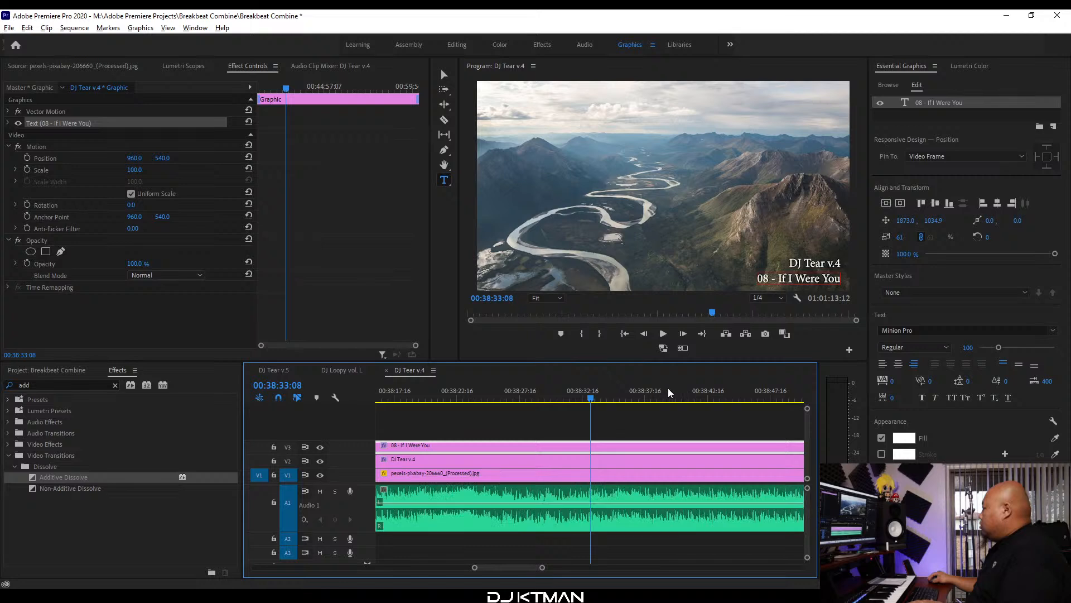
click(629, 396)
scroll(629, 397, up, 5)
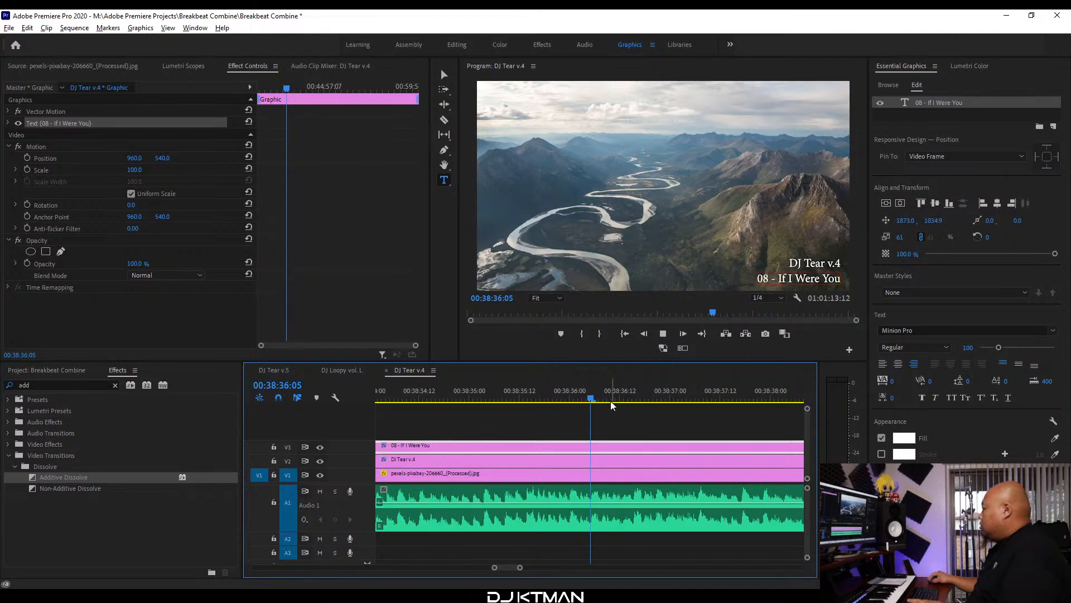
key(space)
click(697, 396)
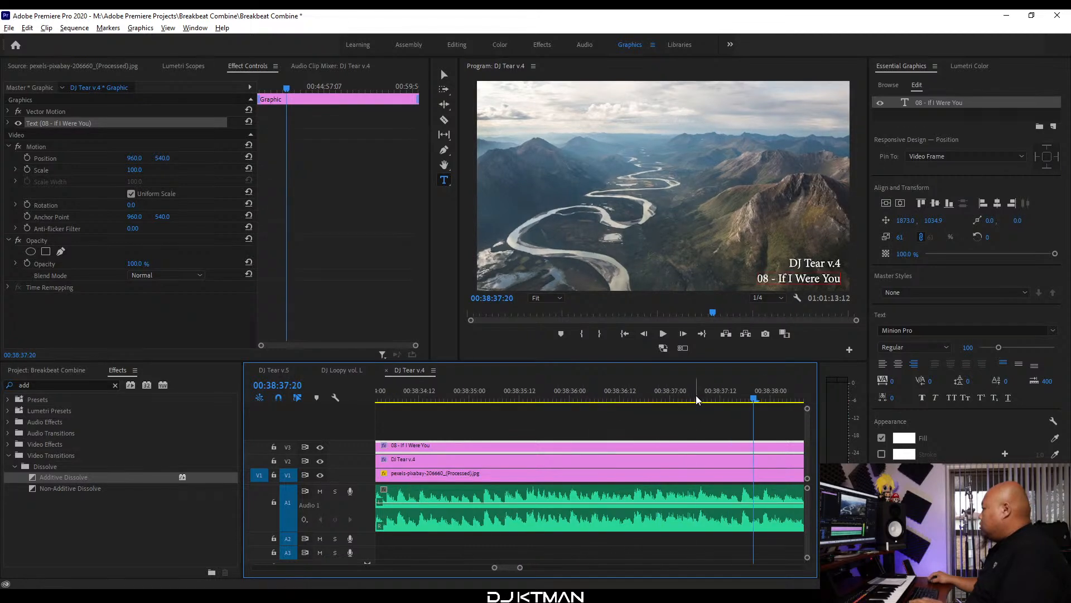
key(v)
key(ctrl+k)
Replace the text of the title segment after the 38:37 cut with "09 - Rave Heaven (Hybrid ft. Nvinhsible & Wunder)".
scroll(709, 440, down, 3)
scroll(618, 422, down, 8)
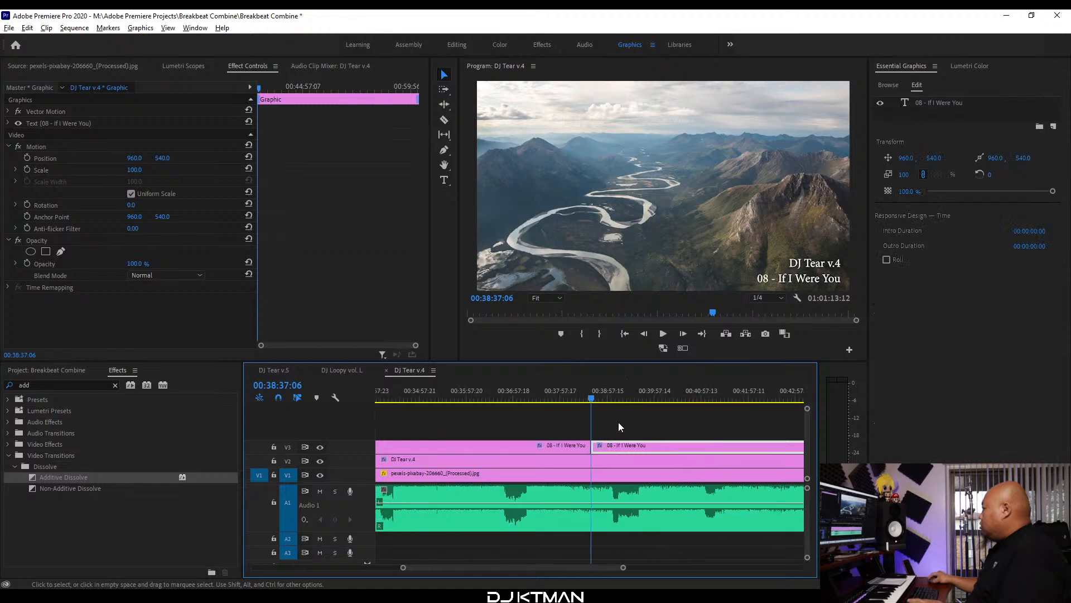
click(781, 288)
double_click(781, 287)
text(09 -)
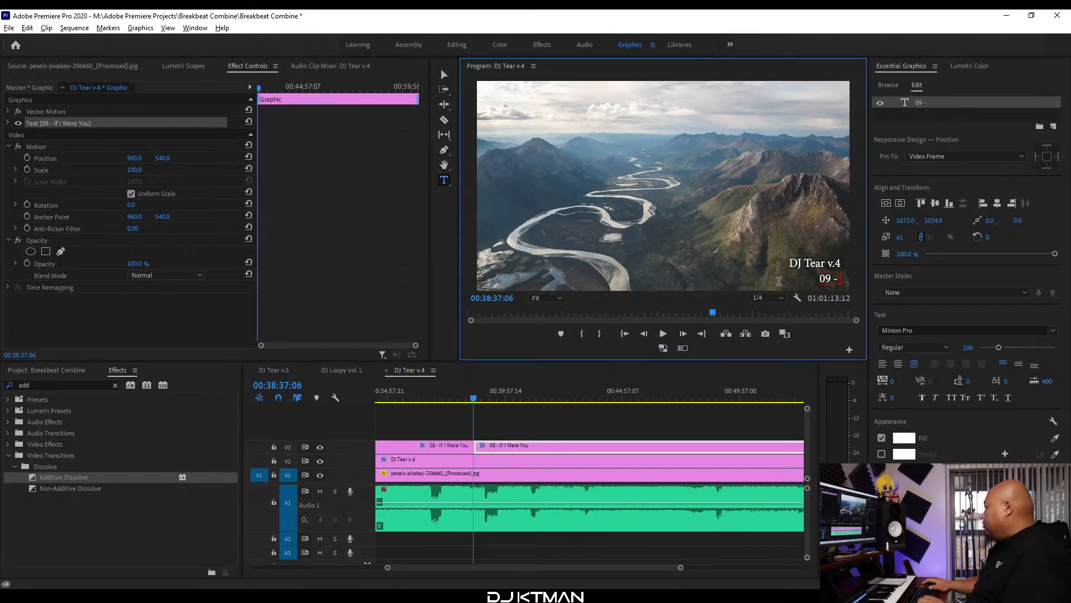
key(ctrl+v)
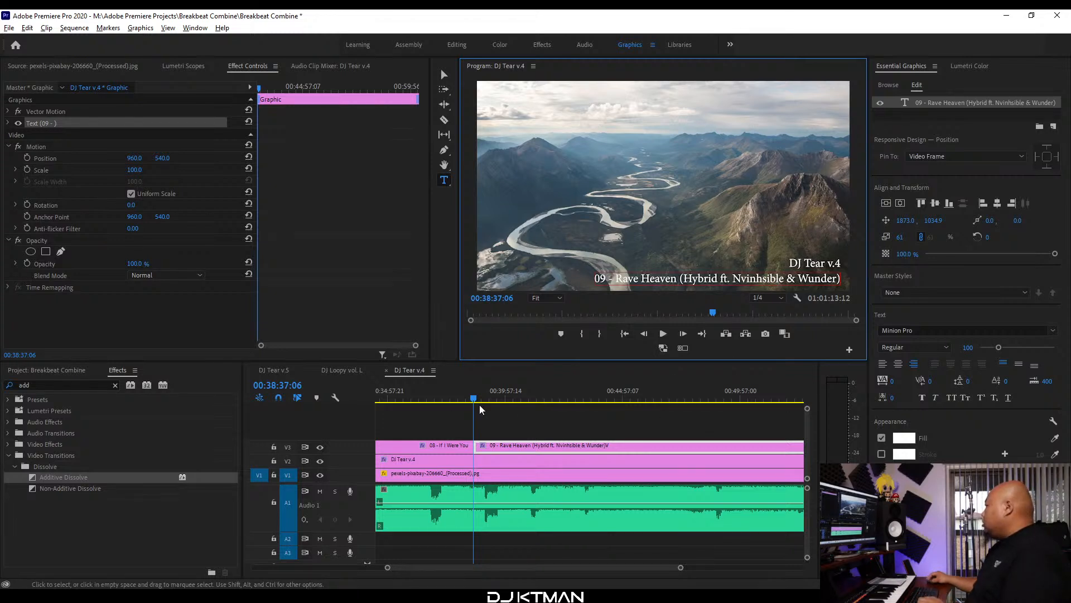
click(401, 370)
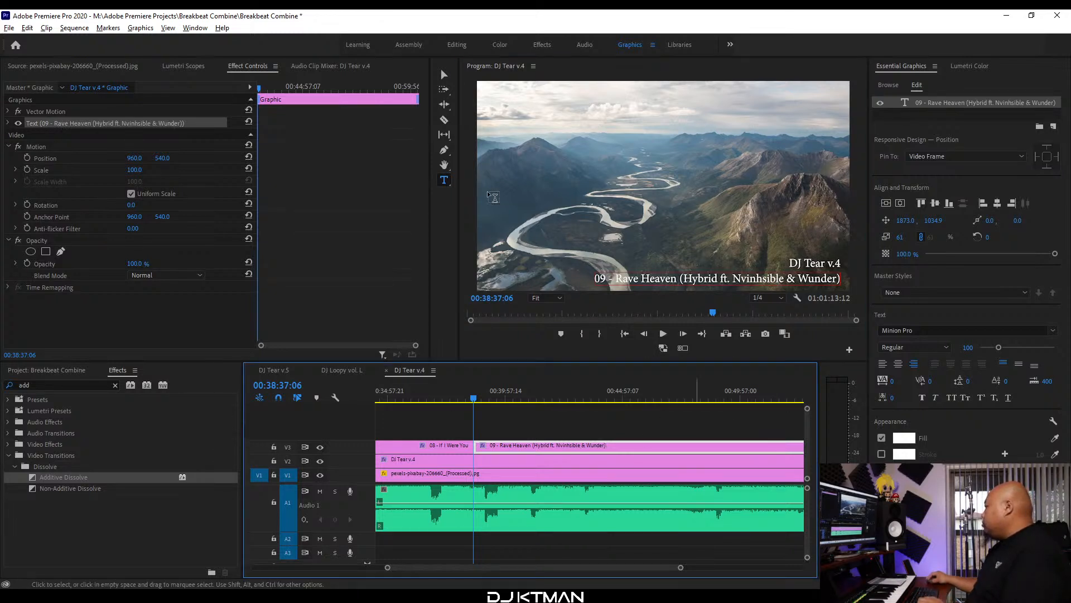
Examine the long ninth song title's placement and text settings, viewing the program monitor enlarged and at normal size.
click(606, 128)
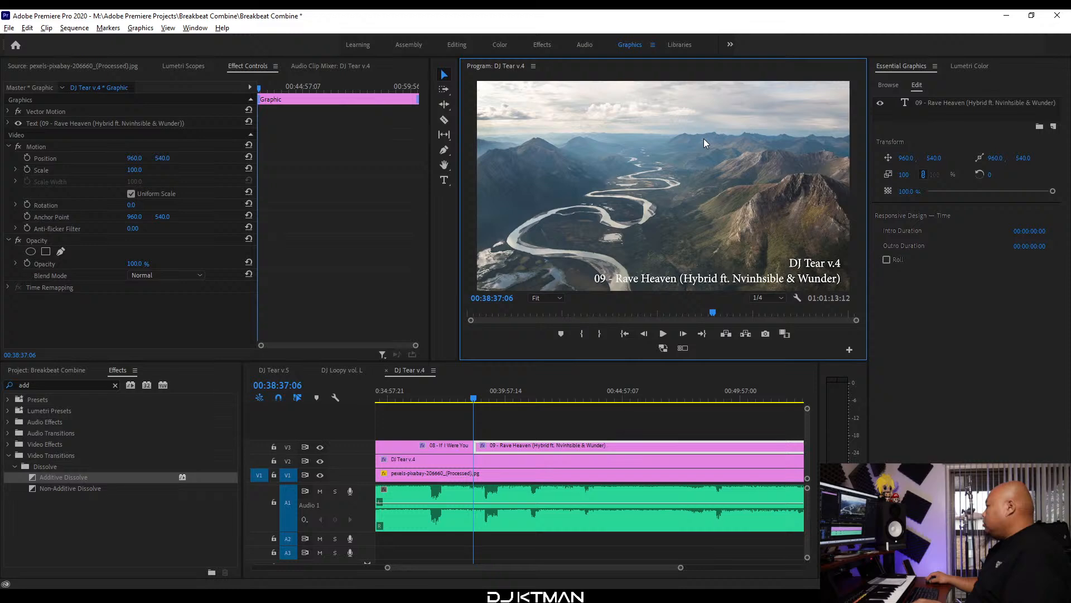
key(grave)
key(grave)
click(705, 282)
click(914, 363)
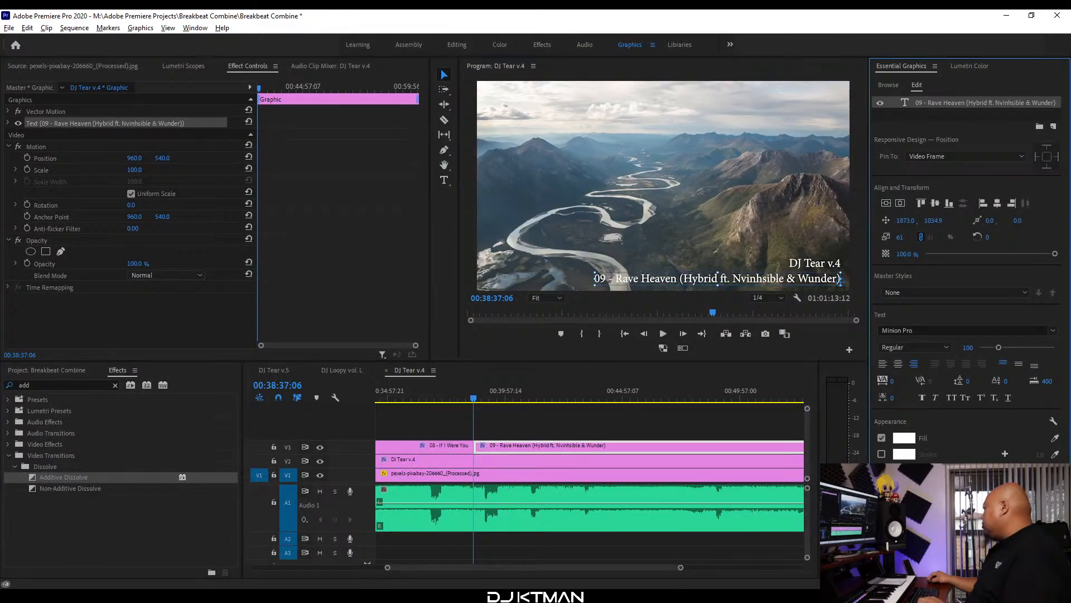
click(832, 162)
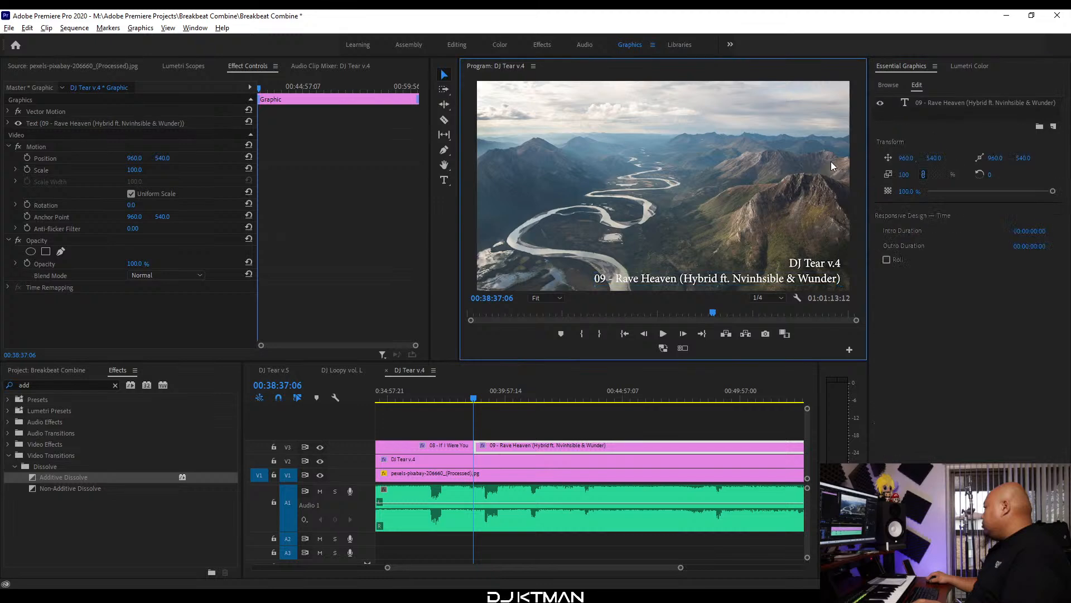
key(grave)
key(grave)
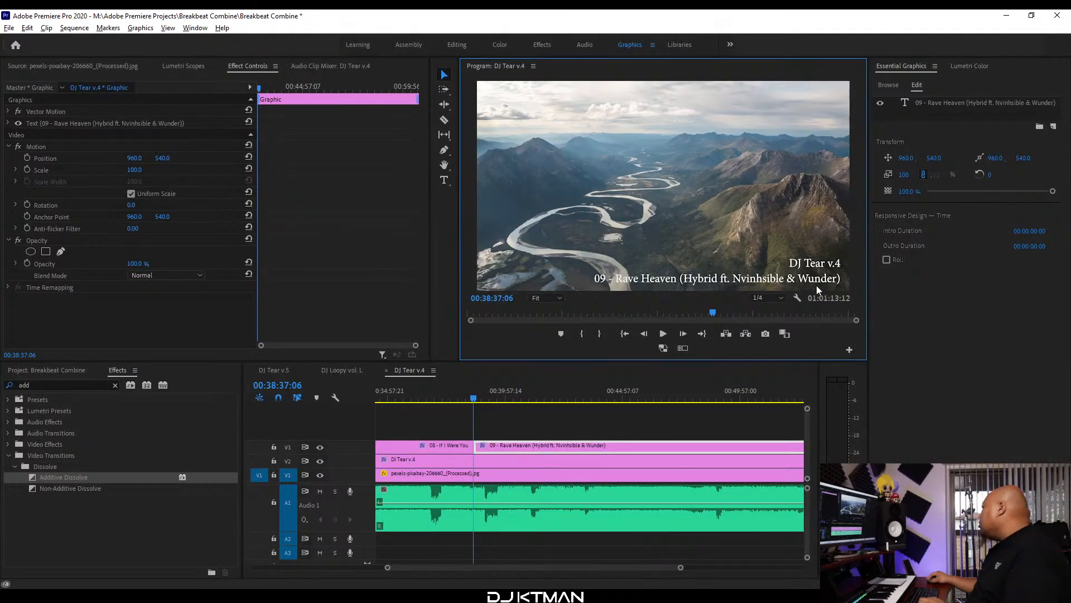
click(824, 279)
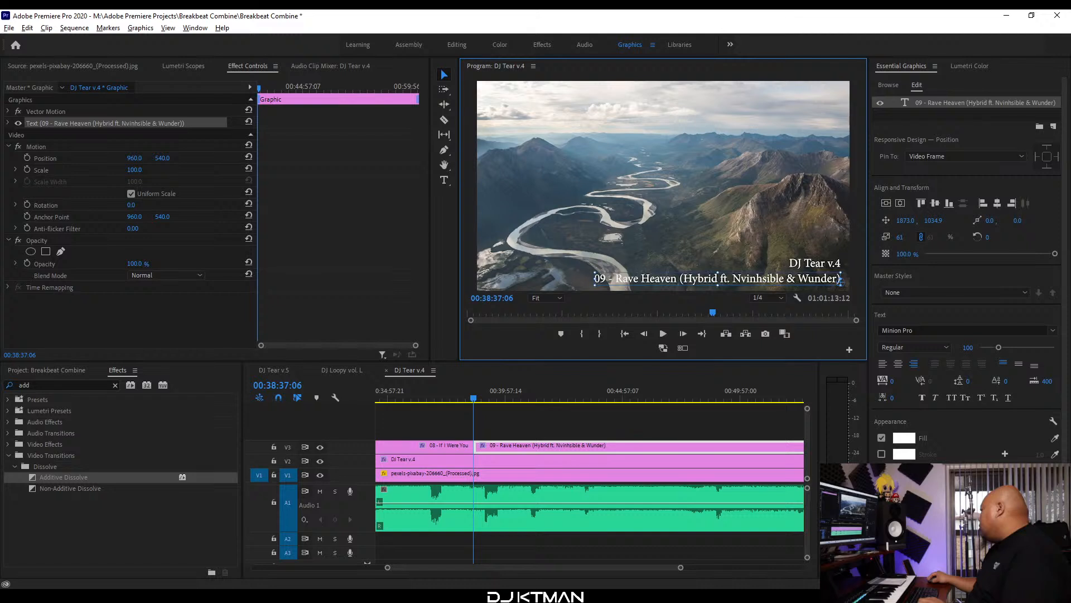
click(921, 502)
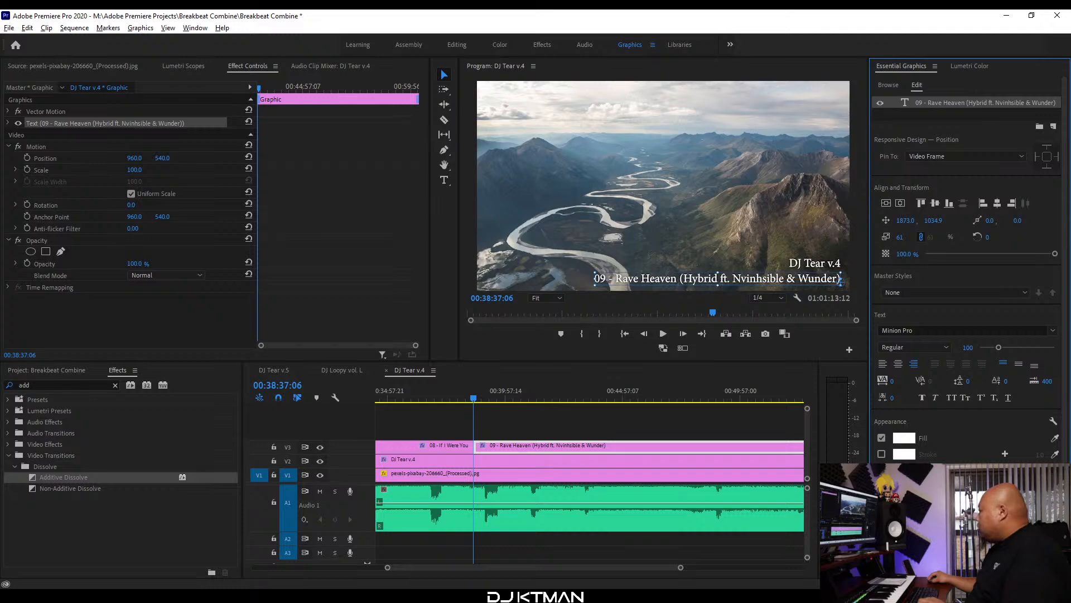
key(grave)
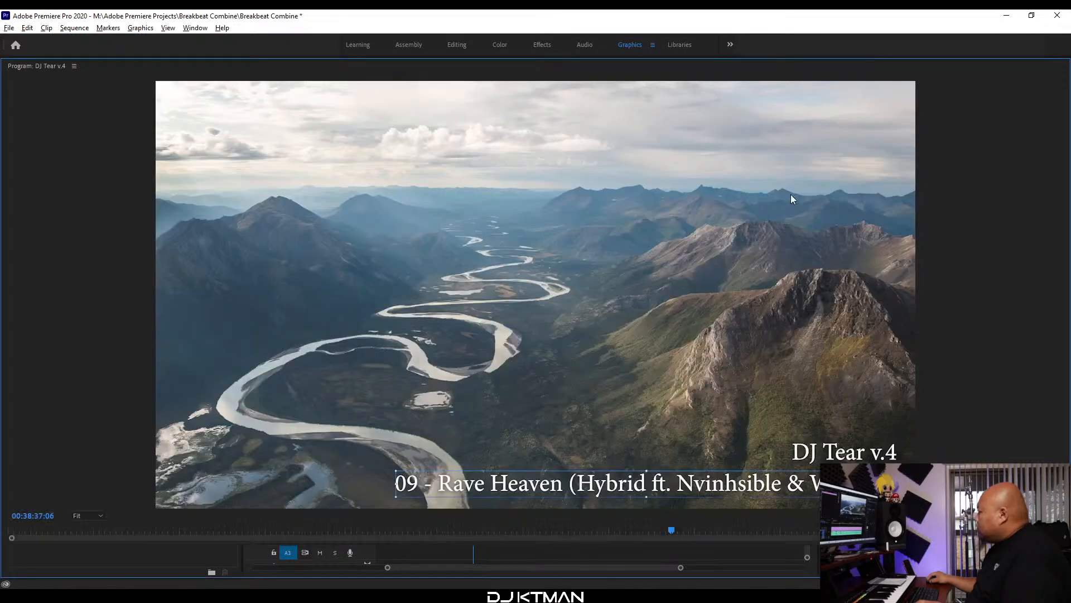
key(grave)
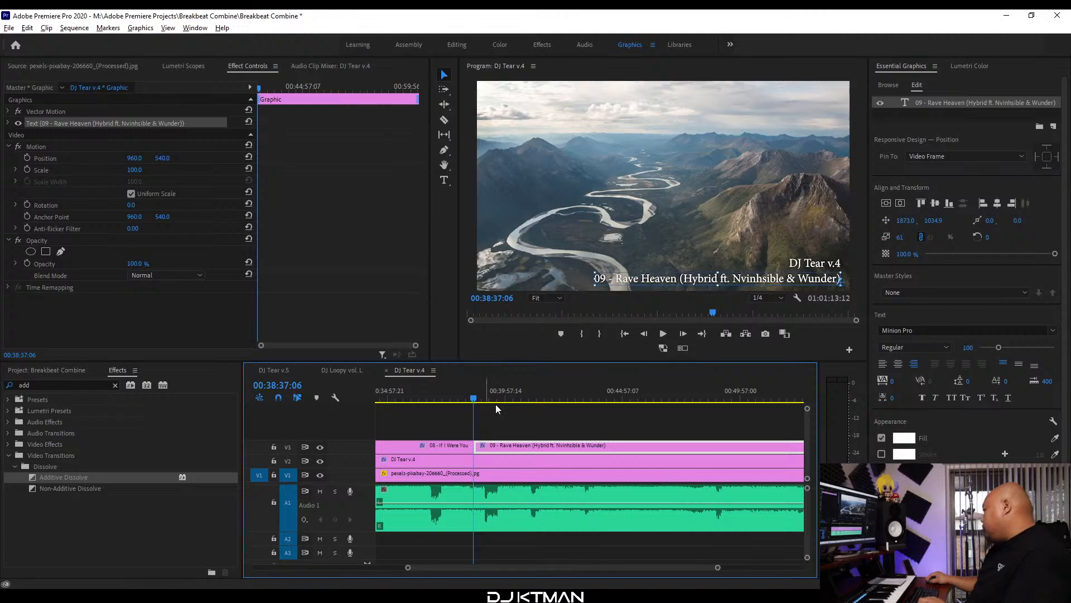
Copy the tenth song title, "Final Dance (ft. Salo)", from the Word tracklist and return to Premiere Pro.
key(alt+Tab)
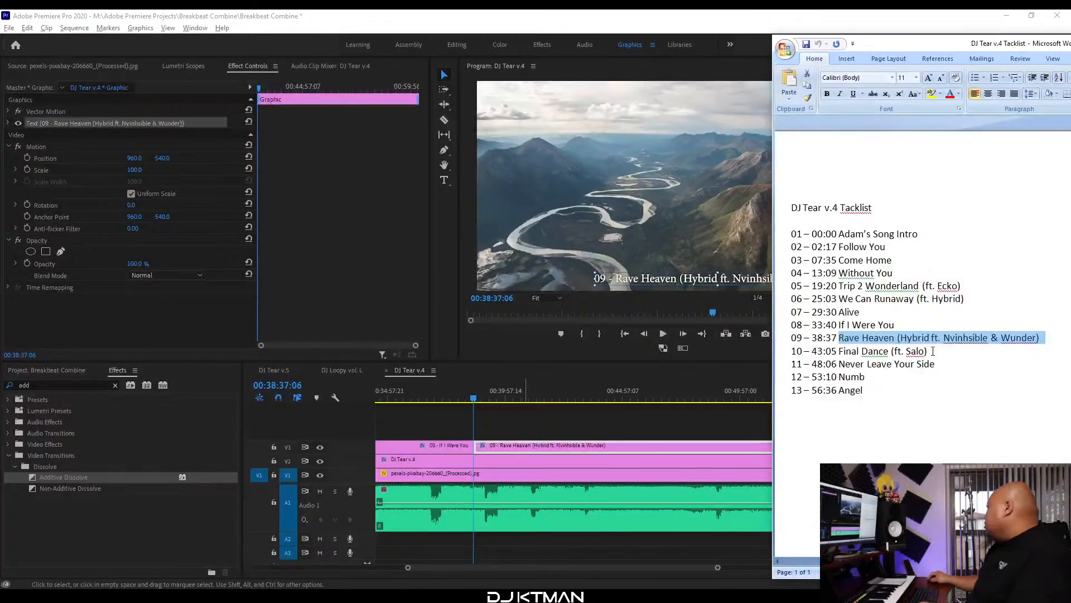
drag(933, 351, 841, 352)
key(ctrl+c)
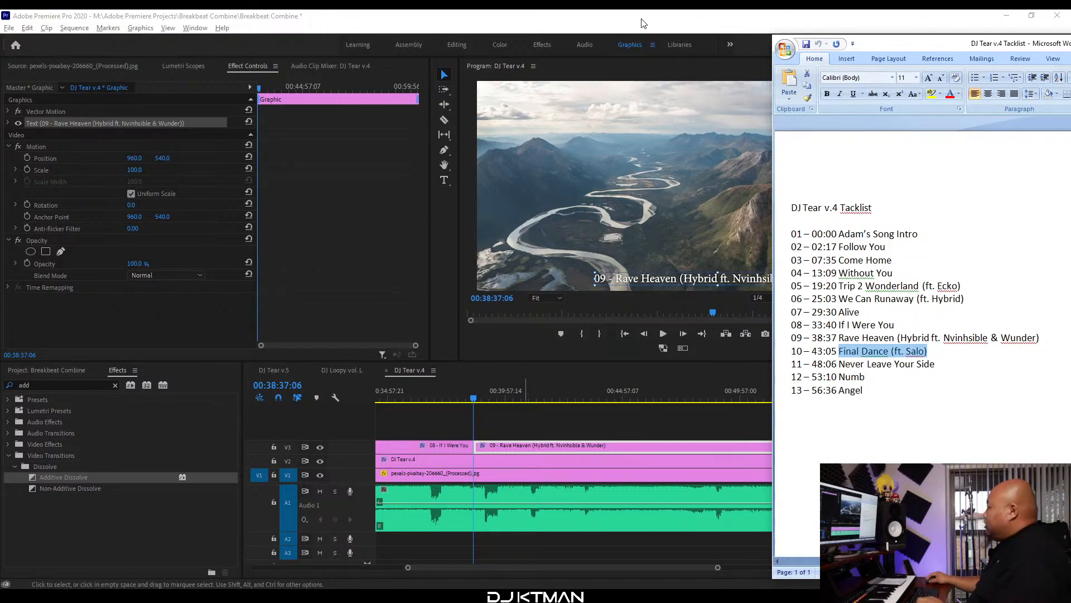
click(663, 14)
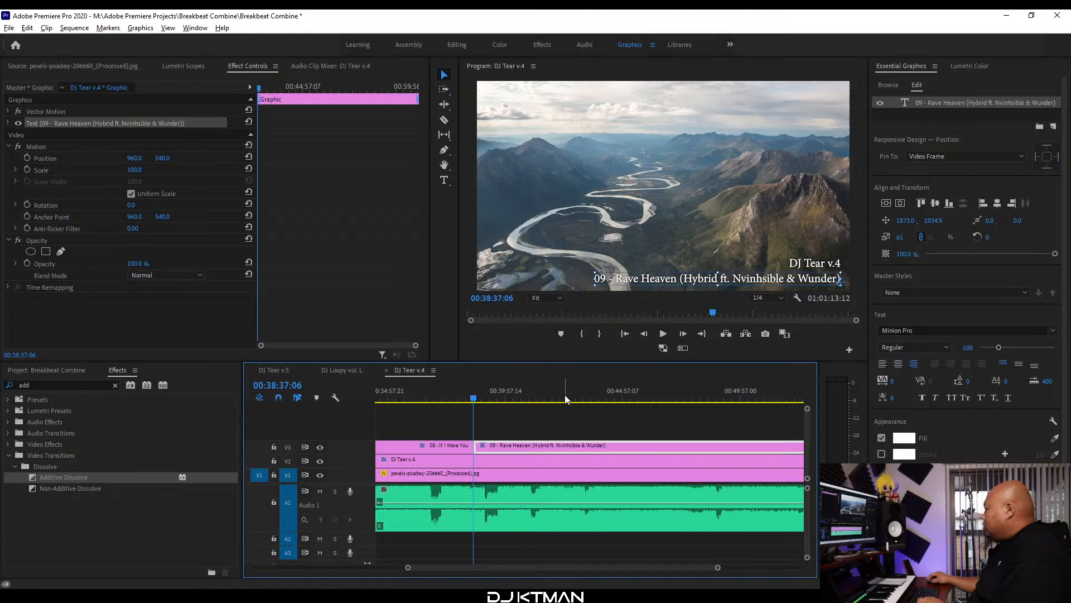
Split the "09 - Rave Heaven" title clip on V3 at 00:43:05:07, where the tenth song starts.
click(591, 400)
key(equal)
key(equal)
click(538, 398)
key(space)
key(equal)
key(equal)
key(equal)
scroll(615, 436, down, 1)
scroll(615, 436, down, 2)
key(equal)
scroll(615, 434, down, 1)
click(625, 398)
key(Left)
key(ctrl+k)
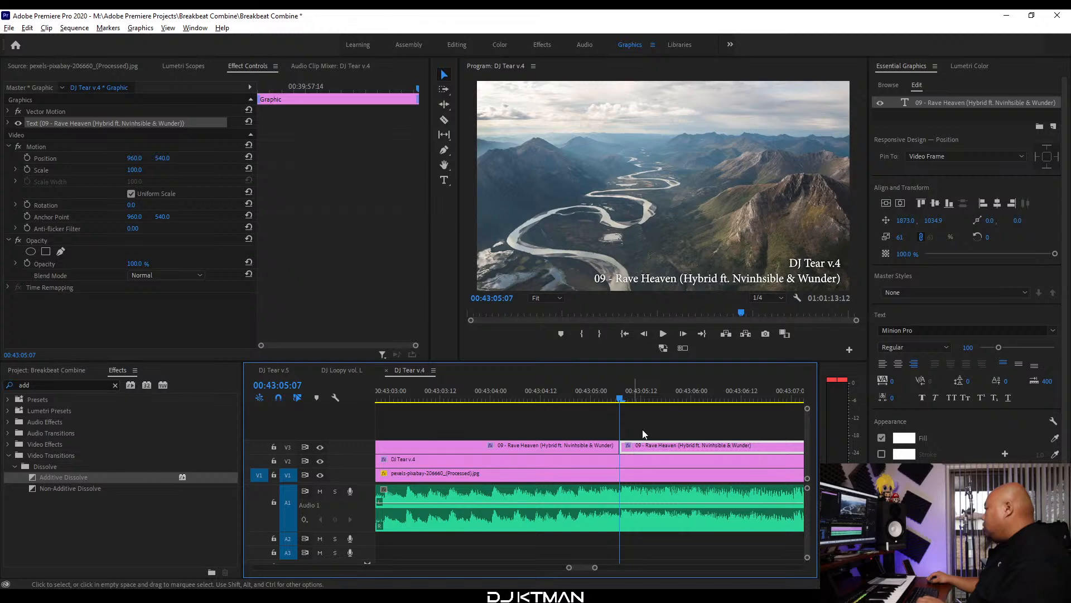
Replace the text of the title segment after the 43:05 cut with "10 - Final Dance (ft. Salo)" and briefly play from the cut.
key(minus)
key(minus)
key(minus)
key(minus)
key(minus)
key(minus)
double_click(776, 280)
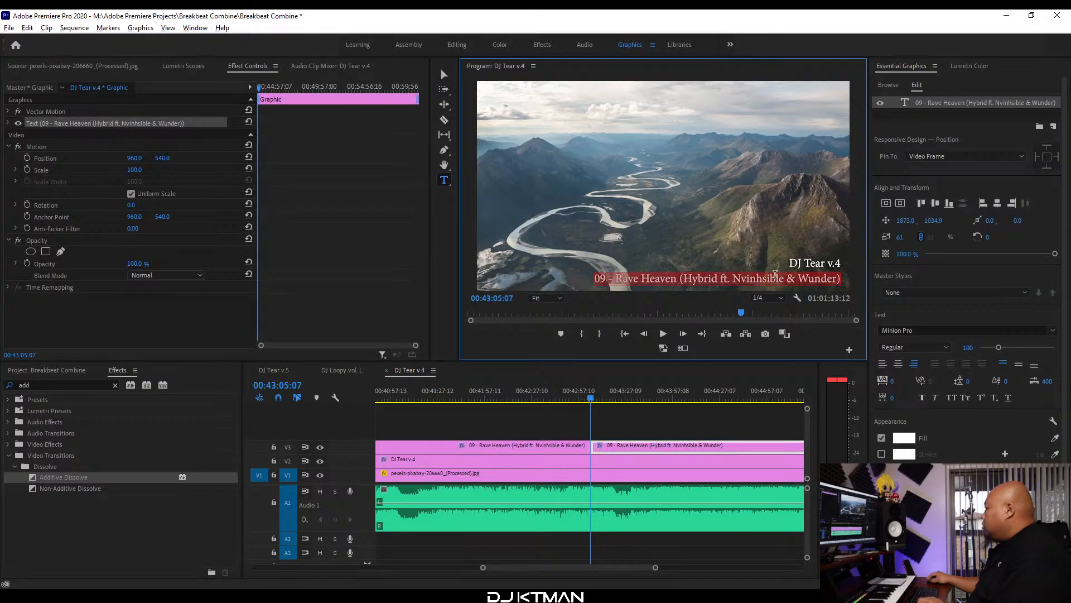
text(10 -)
key(ctrl+v)
text(V)
key(BackSpace)
click(403, 369)
key(minus)
key(space)
scroll(577, 430, down, 3)
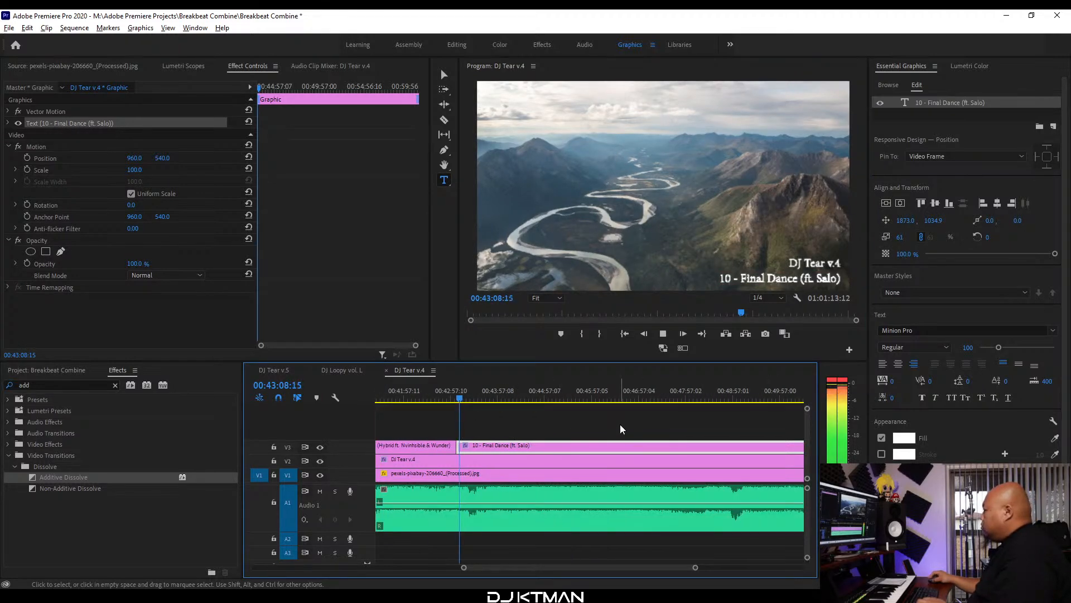
key(space)
Switch to the Word tracklist and copy the eleventh song title, "Never Leave Your Side".
key(alt+Tab)
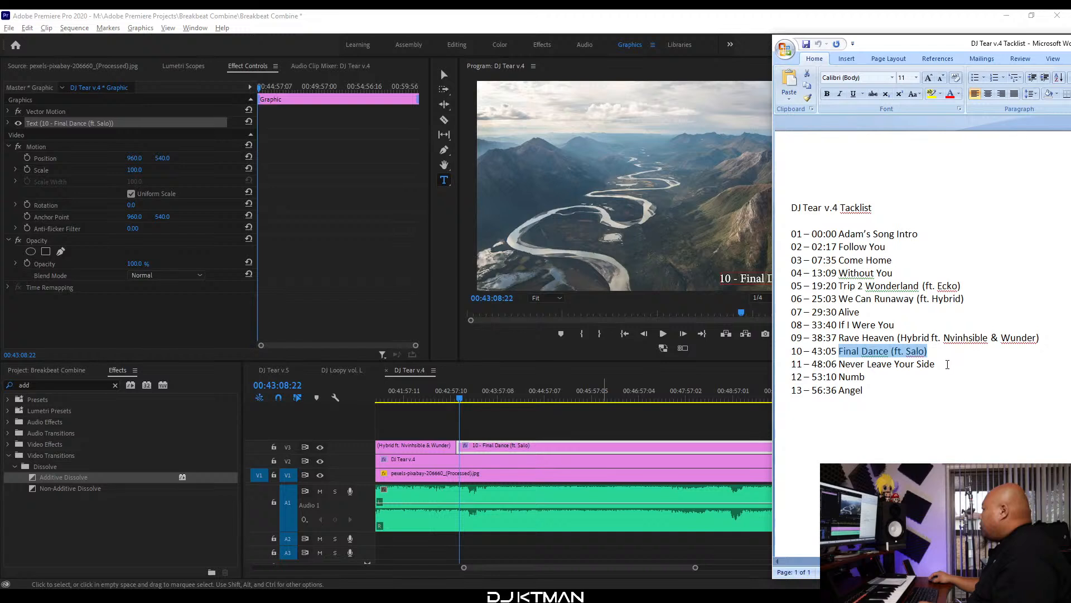
drag(947, 364, 839, 364)
key(ctrl+c)
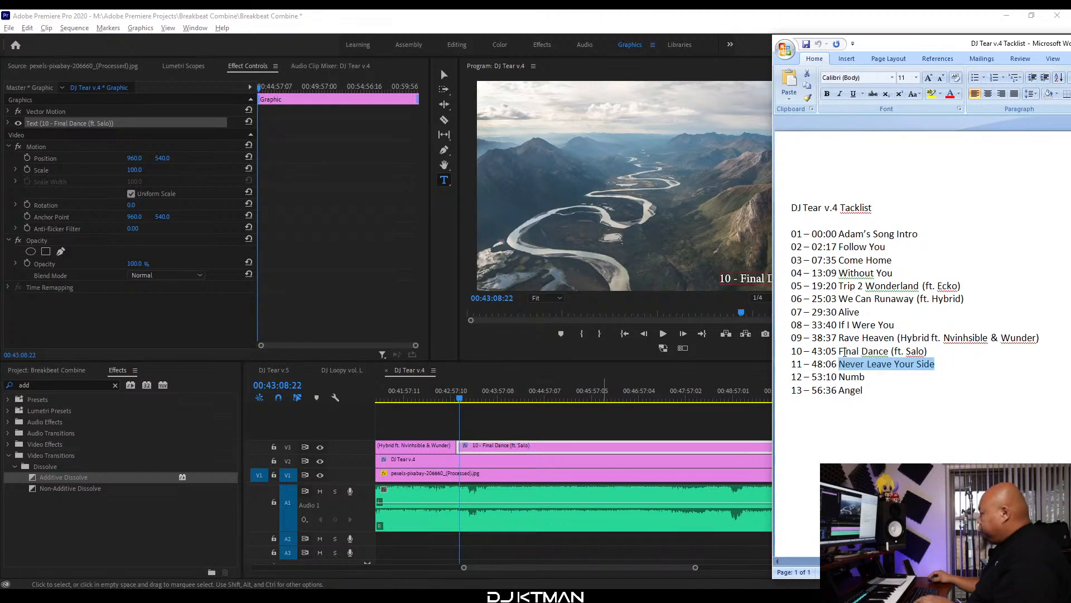
Return to Premiere Pro and split the "10 - Final Dance (ft. Salo)" title clip on V3 at 00:48:06:17, where the eleventh song starts.
click(720, 14)
click(587, 397)
drag(630, 397, 682, 395)
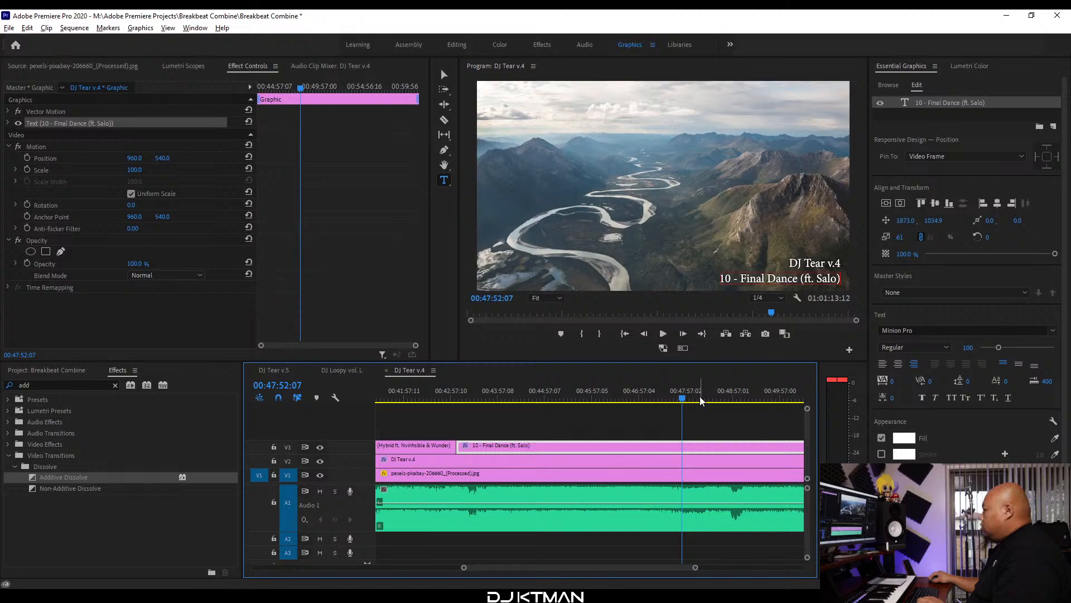
key(minus)
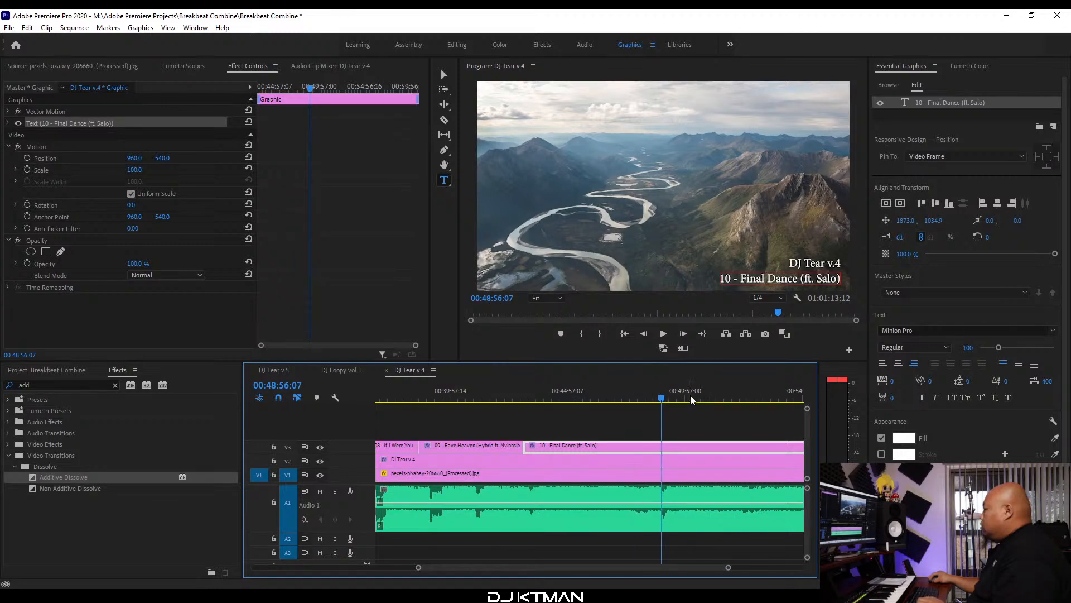
click(630, 398)
key(equal)
click(639, 398)
key(equal)
key(equal)
key(equal)
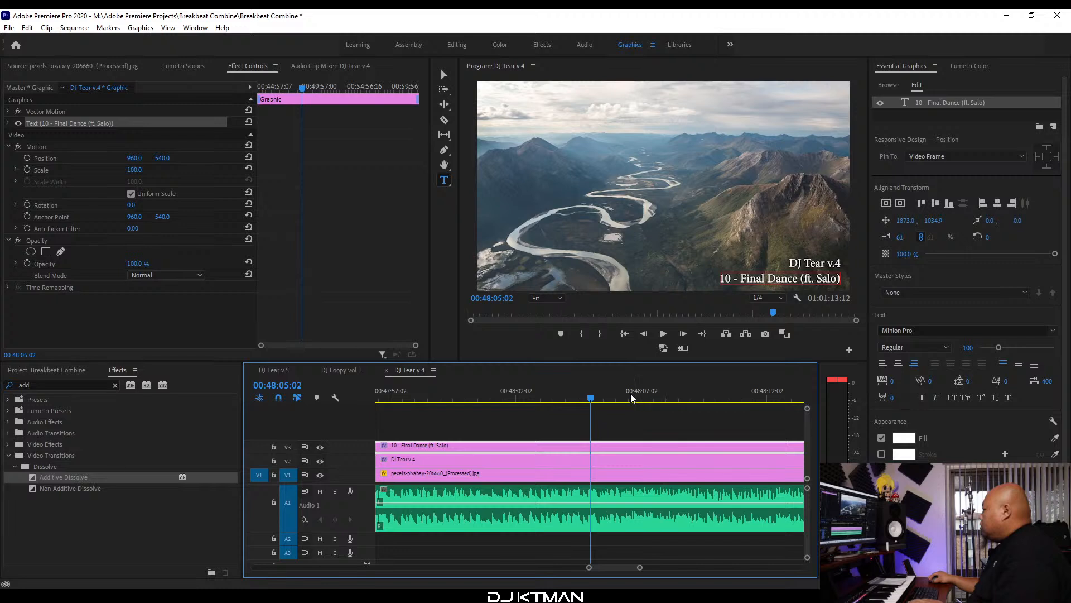
key(space)
key(equal)
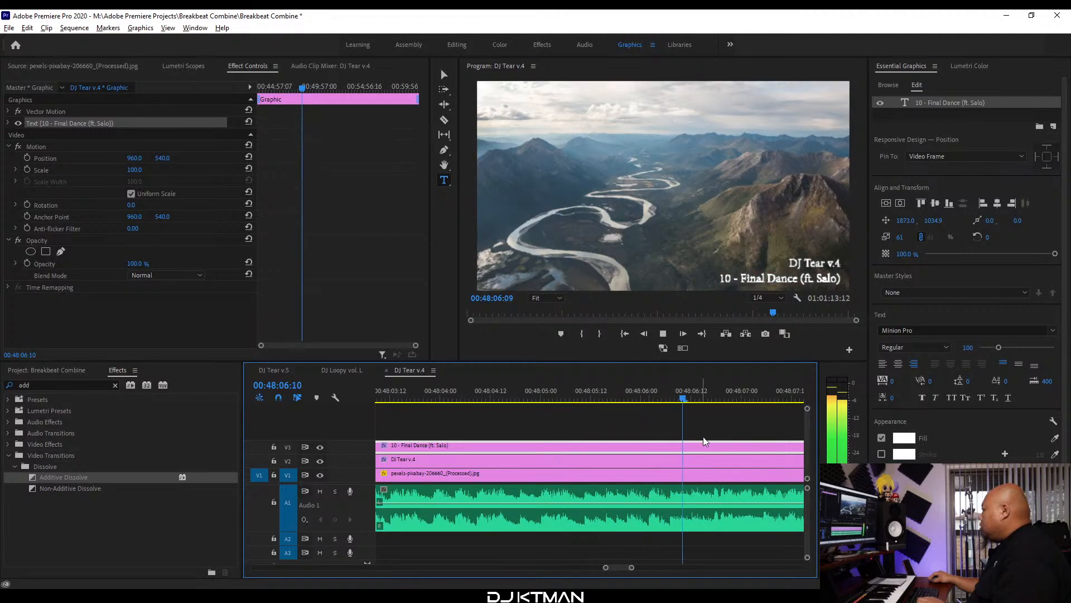
key(space)
drag(717, 398, 711, 402)
key(v)
key(ctrl+k)
Replace the text of the title segment after the 48:06 cut with "11 - Never Leave Your Side" and briefly play from the cut.
key(minus)
key(minus)
key(minus)
key(minus)
key(minus)
key(minus)
key(minus)
key(minus)
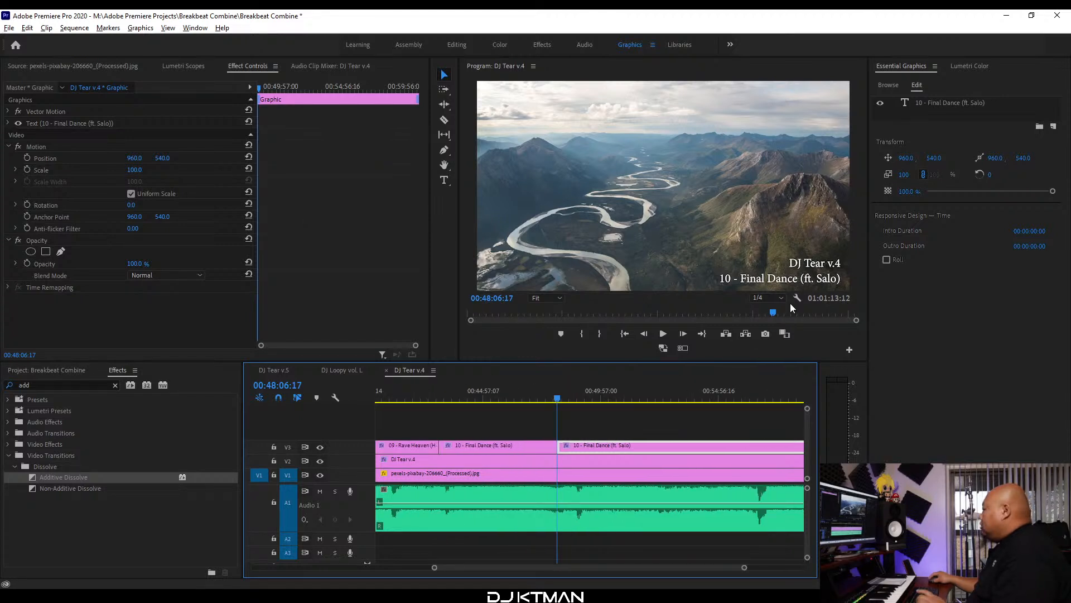
click(806, 283)
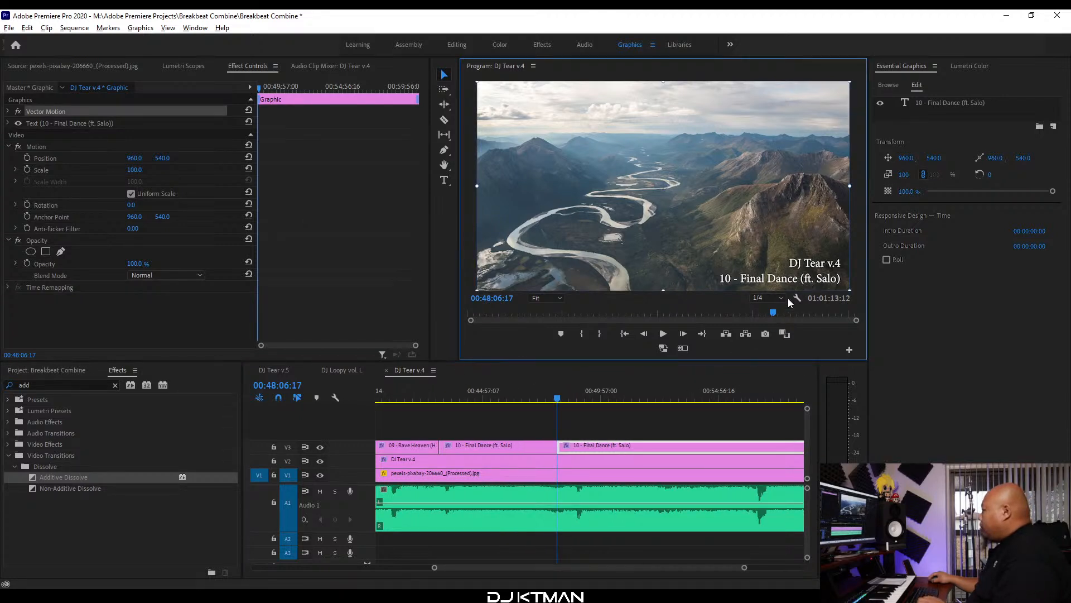
click(690, 419)
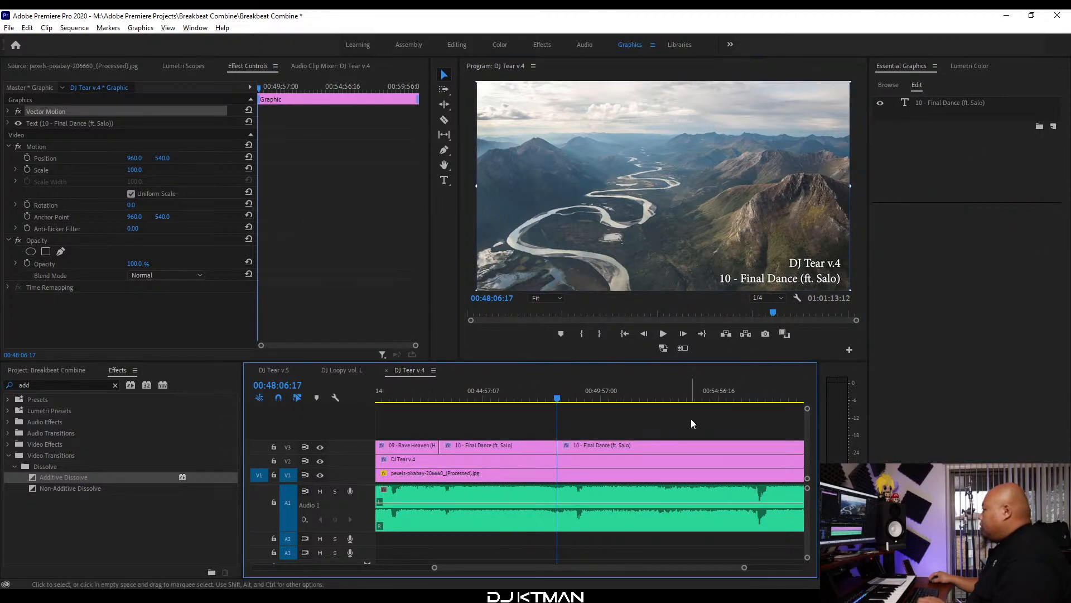
triple_click(792, 273)
text(11 -)
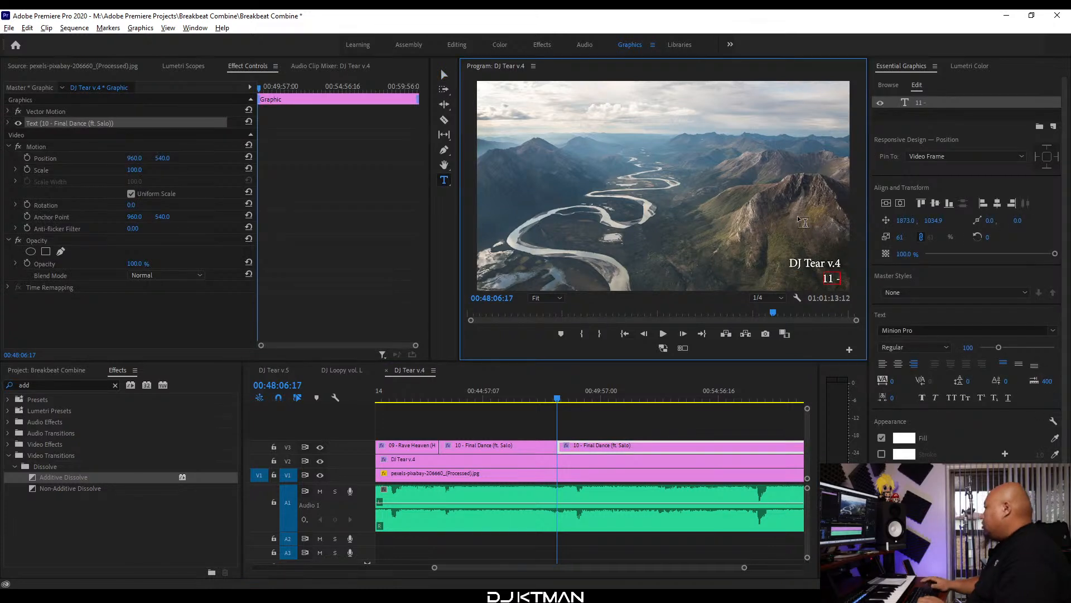
key(ctrl+v)
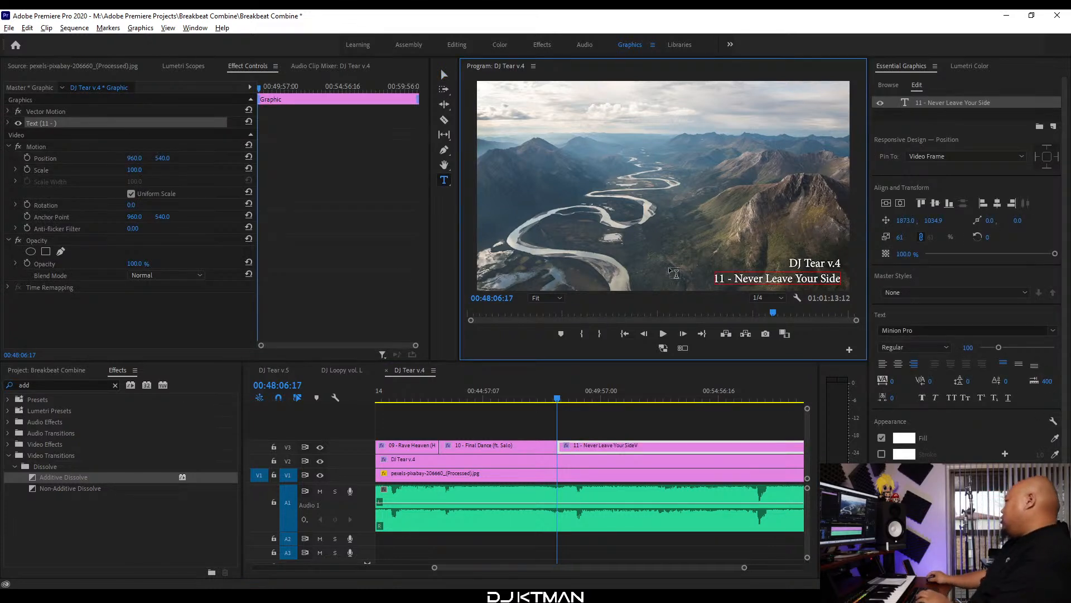
click(422, 370)
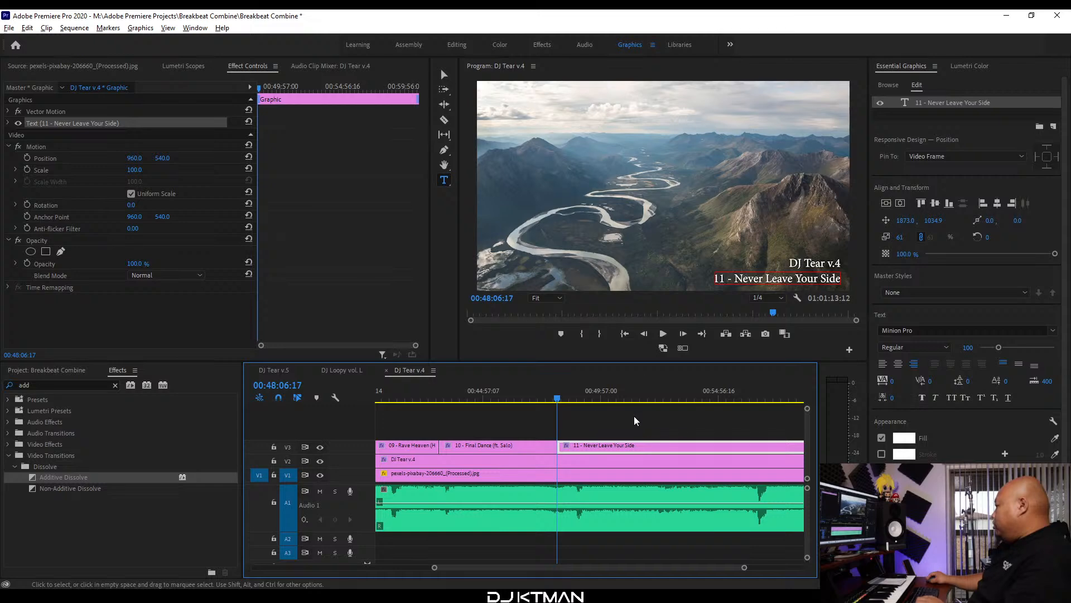
key(minus)
key(space)
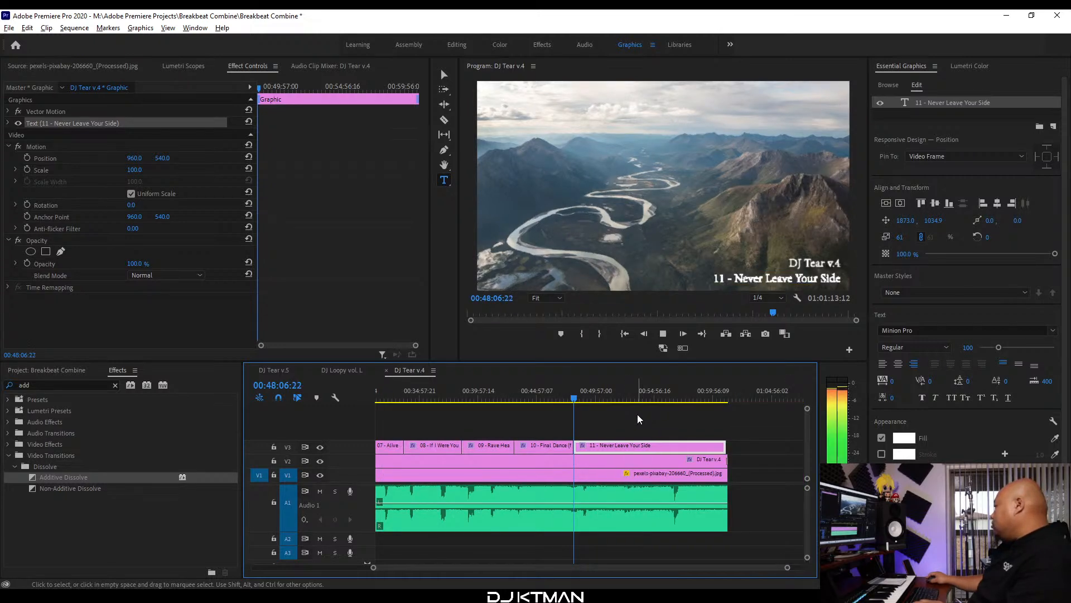
key(space)
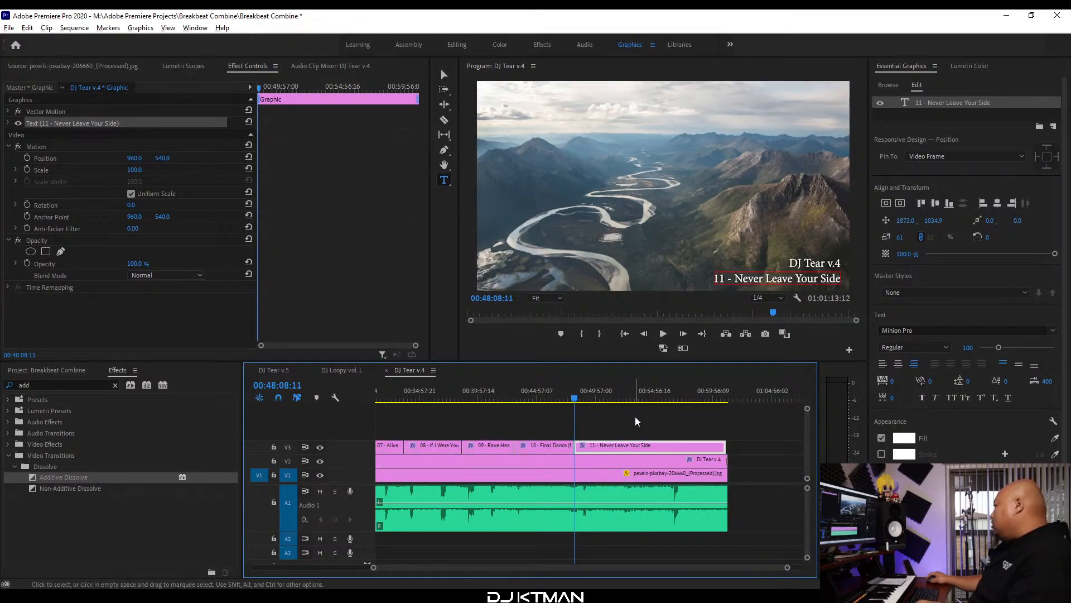
Copy the twelfth song title, "Numb", from the Word tracklist and return to Premiere Pro.
key(alt+Tab)
drag(873, 378, 844, 375)
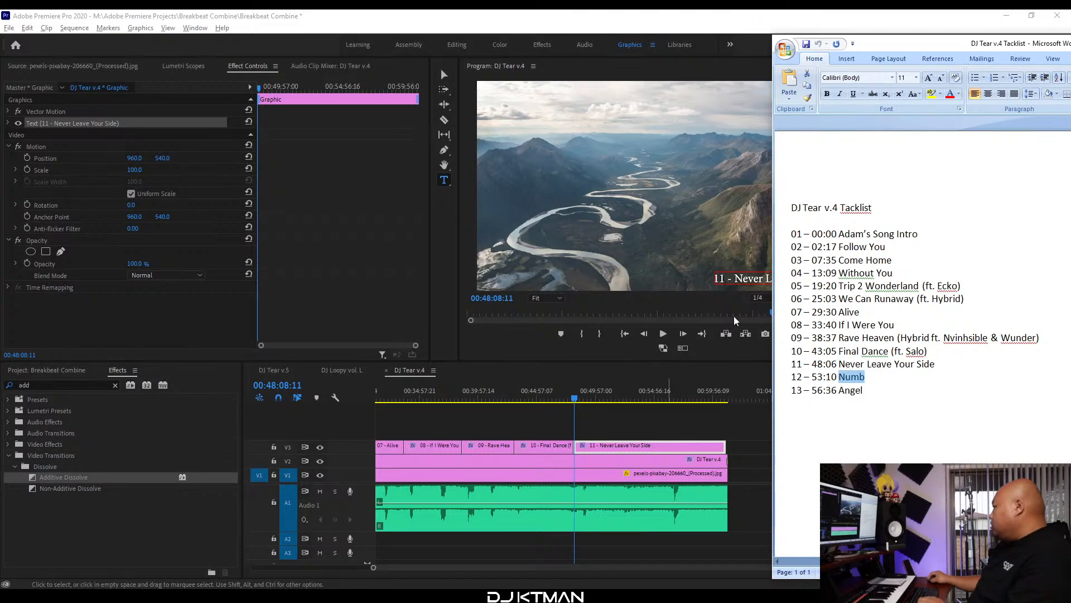
click(535, 14)
Split the "11 - Never Leave Your Side" title clip on V3 at 00:53:10:06, where the twelfth song starts.
click(616, 395)
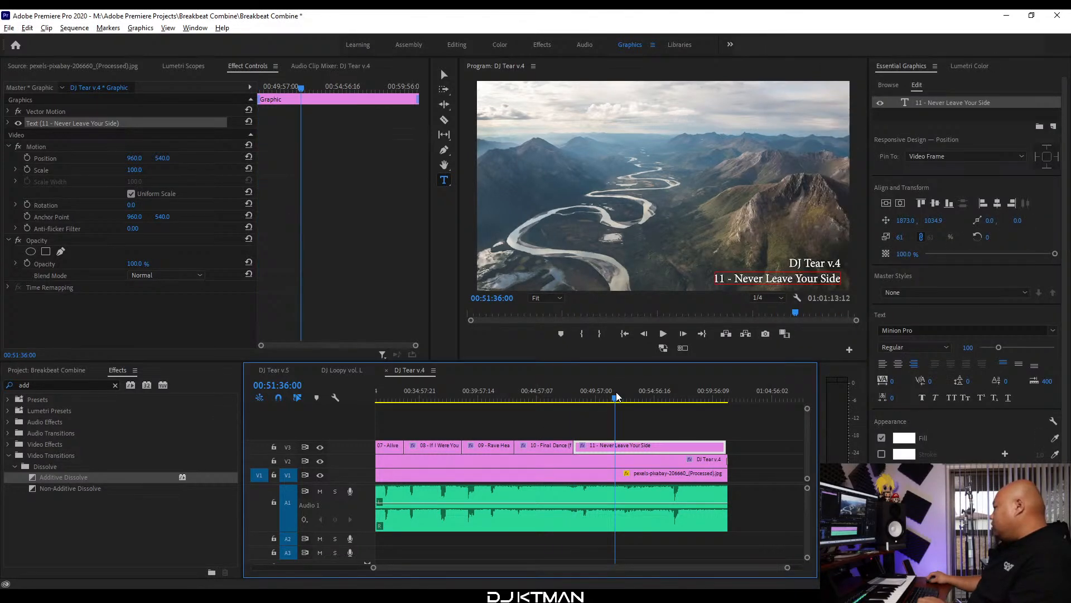
key(=)
key(=)
drag(599, 401, 738, 396)
key(=)
key(=)
key(=)
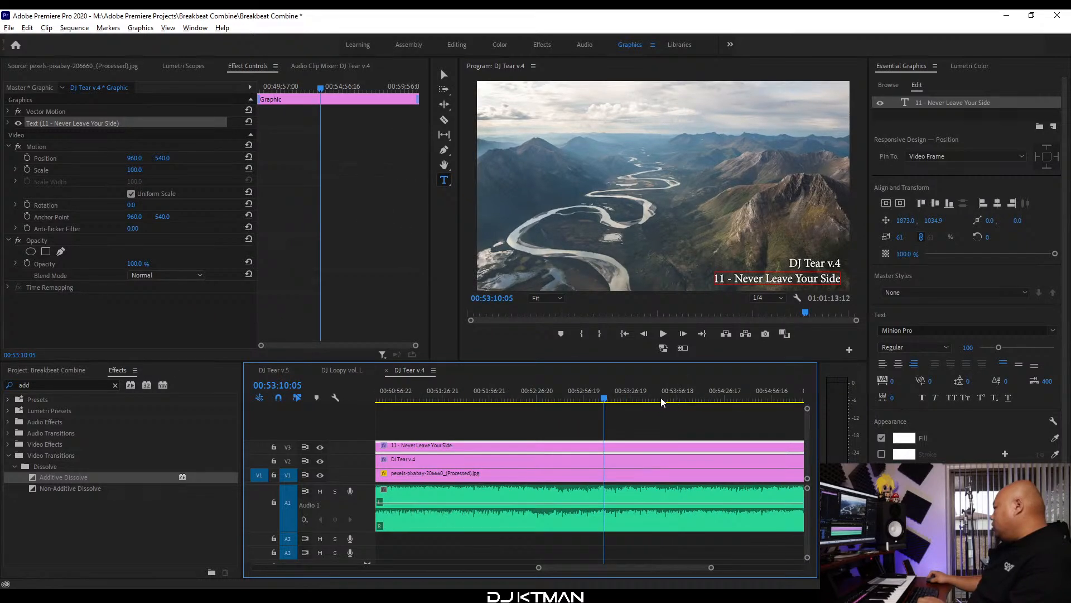
click(534, 397)
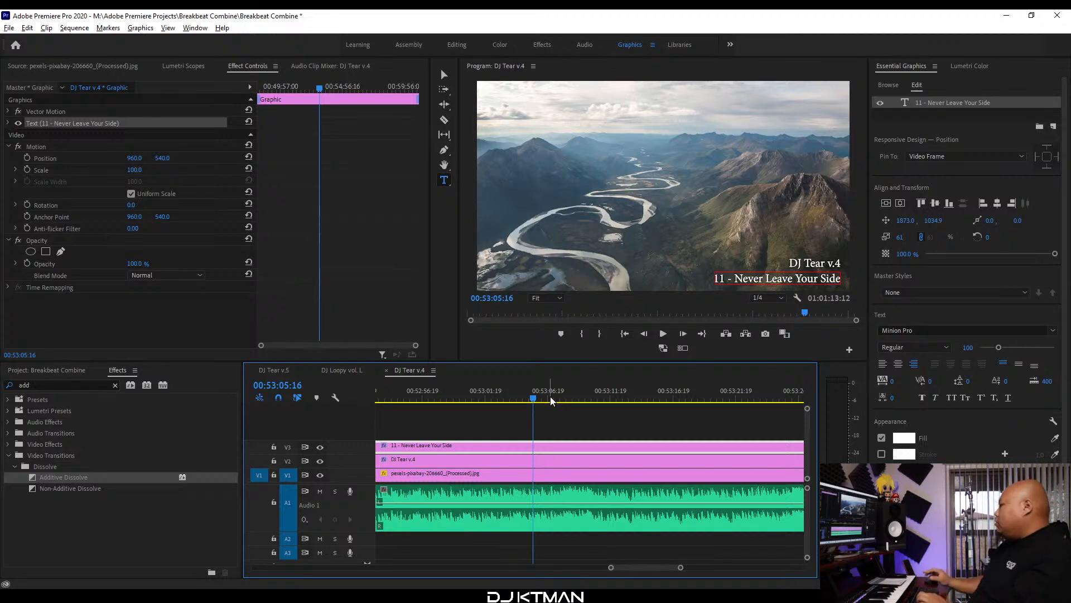
key(space)
key(equal)
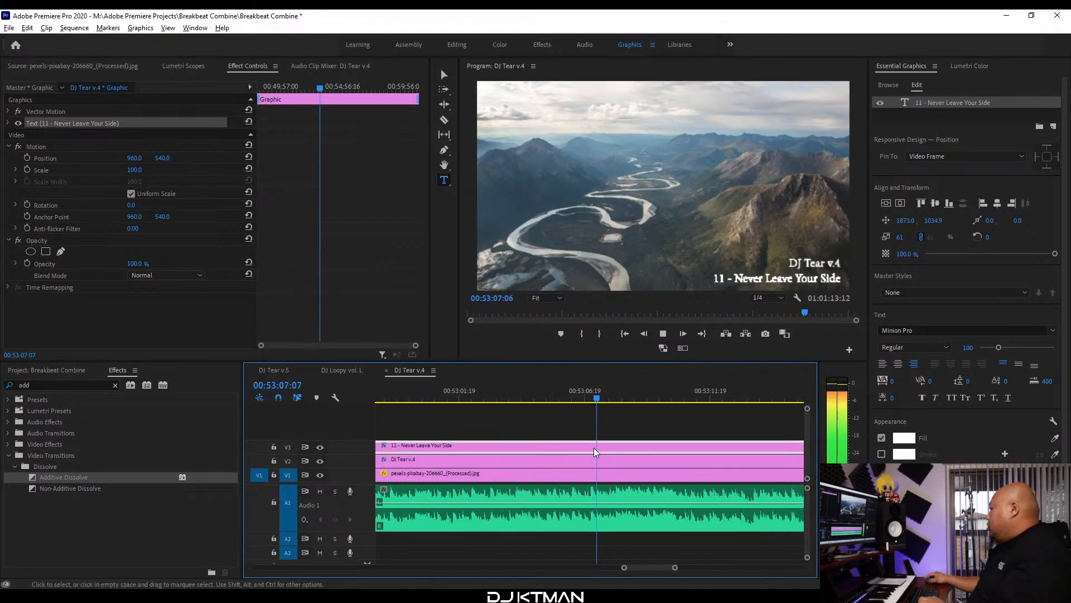
key(equal)
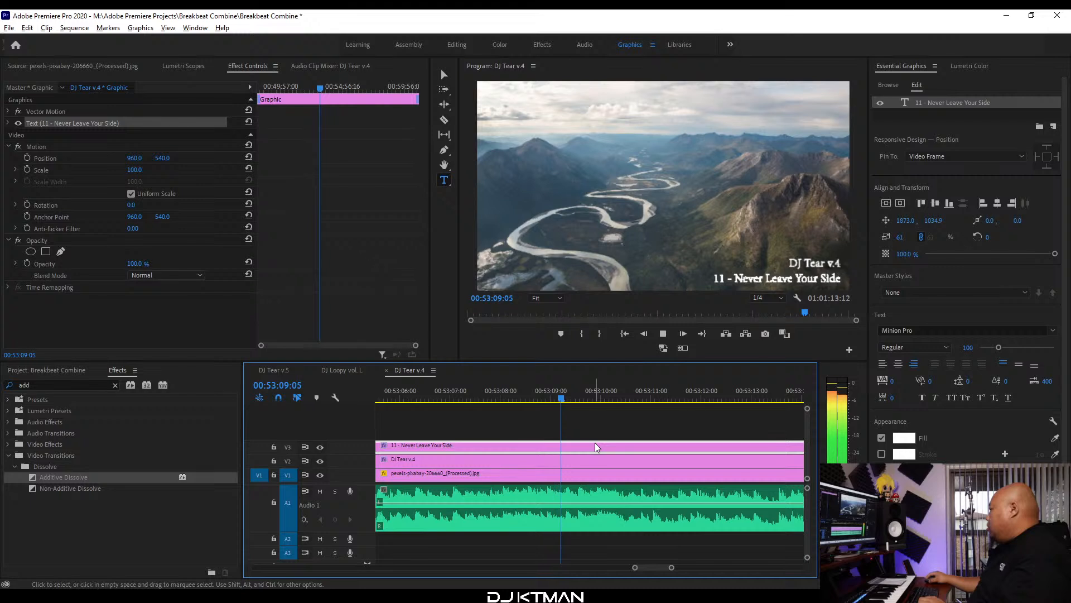
key(space)
drag(621, 400, 614, 400)
key(c)
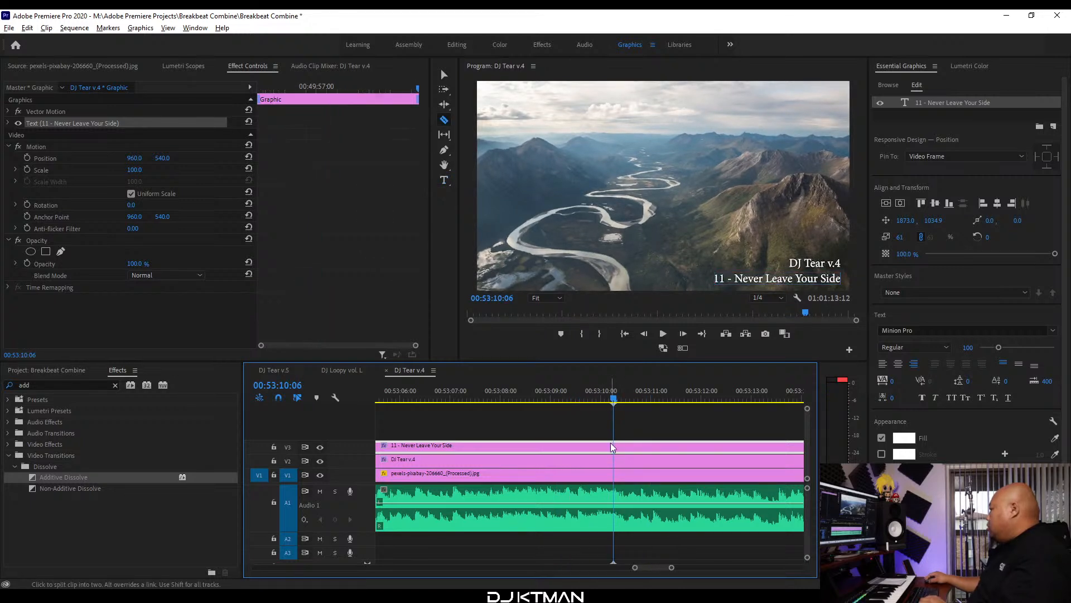
click(613, 446)
key(v)
Replace the text of the title segment after the 53:10 cut with "12 - Numb".
key(minus)
key(minus)
key(minus)
key(minus)
key(minus)
key(minus)
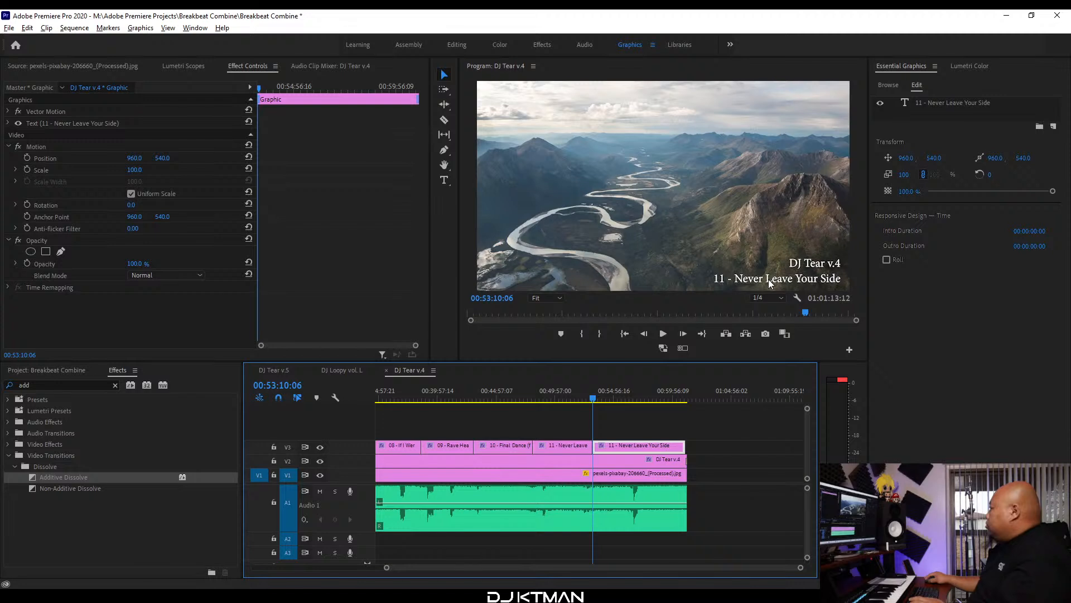
double_click(768, 279)
key(ctrl+a)
text(12)
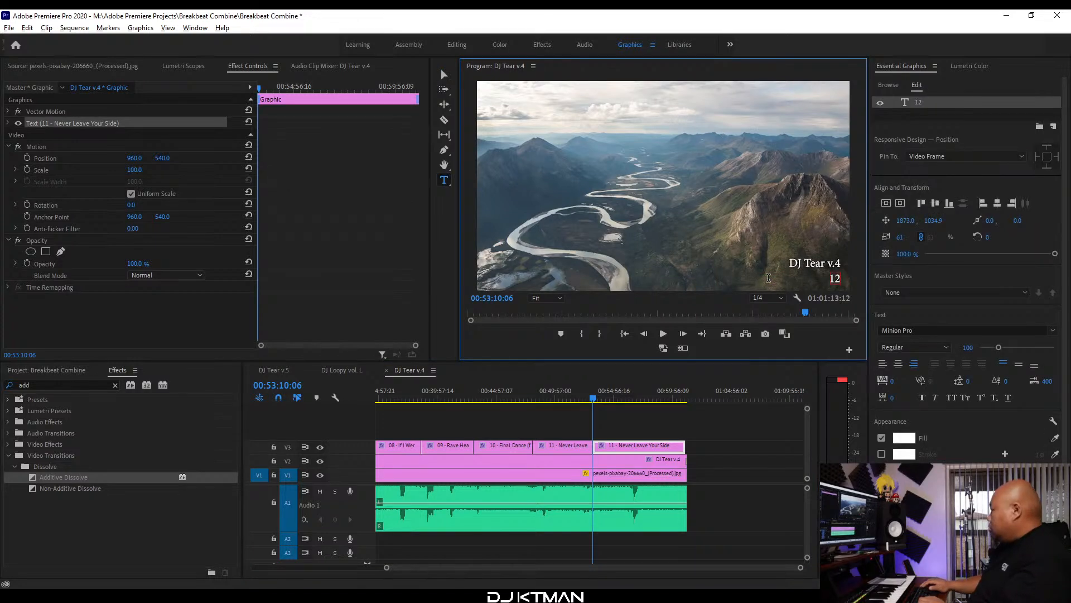
text( - Numb)
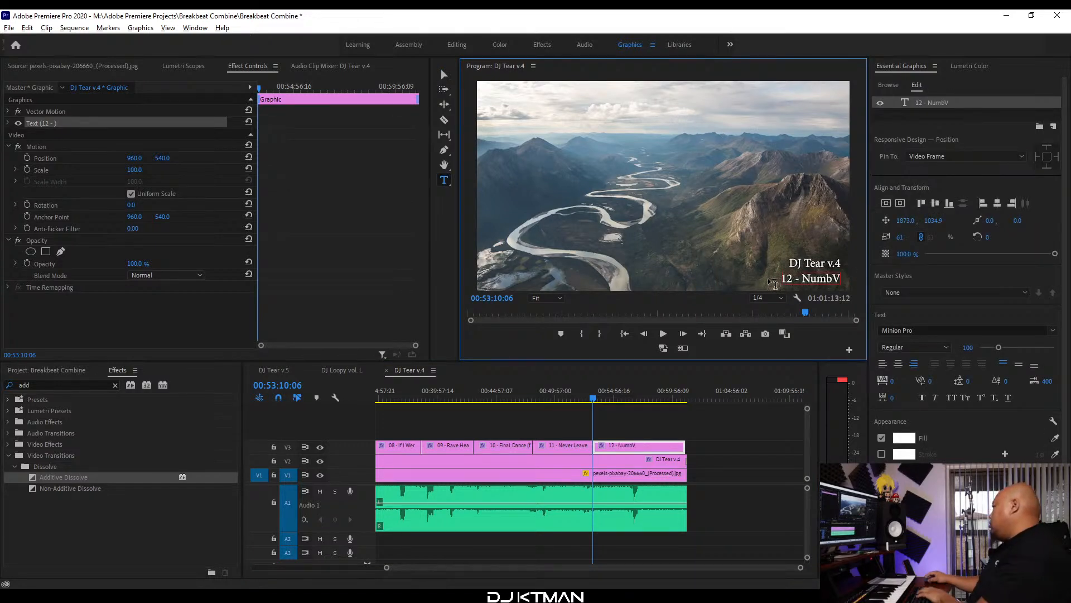
click(415, 393)
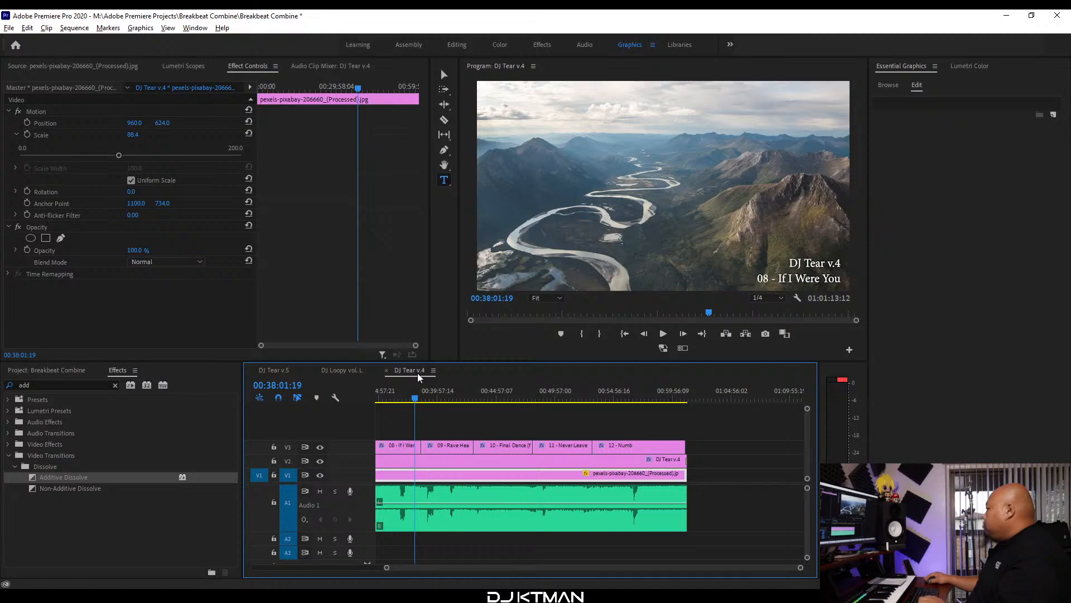
Copy the thirteenth song title, "Angel", from the Word tracklist and return to Premiere Pro.
click(636, 399)
key(=)
key(=)
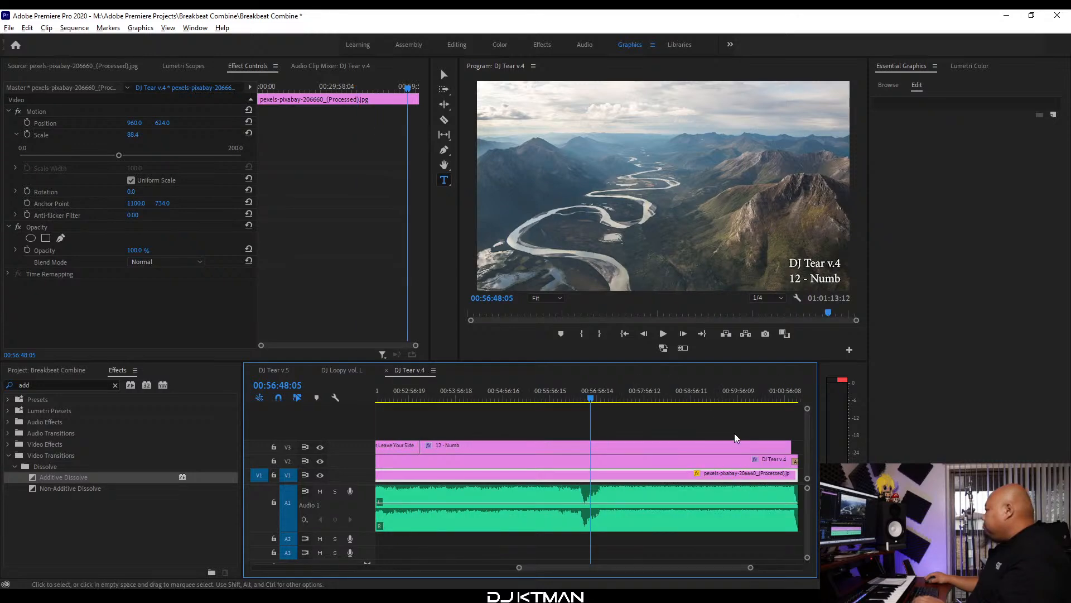
key(alt+Tab)
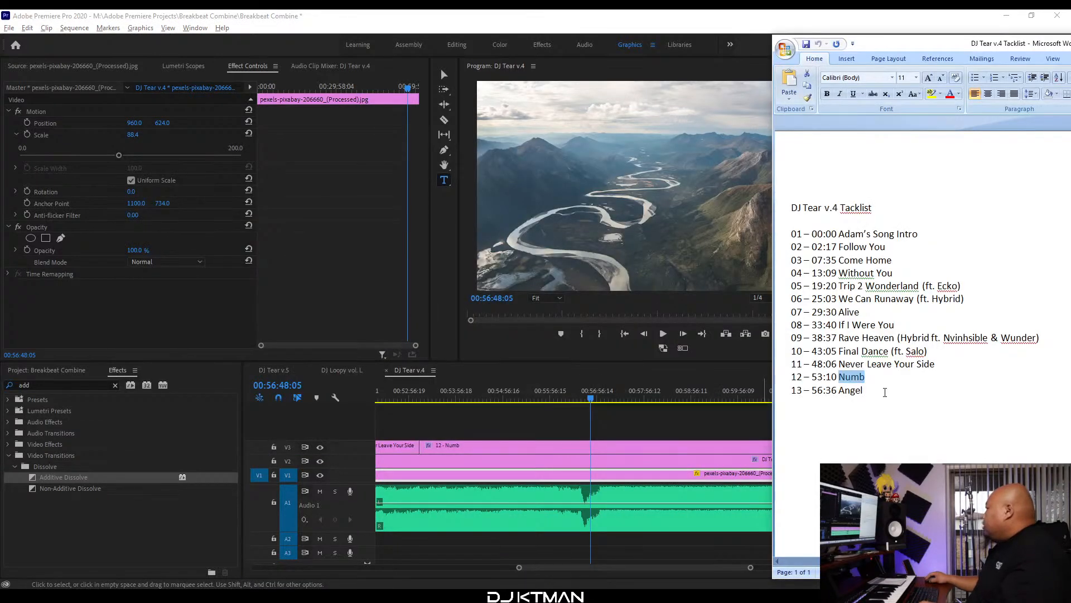
drag(885, 390, 839, 392)
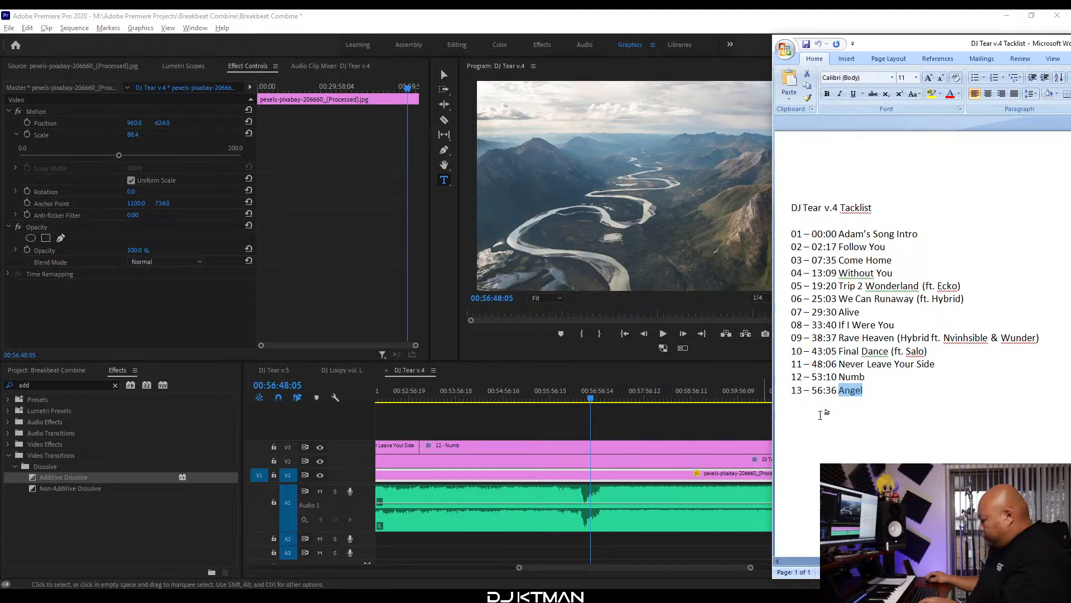
key(alt+Tab)
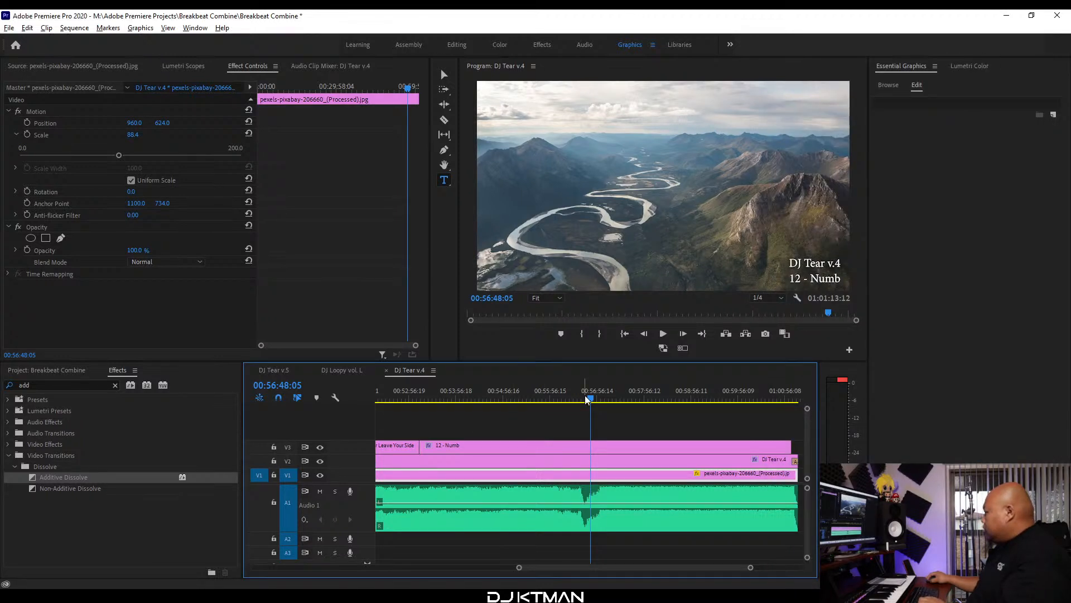
Split the "12 - Numb" title clip on V3 at 00:56:36:00, where the thirteenth song starts.
click(549, 399)
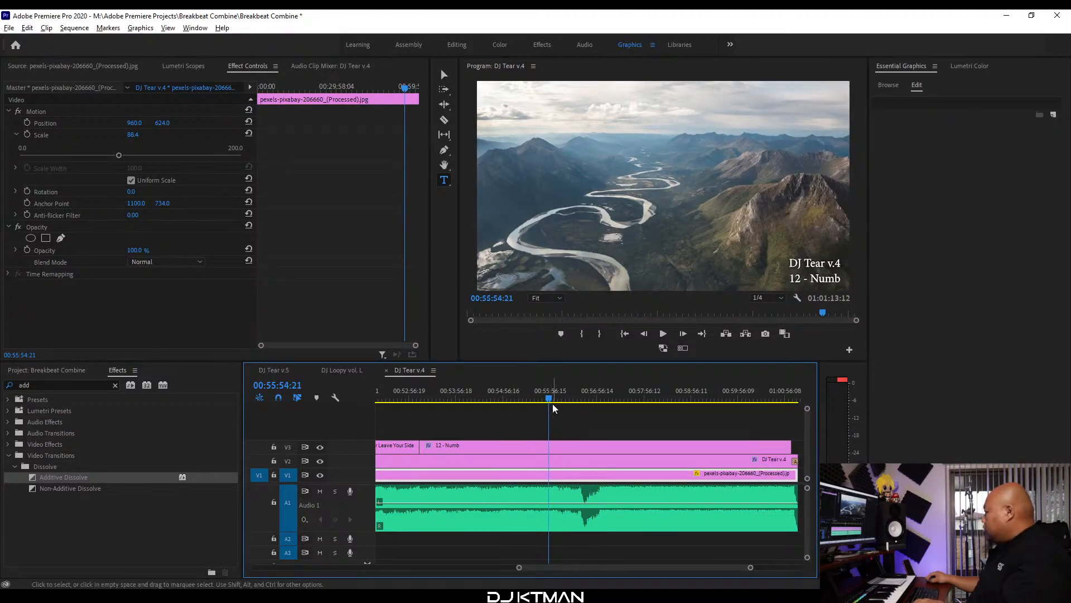
drag(509, 400, 624, 400)
key(equal)
key(equal)
key(equal)
key(equal)
key(space)
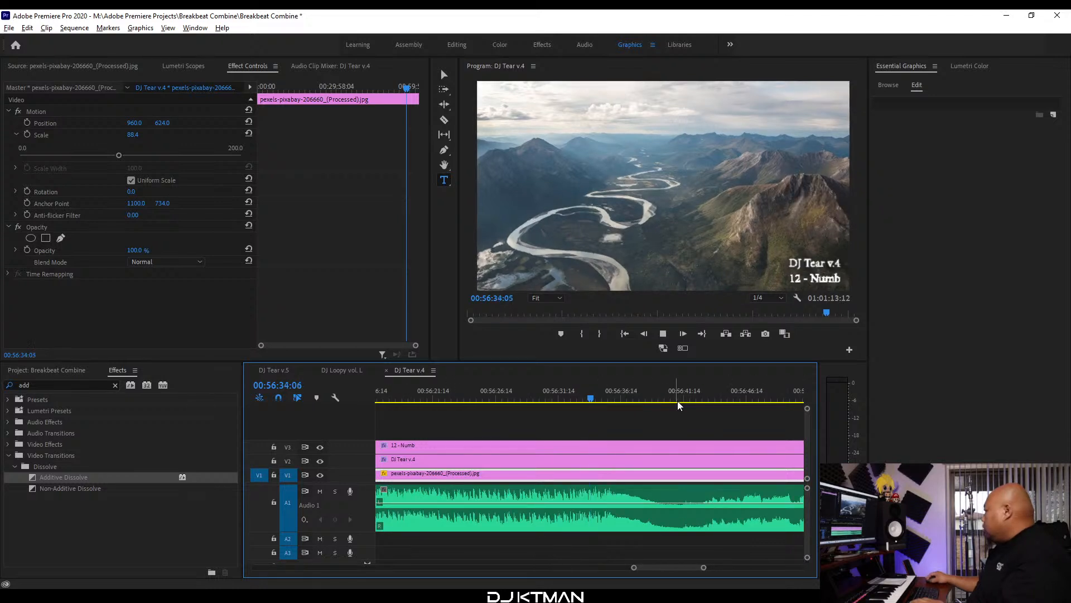
key(equal)
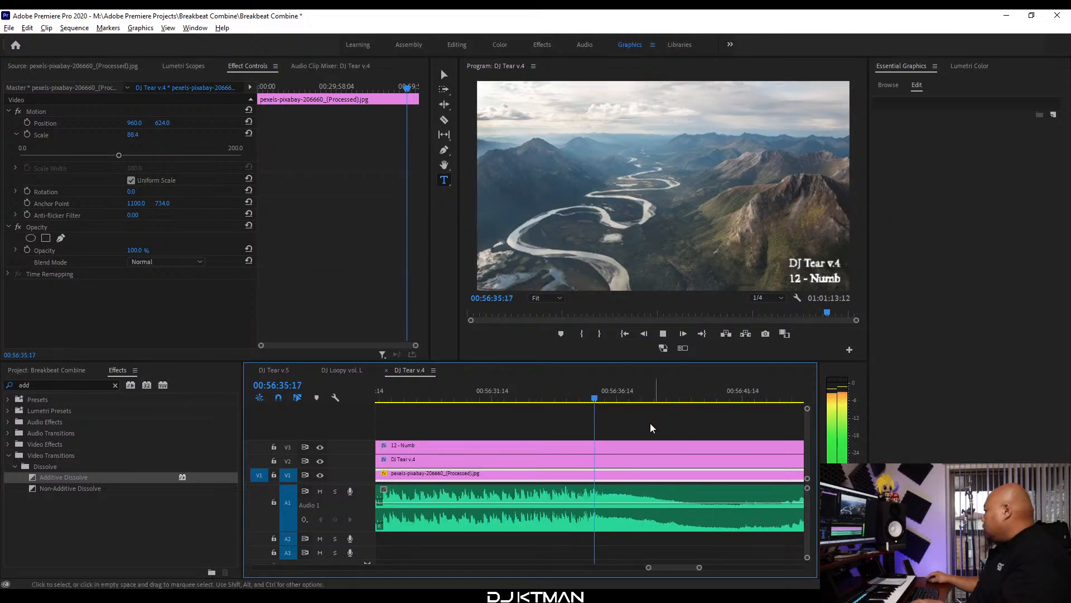
key(space)
click(603, 403)
key(equal)
key(equal)
key(equal)
key(c)
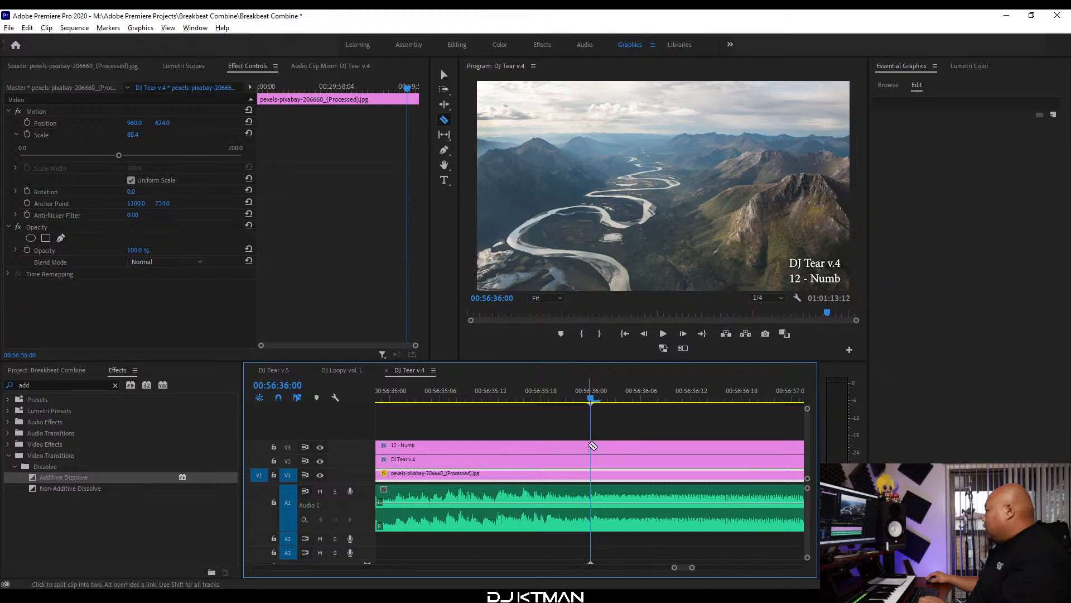
click(596, 446)
key(v)
Briefly play from the 56:36 cut and replace the text of the title segment after it with "13 - Angel".
click(602, 446)
key(minus)
key(minus)
key(minus)
key(minus)
key(minus)
key(minus)
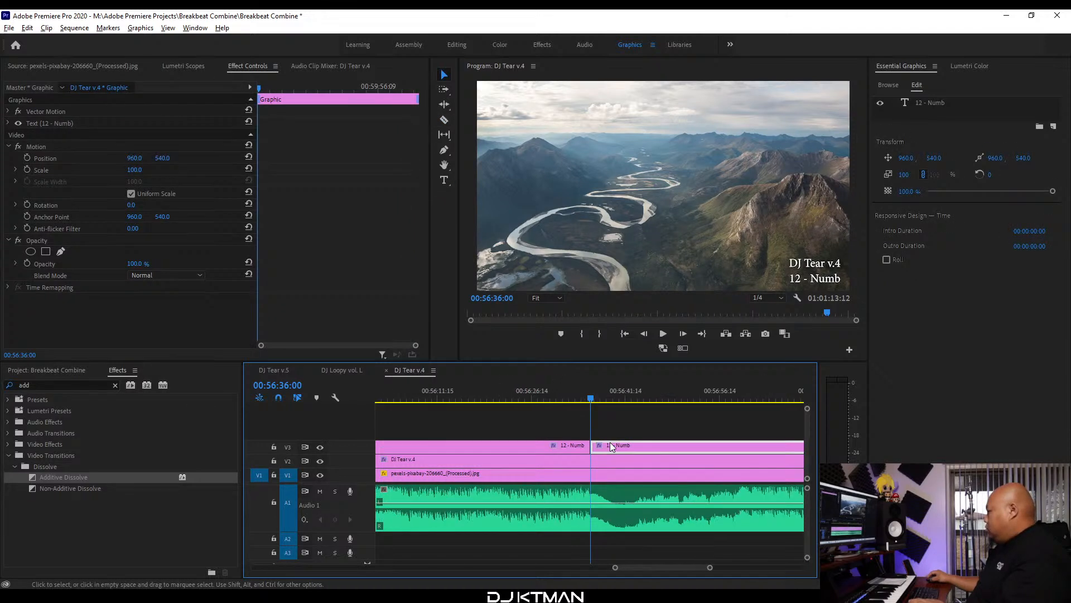
key(minus)
key(space)
key(minus)
key(minus)
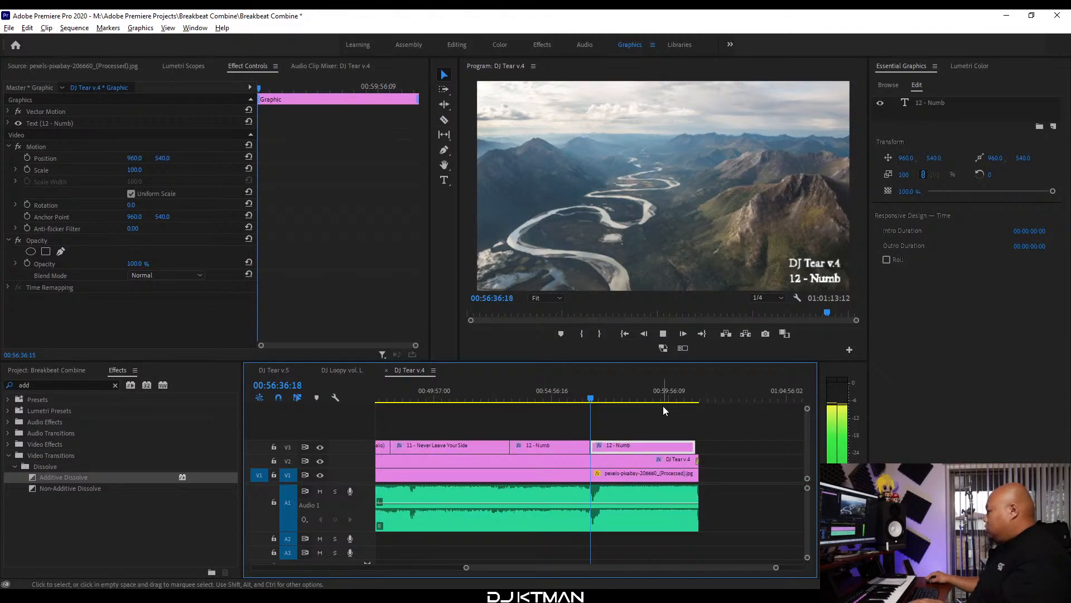
key(space)
double_click(825, 279)
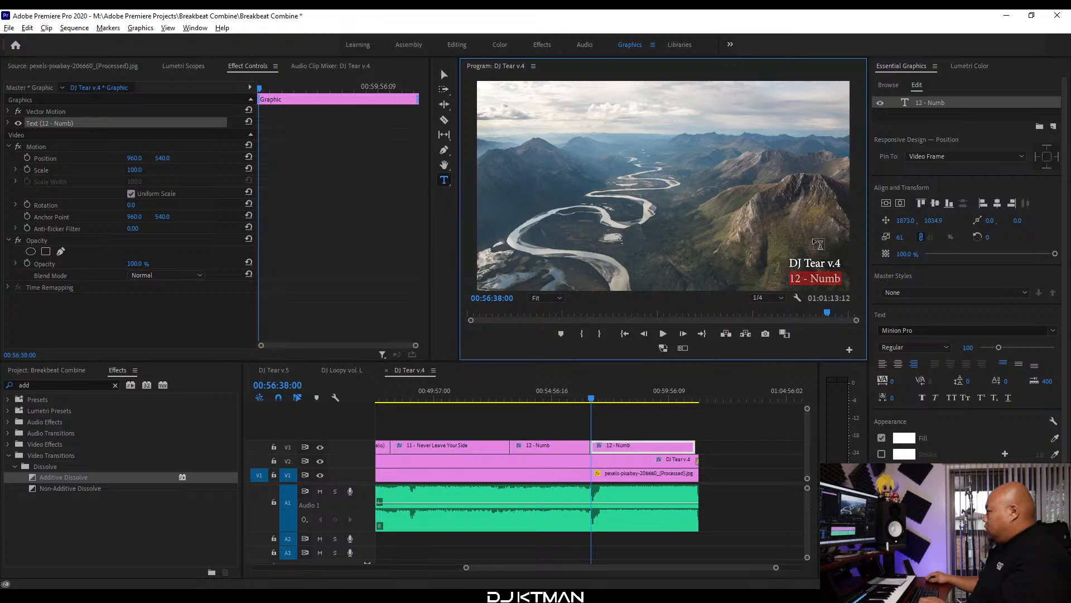
text(13 - Angel)
click(580, 420)
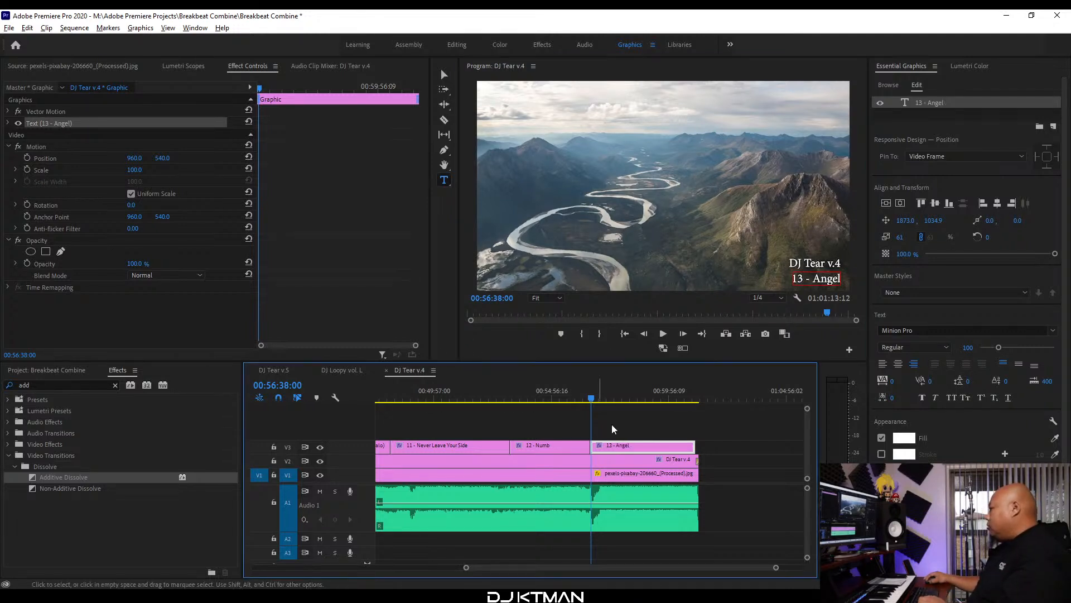
Extend the "13 - Angel" title to the end of the sequence and shorten the V2 title's closing Additive Dissolve to 00:00:05:02.
drag(693, 449, 700, 448)
click(693, 398)
key(equal)
key(equal)
key(equal)
key(equal)
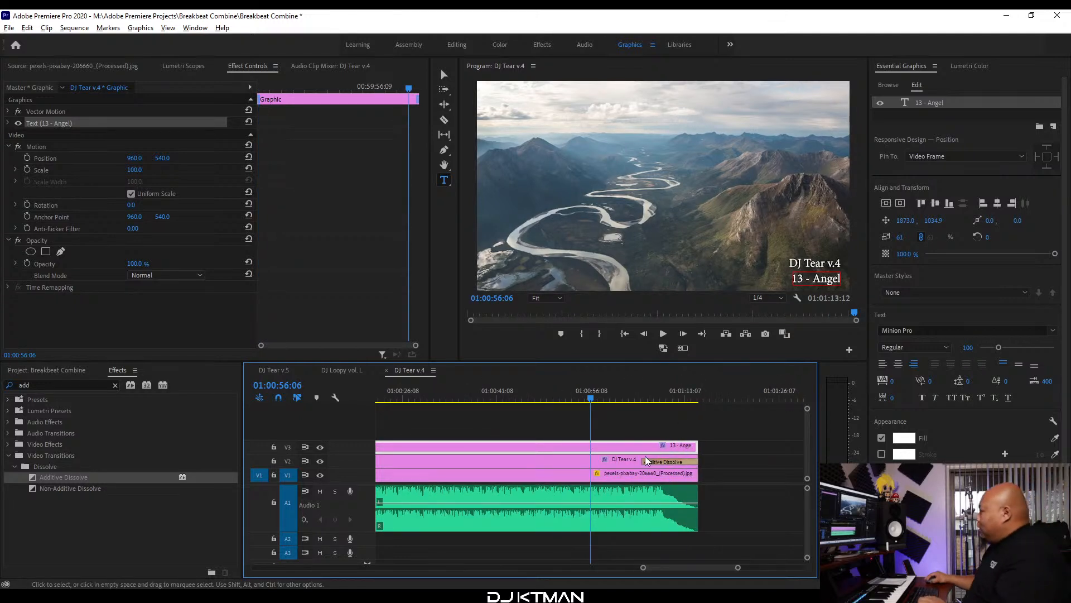
drag(645, 461, 670, 464)
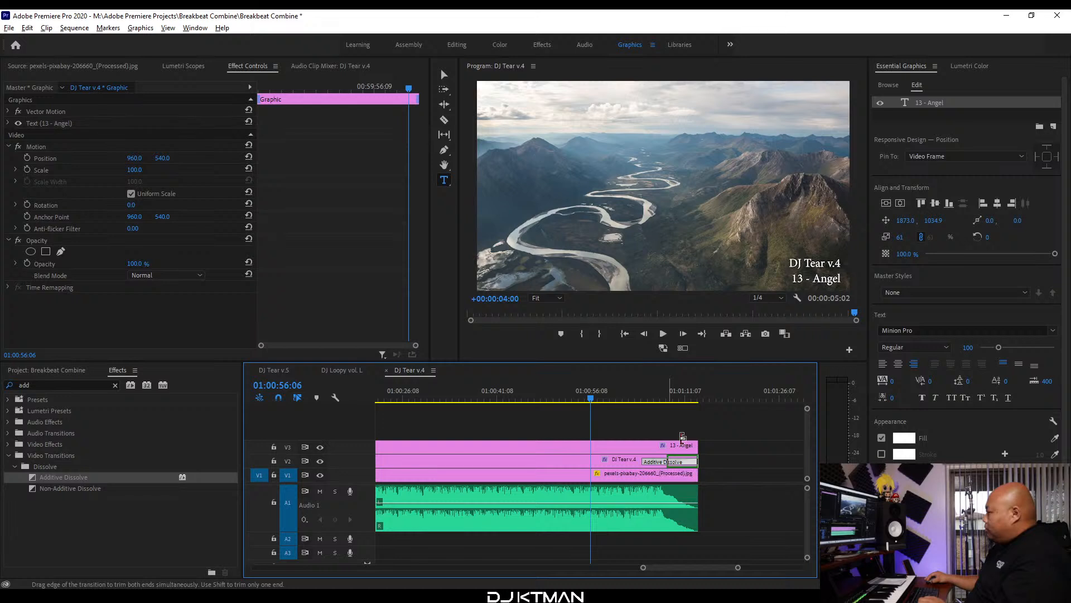
Add an Additive Dissolve to the ends of the V3 song title and the V1 background picture, lengthening both to 00:00:05:02.
click(669, 399)
key(equal)
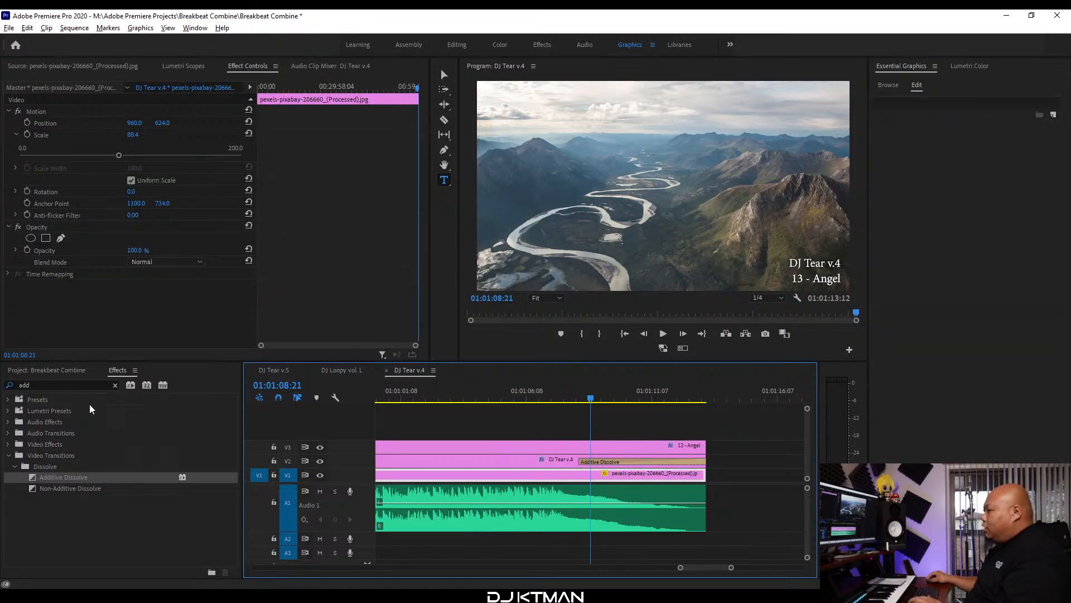
drag(37, 478, 600, 461)
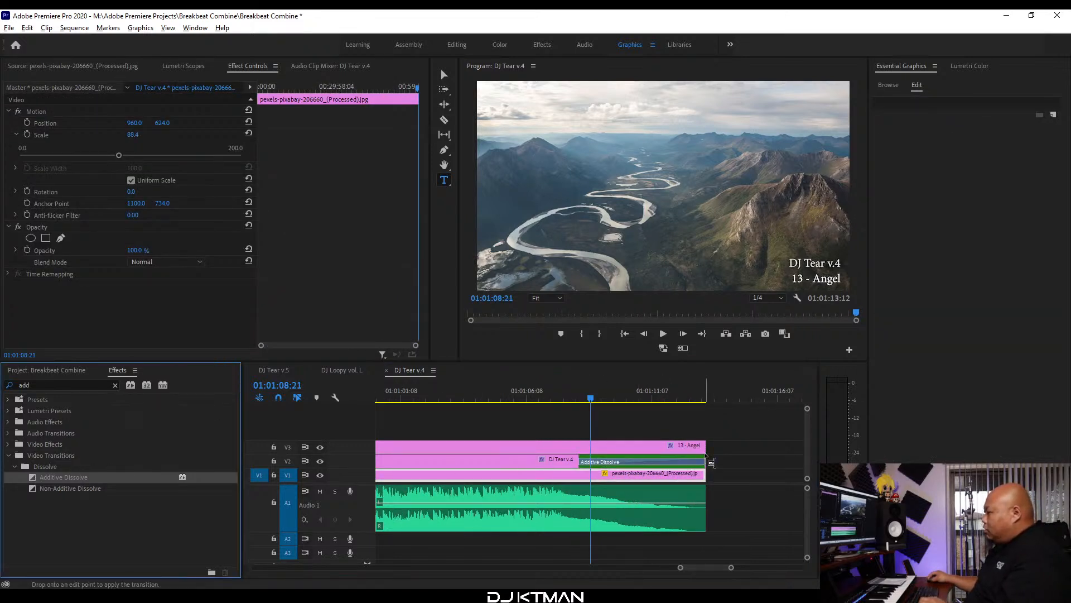
drag(706, 455, 704, 450)
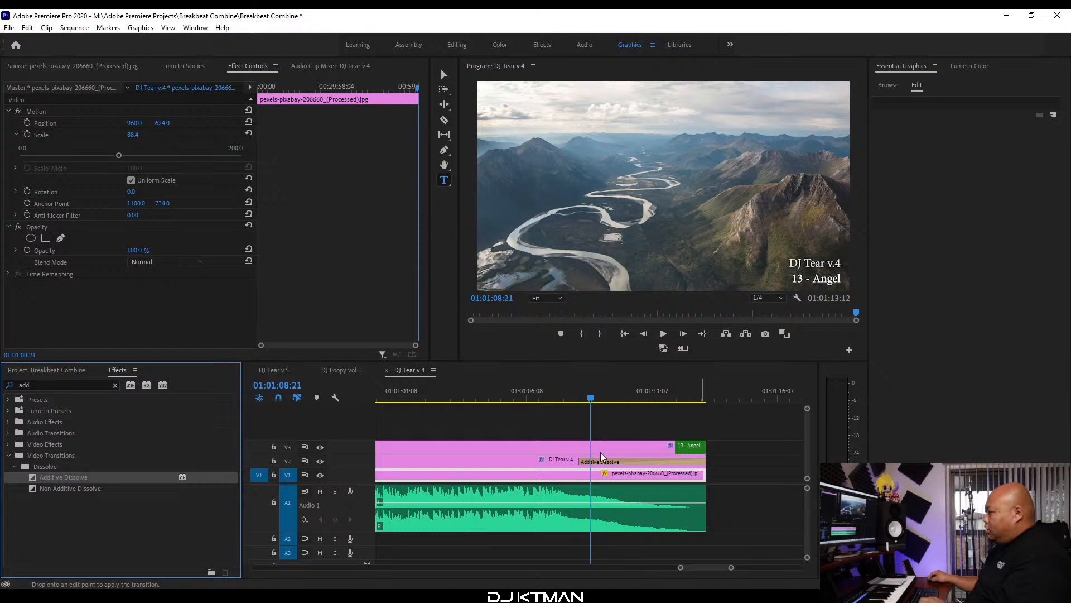
drag(34, 478, 581, 453)
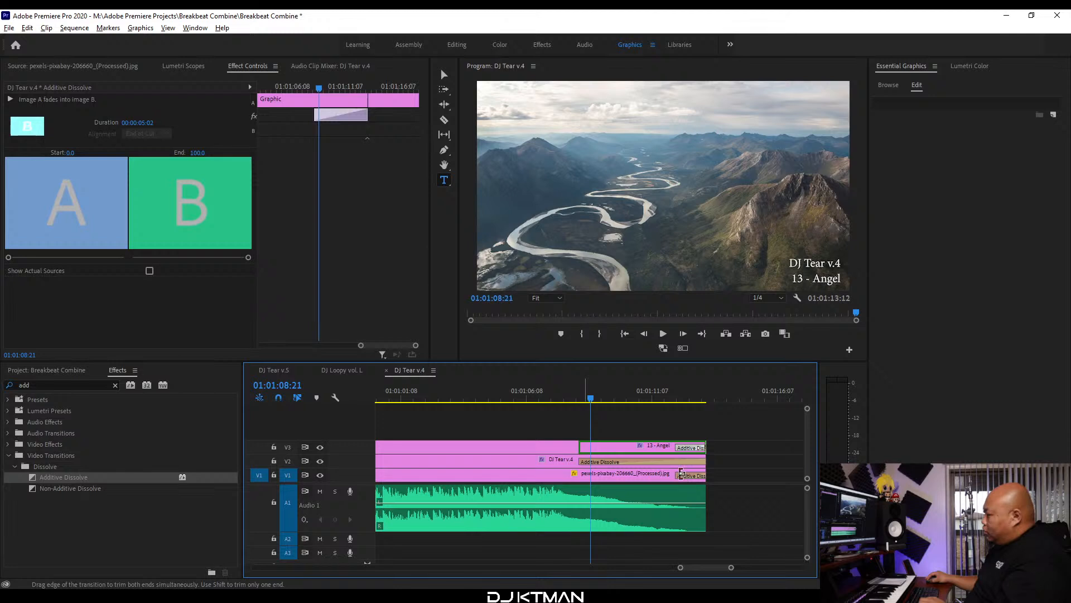
drag(676, 475, 582, 483)
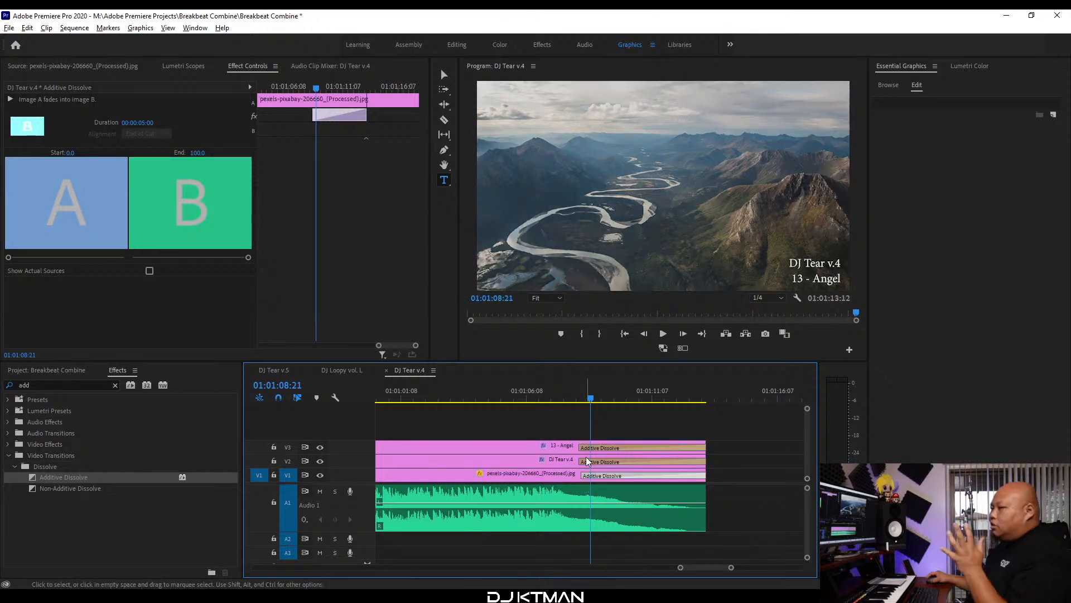
click(579, 391)
key(=)
drag(643, 477, 614, 463)
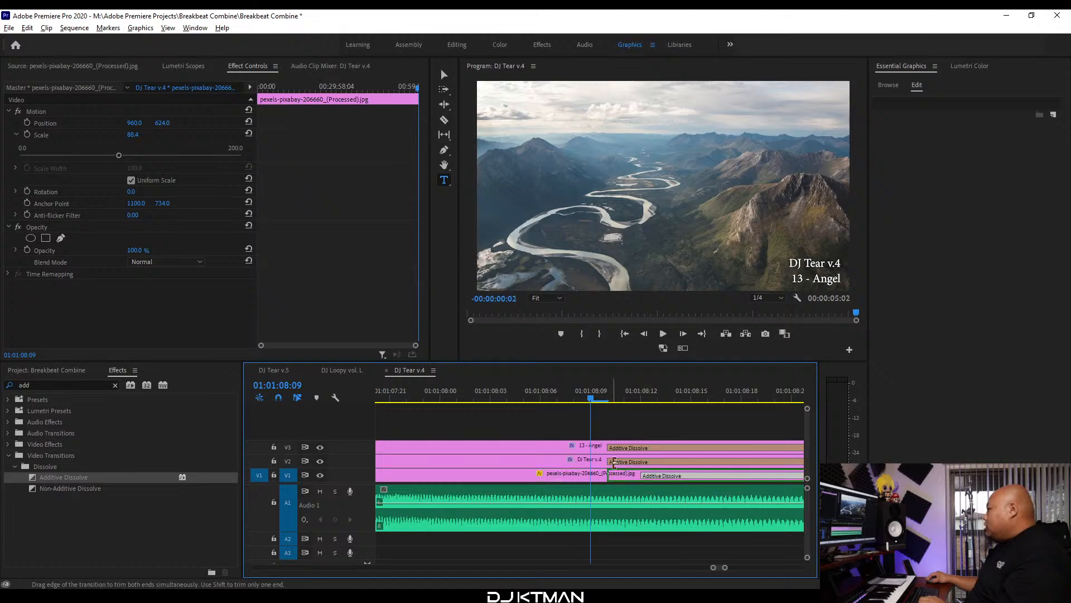
Play through the closing fade-out of all three video tracks, show the whole sequence and save the project.
key(-)
key(space)
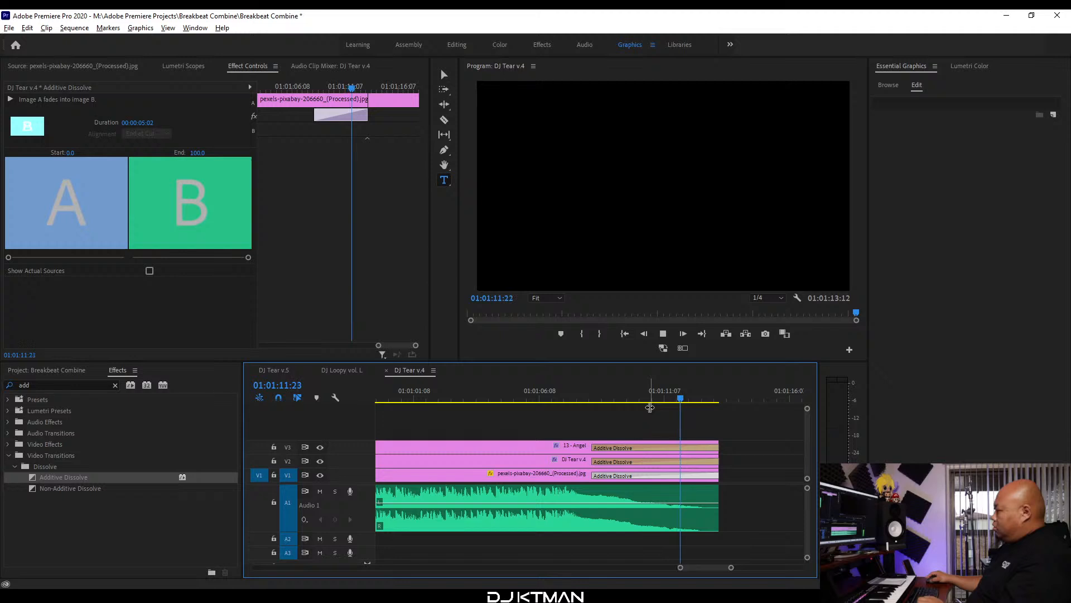
key(space)
key(backslash)
key(ctrl+s)
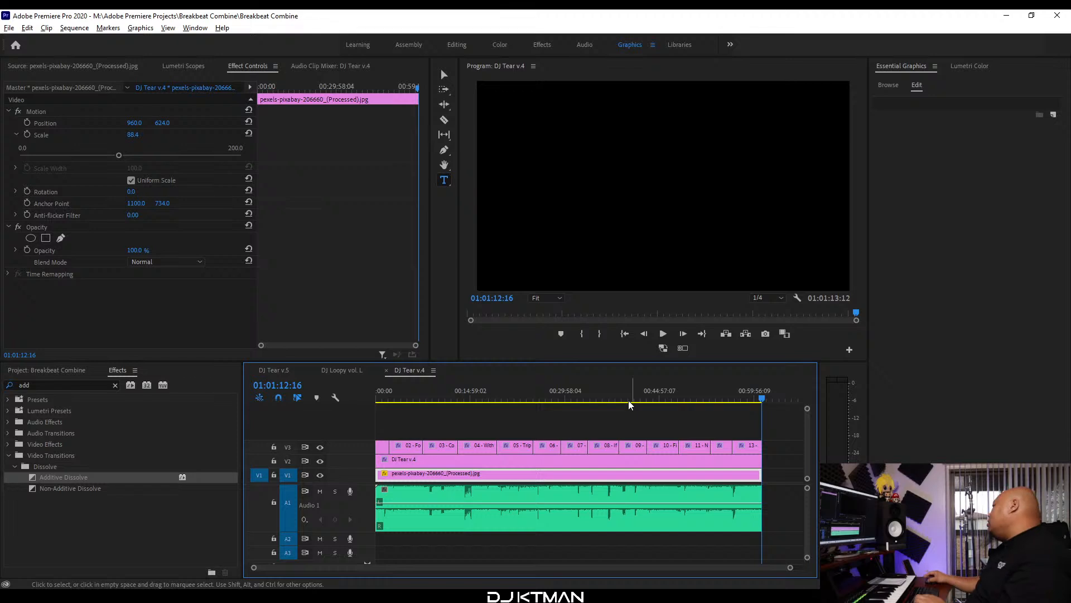
Duplicate the DJ Tear v.4 sequence and name the copy "DJ Tear v.4 Thumbnail".
click(383, 398)
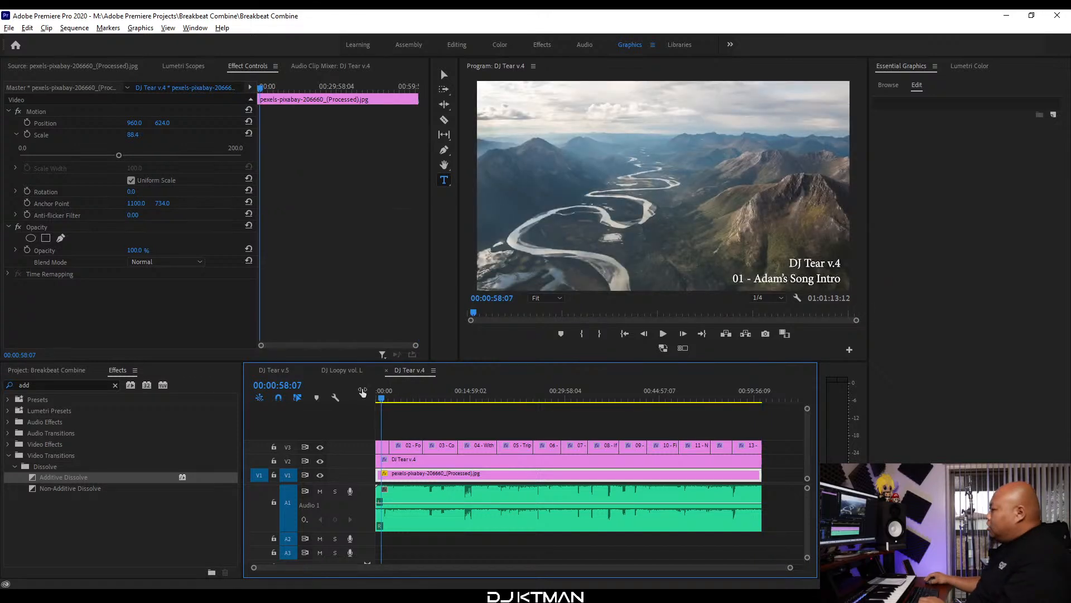
click(49, 372)
scroll(81, 507, down, 2)
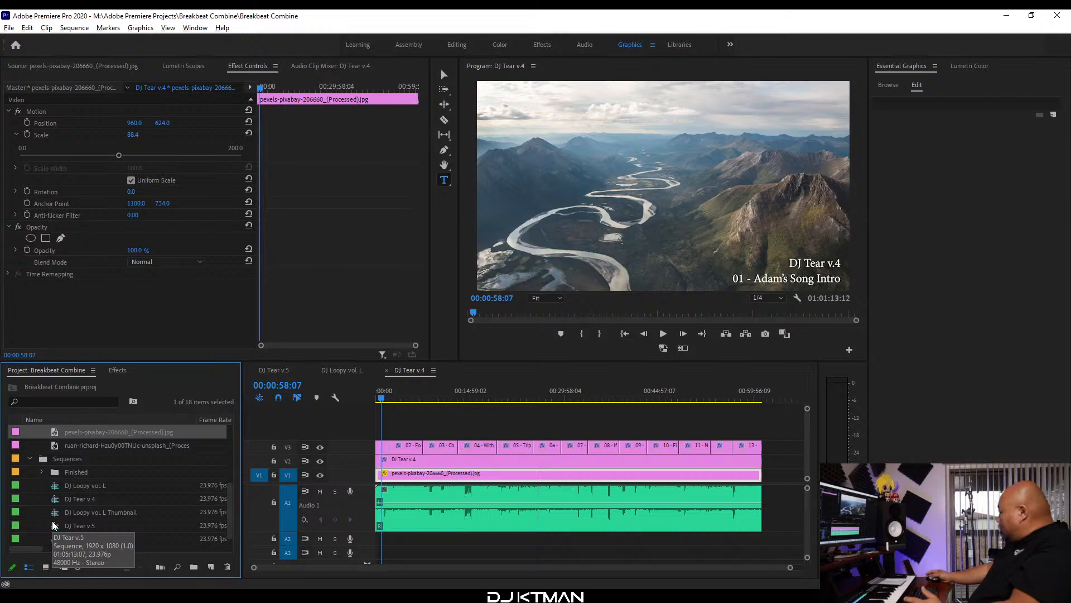
right_click(56, 505)
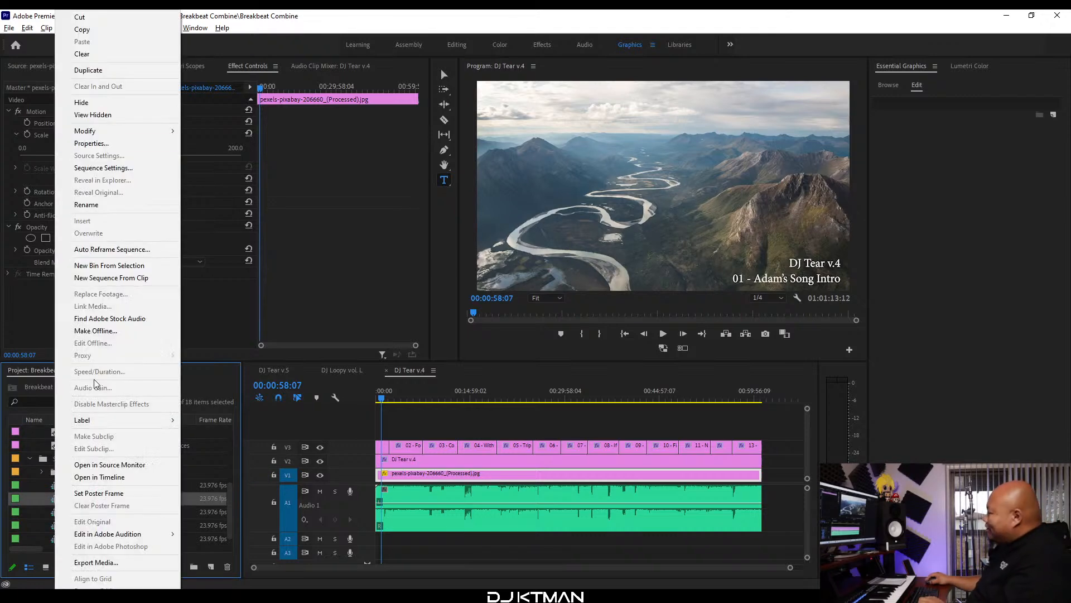
click(78, 71)
click(101, 525)
click(112, 526)
text(Thu)
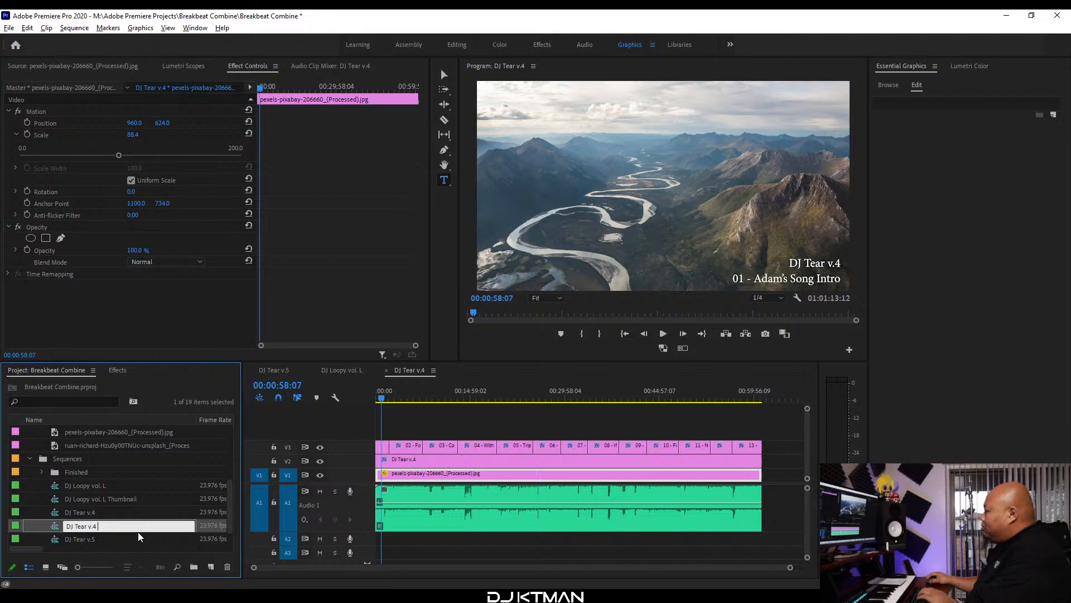
text(mbnail)
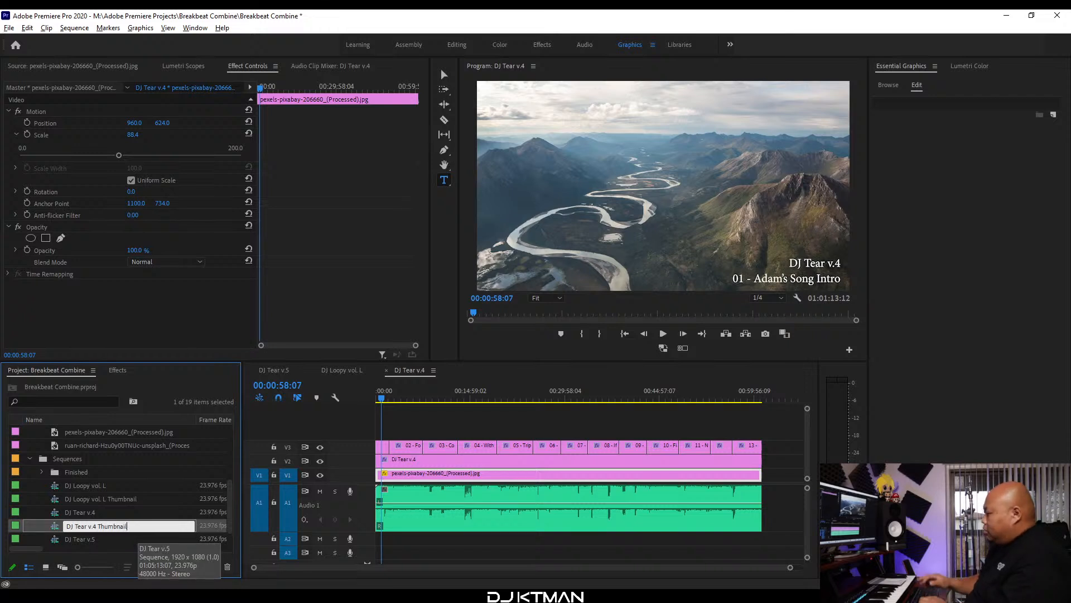
key(Return)
Open the DJ Tear v.4 Thumbnail sequence and delete its first song title clip, "01 - Adam's Song Intro", from V3.
double_click(58, 528)
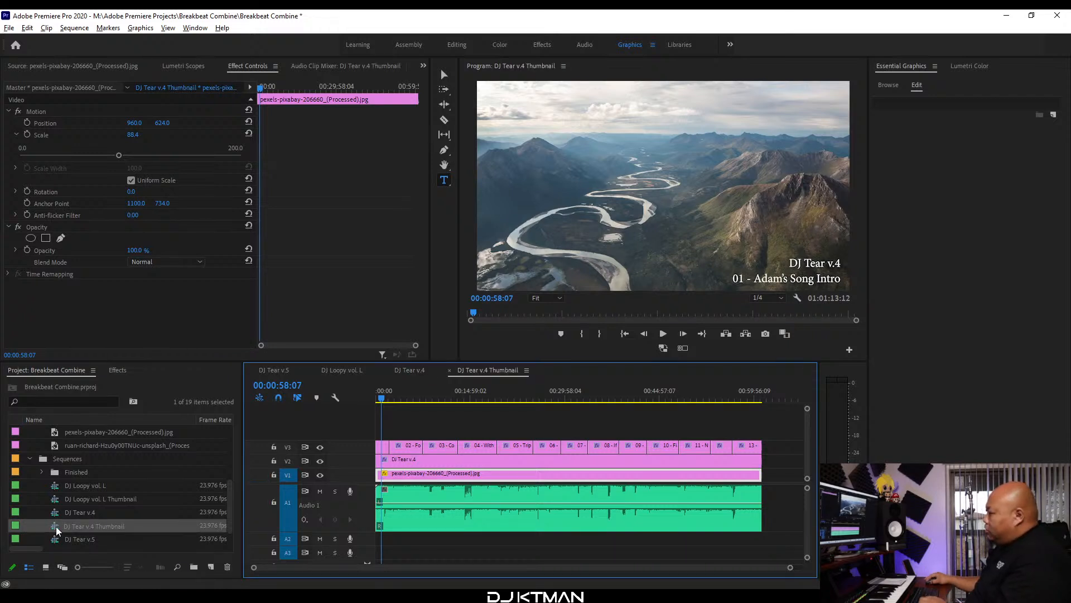
click(385, 445)
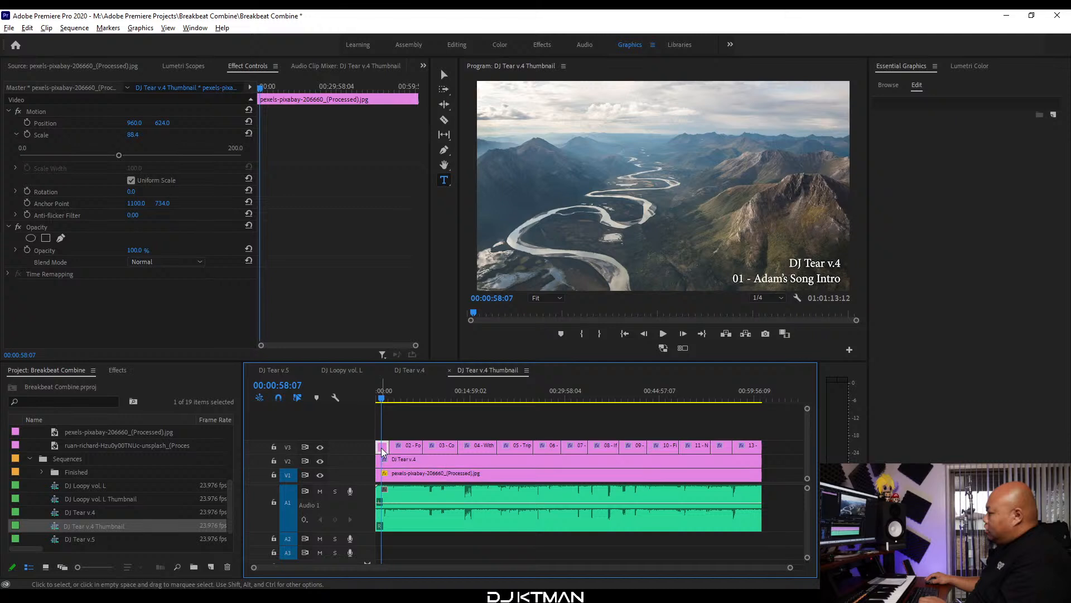
key(Delete)
Enlarge the "DJ Tear v.4" title to a scale of about 348 and place it near the middle of the picture.
click(390, 460)
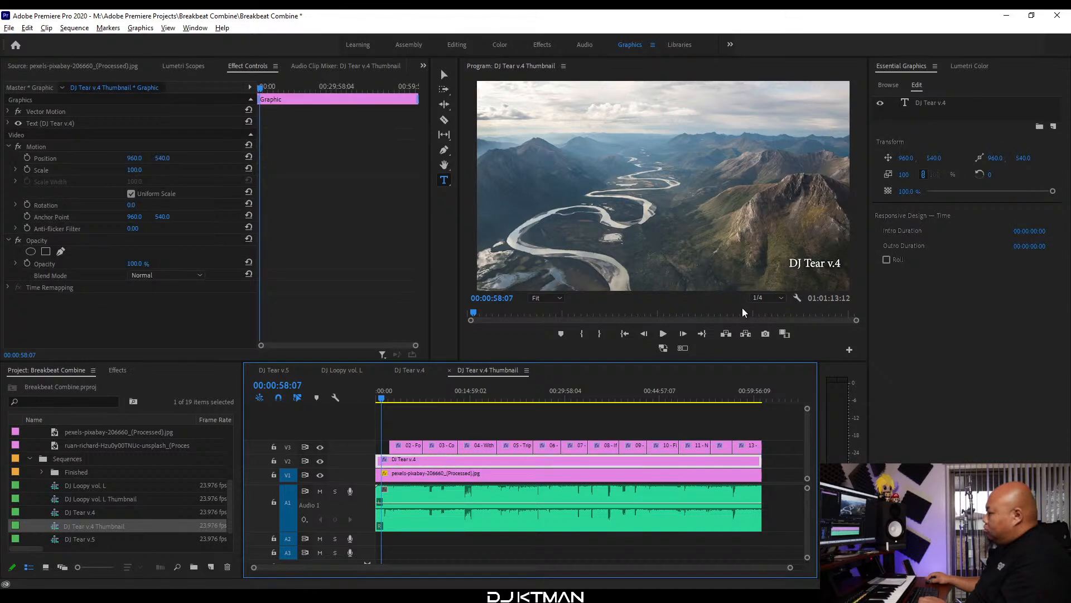
click(444, 75)
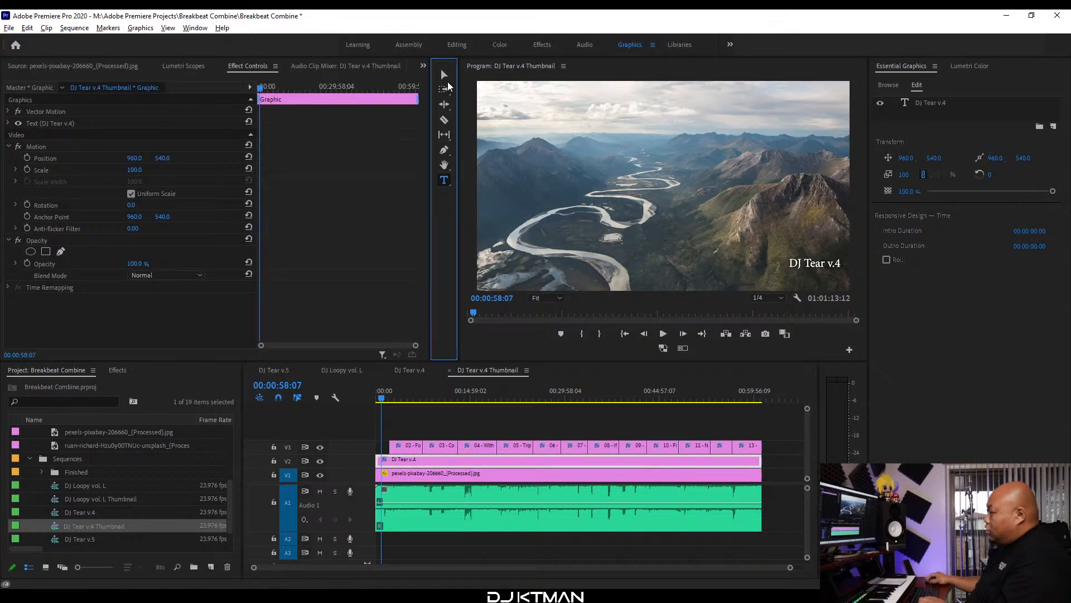
click(820, 263)
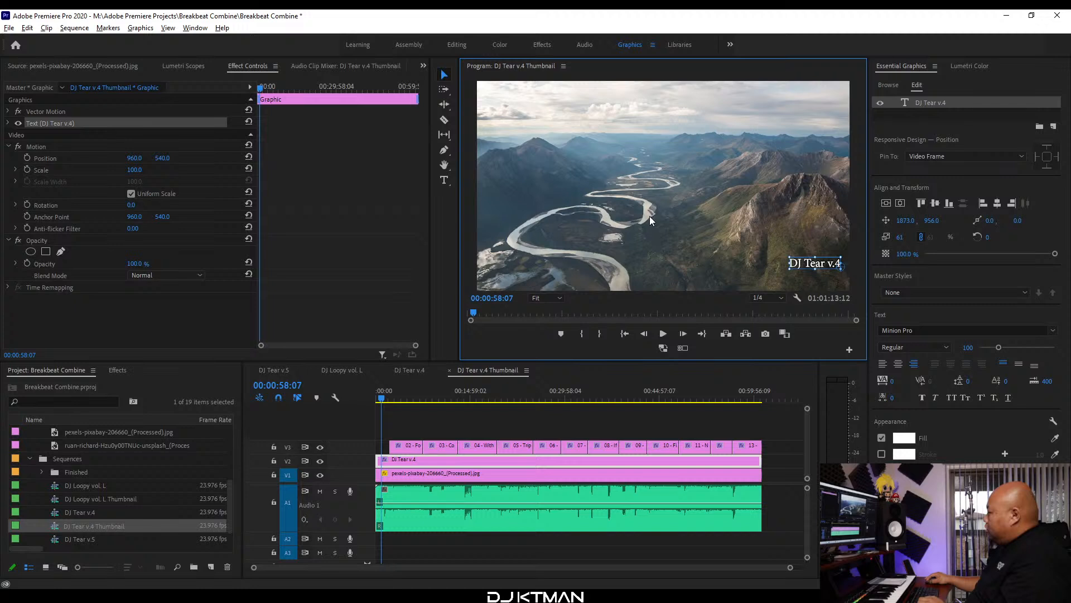
drag(790, 257, 581, 206)
drag(740, 253, 708, 211)
drag(550, 176, 517, 169)
click(902, 204)
click(900, 203)
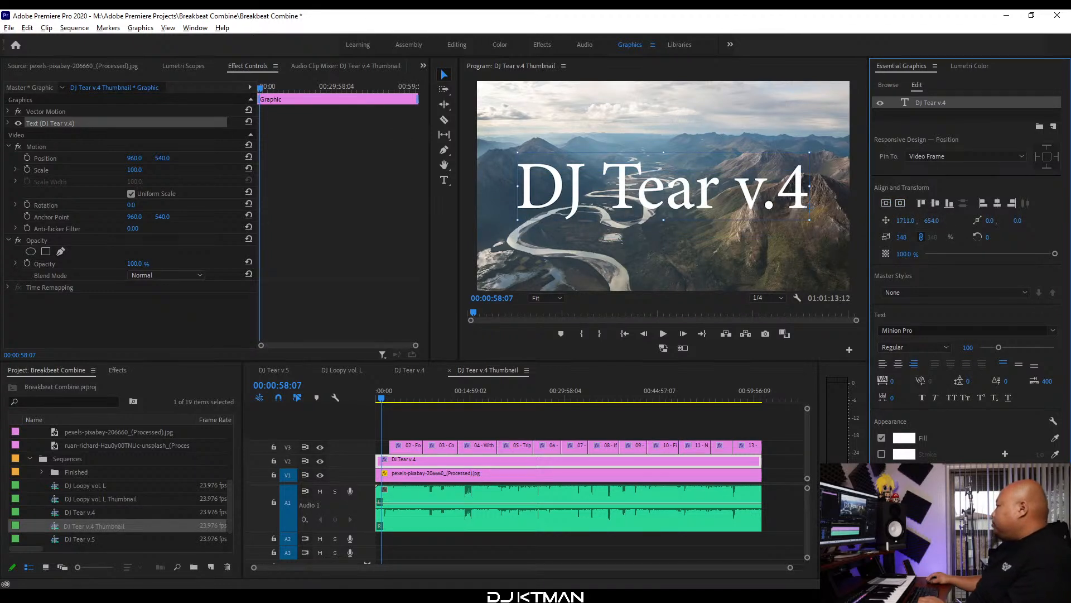
Preview the enlarged title in a maximized view and look at the font choices for it.
click(830, 260)
key(grave)
key(grave)
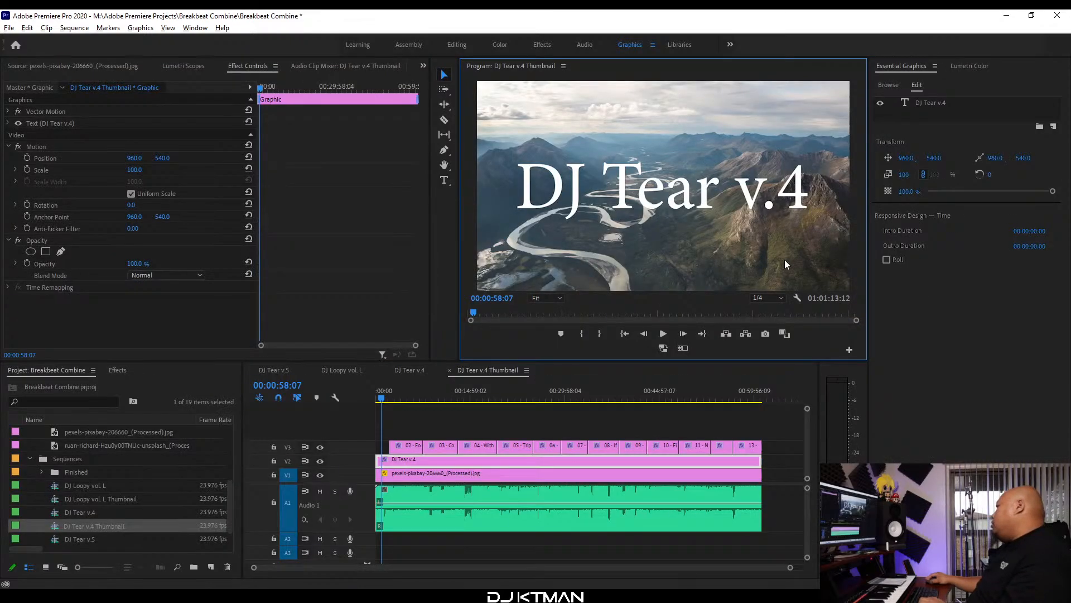
click(744, 201)
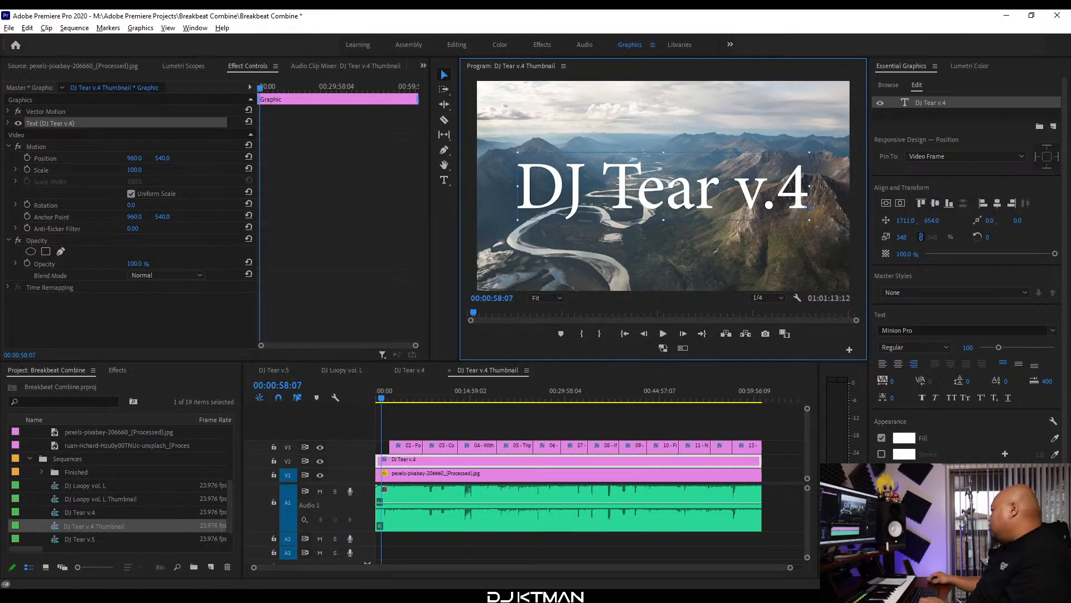
click(1052, 331)
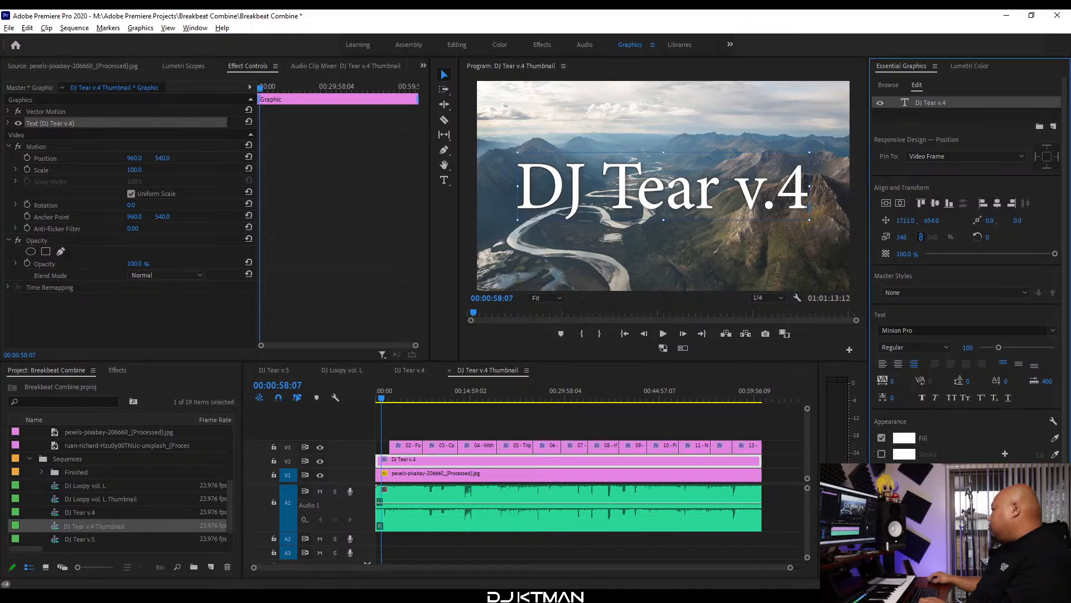
click(778, 252)
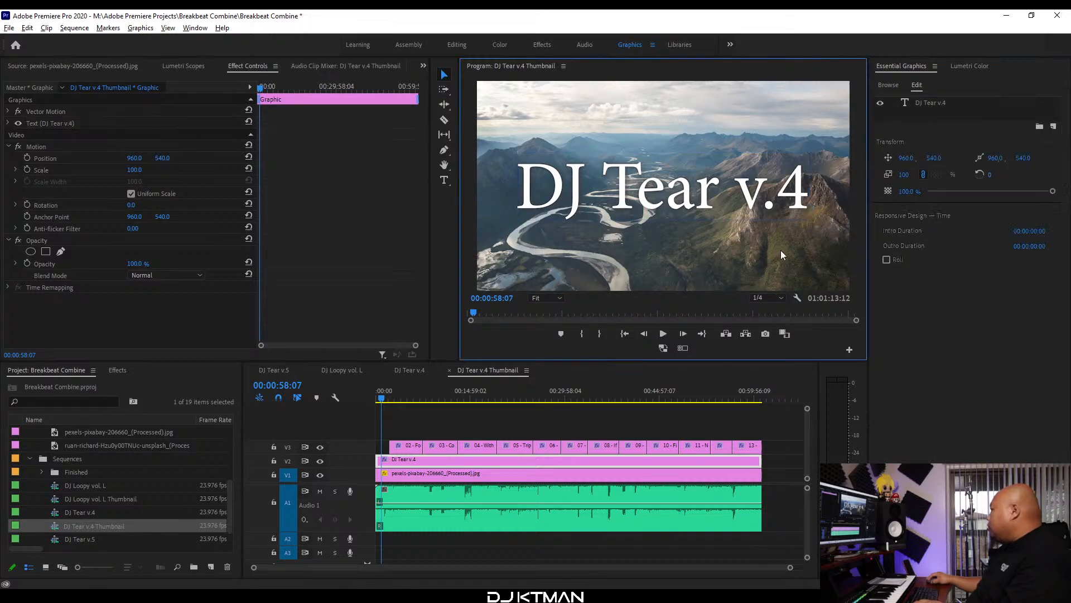
key(grave)
key(grave)
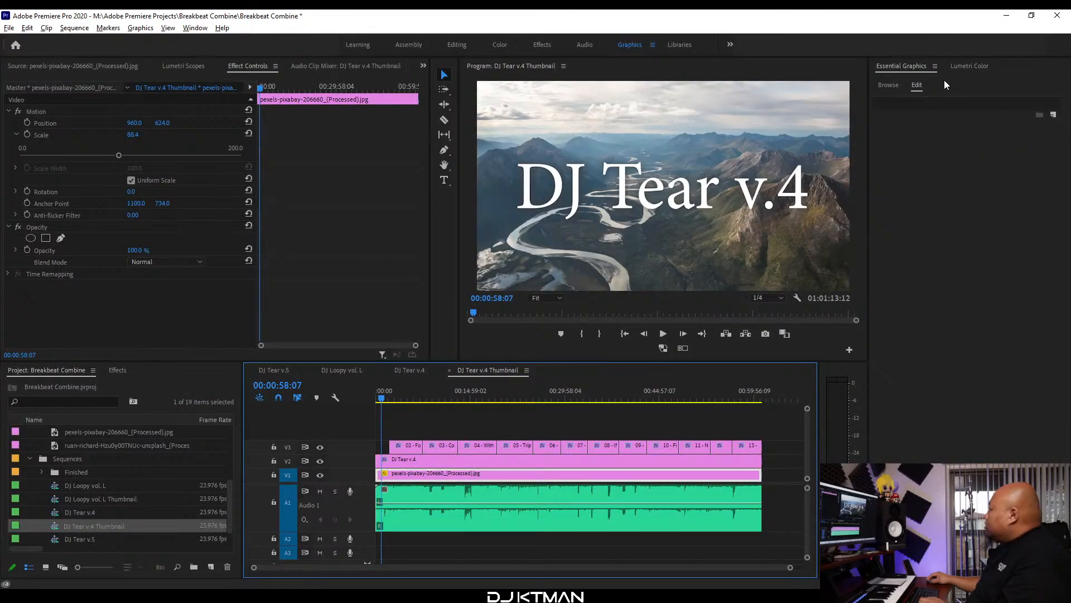
Darken the thumbnail's background picture by setting its Lumetri Color exposure to -0.5.
click(955, 67)
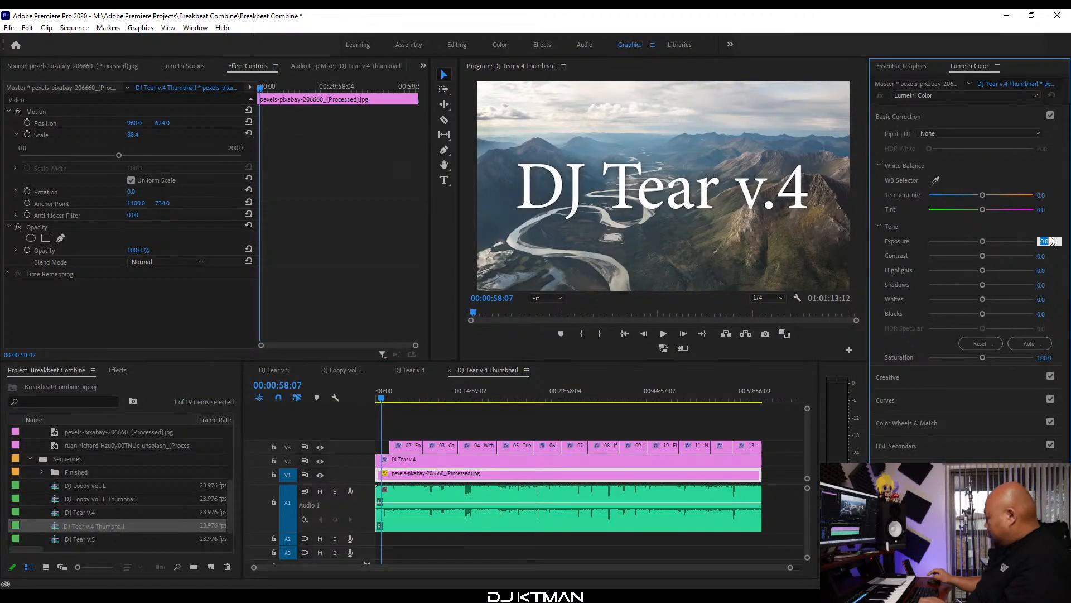
text(-.5)
key(Return)
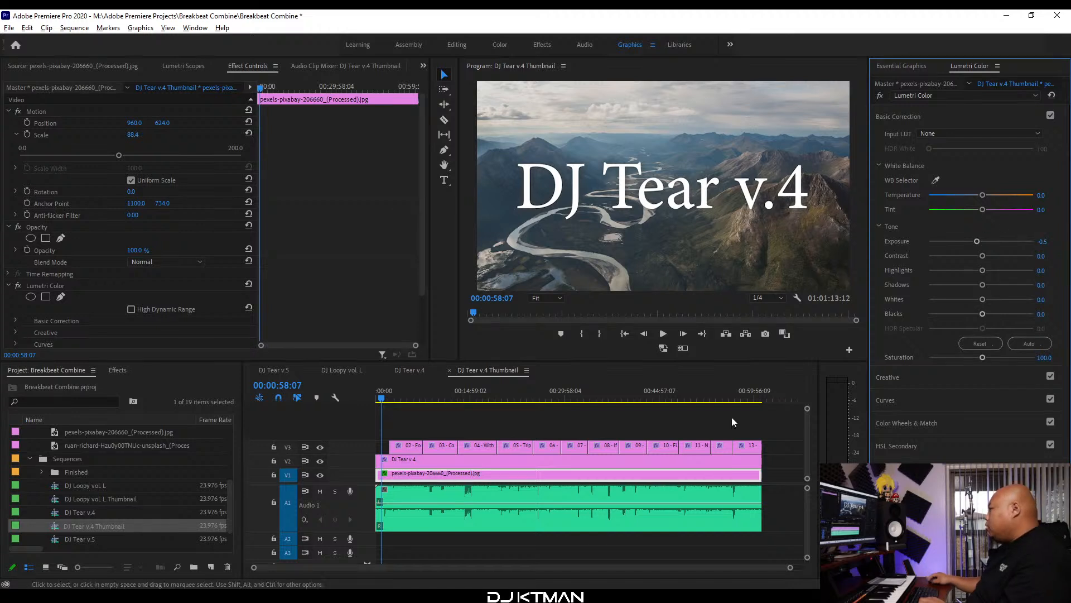
Export the current frame to the Desktop as a JPEG named "DJ Tear v.4 Thumbnail".
click(765, 334)
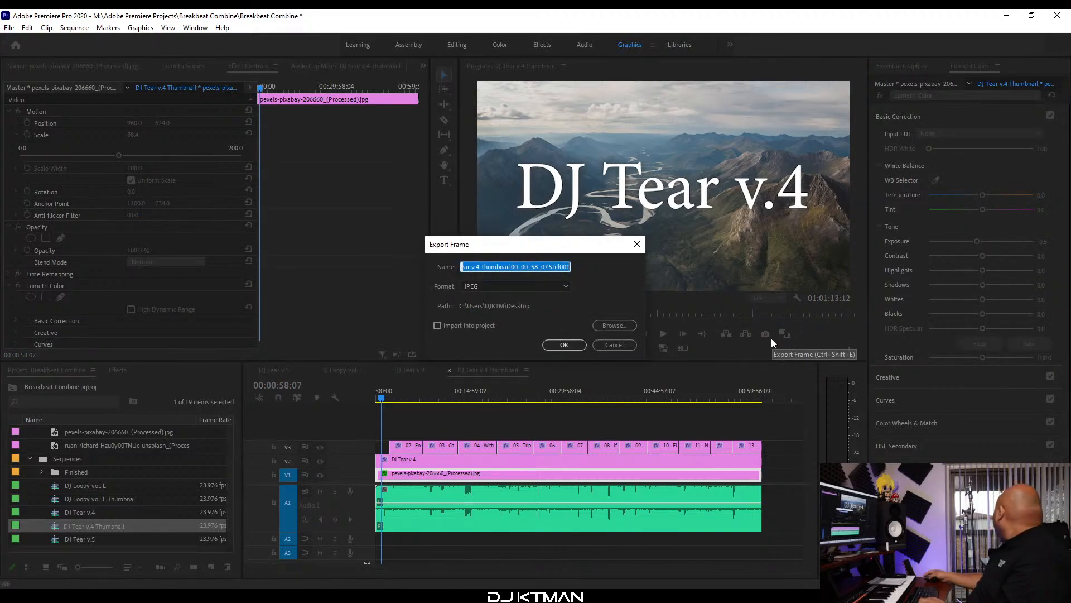
click(527, 268)
drag(514, 268, 669, 269)
key(BackSpace)
key(BackSpace)
key(BackSpace)
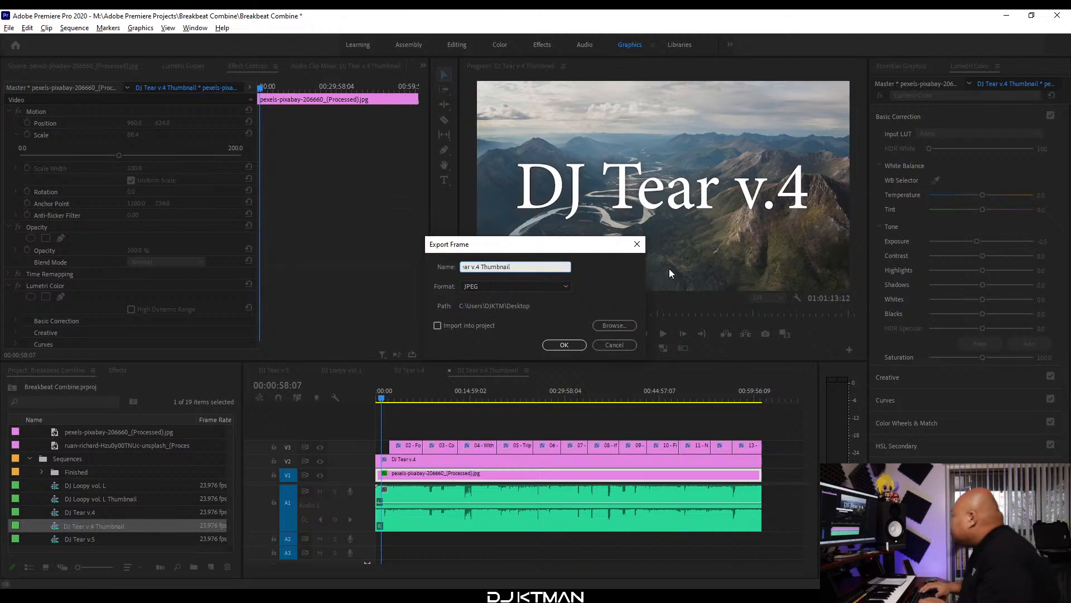
click(565, 347)
key(ctrl+shift+e)
click(483, 21)
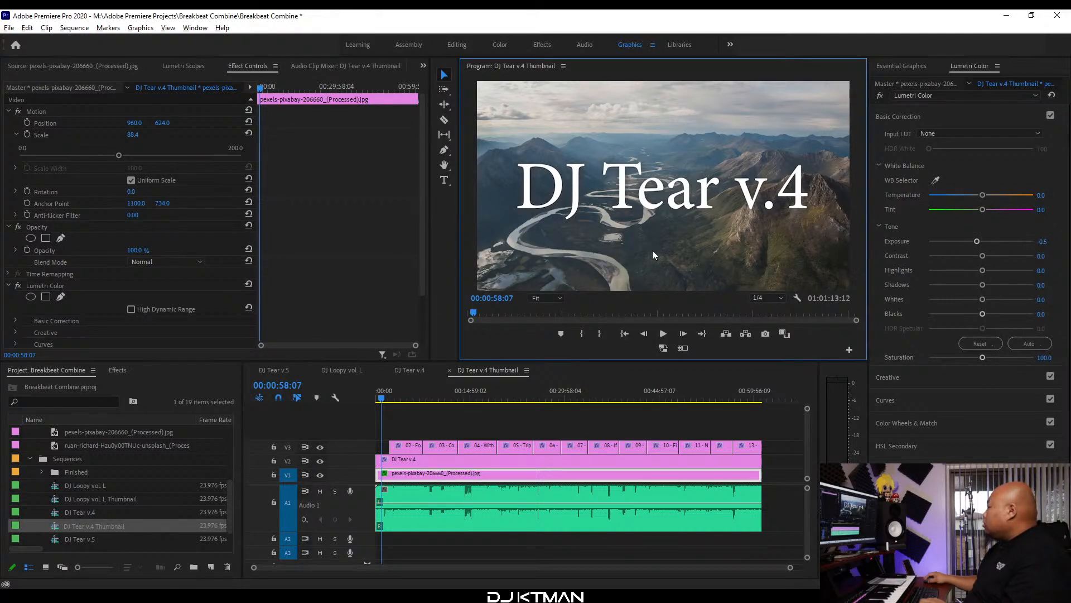
Close the DJ Tear v.4 Thumbnail sequence and duplicate the DJ Tear v.4 sequence in the project.
click(450, 371)
scroll(62, 508, down, 1)
right_click(56, 513)
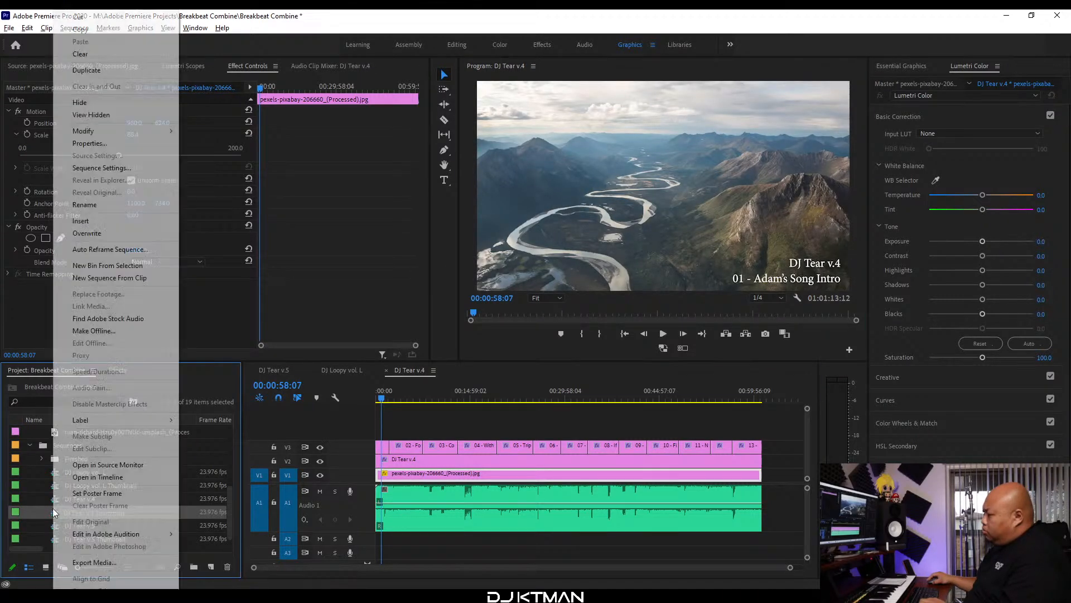
click(45, 503)
click(57, 500)
right_click(58, 503)
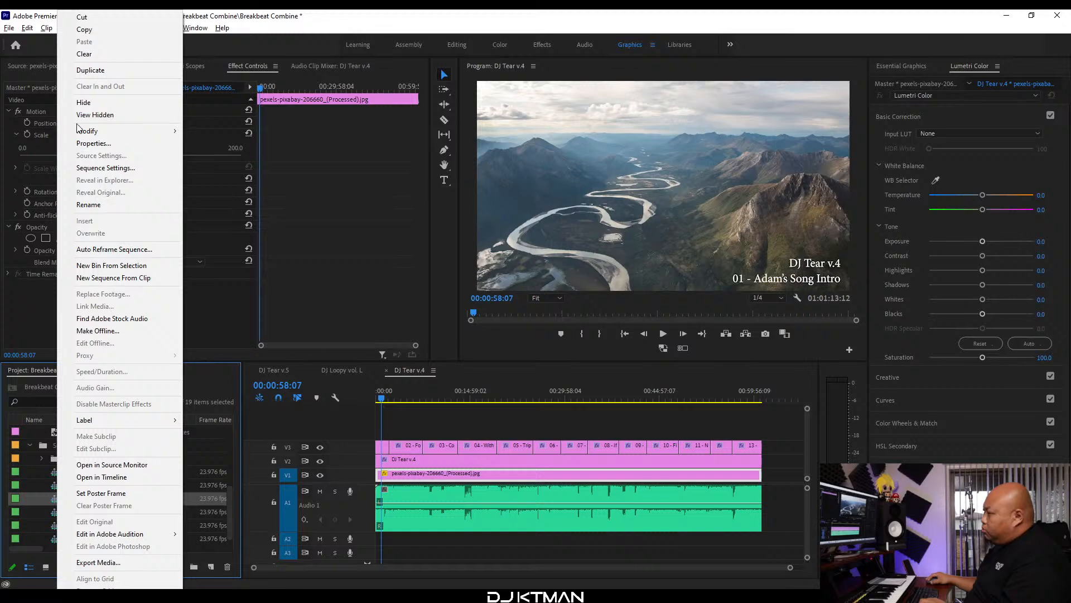
click(106, 72)
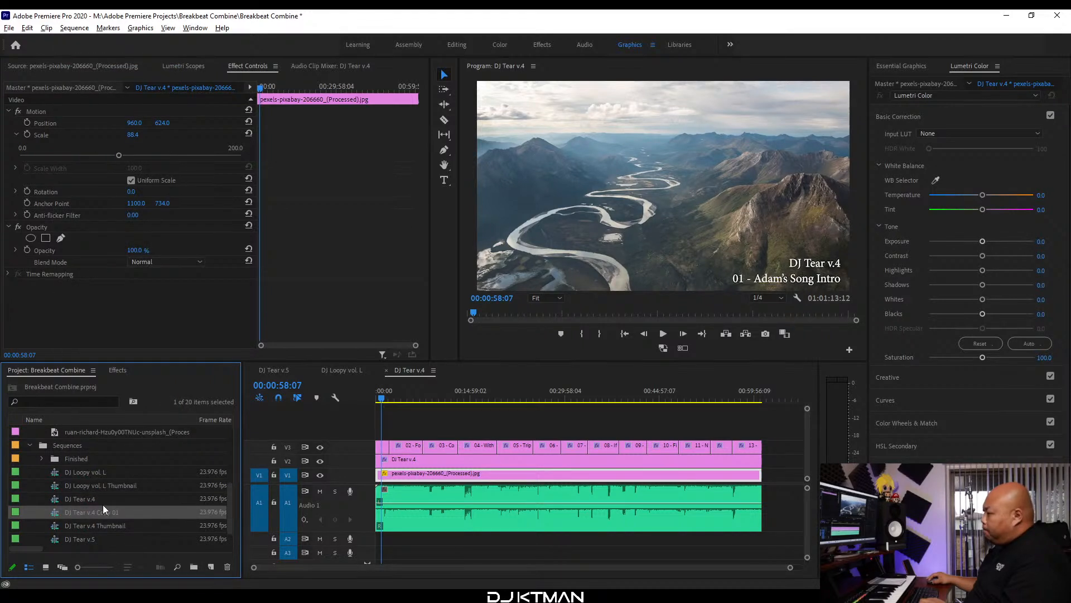
Rename the duplicated sequence as "DJ Smooth T v.6.wav".
scroll(89, 467, down, 4)
click(92, 461)
click(99, 458)
scroll(60, 497, up, 4)
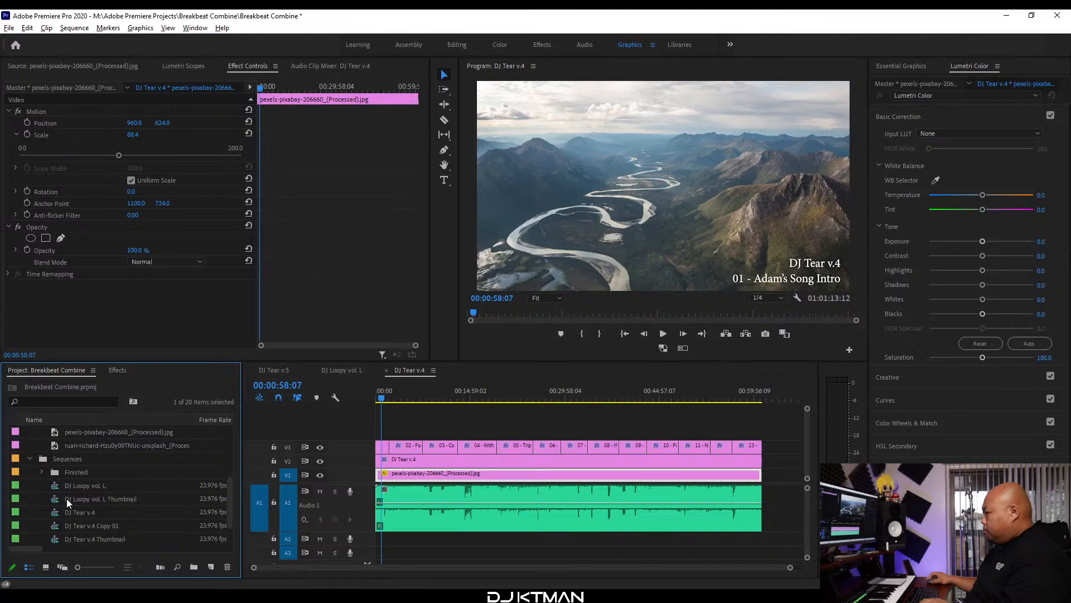
scroll(94, 510, down, 1)
click(100, 501)
click(103, 498)
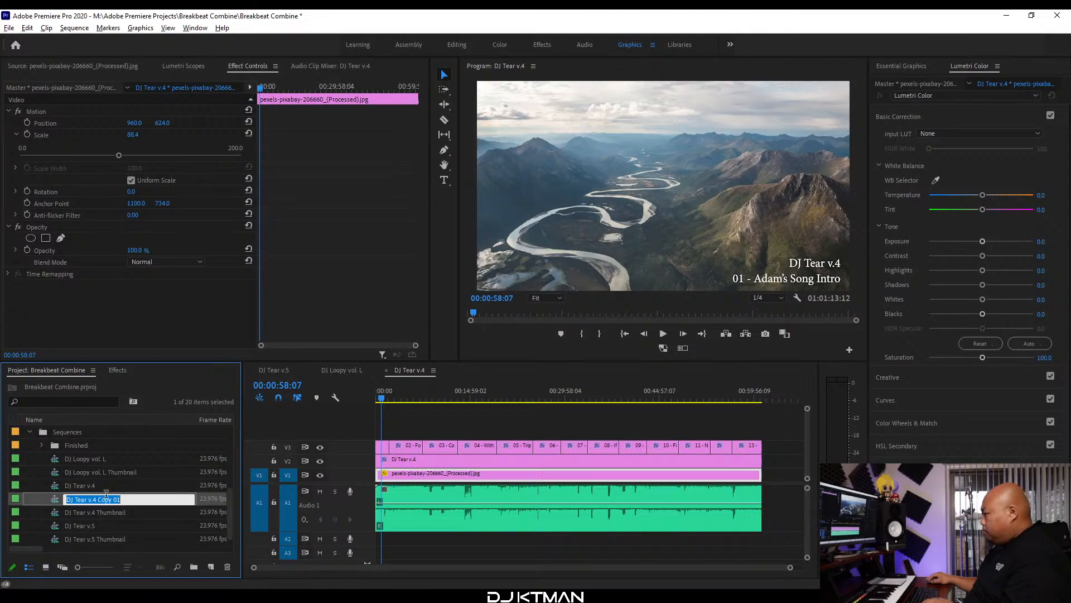
text(DJ Smooth T v.6.wav)
key(Return)
Open the renamed sequence and delete its old audio, its background picture and every song title after the first.
double_click(55, 499)
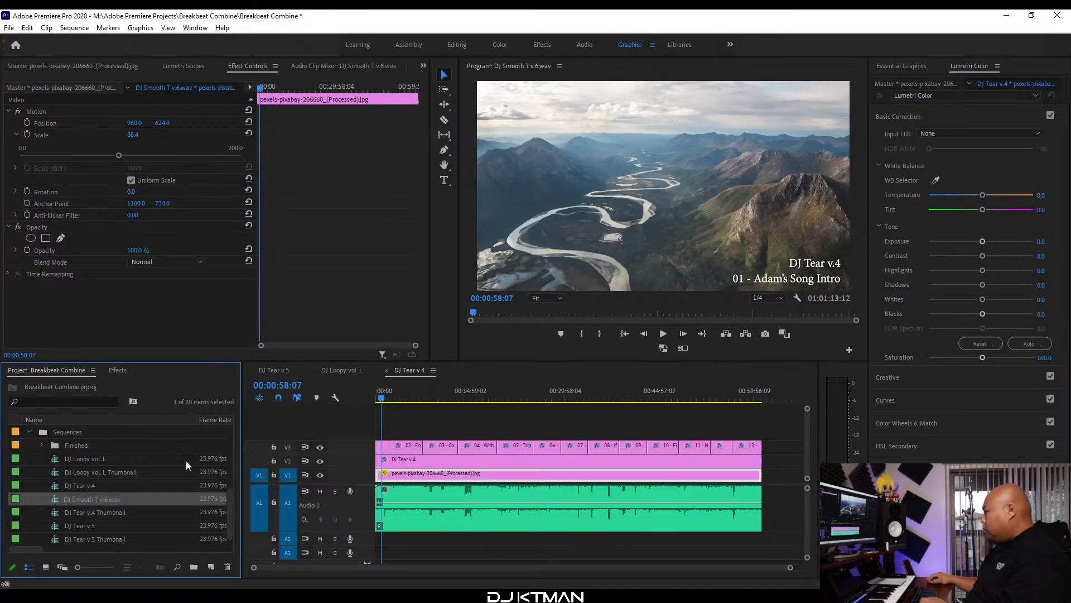
click(645, 521)
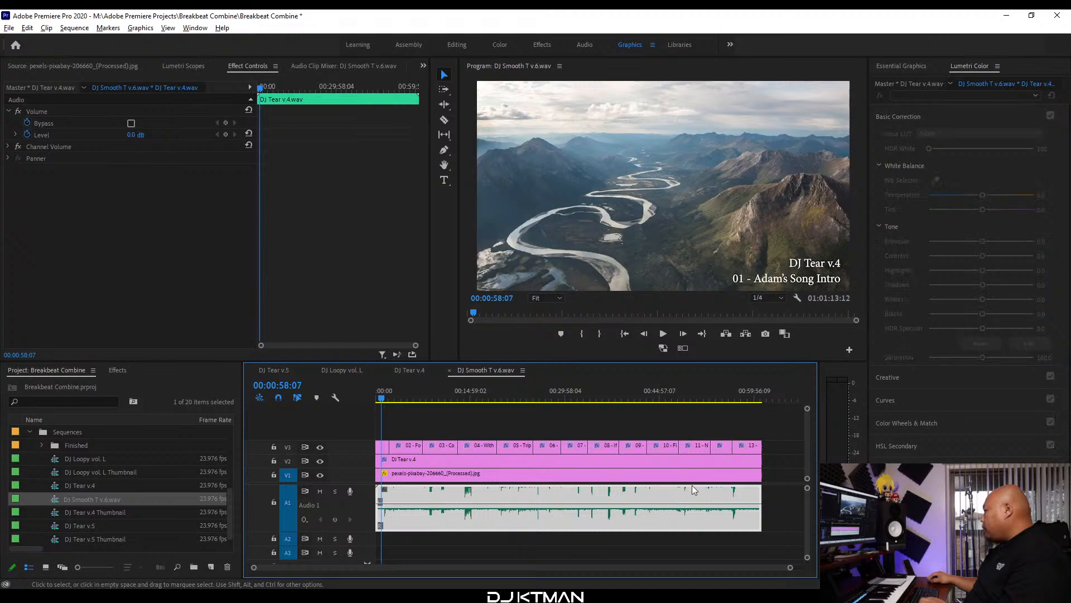
key(Delete)
click(708, 473)
key(Delete)
drag(775, 427, 401, 442)
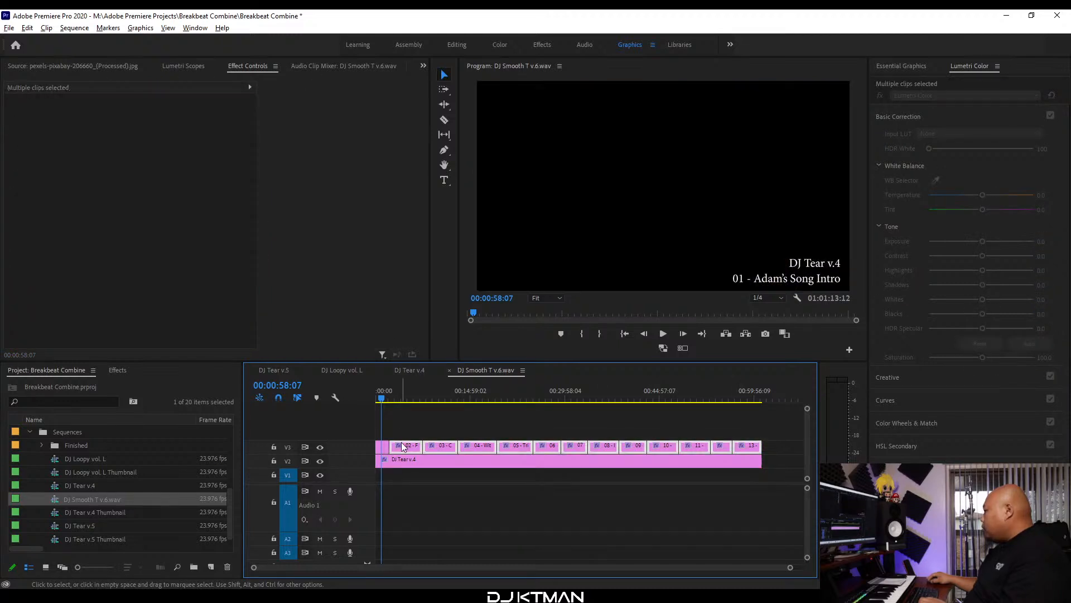
key(Delete)
Place DJ Smooth T v.6.wav at the start of audio track A1 and extend the "DJ Tear v.4" title to its end.
scroll(115, 496, down, 3)
drag(57, 450, 399, 492)
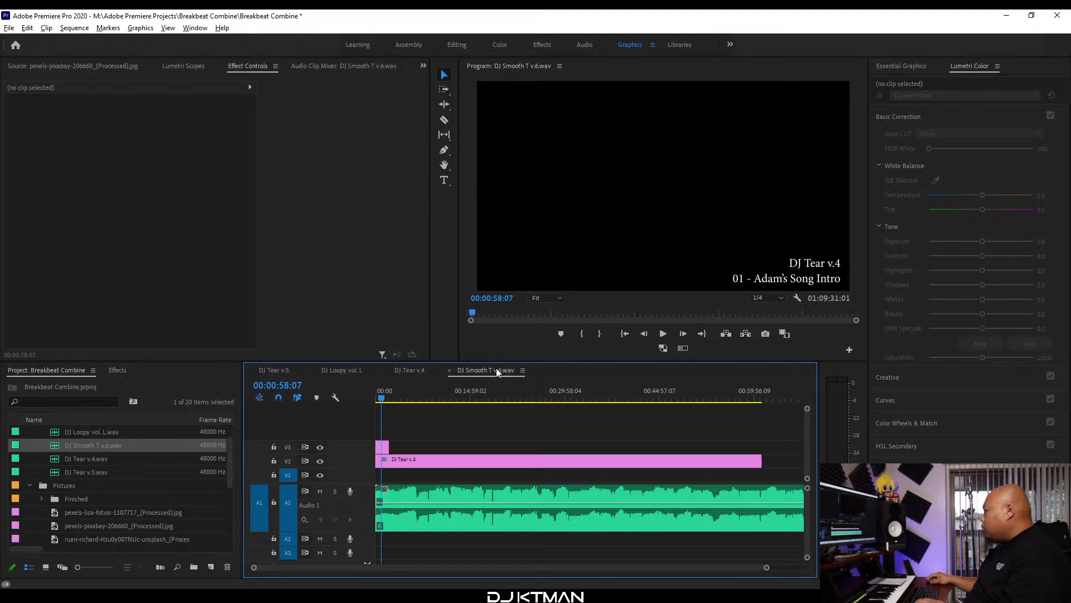
key(backslash)
drag(706, 461, 754, 468)
Delete the remaining "01 - Adam's Song Intro" title from track V3.
click(382, 396)
key(equal)
key(equal)
key(equal)
key(equal)
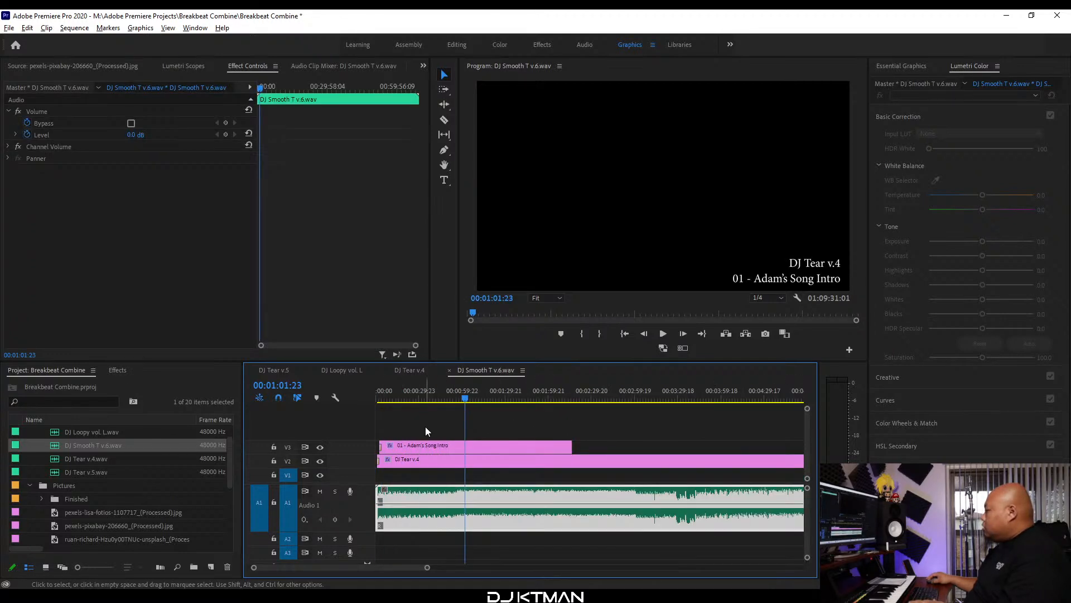
click(440, 445)
key(Delete)
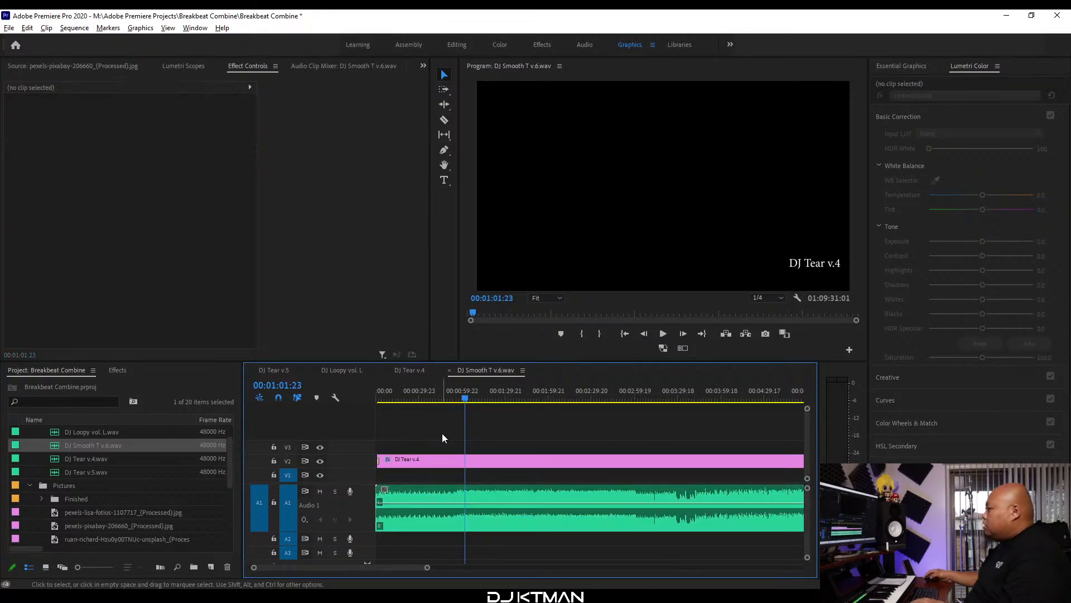
Listen to the new mix audio at several points along the timeline.
click(414, 394)
key(minus)
key(minus)
key(space)
click(461, 394)
key(space)
key(minus)
key(minus)
click(441, 404)
click(450, 399)
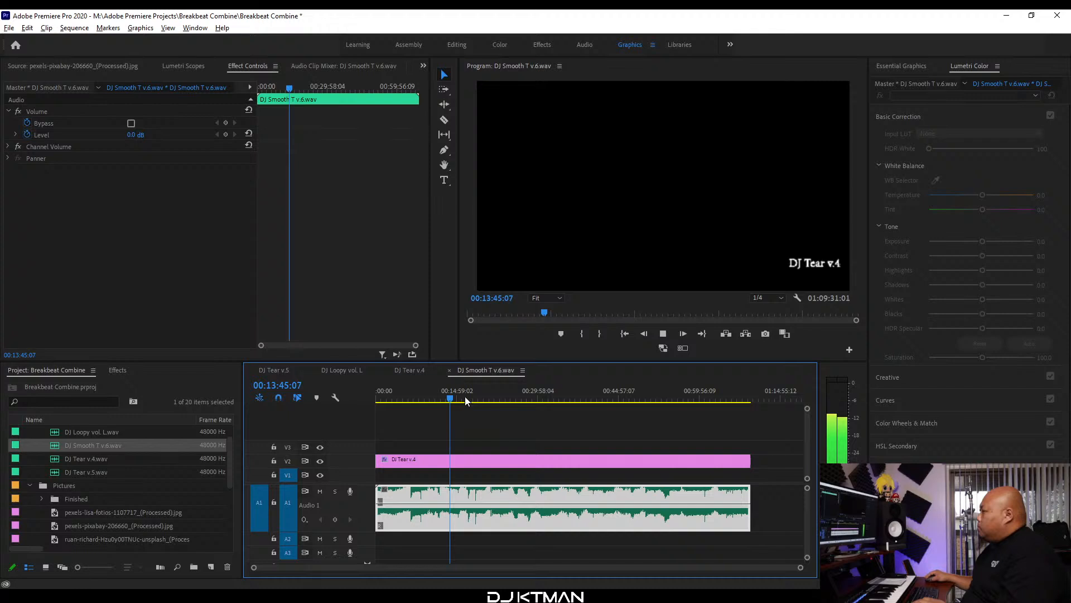
click(467, 396)
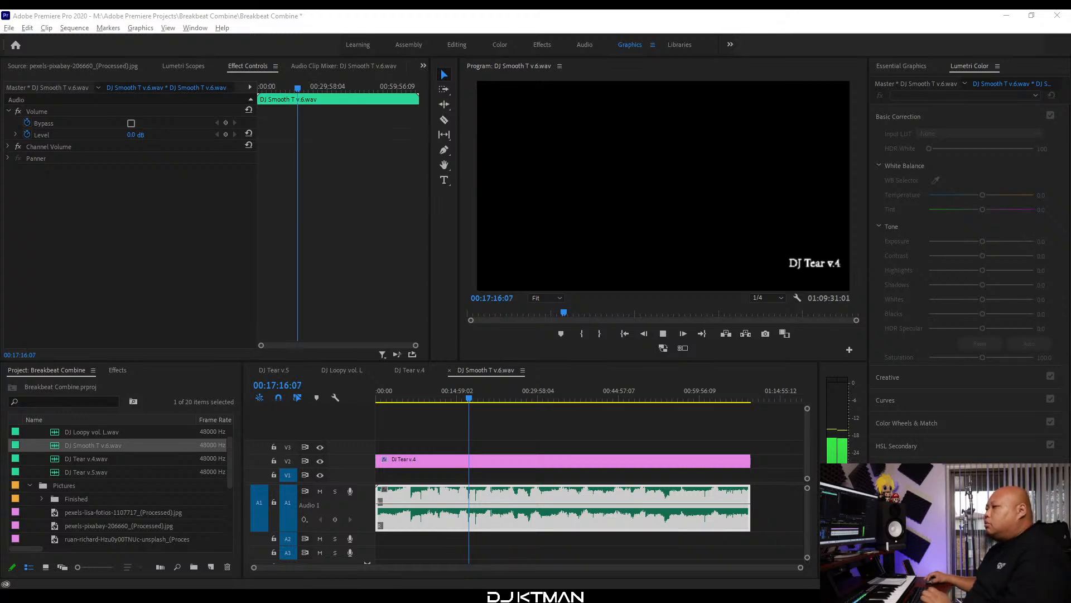
Open the DJ Smooth T v.6 Tracklist in Word and add a credit line for the Unsplash photographer below the track times.
click(255, 596)
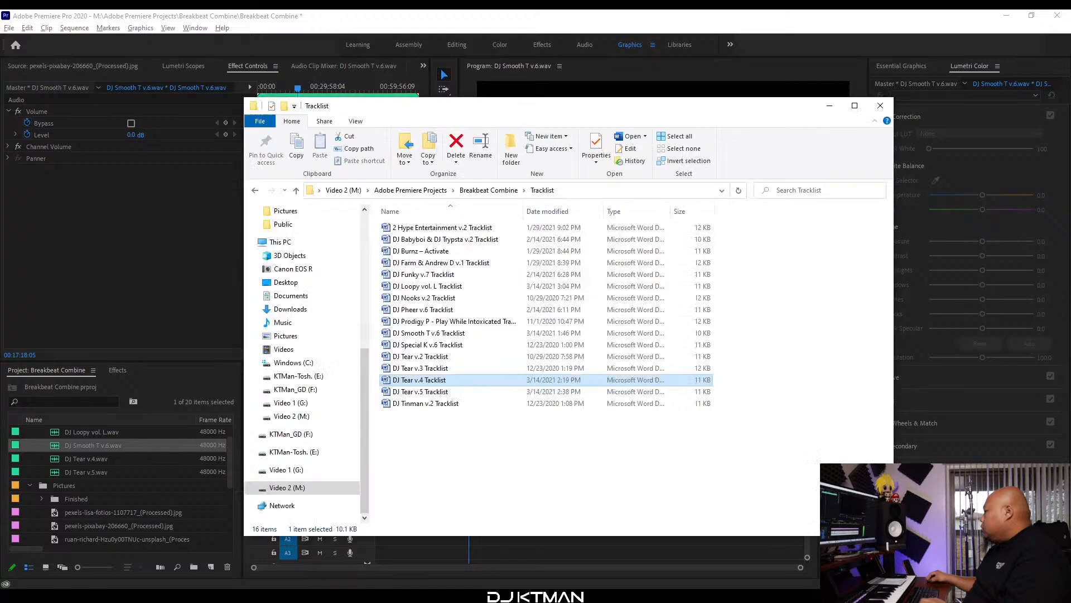
double_click(441, 333)
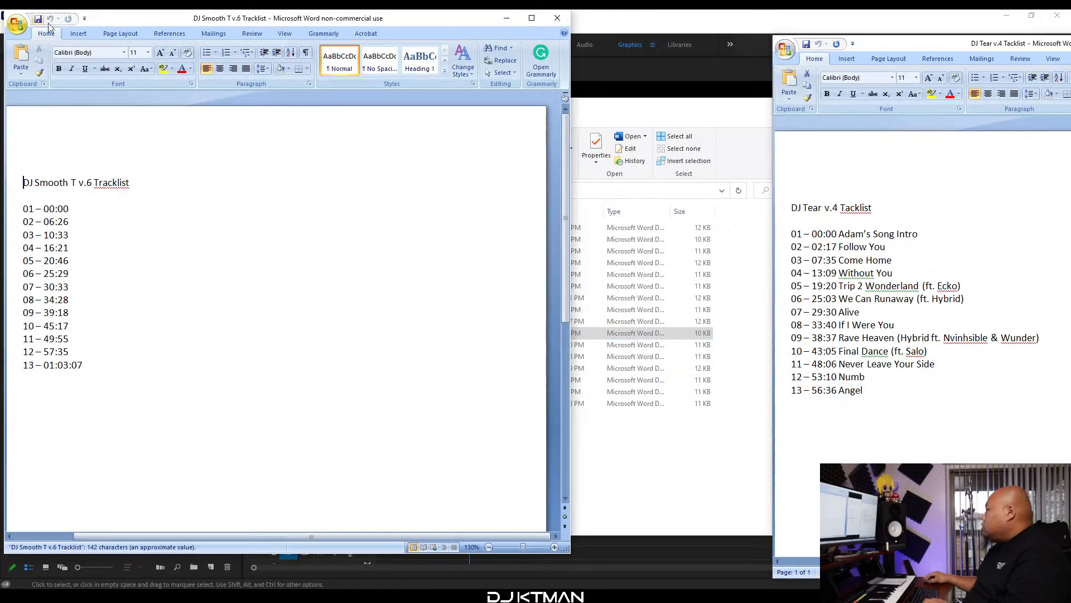
drag(118, 22, 887, 41)
click(942, 420)
key(Return)
key(Return)
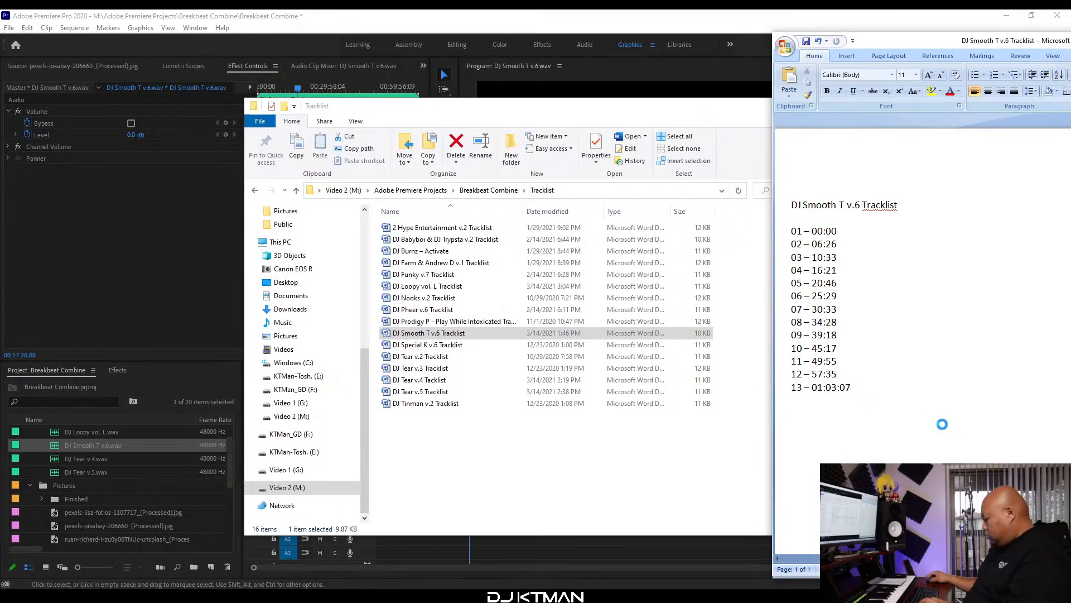
text(Photo by Piotr Chrobot on Unsplash)
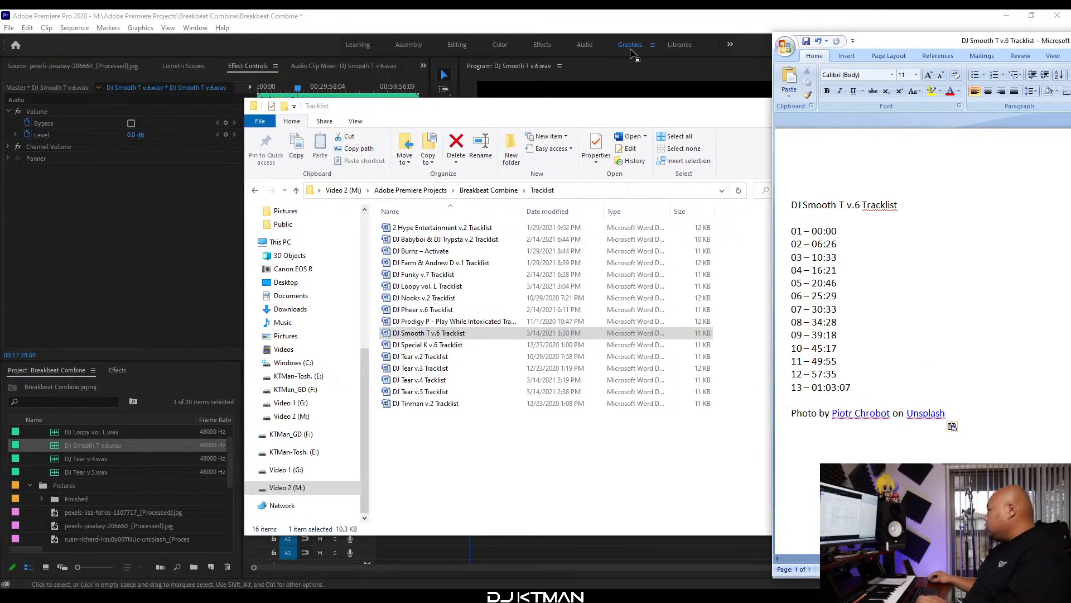
Copy the Unsplash city skyline photo from the Desktop into the Breakbeat Combine project's Pictures folder.
click(414, 81)
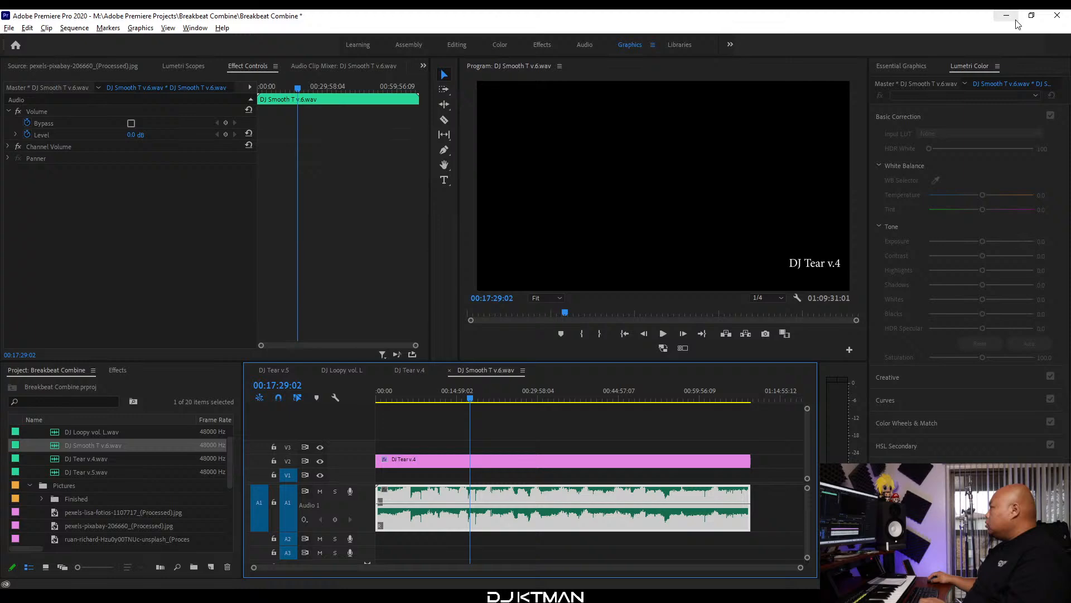
click(1007, 15)
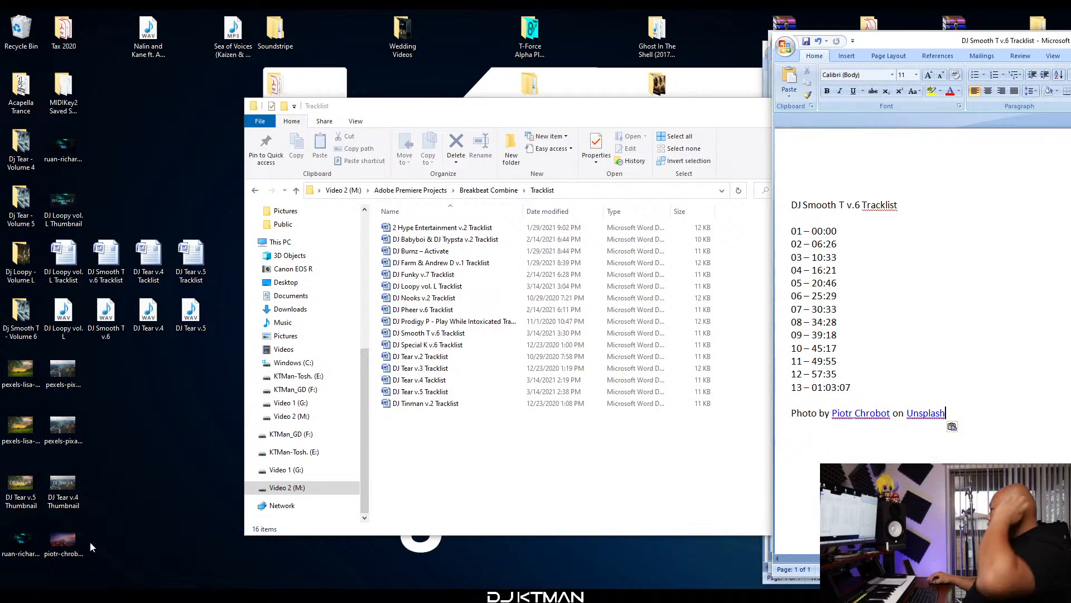
click(481, 192)
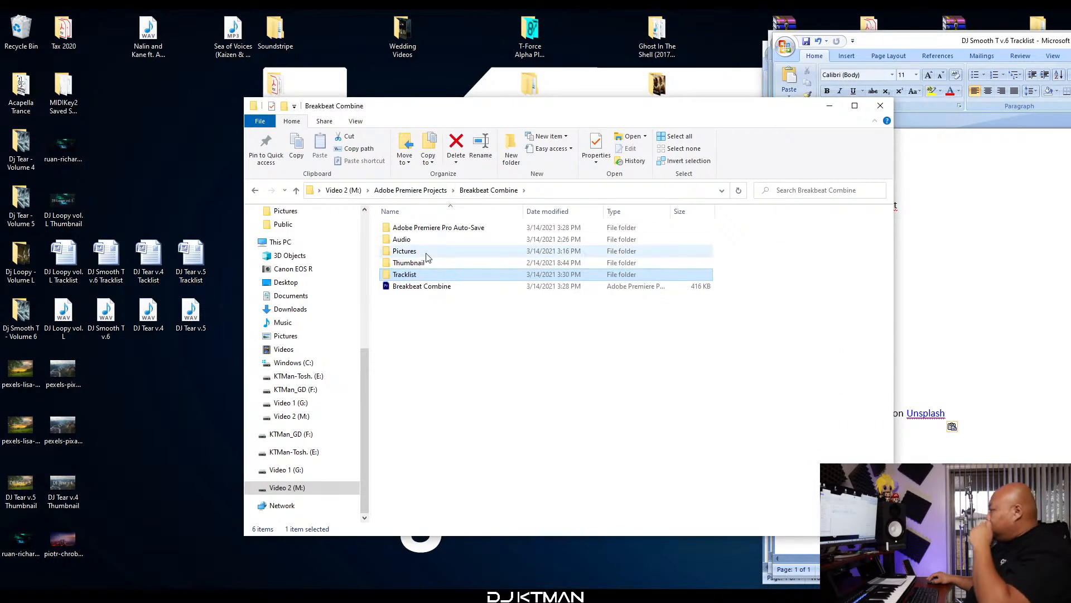
double_click(424, 252)
drag(59, 546, 636, 425)
Import the city skyline photo into the Premiere project's Pictures bin and place it at the start of track V1.
click(670, 597)
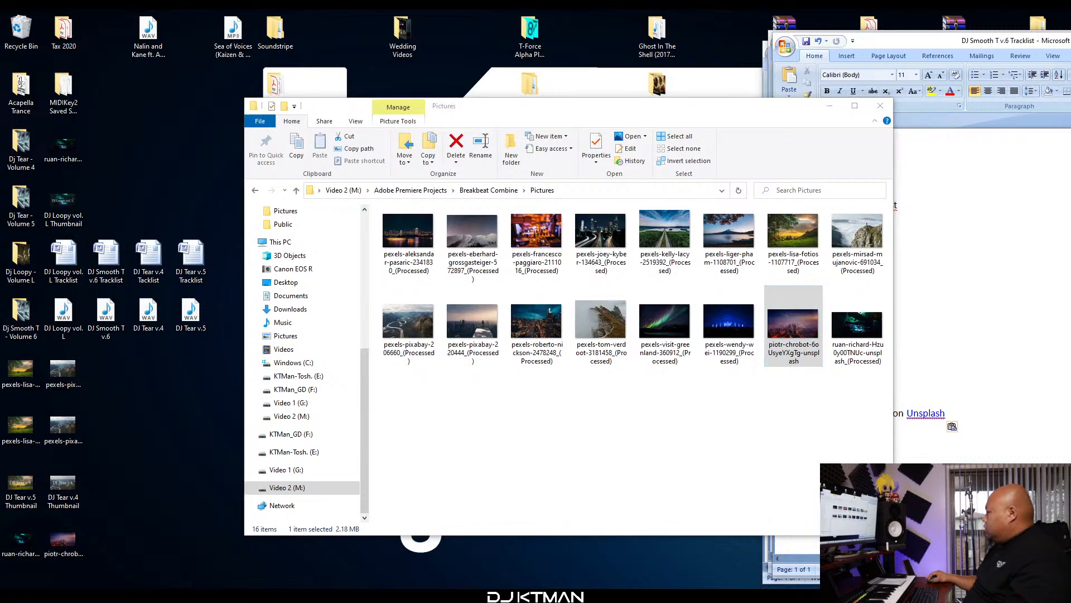
click(369, 598)
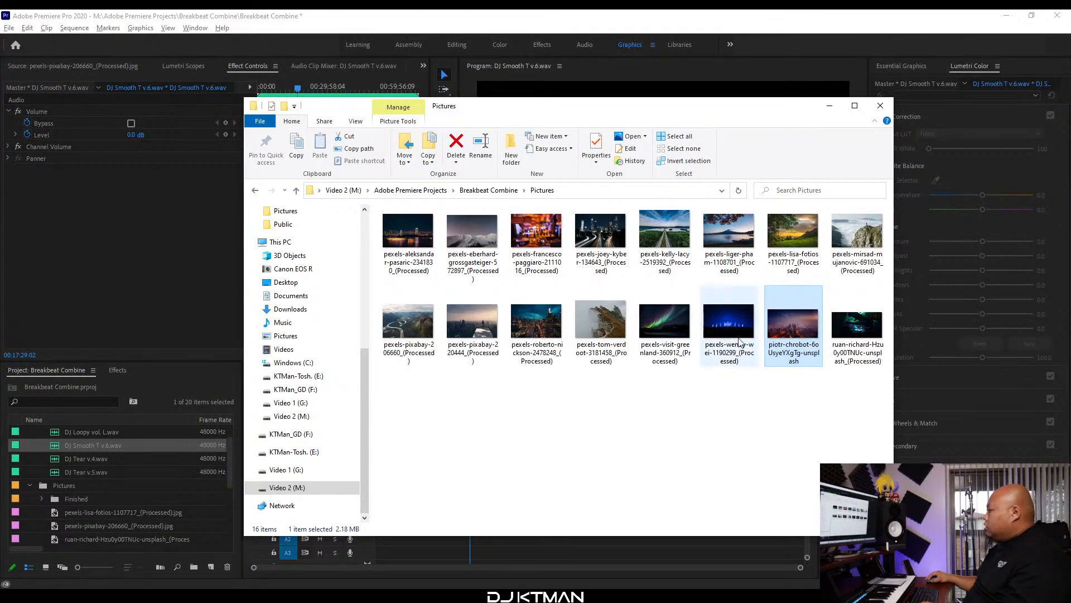
drag(794, 323, 69, 484)
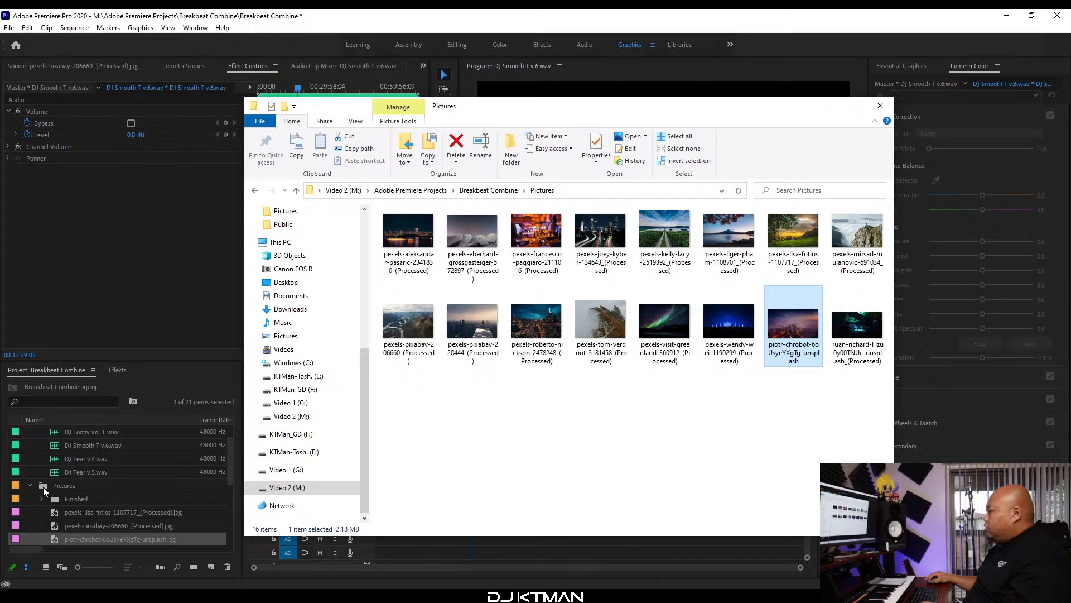
double_click(55, 538)
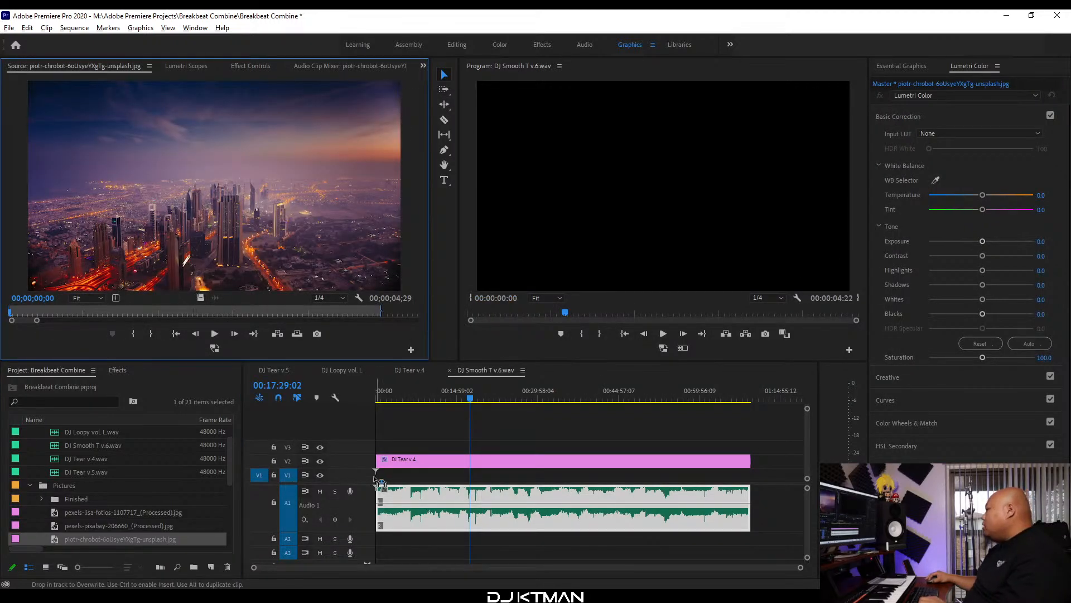
click(378, 397)
drag(364, 411, 359, 414)
Extend the city skyline photo on V1 to the end of the mix audio.
key(equal)
key(equal)
key(equal)
key(equal)
key(equal)
key(equal)
key(equal)
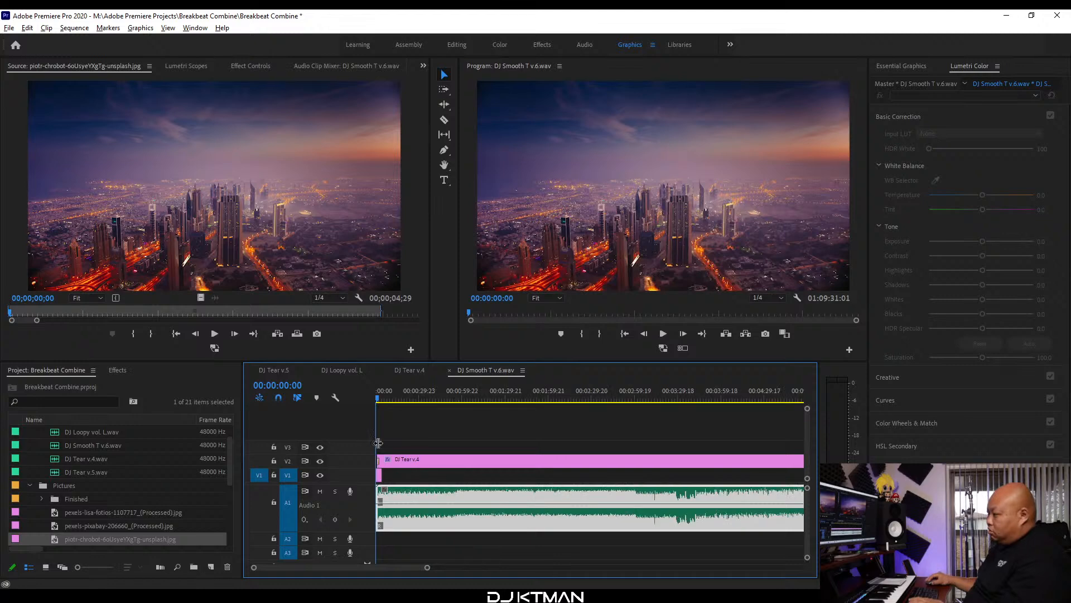
drag(429, 476, 765, 476)
key(minus)
key(minus)
key(minus)
key(minus)
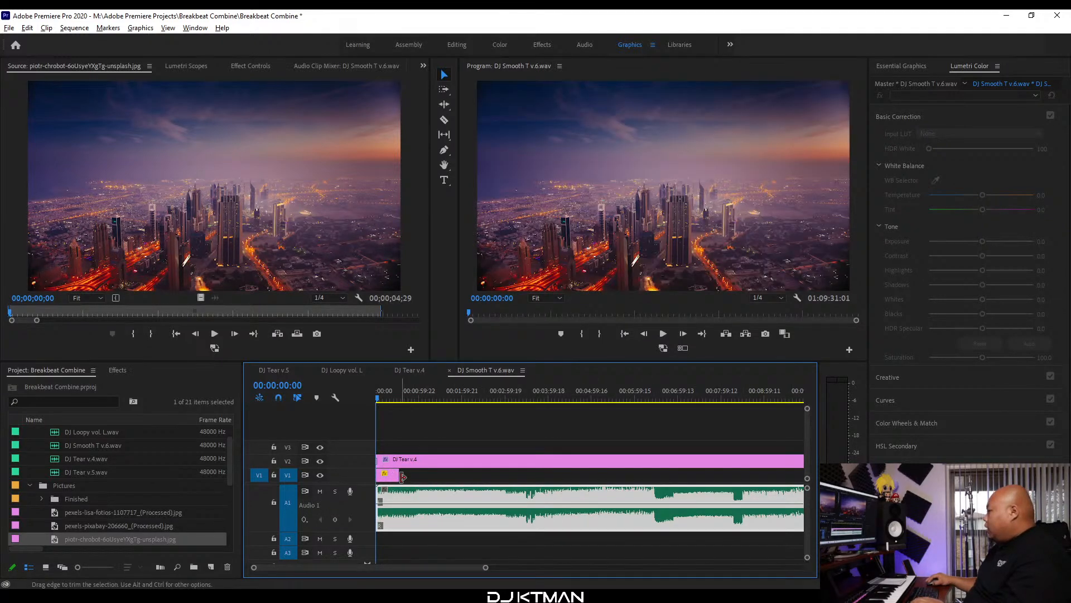
drag(399, 474, 683, 482)
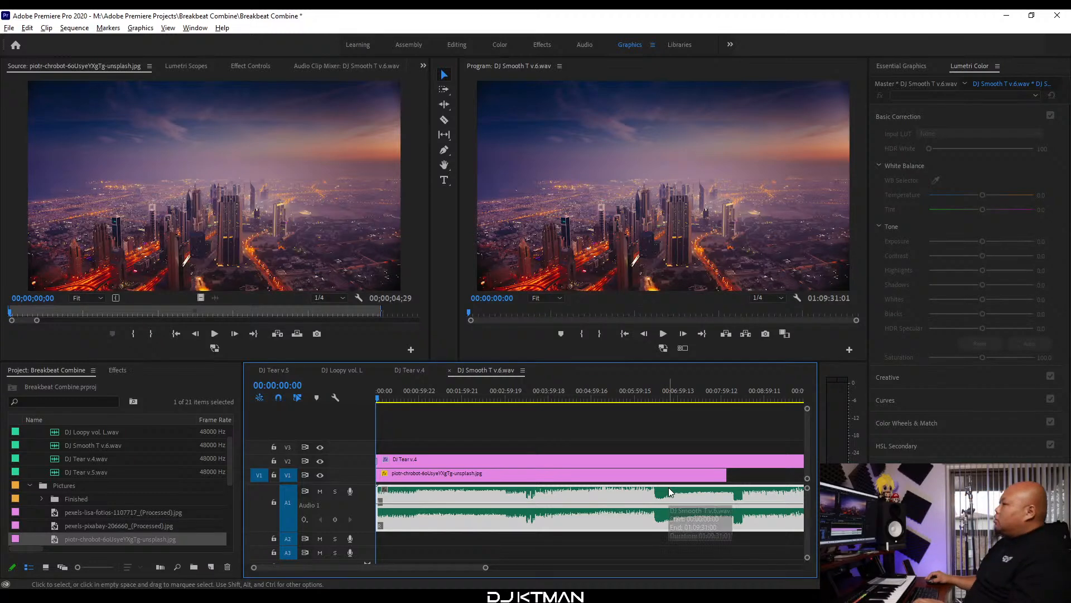
key(minus)
key(minus)
drag(458, 475, 747, 475)
key(minus)
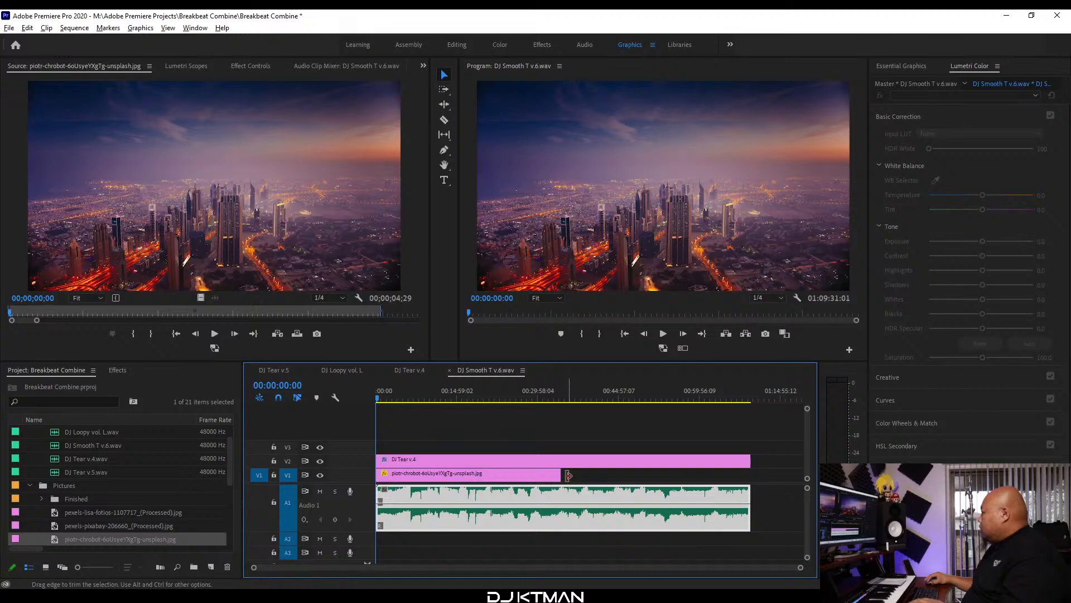
drag(569, 475, 751, 475)
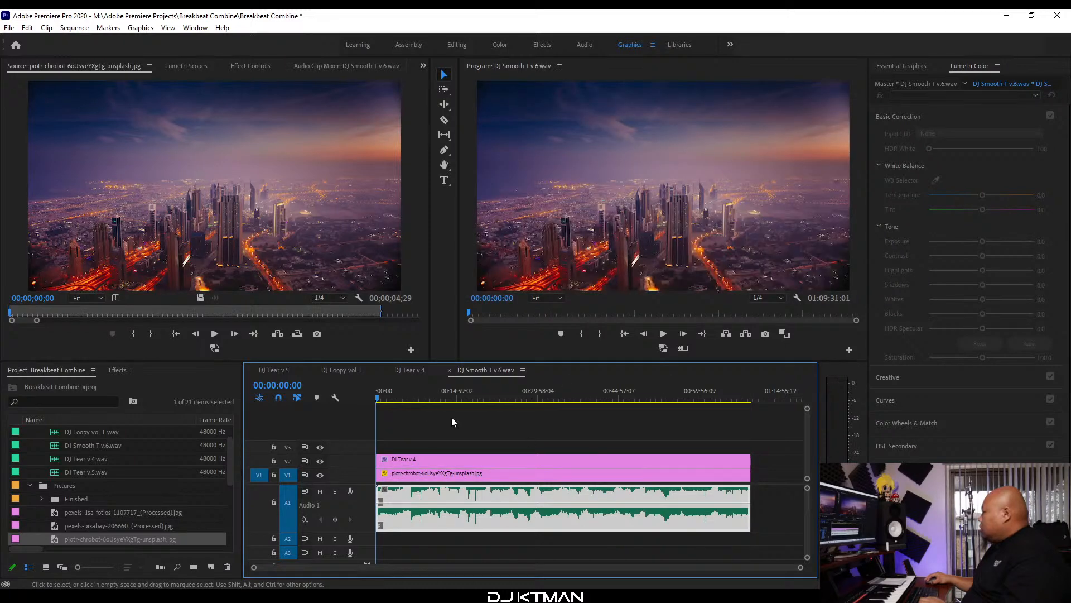
Apply an Additive Dissolve to the beginning of the city skyline photo clip.
key(equal)
key(equal)
key(equal)
key(equal)
click(117, 371)
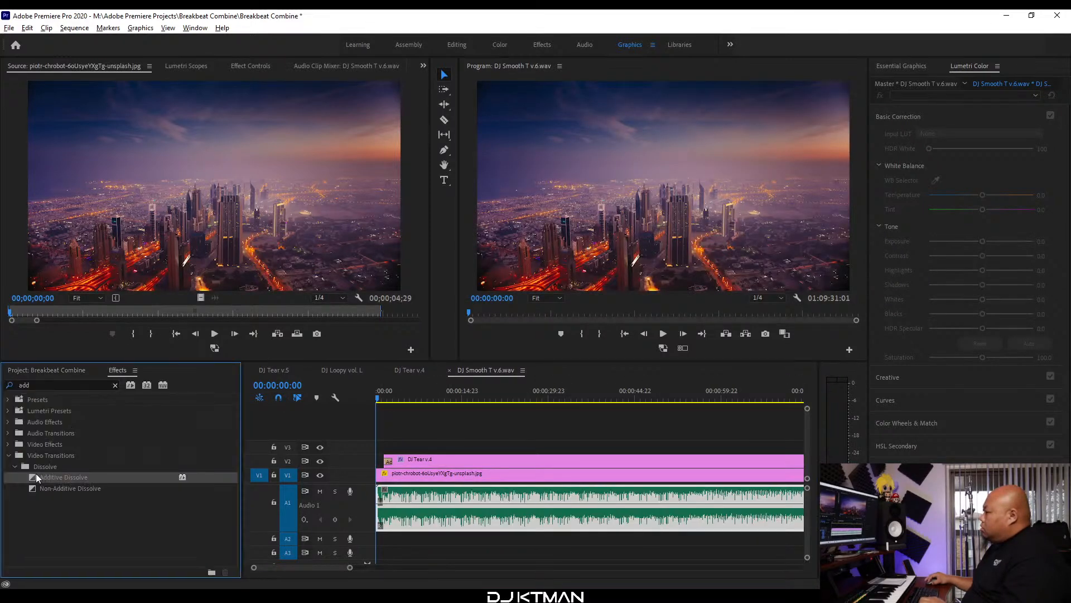
drag(35, 477, 385, 475)
Lengthen the photo's opening Additive Dissolve to the point where the title clip starts.
key(equal)
key(equal)
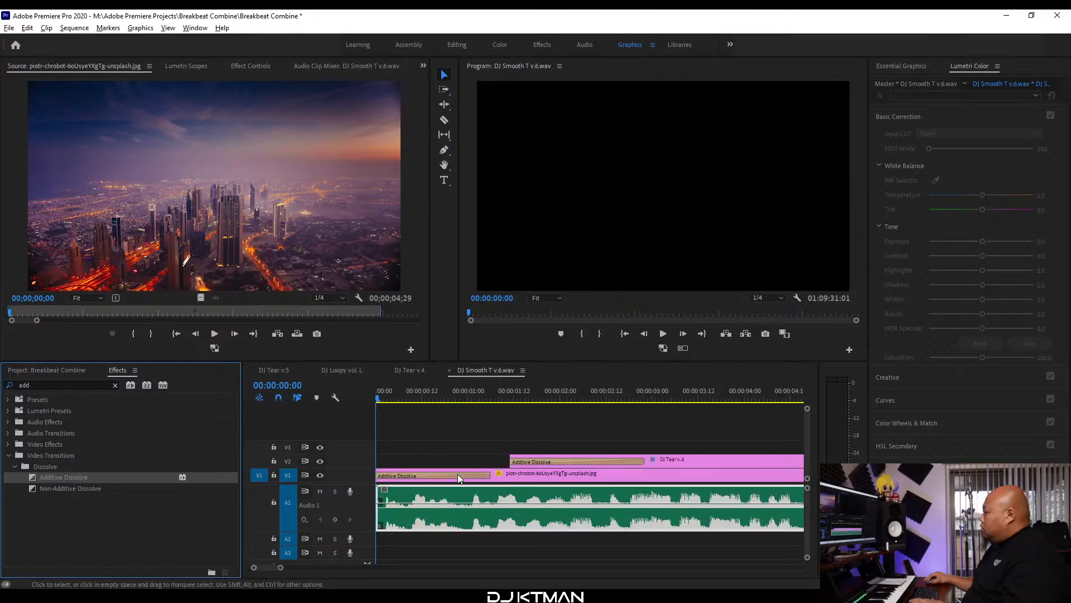
drag(491, 476, 506, 481)
key(minus)
key(minus)
key(minus)
key(minus)
key(minus)
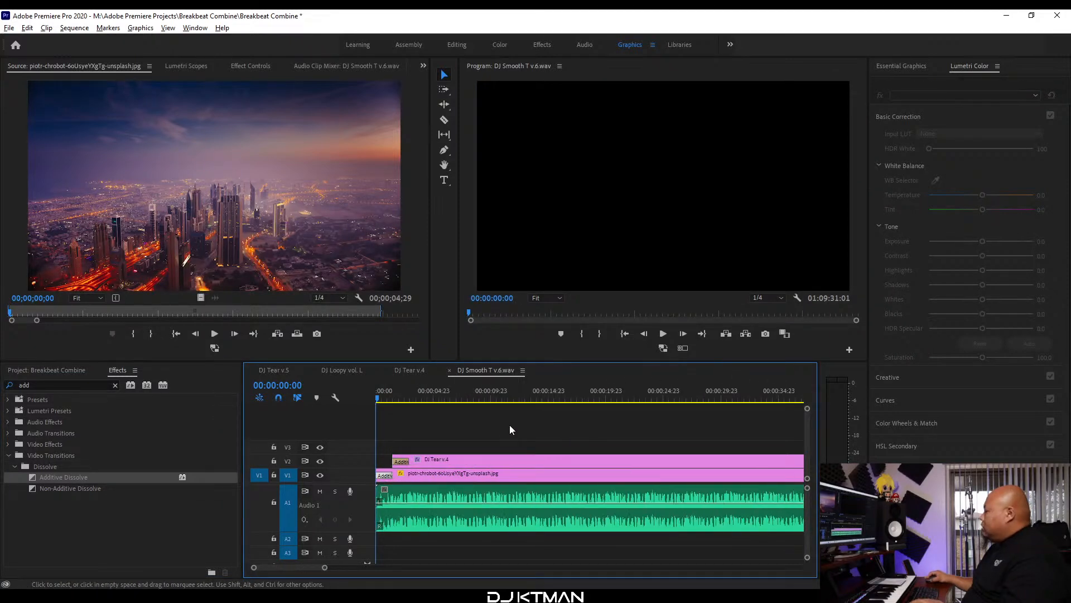
Play the sequence from its start to check the fade-in of the photo and title.
key(minus)
key(minus)
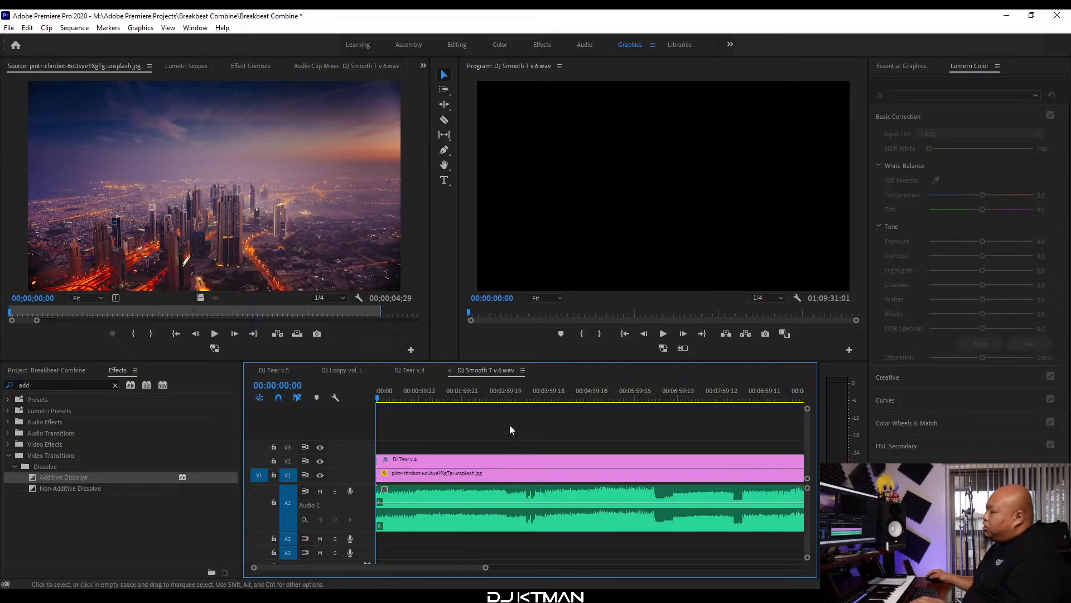
key(space)
key(minus)
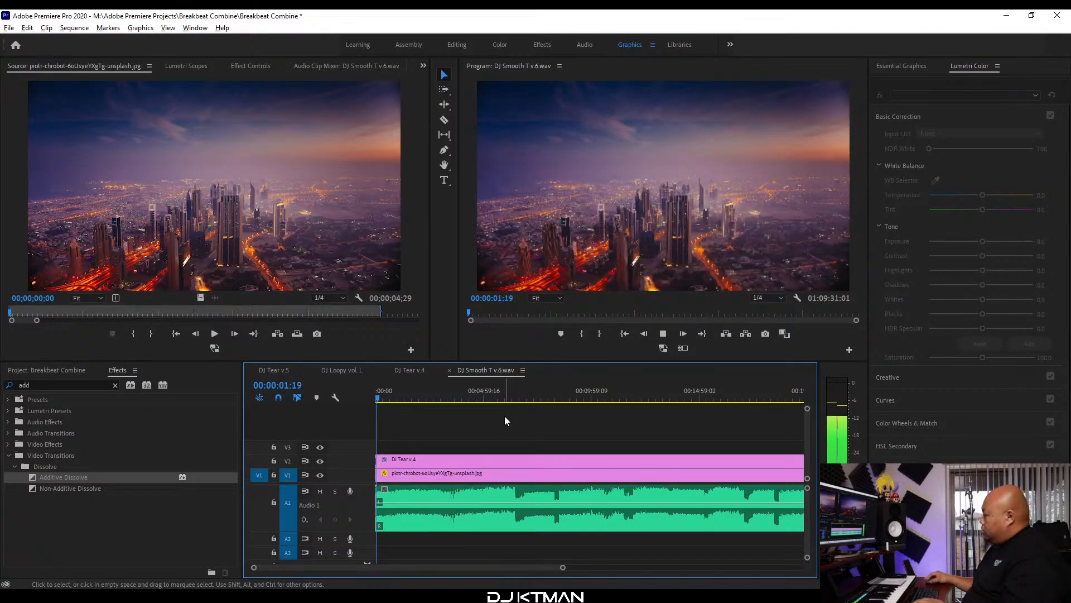
key(space)
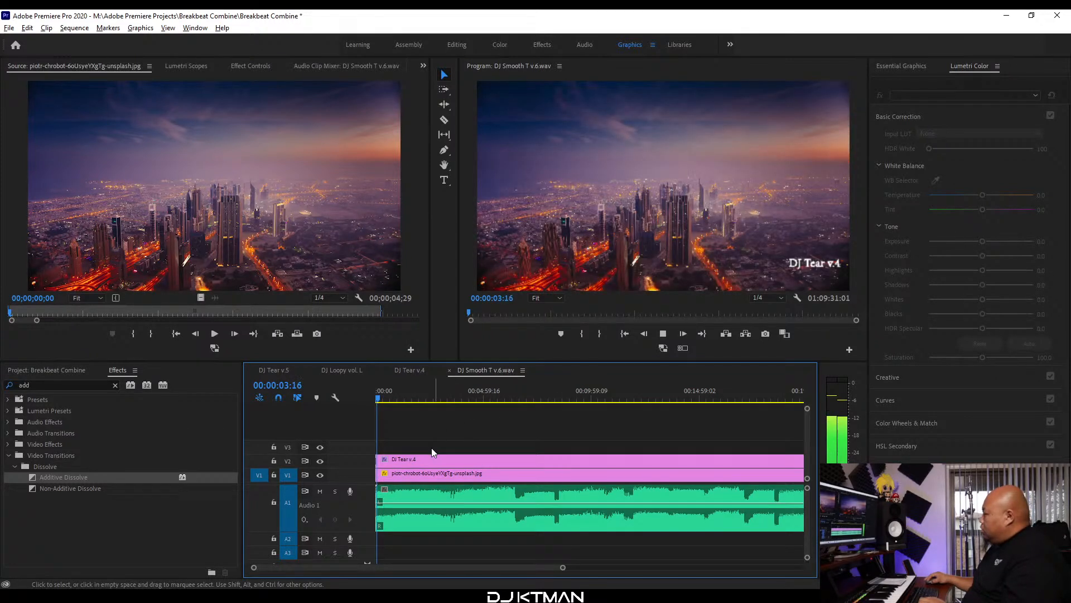
Open the V2 title's text for editing and copy the name of the DJ Smooth T v.6.wav audio file from the project.
click(430, 458)
double_click(815, 267)
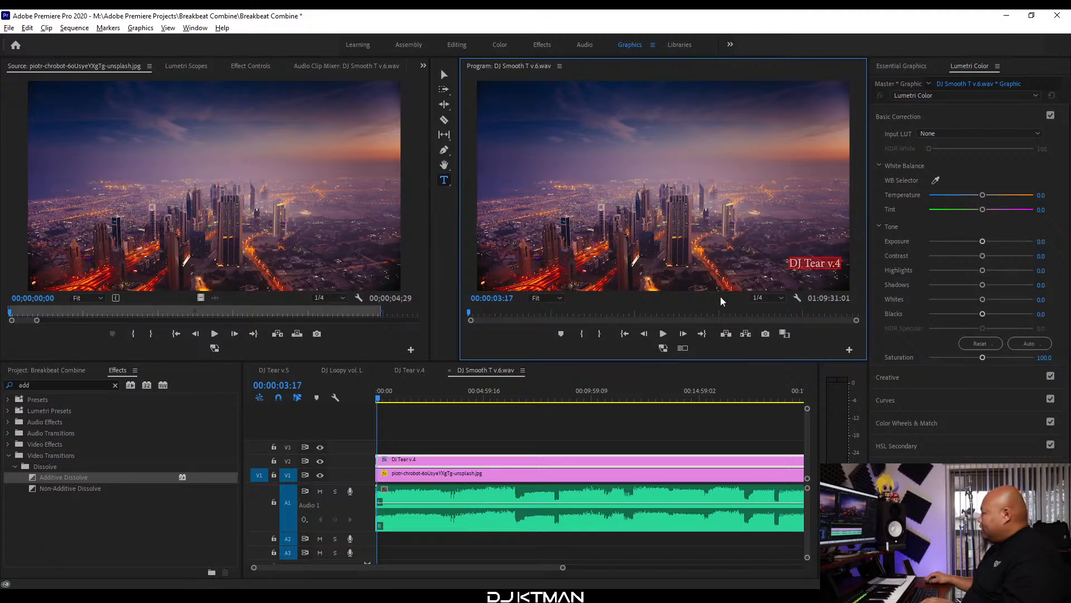
key(ctrl+v)
key(ctrl+z)
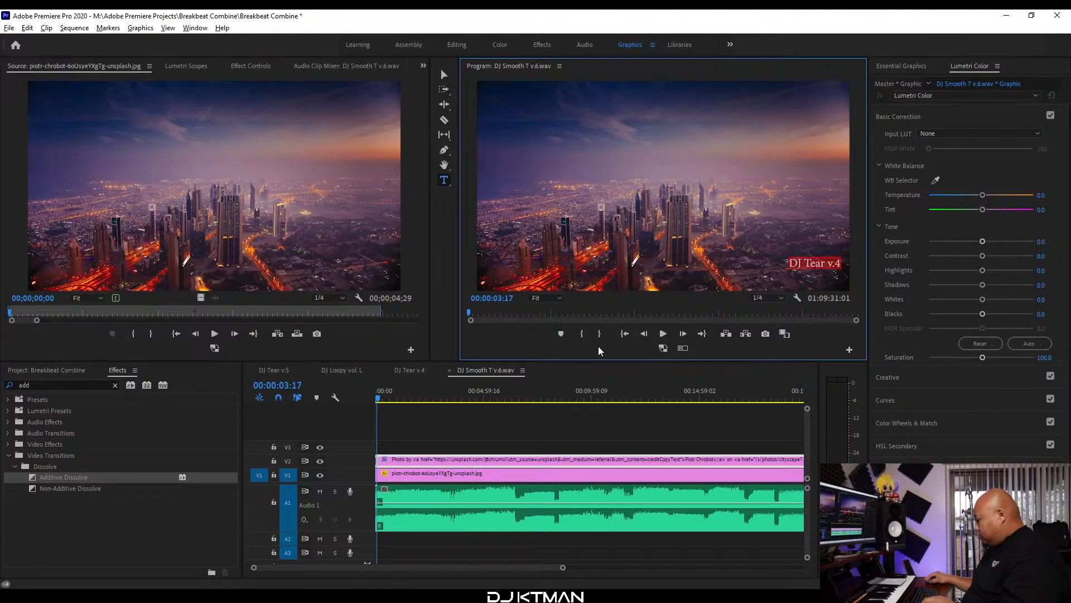
click(47, 370)
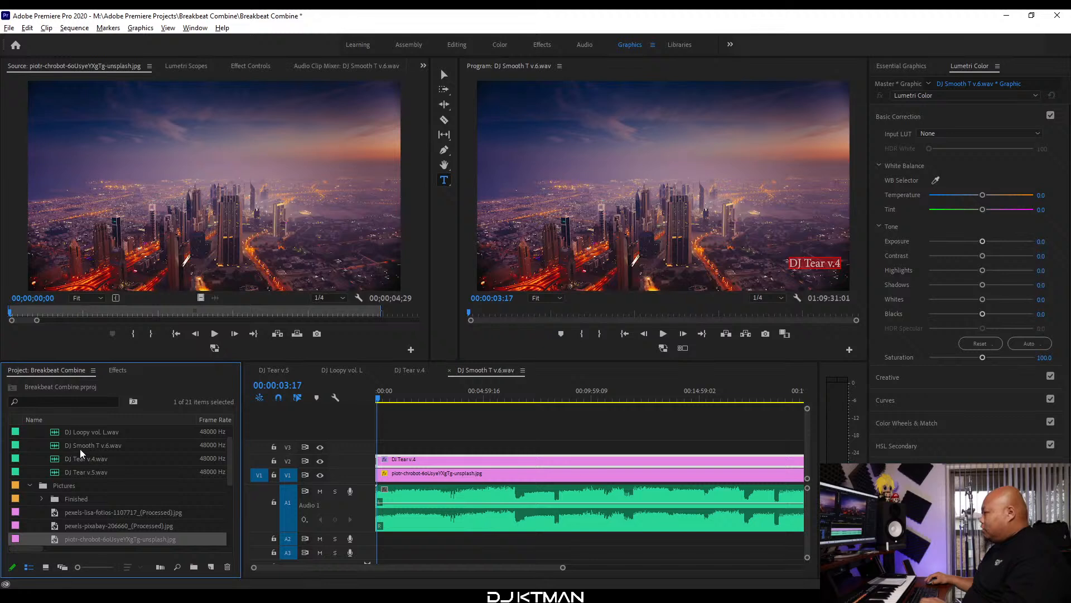
click(96, 446)
click(96, 446)
key(ctrl+c)
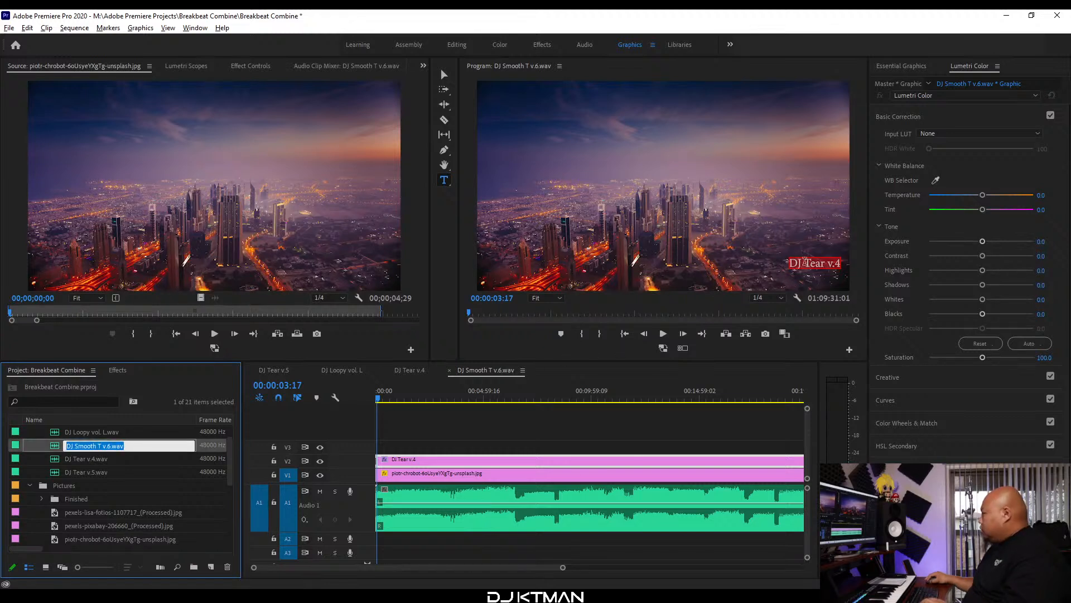
Replace the title text with the copied name, shortened to "DJ Smooth T v.6".
click(820, 262)
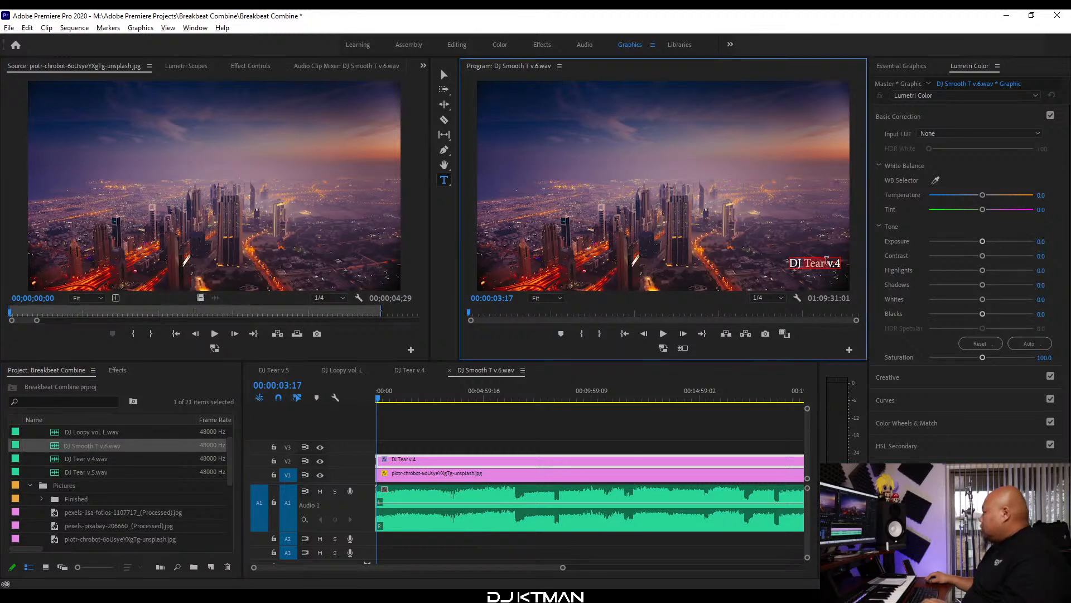
key(ctrl+v)
key(BackSpace)
key(BackSpace)
key(BackSpace)
key(BackSpace)
key(BackSpace)
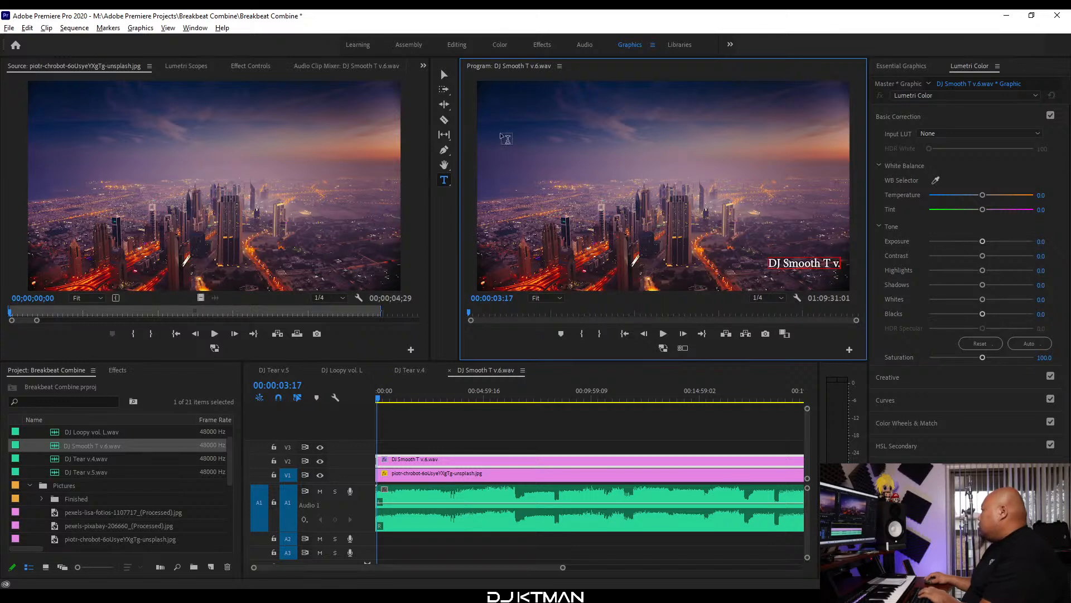
text(6)
Try placing the title closer to the lower-right corner of the photo, fine-tuning it in an enlarged preview.
click(444, 74)
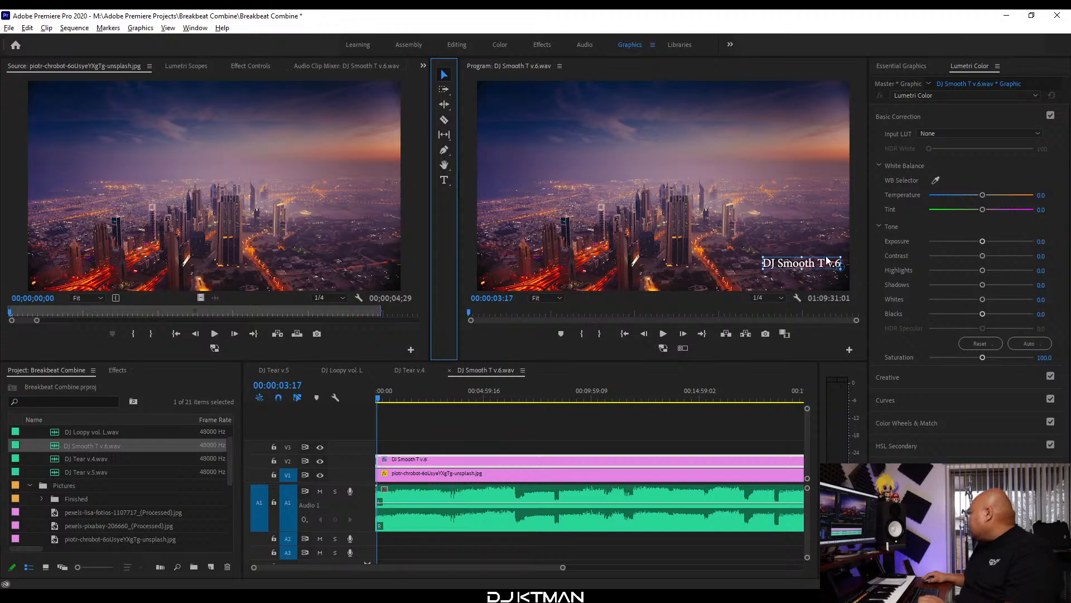
drag(827, 266, 823, 279)
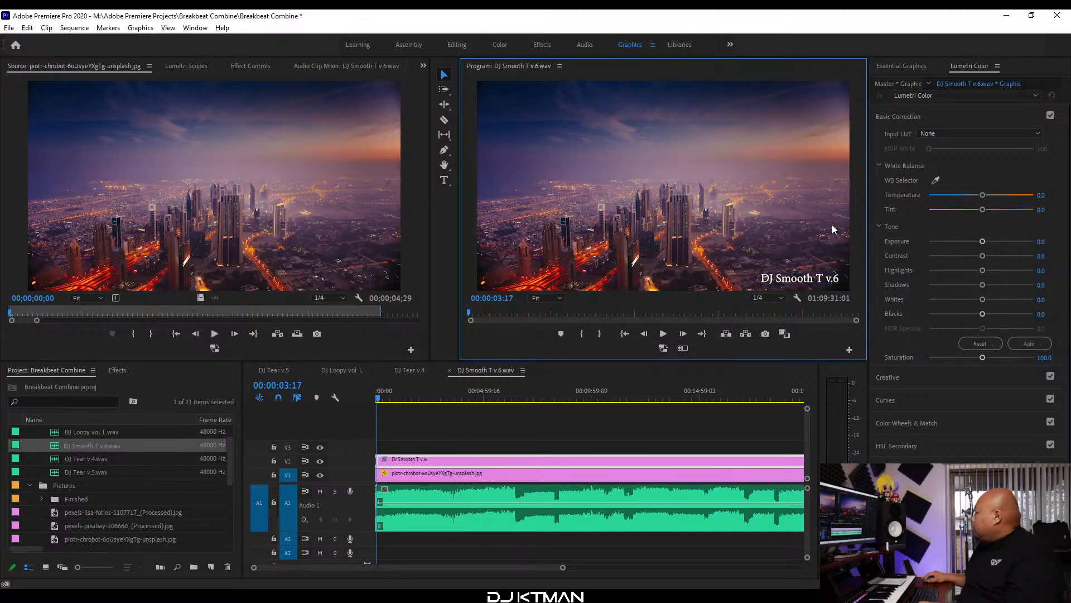
key(grave)
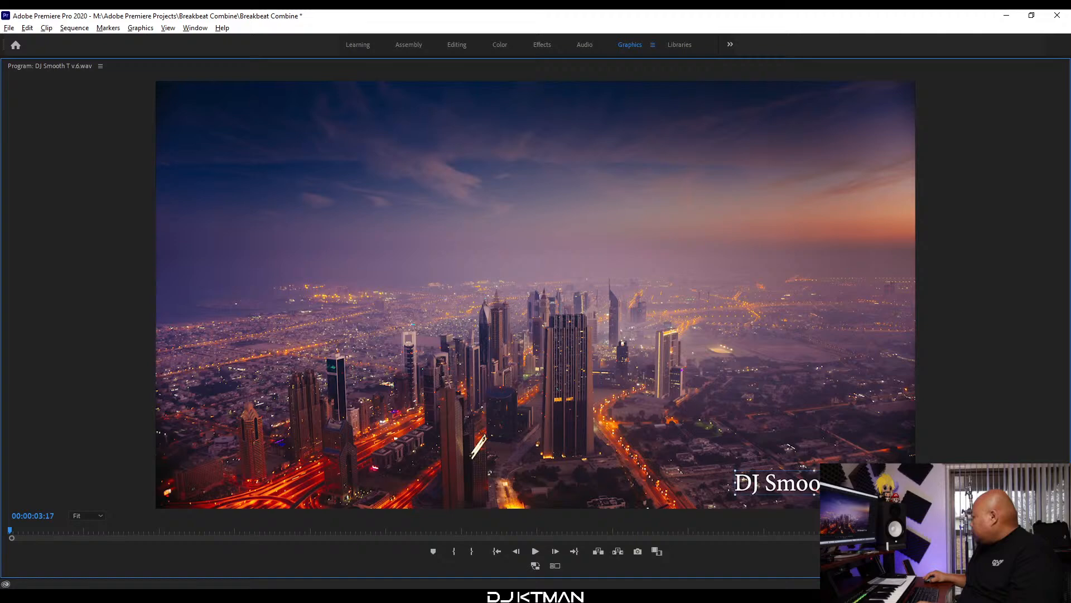
drag(842, 485, 844, 480)
click(909, 367)
key(grave)
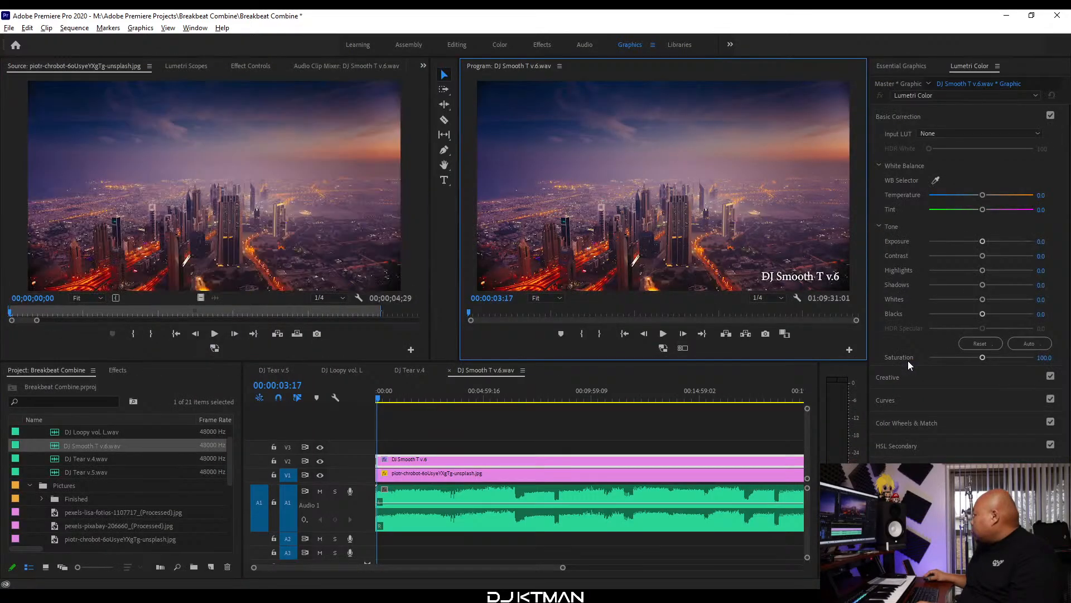
key(grave)
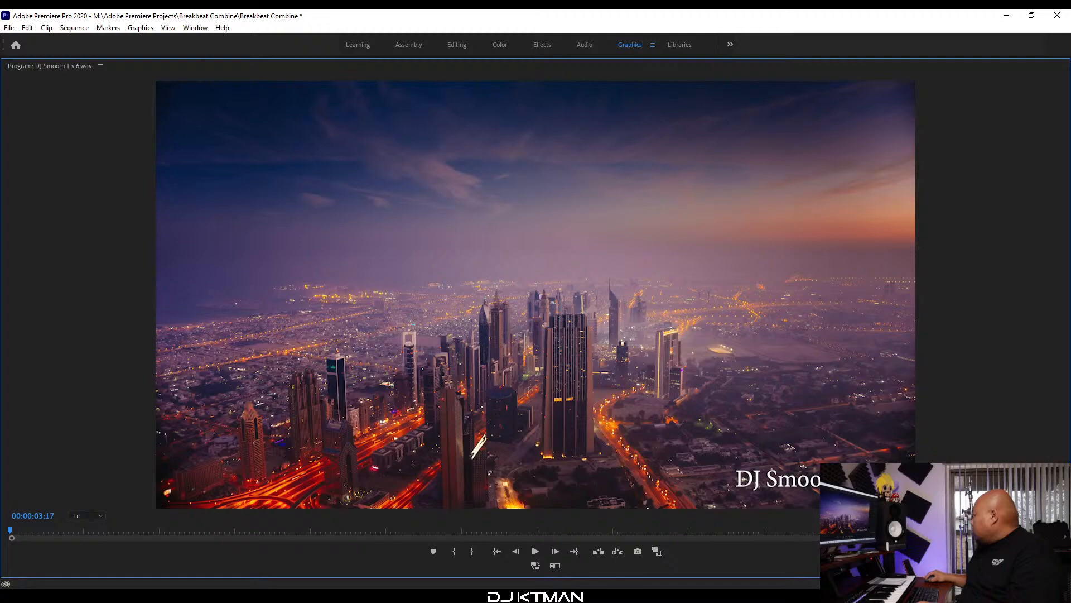
drag(743, 479, 744, 480)
key(grave)
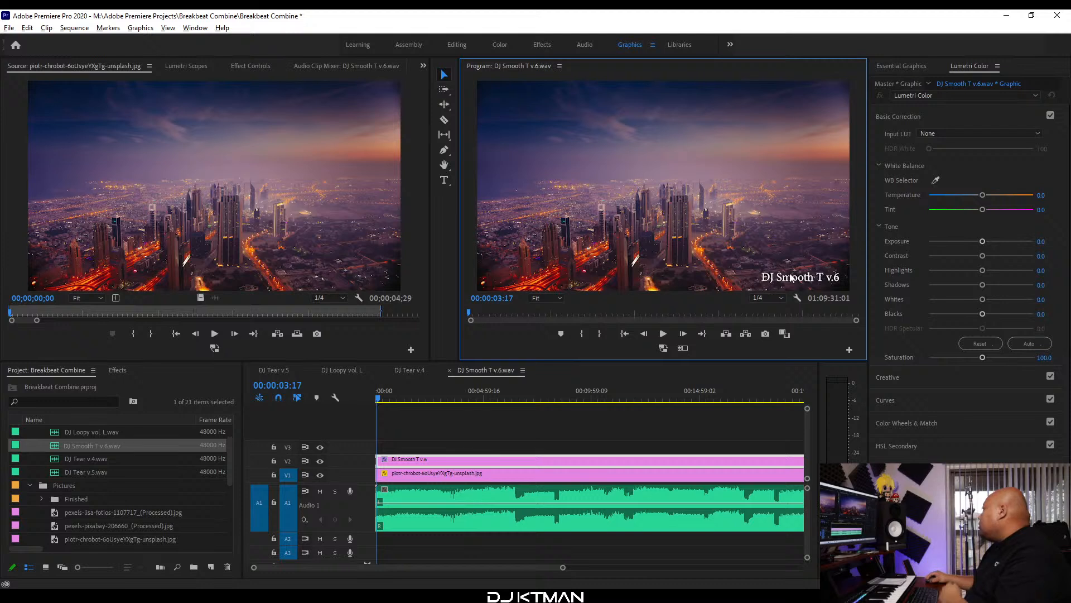
Move the title to the upper-left corner of the photo and fine-tune its margins in an enlarged preview.
drag(815, 279, 538, 97)
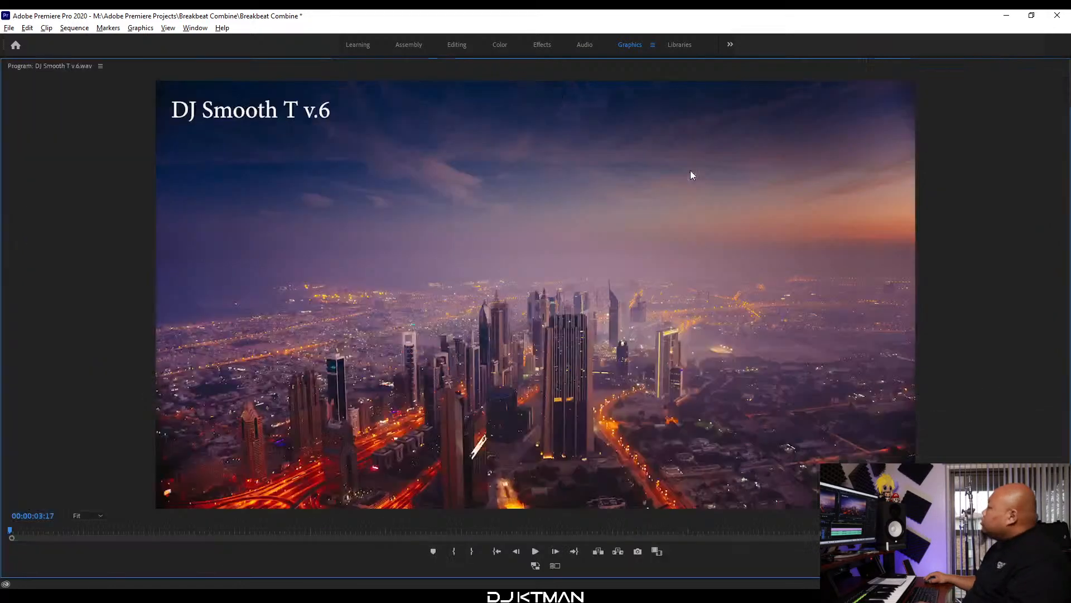
key(grave)
click(238, 109)
click(467, 158)
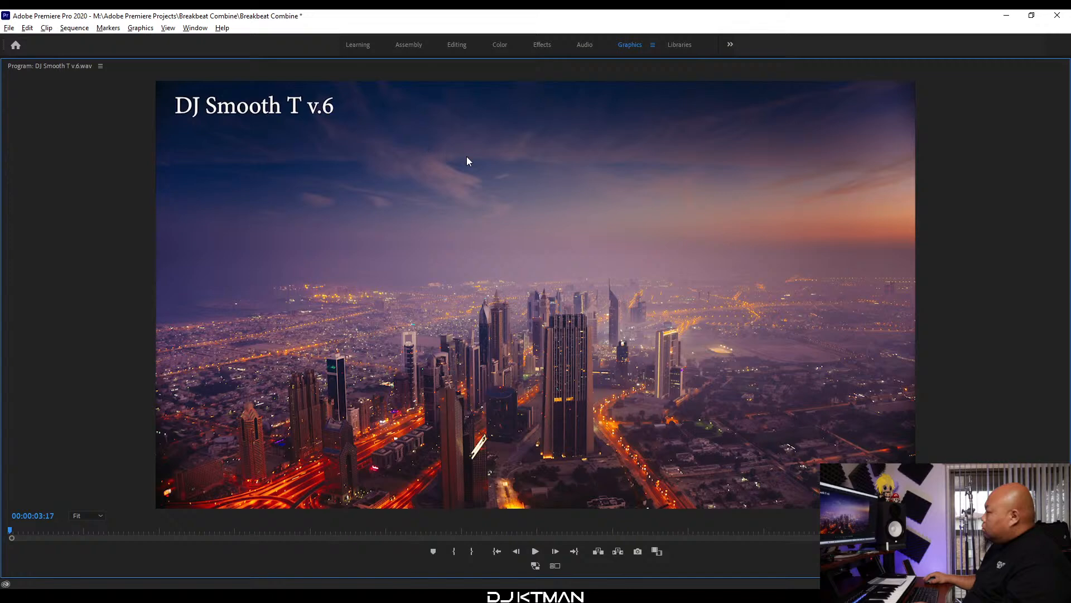
key(grave)
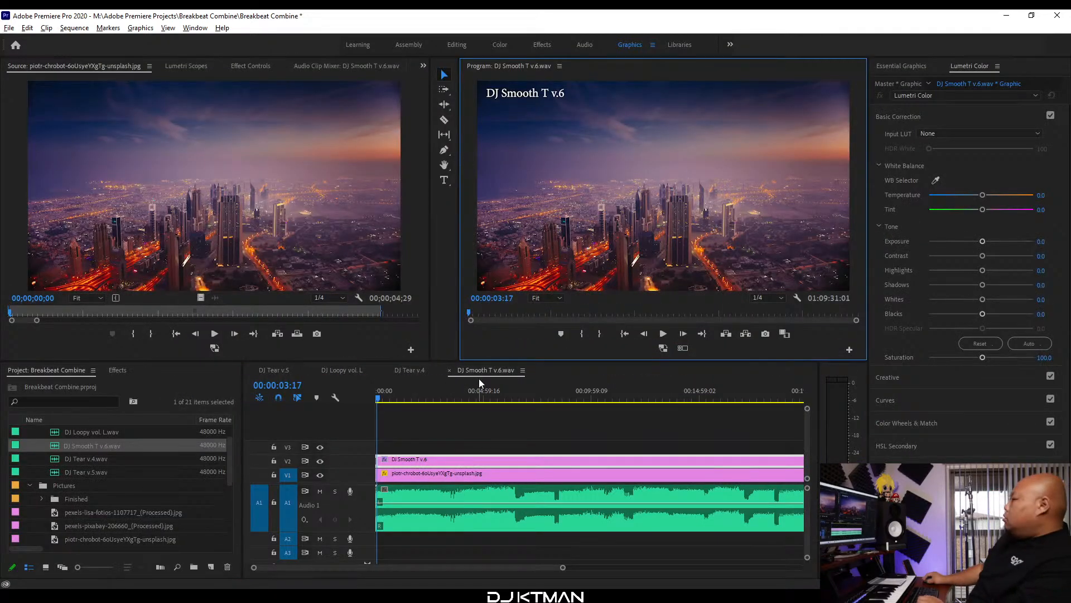
Play the opening of the sequence to check the fade-in of the renamed, repositioned title.
click(478, 385)
key(equal)
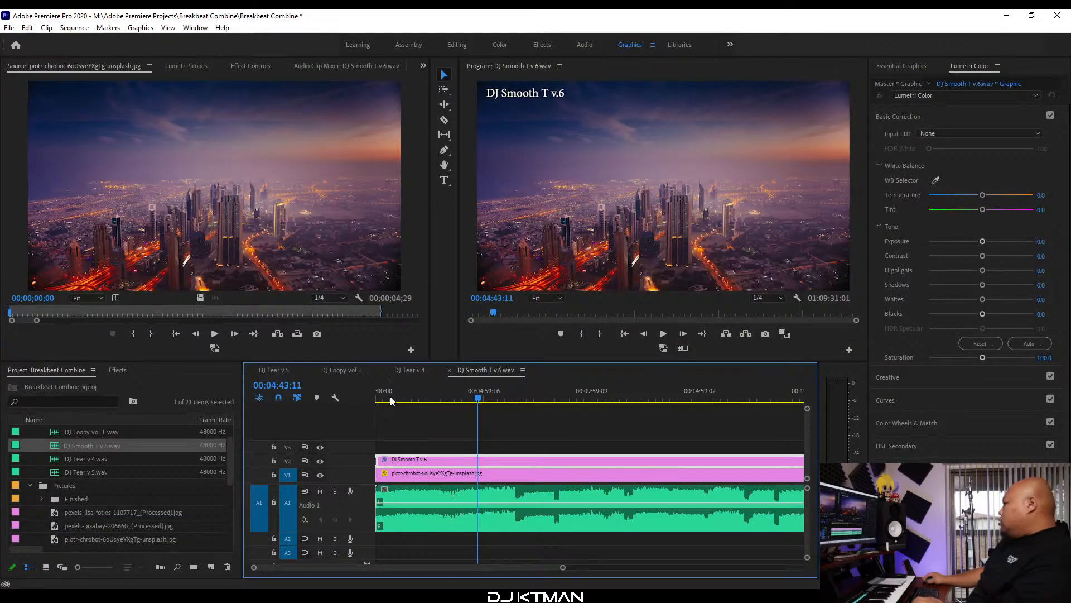
key(Home)
key(equal)
key(space)
key(equal)
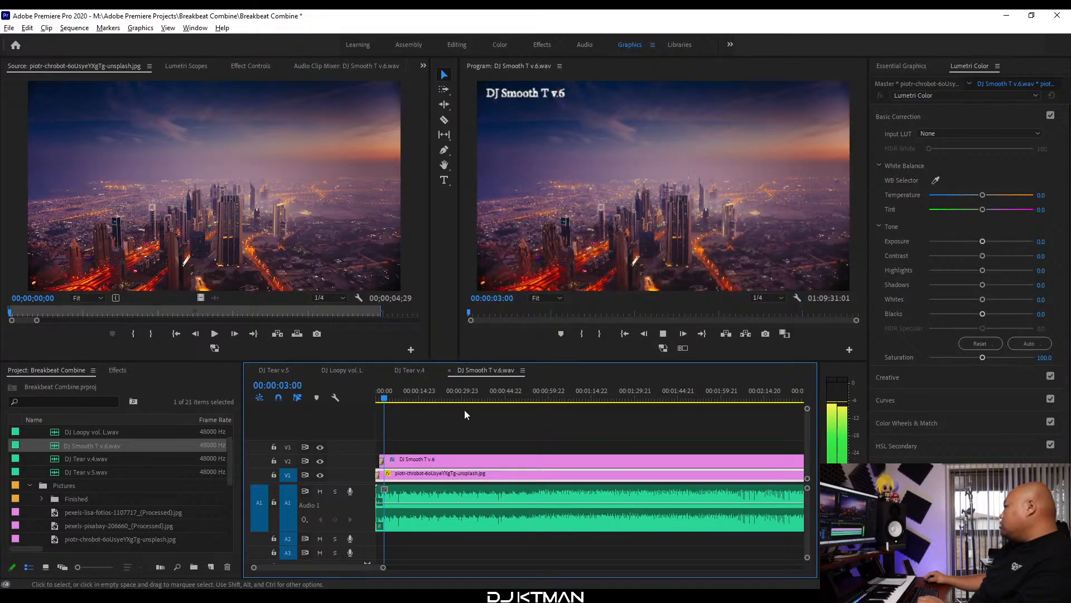
key(backslash)
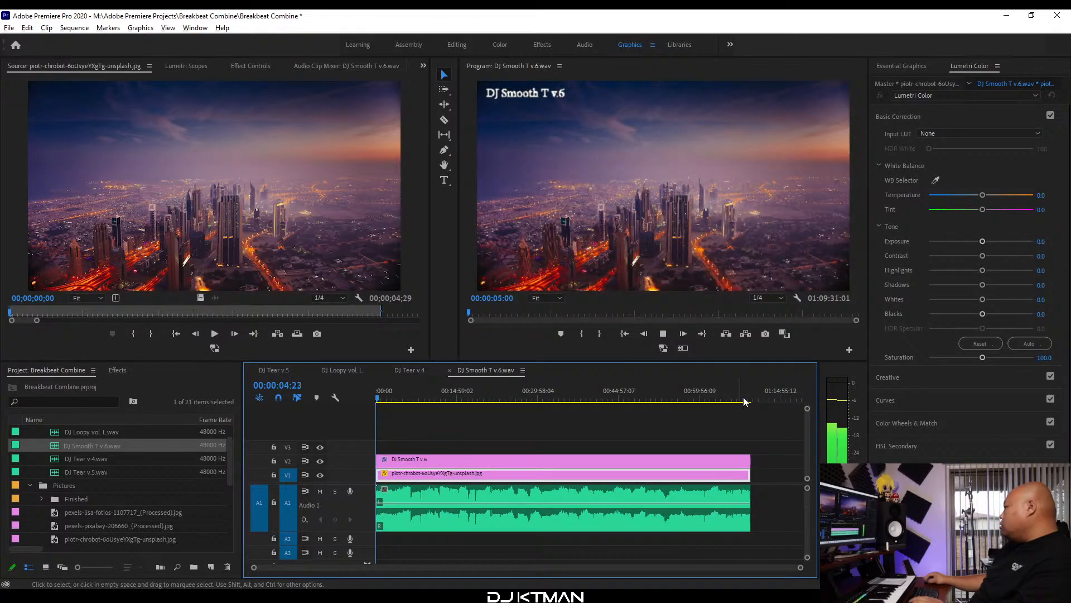
key(space)
click(630, 397)
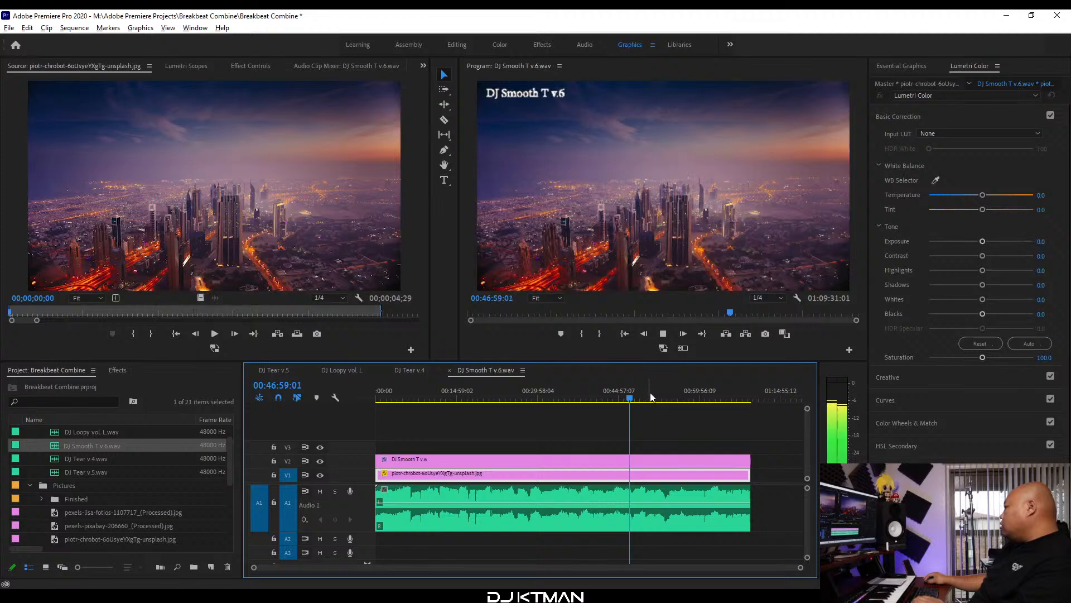
Apply an Additive Dissolve to the end of the city skyline photo clip on V1.
click(744, 398)
key(equal)
key(equal)
key(equal)
key(equal)
key(equal)
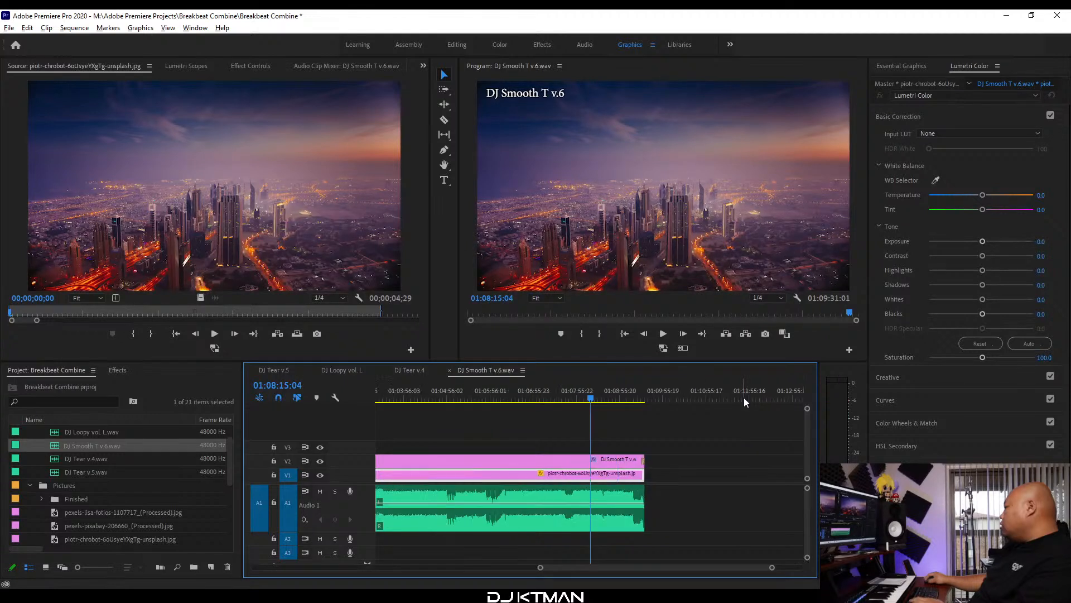
key(minus)
click(689, 397)
key(equal)
key(equal)
key(equal)
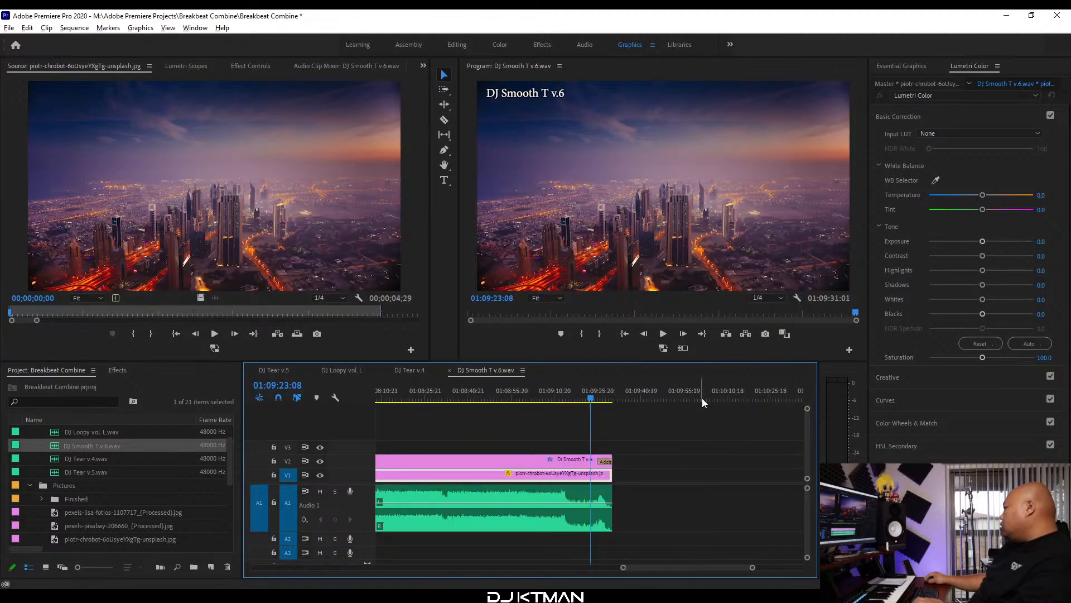
click(117, 370)
drag(39, 471, 672, 474)
key(equal)
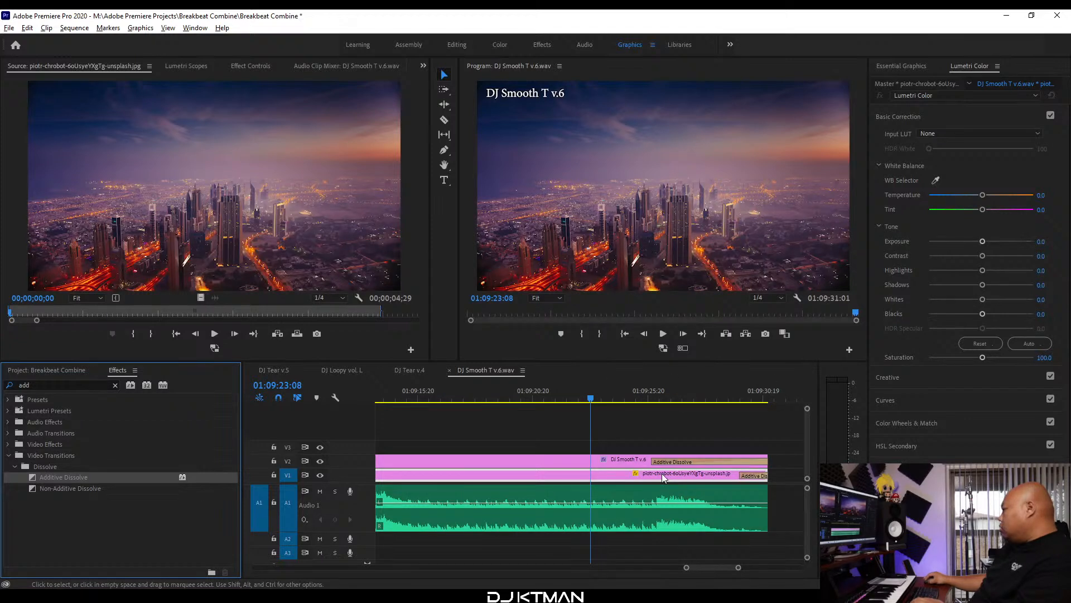
Lengthen the photo's closing Additive Dissolve so it starts together with the title's closing dissolve.
scroll(664, 478, down, 4)
drag(588, 463, 646, 485)
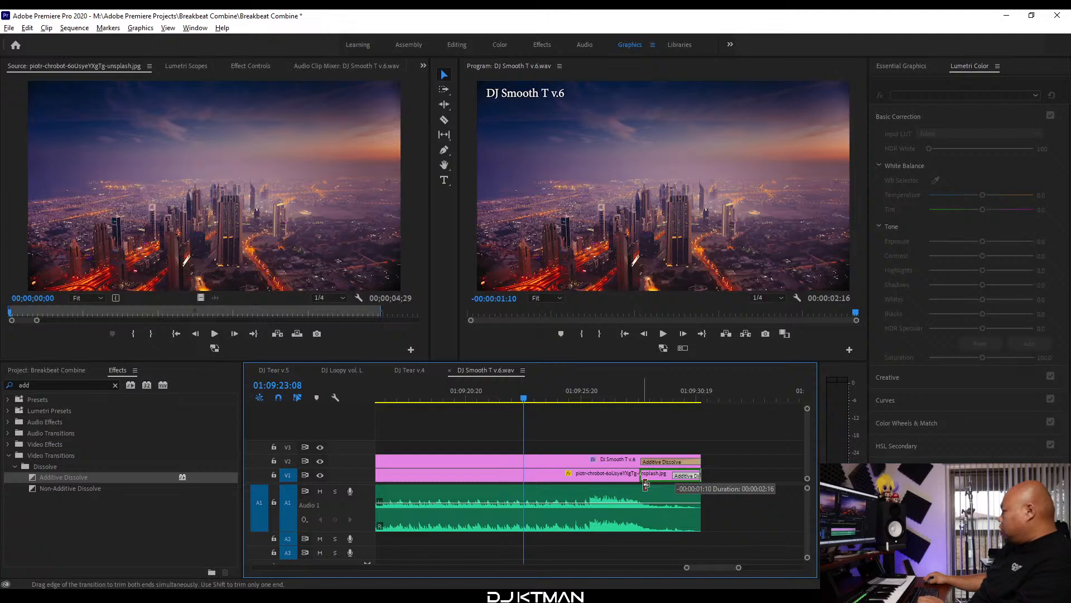
click(629, 397)
key(equal)
key(equal)
key(equal)
drag(700, 475, 692, 478)
key(minus)
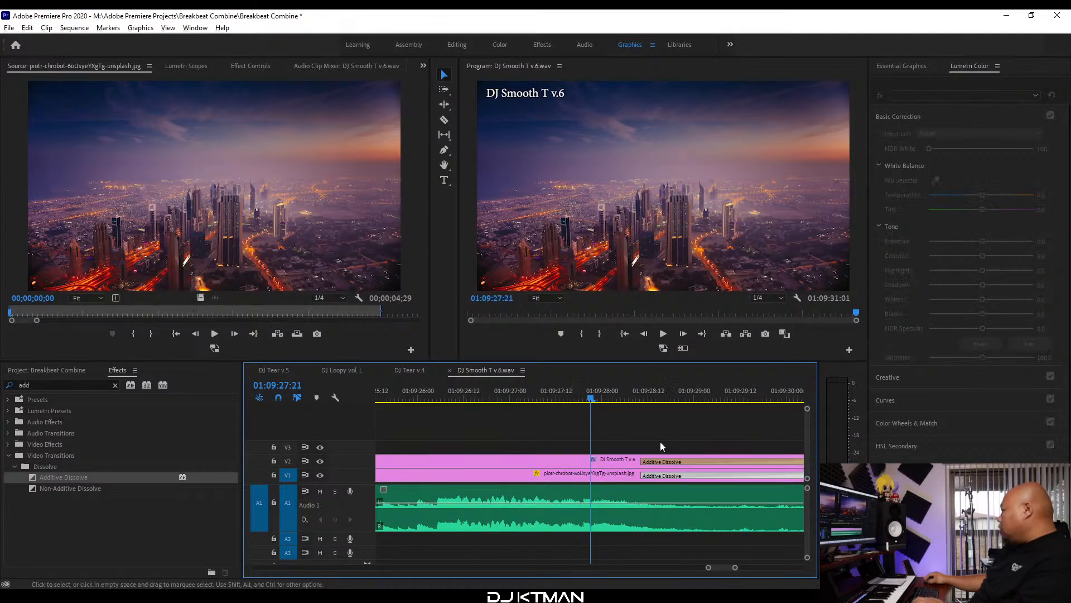
Play the sequence's ending to check the fade-out, and save the project.
key(minus)
click(536, 396)
key(space)
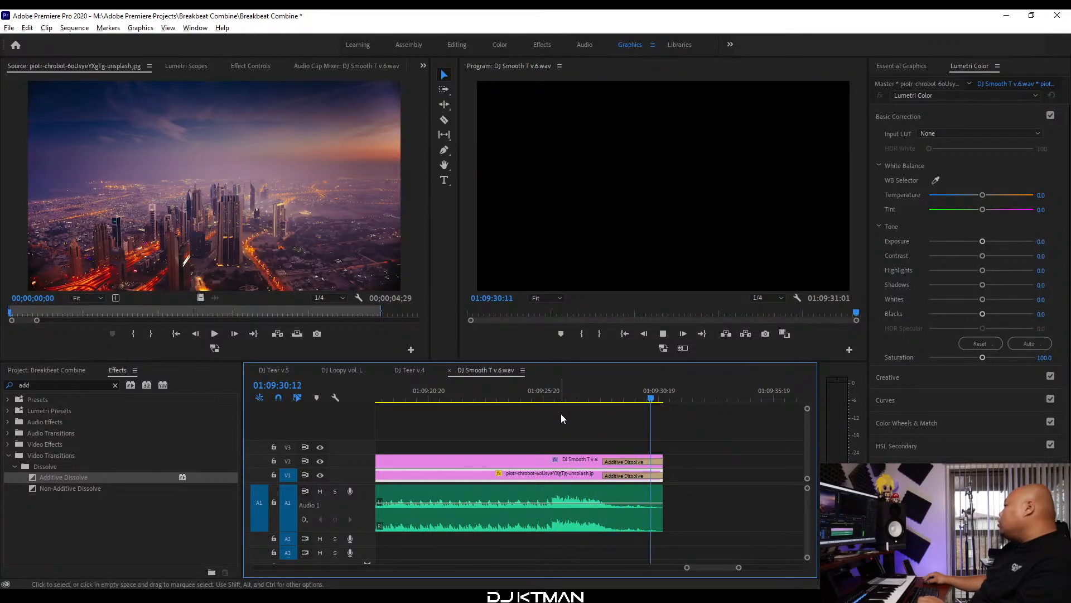
key(backslash)
key(ctrl+s)
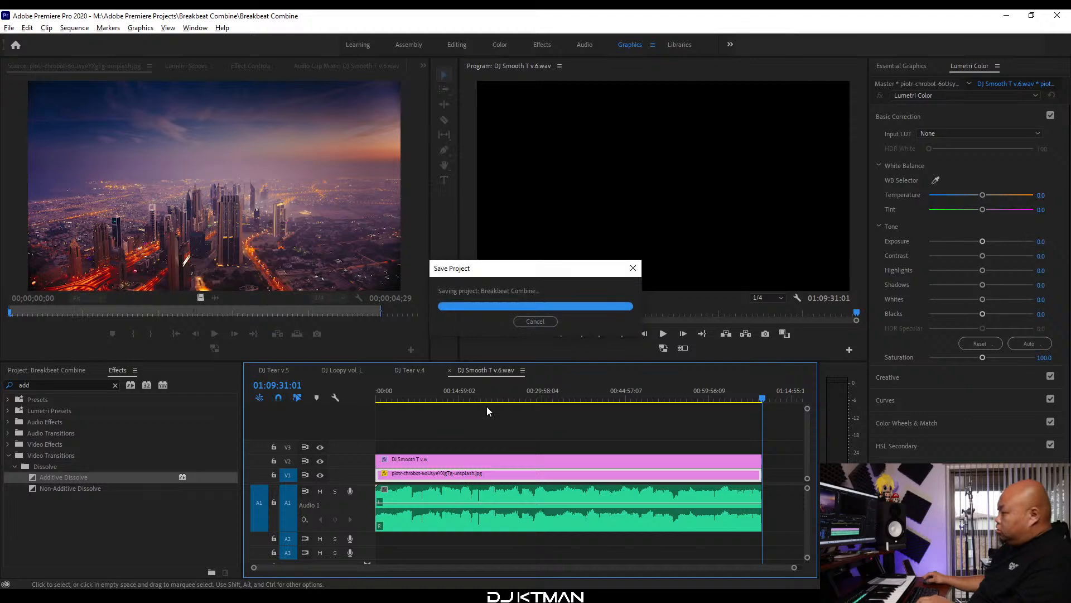
Duplicate the DJ Smooth T v.6.wav sequence in the Sequences bin.
click(56, 370)
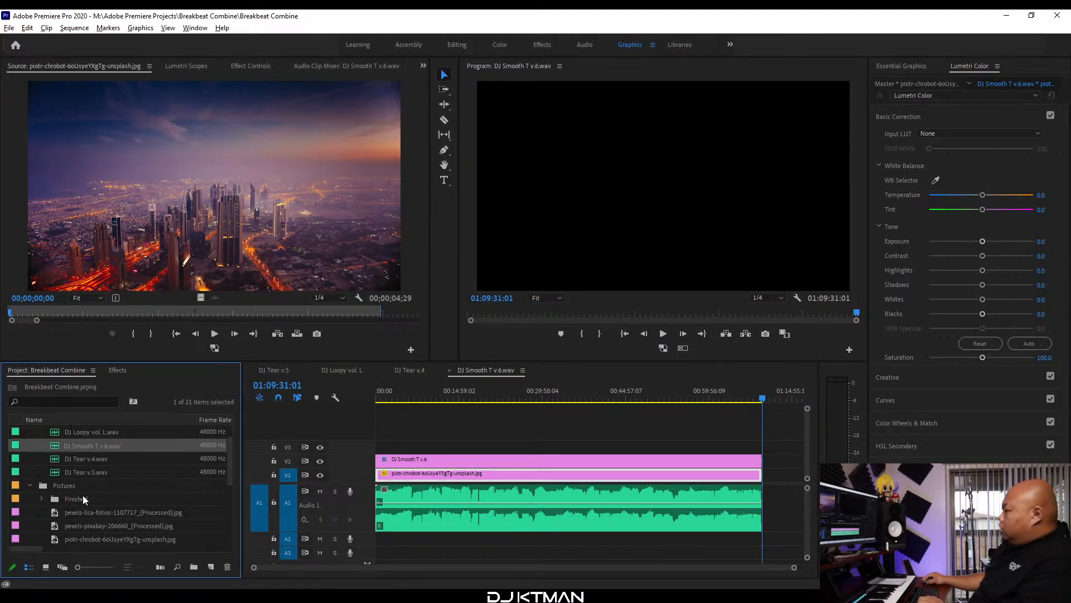
scroll(89, 502, down, 3)
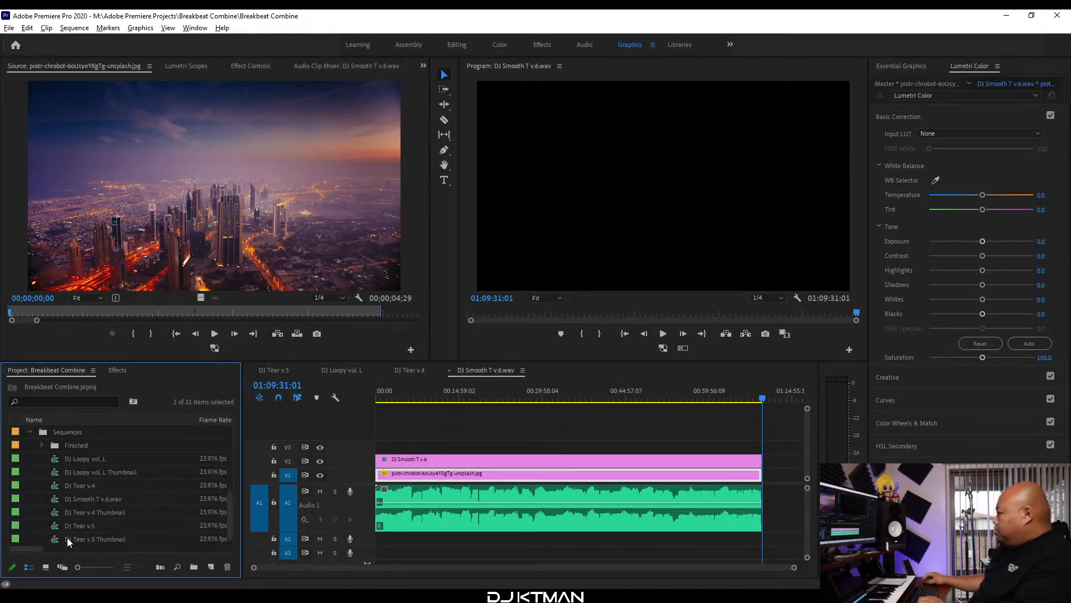
right_click(57, 498)
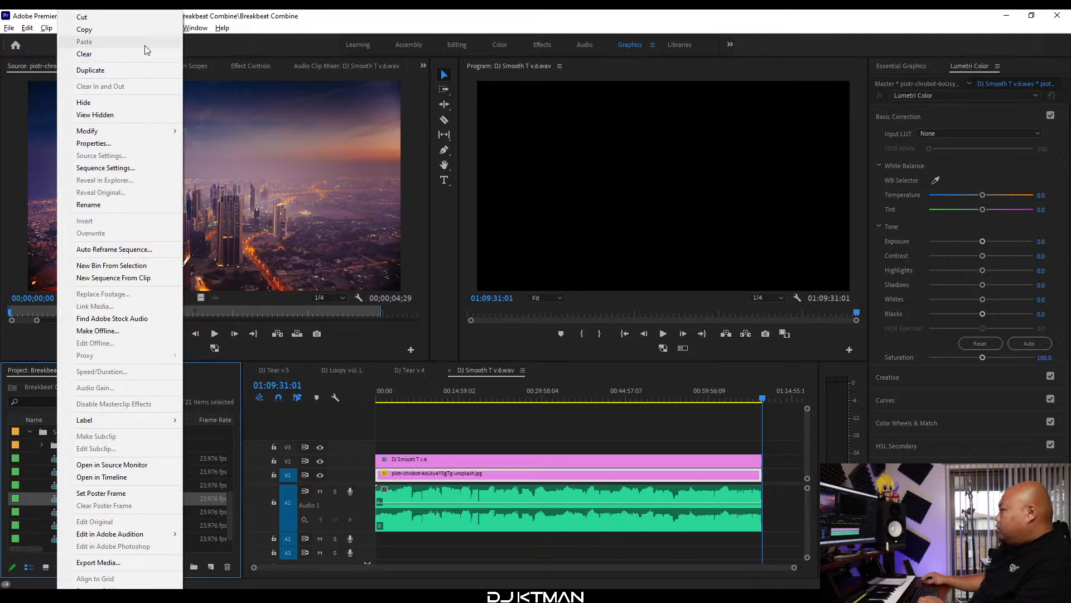
click(129, 71)
Rename the duplicated sequence to "DJ Smooth T v.6 Thumbnail".
click(126, 499)
drag(128, 499, 203, 495)
key(BackSpace)
key(BackSpace)
key(BackSpace)
key(BackSpace)
key(BackSpace)
key(BackSpace)
text(Thumbnail)
Remove the .wav ending from the original sequence's name so it reads "DJ Smooth T v.6".
click(110, 486)
click(113, 487)
click(126, 487)
key(BackSpace)
key(BackSpace)
key(BackSpace)
key(BackSpace)
Open the DJ Smooth T v.6 Thumbnail sequence and move the playhead to 00:22:52:07.
click(54, 501)
double_click(53, 502)
click(552, 397)
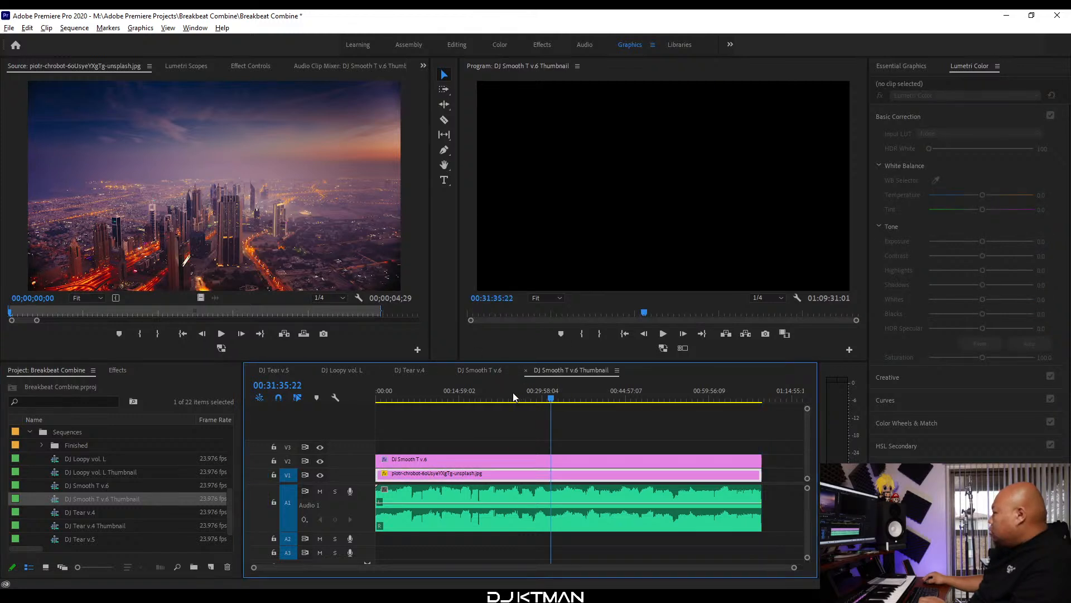
click(503, 397)
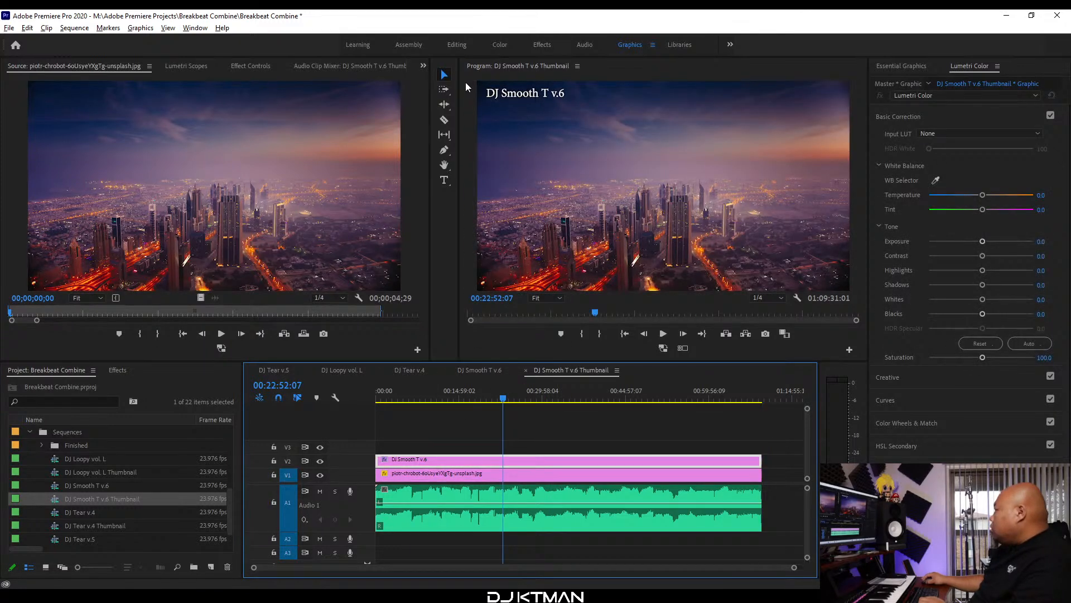
Enlarge the DJ Smooth T v.6 title to about three quarters of the frame width and place it near the photo's centre.
click(519, 94)
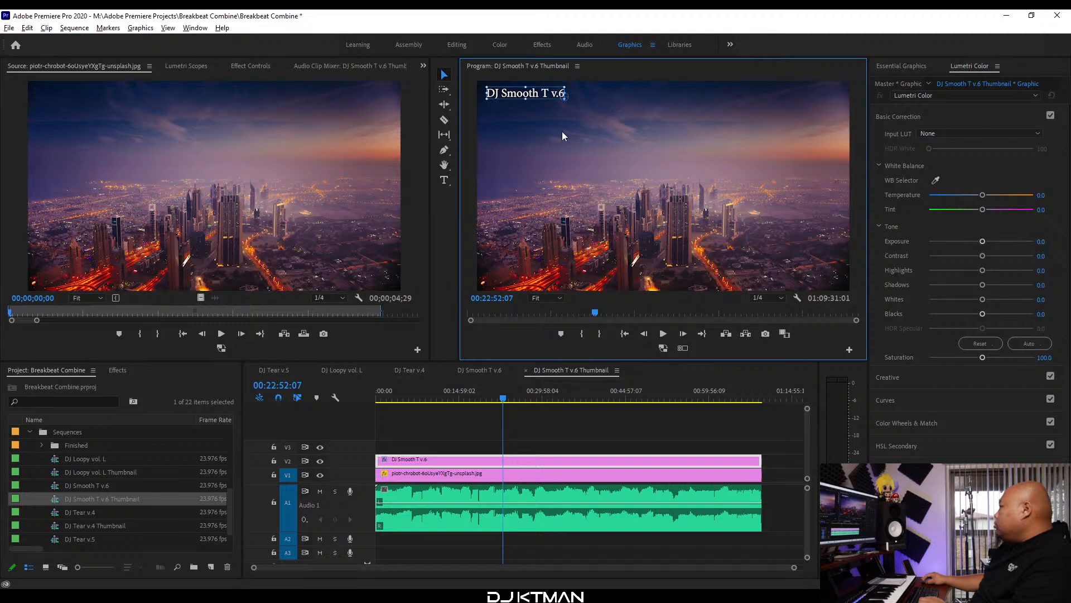
drag(527, 96, 493, 127)
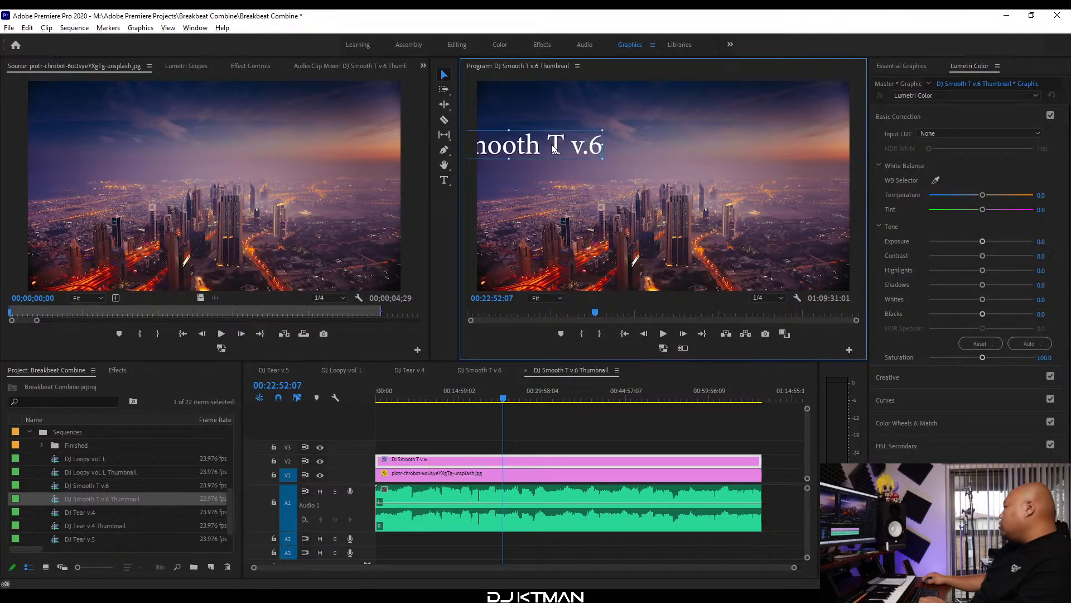
drag(558, 146, 745, 189)
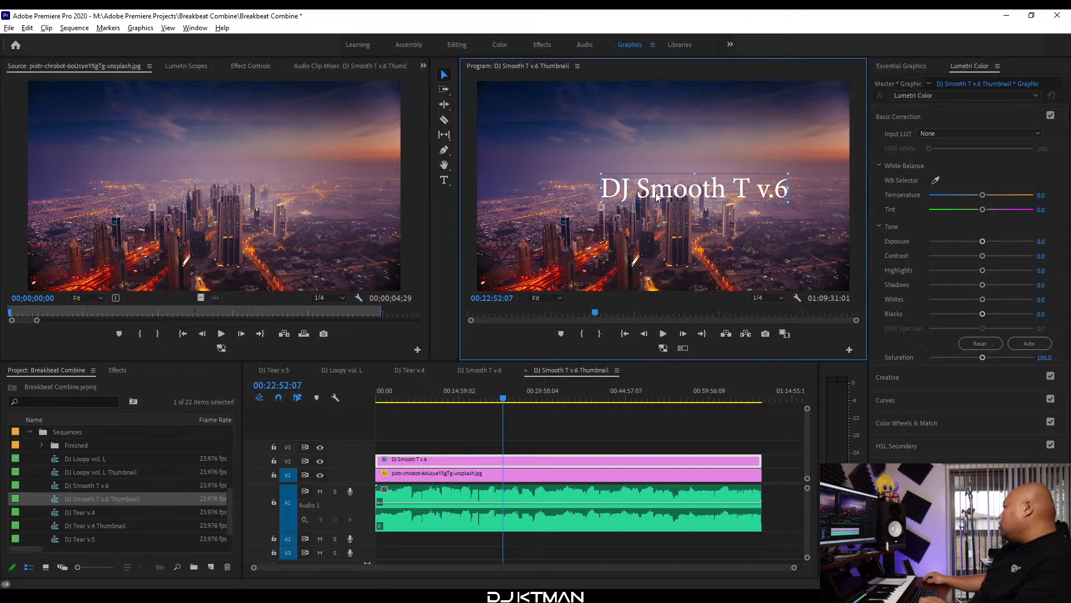
mouse_move(598, 175)
mouse_down()
mouse_move(569, 148)
mouse_move(592, 162)
mouse_up()
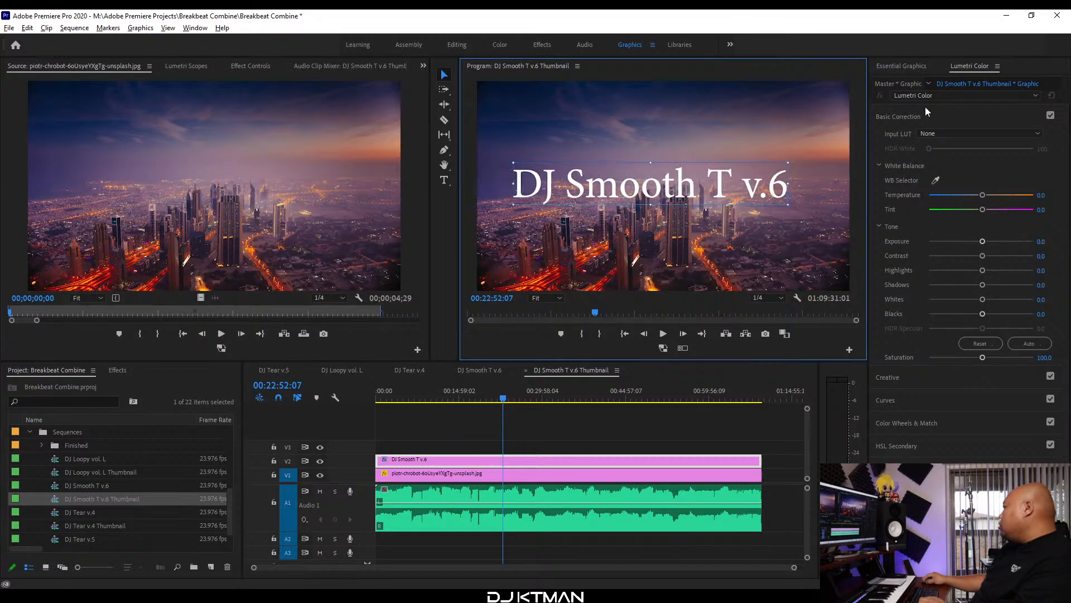
Enlarge the DJ Smooth T v.6 title to a scale of 244 and centre it vertically and horizontally in the frame.
click(910, 66)
drag(780, 203, 859, 206)
click(888, 203)
click(901, 203)
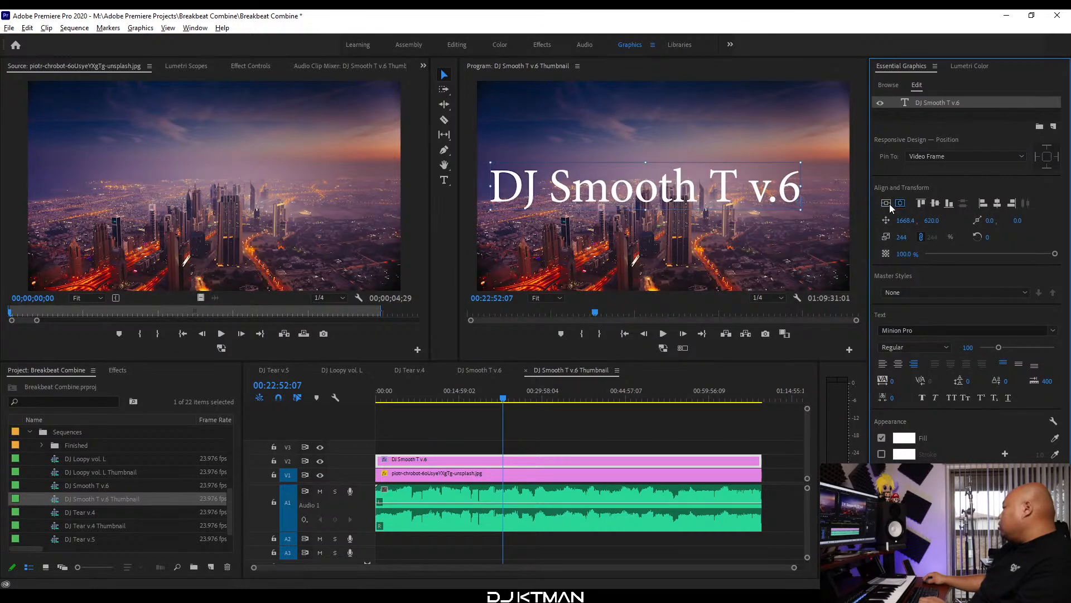
click(813, 256)
key(grave)
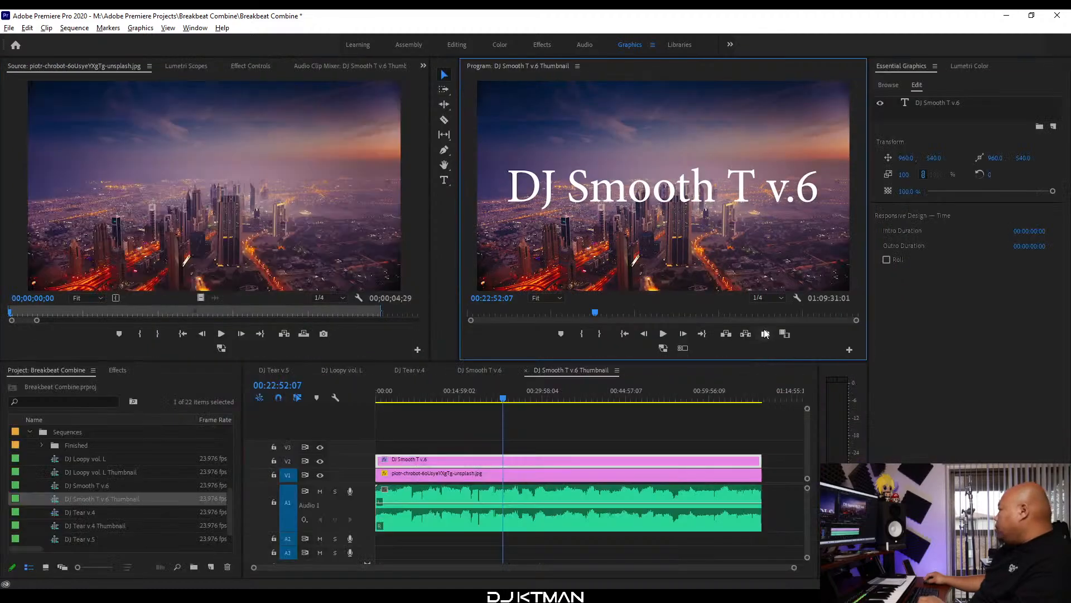
Export the current thumbnail frame as a still image, deleting the unneeded part of its suggested file name.
click(765, 333)
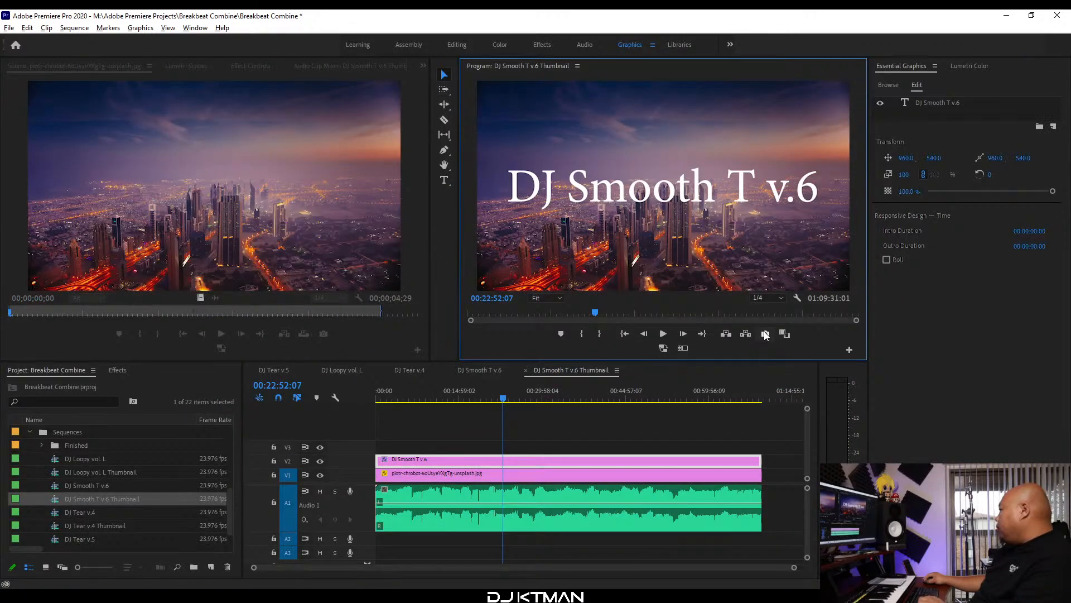
click(512, 267)
drag(511, 266, 631, 256)
key(BackSpace)
click(564, 344)
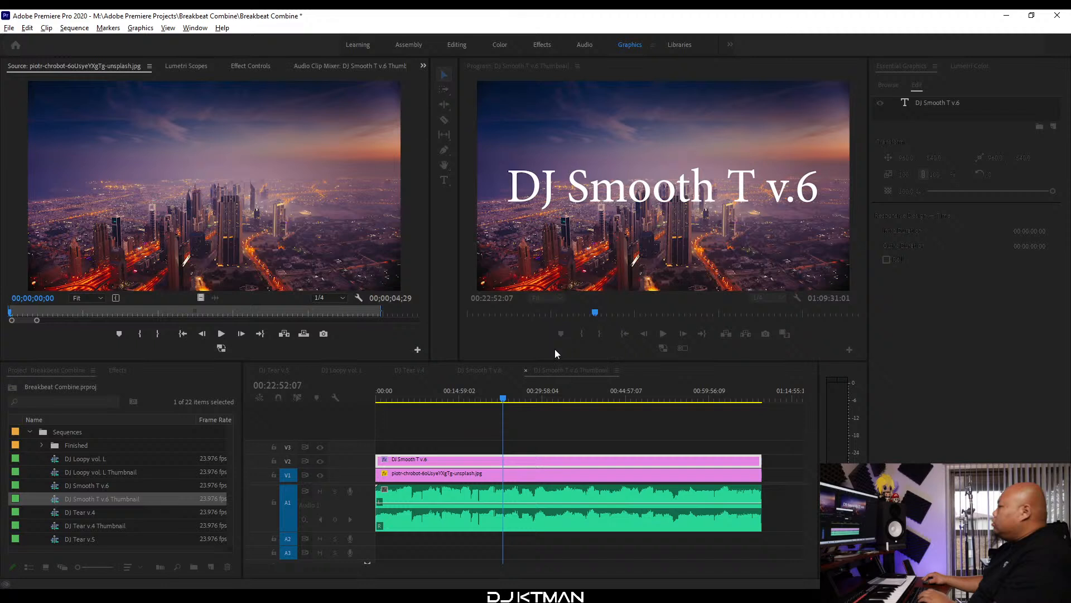
Close the DJ Smooth T v.6 Thumbnail sequence in the timeline and save the project.
click(550, 372)
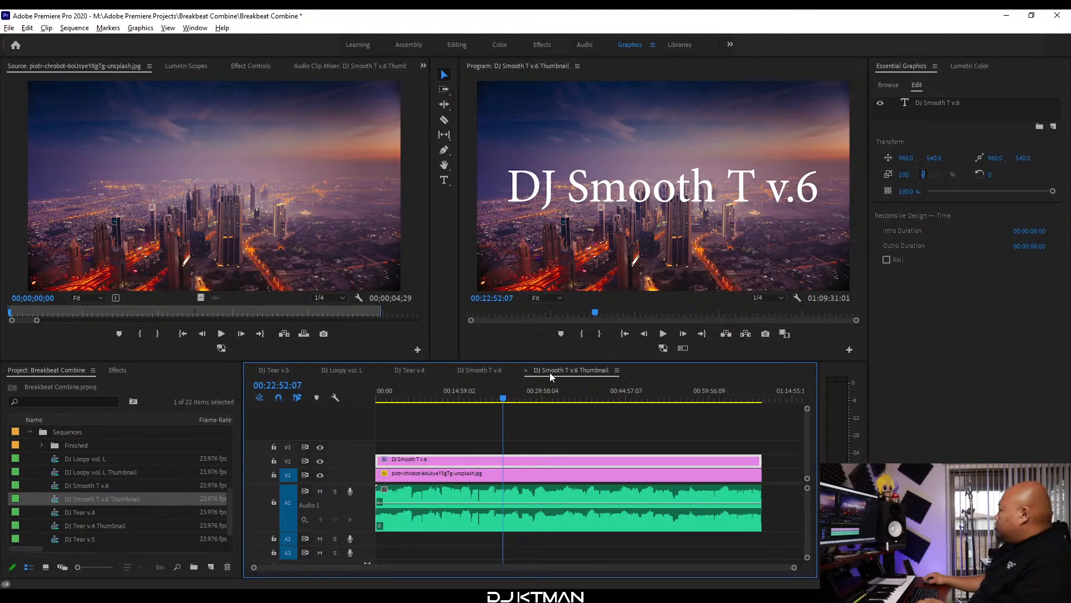
click(525, 370)
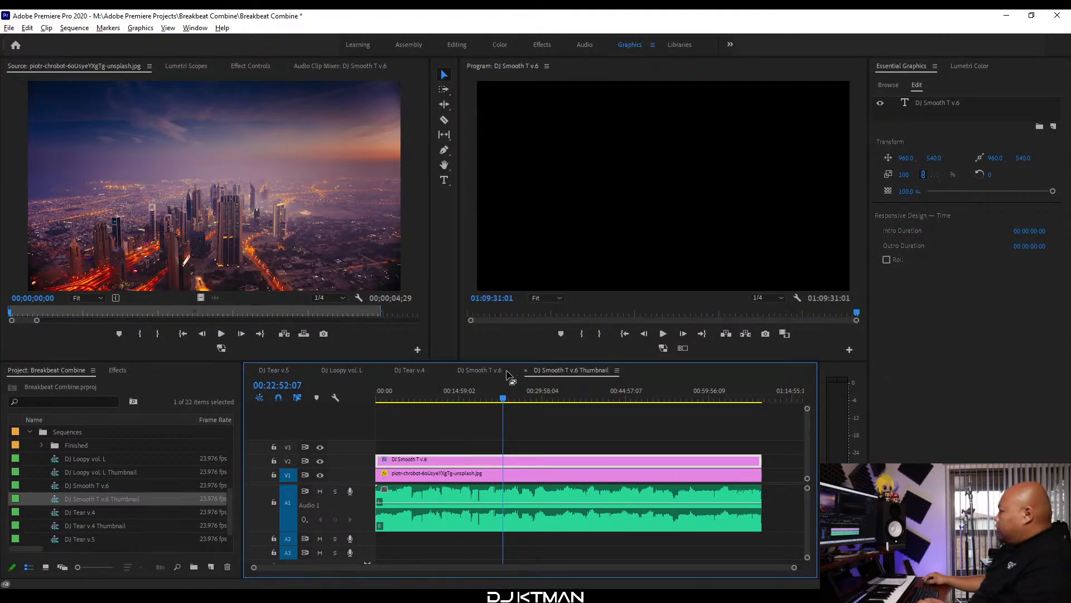
key(ctrl+s)
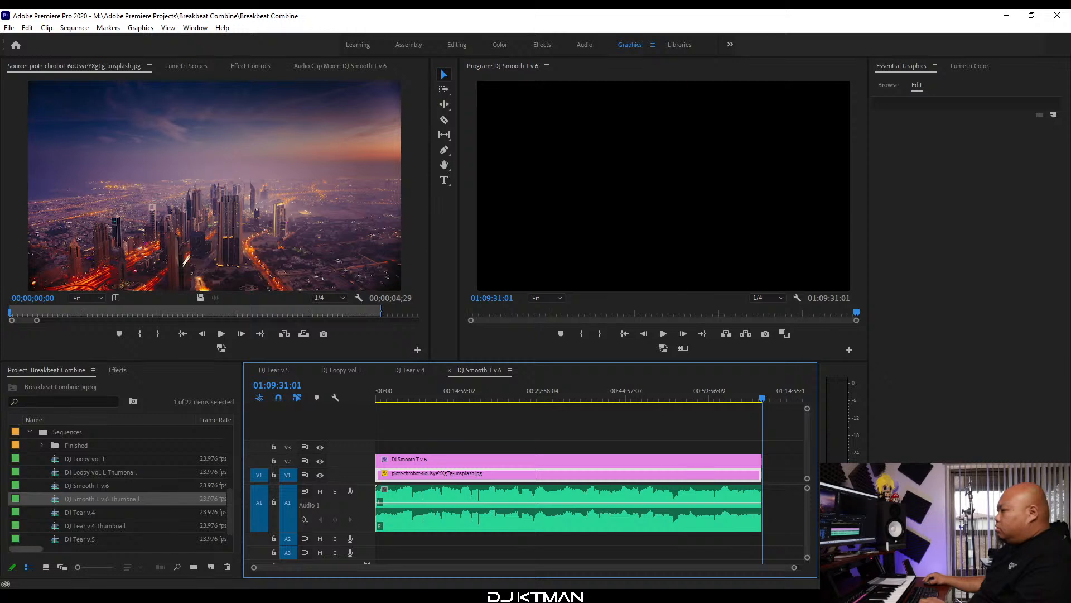
Open the export settings for the DJ Smooth T v.6 sequence.
key(ctrl+m)
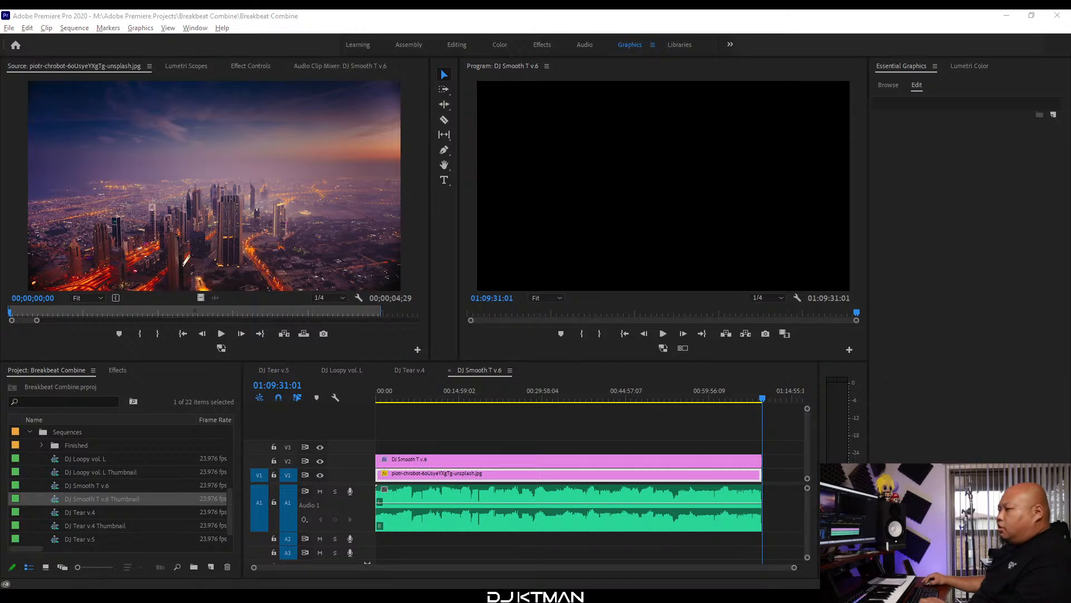